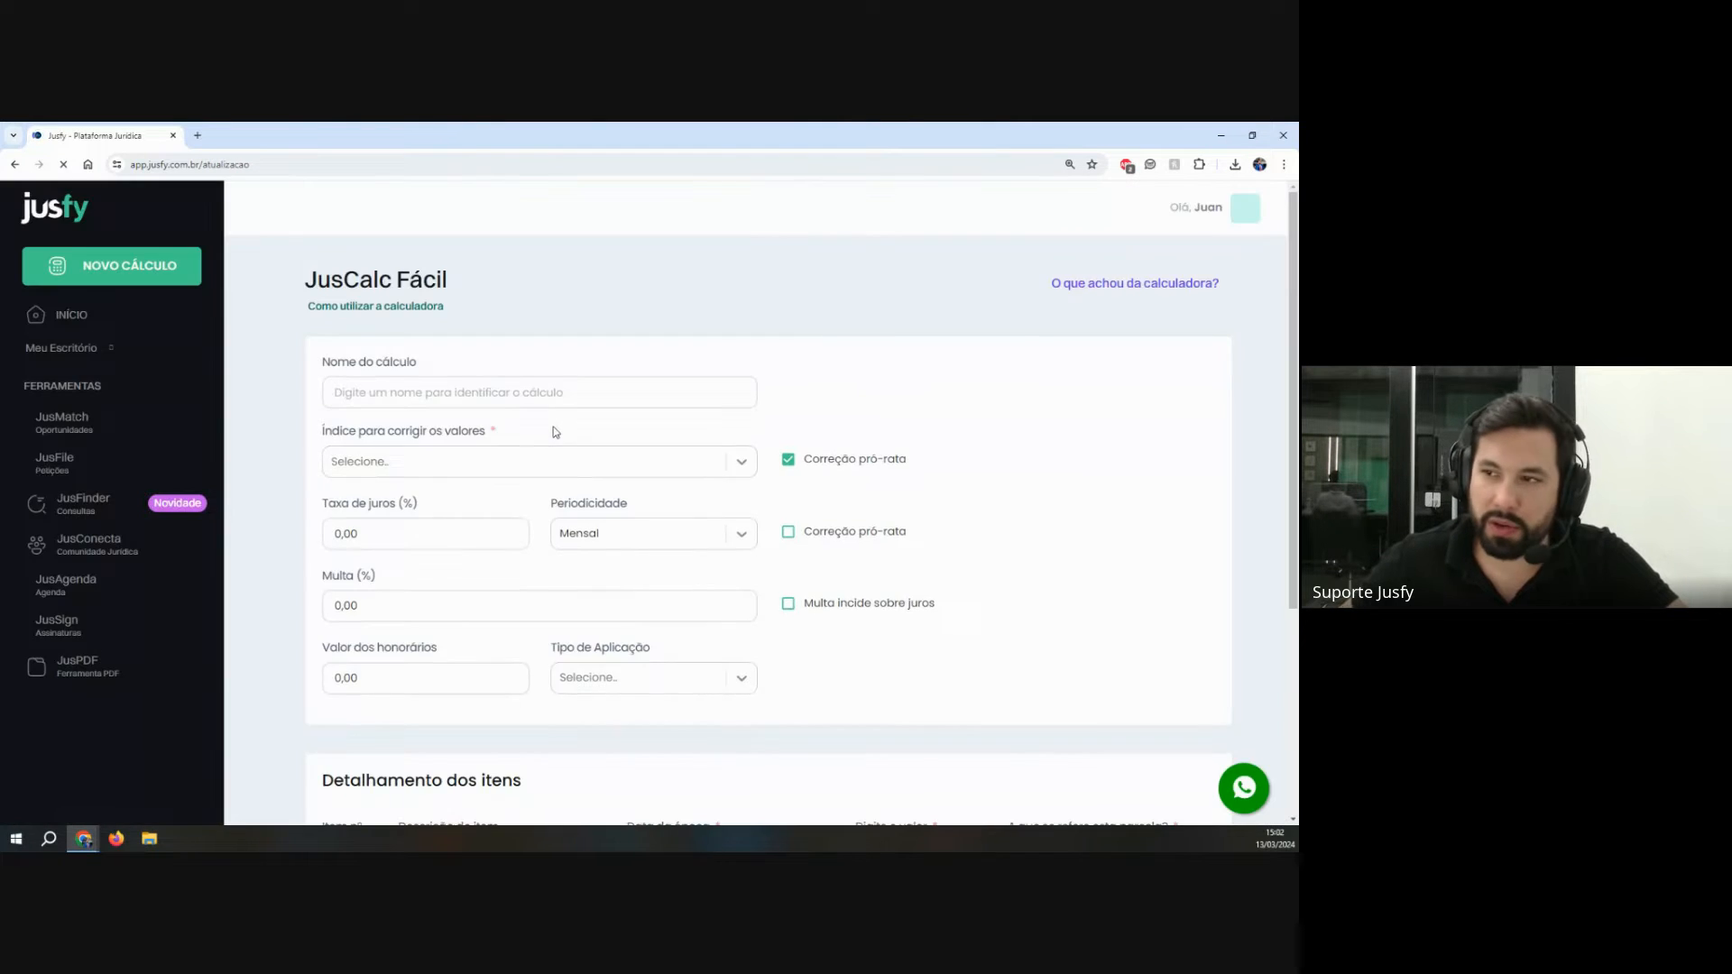
# Step: Examine the JusCalc Fácil form, from the general correction fields to the item details section
pyautogui.scroll(-1, 731, 445)
pyautogui.scroll(-1, 712, 448)
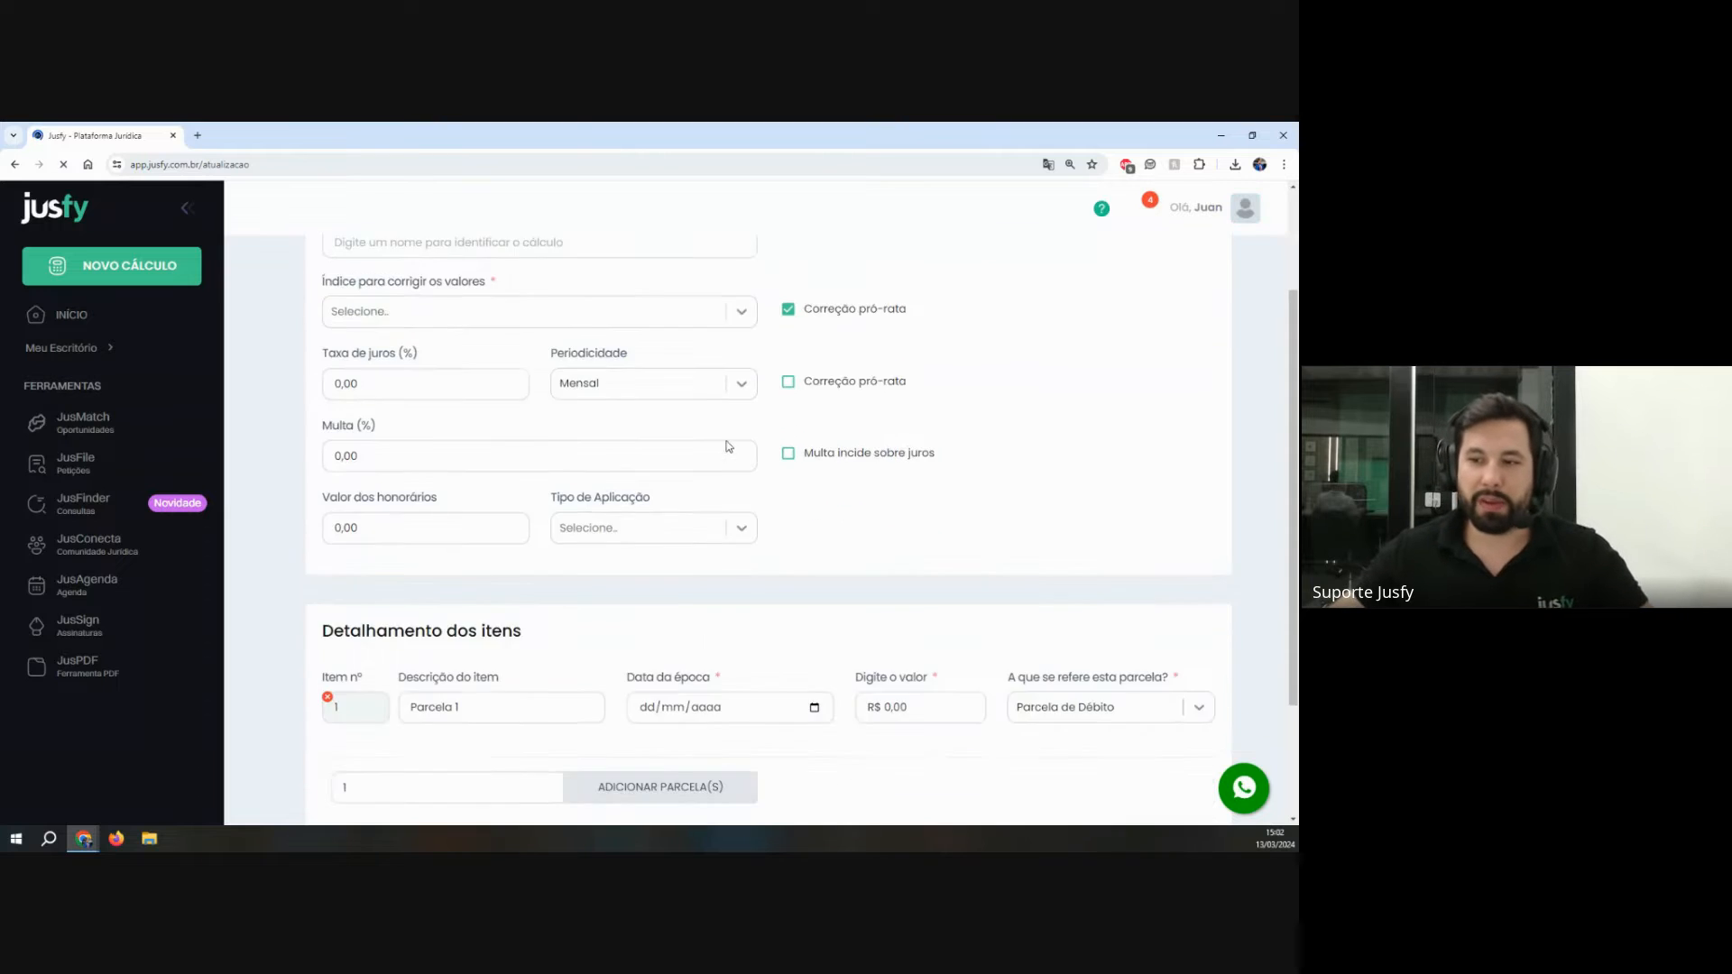
pyautogui.scroll(1, 654, 452)
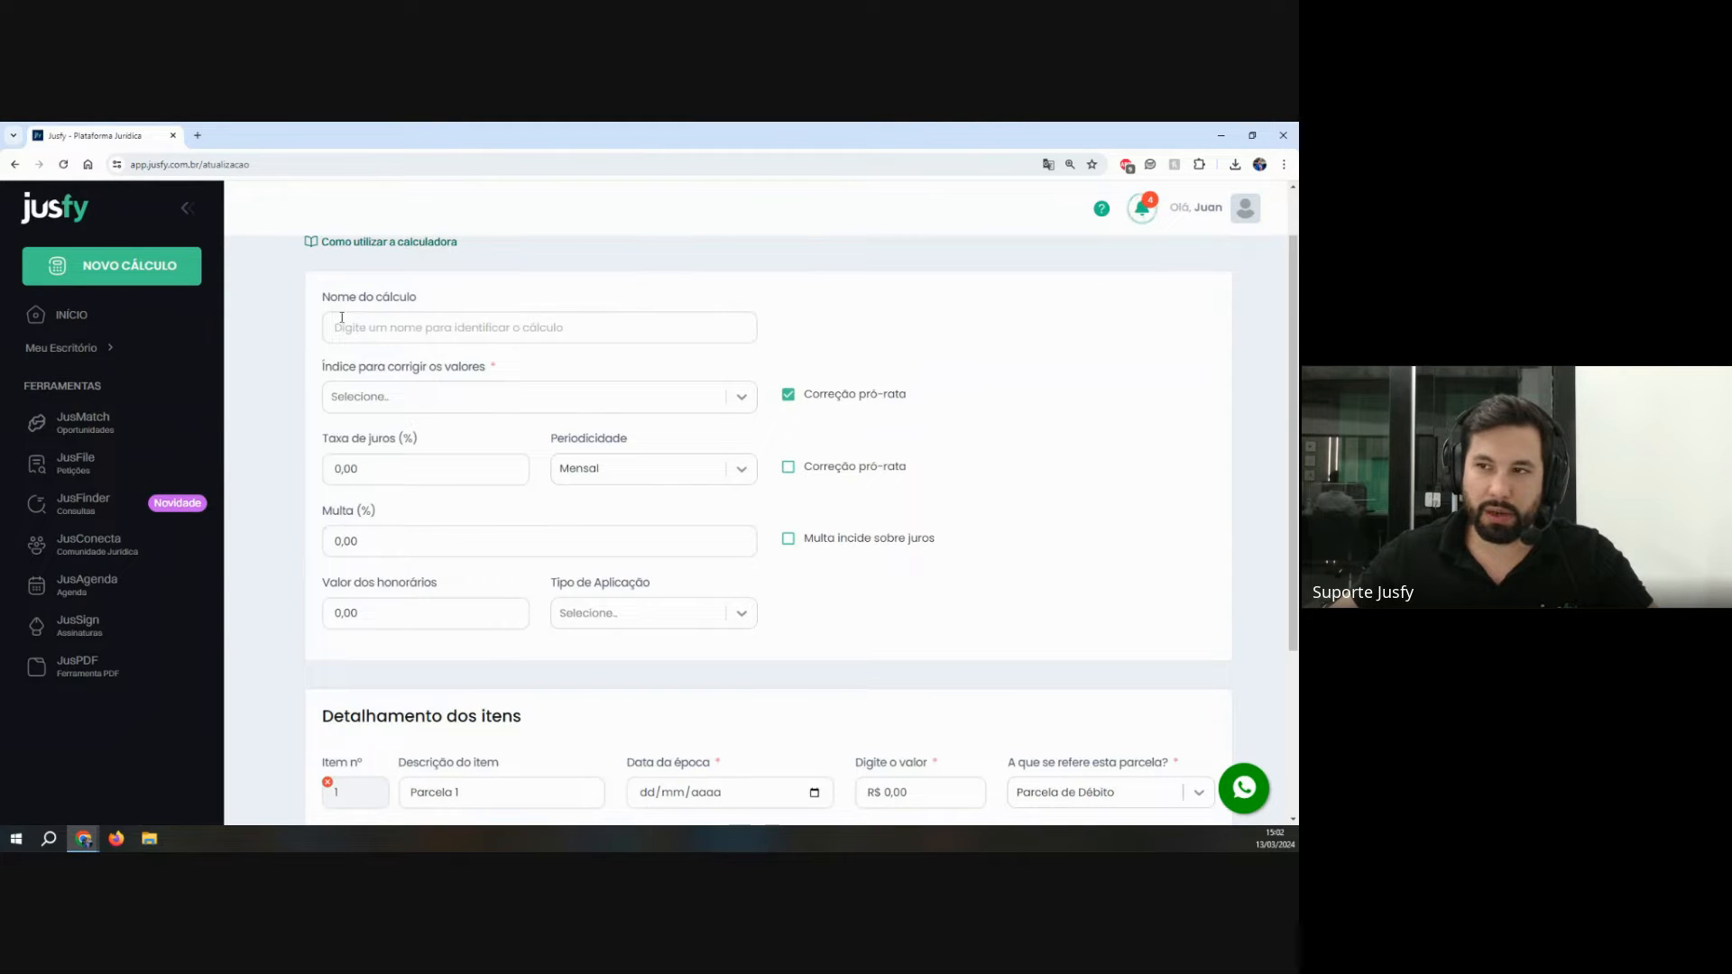
pyautogui.moveTo(317, 379); pyautogui.dragTo(384, 617)
pyautogui.scroll(-3, 444, 628)
pyautogui.moveTo(401, 556); pyautogui.dragTo(821, 578)
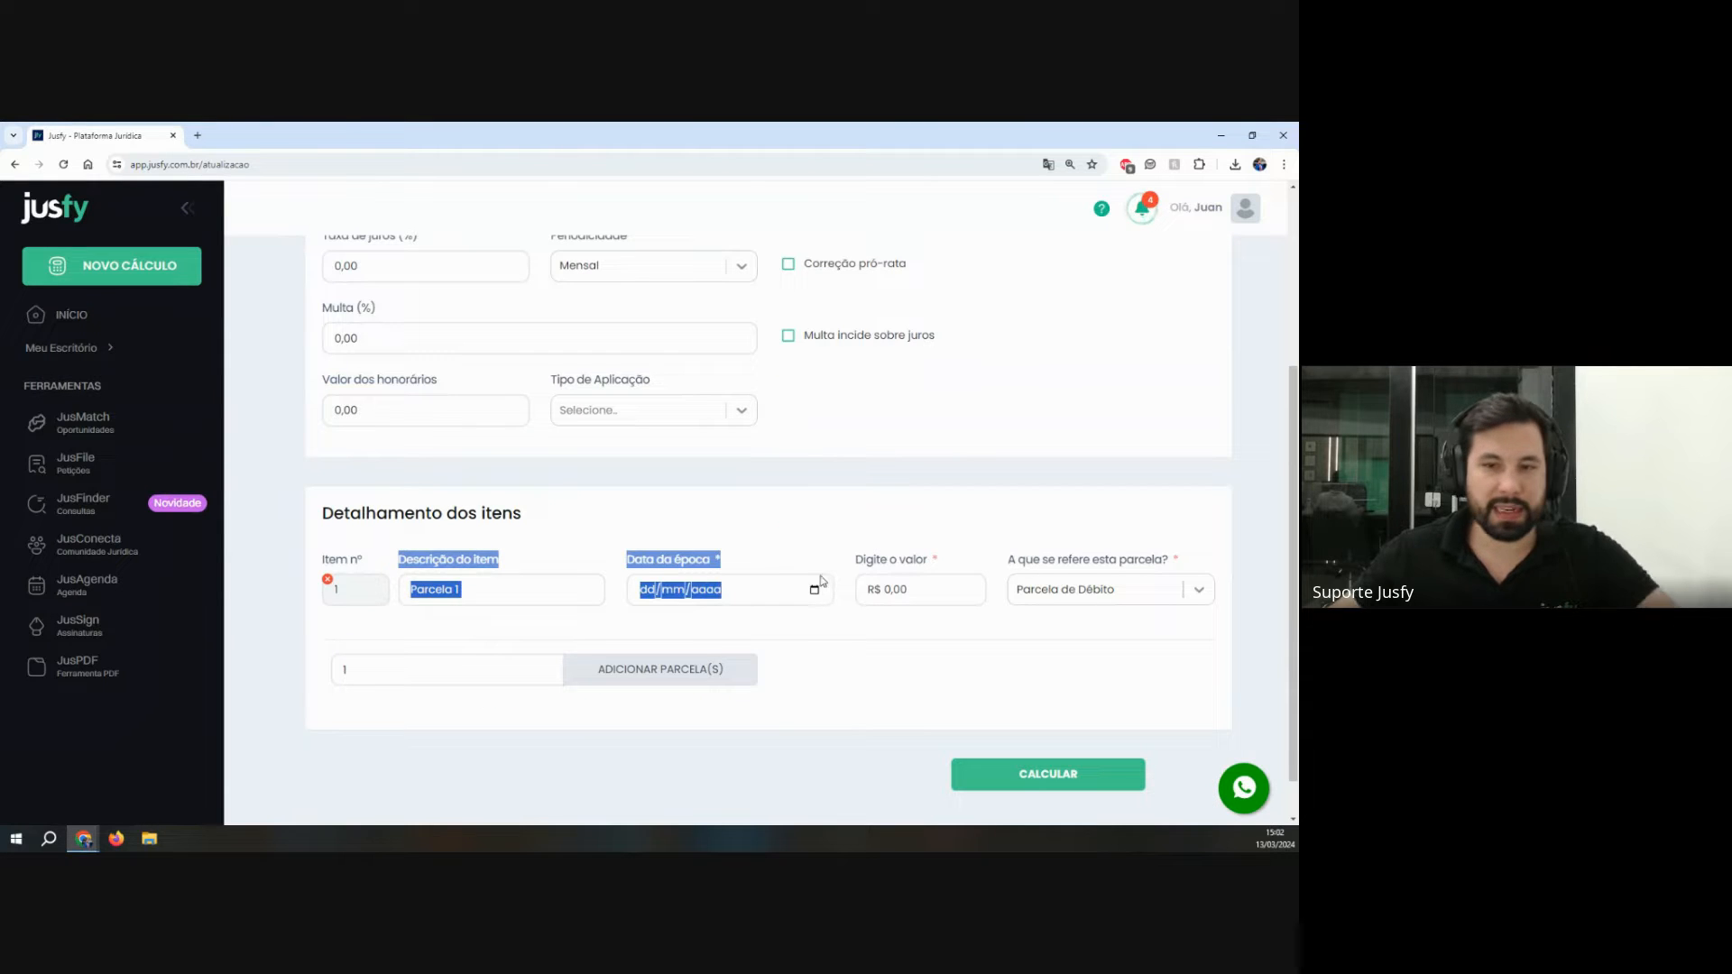
pyautogui.click(790, 502)
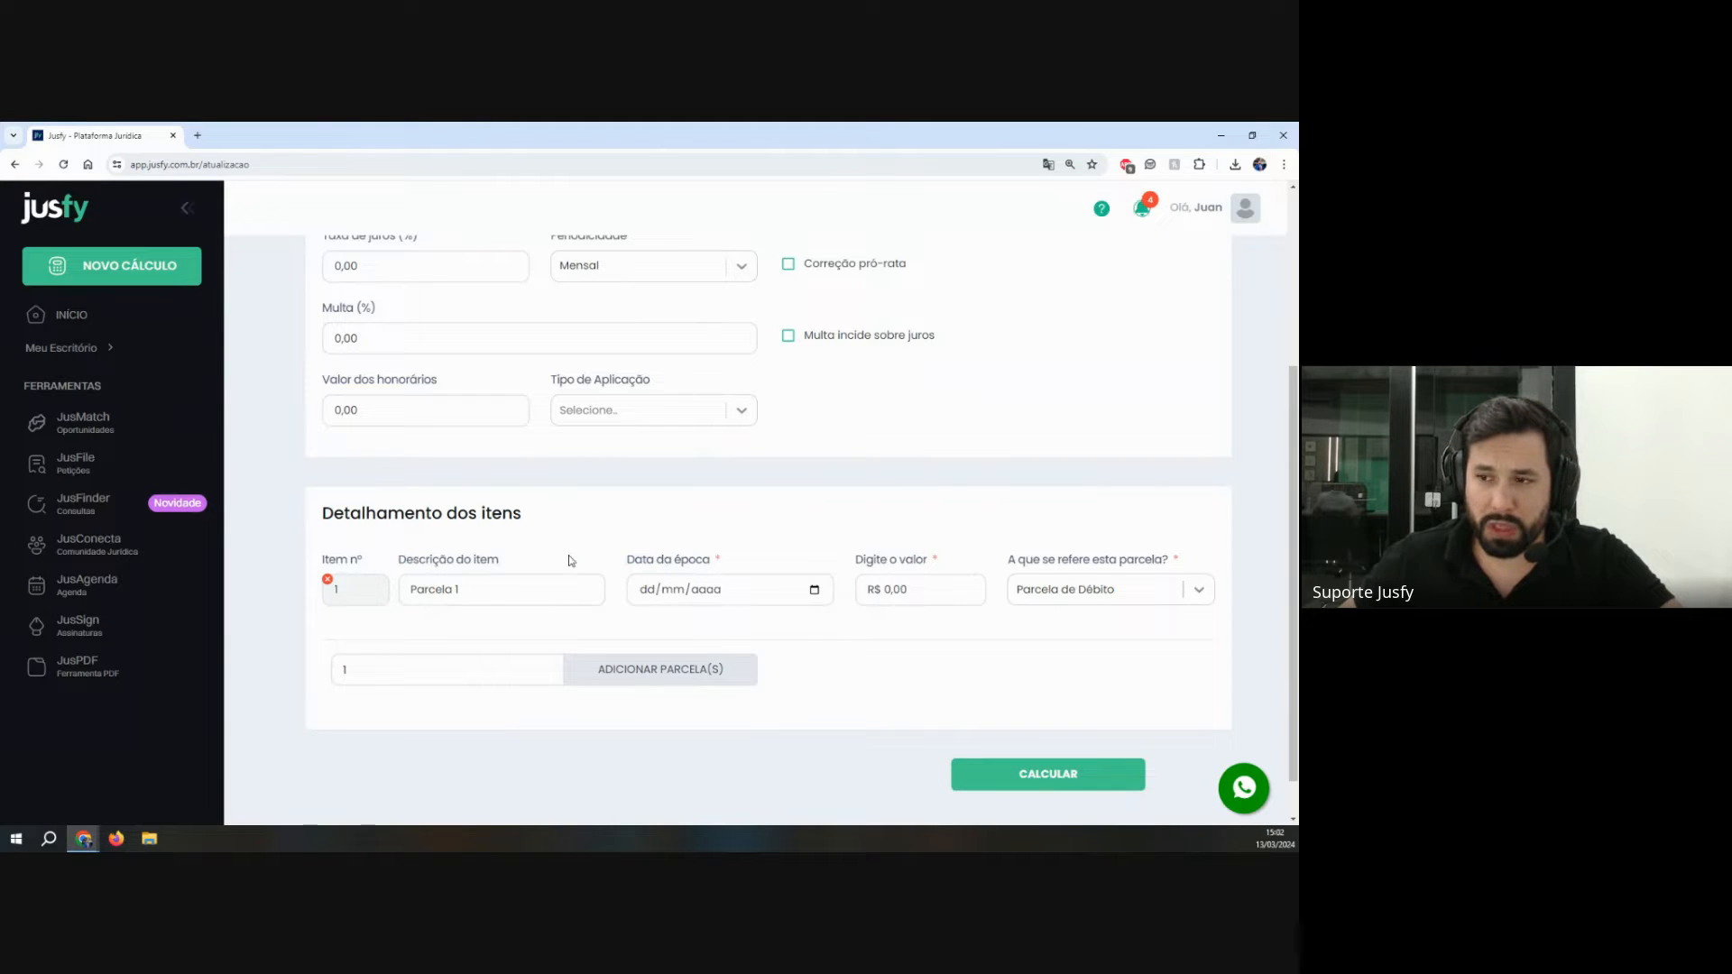
pyautogui.scroll(-1, 533, 547)
pyautogui.moveTo(332, 453); pyautogui.dragTo(510, 600)
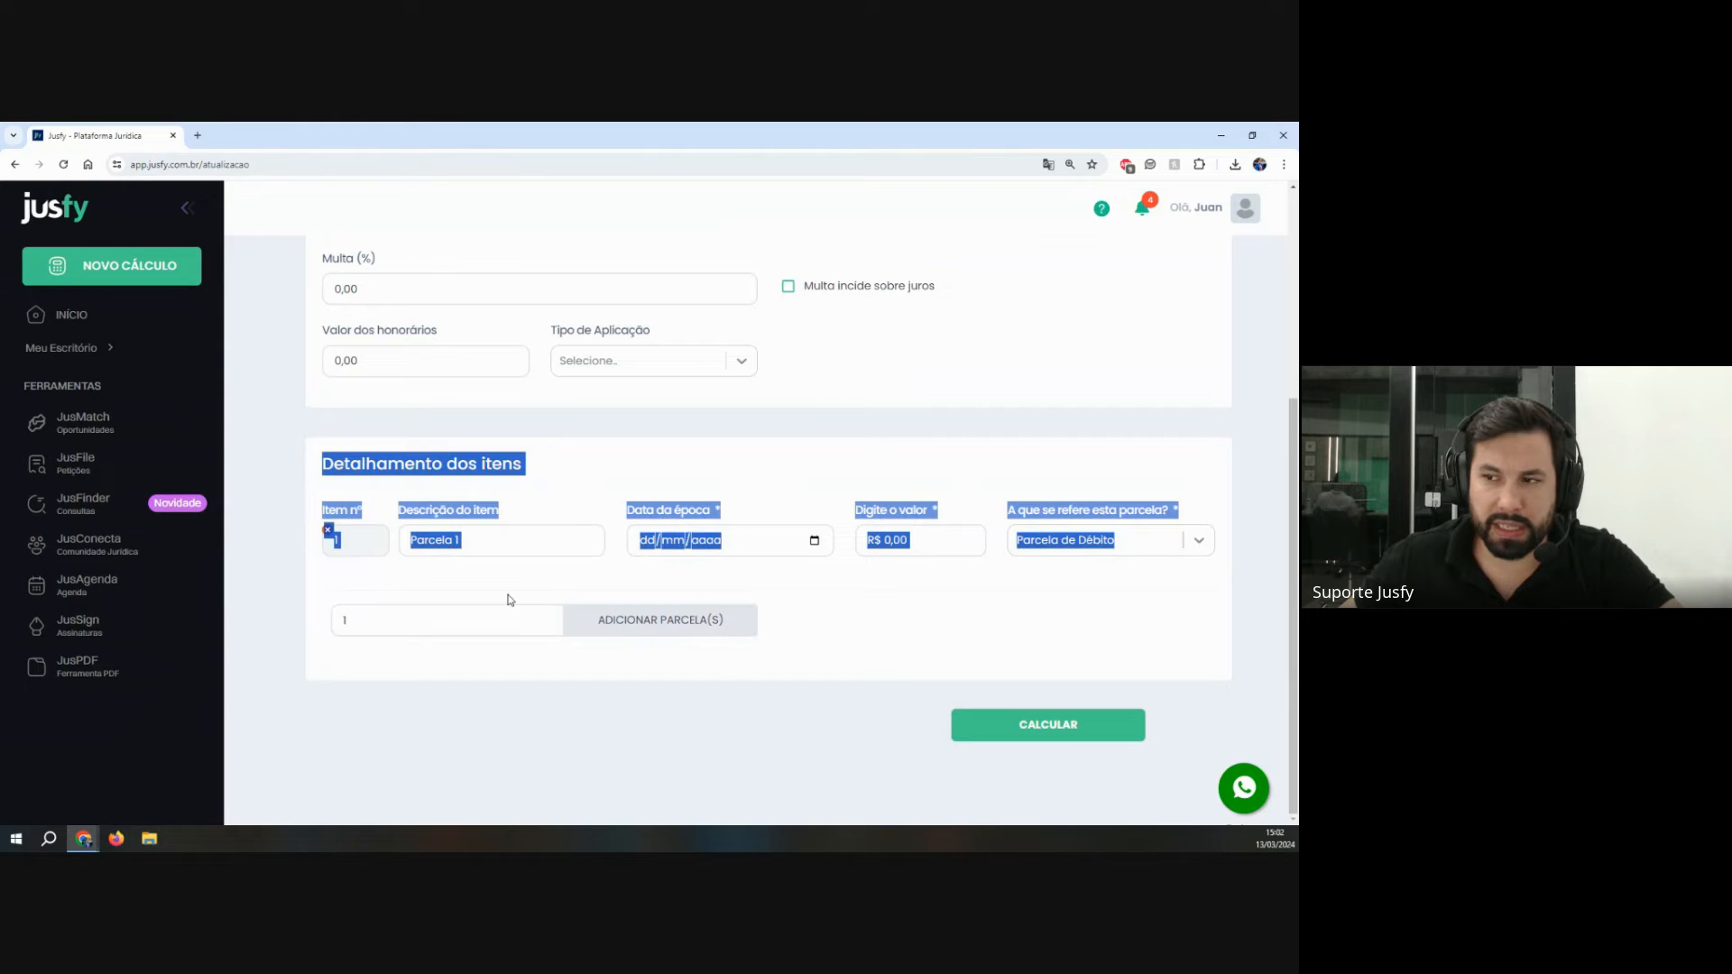
pyautogui.click(671, 486)
# Step: Review the correction index, interest rate and fine fields alongside the date field of Parcela 1
pyautogui.scroll(4, 622, 505)
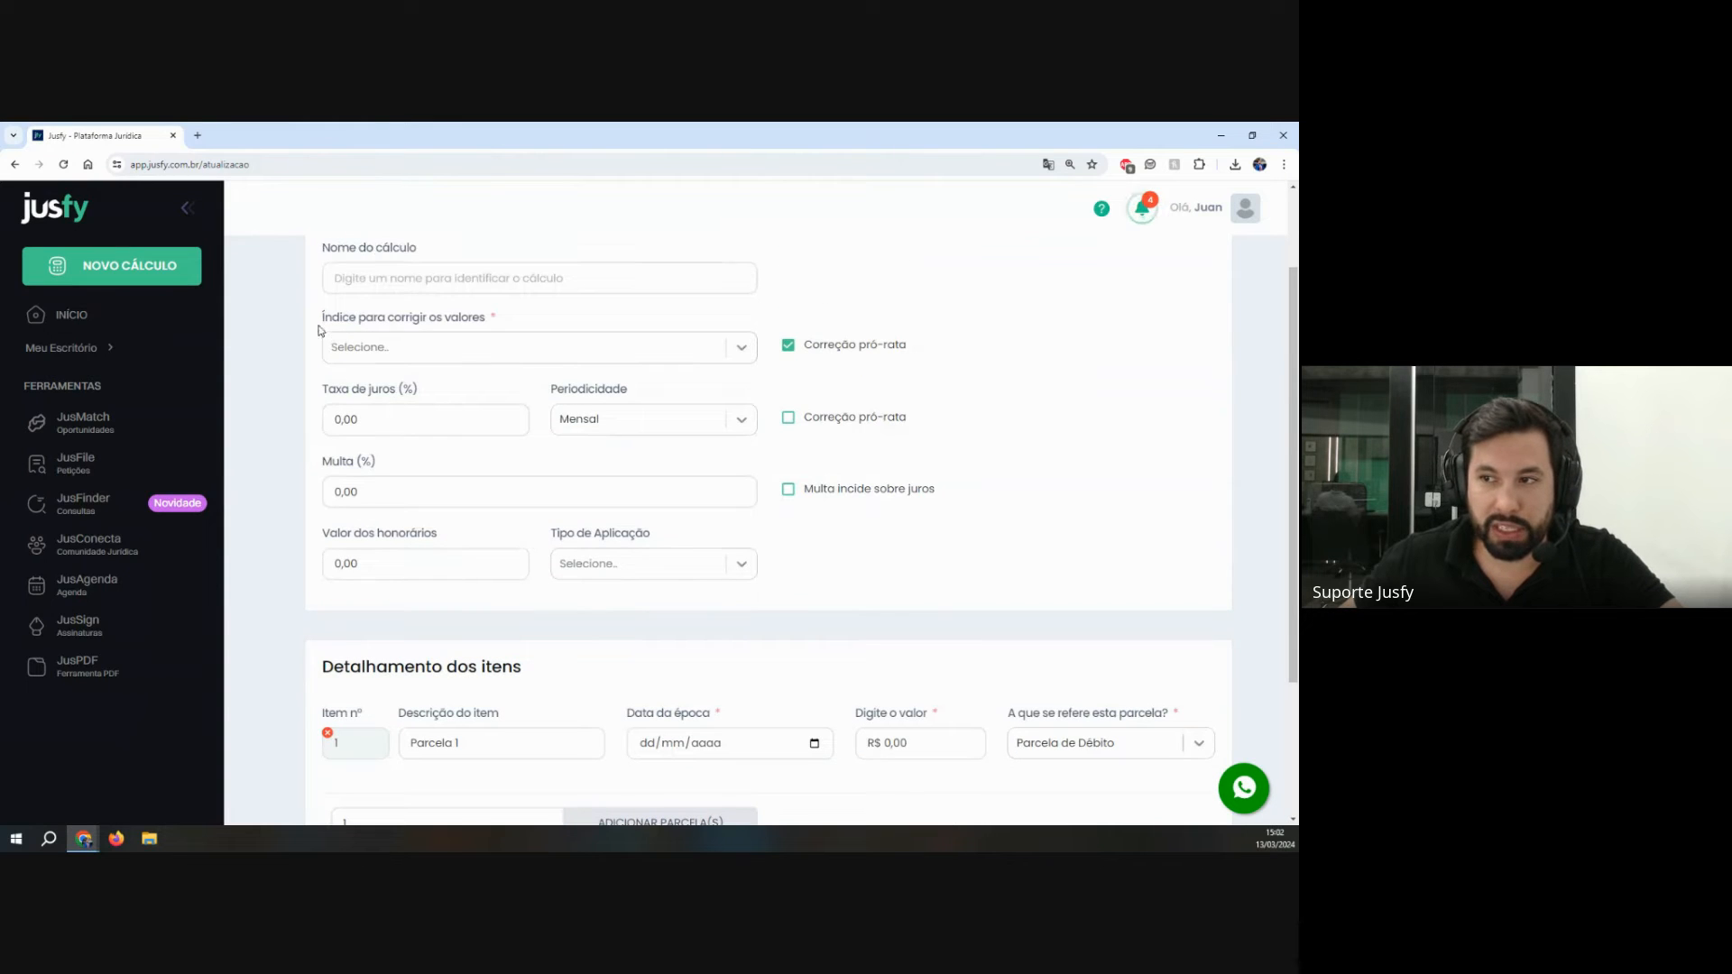
pyautogui.moveTo(320, 321); pyautogui.dragTo(479, 317)
pyautogui.moveTo(308, 324); pyautogui.dragTo(607, 626)
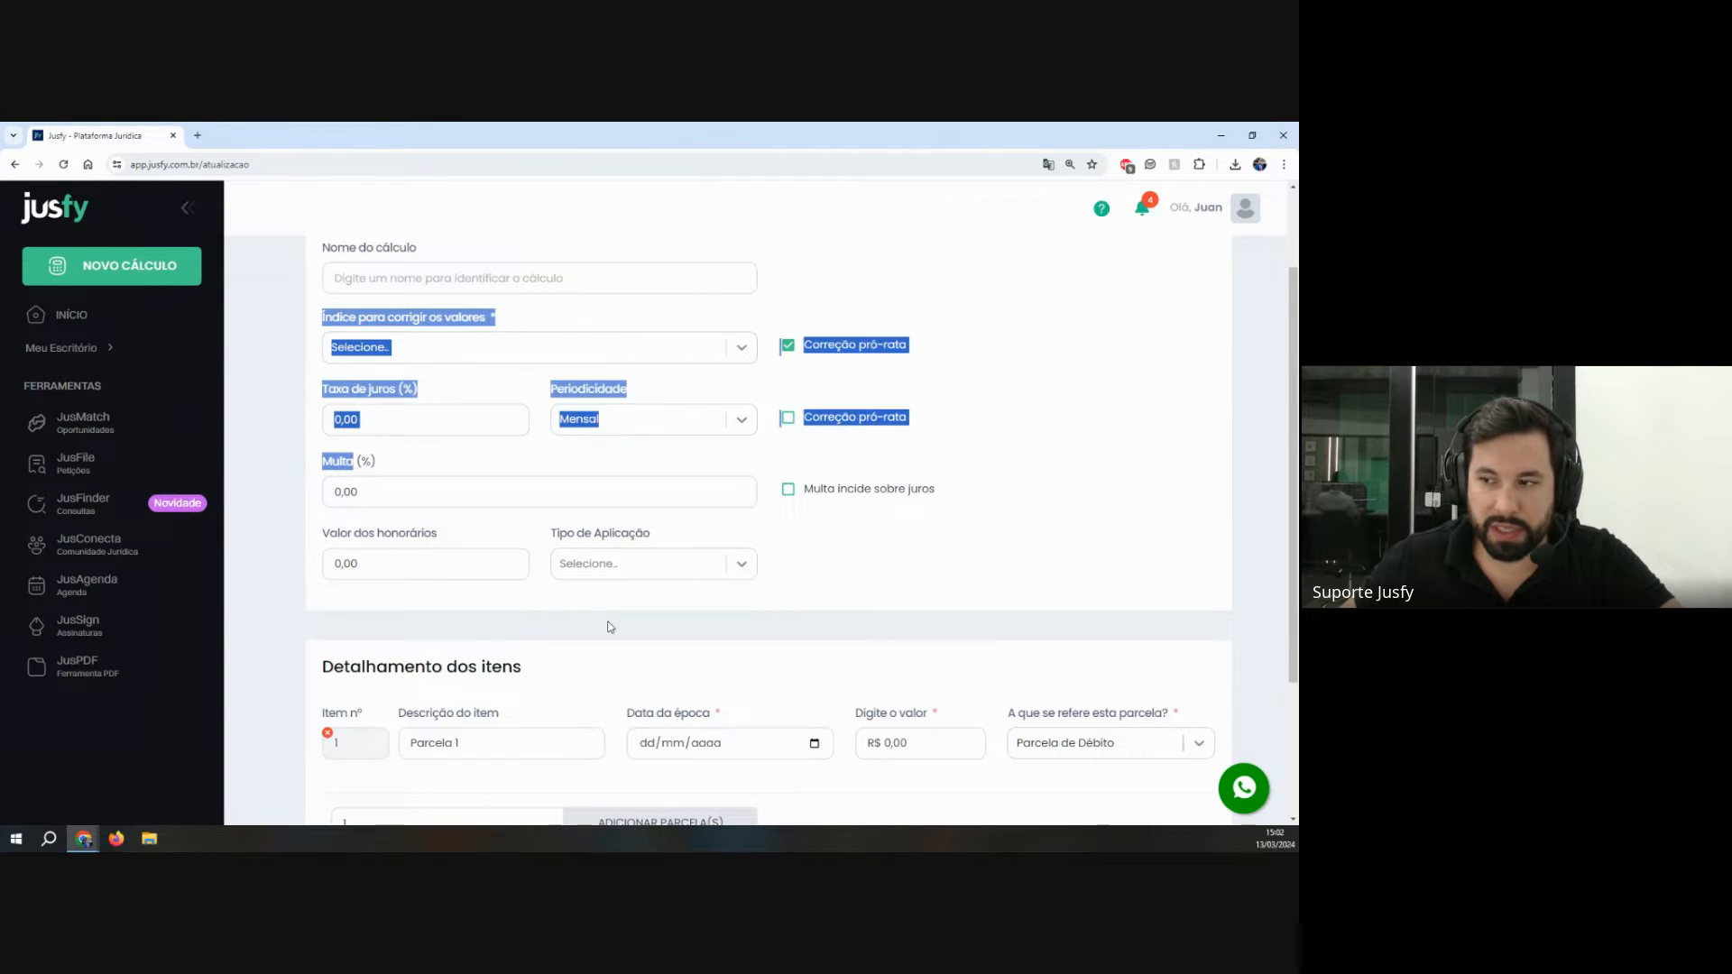
pyautogui.scroll(-3, 649, 559)
pyautogui.moveTo(627, 510); pyautogui.dragTo(735, 514)
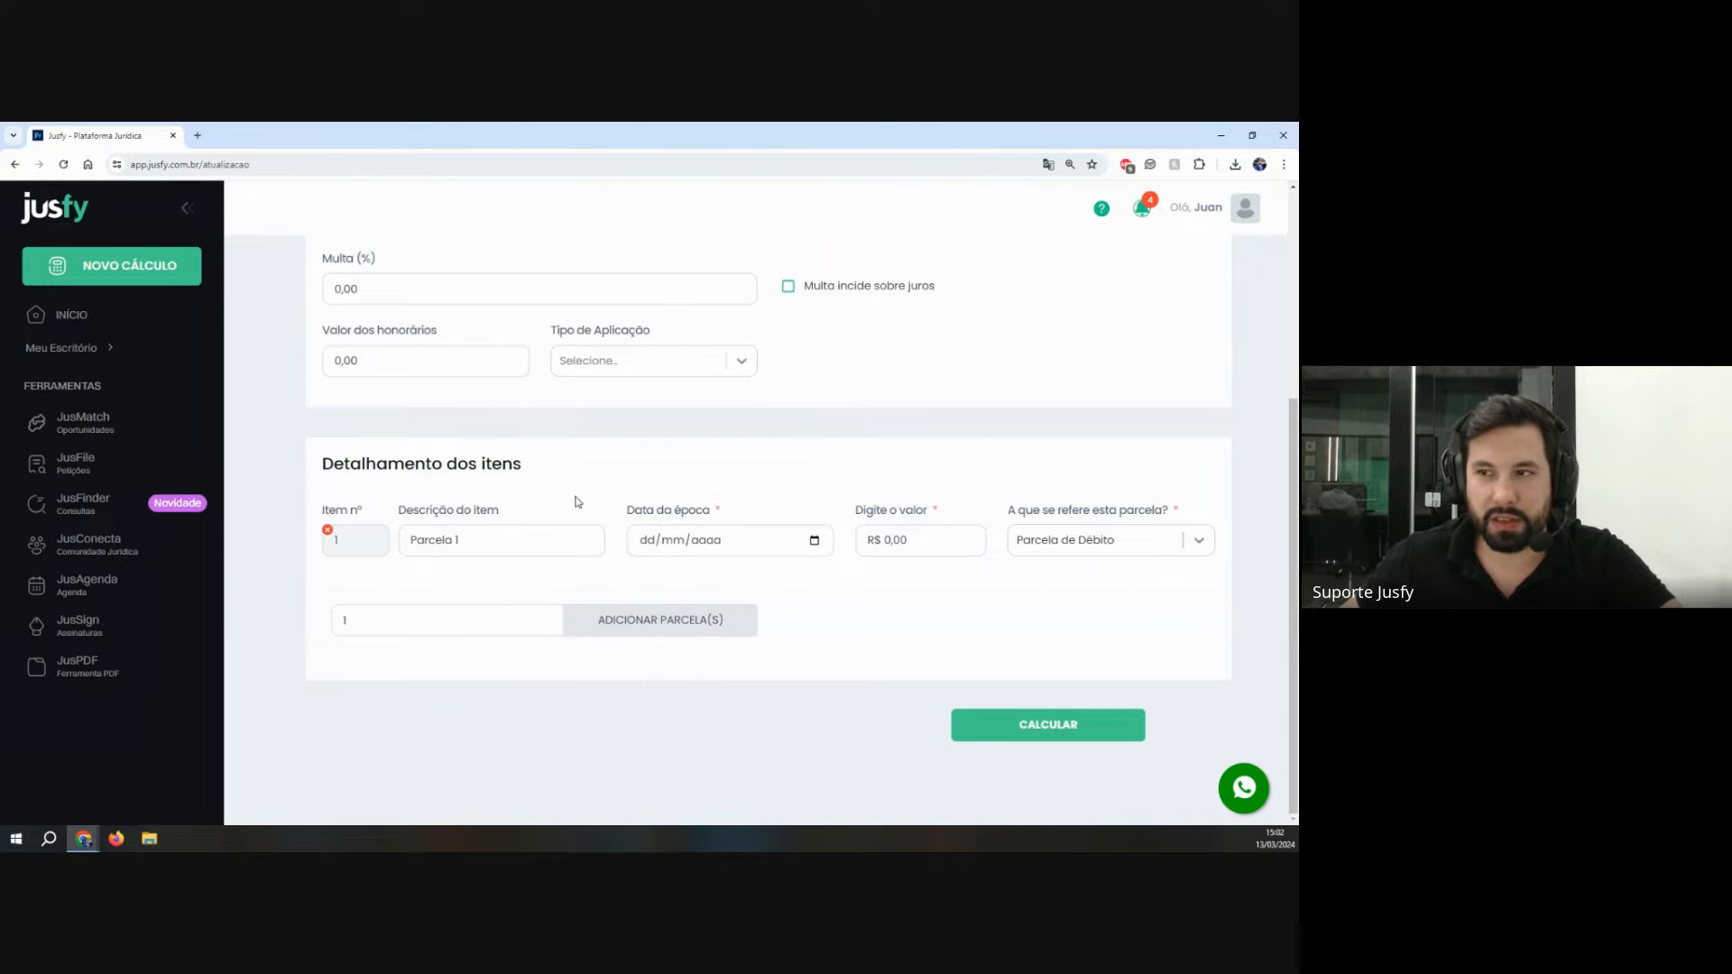
pyautogui.scroll(3, 578, 498)
pyautogui.moveTo(322, 319); pyautogui.dragTo(393, 322)
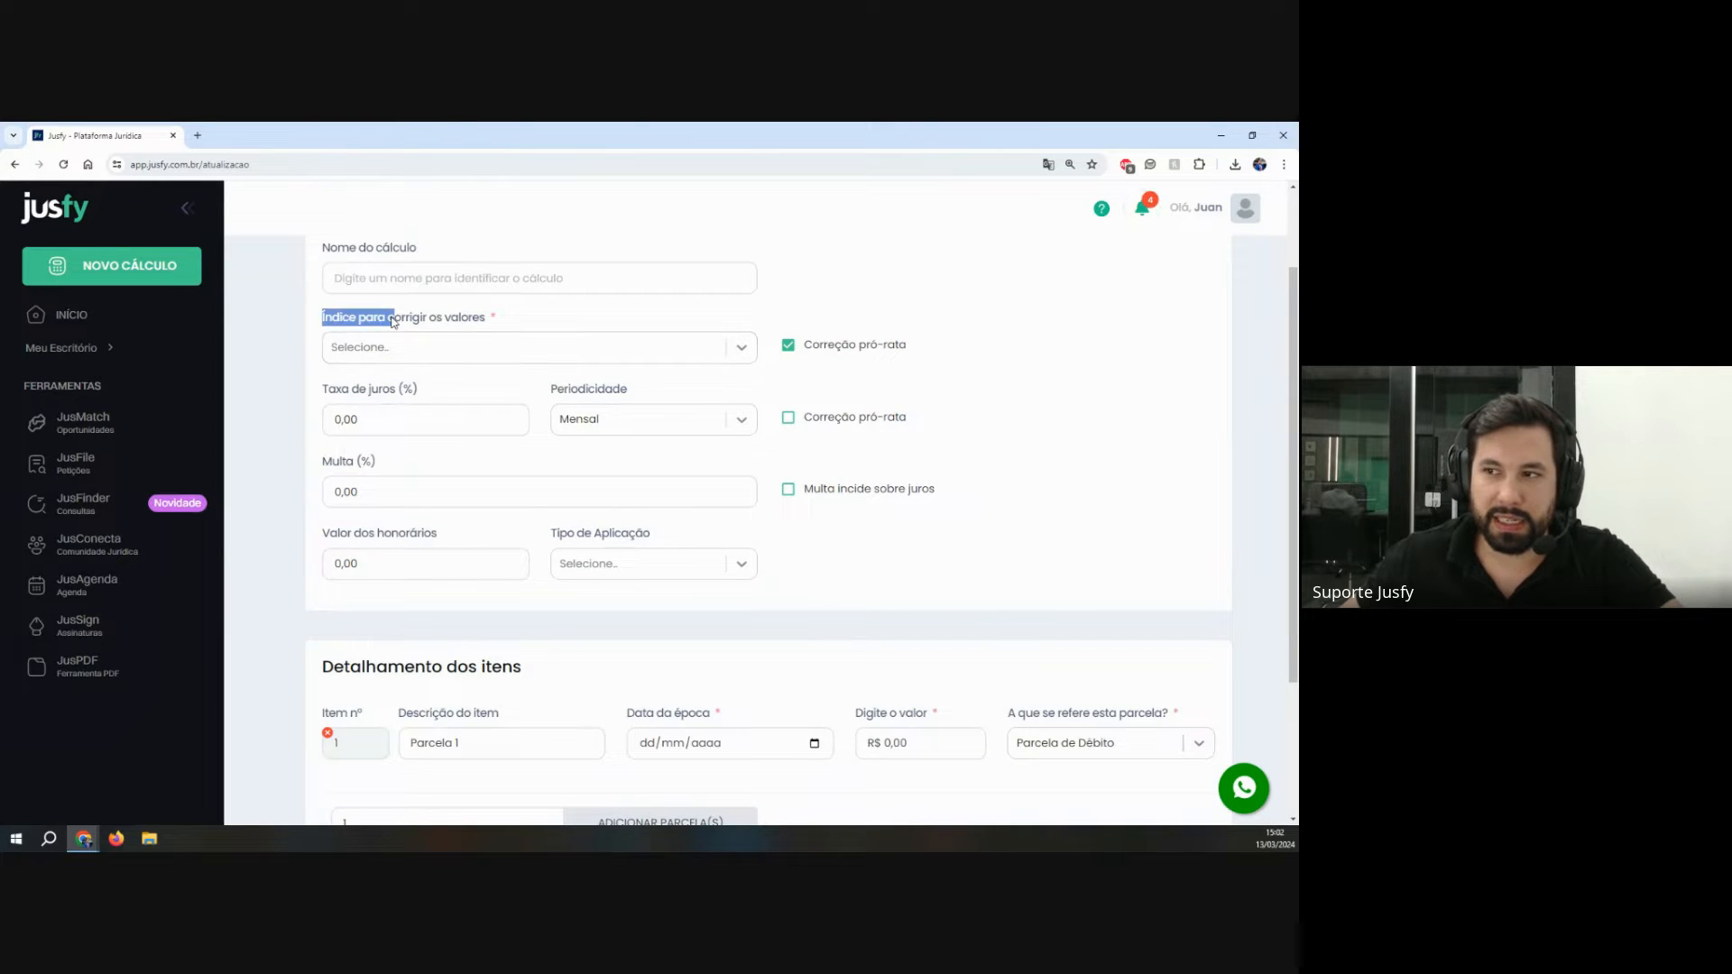
pyautogui.moveTo(325, 389); pyautogui.dragTo(418, 390)
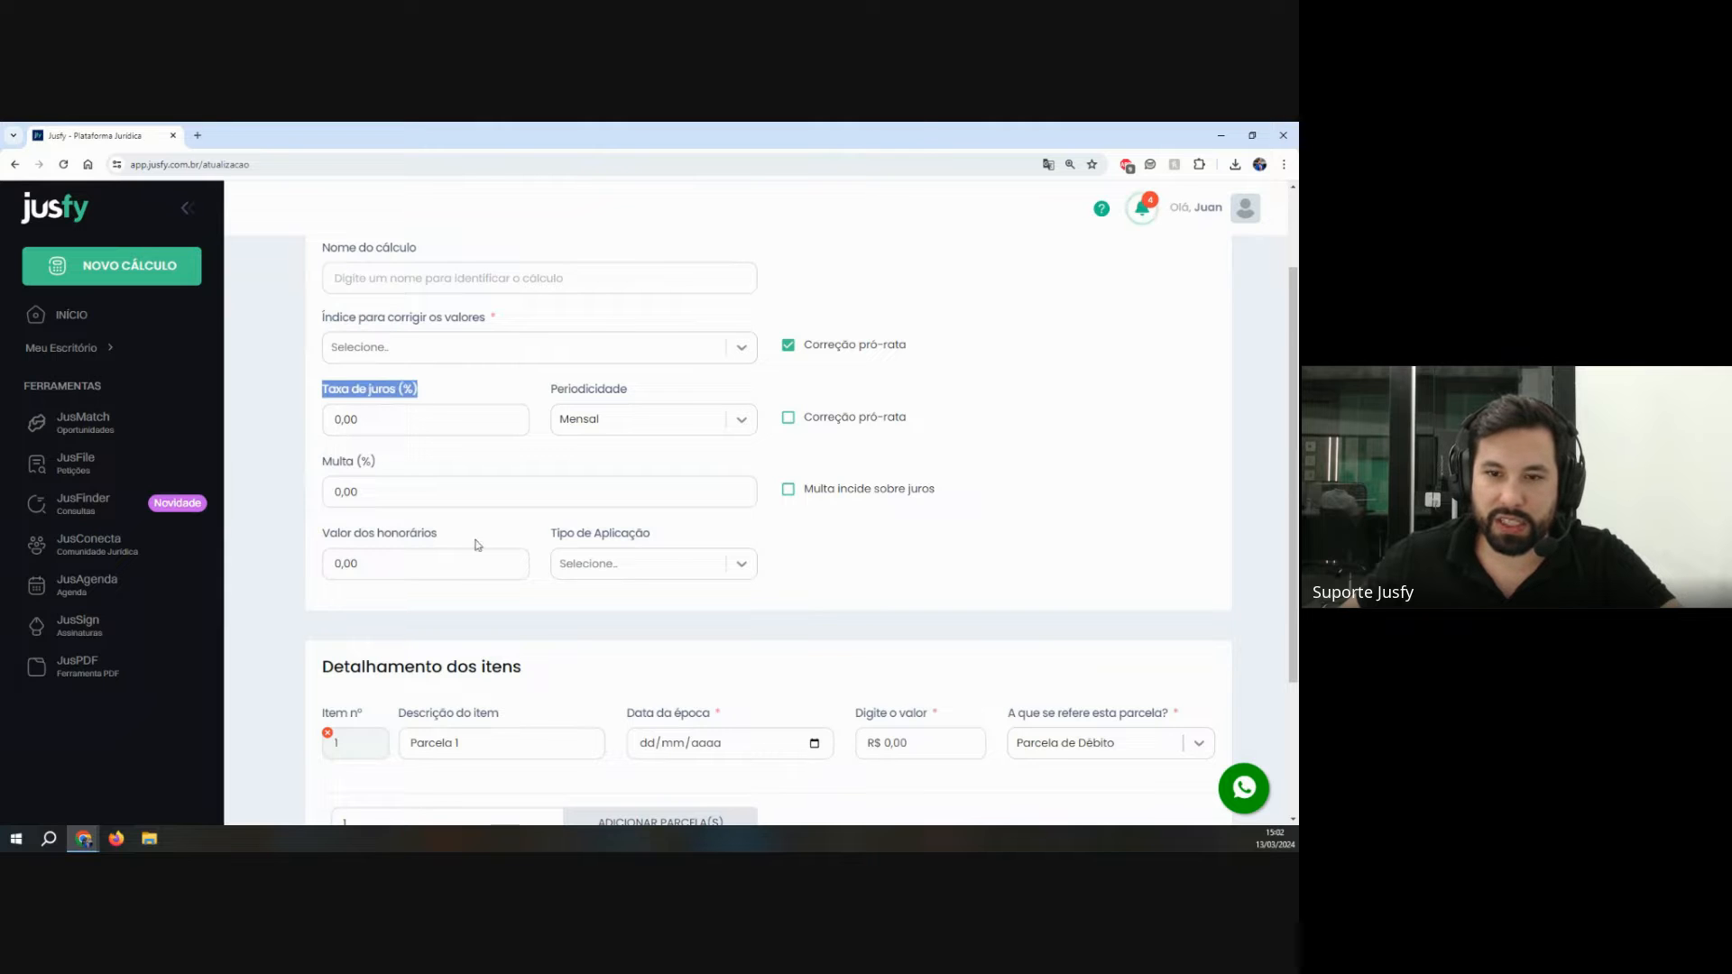
pyautogui.scroll(-2, 475, 545)
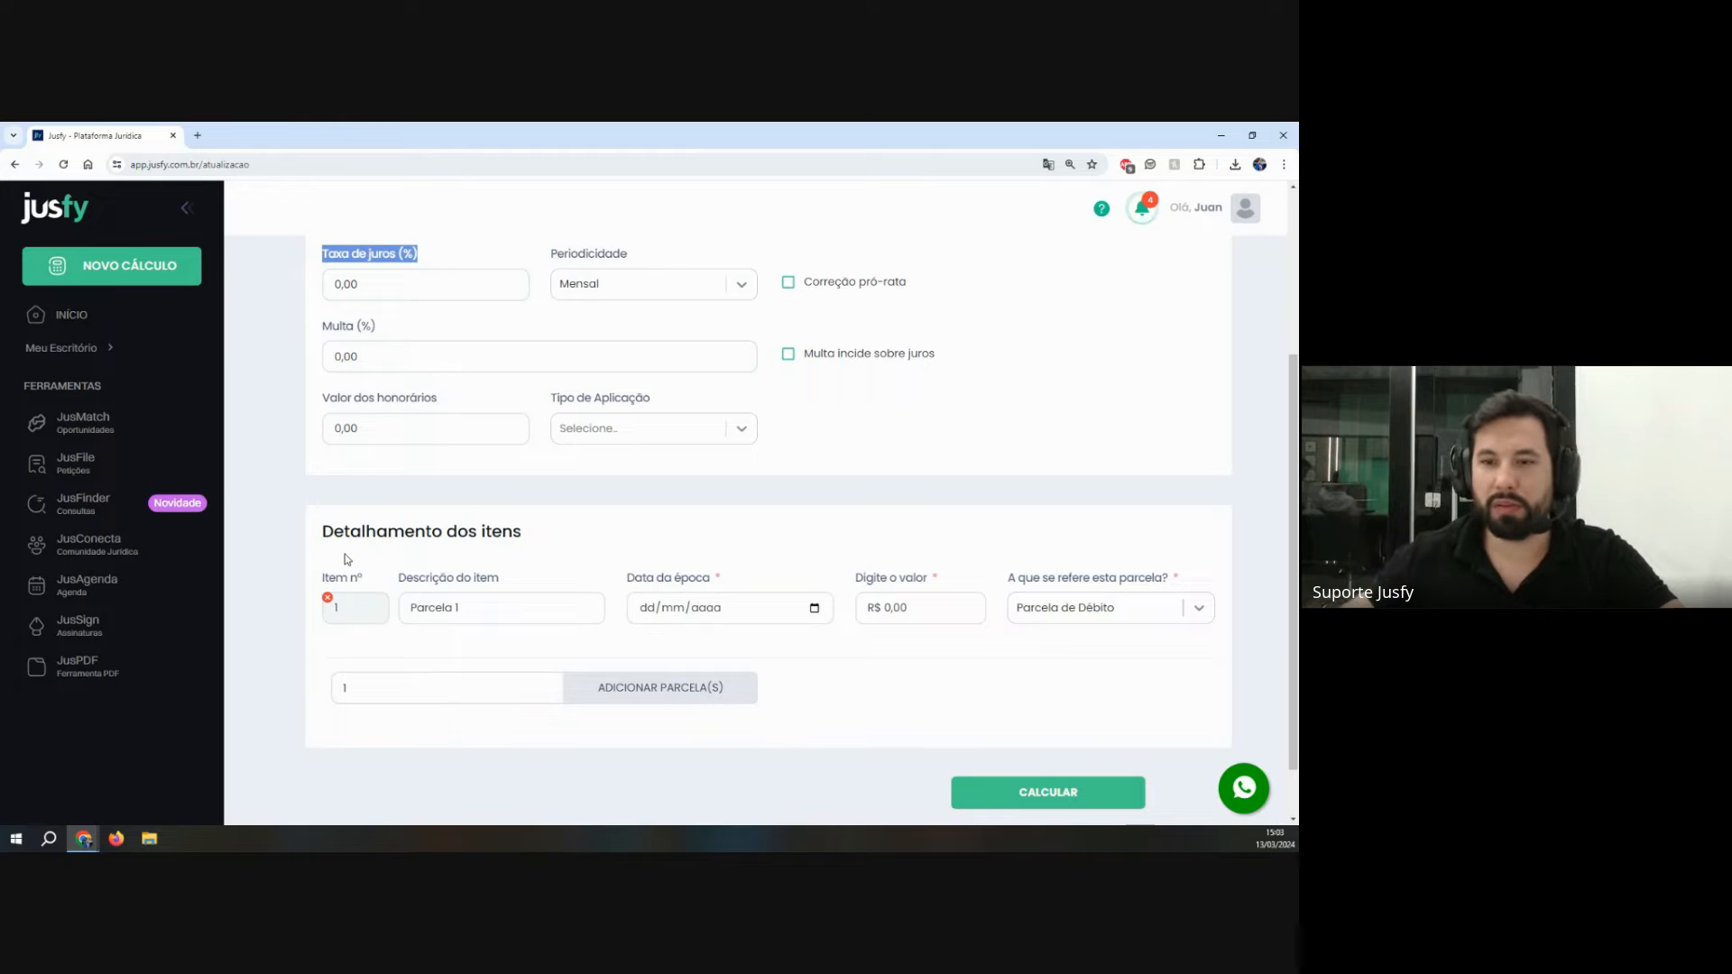
pyautogui.moveTo(628, 578); pyautogui.dragTo(709, 578)
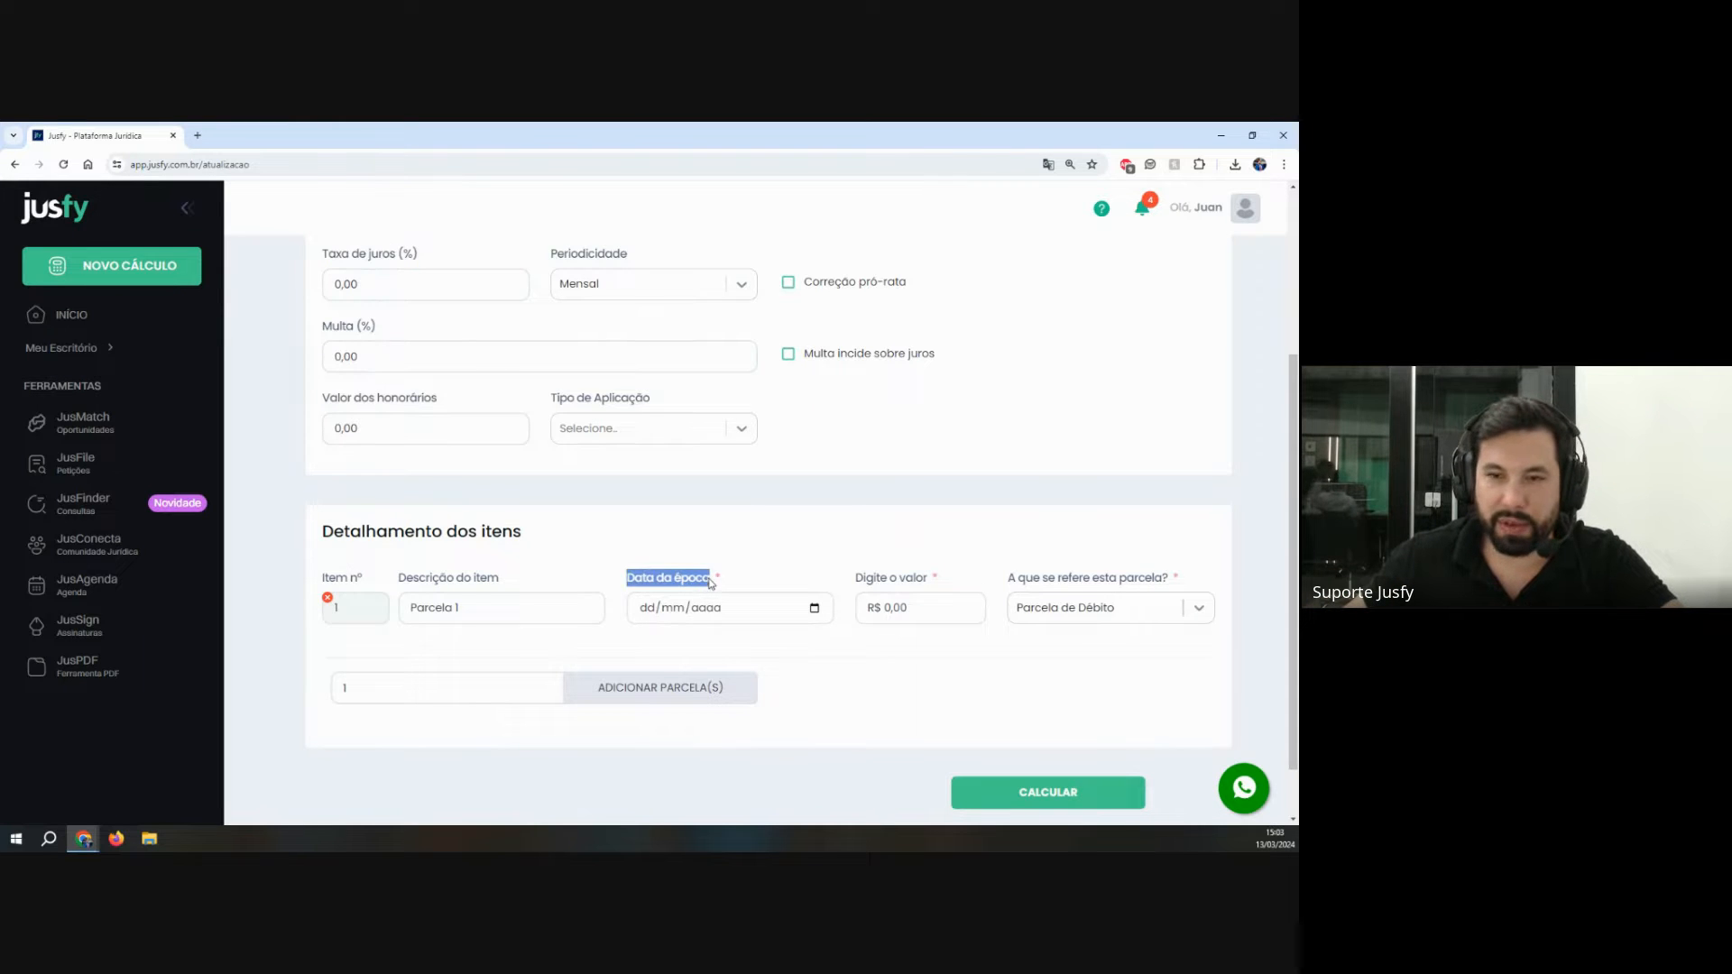
# Step: Set what Parcela 1 refers to as Abatimento / Pagamento in the item details
pyautogui.scroll(-1, 972, 588)
pyautogui.moveTo(1001, 520); pyautogui.dragTo(1173, 510)
pyautogui.click(1100, 539)
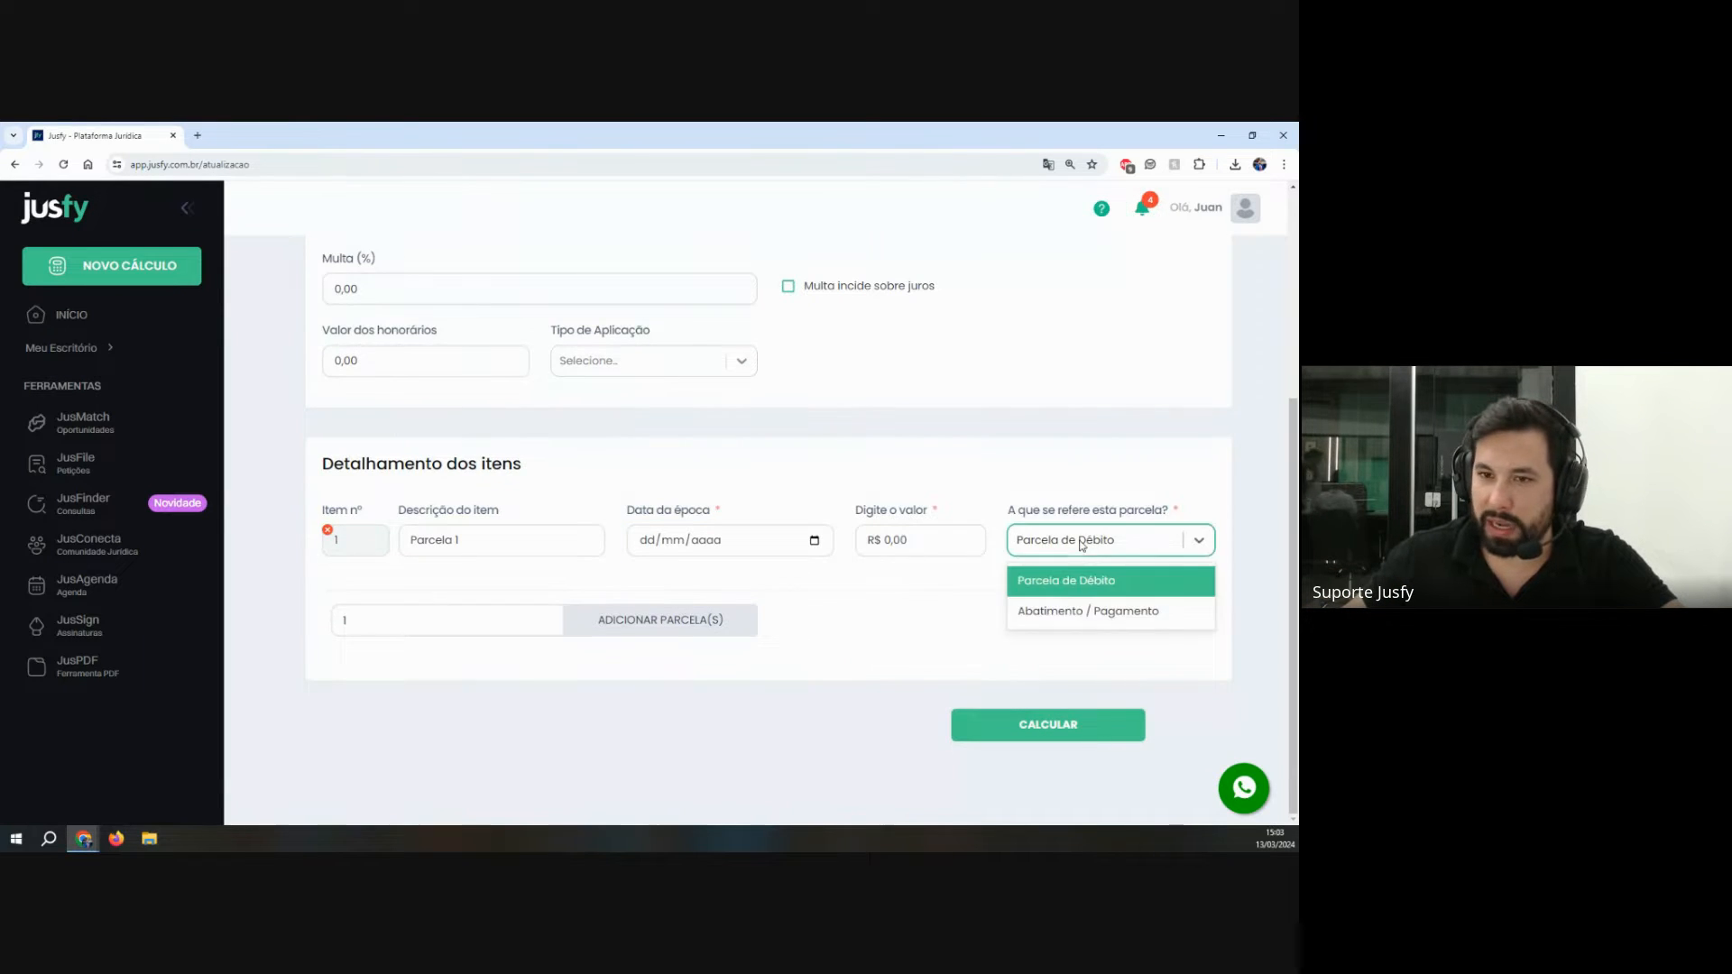
pyautogui.click(1028, 606)
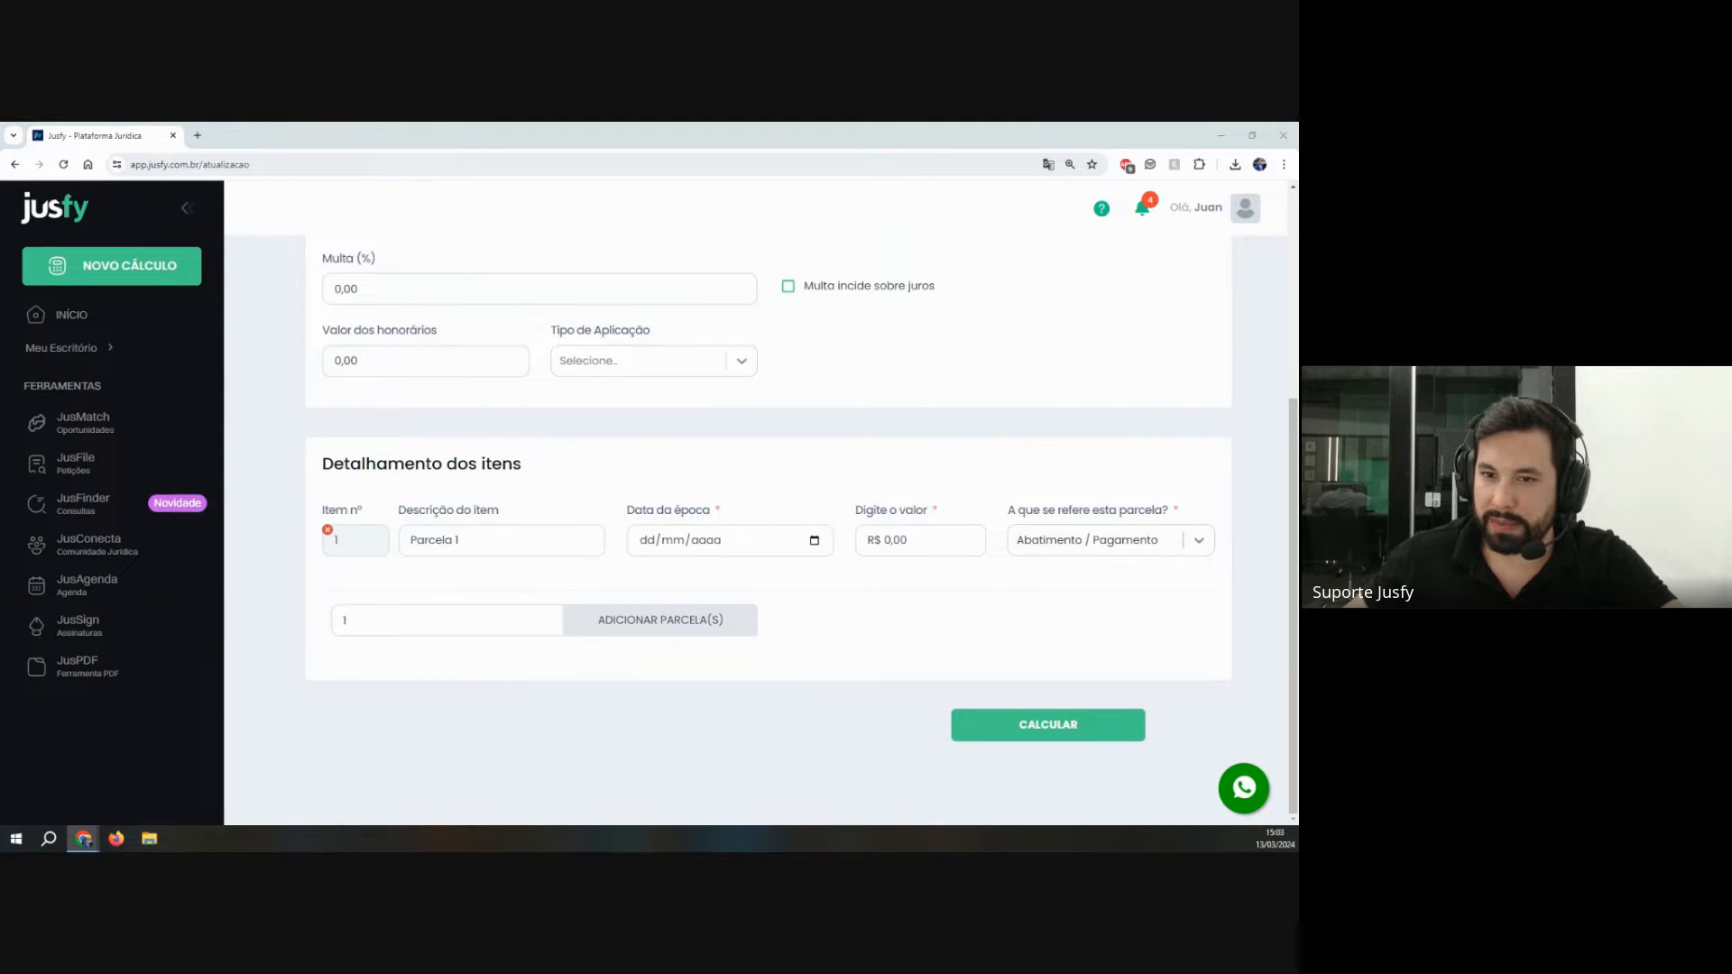
# Step: Look over the JusCalc Fácil usage manual and its video tutorial section, and close the manual
pyautogui.scroll(3, 510, 568)
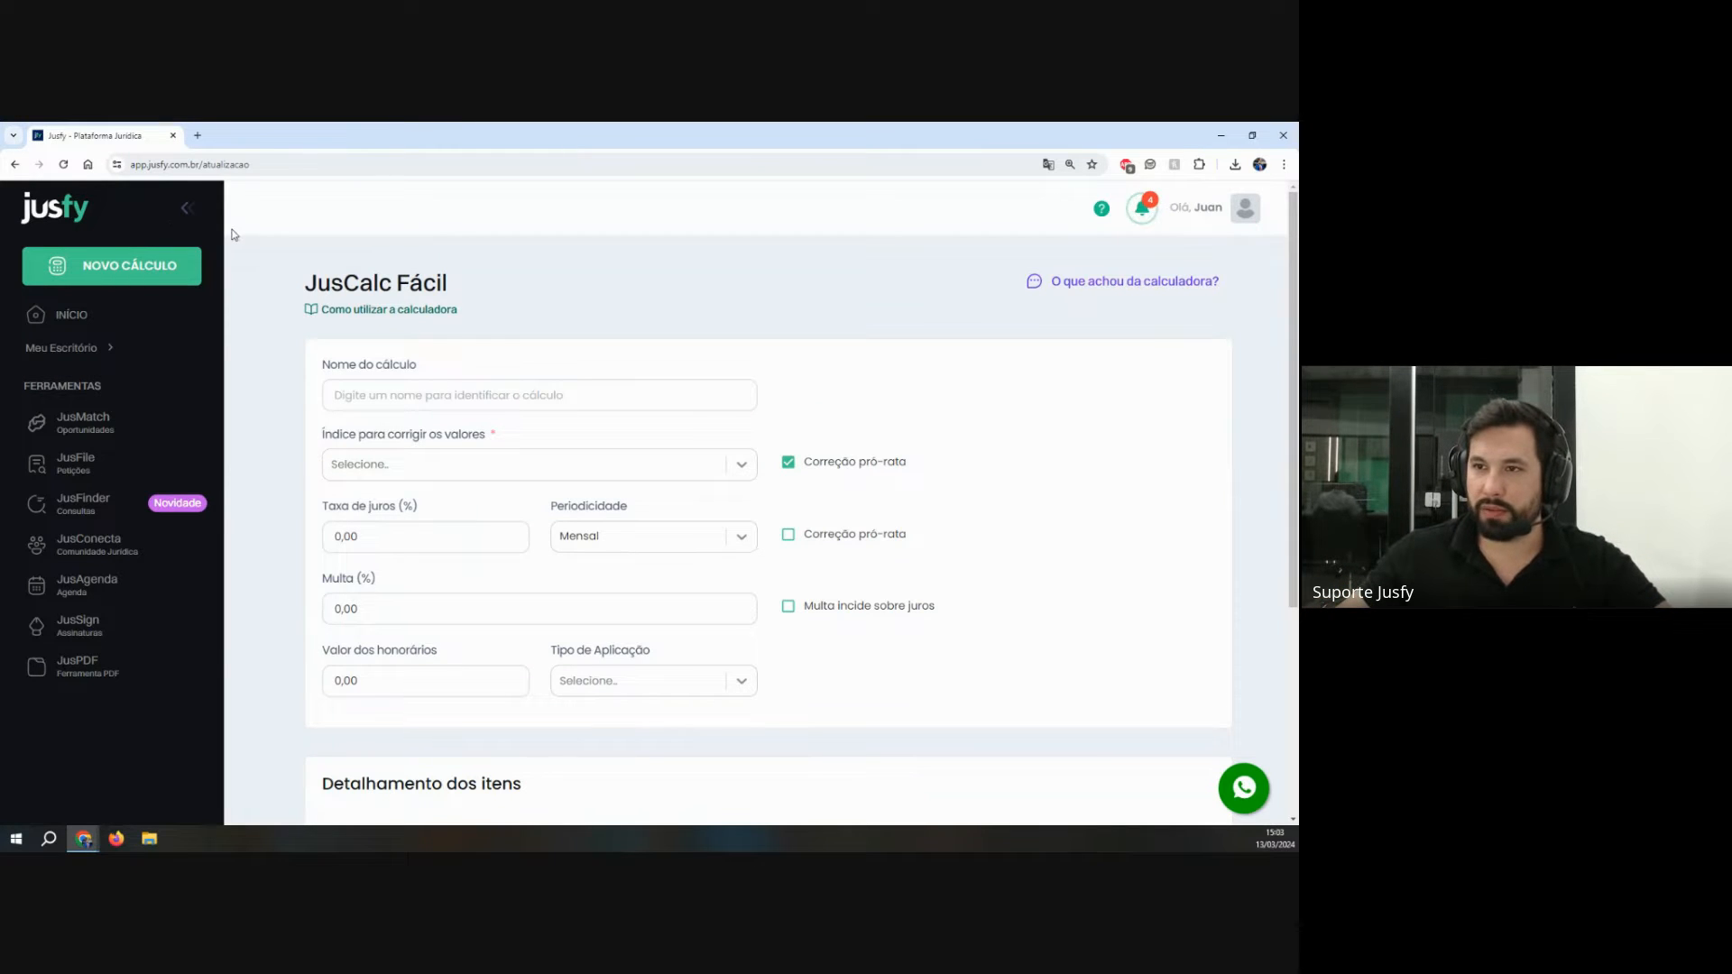
pyautogui.hotkey('ctrl', '+')
pyautogui.hotkey('ctrl', '+')
pyautogui.moveTo(142, 347); pyautogui.dragTo(429, 378)
pyautogui.click(429, 379)
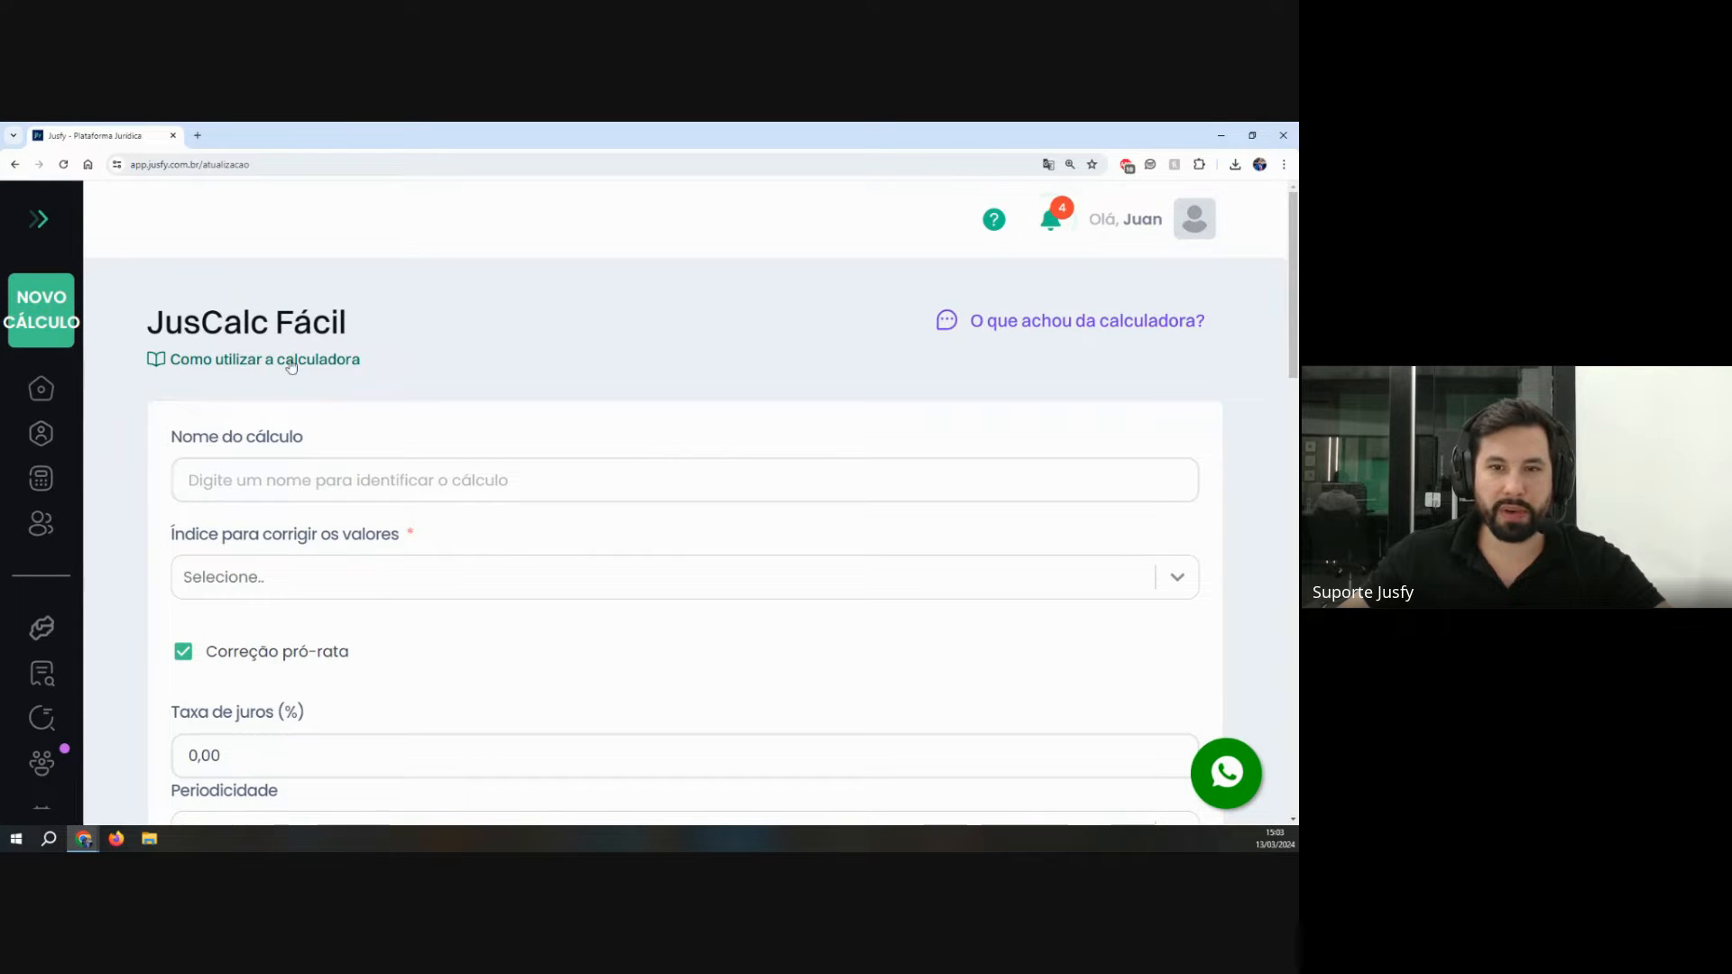
pyautogui.click(272, 362)
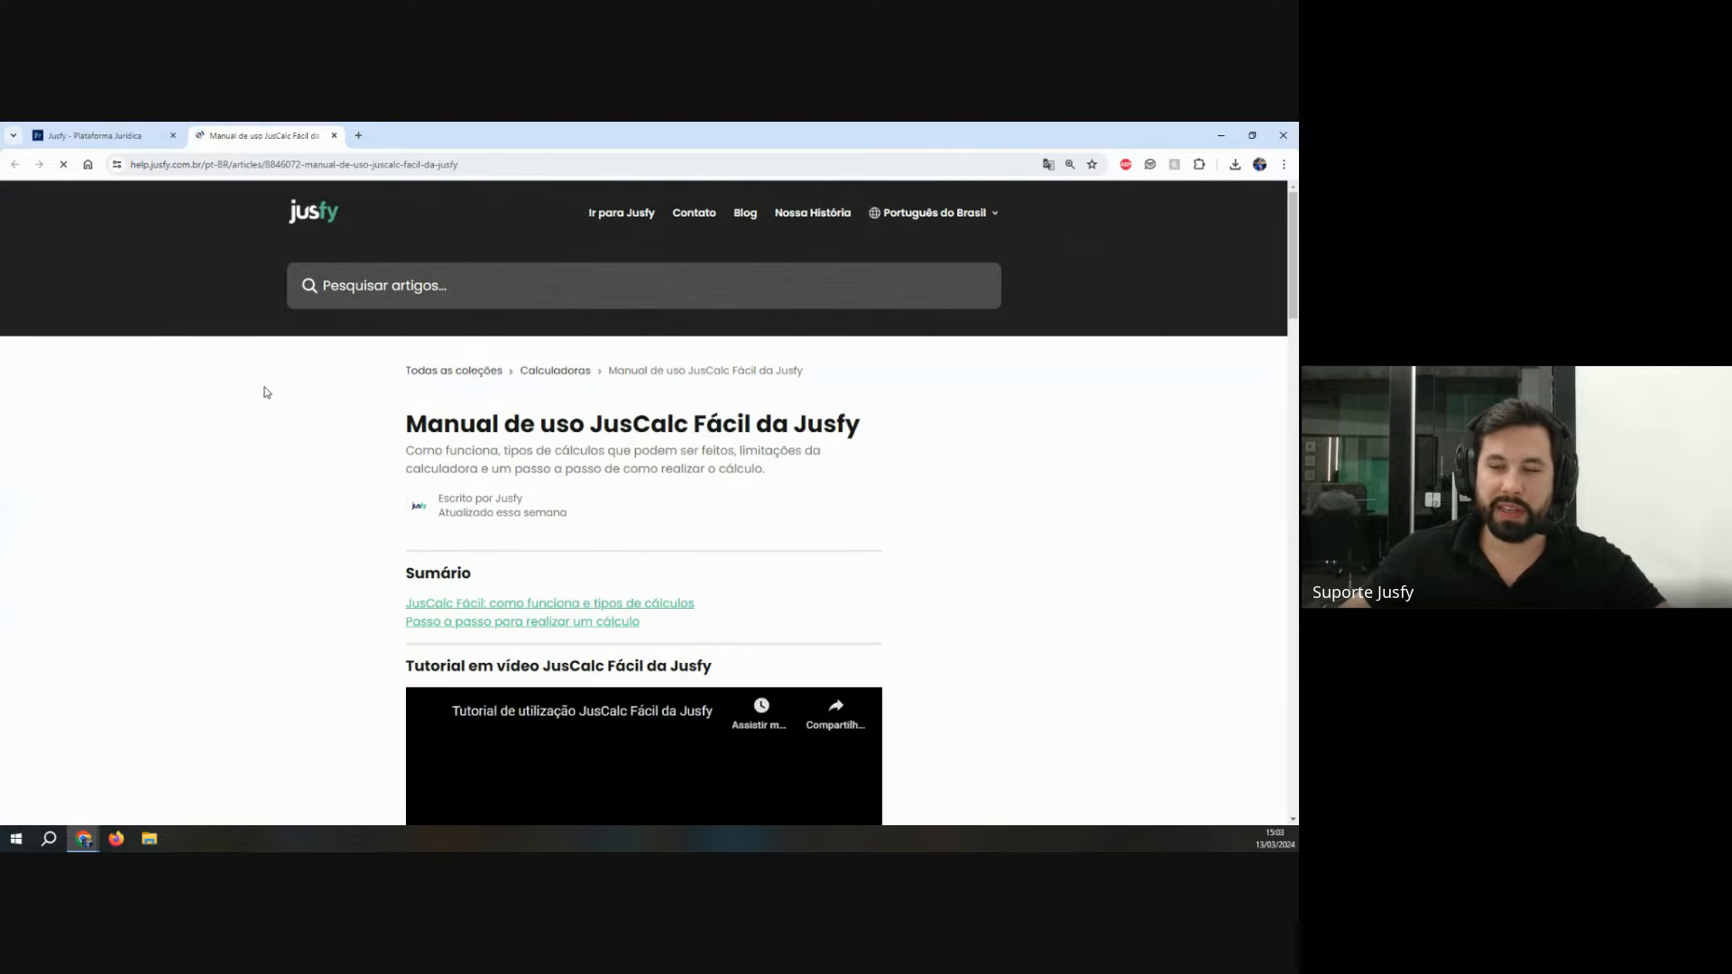
pyautogui.scroll(-3, 275, 411)
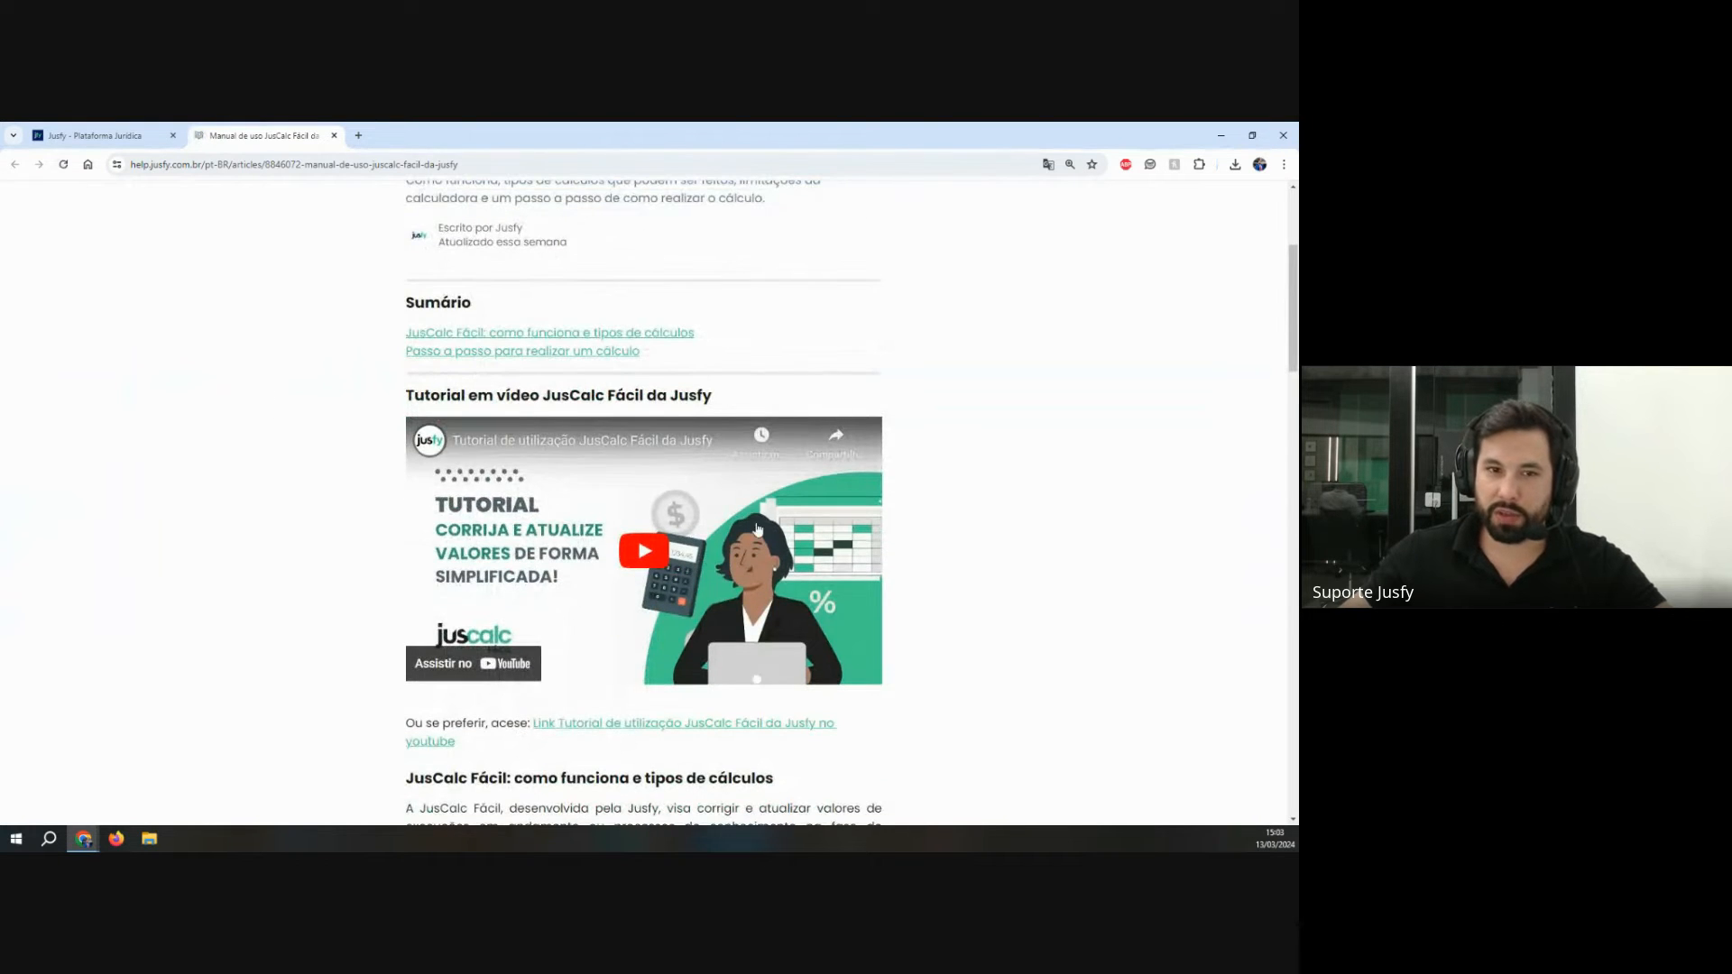
pyautogui.scroll(3, 721, 592)
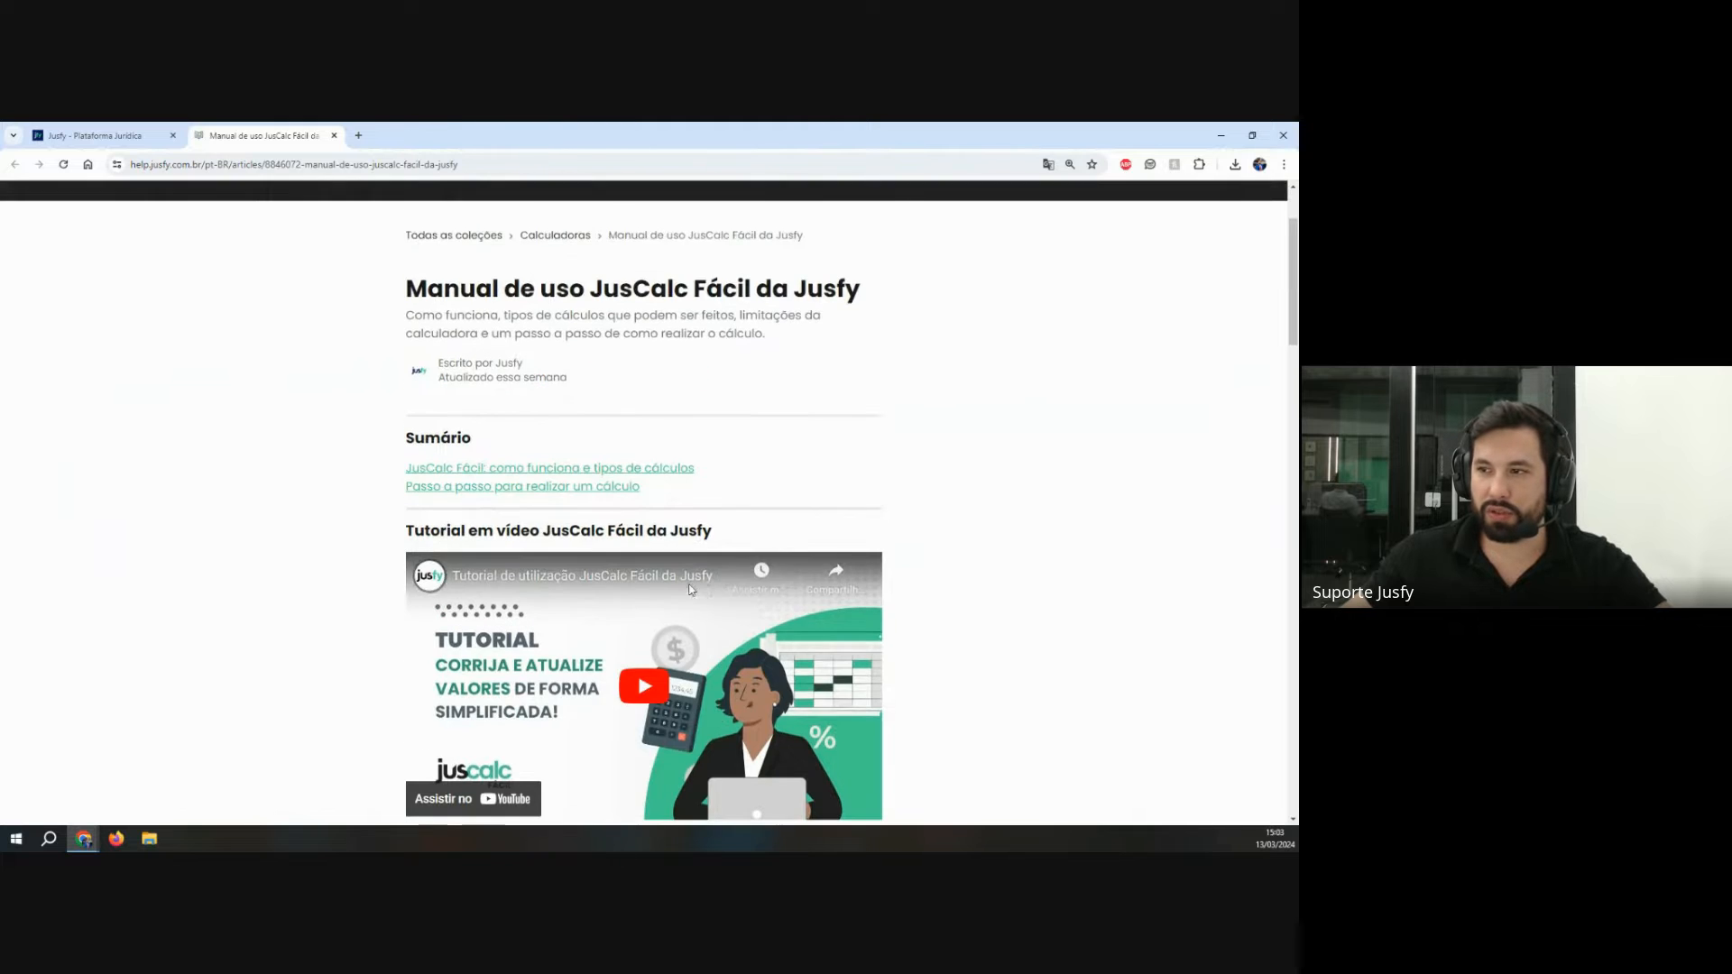
pyautogui.click(334, 136)
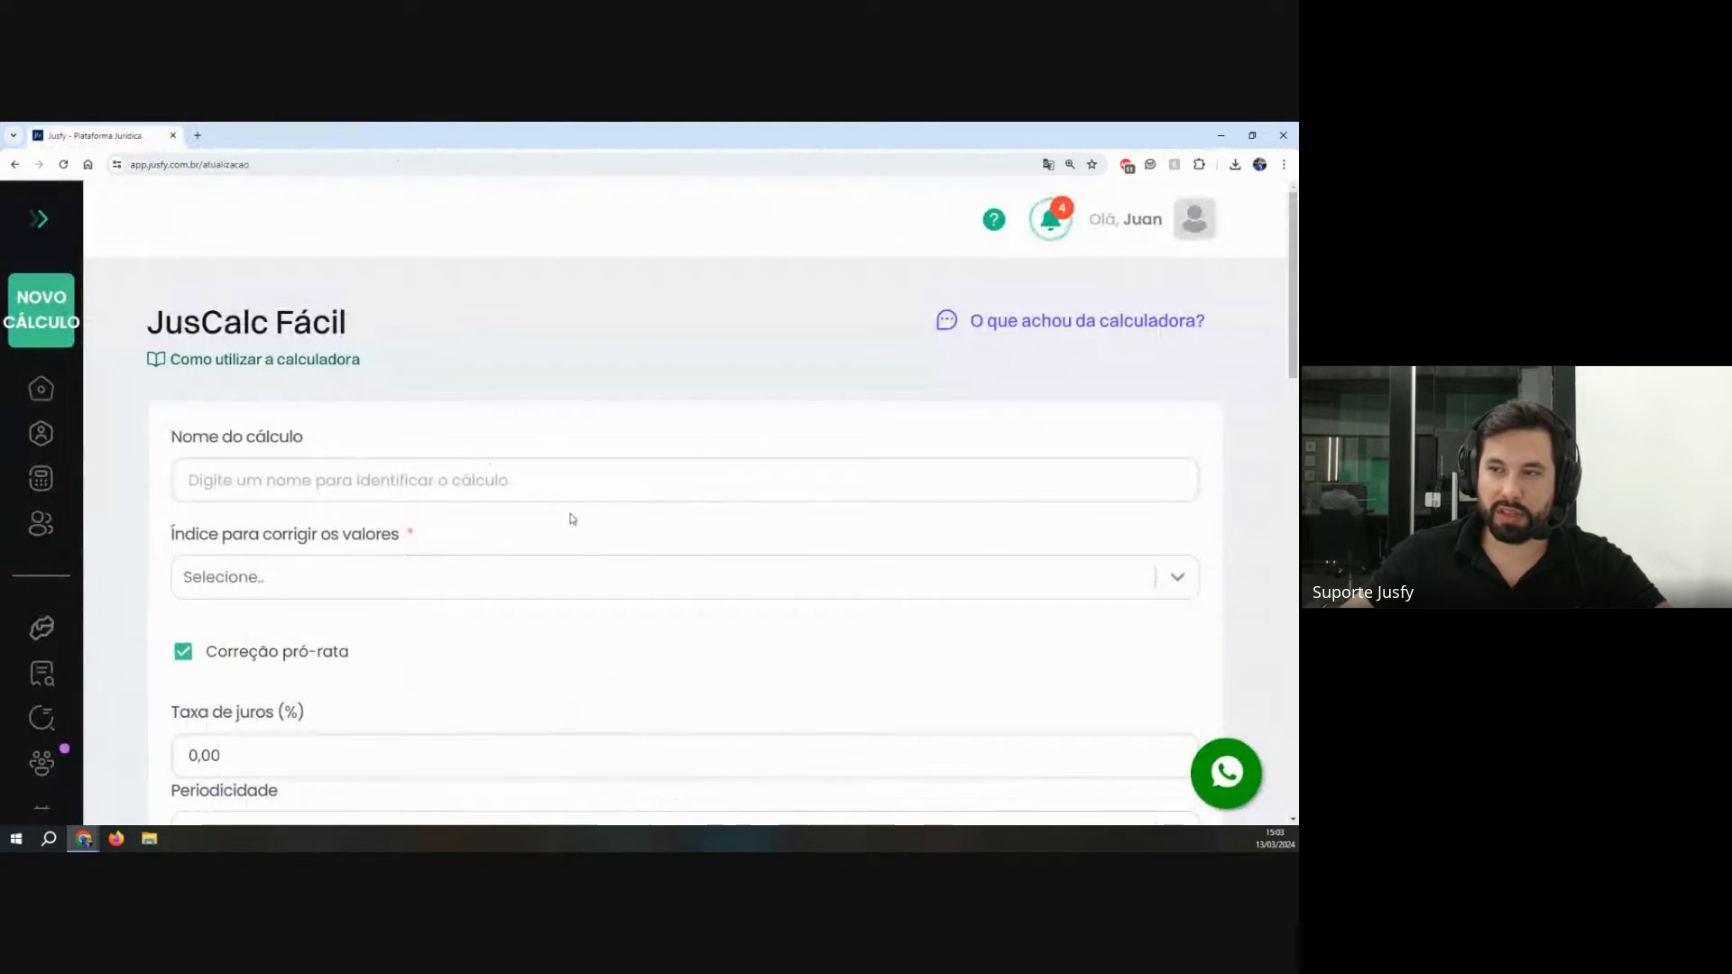
# Step: Start a new calculation with the JusCalc Completo calculator
pyautogui.hotkey('ctrl', '-')
pyautogui.hotkey('ctrl', '+')
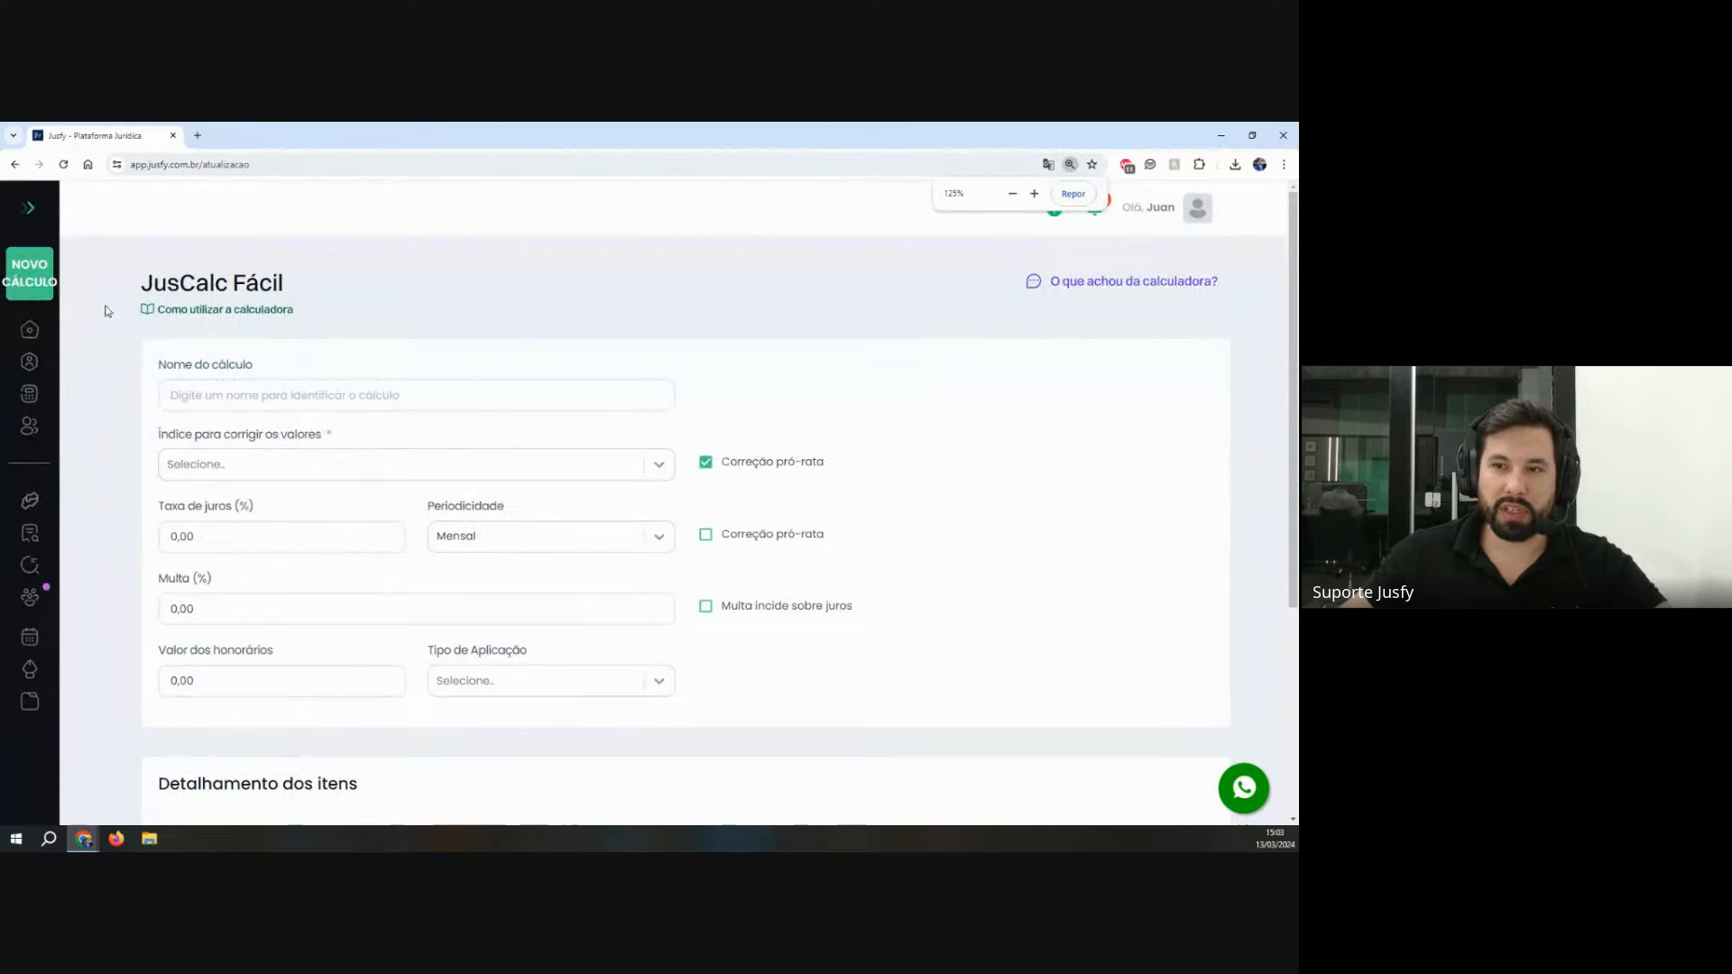
pyautogui.click(30, 198)
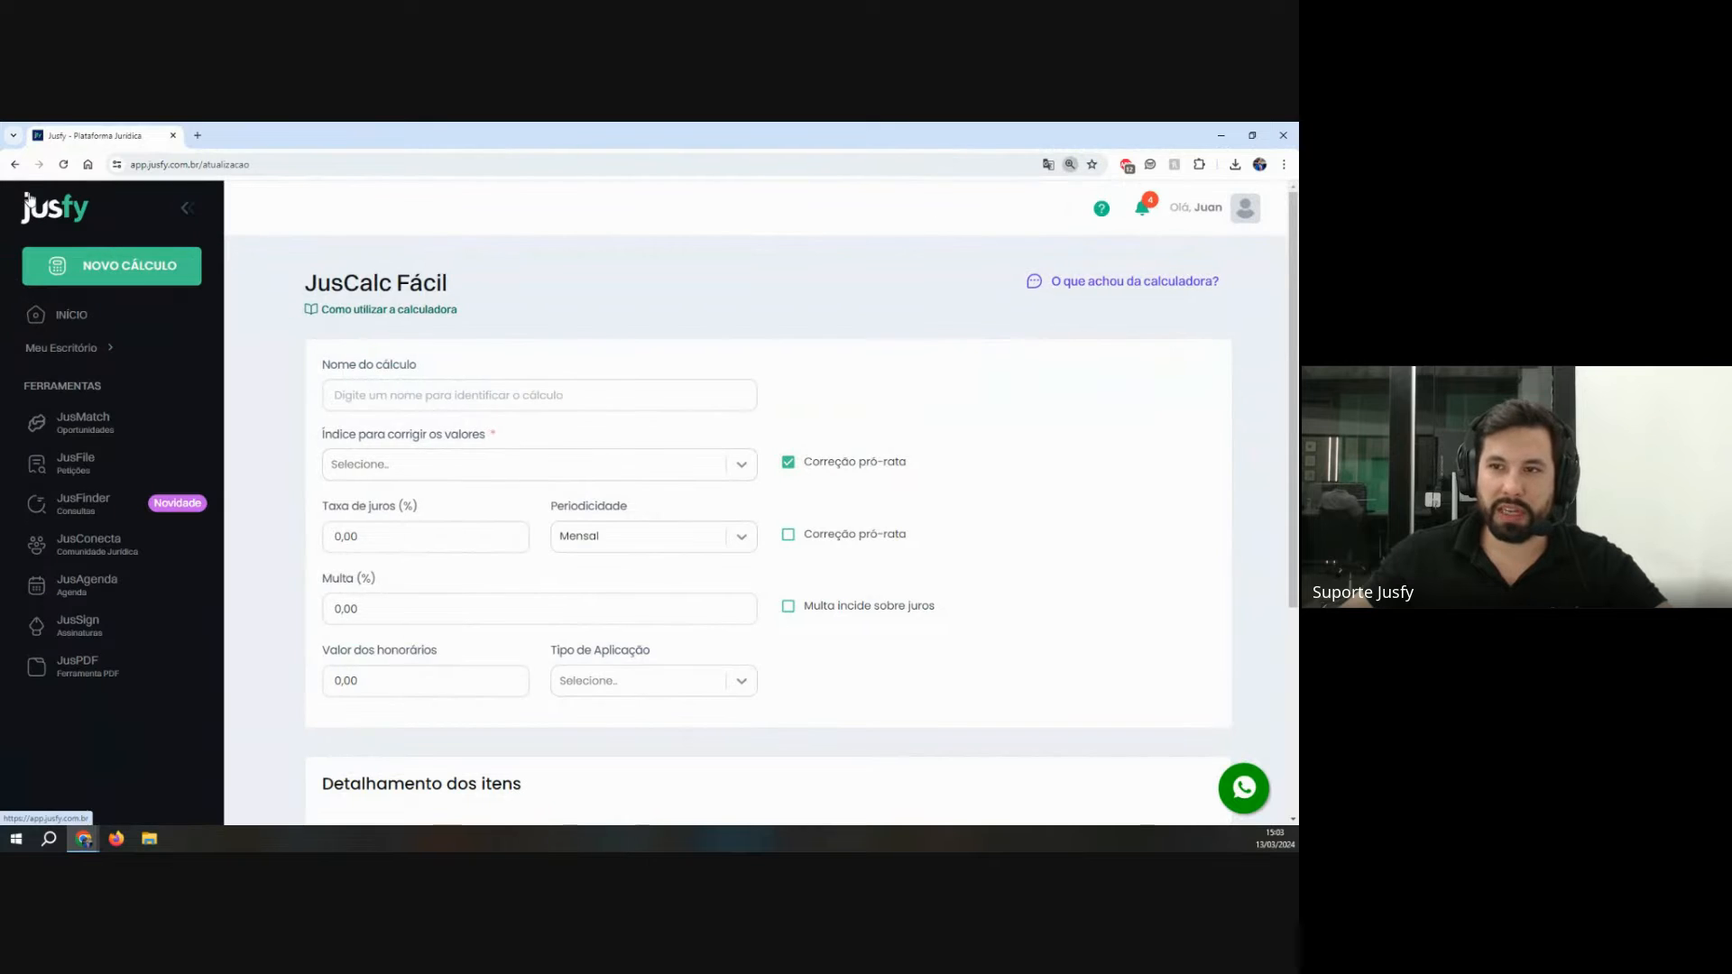
pyautogui.click(113, 281)
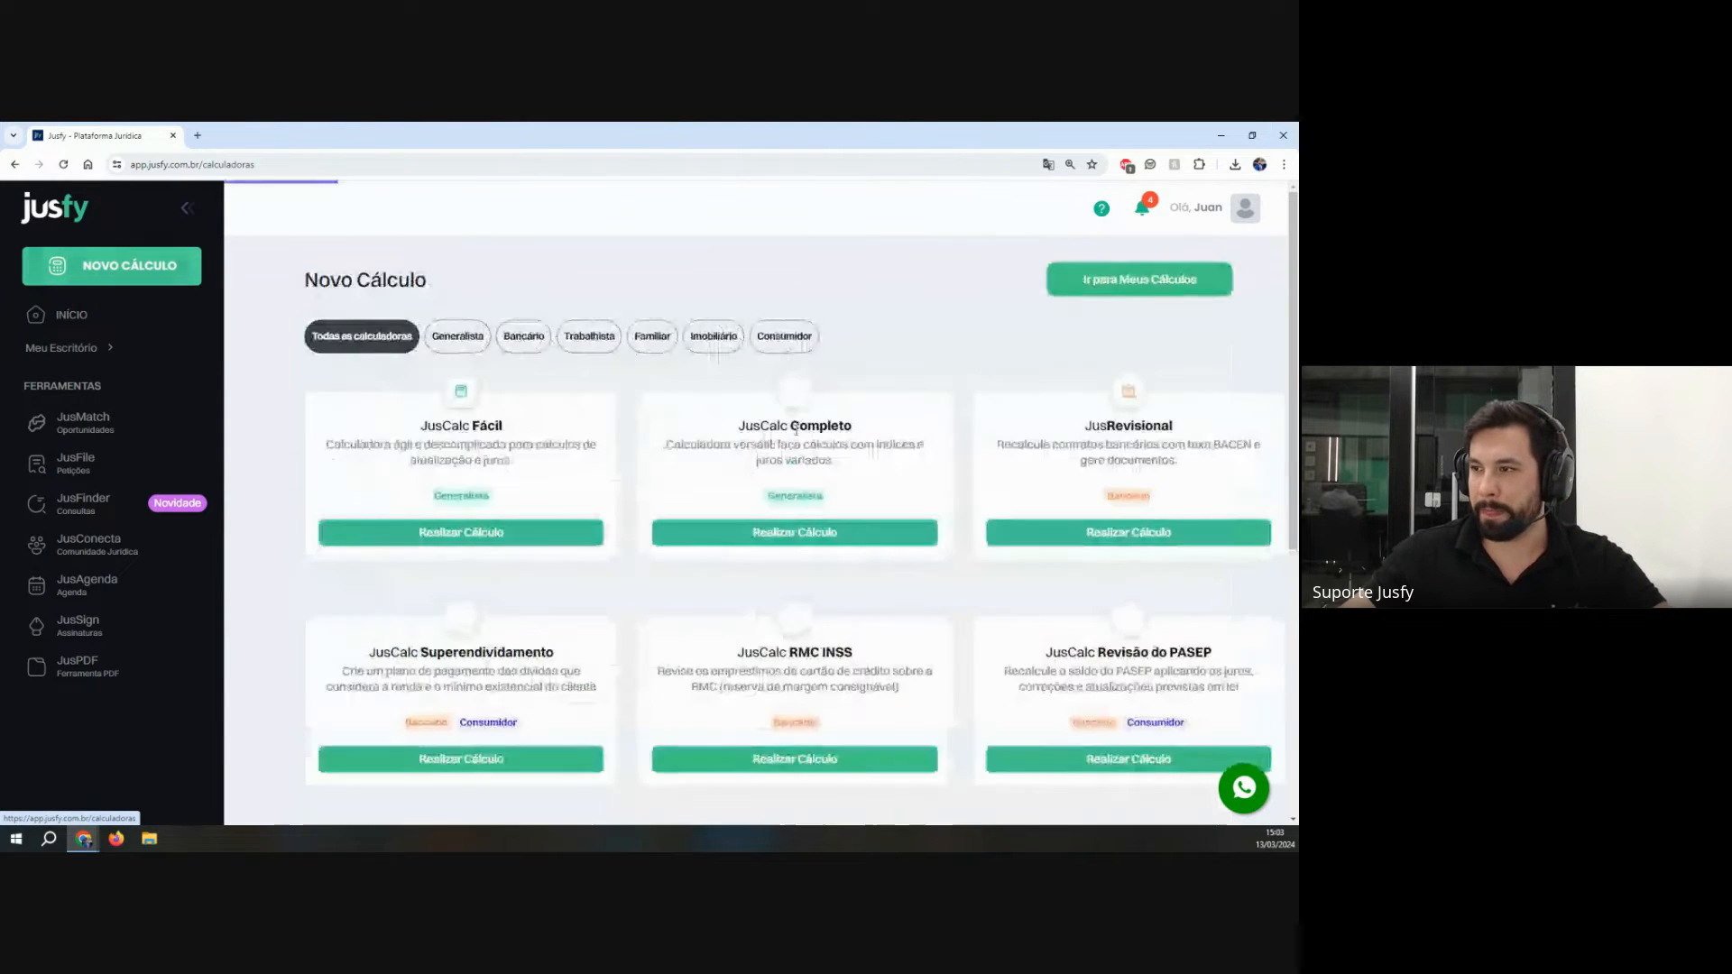
pyautogui.moveTo(734, 421); pyautogui.dragTo(869, 477)
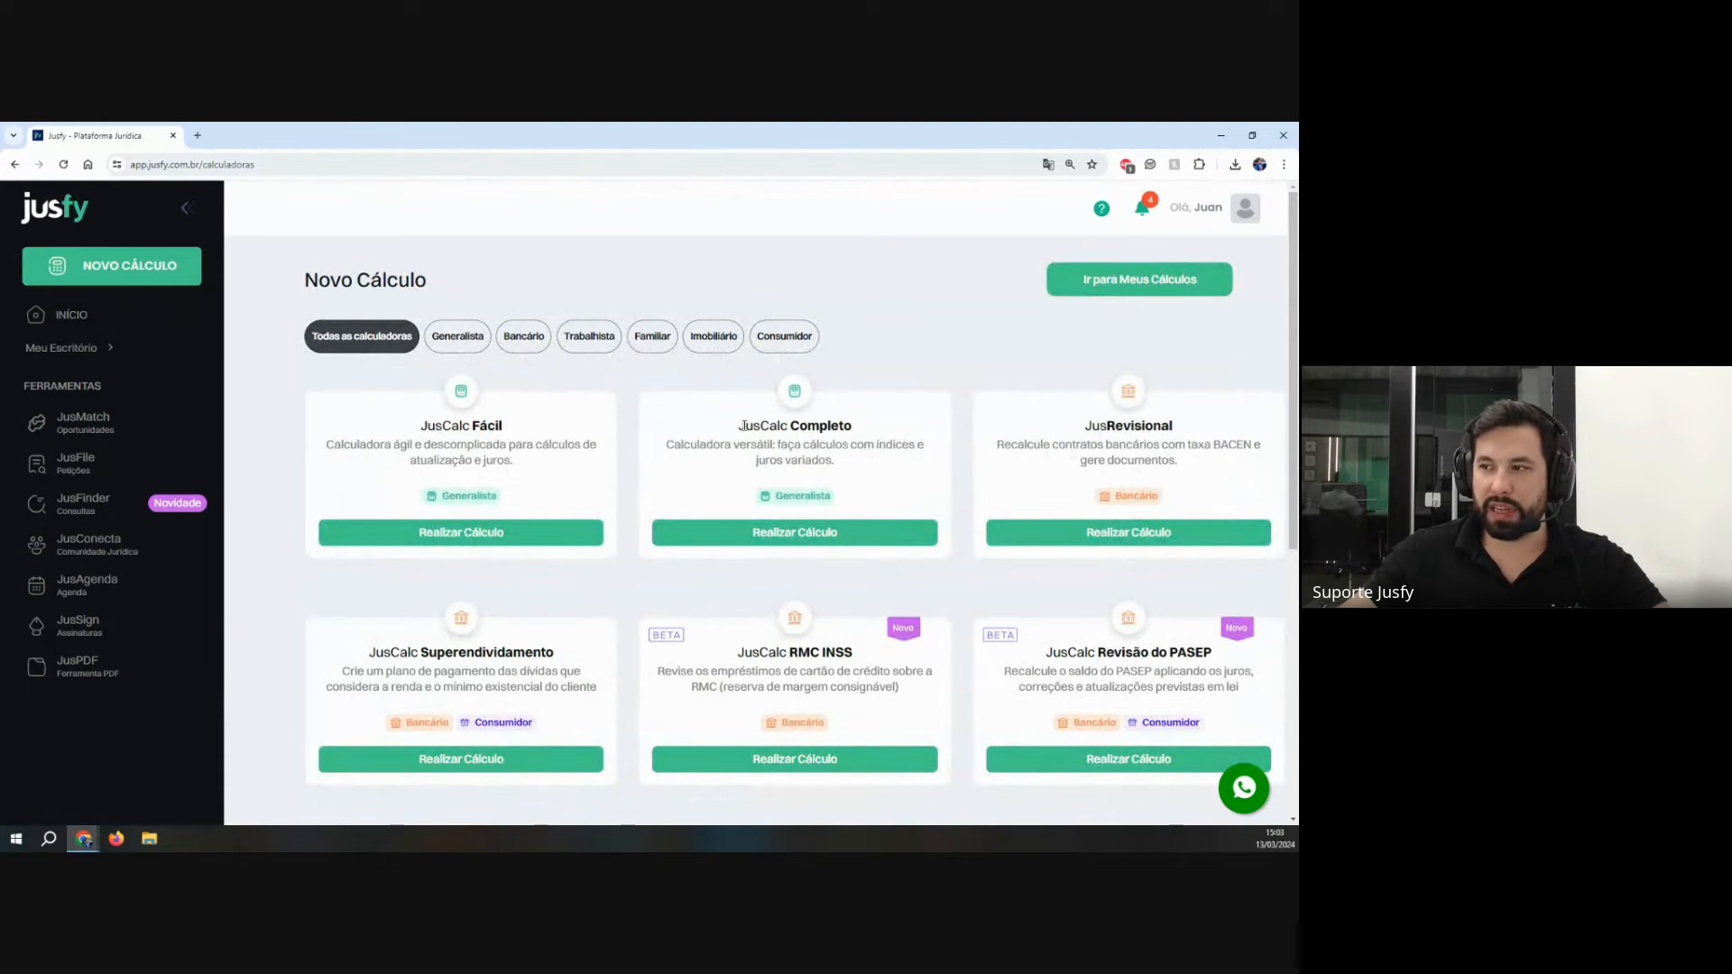
pyautogui.click(855, 533)
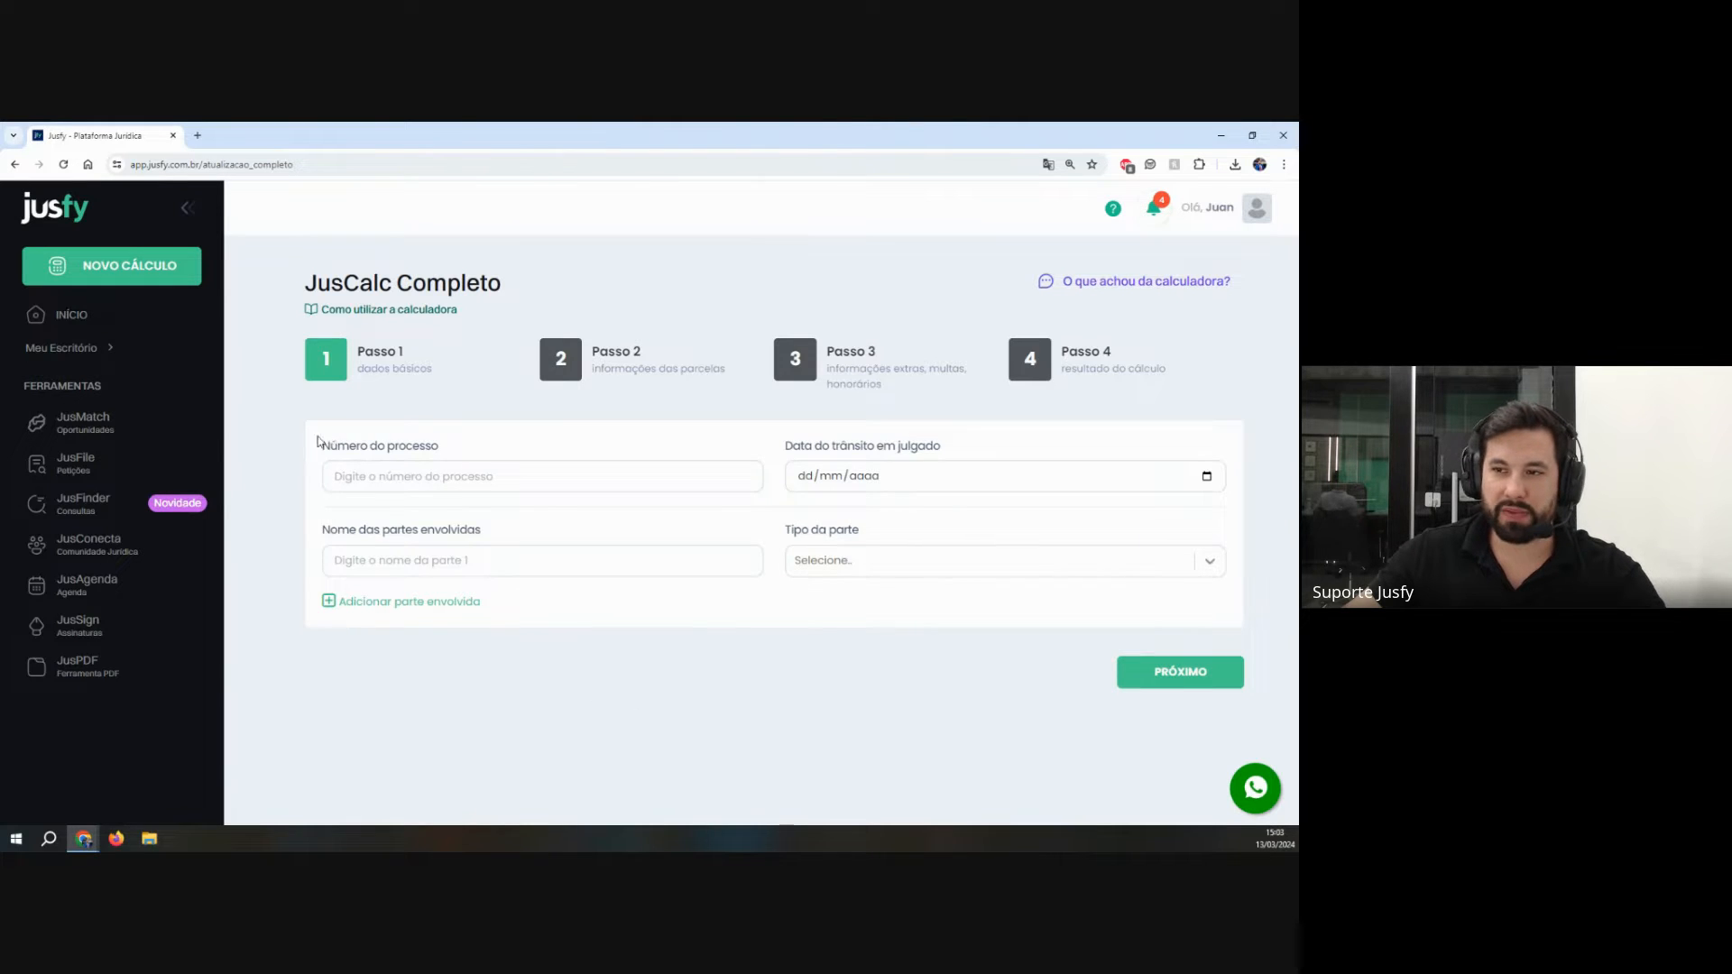
# Step: Review the basic data fields of Passo 1 and continue to the installment information without filling them in
pyautogui.moveTo(318, 442); pyautogui.dragTo(966, 703)
pyautogui.click(968, 706)
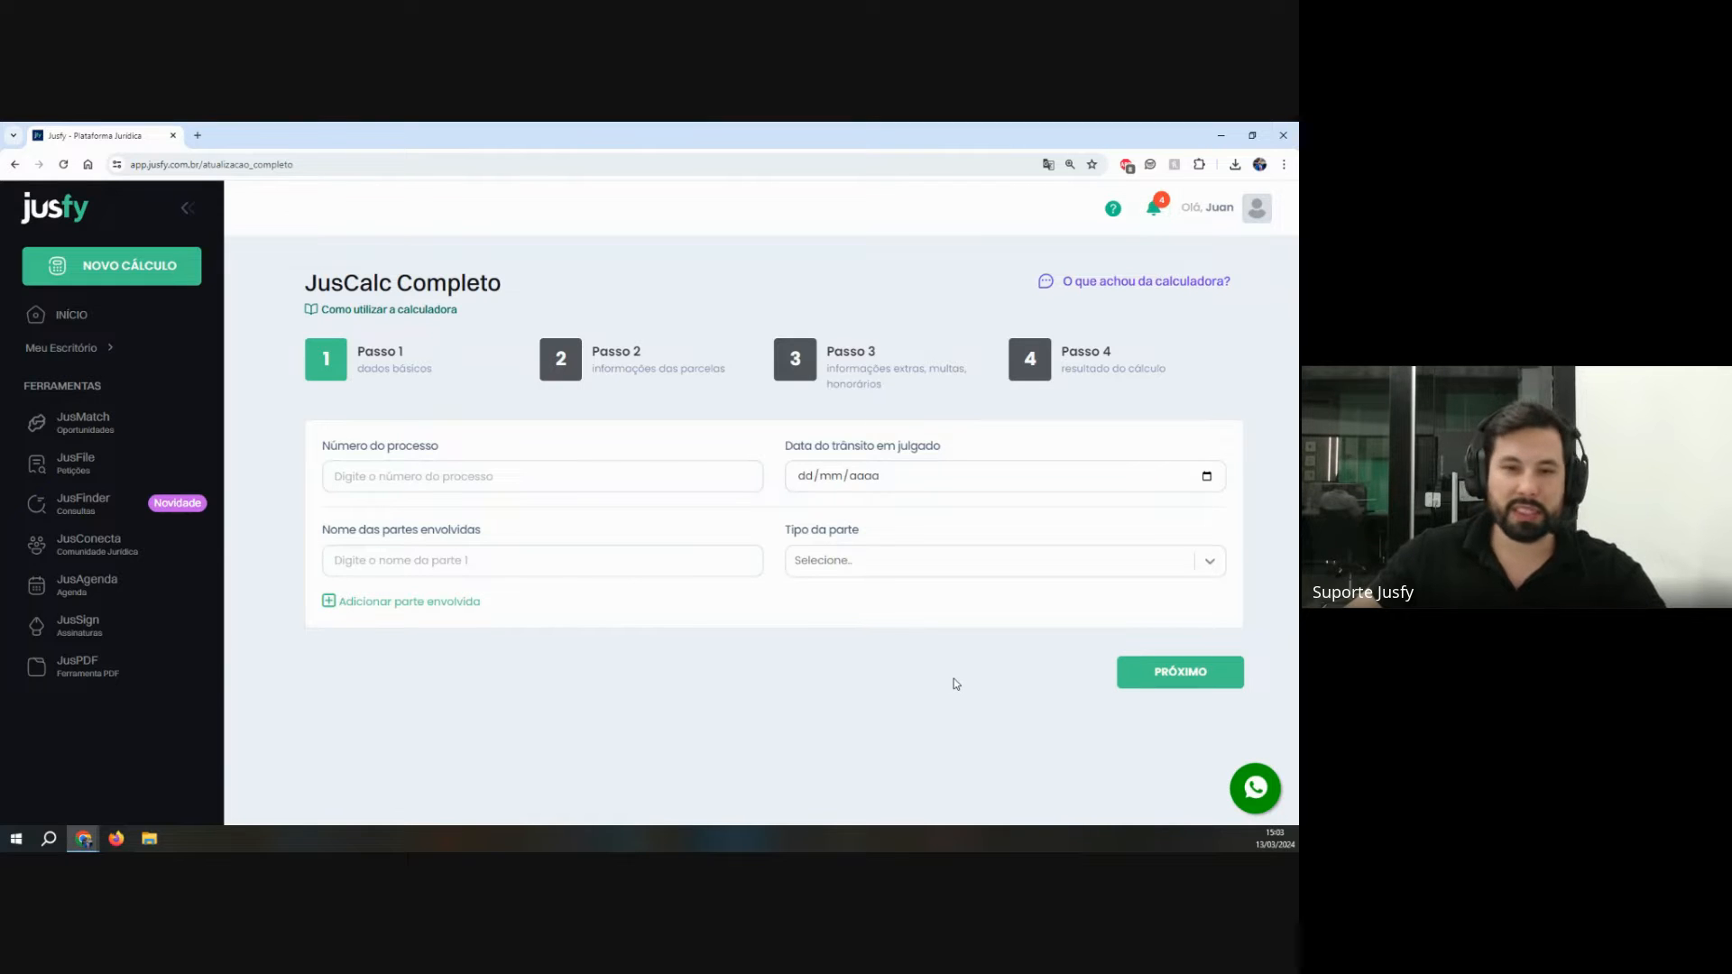
pyautogui.click(1166, 678)
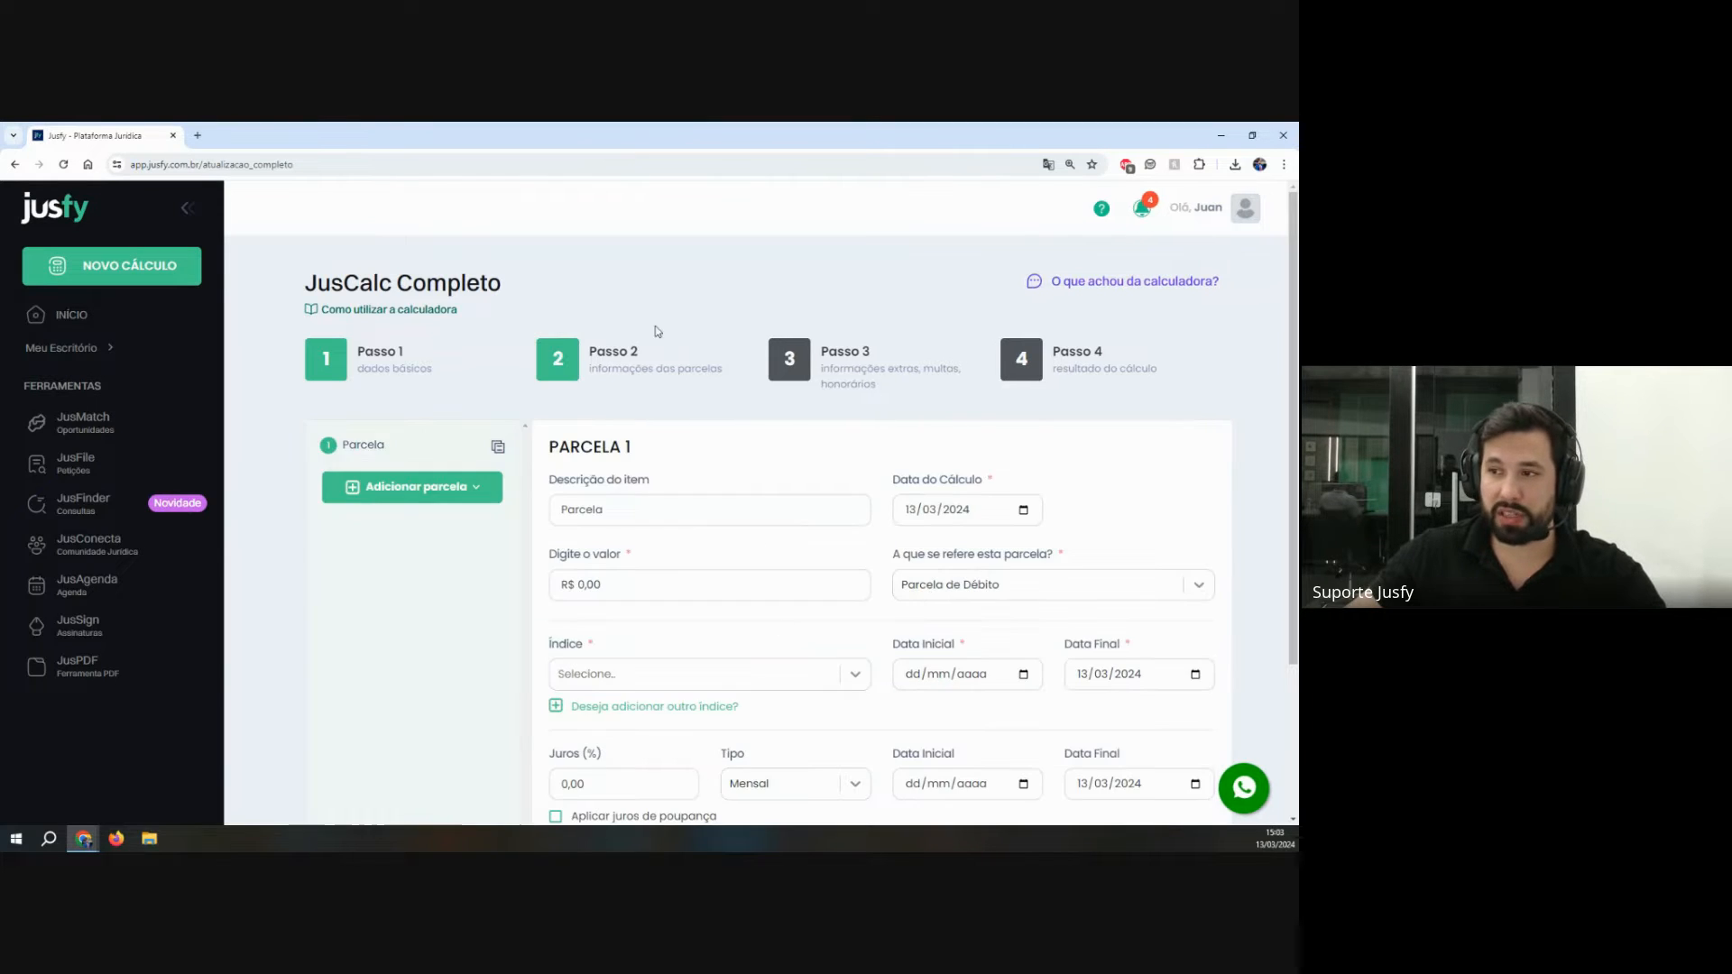
# Step: Replace the item description of Parcela 1 with "Dano moral"
pyautogui.scroll(-2, 585, 561)
pyautogui.scroll(2, 623, 577)
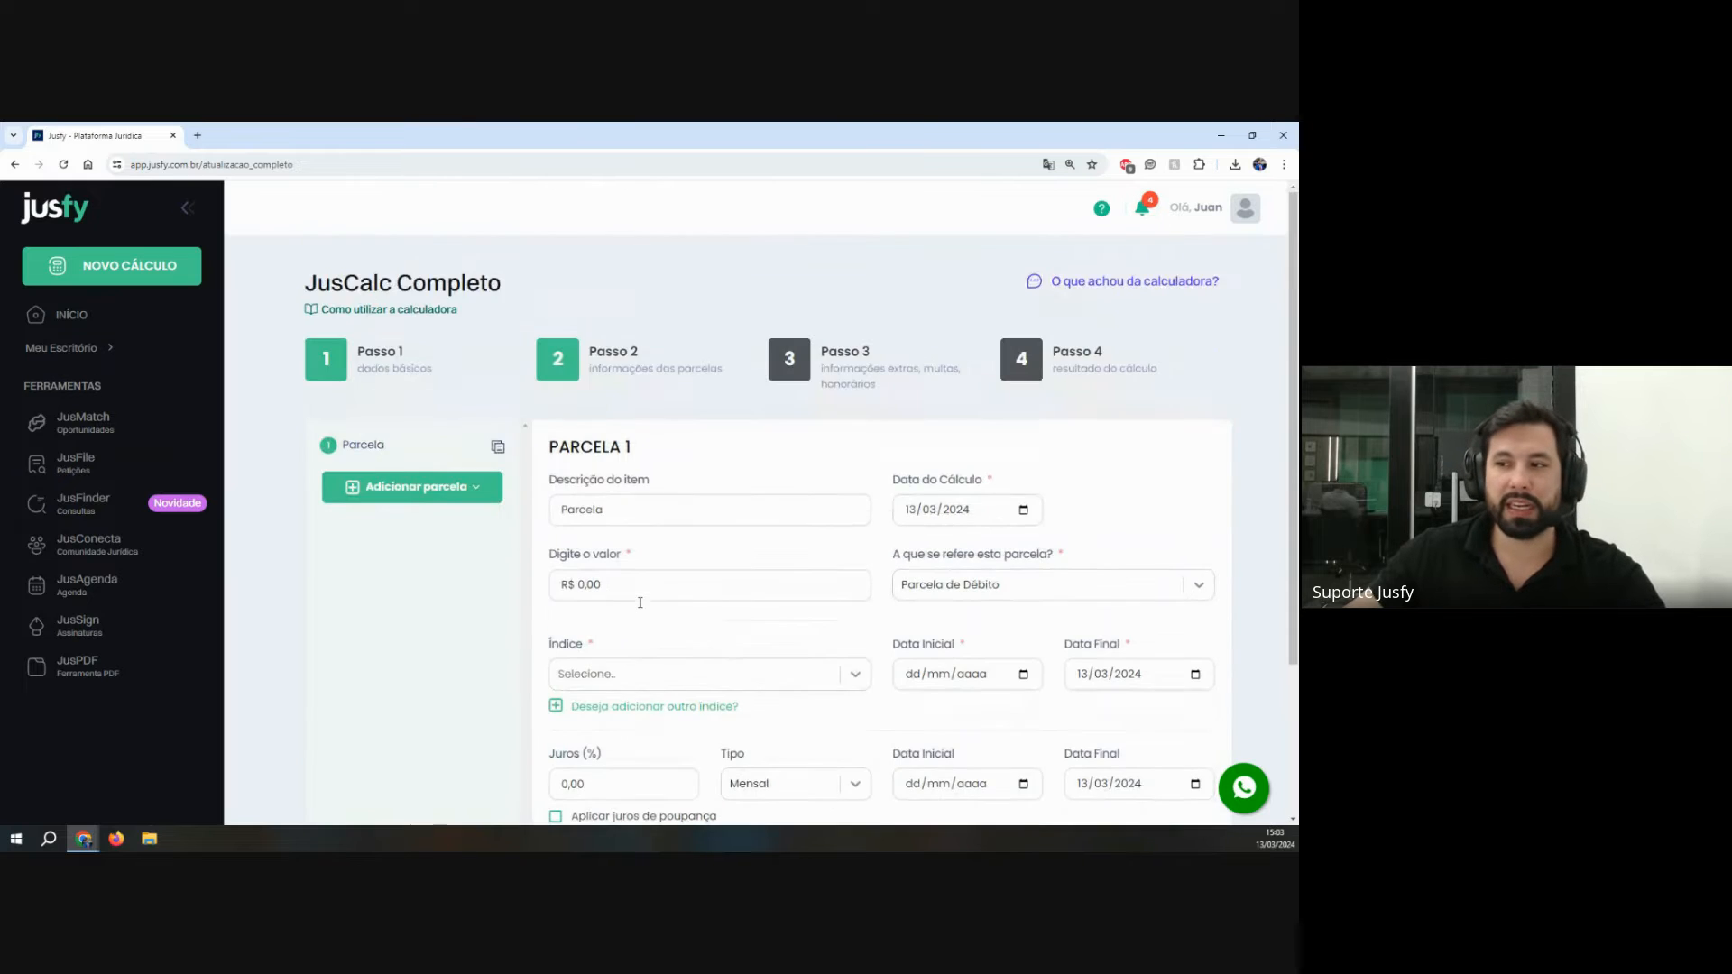
pyautogui.scroll(-2, 672, 574)
pyautogui.moveTo(546, 344); pyautogui.dragTo(430, 374)
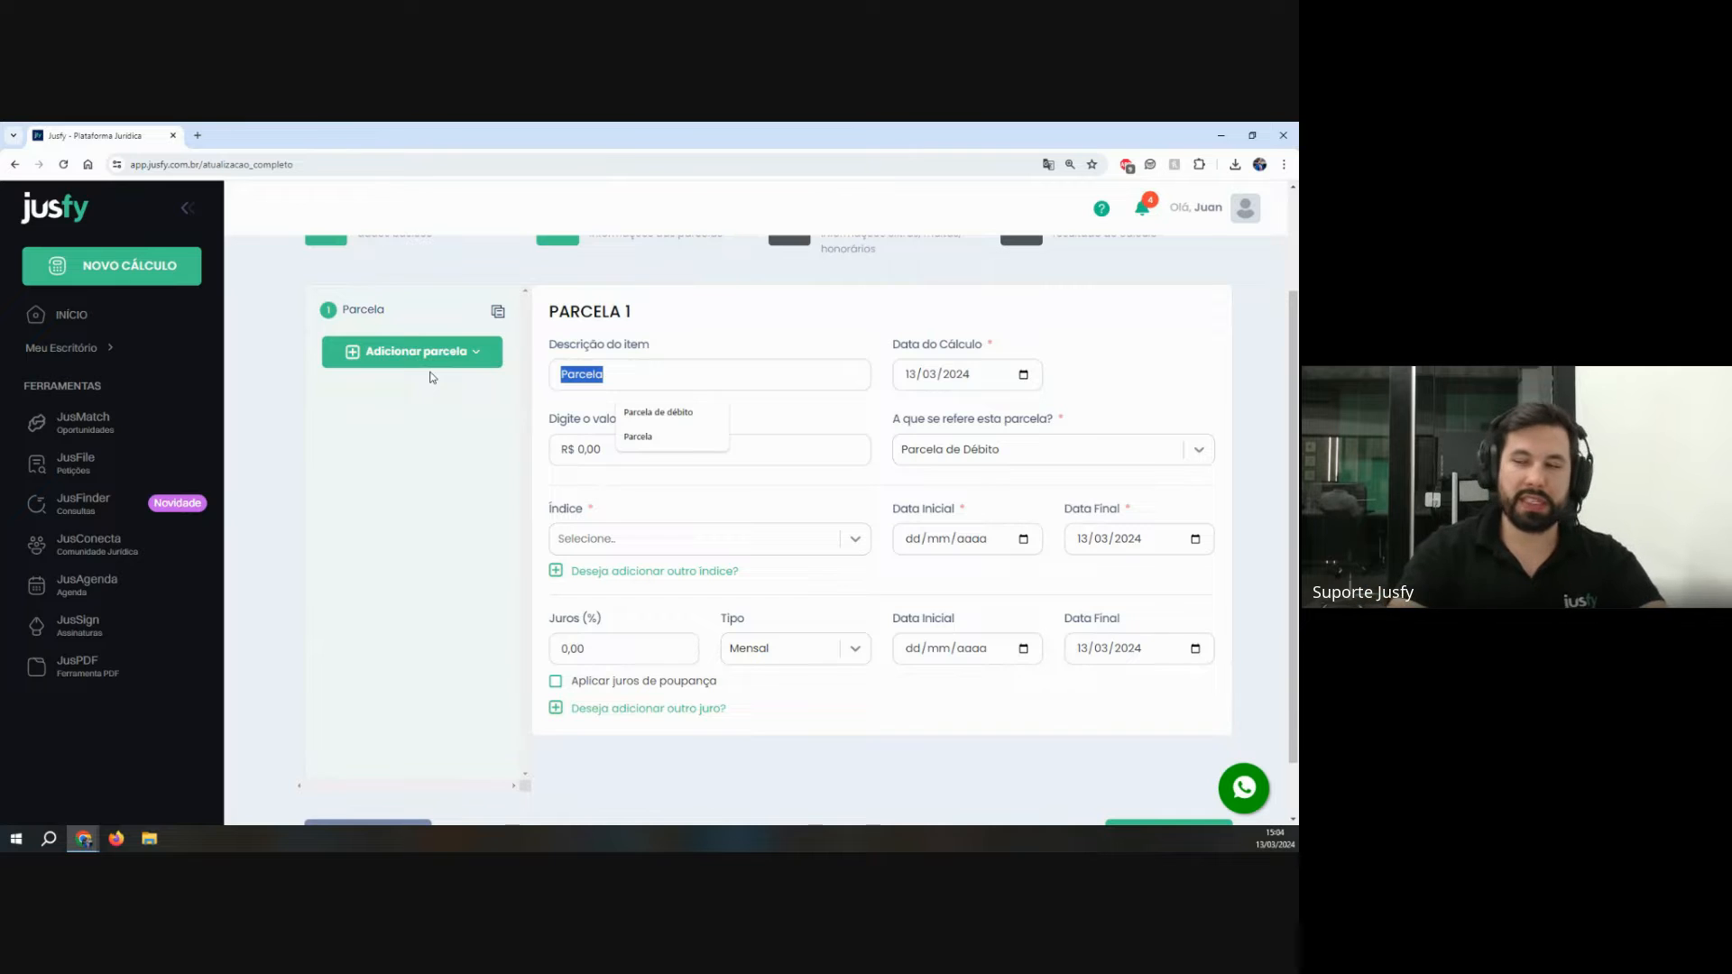
pyautogui.write('Dano moral')
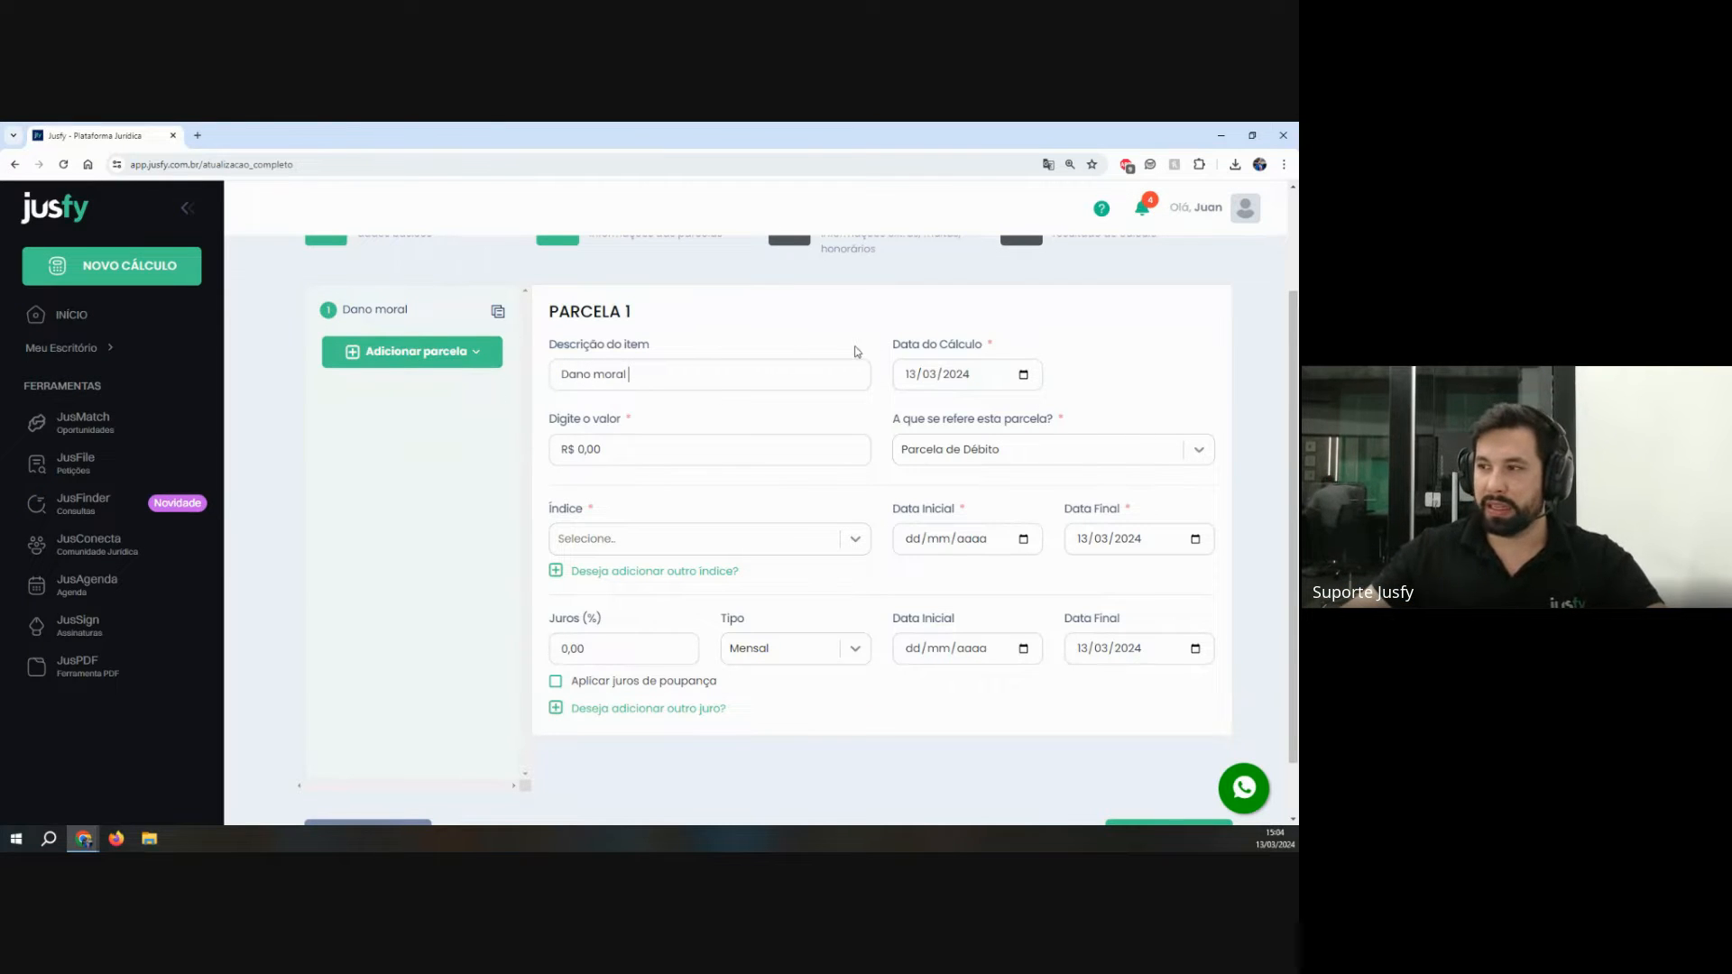
# Step: Set the value of the Dano moral installment to R$ 5.000,00
pyautogui.moveTo(857, 352); pyautogui.dragTo(996, 347)
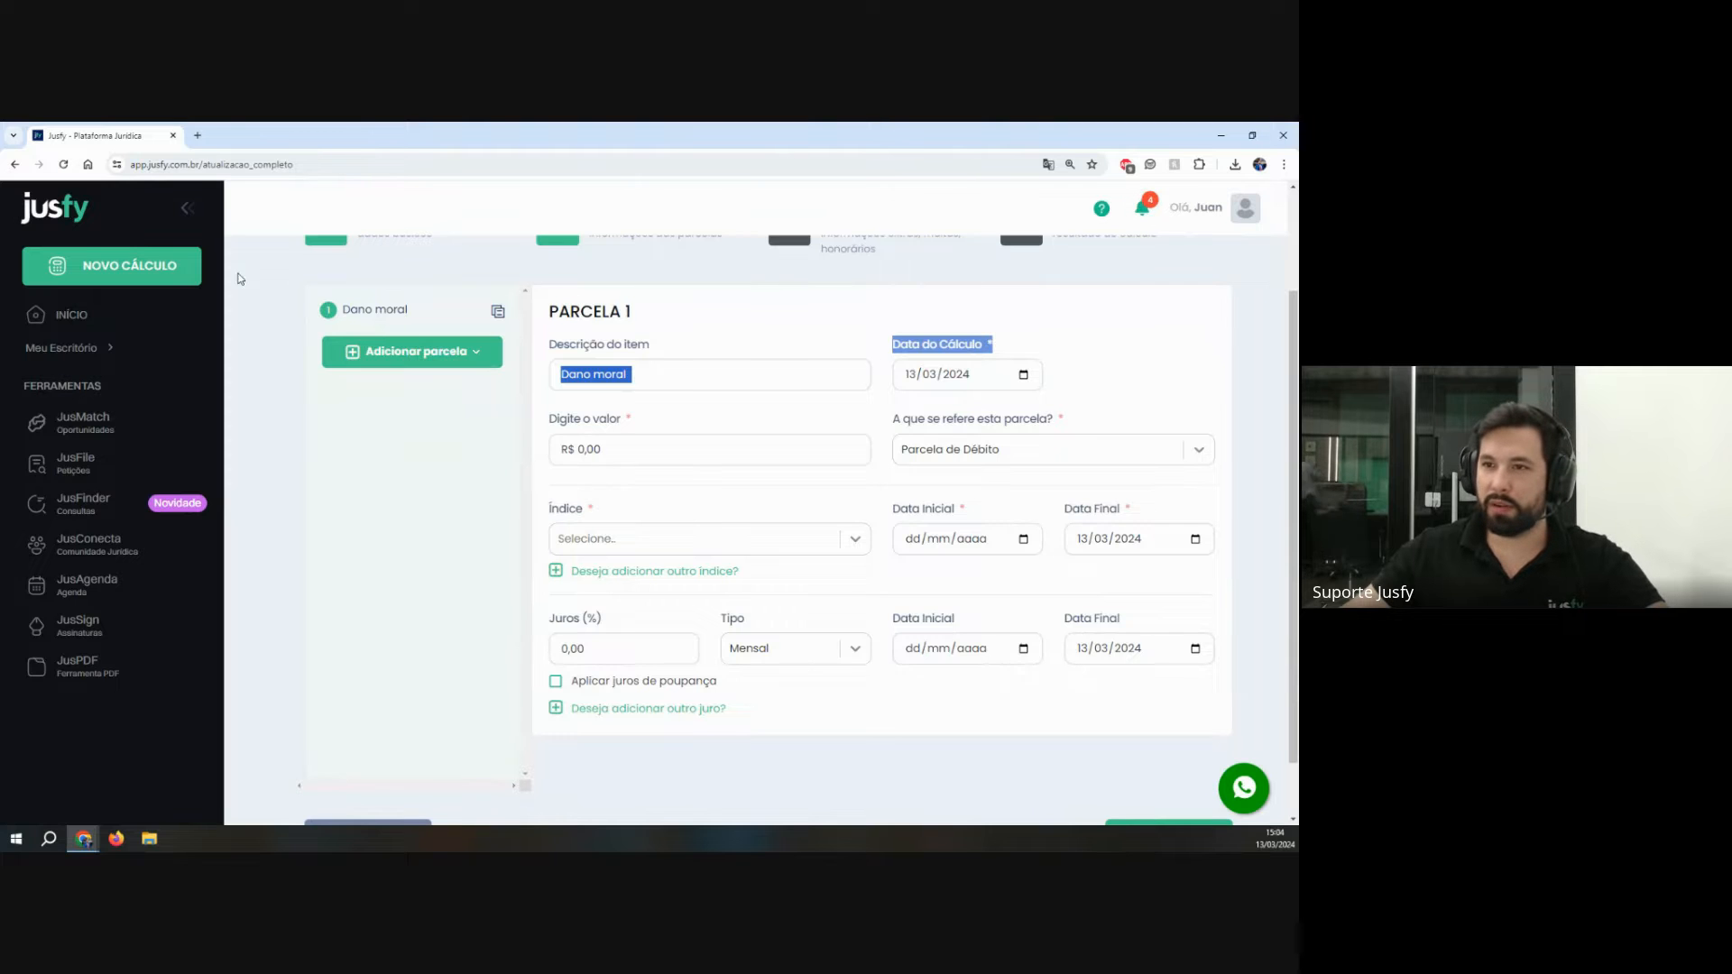
pyautogui.click(188, 208)
pyautogui.hotkey('ctrl', '+')
pyautogui.scroll(-2, 996, 539)
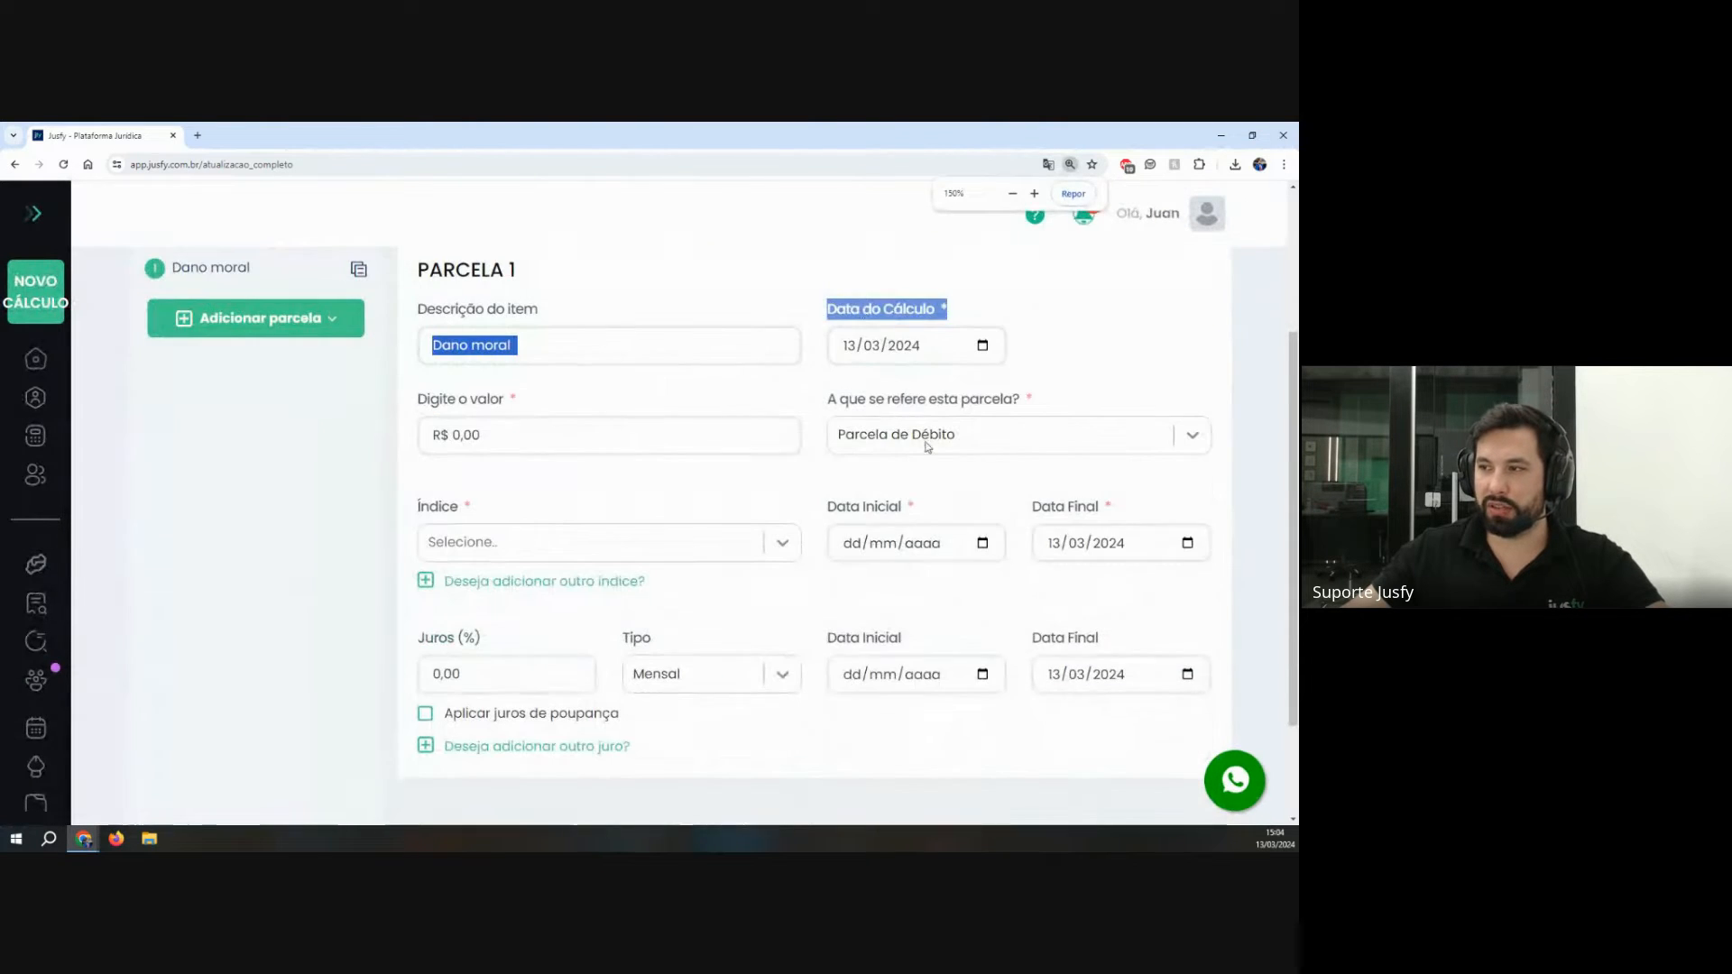
pyautogui.click(852, 311)
pyautogui.moveTo(436, 407); pyautogui.dragTo(630, 430)
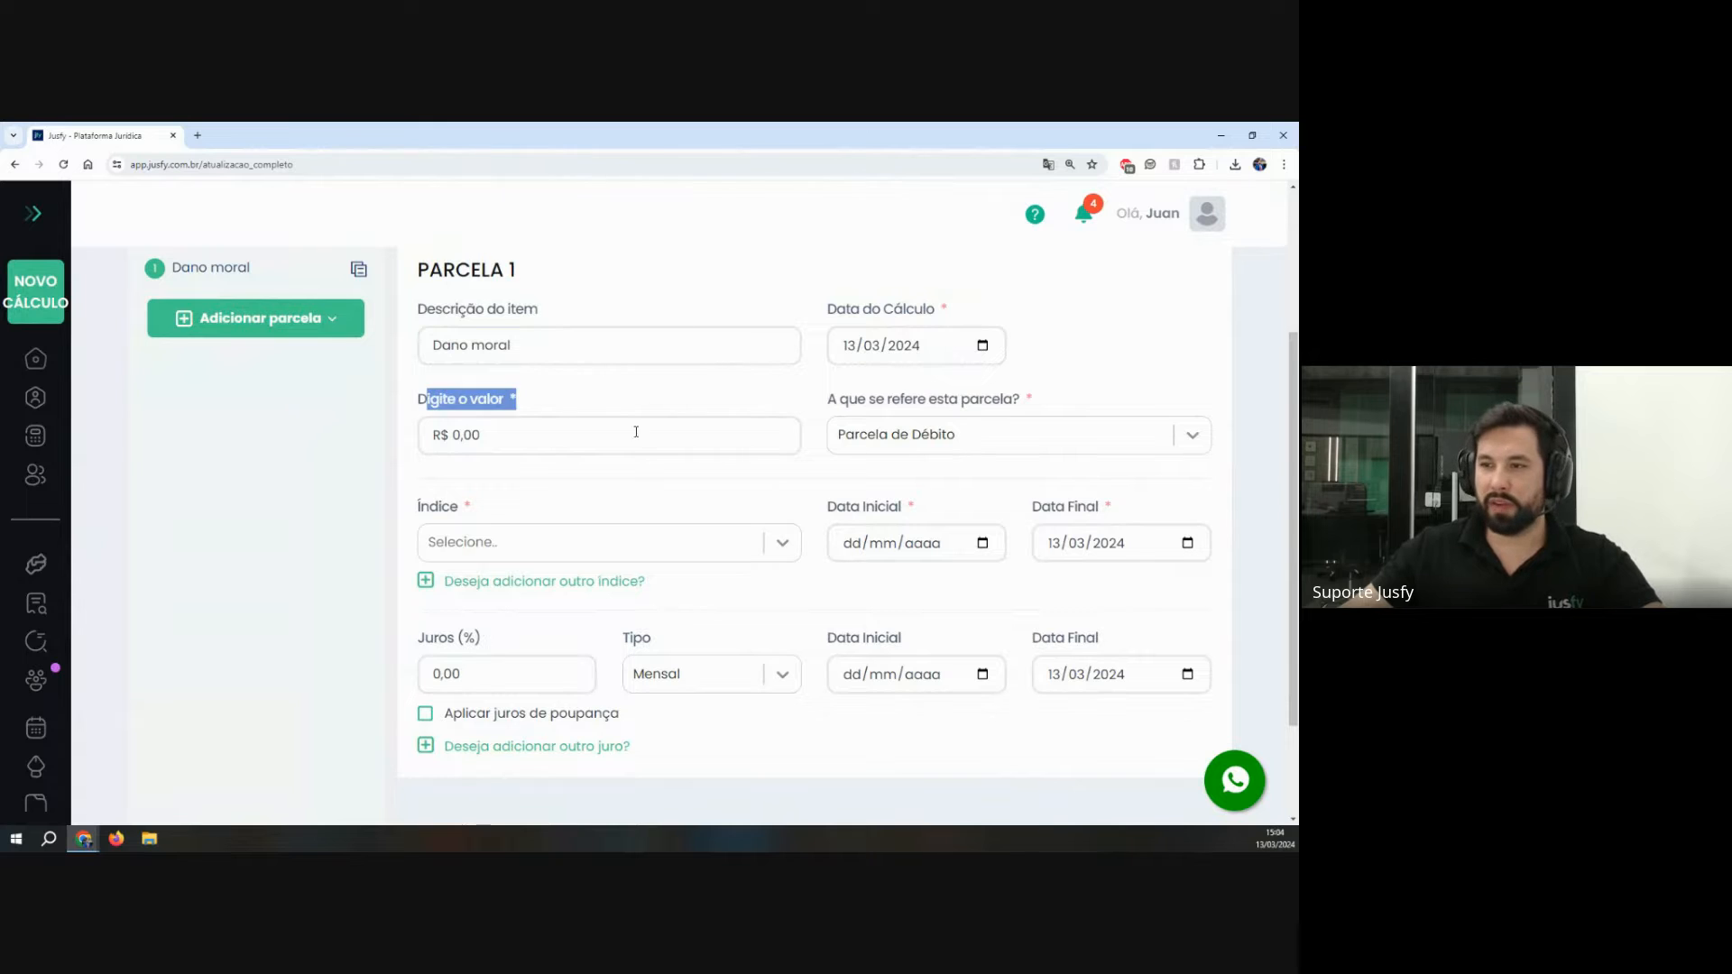
pyautogui.click(612, 436)
pyautogui.write('5.000')
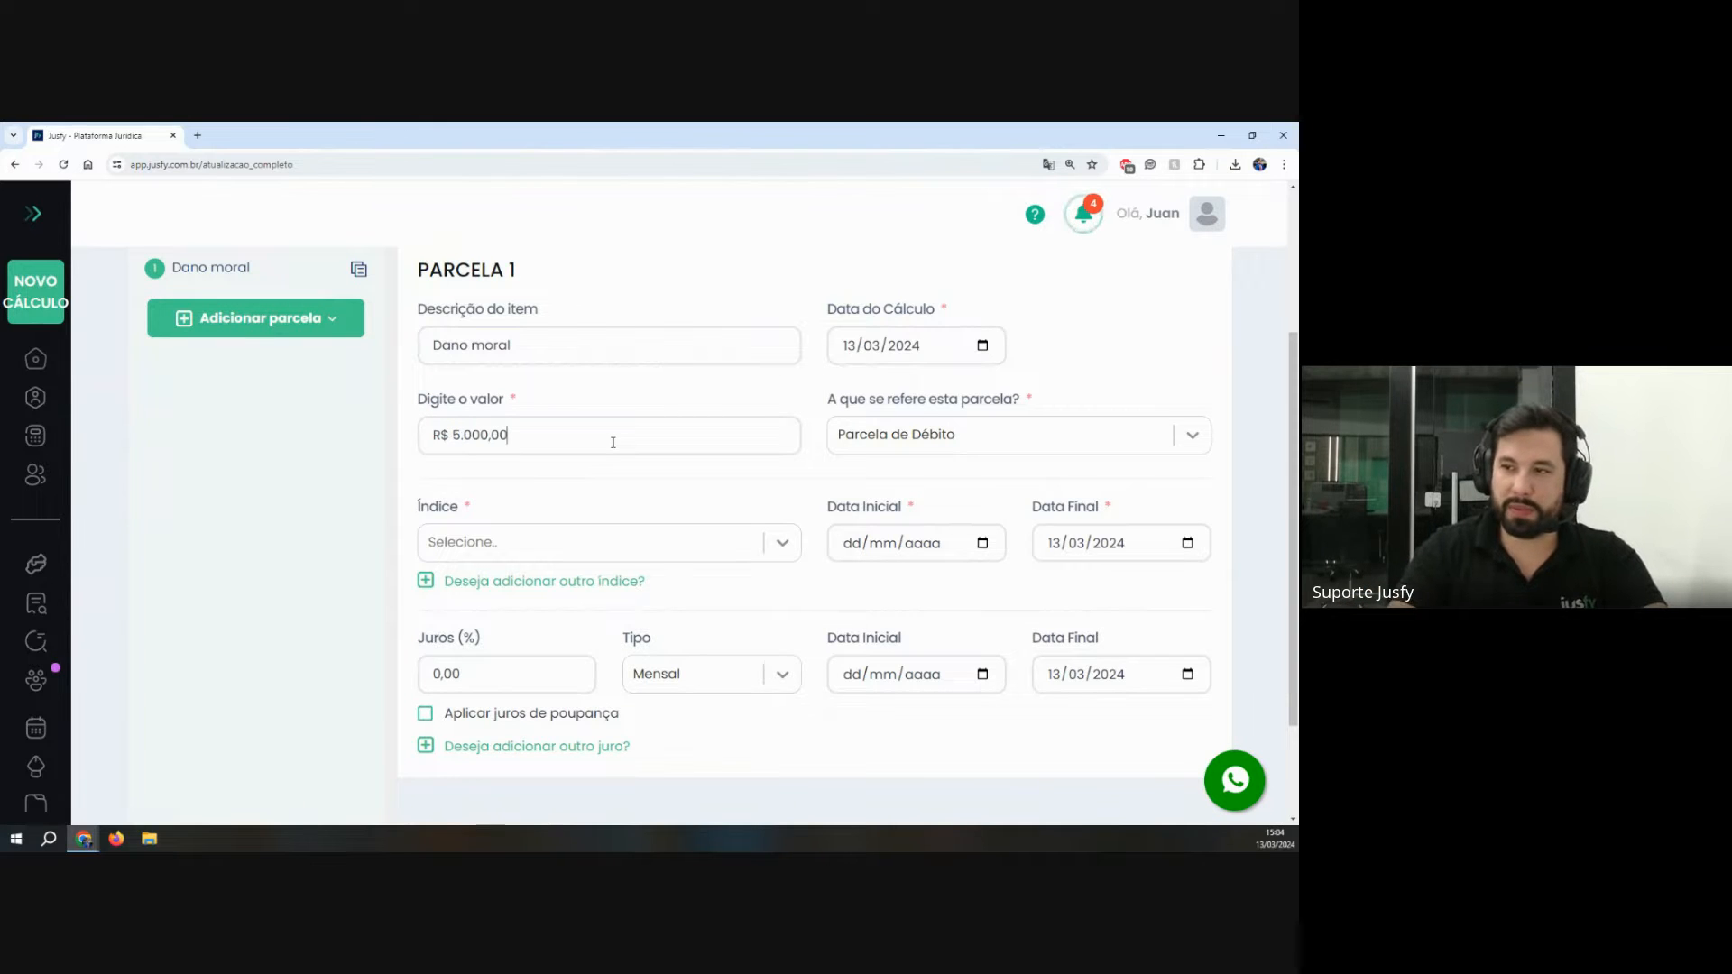
# Step: Set what the Dano moral installment refers to as Abatimento / Pagamento and review its description and value
pyautogui.click(963, 430)
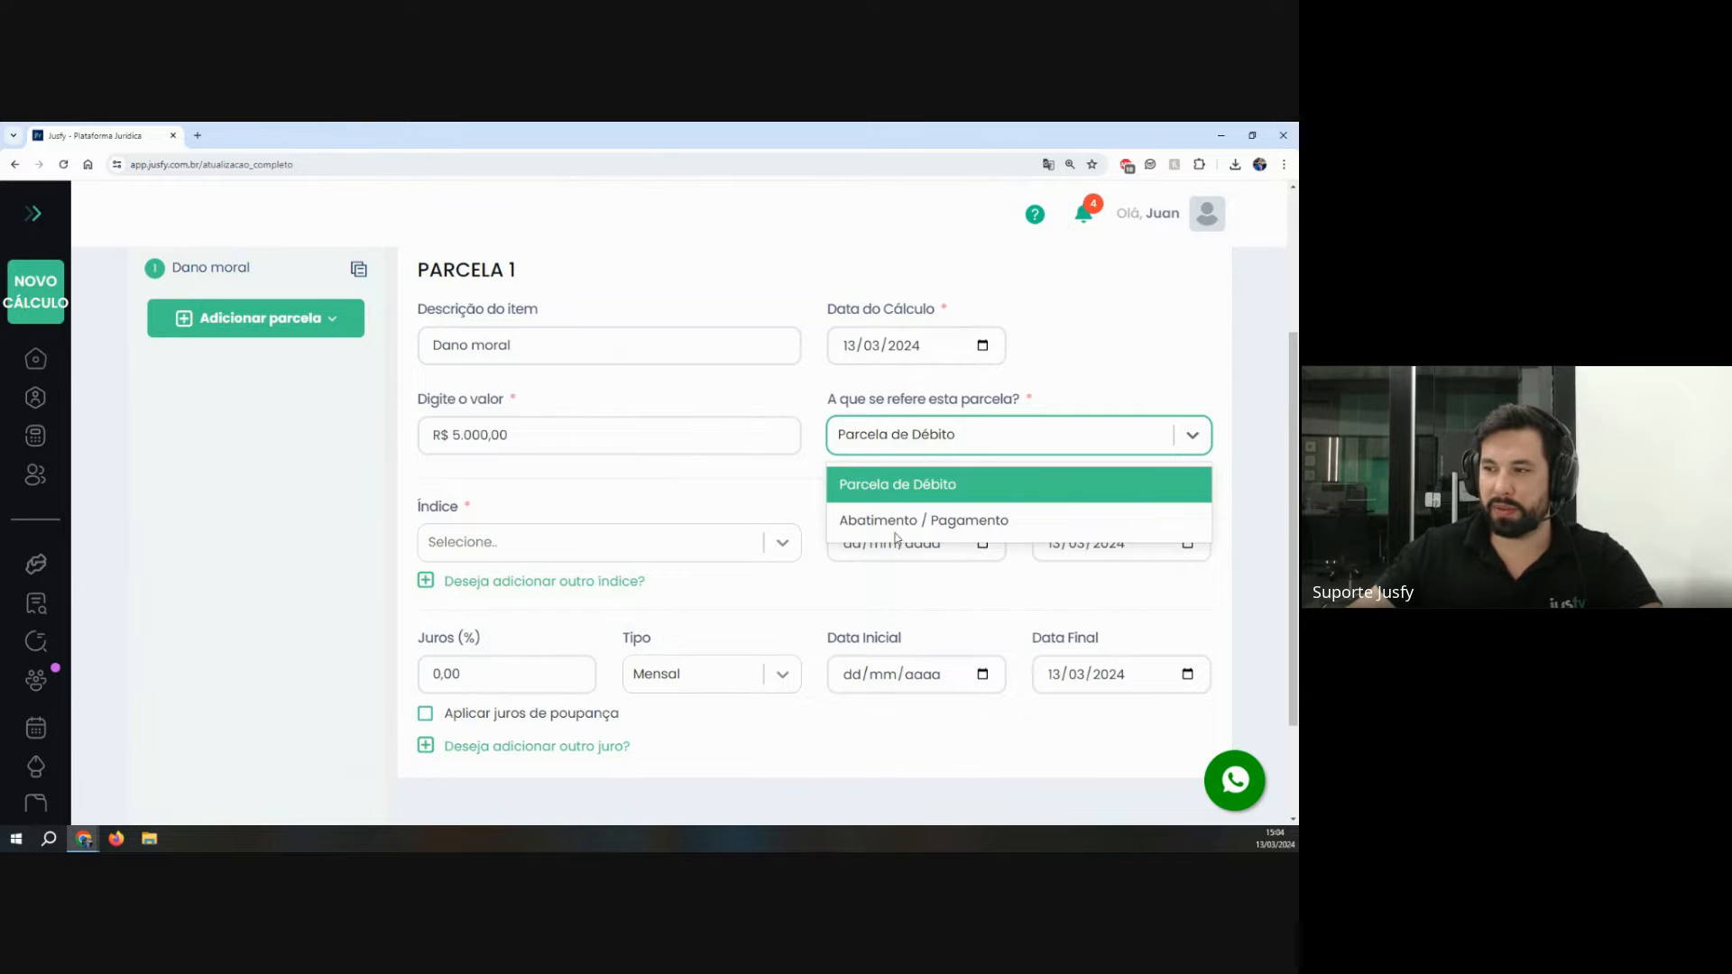
pyautogui.click(900, 527)
pyautogui.click(912, 437)
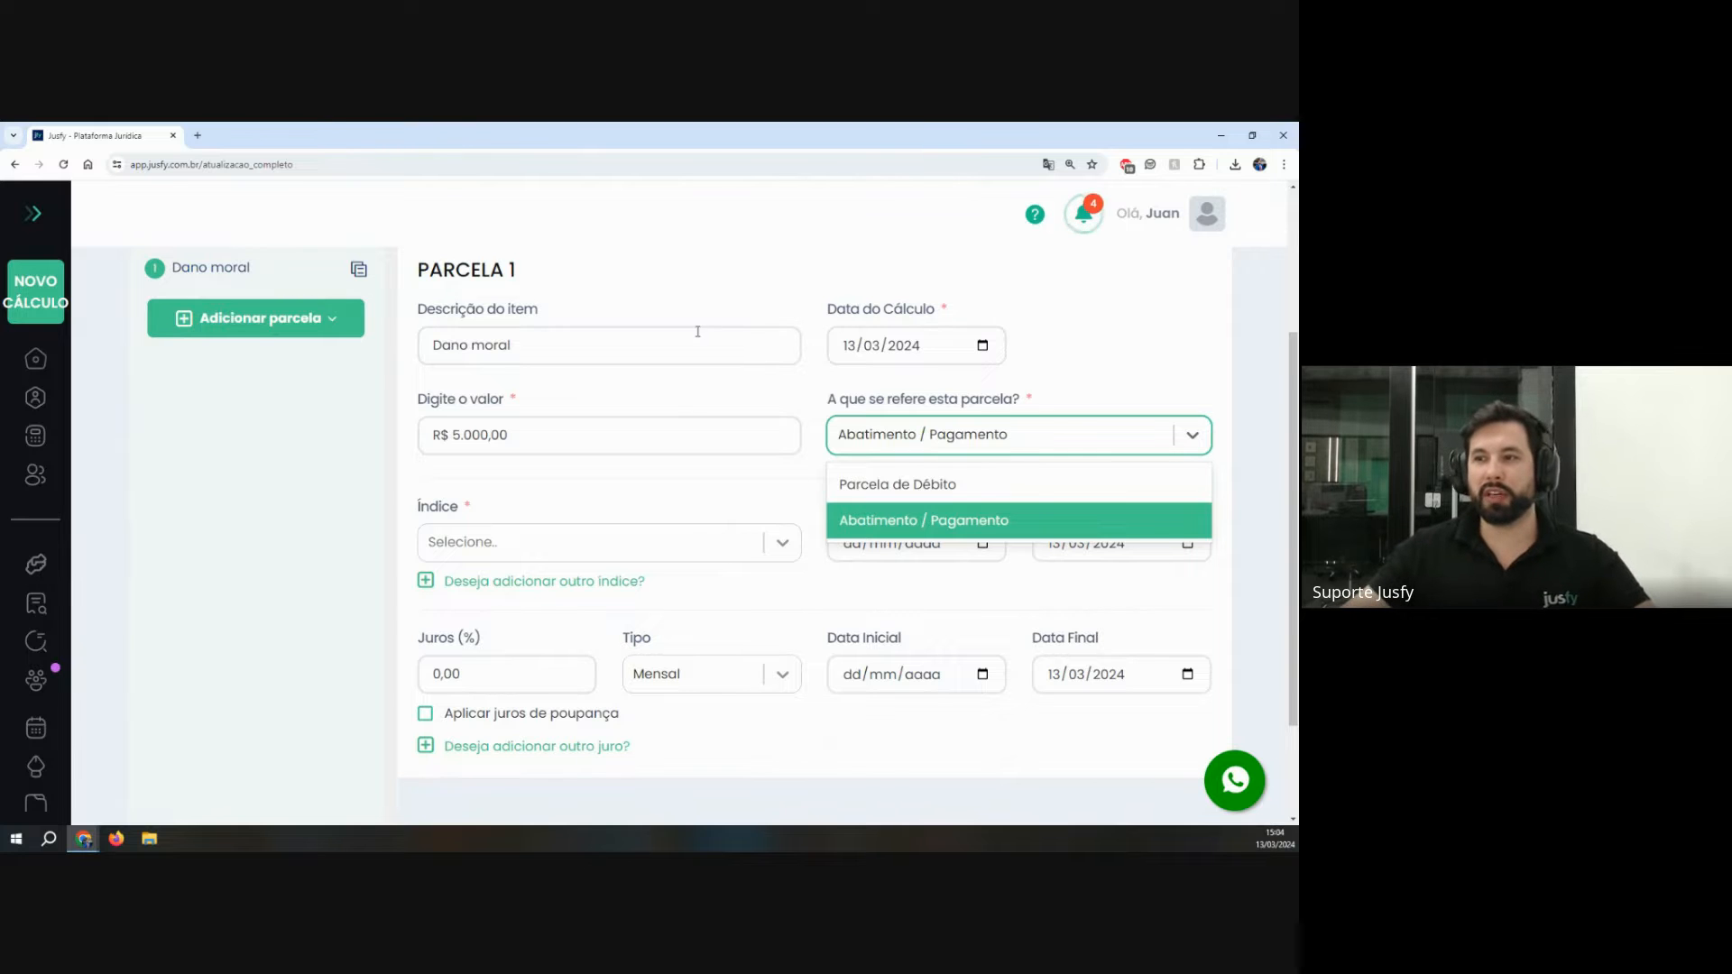
pyautogui.moveTo(695, 341); pyautogui.dragTo(315, 354)
pyautogui.doubleClick(541, 453)
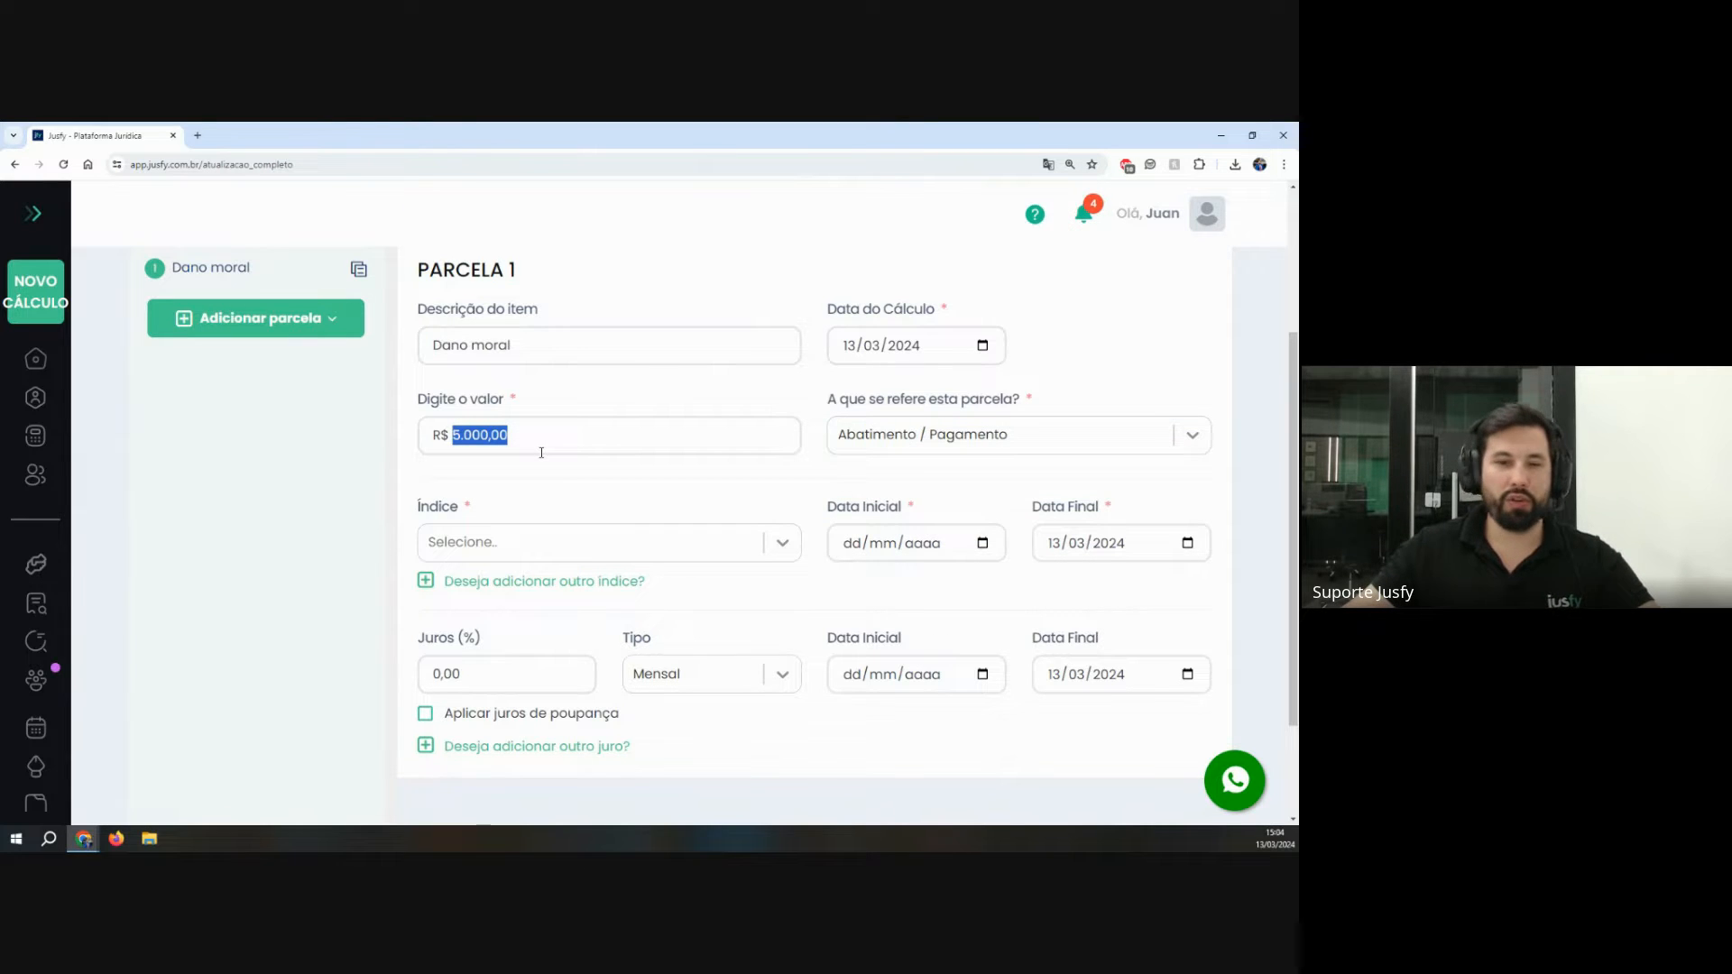
pyautogui.click(880, 435)
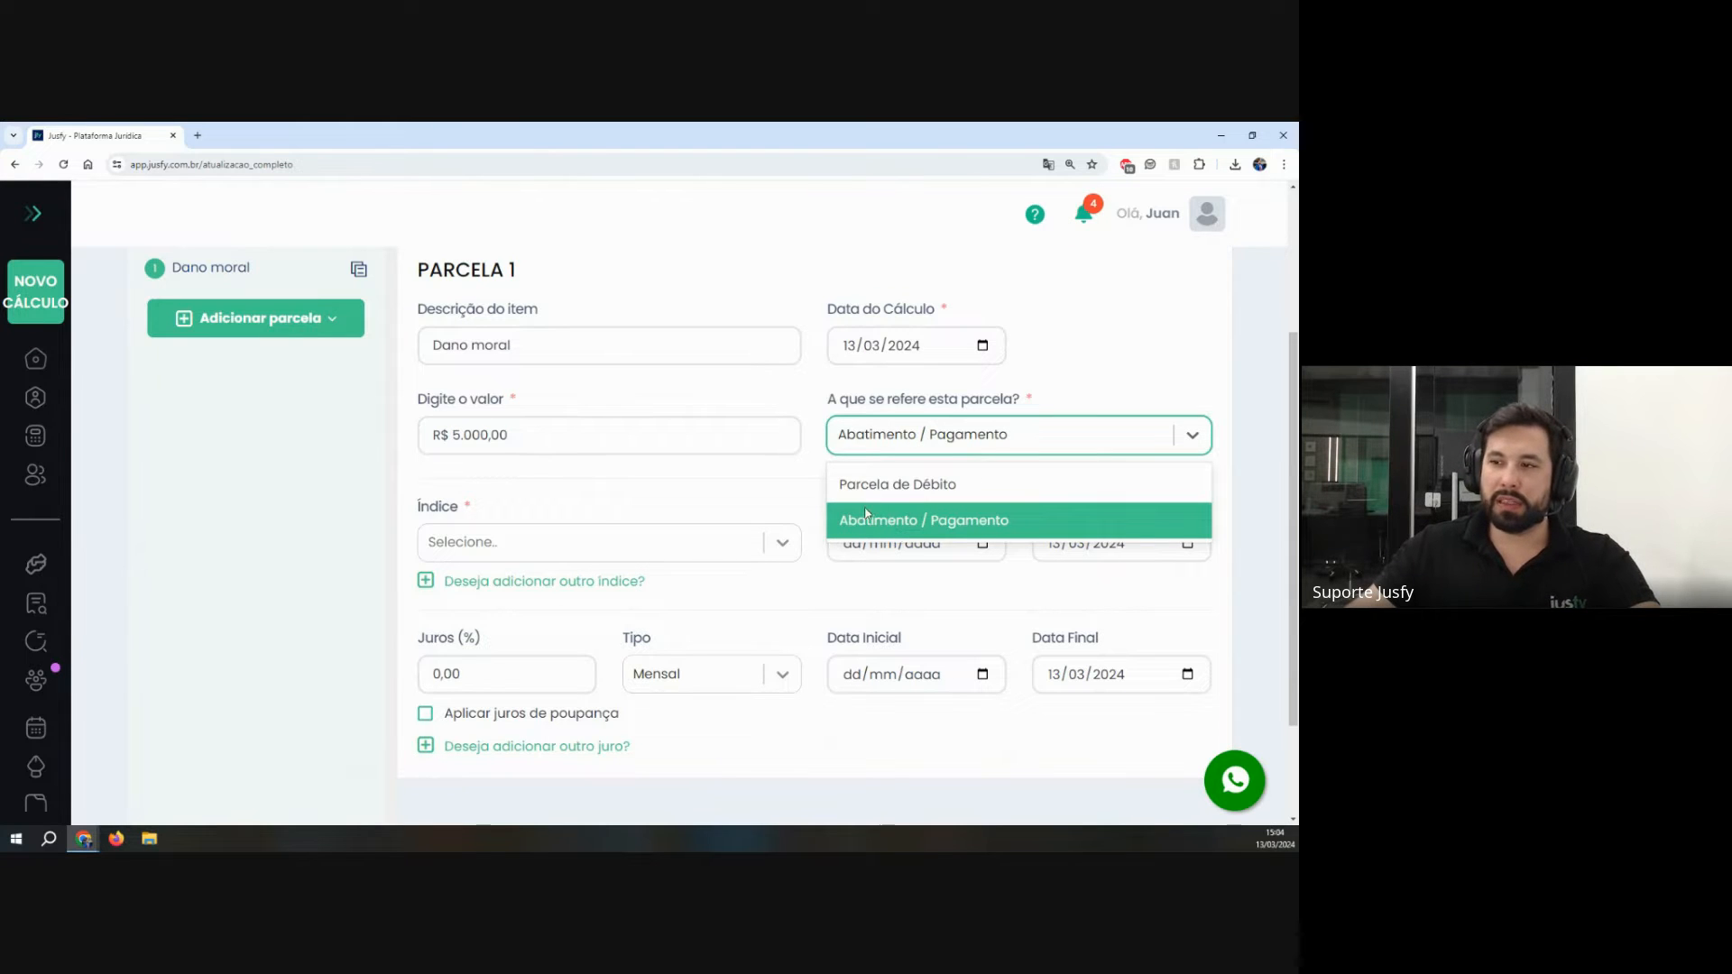
pyautogui.moveTo(419, 417); pyautogui.dragTo(491, 405)
pyautogui.doubleClick(472, 451)
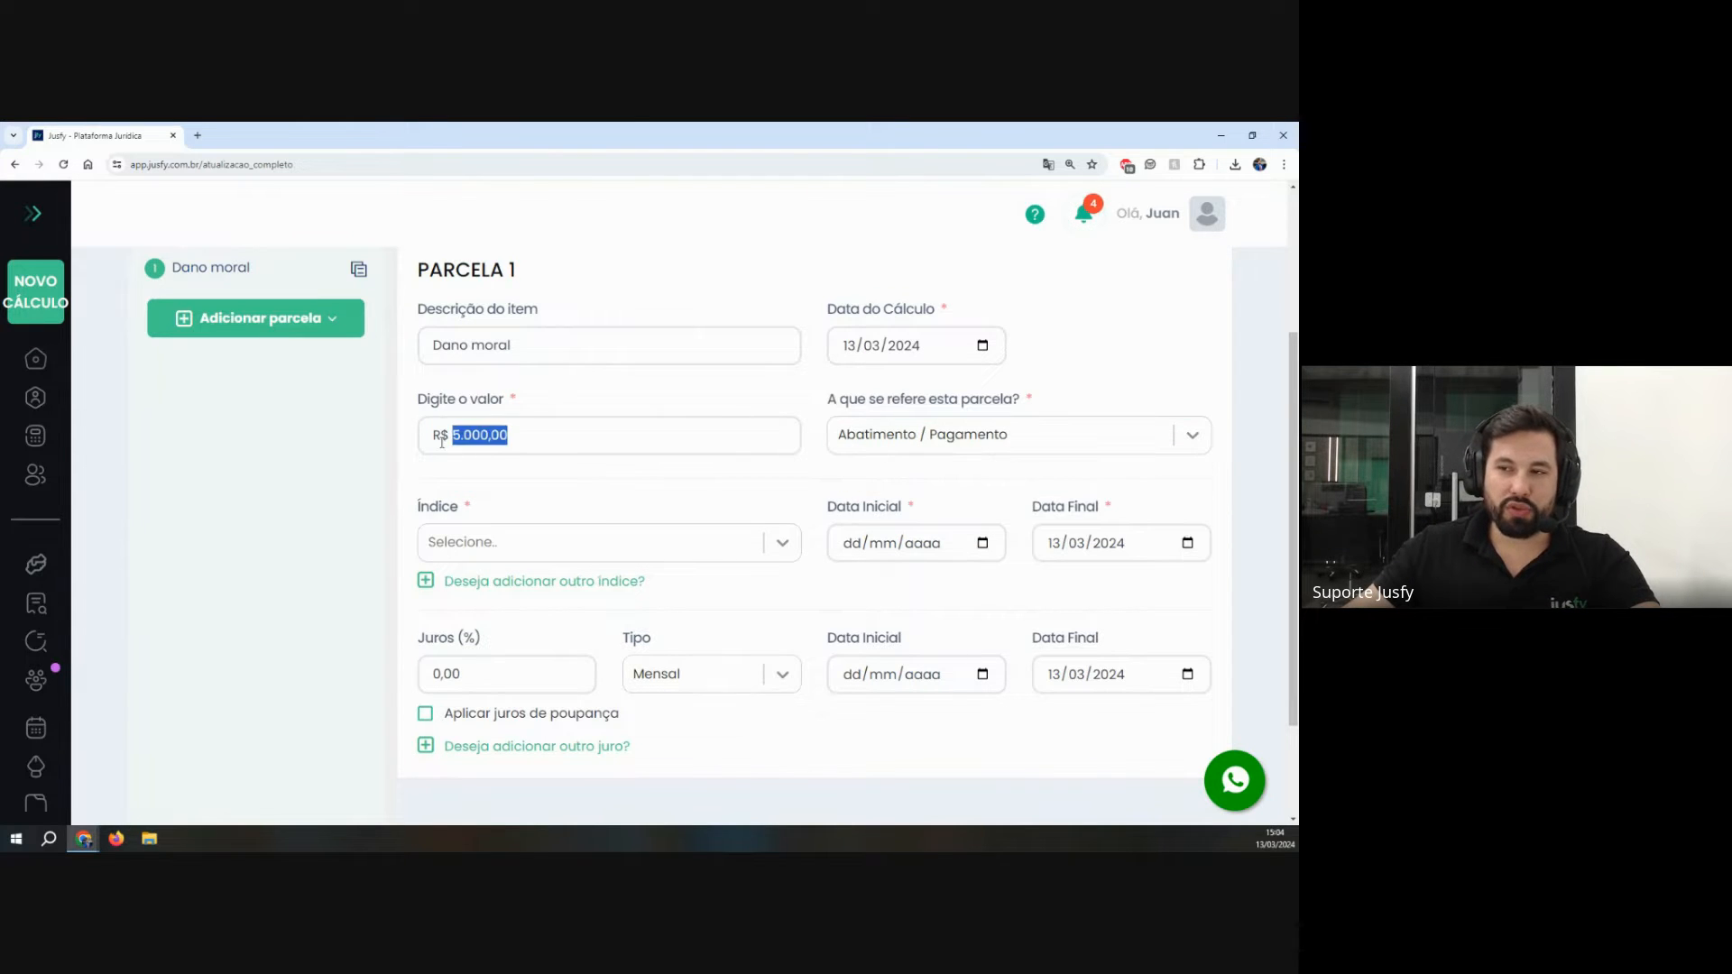
# Step: Switch the Dano moral installment's type back to Parcela de Débito, comparing it with the Abatimento / Pagamento option
pyautogui.click(904, 437)
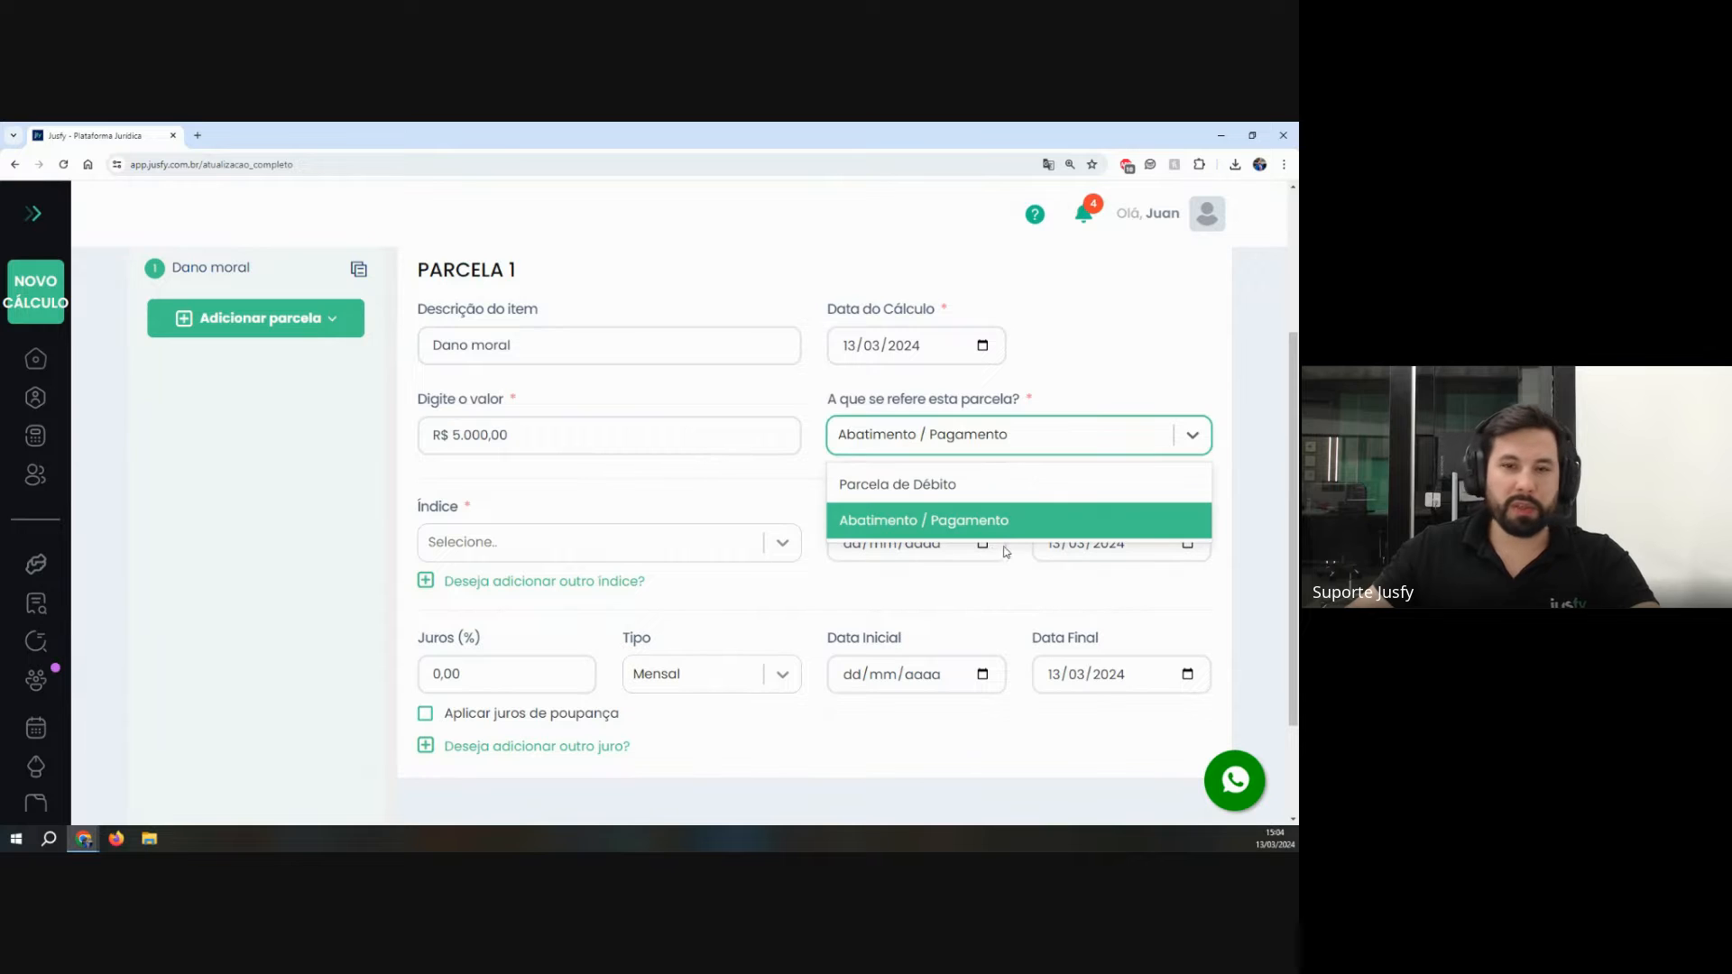
pyautogui.click(944, 488)
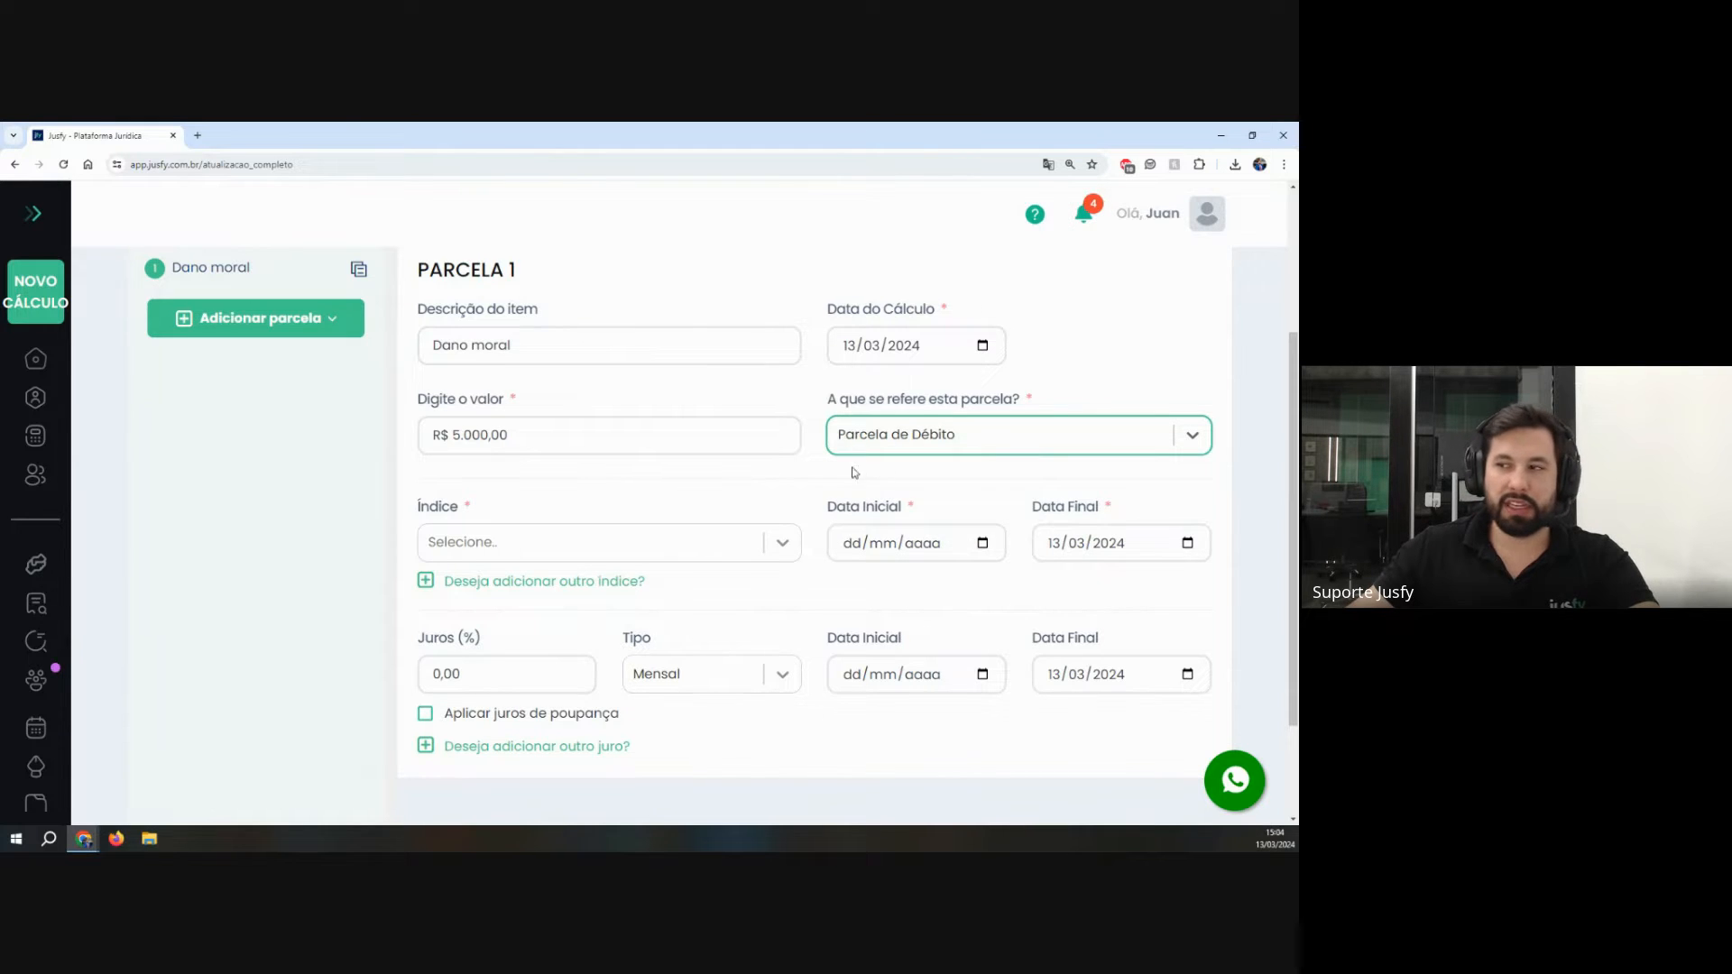
pyautogui.click(884, 442)
pyautogui.click(867, 523)
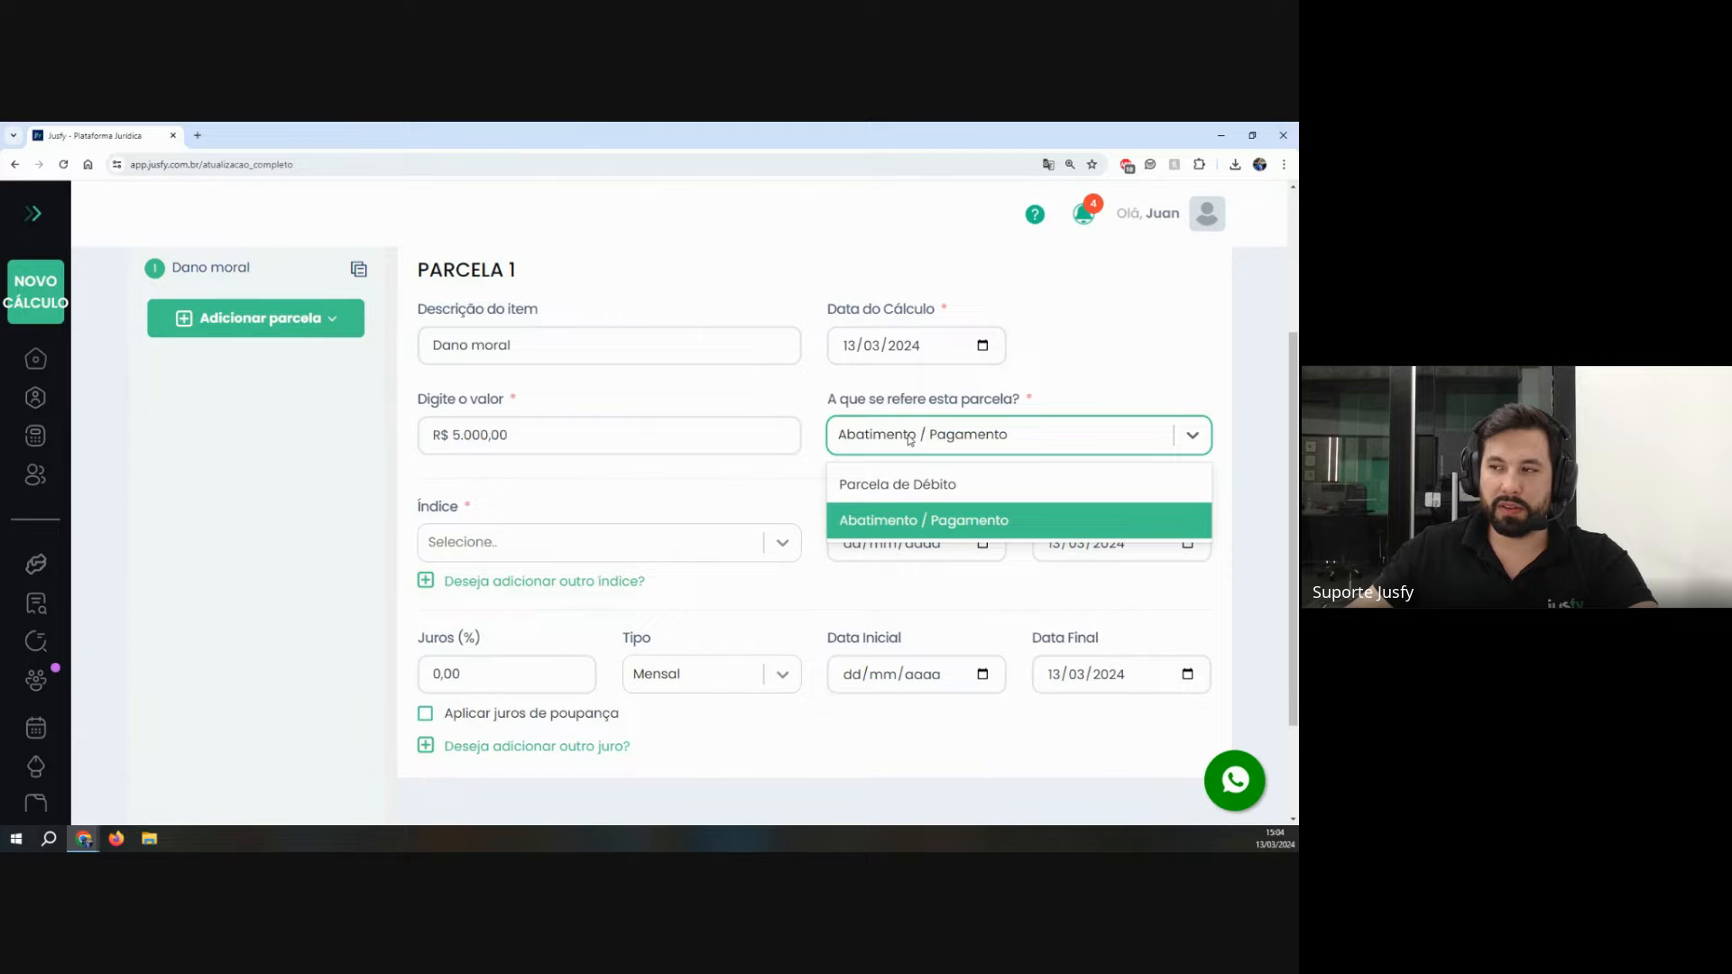
pyautogui.click(891, 487)
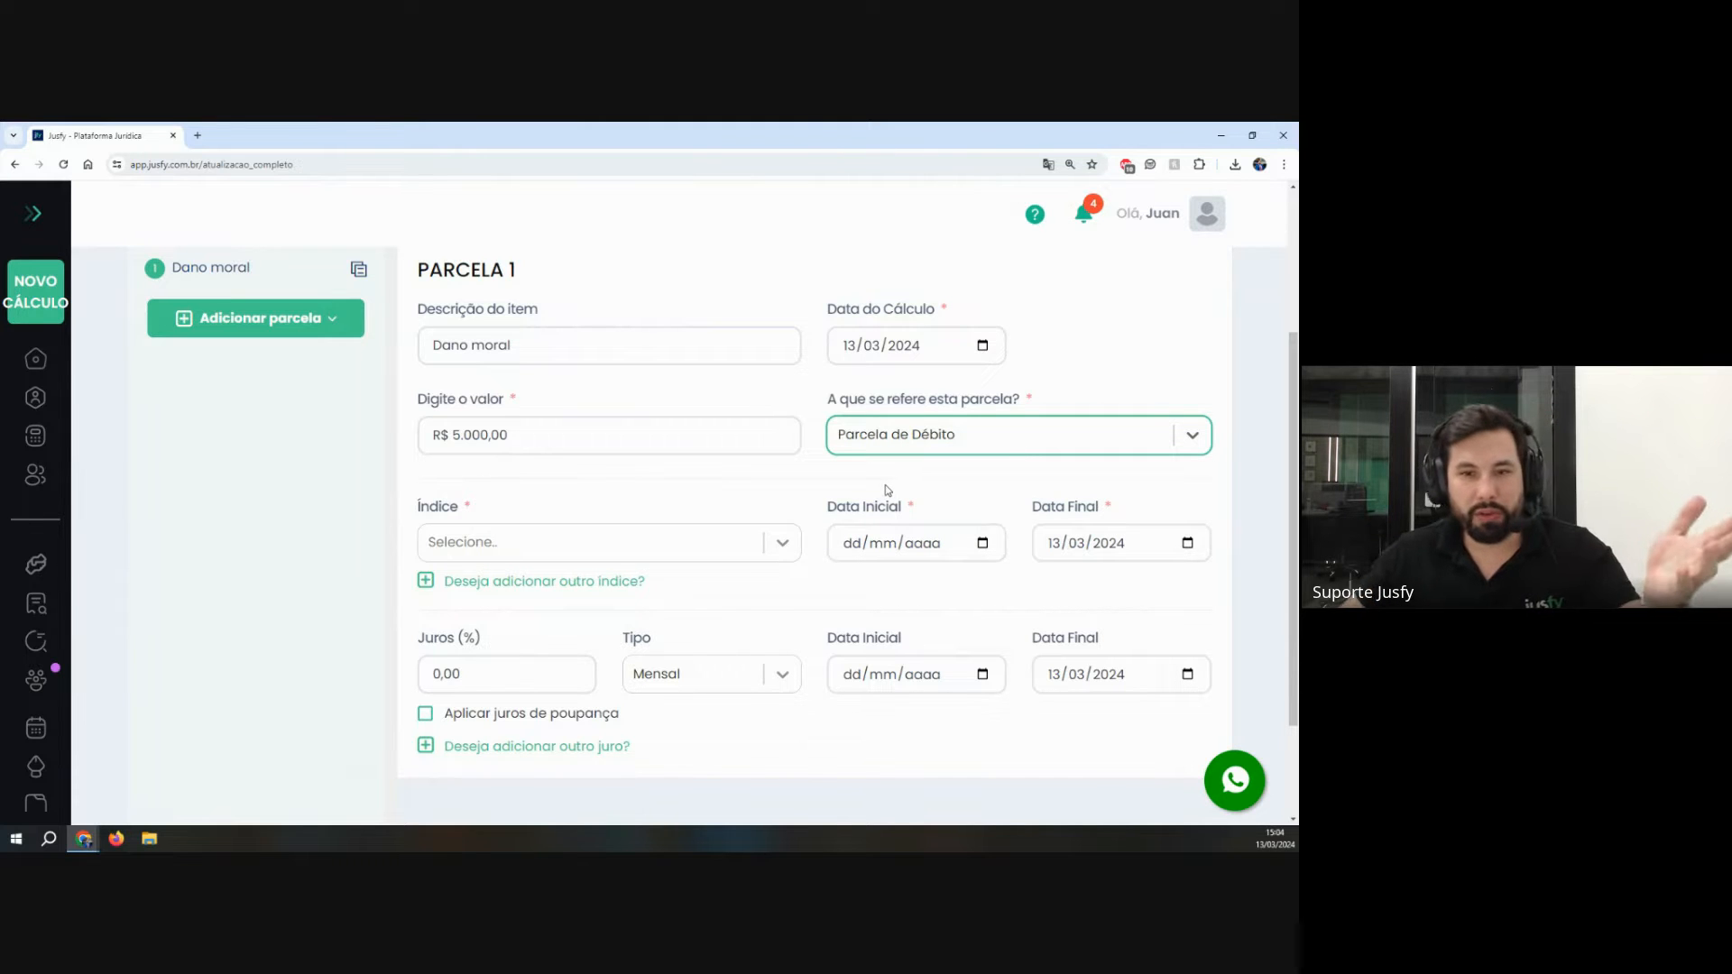
pyautogui.click(882, 447)
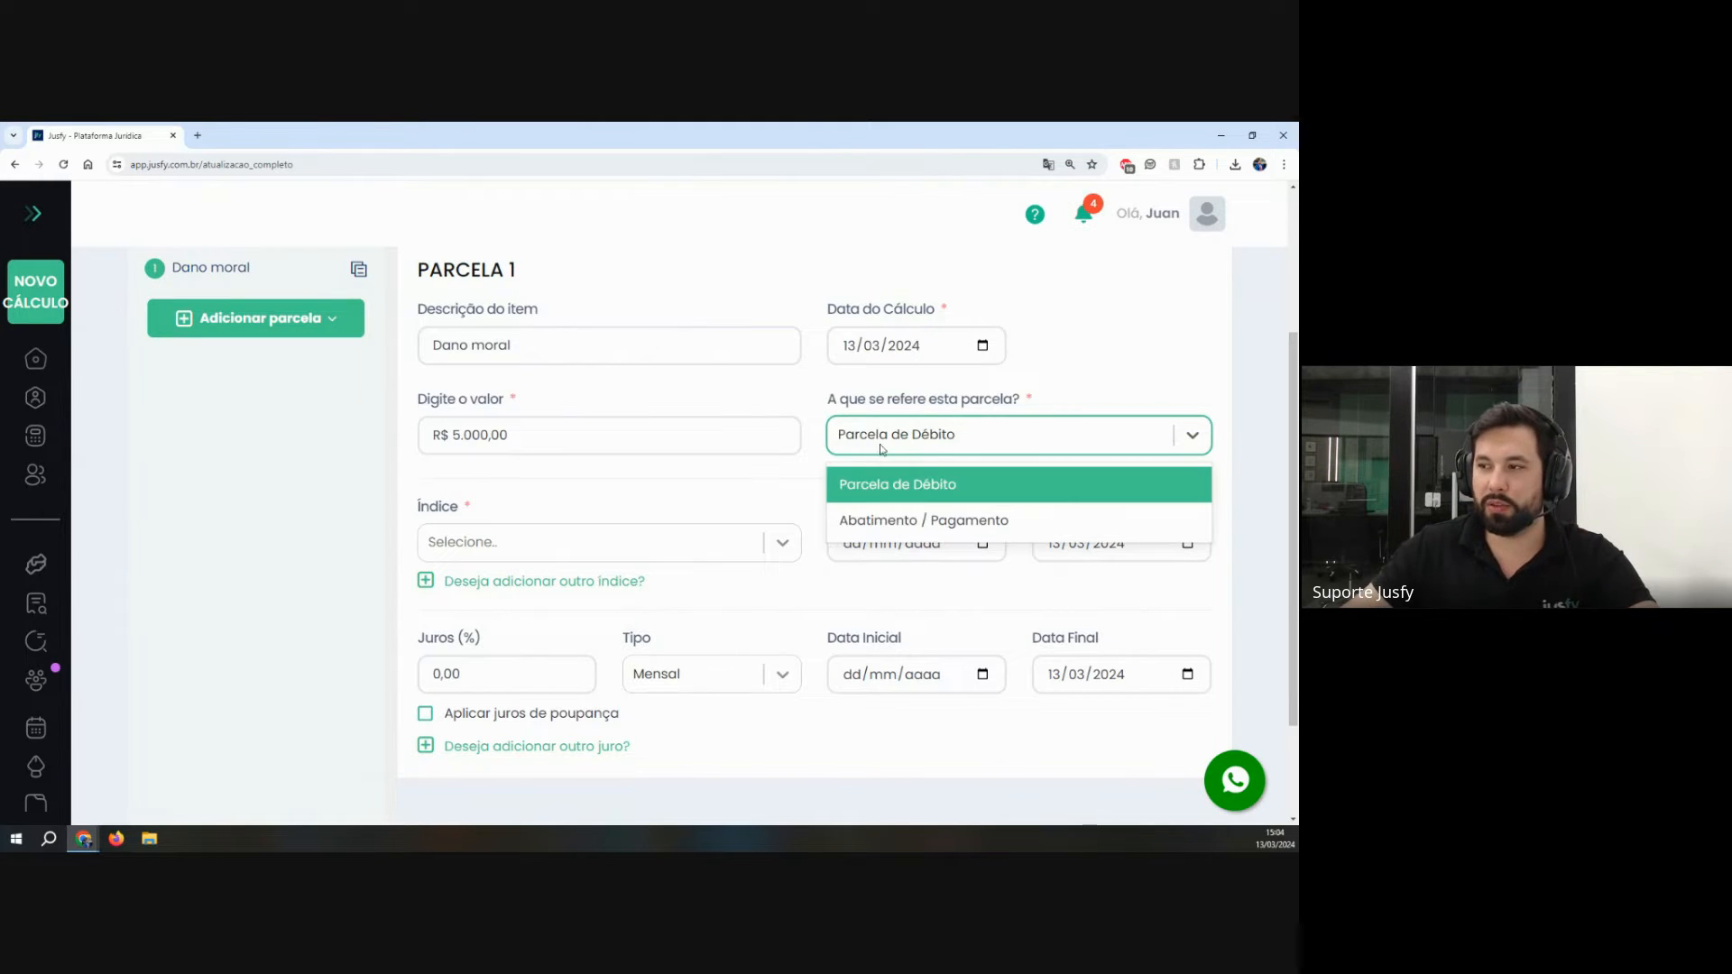
pyautogui.click(708, 504)
# Step: Choose IGP-M as the correction index of the Dano moral installment
pyautogui.scroll(-2, 574, 519)
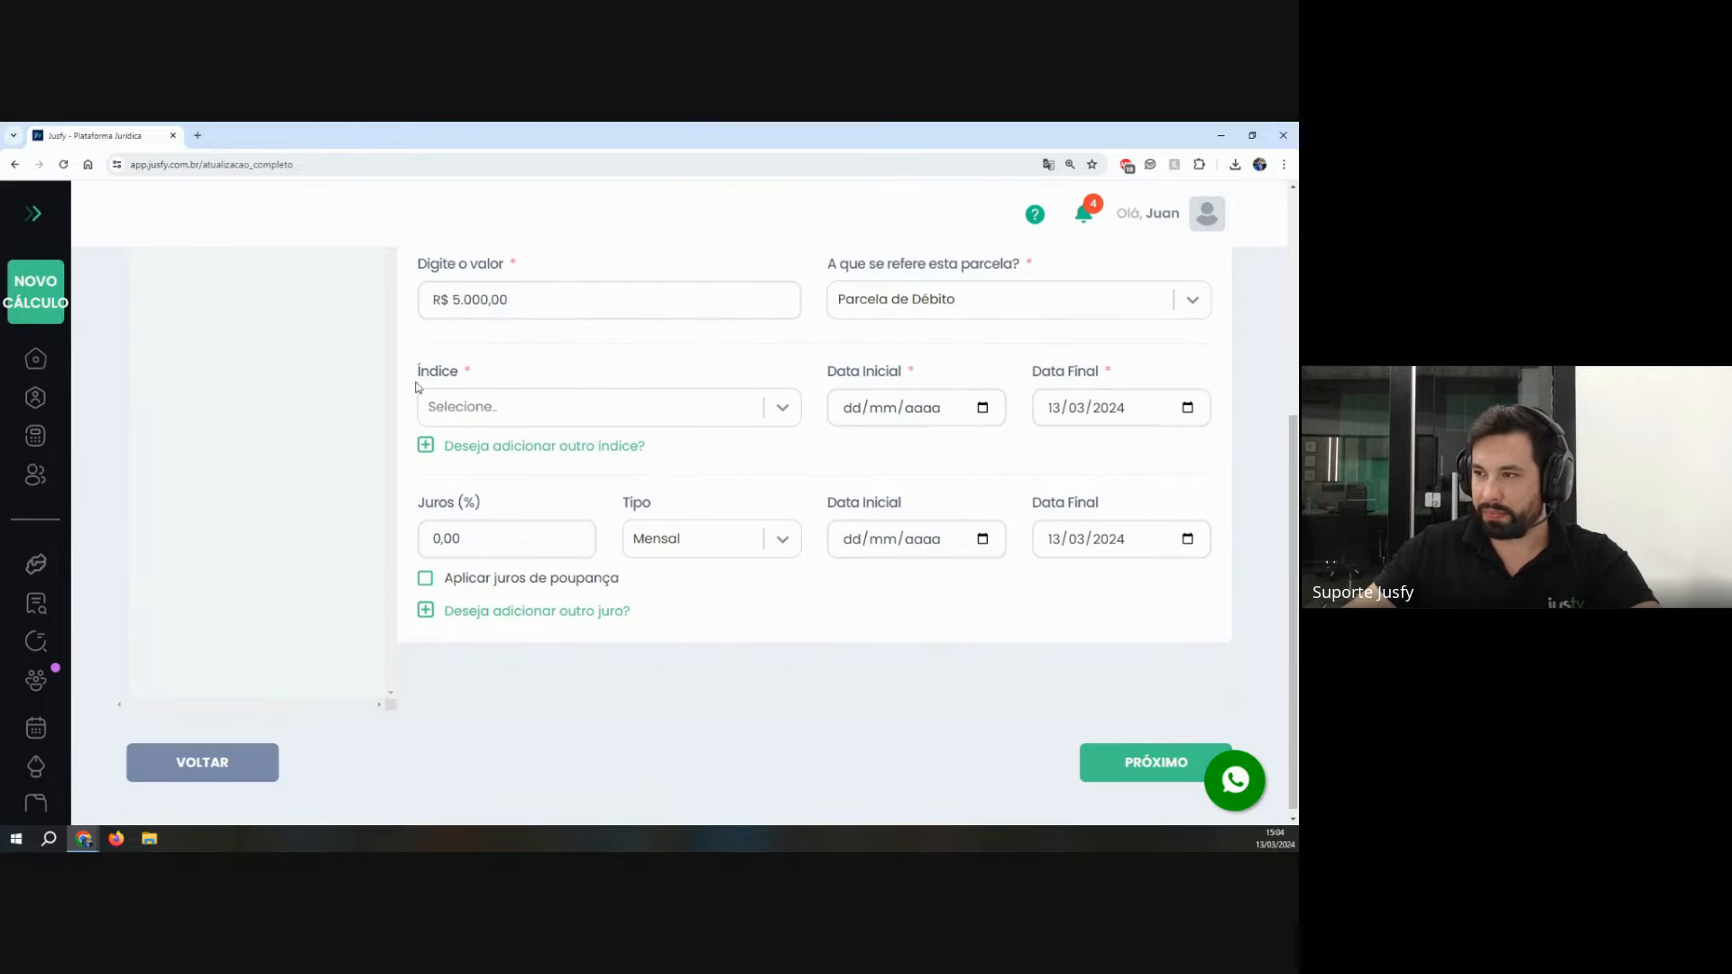
pyautogui.click(594, 414)
pyautogui.click(657, 365)
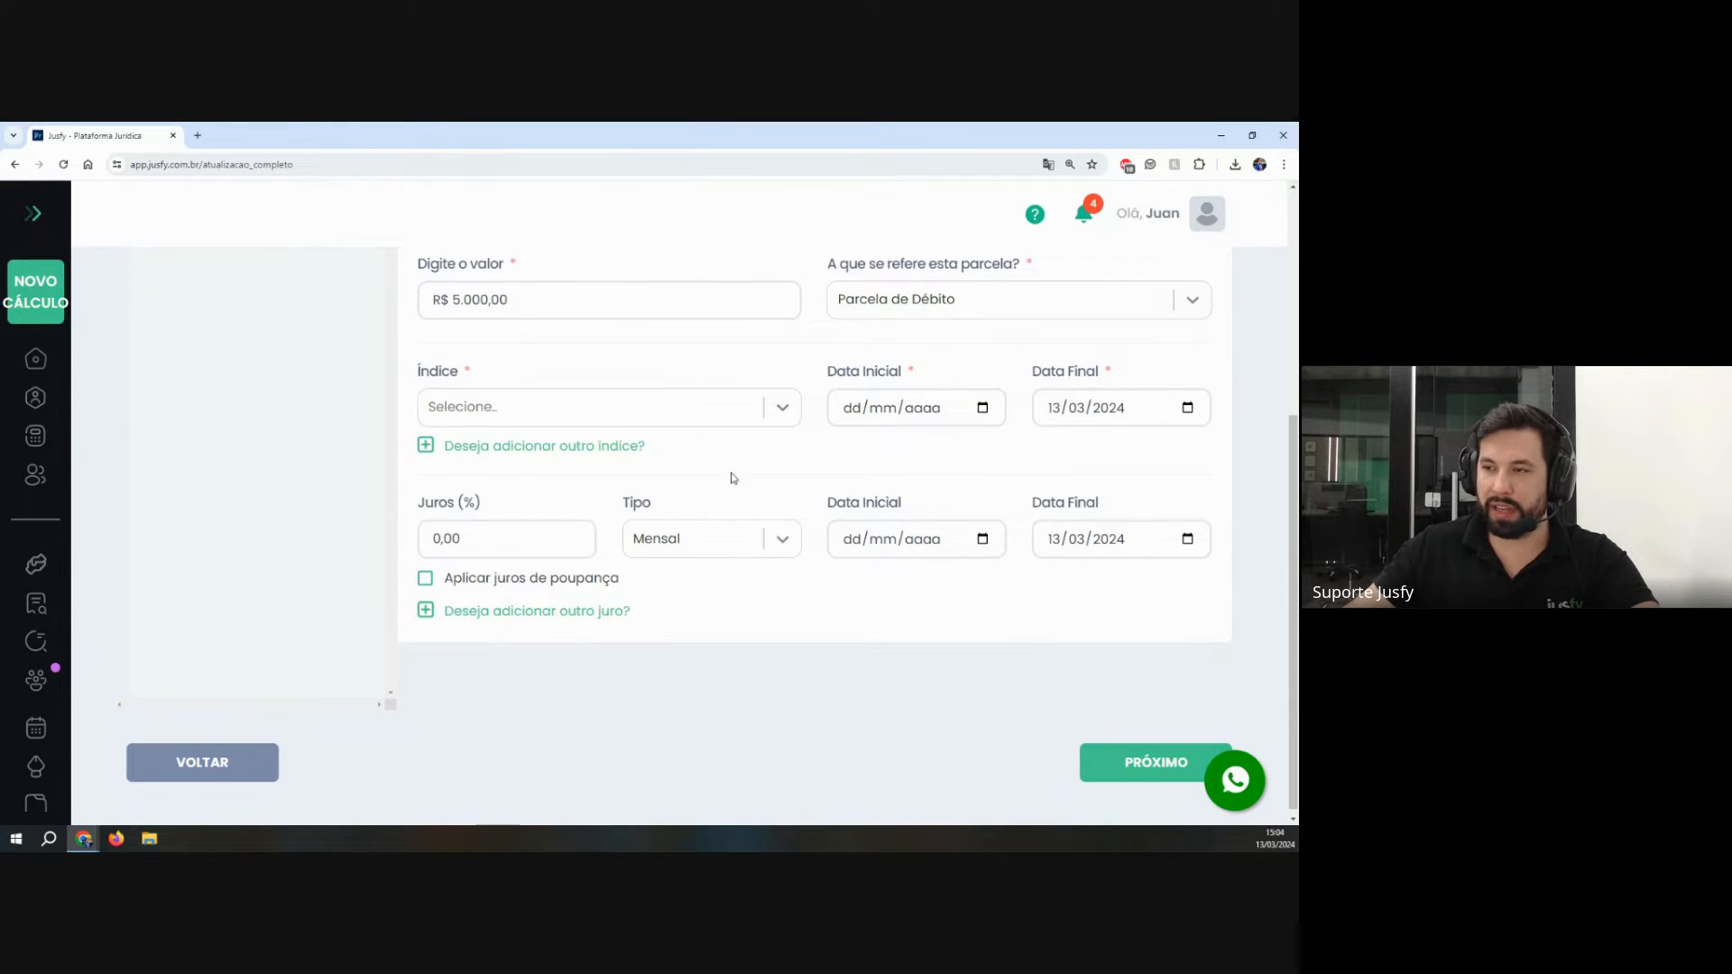
pyautogui.scroll(2, 677, 491)
pyautogui.click(596, 539)
pyautogui.click(584, 568)
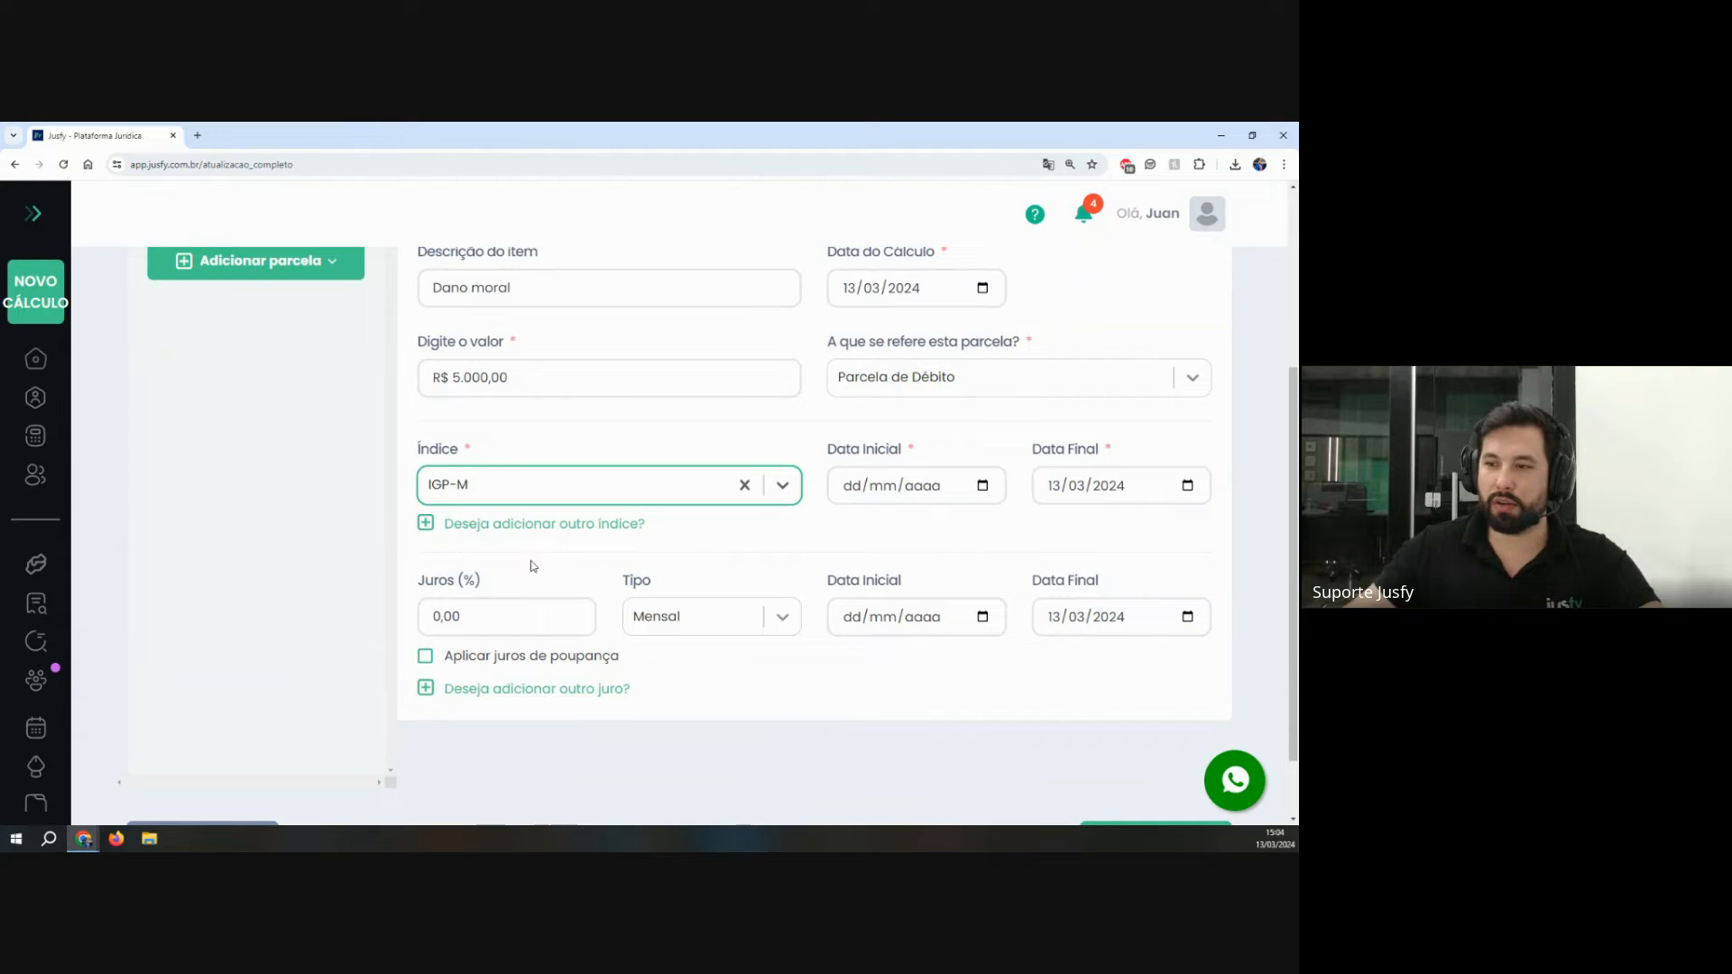
# Step: Set the initial date of the IGP-M index to 10/10/2018
pyautogui.click(856, 495)
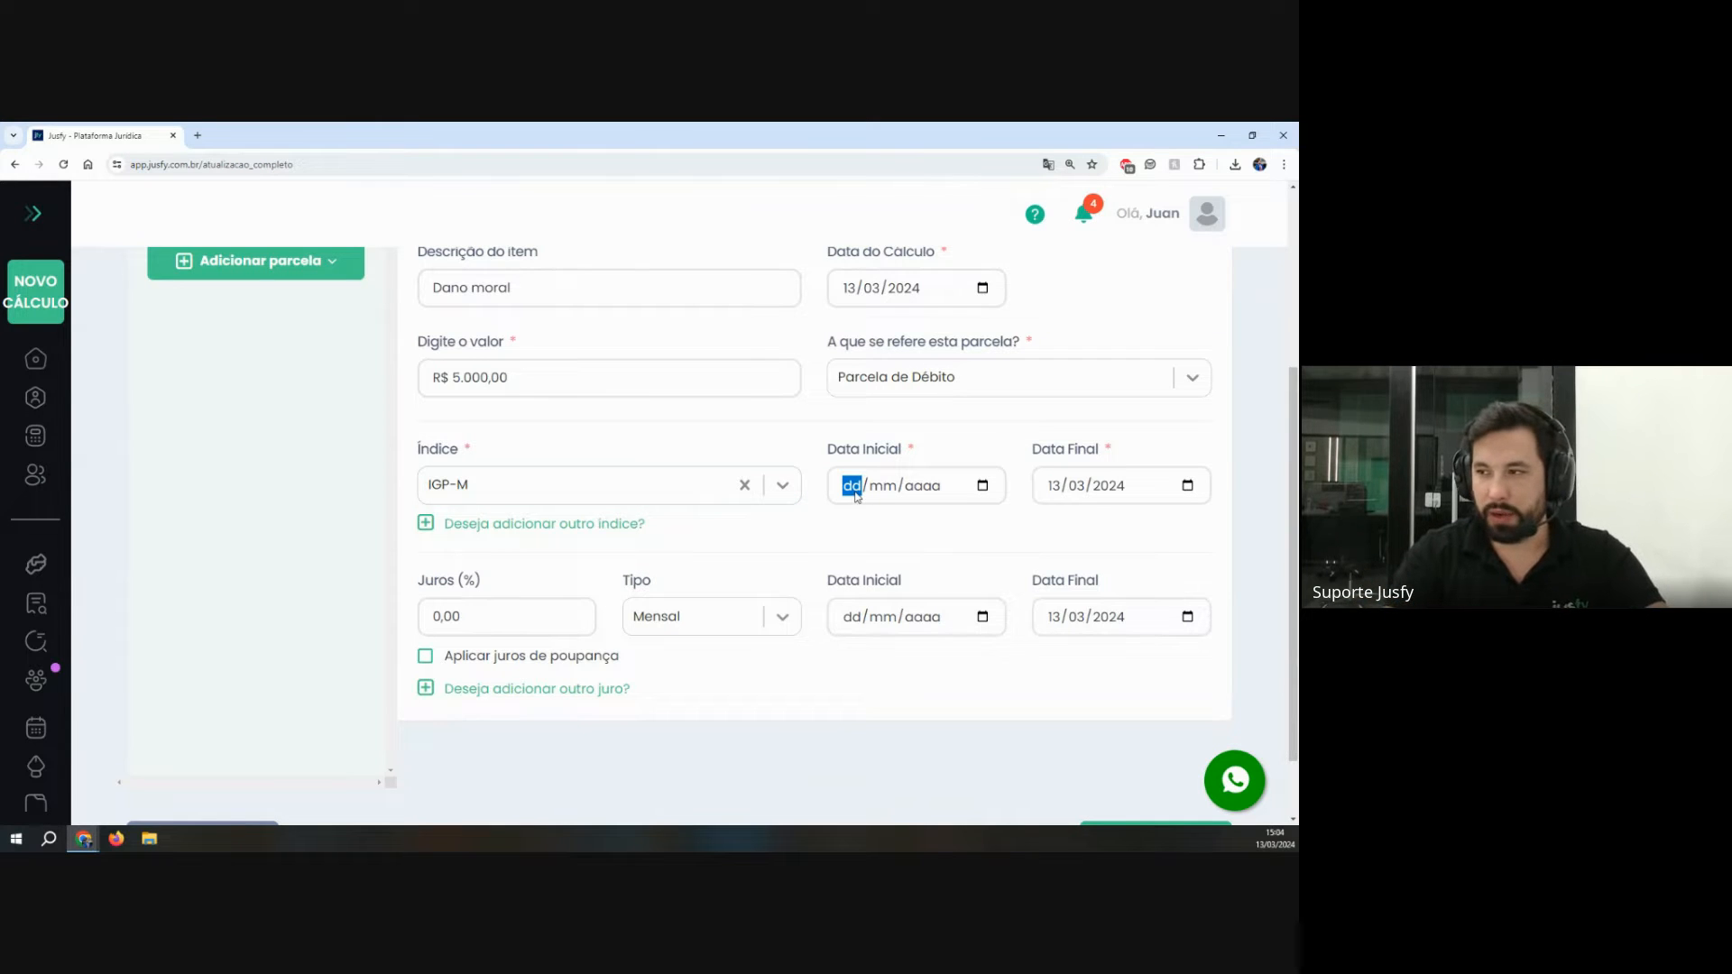
pyautogui.write('10/10/20')
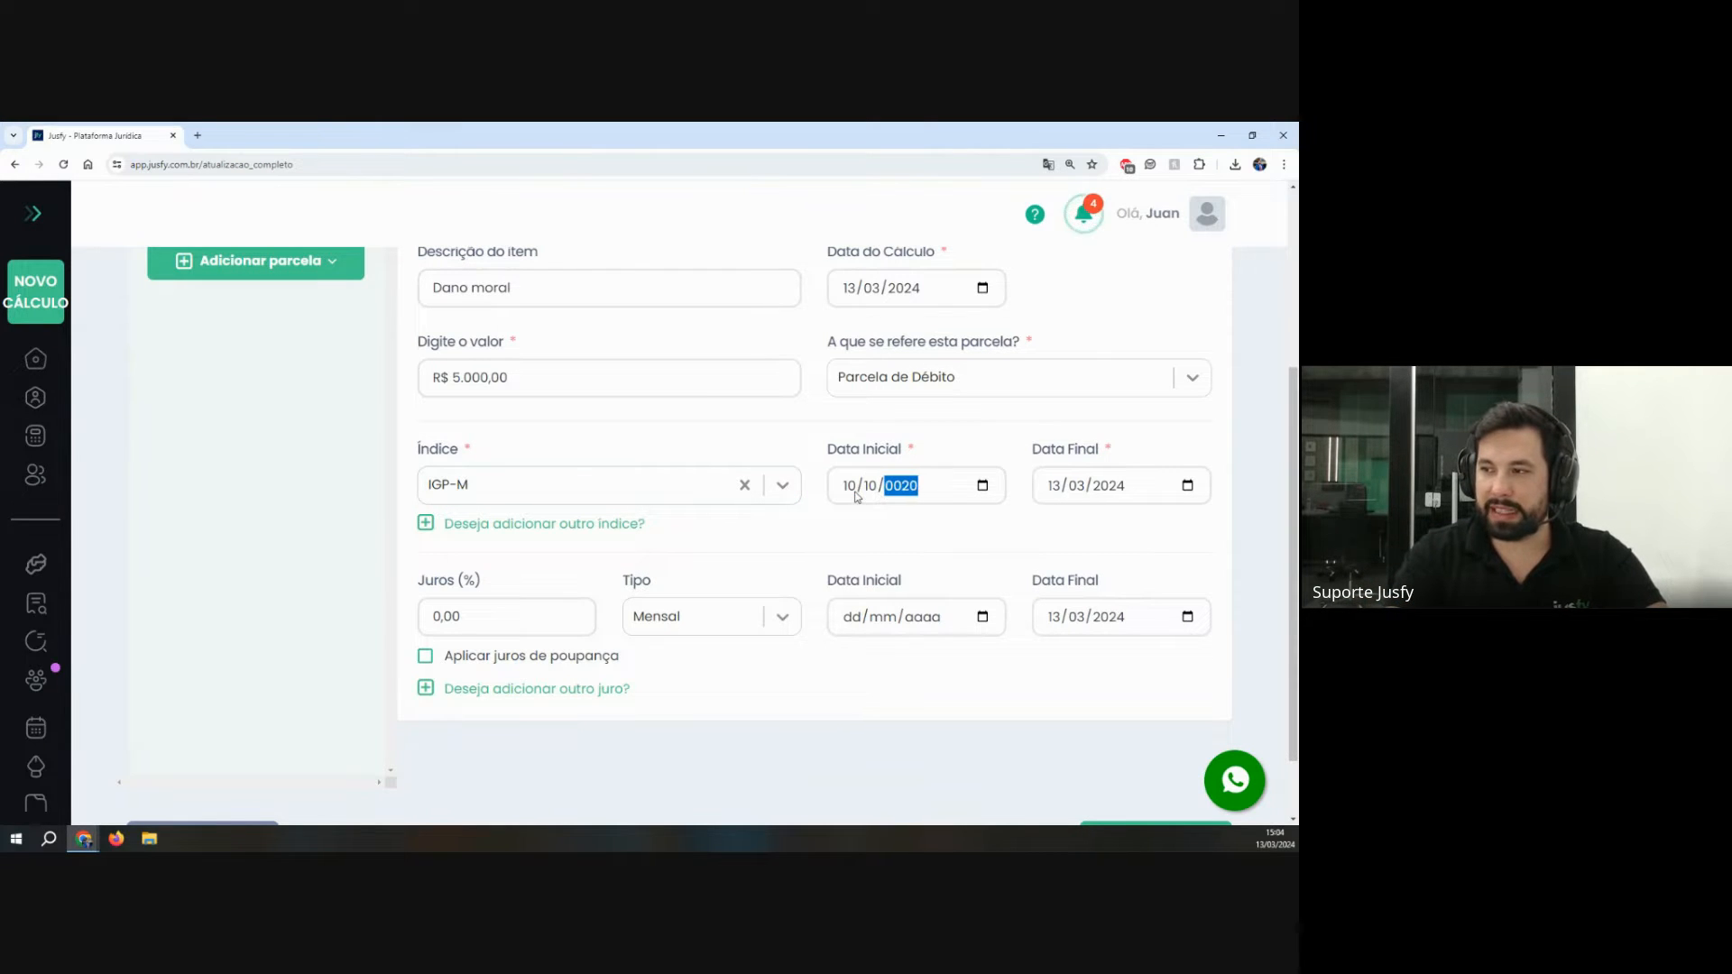
pyautogui.write('18')
pyautogui.click(838, 451)
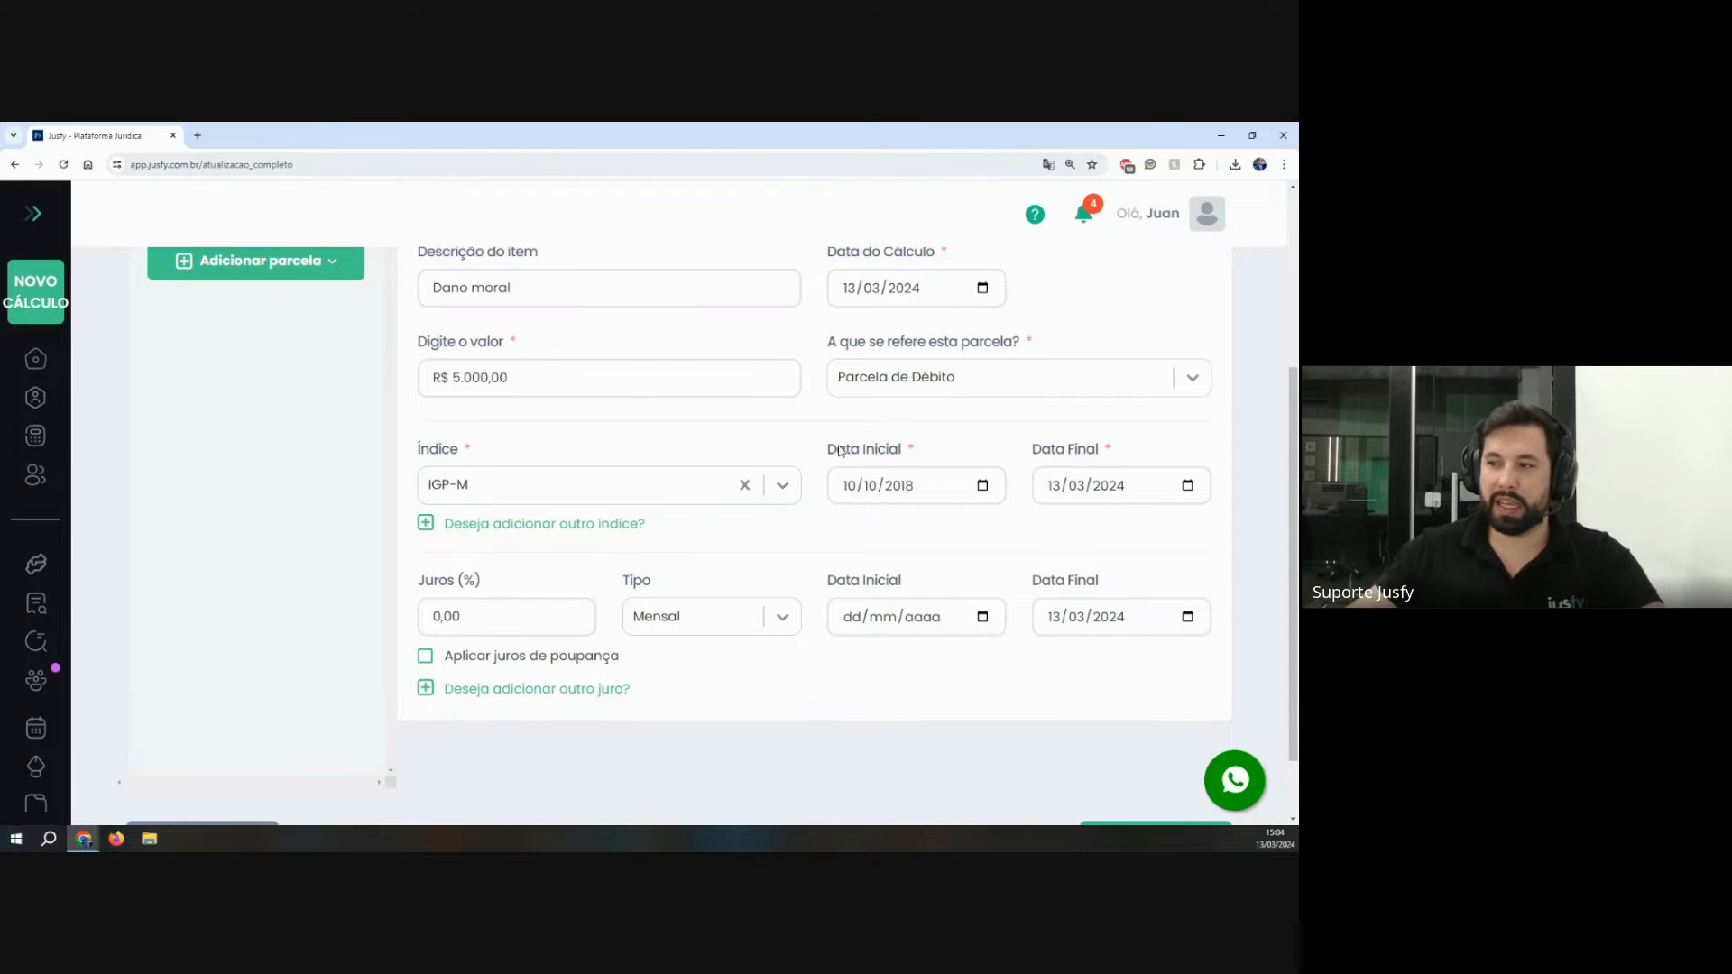
pyautogui.moveTo(839, 451); pyautogui.dragTo(1128, 496)
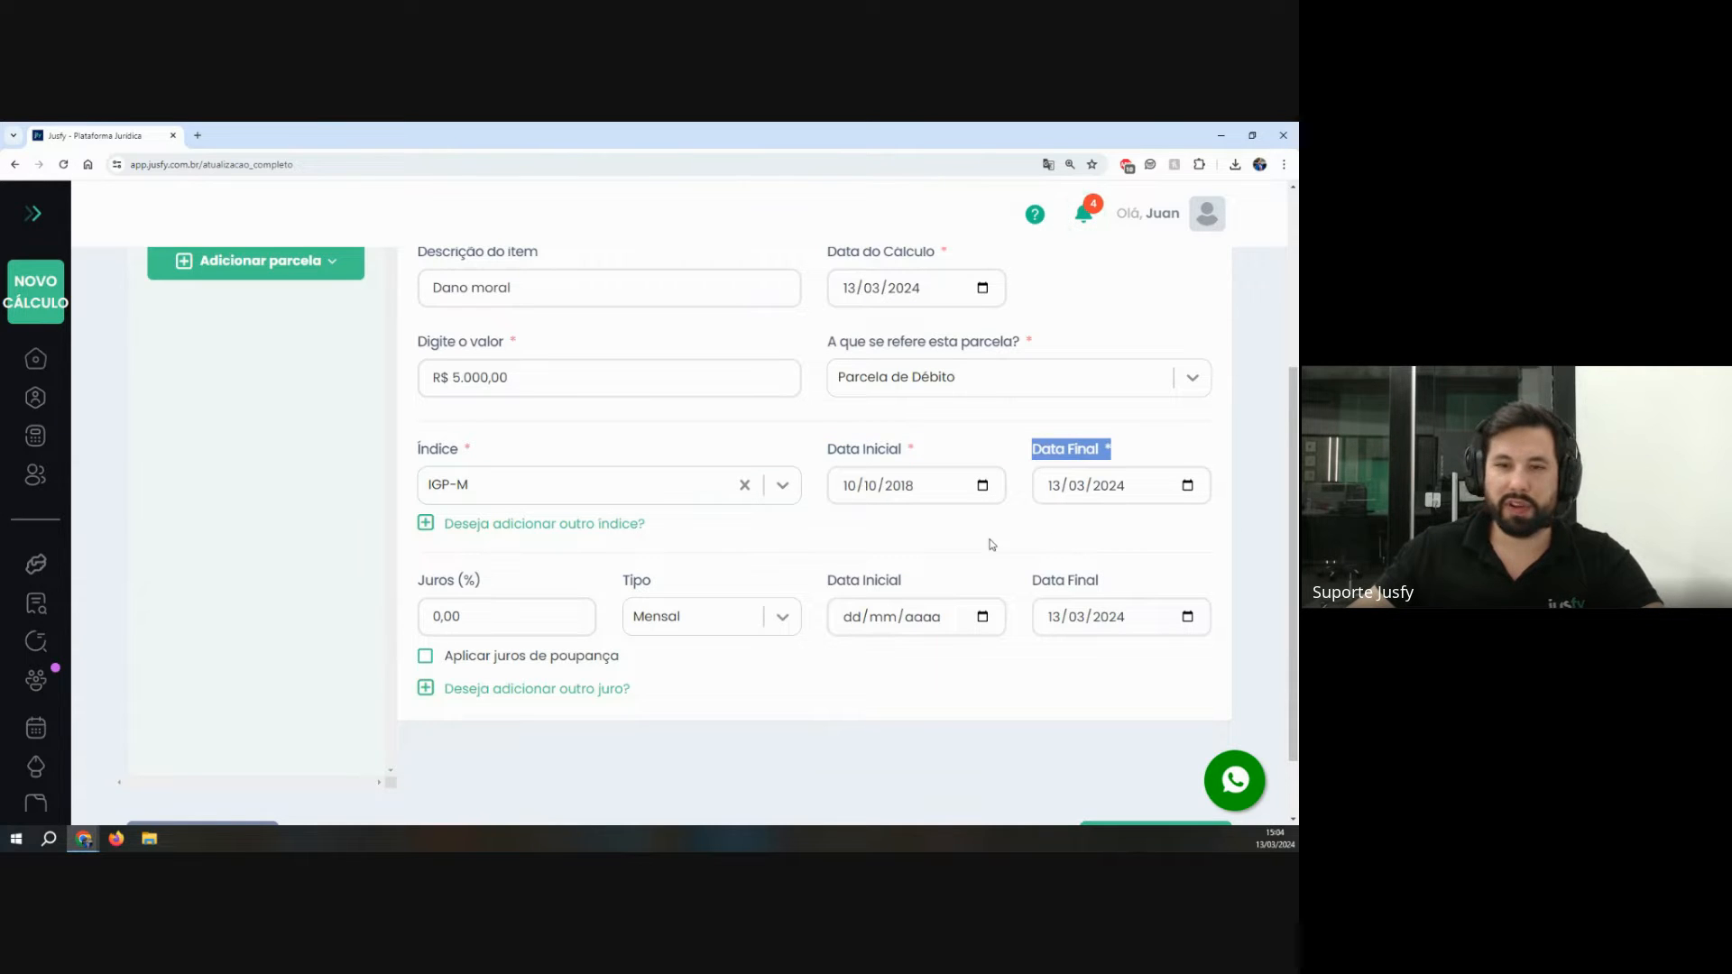
# Step: Add an empty second index row to the Dano moral installment and remove it again
pyautogui.moveTo(408, 452); pyautogui.dragTo(519, 458)
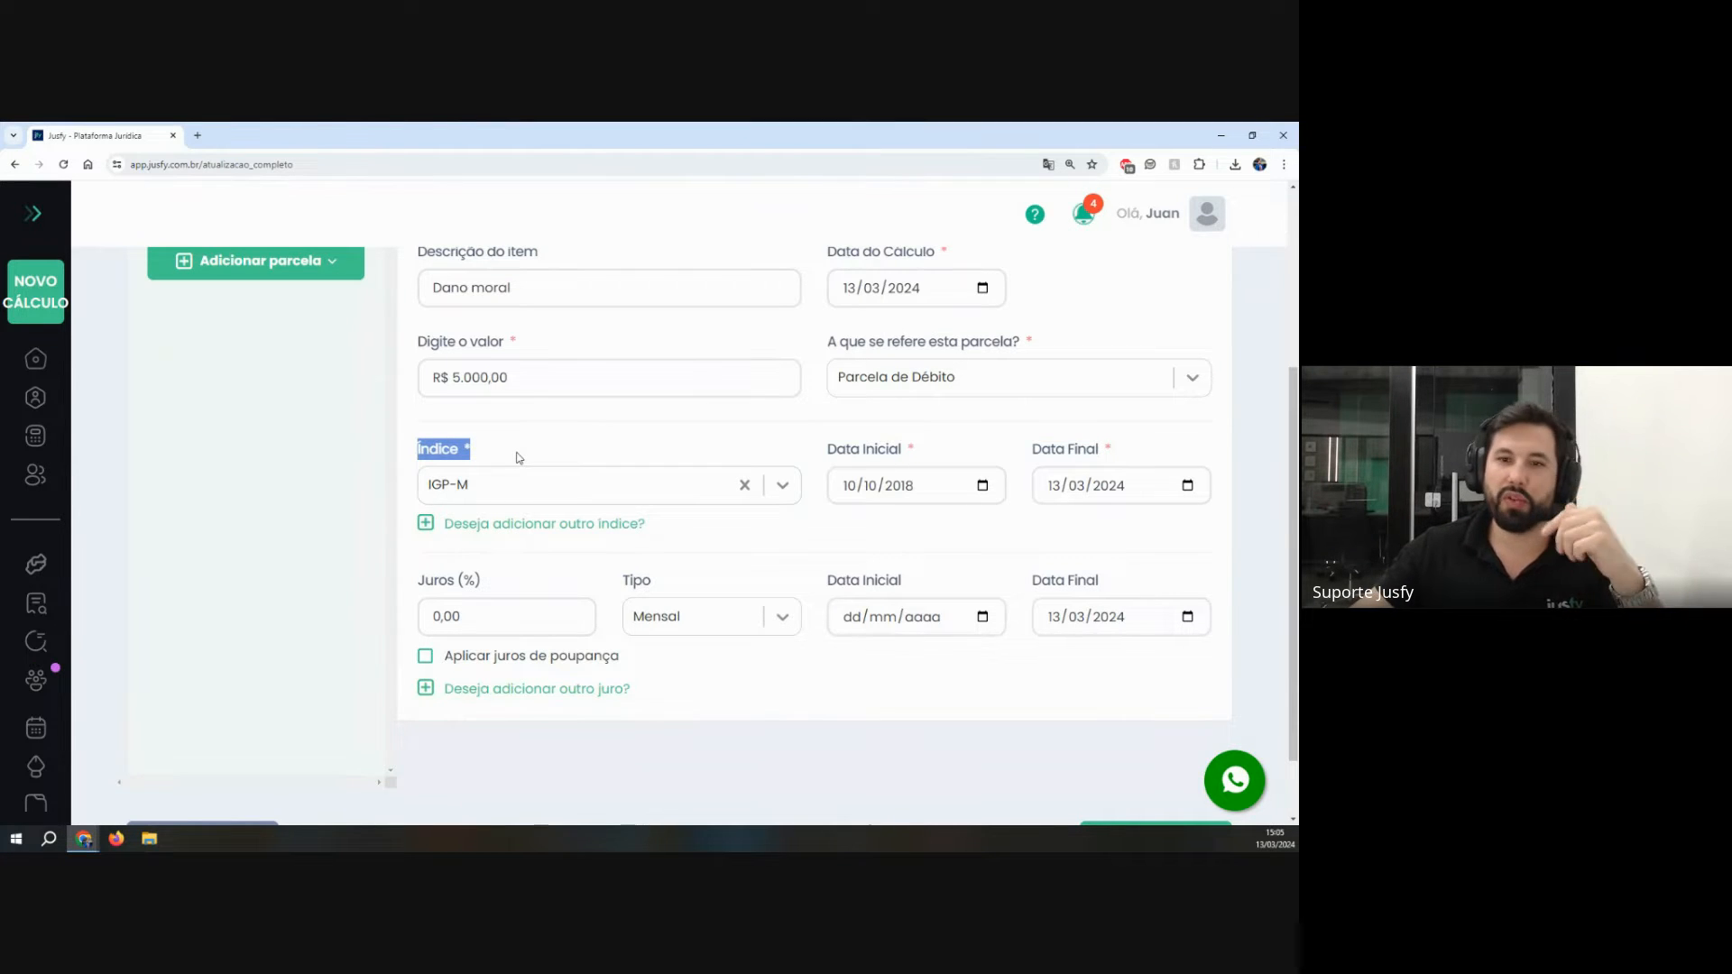
pyautogui.click(555, 285)
pyautogui.moveTo(555, 285); pyautogui.dragTo(403, 442)
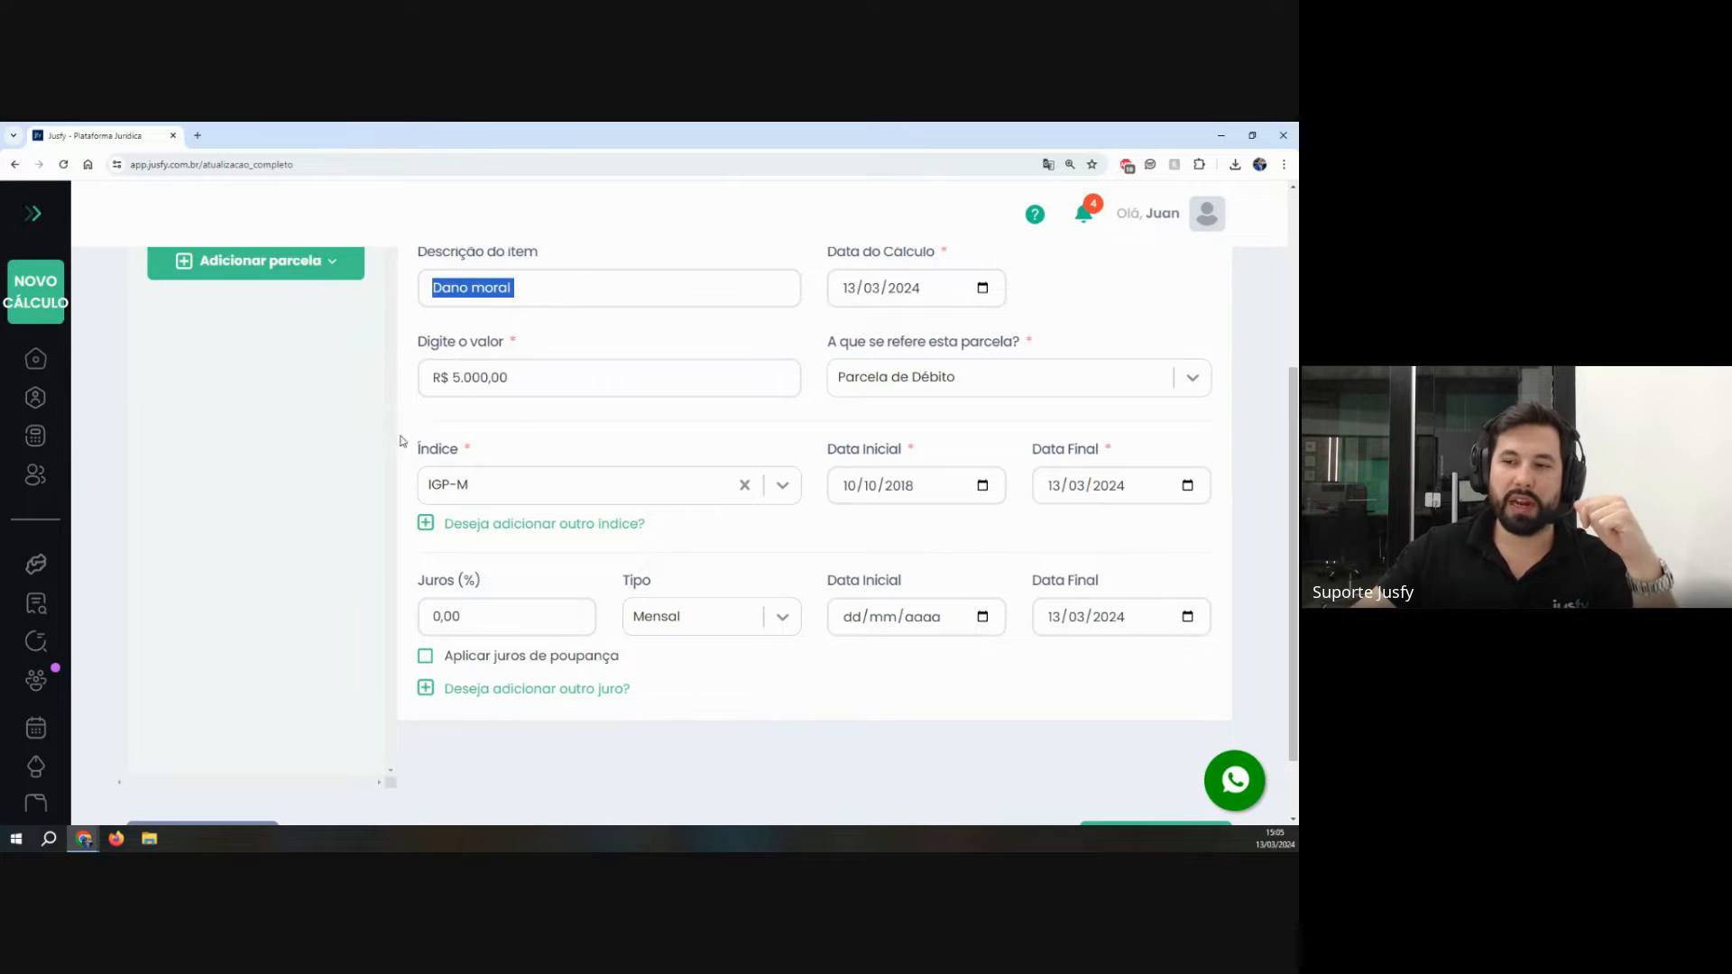
pyautogui.click(567, 527)
pyautogui.click(422, 532)
pyautogui.press('Return')
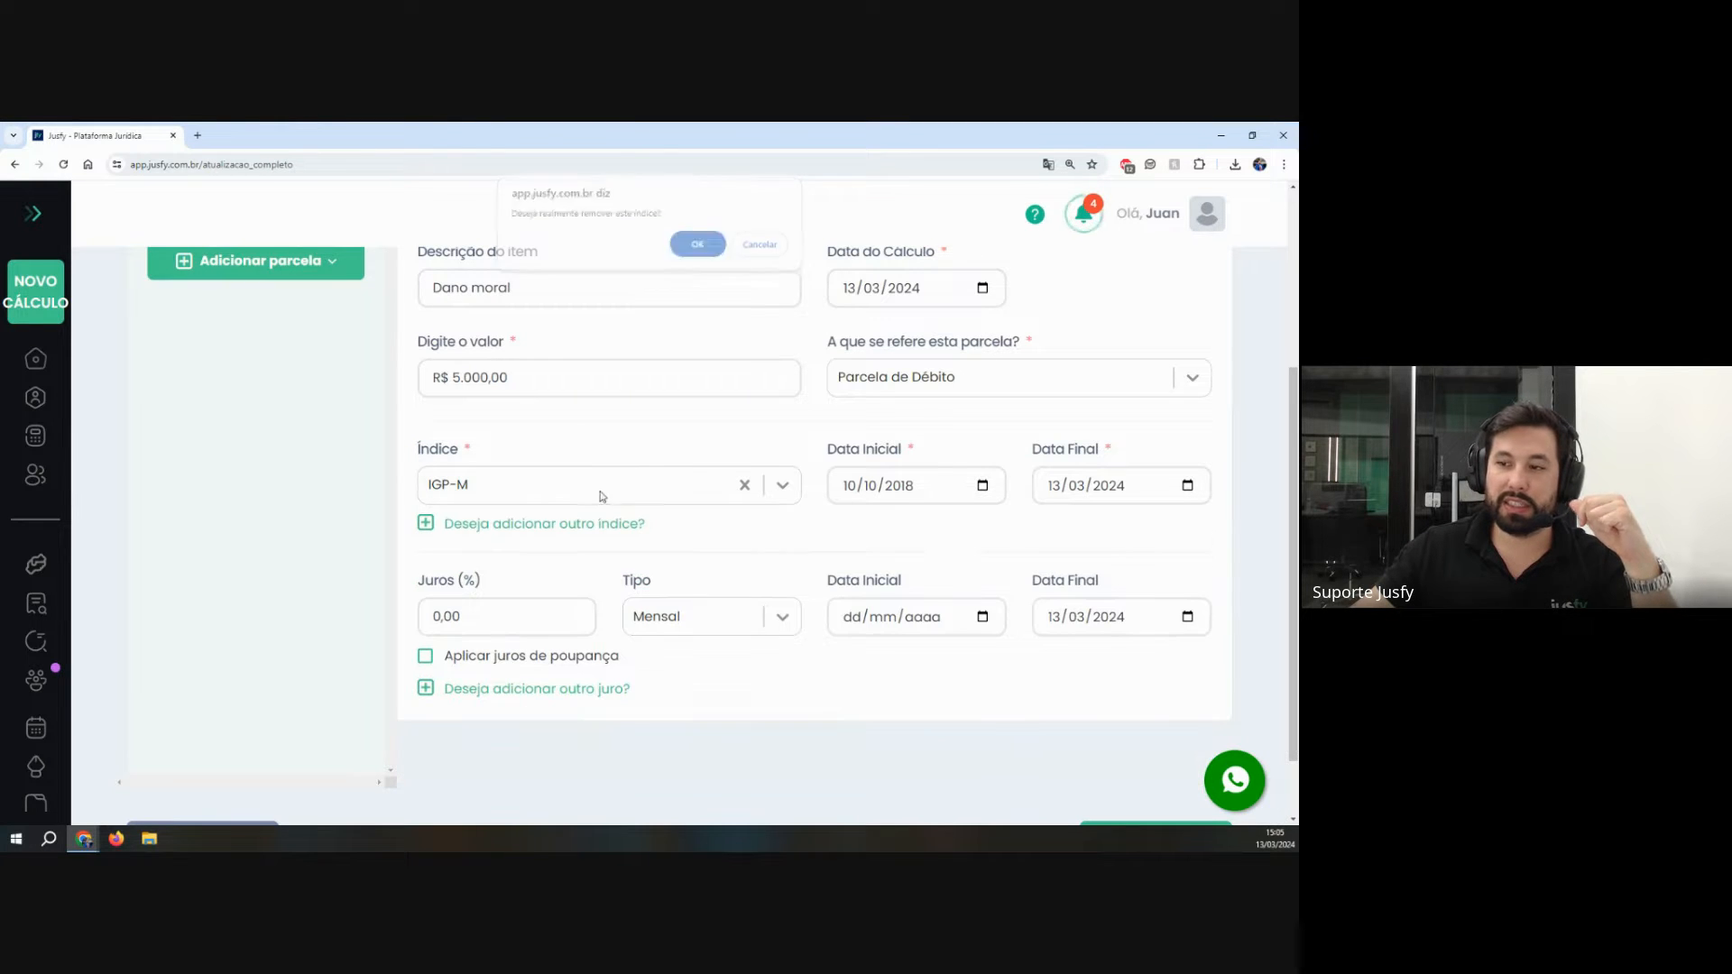
# Step: Review the interest percentage field together with the index and its initial date
pyautogui.moveTo(419, 597); pyautogui.dragTo(500, 594)
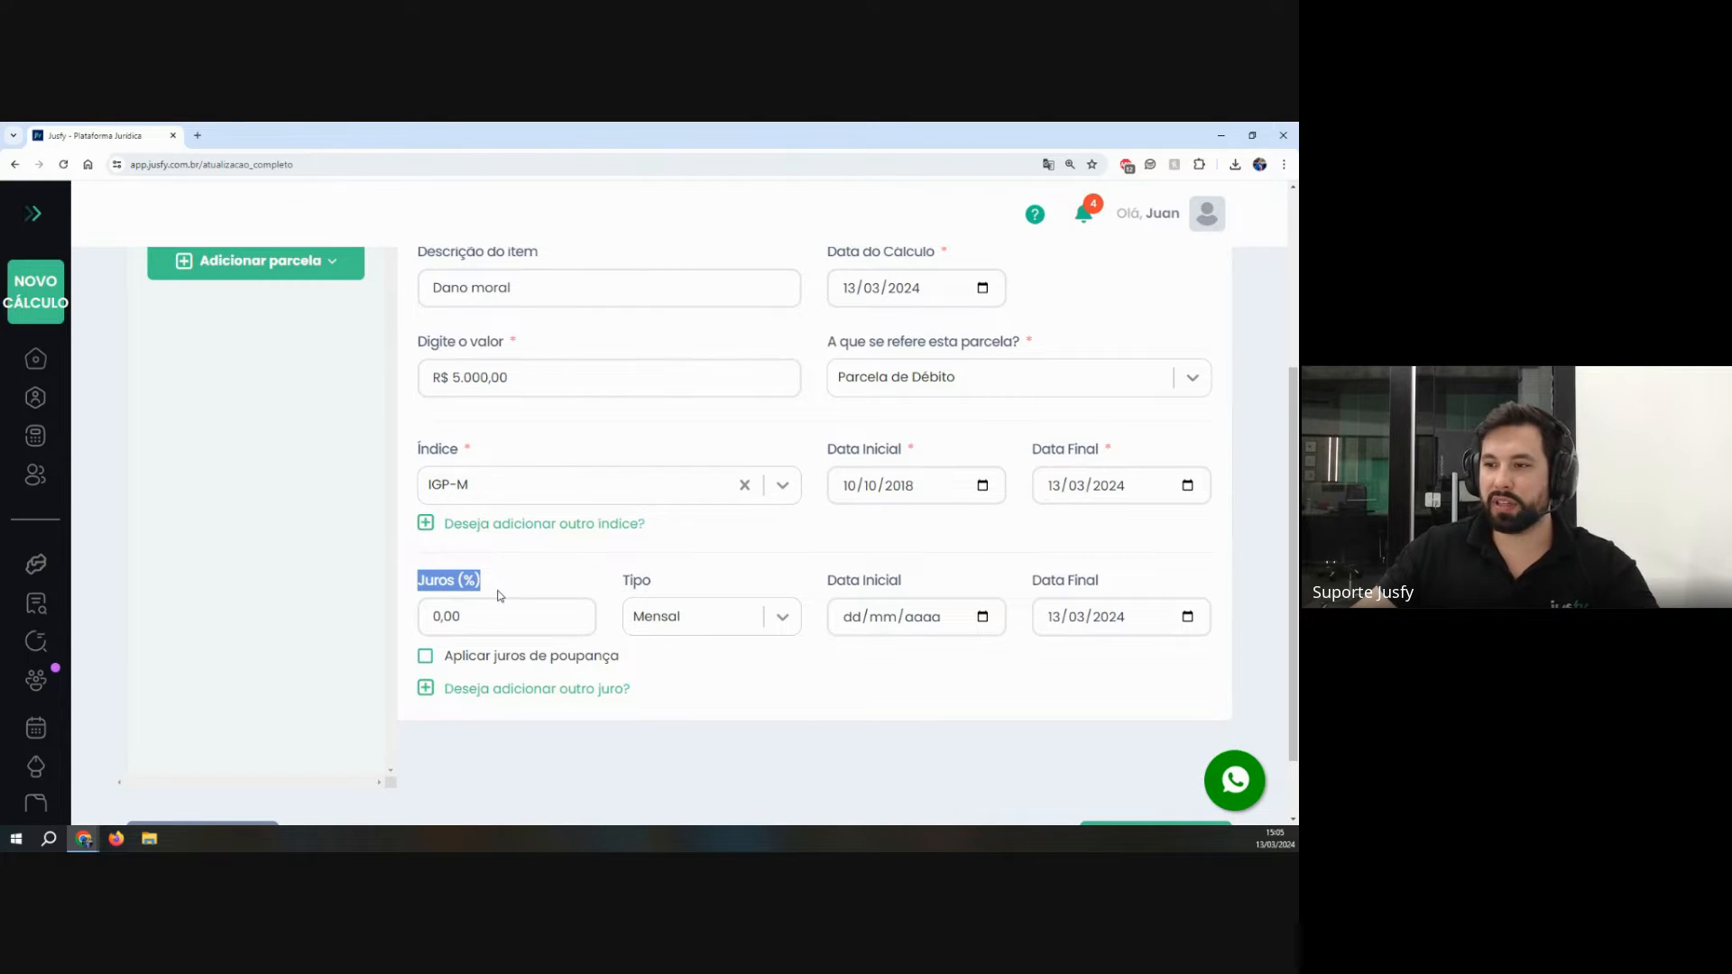
pyautogui.moveTo(827, 450); pyautogui.dragTo(927, 445)
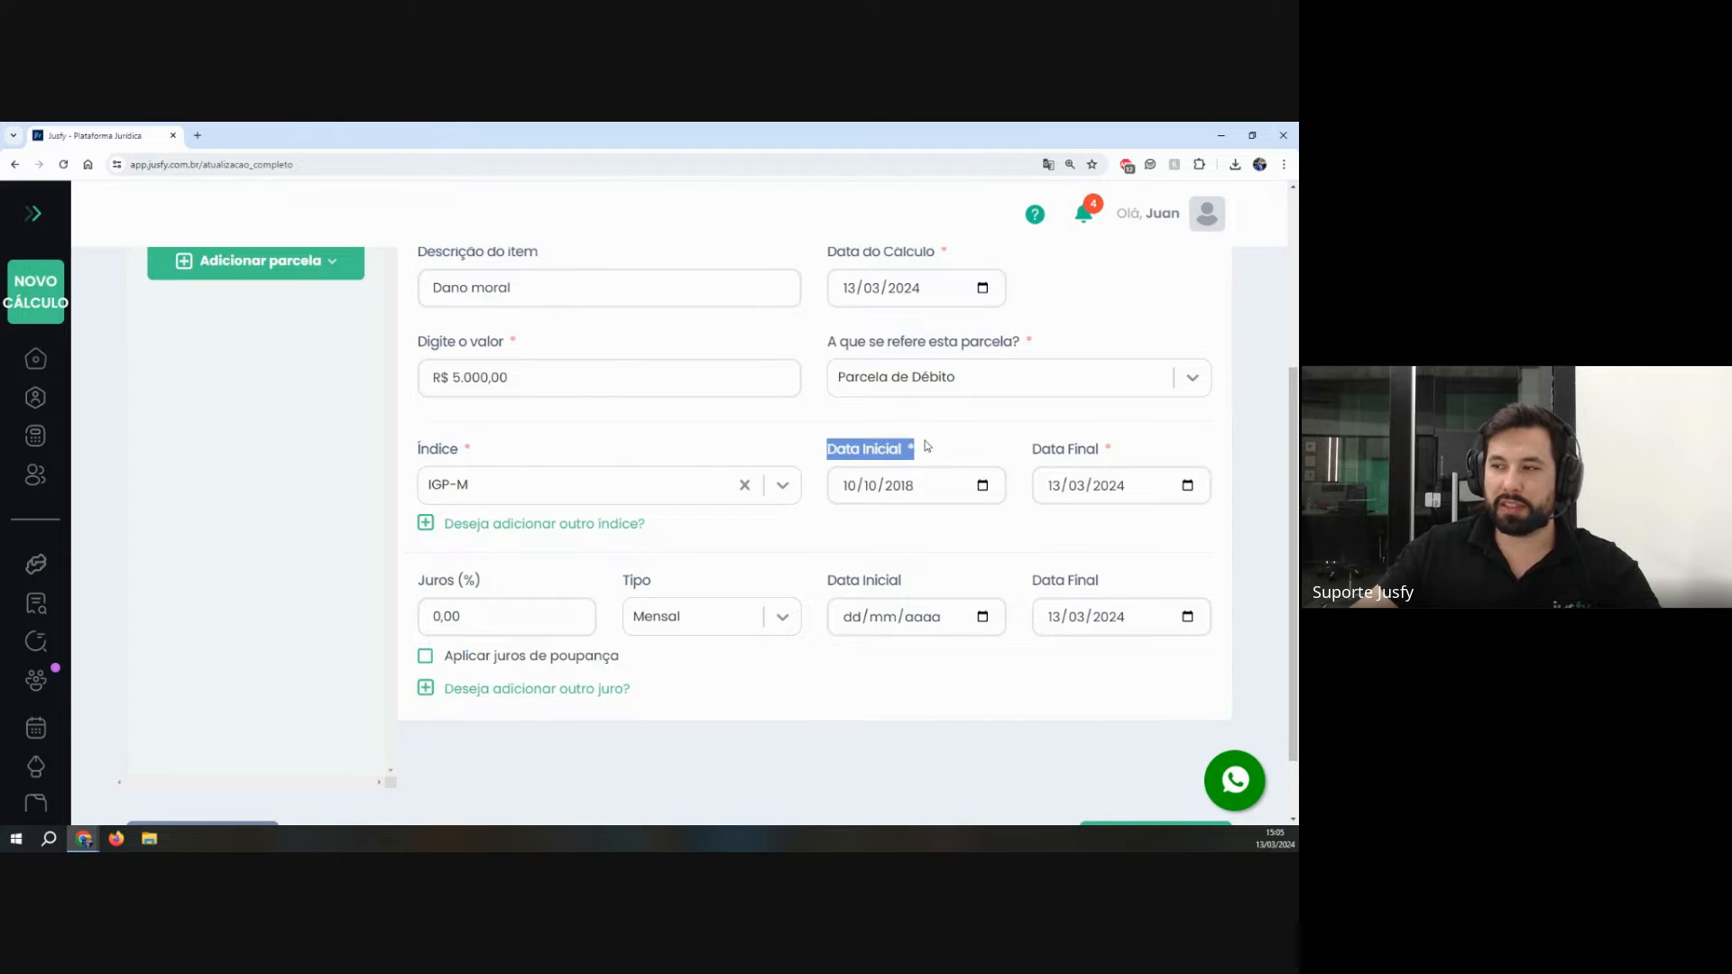
pyautogui.moveTo(820, 449); pyautogui.dragTo(939, 450)
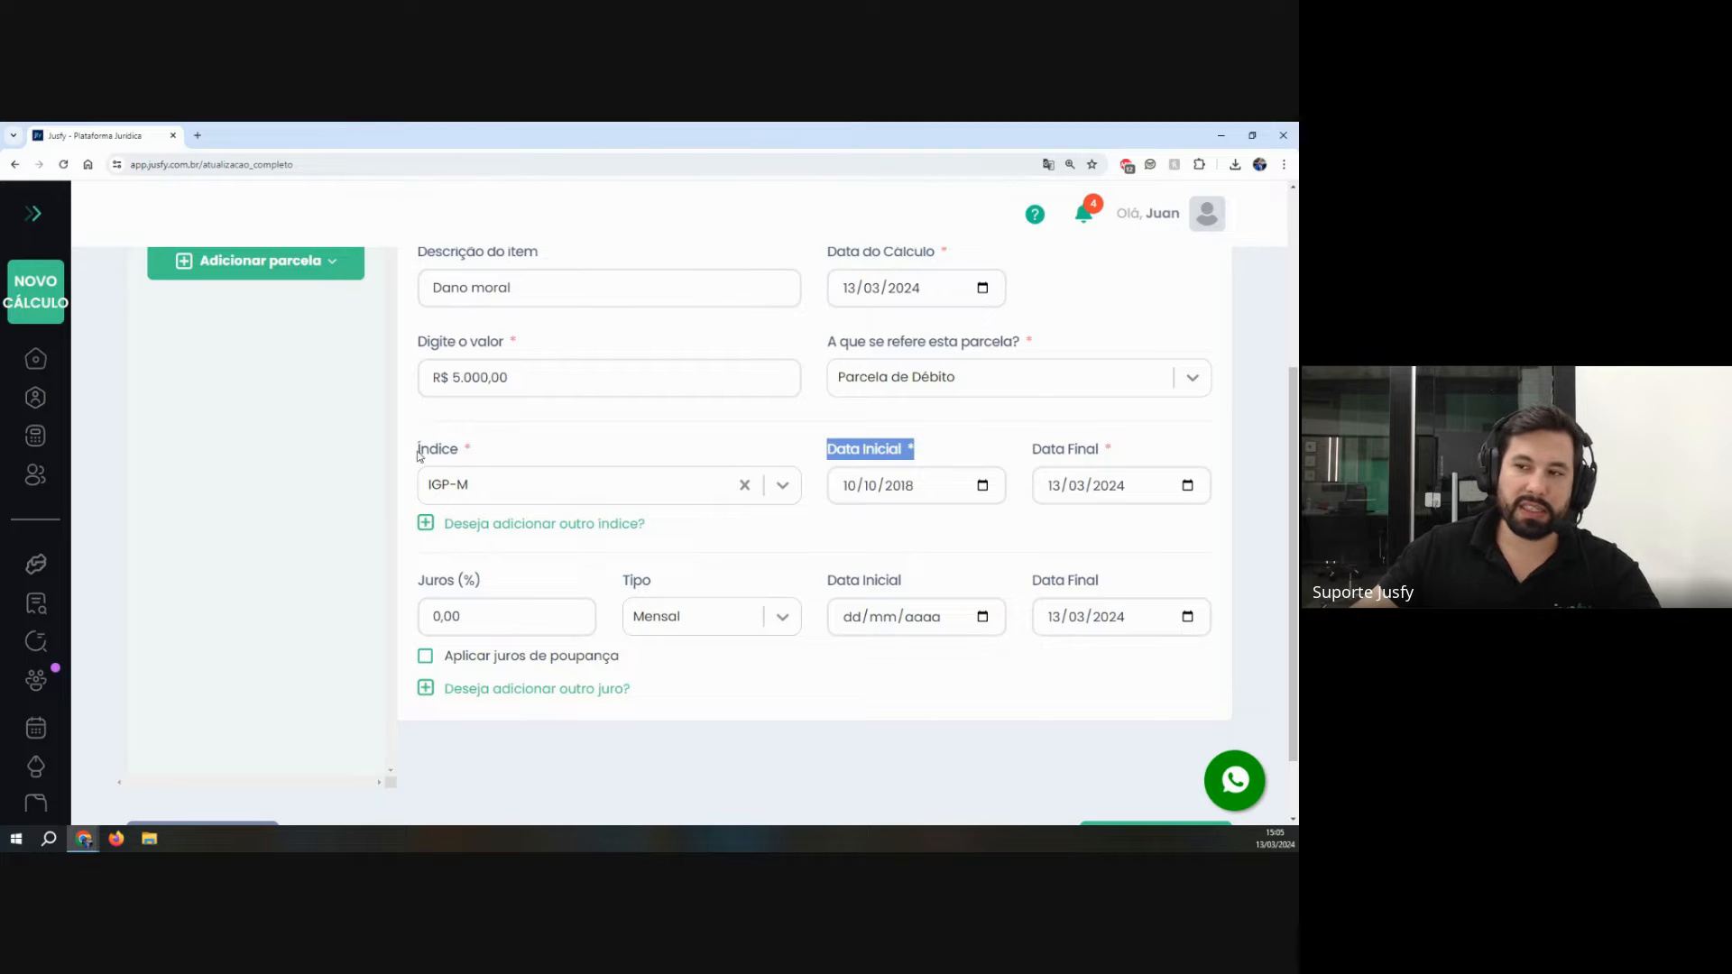
pyautogui.moveTo(417, 451); pyautogui.dragTo(471, 451)
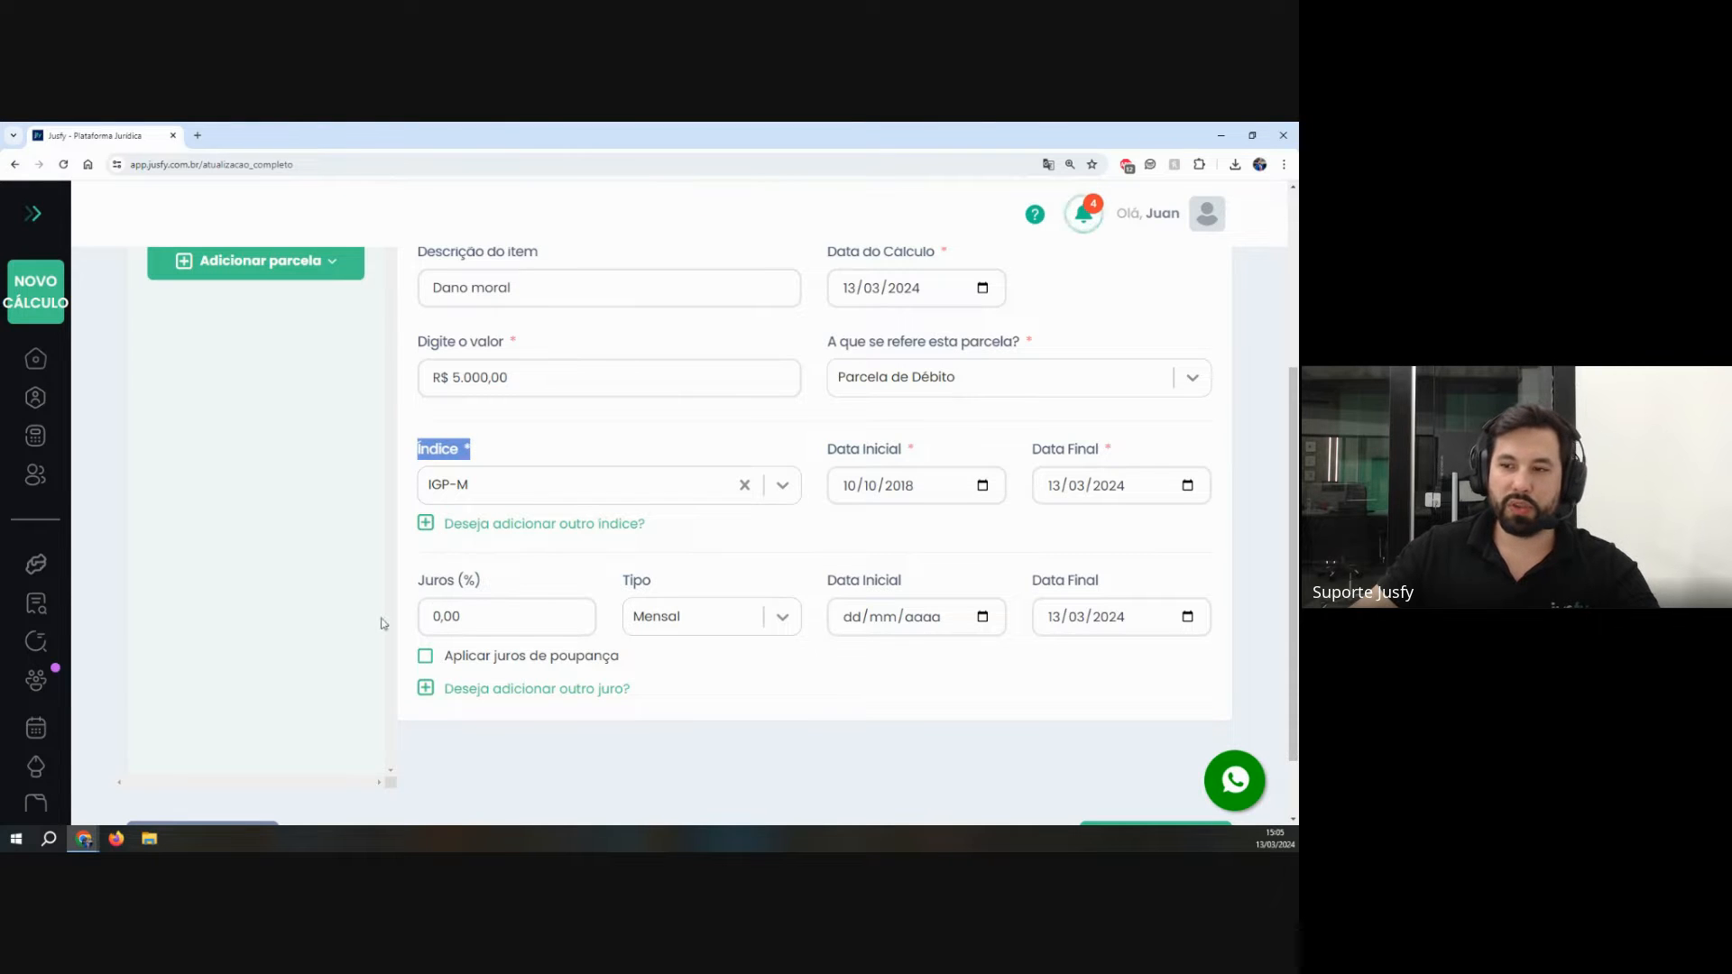
pyautogui.moveTo(417, 580); pyautogui.dragTo(569, 590)
pyautogui.click(771, 695)
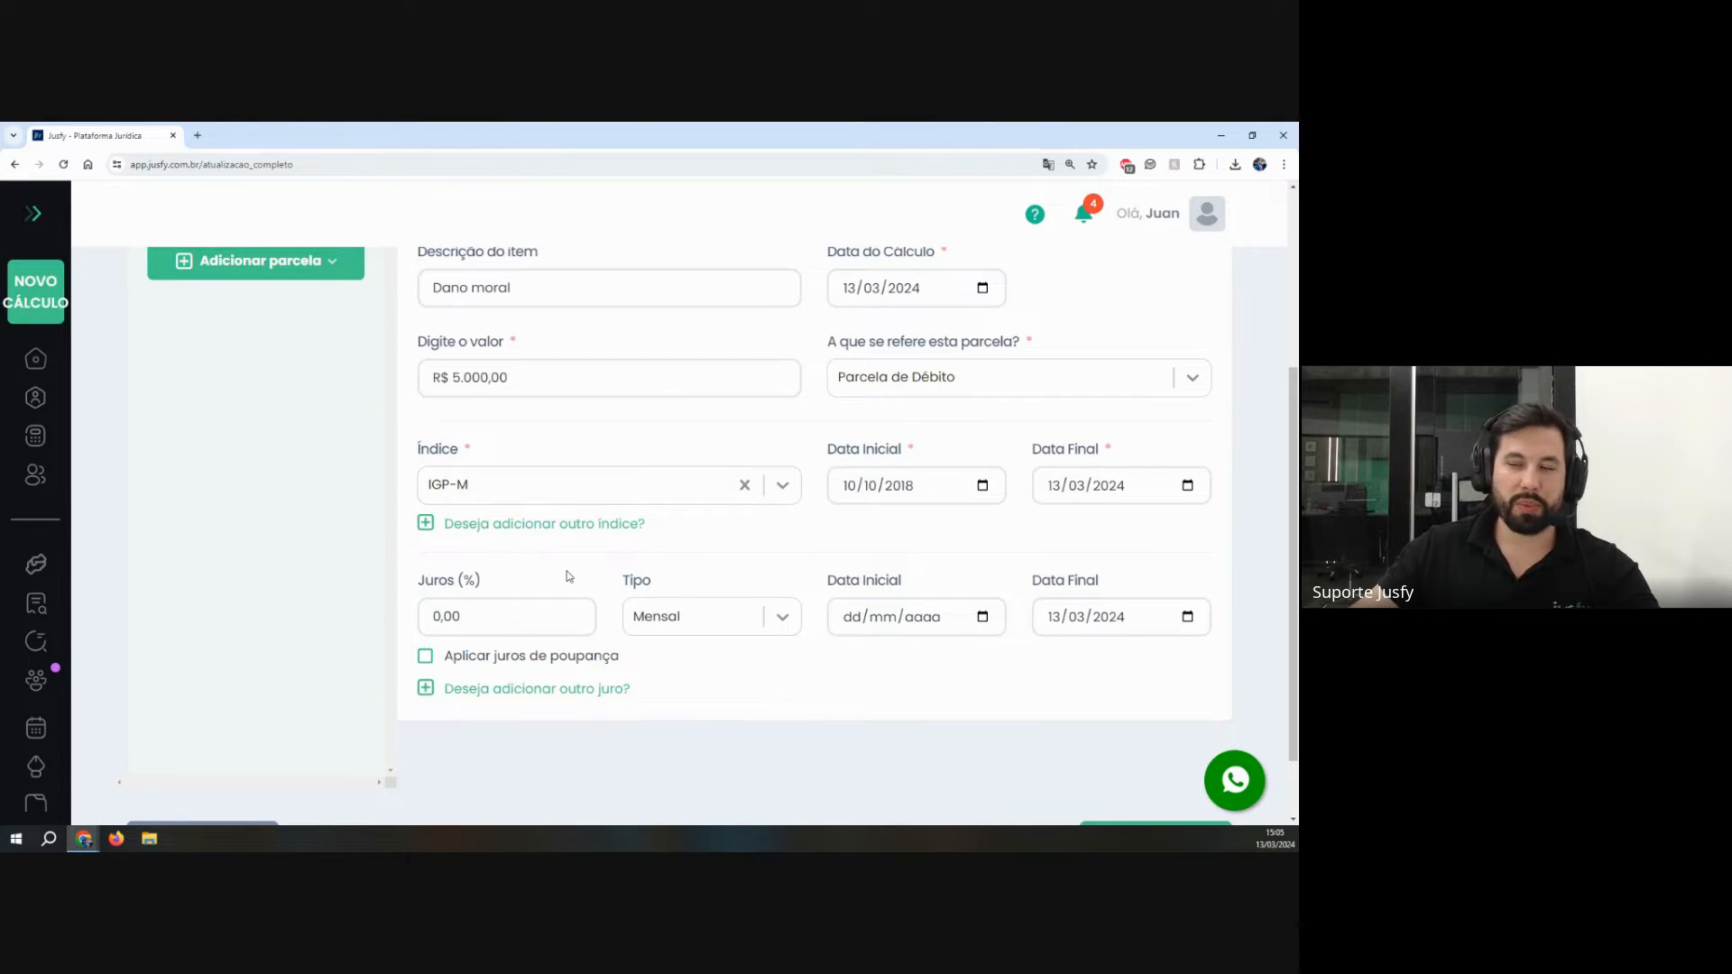
# Step: Add a second index to the Dano moral installment and set it to IPCA-E
pyautogui.click(496, 524)
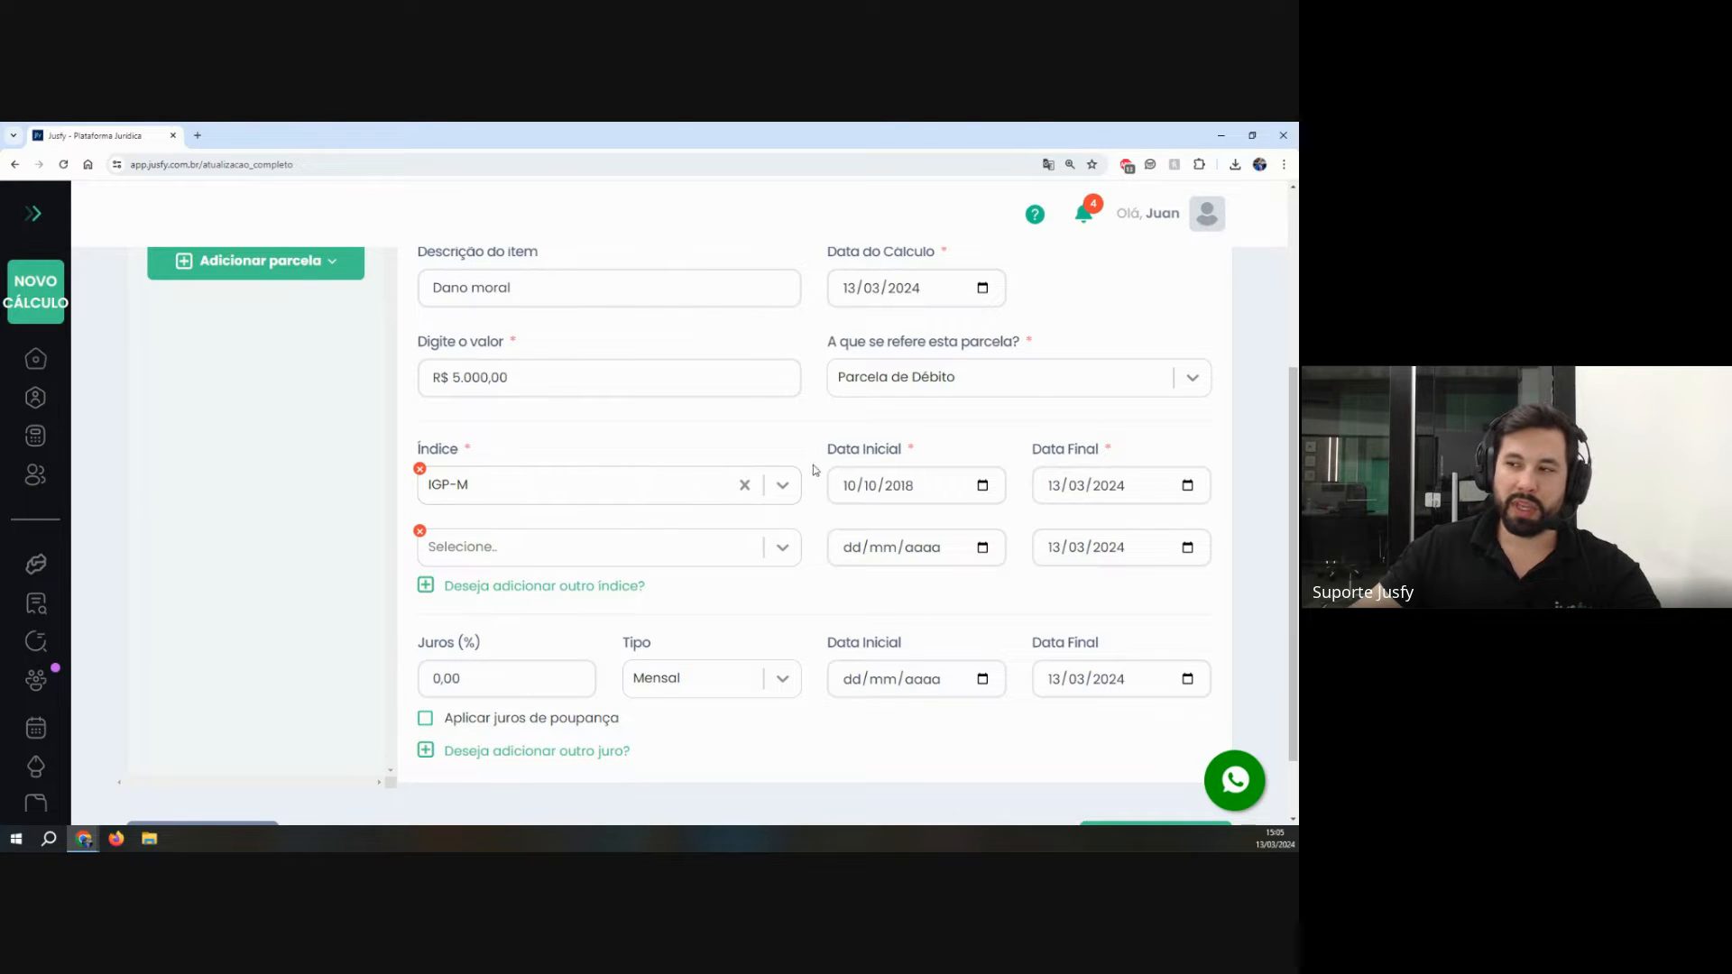
pyautogui.moveTo(816, 453); pyautogui.dragTo(966, 452)
pyautogui.click(1039, 454)
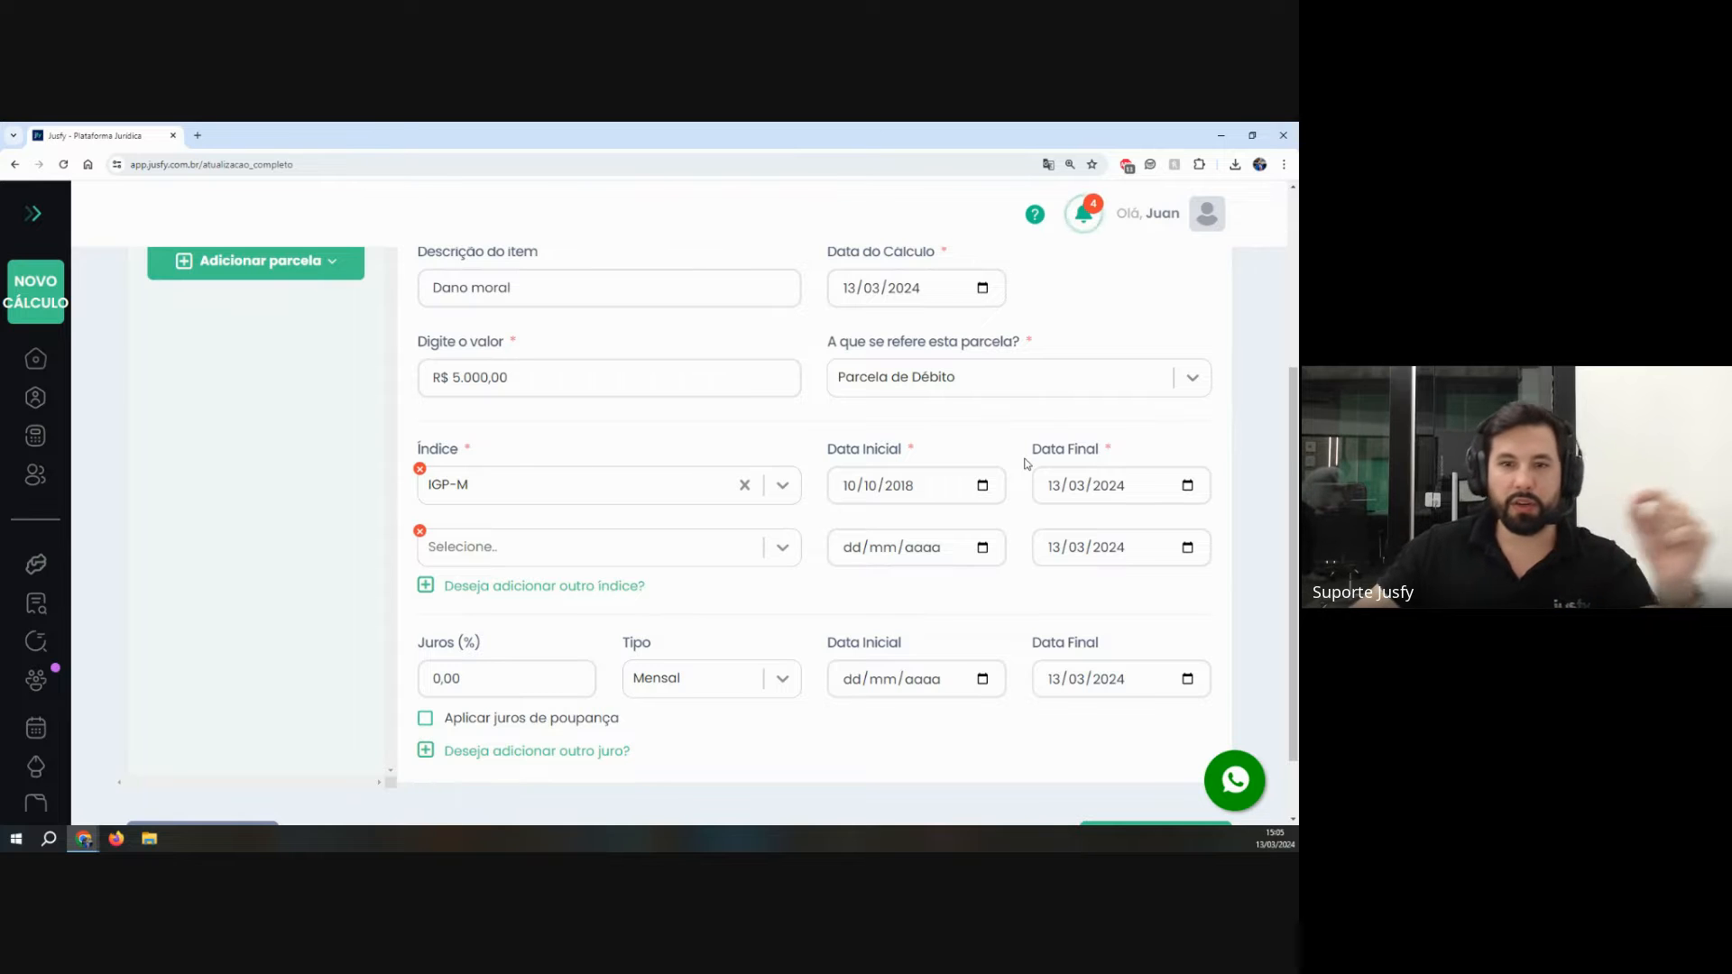
pyautogui.moveTo(825, 450); pyautogui.dragTo(965, 446)
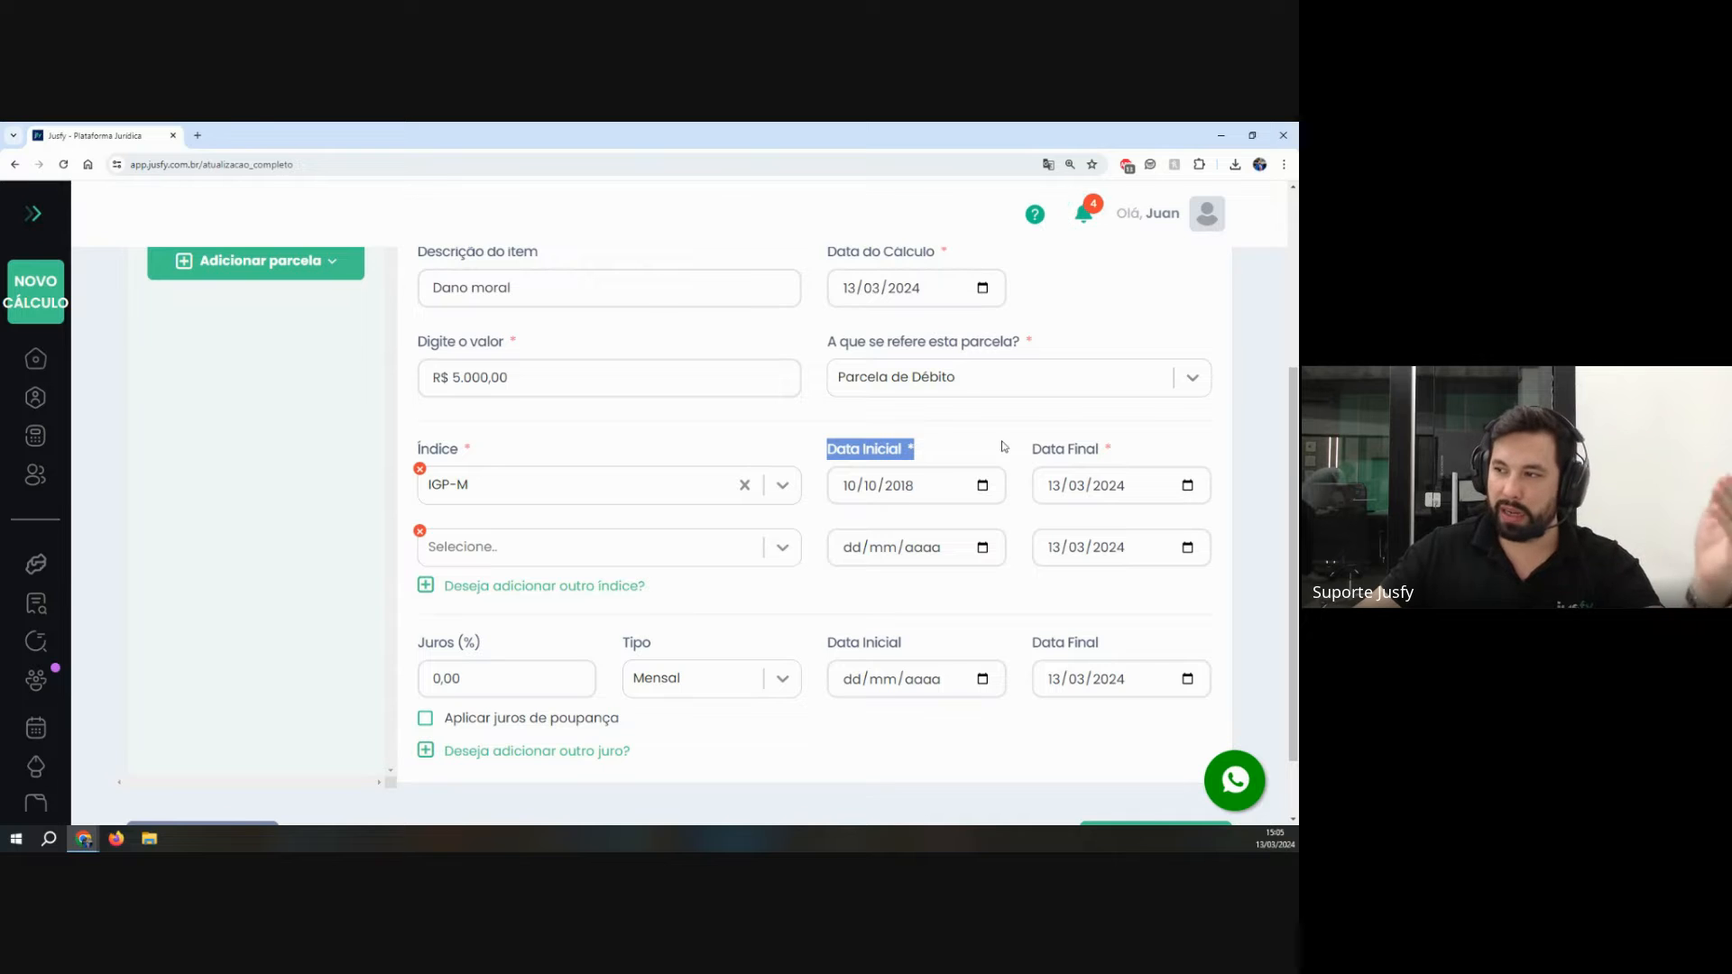
pyautogui.moveTo(1003, 445); pyautogui.dragTo(1114, 448)
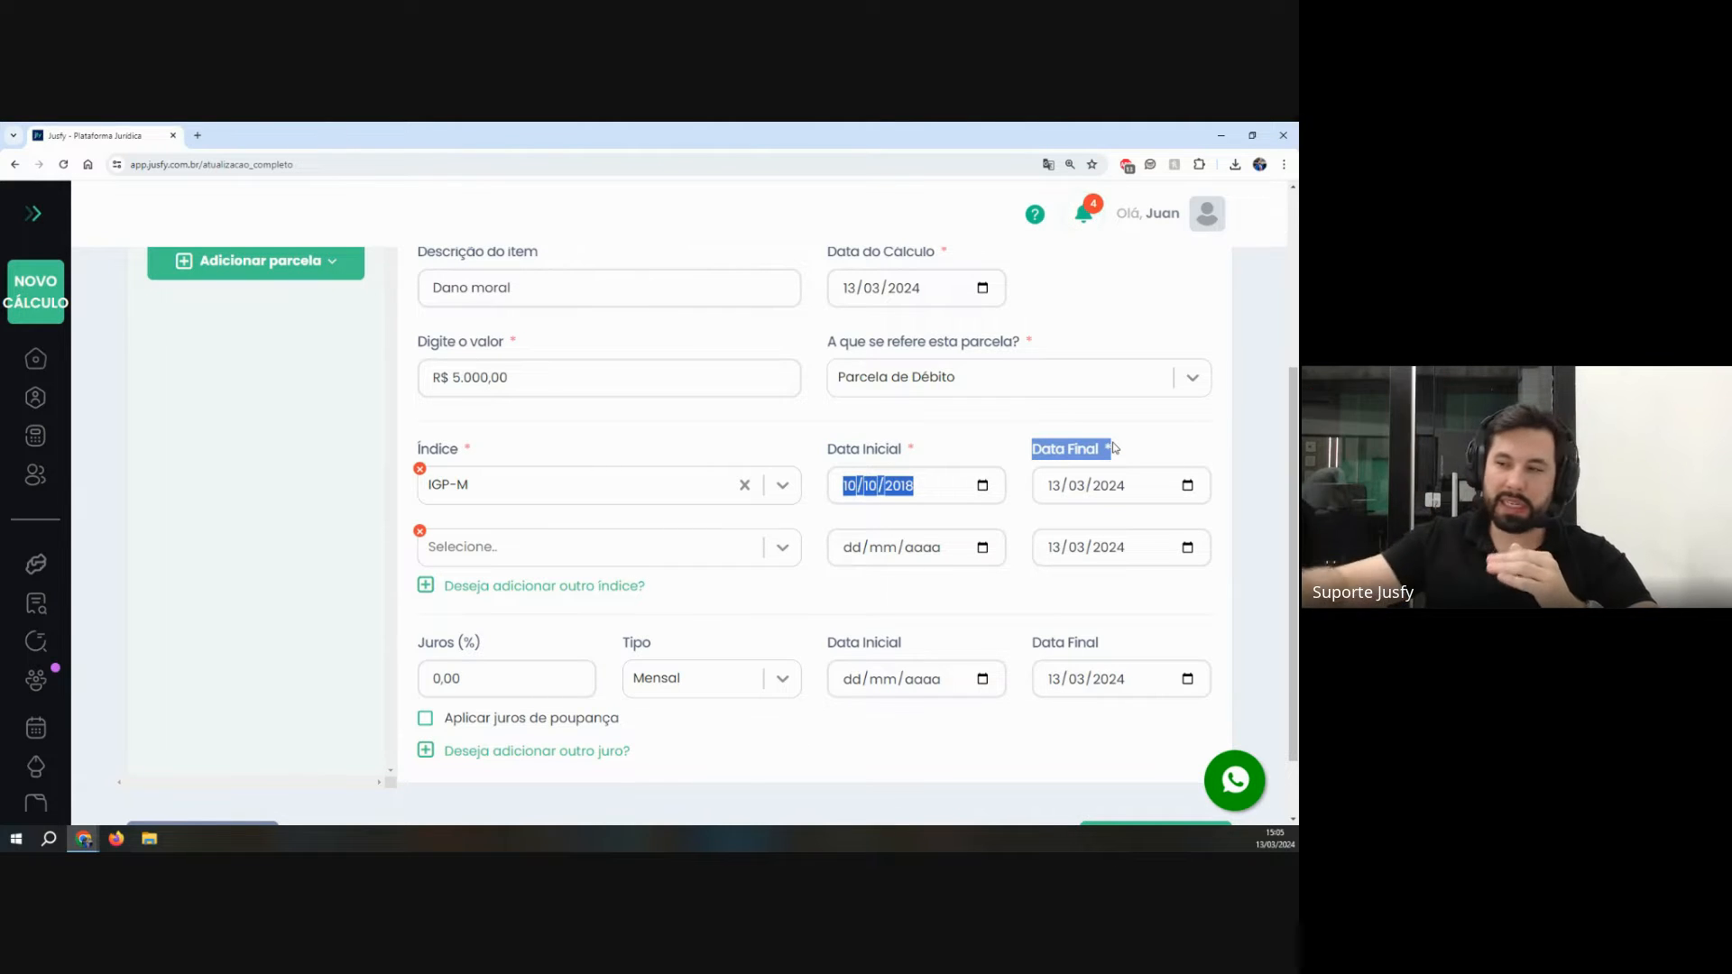
pyautogui.click(495, 547)
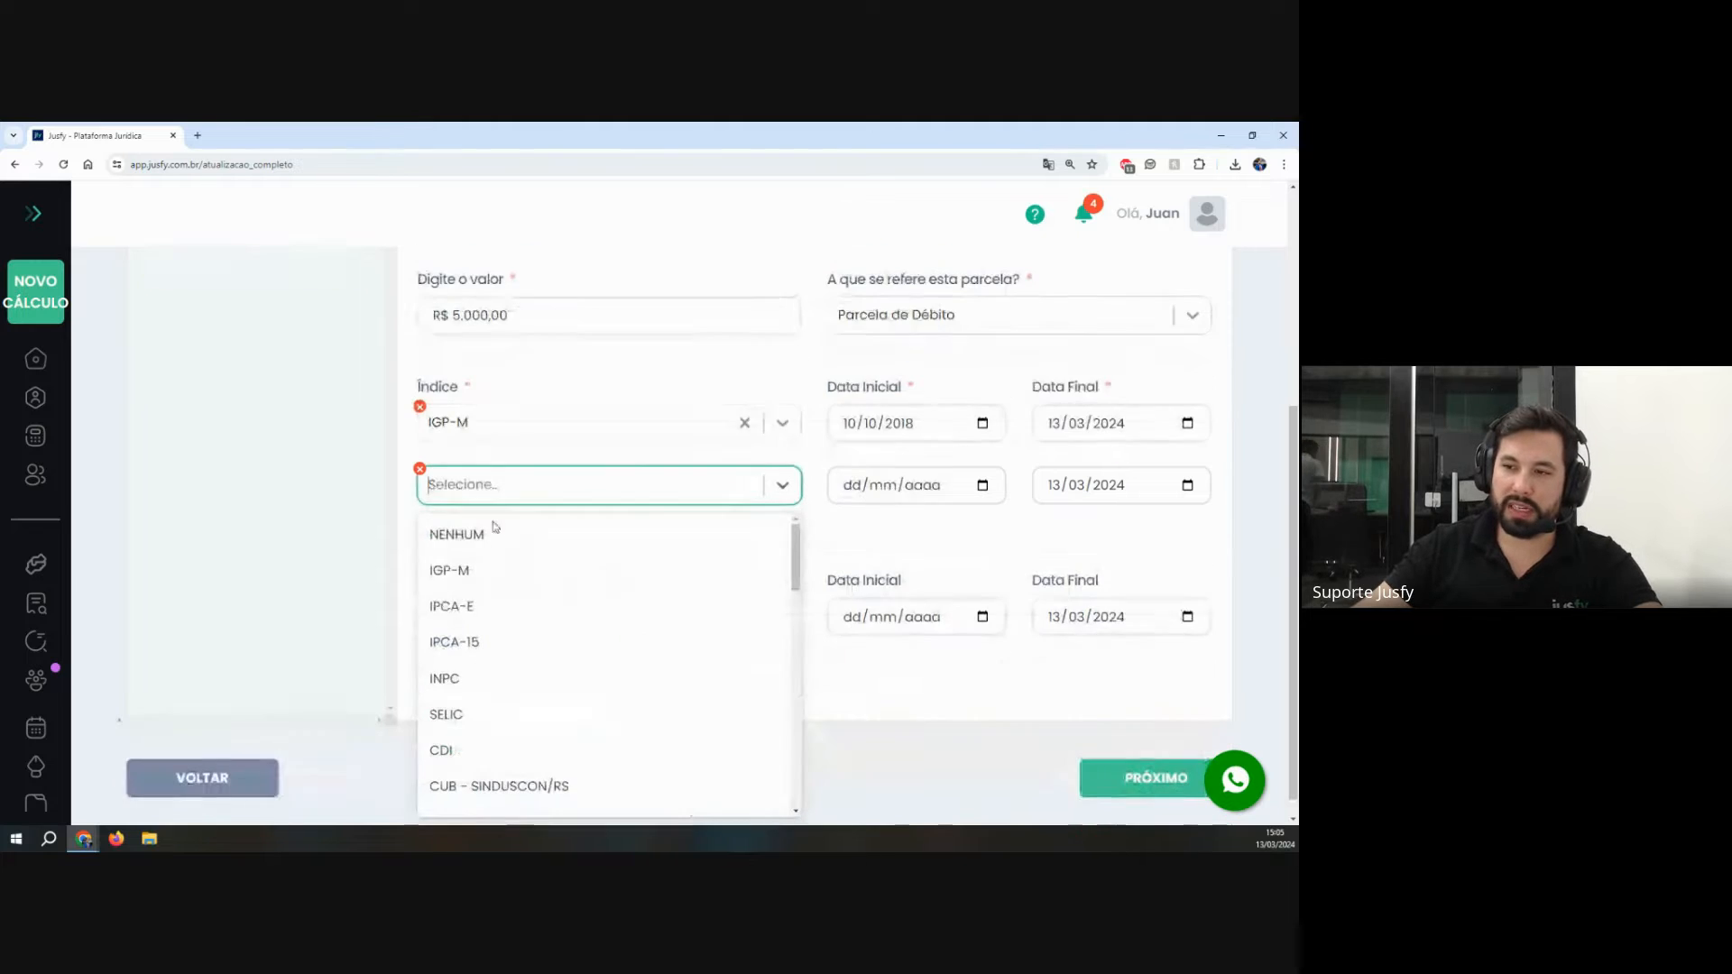
pyautogui.click(454, 607)
# Step: Examine the final date of the IGP-M index and the initial and final dates of the IPCA-E index
pyautogui.click(1051, 427)
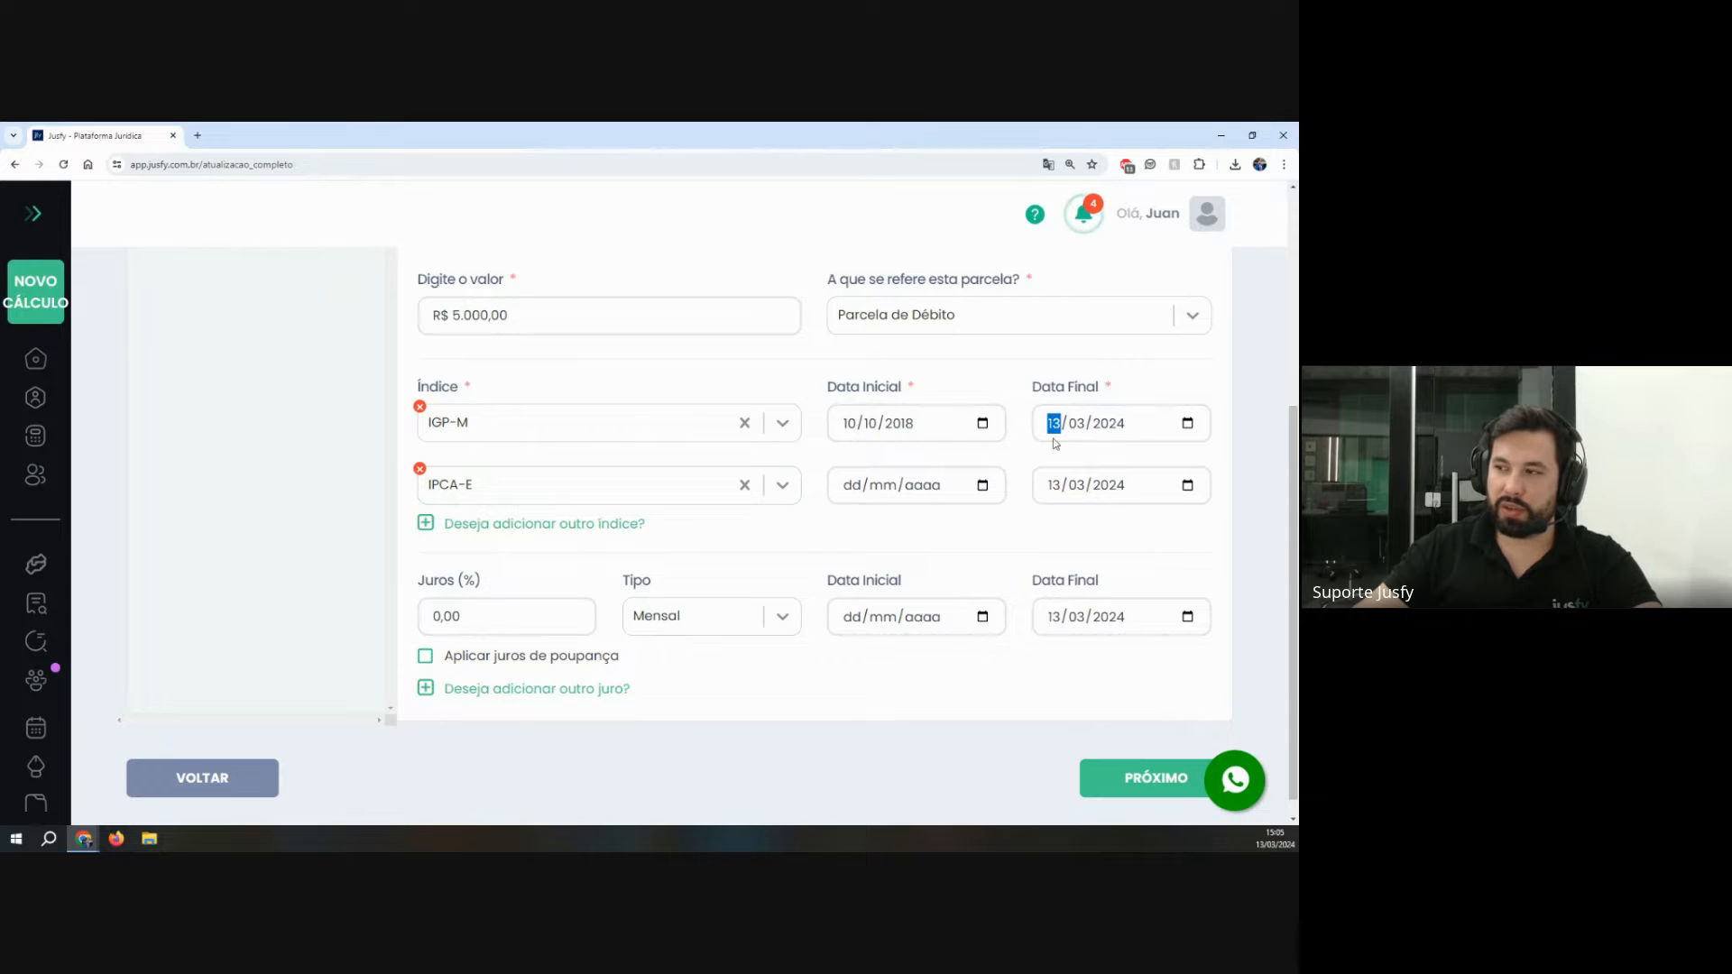
pyautogui.moveTo(1030, 390); pyautogui.dragTo(1129, 391)
pyautogui.click(1058, 432)
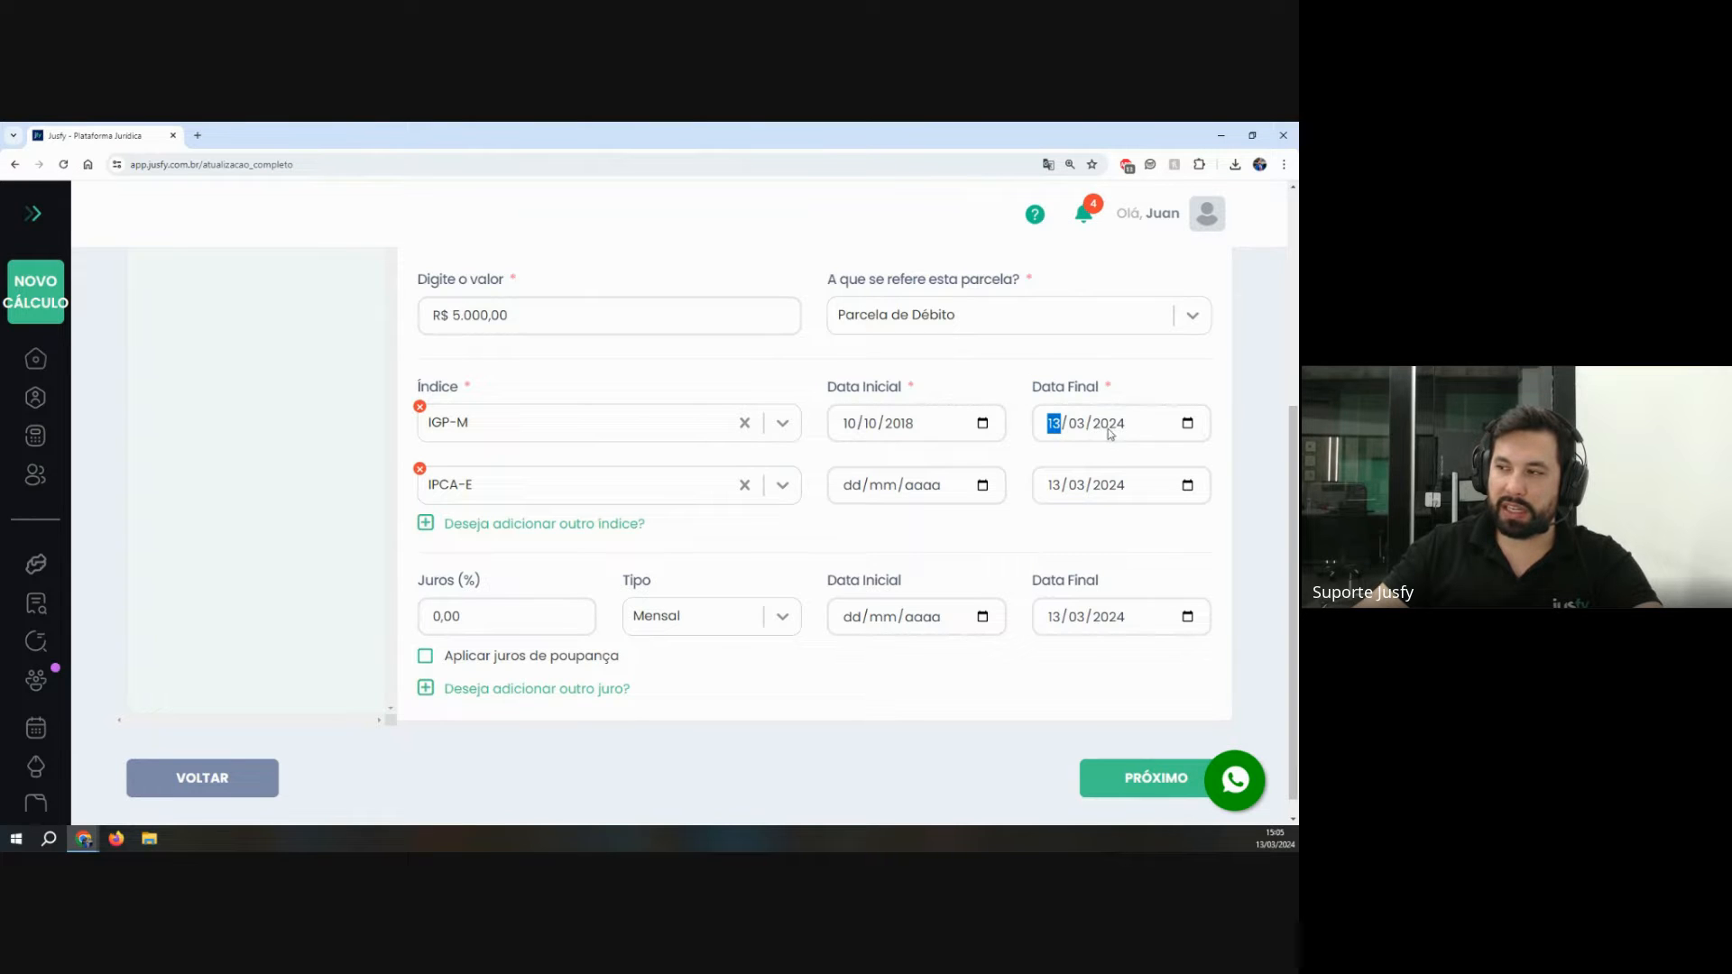
pyautogui.click(846, 491)
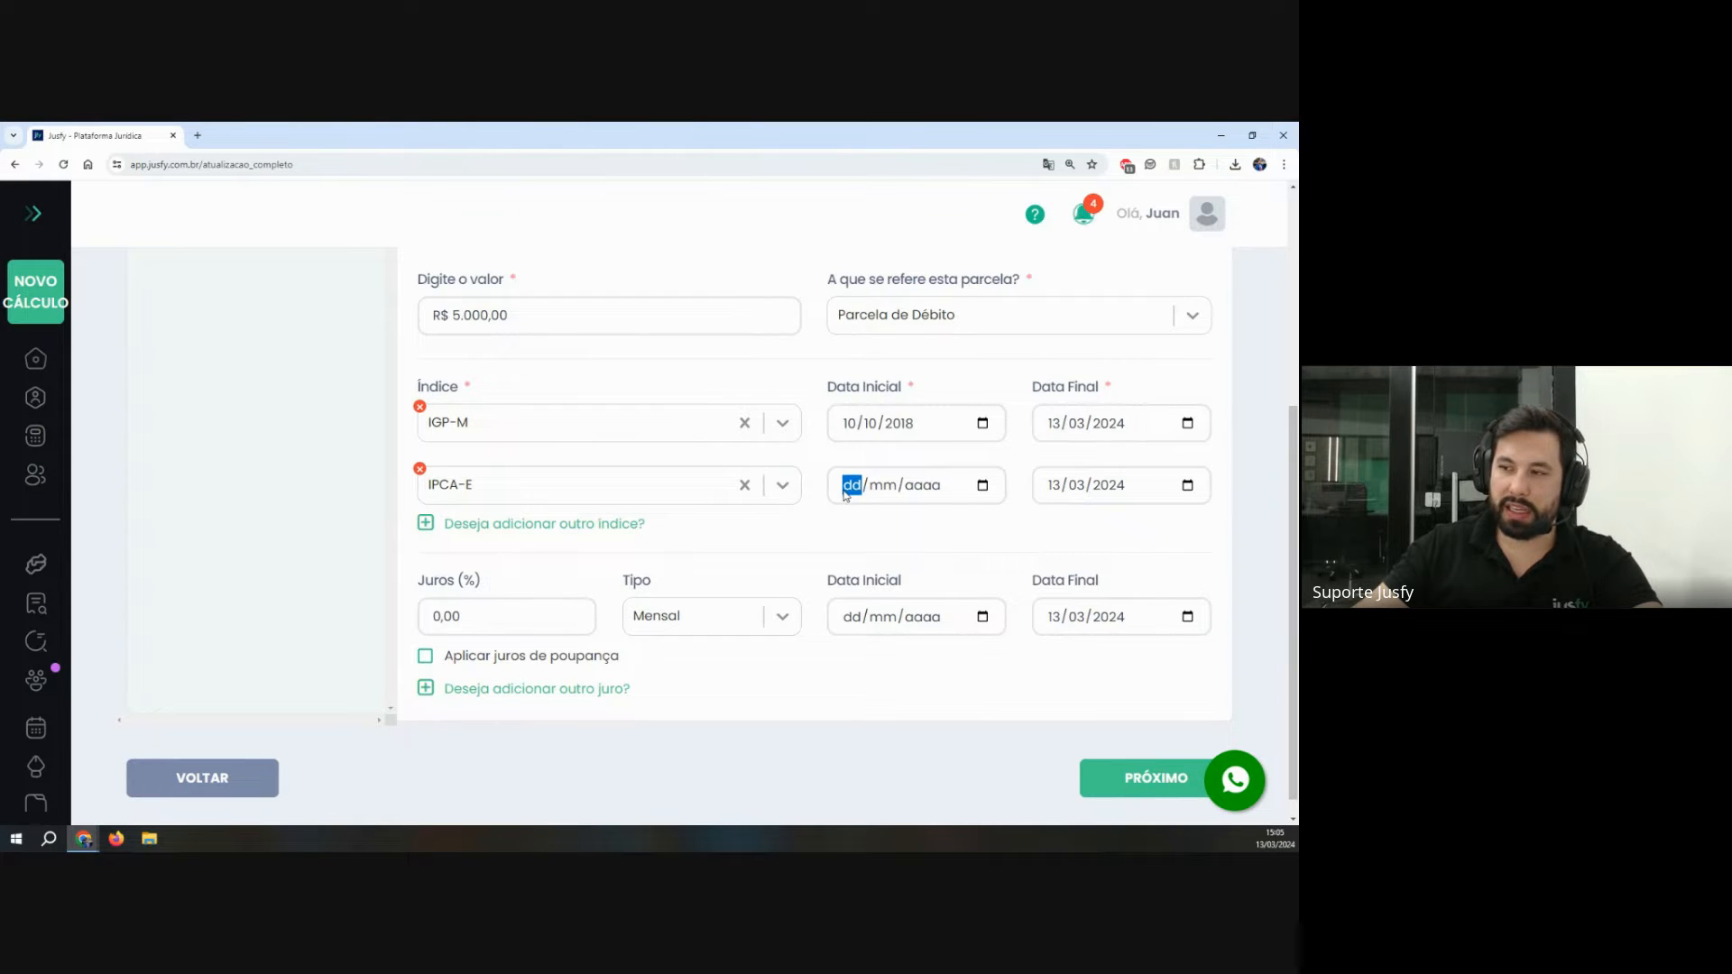
pyautogui.click(890, 490)
pyautogui.click(930, 490)
pyautogui.moveTo(840, 391); pyautogui.dragTo(905, 395)
pyautogui.click(1056, 488)
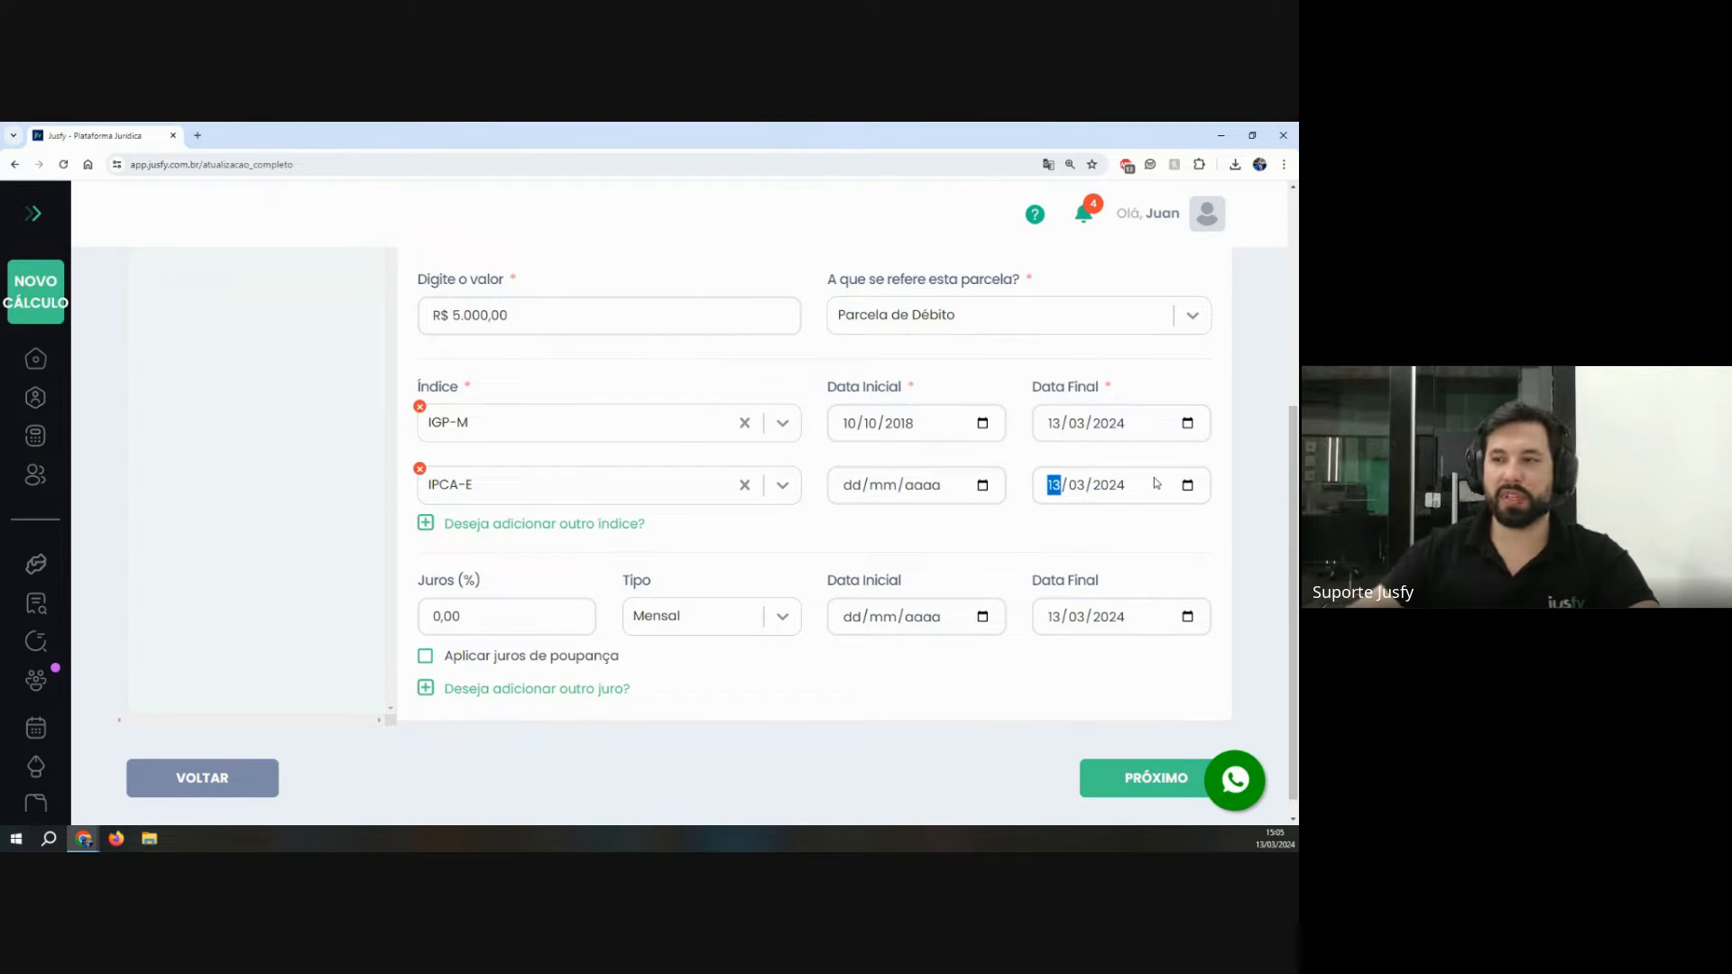
# Step: Remove the IPCA-E index from the Dano moral installment and confirm the removal
pyautogui.click(420, 468)
pyautogui.click(699, 247)
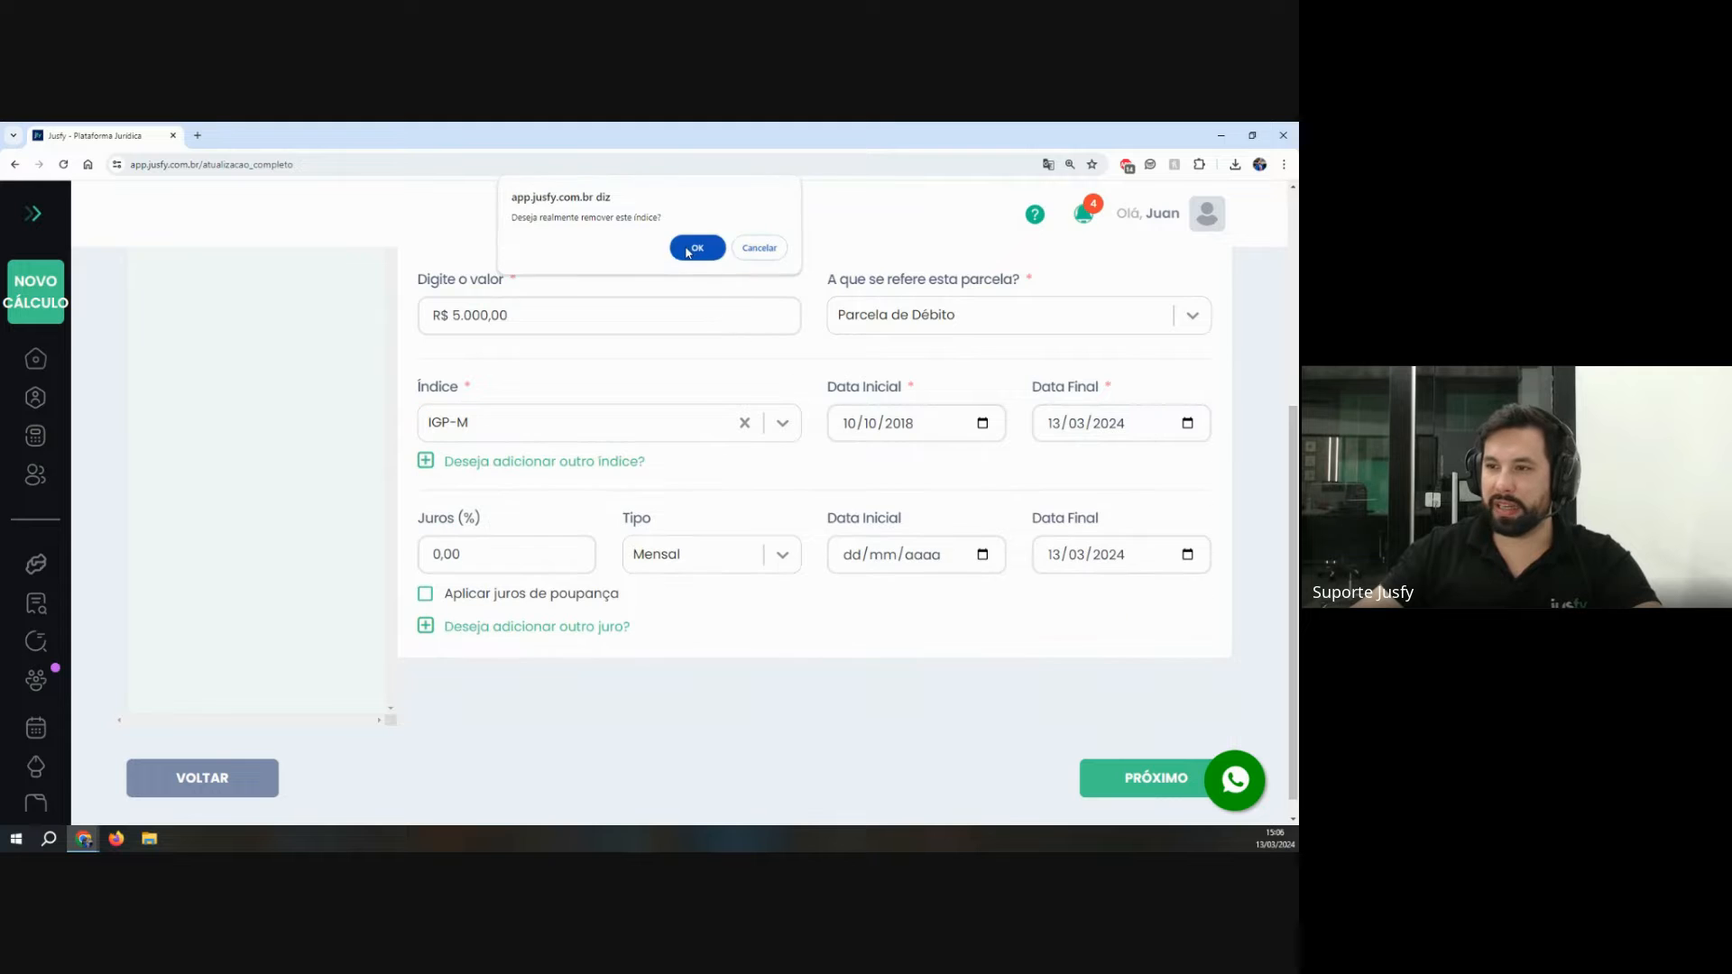
# Step: Switch the Dano moral installment's interest type to Anual and return it to Mensal
pyautogui.scroll(2, 756, 579)
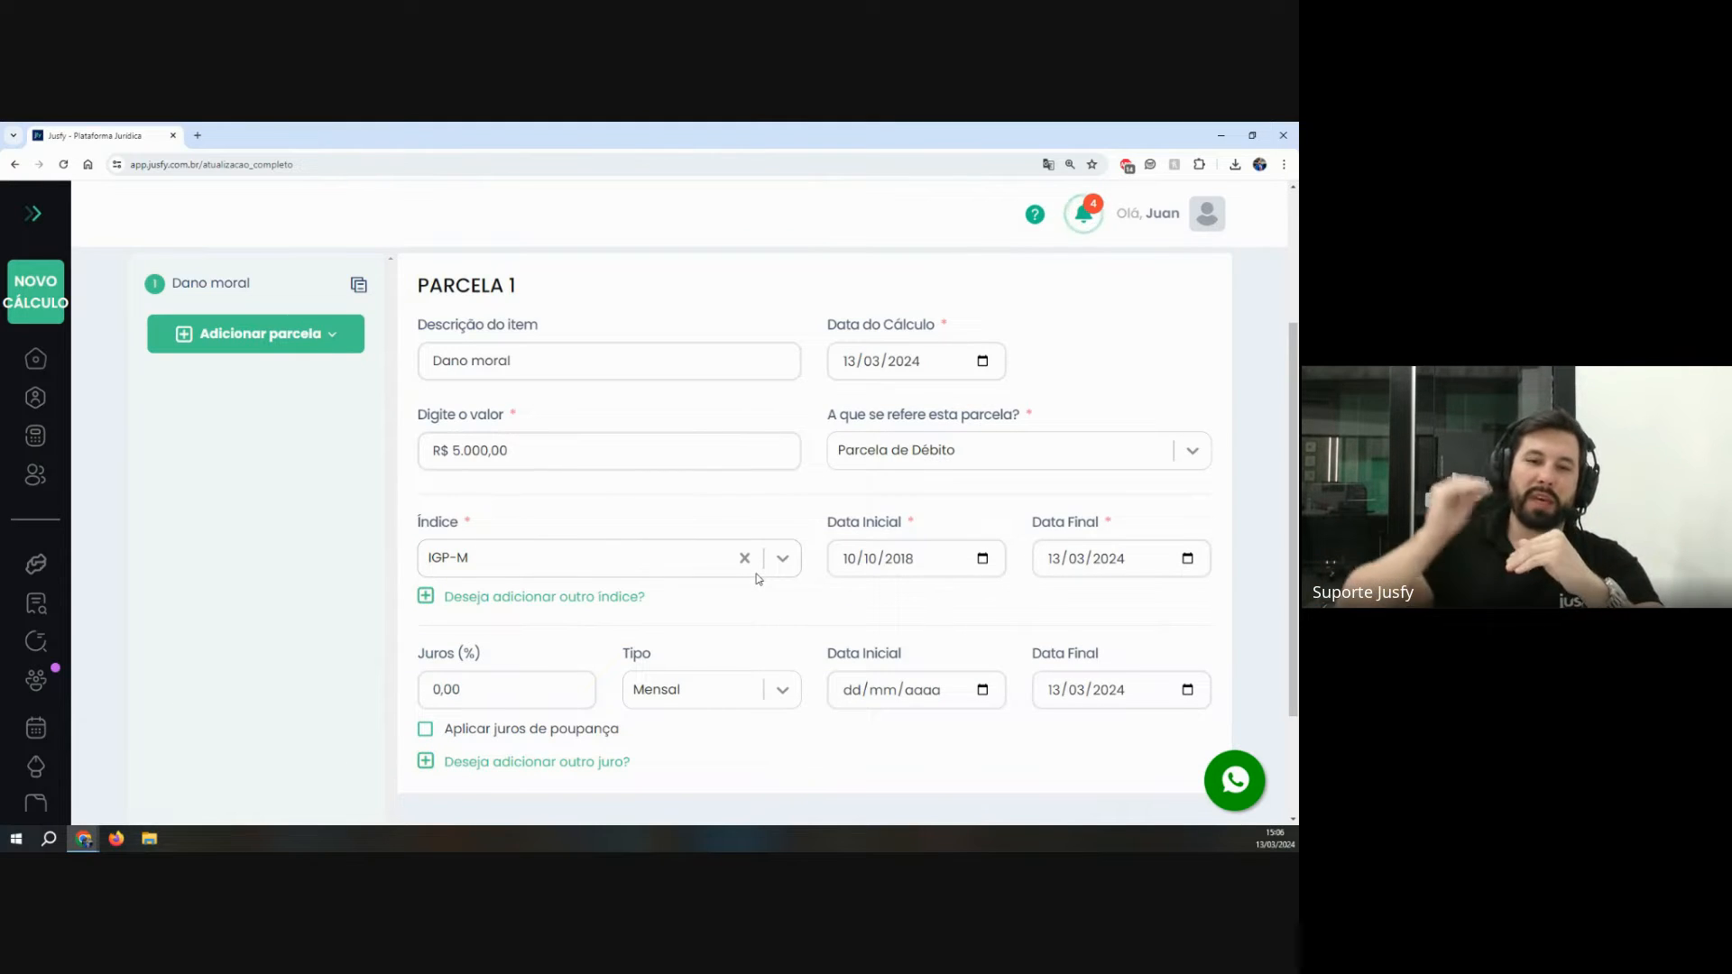
pyautogui.scroll(-1, 646, 592)
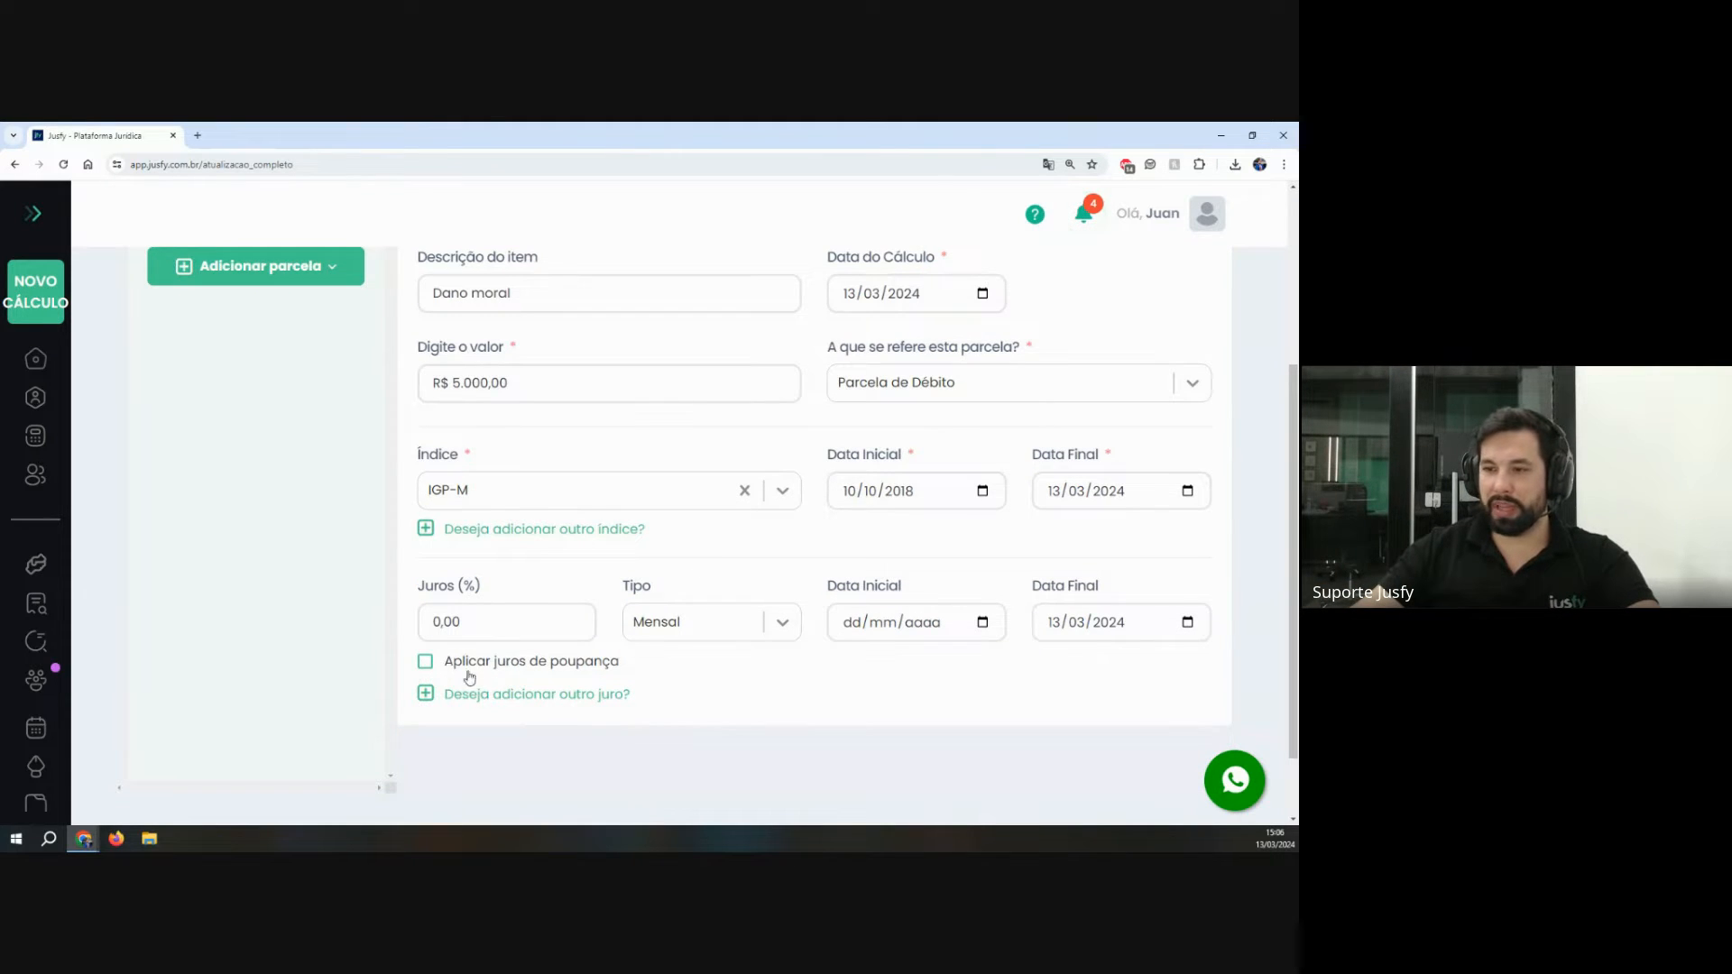
pyautogui.click(699, 631)
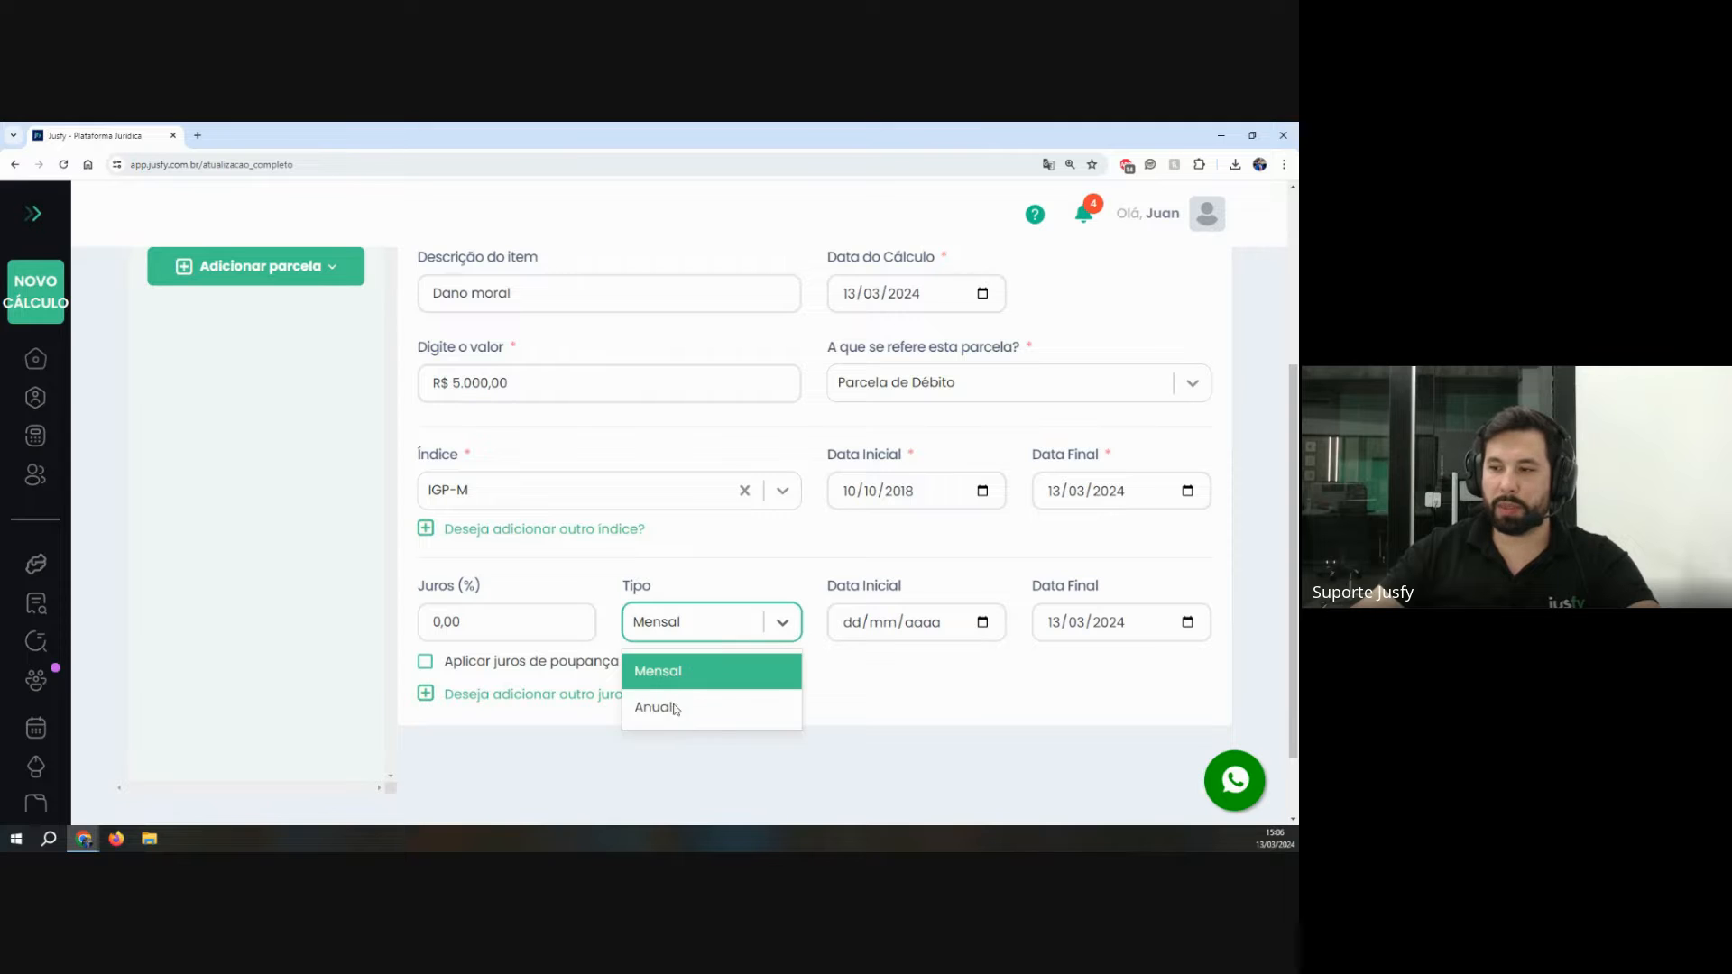
pyautogui.click(673, 709)
pyautogui.click(700, 630)
pyautogui.click(709, 670)
# Step: Review the initial and final date fields of the installment's interest
pyautogui.moveTo(832, 587); pyautogui.dragTo(902, 588)
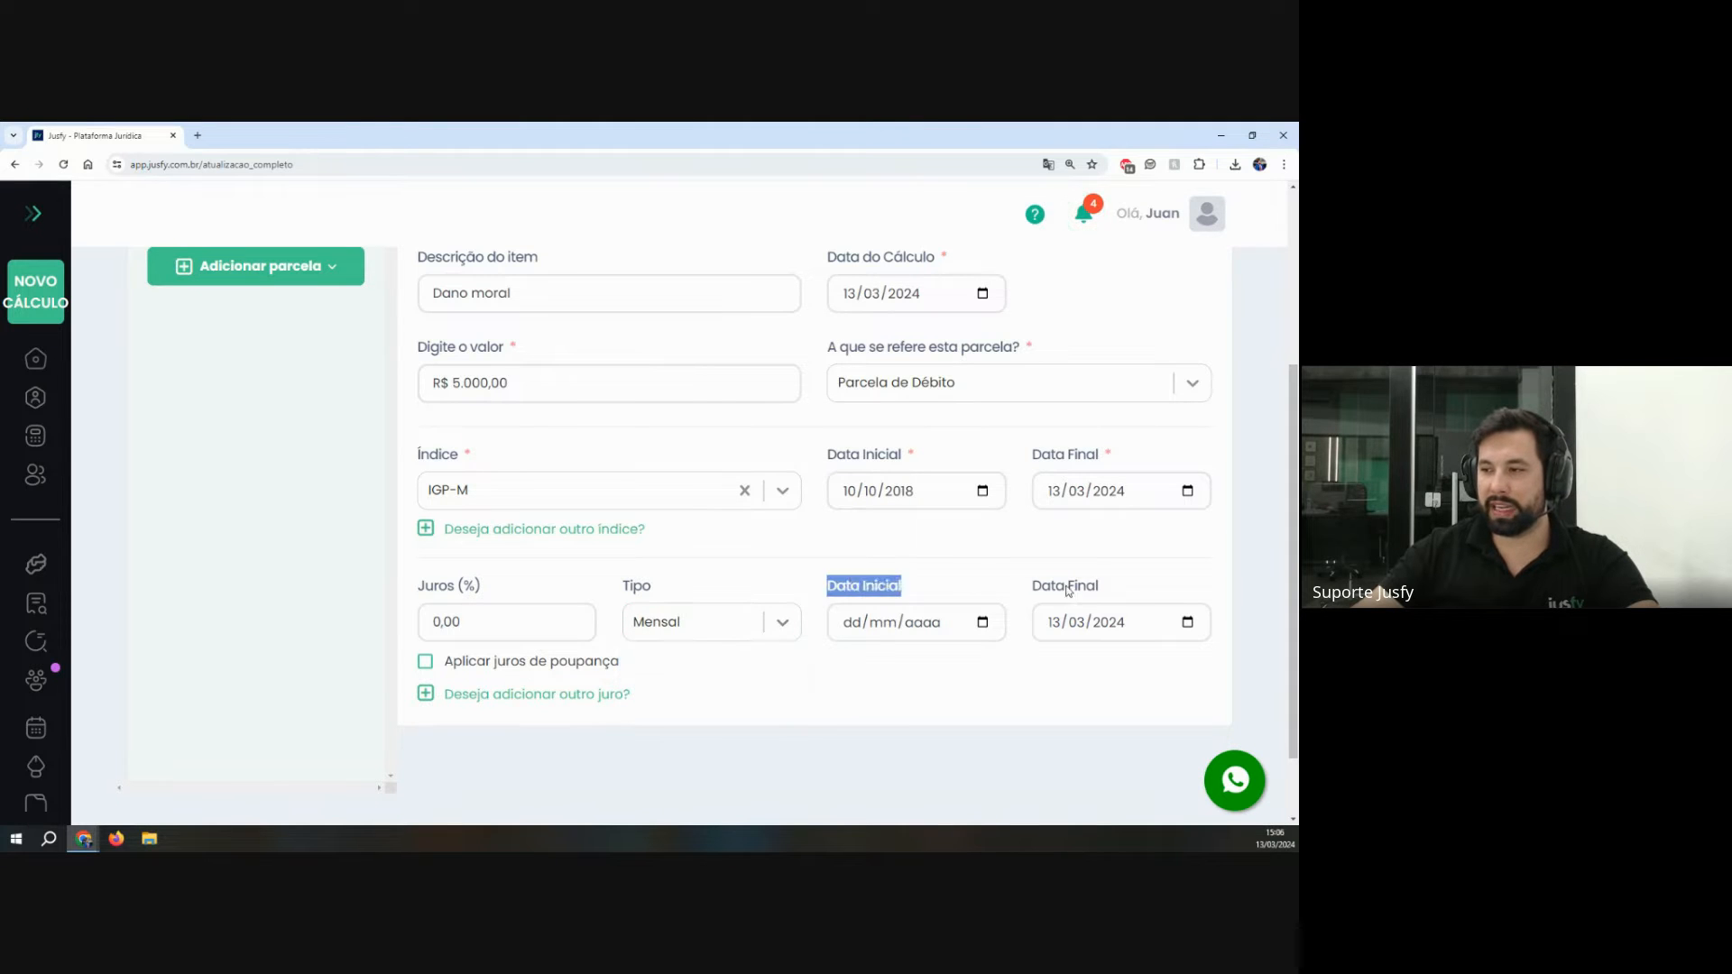
pyautogui.moveTo(1036, 587); pyautogui.dragTo(1193, 592)
pyautogui.click(905, 721)
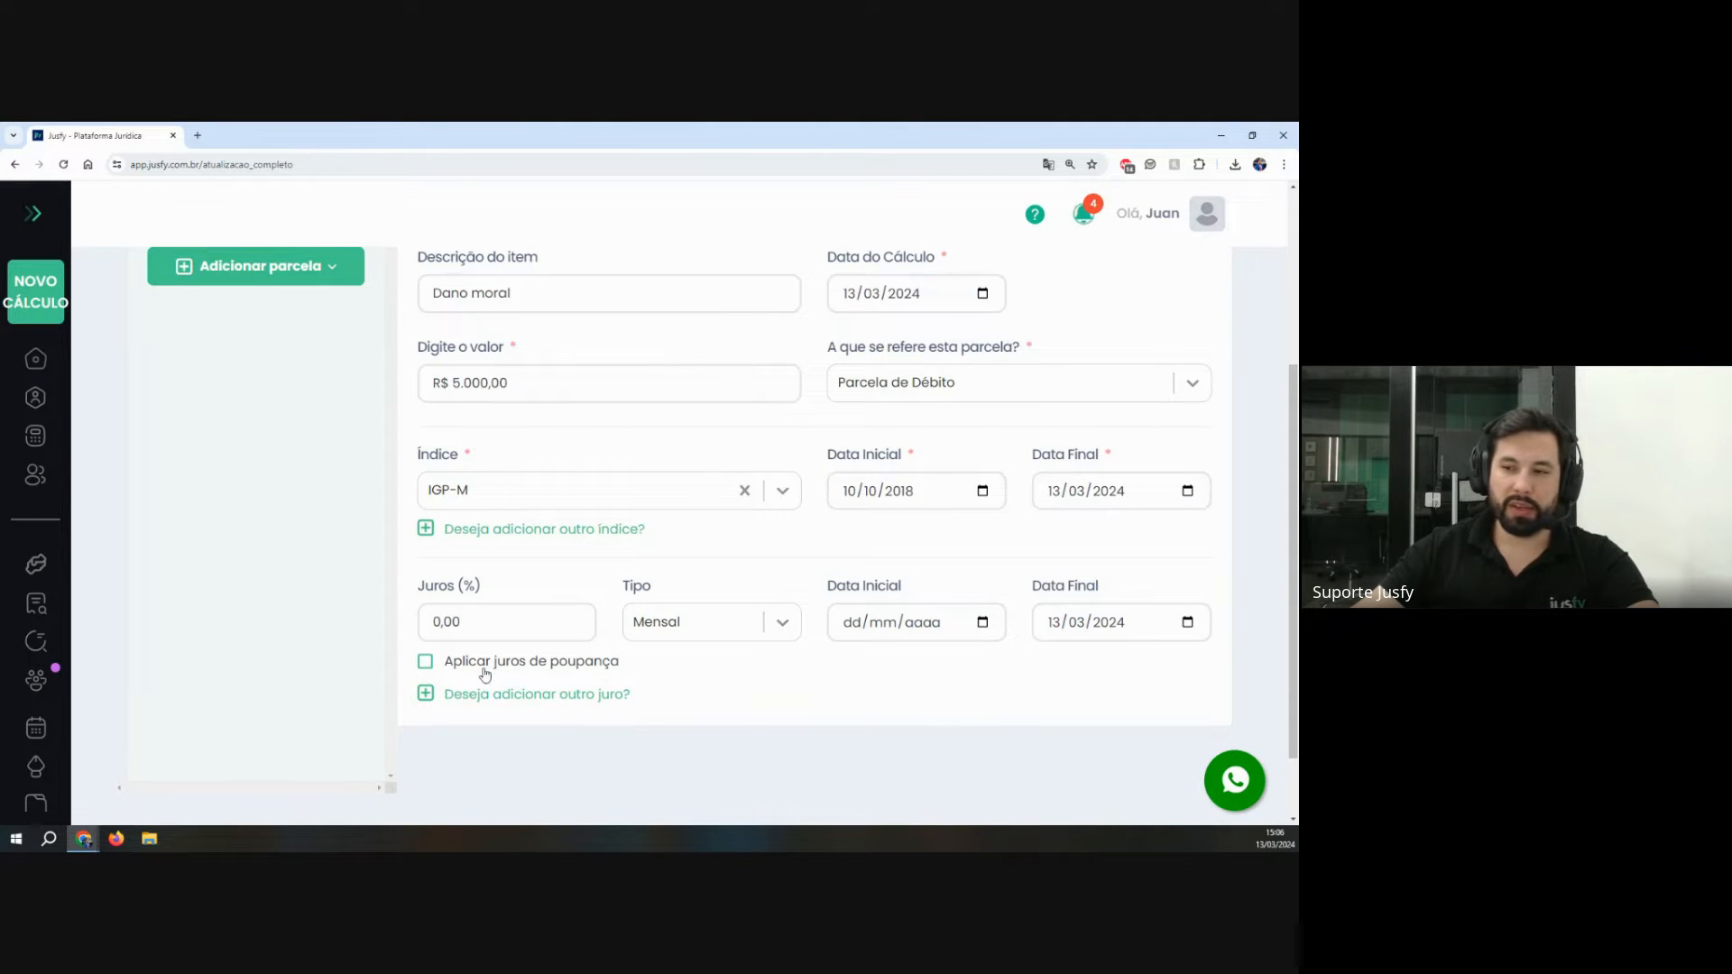
pyautogui.click(512, 665)
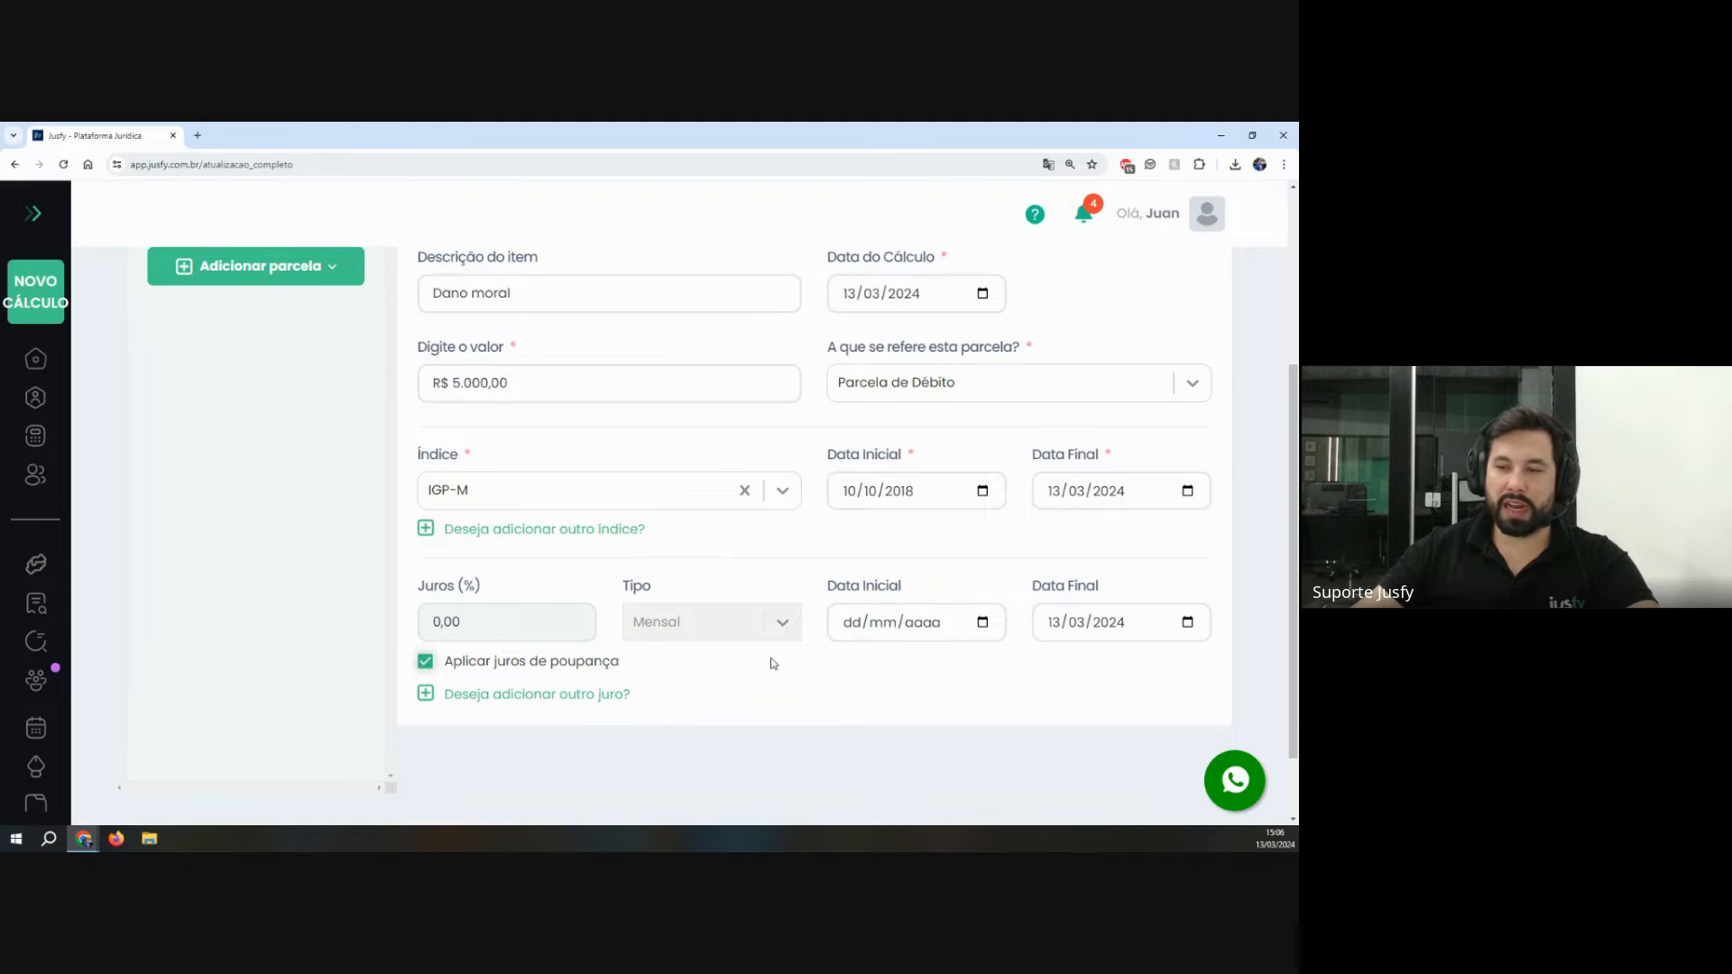
pyautogui.moveTo(694, 672); pyautogui.dragTo(422, 672)
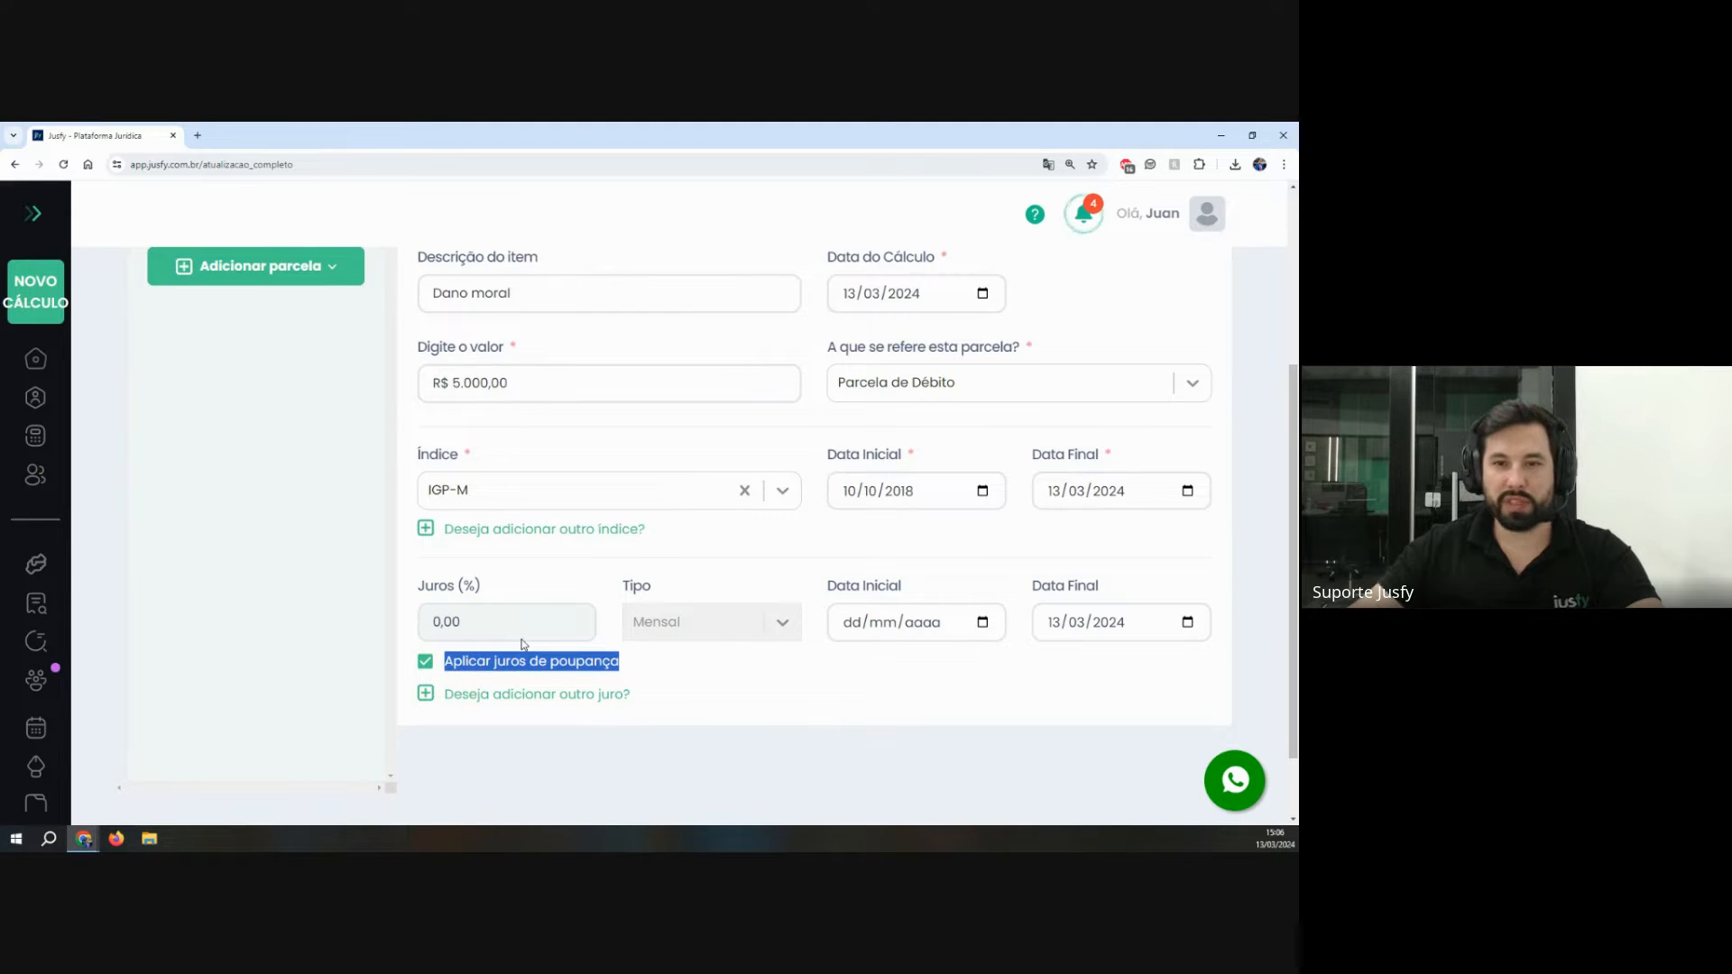
pyautogui.click(425, 663)
pyautogui.scroll(2, 503, 599)
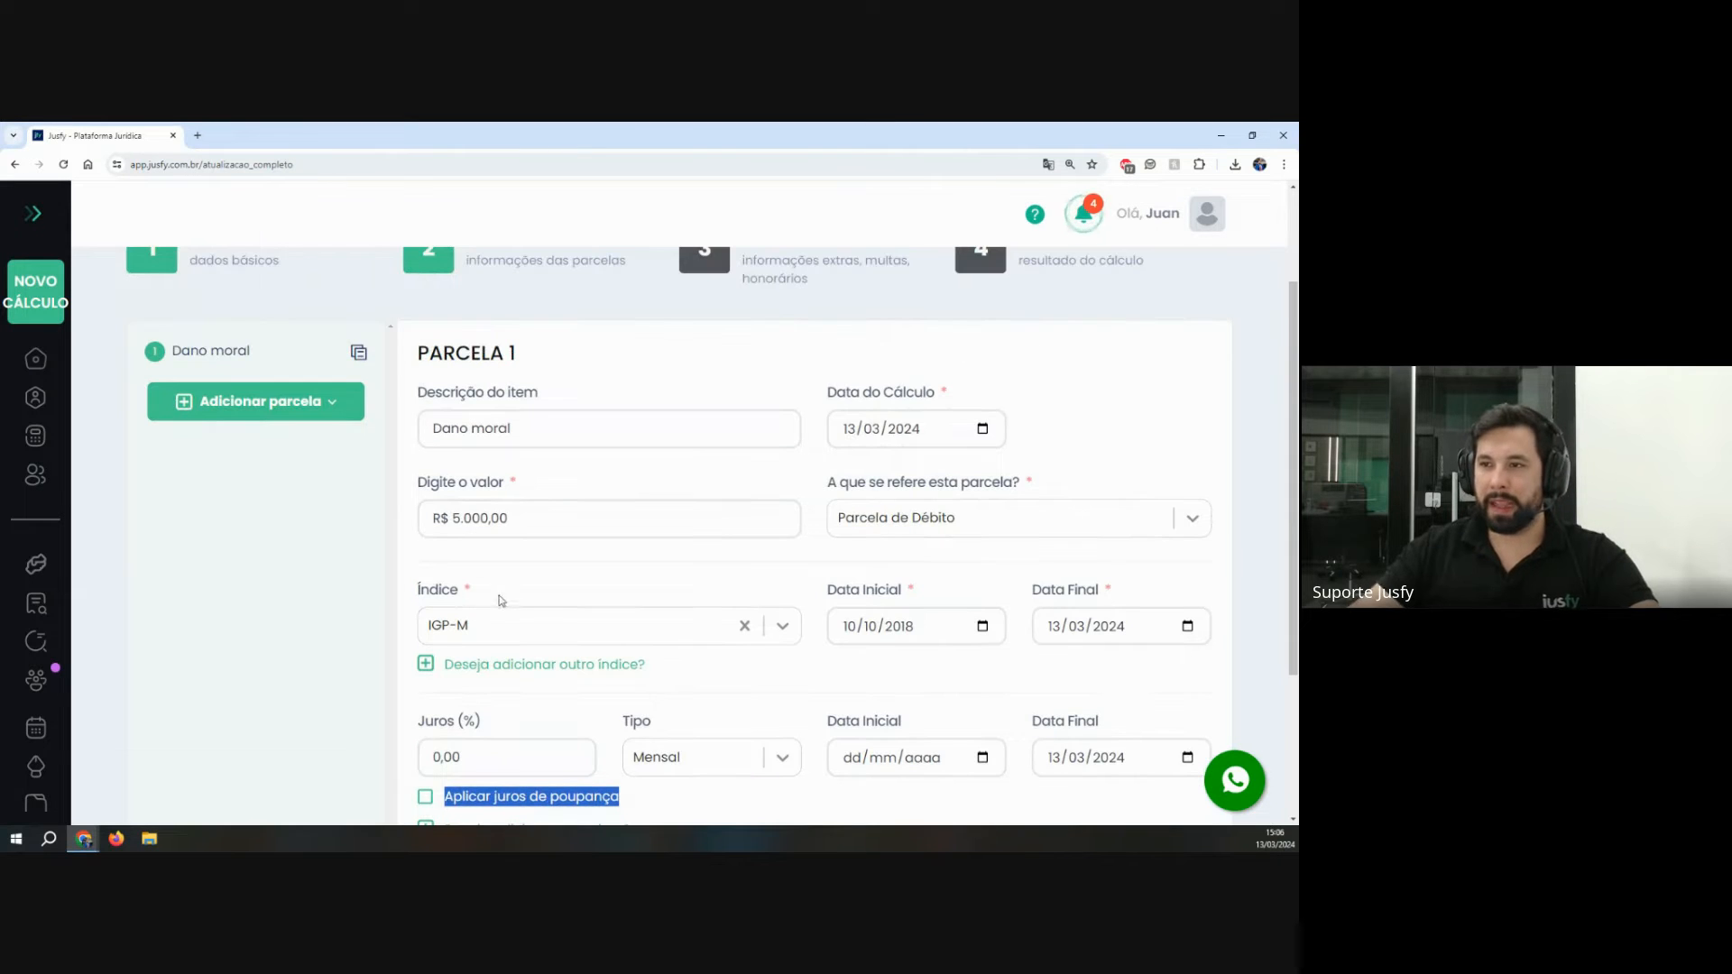
pyautogui.click(332, 413)
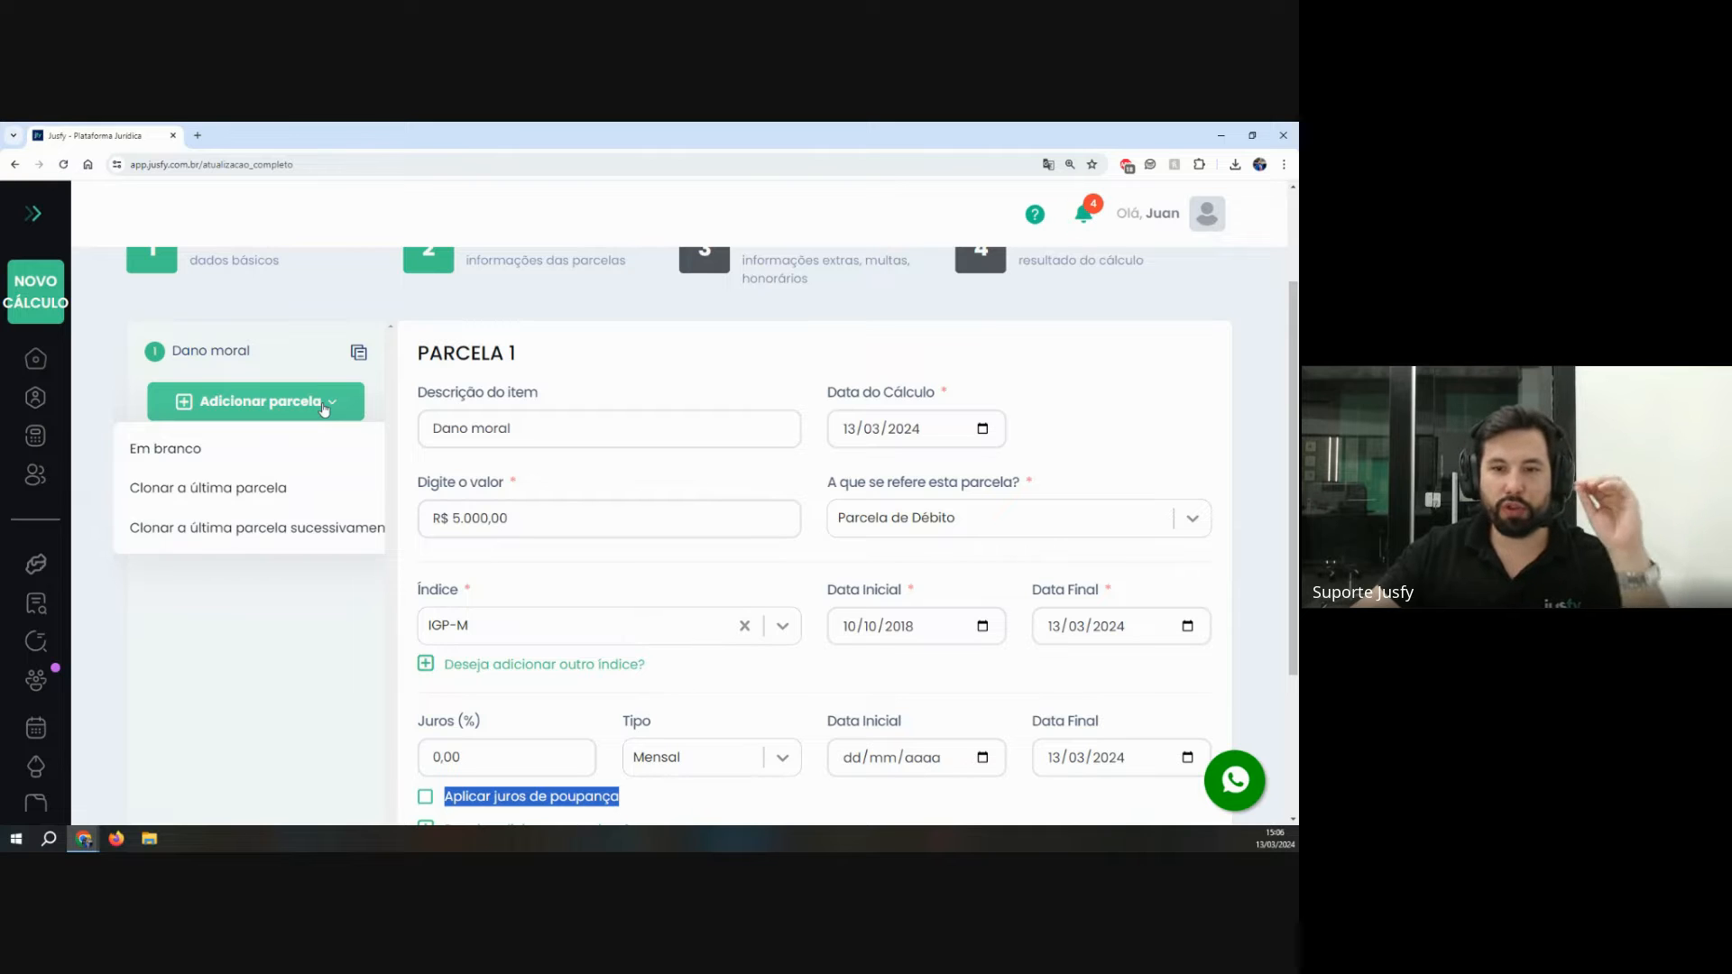
pyautogui.click(193, 505)
pyautogui.click(756, 583)
# Step: Review the description, value, type, index and interest fields filled in for installment 1
pyautogui.scroll(-3, 706, 585)
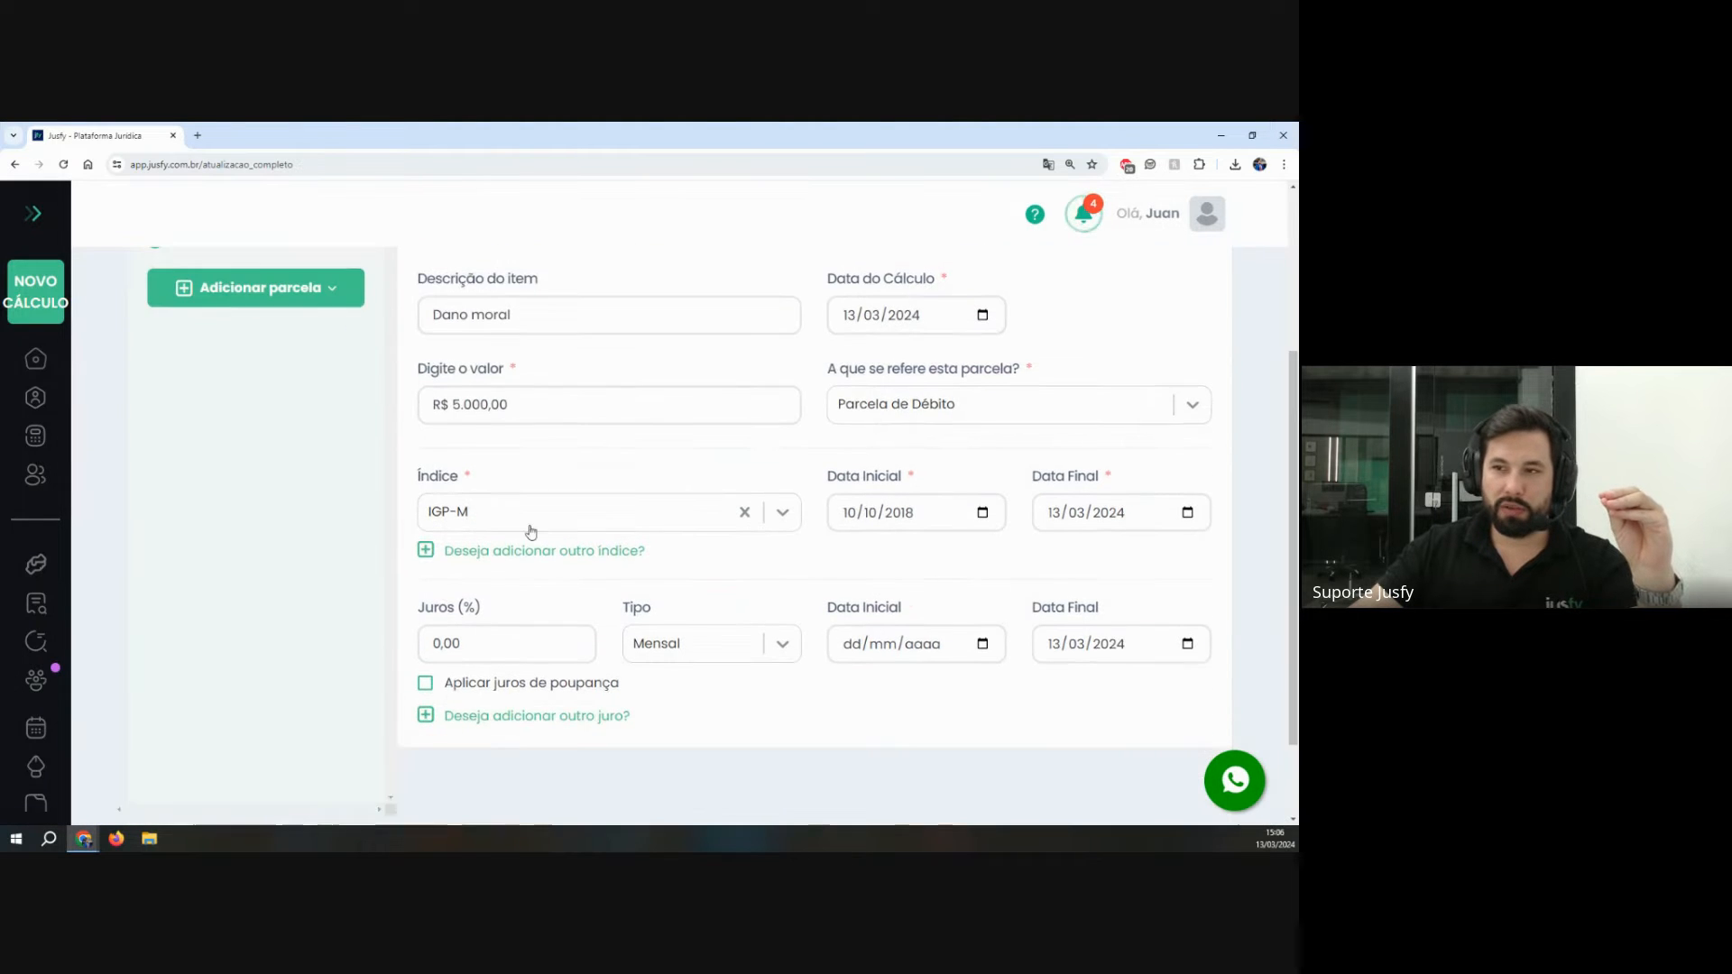
pyautogui.scroll(3, 541, 542)
pyautogui.moveTo(430, 352); pyautogui.dragTo(739, 653)
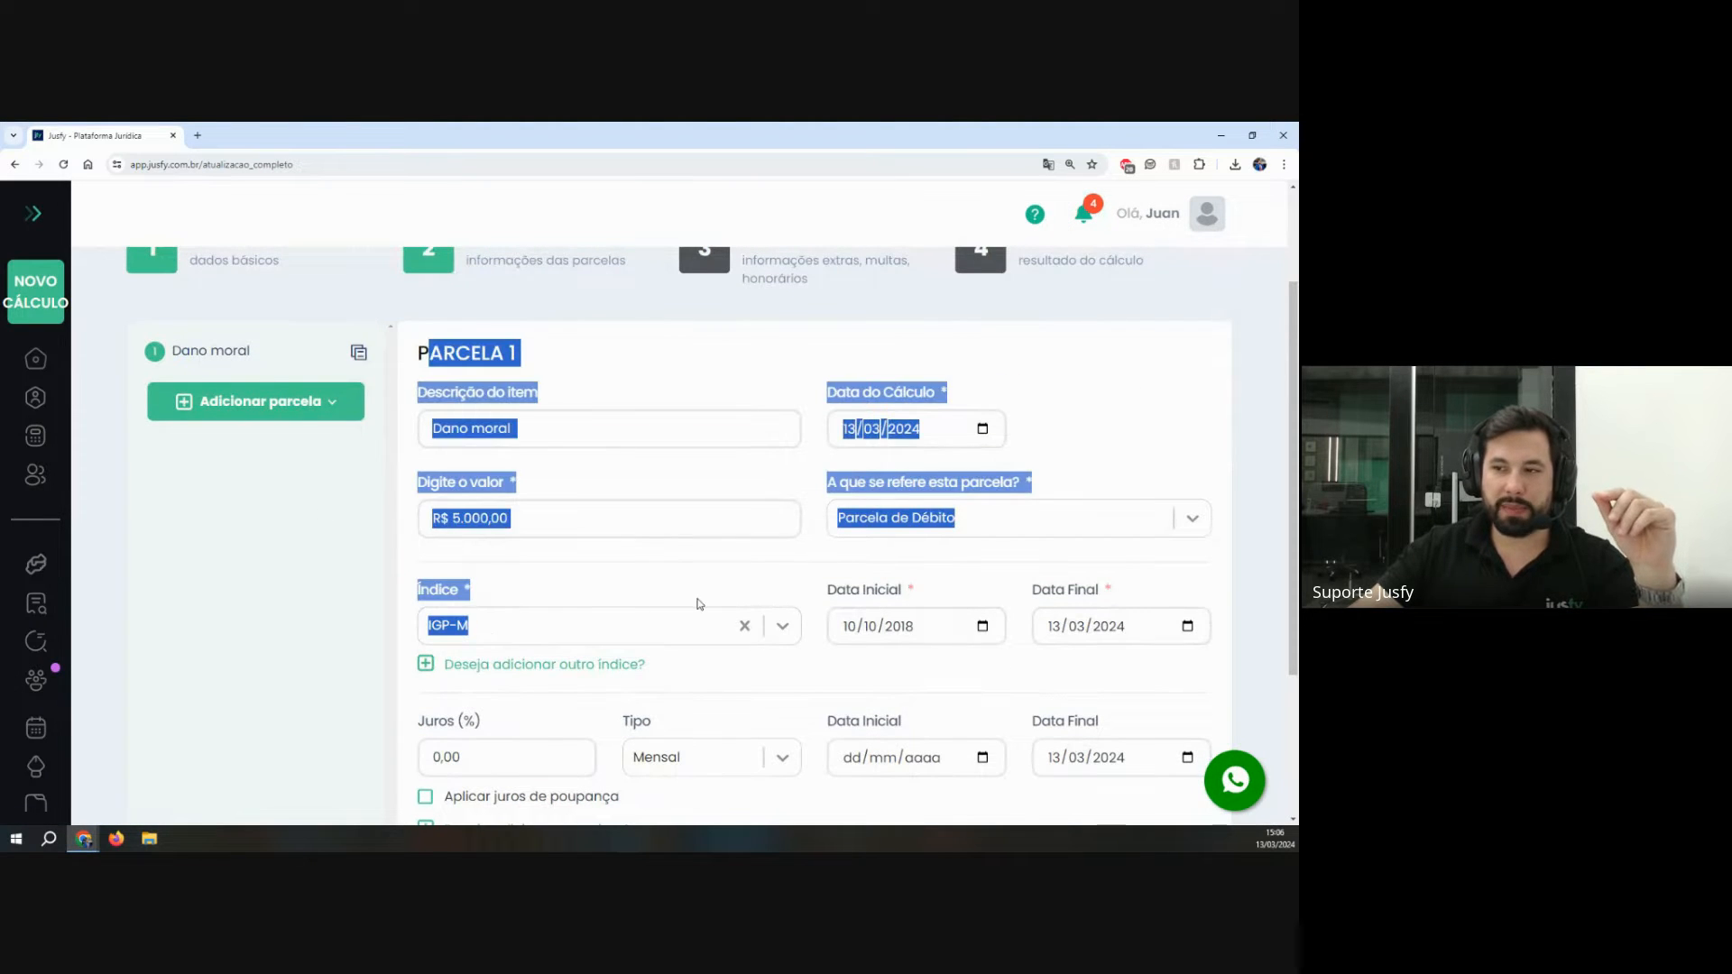
pyautogui.click(648, 563)
# Step: Clone the last Dano moral installment once and open the copy
pyautogui.click(256, 401)
pyautogui.click(239, 489)
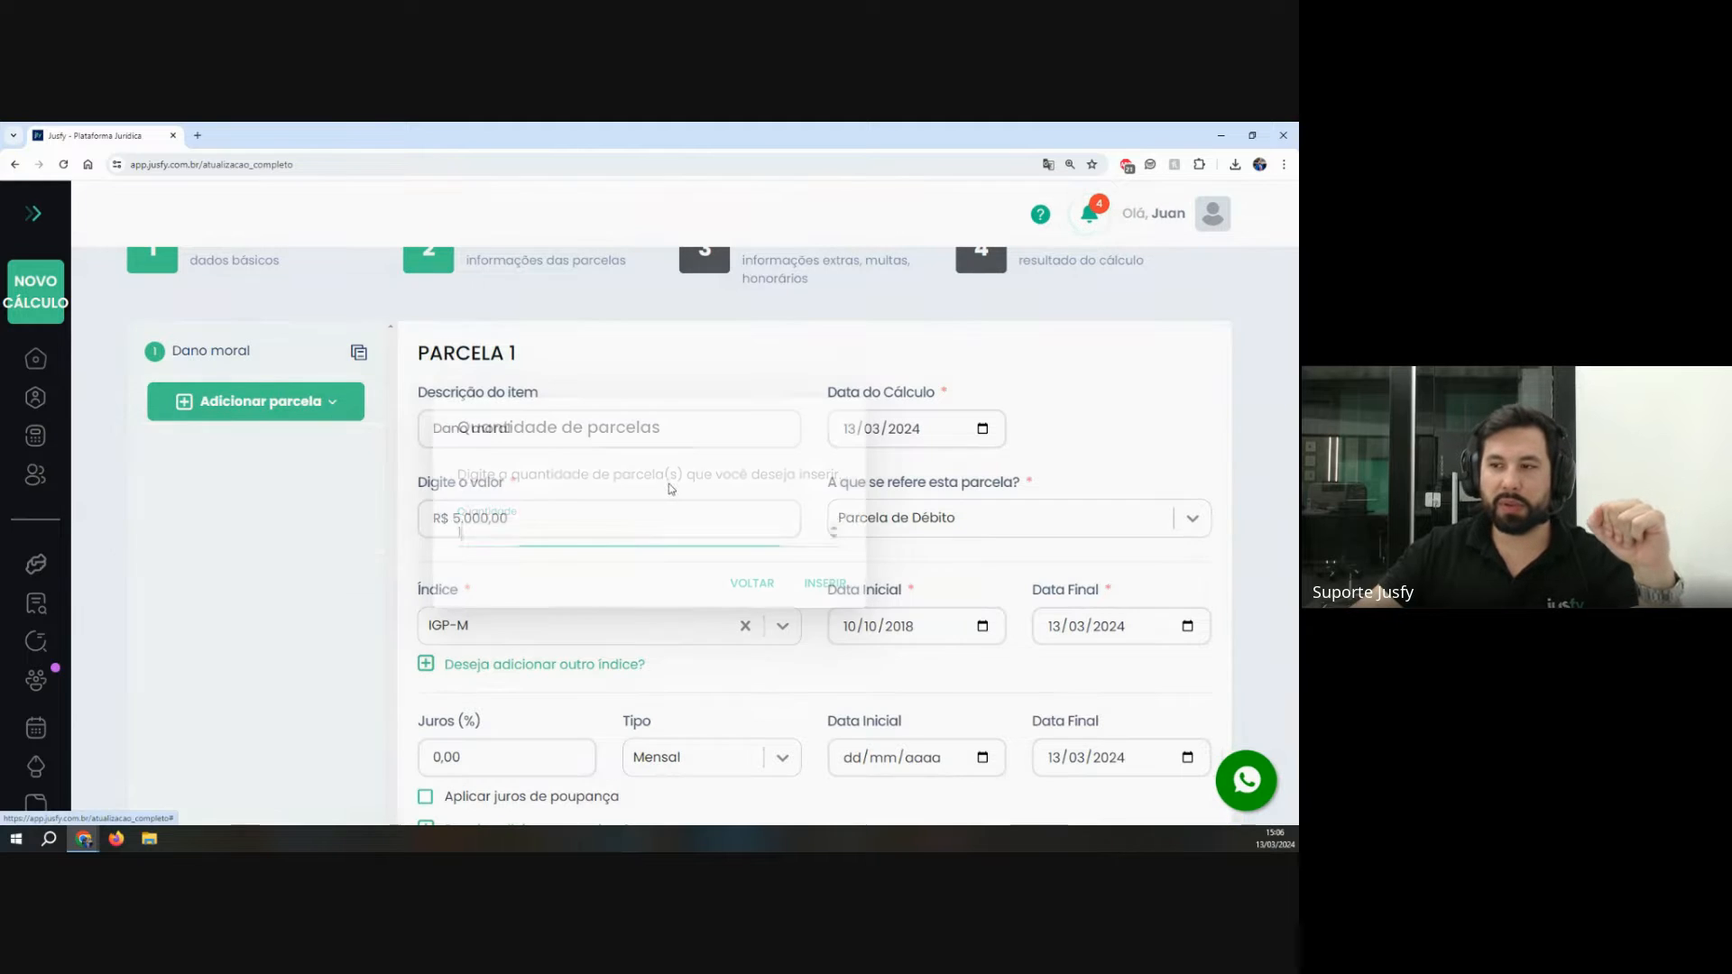
pyautogui.click(823, 584)
pyautogui.click(225, 402)
# Step: Check the title, value, index and index dates copied into installment 2
pyautogui.scroll(-2, 417, 506)
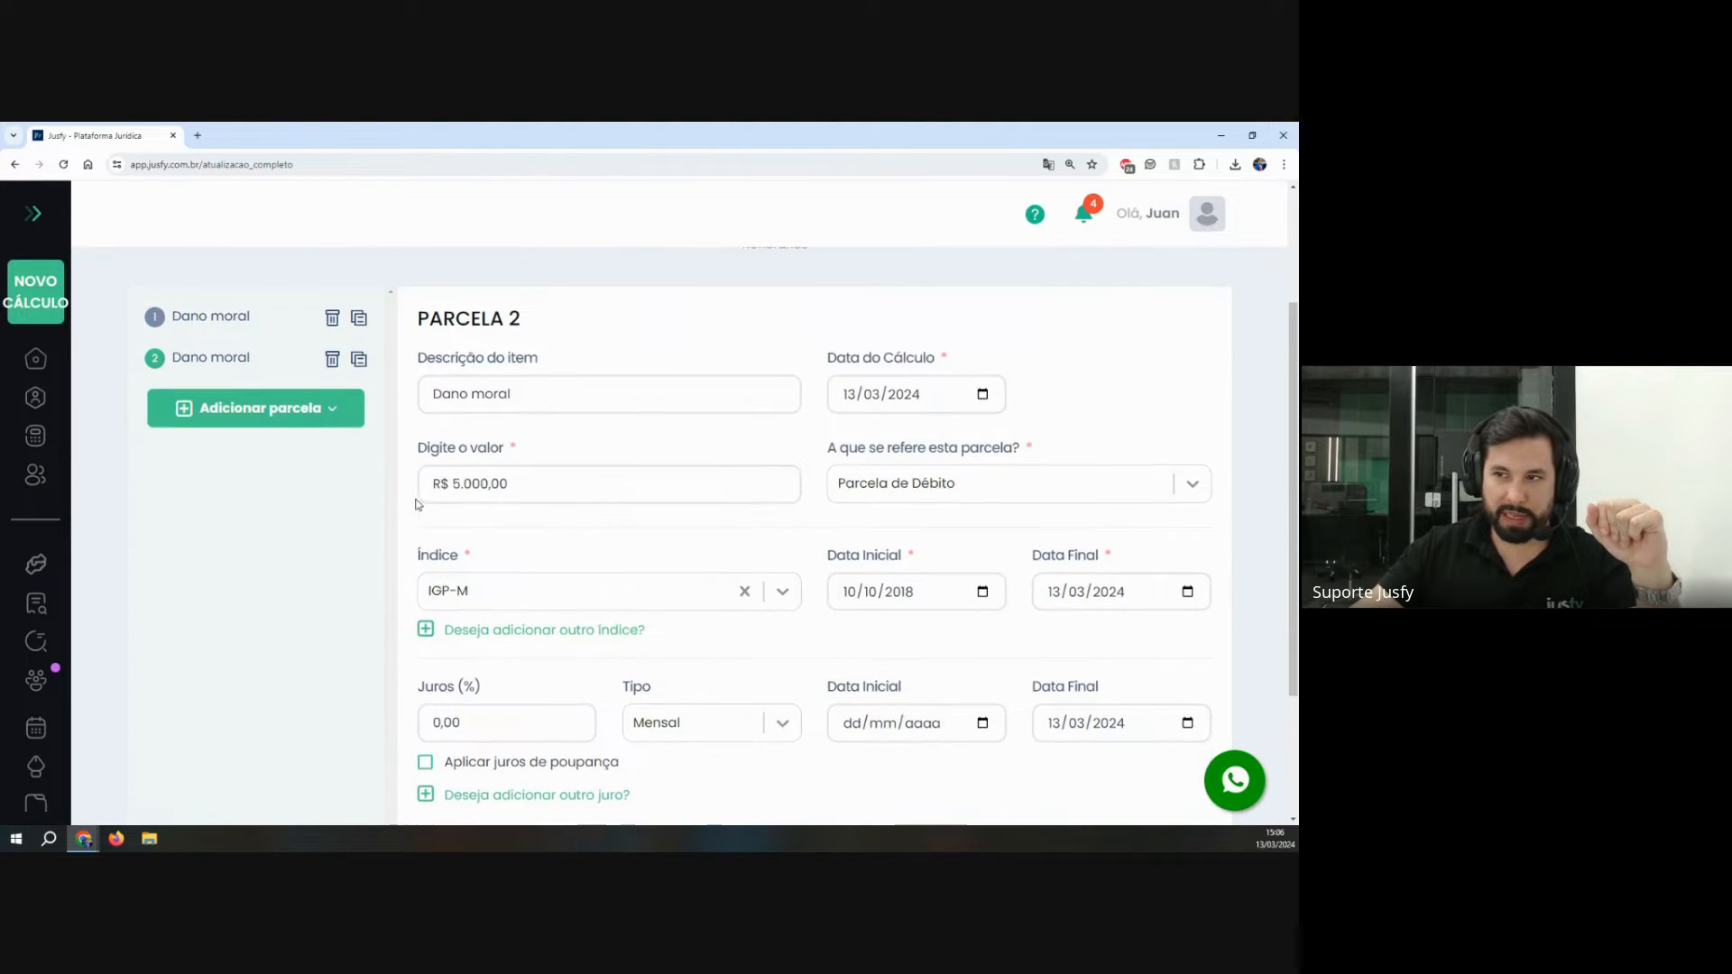
pyautogui.moveTo(541, 302); pyautogui.dragTo(459, 298)
pyautogui.click(543, 383)
pyautogui.doubleClick(542, 386)
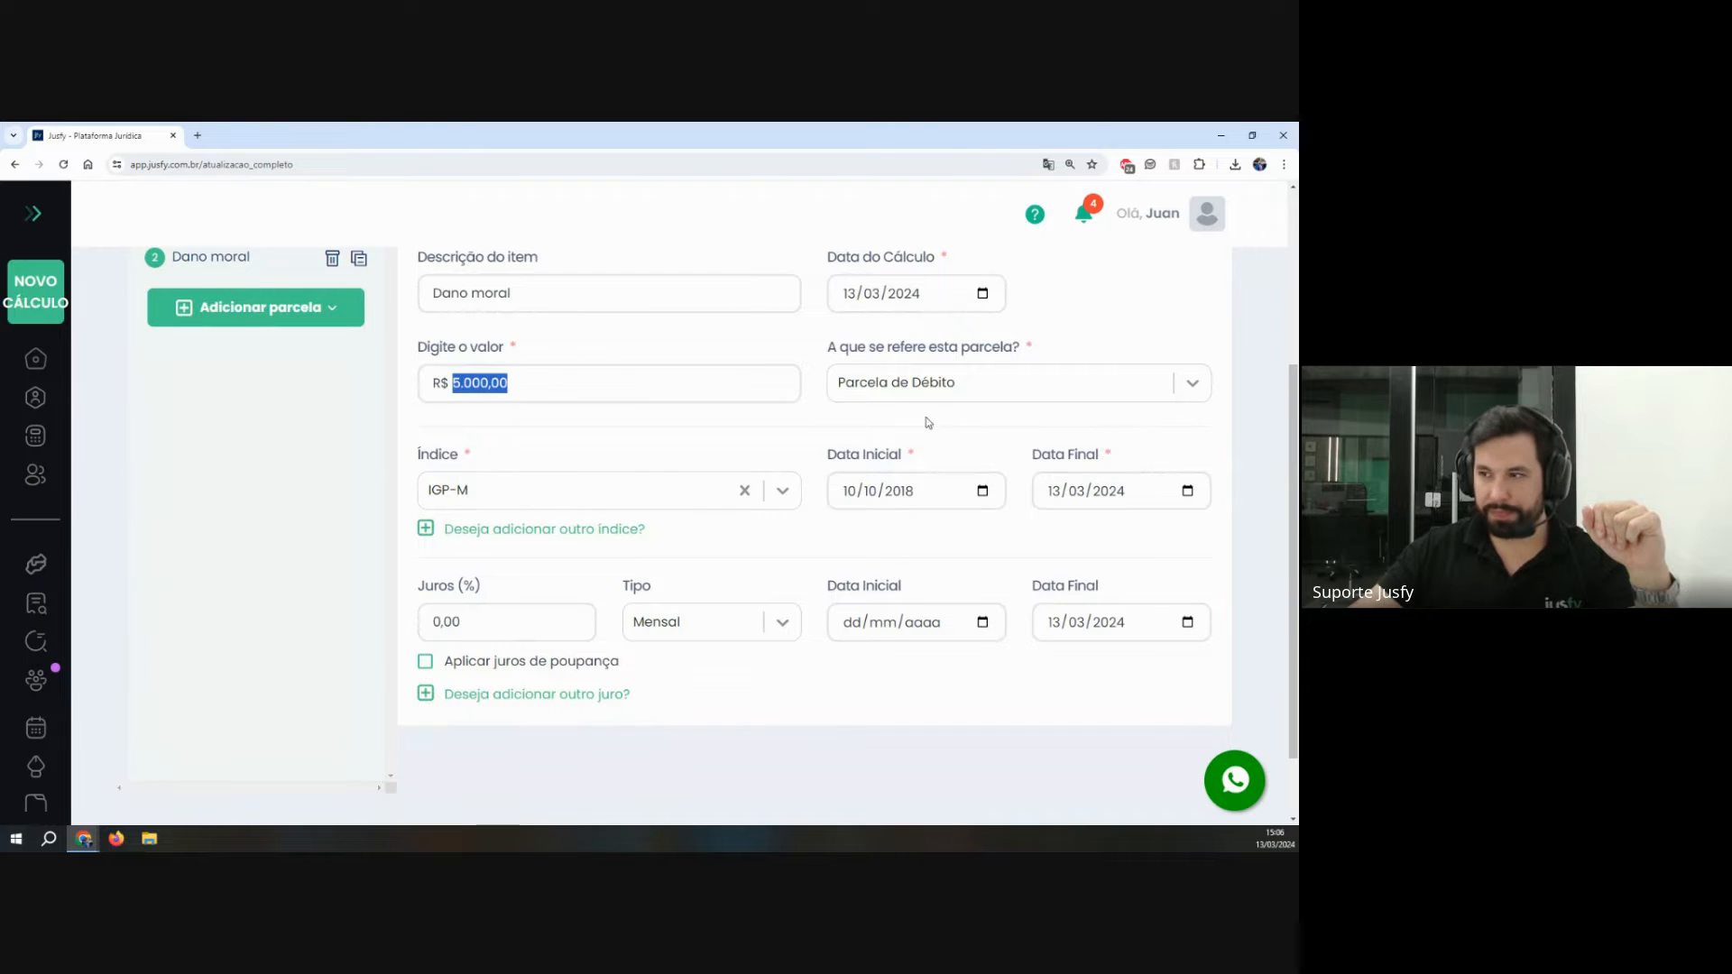
pyautogui.click(496, 457)
pyautogui.moveTo(829, 457); pyautogui.dragTo(1116, 460)
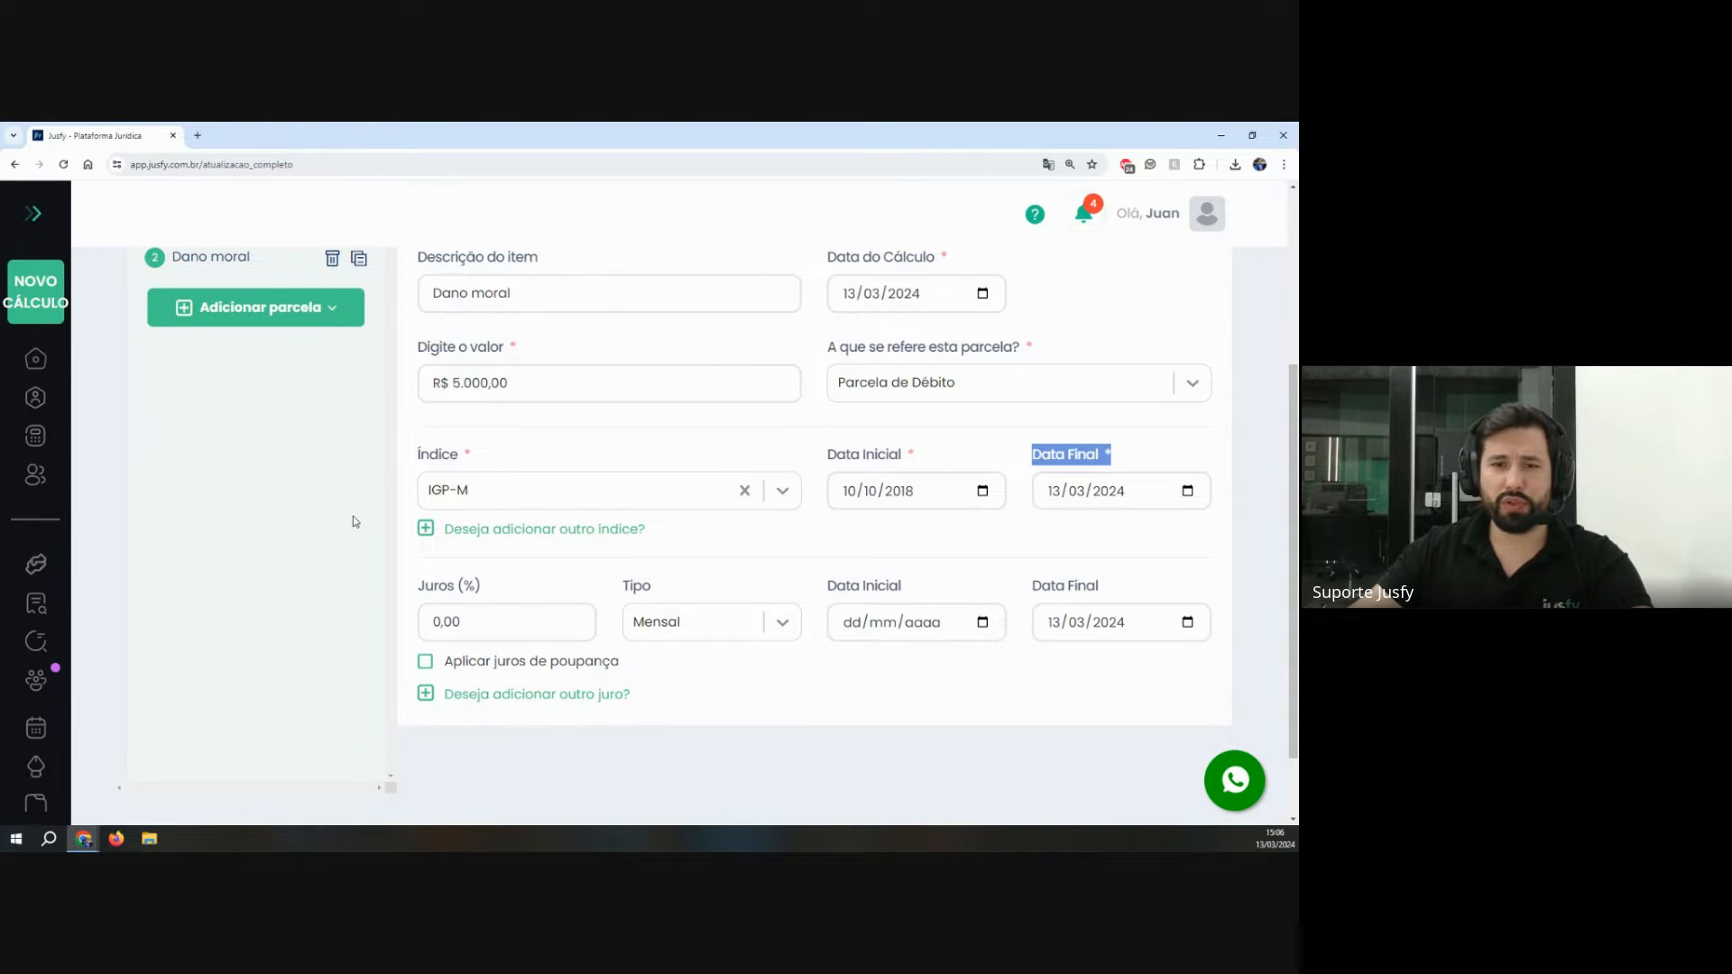
# Step: Set the initial date of installment 2's IGP-M index to 10/01/2018
pyautogui.scroll(2, 354, 521)
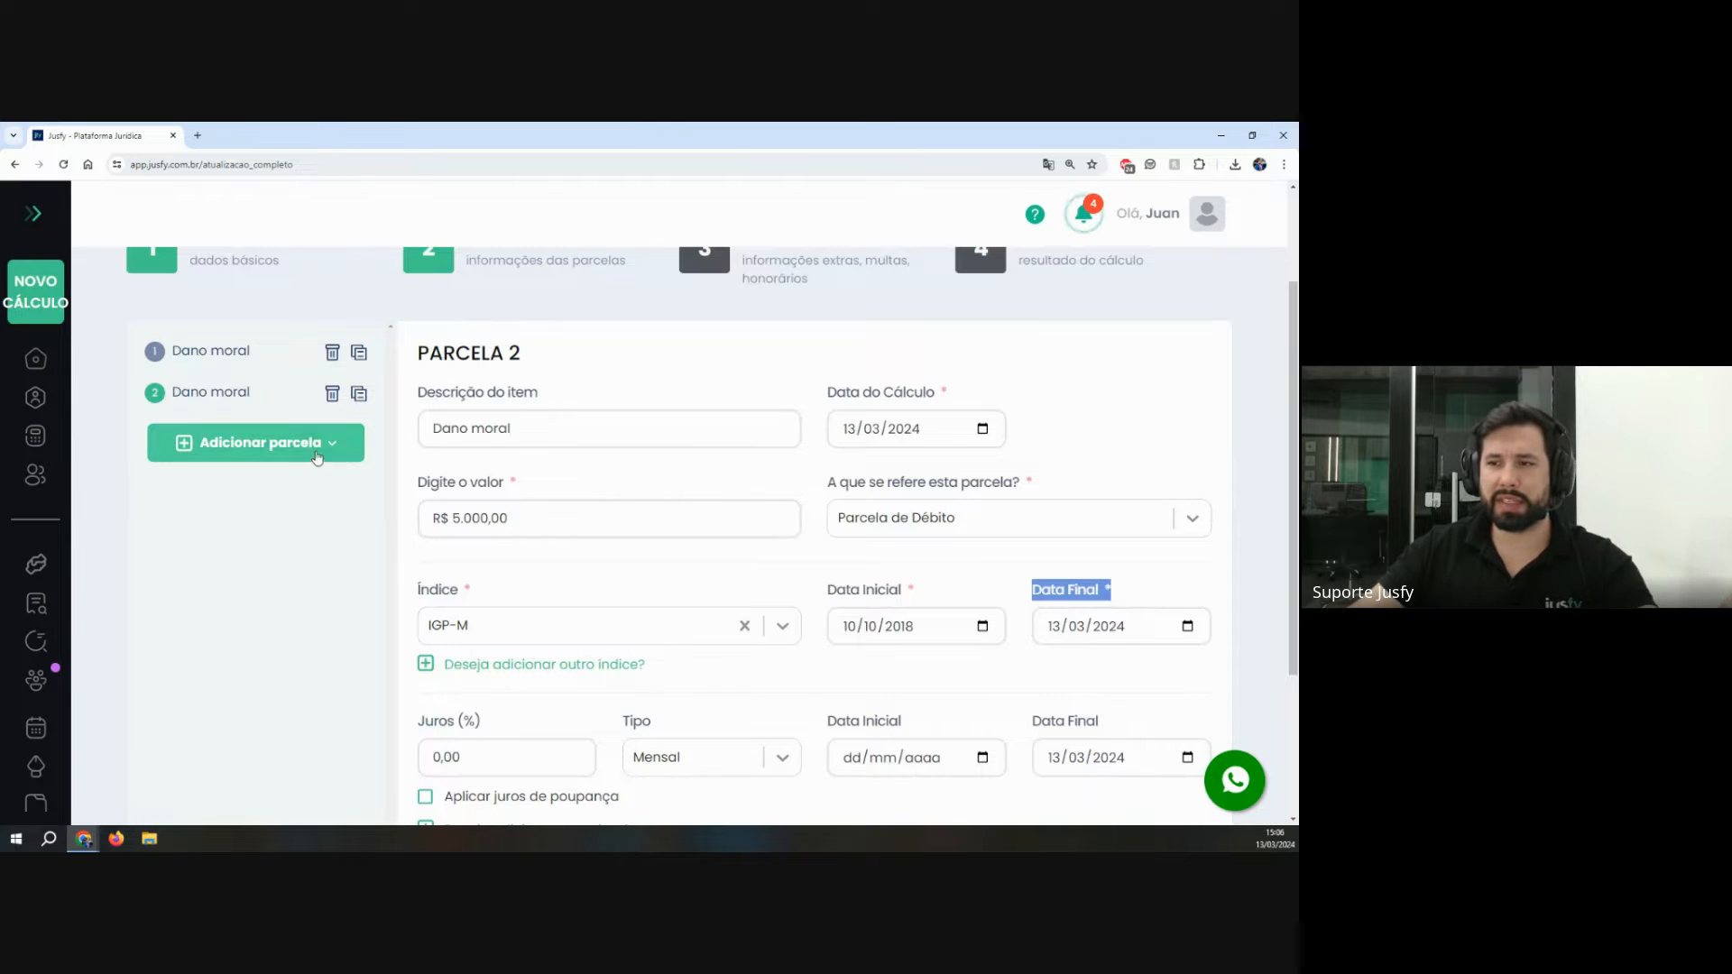
pyautogui.click(855, 629)
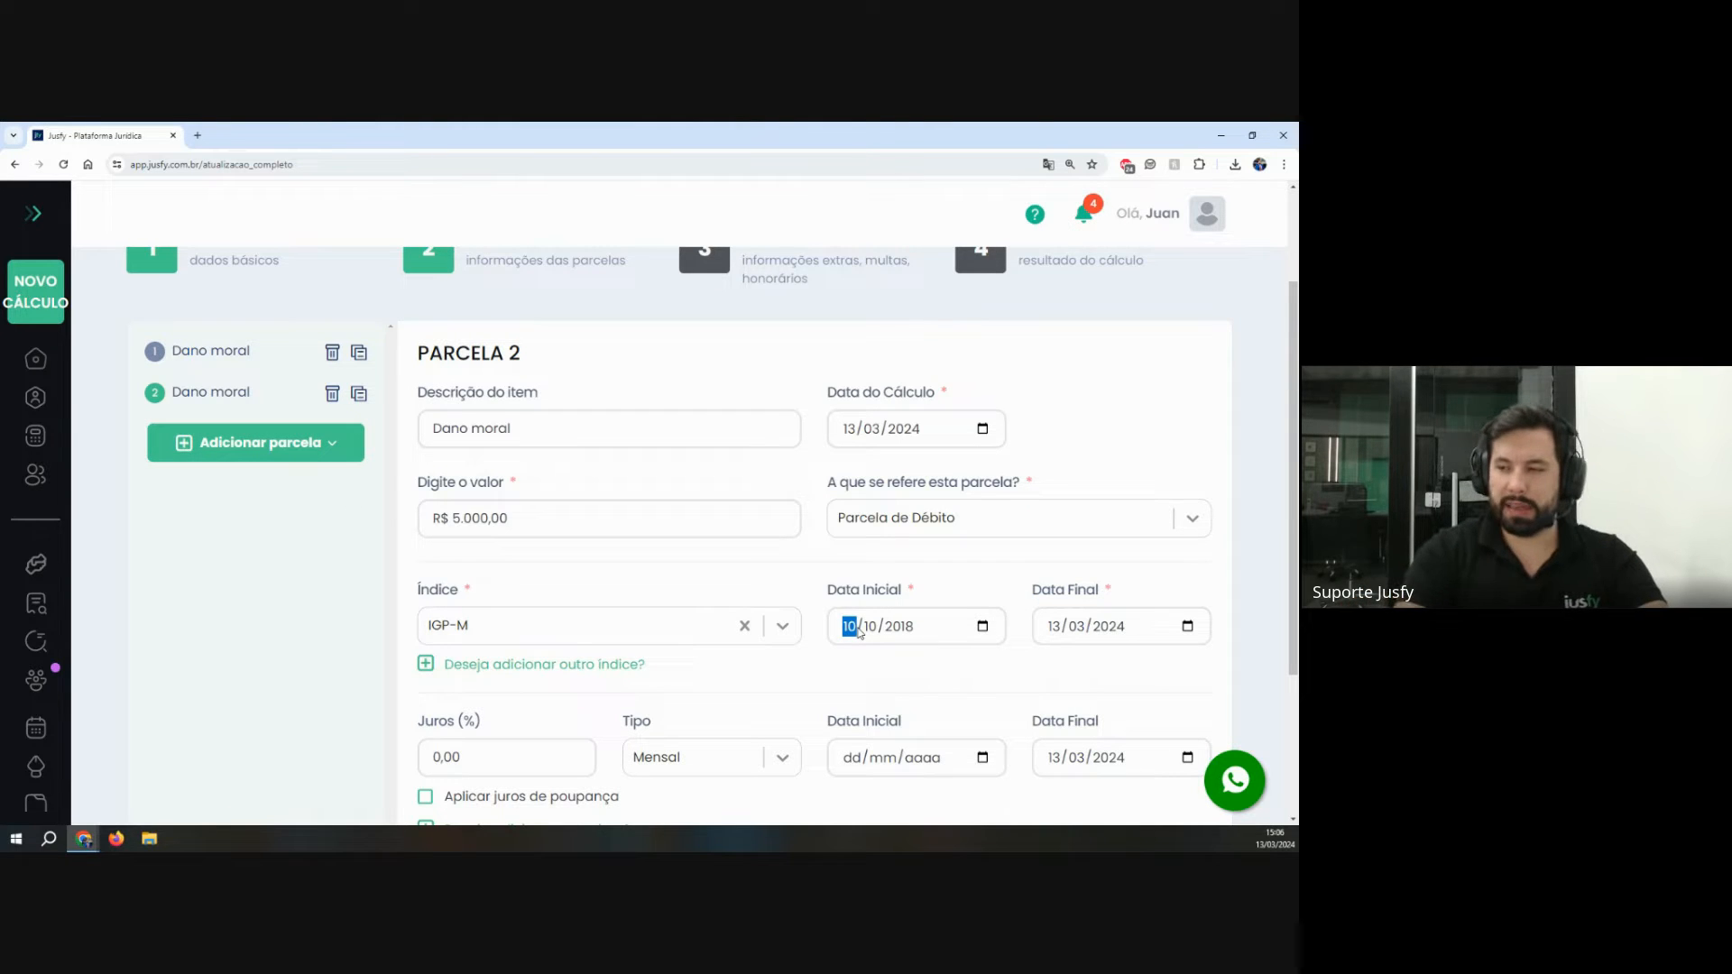
pyautogui.write('10/')
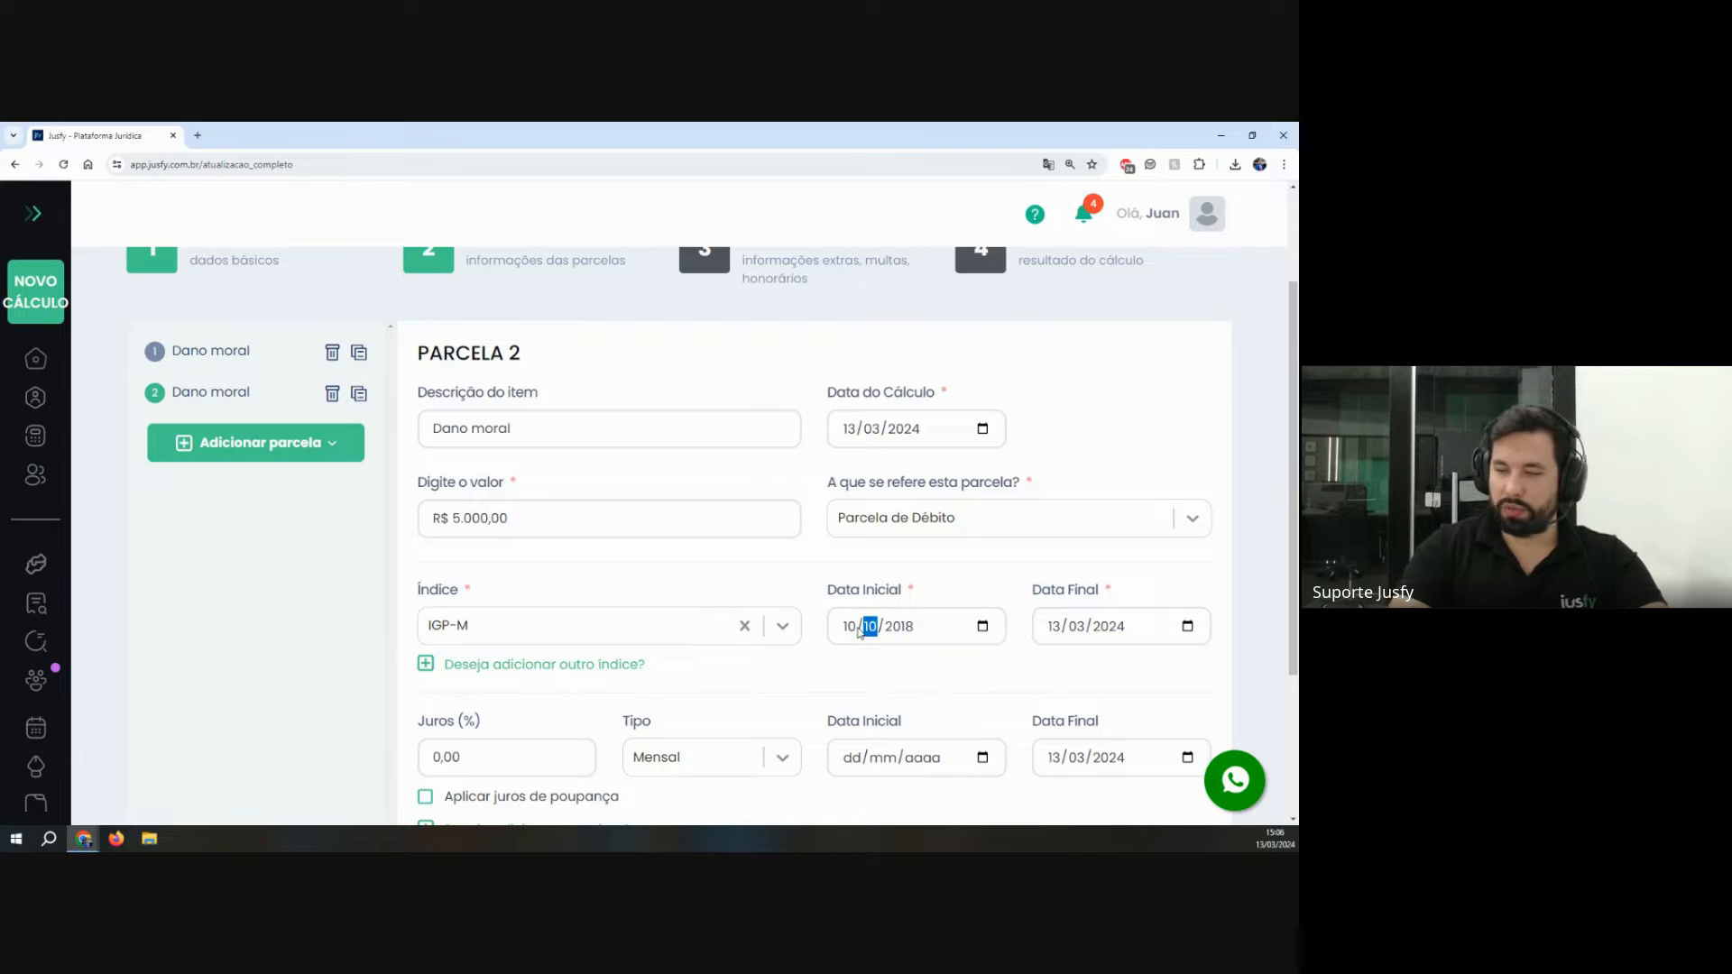
pyautogui.write('01')
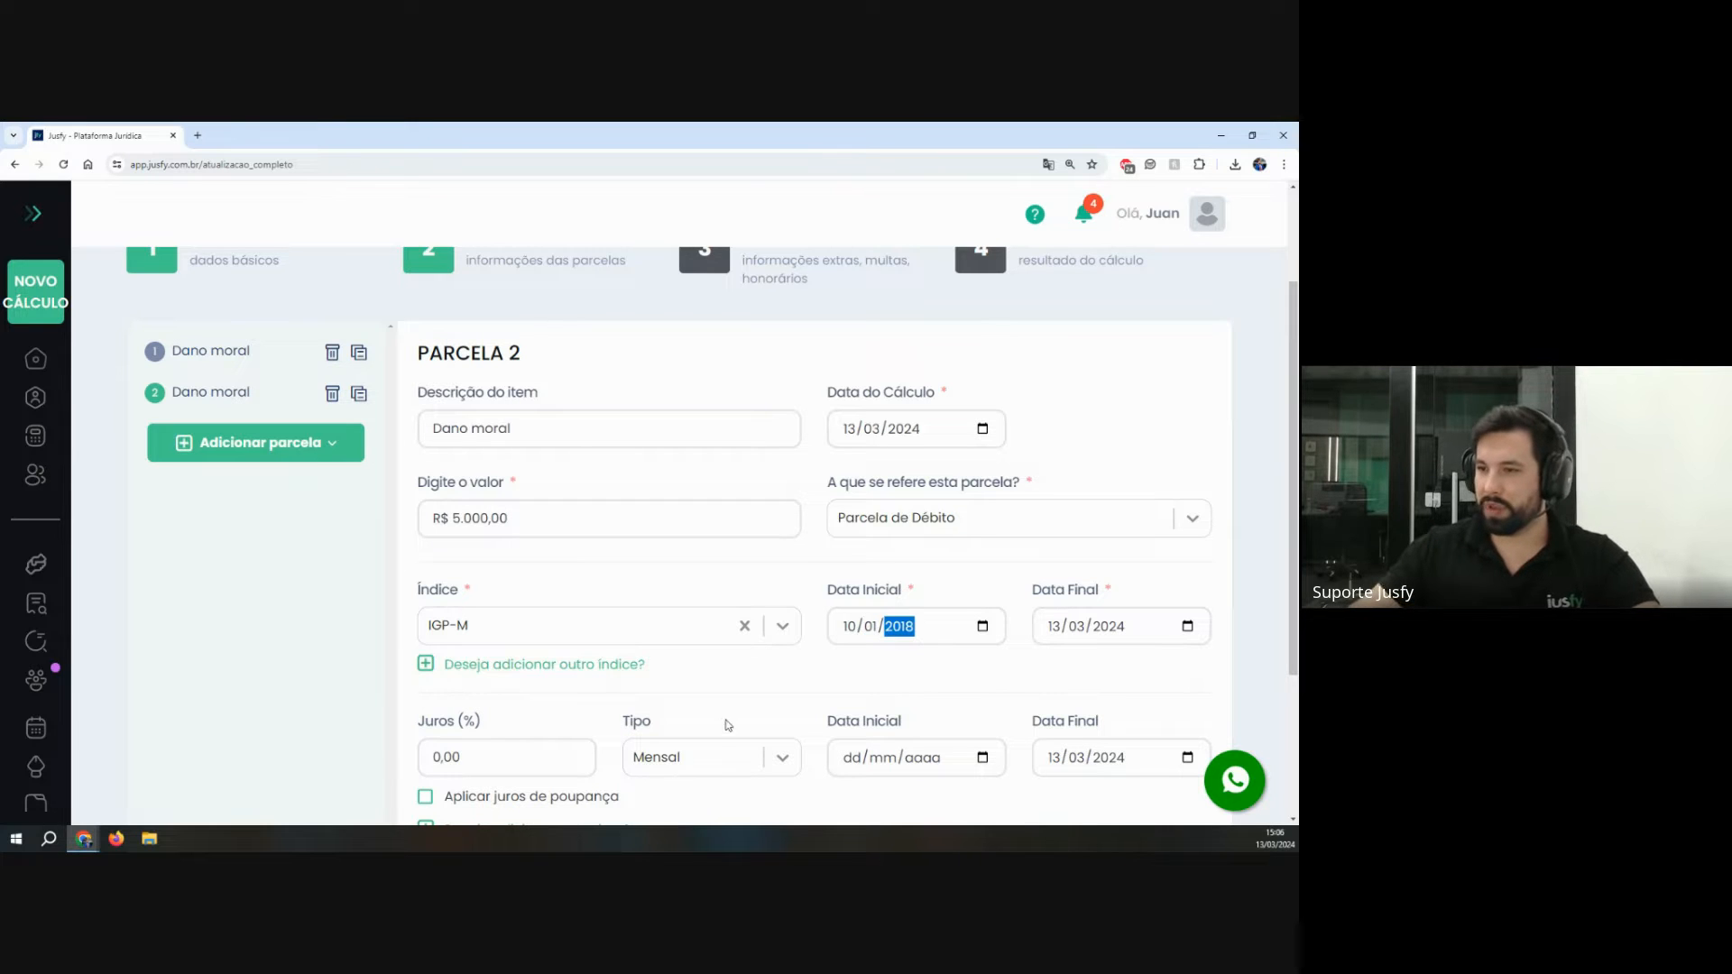
# Step: Clone the last installment successively with a quantity of 11
pyautogui.scroll(-2, 388, 451)
pyautogui.click(315, 317)
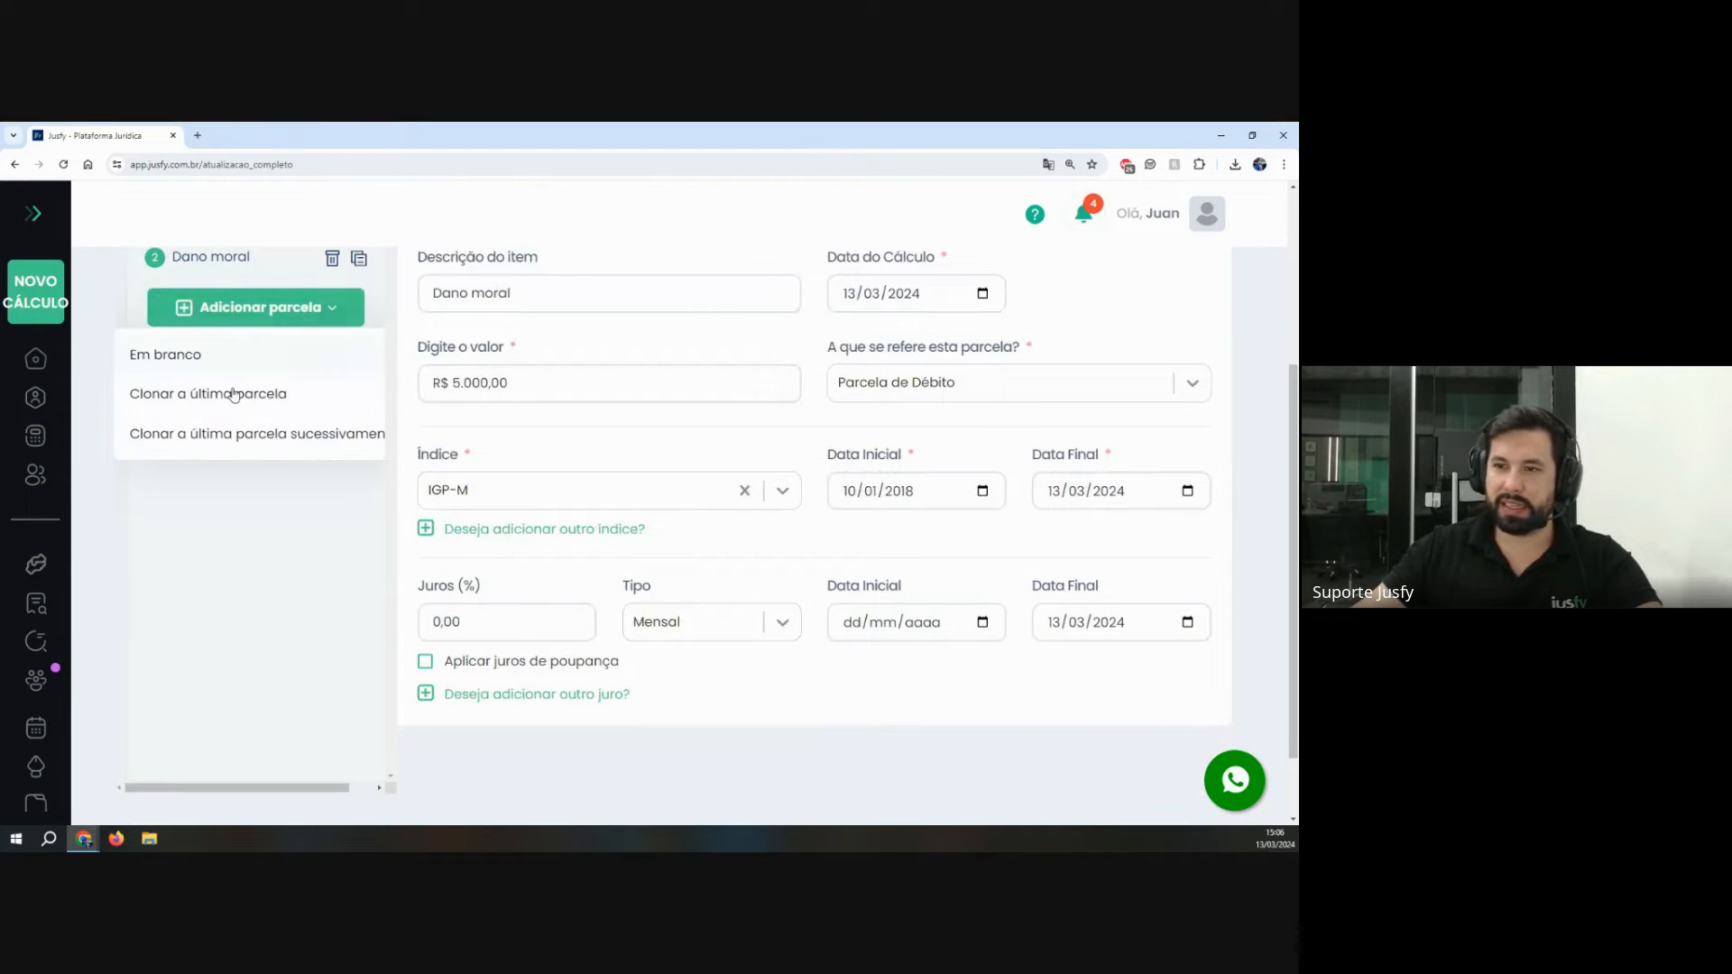
pyautogui.click(313, 435)
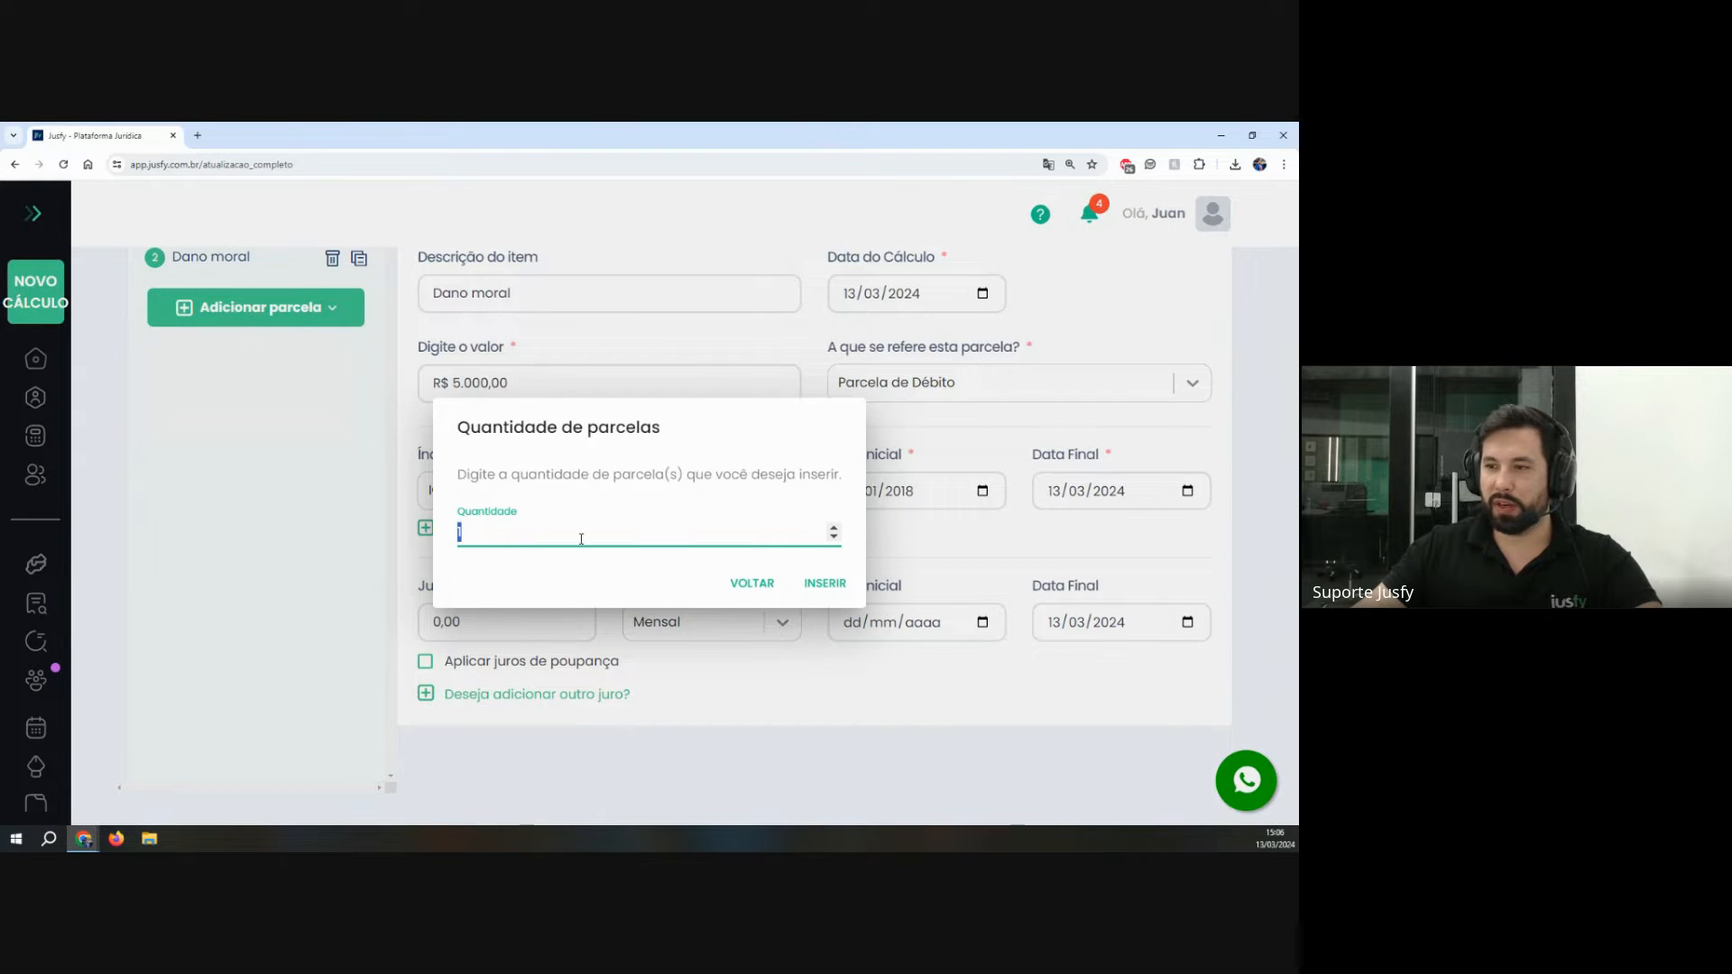
pyautogui.write('1')
pyautogui.click(825, 584)
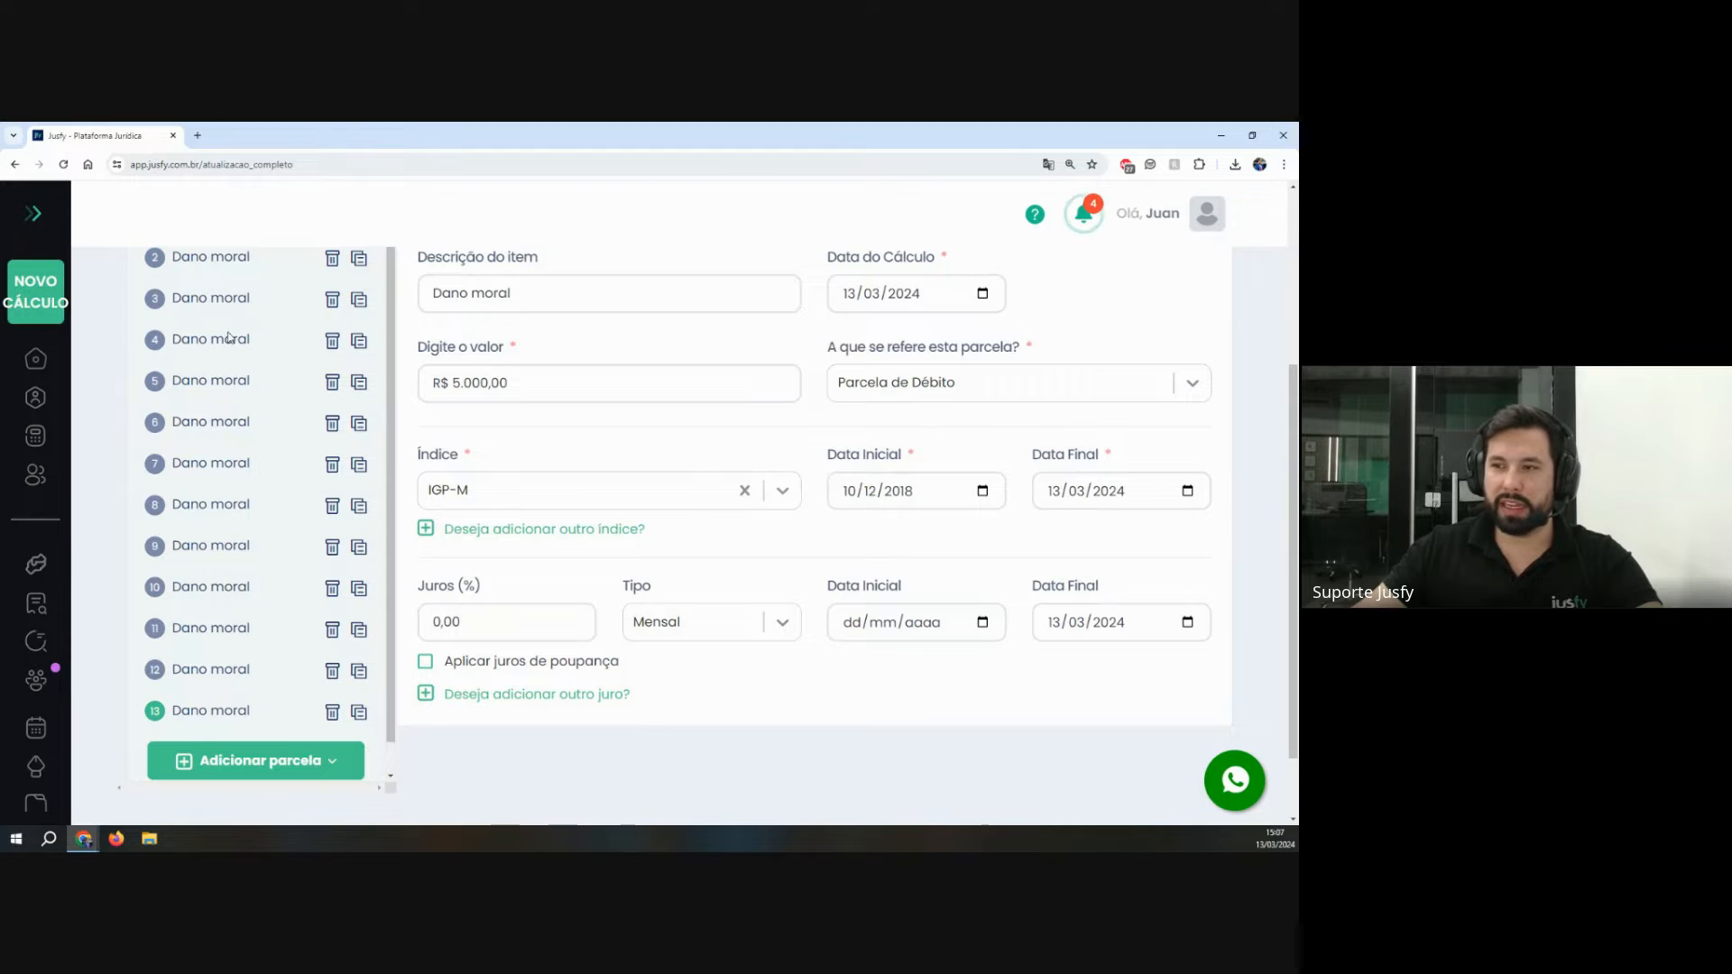
# Step: Go through the cloned installments one by one and compare the initial dates of their IGP-M index
pyautogui.click(194, 389)
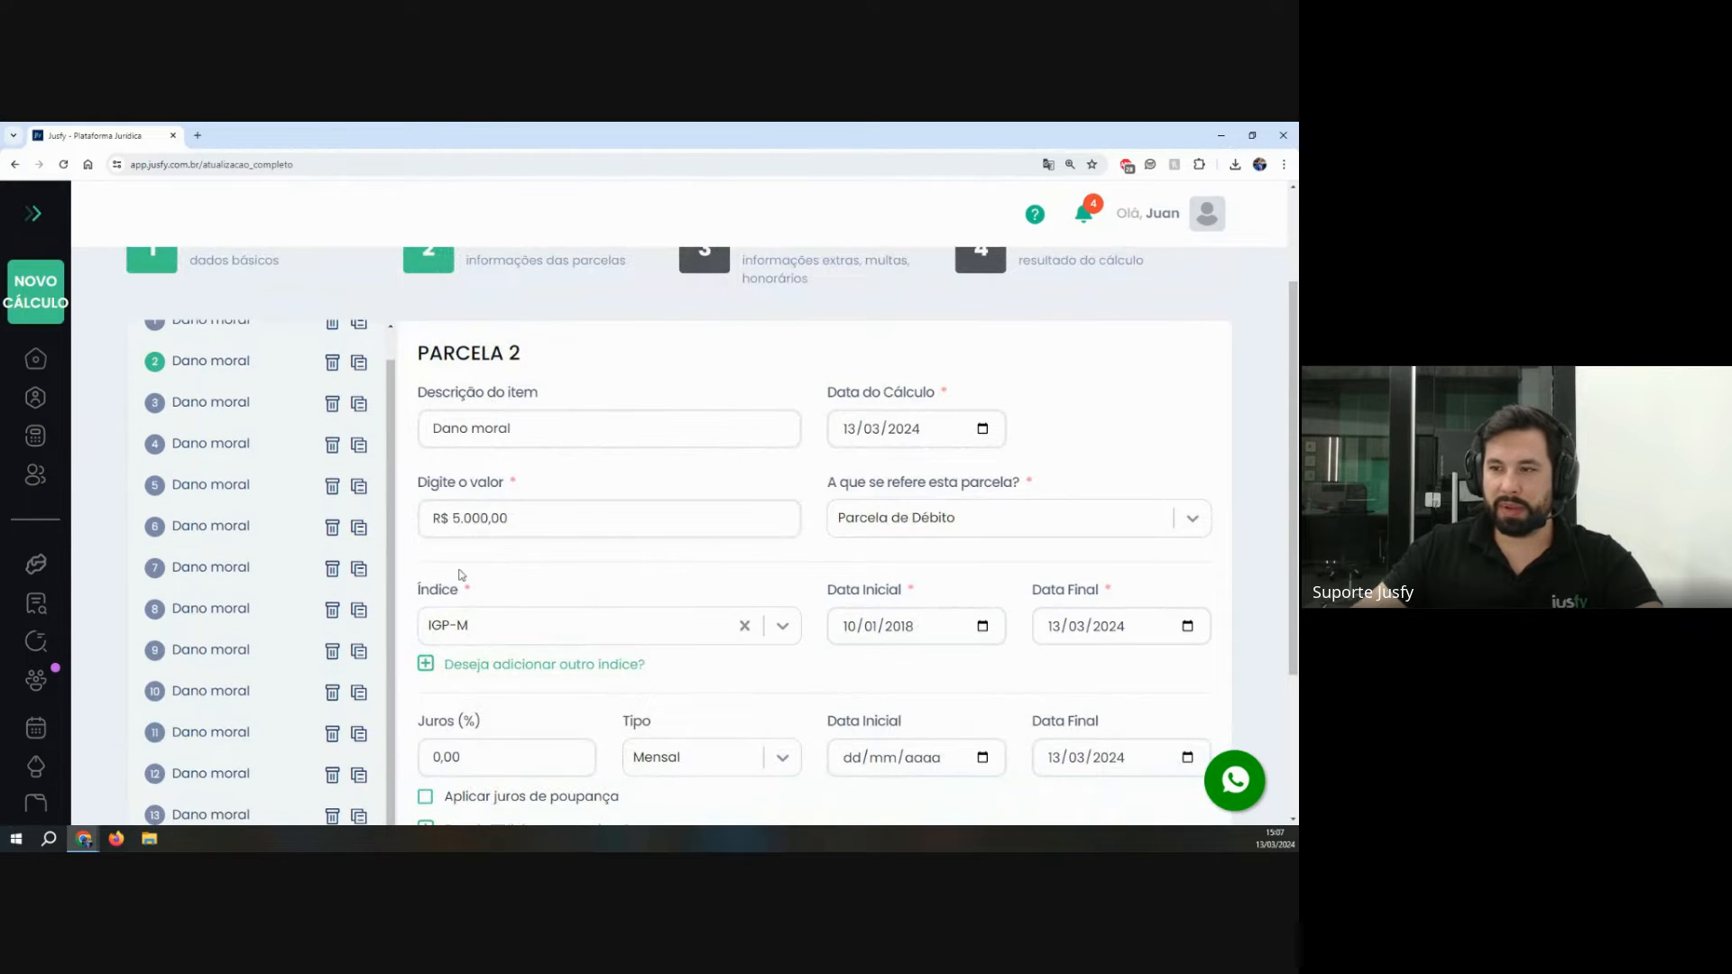
pyautogui.click(871, 626)
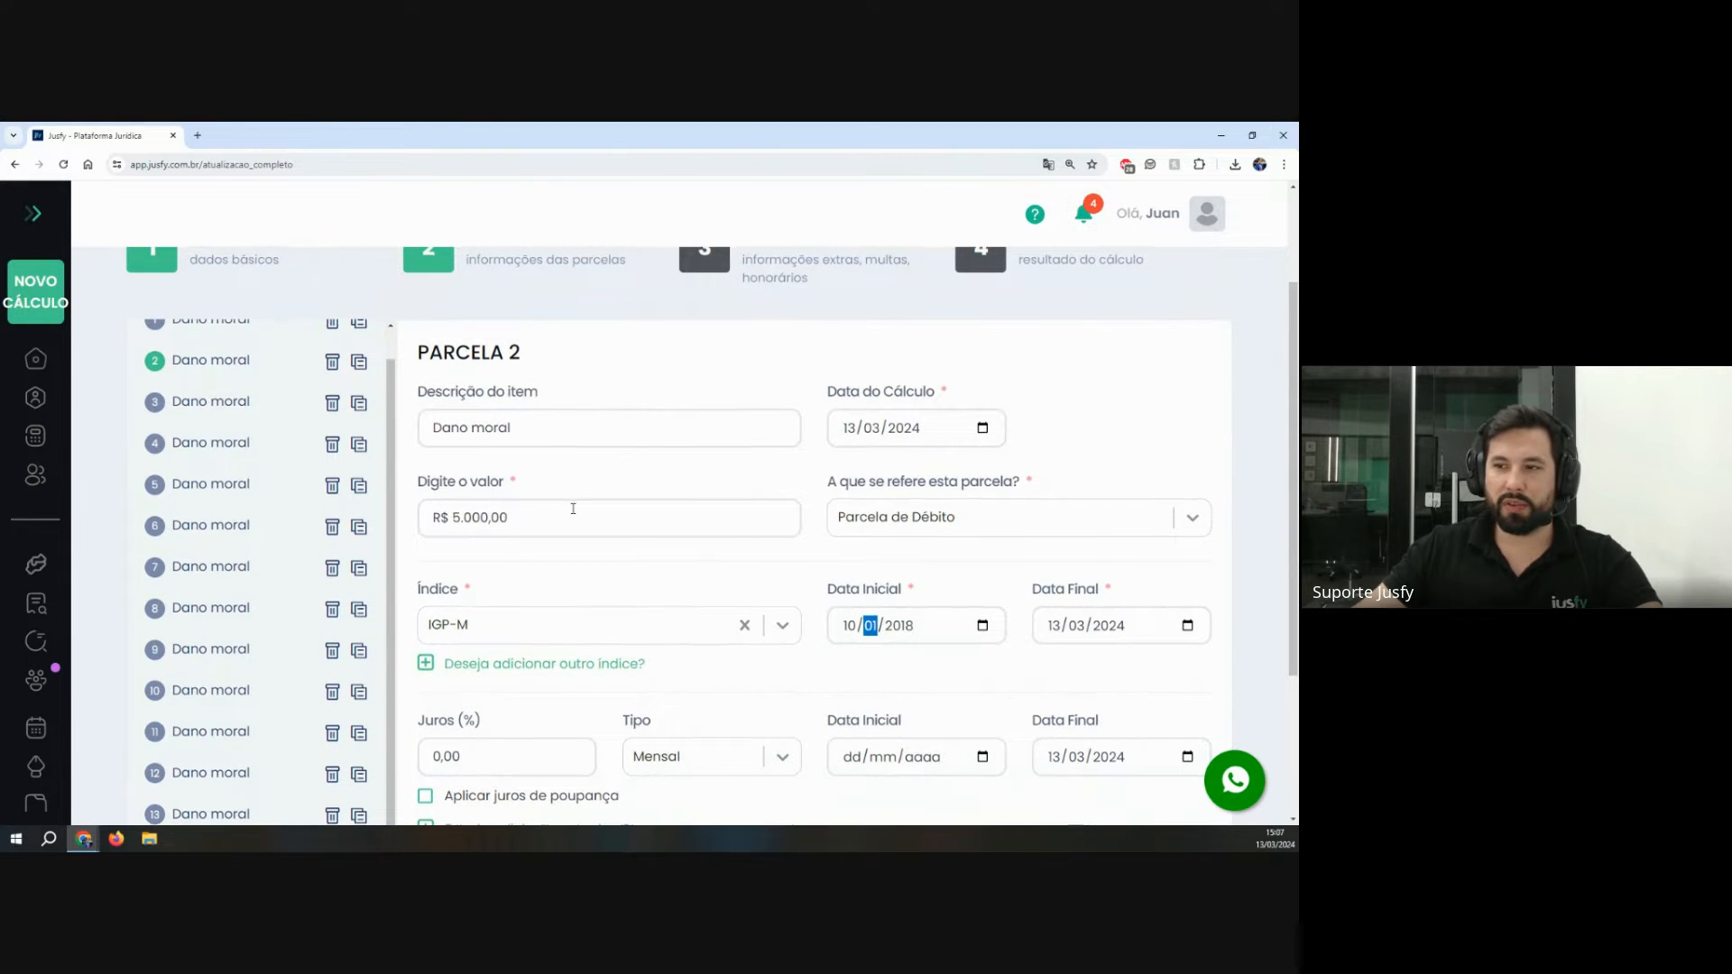
pyautogui.scroll(-2, 560, 505)
pyautogui.click(215, 300)
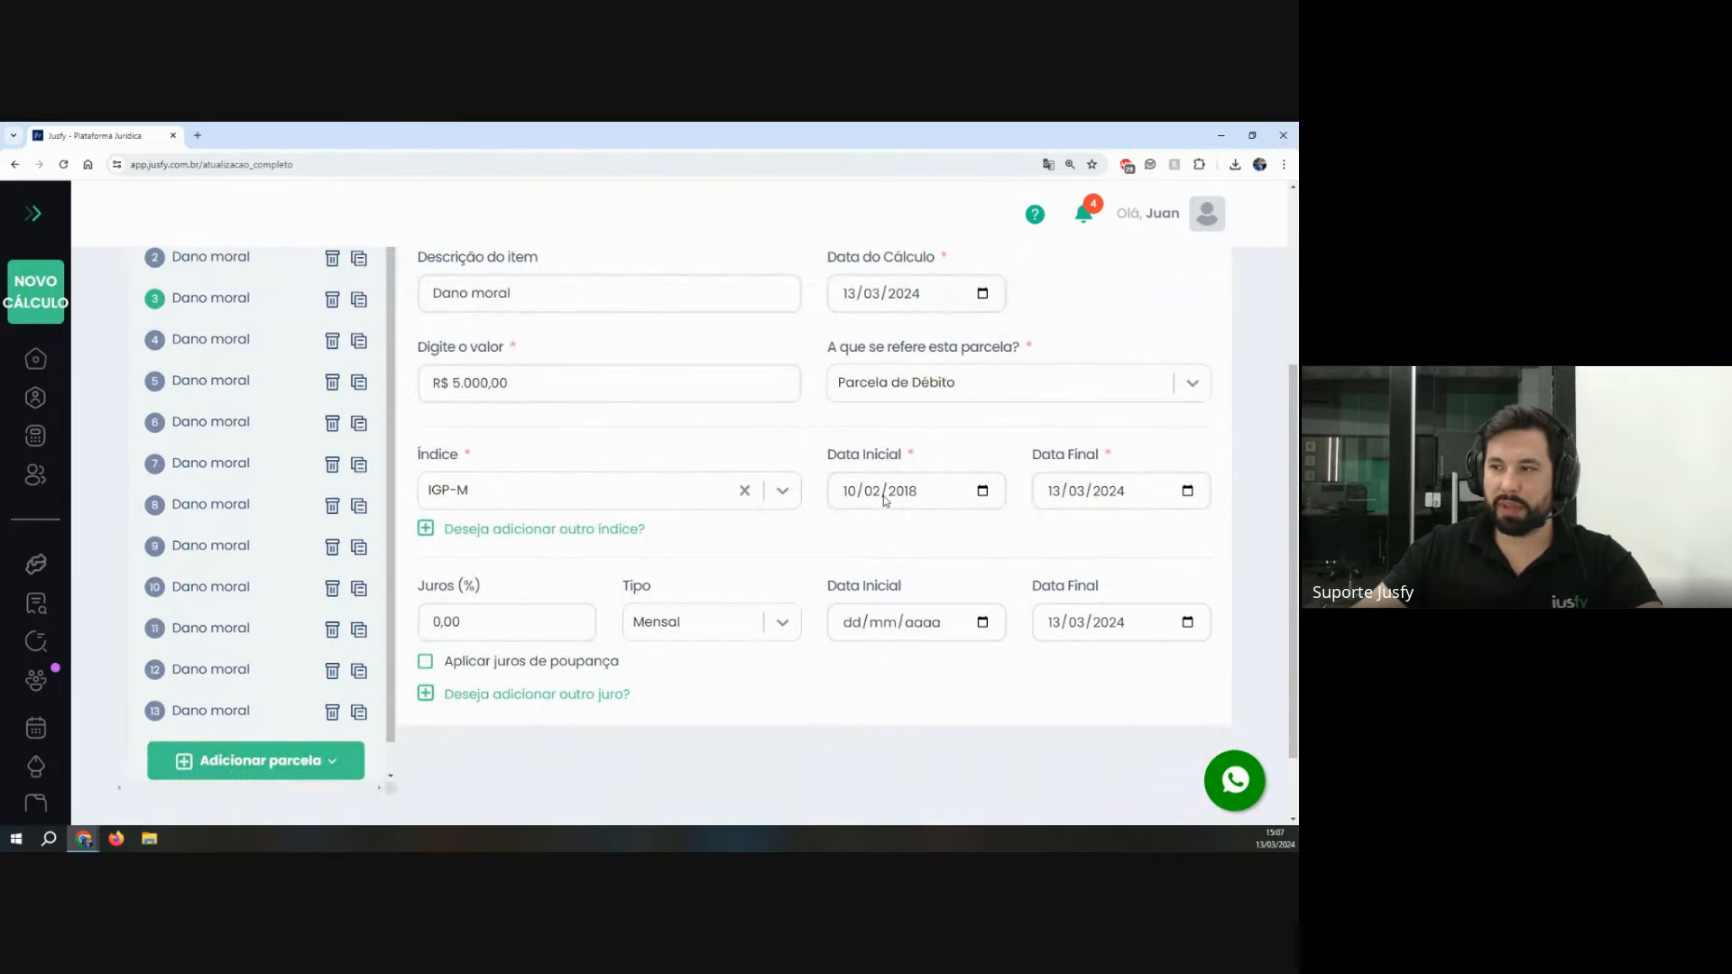
pyautogui.click(216, 343)
pyautogui.click(216, 386)
pyautogui.click(216, 427)
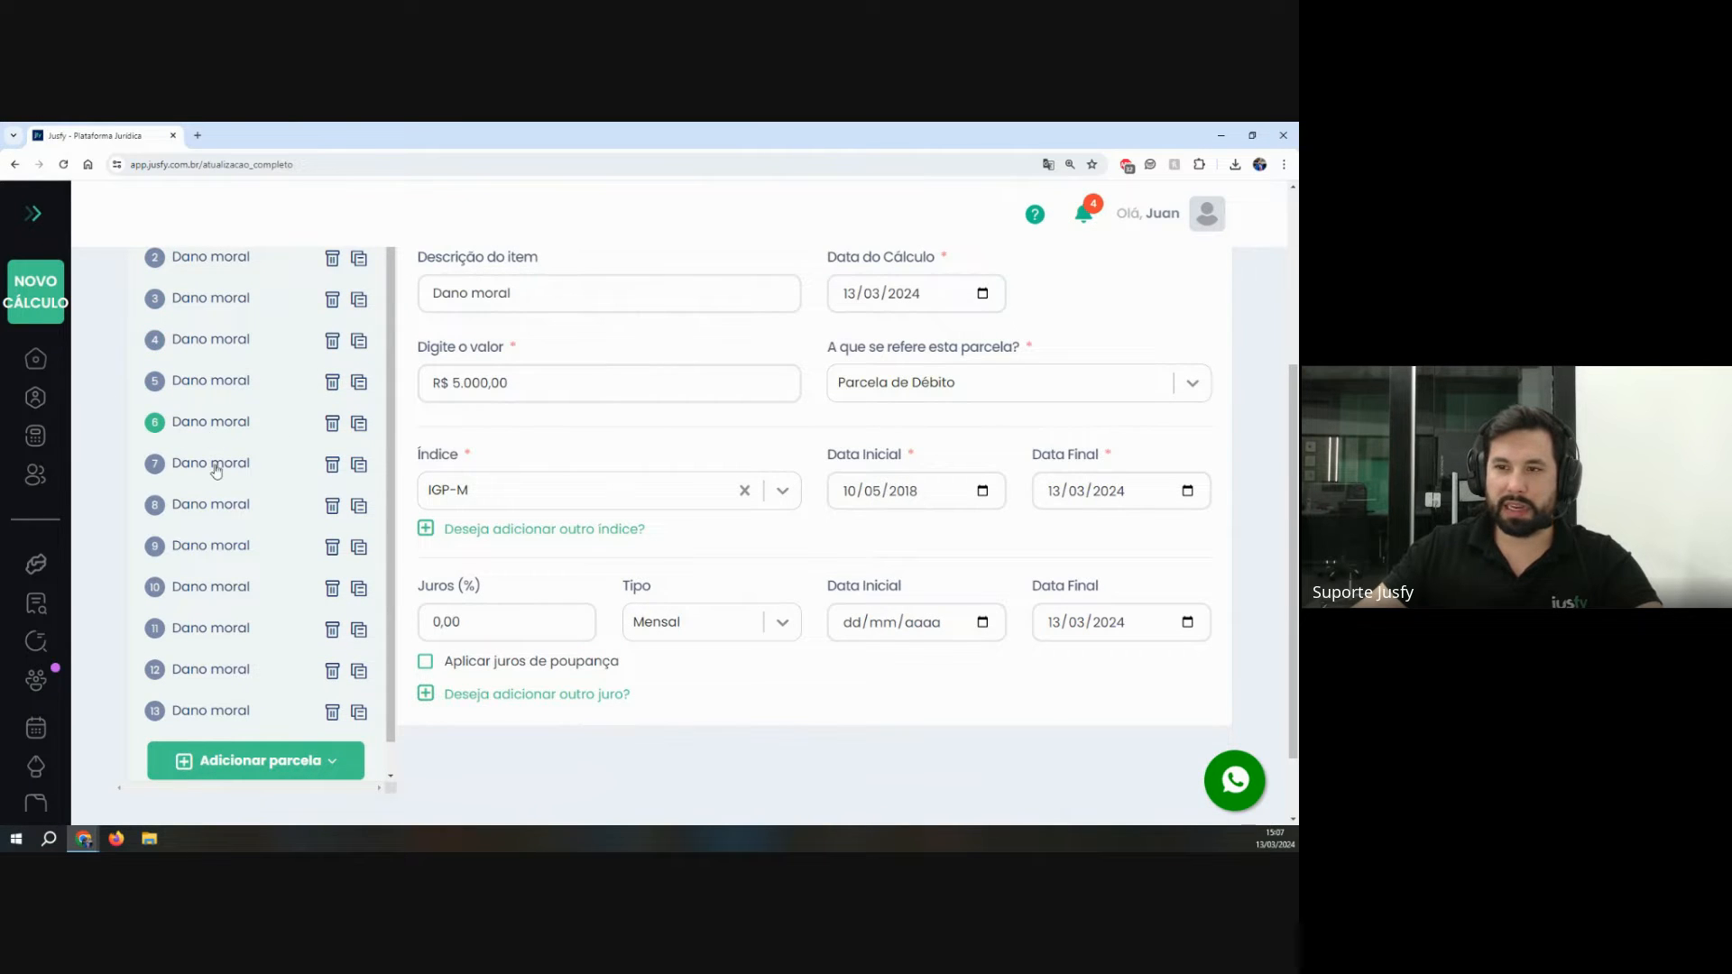
pyautogui.click(217, 465)
pyautogui.click(210, 510)
pyautogui.click(225, 591)
pyautogui.click(248, 760)
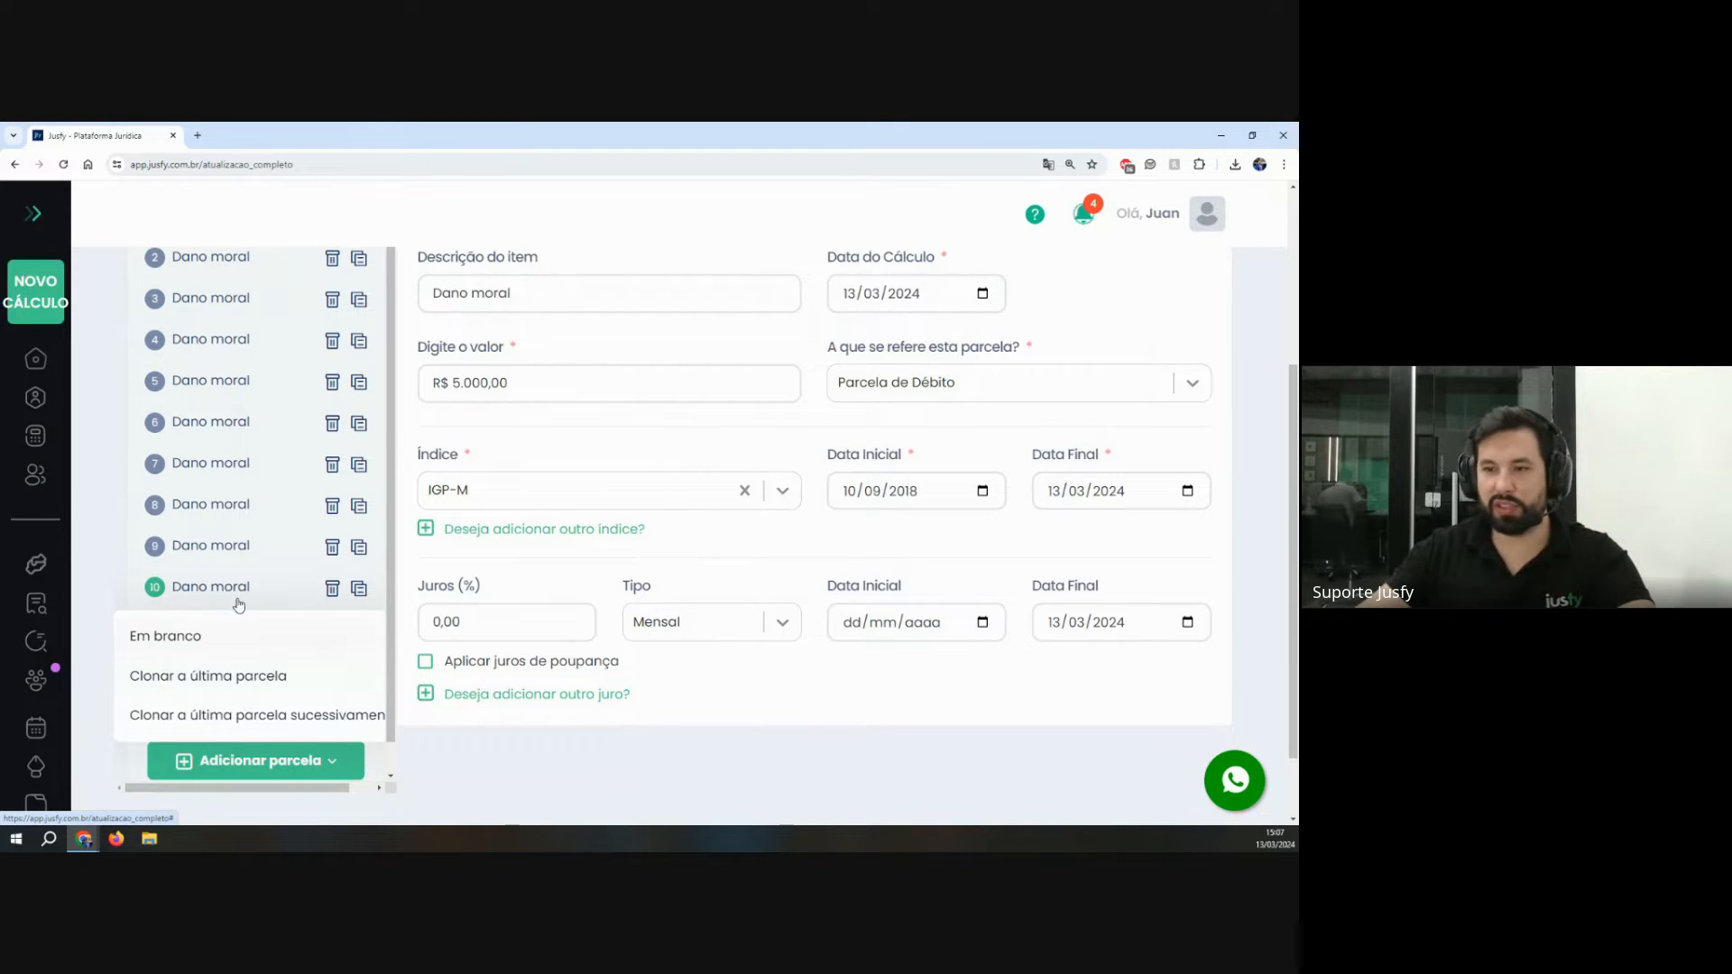
pyautogui.click(759, 756)
pyautogui.scroll(3, 224, 451)
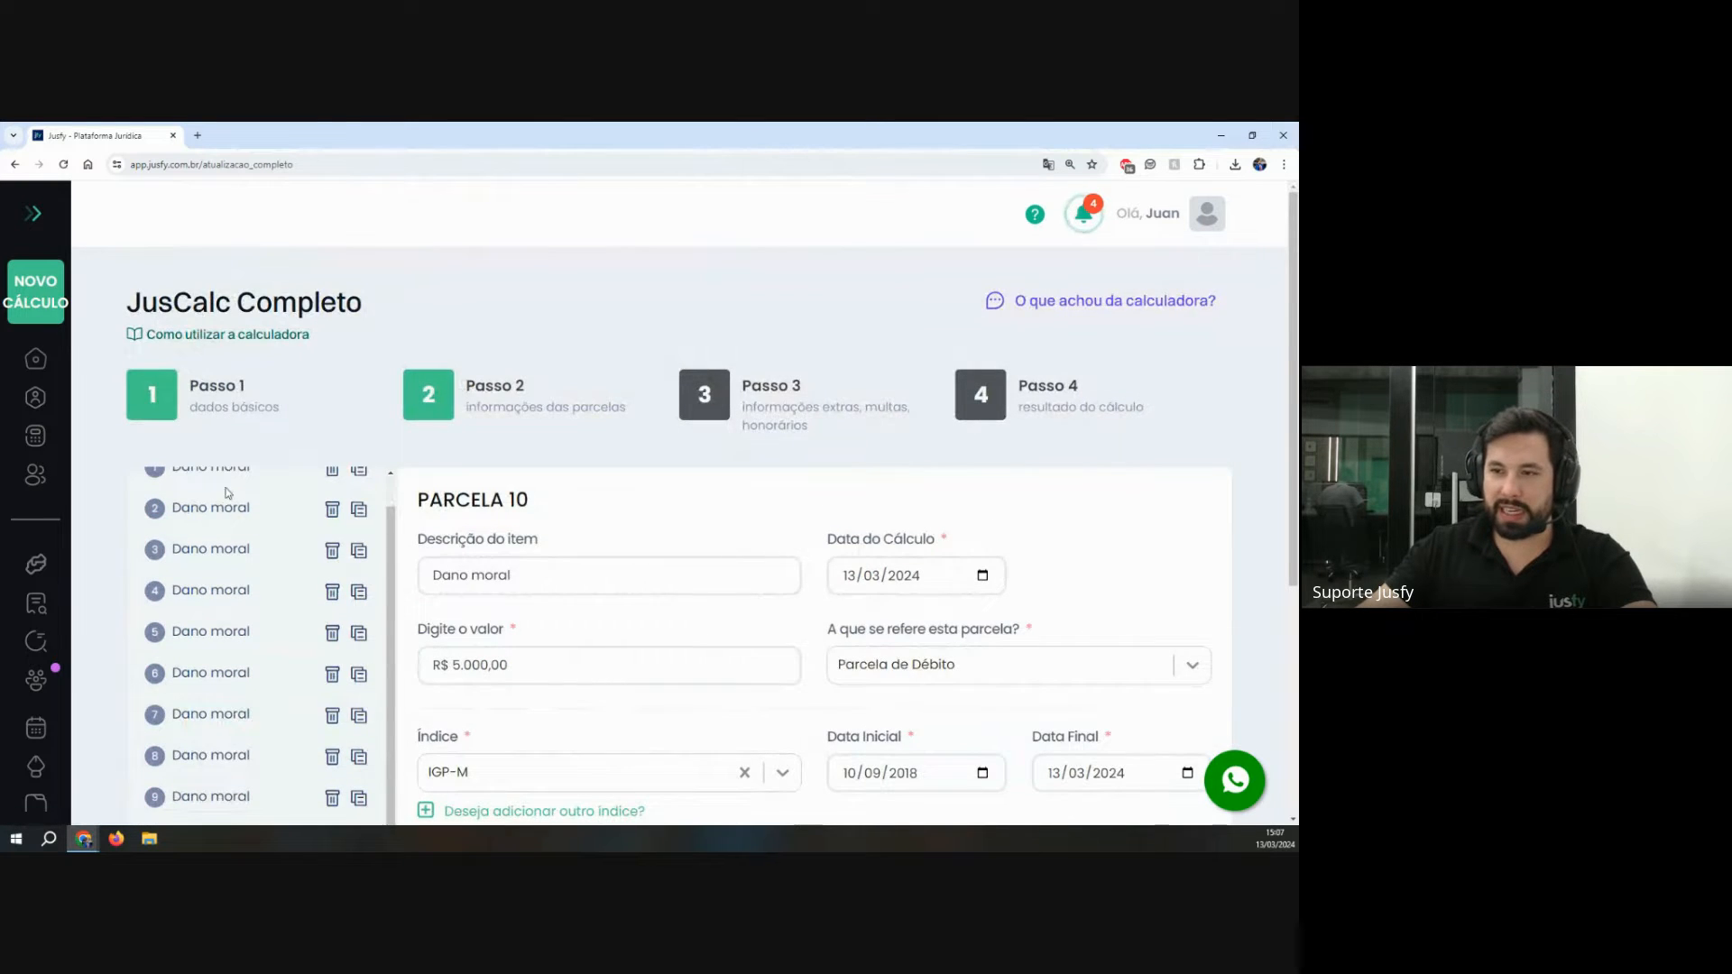
pyautogui.scroll(-3, 286, 515)
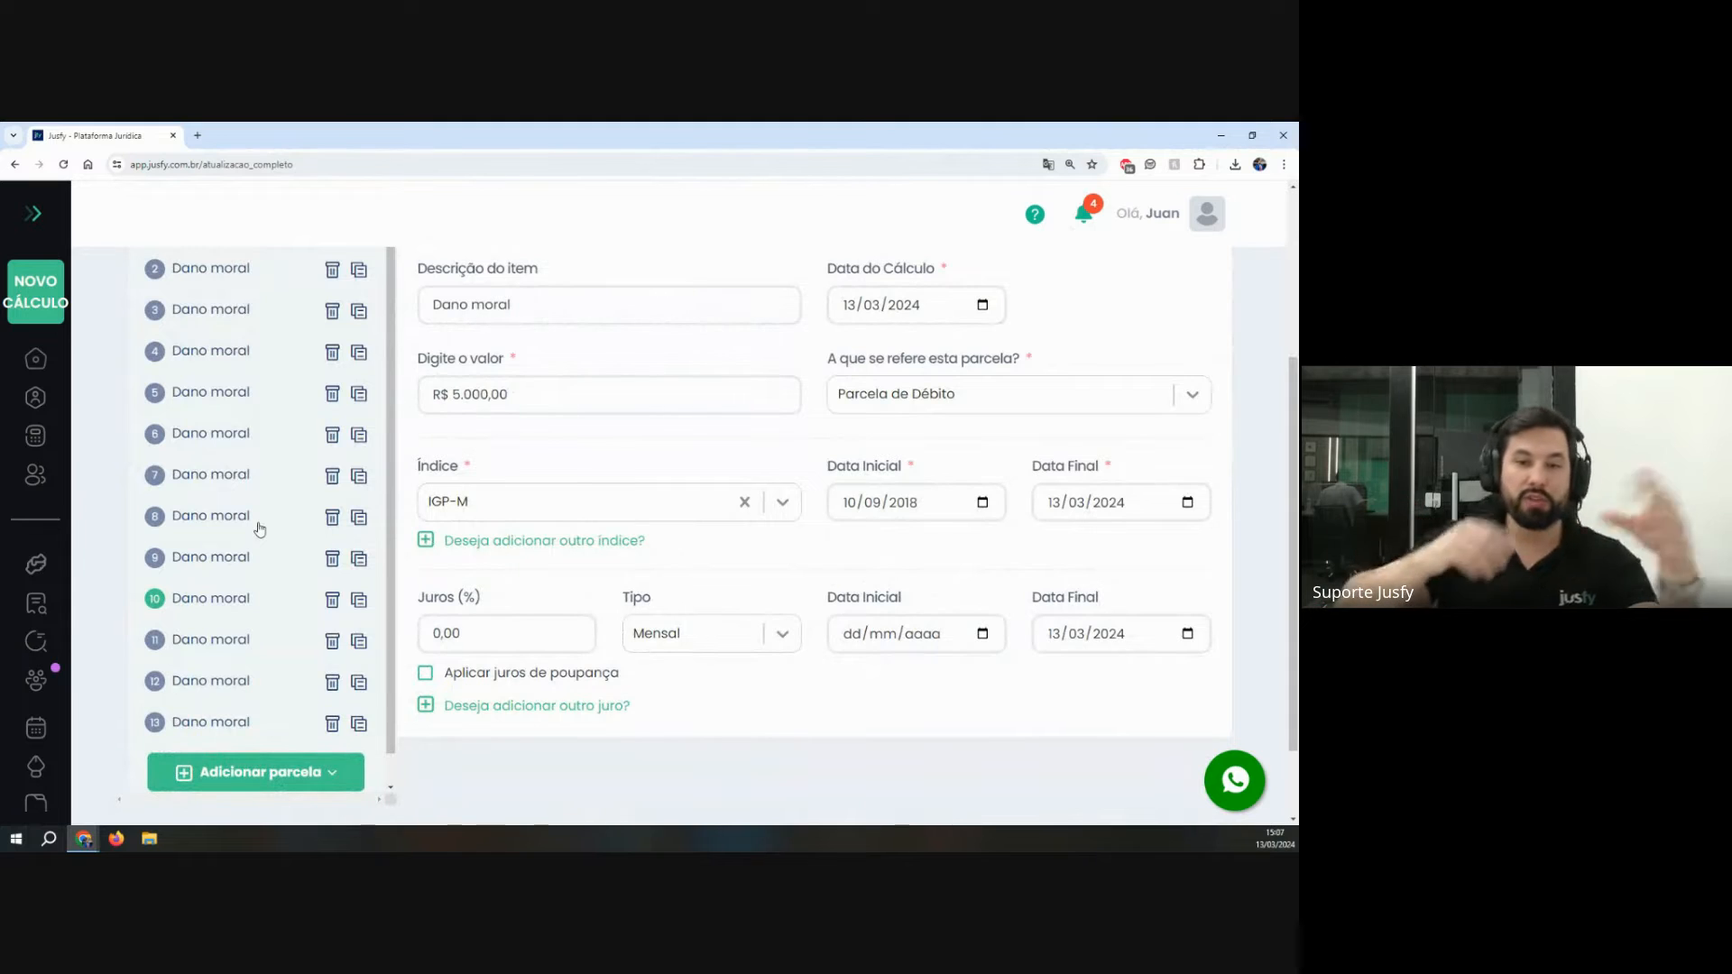
# Step: Add one blank installment to the end of the installment list
pyautogui.click(255, 772)
pyautogui.click(199, 643)
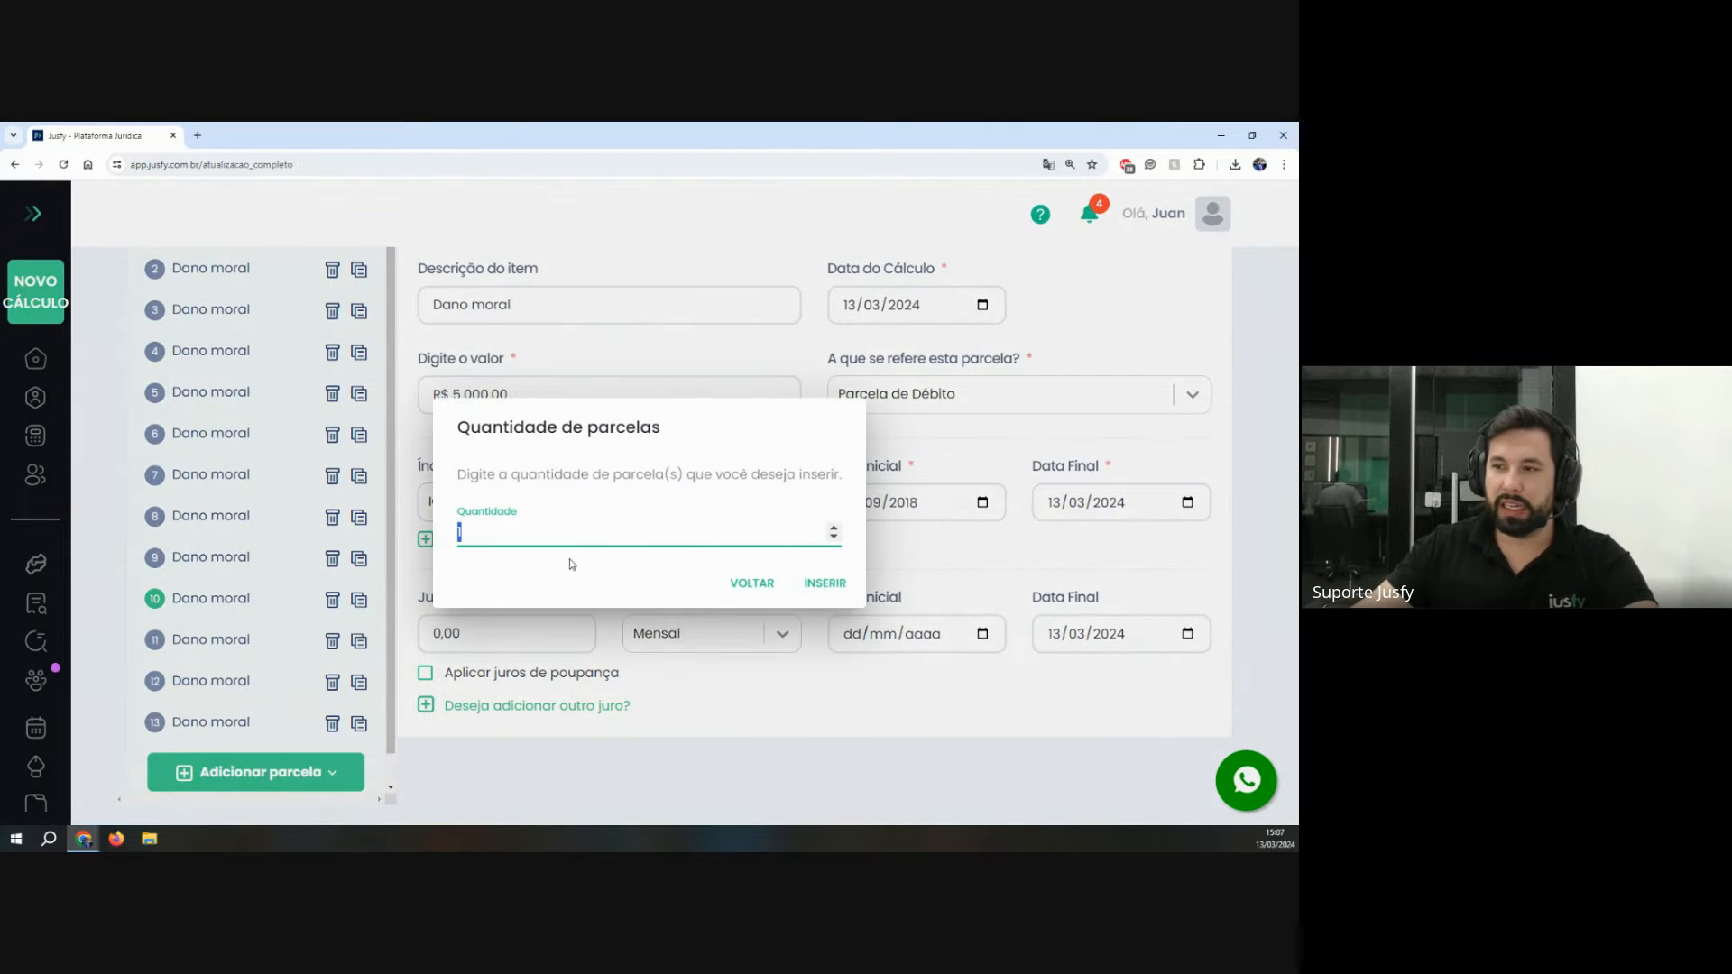
pyautogui.click(842, 585)
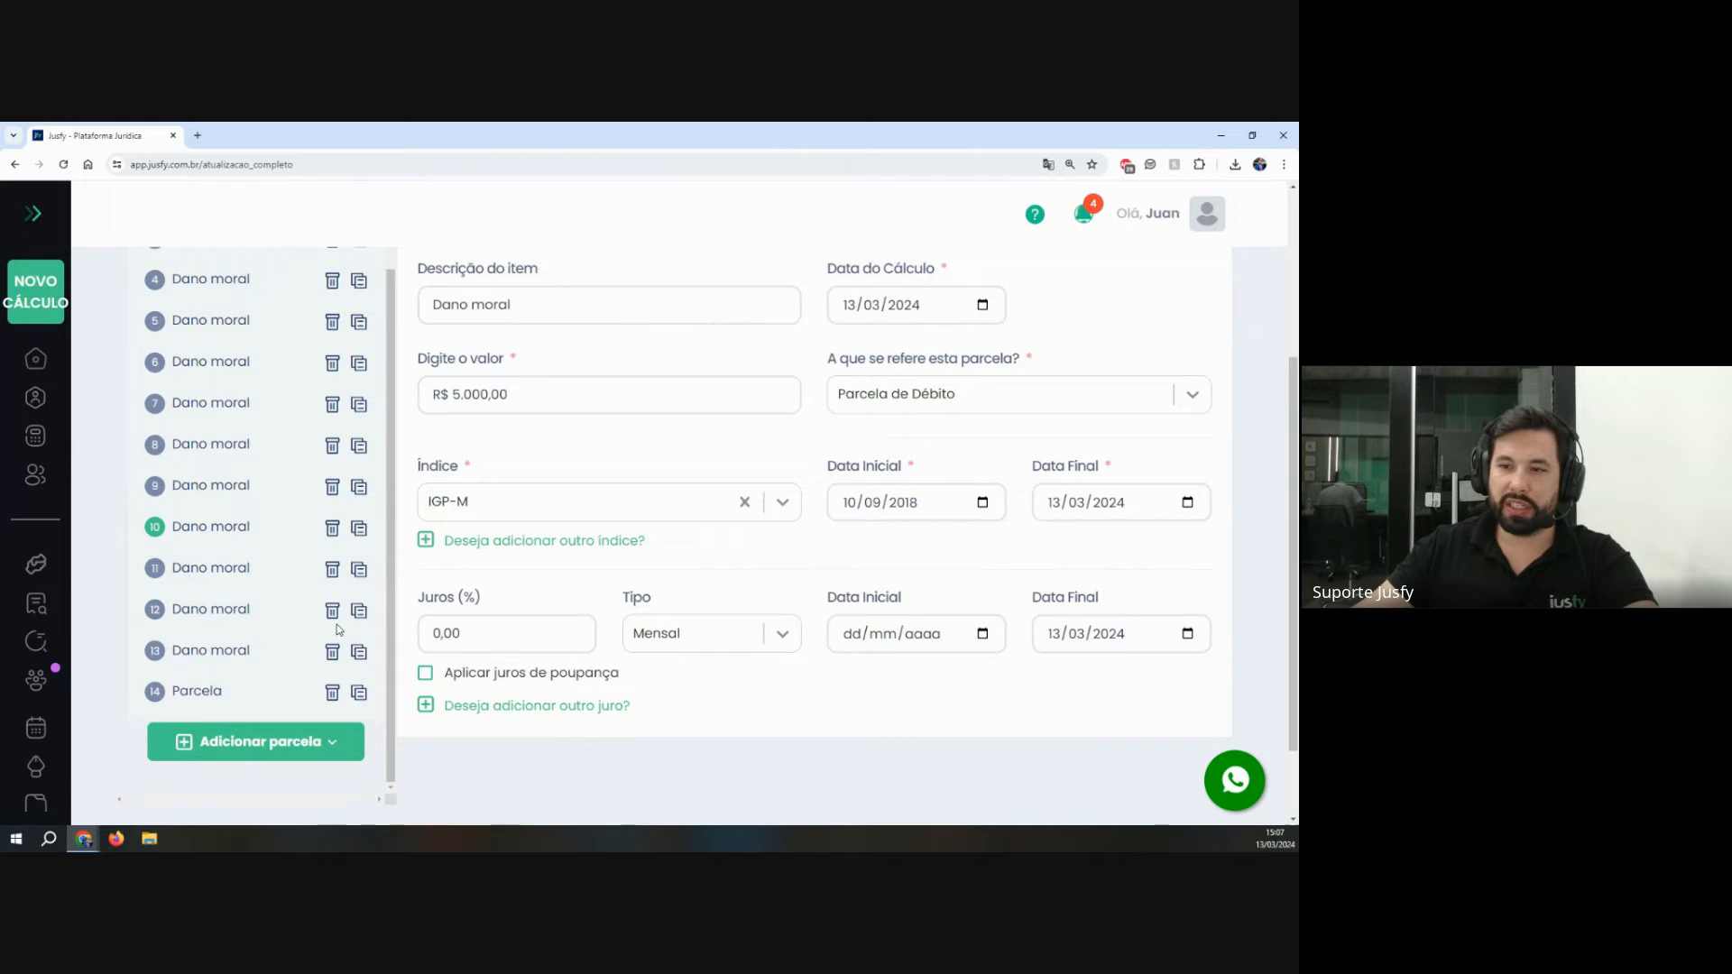
# Step: Set the description of the blank installment 14 to "Abatimento/Pagamento"
pyautogui.doubleClick(439, 306)
pyautogui.write('A')
pyautogui.press('BackSpace')
pyautogui.write('Abat')
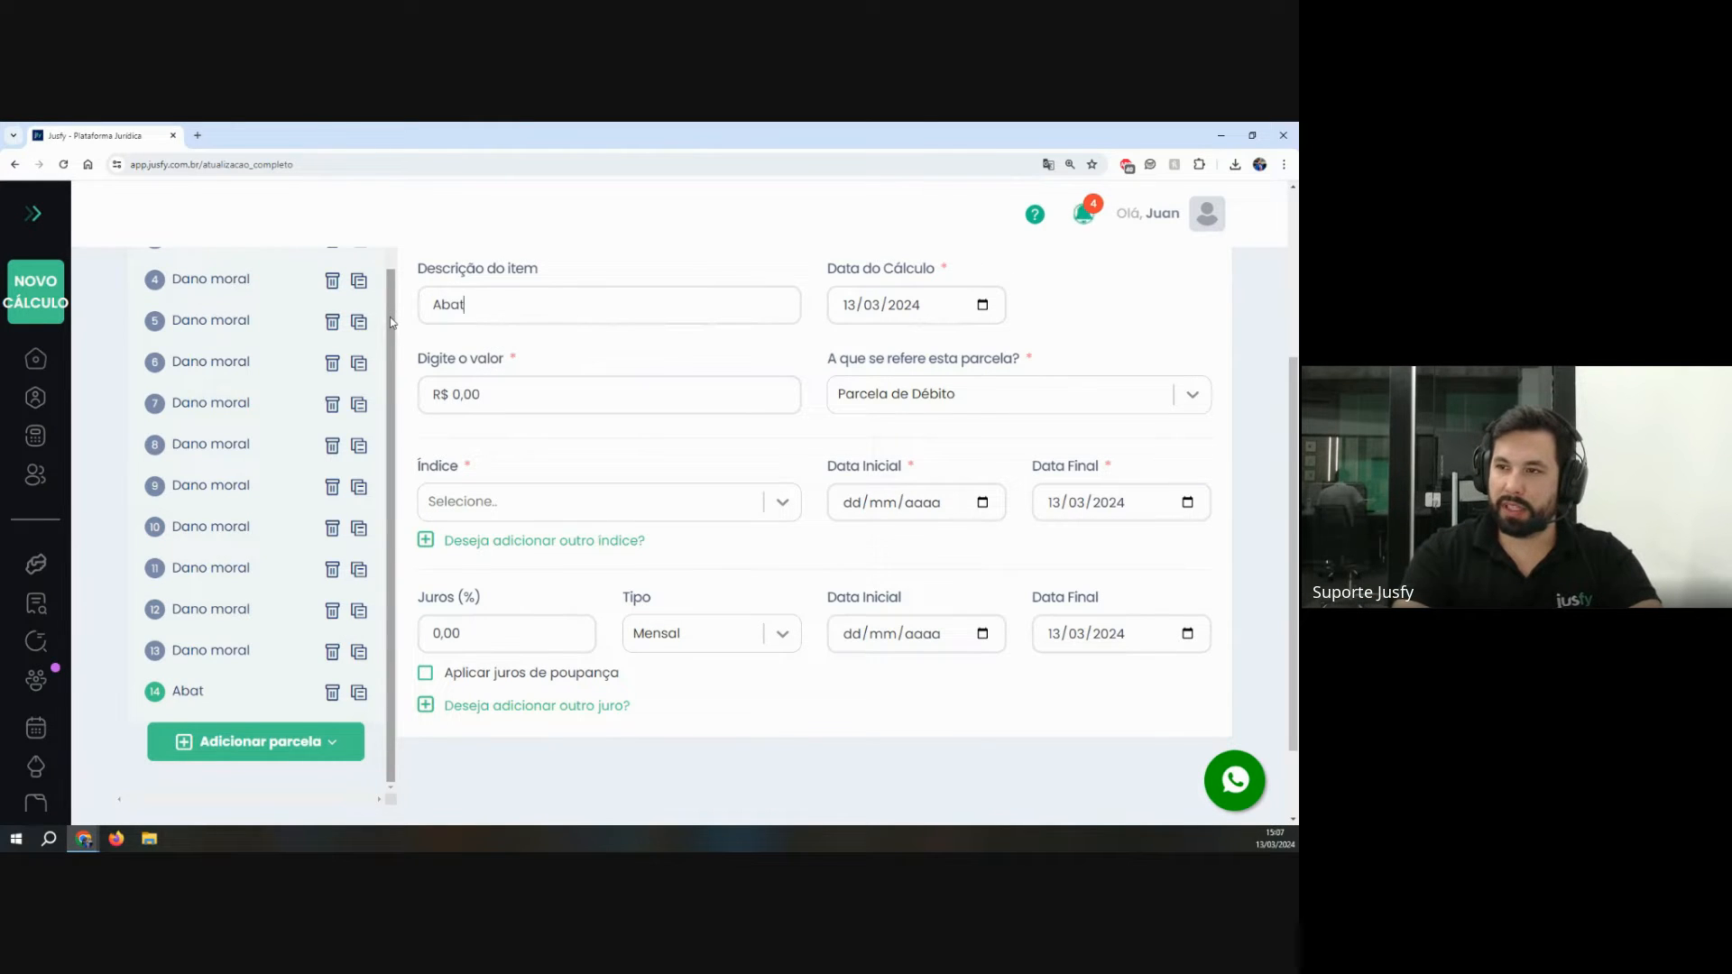
pyautogui.write('imento/p')
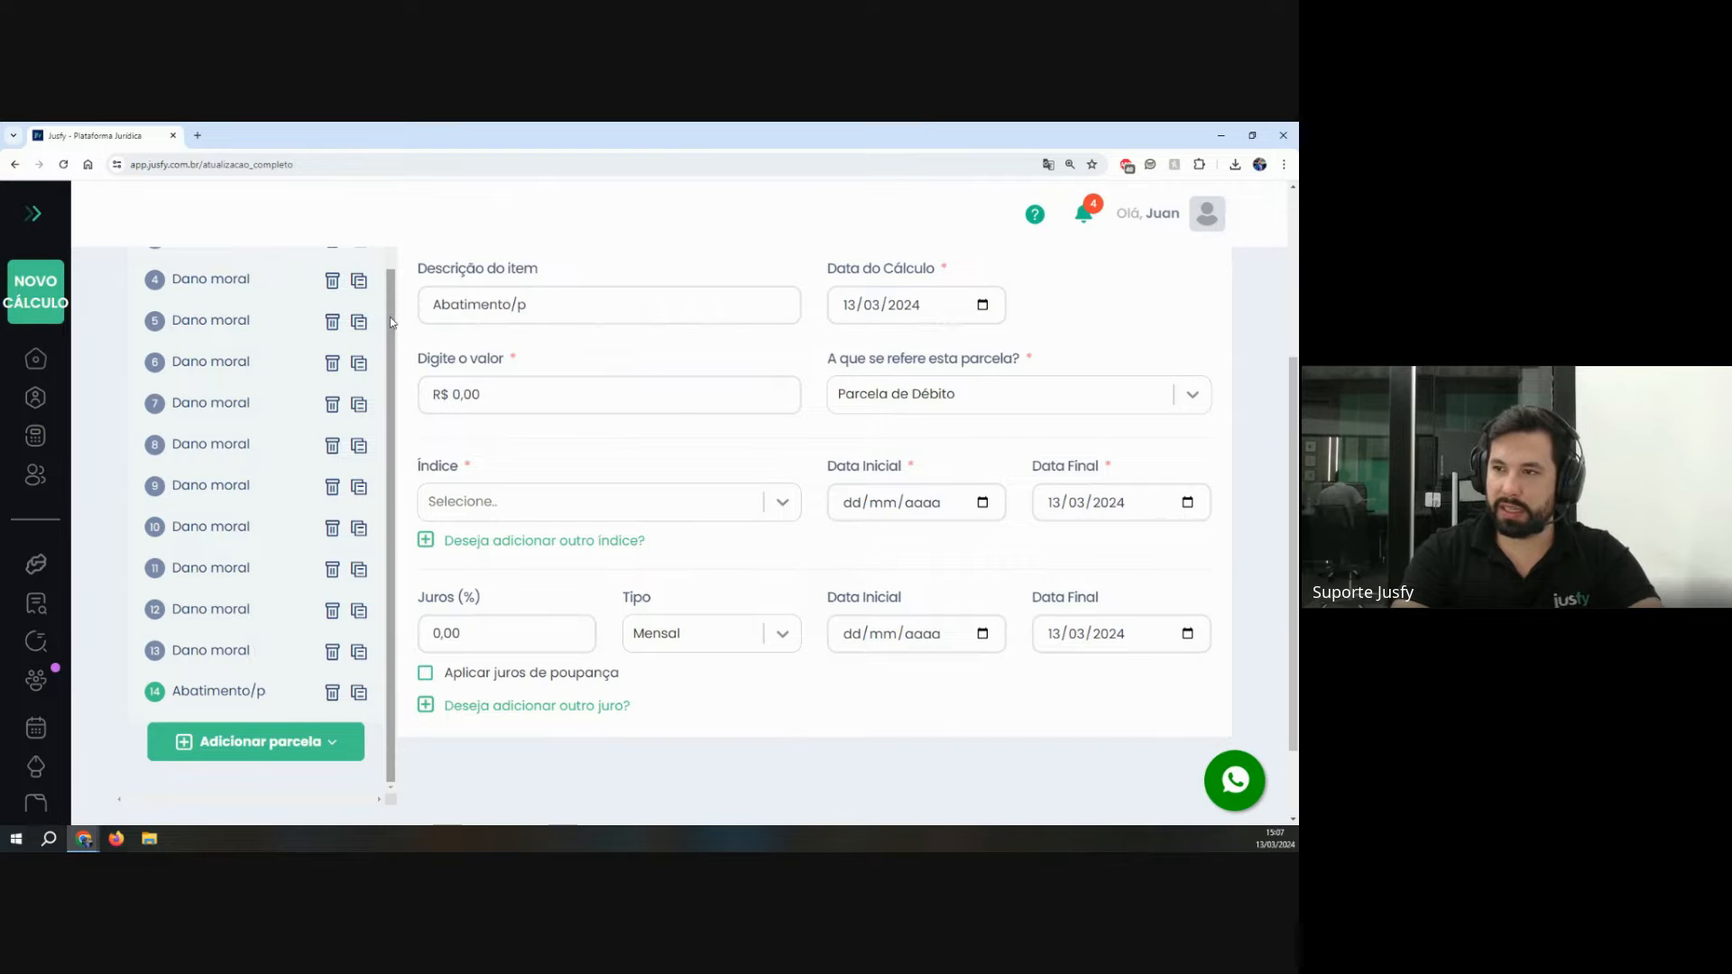
pyautogui.write('agamento')
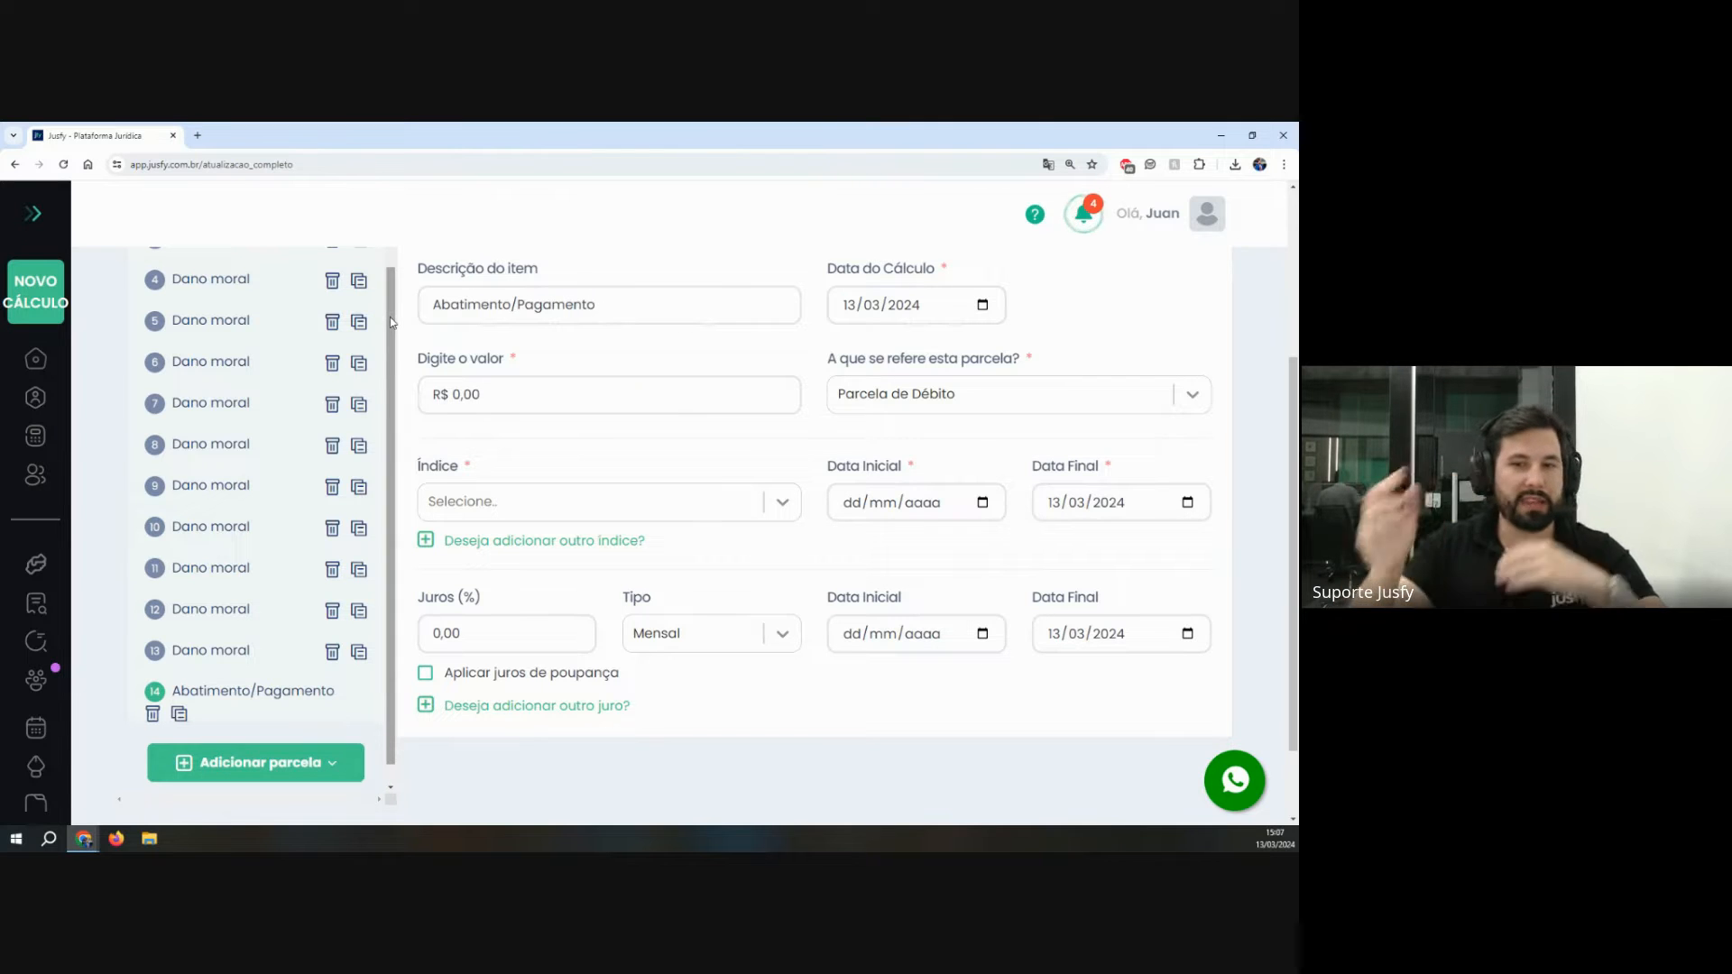
# Step: Set installment 14's value to R$ 200,00 and classify it as Abatimento / Pagamento
pyautogui.click(634, 395)
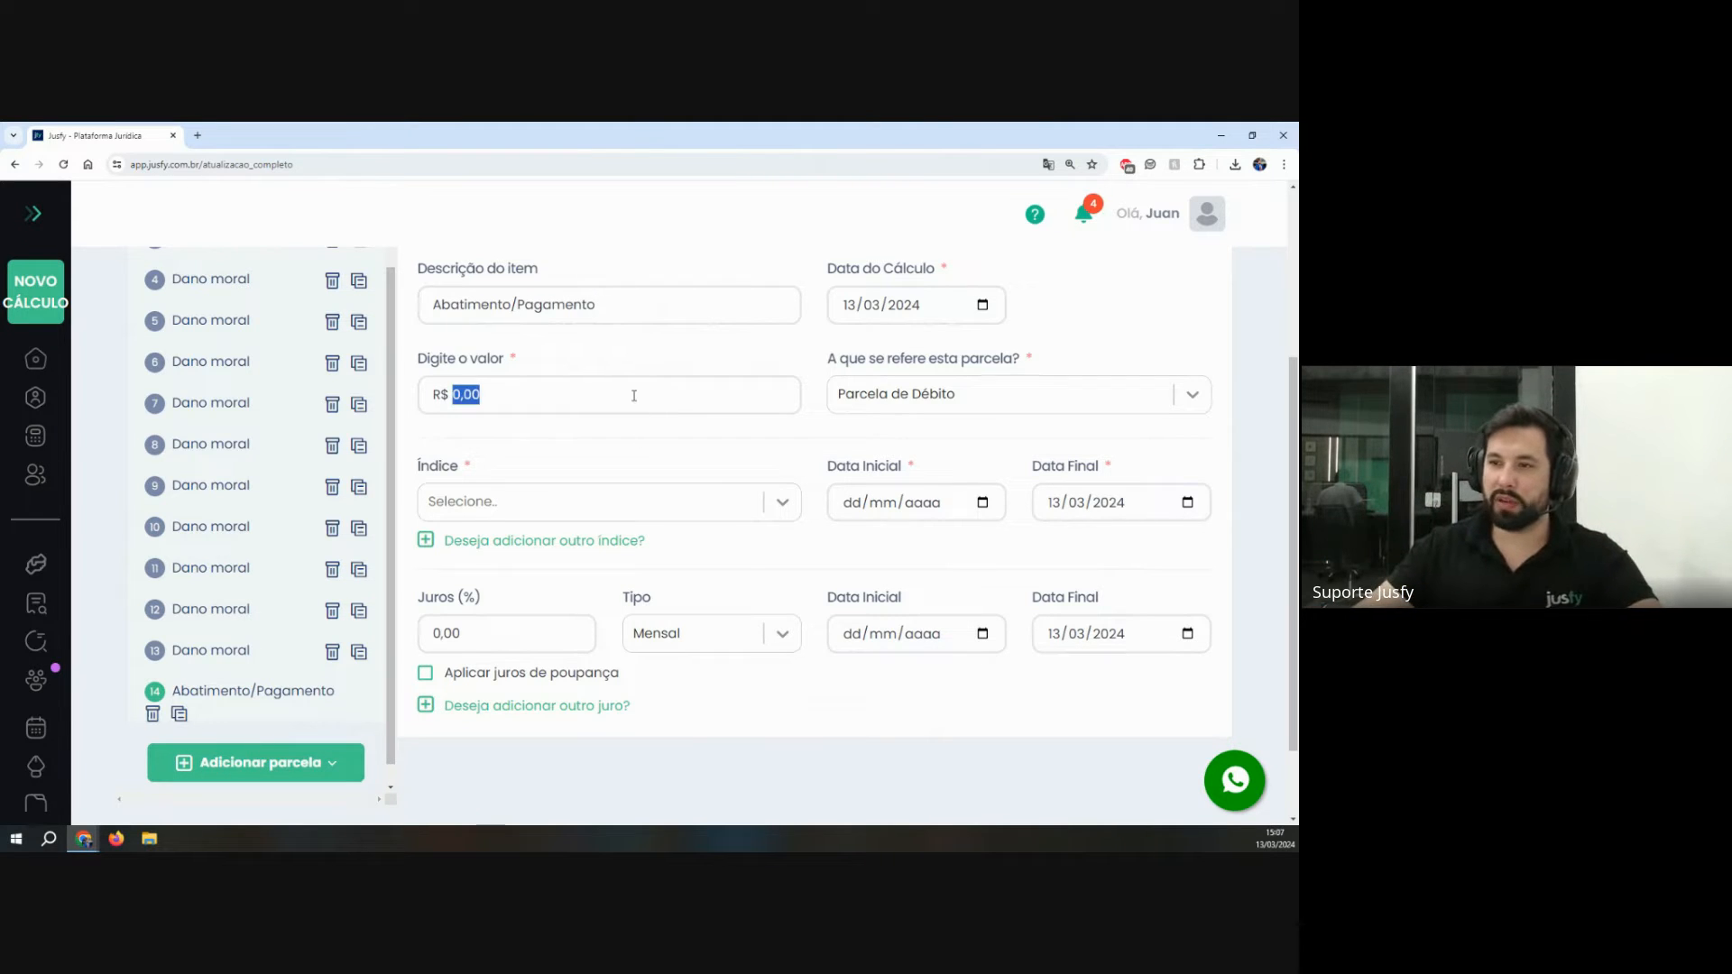
pyautogui.write('1')
pyautogui.press('BackSpace')
pyautogui.write('20')
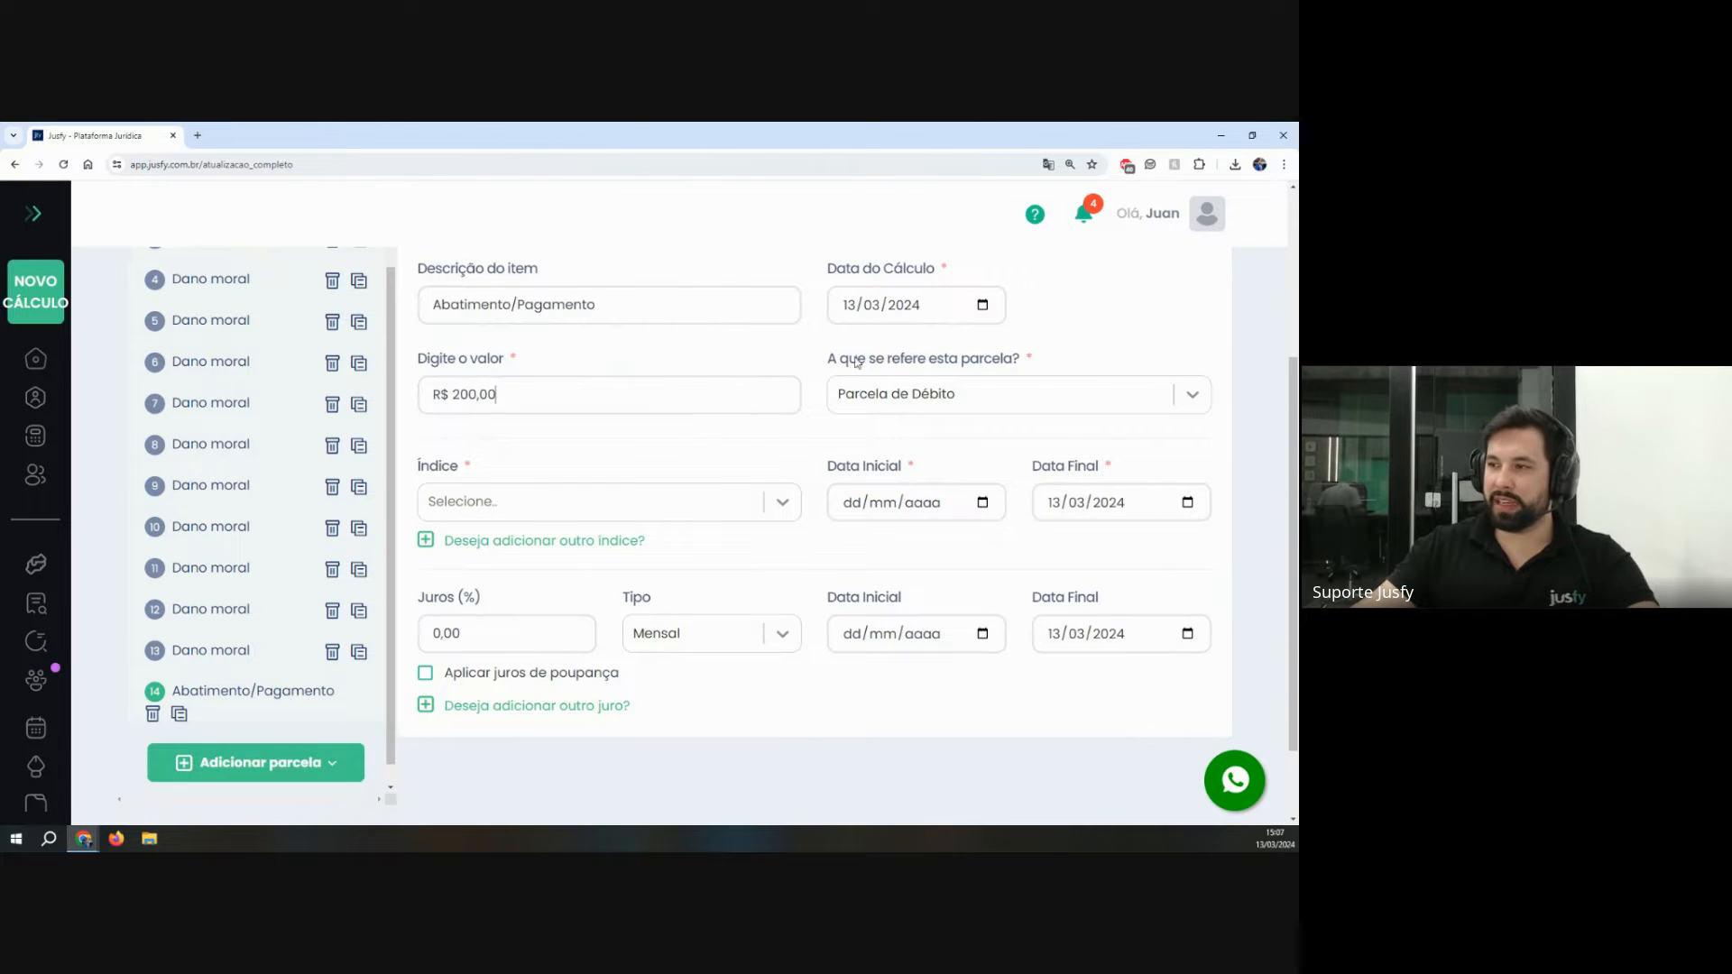
pyautogui.click(1020, 403)
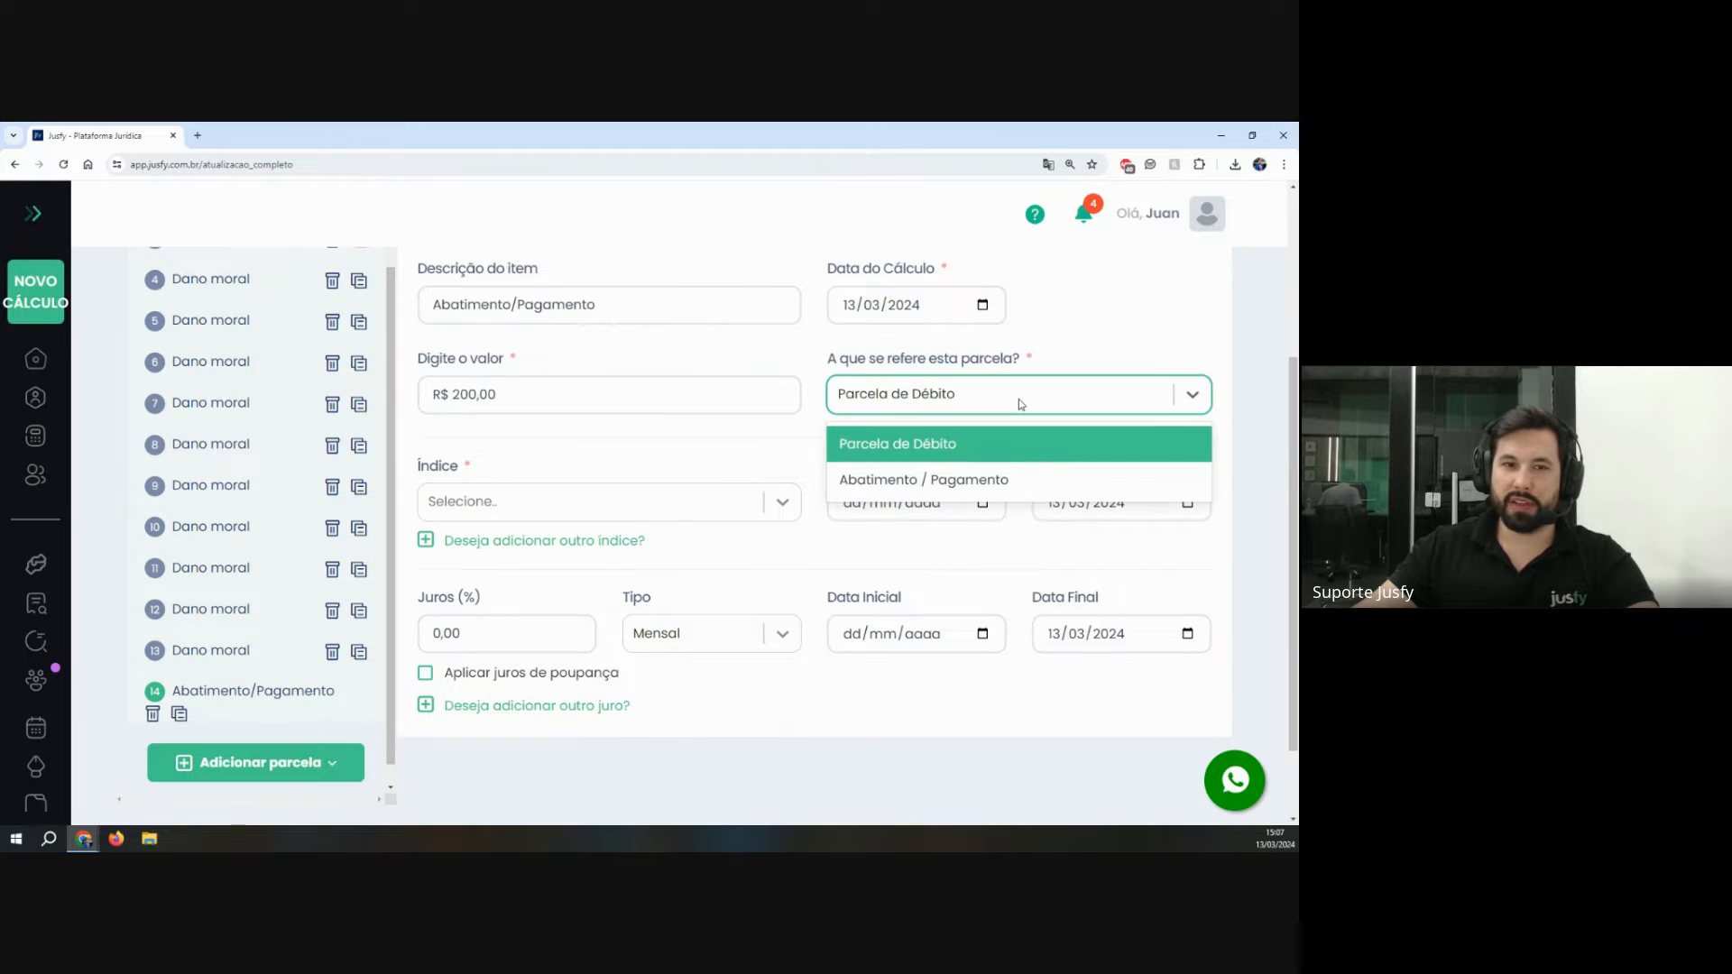
pyautogui.click(931, 487)
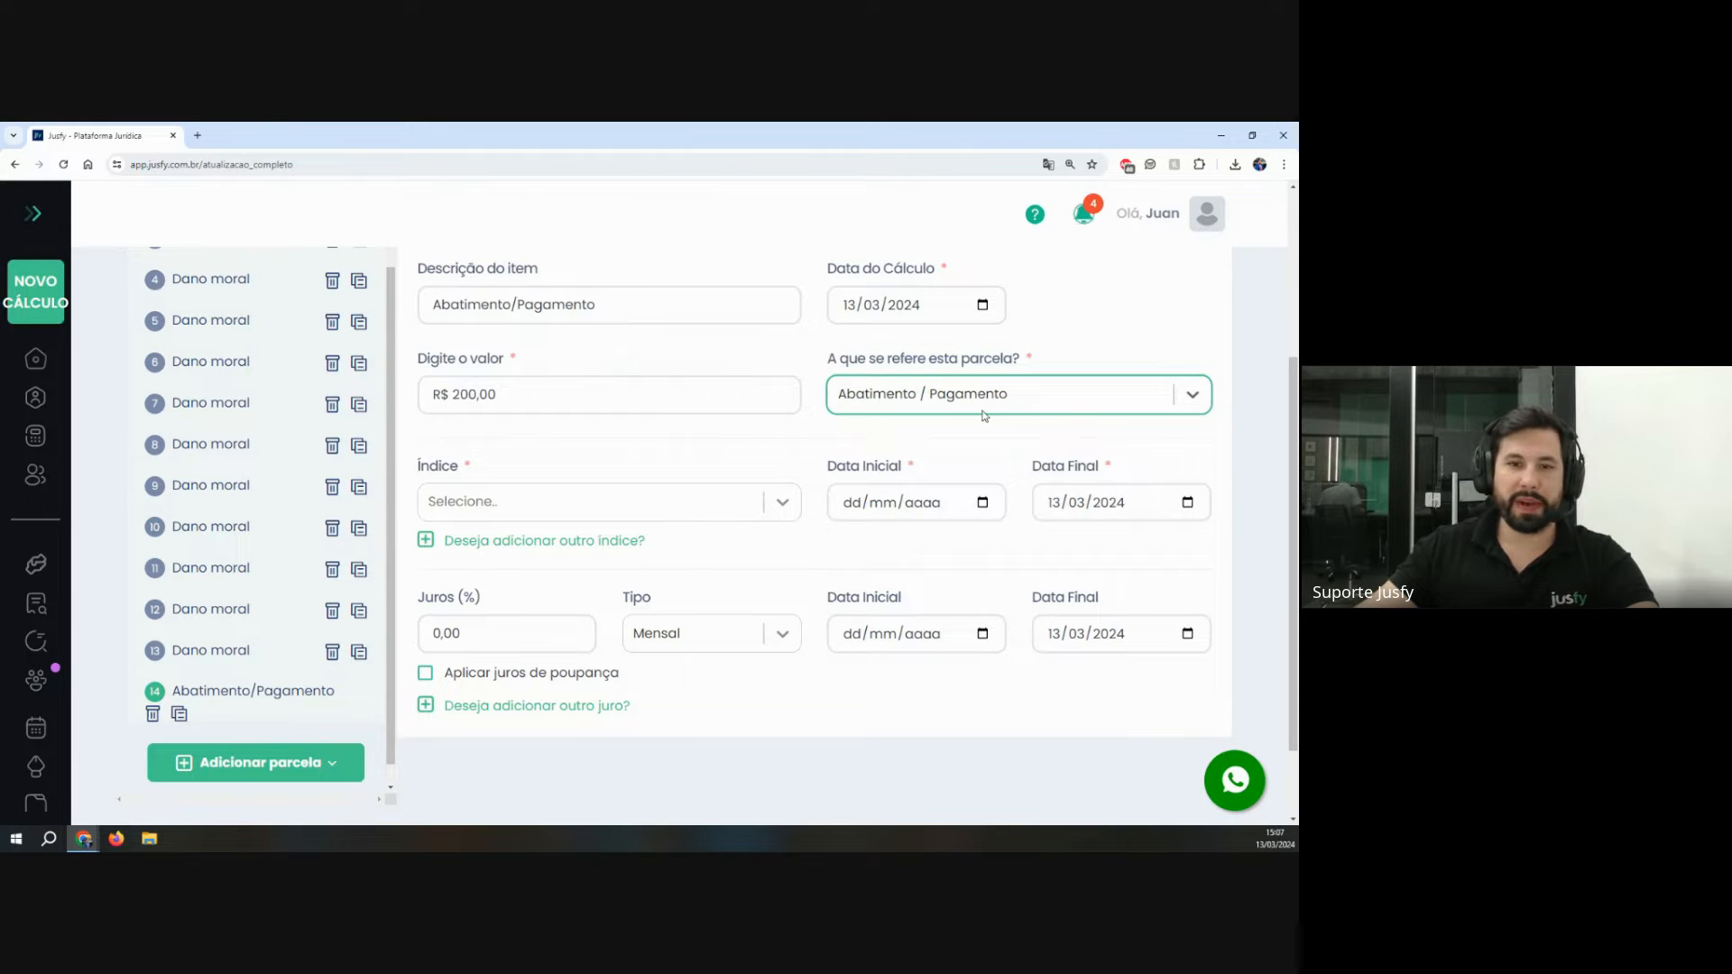
# Step: Try to advance to the next calculation stage with installment 14's index left blank
pyautogui.click(796, 447)
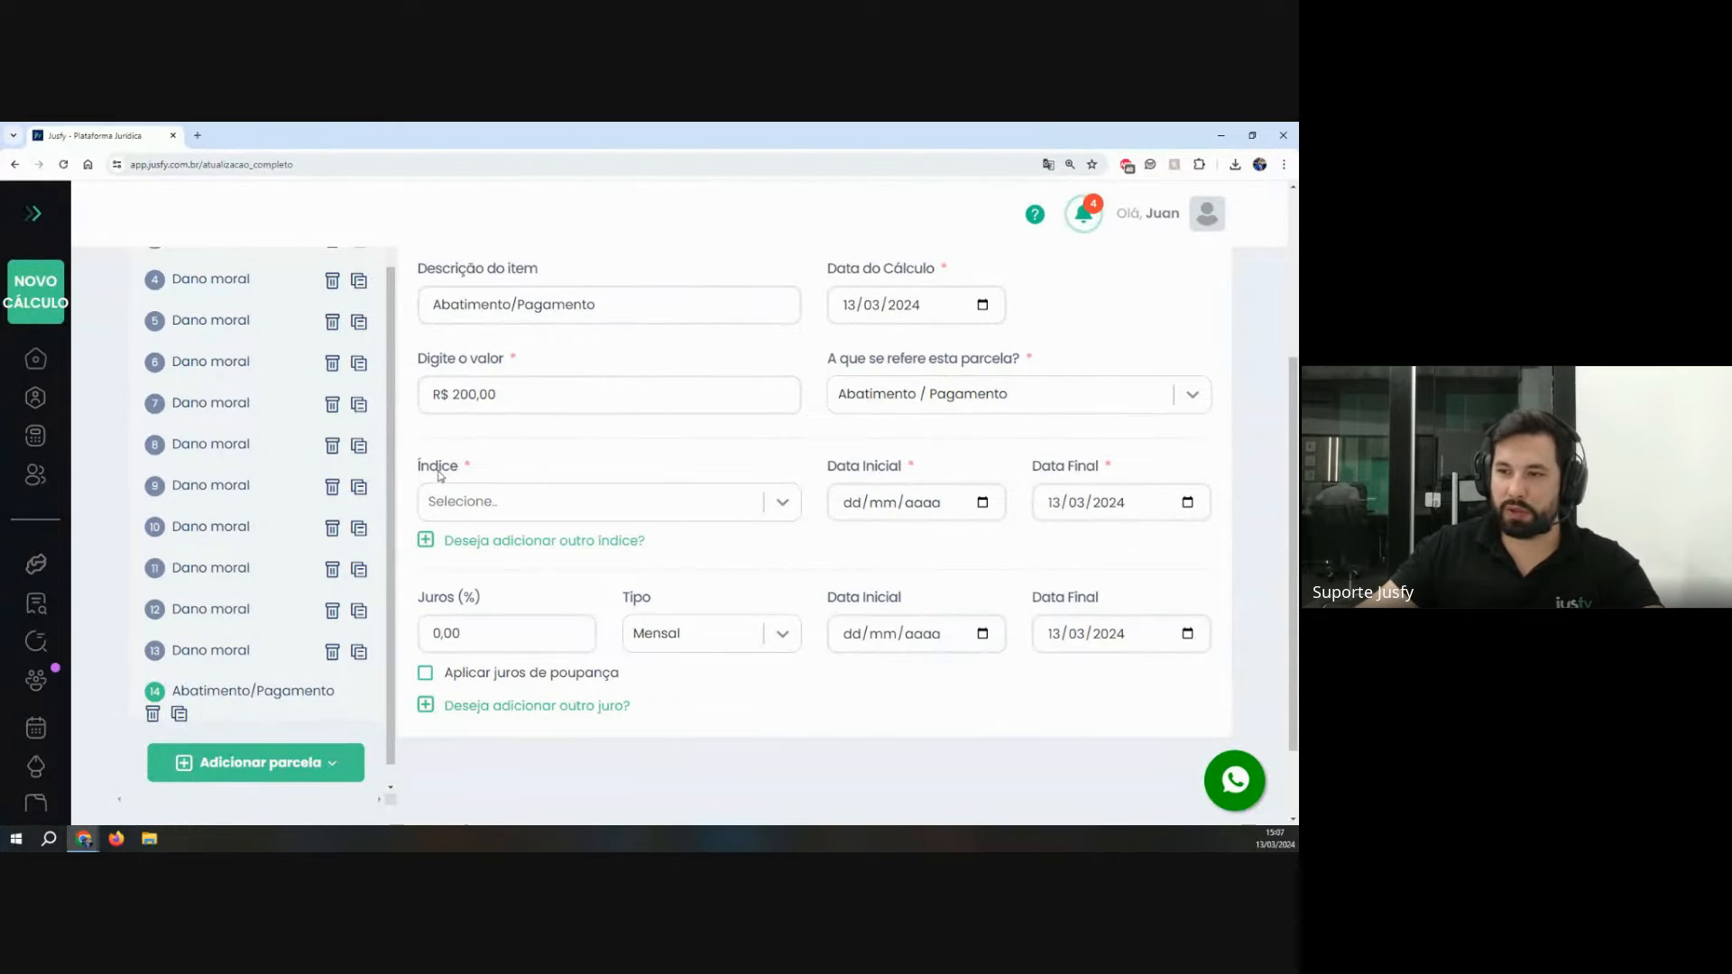
pyautogui.tripleClick(511, 461)
pyautogui.moveTo(414, 465); pyautogui.dragTo(542, 469)
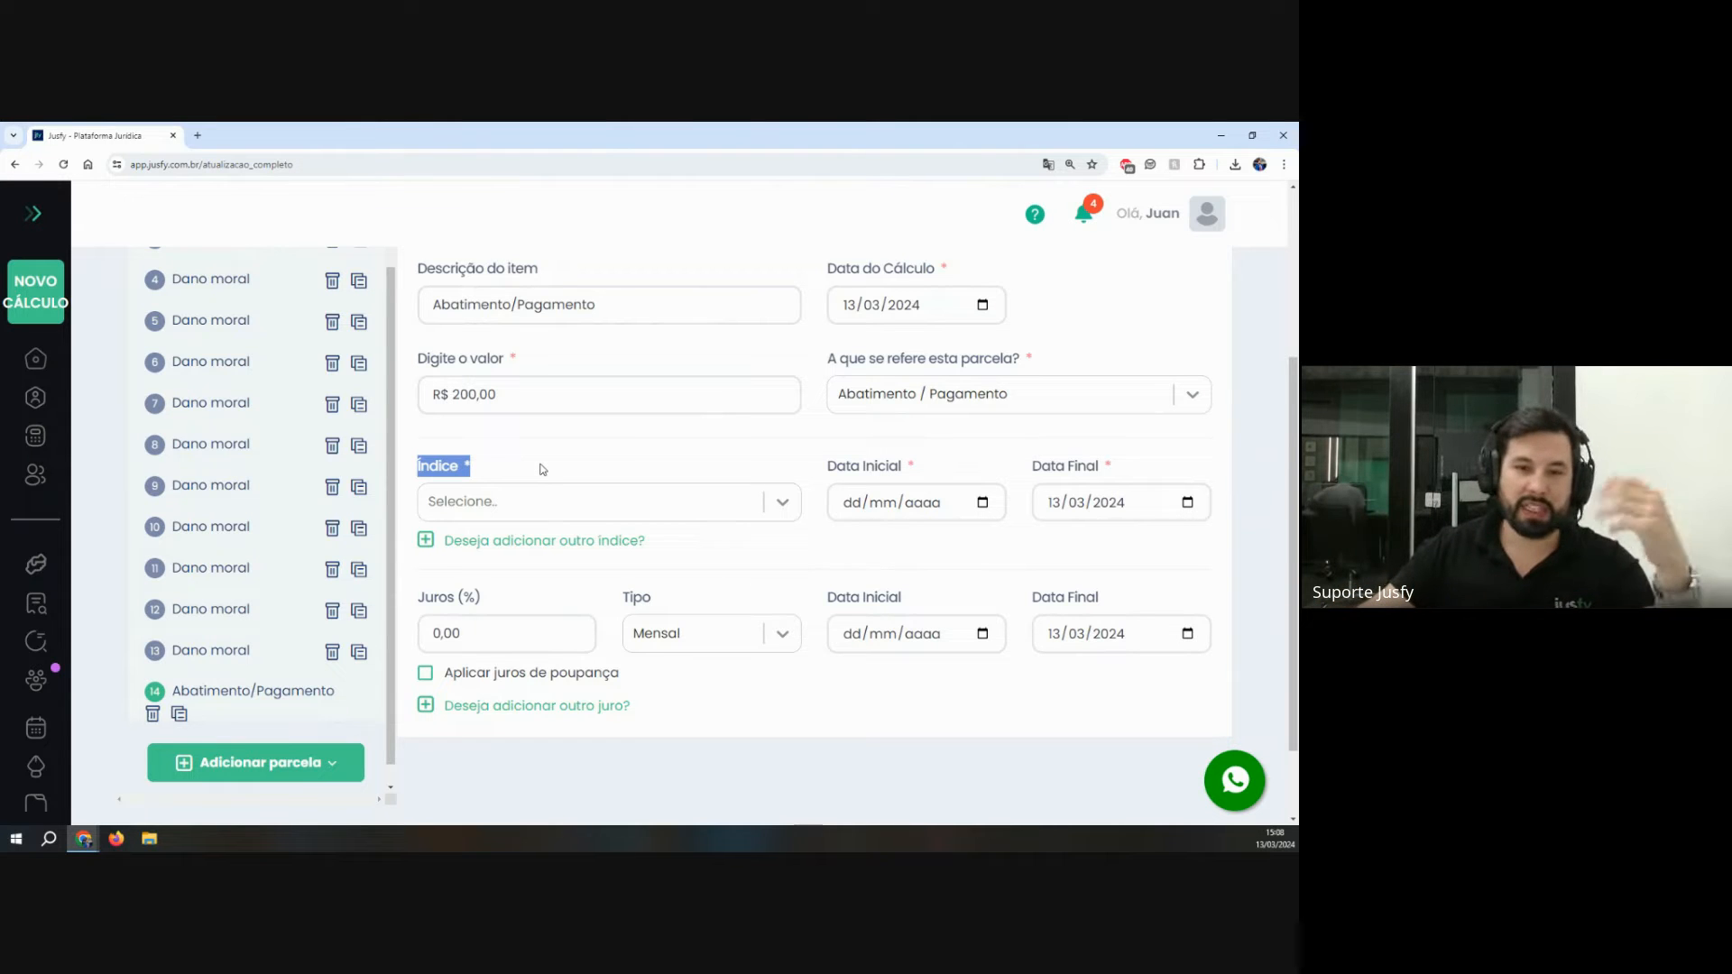
pyautogui.scroll(3, 737, 499)
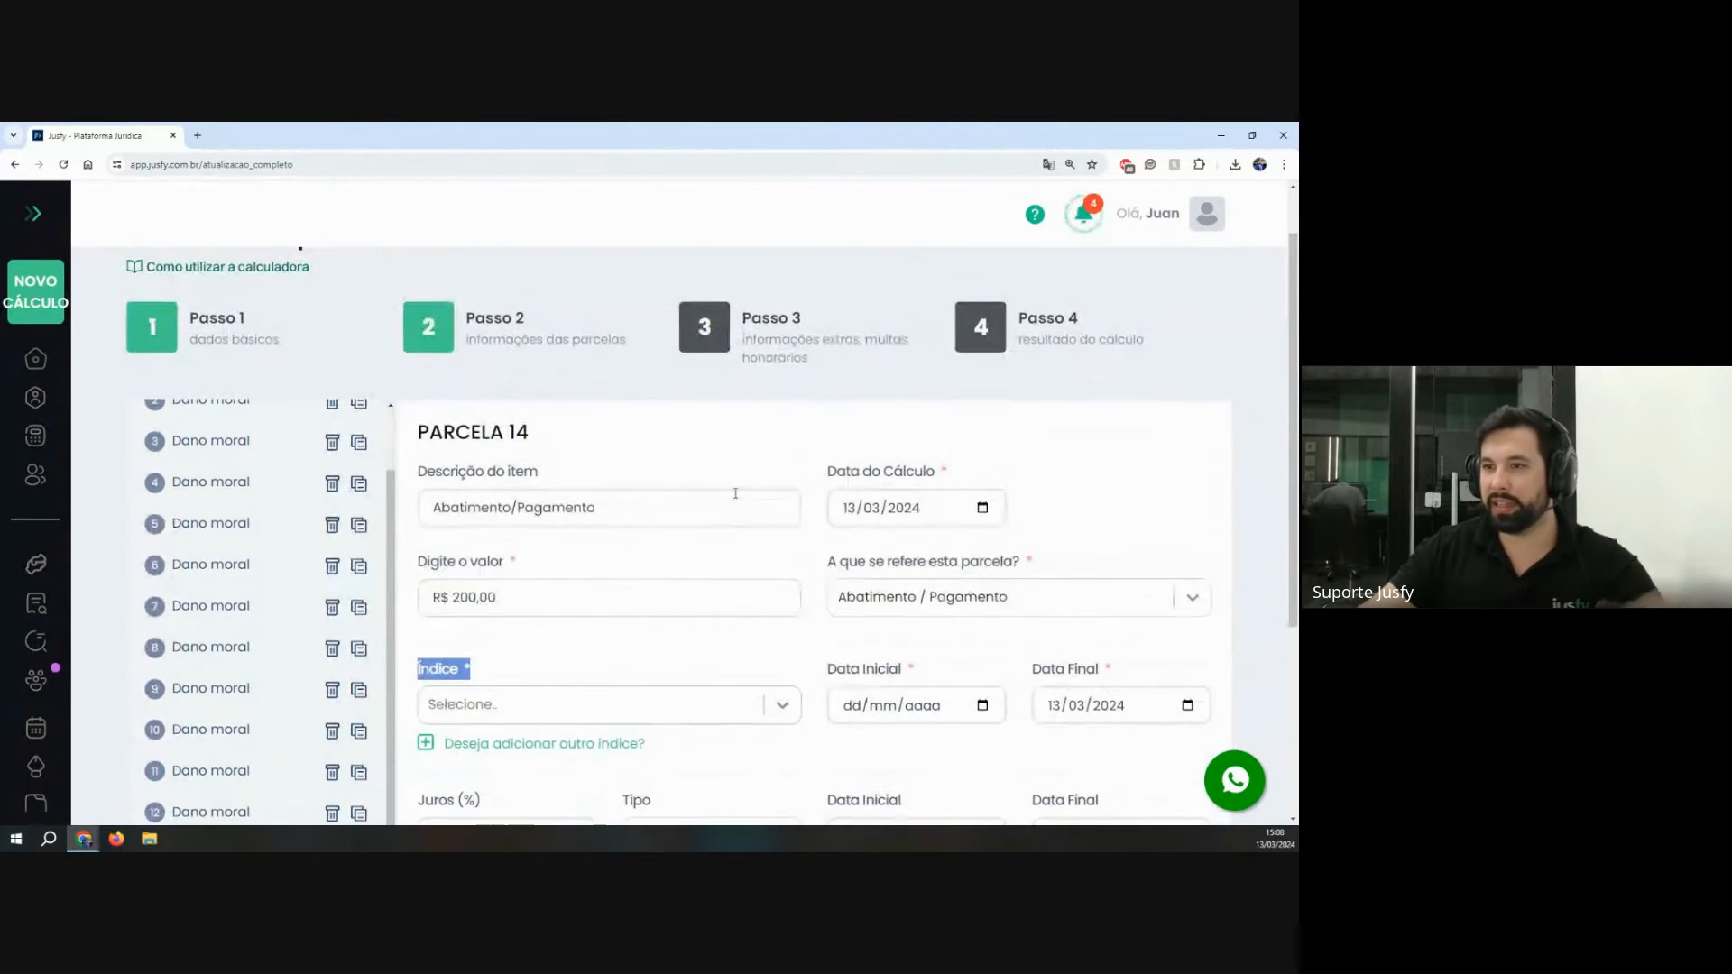
pyautogui.scroll(-4, 831, 545)
pyautogui.scroll(5, 831, 545)
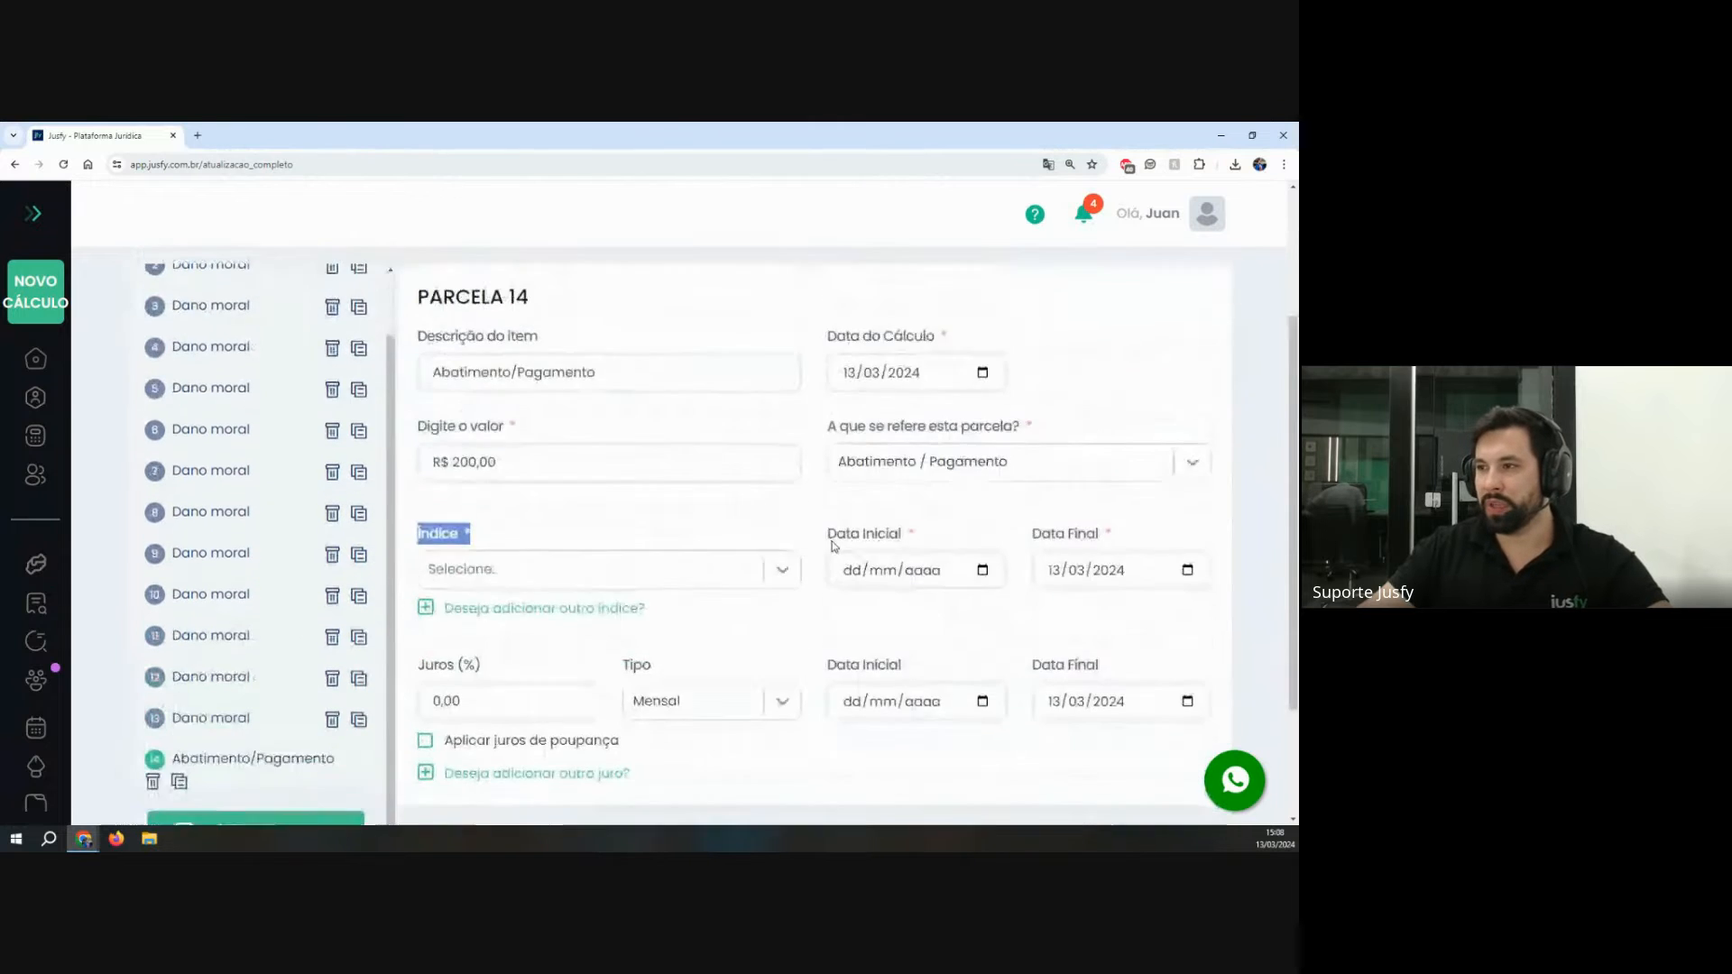
pyautogui.scroll(-5, 824, 448)
pyautogui.click(1172, 790)
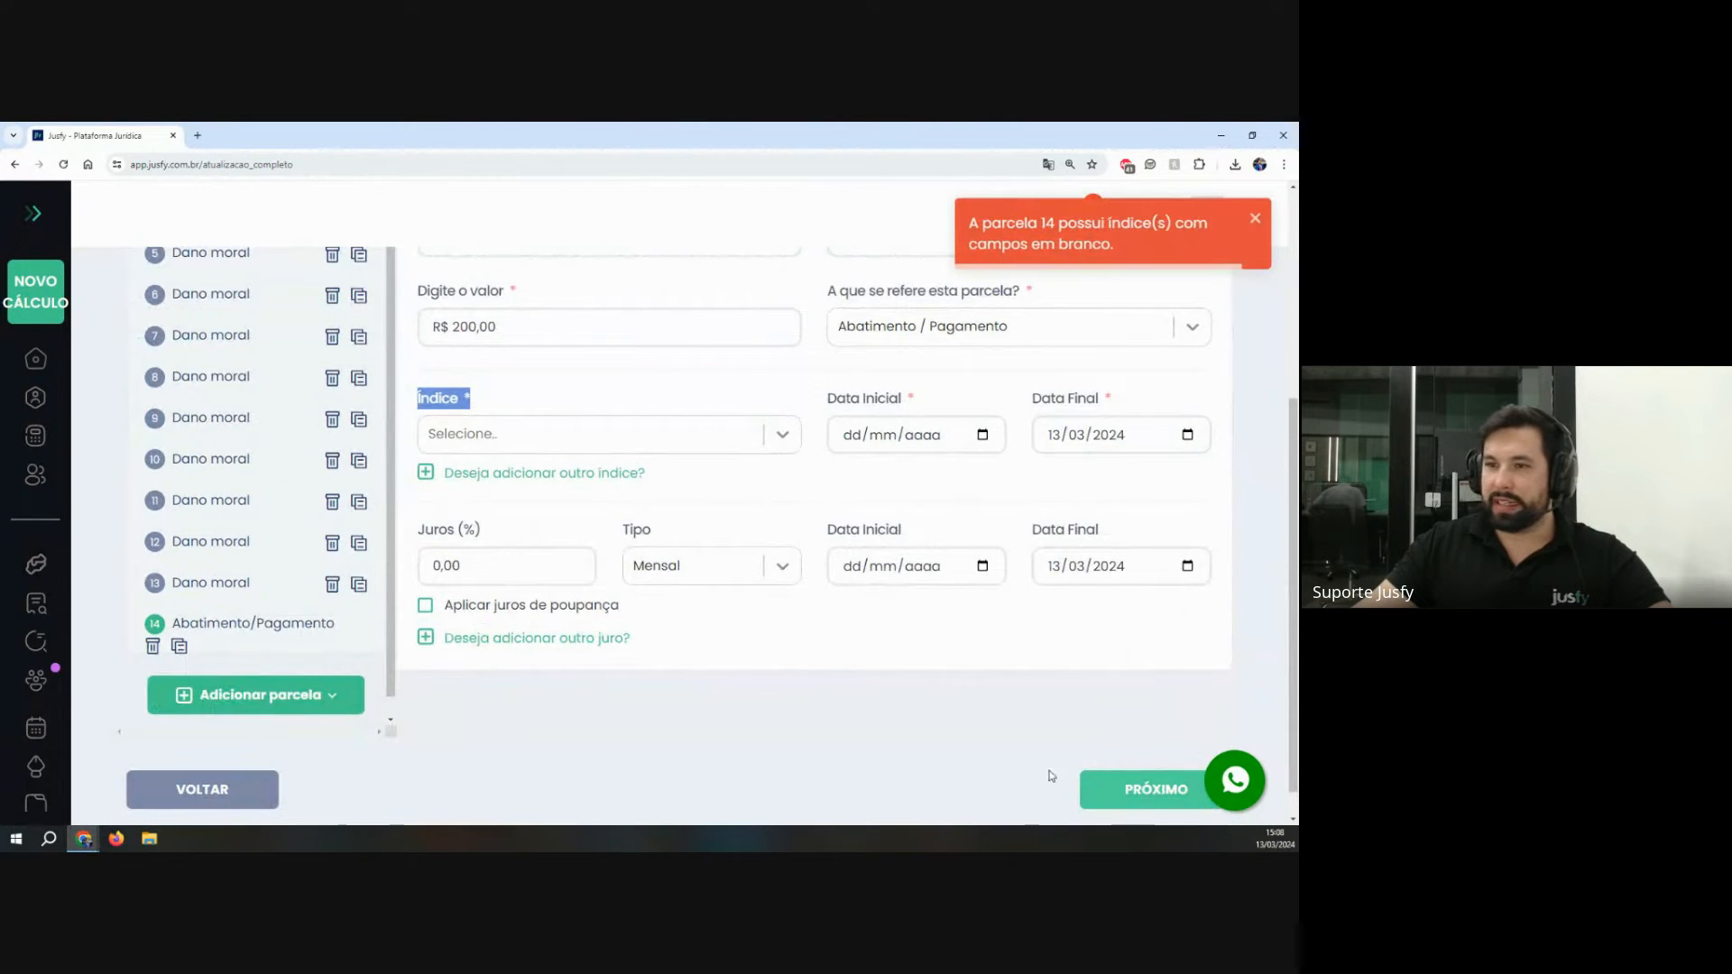
# Step: Leave the current calculation and open the office's list of saved calculations
pyautogui.moveTo(138, 259)
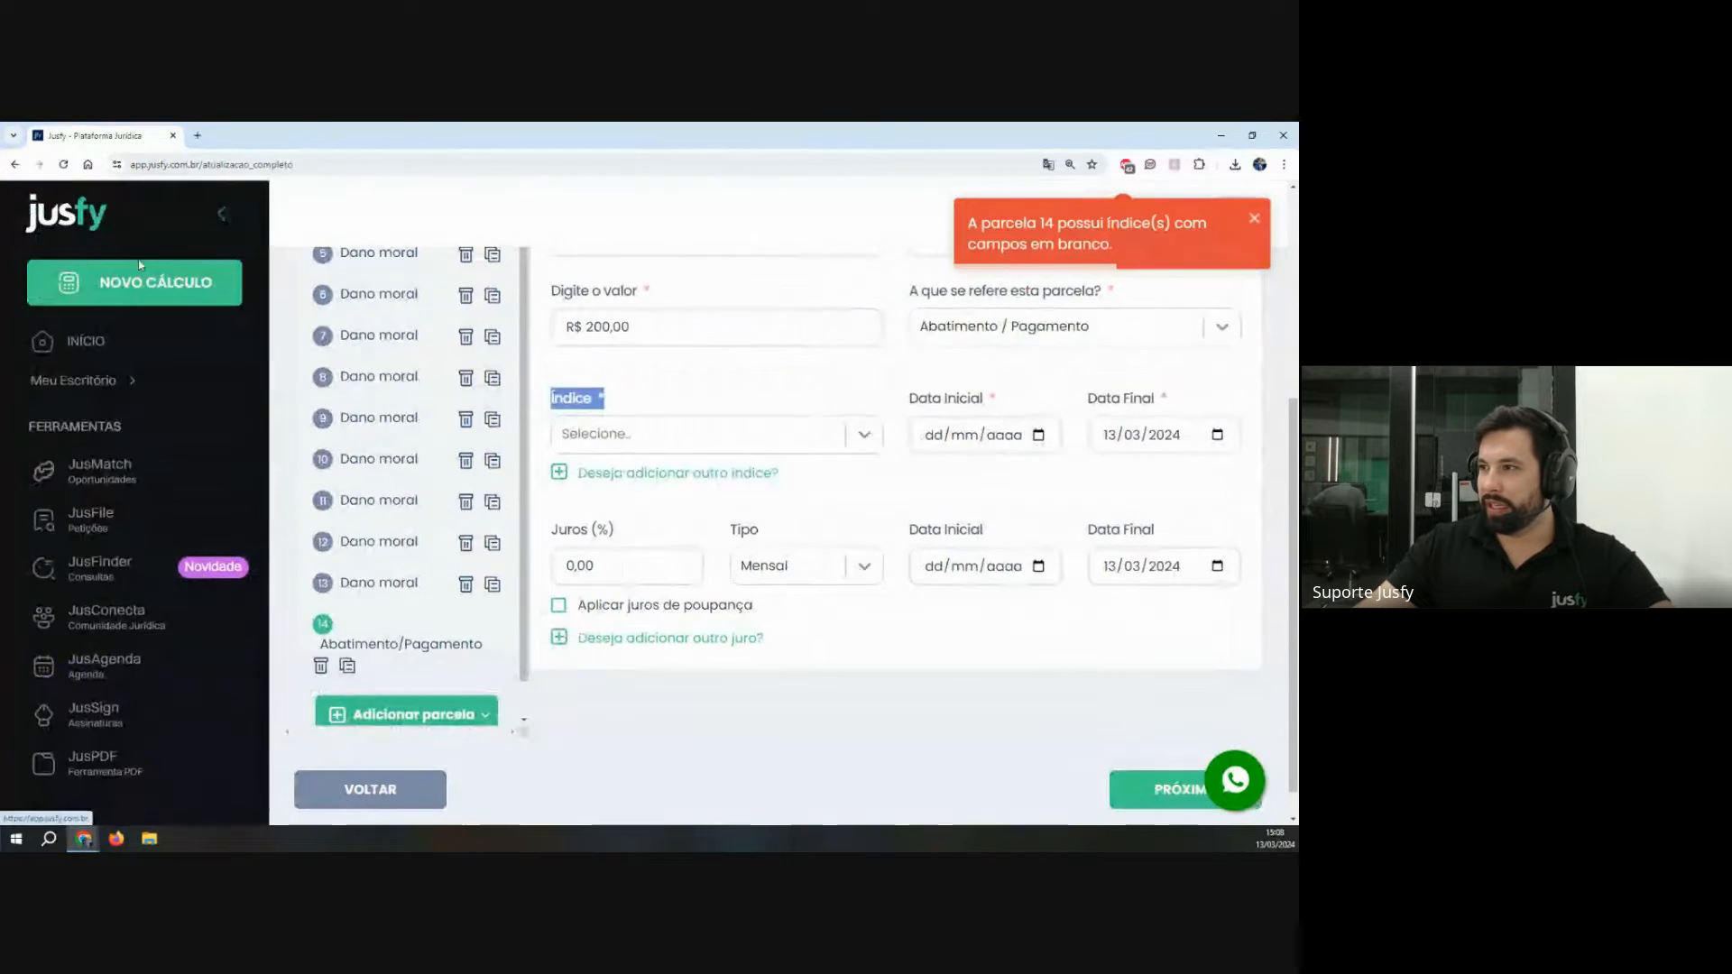
pyautogui.click(135, 355)
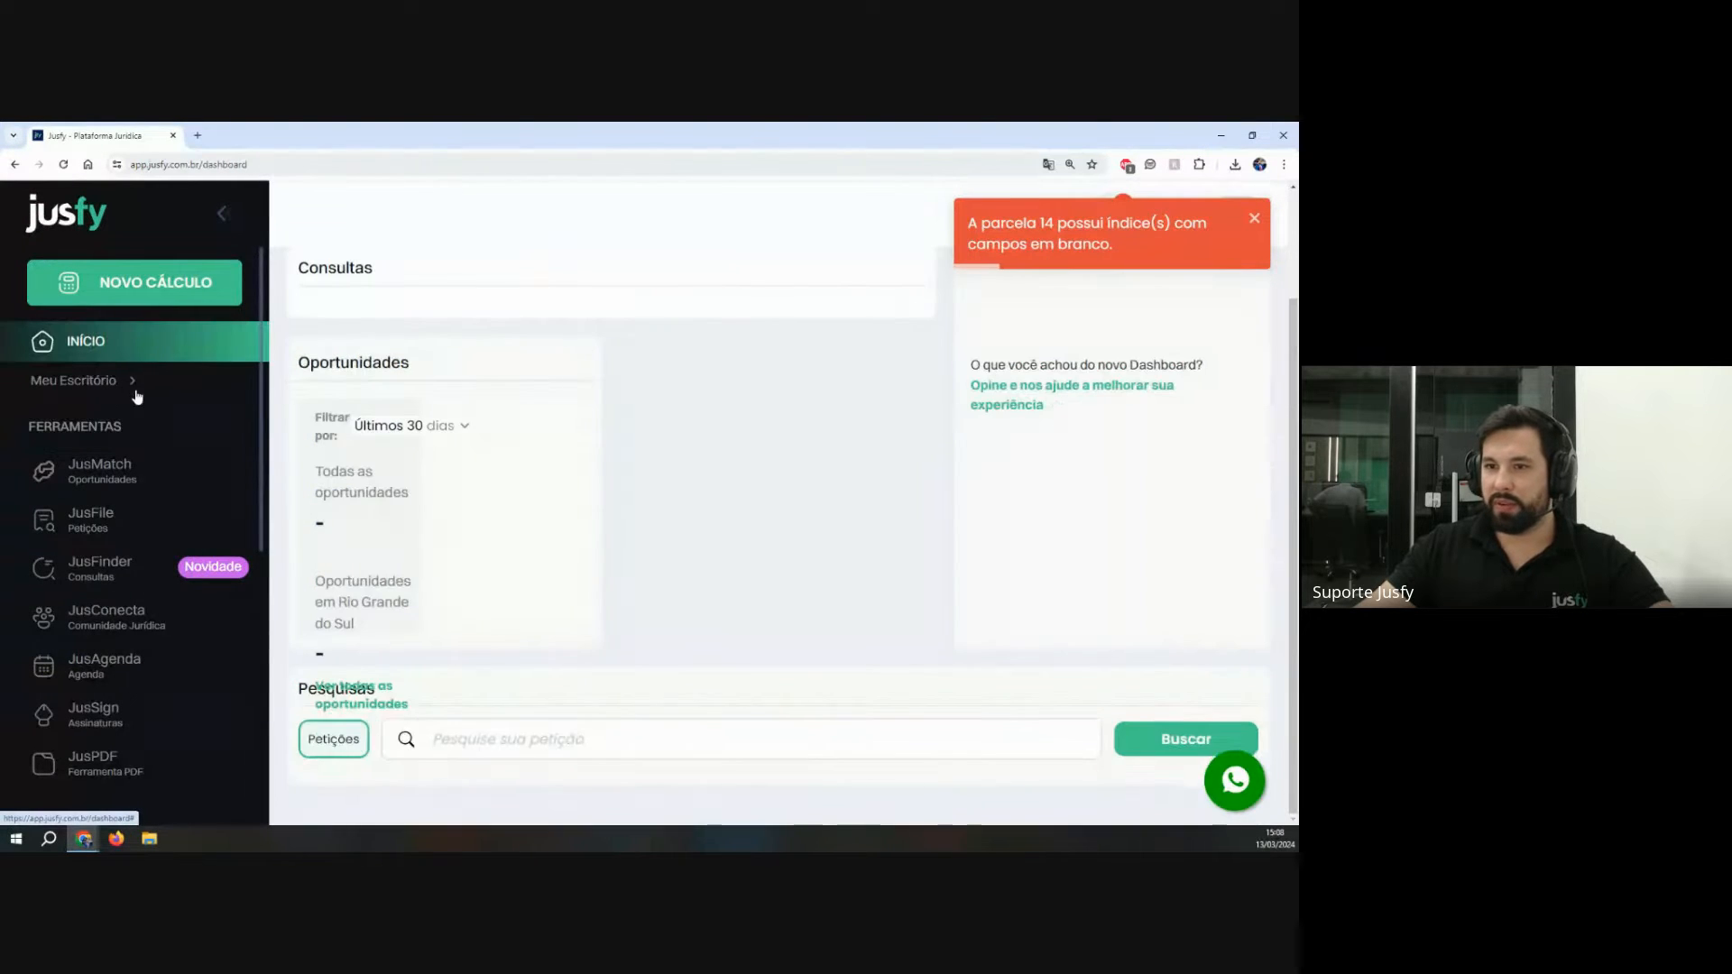
pyautogui.click(135, 390)
pyautogui.click(125, 485)
pyautogui.click(127, 470)
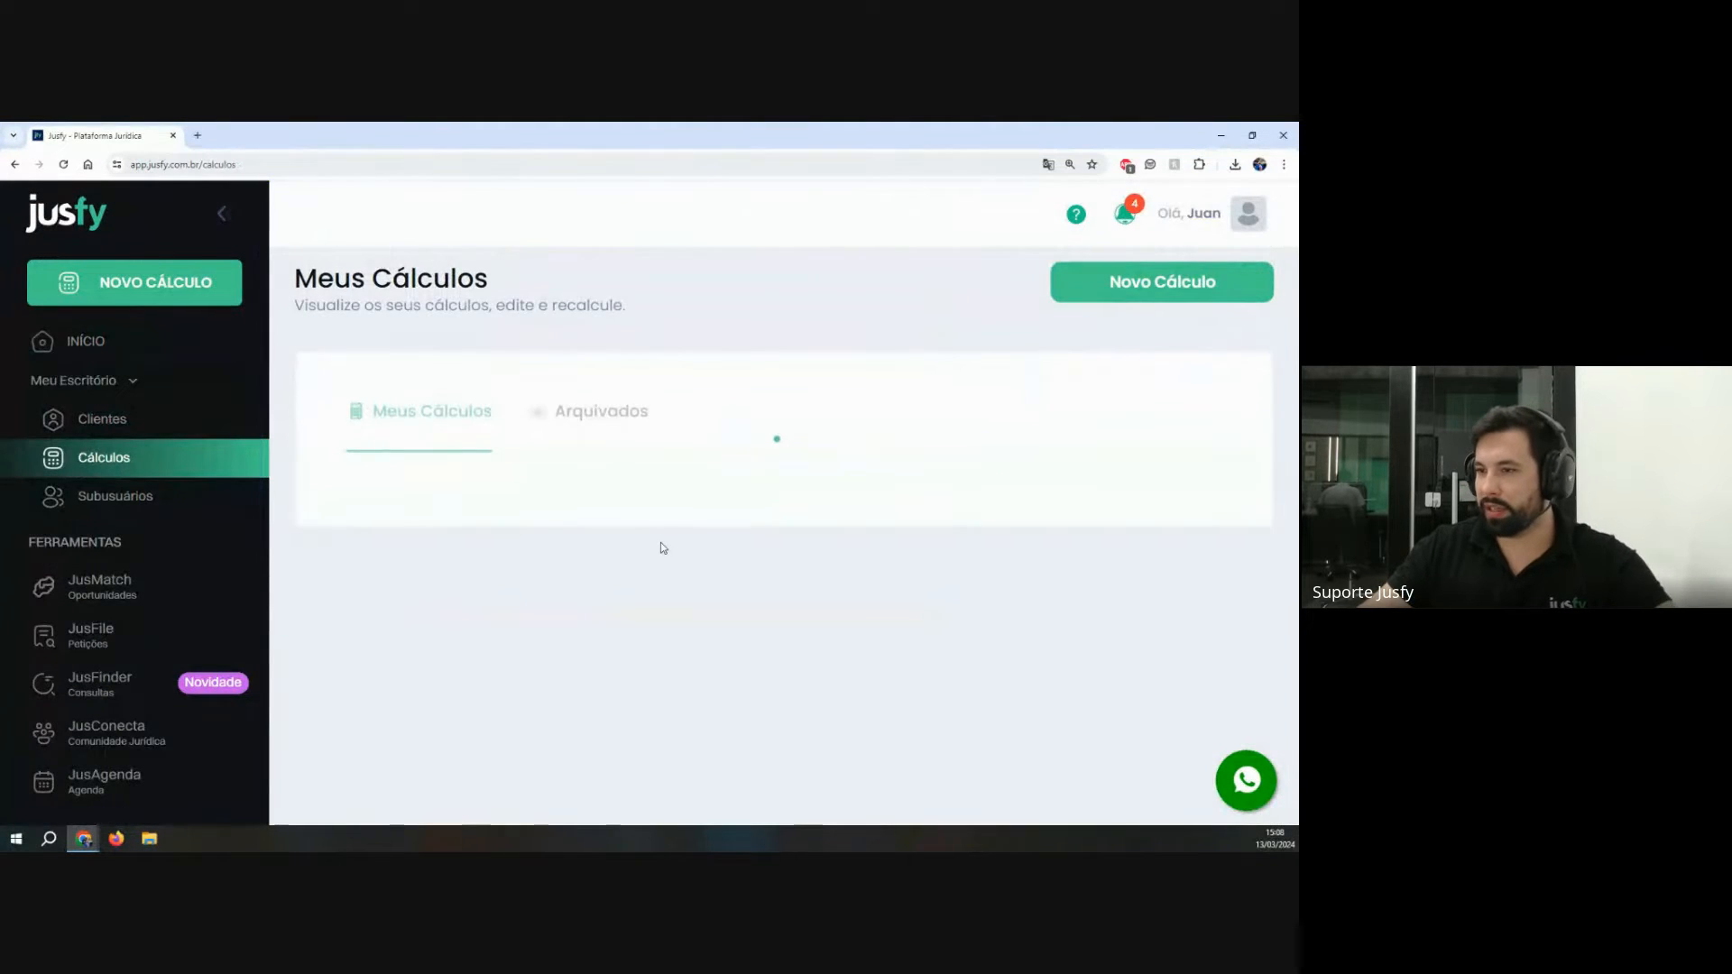
# Step: Open the saved JusCalc Completo calculation dated 31/01/2024 that comes right after the 07/02/2024 one
pyautogui.scroll(-1, 623, 569)
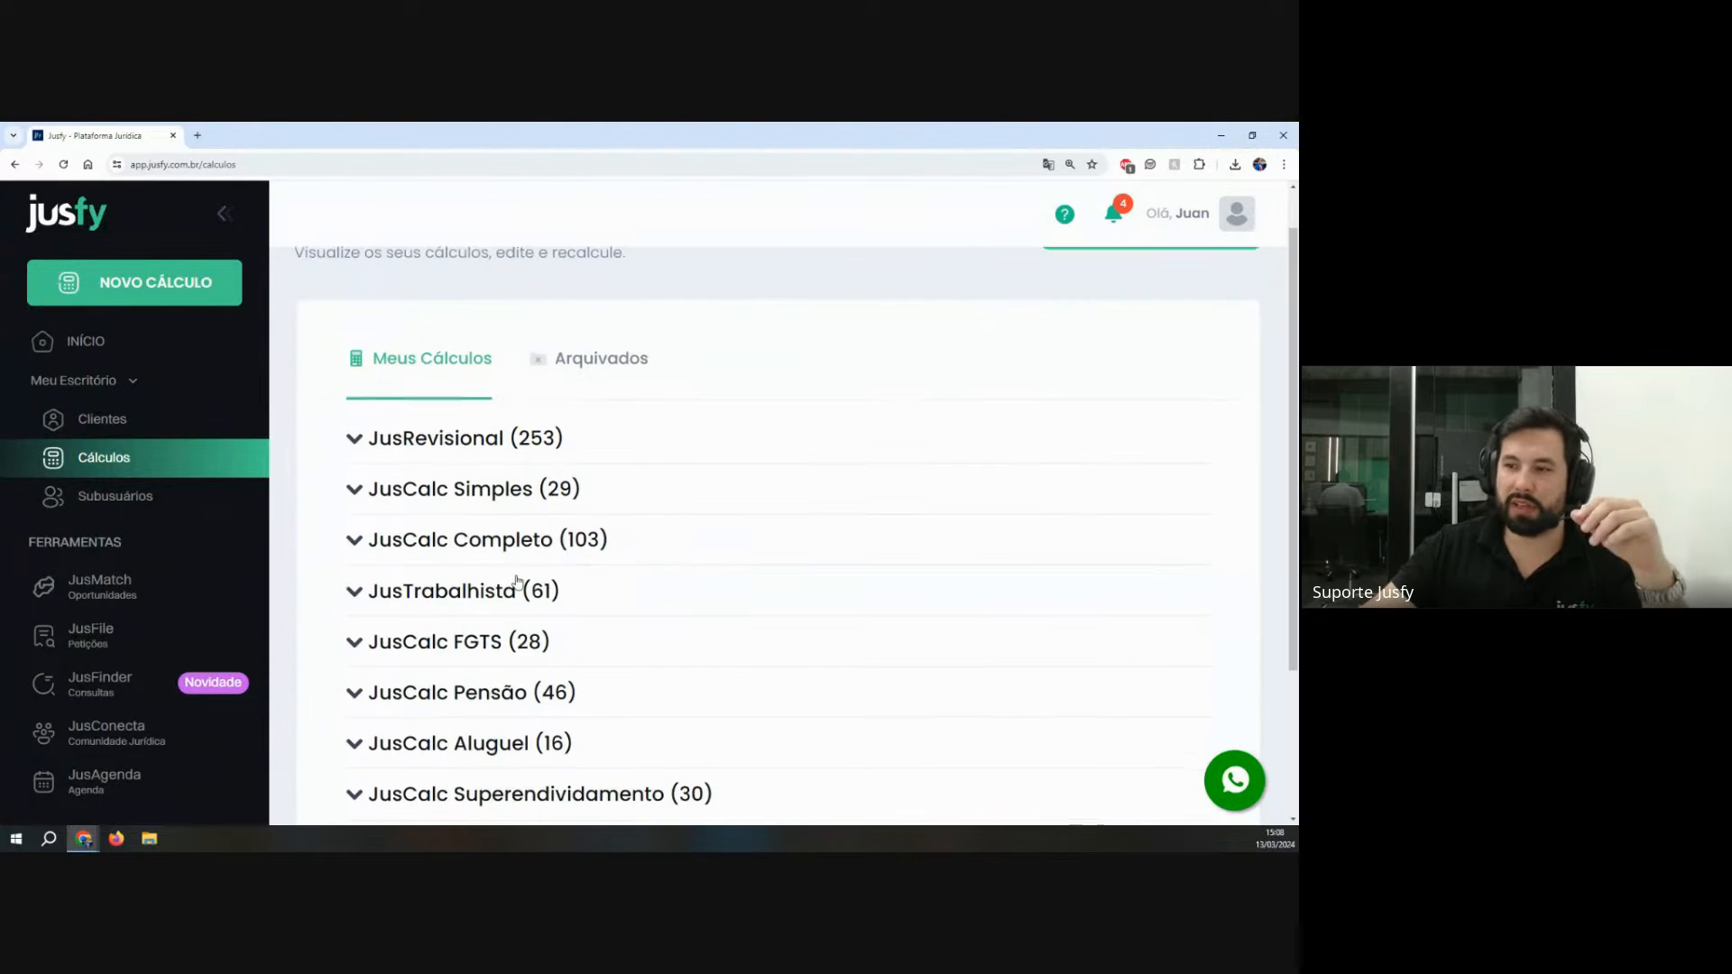
pyautogui.click(560, 525)
pyautogui.scroll(-3, 592, 680)
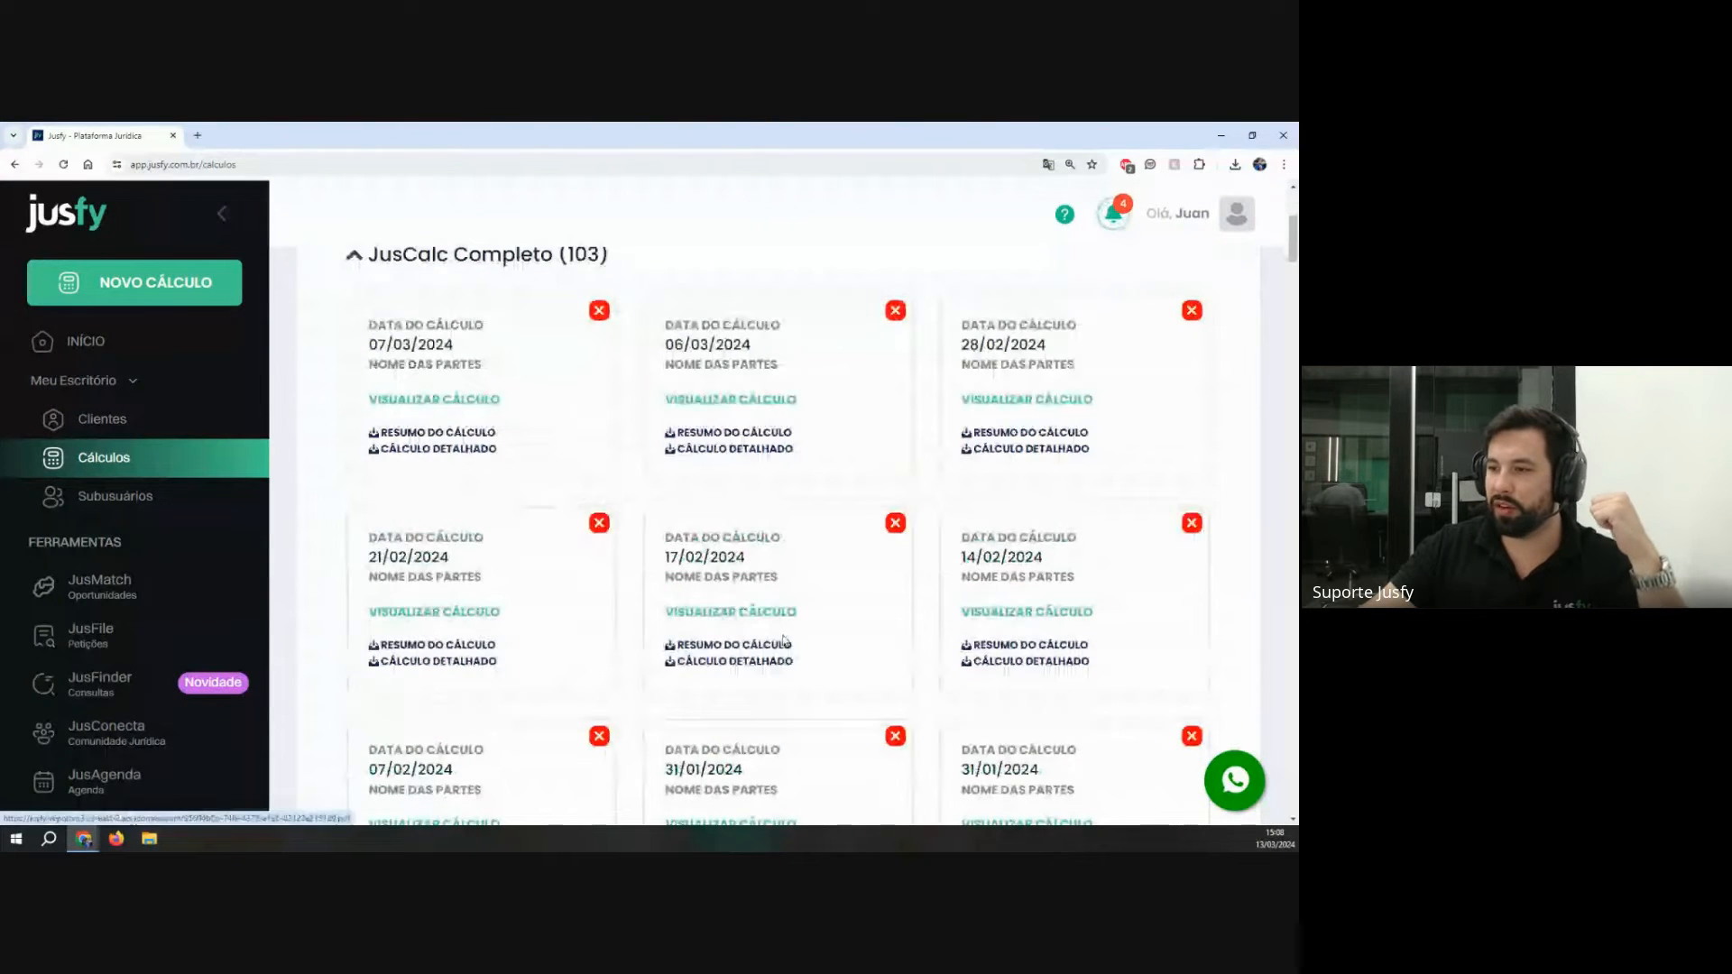
pyautogui.scroll(-4, 591, 628)
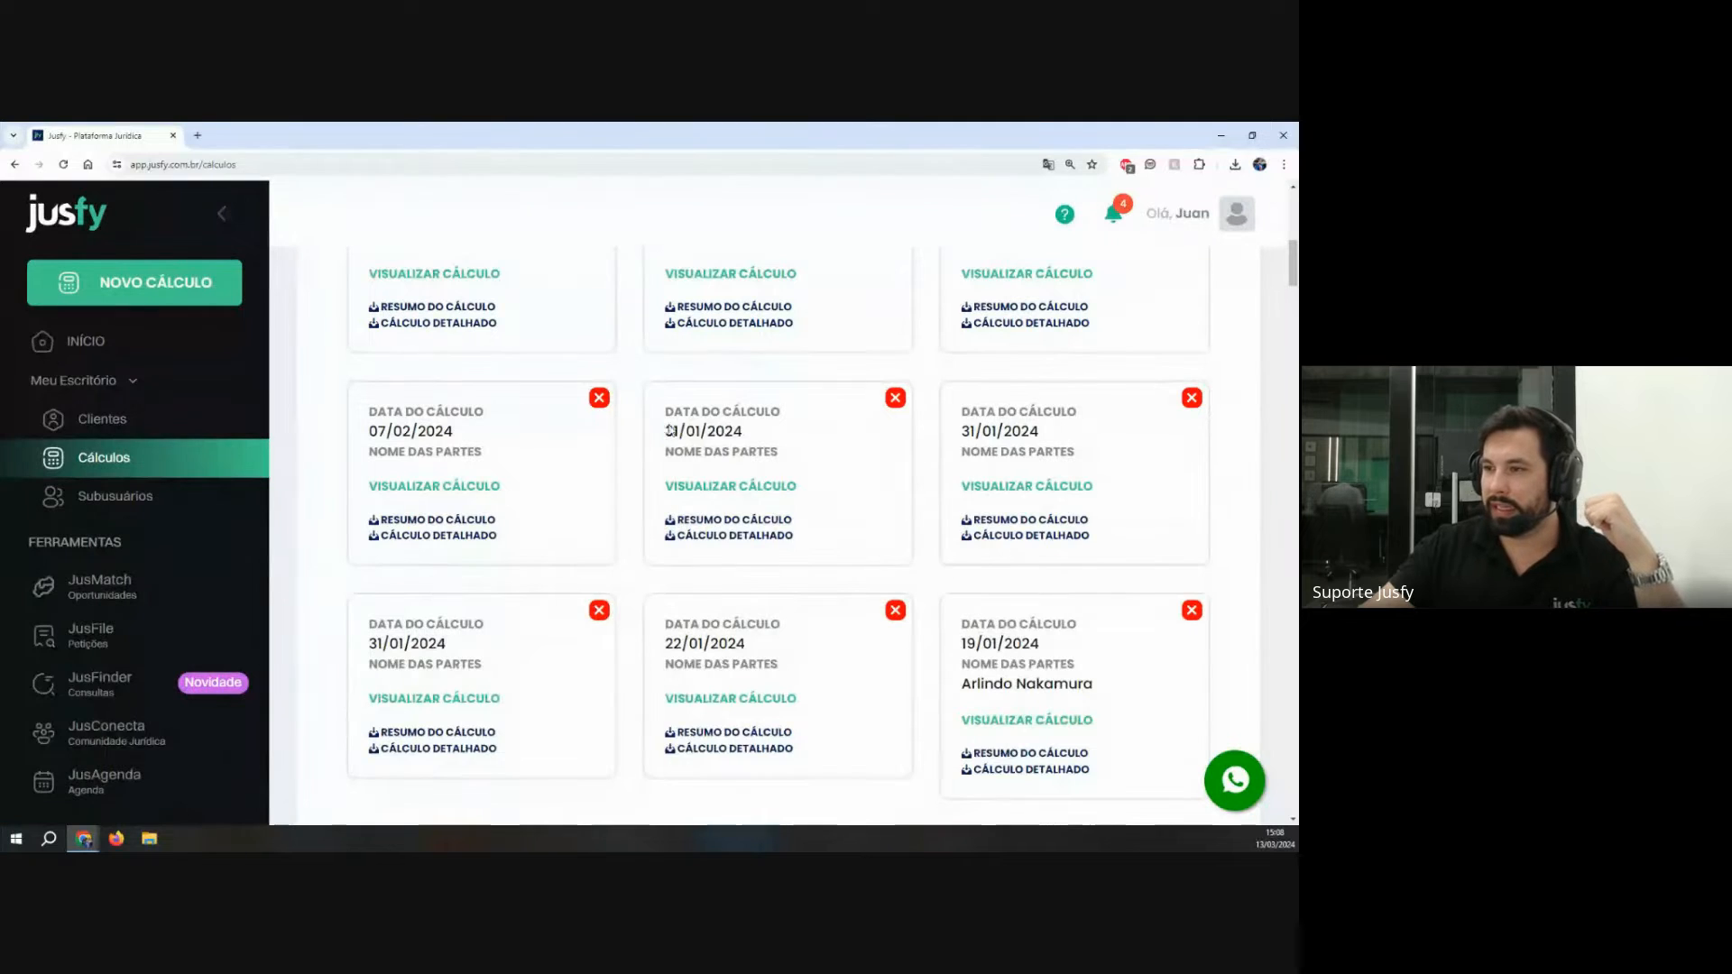
pyautogui.moveTo(666, 431); pyautogui.dragTo(745, 433)
pyautogui.click(760, 487)
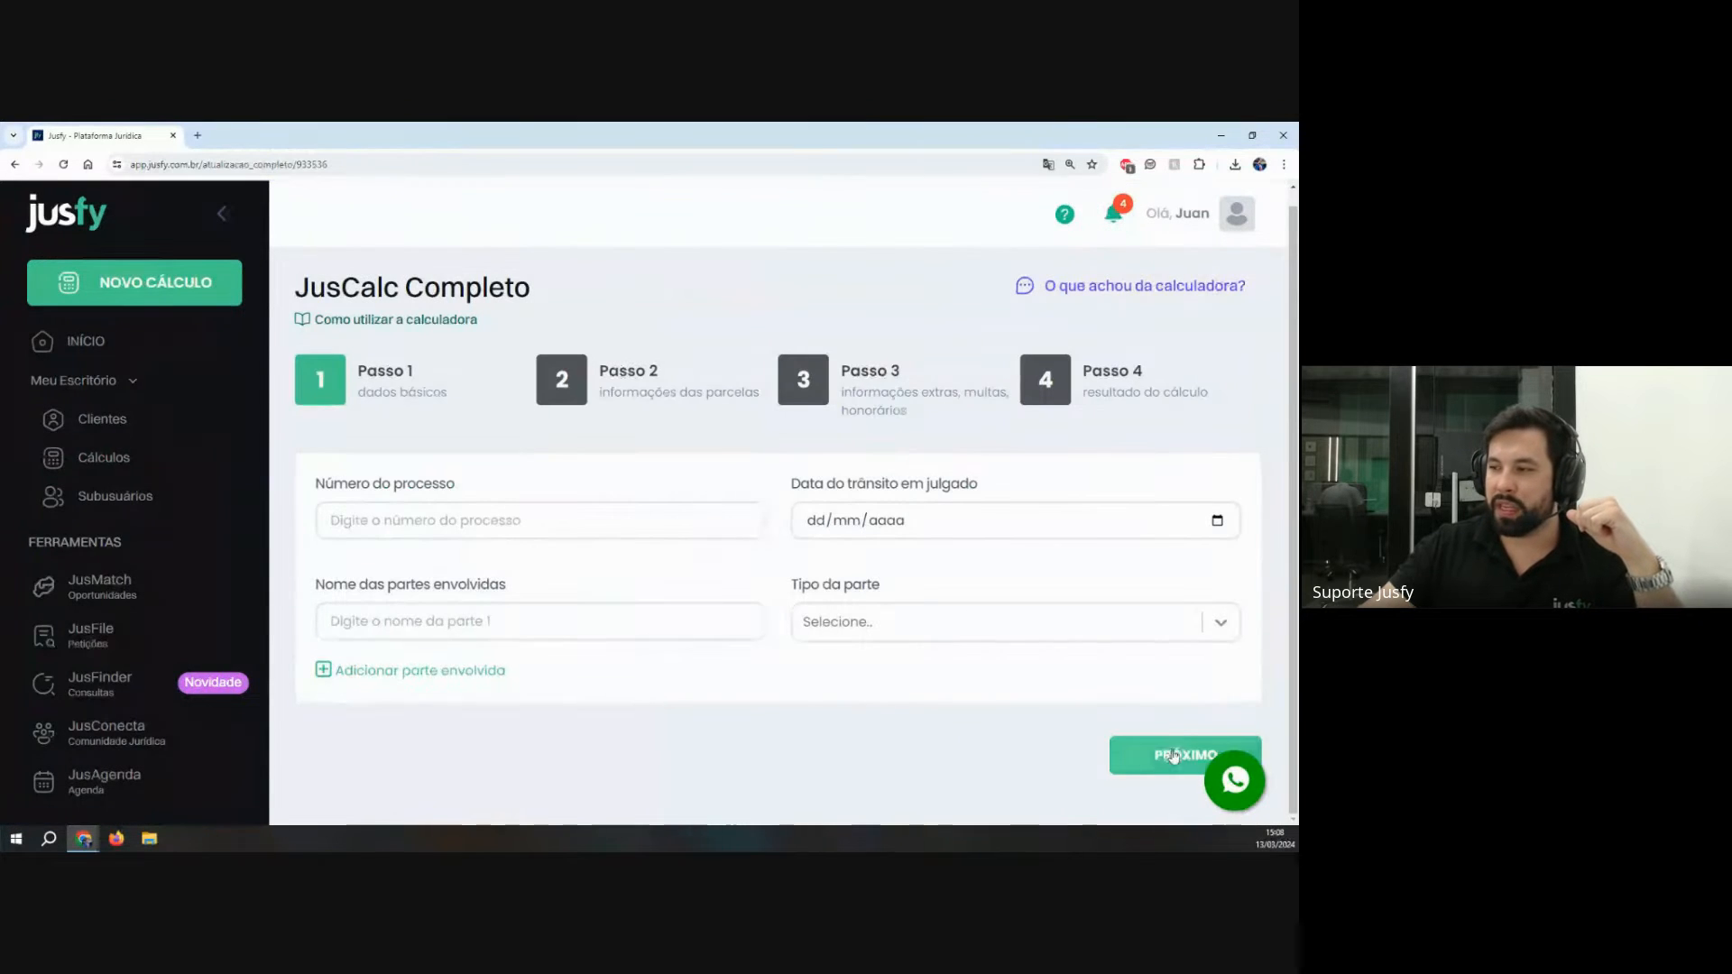
# Step: Go to the saved calculation's installment information and examine the final dates of installment 1's index and interest
pyautogui.scroll(-2, 688, 559)
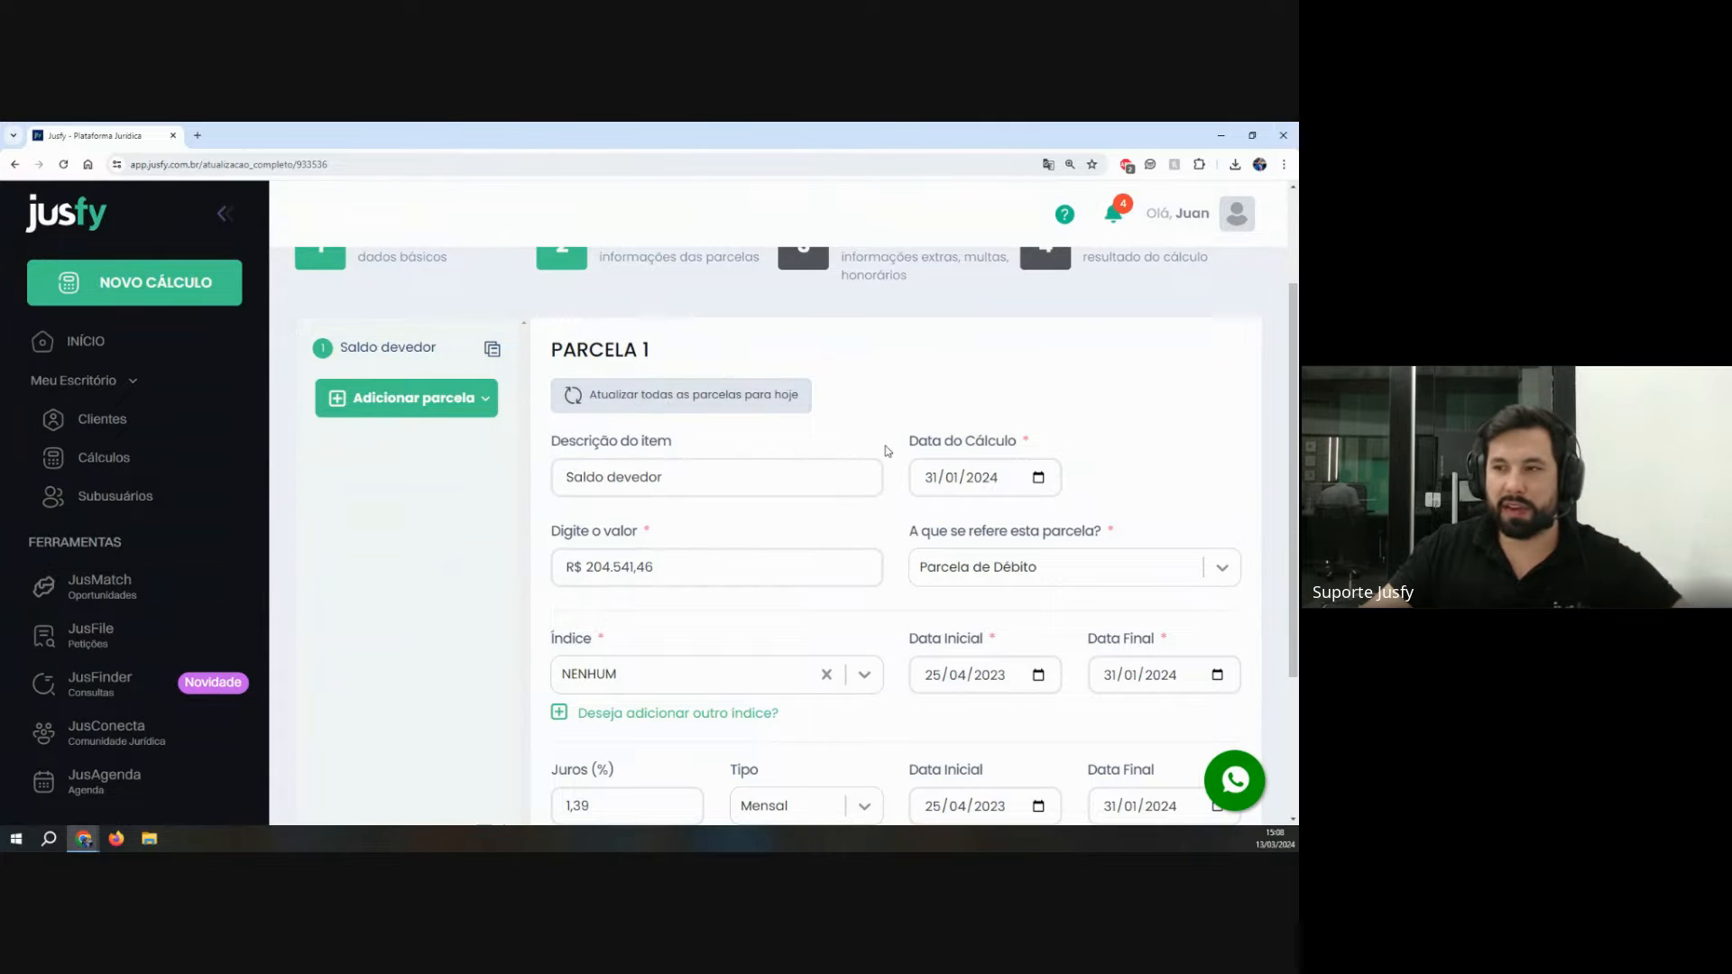
pyautogui.scroll(2, 887, 452)
pyautogui.scroll(-1, 891, 455)
pyautogui.scroll(-1, 891, 455)
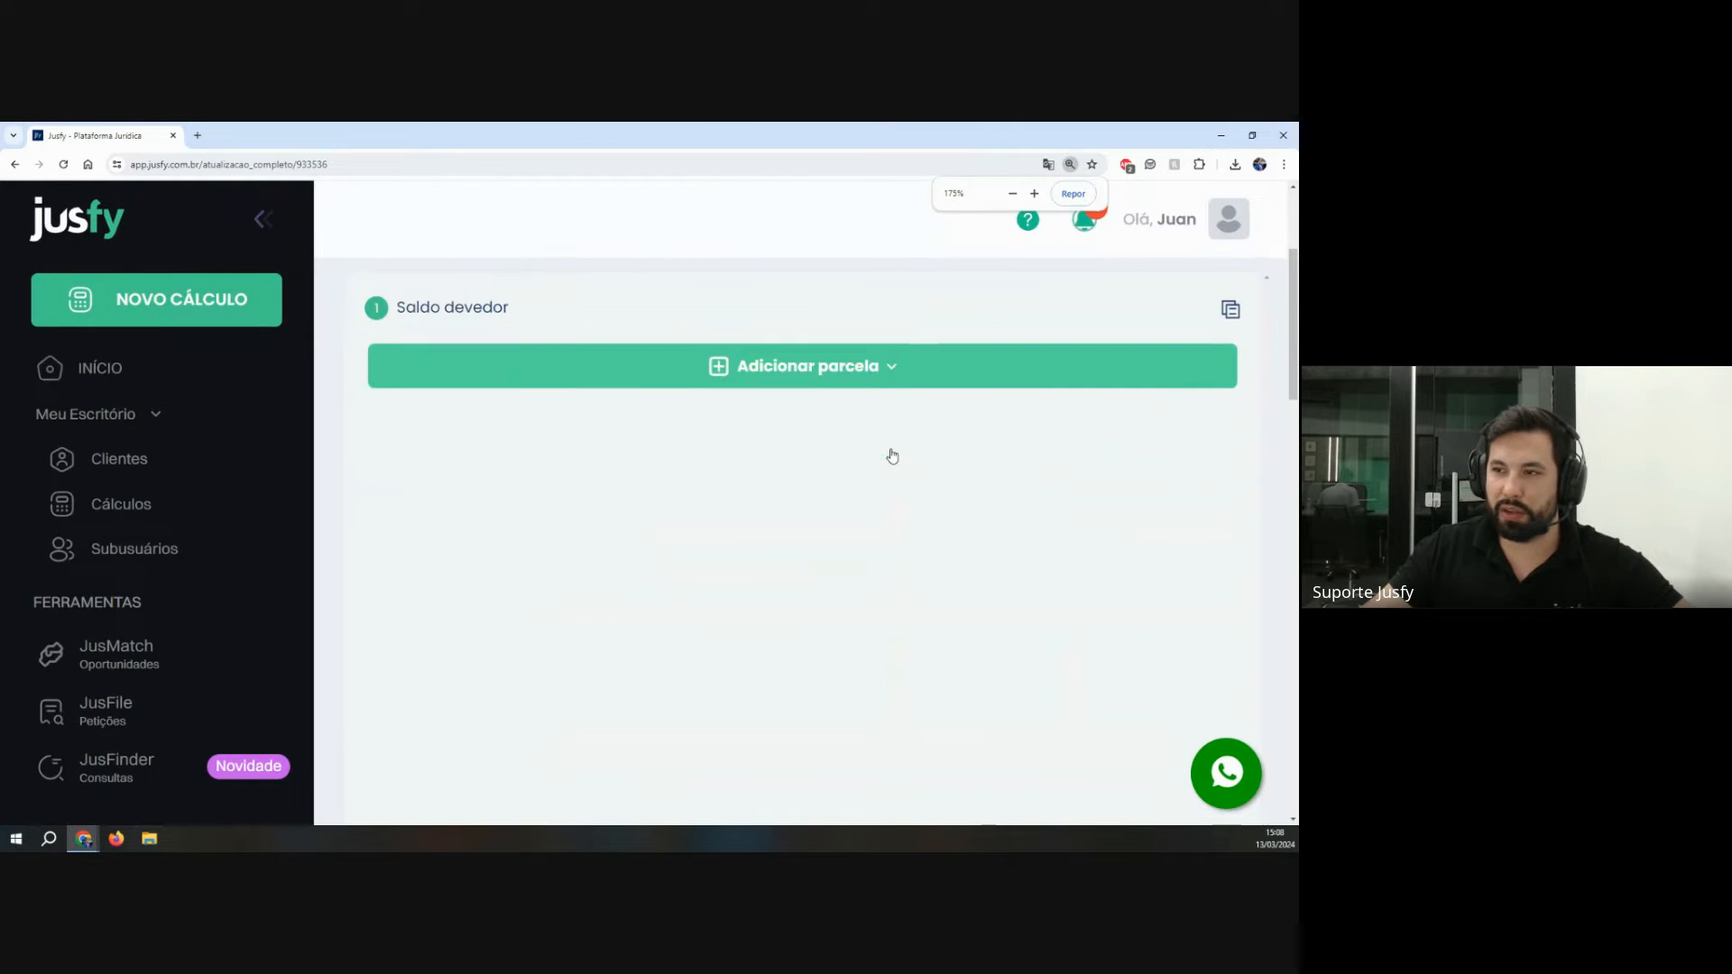
pyautogui.scroll(-1, 891, 454)
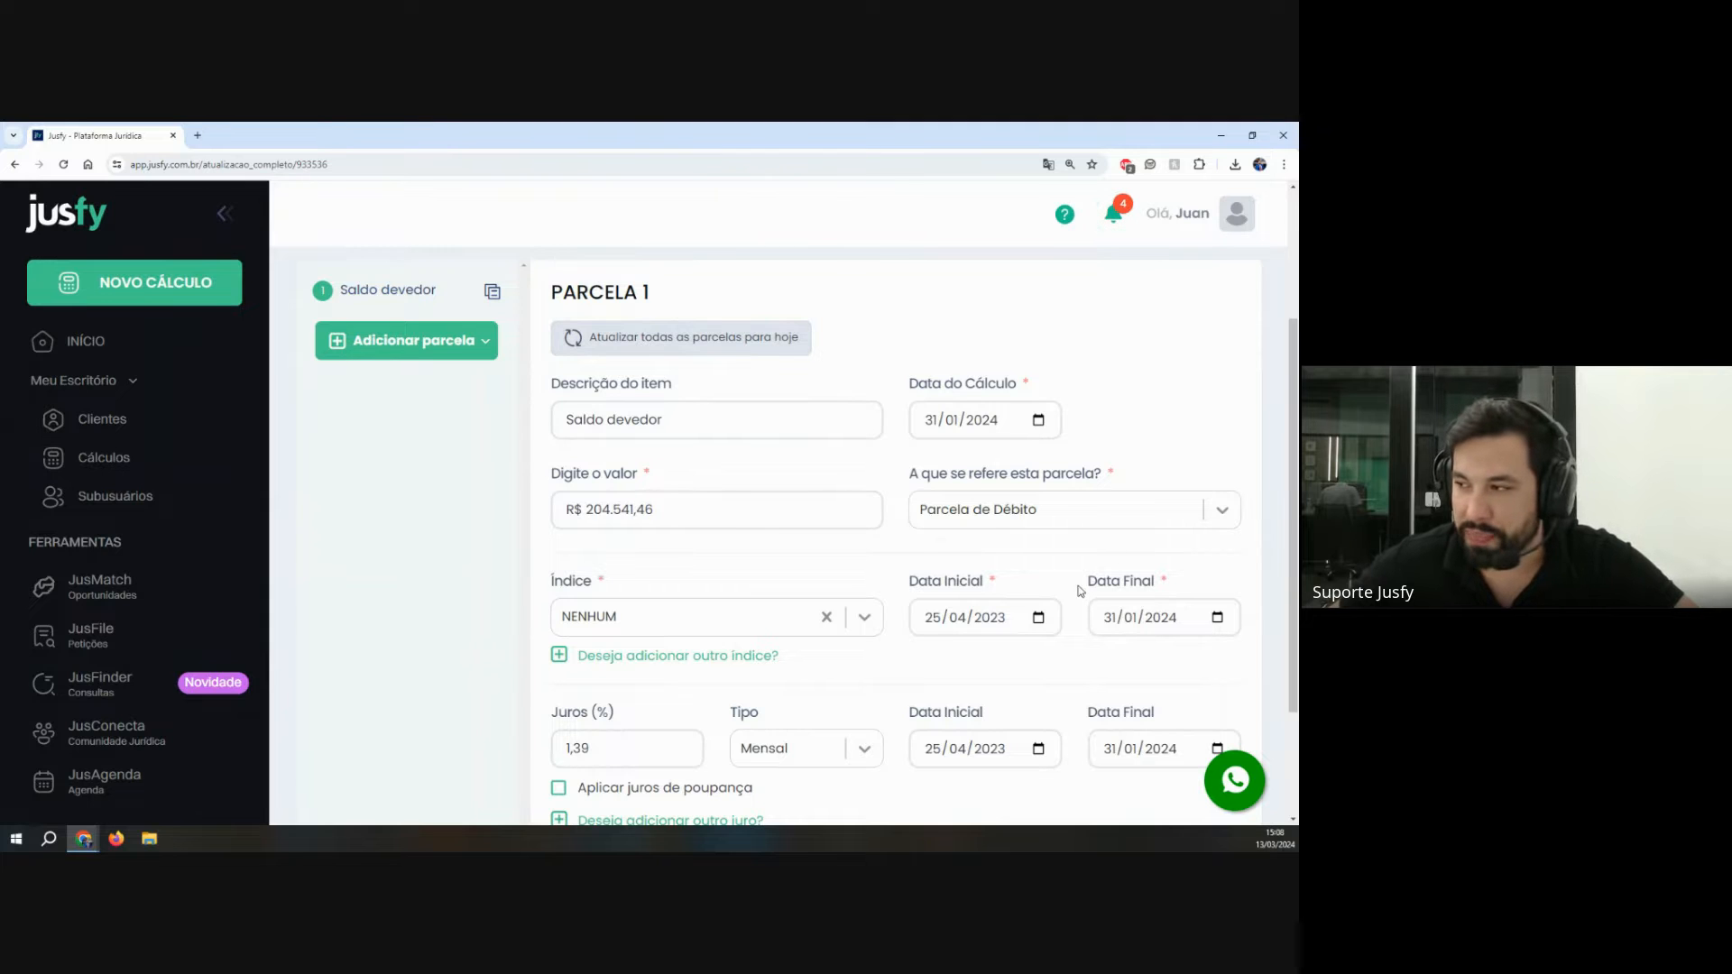
pyautogui.moveTo(1086, 587); pyautogui.dragTo(1197, 585)
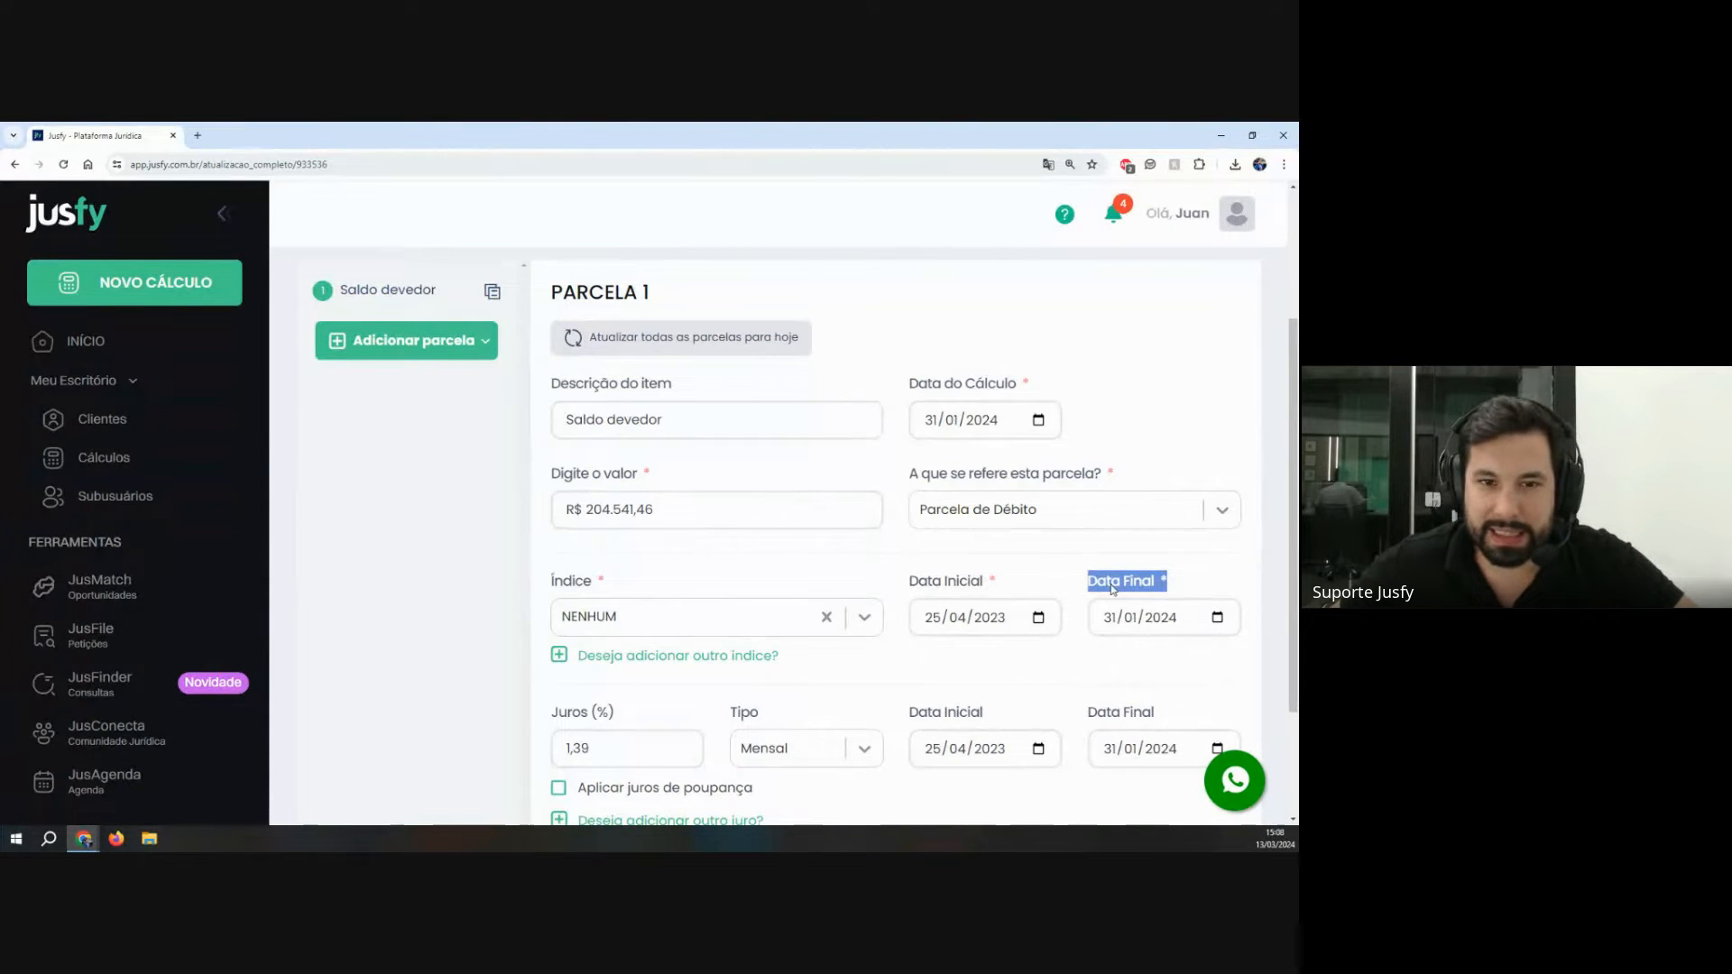
pyautogui.click(1108, 708)
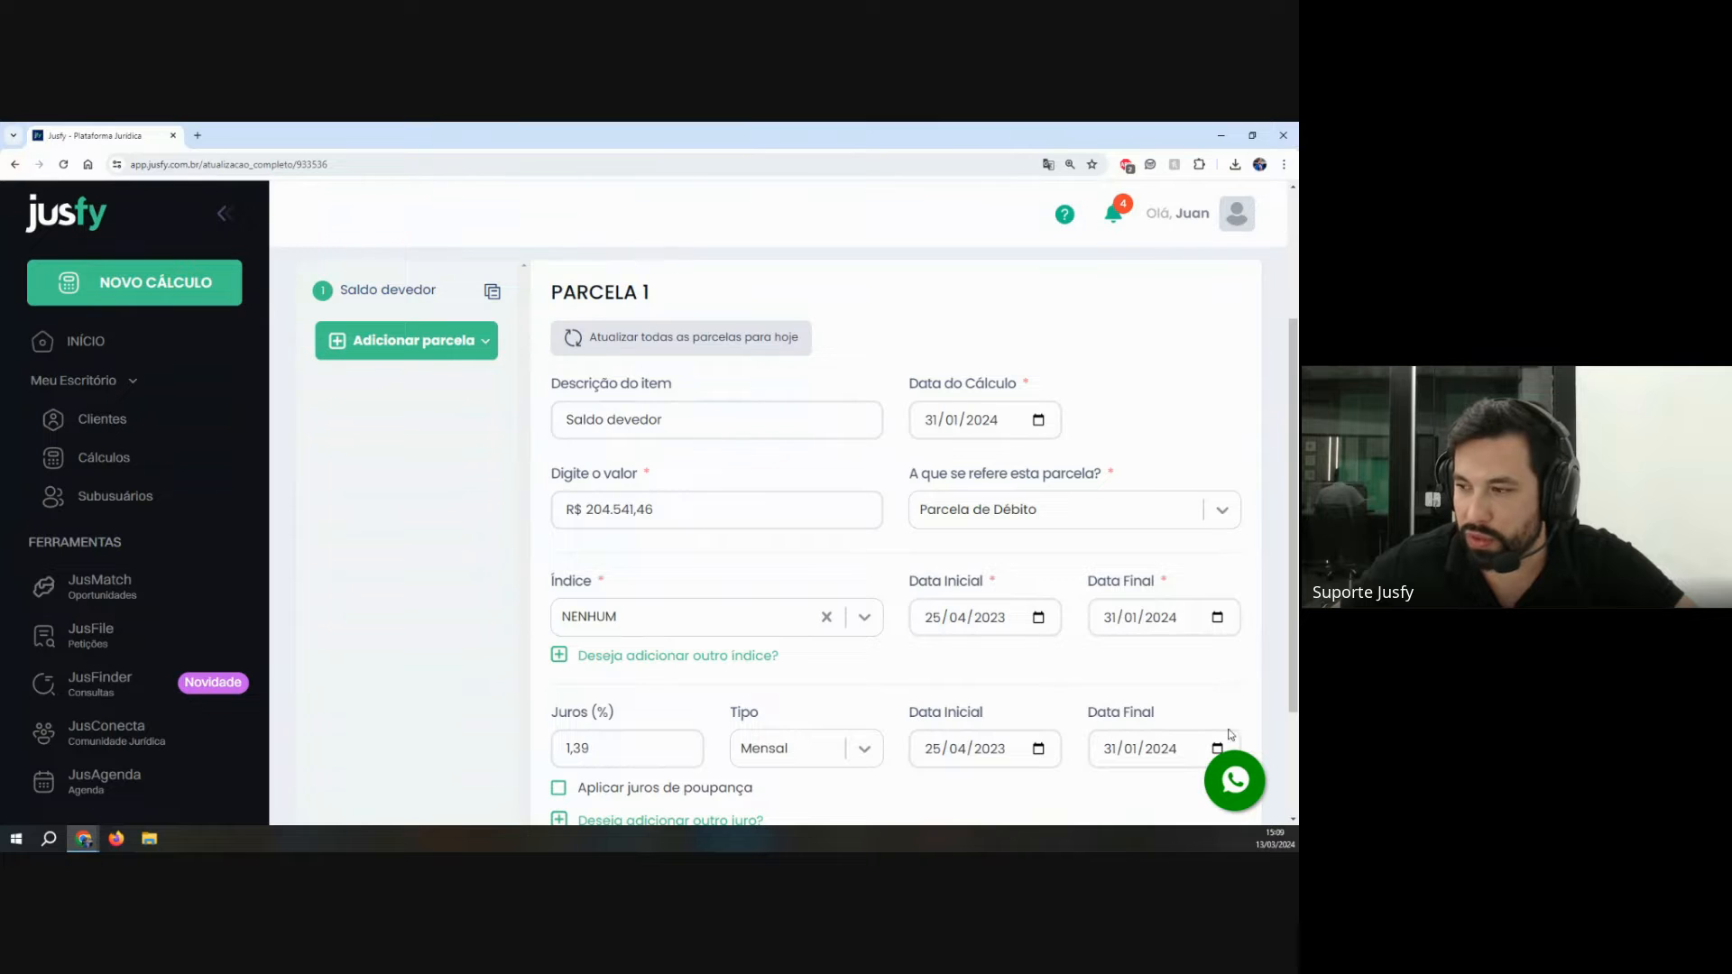
pyautogui.moveTo(1109, 712); pyautogui.dragTo(1158, 713)
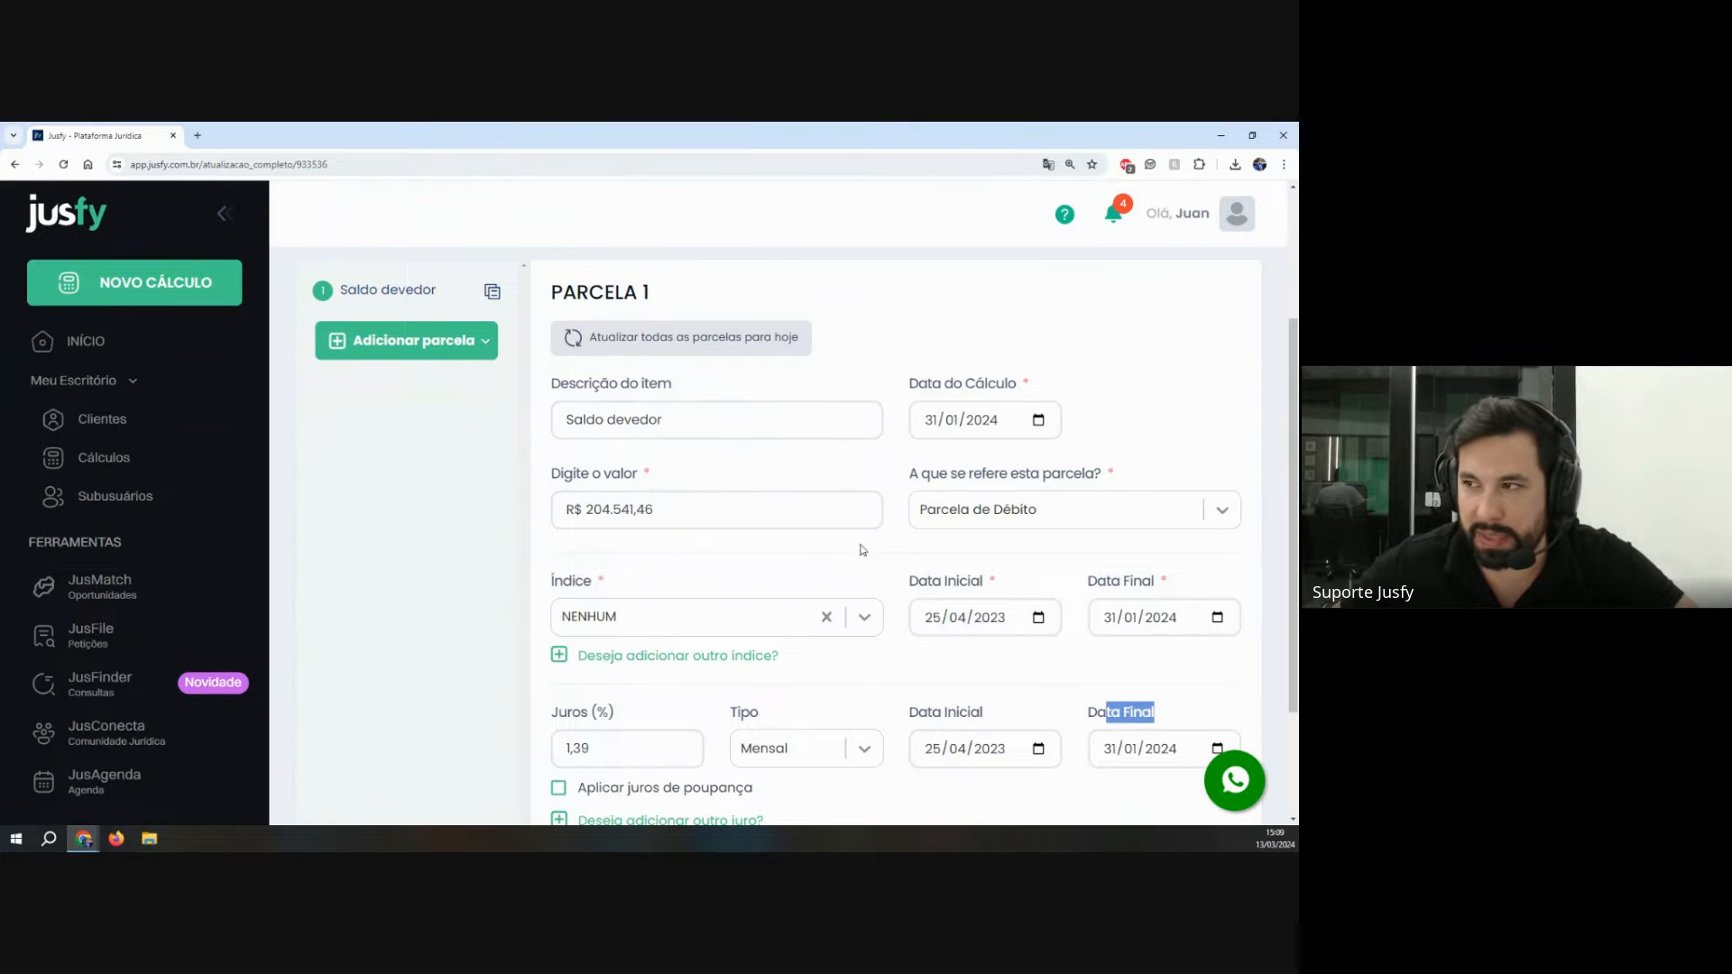
# Step: Update the calculation dates of all installments to today and check the final dates of the index and interest
pyautogui.click(760, 350)
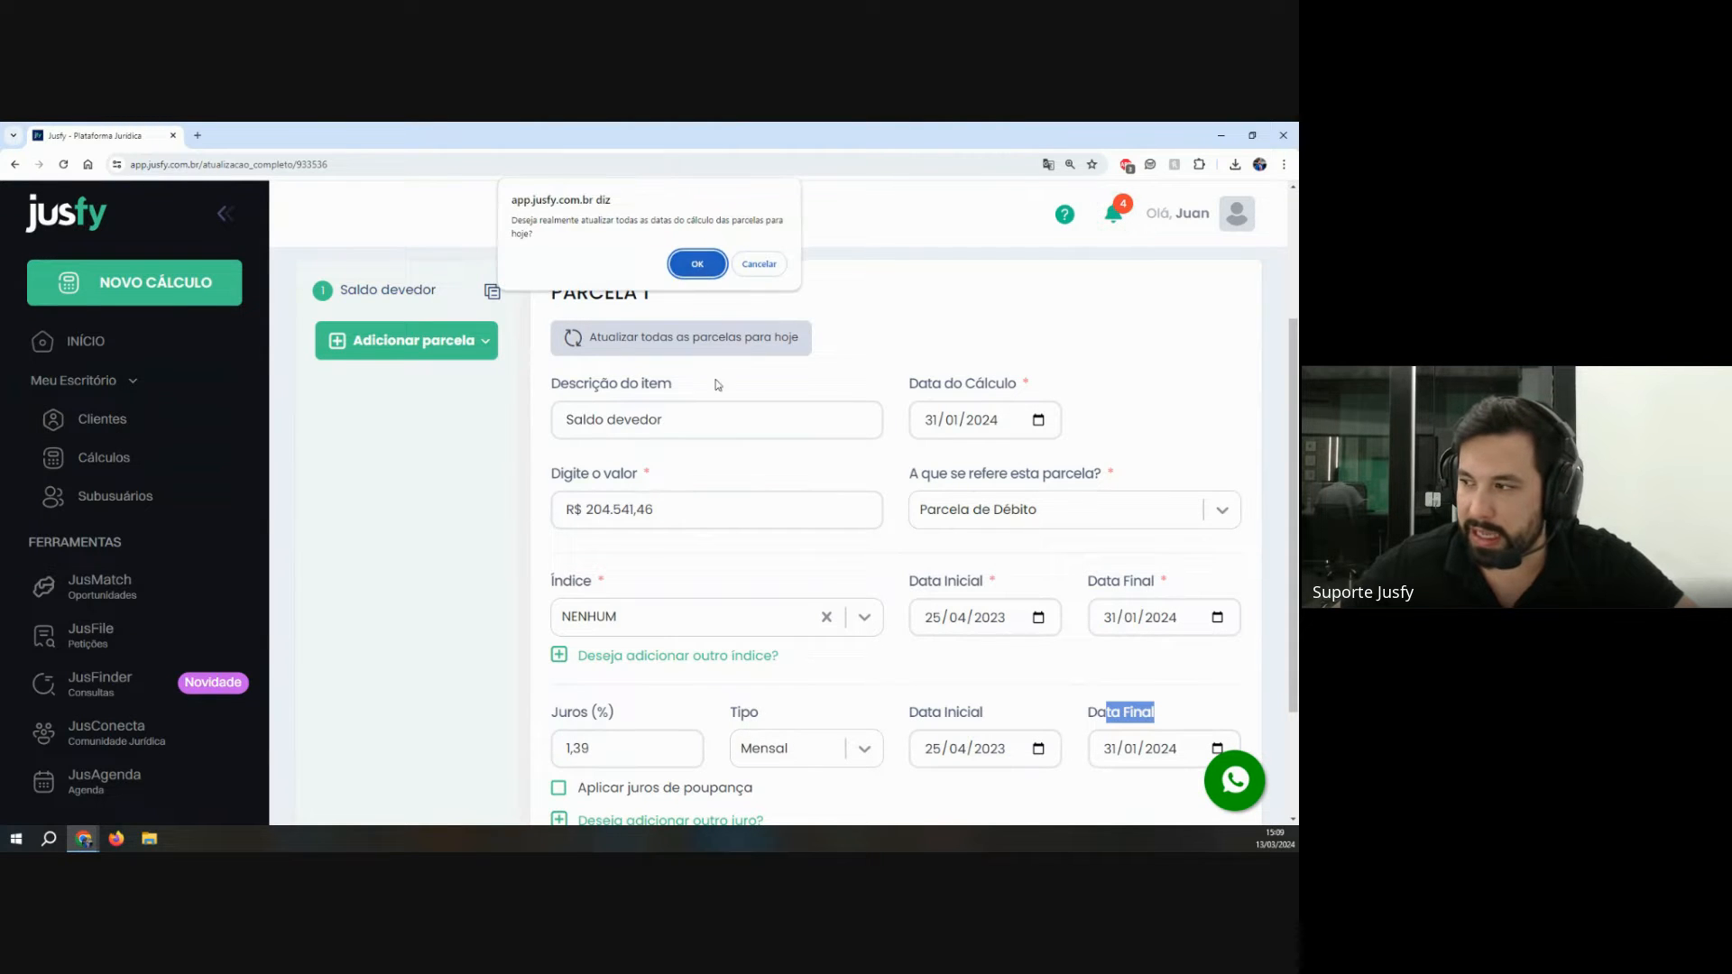
pyautogui.click(698, 264)
pyautogui.moveTo(1086, 583); pyautogui.dragTo(1213, 582)
pyautogui.moveTo(1086, 720); pyautogui.dragTo(1239, 731)
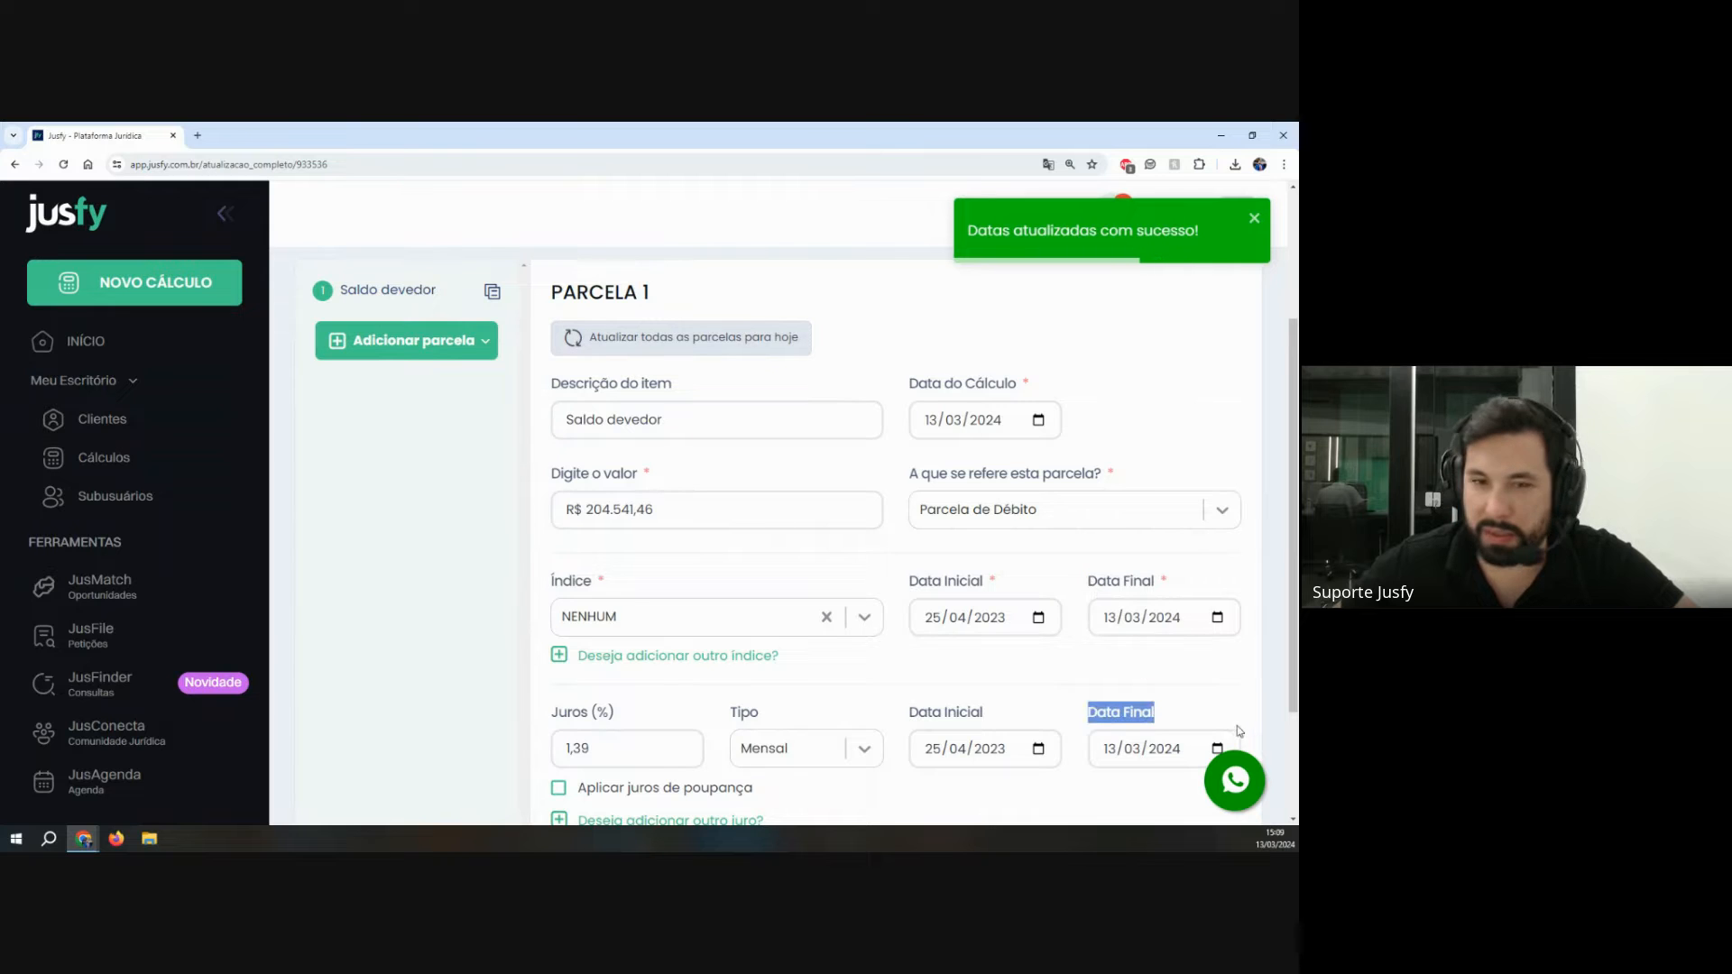
# Step: Continue to the extra information stage and run the calculation without adding fines, fees or court costs
pyautogui.scroll(-3, 1134, 665)
pyautogui.click(1163, 755)
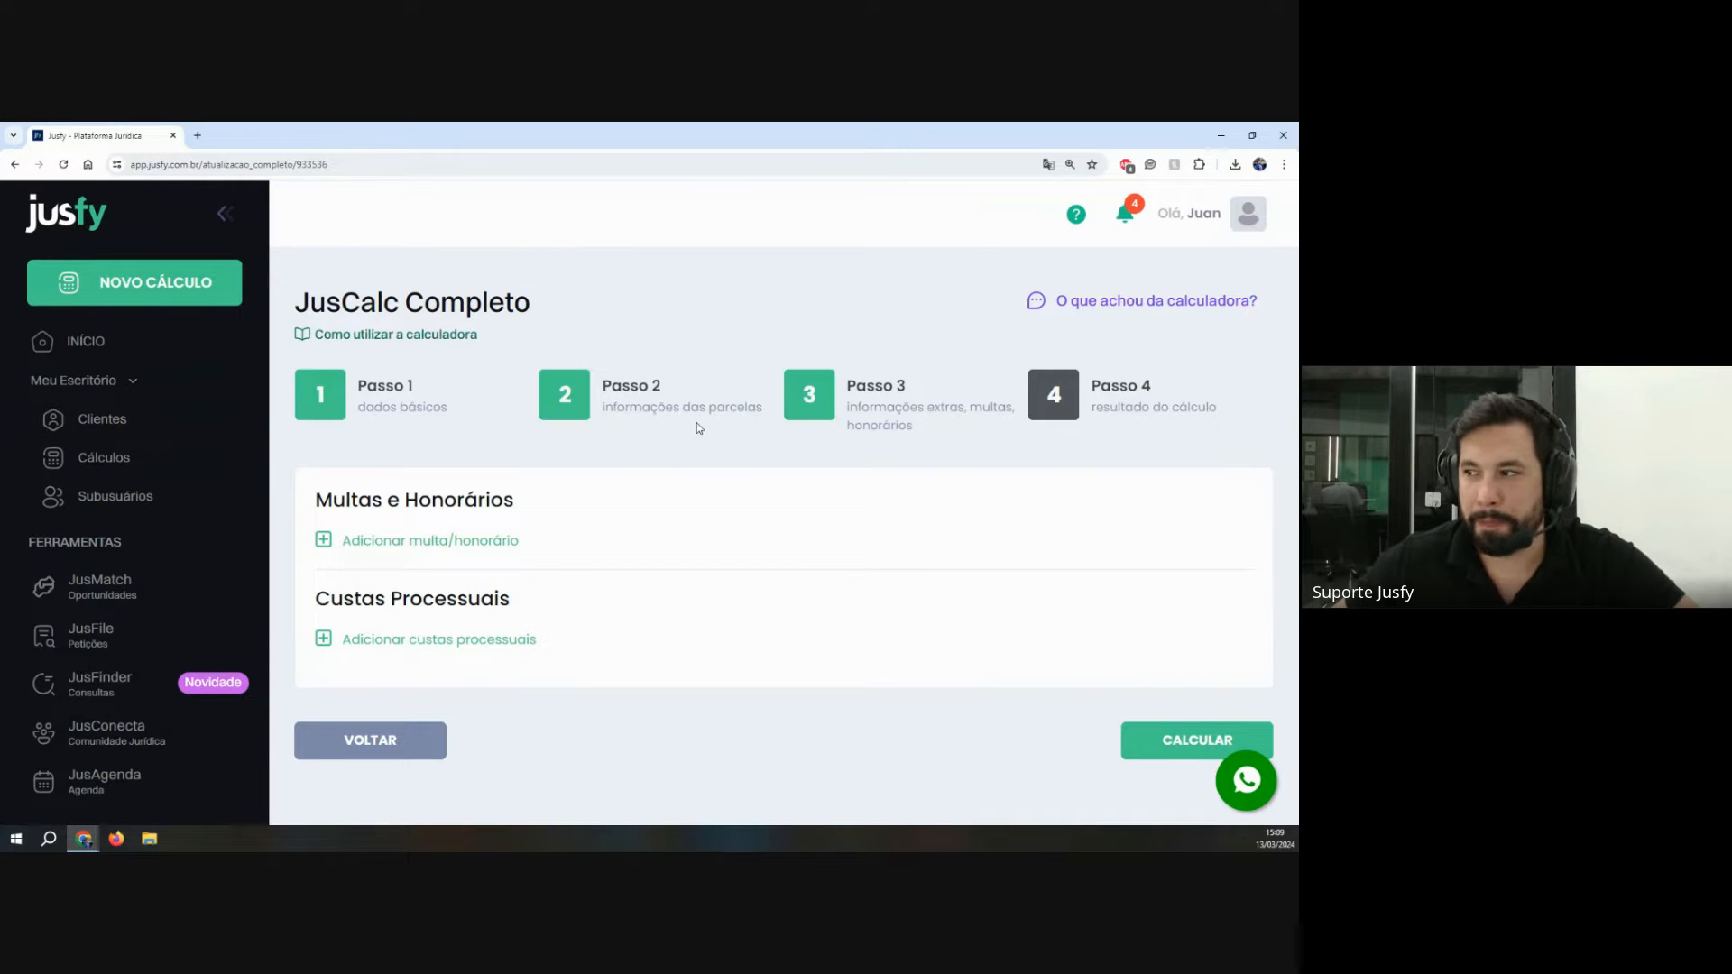
pyautogui.tripleClick(377, 497)
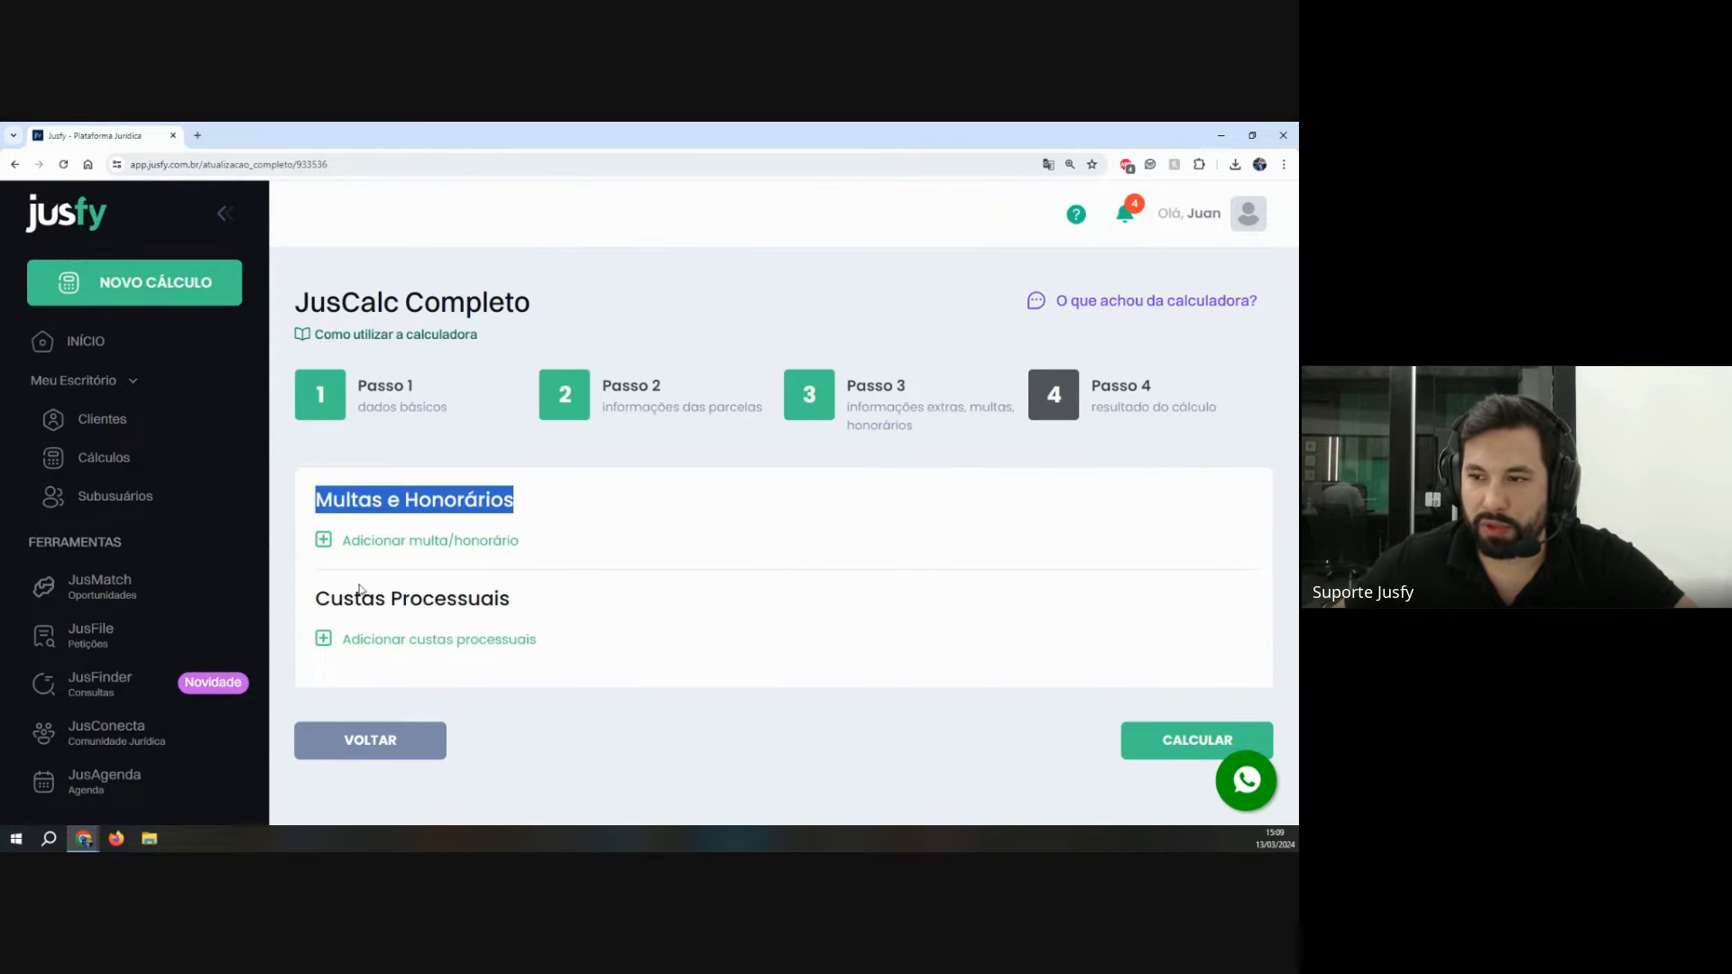
pyautogui.moveTo(331, 598); pyautogui.dragTo(734, 607)
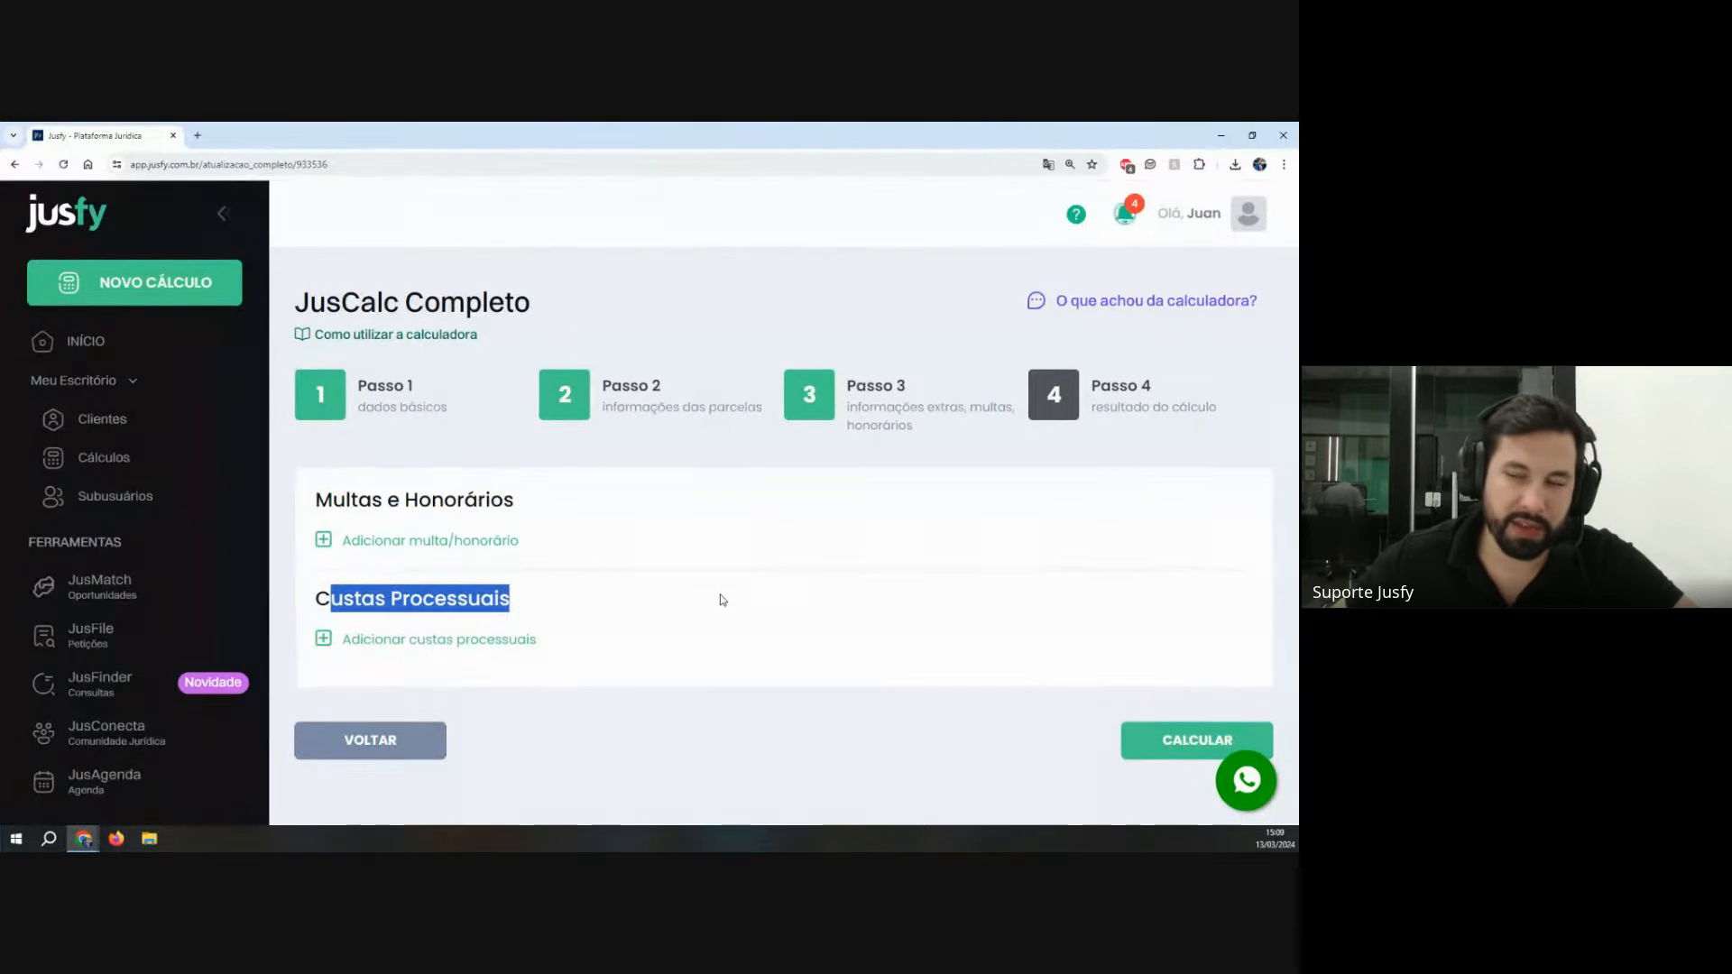
pyautogui.click(643, 692)
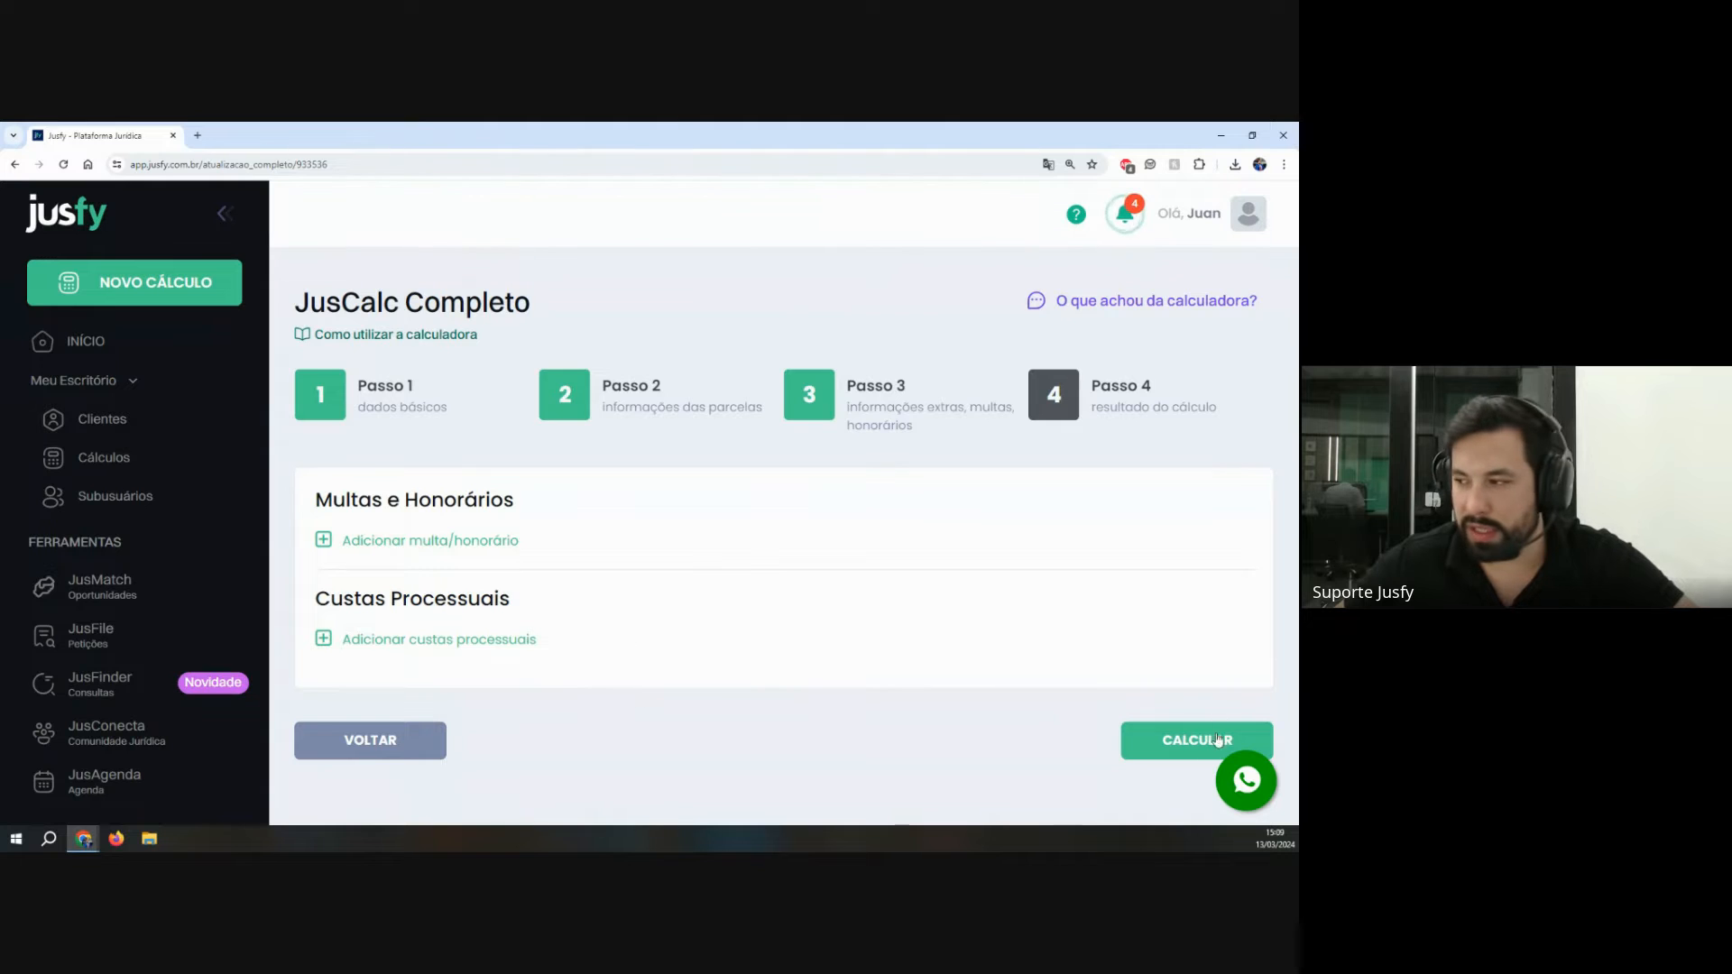
pyautogui.click(1155, 739)
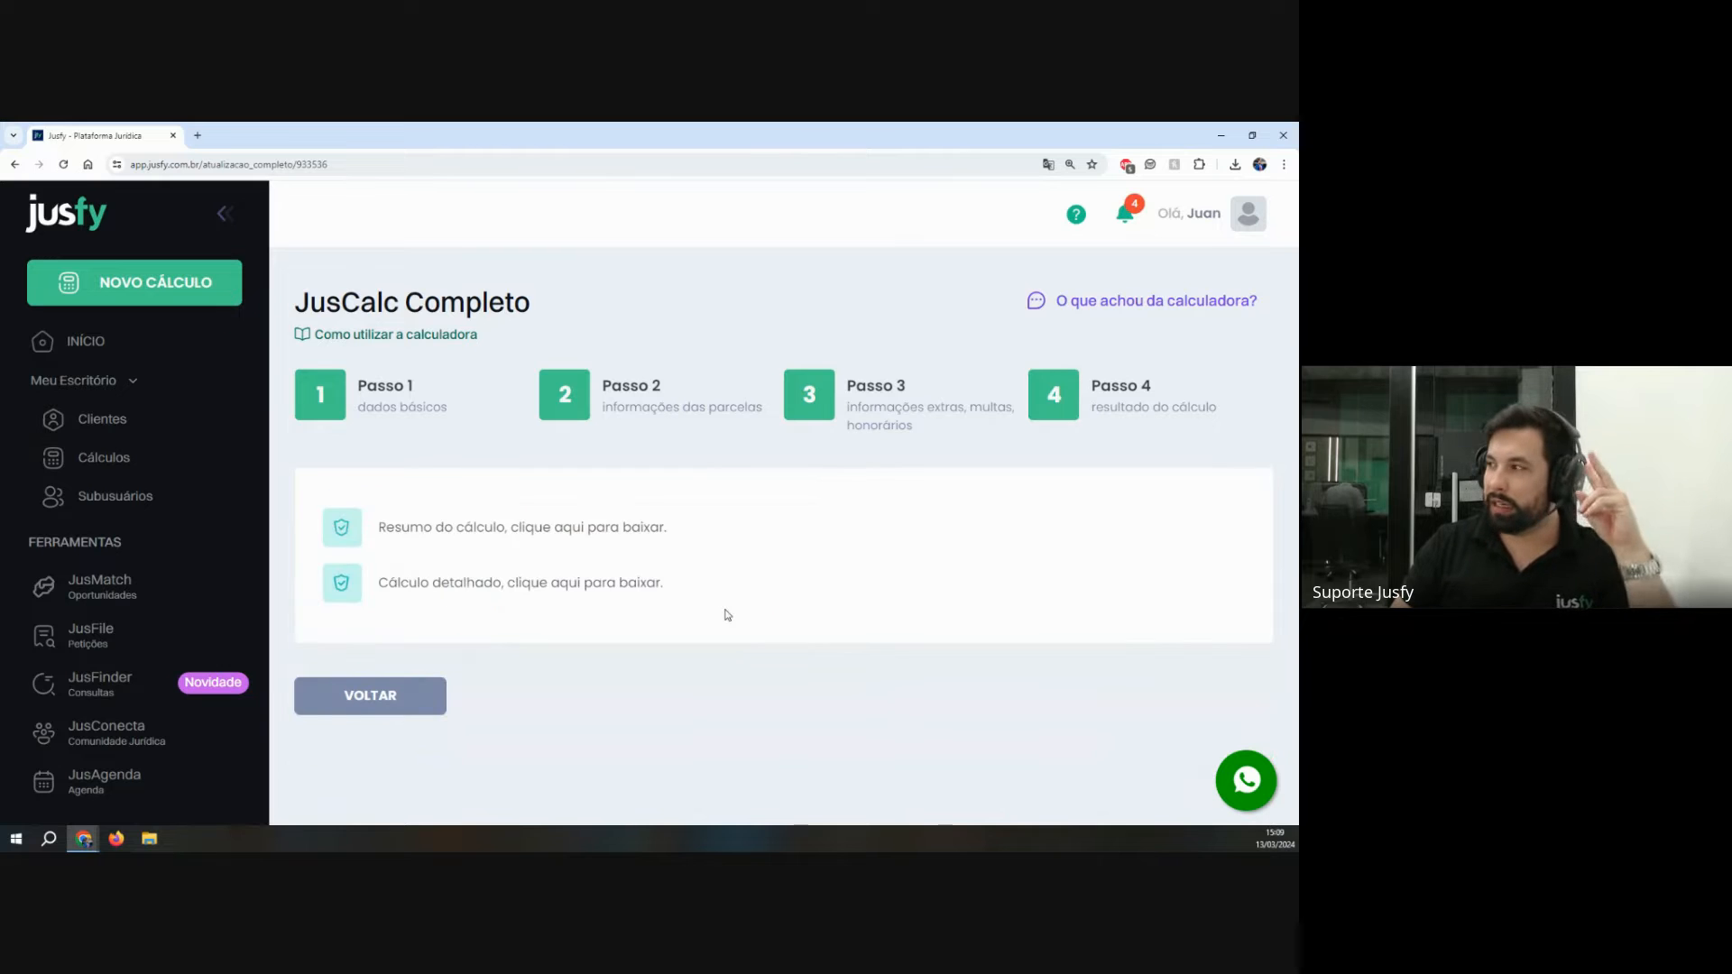
# Step: Open the calculation summary and the detailed calculation reports, and bring up the summary
pyautogui.click(605, 525)
pyautogui.click(99, 135)
pyautogui.click(514, 582)
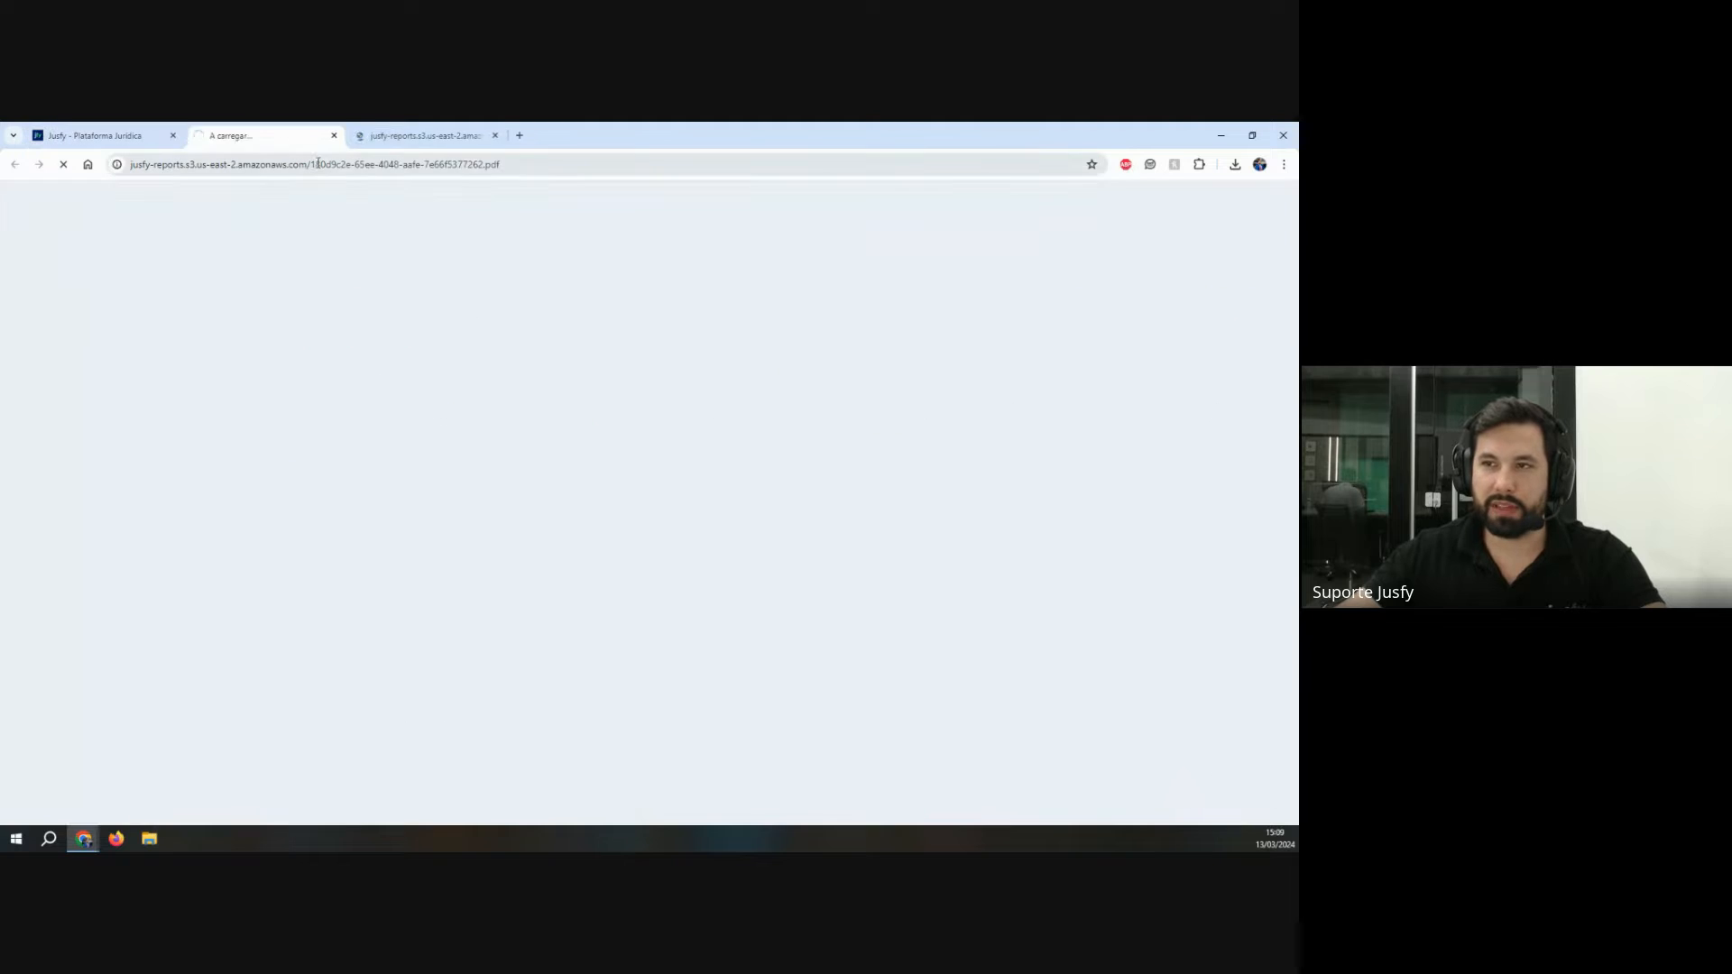
pyautogui.click(451, 128)
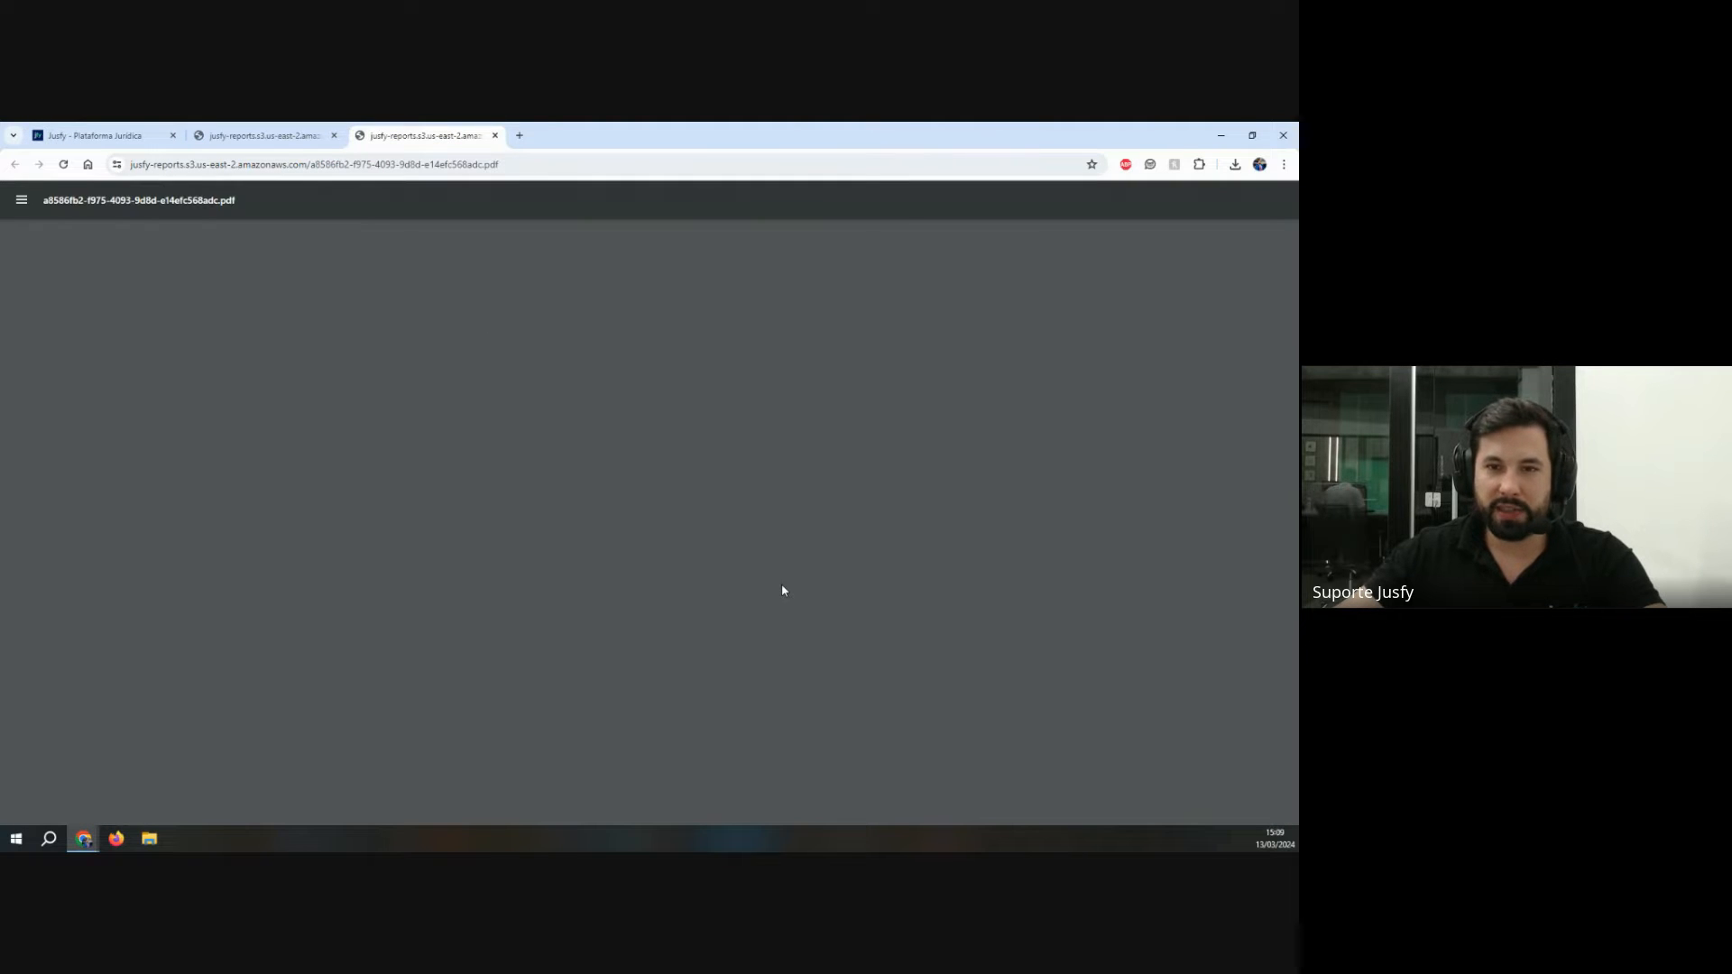
# Step: Examine the updated installment table in the summary report and close that report
pyautogui.scroll(-1, 781, 586)
pyautogui.keyDown('ctrl'); pyautogui.scroll(4, 835, 584); pyautogui.keyUp('ctrl')
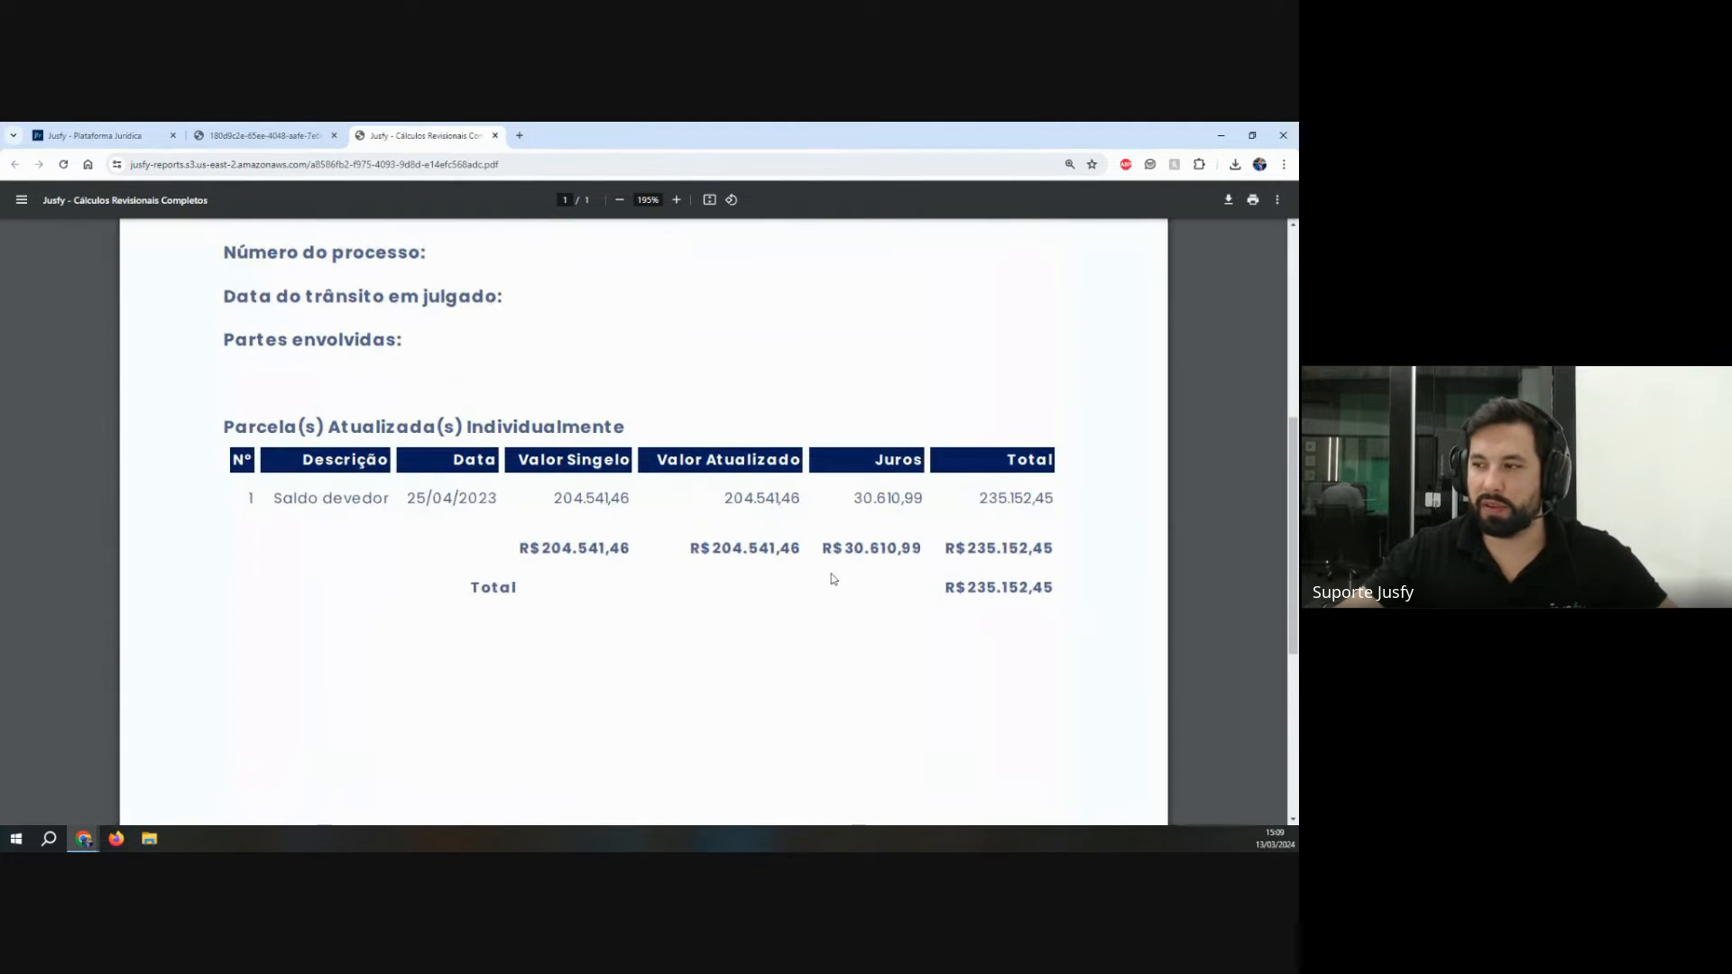
pyautogui.click(494, 135)
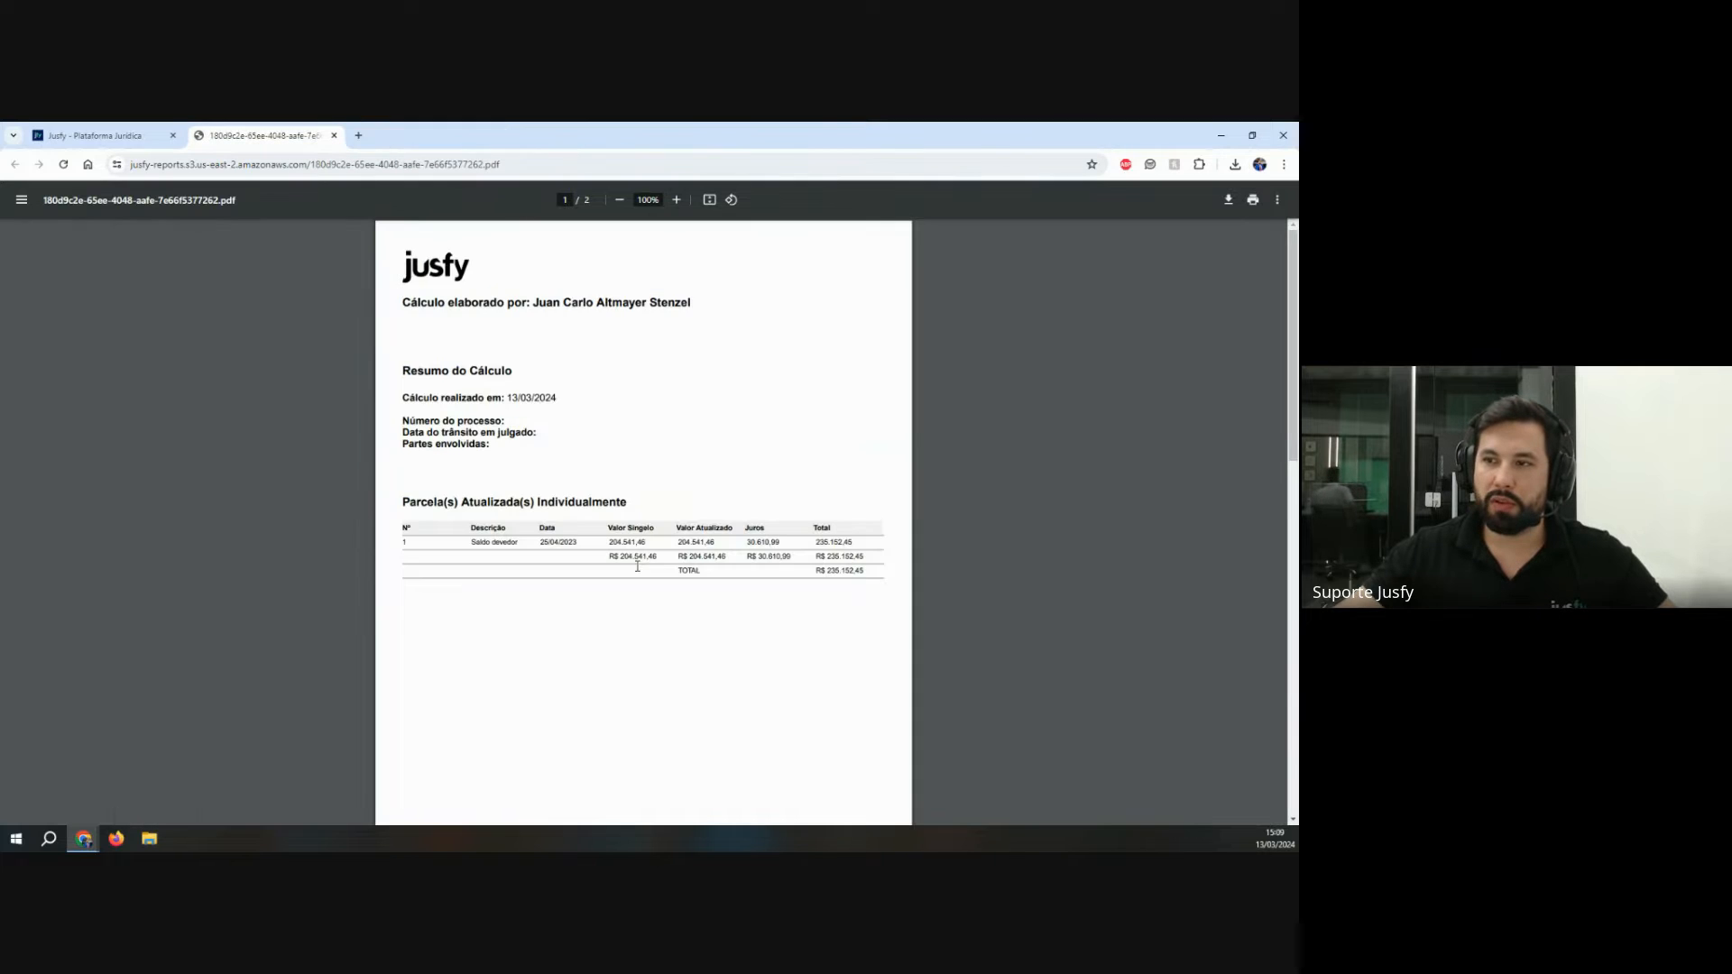
# Step: Examine the installment parameters, with the index used and interest applied, on page 2 of the detailed report
pyautogui.scroll(-1, 638, 570)
pyautogui.scroll(-5, 638, 571)
pyautogui.keyDown('ctrl'); pyautogui.scroll(5, 637, 568); pyautogui.keyUp('ctrl')
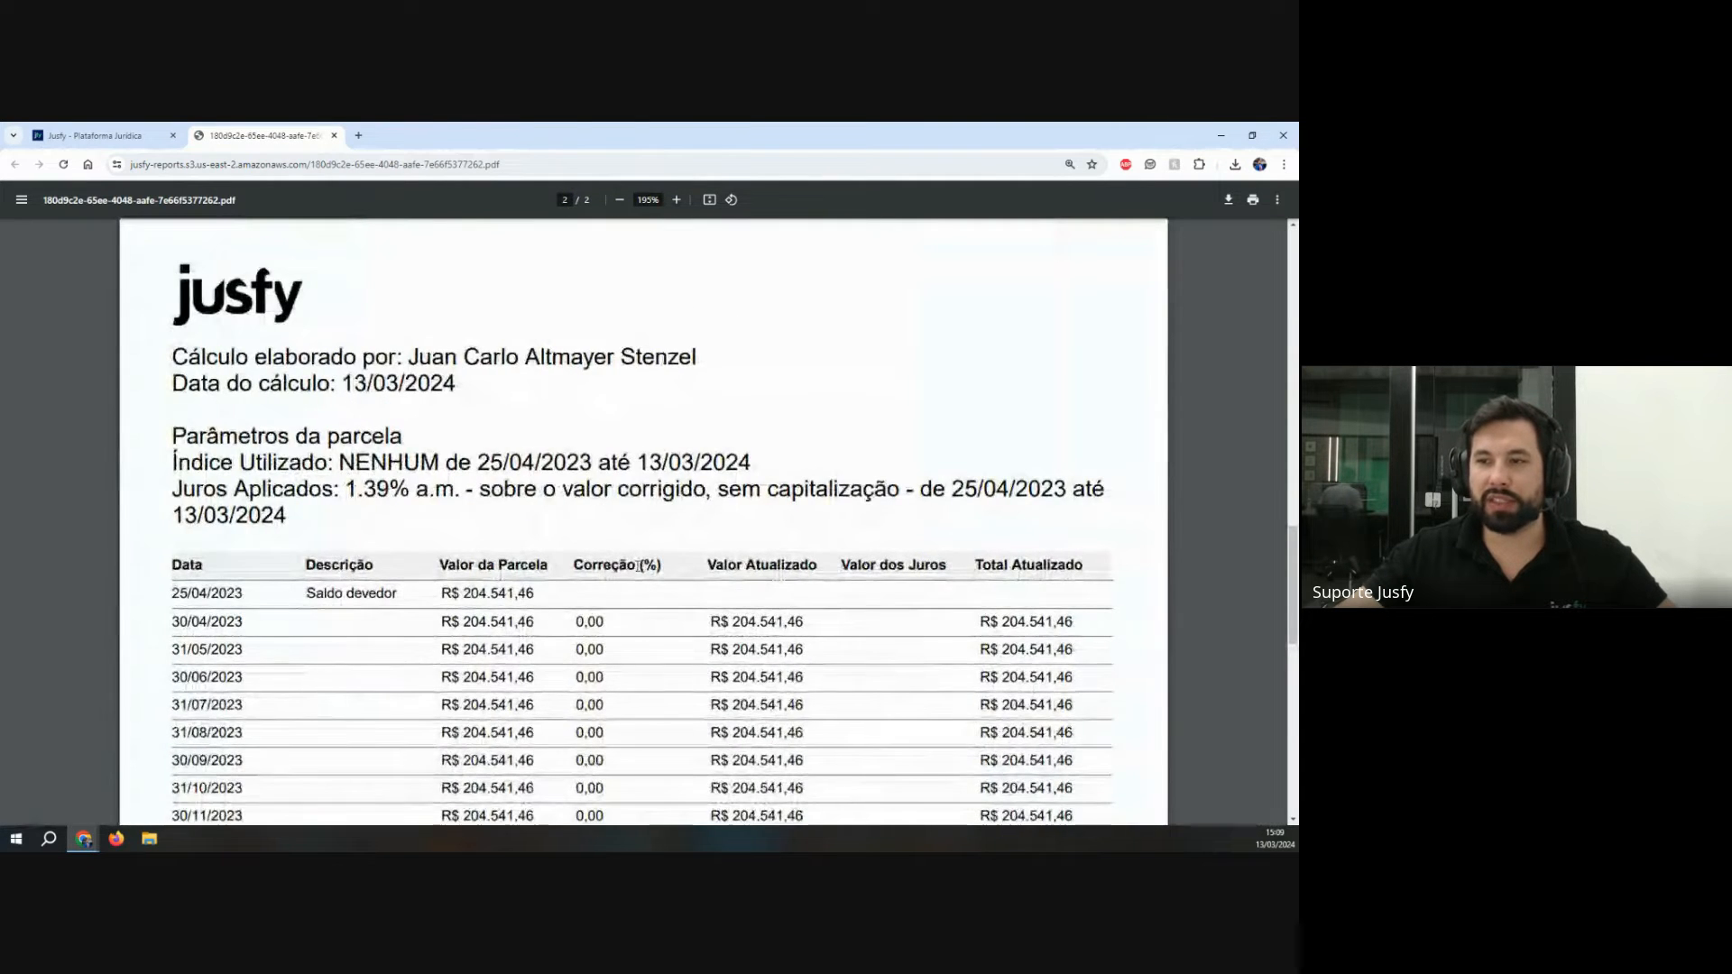
pyautogui.moveTo(40, 403); pyautogui.dragTo(292, 474)
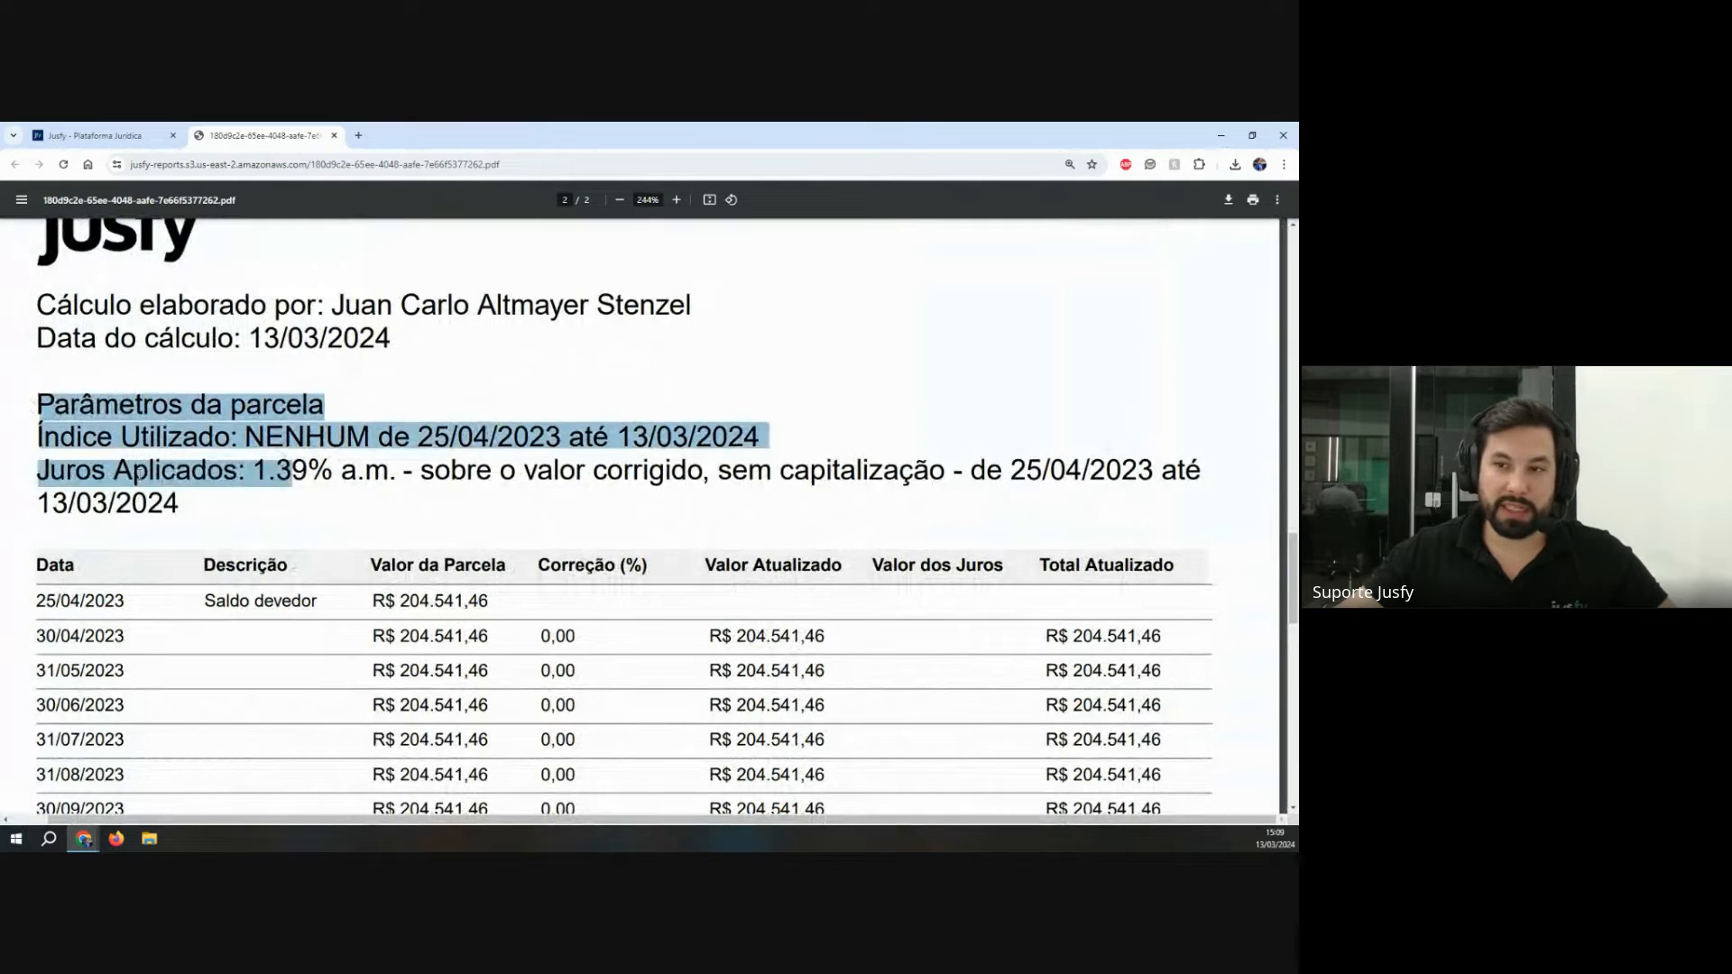
# Step: Examine the index used and the monthly correction percentages in the detailed report's installment table, and close the report
pyautogui.click(79, 462)
pyautogui.moveTo(38, 439); pyautogui.dragTo(278, 439)
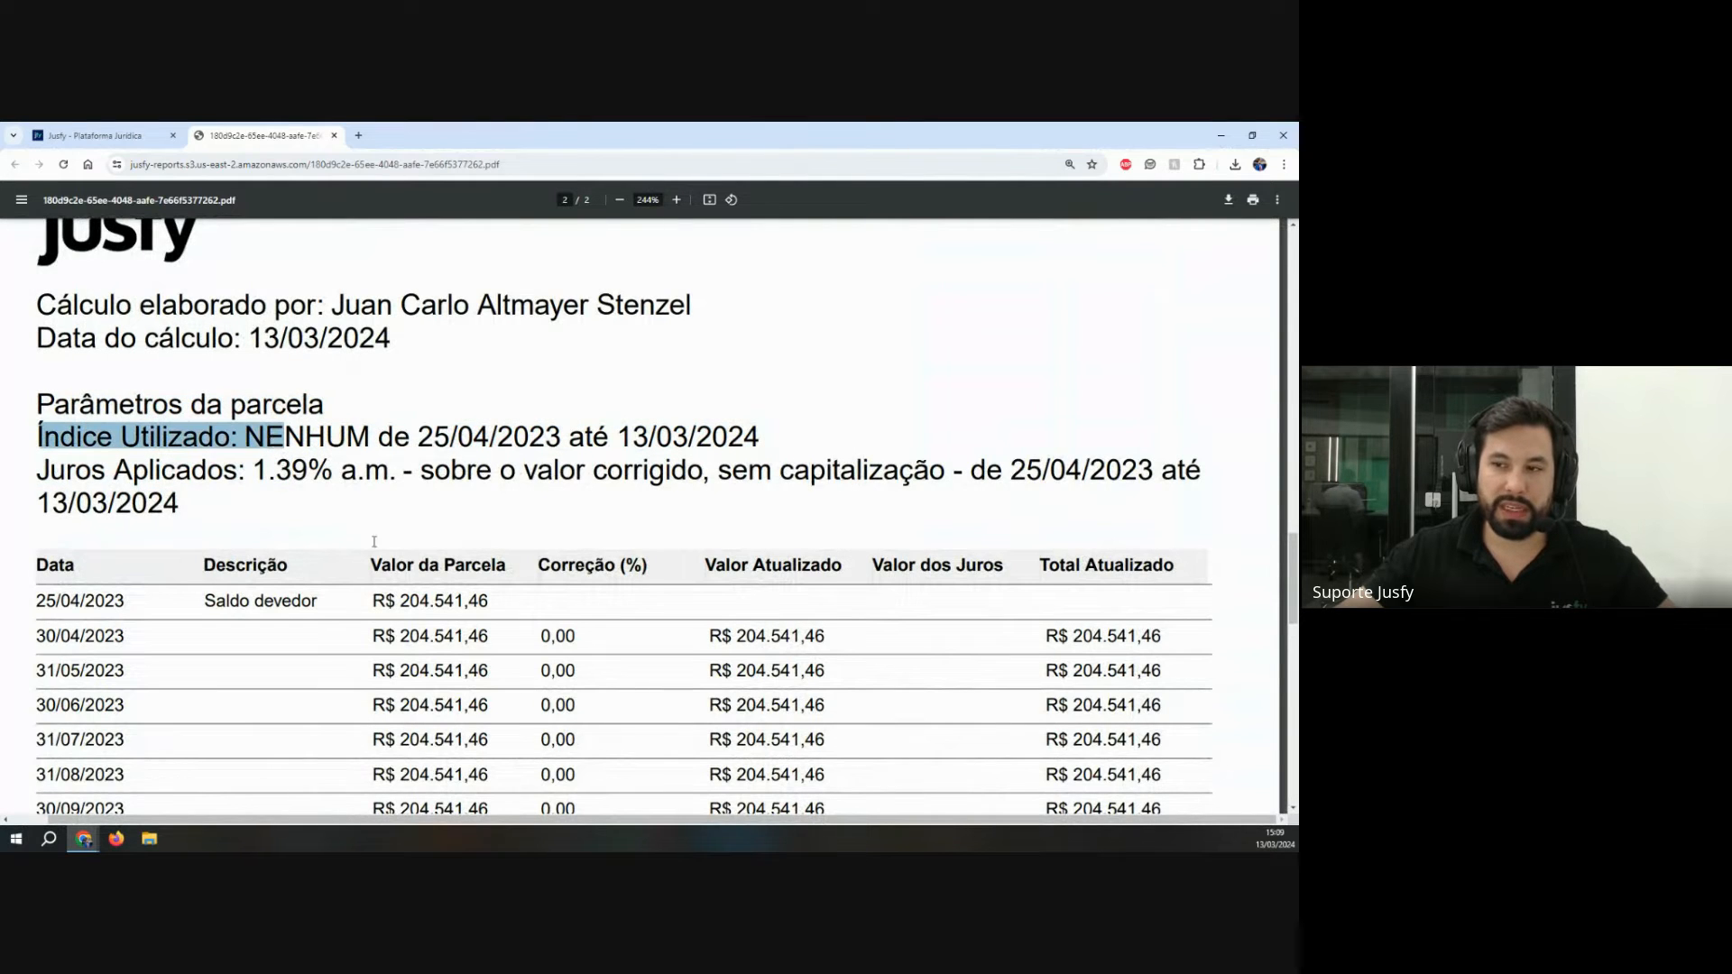
pyautogui.scroll(-3, 167, 354)
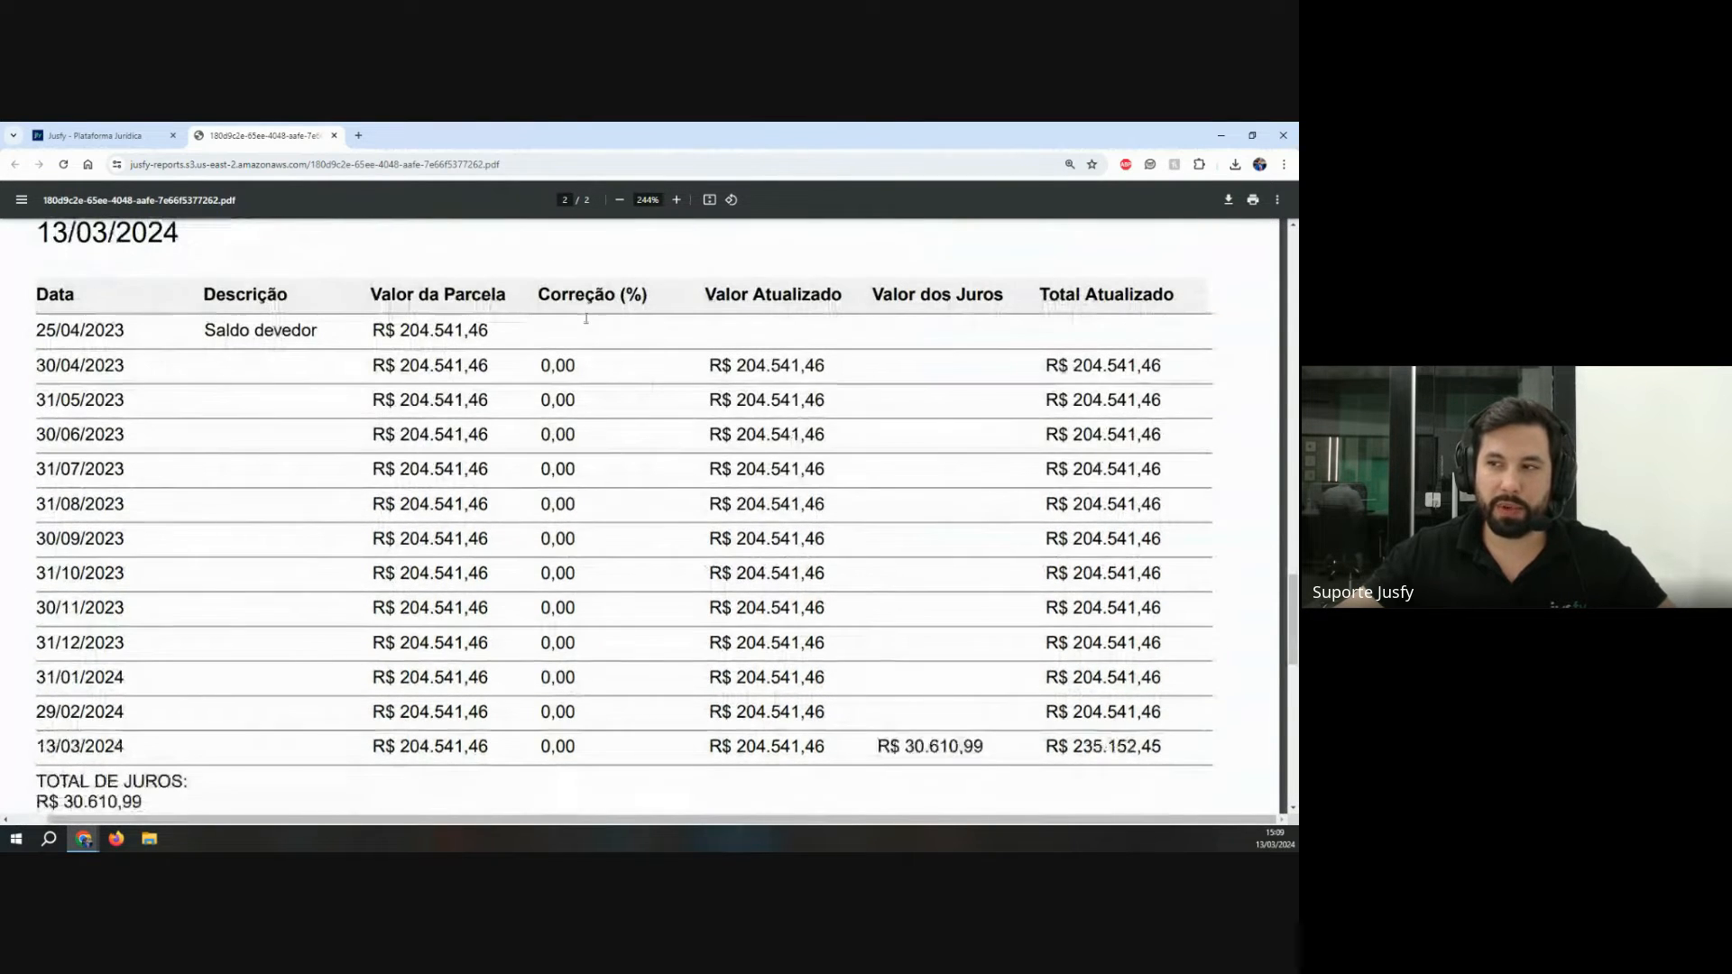
pyautogui.moveTo(551, 365); pyautogui.dragTo(577, 748)
pyautogui.click(584, 407)
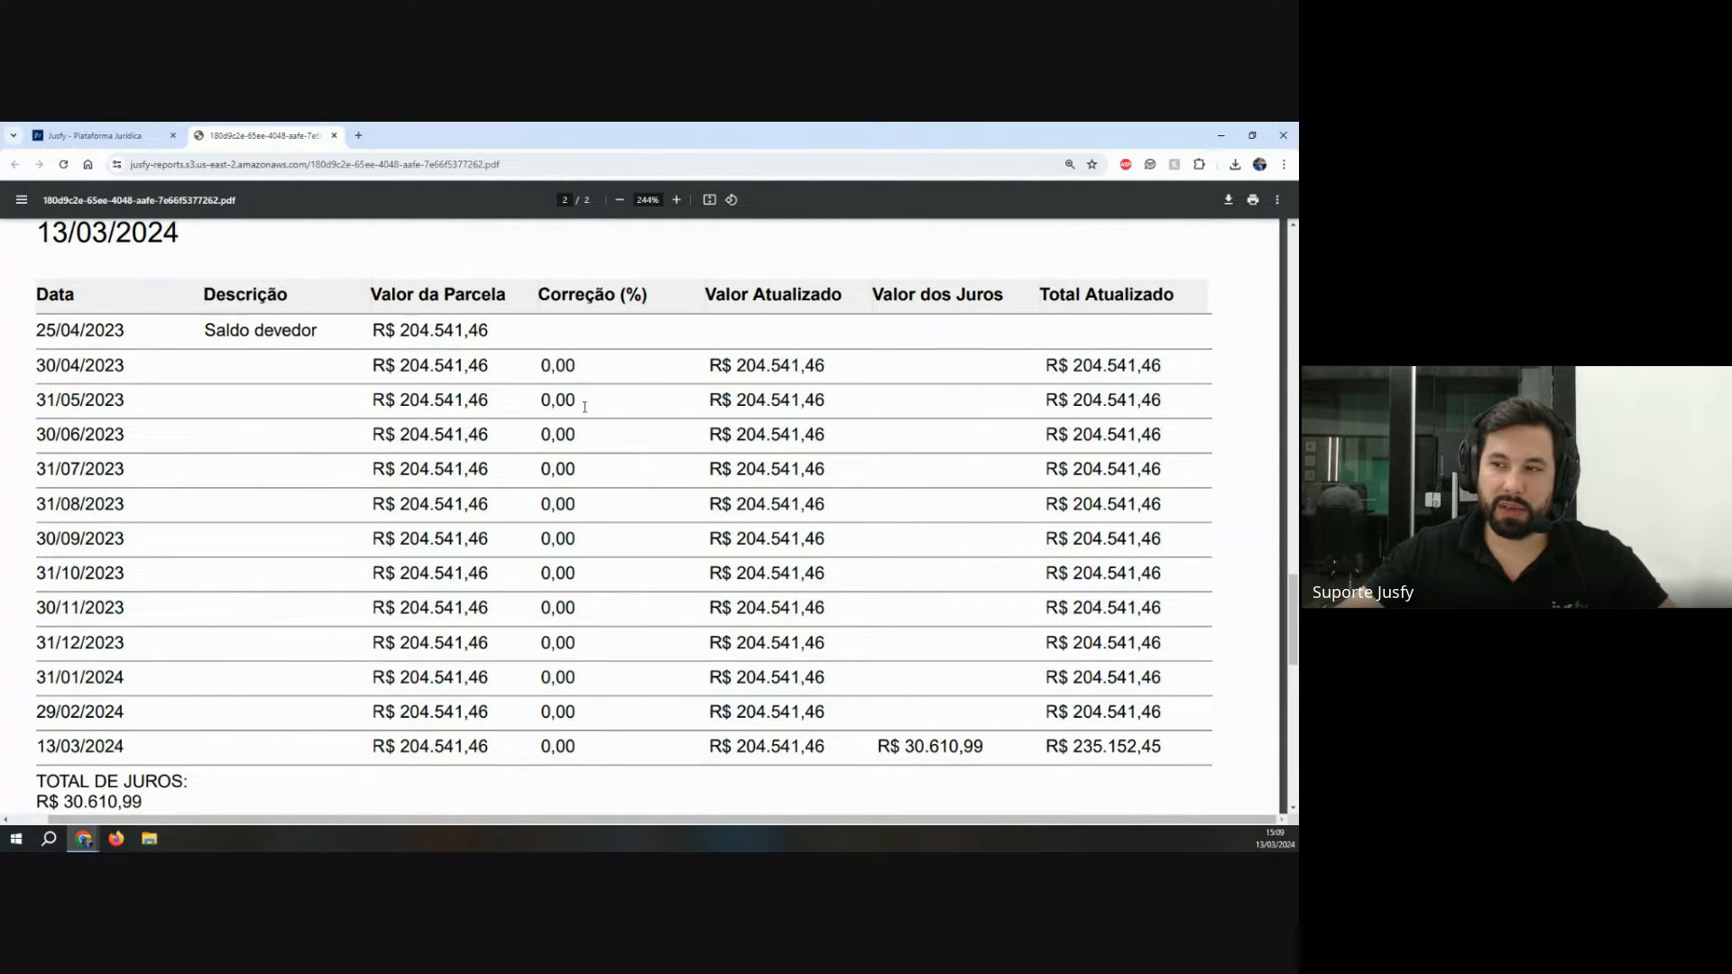
pyautogui.moveTo(541, 365); pyautogui.dragTo(564, 642)
pyautogui.click(542, 400)
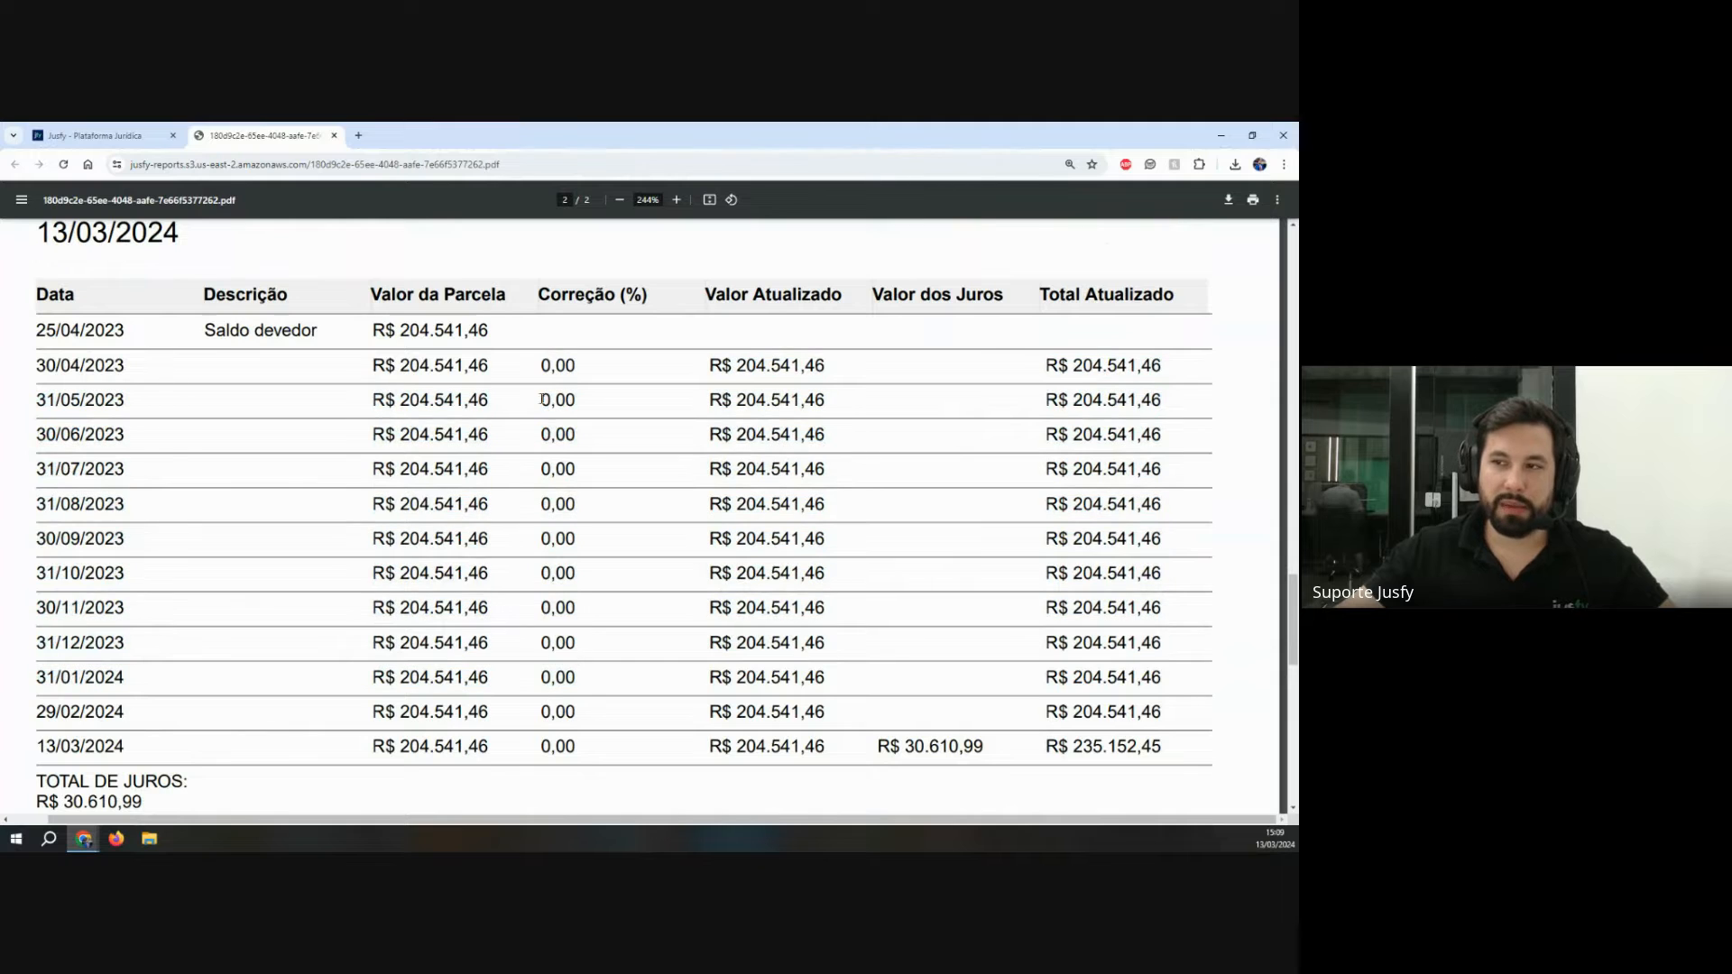
pyautogui.moveTo(539, 363); pyautogui.dragTo(575, 712)
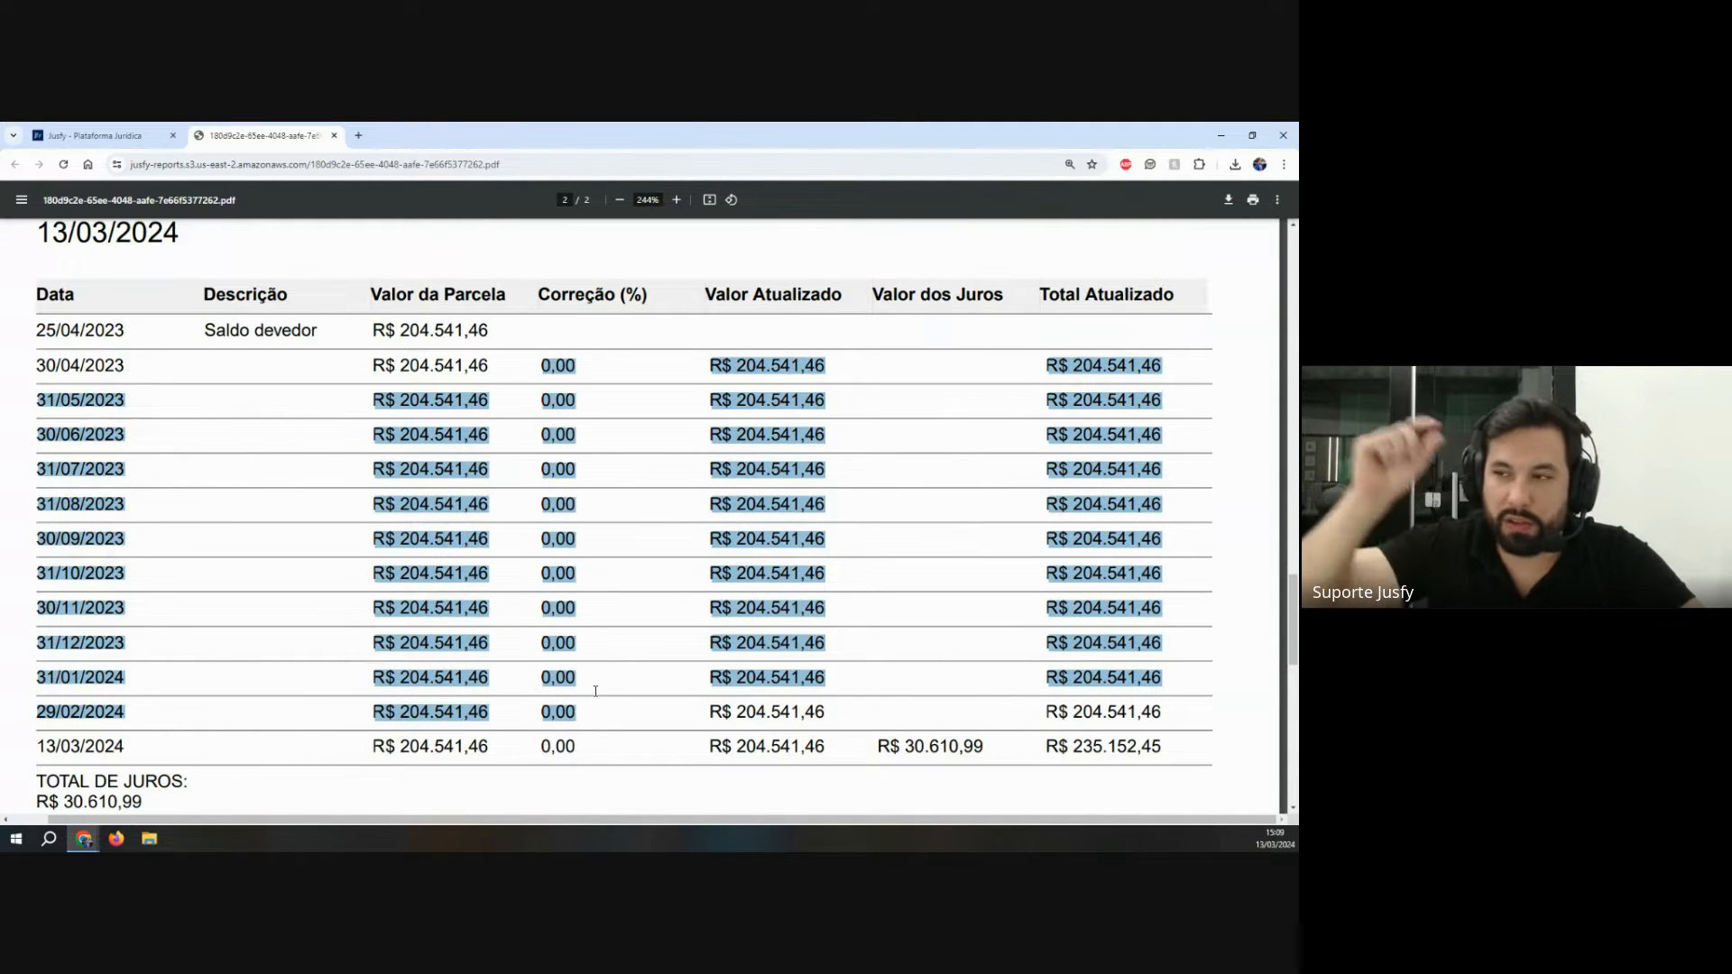
pyautogui.click(334, 135)
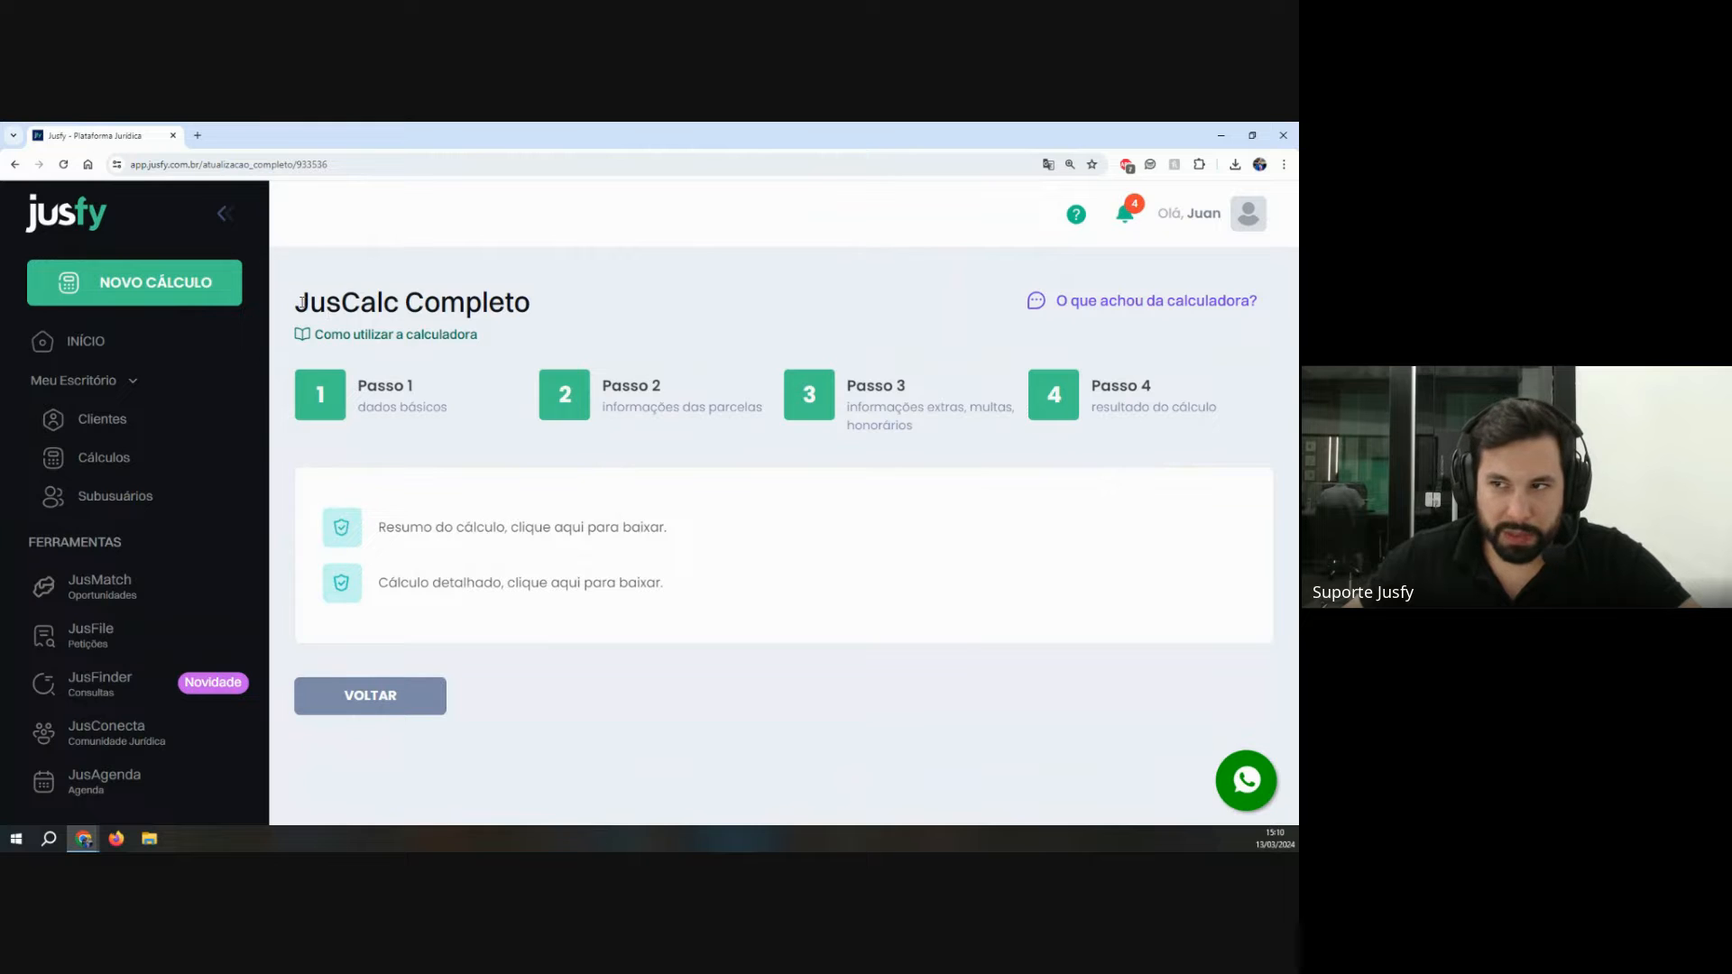
# Step: Open the usage manual for JusCalc Completo, view its summary, and close it
pyautogui.moveTo(302, 300); pyautogui.dragTo(475, 333)
pyautogui.click(592, 289)
pyautogui.click(402, 333)
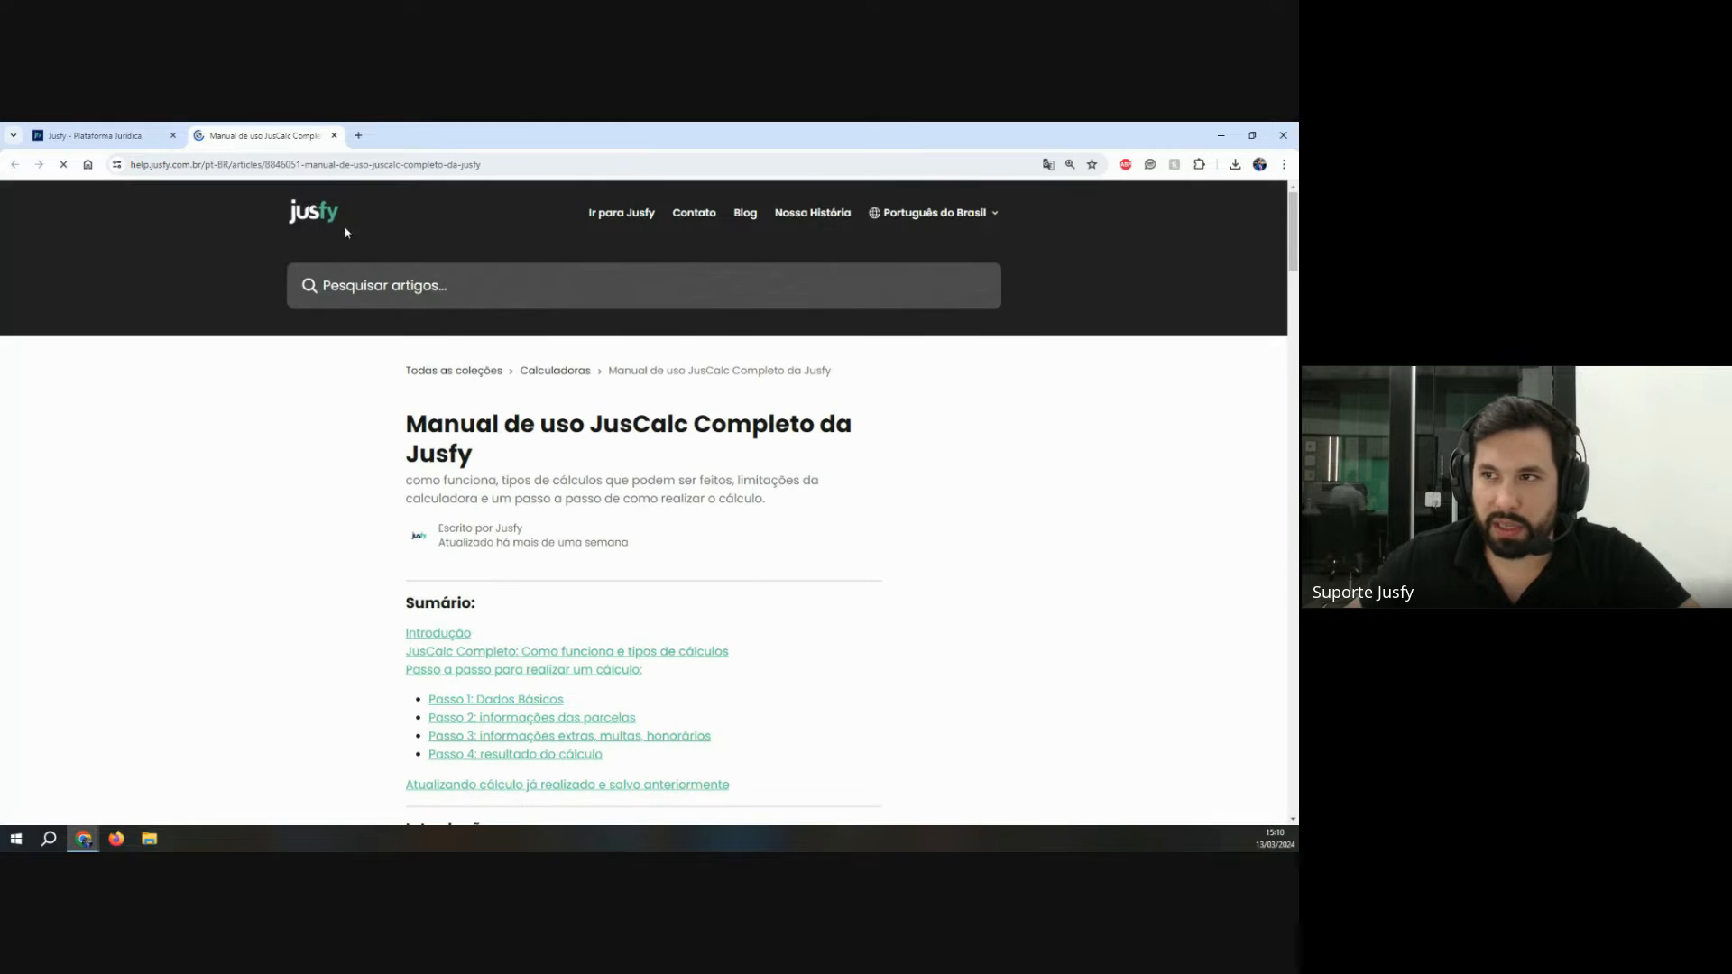
pyautogui.click(335, 136)
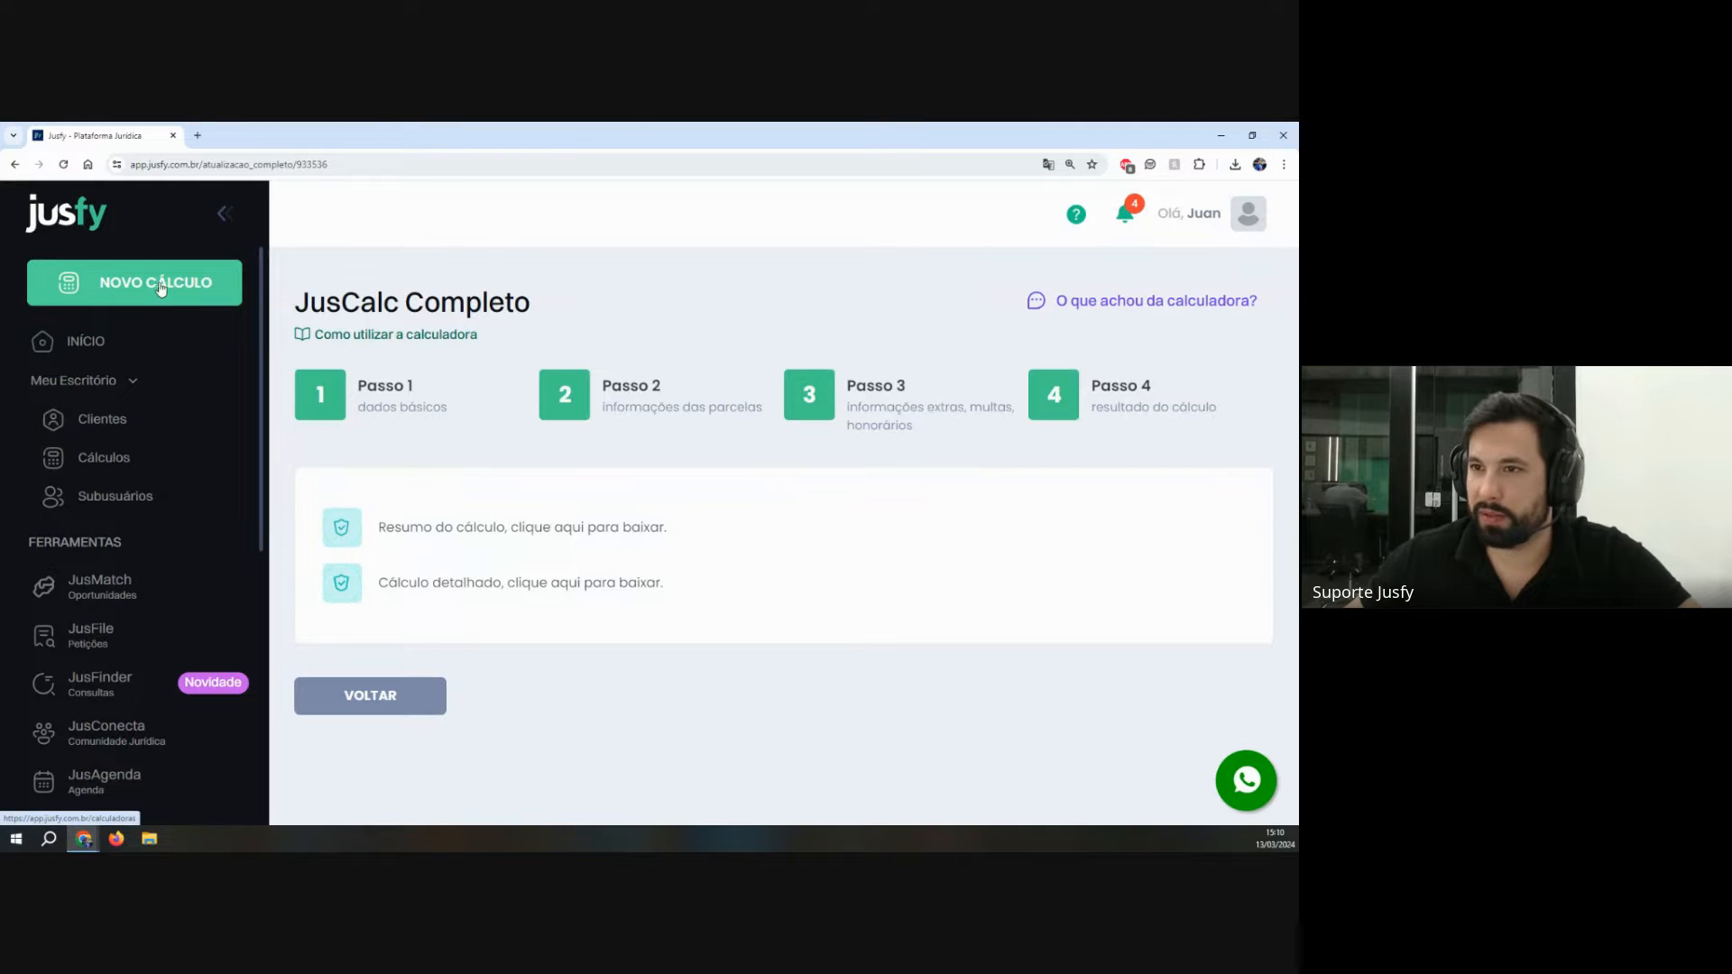
# Step: Leave the finished calculation and start a new one with the JusRevisional calculator
pyautogui.click(99, 342)
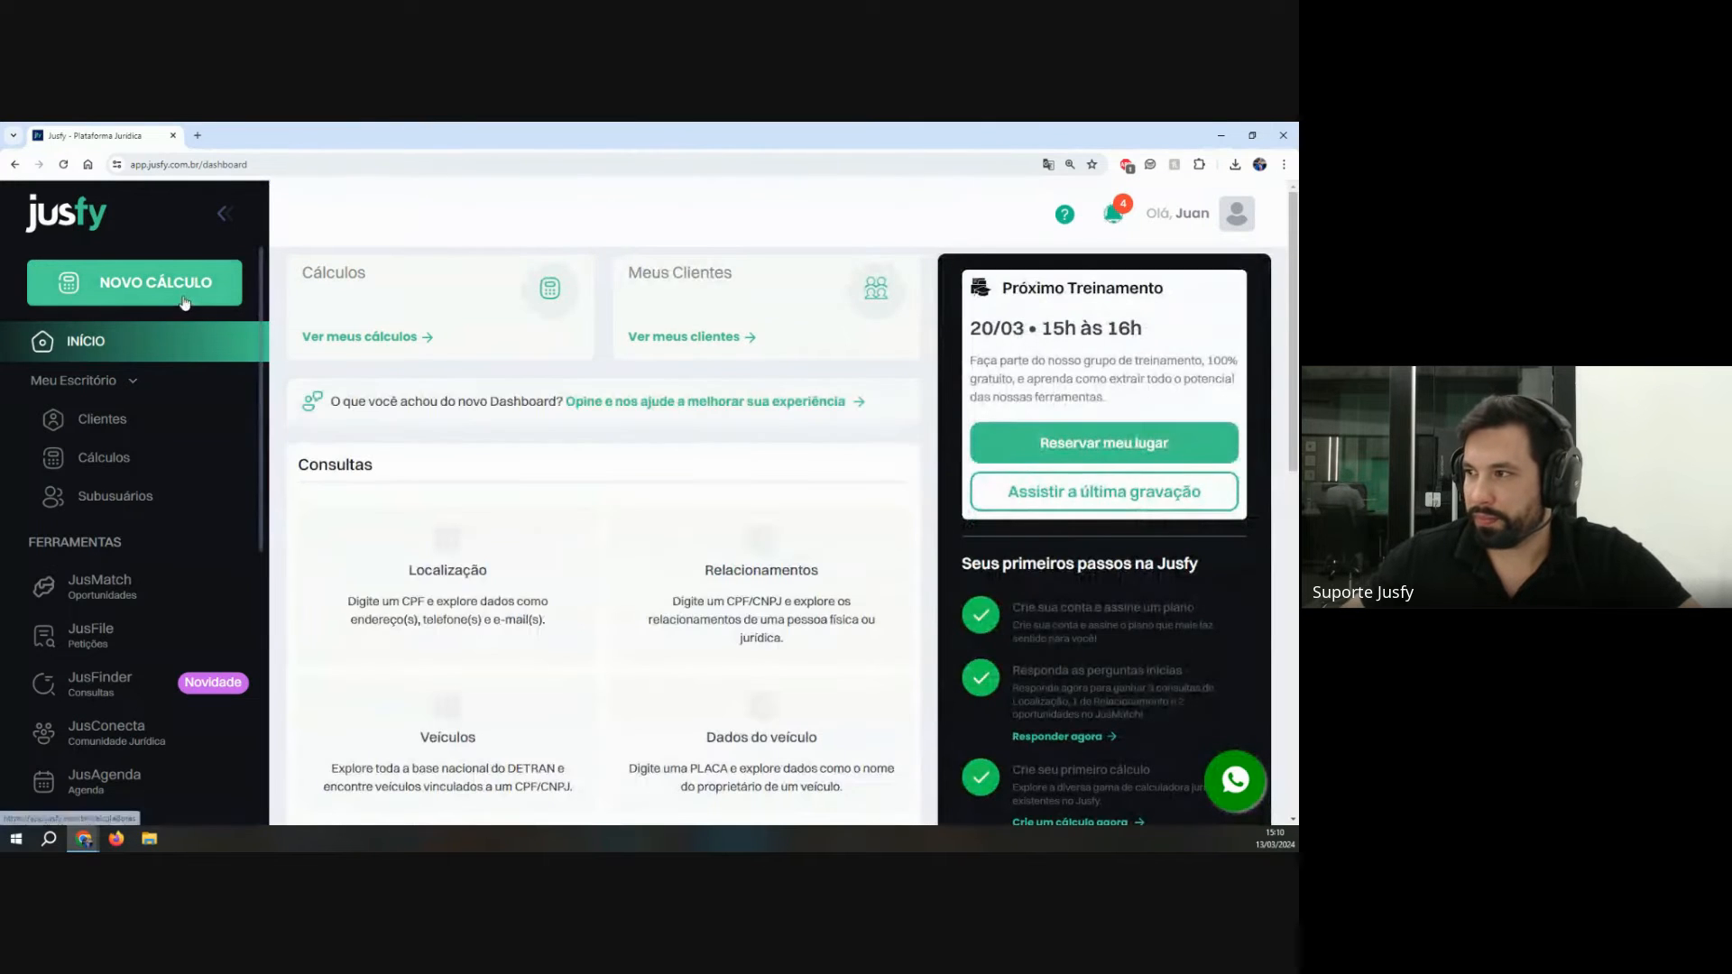
pyautogui.click(135, 282)
pyautogui.moveTo(1055, 466); pyautogui.dragTo(1180, 514)
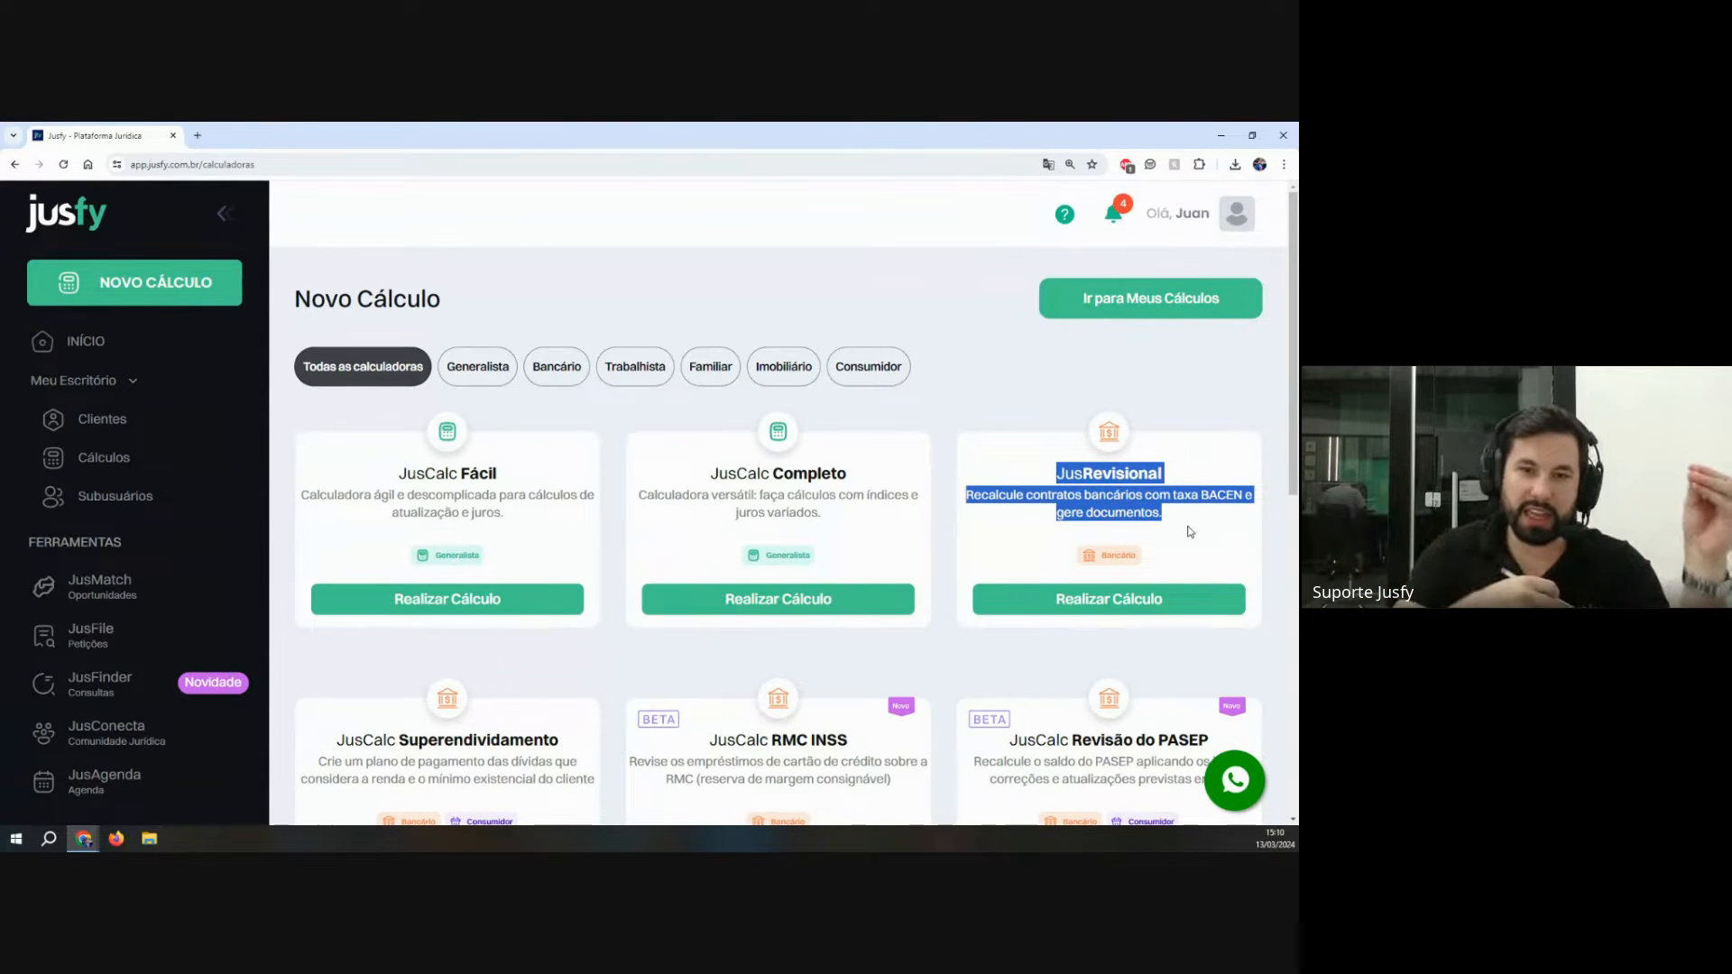
pyautogui.click(1165, 613)
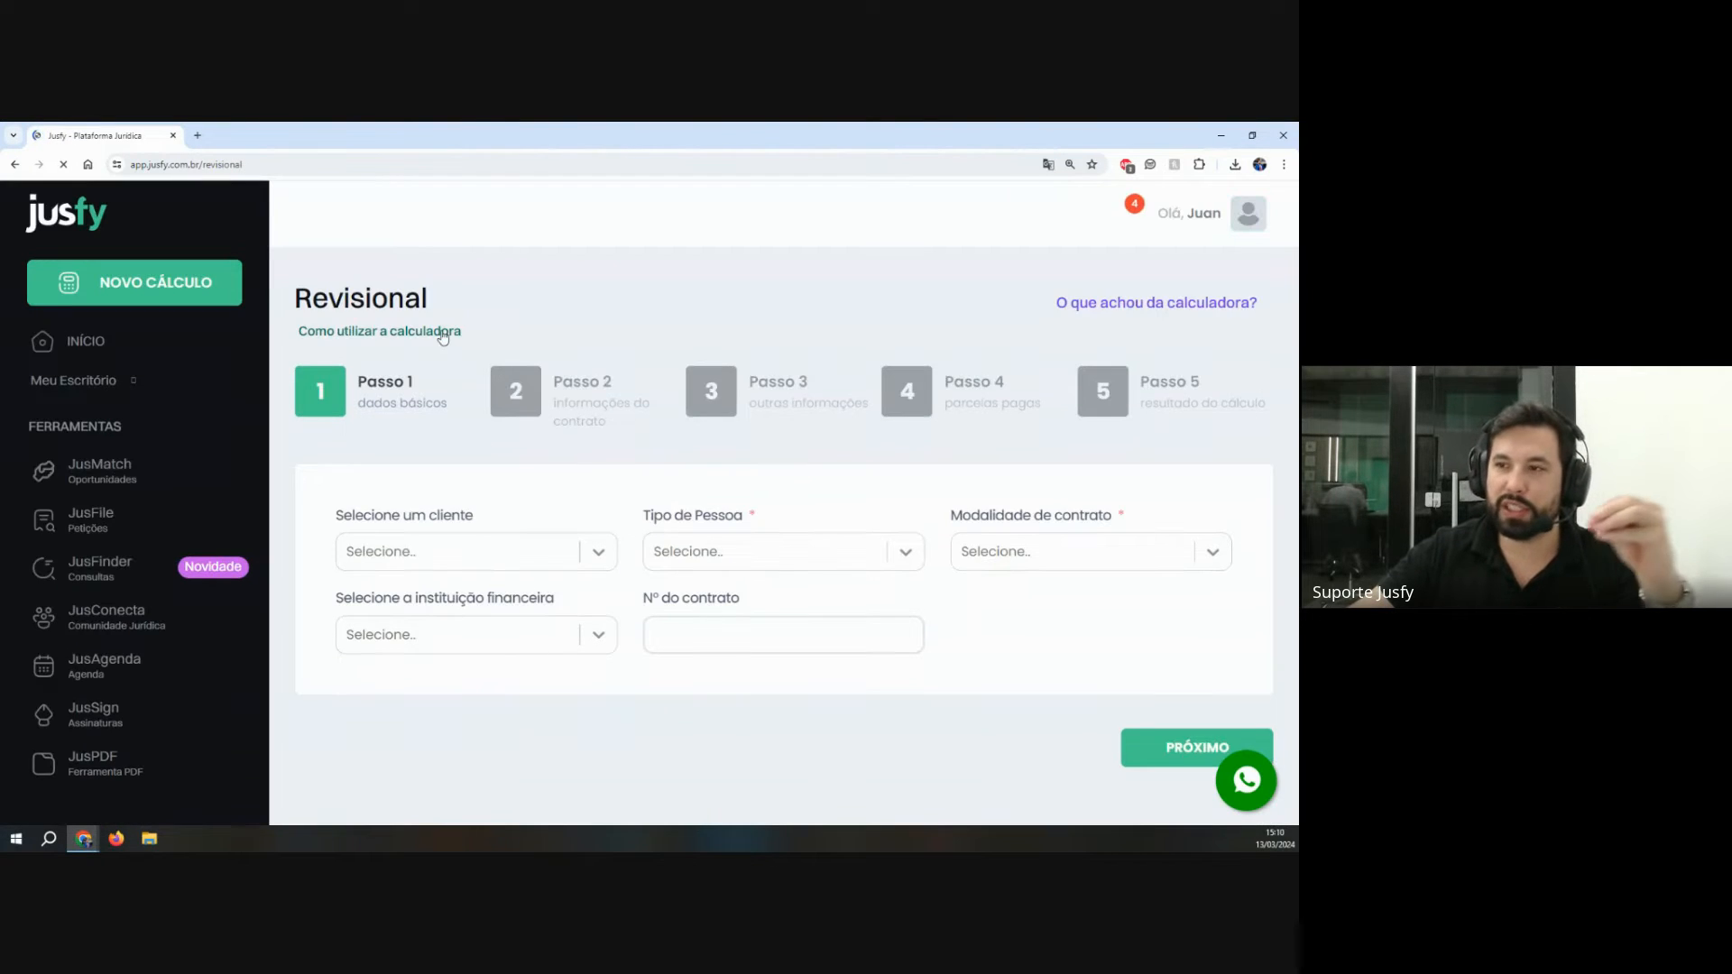
# Step: Open the JusRevisional manual and look through its section of rulings supporting Jusfy's thesis, court by court
pyautogui.click(442, 334)
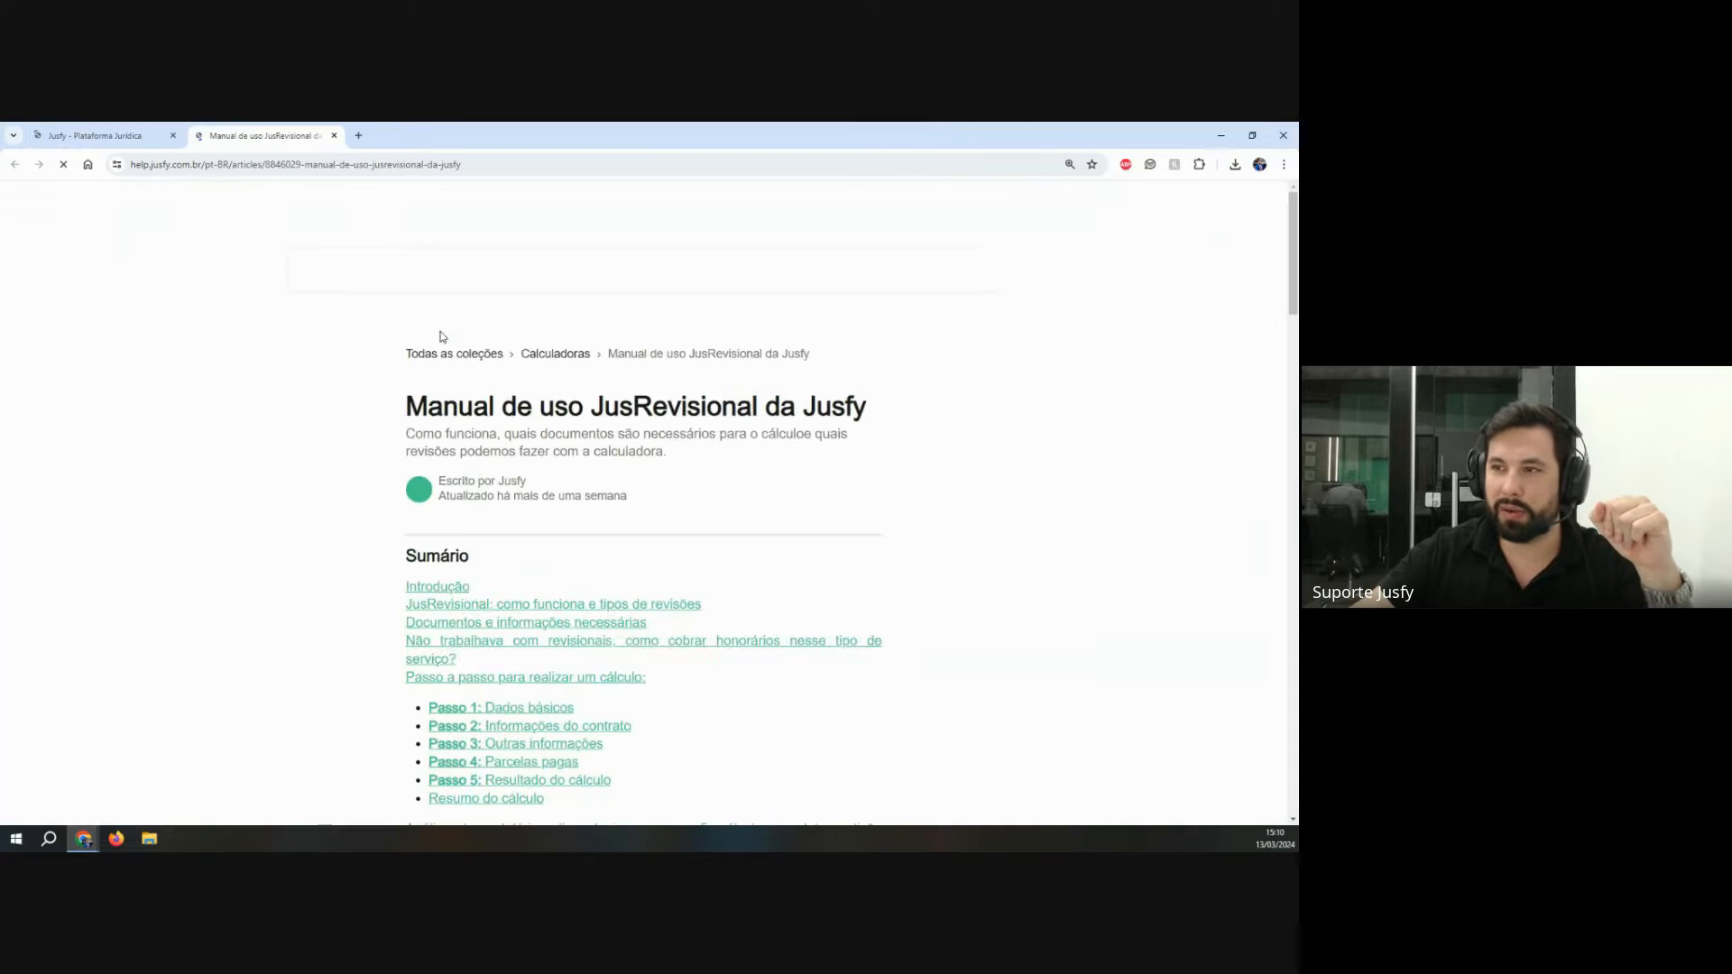
pyautogui.scroll(-3, 577, 780)
pyautogui.scroll(-2, 448, 536)
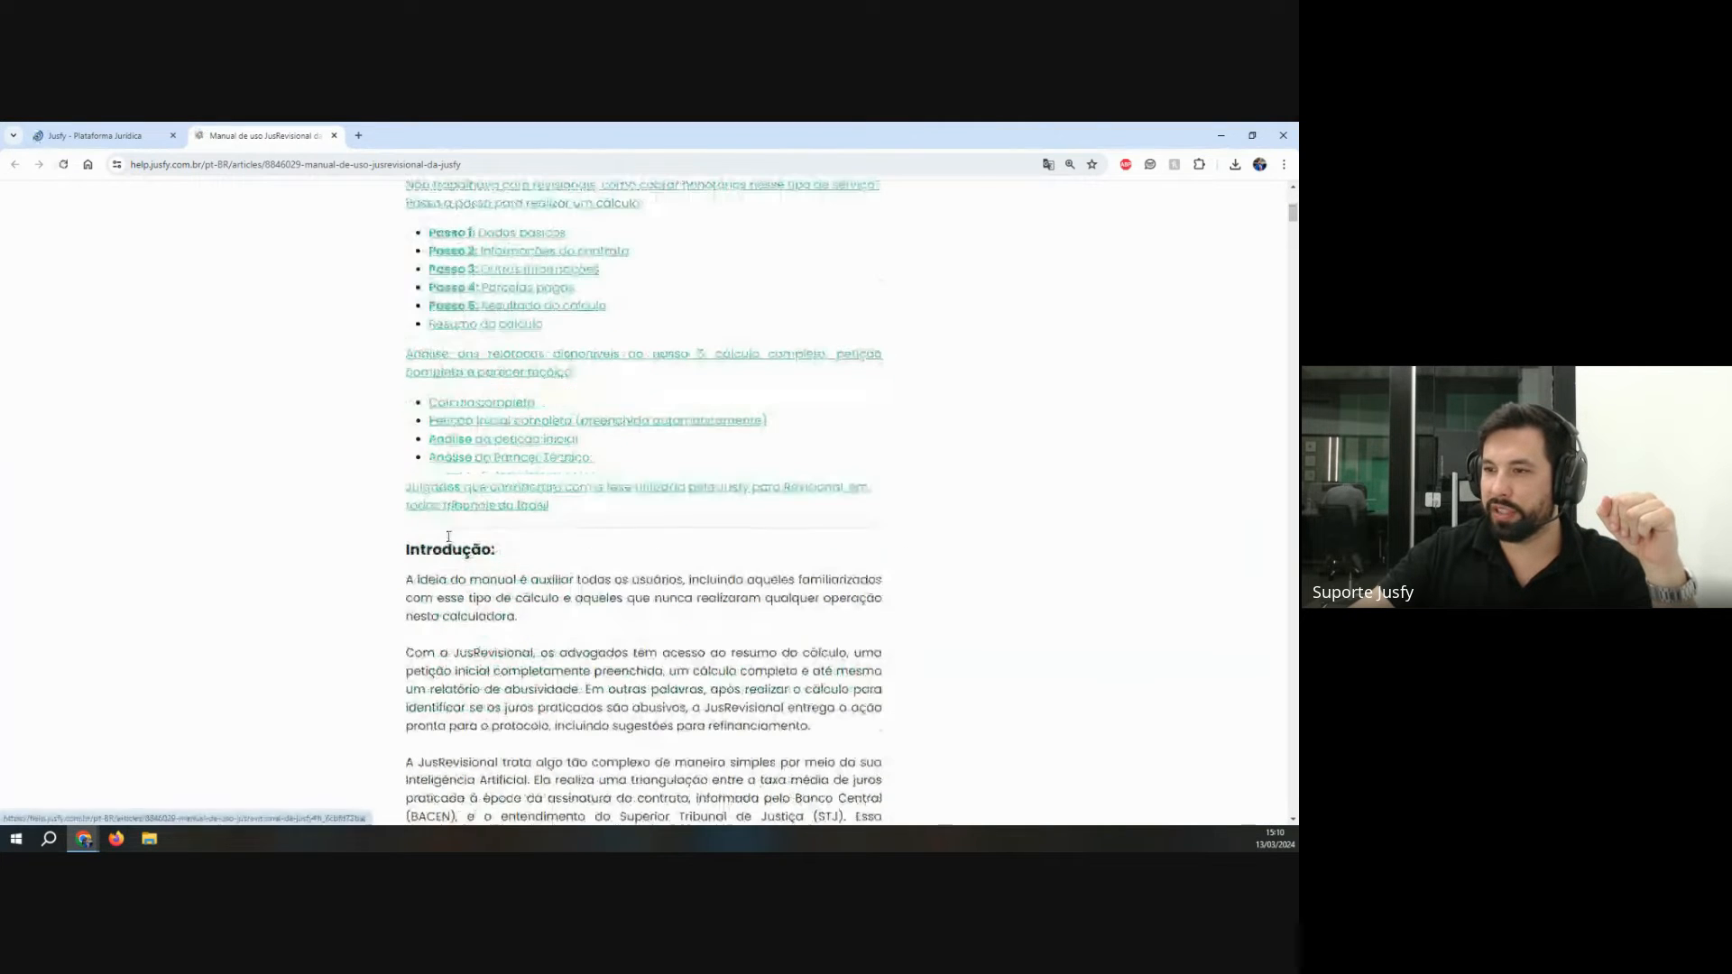
pyautogui.click(641, 489)
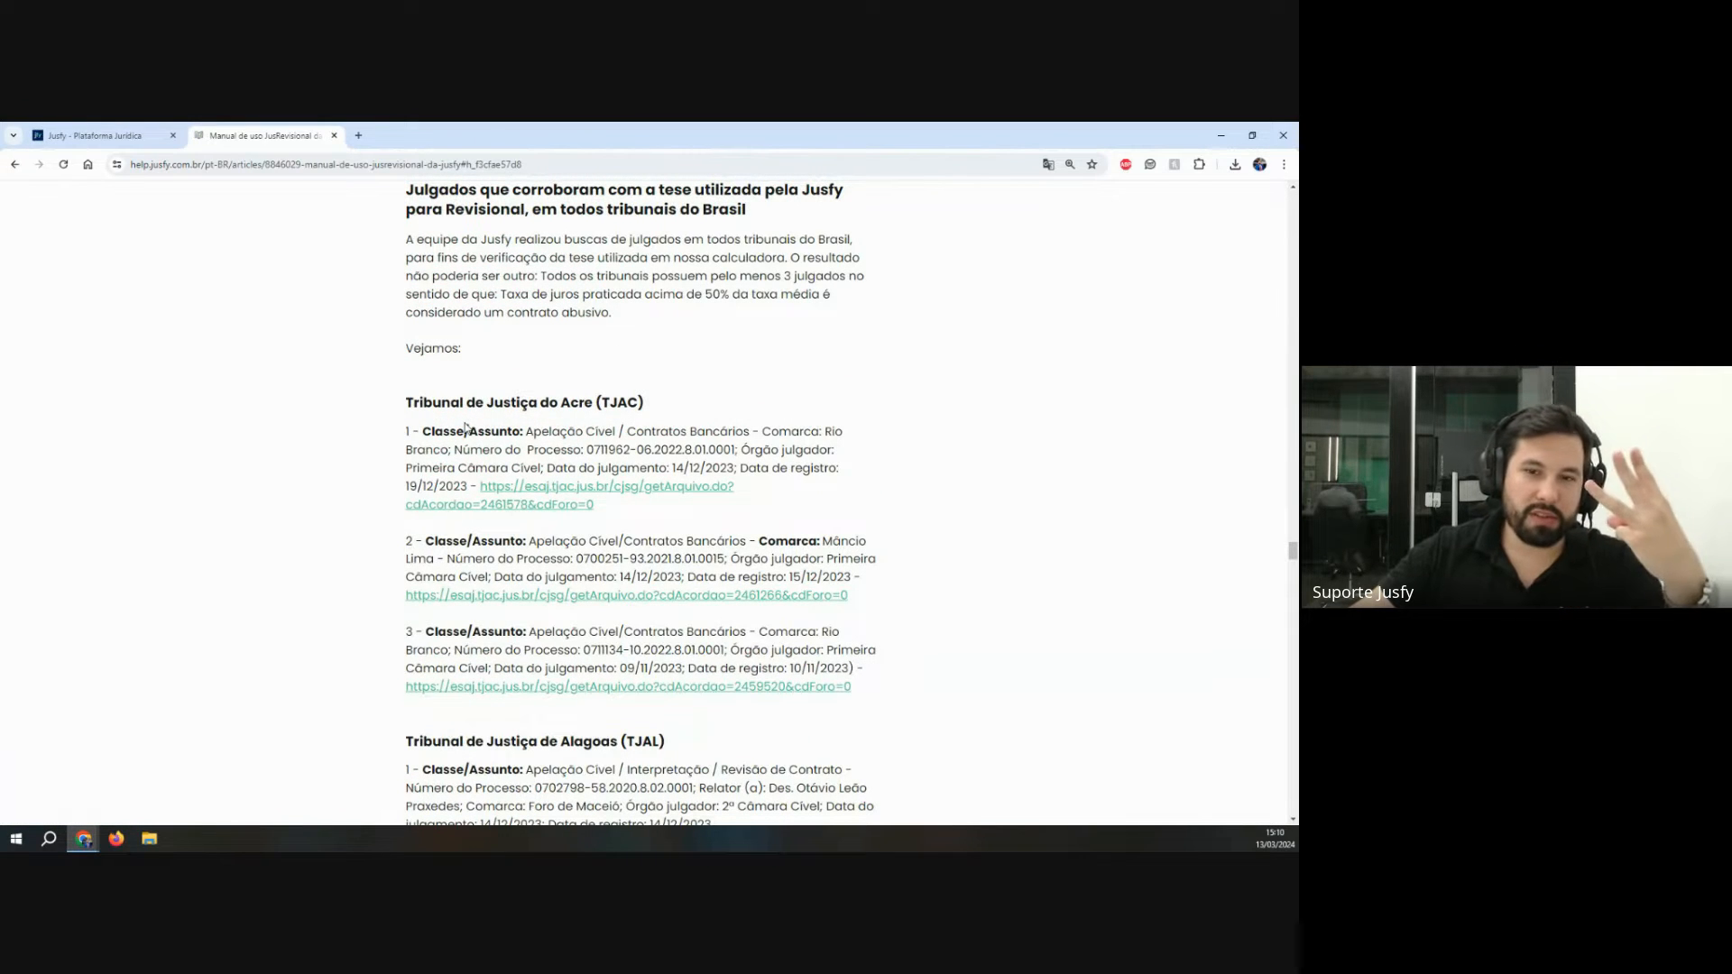
pyautogui.tripleClick(397, 408)
pyautogui.scroll(-15, 871, 481)
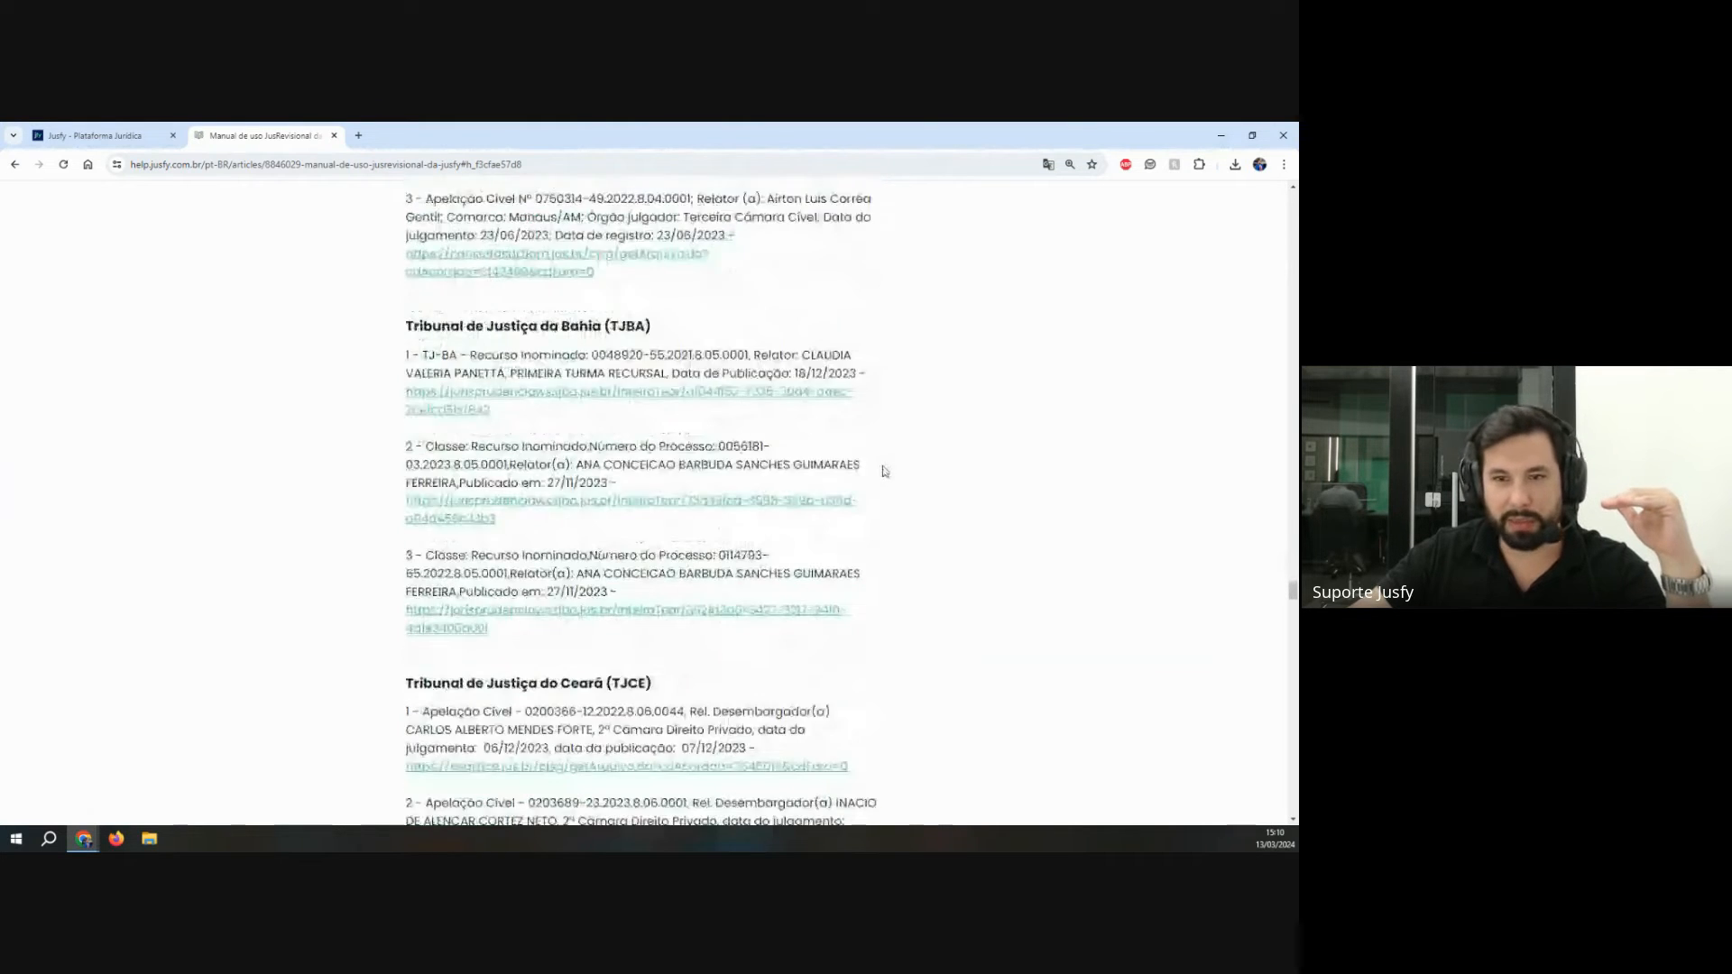
pyautogui.scroll(-15, 885, 471)
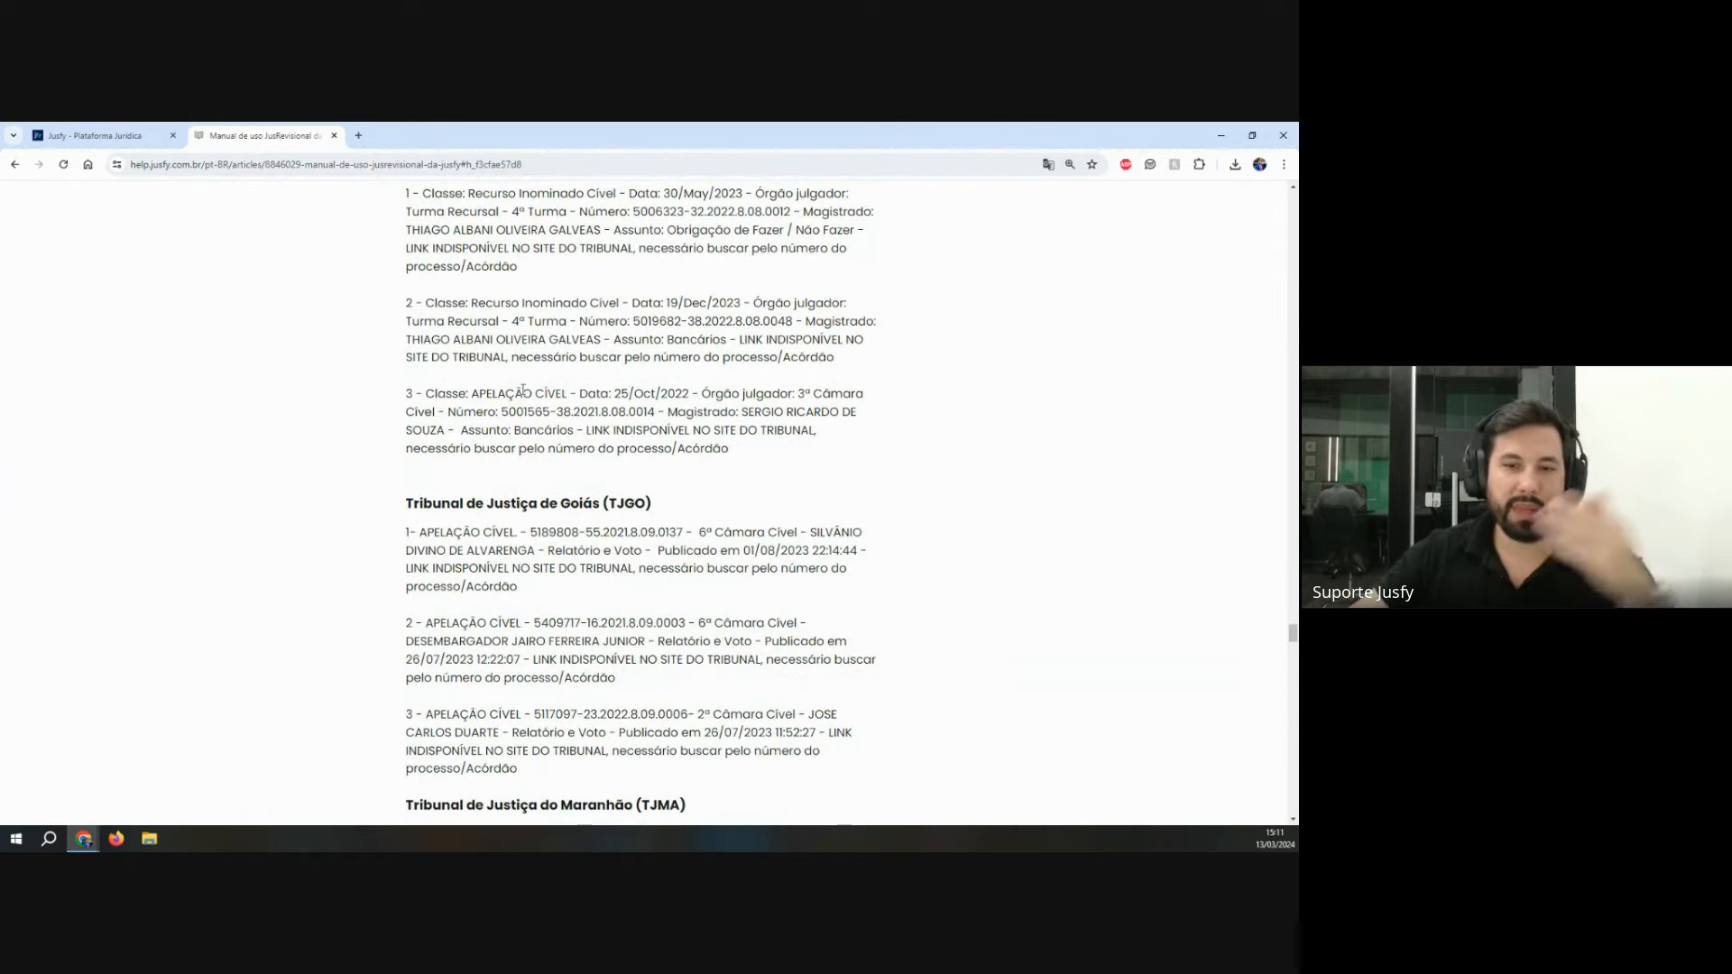
pyautogui.scroll(-3, 522, 389)
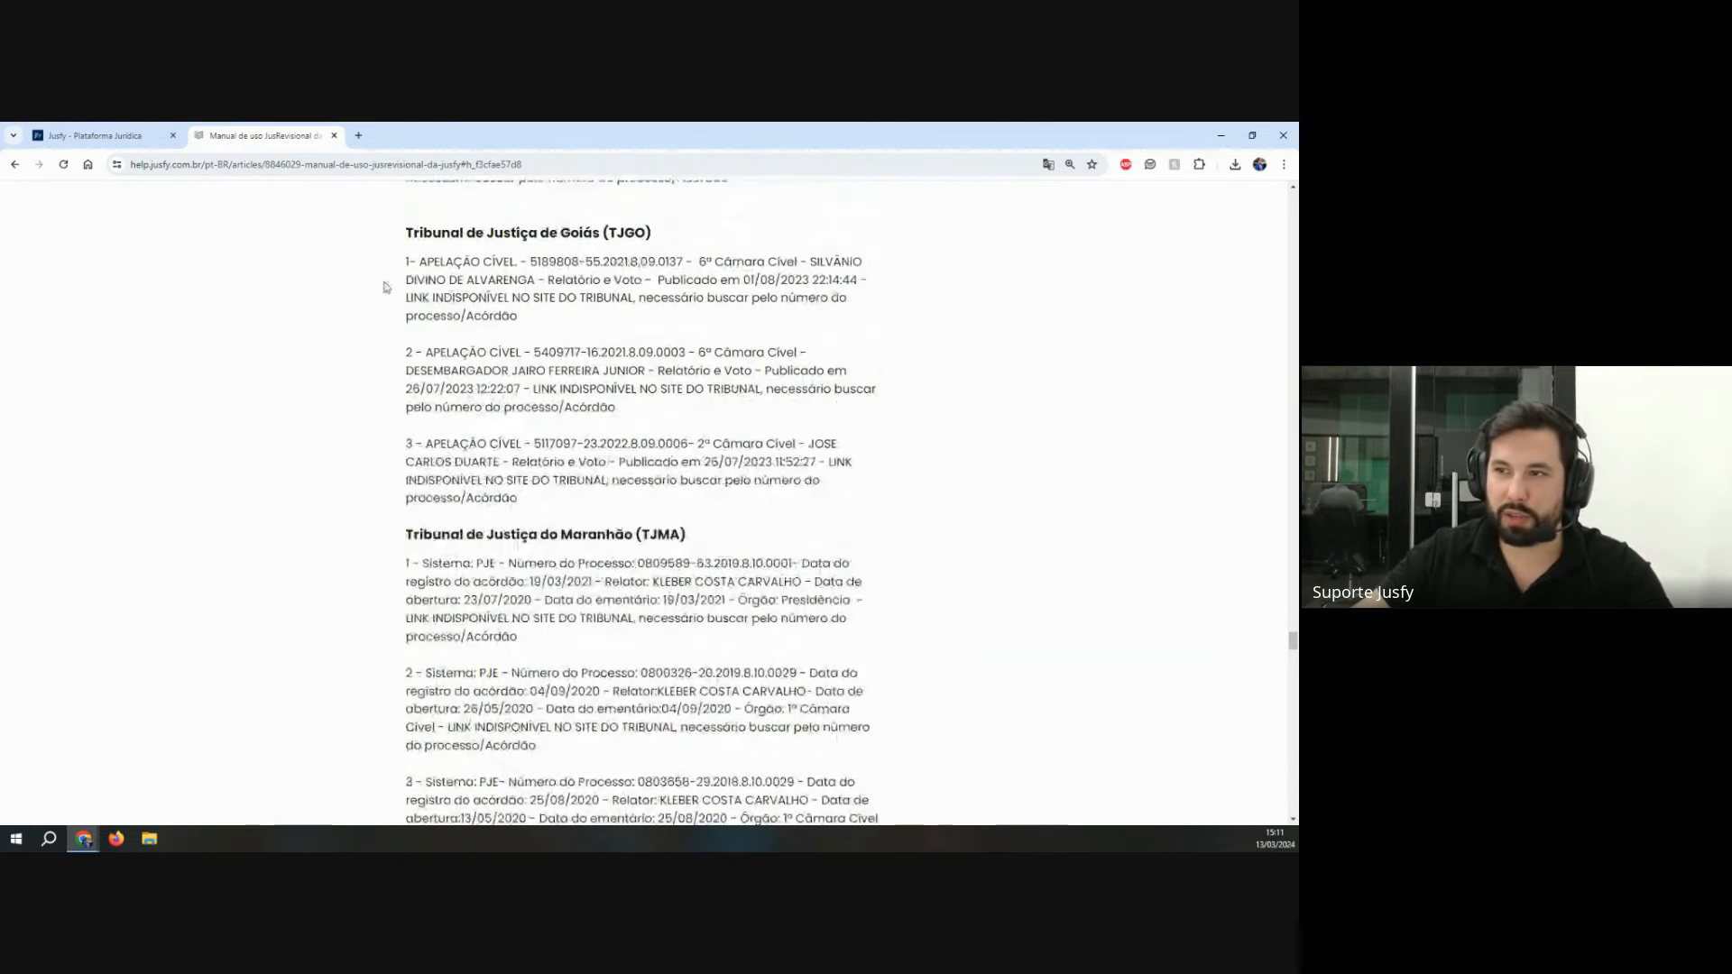
# Step: Examine the Goiás court (TJGO) rulings and their case numbers, look over the remaining courts, and close the manual
pyautogui.moveTo(405, 262); pyautogui.dragTo(562, 344)
pyautogui.click(595, 438)
pyautogui.tripleClick(415, 351)
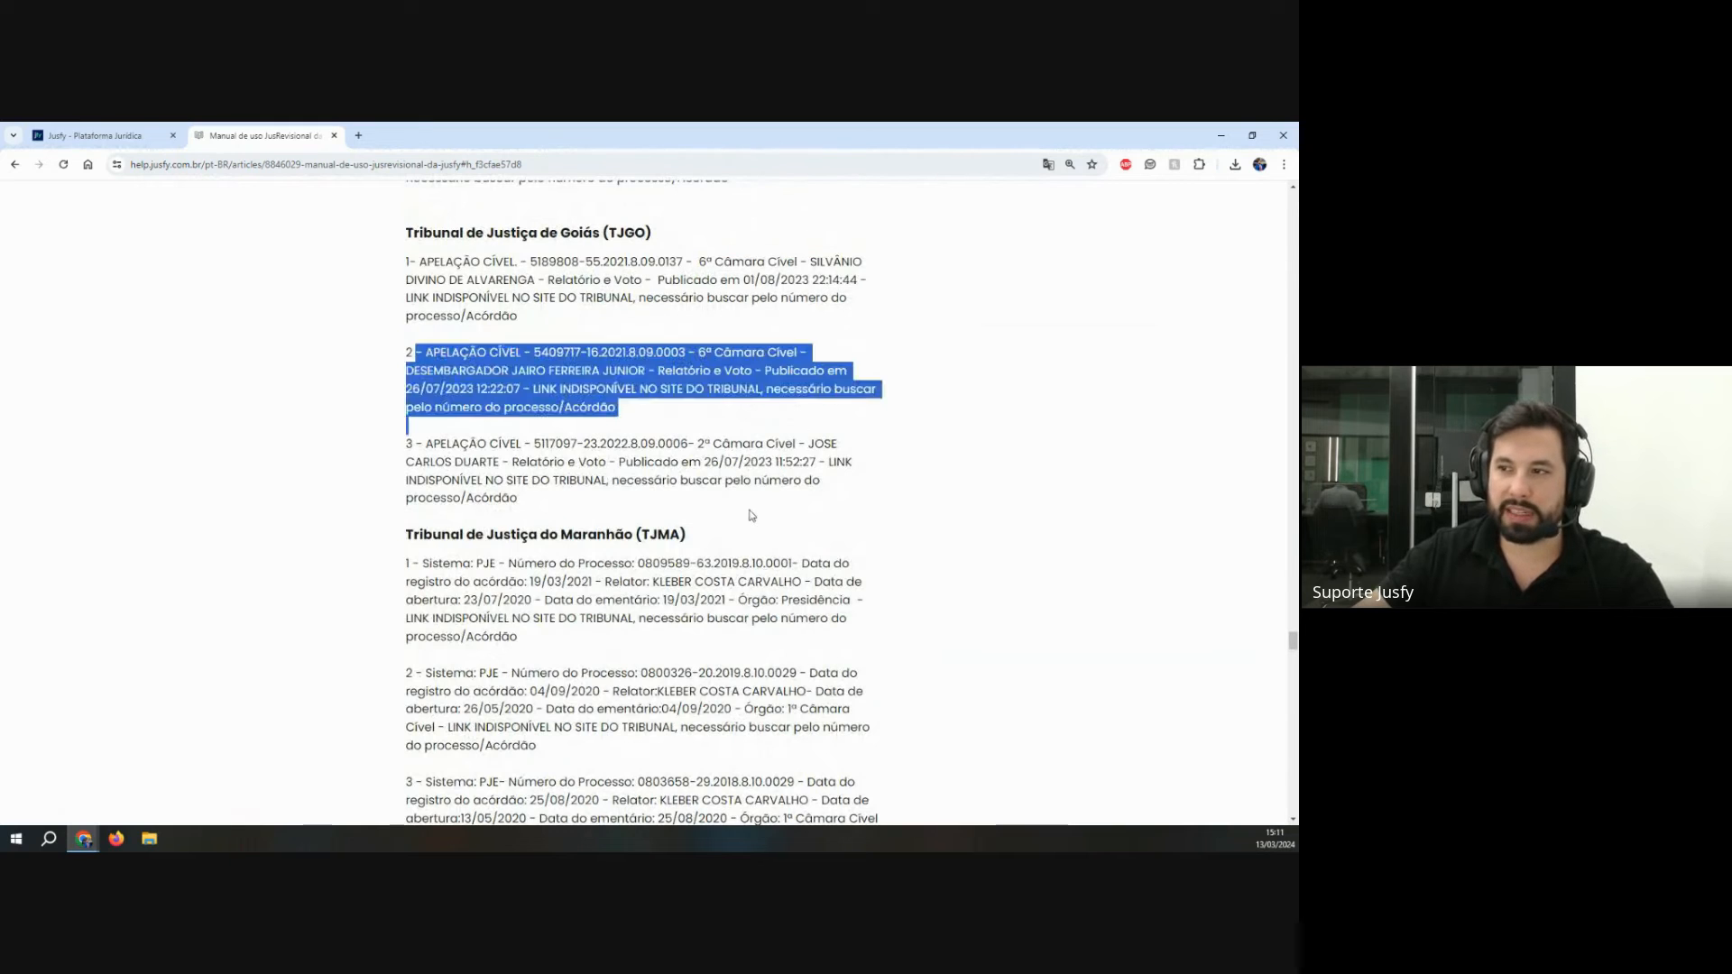
pyautogui.click(522, 383)
pyautogui.moveTo(535, 354); pyautogui.dragTo(593, 350)
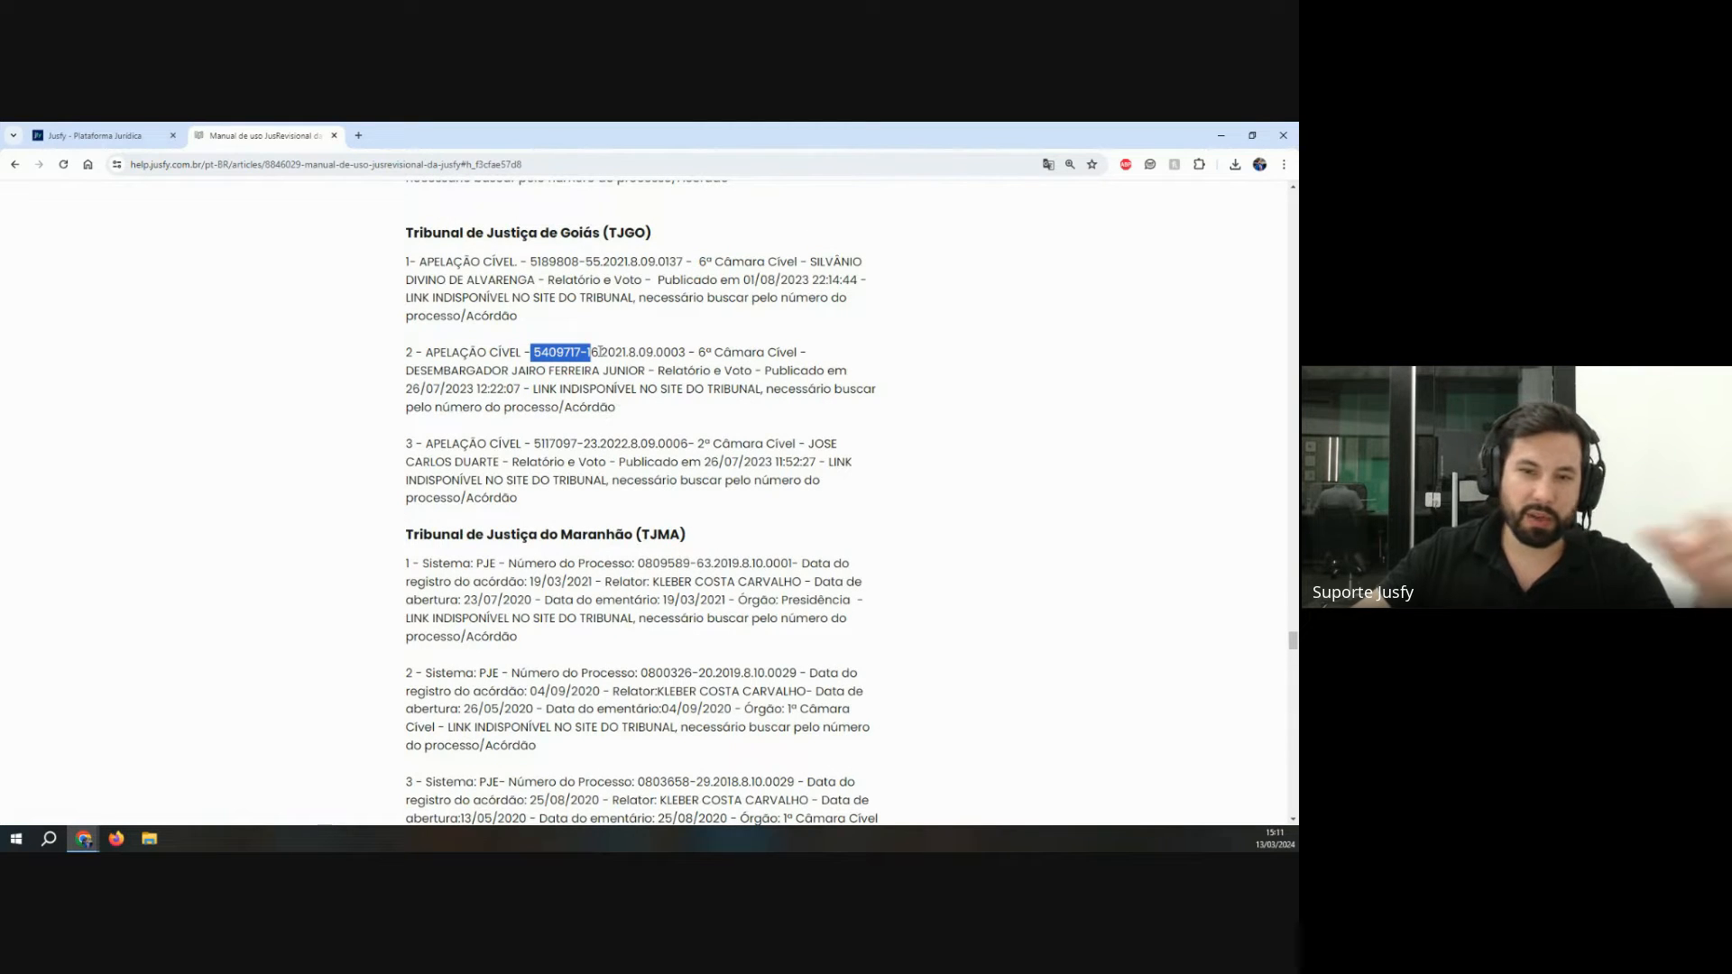
pyautogui.click(602, 351)
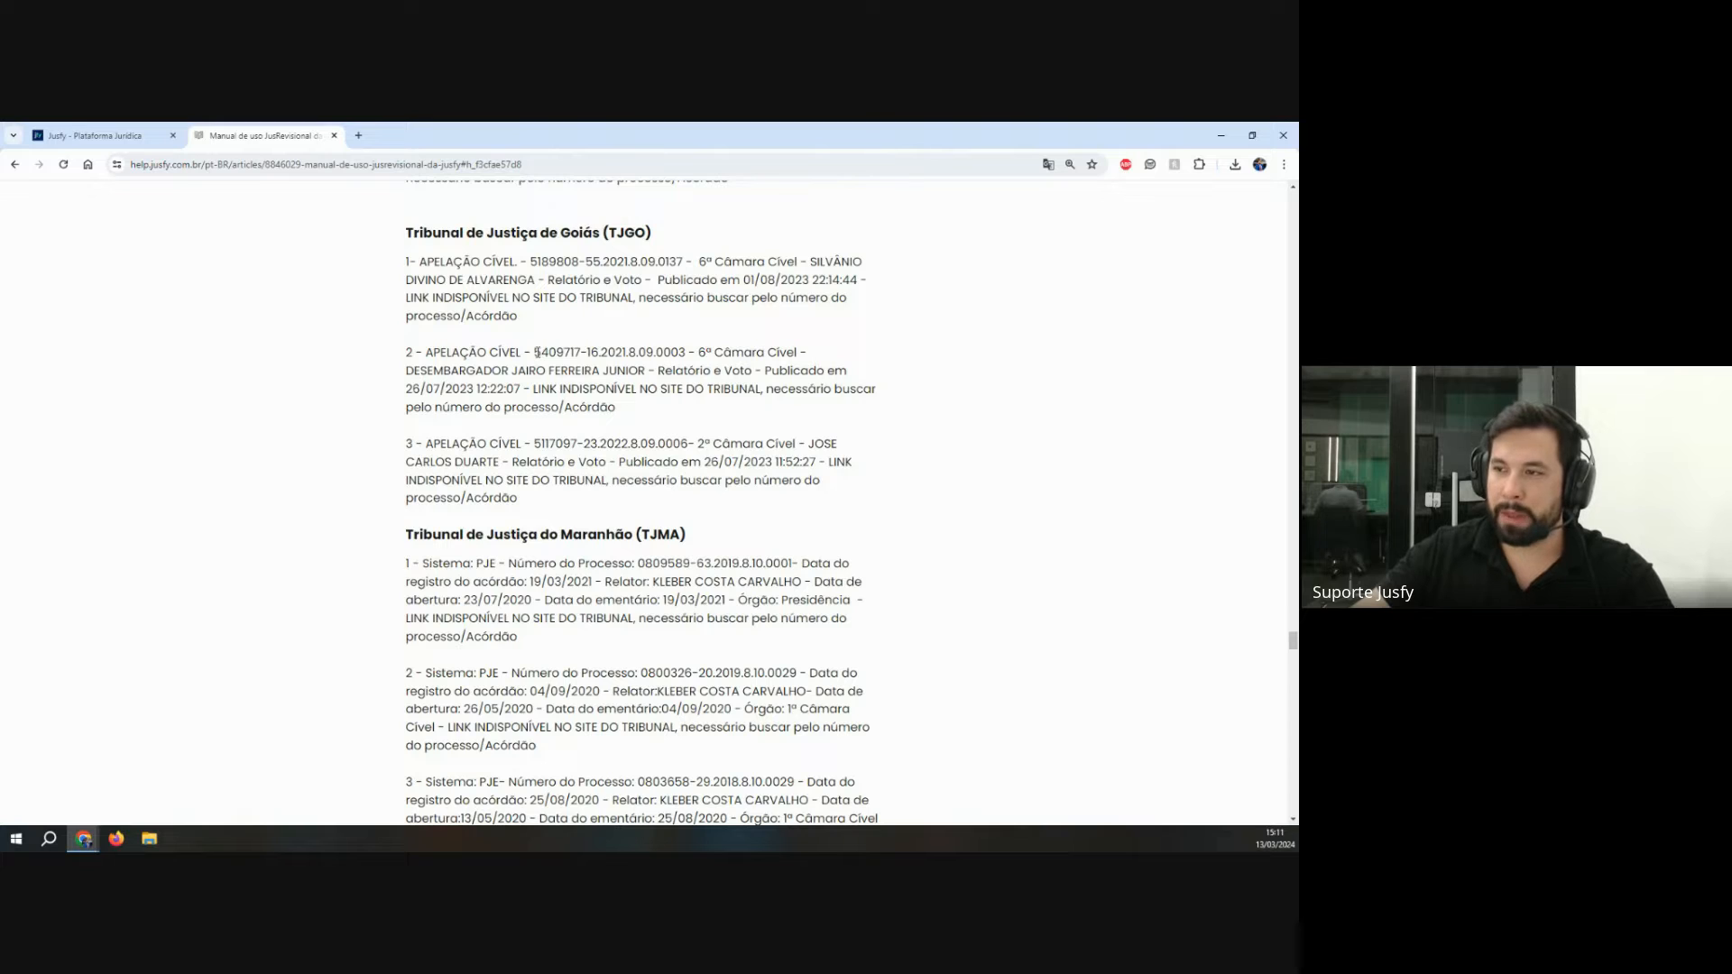
pyautogui.moveTo(536, 351); pyautogui.dragTo(686, 351)
pyautogui.scroll(-7, 629, 520)
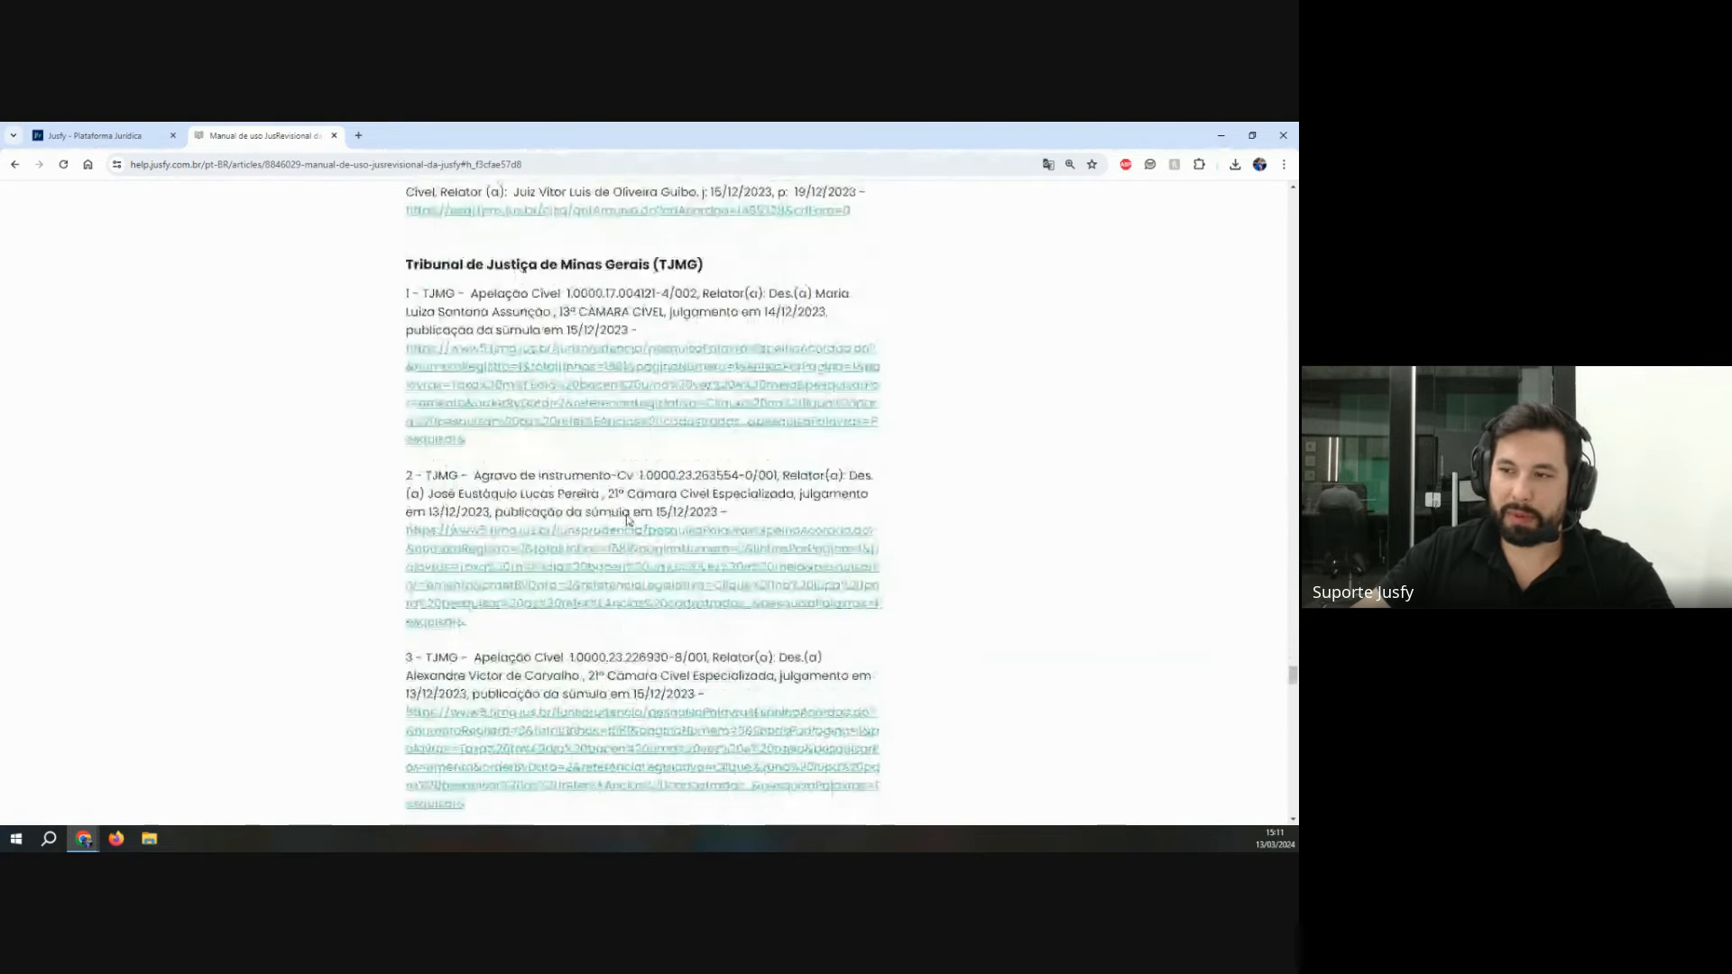
pyautogui.scroll(-15, 629, 520)
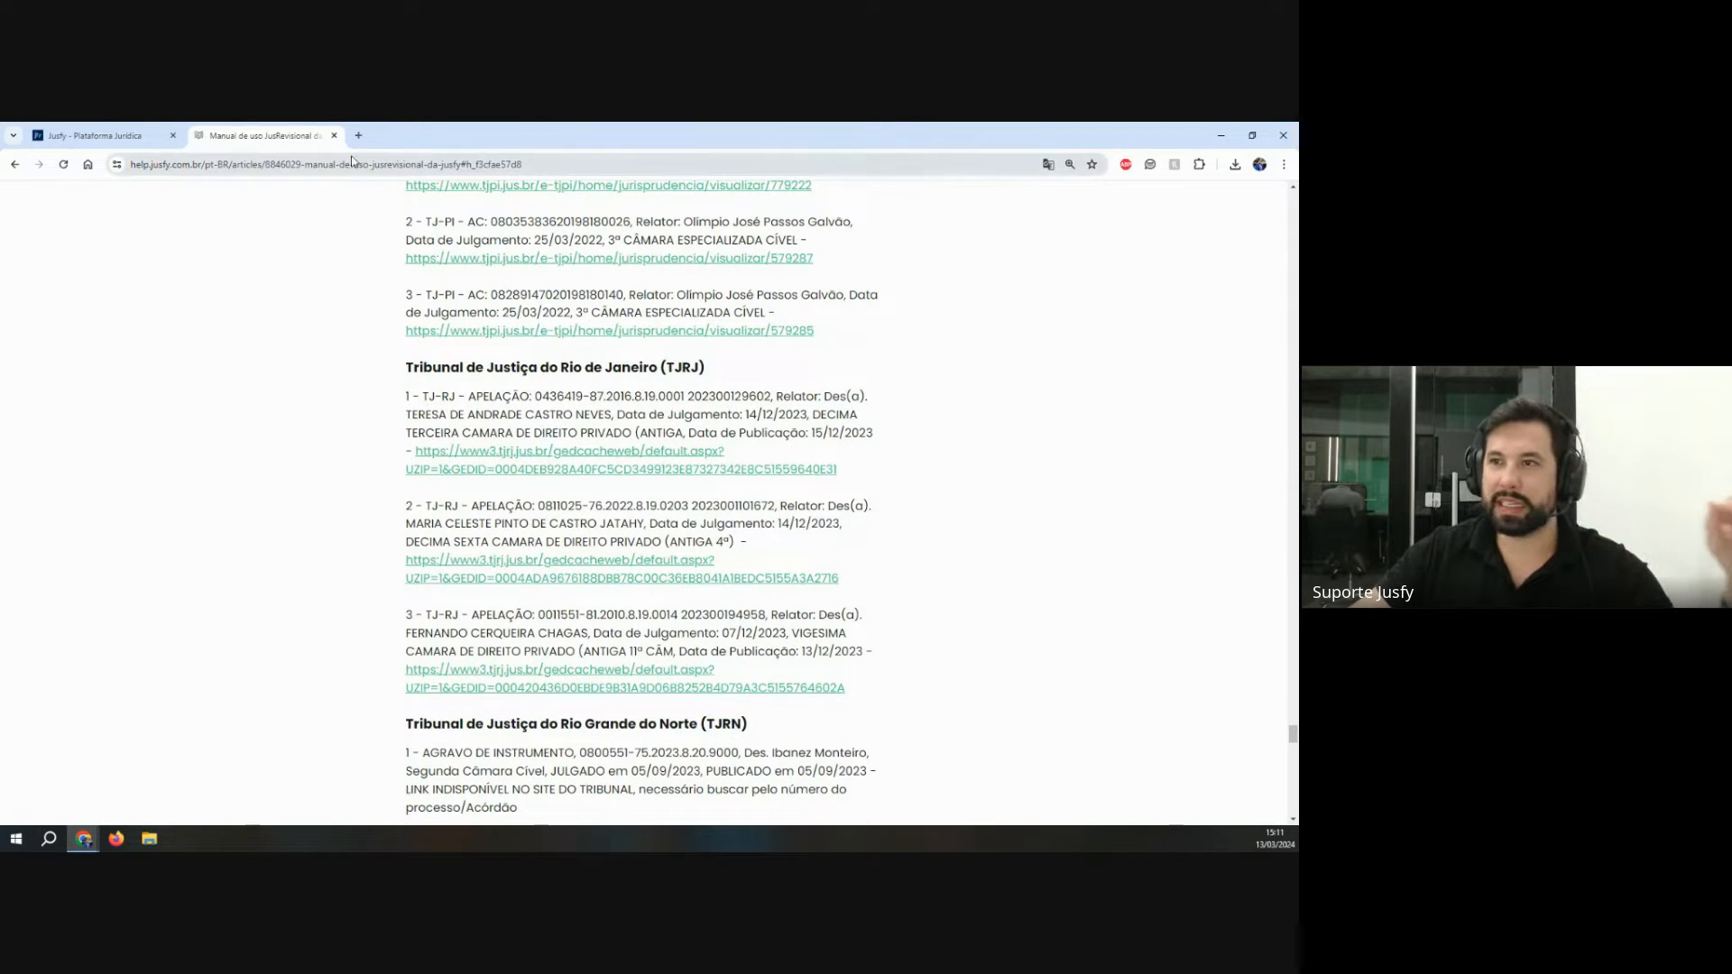
pyautogui.click(332, 136)
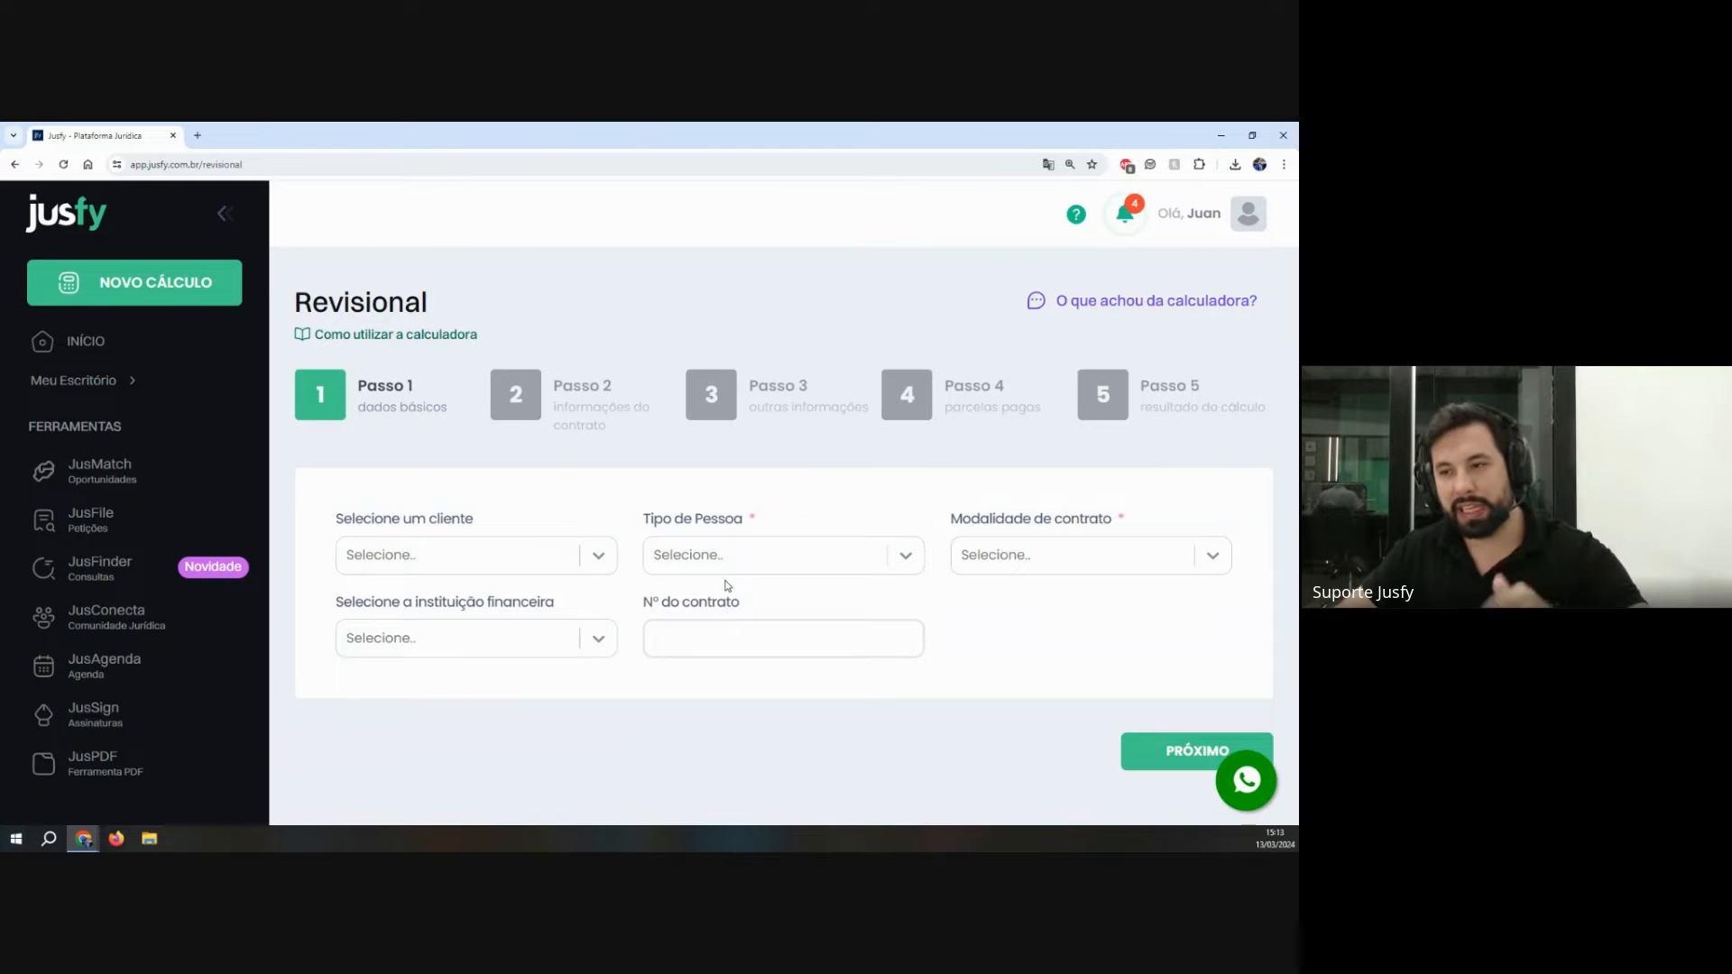
# Step: Select the client, set the person type to Pessoa Física and the contract modality to Aquisição de veículos
pyautogui.click(522, 557)
pyautogui.click(428, 601)
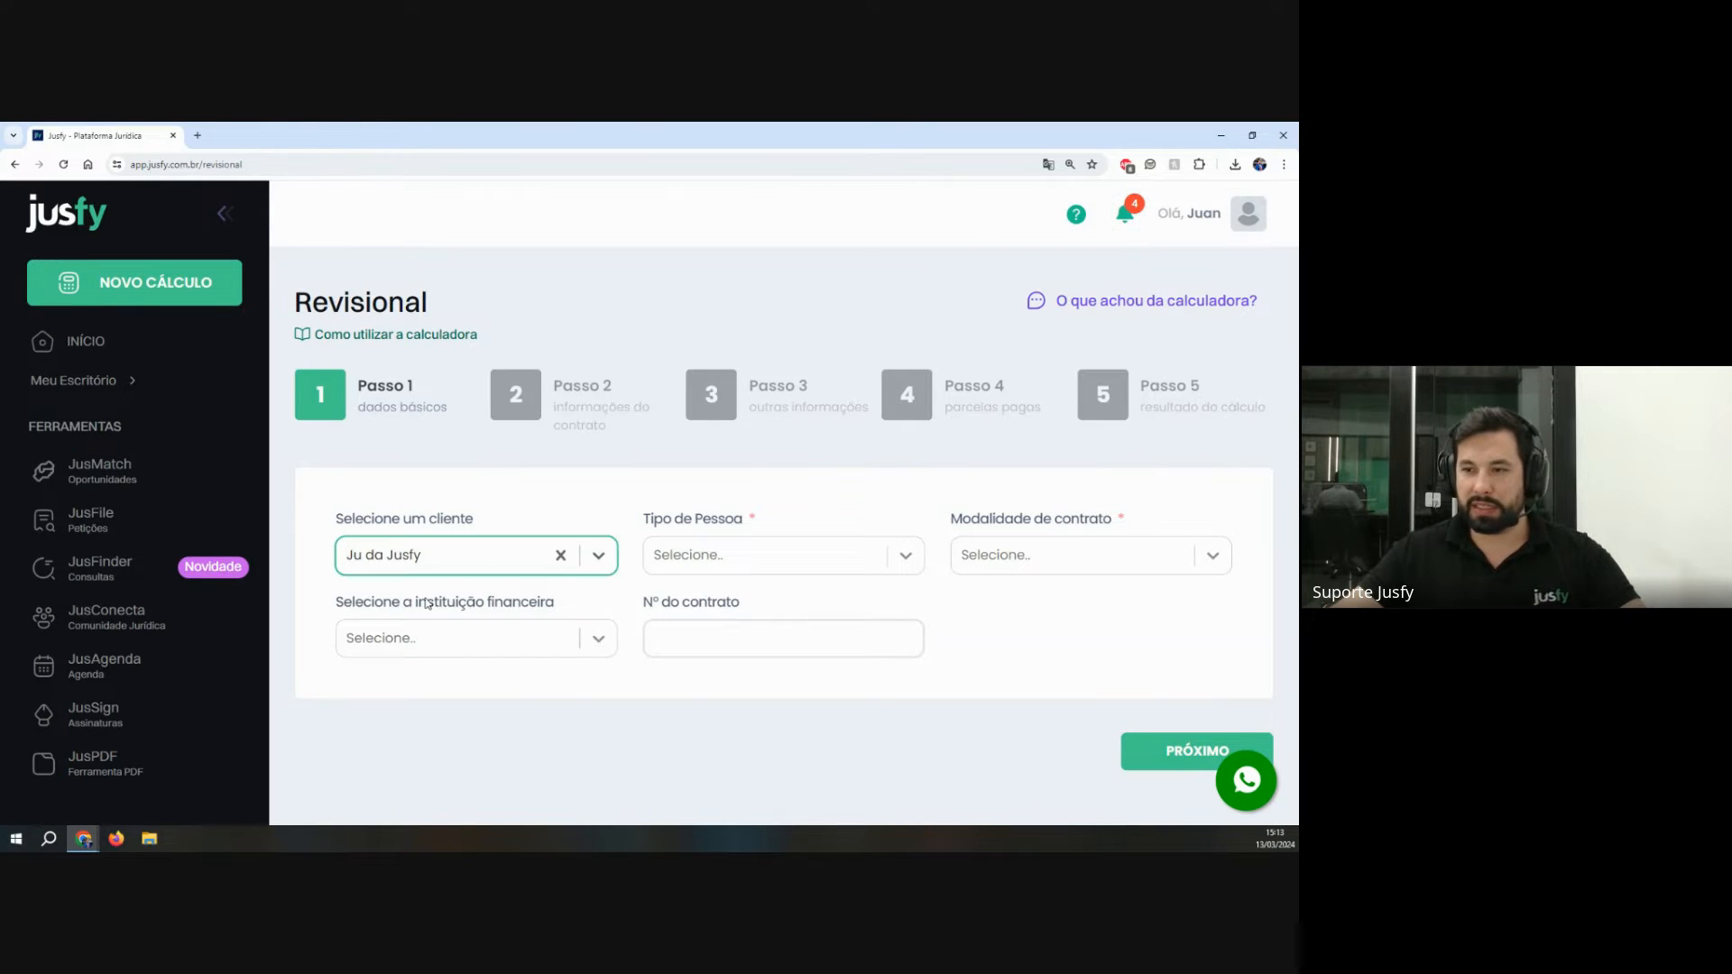
pyautogui.click(691, 567)
pyautogui.click(691, 613)
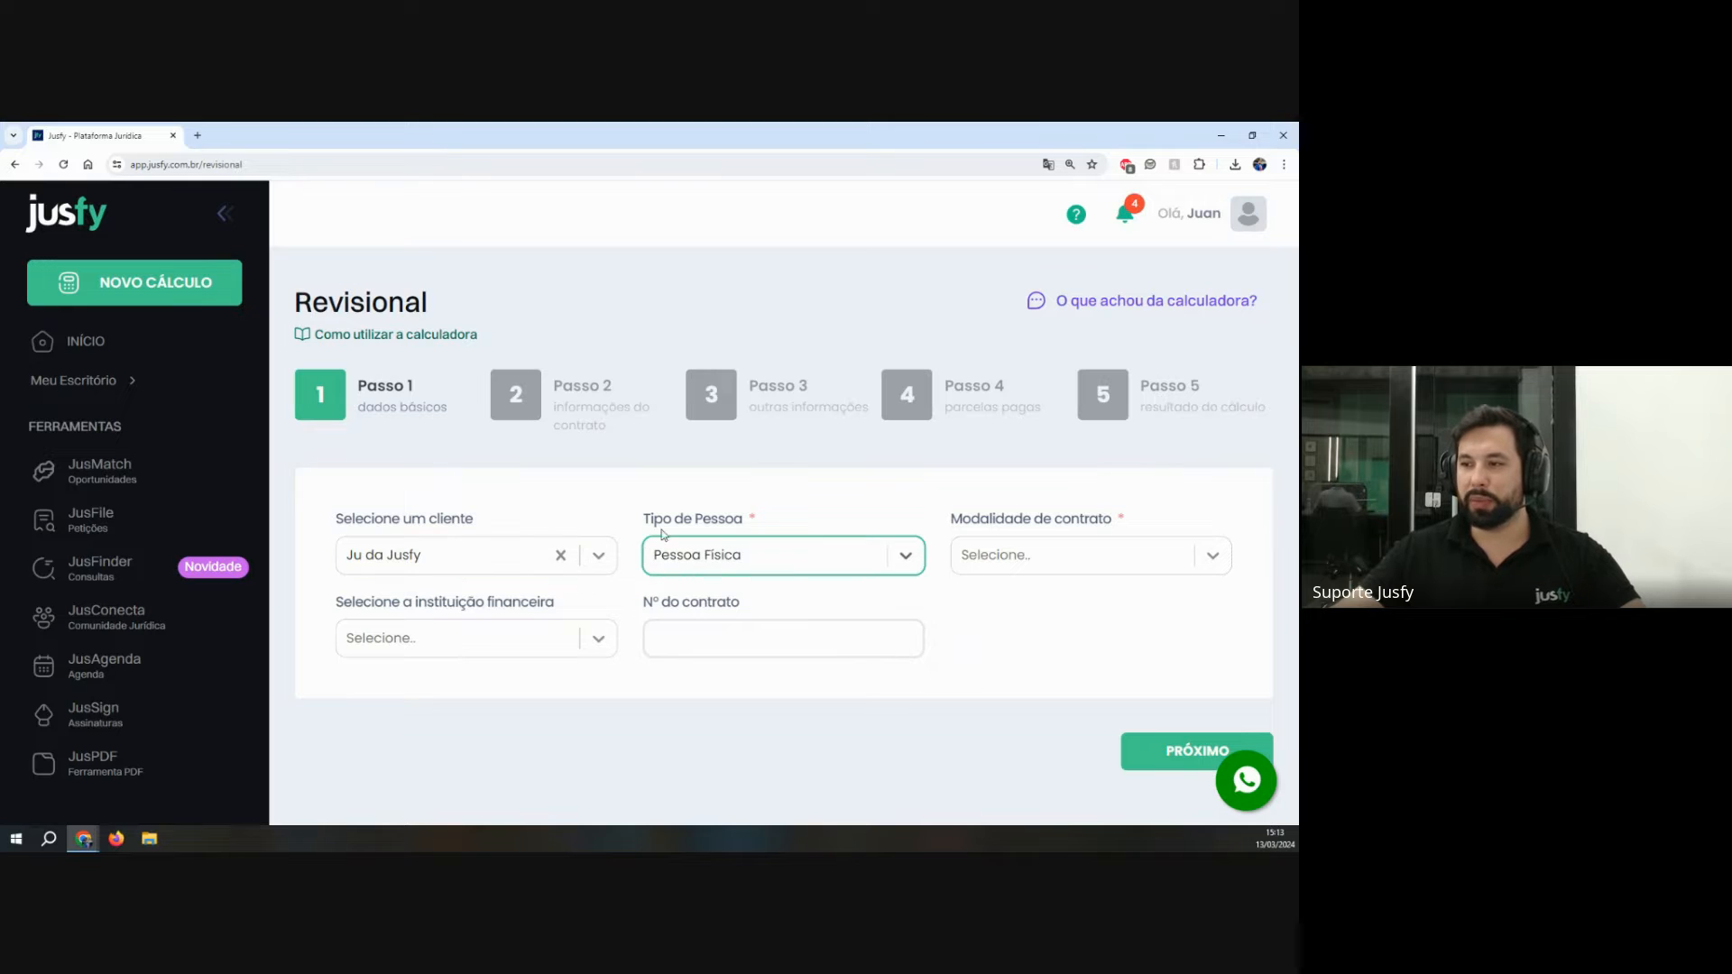
pyautogui.click(1067, 554)
pyautogui.click(1028, 646)
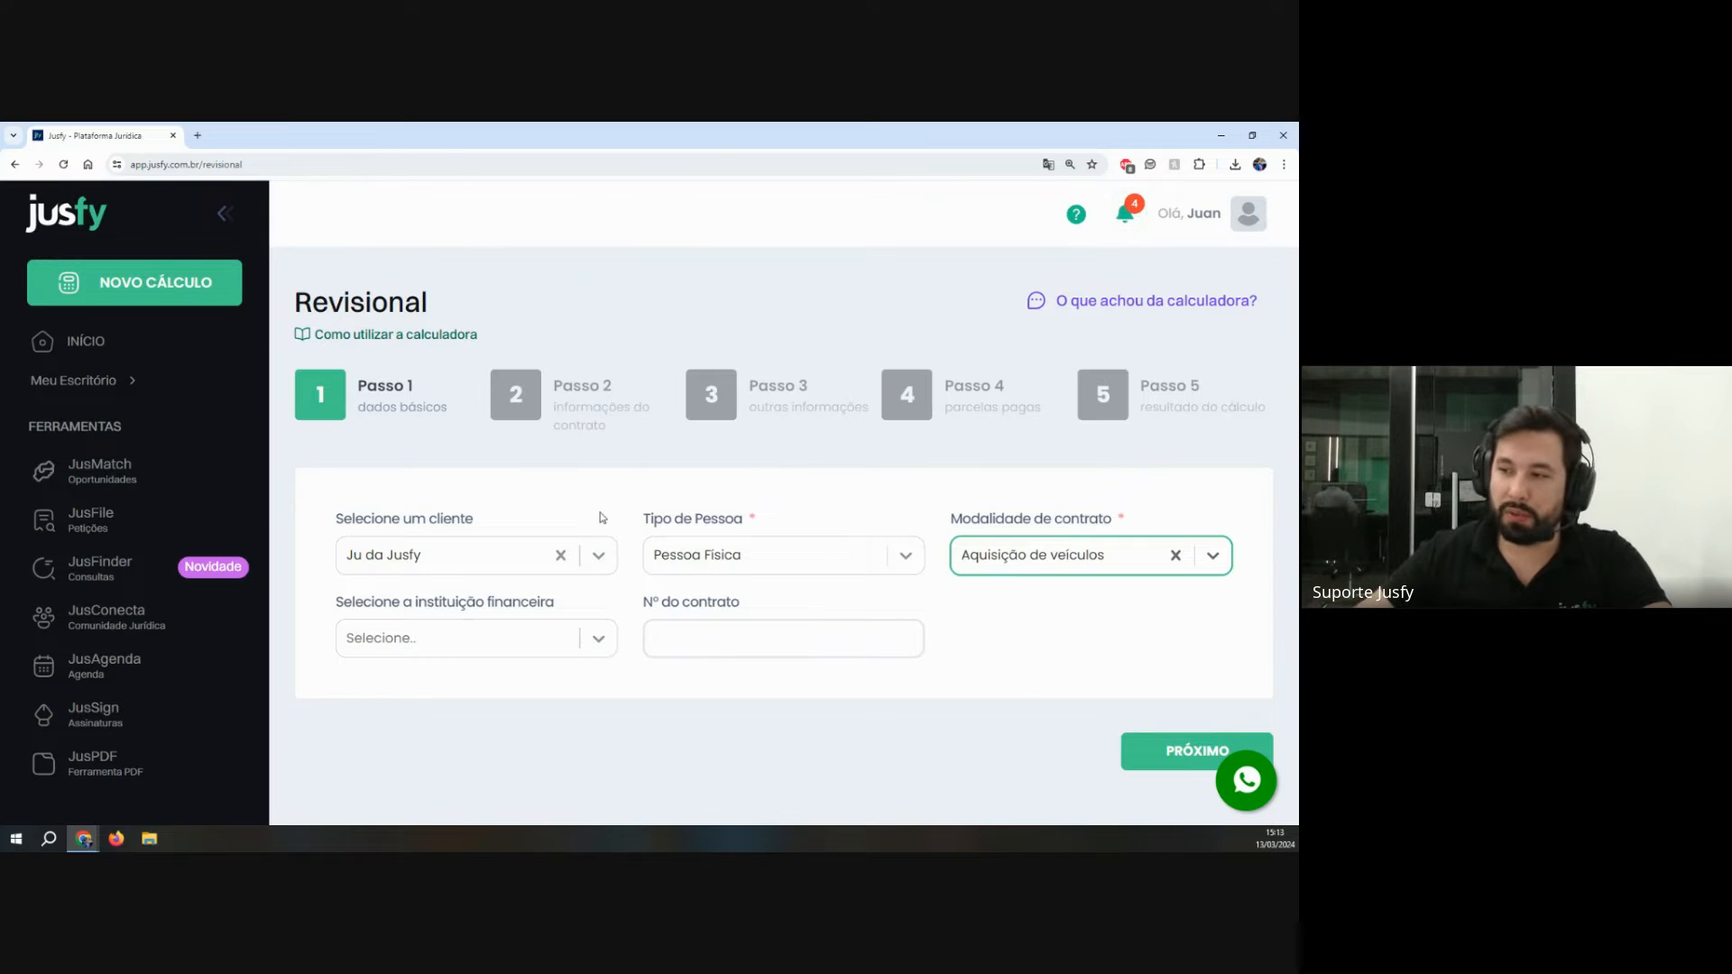
pyautogui.moveTo(626, 522); pyautogui.dragTo(779, 522)
pyautogui.click(895, 514)
pyautogui.moveTo(925, 521); pyautogui.dragTo(1074, 607)
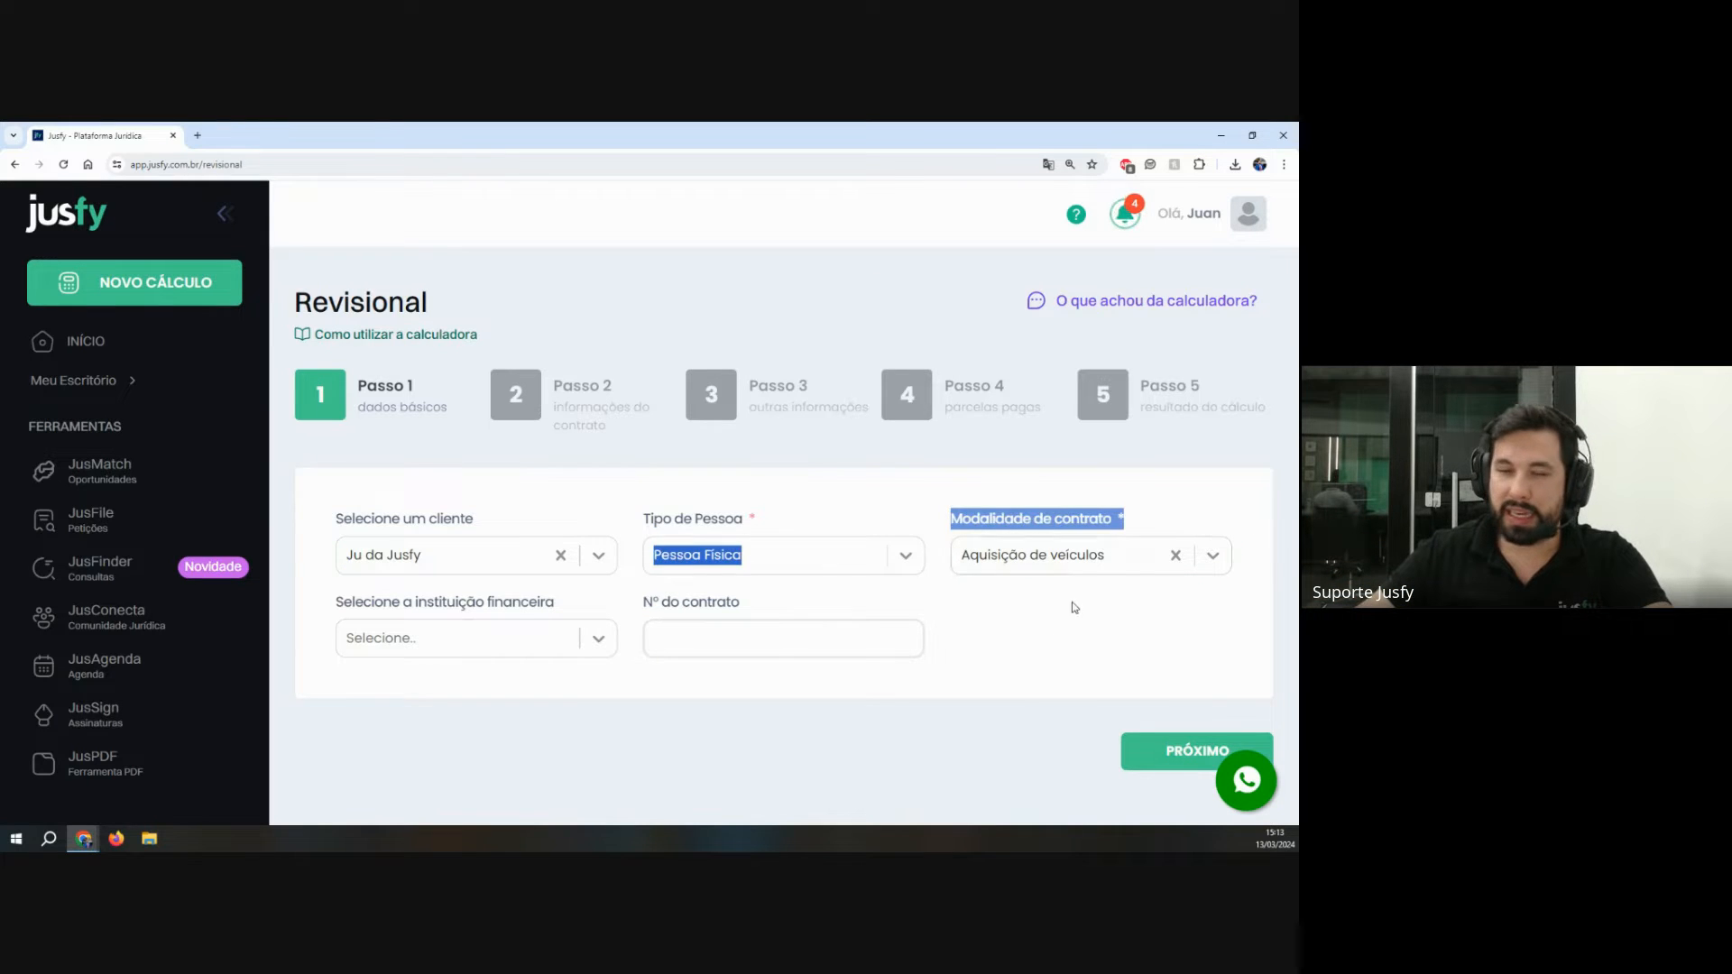
pyautogui.click(1074, 615)
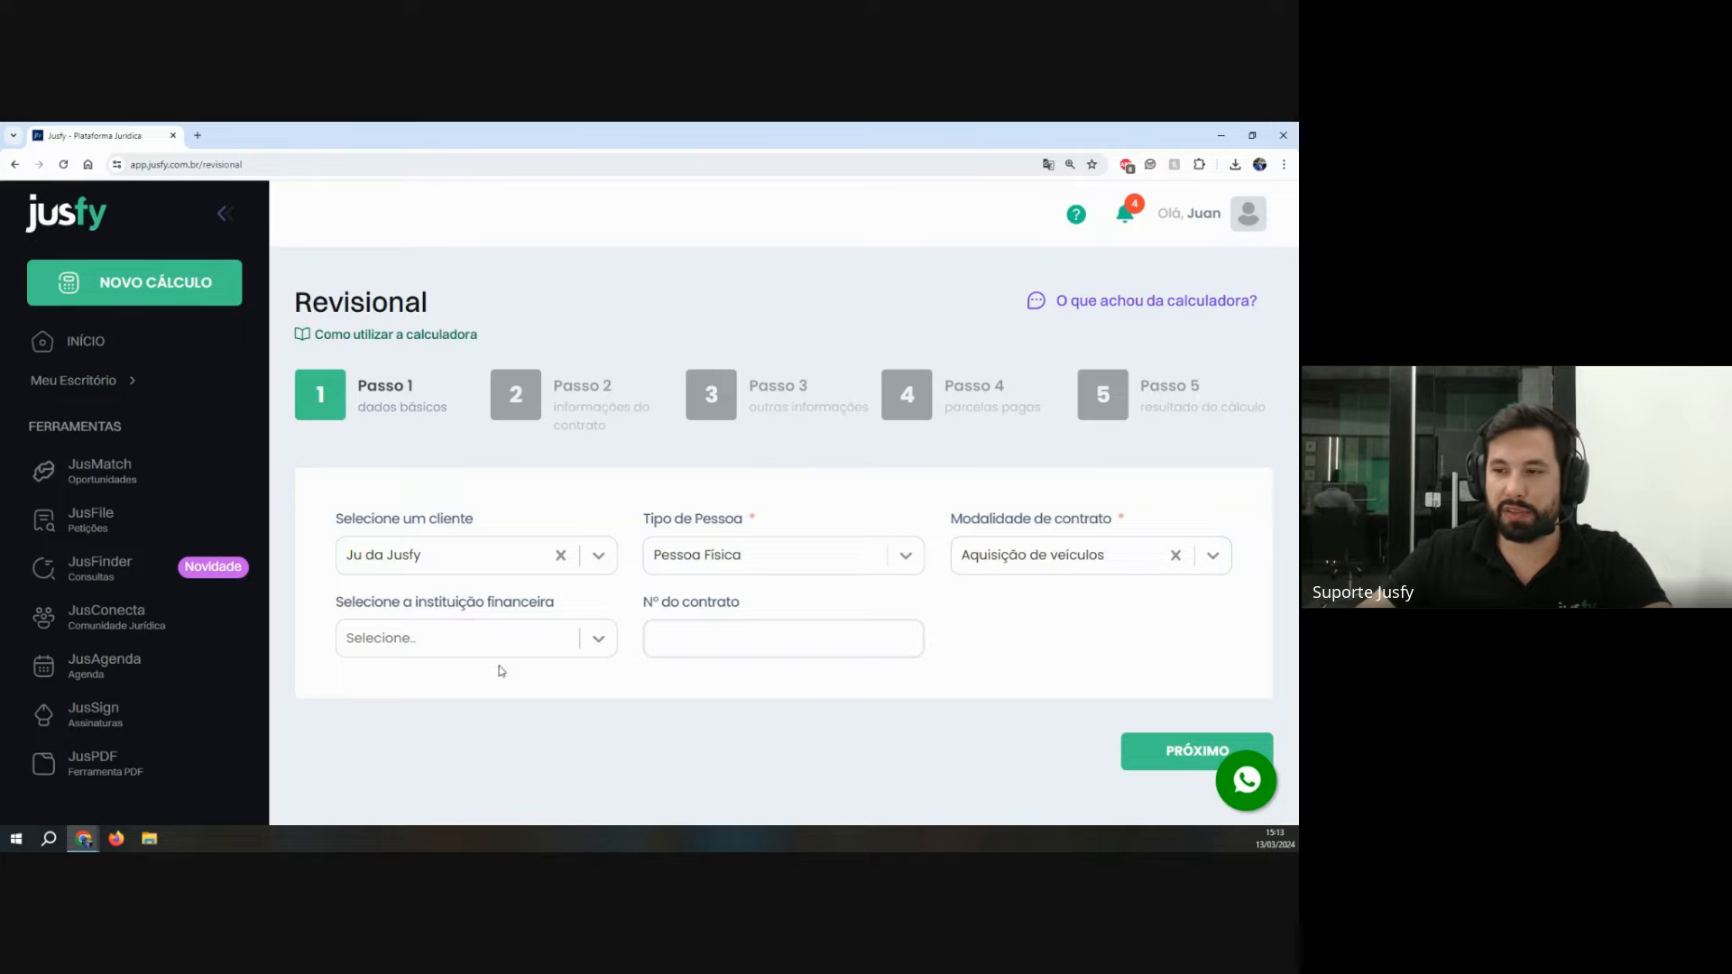
# Step: Choose BANCO BMG S.A. as the financial institution, leave the contract number blank, and continue to the contract information stage
pyautogui.doubleClick(368, 601)
pyautogui.moveTo(617, 606); pyautogui.dragTo(560, 645)
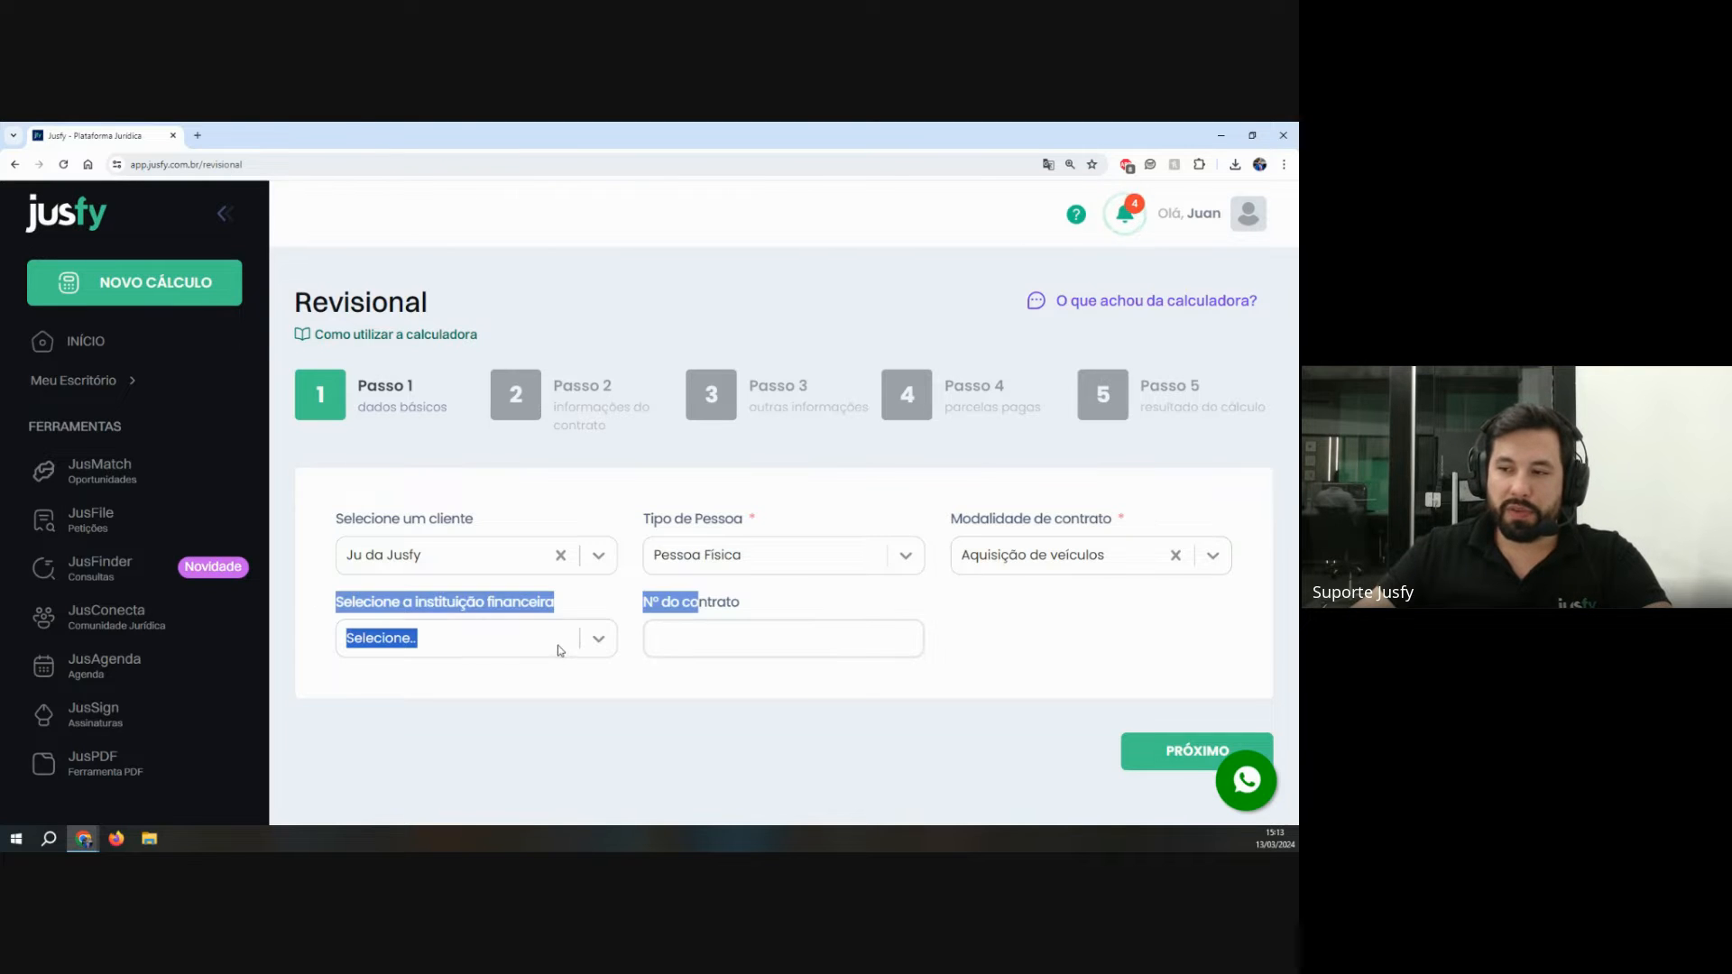
pyautogui.click(560, 645)
pyautogui.click(432, 629)
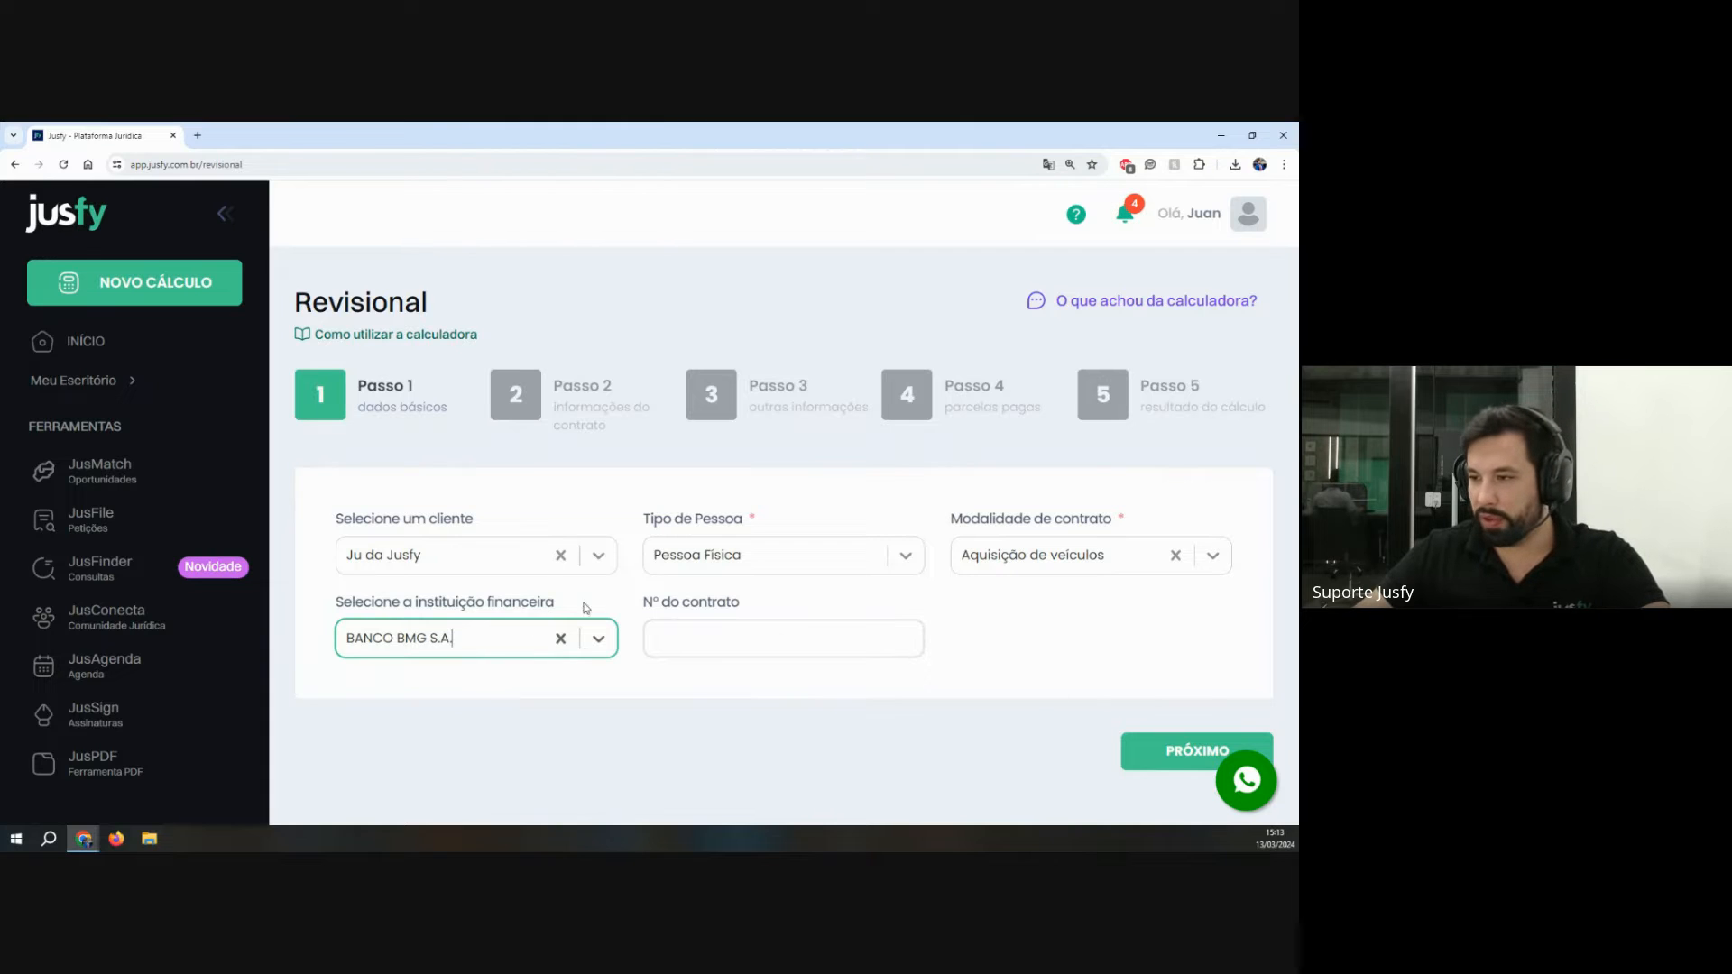
pyautogui.moveTo(639, 603); pyautogui.dragTo(965, 612)
pyautogui.click(1112, 726)
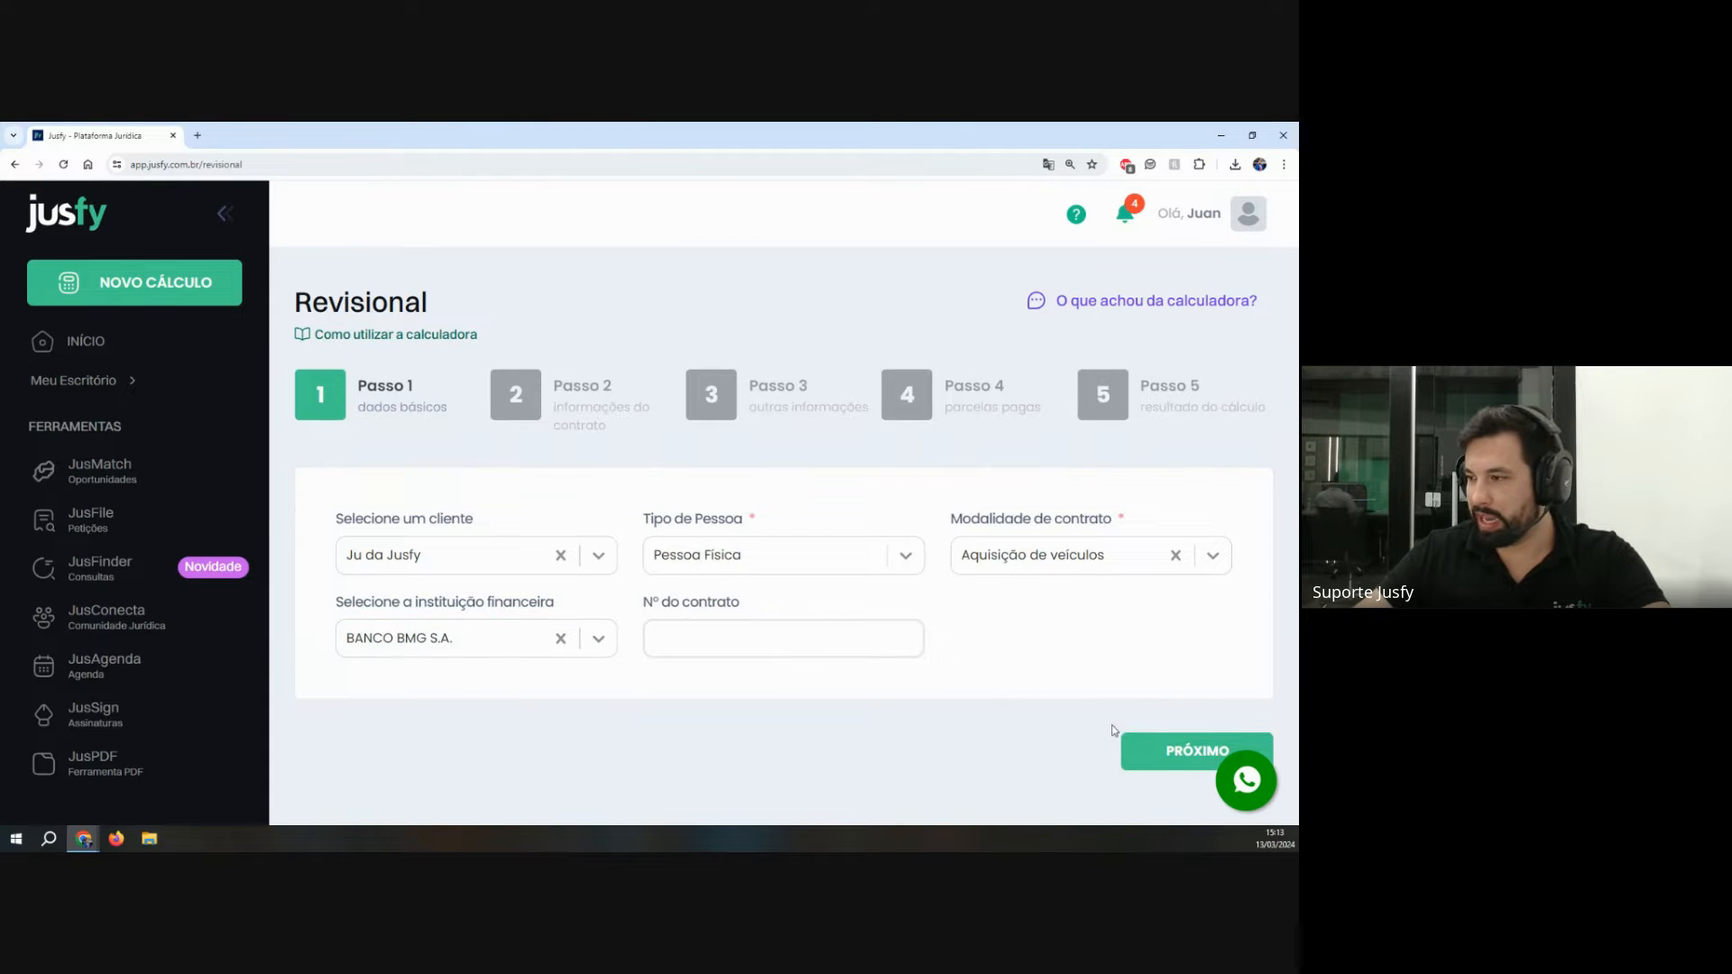
pyautogui.click(1163, 750)
# Step: Enlarge the page and set the contract's total financed amount to R$ 106.000,00
pyautogui.scroll(-2, 645, 577)
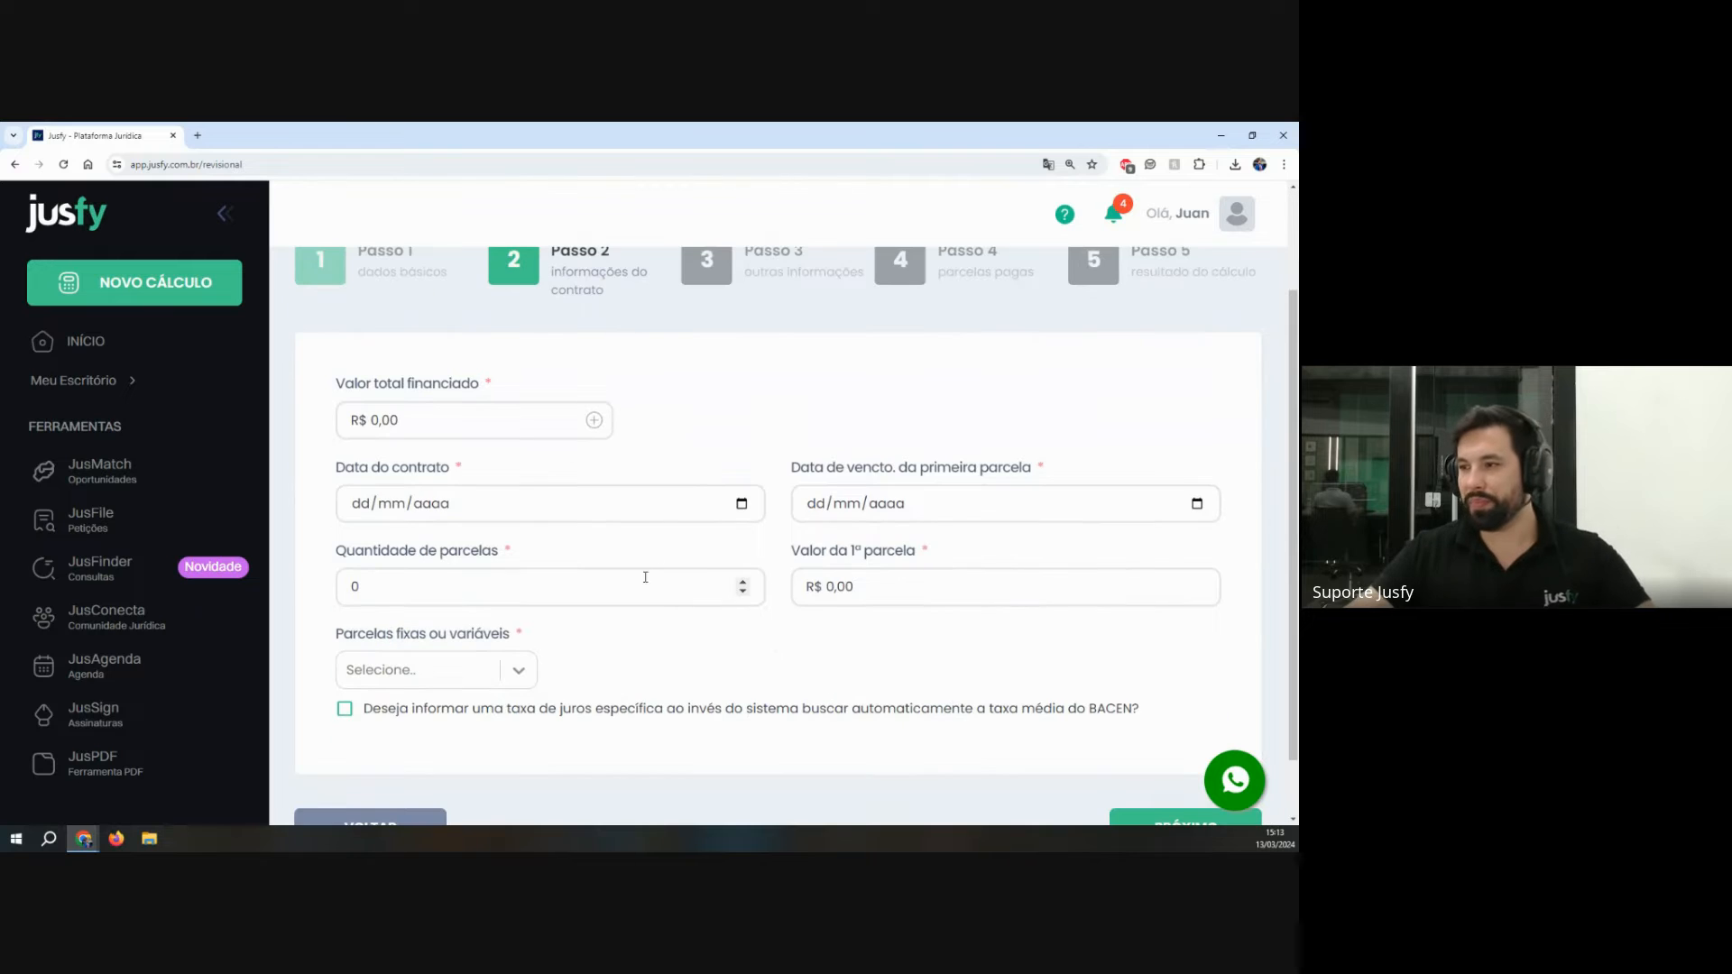
pyautogui.tripleClick(360, 388)
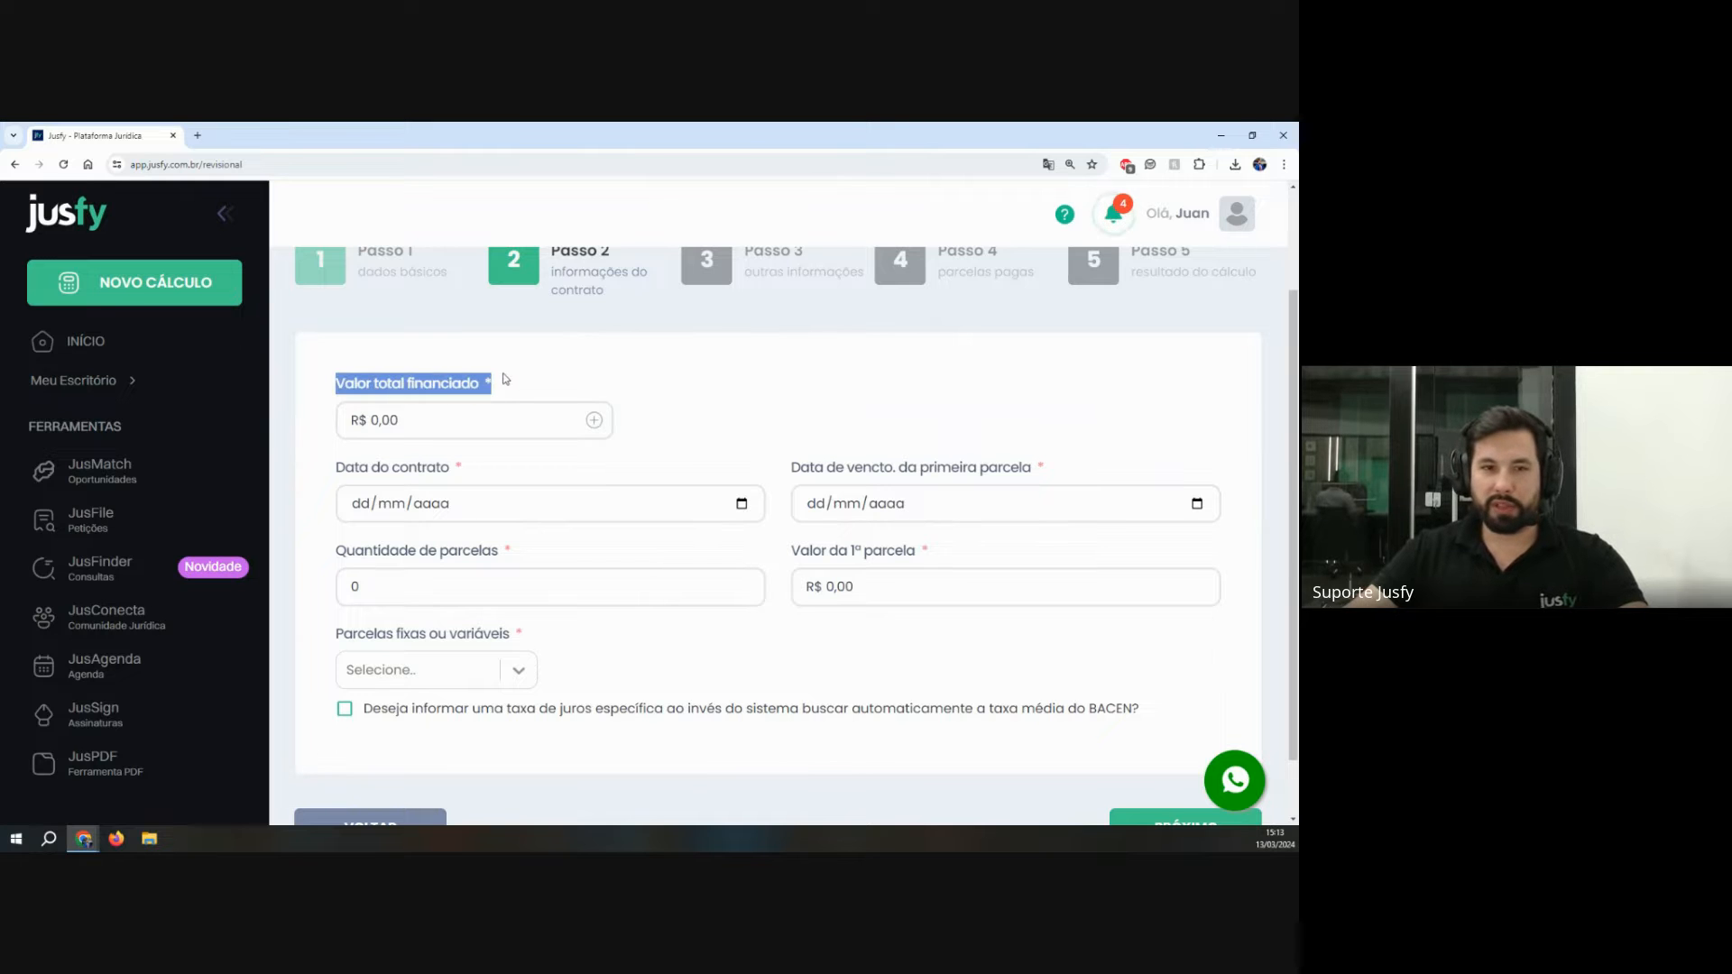
pyautogui.hotkey('ctrl', '+')
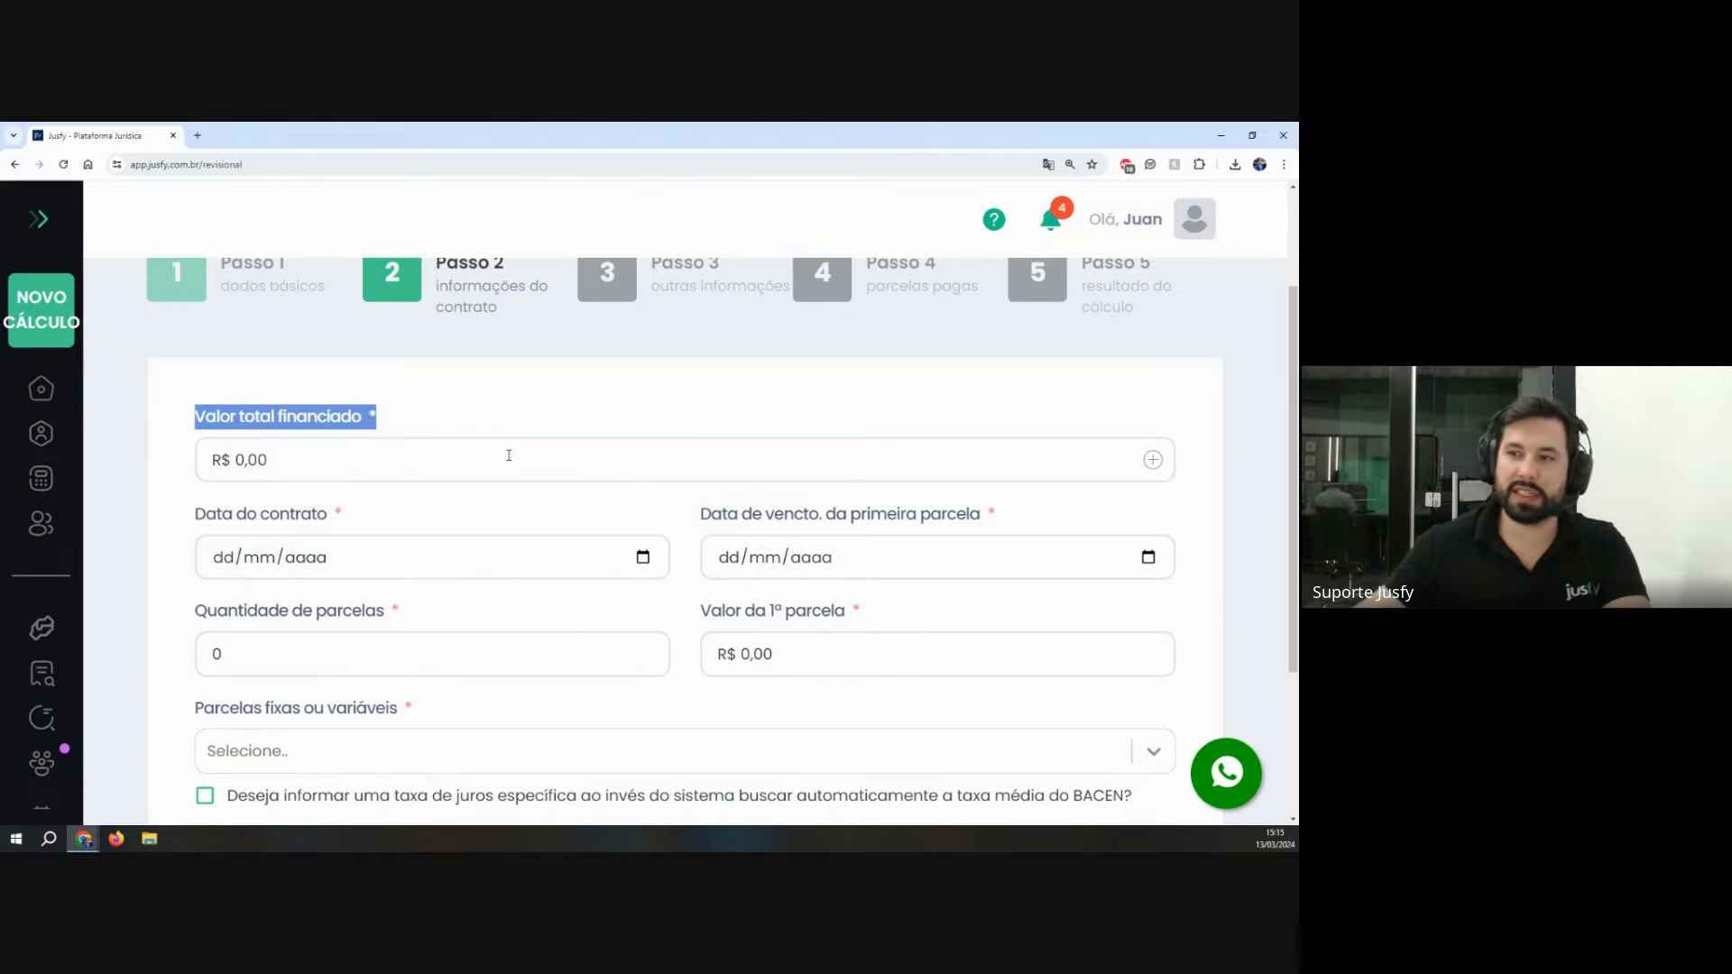
pyautogui.click(509, 456)
pyautogui.write('106.000,00')
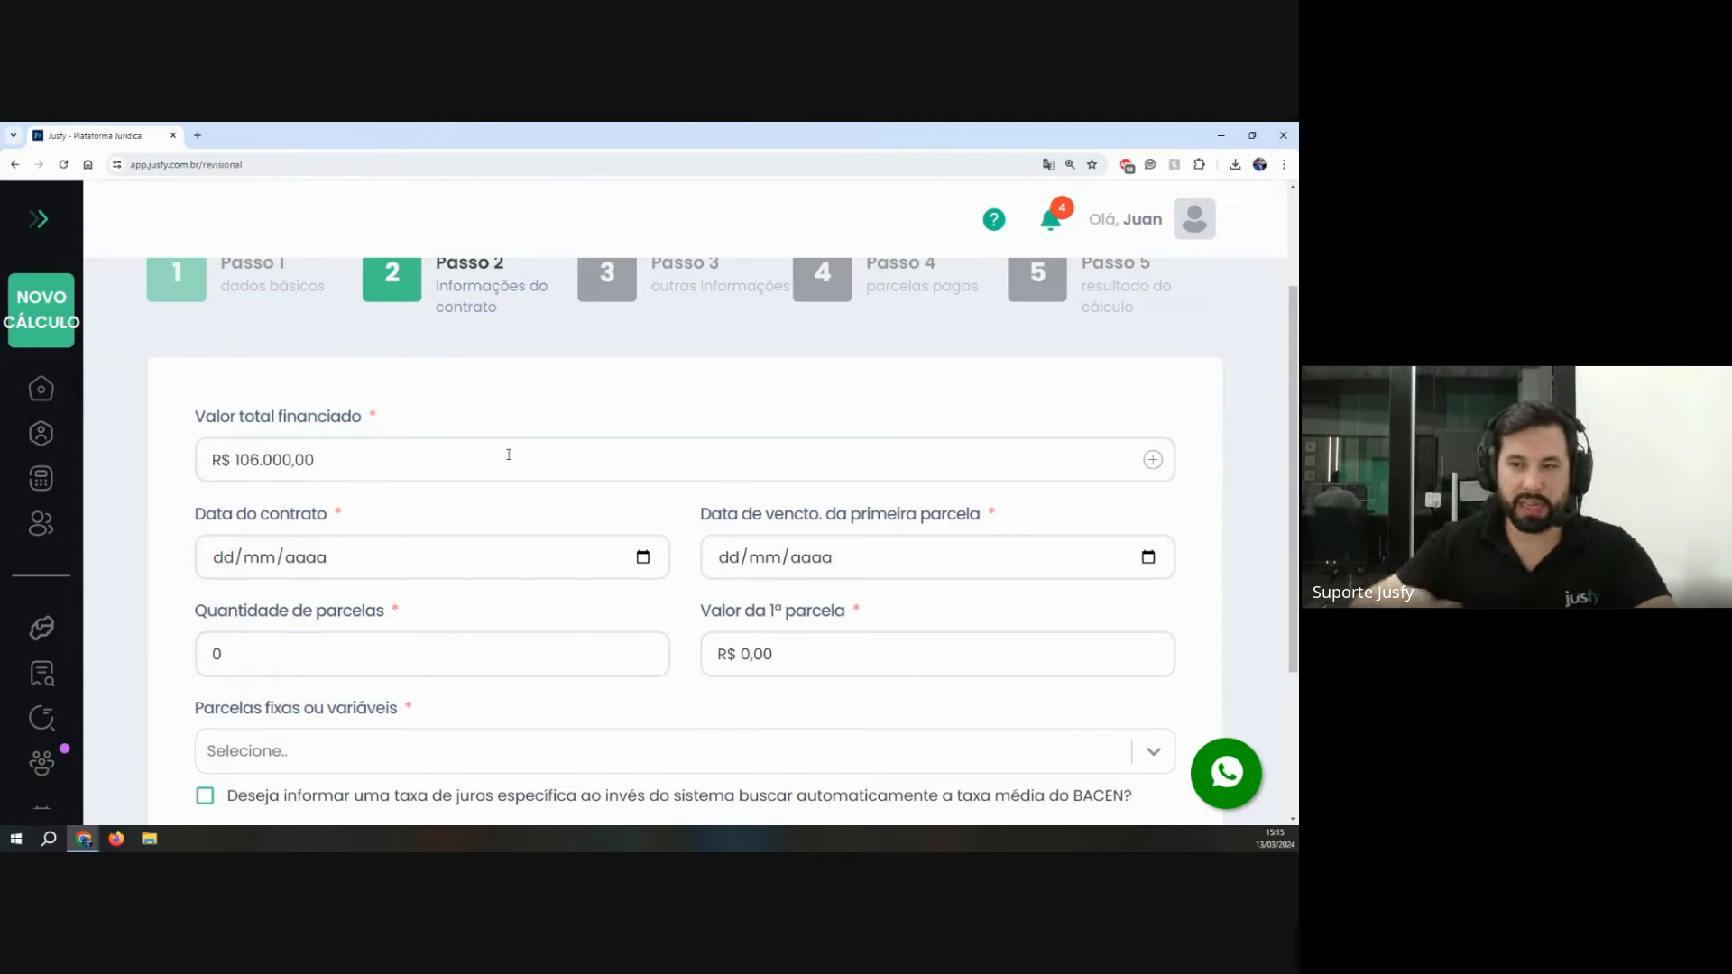
# Step: Set the contract date to 10/10/2020 and the first installment's due date to 10/11/2020
pyautogui.scroll(-1, 509, 460)
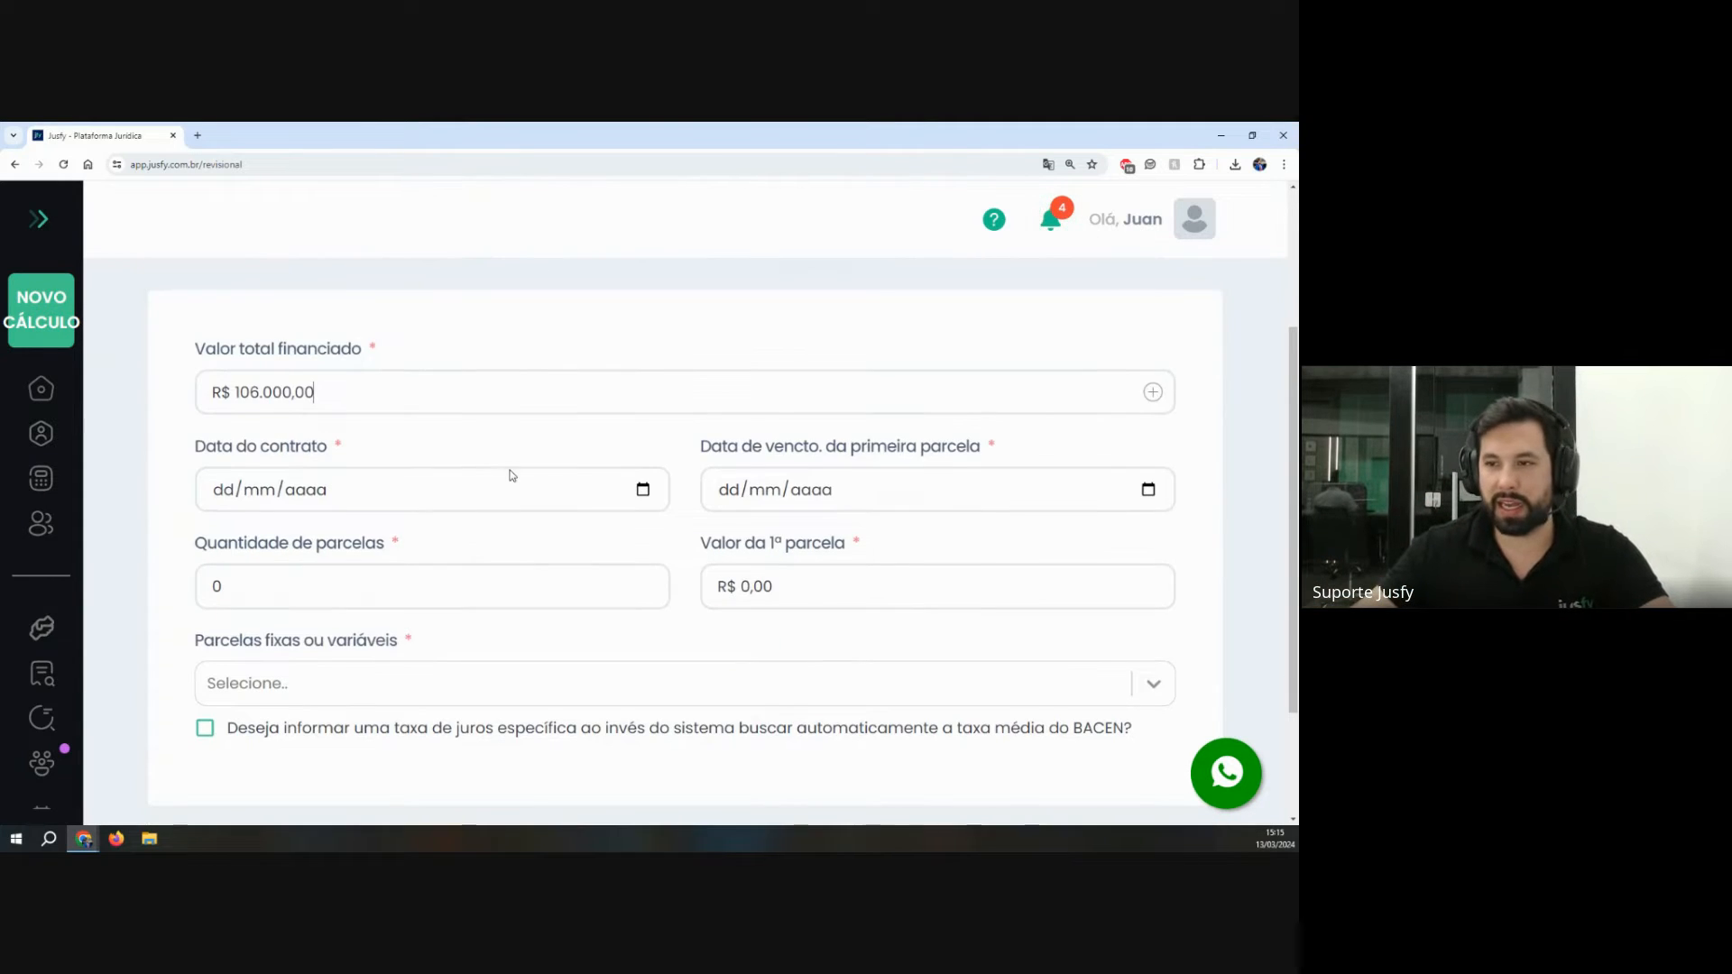
pyautogui.moveTo(192, 451); pyautogui.dragTo(348, 451)
pyautogui.click(227, 490)
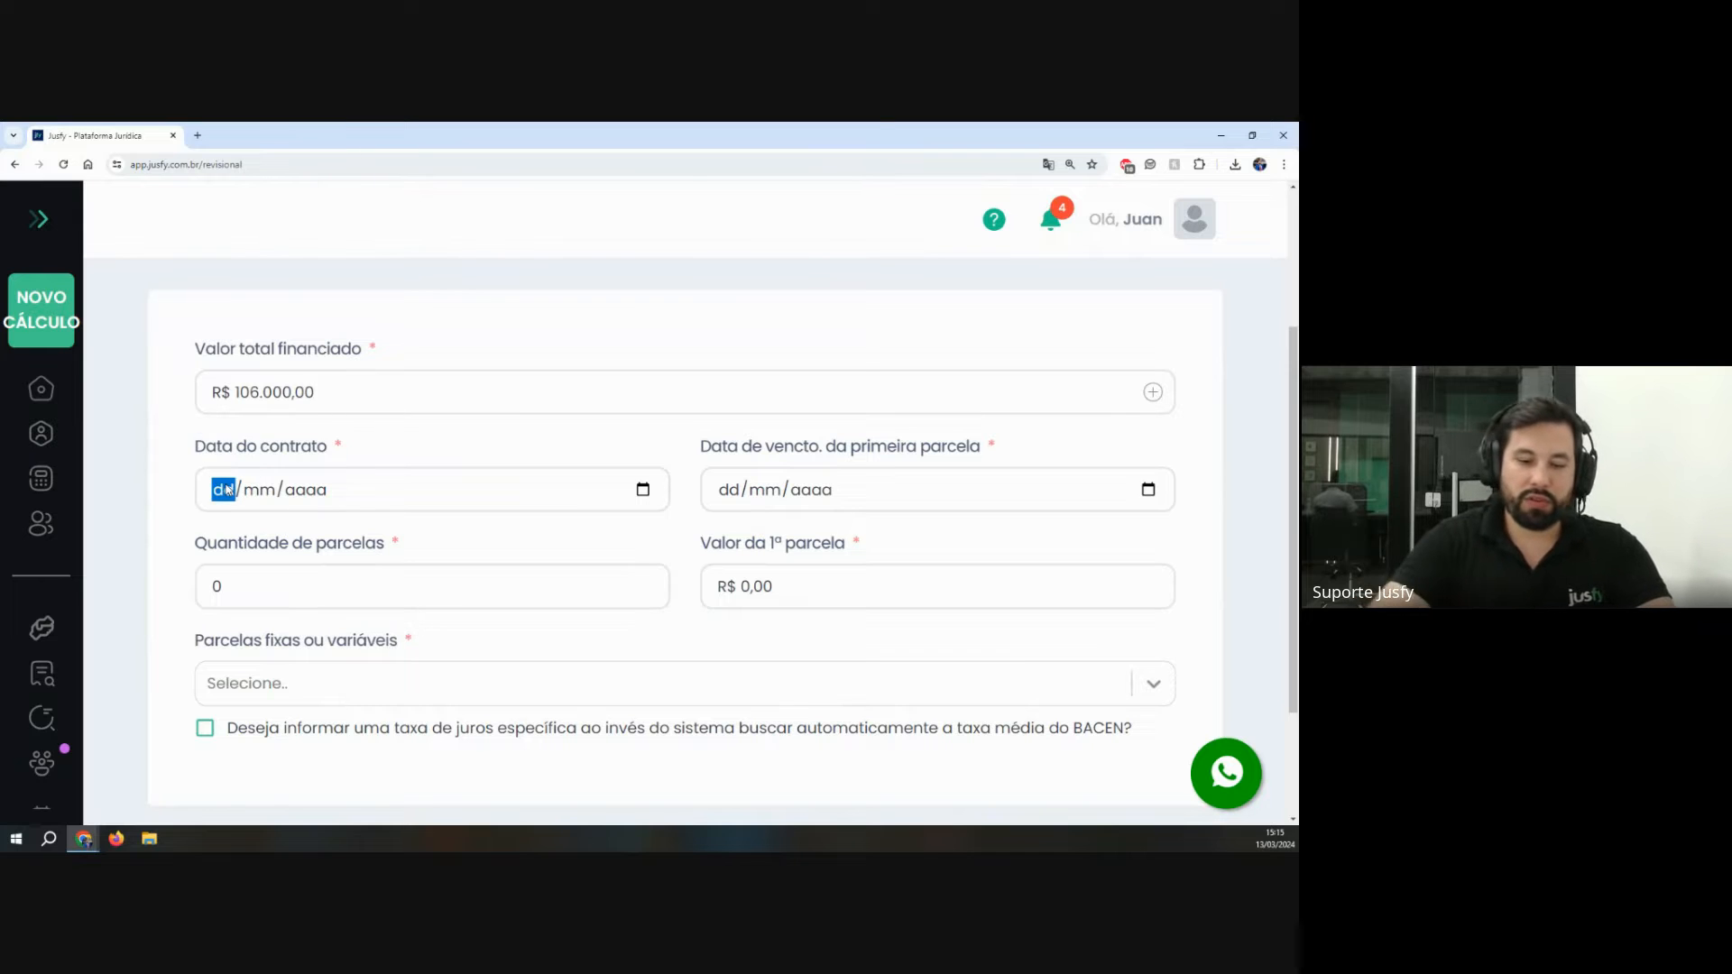
pyautogui.write('10102020')
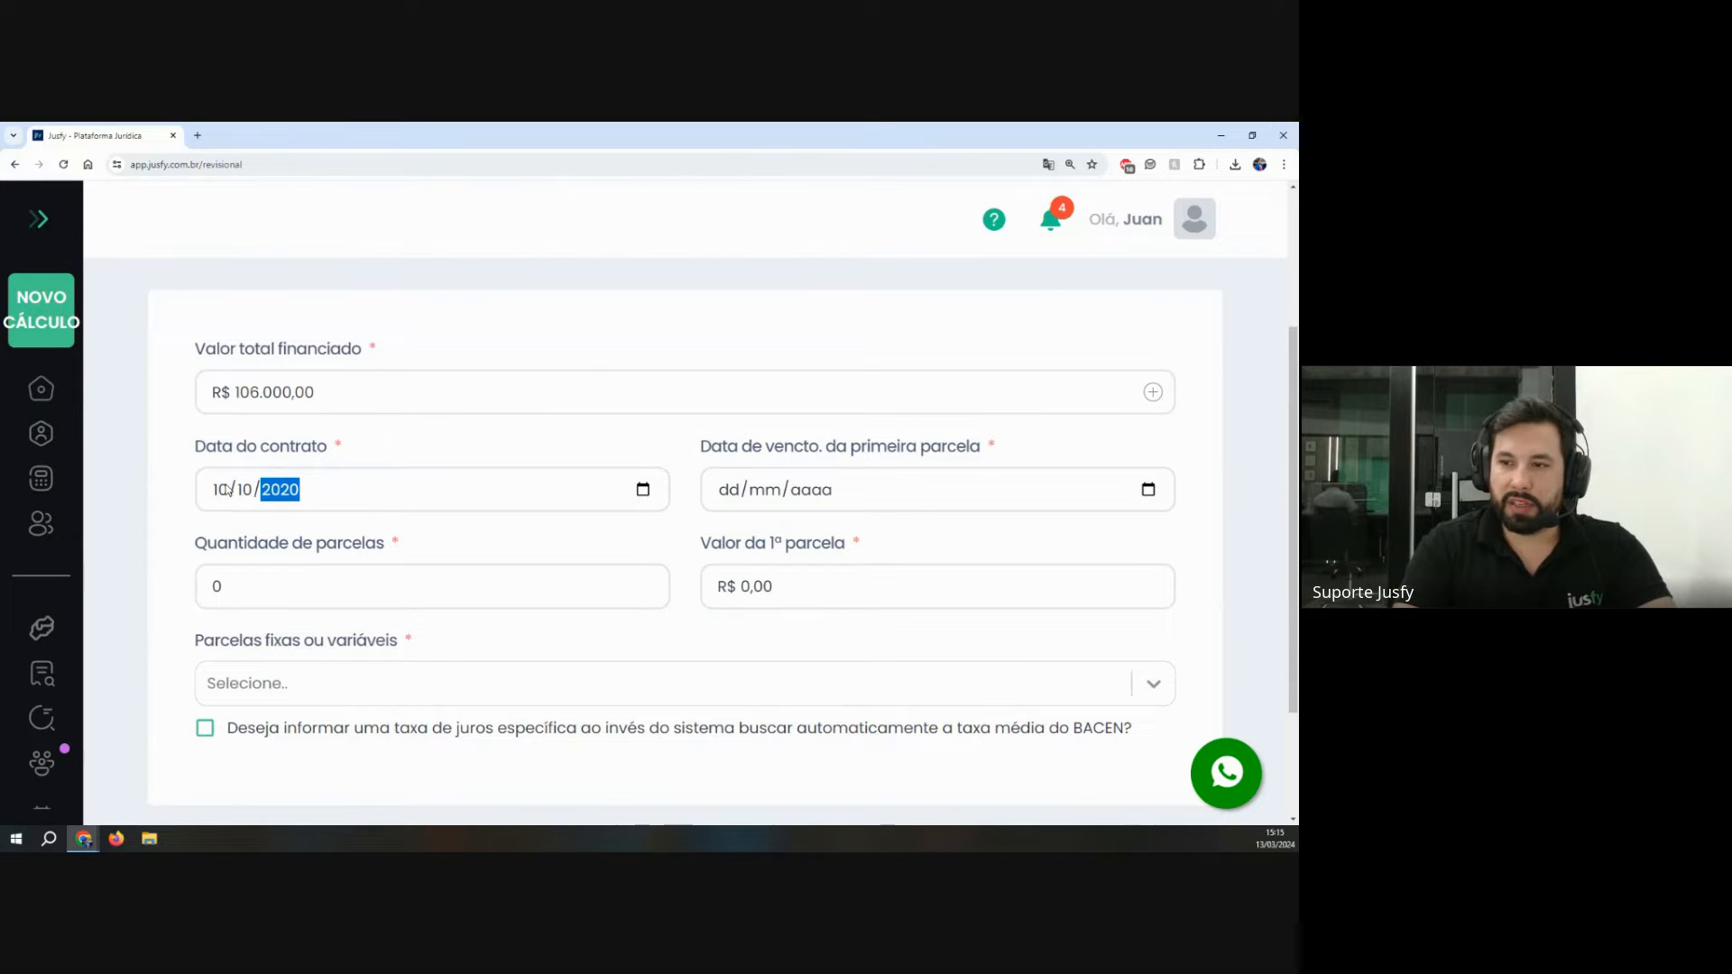
pyautogui.press('Tab')
pyautogui.write('1')
pyautogui.write('12020')
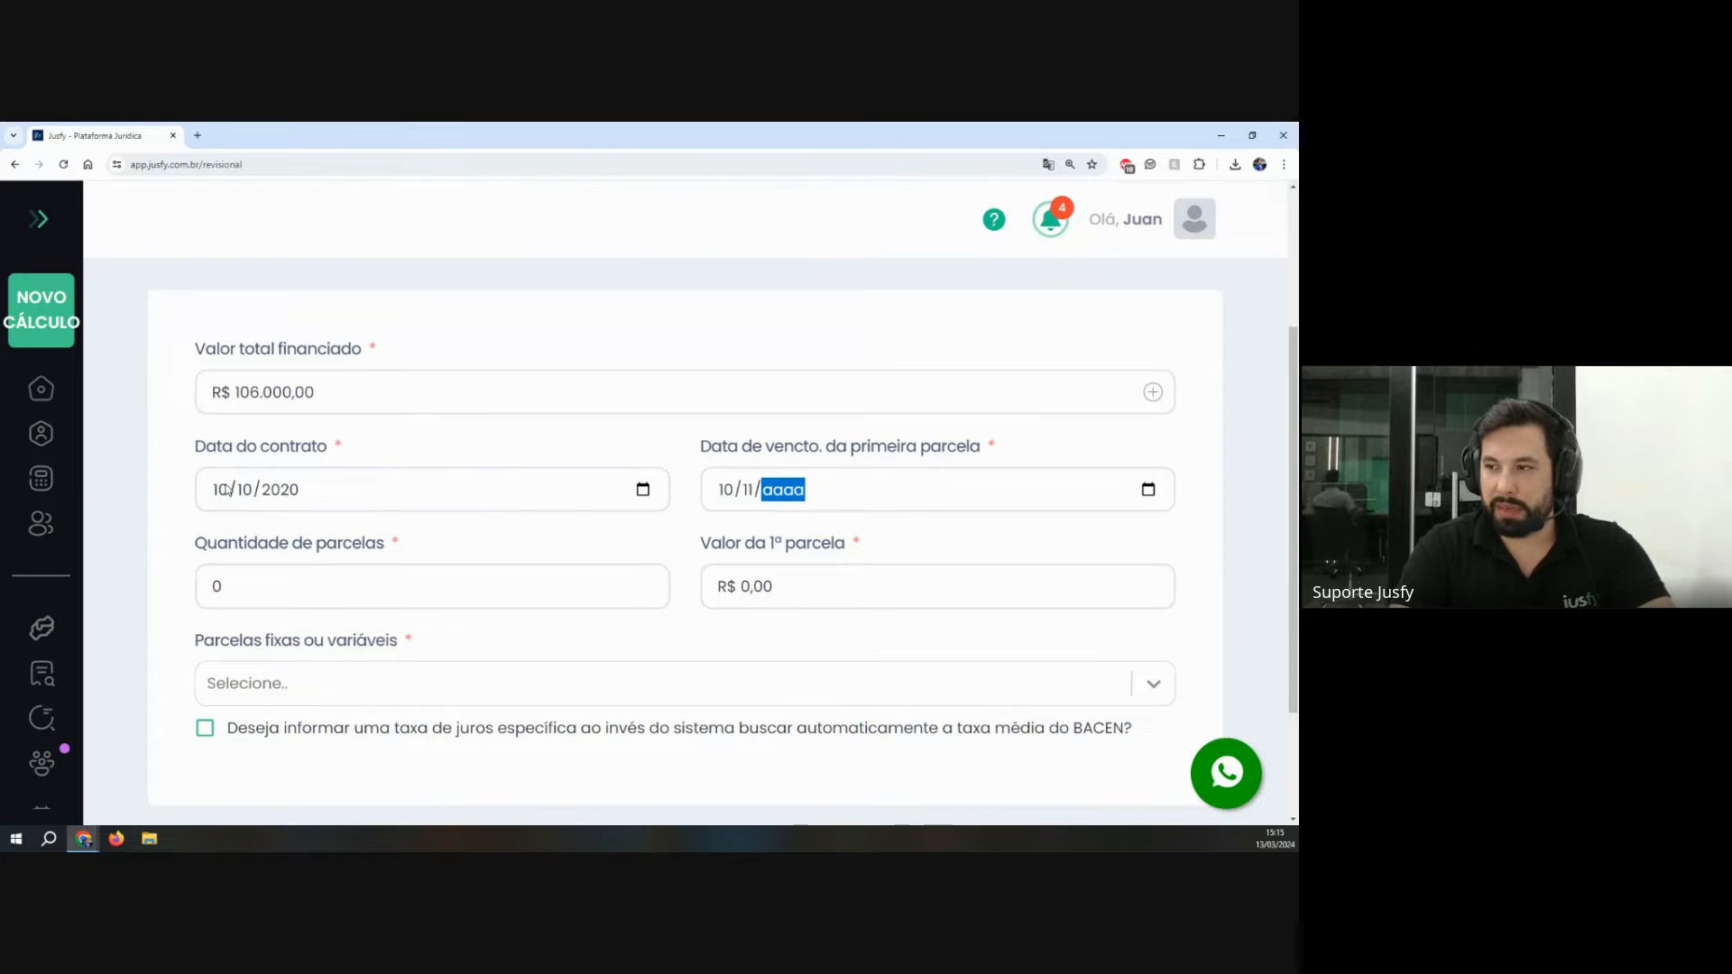
# Step: Set the number of installments to 60 and the first installment's value to R$ 6.000,00
pyautogui.doubleClick(304, 580)
pyautogui.write('60')
pyautogui.press('Tab')
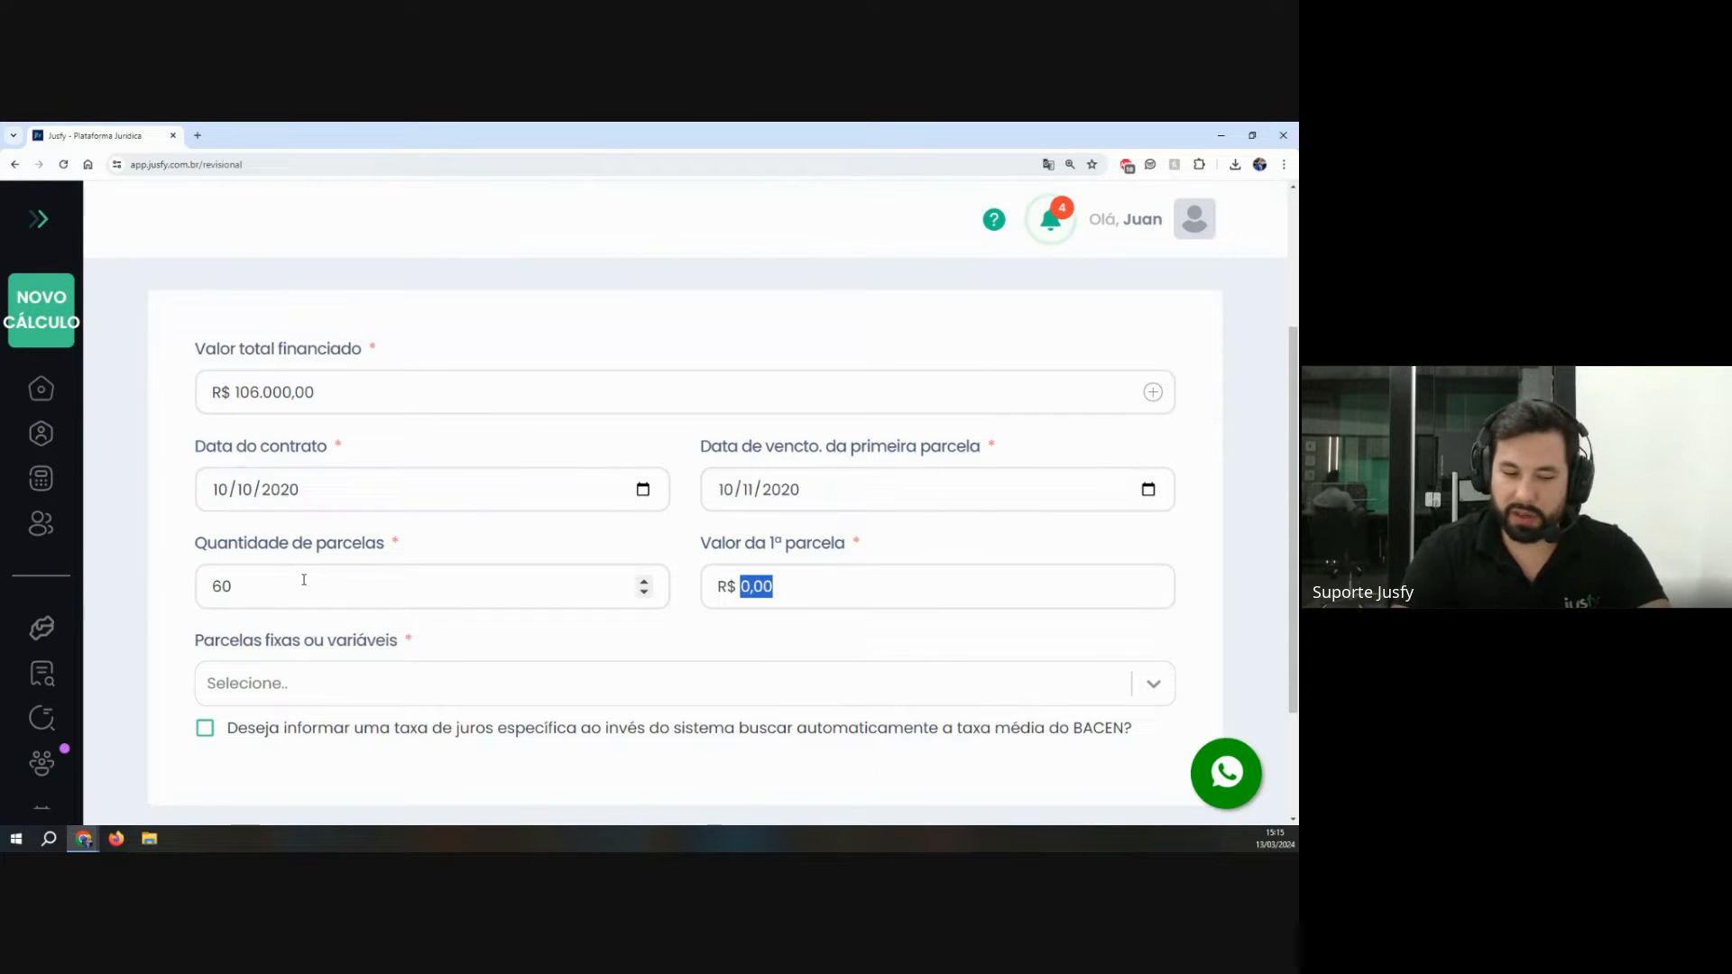
pyautogui.write('6.000,0')
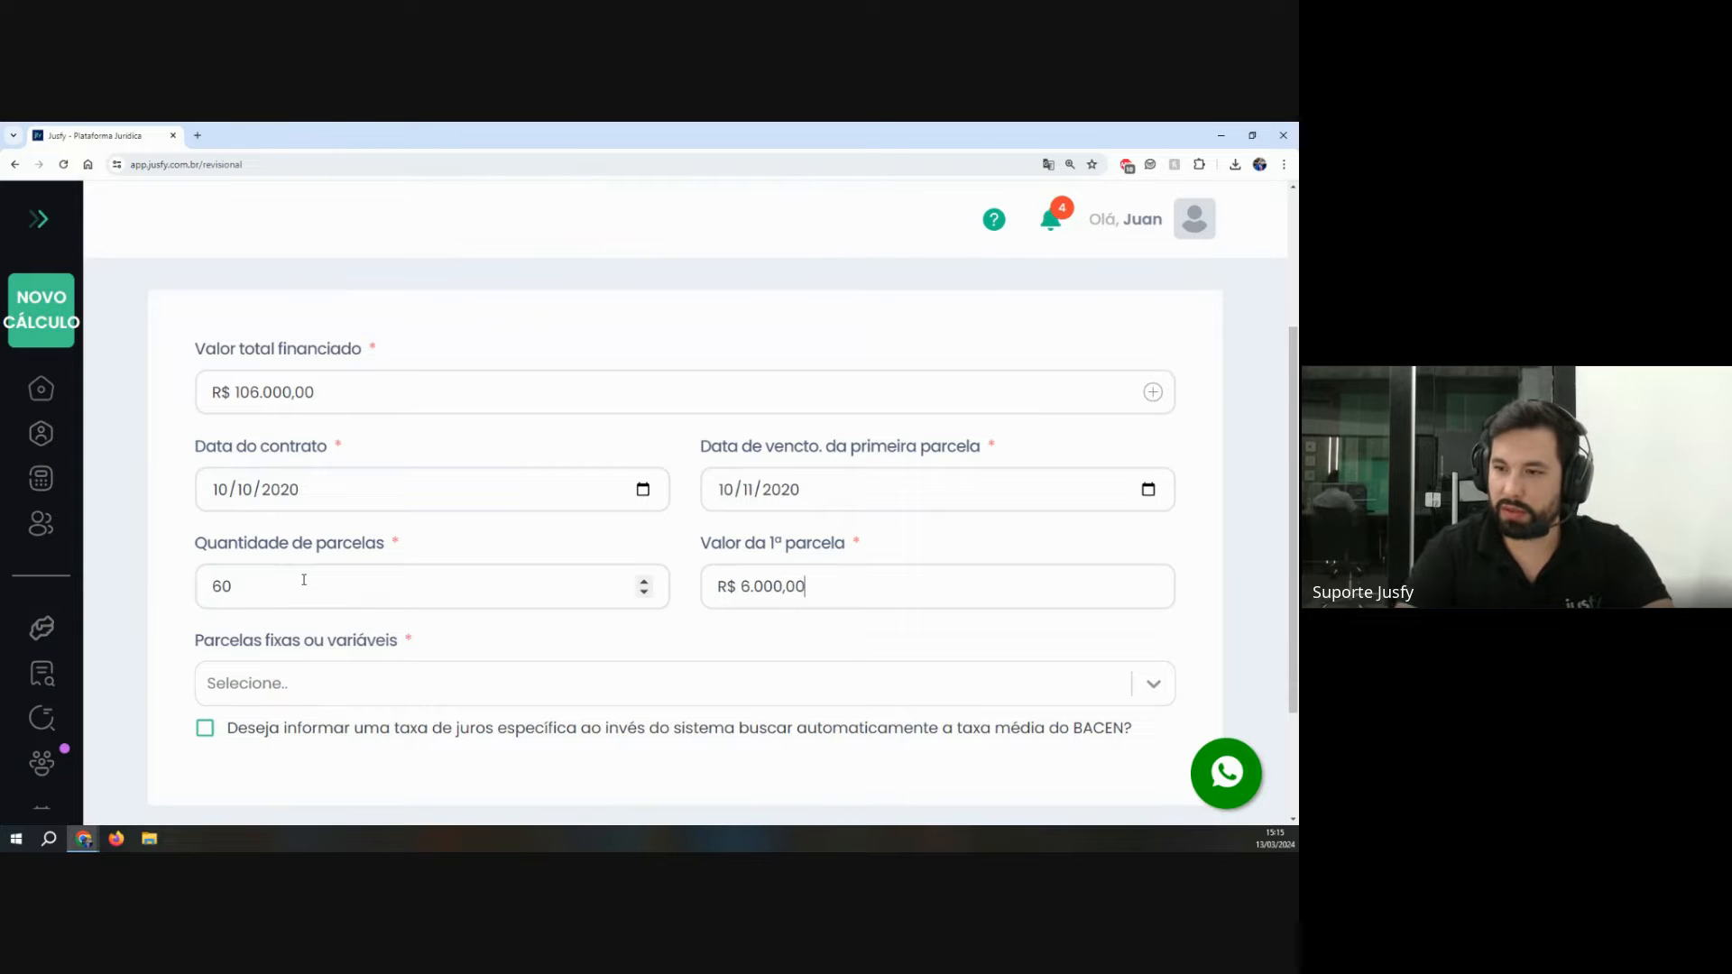
# Step: Set the contract's installment type to Fixas (Price)
pyautogui.scroll(-1, 403, 528)
pyautogui.moveTo(193, 508); pyautogui.dragTo(466, 496)
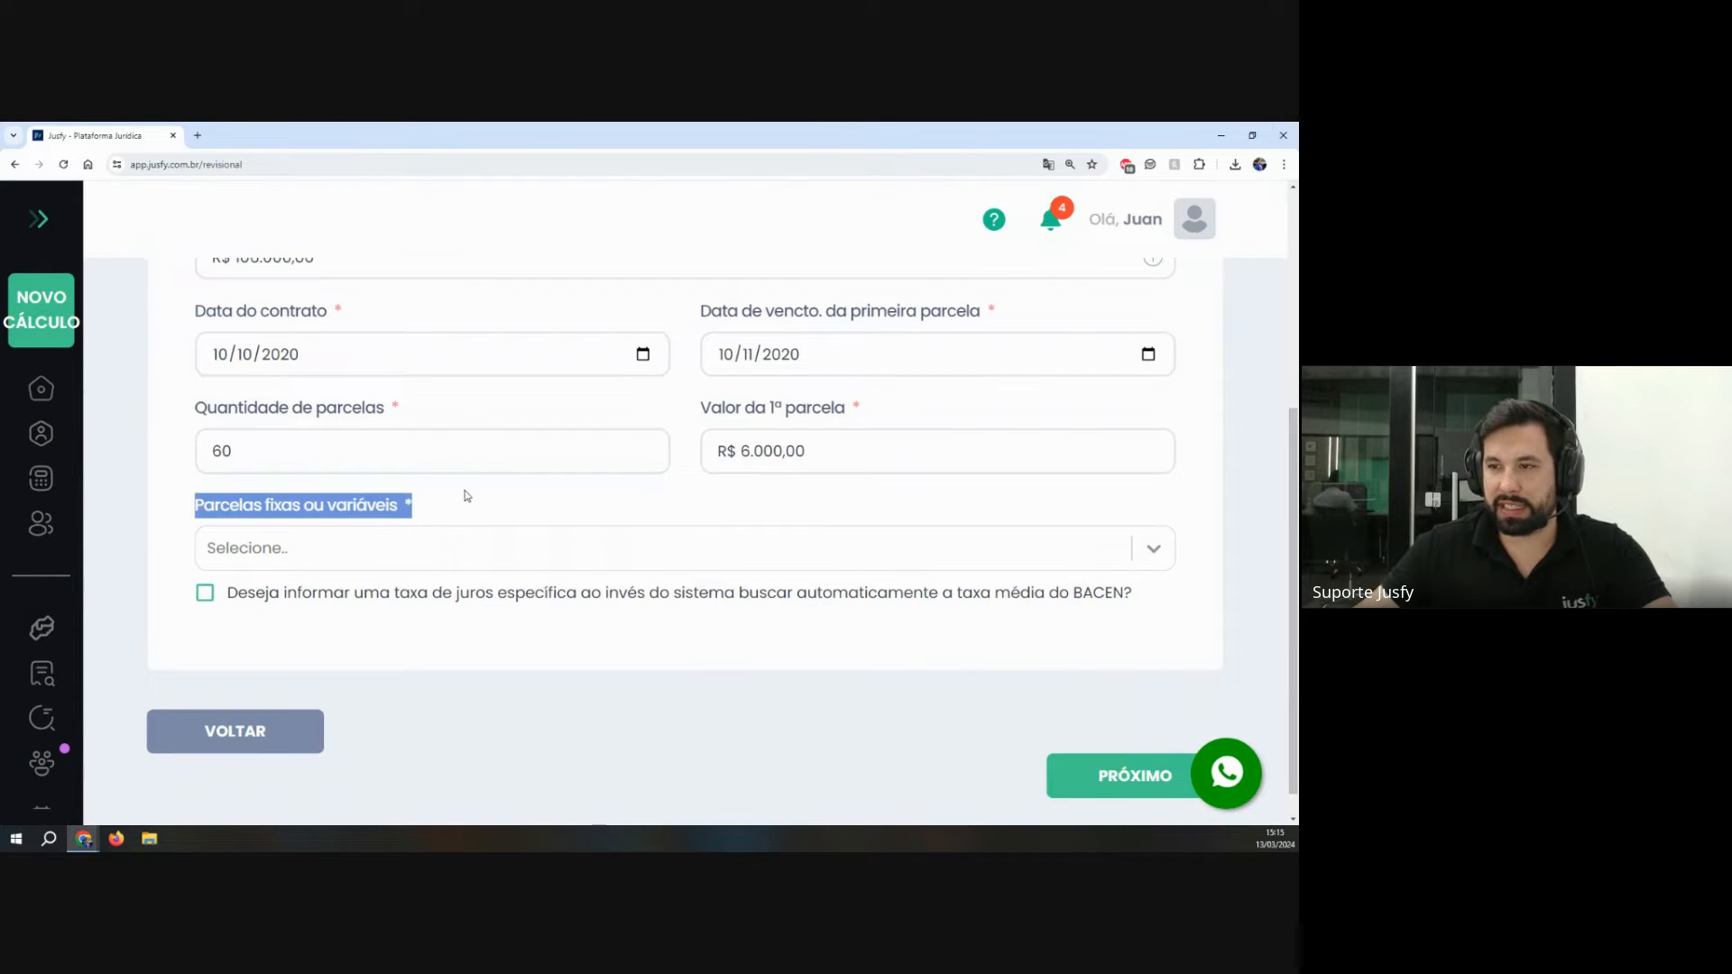
pyautogui.click(458, 546)
pyautogui.click(330, 610)
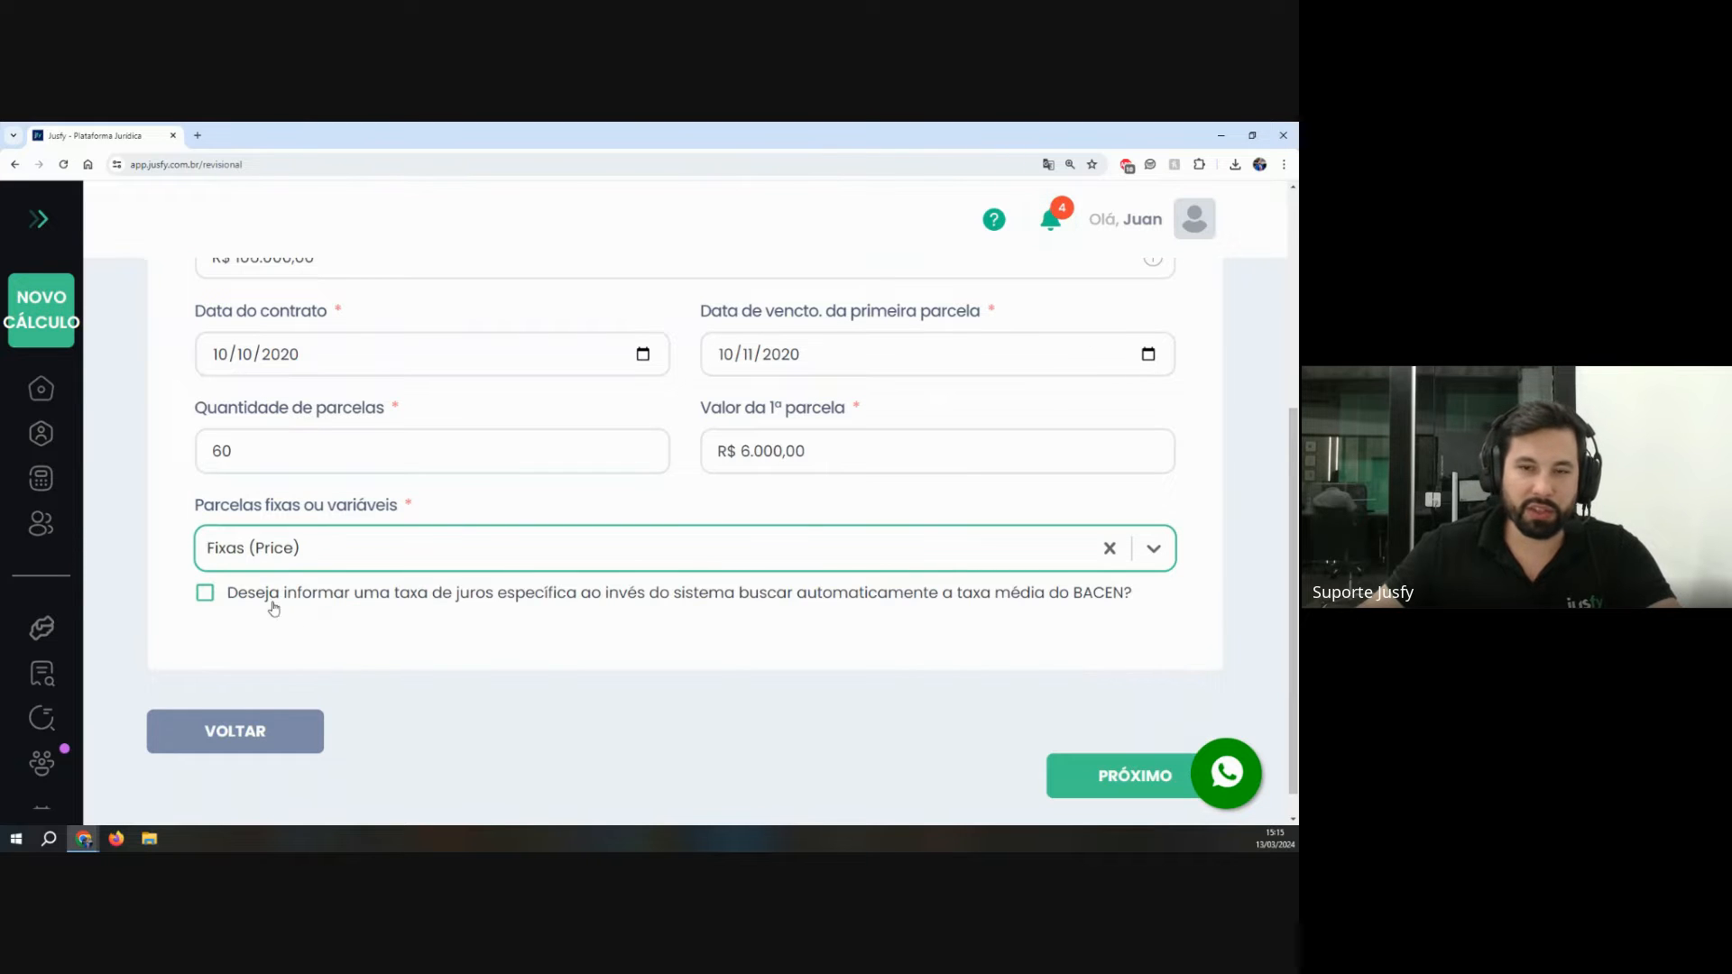
pyautogui.hotkey('ctrl', '-')
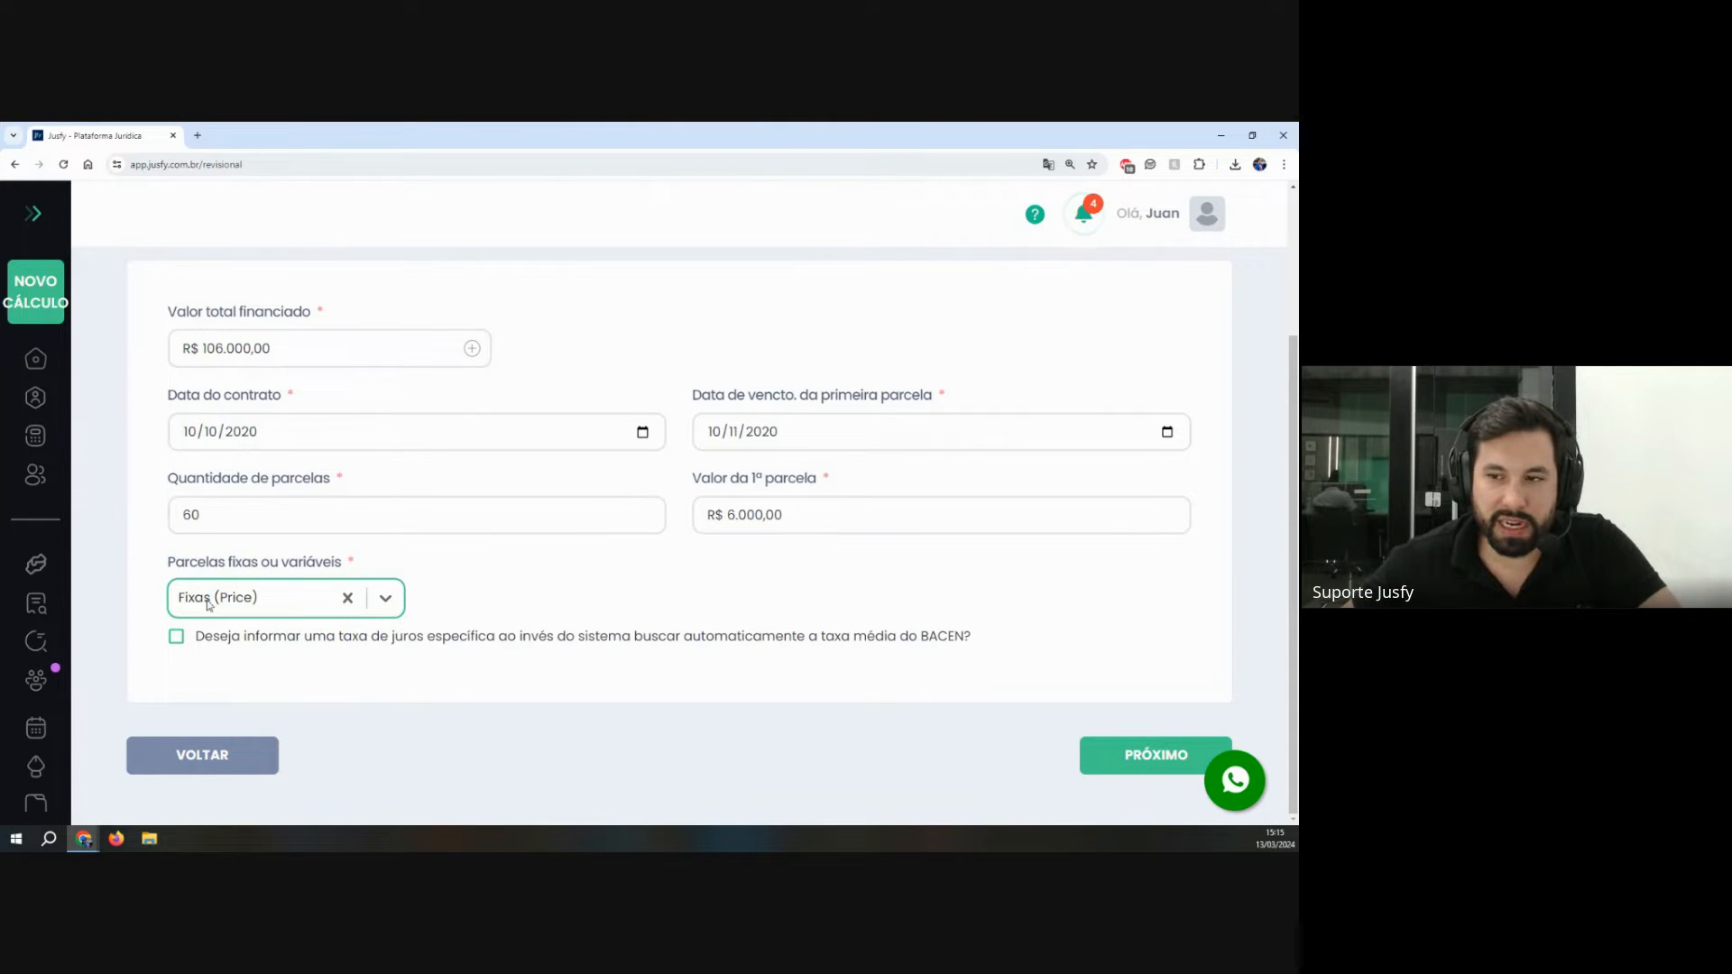
# Step: Switch the installment type to Variáveis (SAC) and look over the contracted nominal interest rate field
pyautogui.moveTo(160, 577); pyautogui.dragTo(394, 565)
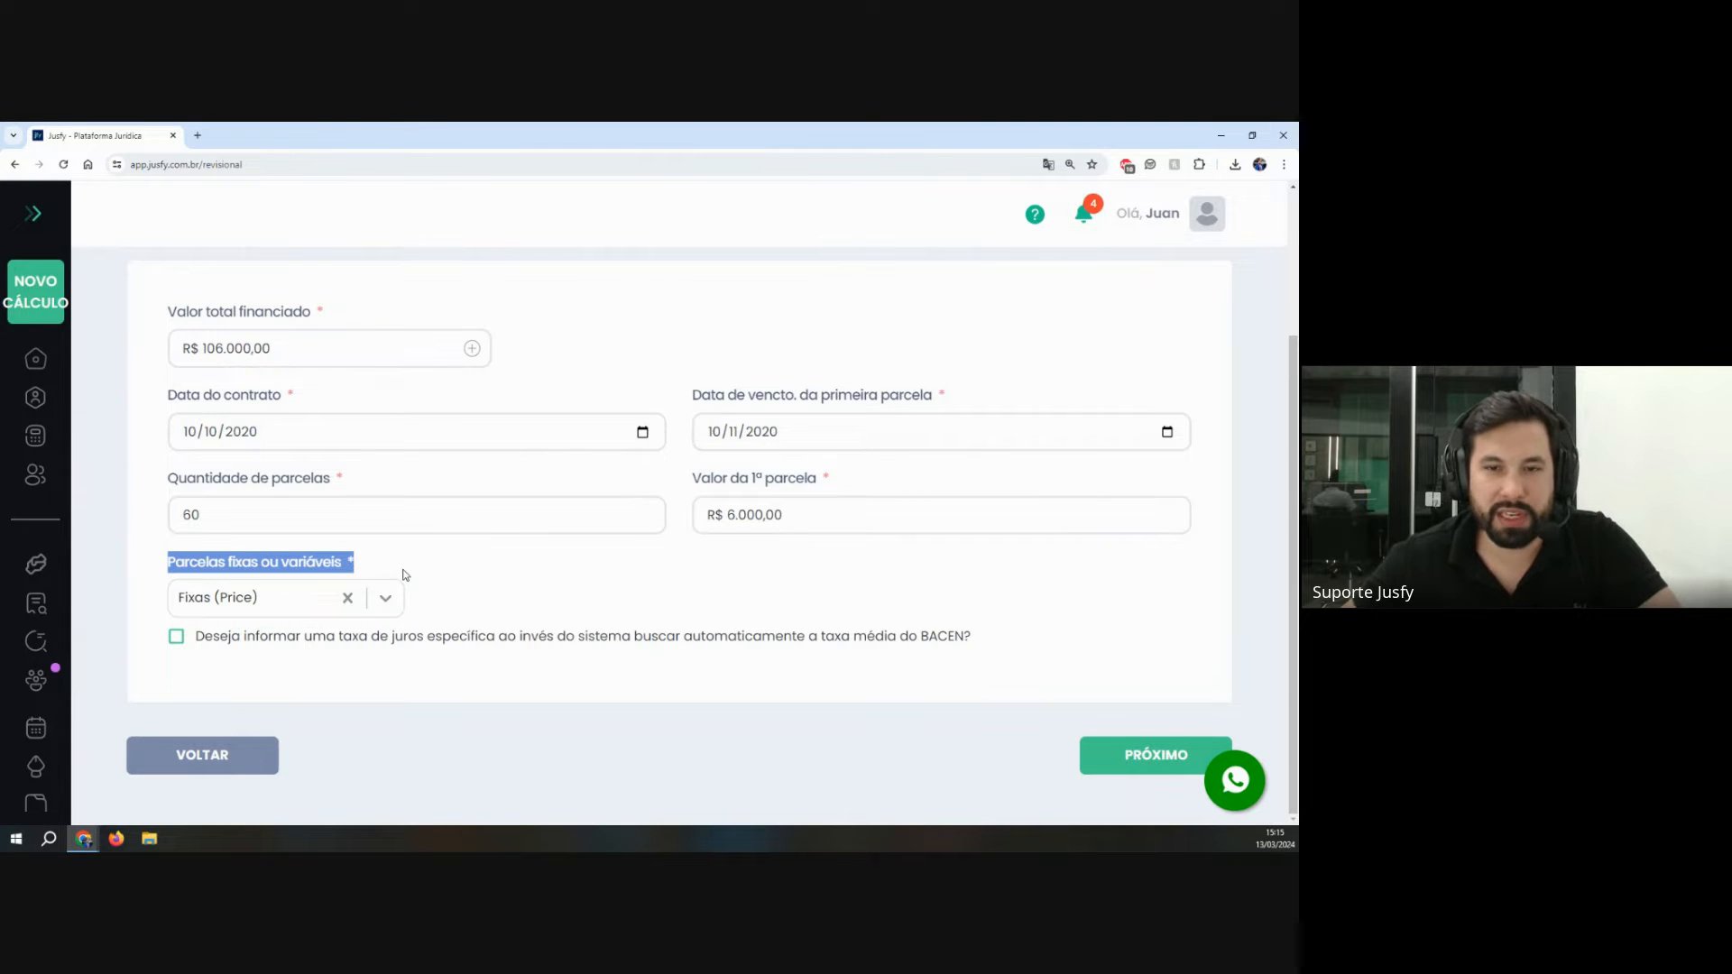
pyautogui.click(302, 598)
pyautogui.click(239, 678)
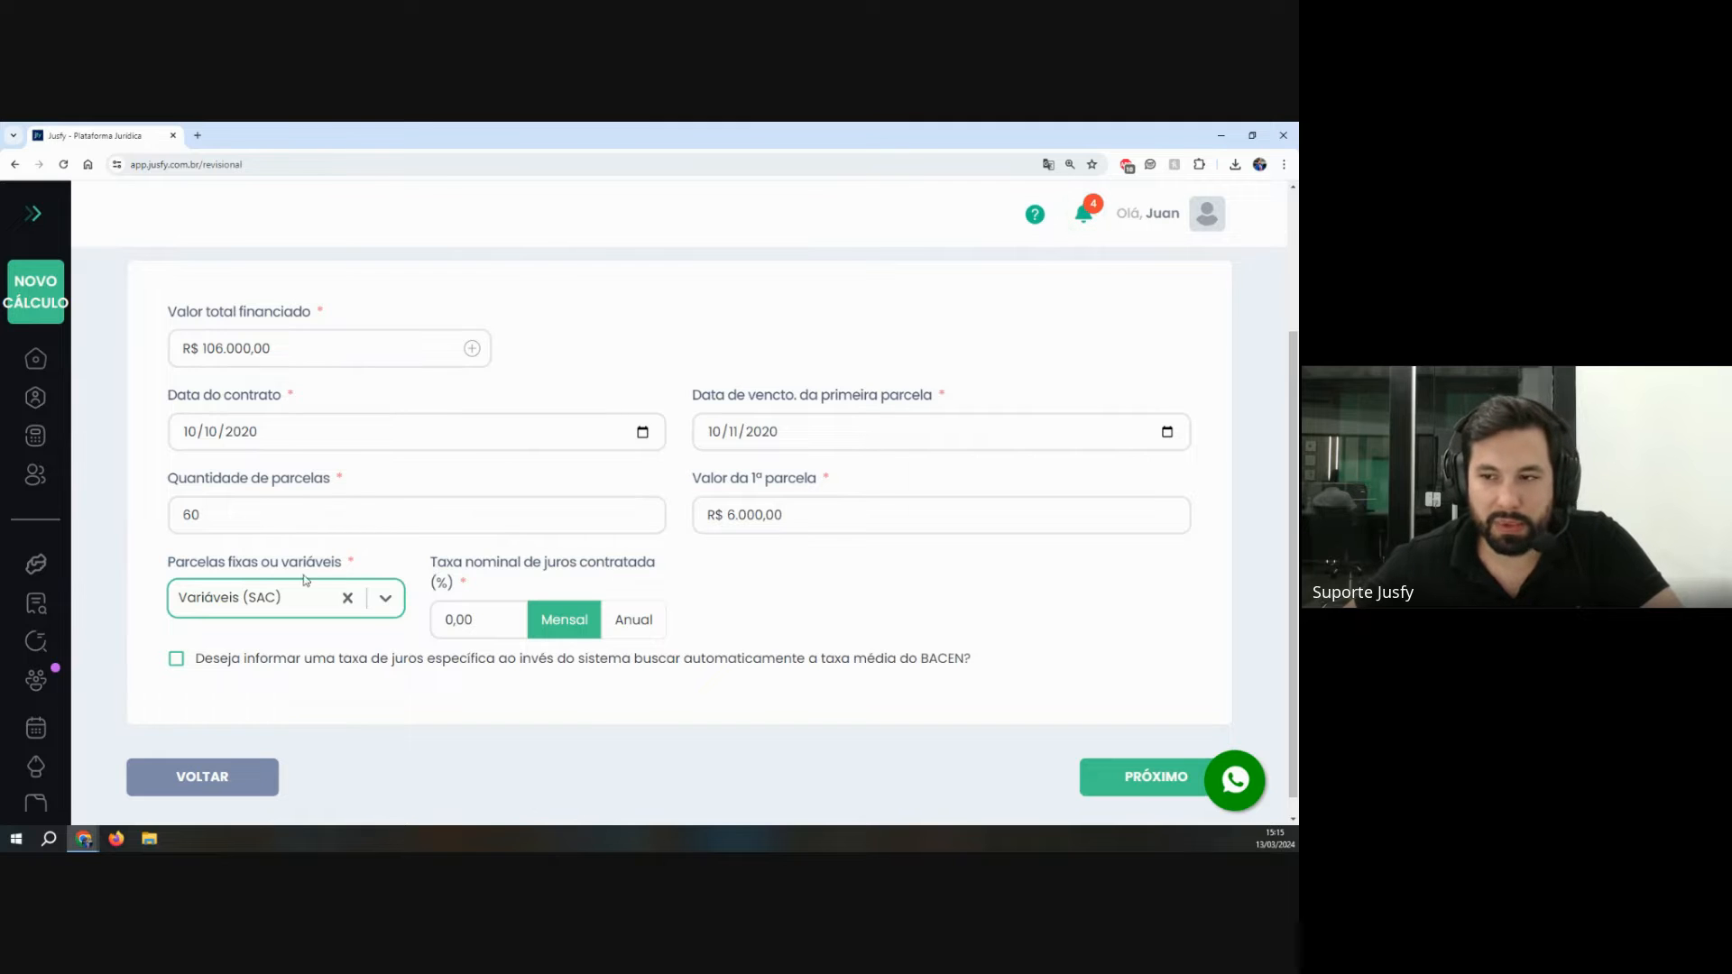
pyautogui.moveTo(434, 563); pyautogui.dragTo(526, 566)
pyautogui.click(438, 567)
pyautogui.click(487, 572)
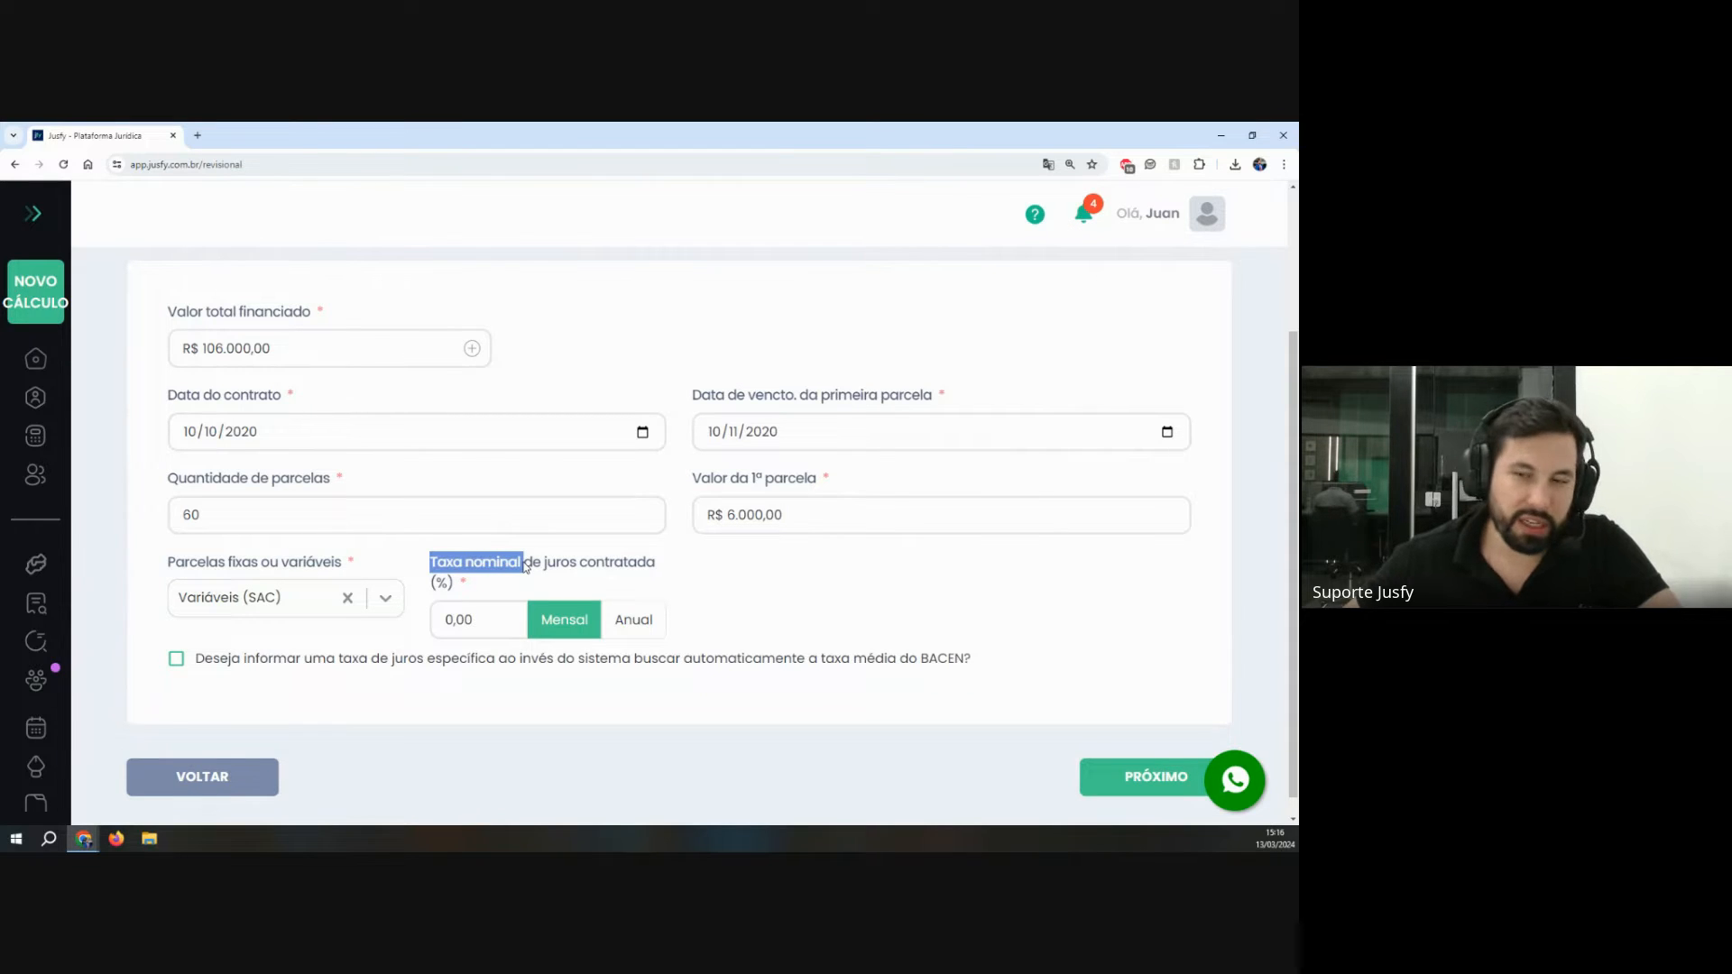
pyautogui.click(526, 567)
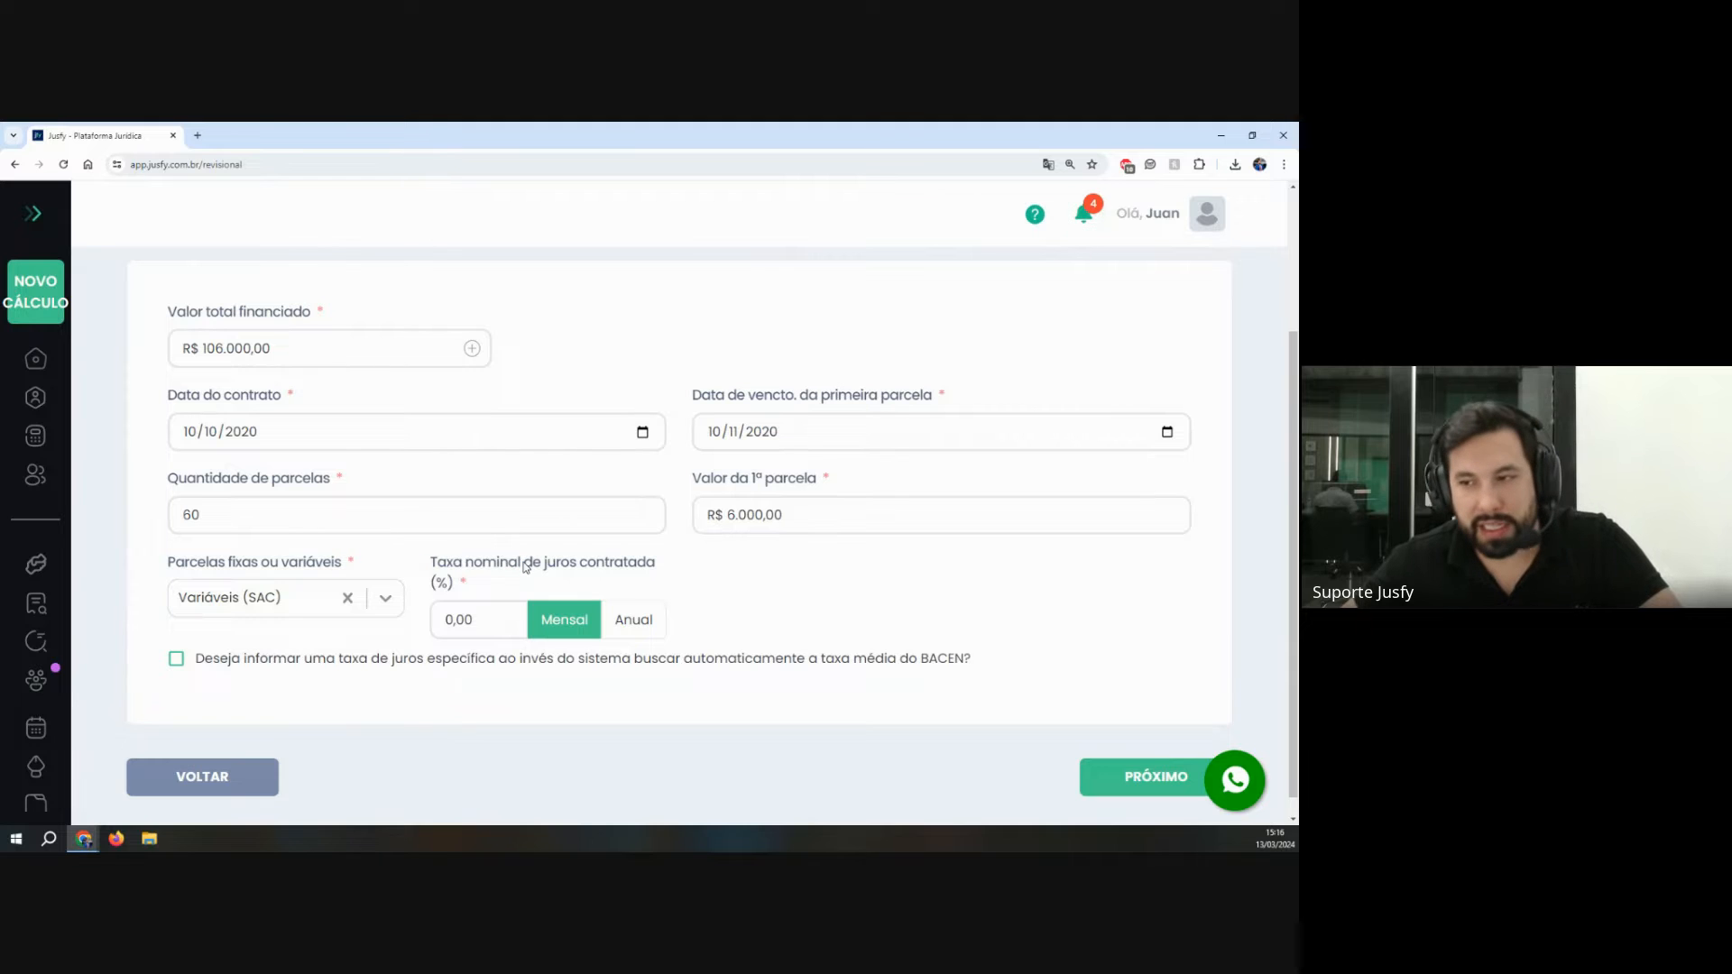
pyautogui.moveTo(432, 568); pyautogui.dragTo(531, 576)
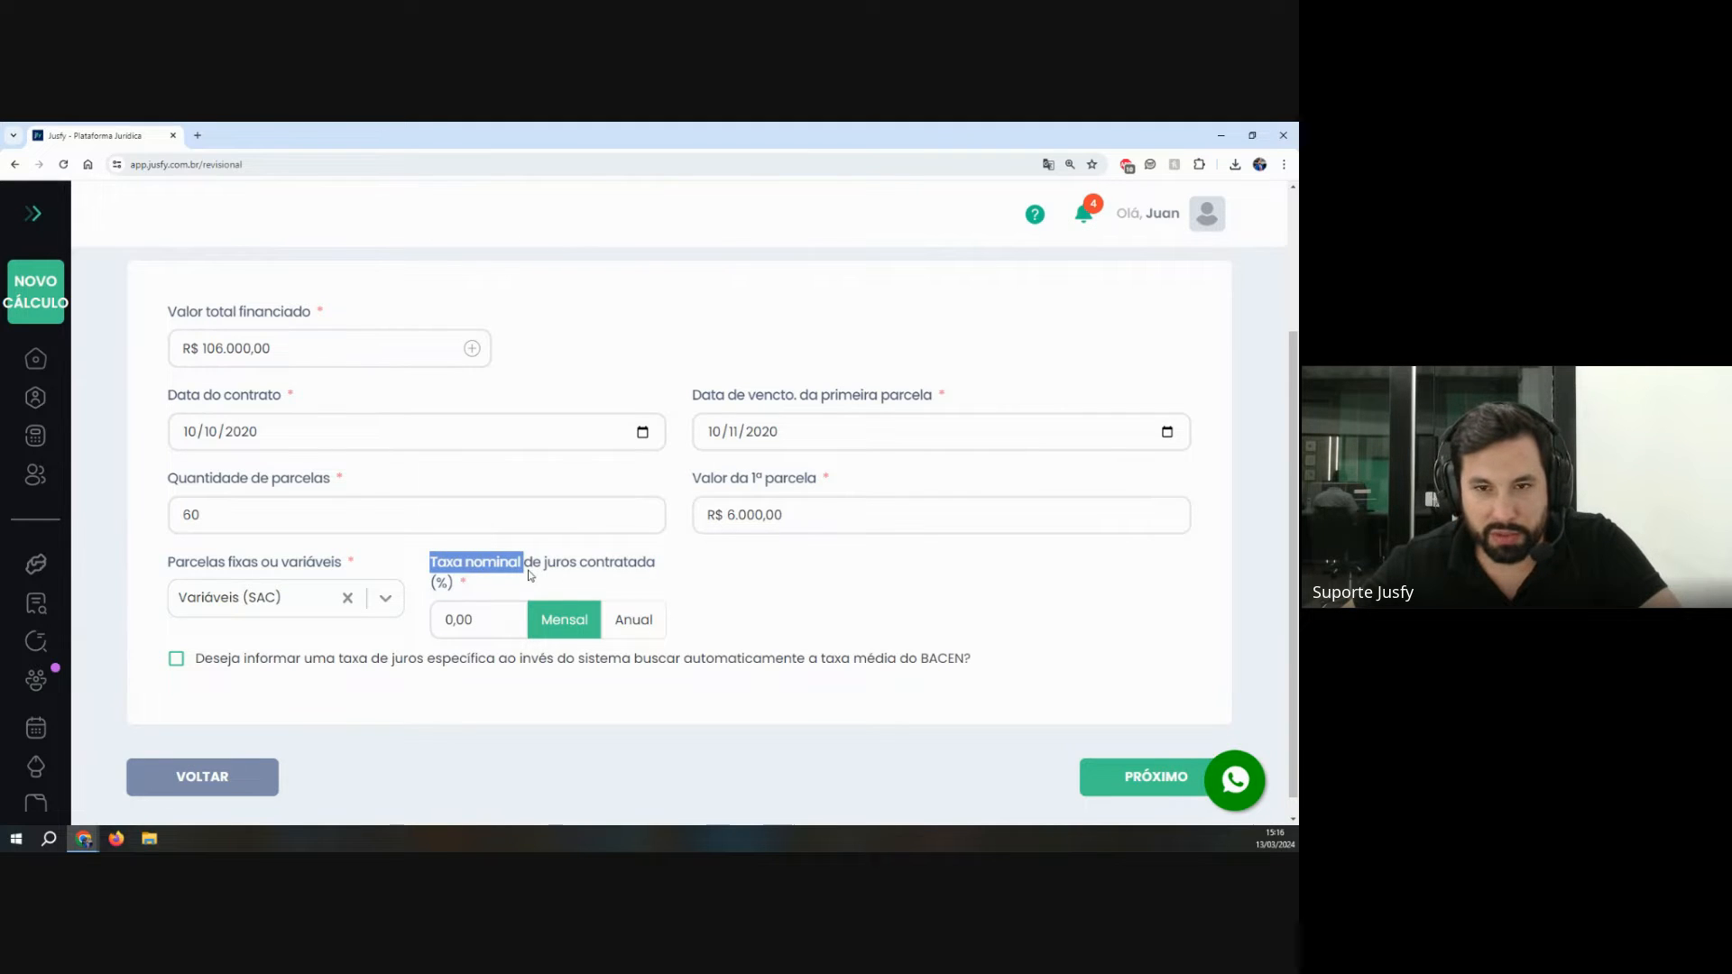
pyautogui.click(531, 576)
# Step: Try the monthly and annual options for the contracted nominal interest rate and enter 9,00% as an annual rate
pyautogui.click(609, 621)
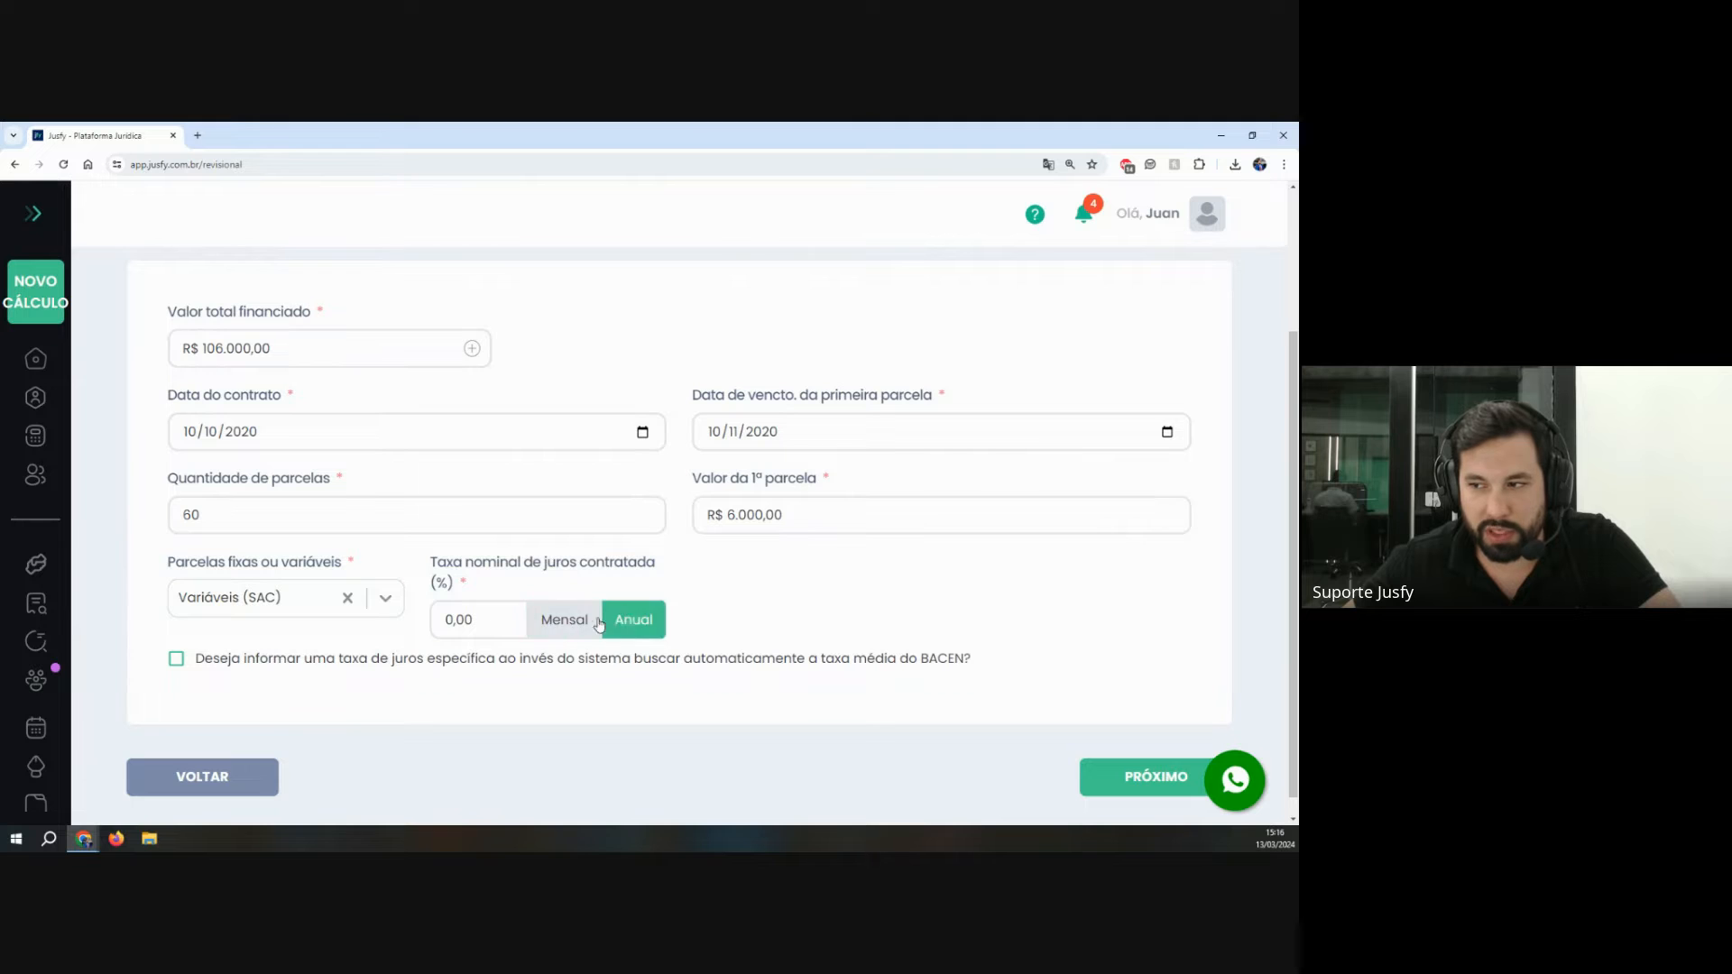
pyautogui.click(605, 626)
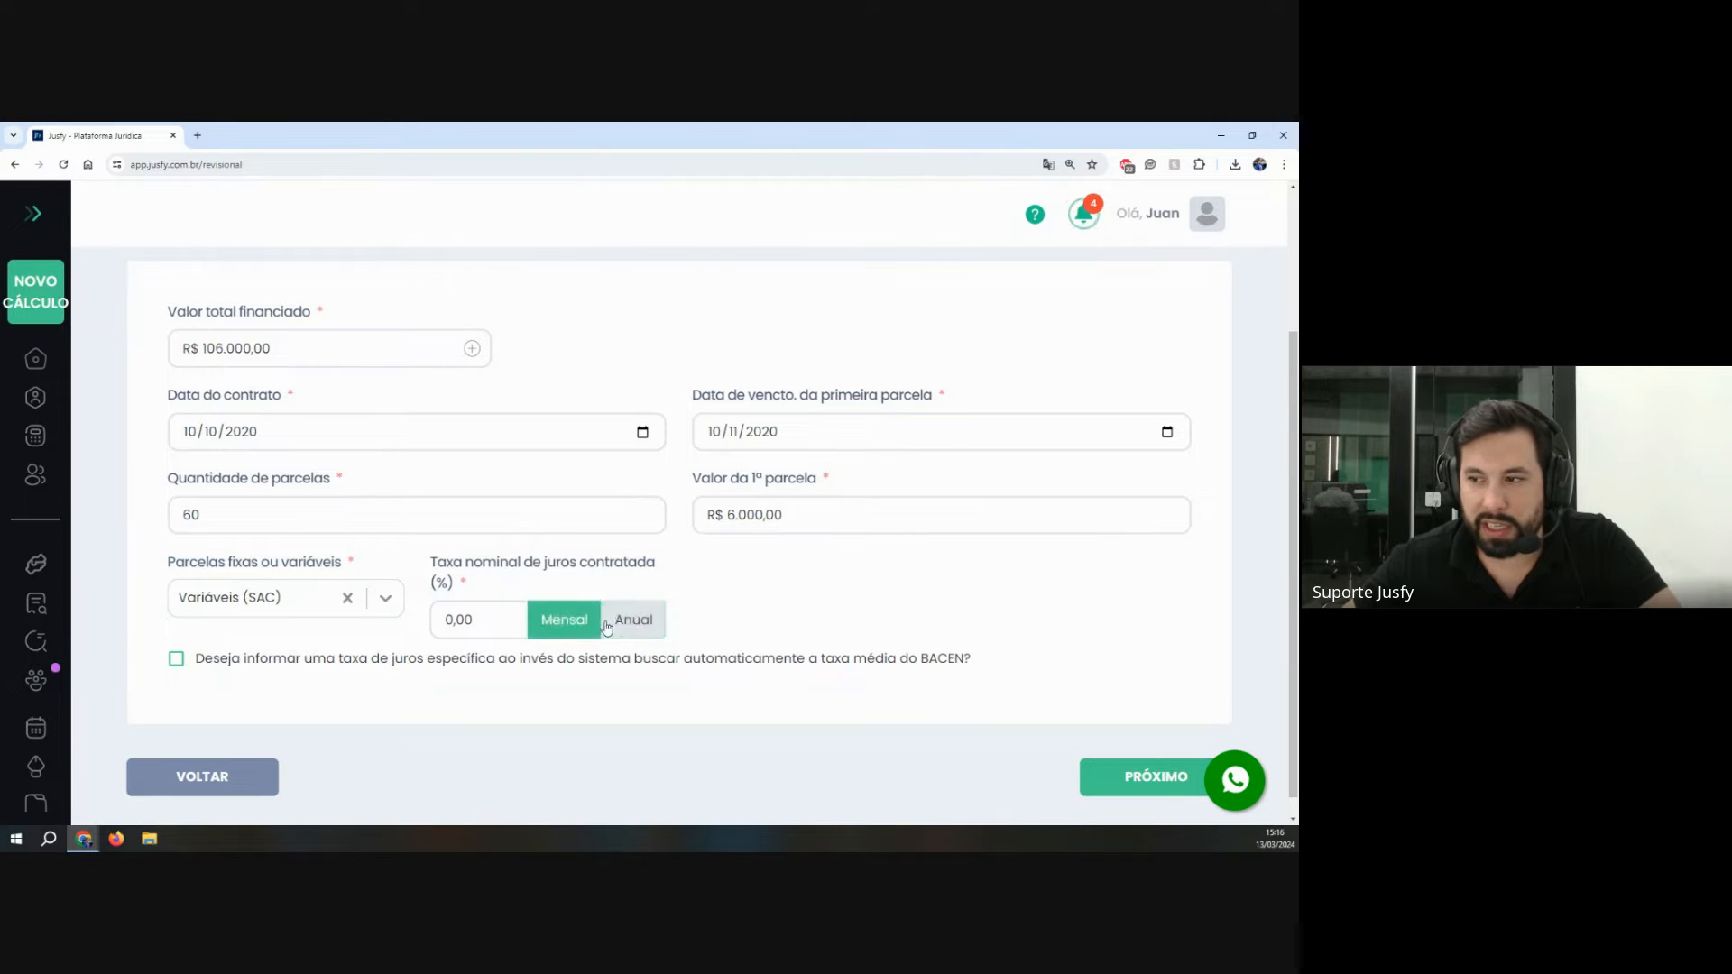
pyautogui.click(607, 626)
pyautogui.click(580, 620)
pyautogui.click(629, 621)
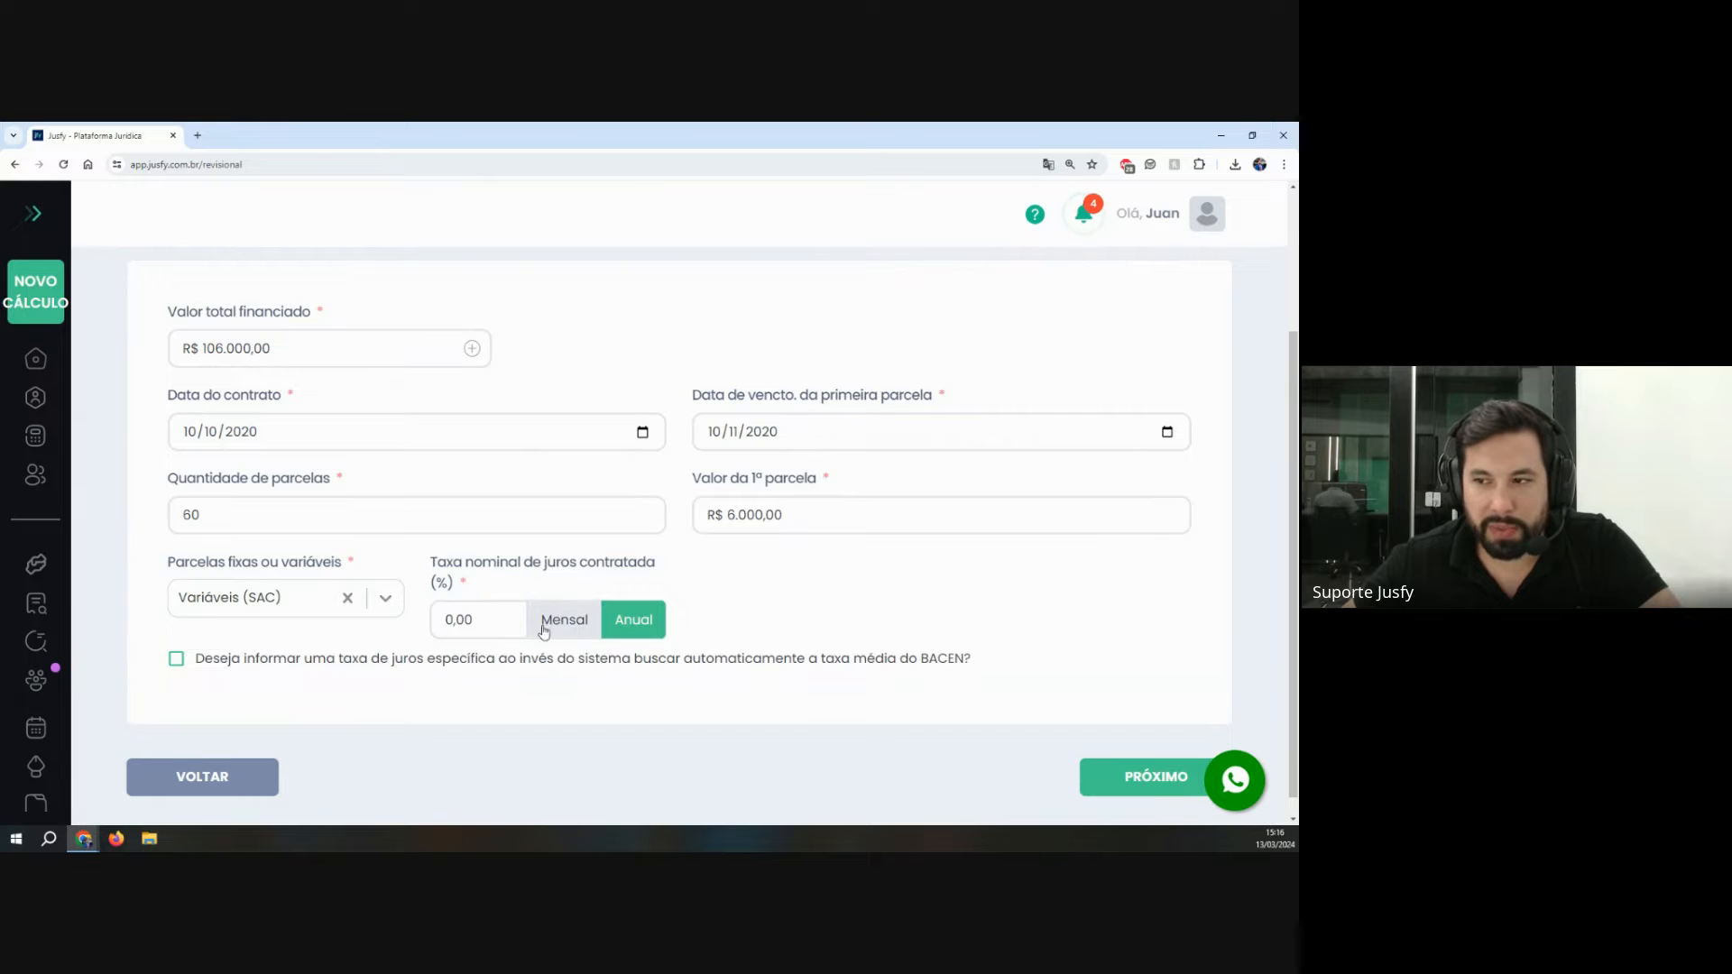
pyautogui.click(496, 622)
pyautogui.write('9')
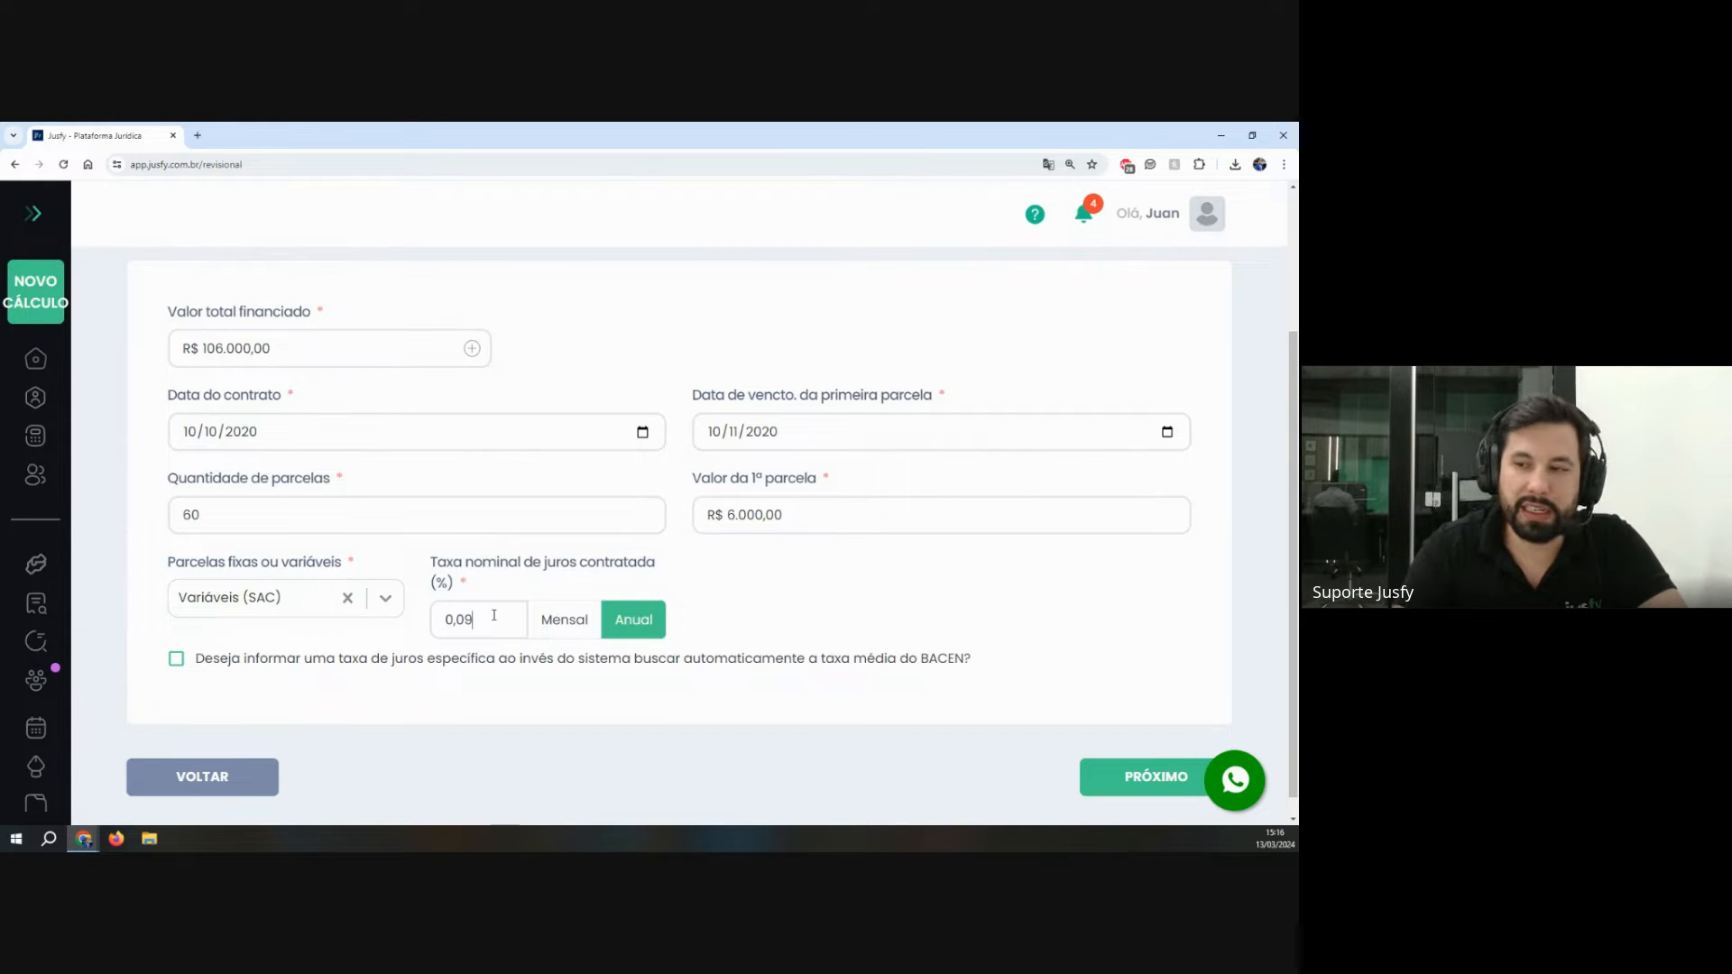
pyautogui.write(',00')
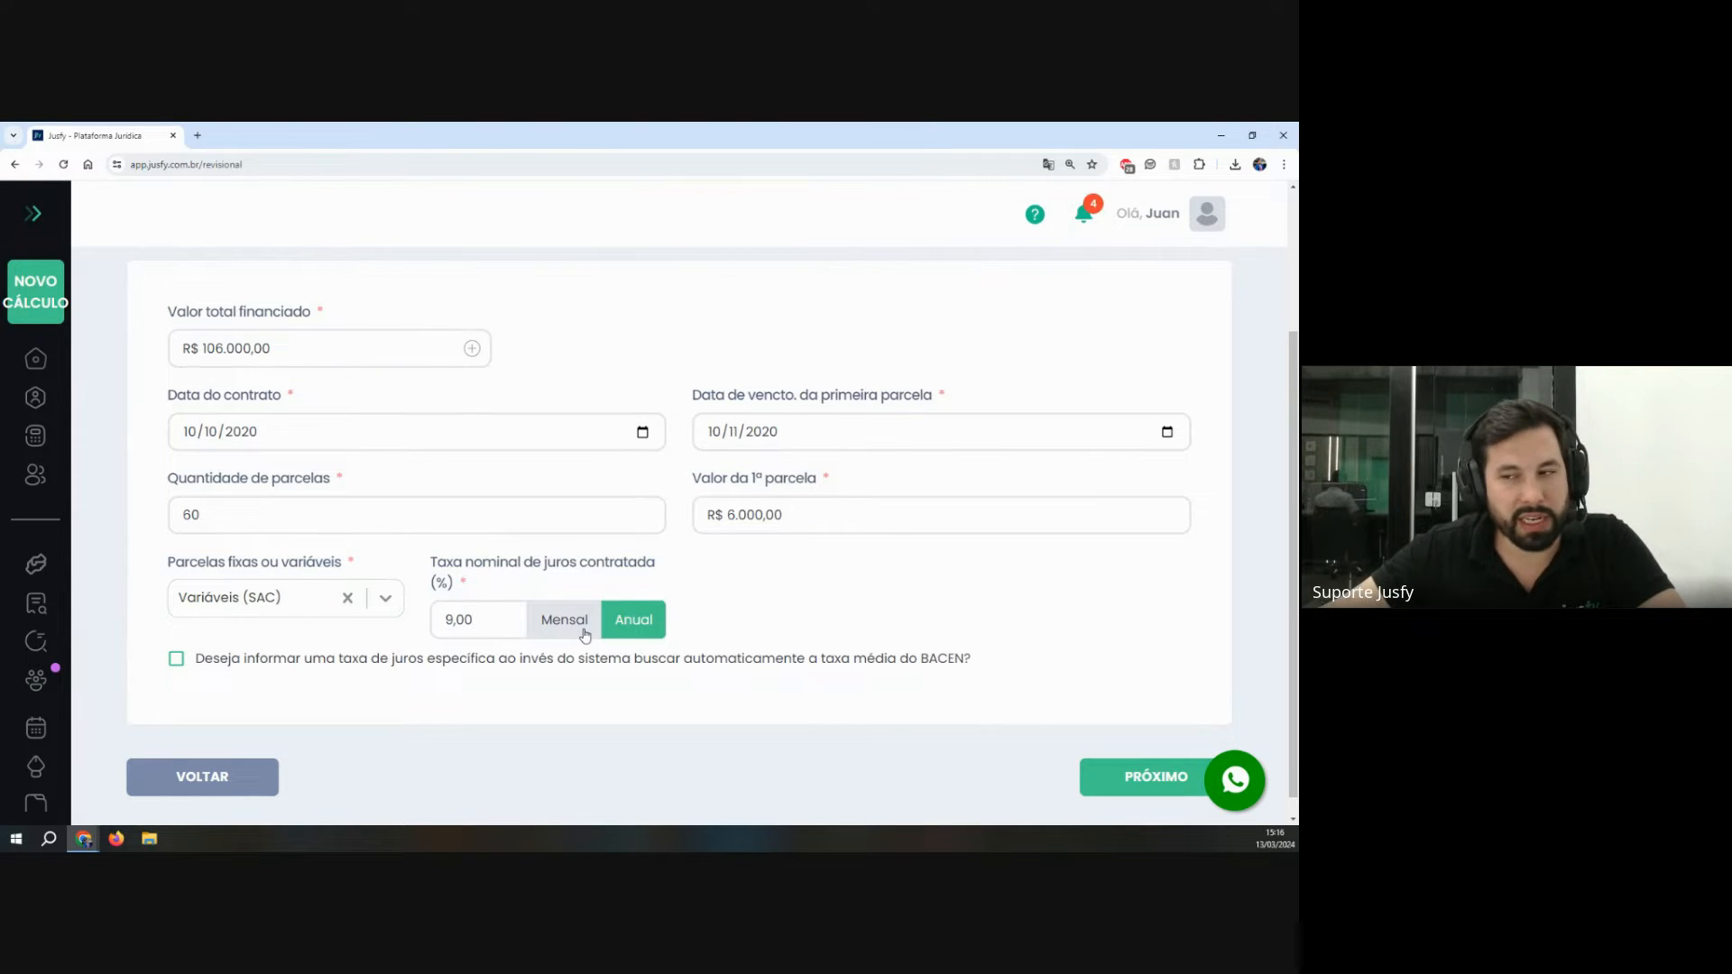
# Step: Clear the variable installment type and choose Fixas (Price) again
pyautogui.click(348, 601)
pyautogui.click(338, 606)
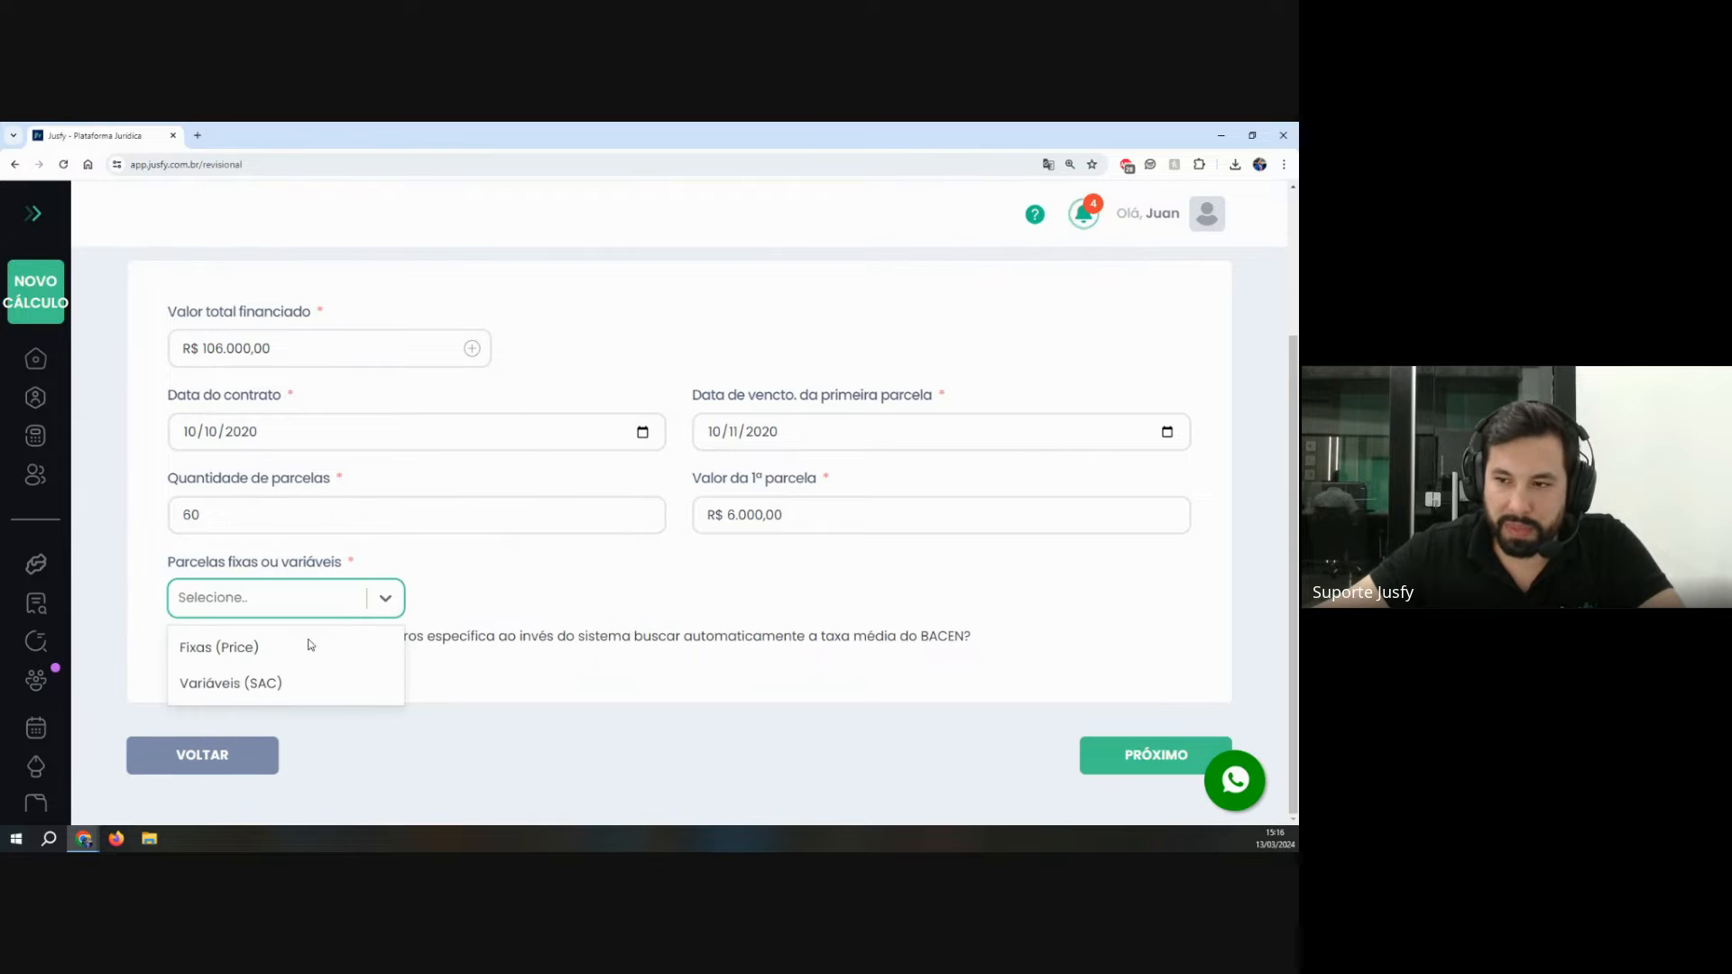
pyautogui.click(310, 645)
pyautogui.moveTo(260, 566); pyautogui.dragTo(252, 565)
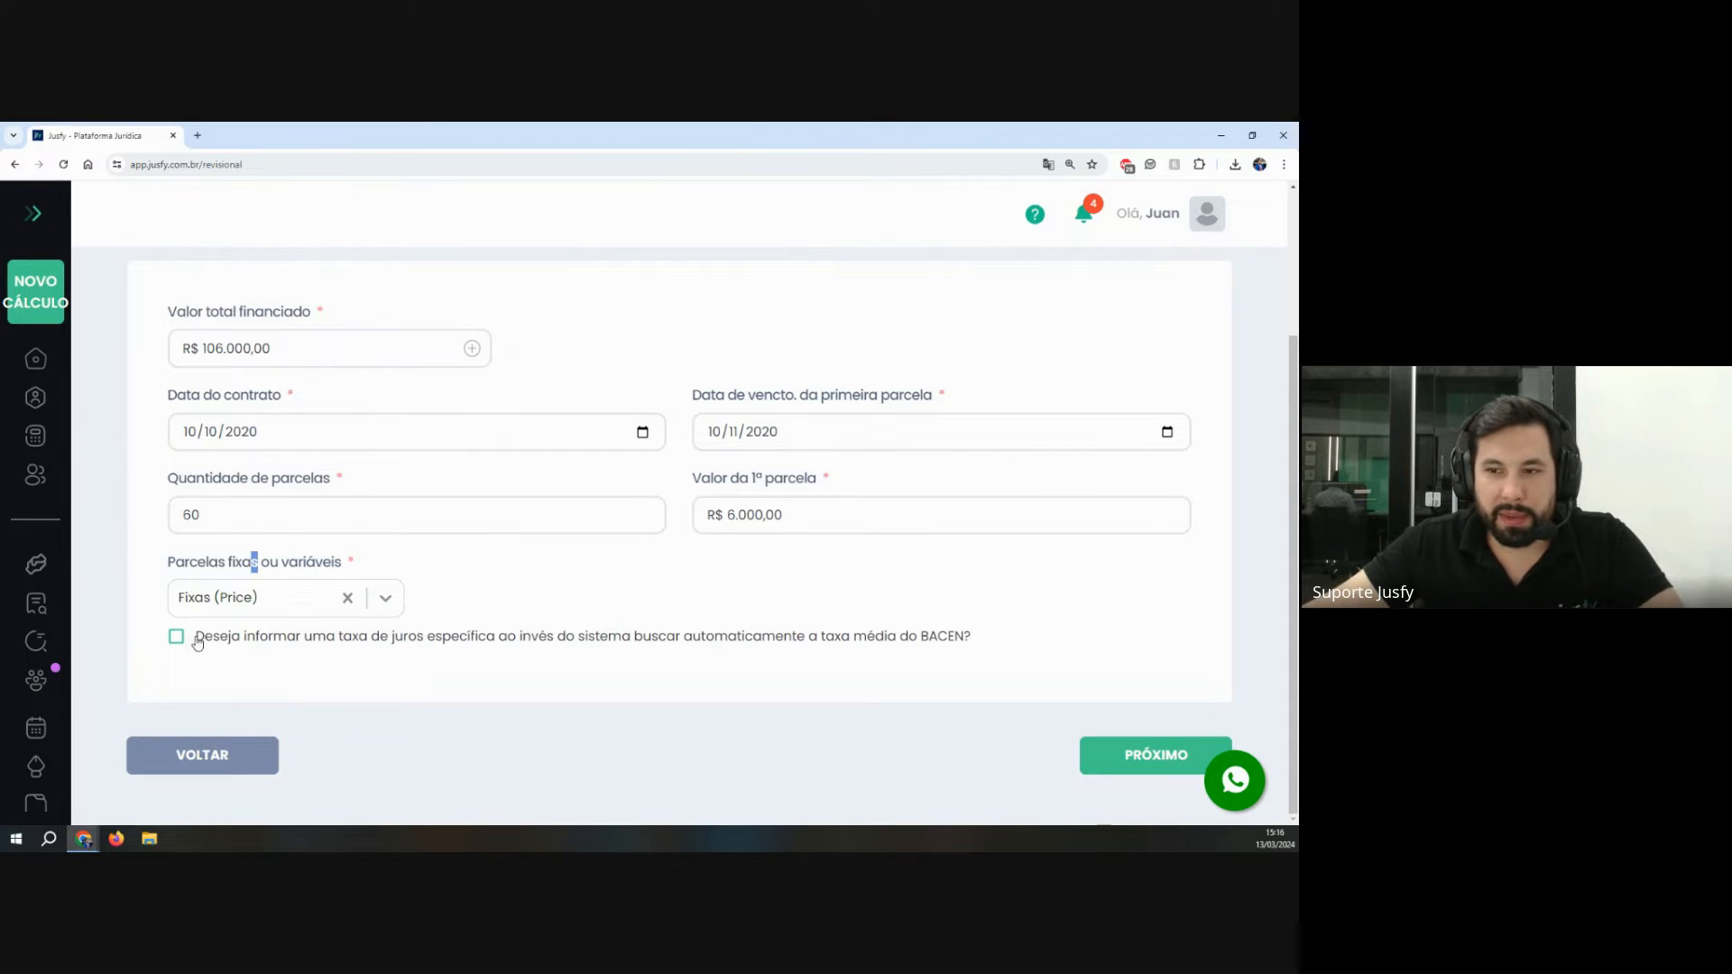
# Step: Try the option for a specific interest rate instead of the BACEN average, examine its average rate field, and disable the option
pyautogui.moveTo(195, 637); pyautogui.dragTo(811, 672)
pyautogui.click(811, 673)
pyautogui.click(176, 636)
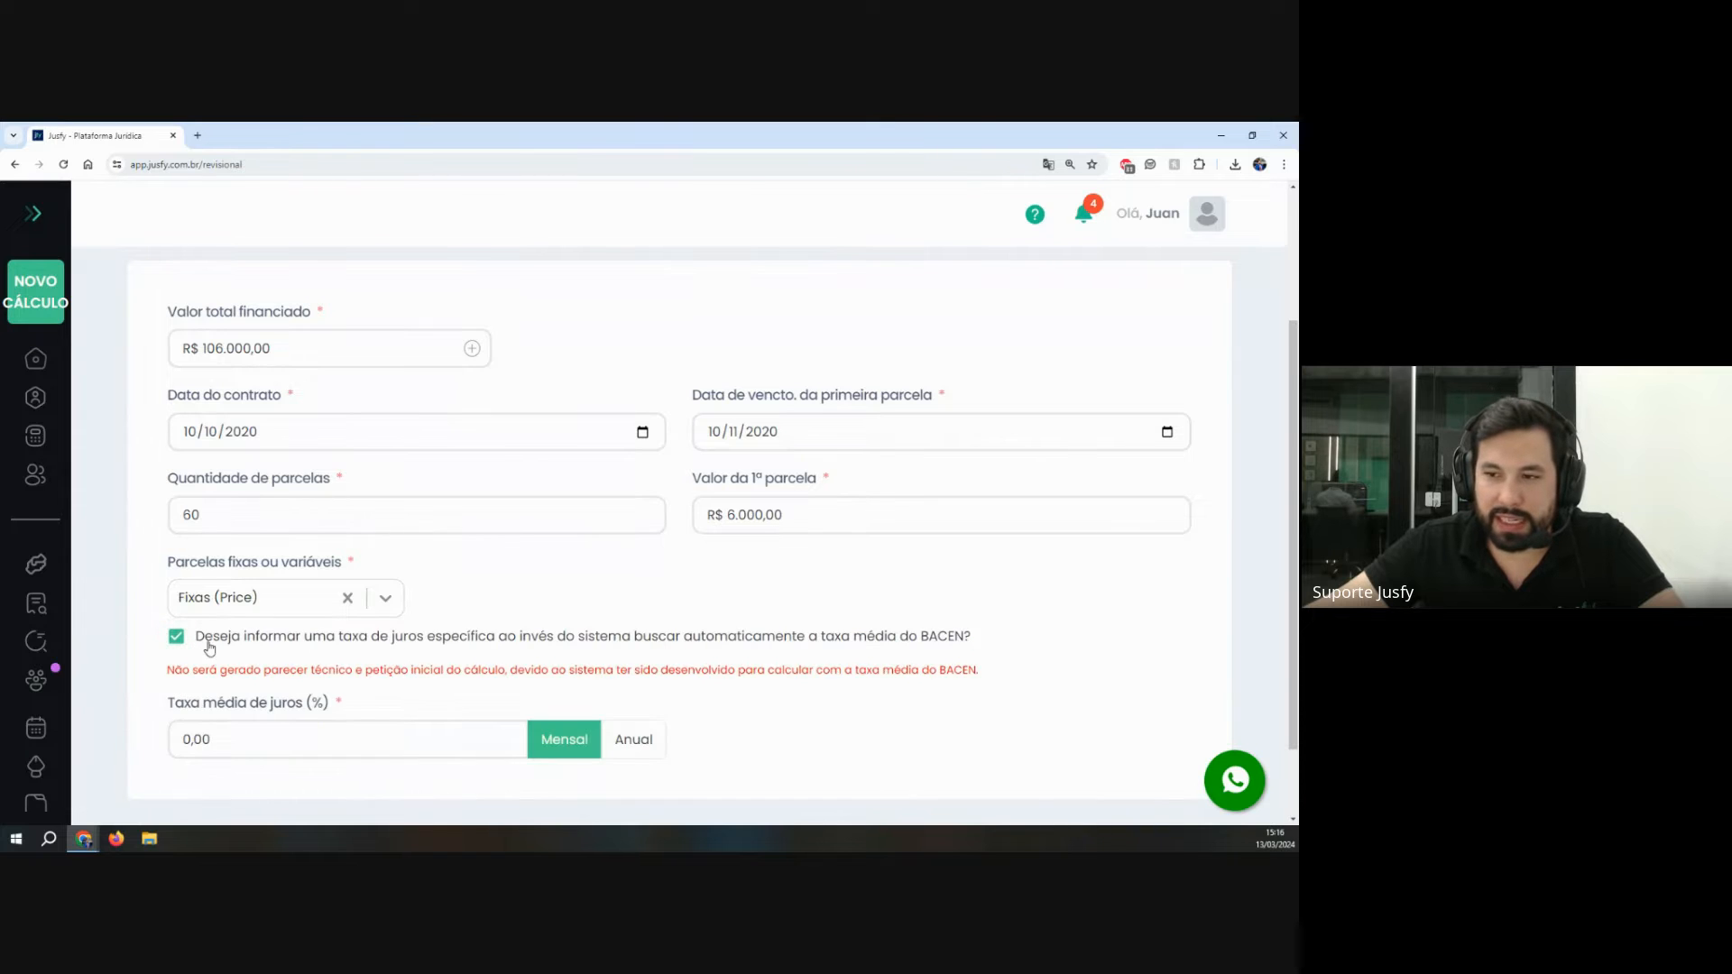
pyautogui.moveTo(204, 637); pyautogui.dragTo(731, 637)
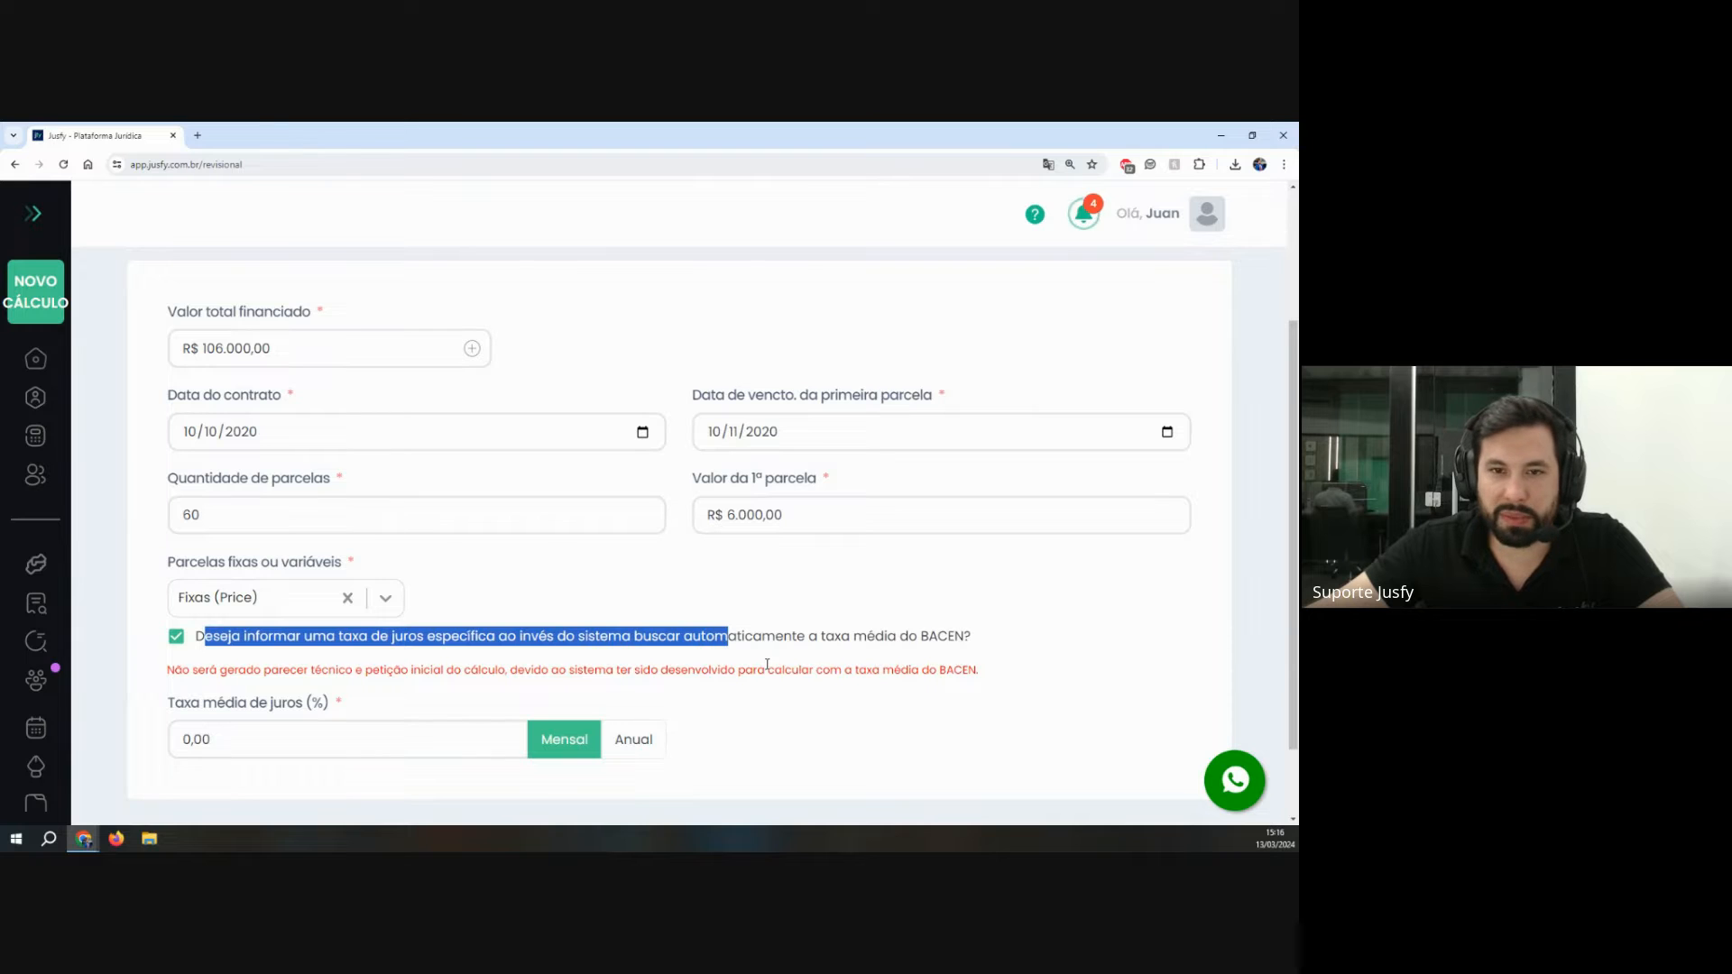
pyautogui.scroll(-2, 765, 656)
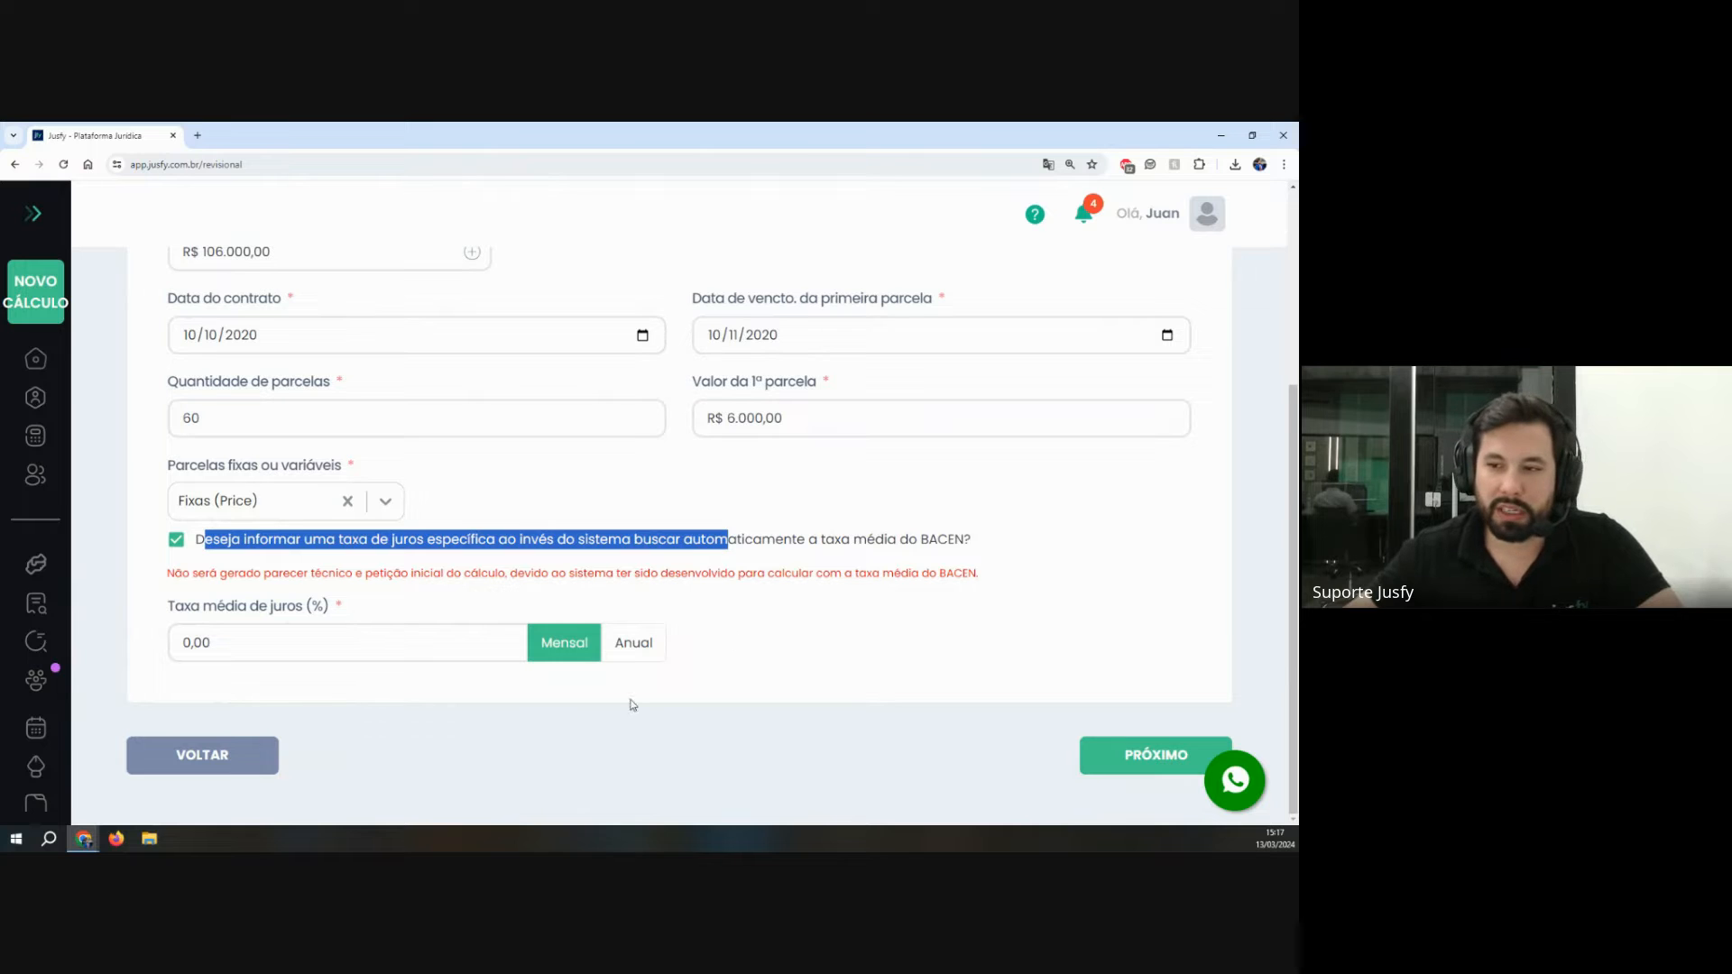
pyautogui.moveTo(169, 606); pyautogui.dragTo(285, 609)
pyautogui.doubleClick(247, 640)
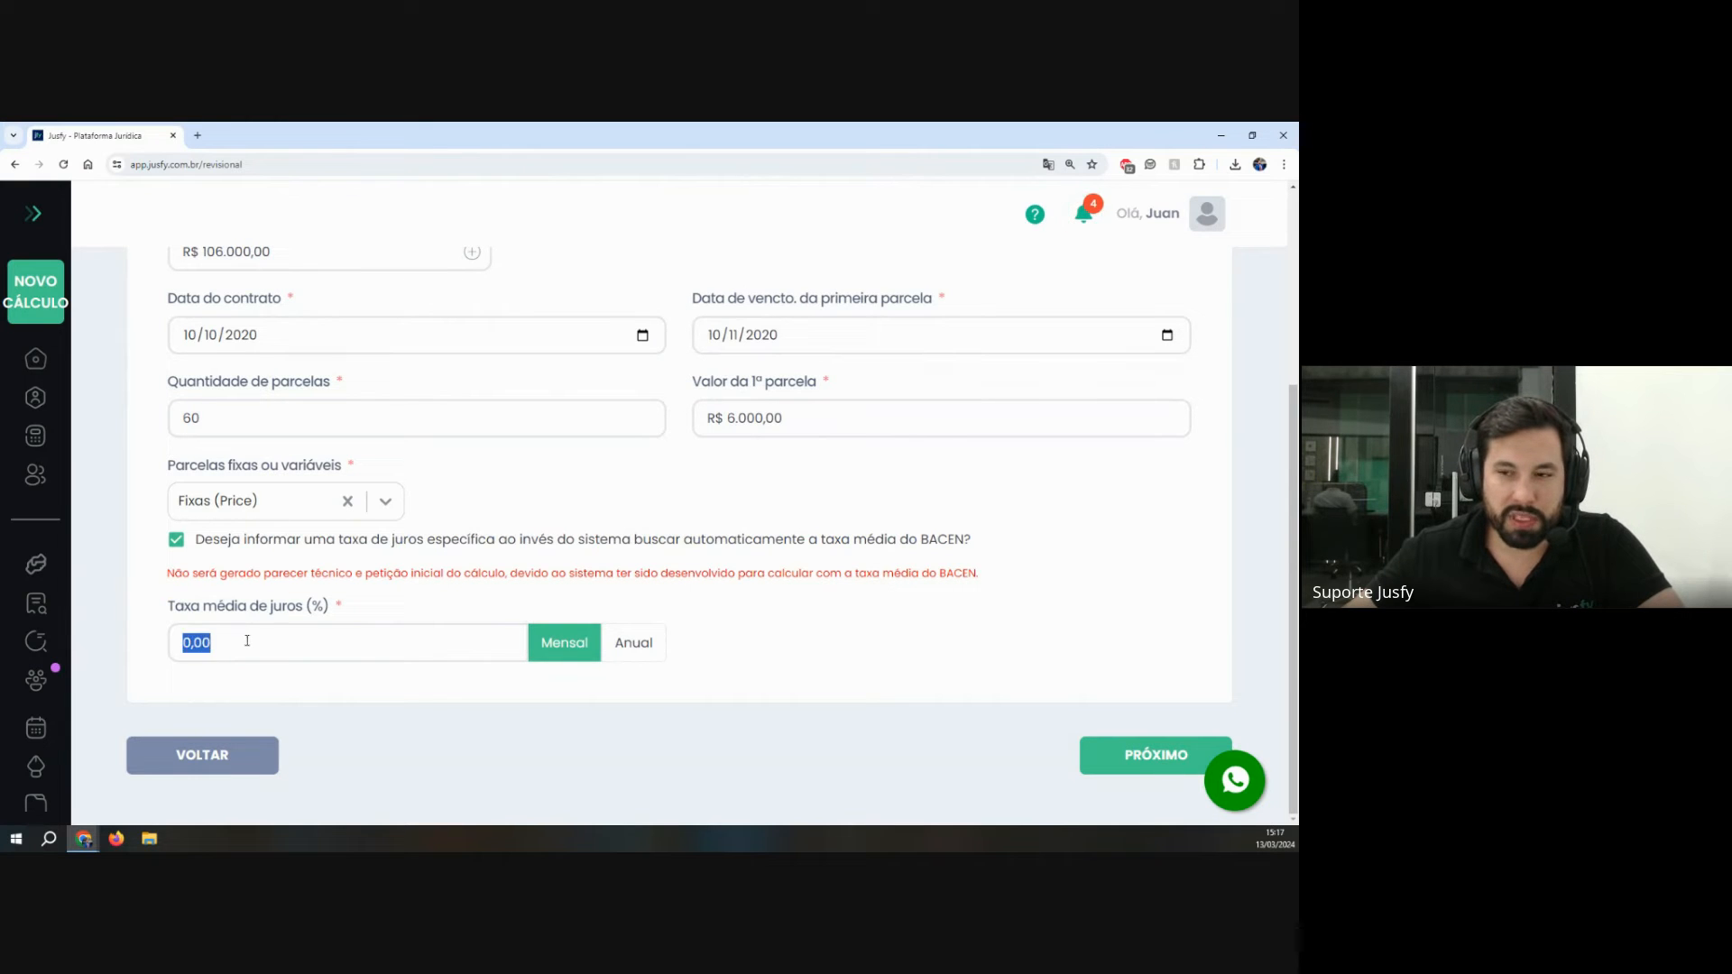
pyautogui.click(262, 539)
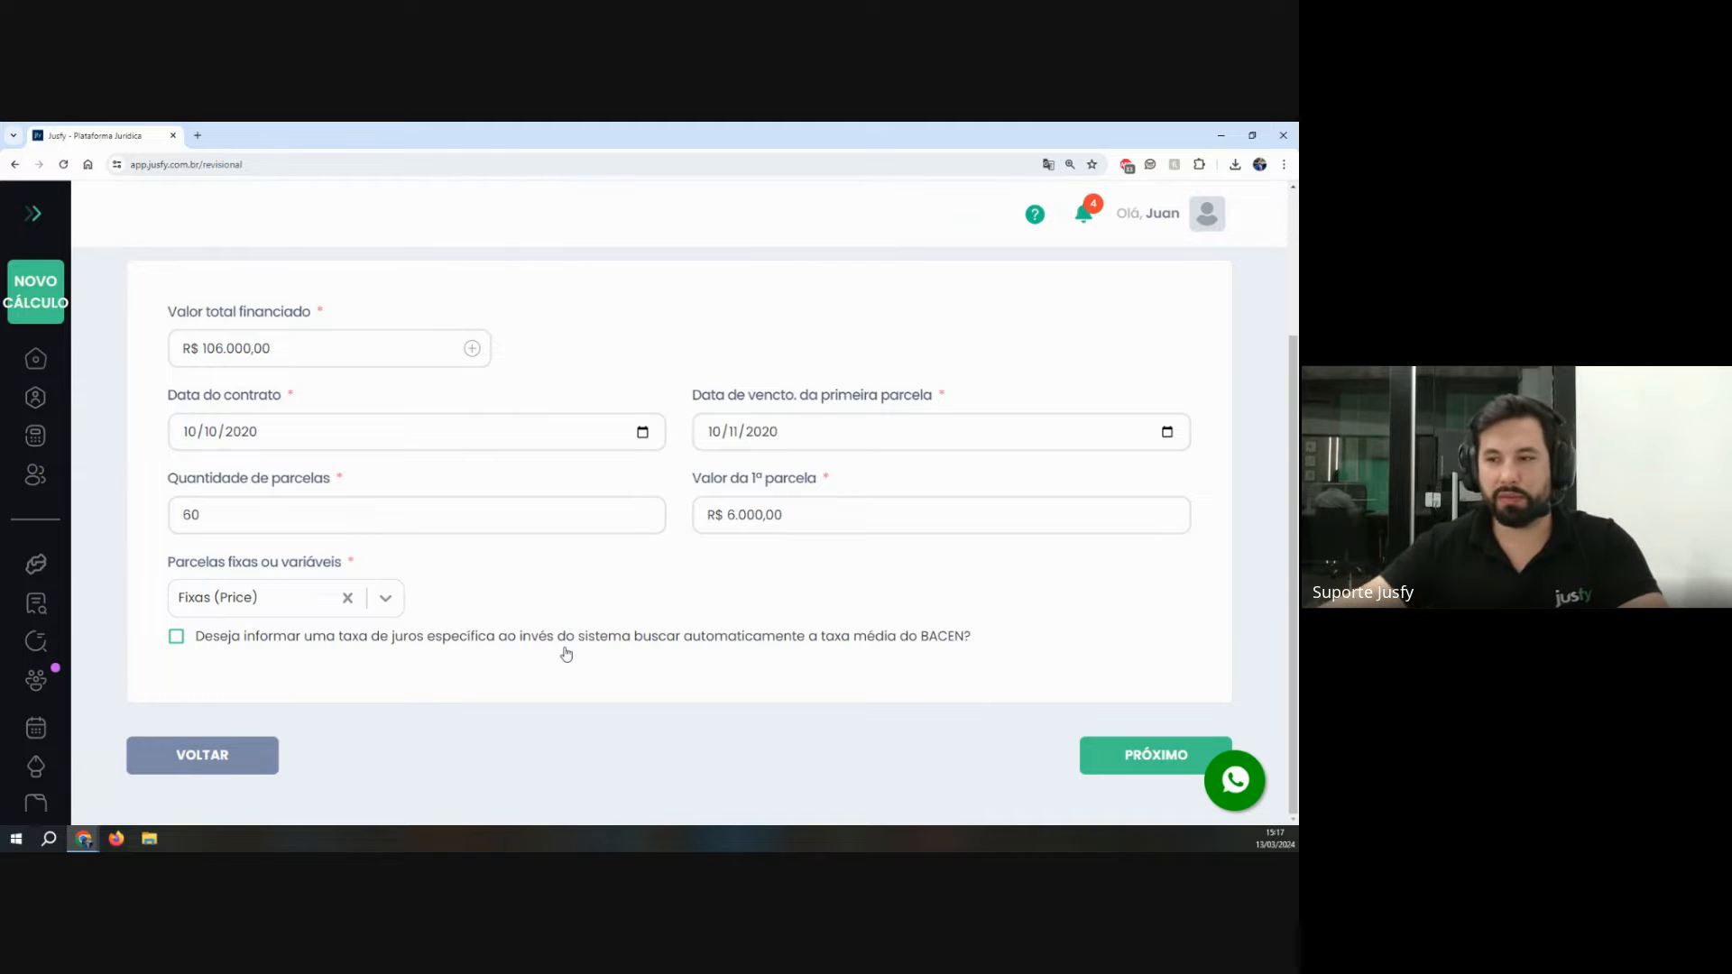
# Step: Continue to the other information stage and look over the adjustment index fields for the outstanding balance and paid installments
pyautogui.click(1152, 758)
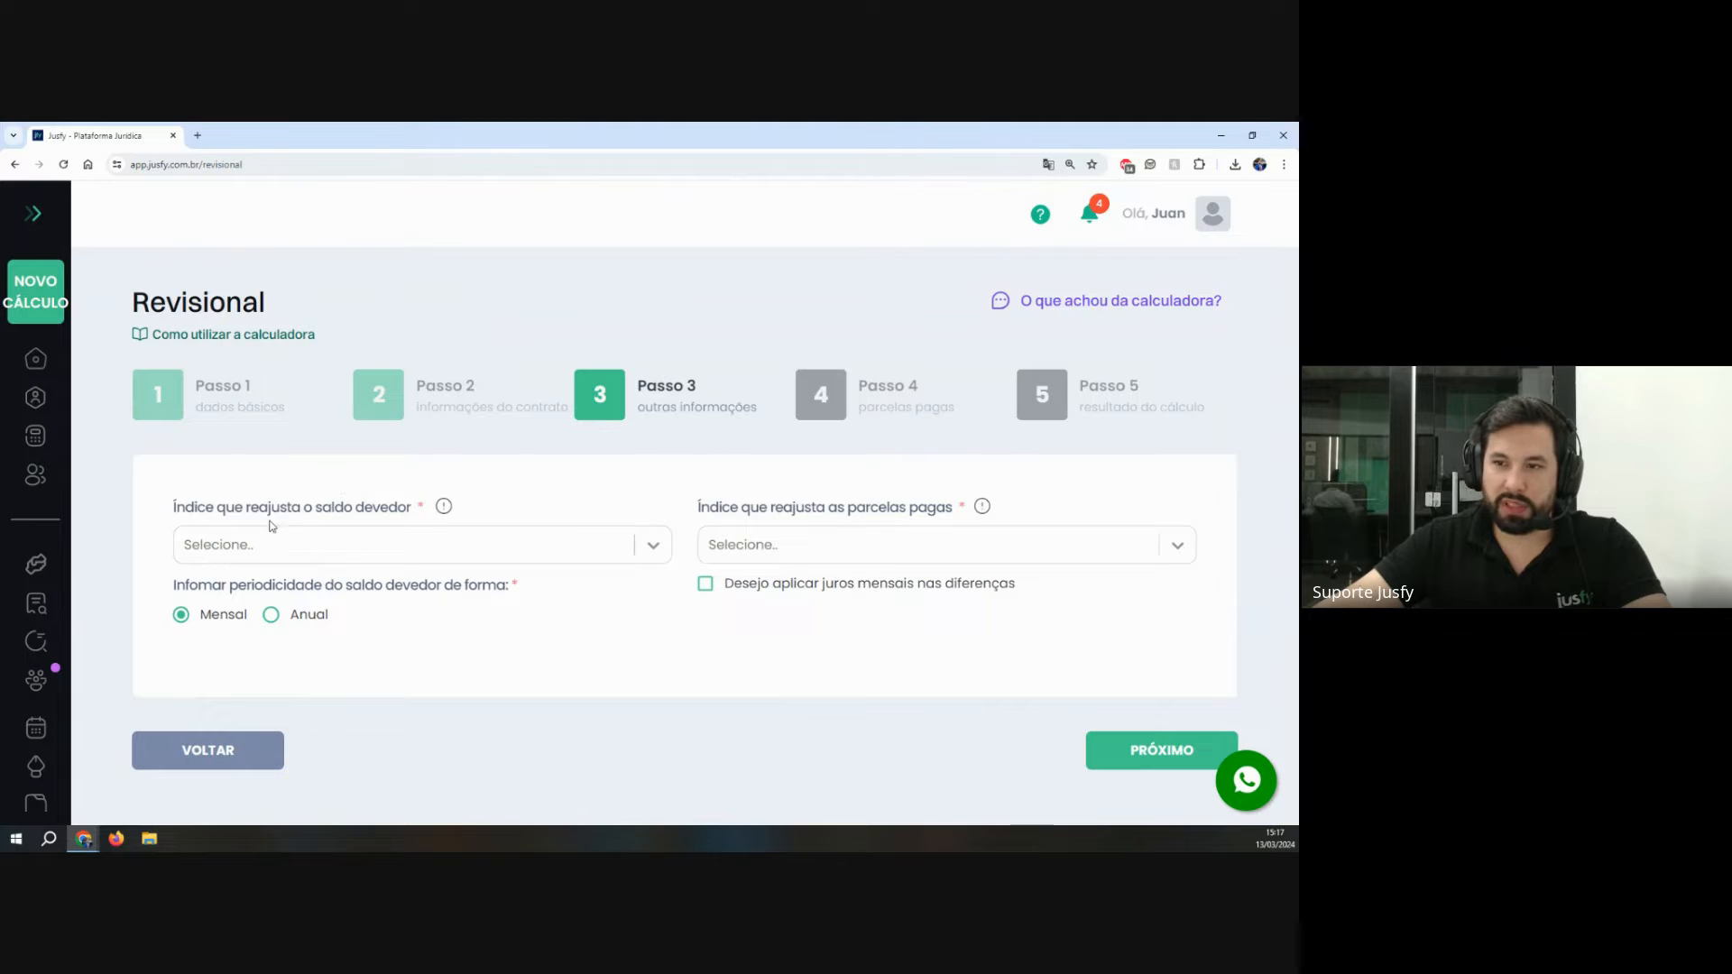
pyautogui.moveTo(174, 514); pyautogui.dragTo(357, 511)
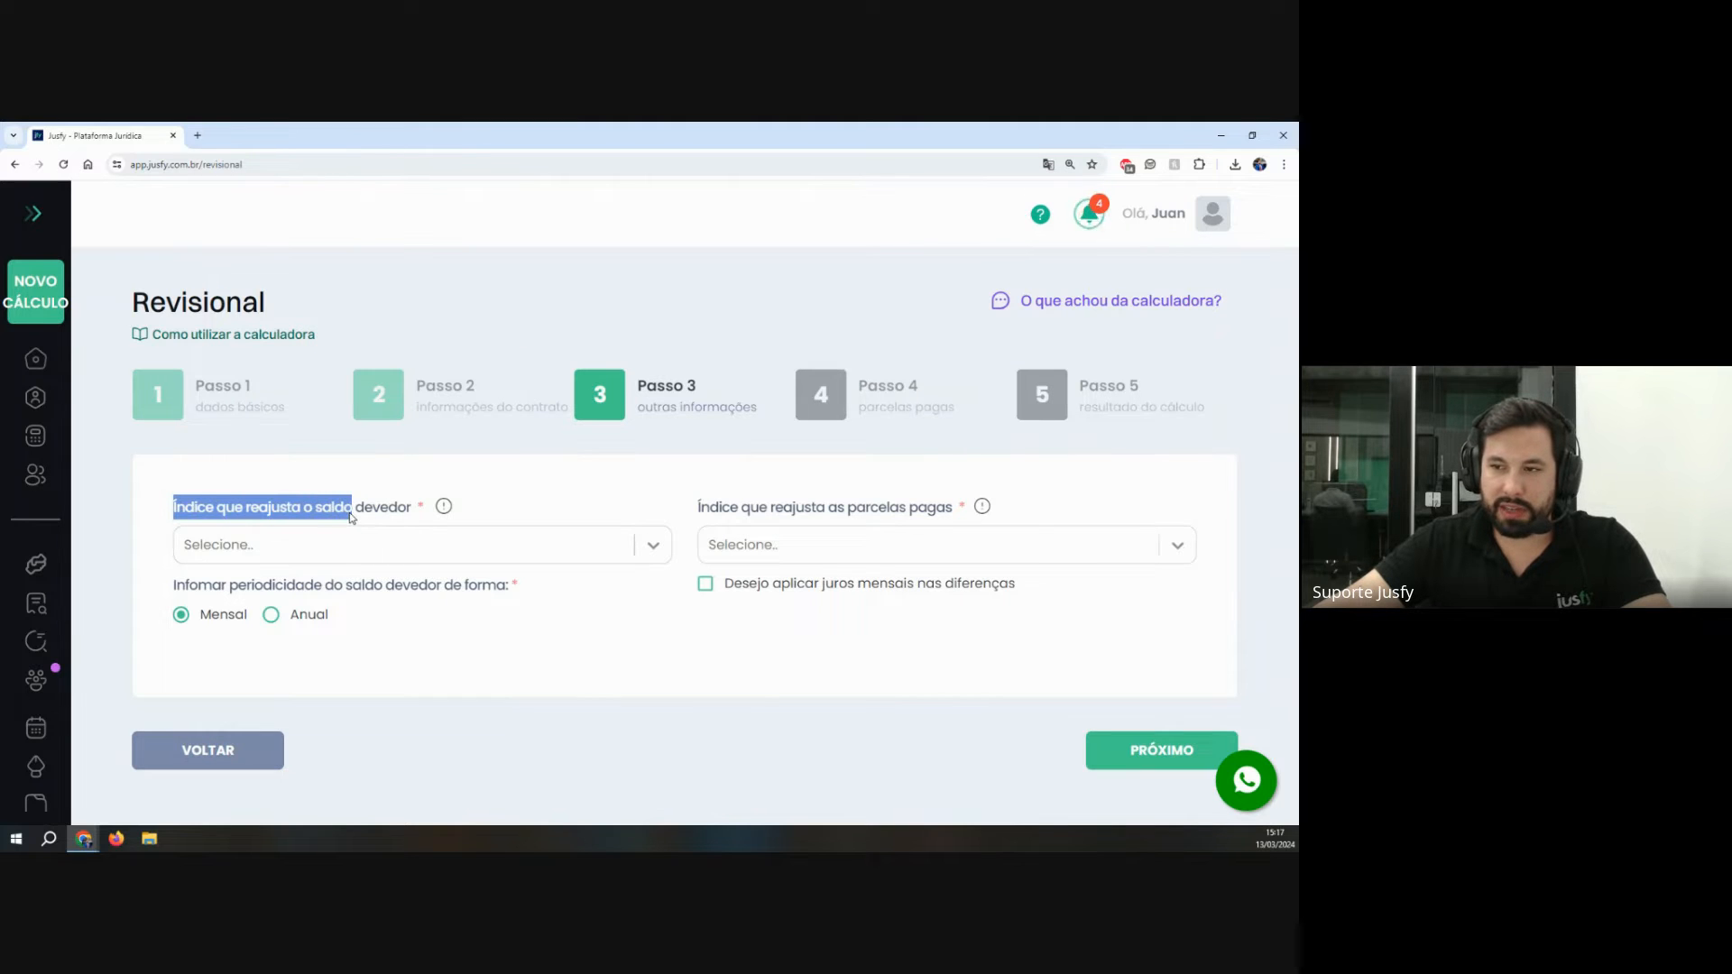
pyautogui.click(559, 507)
pyautogui.moveTo(717, 511); pyautogui.dragTo(1118, 526)
pyautogui.click(1043, 502)
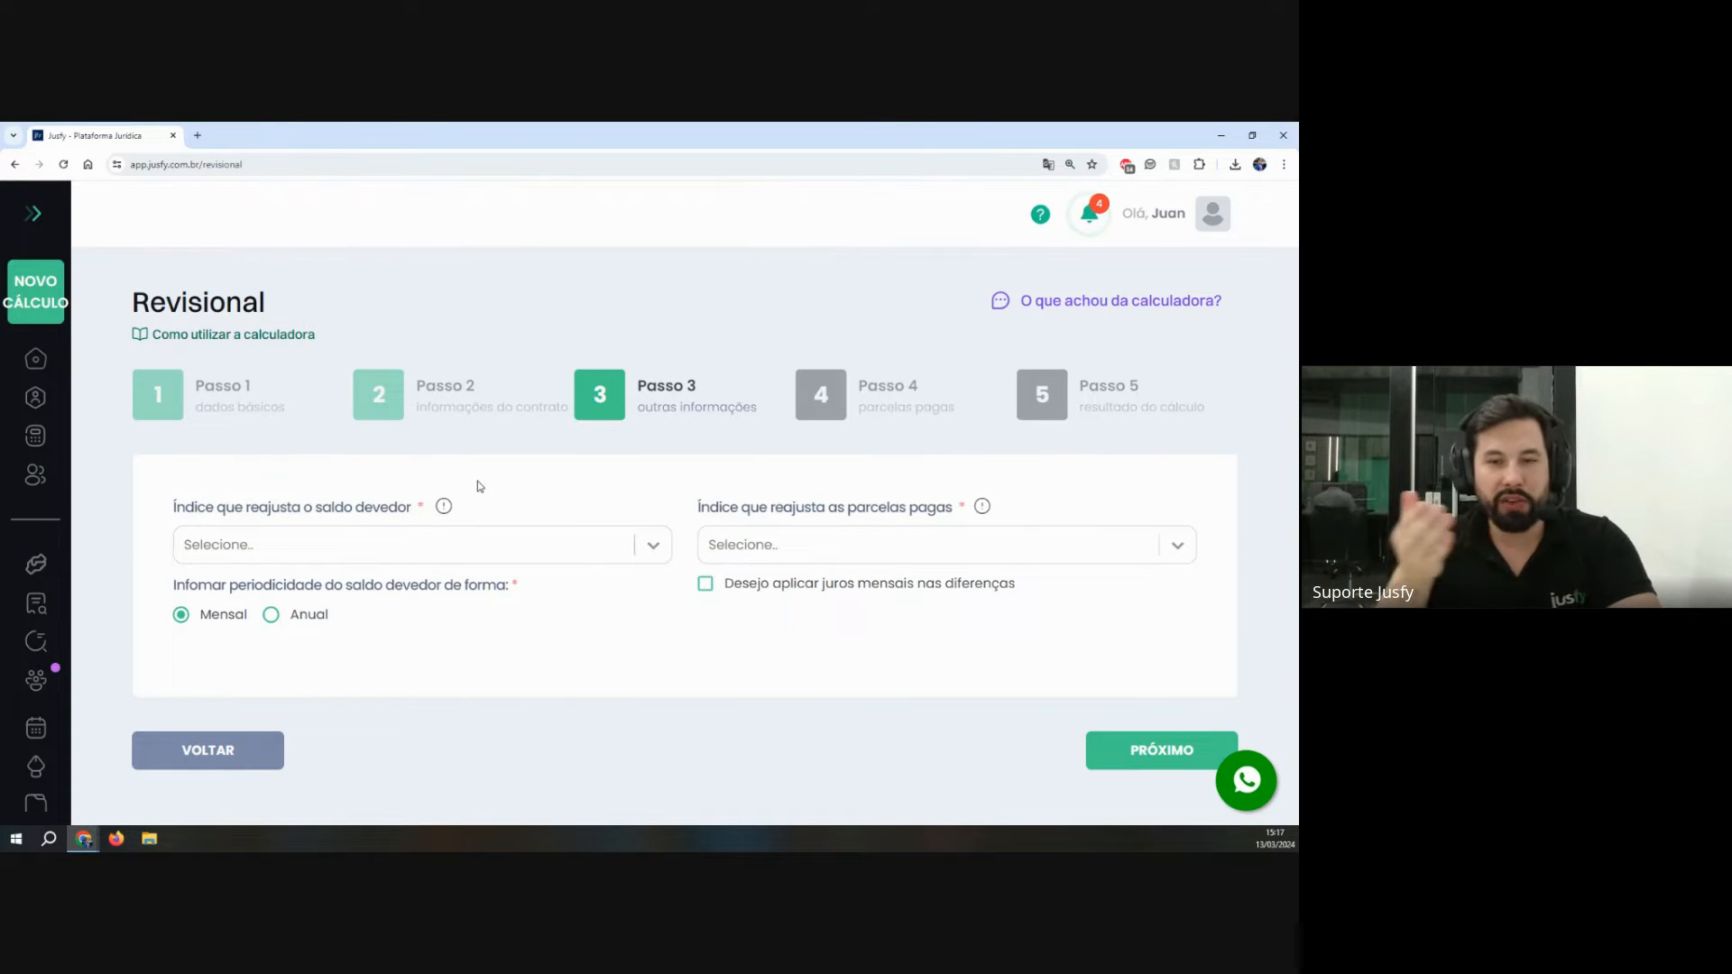
# Step: Set the paid installments' adjustment index to IGP-M, enable monthly interest on the differences, and review the interest percentage field
pyautogui.click(792, 550)
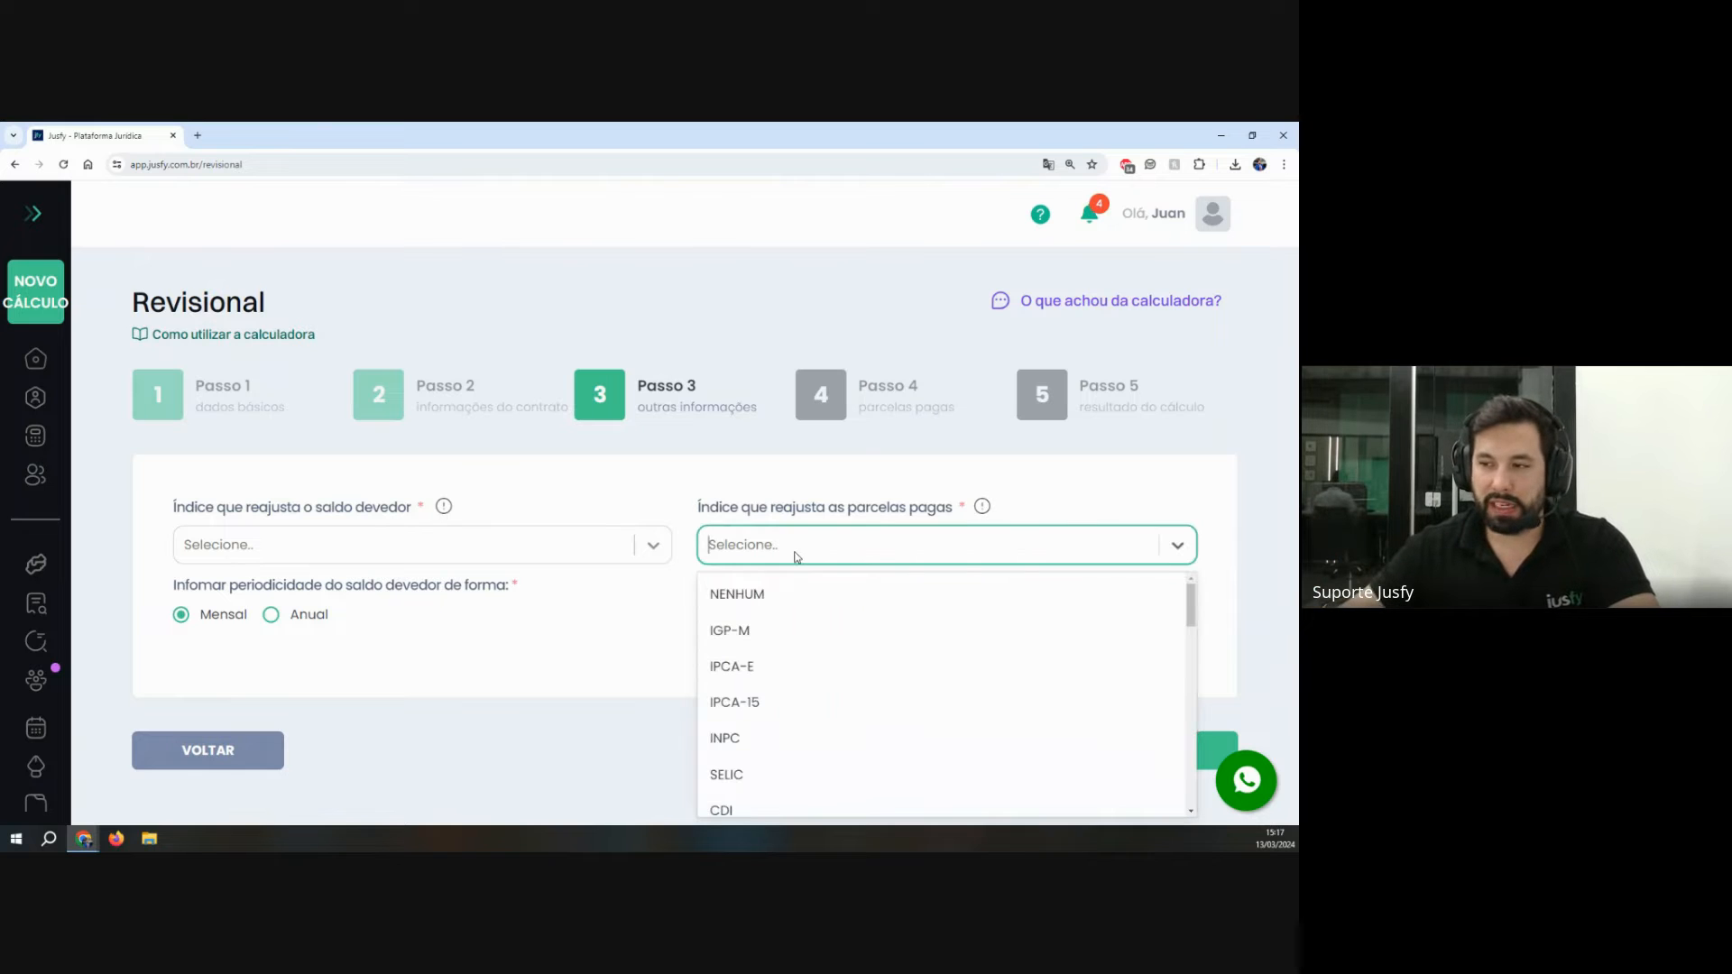
pyautogui.click(767, 628)
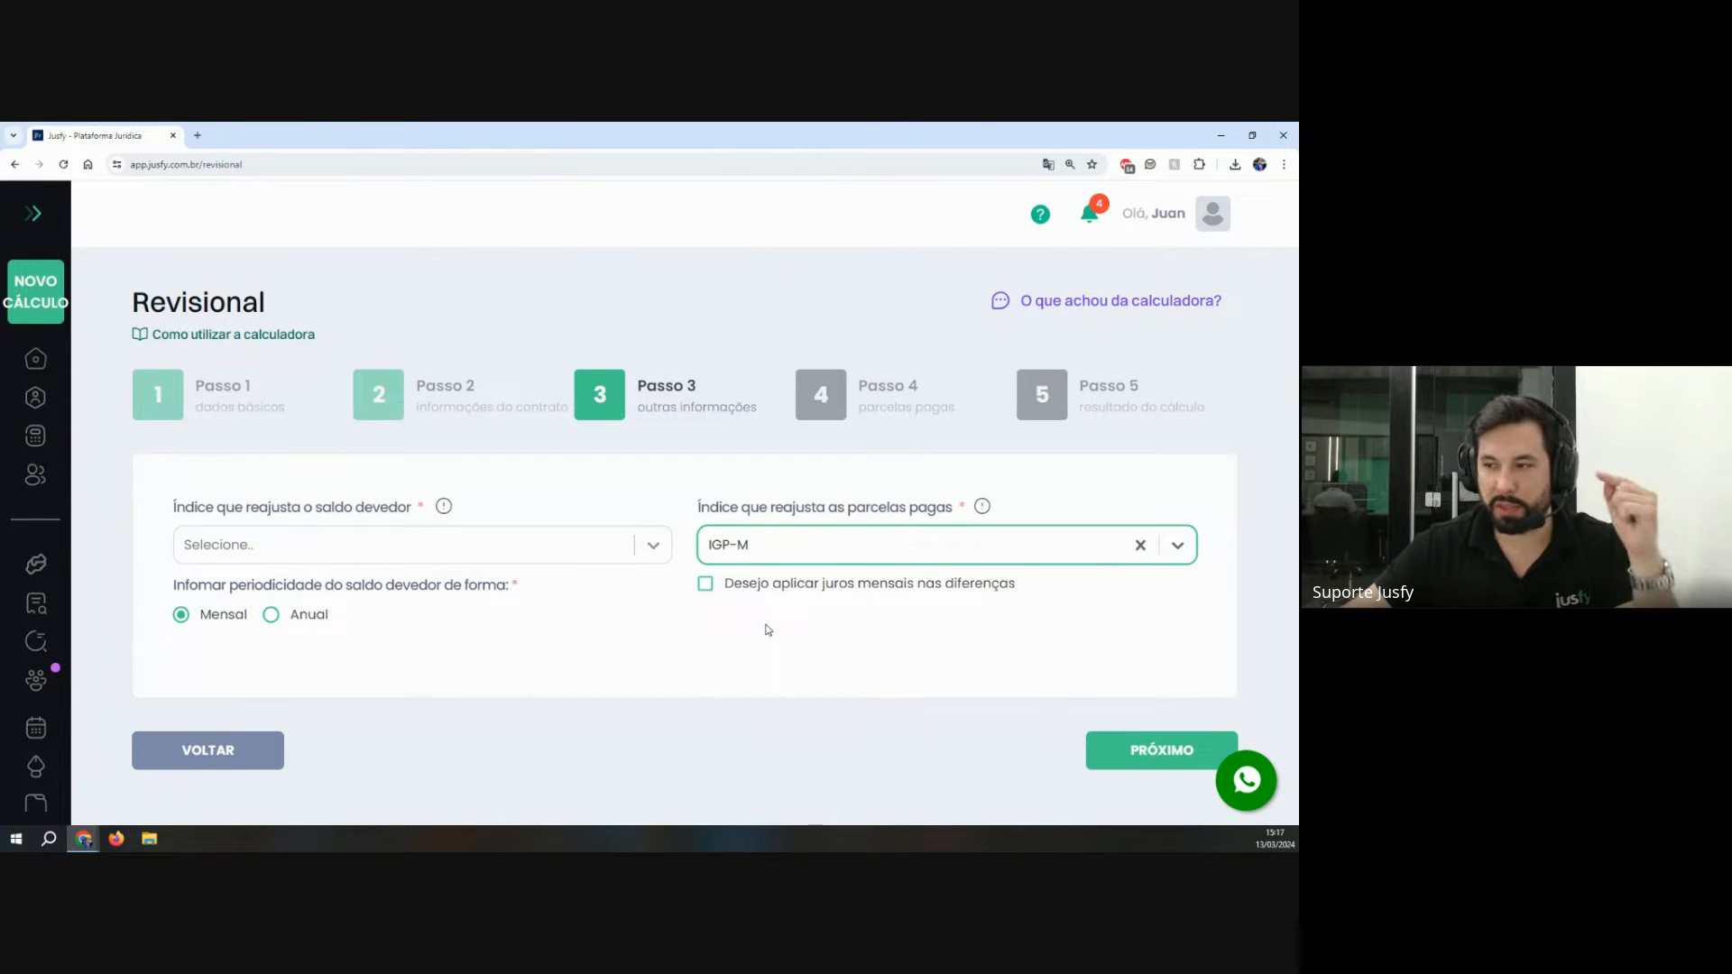
pyautogui.click(766, 596)
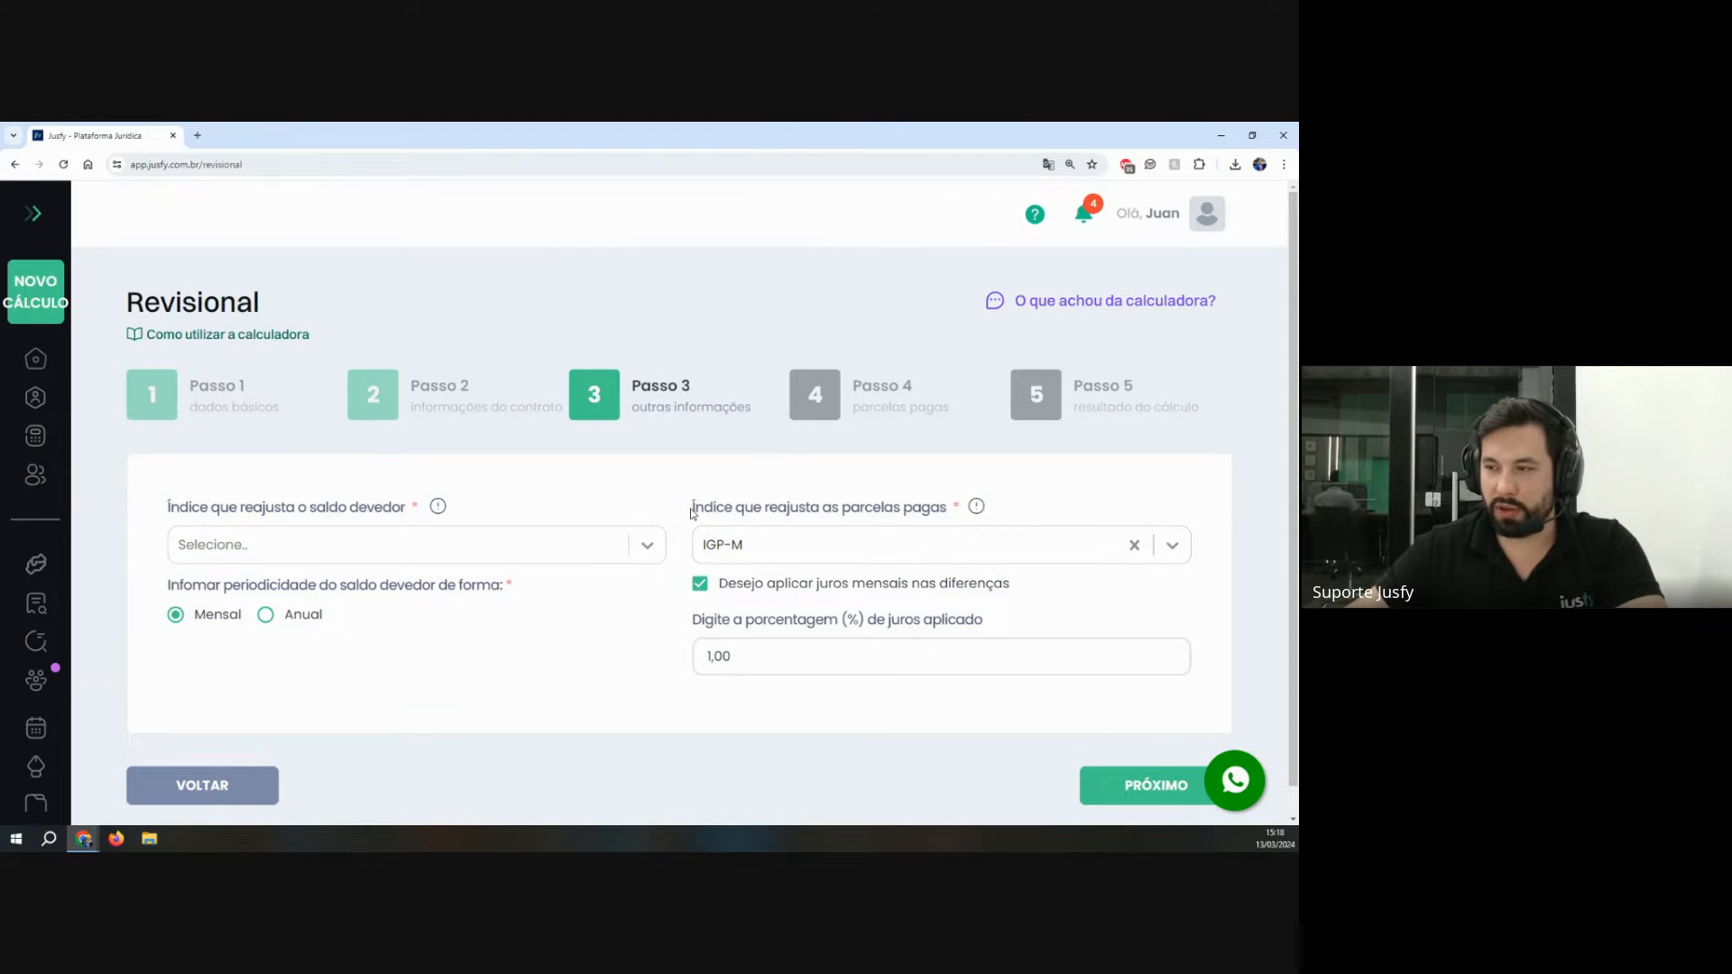
pyautogui.moveTo(692, 513); pyautogui.dragTo(807, 563)
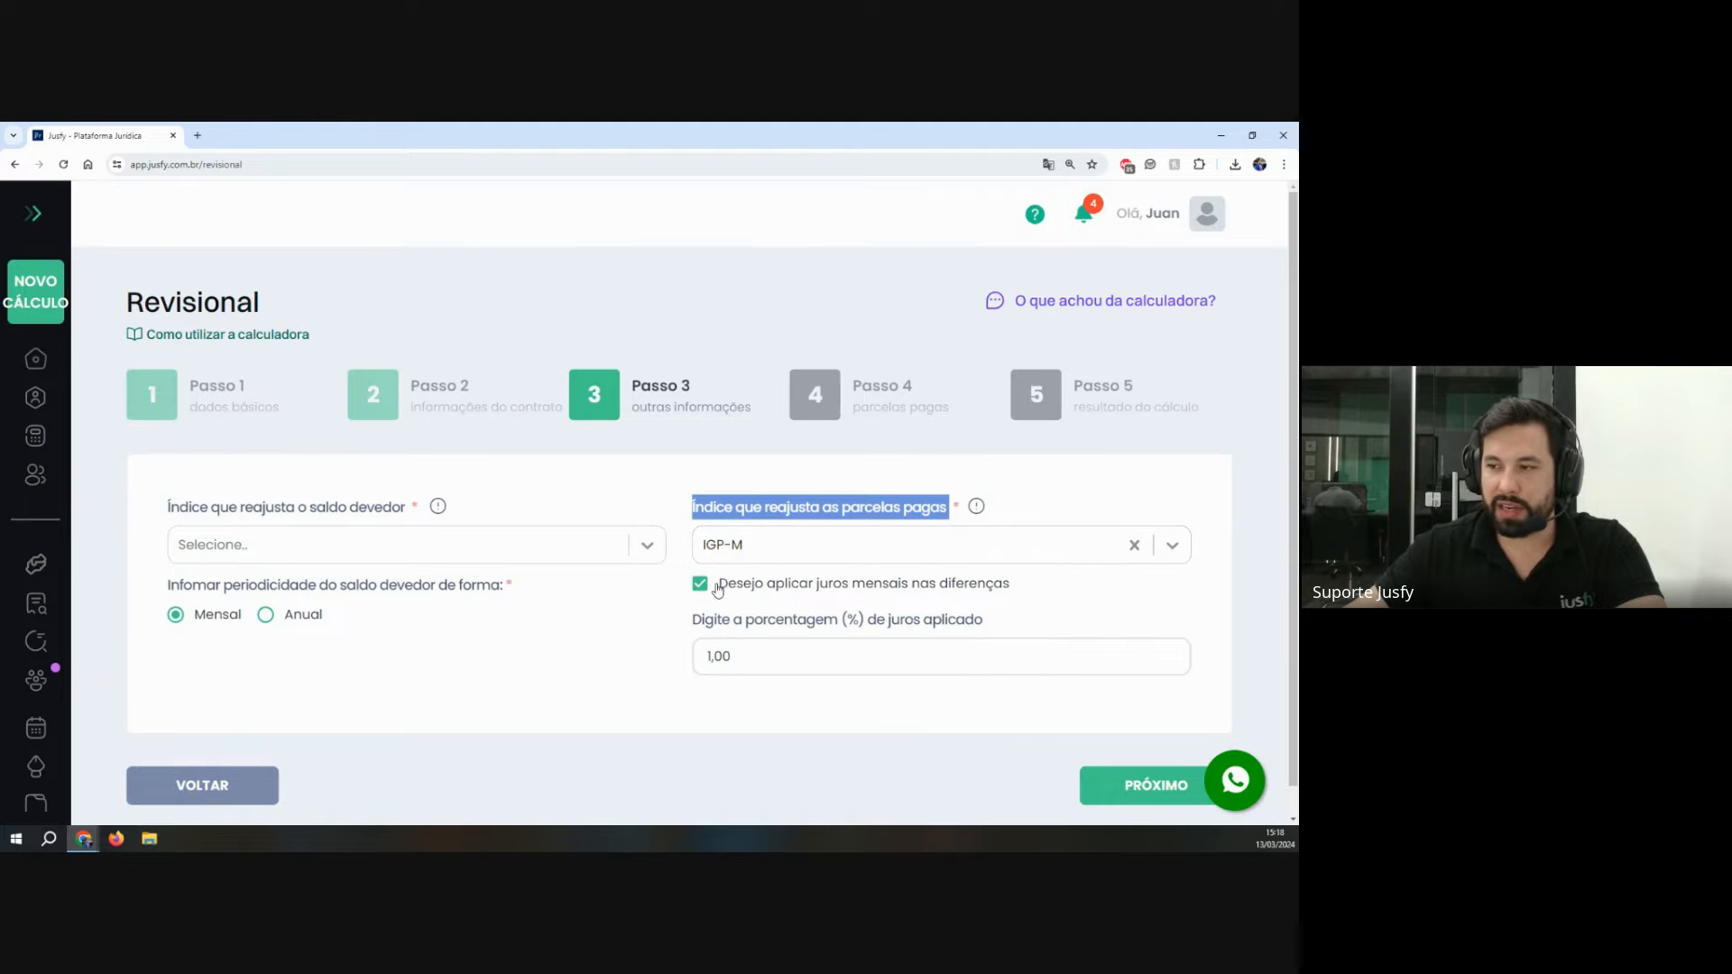
pyautogui.moveTo(717, 584); pyautogui.dragTo(1057, 590)
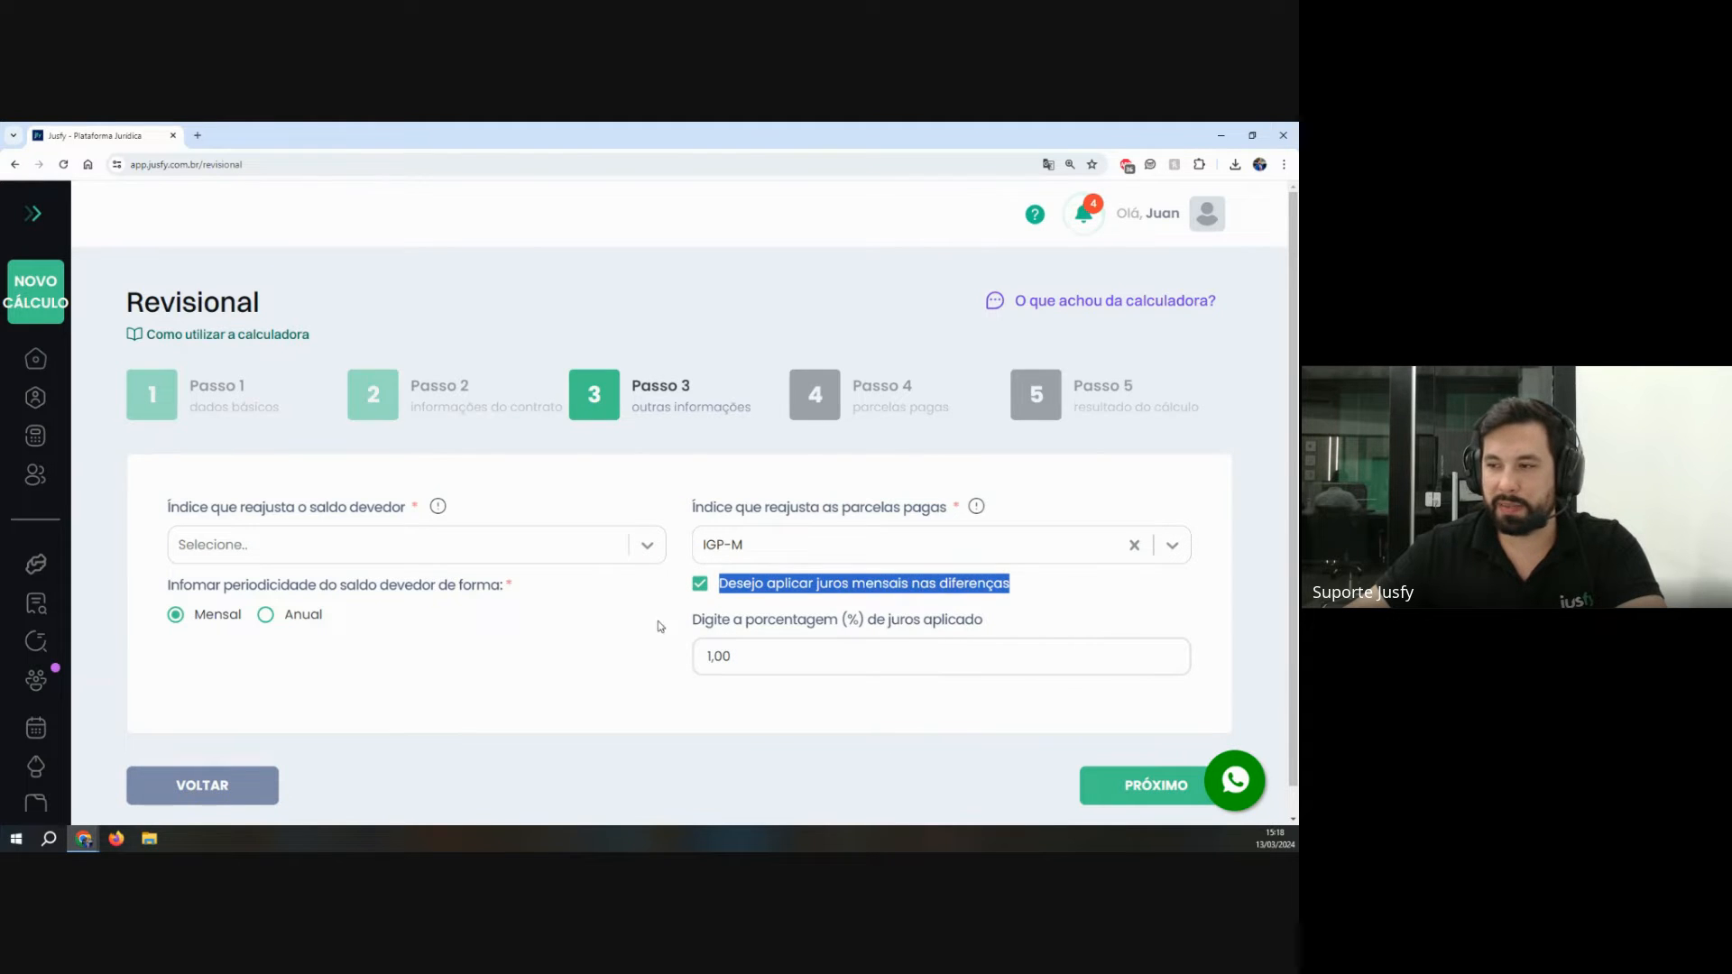
pyautogui.moveTo(681, 625); pyautogui.dragTo(873, 677)
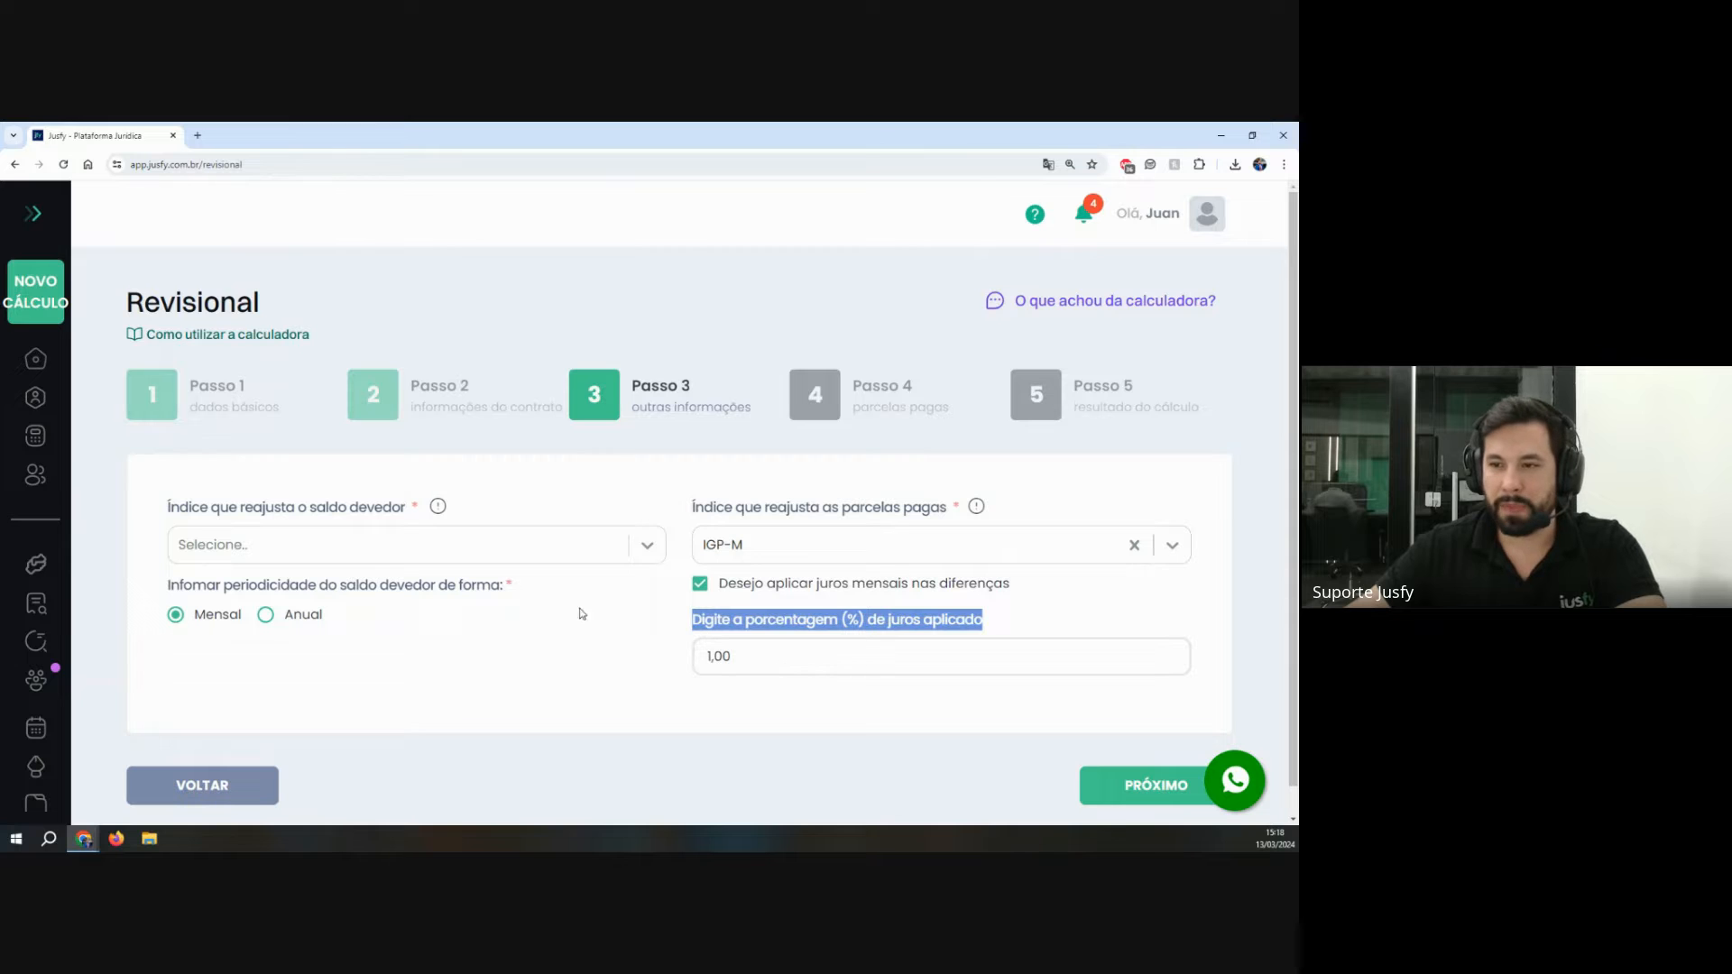
# Step: Set the outstanding balance's adjustment index to NENHUM and continue to the paid installments stage
pyautogui.moveTo(173, 510); pyautogui.dragTo(463, 506)
pyautogui.click(475, 544)
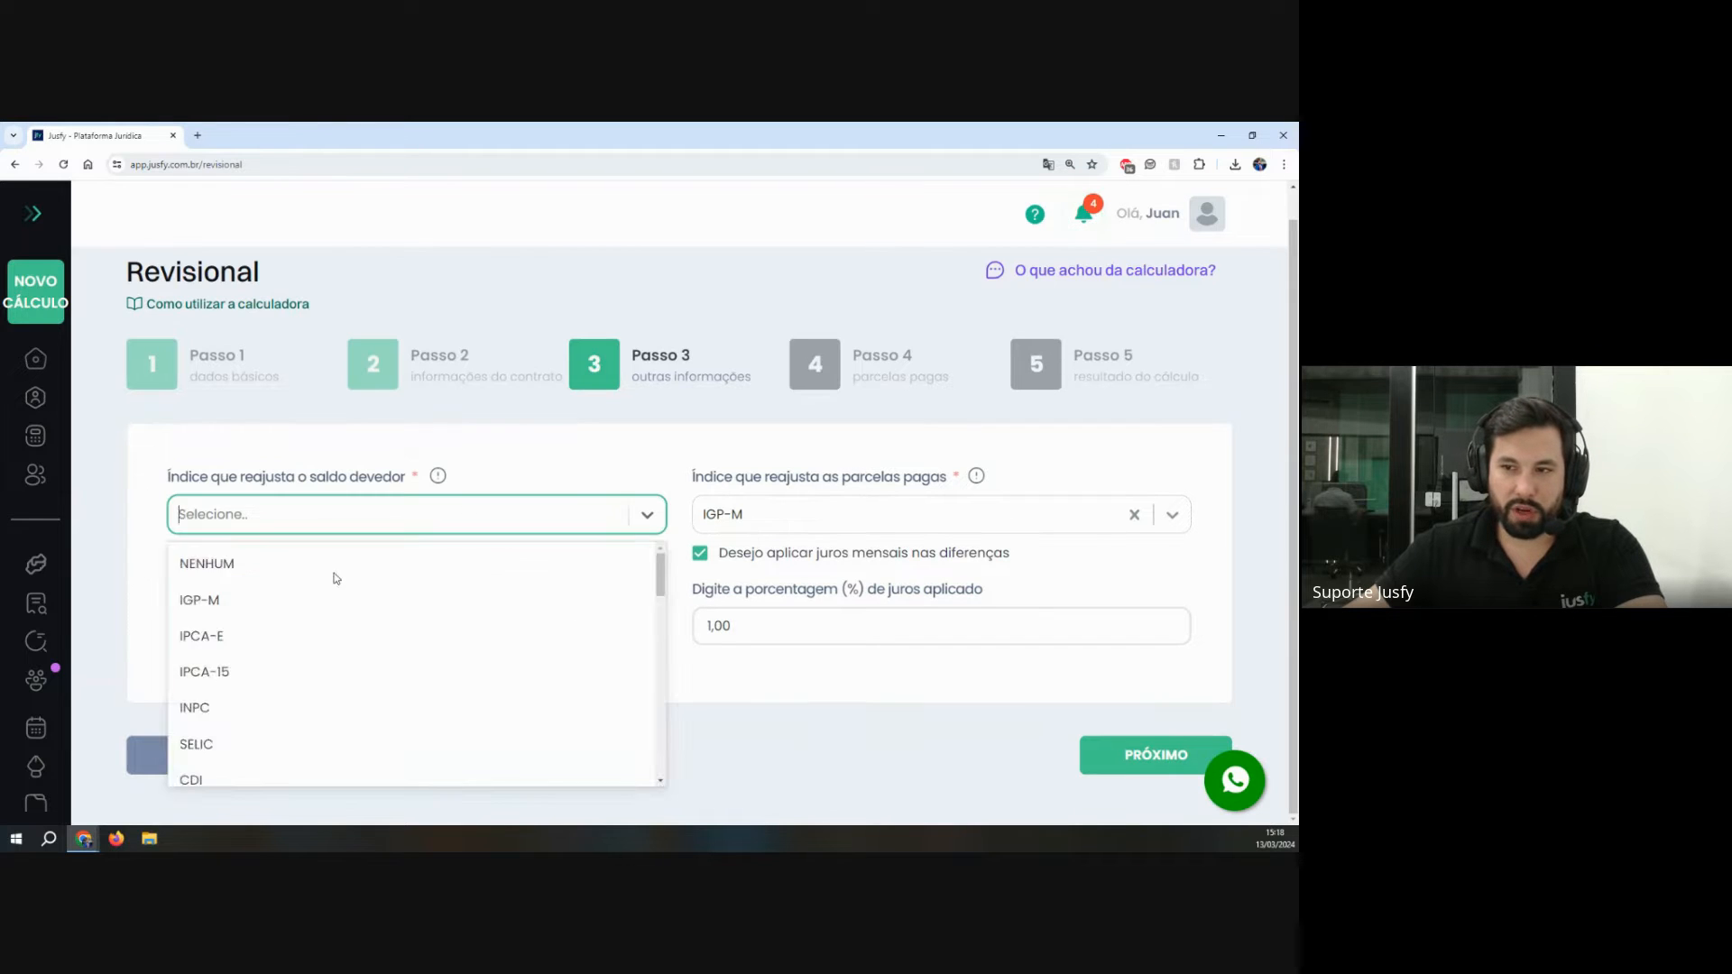
pyautogui.click(333, 563)
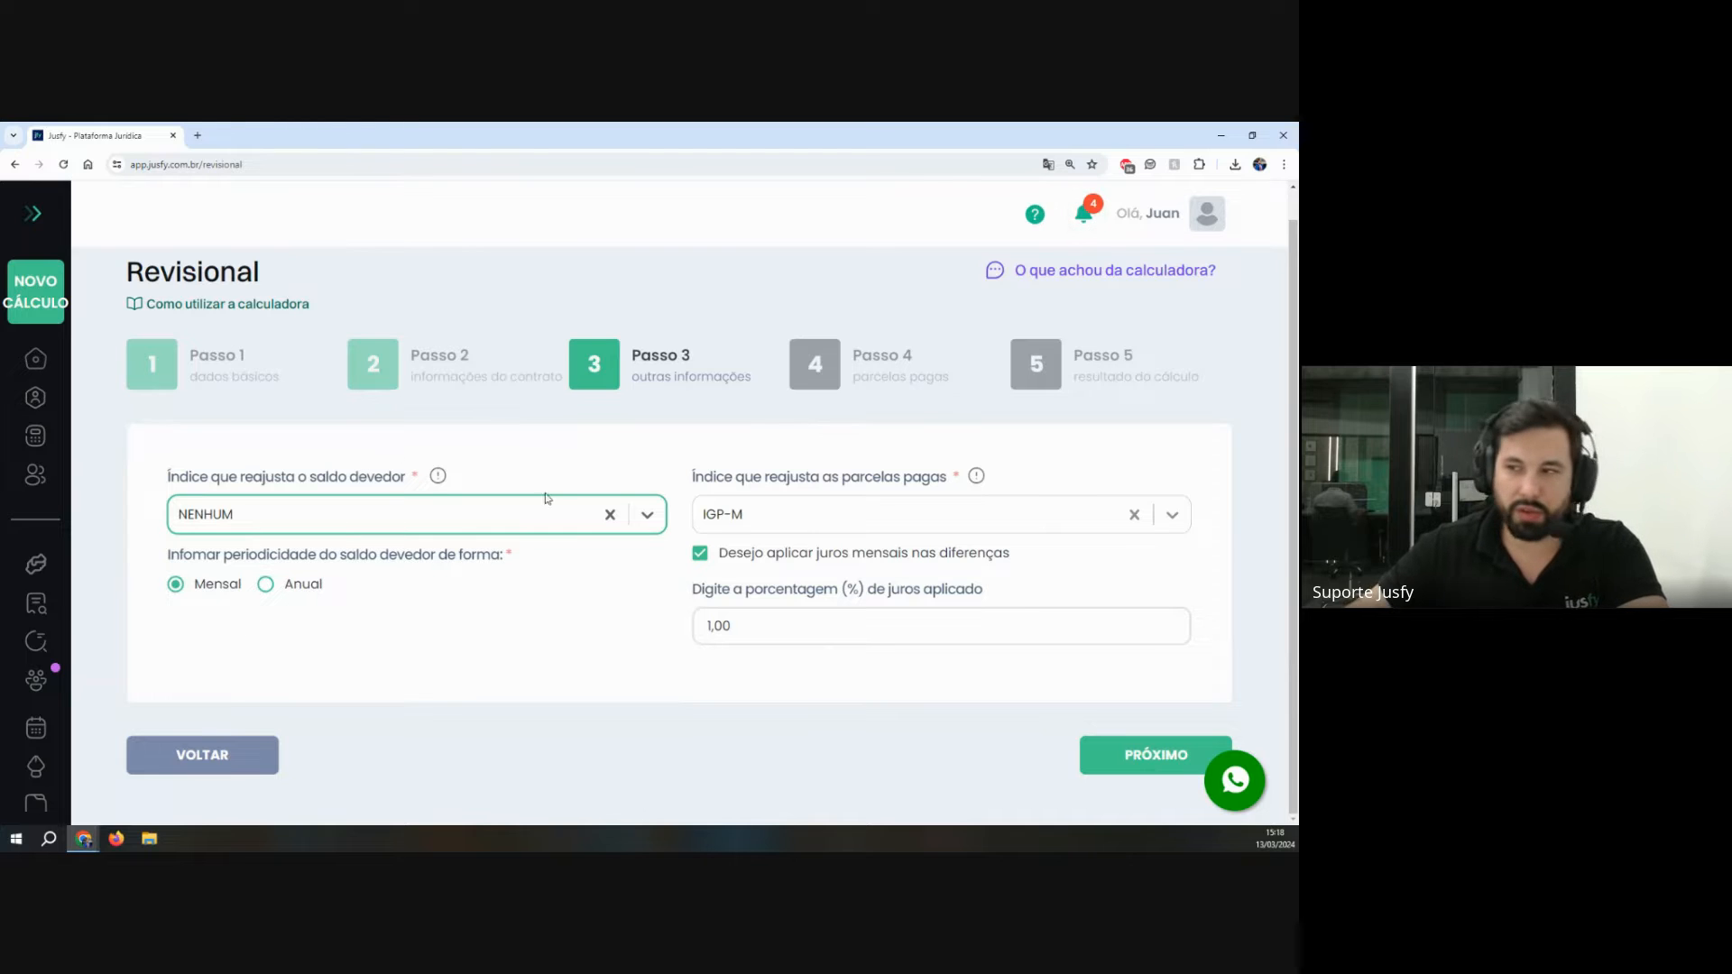
pyautogui.click(360, 442)
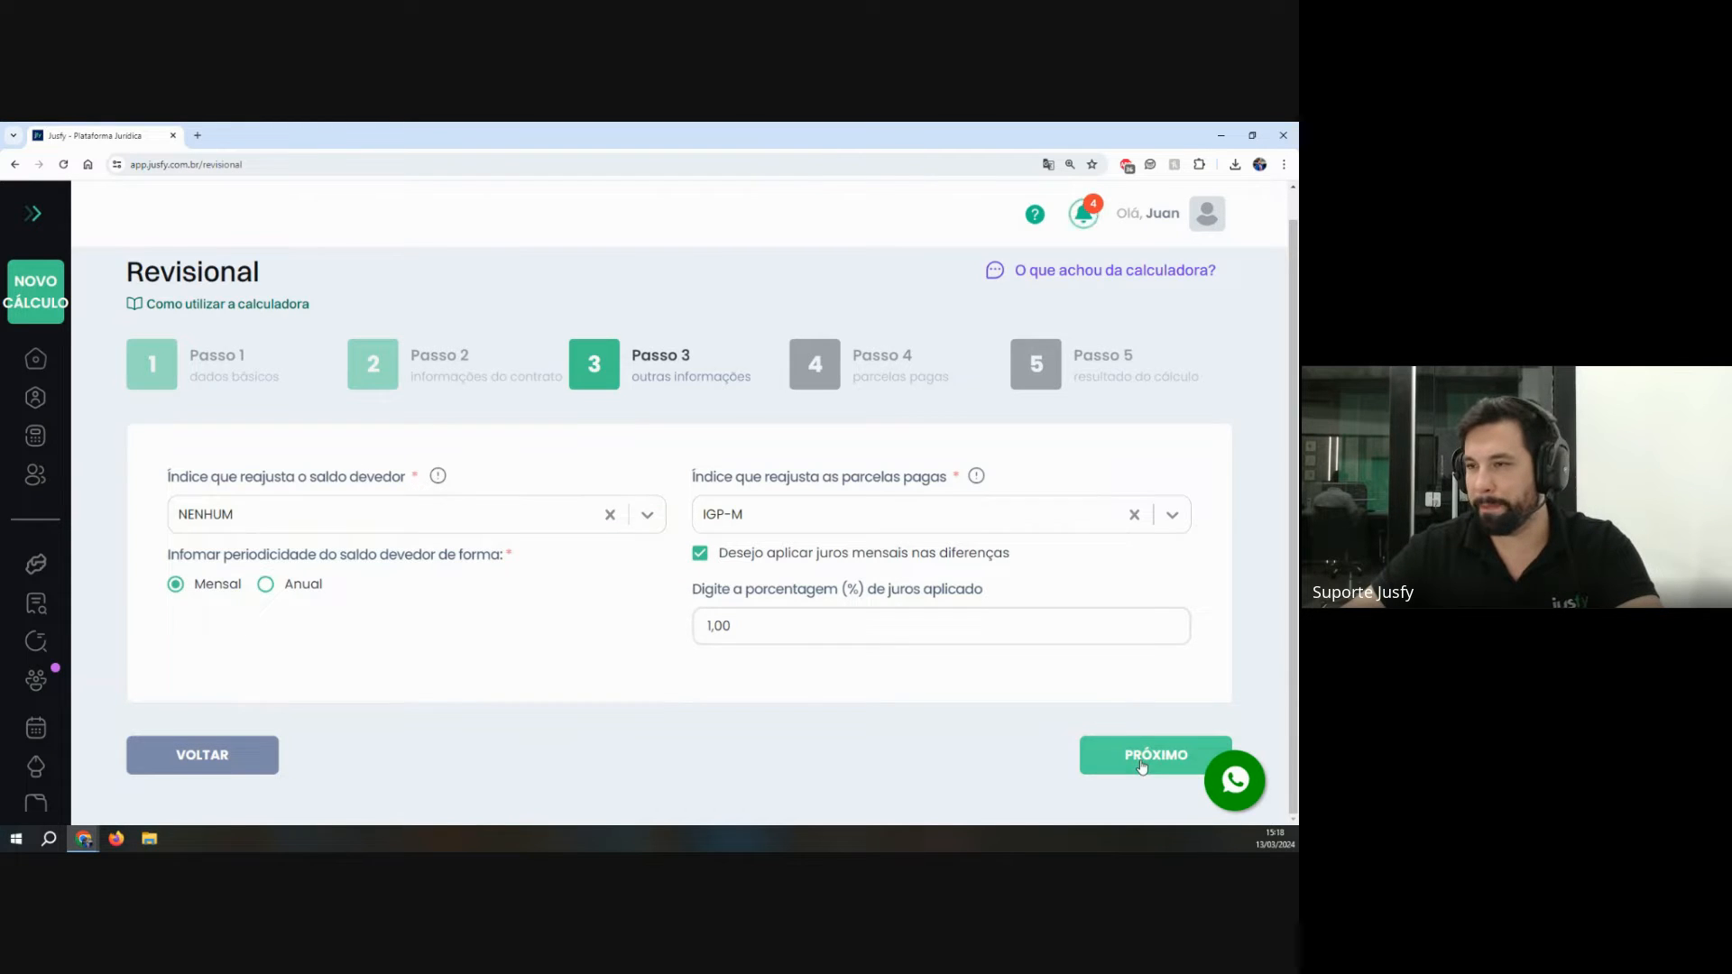
pyautogui.click(1199, 754)
# Step: Set the quantity of paid installments to 12 and generate the installment list
pyautogui.moveTo(132, 487); pyautogui.dragTo(501, 479)
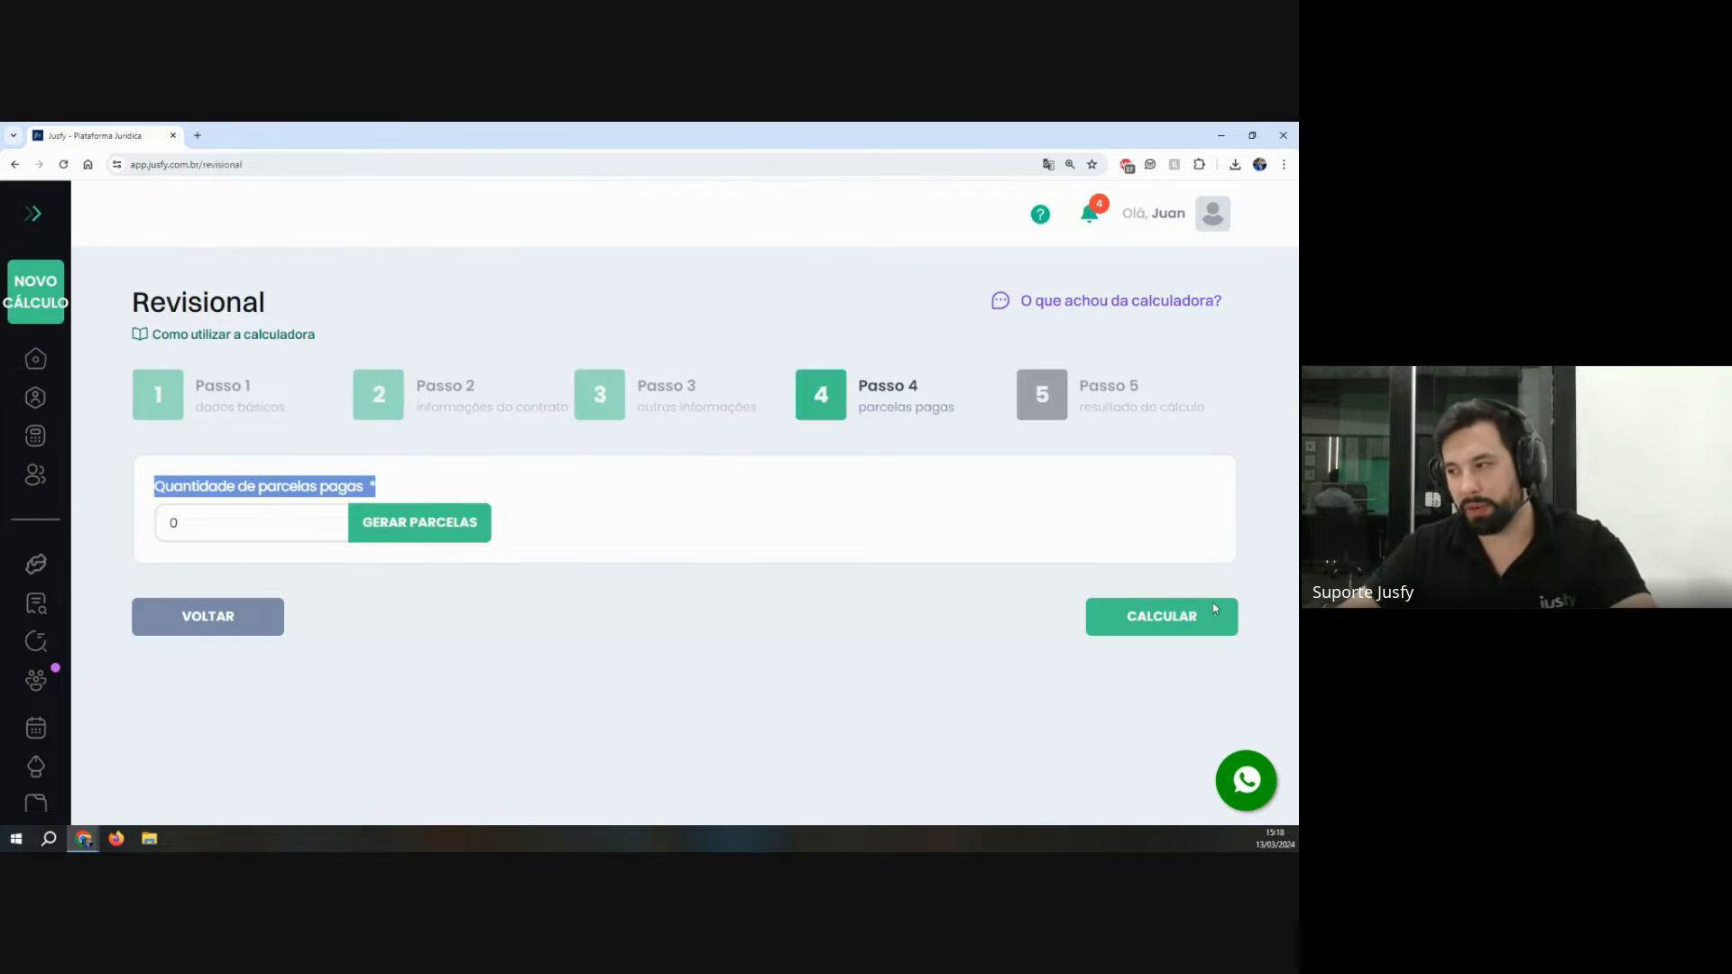
pyautogui.click(978, 622)
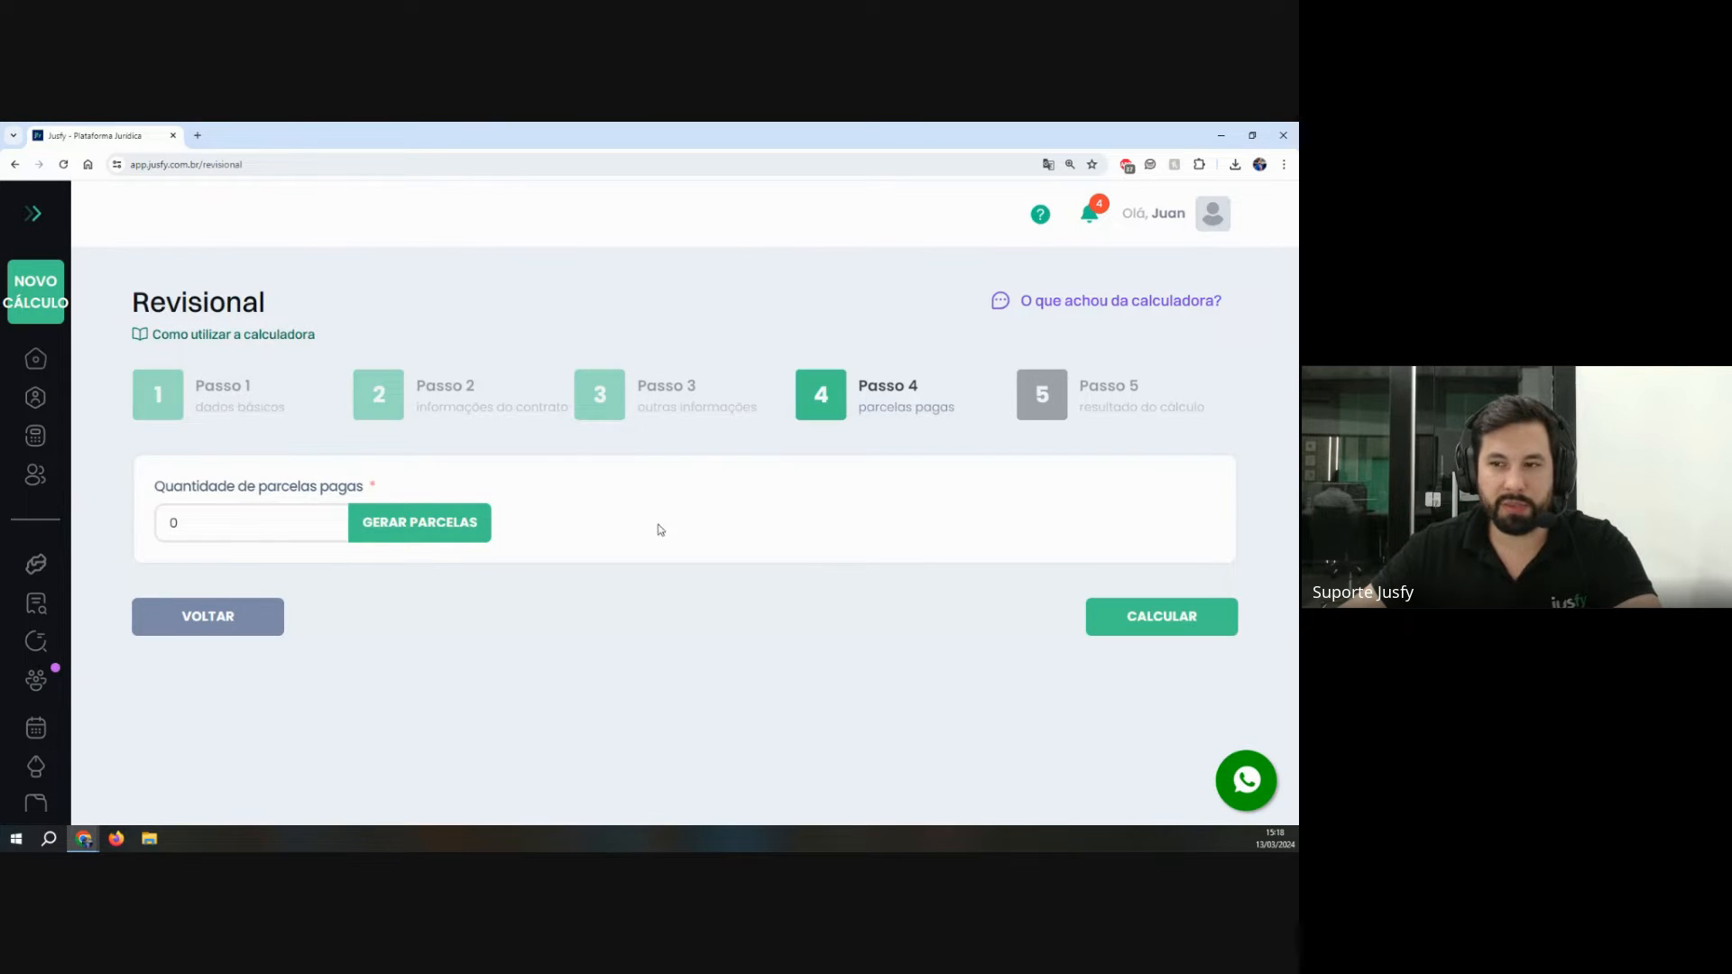
pyautogui.moveTo(186, 521); pyautogui.dragTo(136, 539)
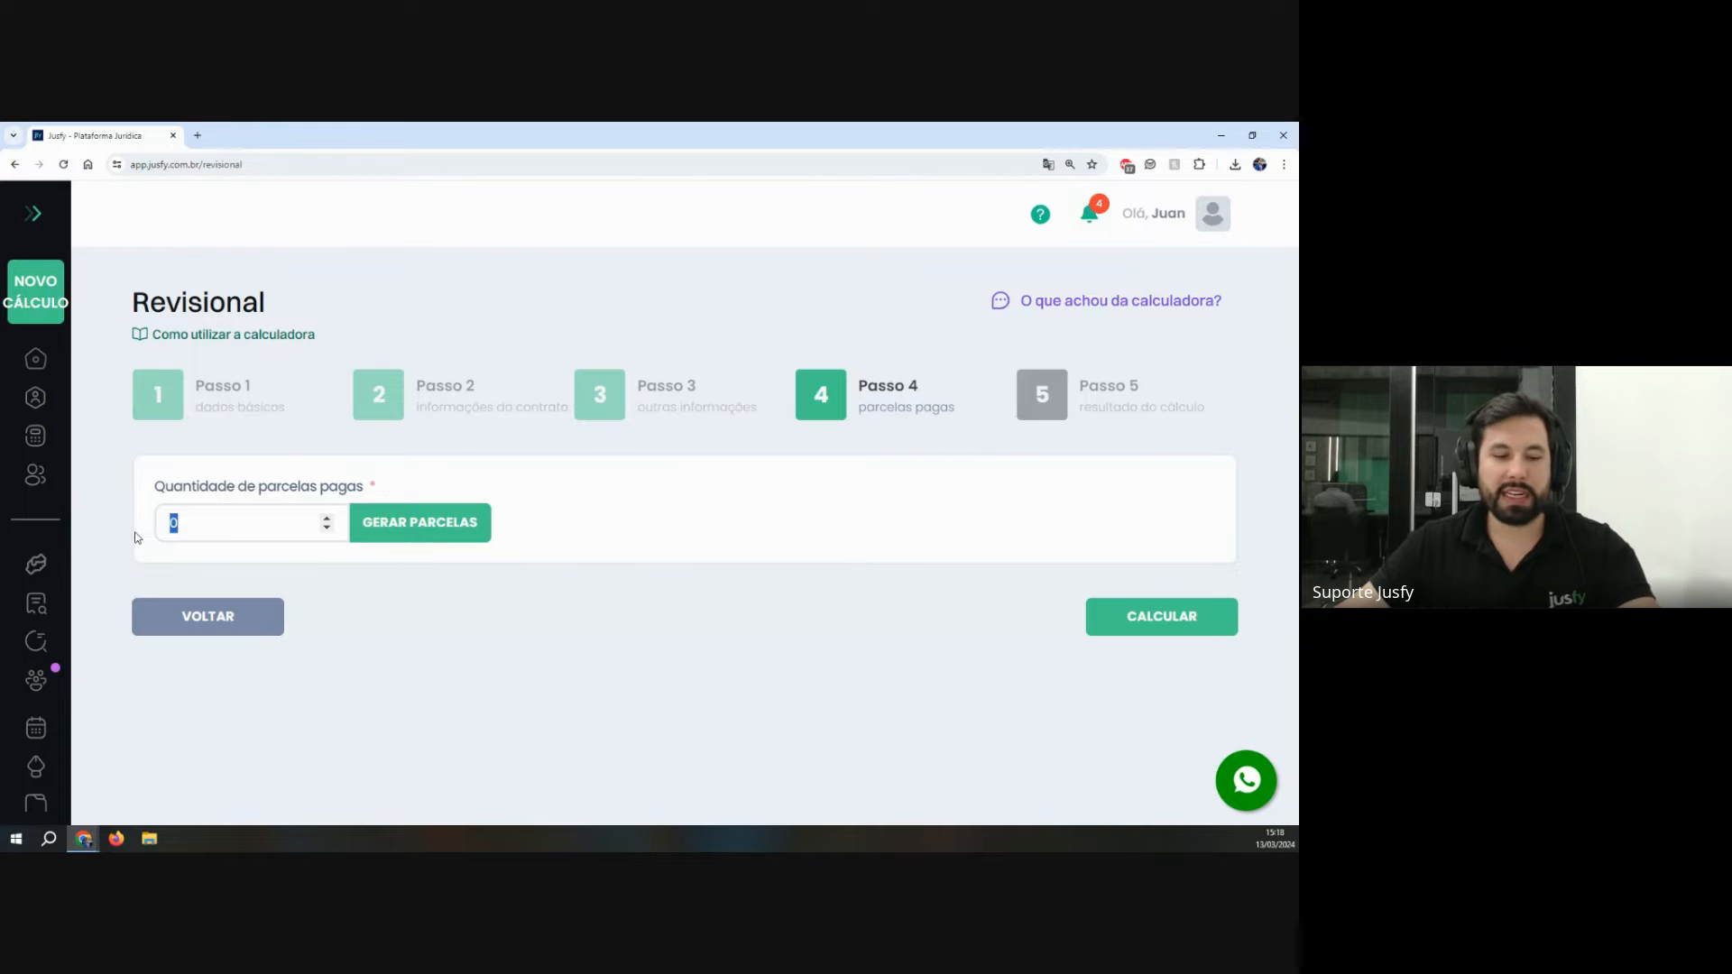
pyautogui.write('12')
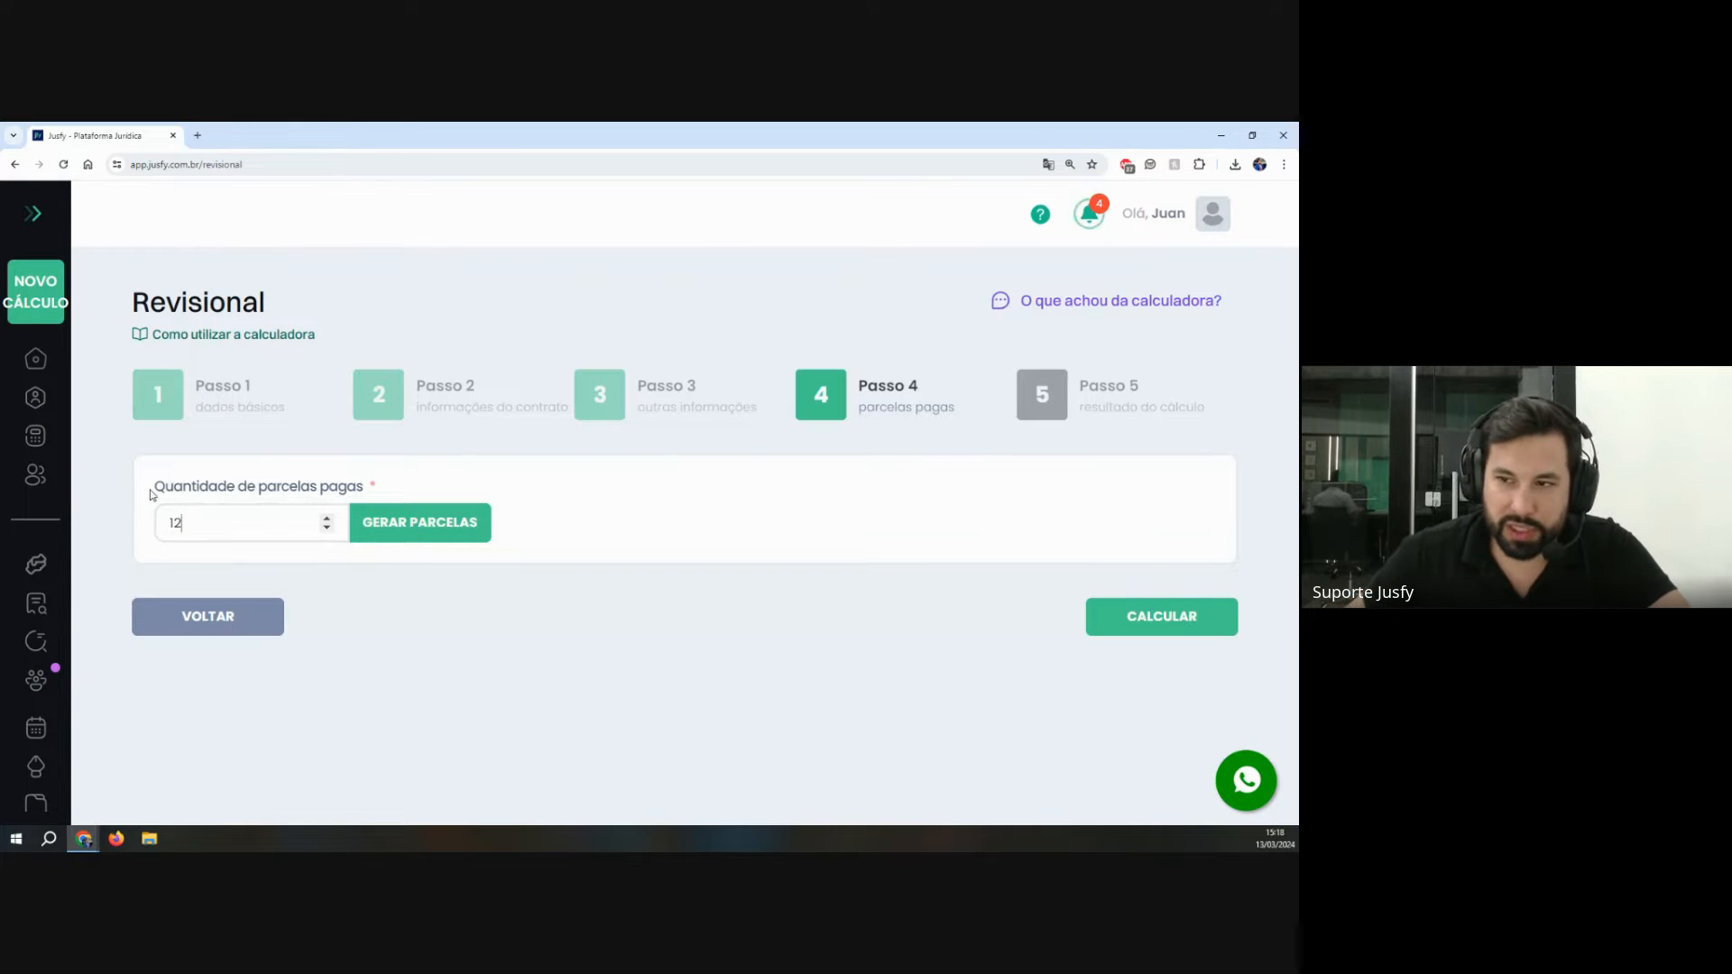
pyautogui.click(420, 523)
pyautogui.scroll(-2, 554, 493)
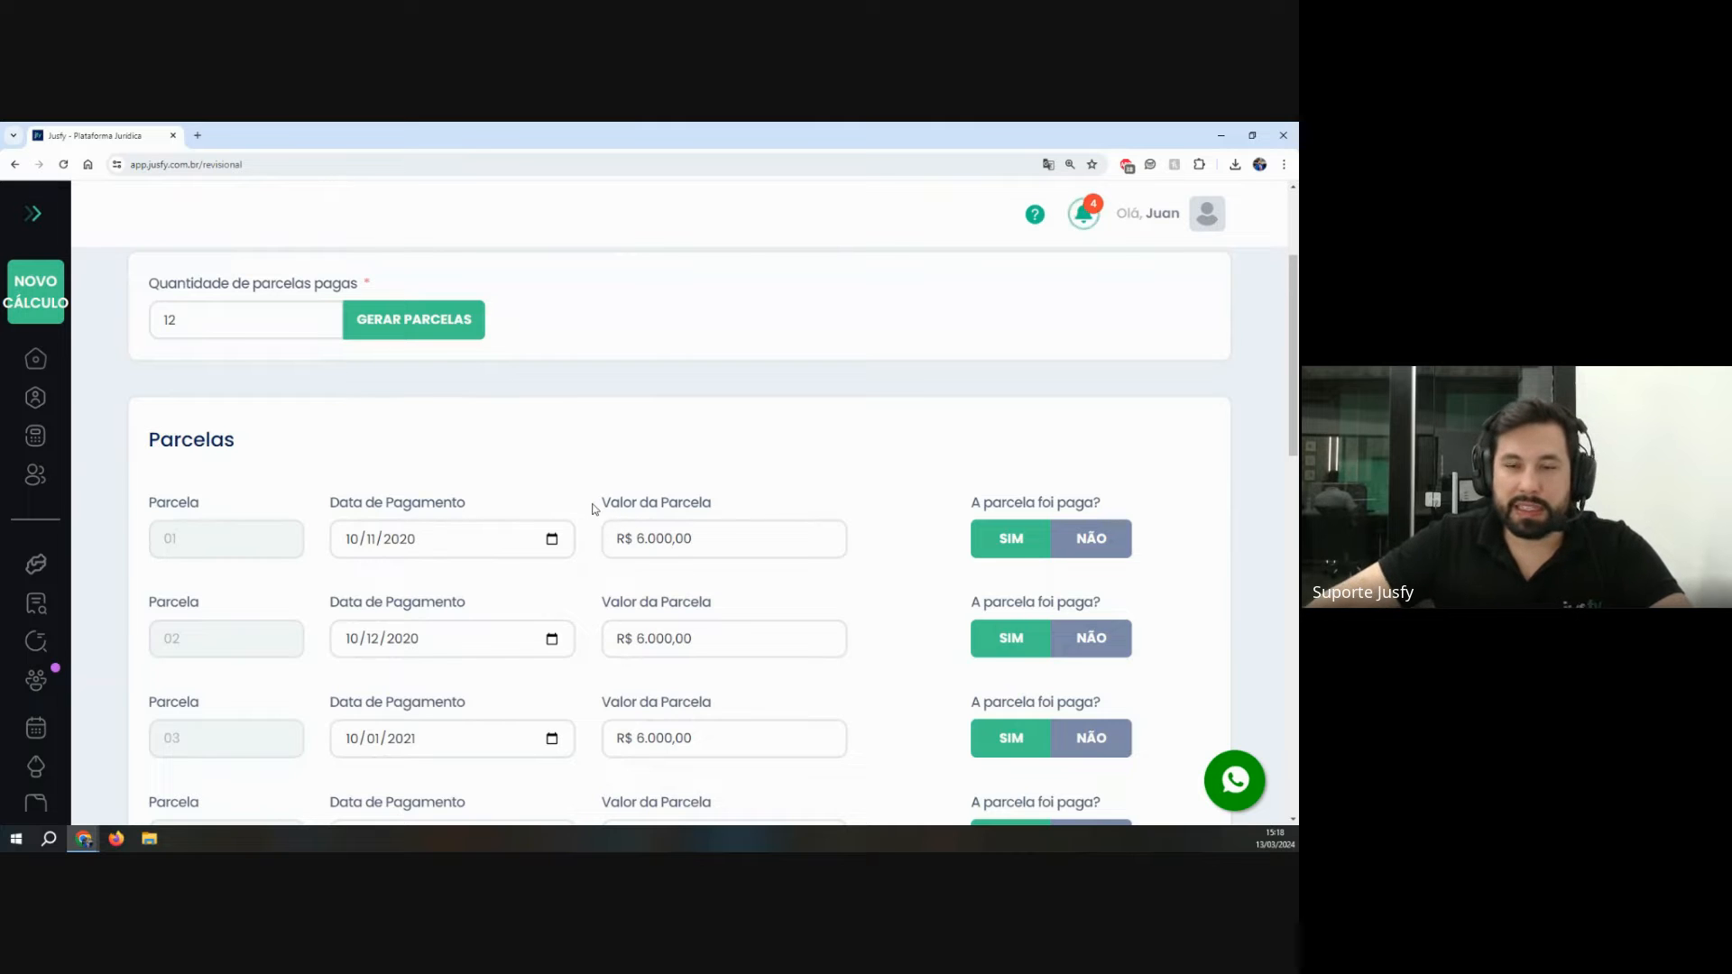
# Step: Examine the value fields of the generated installments, closing the low battery alert that interrupts
pyautogui.moveTo(609, 503); pyautogui.dragTo(717, 537)
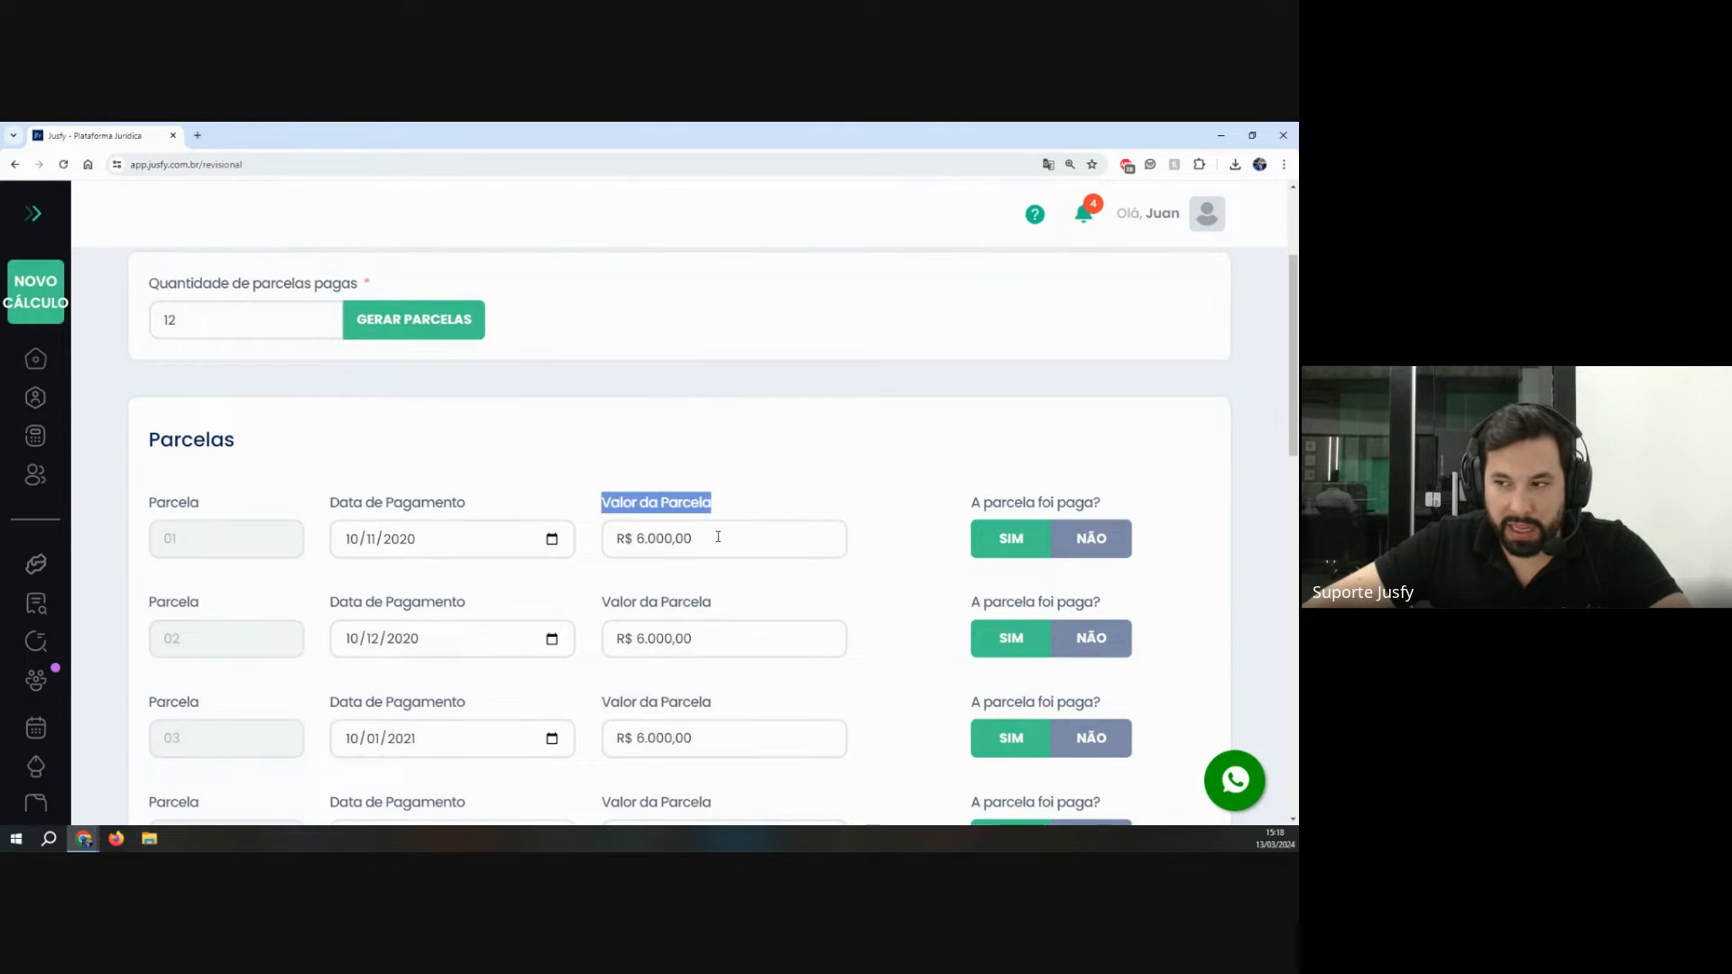
pyautogui.moveTo(596, 608); pyautogui.dragTo(794, 611)
pyautogui.click(840, 516)
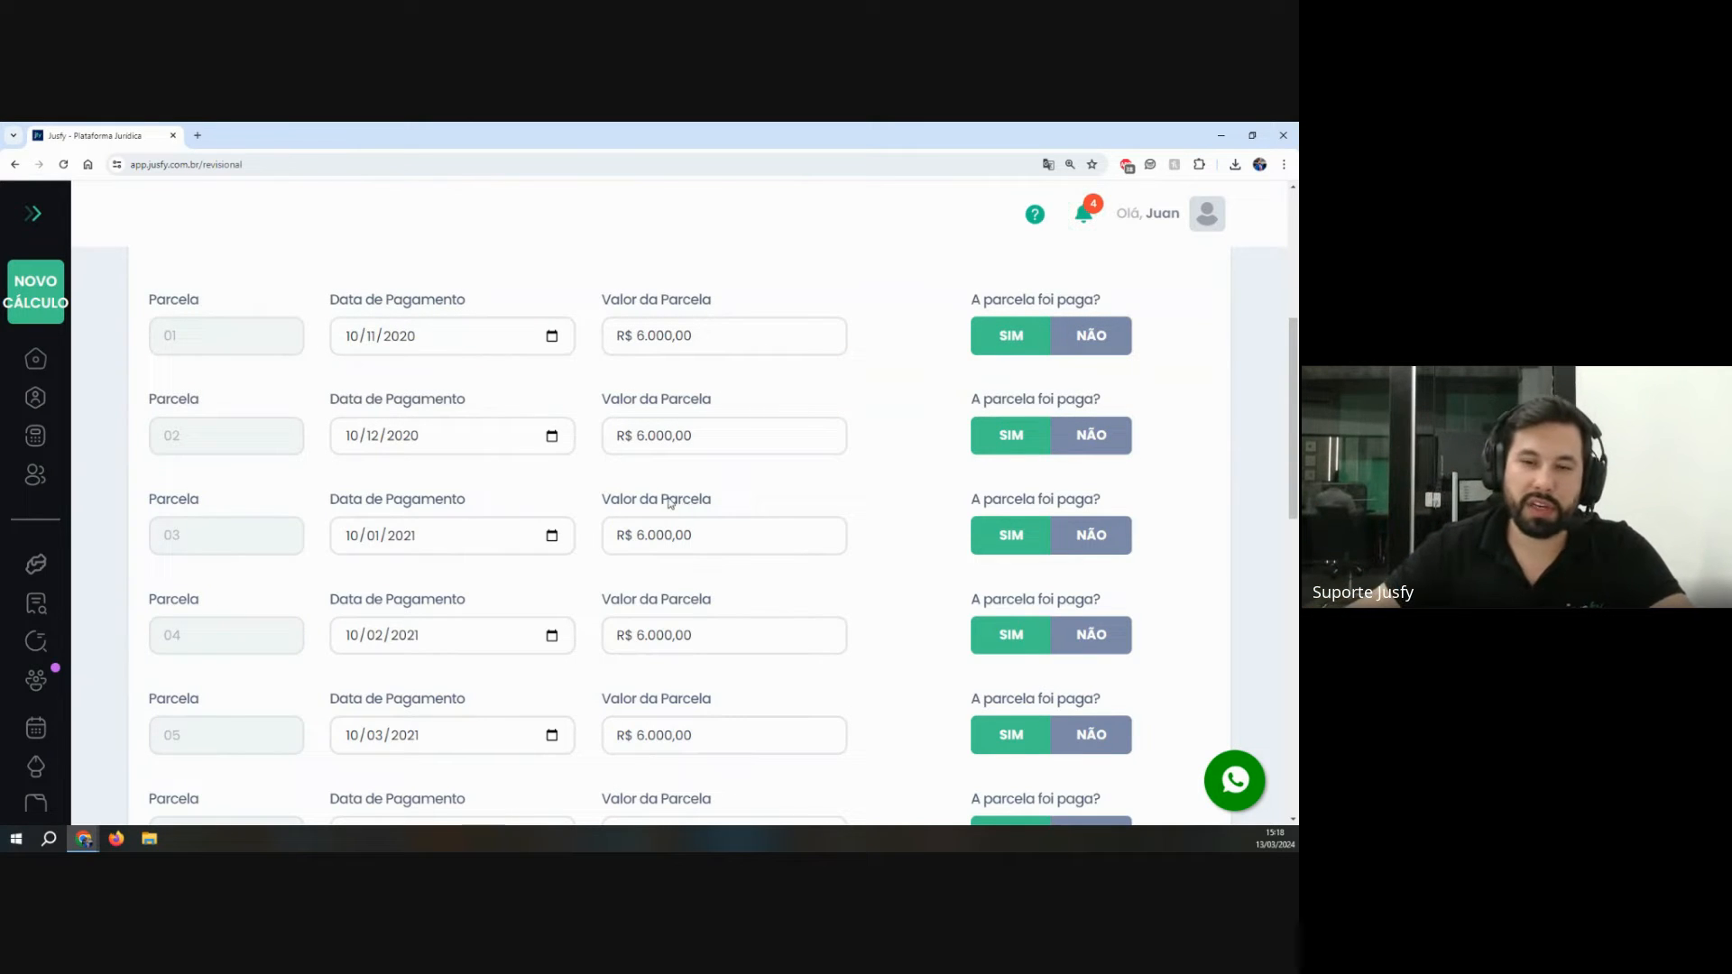
pyautogui.moveTo(601, 497); pyautogui.dragTo(747, 503)
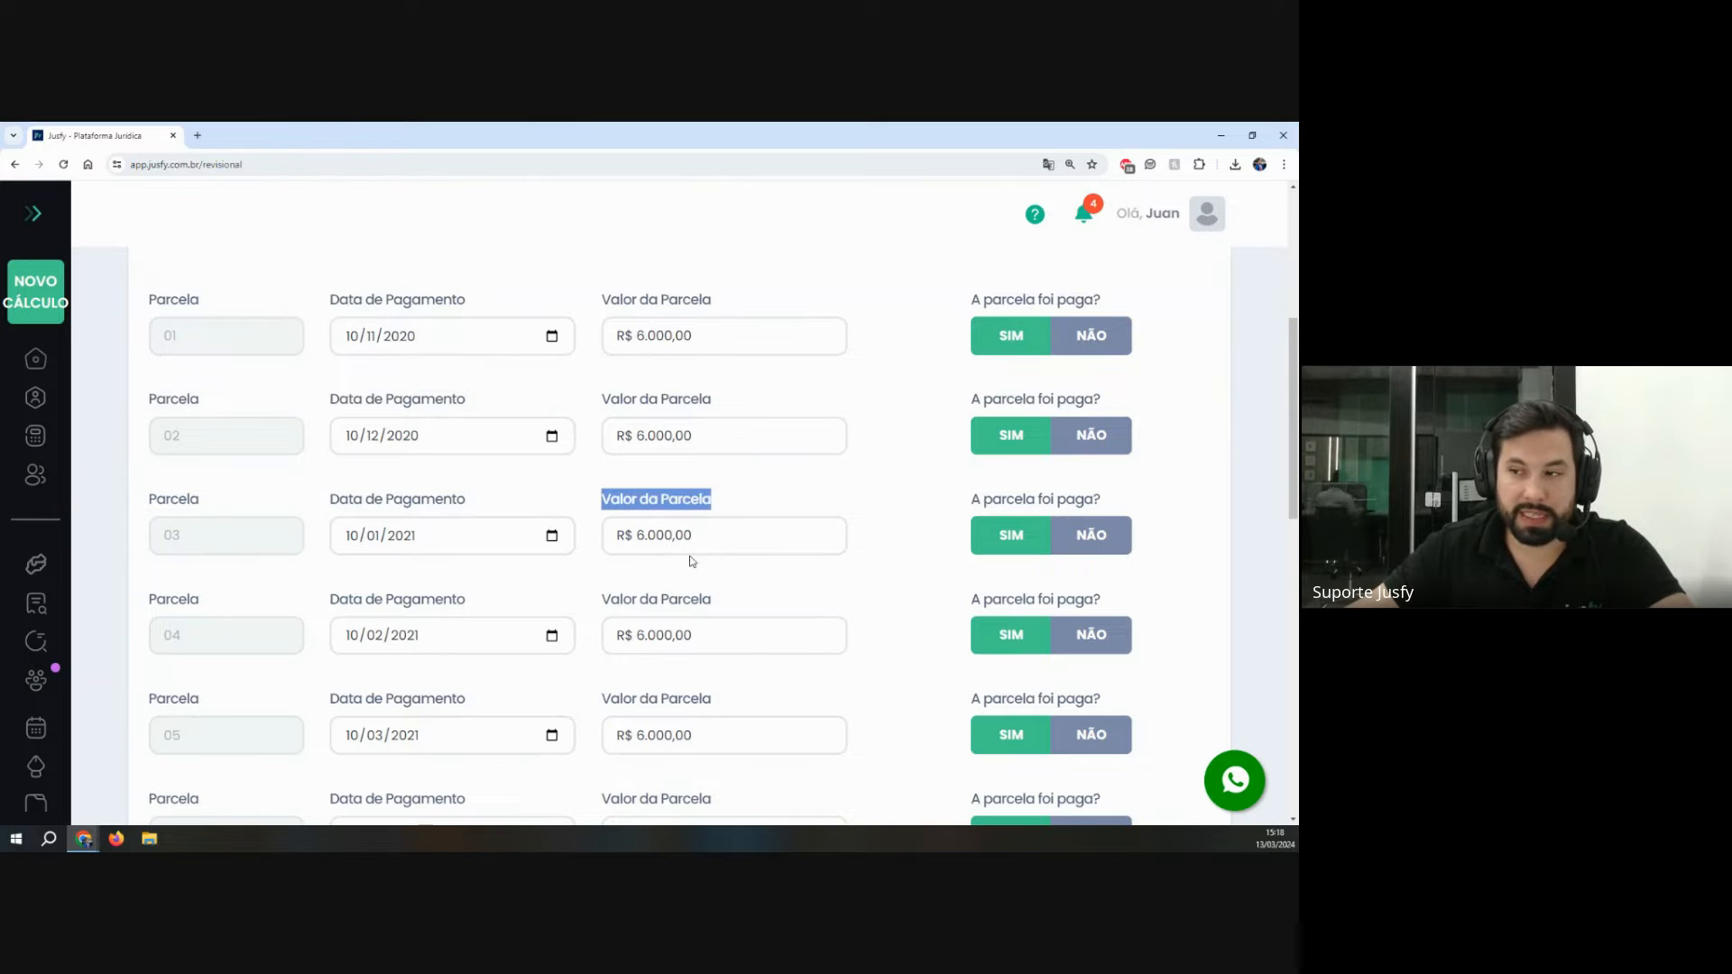
pyautogui.scroll(-2, 692, 560)
pyautogui.scroll(3, 561, 434)
pyautogui.moveTo(601, 368); pyautogui.dragTo(757, 380)
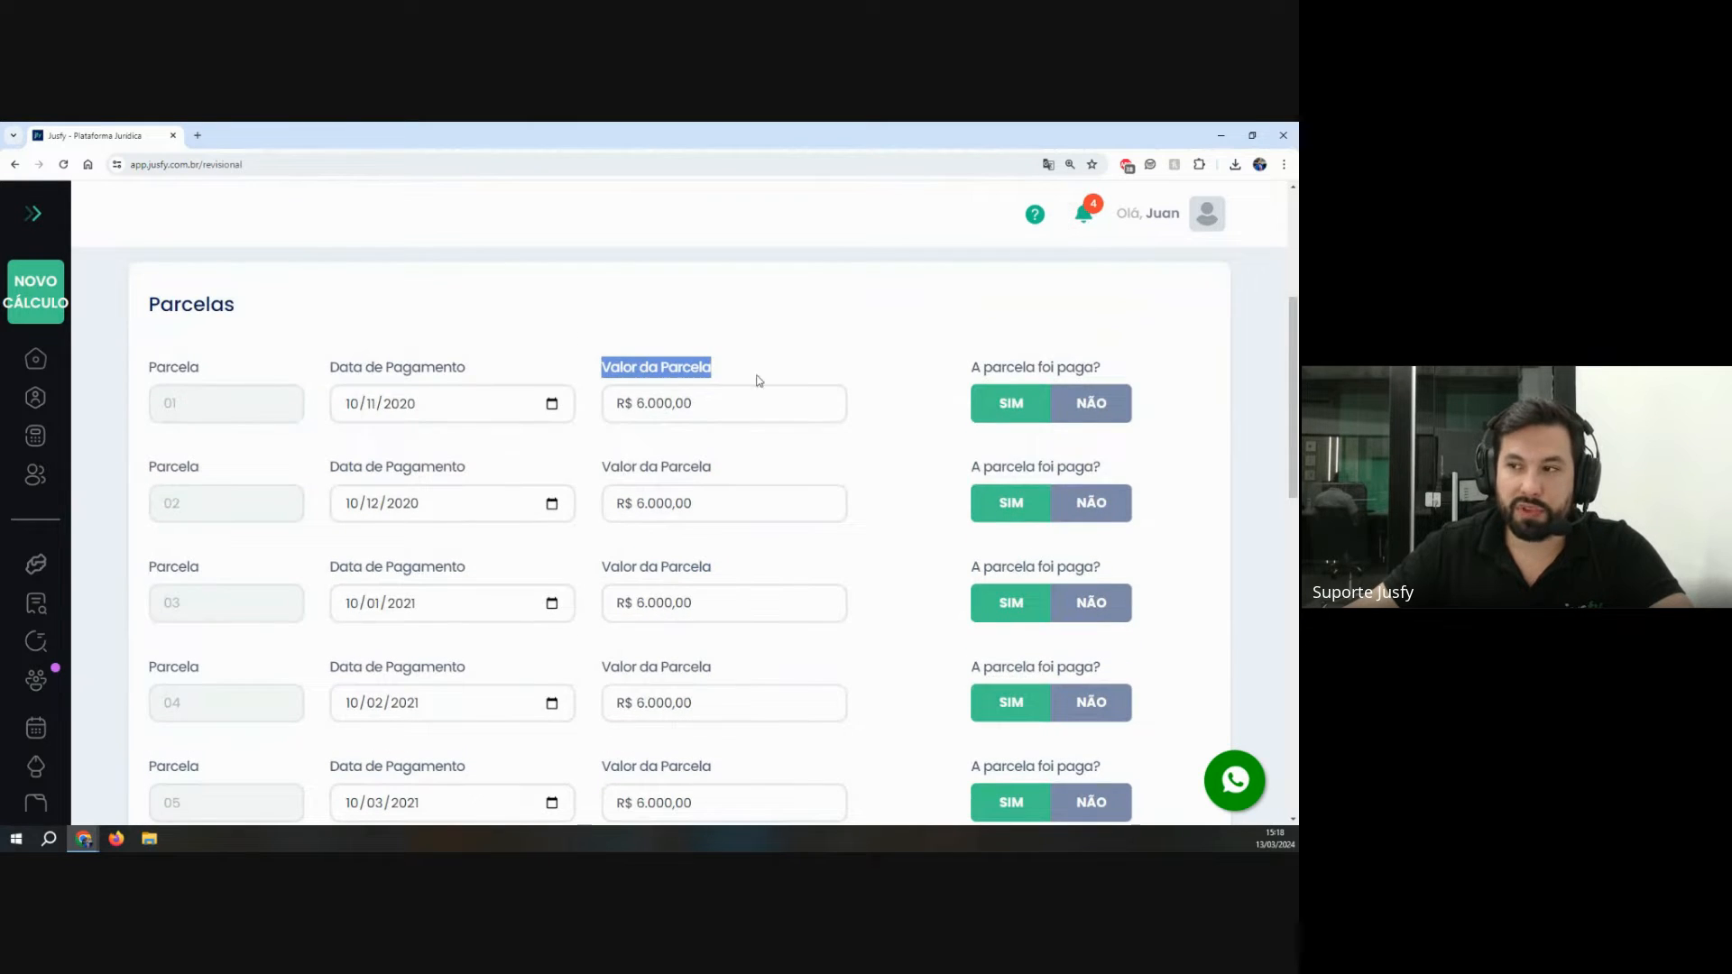
pyautogui.moveTo(591, 468); pyautogui.dragTo(739, 560)
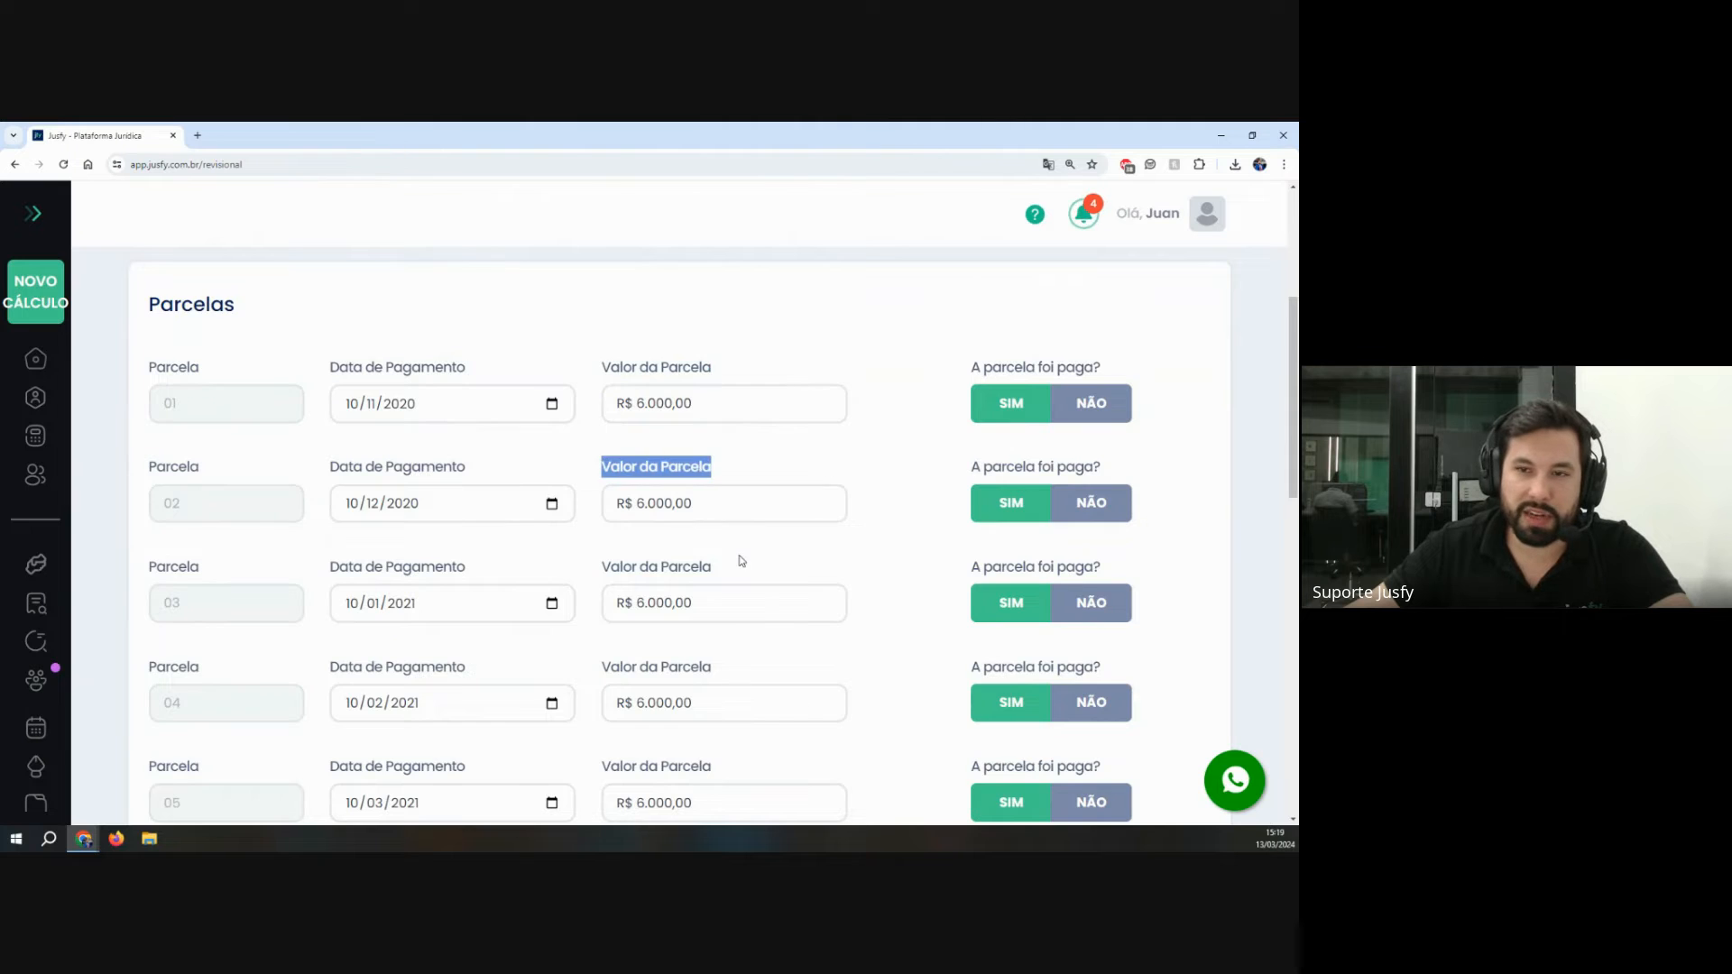
pyautogui.scroll(-10, 737, 557)
pyautogui.scroll(10, 735, 554)
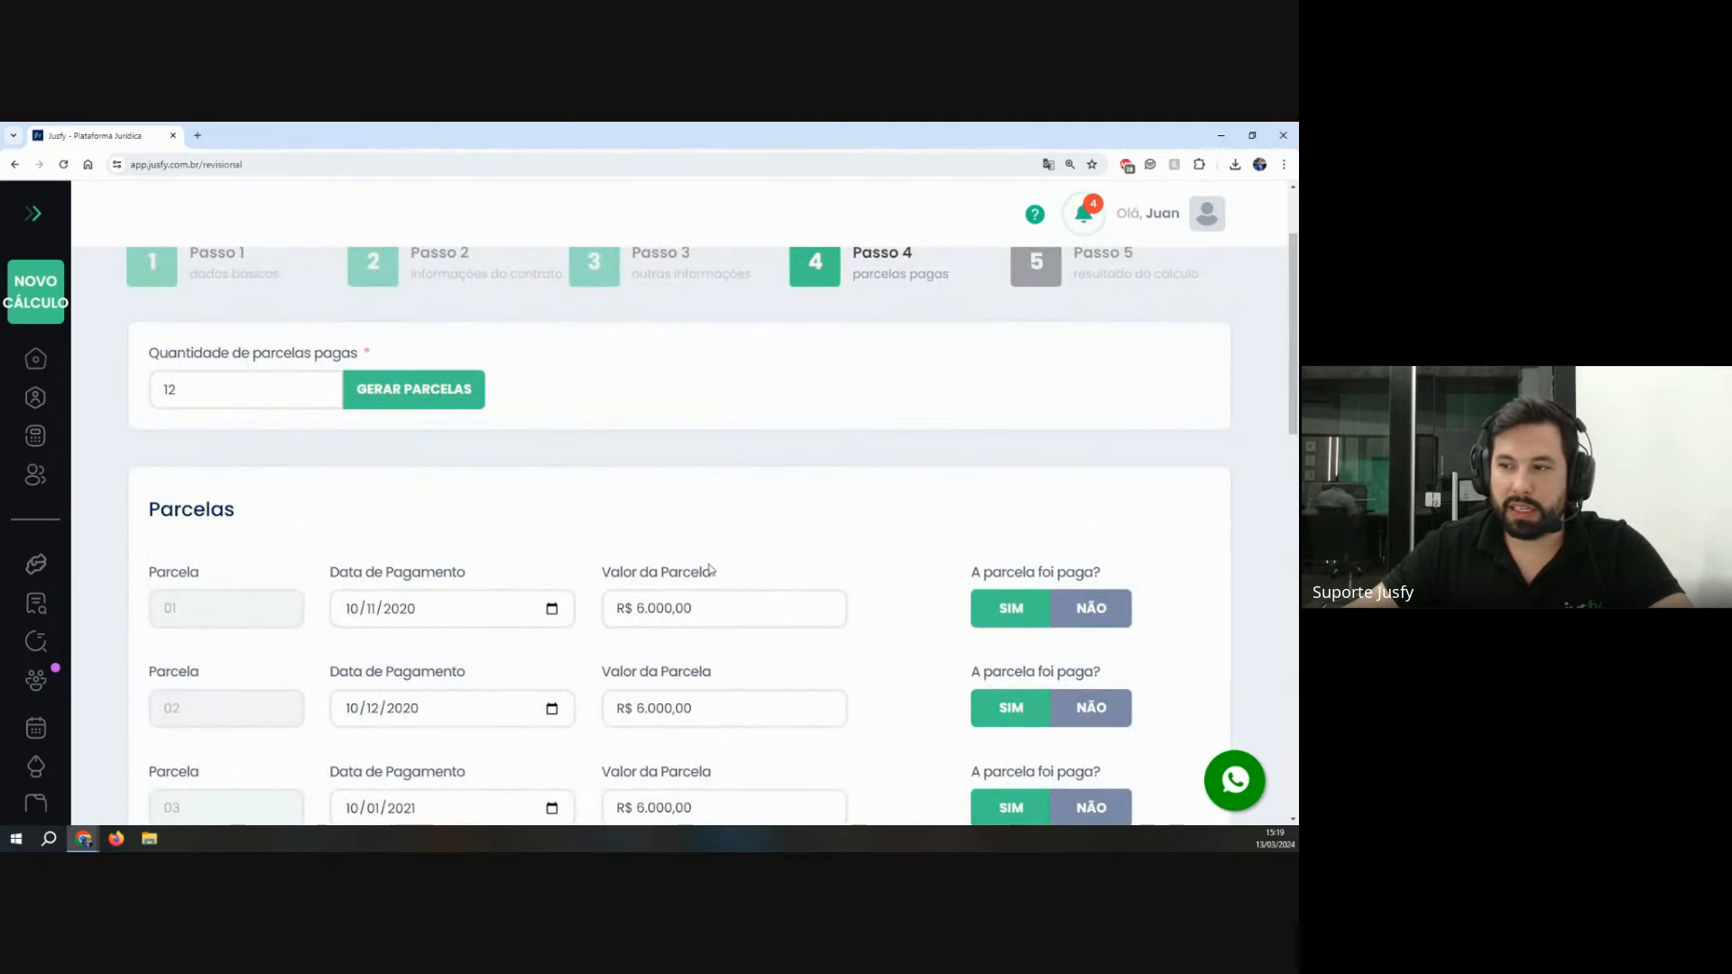
pyautogui.moveTo(599, 571); pyautogui.dragTo(855, 569)
pyautogui.click(796, 608)
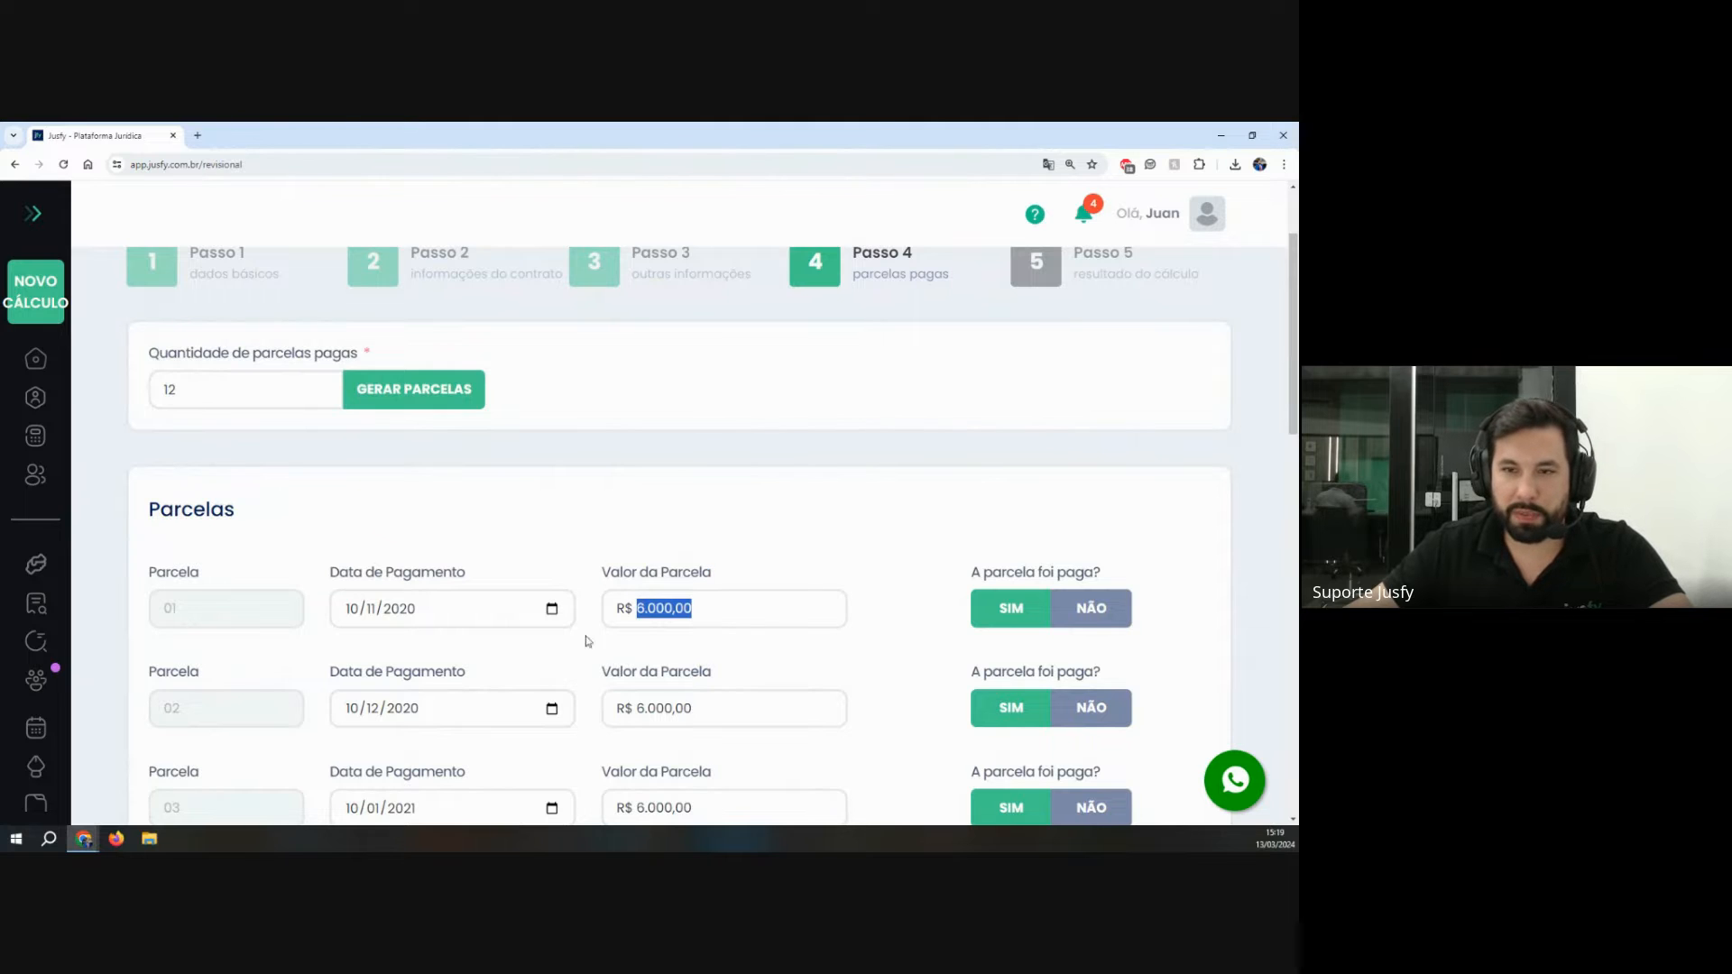
pyautogui.scroll(-1, 468, 636)
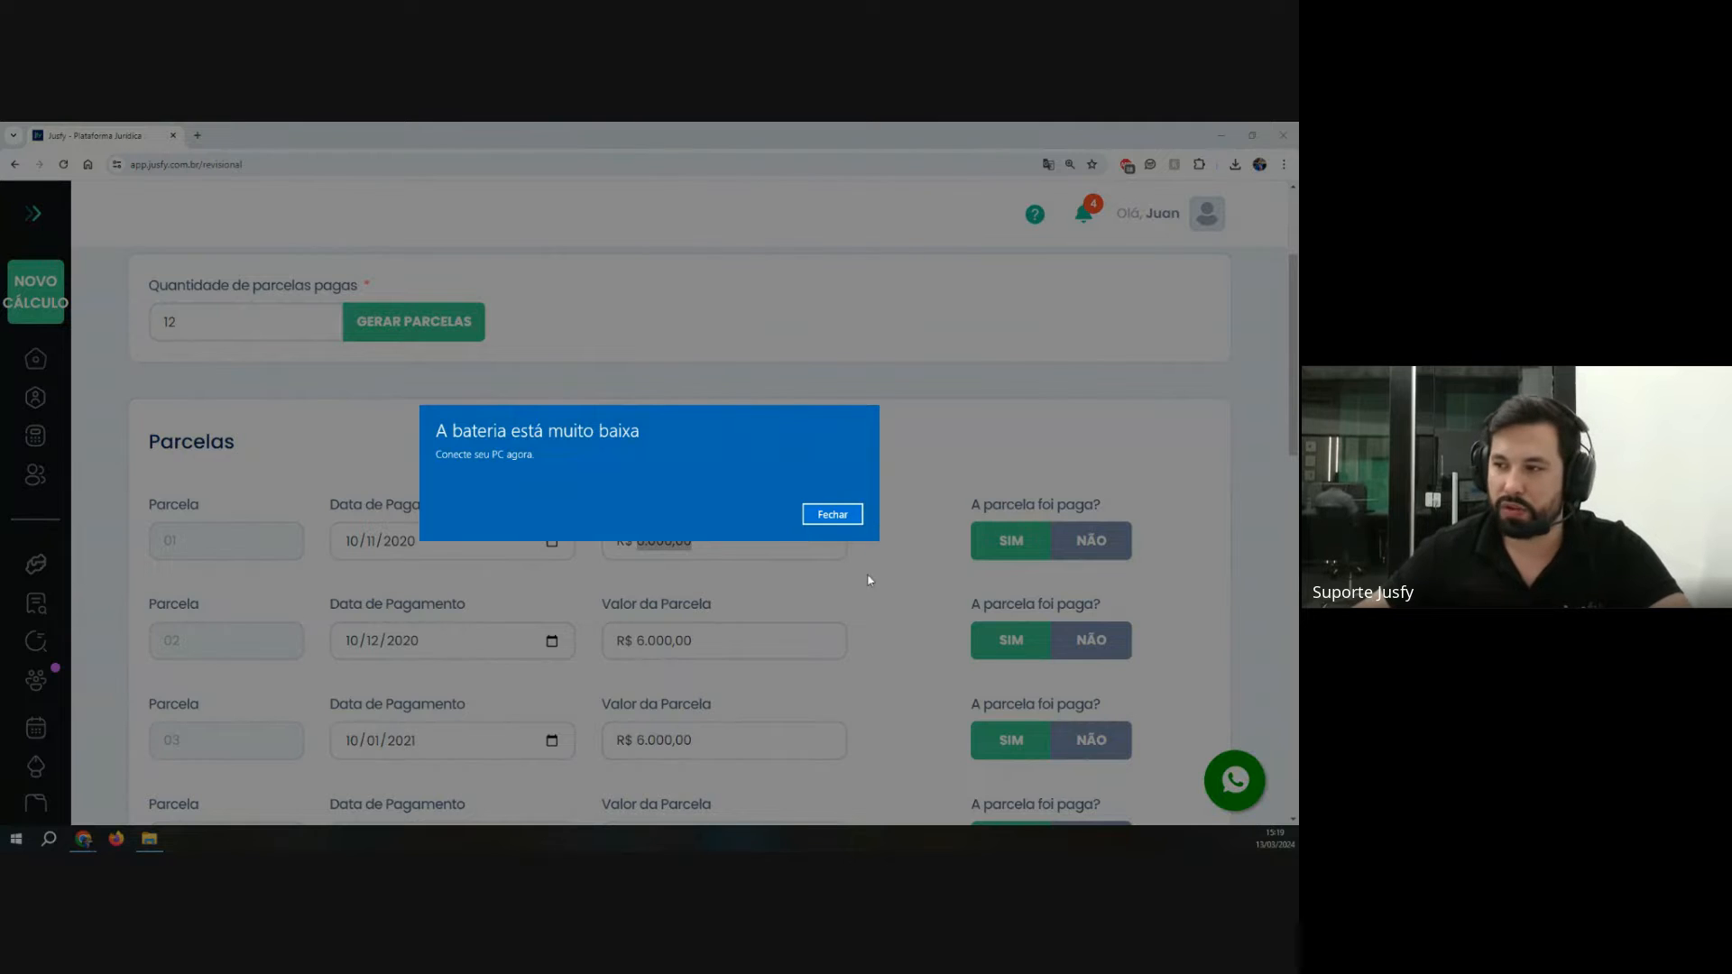
pyautogui.click(833, 514)
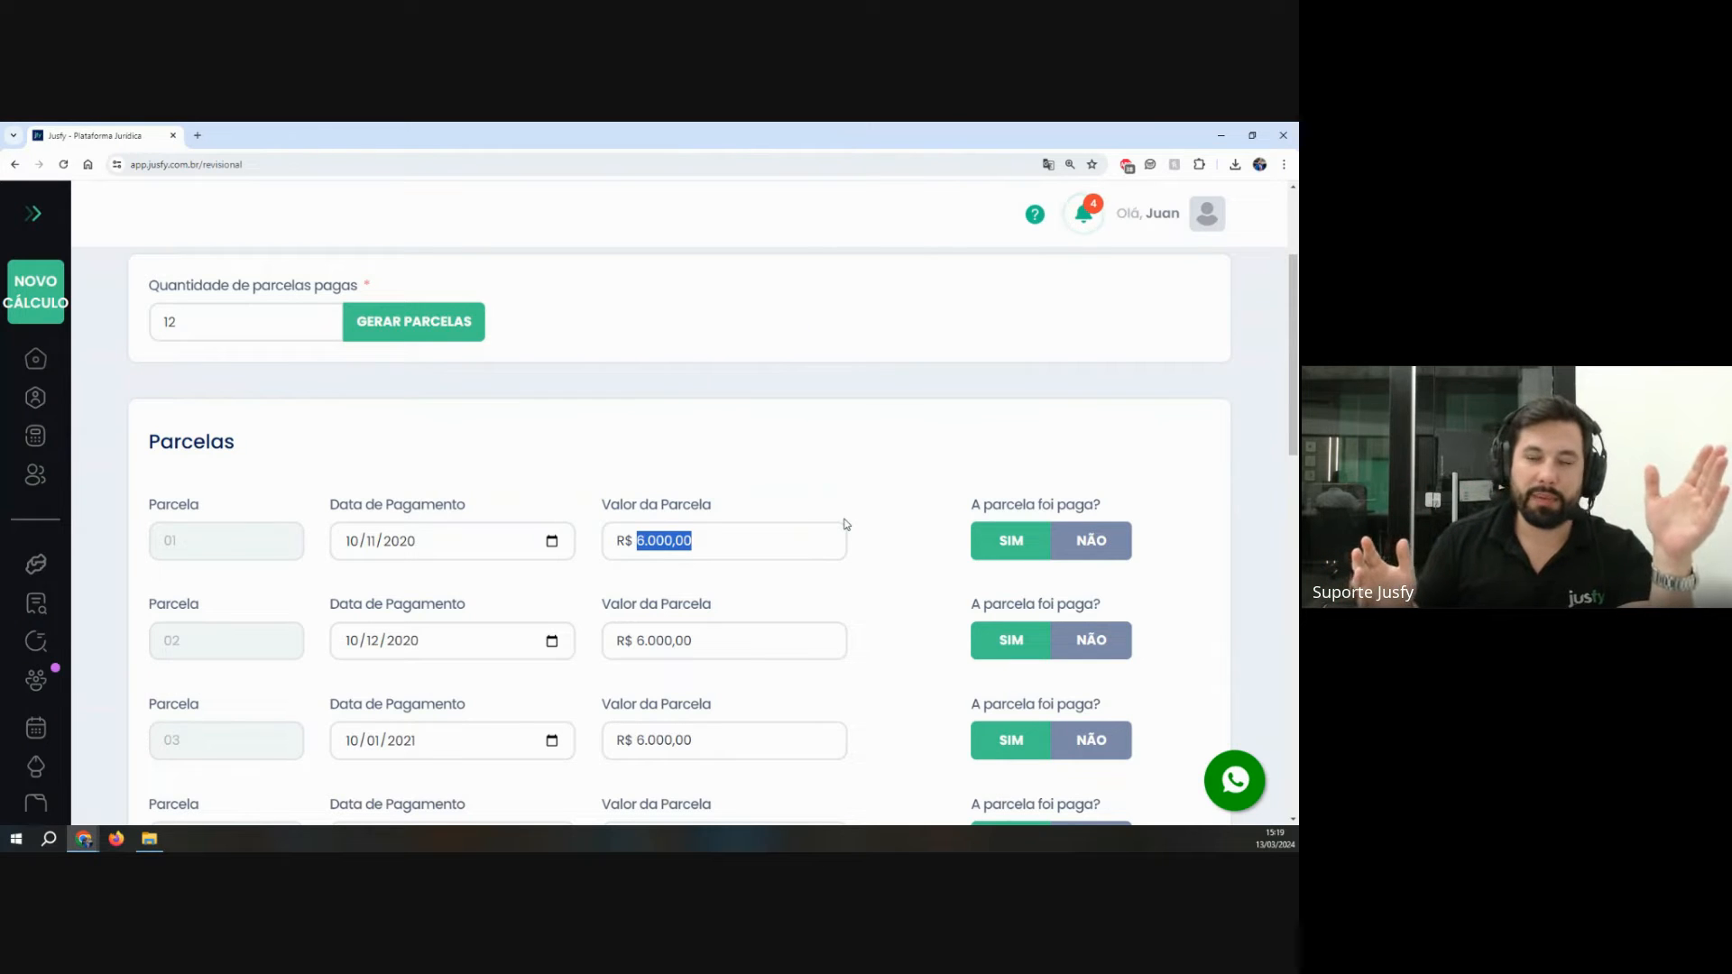
pyautogui.moveTo(598, 508); pyautogui.dragTo(766, 501)
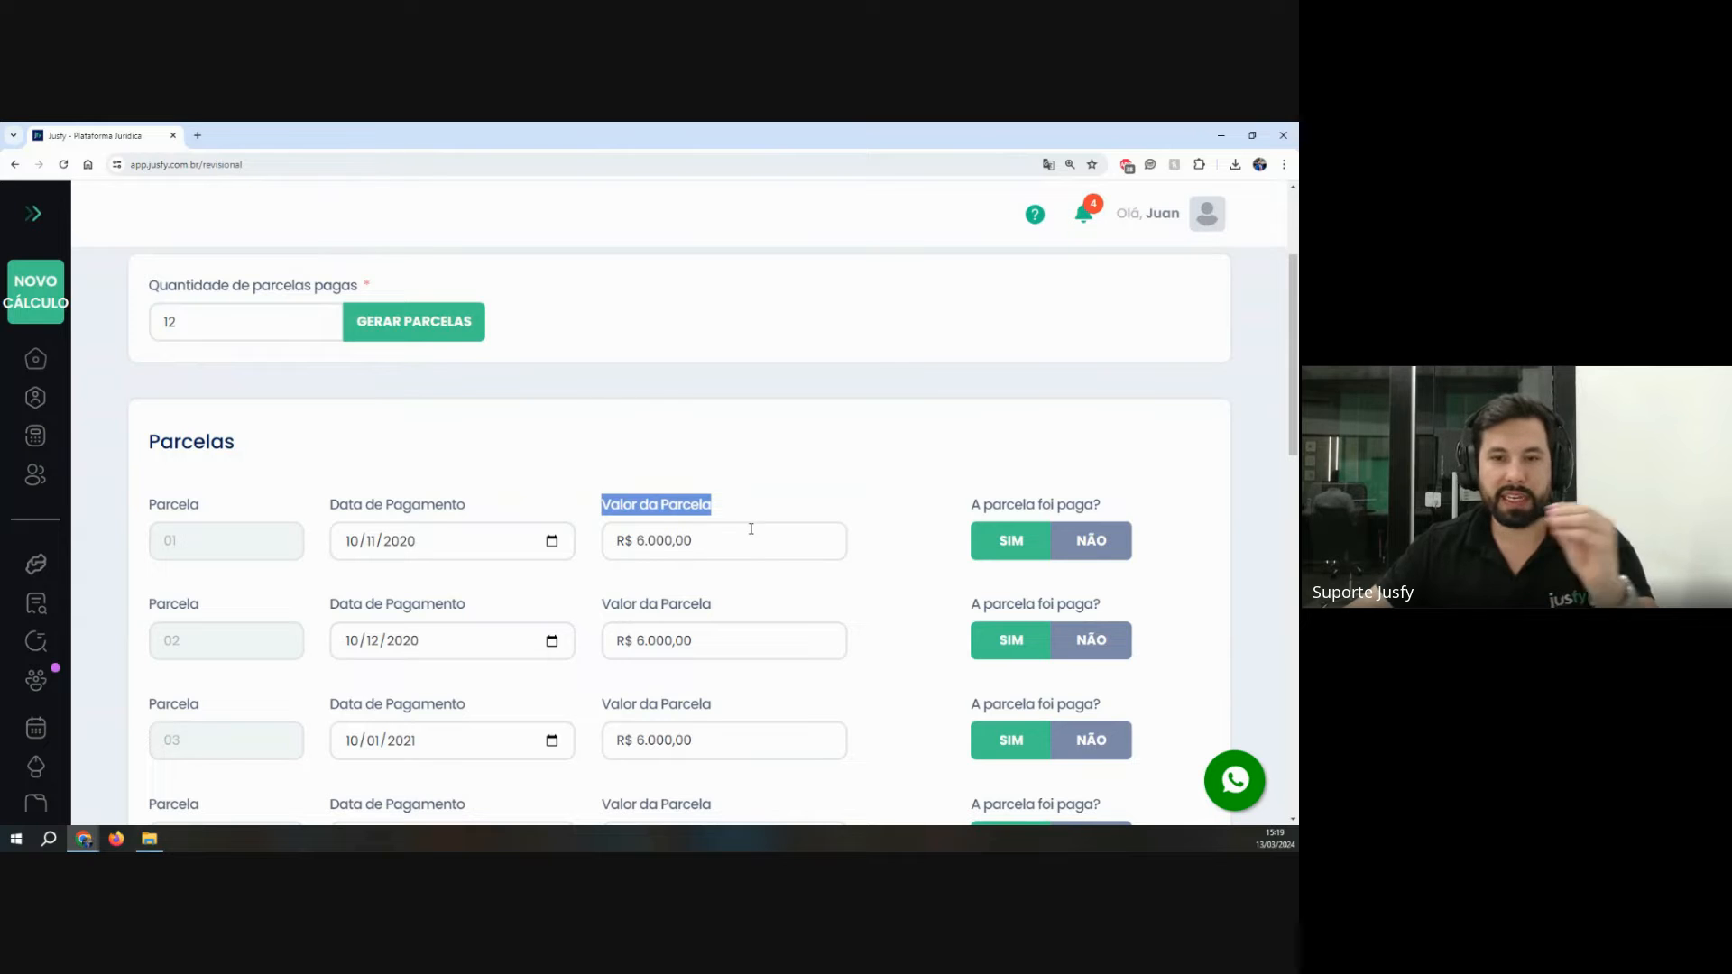
# Step: Set the first installment's value to R$ 6.500,00 and copy that value to the second and third installments
pyautogui.click(750, 528)
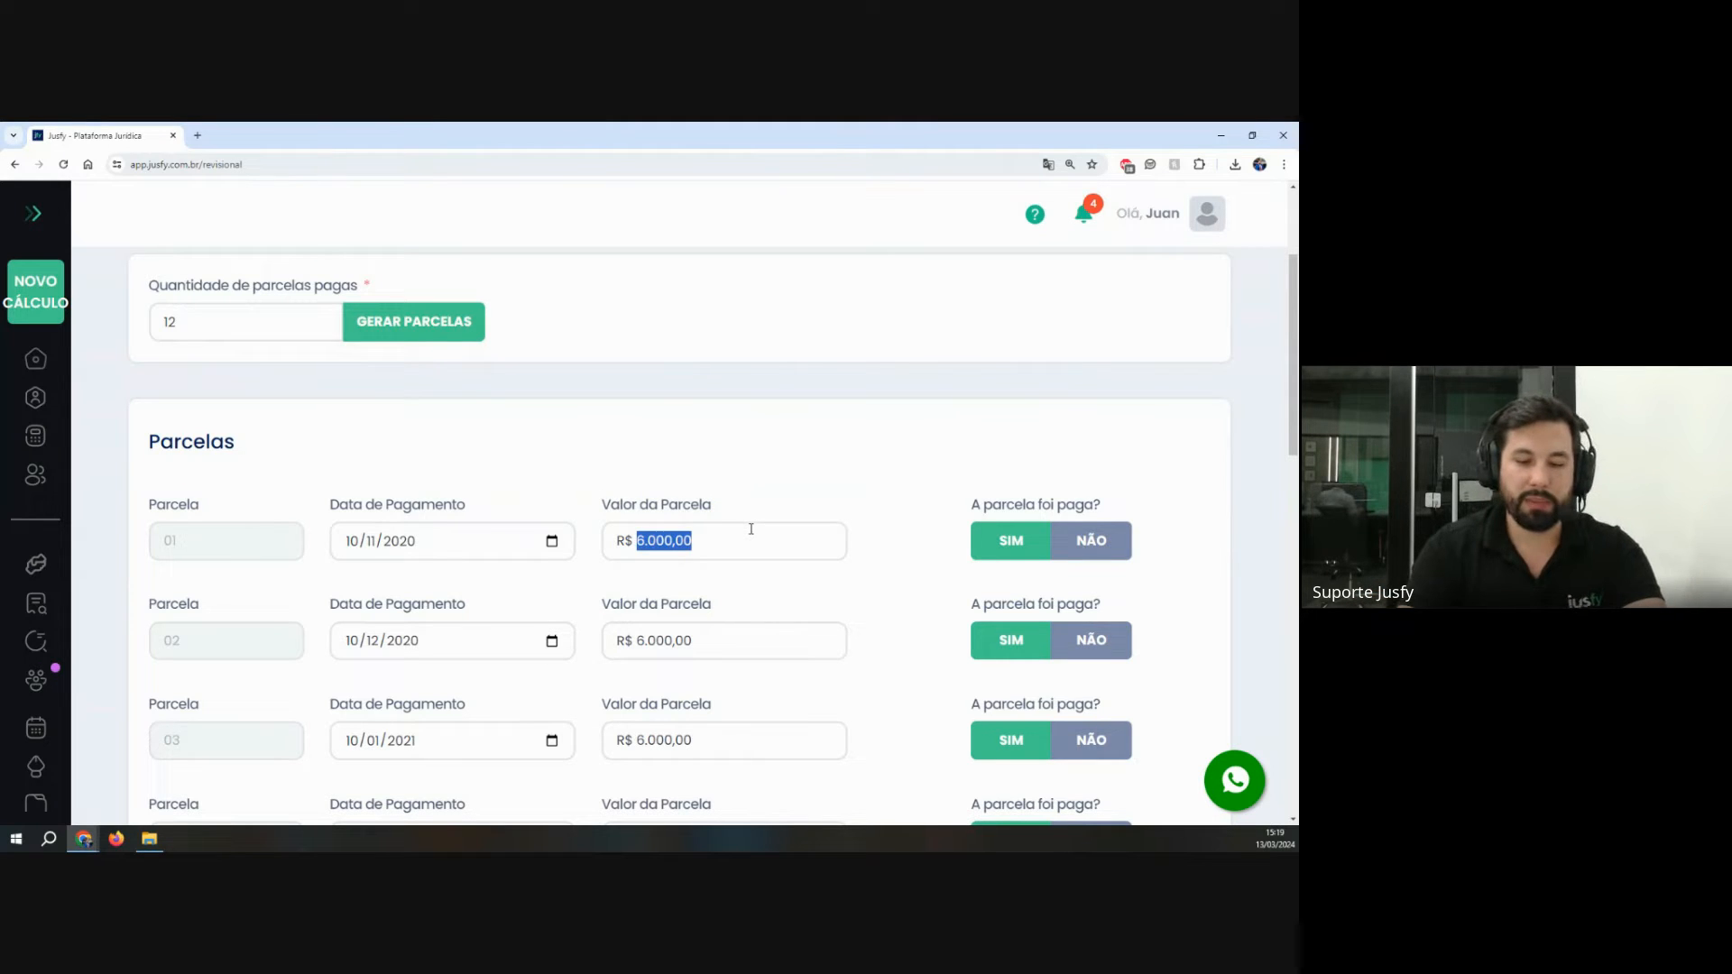
pyautogui.write('6.500')
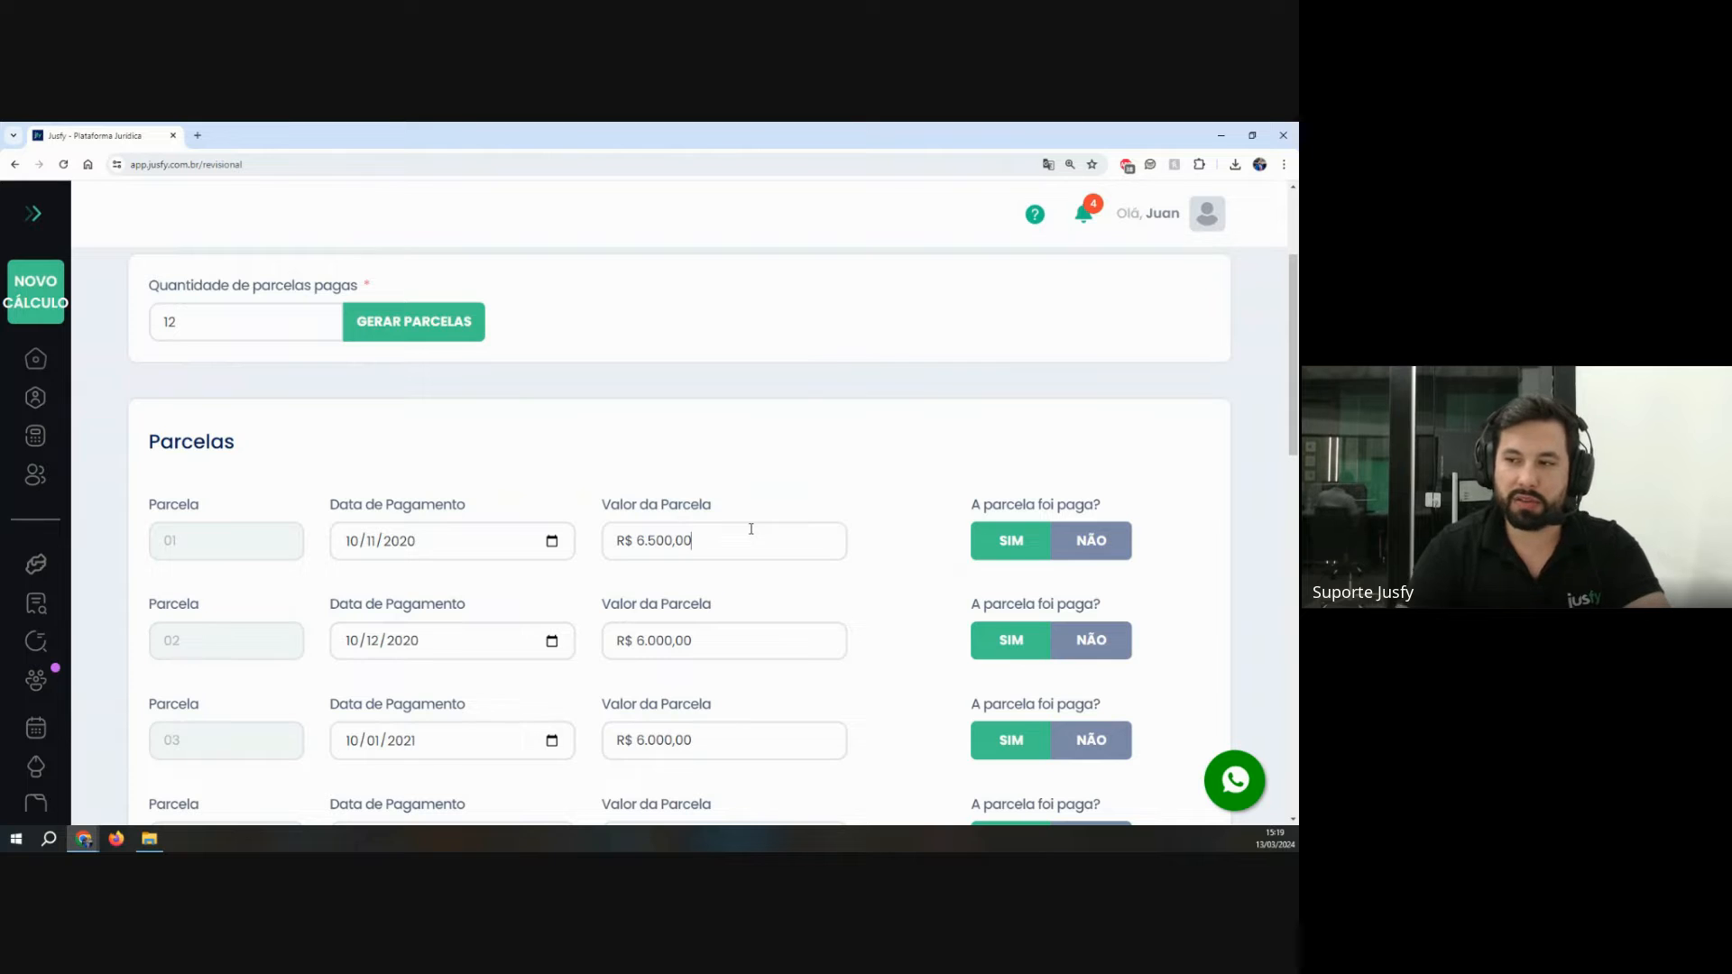
pyautogui.hotkey('ctrl', 'a')
pyautogui.hotkey('ctrl', 'c')
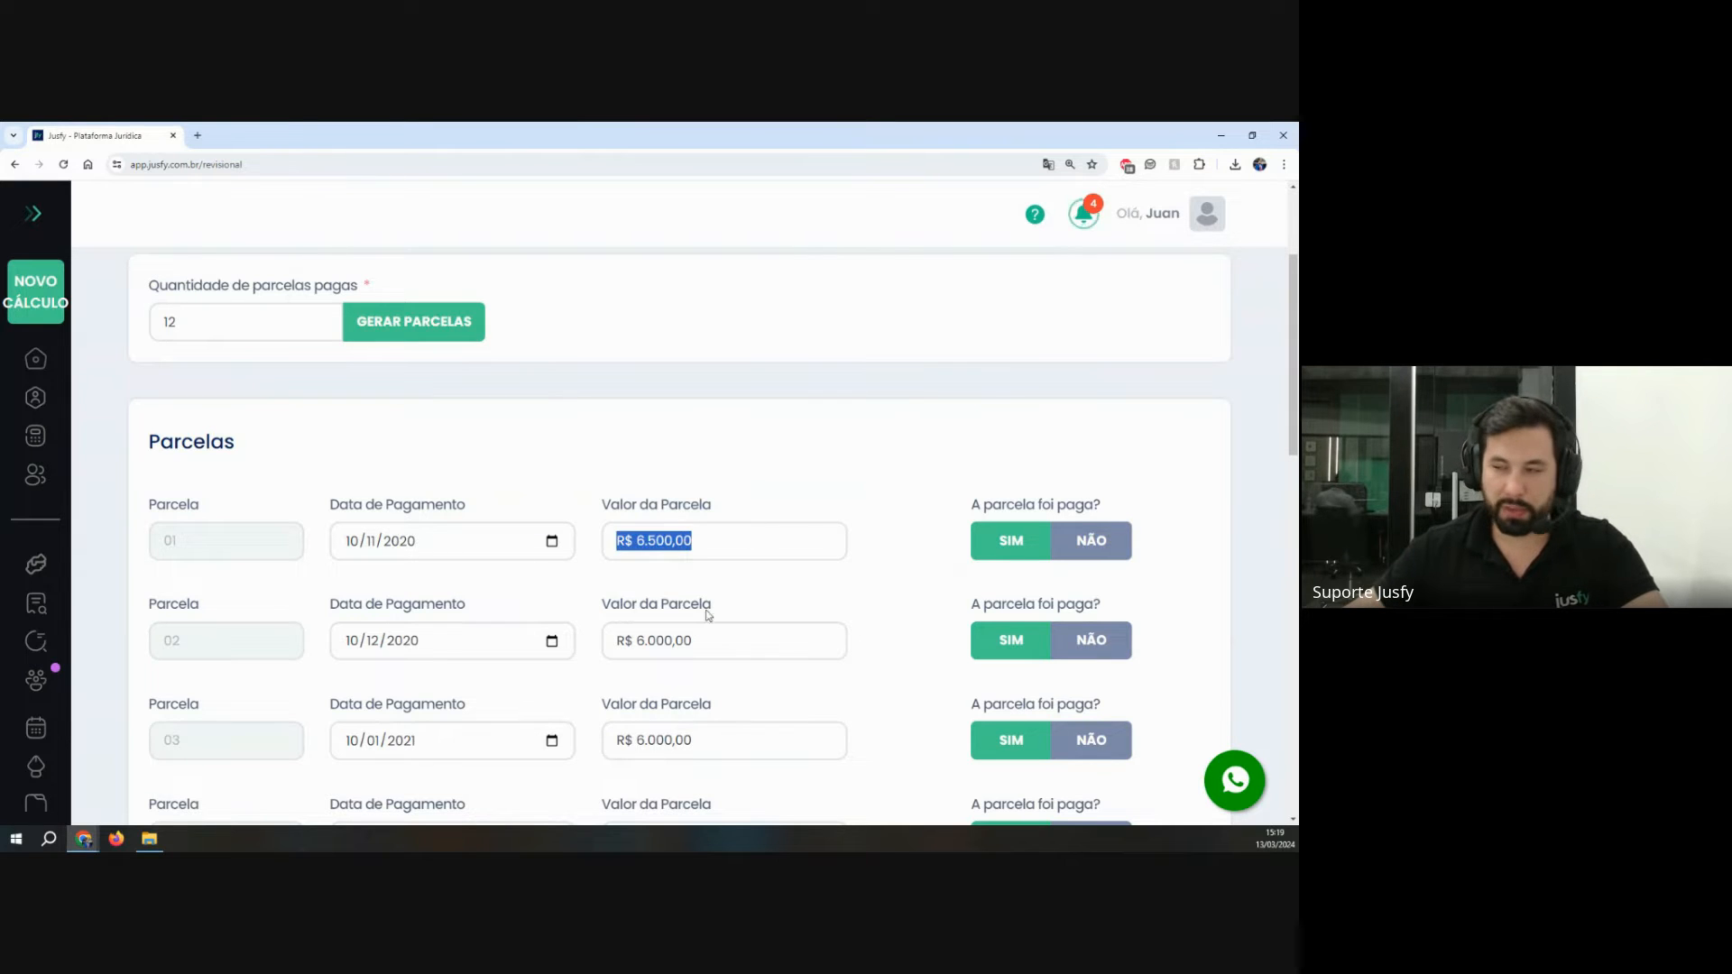
pyautogui.click(717, 636)
pyautogui.hotkey('ctrl', 'v')
pyautogui.click(732, 733)
pyautogui.hotkey('ctrl', 'v')
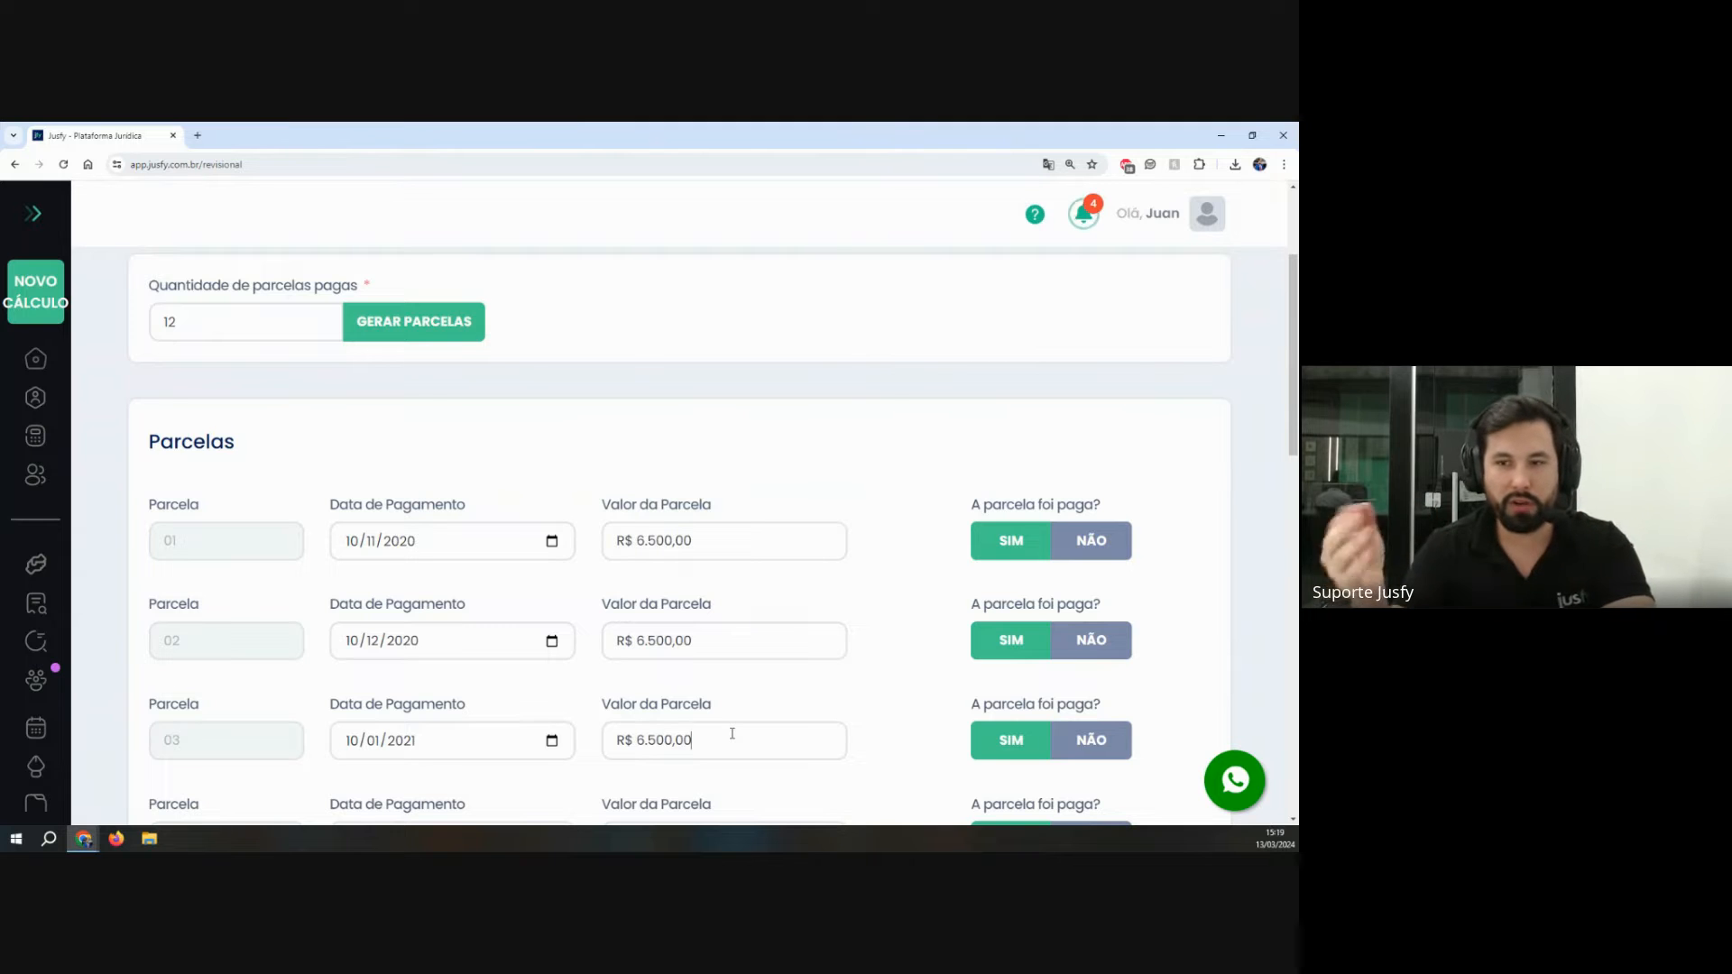
# Step: Check the installment list through to its total and run the revision calculation
pyautogui.moveTo(572, 564); pyautogui.dragTo(735, 506)
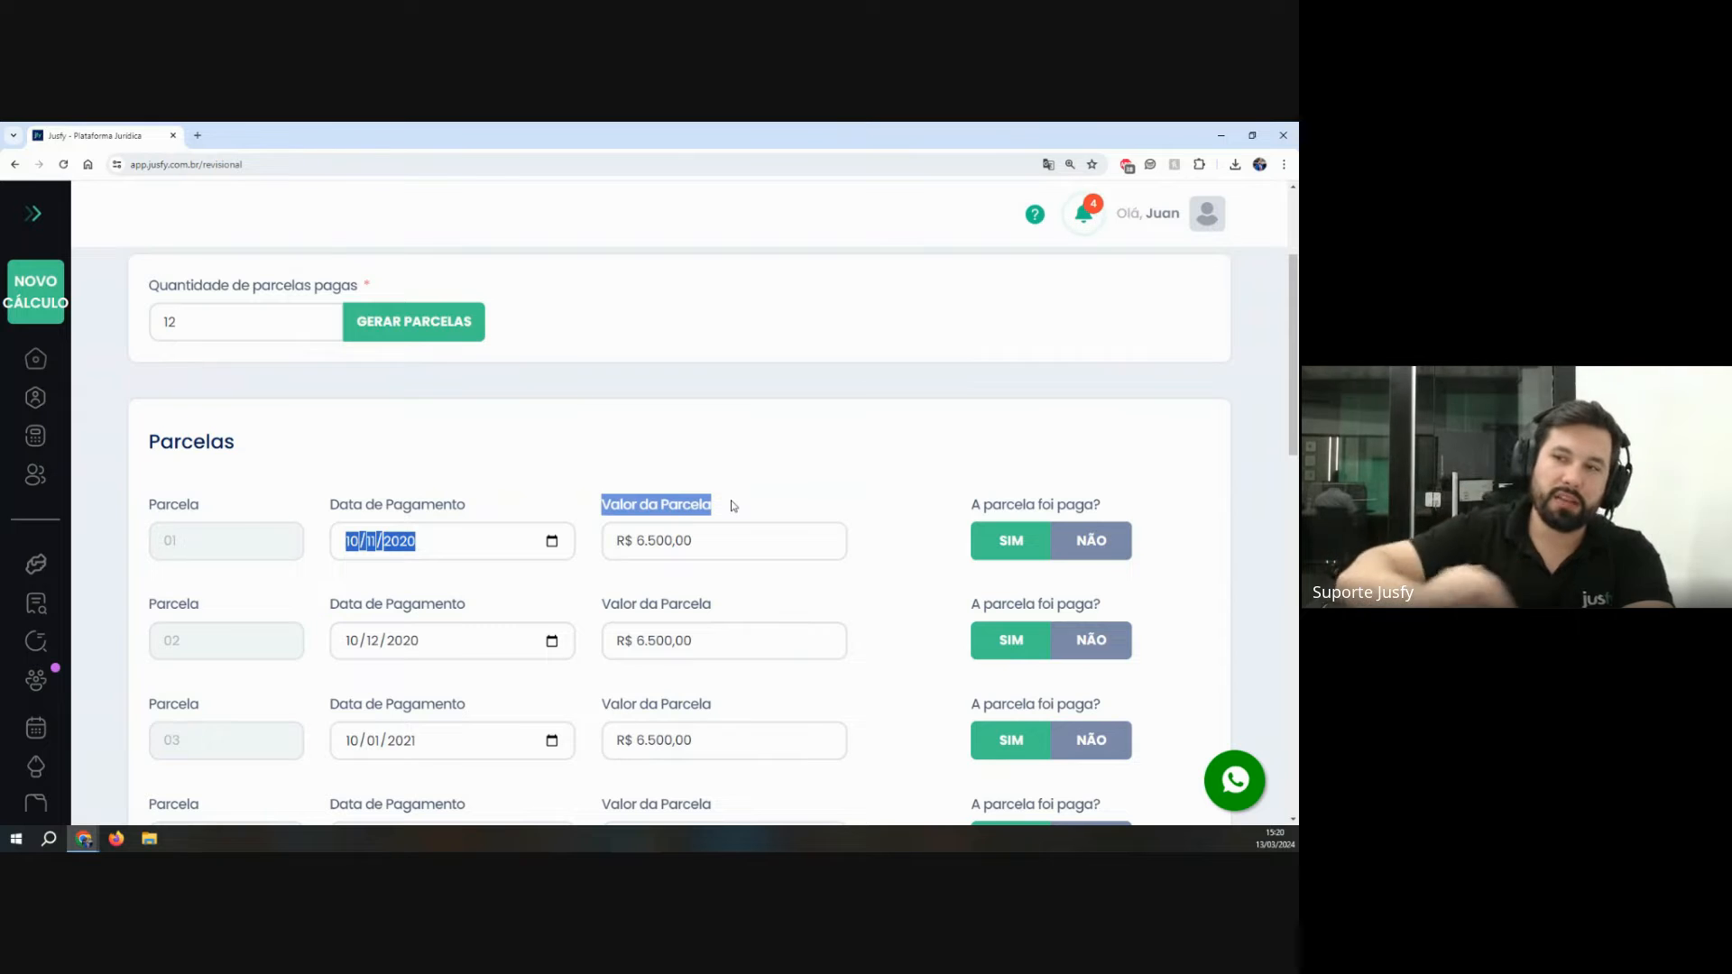
pyautogui.scroll(2, 746, 506)
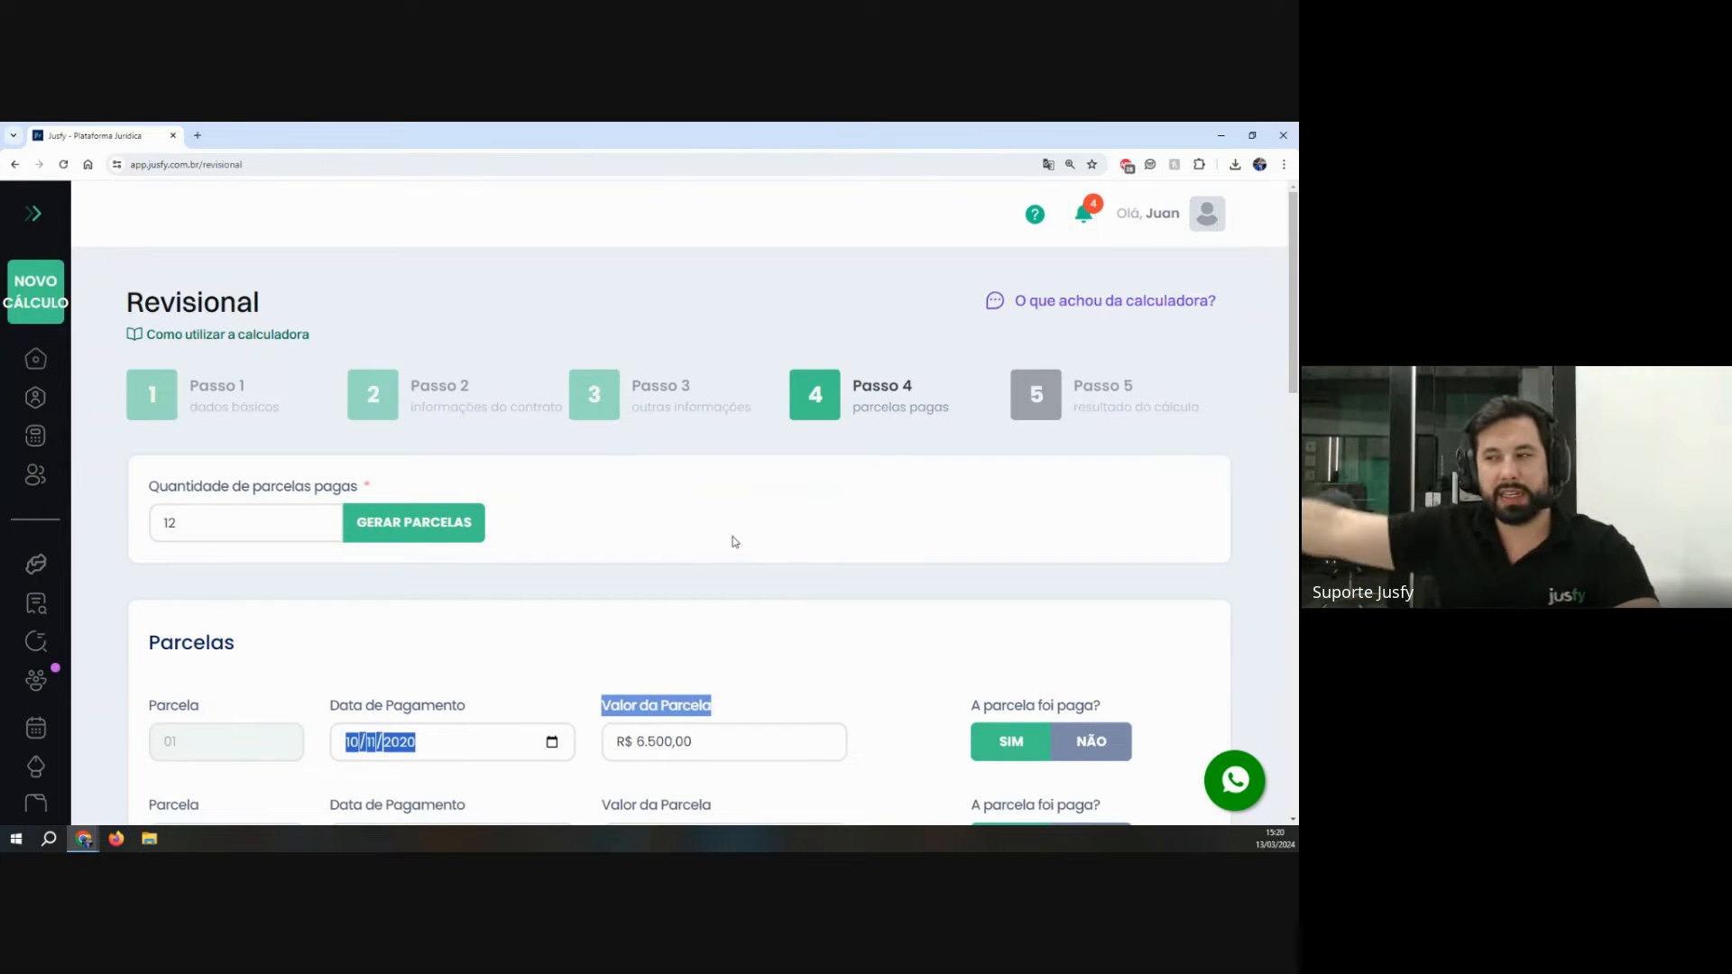
pyautogui.scroll(-12, 857, 501)
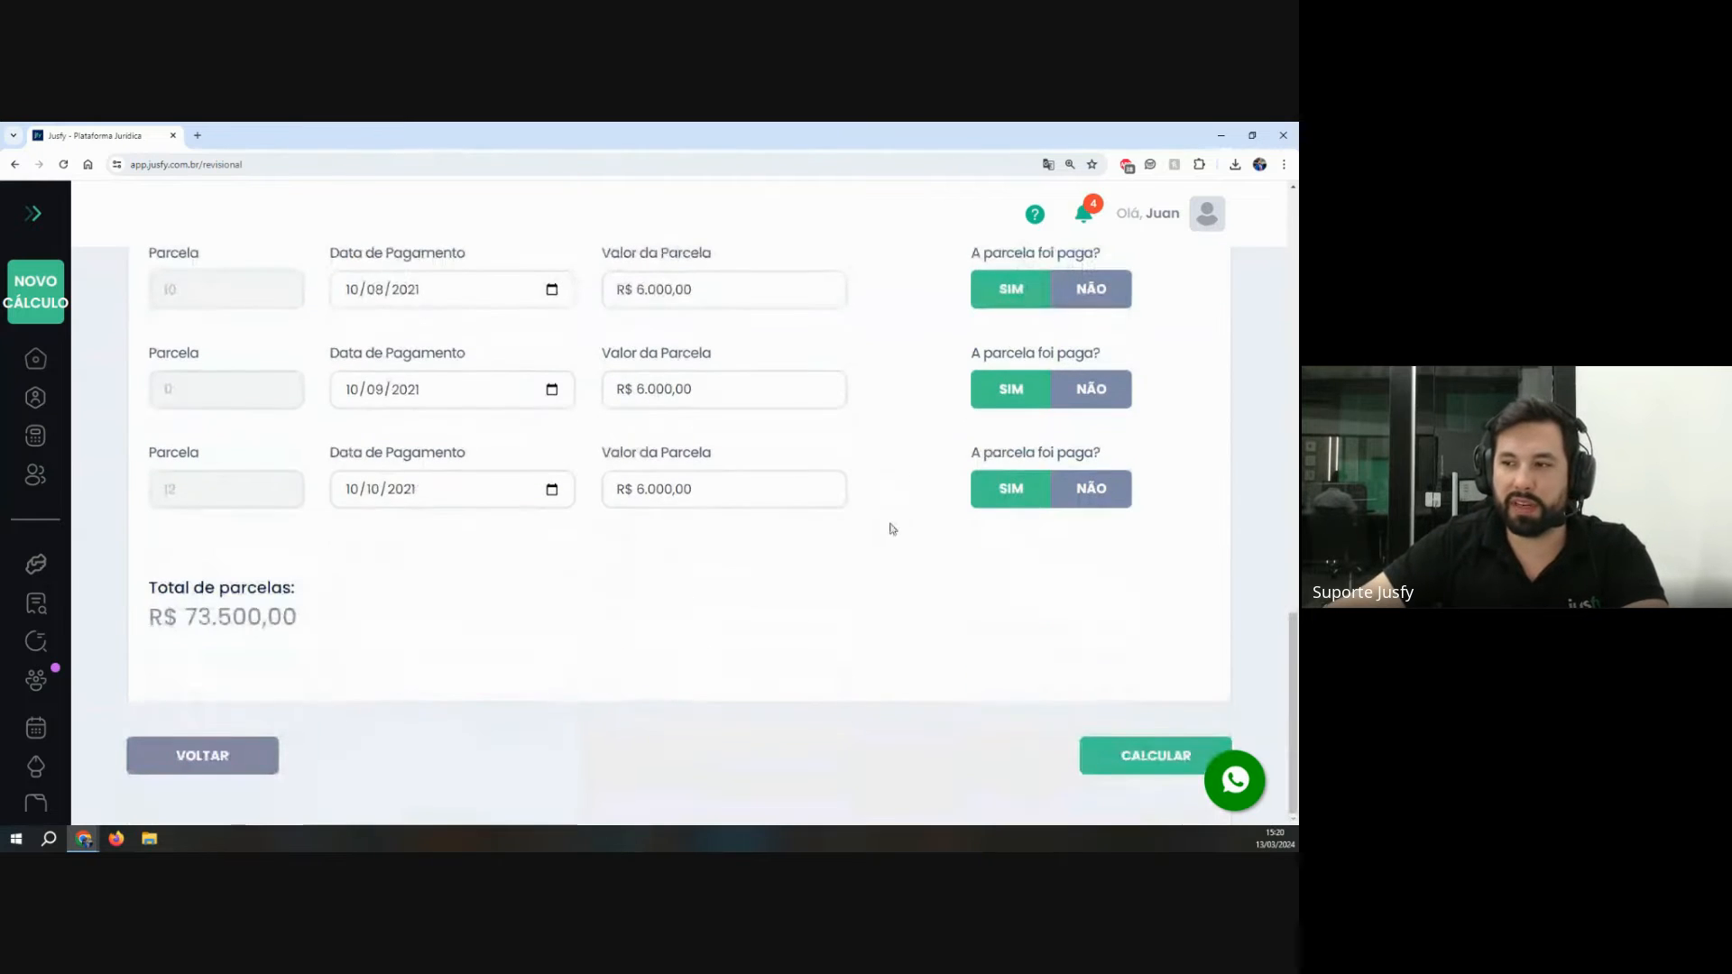
pyautogui.click(1096, 753)
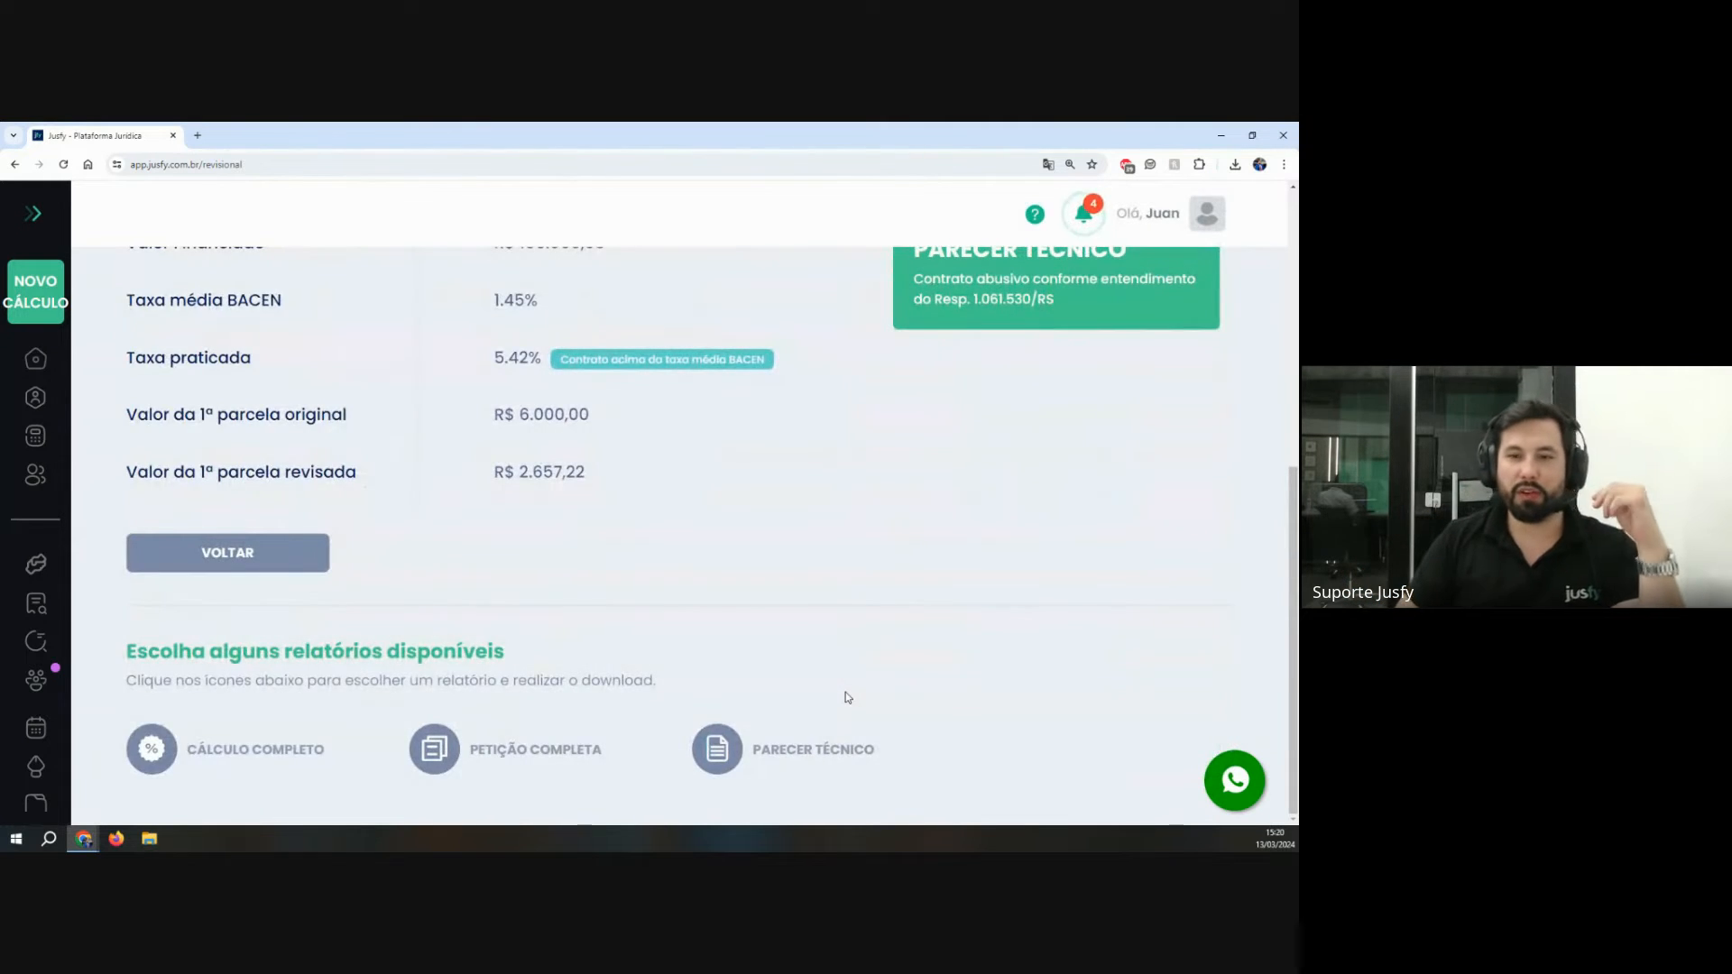
# Step: Reduce the page zoom and look over the summary of the calculation result
pyautogui.scroll(3, 846, 691)
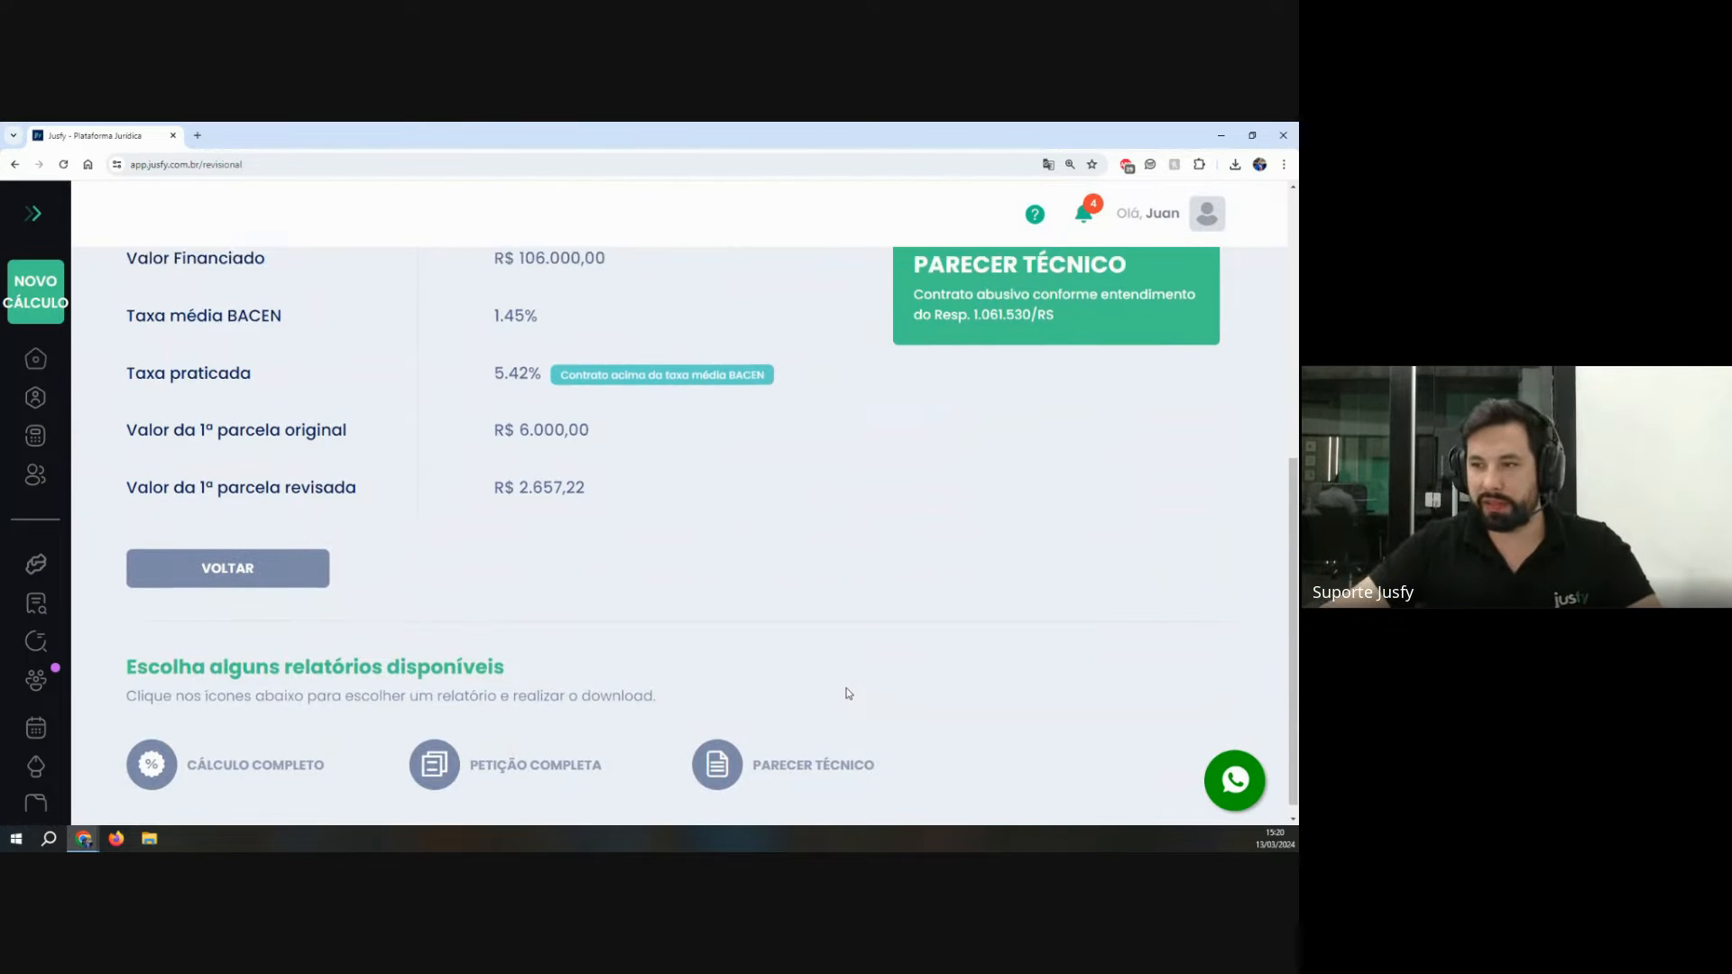
pyautogui.hotkey('ctrl', '-')
pyautogui.hotkey('ctrl', '-')
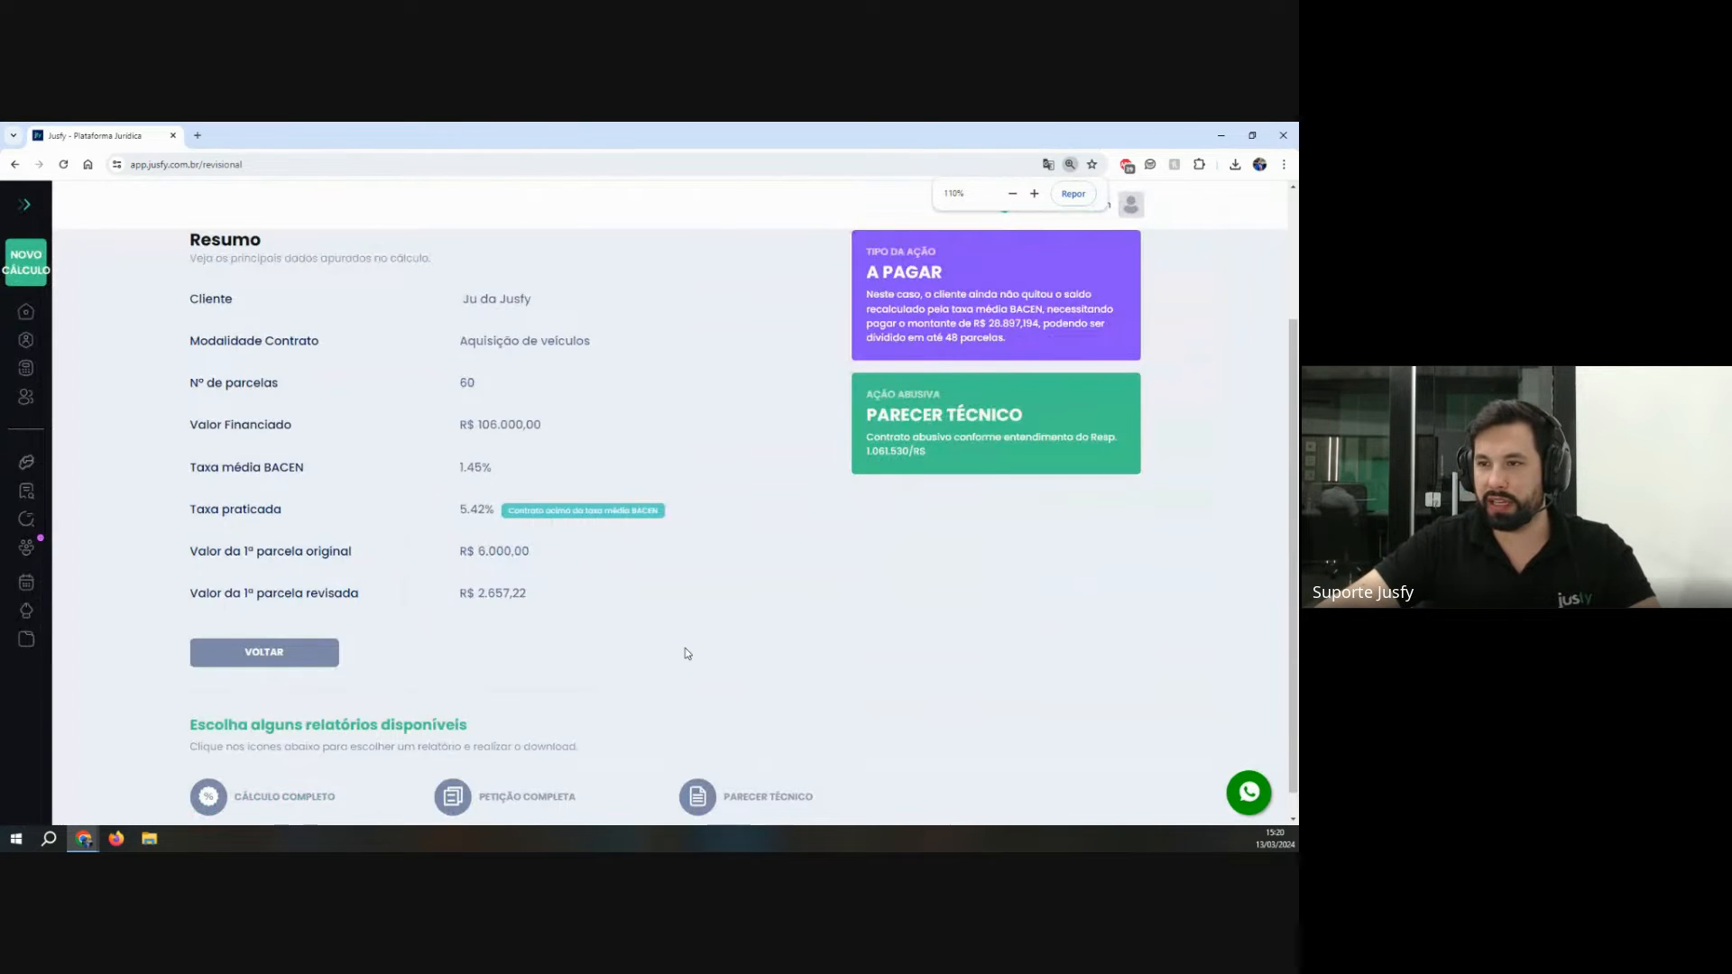
pyautogui.hotkey('ctrl', '+')
pyautogui.scroll(1, 685, 648)
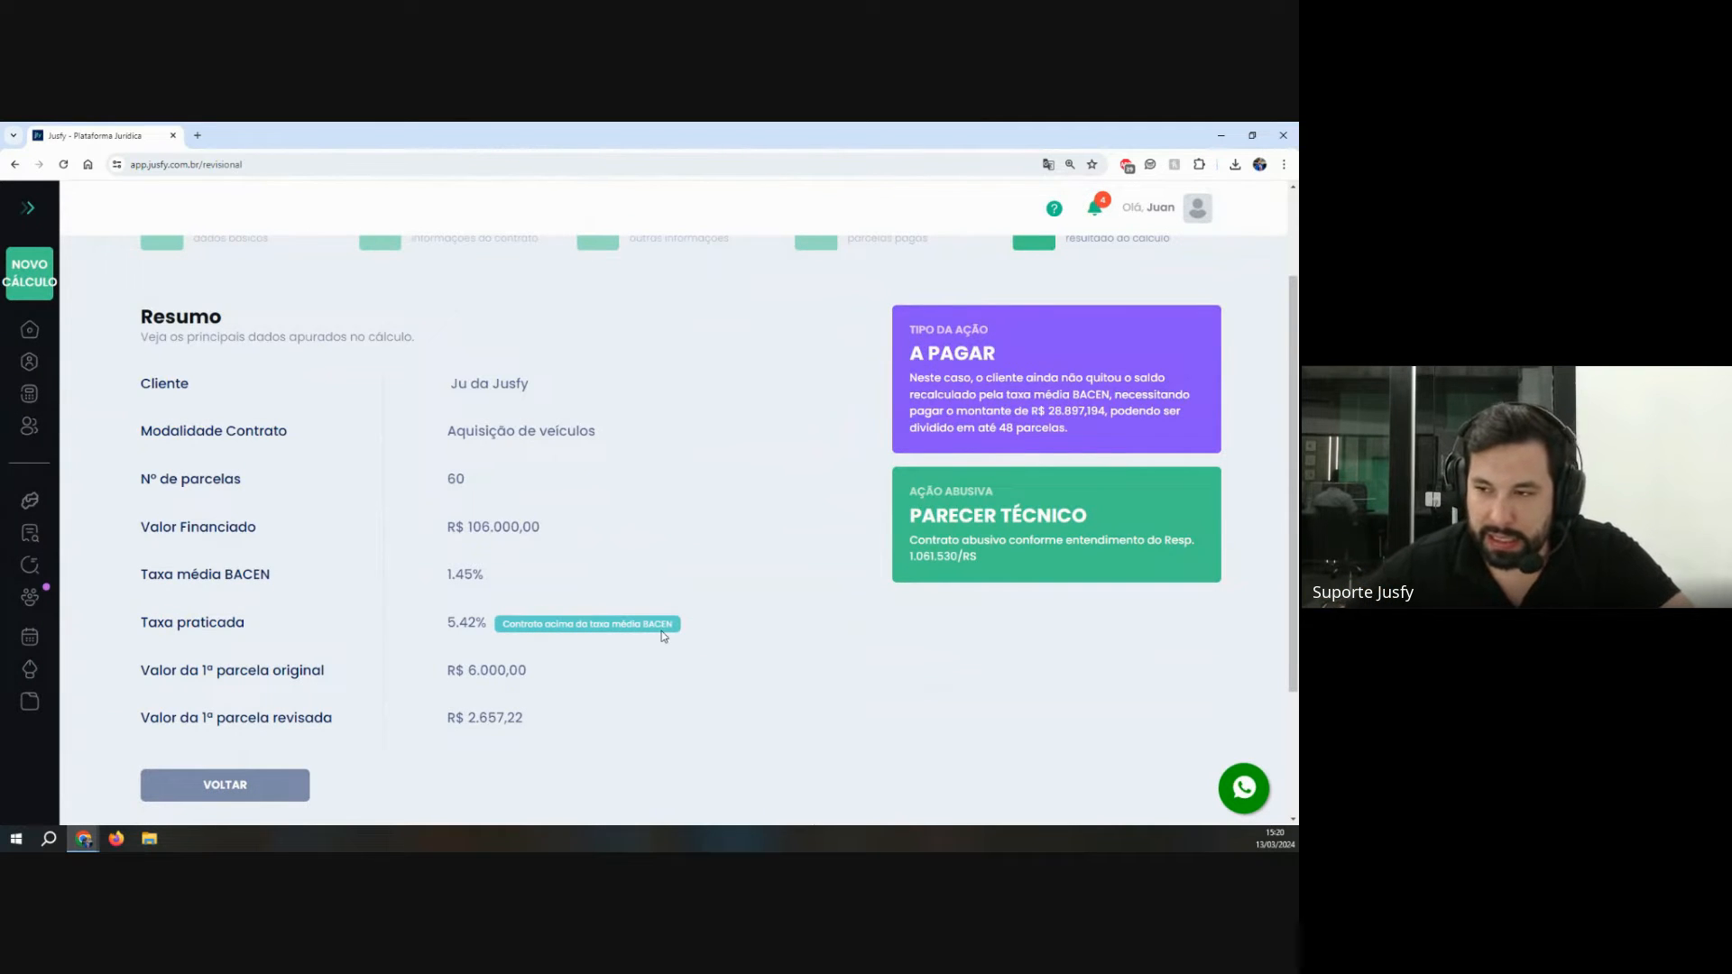
pyautogui.moveTo(141, 300); pyautogui.dragTo(600, 714)
pyautogui.click(600, 714)
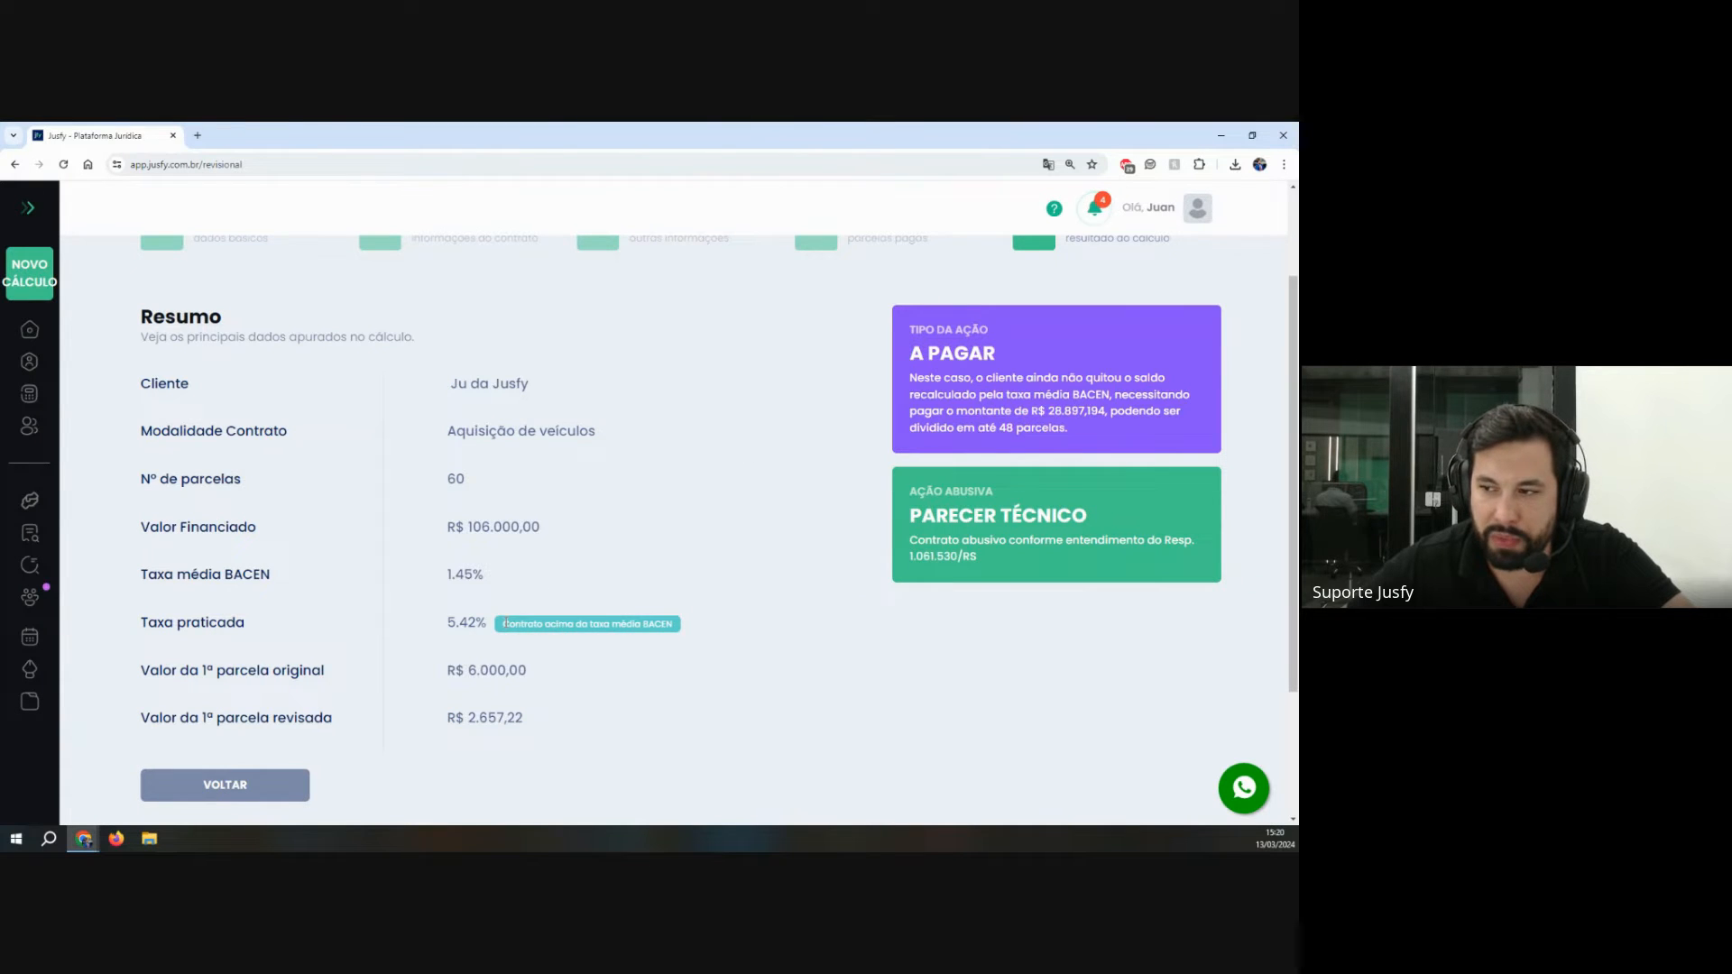
# Step: Examine the contract's practiced rate in the summary and its tag comparing it with the BACEN average rate
pyautogui.moveTo(498, 624); pyautogui.dragTo(689, 628)
pyautogui.click(591, 642)
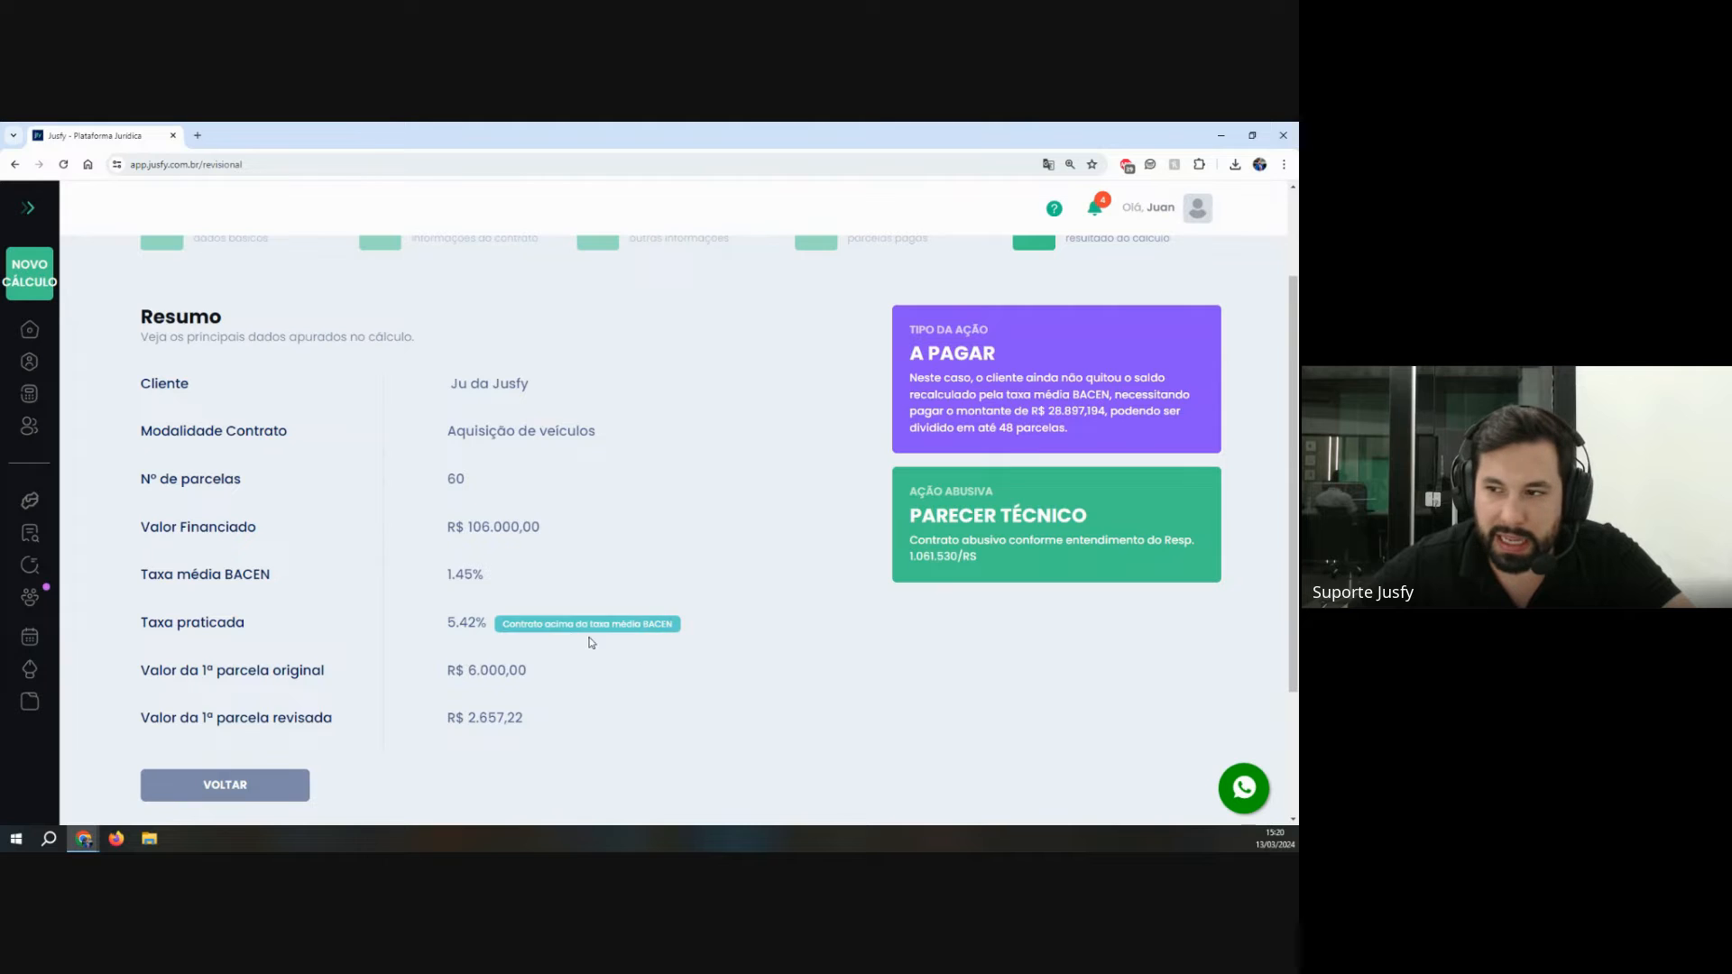
pyautogui.moveTo(133, 637); pyautogui.dragTo(457, 625)
pyautogui.click(557, 637)
pyautogui.tripleClick(552, 624)
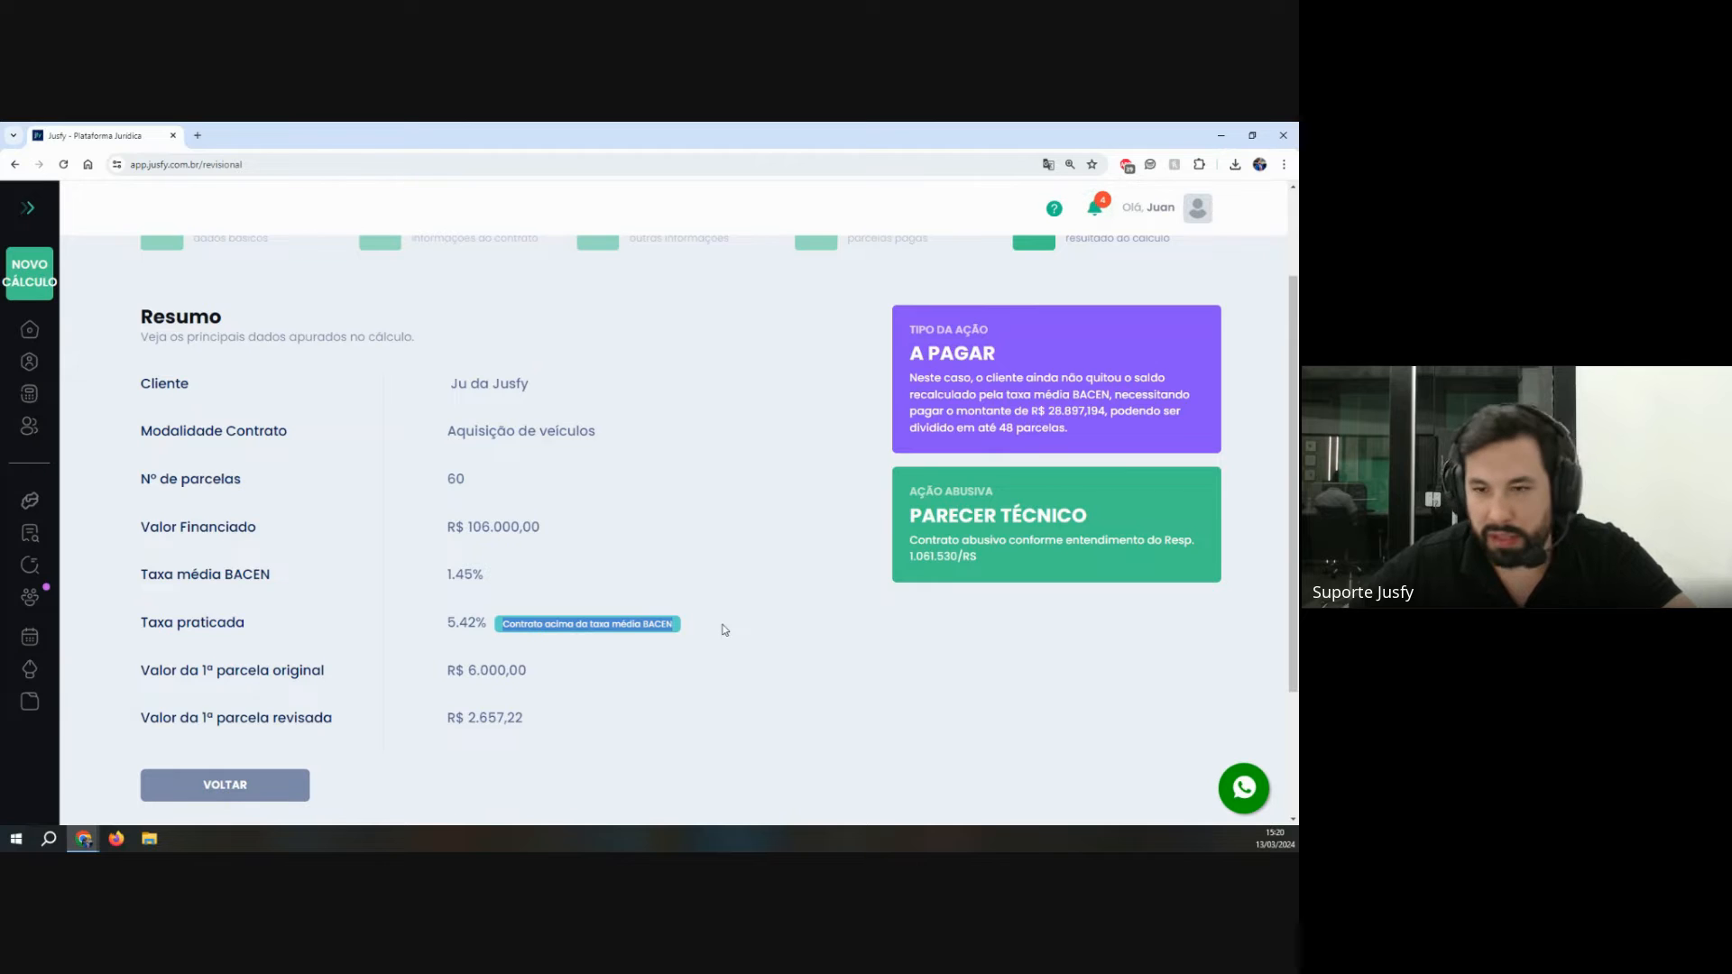
pyautogui.click(725, 630)
pyautogui.moveTo(505, 632); pyautogui.dragTo(713, 624)
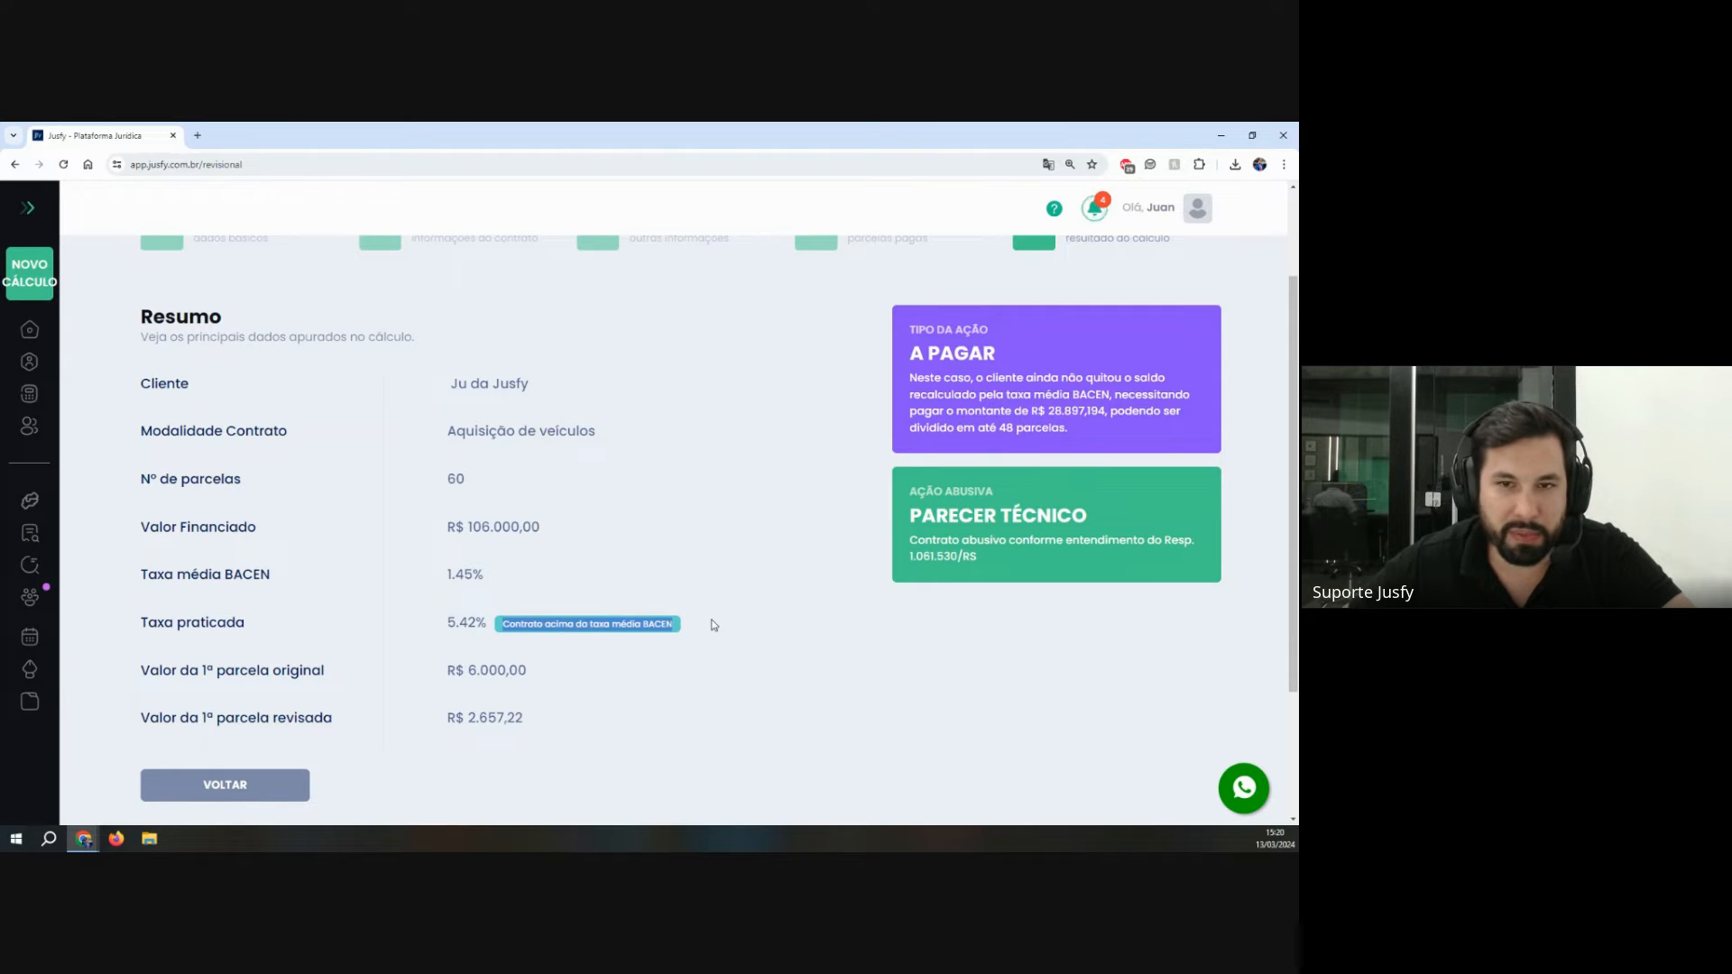
pyautogui.click(714, 624)
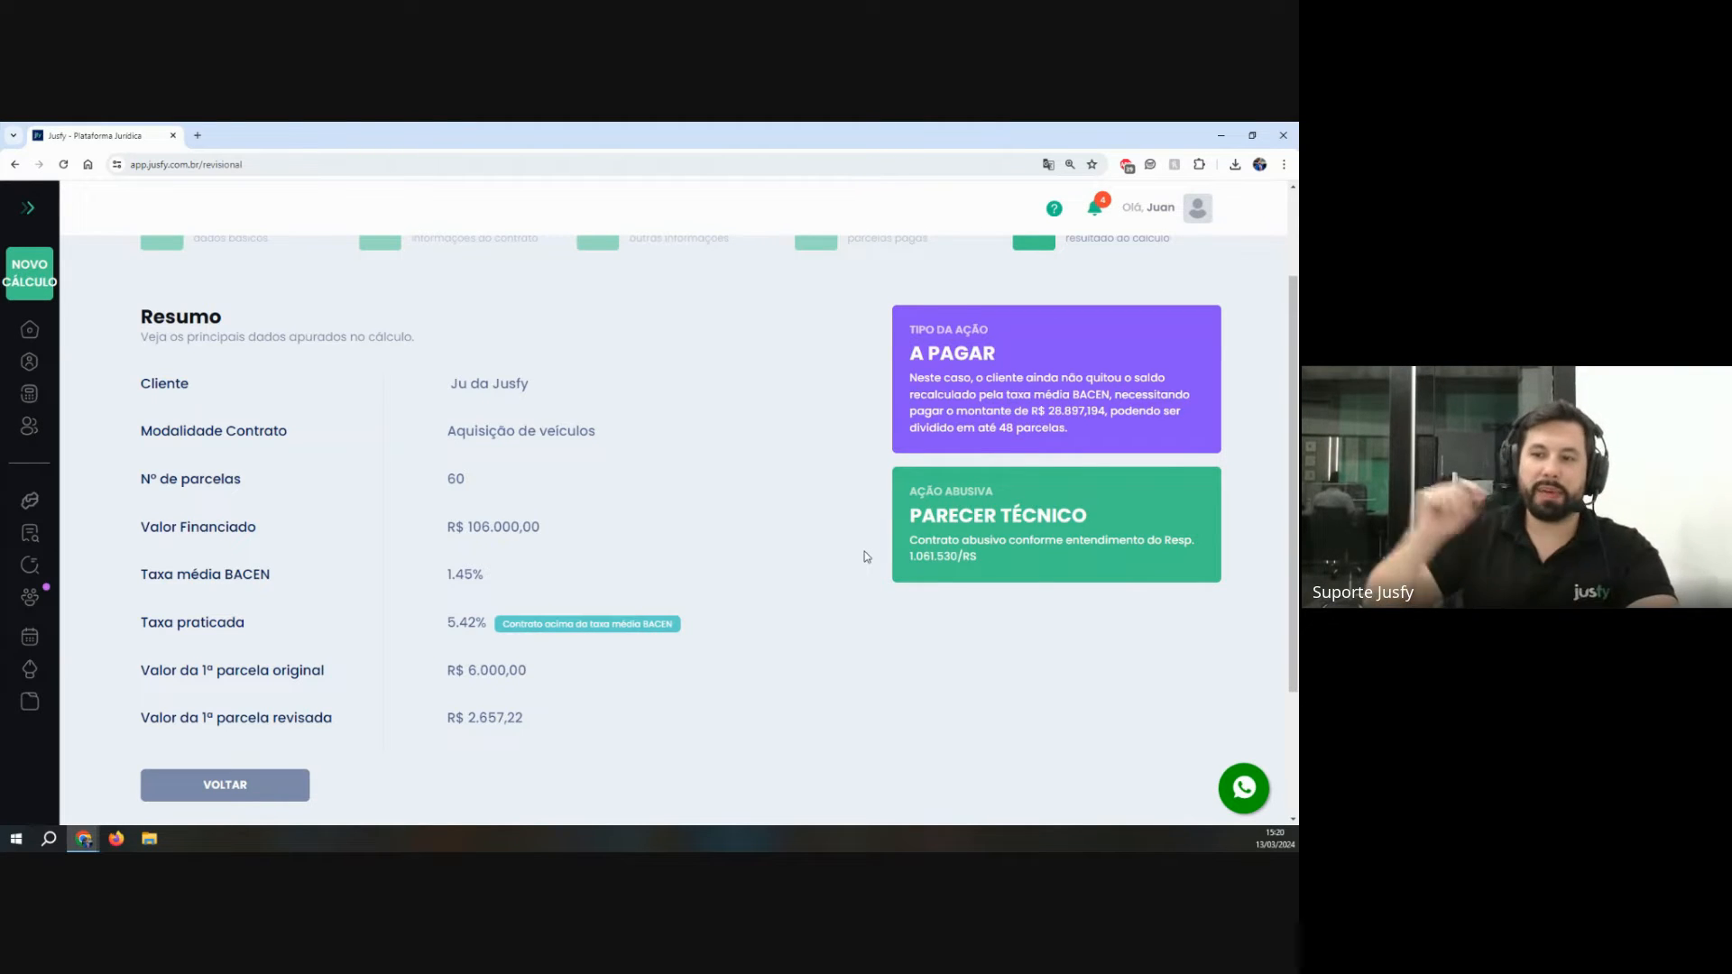
pyautogui.moveTo(138, 628); pyautogui.dragTo(246, 630)
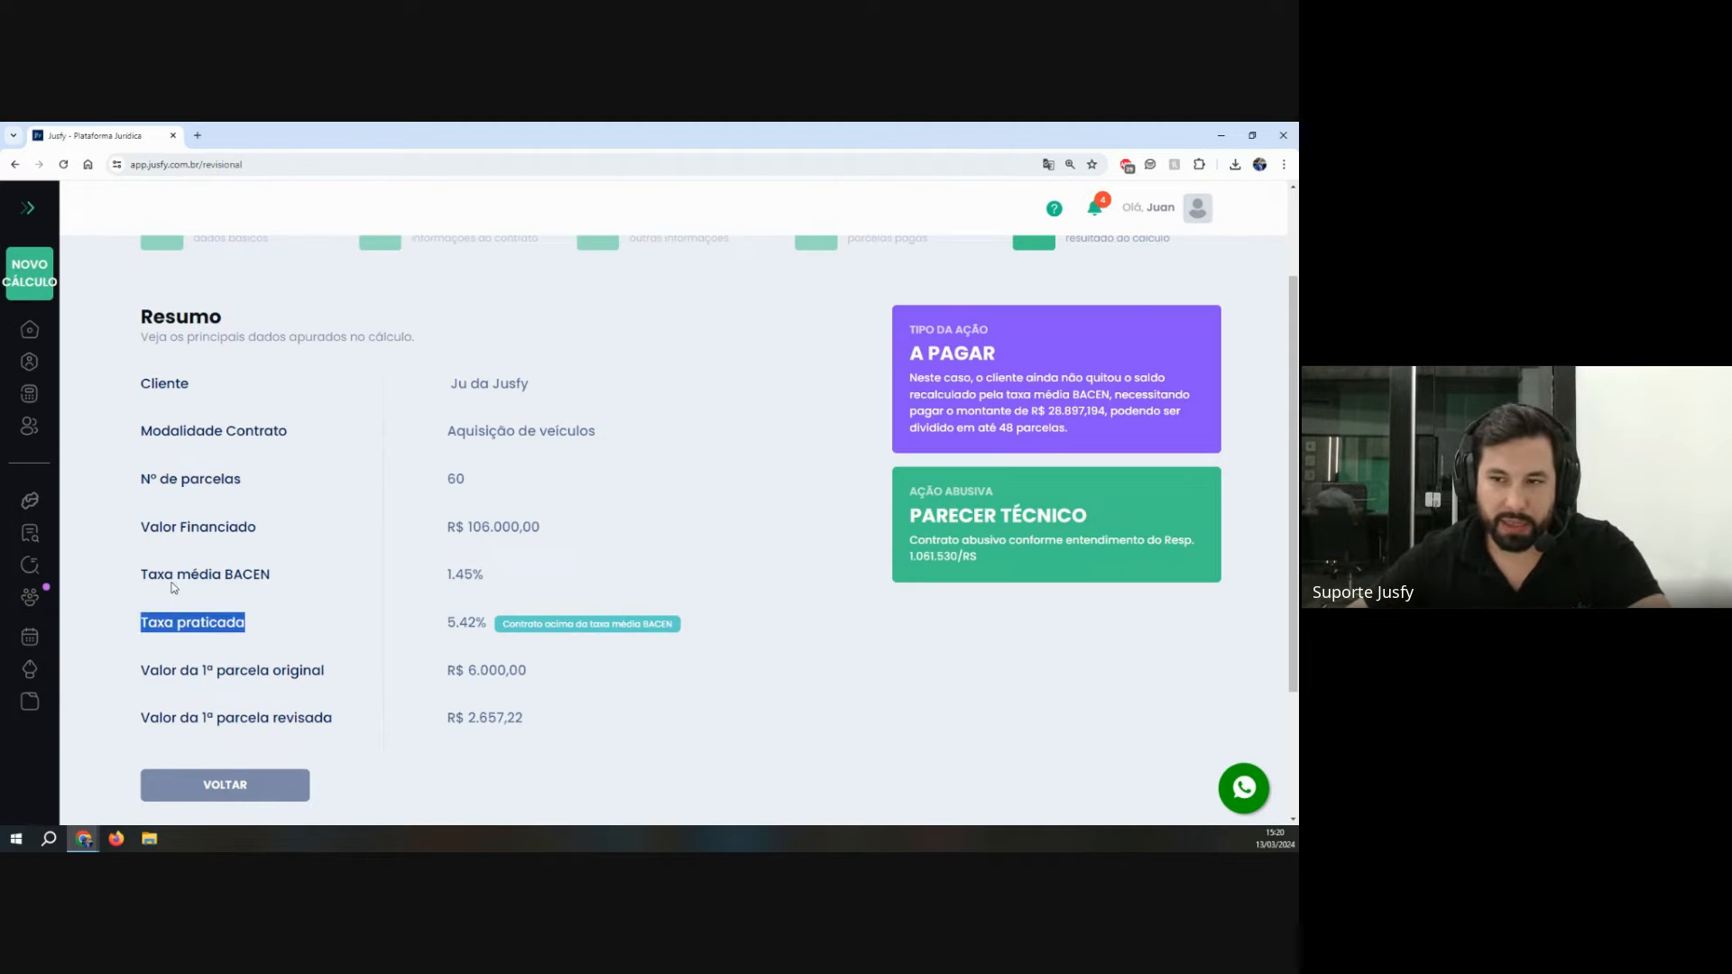
# Step: Examine the BACEN average rate in the calculation summary
pyautogui.moveTo(143, 573); pyautogui.dragTo(271, 576)
pyautogui.click(337, 693)
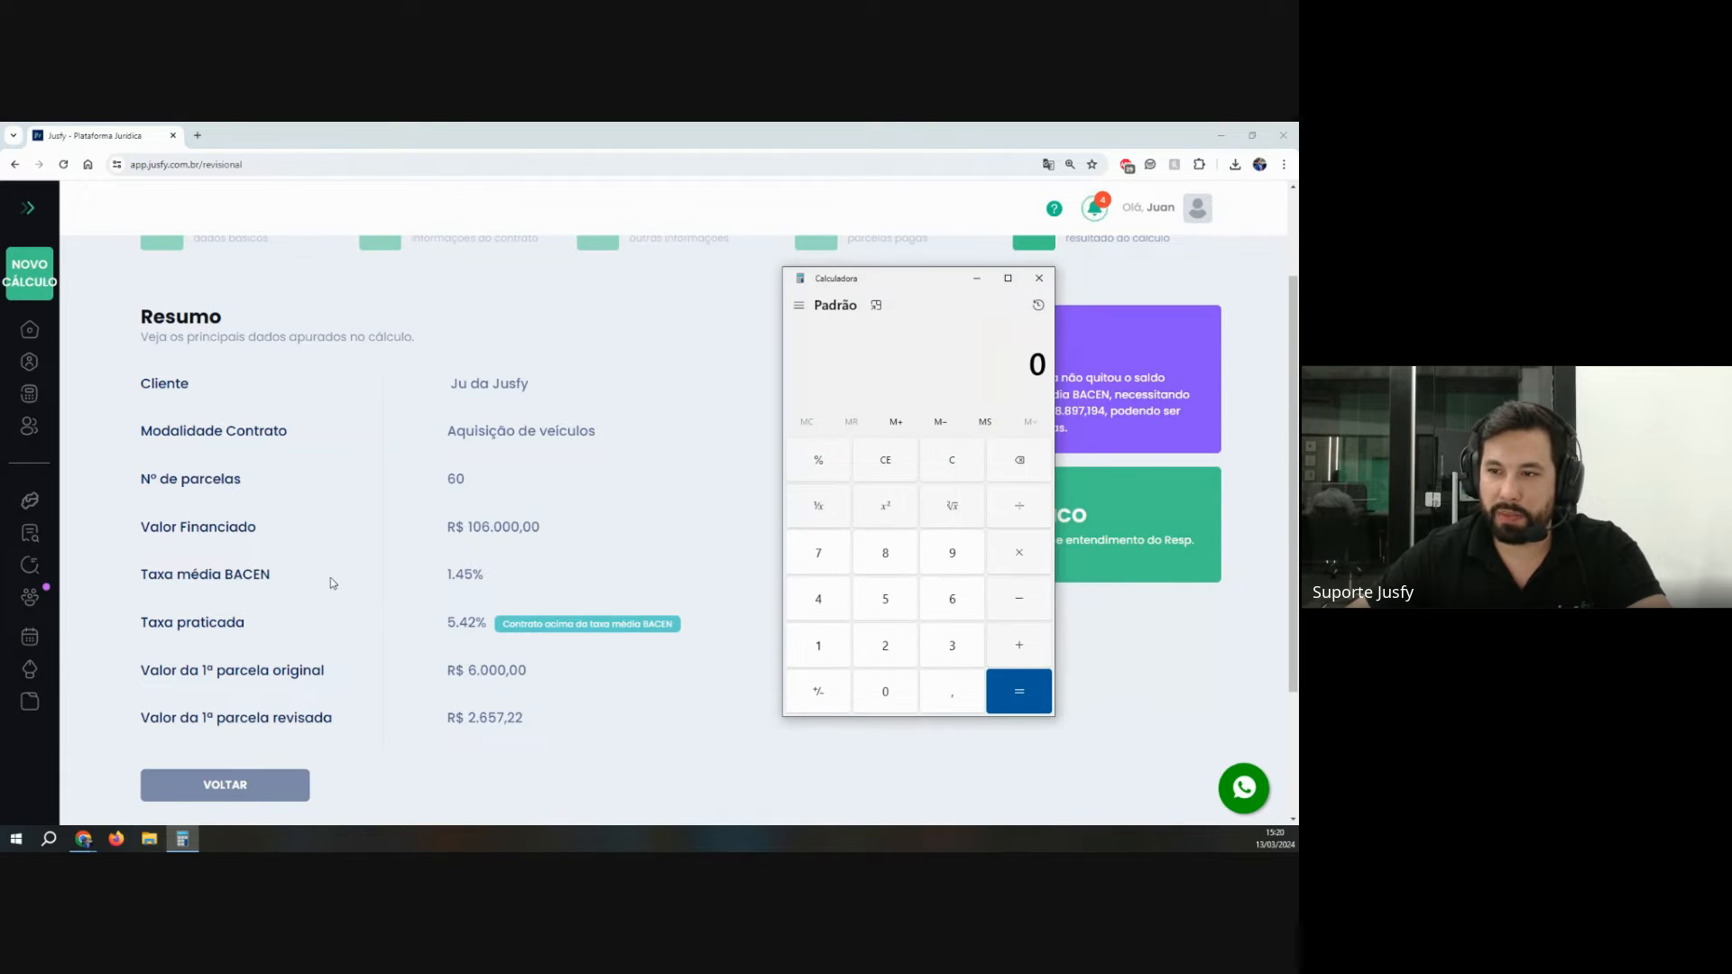
pyautogui.moveTo(448, 574)
pyautogui.mouseDown()
pyautogui.moveTo(495, 575)
pyautogui.moveTo(470, 575)
pyautogui.mouseUp()
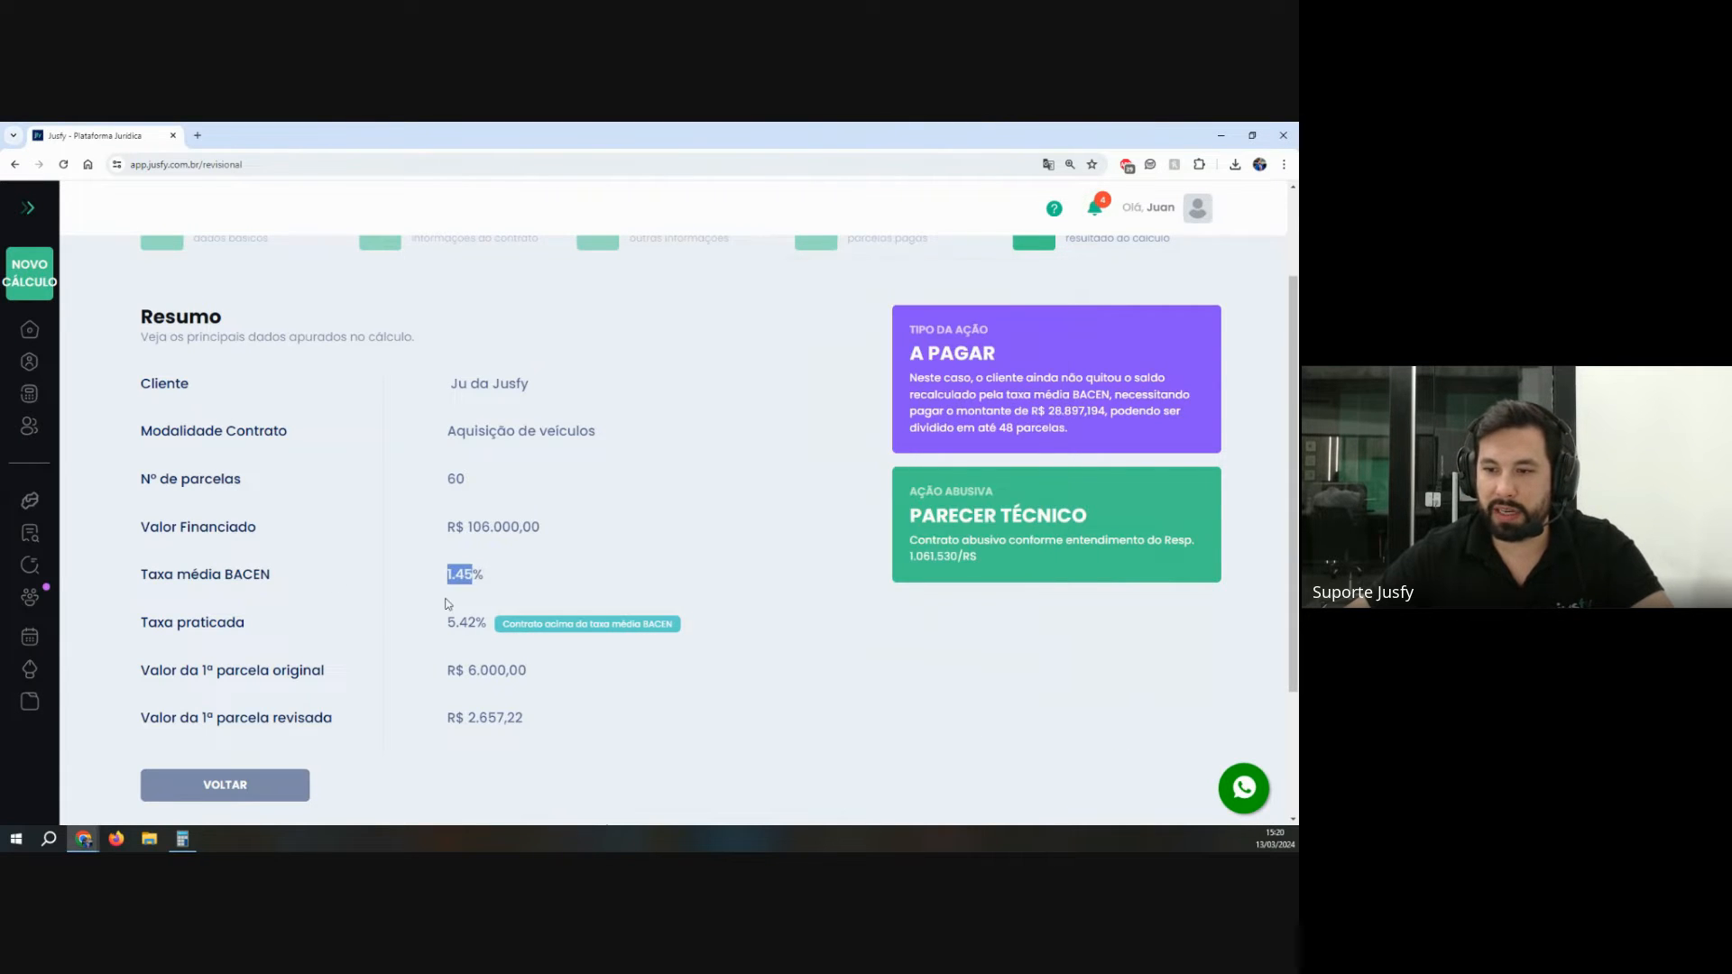
# Step: Switch to the Windows Calculator and multiply 1,5 by 1,5
pyautogui.click(182, 839)
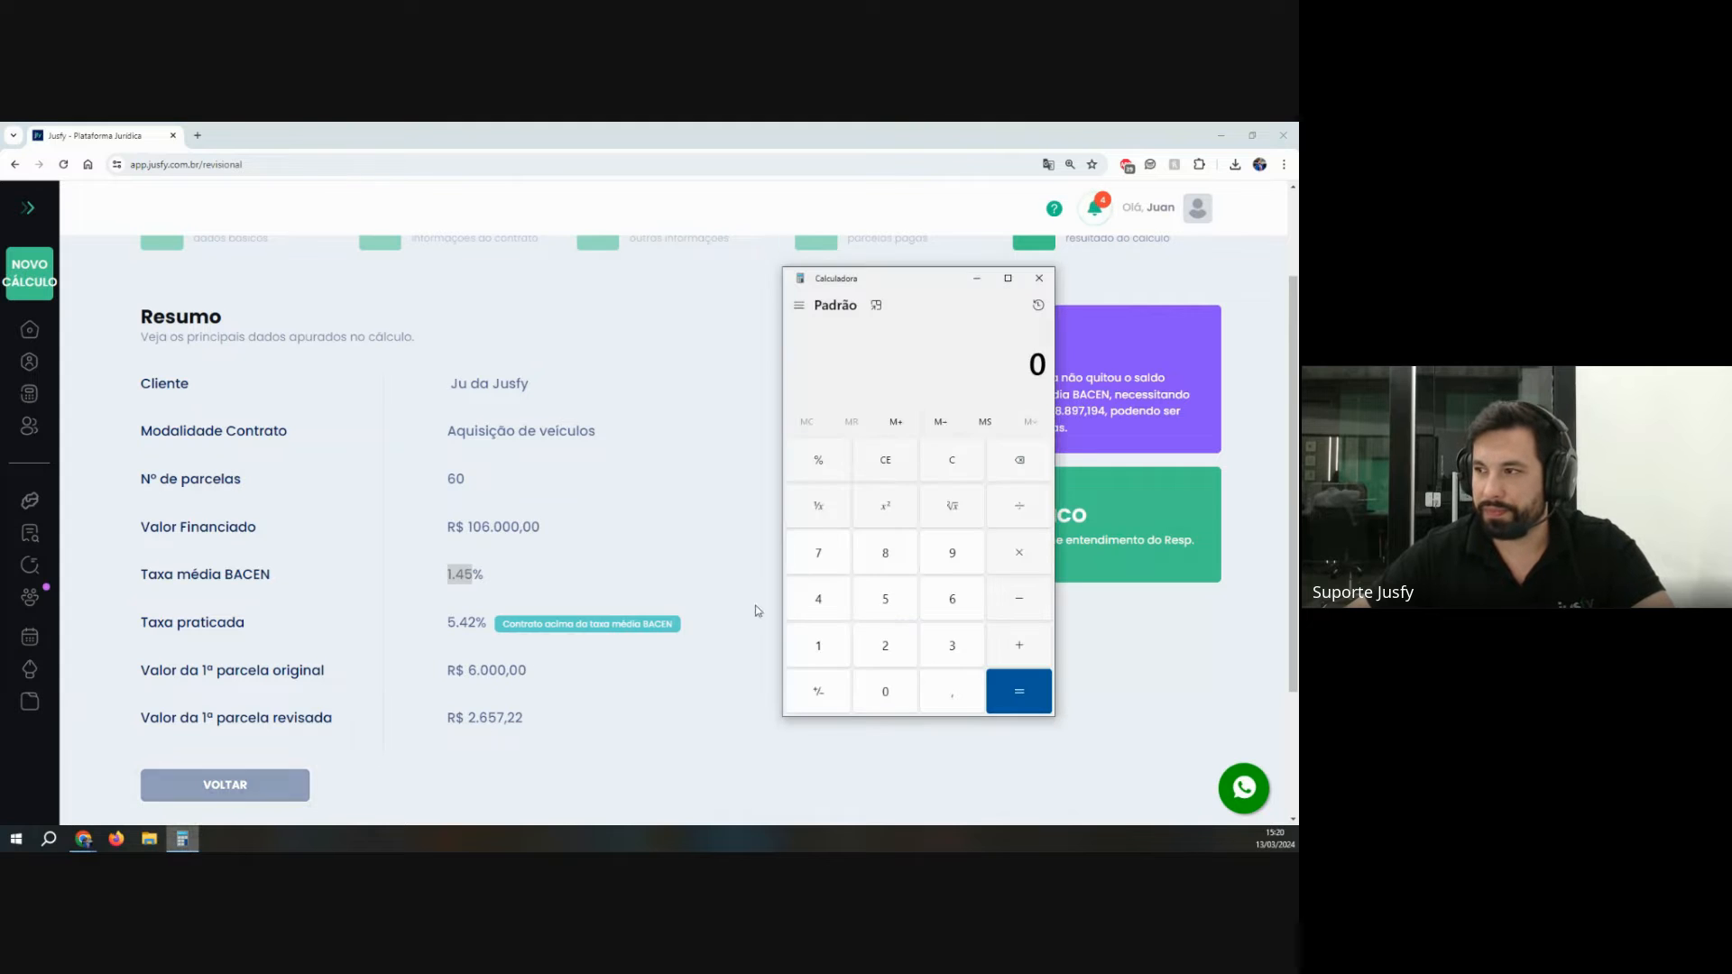
pyautogui.write('145')
pyautogui.press('BackSpace')
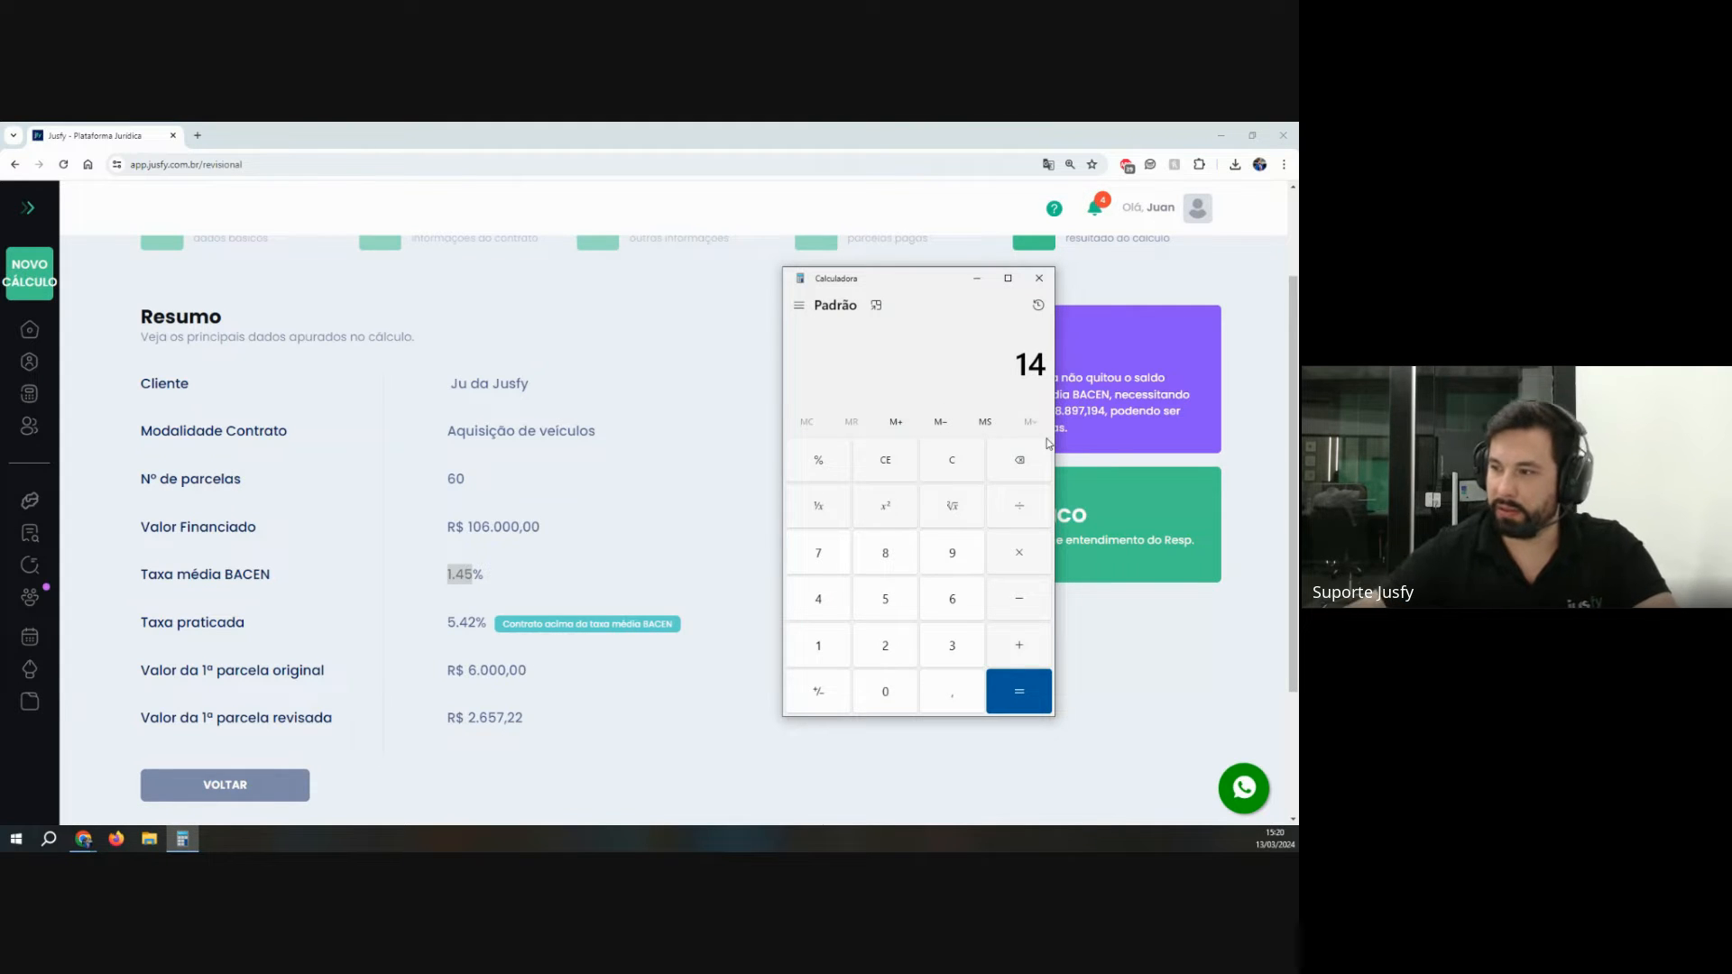
pyautogui.click(1029, 461)
pyautogui.click(933, 697)
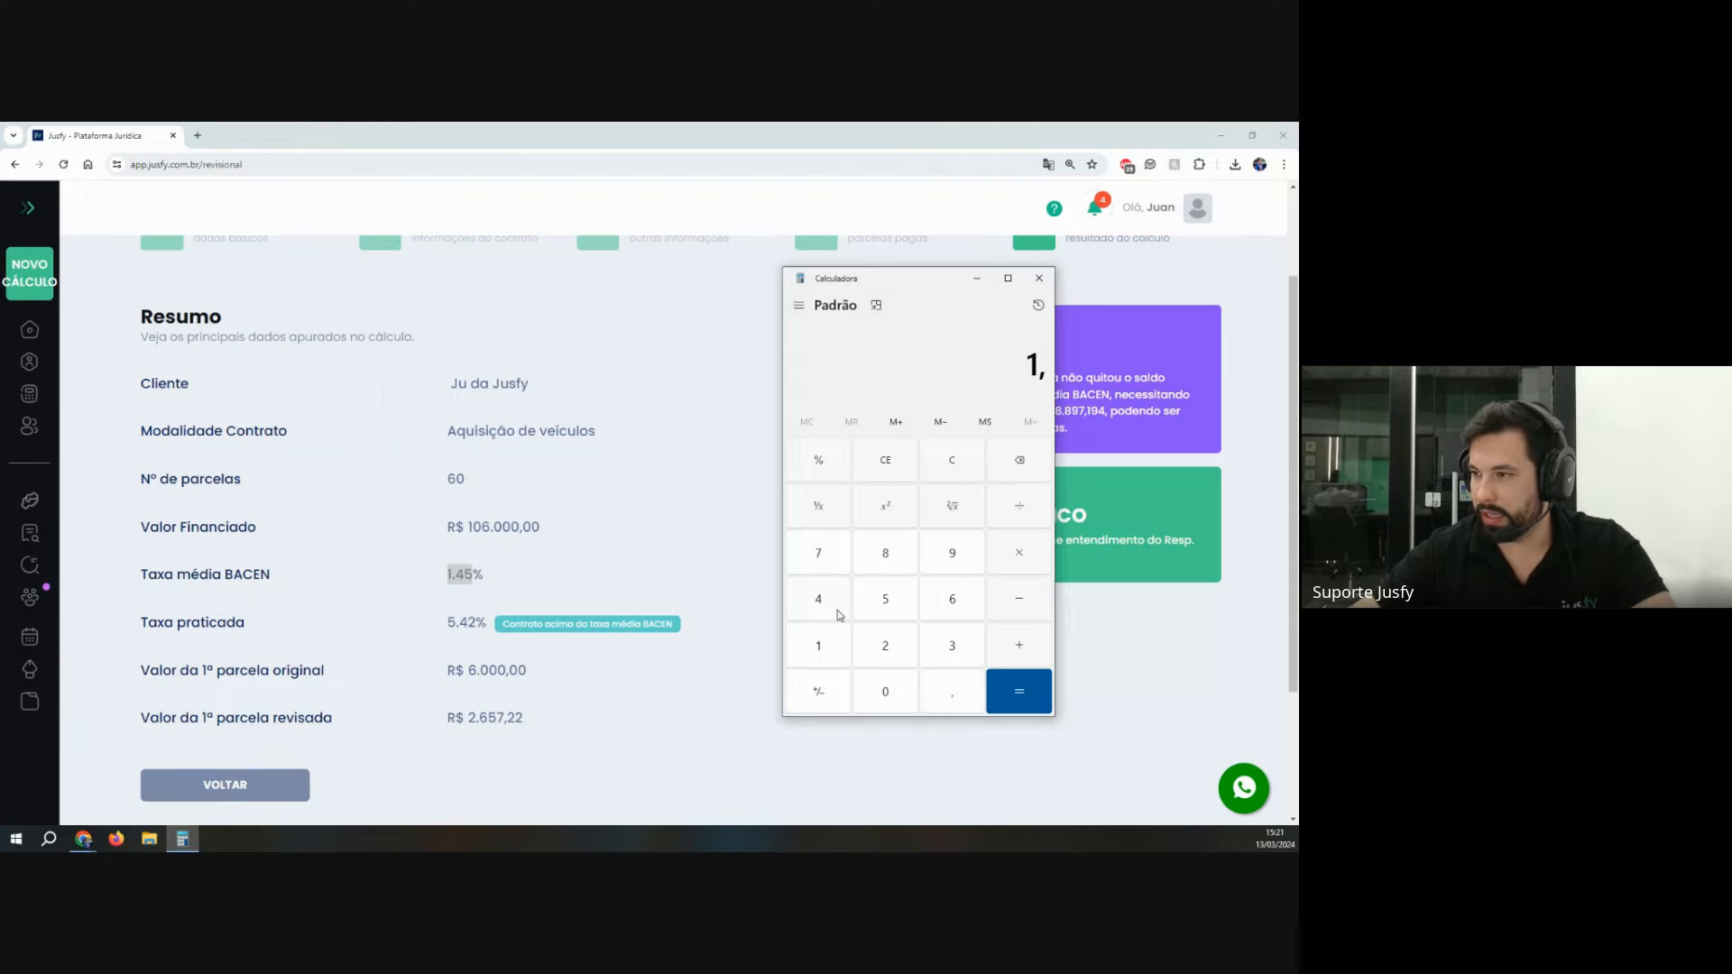
pyautogui.click(879, 604)
pyautogui.press('*')
pyautogui.click(848, 644)
pyautogui.click(955, 692)
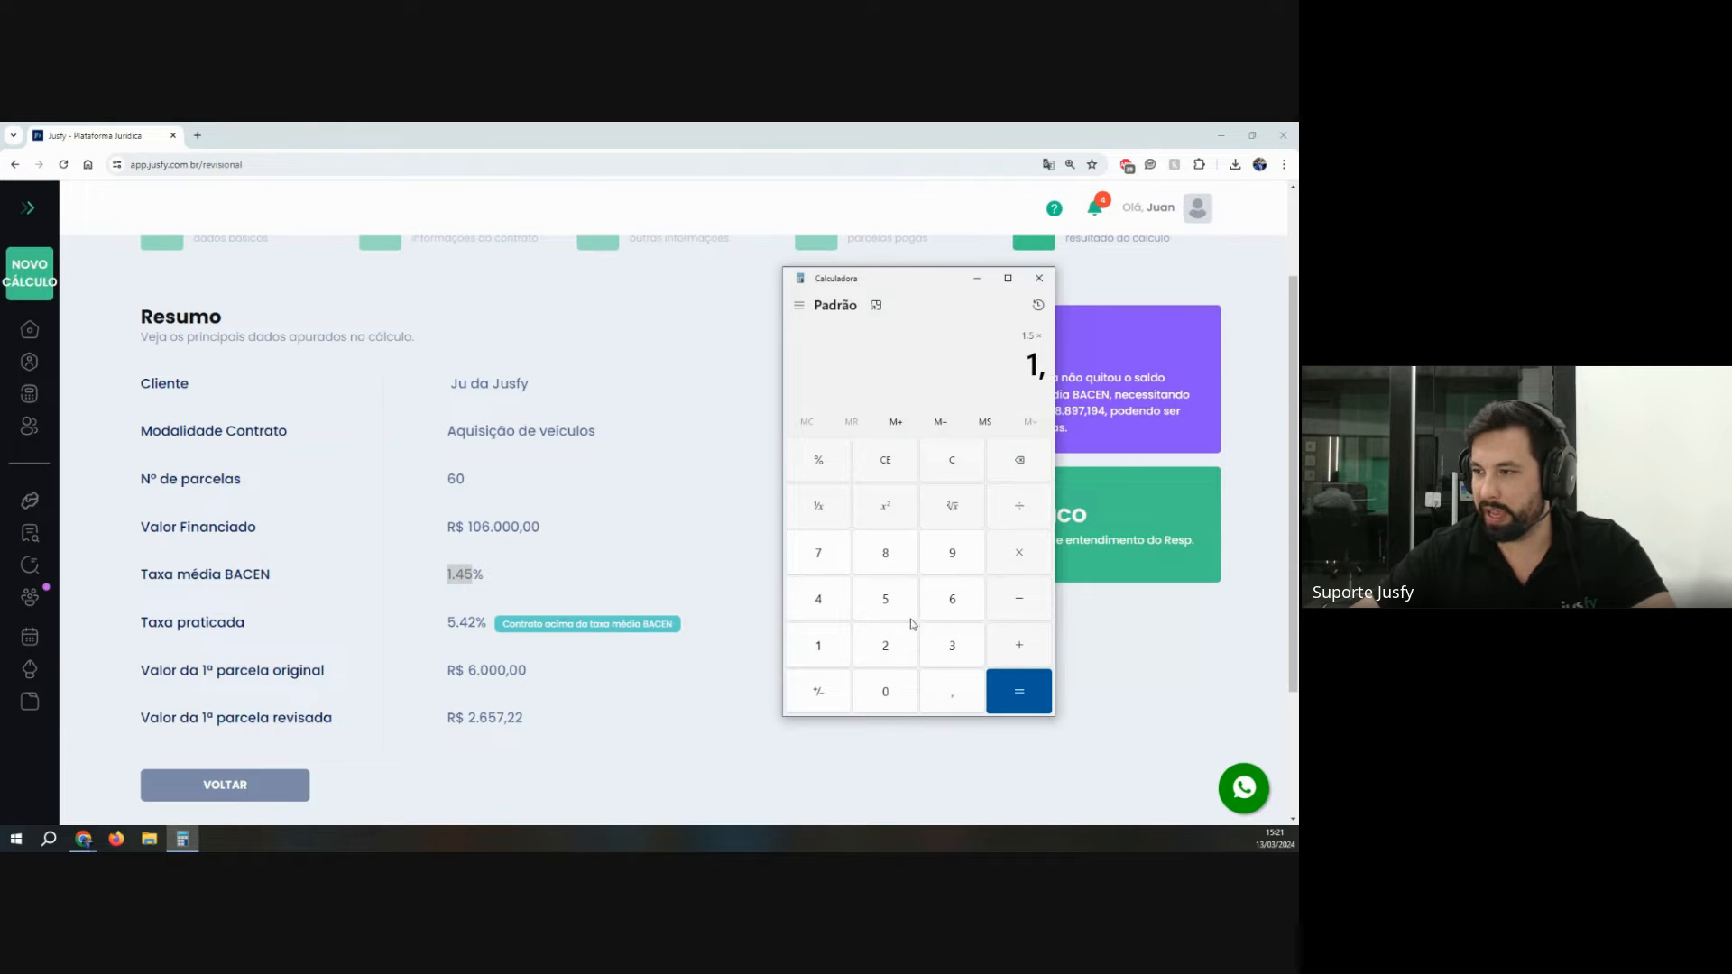
pyautogui.click(911, 617)
pyautogui.click(999, 690)
# Step: Highlight the multiplication result and close the calculator
pyautogui.click(992, 364)
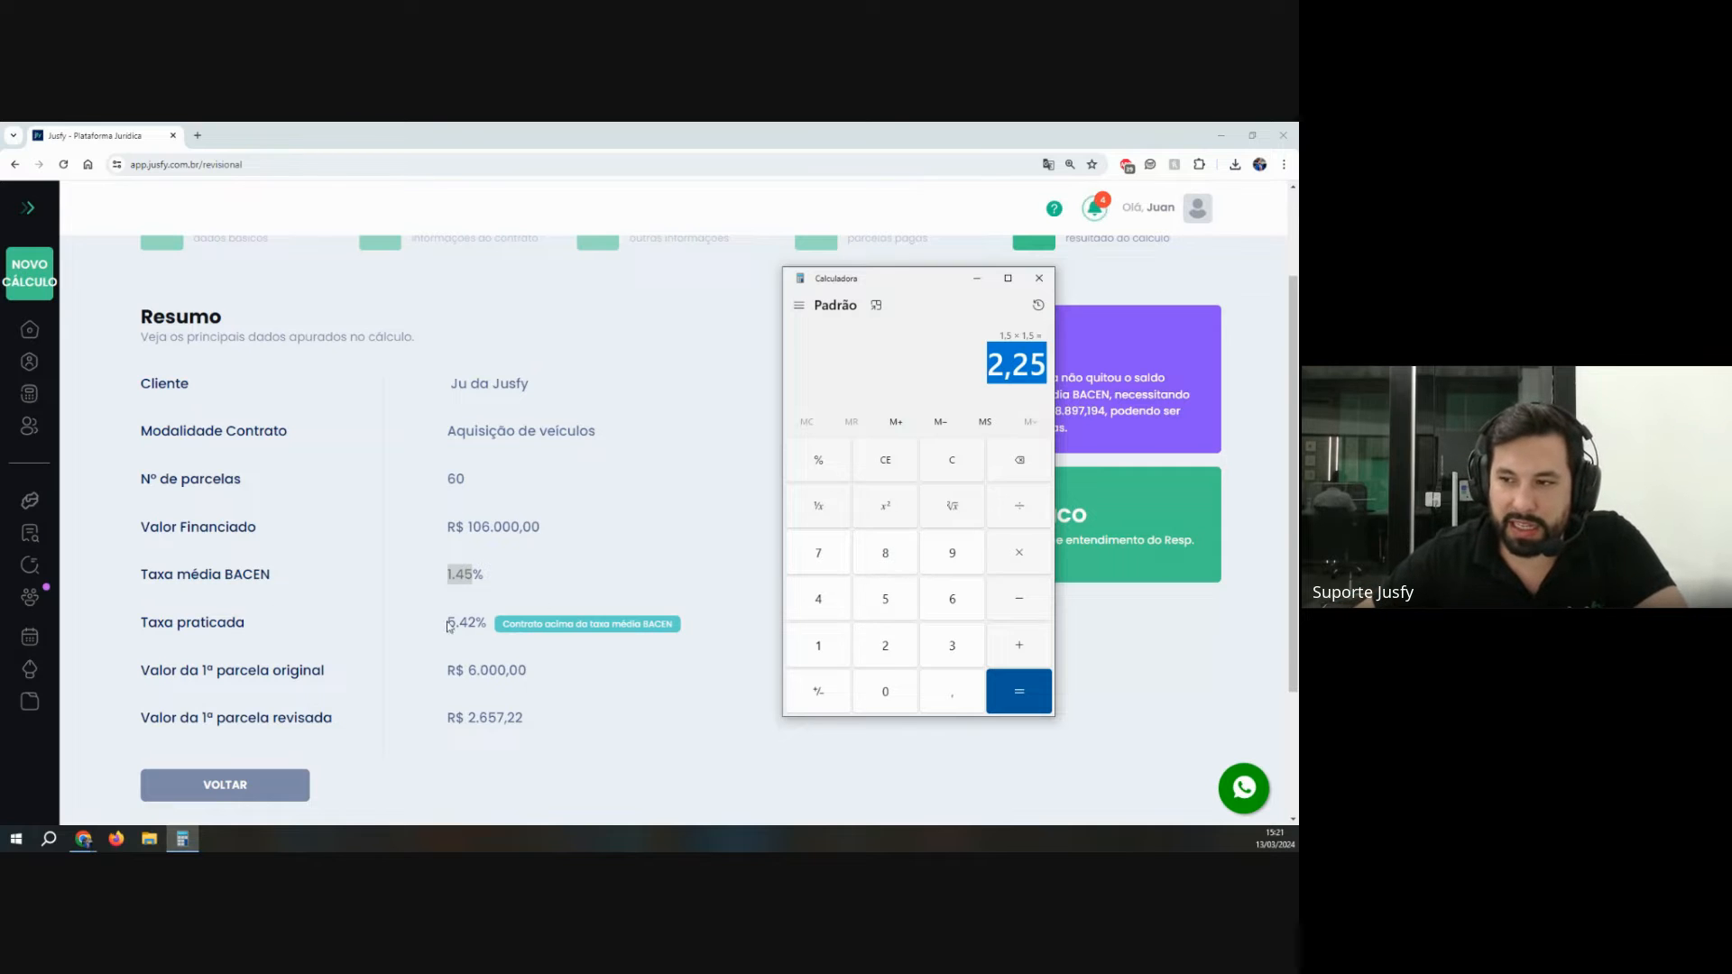
pyautogui.doubleClick(997, 358)
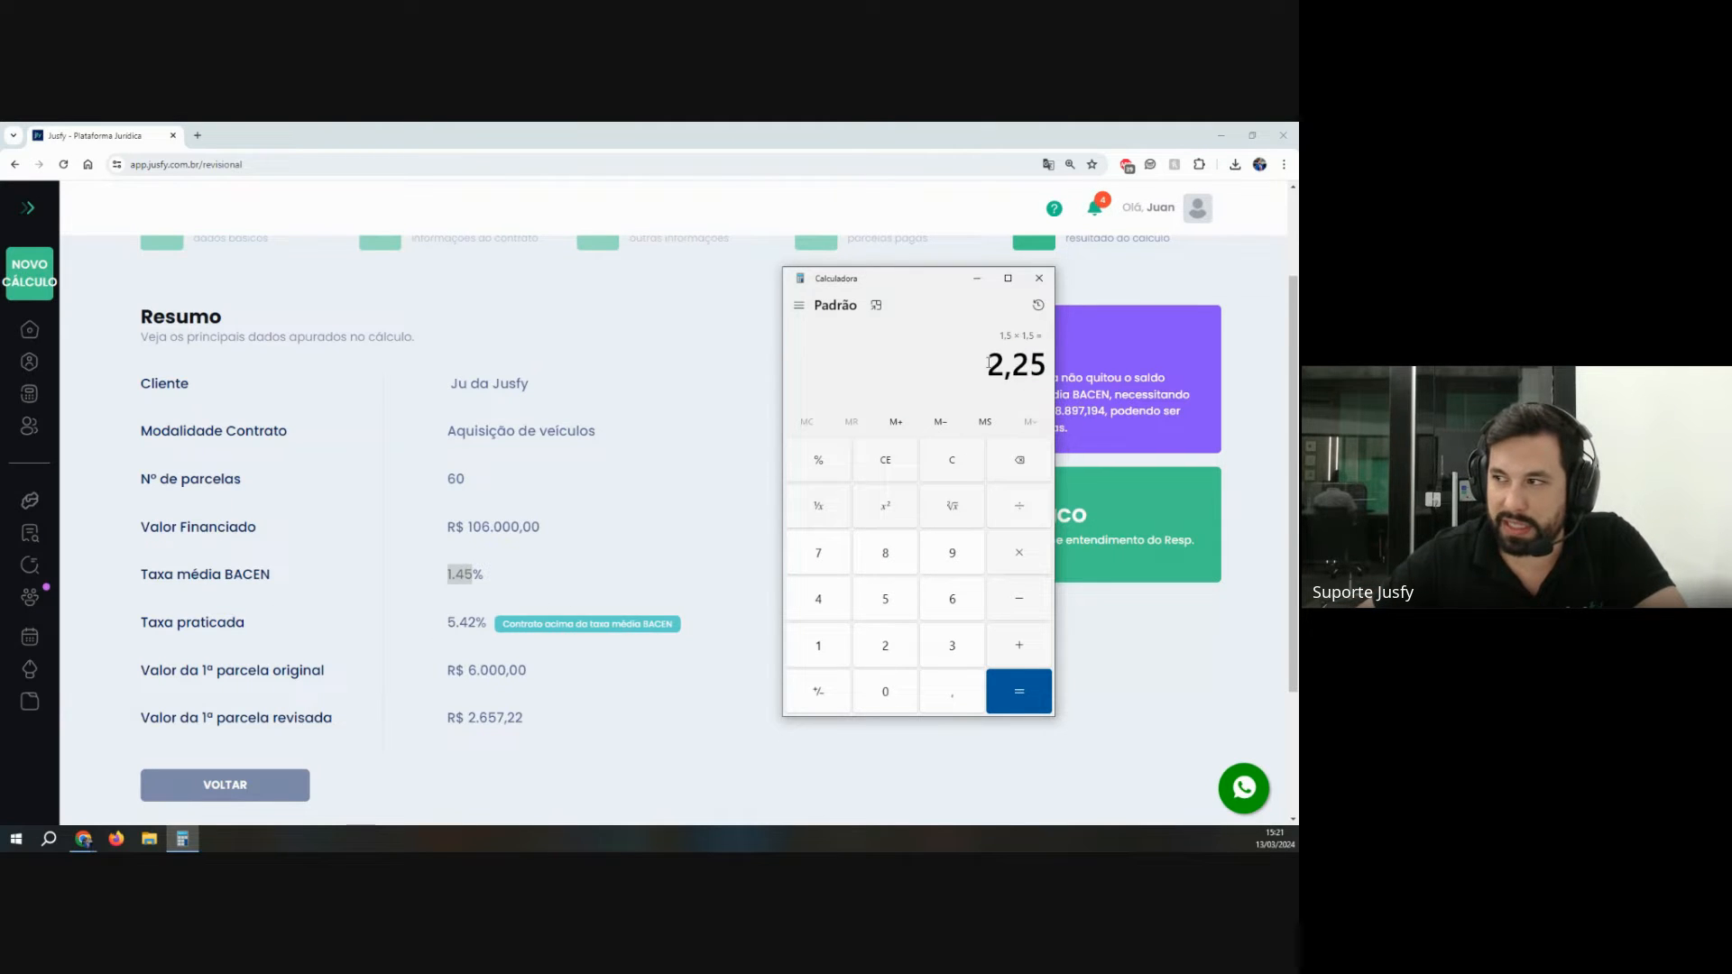
pyautogui.click(1039, 277)
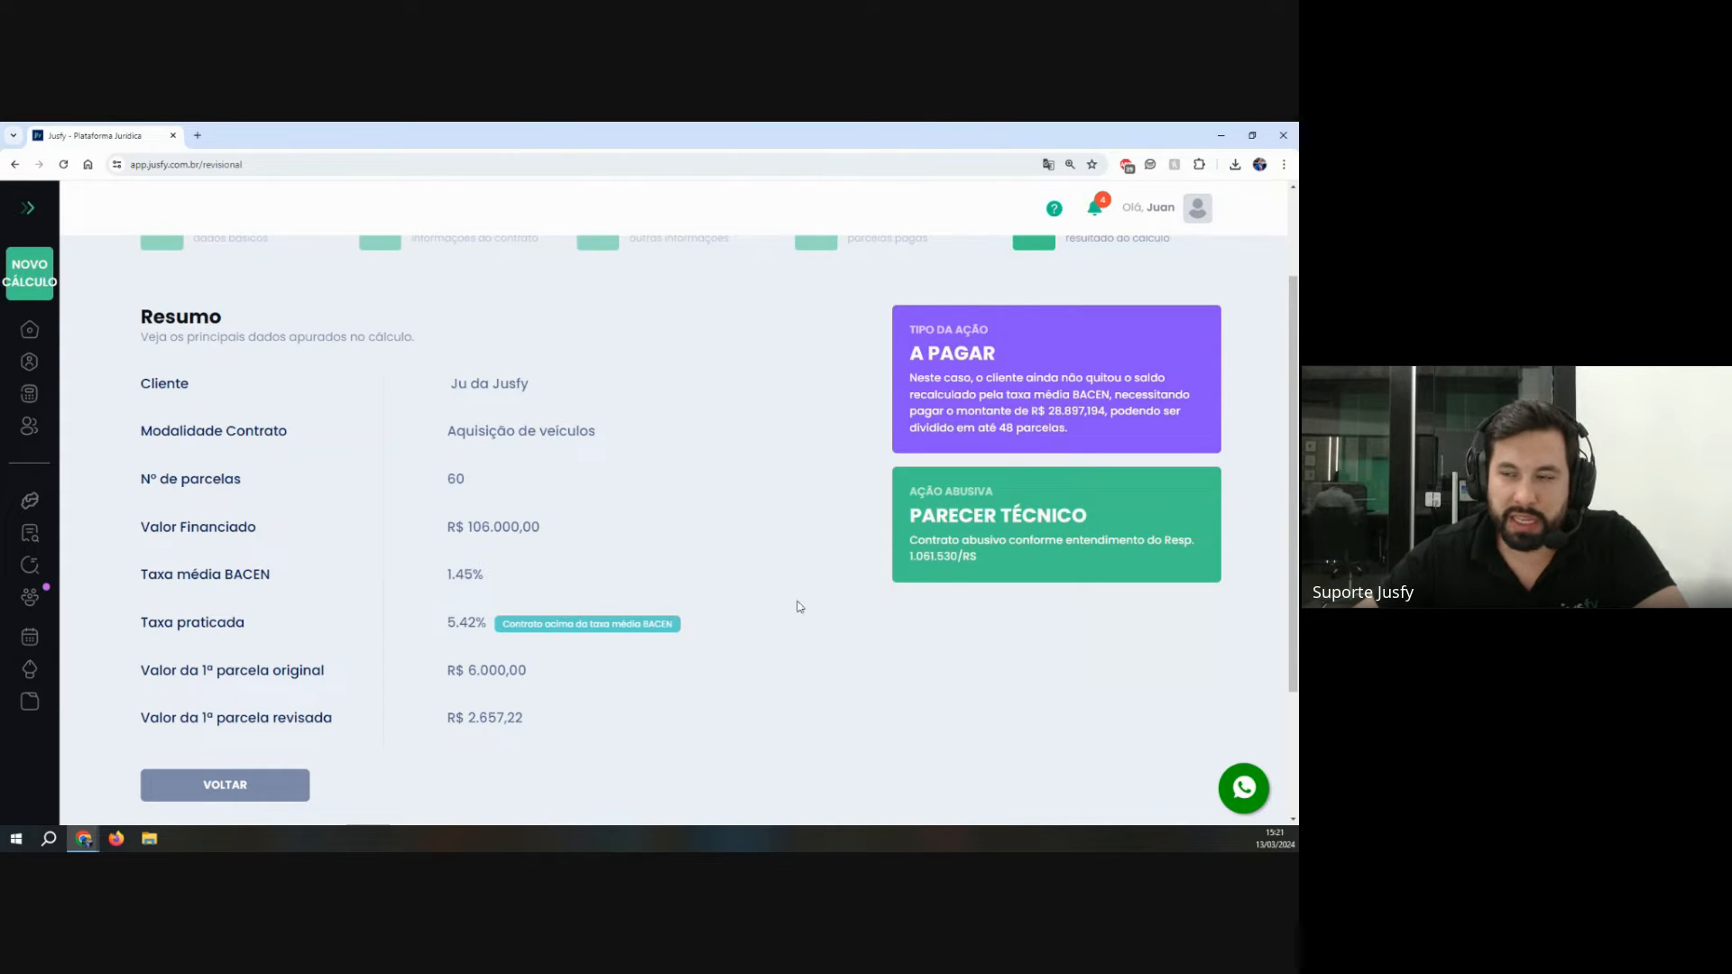
# Step: Examine the technical opinion card and its reference to Resp. 1.061.530/RS
pyautogui.moveTo(906, 490); pyautogui.dragTo(1012, 568)
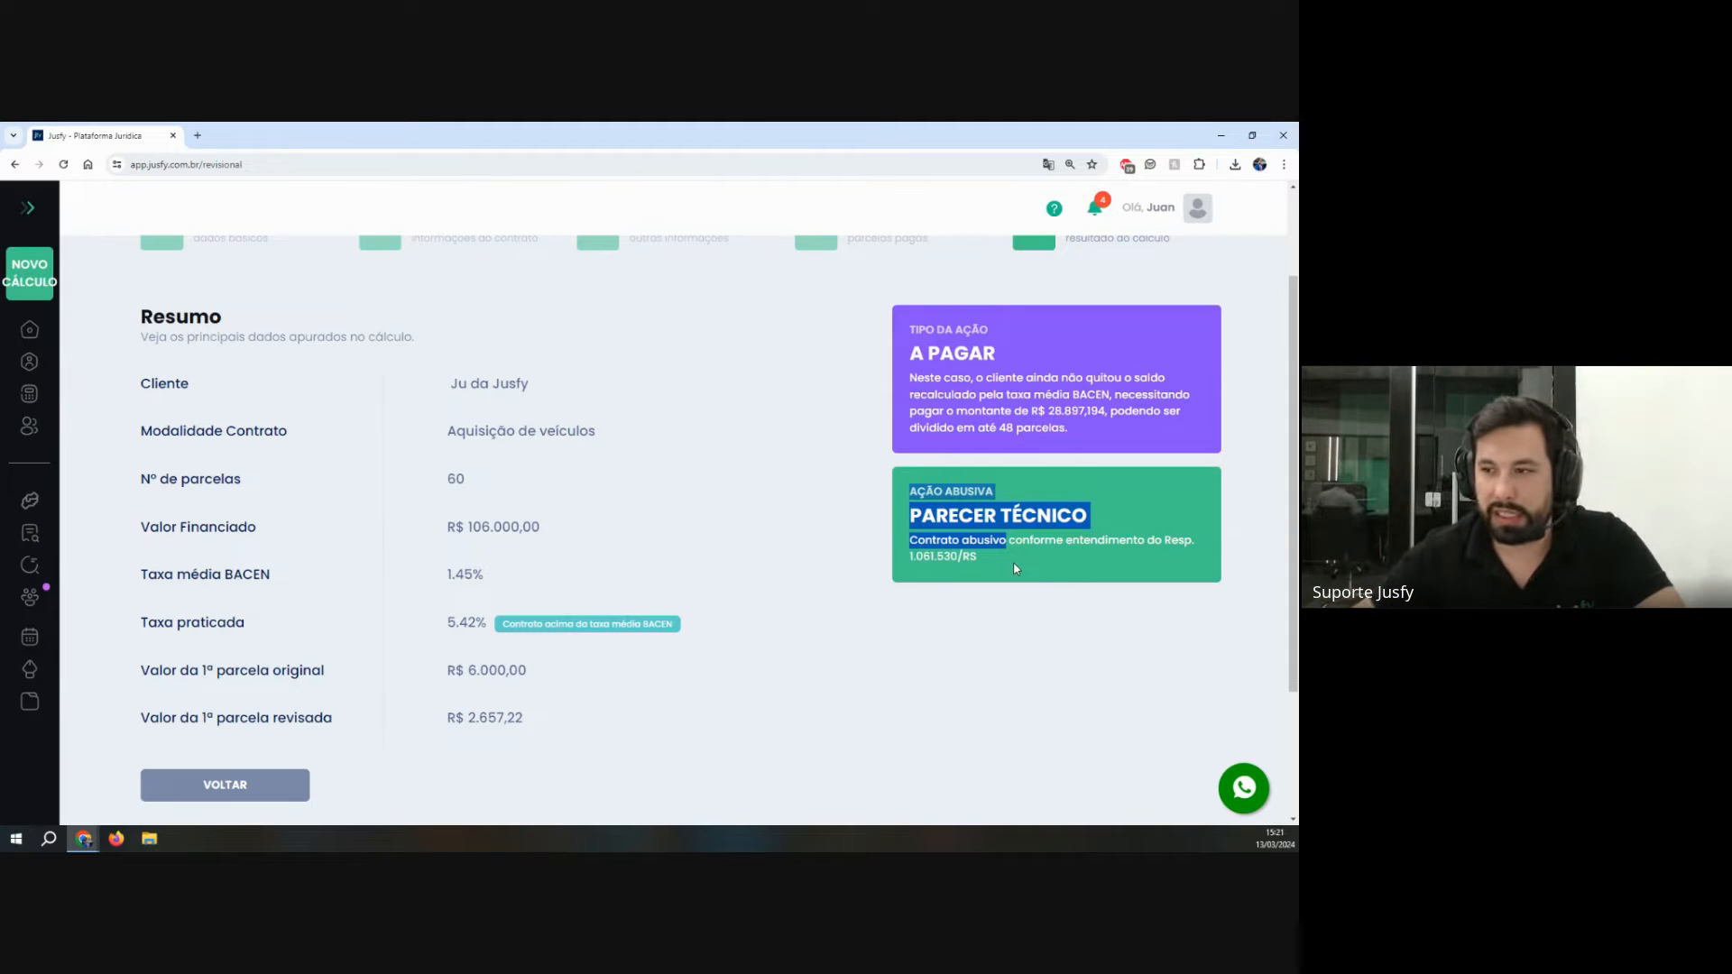
pyautogui.click(1008, 568)
pyautogui.moveTo(913, 489); pyautogui.dragTo(1007, 540)
pyautogui.click(936, 551)
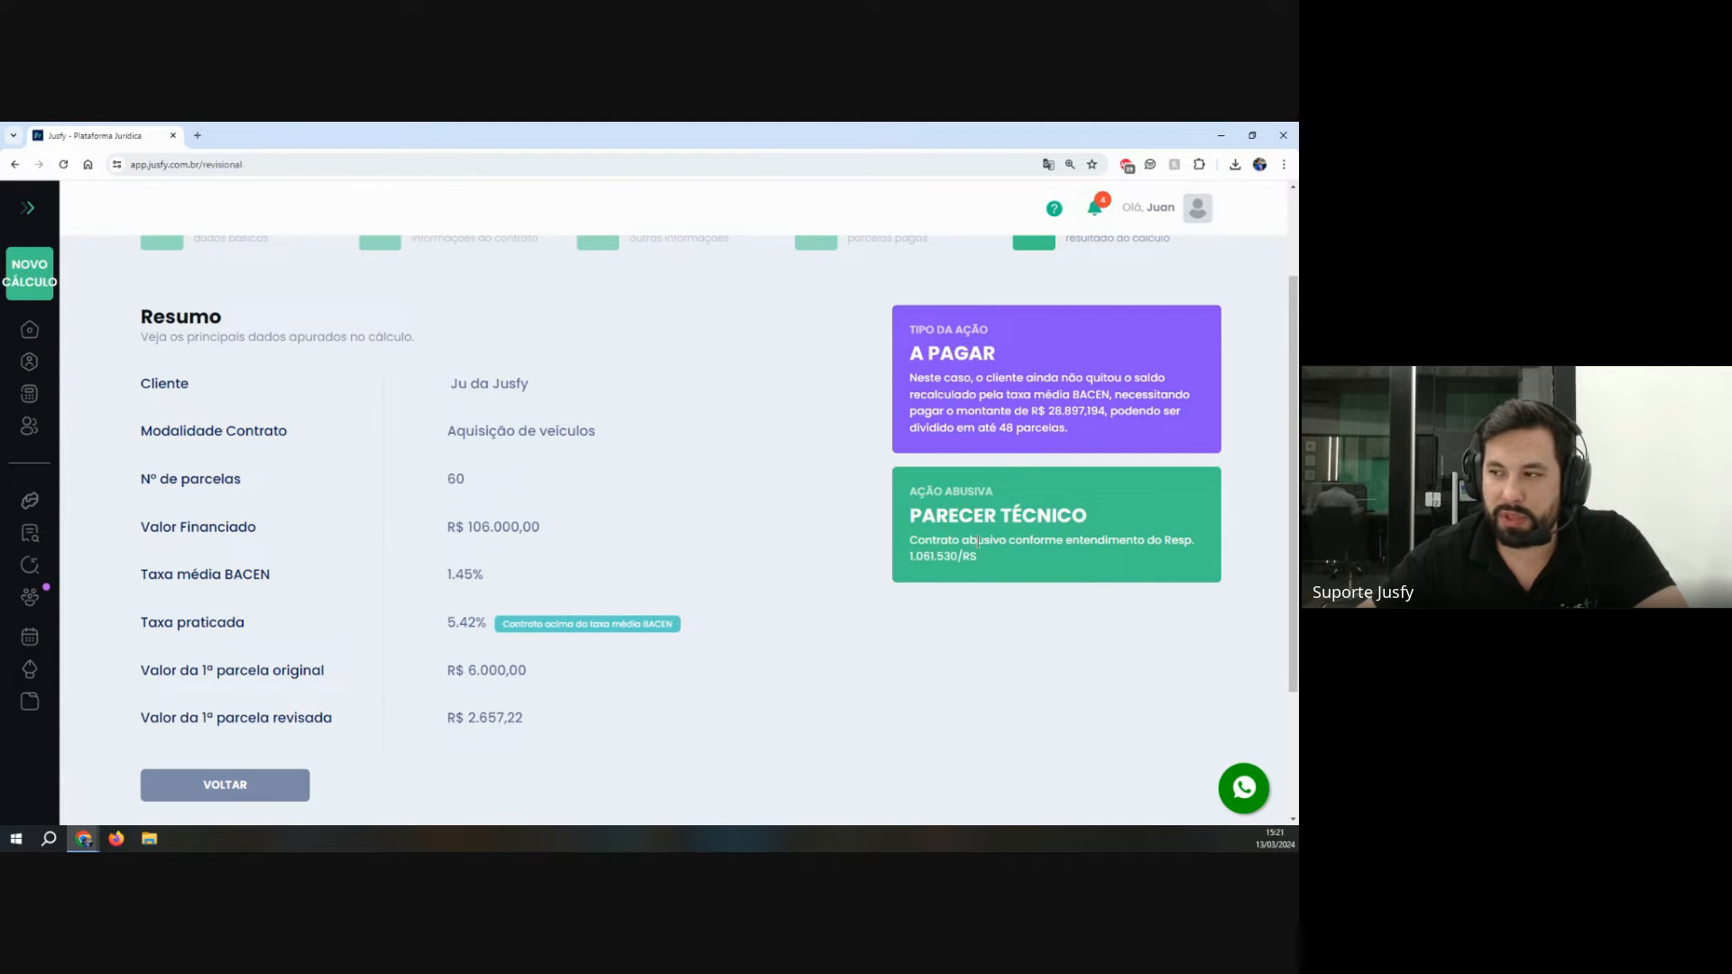
pyautogui.moveTo(910, 491); pyautogui.dragTo(1045, 540)
pyautogui.moveTo(914, 542); pyautogui.dragTo(1196, 543)
pyautogui.click(1099, 575)
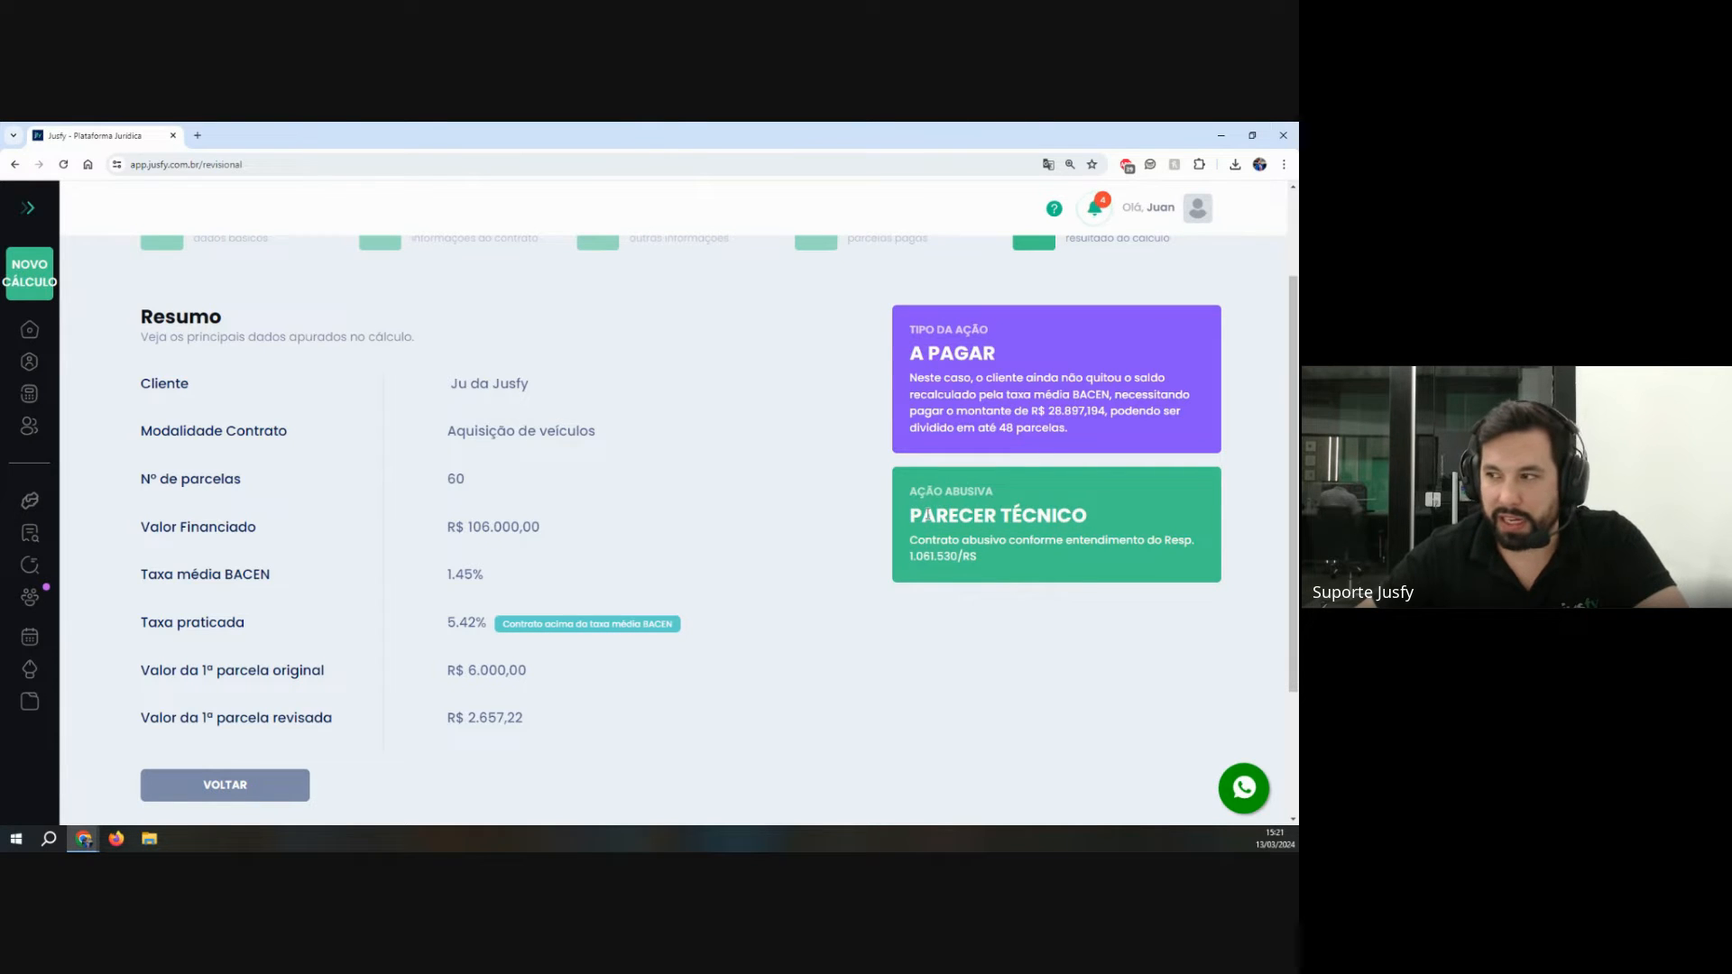
# Step: Return to the contract information step and set the value of the first installment to R$ 1.500,00
pyautogui.click(224, 784)
pyautogui.scroll(-5, 460, 606)
pyautogui.click(261, 765)
pyautogui.click(254, 696)
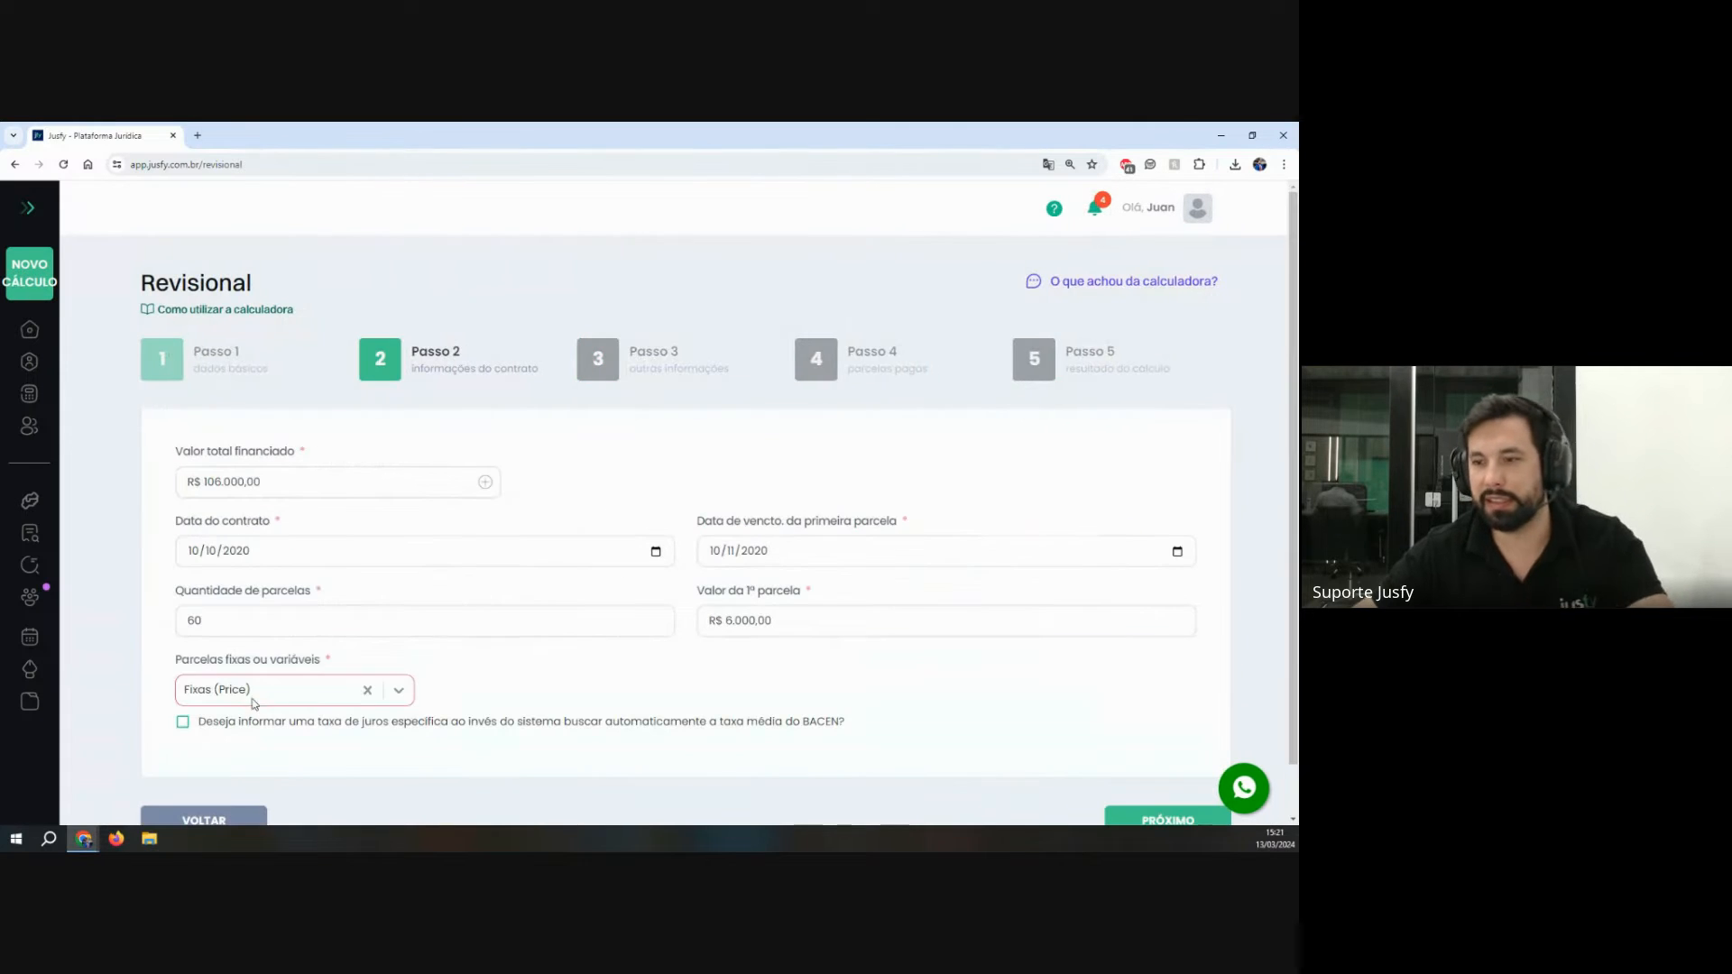
pyautogui.moveTo(788, 622); pyautogui.dragTo(669, 643)
pyautogui.write('150000')
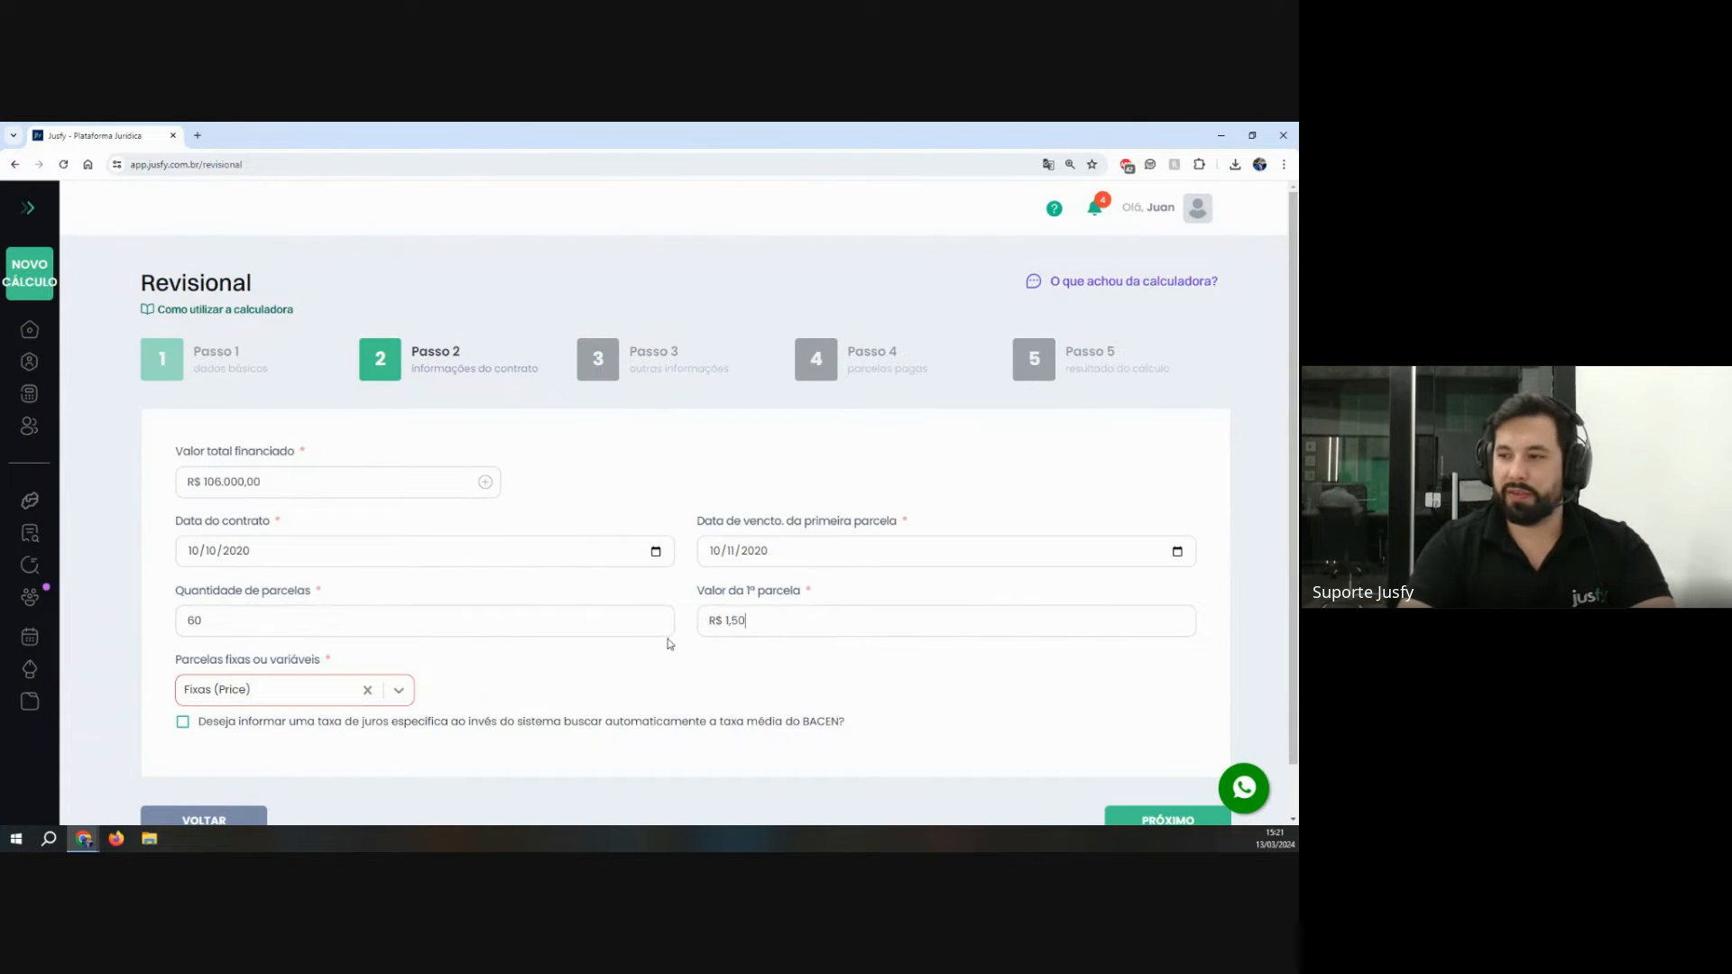
# Step: Advance through the other information and paid installments steps and run the revision calculation with the lower installment
pyautogui.scroll(-1, 1173, 769)
pyautogui.click(1173, 769)
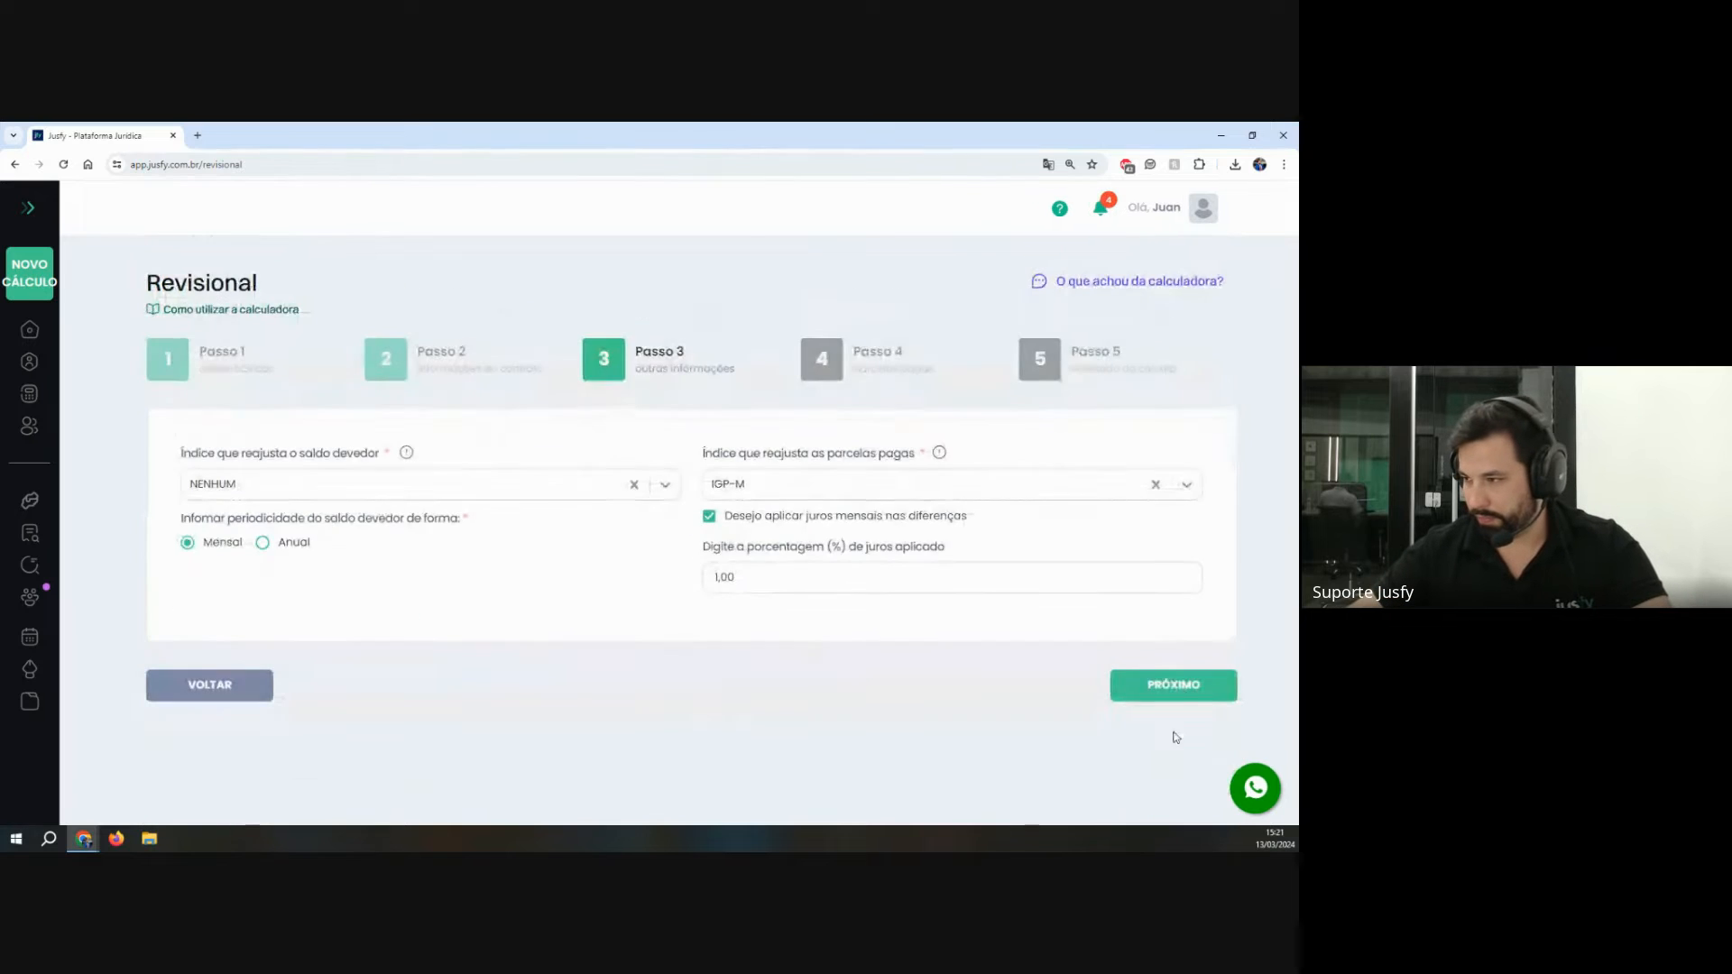
pyautogui.click(1171, 684)
pyautogui.scroll(-5, 1163, 740)
pyautogui.click(1164, 767)
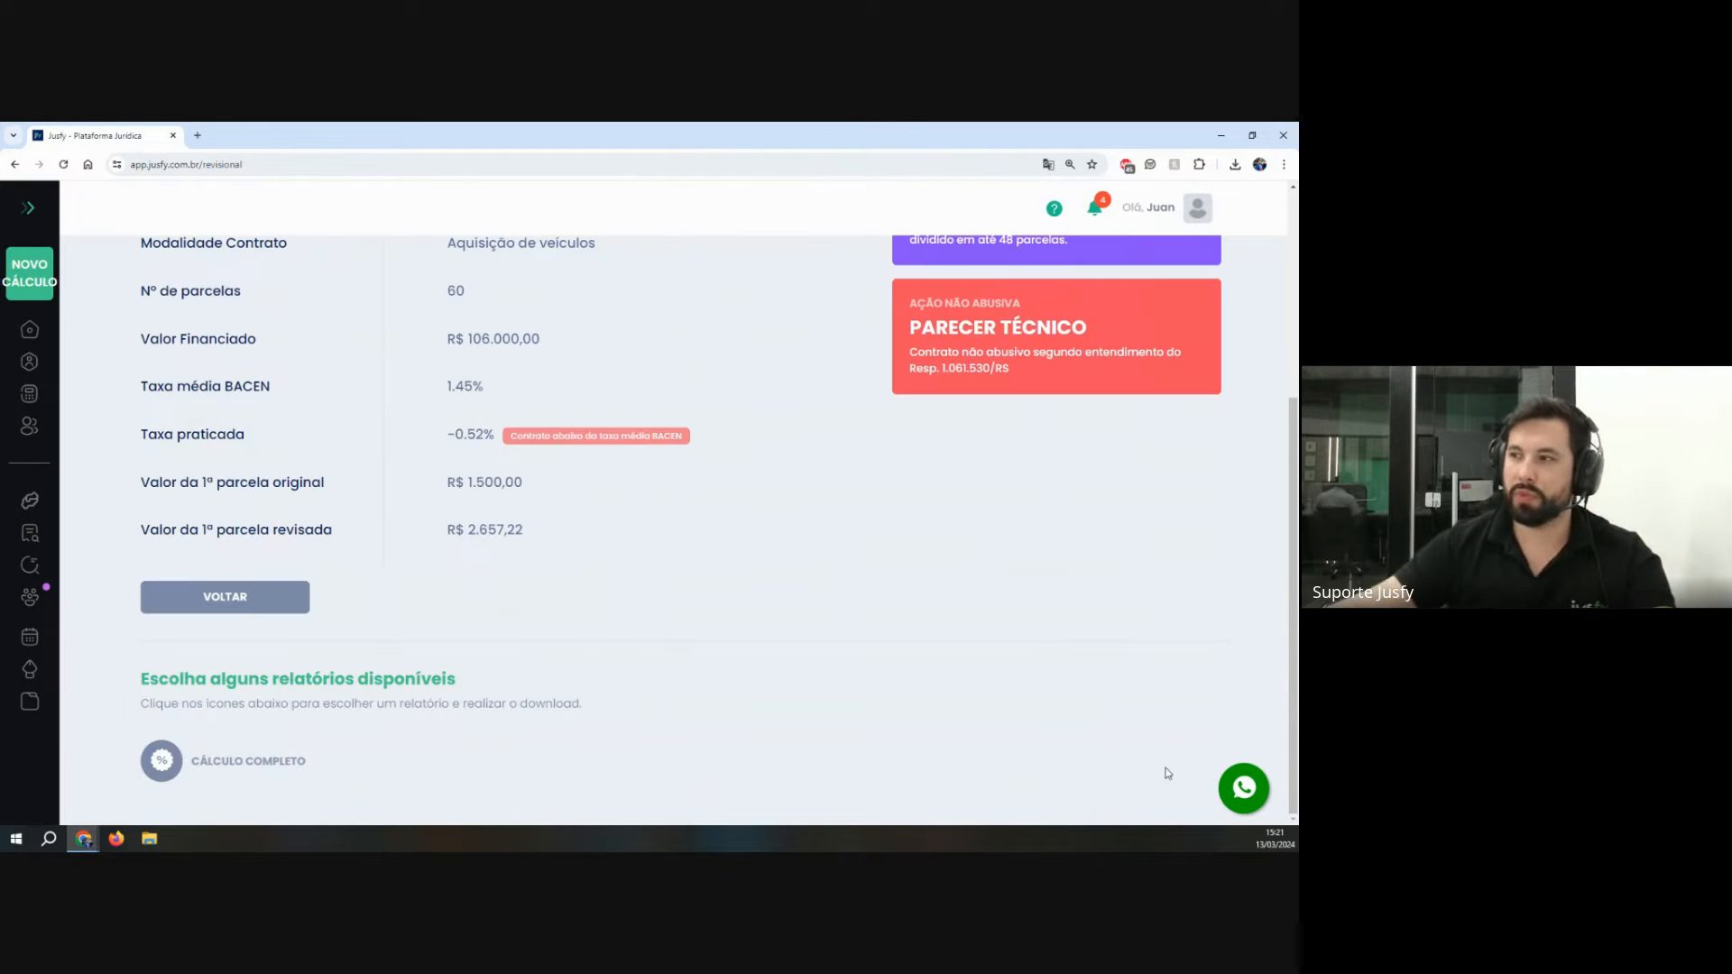
# Step: Examine the technical opinion and the practiced rate in the recalculated summary
pyautogui.scroll(3, 1046, 721)
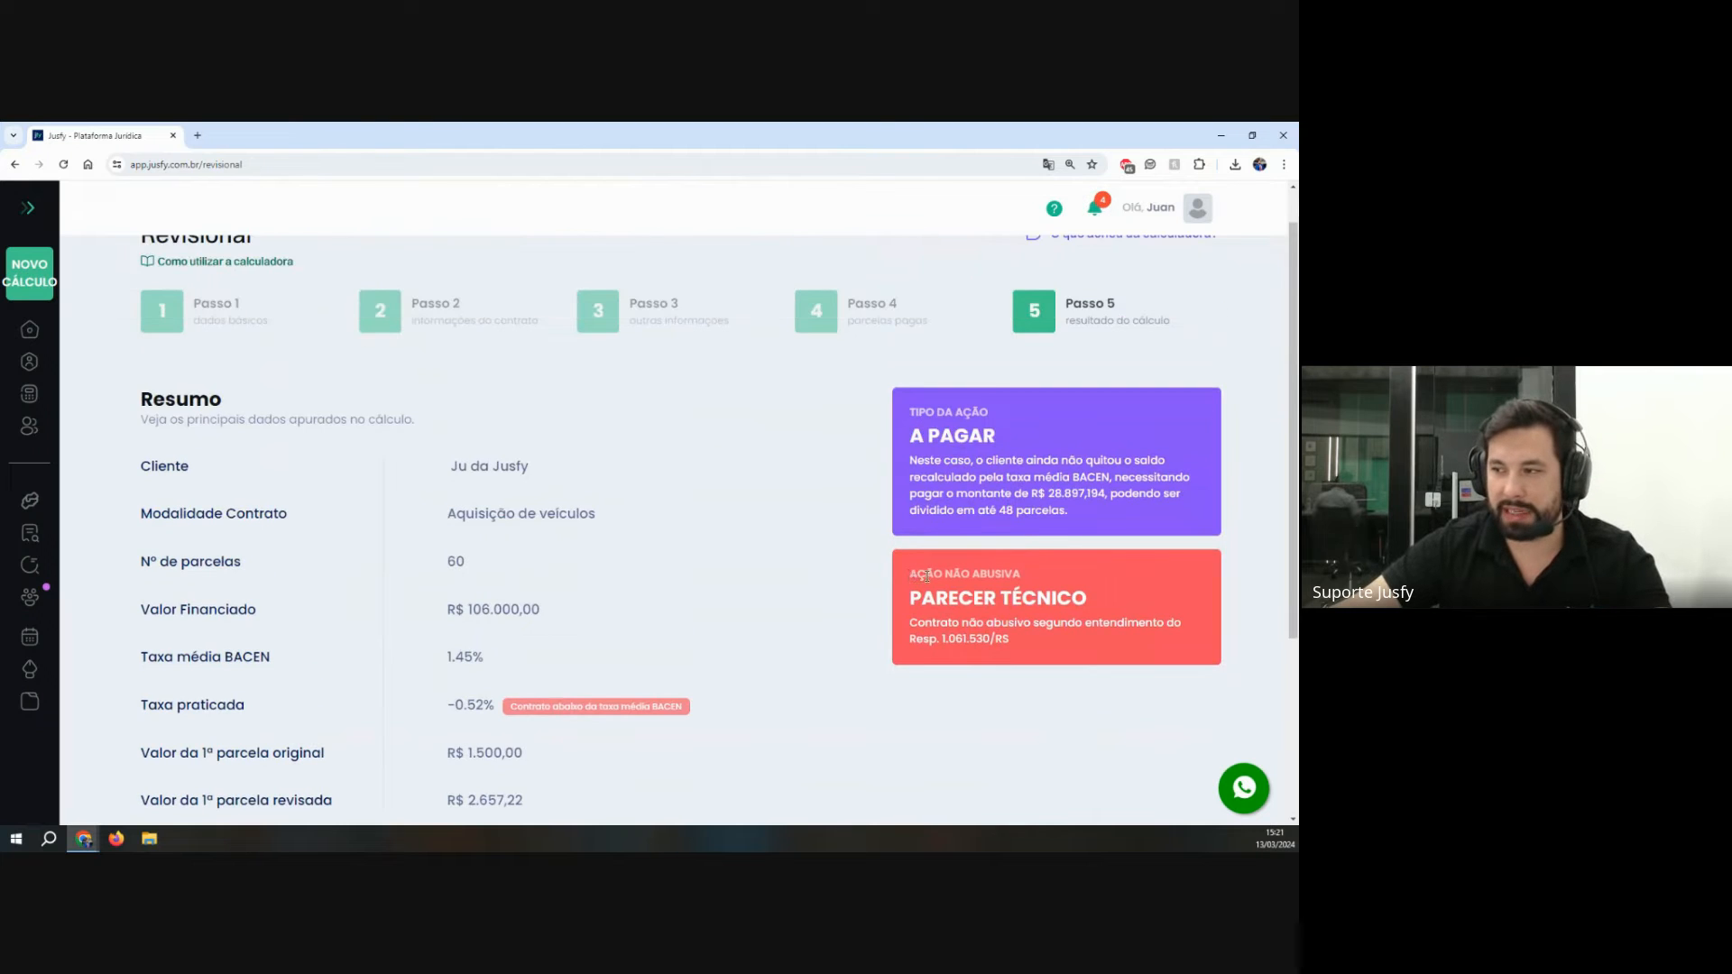
pyautogui.moveTo(911, 576); pyautogui.dragTo(1032, 581)
pyautogui.moveTo(904, 629); pyautogui.dragTo(1101, 659)
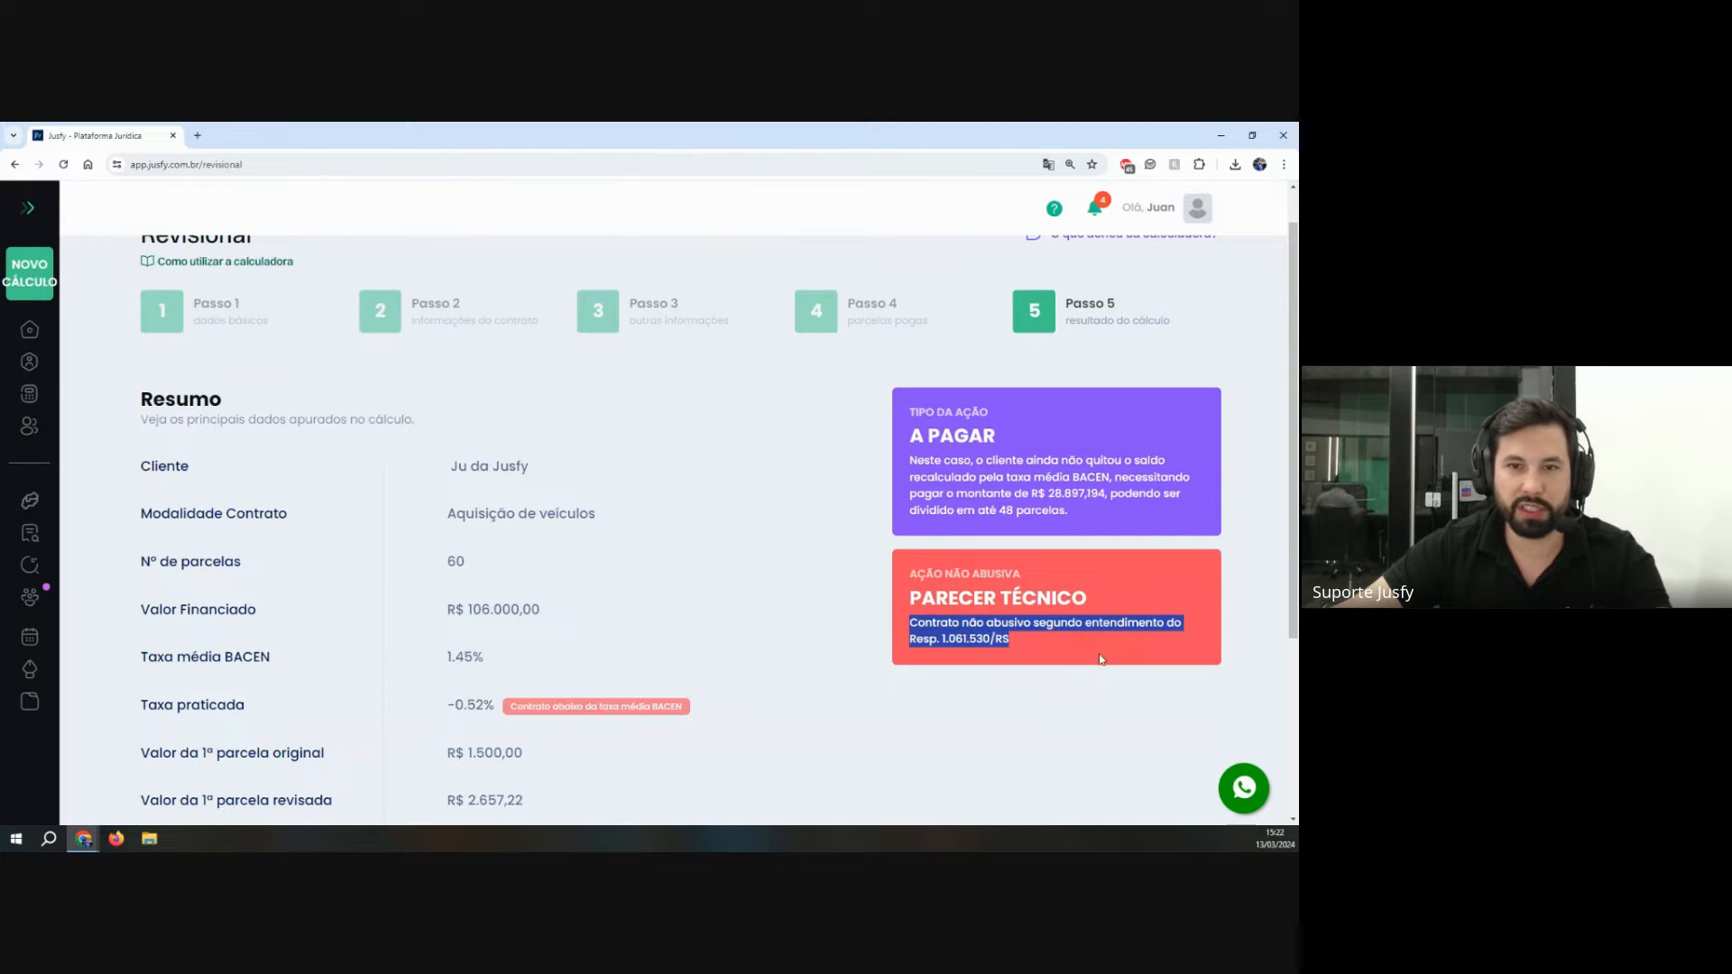
pyautogui.scroll(-1, 987, 689)
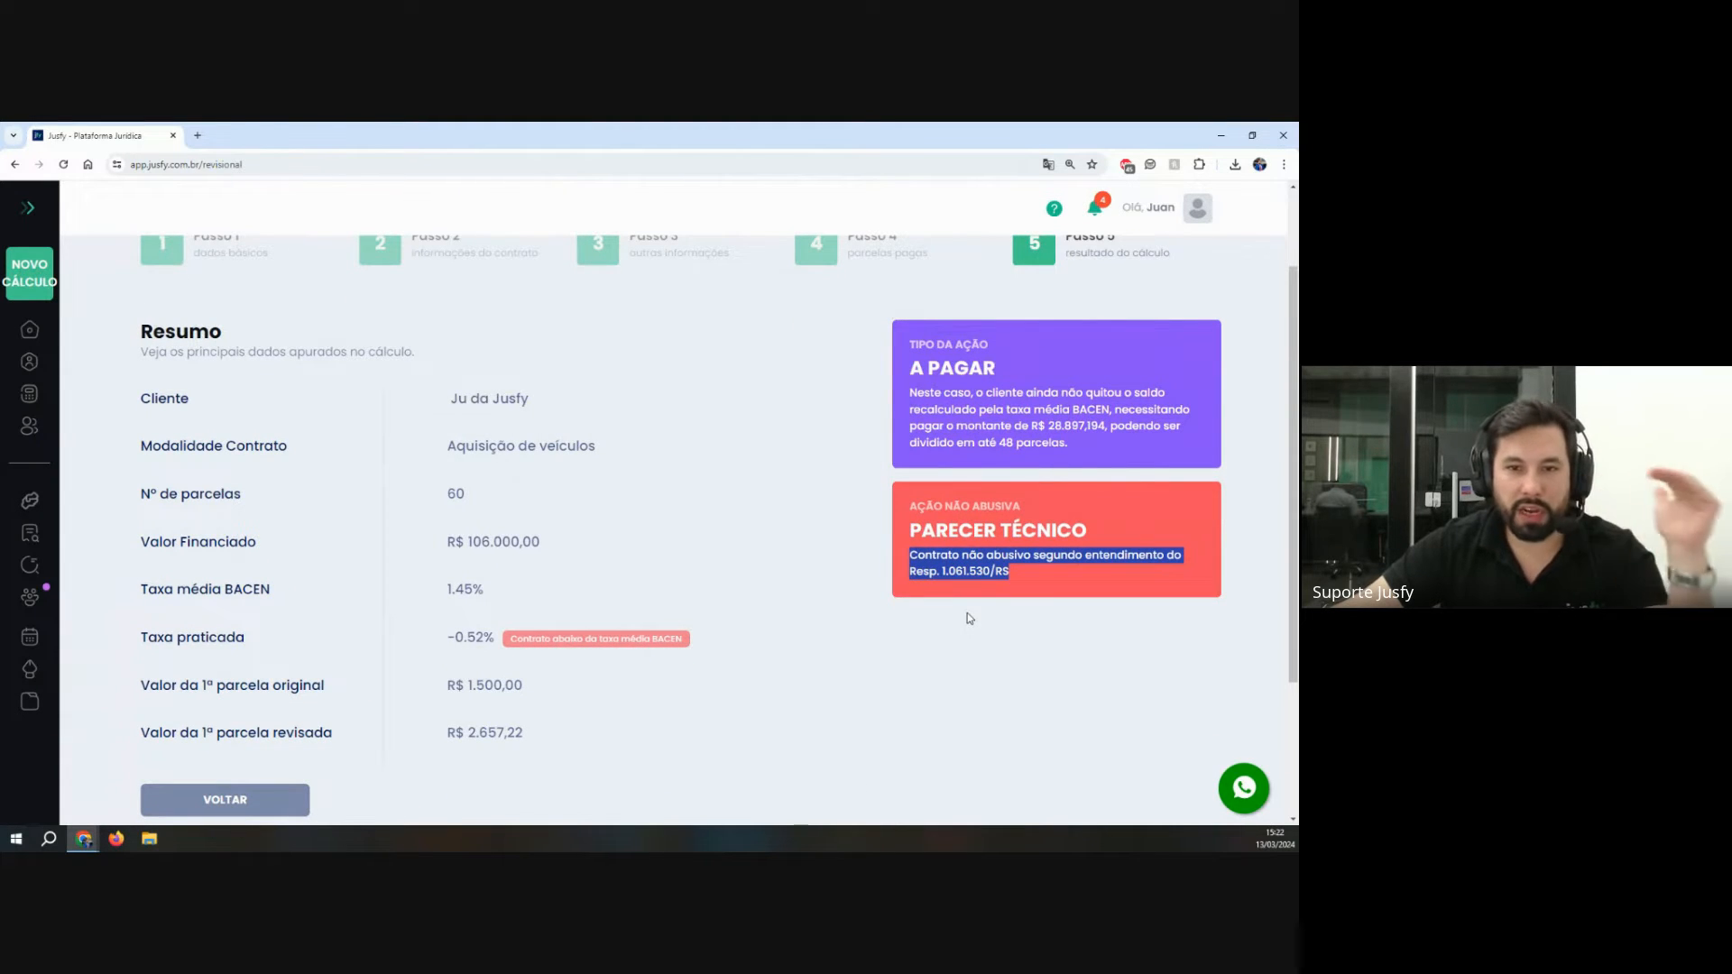
# Step: Go back to the contract information and set the value of the first installment to R$ 6.000,00
pyautogui.click(232, 791)
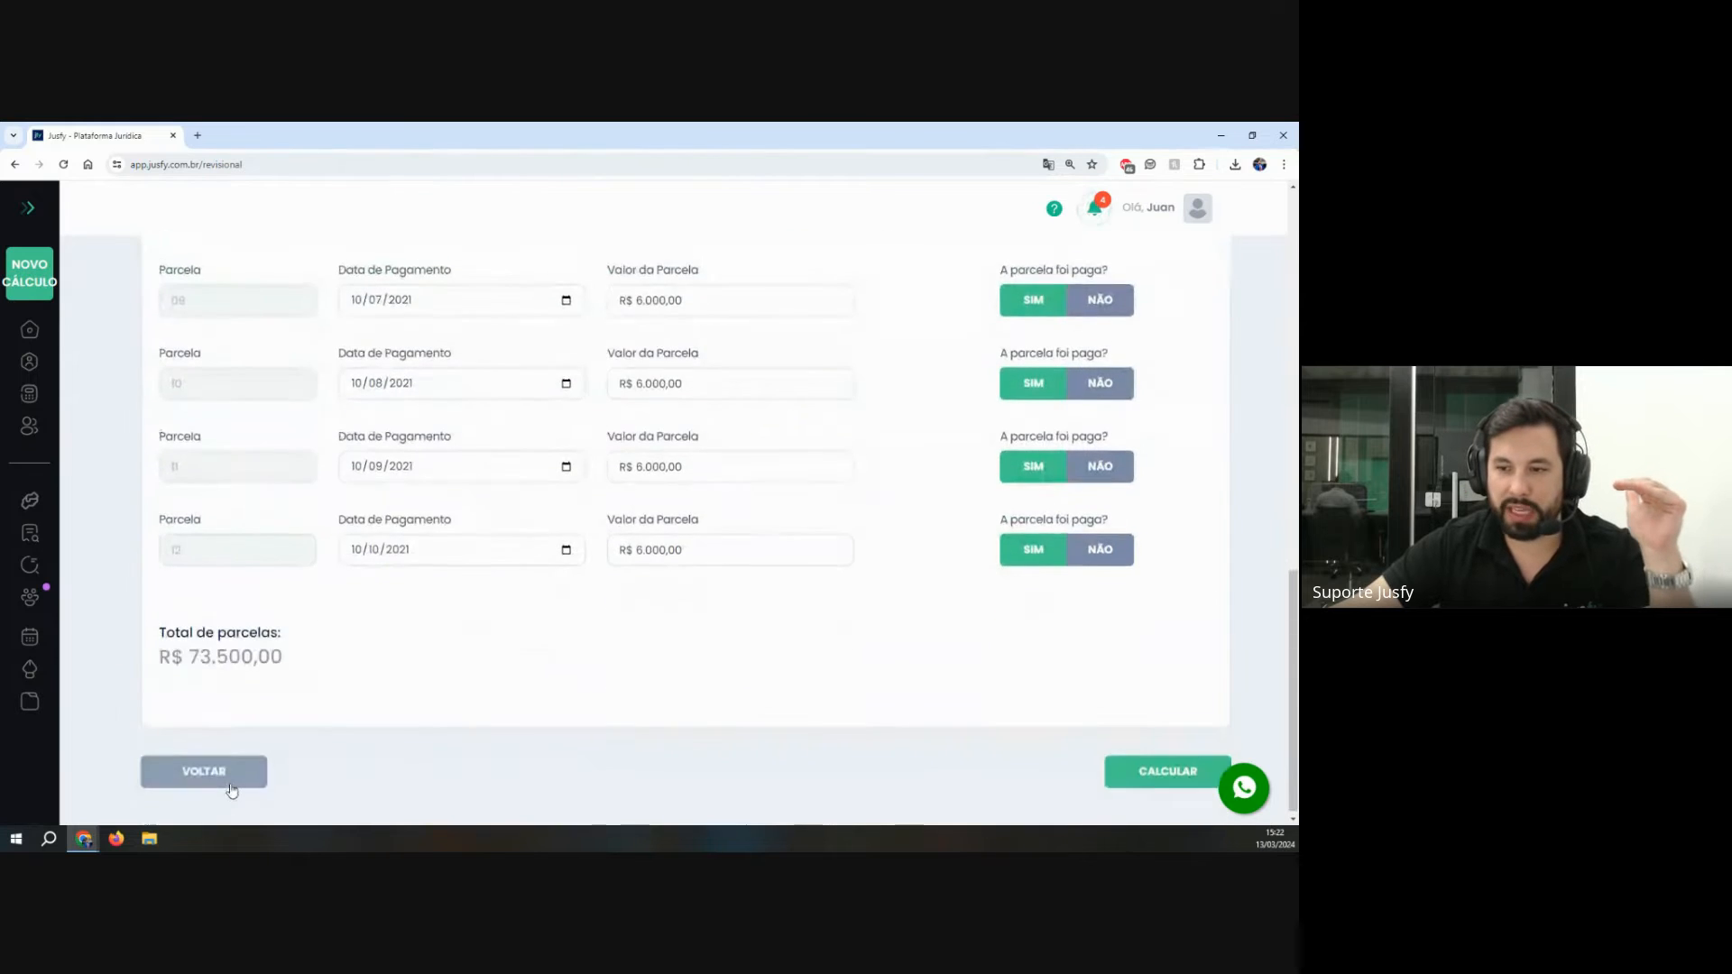
pyautogui.click(231, 790)
pyautogui.click(205, 685)
pyautogui.doubleClick(841, 630)
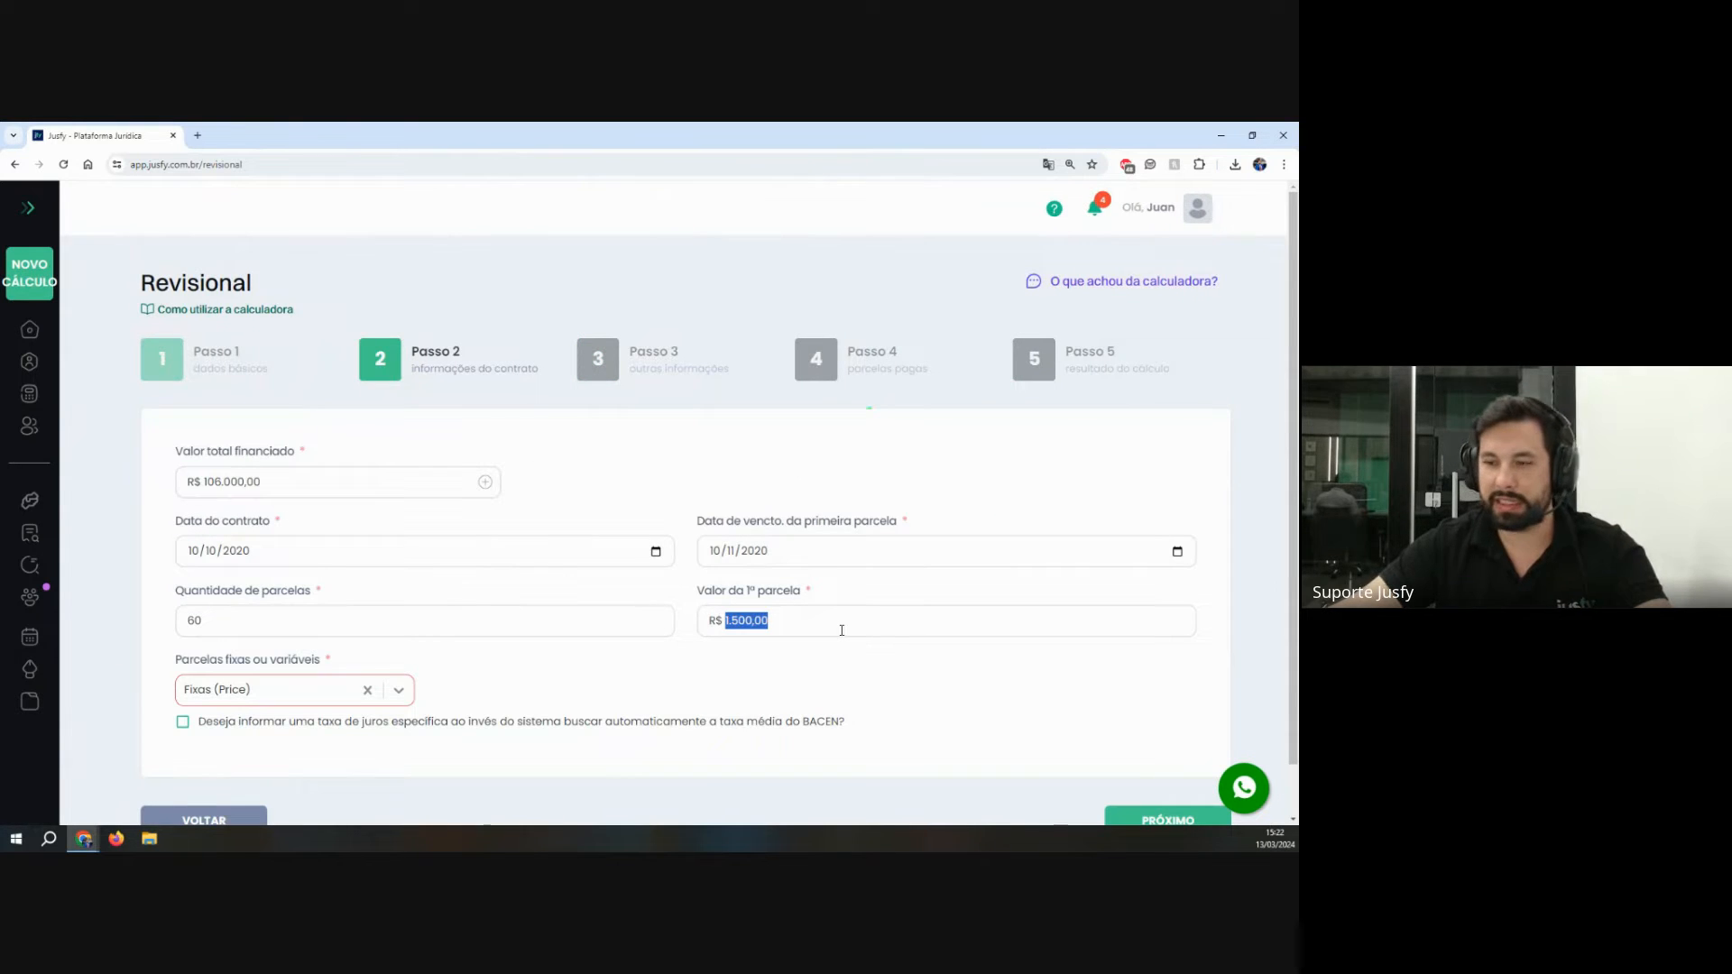
pyautogui.write('6')
pyautogui.write('00')
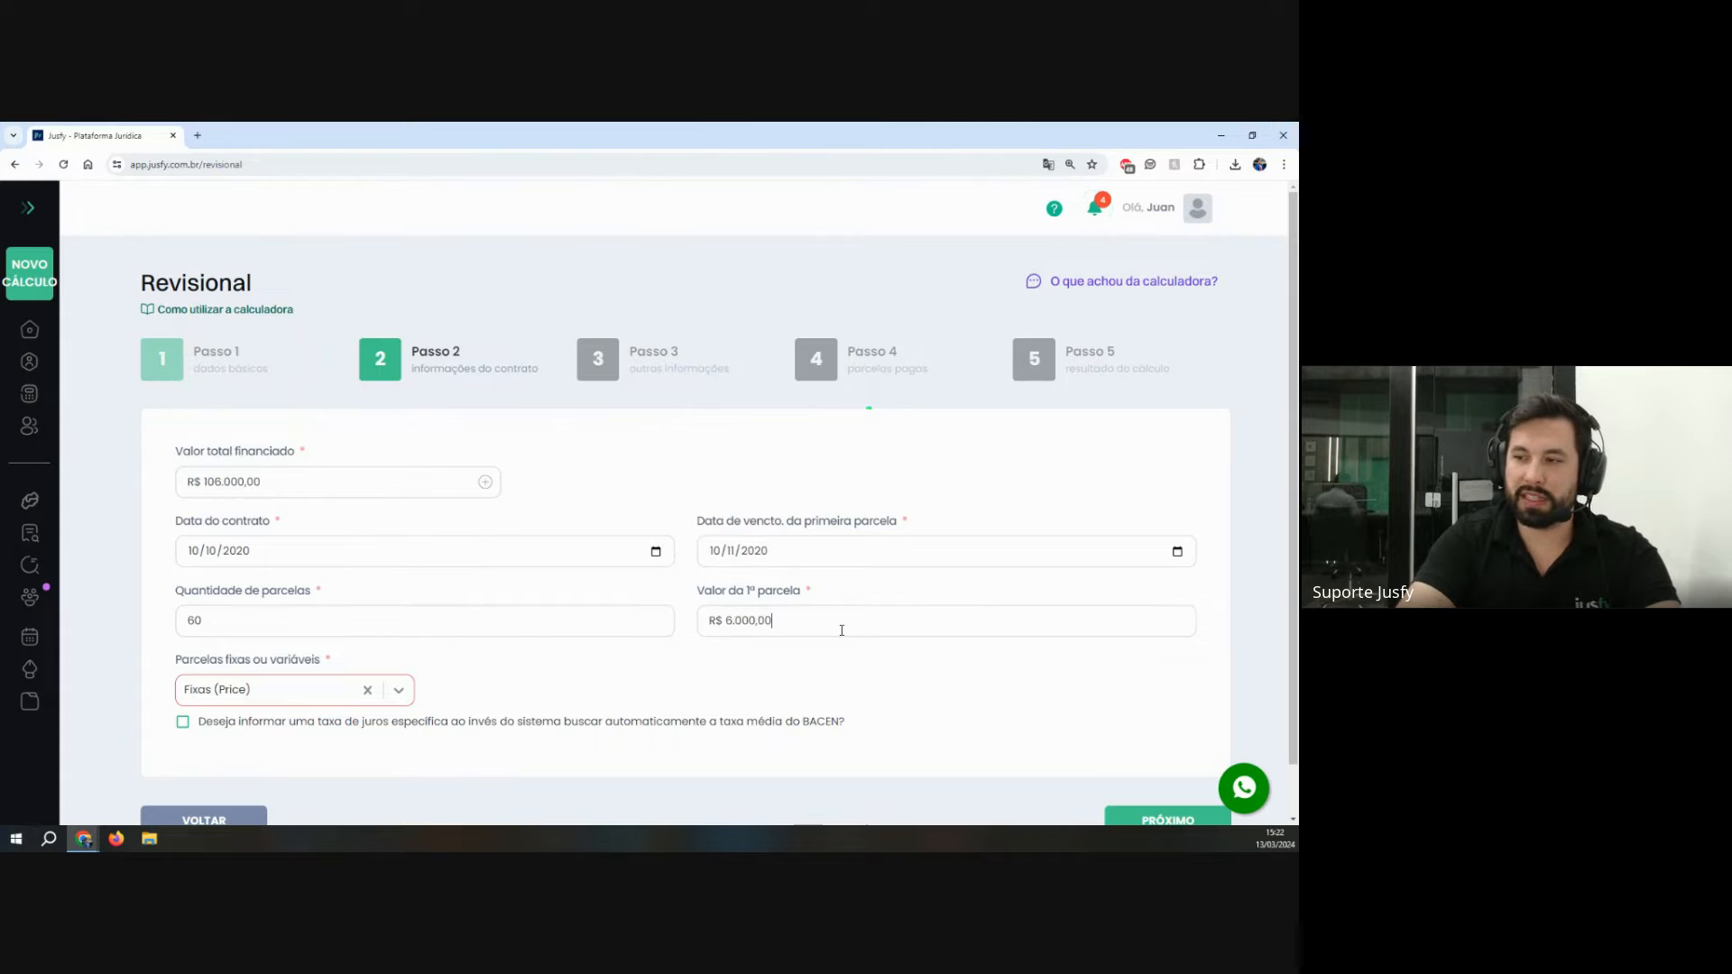
pyautogui.press('BackSpace')
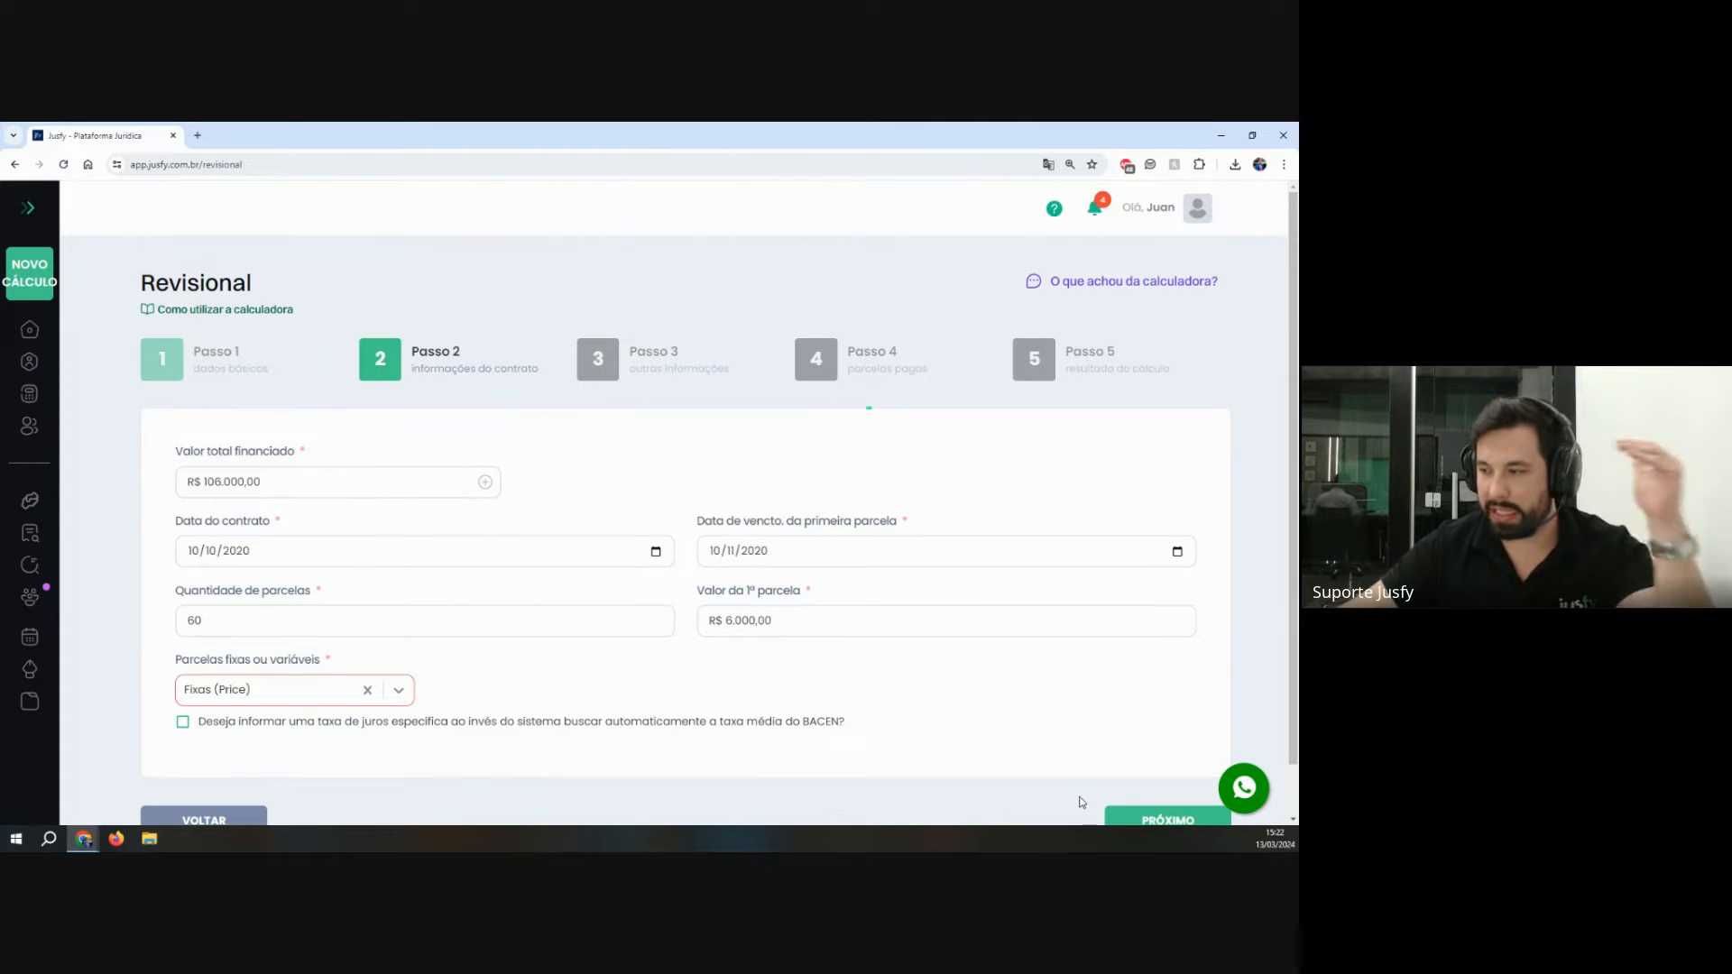
# Step: Proceed through the remaining steps with their existing data and rerun the revision calculation
pyautogui.click(1129, 818)
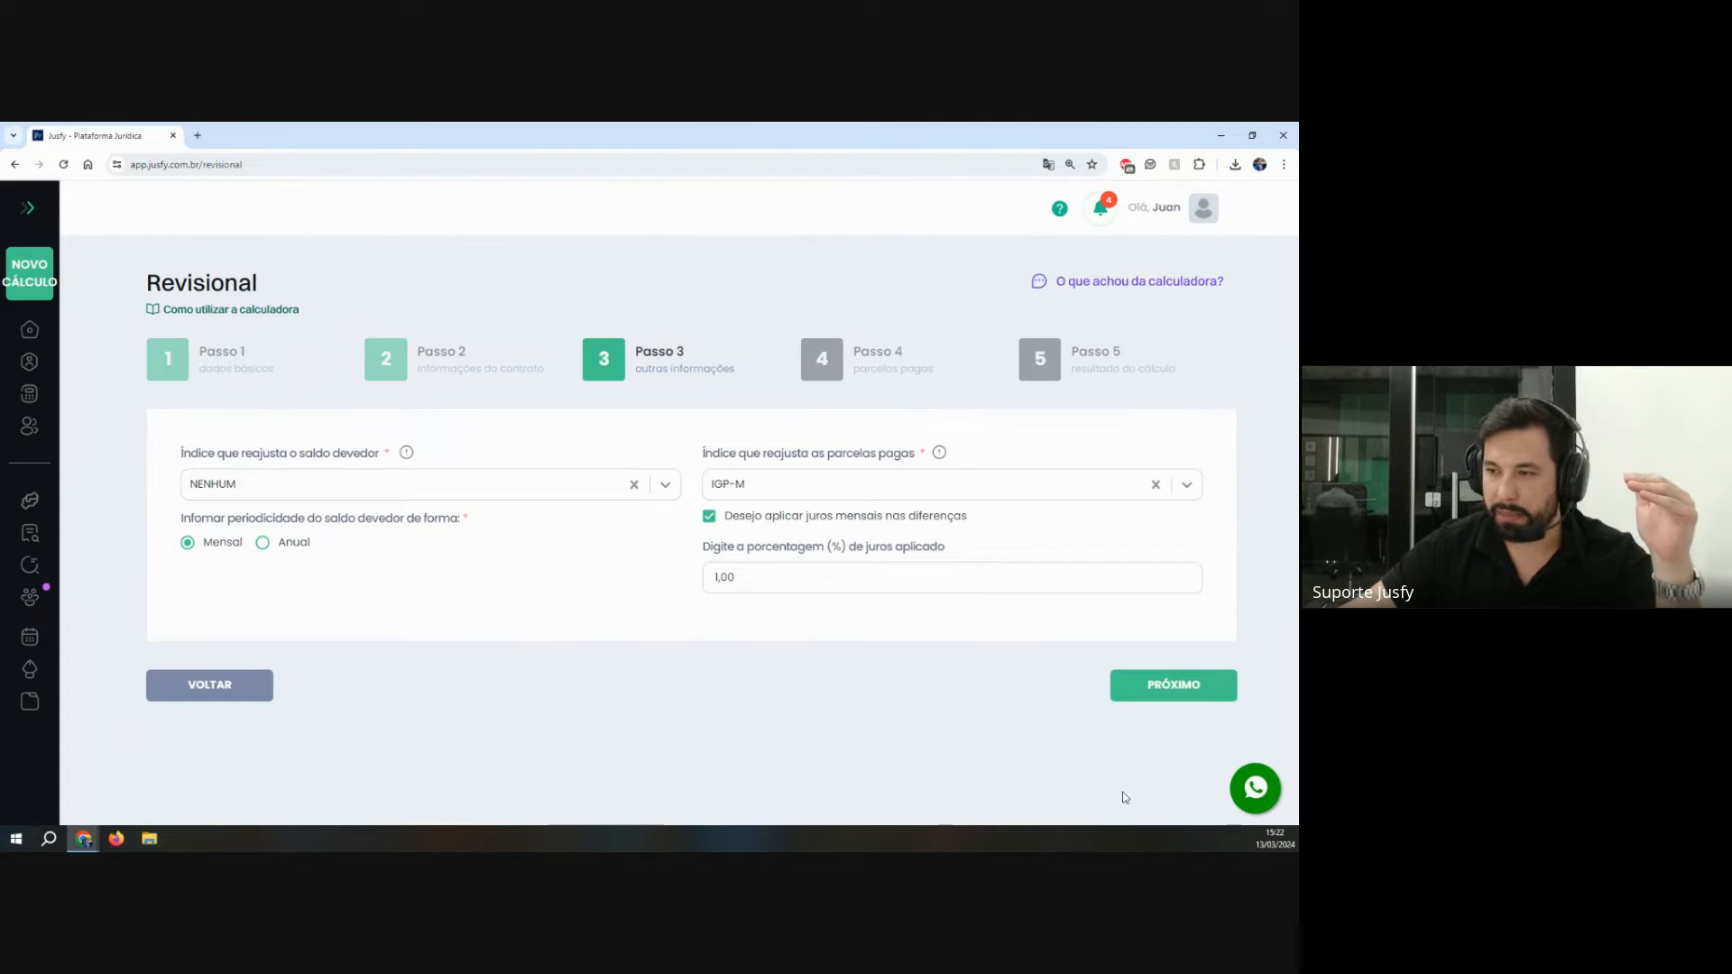
pyautogui.click(1163, 687)
pyautogui.scroll(-10, 1165, 722)
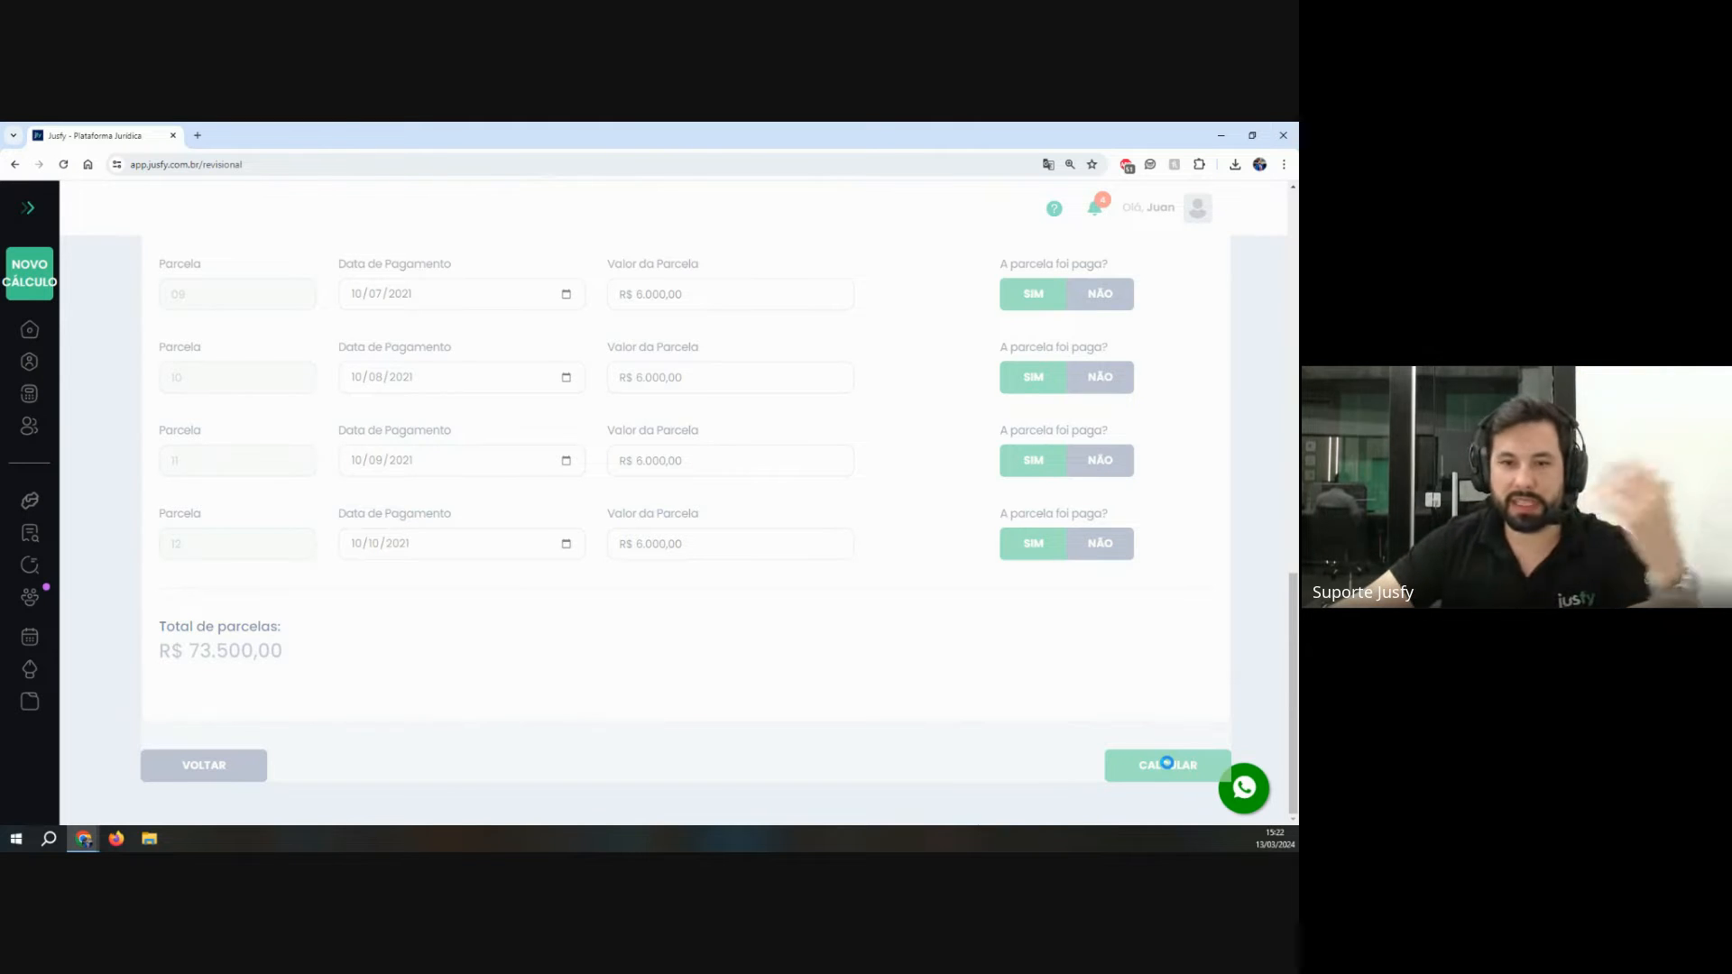
pyautogui.click(1166, 763)
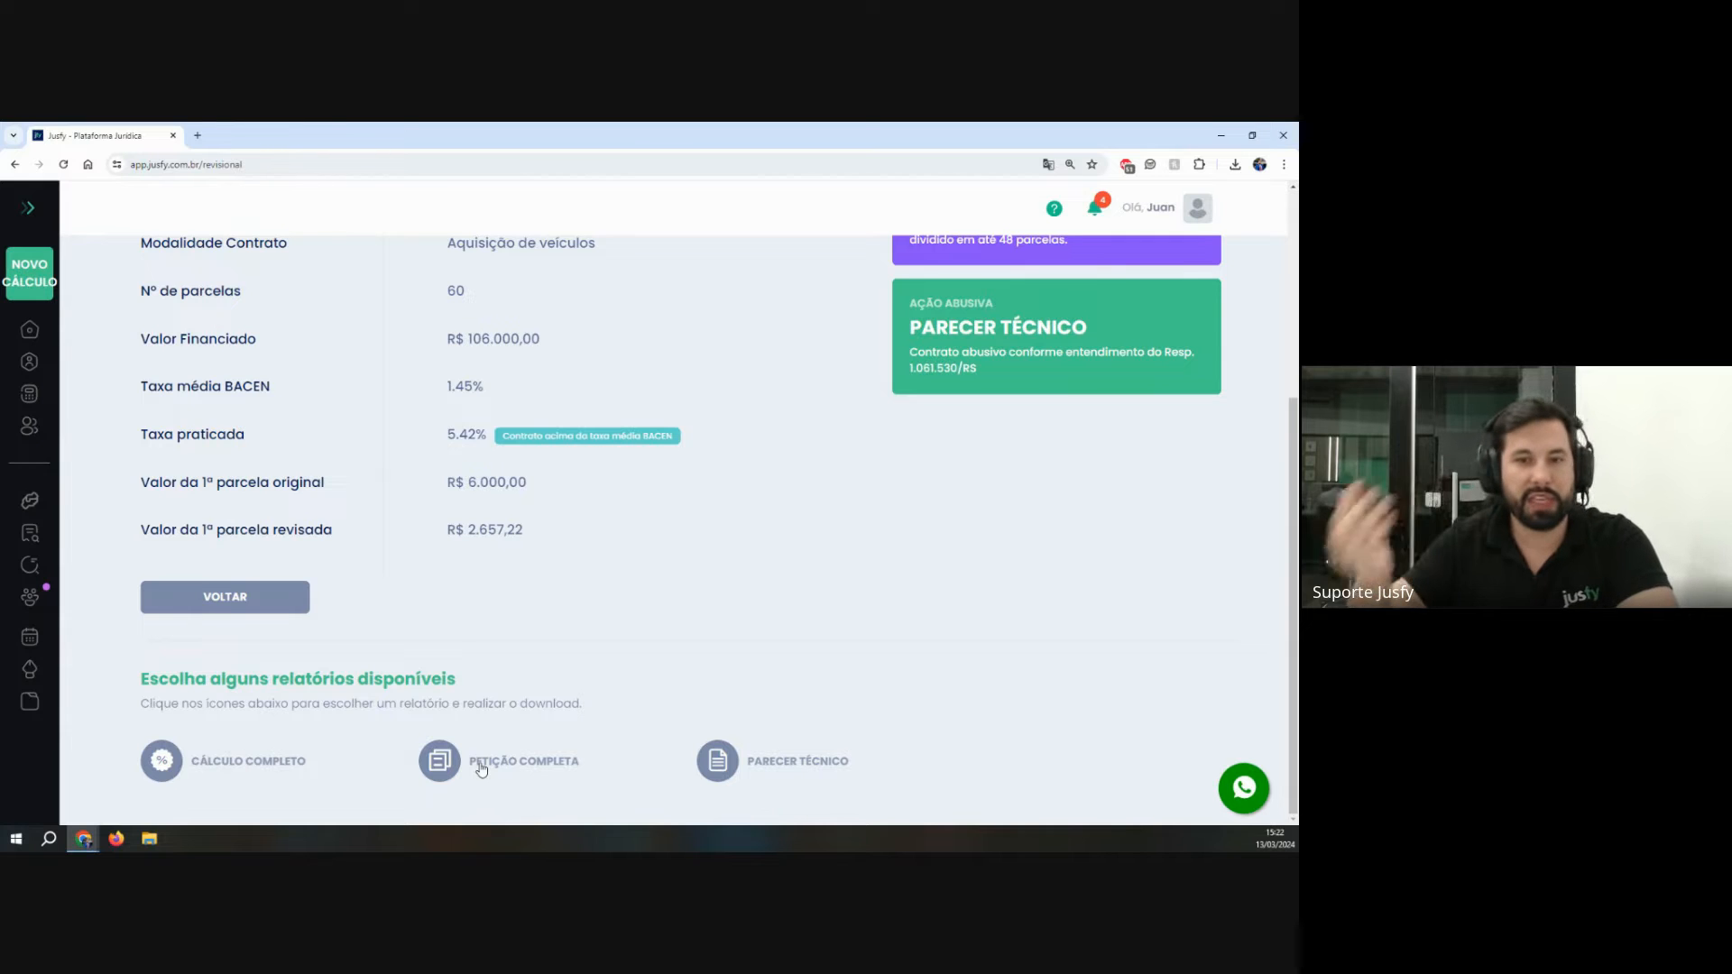
# Step: Review the result summary, the technical opinion card and the list of available reports
pyautogui.scroll(2, 487, 742)
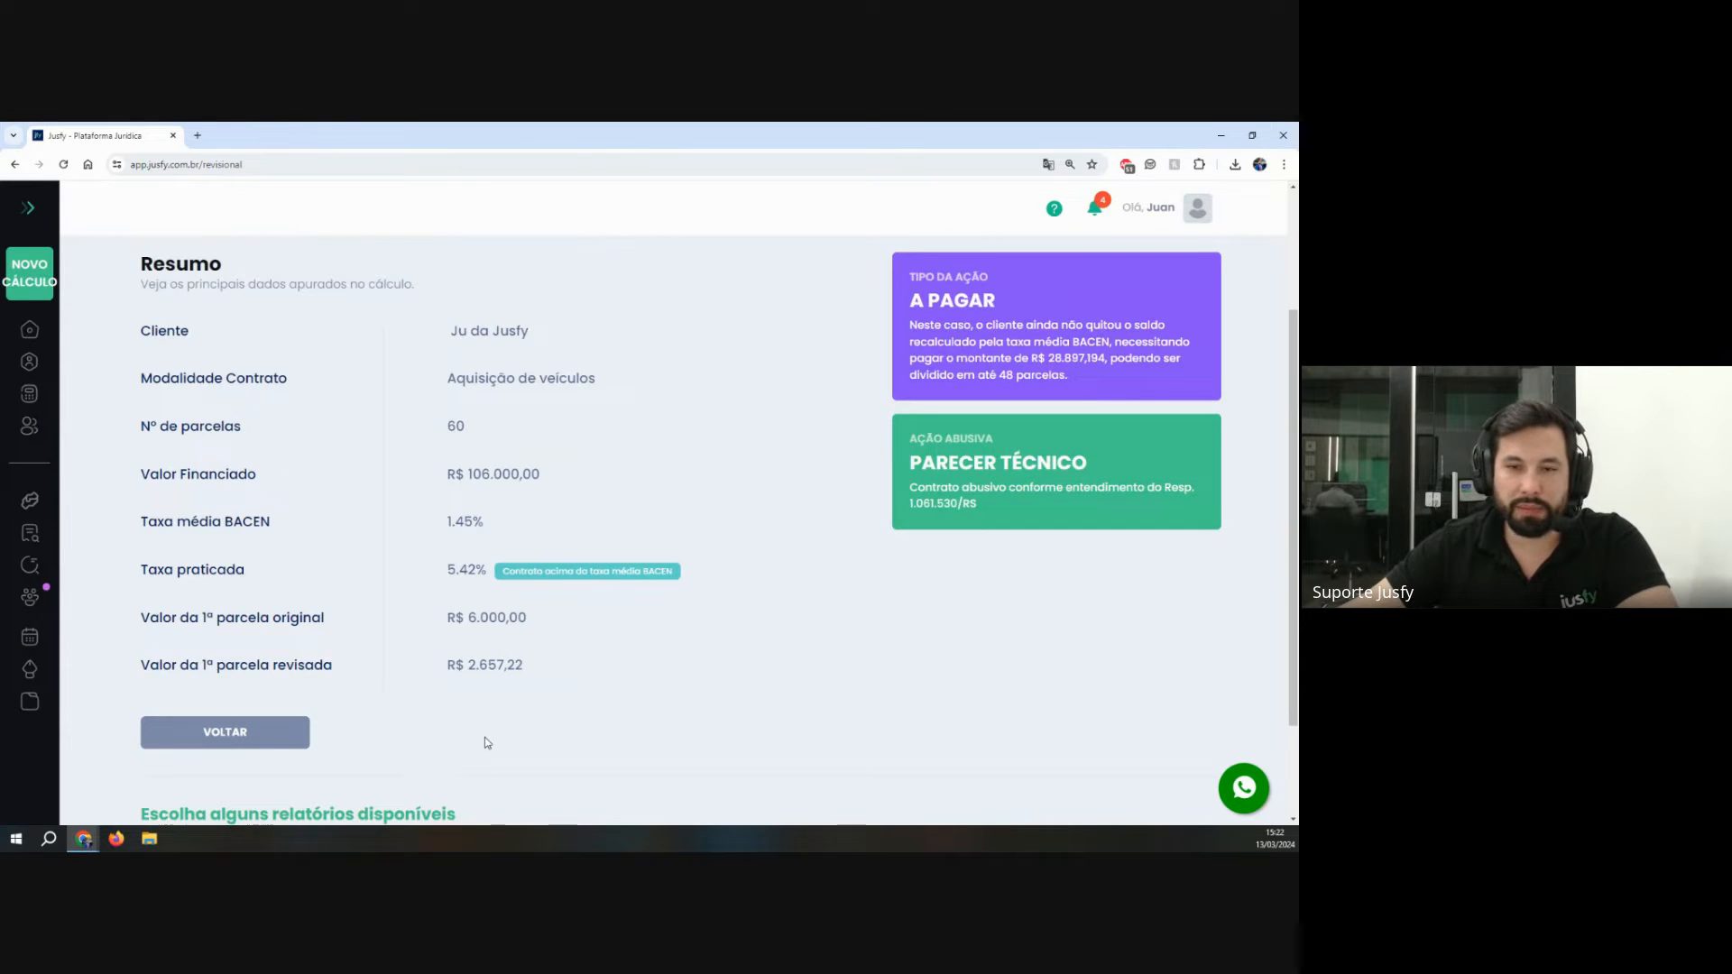
pyautogui.scroll(-2, 487, 742)
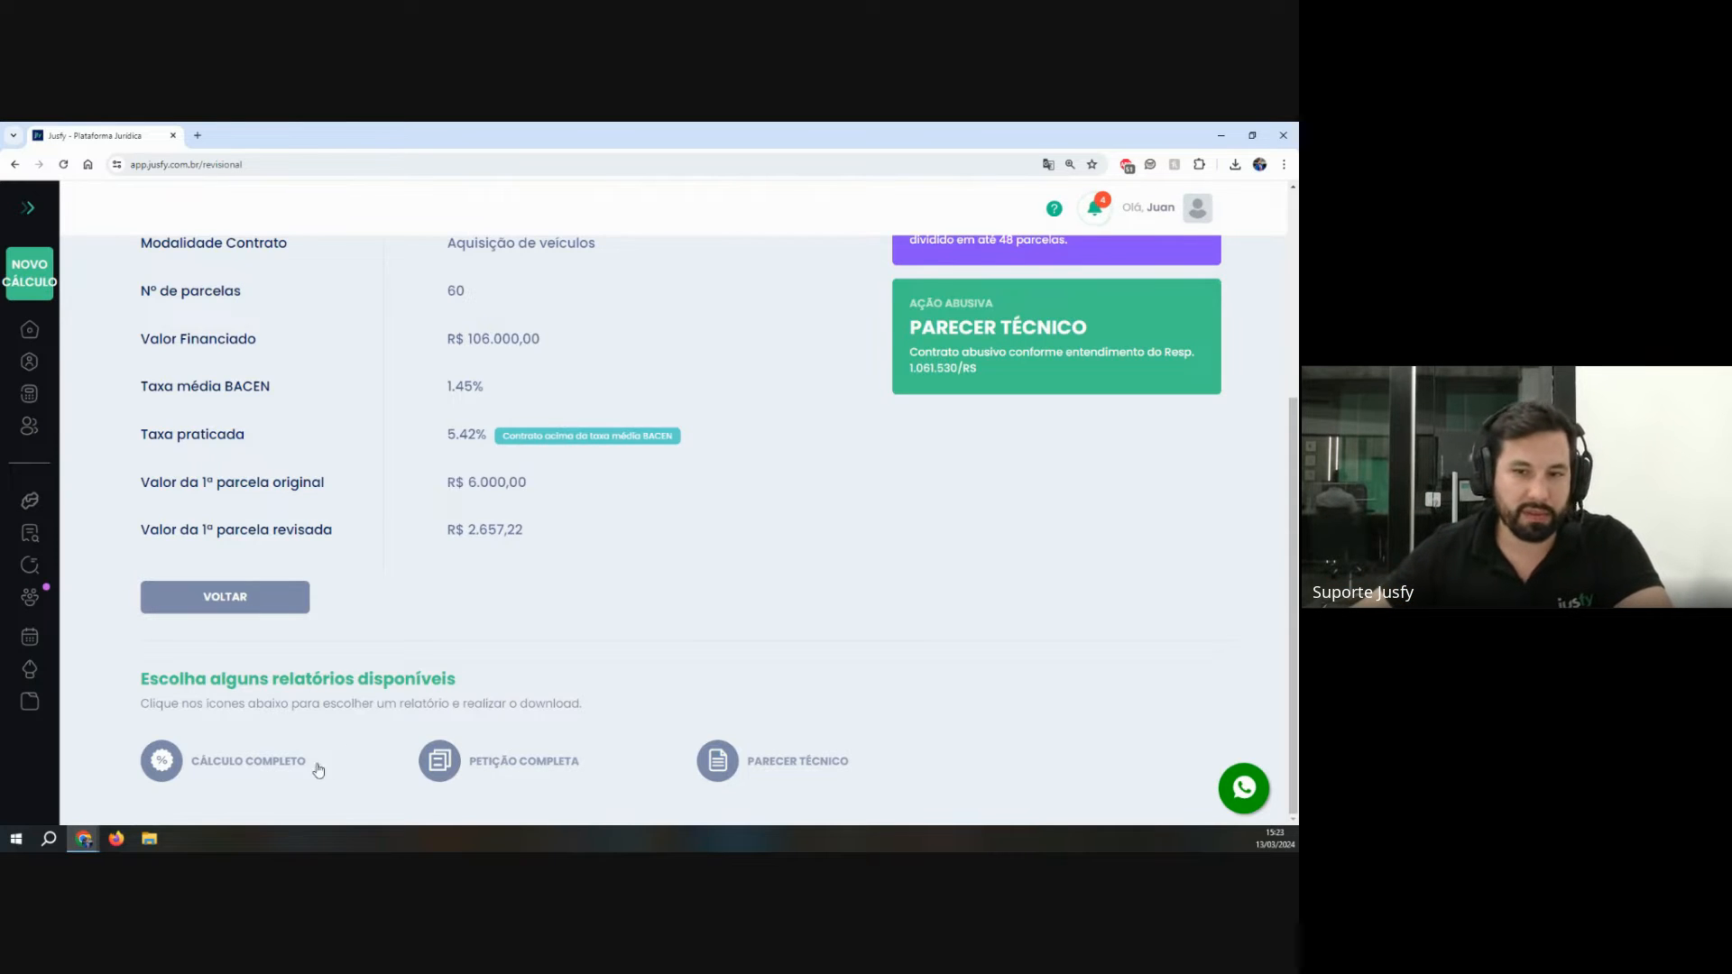
pyautogui.scroll(1, 460, 706)
pyautogui.scroll(2, 459, 701)
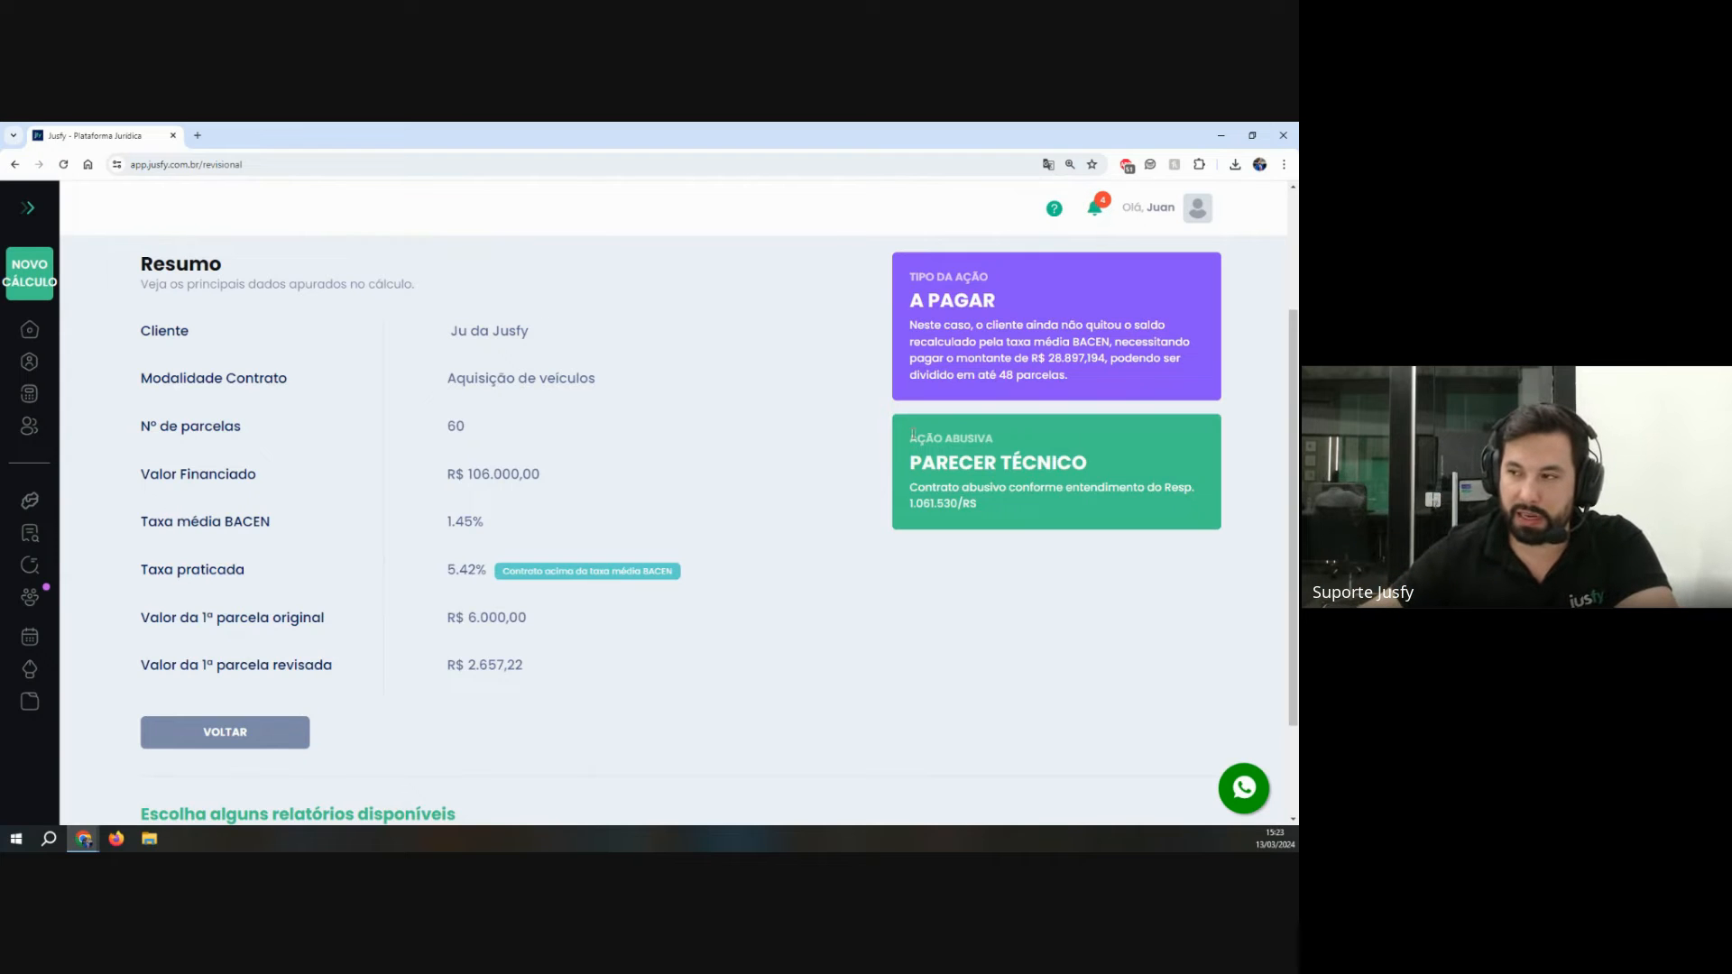
pyautogui.moveTo(911, 435); pyautogui.dragTo(1033, 489)
pyautogui.scroll(-2, 587, 638)
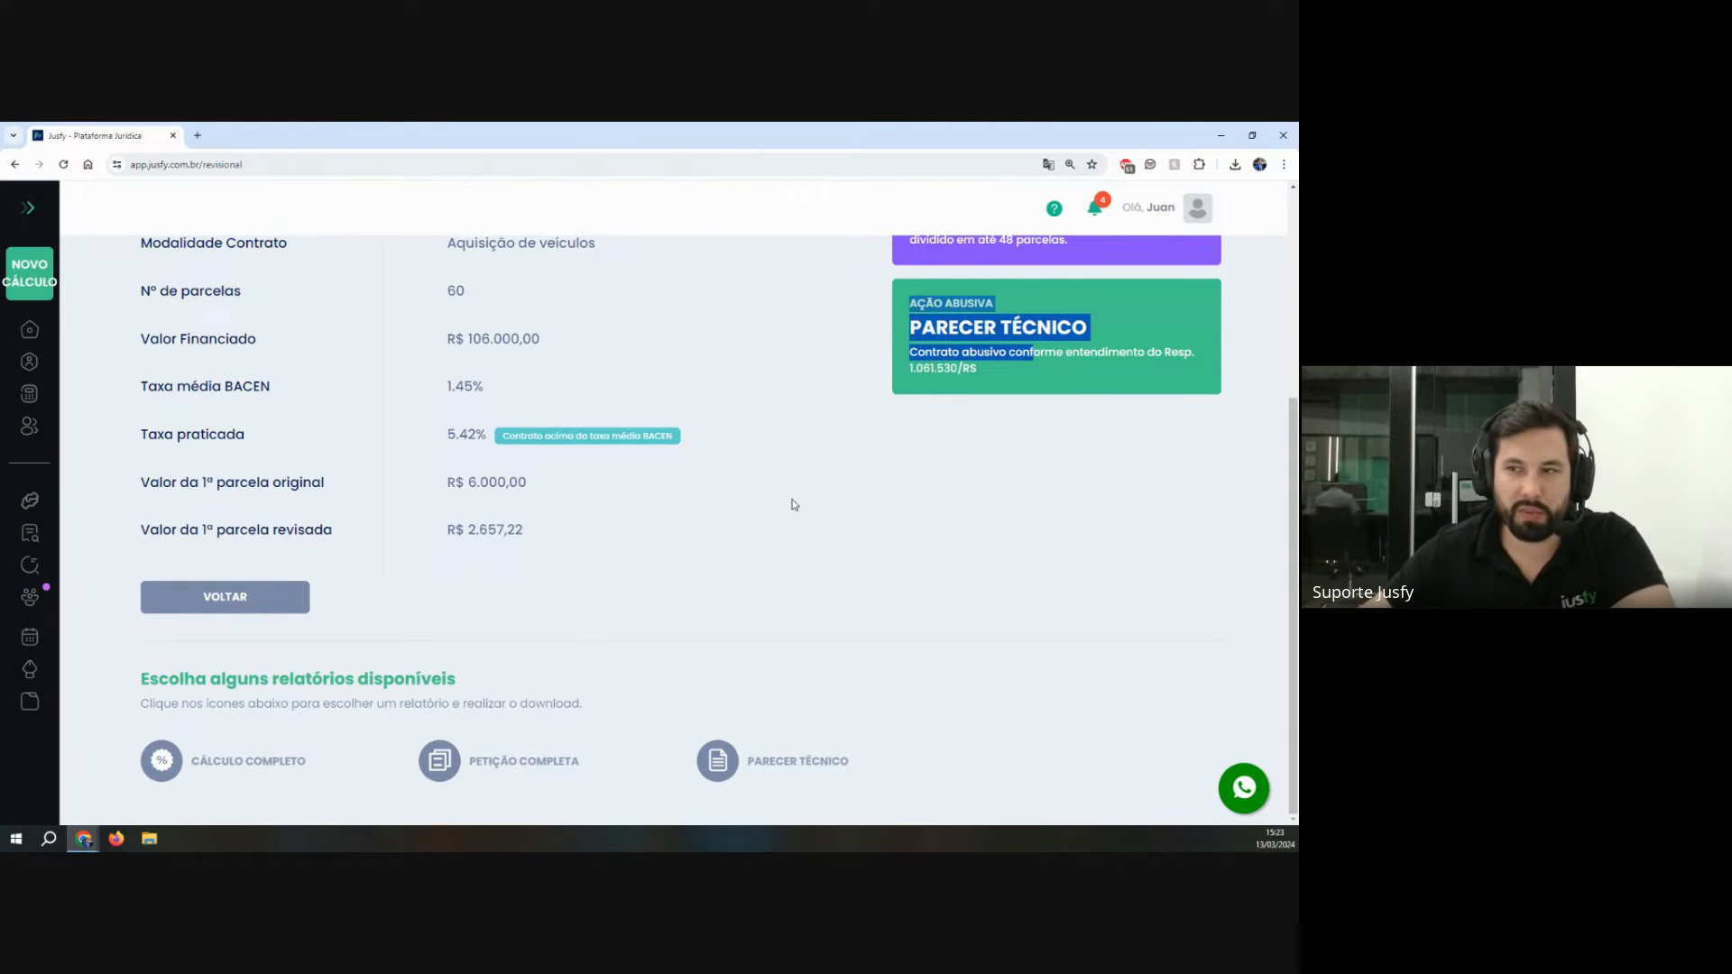
pyautogui.scroll(2, 794, 505)
pyautogui.click(881, 538)
pyautogui.moveTo(907, 437); pyautogui.dragTo(983, 474)
pyautogui.click(962, 607)
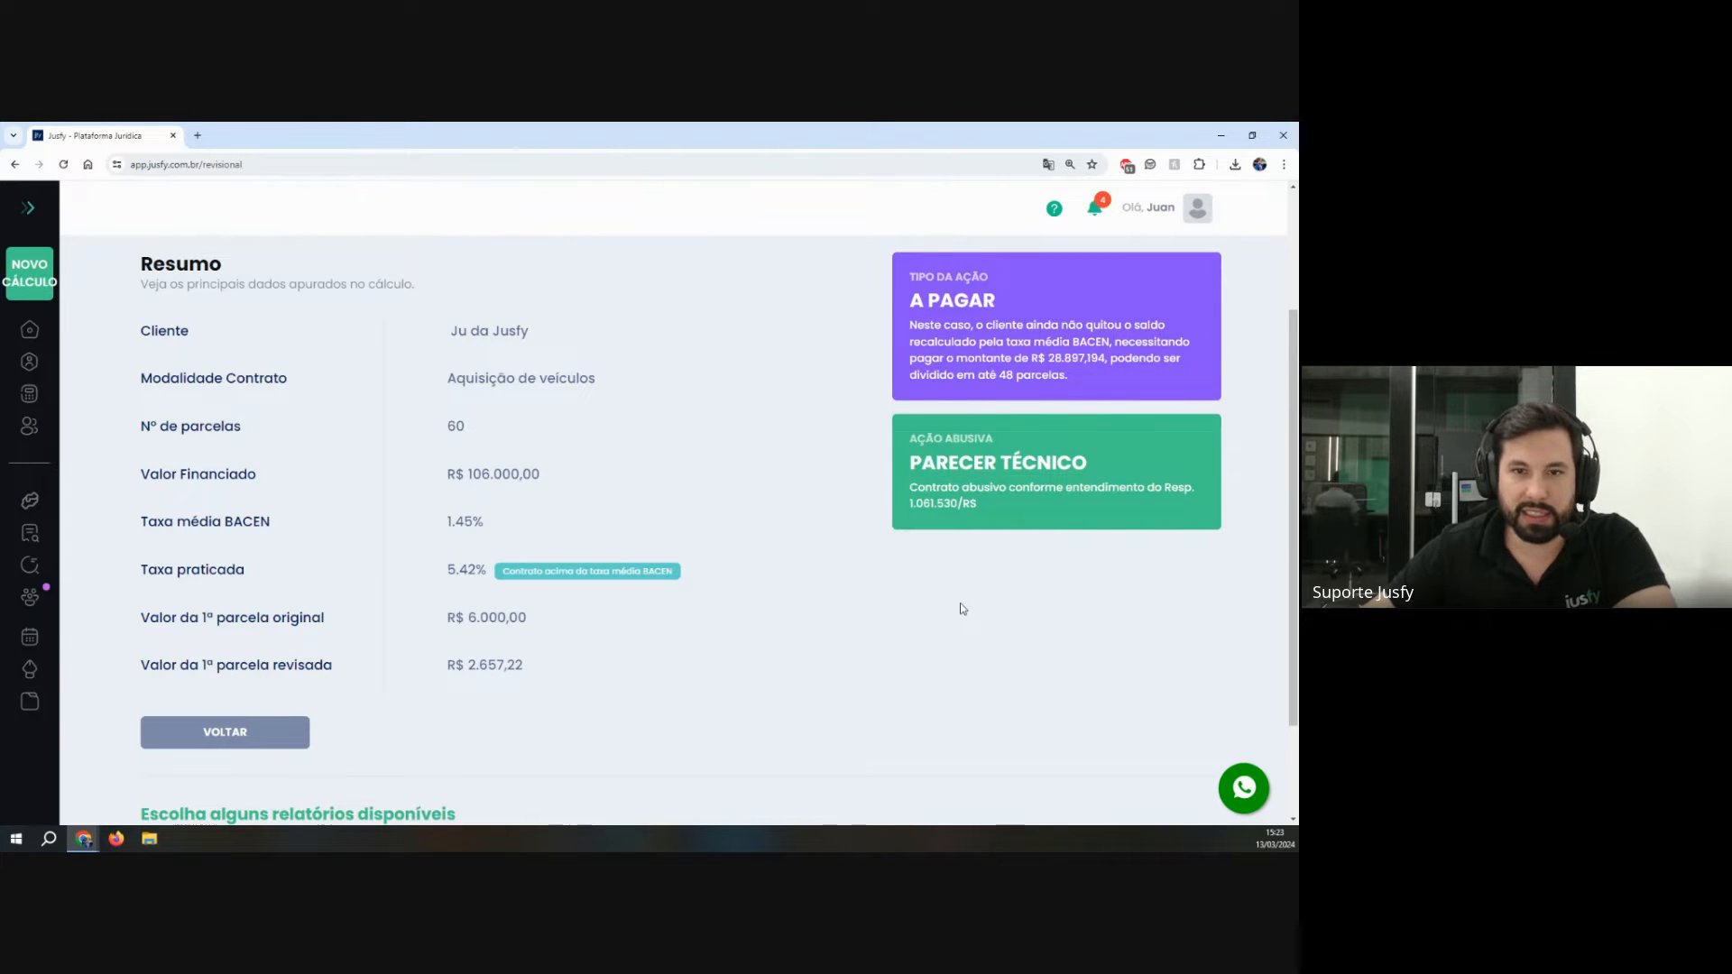
pyautogui.scroll(-2, 962, 607)
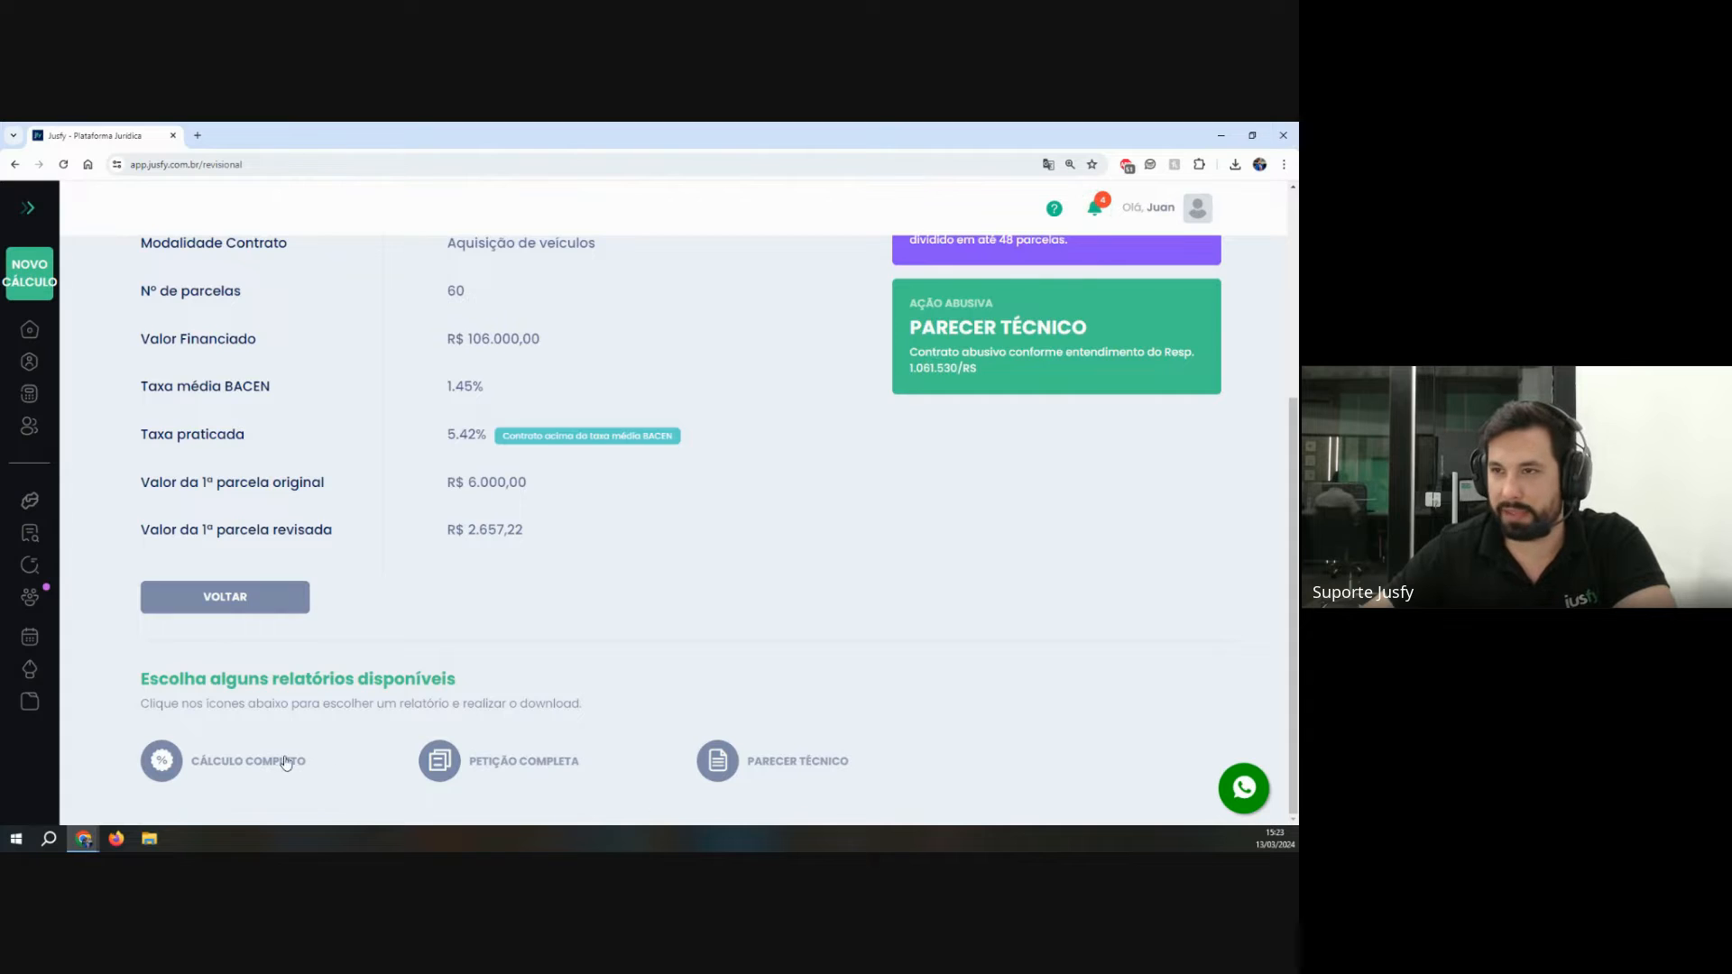
# Step: Open the Cálculo Completo report and review the calculation parameters on its first page
pyautogui.click(284, 762)
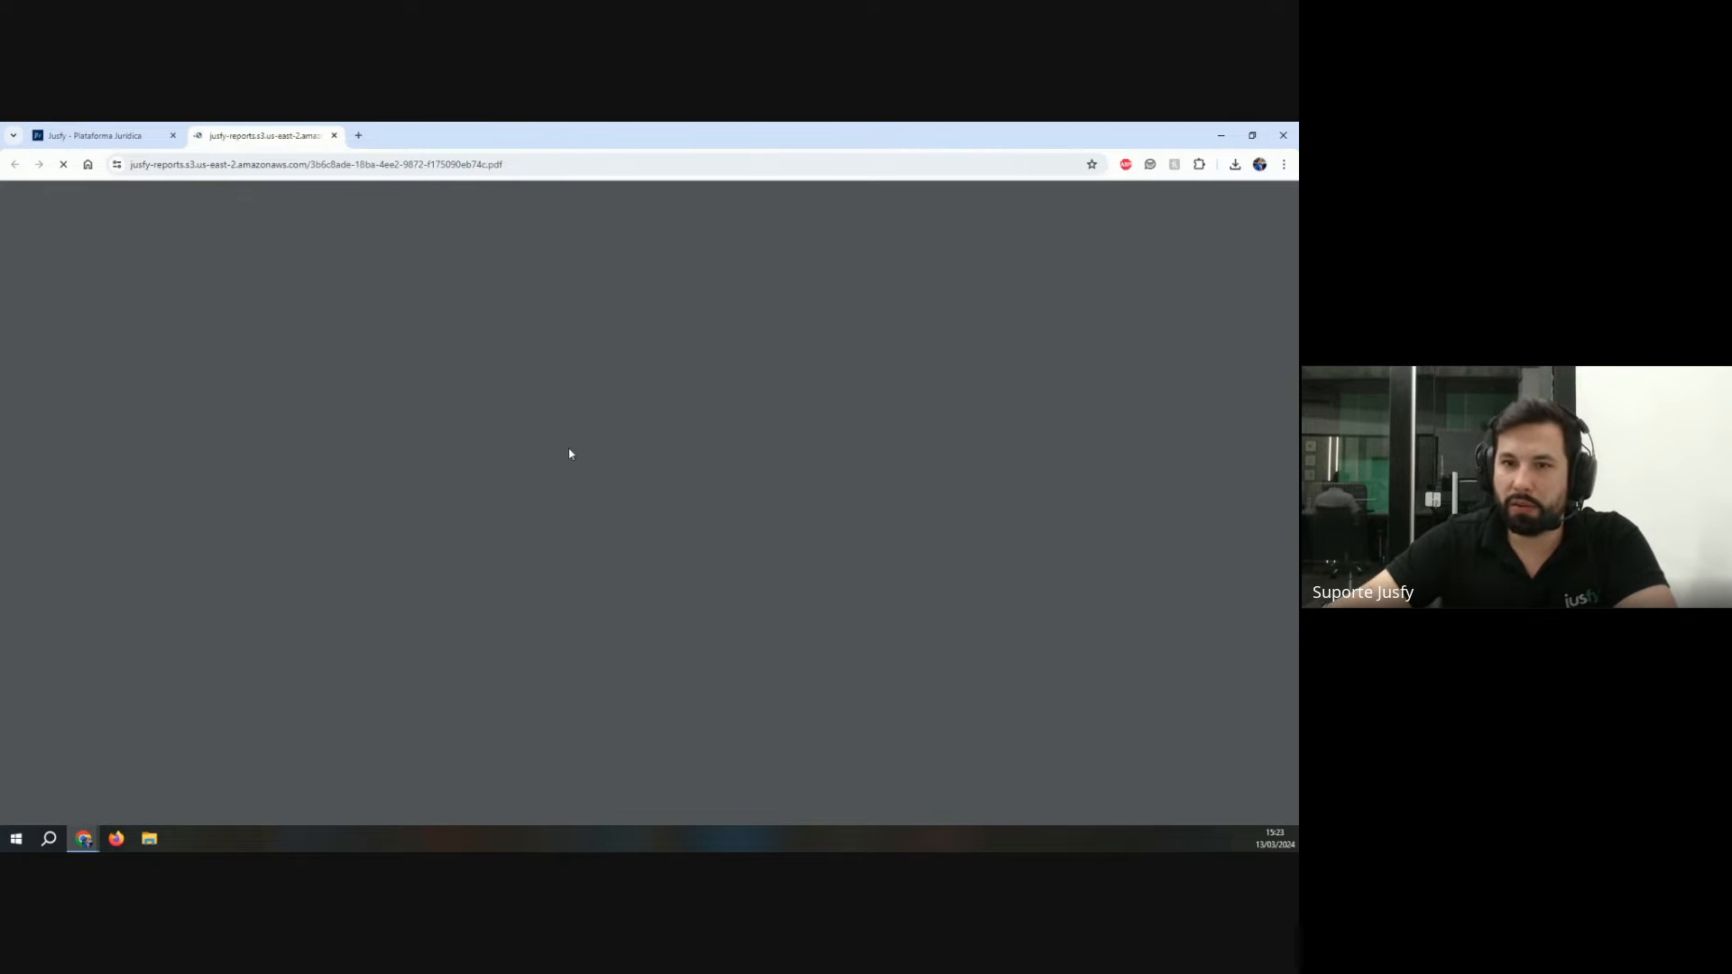
pyautogui.scroll(-2, 647, 462)
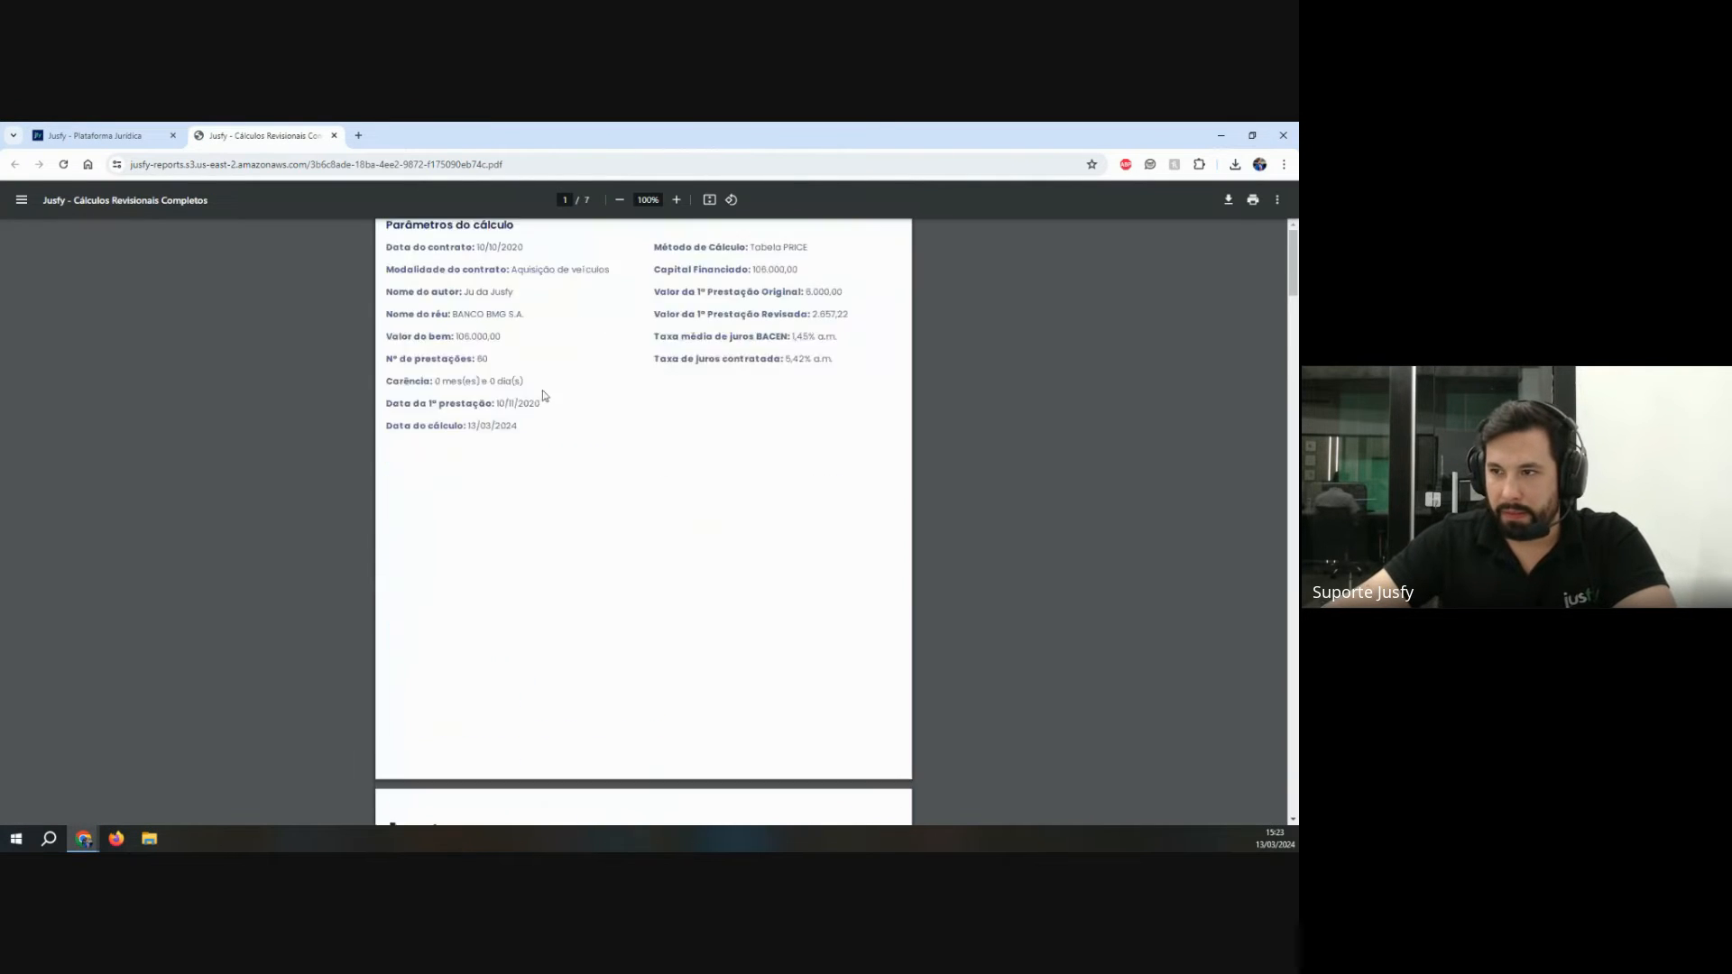
pyautogui.scroll(2, 544, 395)
pyautogui.moveTo(386, 415); pyautogui.dragTo(541, 638)
pyautogui.scroll(-3, 556, 631)
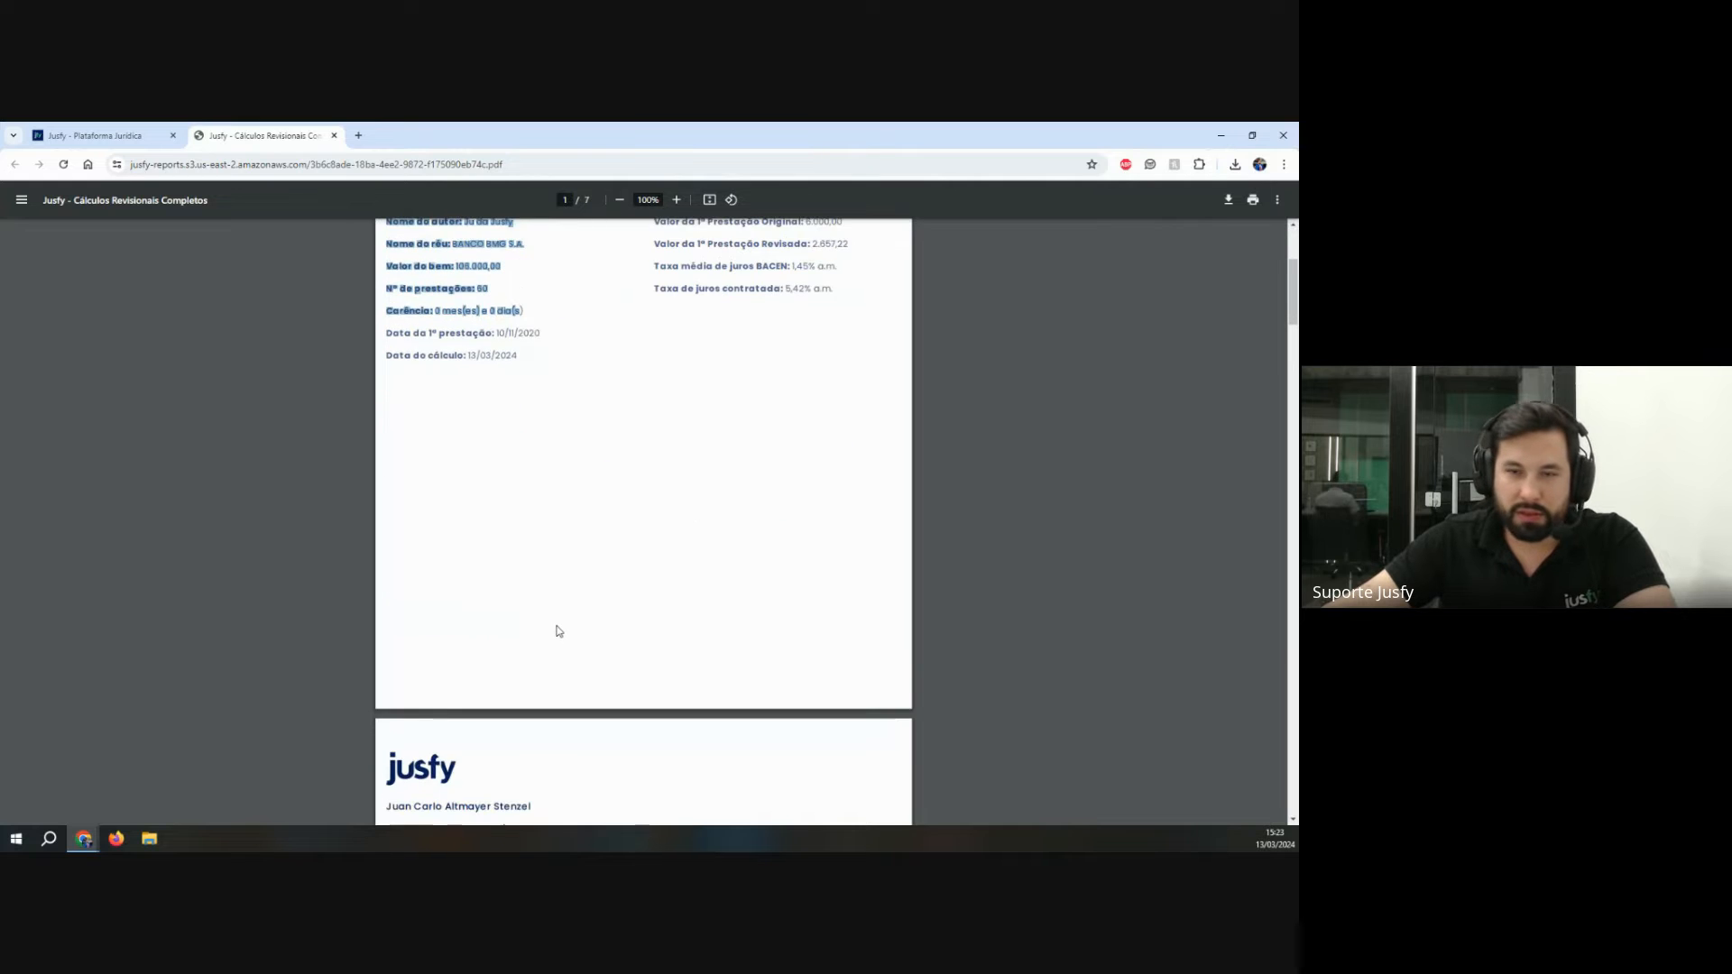
# Step: Review the Cálculo da Prestação Revisada Pela Taxa Média section of the report, including its interest rate and installment table
pyautogui.scroll(-5, 558, 631)
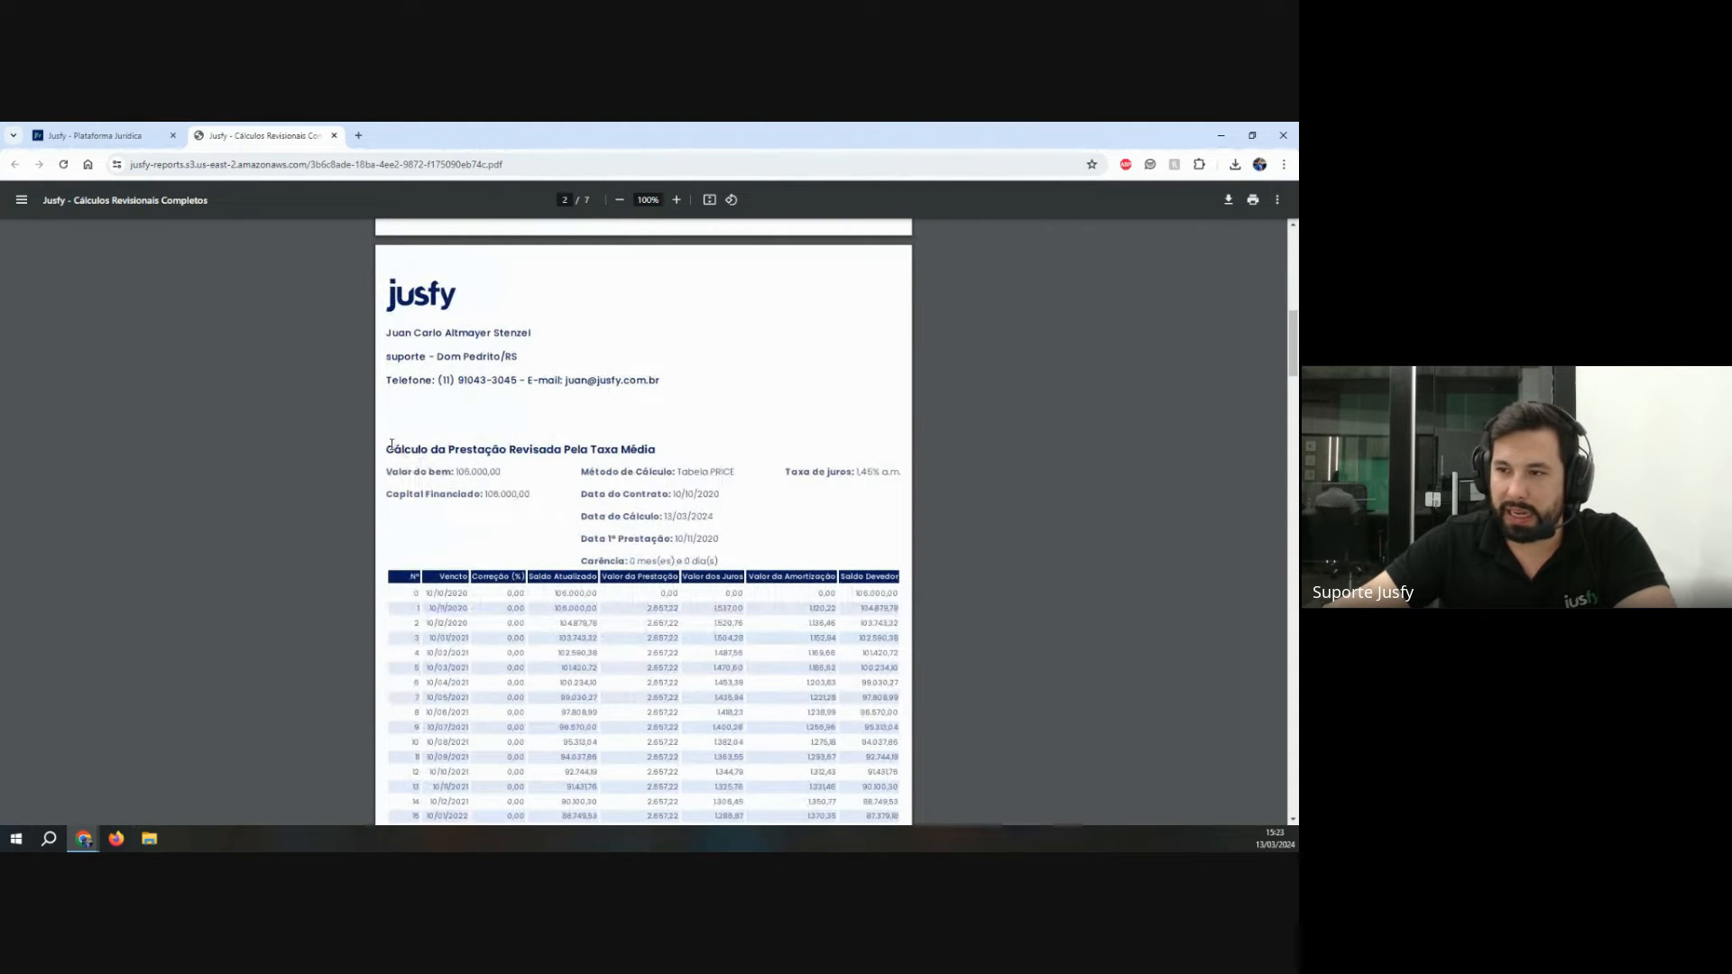
pyautogui.moveTo(392, 446); pyautogui.dragTo(708, 457)
pyautogui.click(700, 463)
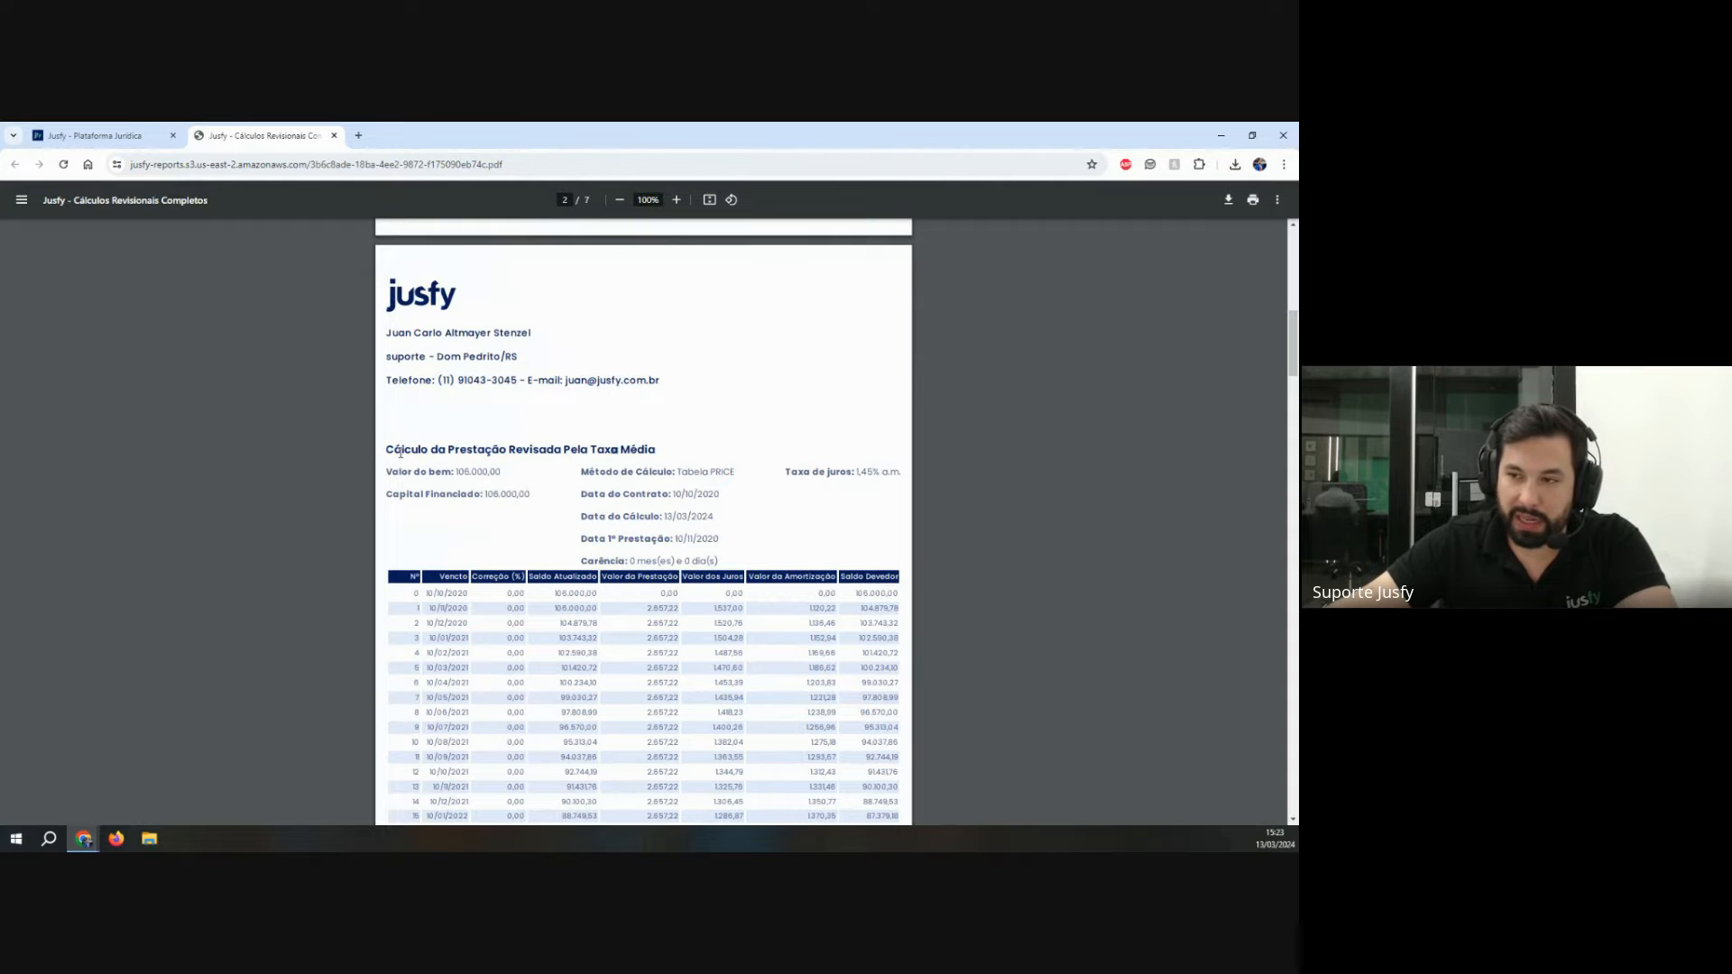
pyautogui.moveTo(400, 453); pyautogui.dragTo(670, 452)
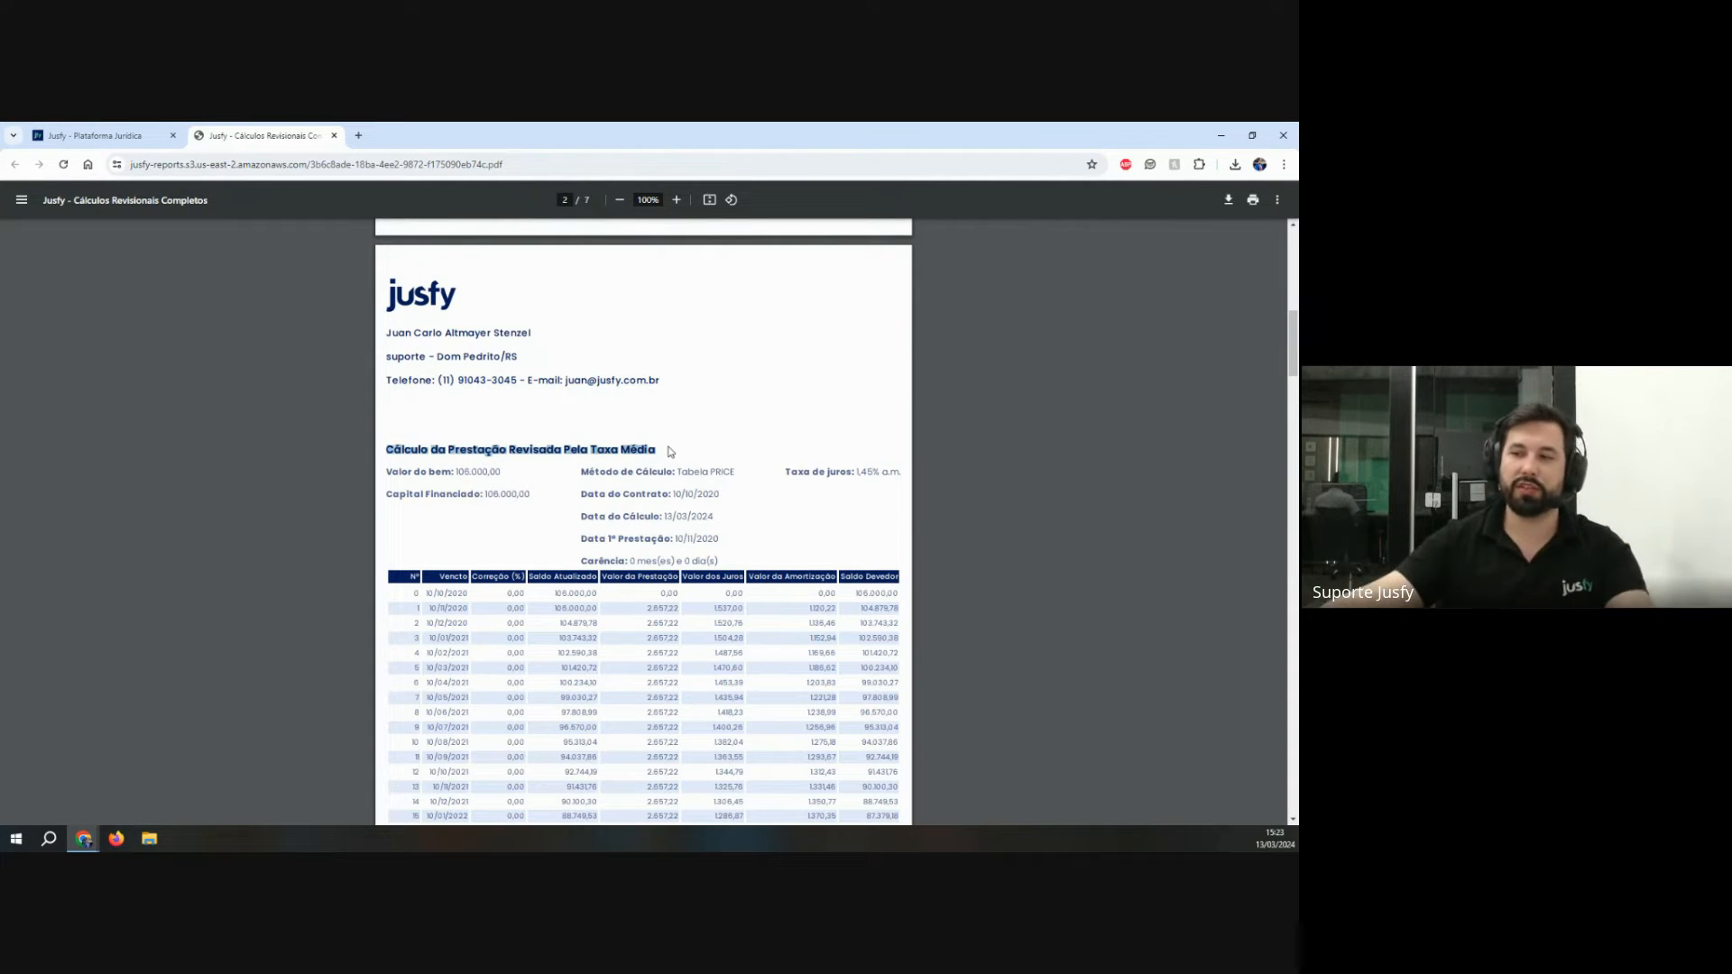
pyautogui.moveTo(786, 471); pyautogui.dragTo(900, 474)
pyautogui.scroll(-3, 761, 544)
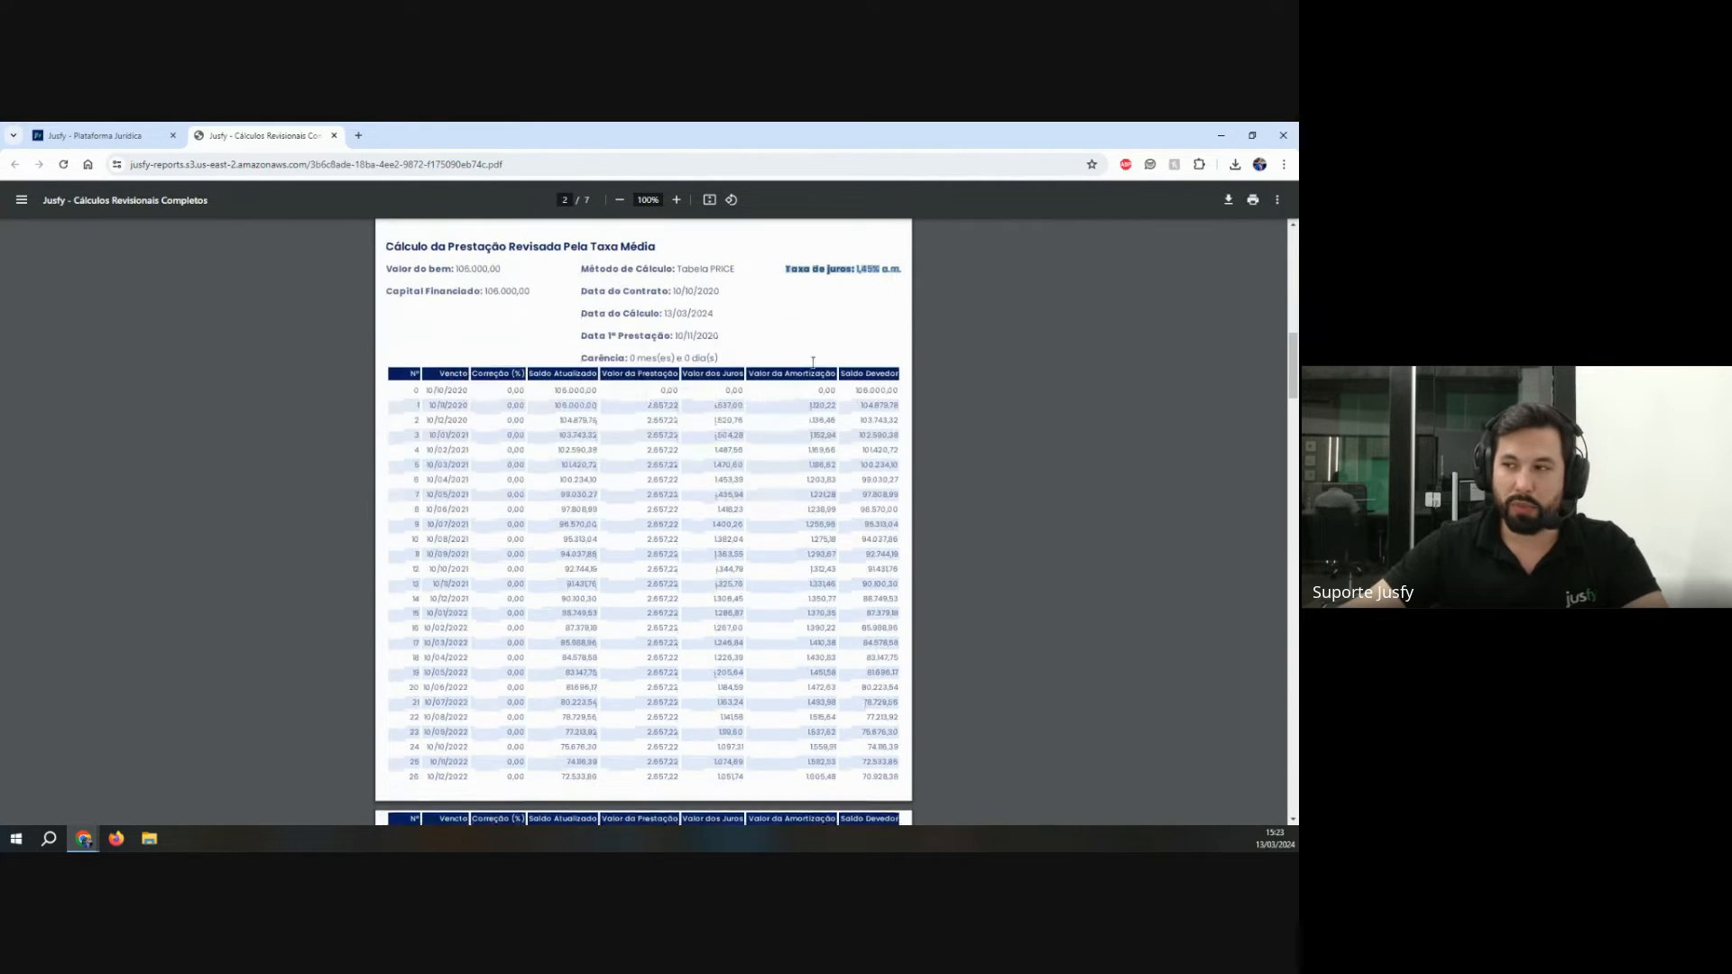
pyautogui.moveTo(427, 391); pyautogui.dragTo(587, 512)
# Step: Review the Relatório das Diferenças and continue to the Cálculo do Refinanciamento da Dívida section
pyautogui.scroll(-20, 588, 570)
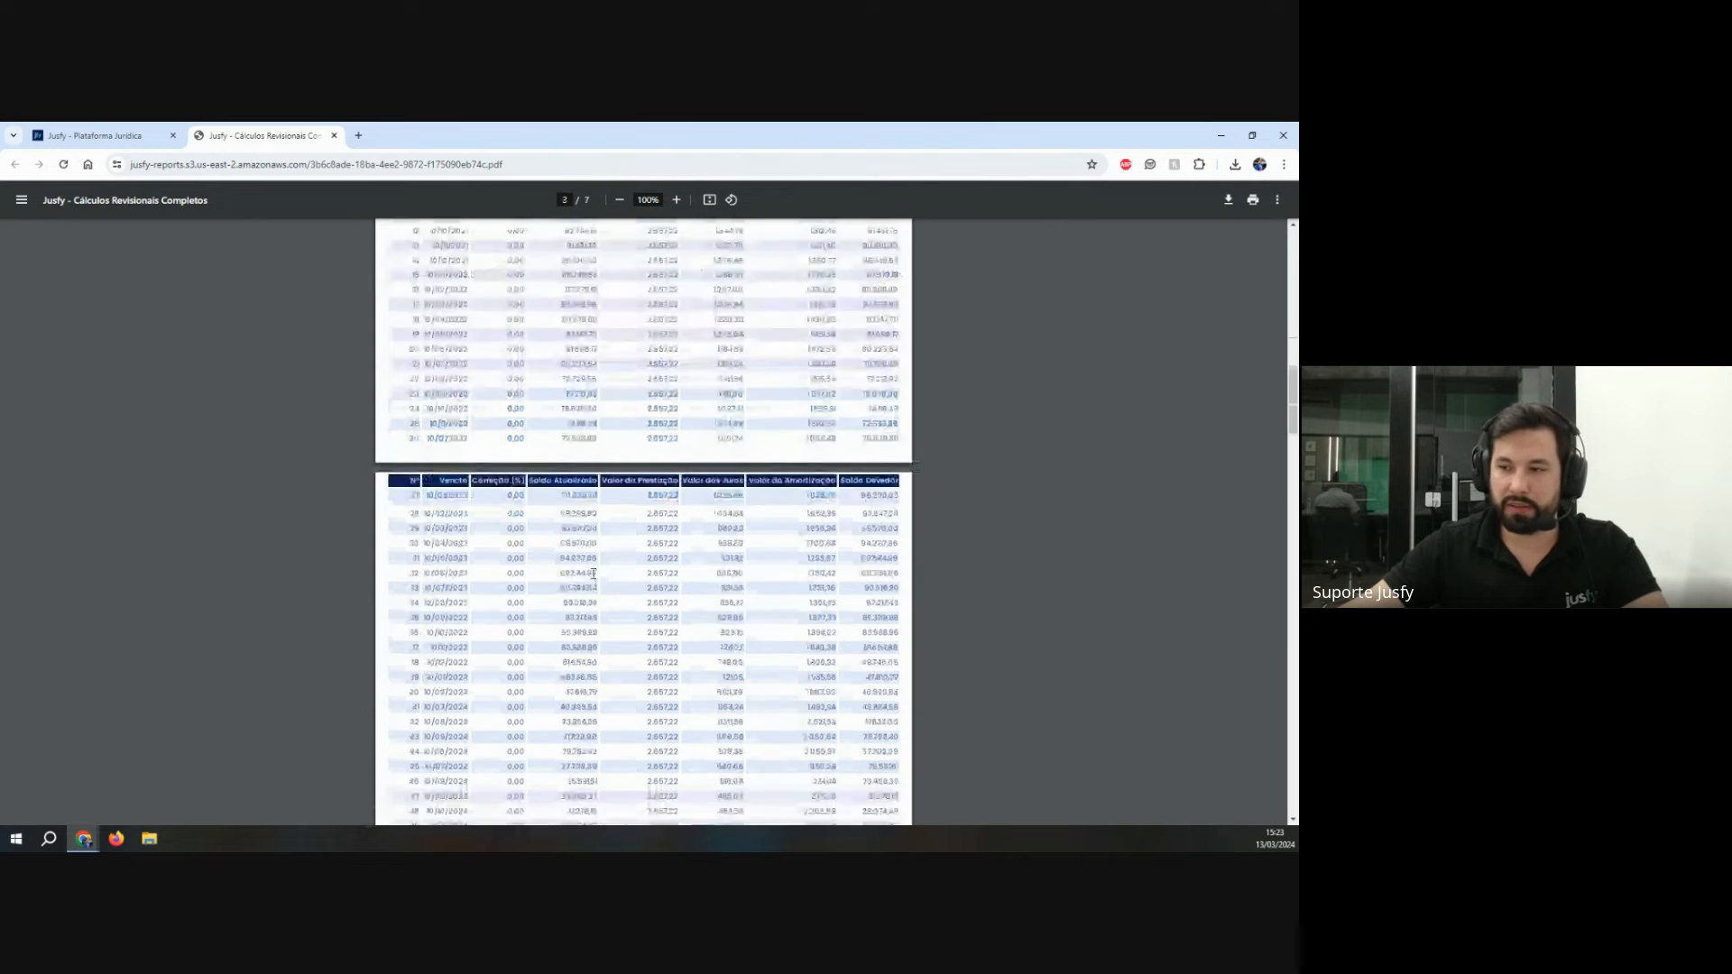
pyautogui.scroll(3, 505, 453)
pyautogui.moveTo(385, 432); pyautogui.dragTo(539, 438)
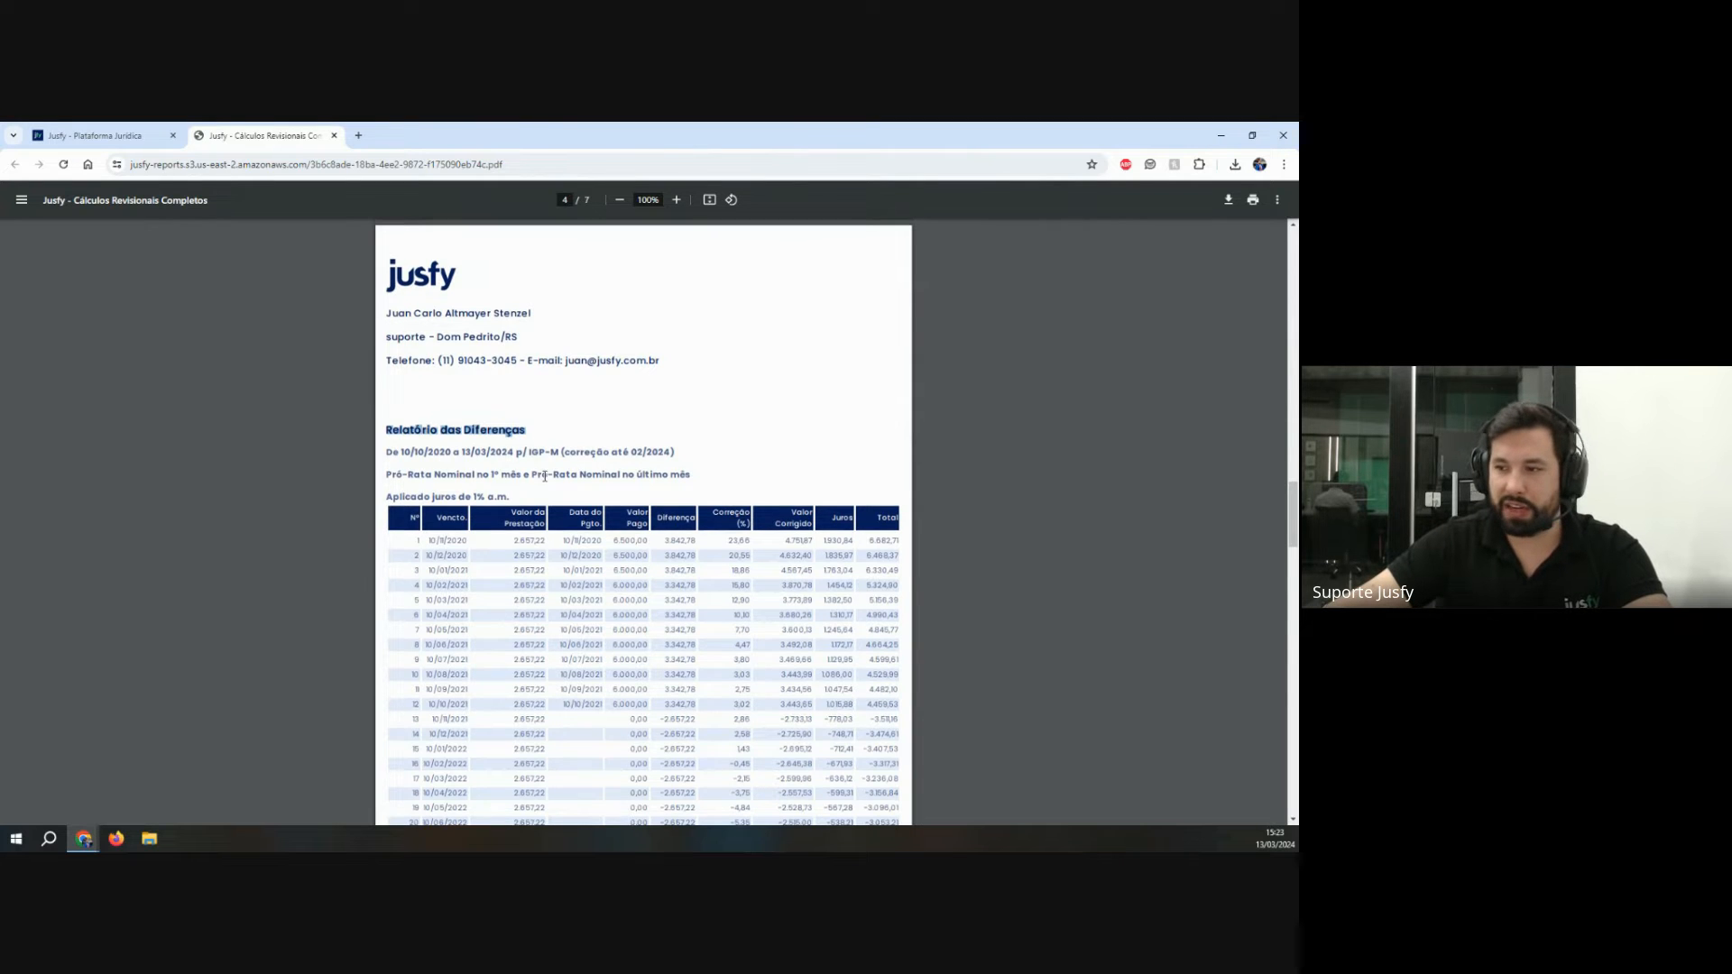
pyautogui.scroll(-15, 540, 451)
pyautogui.scroll(-1, 545, 475)
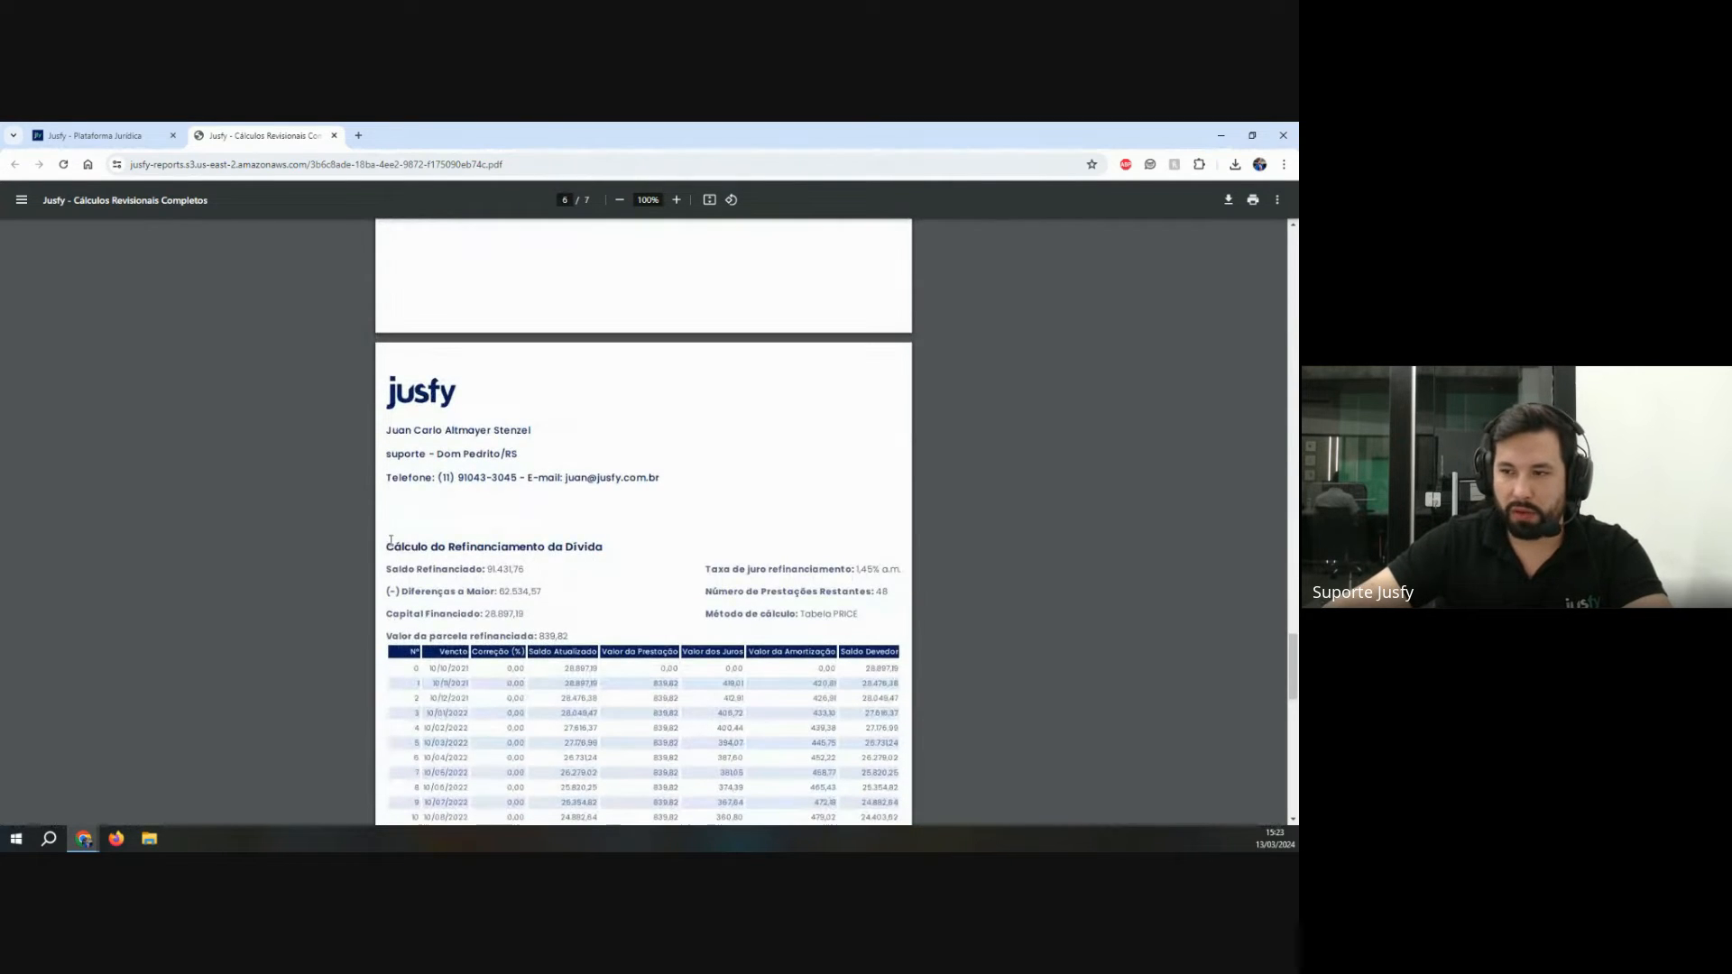
# Step: Return to the Jusfy calculation result and review the Tipo da Ação card
pyautogui.click(99, 130)
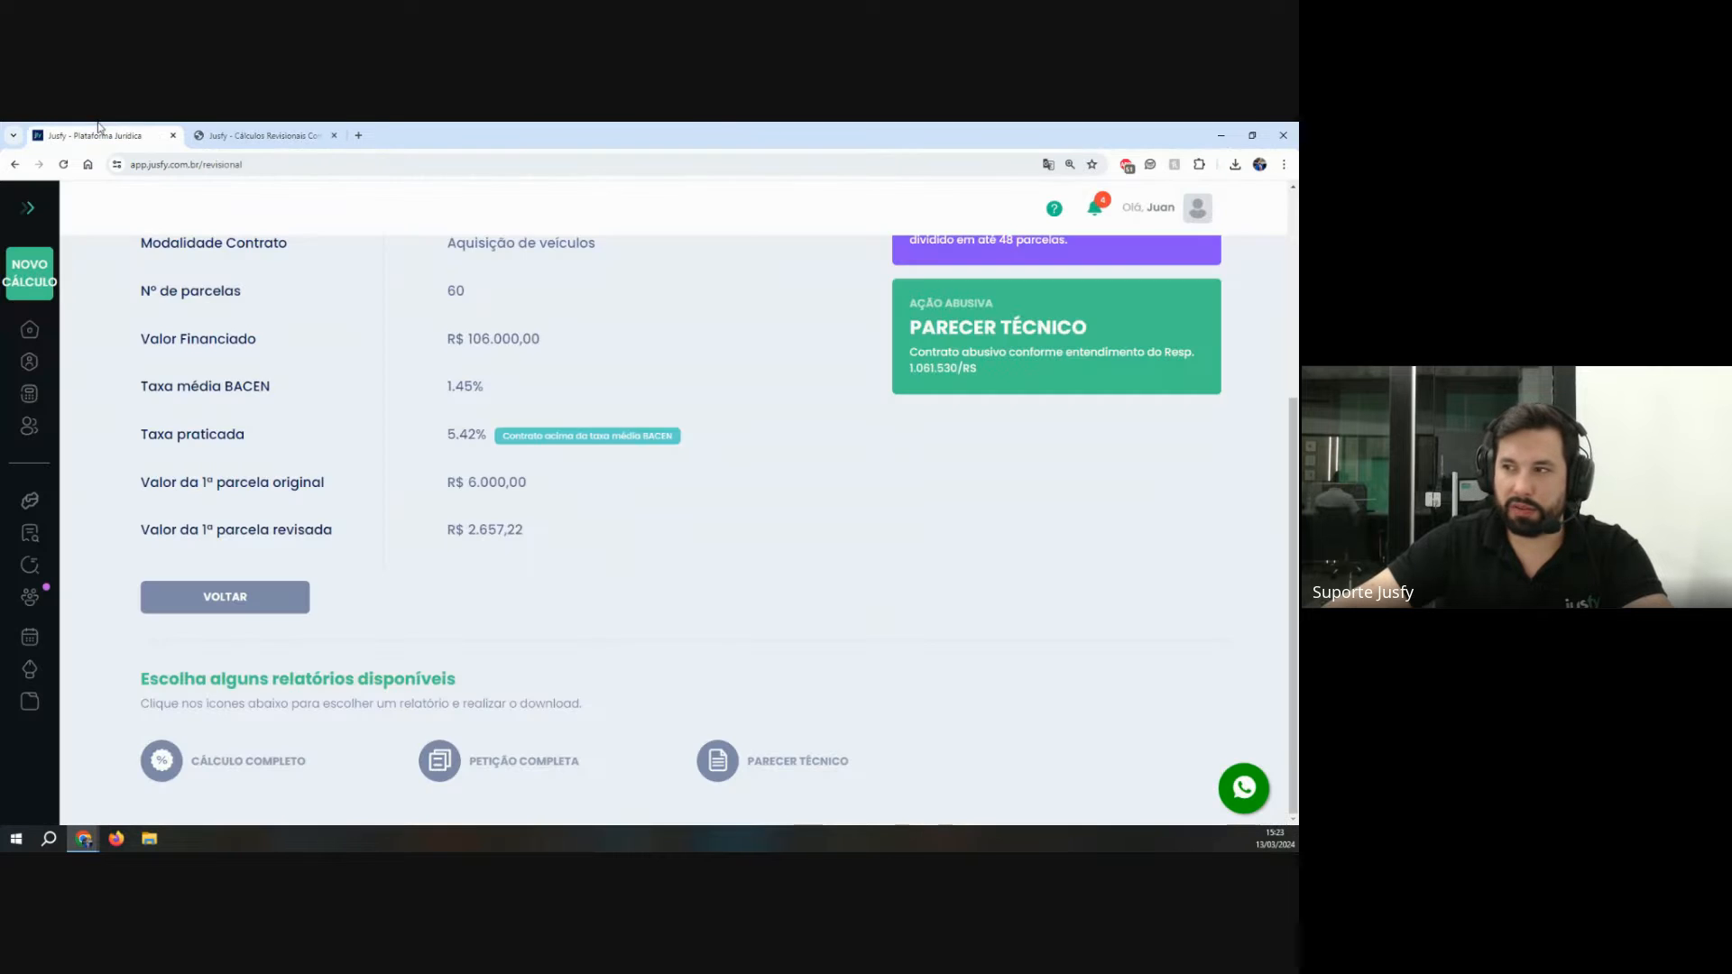
pyautogui.scroll(3, 855, 579)
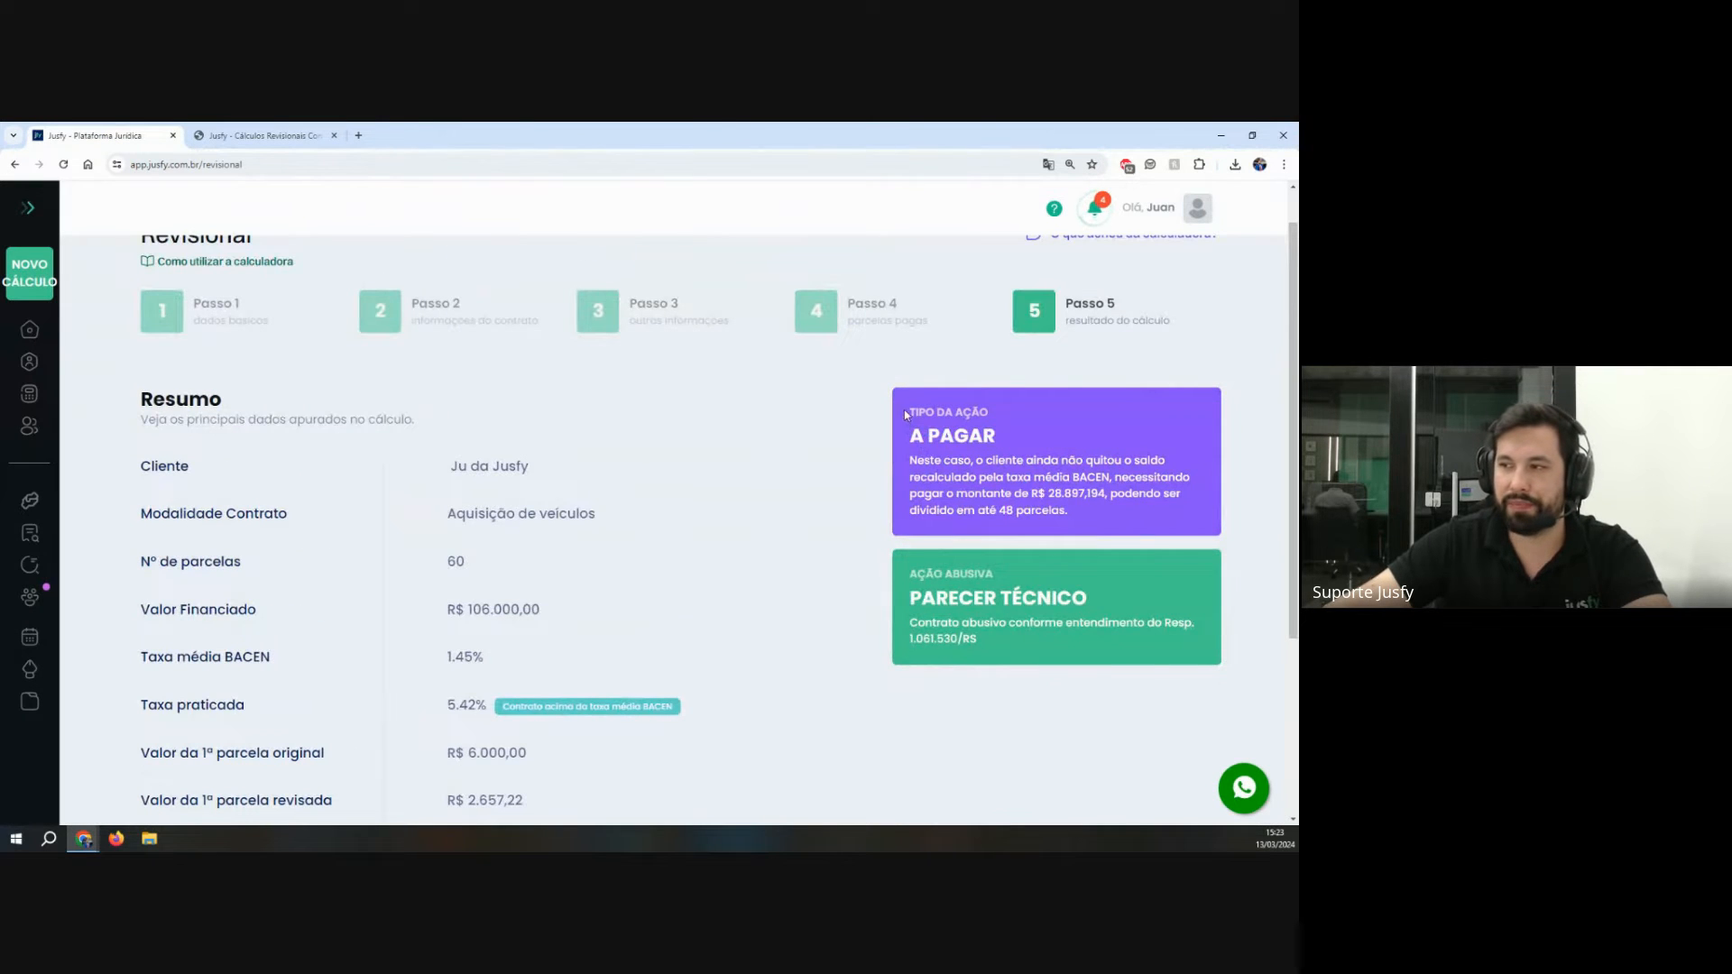
pyautogui.moveTo(905, 414); pyautogui.dragTo(1000, 440)
pyautogui.click(899, 436)
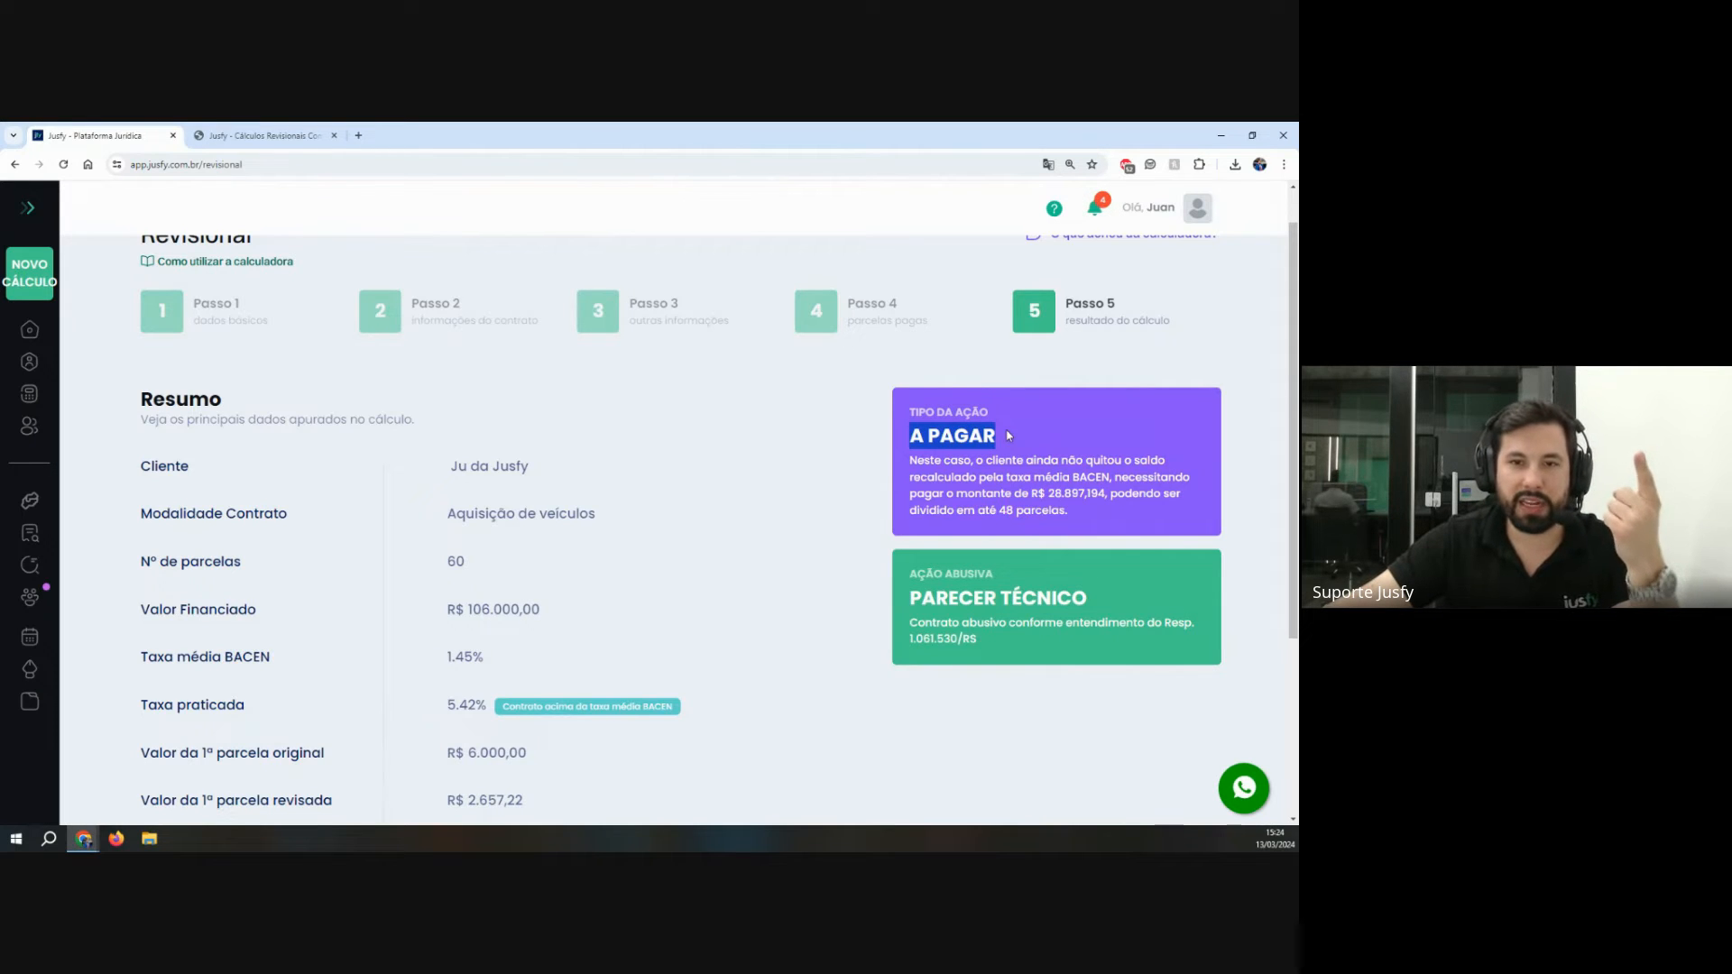
pyautogui.scroll(-1, 991, 446)
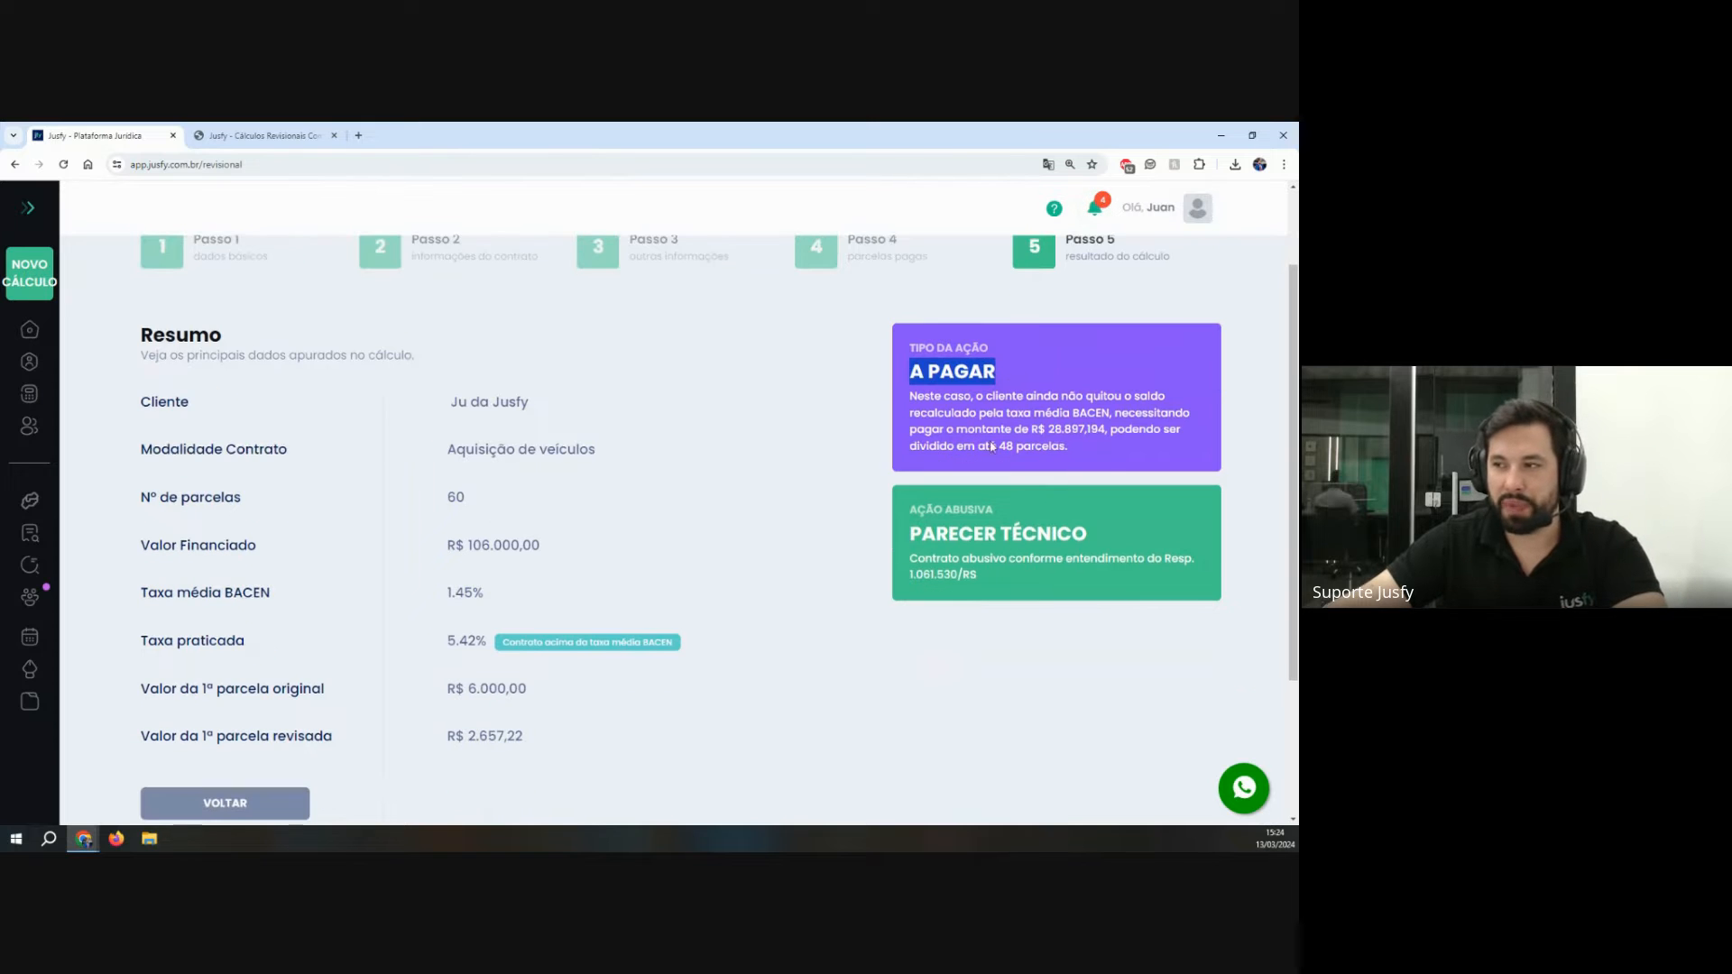
# Step: Go back to the report and examine the refinanced balance and the overpaid differences in the debt refinancing calculation
pyautogui.click(264, 134)
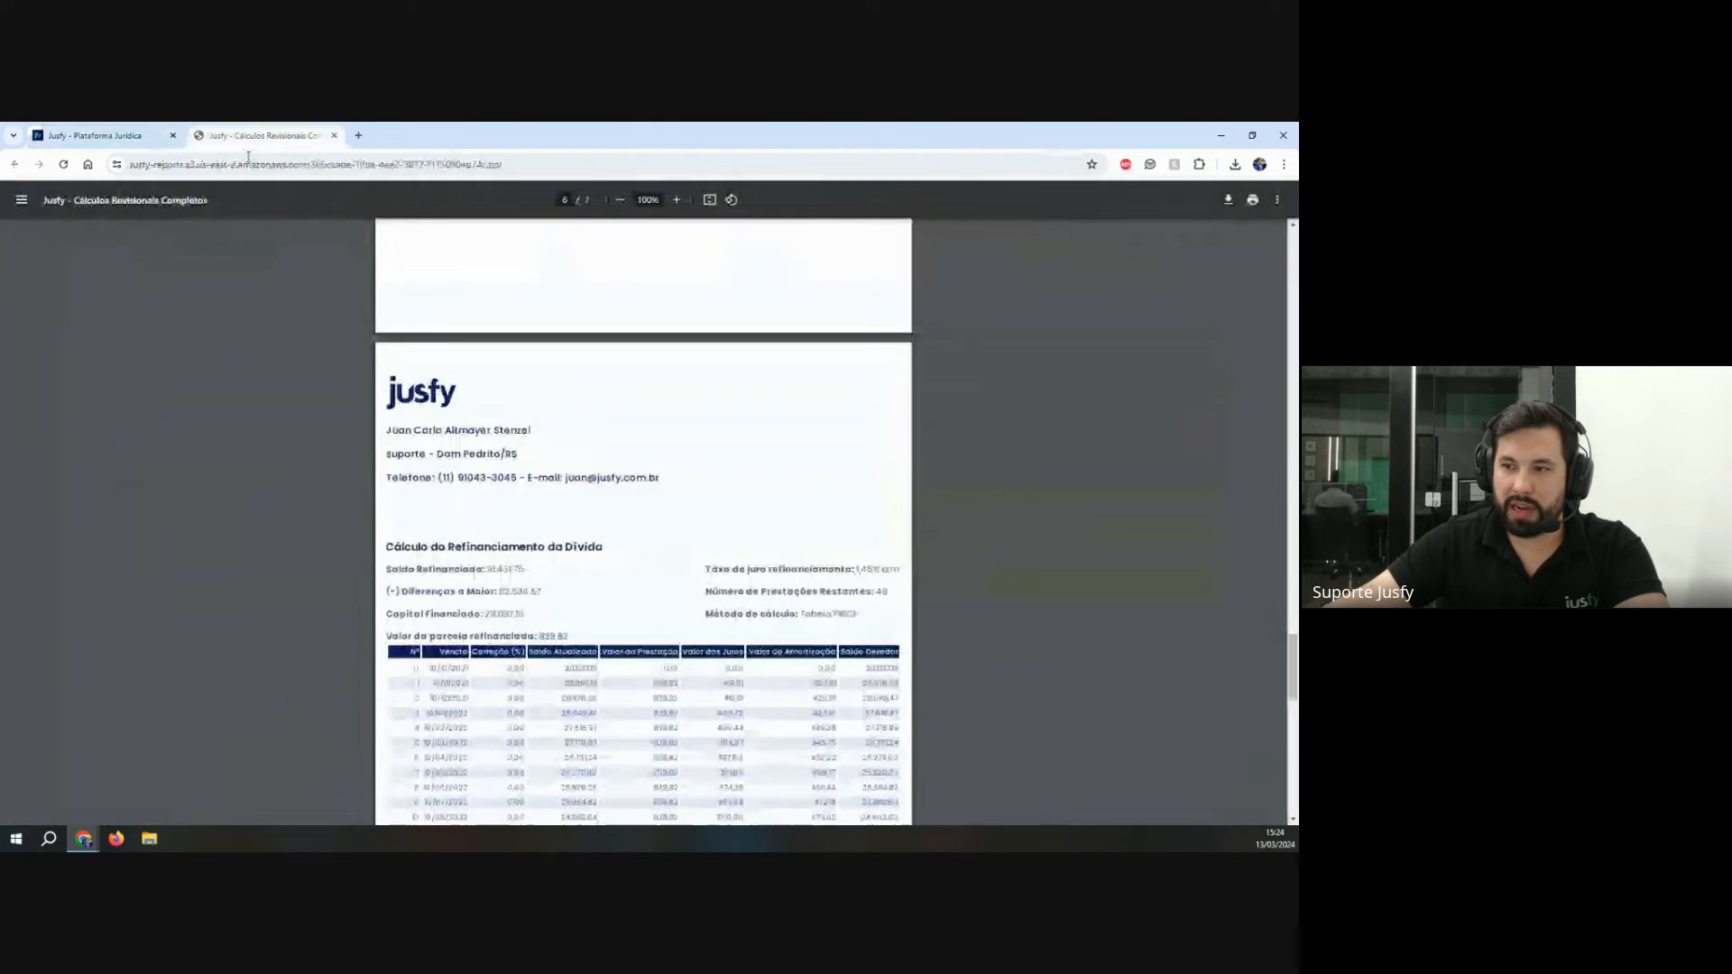
pyautogui.moveTo(390, 549); pyautogui.dragTo(607, 548)
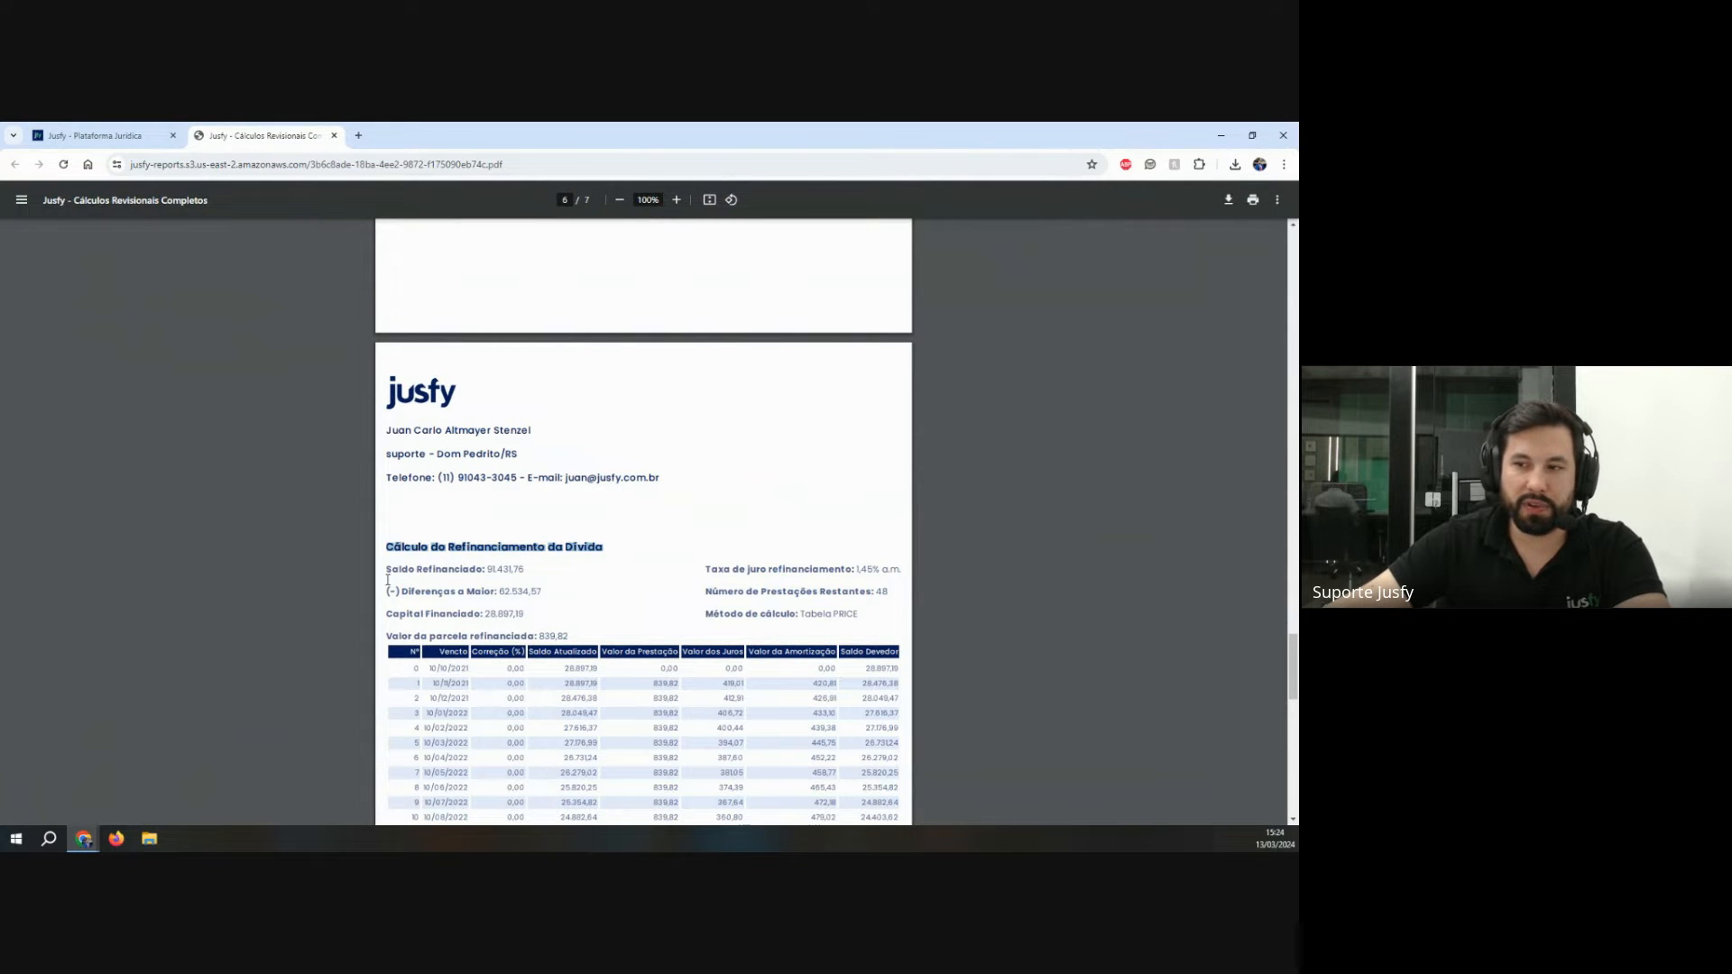
pyautogui.moveTo(388, 570); pyautogui.dragTo(527, 614)
pyautogui.click(506, 591)
pyautogui.click(526, 613)
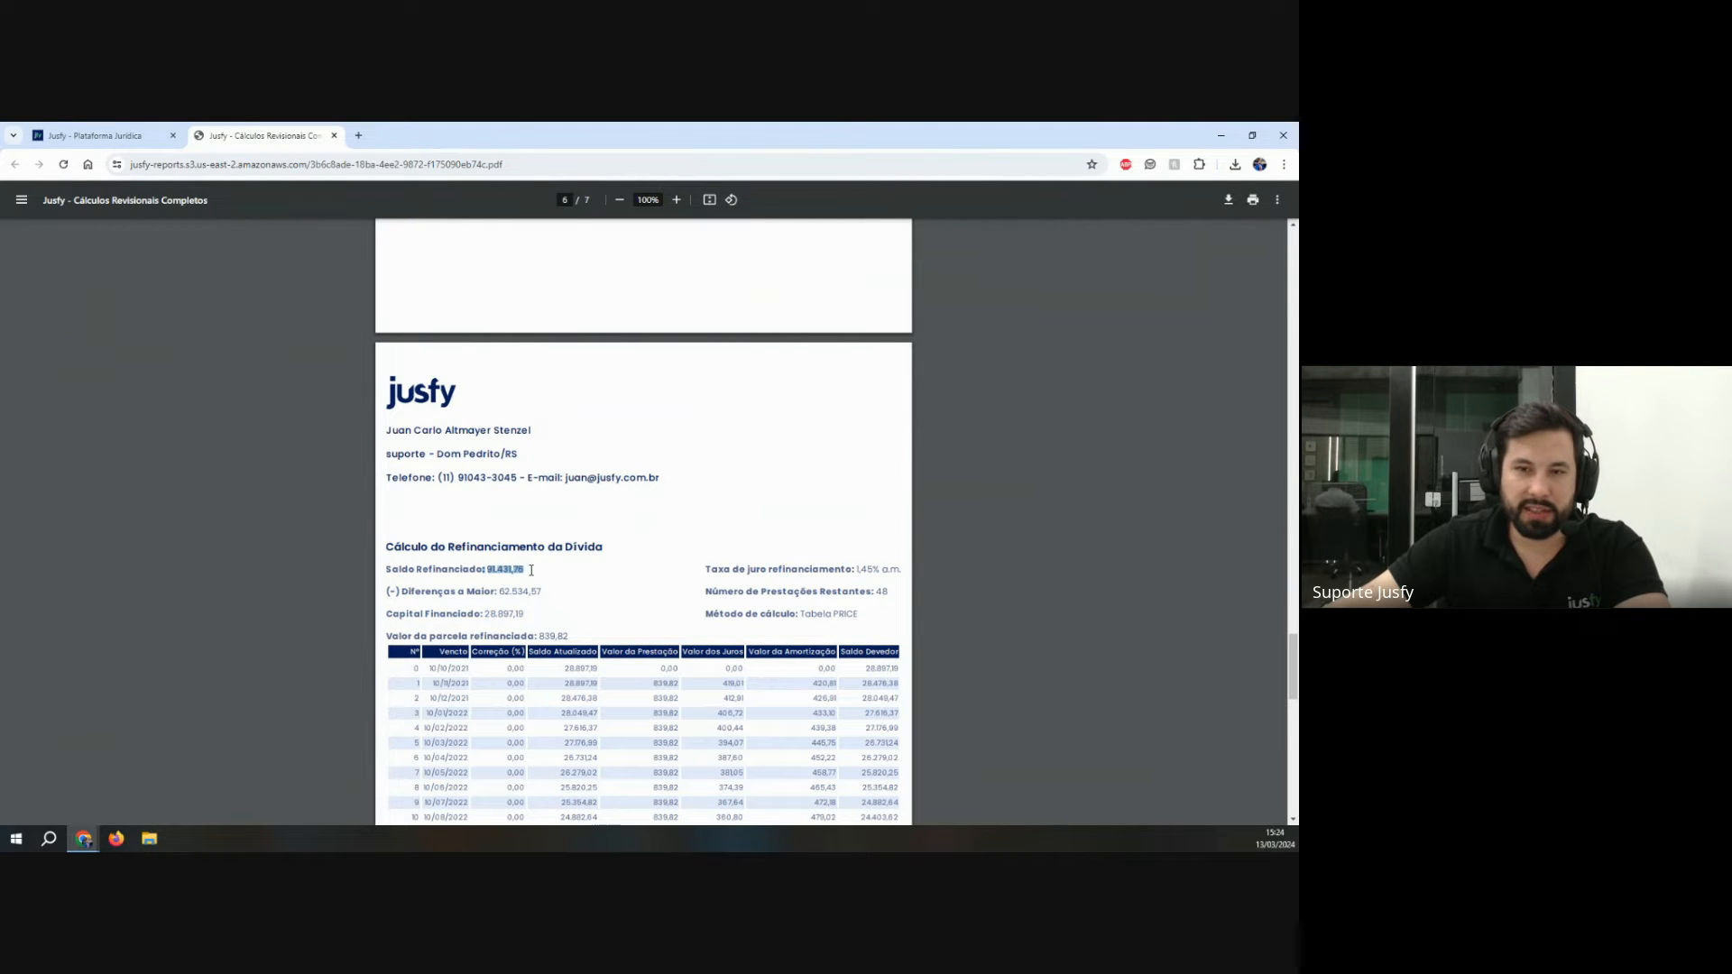
pyautogui.click(509, 595)
pyautogui.moveTo(499, 591); pyautogui.dragTo(575, 591)
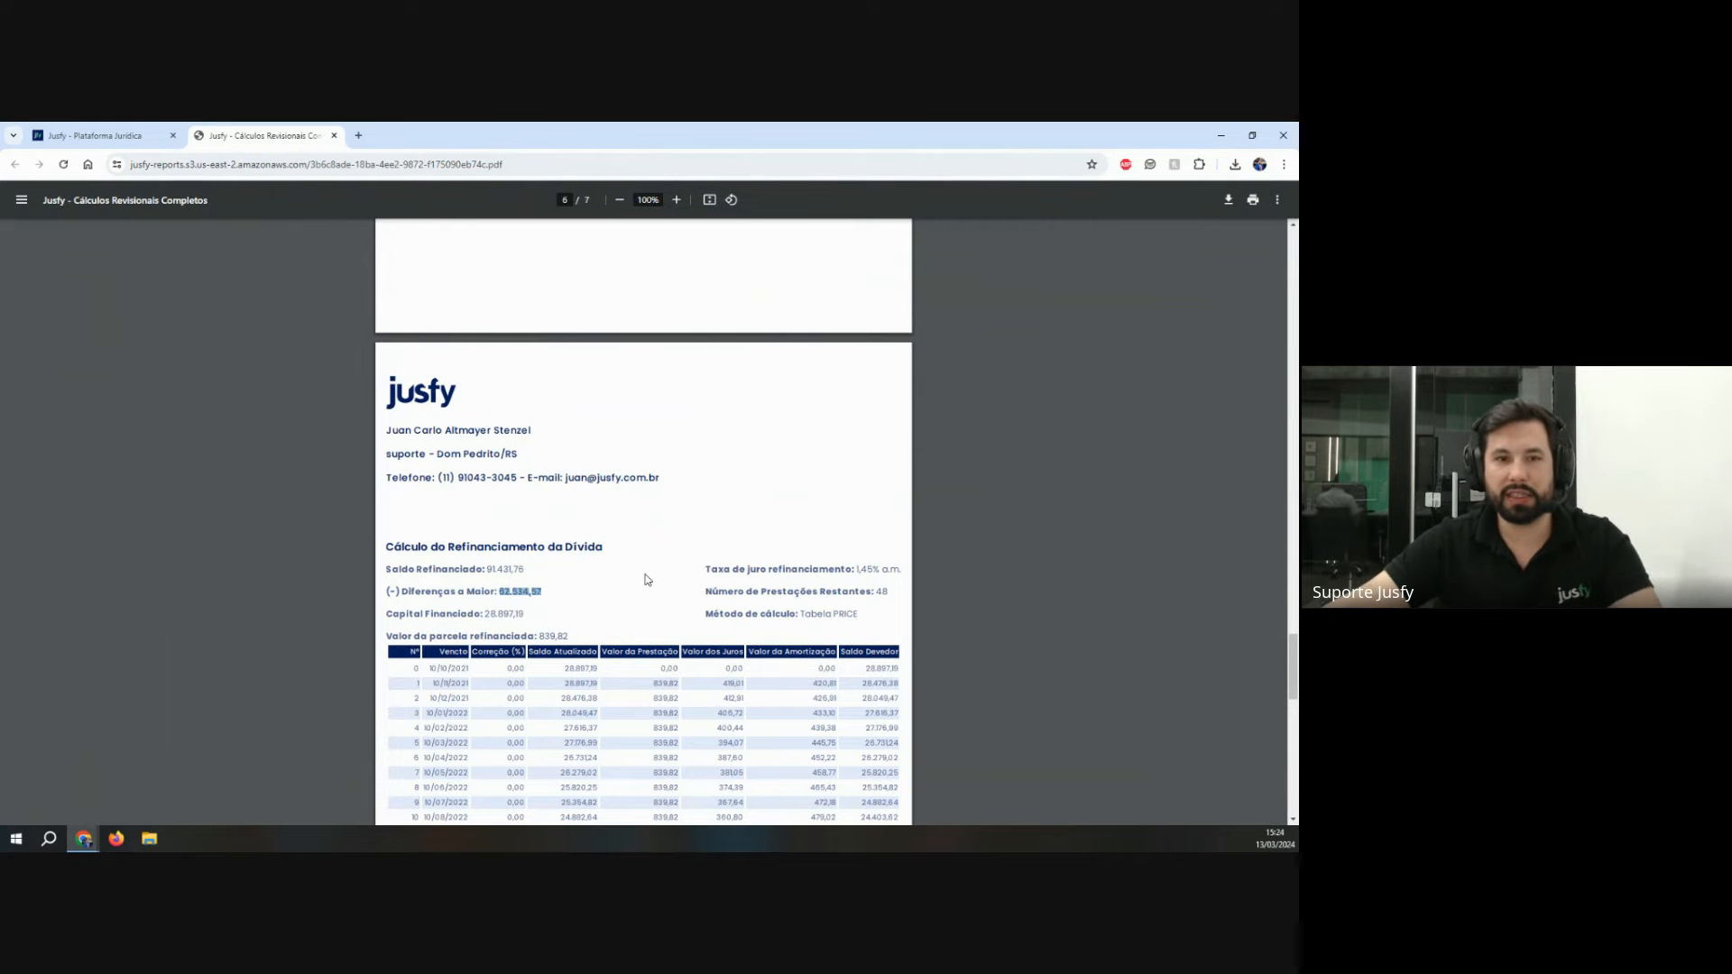
# Step: Enlarge the debt refinancing section and examine the financed capital and the refinanced installment value
pyautogui.keyDown('ctrl'); pyautogui.scroll(5, 648, 579); pyautogui.keyUp('ctrl')
pyautogui.keyDown('ctrl'); pyautogui.scroll(1, 660, 570); pyautogui.keyUp('ctrl')
pyautogui.scroll(-2, 631, 566)
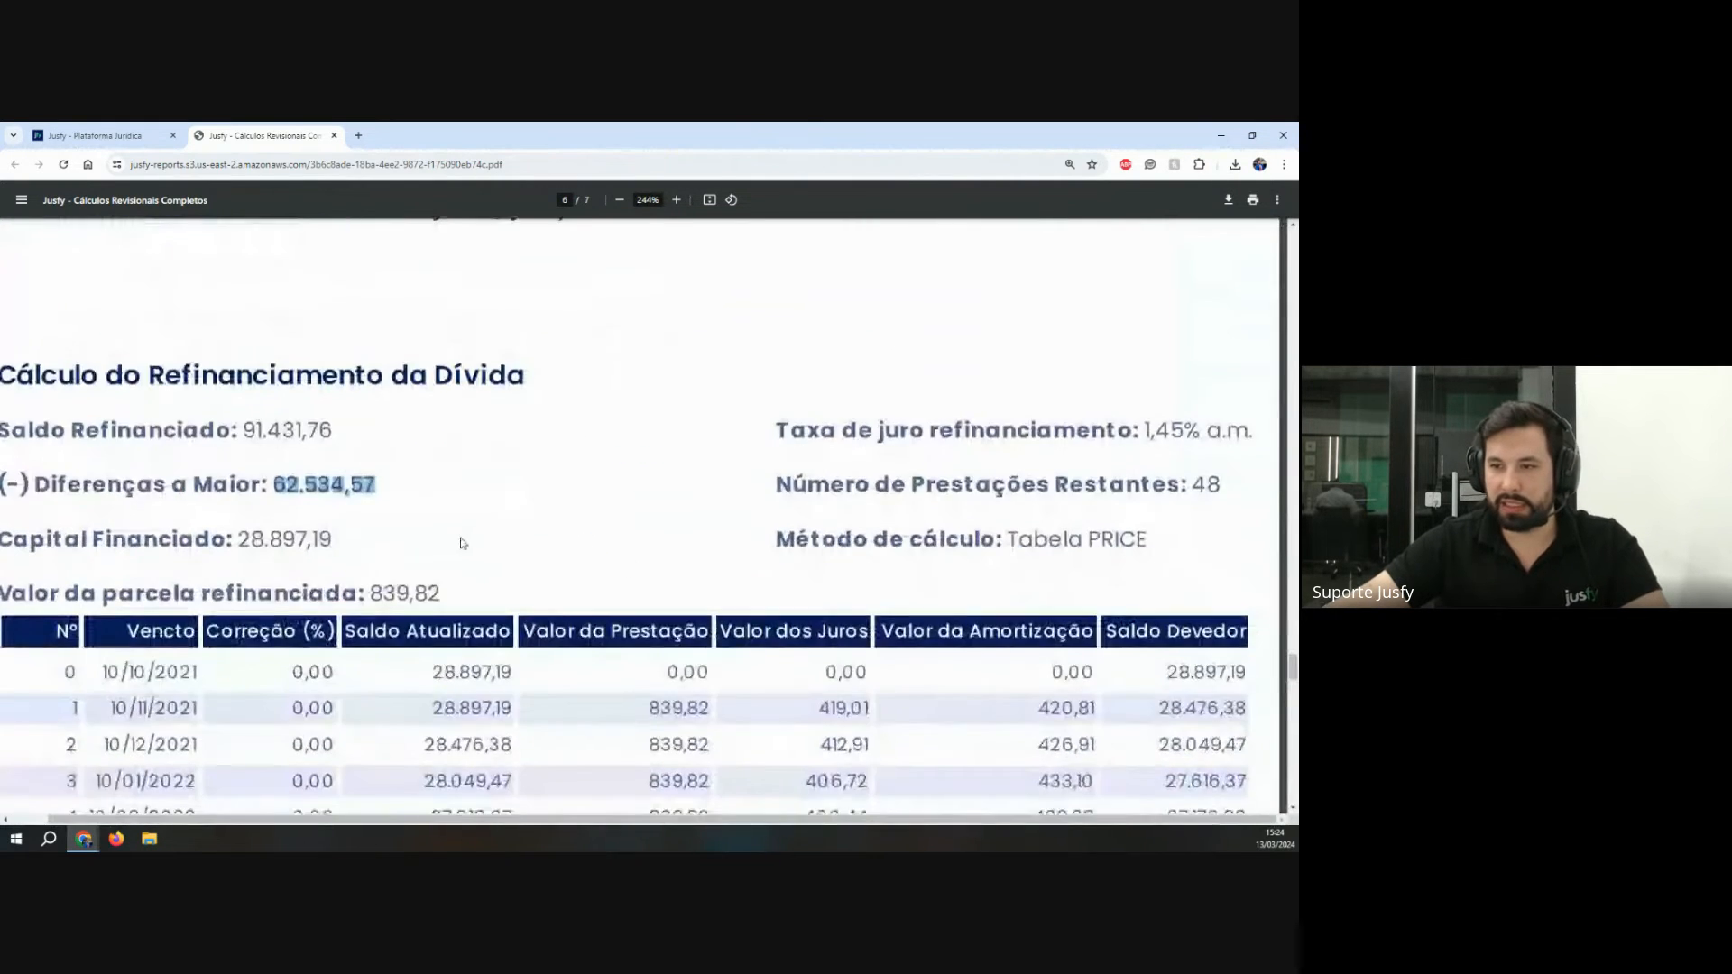
pyautogui.keyDown('ctrl'); pyautogui.scroll(-1, 457, 541); pyautogui.keyUp('ctrl')
pyautogui.moveTo(172, 538); pyautogui.dragTo(424, 539)
pyautogui.click(270, 577)
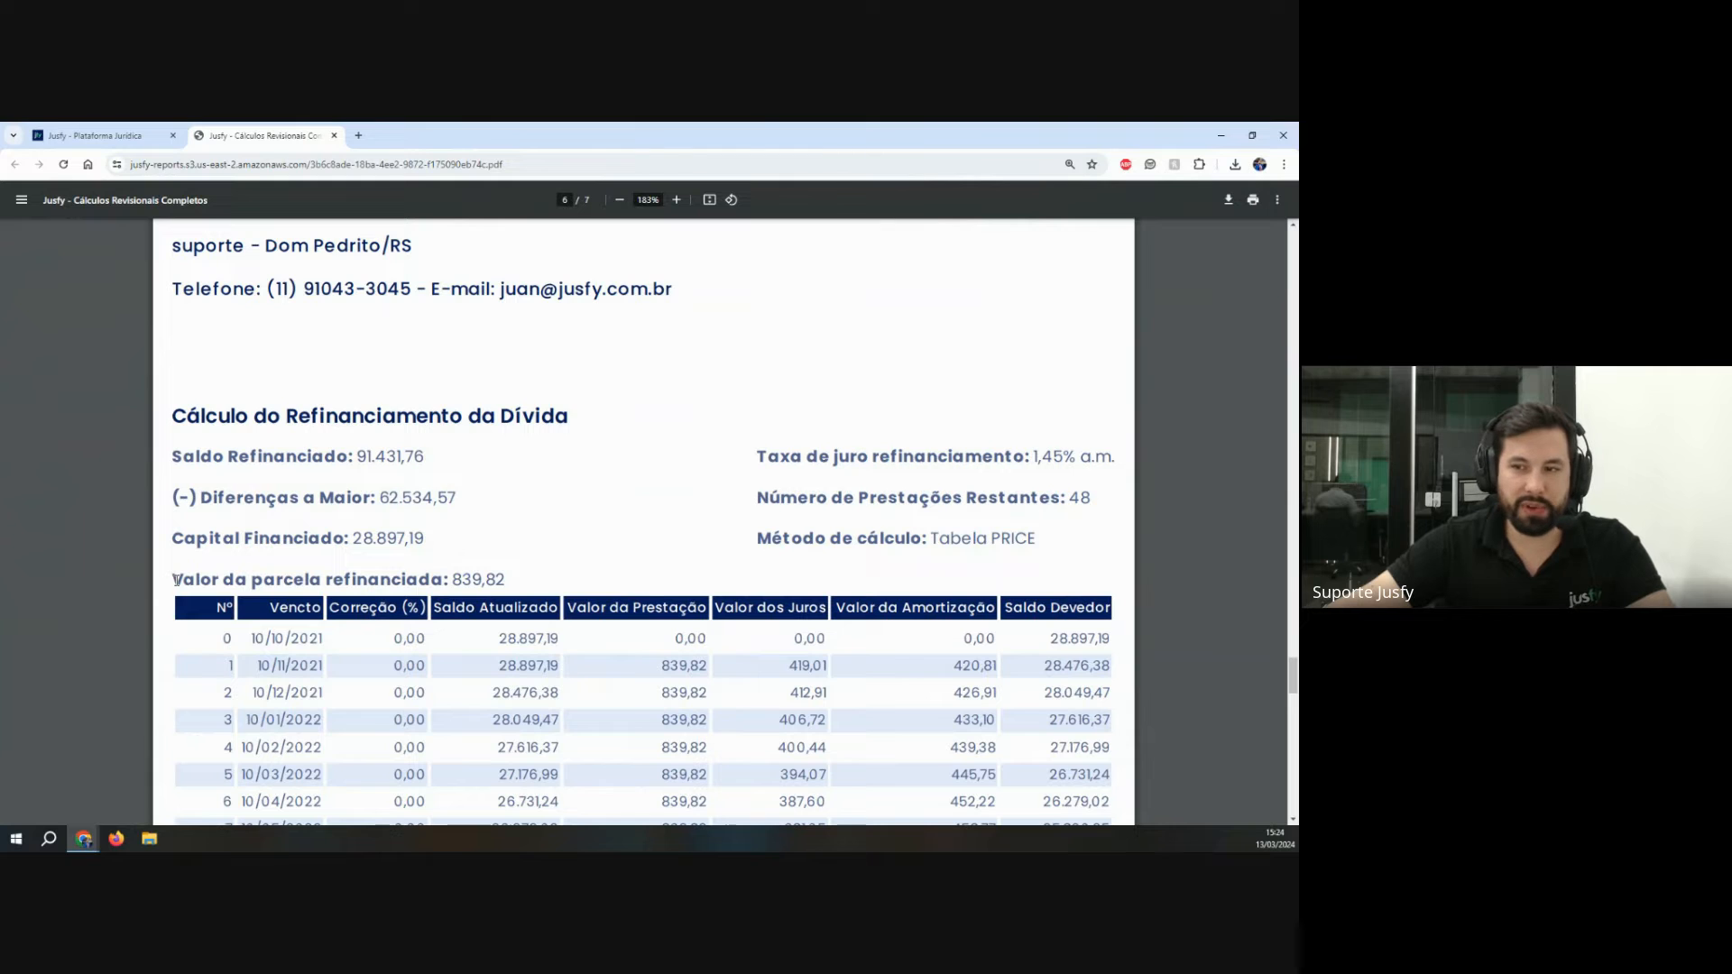
pyautogui.moveTo(176, 580); pyautogui.dragTo(516, 576)
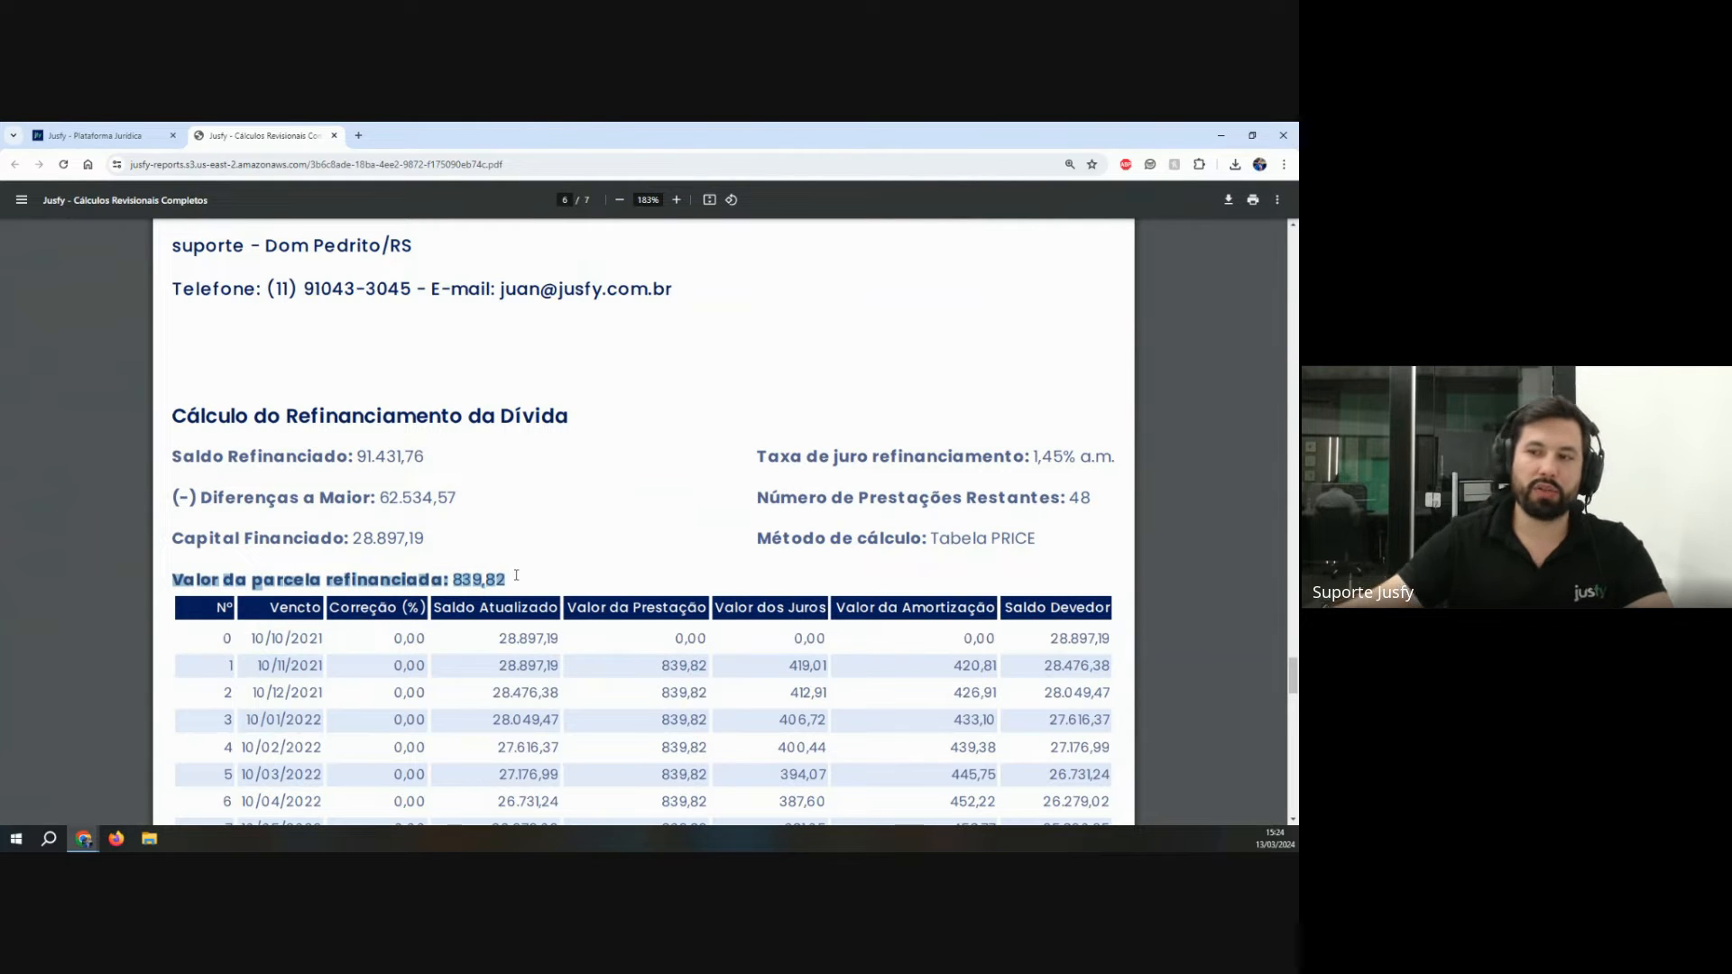
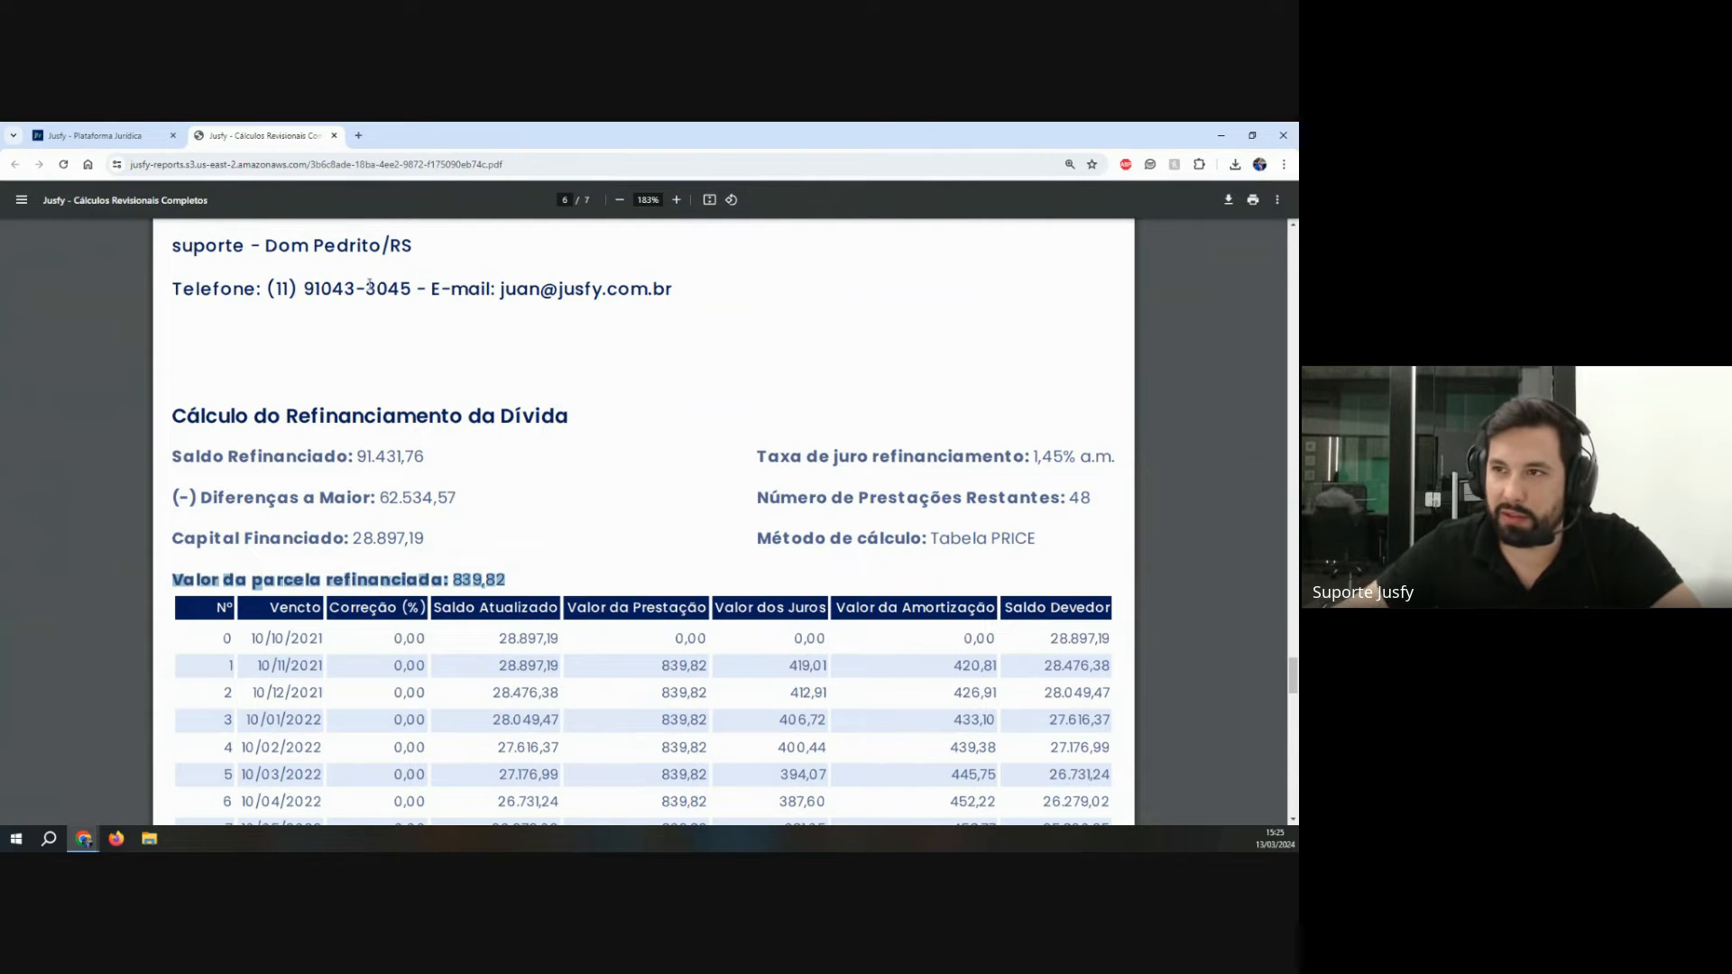
# Step: Close the Cálculo Completo report and open the Petição Completa from the available reports
pyautogui.click(334, 136)
pyautogui.scroll(-3, 485, 714)
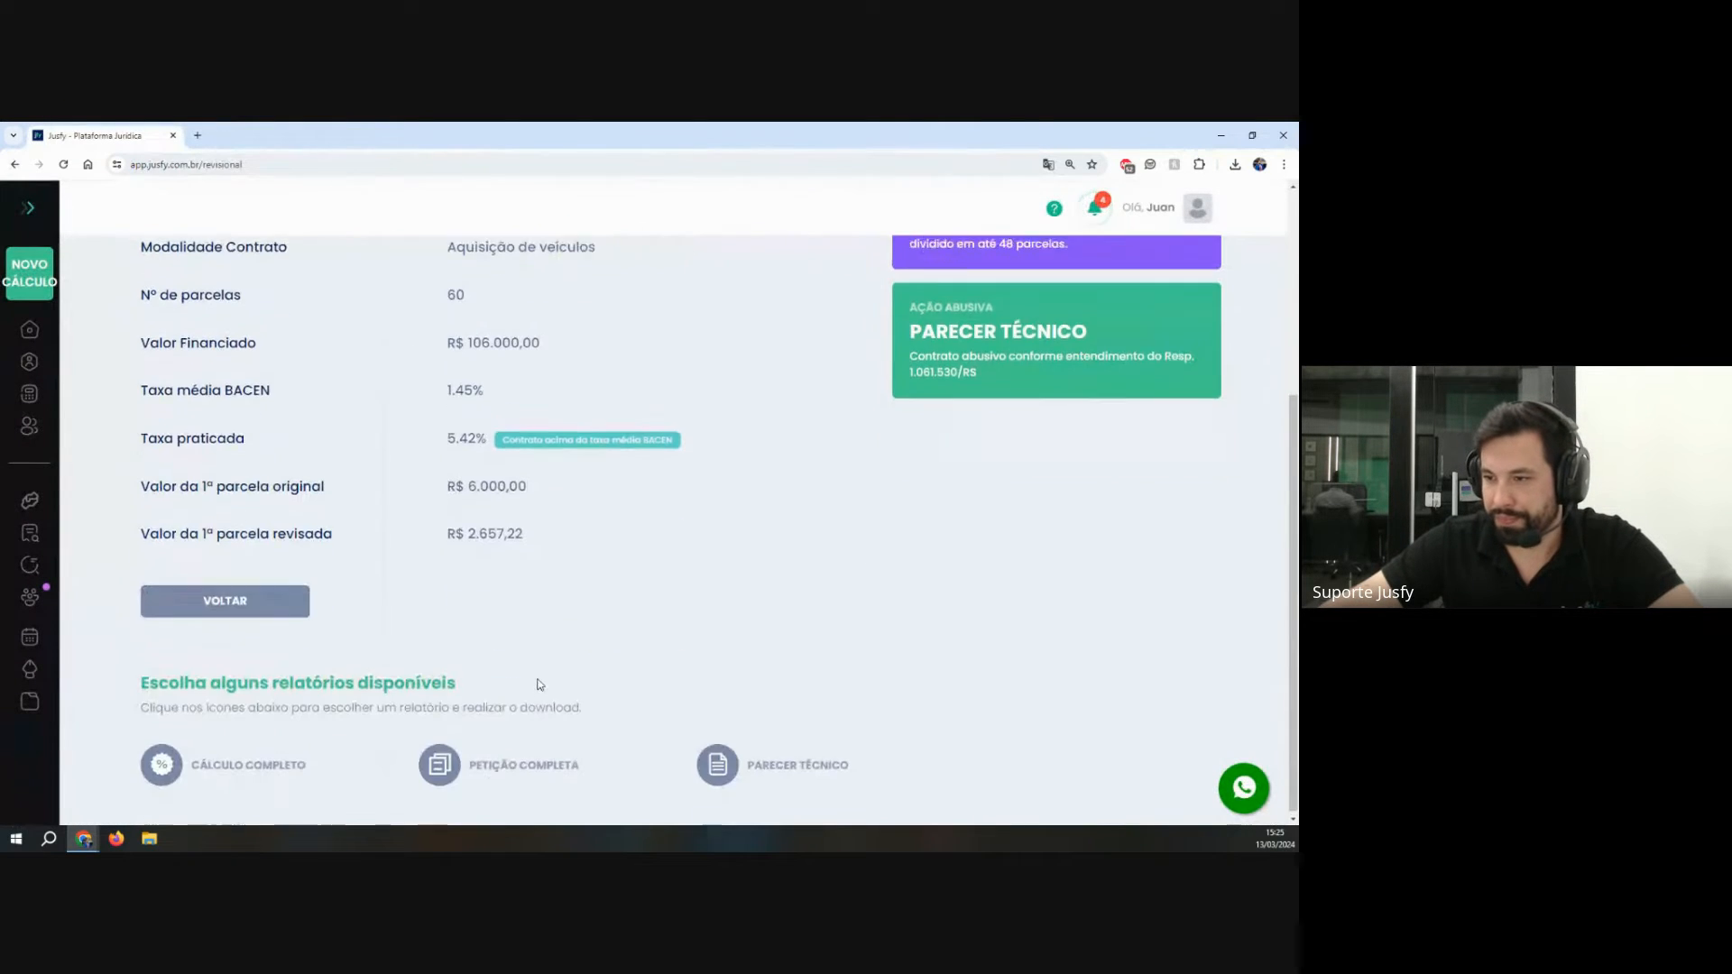
pyautogui.click(491, 765)
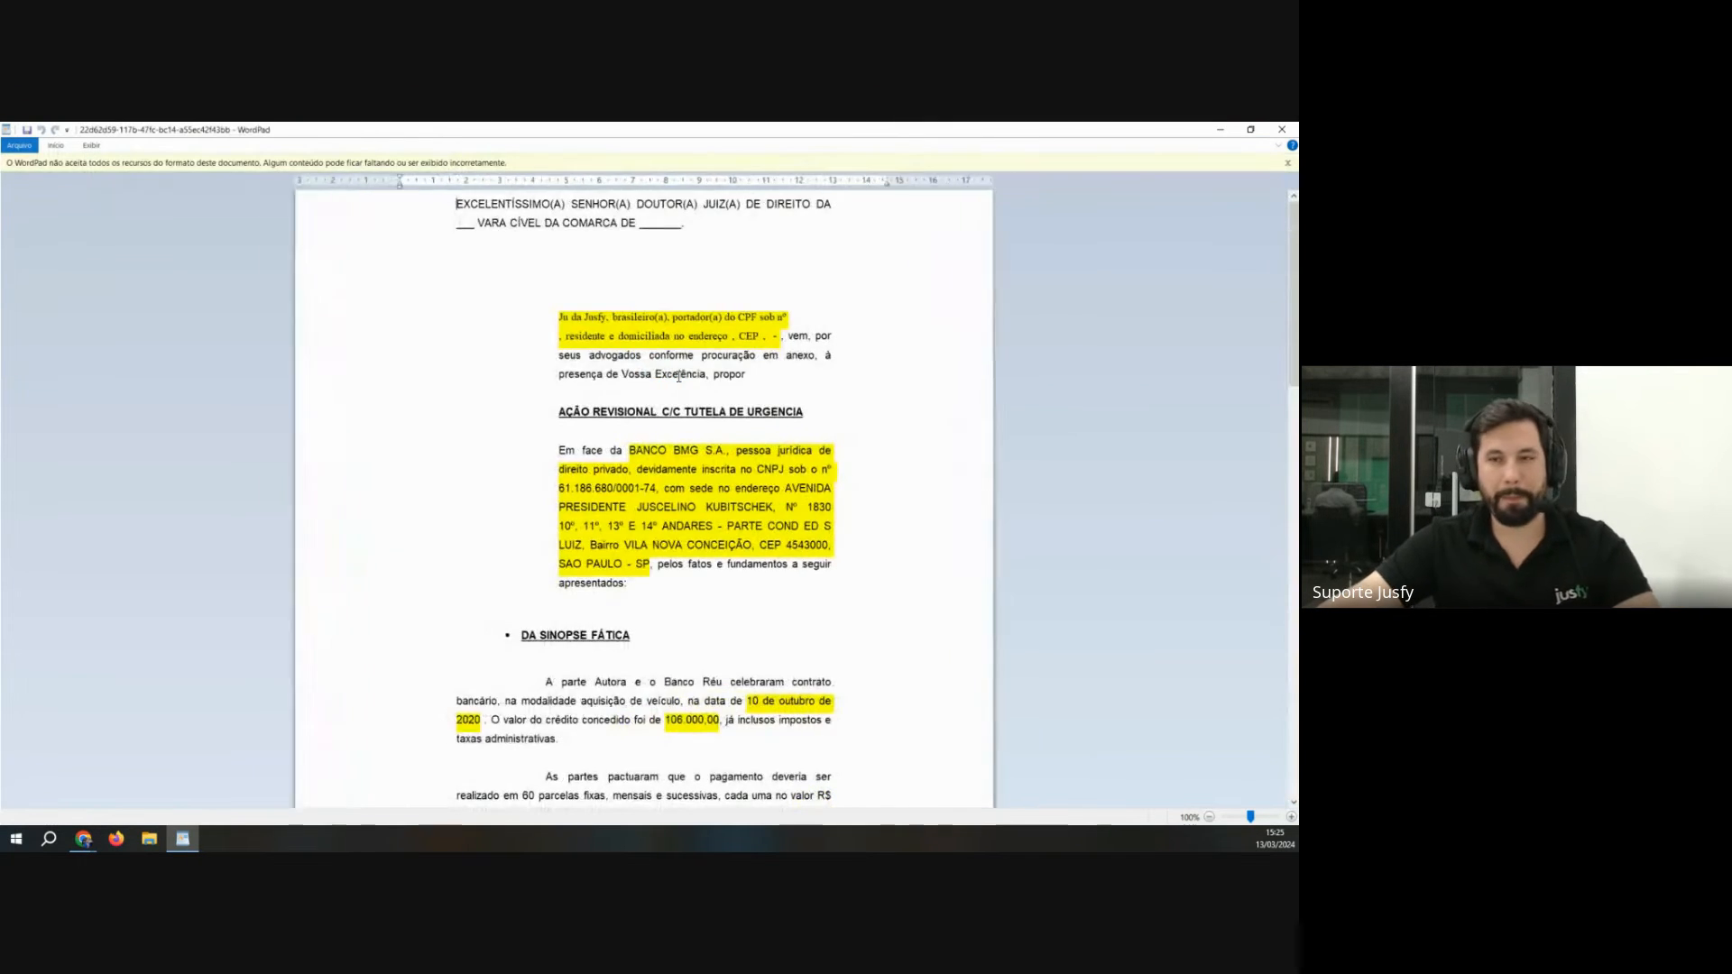
# Step: Enlarge the petition and review the highlighted identification data of the client and of the defendant bank
pyautogui.scroll(10, 679, 376)
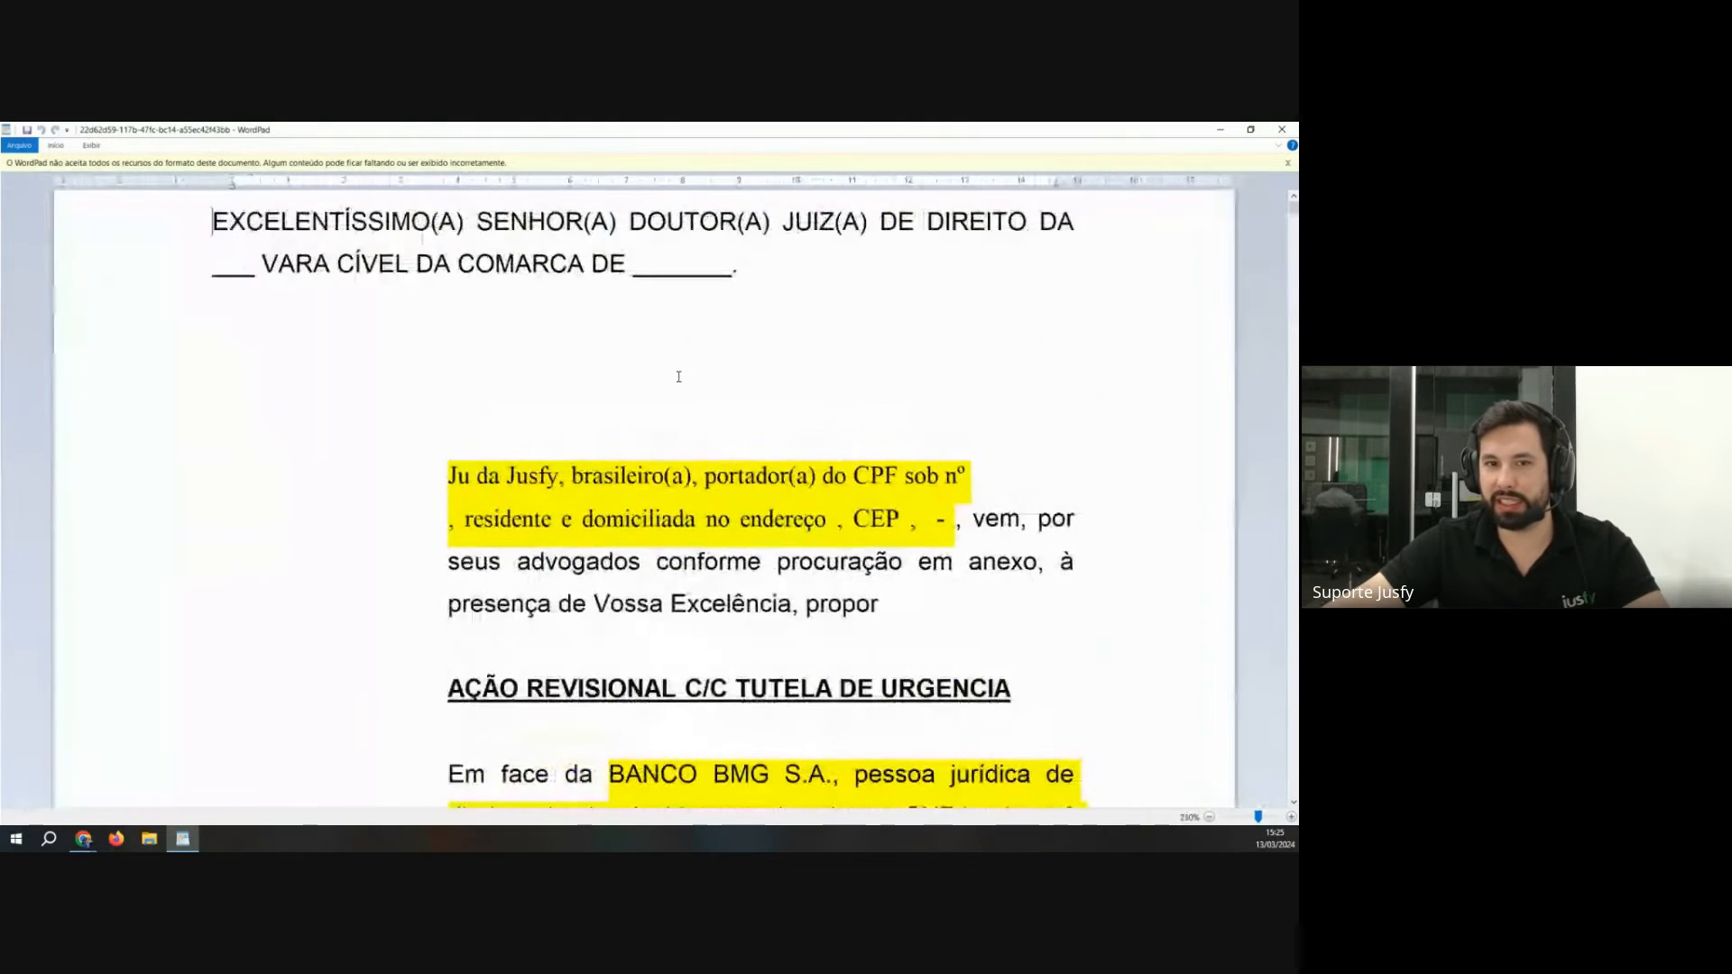
pyautogui.scroll(-2, 678, 376)
pyautogui.moveTo(459, 221); pyautogui.dragTo(891, 260)
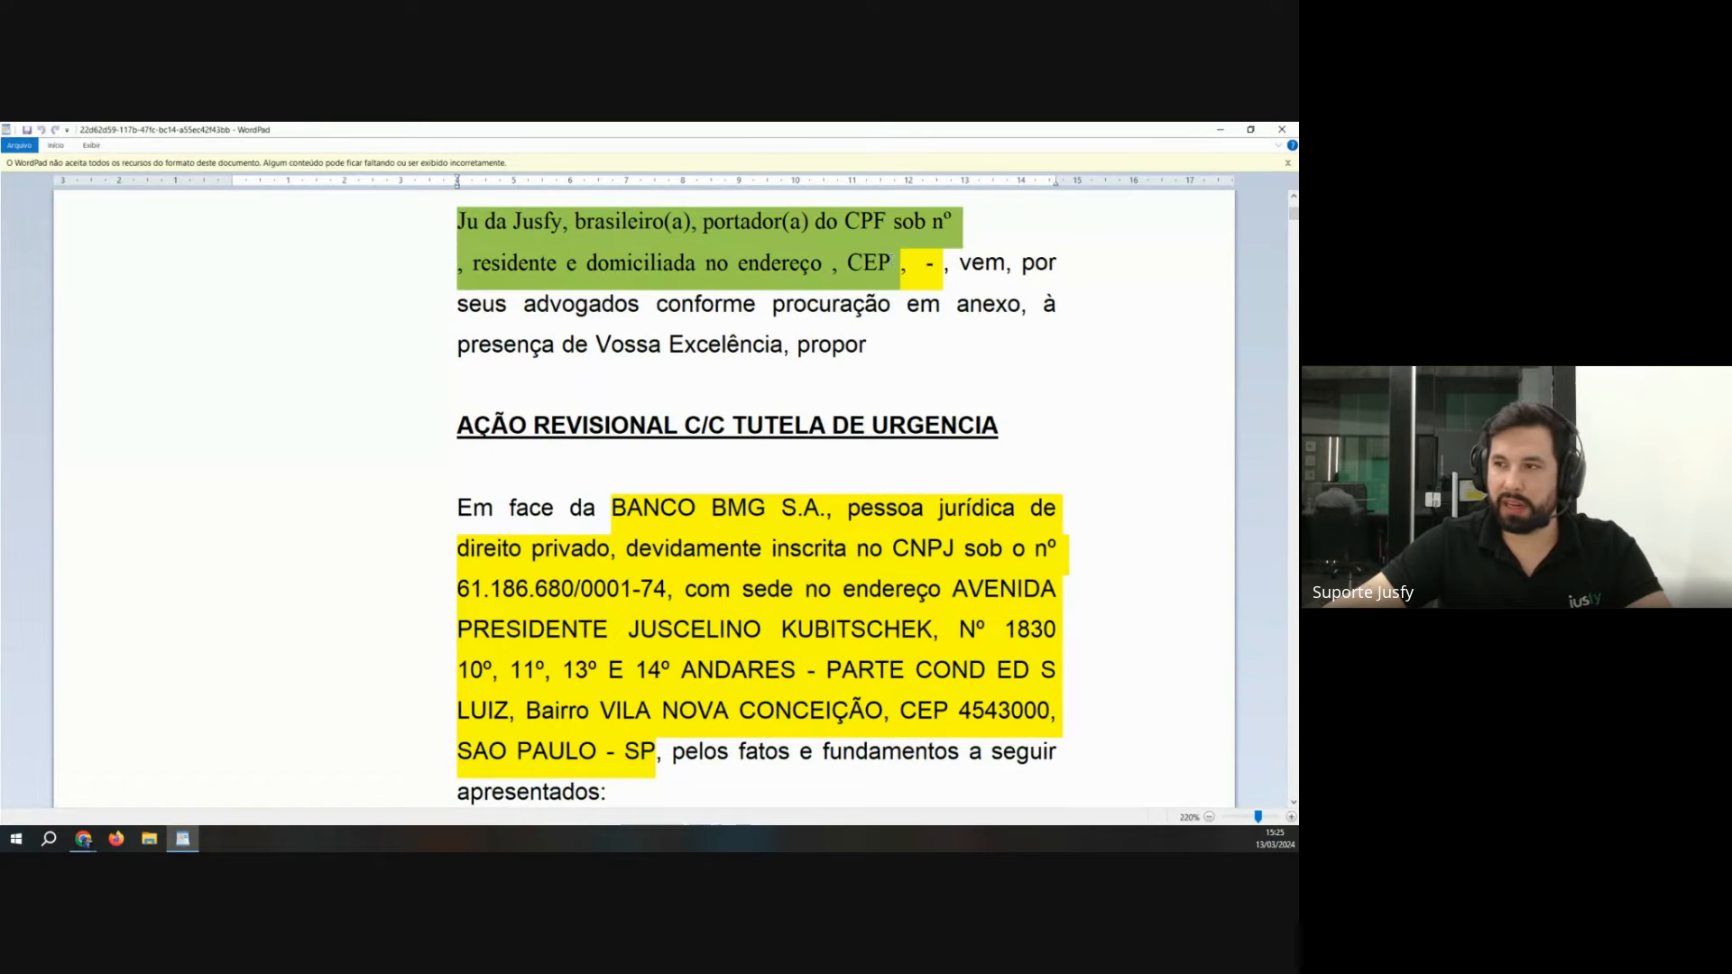
pyautogui.click(622, 260)
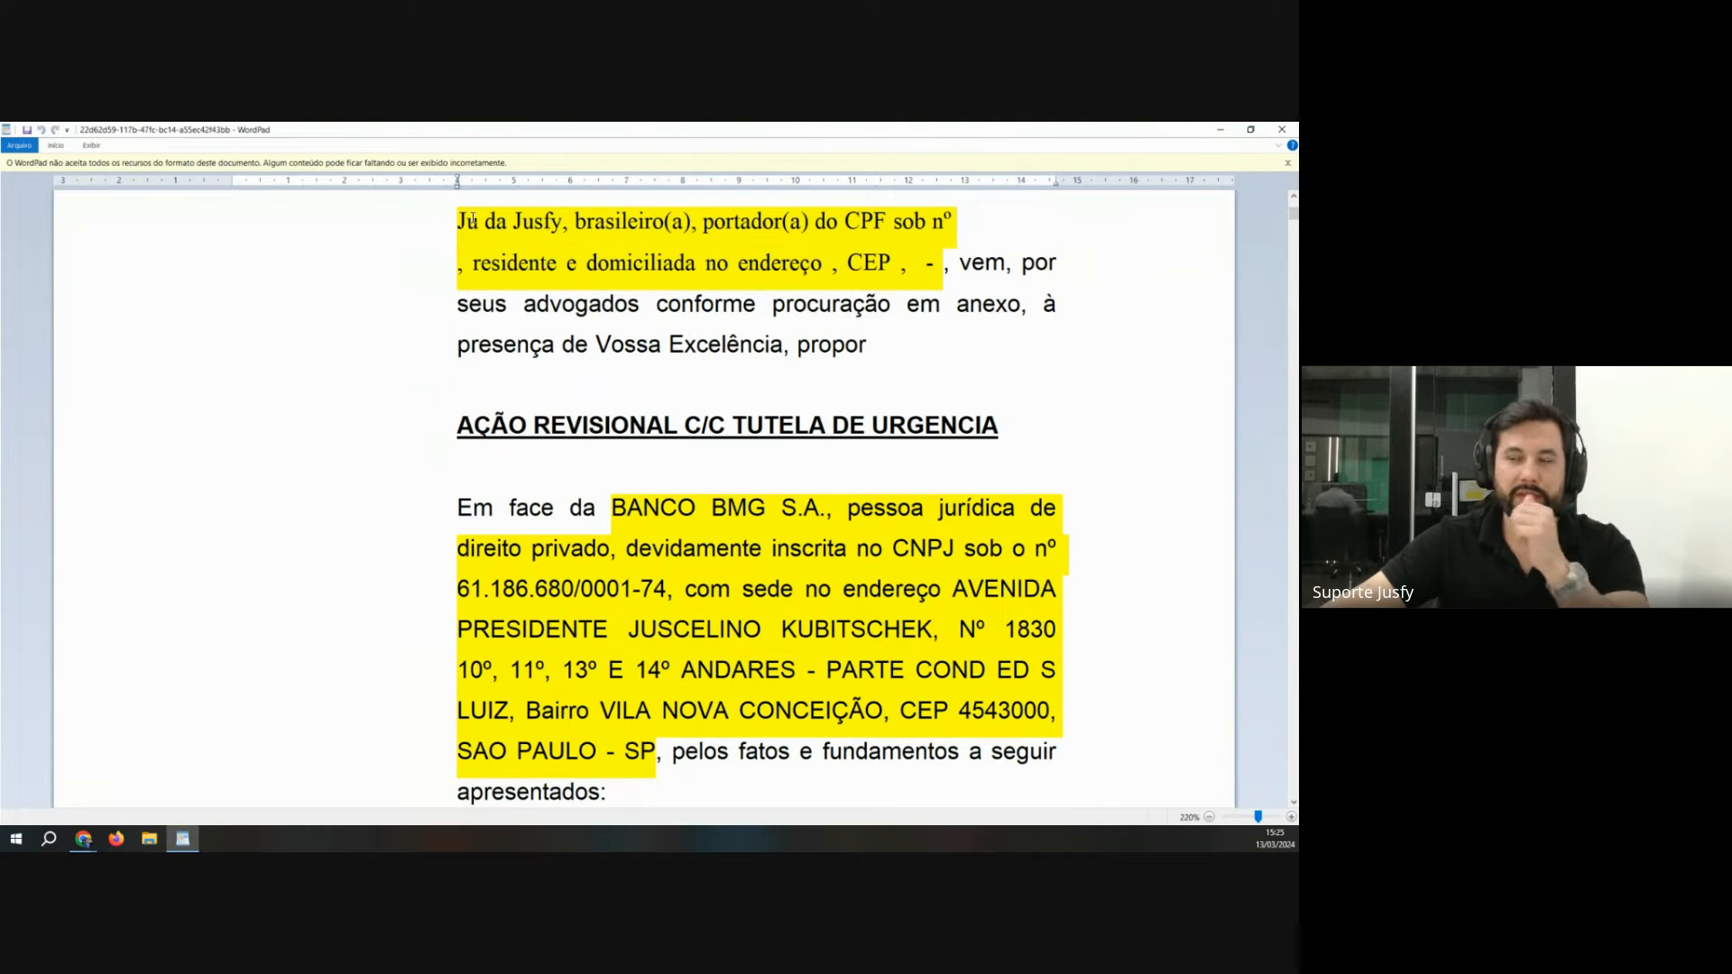
pyautogui.moveTo(458, 220); pyautogui.dragTo(938, 271)
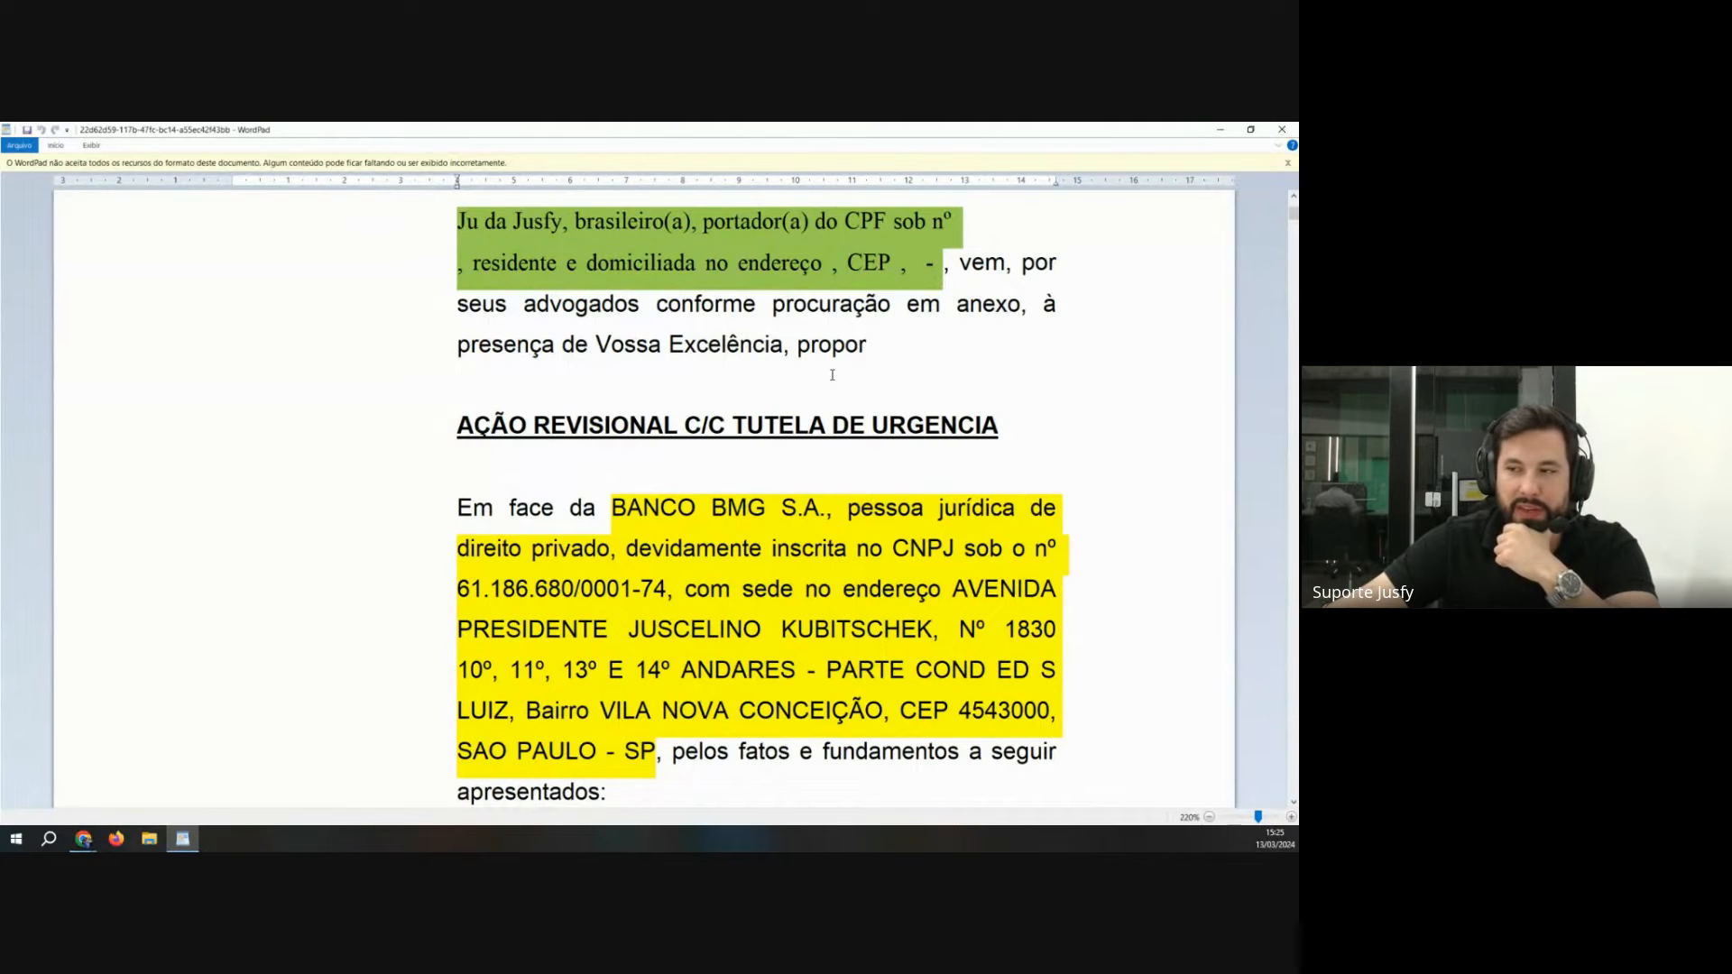
pyautogui.scroll(-3, 832, 375)
pyautogui.moveTo(613, 383); pyautogui.dragTo(658, 589)
pyautogui.scroll(-5, 673, 569)
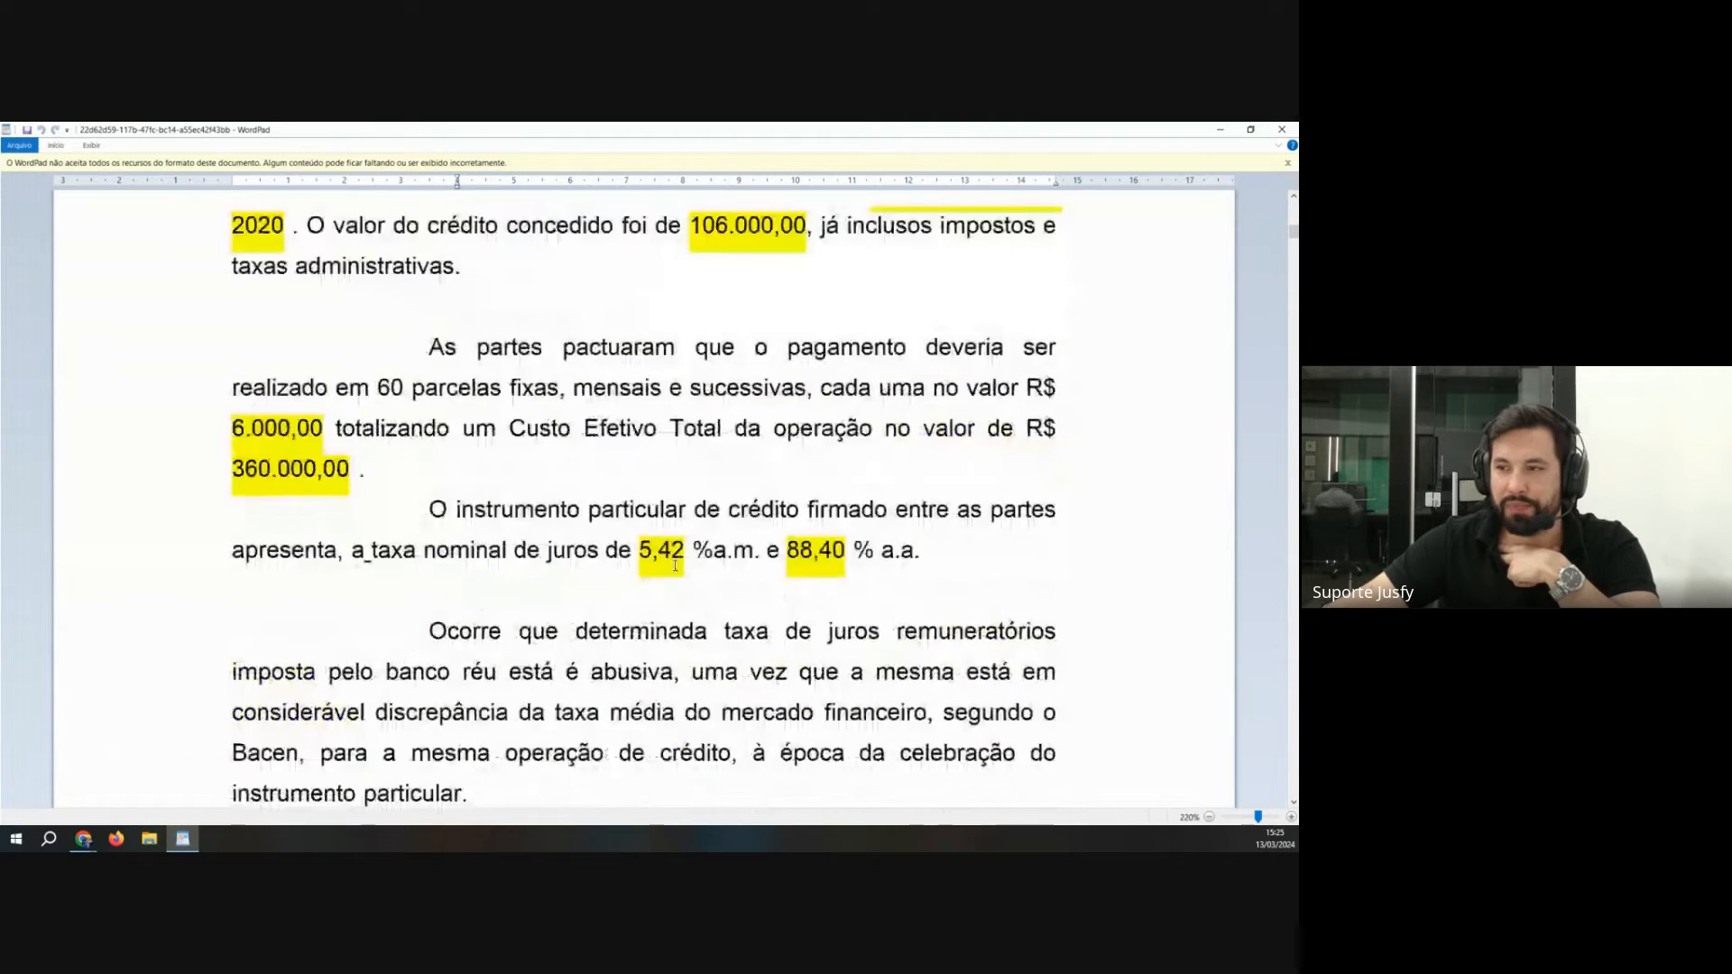
# Step: Review the Da Sinopse Fática section of the petition, covering the contract date, credit amount and installments
pyautogui.scroll(5, 672, 564)
pyautogui.scroll(-1, 675, 553)
pyautogui.scroll(-2, 675, 553)
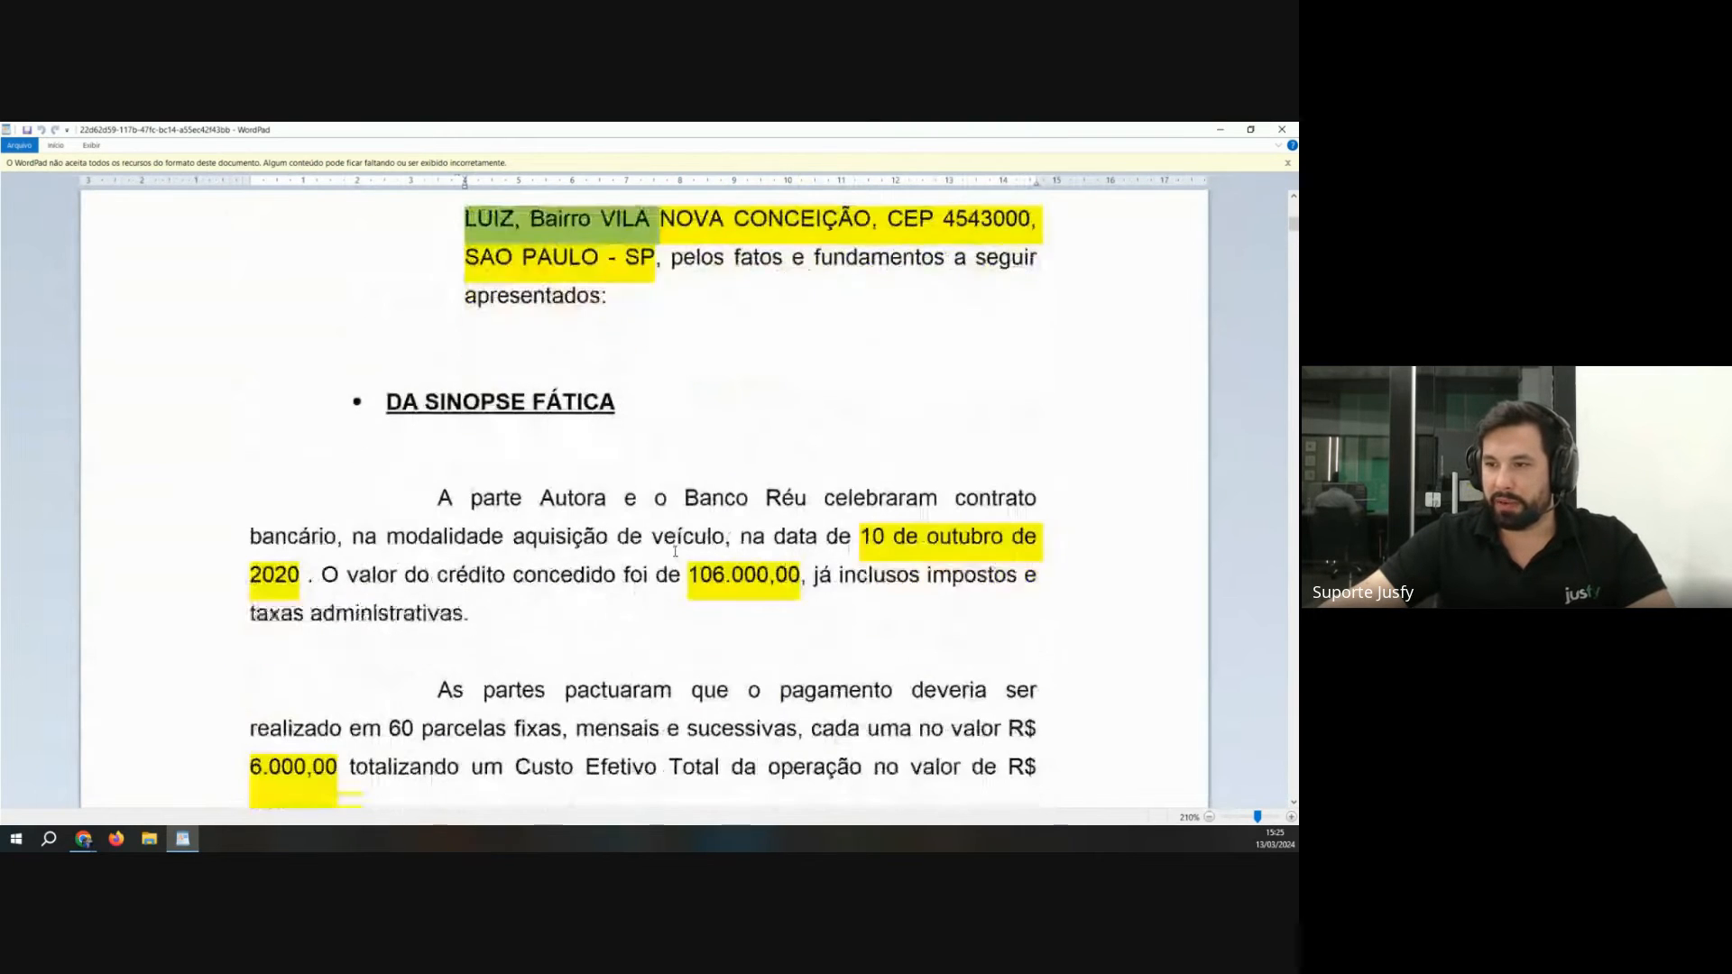
pyautogui.moveTo(387, 316); pyautogui.dragTo(620, 355)
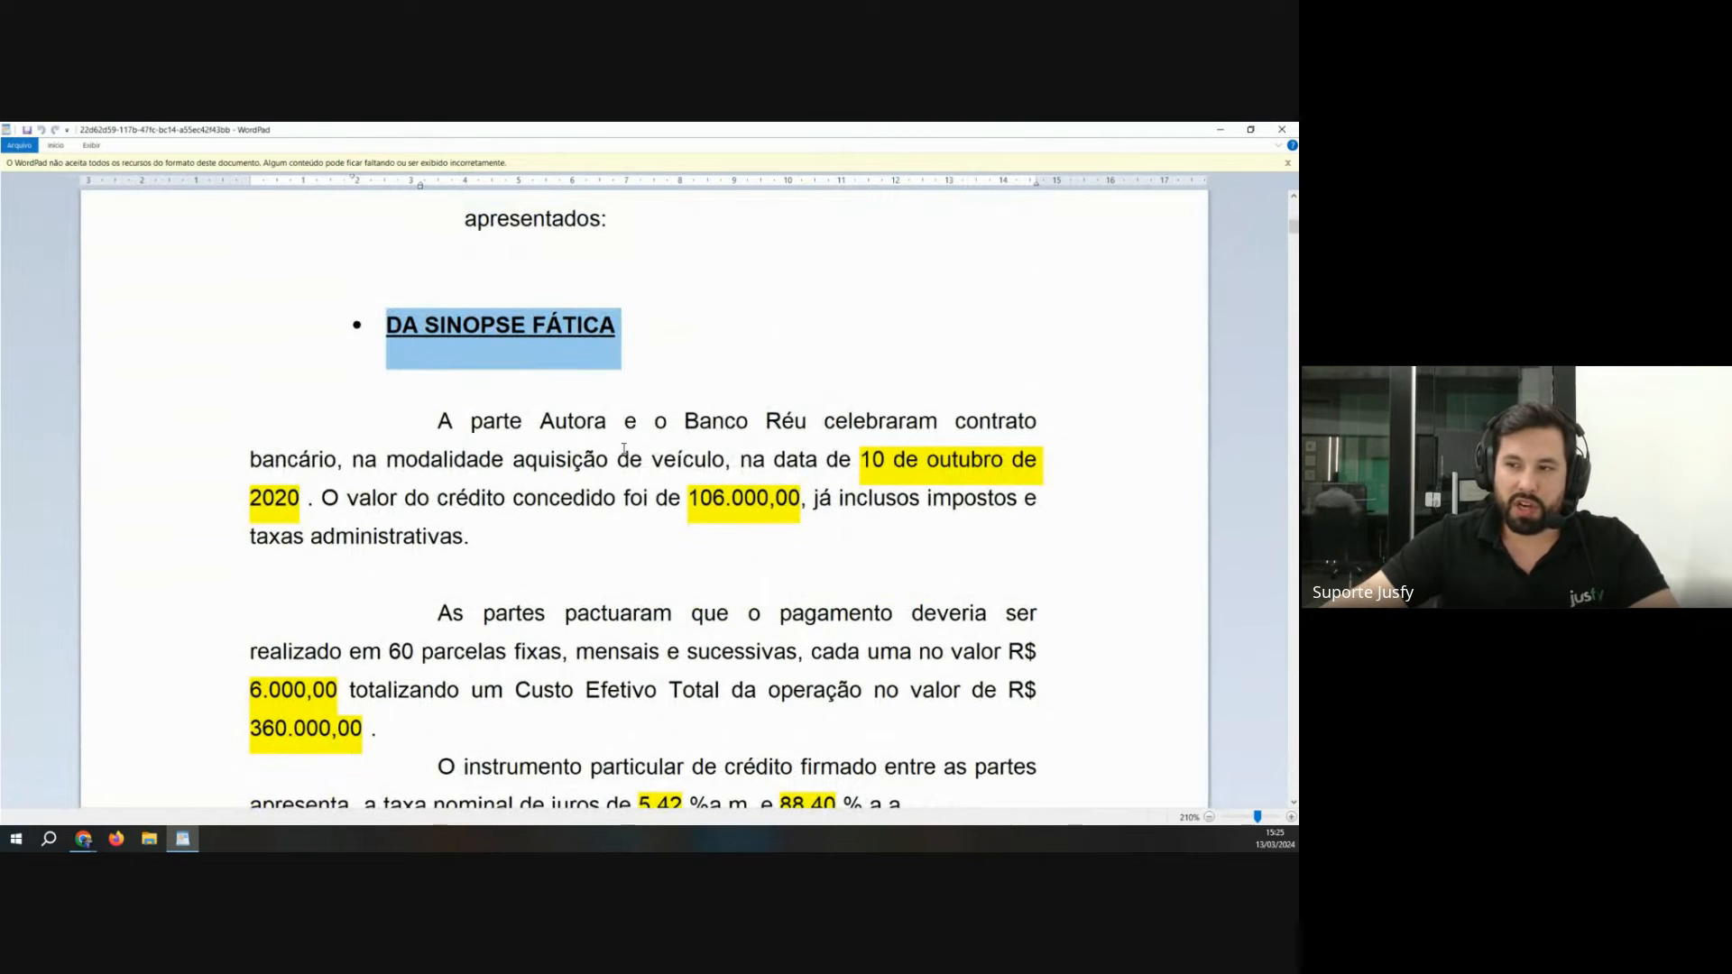
pyautogui.scroll(-2, 624, 448)
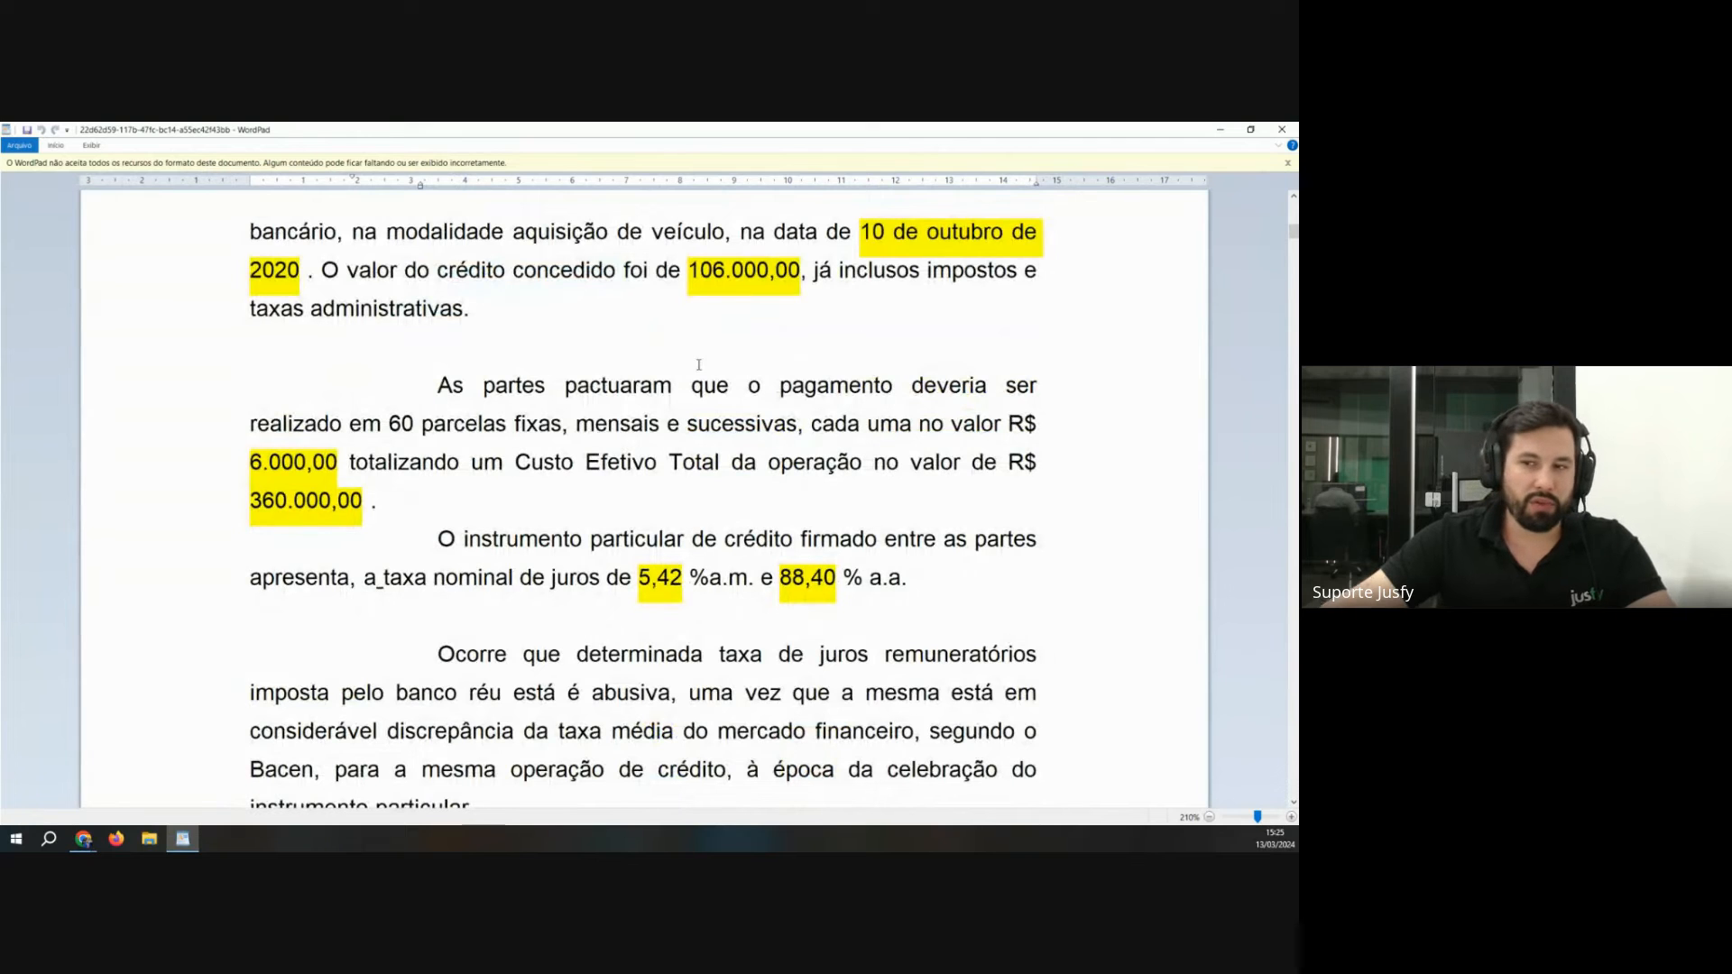
pyautogui.scroll(-2, 674, 406)
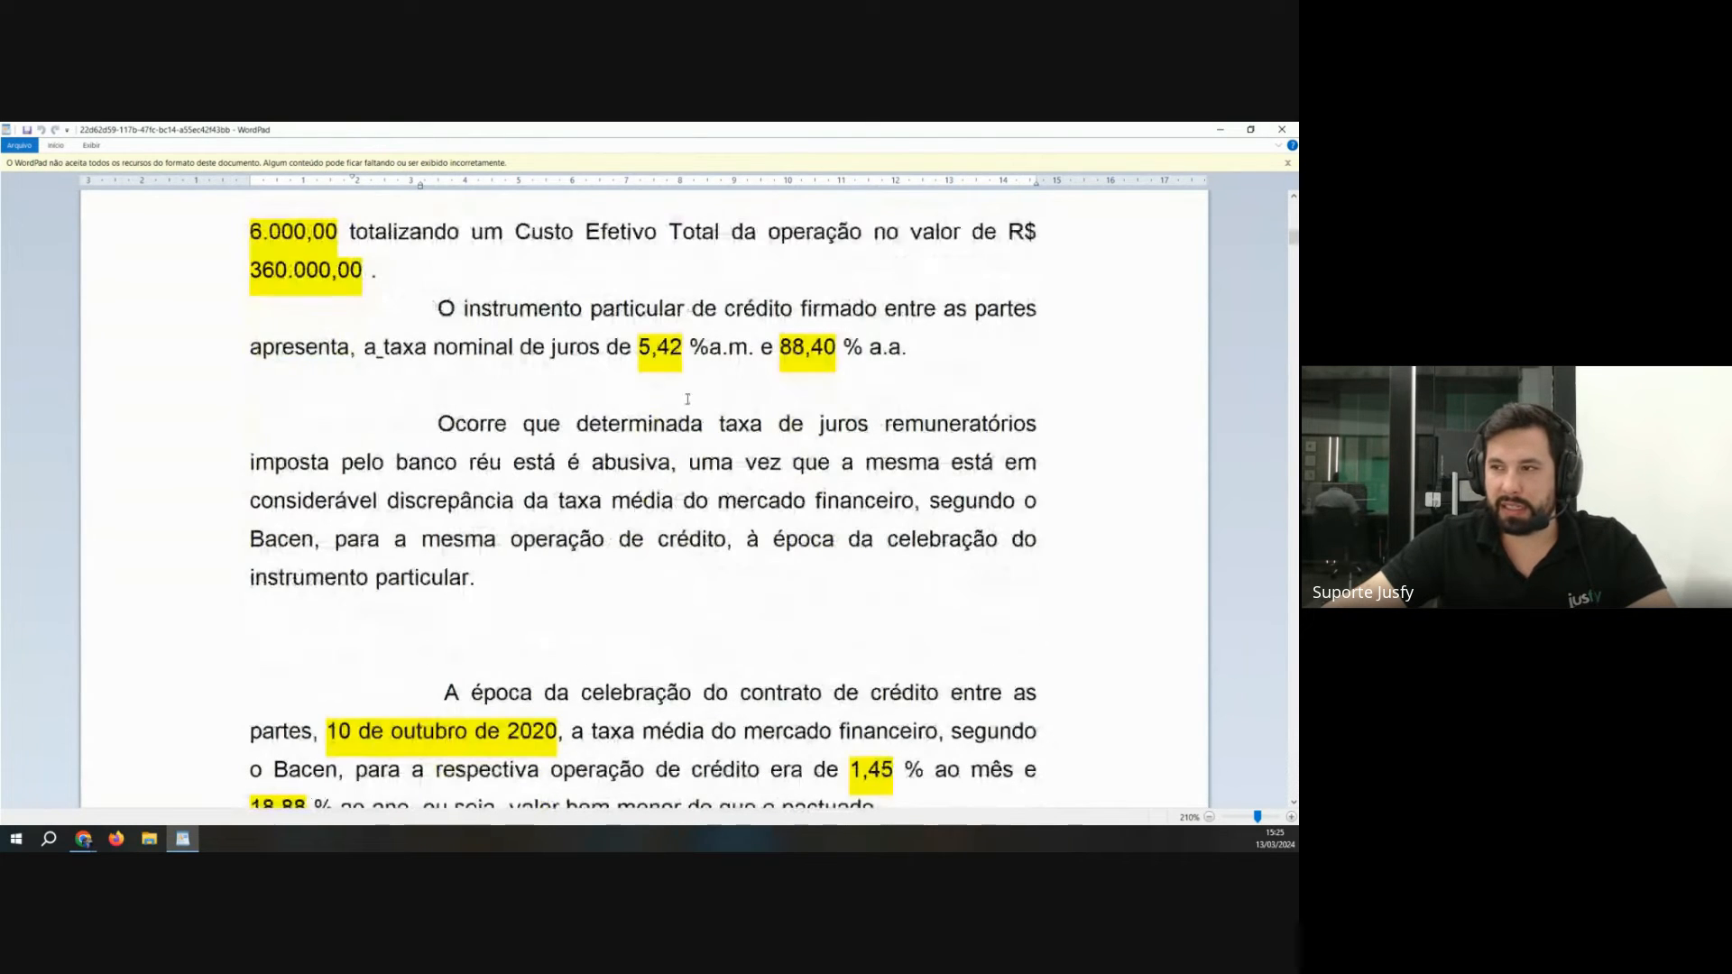
# Step: Examine the contracted monthly and annual interest rates in the petition and the paragraph on the Bacen average rate
pyautogui.moveTo(650, 347); pyautogui.dragTo(882, 348)
pyautogui.click(770, 402)
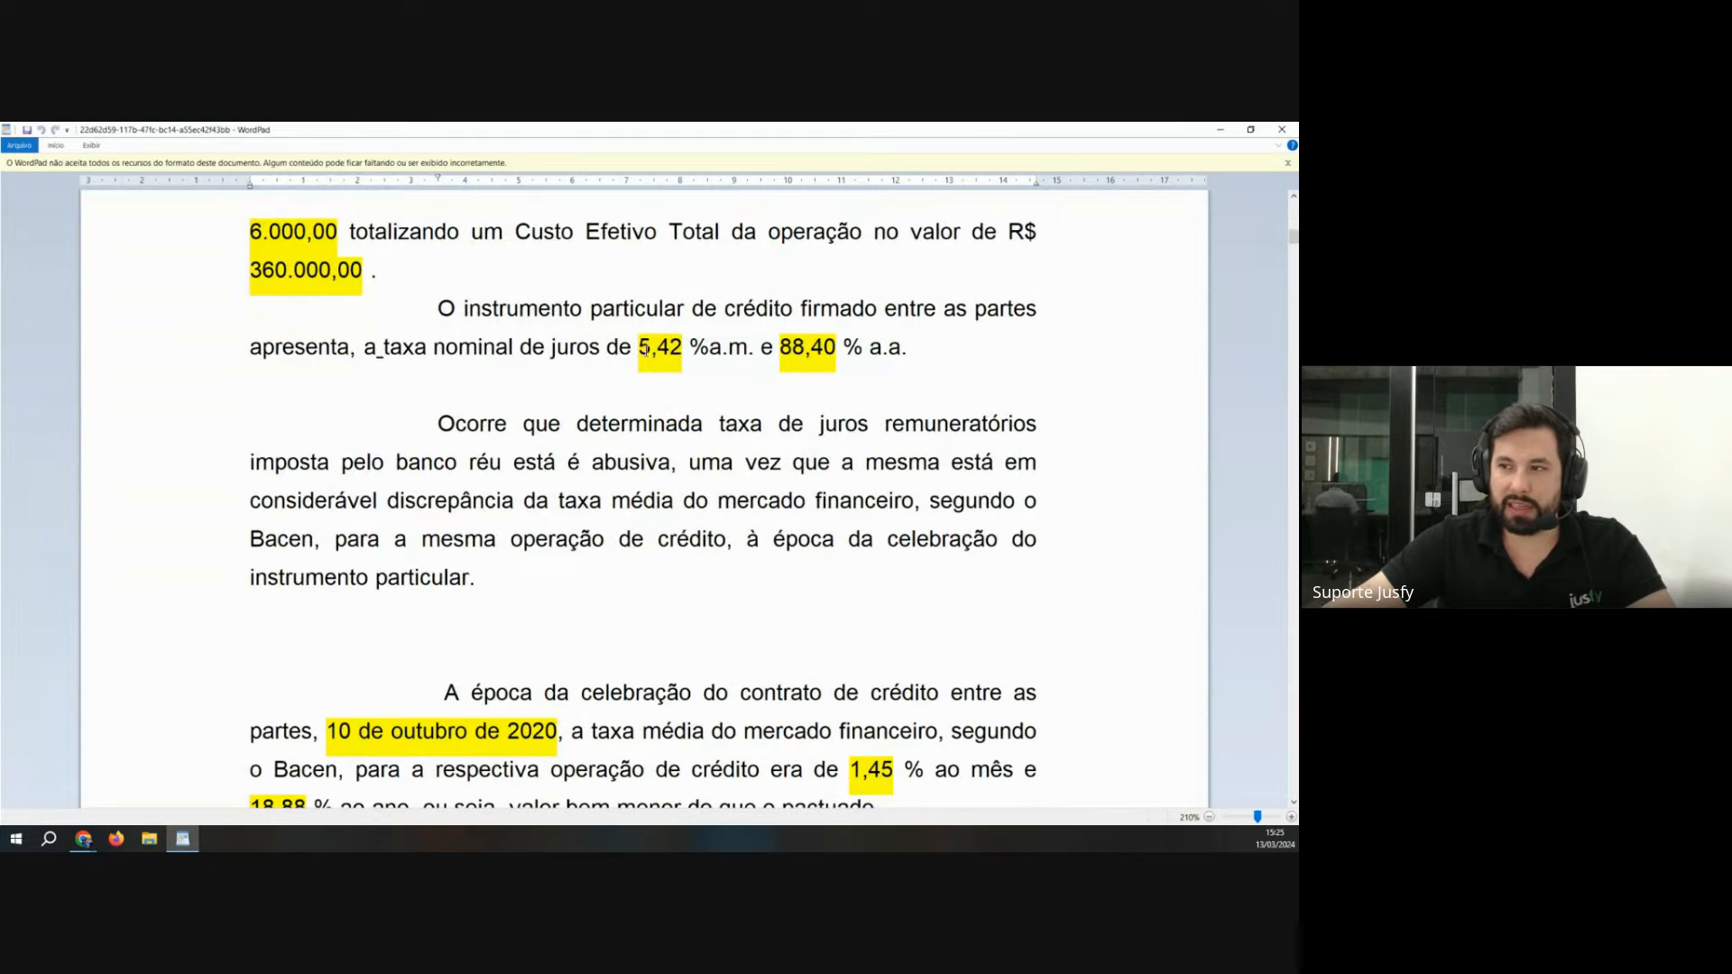
pyautogui.moveTo(647, 350); pyautogui.dragTo(885, 317)
pyautogui.click(766, 383)
pyautogui.moveTo(780, 349); pyautogui.dragTo(935, 350)
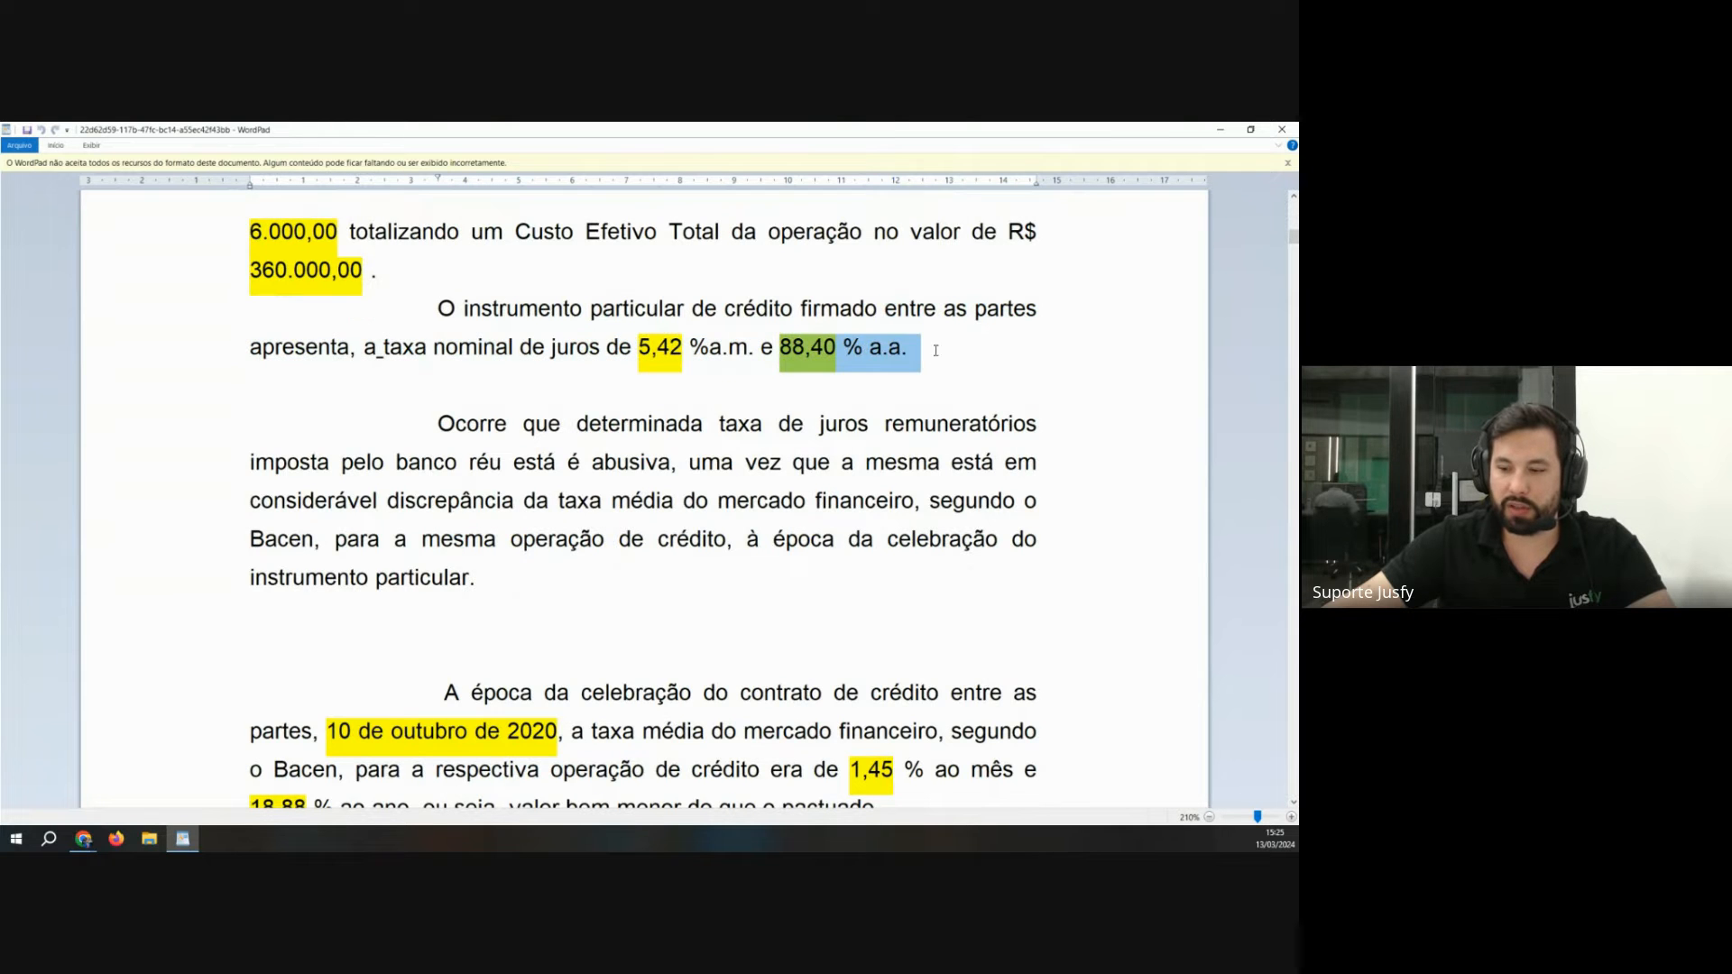
pyautogui.scroll(-2, 890, 445)
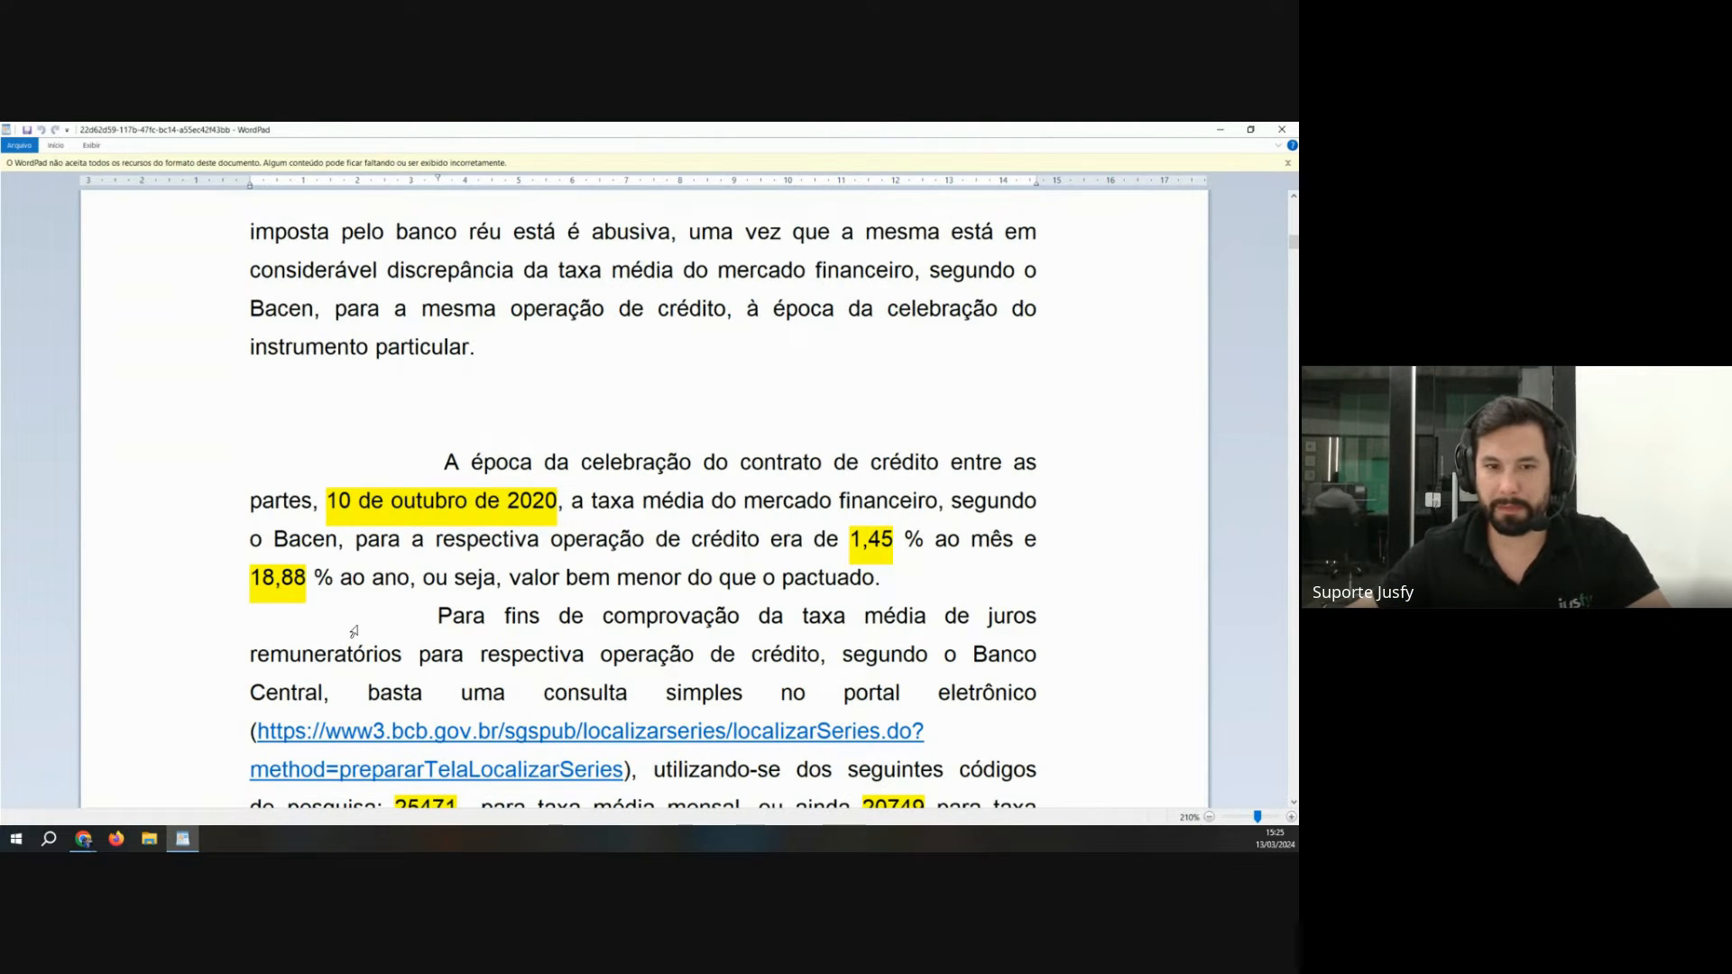
pyautogui.hotkey('alt', 'Tab')
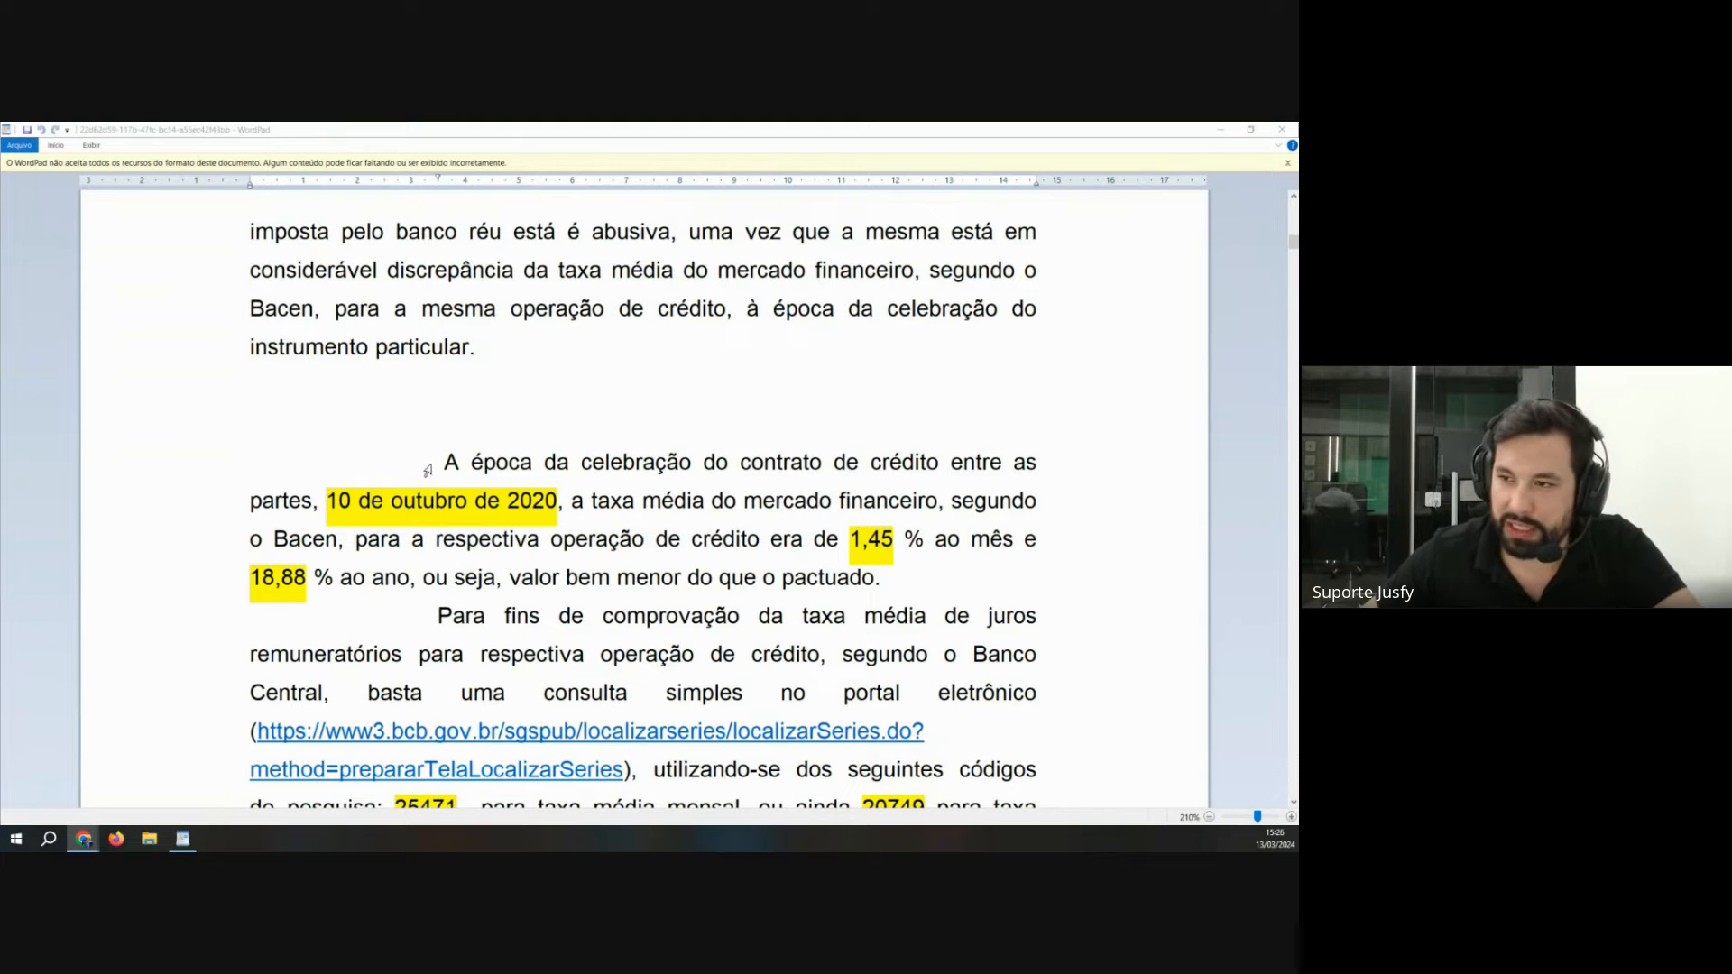
pyautogui.click(450, 456)
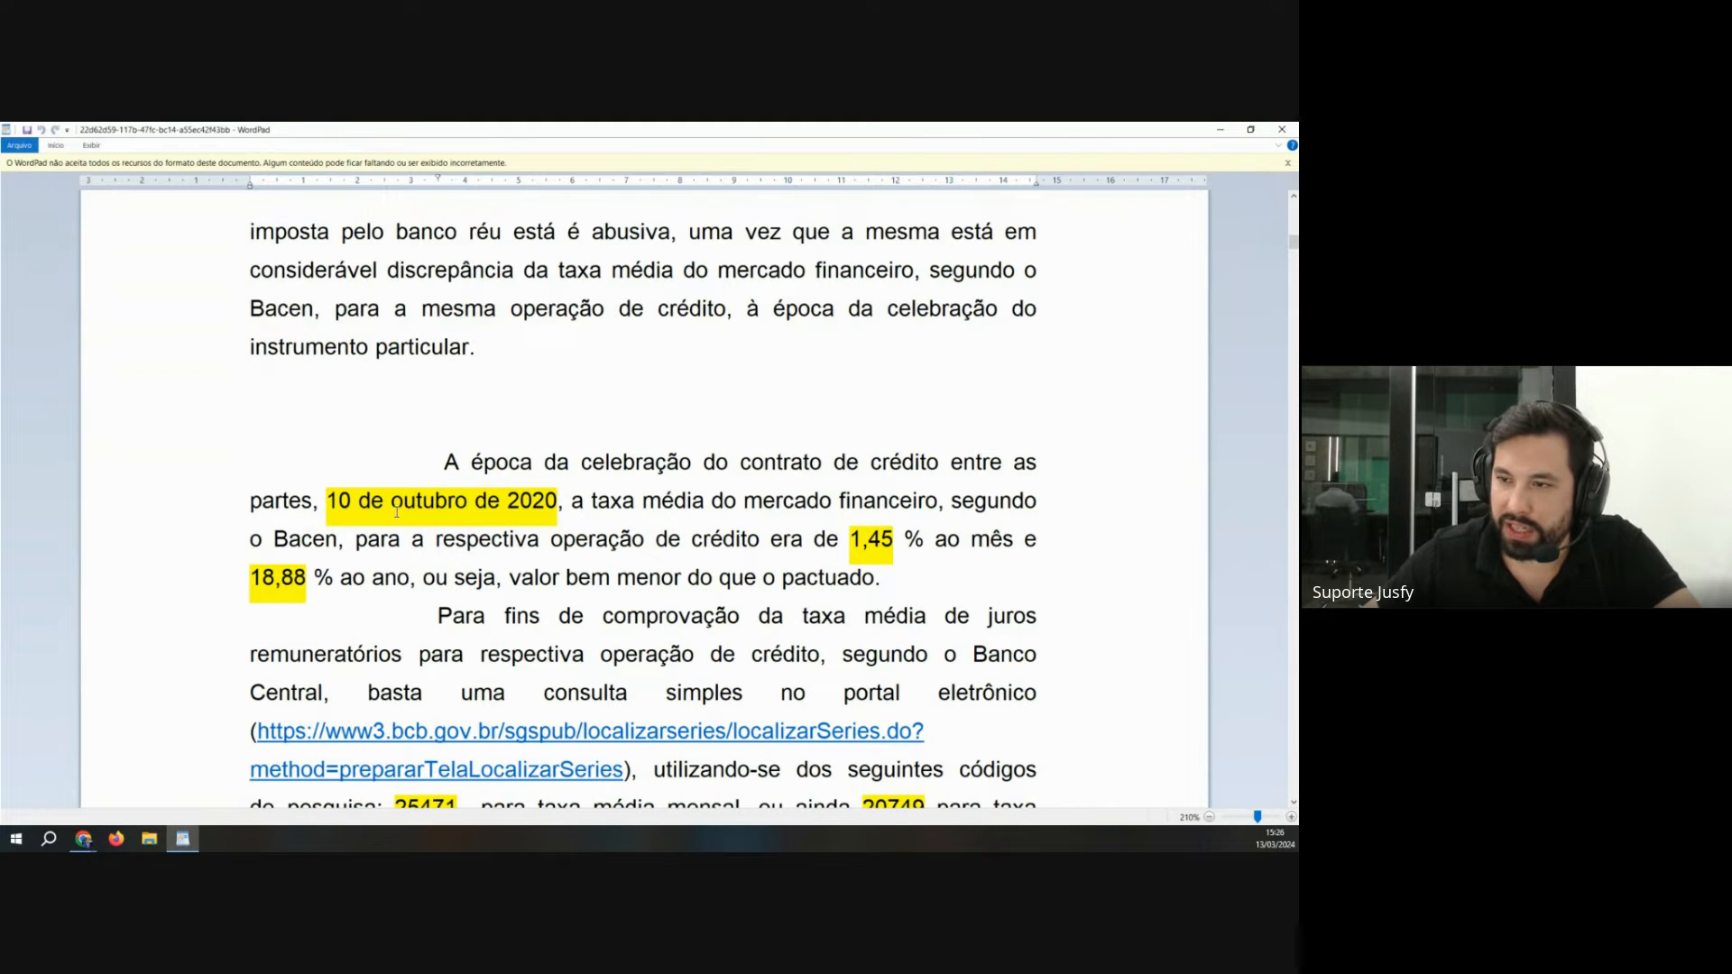
# Step: Point out the contract date and the Bacen monthly and annual average rates in the petition by selecting their highlighted text
pyautogui.scroll(-1, 340, 514)
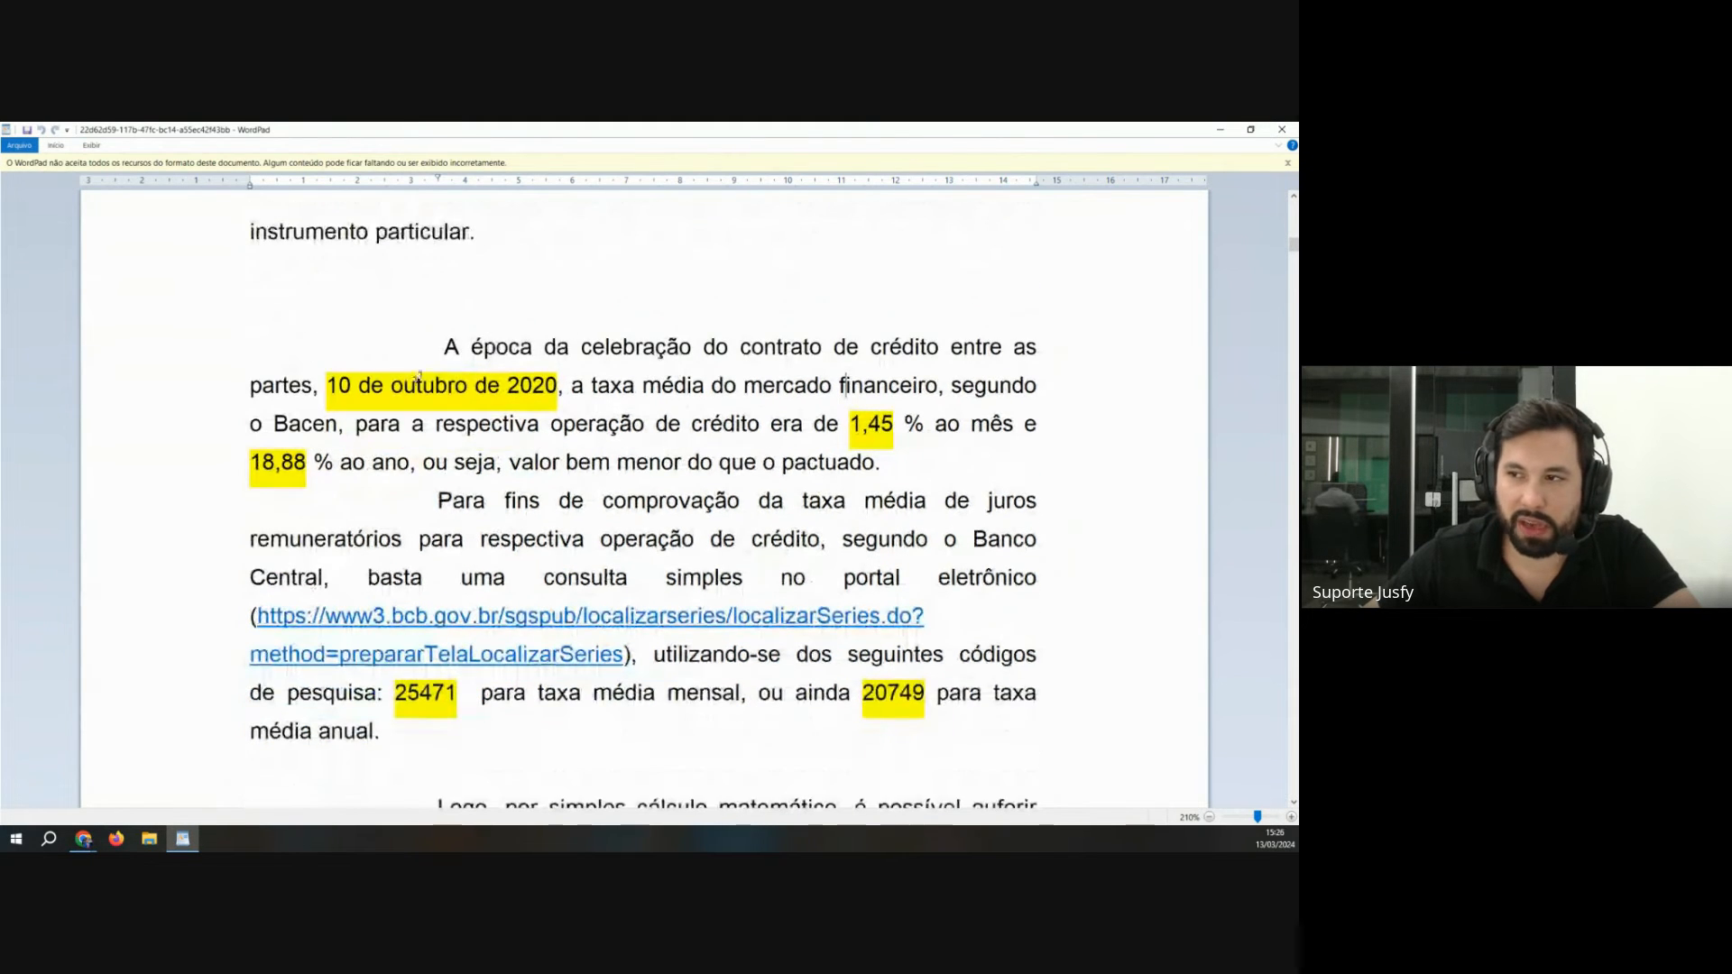
pyautogui.moveTo(330, 386); pyautogui.dragTo(541, 390)
pyautogui.click(537, 403)
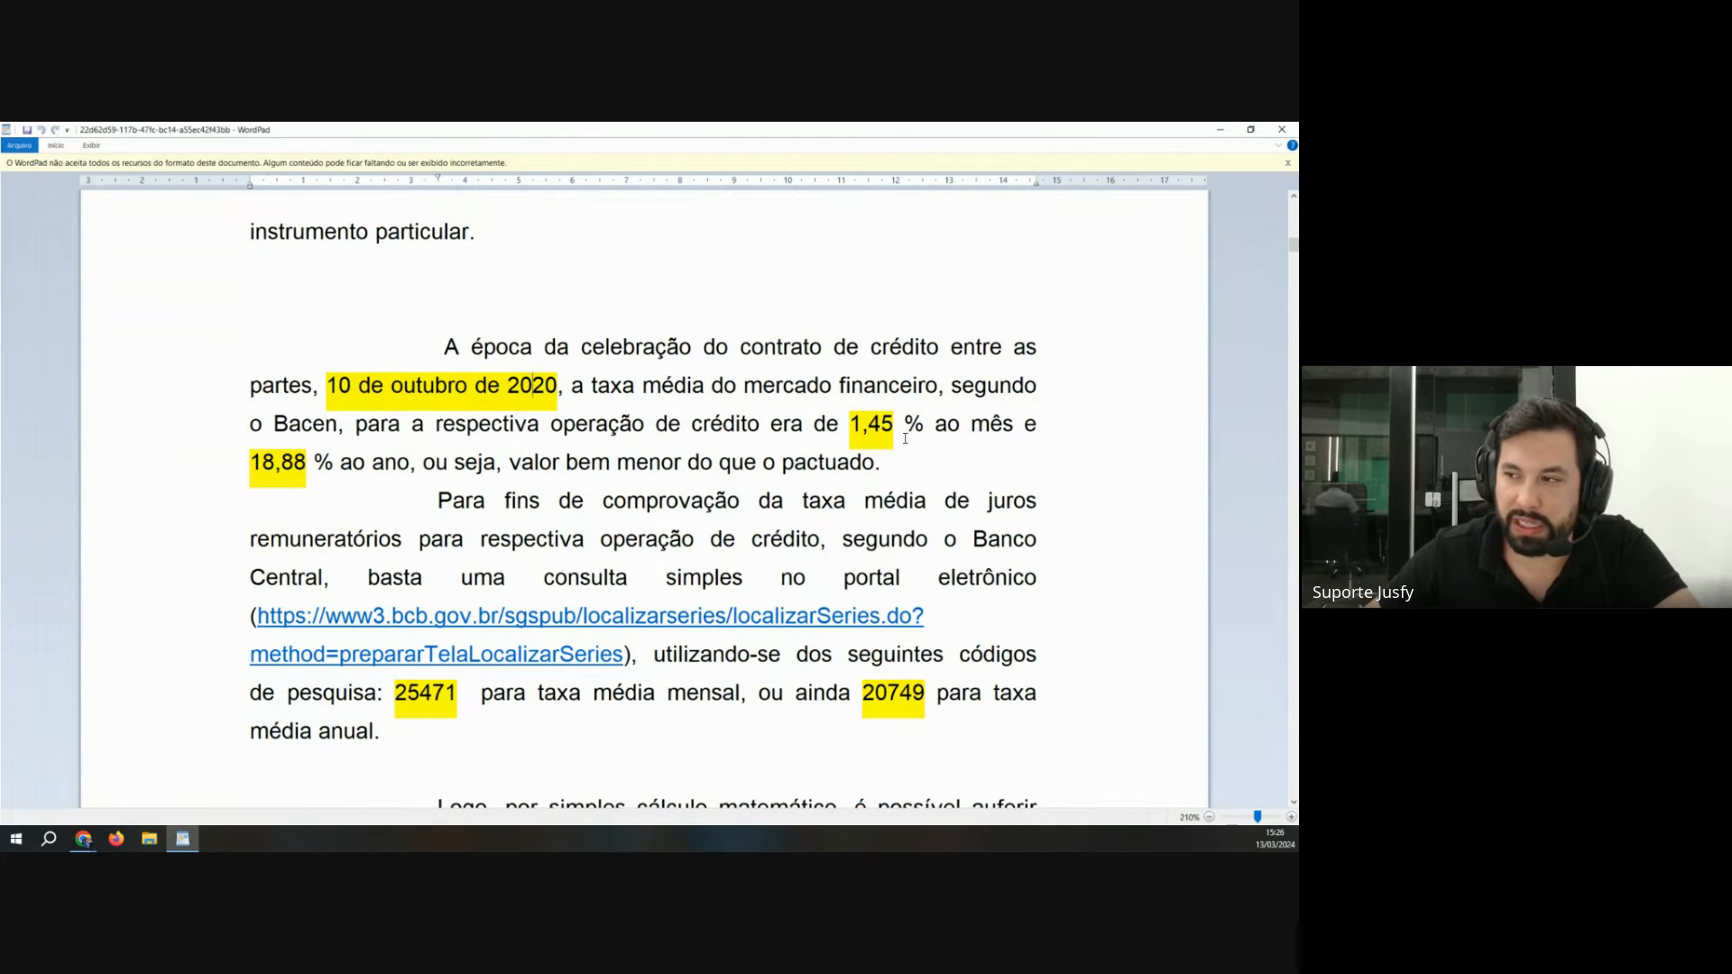
pyautogui.moveTo(848, 424); pyautogui.dragTo(902, 430)
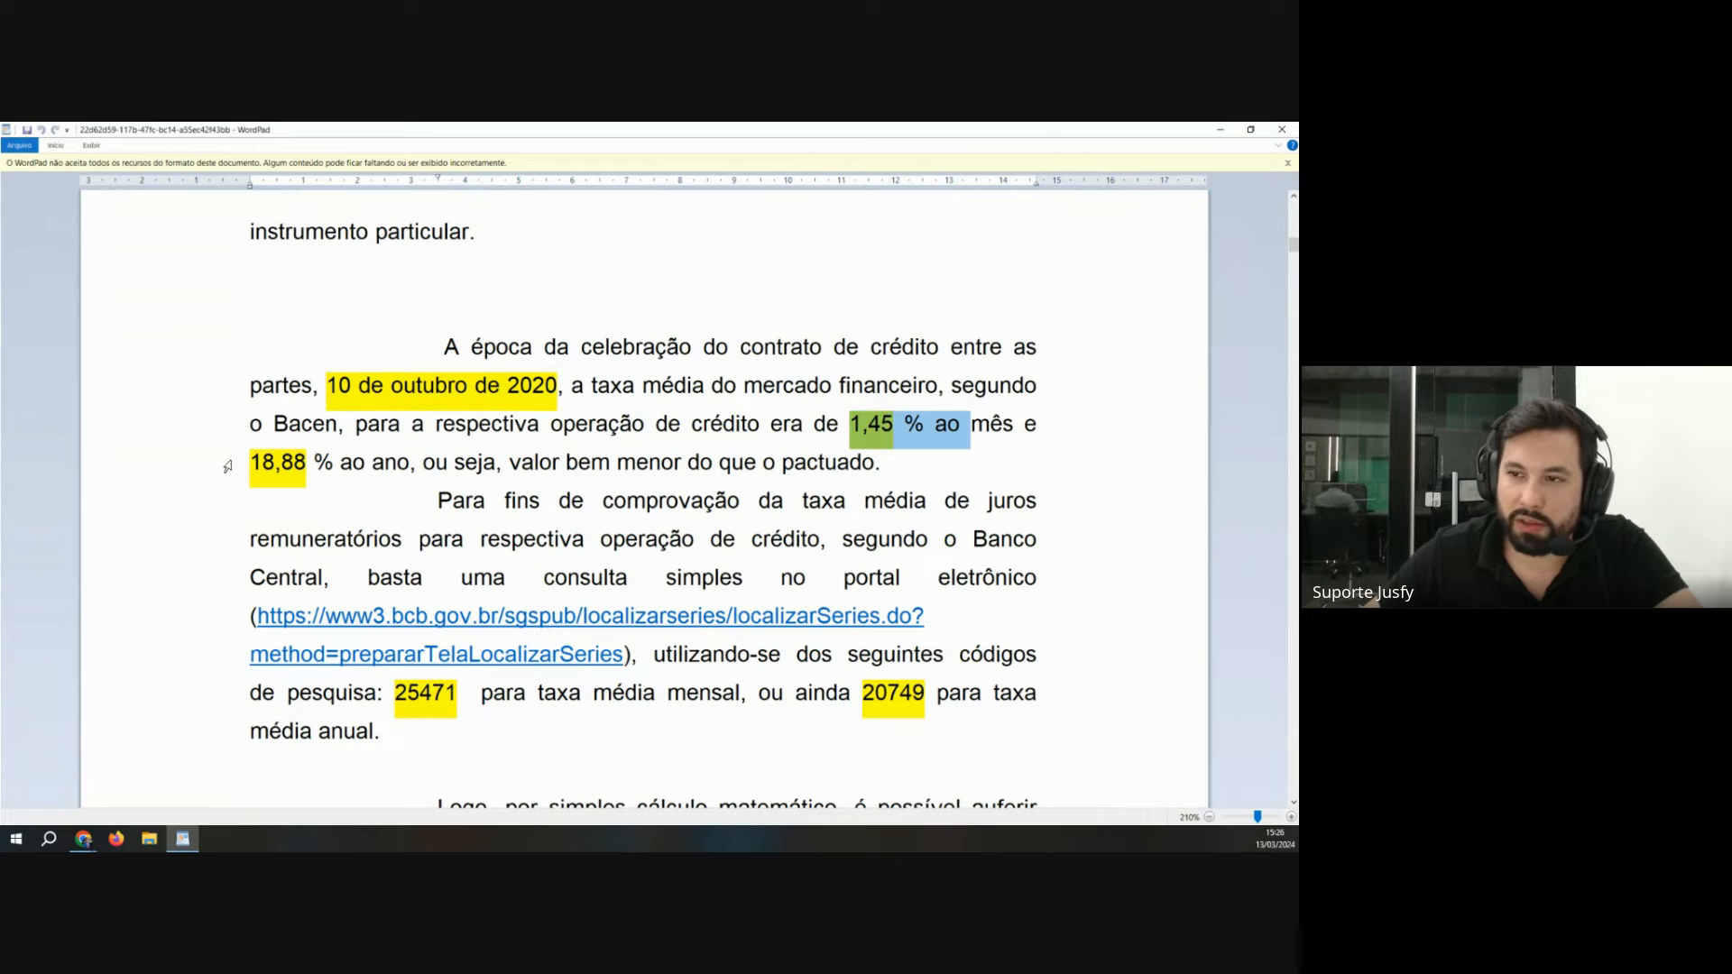
pyautogui.moveTo(251, 462); pyautogui.dragTo(425, 465)
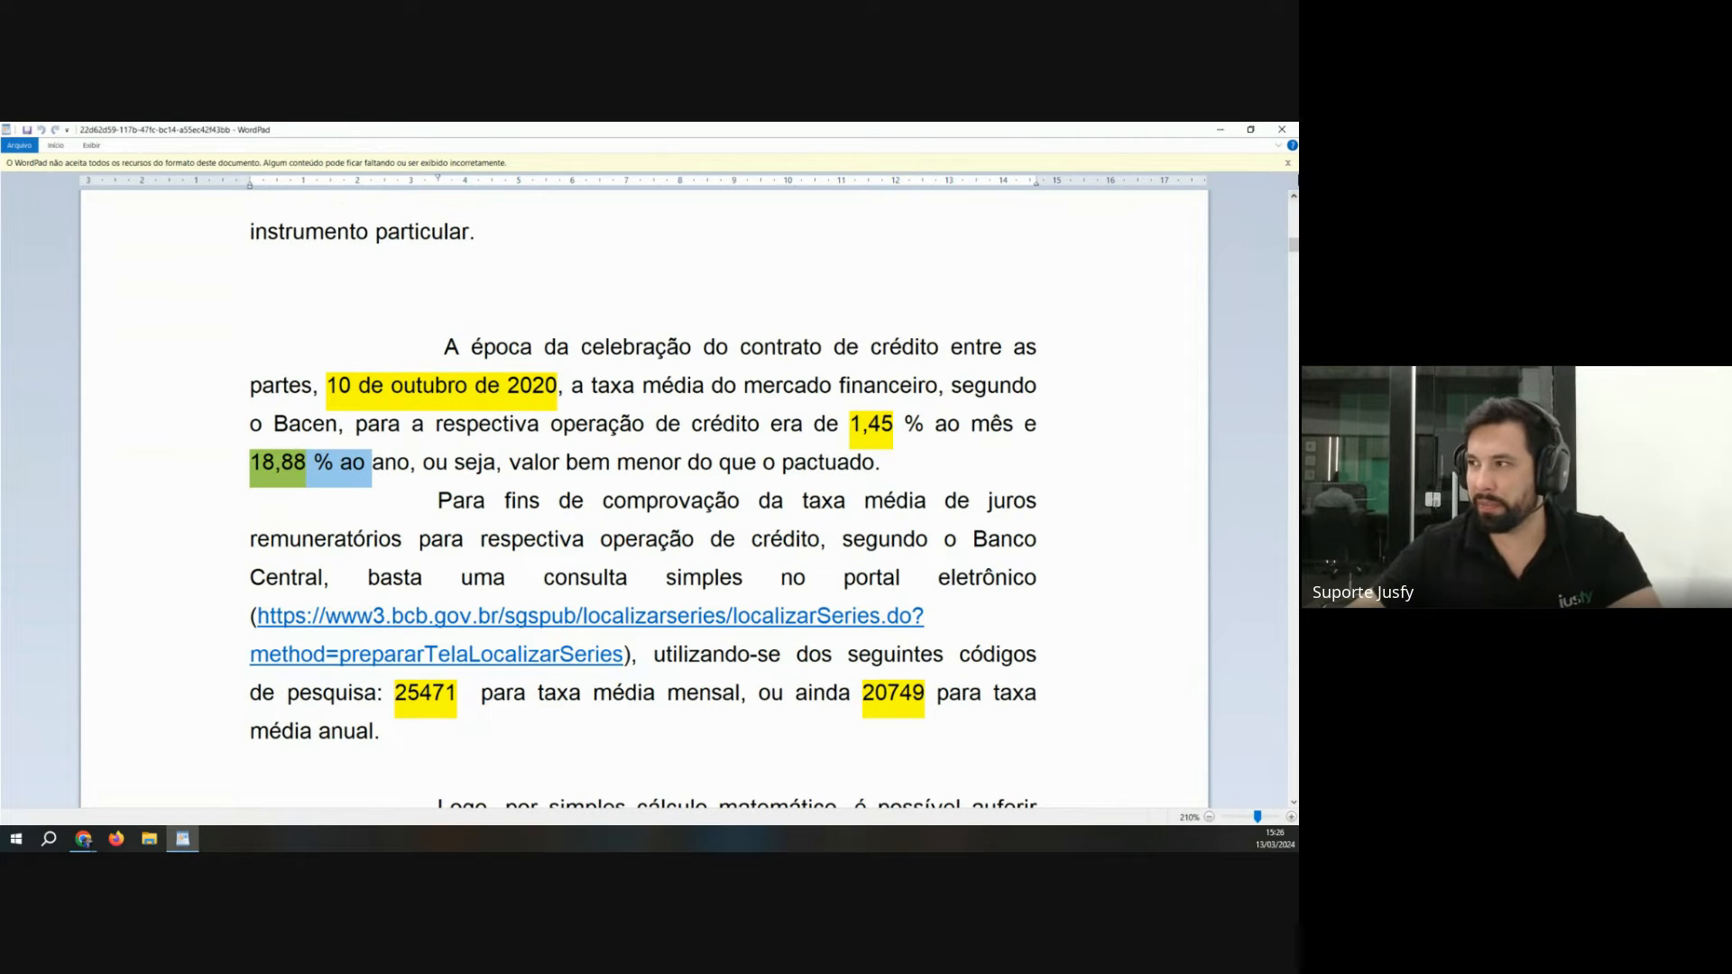
# Step: Switch to Chrome and search the web for "taxa média do bacen" in a new tab
pyautogui.click(83, 839)
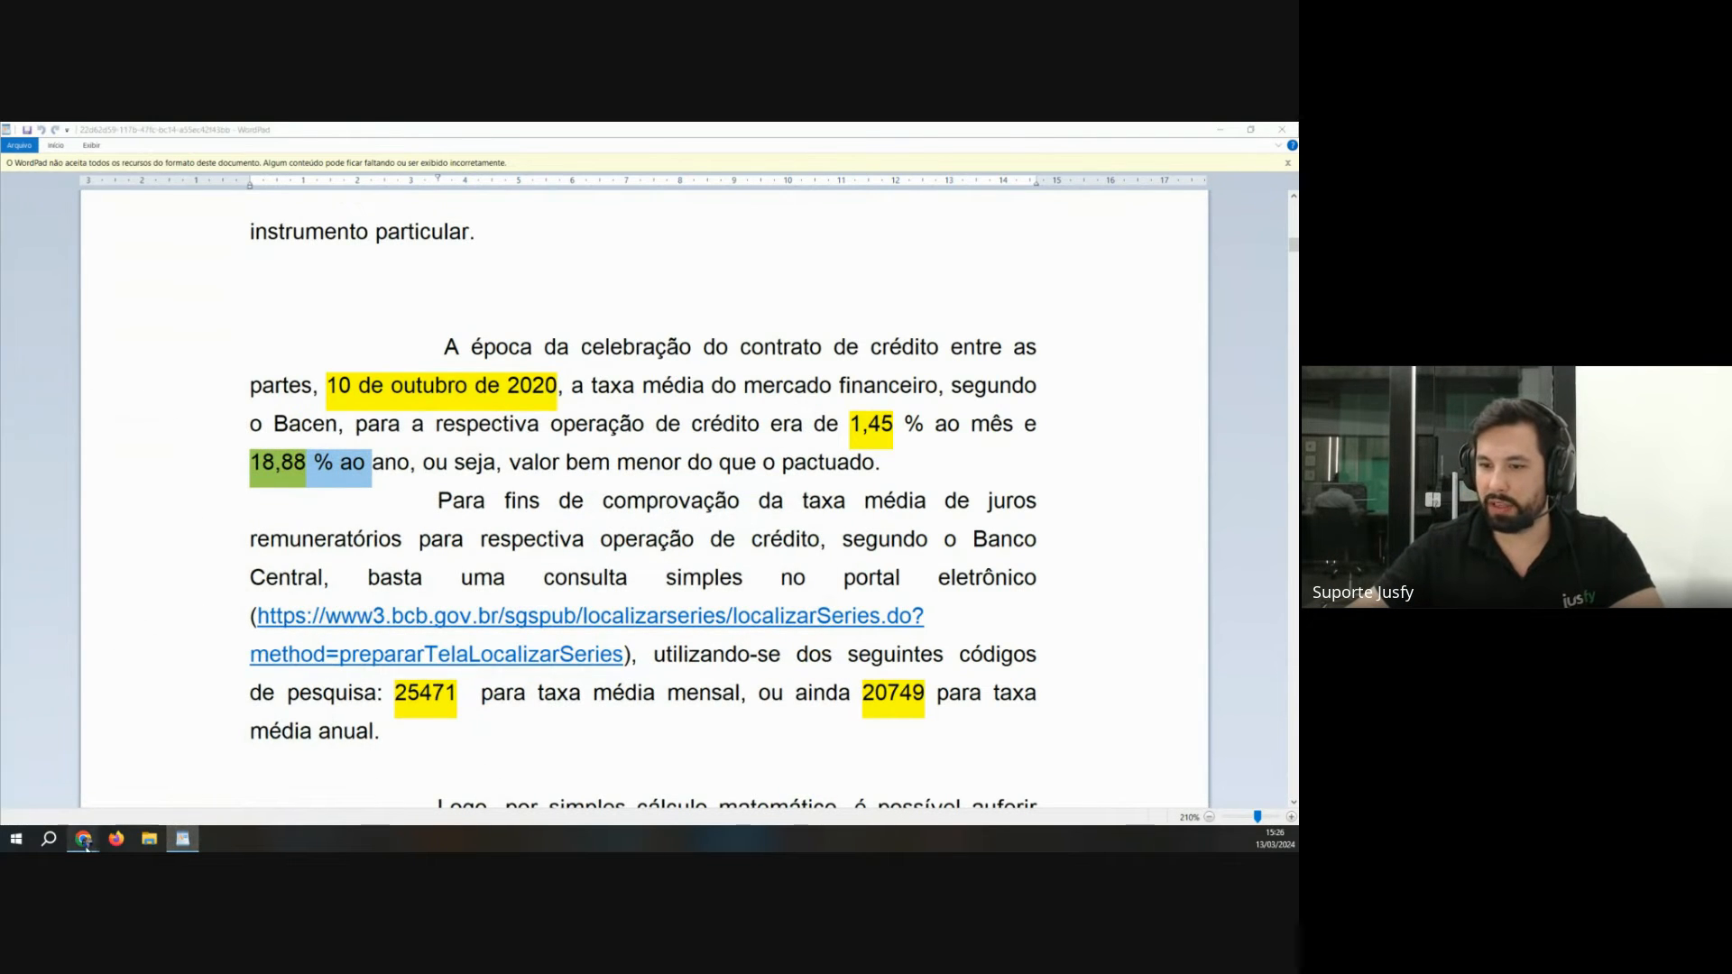
pyautogui.click(180, 820)
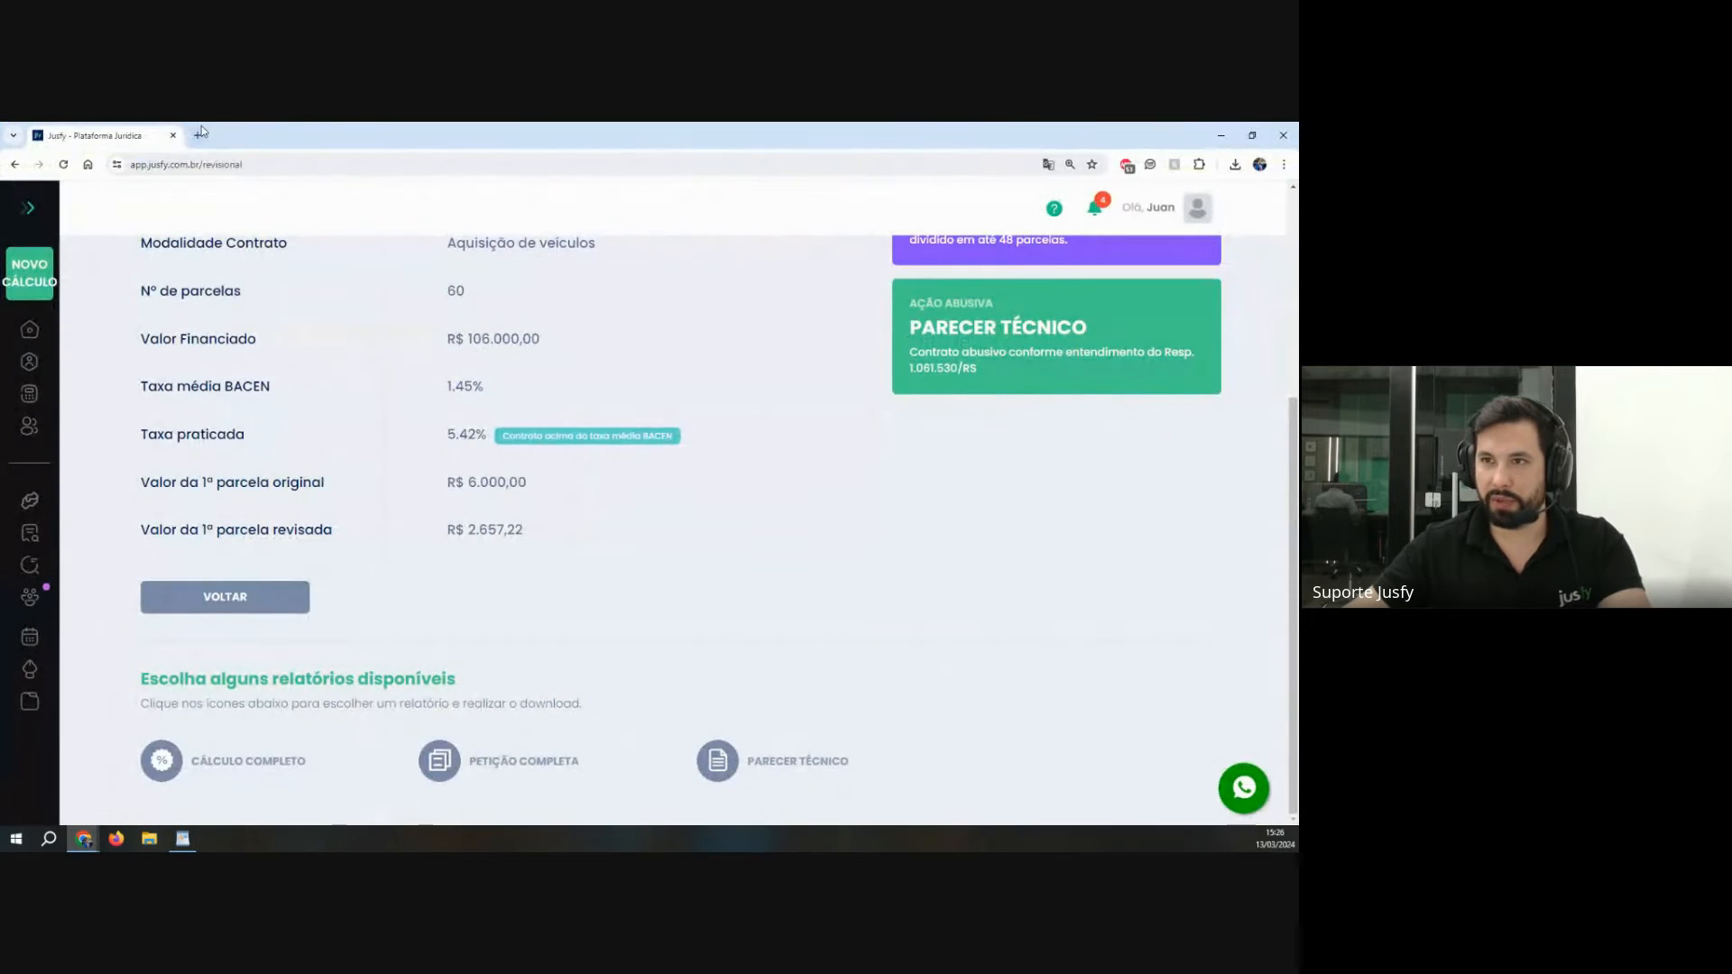
pyautogui.click(201, 132)
pyautogui.write('taxa m')
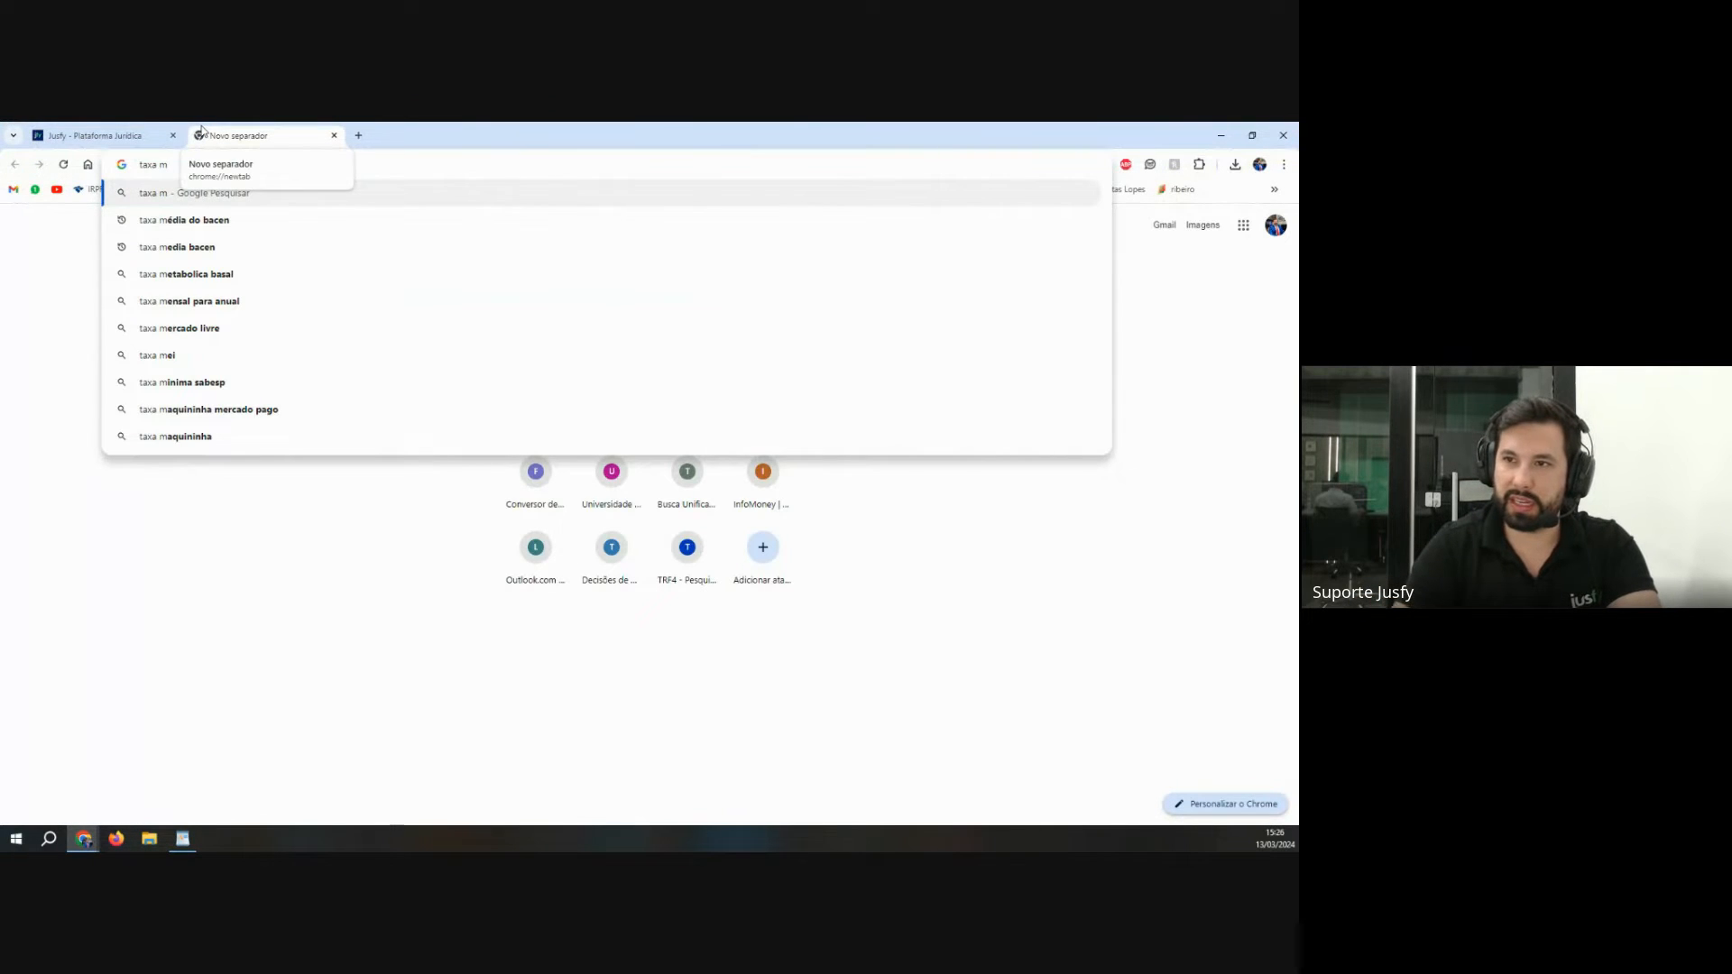
pyautogui.press('Down')
pyautogui.press('Return')
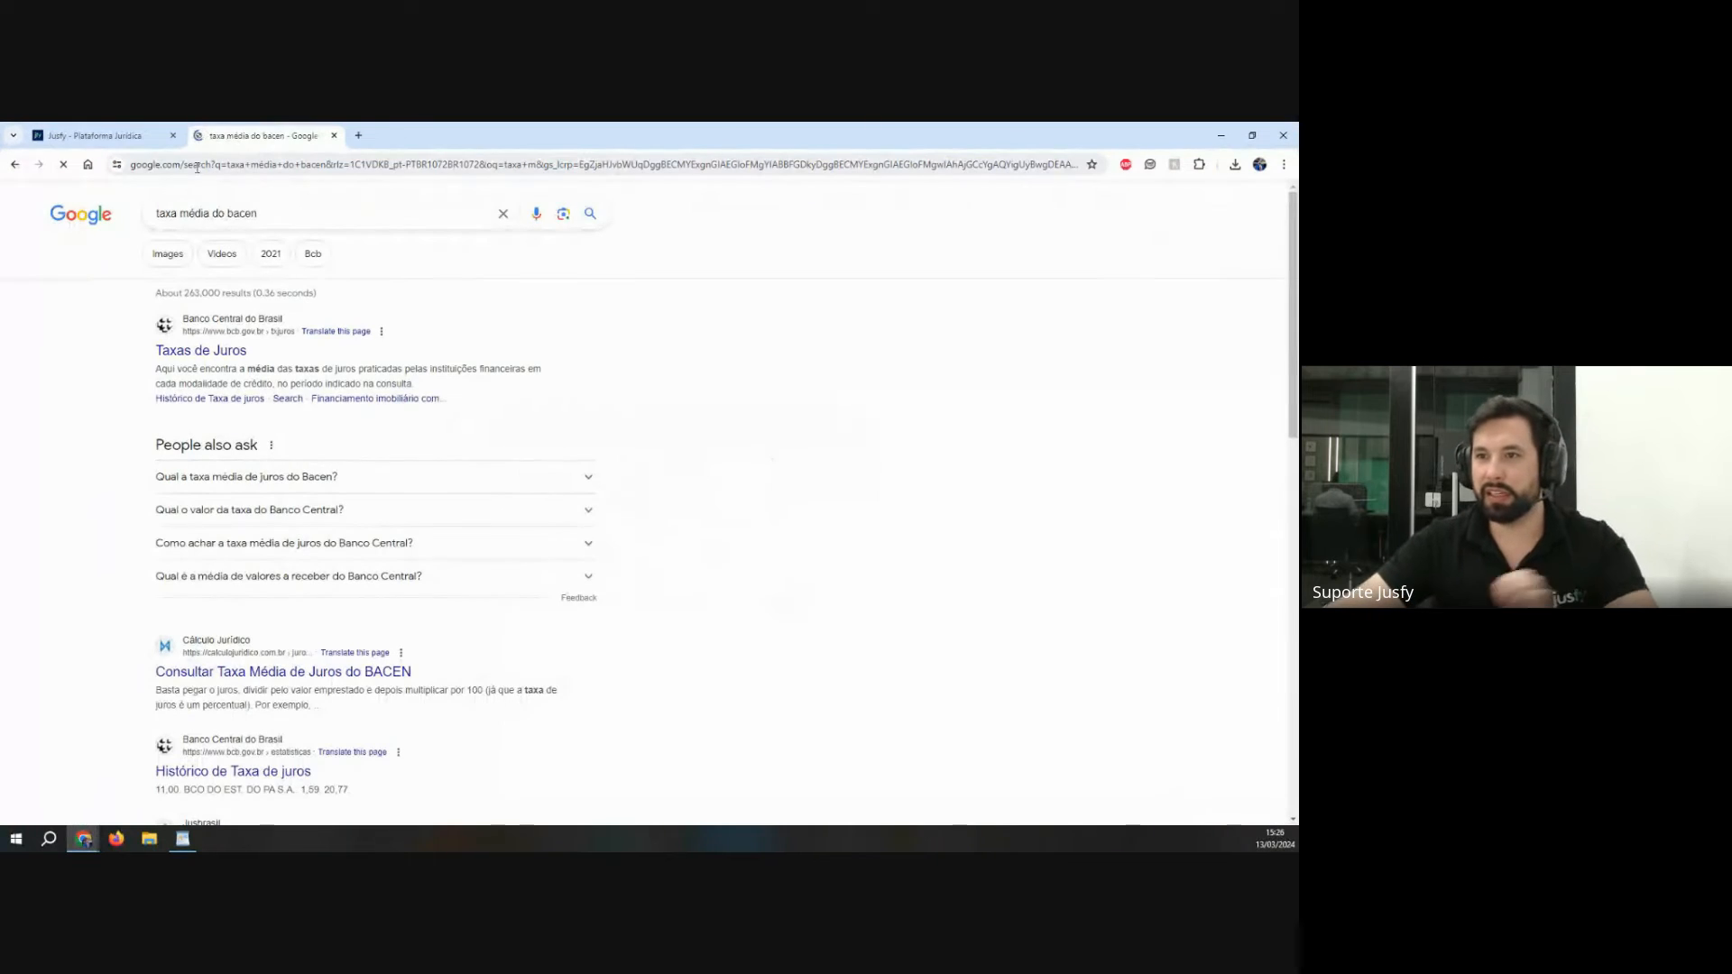
# Step: Open the Banco Central do Brasil Taxas de Juros page, accepting its cookie notice, and highlight the Pessoa física heading
pyautogui.click(202, 354)
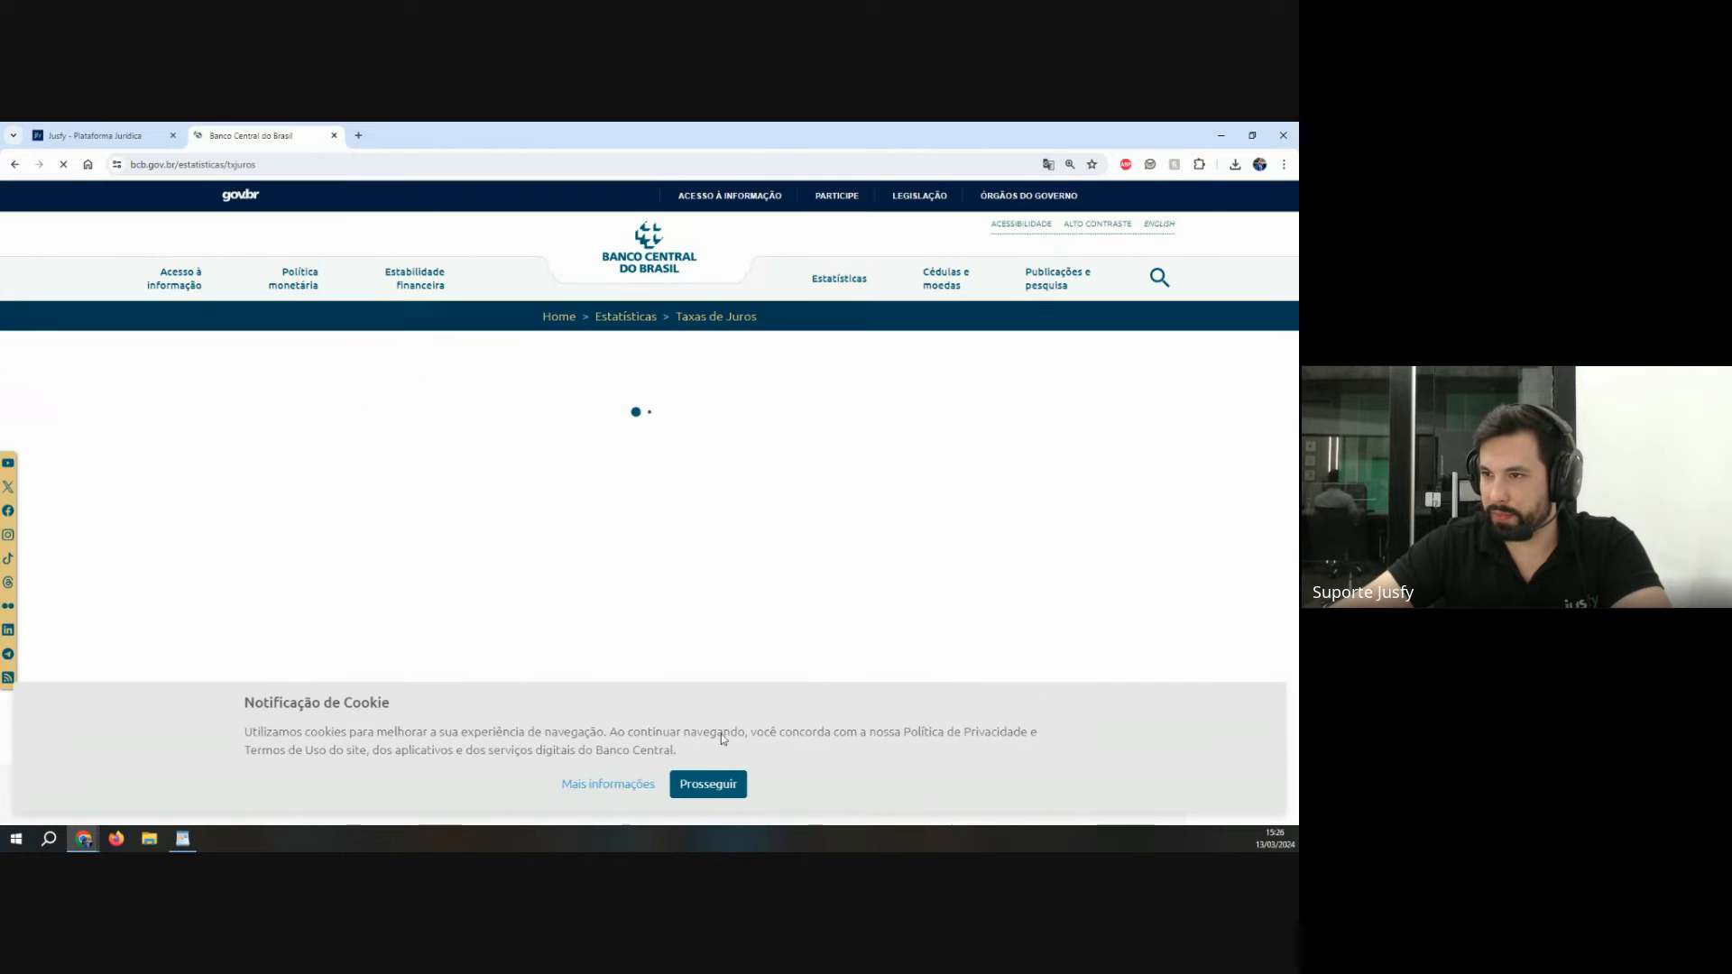
pyautogui.click(703, 784)
pyautogui.scroll(-1, 250, 451)
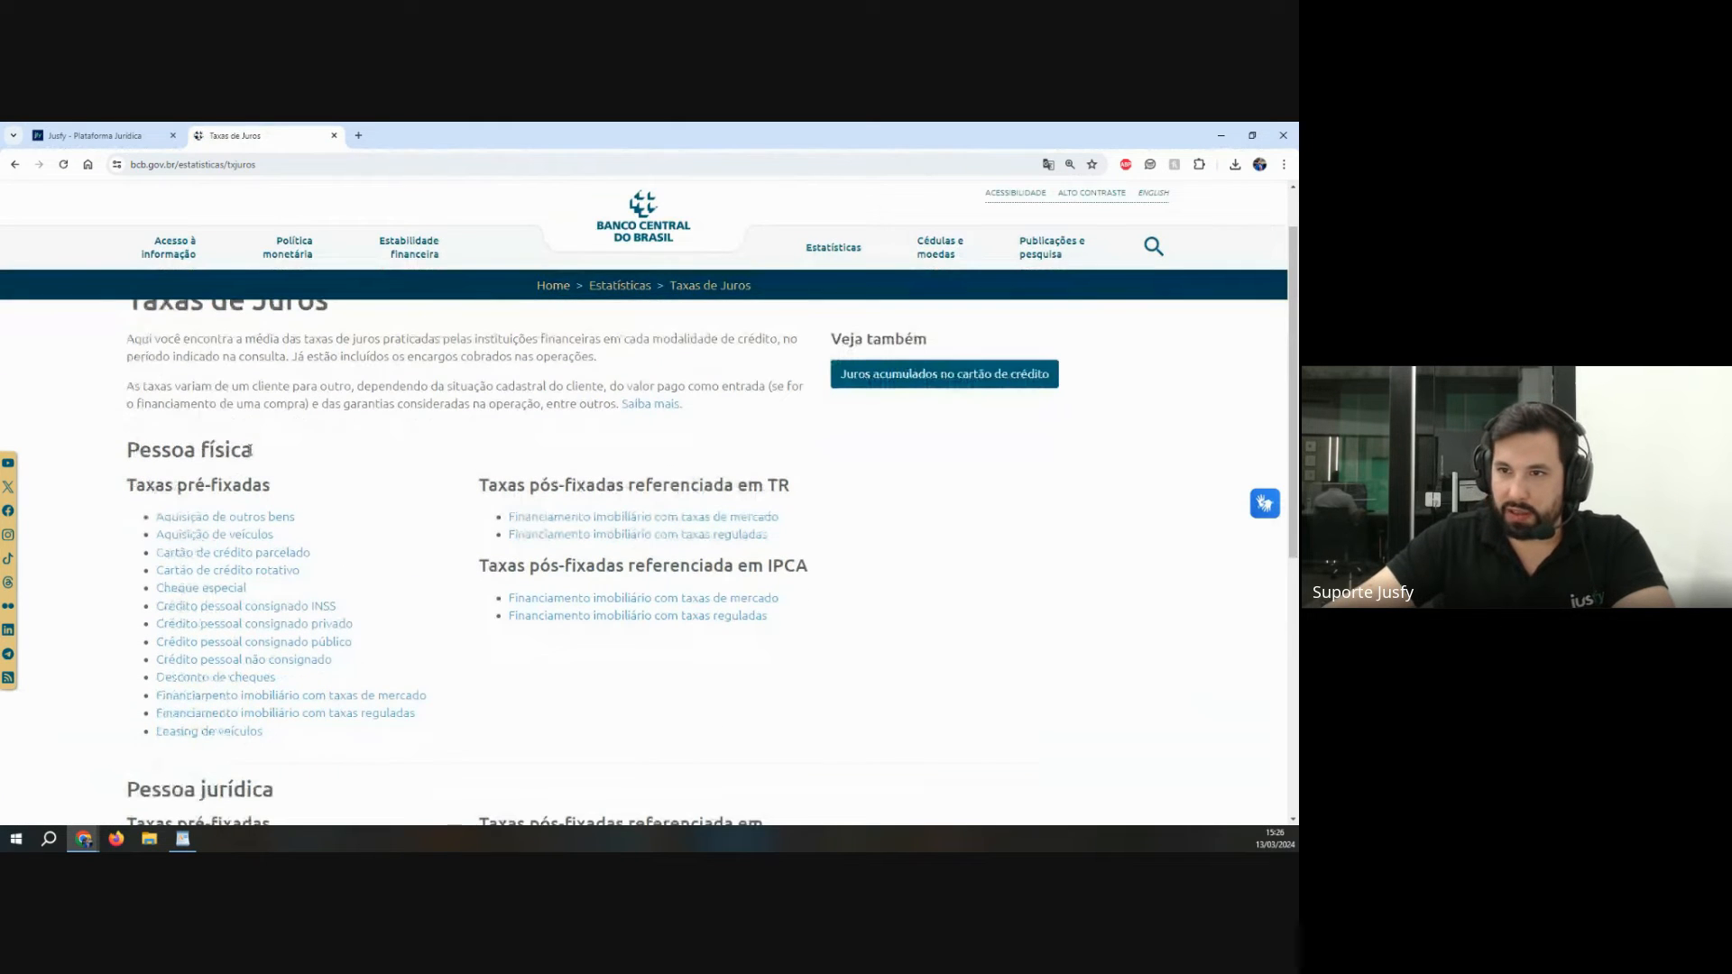
pyautogui.moveTo(124, 314); pyautogui.dragTo(346, 337)
pyautogui.moveTo(125, 447); pyautogui.dragTo(325, 464)
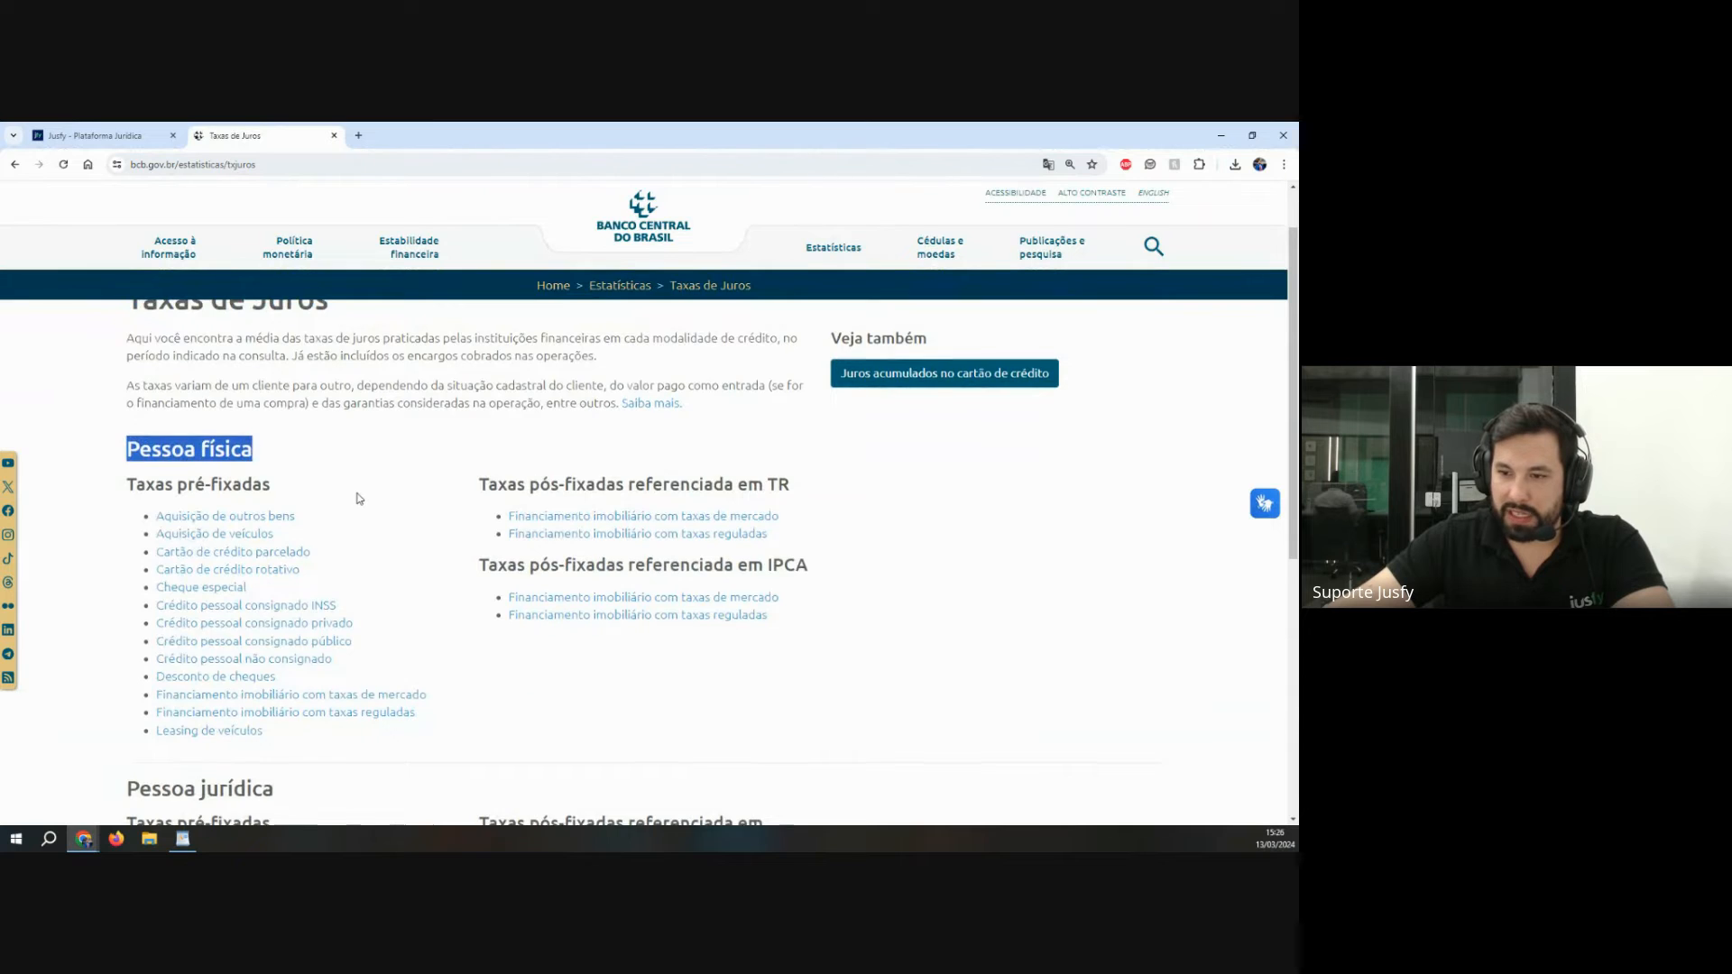
# Step: Open the Aquisição de veículos report under the Pessoa física fixed rates, reloading the page to bring up its table
pyautogui.scroll(-4, 357, 498)
pyautogui.moveTo(127, 517); pyautogui.dragTo(446, 528)
pyautogui.scroll(3, 190, 600)
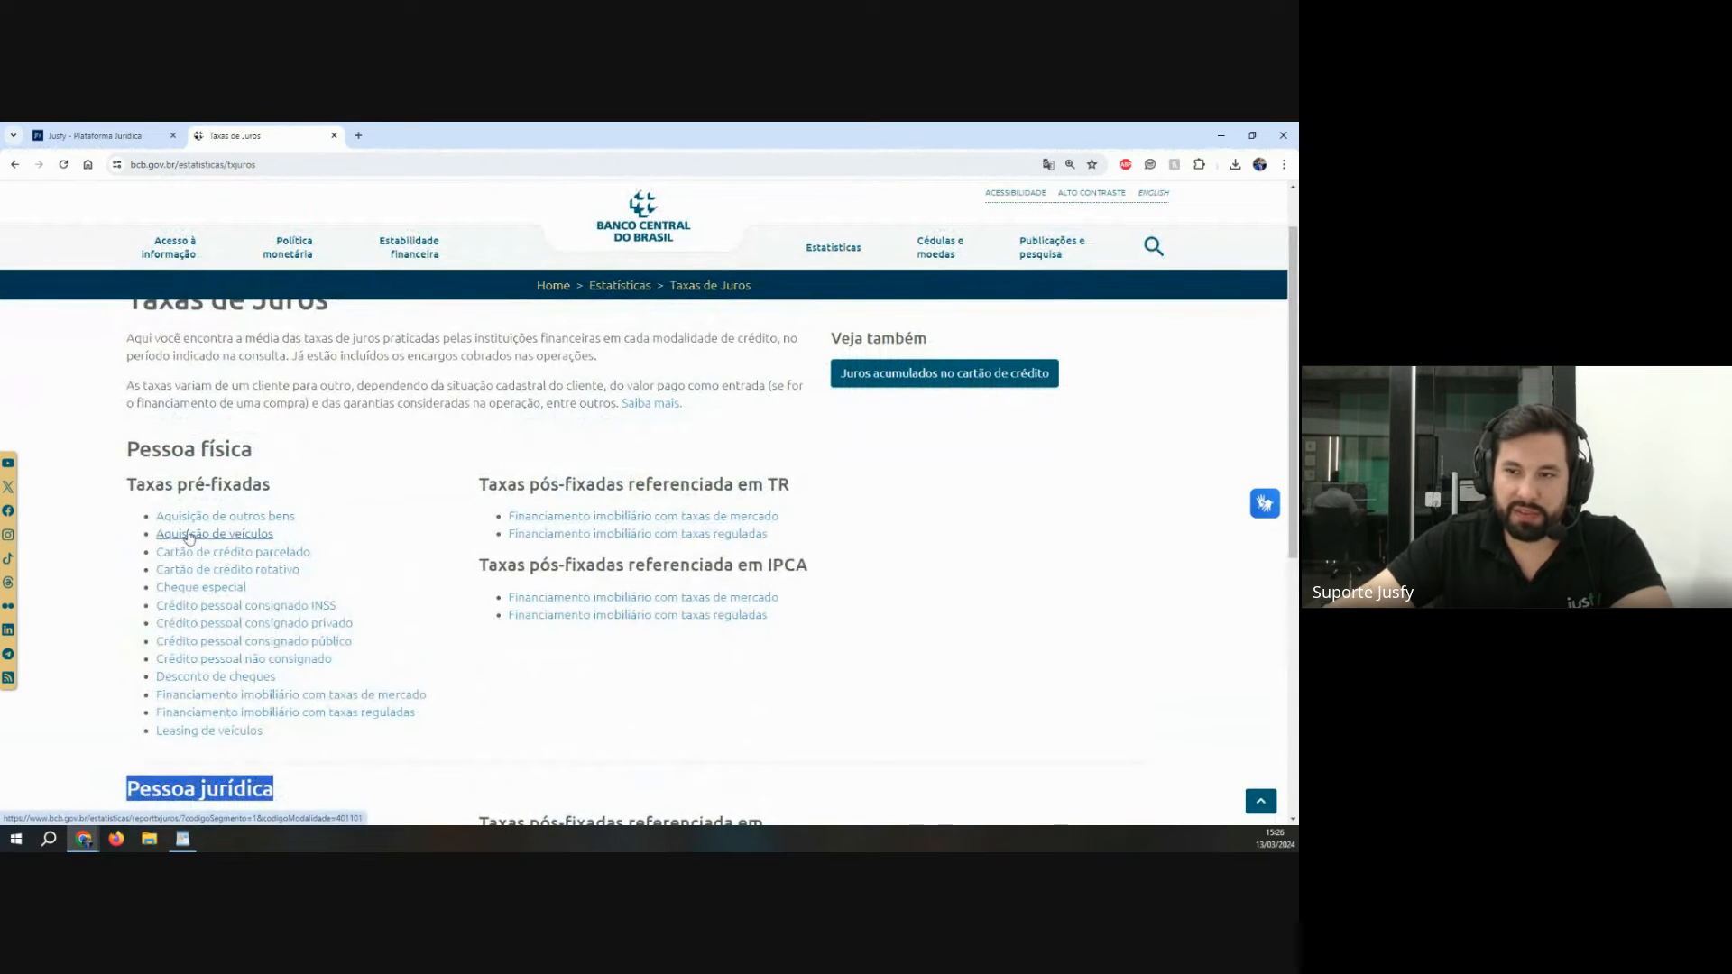
pyautogui.click(190, 535)
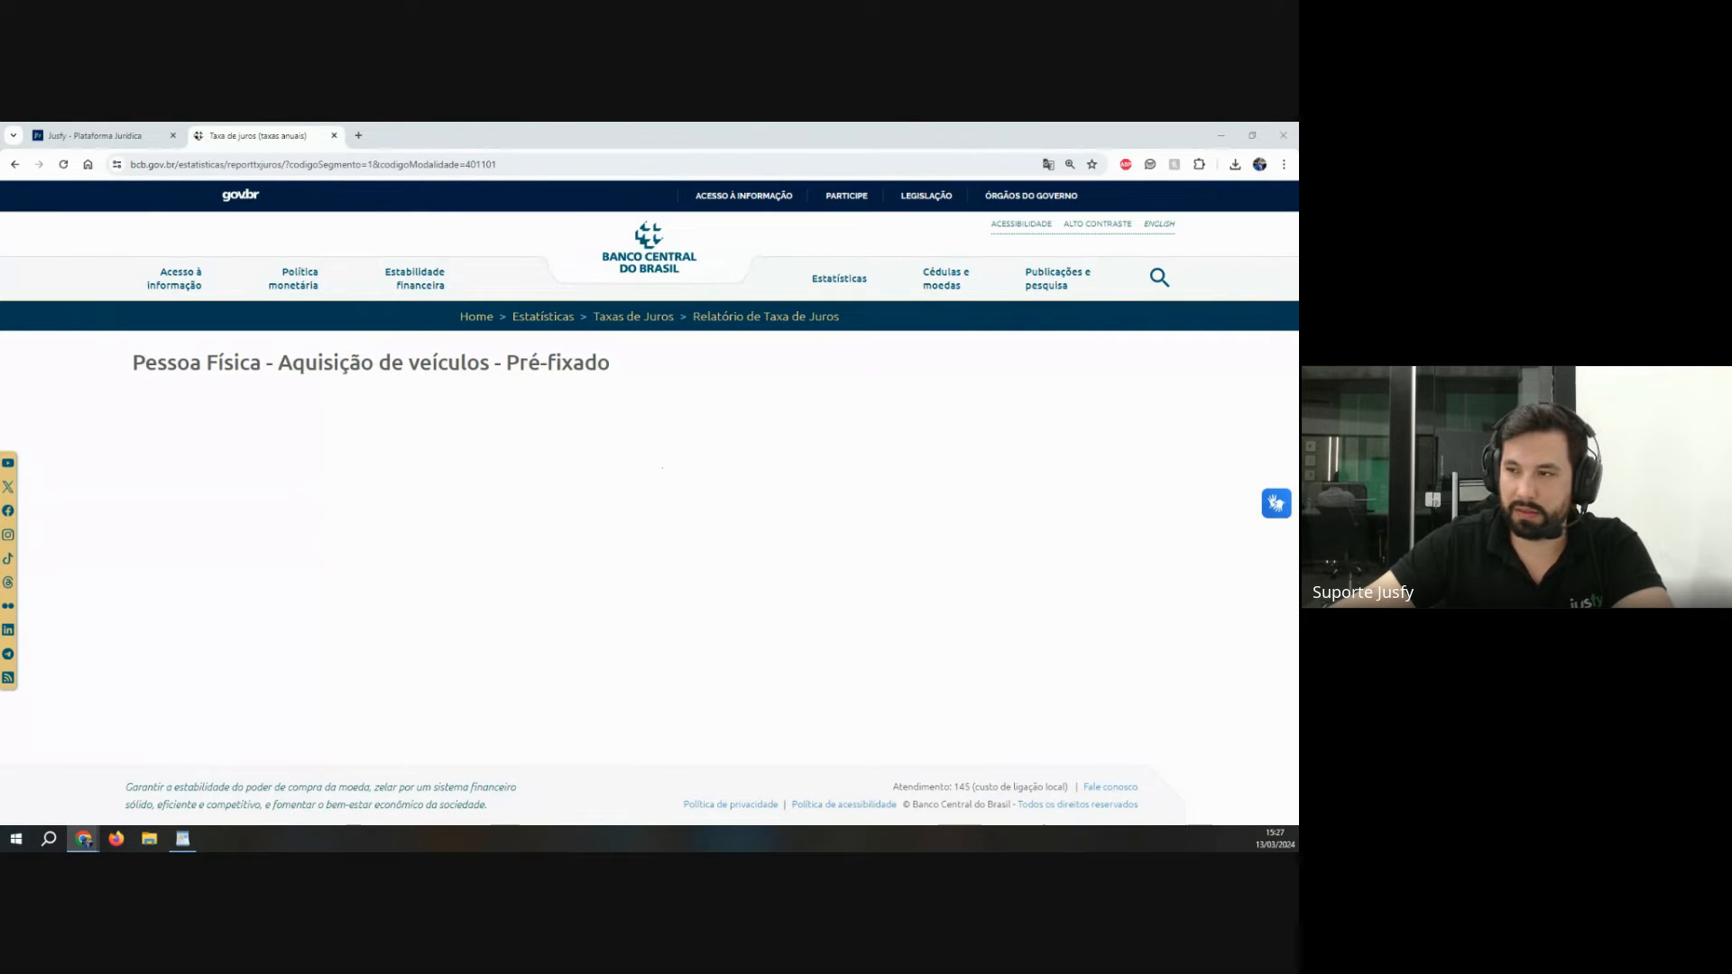
pyautogui.click(63, 165)
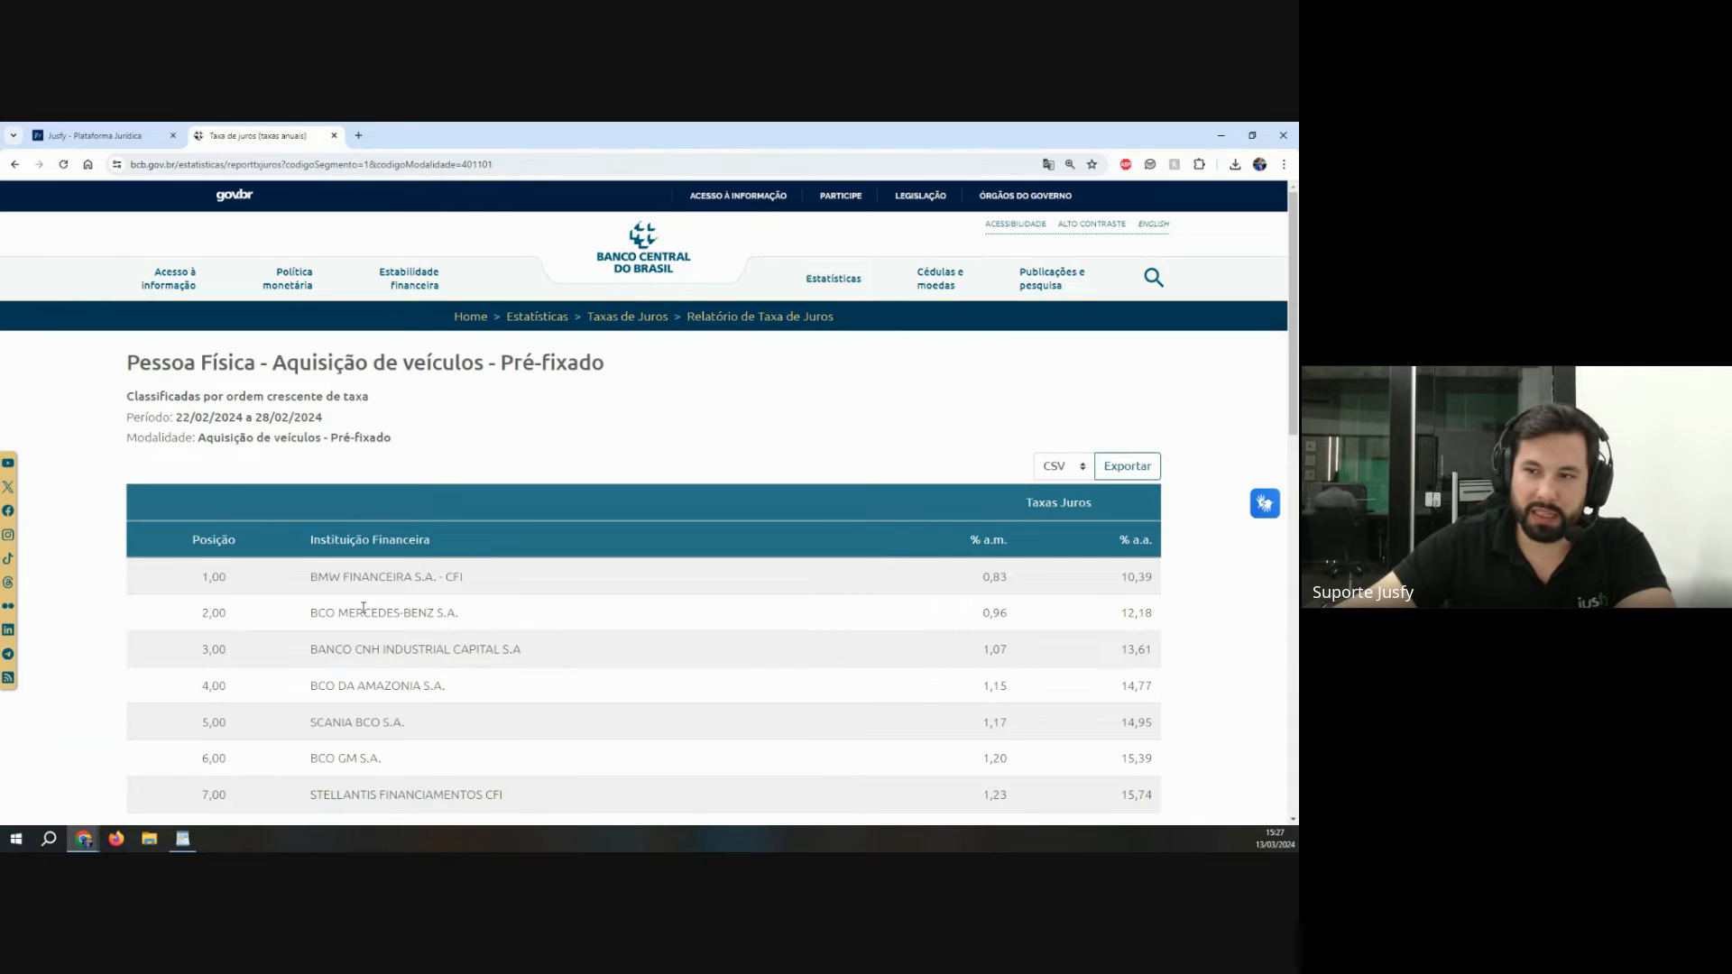
# Step: Review the vehicle-acquisition report's title and its list of financial institutions, singling out Scania BCO S.A
pyautogui.moveTo(127, 362); pyautogui.dragTo(604, 362)
pyautogui.click(604, 363)
pyautogui.scroll(-3, 311, 439)
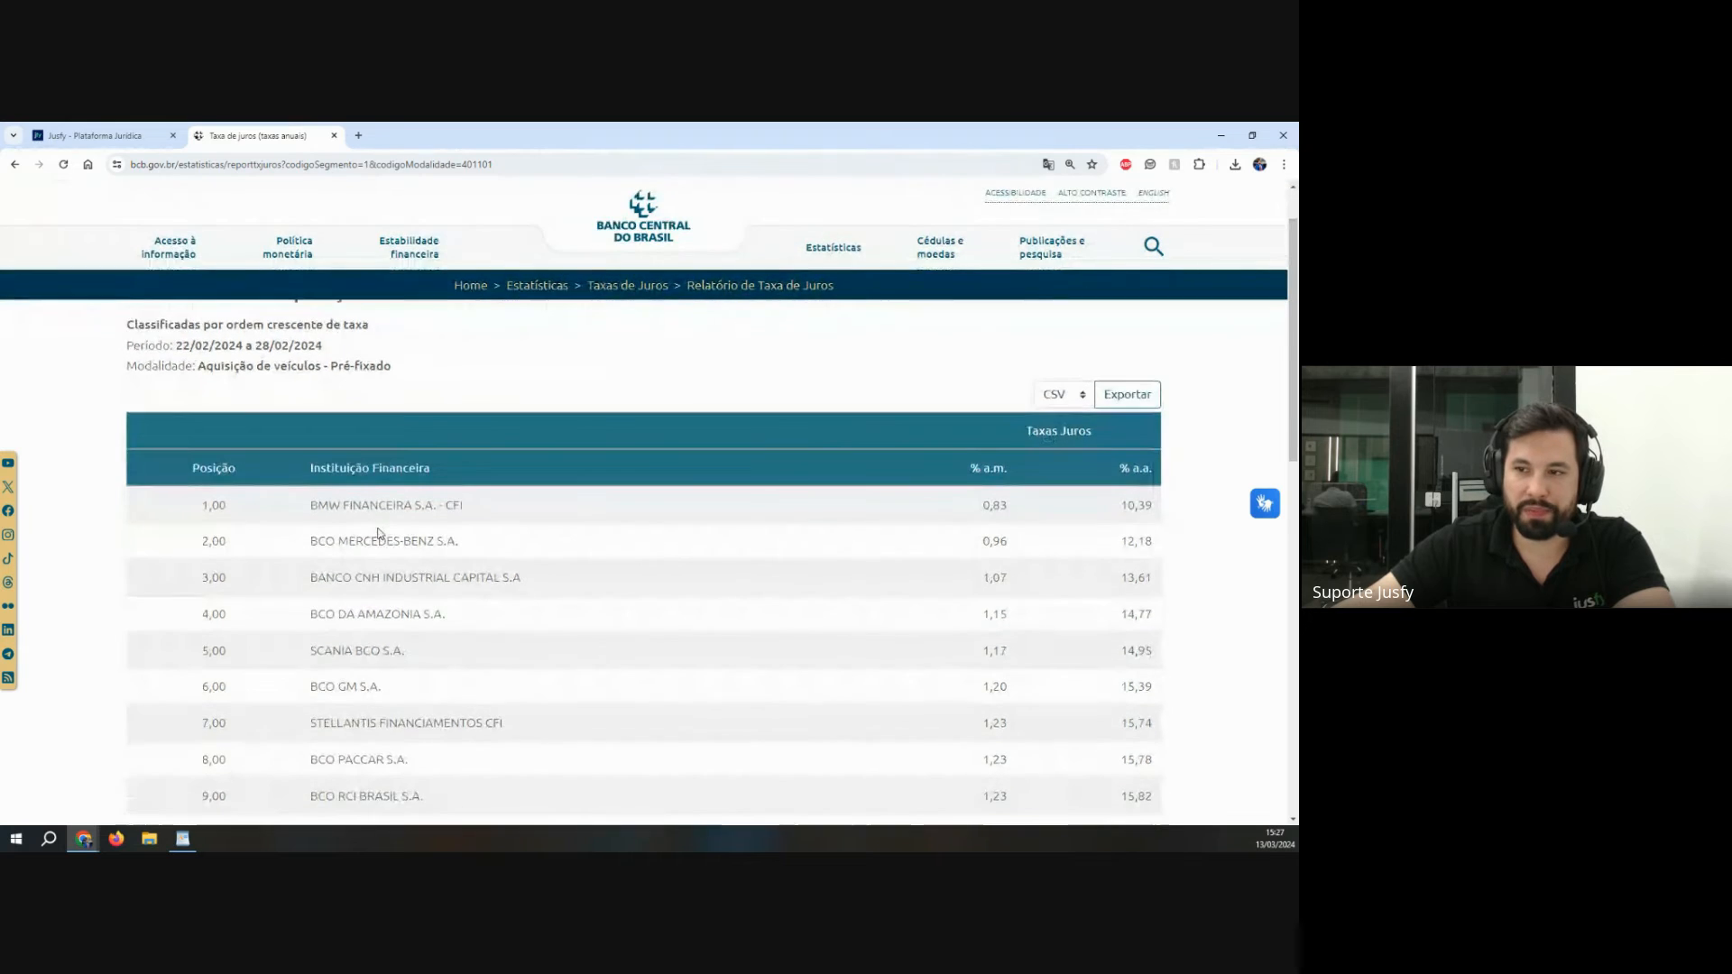
pyautogui.moveTo(307, 441); pyautogui.dragTo(452, 769)
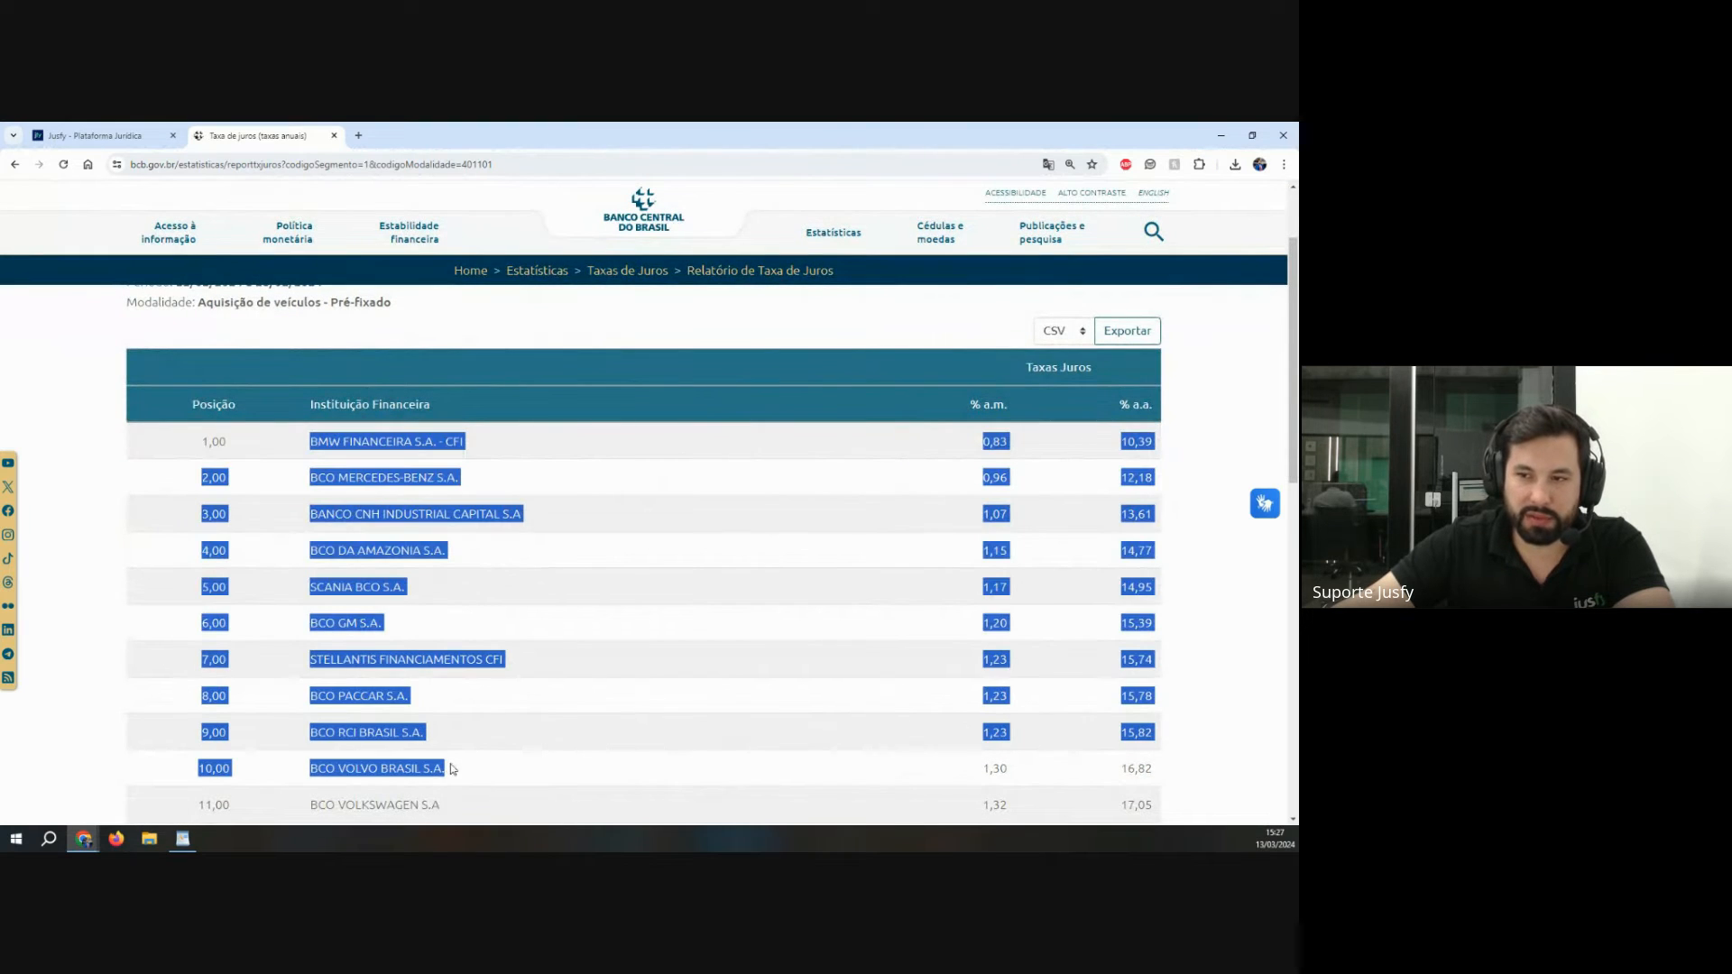
pyautogui.click(401, 561)
pyautogui.moveTo(311, 586); pyautogui.dragTo(454, 589)
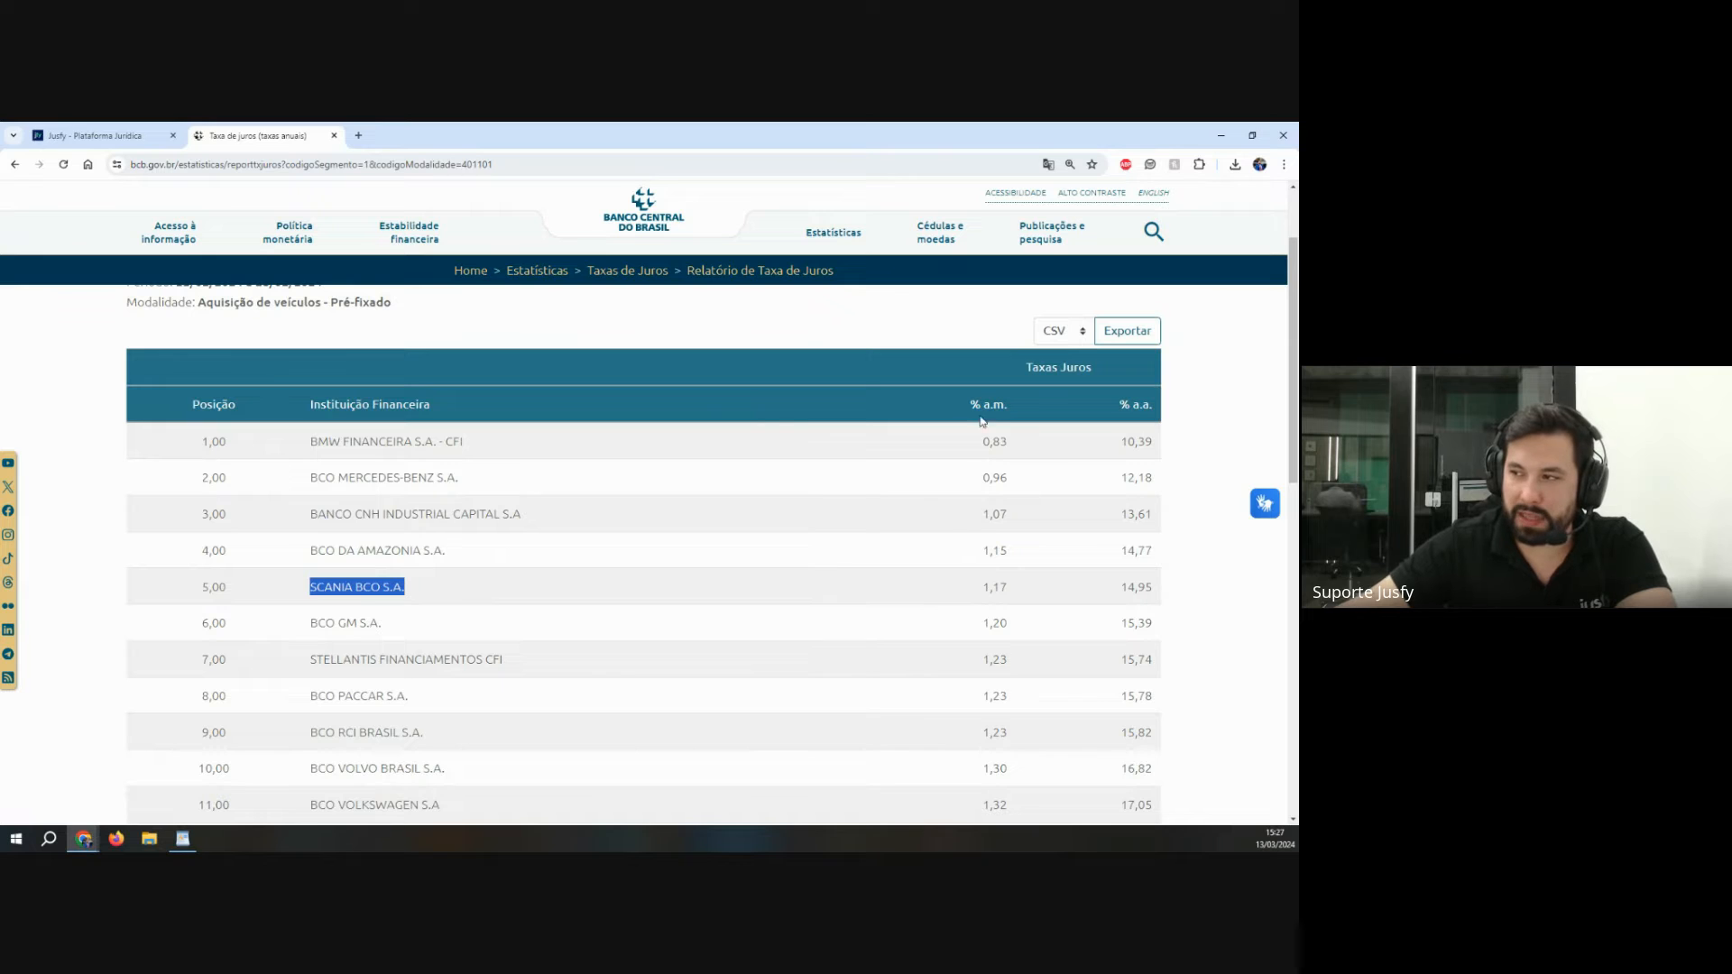
# Step: Examine the monthly rate column of the report, including the rate for Scania BCO S.A
pyautogui.moveTo(969, 413); pyautogui.dragTo(1046, 415)
pyautogui.moveTo(978, 597); pyautogui.dragTo(1019, 595)
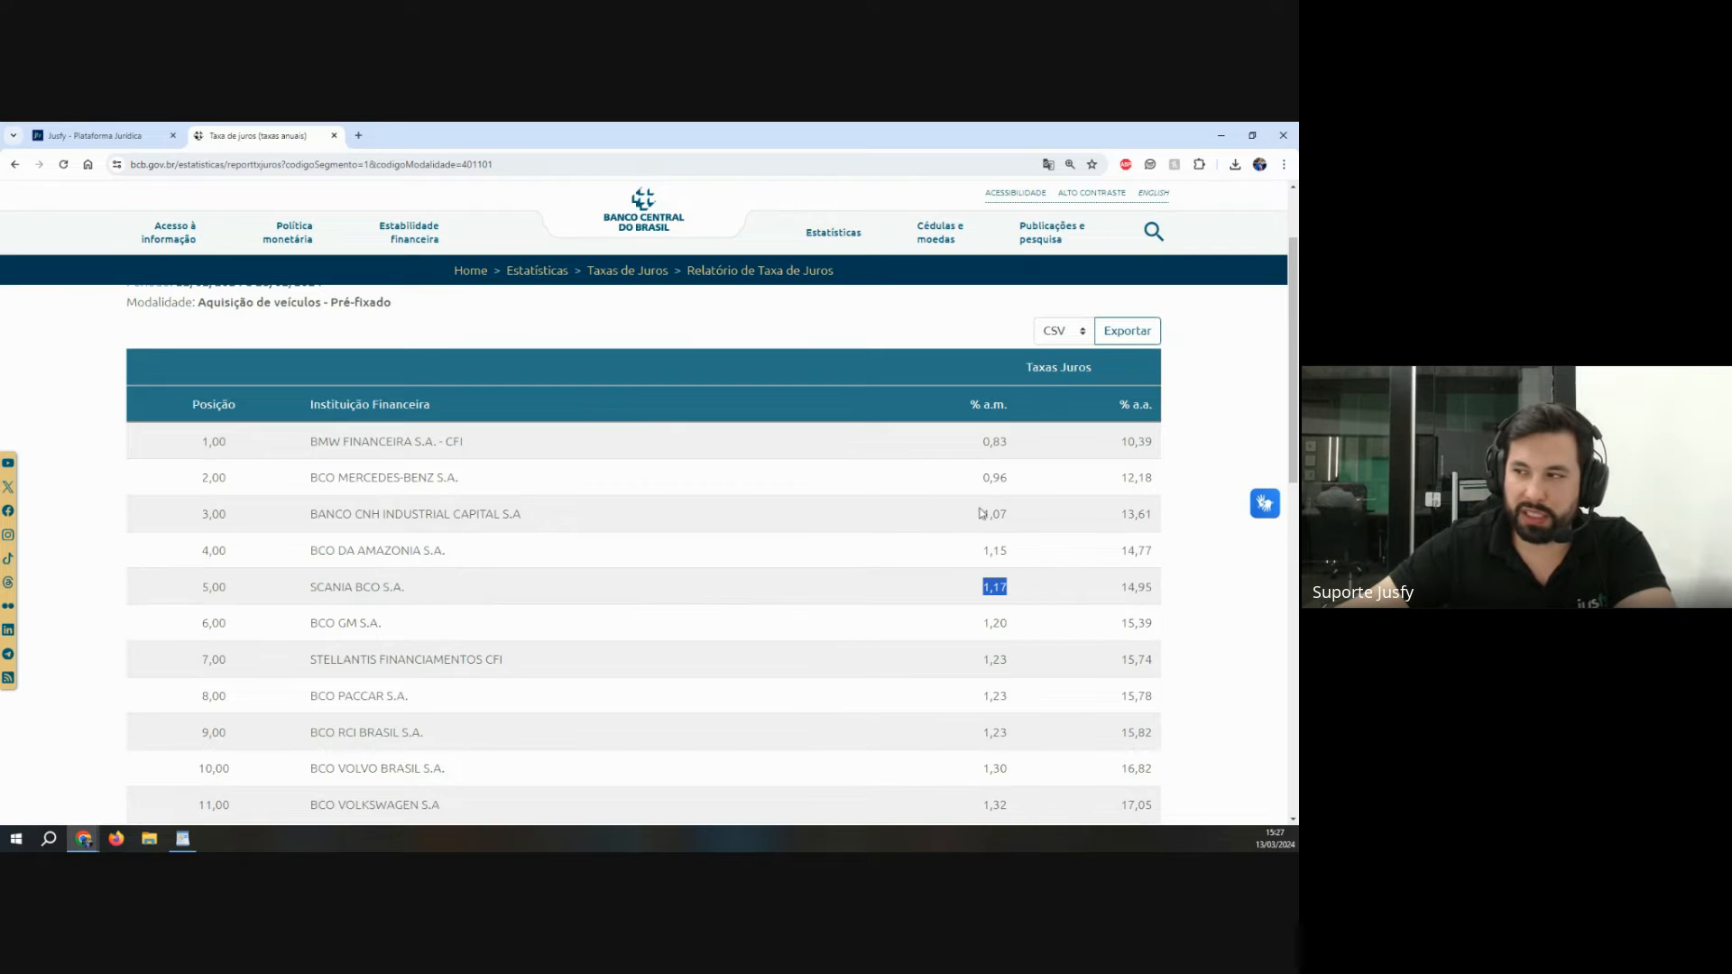
pyautogui.moveTo(983, 442); pyautogui.dragTo(1023, 807)
pyautogui.click(997, 560)
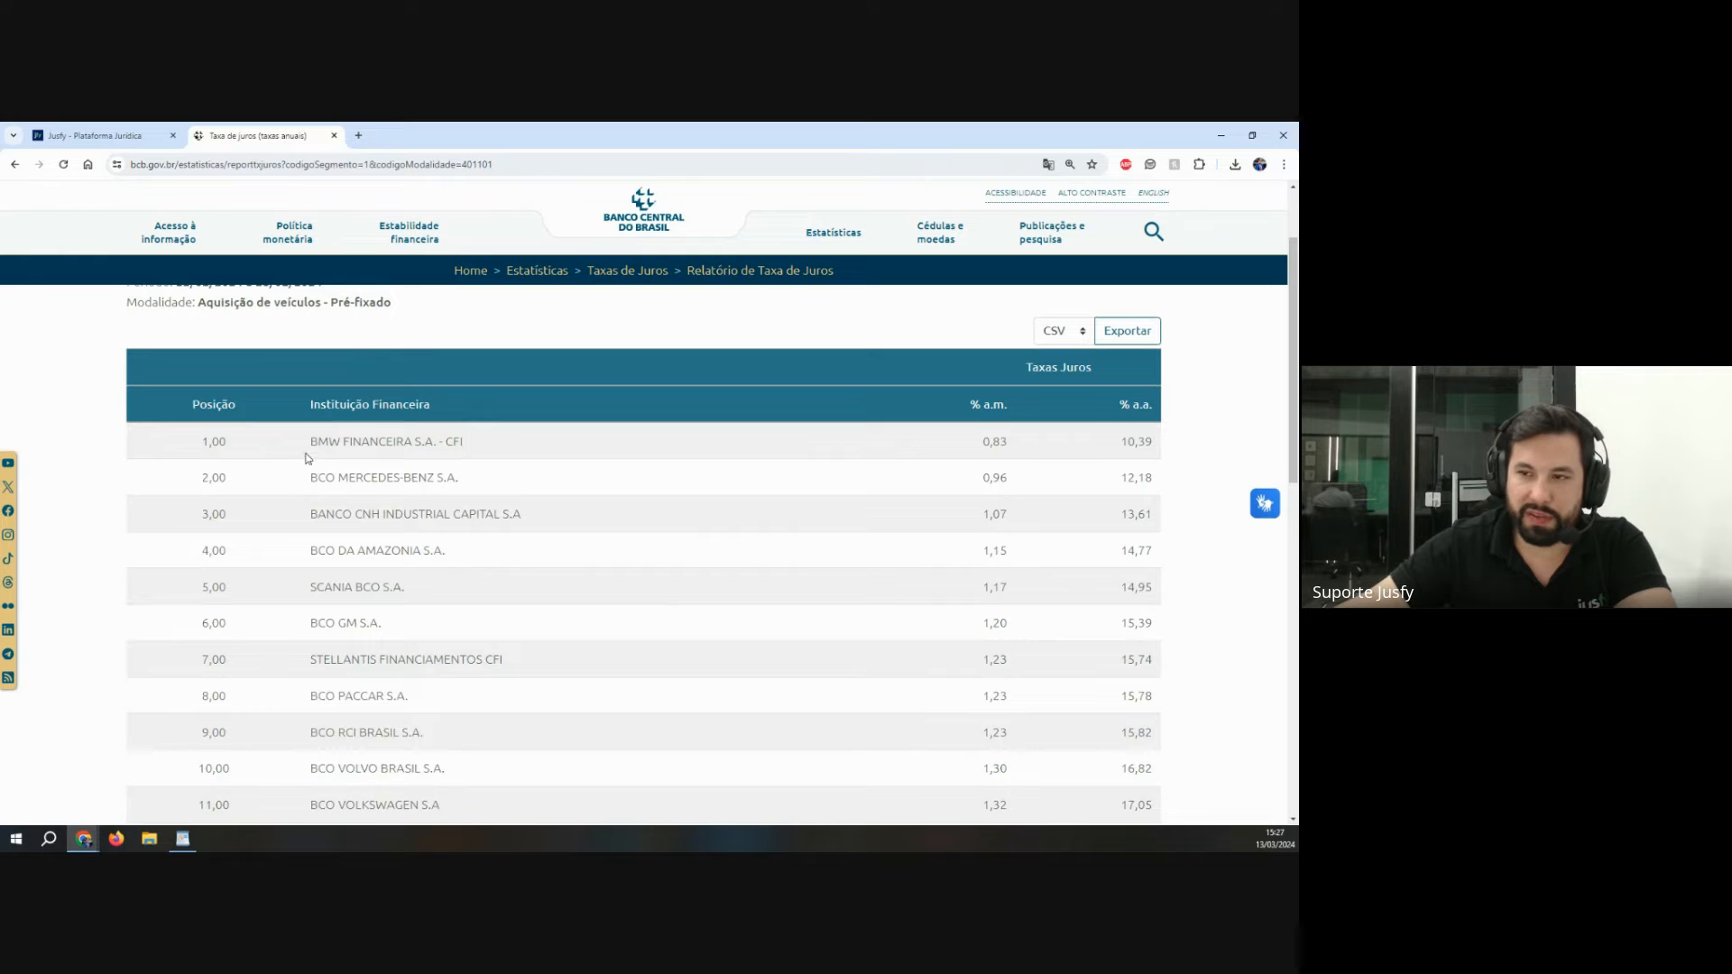
pyautogui.scroll(-2, 264, 542)
pyautogui.scroll(4, 289, 542)
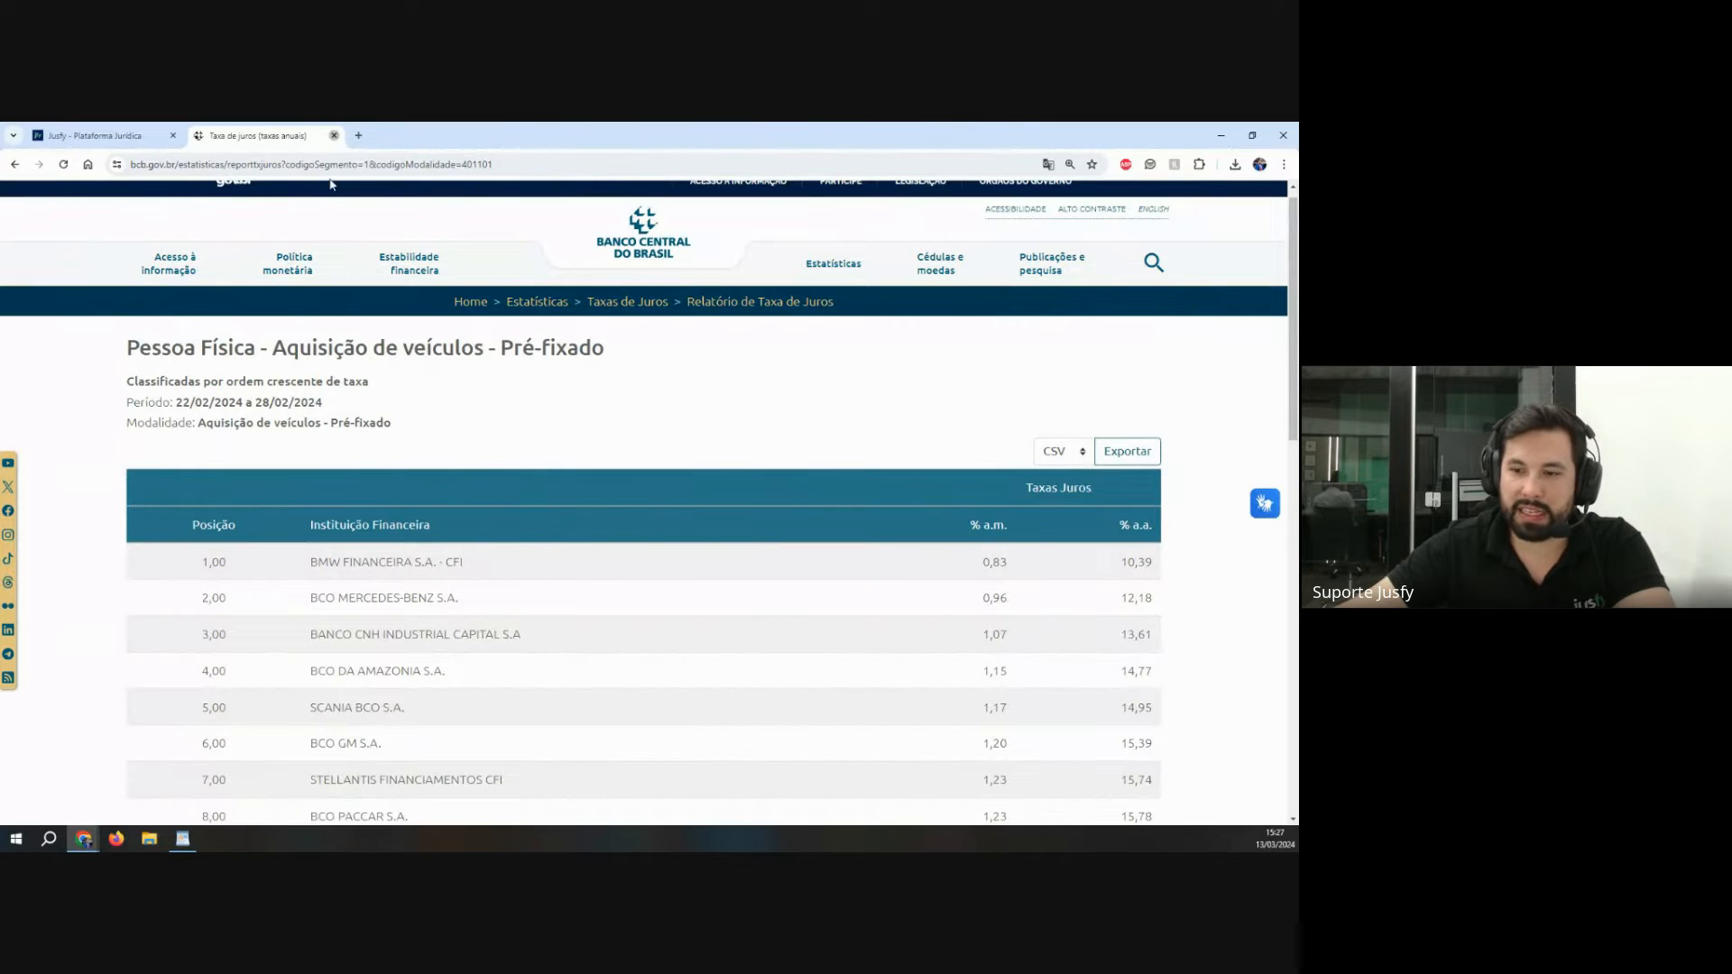
# Step: Close the interest-rate report, open the Banco Central series-search link from the WordPad petition, and dismiss the session notice
pyautogui.click(334, 135)
pyautogui.click(183, 839)
pyautogui.click(566, 619)
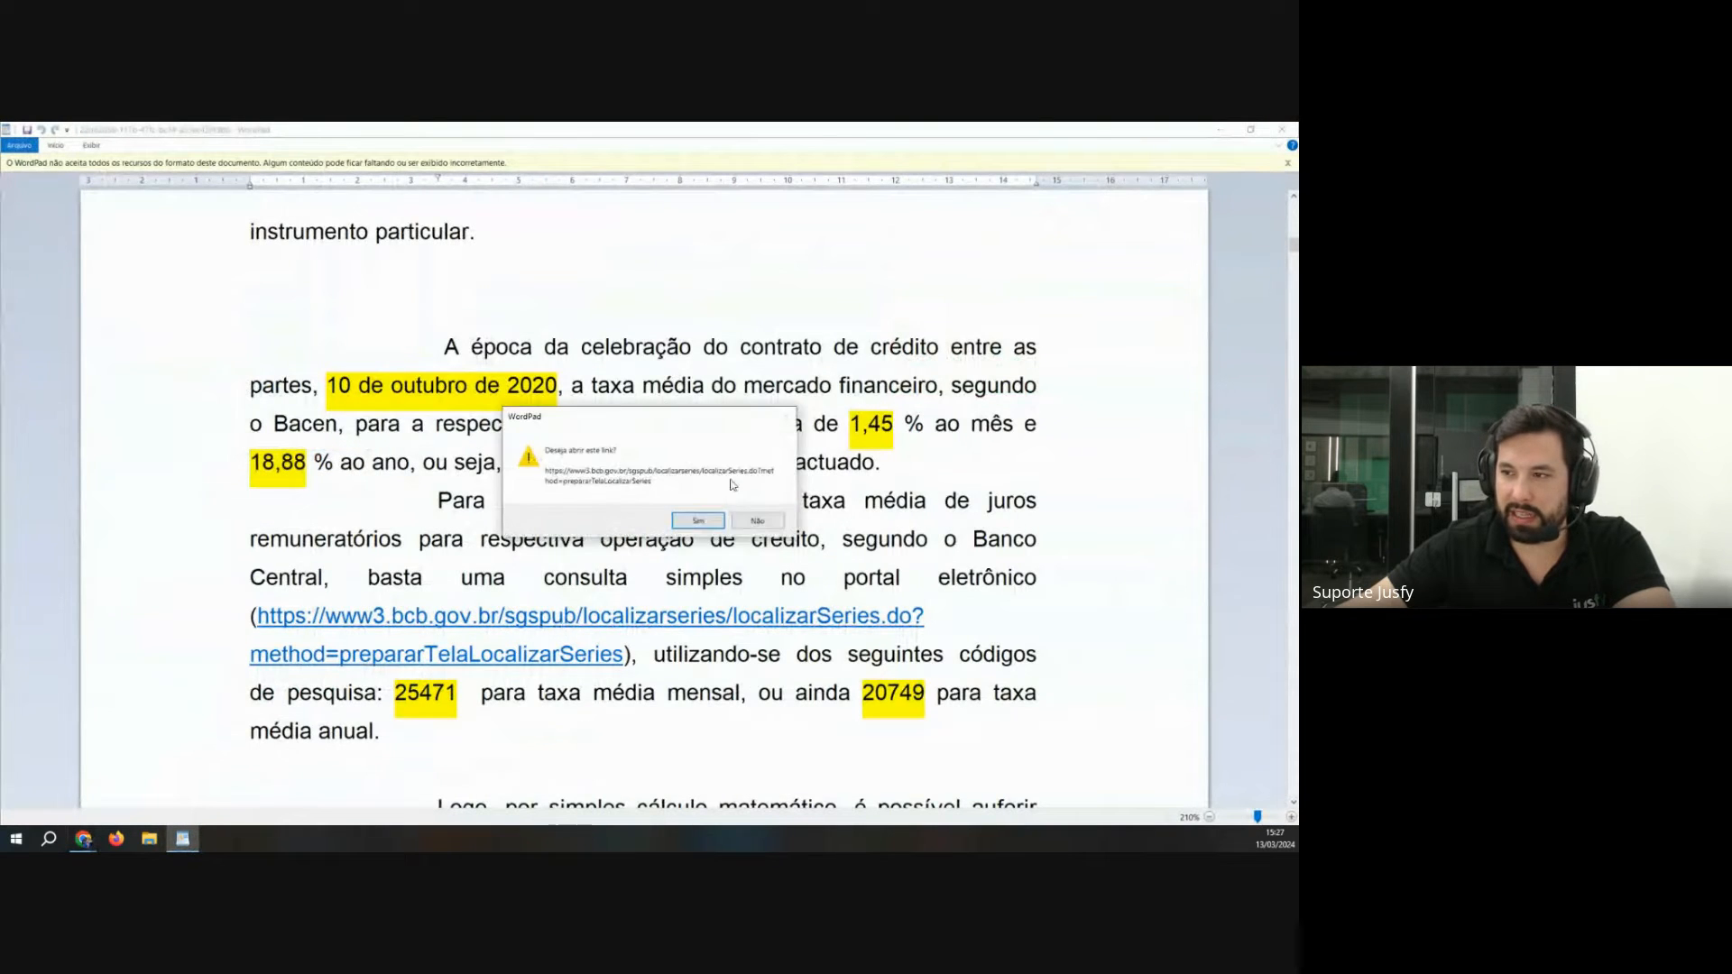
pyautogui.click(697, 520)
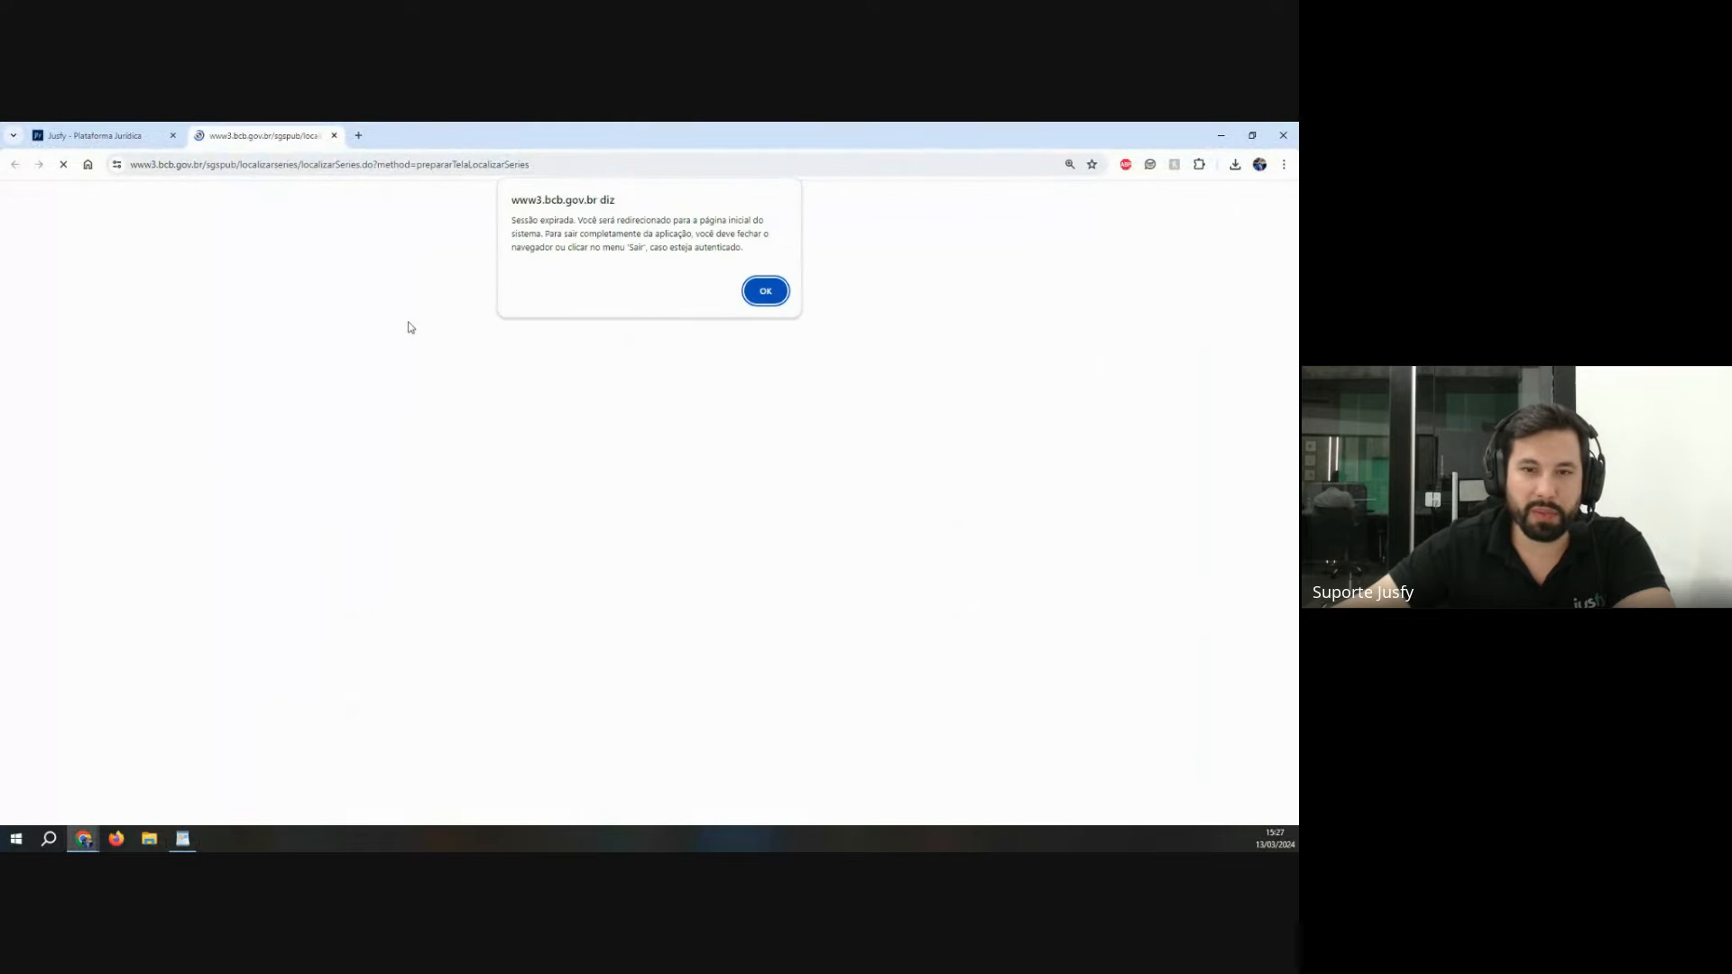
pyautogui.click(765, 290)
# Step: Check the average monthly rate cited in the WordPad petition and switch back to the SGS series-search page in the browser
pyautogui.click(182, 839)
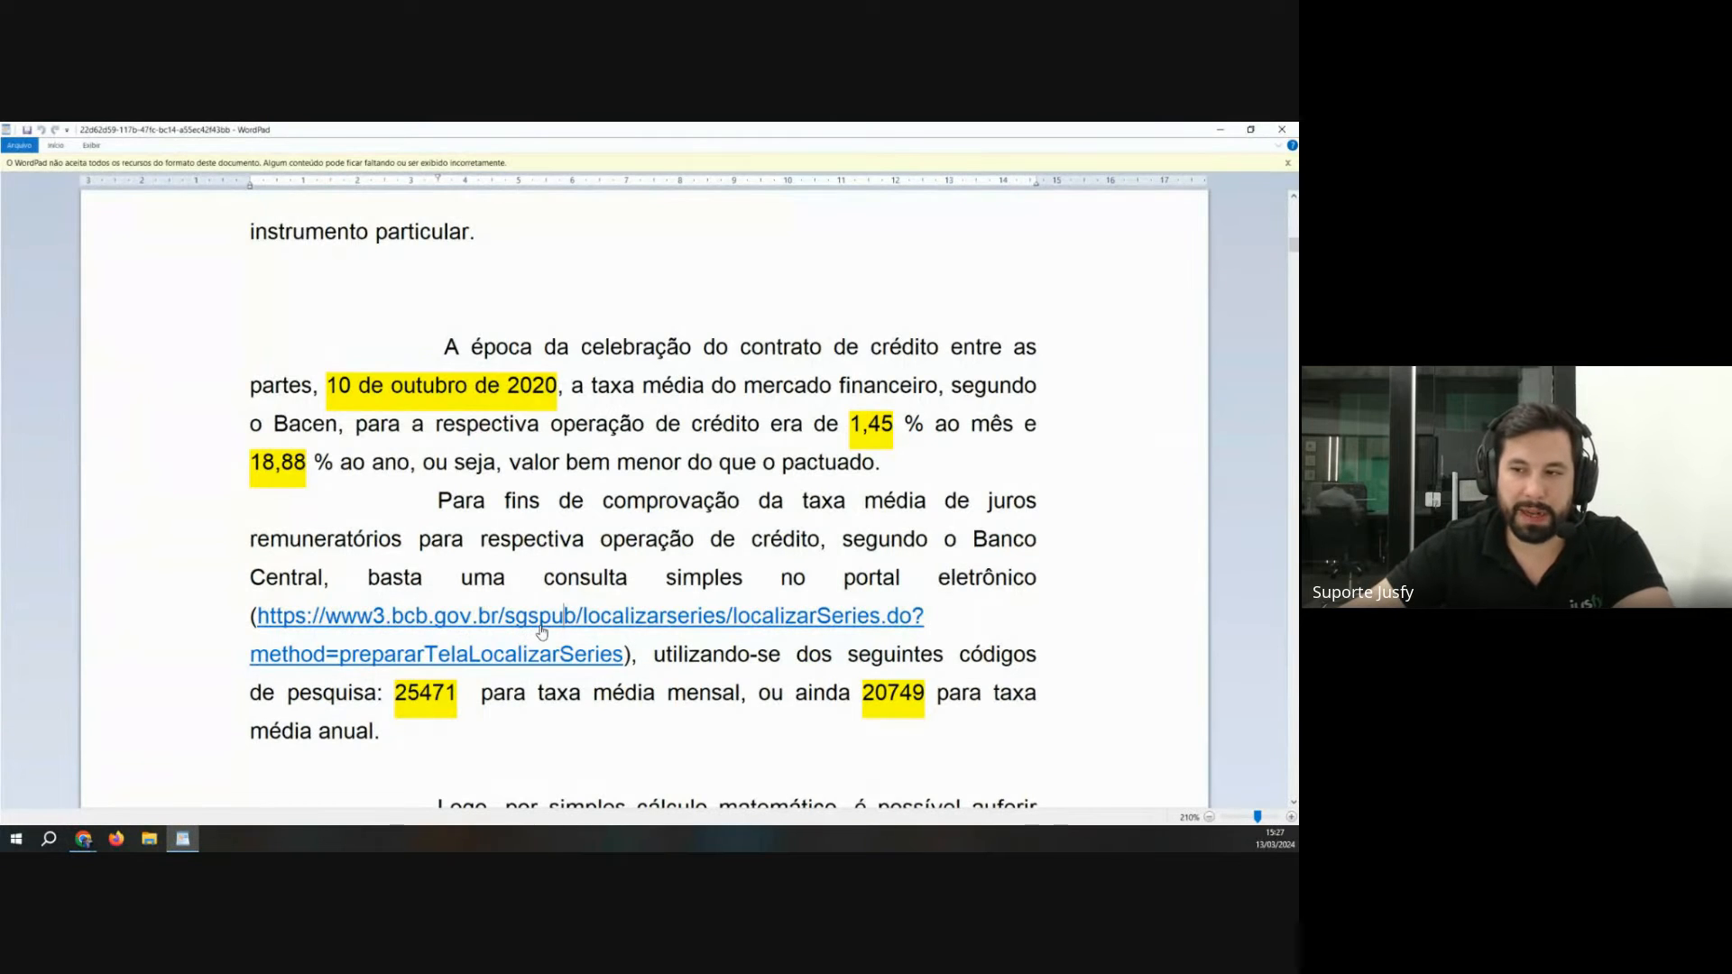
pyautogui.scroll(-1, 542, 631)
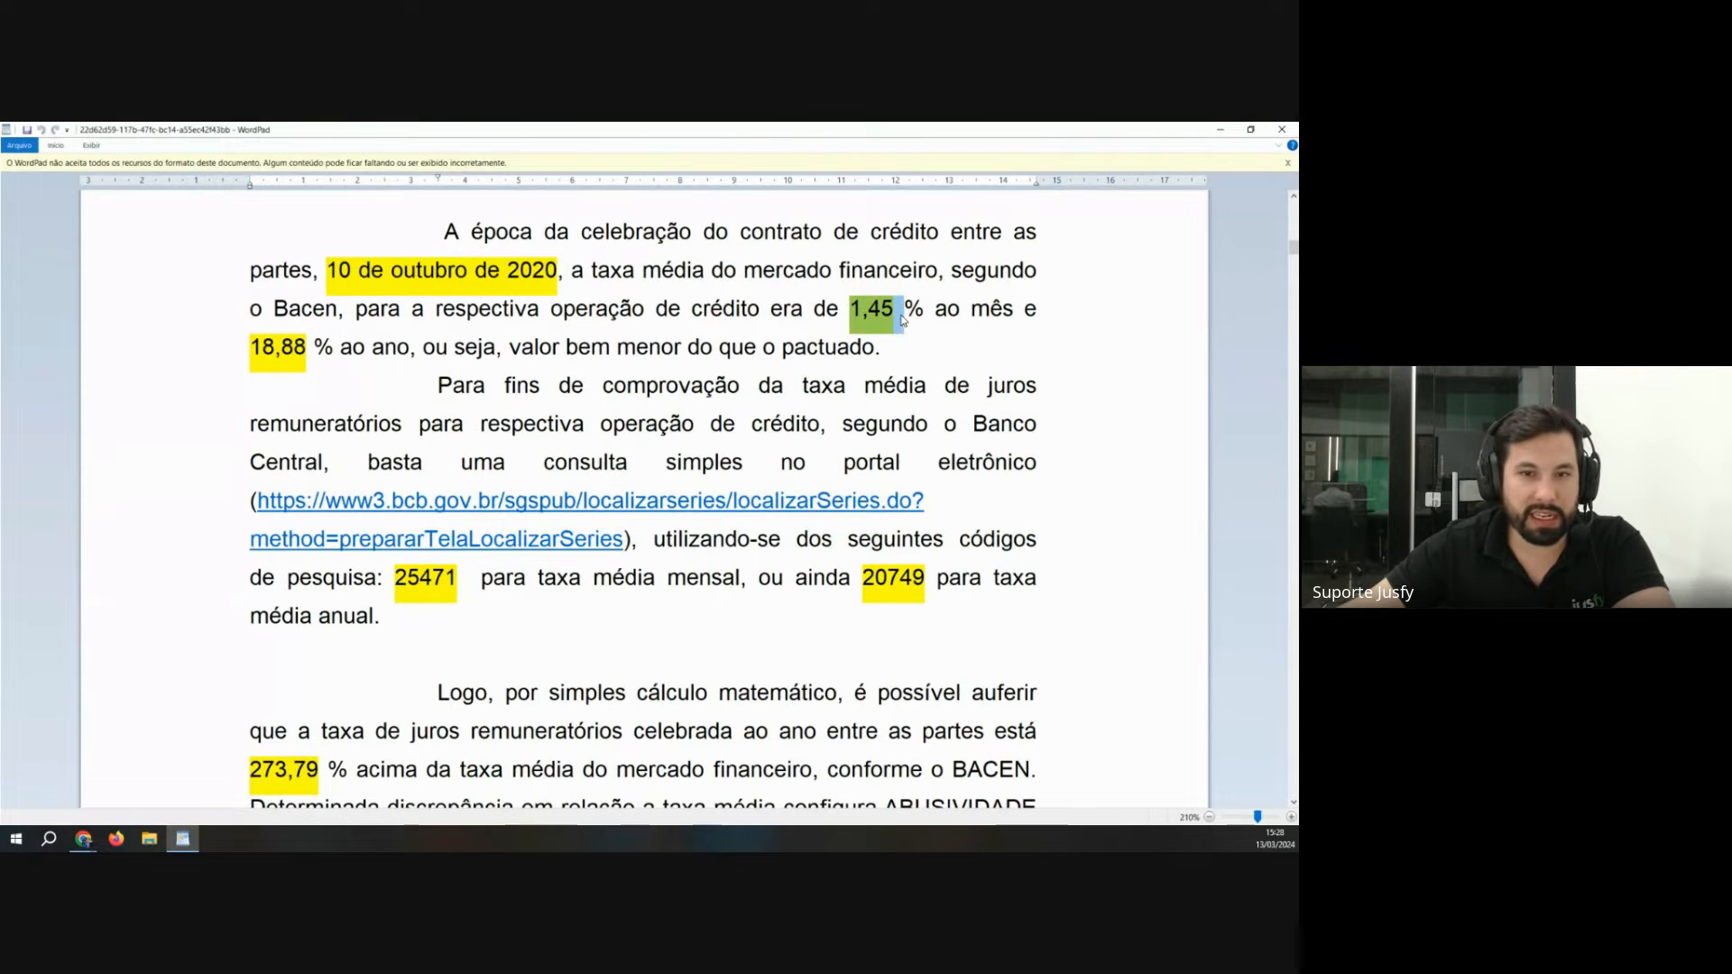
pyautogui.click(84, 839)
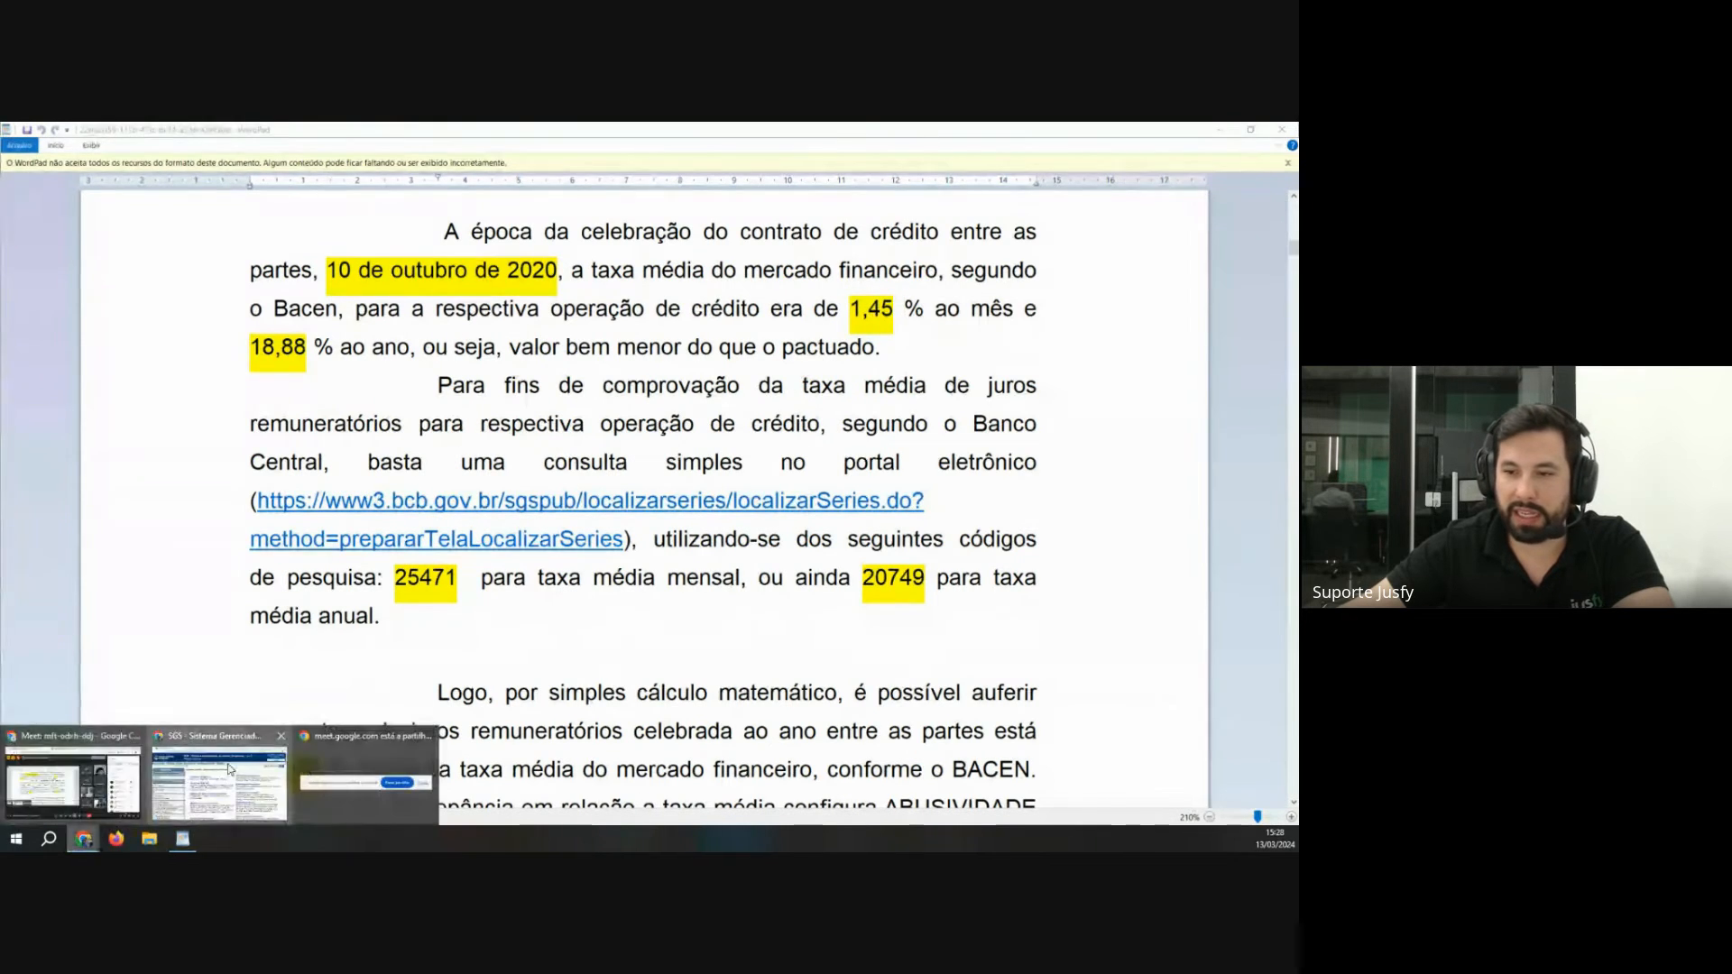
pyautogui.click(212, 777)
pyautogui.hotkey('ctrl', '-')
pyautogui.hotkey('ctrl', '-')
pyautogui.hotkey('ctrl', '-')
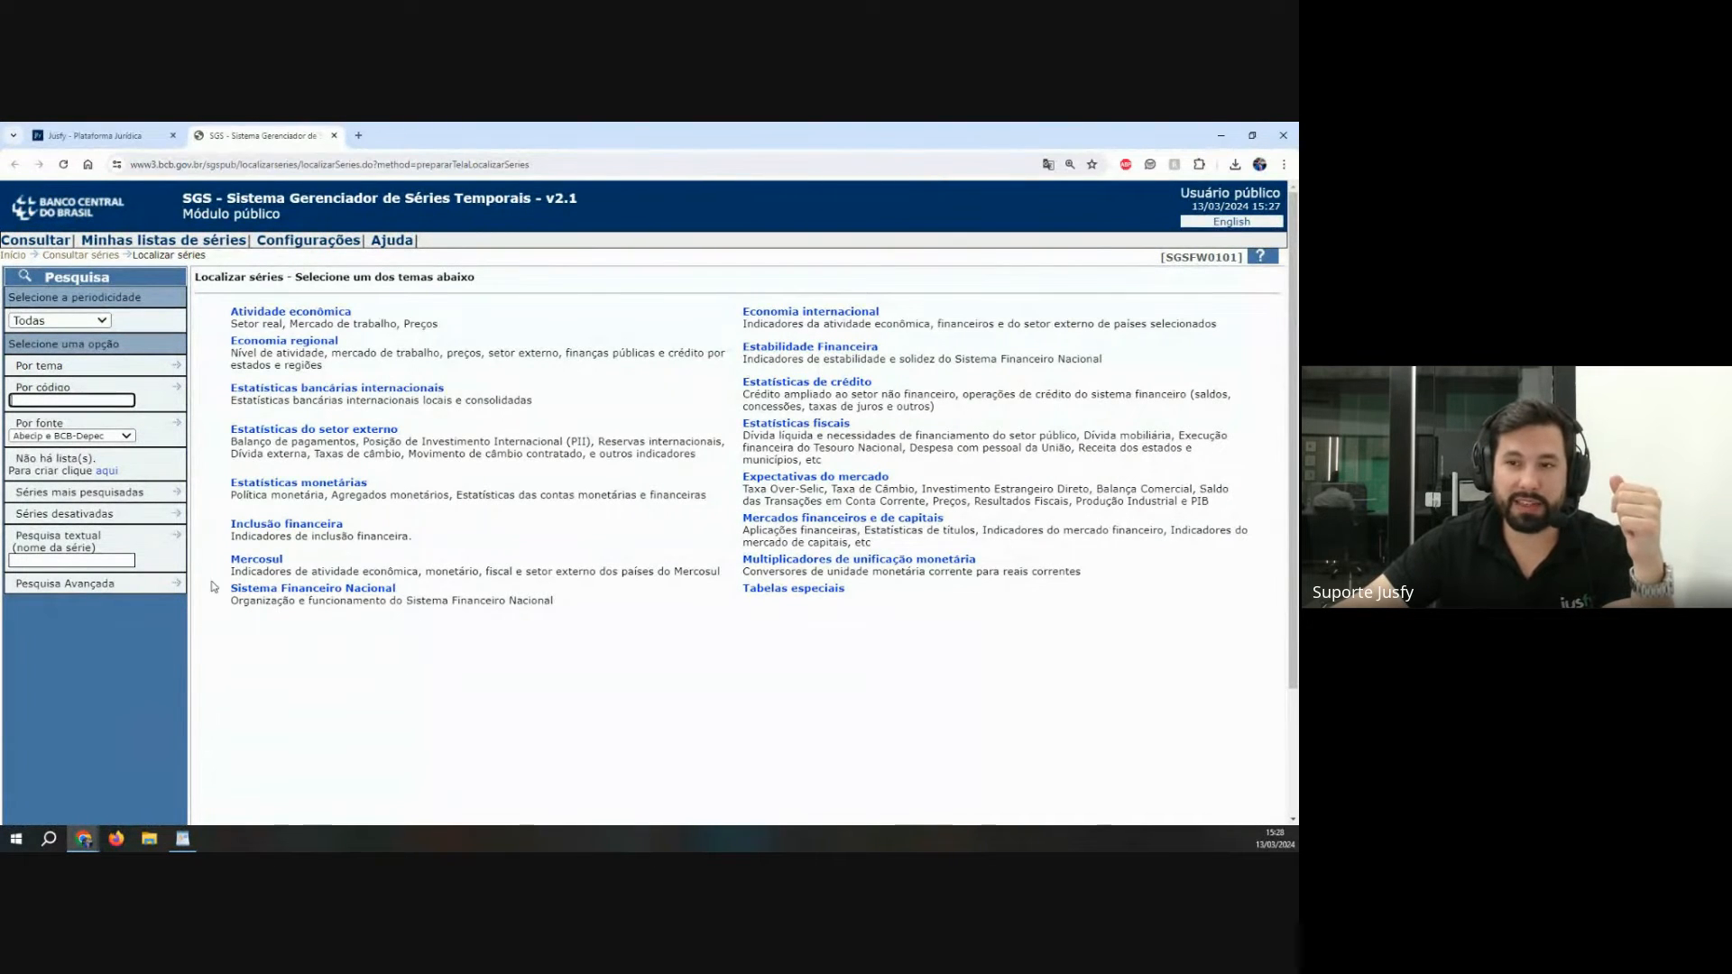
# Step: Look up the series codes for the monthly and annual average rates in the WordPad petition
pyautogui.click(182, 839)
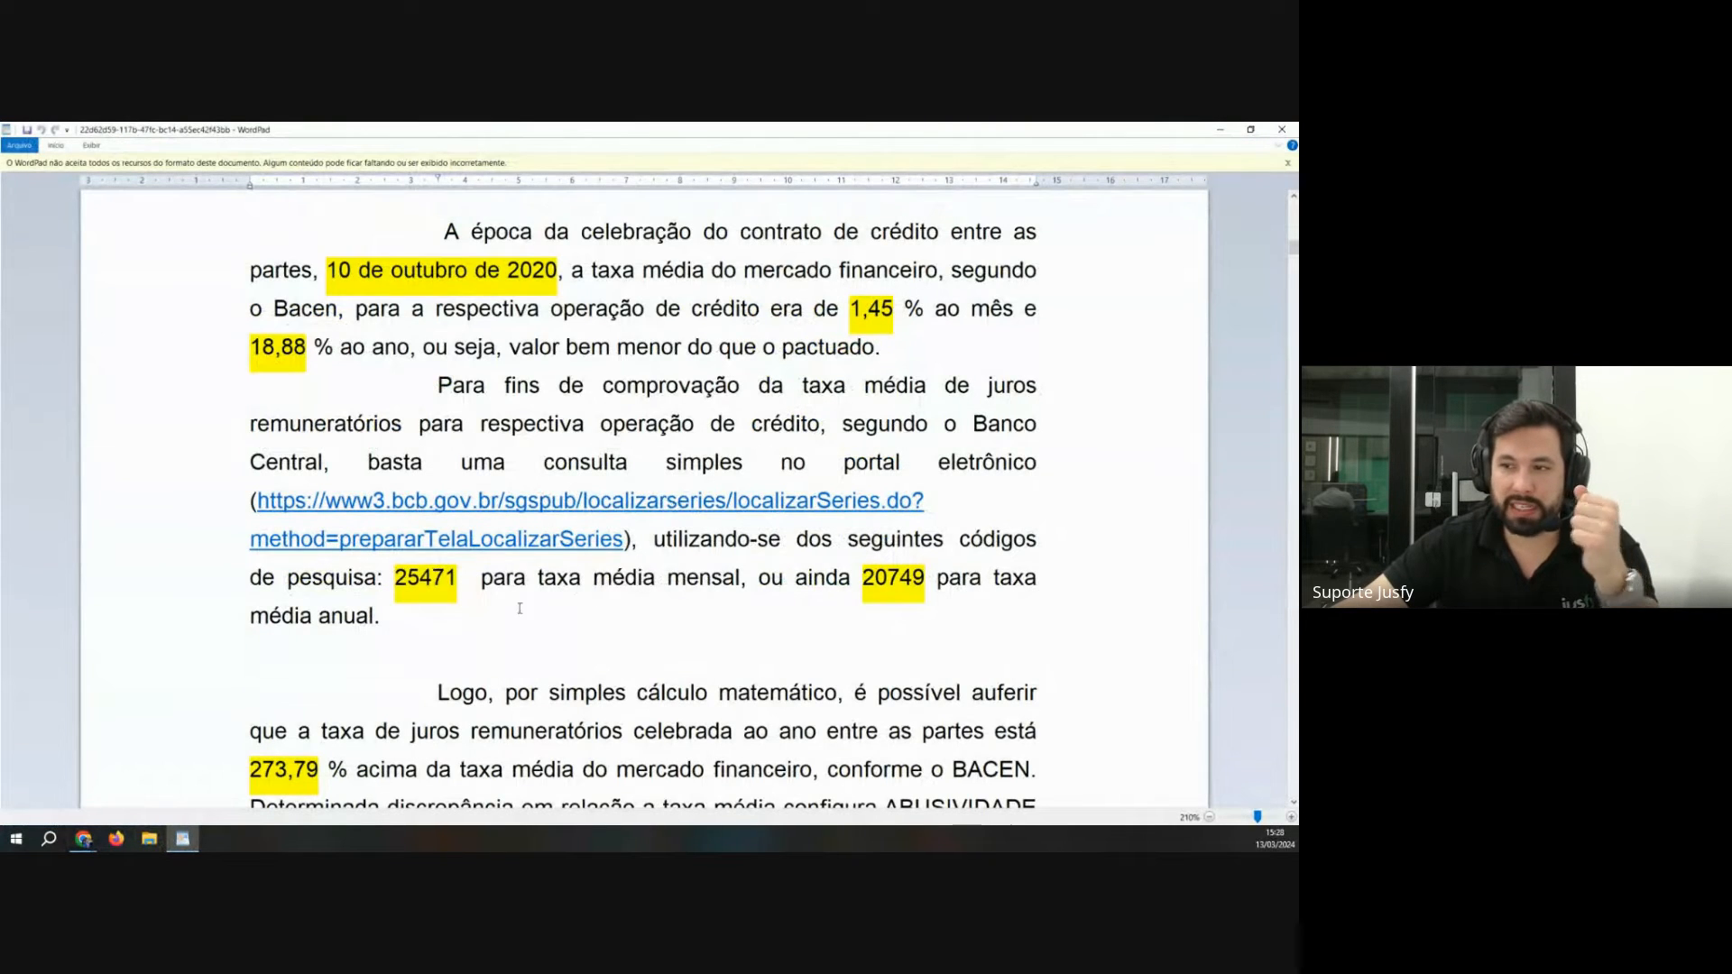
pyautogui.moveTo(397, 577); pyautogui.dragTo(457, 593)
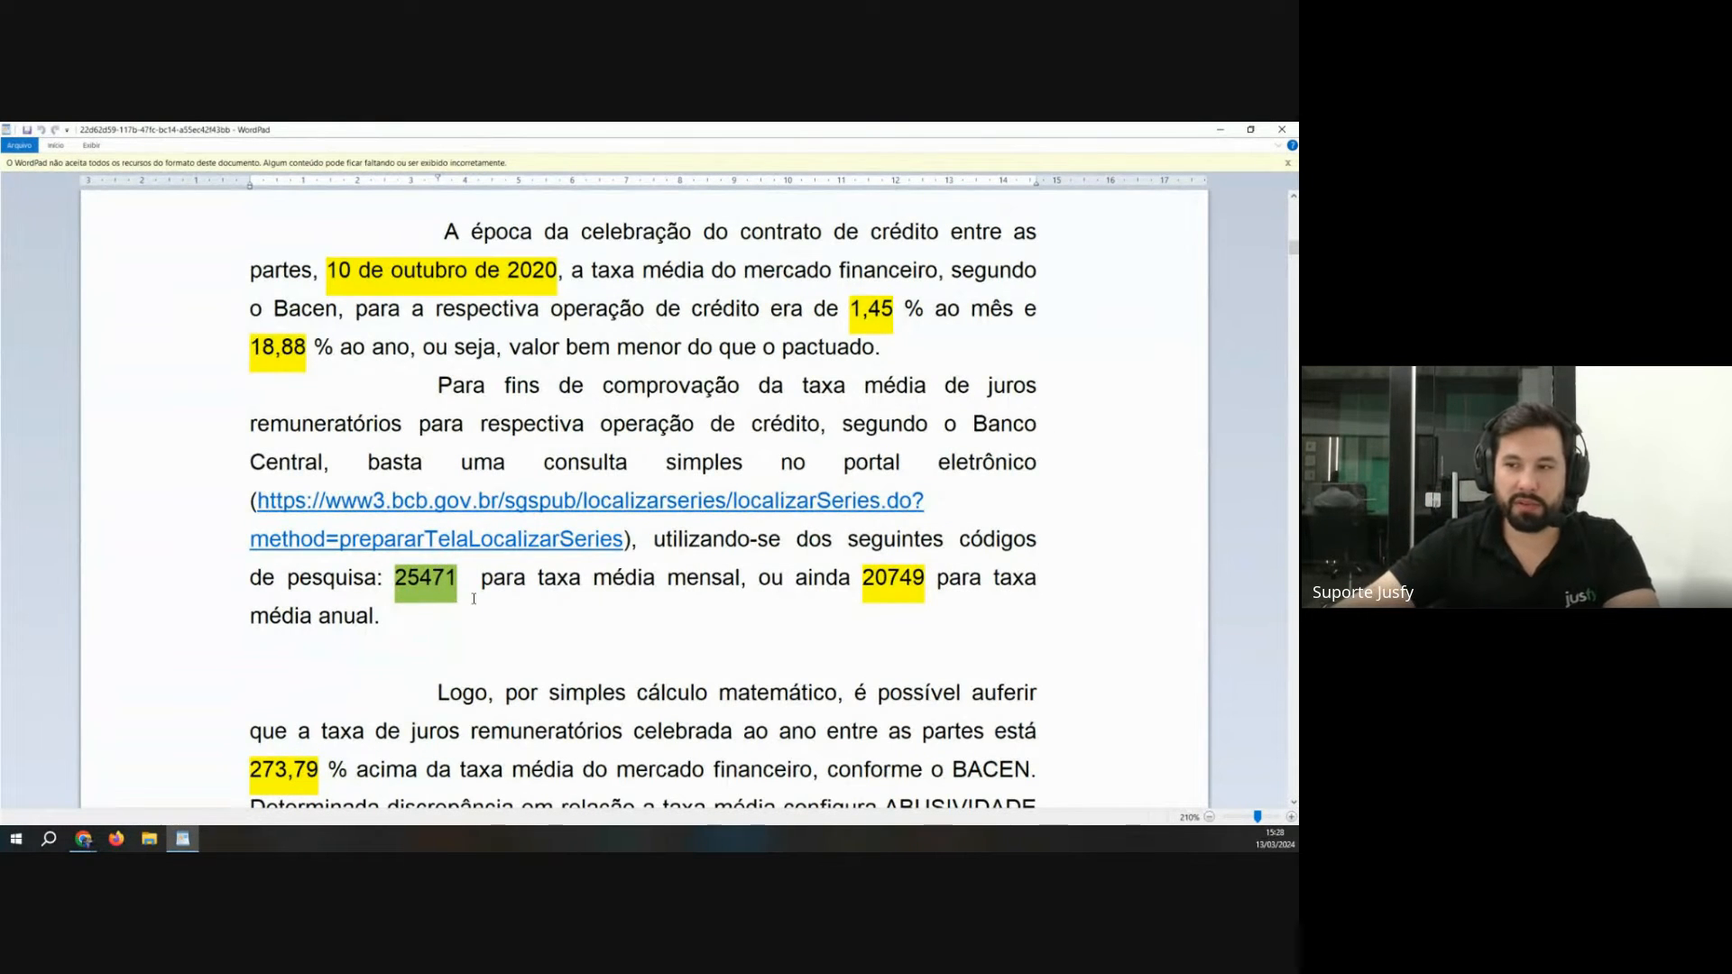
pyautogui.click(473, 599)
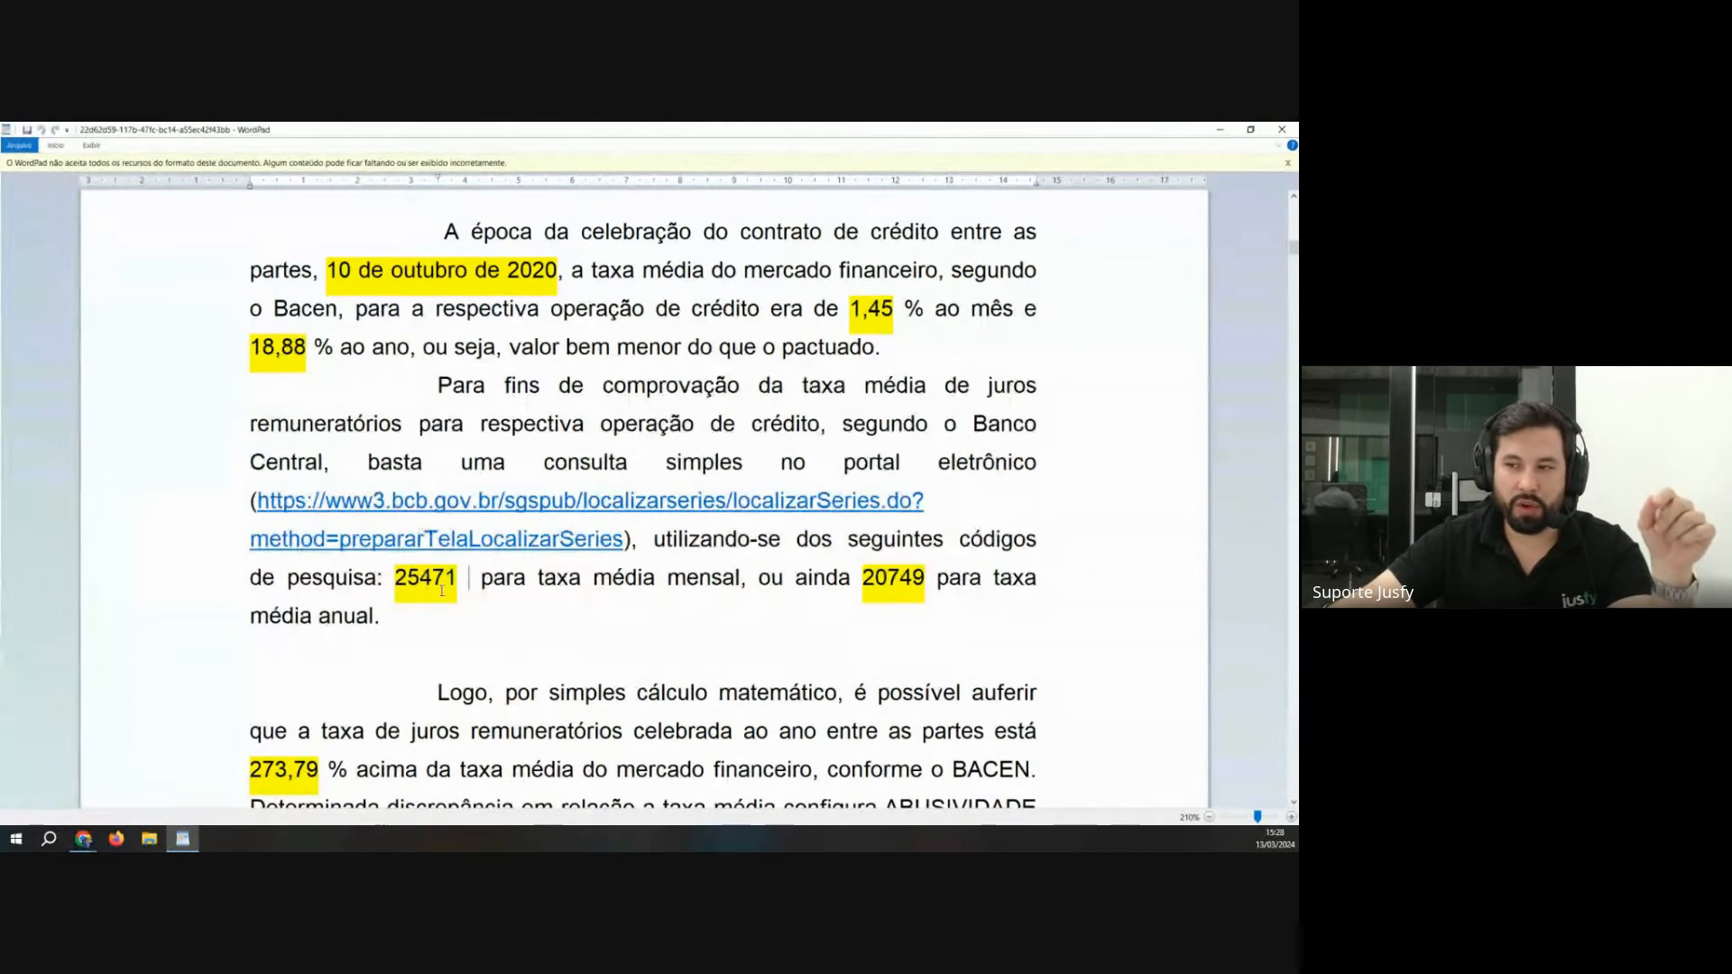
pyautogui.moveTo(391, 575); pyautogui.dragTo(458, 578)
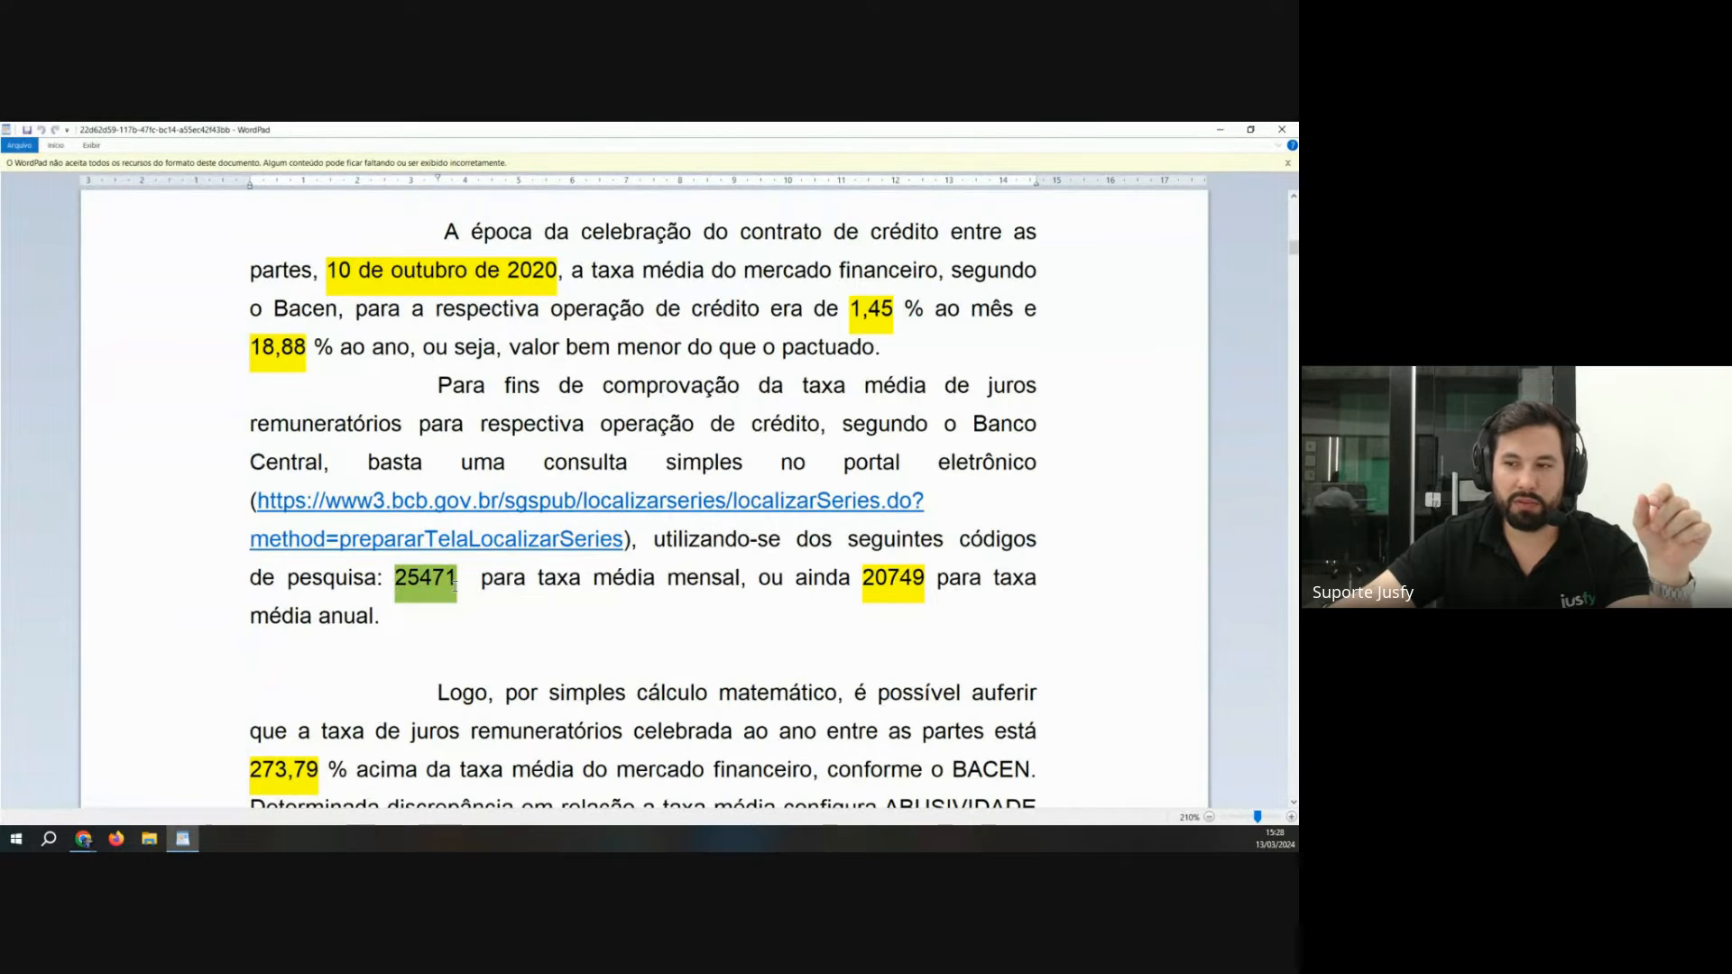
pyautogui.click(418, 579)
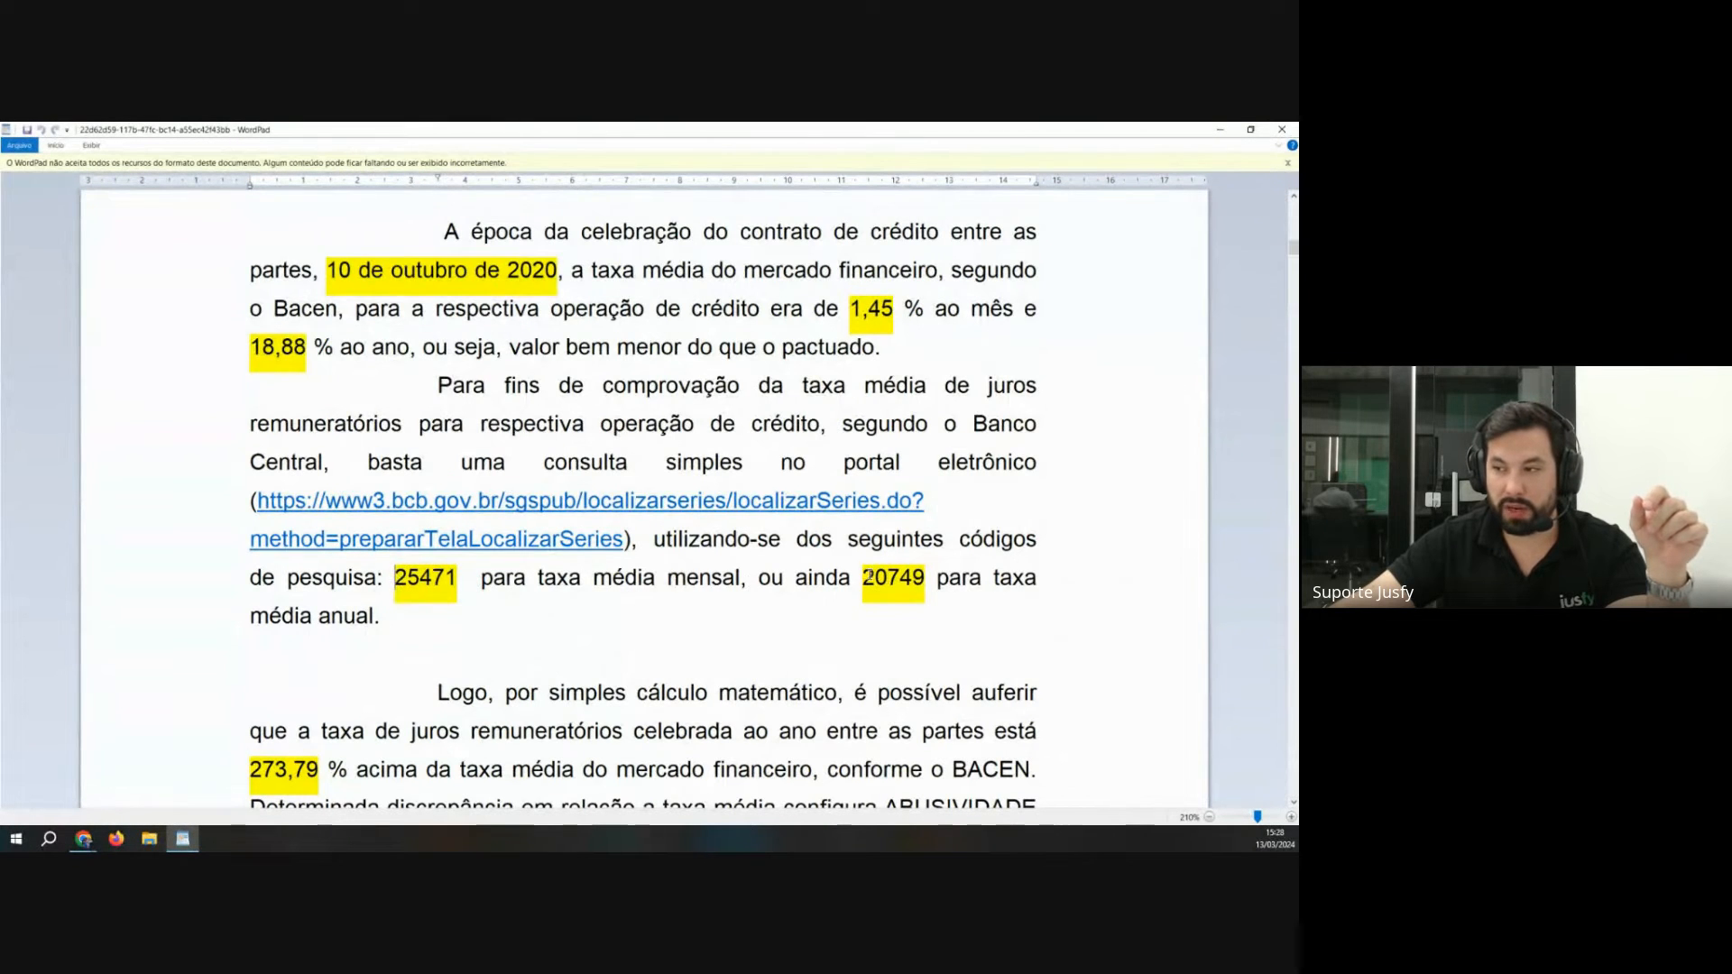
pyautogui.doubleClick(866, 577)
# Step: Switch to the SGS page in the browser and search for the series by code 25471
pyautogui.moveTo(83, 838)
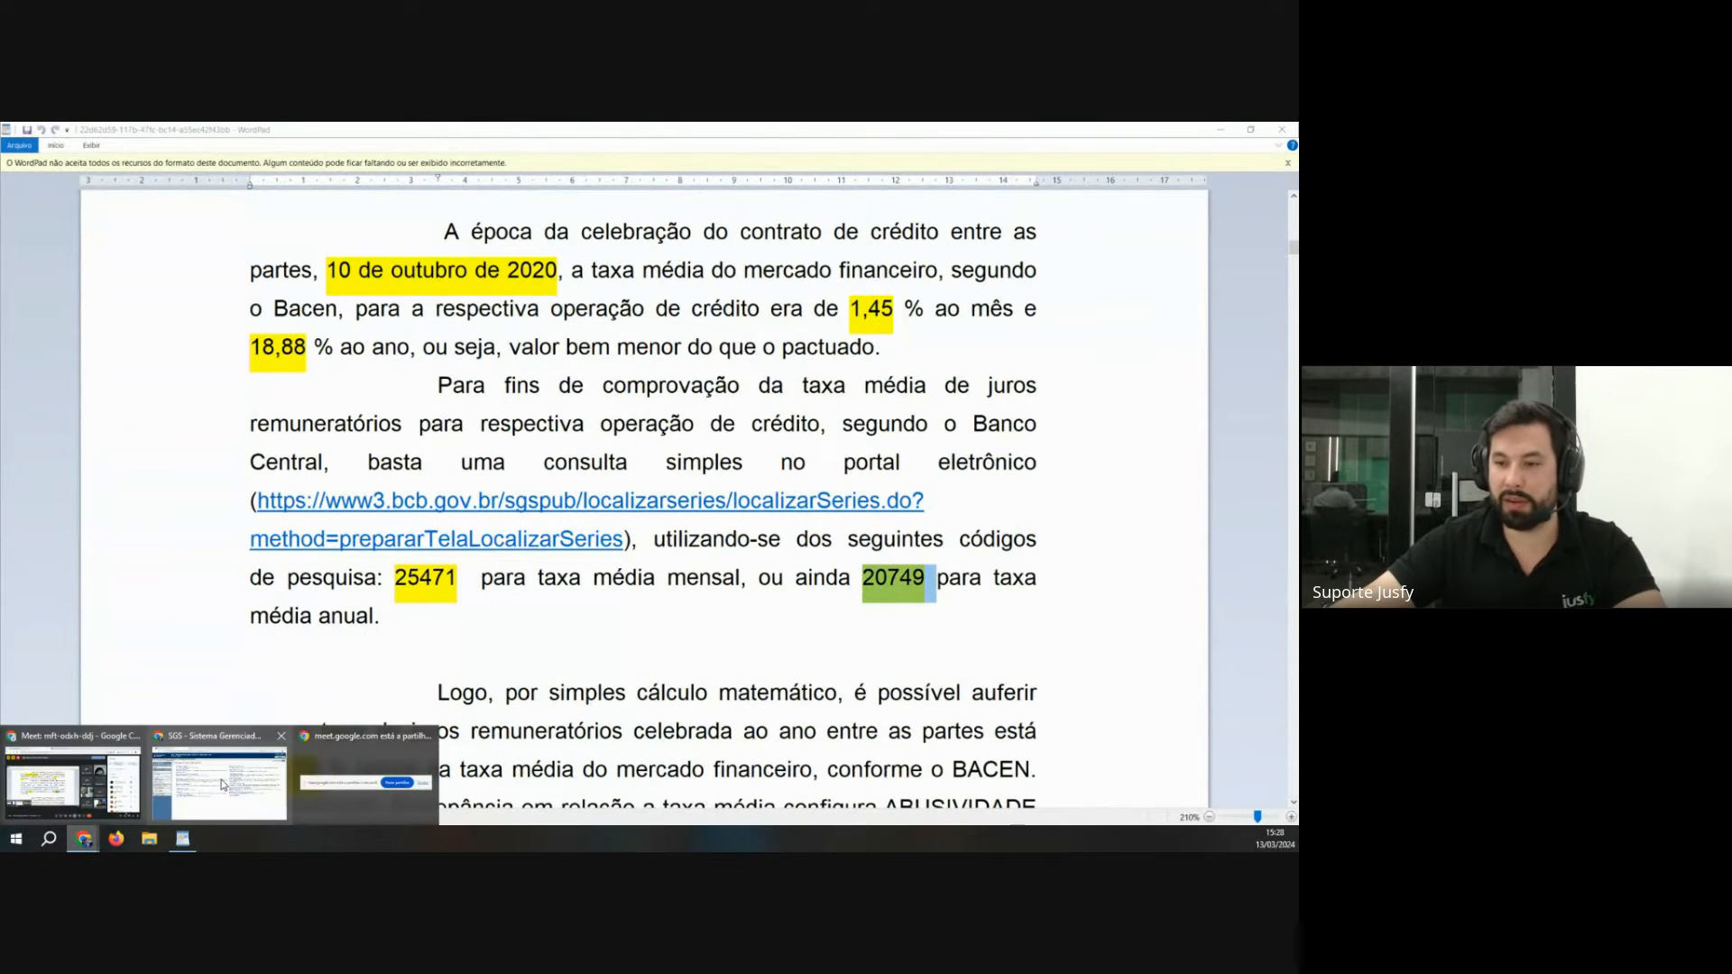
pyautogui.click(223, 783)
pyautogui.click(73, 397)
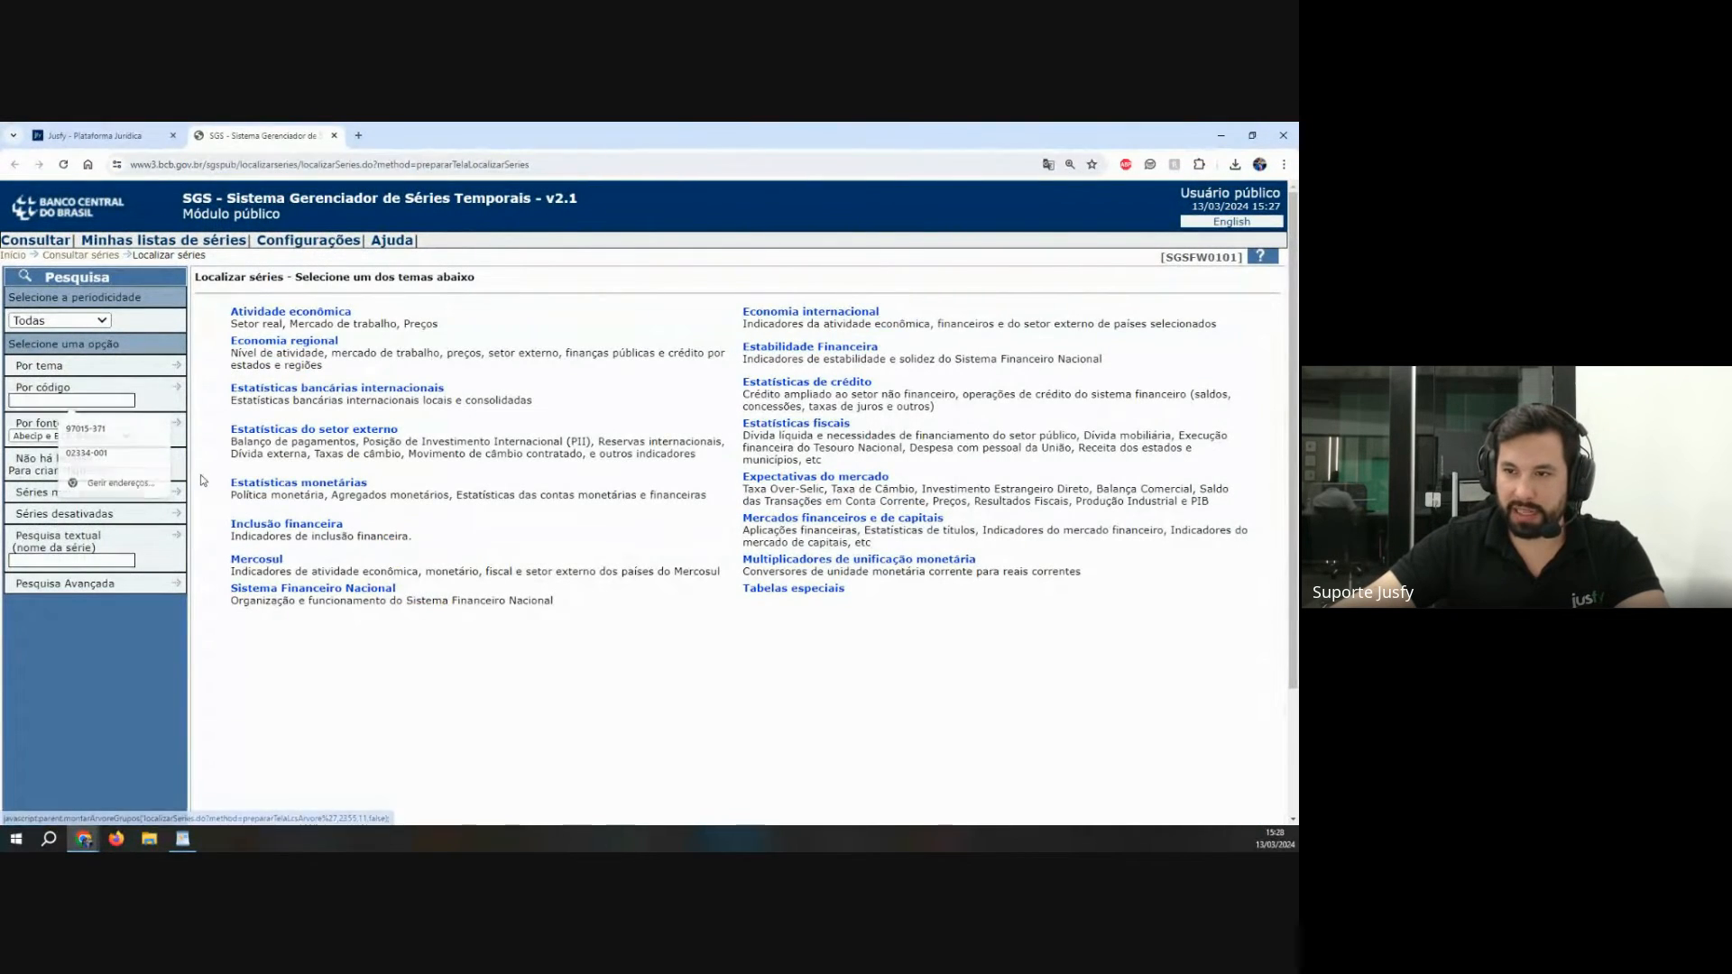
pyautogui.hotkey('ctrl', '+')
pyautogui.hotkey('ctrl', '+')
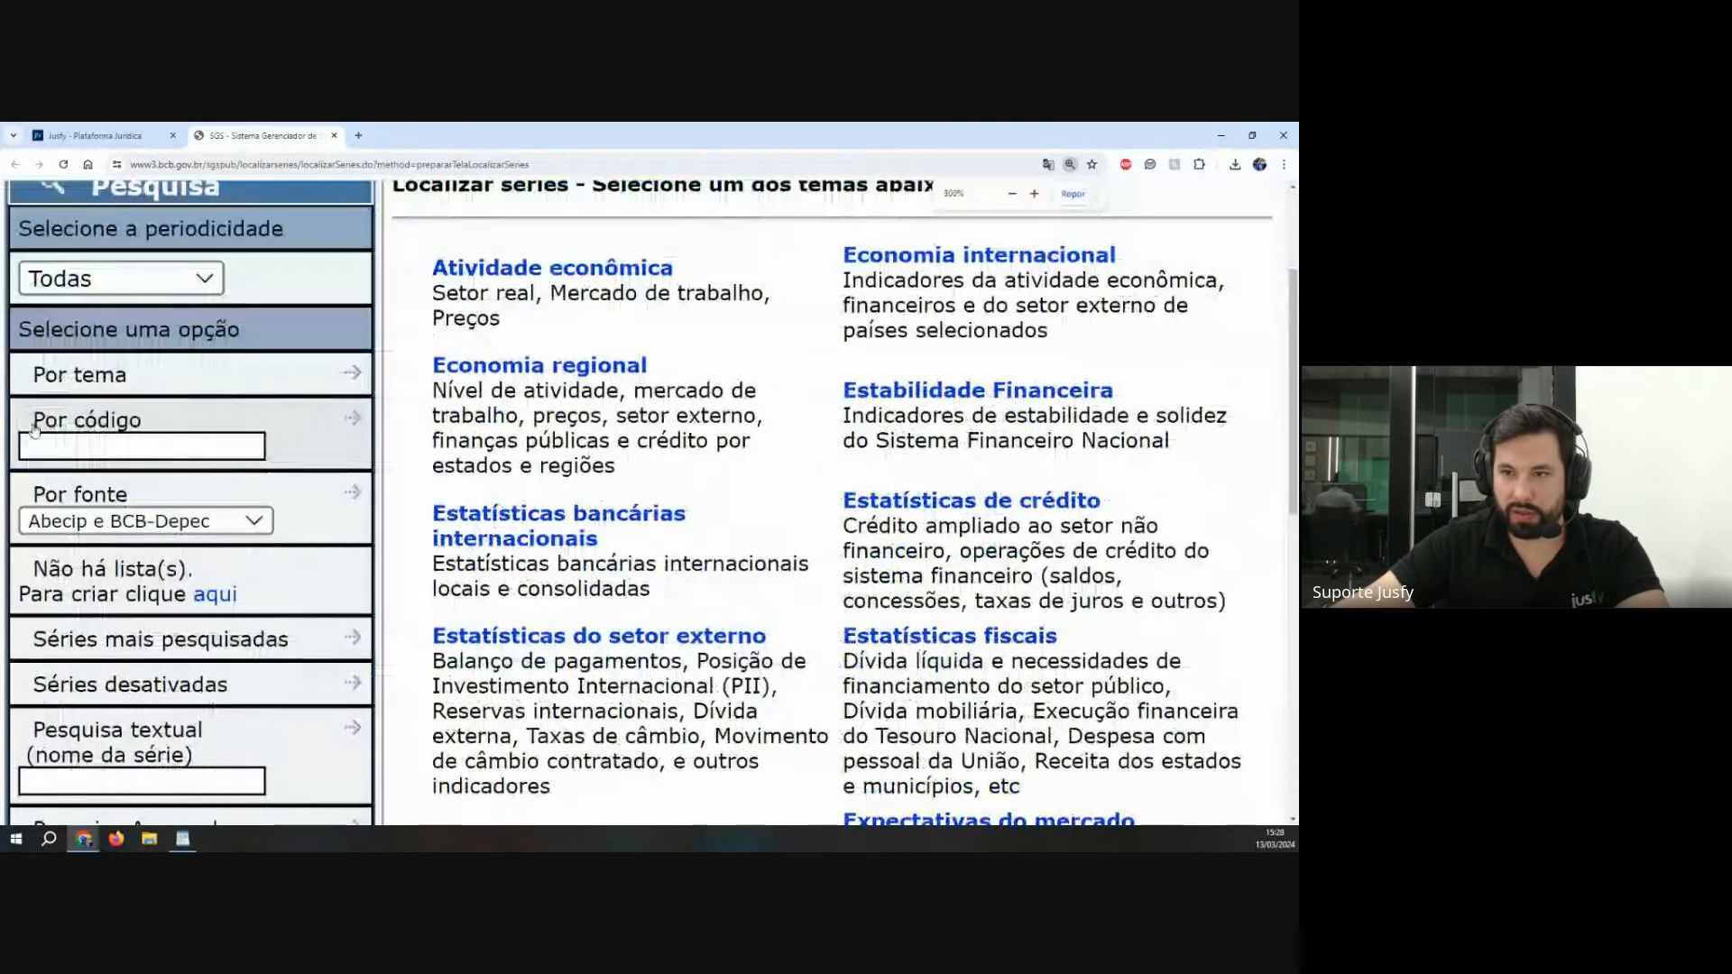
pyautogui.tripleClick(36, 422)
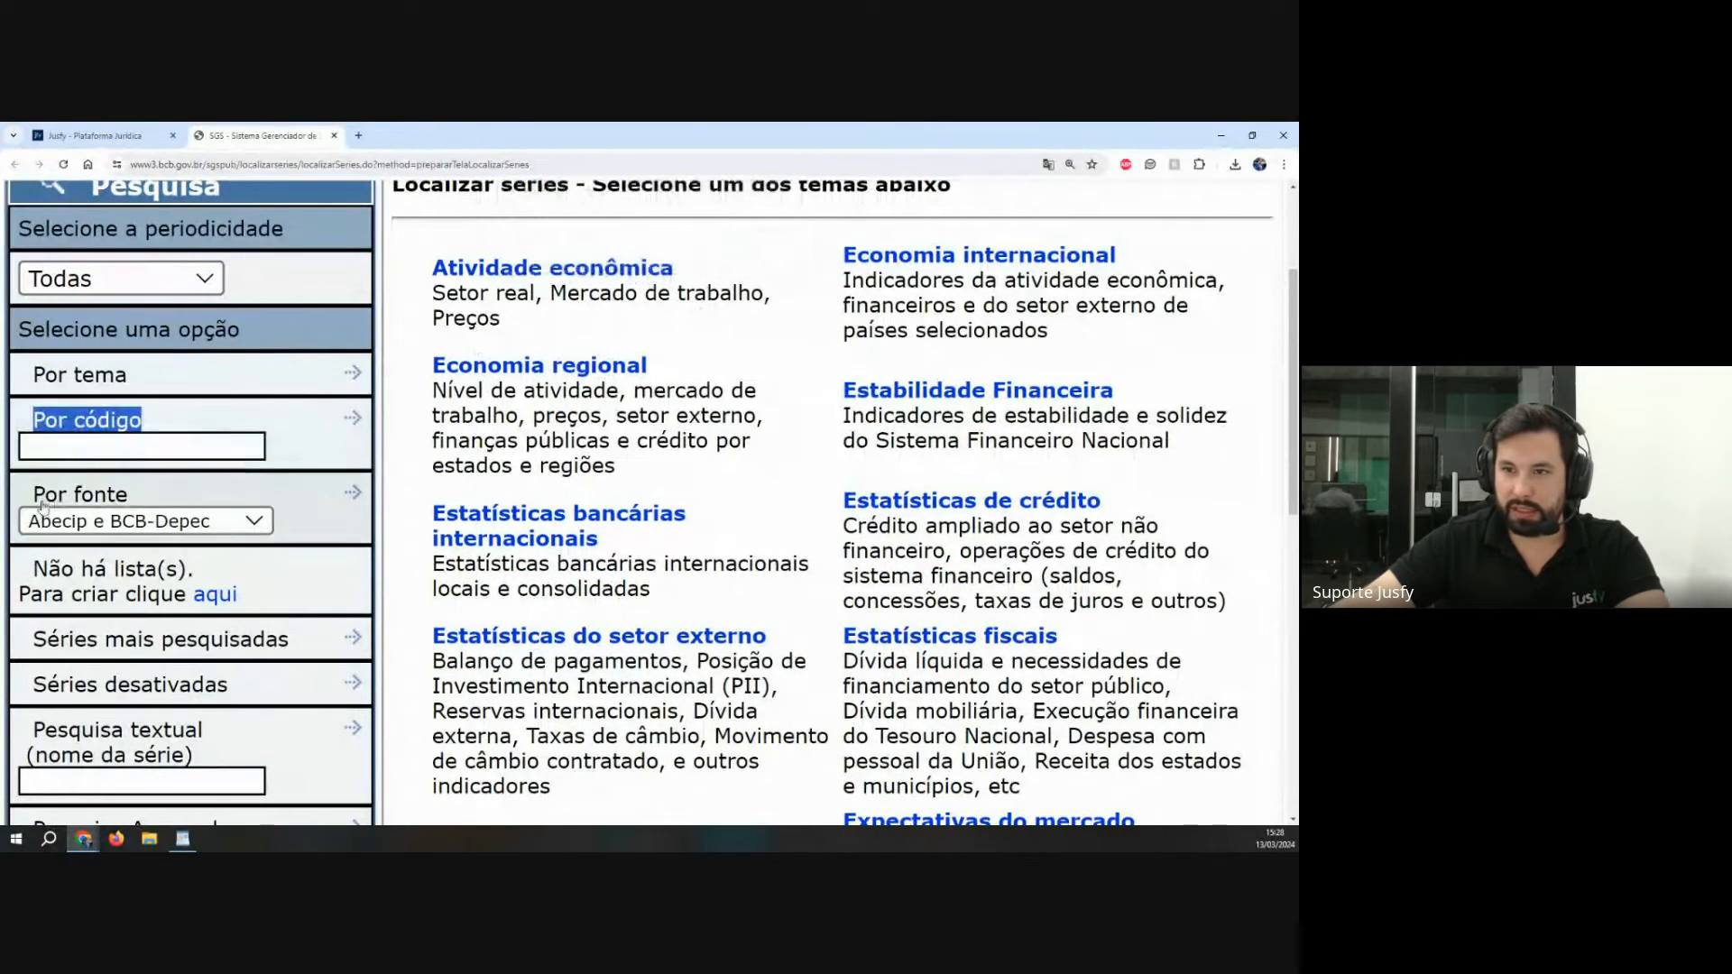
pyautogui.click(47, 446)
pyautogui.write('25471')
pyautogui.press('Return')
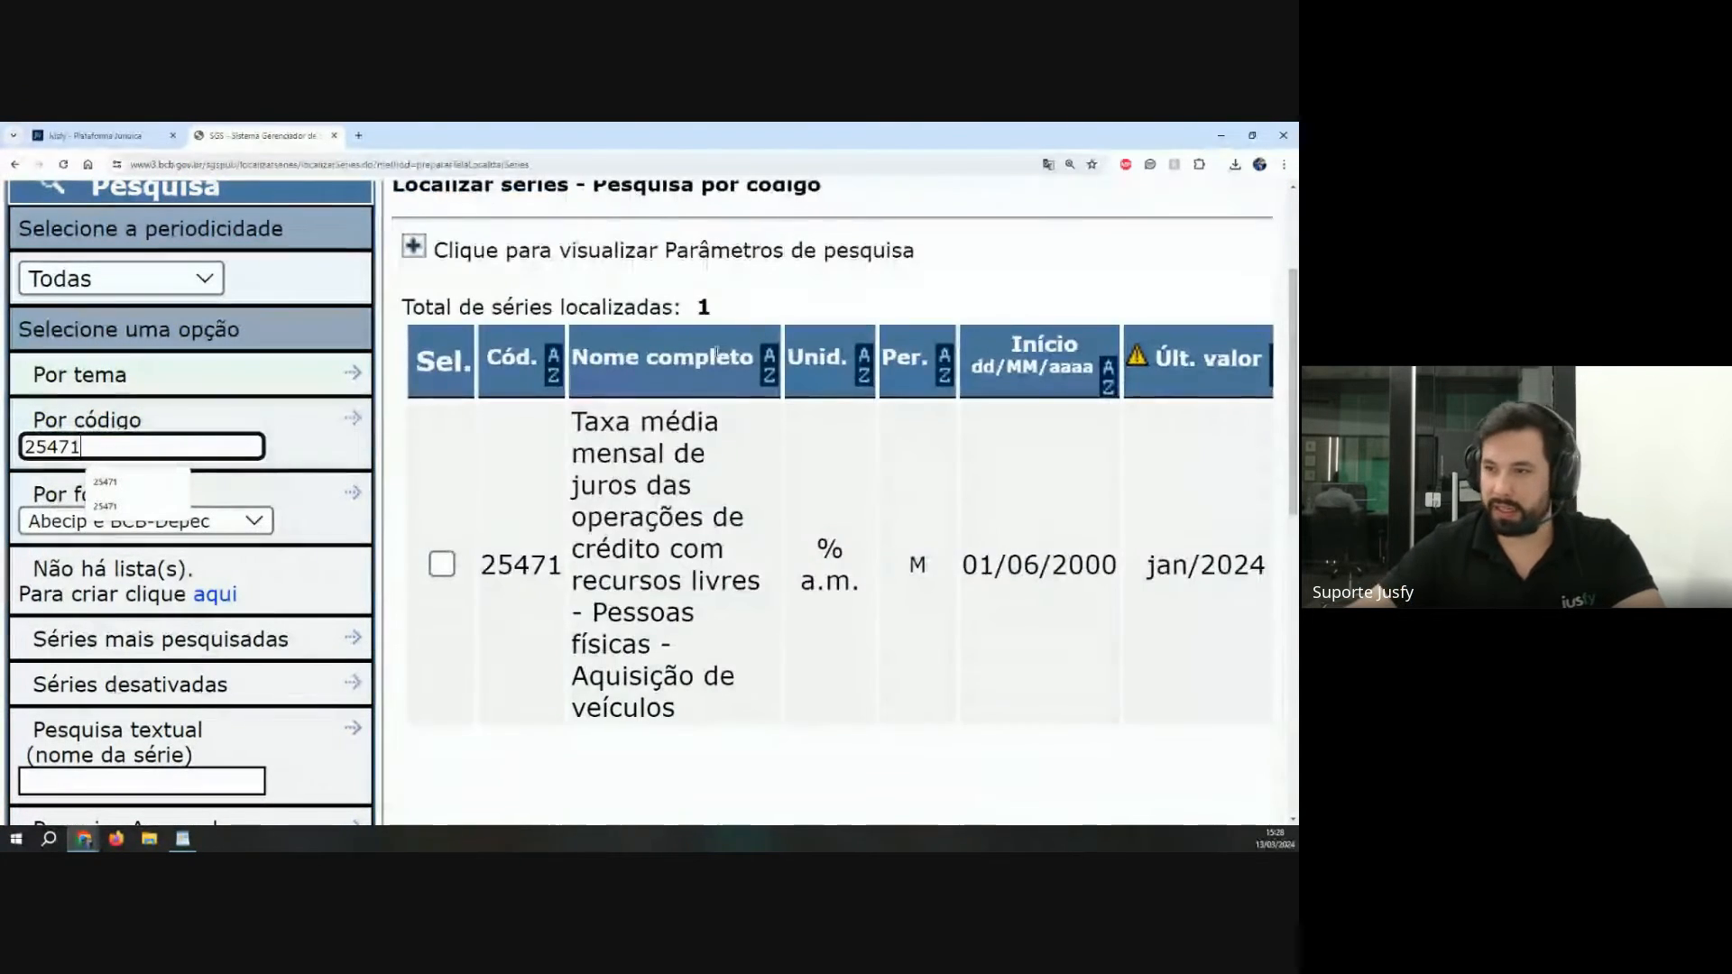
# Step: Select the vehicle-acquisition series 25471, consult it, and display its values with the prefilled period
pyautogui.hotkey('ctrl', '-')
pyautogui.hotkey('ctrl', '-')
pyautogui.hotkey('ctrl', '-')
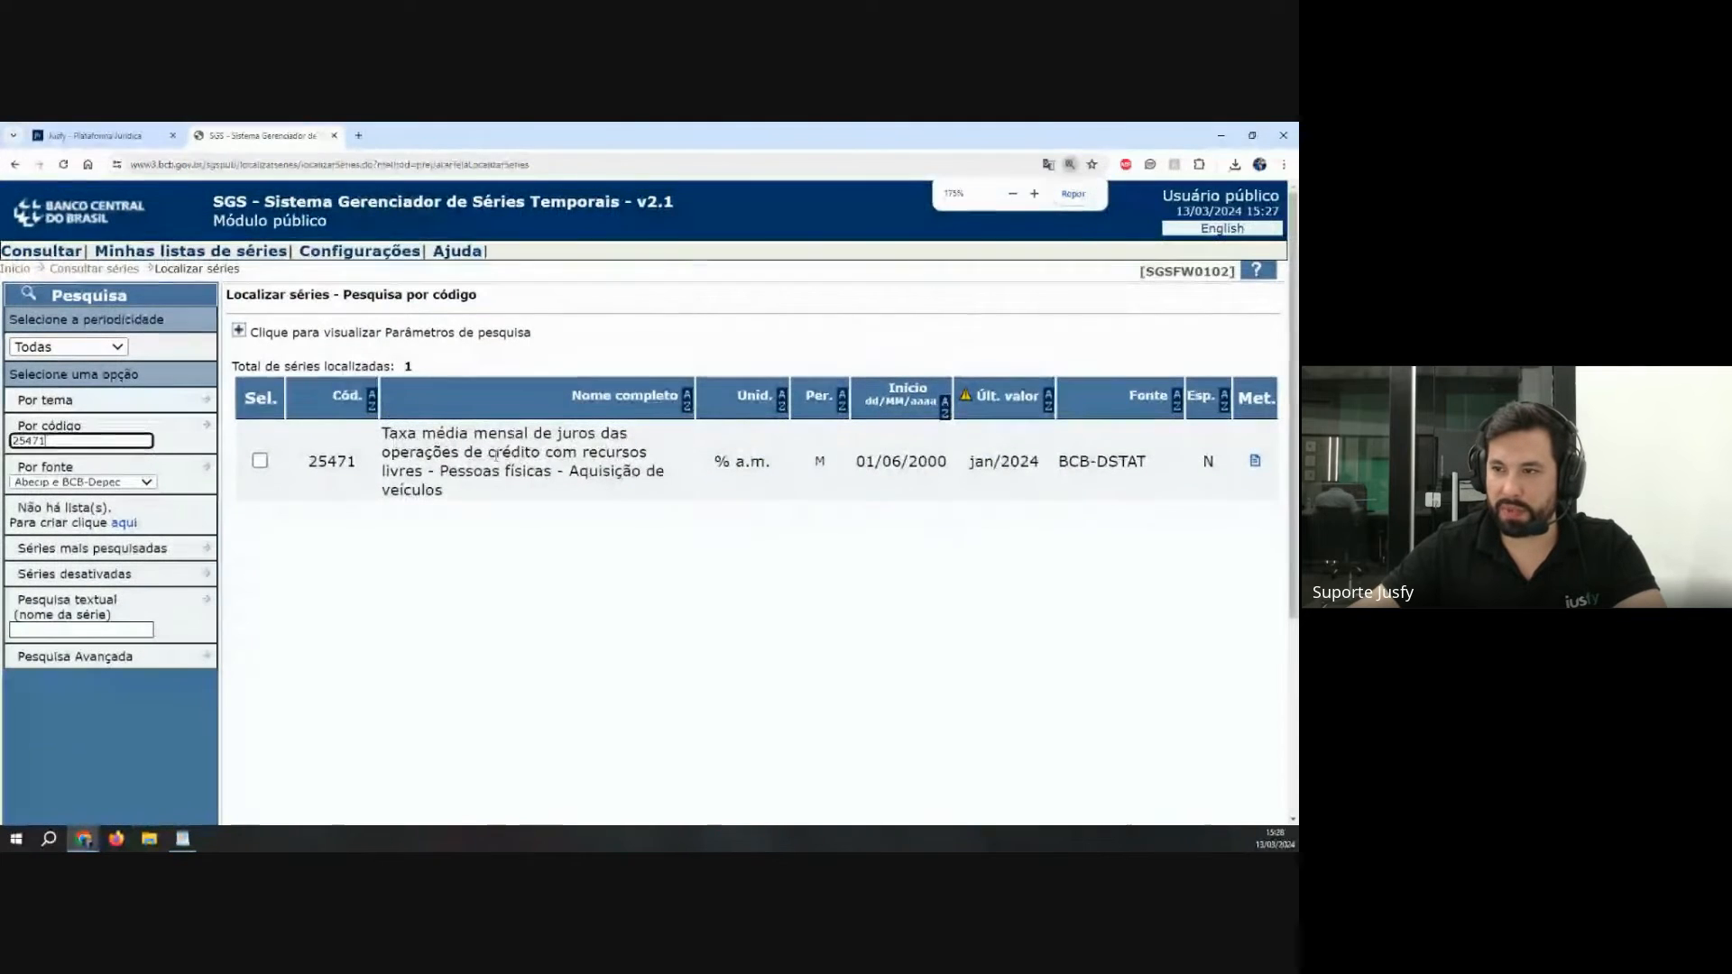
pyautogui.moveTo(440, 471); pyautogui.dragTo(492, 538)
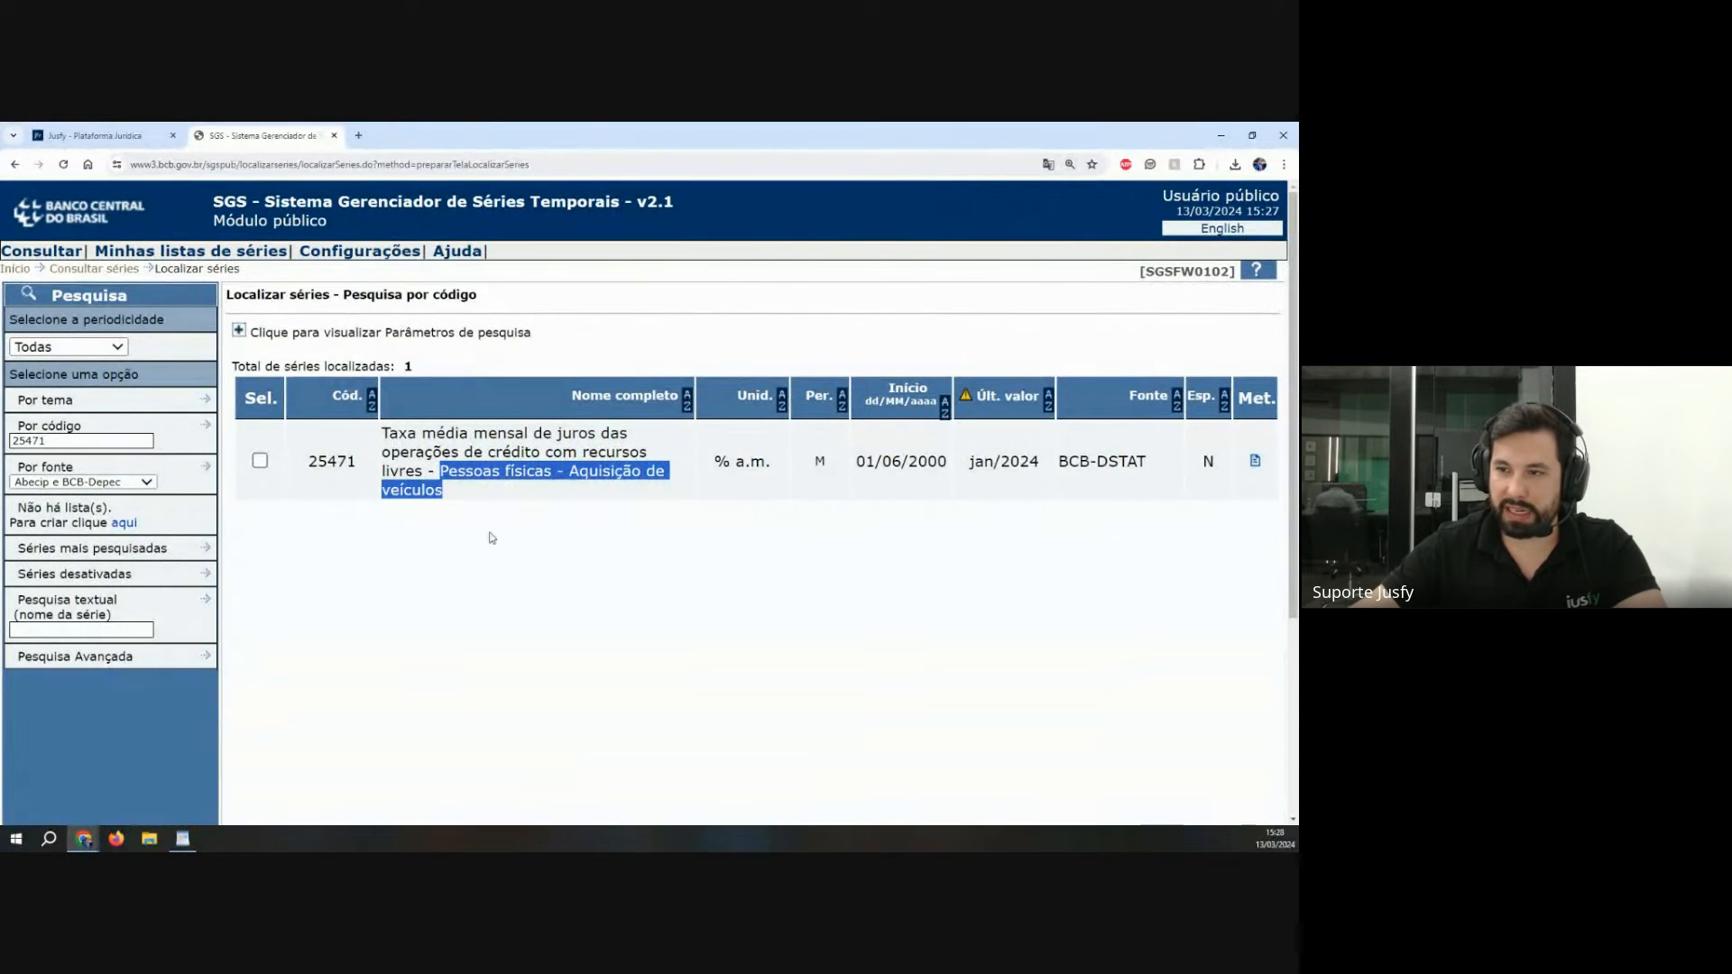
pyautogui.click(260, 462)
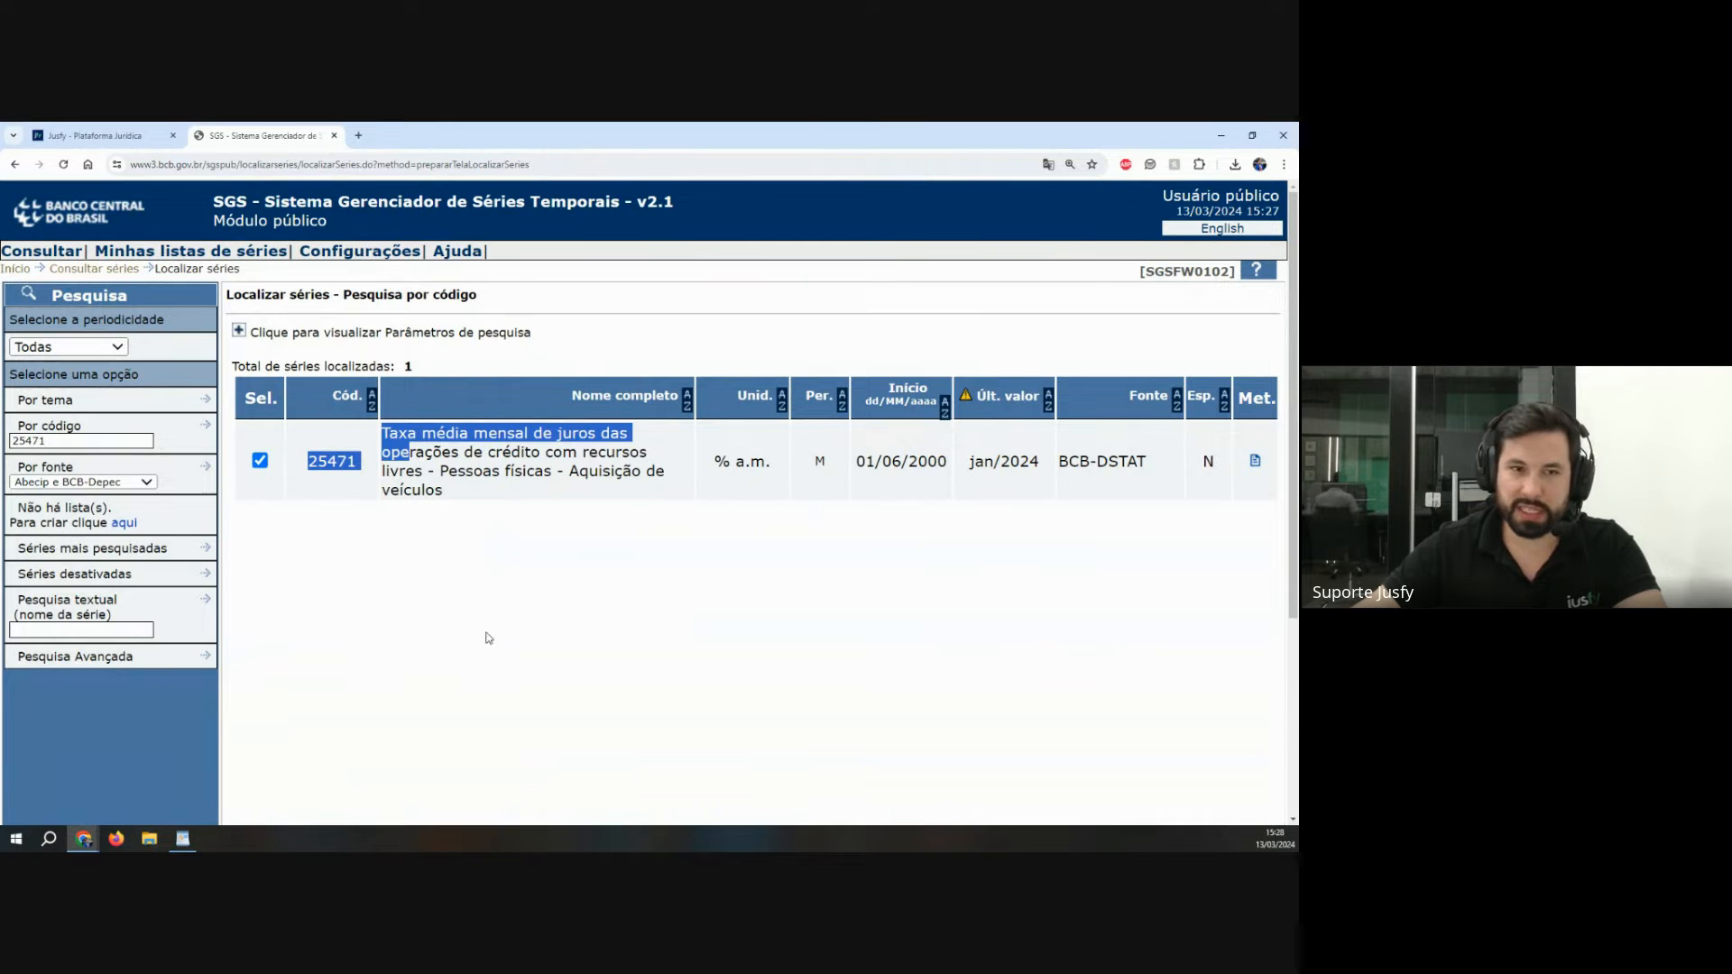
pyautogui.click(653, 590)
pyautogui.scroll(-3, 814, 724)
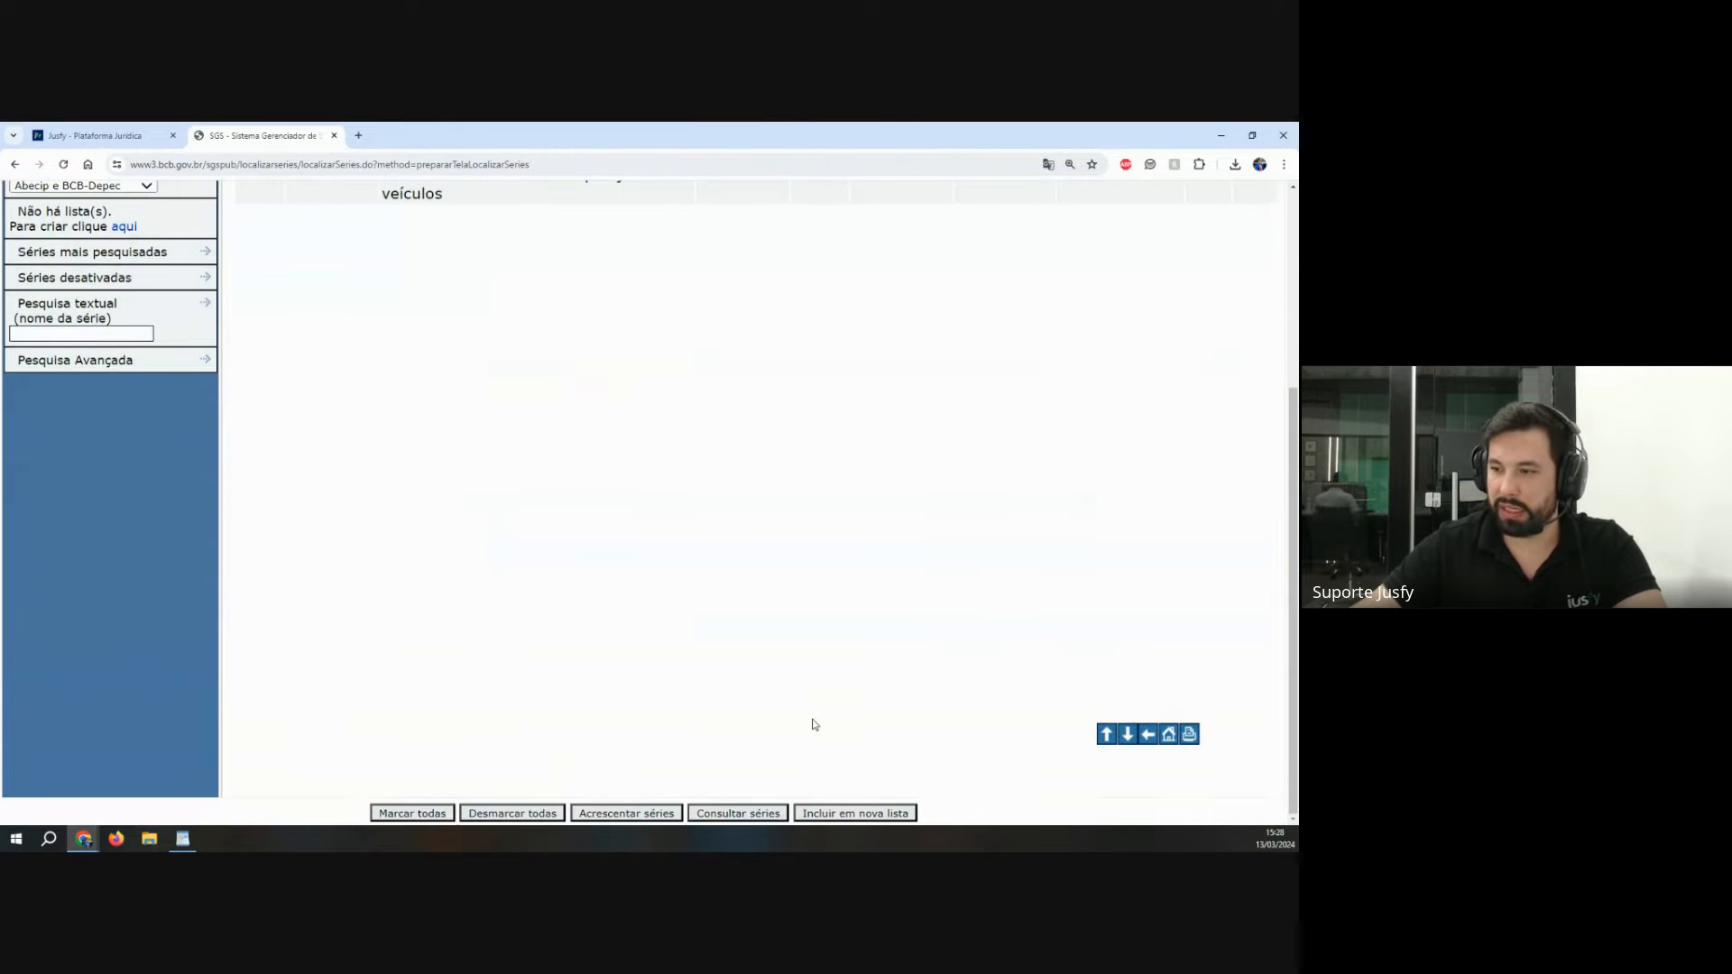
pyautogui.click(735, 814)
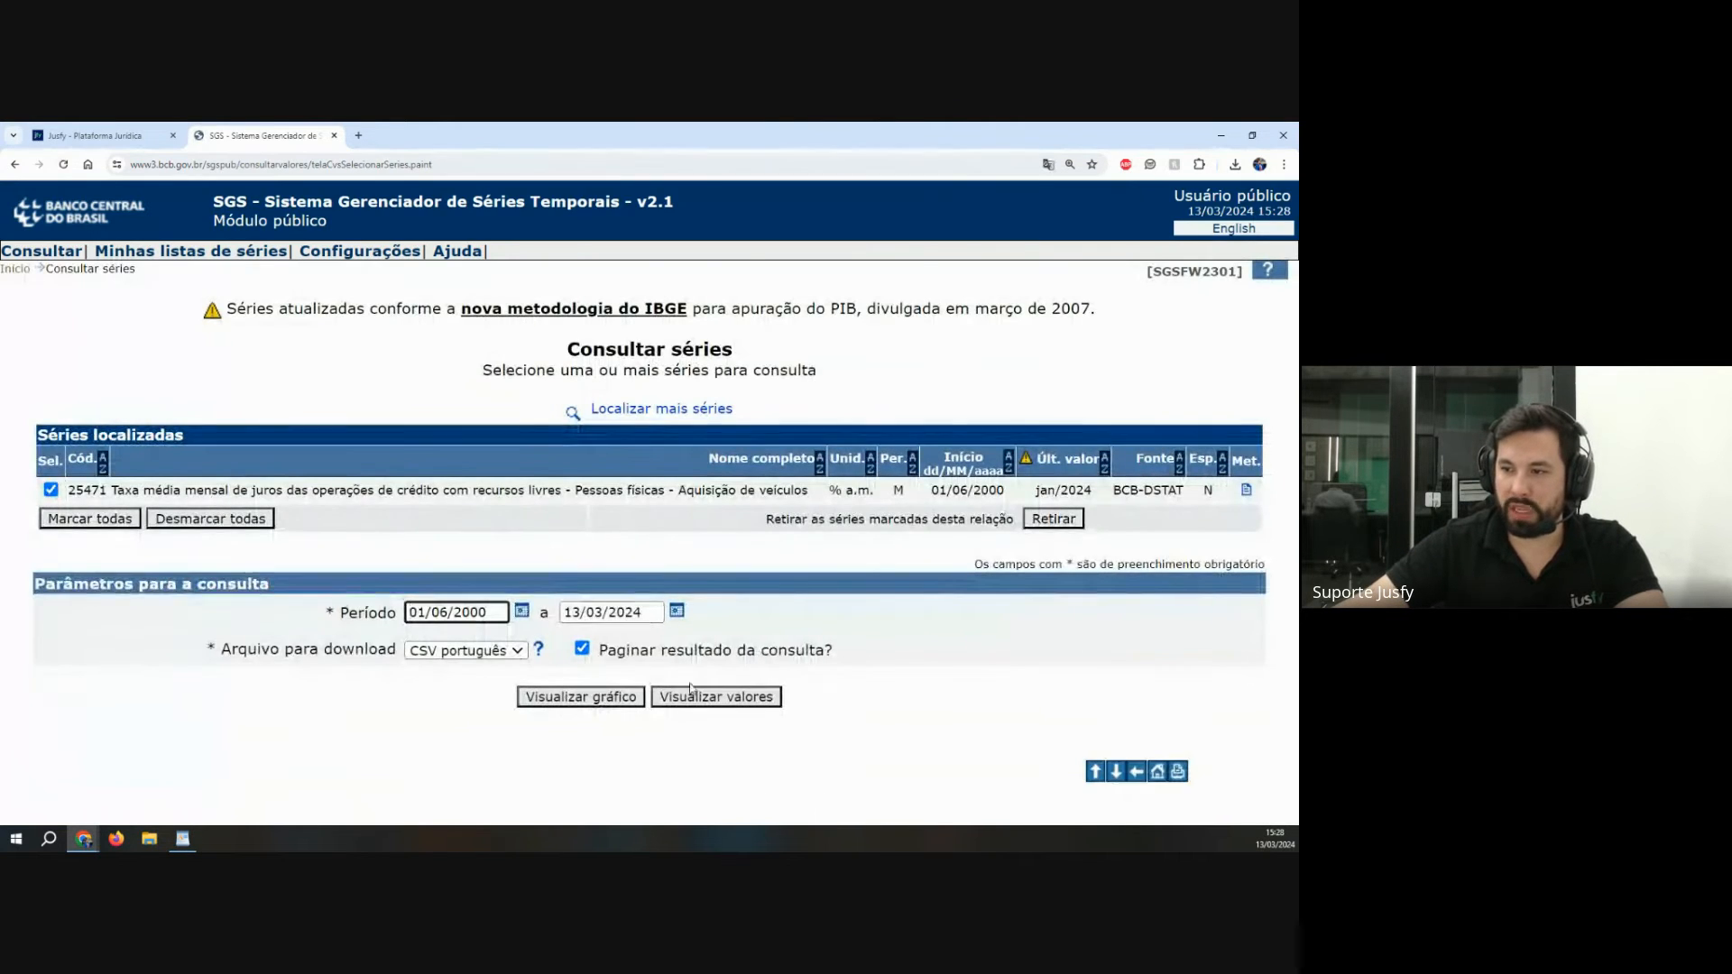
pyautogui.click(679, 704)
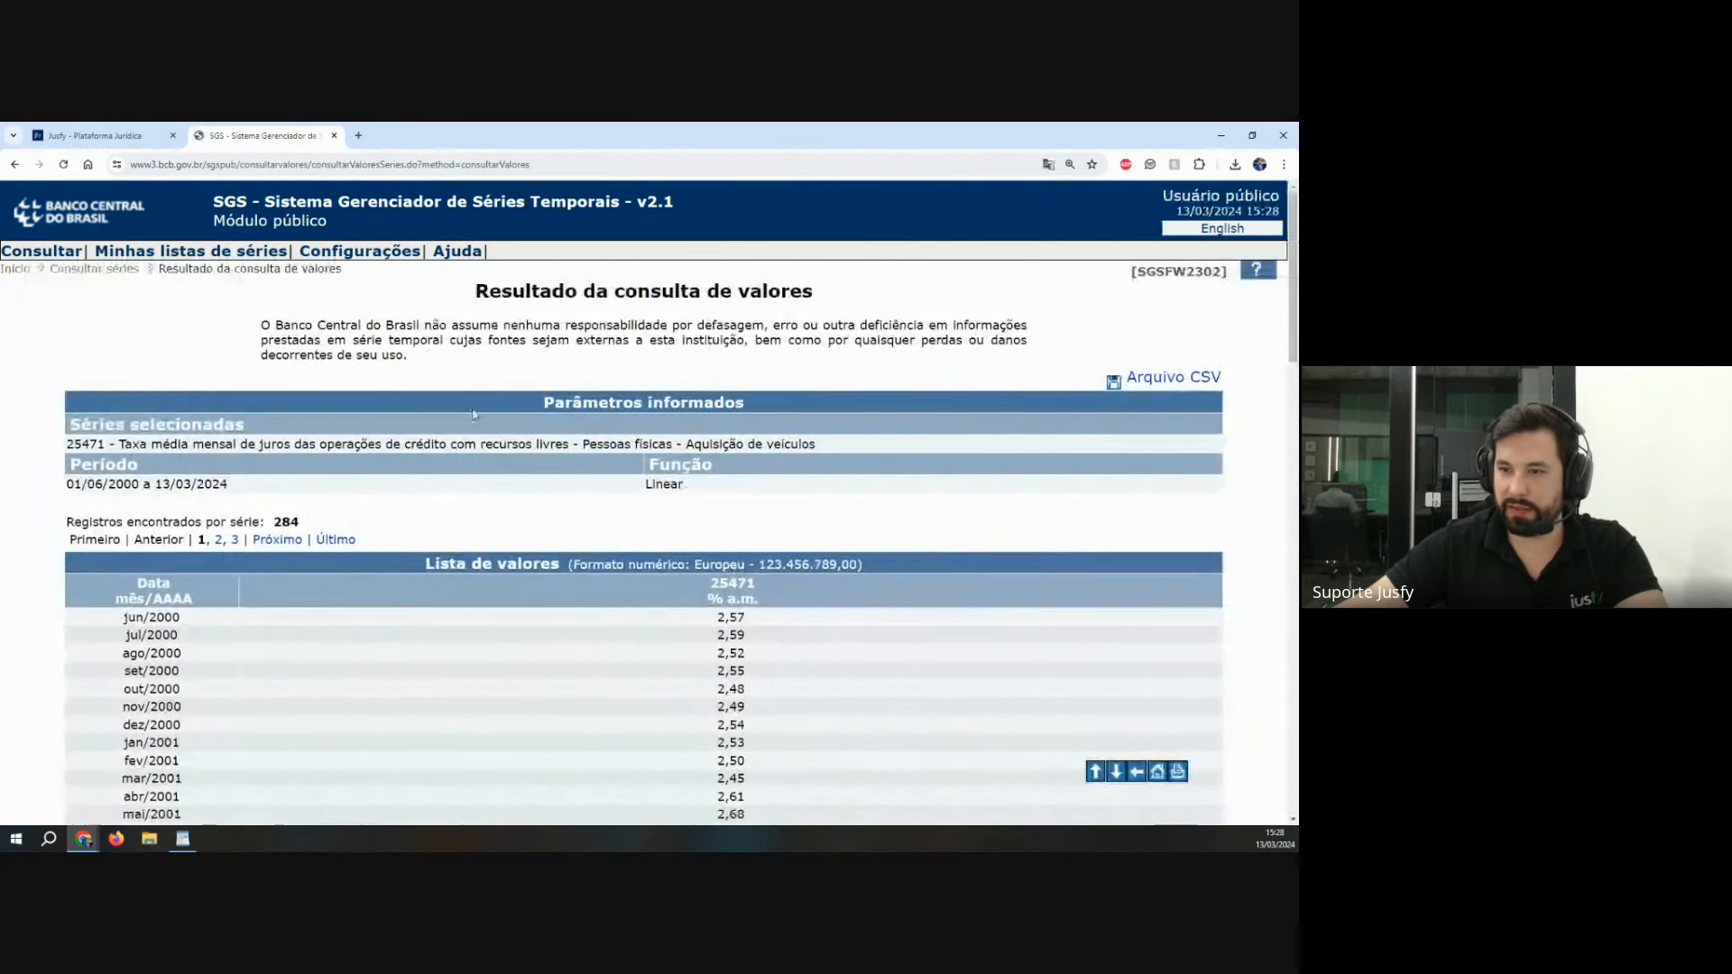
# Step: Go to the last page of the monthly value list for series 25471
pyautogui.scroll(-4, 475, 421)
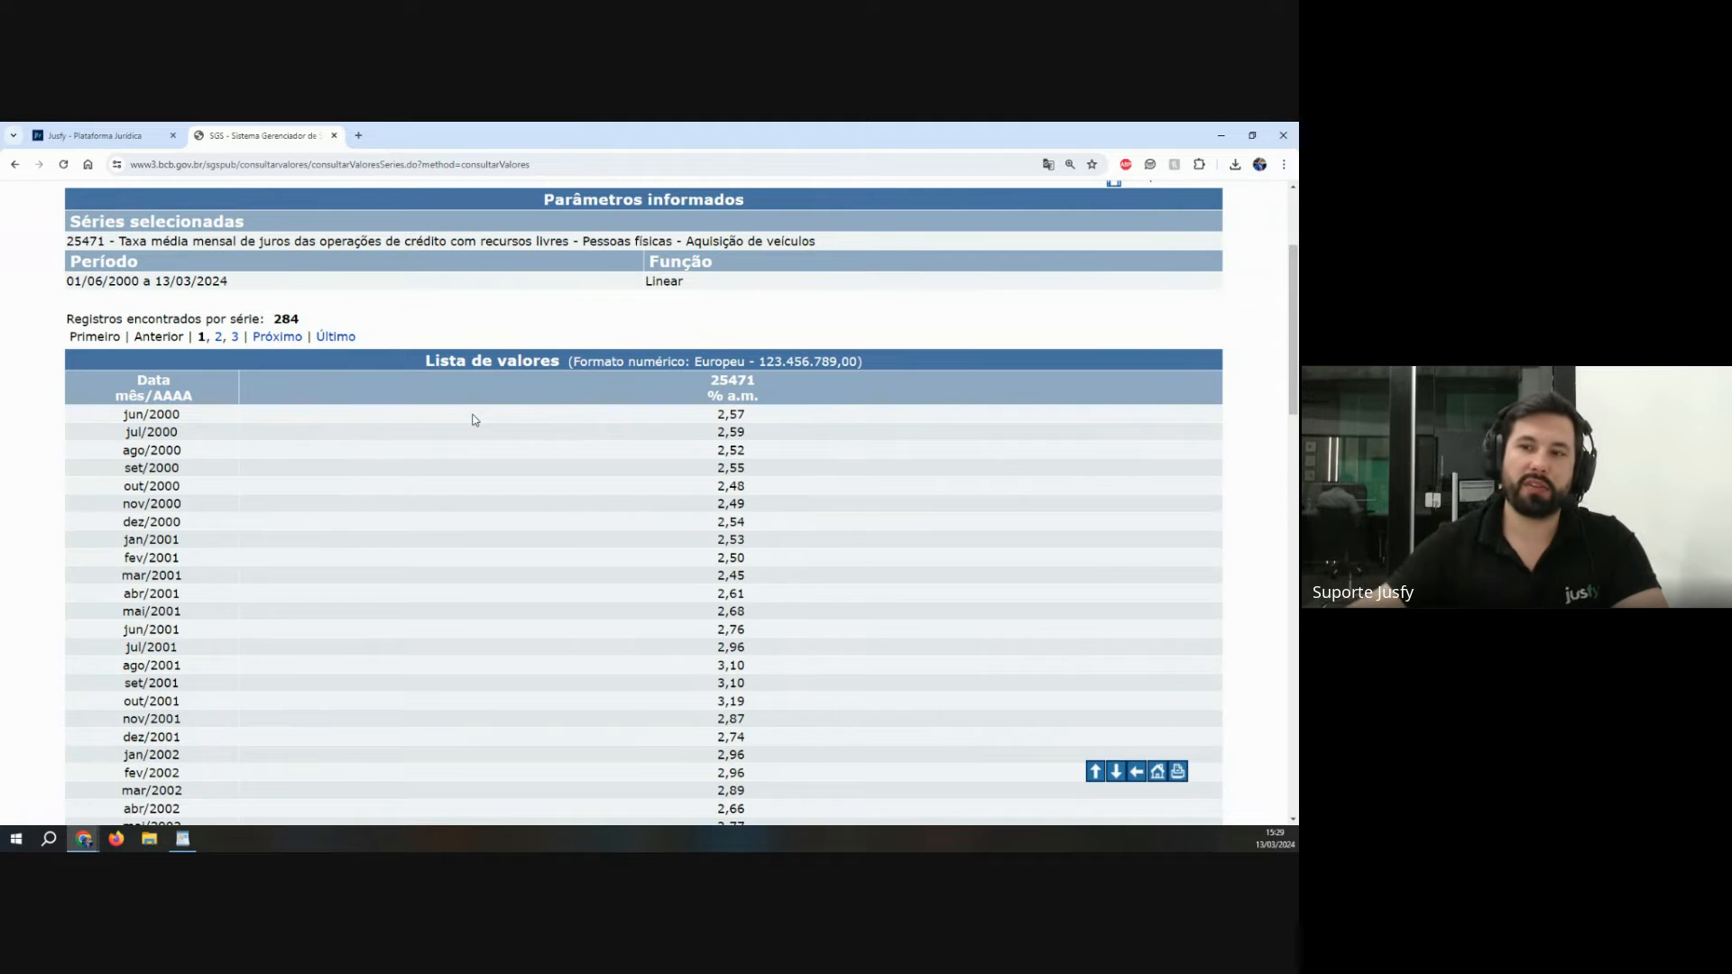
pyautogui.scroll(-15, 456, 418)
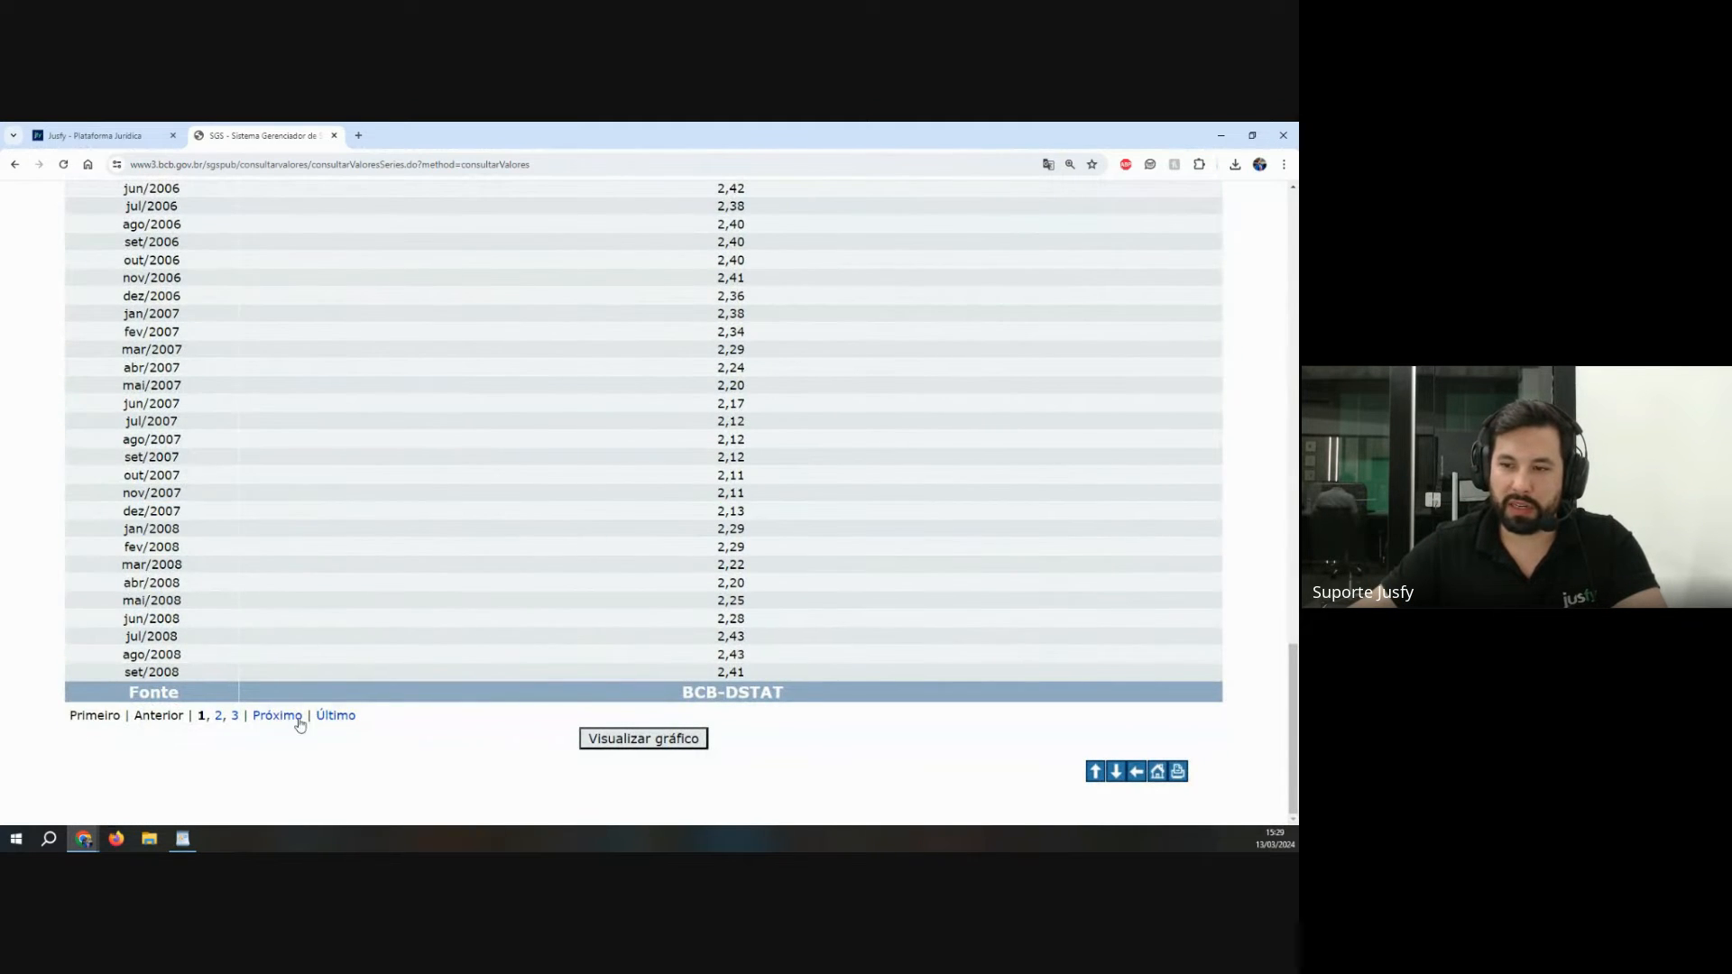
pyautogui.click(336, 717)
# Step: Check the credit contract's signing date in the WordPad petition
pyautogui.click(191, 842)
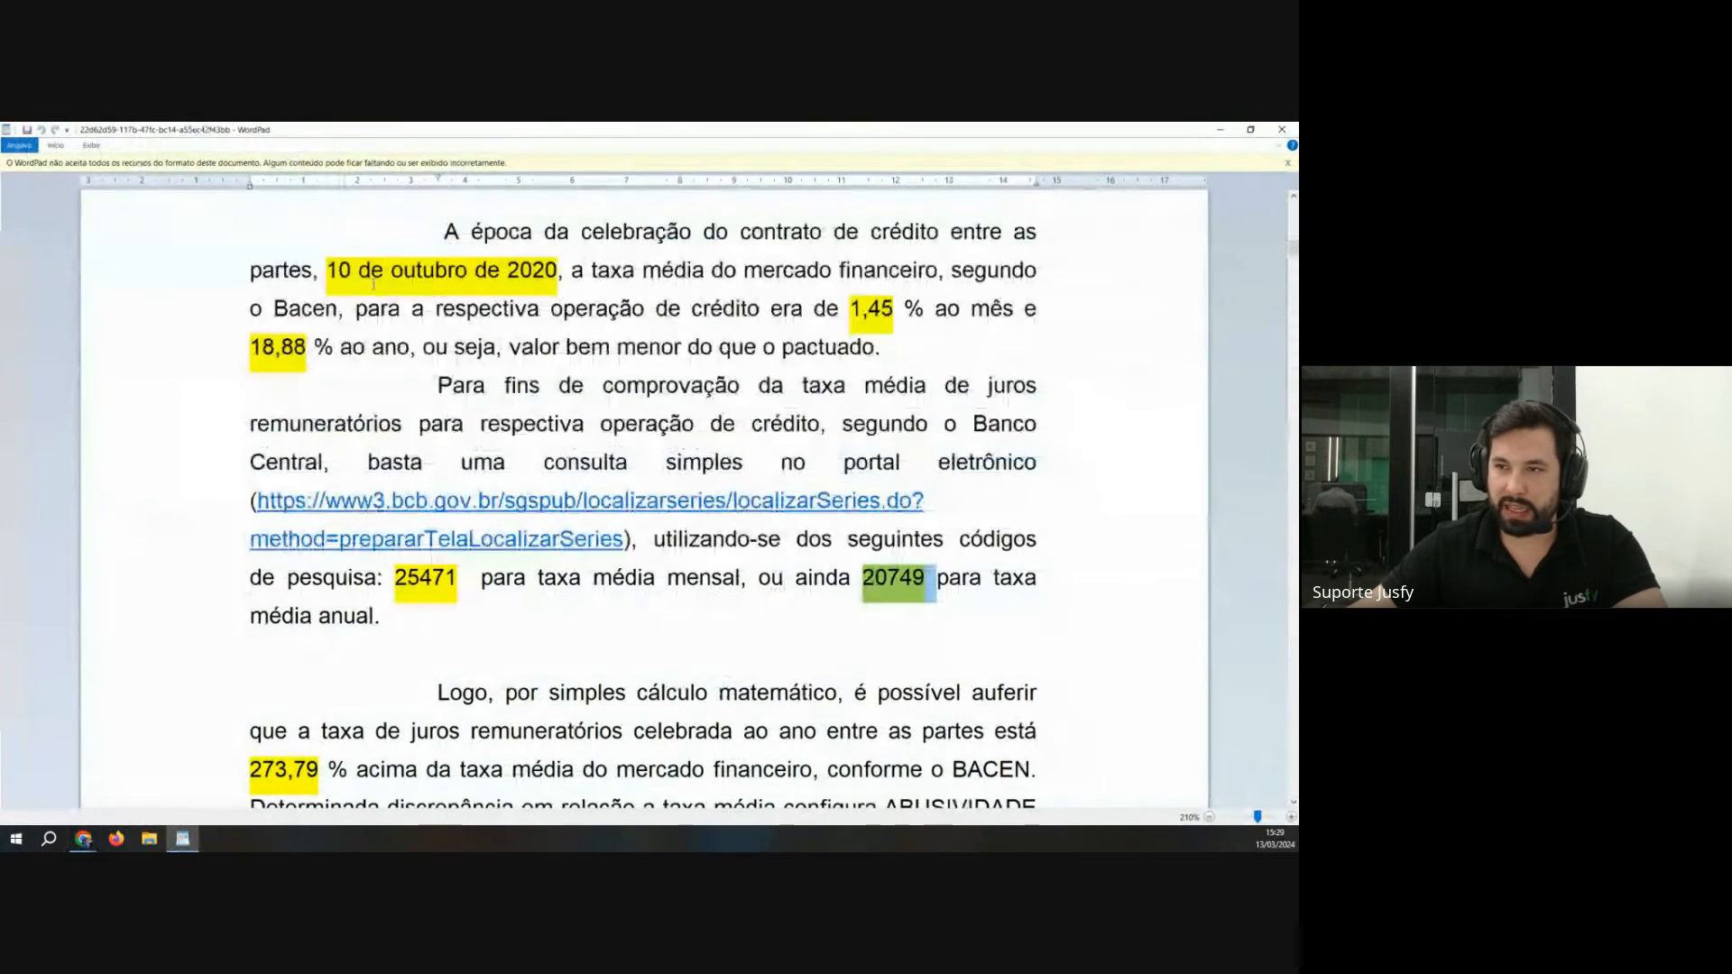
pyautogui.moveTo(558, 272); pyautogui.dragTo(326, 272)
pyautogui.click(82, 839)
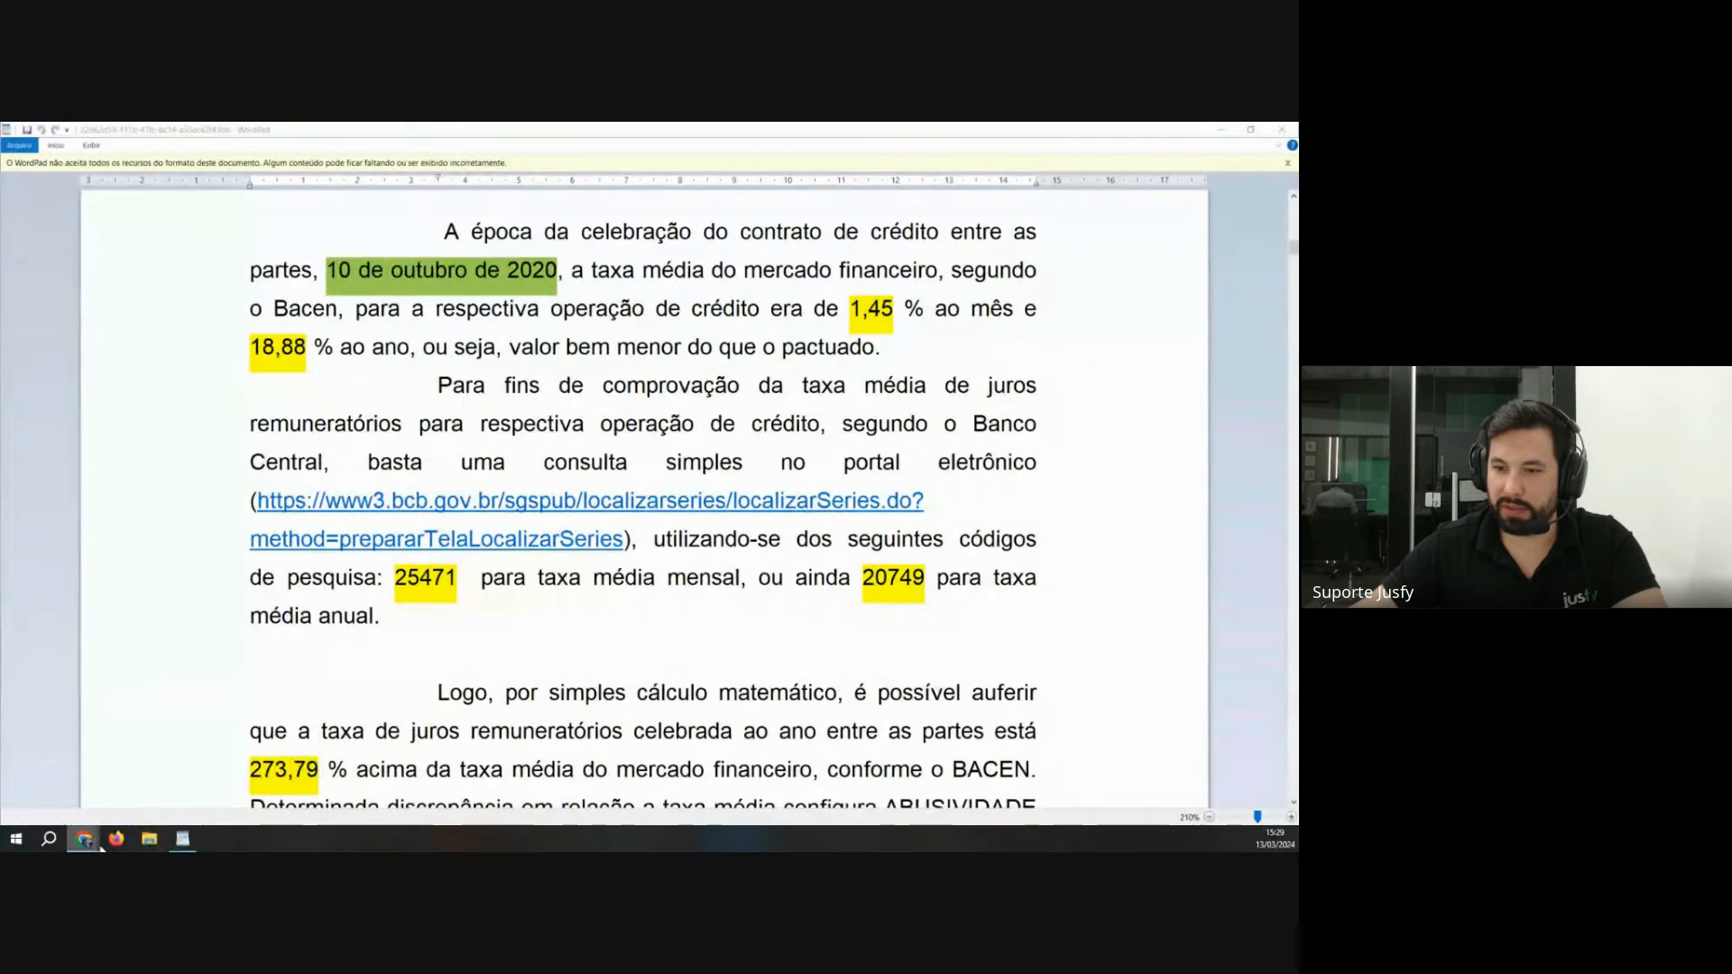
# Step: Switch to the SGS value list in the browser, enlarge it, and find the out/2020 row for the contract month
pyautogui.click(219, 783)
pyautogui.scroll(-1, 443, 501)
pyautogui.scroll(-5, 442, 501)
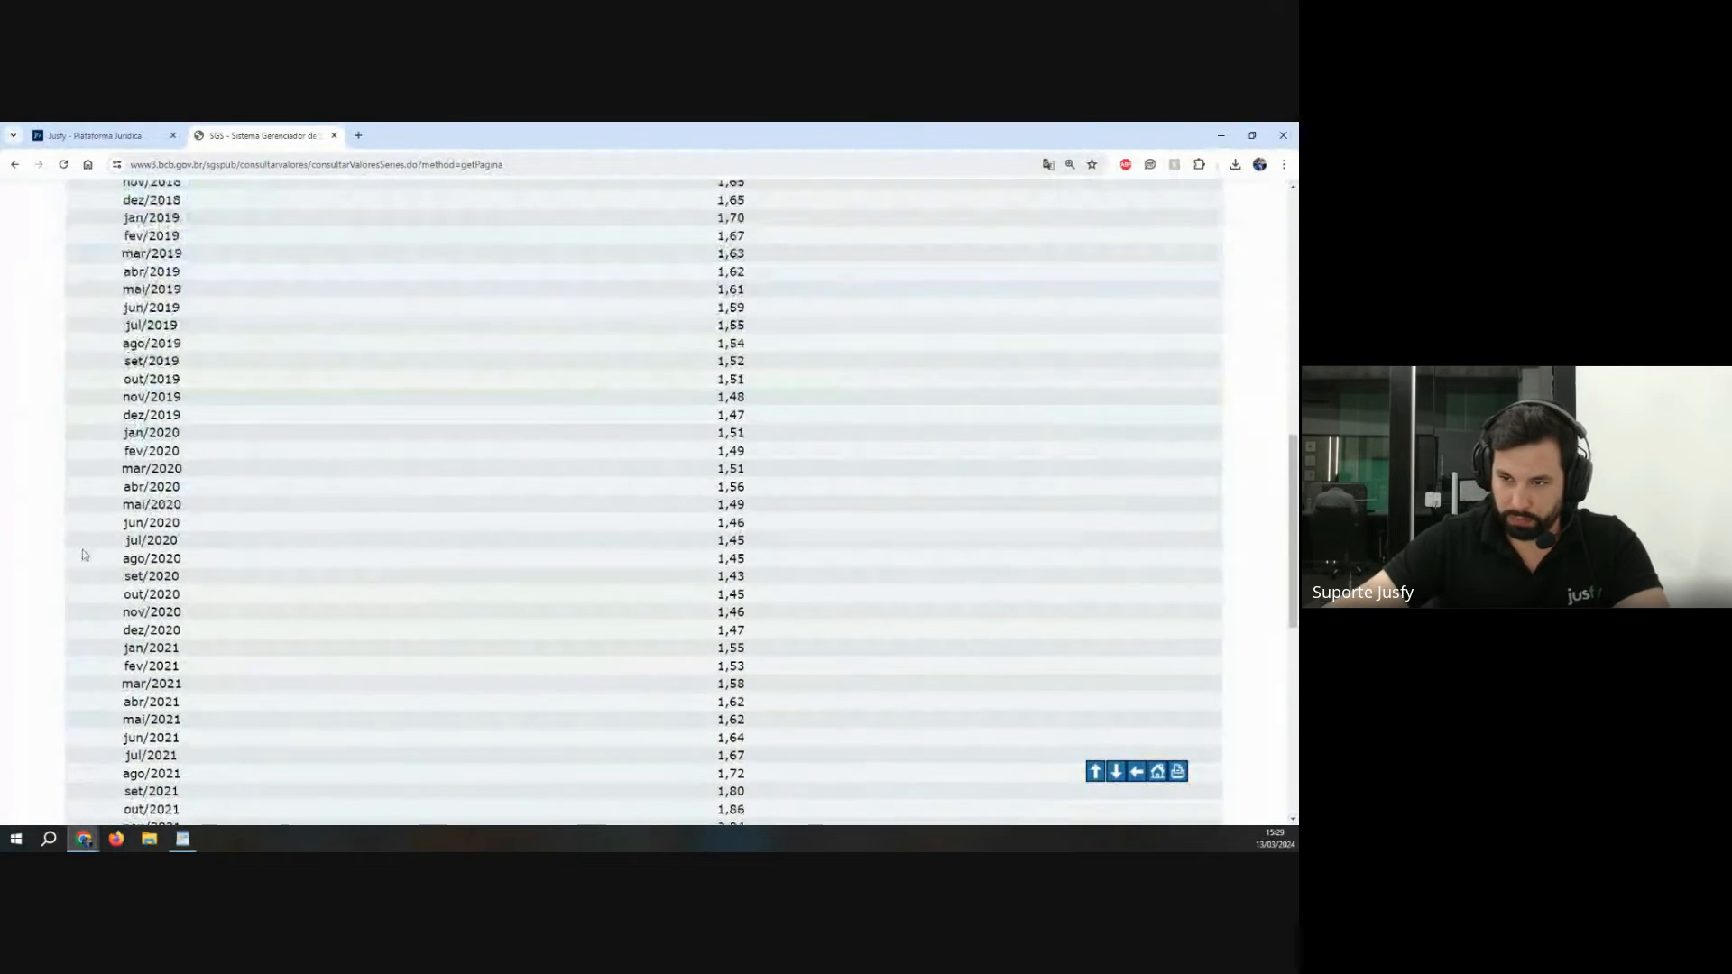
pyautogui.scroll(-2, 119, 538)
pyautogui.scroll(2, 119, 537)
pyautogui.scroll(3, 119, 537)
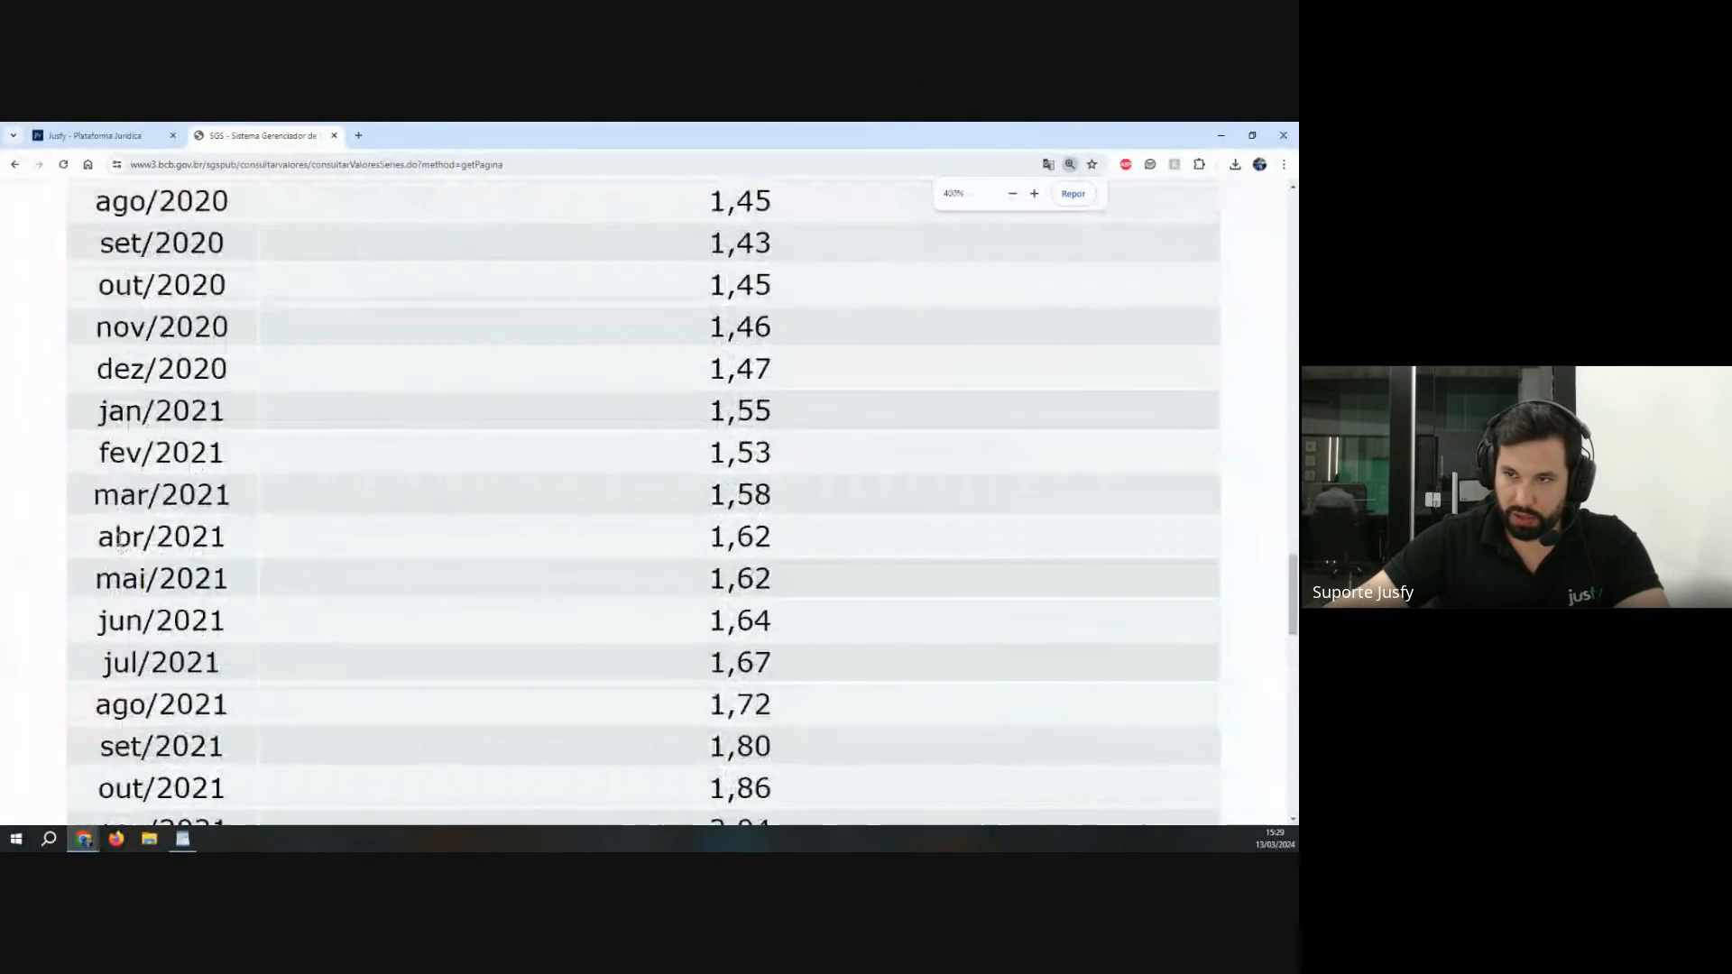
pyautogui.scroll(1, 120, 538)
pyautogui.moveTo(97, 376); pyautogui.dragTo(792, 385)
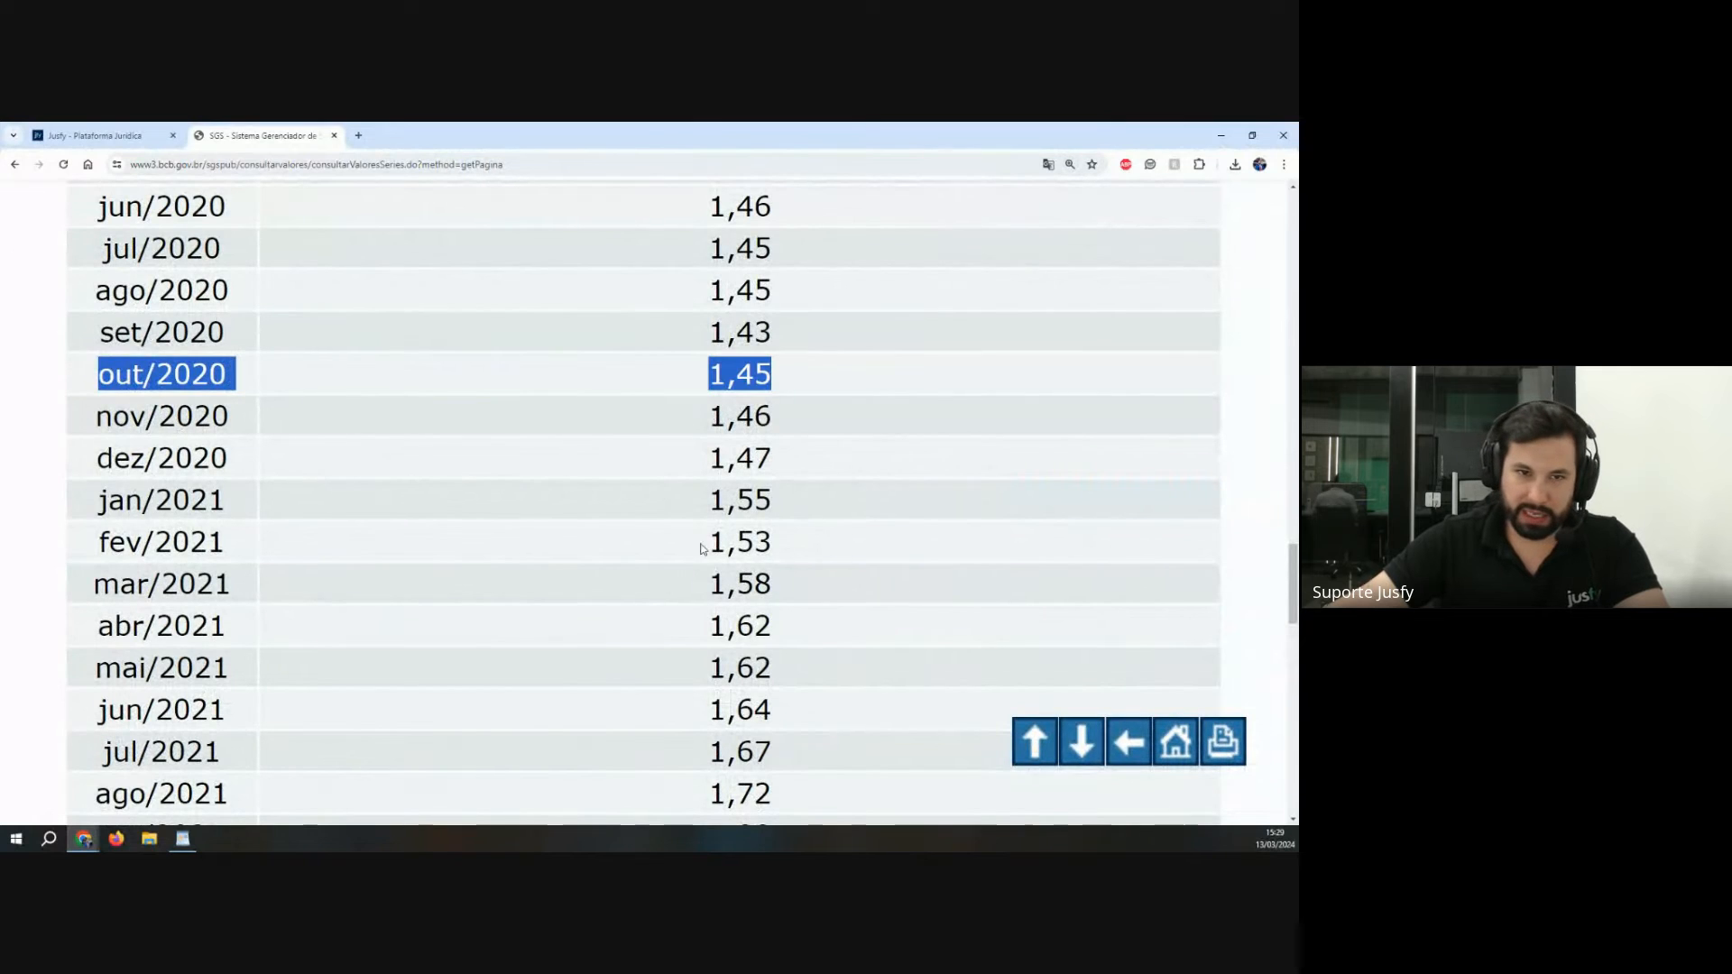
# Step: Switch to the WordPad petition and compare its cited monthly average rate with the out/2020 value
pyautogui.click(182, 839)
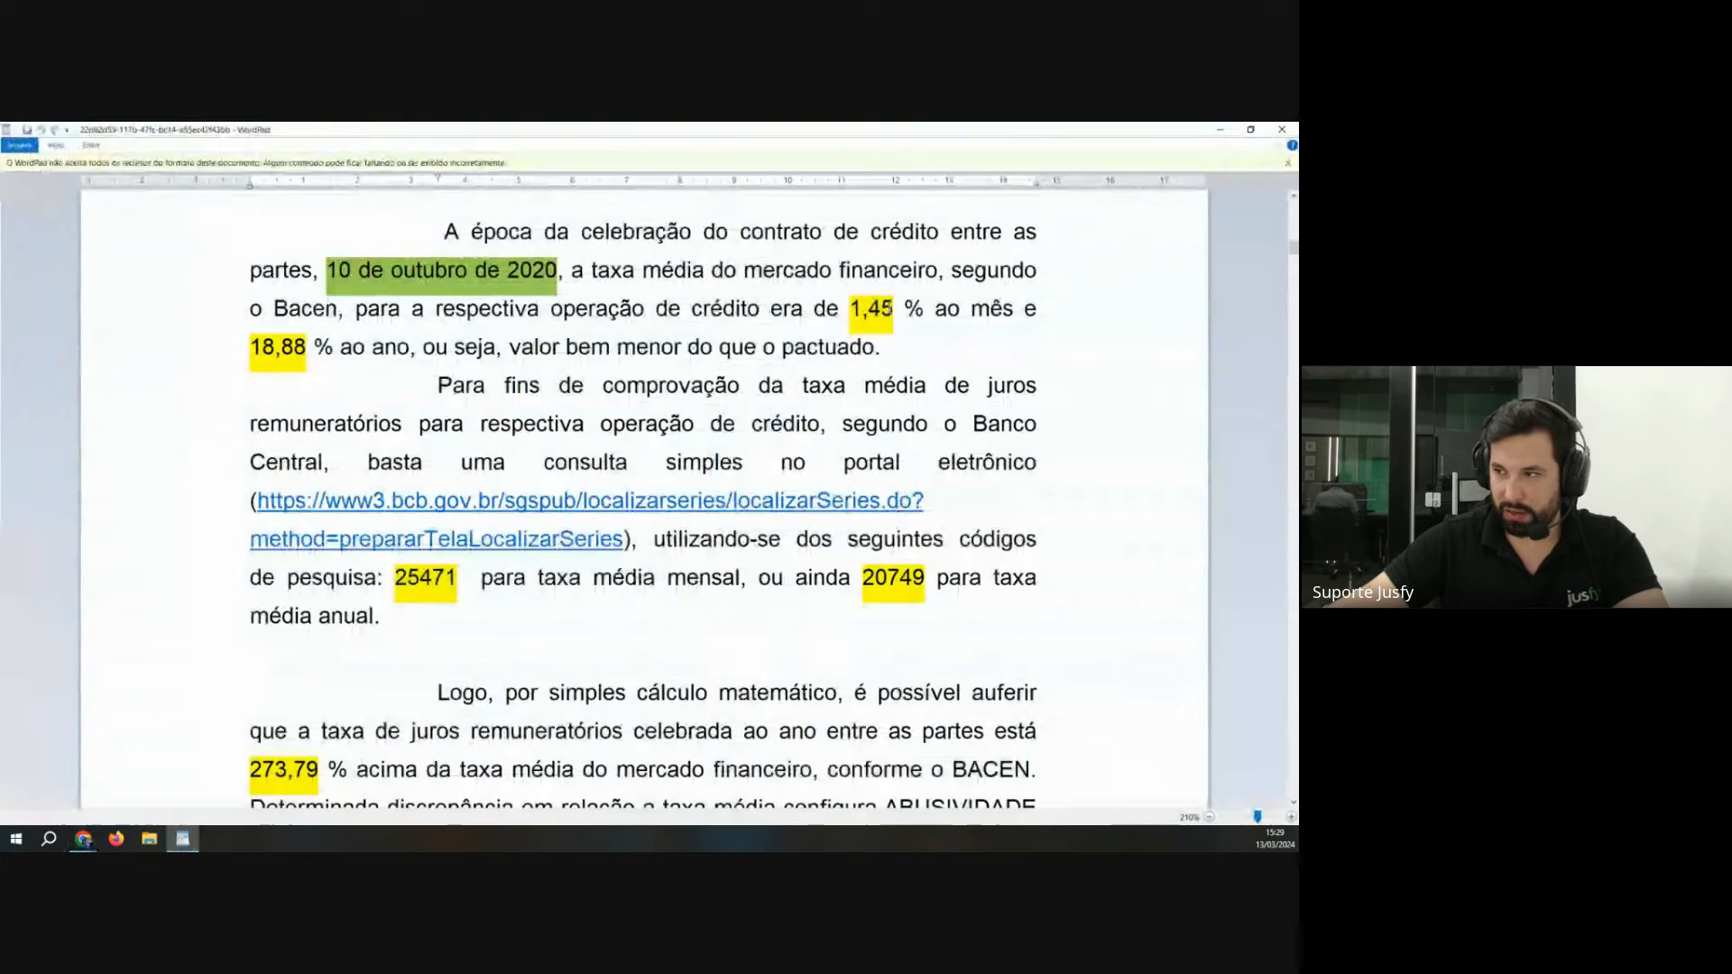
pyautogui.moveTo(861, 308); pyautogui.dragTo(969, 311)
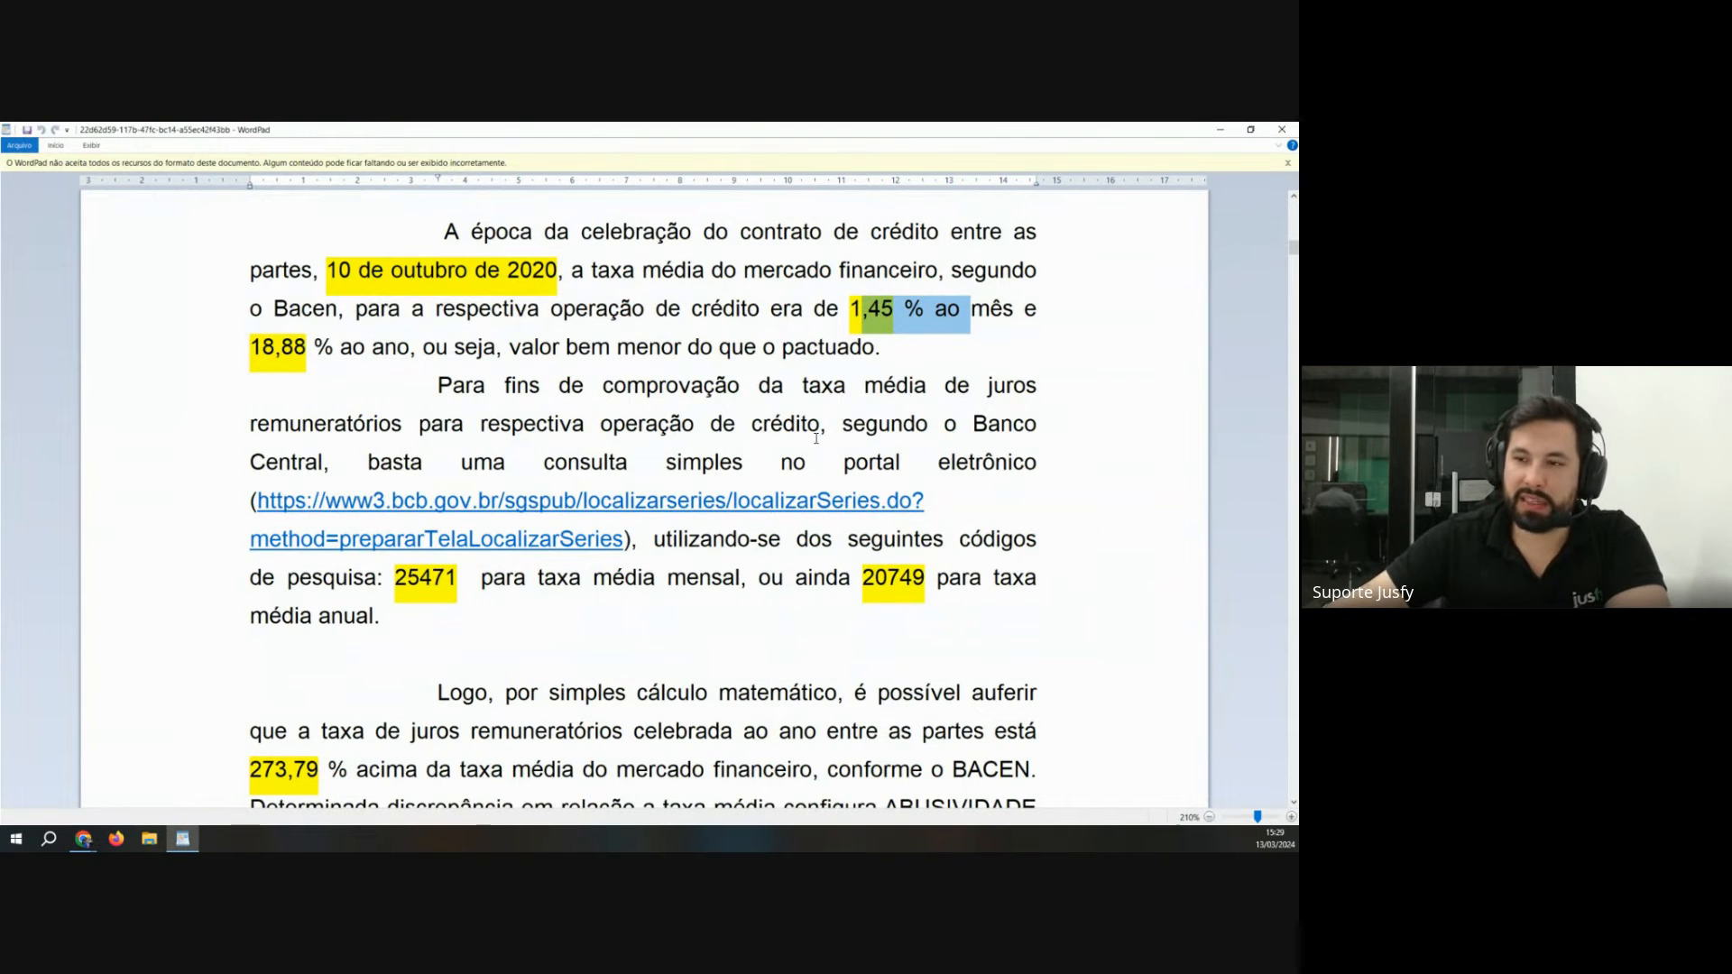
pyautogui.scroll(-3, 816, 438)
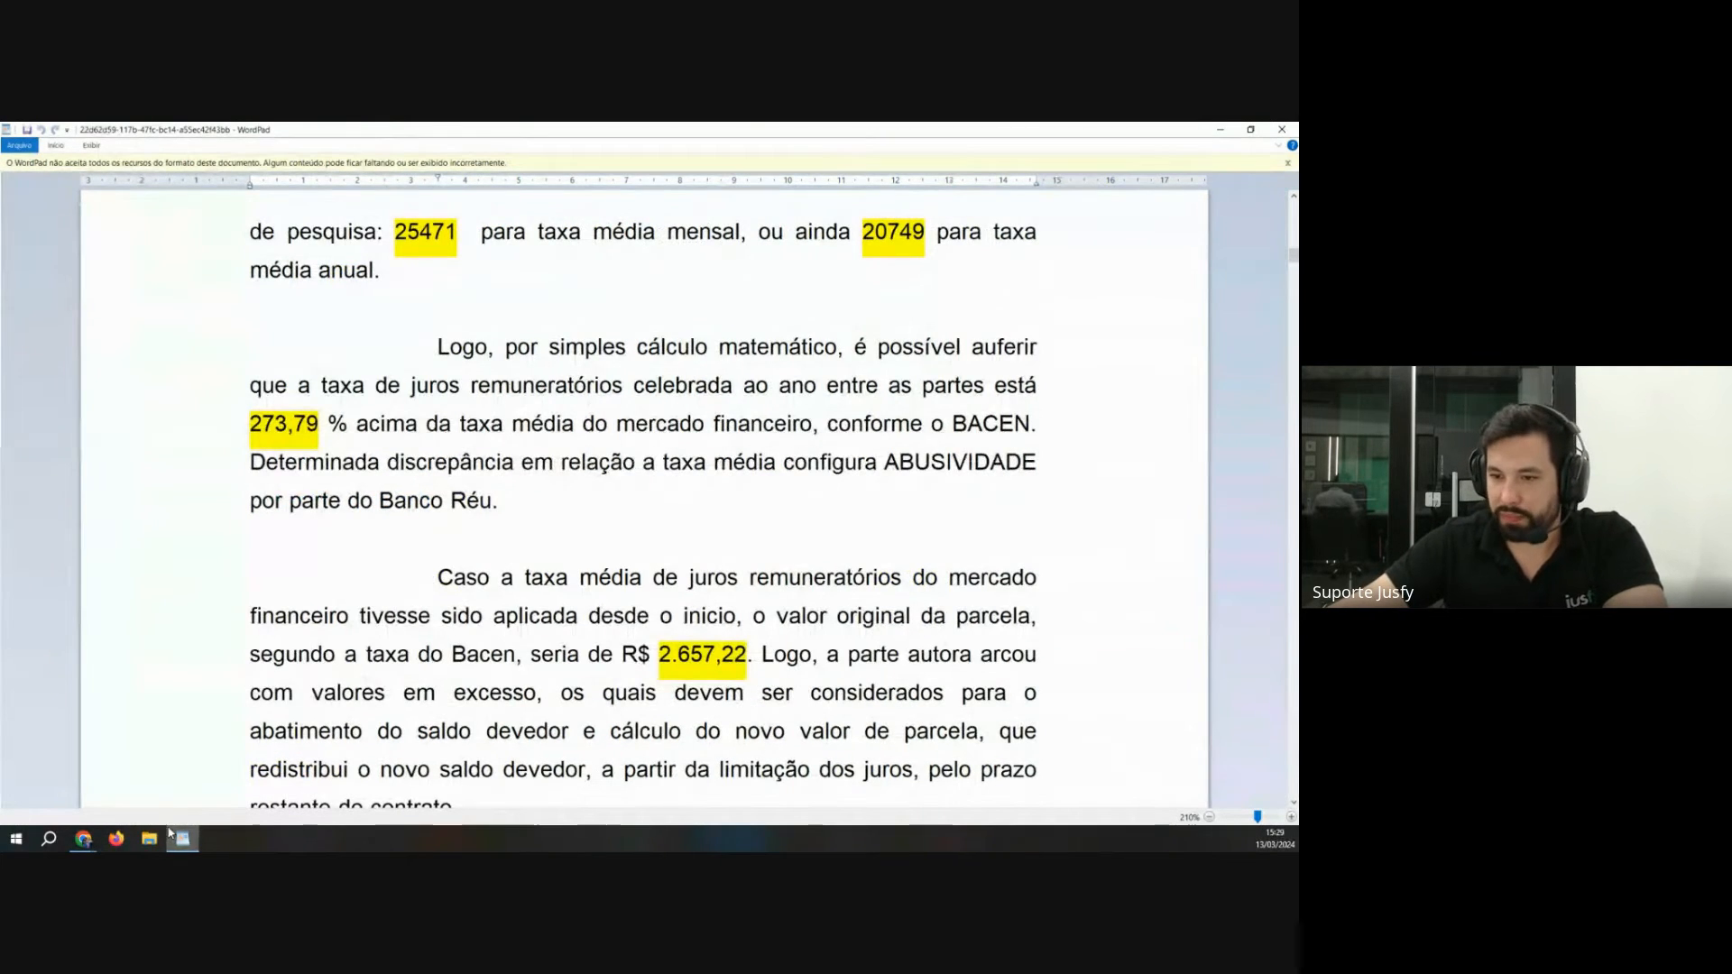
pyautogui.moveTo(83, 839)
pyautogui.click(271, 762)
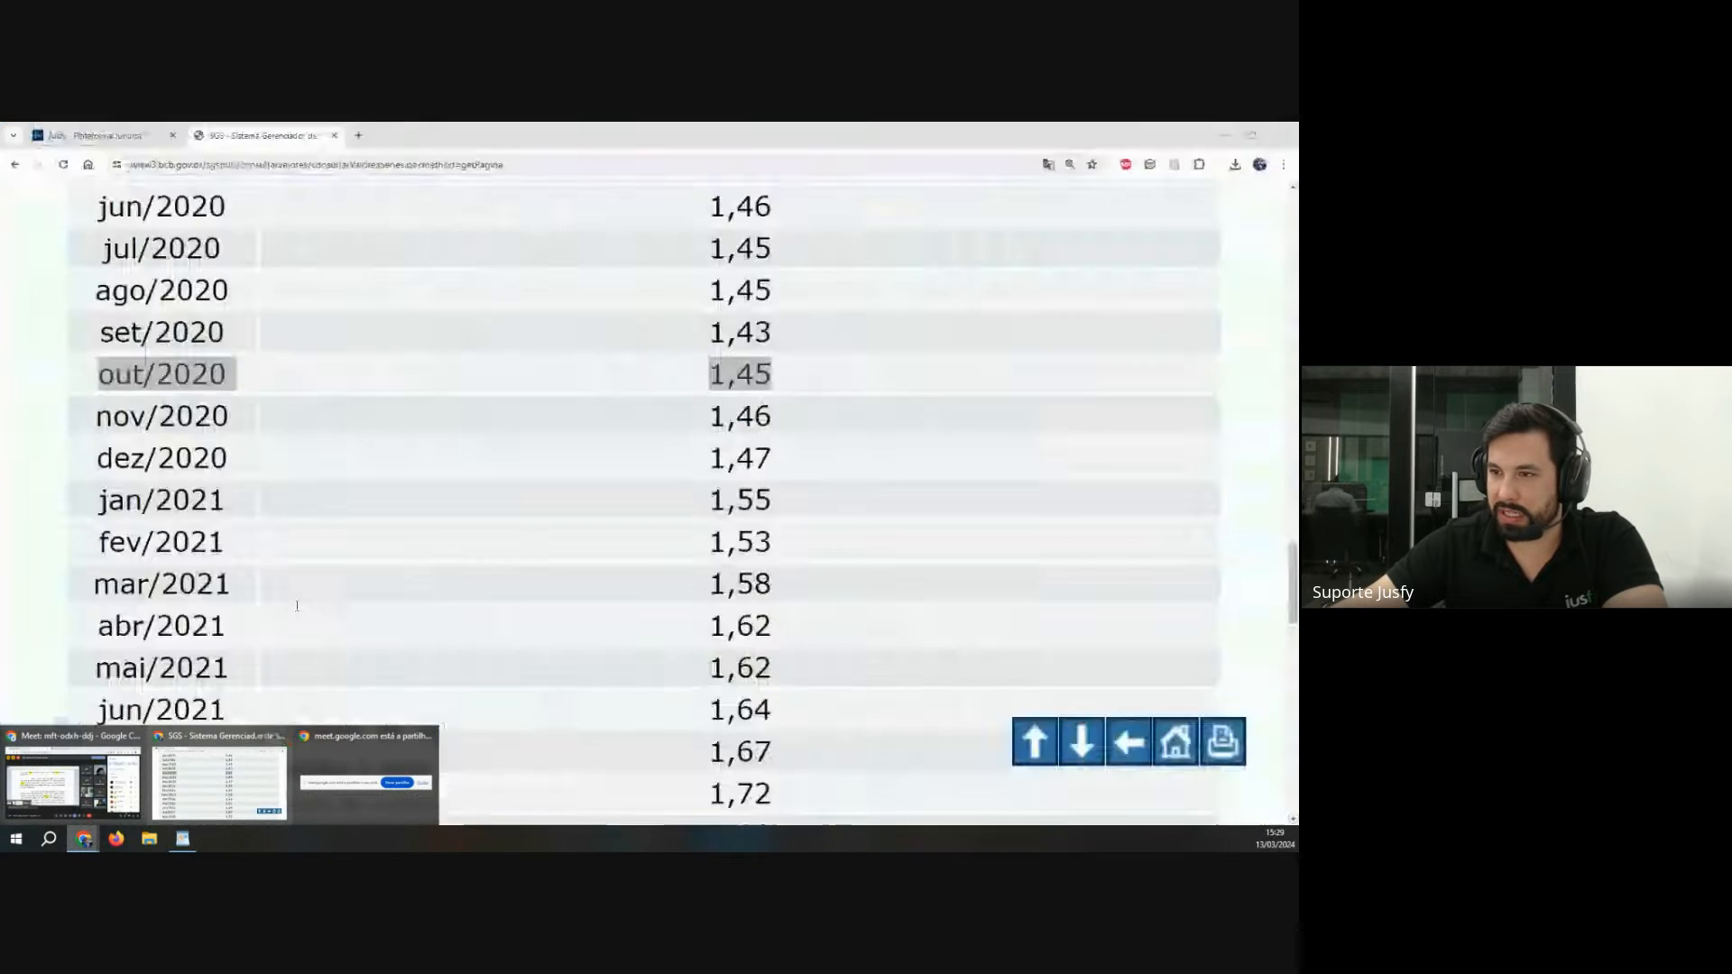
pyautogui.hotkey('alt', 'Tab')
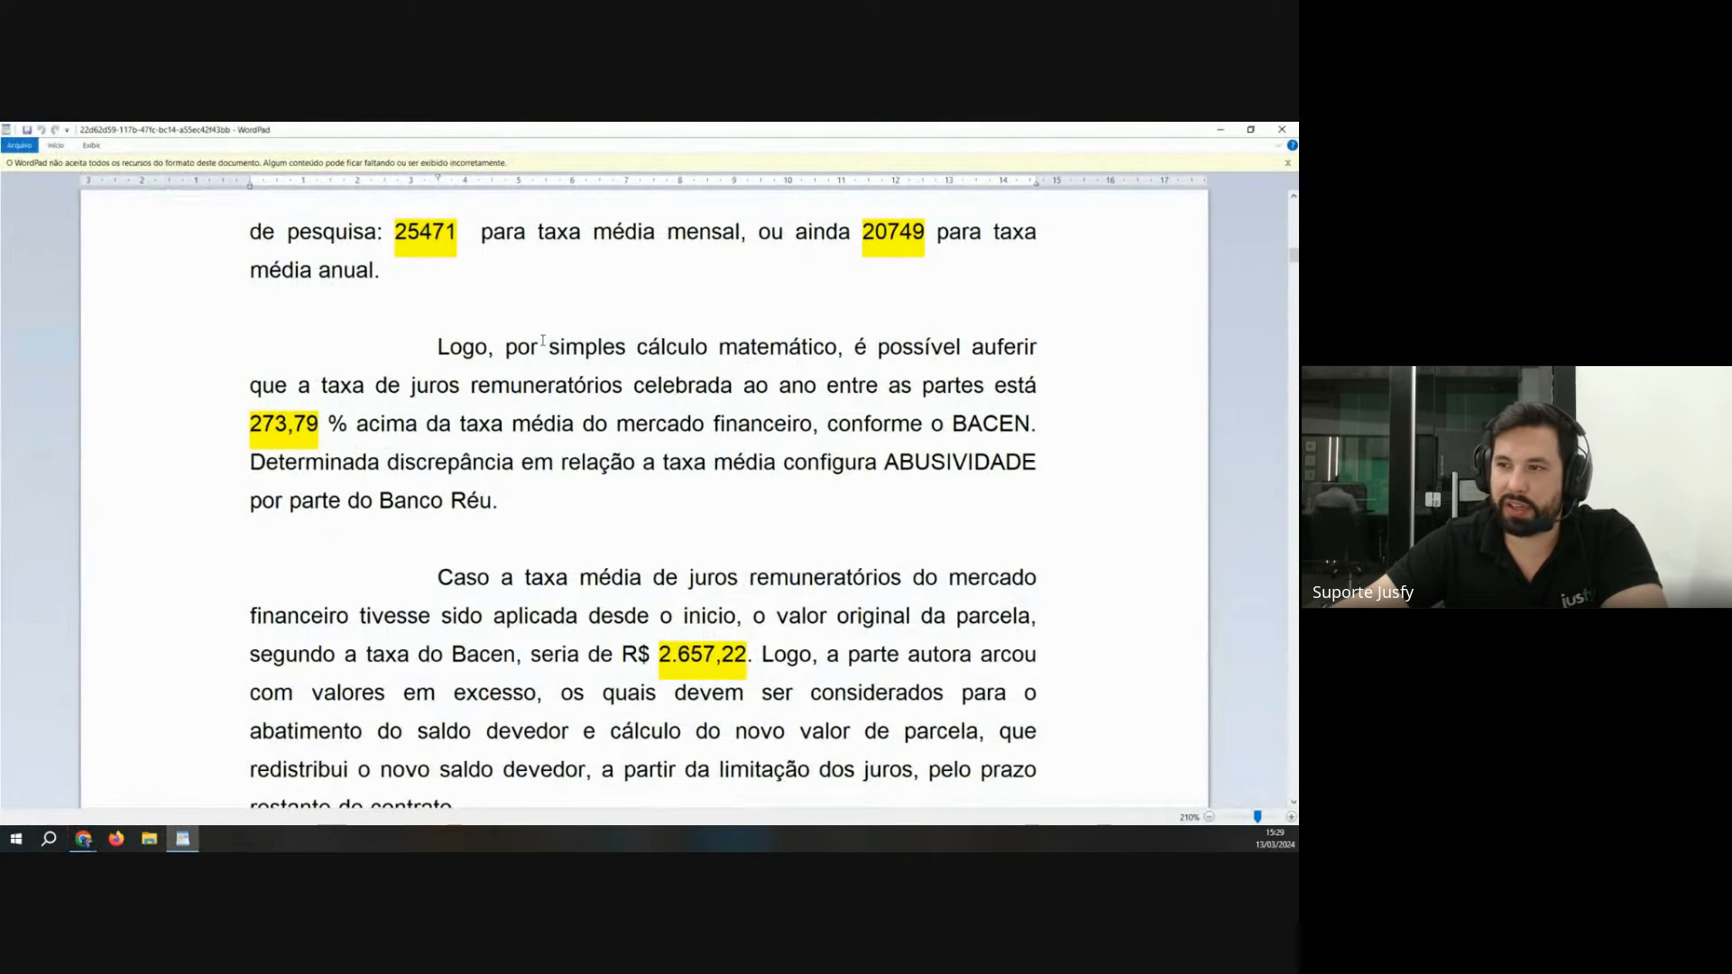
# Step: Examine the petition paragraph stating by what percentage the contract's annual rate exceeds the market average
pyautogui.moveTo(505, 350); pyautogui.dragTo(1037, 352)
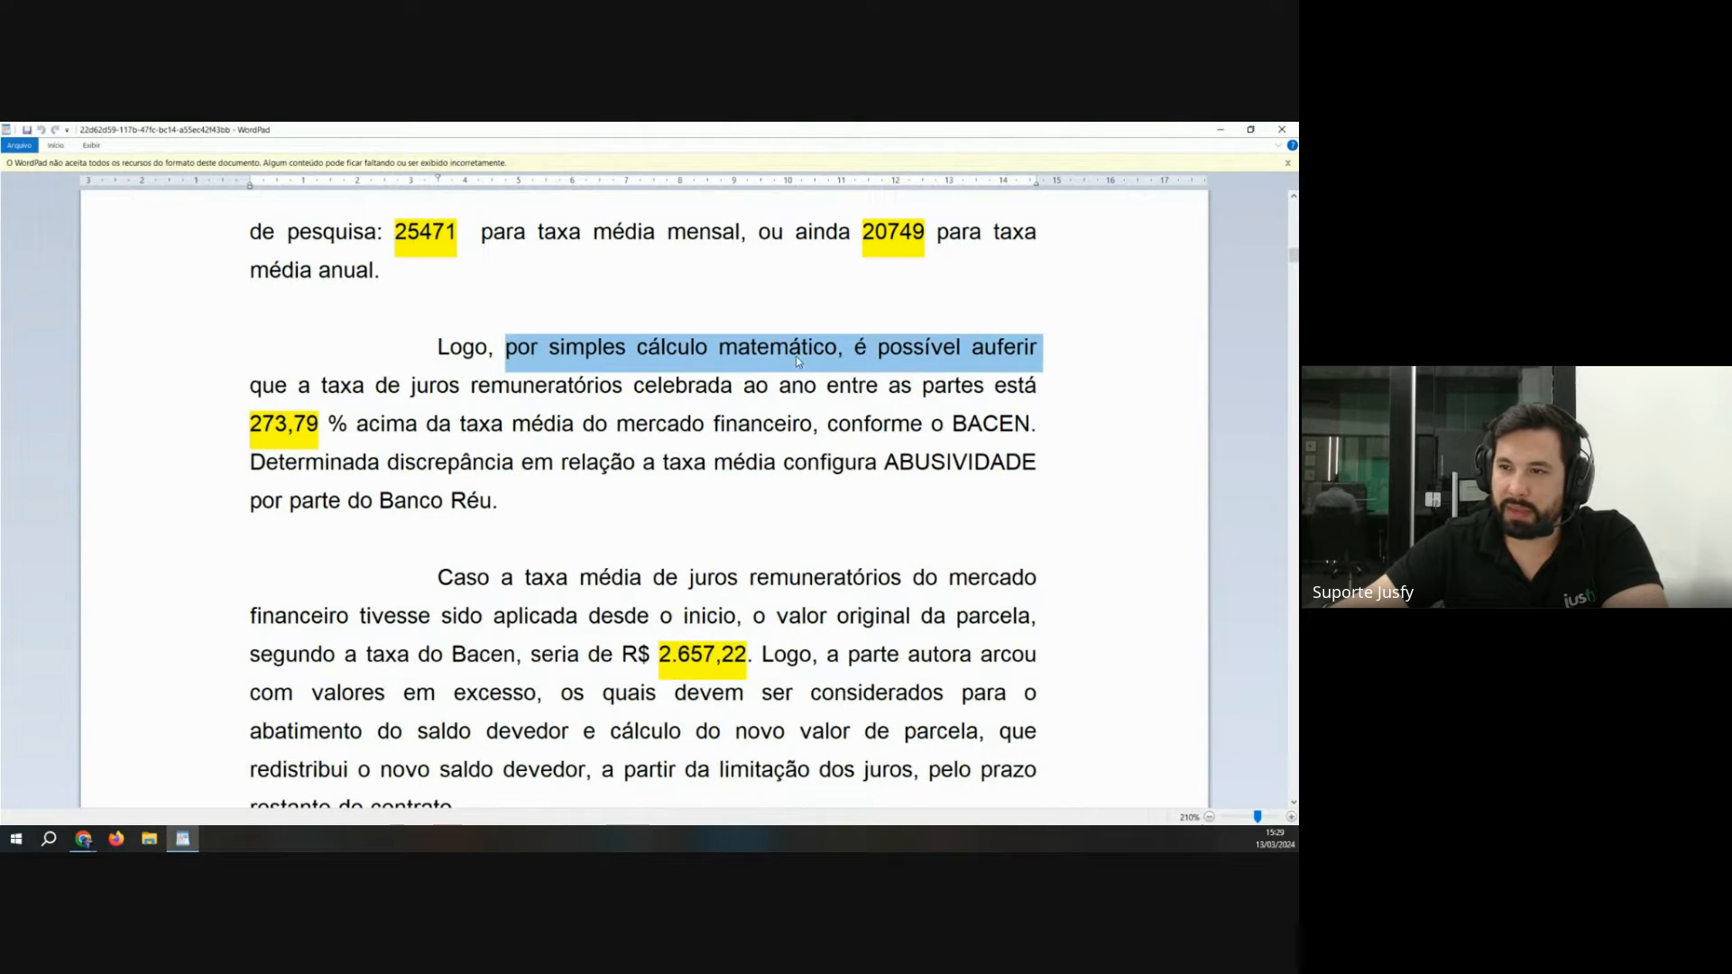
pyautogui.moveTo(254, 392); pyautogui.dragTo(1017, 368)
pyautogui.click(193, 445)
pyautogui.moveTo(252, 433); pyautogui.dragTo(340, 421)
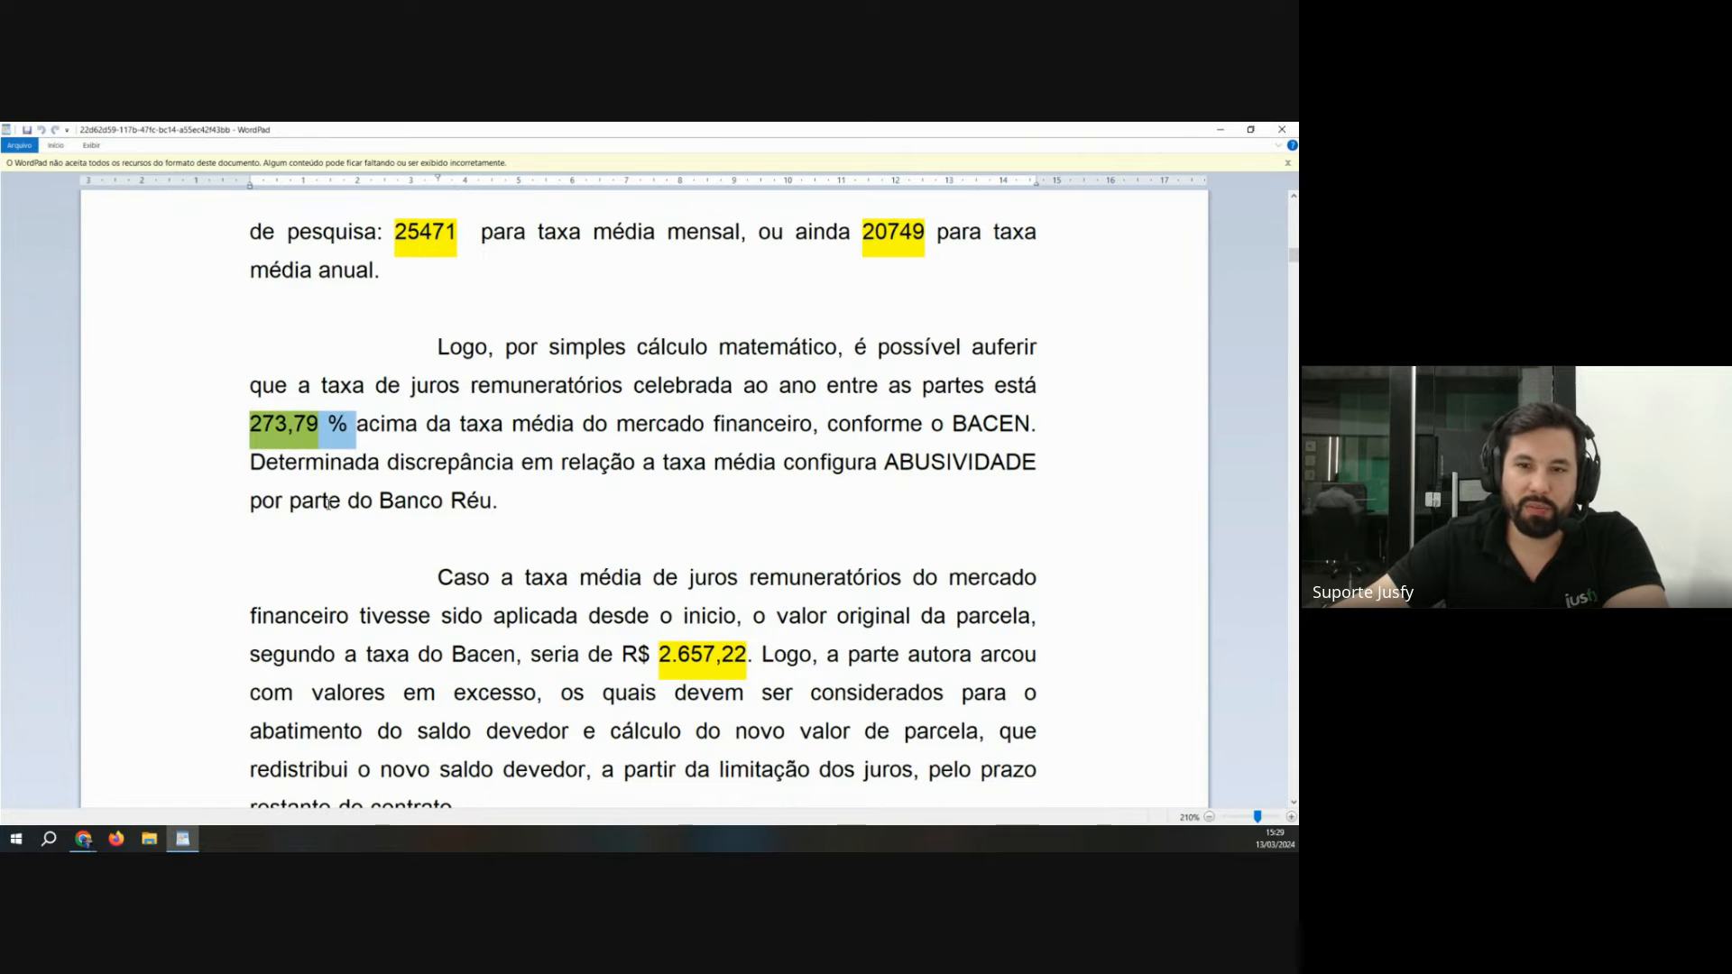
pyautogui.click(350, 446)
pyautogui.moveTo(257, 424); pyautogui.dragTo(342, 424)
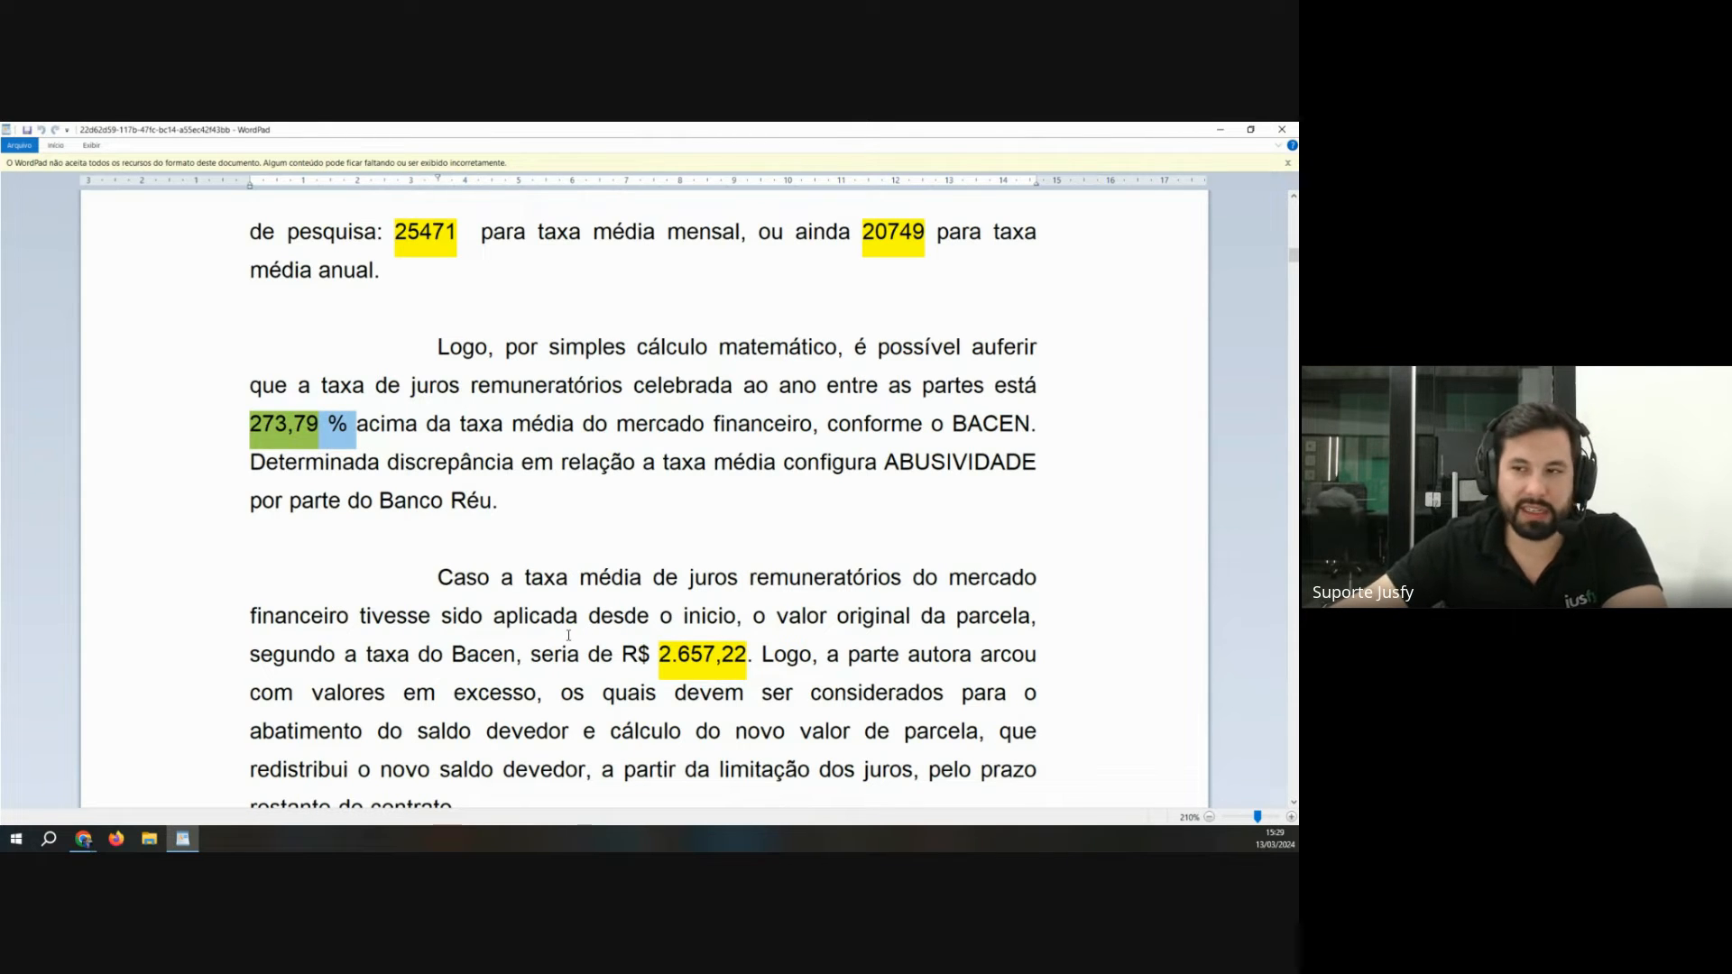
# Step: Review the petition's DO DIREITO part and the section on applying the Código de Defesa do Consumidor
pyautogui.scroll(-9, 568, 635)
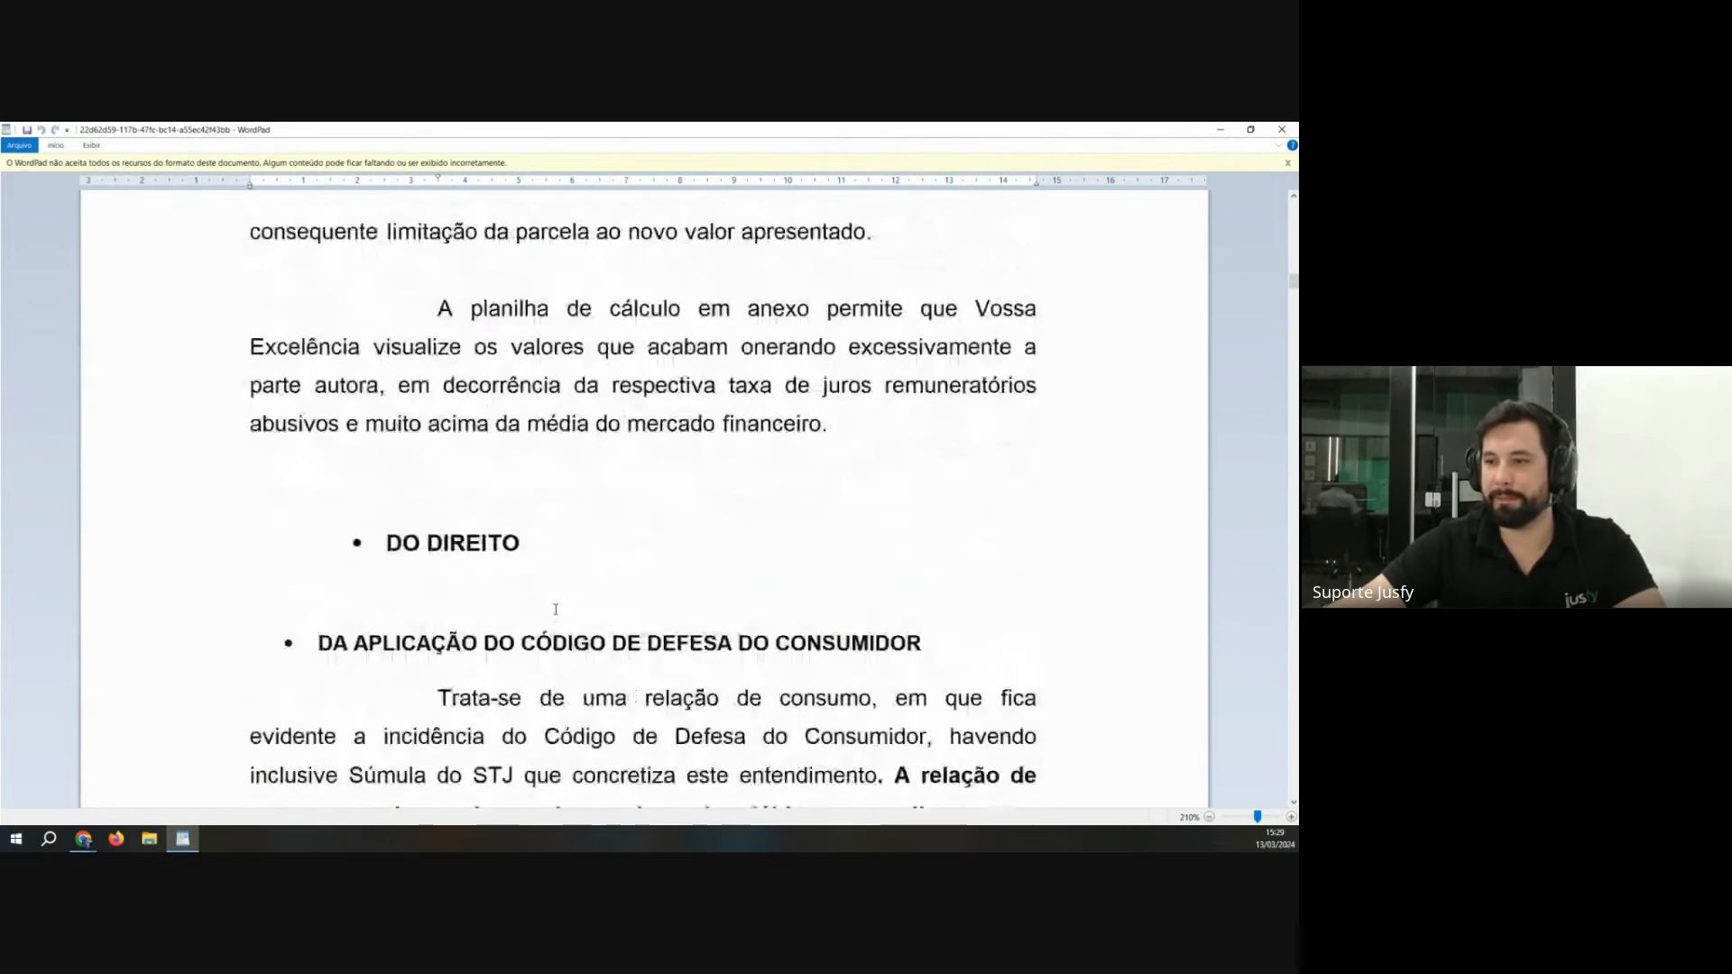
pyautogui.keyDown('ctrl'); pyautogui.scroll(-2, 556, 610); pyautogui.keyUp('ctrl')
pyautogui.moveTo(440, 414); pyautogui.dragTo(771, 481)
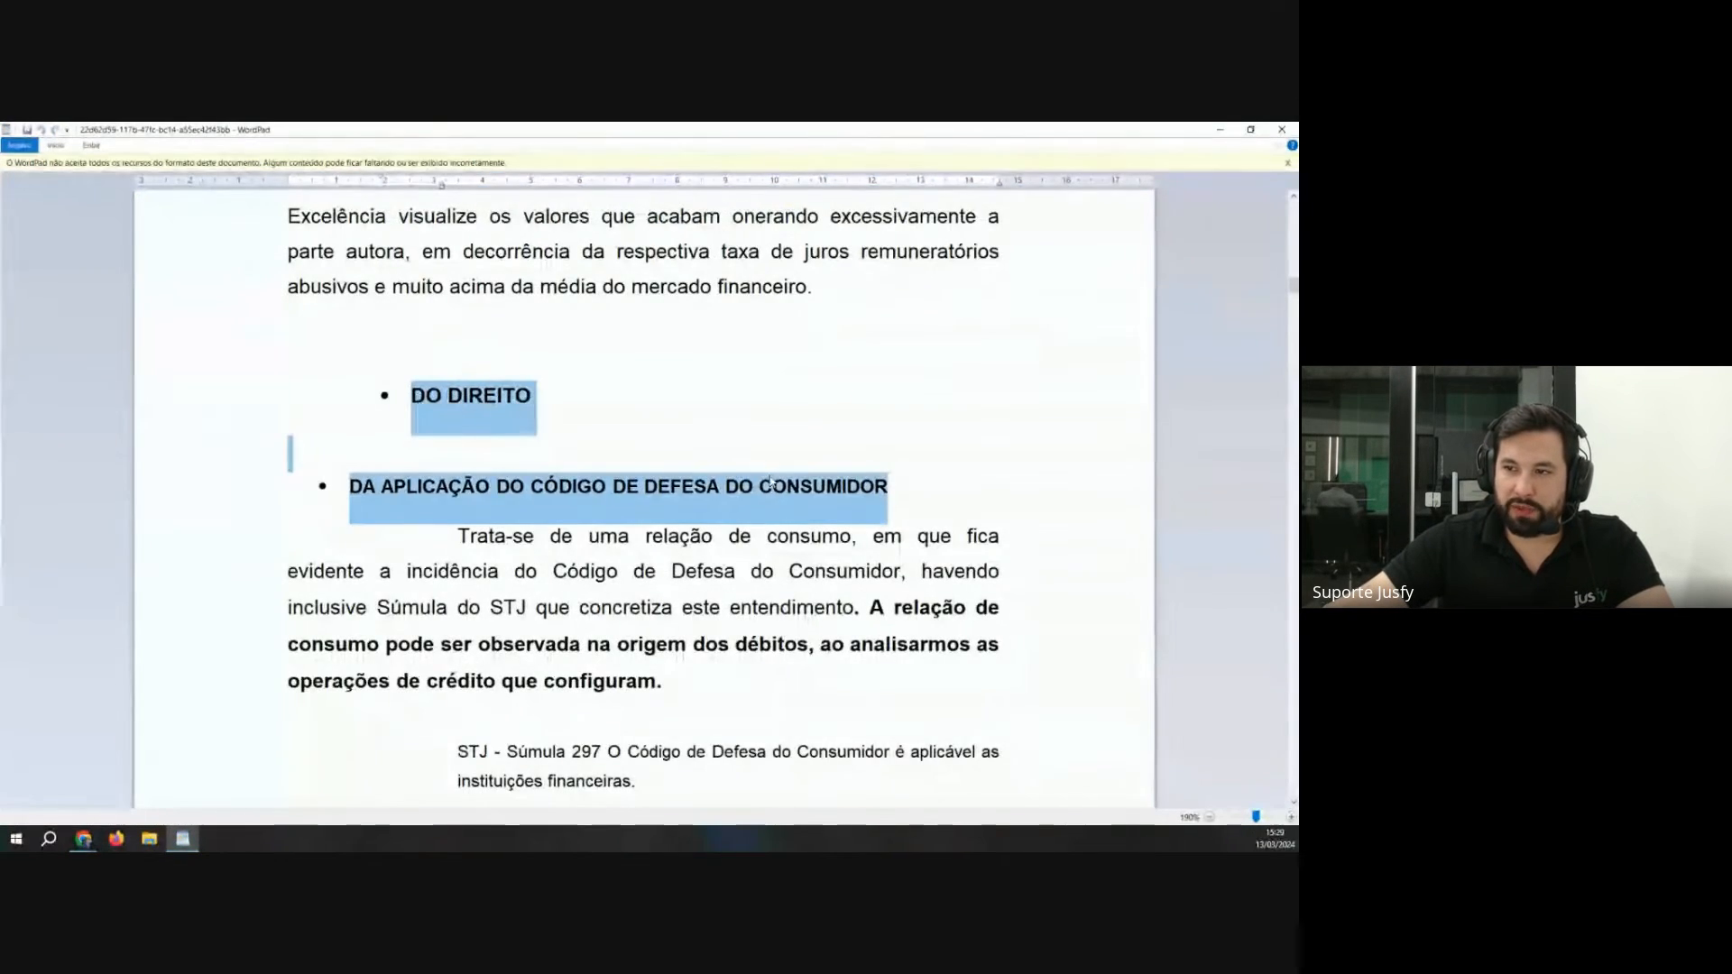
pyautogui.scroll(-8, 771, 481)
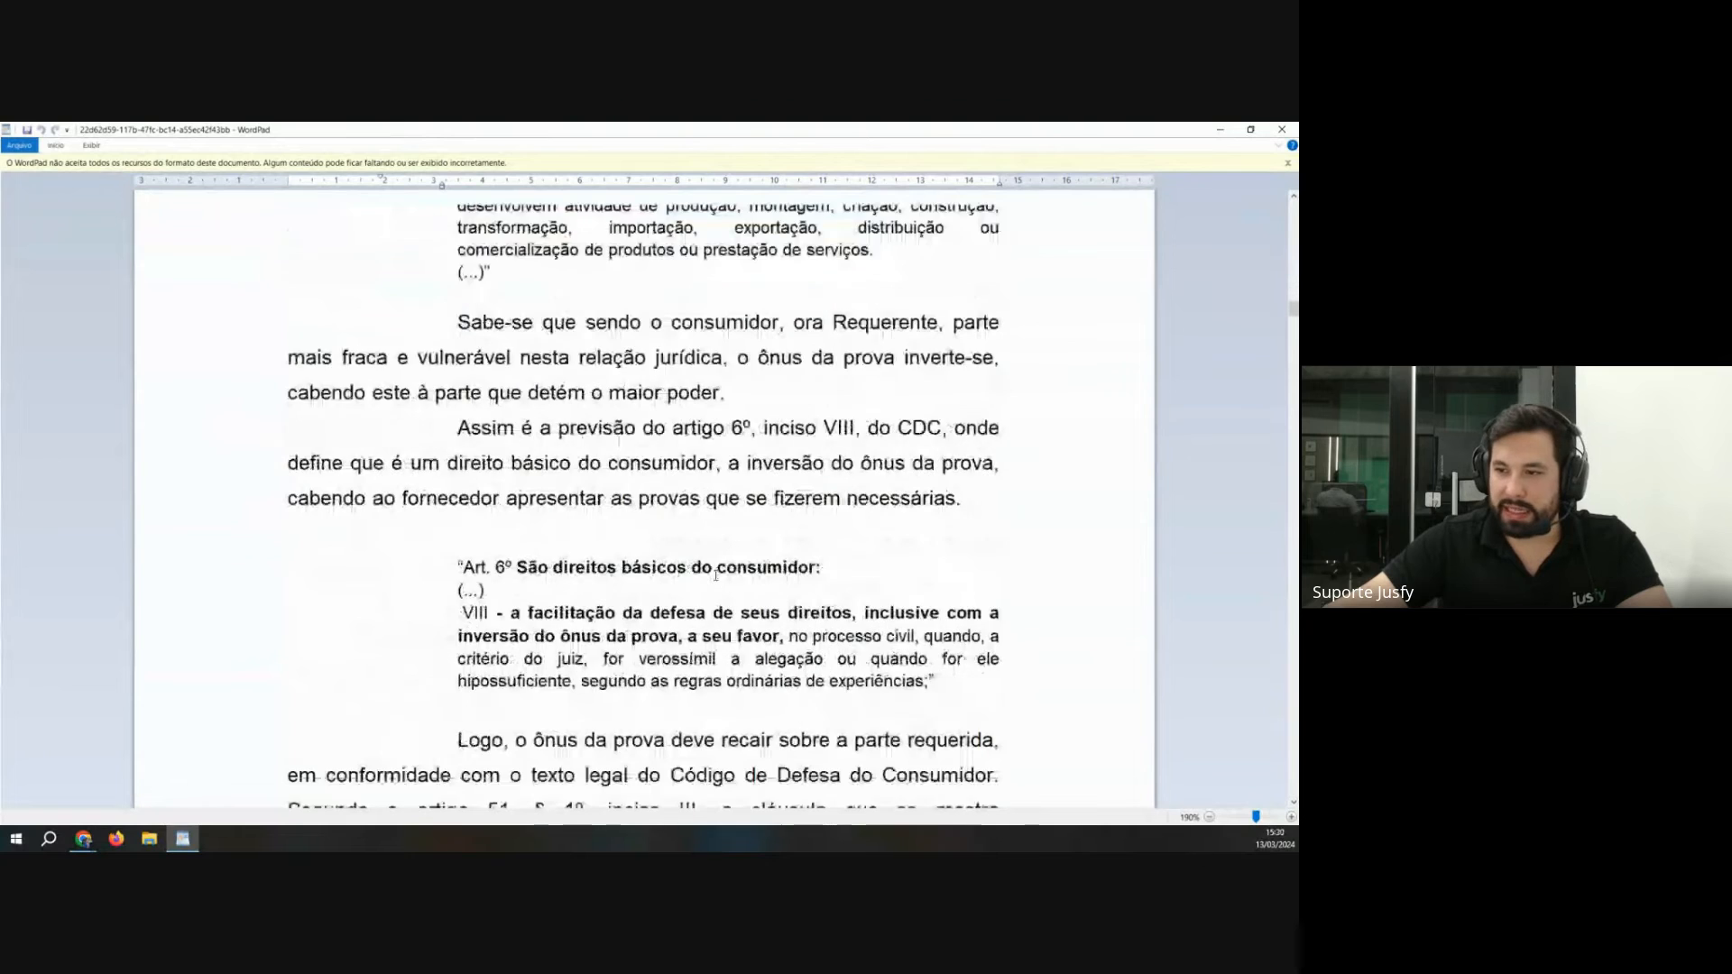
pyautogui.scroll(-3, 716, 576)
# Step: Find the section on relativizing the "pacta sun servanda" principle and highlight its heading
pyautogui.keyDown('ctrl'); pyautogui.scroll(-2, 716, 575); pyautogui.keyUp('ctrl')
pyautogui.scroll(-9, 716, 576)
pyautogui.scroll(5, 686, 322)
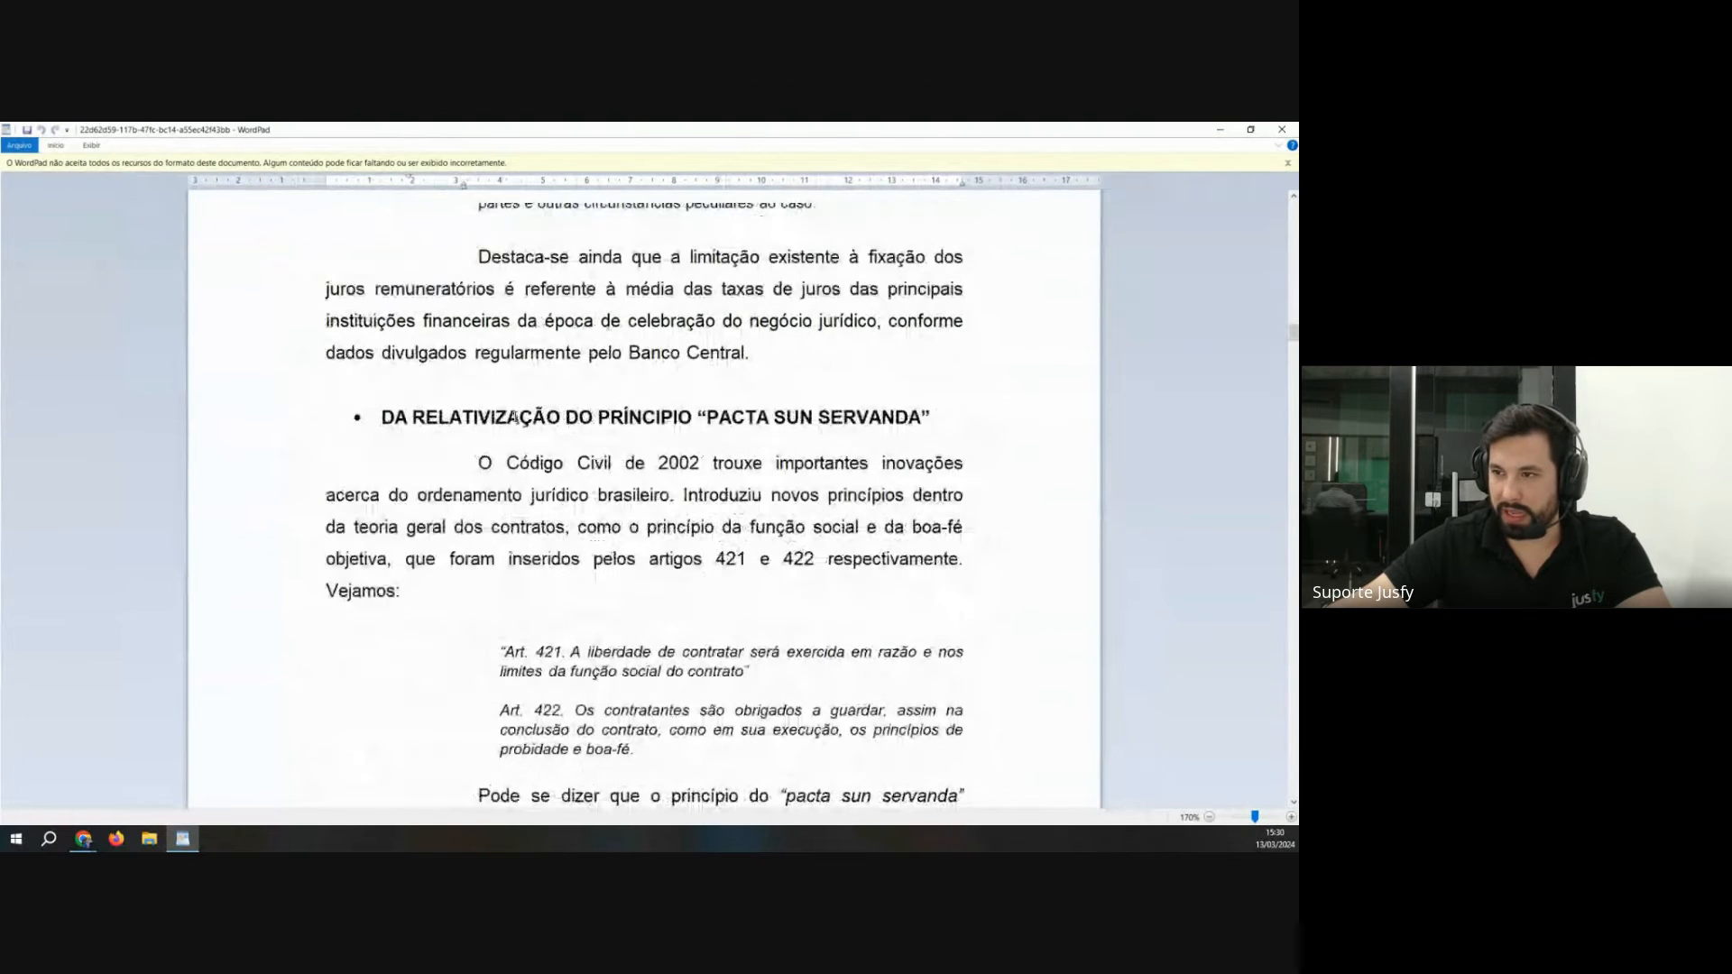
pyautogui.moveTo(412, 417); pyautogui.dragTo(935, 420)
# Step: Review the section on the possibility of limiting remuneratory interest and the case law cited after it
pyautogui.scroll(-10, 864, 580)
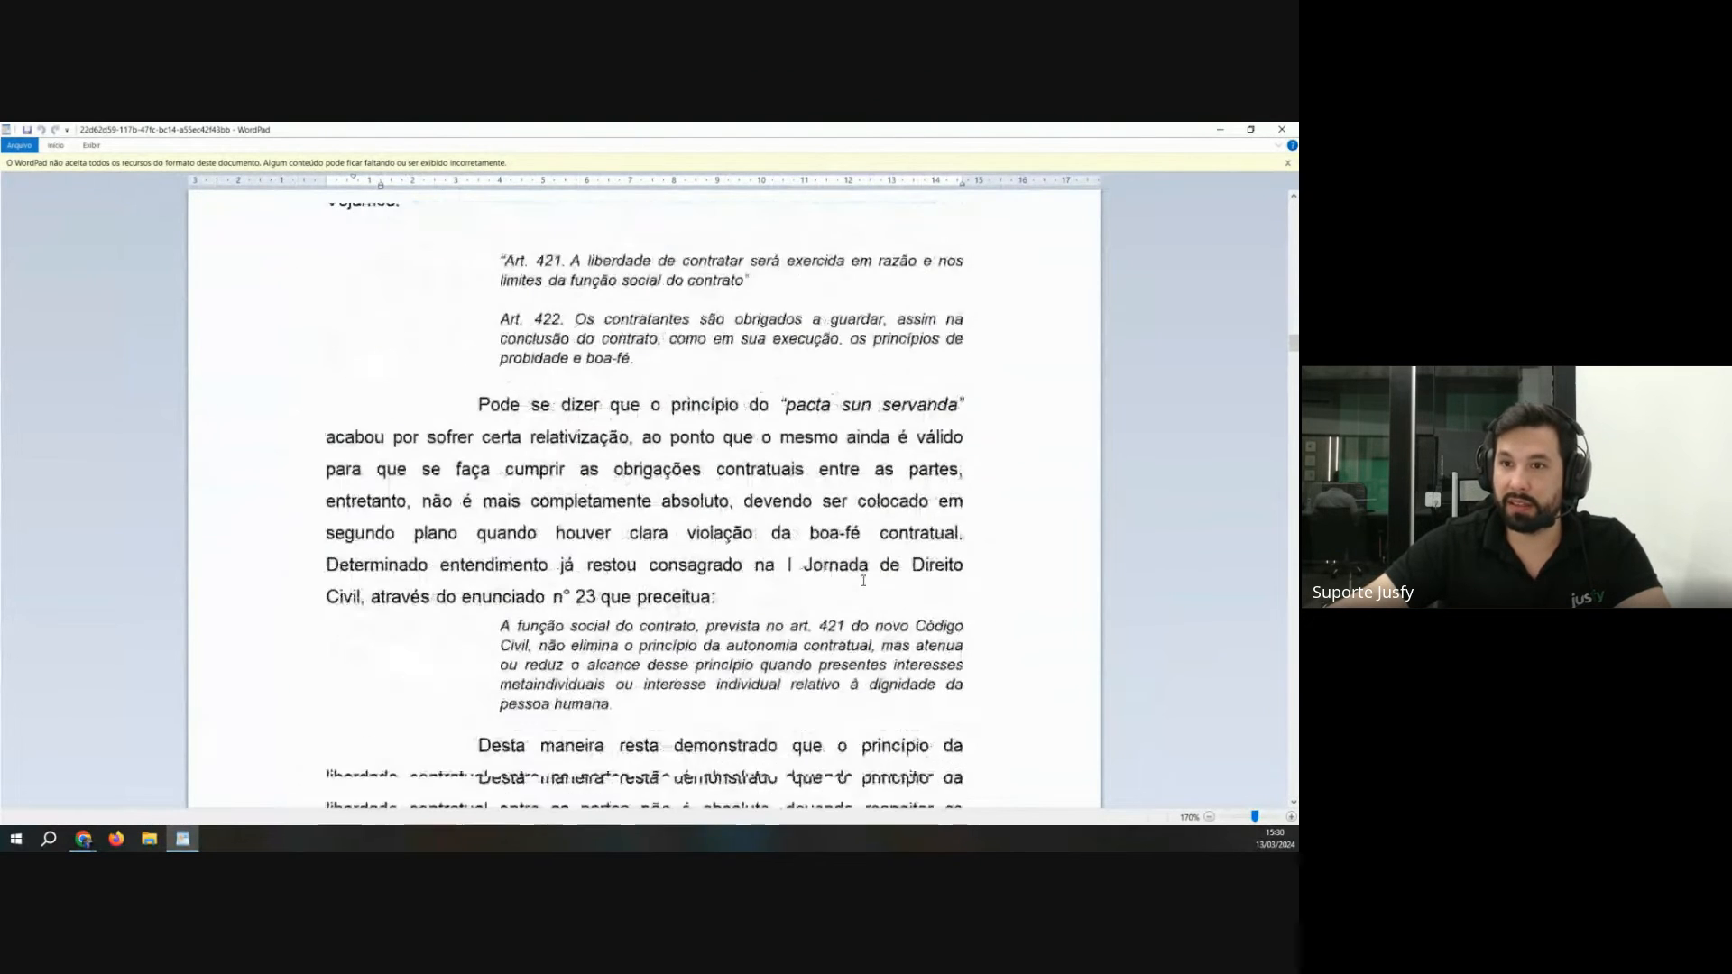
pyautogui.scroll(-15, 762, 582)
pyautogui.scroll(5, 544, 513)
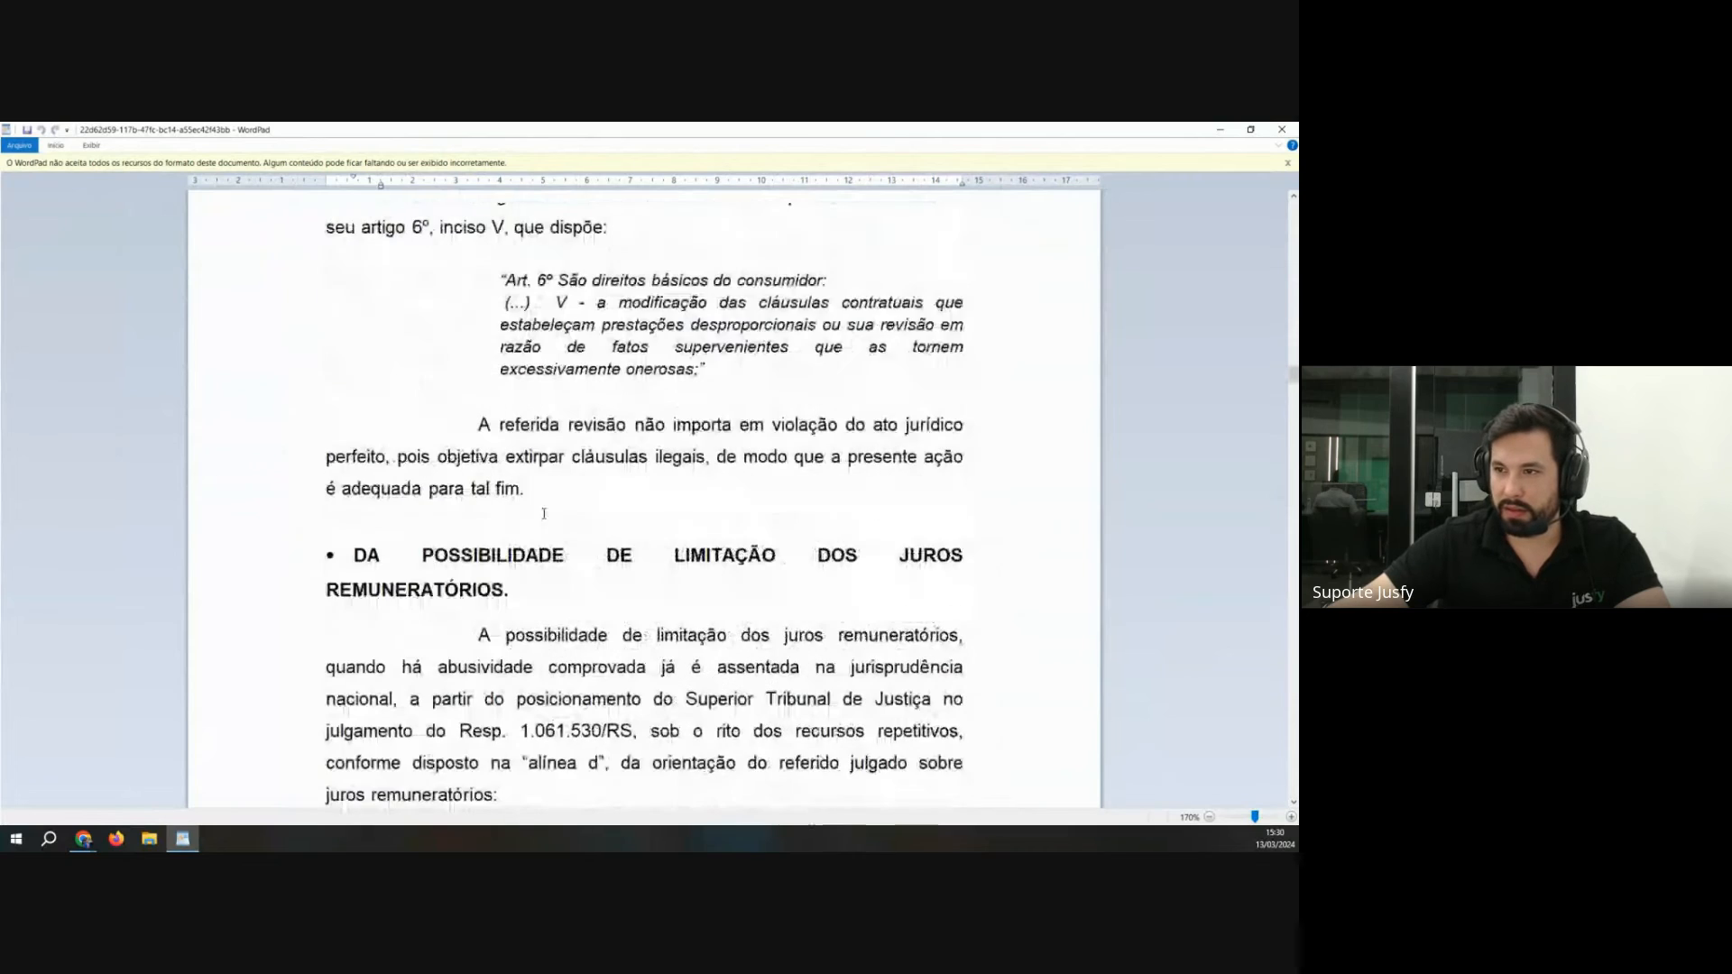
pyautogui.moveTo(421, 560); pyautogui.dragTo(820, 584)
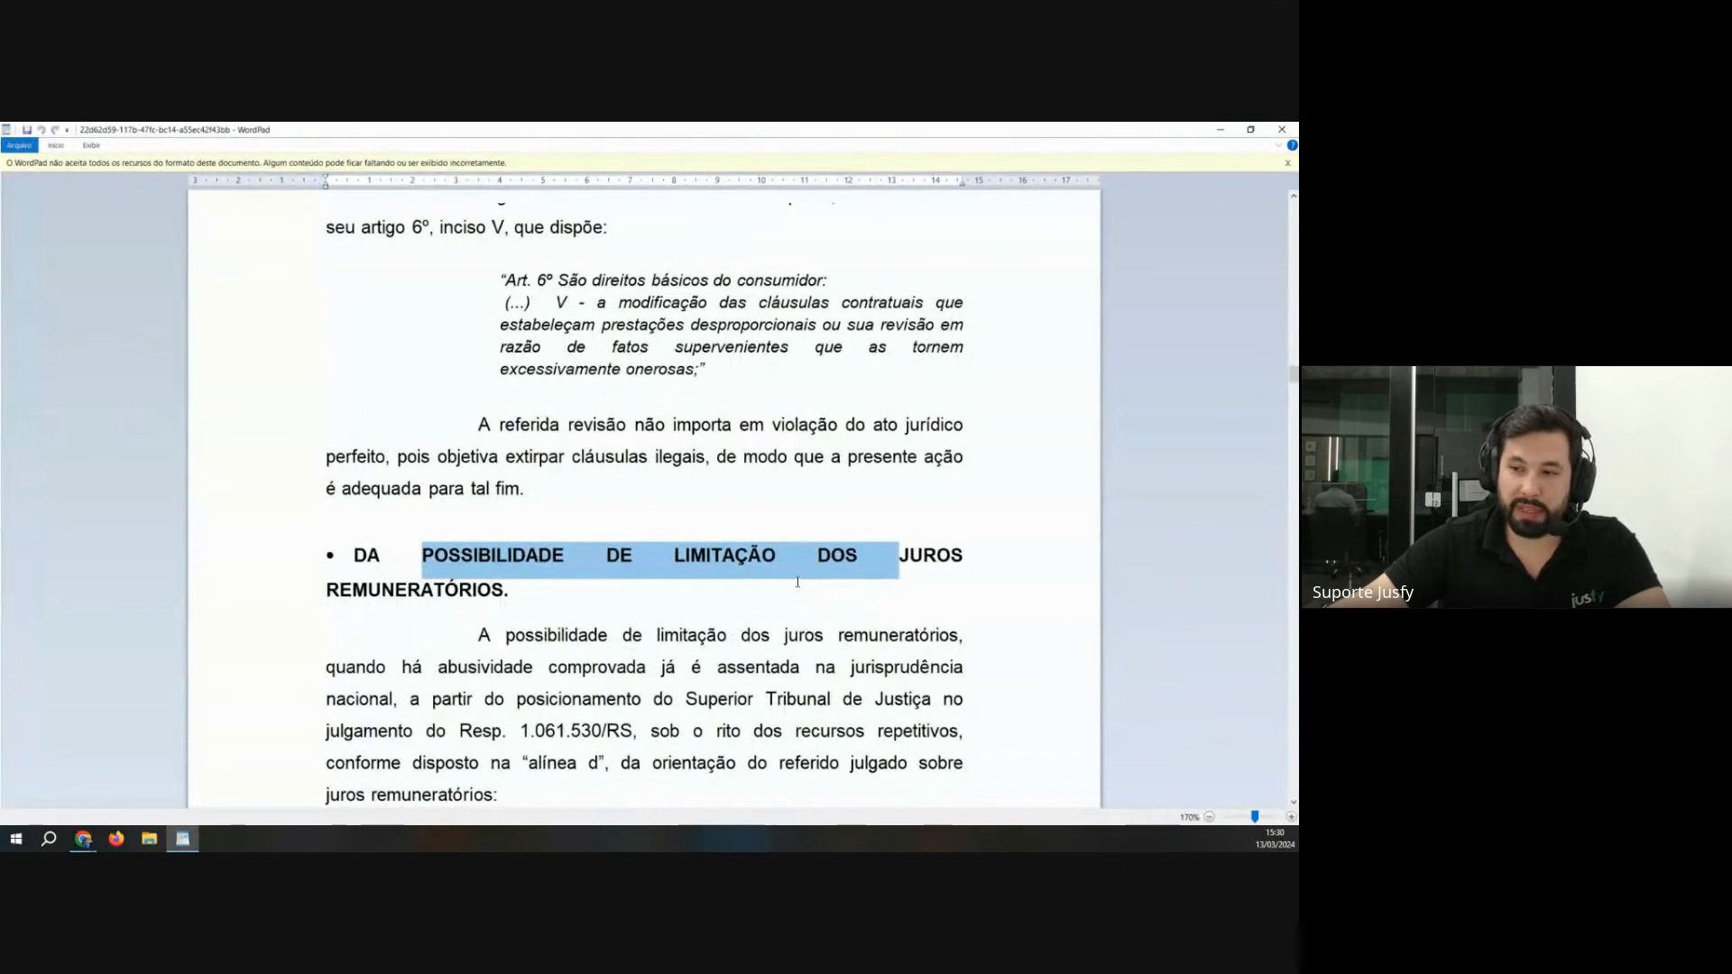
pyautogui.scroll(-15, 797, 582)
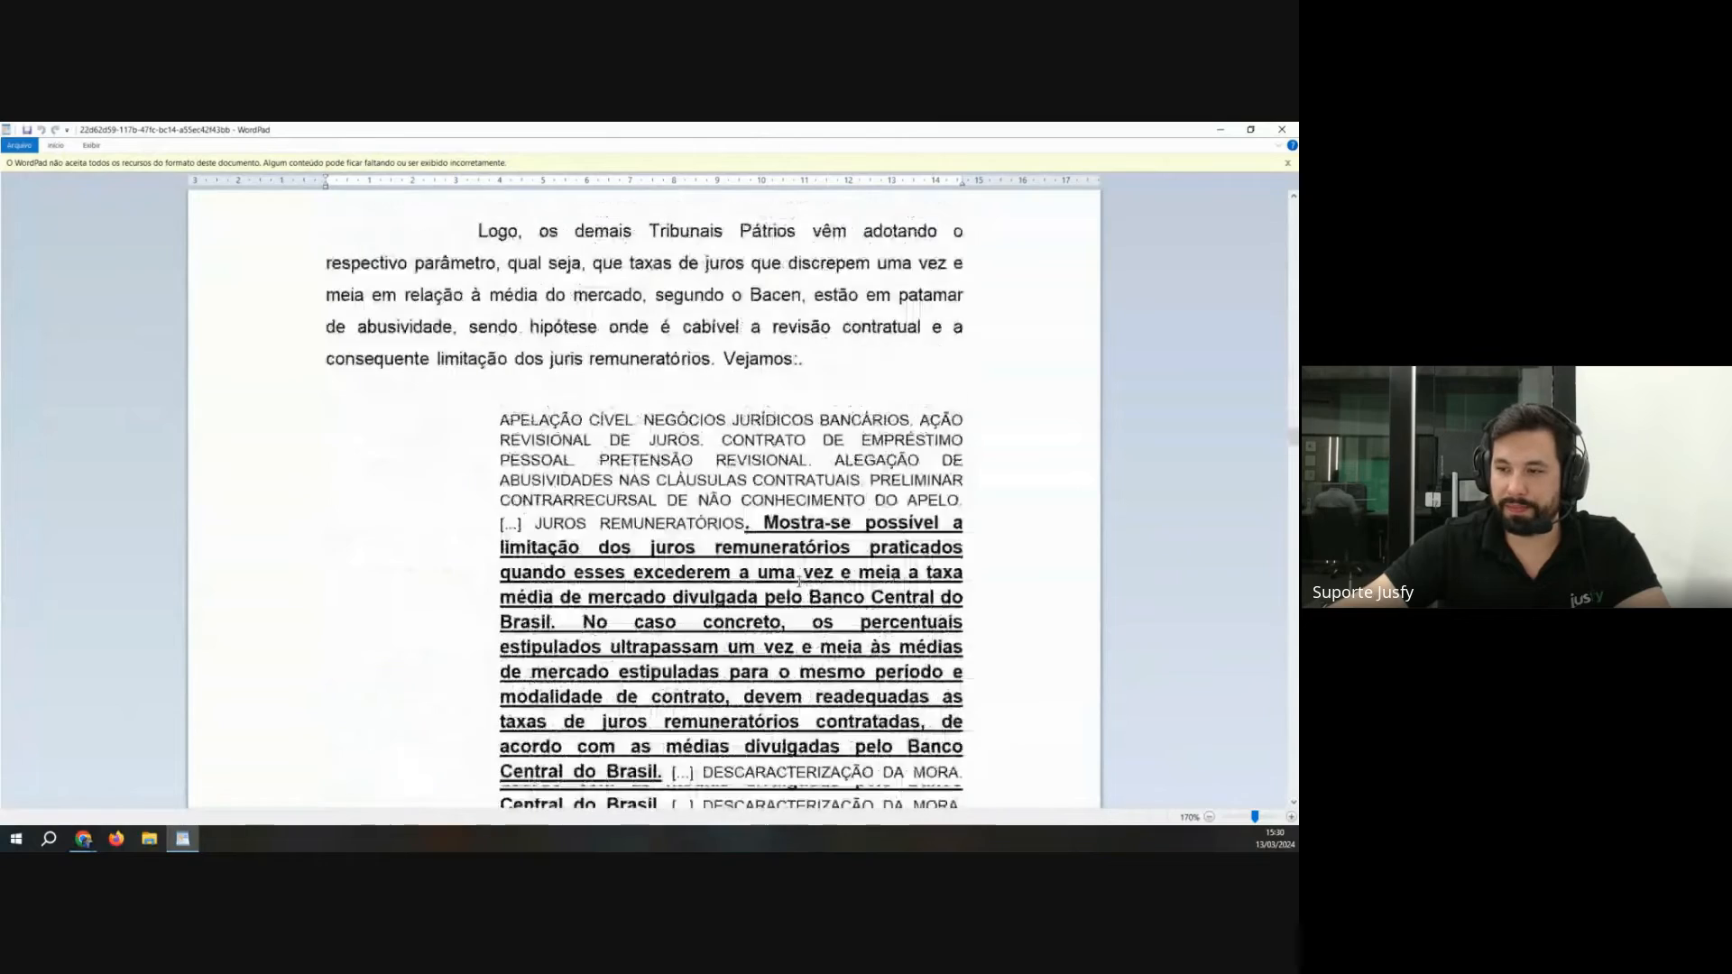
pyautogui.scroll(-15, 798, 581)
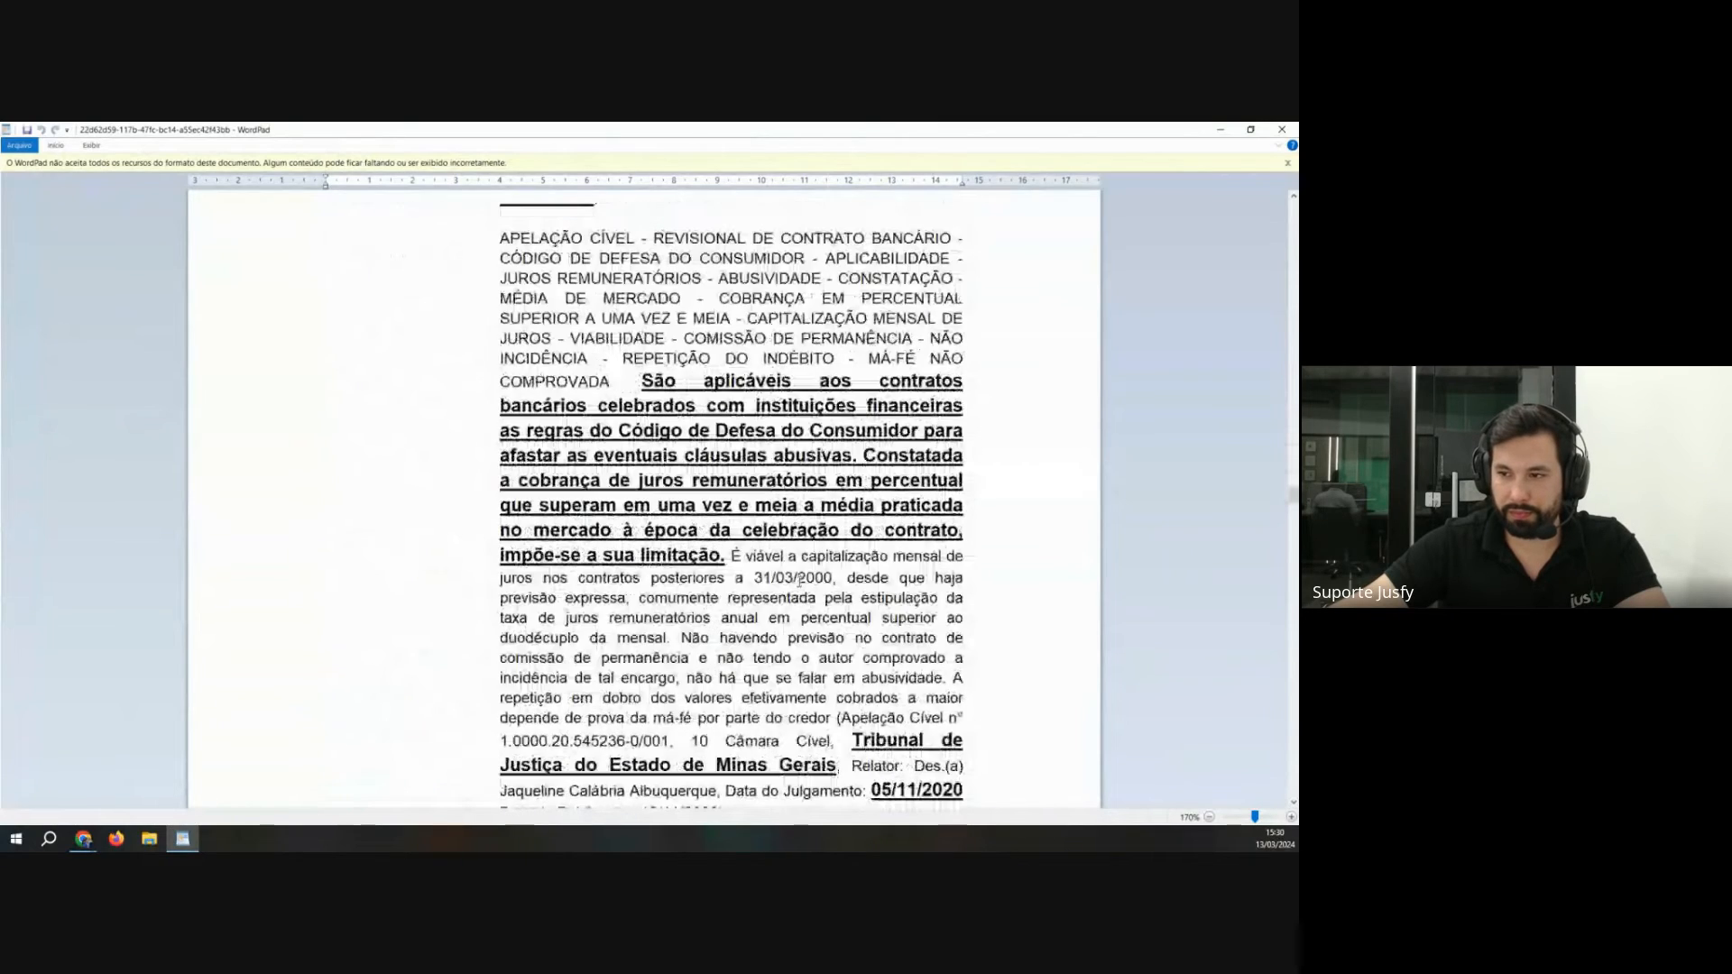
pyautogui.scroll(-15, 799, 578)
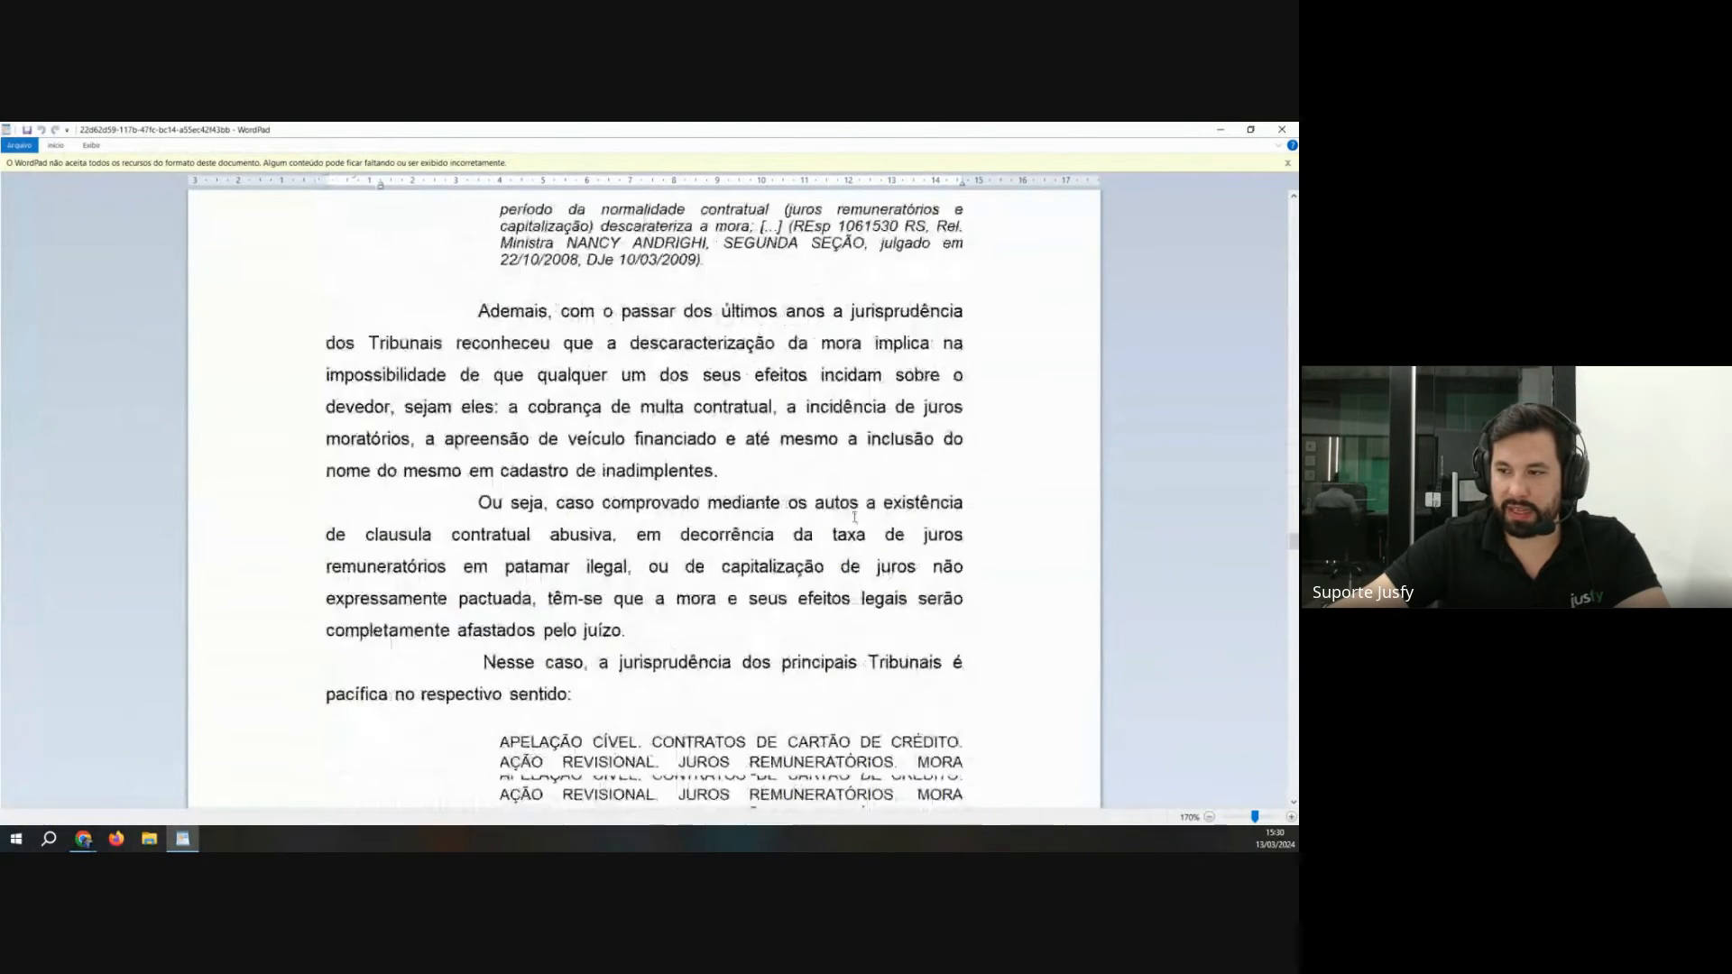
# Step: Examine the section on the composition of the new monthly installment value
pyautogui.scroll(-5, 854, 517)
pyautogui.scroll(-15, 854, 517)
pyautogui.scroll(1, 854, 517)
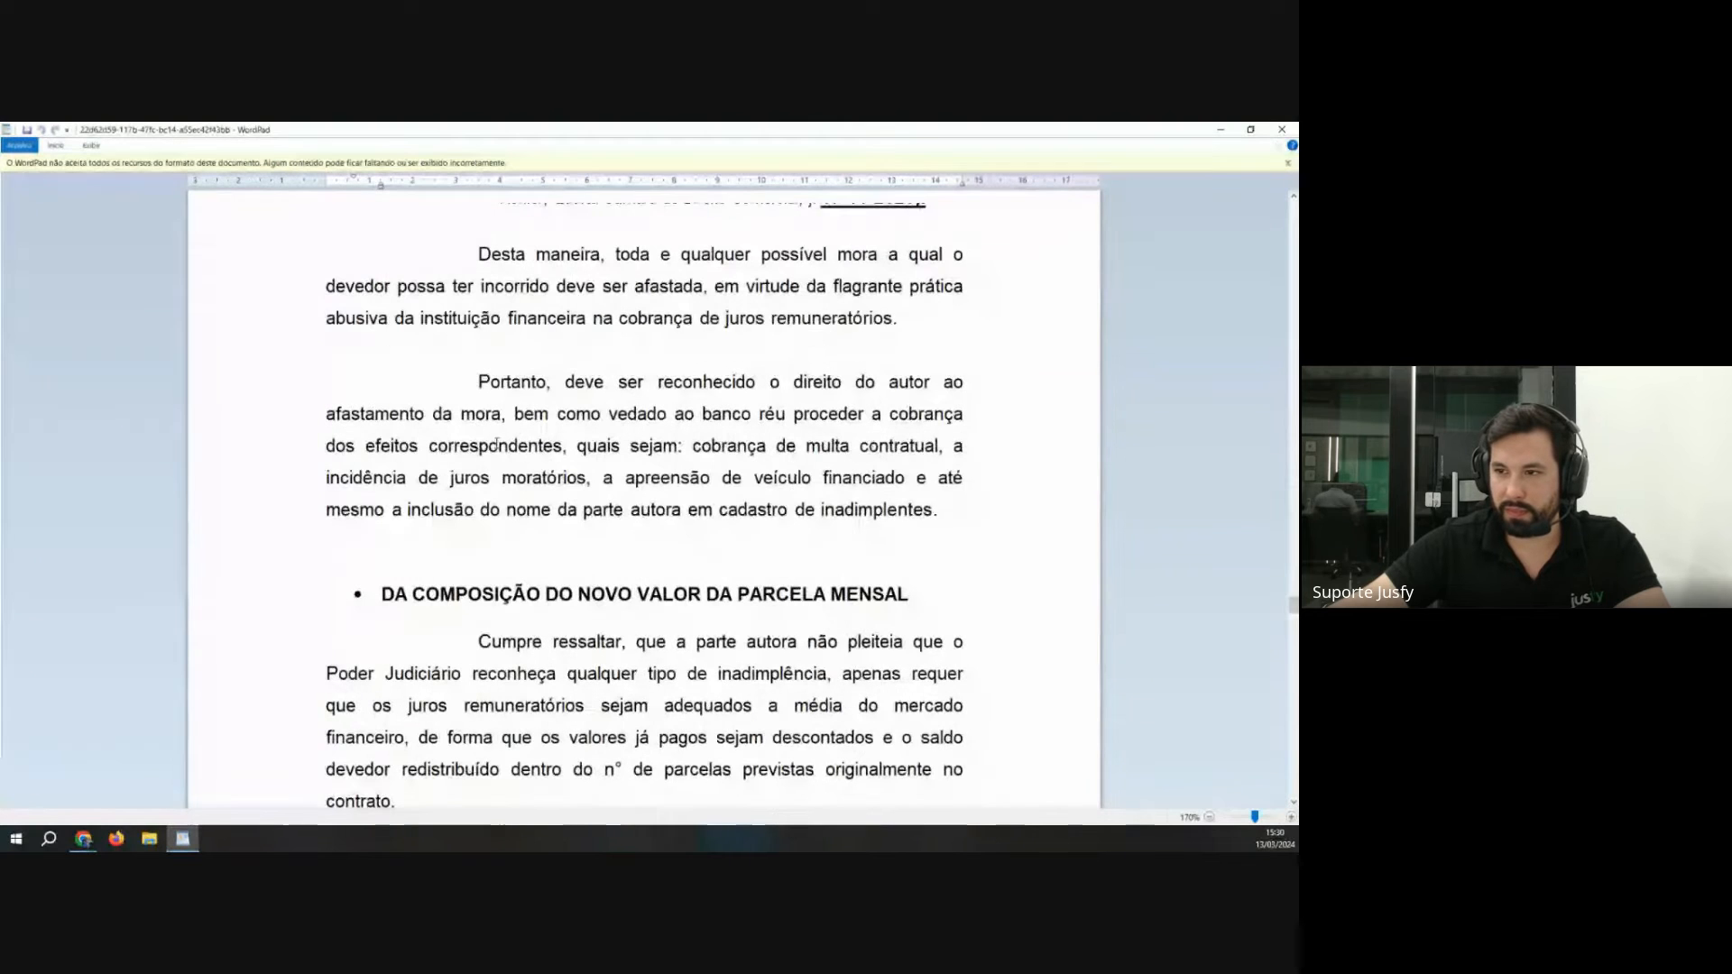
pyautogui.moveTo(417, 597); pyautogui.dragTo(804, 602)
pyautogui.scroll(-2, 992, 635)
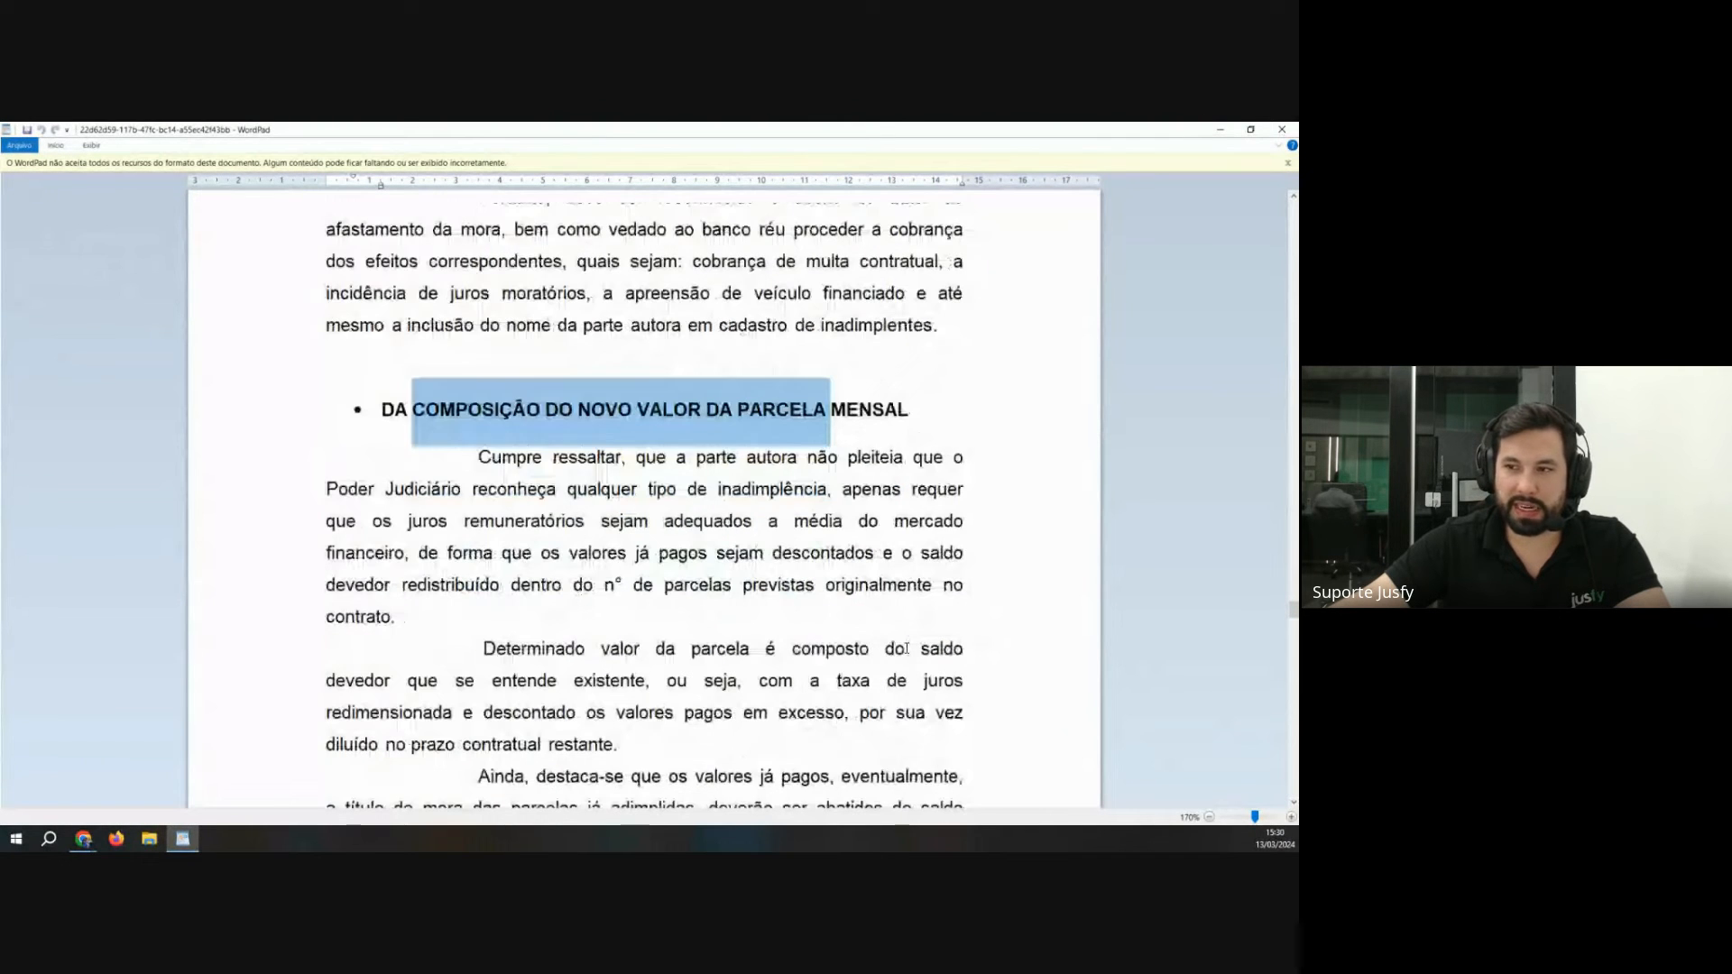
pyautogui.scroll(-4, 517, 460)
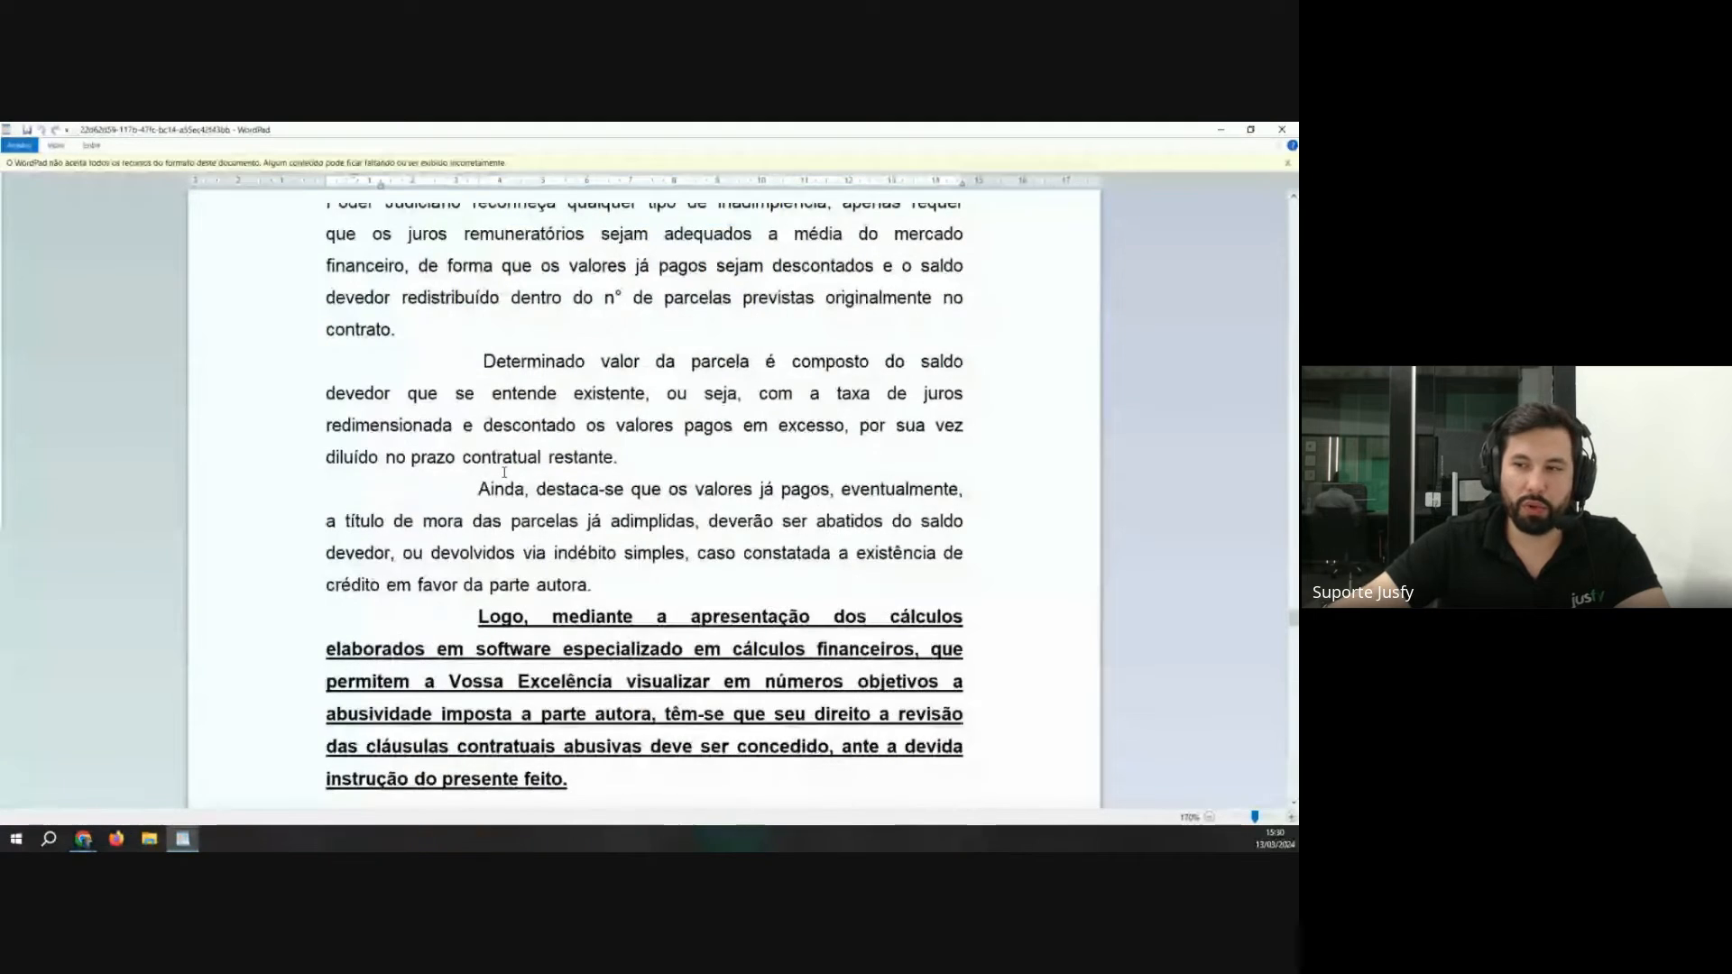
# Step: Review the DA TUTELA DE URGÊNCIA section and check the undisputed installment amount requested for monthly deposit
pyautogui.scroll(-6, 469, 354)
pyautogui.click(438, 362)
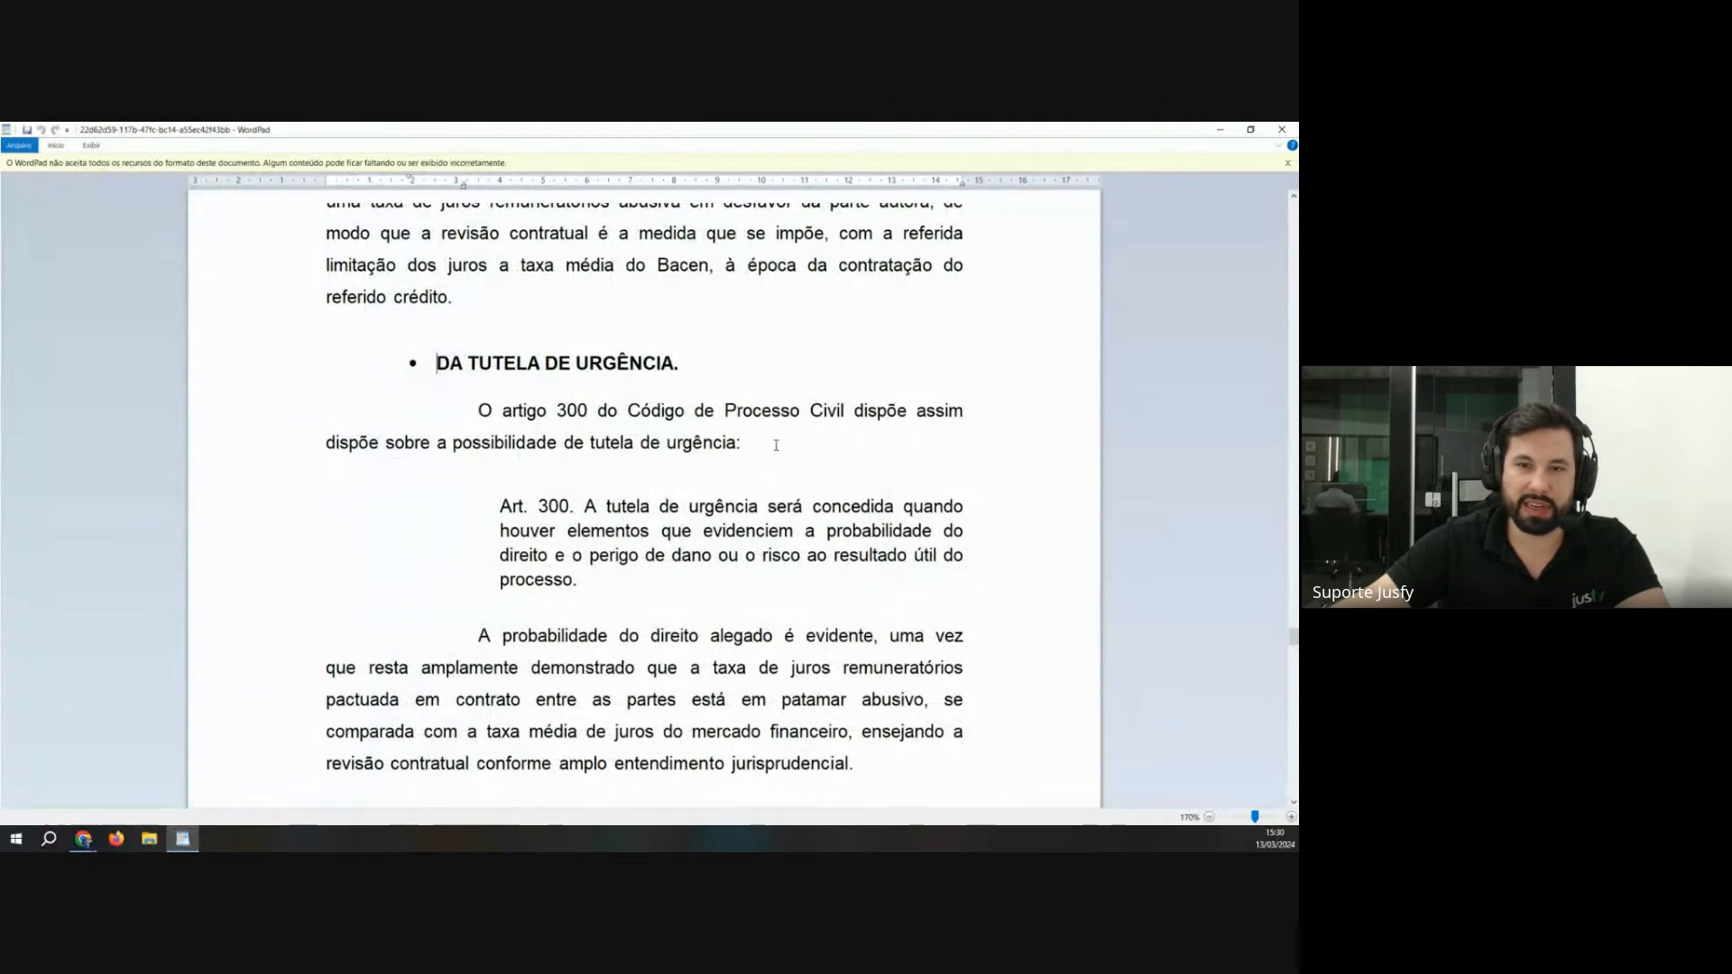
pyautogui.scroll(-11, 767, 447)
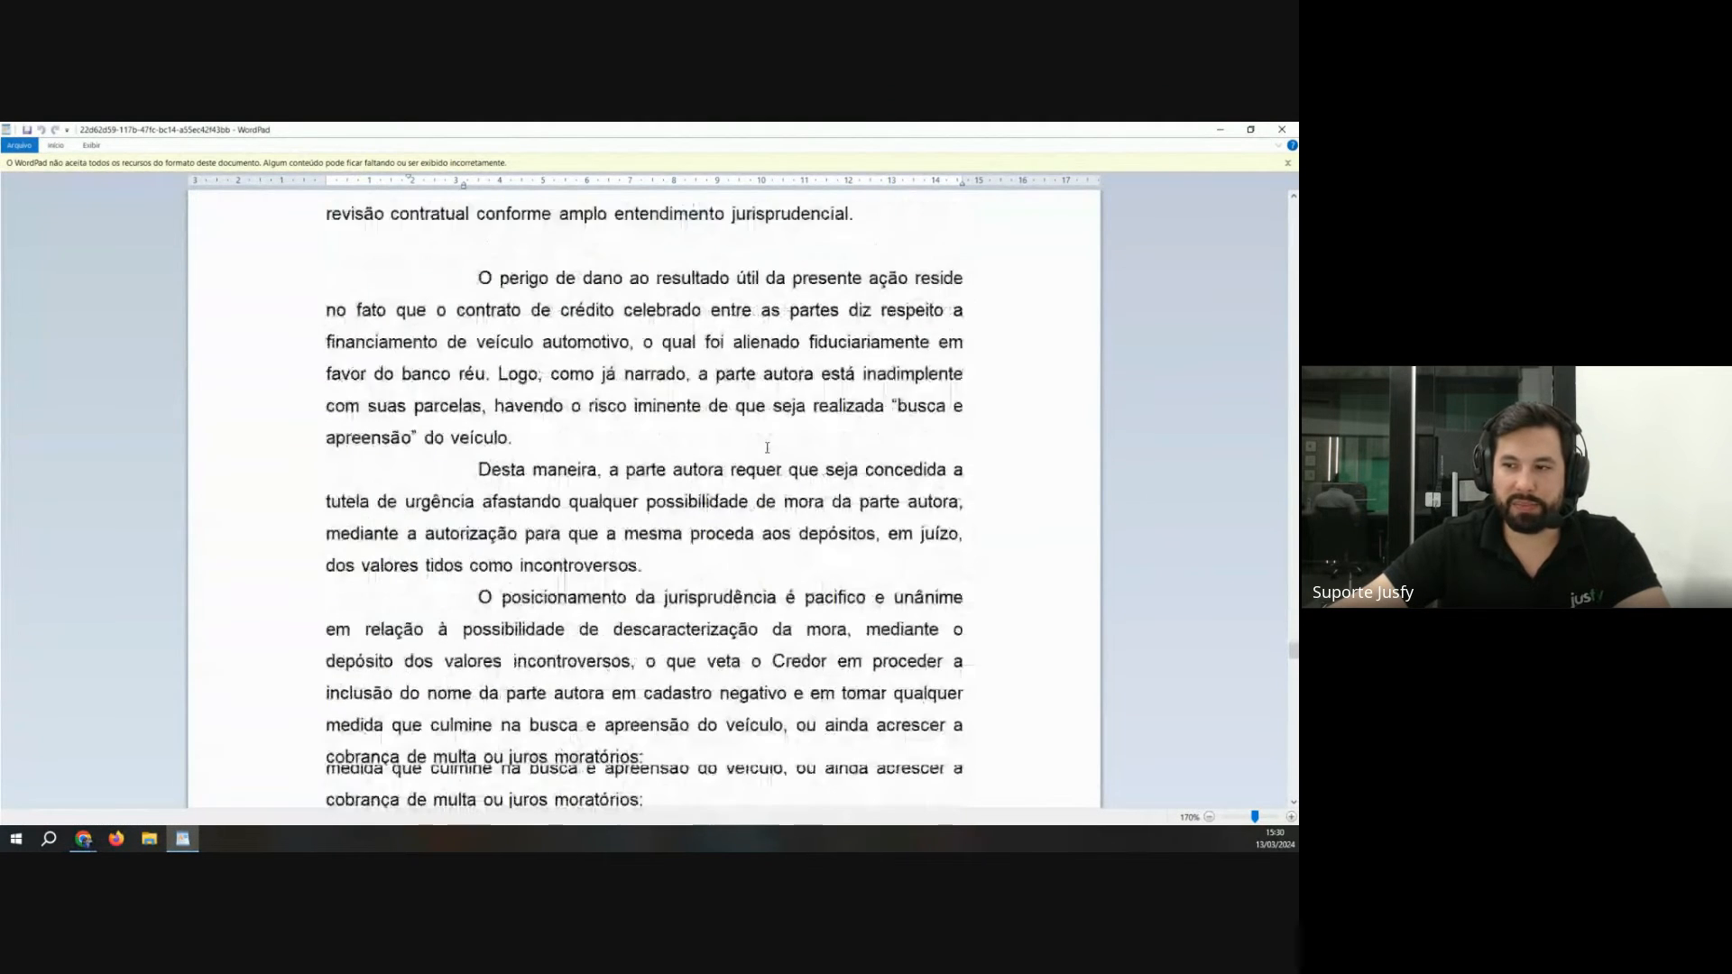
pyautogui.scroll(-8, 767, 446)
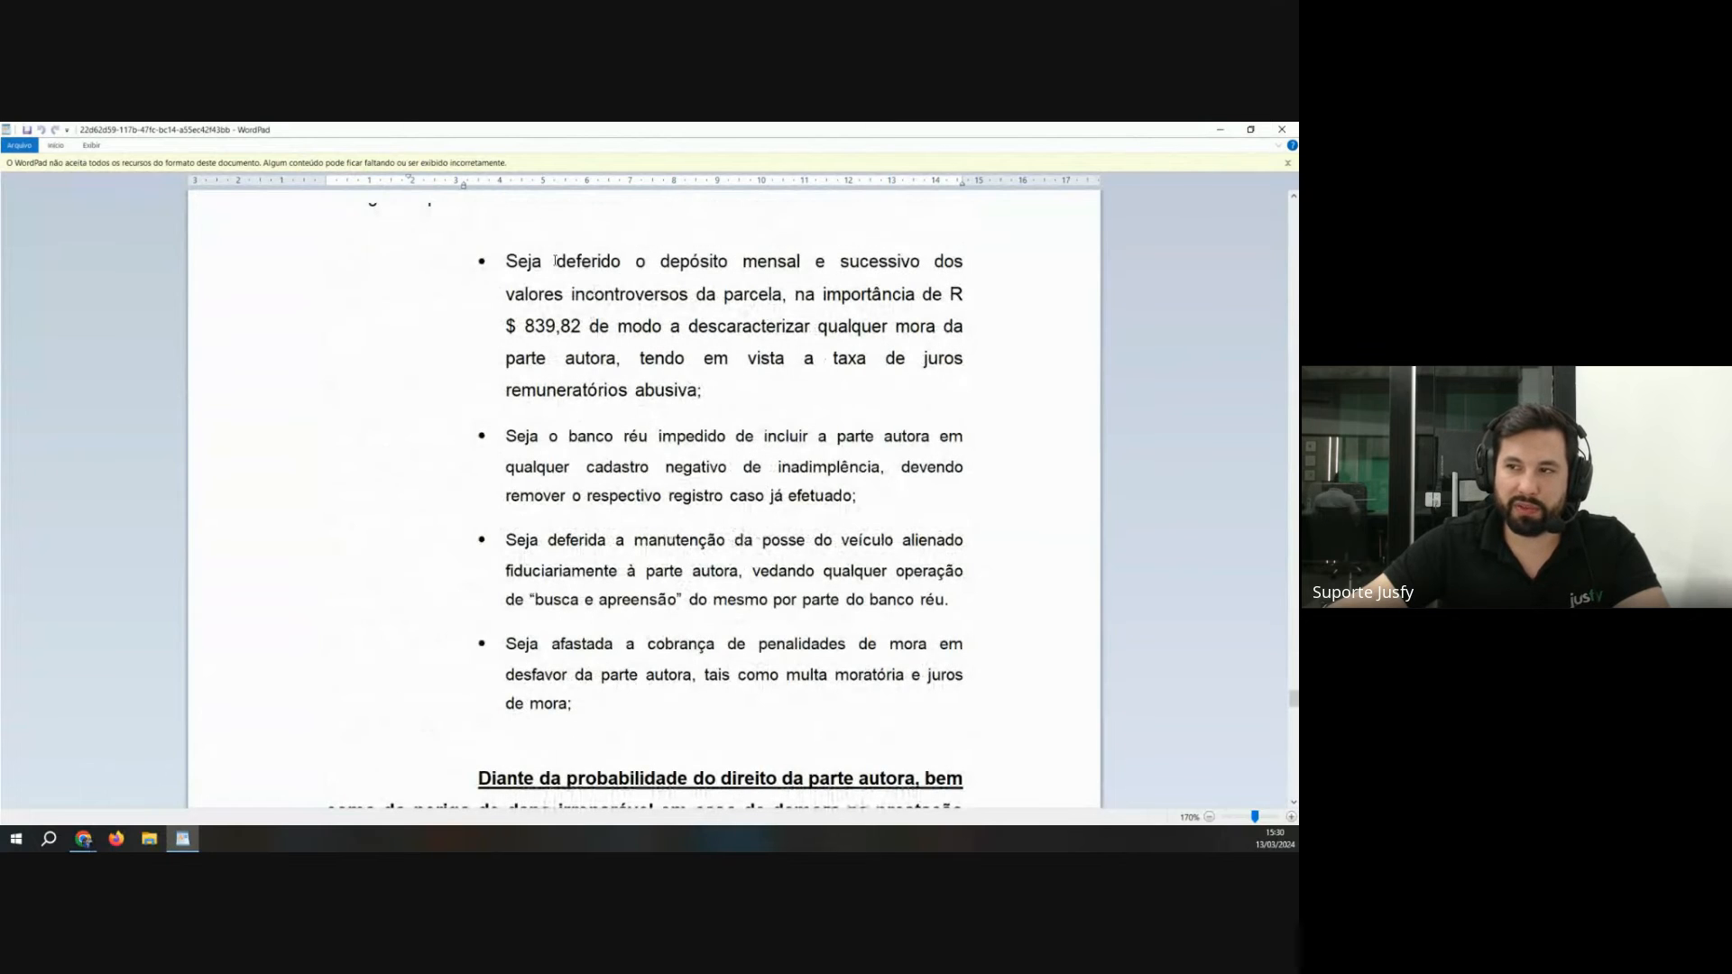
pyautogui.moveTo(509, 261); pyautogui.dragTo(1041, 284)
pyautogui.moveTo(785, 303); pyautogui.dragTo(623, 323)
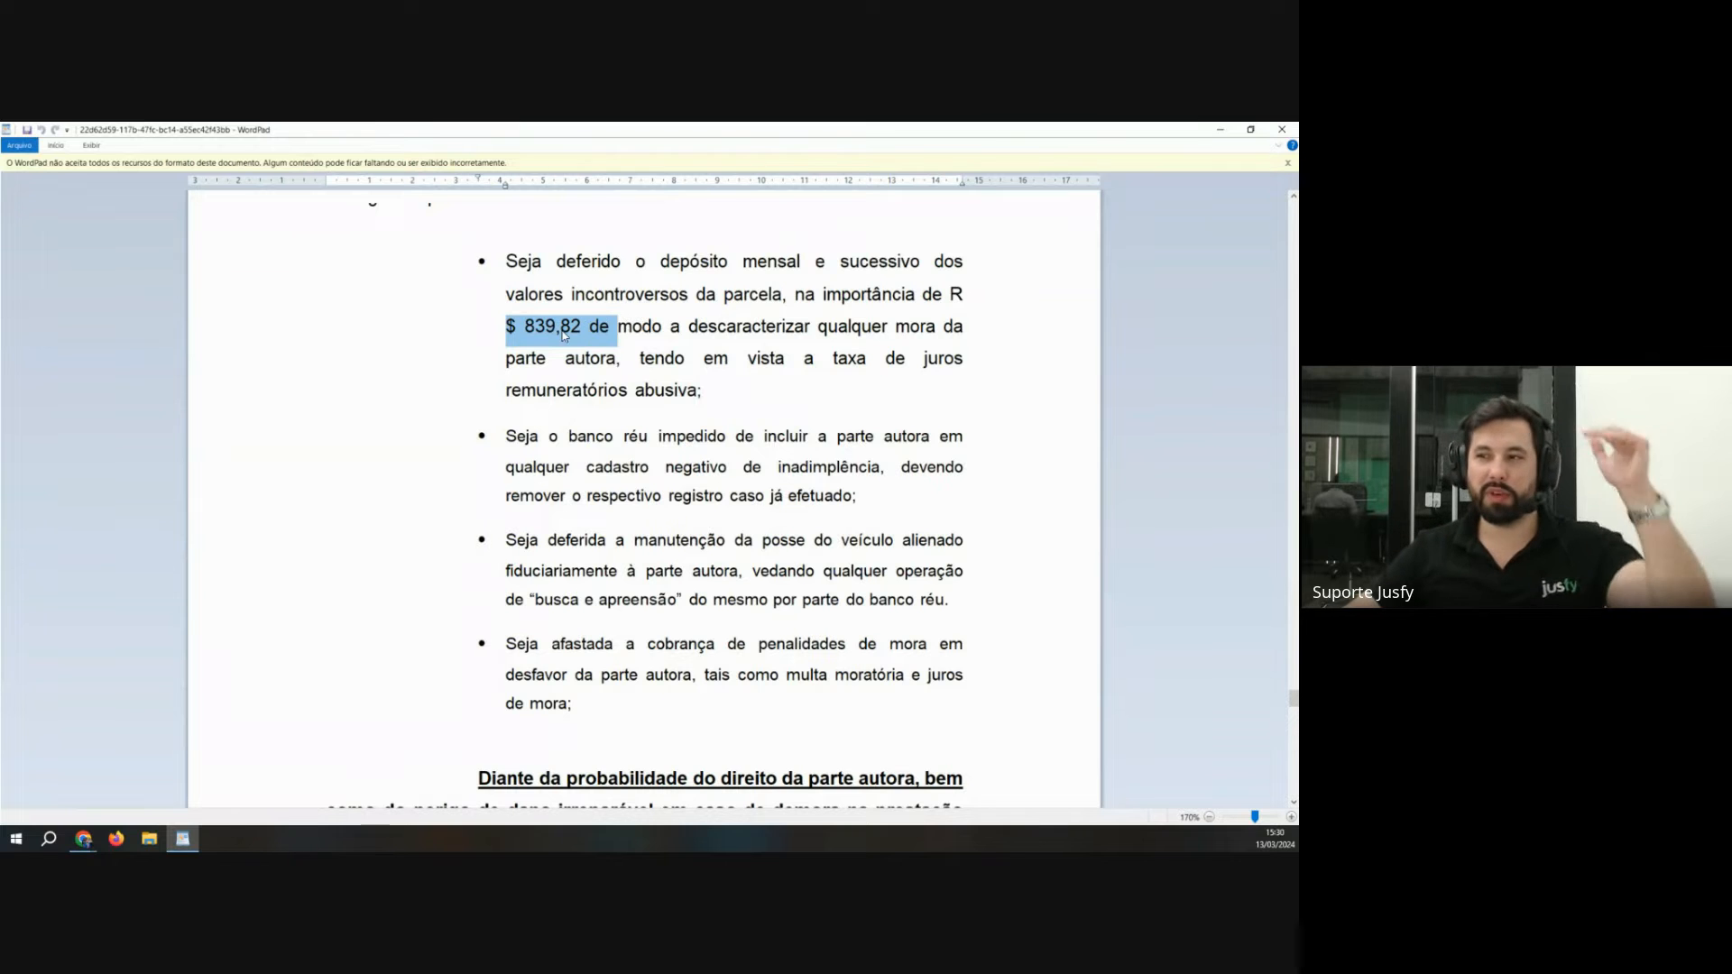
pyautogui.moveTo(525, 328); pyautogui.dragTo(566, 326)
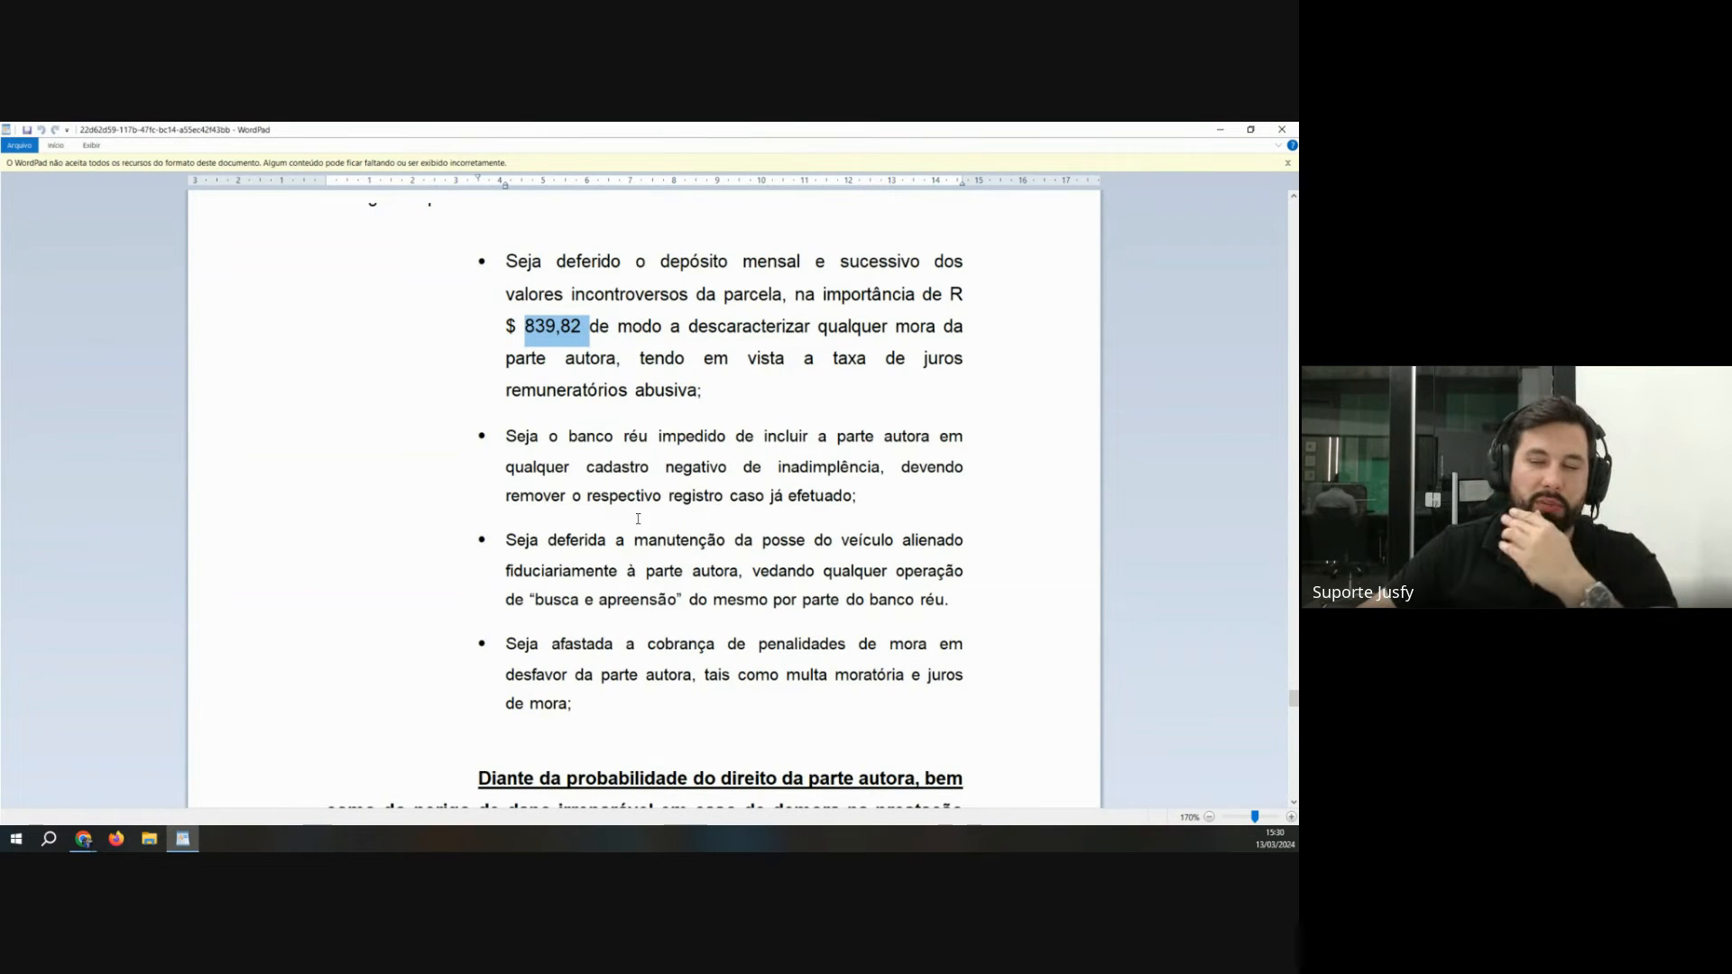
# Step: Review the free legal assistance section and the list of final requests in the petition
pyautogui.scroll(-10, 638, 519)
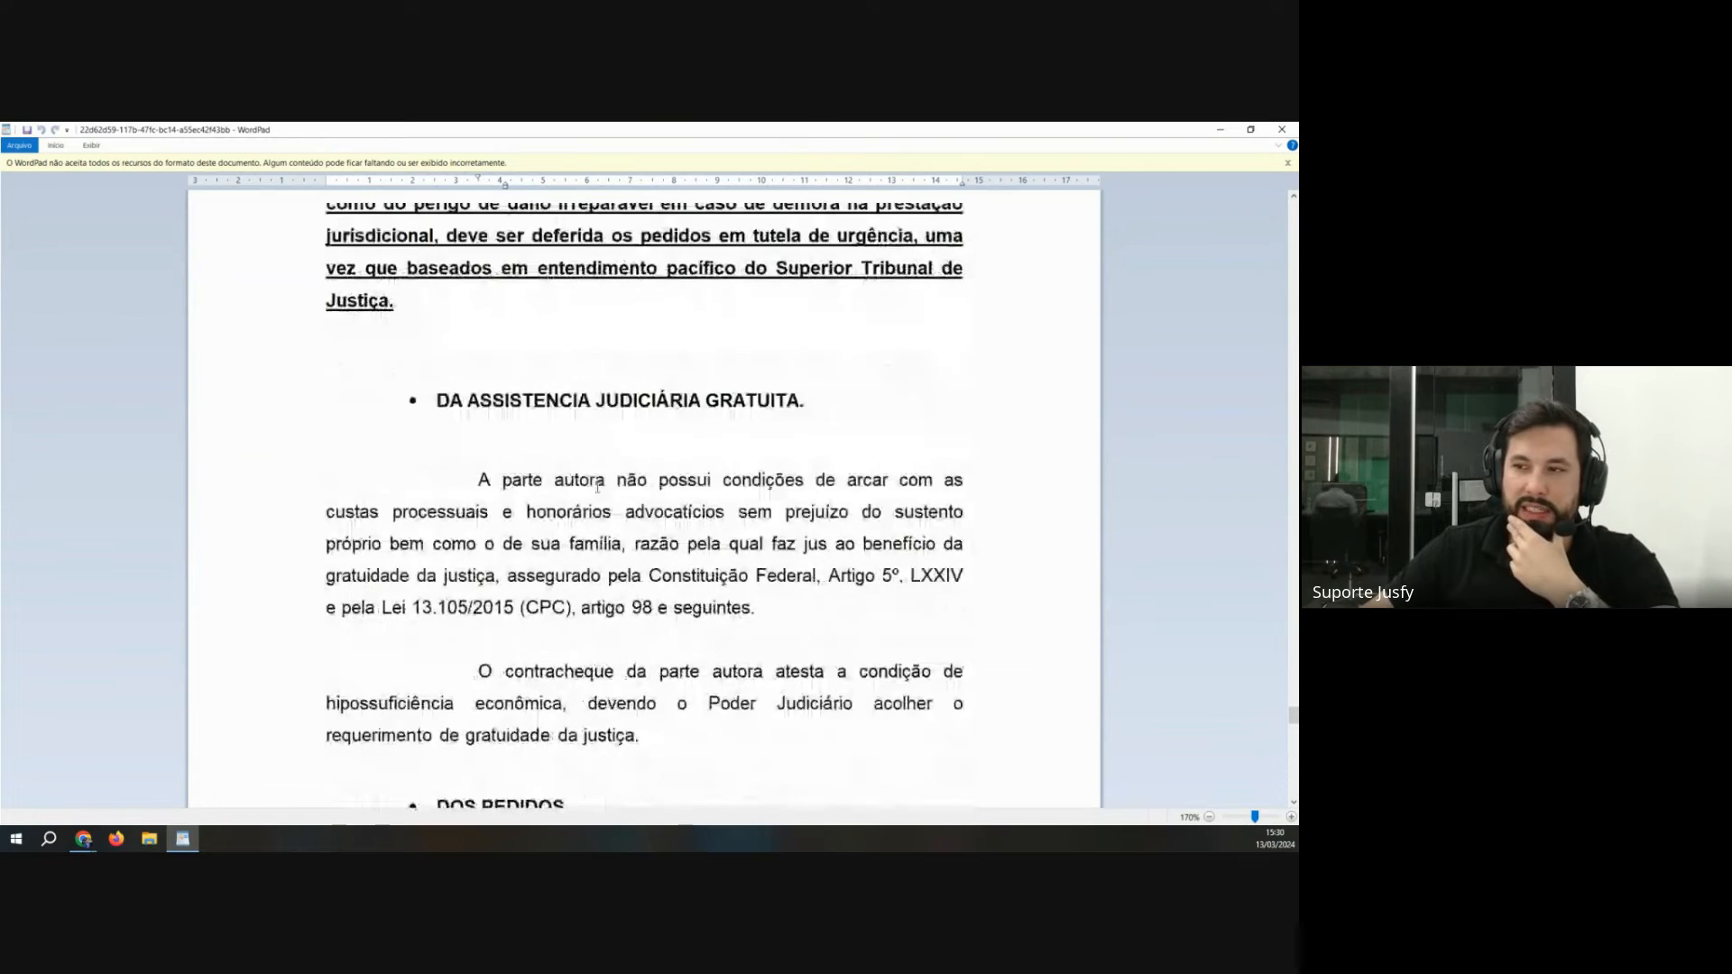
pyautogui.moveTo(436, 399); pyautogui.dragTo(828, 545)
pyautogui.scroll(-13, 820, 636)
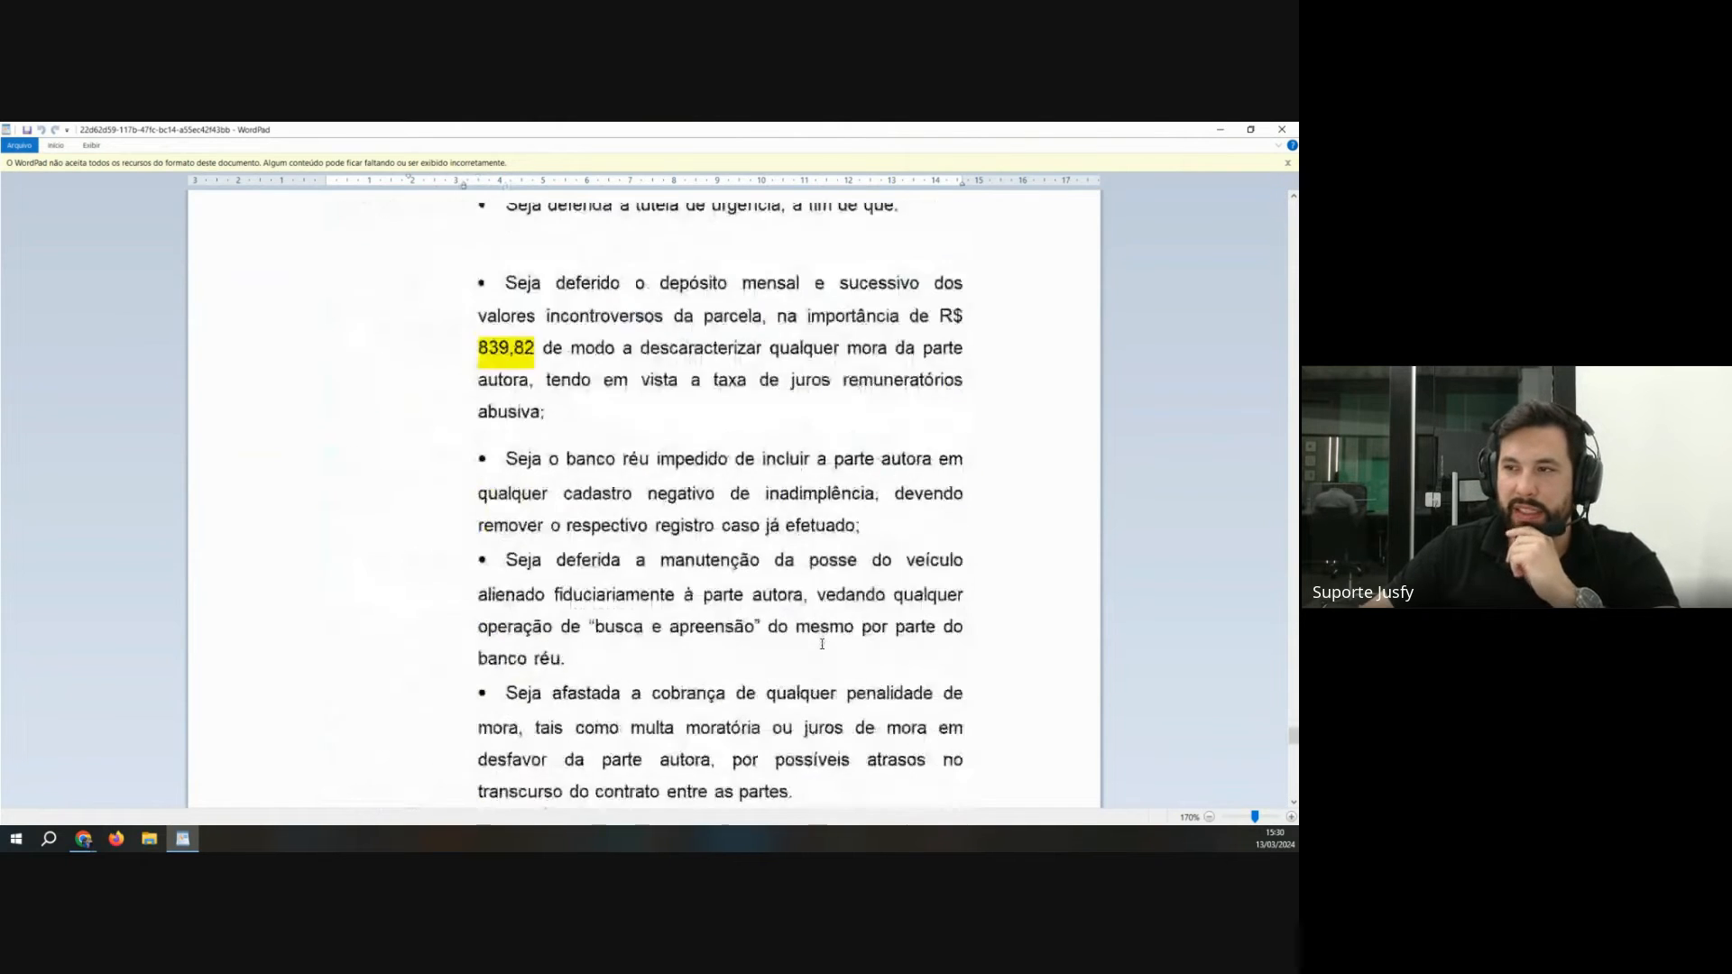
pyautogui.scroll(2, 661, 548)
pyautogui.scroll(-20, 665, 529)
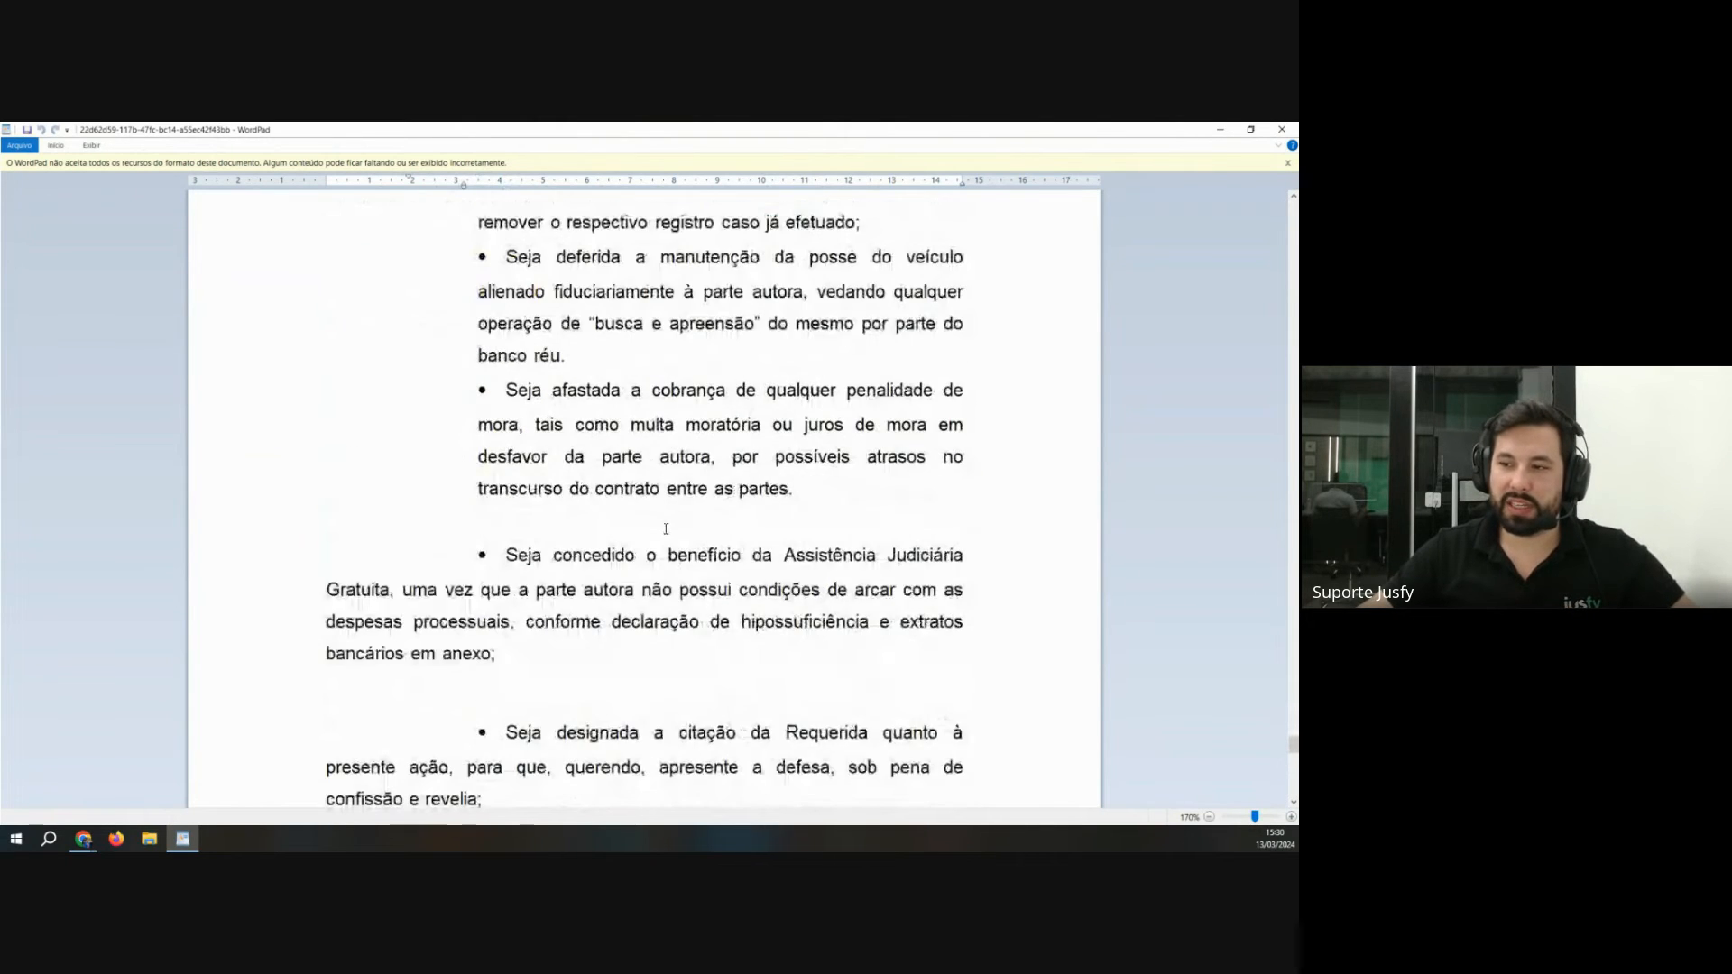
# Step: Go to the petition's closing and check the value attributed to the claim
pyautogui.scroll(-15, 664, 528)
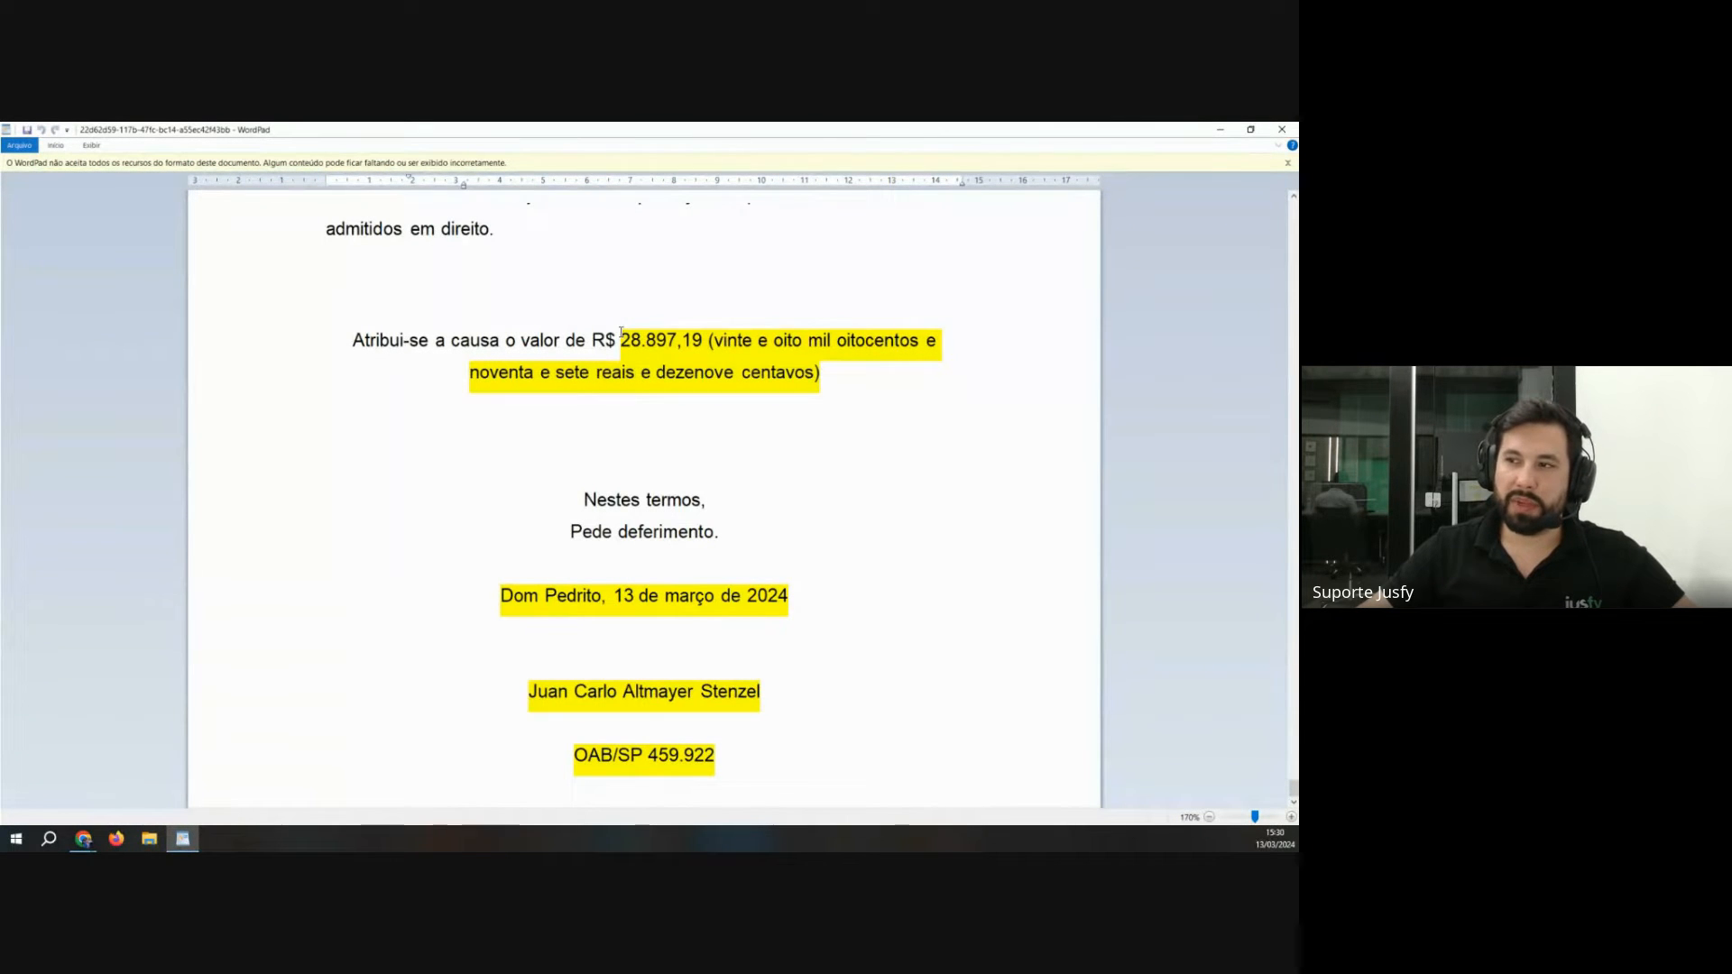
pyautogui.moveTo(621, 334); pyautogui.dragTo(831, 379)
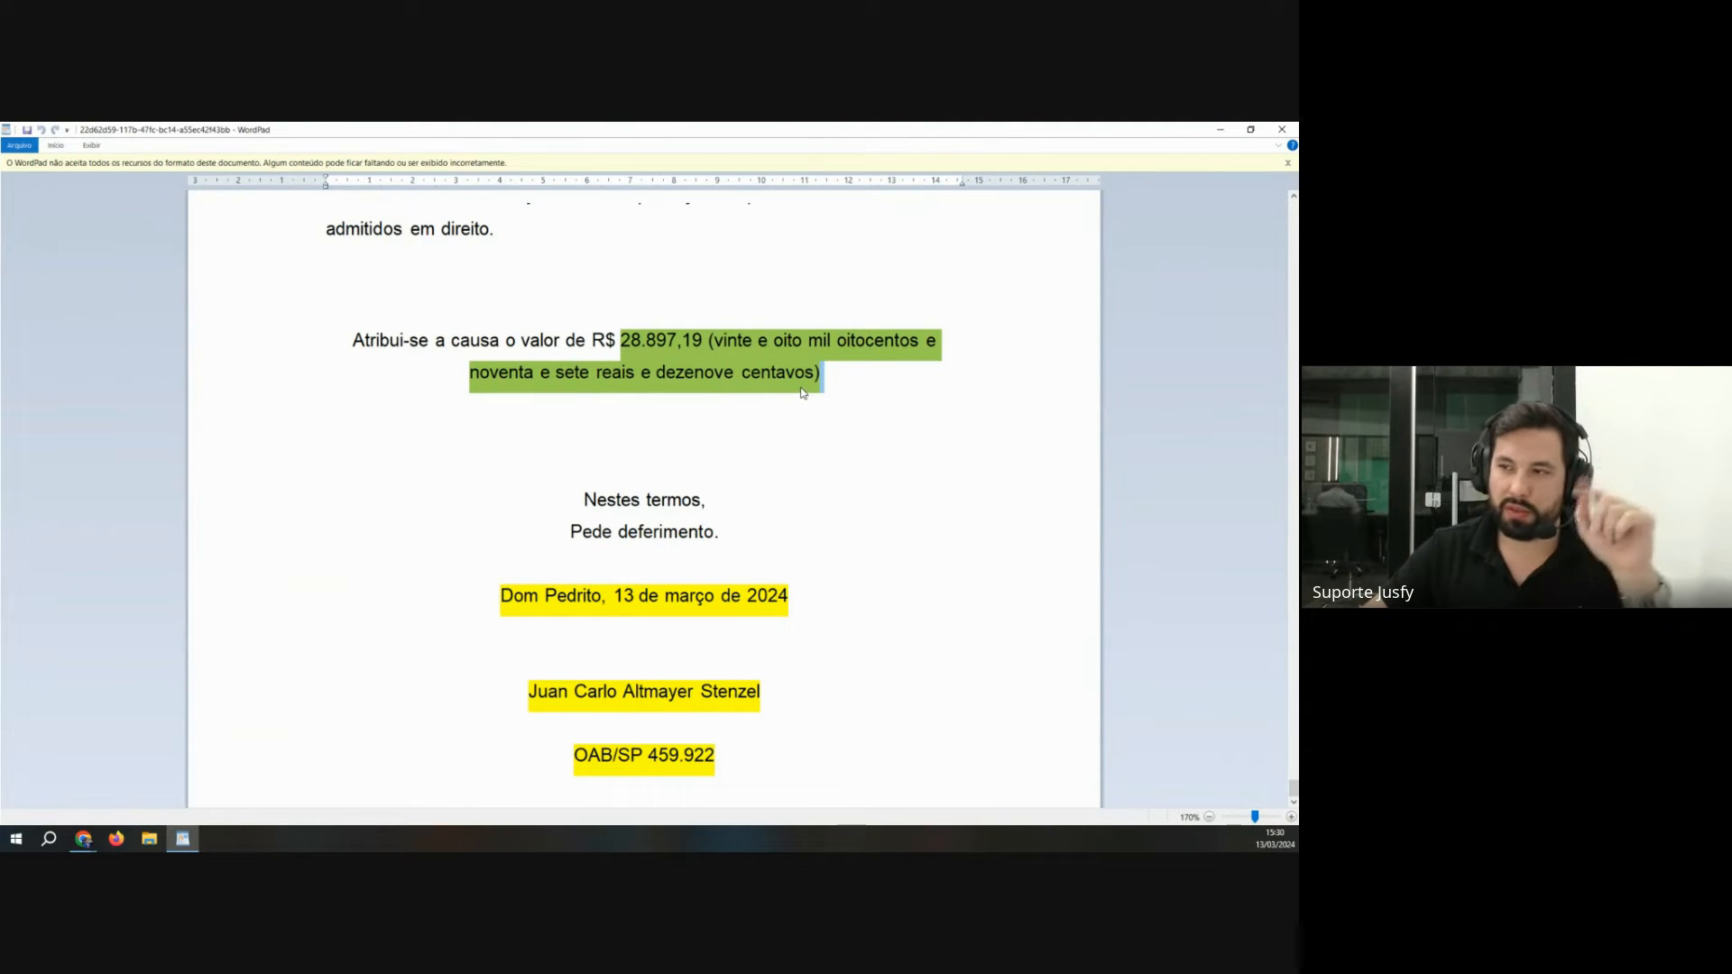
pyautogui.click(669, 411)
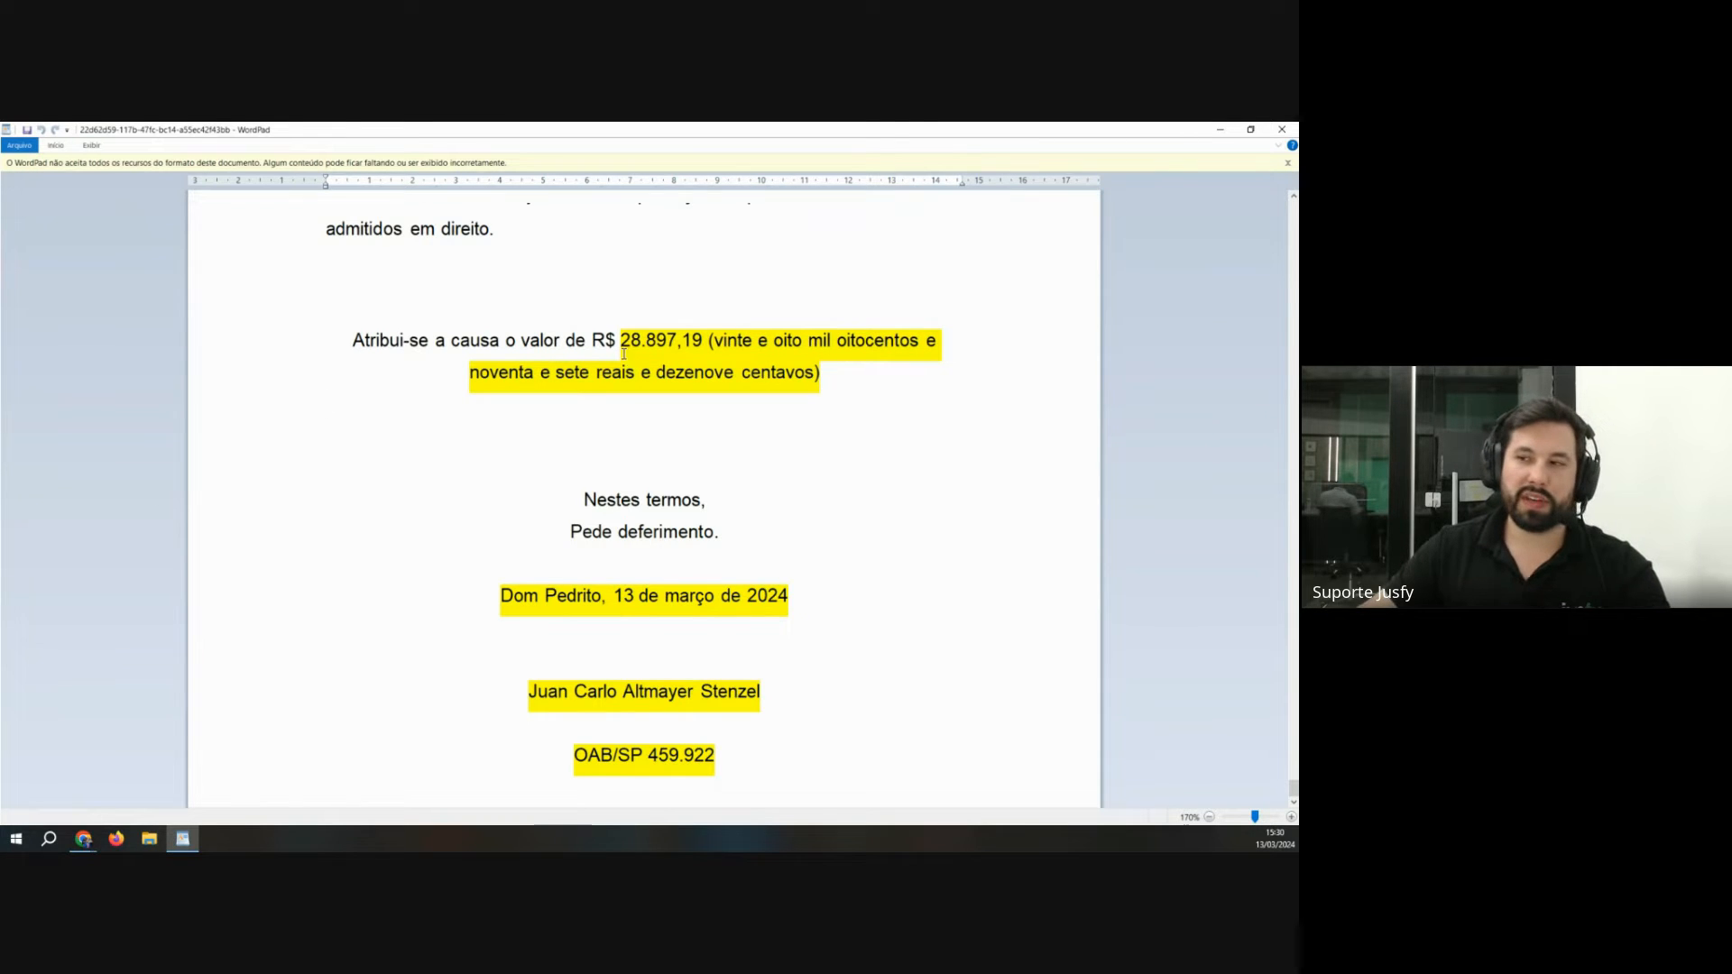
# Step: Check the claim value, closing formula, date and lawyer's signature lines at the end of the petition
pyautogui.moveTo(632, 341); pyautogui.dragTo(858, 390)
pyautogui.click(858, 390)
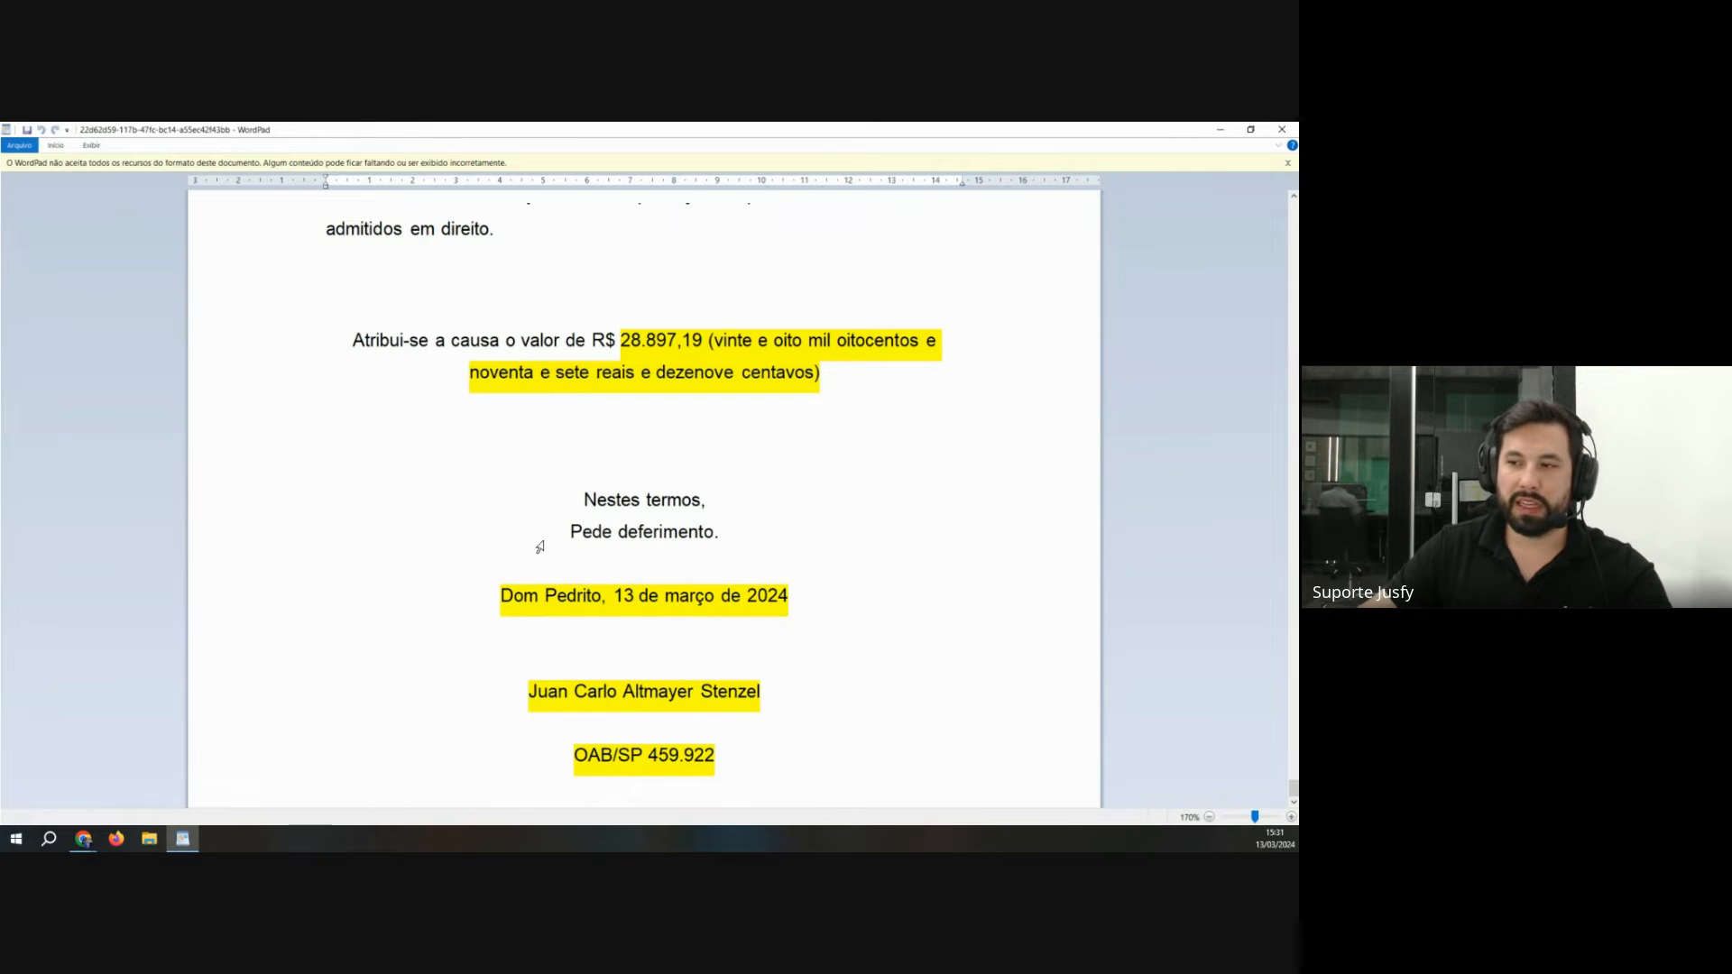
pyautogui.moveTo(559, 496); pyautogui.dragTo(773, 768)
pyautogui.click(773, 768)
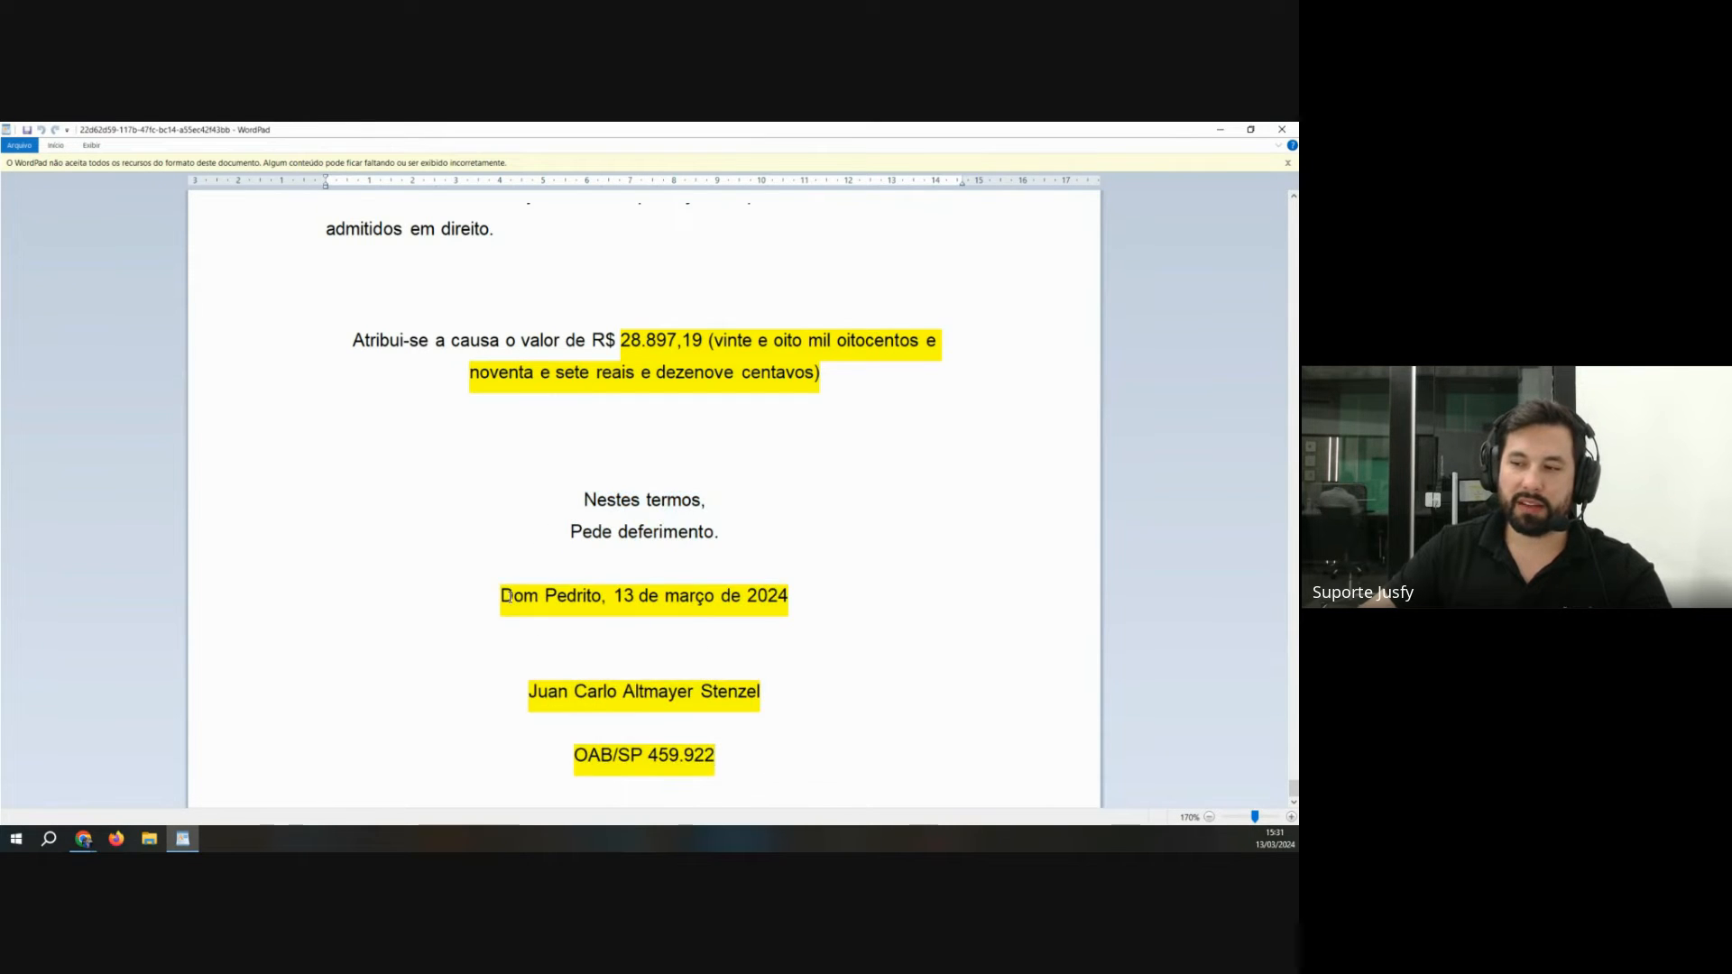
pyautogui.moveTo(509, 596); pyautogui.dragTo(812, 787)
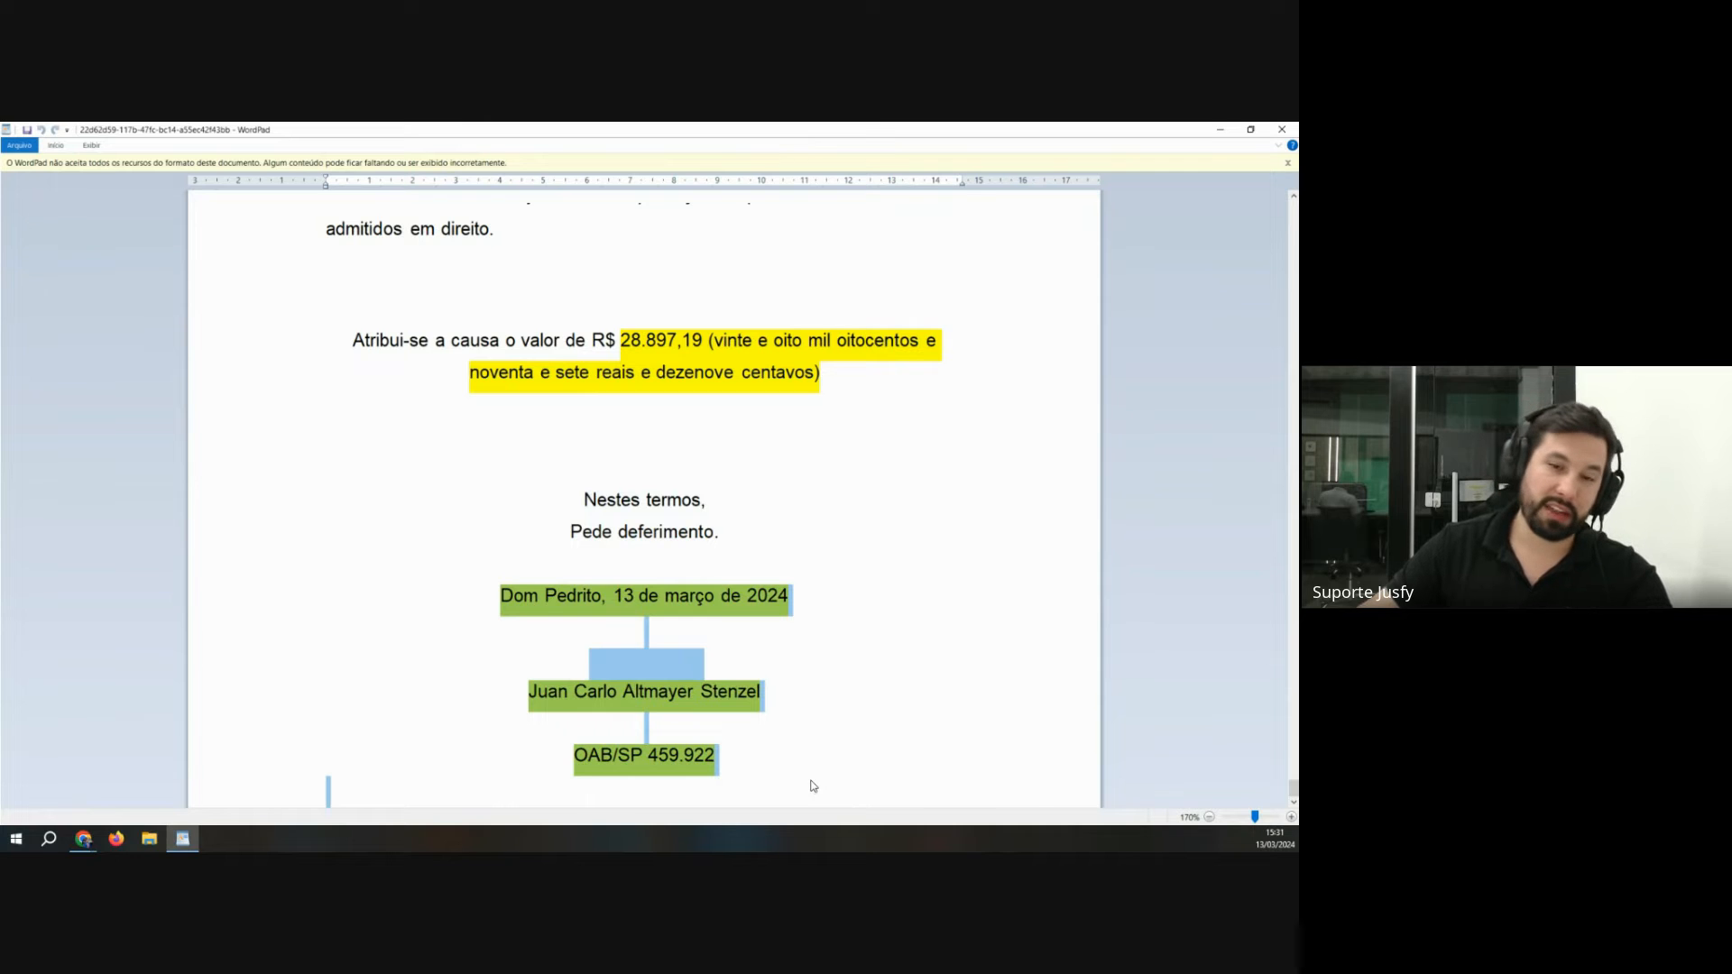
pyautogui.click(812, 784)
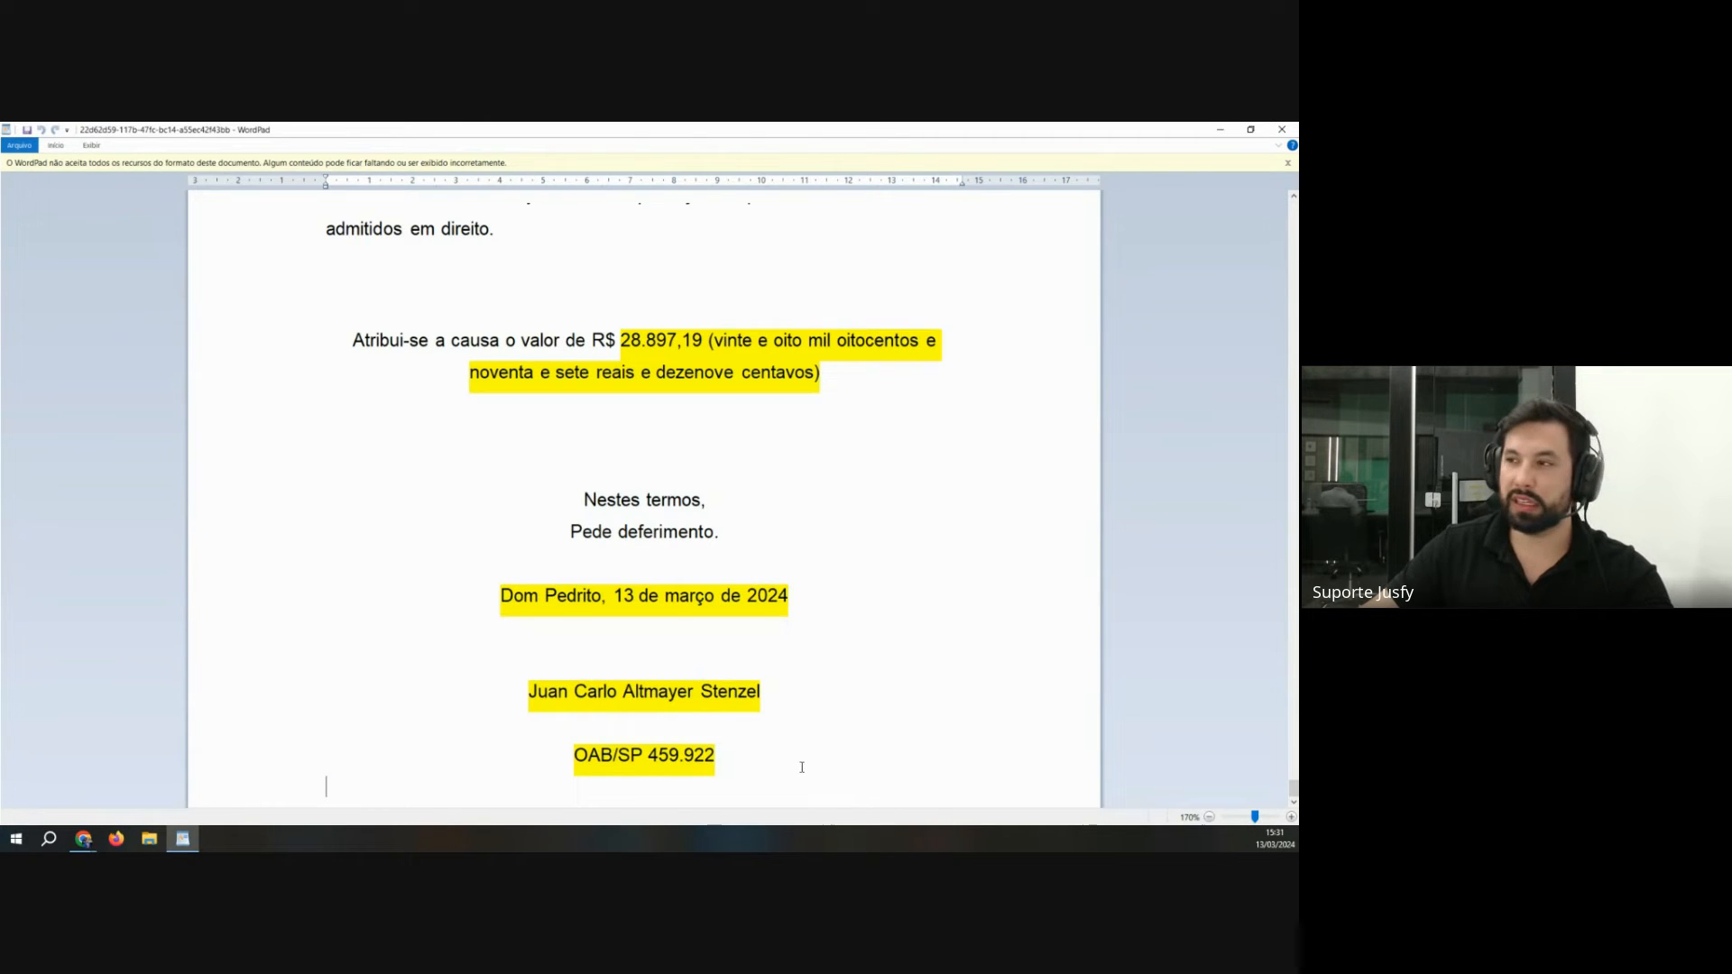
# Step: Close the petition, switch to the browser with the Jusfy site maximized, and enter the platform's dashboard
pyautogui.click(1282, 129)
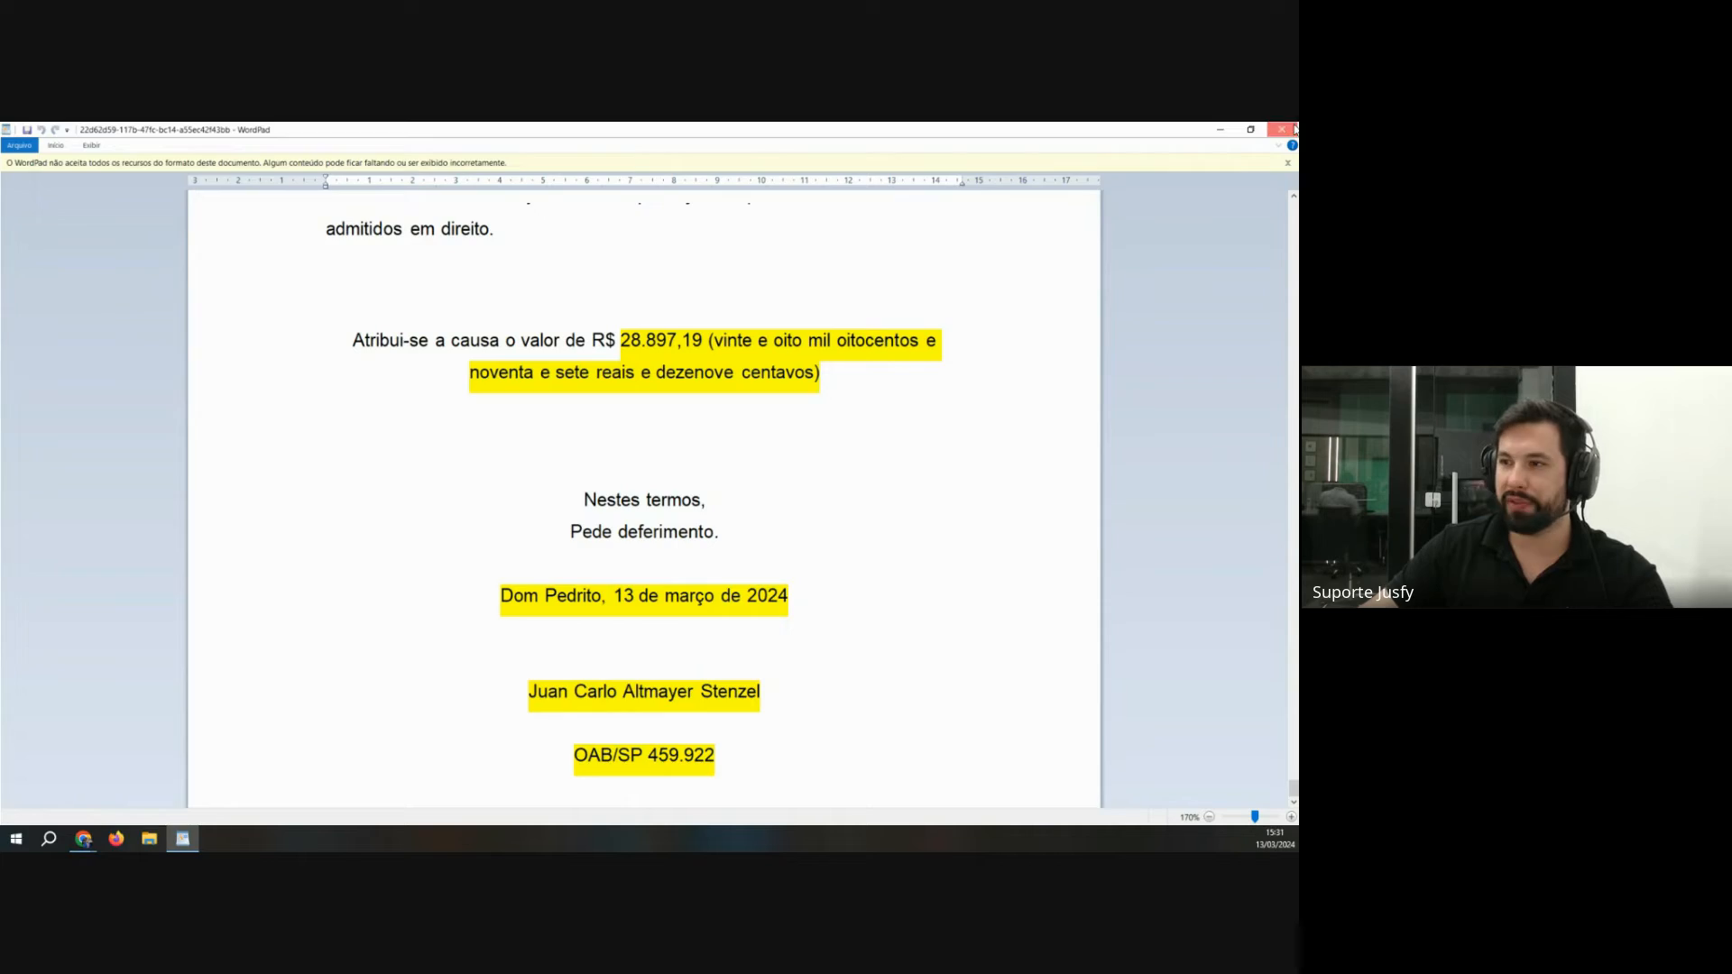
pyautogui.moveTo(83, 842)
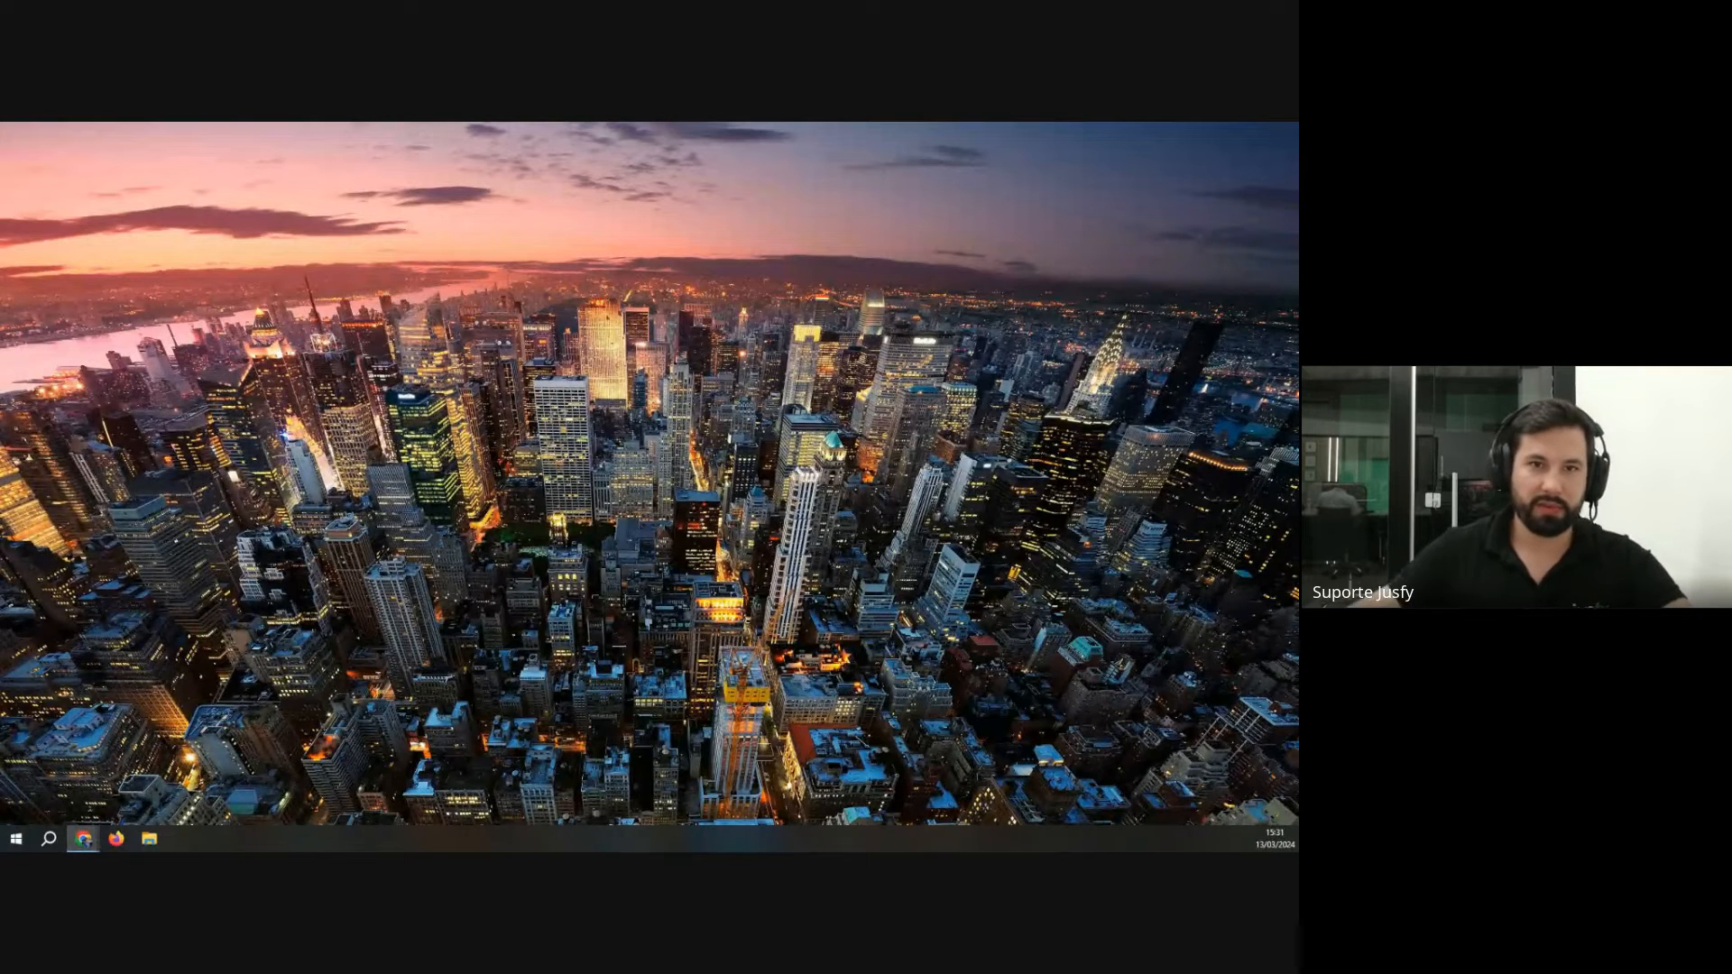
pyautogui.moveTo(0, 299); pyautogui.dragTo(751, 361)
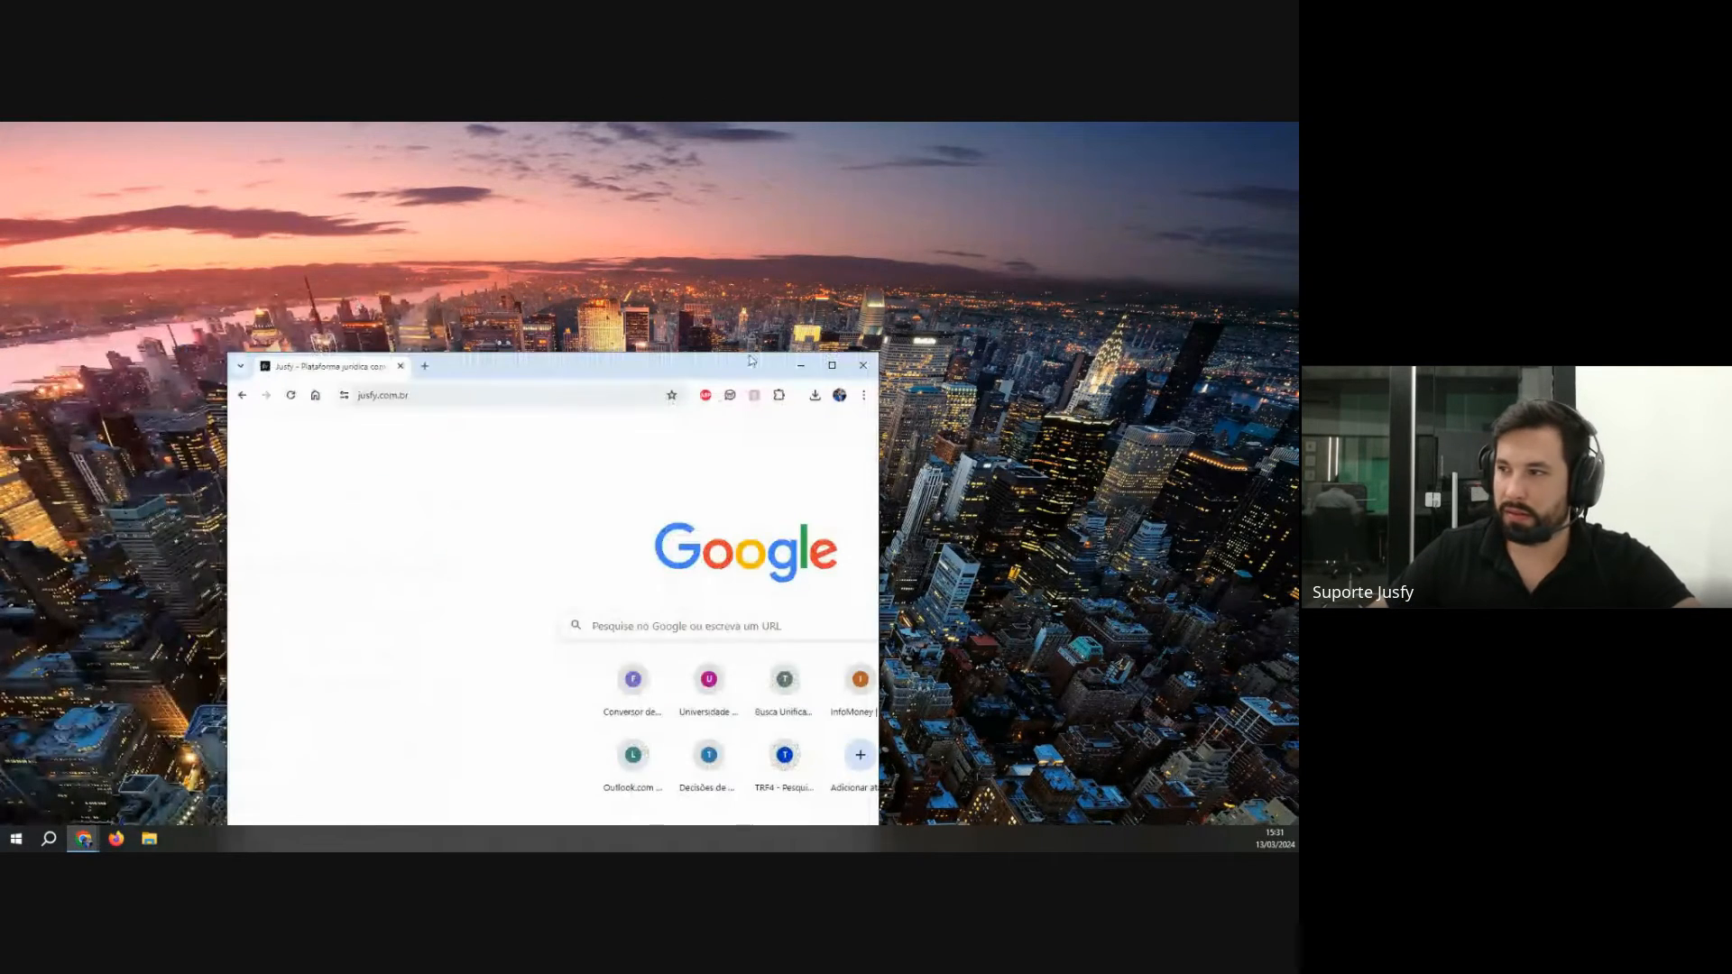
pyautogui.doubleClick(751, 361)
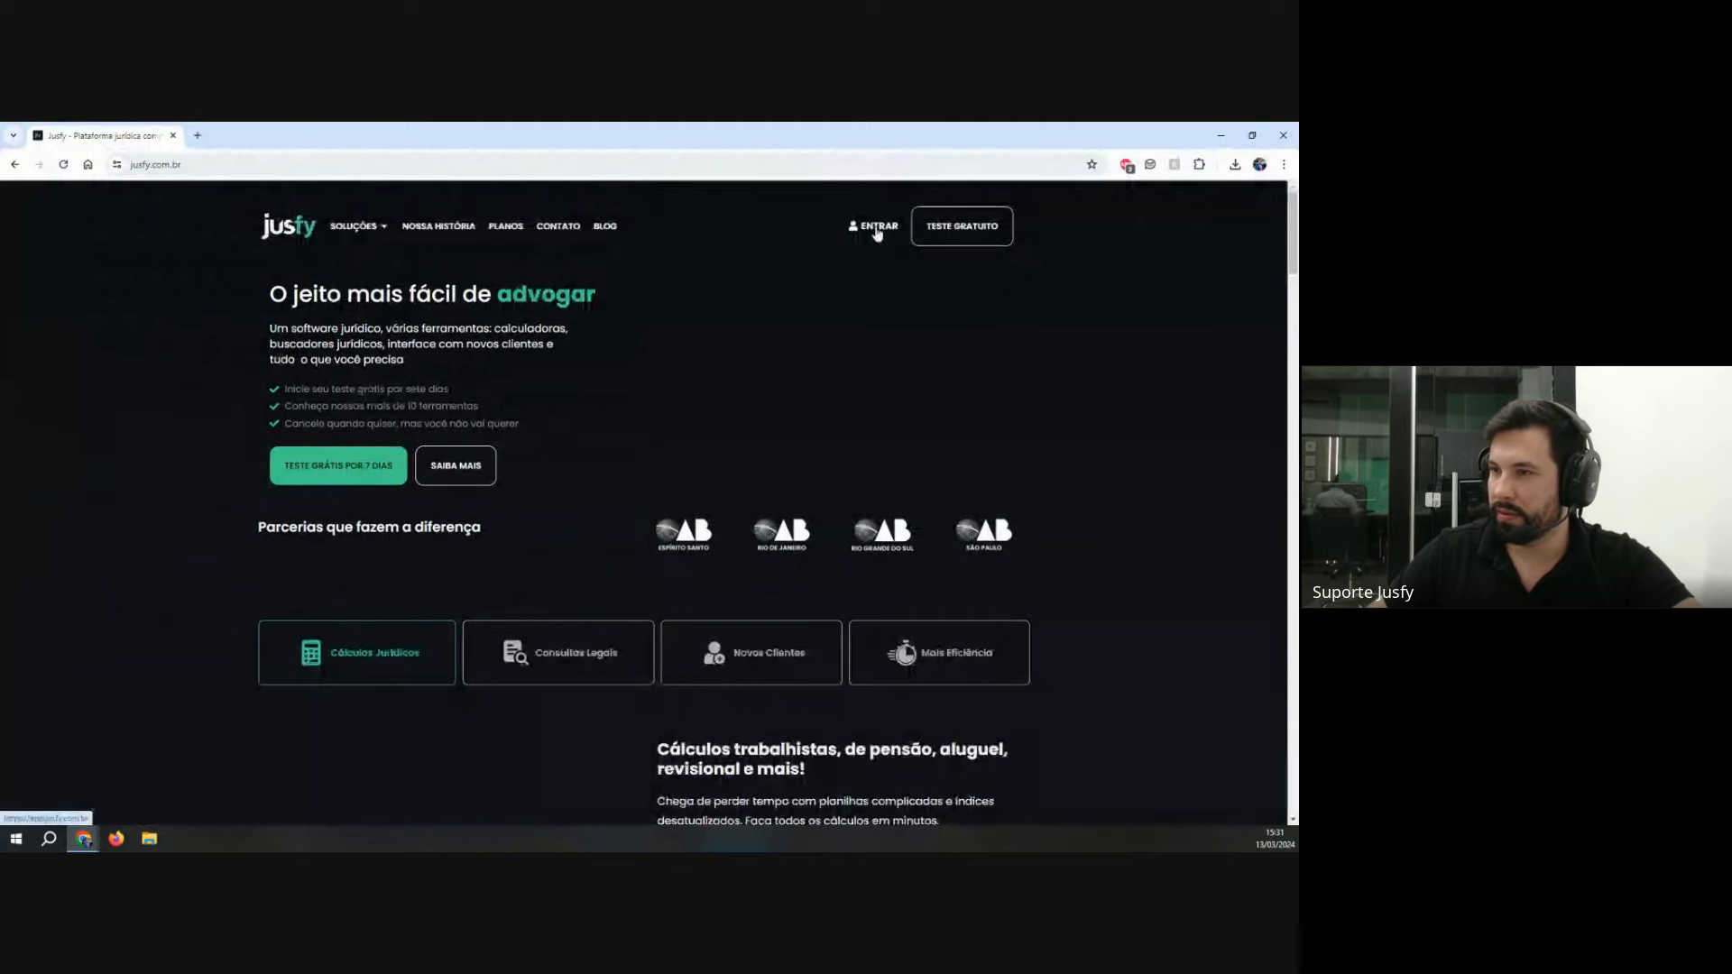
pyautogui.click(876, 231)
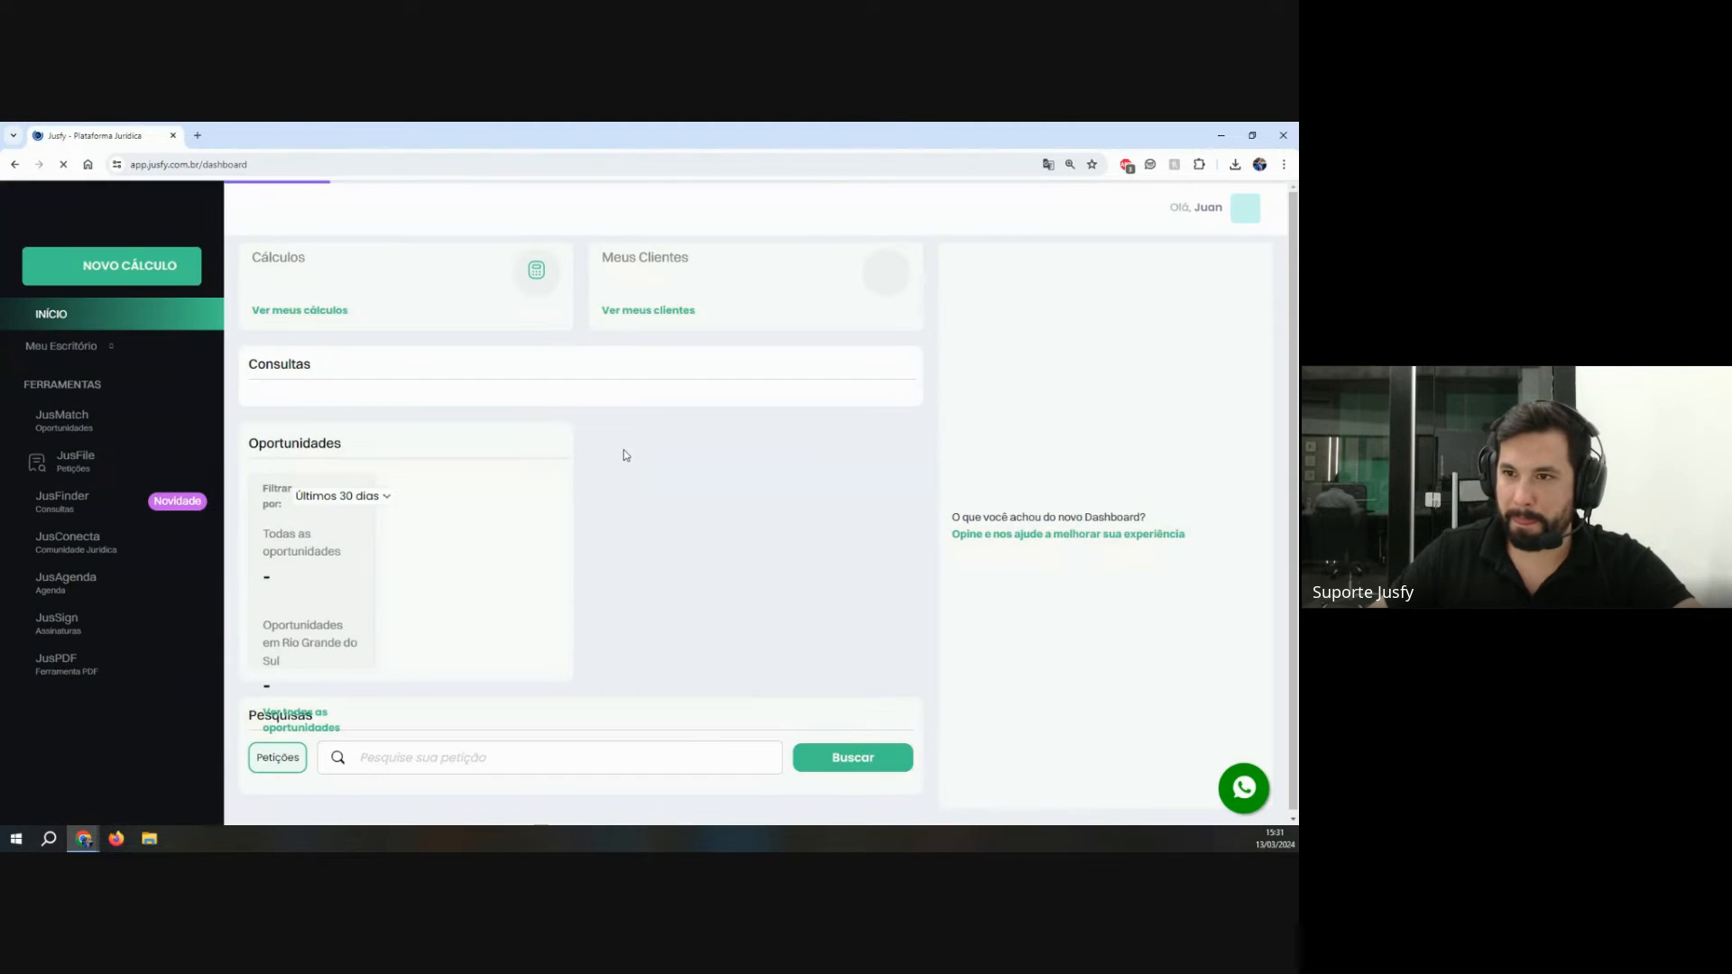
# Step: Go to the office's saved calculations and expand the JusRevisional list
pyautogui.click(118, 278)
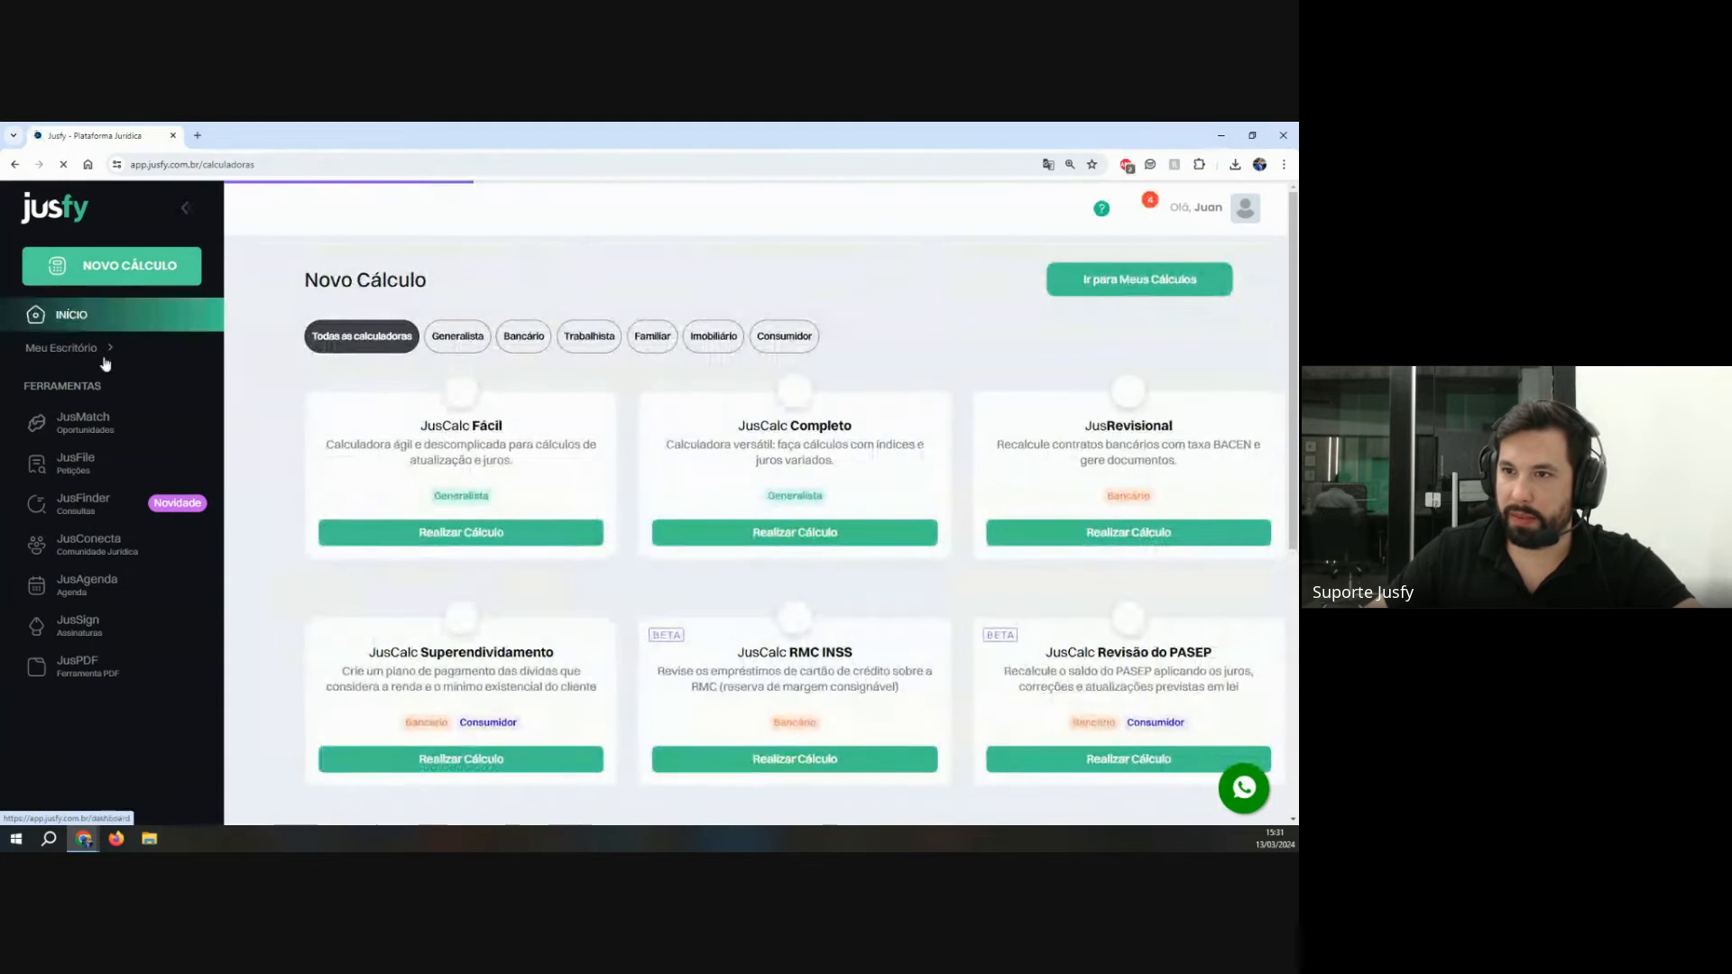
pyautogui.click(105, 351)
pyautogui.click(90, 411)
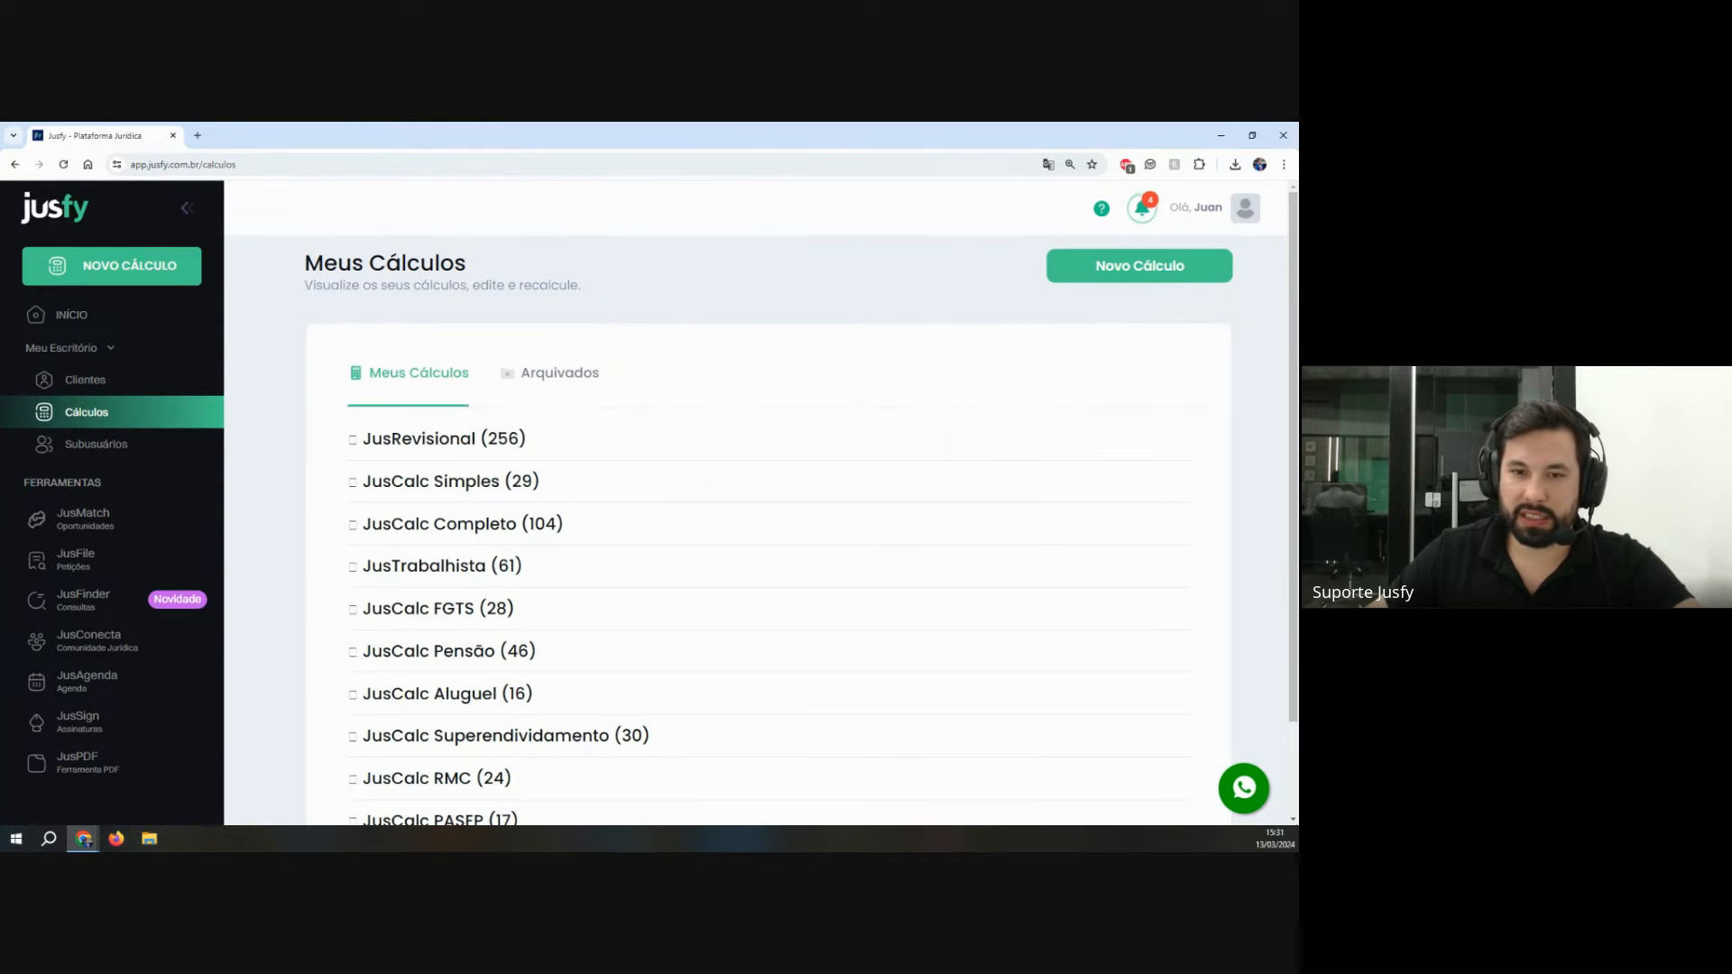
pyautogui.click(507, 452)
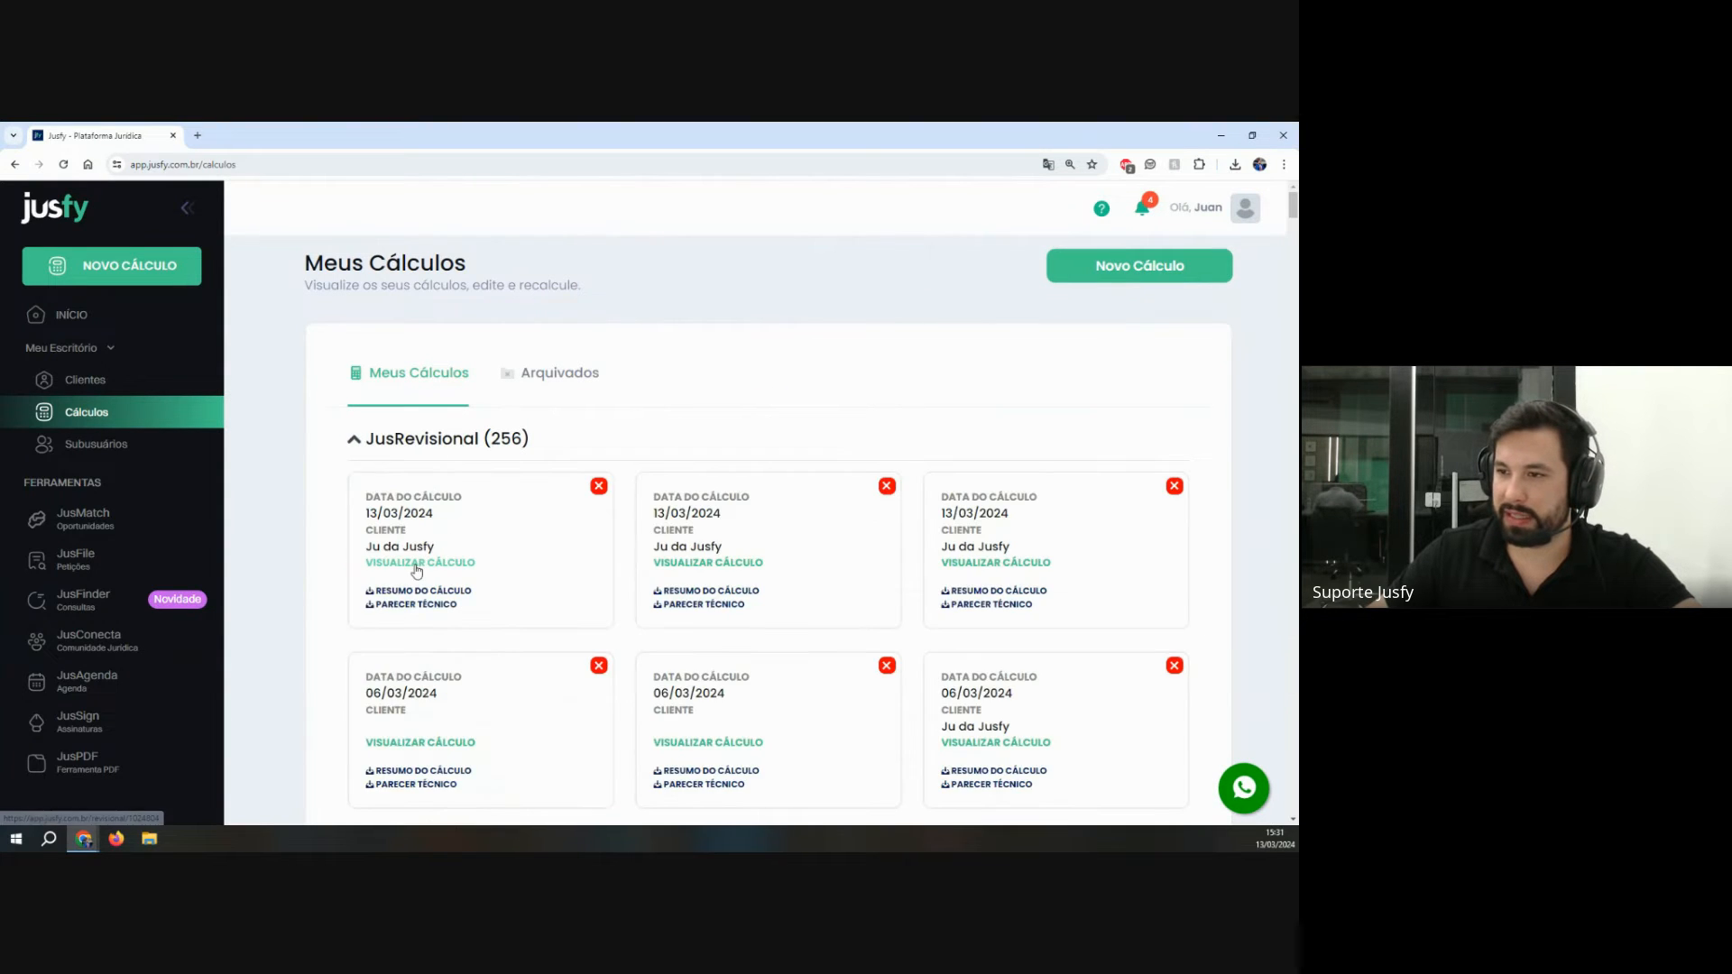
# Step: Open the first JusRevisional calculation dated 13/03/2024 and advance through its steps to the result
pyautogui.click(415, 568)
pyautogui.click(1199, 647)
pyautogui.scroll(-1, 1172, 722)
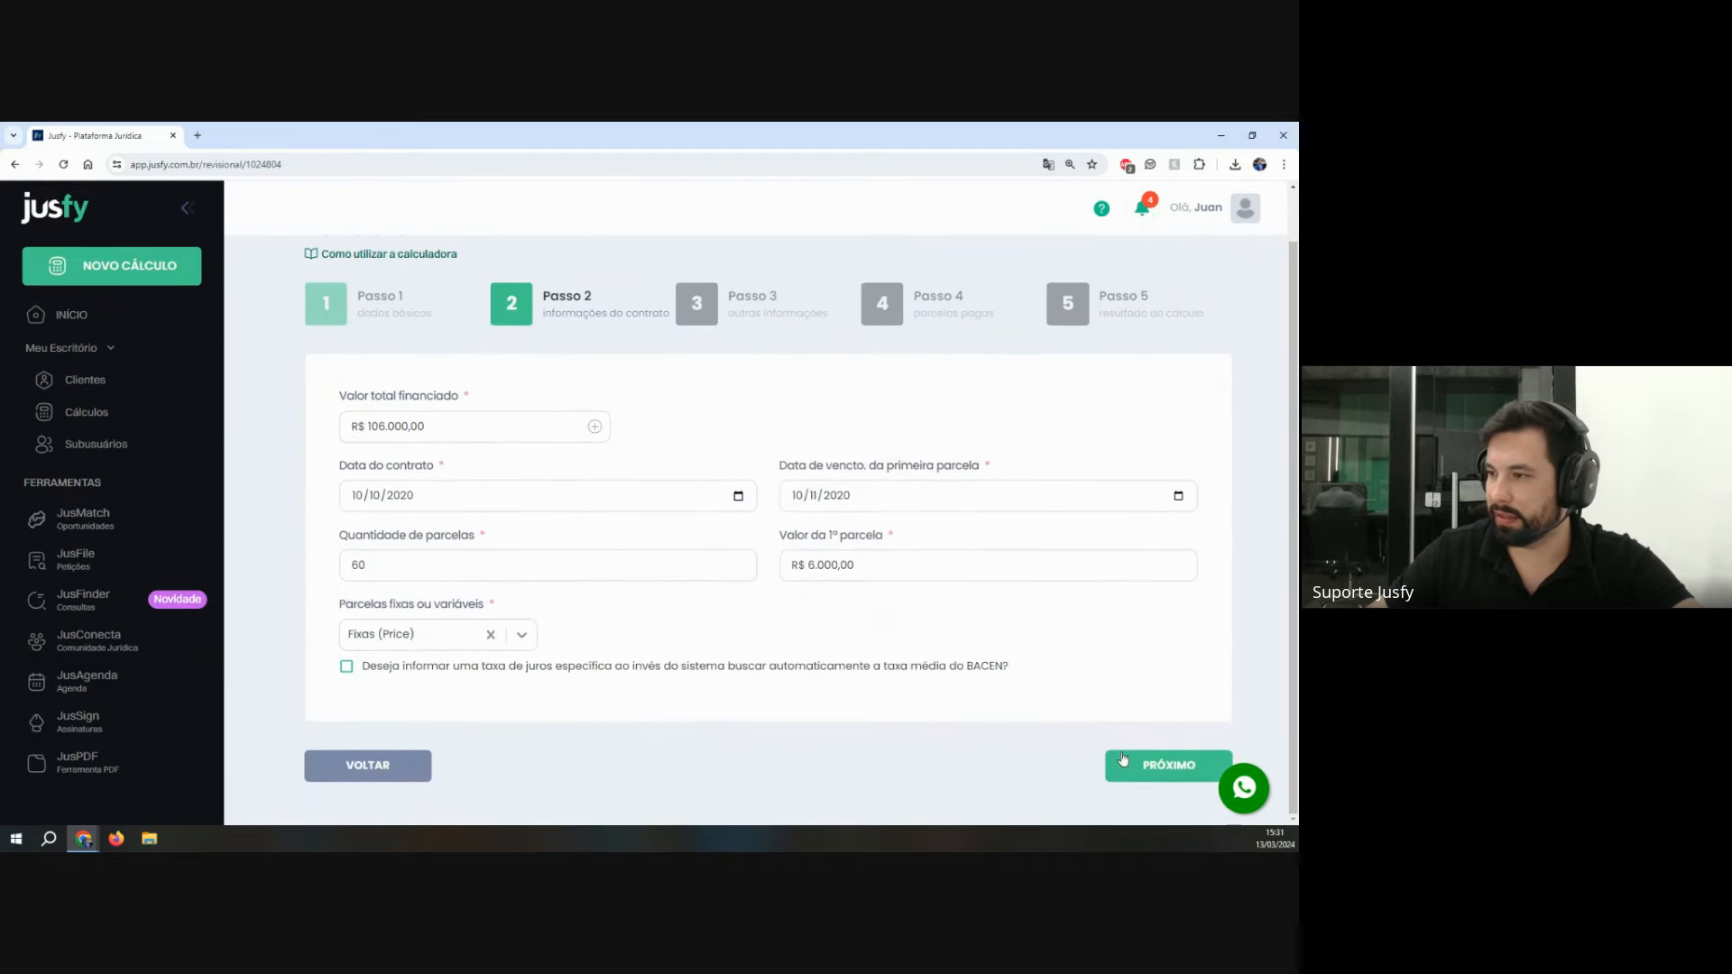
pyautogui.click(1172, 765)
pyautogui.click(540, 484)
pyautogui.click(540, 532)
pyautogui.click(1161, 685)
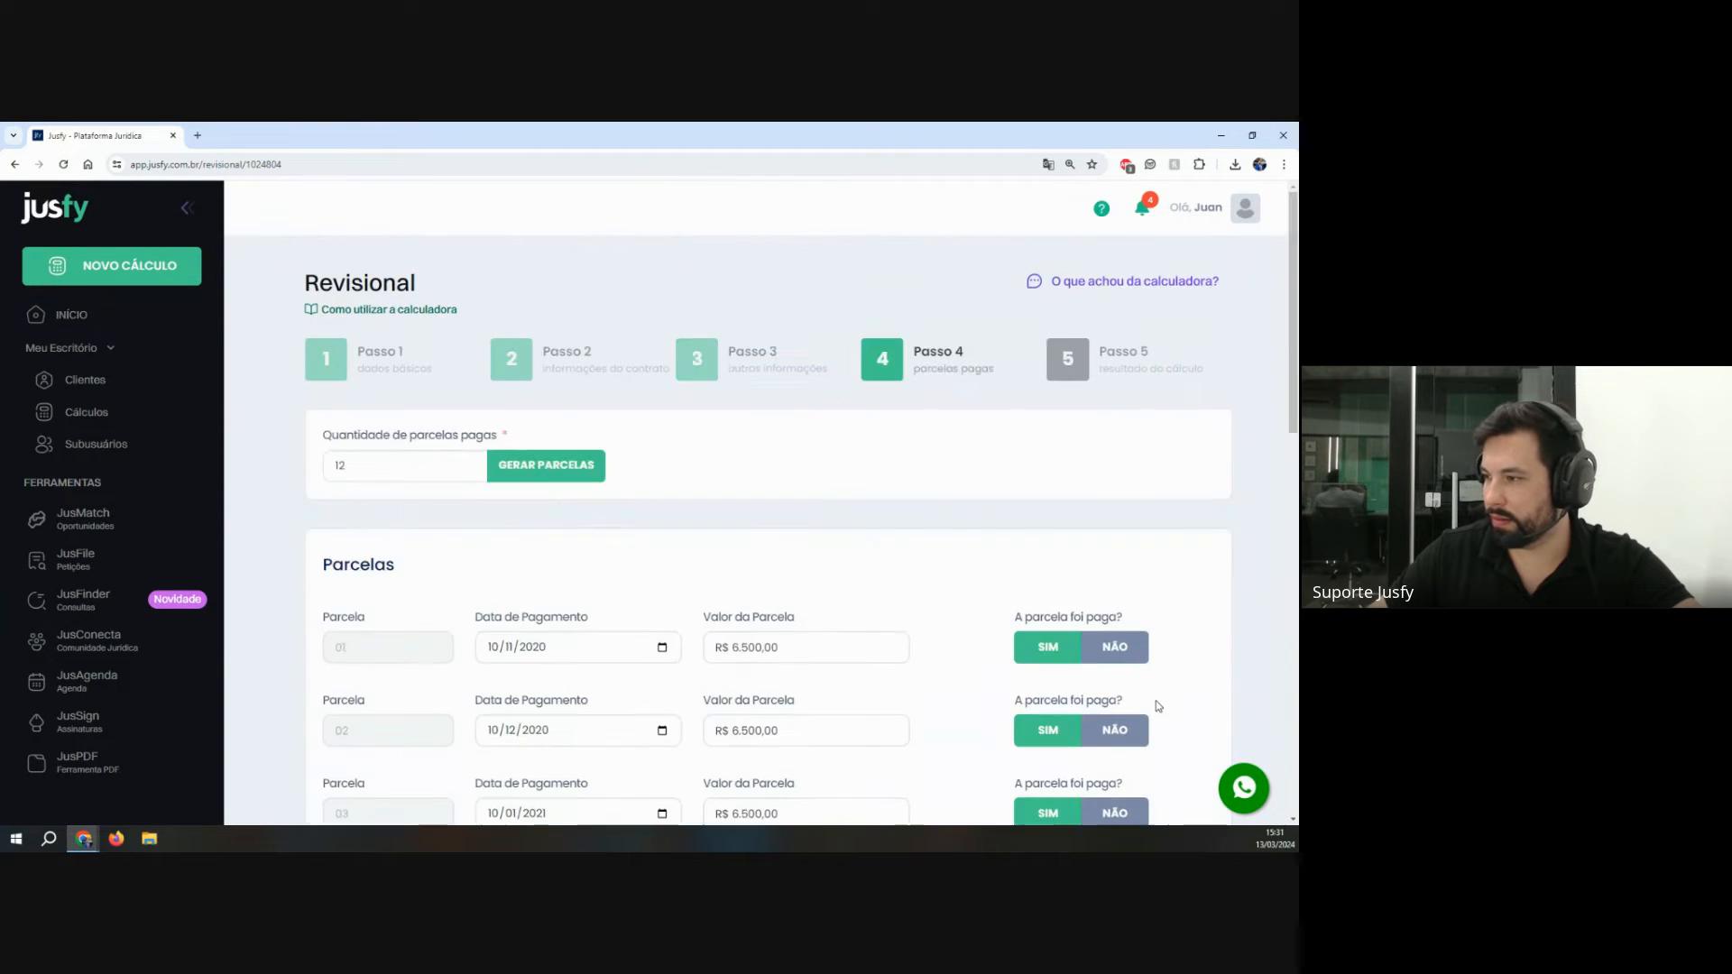
pyautogui.scroll(-10, 1168, 701)
pyautogui.click(1141, 763)
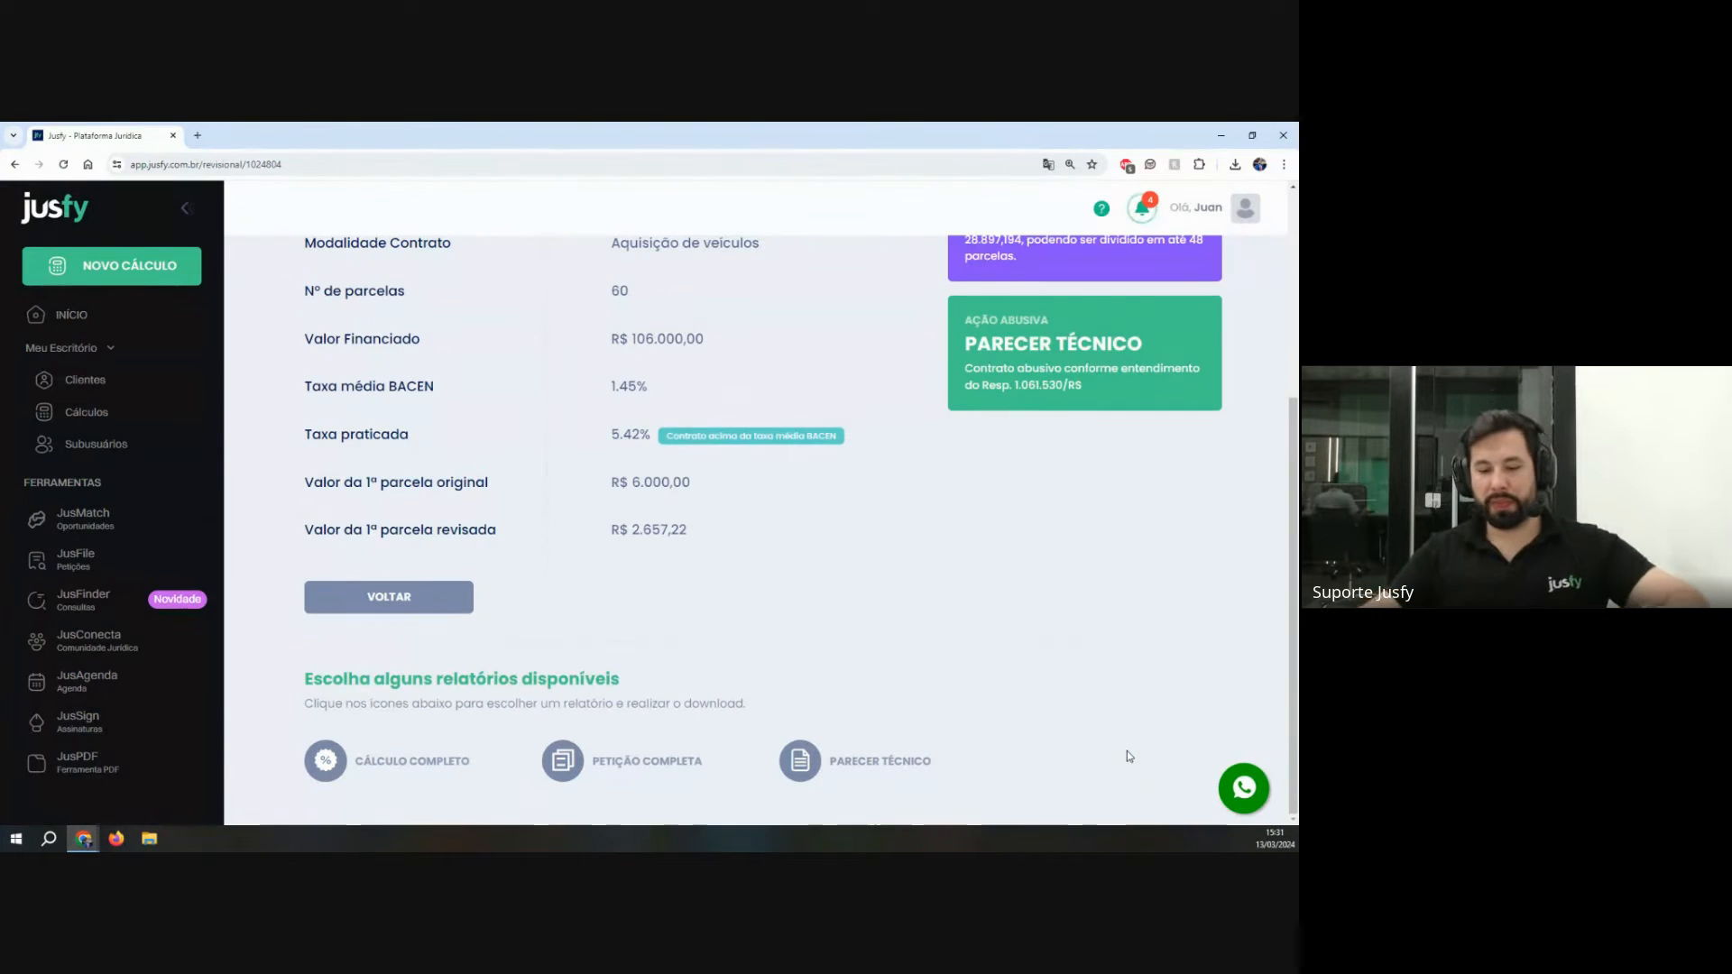
# Step: Generate the calculation's Parecer Técnico report and view its first page
pyautogui.click(897, 773)
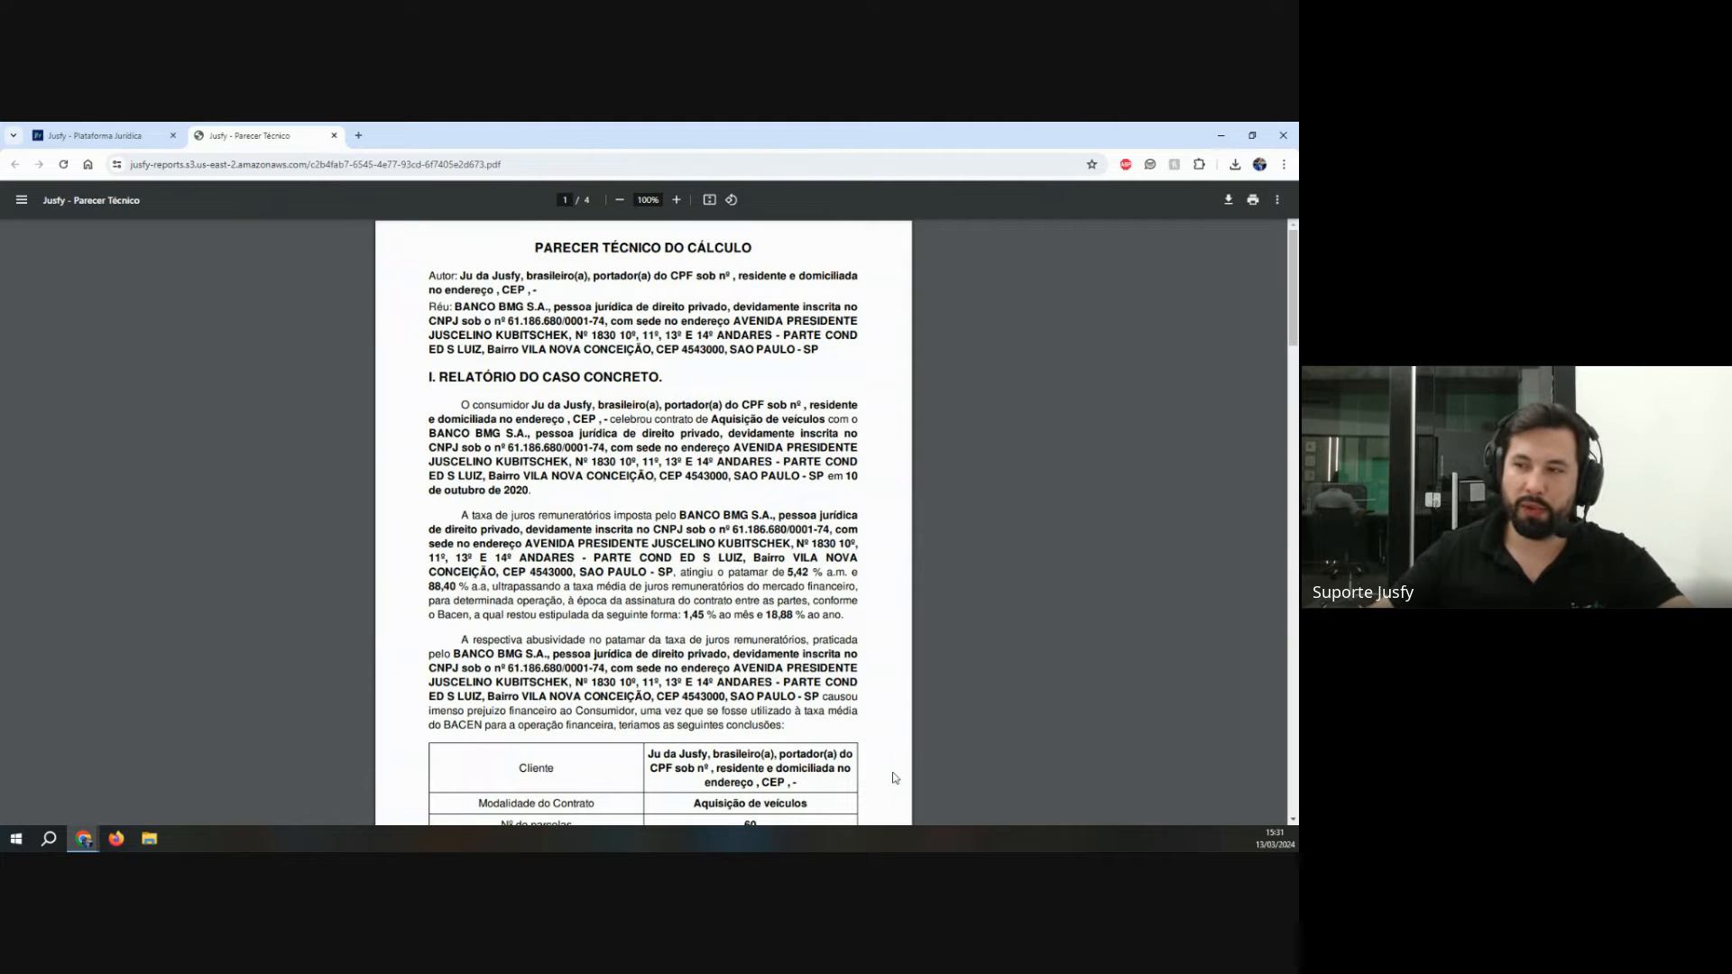
pyautogui.scroll(-1, 583, 512)
pyautogui.scroll(1, 582, 512)
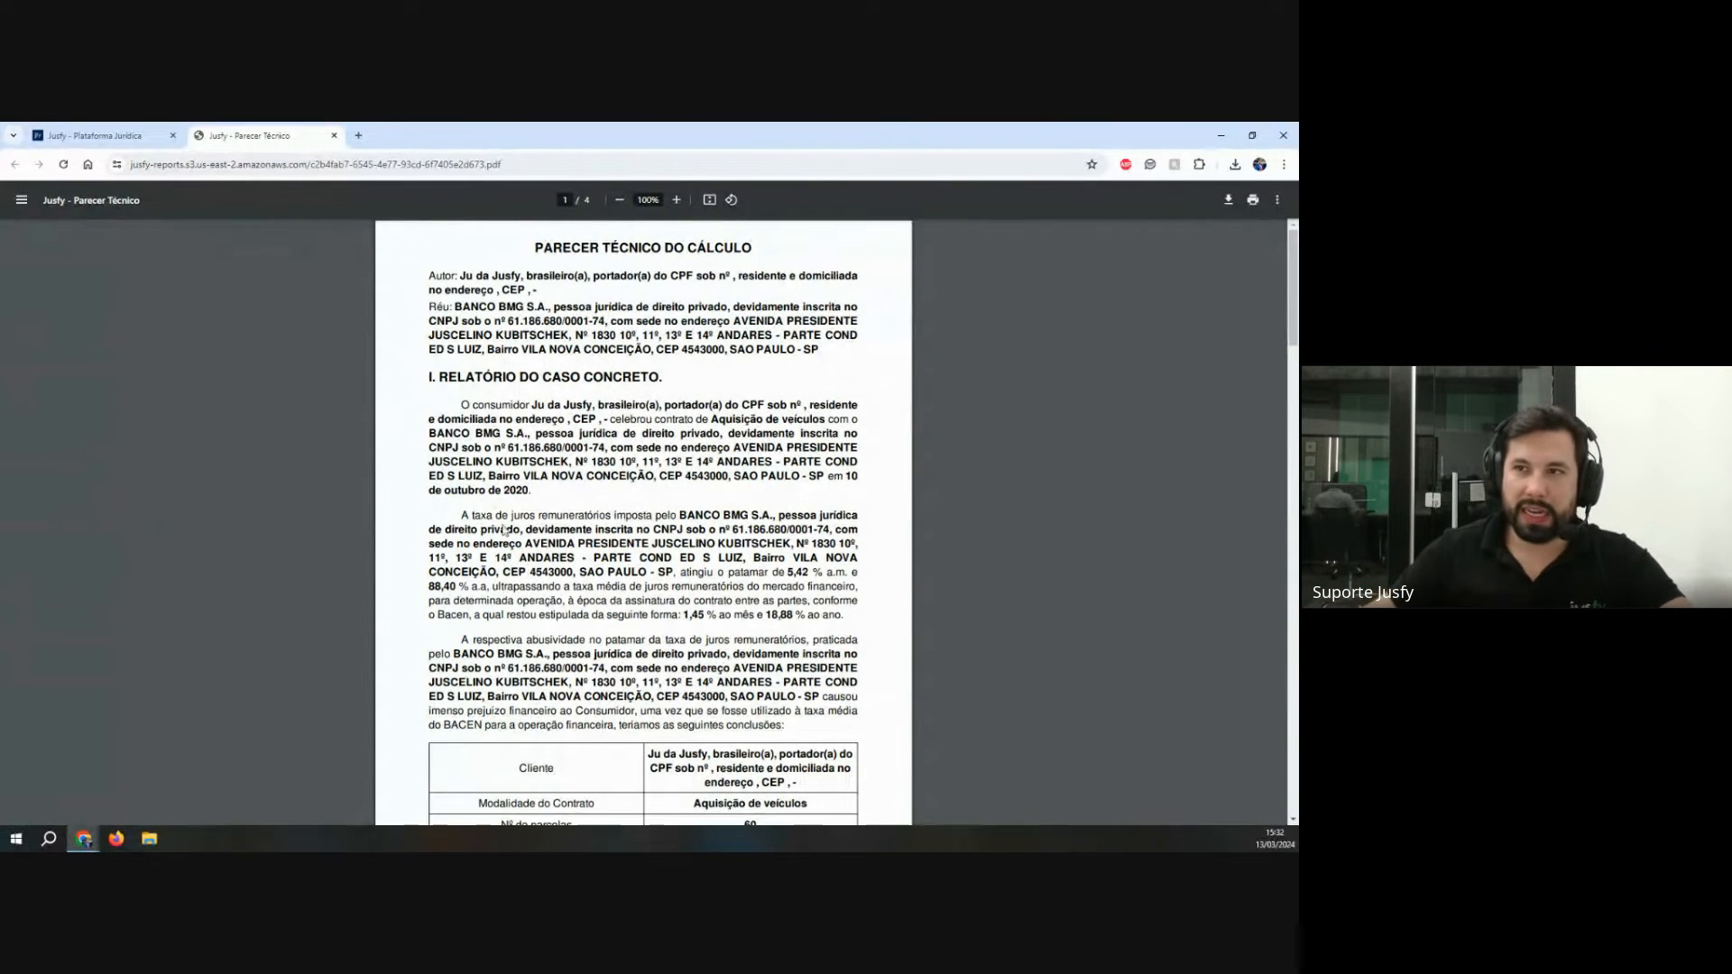
# Step: Return to the calculation result and check its notice about the abusive contract
pyautogui.click(97, 136)
pyautogui.scroll(1, 961, 408)
pyautogui.moveTo(962, 382); pyautogui.dragTo(1138, 478)
pyautogui.click(1139, 475)
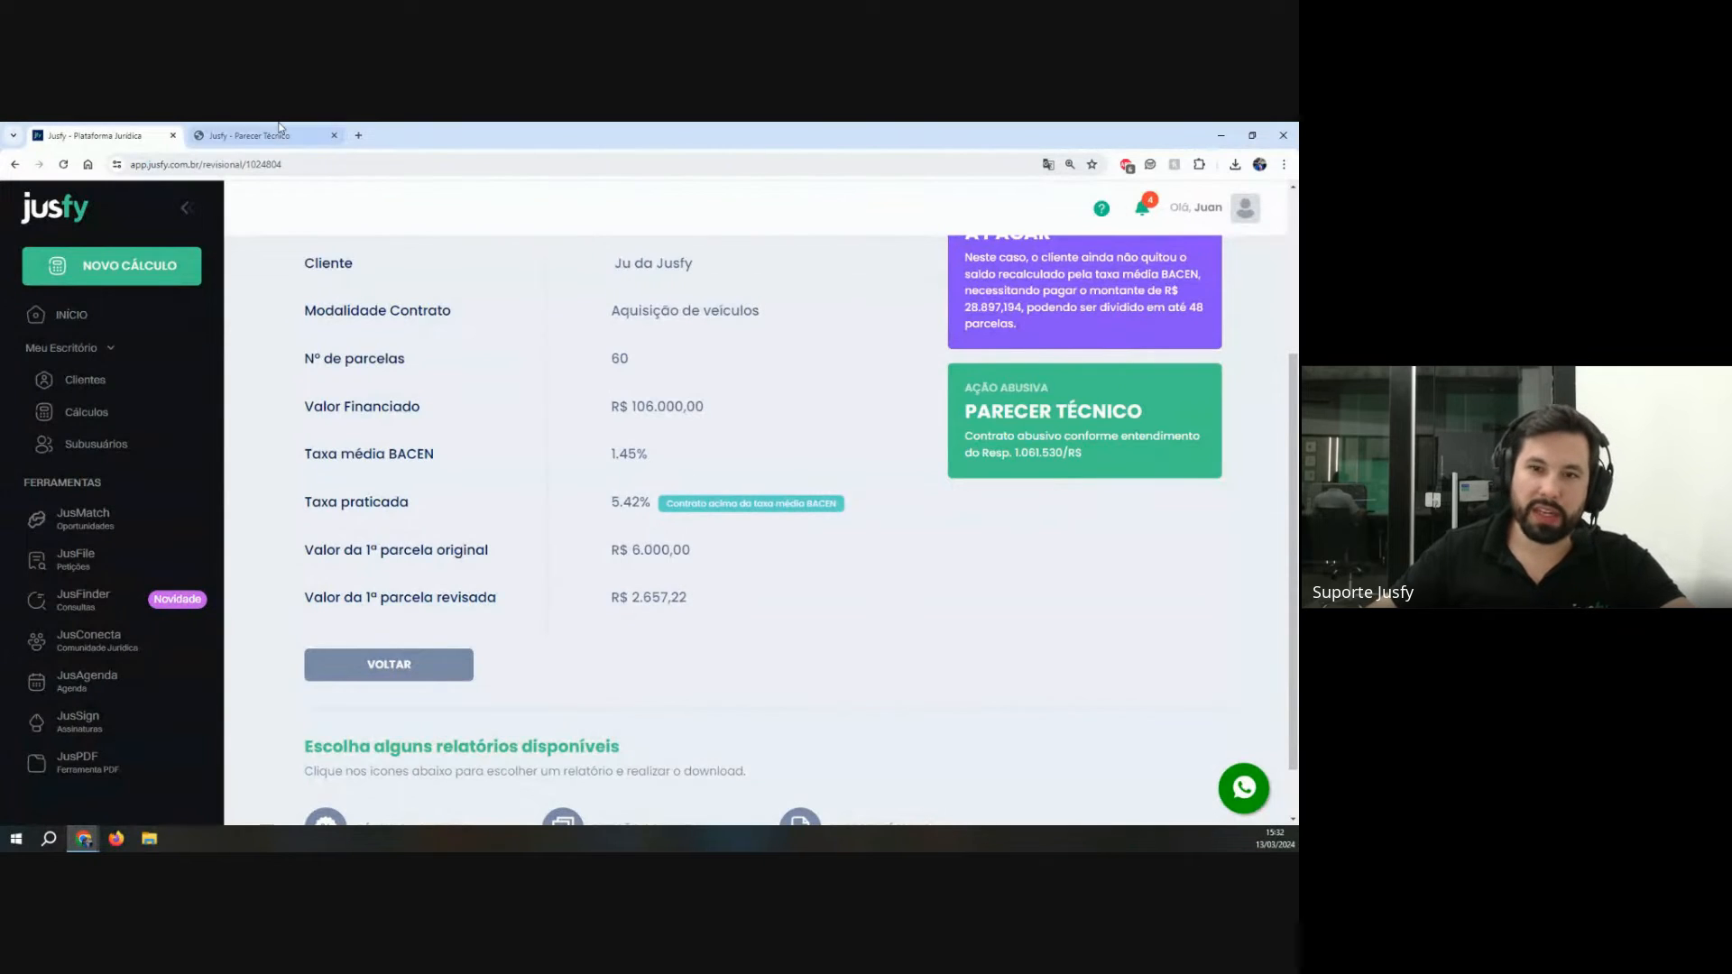
# Step: Review the technical report's case facts, calculation purpose, BACEN average-rate search codes and case-law section
pyautogui.scroll(-1, 647, 534)
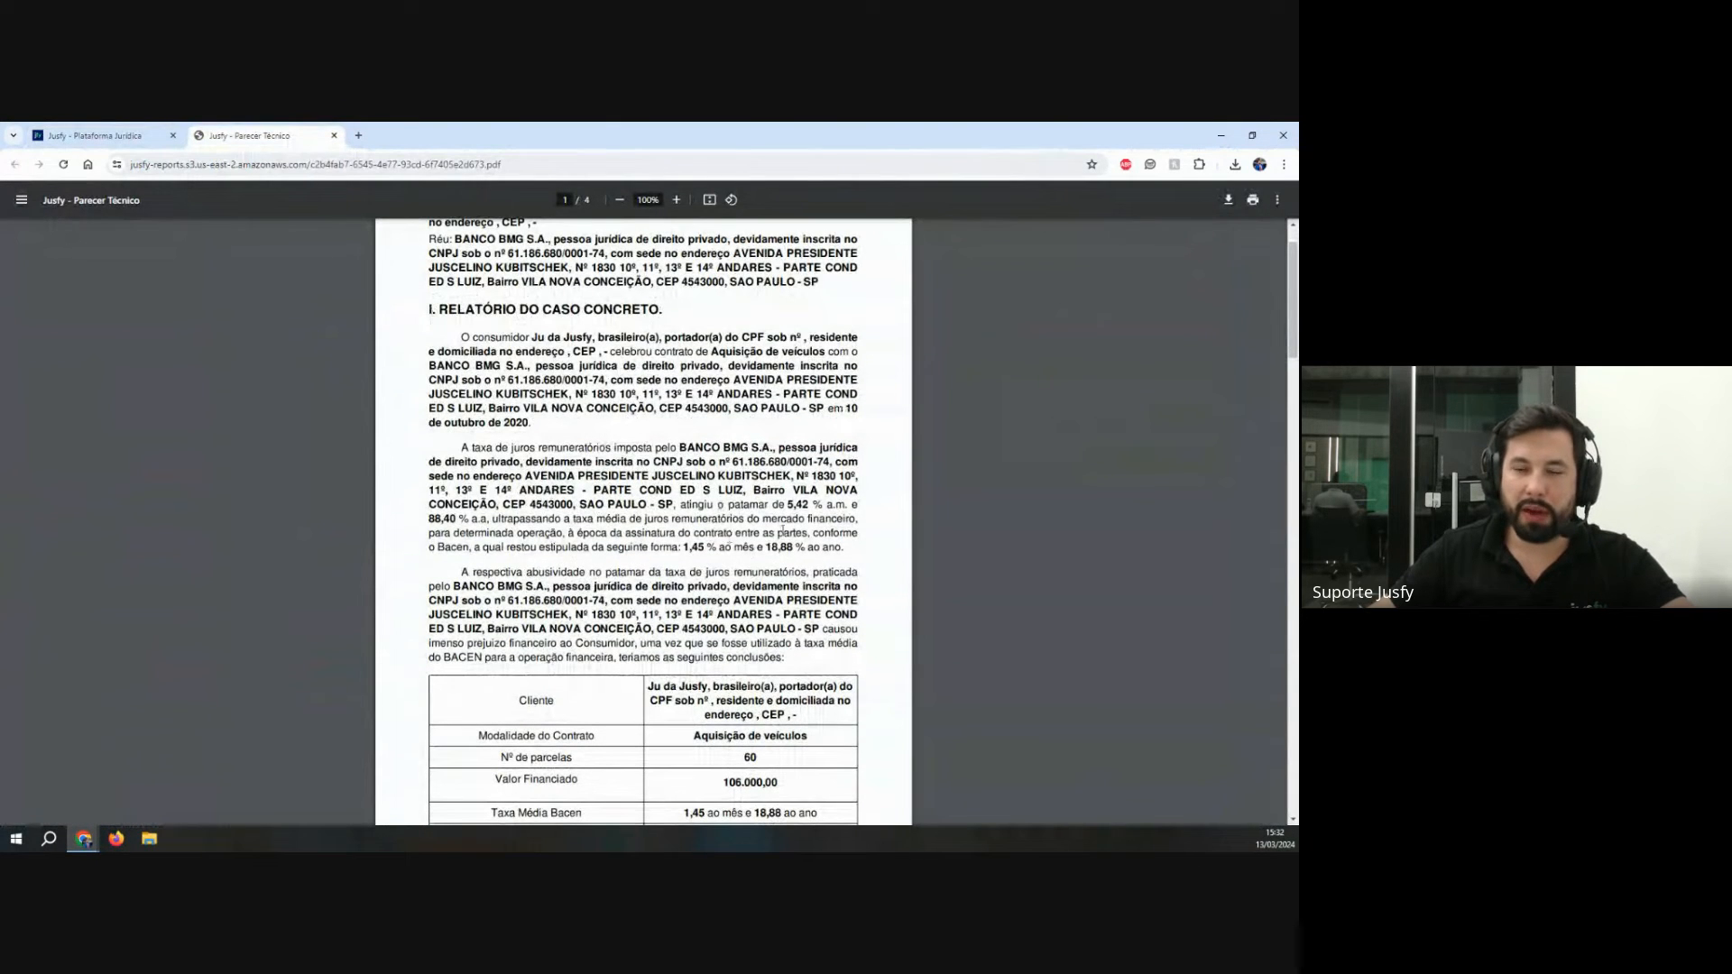
pyautogui.scroll(1, 529, 499)
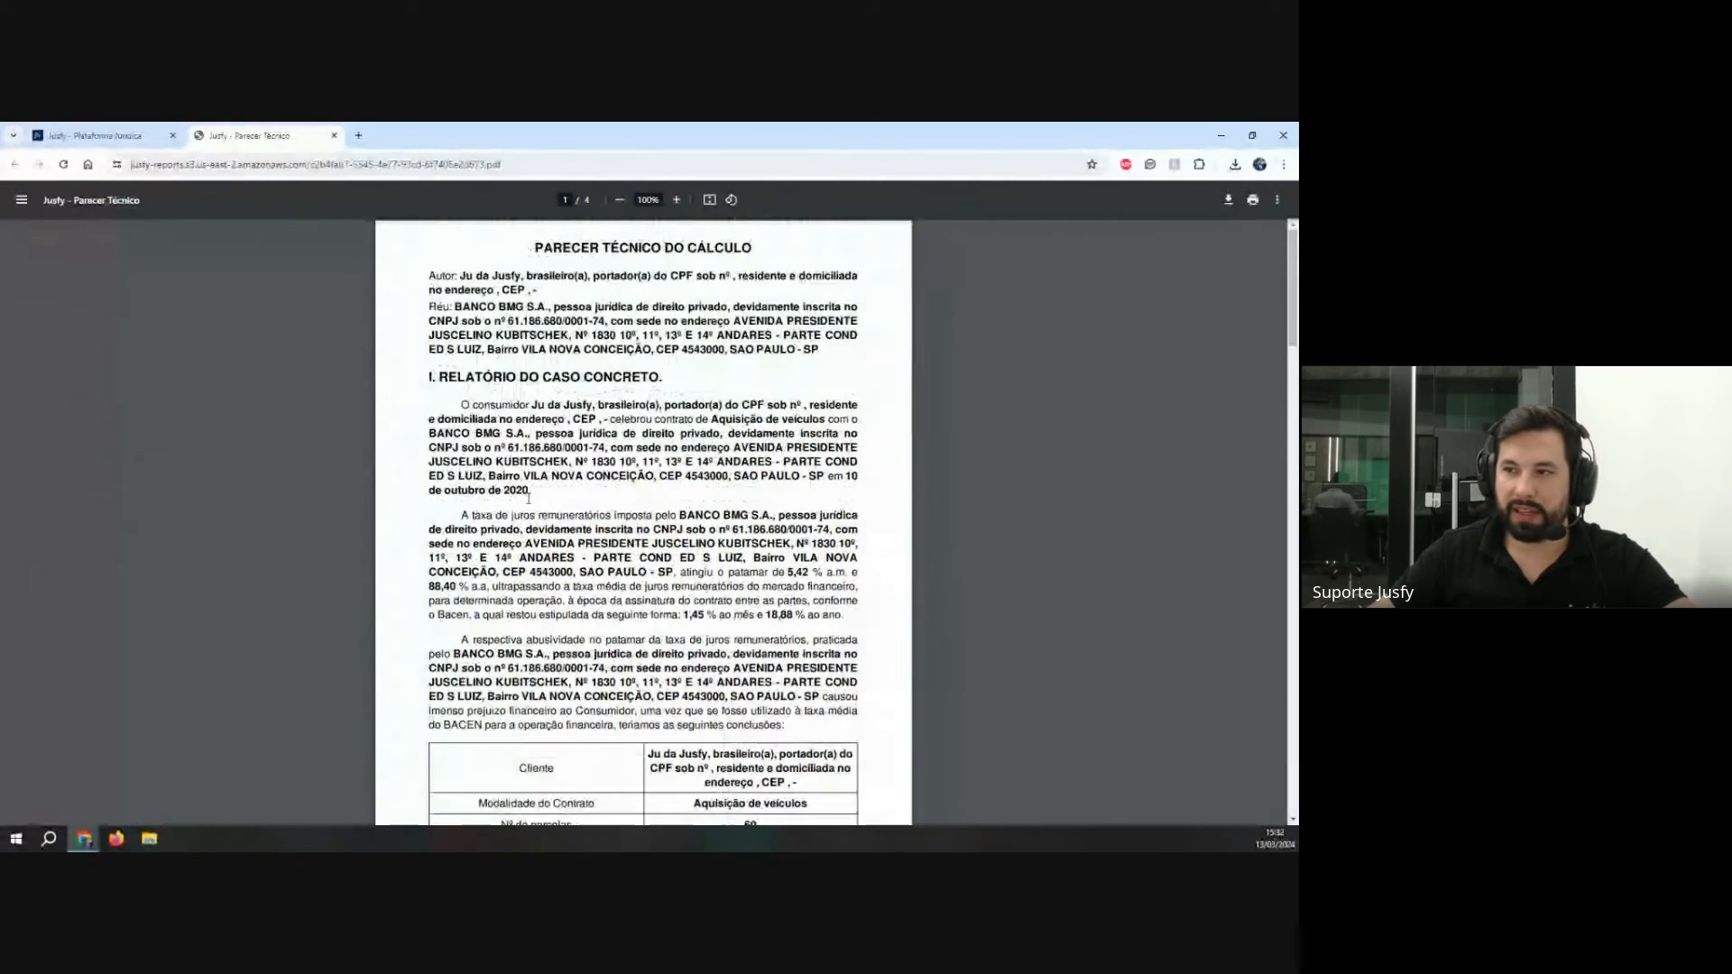
pyautogui.scroll(-8, 530, 388)
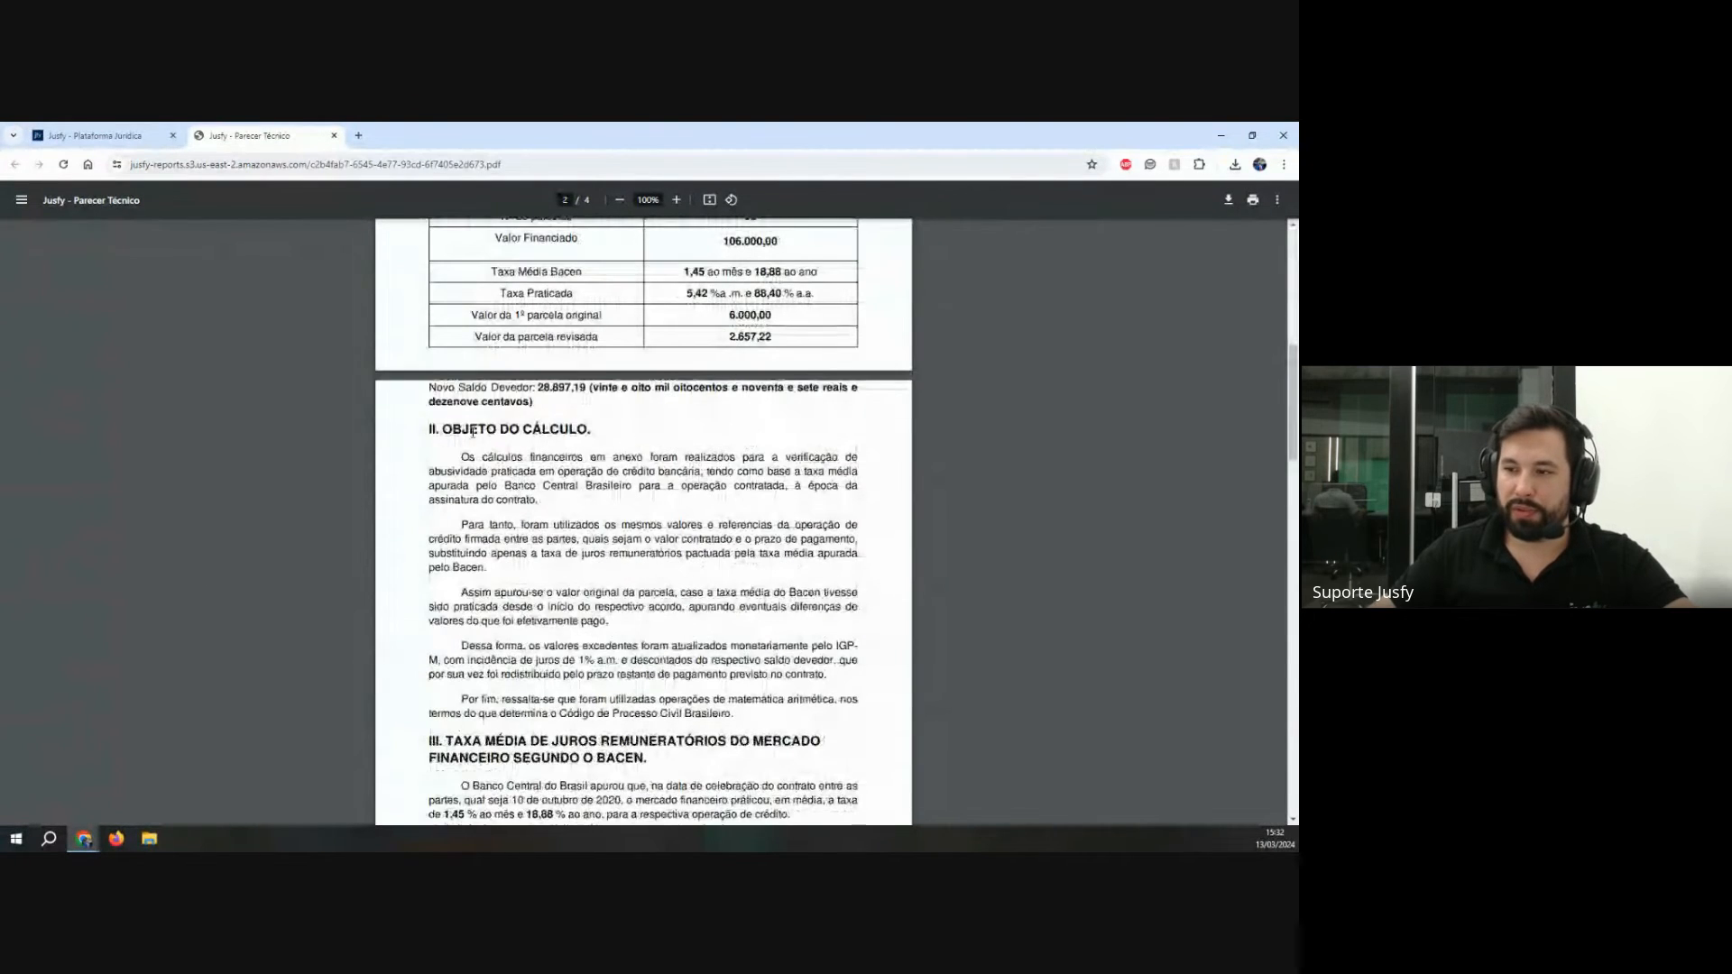
pyautogui.scroll(-6, 690, 542)
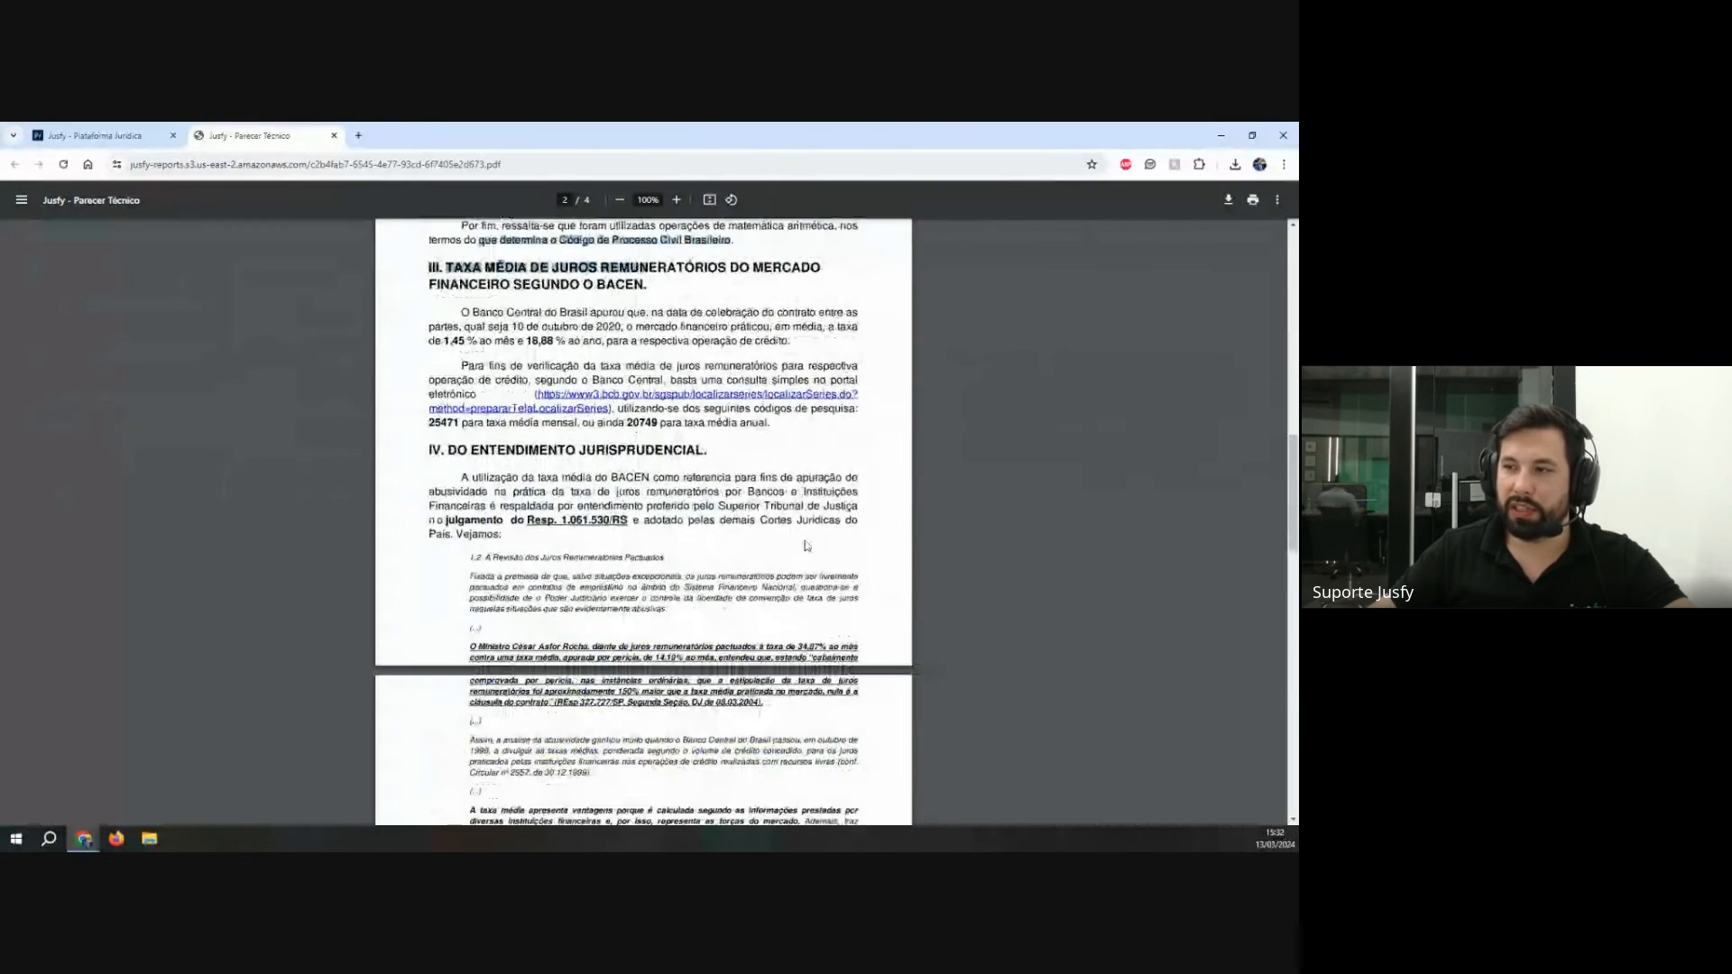
pyautogui.moveTo(430, 424); pyautogui.dragTo(765, 427)
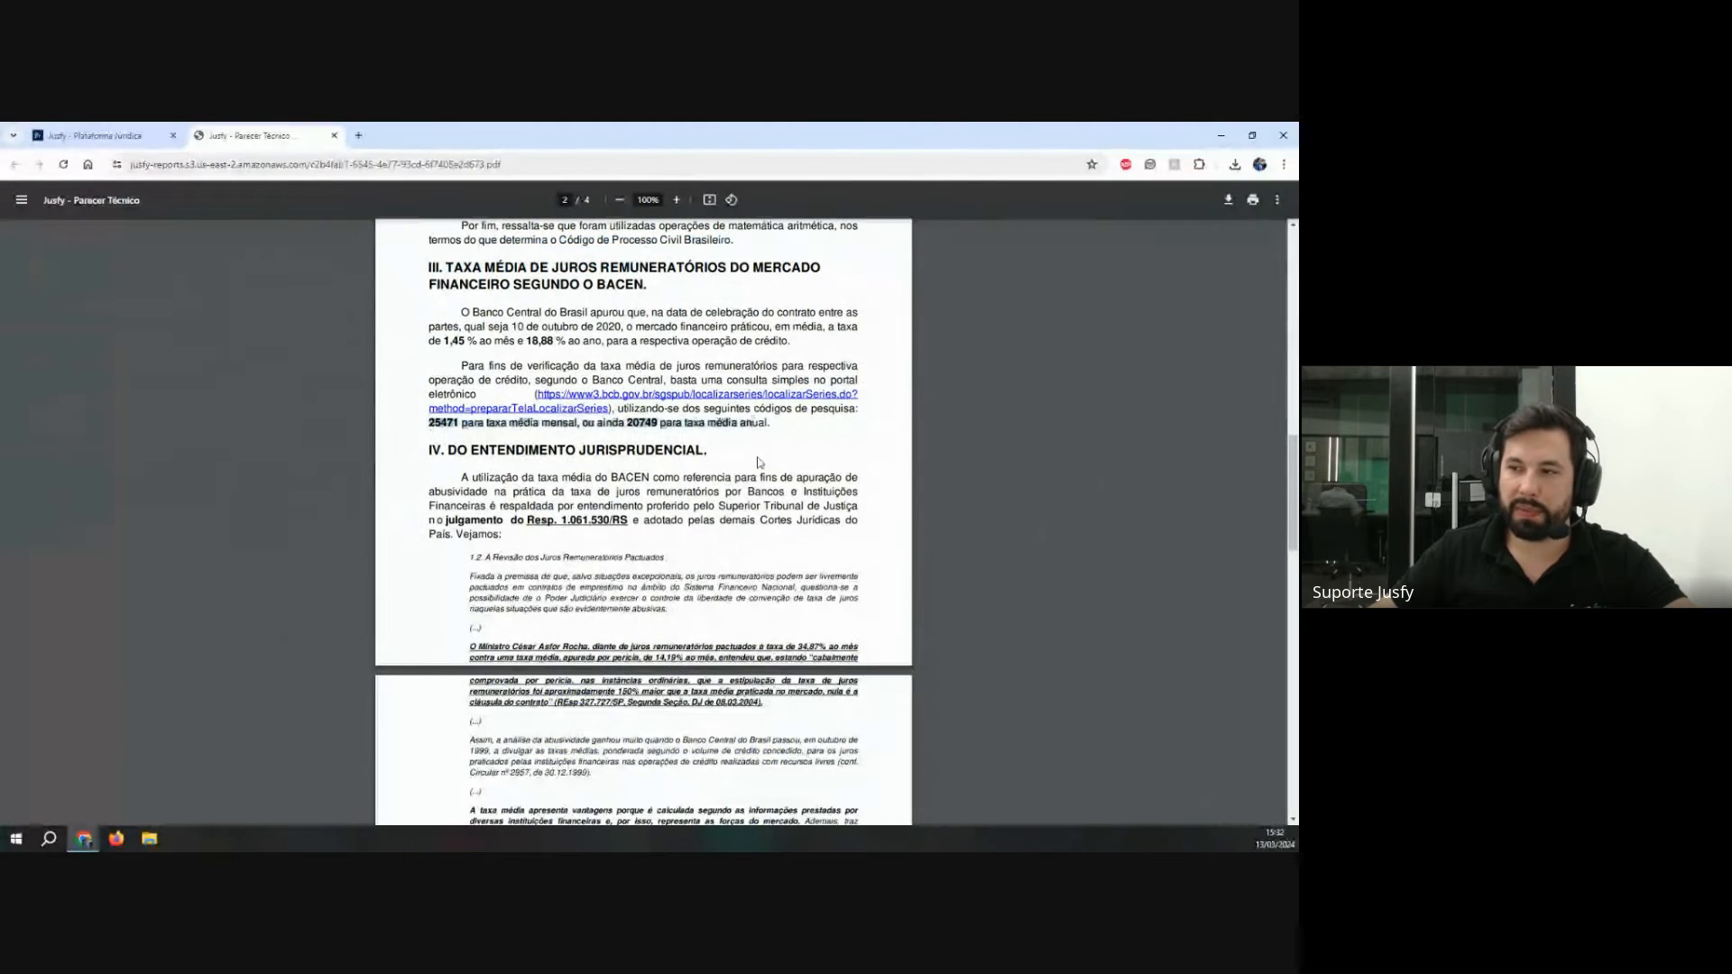
pyautogui.moveTo(472, 451); pyautogui.dragTo(825, 458)
# Step: Review the technical report's sections on disregarding default and on the calculation's conclusion
pyautogui.scroll(-8, 826, 530)
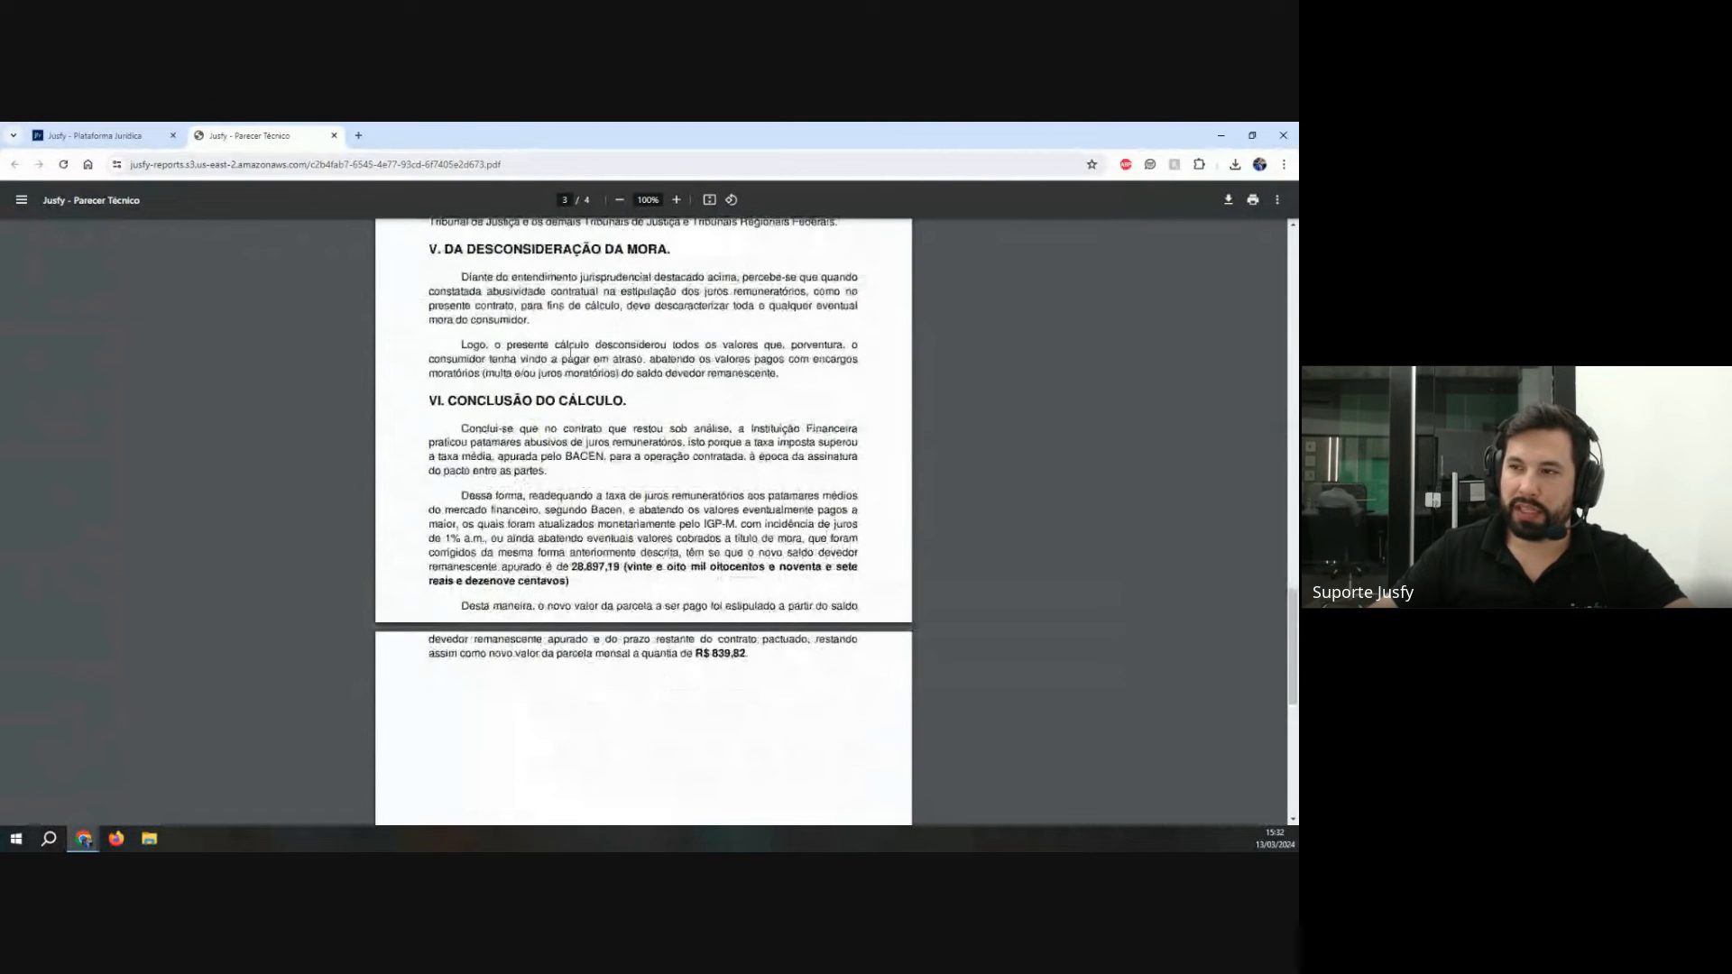
pyautogui.moveTo(494, 249); pyautogui.dragTo(647, 250)
pyautogui.moveTo(490, 400); pyautogui.dragTo(533, 400)
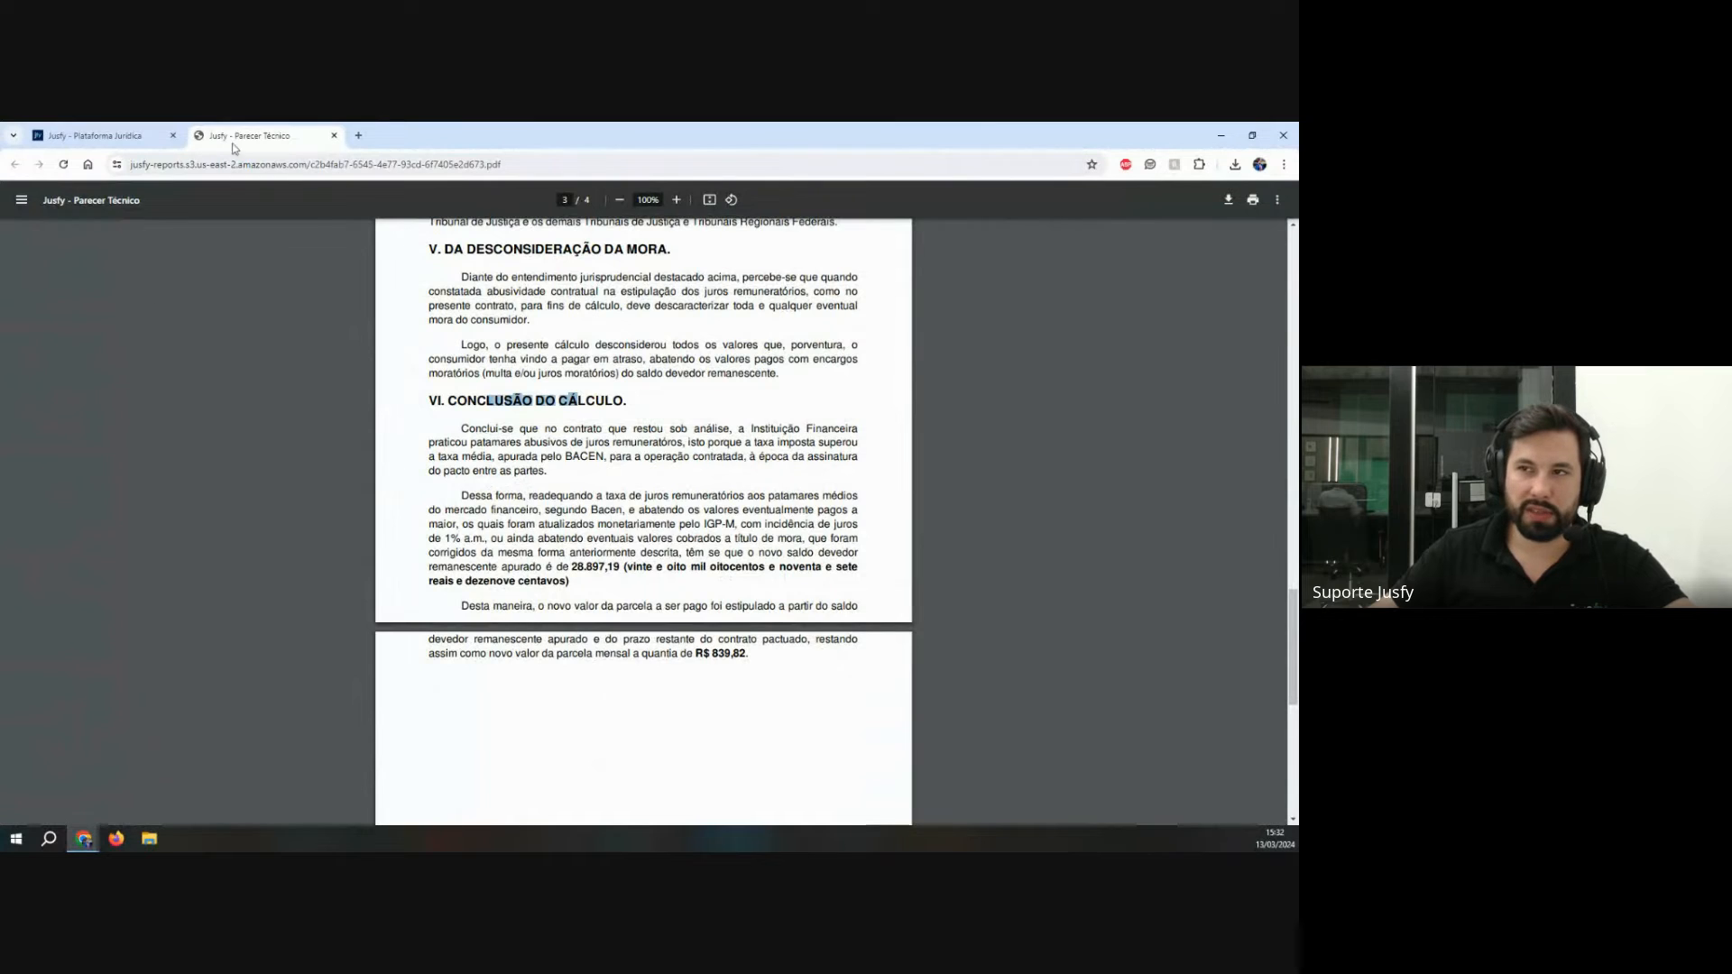
# Step: Close the technical report and start a new JusCalc Superendividamento calculation
pyautogui.click(334, 135)
pyautogui.click(111, 266)
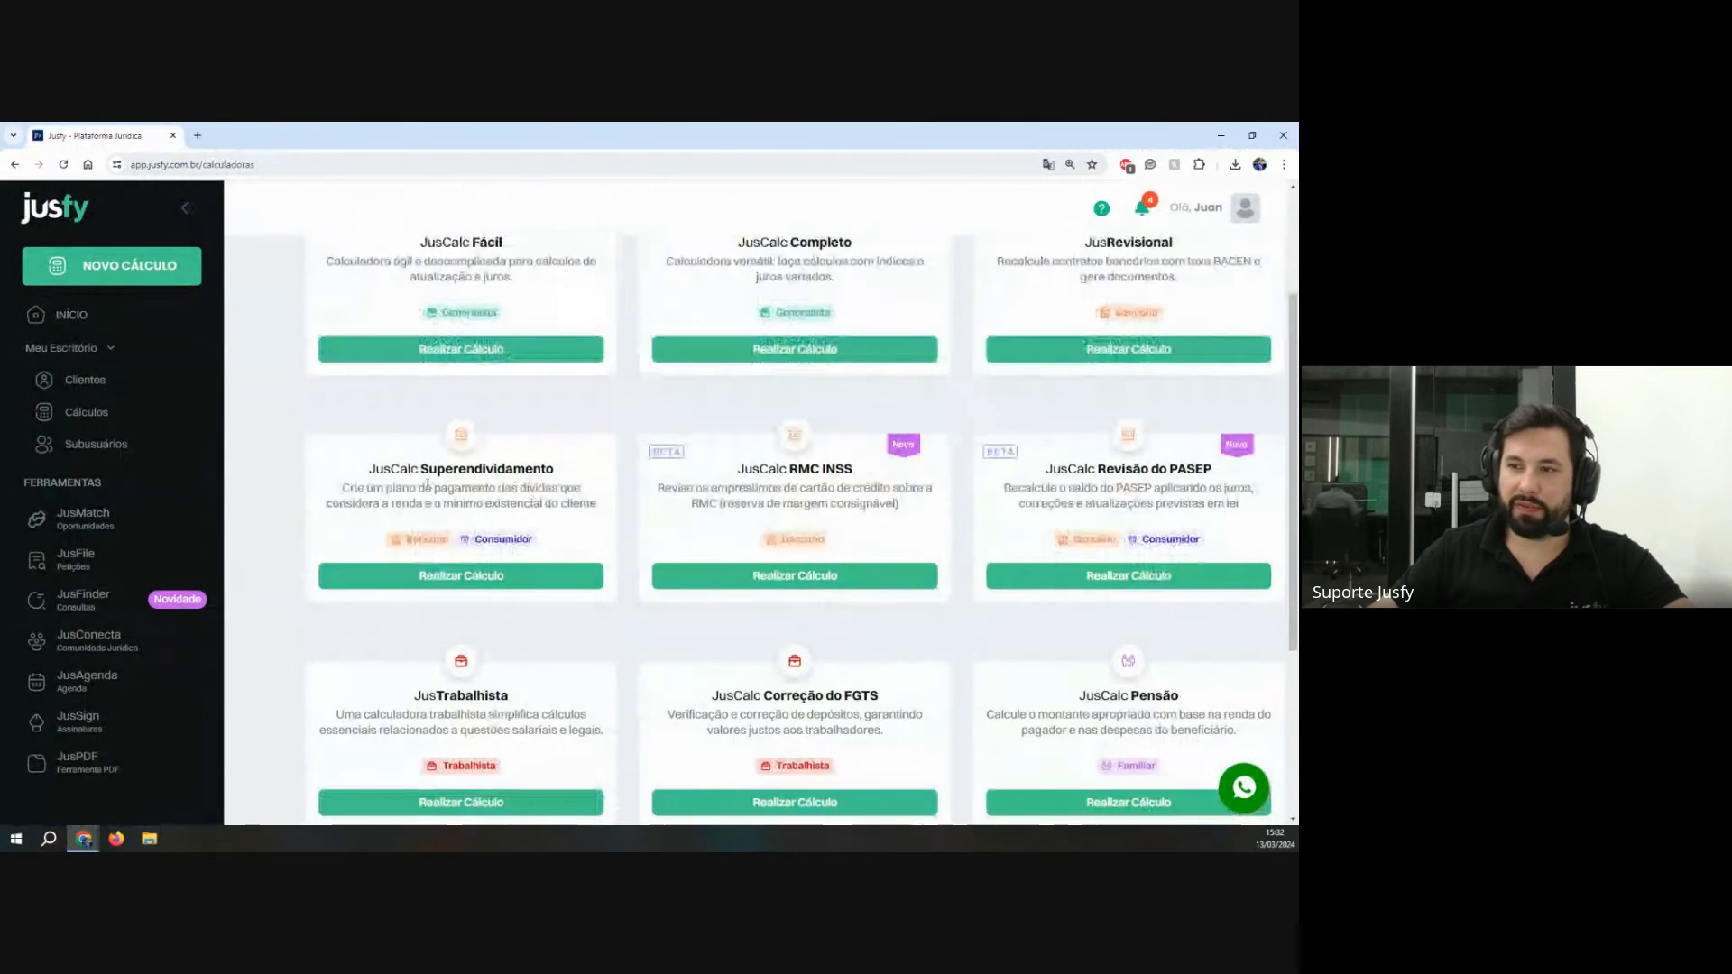
pyautogui.moveTo(365, 472); pyautogui.dragTo(566, 581)
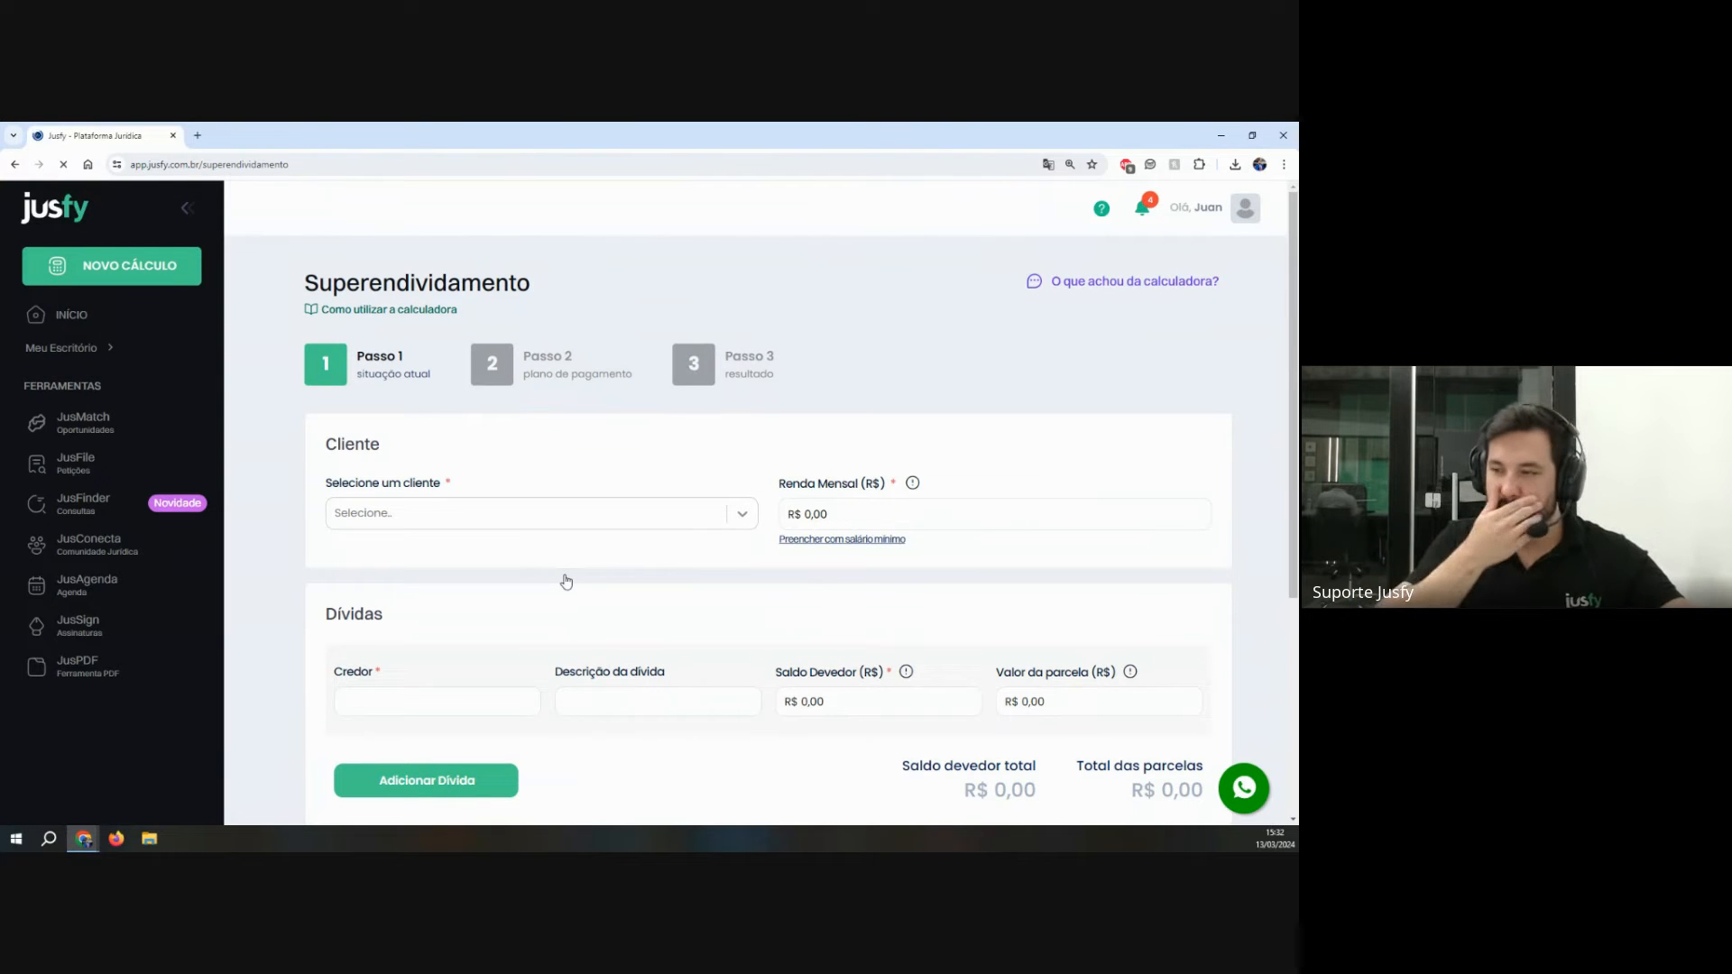
# Step: Select the existing client for the over-indebtedness calculation and set the monthly income to R$ 10.000,00
pyautogui.click(583, 516)
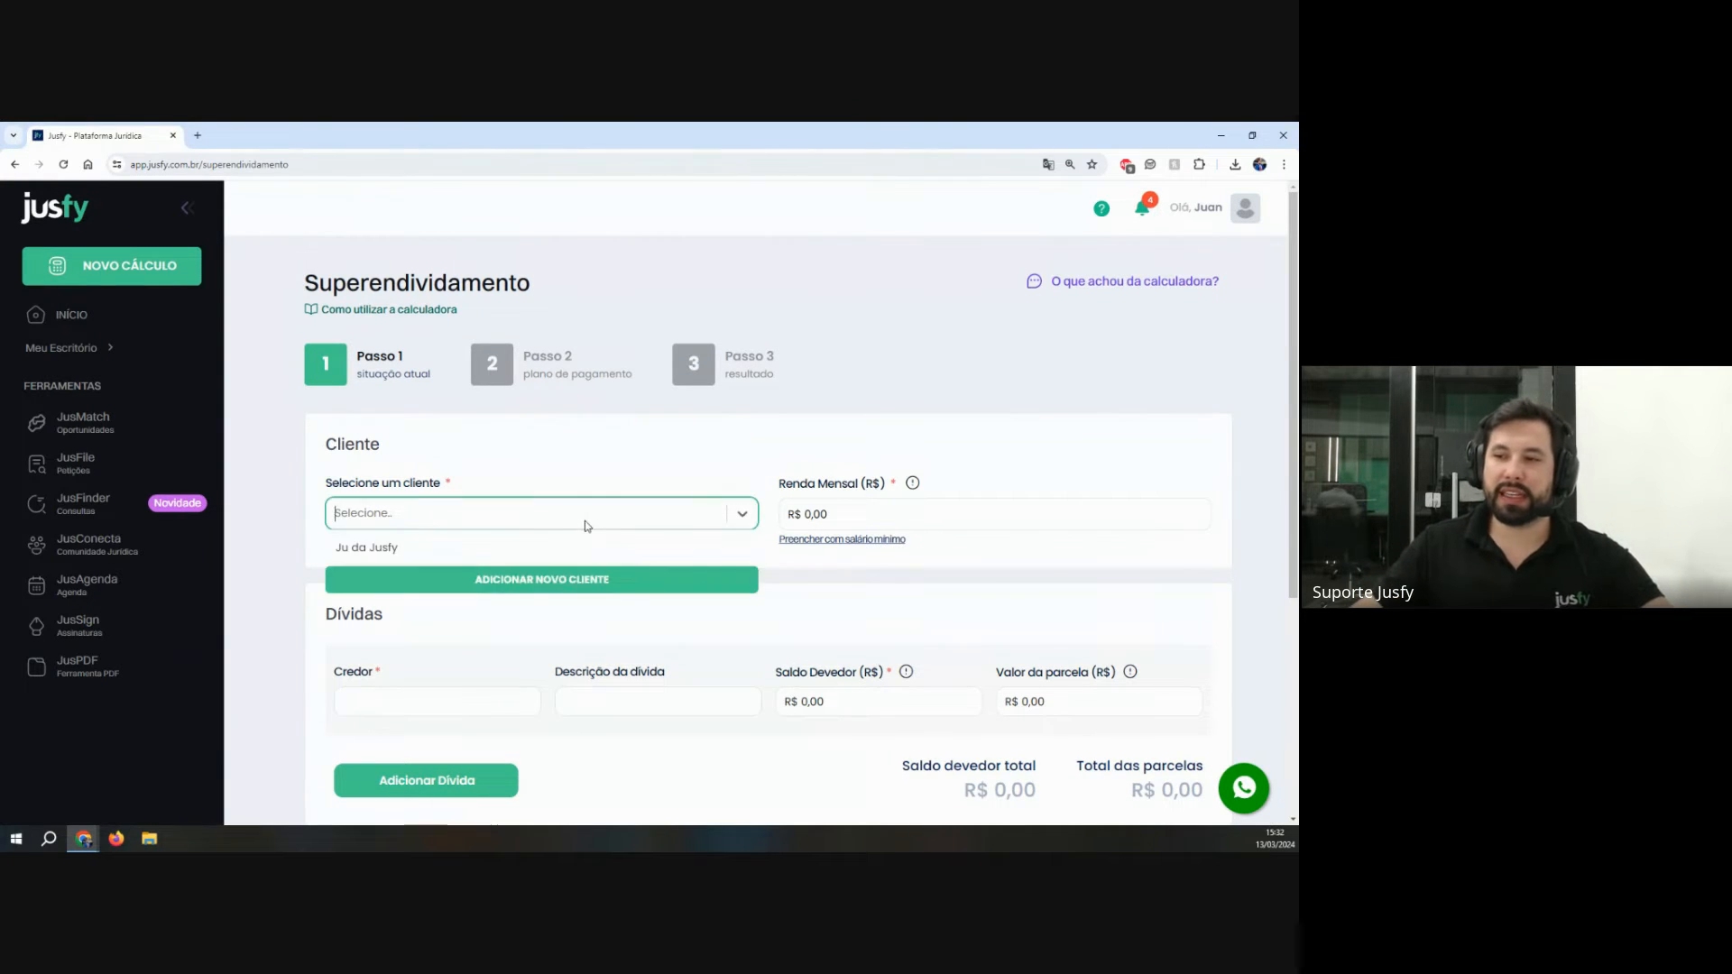
pyautogui.click(545, 558)
pyautogui.click(903, 508)
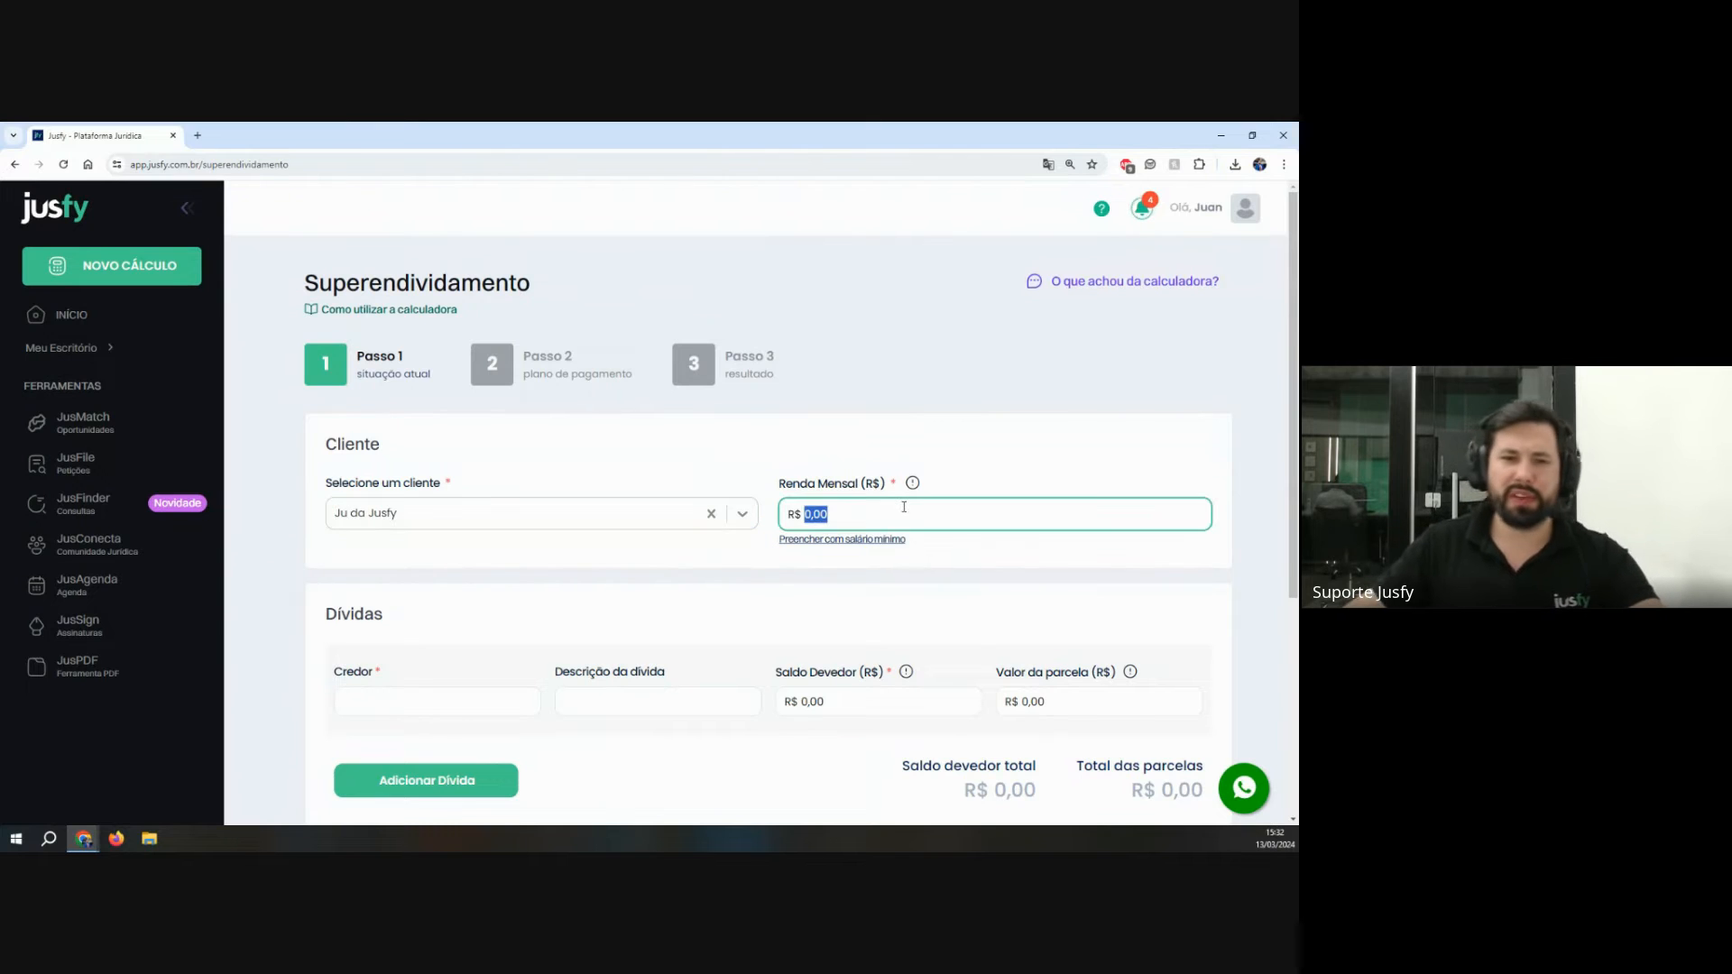
pyautogui.write('10')
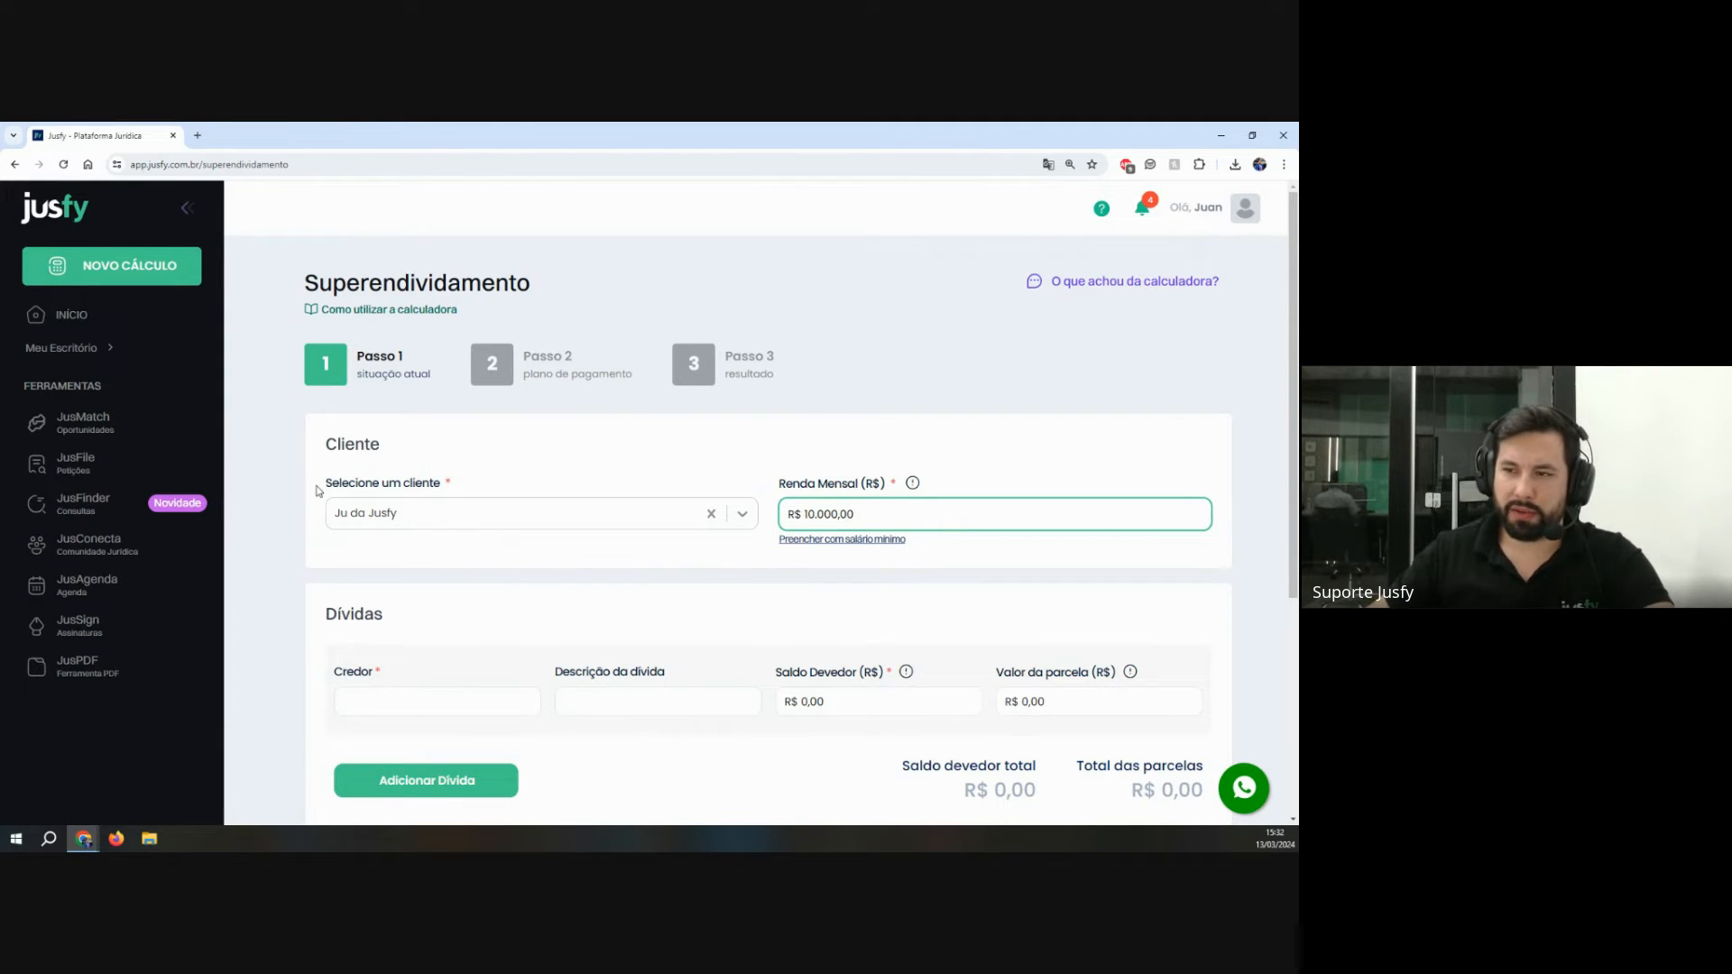
pyautogui.moveTo(317, 490); pyautogui.dragTo(520, 487)
pyautogui.moveTo(778, 485); pyautogui.dragTo(1012, 487)
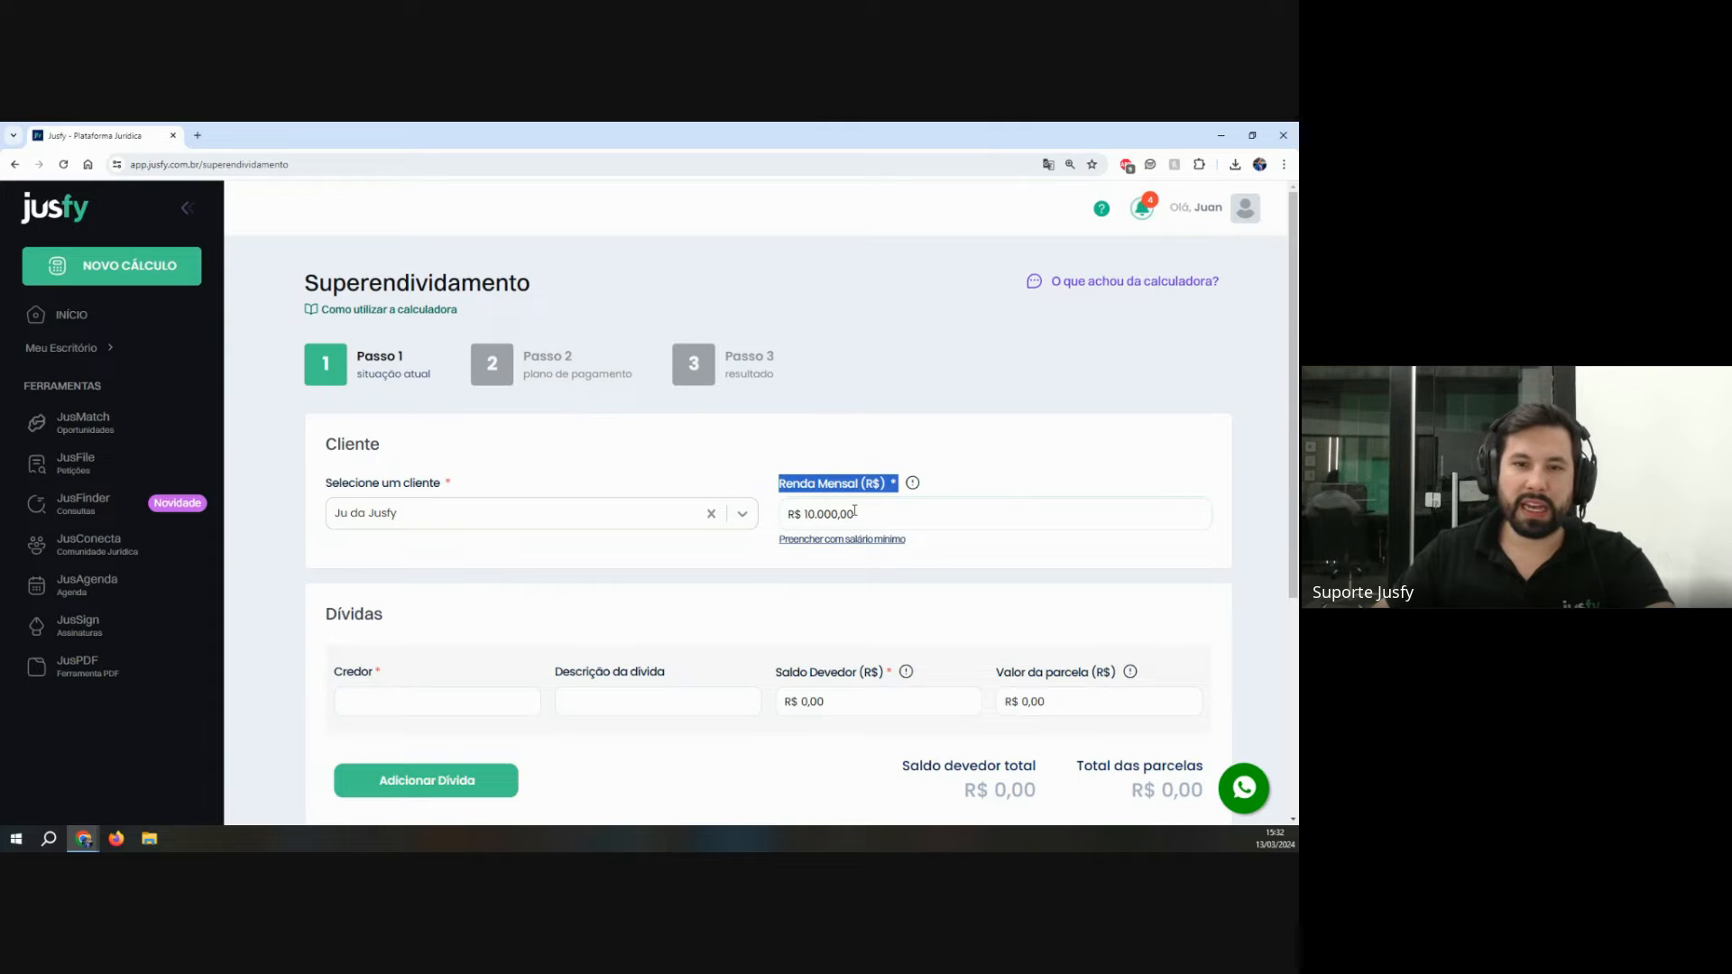
# Step: Enter the Itau debt described as Empréstimo, with an outstanding balance of R$ 1.500.000,00 and an installment of R$ 8.000,00
pyautogui.scroll(-2, 865, 517)
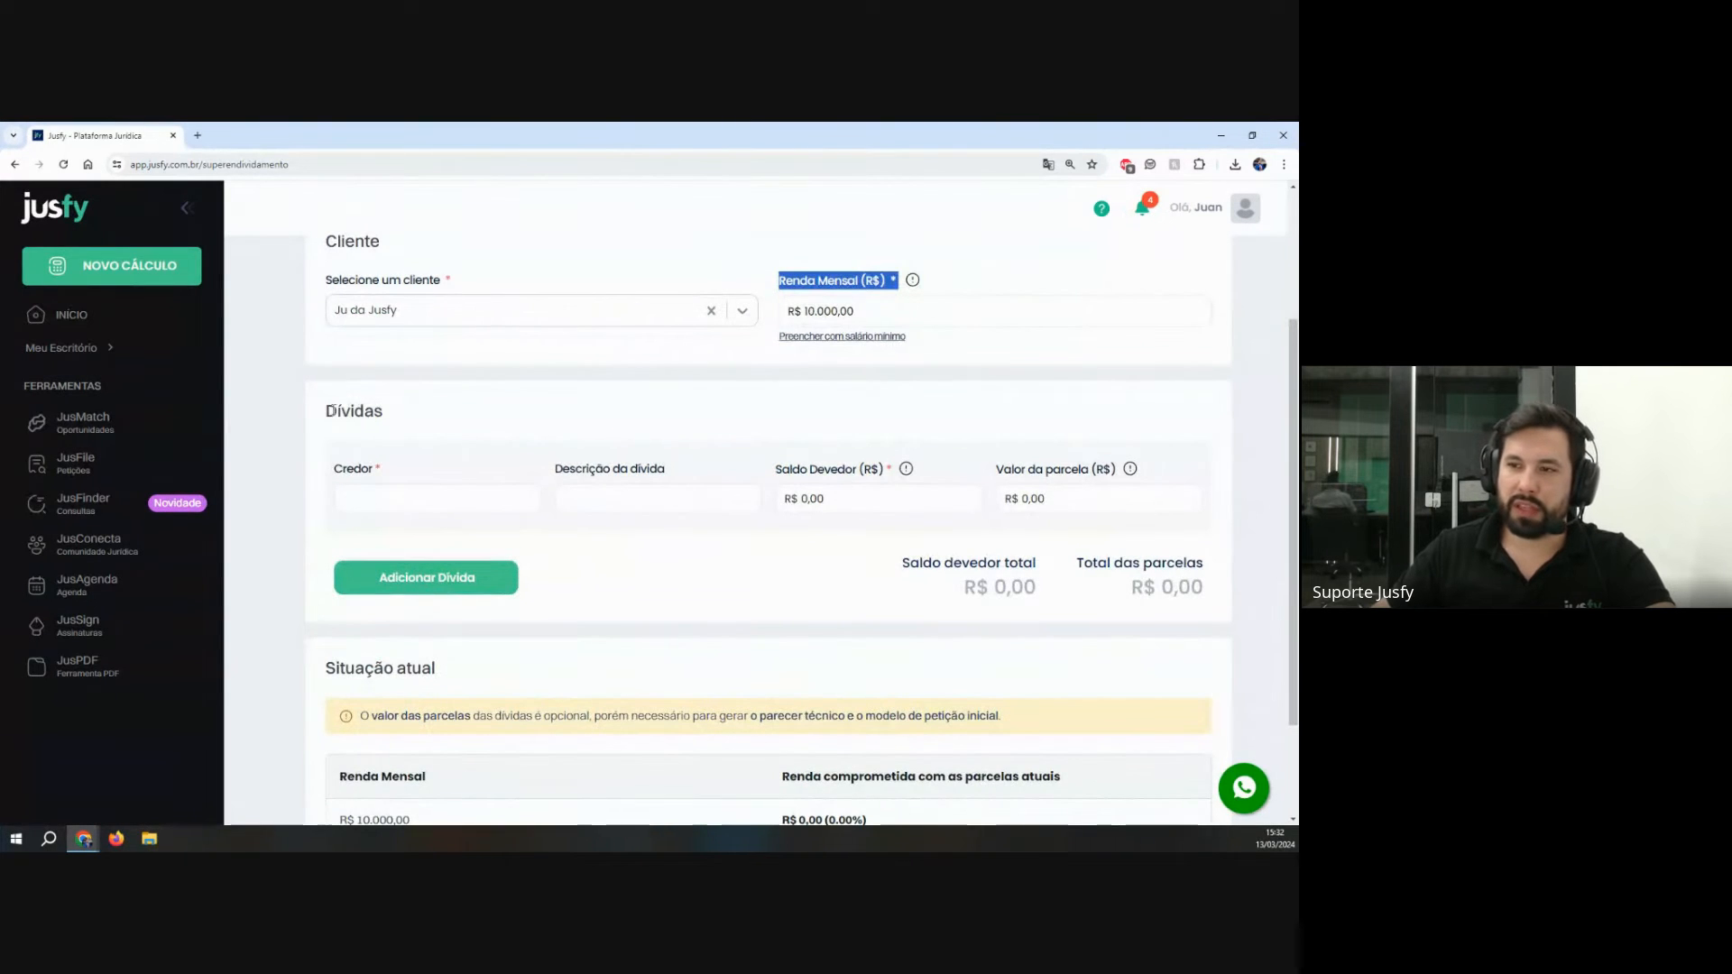
pyautogui.moveTo(323, 411); pyautogui.dragTo(489, 412)
pyautogui.click(460, 495)
pyautogui.write('Itau')
pyautogui.click(565, 499)
pyautogui.write('Empréstimo')
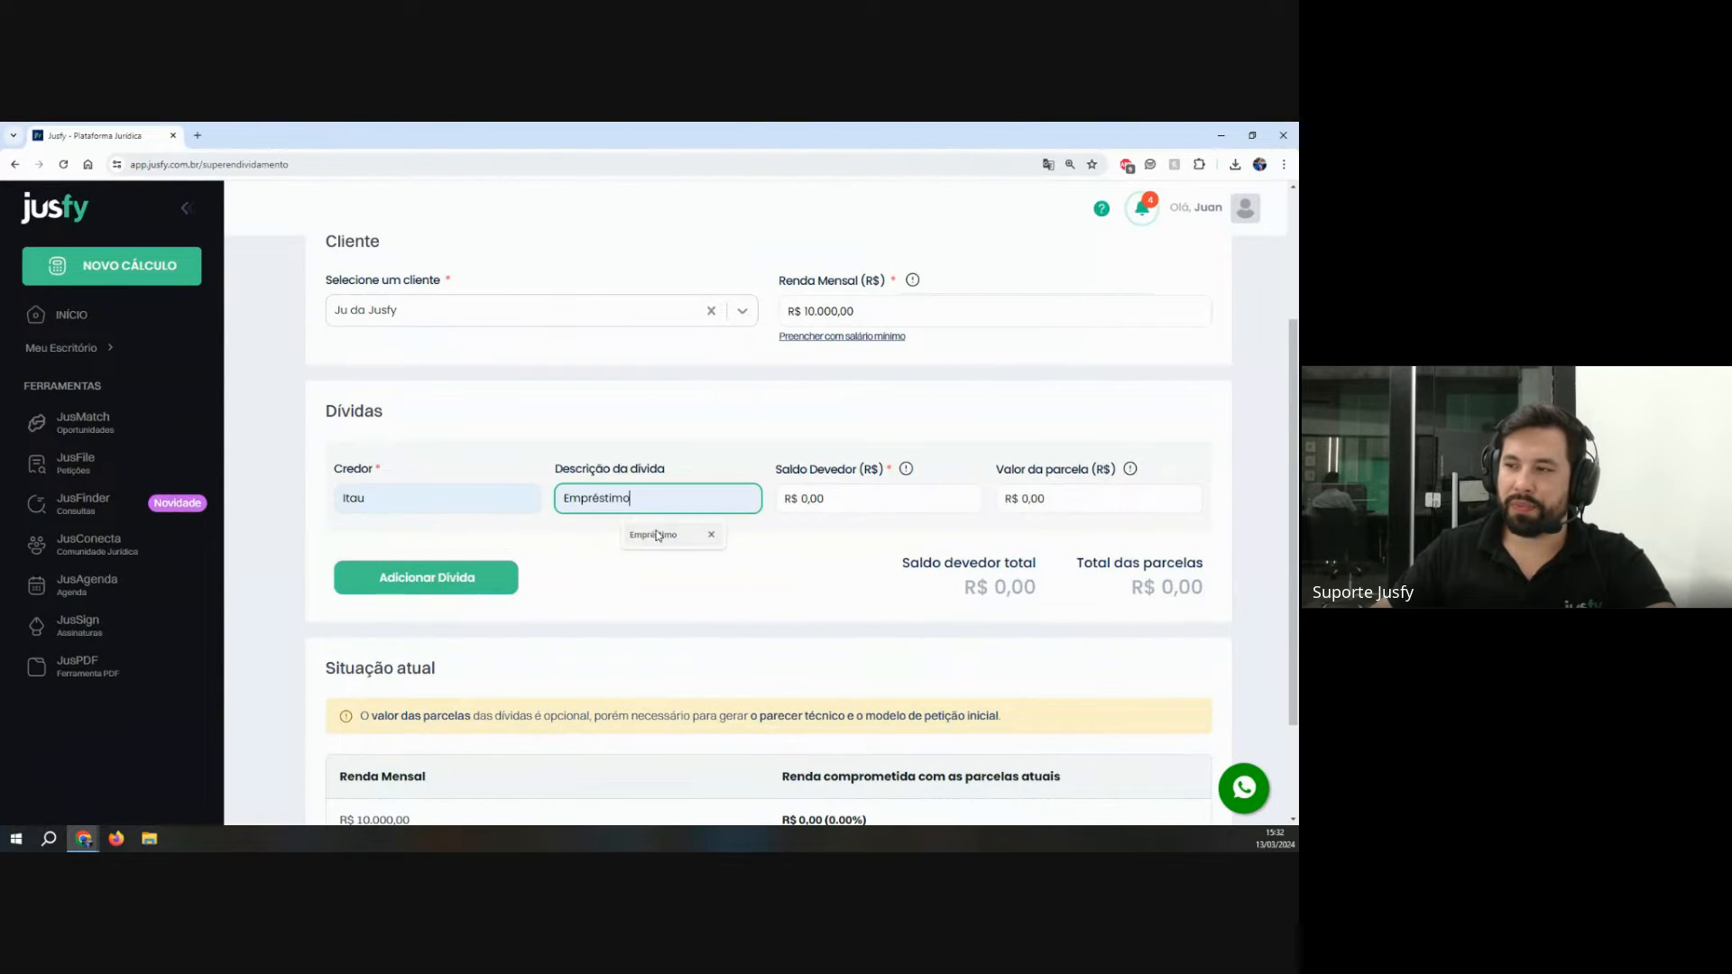
pyautogui.click(860, 498)
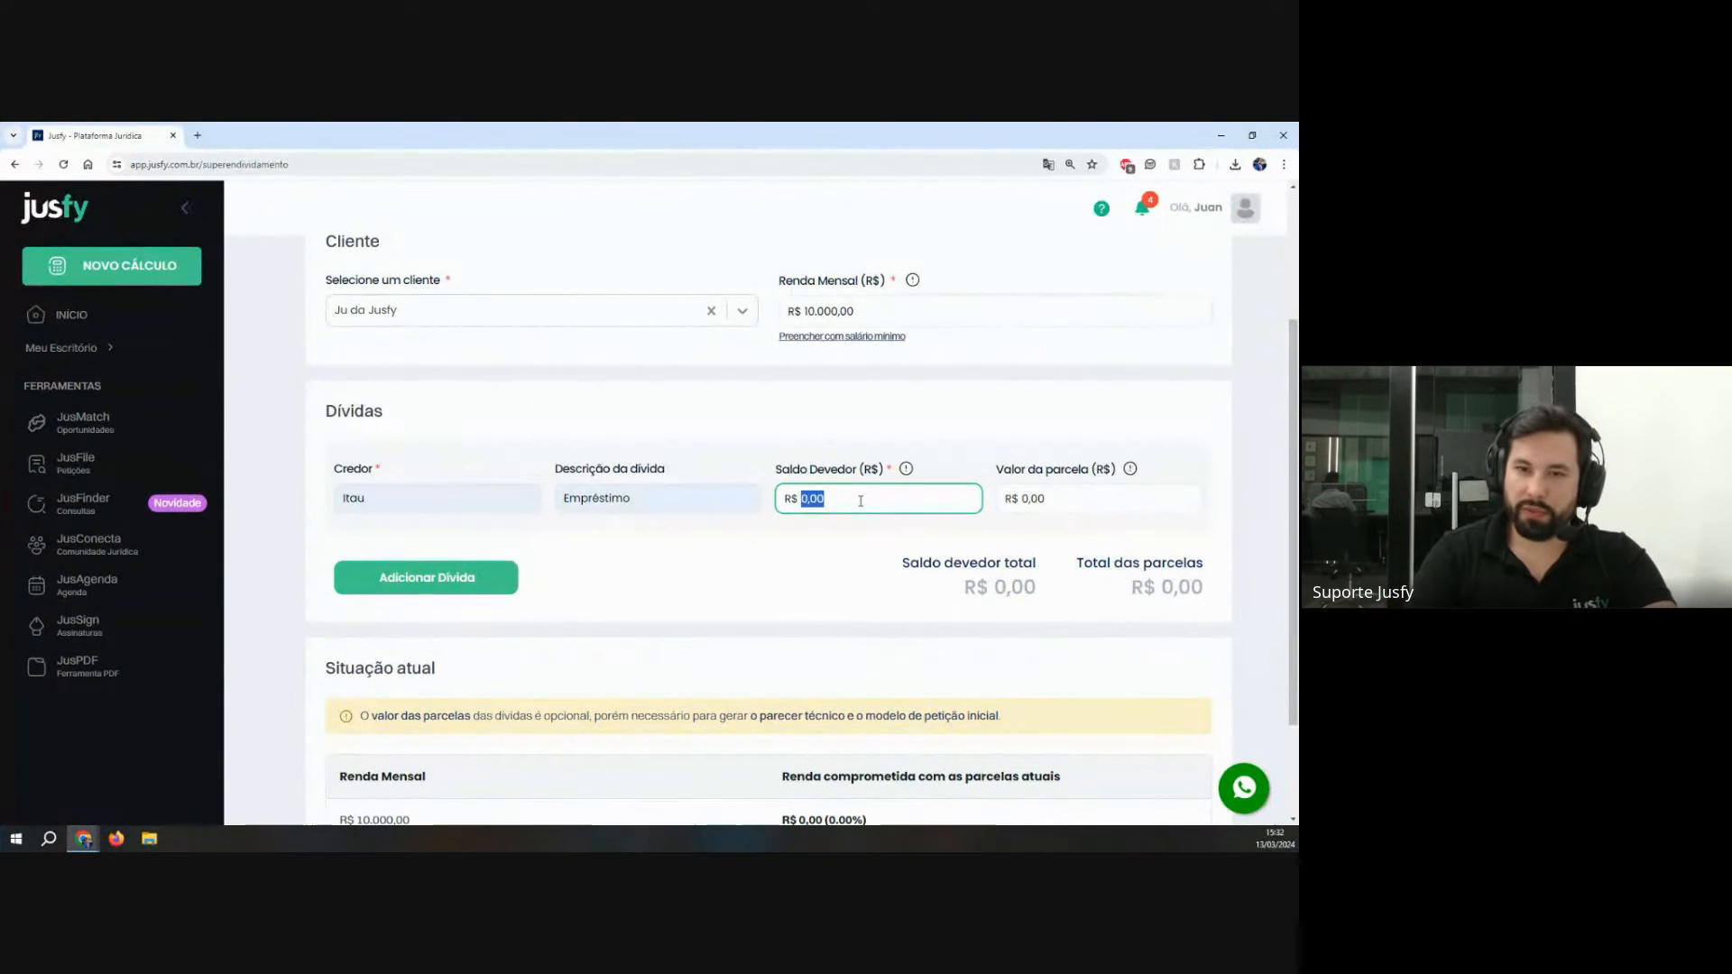
pyautogui.write('150000000')
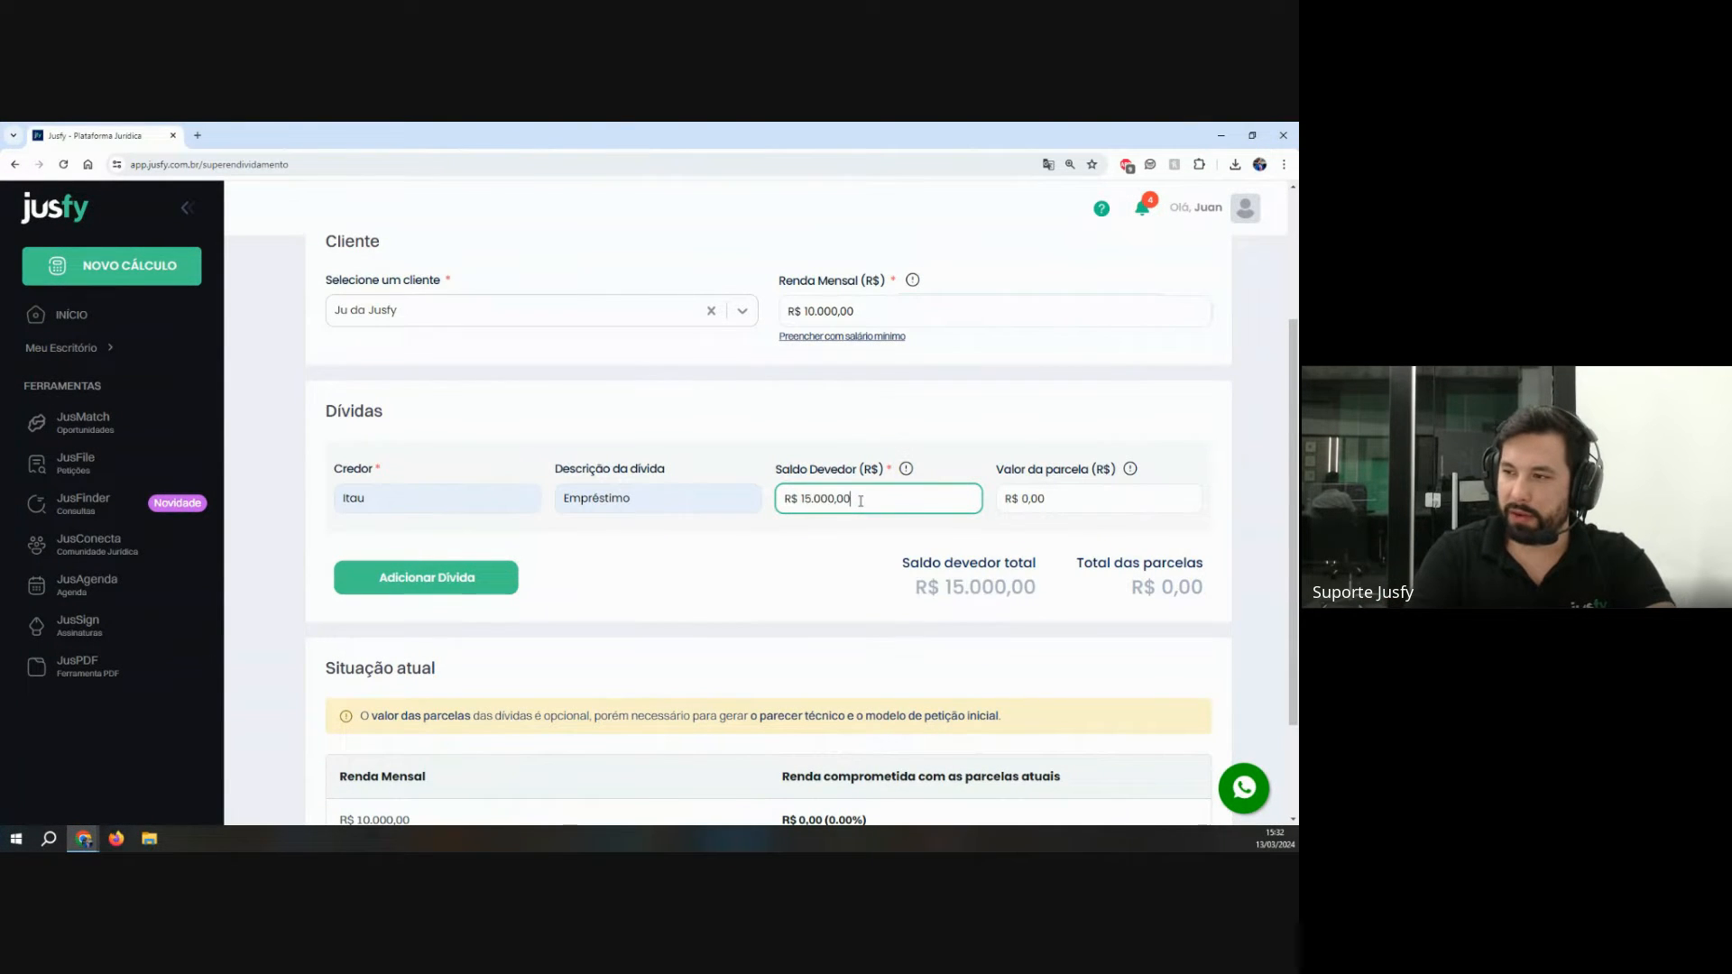
pyautogui.click(1079, 497)
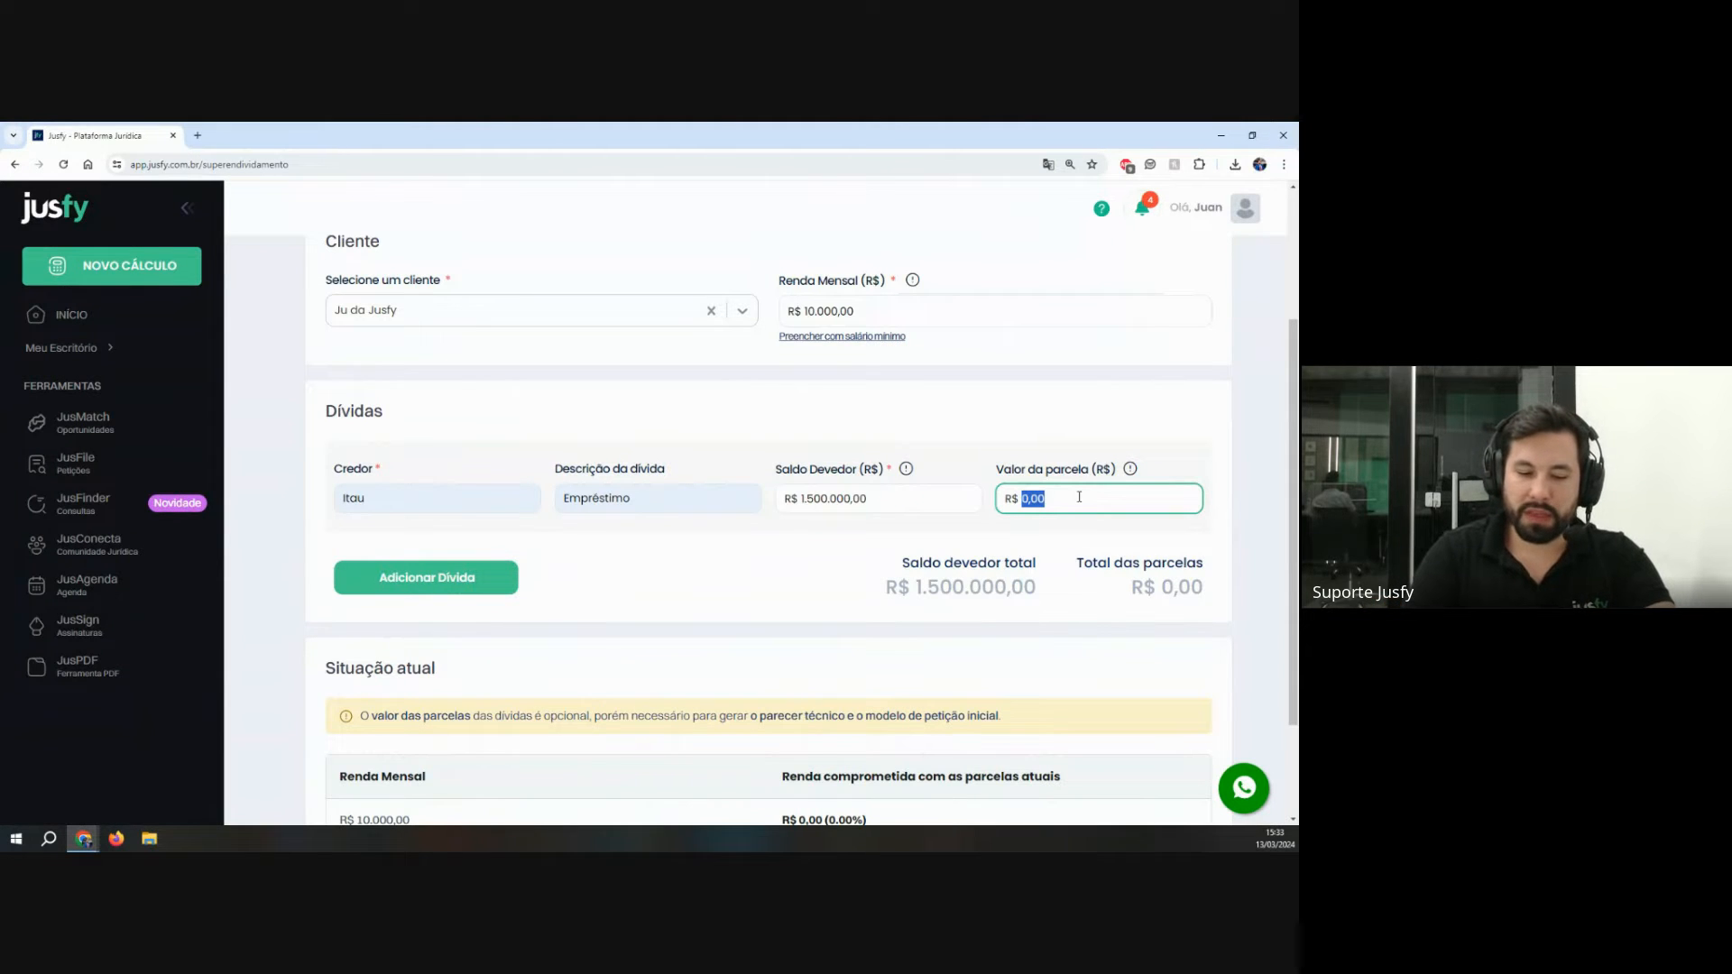
pyautogui.write('800000')
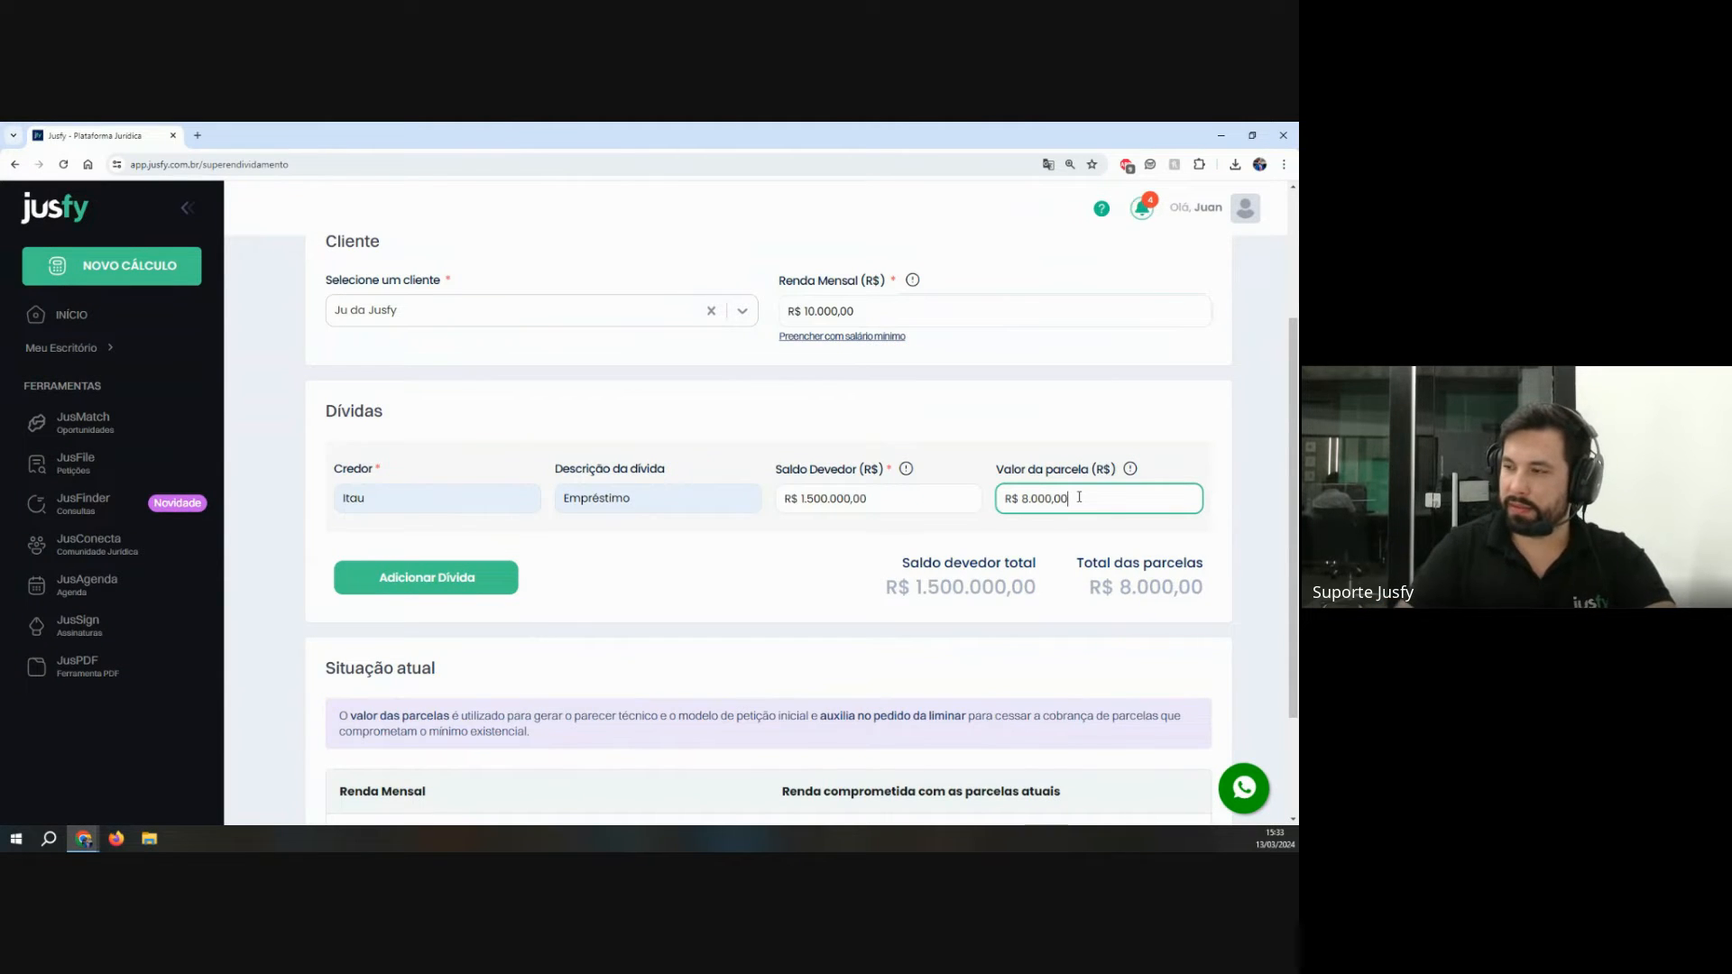
# Step: Check the monthly income against the installment total and committed-income share, and continue to the payment plan stage
pyautogui.scroll(3, 947, 478)
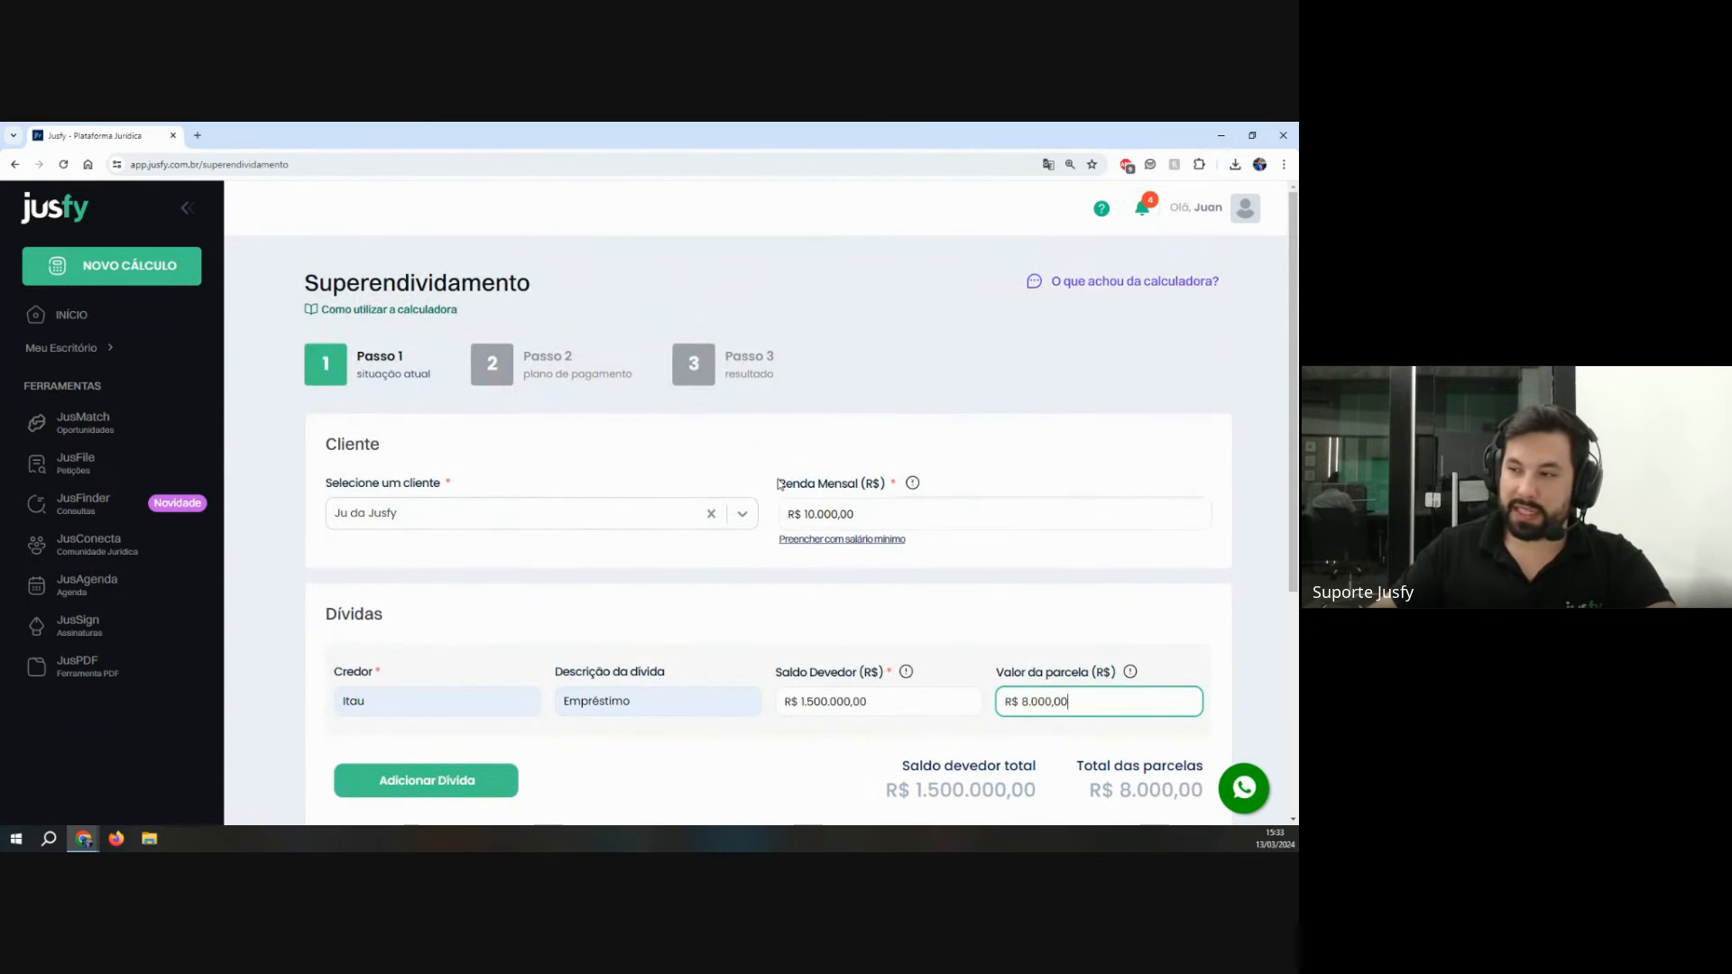
pyautogui.moveTo(781, 484); pyautogui.dragTo(855, 484)
pyautogui.scroll(-3, 855, 484)
pyautogui.moveTo(1085, 563); pyautogui.dragTo(1248, 601)
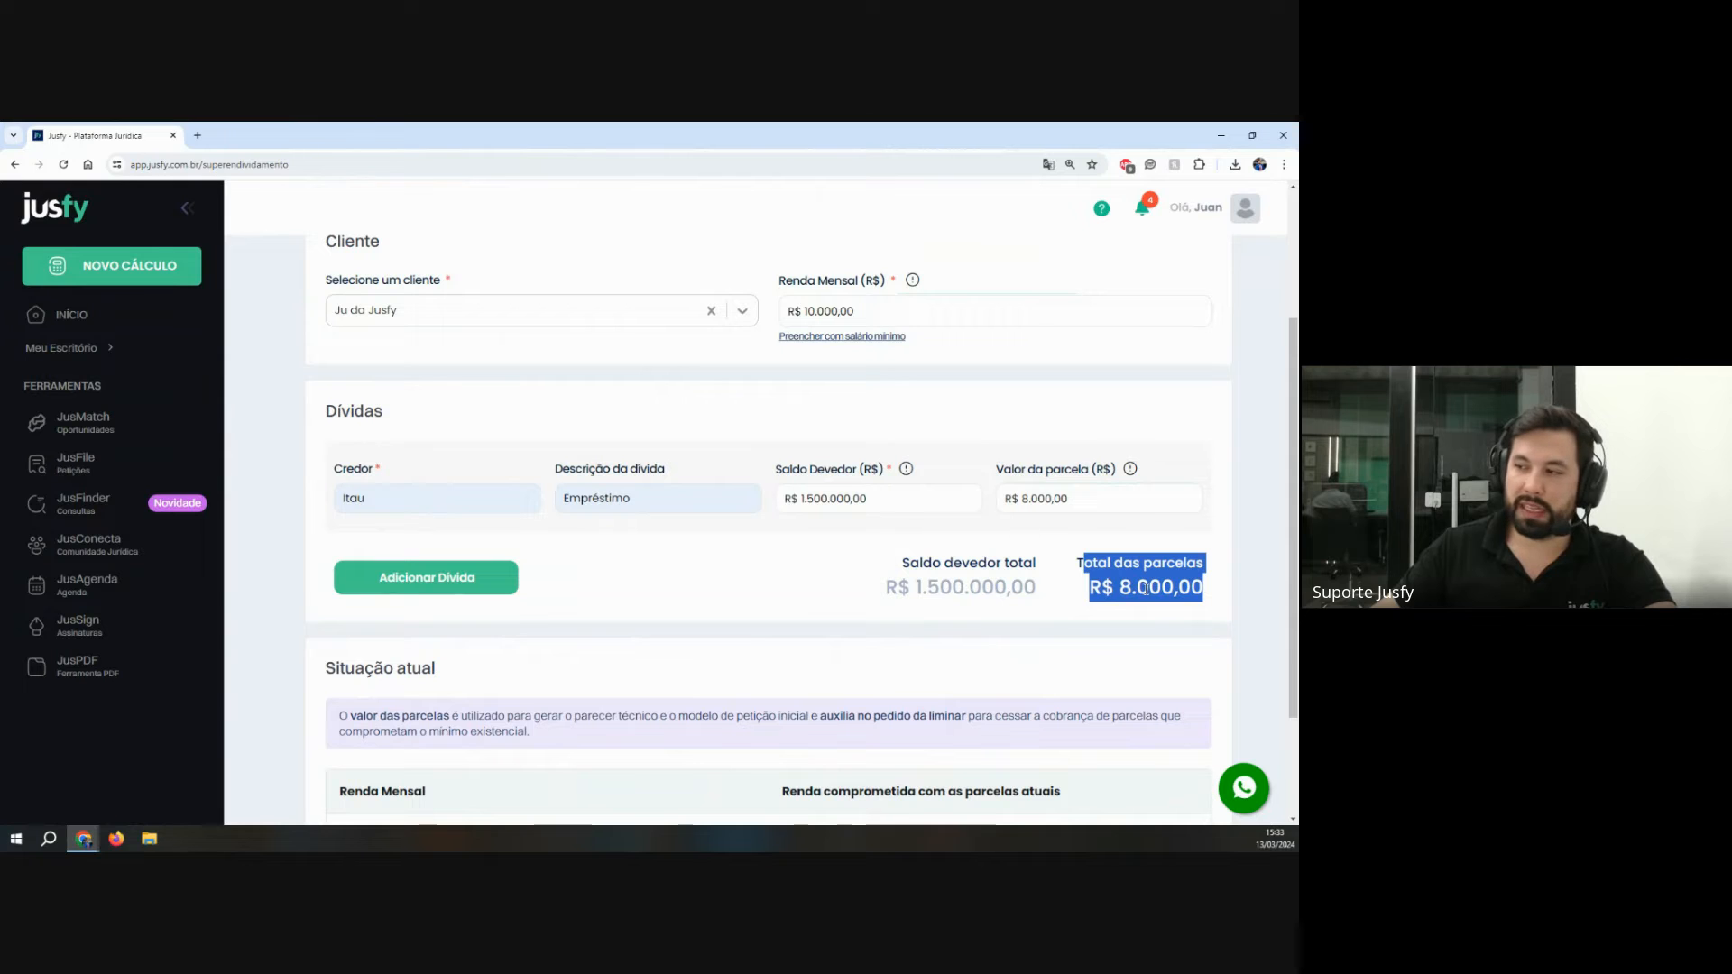
pyautogui.scroll(-3, 708, 599)
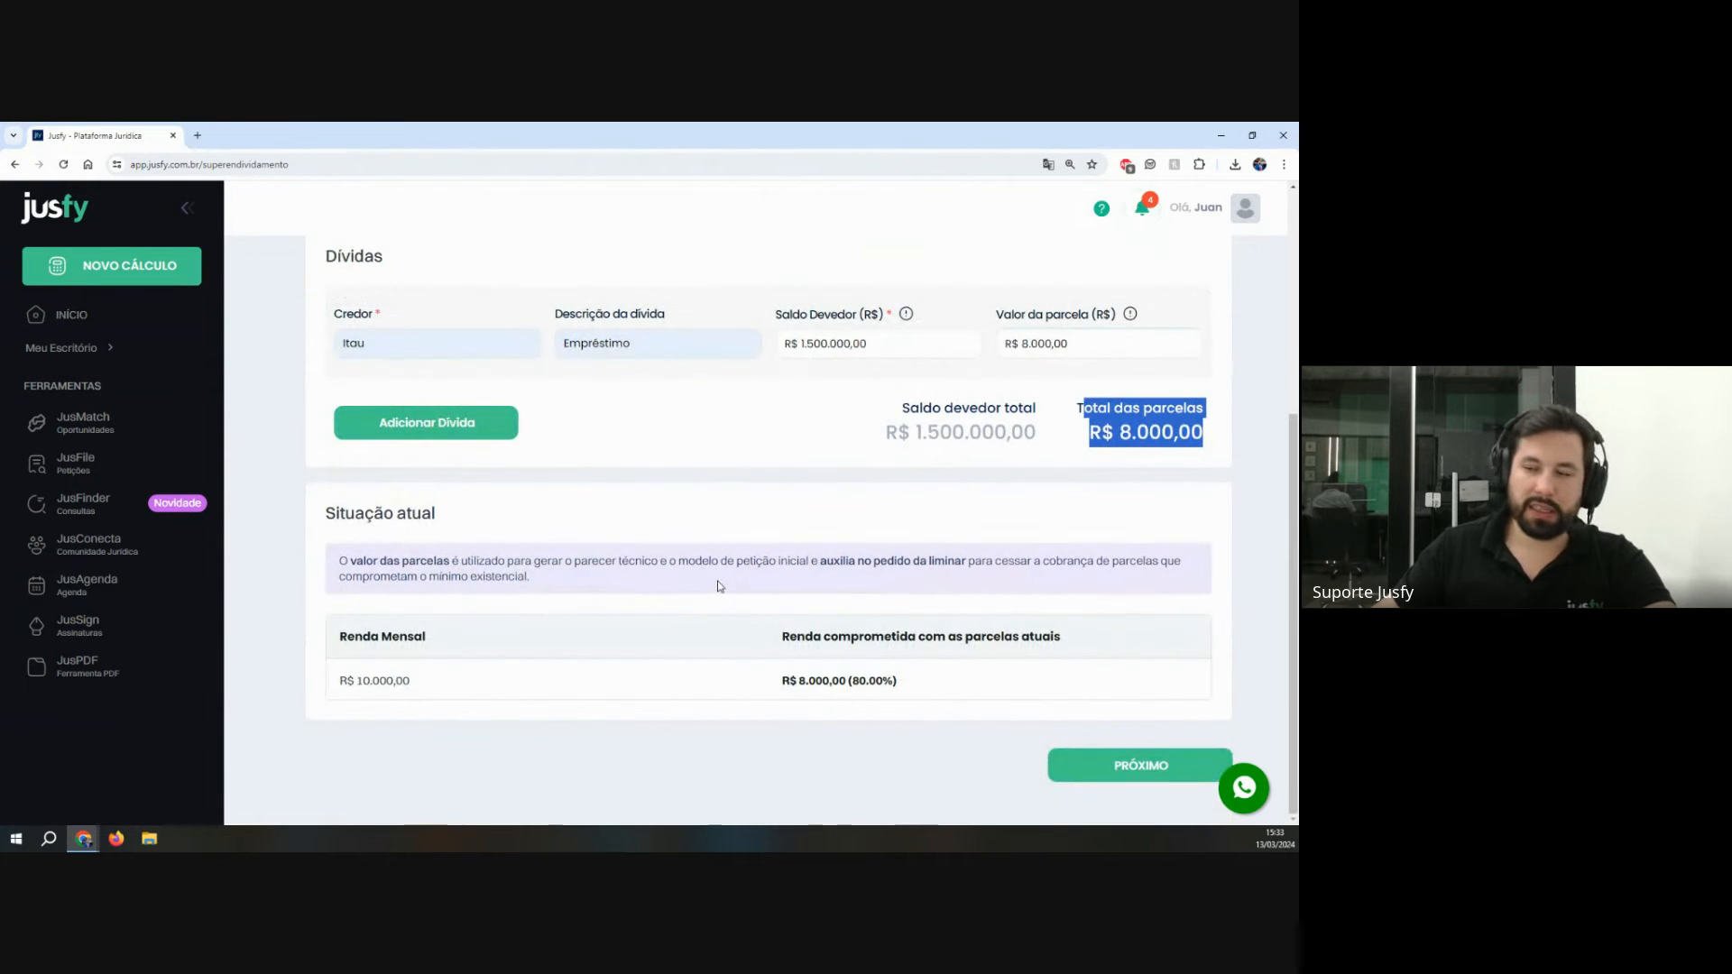
pyautogui.click(1114, 467)
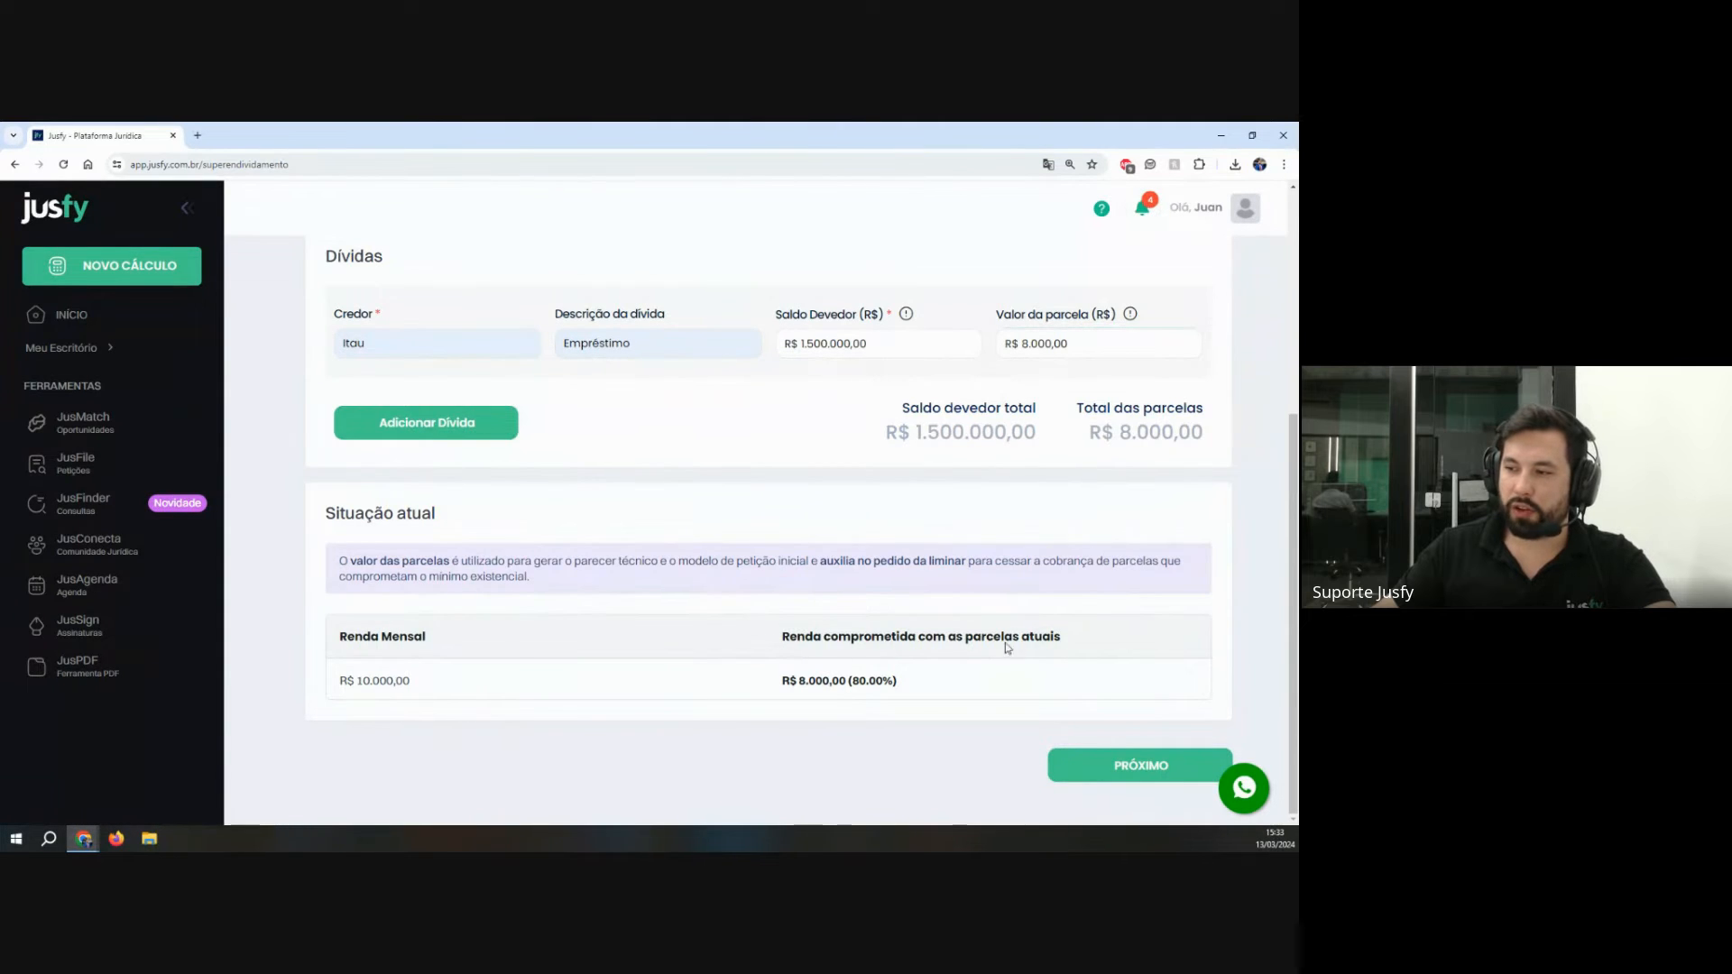
pyautogui.moveTo(822, 683); pyautogui.dragTo(935, 687)
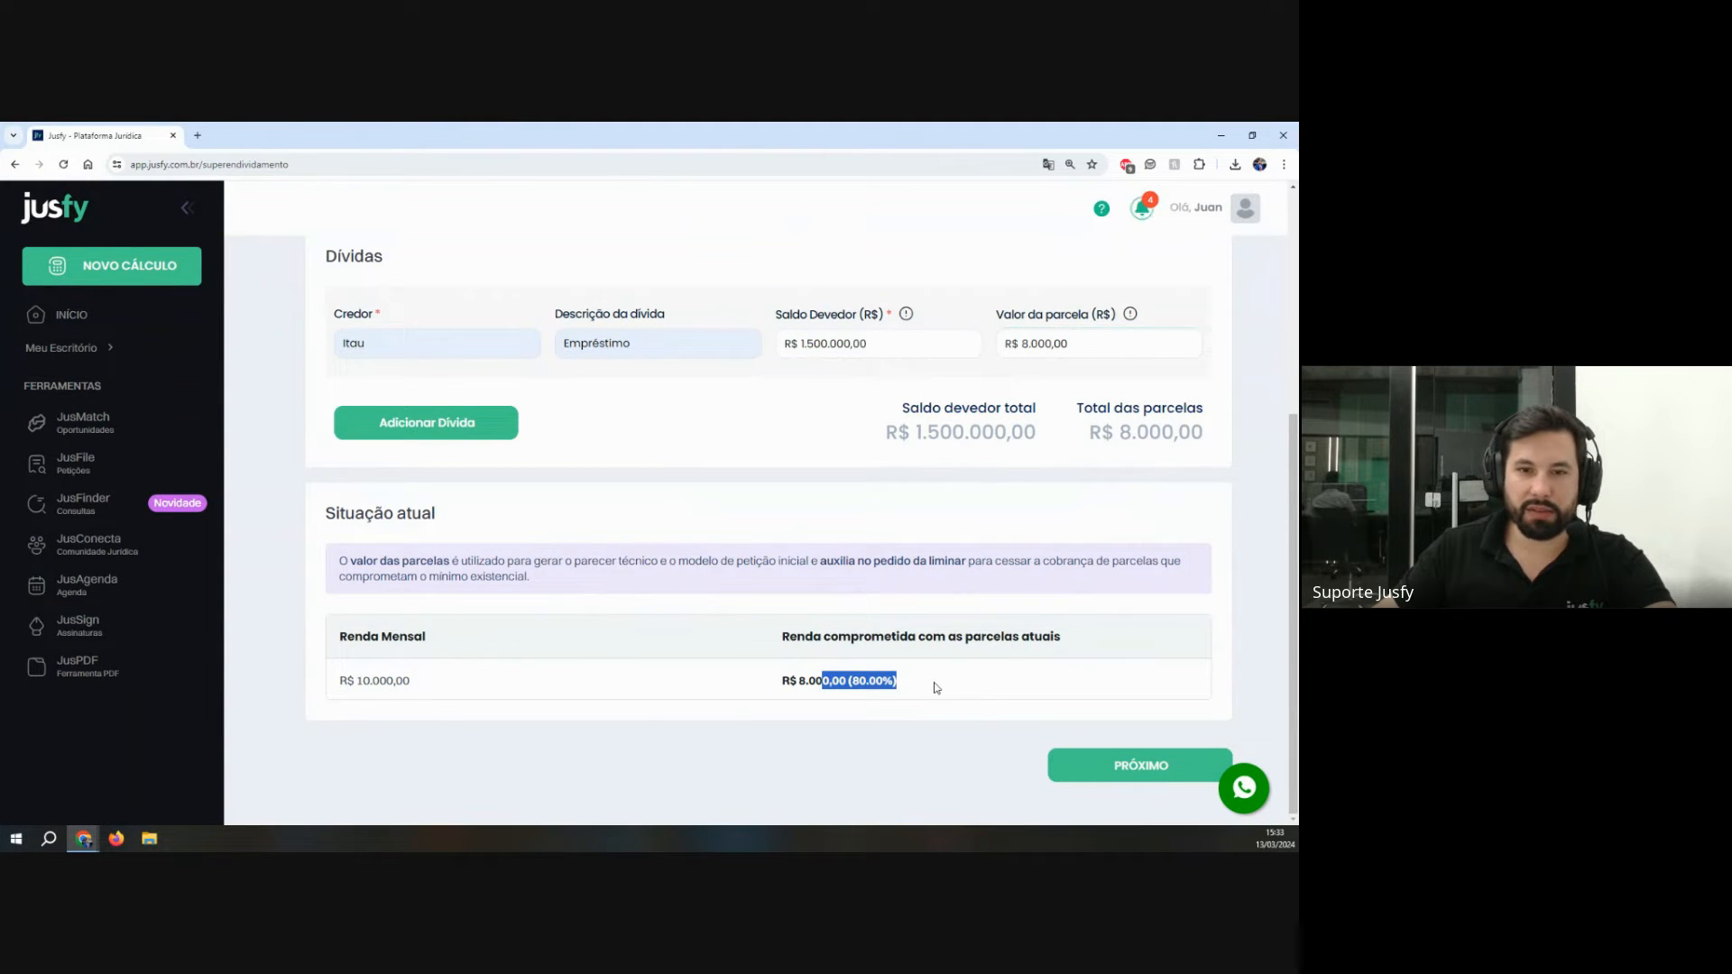
pyautogui.moveTo(789, 683); pyautogui.dragTo(1001, 715)
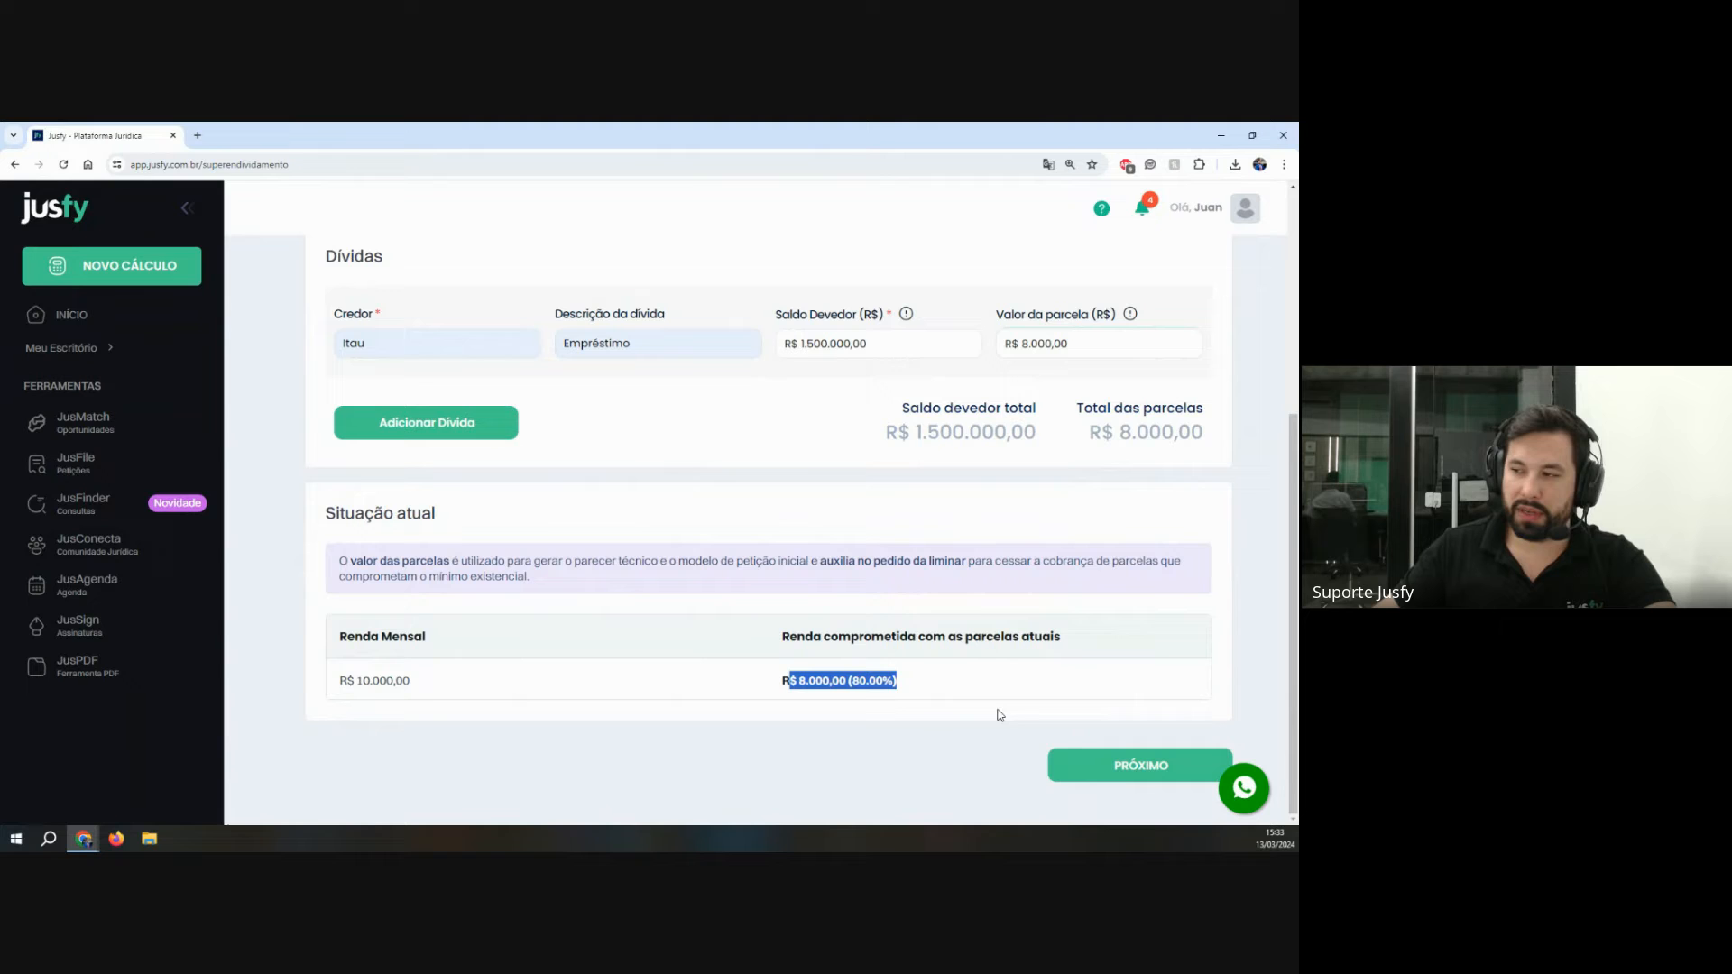
pyautogui.click(1122, 766)
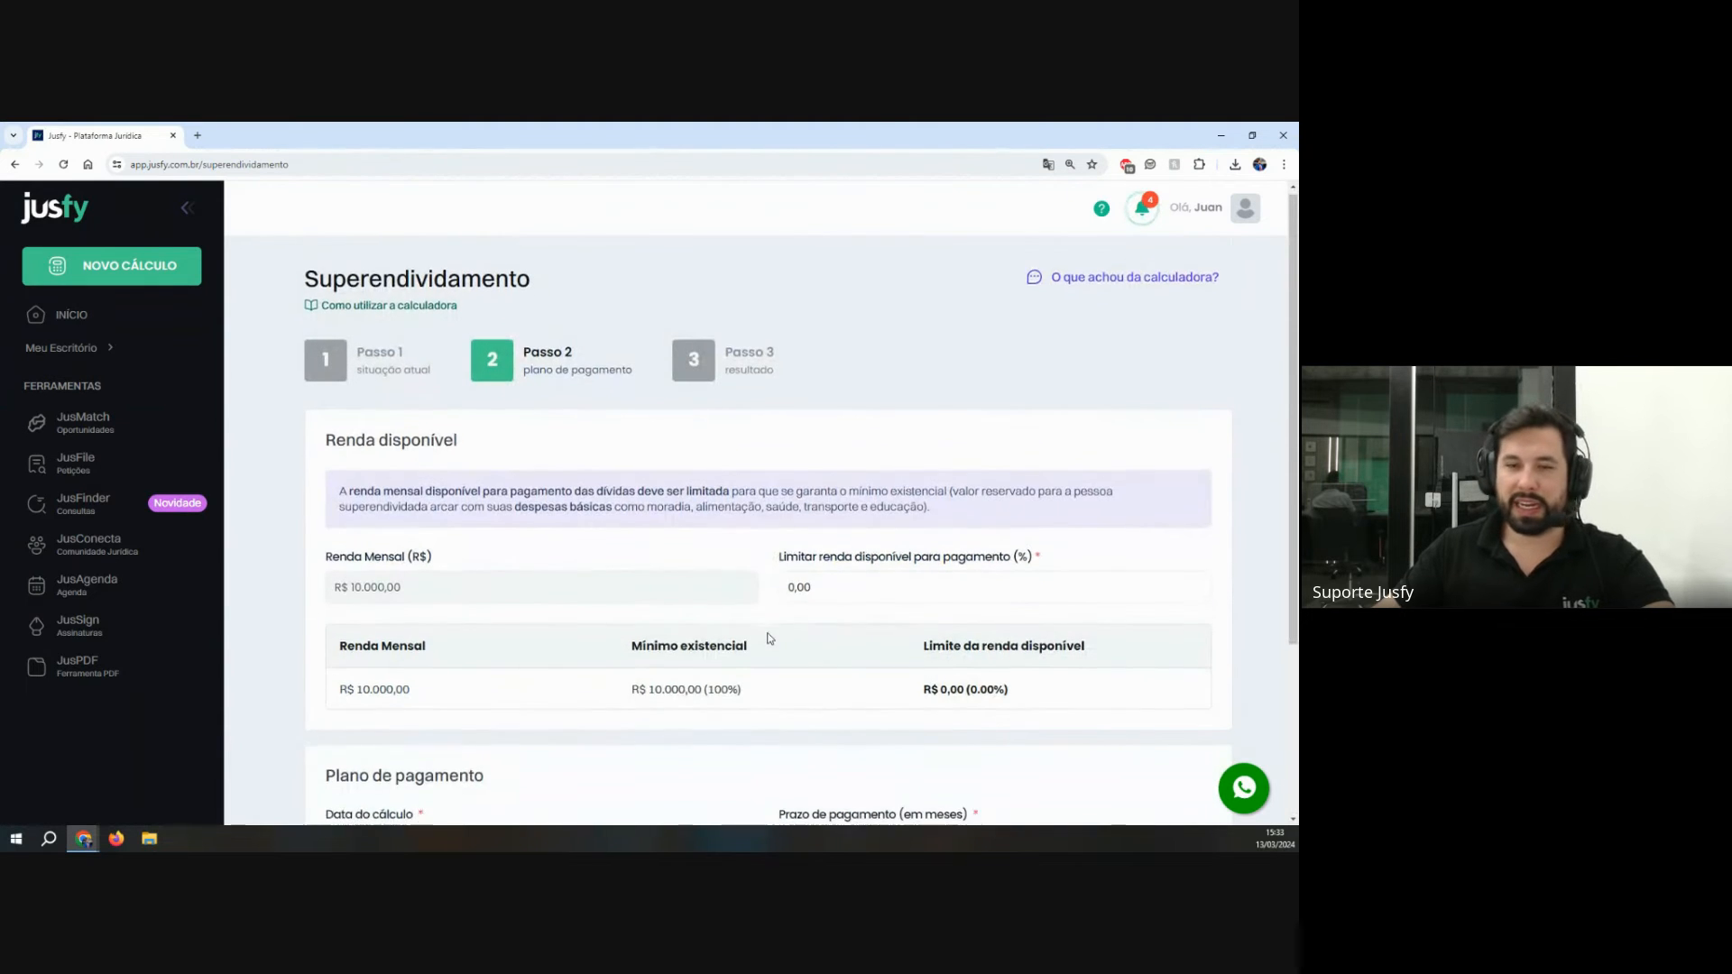
# Step: Collapse the side navigation and enlarge the page to 175% around the available-income section
pyautogui.scroll(-2, 770, 639)
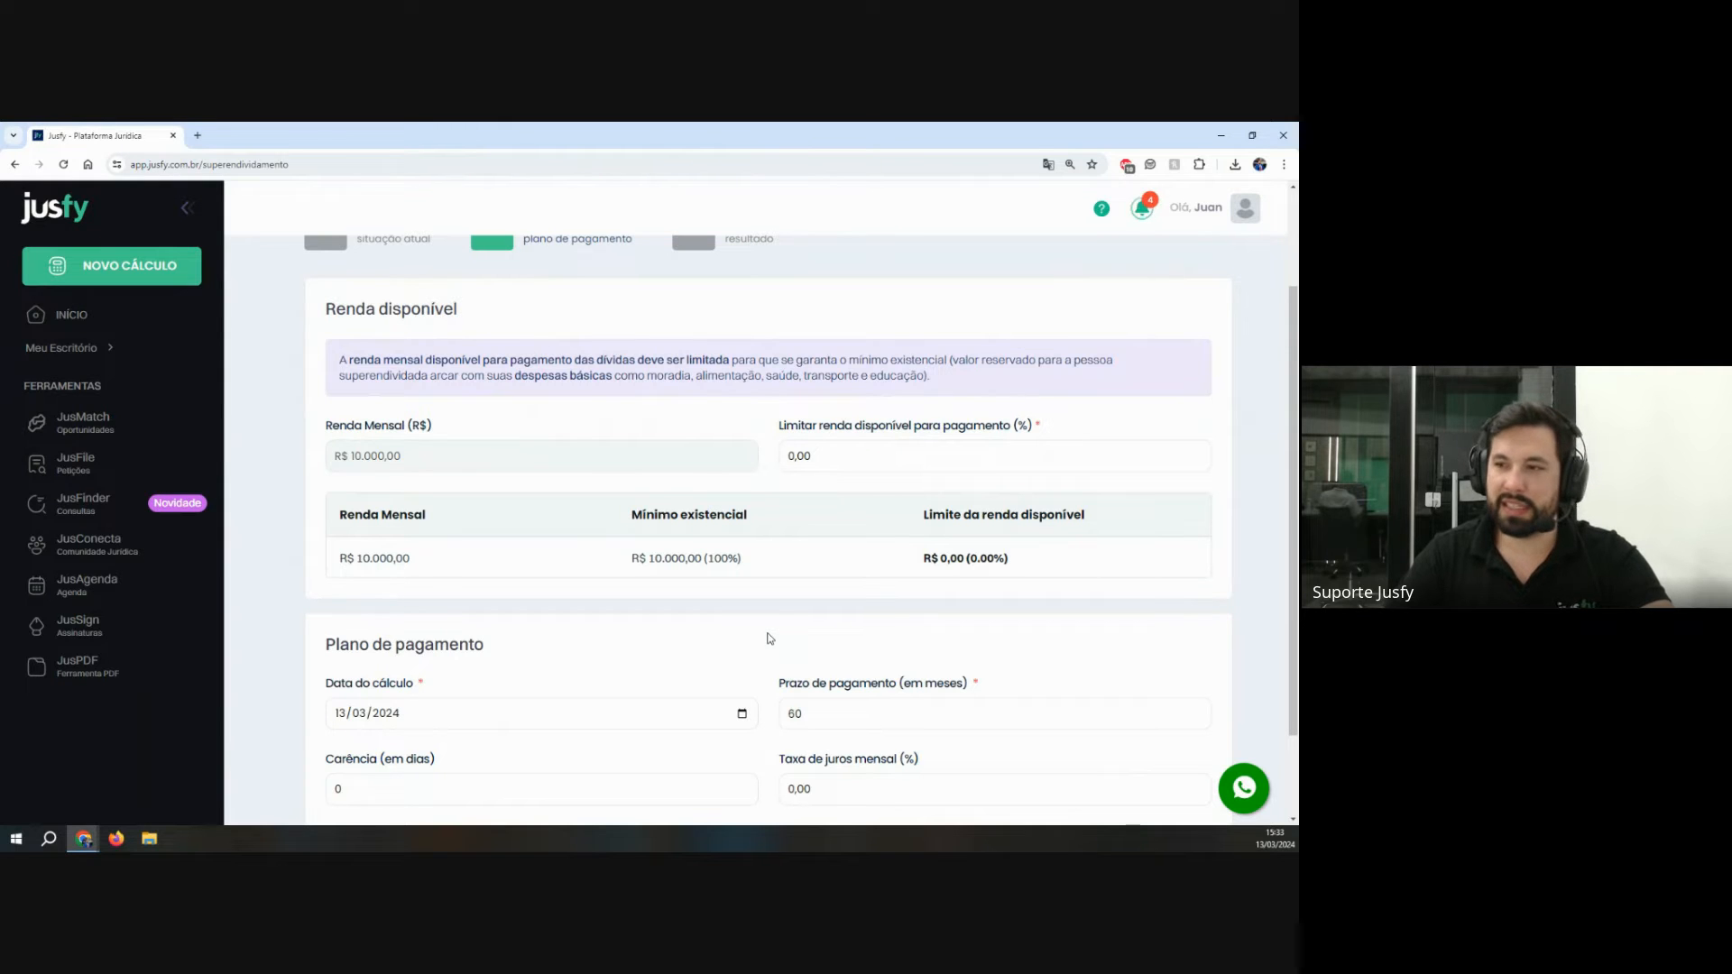
pyautogui.scroll(2, 369, 280)
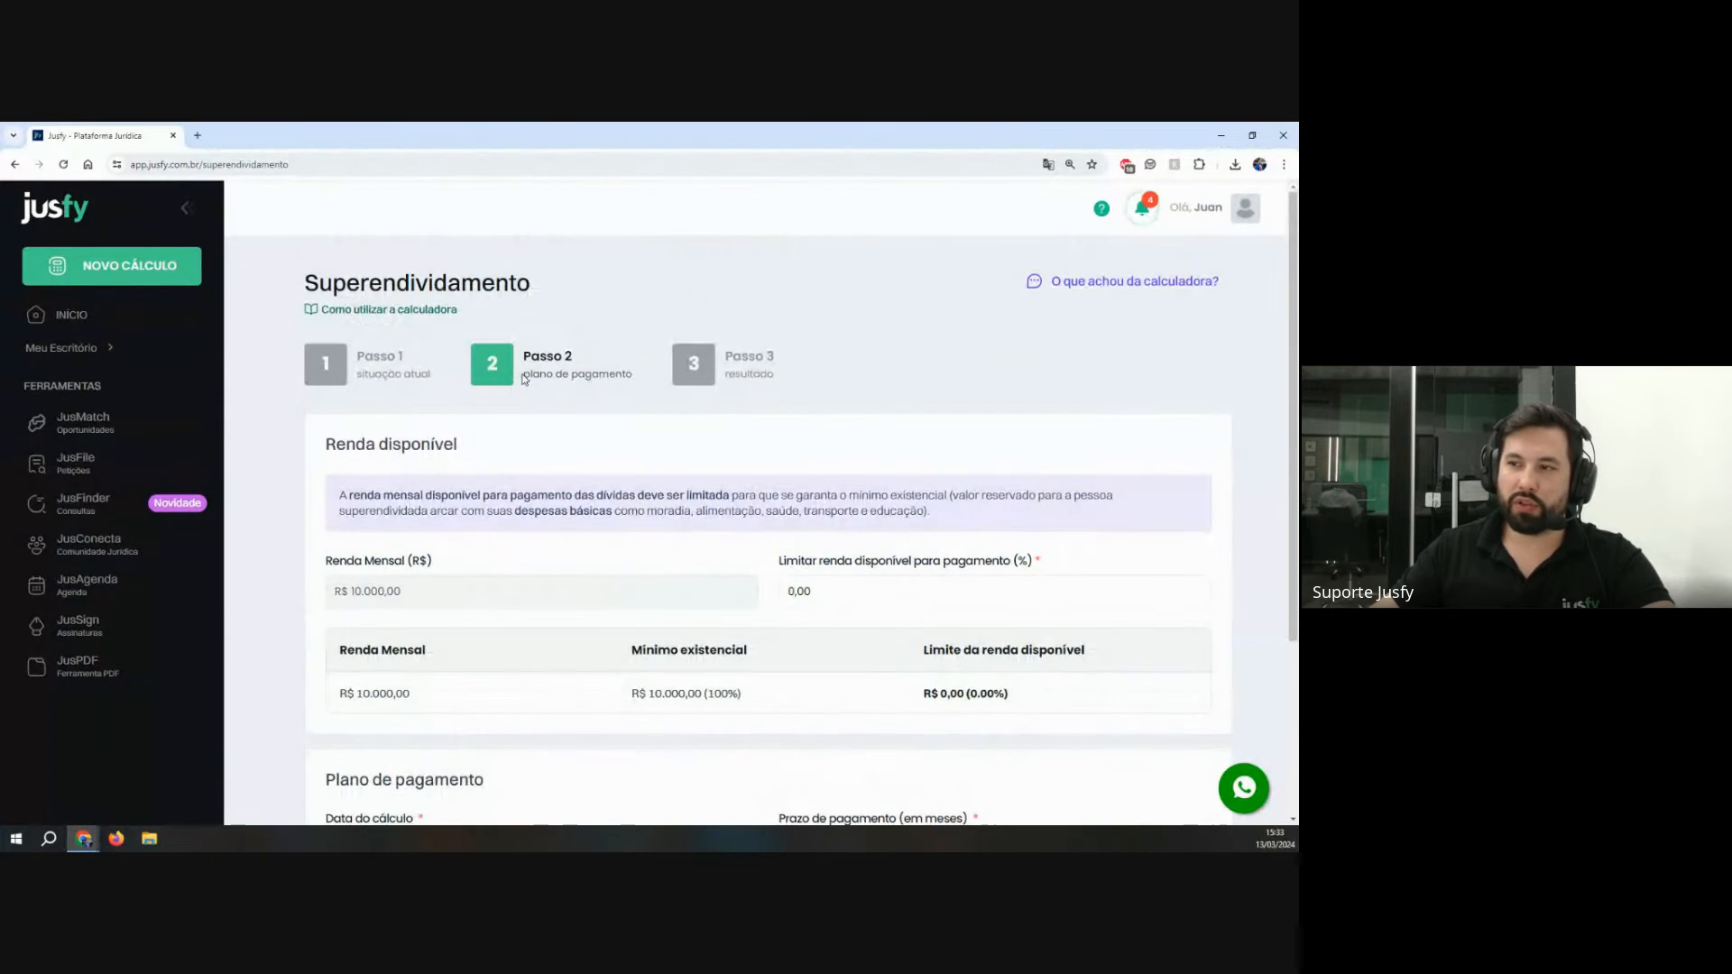
pyautogui.moveTo(520, 375); pyautogui.dragTo(622, 375)
pyautogui.scroll(-1, 645, 451)
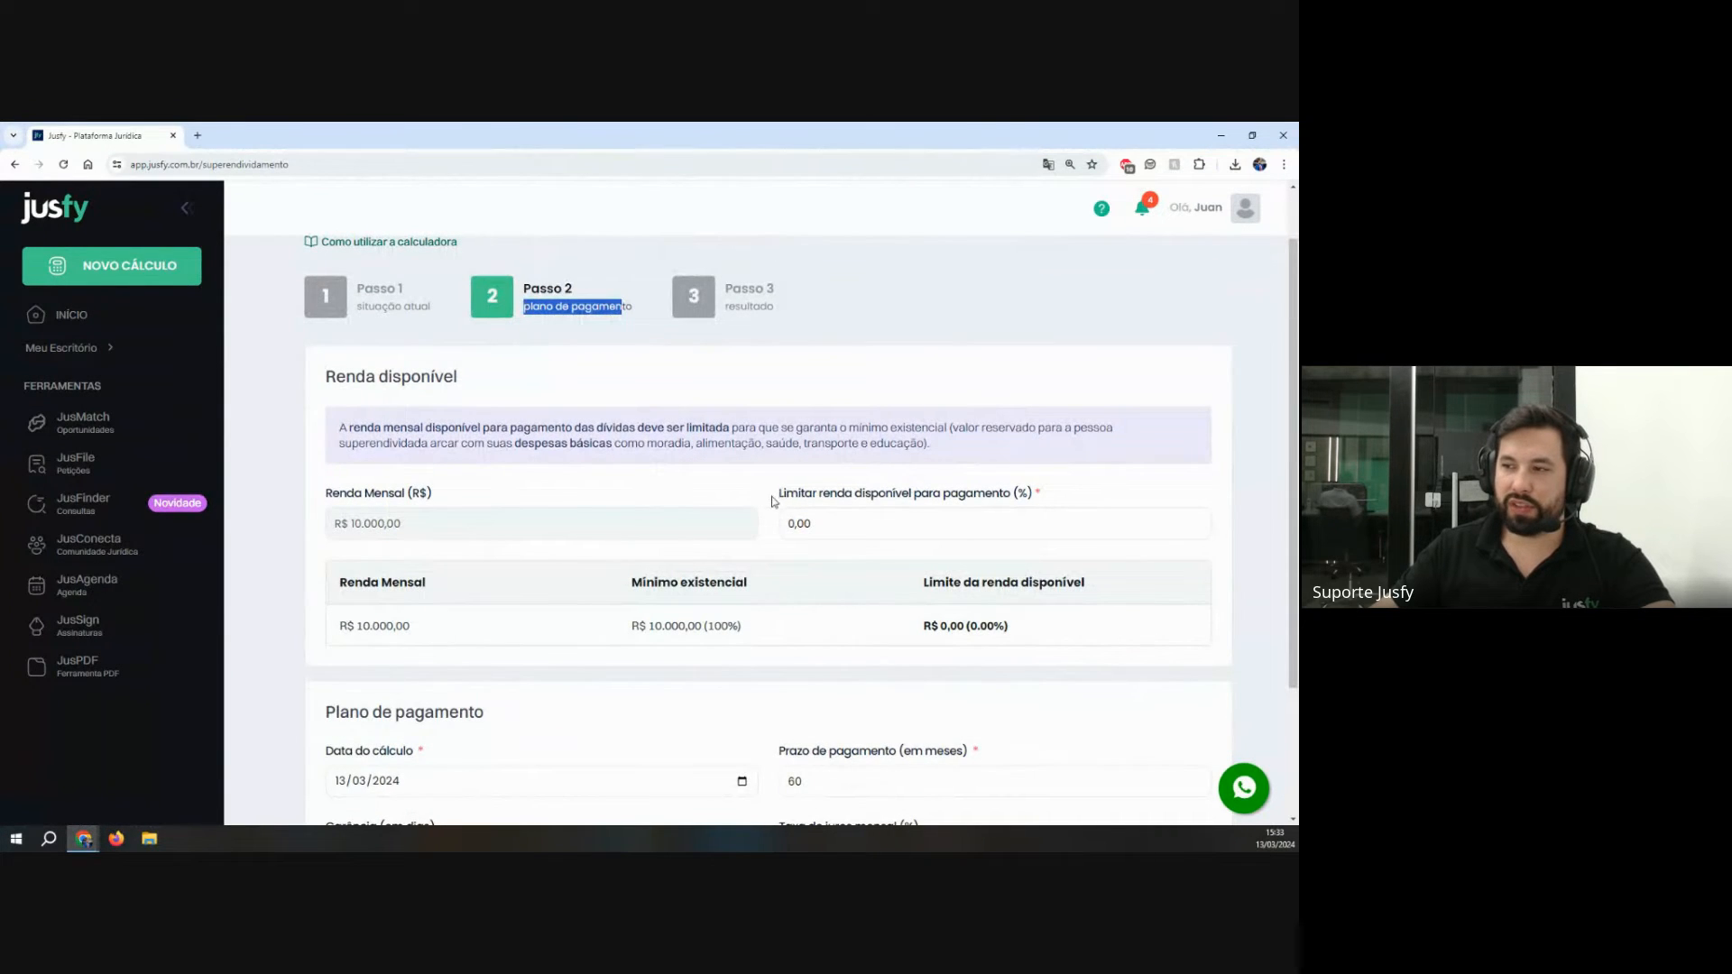
pyautogui.moveTo(773, 501); pyautogui.dragTo(1067, 501)
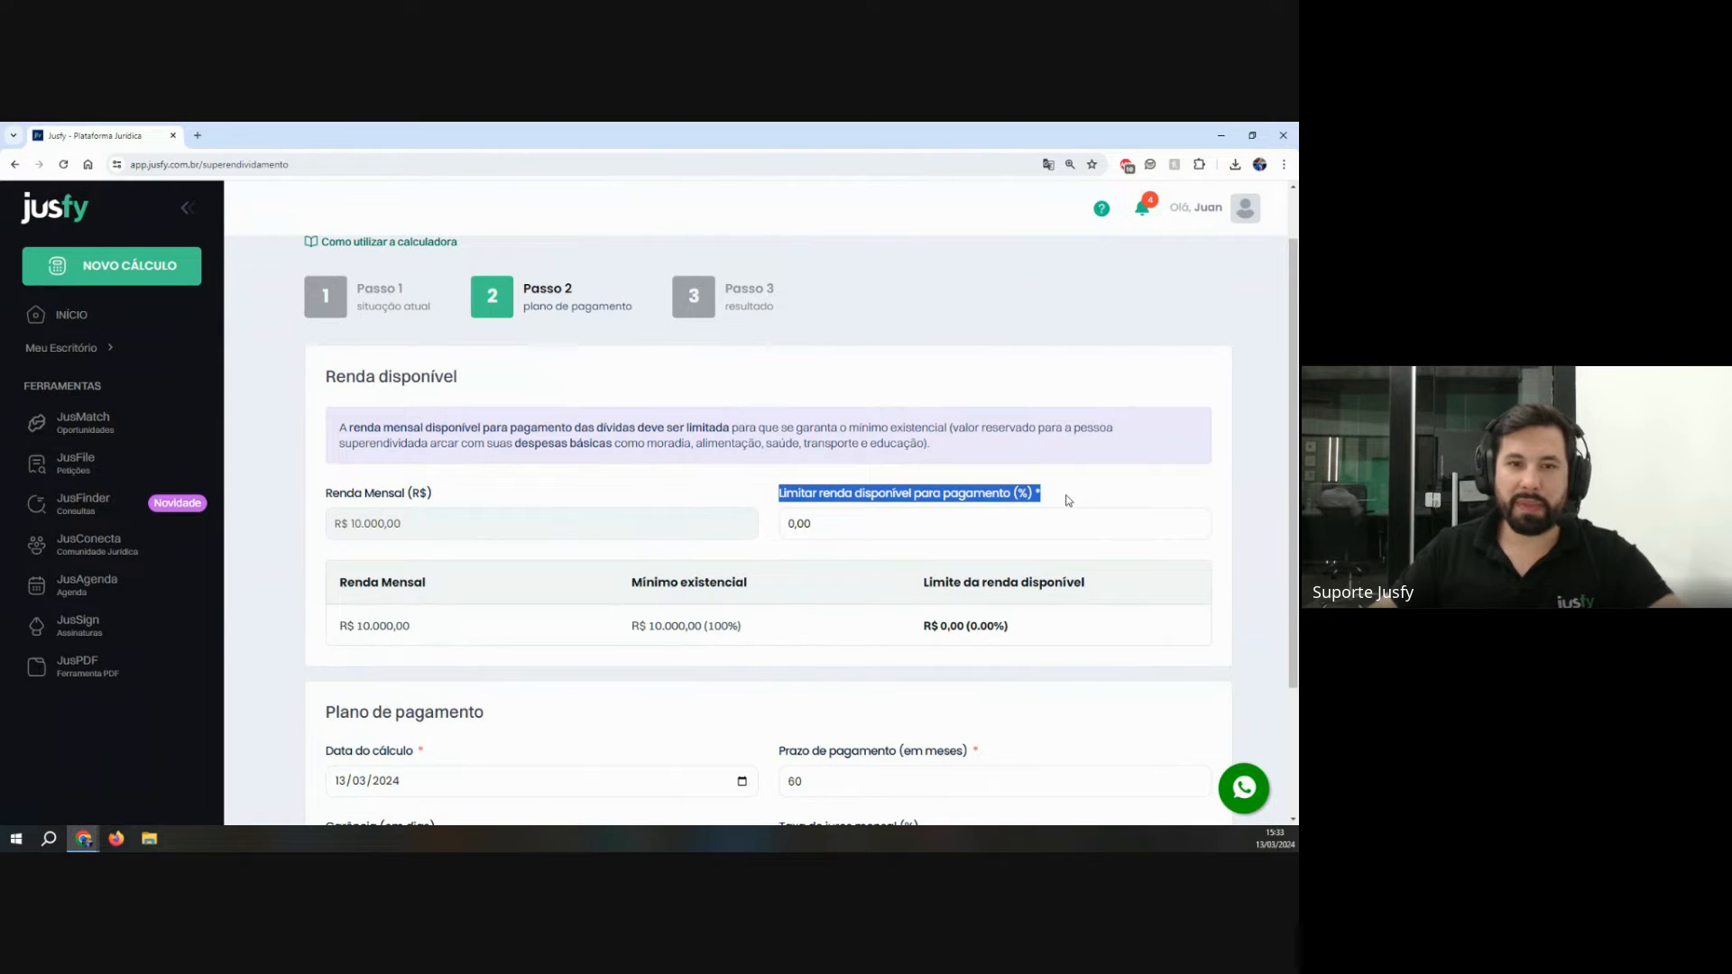
pyautogui.click(198, 202)
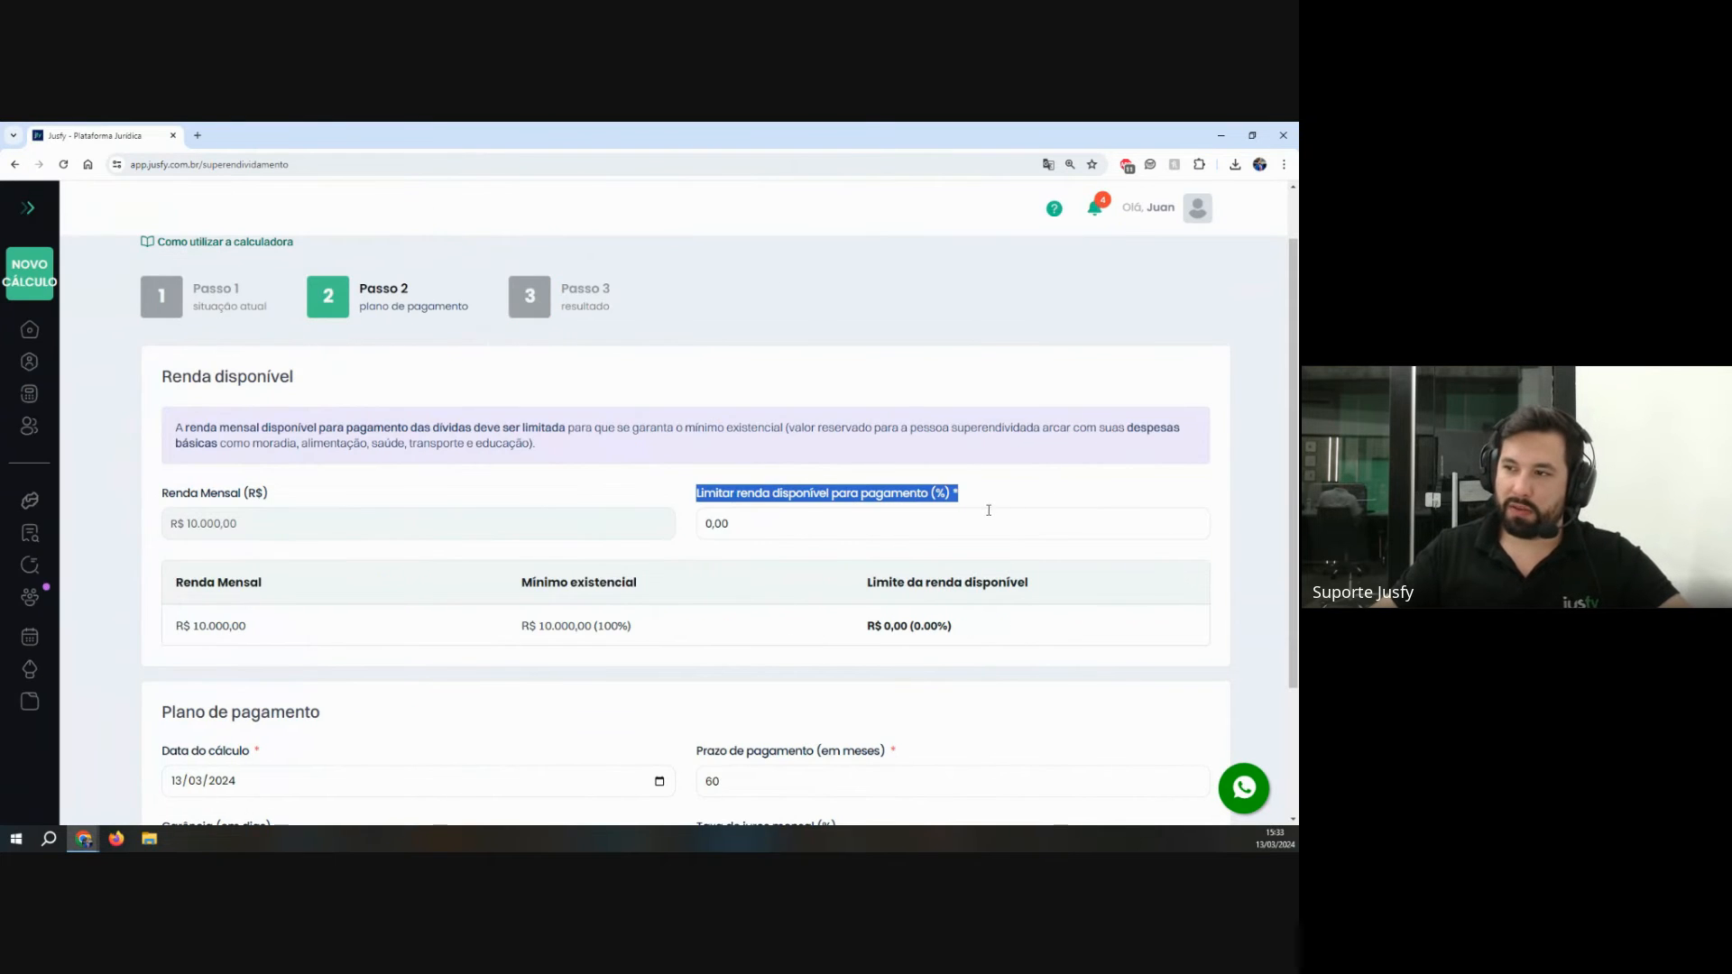
pyautogui.hotkey('ctrl', '+')
pyautogui.hotkey('ctrl', '+')
pyautogui.hotkey('ctrl', '+')
pyautogui.hotkey('ctrl', '+')
pyautogui.scroll(-1, 988, 515)
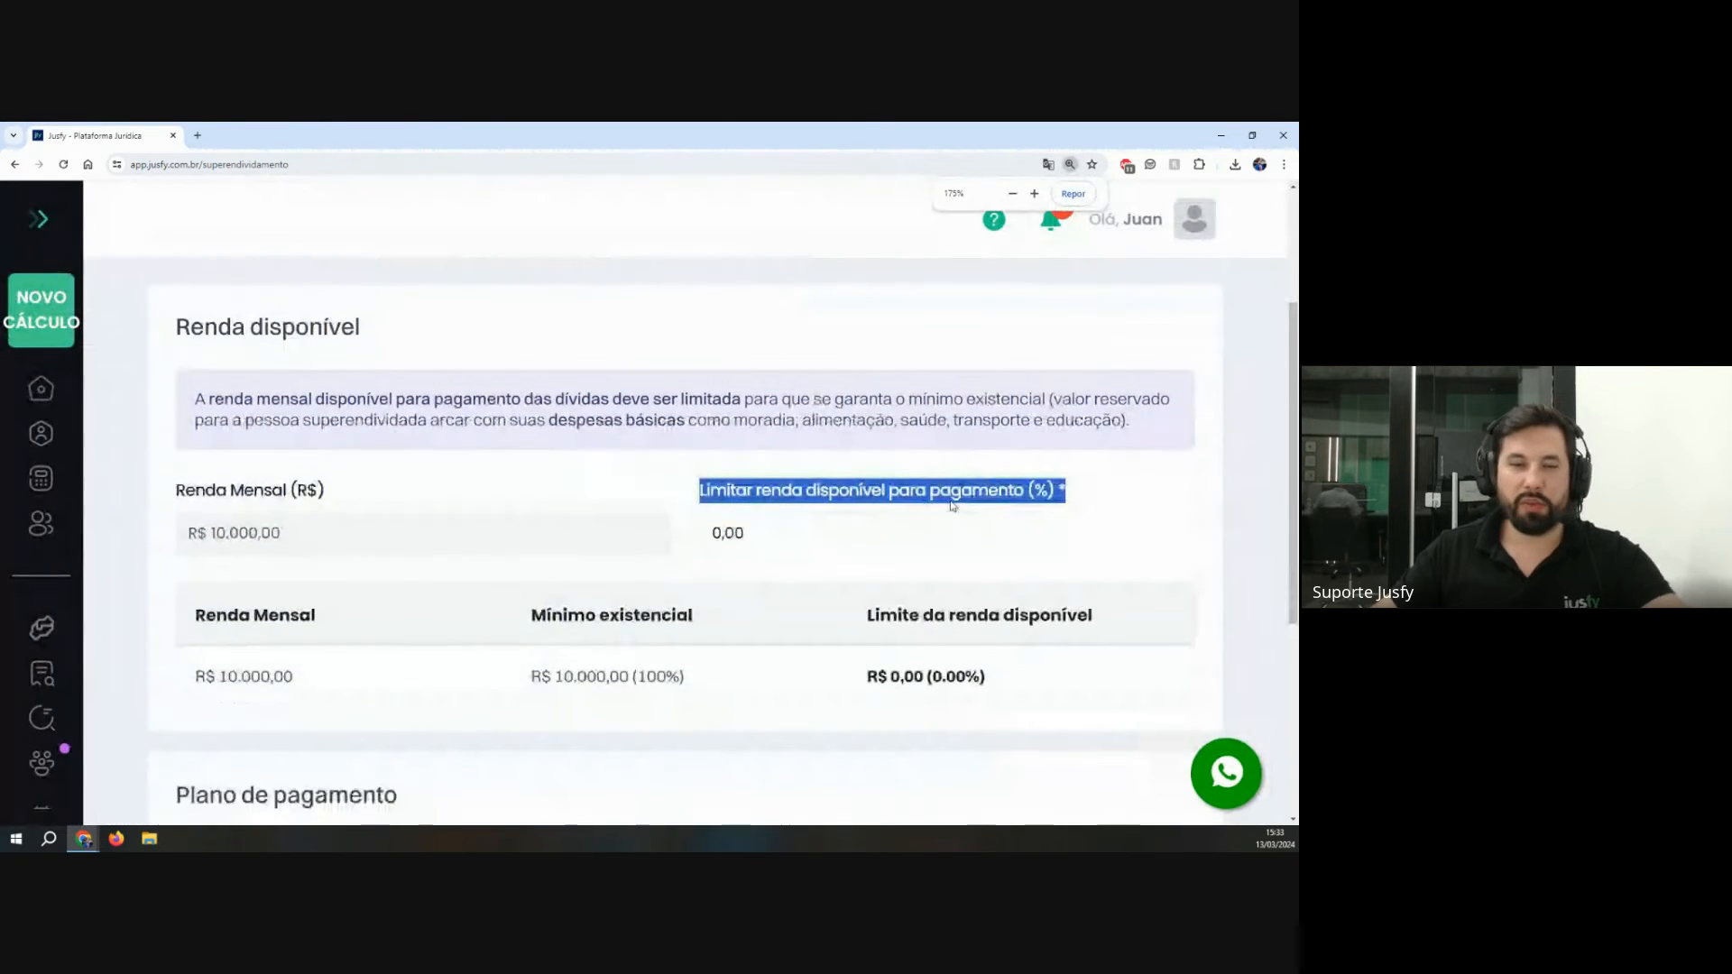
# Step: Limit the income available for payment to 50,00% and check the resulting available-income limit
pyautogui.moveTo(174, 491); pyautogui.dragTo(406, 496)
pyautogui.click(406, 495)
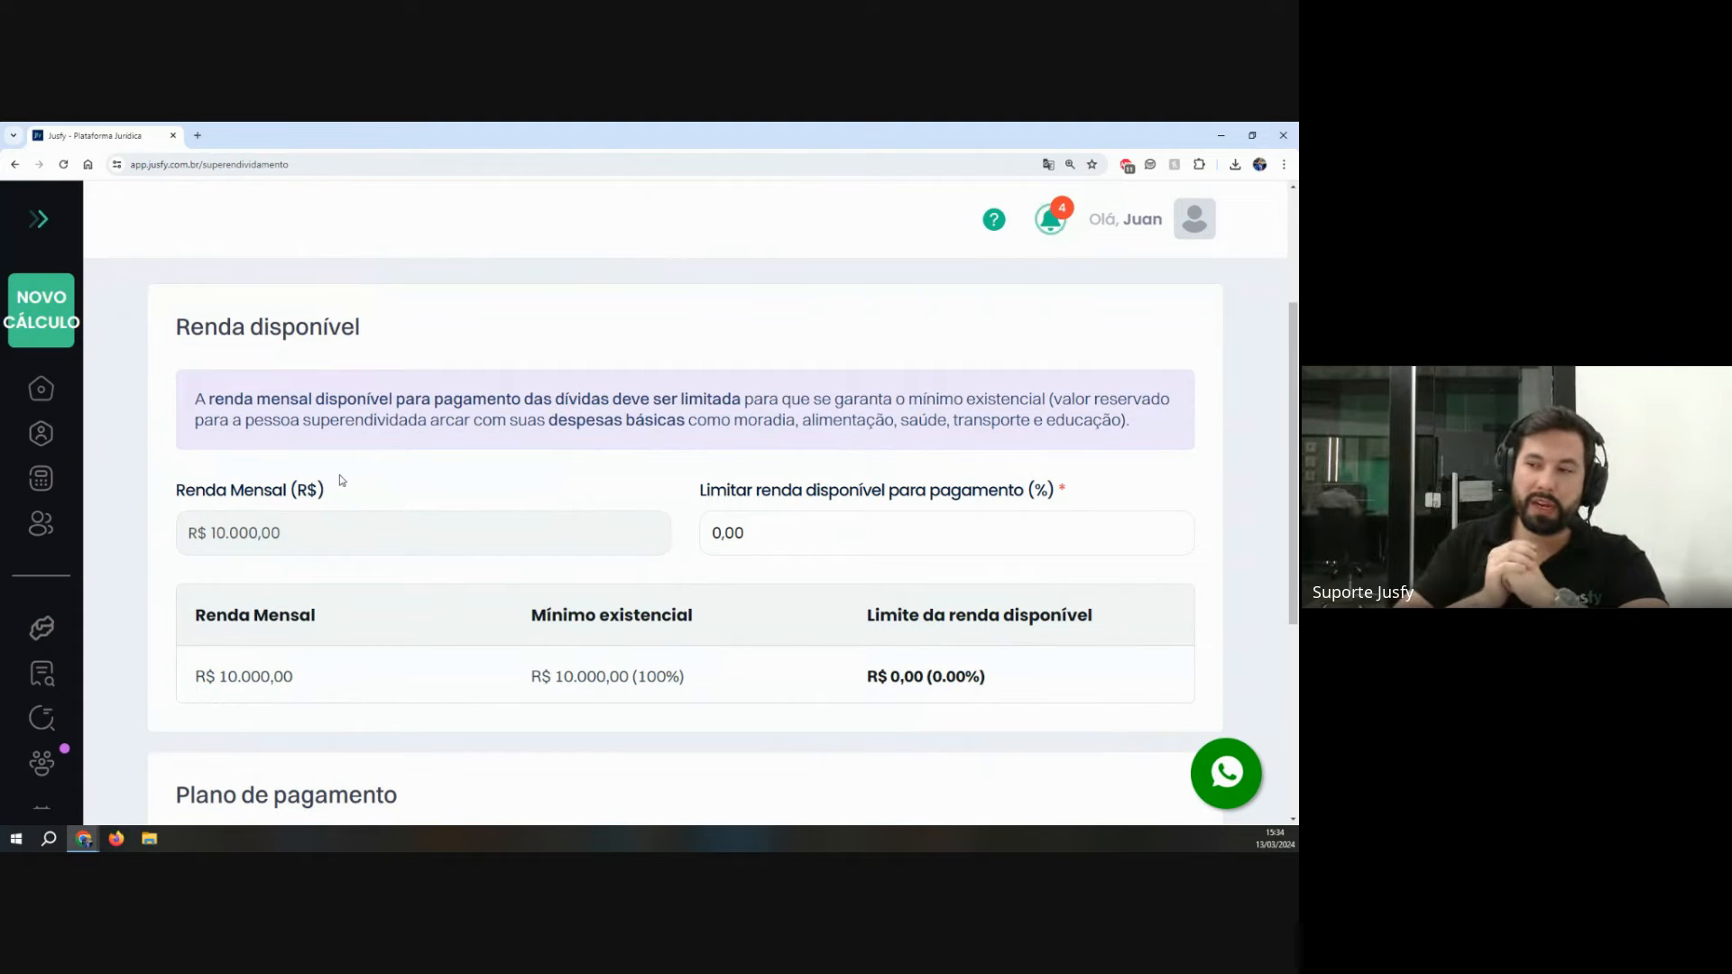
pyautogui.click(787, 524)
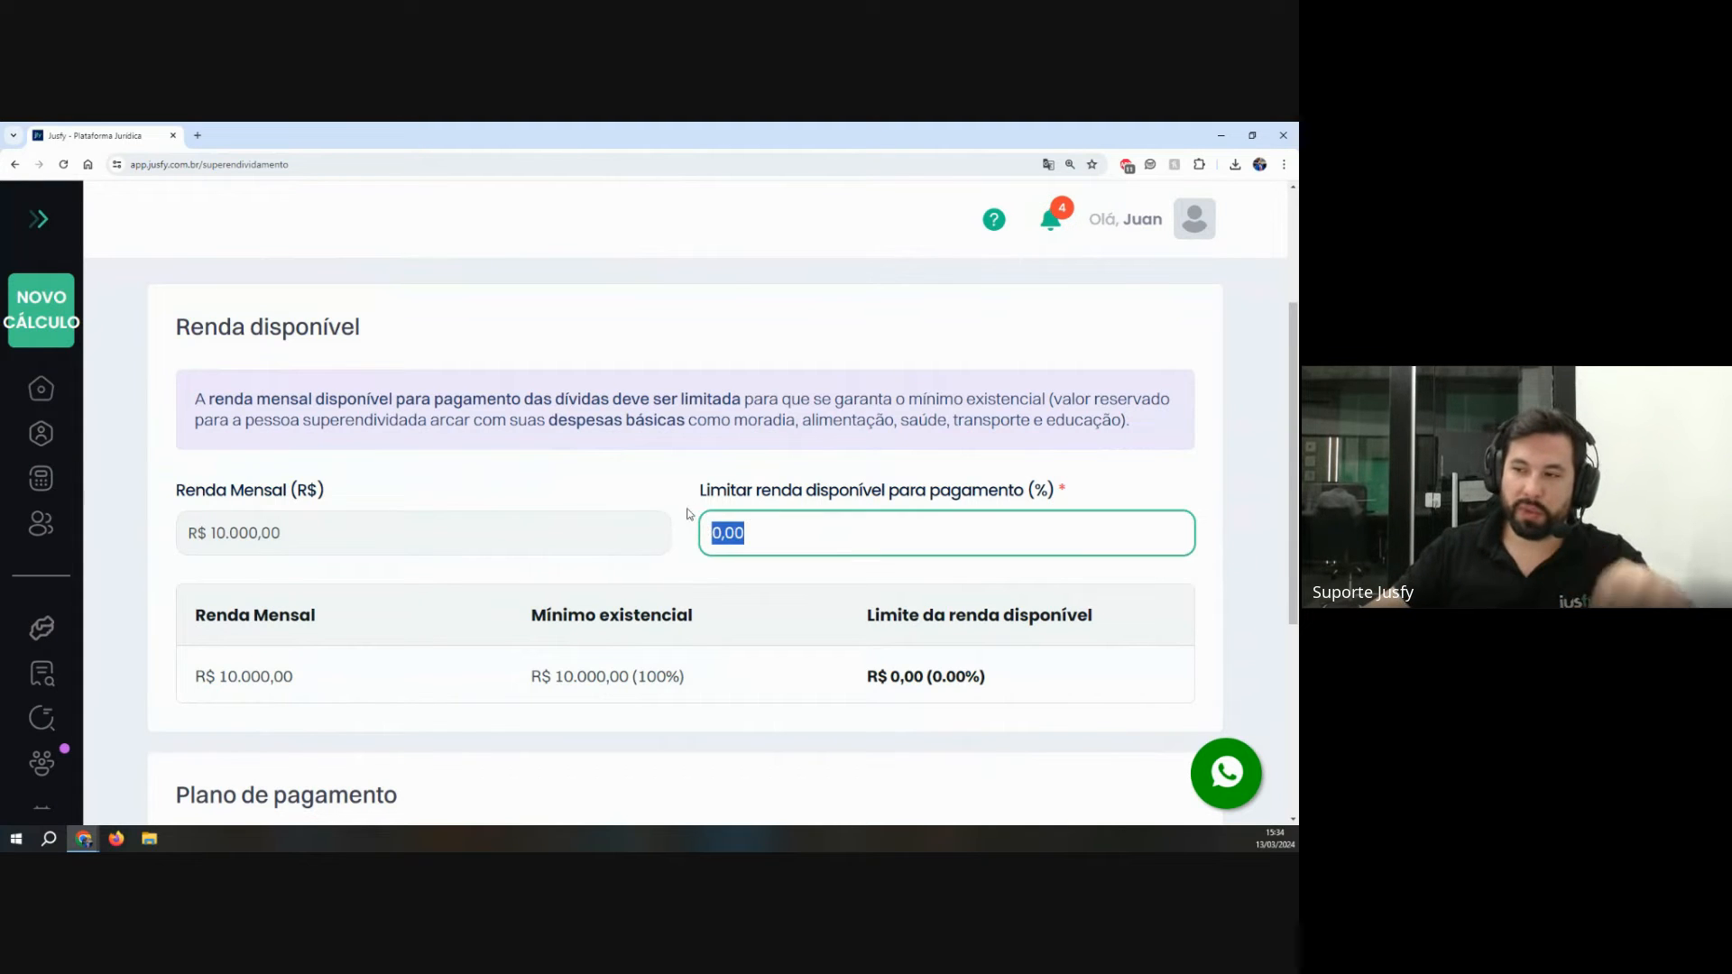
pyautogui.moveTo(696, 492); pyautogui.dragTo(1069, 491)
pyautogui.moveTo(211, 533); pyautogui.dragTo(305, 539)
pyautogui.click(729, 524)
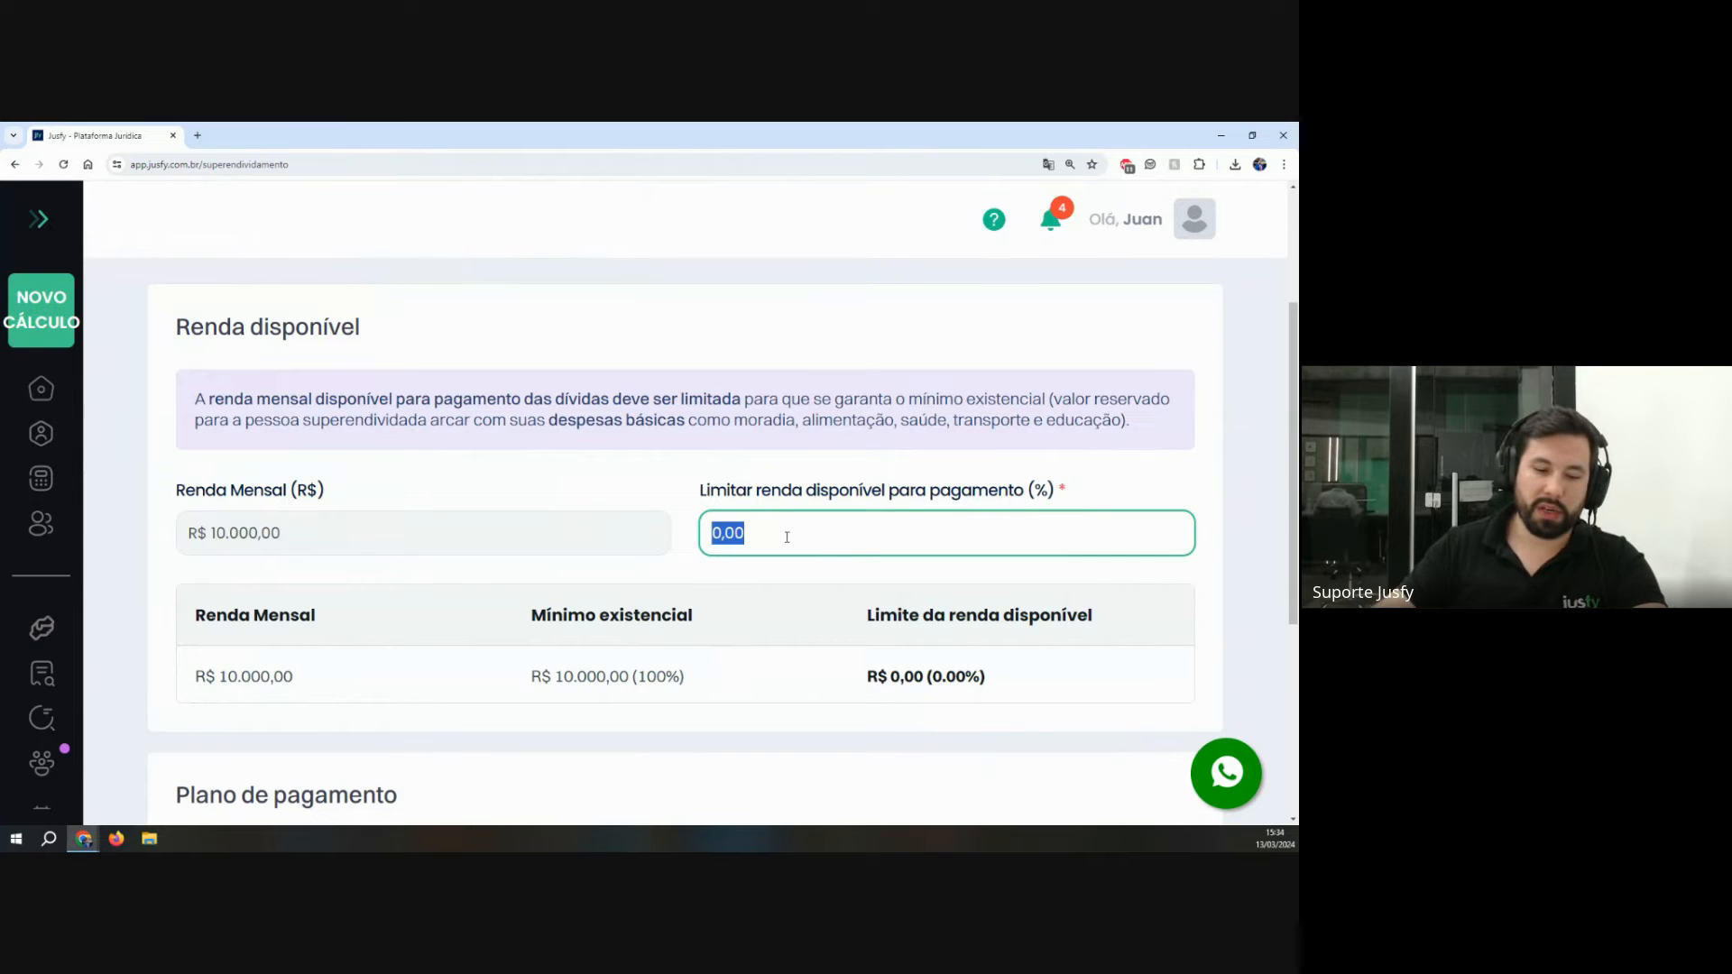
pyautogui.write('50,0')
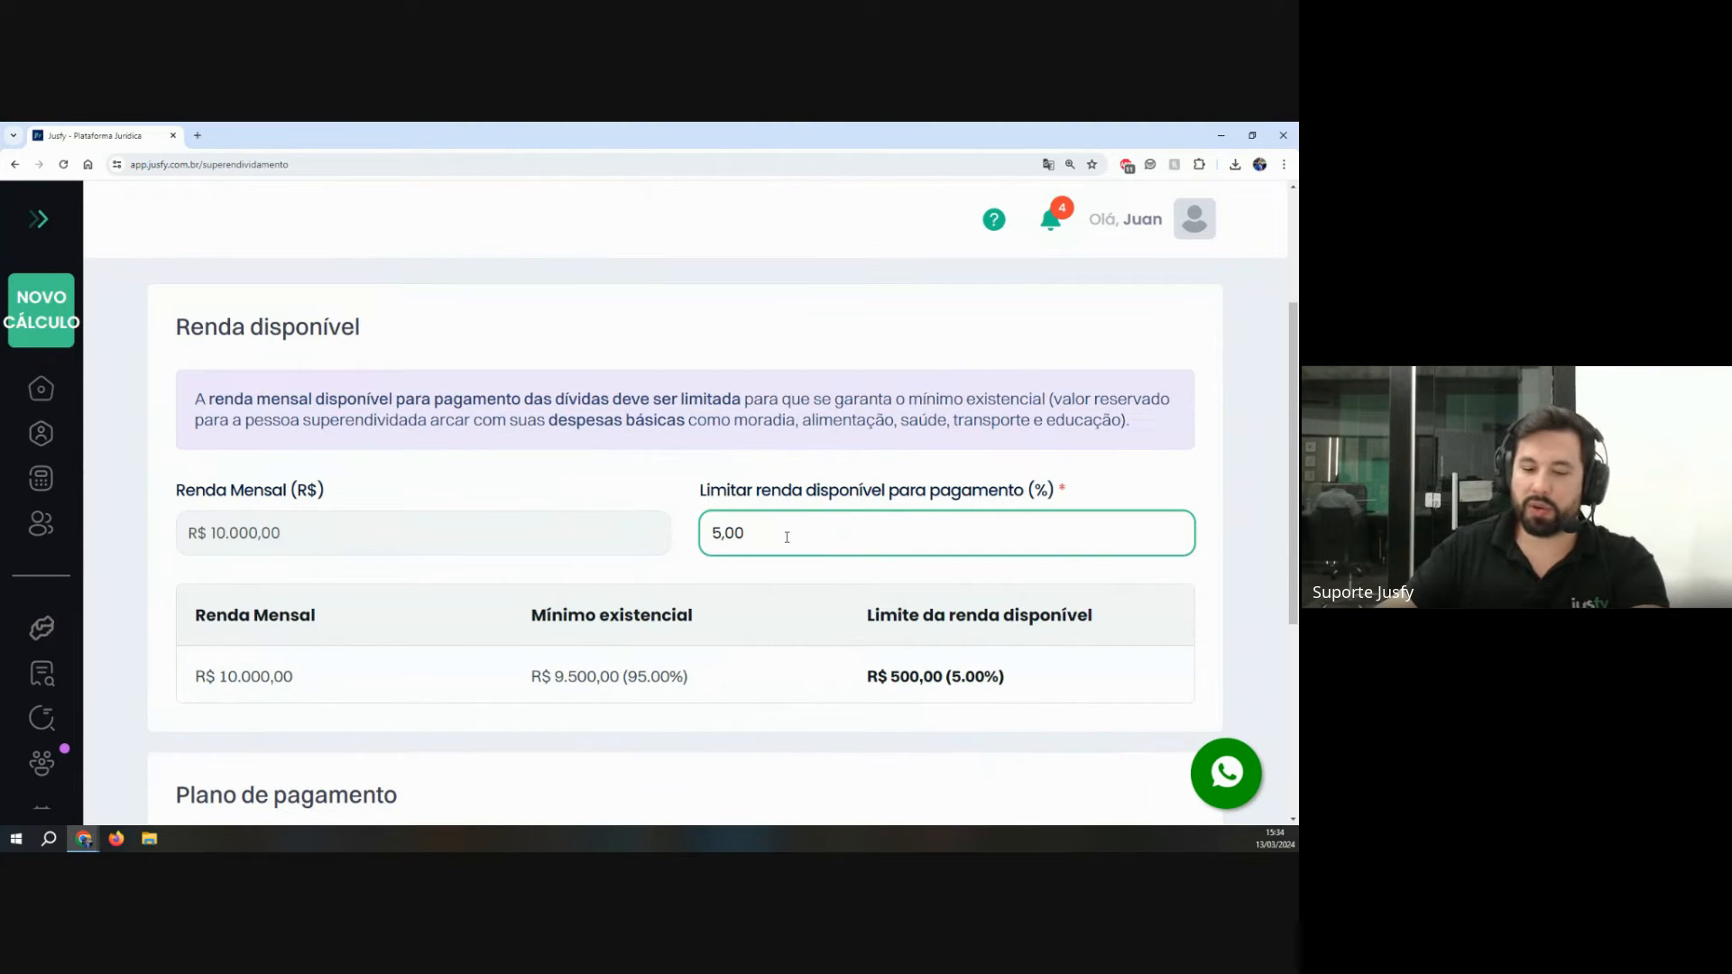
pyautogui.write('0')
pyautogui.moveTo(696, 491); pyautogui.dragTo(1118, 511)
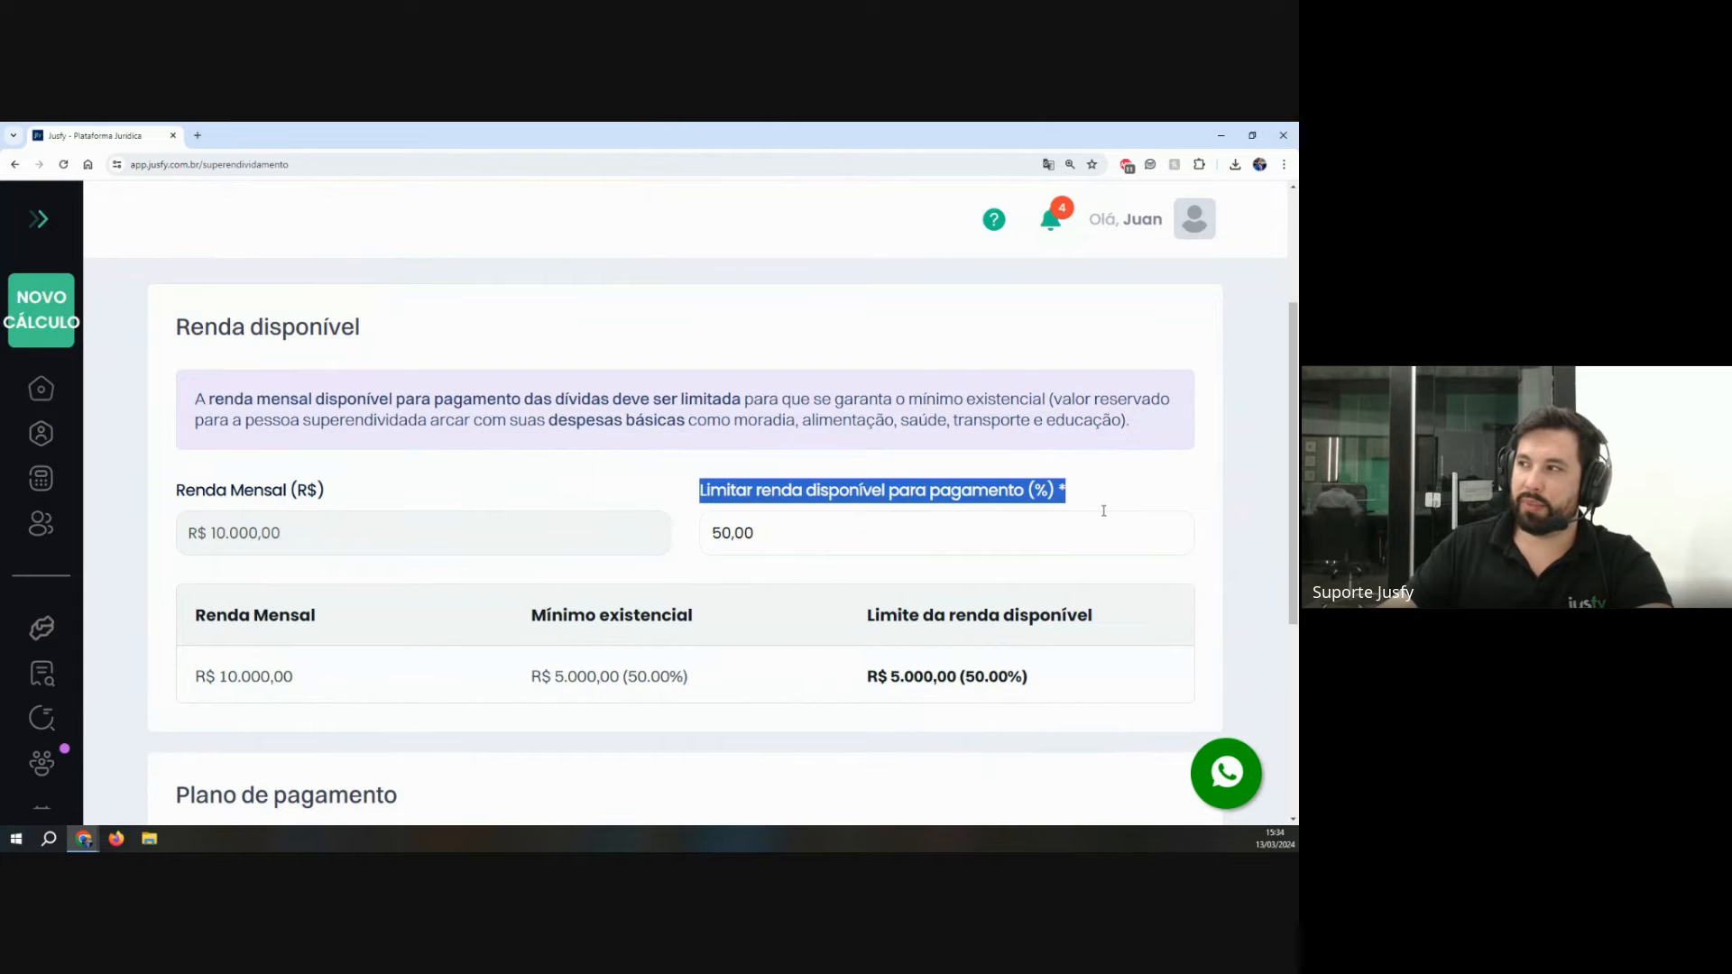
pyautogui.scroll(-2, 1103, 511)
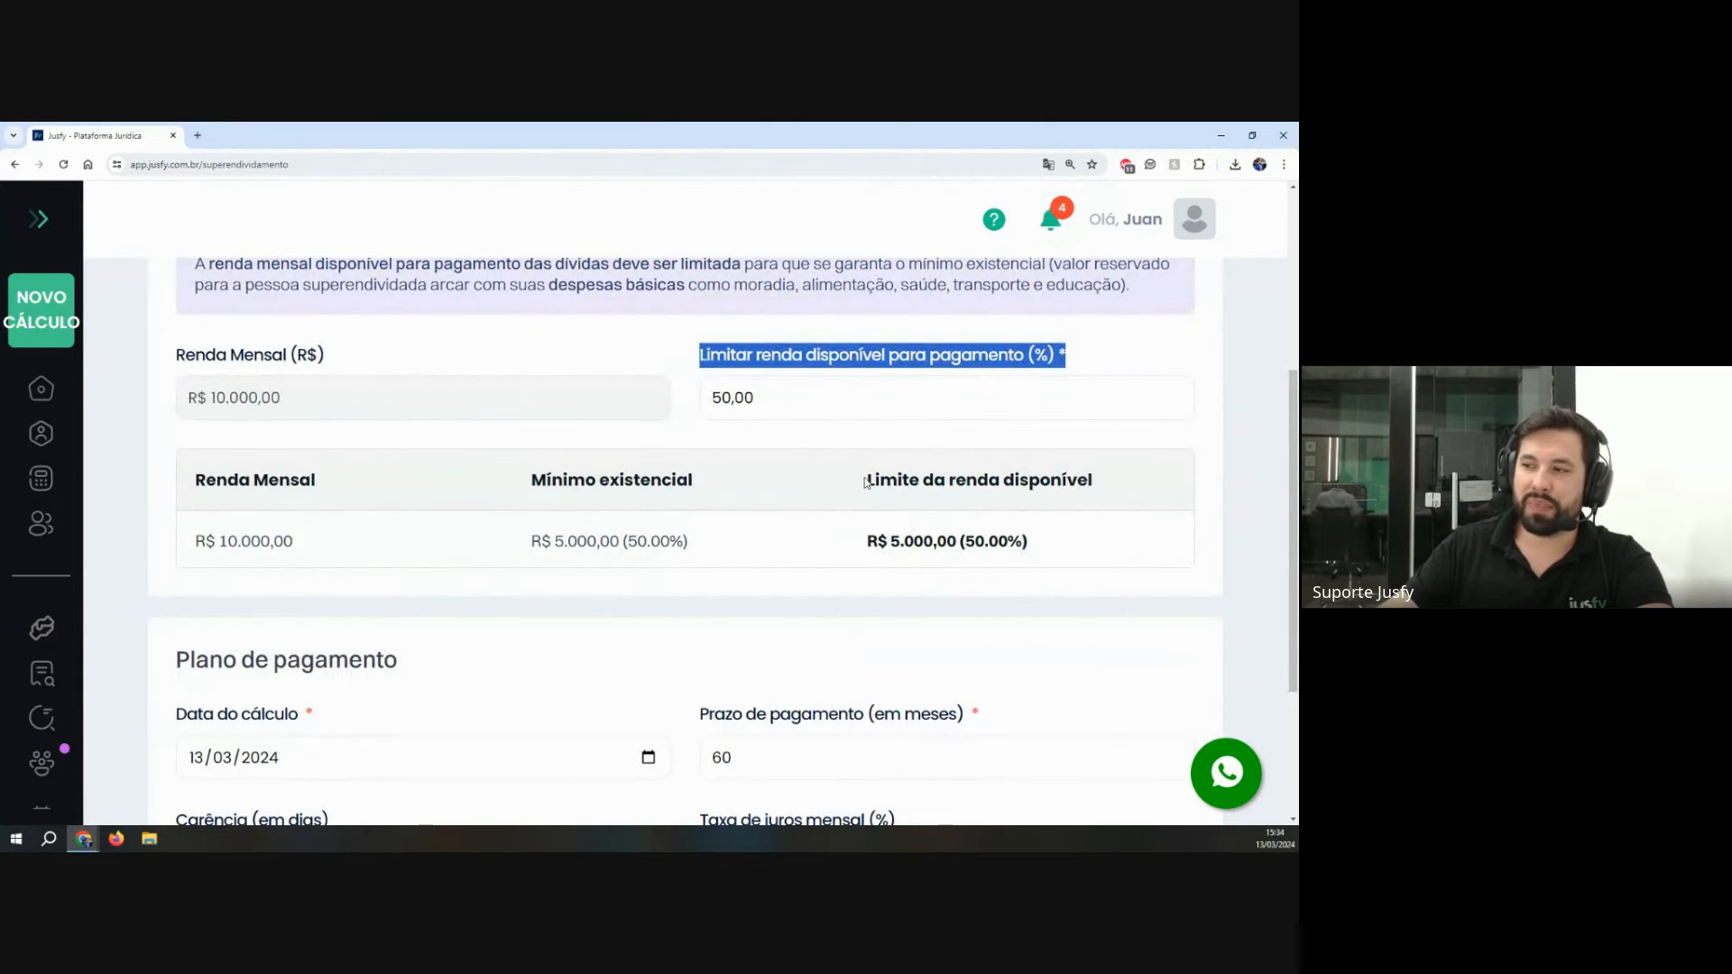
pyautogui.click(865, 482)
pyautogui.moveTo(868, 542); pyautogui.dragTo(1109, 553)
# Step: Set the payment plan's term to 80 months
pyautogui.scroll(-3, 1109, 553)
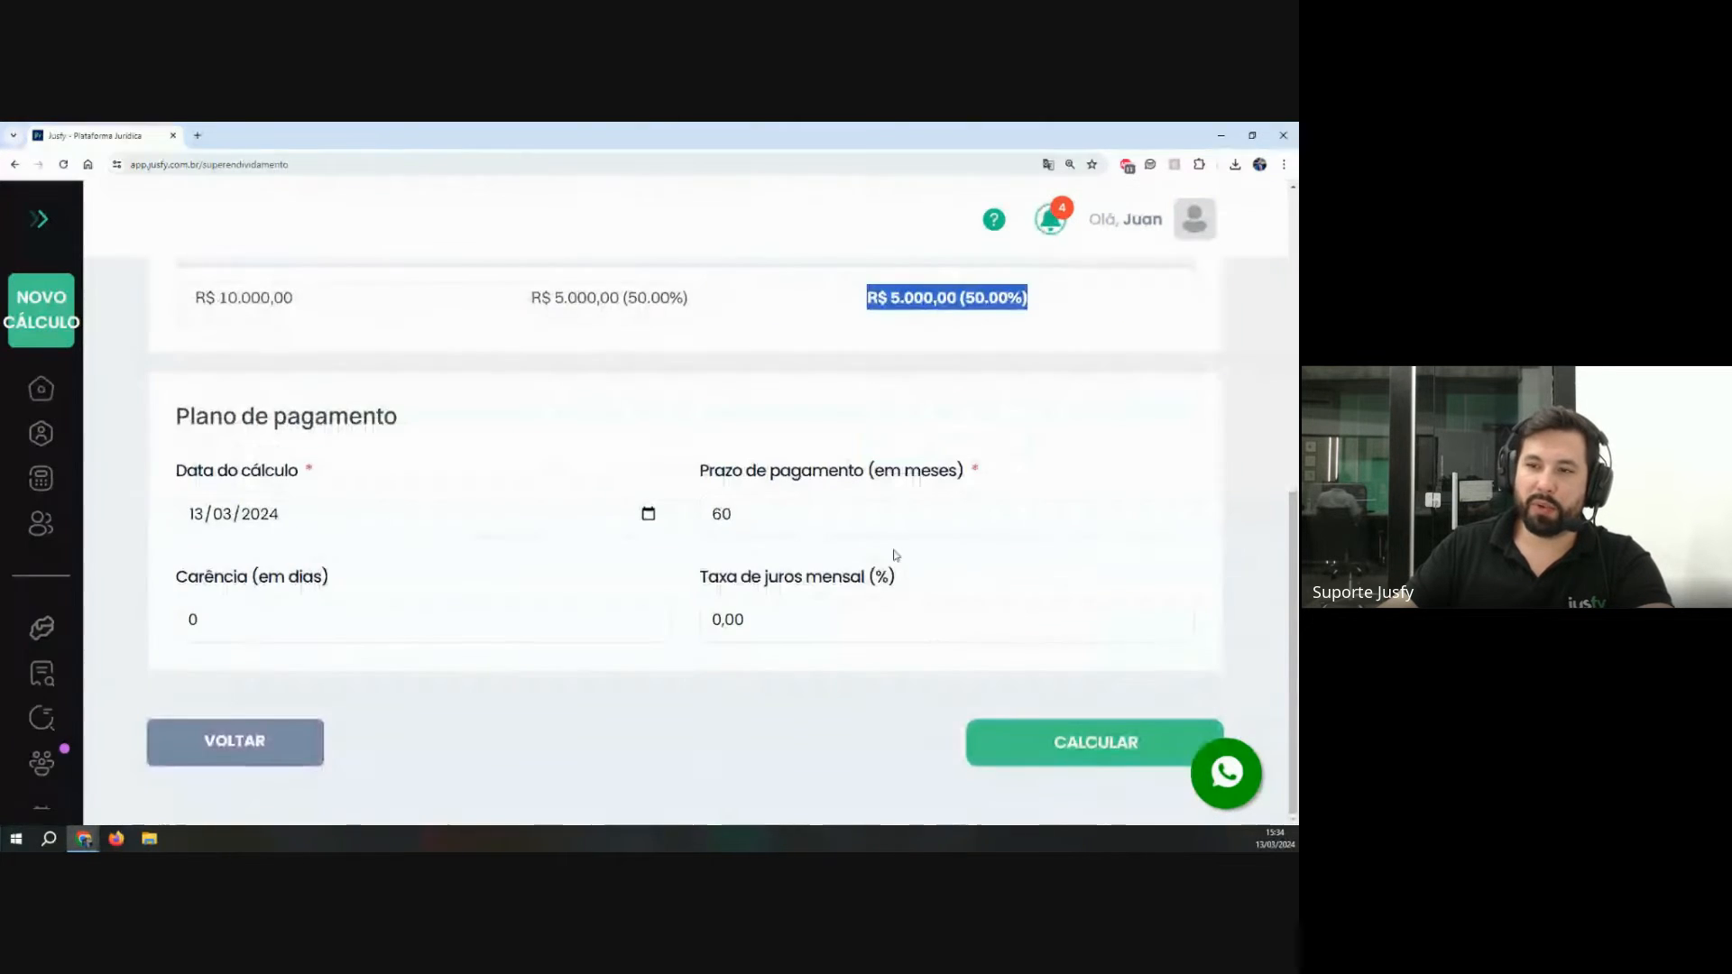
pyautogui.moveTo(176, 415); pyautogui.dragTo(436, 419)
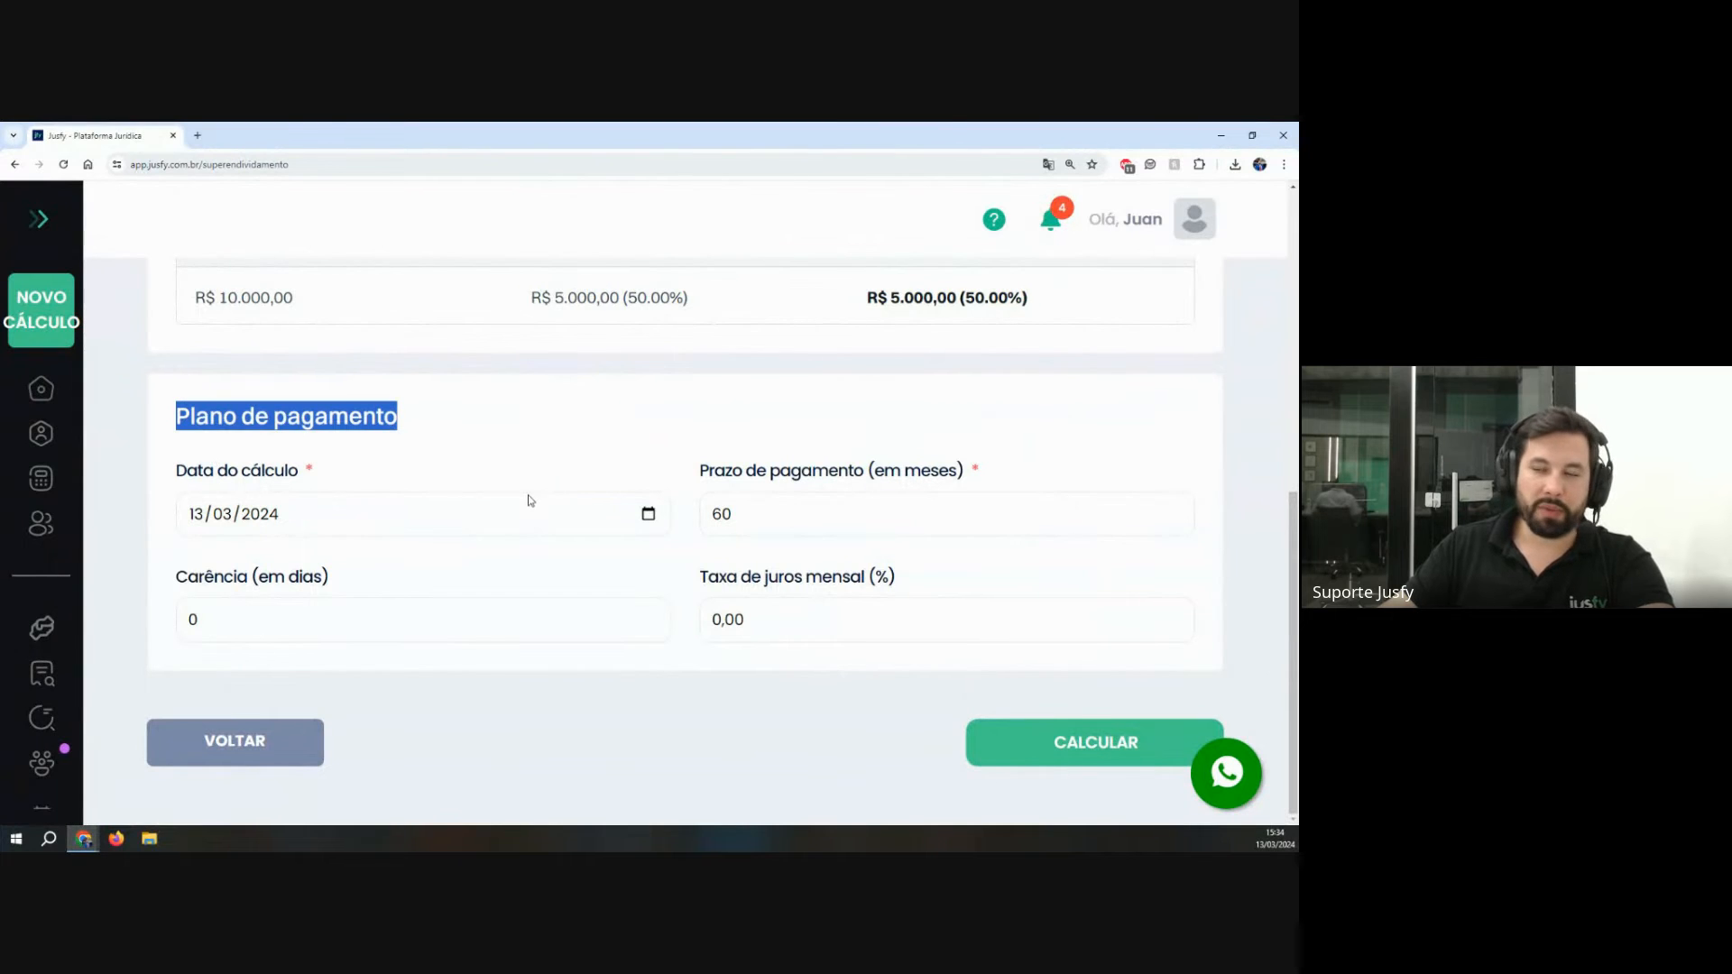
pyautogui.click(695, 475)
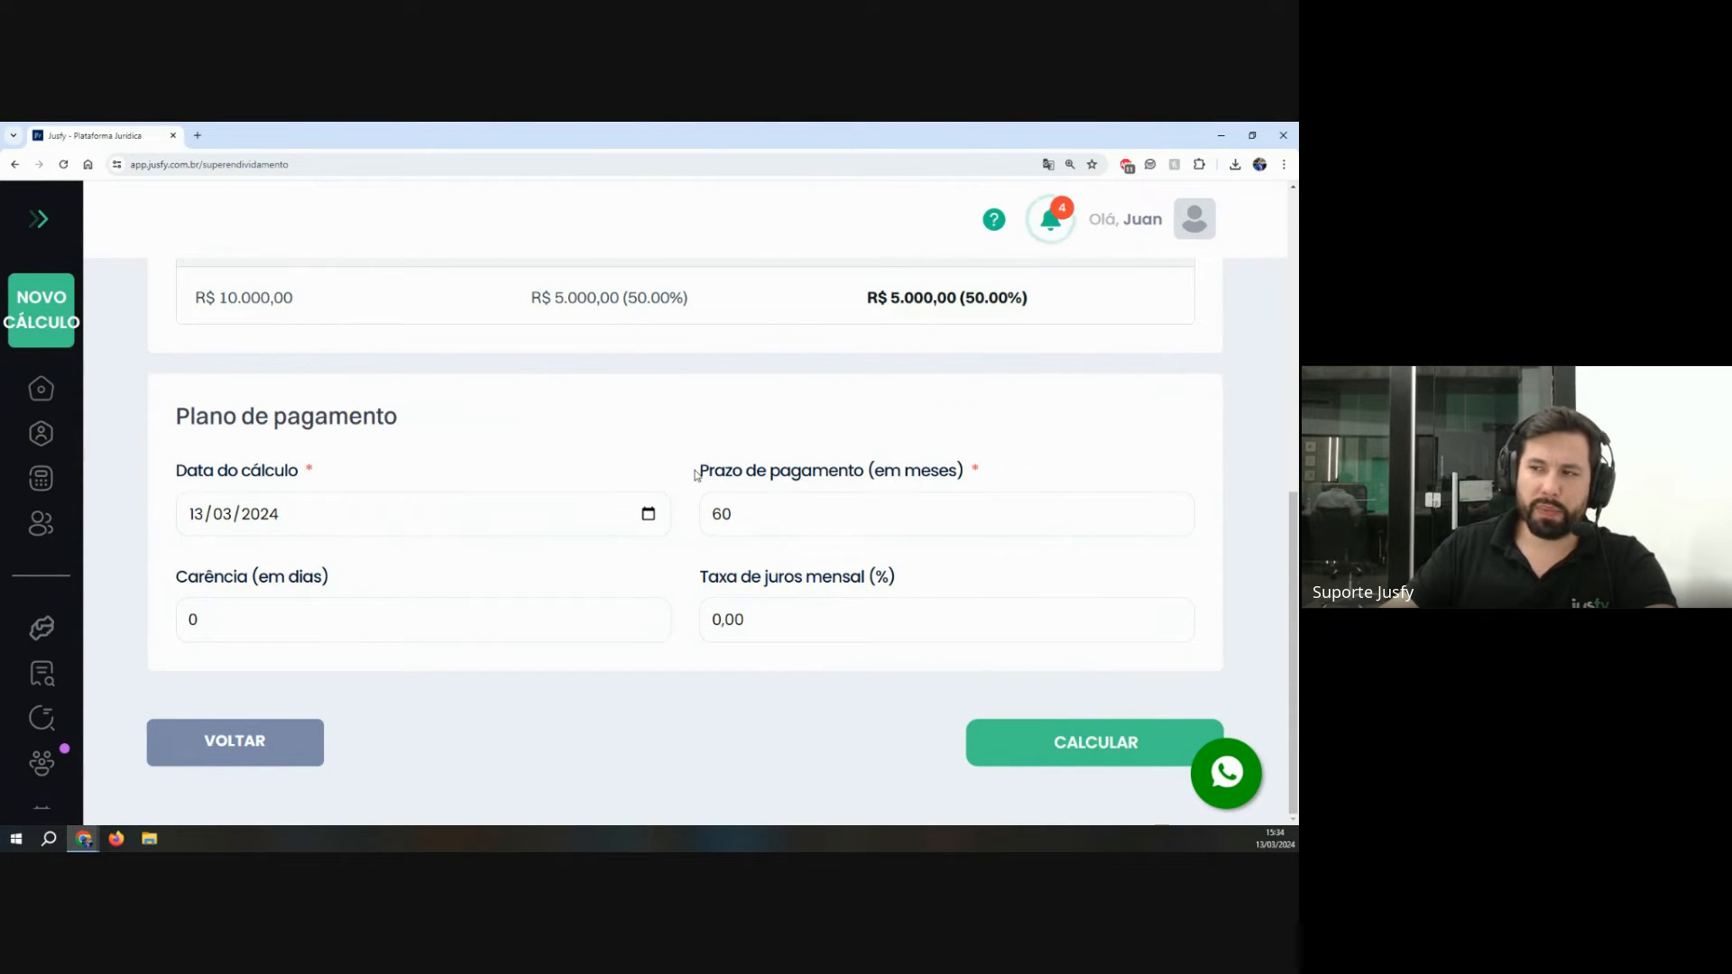
pyautogui.moveTo(695, 475); pyautogui.dragTo(990, 476)
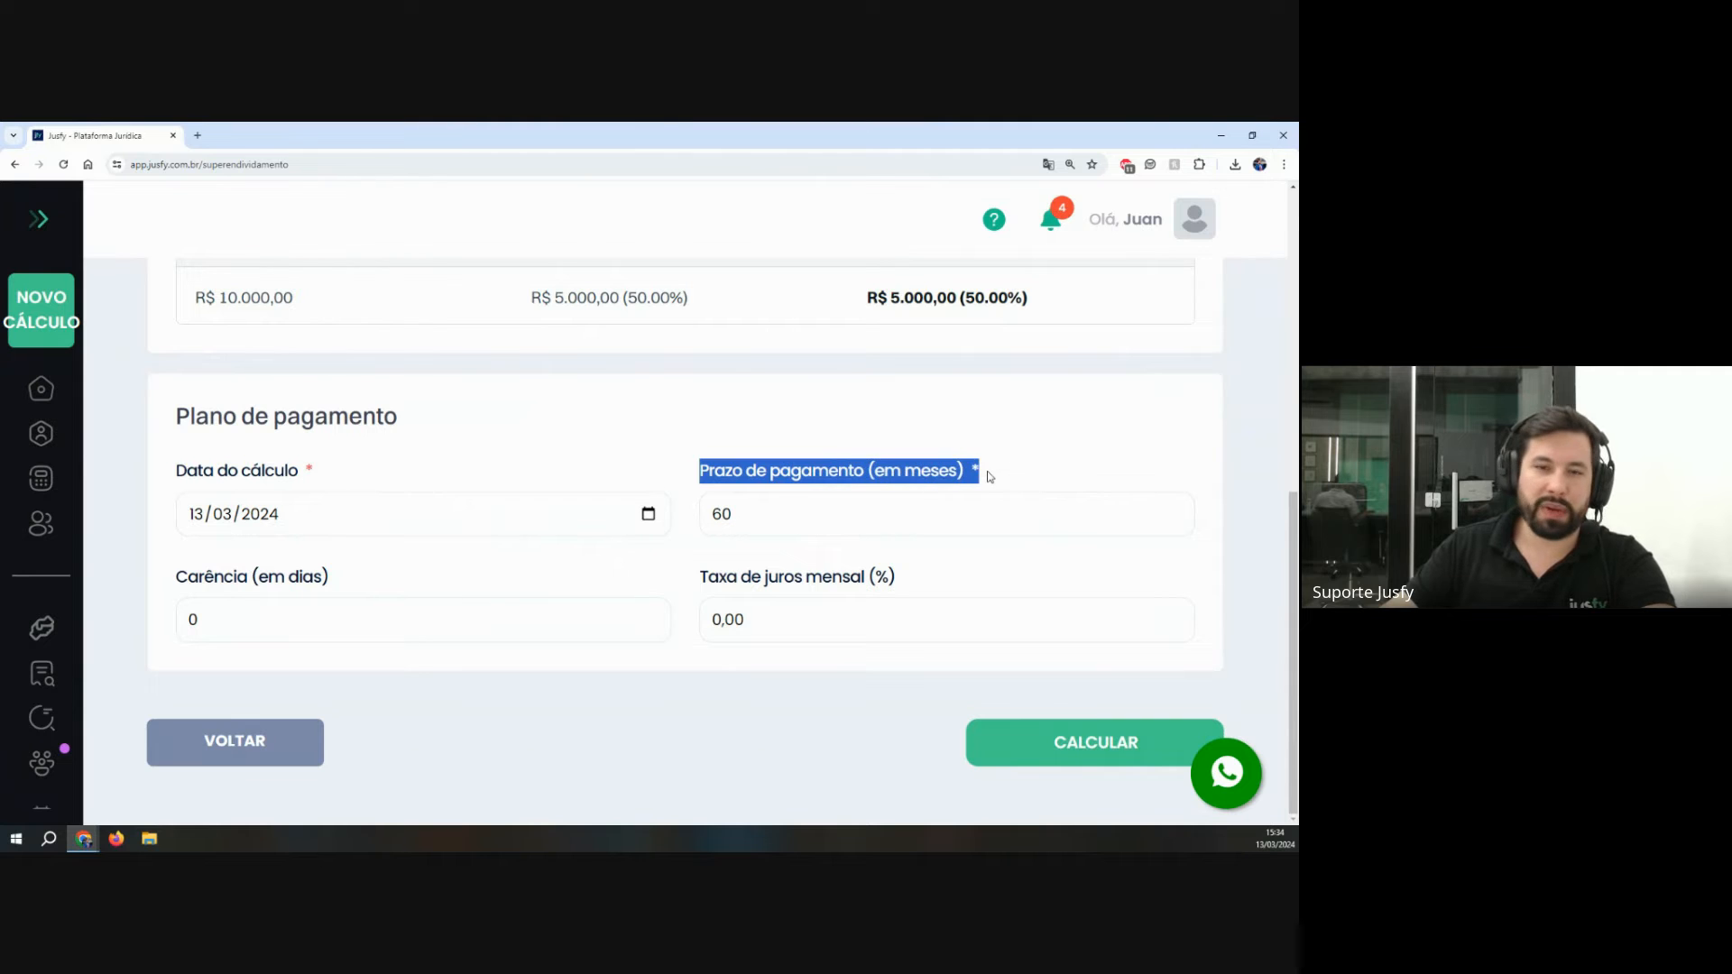
pyautogui.click(734, 519)
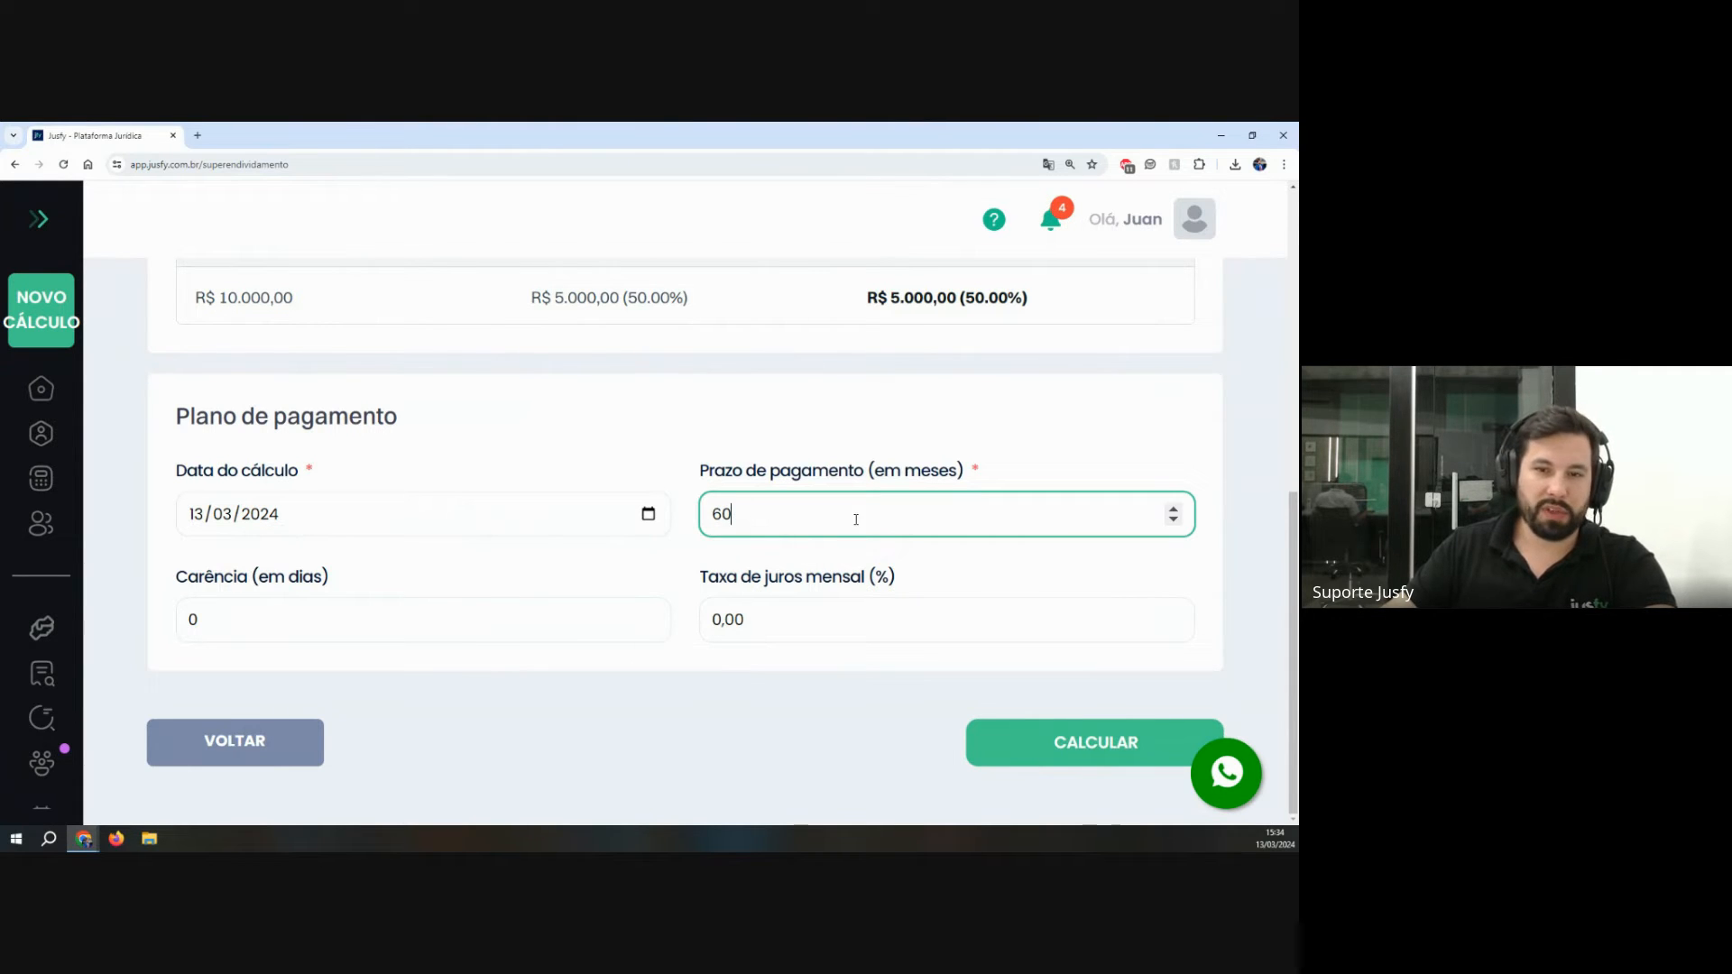
pyautogui.hotkey('ctrl', 'a')
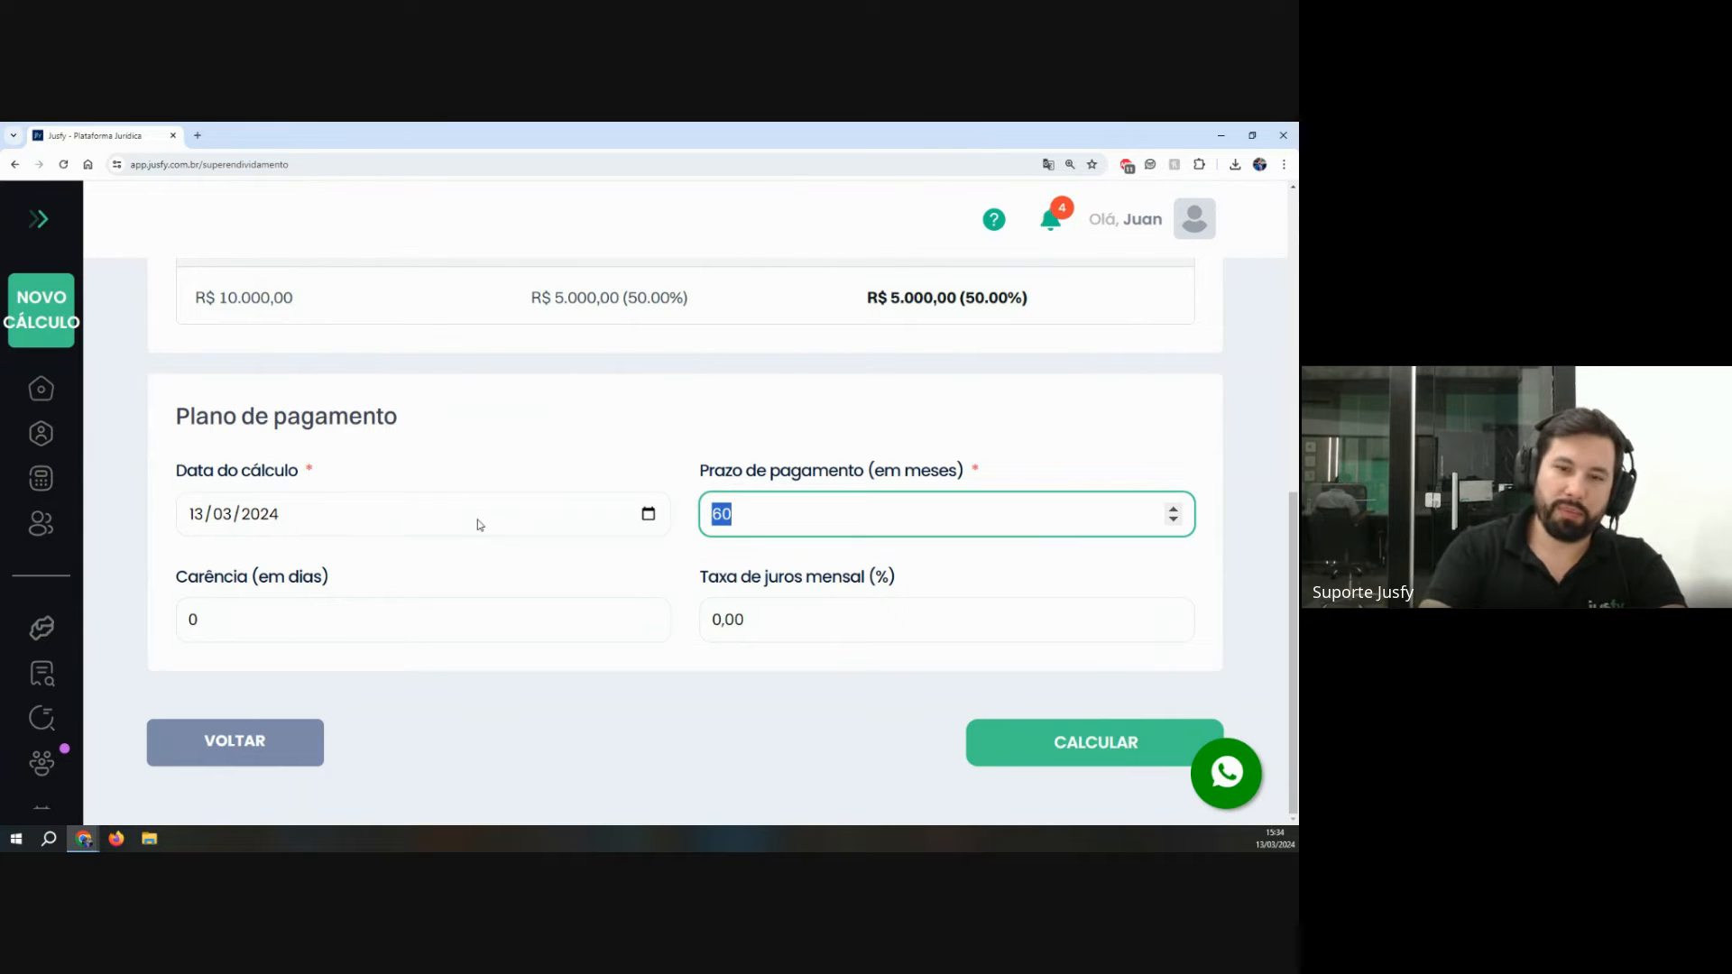
pyautogui.write('80')
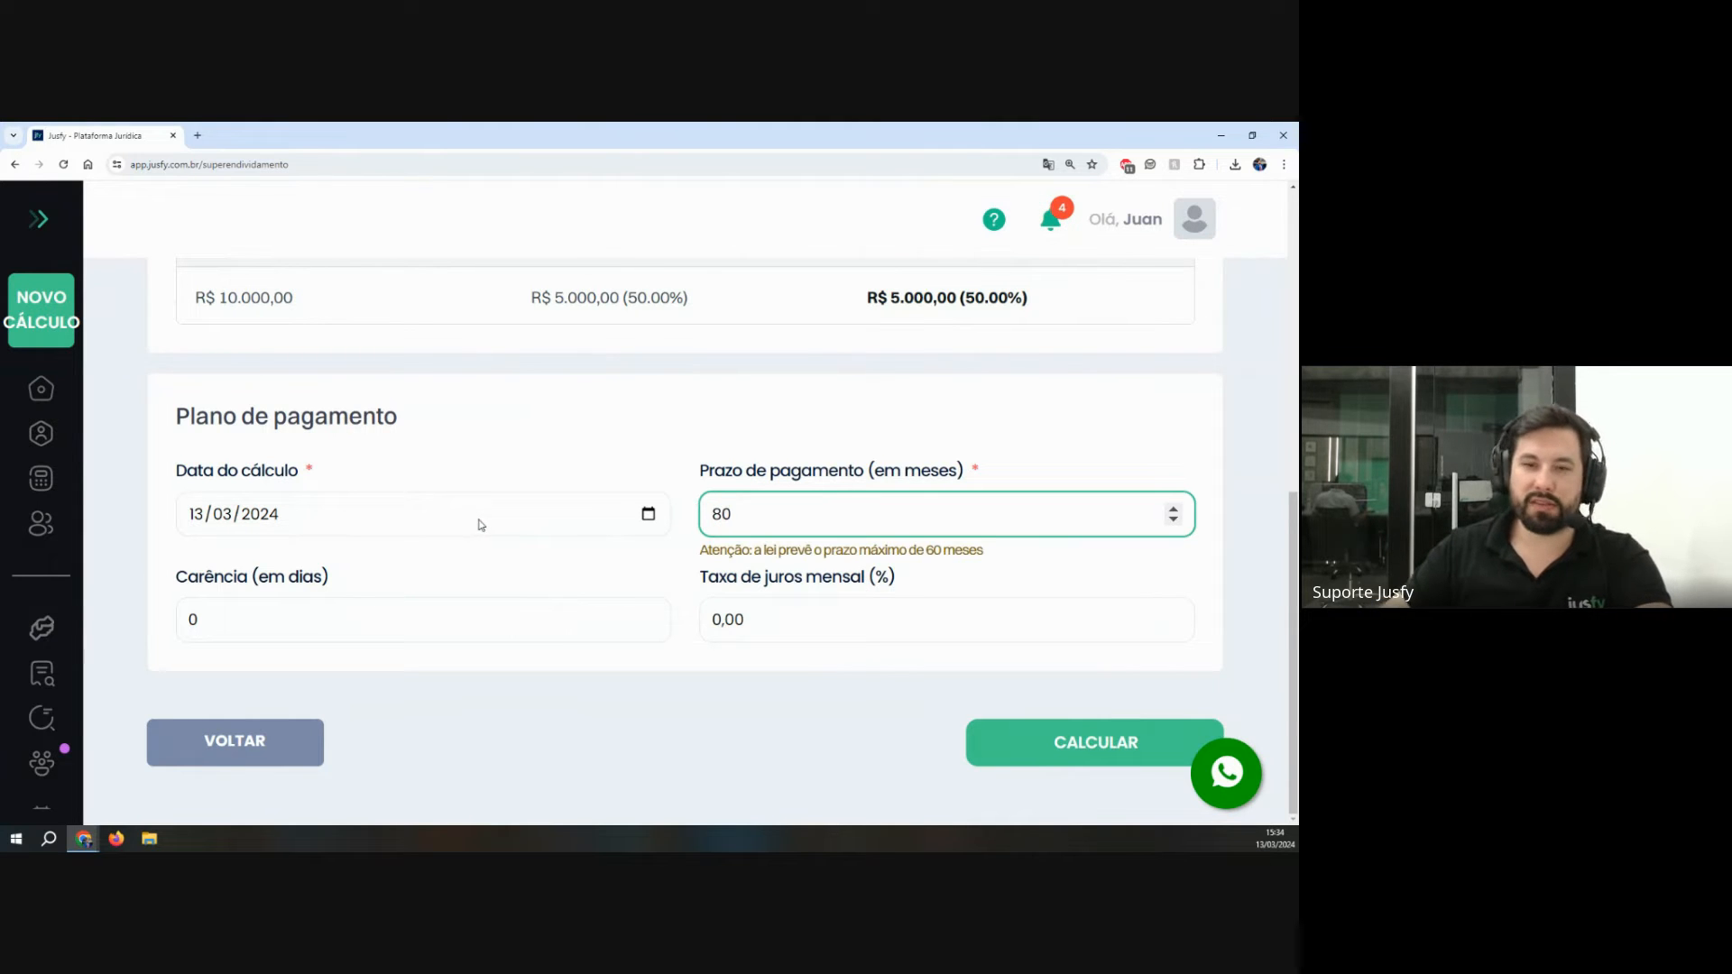
pyautogui.click(685, 463)
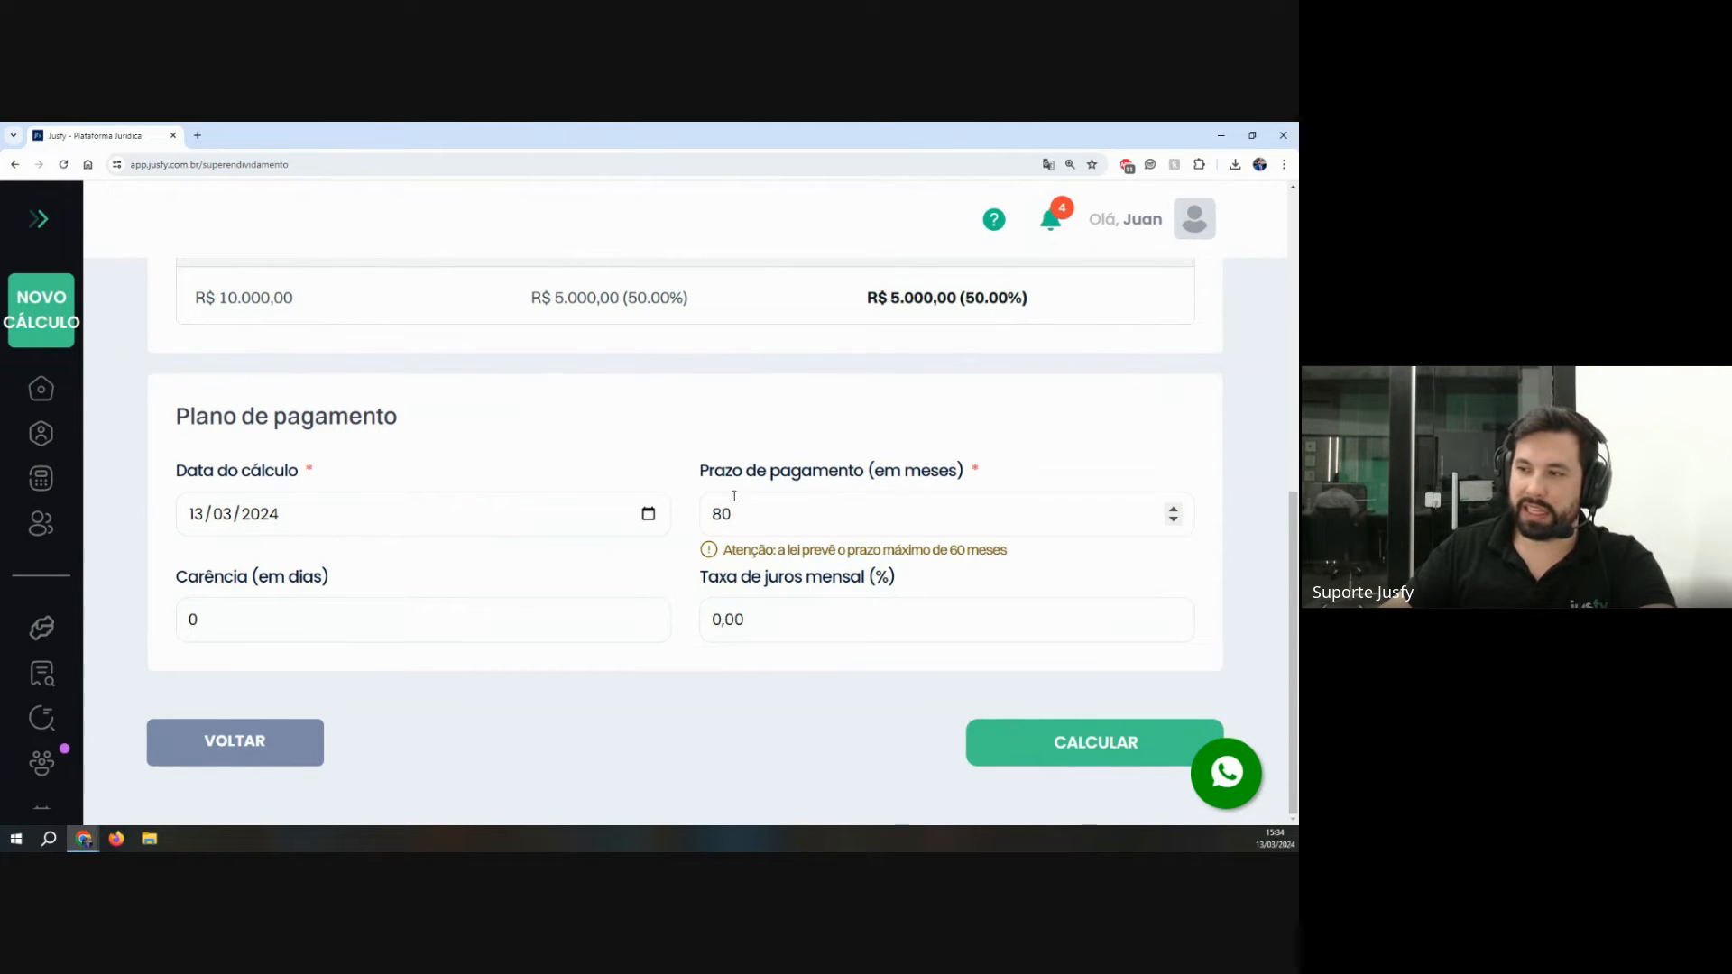
pyautogui.tripleClick(776, 469)
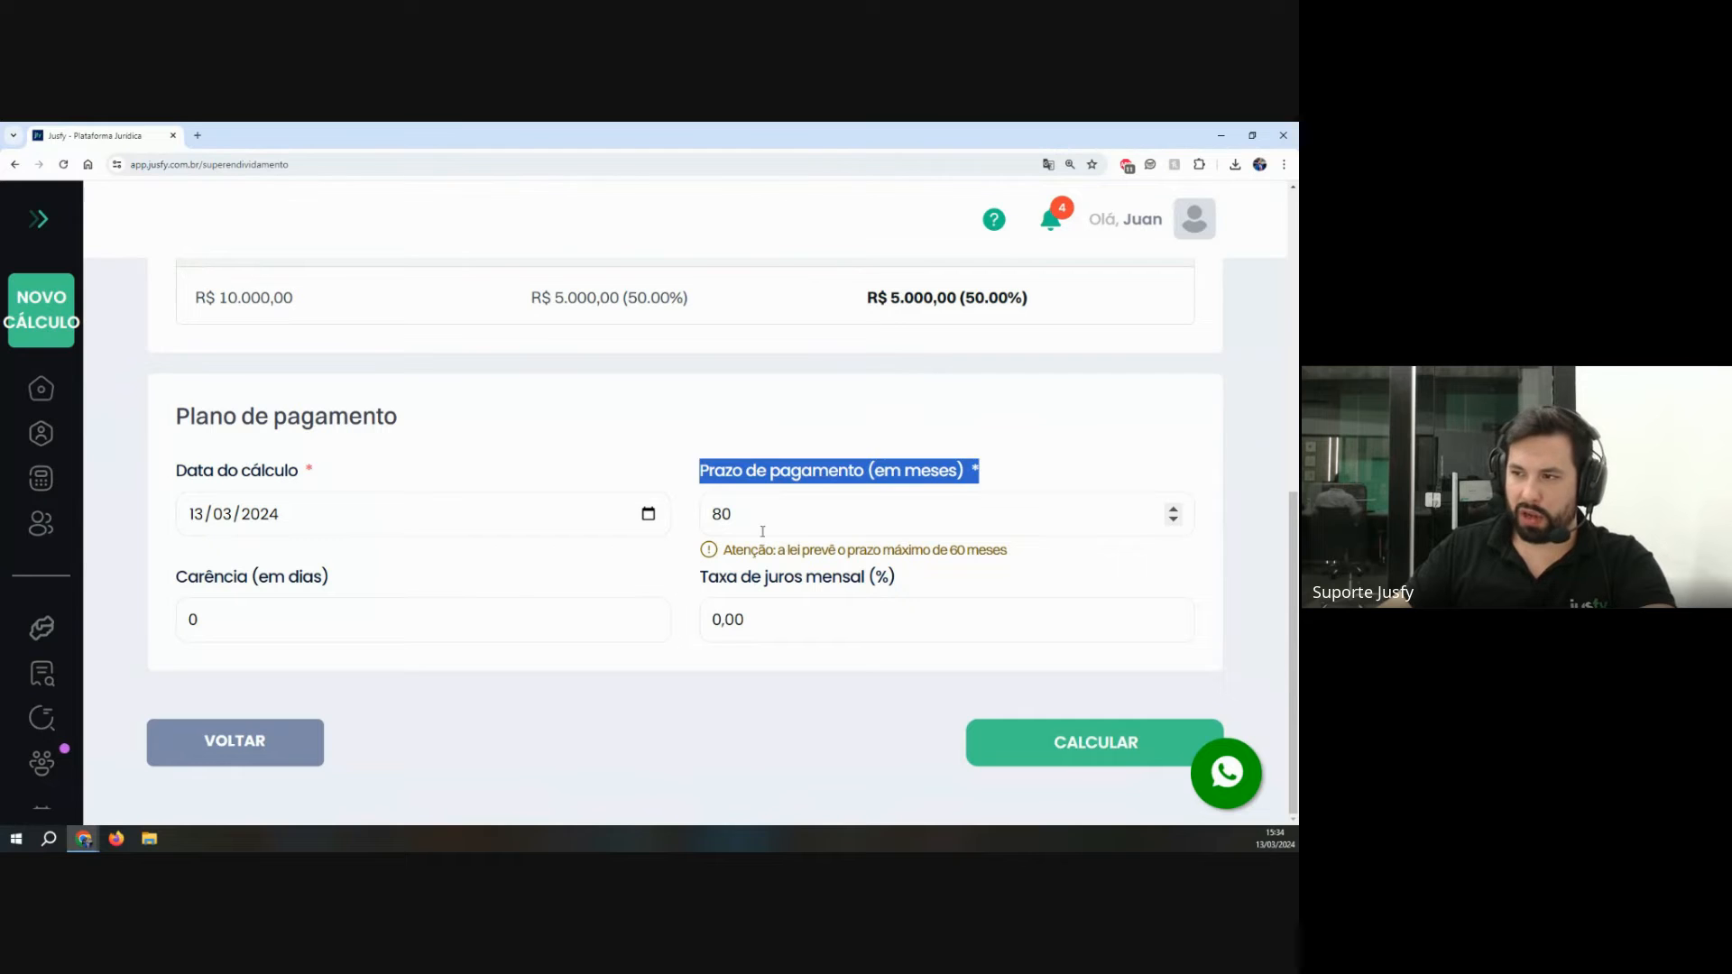
pyautogui.click(745, 531)
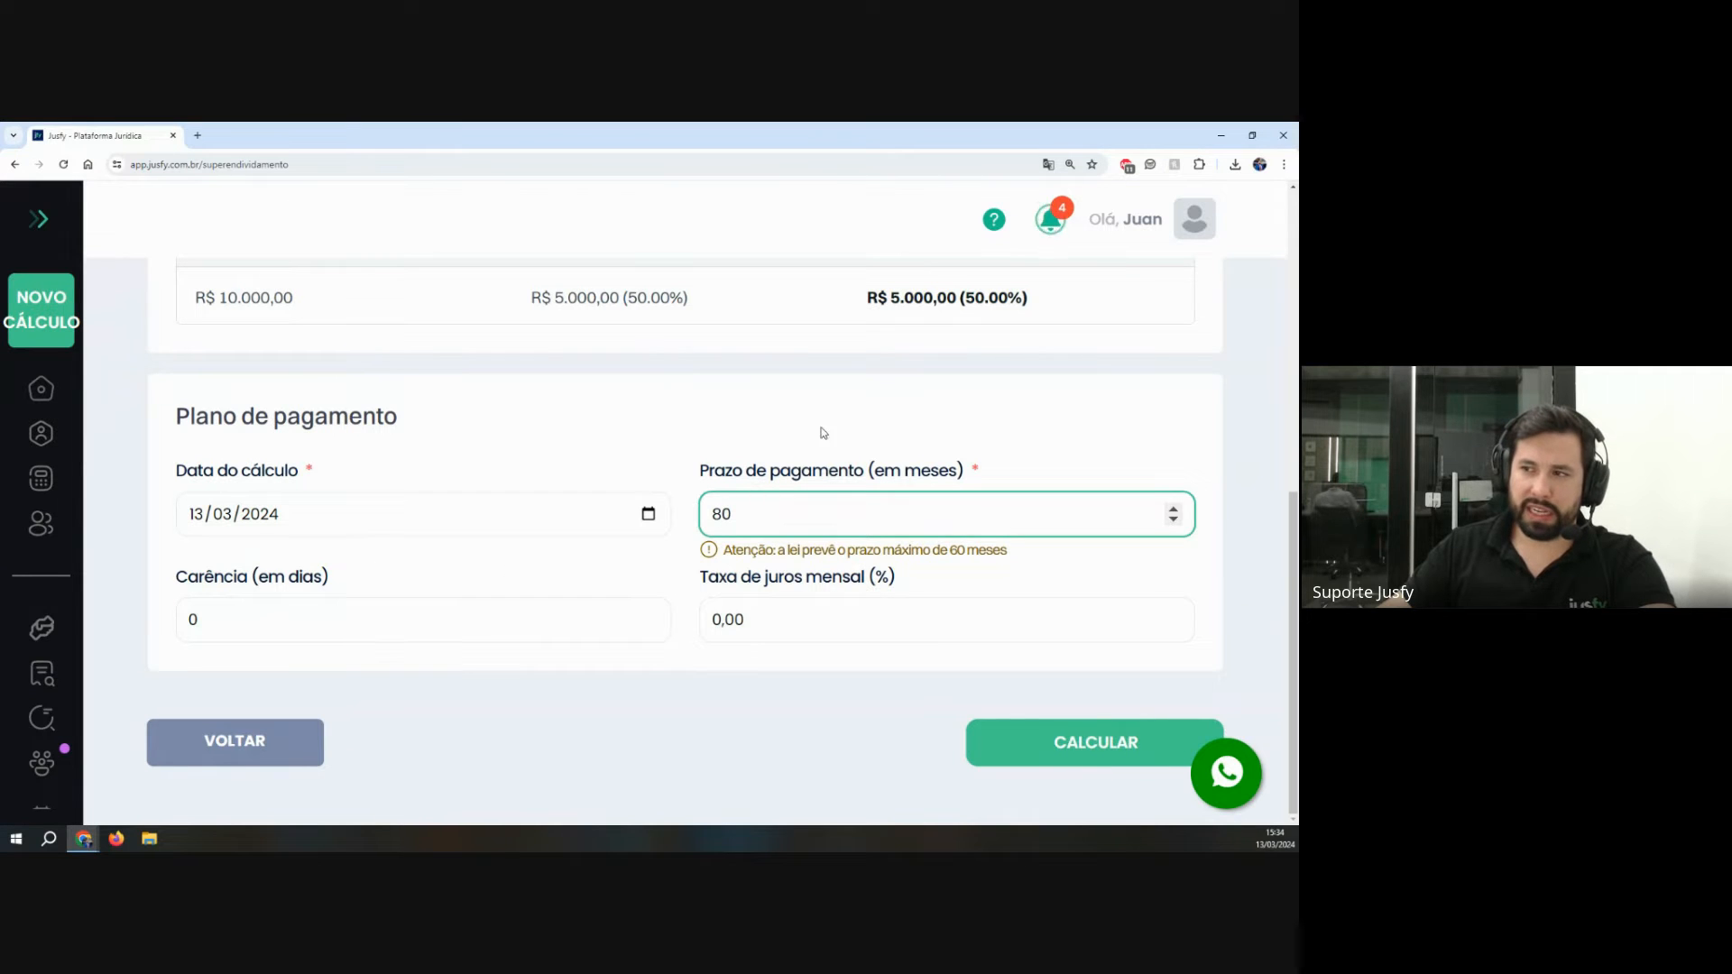
# Step: Set the payment plan's grace period to 30 days
pyautogui.scroll(1, 857, 426)
pyautogui.moveTo(888, 366); pyautogui.dragTo(1037, 371)
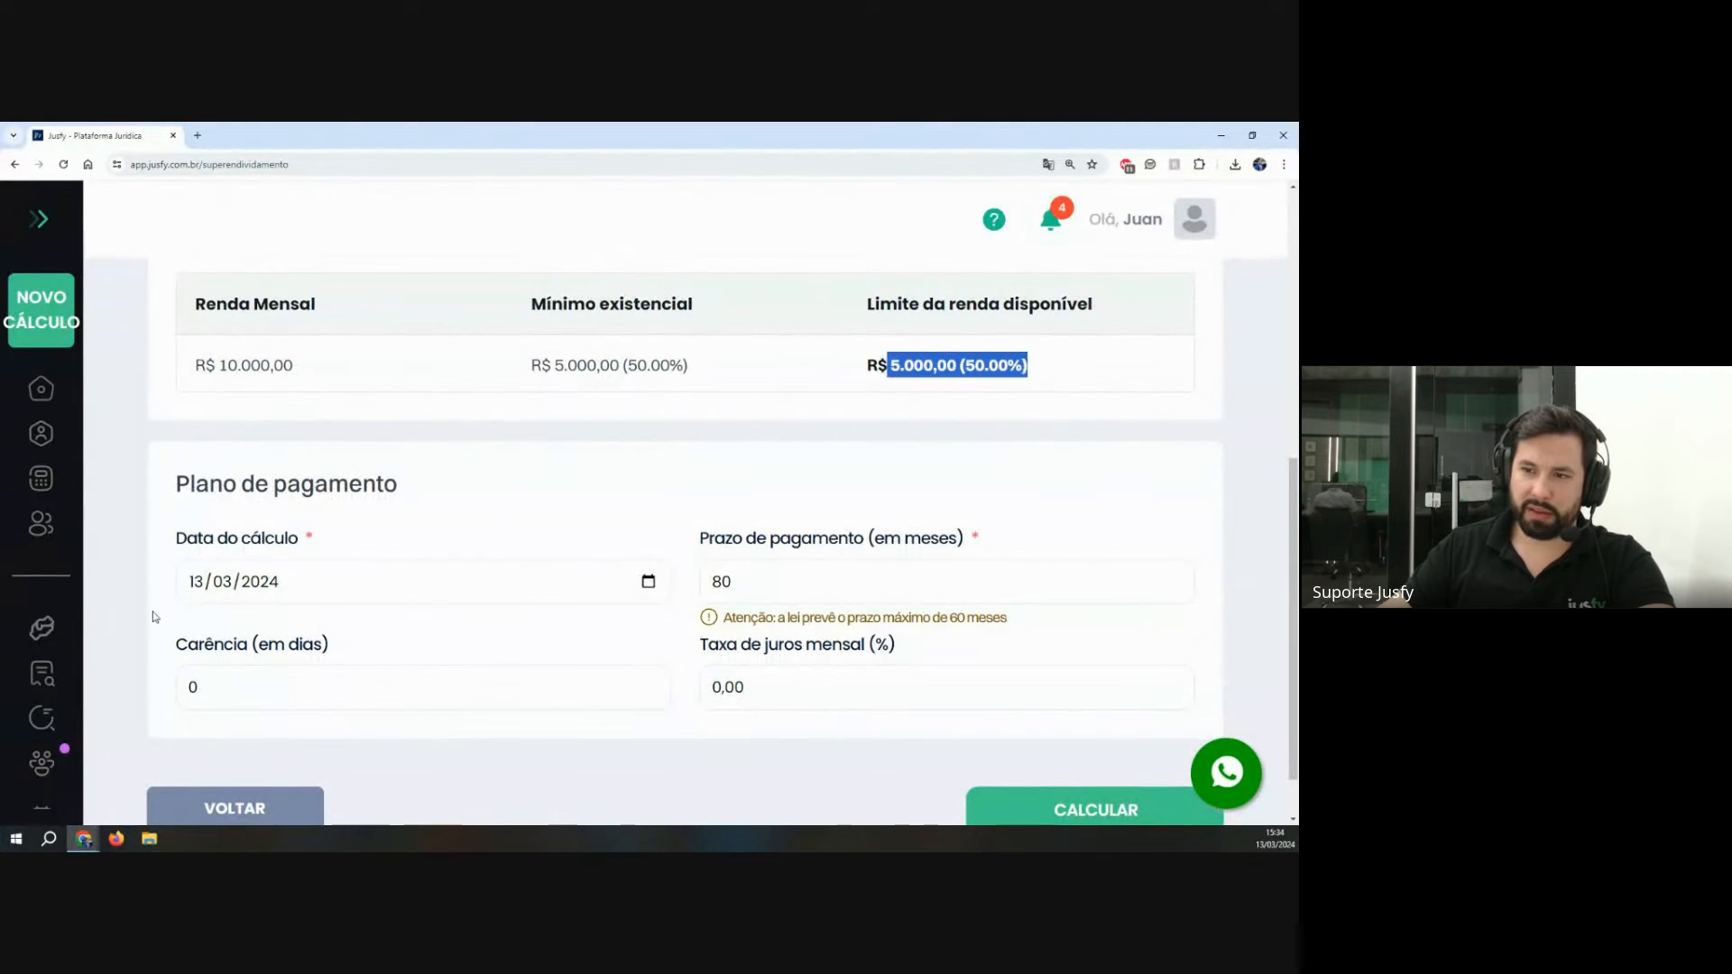
pyautogui.click(258, 672)
pyautogui.press('BackSpace')
pyautogui.write('3')
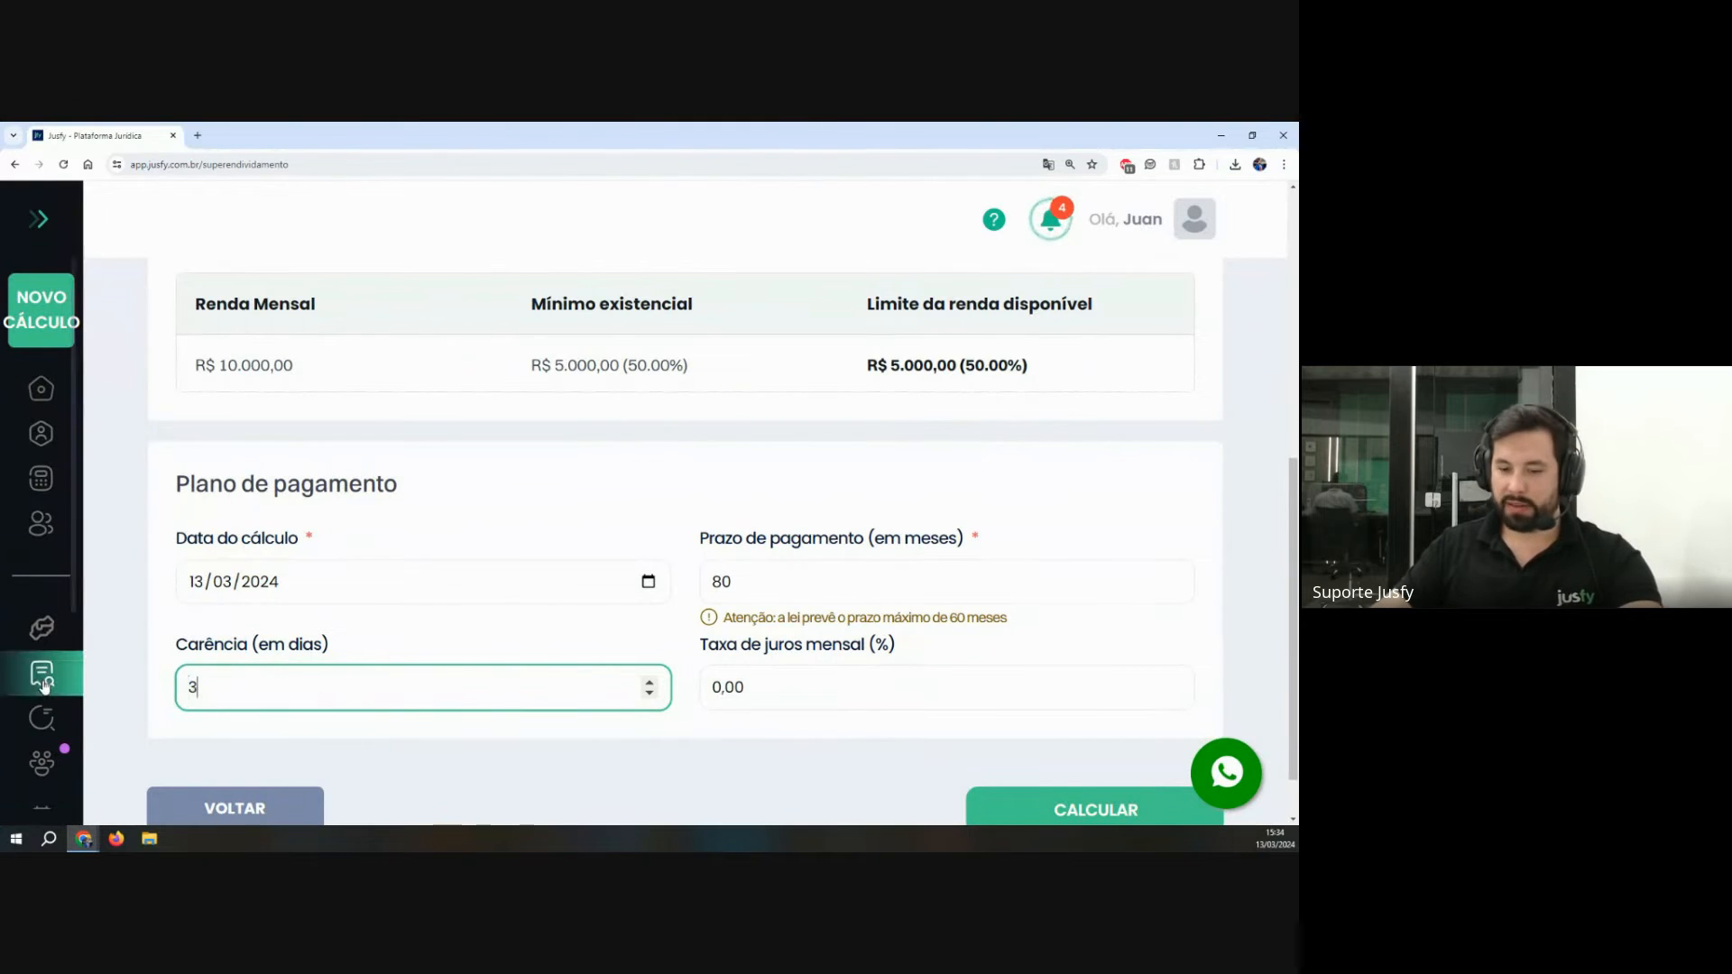
pyautogui.write('0')
pyautogui.moveTo(541, 630); pyautogui.dragTo(1056, 652)
pyautogui.moveTo(939, 687); pyautogui.dragTo(435, 690)
pyautogui.click(773, 699)
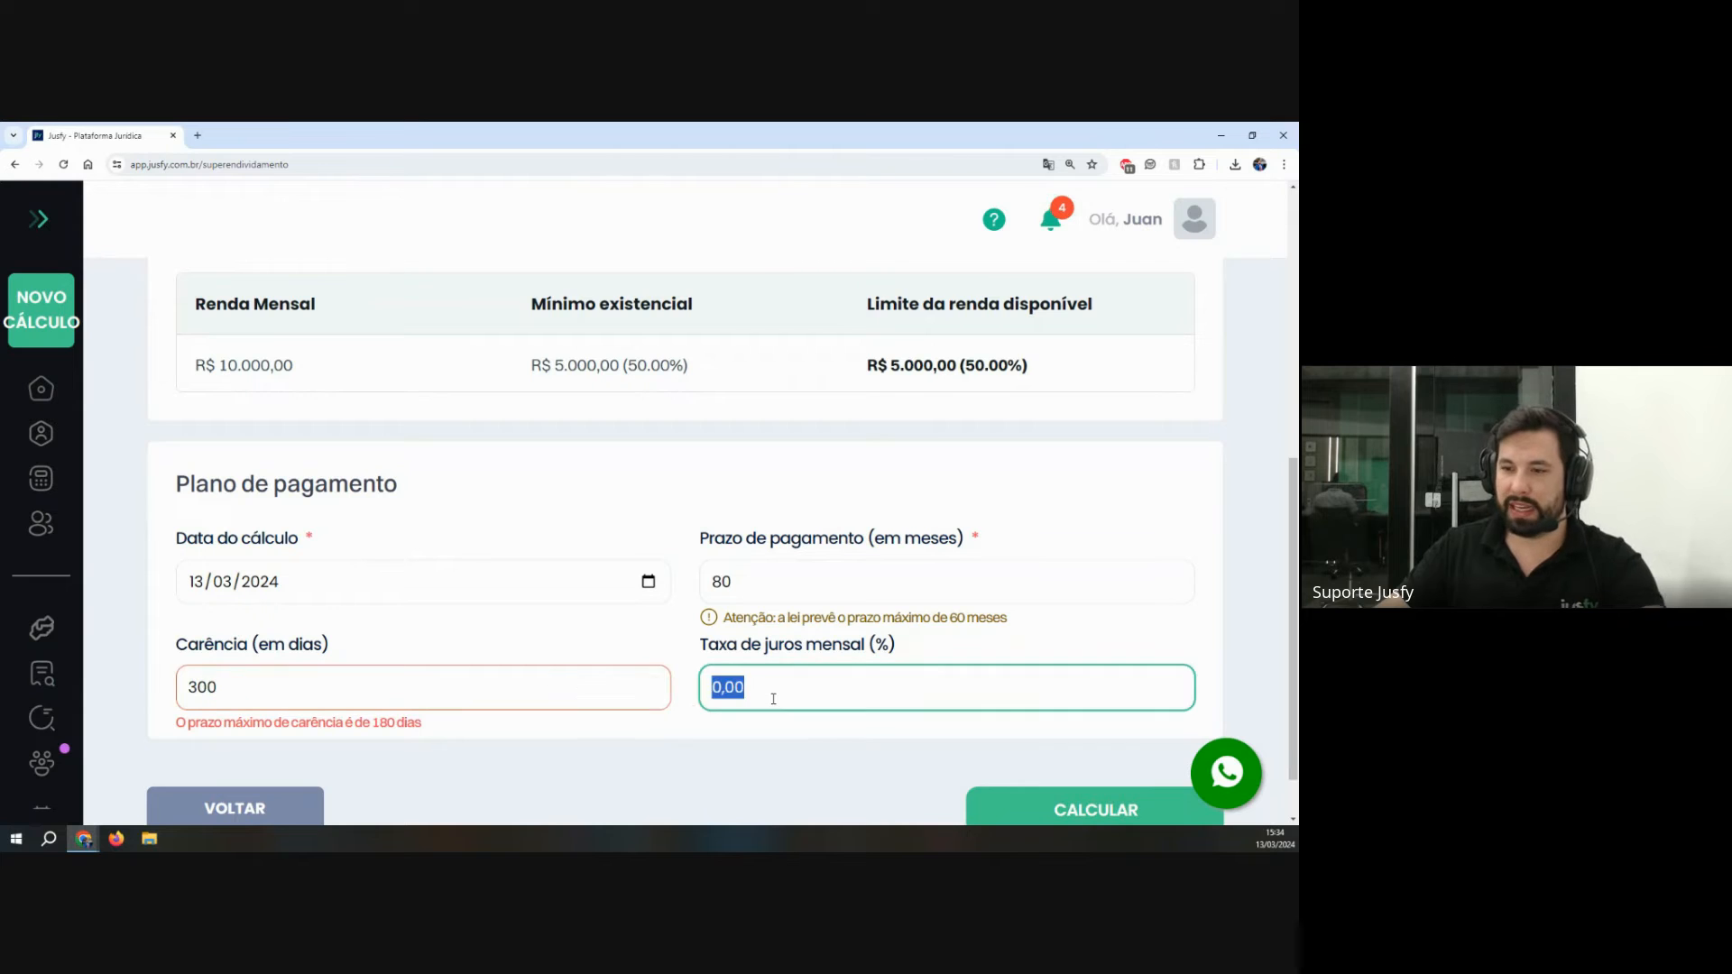
pyautogui.click(299, 699)
pyautogui.press('BackSpace')
pyautogui.press('BackSpace')
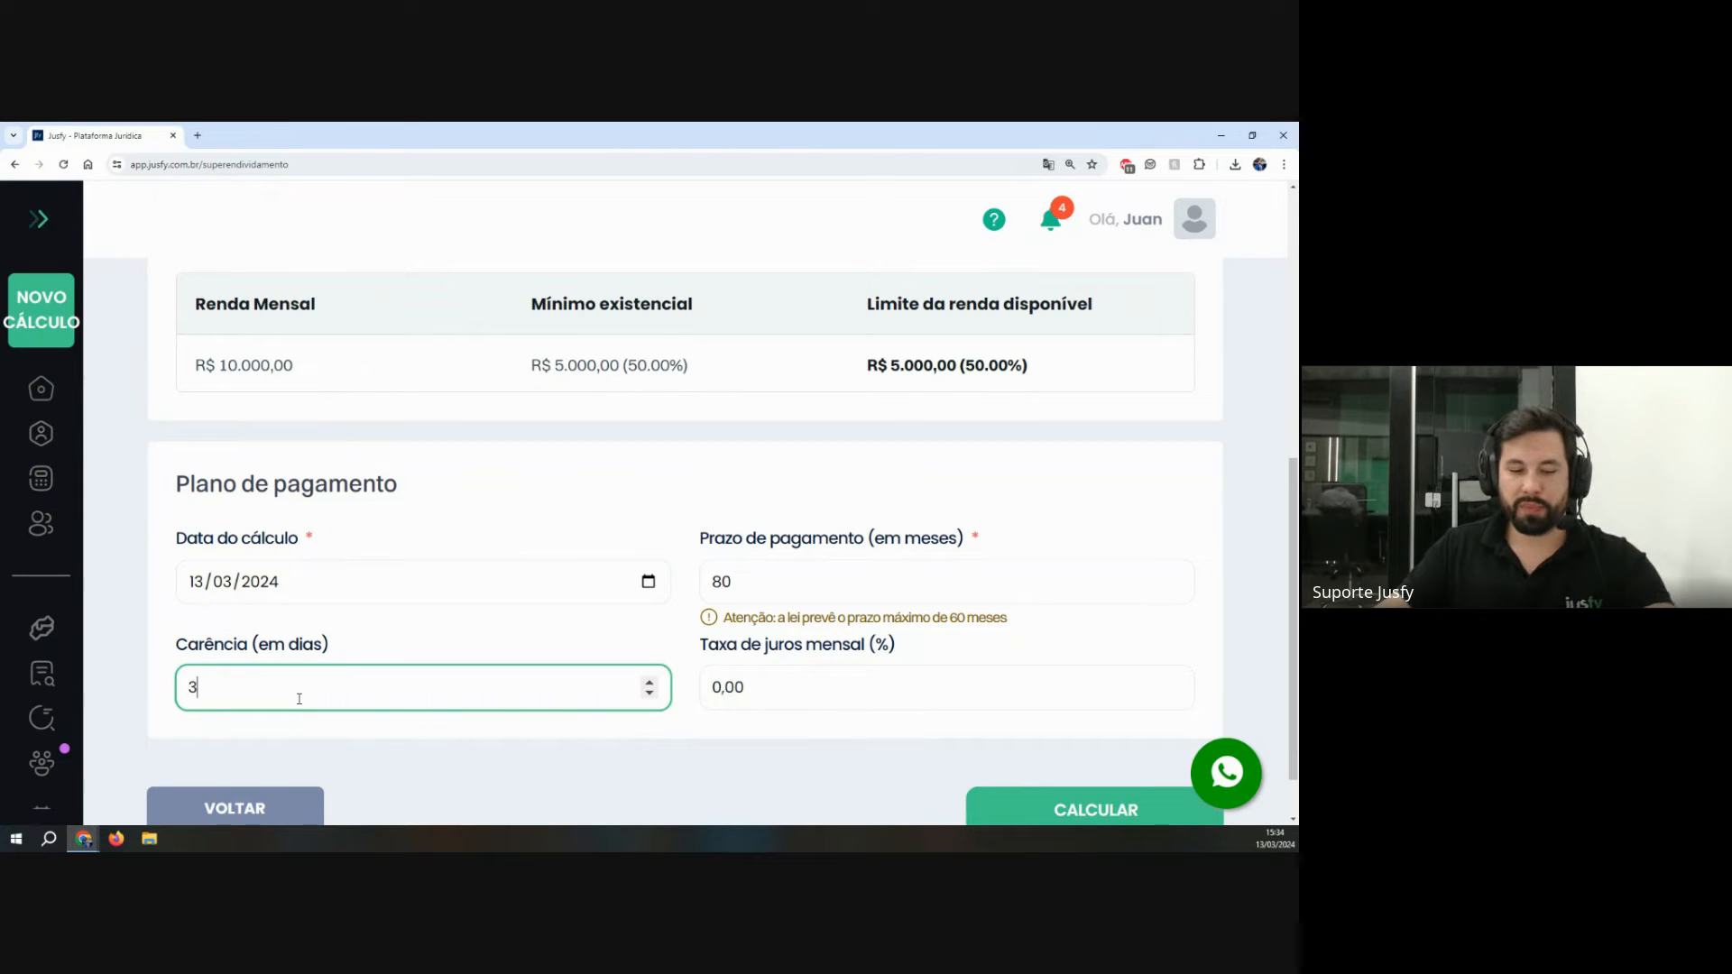
pyautogui.write('0')
# Step: Set the plan's monthly interest rate to 1,00% and calculate the payment plan
pyautogui.click(762, 691)
pyautogui.write('10')
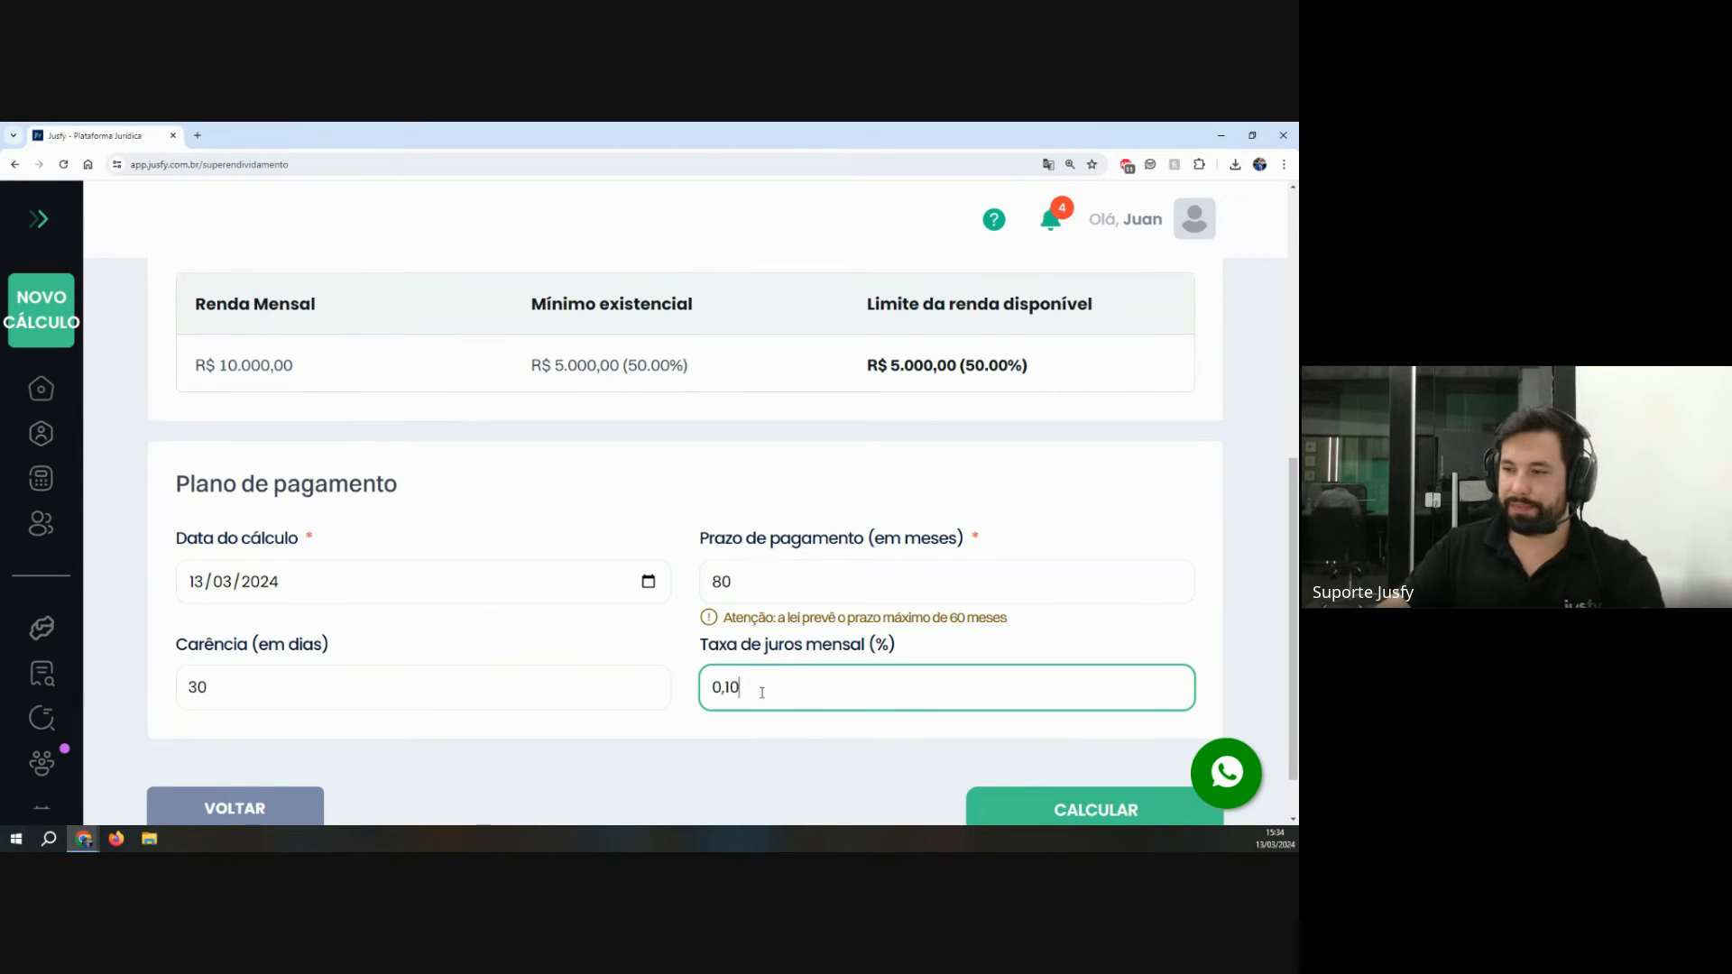
pyautogui.write('00')
pyautogui.press('BackSpace')
pyautogui.scroll(-1, 765, 678)
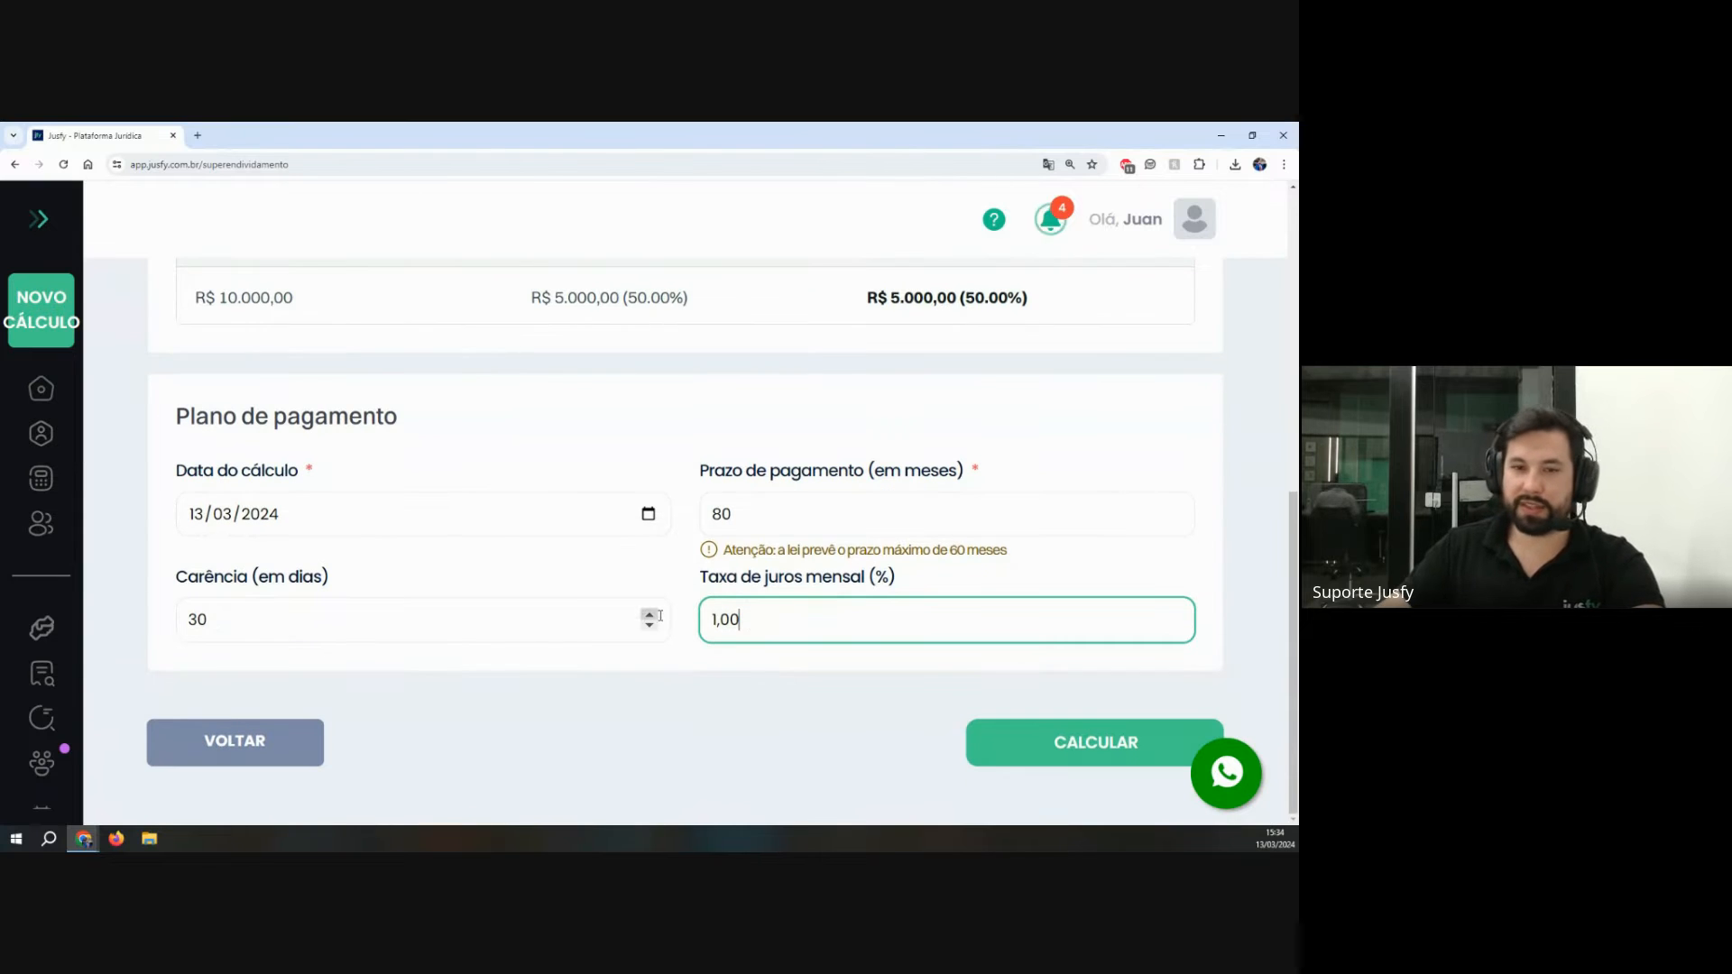
pyautogui.moveTo(839, 458); pyautogui.dragTo(851, 510)
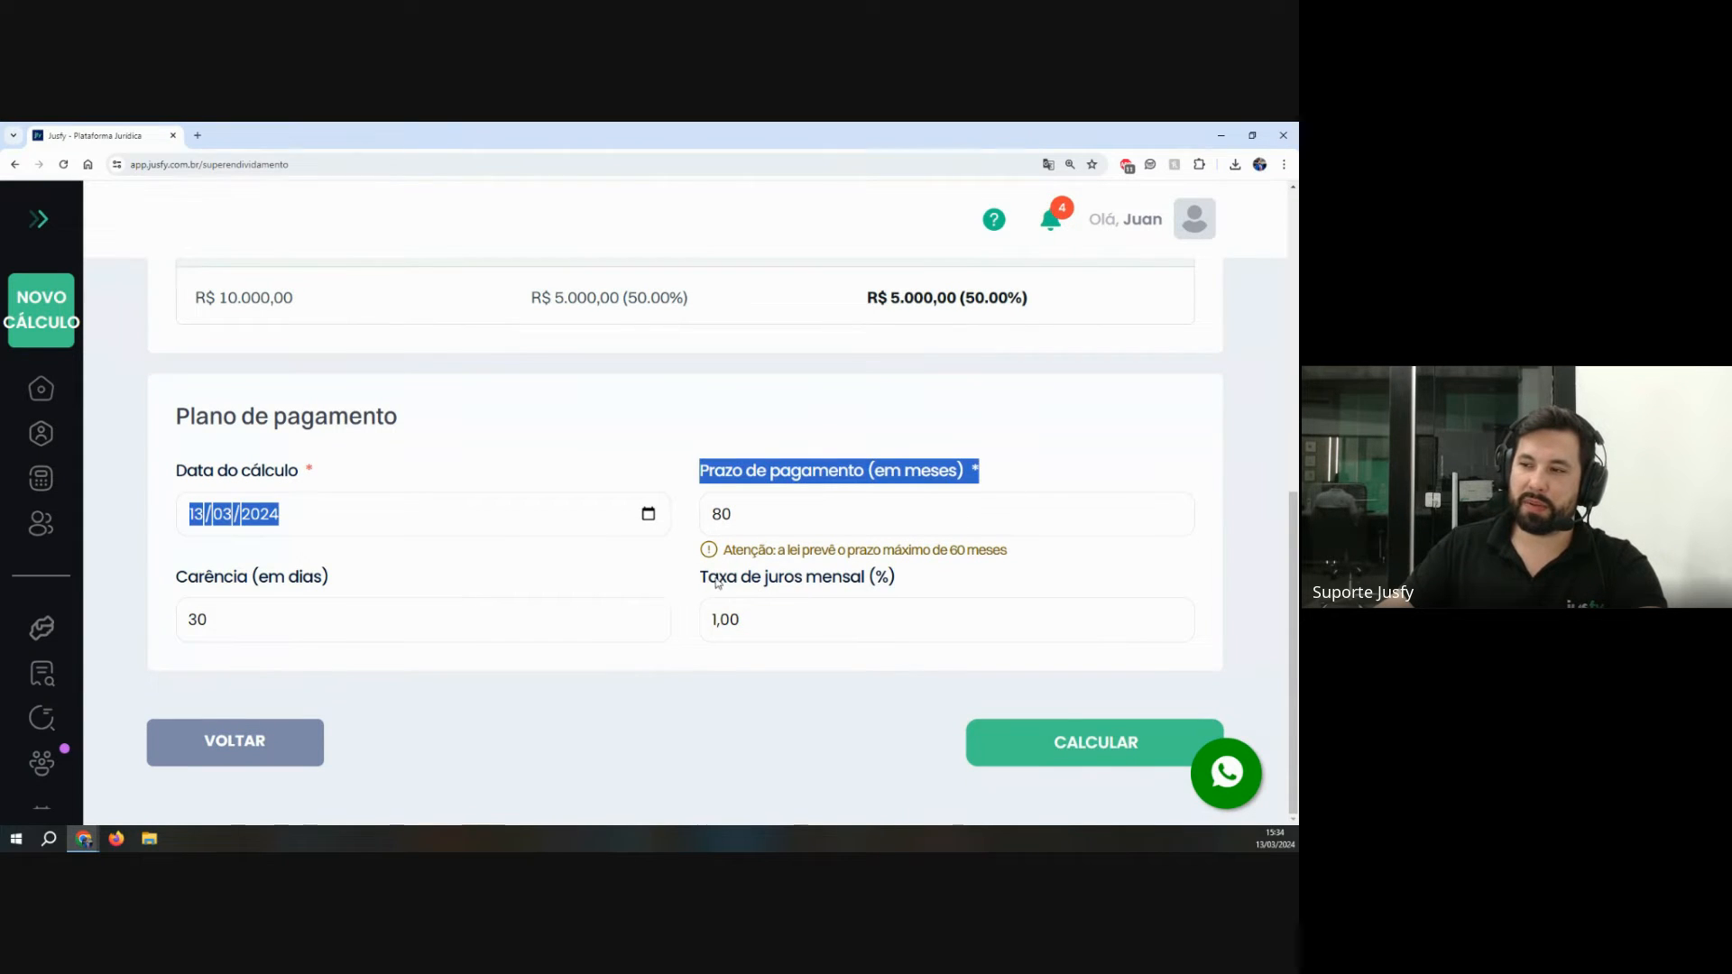
pyautogui.tripleClick(690, 583)
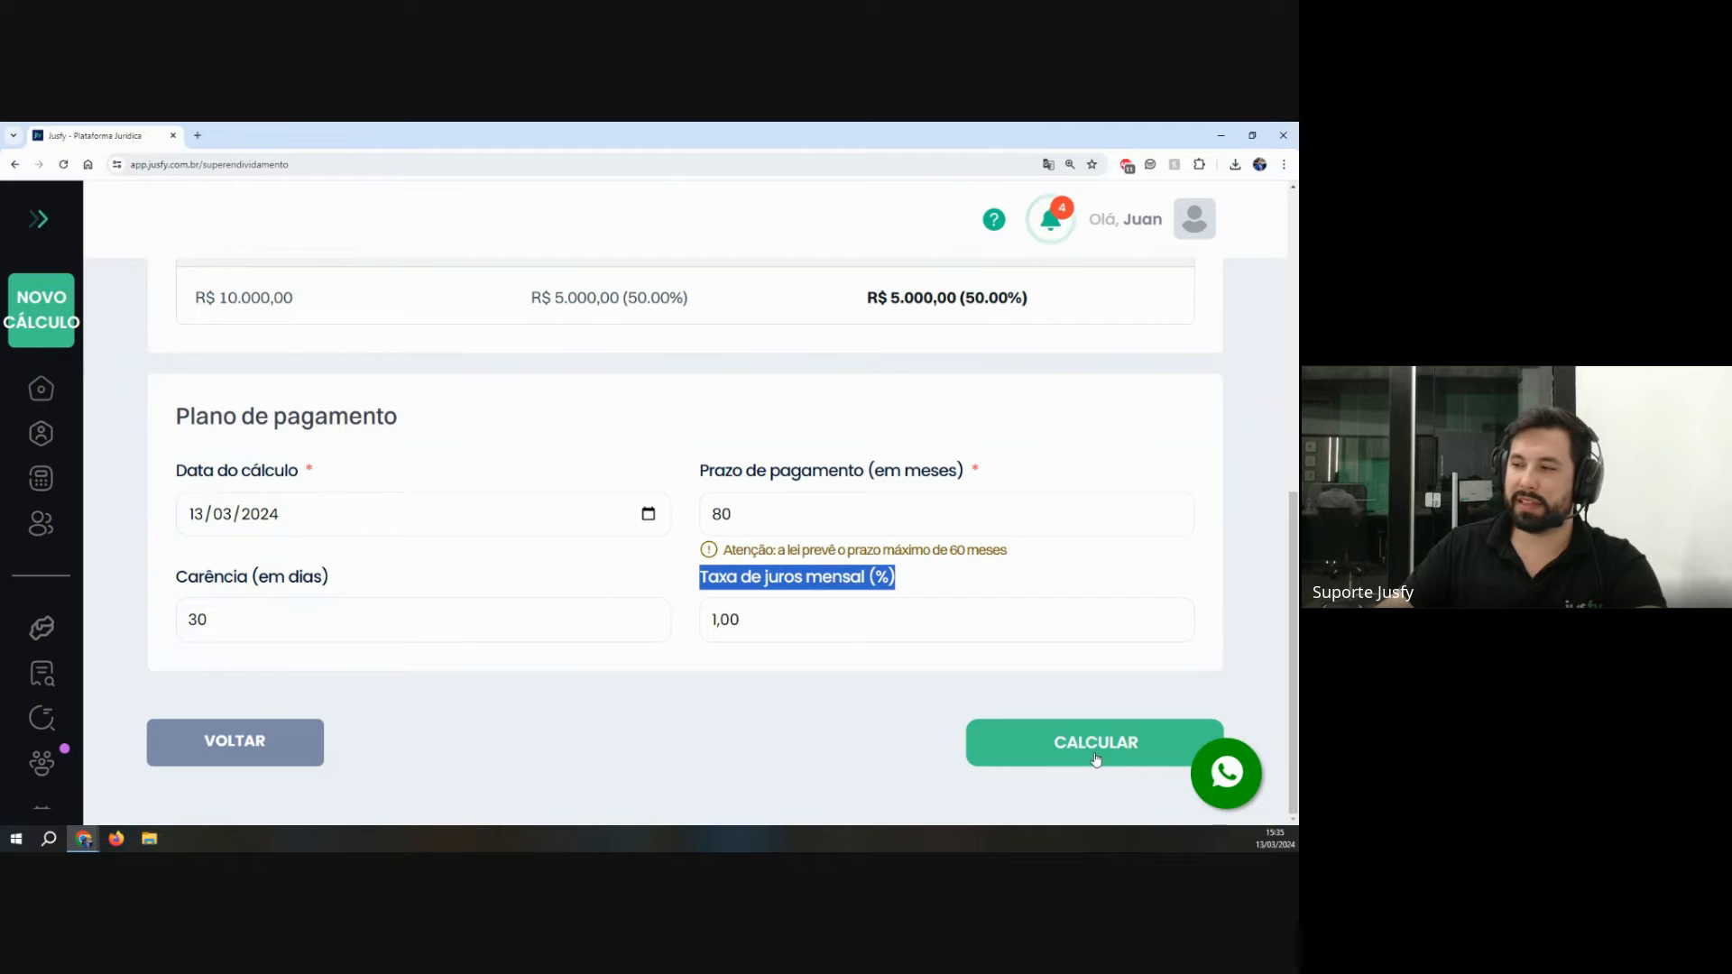
pyautogui.click(1095, 758)
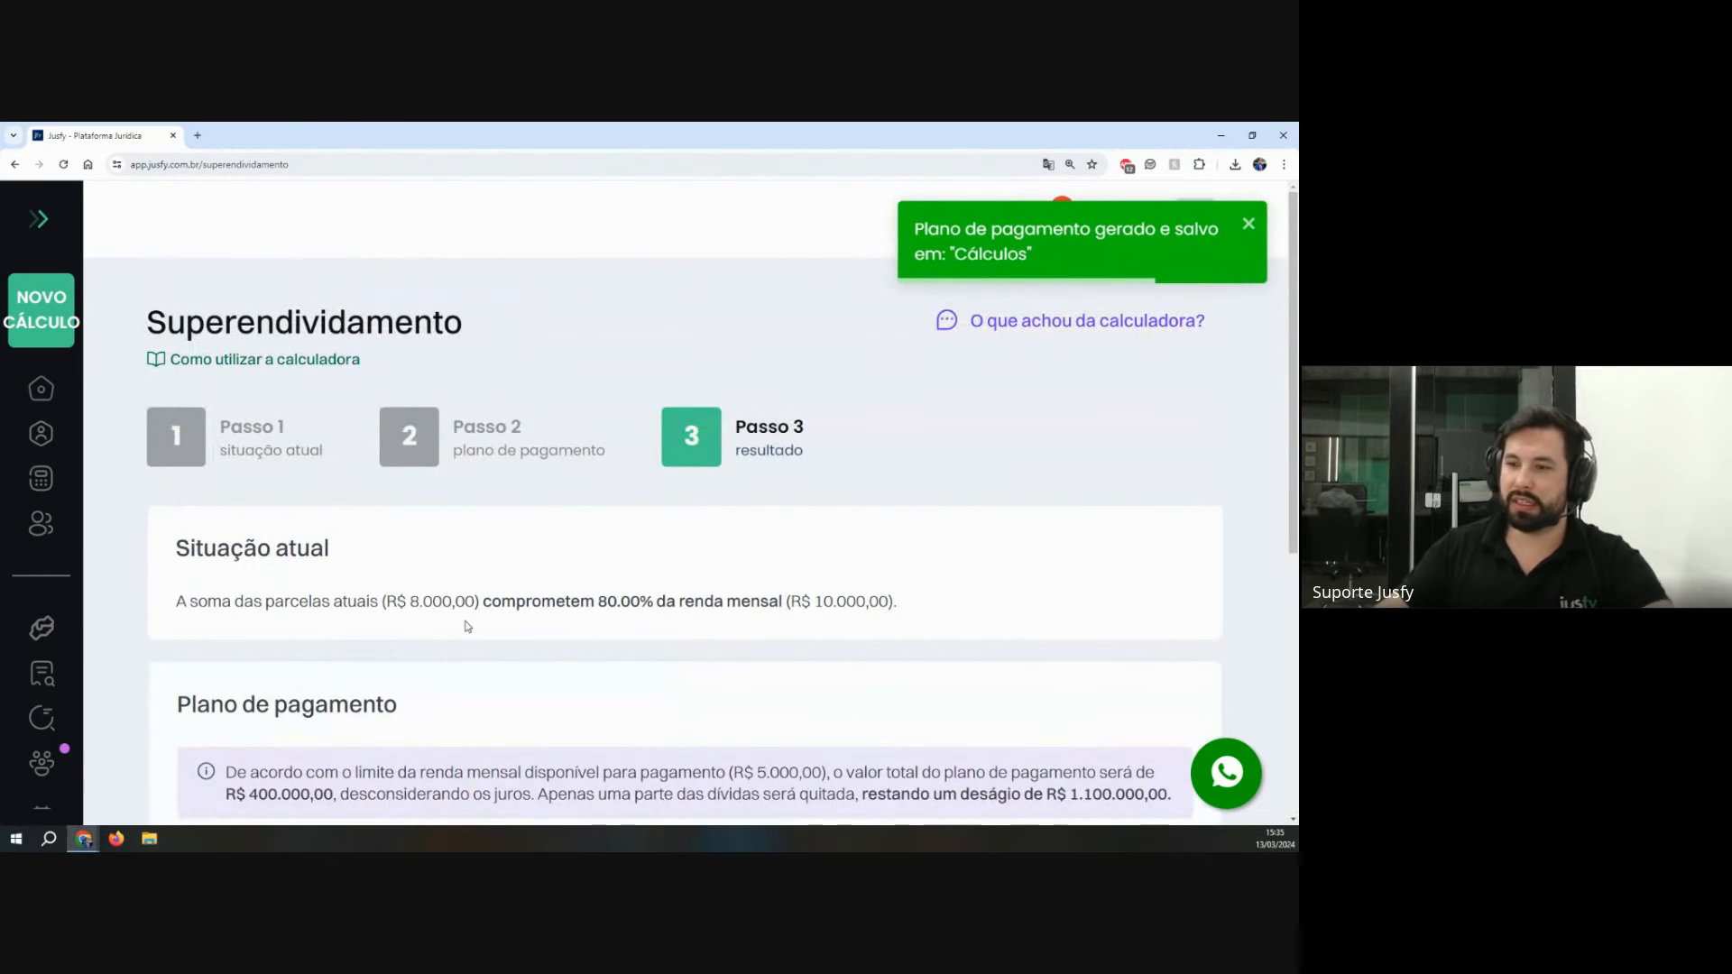
# Step: Examine the payment plan summary for the plan's total value, the treatment of interest and the remaining discount
pyautogui.scroll(-2, 363, 541)
pyautogui.moveTo(238, 563); pyautogui.dragTo(1183, 574)
pyautogui.click(882, 567)
pyautogui.moveTo(227, 591); pyautogui.dragTo(498, 592)
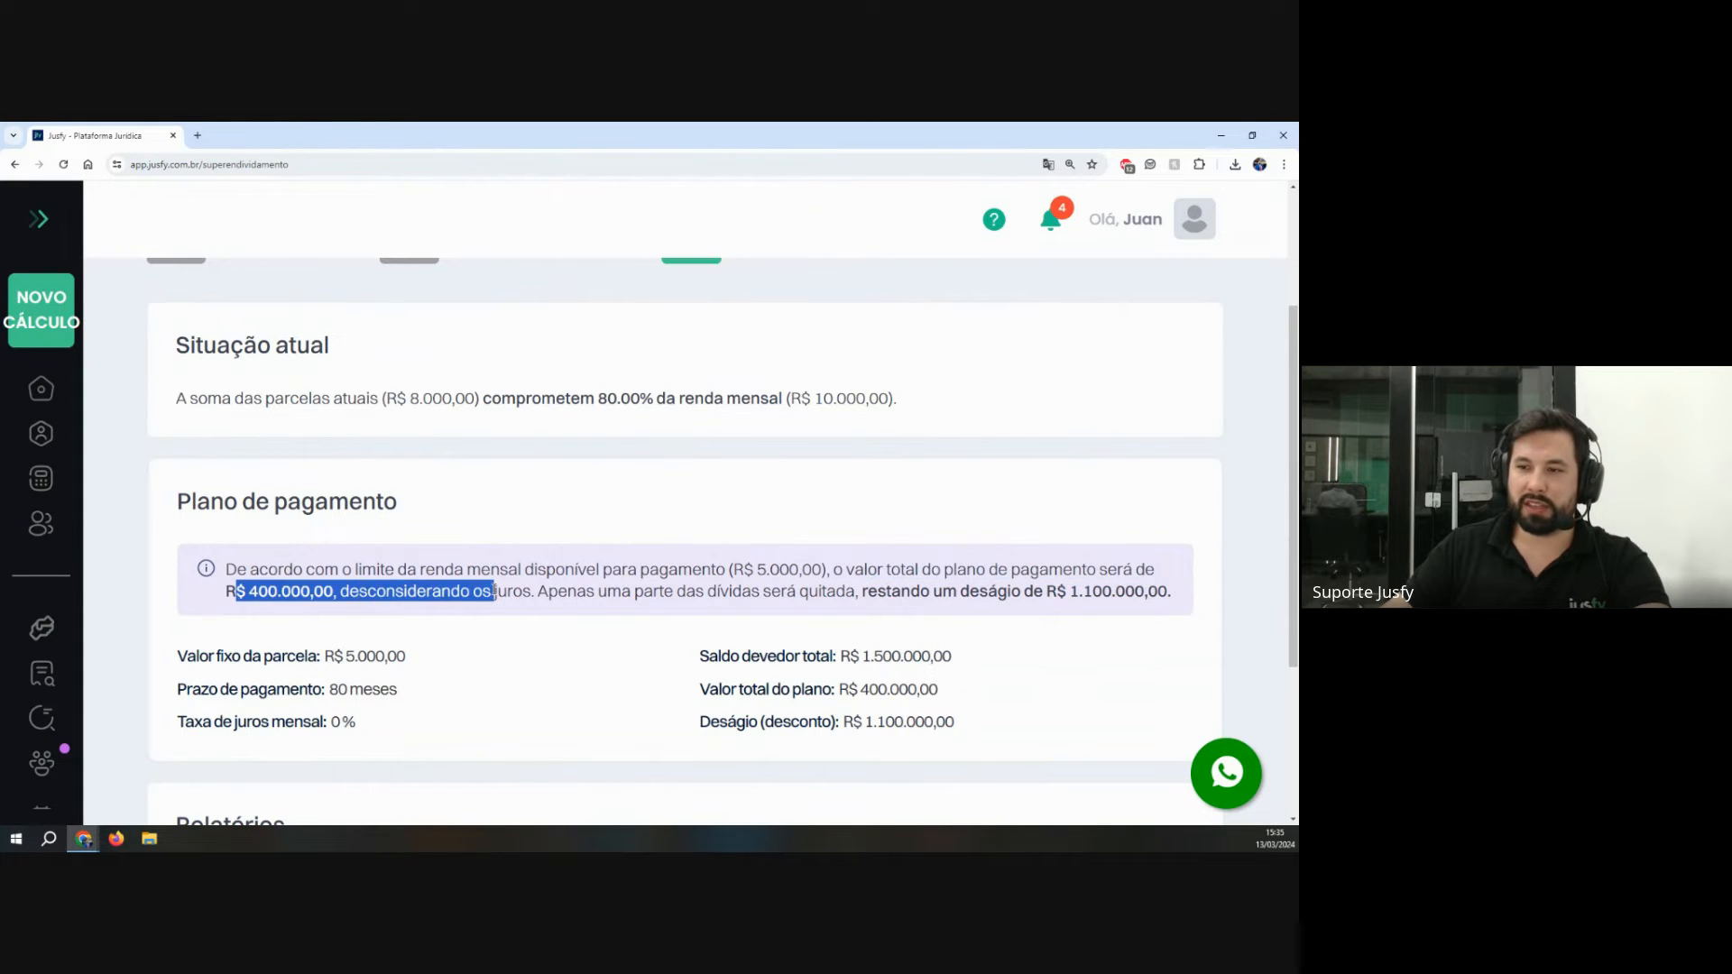
pyautogui.click(501, 592)
pyautogui.moveTo(340, 593); pyautogui.dragTo(535, 594)
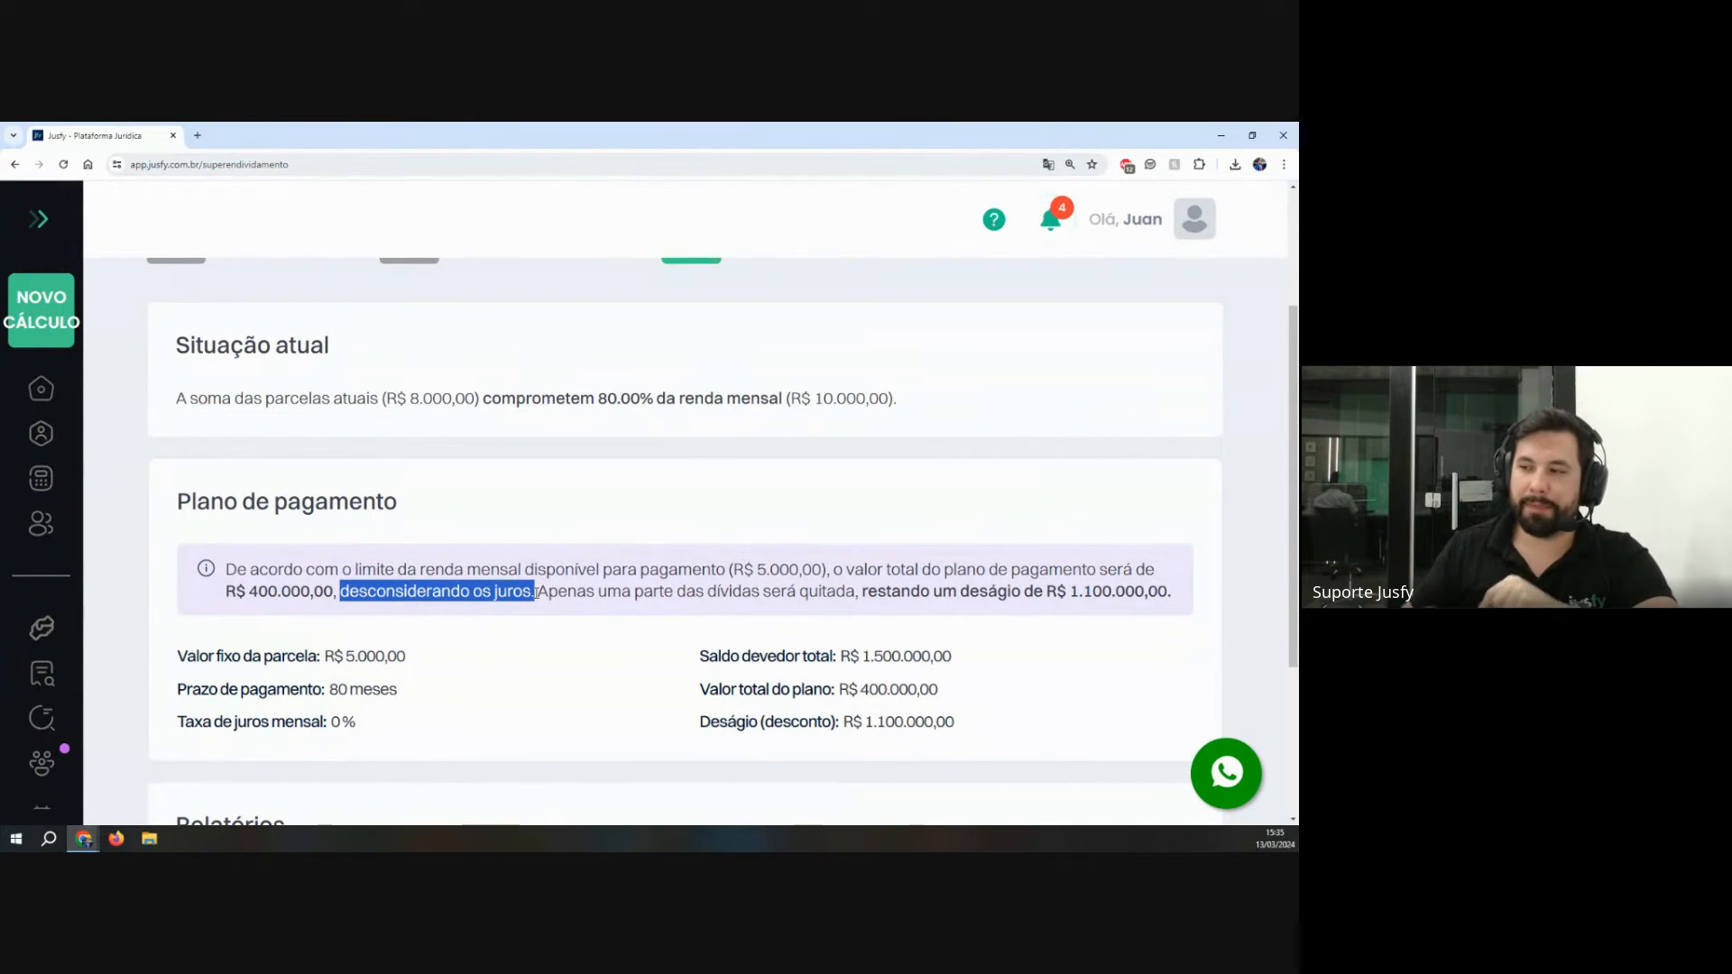
pyautogui.moveTo(861, 591); pyautogui.dragTo(1191, 599)
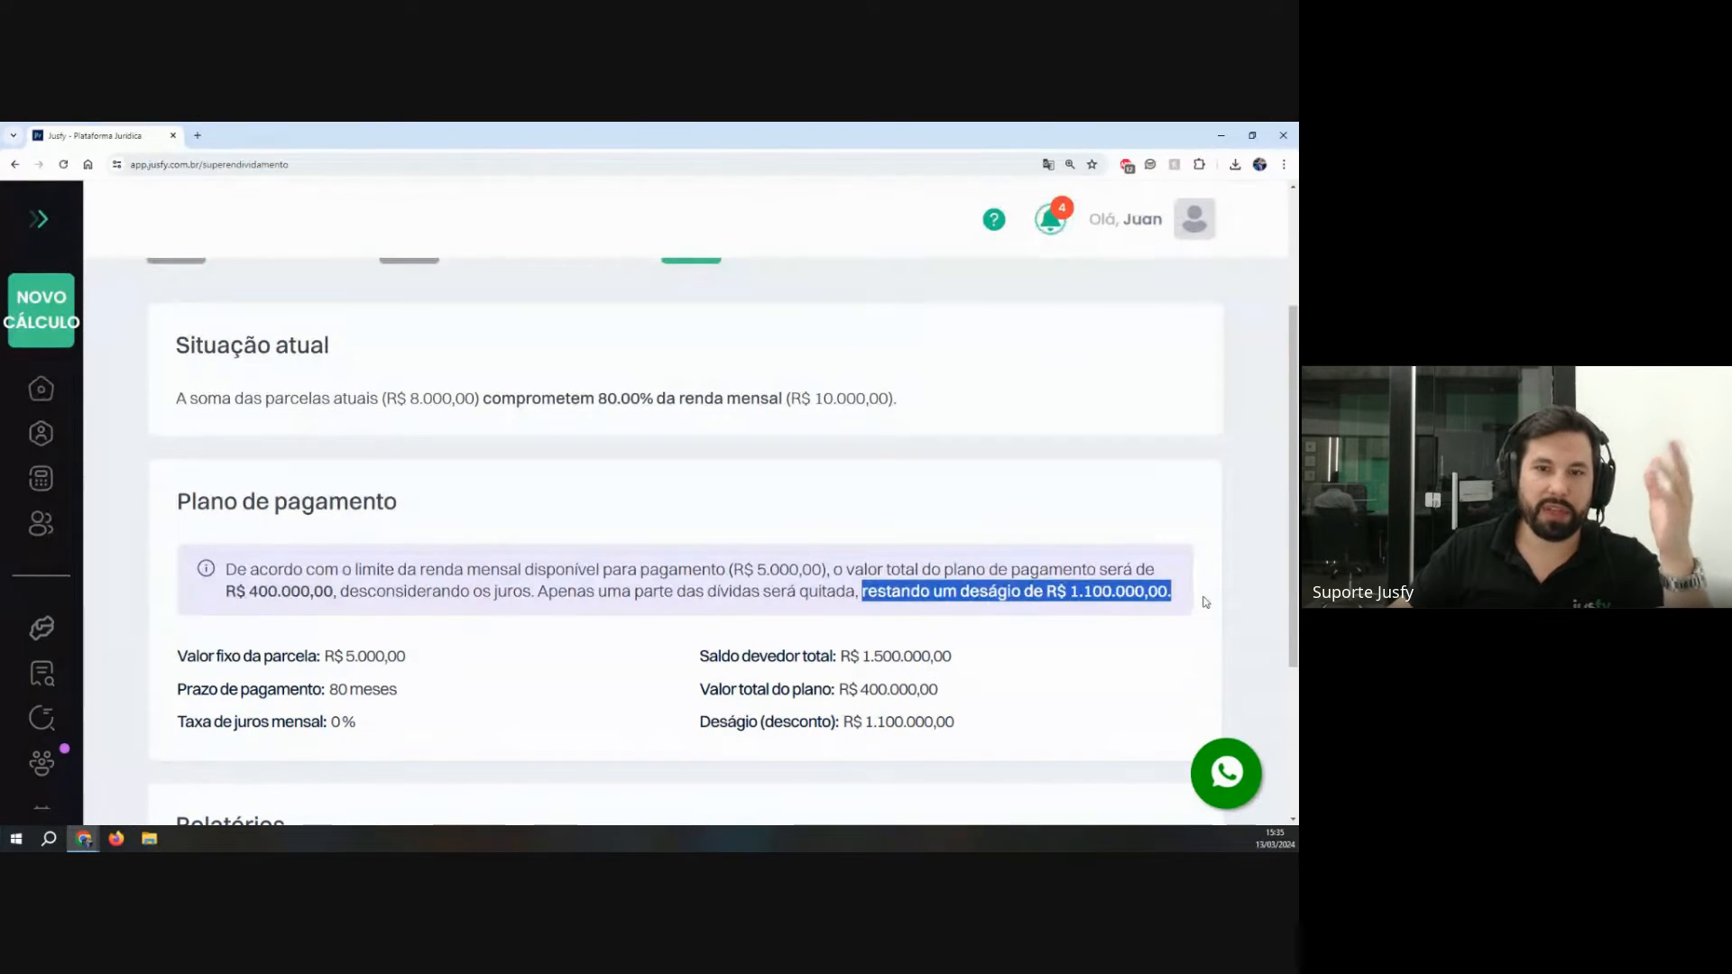
pyautogui.moveTo(259, 592); pyautogui.dragTo(576, 589)
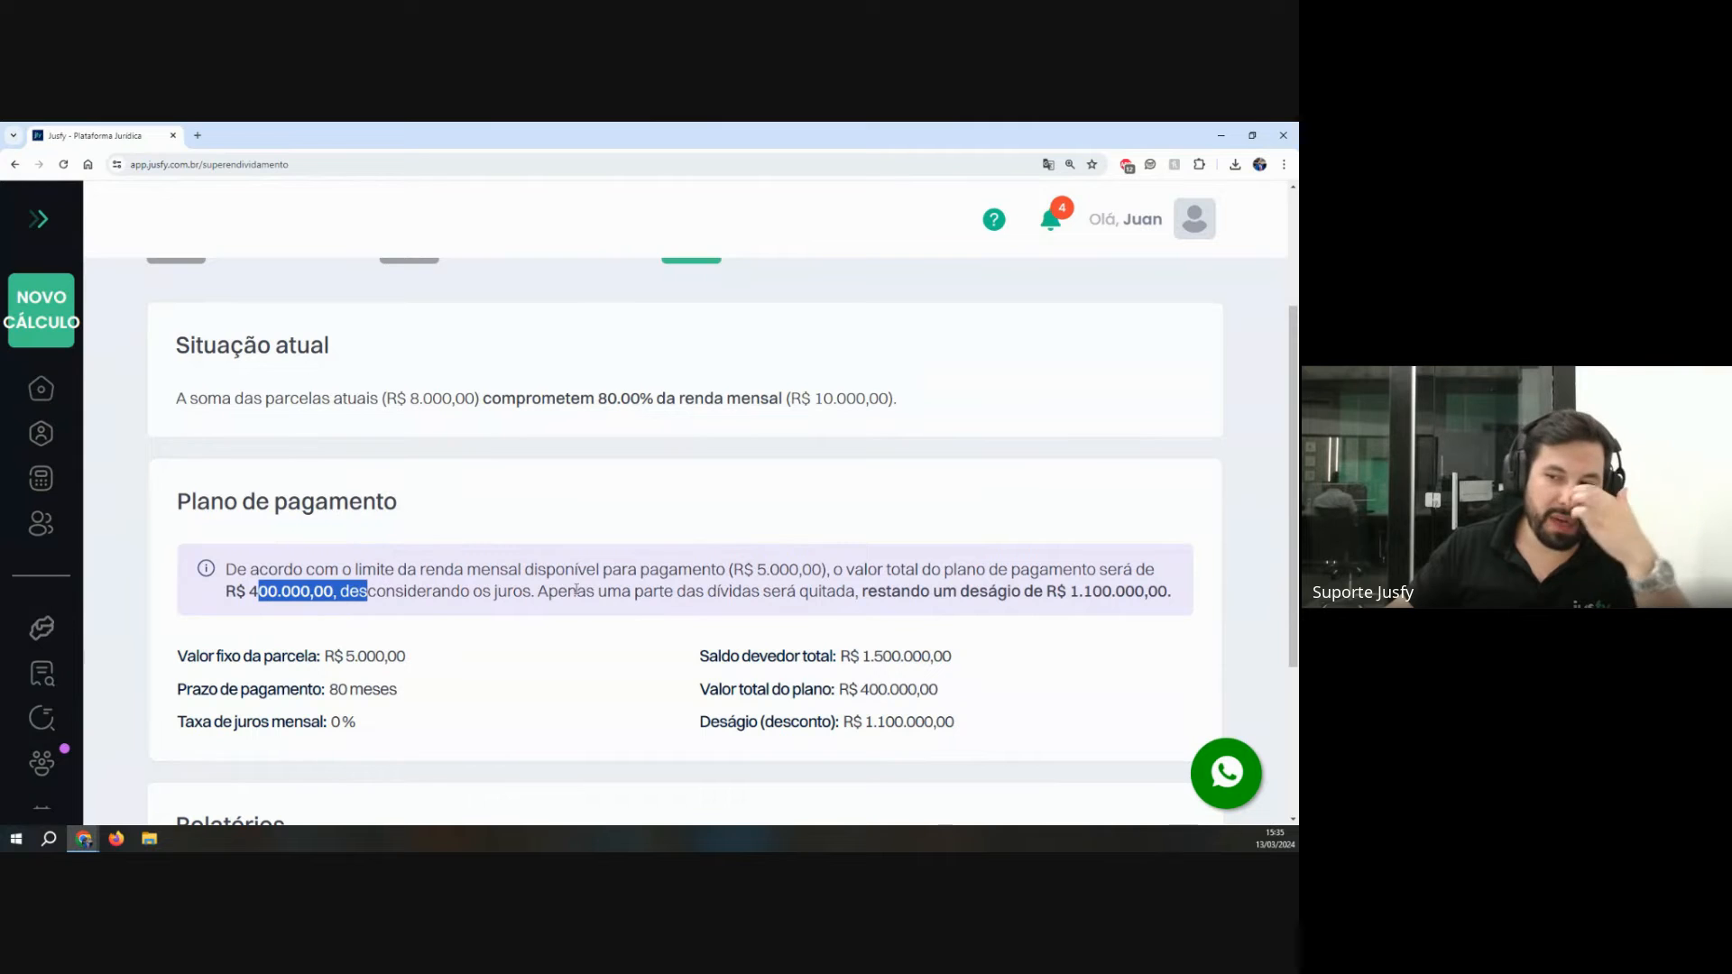
pyautogui.moveTo(900, 570); pyautogui.dragTo(1198, 574)
pyautogui.click(1042, 606)
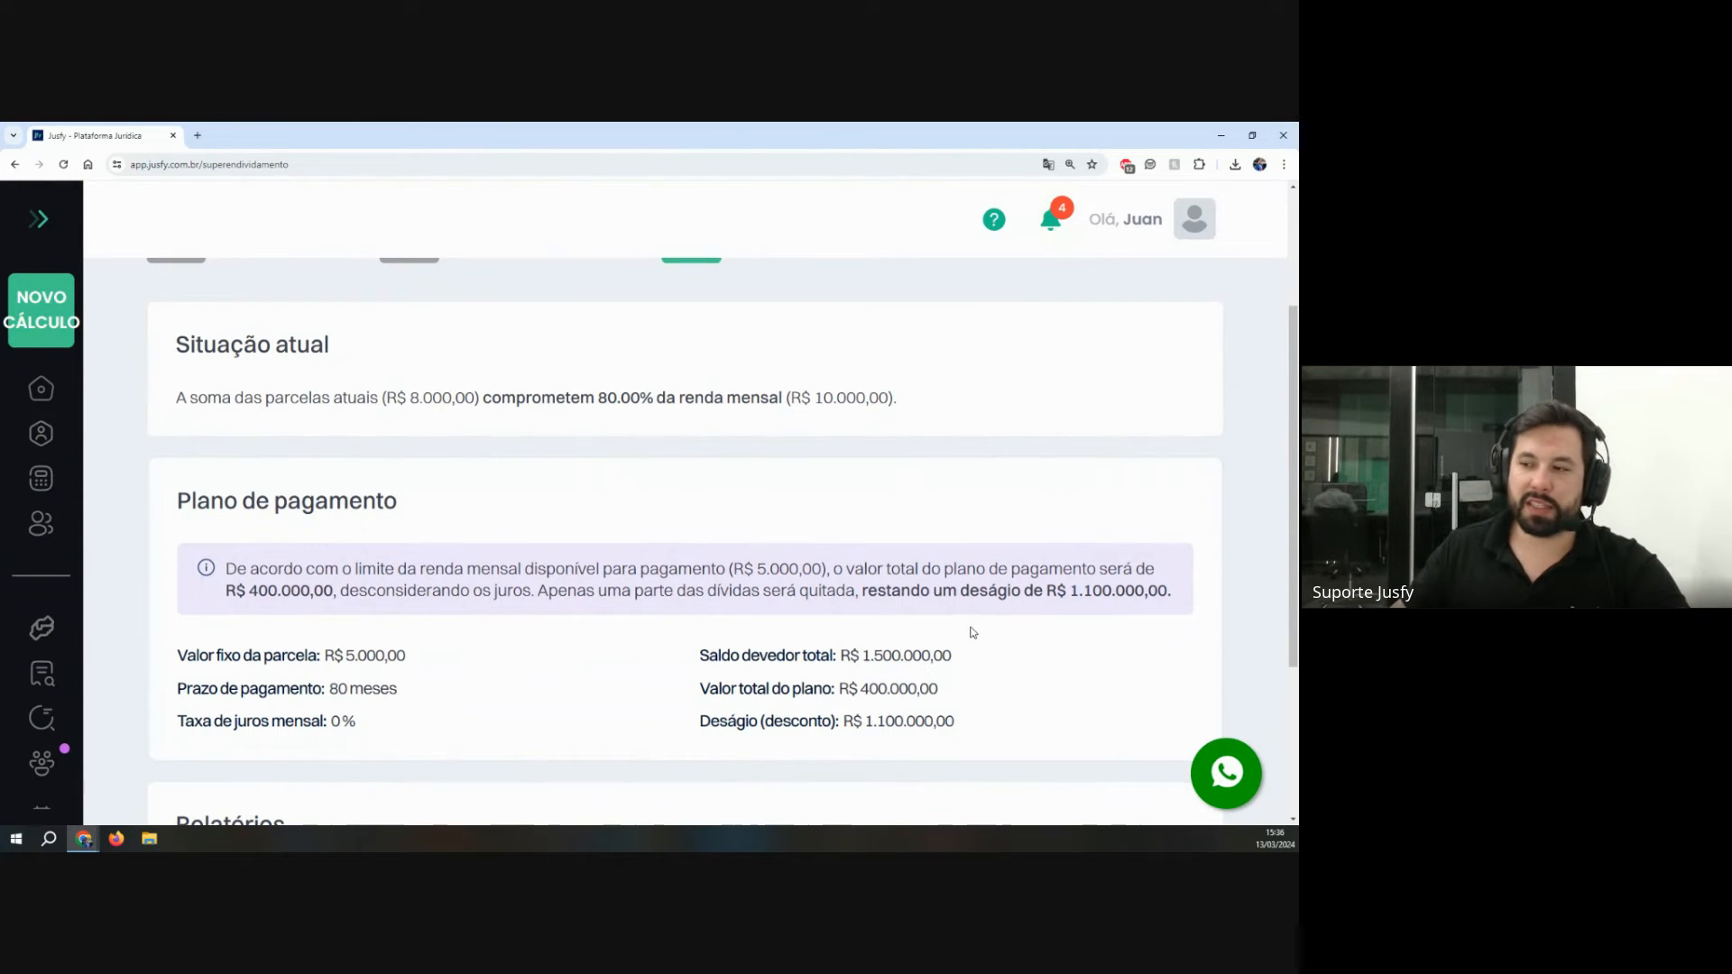
# Step: Generate the payment plan report and review its creditor details and full installment schedule
pyautogui.scroll(-2, 943, 633)
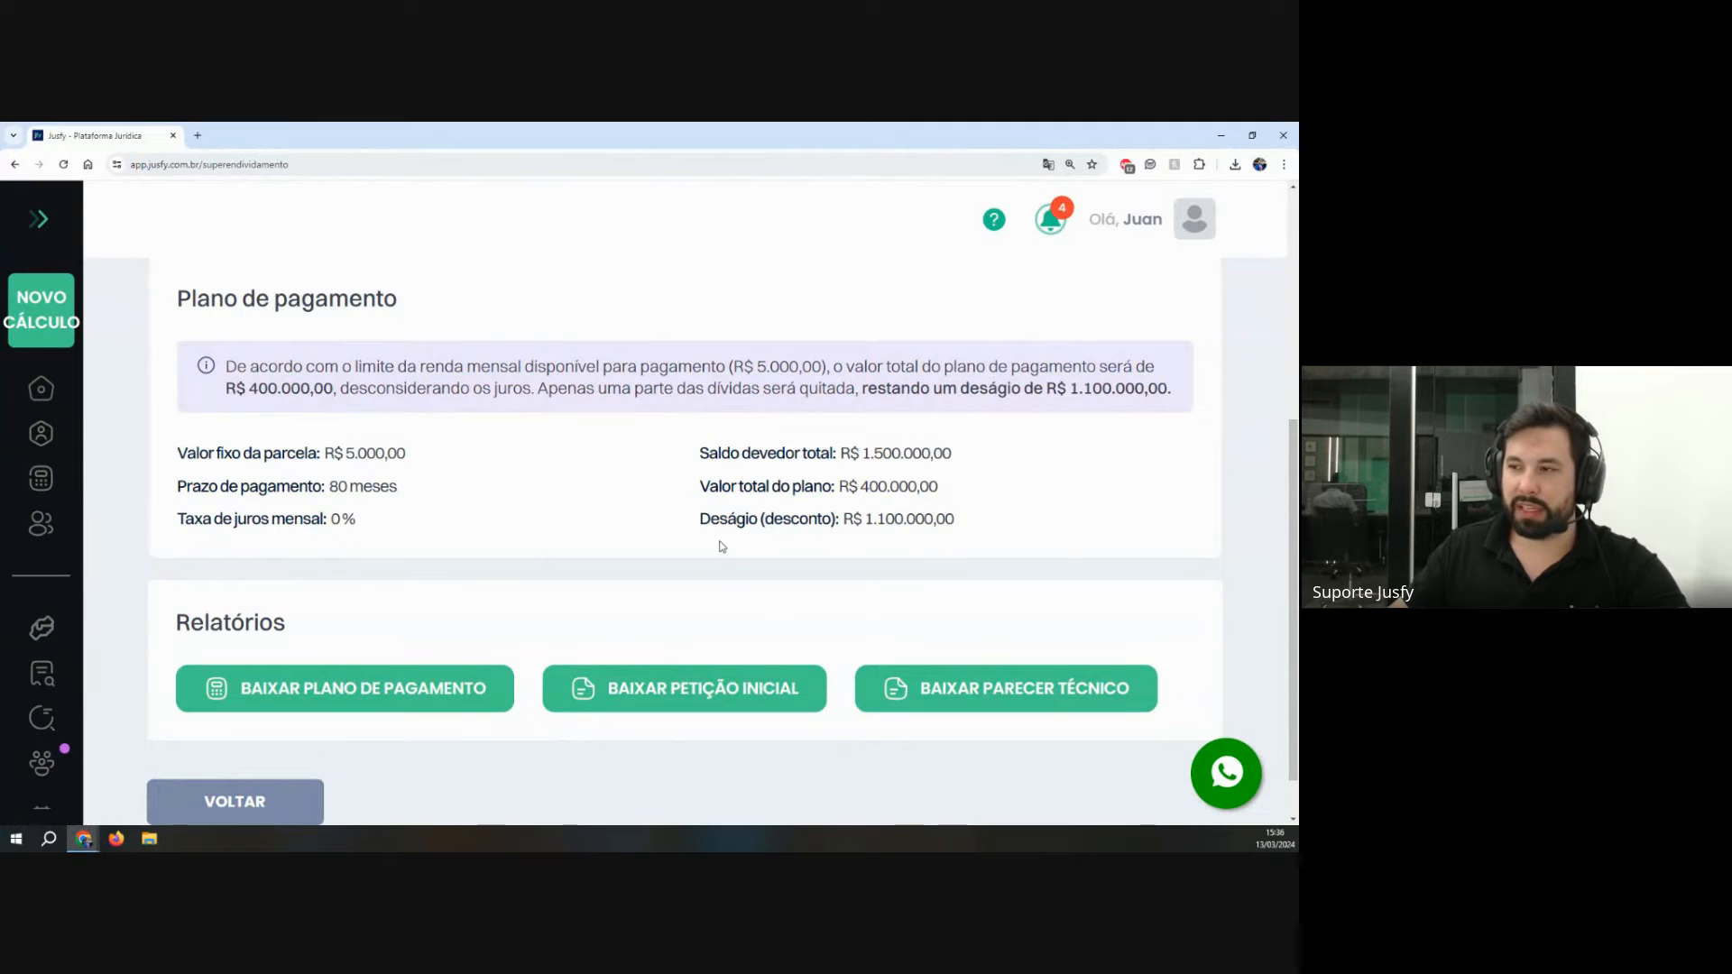
pyautogui.doubleClick(183, 622)
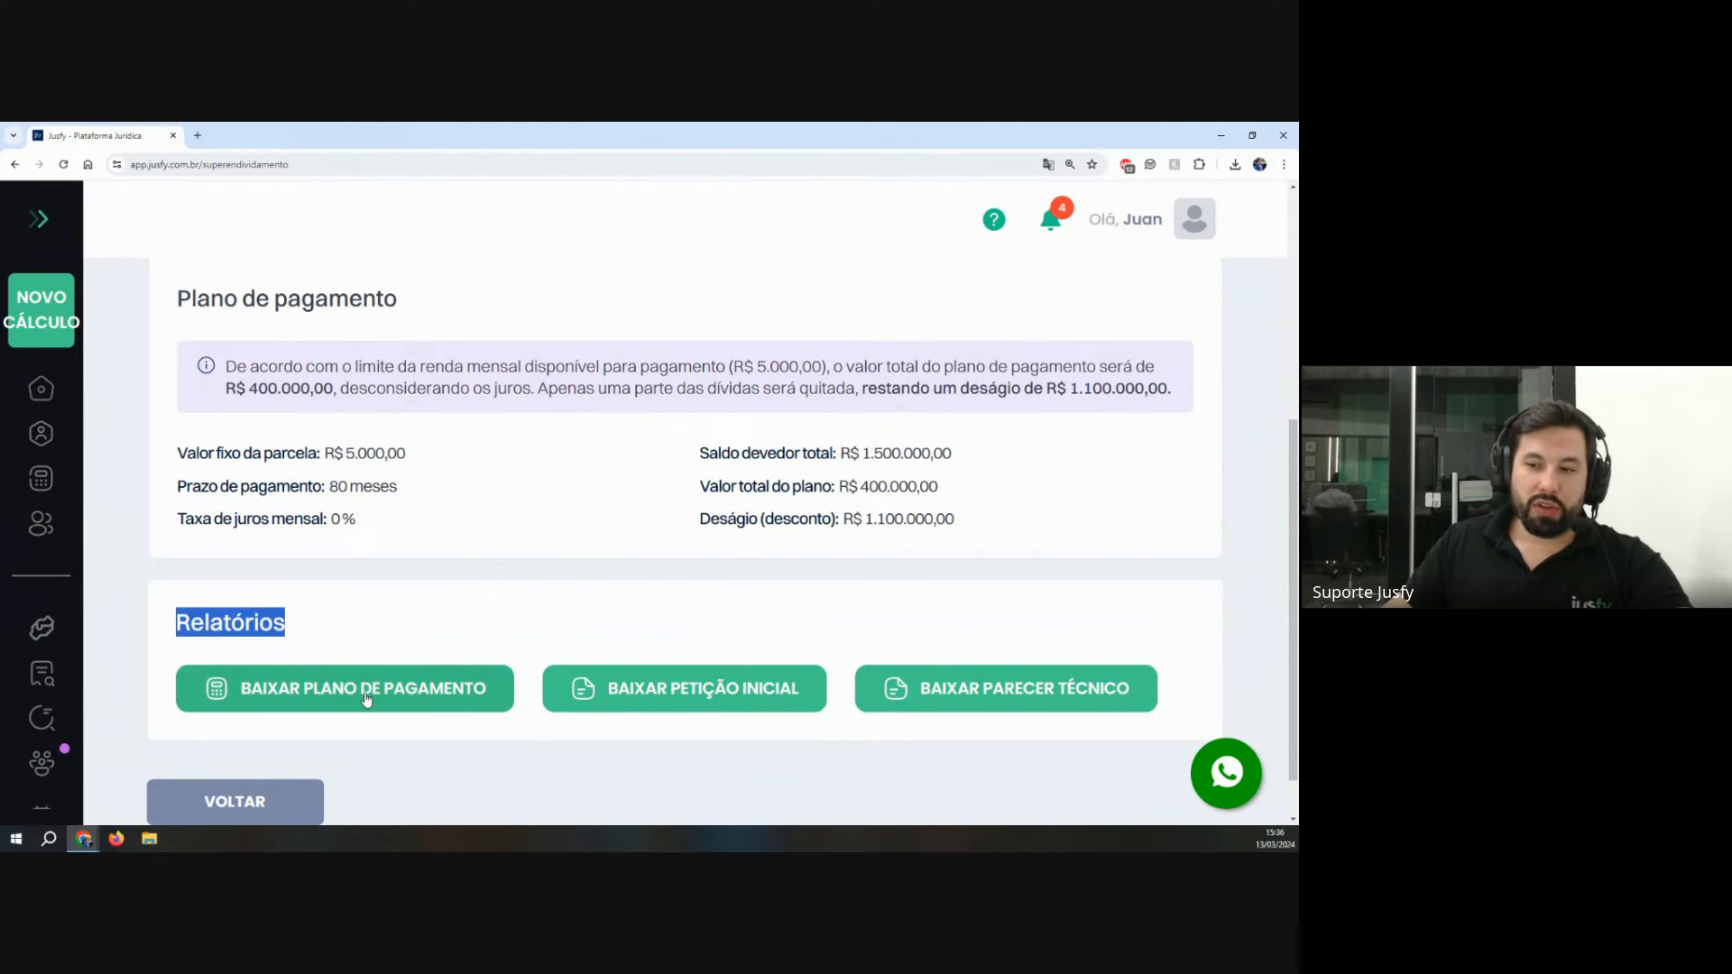
pyautogui.click(365, 699)
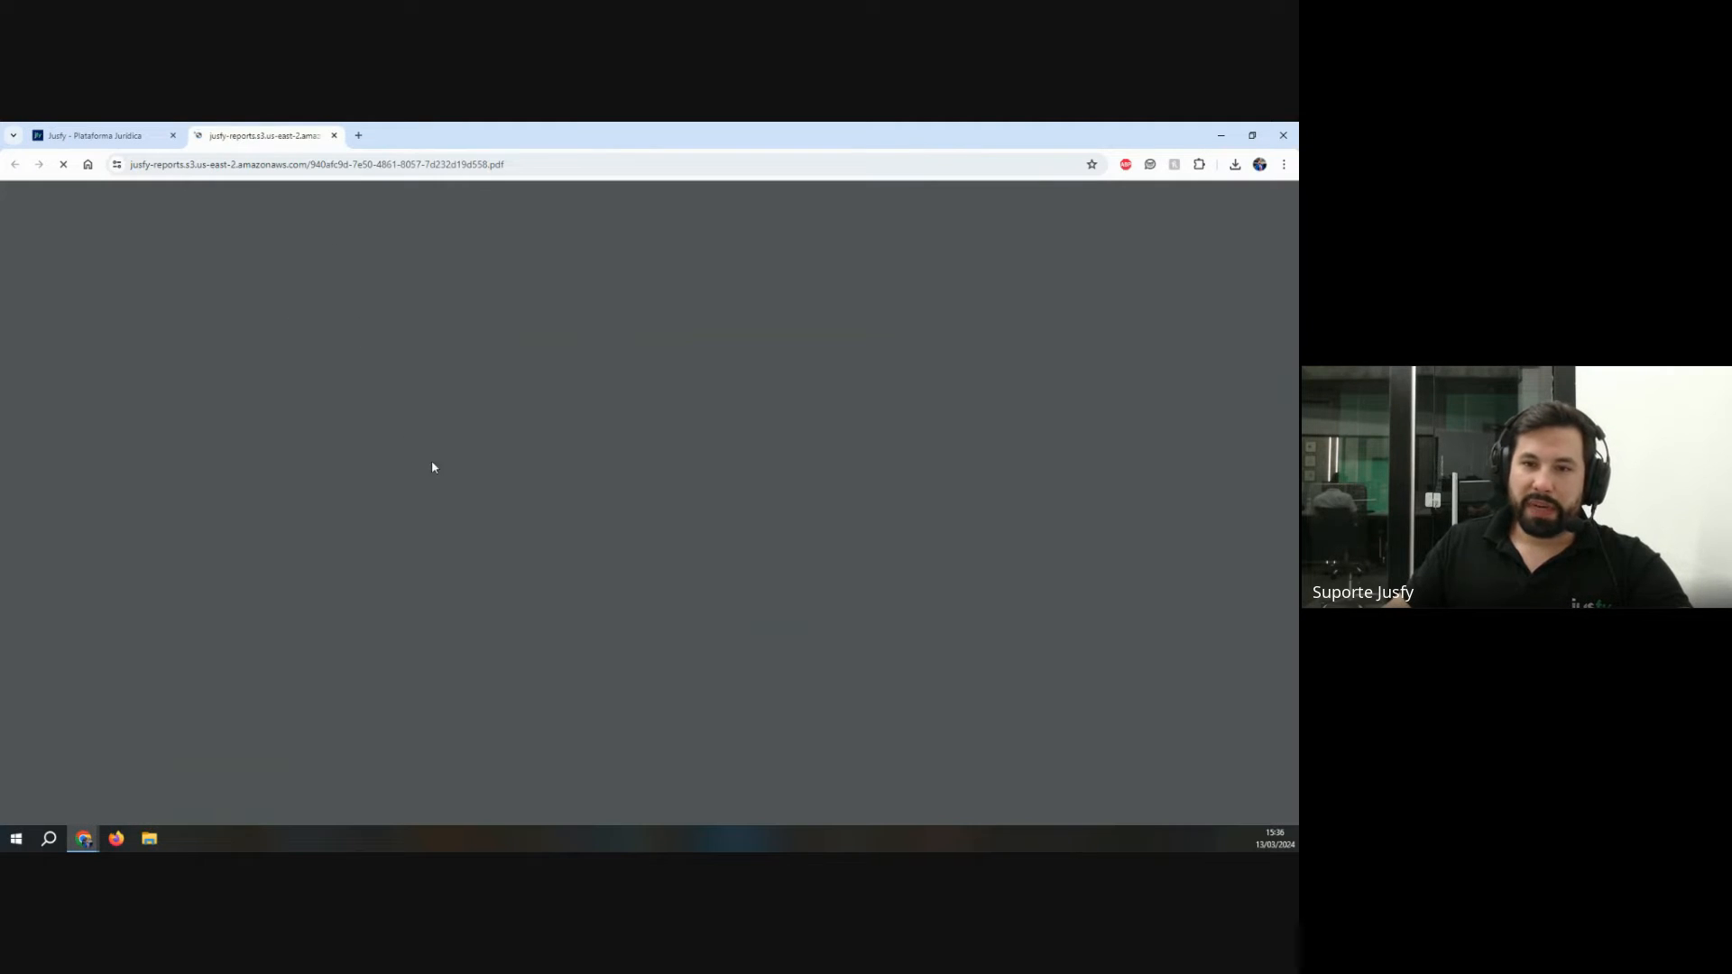
pyautogui.scroll(-6, 460, 483)
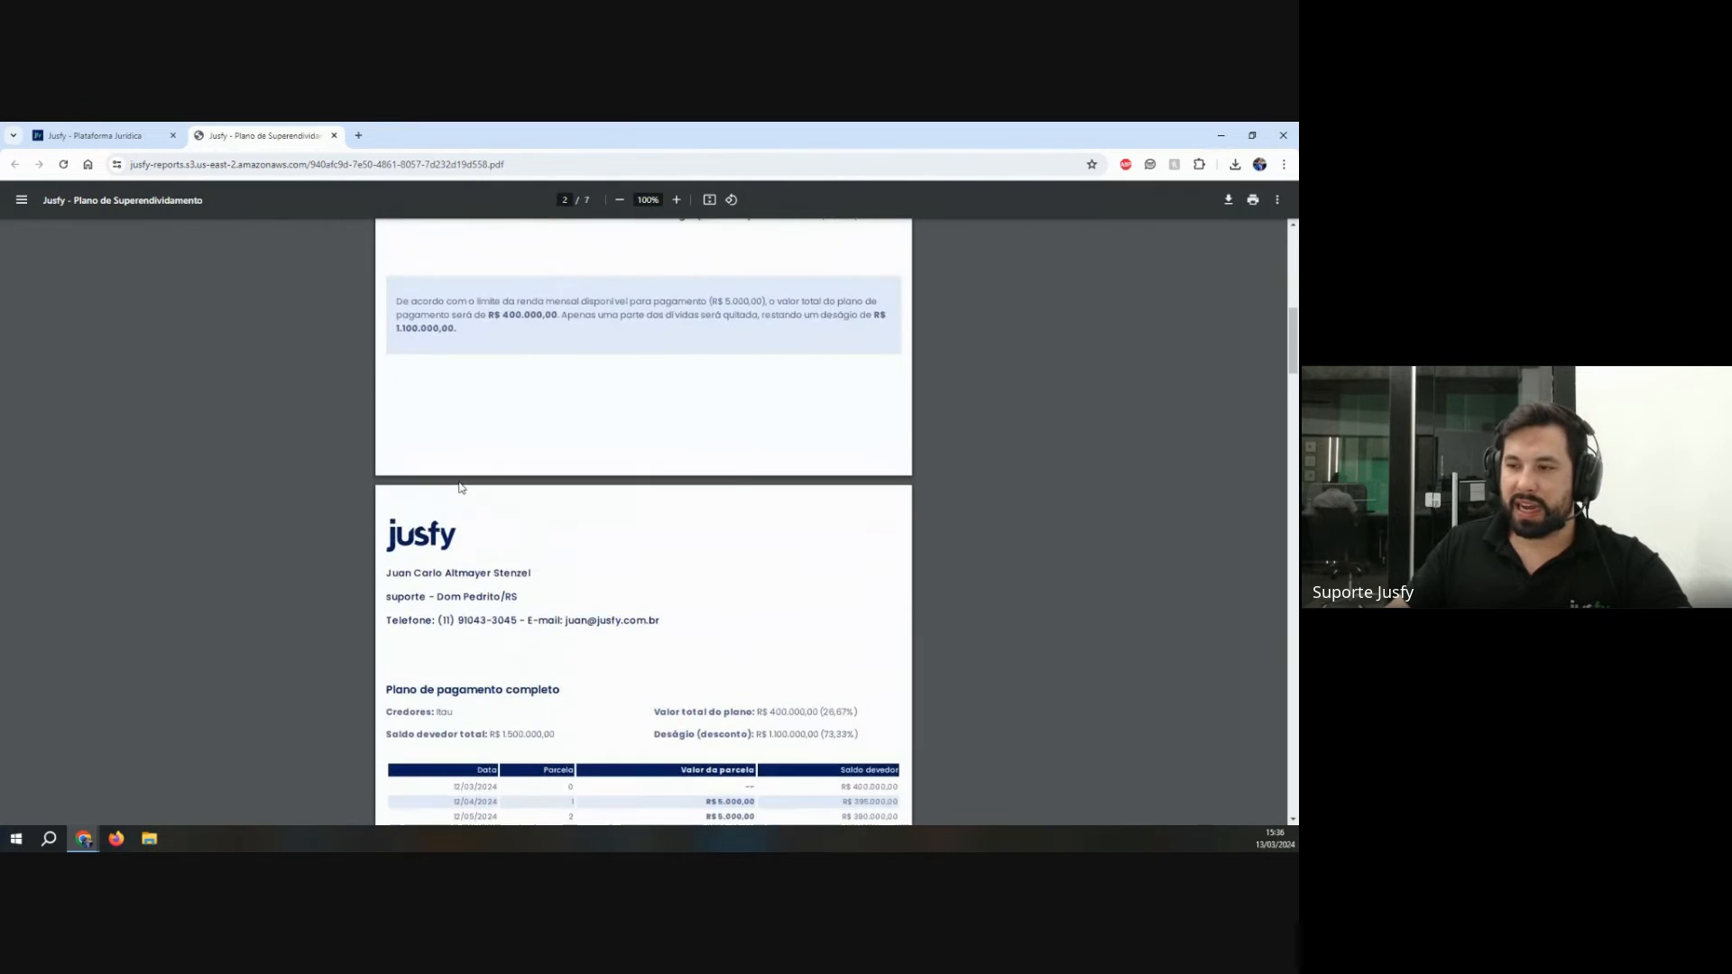
pyautogui.scroll(-8, 460, 487)
pyautogui.scroll(4, 456, 388)
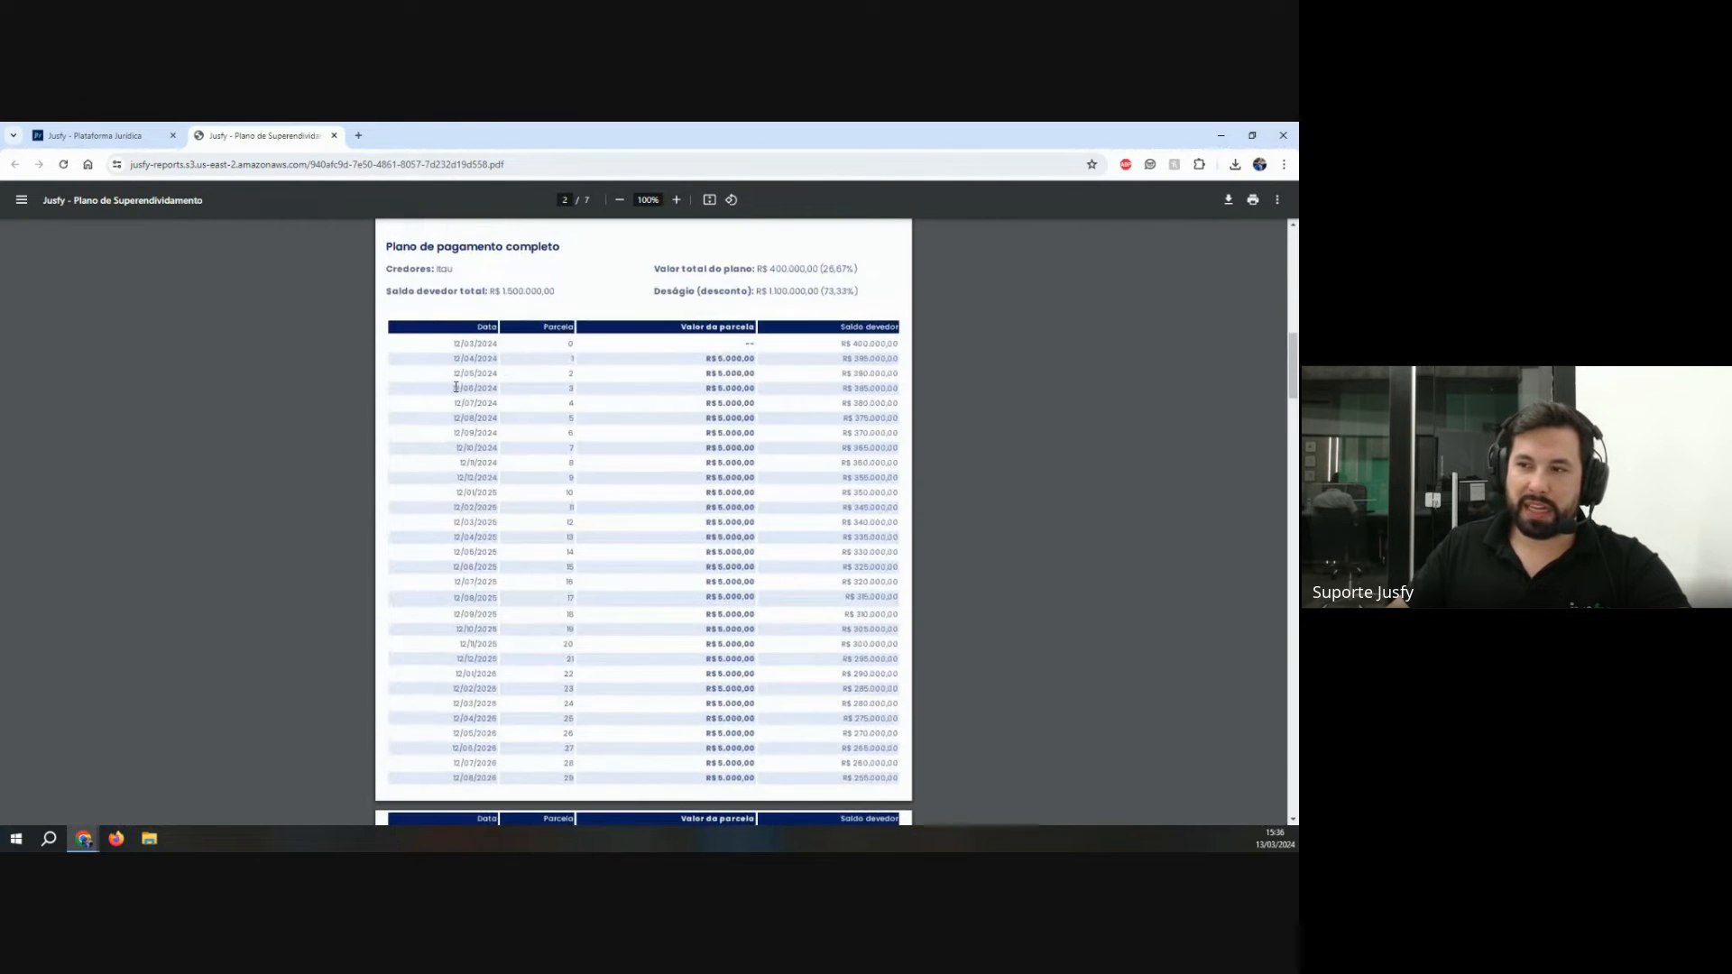
pyautogui.doubleClick(390, 268)
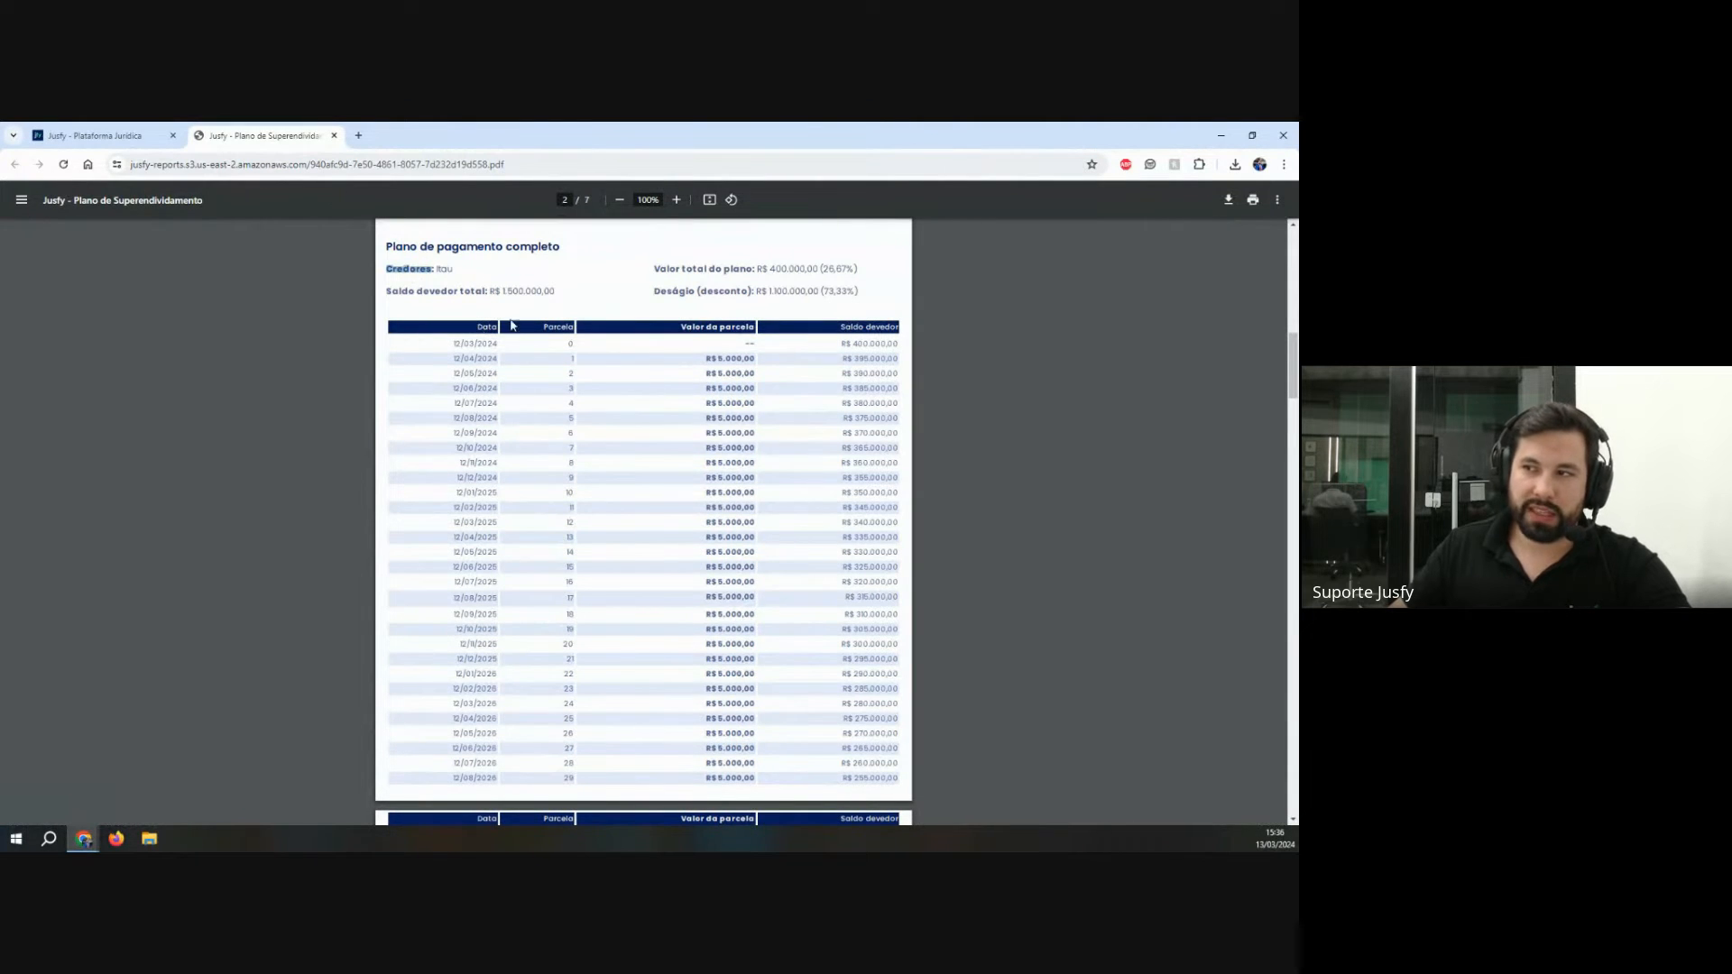
pyautogui.scroll(-10, 776, 552)
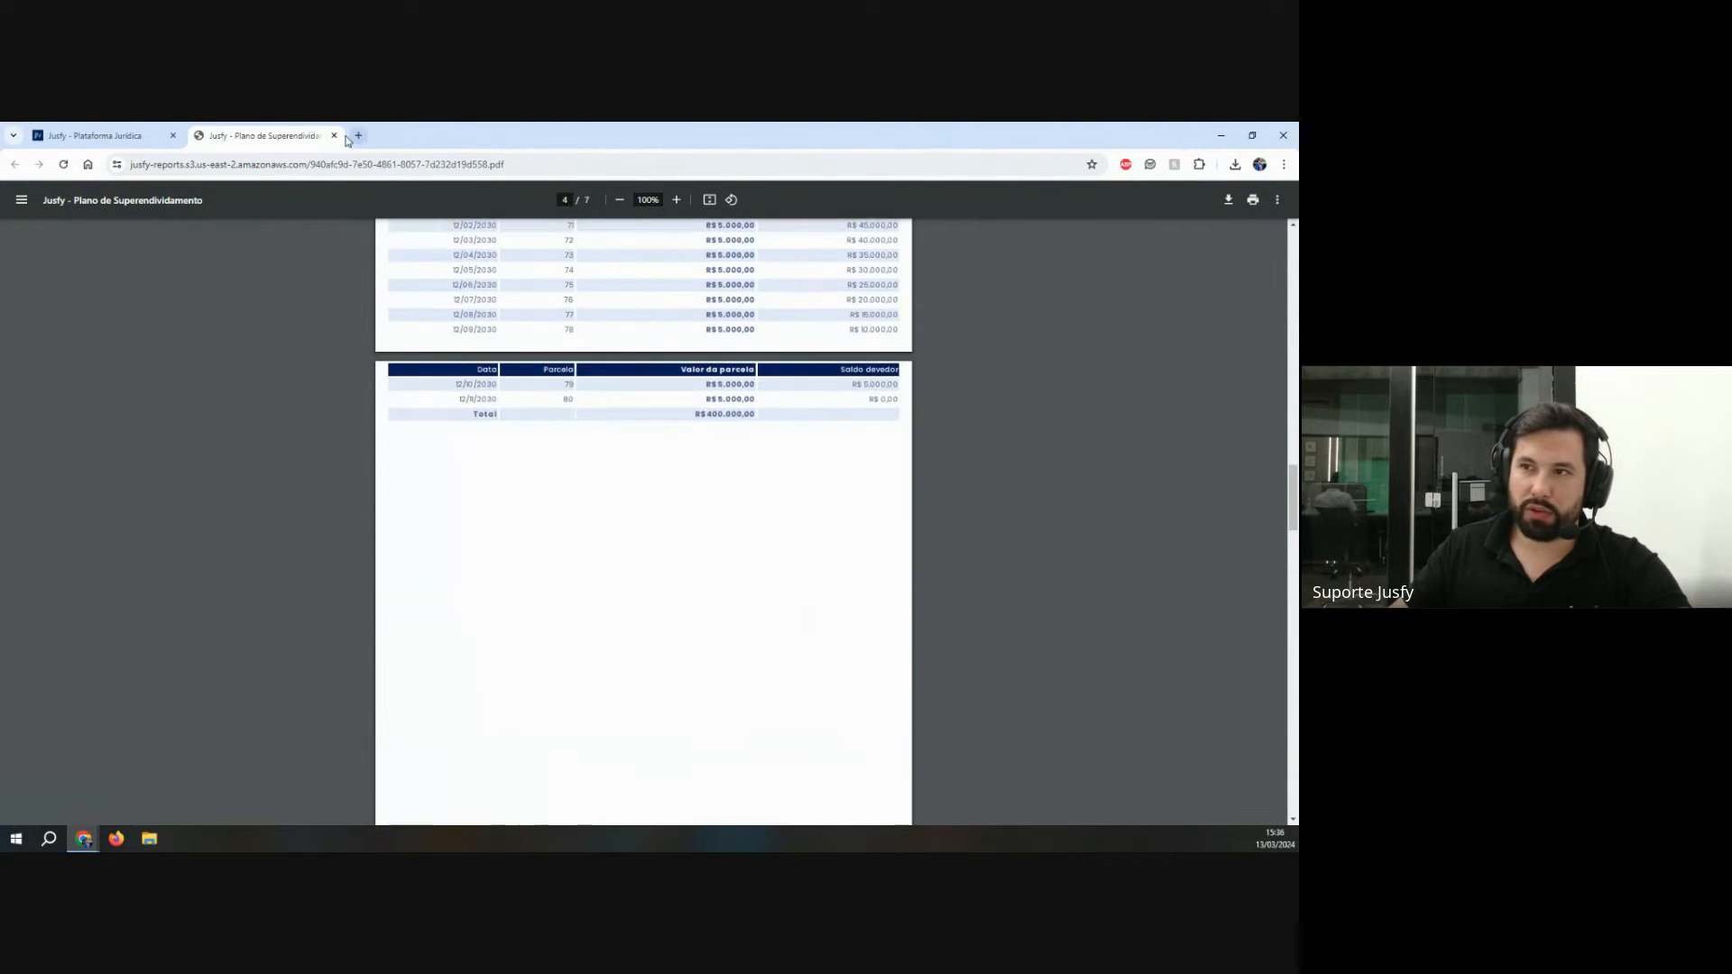
pyautogui.click(333, 135)
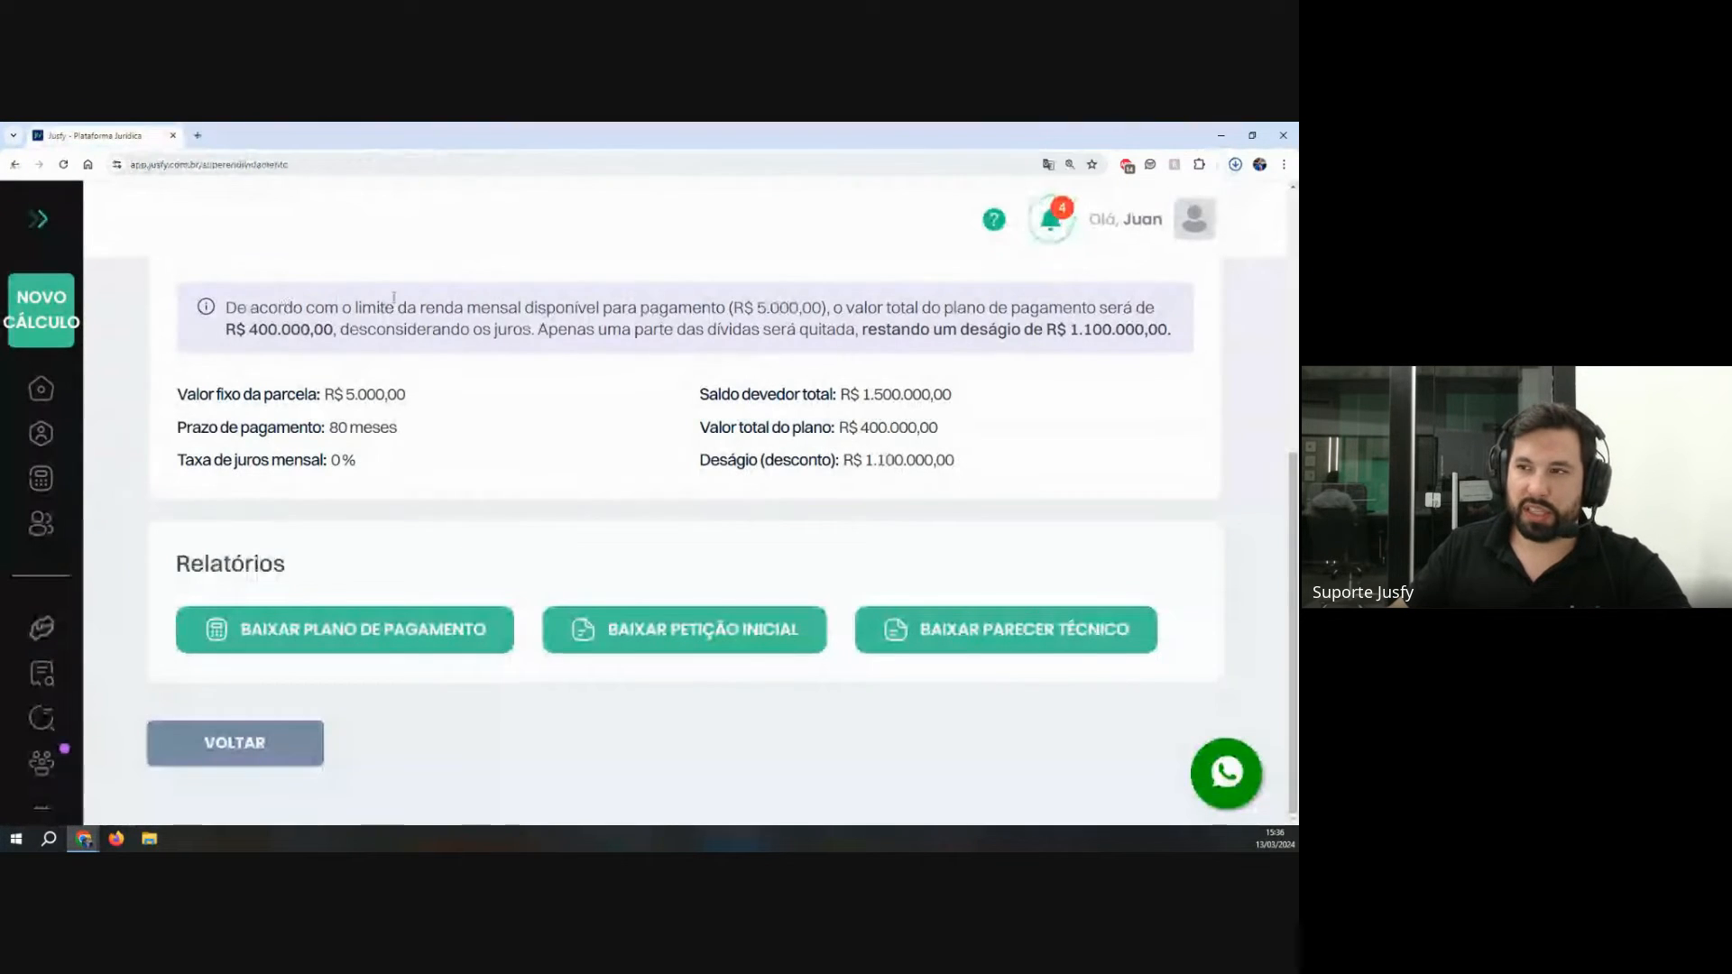
# Step: Download the initial petition and review its highlighted party and debt passages in WordPad
pyautogui.click(1235, 165)
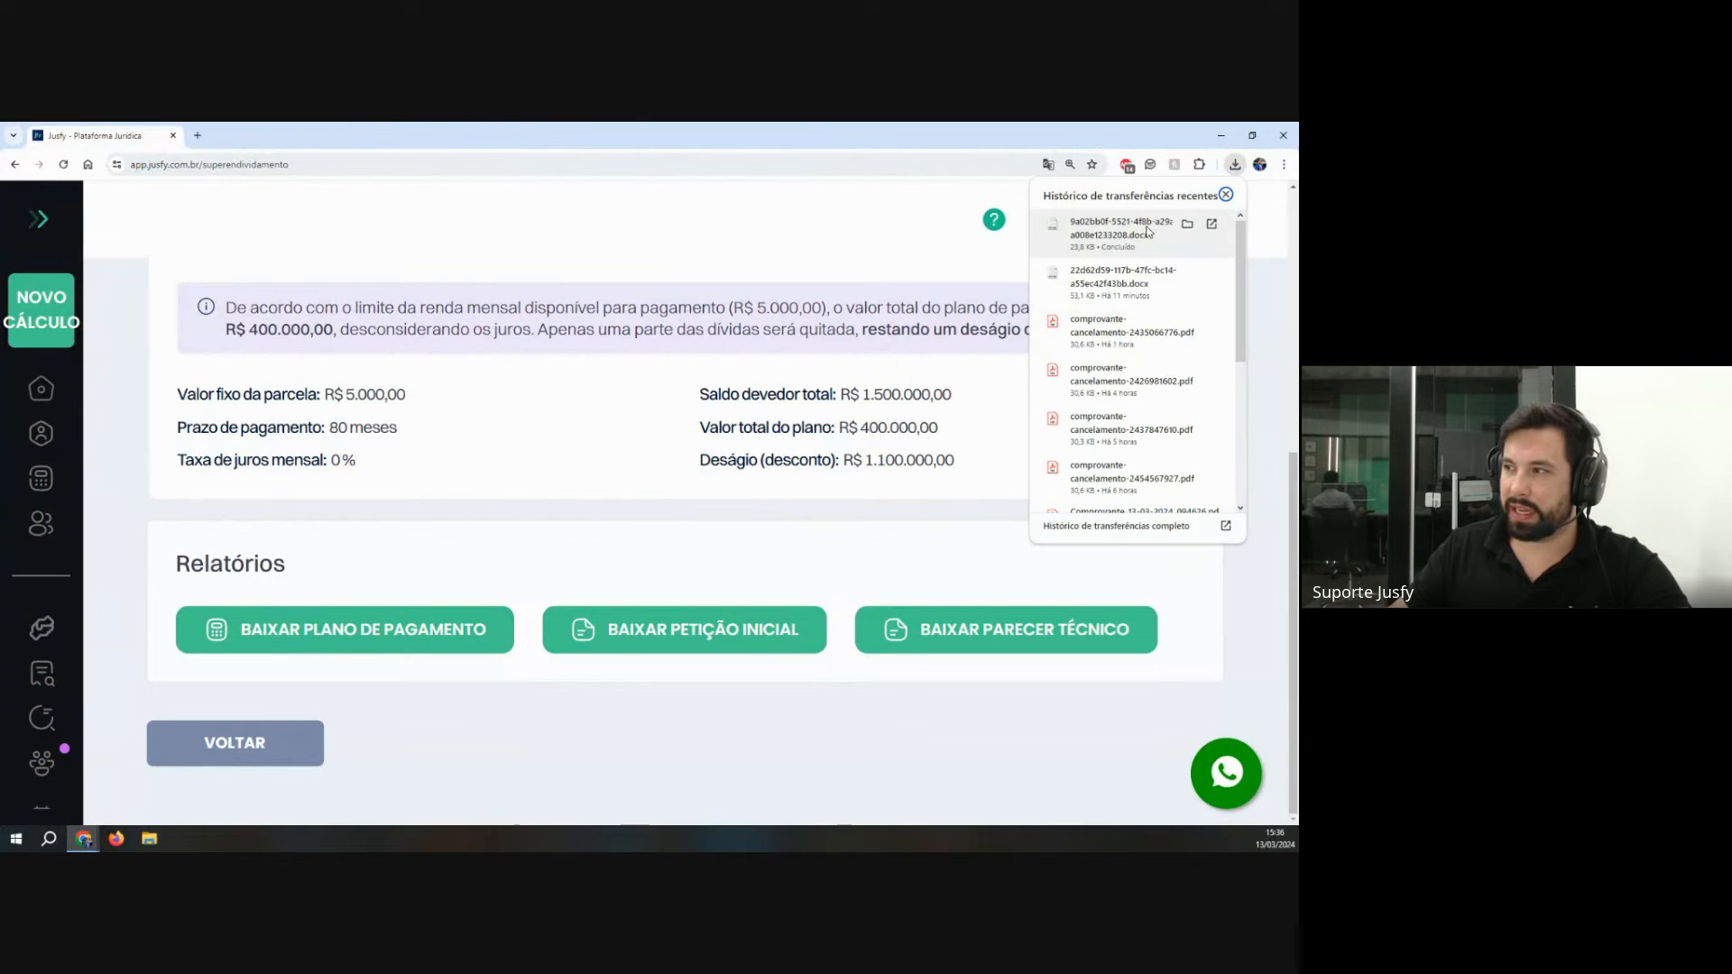
pyautogui.click(1117, 241)
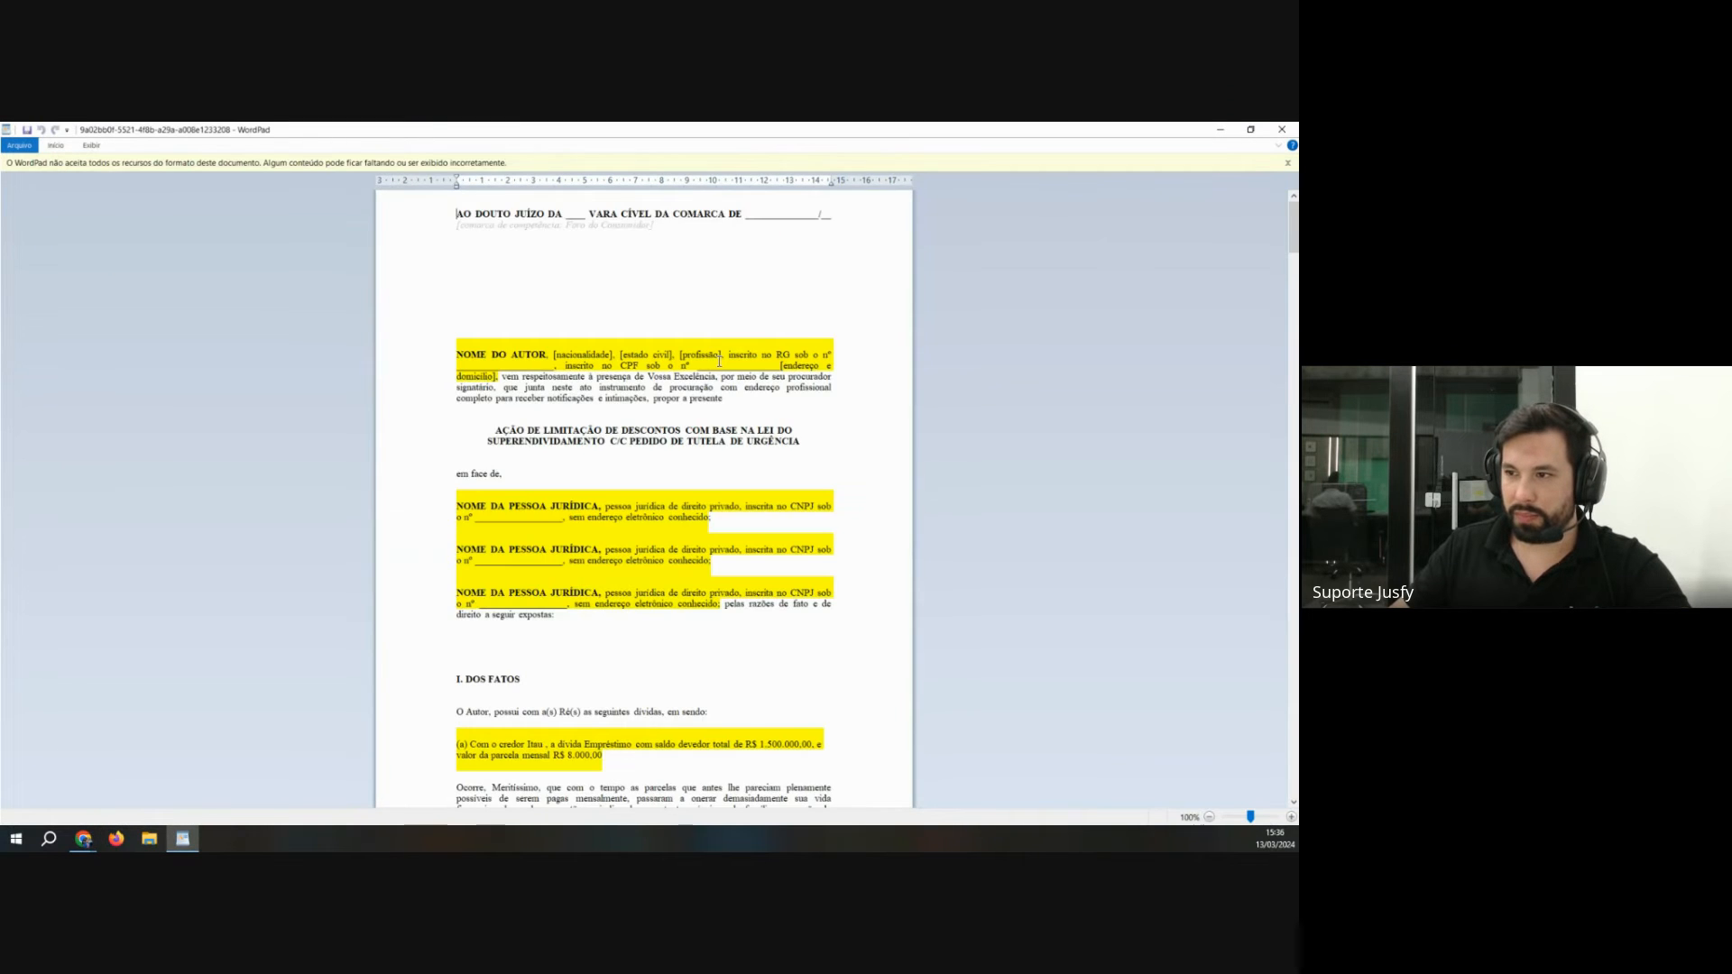
pyautogui.scroll(-5, 549, 309)
pyautogui.moveTo(550, 270); pyautogui.dragTo(821, 465)
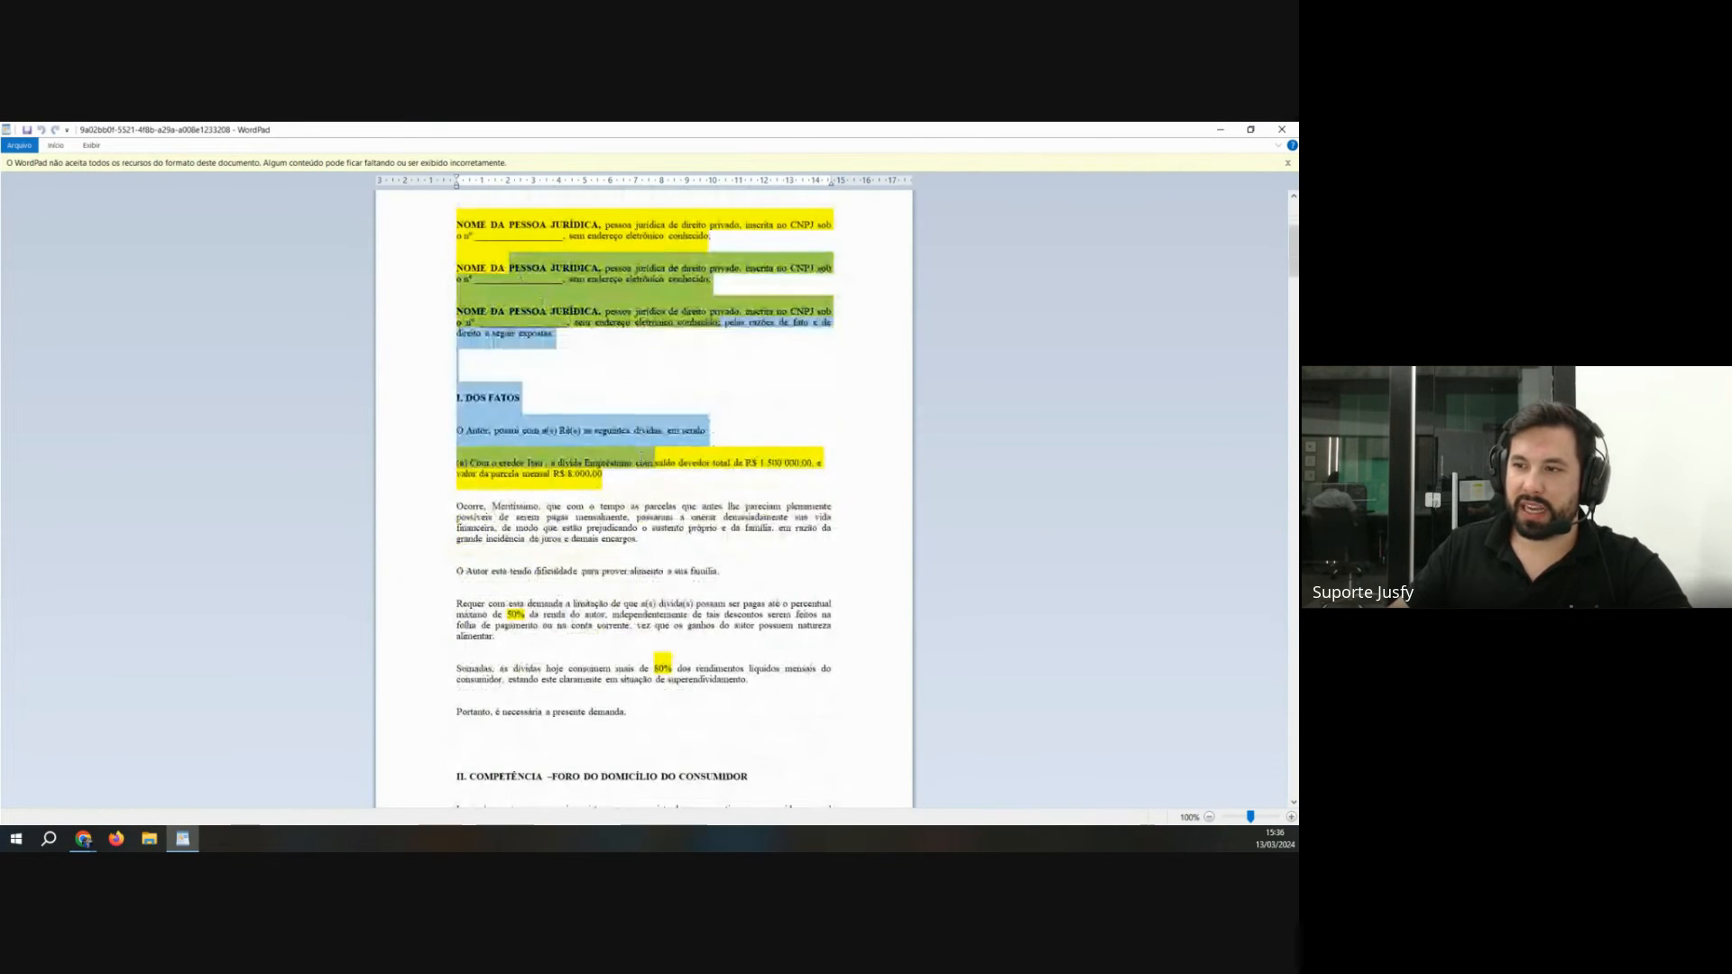
pyautogui.click(458, 464)
pyautogui.moveTo(458, 463); pyautogui.dragTo(822, 466)
pyautogui.click(672, 496)
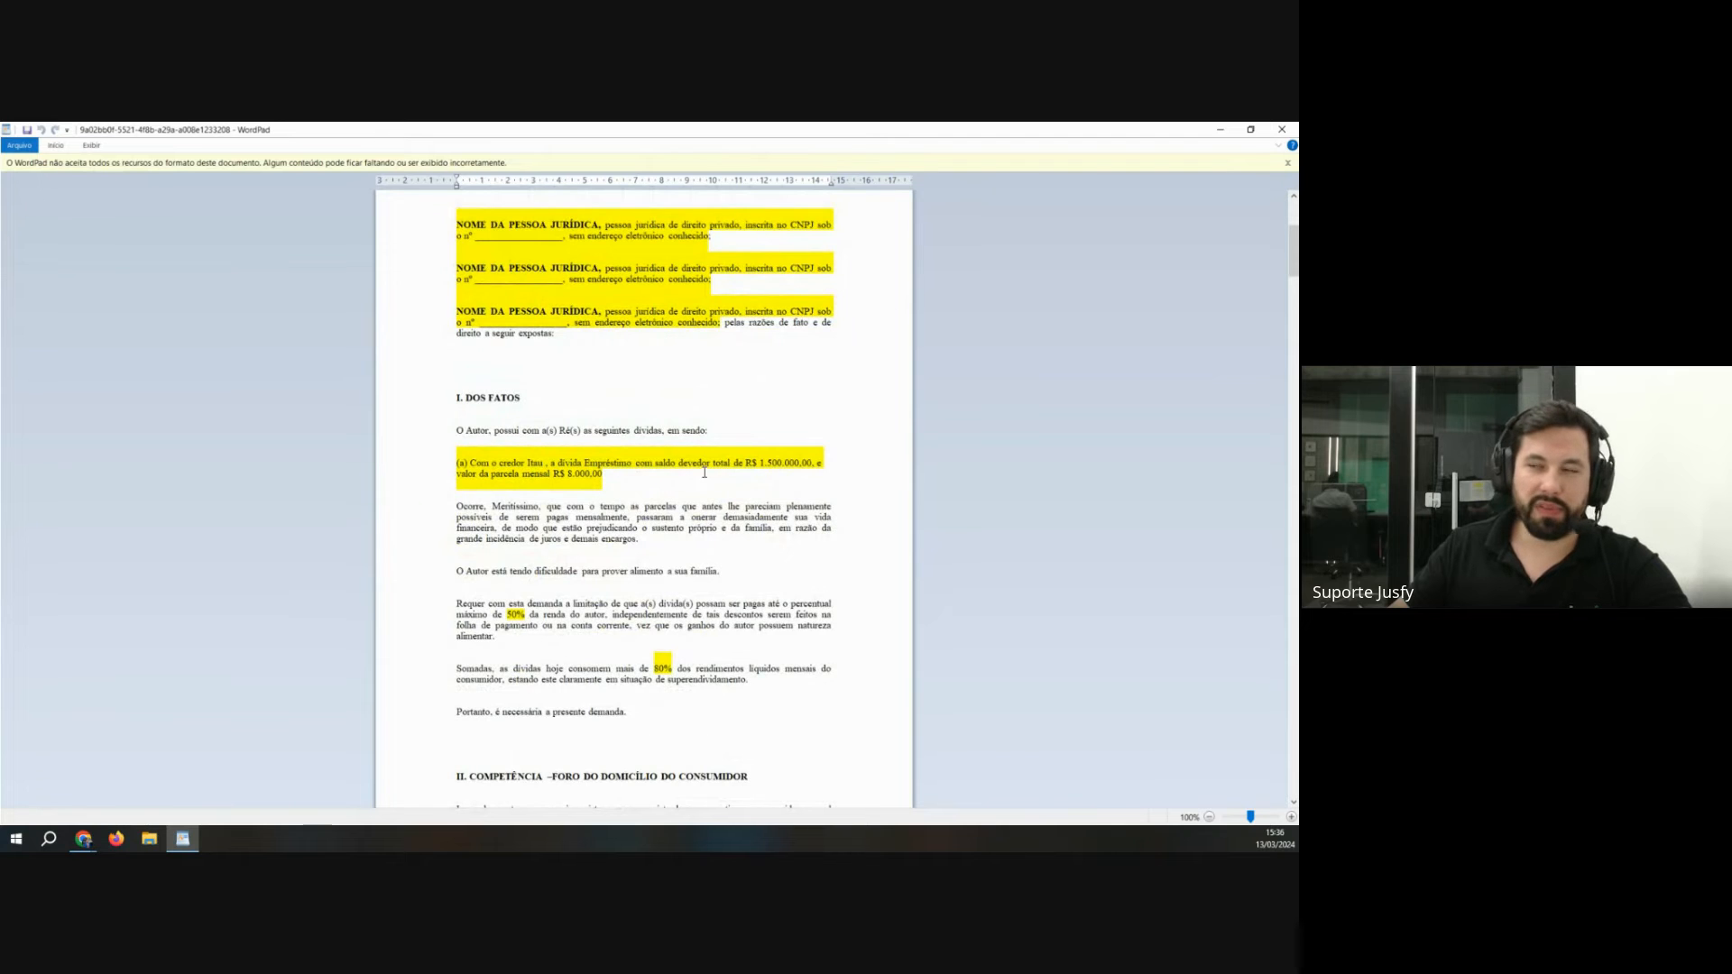
pyautogui.click(1281, 129)
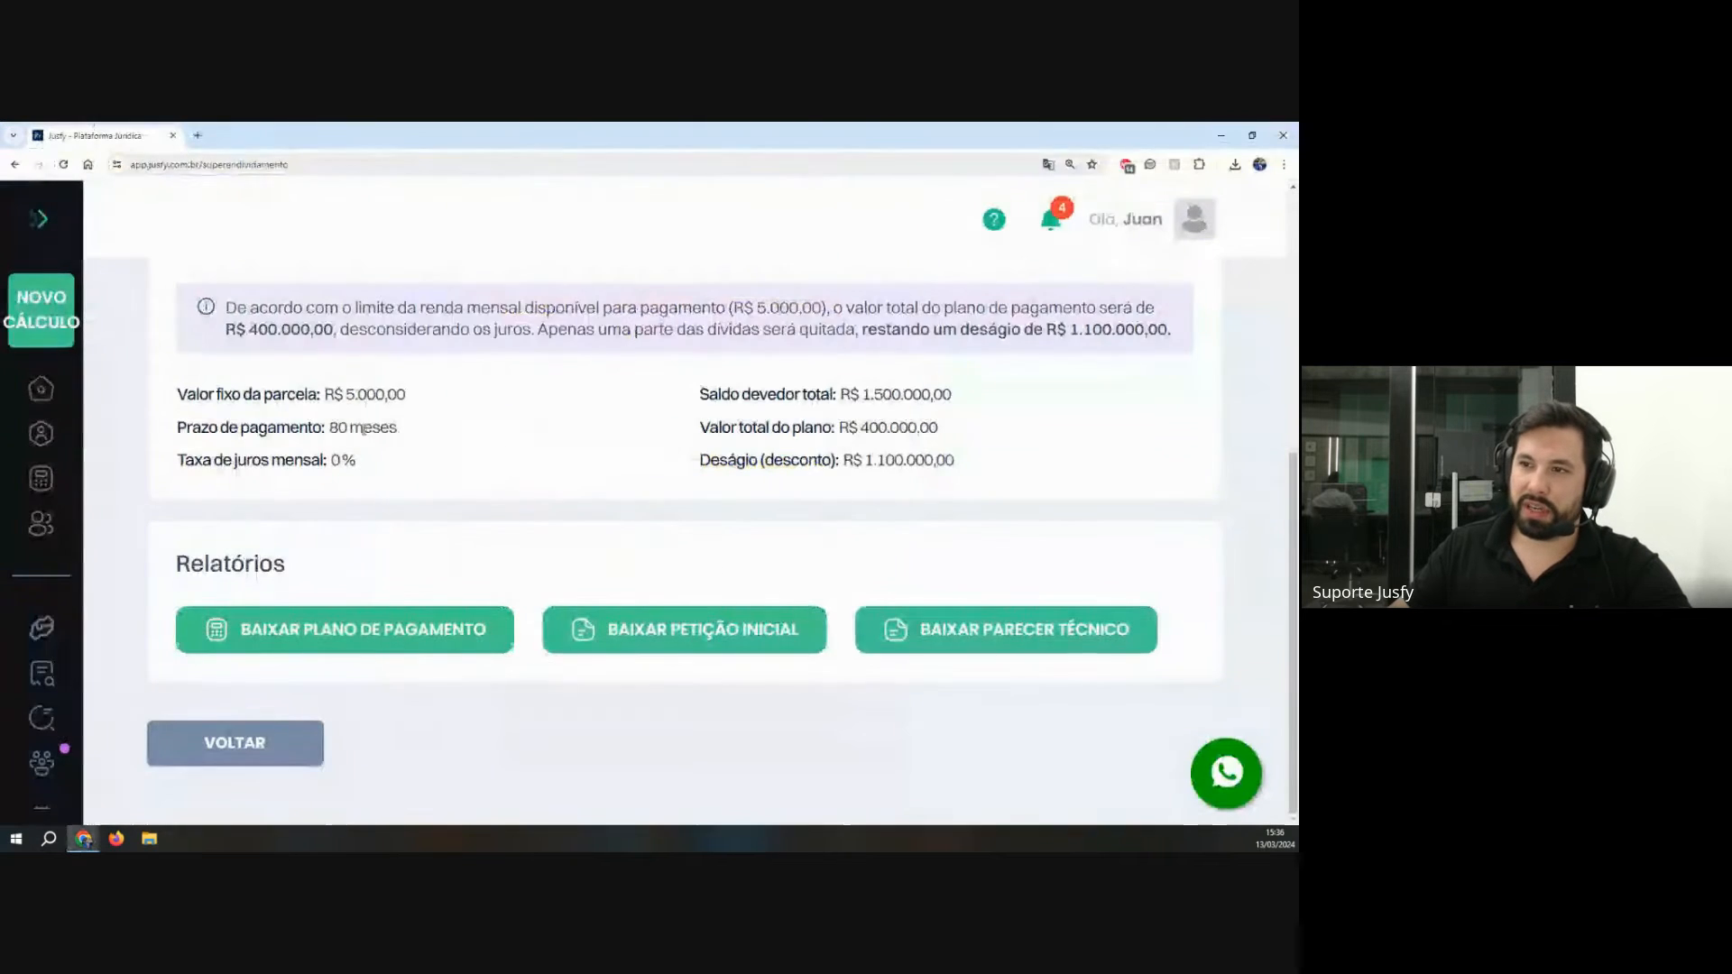
# Step: Generate the technical opinion report and read through it from the proposed plan to the calculation's conclusion
pyautogui.click(1006, 637)
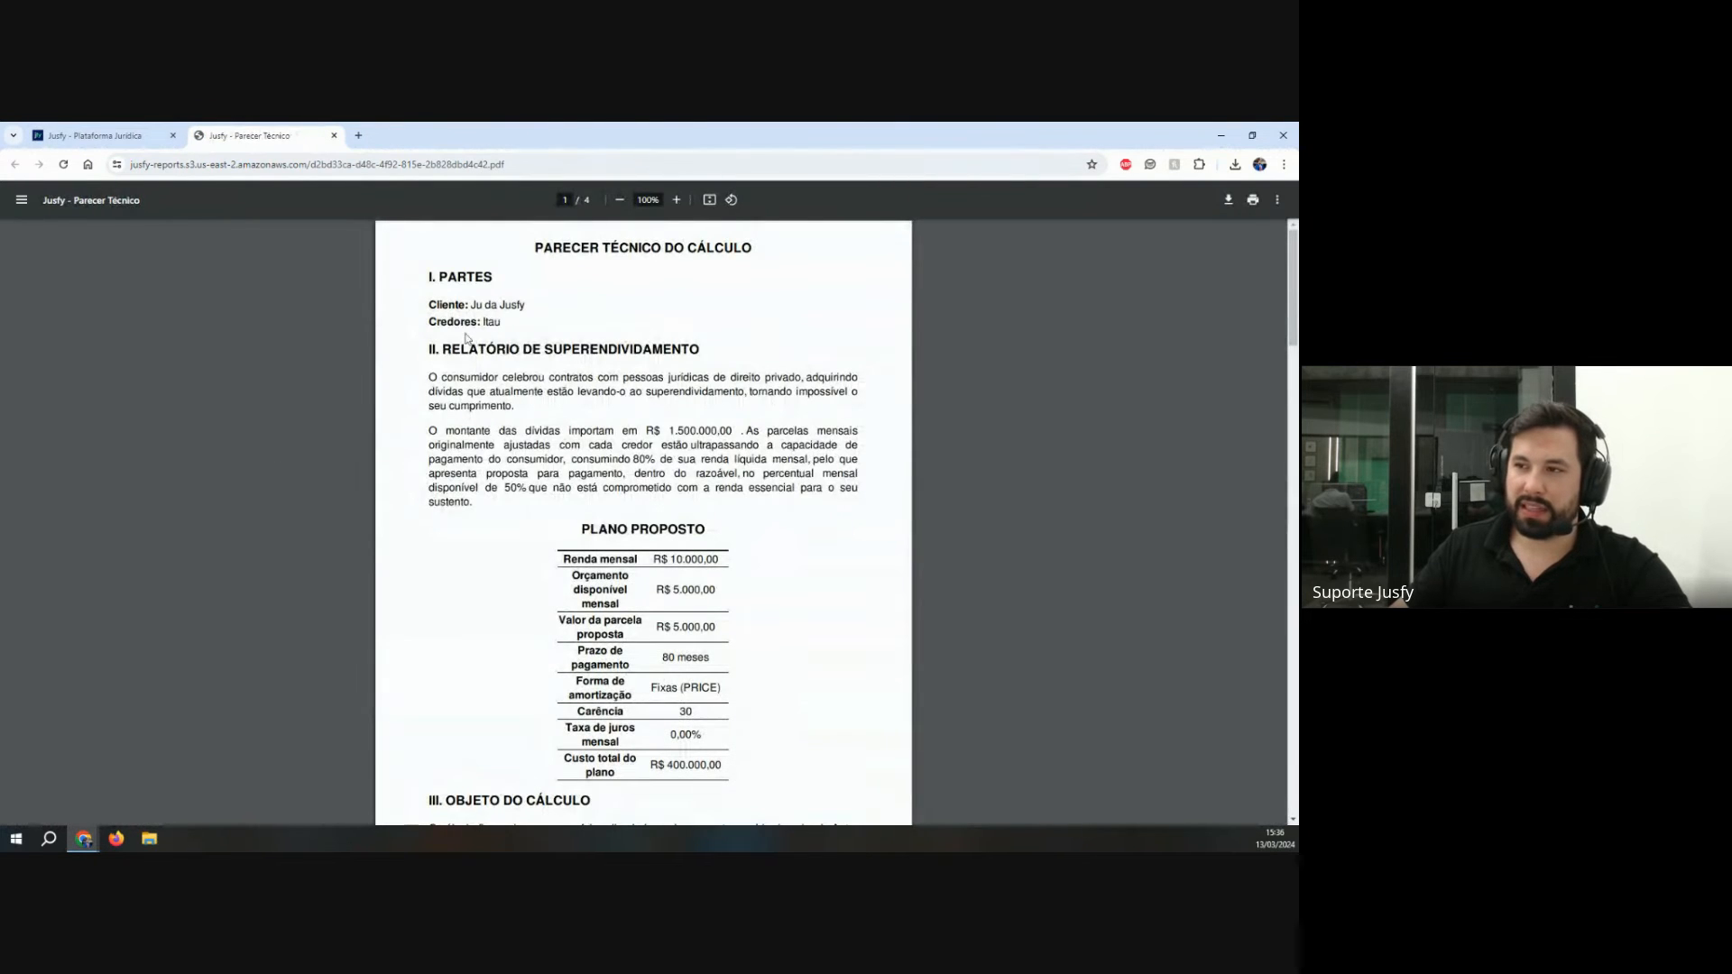
pyautogui.scroll(-3, 536, 549)
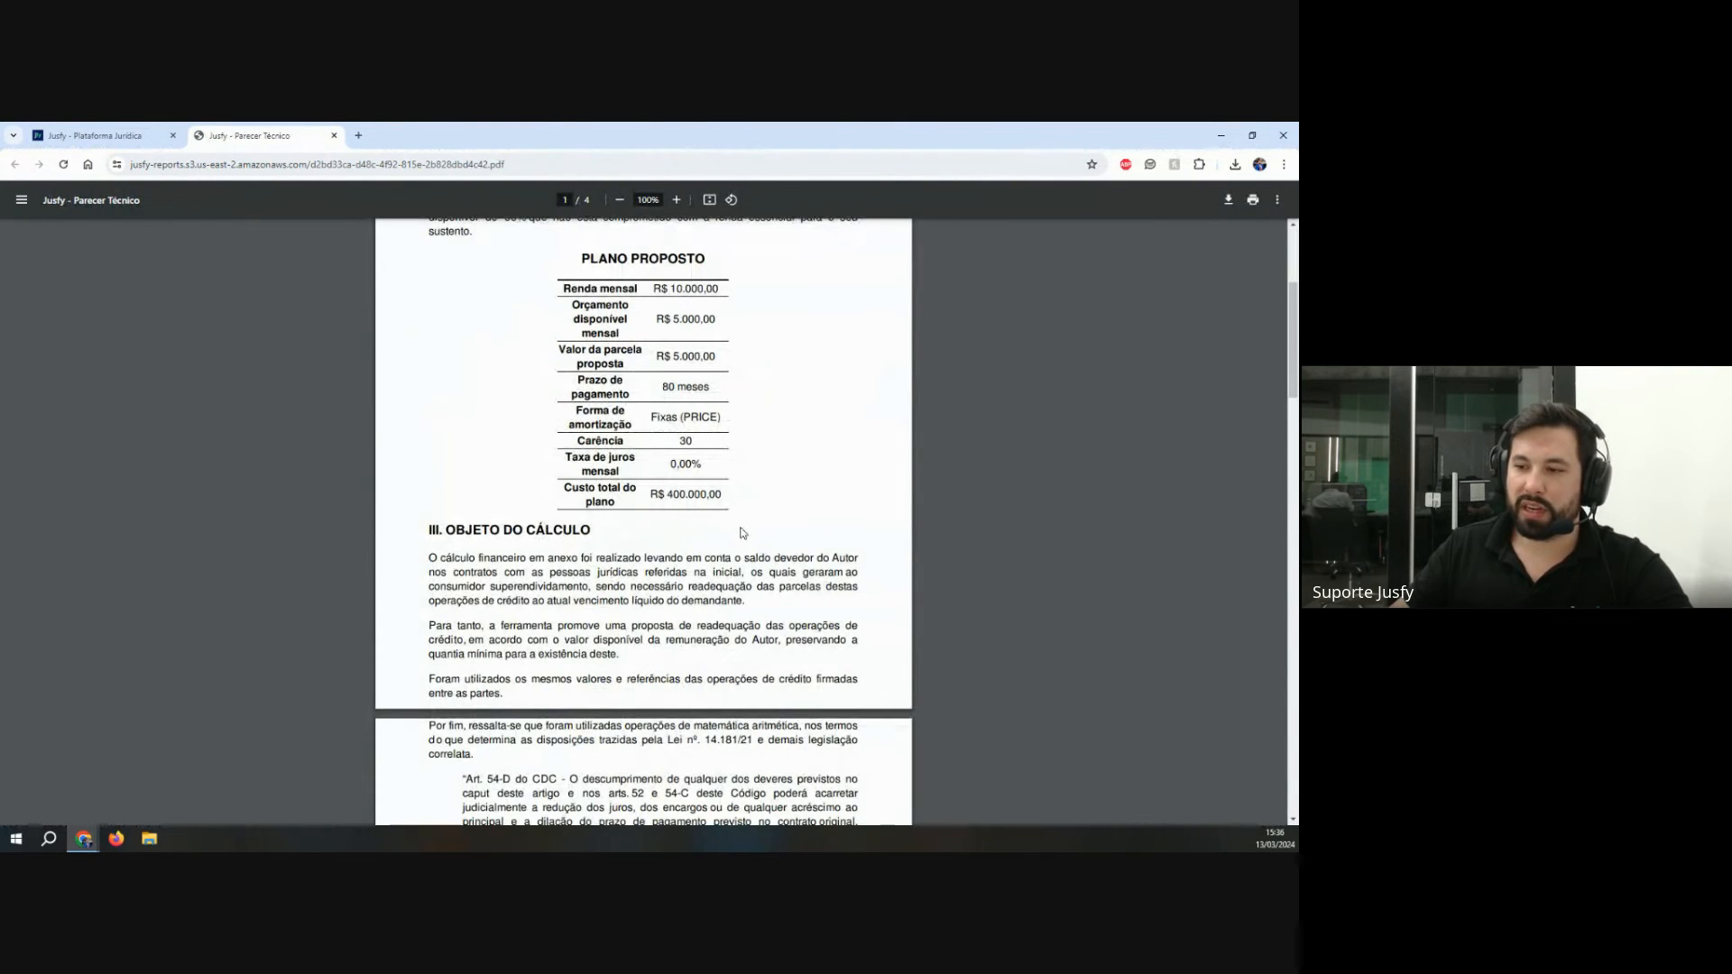
pyautogui.scroll(-7, 741, 533)
pyautogui.scroll(-2, 773, 541)
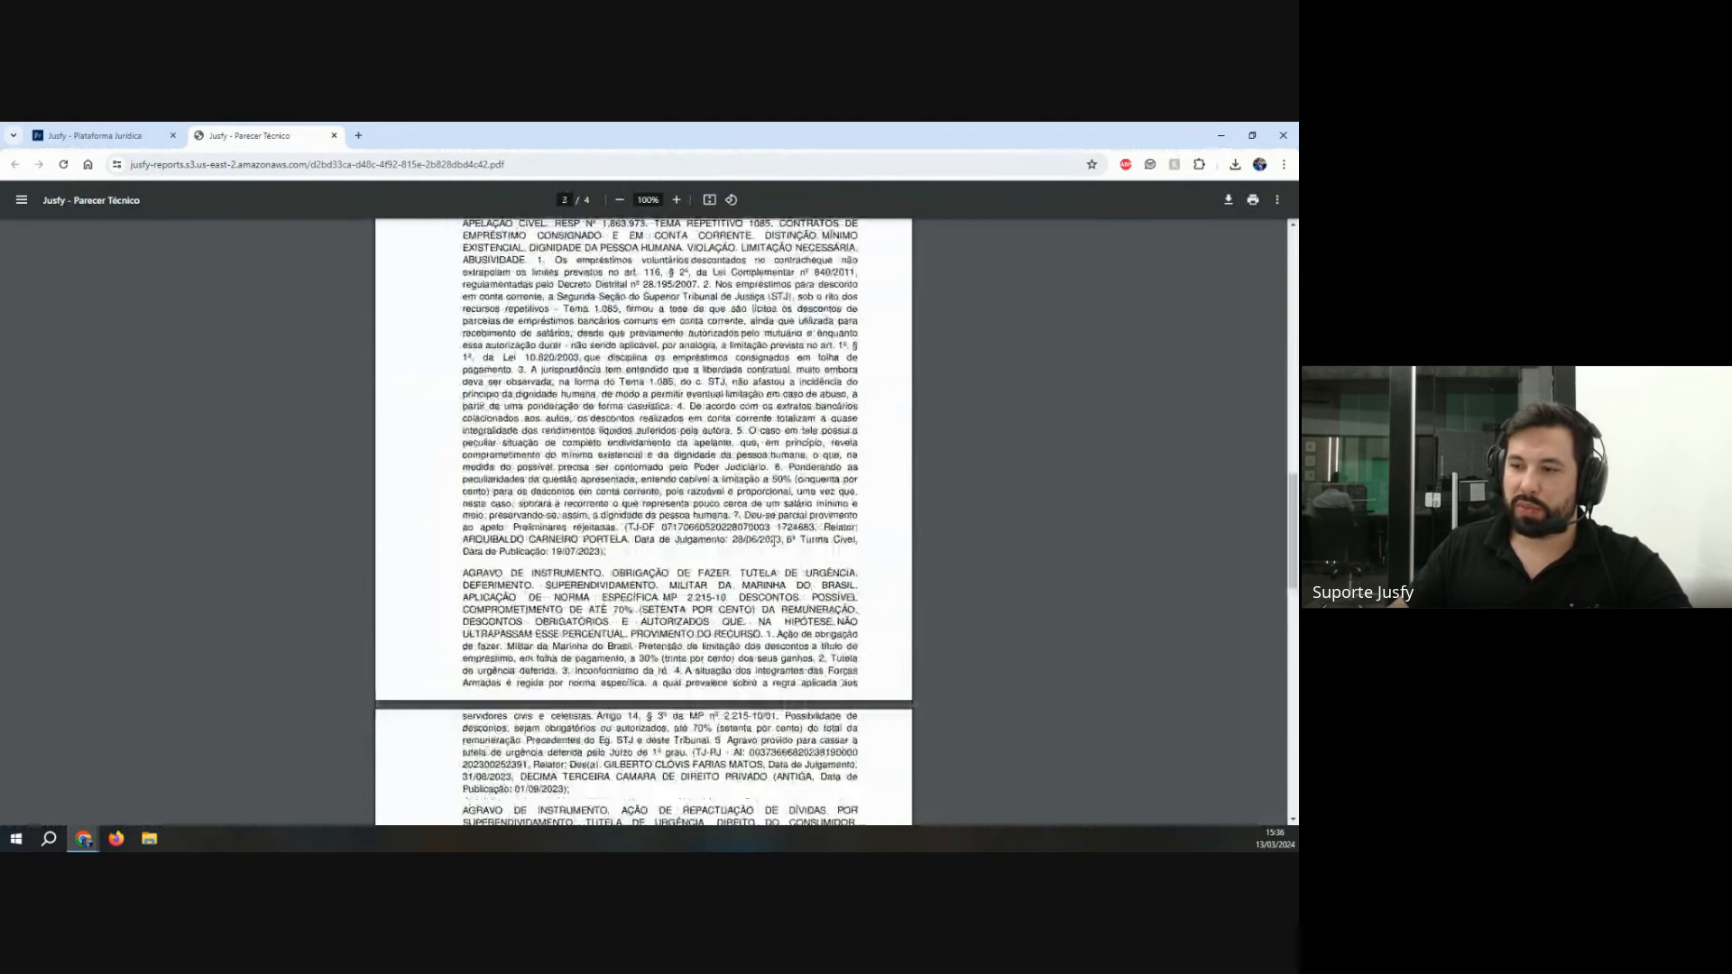
pyautogui.scroll(-7, 773, 542)
pyautogui.scroll(-5, 773, 542)
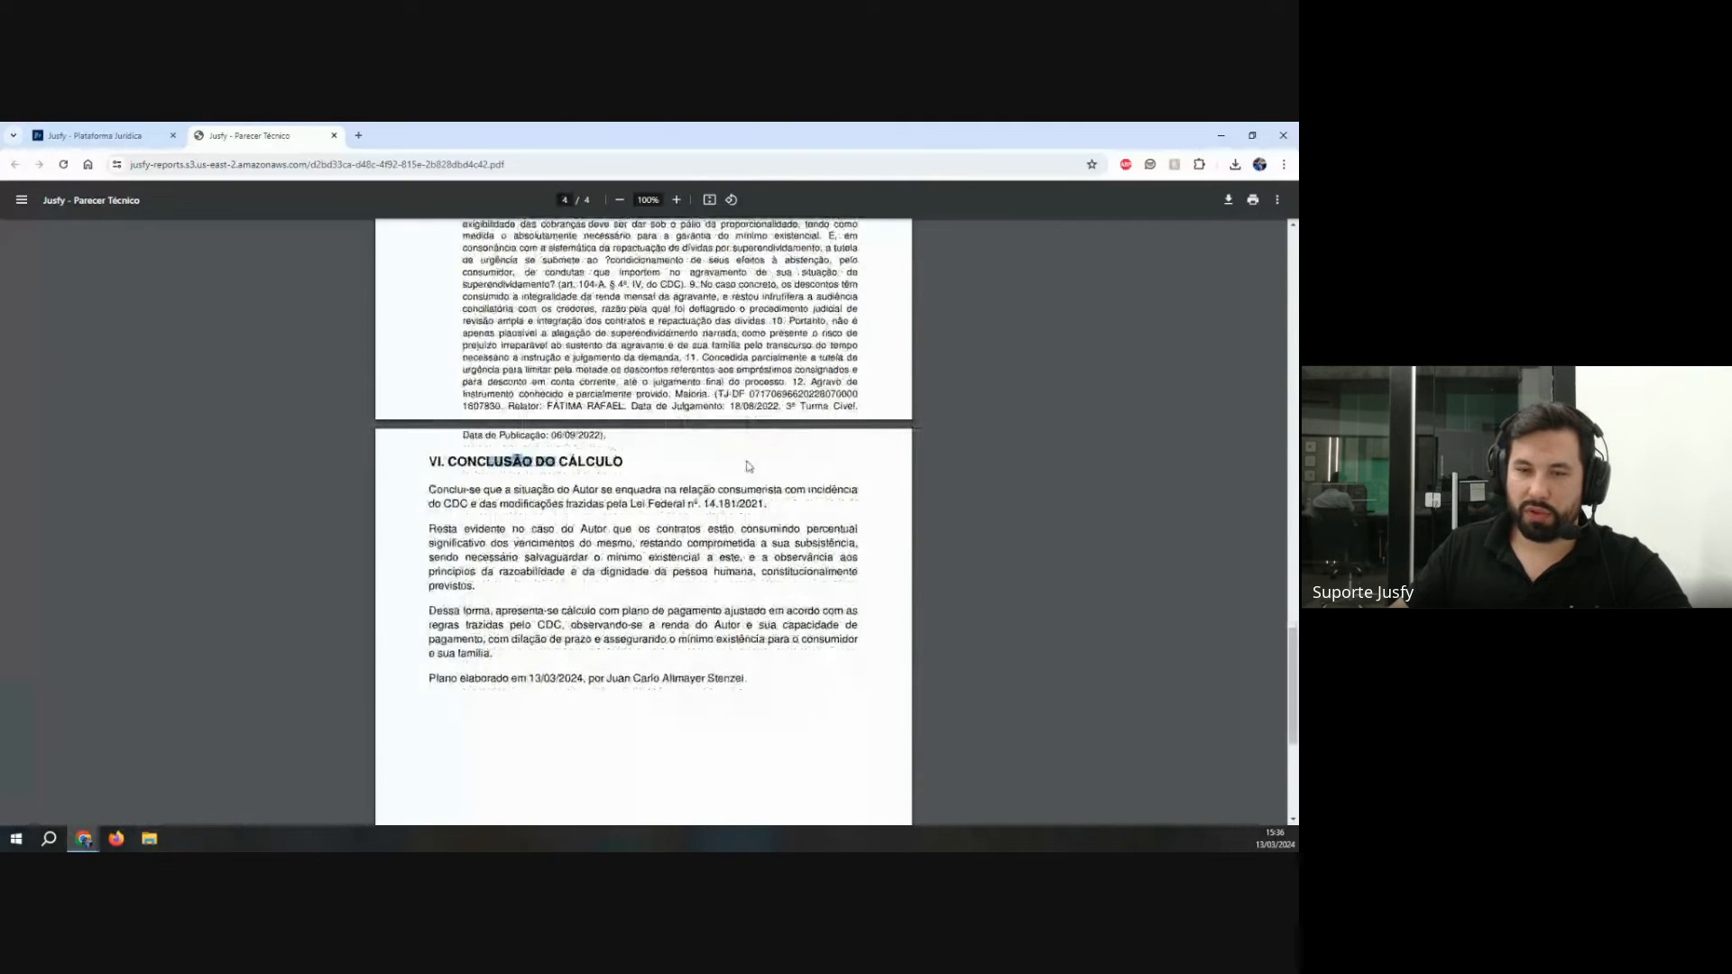
pyautogui.click(333, 137)
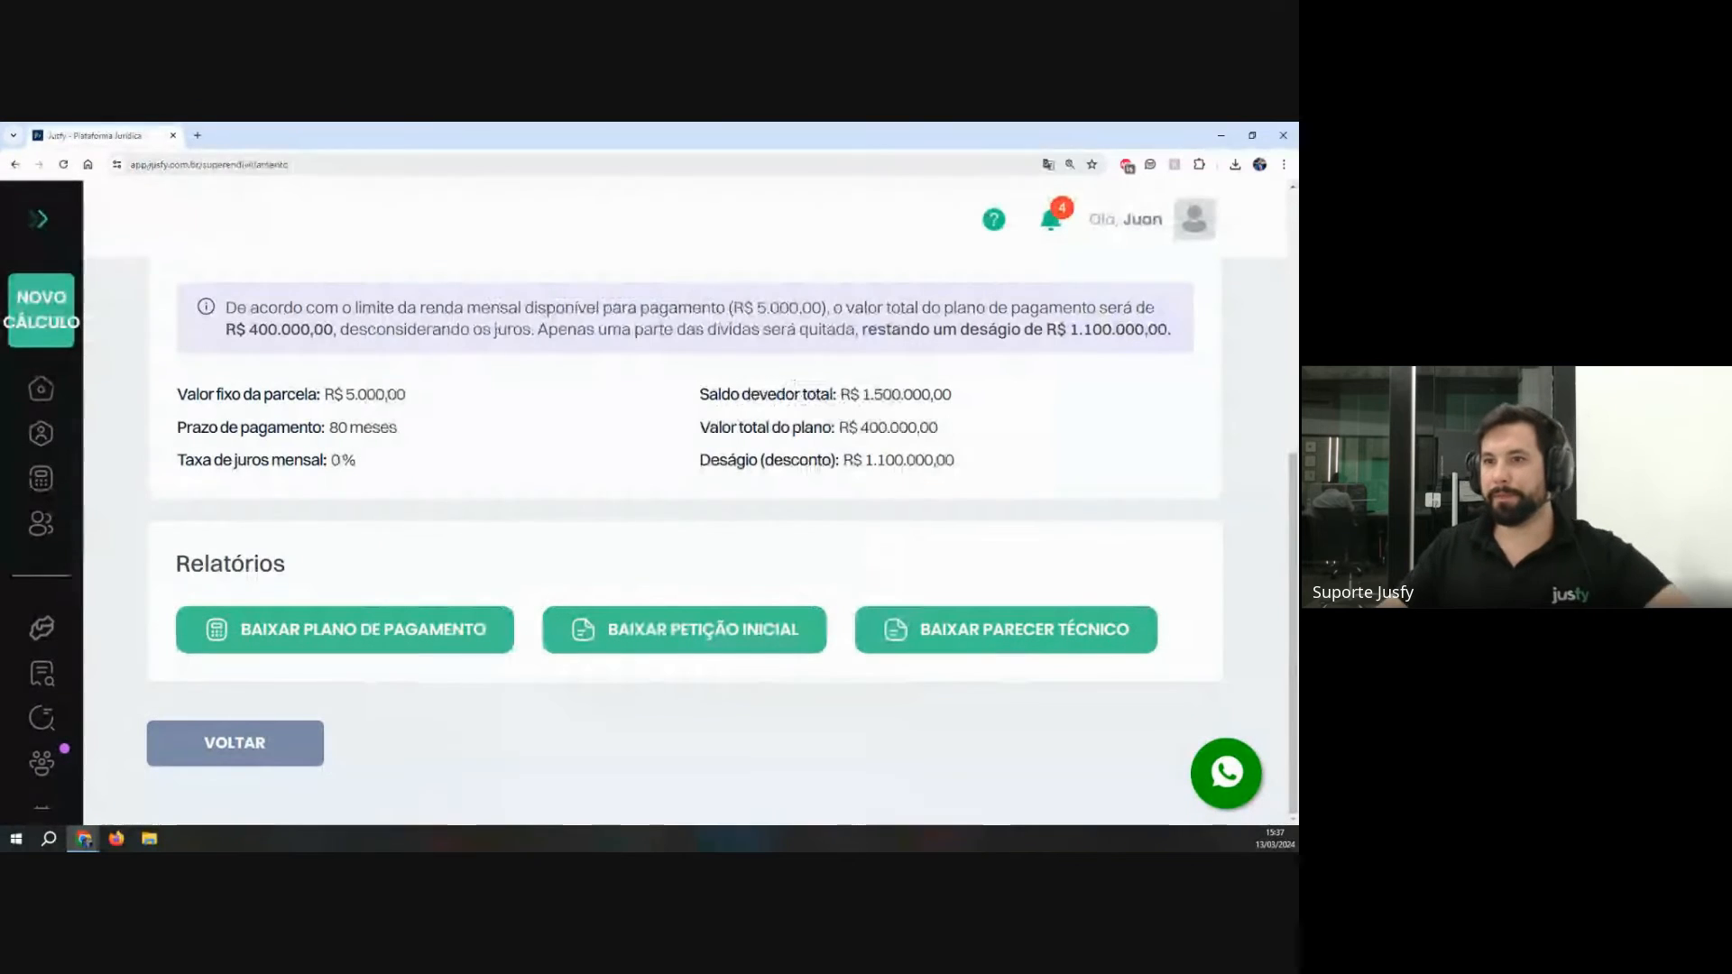
# Step: Start a new calculation with the JusCalc RMC INSS calculator, reducing the page zoom one level
pyautogui.click(40, 309)
pyautogui.scroll(-2, 588, 386)
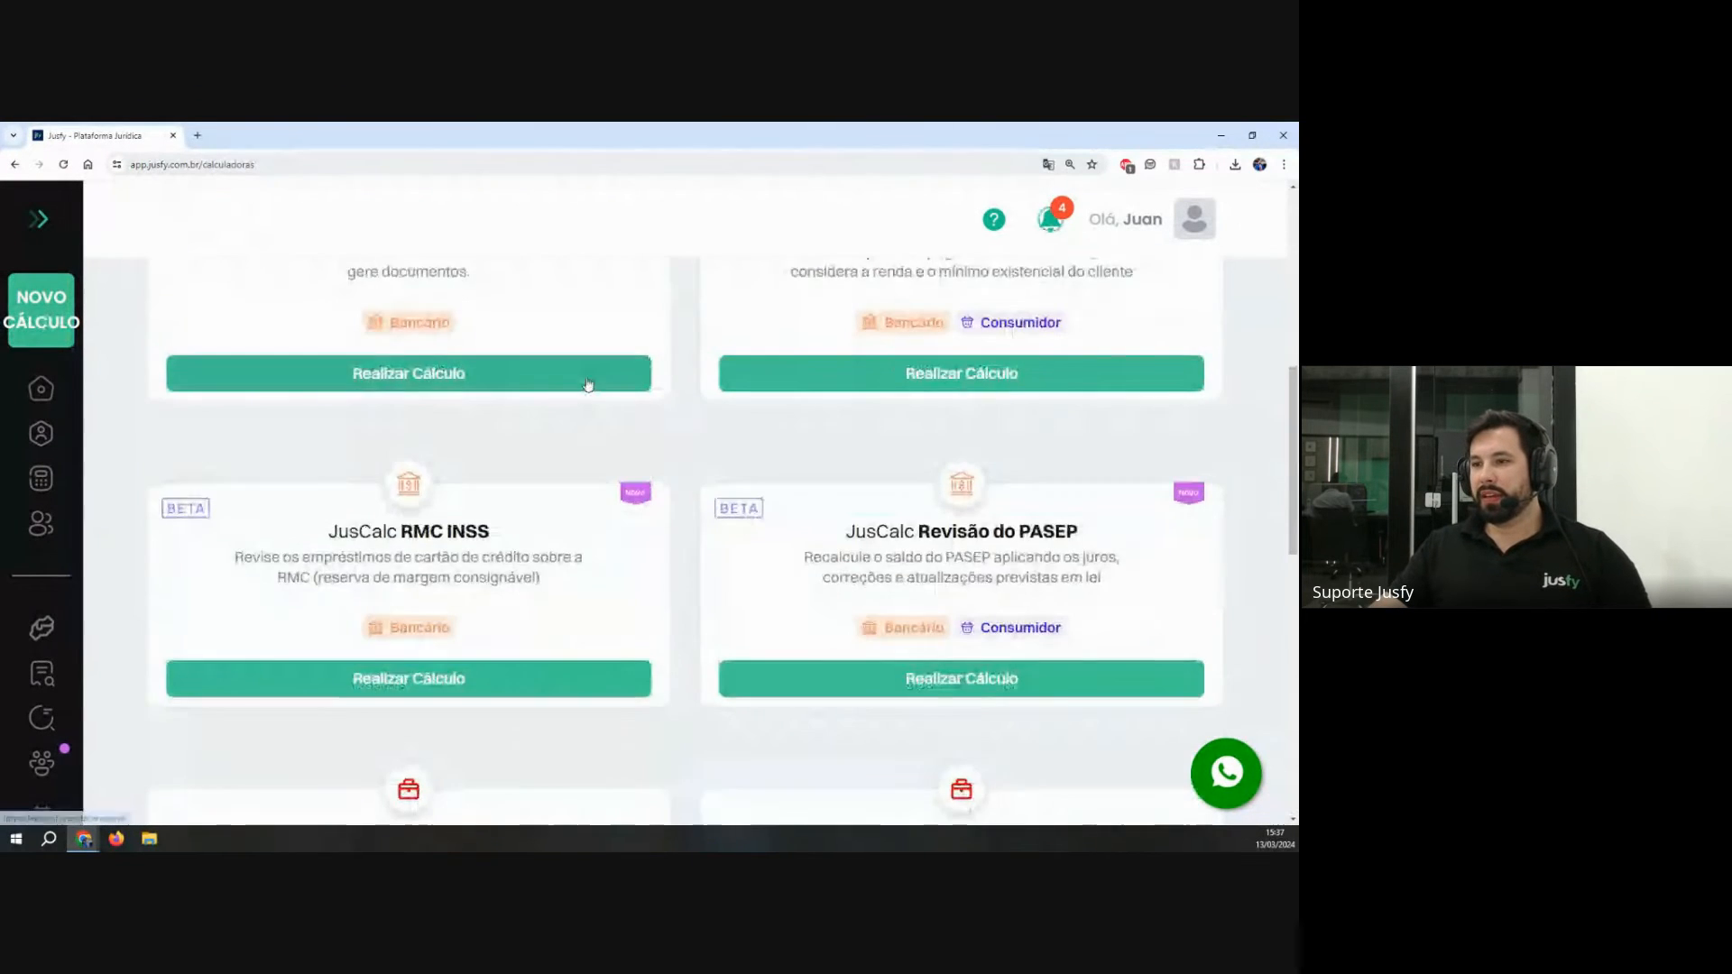
pyautogui.scroll(-2, 577, 390)
pyautogui.scroll(1, 575, 392)
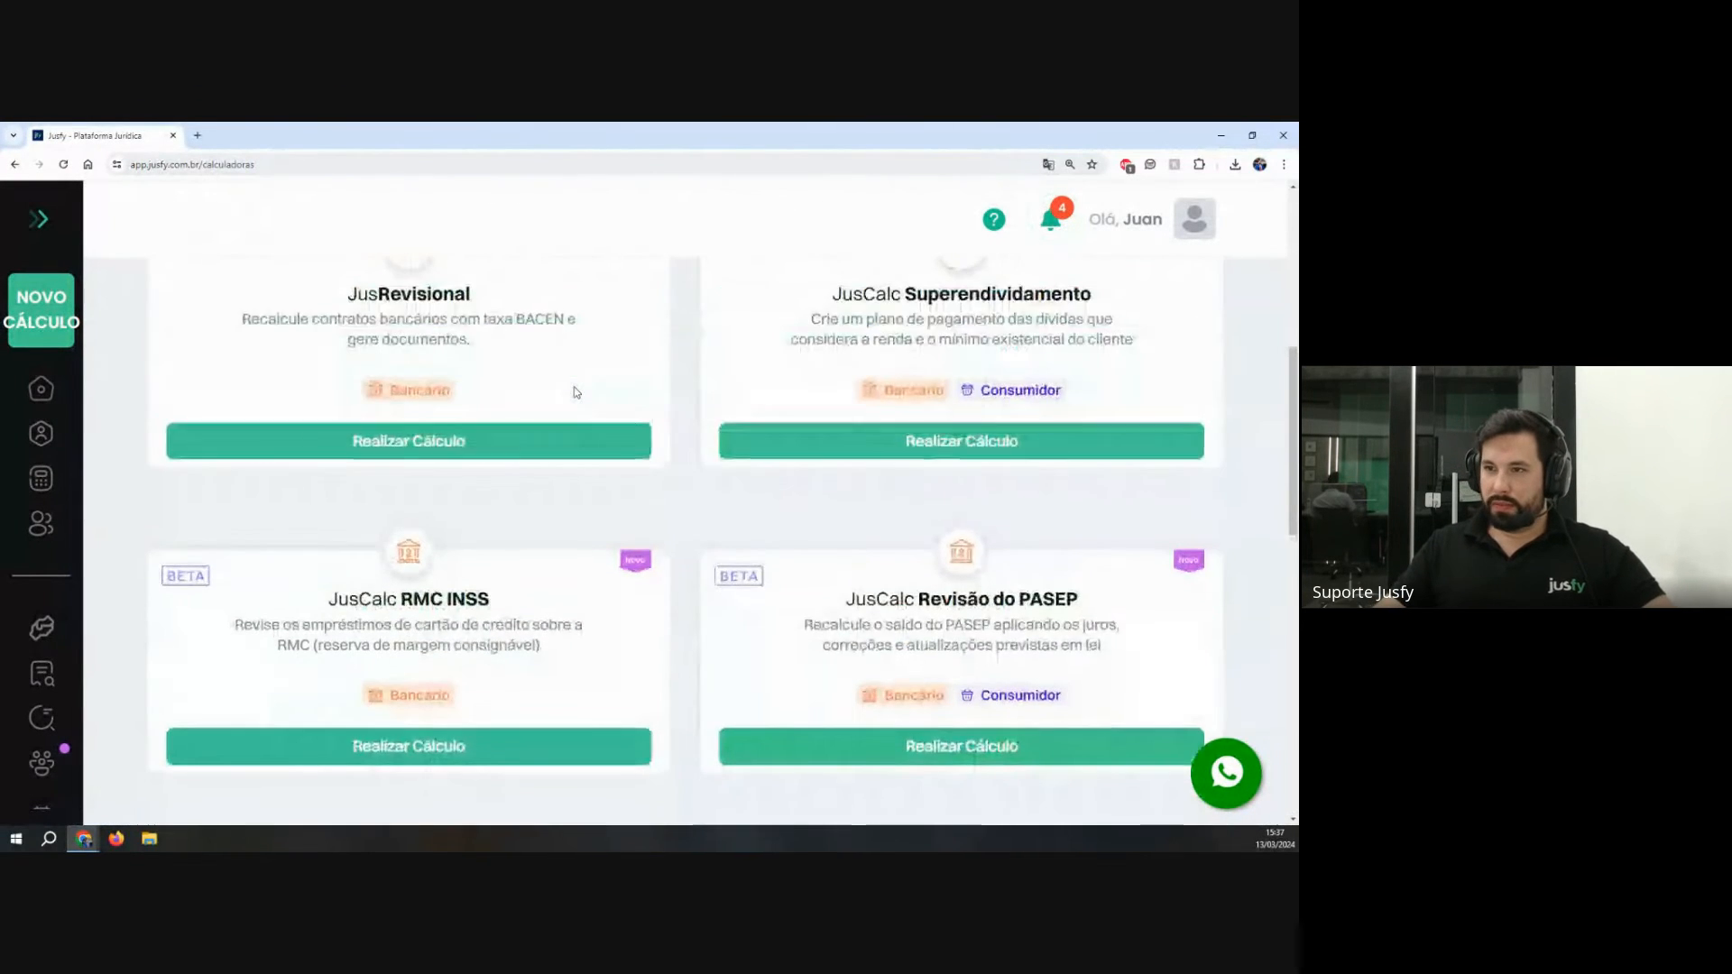
pyautogui.hotkey('ctrl', '-')
pyautogui.moveTo(595, 440); pyautogui.dragTo(791, 460)
pyautogui.click(766, 552)
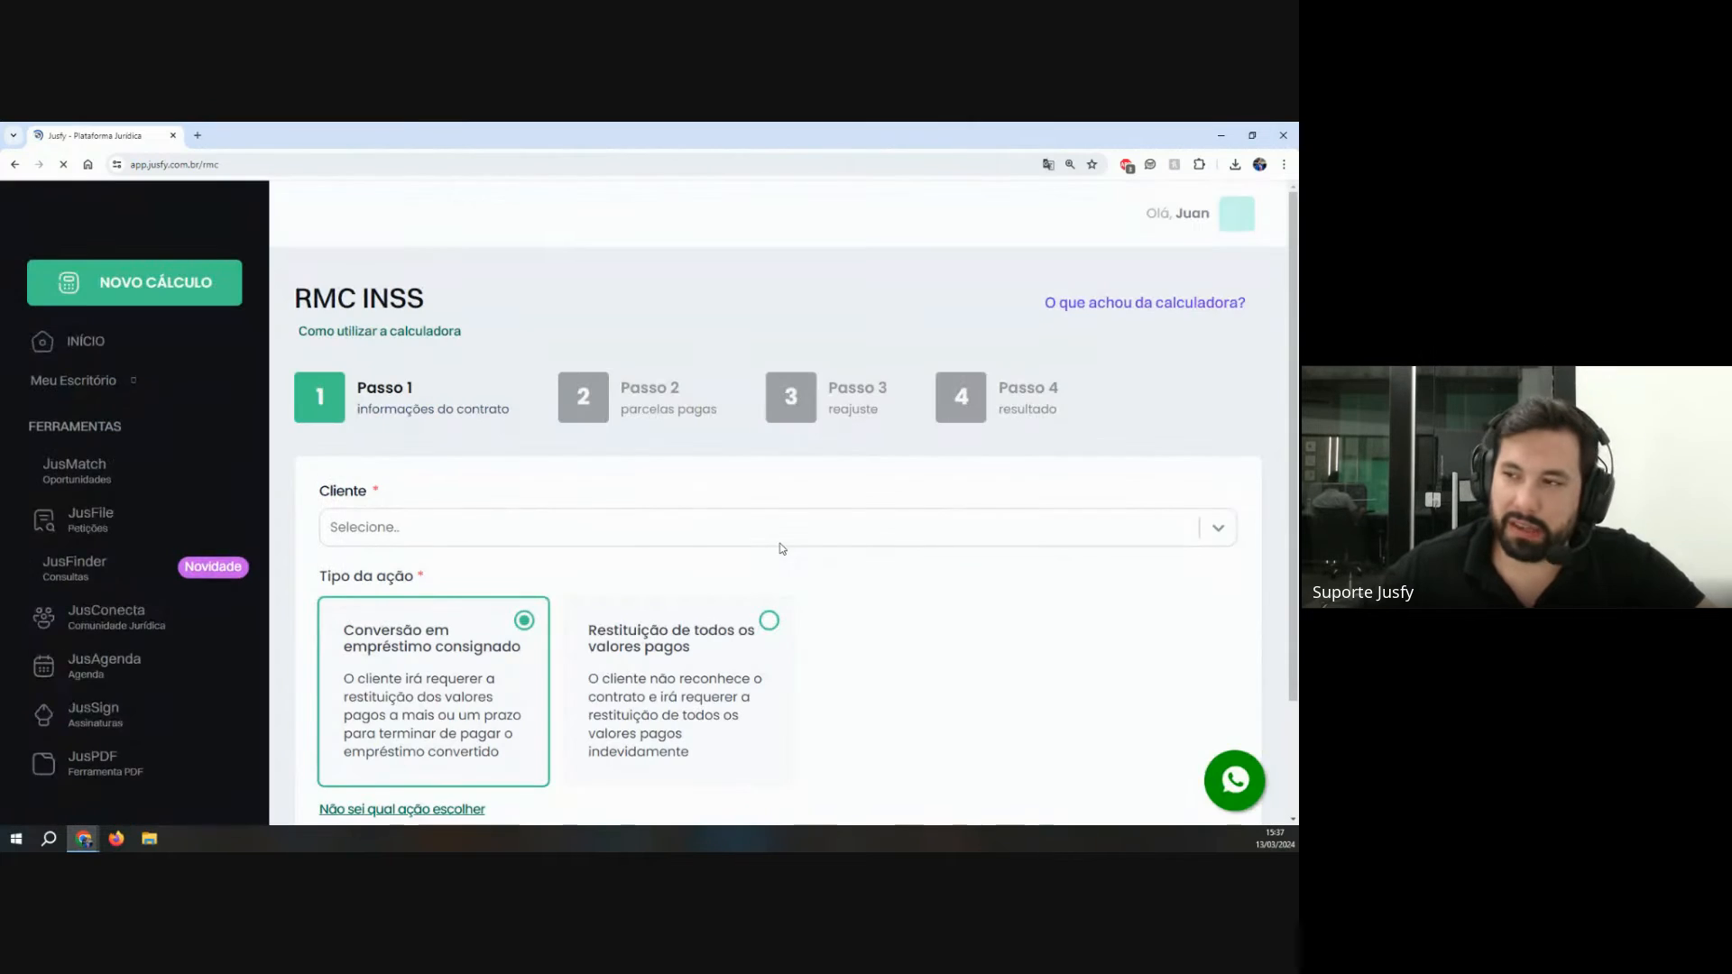
# Step: Compare the Conversão em empréstimo consignado and Restituição de todos os valores pagos action types, ending on the conversion option
pyautogui.hotkey('ctrl', '-')
pyautogui.hotkey('ctrl', '-')
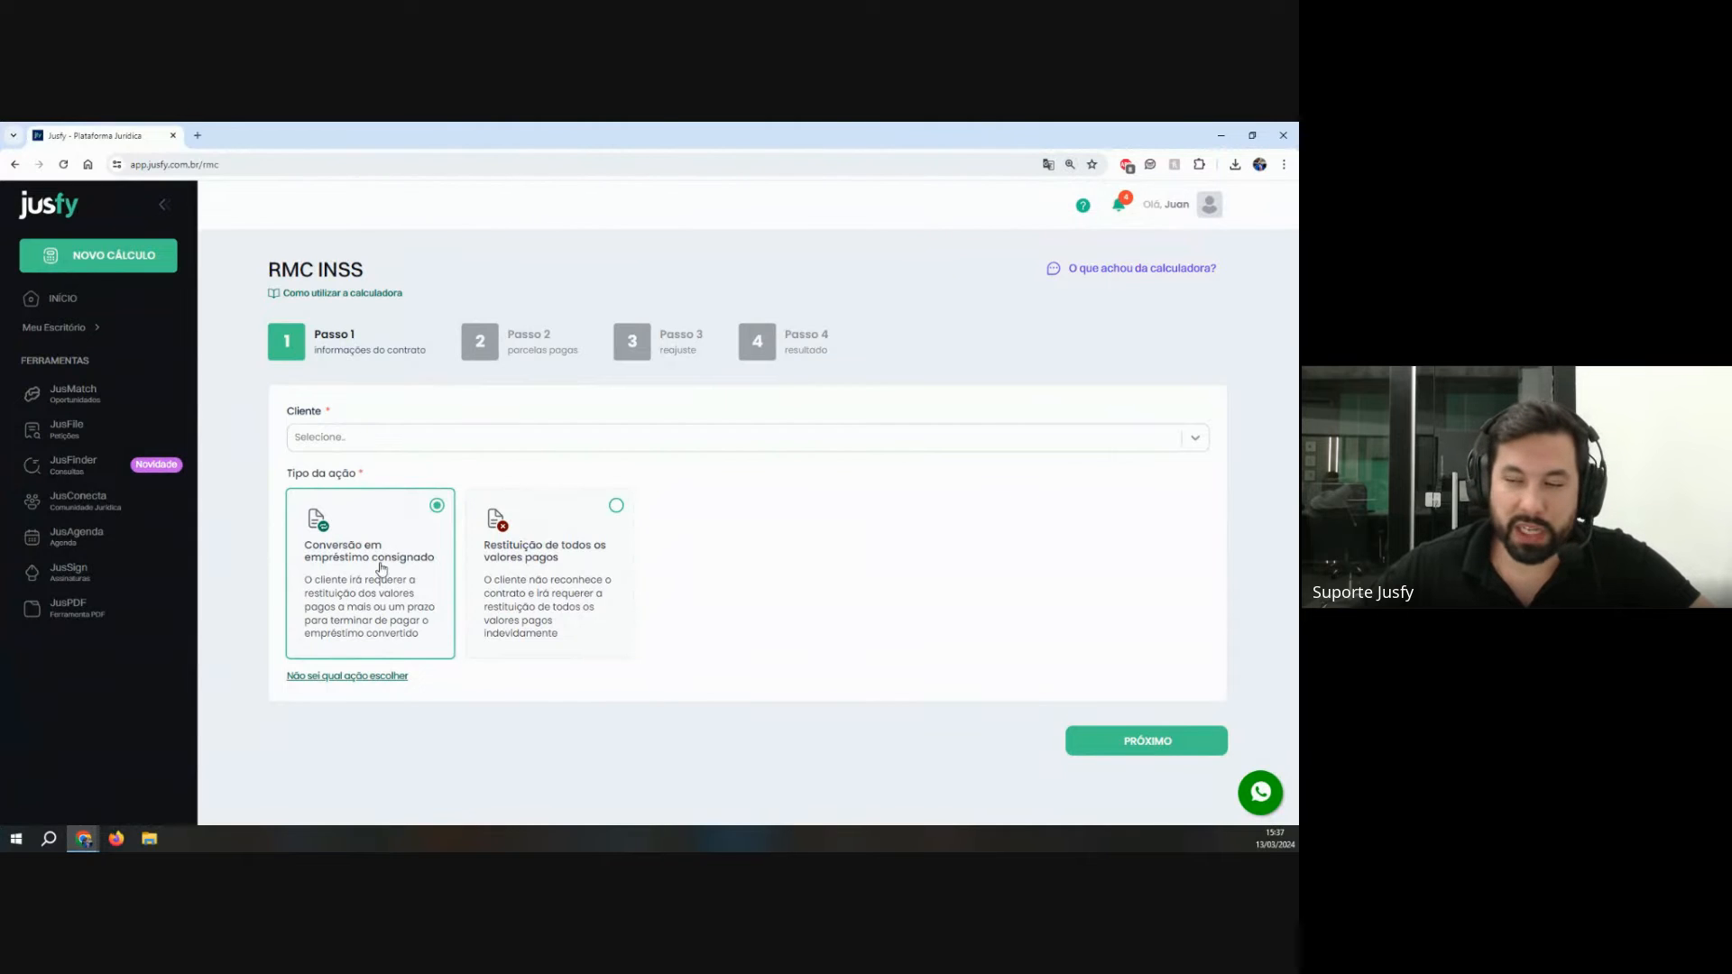
pyautogui.click(530, 577)
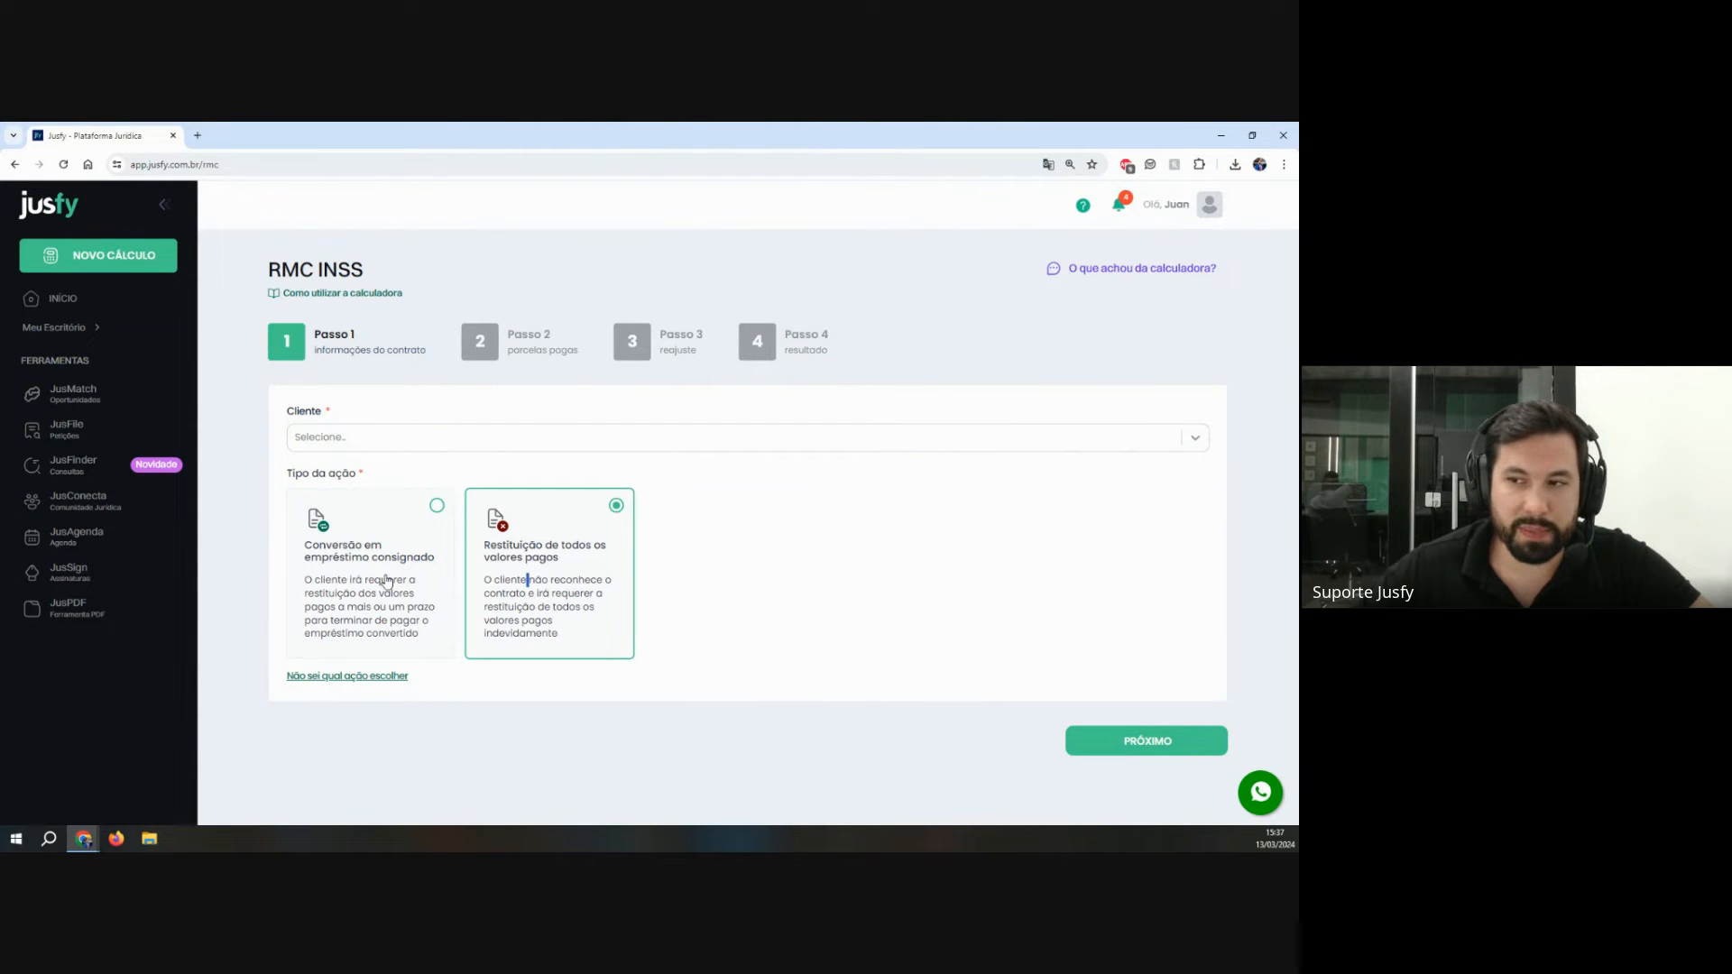
pyautogui.click(344, 568)
pyautogui.click(517, 550)
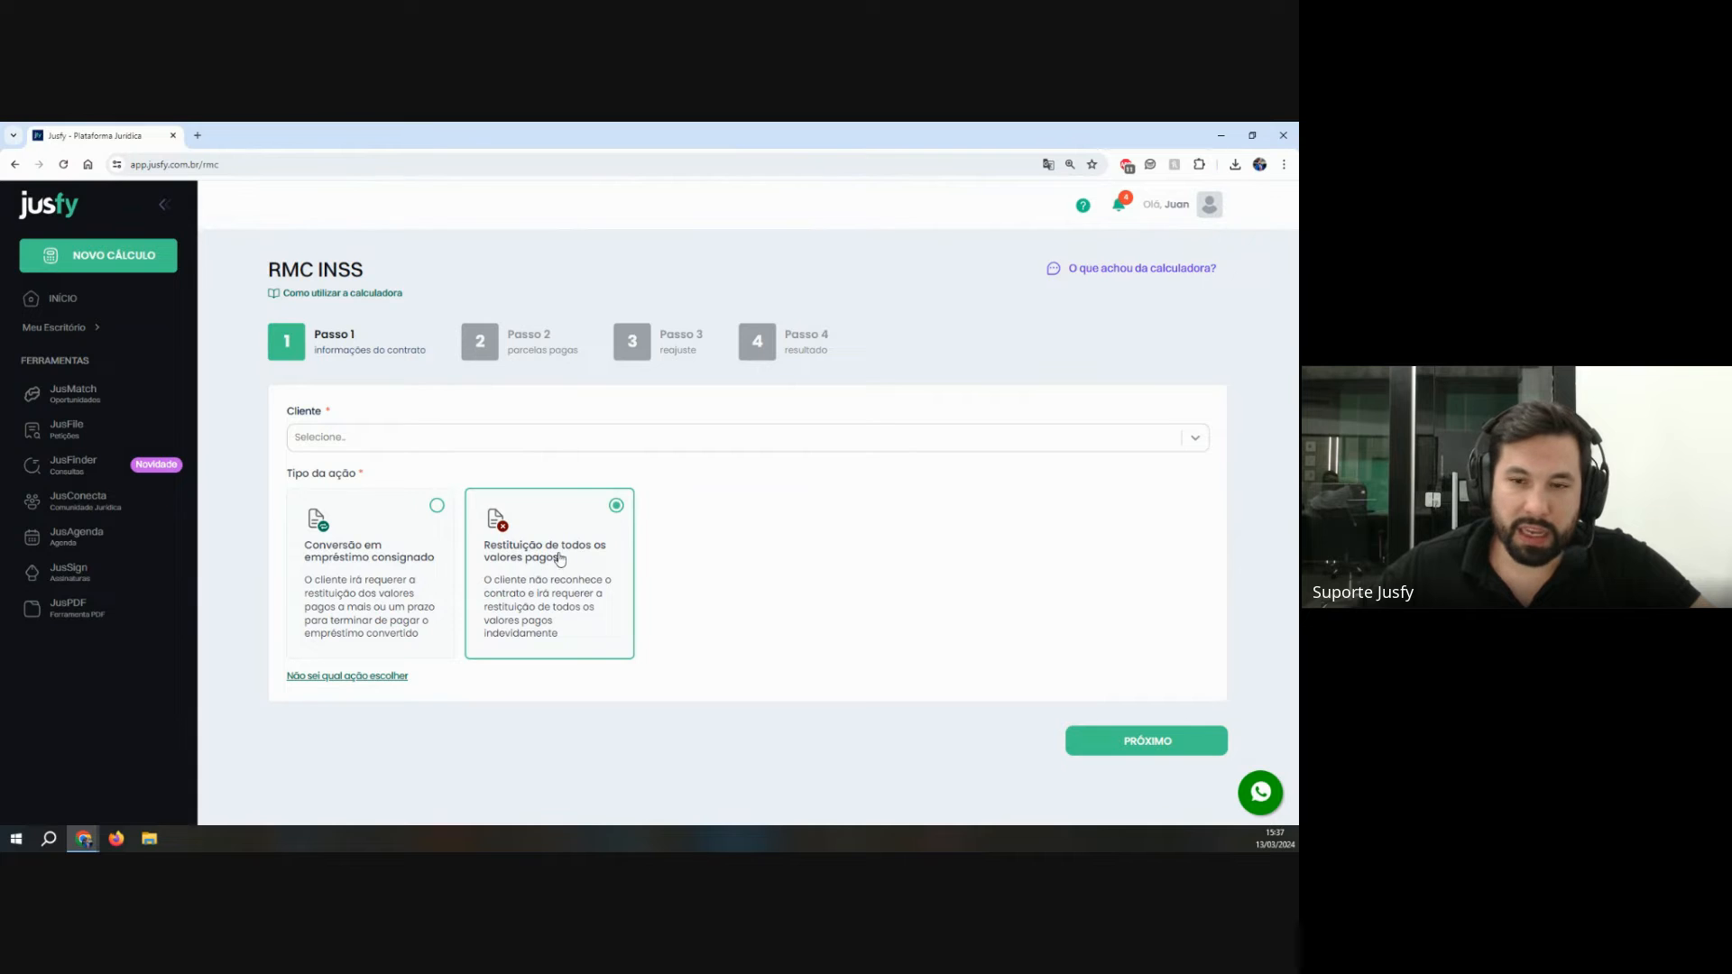
pyautogui.click(367, 545)
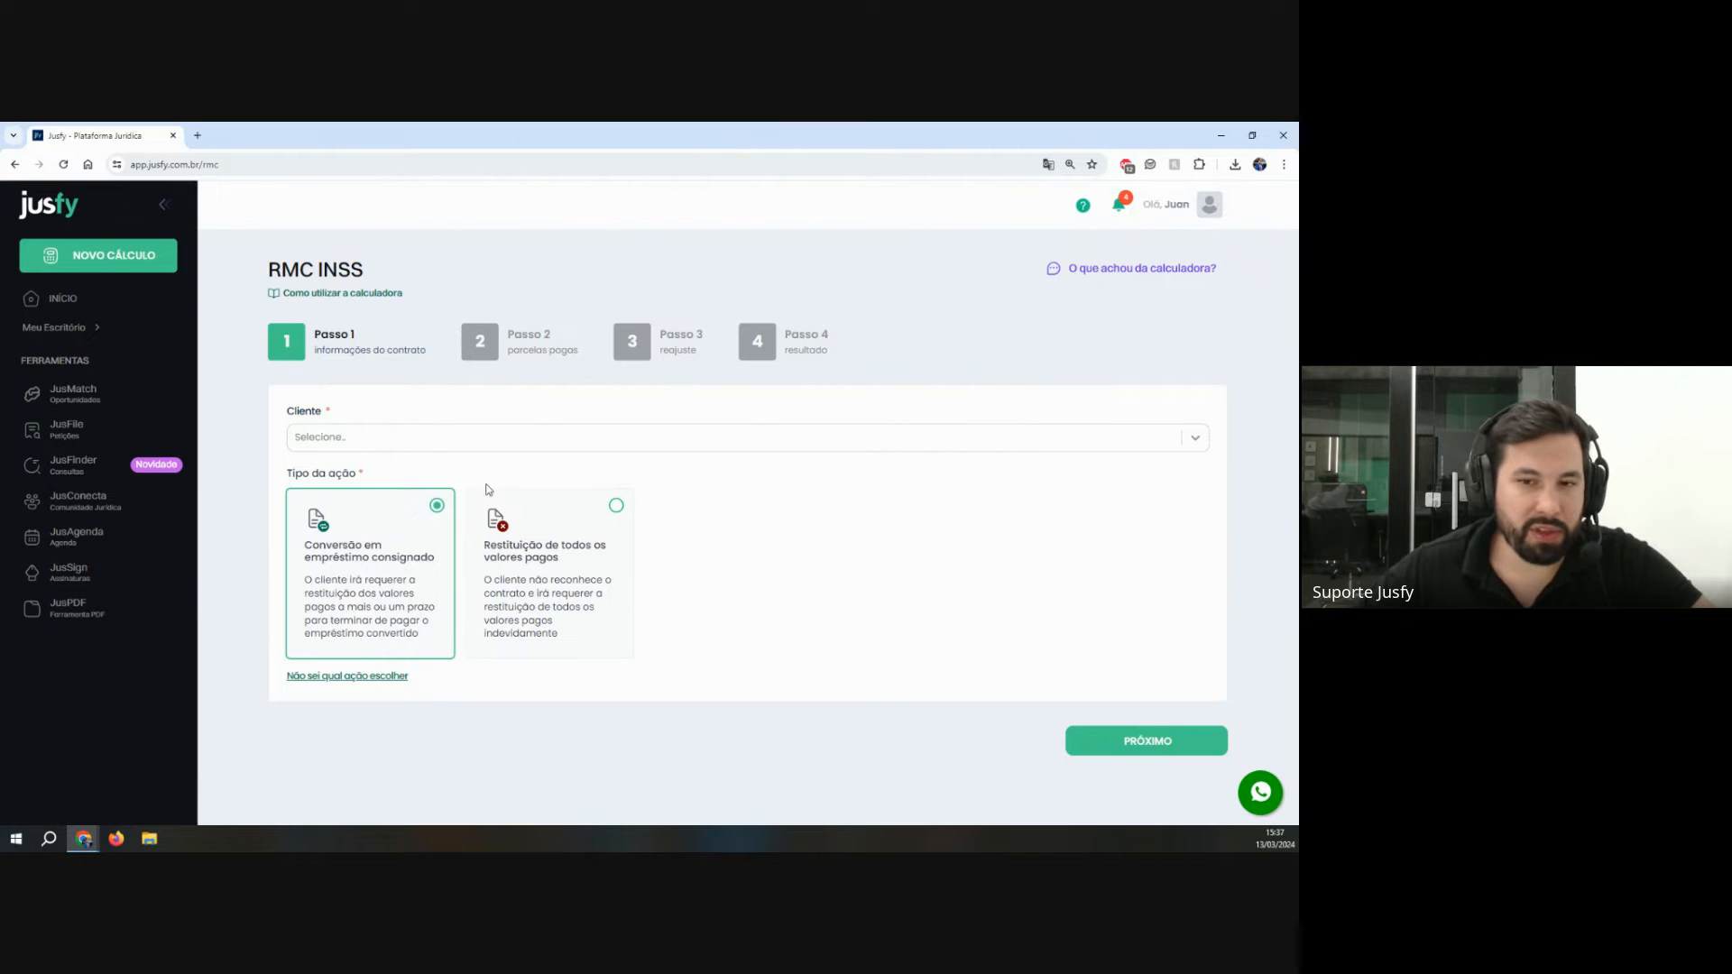
# Step: Select the existing client and set the action type to Conversão em empréstimo consignado
pyautogui.click(462, 448)
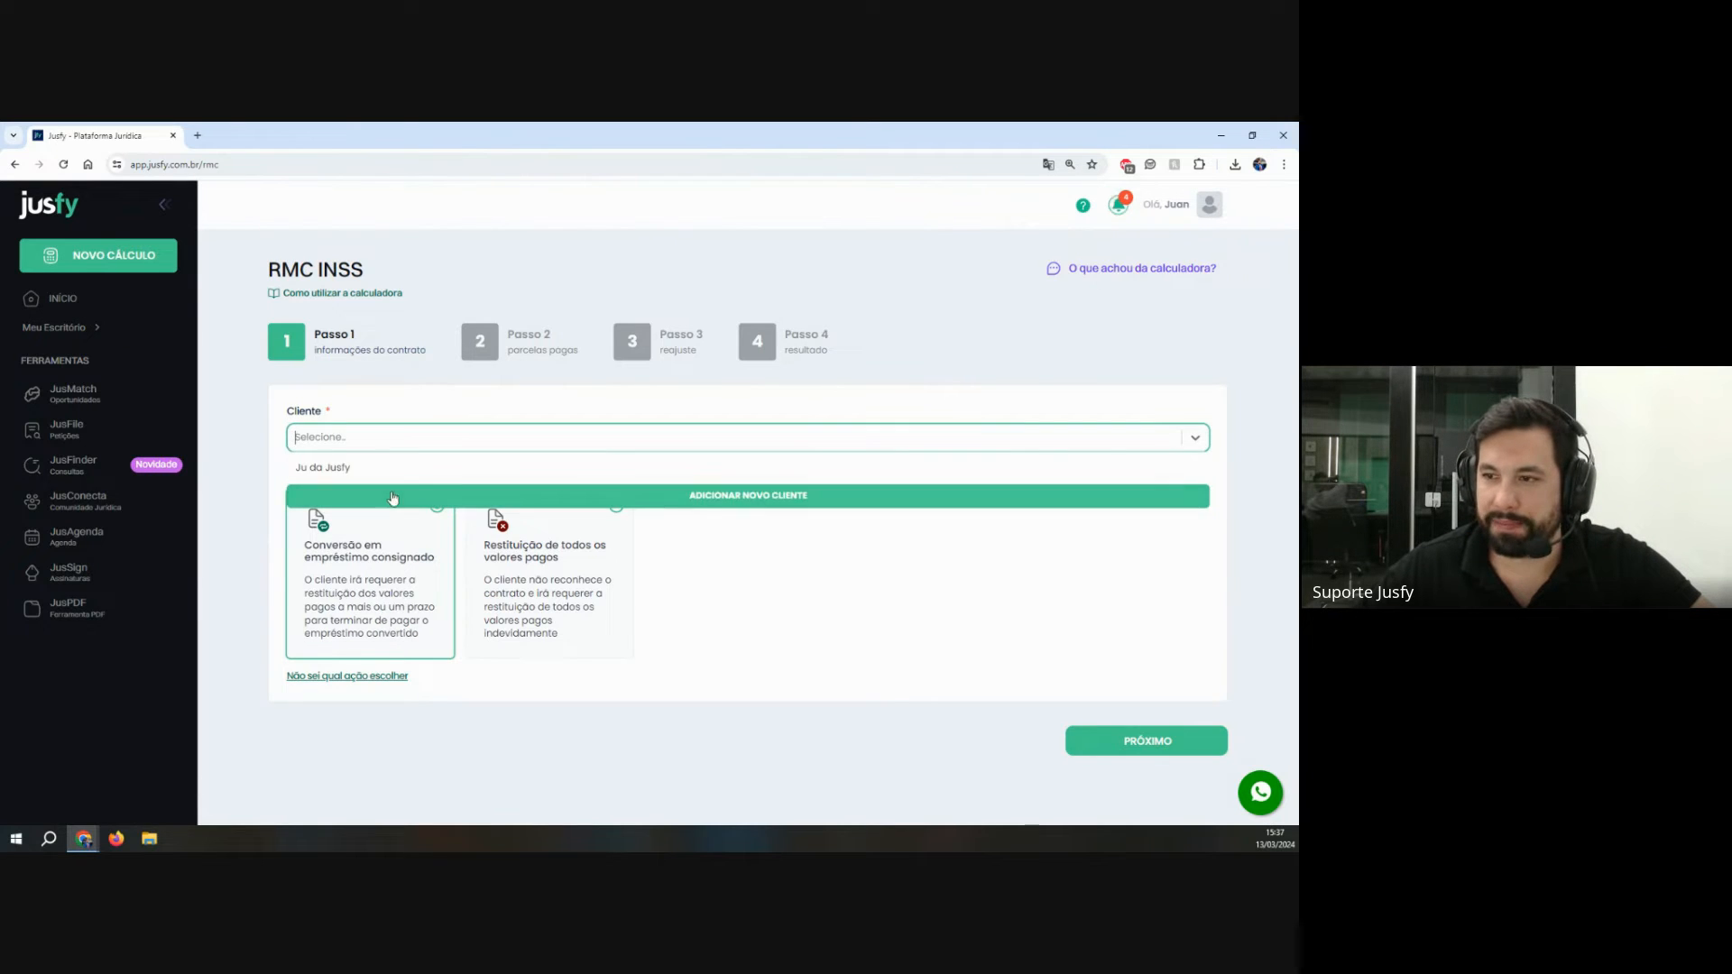
pyautogui.click(316, 464)
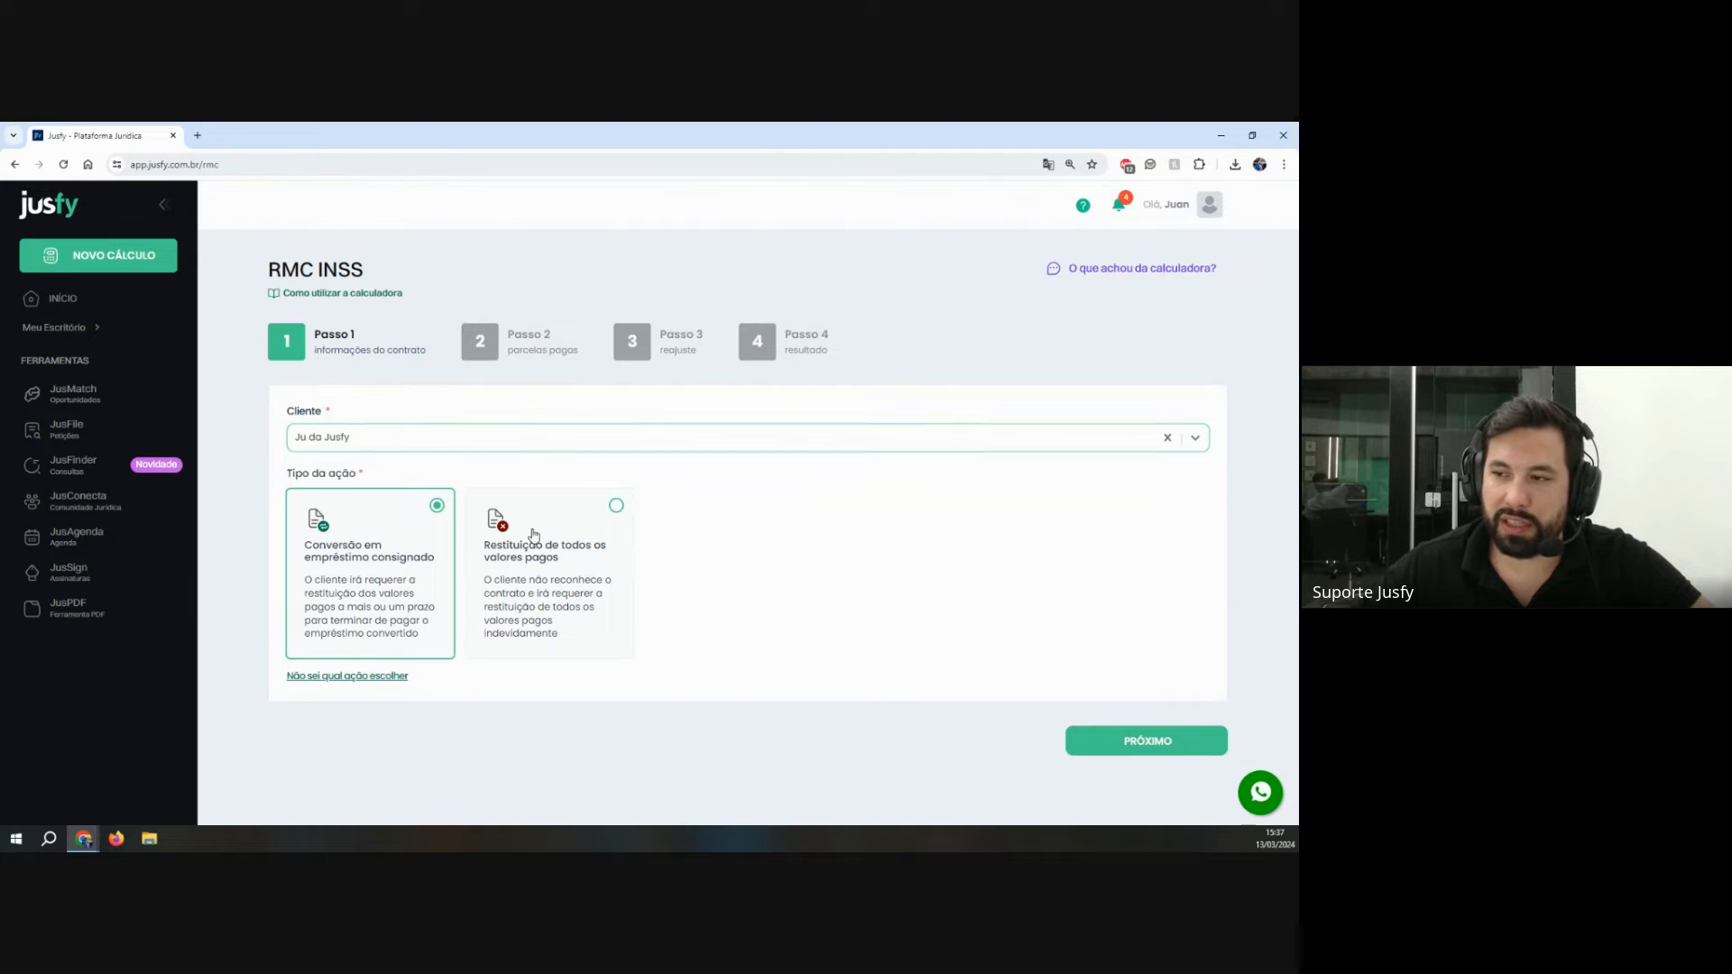
pyautogui.click(537, 581)
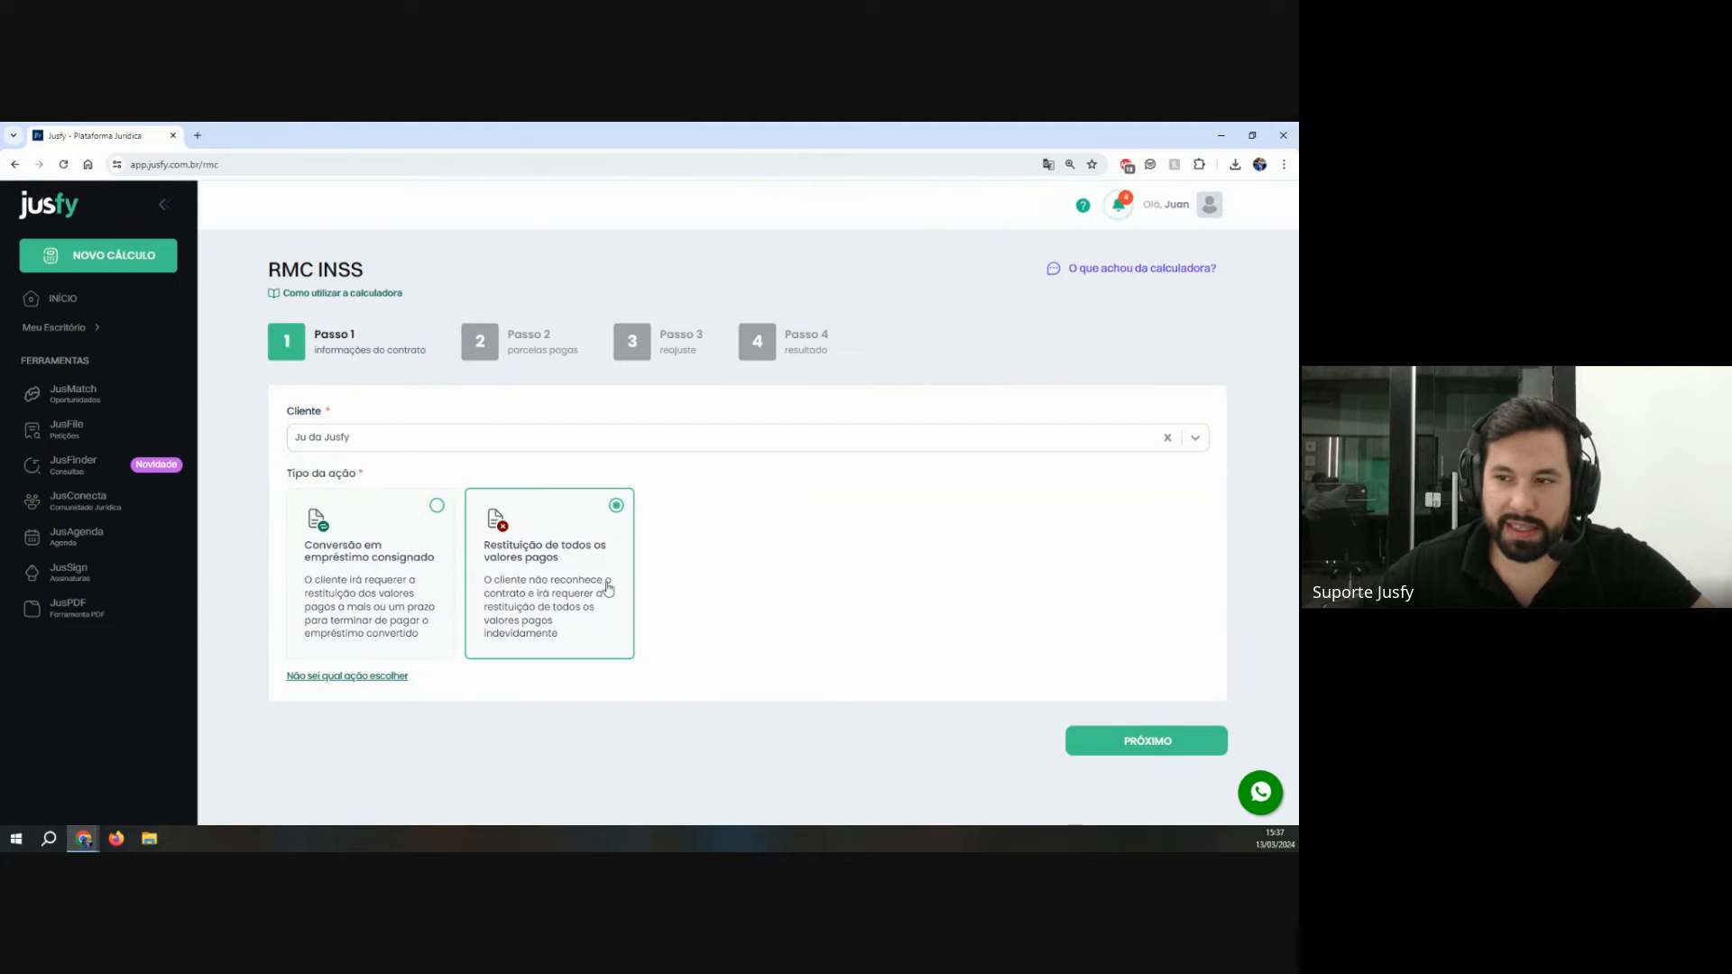
pyautogui.click(352, 582)
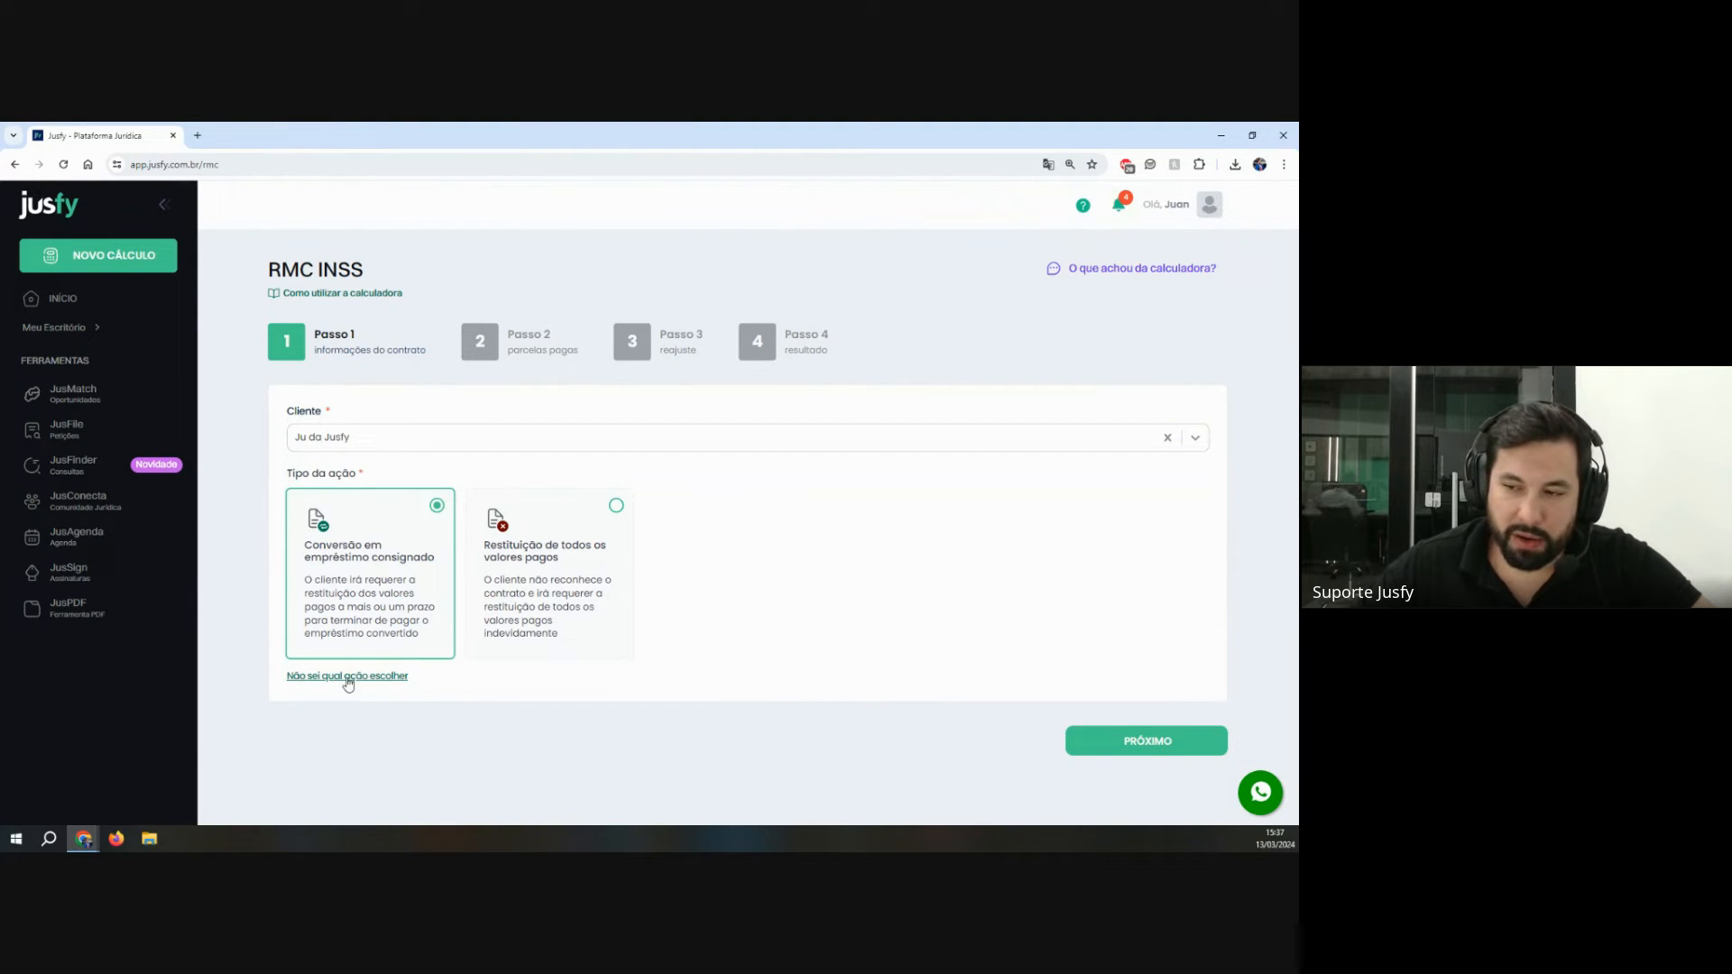
# Step: Open the help article on which action type to choose, read its explanation, and close it
pyautogui.moveTo(291, 682); pyautogui.dragTo(496, 684)
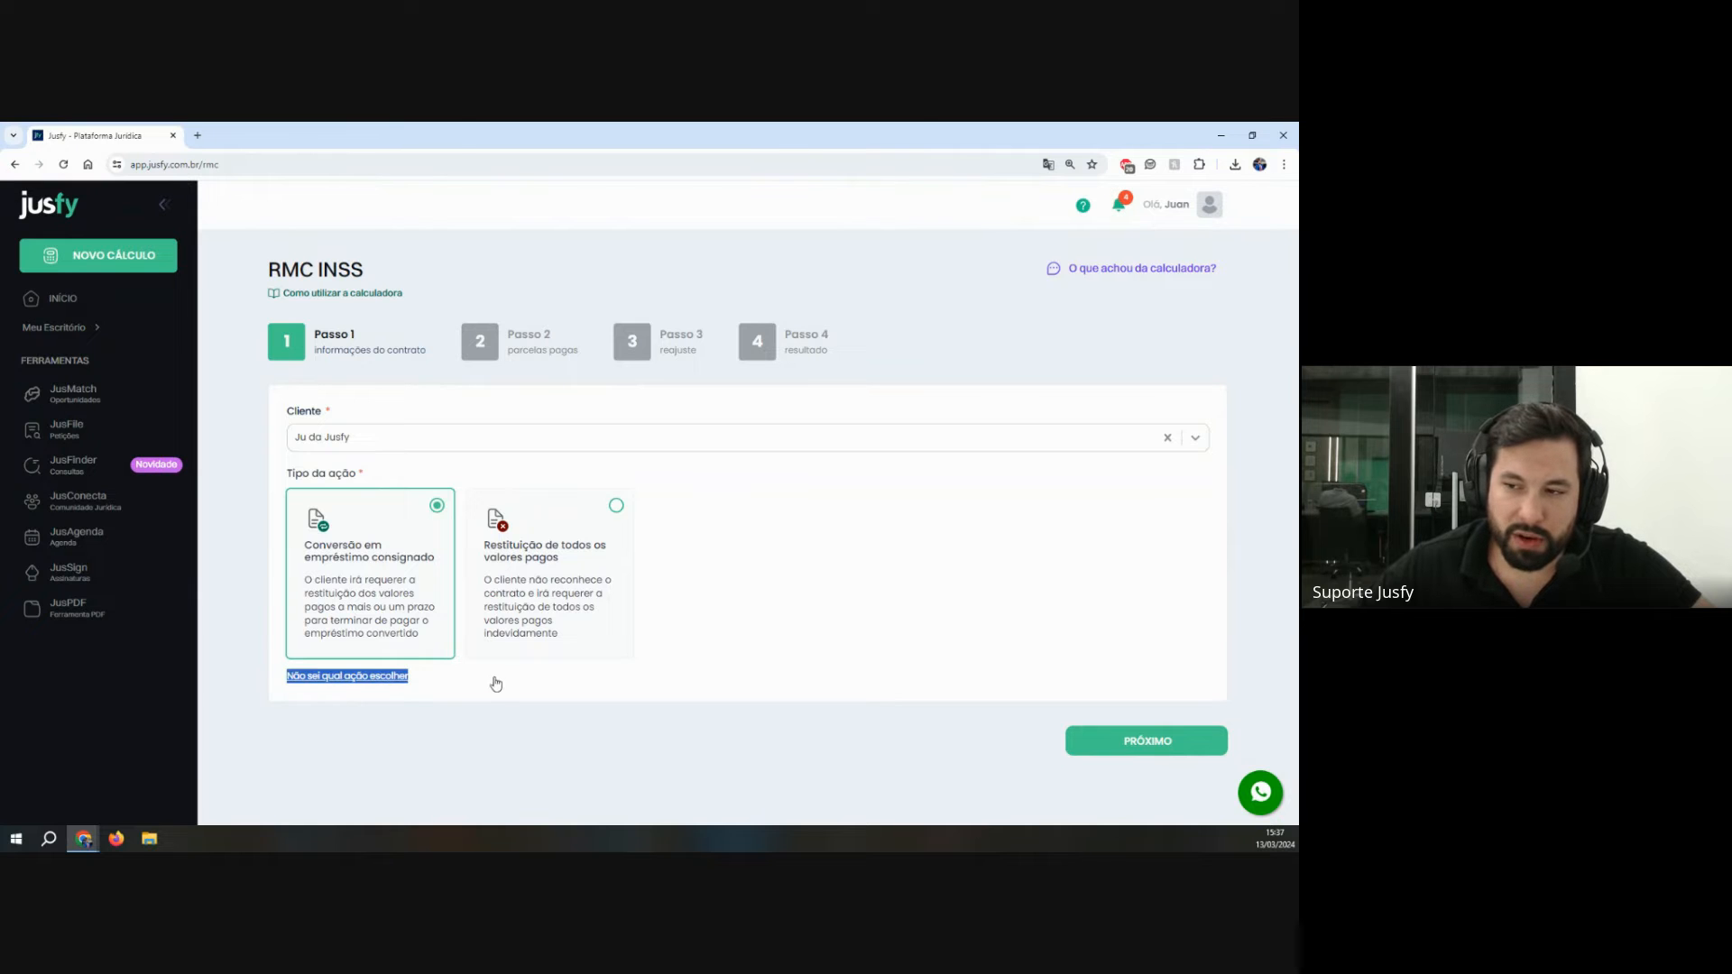
pyautogui.click(366, 679)
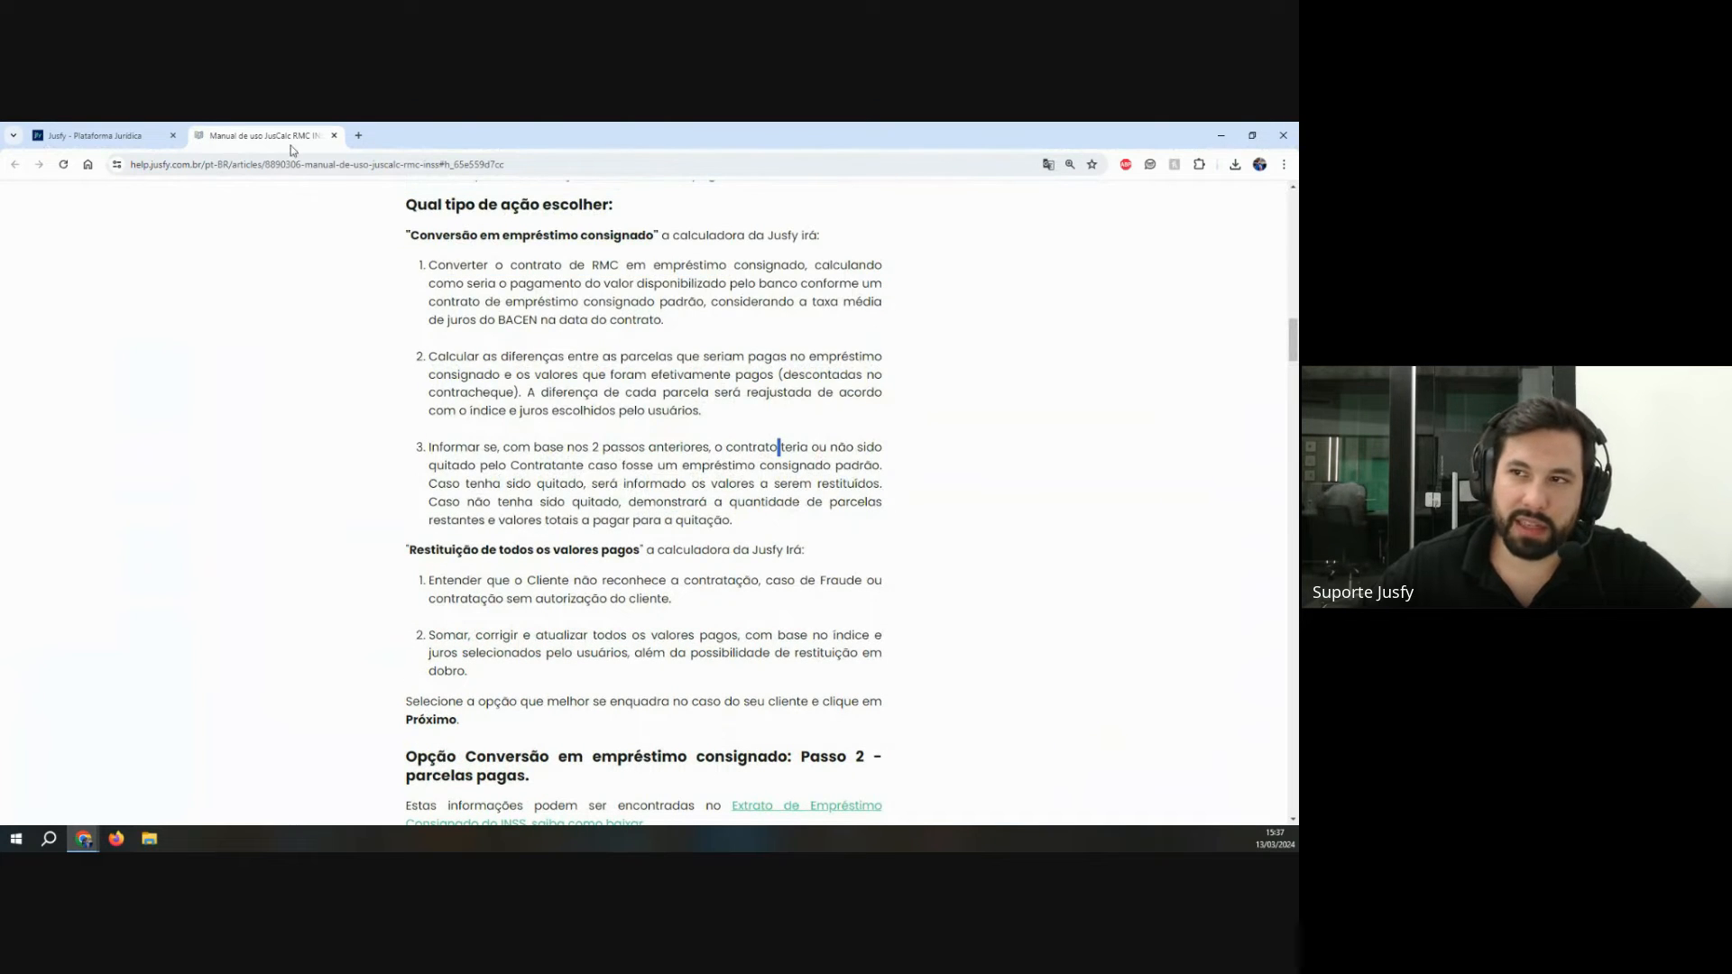
pyautogui.click(335, 135)
# Step: Advance to the paid installments stage and enter contract date 10/10/2018, bank-provided amount 3.000,00 and institution BANCO BMG S.A
pyautogui.click(1098, 731)
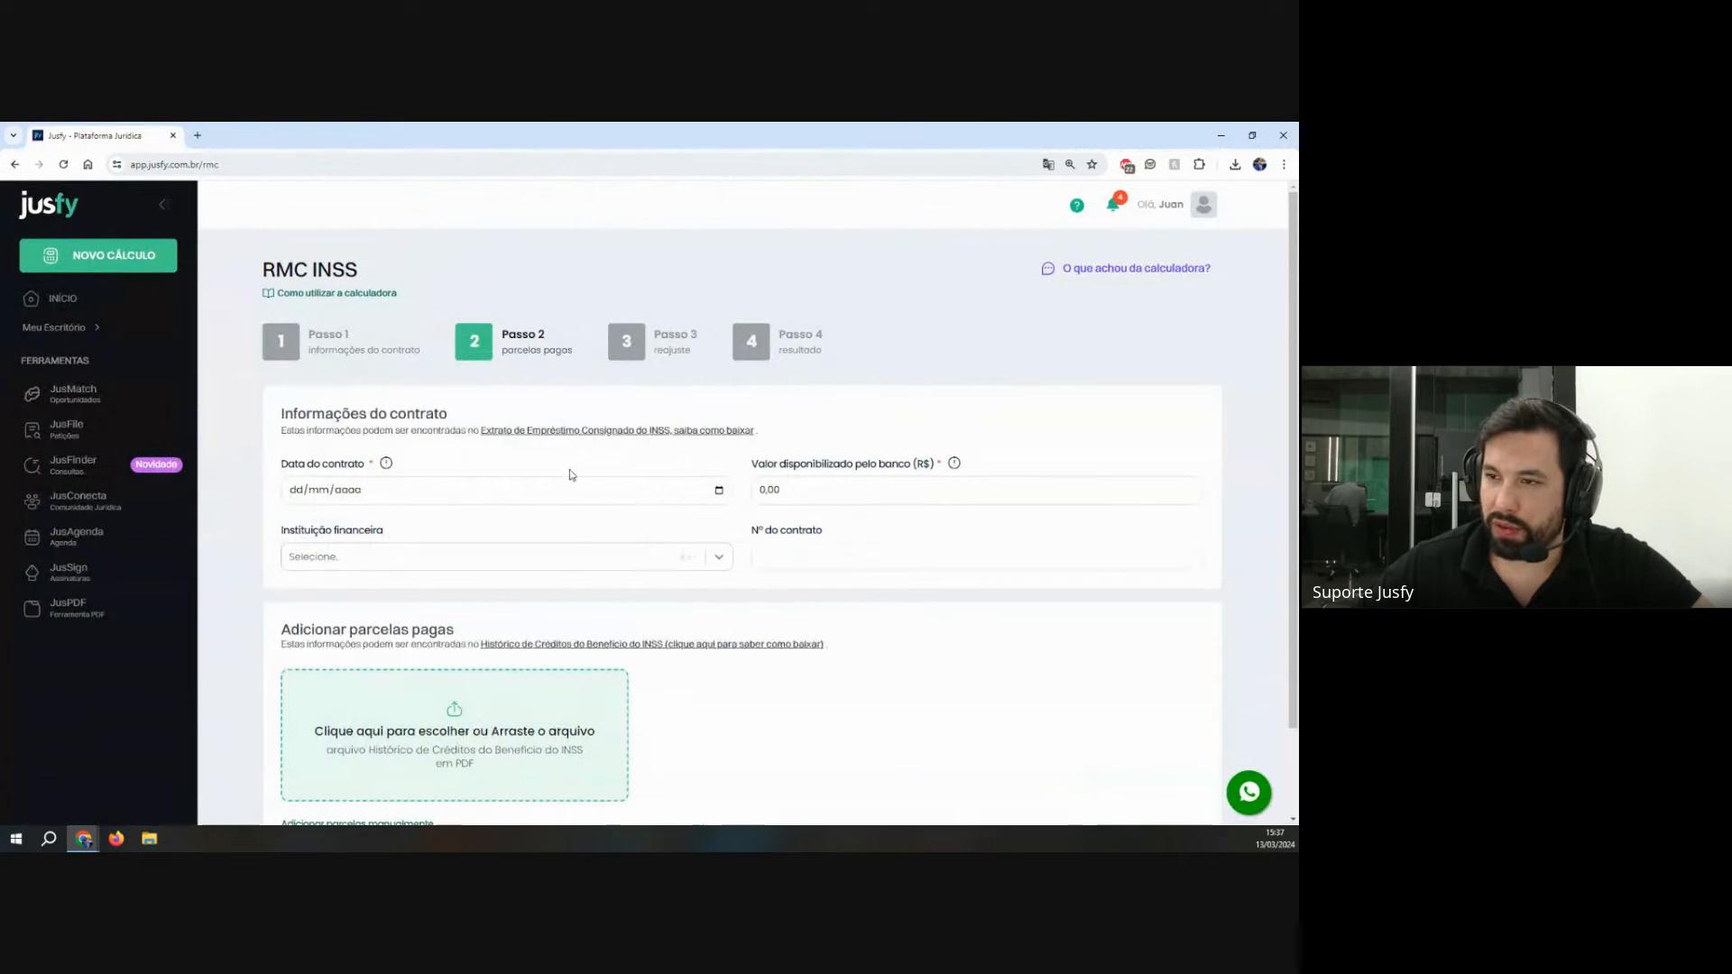
pyautogui.tripleClick(282, 413)
pyautogui.click(315, 487)
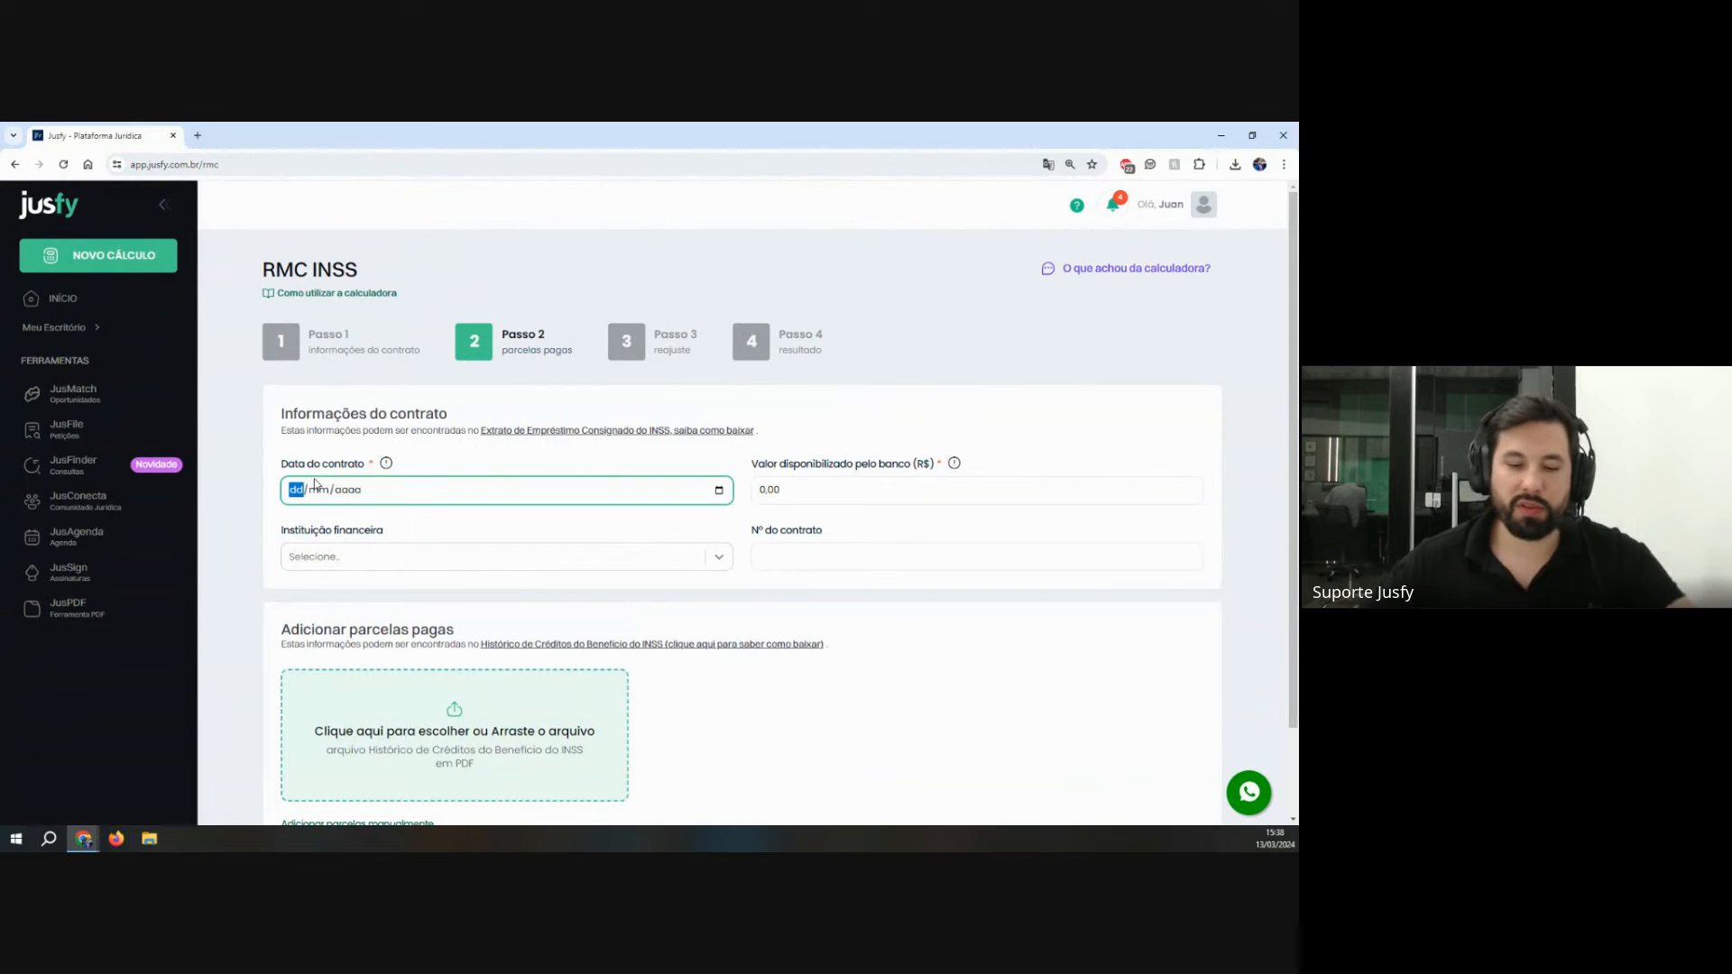
pyautogui.write('10/10/')
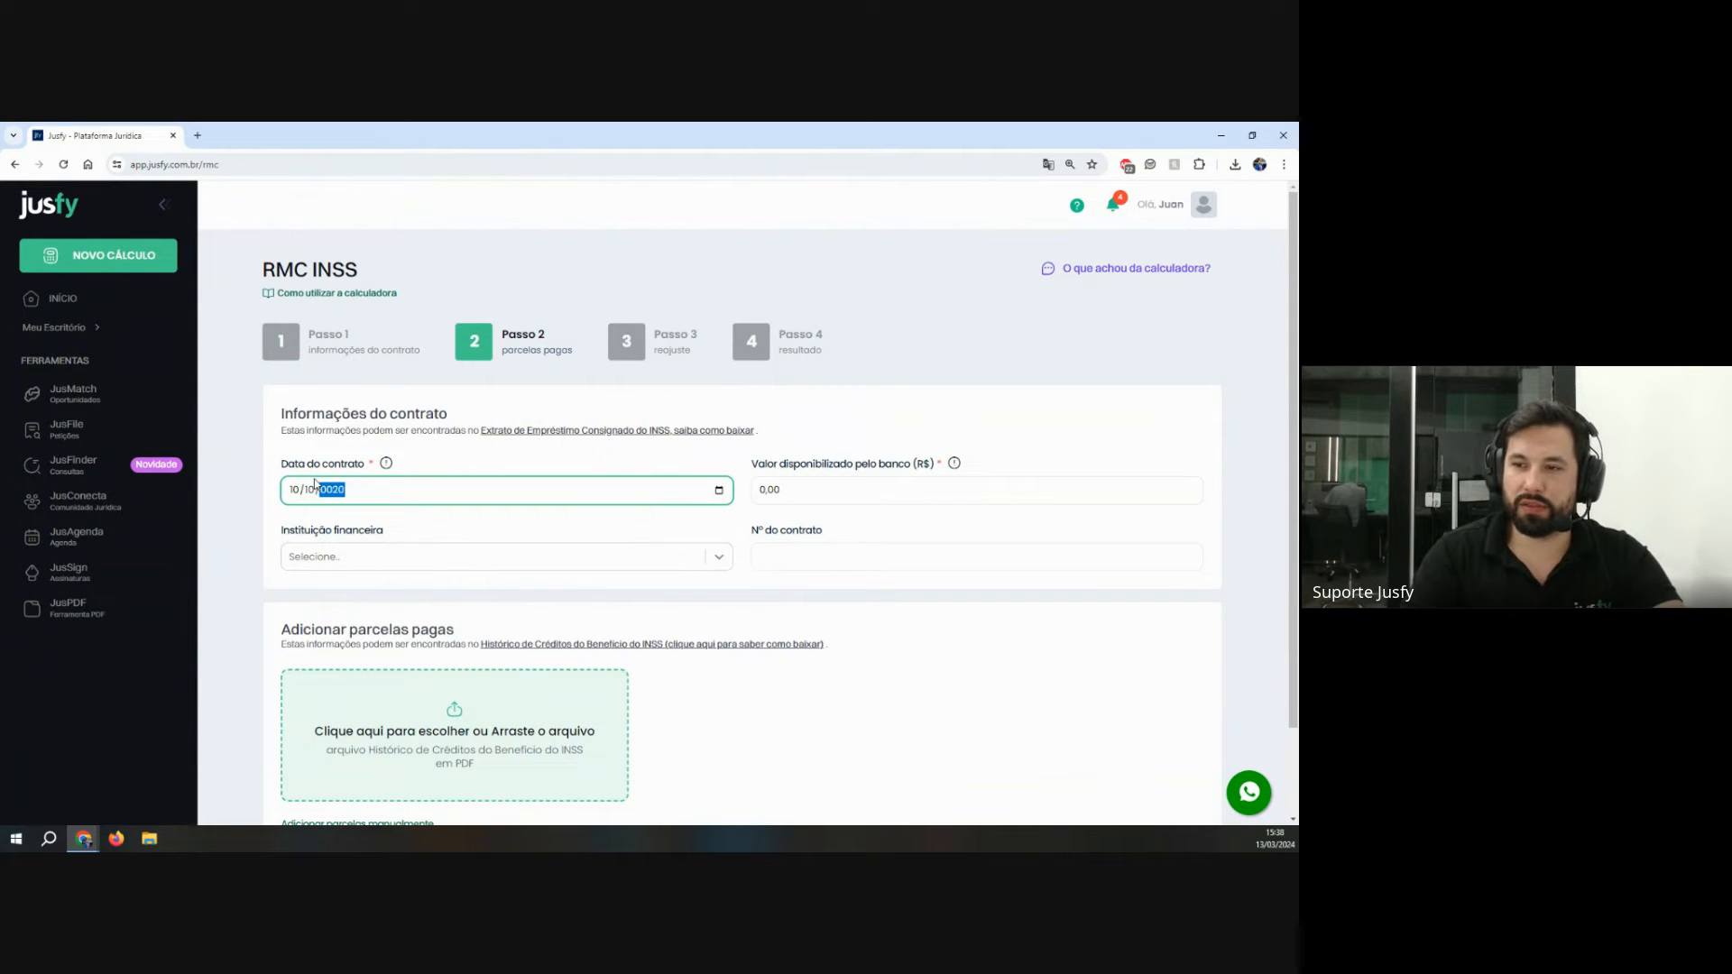
pyautogui.write('2018')
pyautogui.press('Tab')
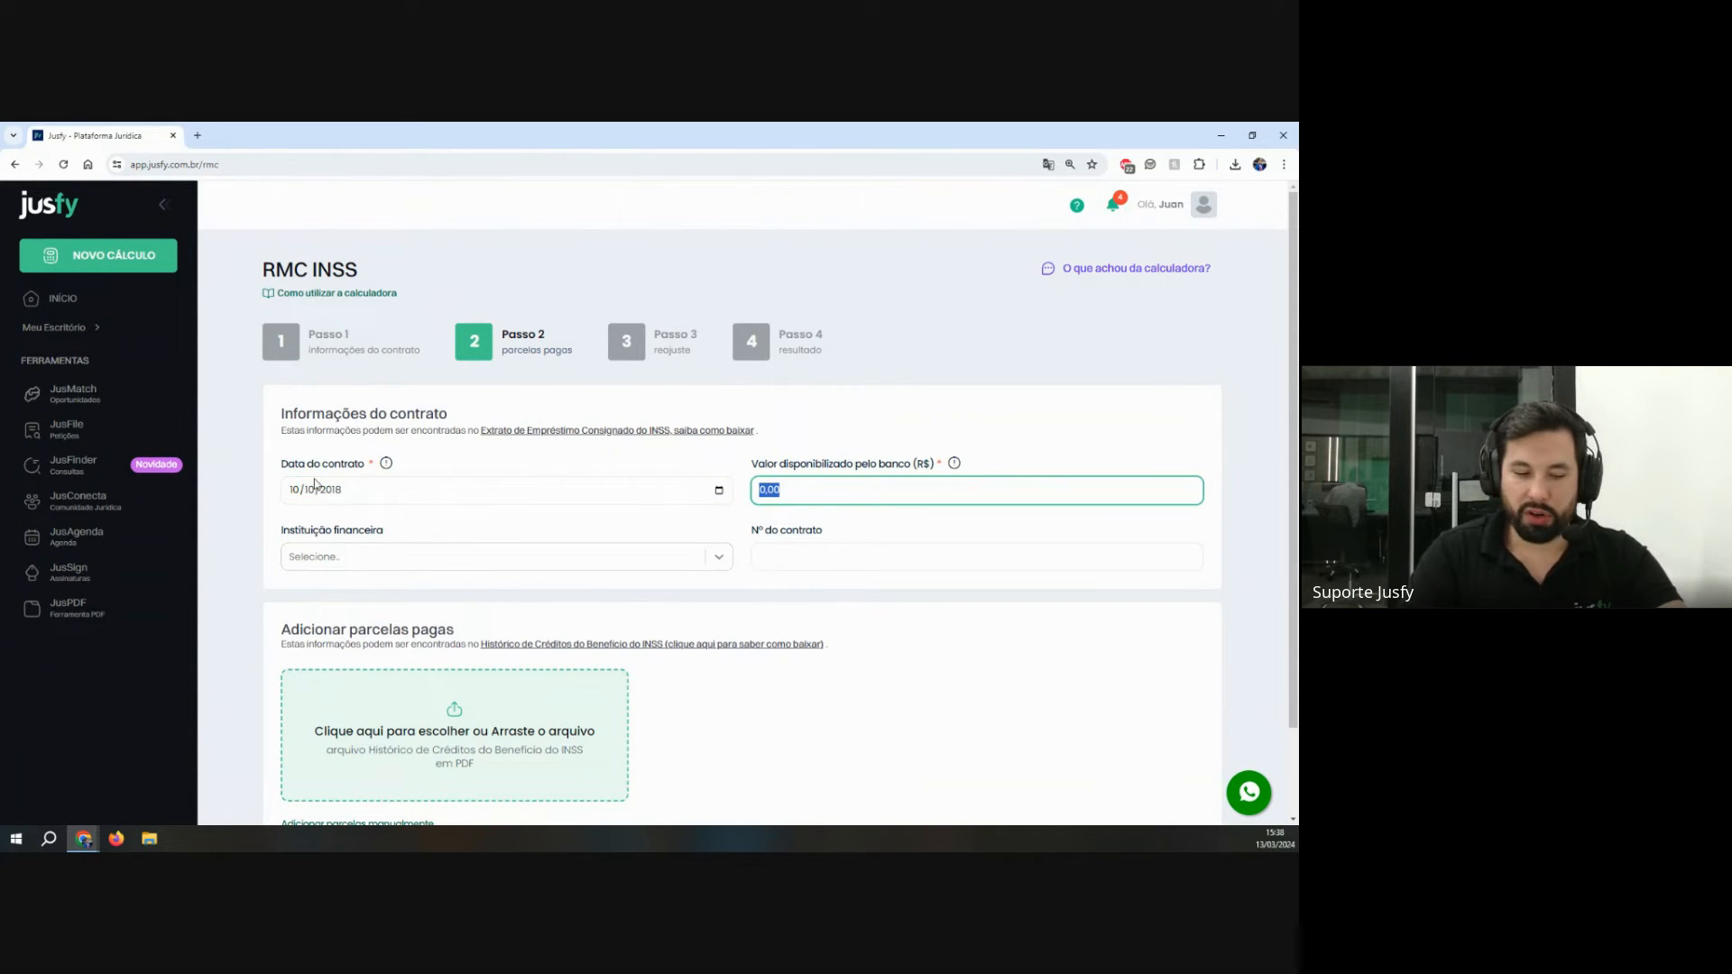
pyautogui.write('30000')
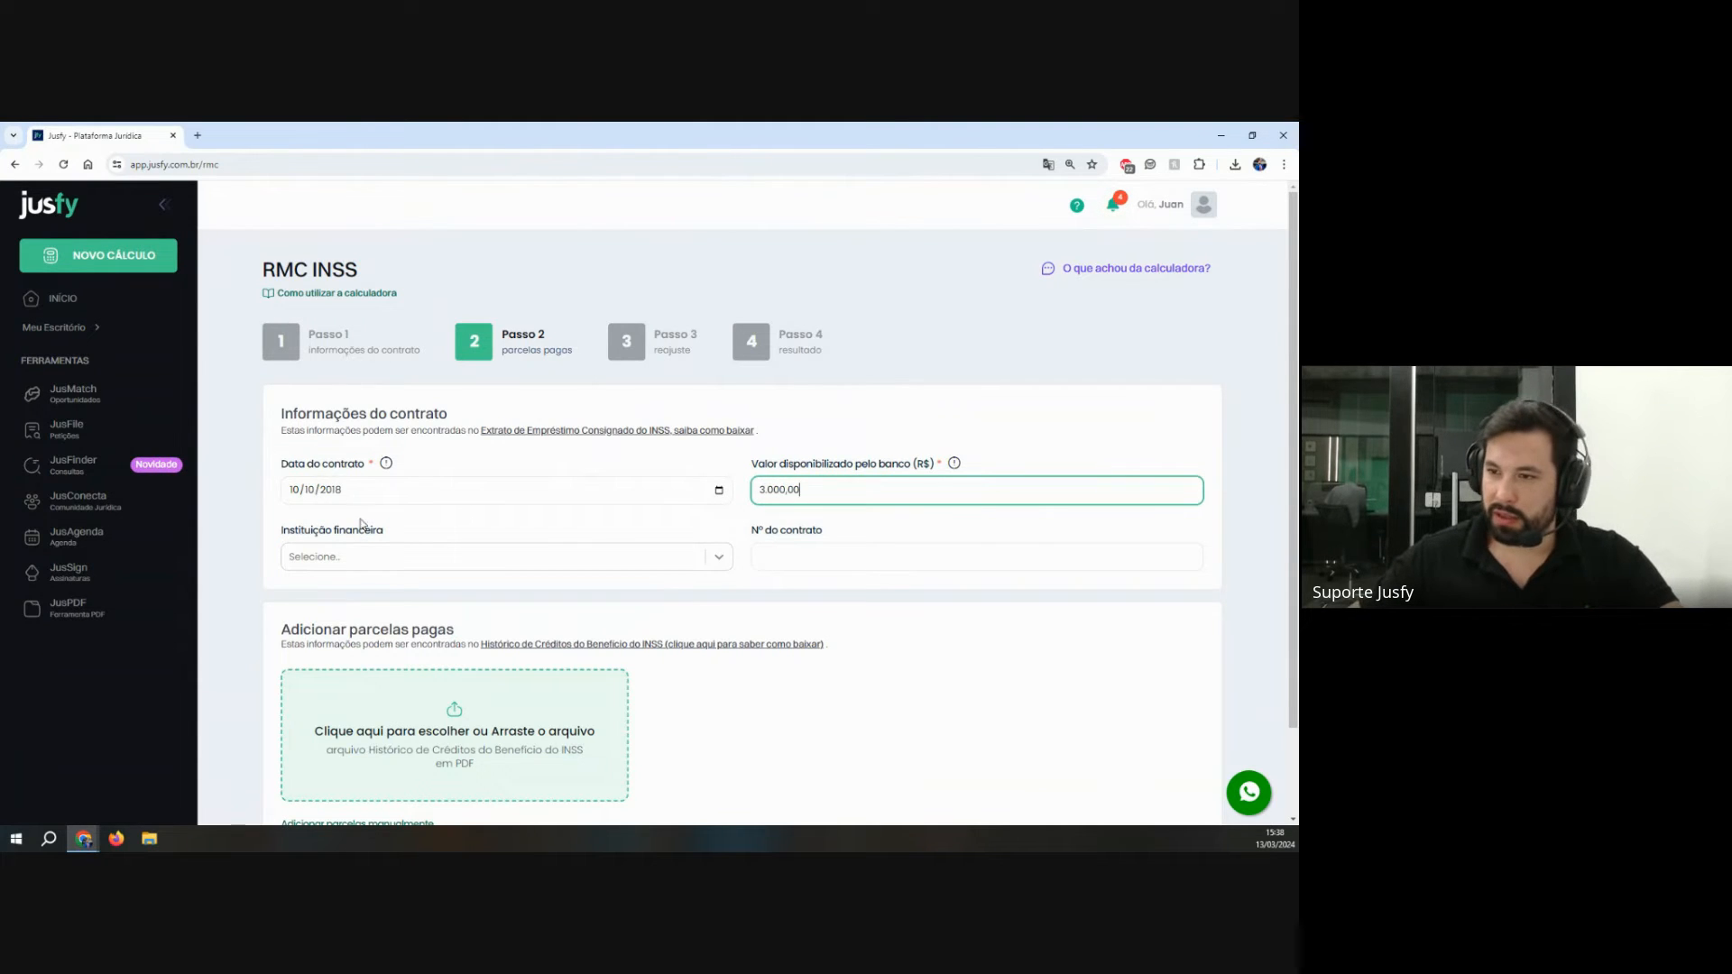
pyautogui.click(329, 557)
pyautogui.click(334, 610)
pyautogui.scroll(-2, 892, 548)
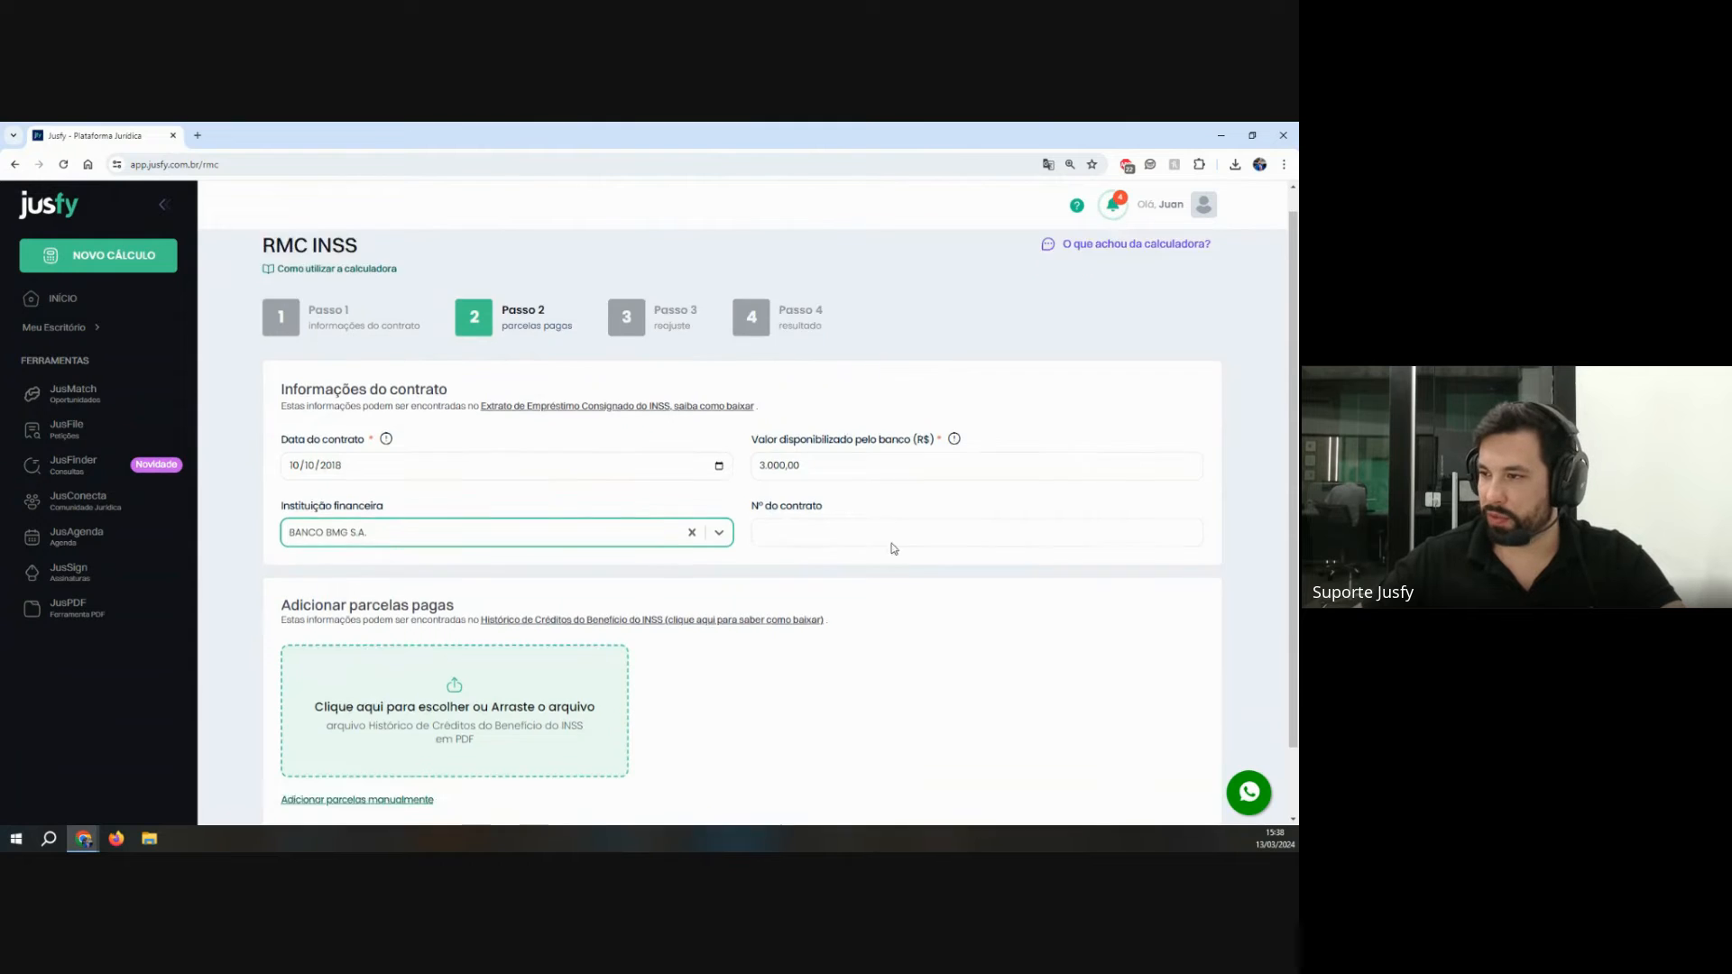
pyautogui.moveTo(754, 417); pyautogui.dragTo(977, 443)
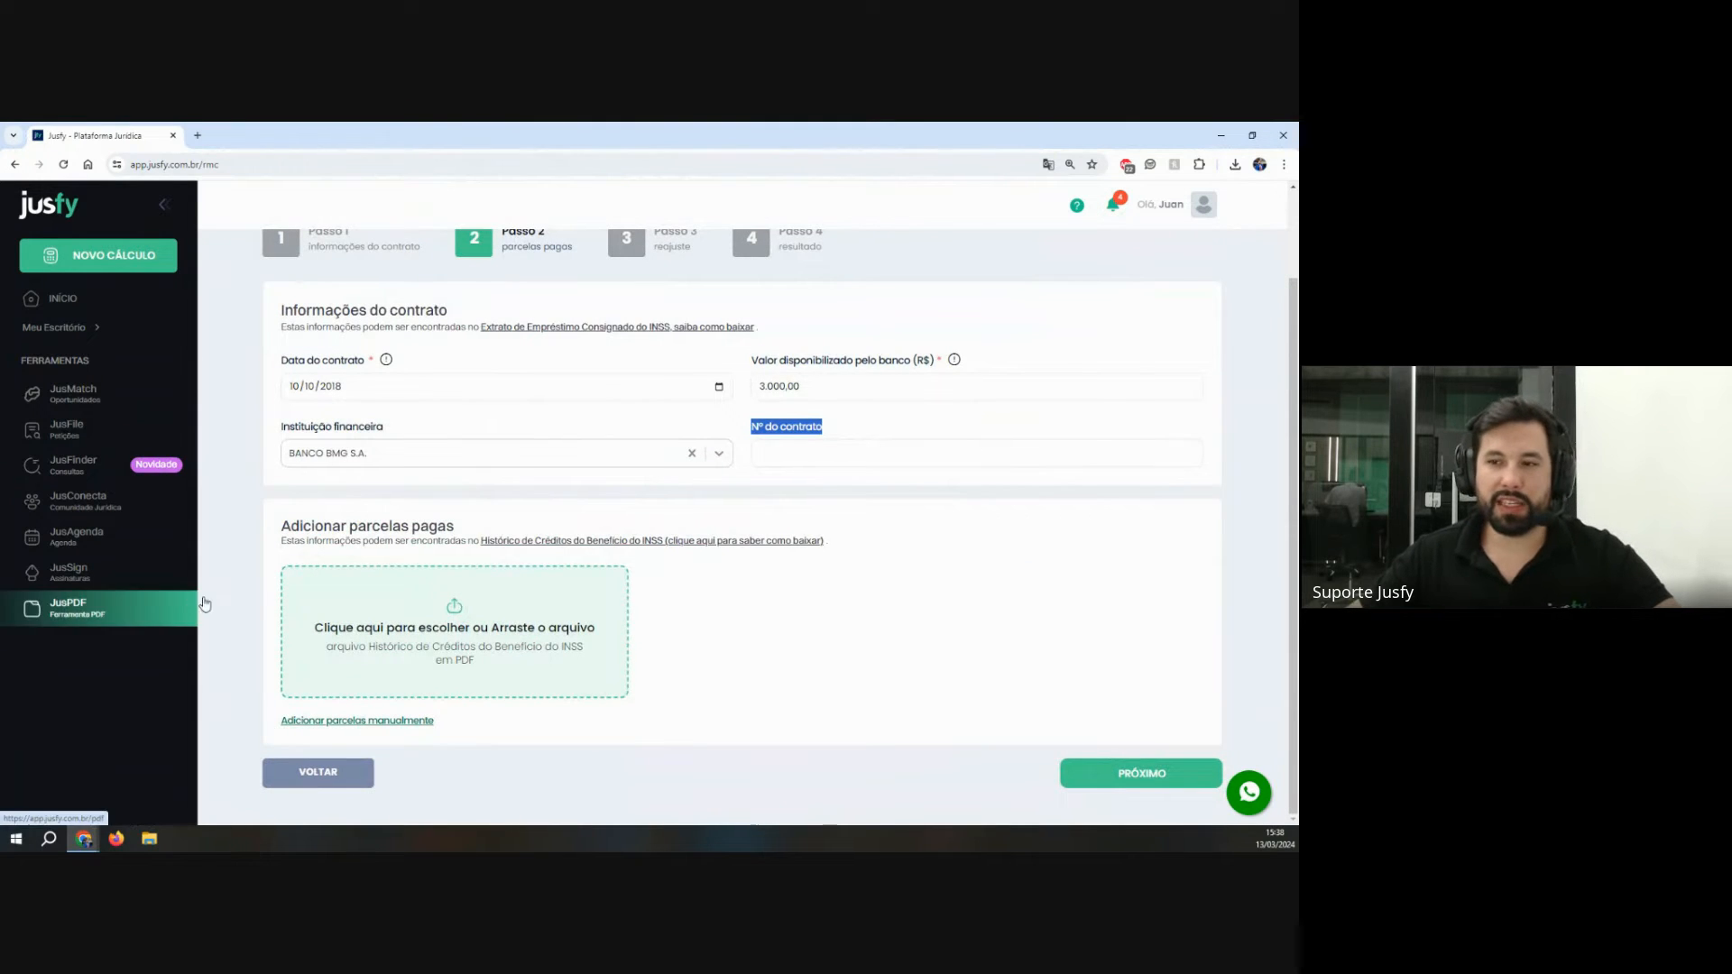
# Step: Examine the manual installment entry fields for monthly amount and first and last payment dates, and return to credit history import
pyautogui.moveTo(280, 530); pyautogui.dragTo(543, 514)
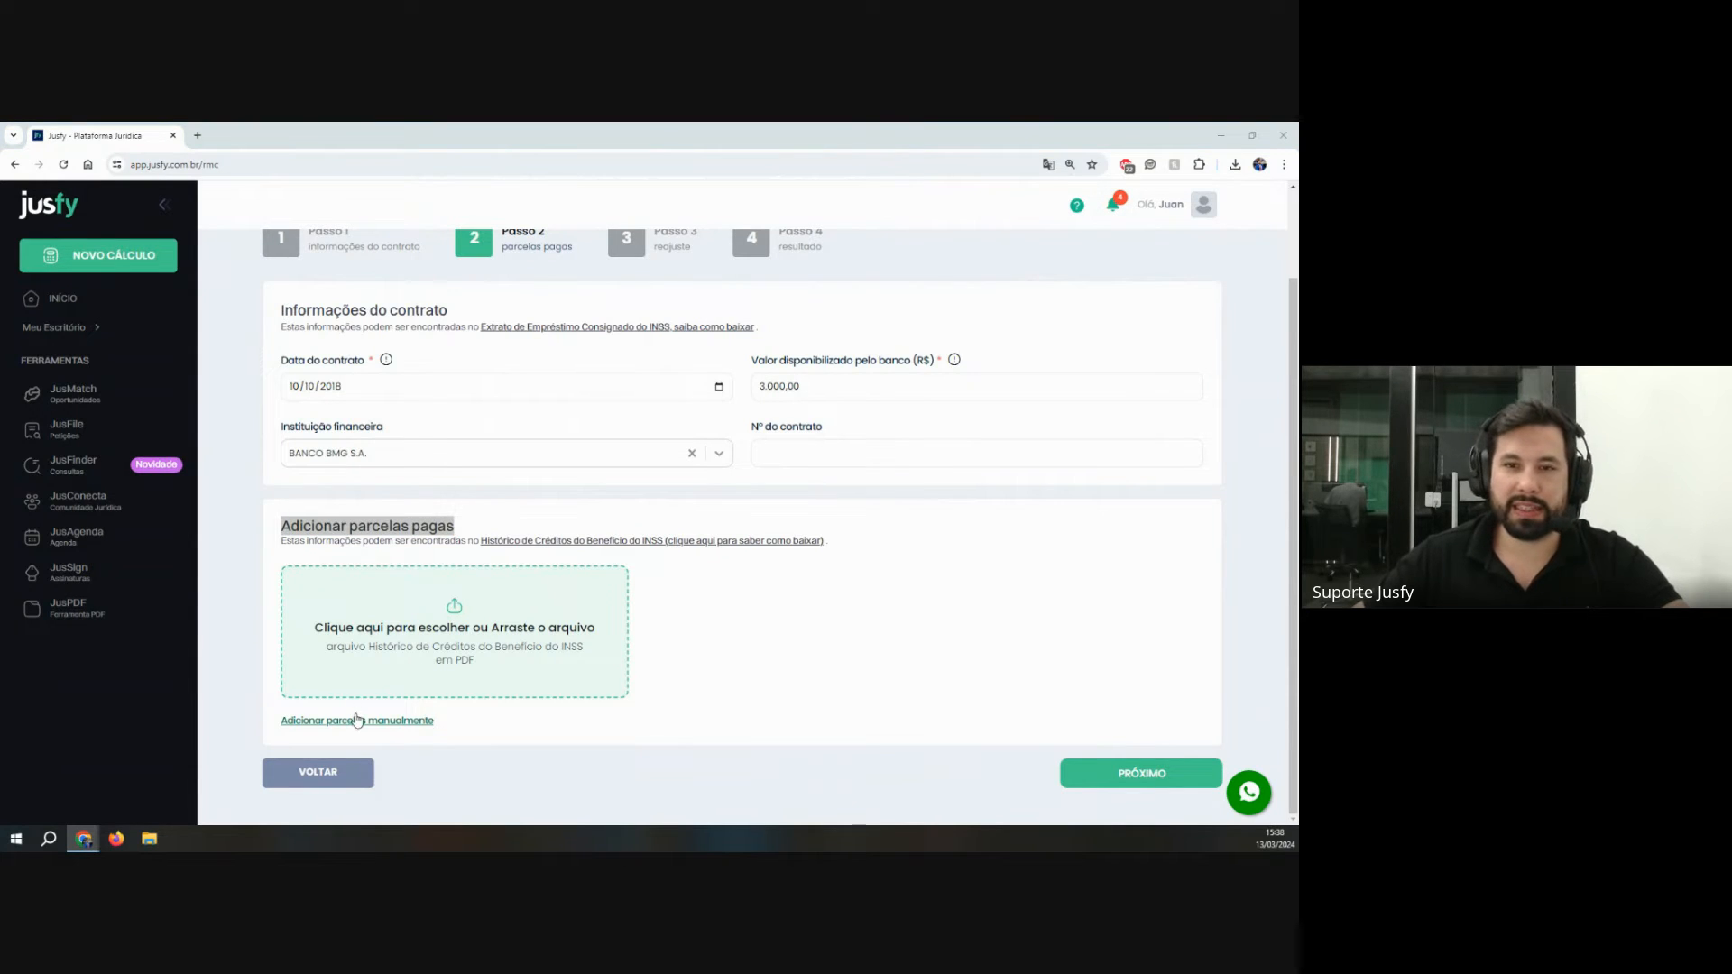
pyautogui.click(309, 720)
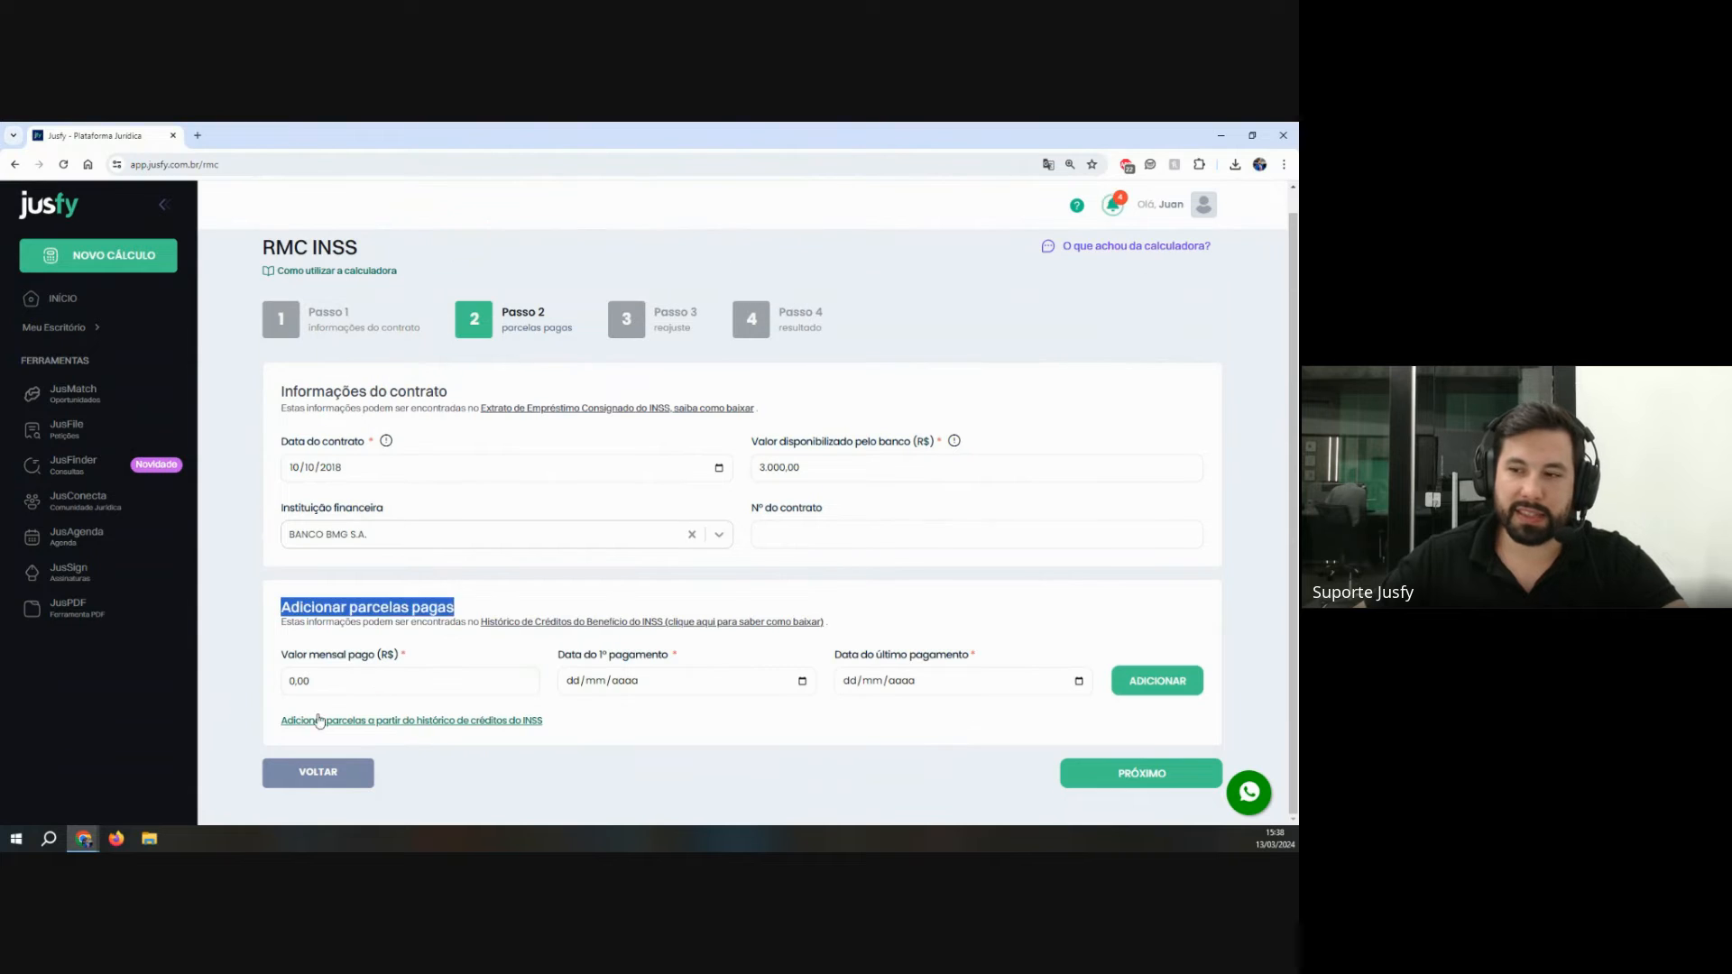
pyautogui.moveTo(282, 655); pyautogui.dragTo(412, 657)
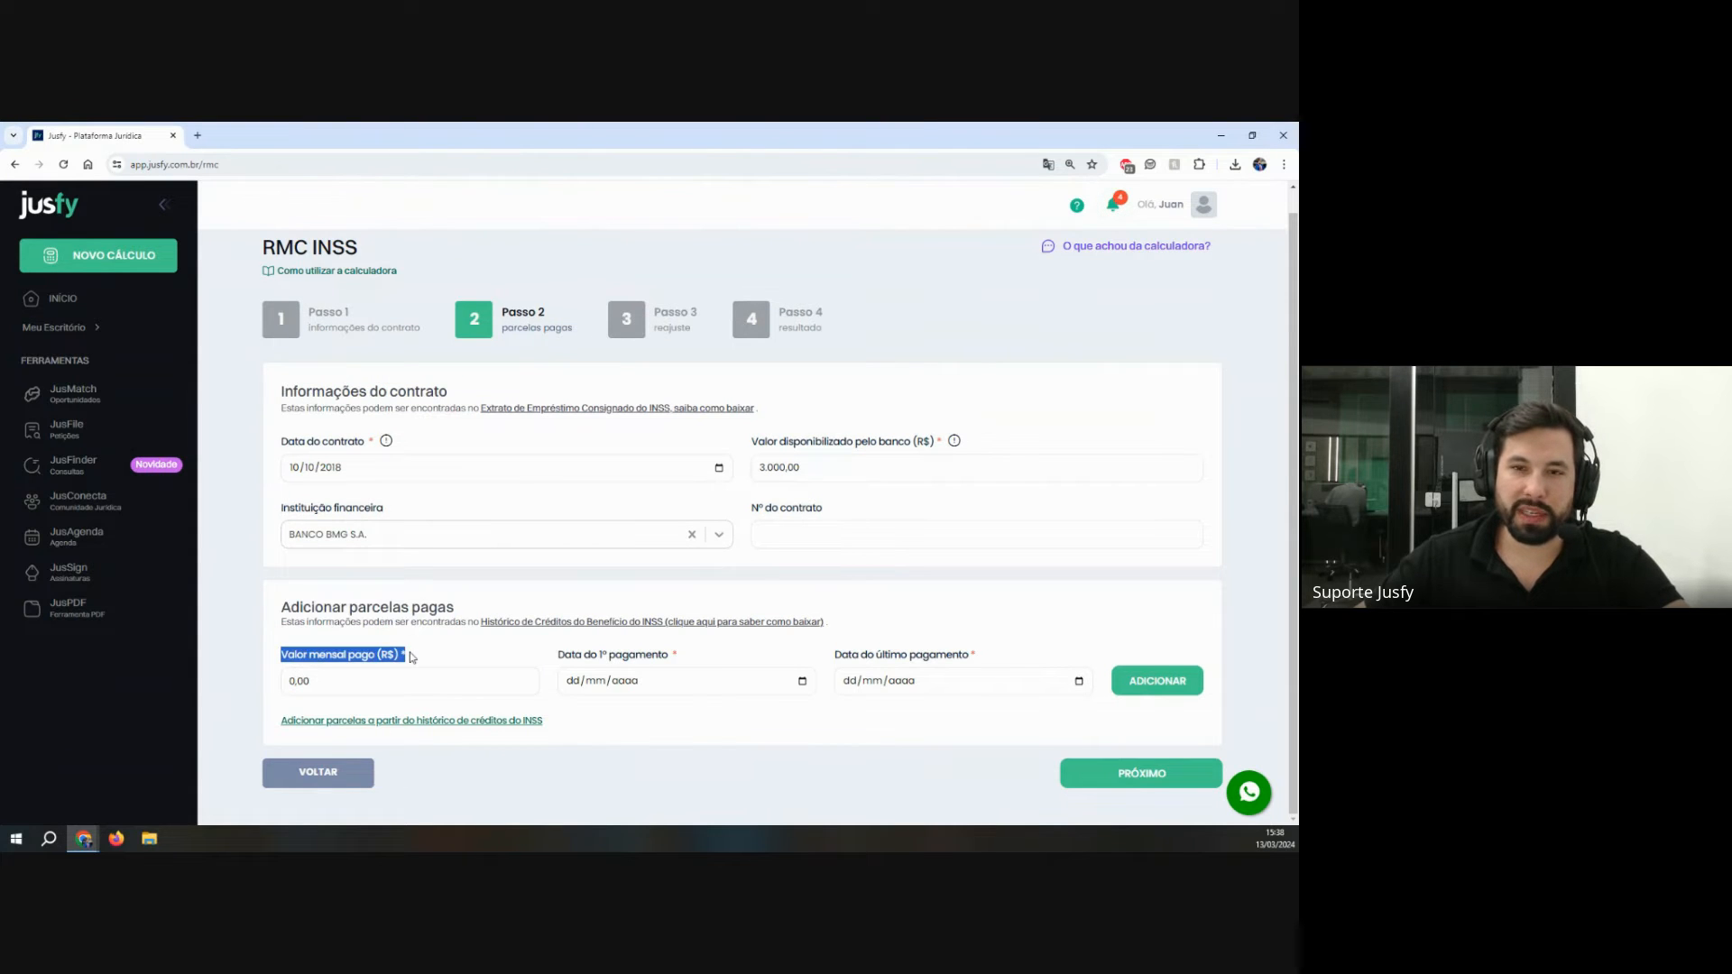
pyautogui.moveTo(570, 656); pyautogui.dragTo(680, 656)
pyautogui.moveTo(835, 656); pyautogui.dragTo(978, 655)
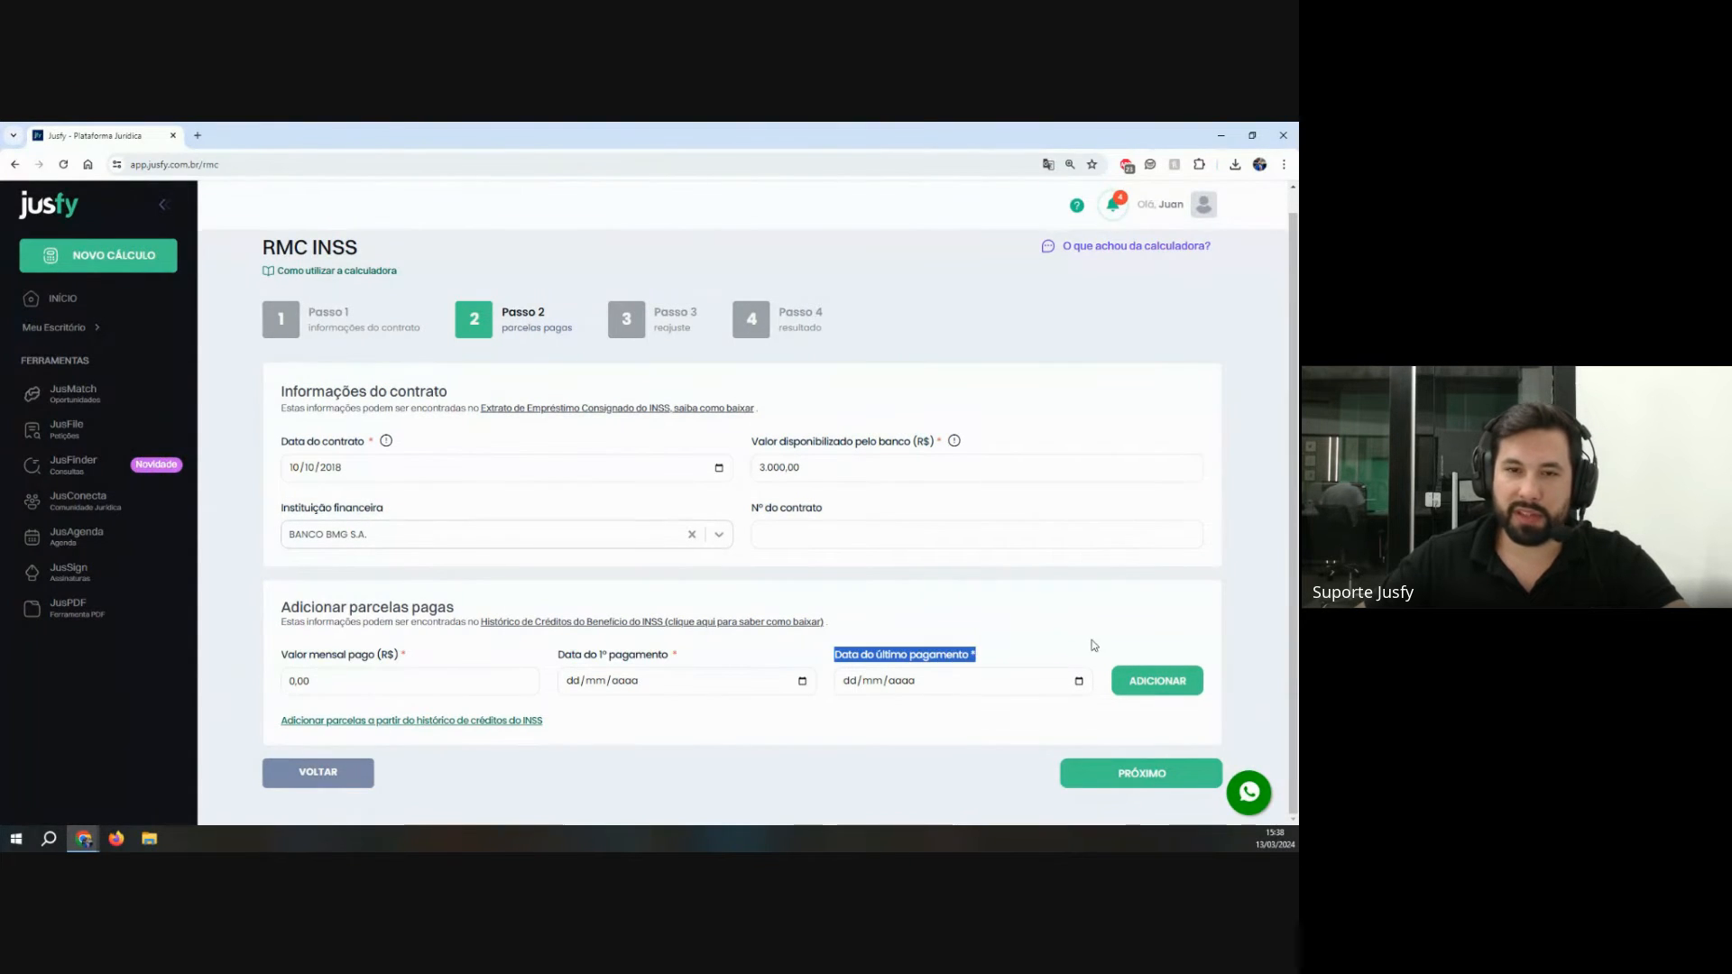
pyautogui.click(397, 722)
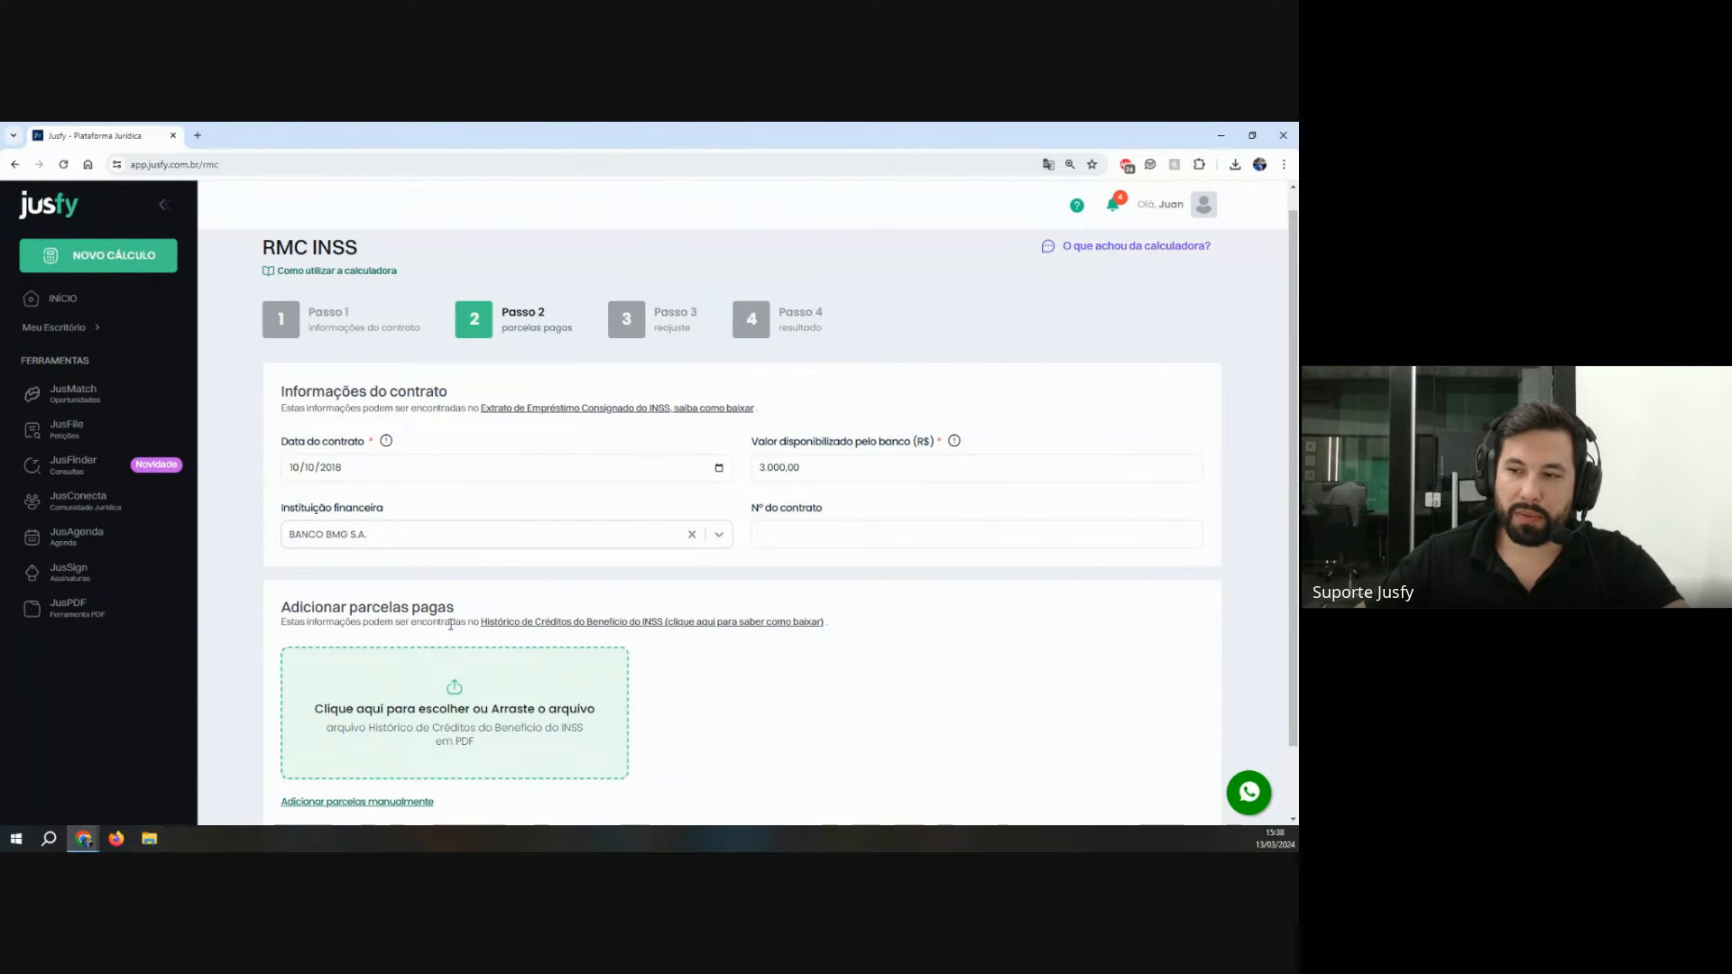
# Step: Upload the historico-creditos PDF from the JUSFY-20230822T144609Z-001 desktop folder to import the paid installments
pyautogui.moveTo(267, 625); pyautogui.dragTo(767, 642)
pyautogui.click(815, 693)
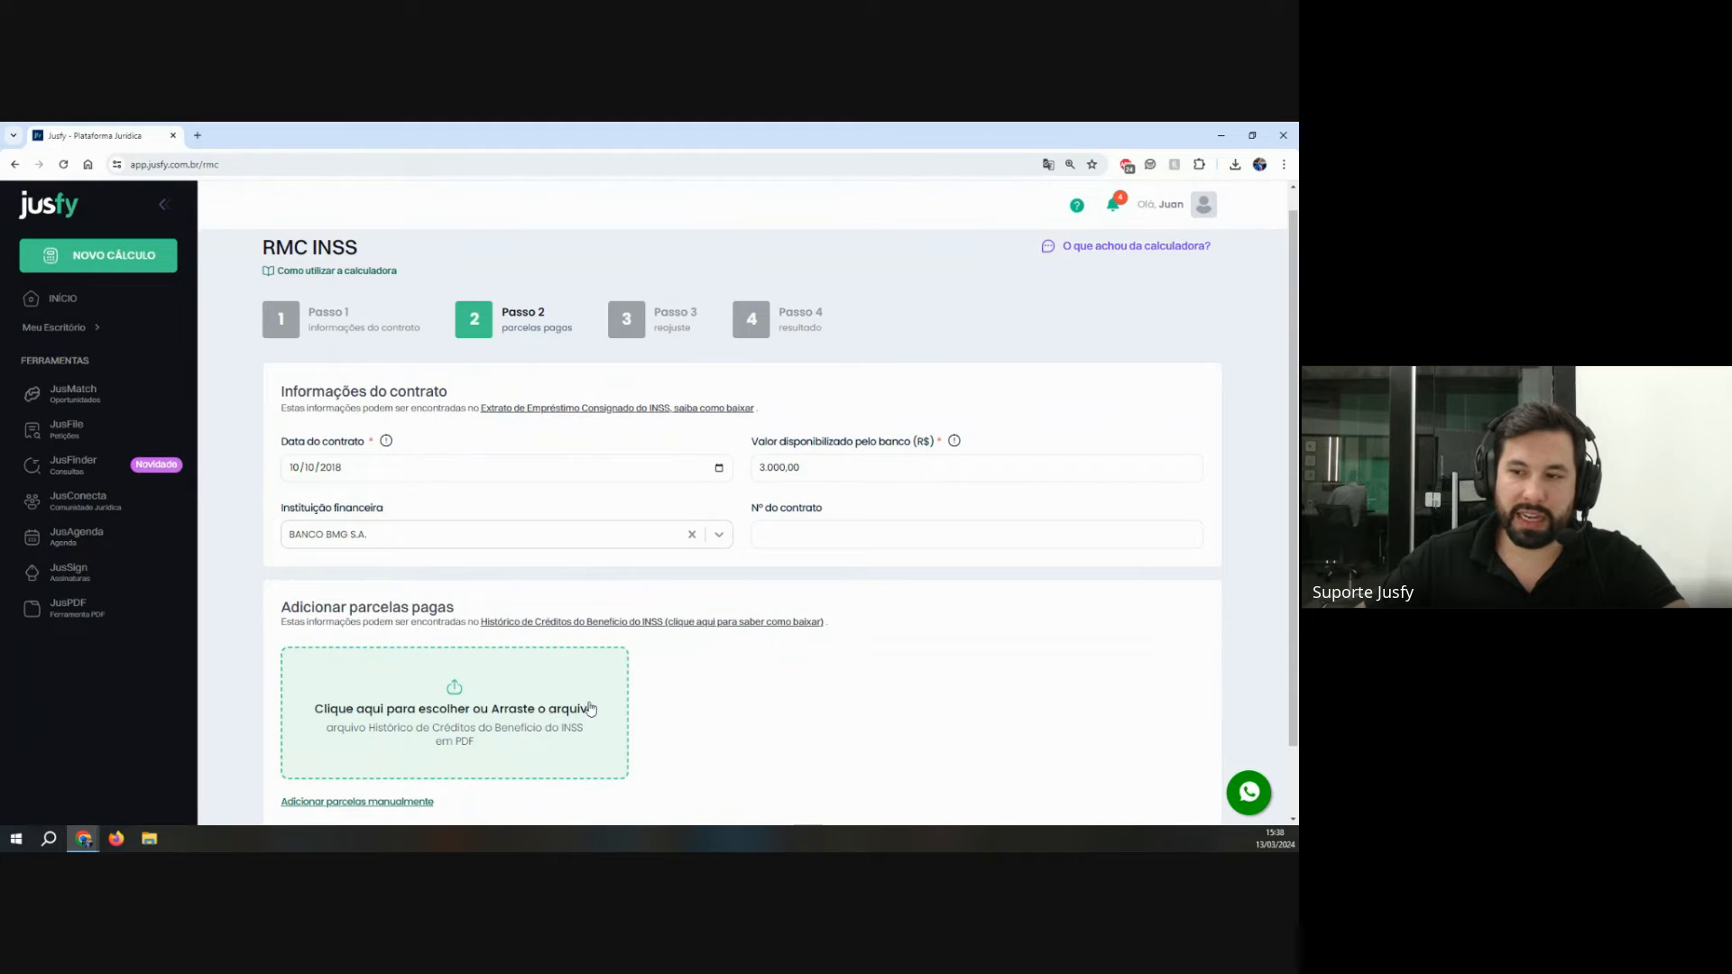
pyautogui.click(473, 715)
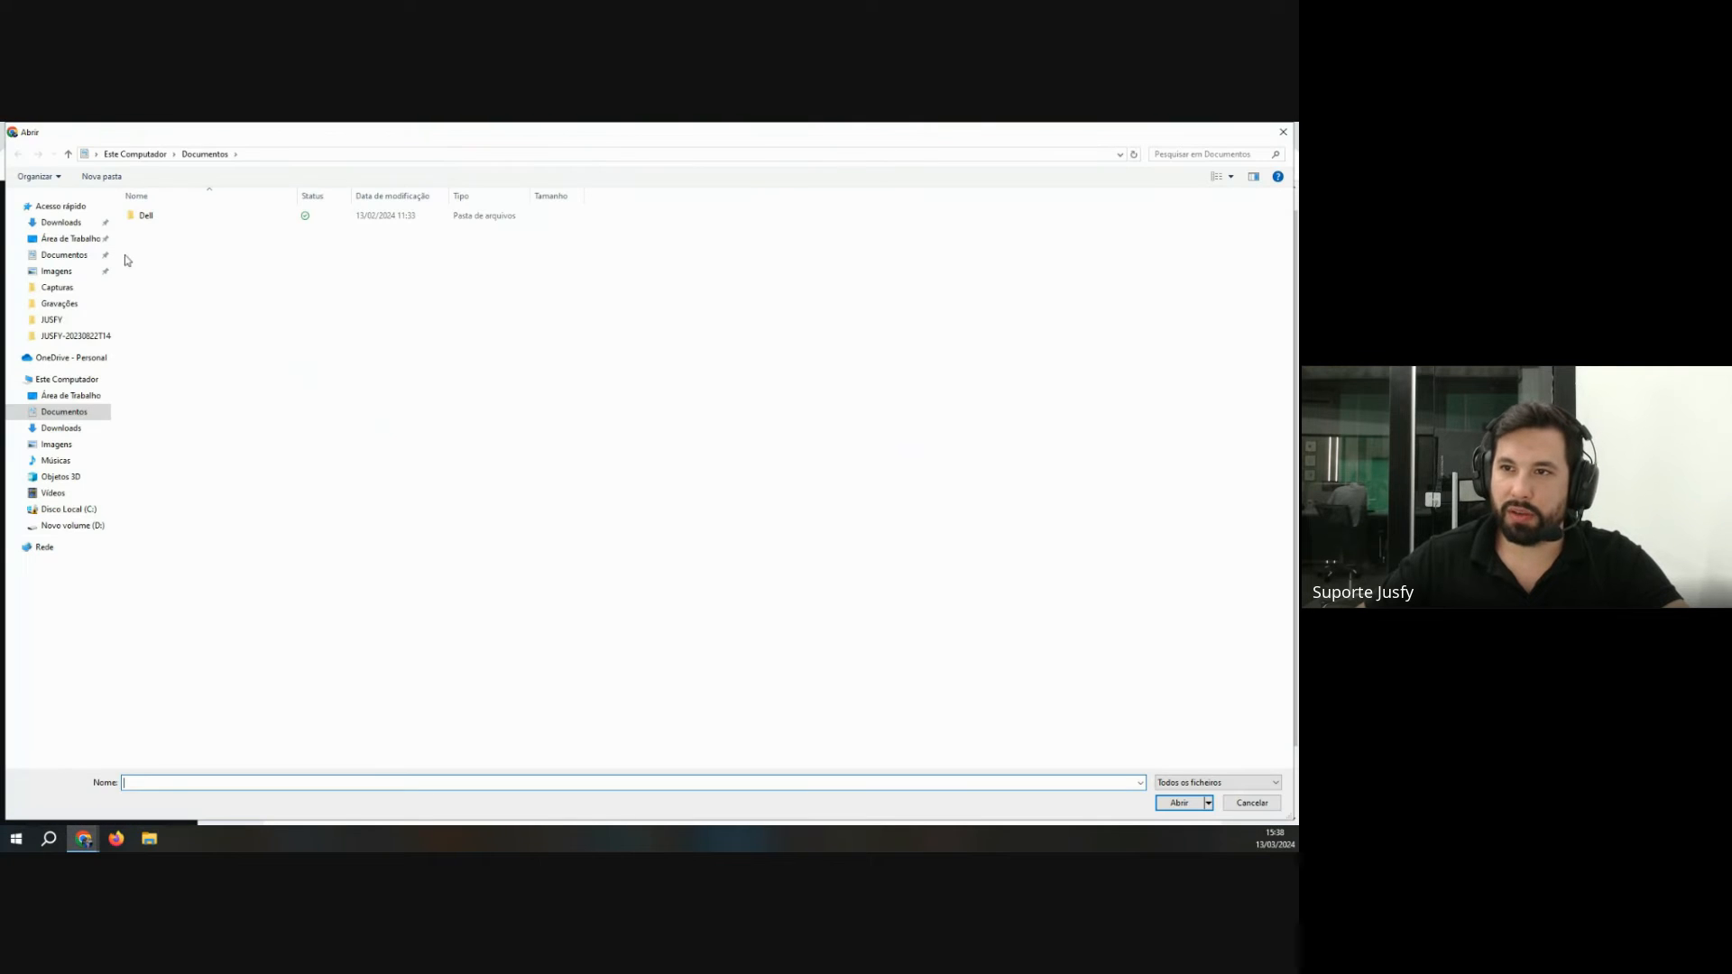
pyautogui.click(71, 238)
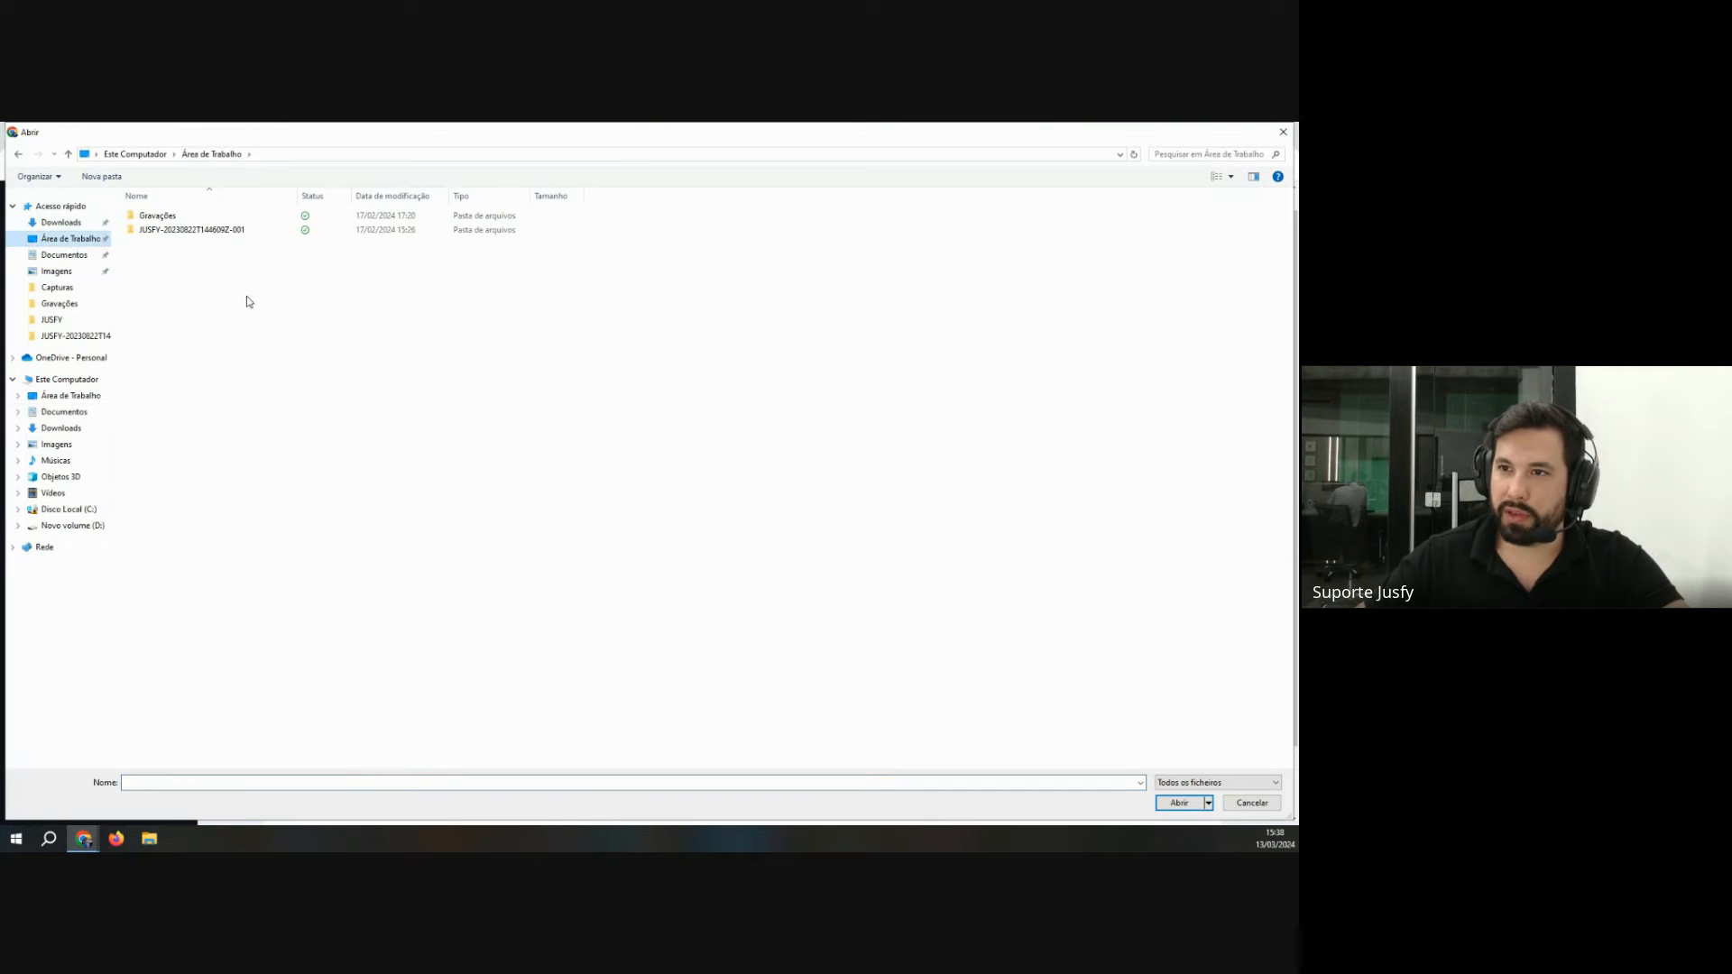
pyautogui.doubleClick(172, 231)
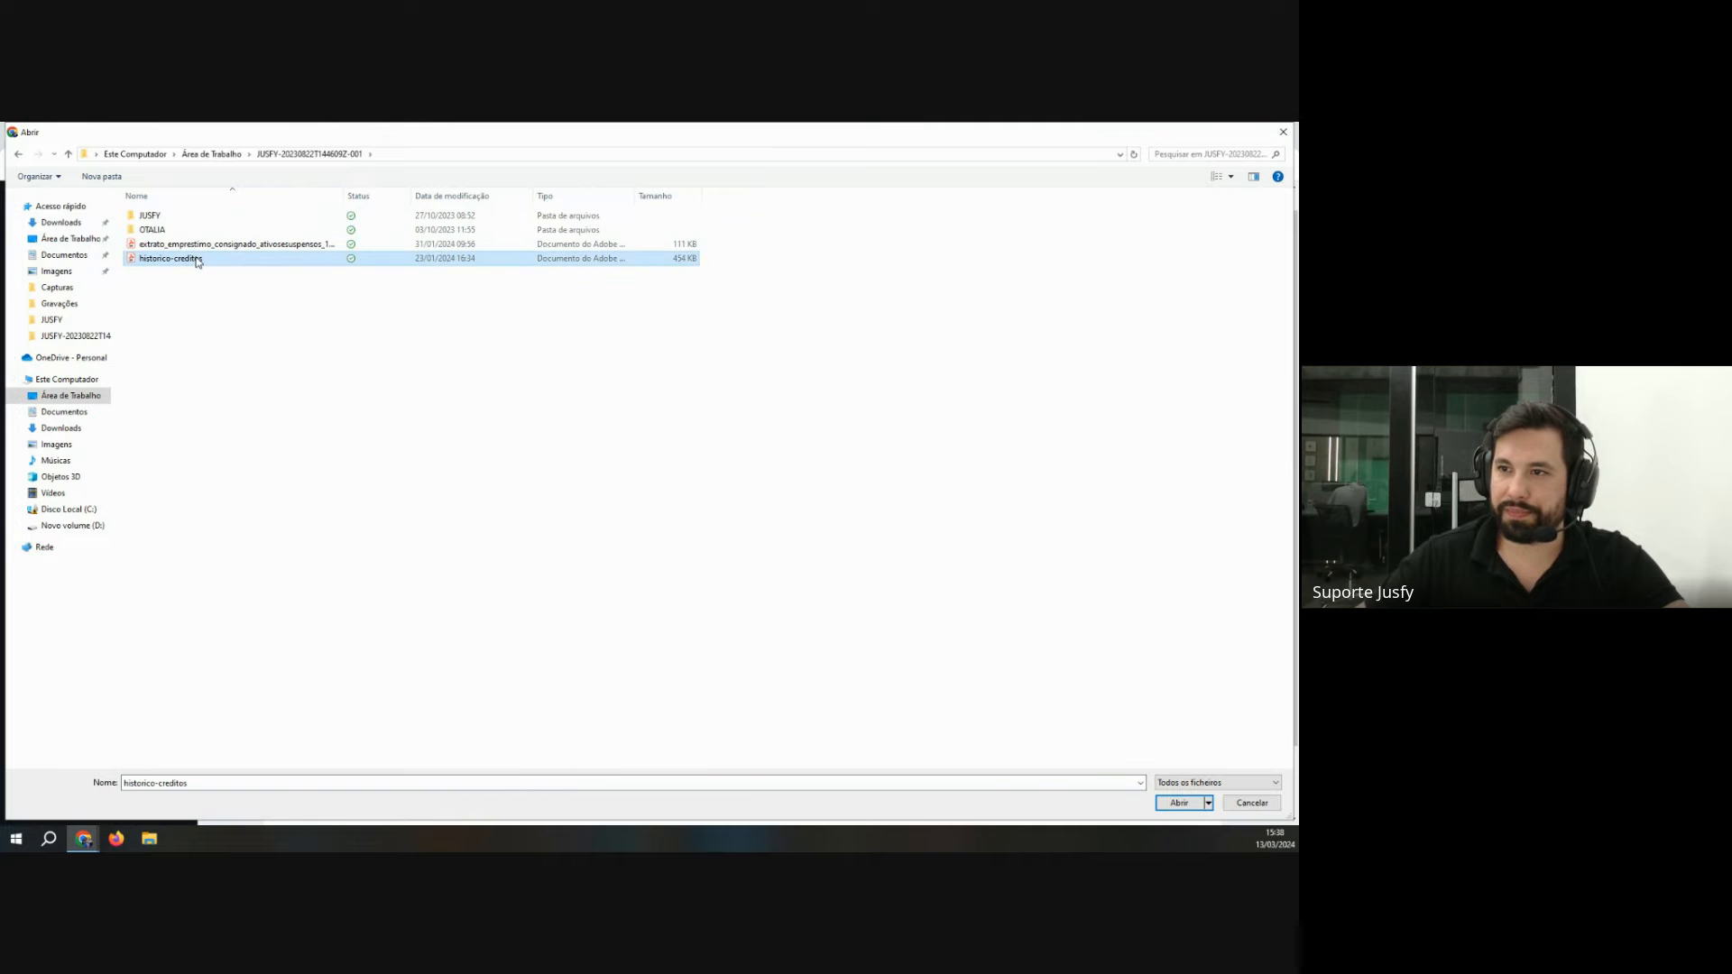
pyautogui.doubleClick(185, 259)
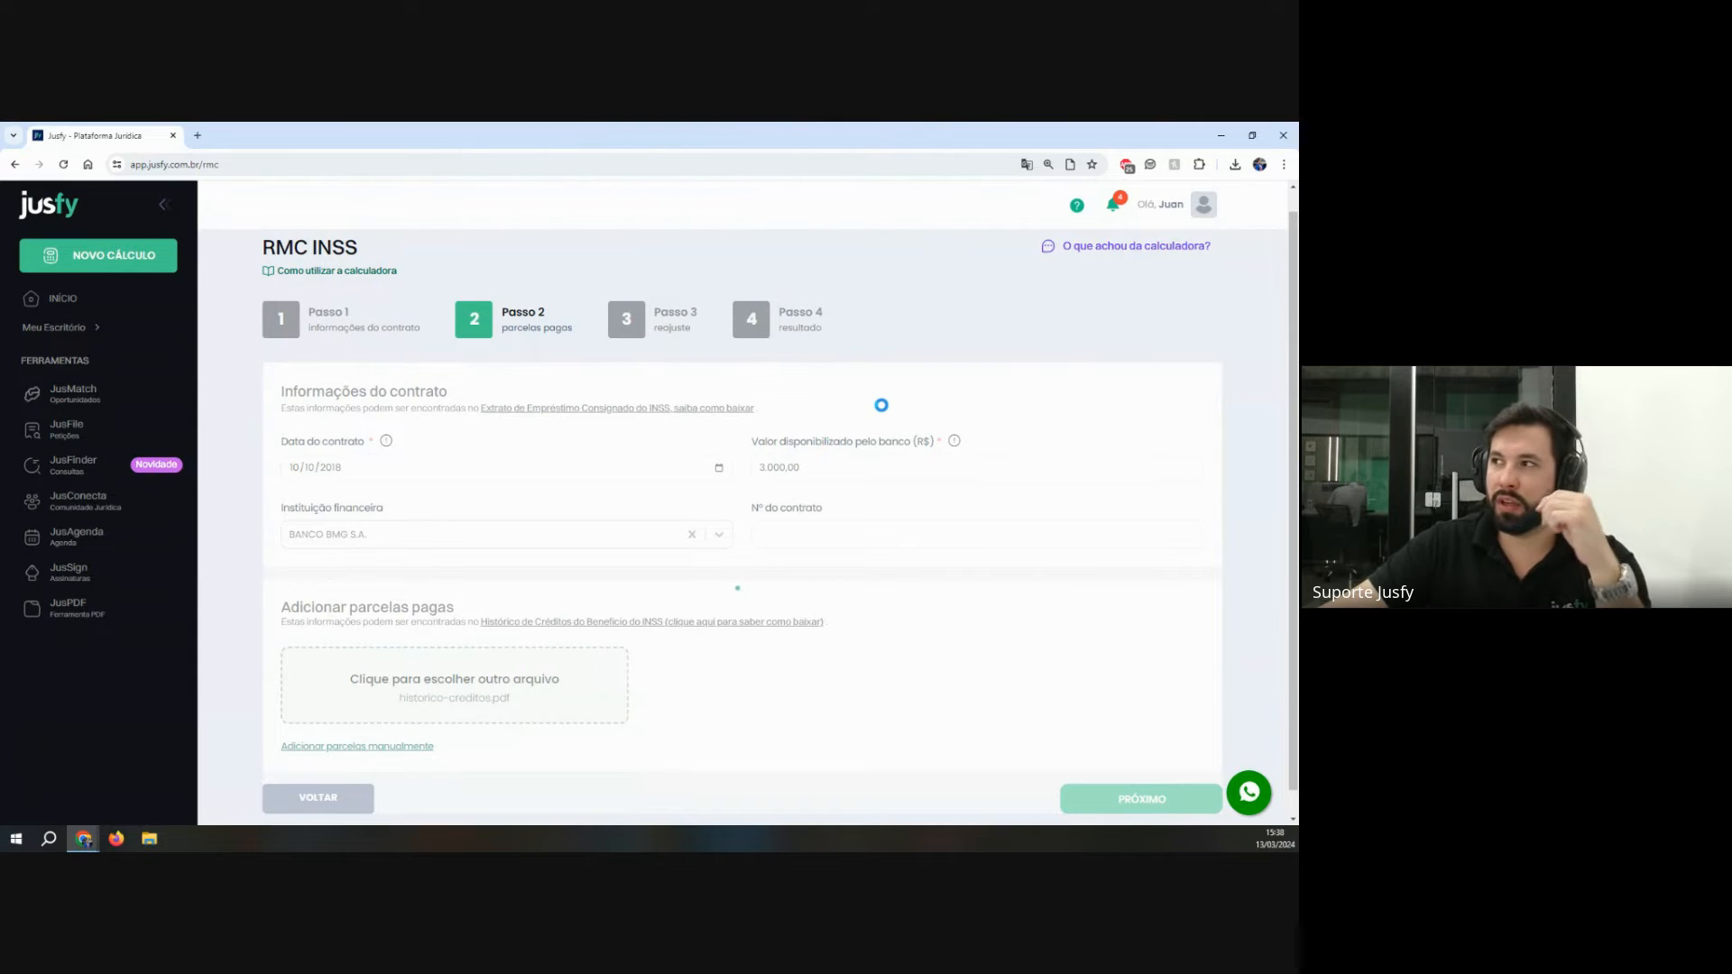
pyautogui.scroll(-1, 960, 438)
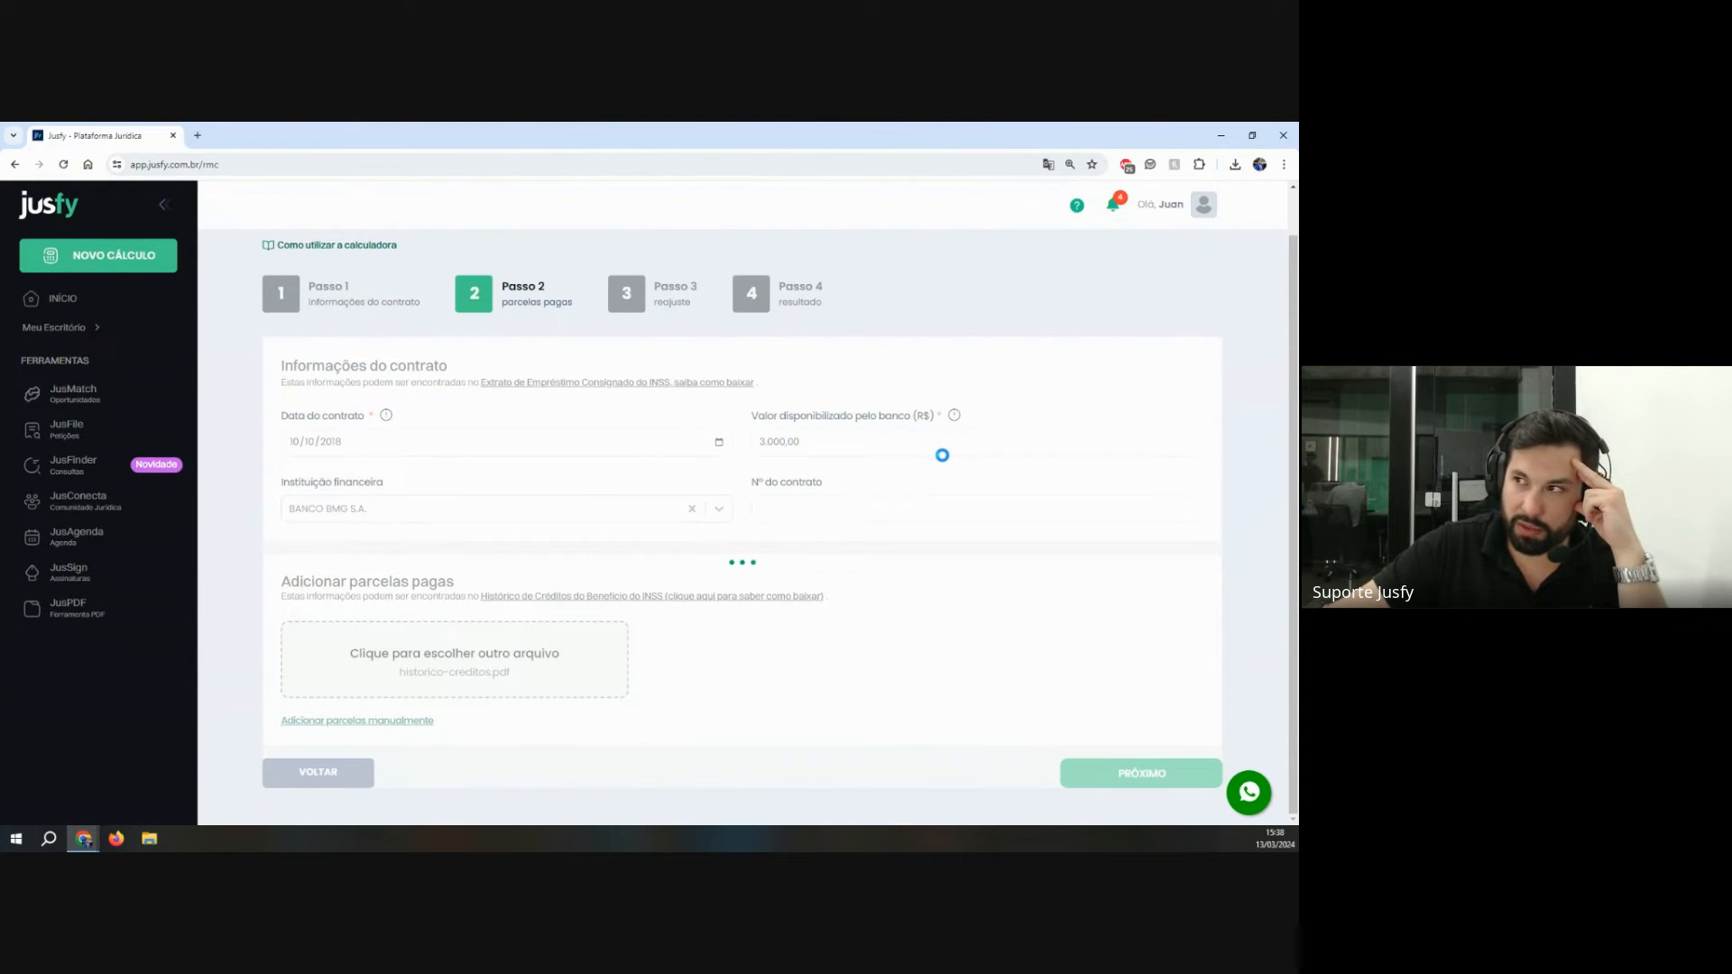
# Step: Review the imported installments, checking the payment date and amount of installment 24 and the installments total
pyautogui.scroll(-2, 1033, 498)
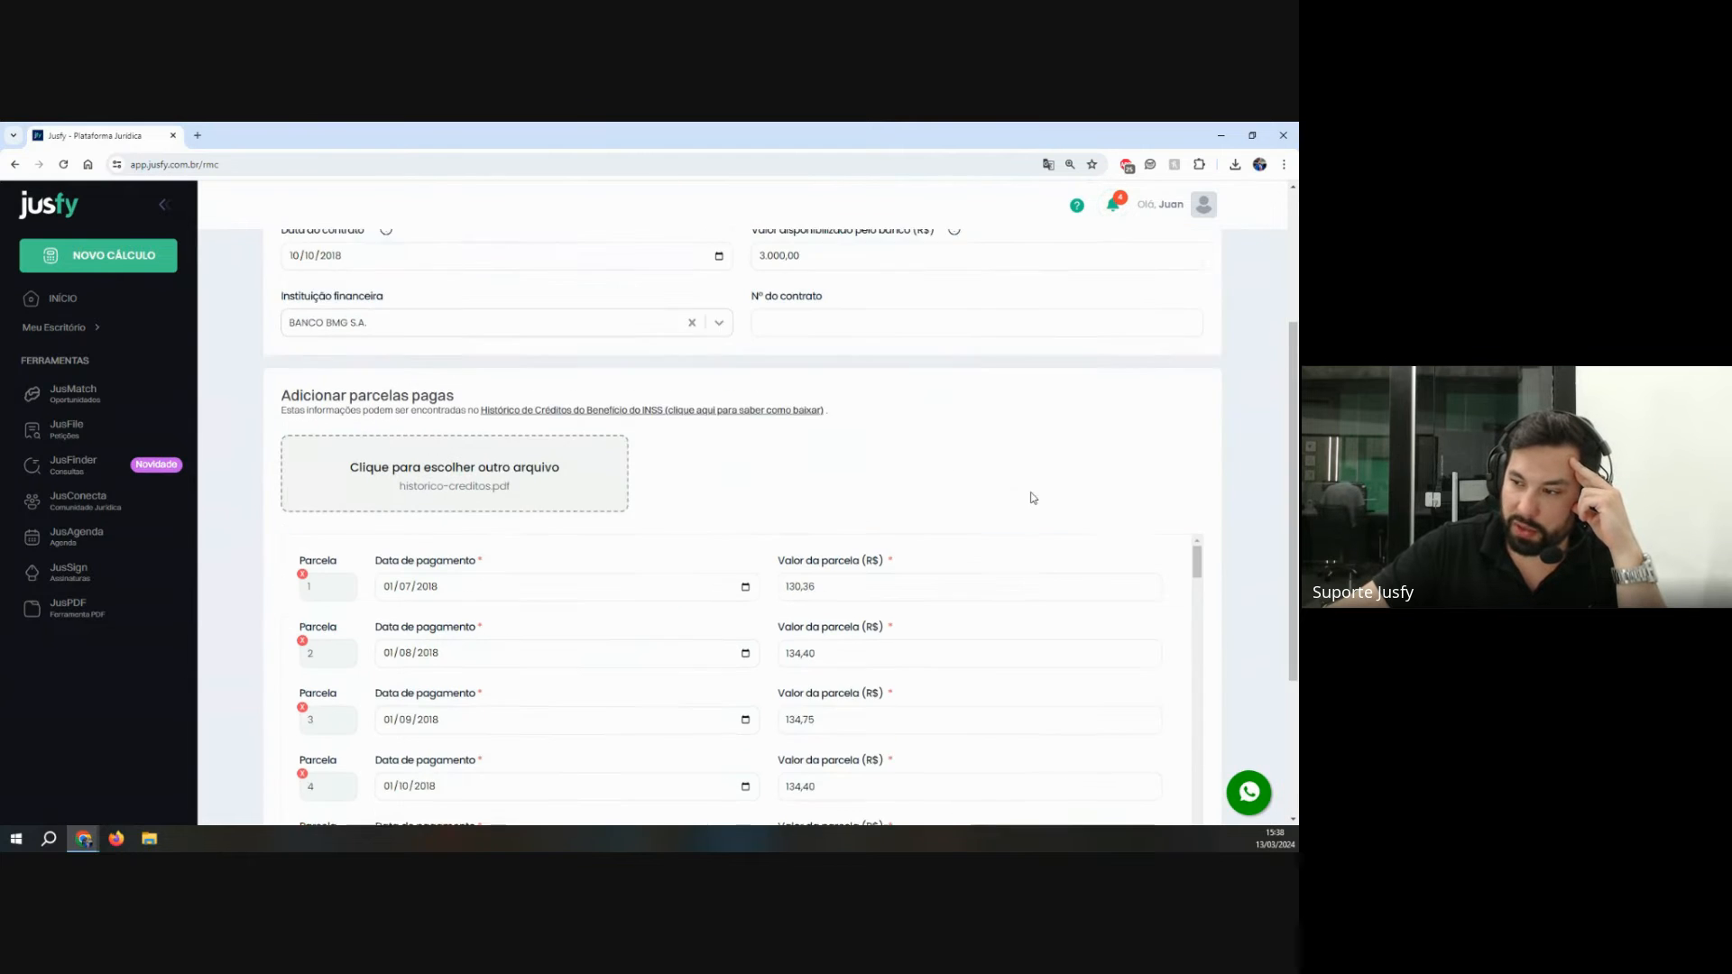
pyautogui.scroll(-1, 707, 527)
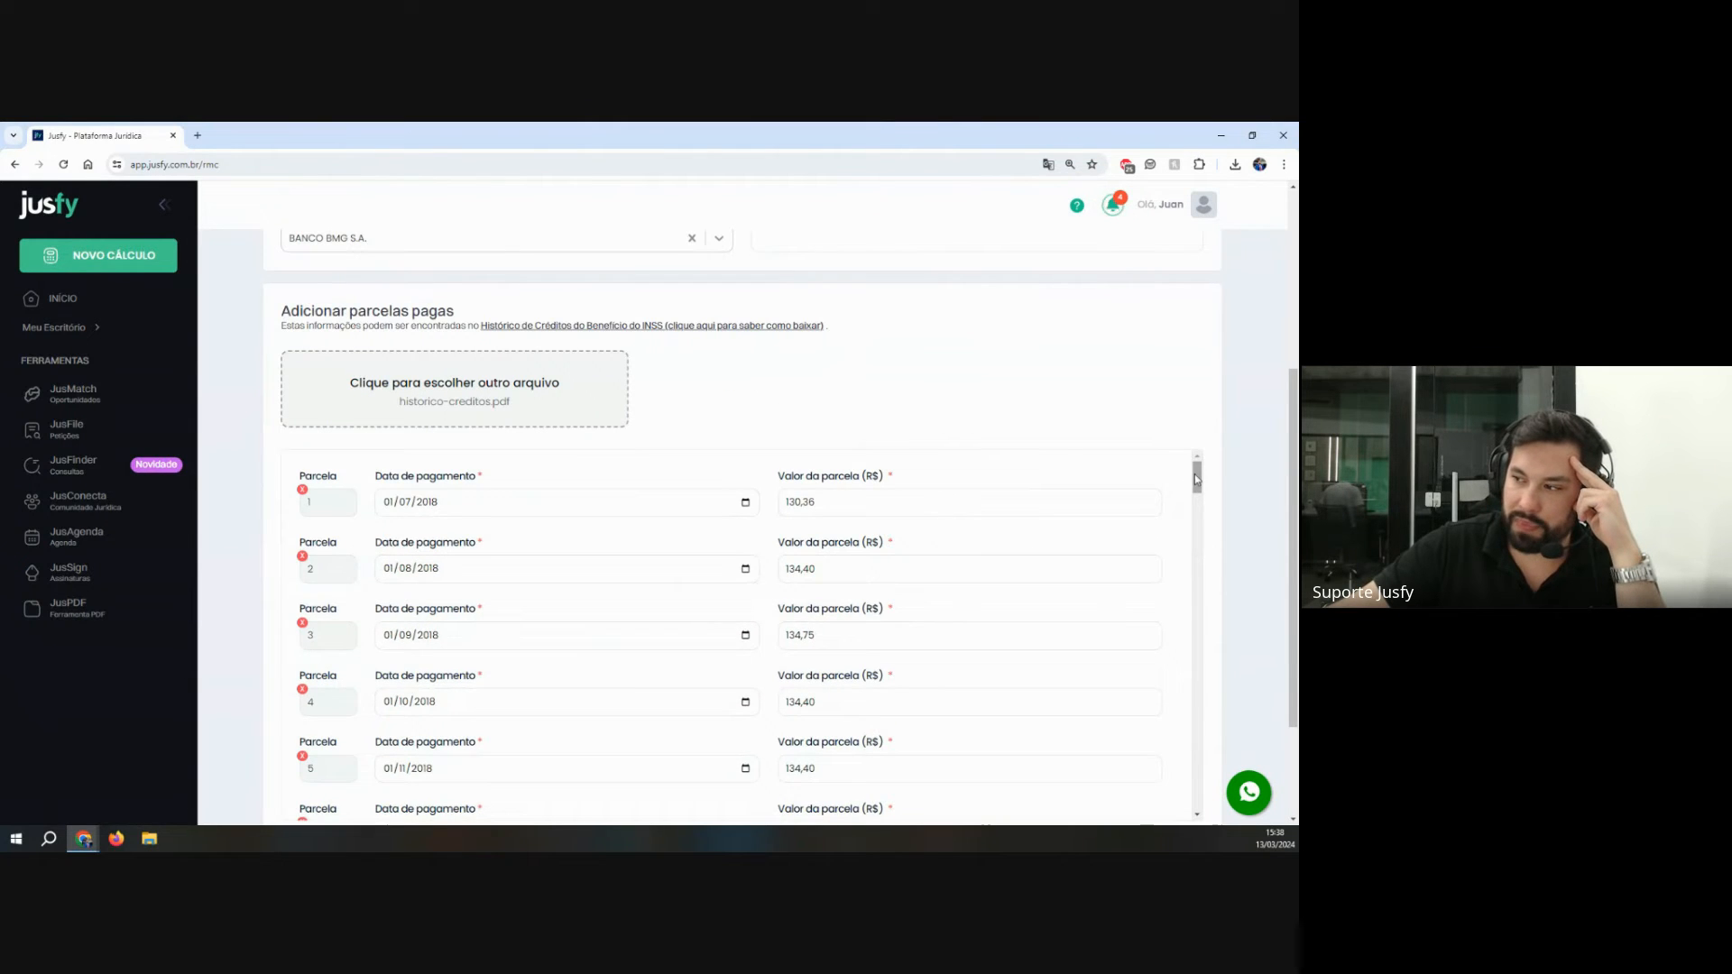
pyautogui.moveTo(1198, 478); pyautogui.dragTo(1198, 609)
pyautogui.click(826, 533)
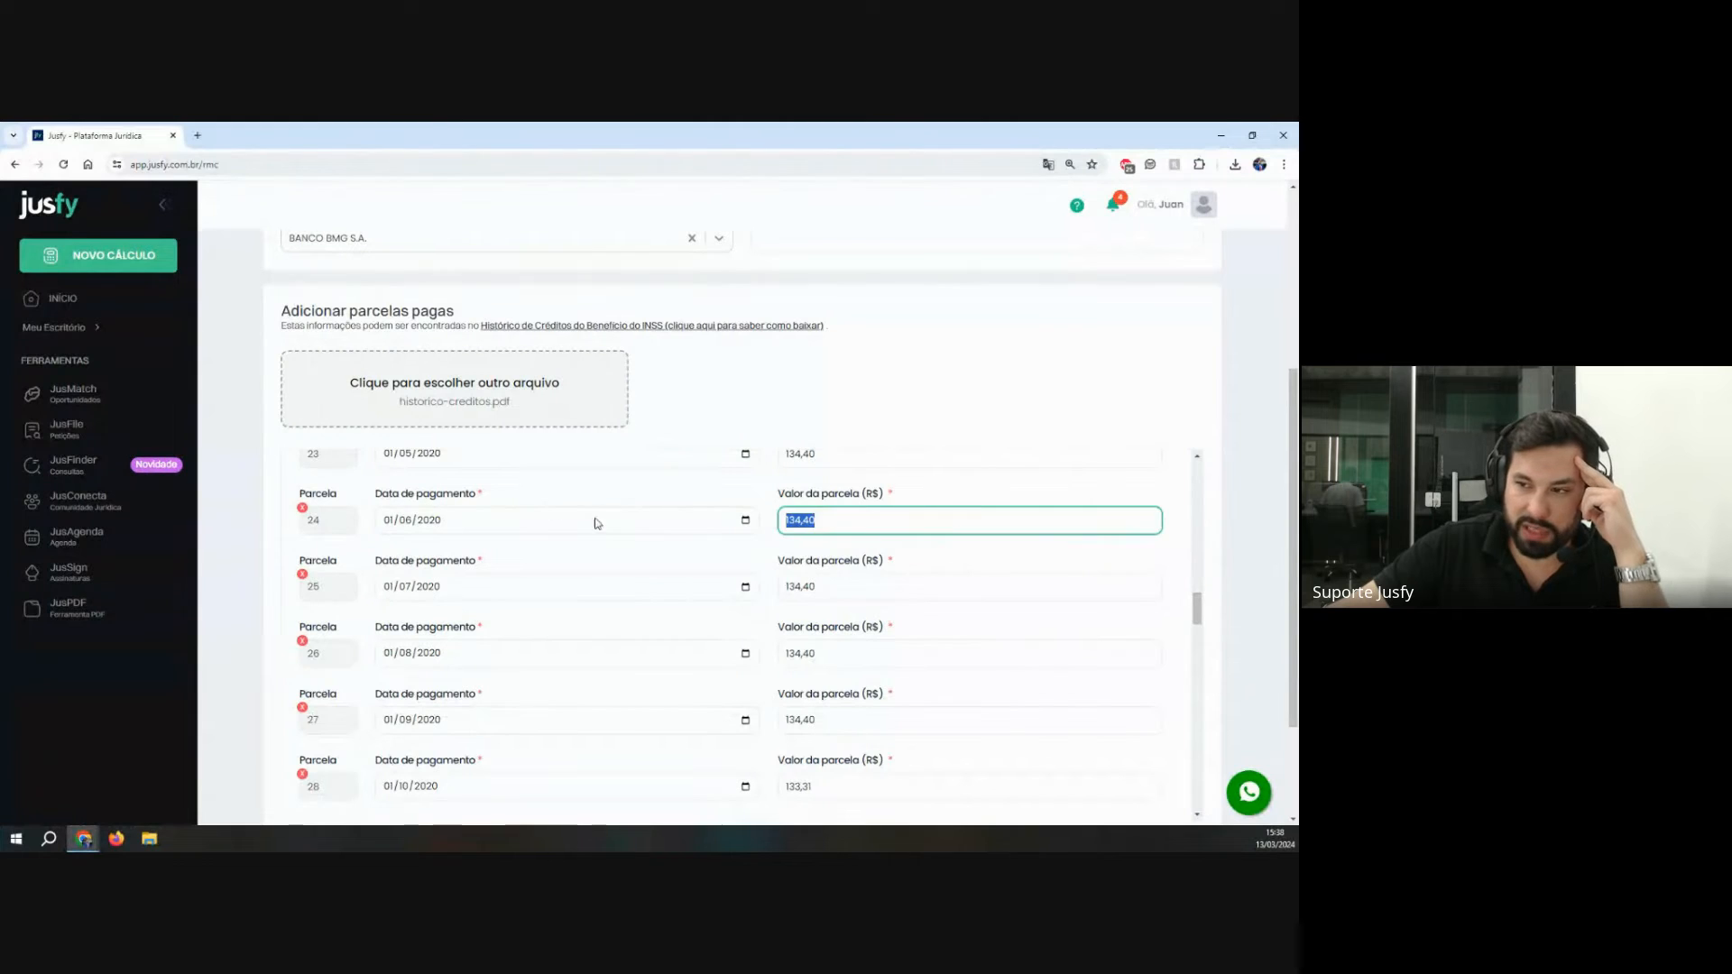
pyautogui.click(591, 522)
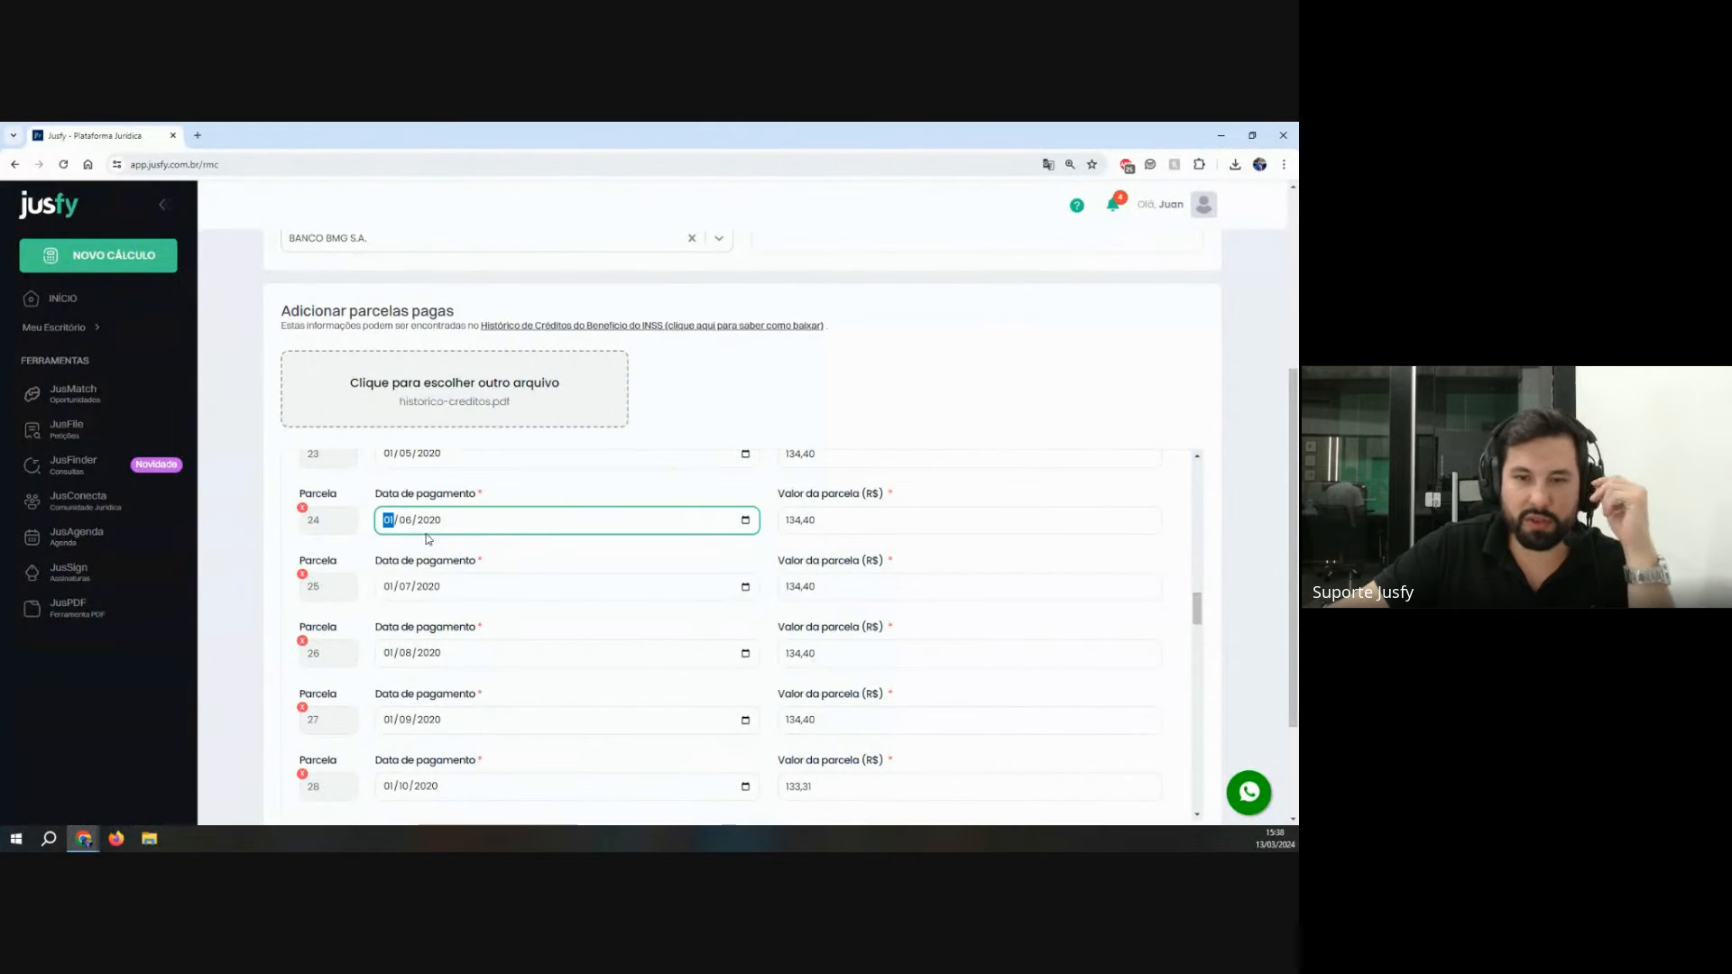
pyautogui.click(881, 511)
pyautogui.scroll(-2, 1289, 560)
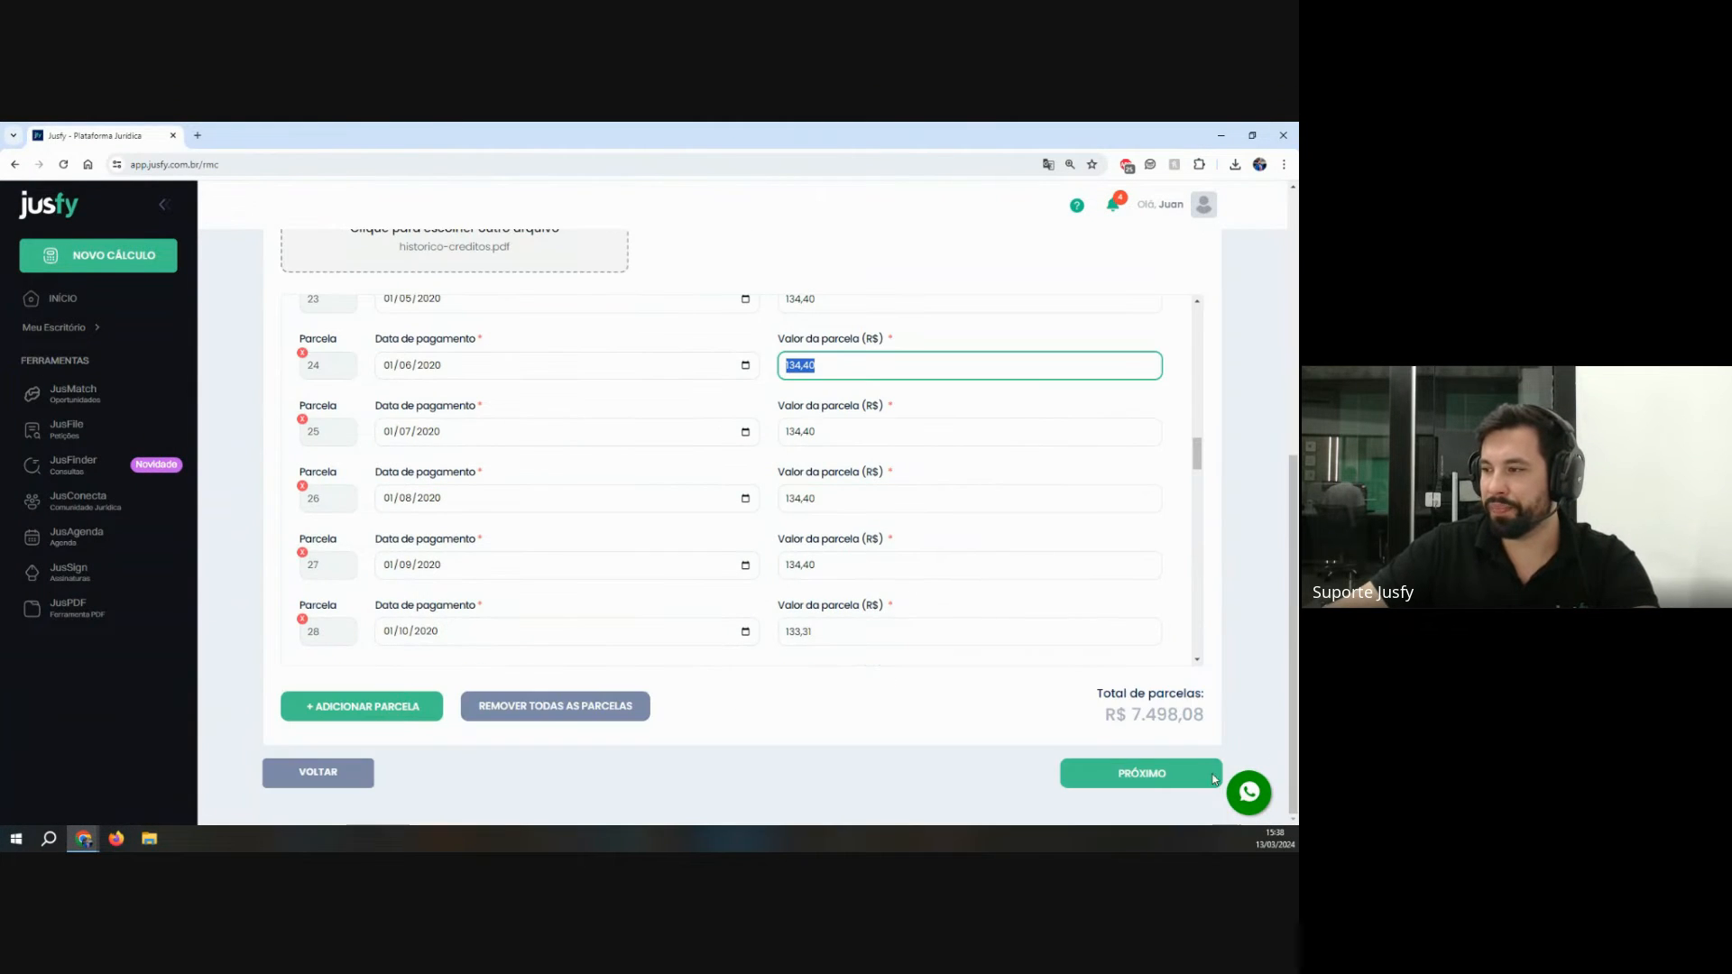
# Step: Advance to the readjustment stage and set the differences index to IGP-M and monthly interest on the differences to 1,00%
pyautogui.click(1150, 773)
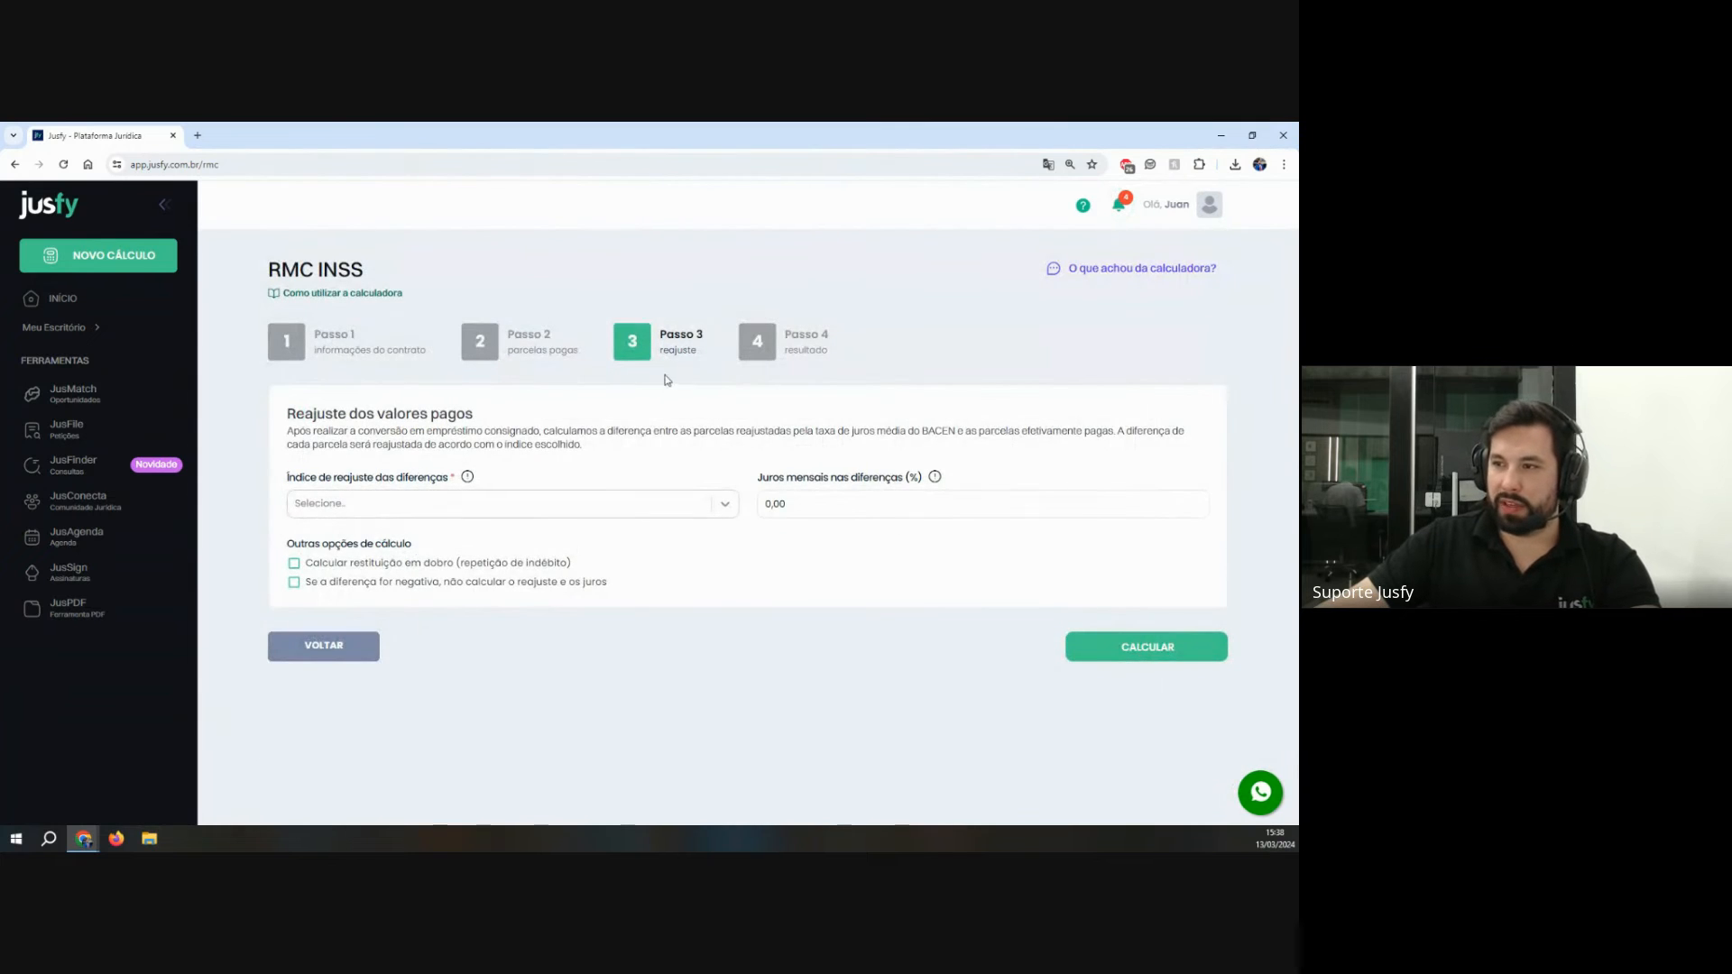
pyautogui.moveTo(286, 478); pyautogui.dragTo(484, 480)
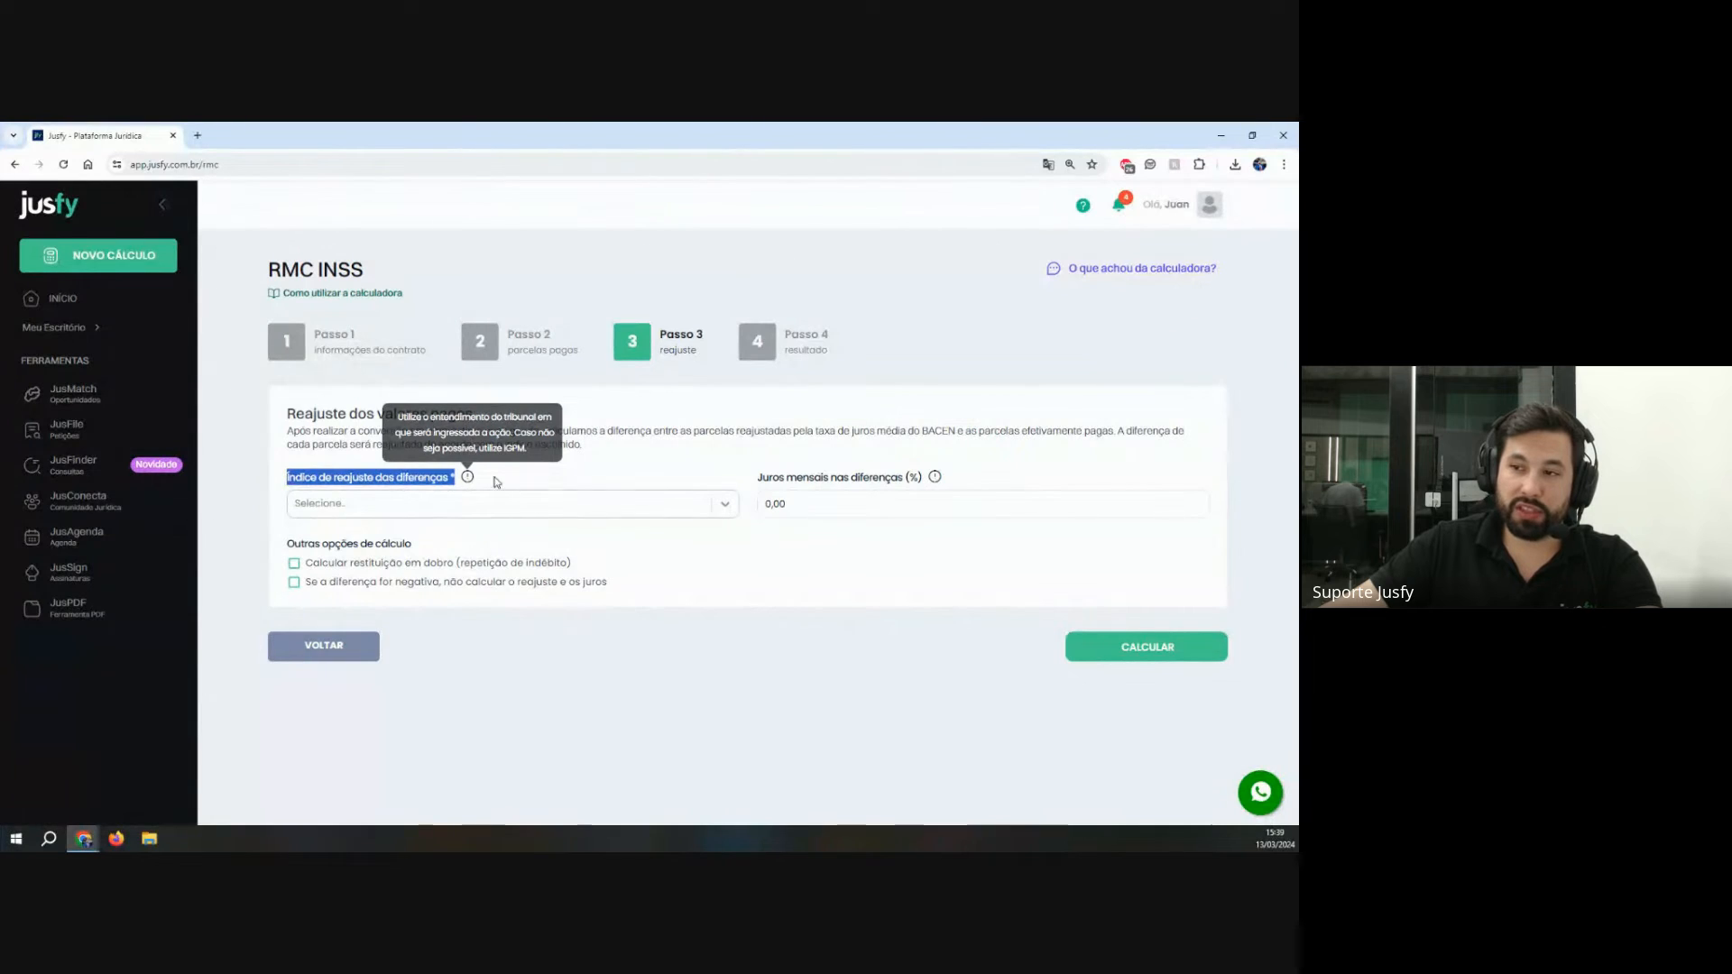
pyautogui.click(442, 503)
pyautogui.click(333, 566)
pyautogui.moveTo(756, 484); pyautogui.dragTo(921, 480)
pyautogui.click(854, 502)
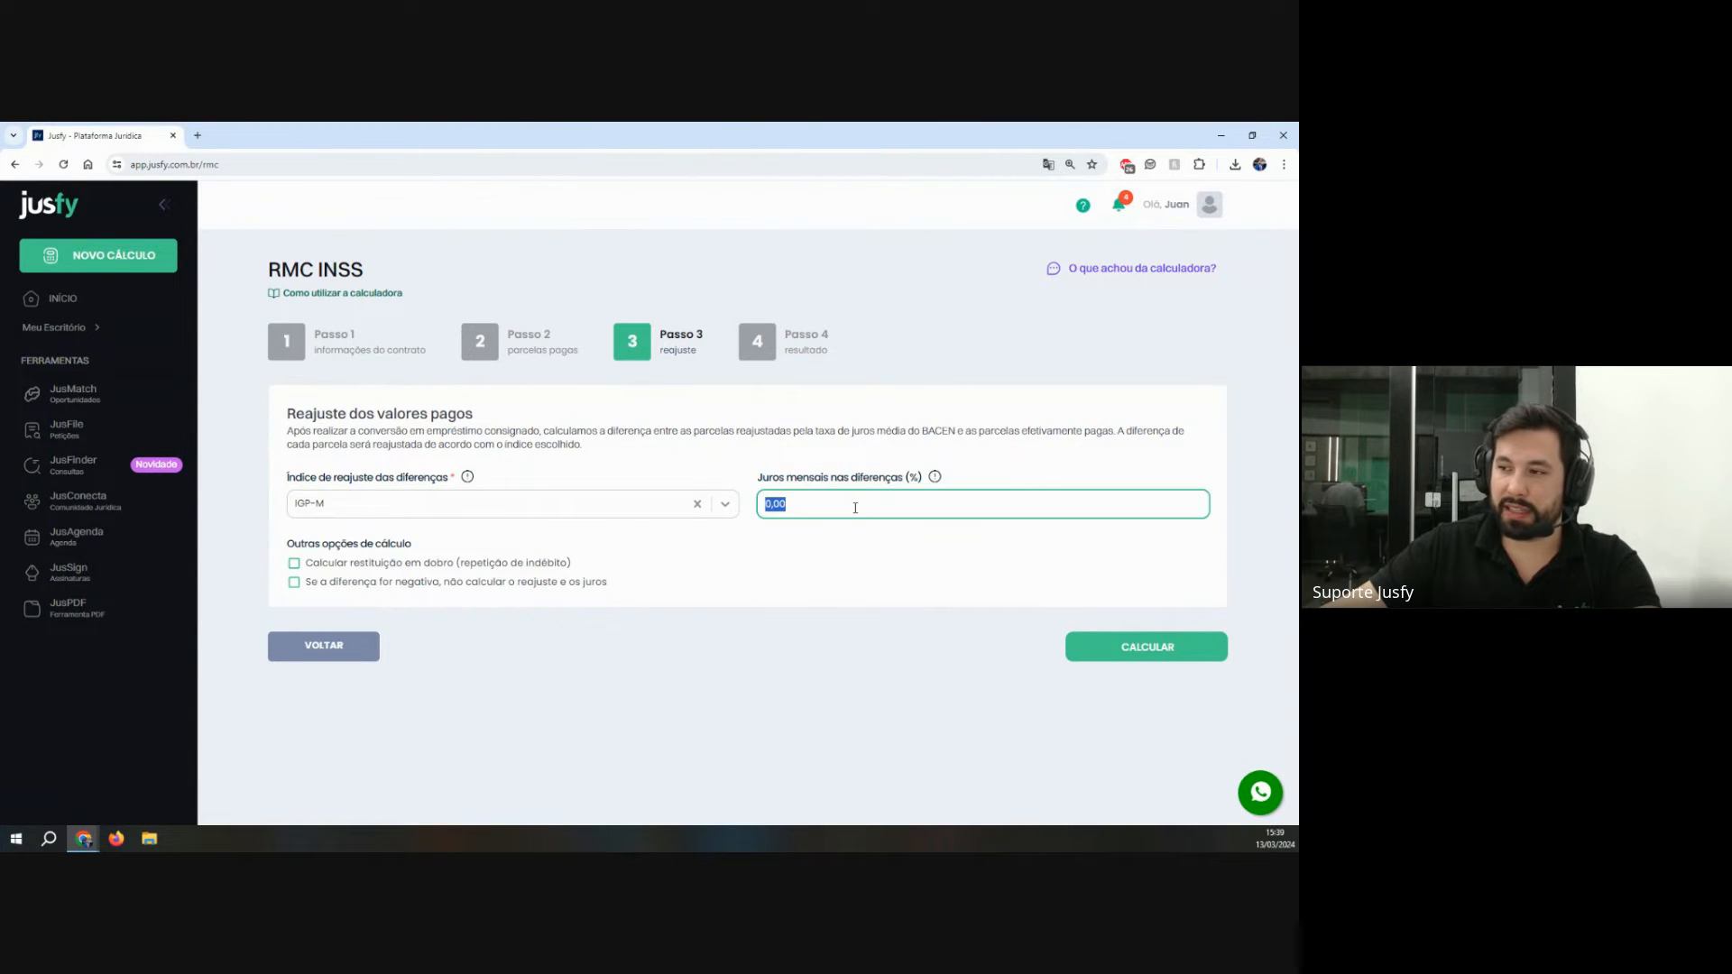
pyautogui.write('1000')
pyautogui.press('BackSpace')
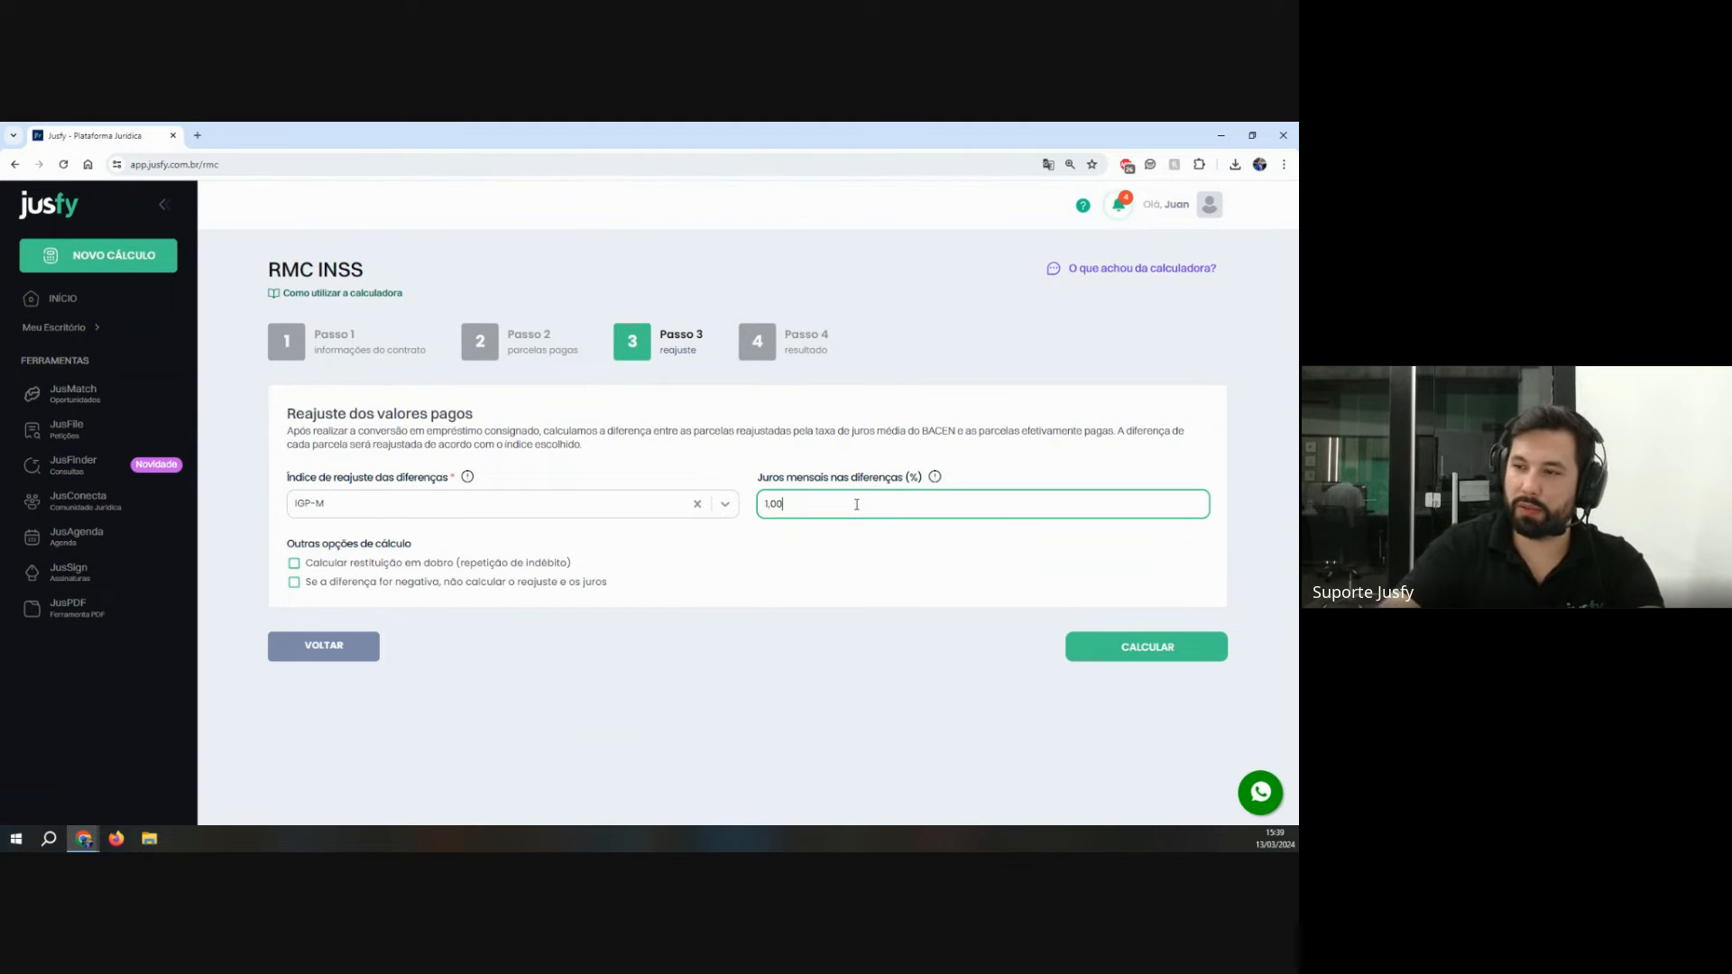
# Step: Enable double restitution (repetição de indébito), leave the negative-difference option unselected, and run the RMC INSS calculation
pyautogui.moveTo(287, 545)
pyautogui.mouseDown()
pyautogui.moveTo(473, 542)
pyautogui.moveTo(547, 571)
pyautogui.moveTo(305, 573)
pyautogui.mouseUp()
pyautogui.click(304, 575)
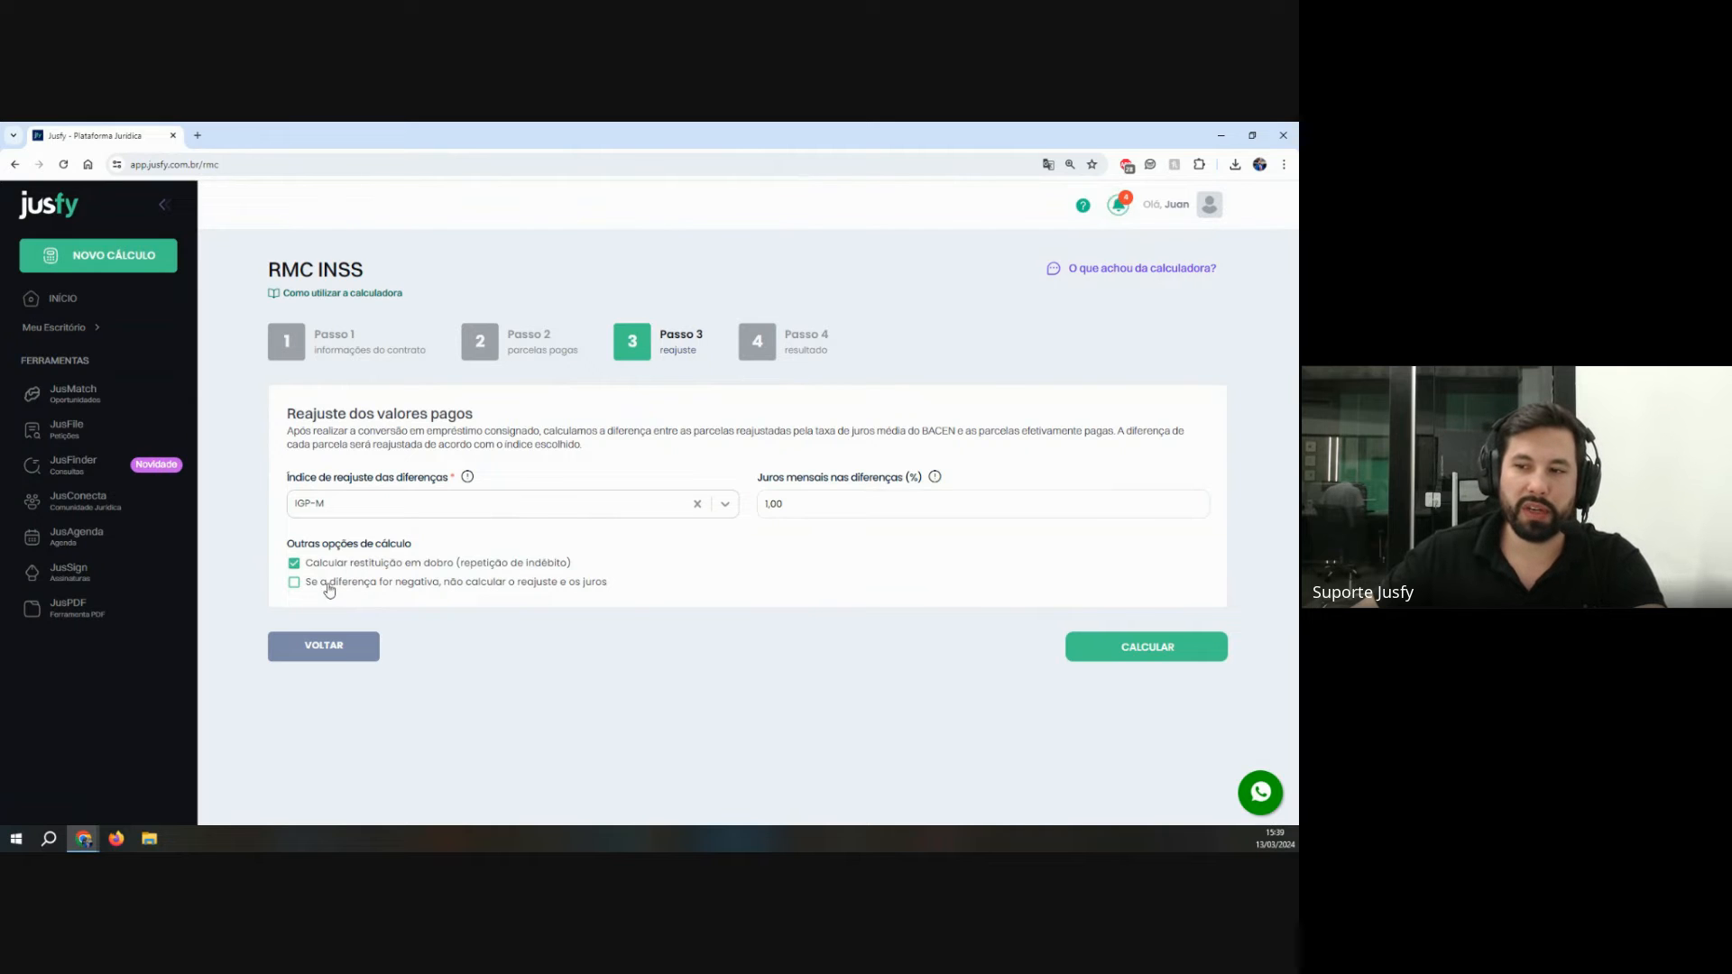
pyautogui.moveTo(305, 582); pyautogui.dragTo(581, 608)
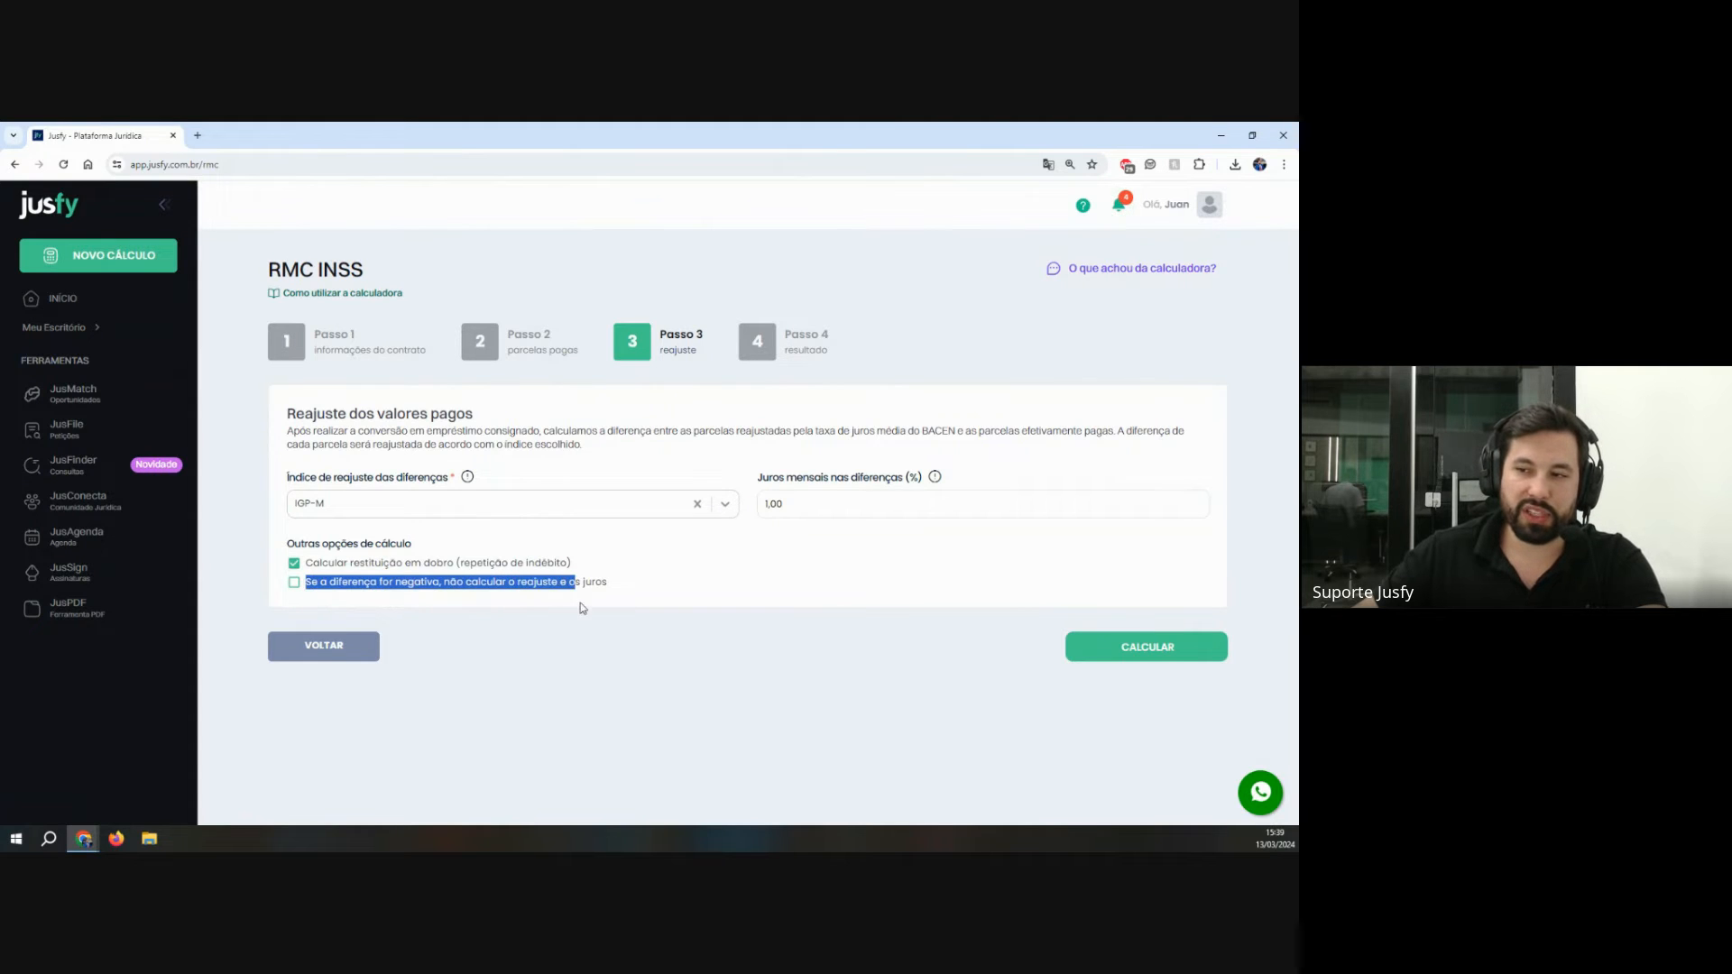
pyautogui.click(532, 605)
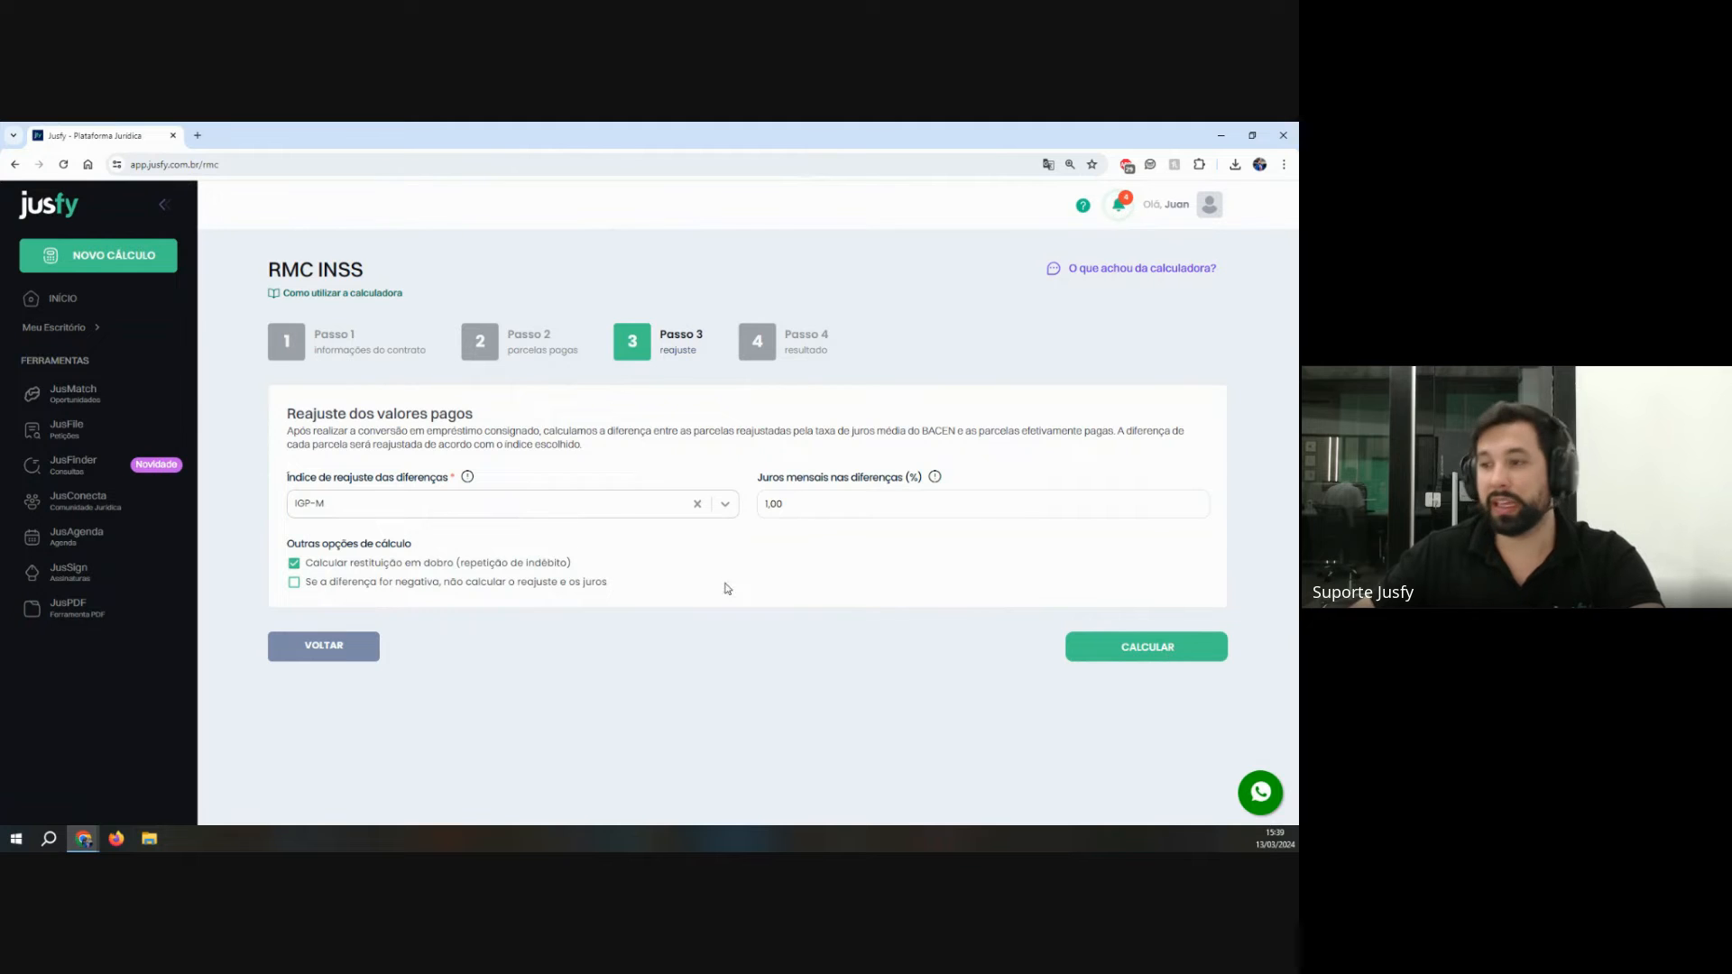
pyautogui.moveTo(496, 584); pyautogui.dragTo(782, 637)
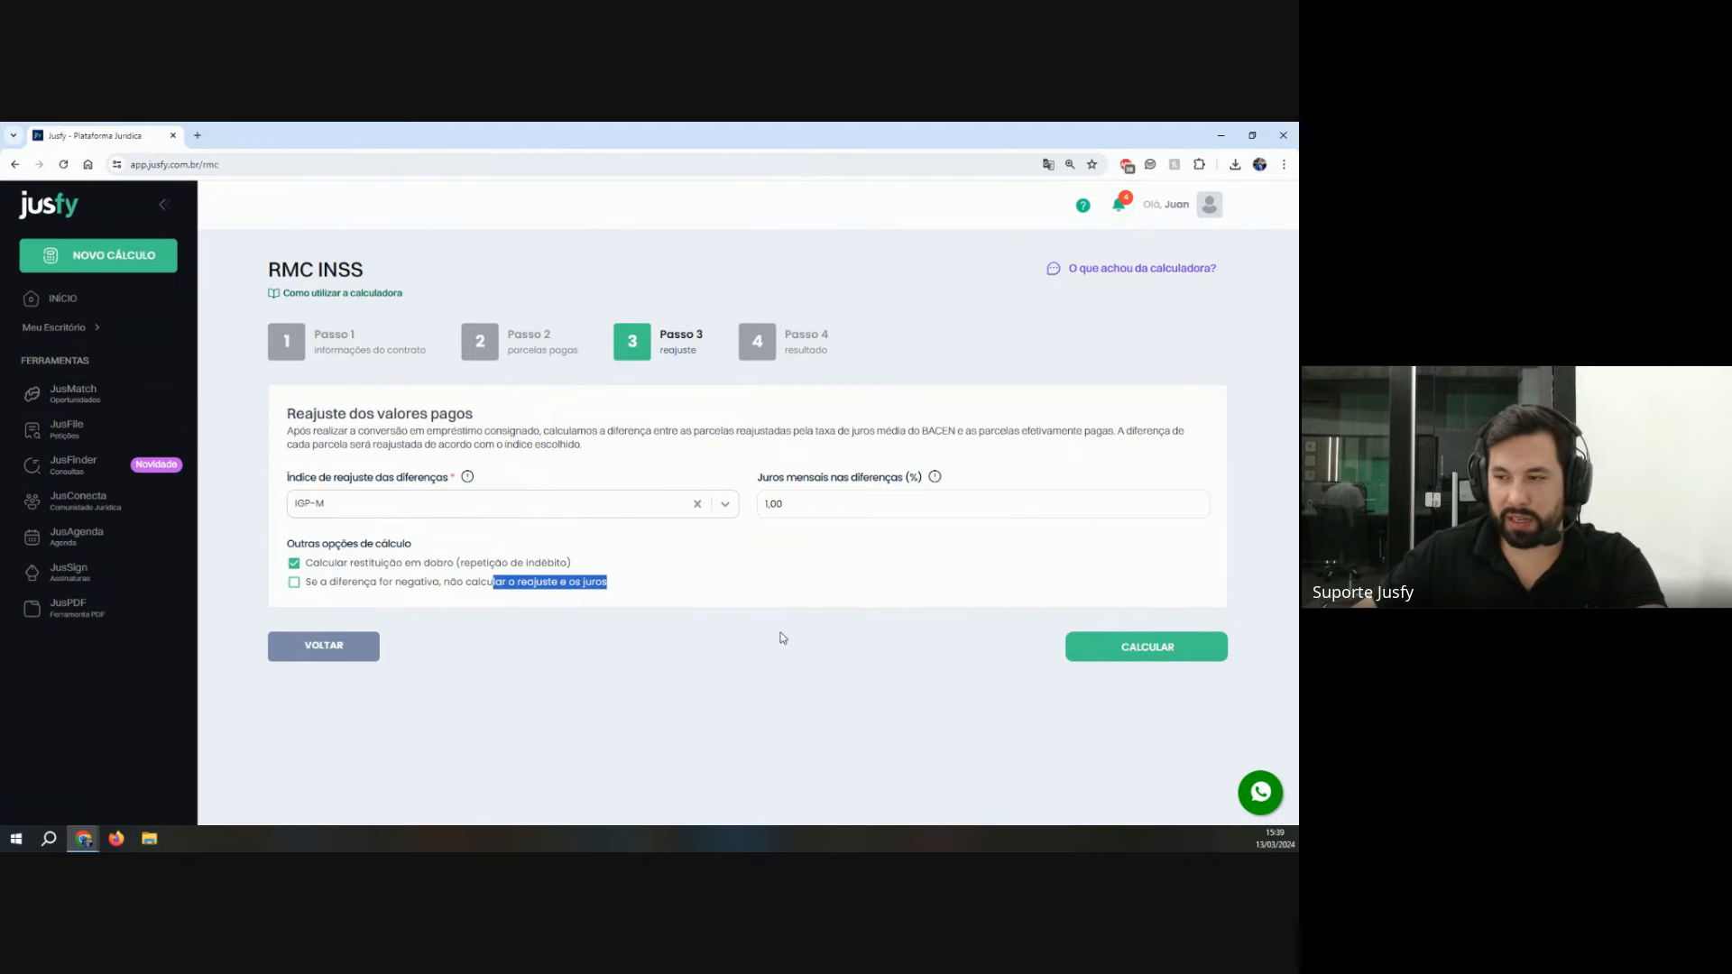
pyautogui.click(1166, 656)
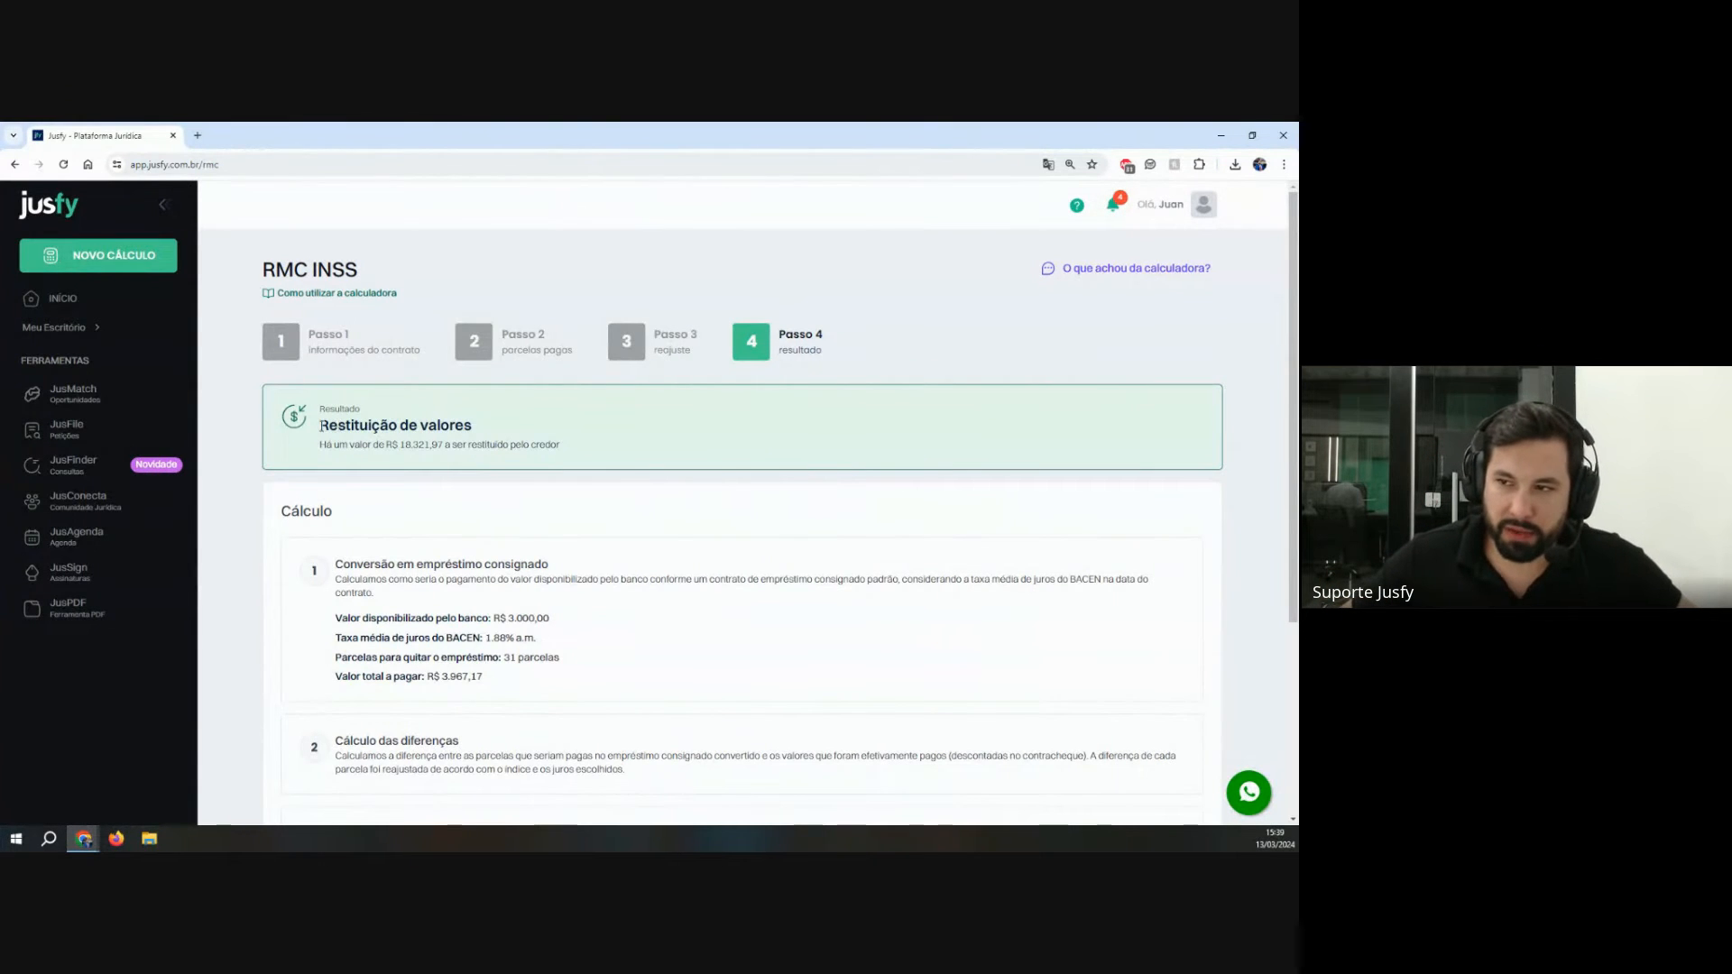
# Step: Examine the restitution result and its breakdown: payroll loan conversion, calculation of differences, and total to be refunded
pyautogui.moveTo(322, 426); pyautogui.dragTo(586, 427)
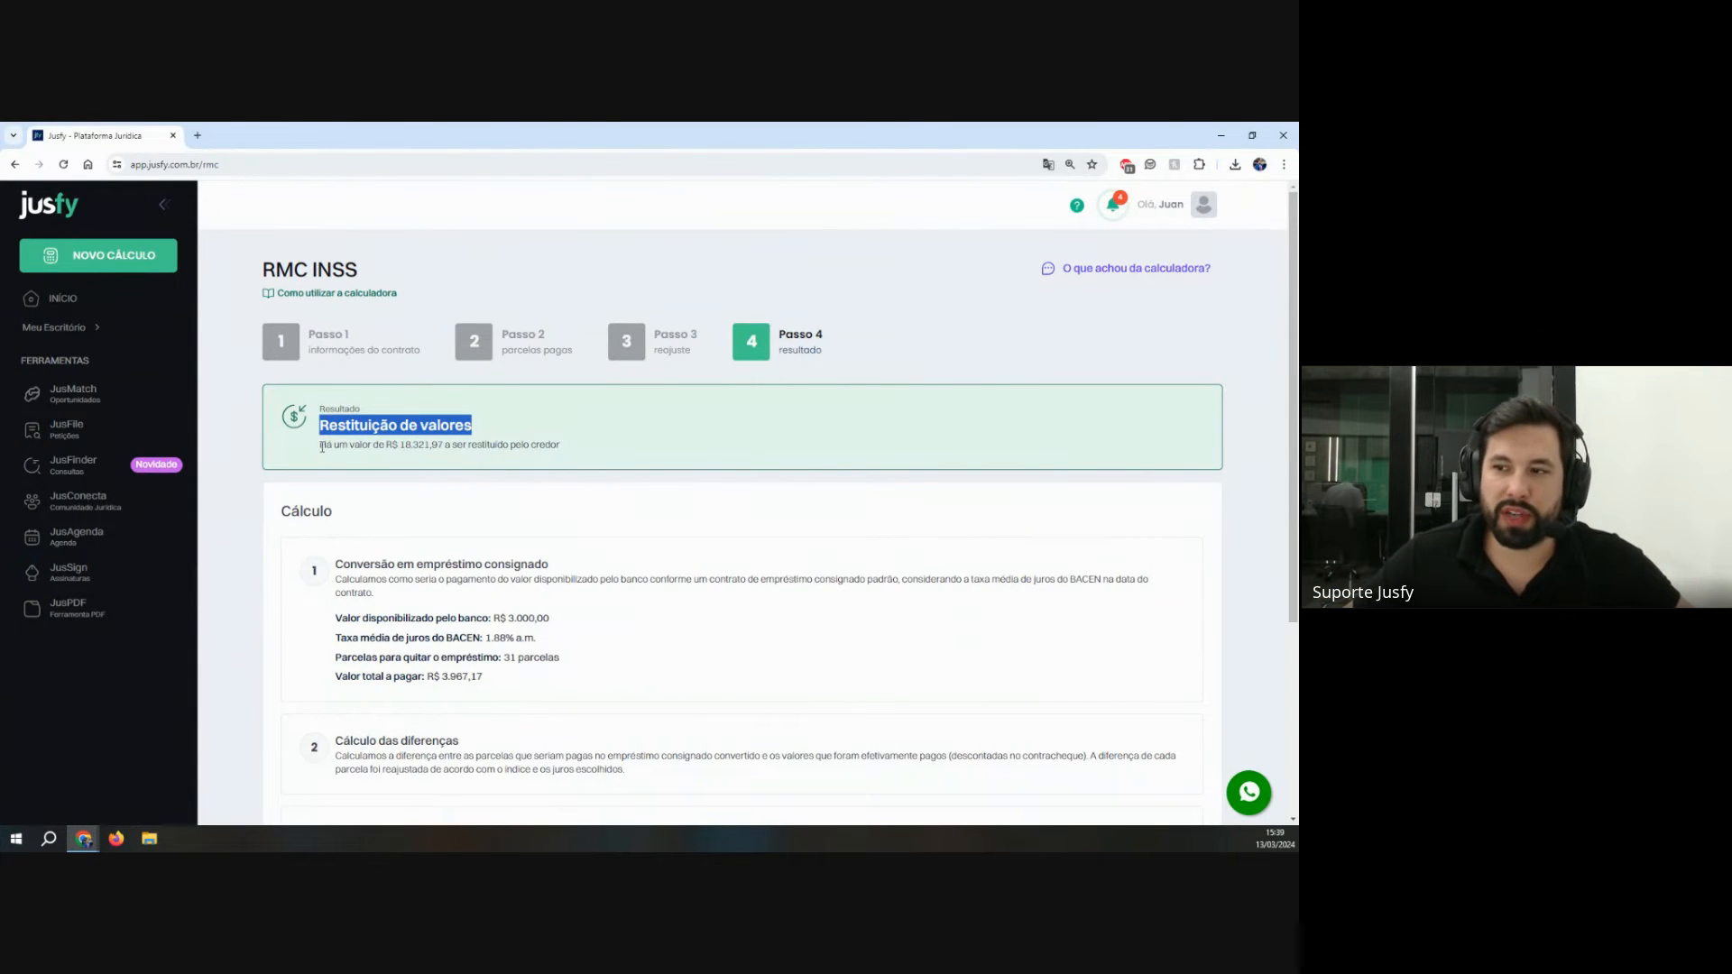
pyautogui.moveTo(322, 447); pyautogui.dragTo(580, 446)
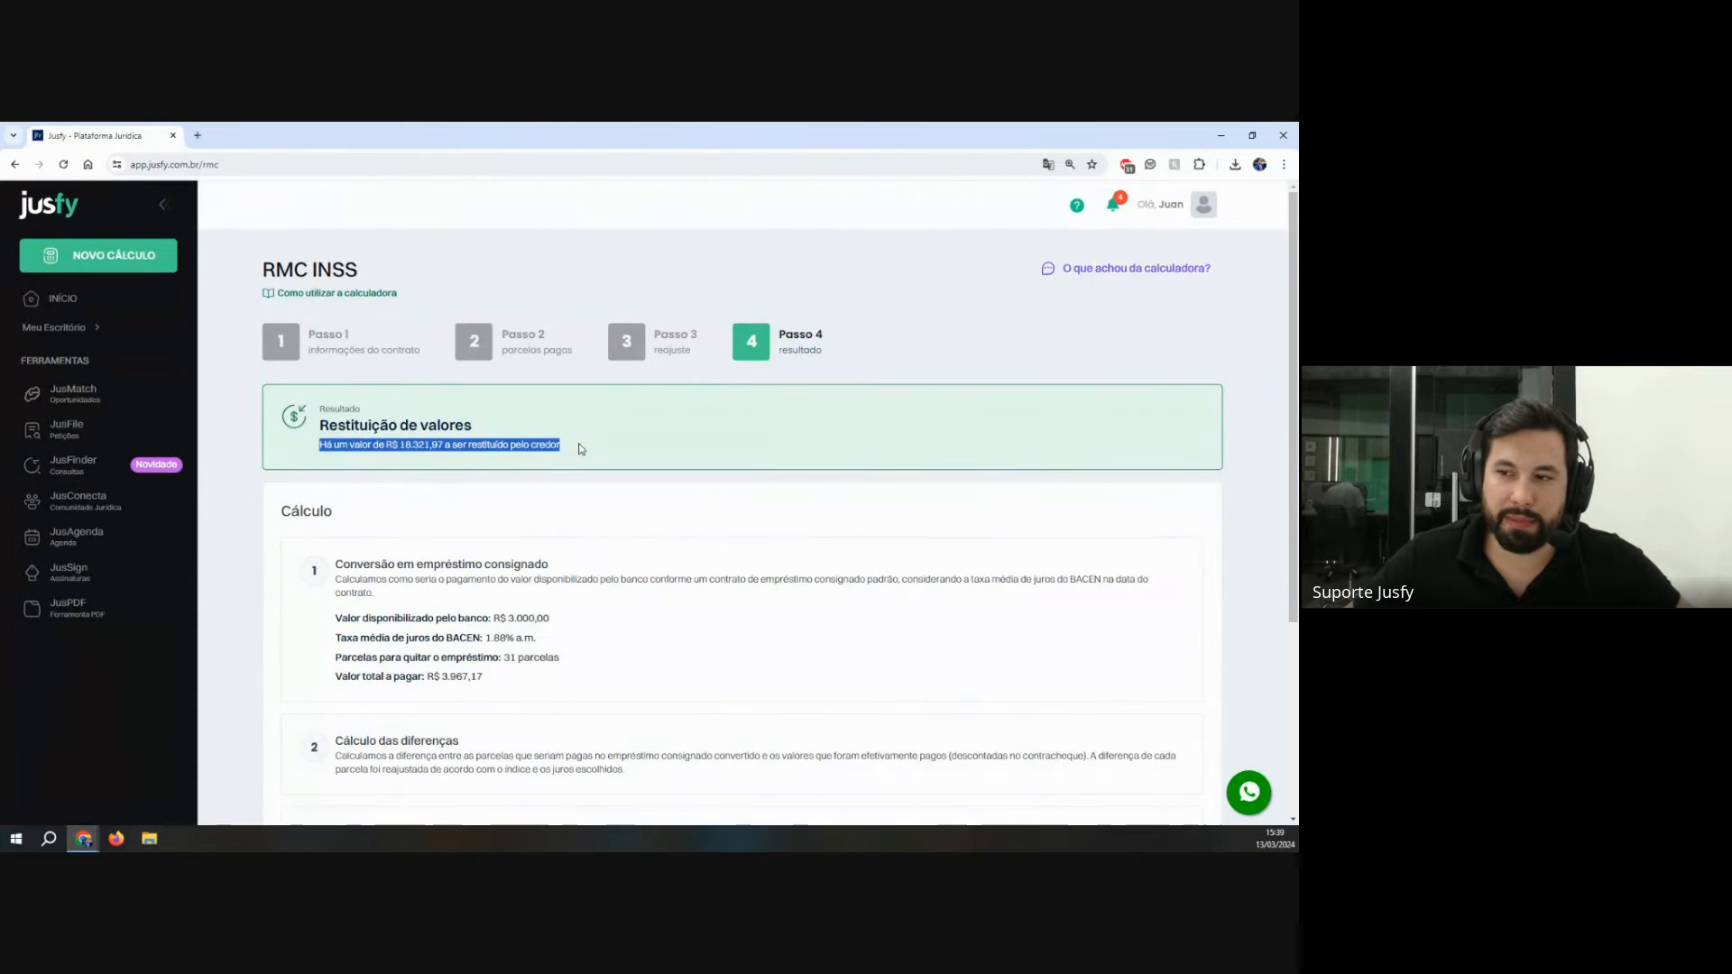
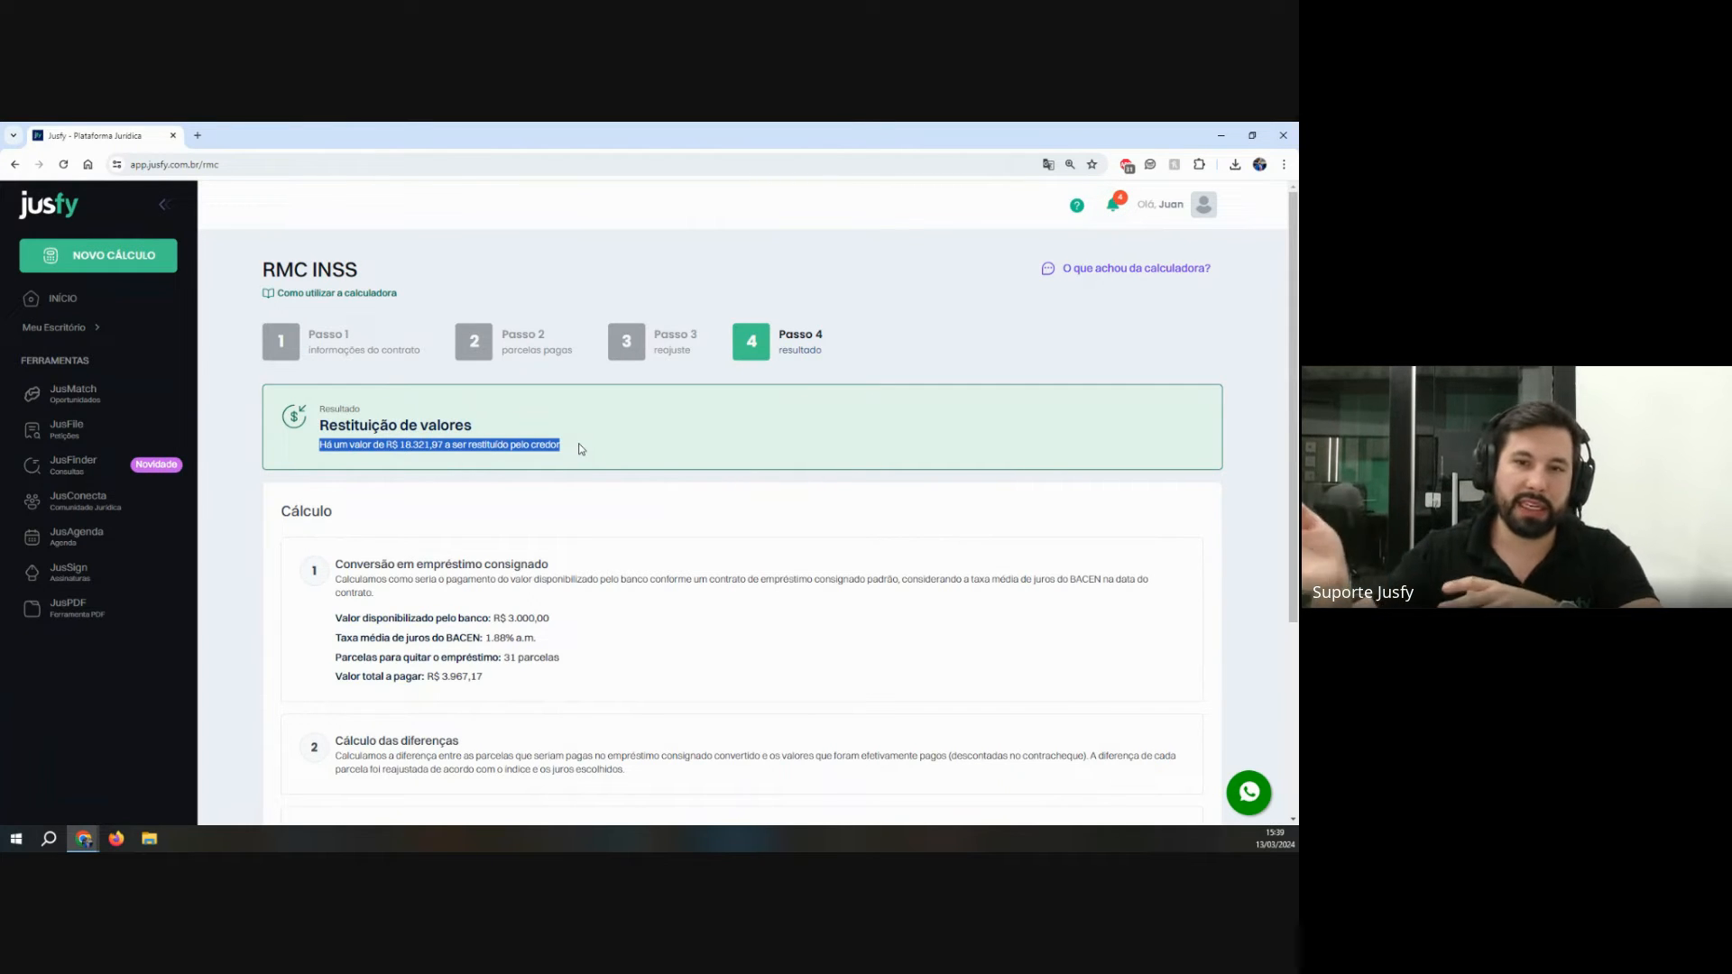
pyautogui.scroll(-1, 646, 412)
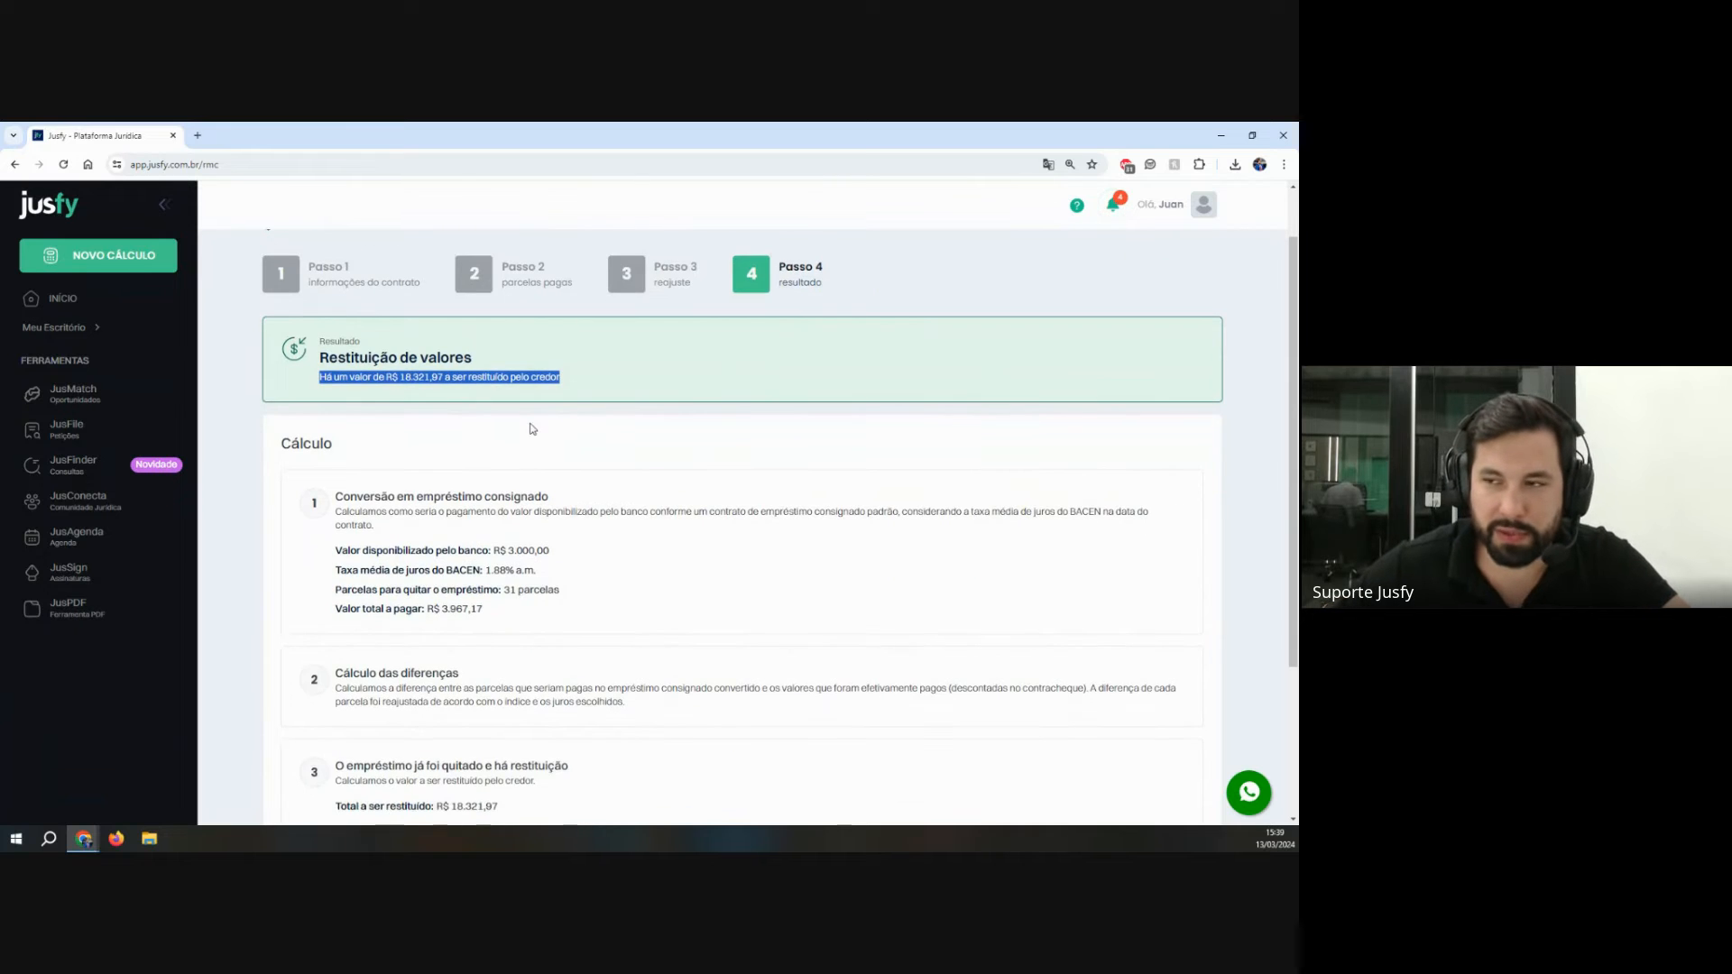
pyautogui.scroll(-1, 512, 436)
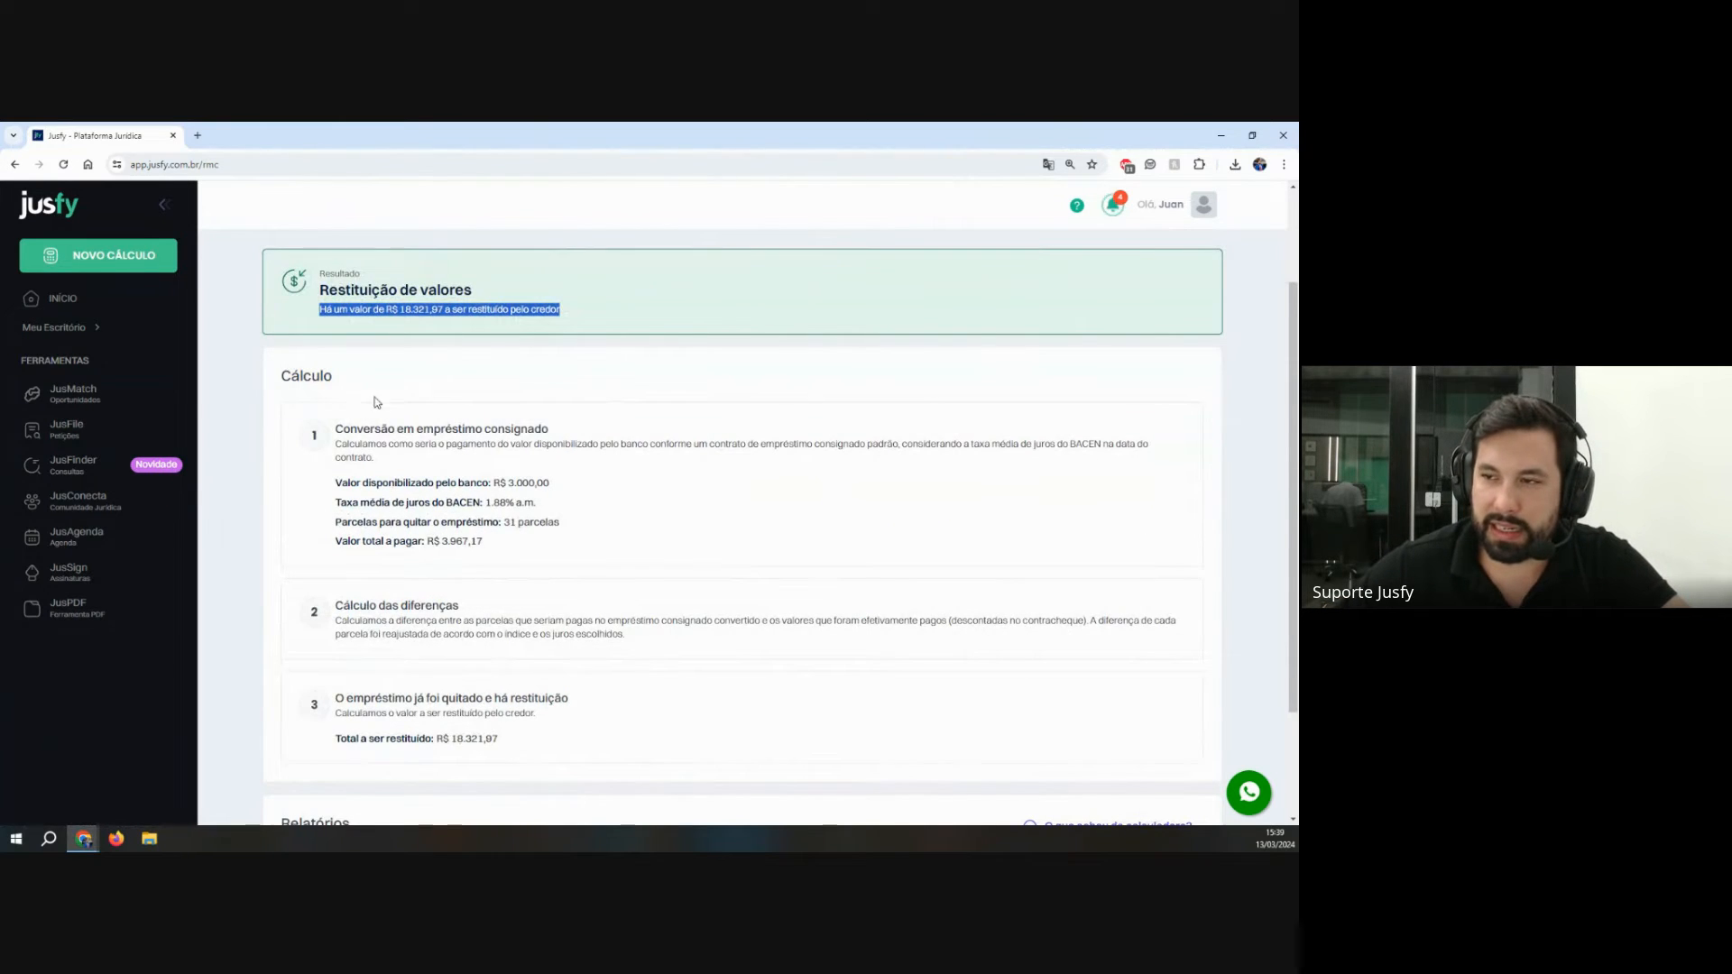
pyautogui.moveTo(333, 430); pyautogui.dragTo(566, 433)
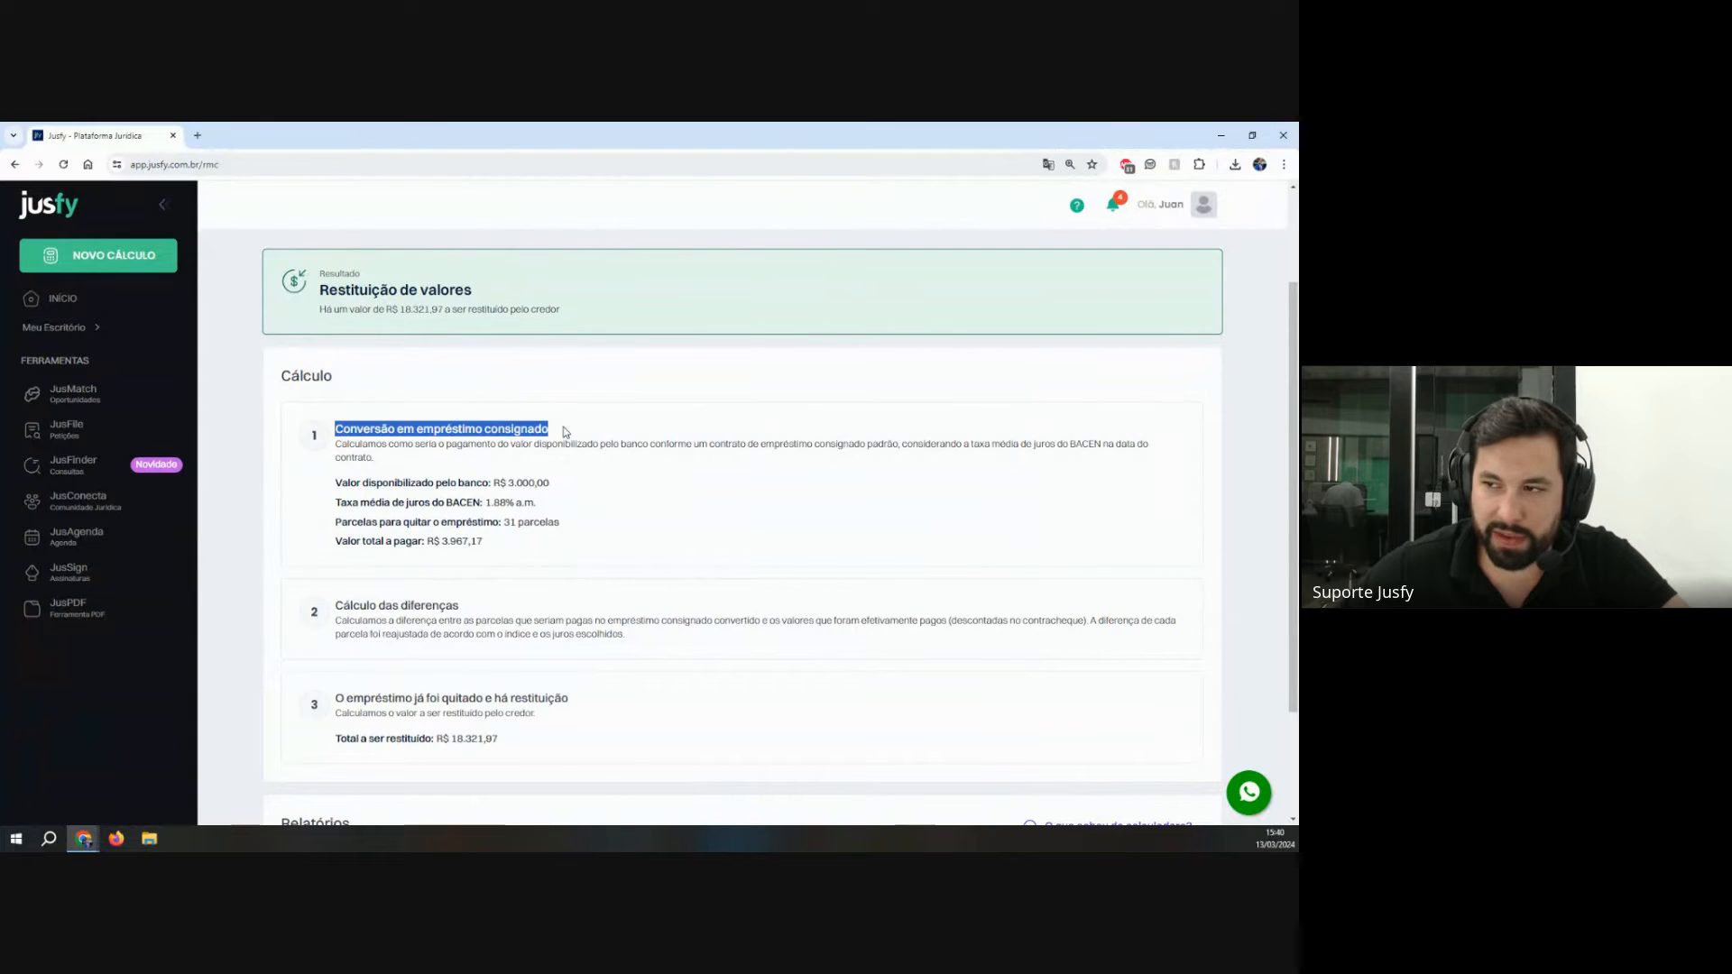
pyautogui.moveTo(333, 606); pyautogui.dragTo(460, 607)
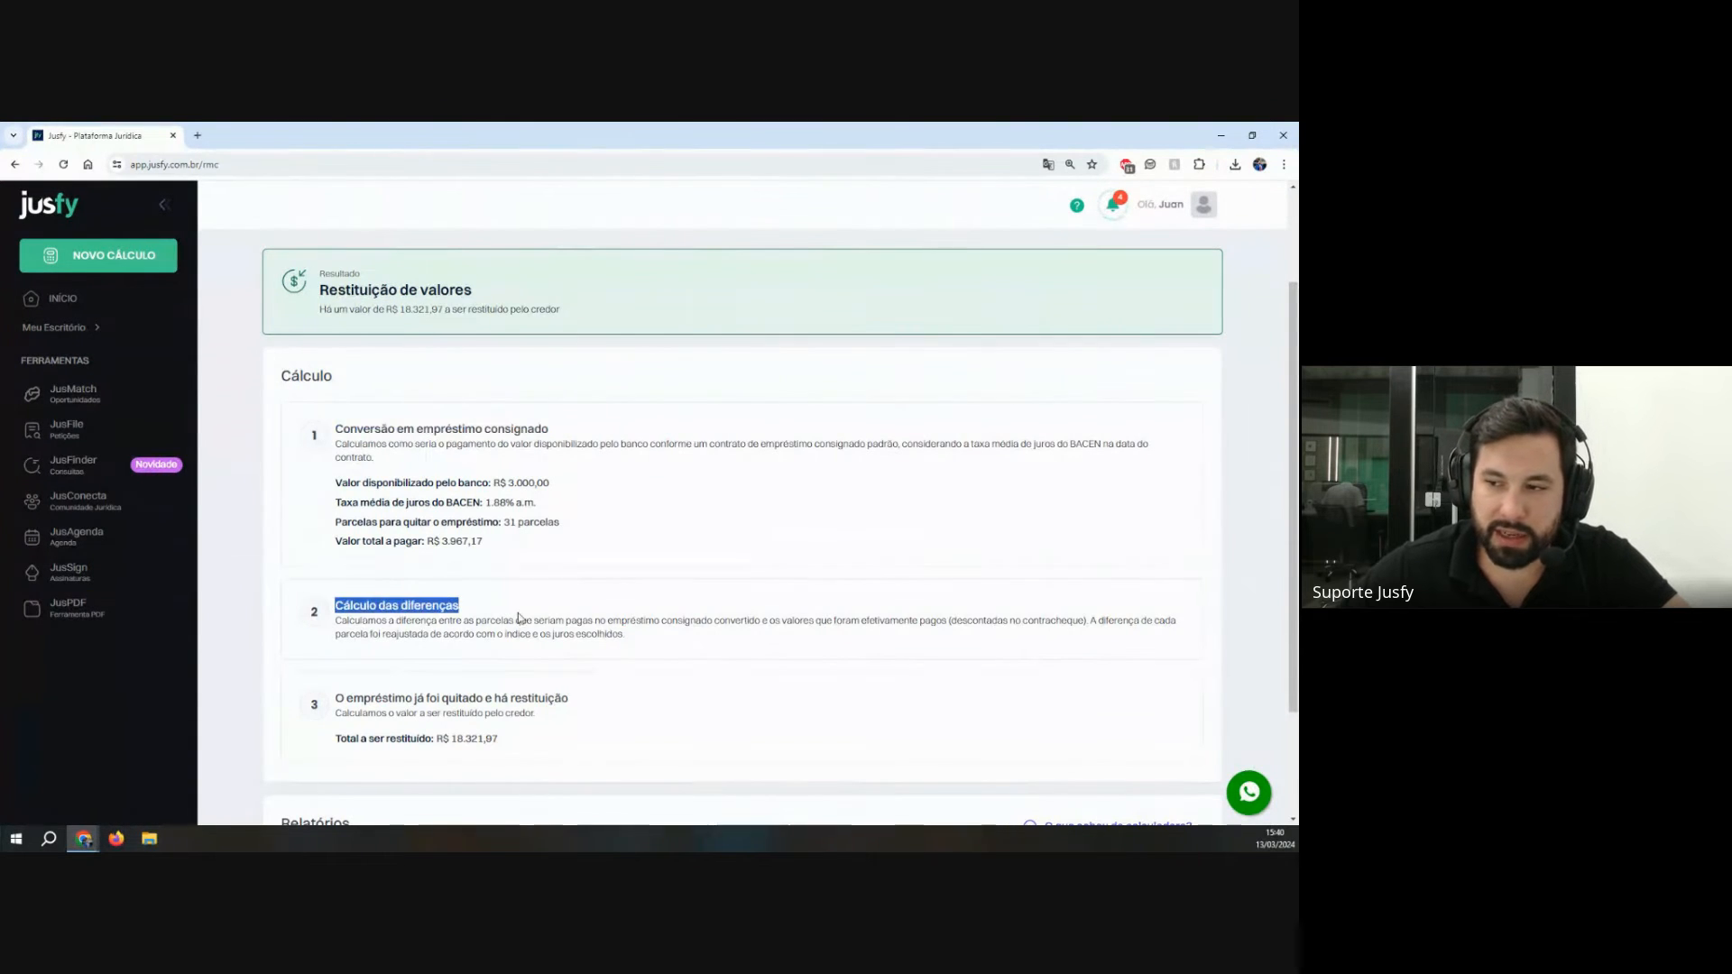
pyautogui.scroll(-2, 357, 570)
pyautogui.moveTo(333, 563); pyautogui.dragTo(651, 566)
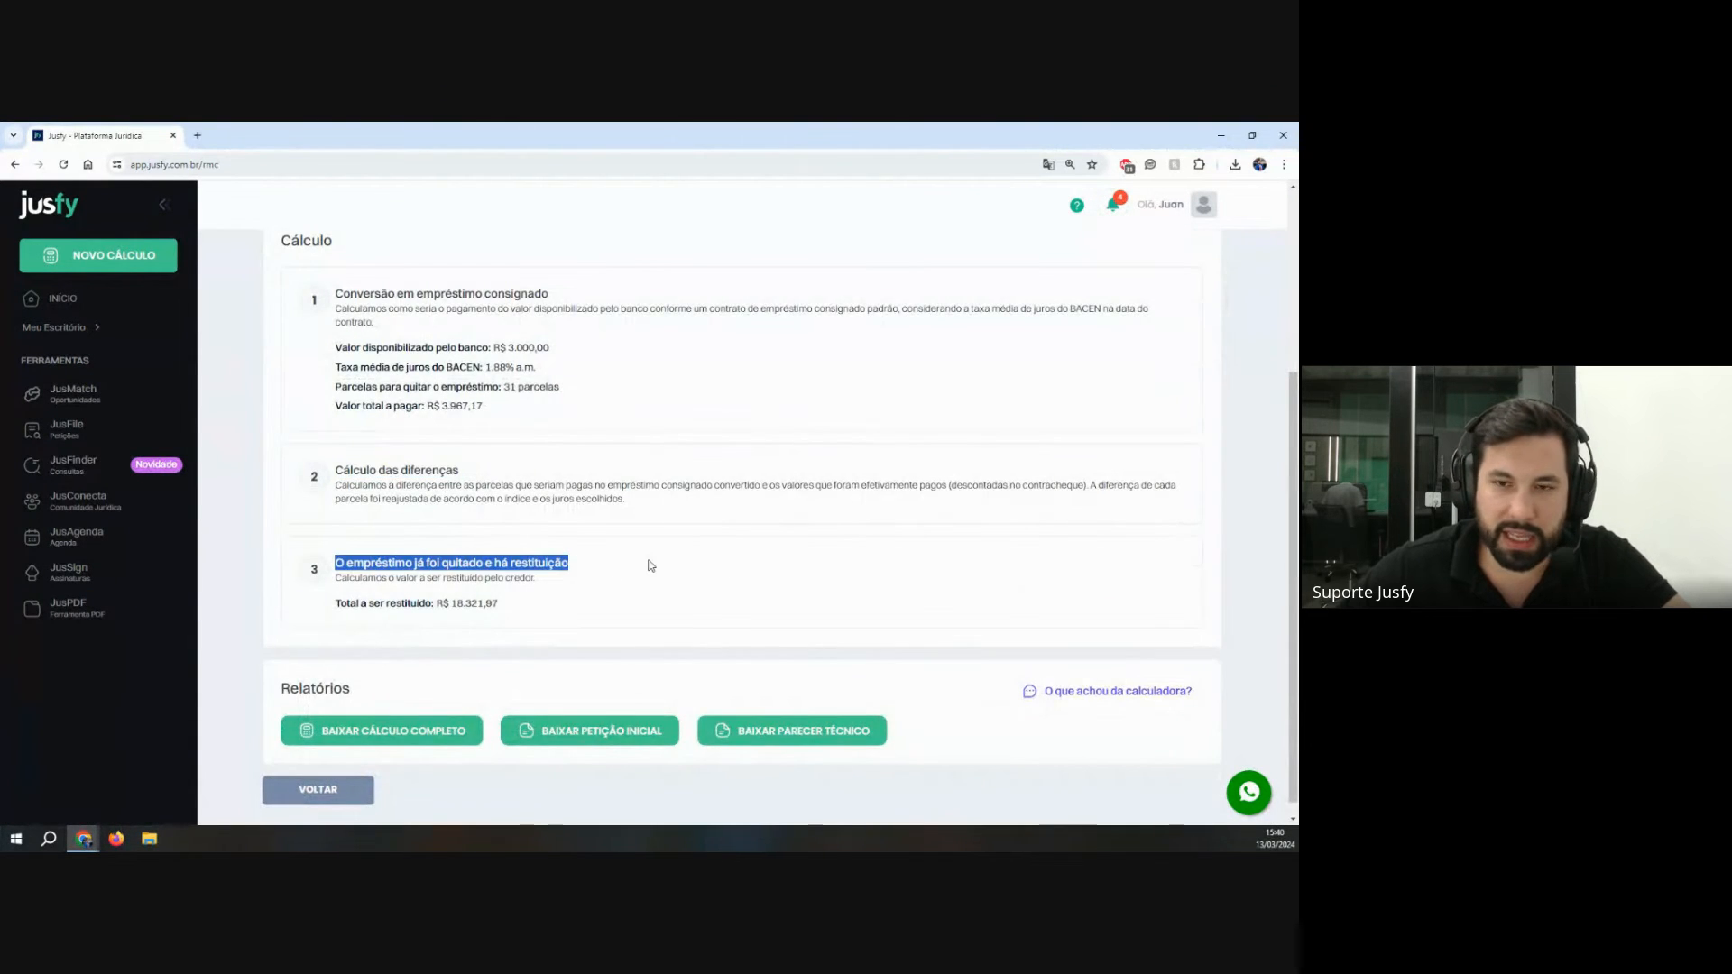
pyautogui.scroll(-1, 645, 567)
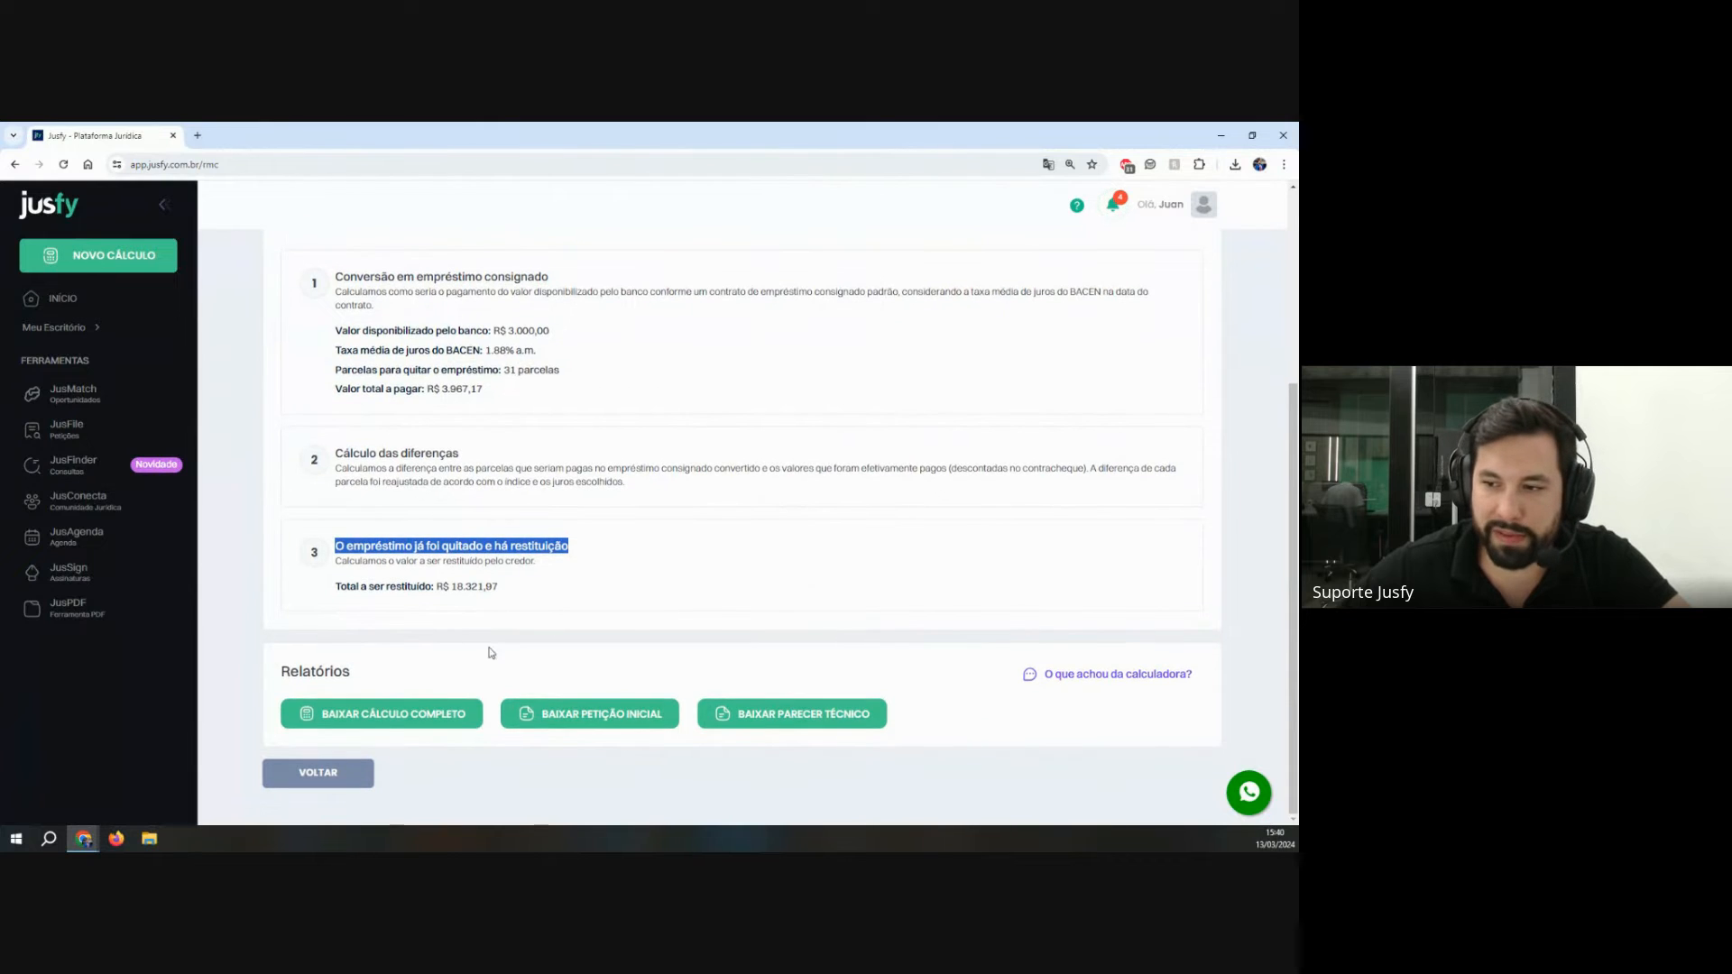
# Step: Open the complete calculation report, look through its contract information, parameters and installment tables, and close it
pyautogui.click(386, 715)
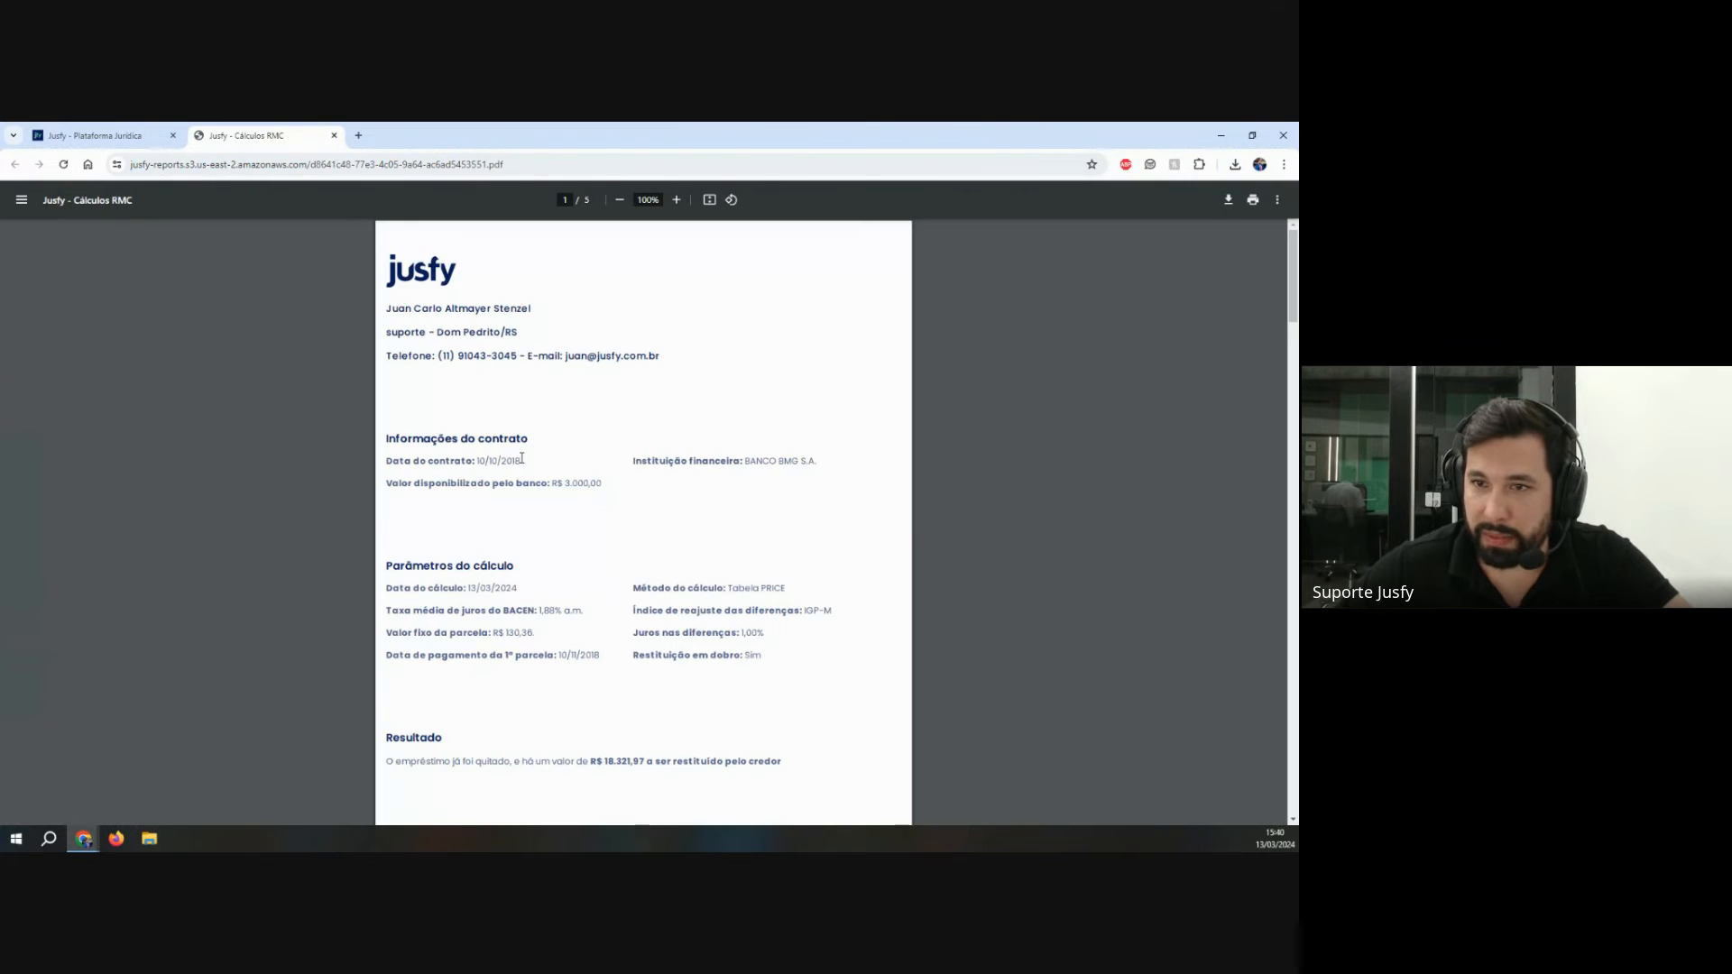
pyautogui.scroll(-10, 521, 458)
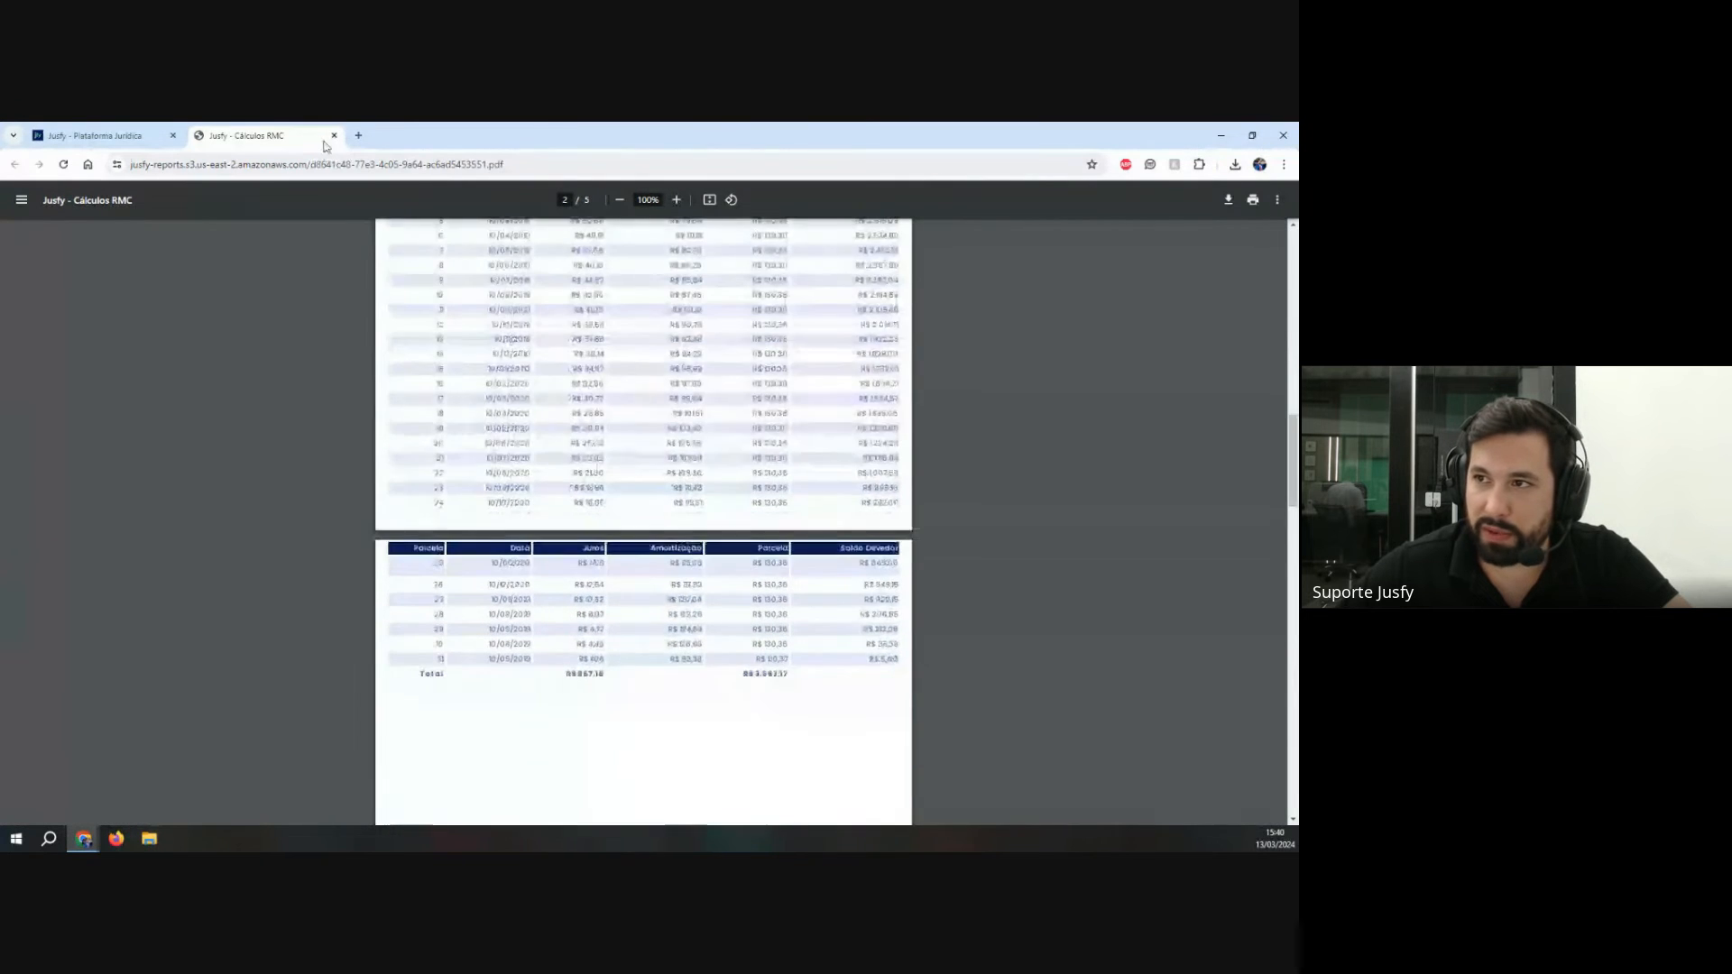
pyautogui.click(334, 135)
# Step: Download the initial petition, open it in WordPad to review the party details and facts section, and close it
pyautogui.click(595, 712)
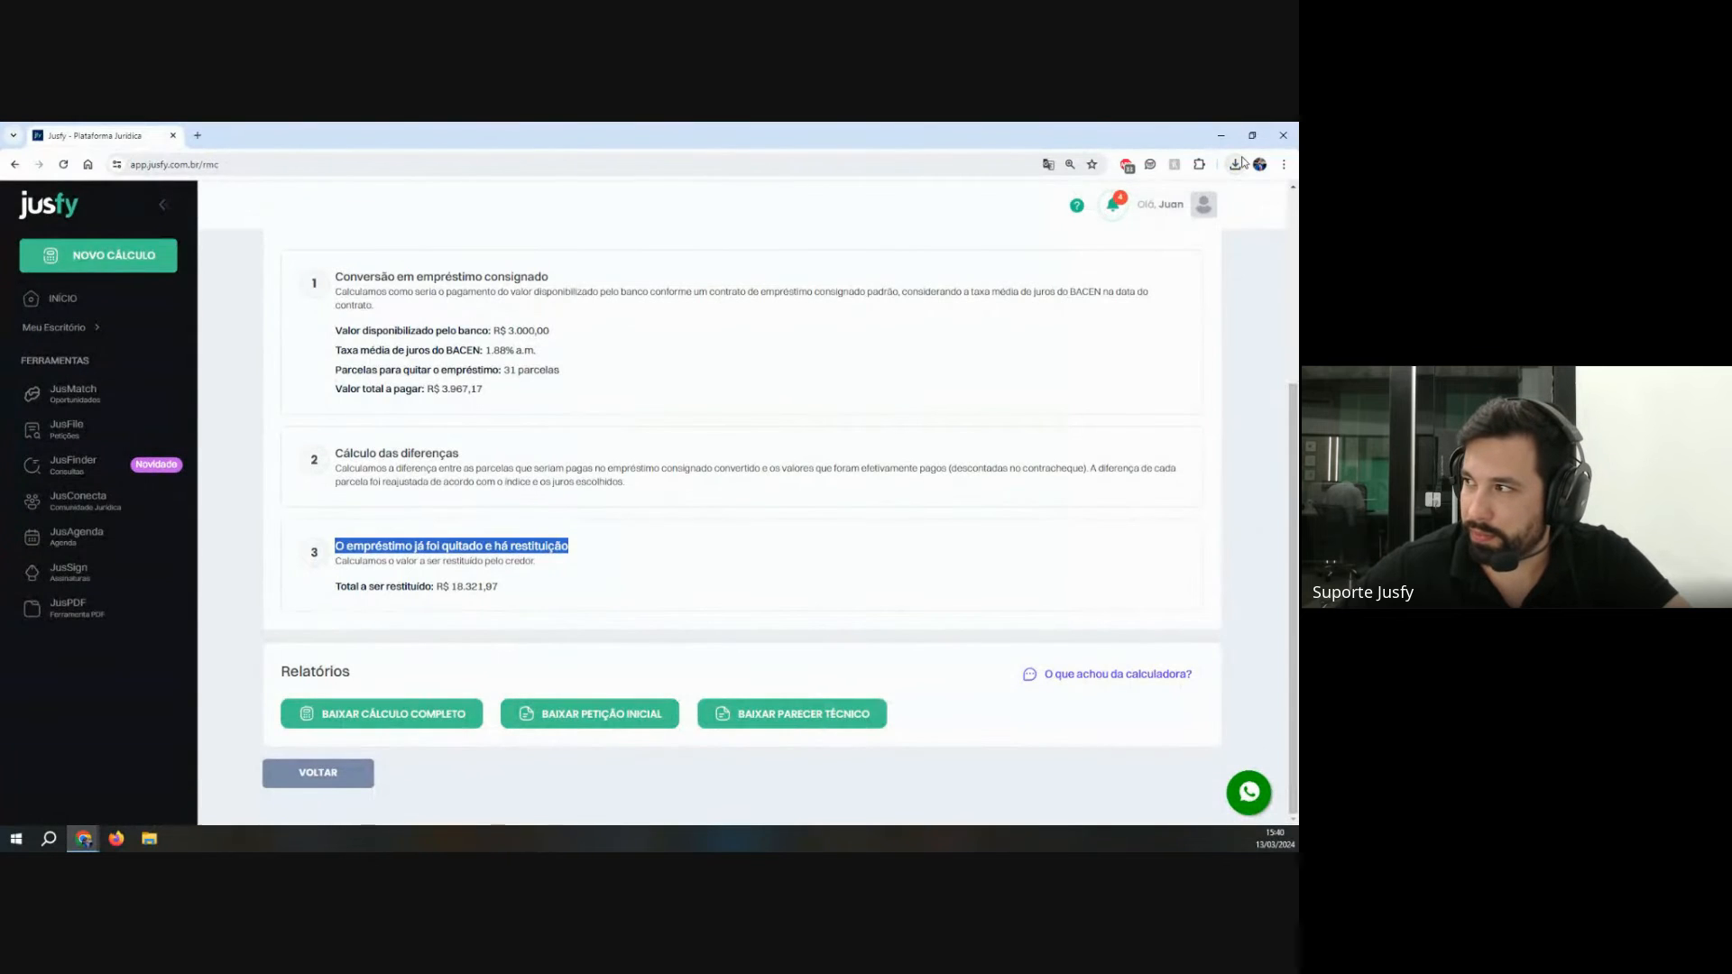
pyautogui.click(1236, 163)
pyautogui.click(1138, 228)
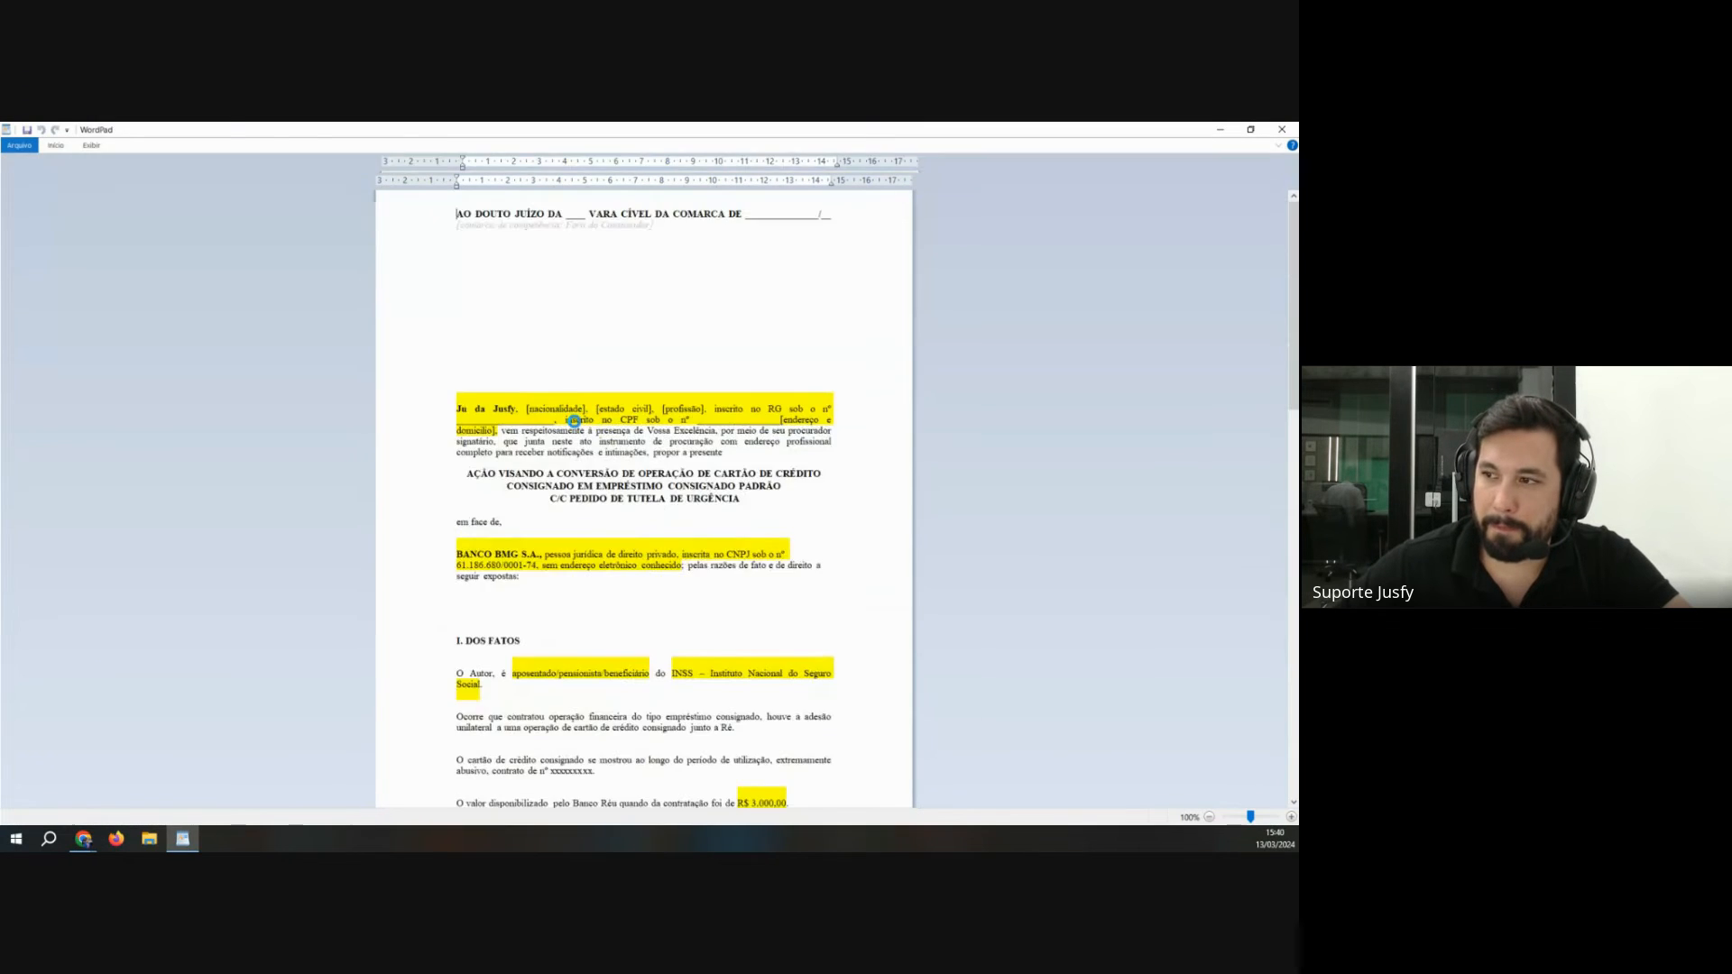
pyautogui.scroll(-4, 575, 421)
pyautogui.moveTo(475, 257); pyautogui.dragTo(710, 559)
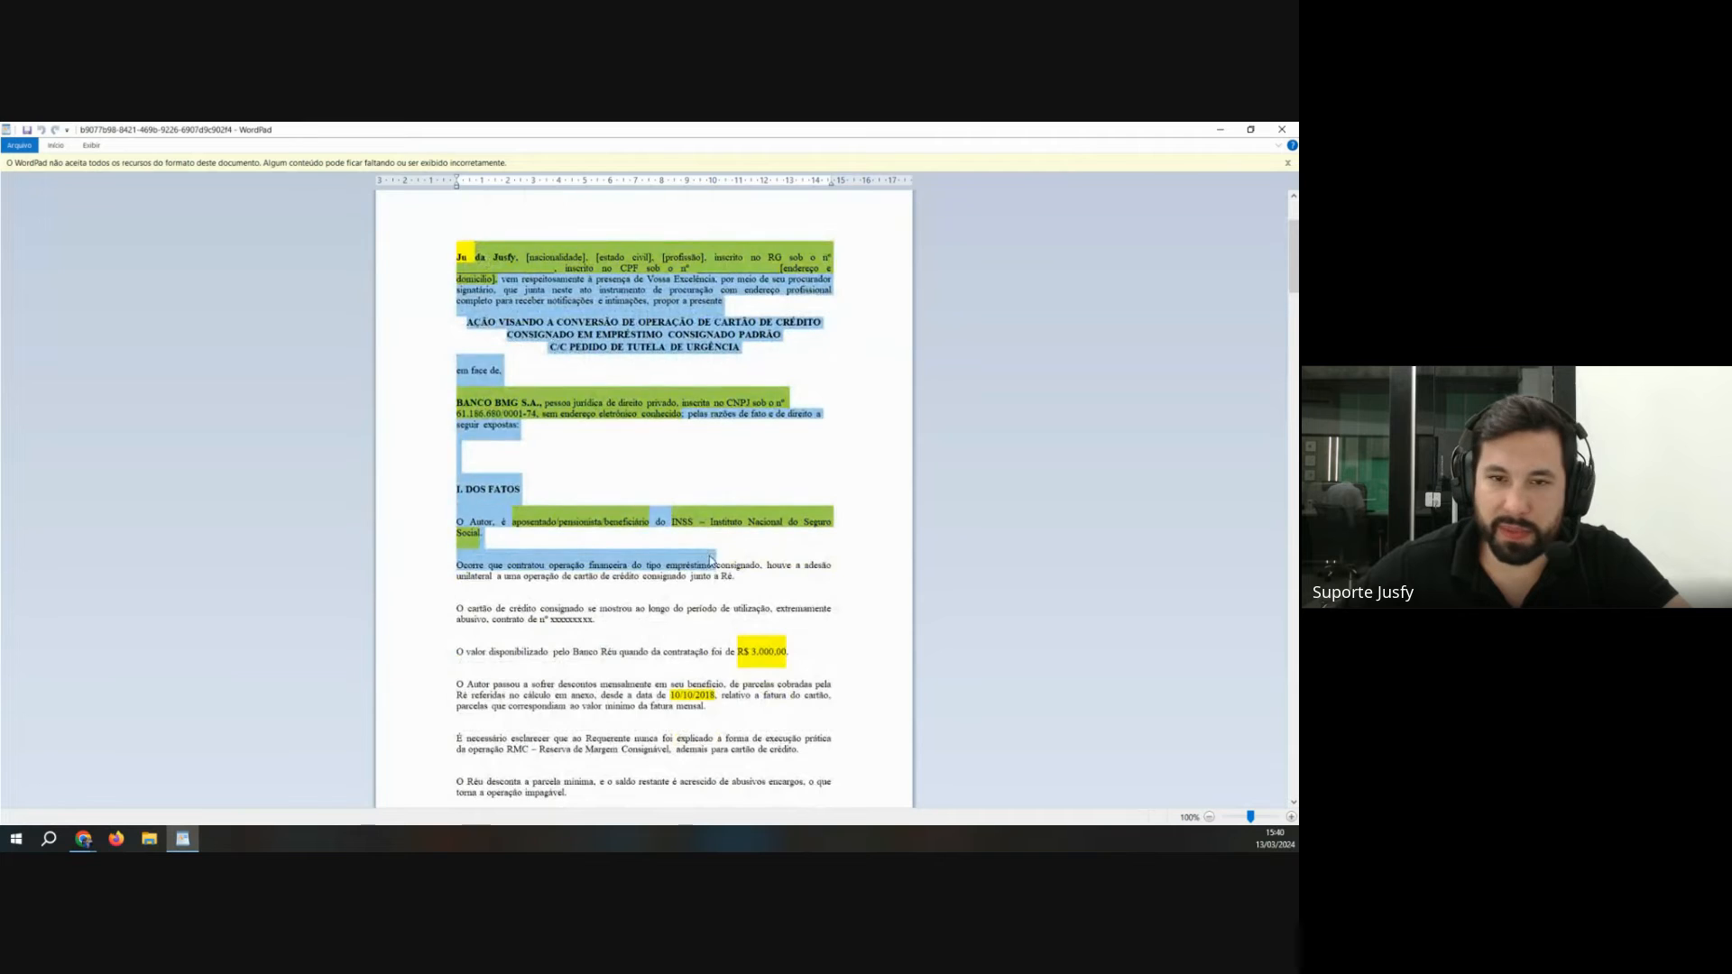
pyautogui.scroll(-3, 711, 559)
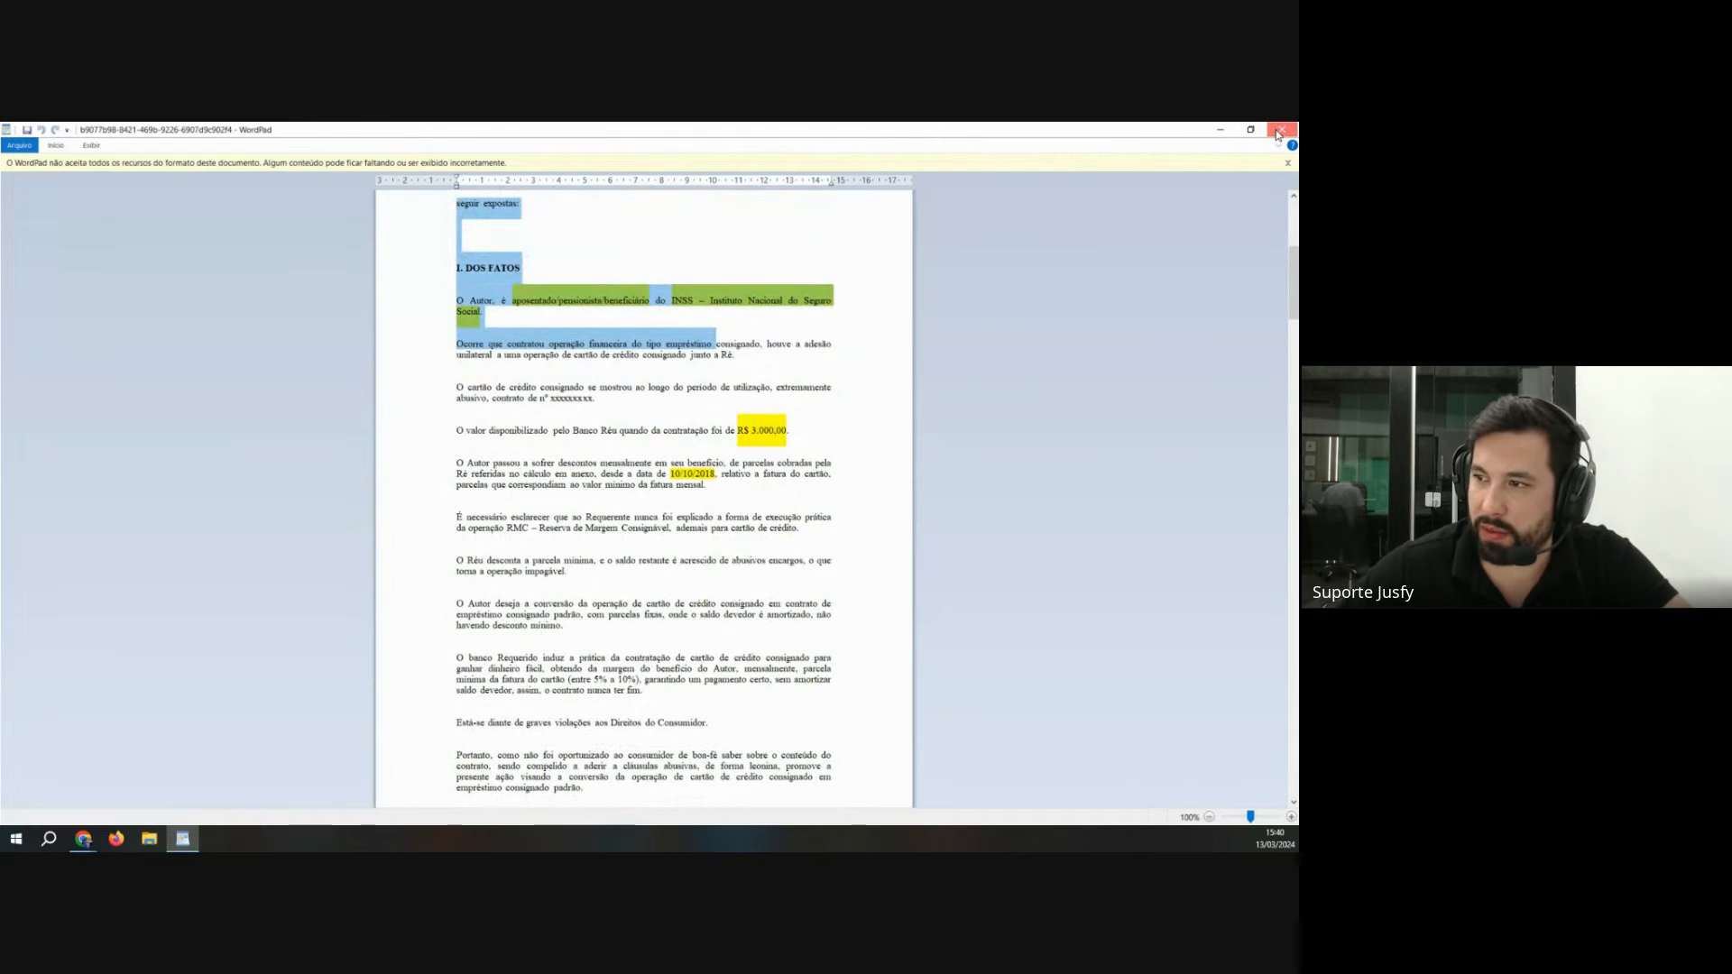
pyautogui.click(1280, 132)
# Step: Open the technical opinion report, read through the reference table, case law and calculation conclusion, and close it
pyautogui.click(801, 723)
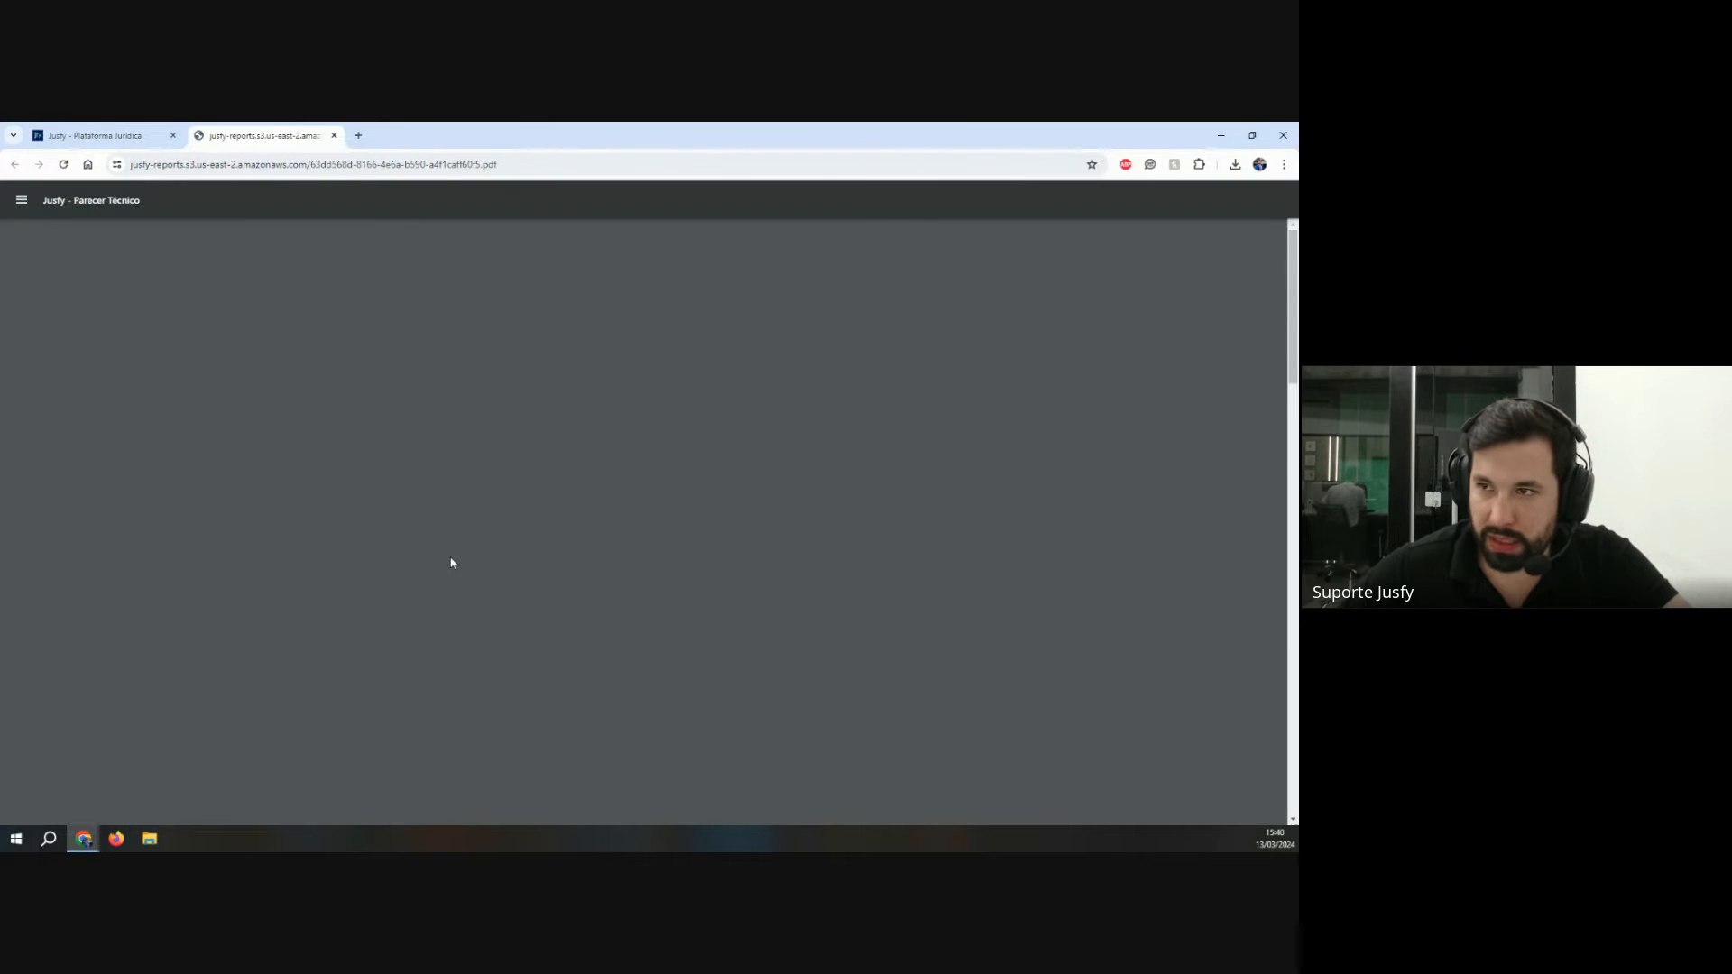
pyautogui.scroll(-2, 606, 559)
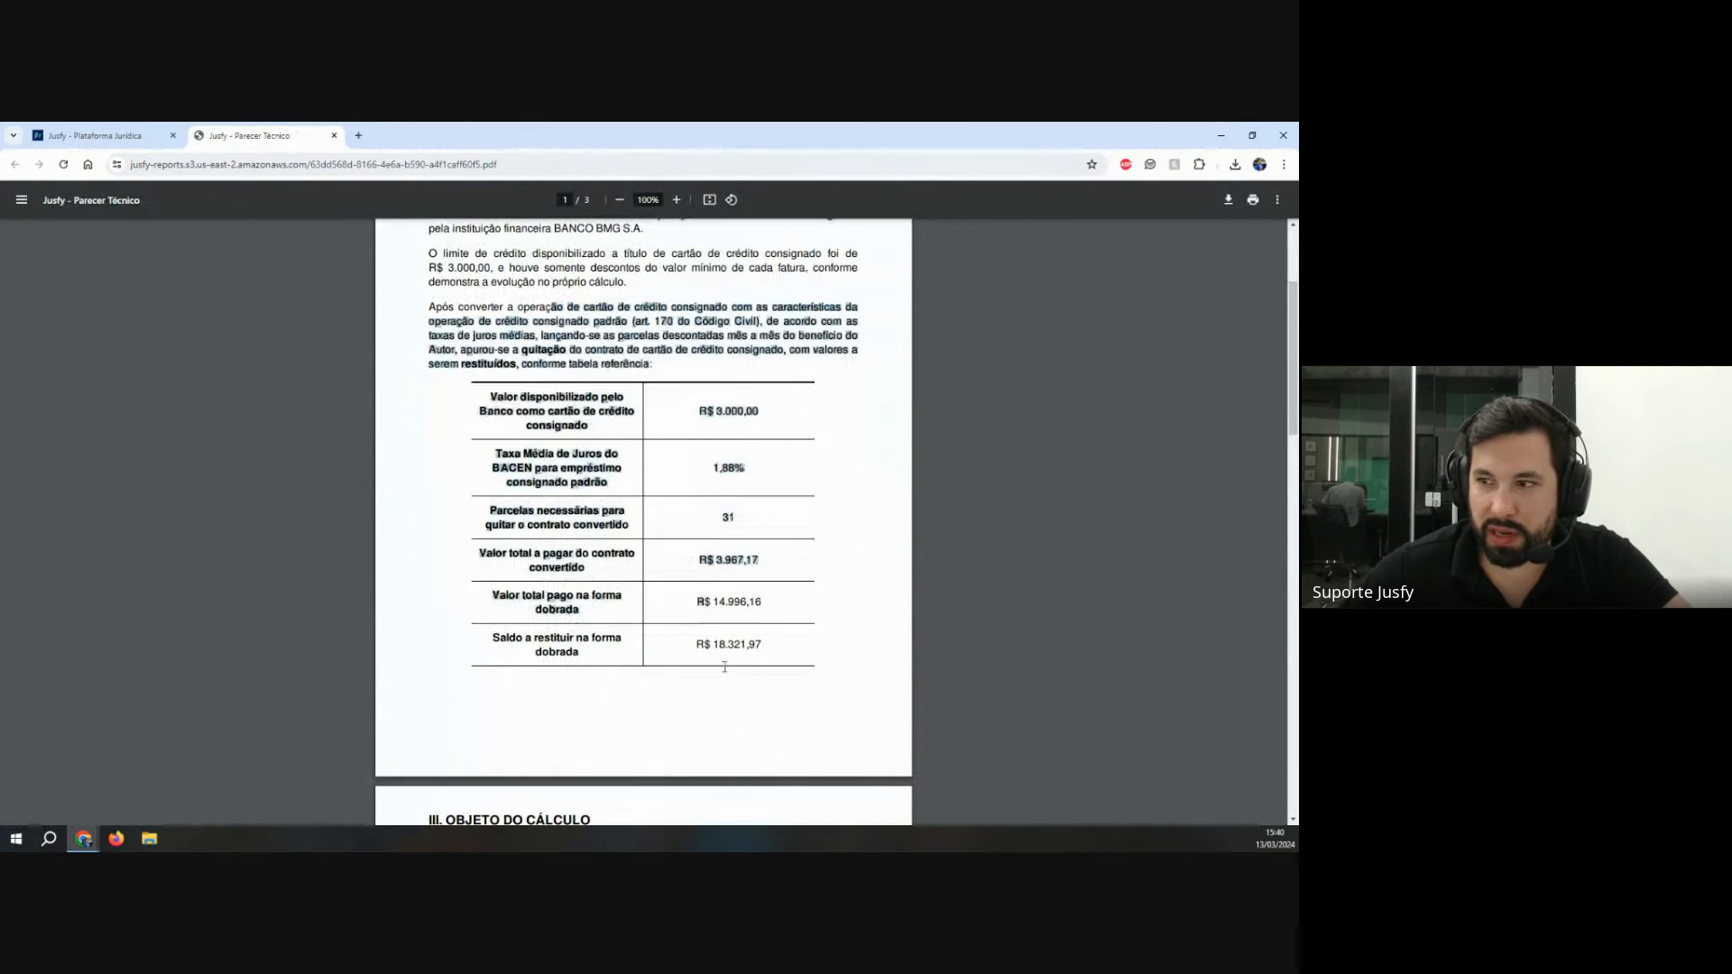
pyautogui.scroll(-5, 528, 347)
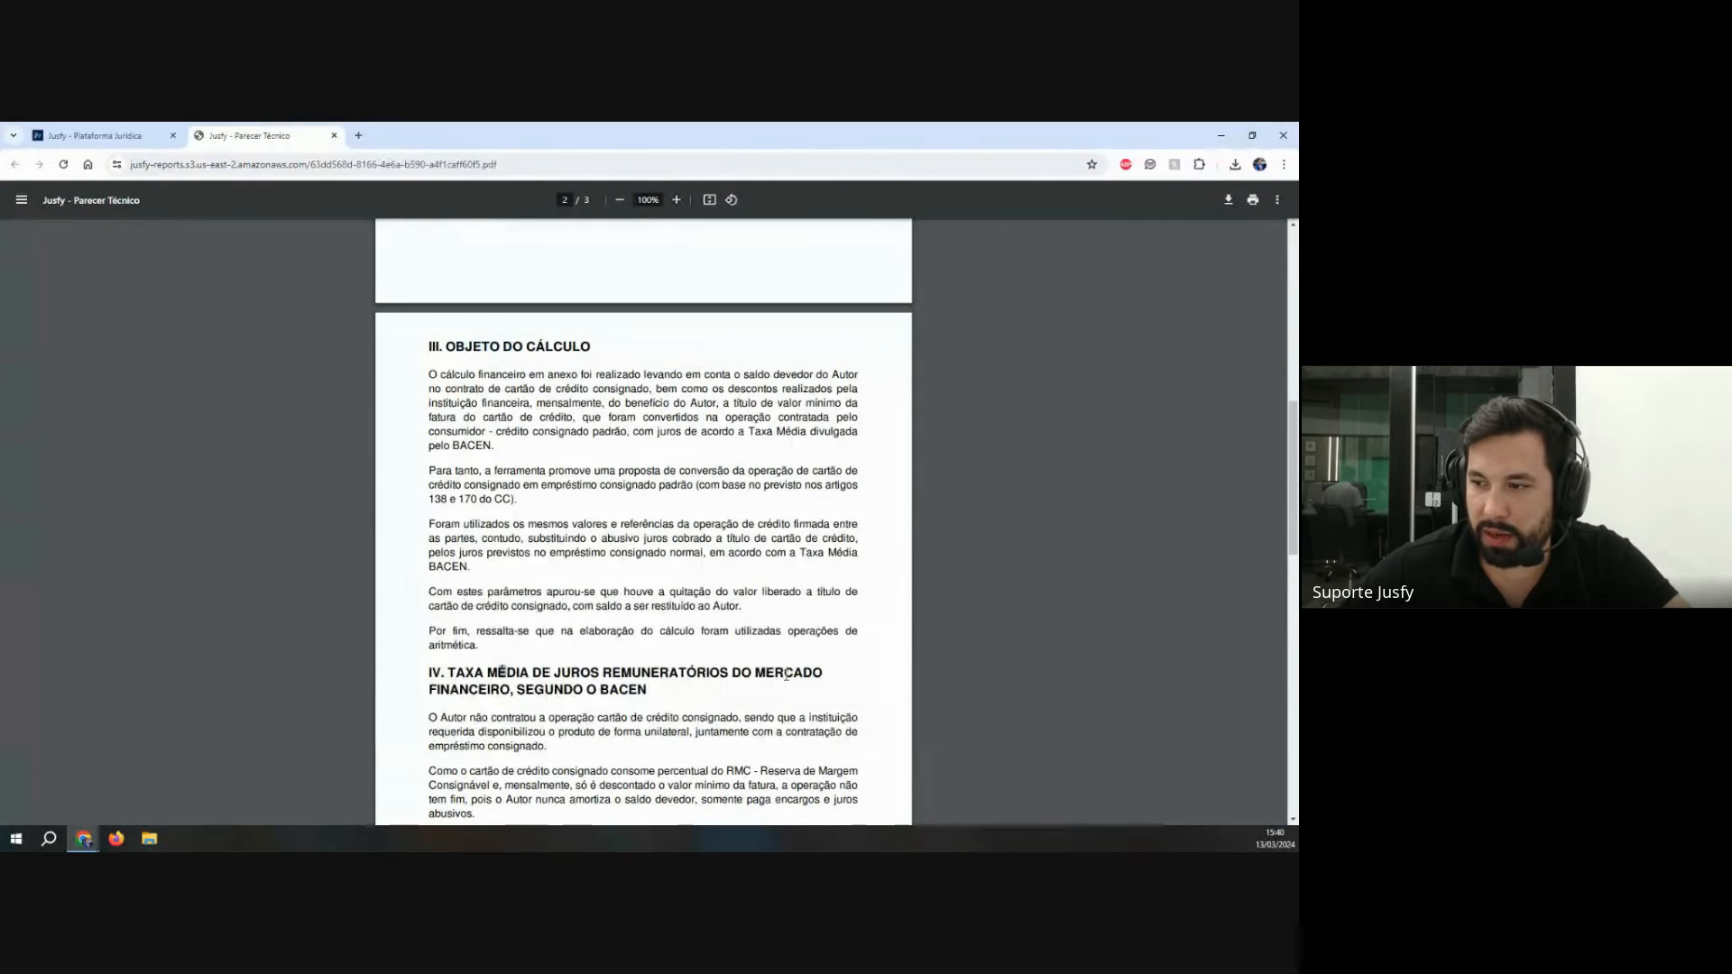
pyautogui.scroll(-4, 528, 352)
pyautogui.scroll(-4, 408, 570)
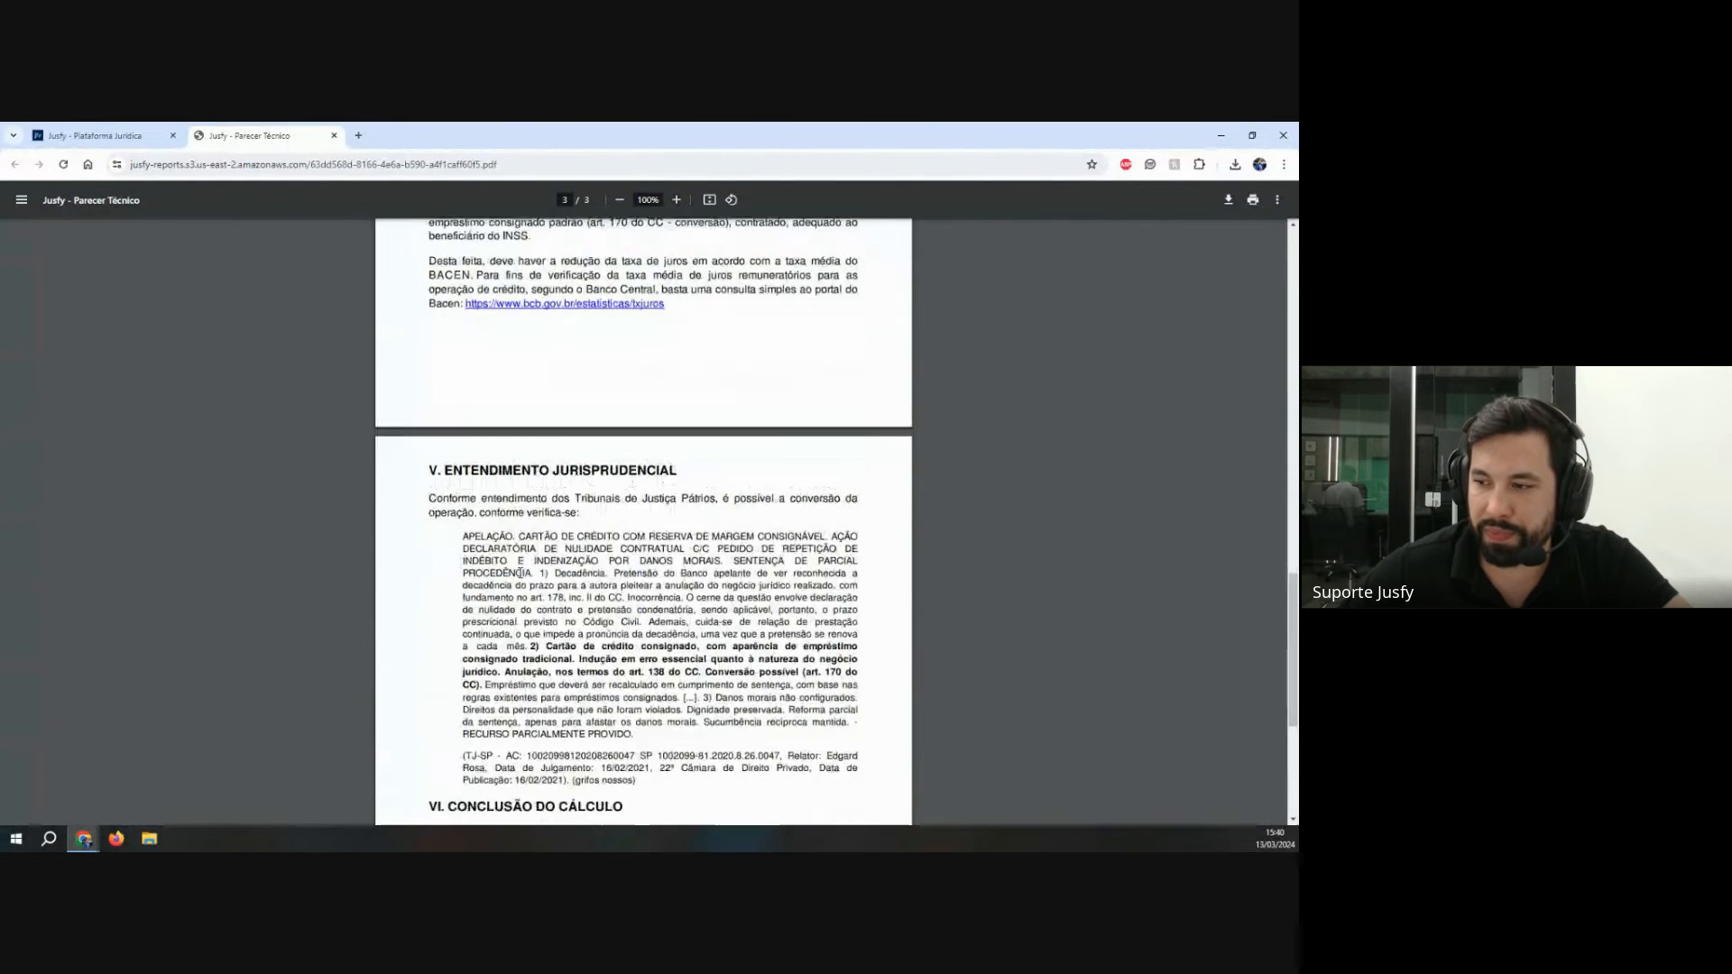
pyautogui.scroll(-4, 409, 570)
pyautogui.moveTo(471, 463); pyautogui.dragTo(802, 518)
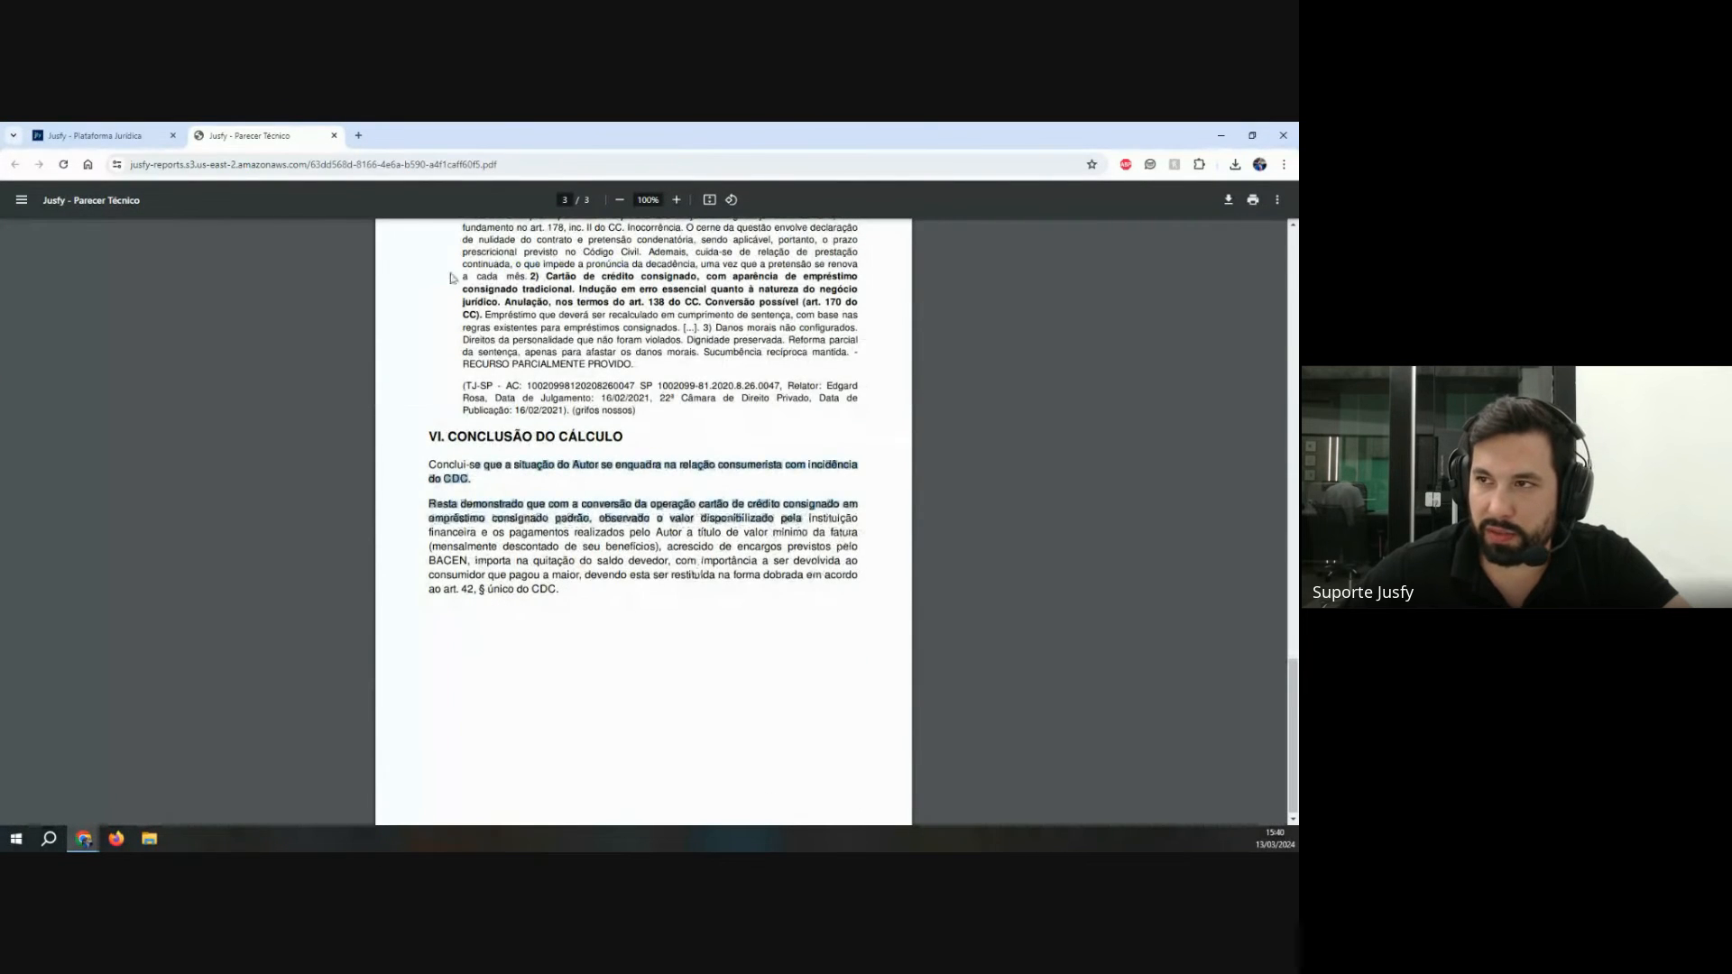
pyautogui.click(334, 137)
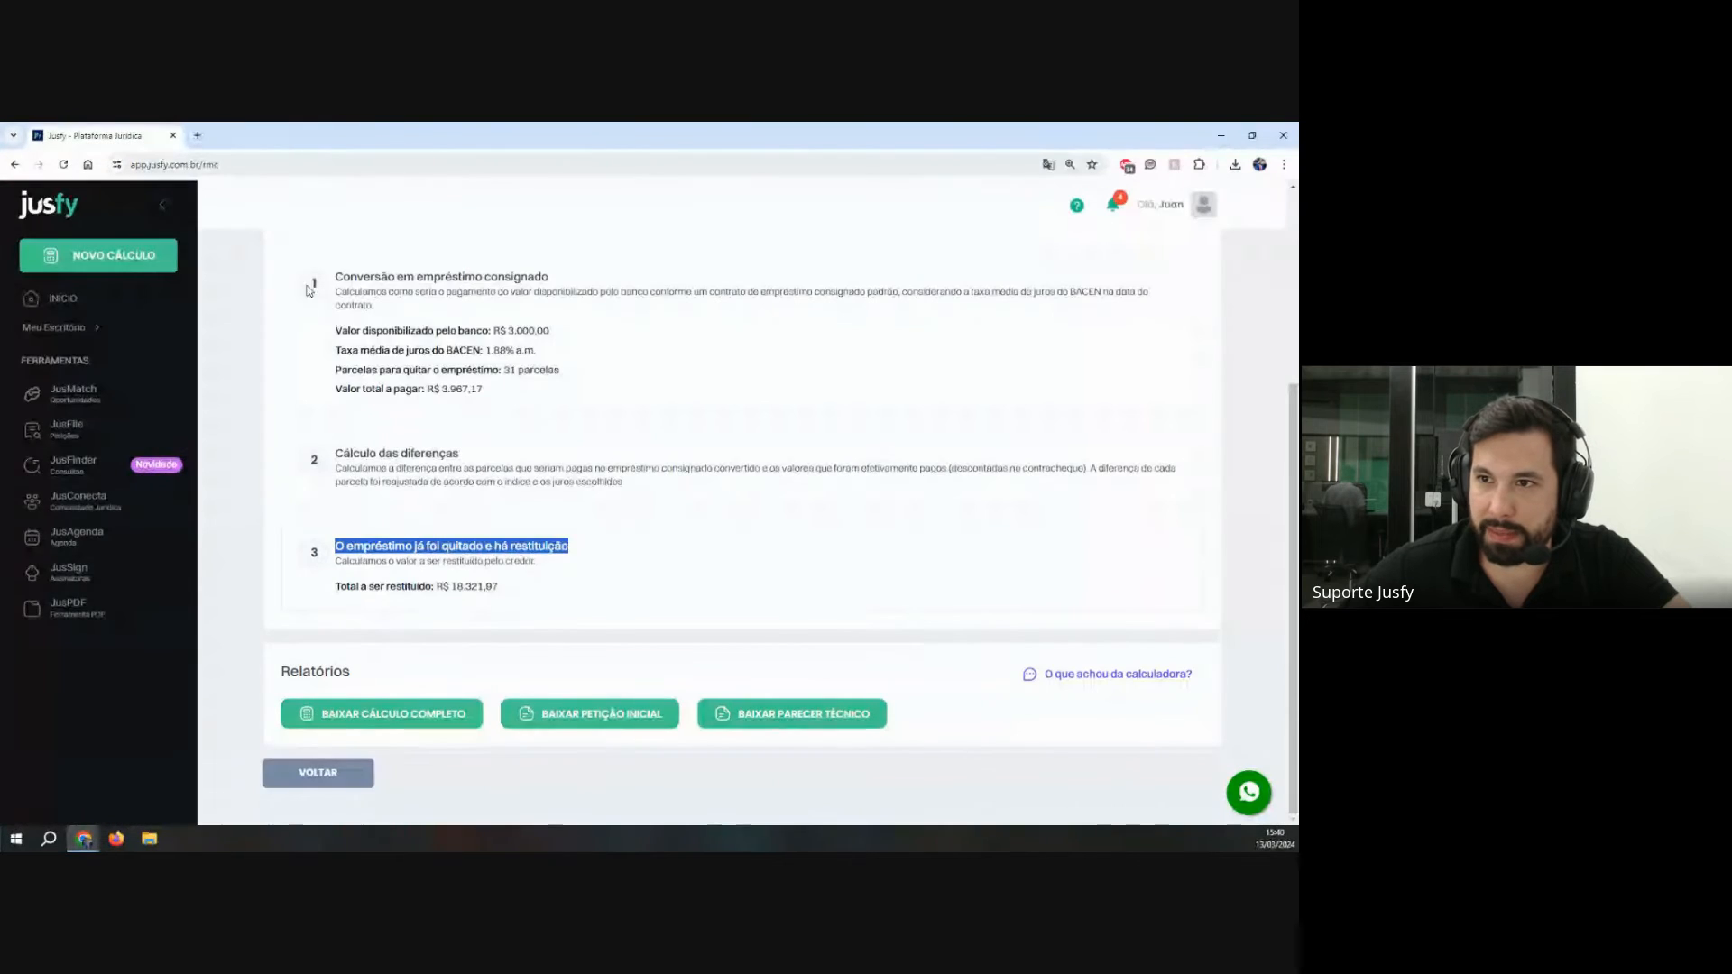
# Step: Start a new calculation with the JusCalc Revisão do PASEP calculator
pyautogui.click(112, 307)
pyautogui.click(132, 263)
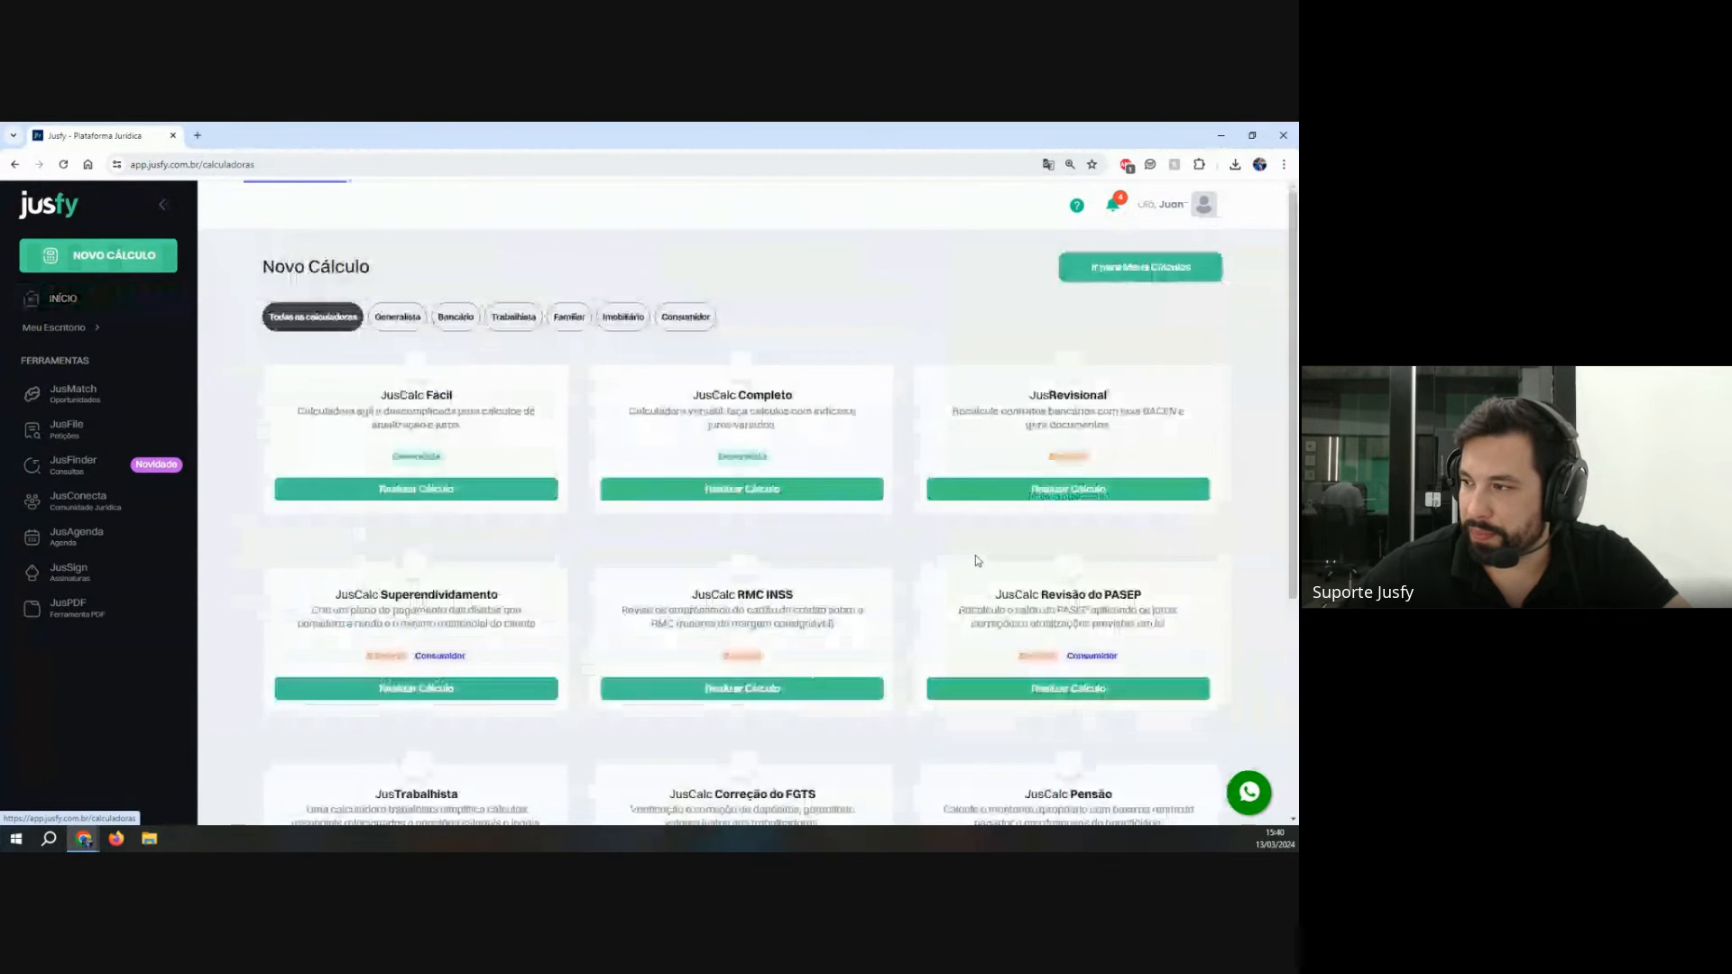
pyautogui.scroll(-4, 976, 554)
pyautogui.scroll(2, 755, 365)
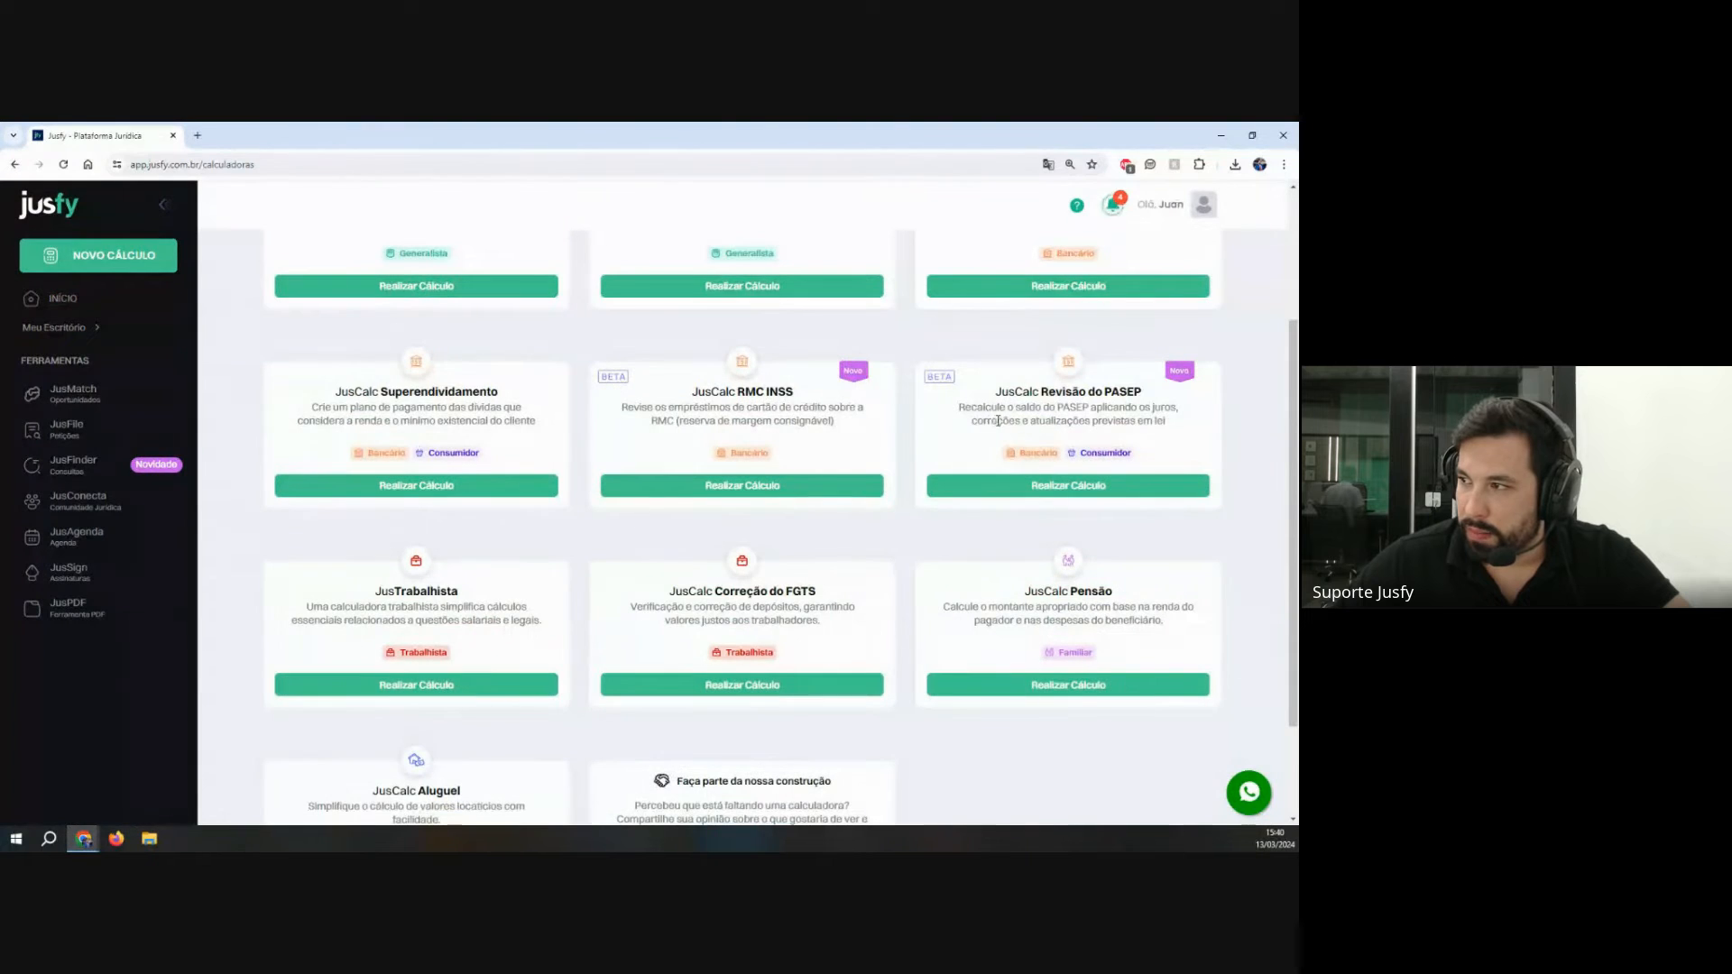
pyautogui.click(1068, 487)
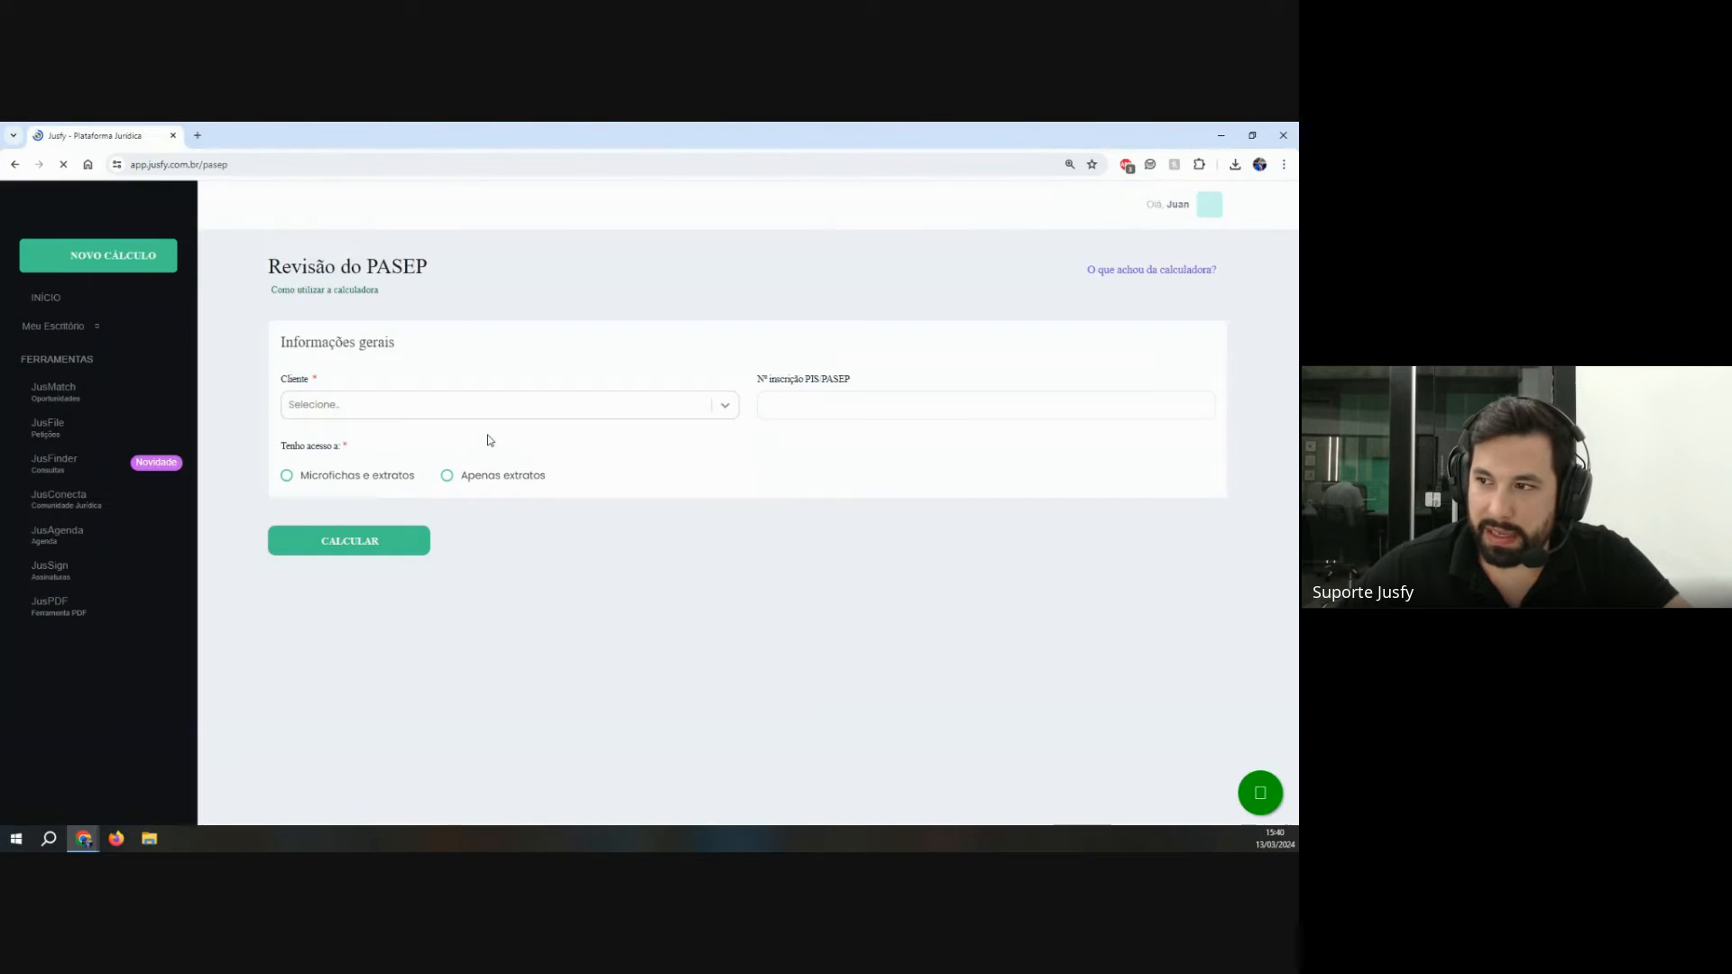
# Step: Select the client for the PASEP review and set the available documents to Microfichas e extratos
pyautogui.click(365, 410)
pyautogui.click(311, 436)
pyautogui.click(304, 483)
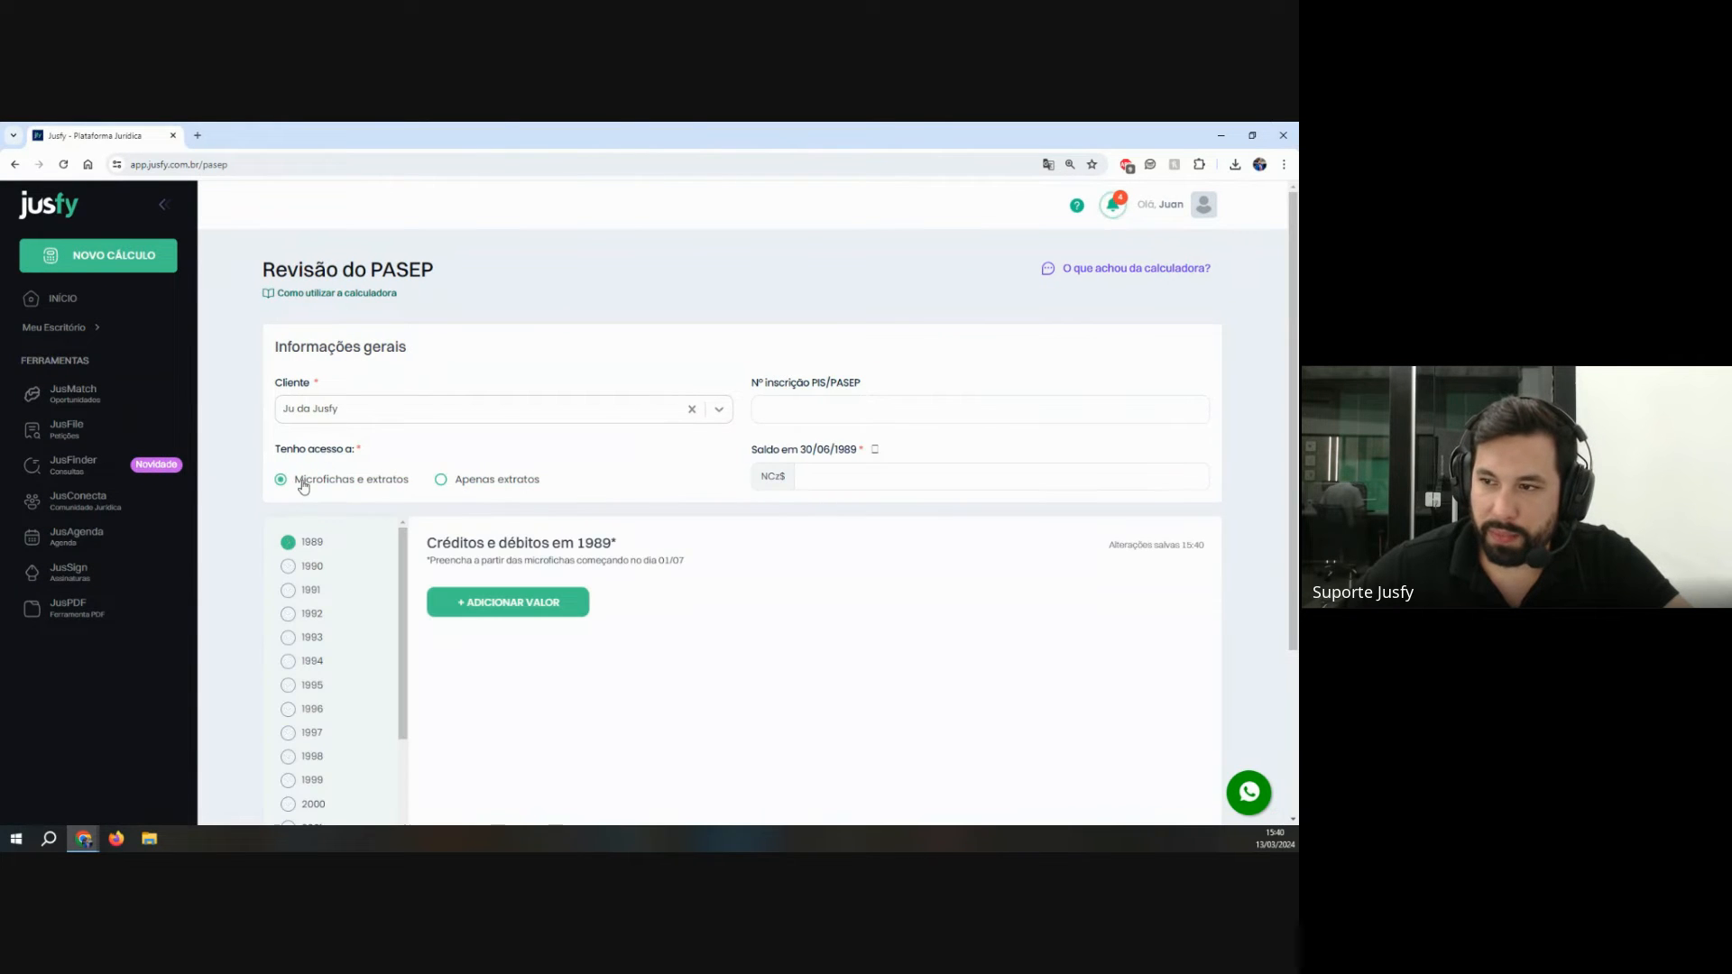
pyautogui.moveTo(303, 485); pyautogui.dragTo(704, 483)
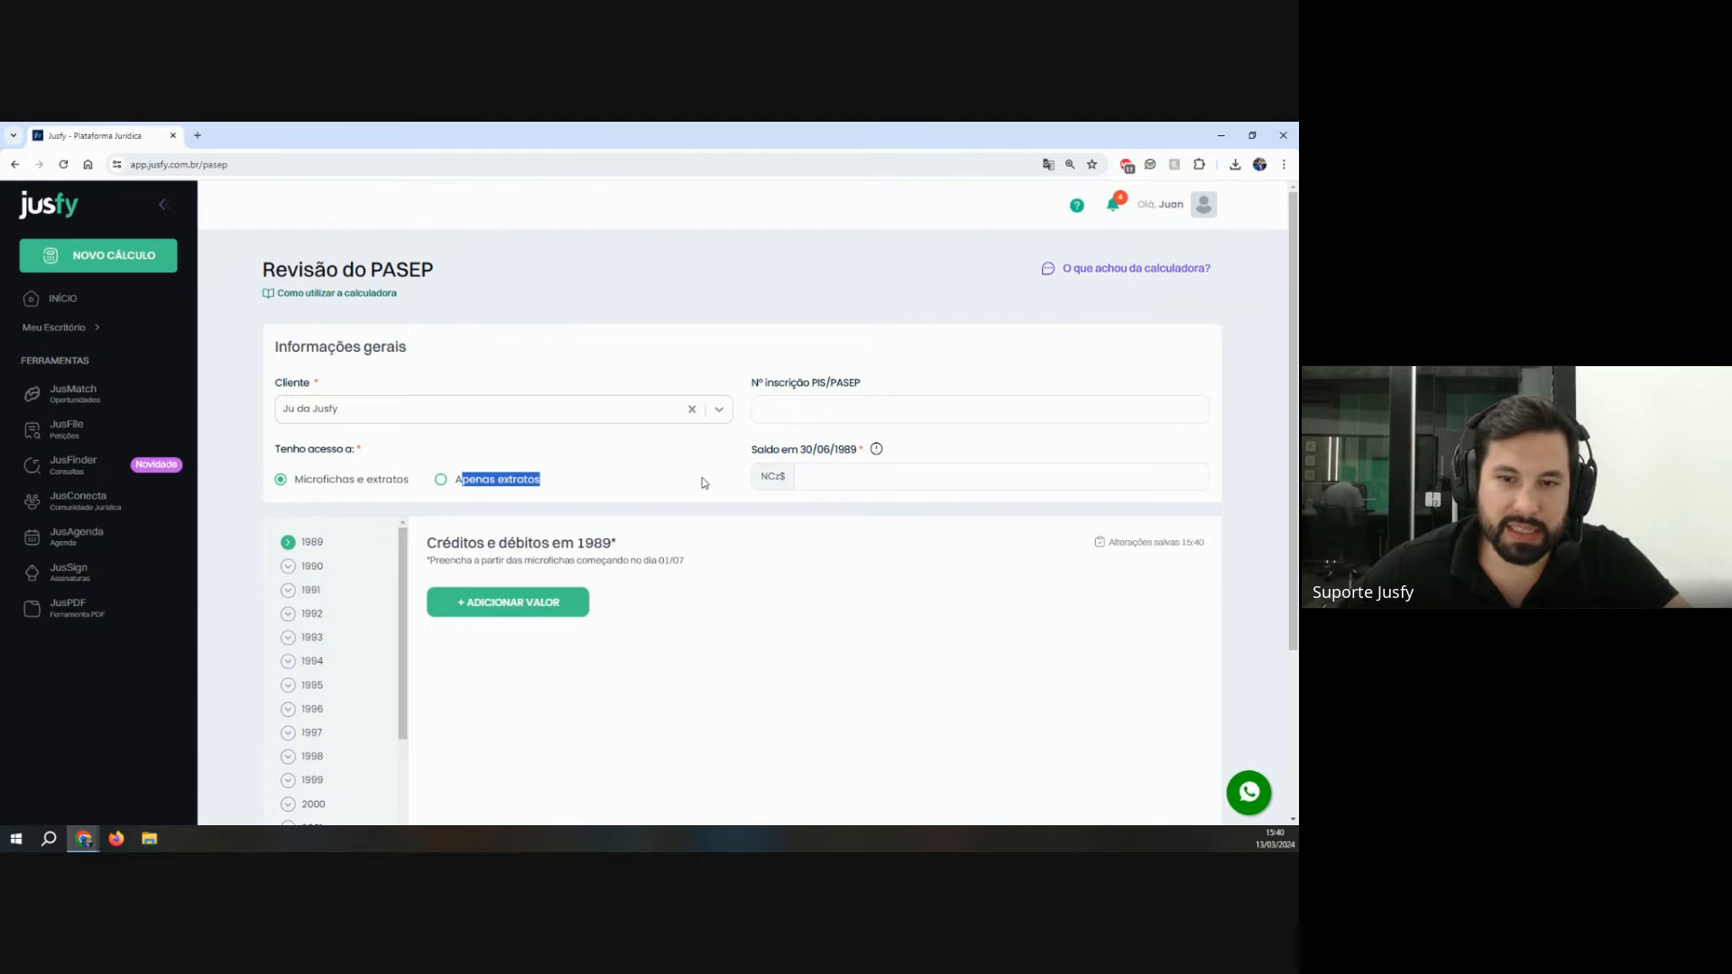
# Step: Set the available documents for the PASEP review to Apenas extratos and open the calculator's usage manual
pyautogui.moveTo(296, 485); pyautogui.dragTo(380, 512)
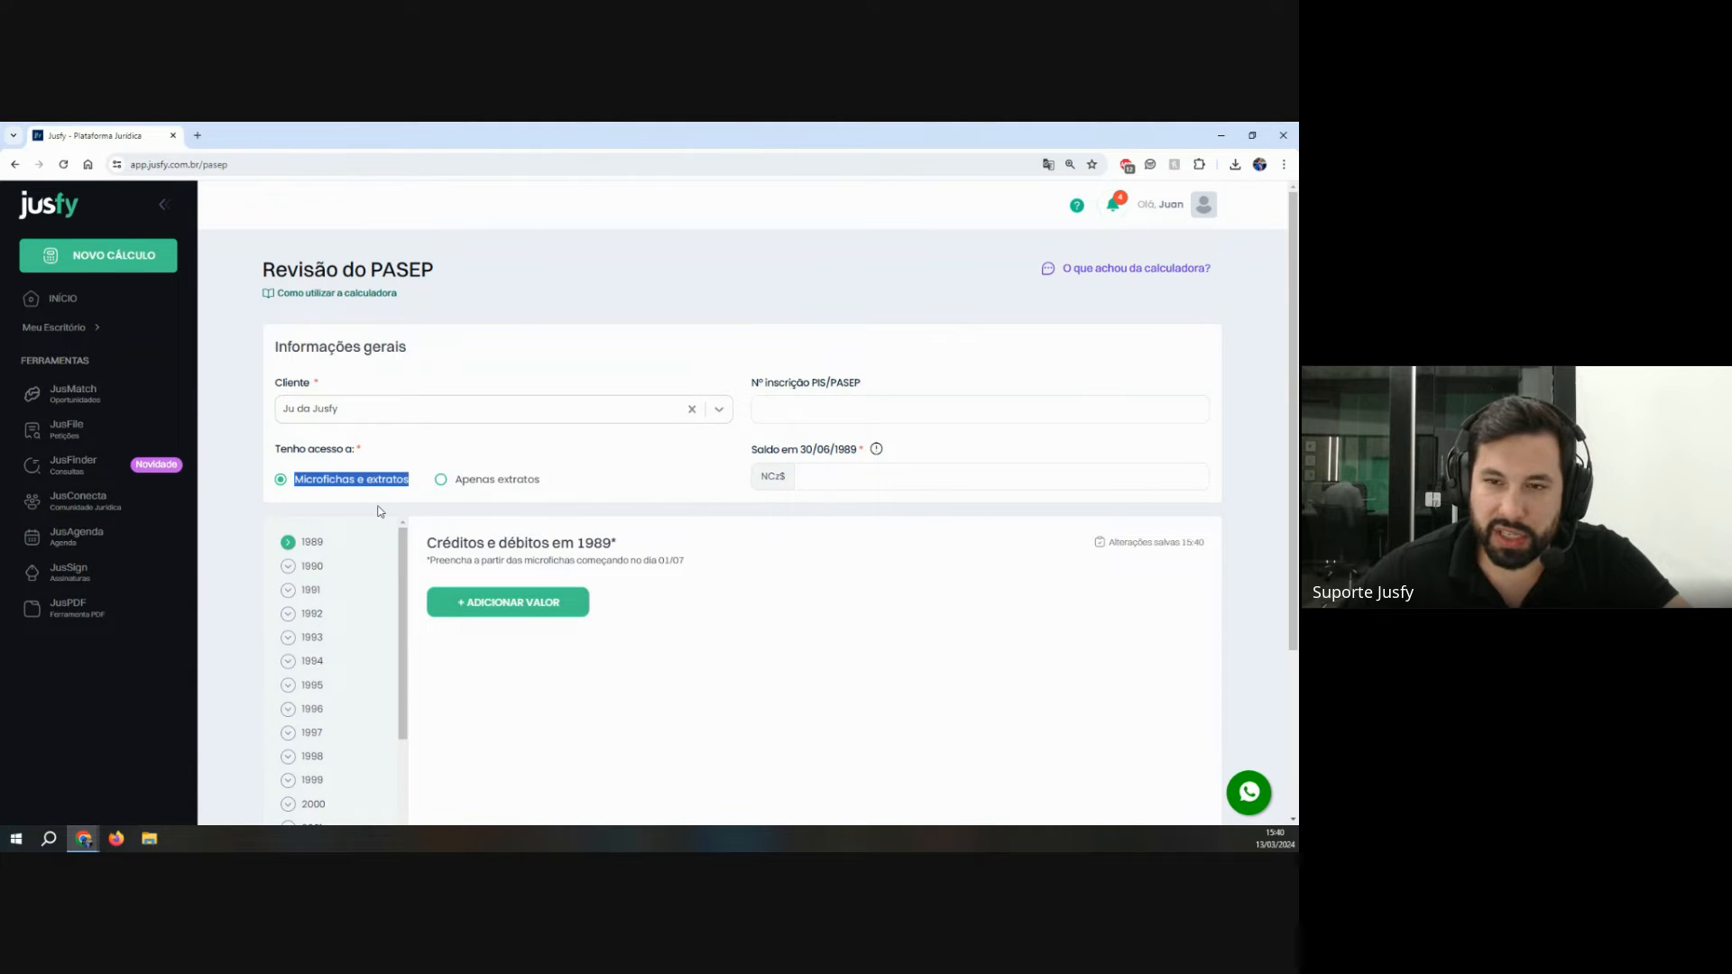
pyautogui.click(497, 484)
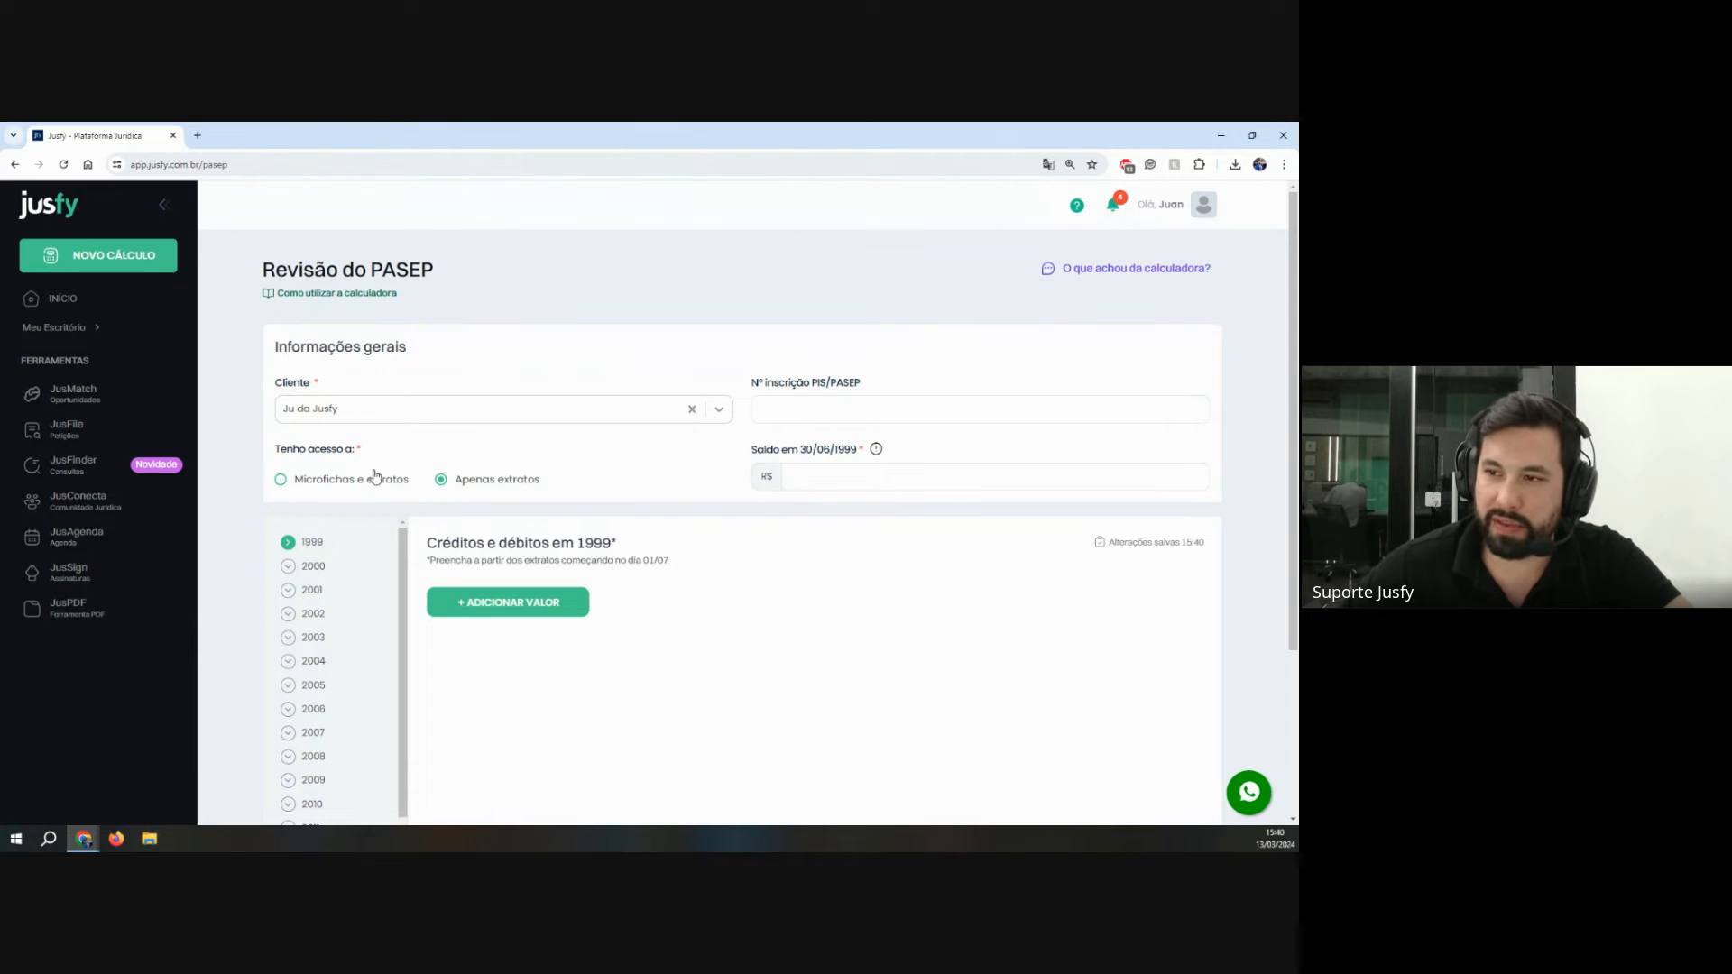
pyautogui.click(364, 297)
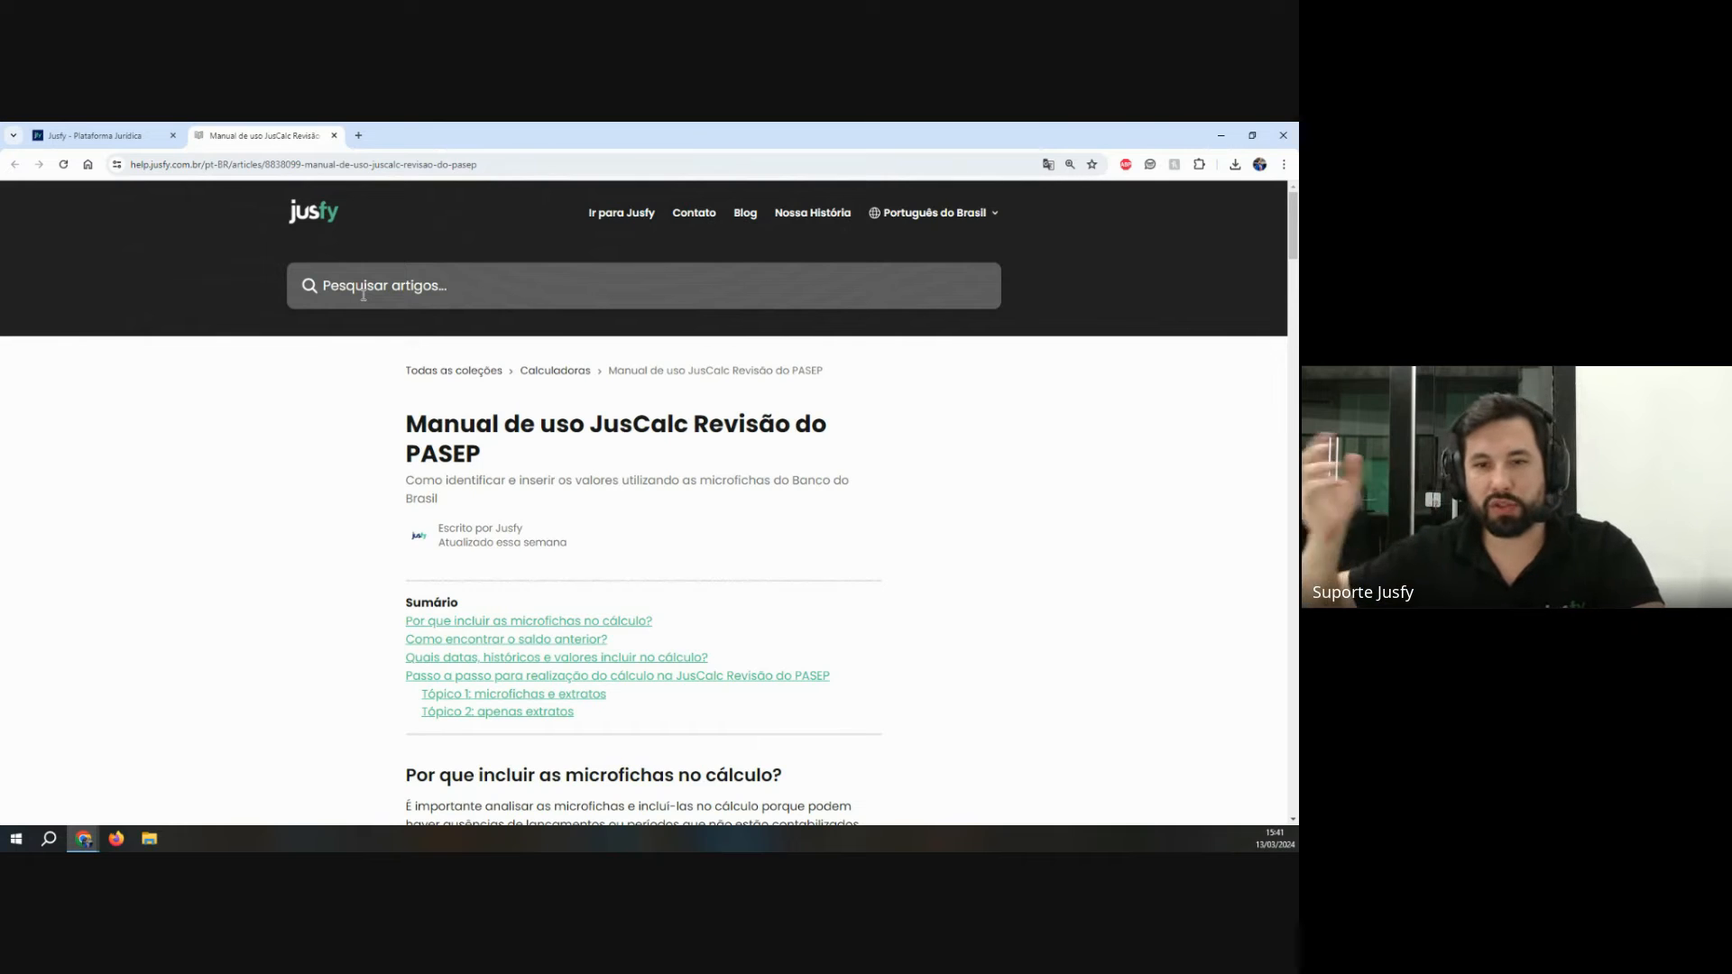
# Step: Read the manual's sections on finding the previous balance and on which dates, histories and values to include
pyautogui.scroll(-8, 364, 293)
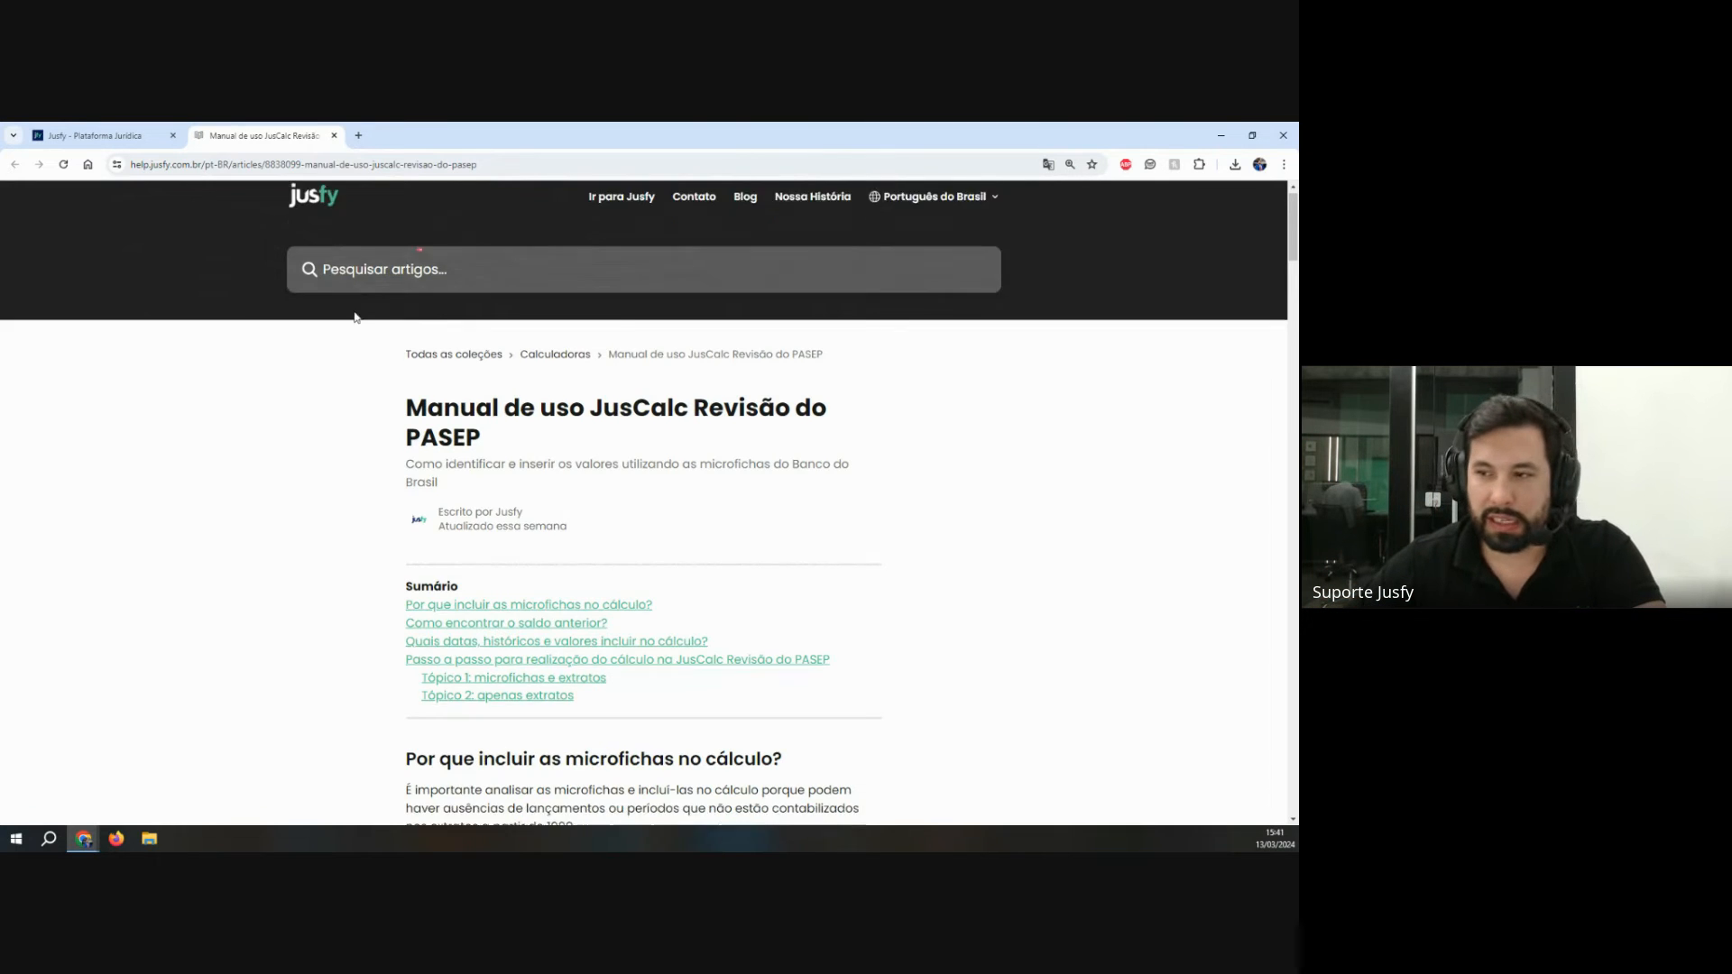
pyautogui.scroll(-3, 545, 389)
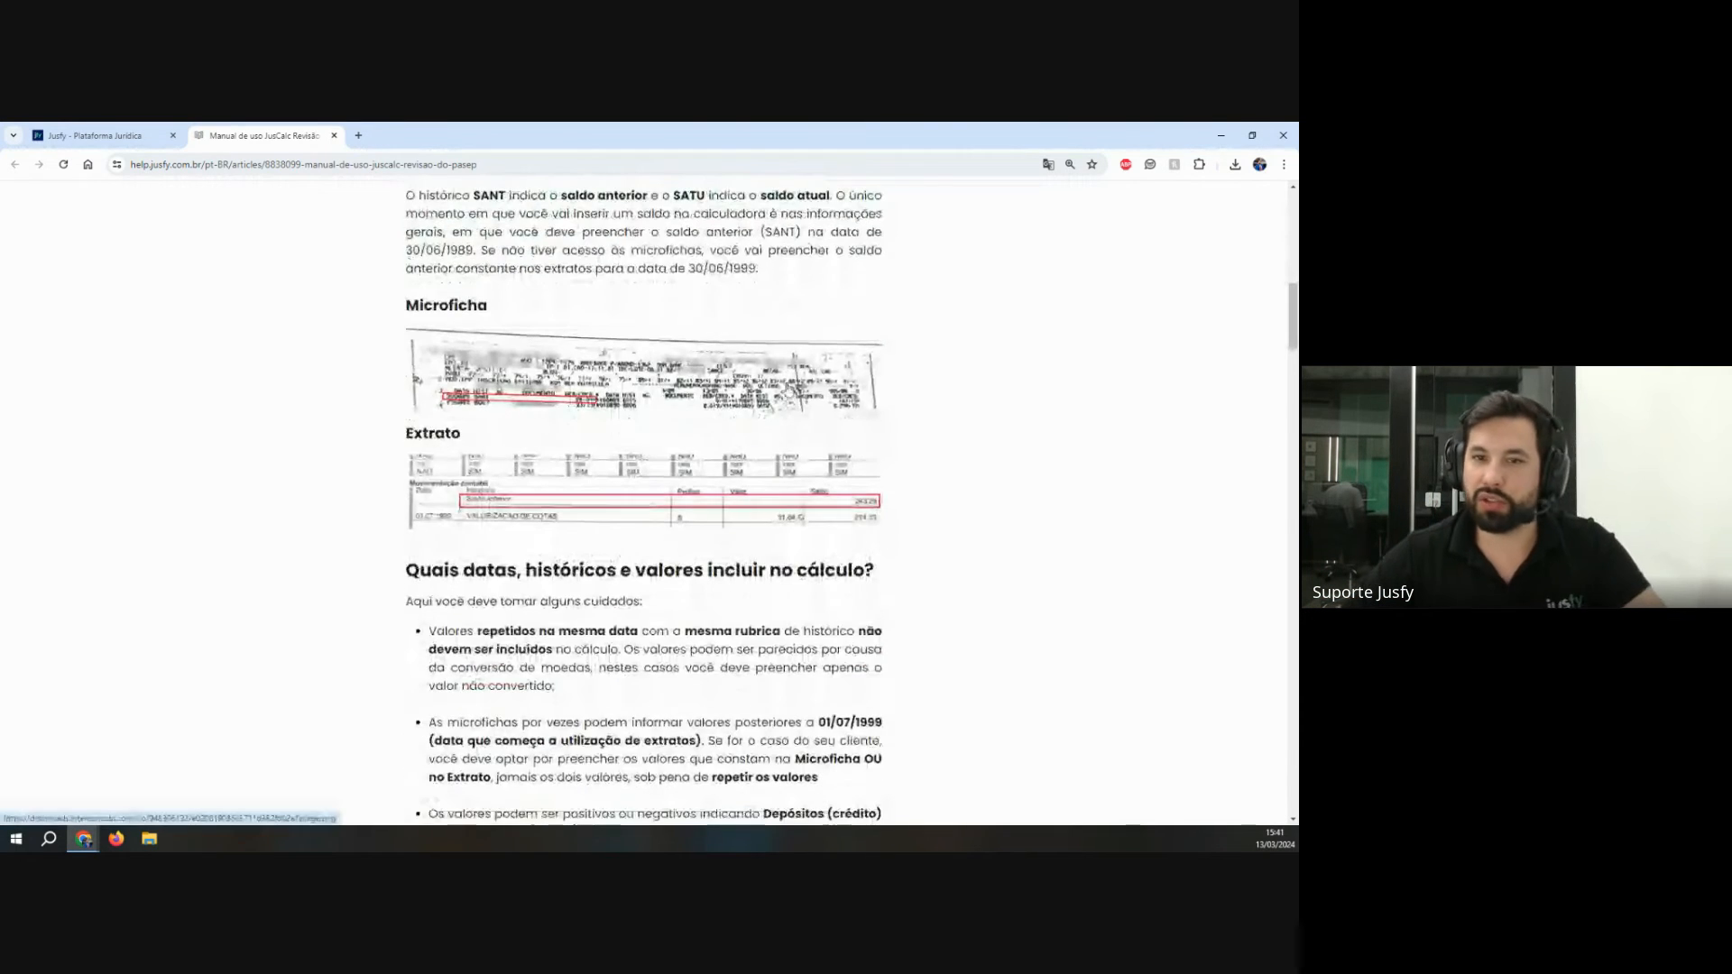
pyautogui.keyDown('ctrl'); pyautogui.scroll(5, 687, 423); pyautogui.keyUp('ctrl')
pyautogui.scroll(-1, 687, 423)
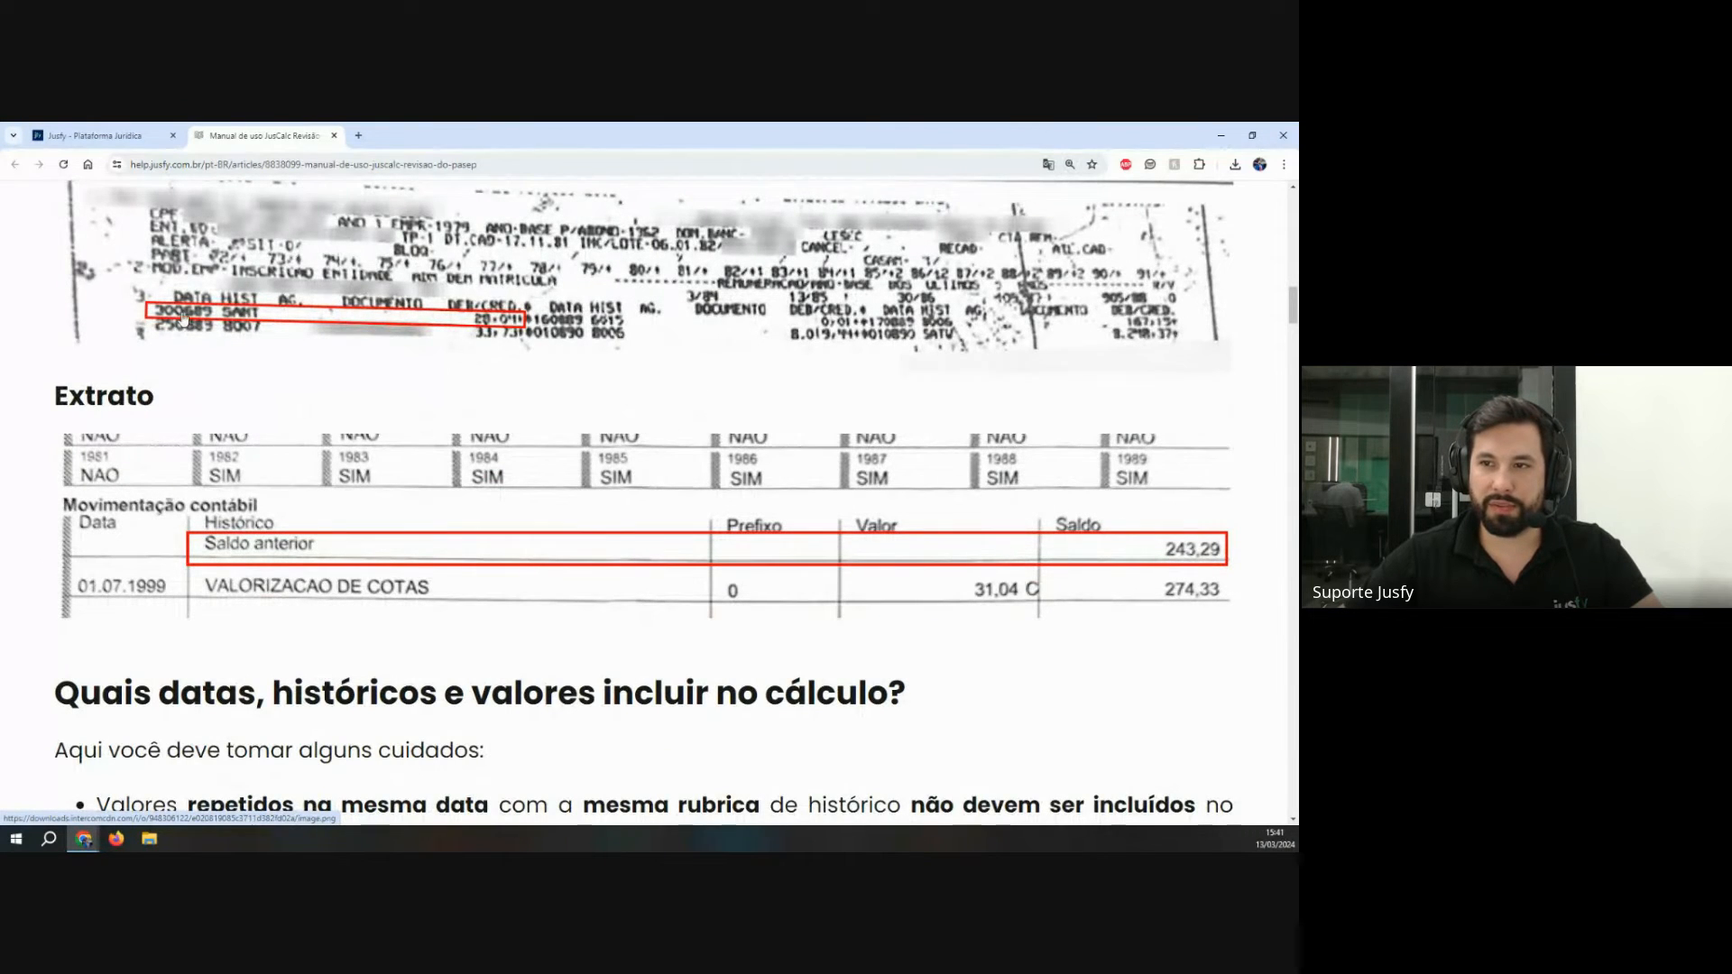
pyautogui.scroll(-8, 500, 387)
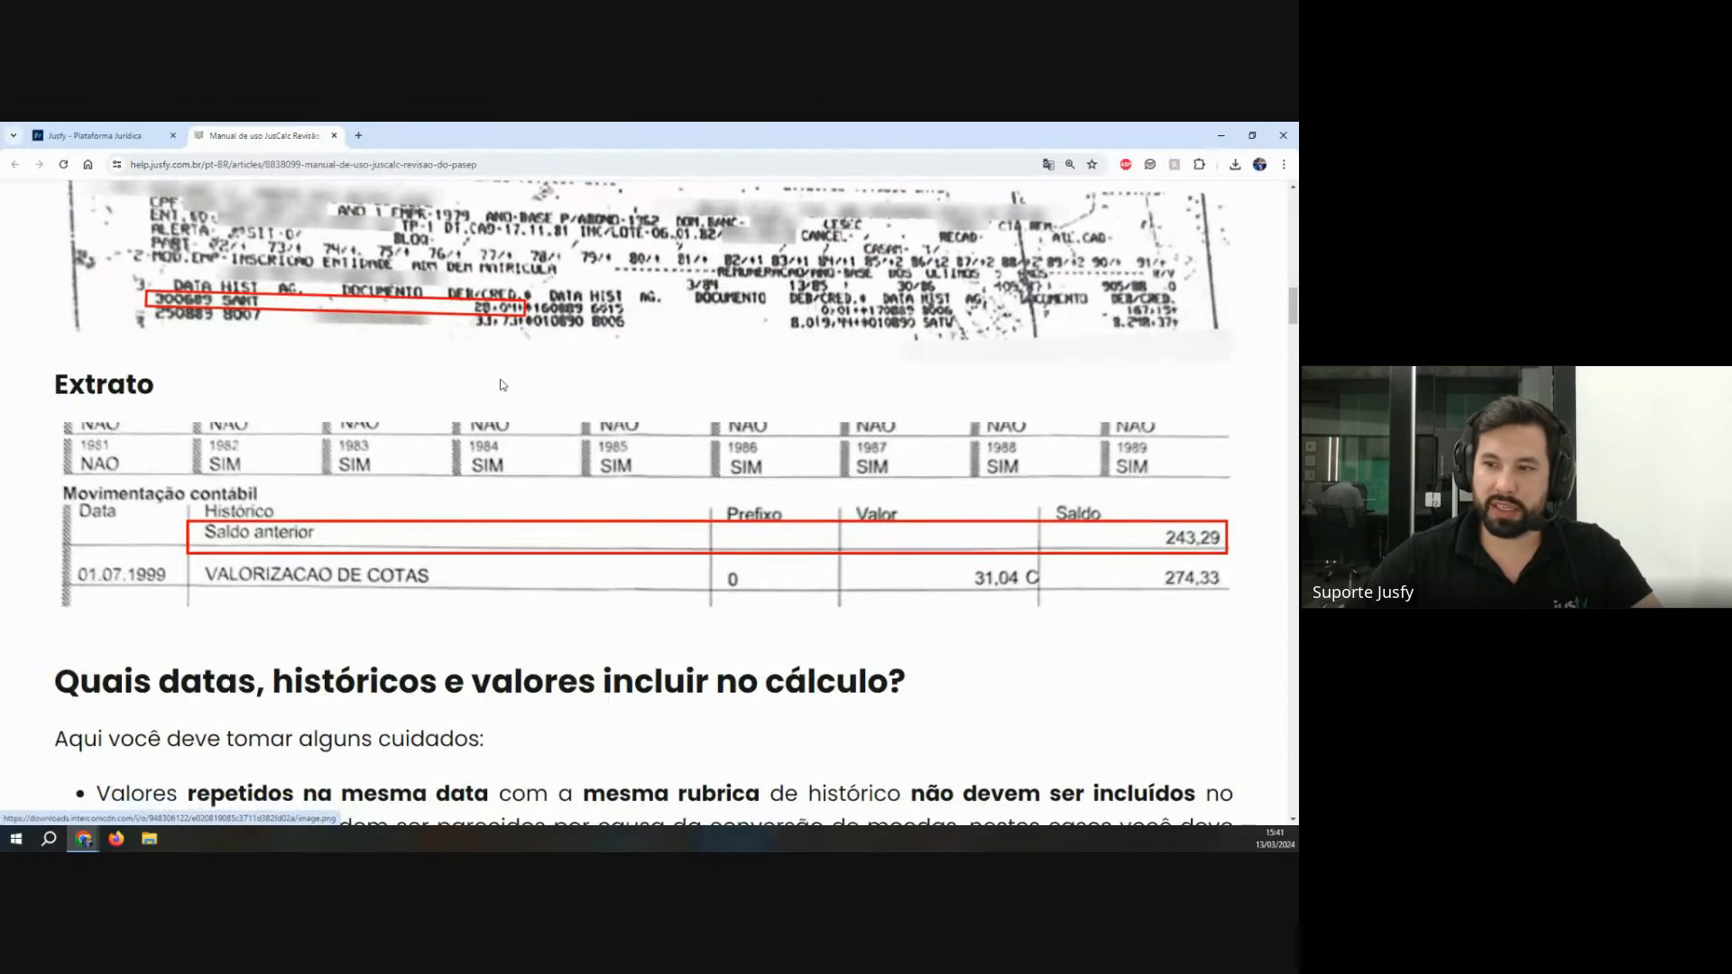
pyautogui.scroll(-3, 500, 387)
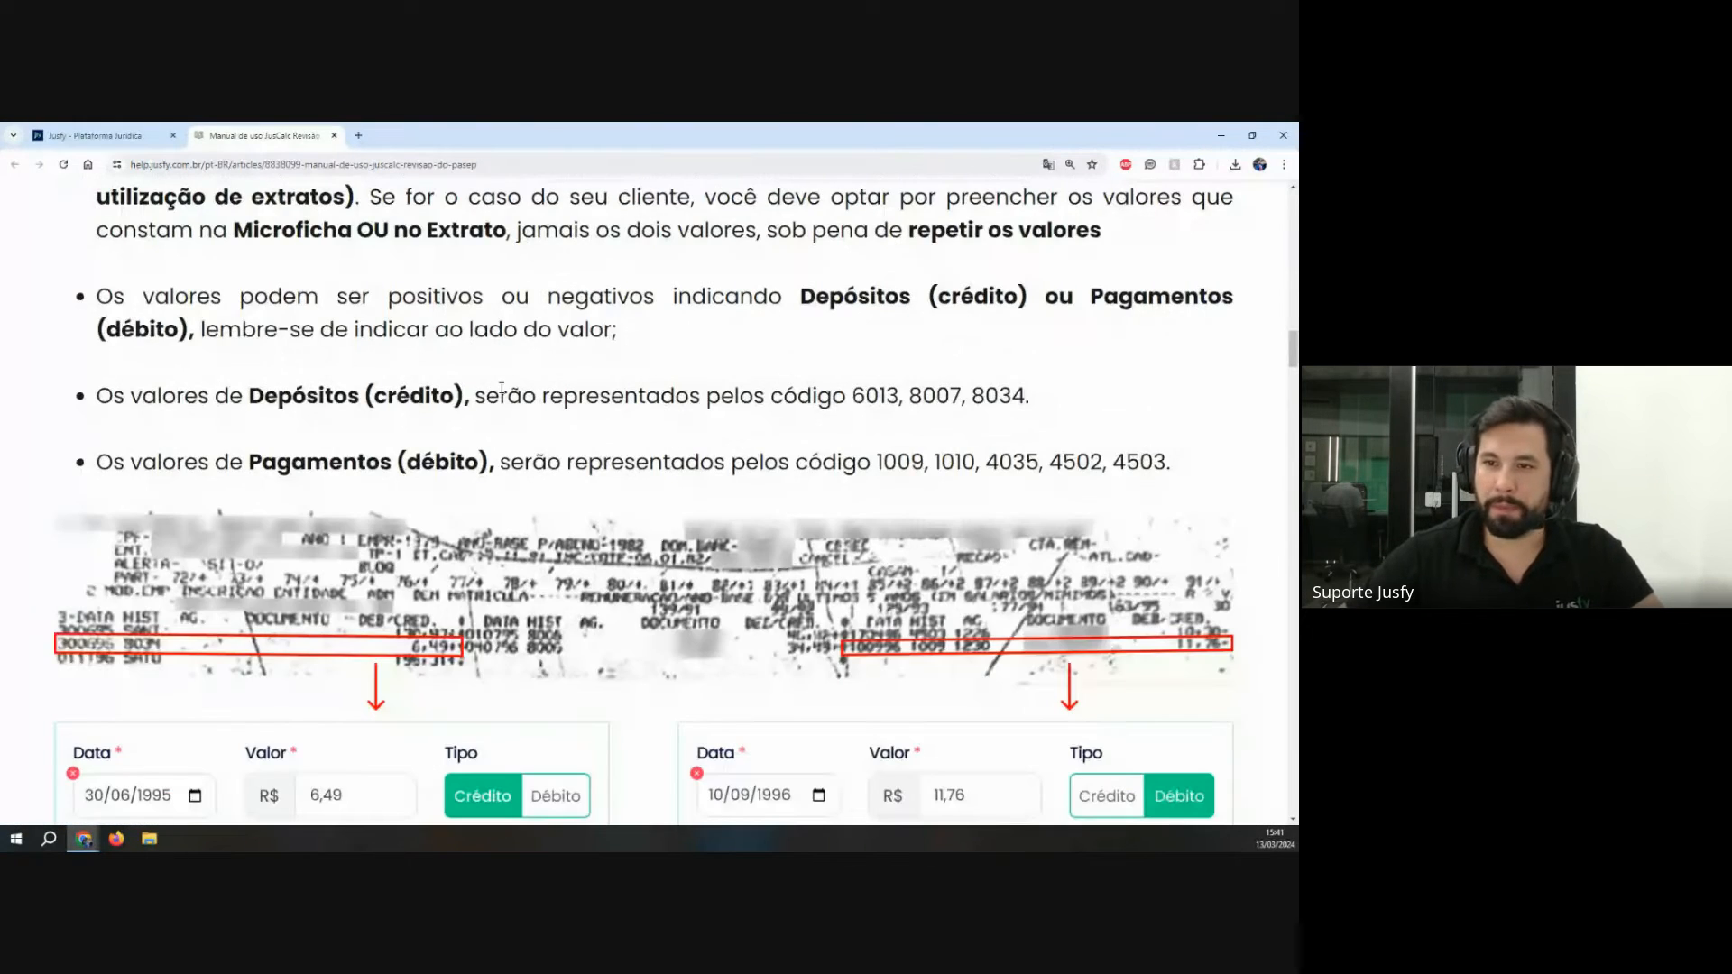
pyautogui.scroll(-3, 502, 388)
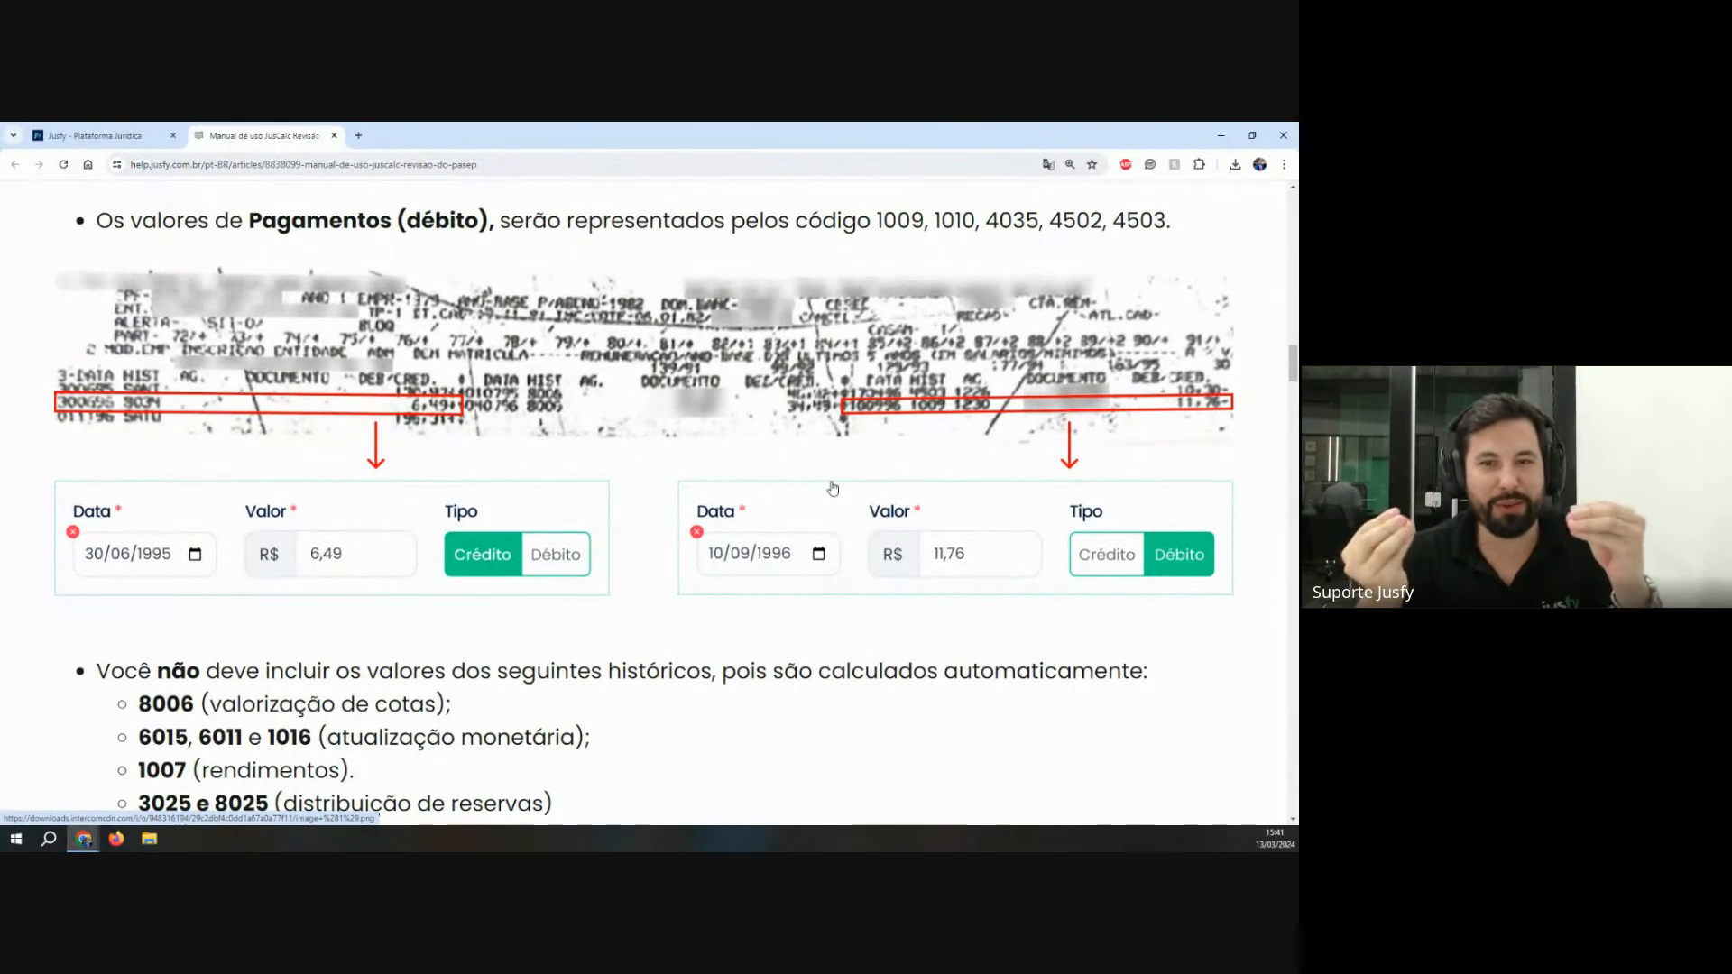
pyautogui.scroll(5, 832, 488)
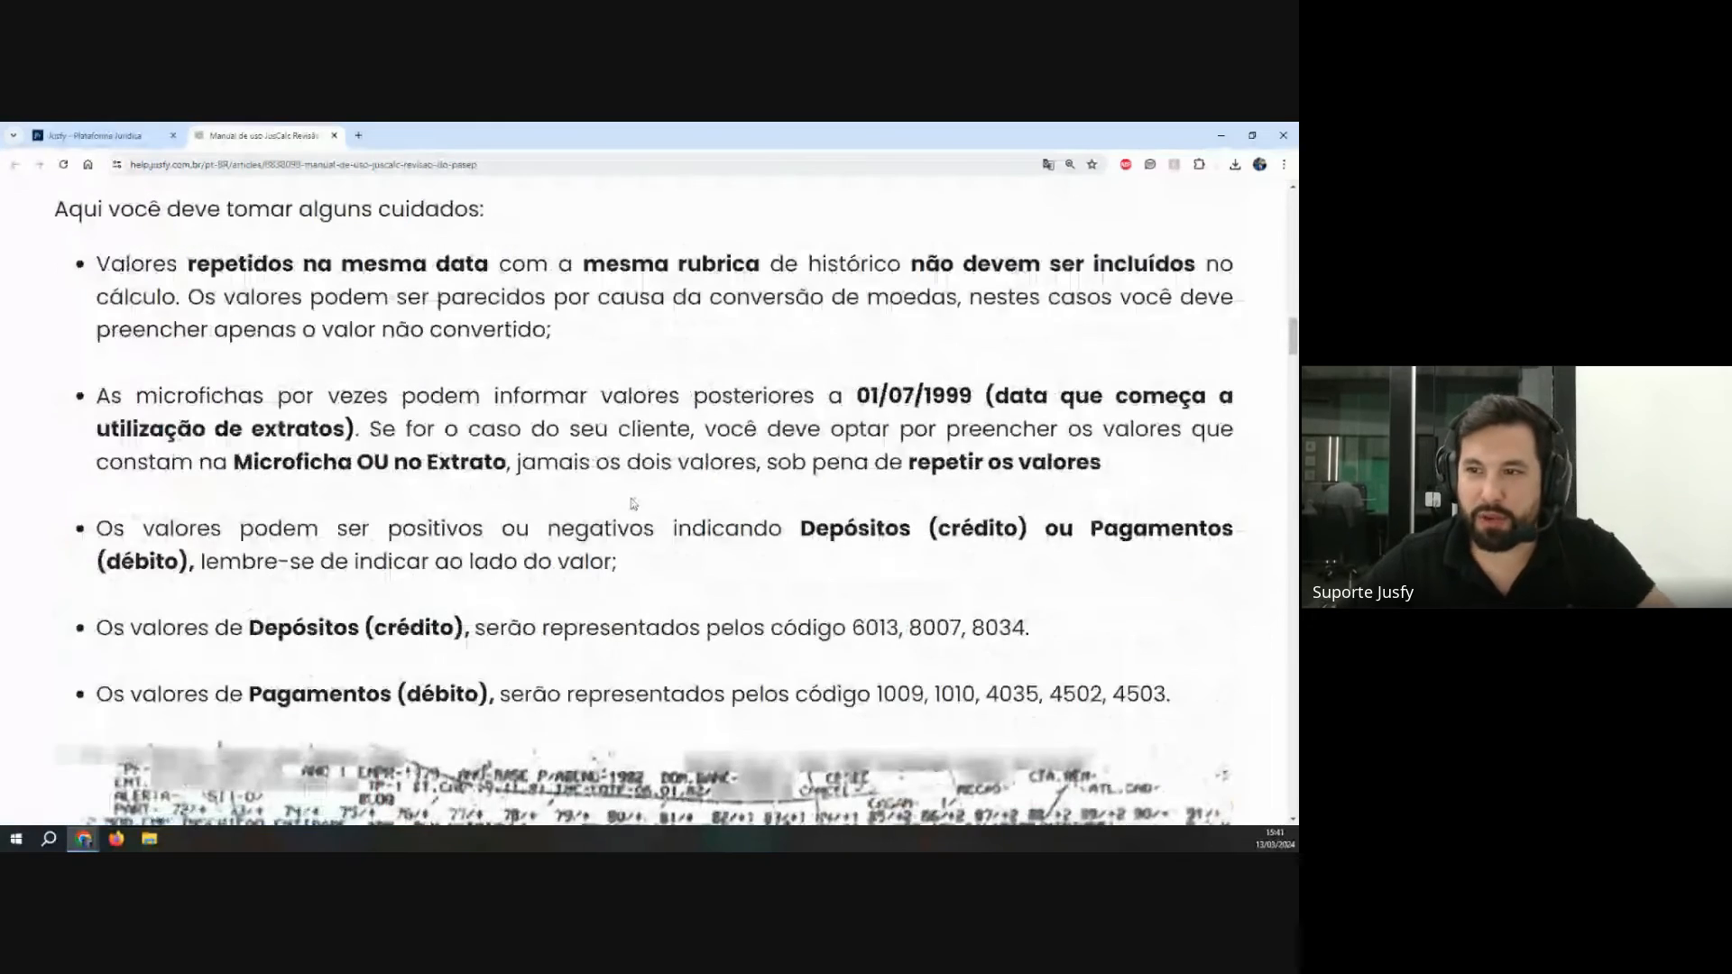
pyautogui.scroll(2, 633, 503)
pyautogui.keyDown('ctrl'); pyautogui.scroll(-1, 623, 501); pyautogui.keyUp('ctrl')
pyautogui.scroll(2, 614, 497)
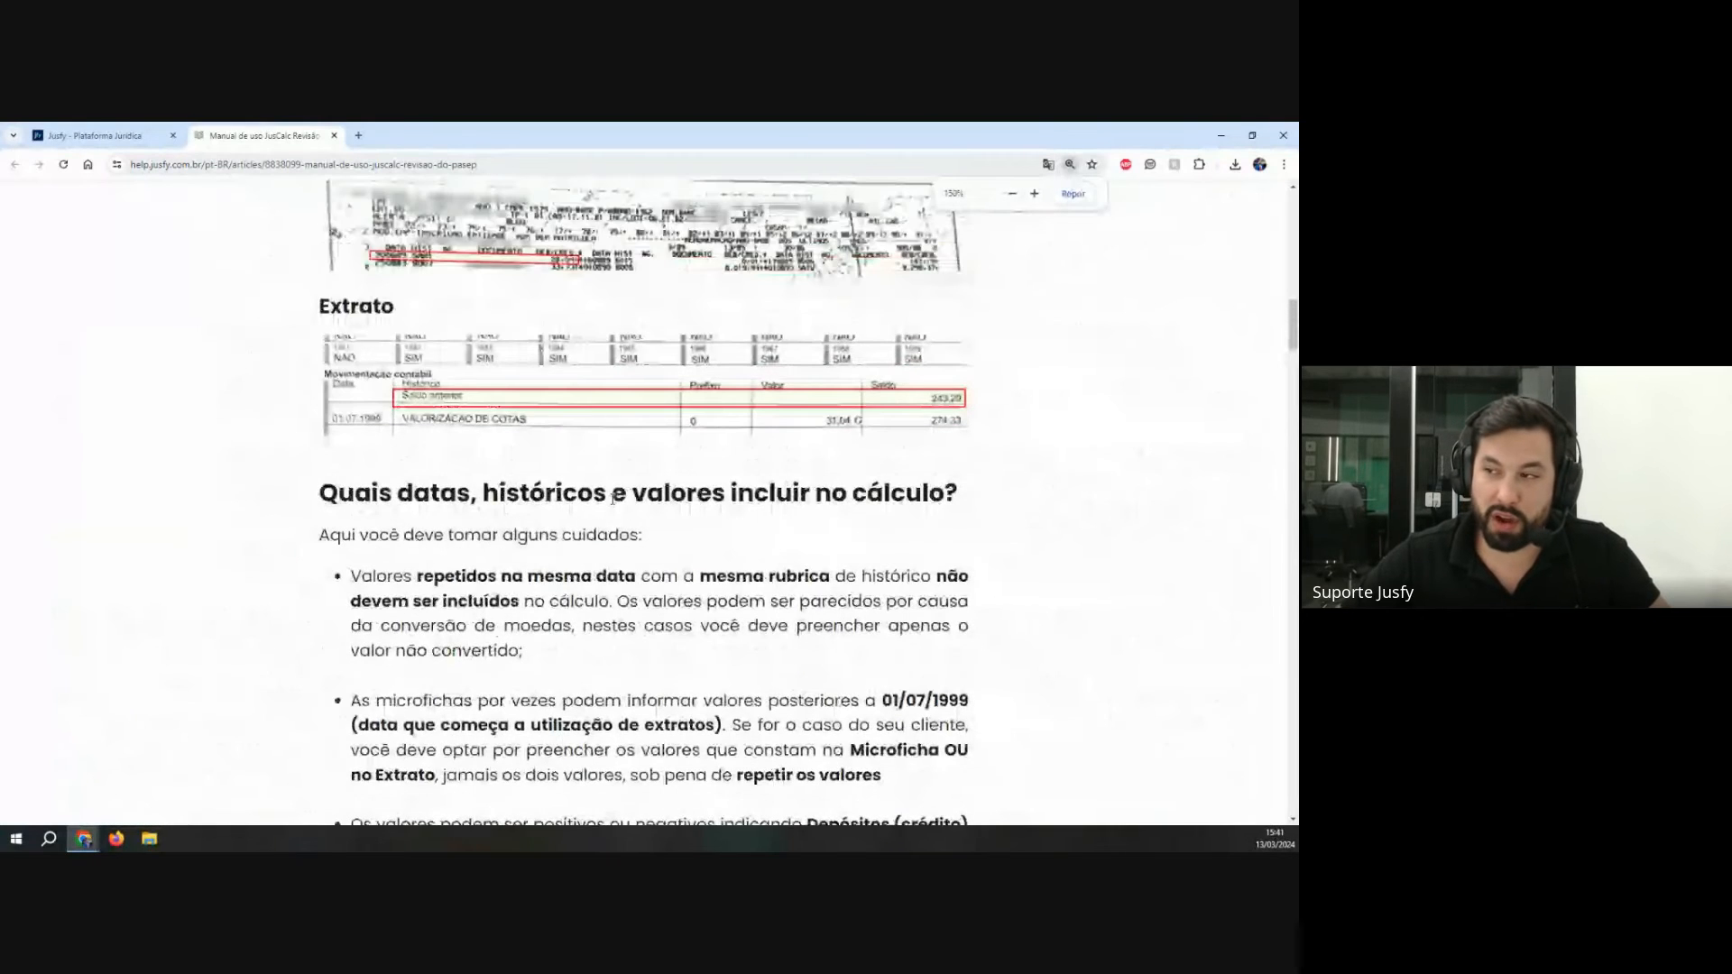
pyautogui.scroll(-5, 613, 497)
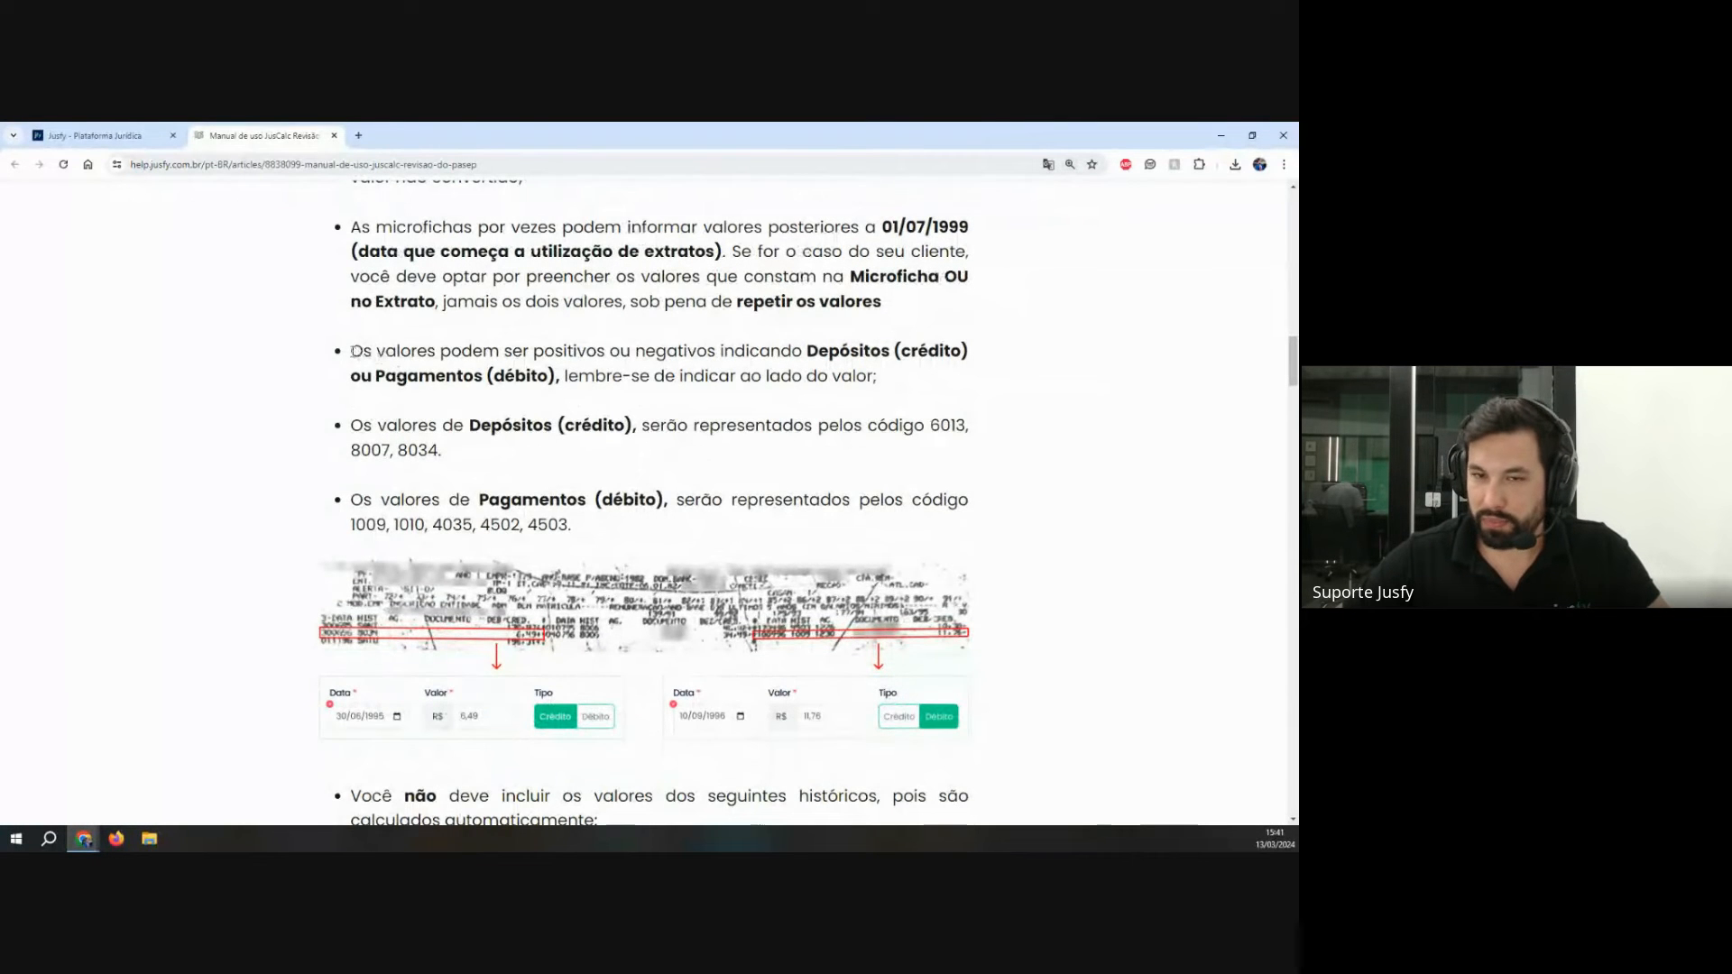
# Step: Examine the manual's guidance on marking positive and negative values as Depósitos (crédito) or Pagamentos (débito)
pyautogui.moveTo(352, 354); pyautogui.dragTo(792, 353)
pyautogui.click(792, 352)
pyautogui.moveTo(577, 353); pyautogui.dragTo(941, 353)
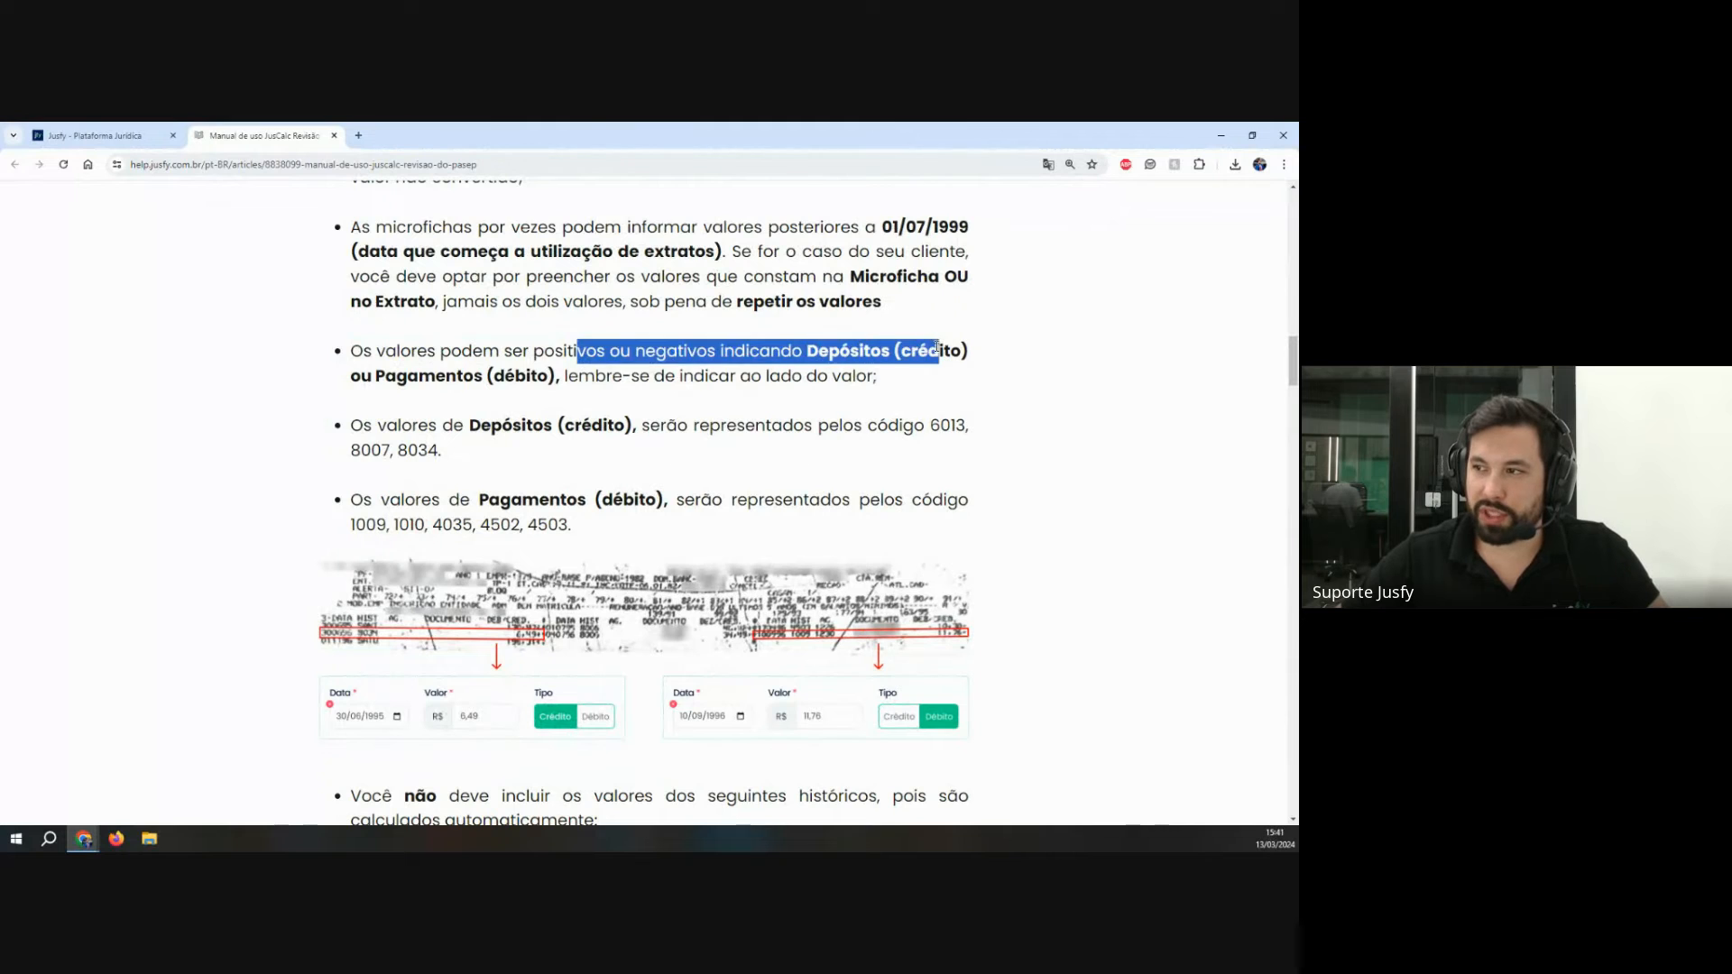
pyautogui.click(792, 351)
pyautogui.moveTo(792, 351); pyautogui.dragTo(837, 380)
pyautogui.click(348, 379)
pyautogui.click(616, 375)
pyautogui.click(458, 461)
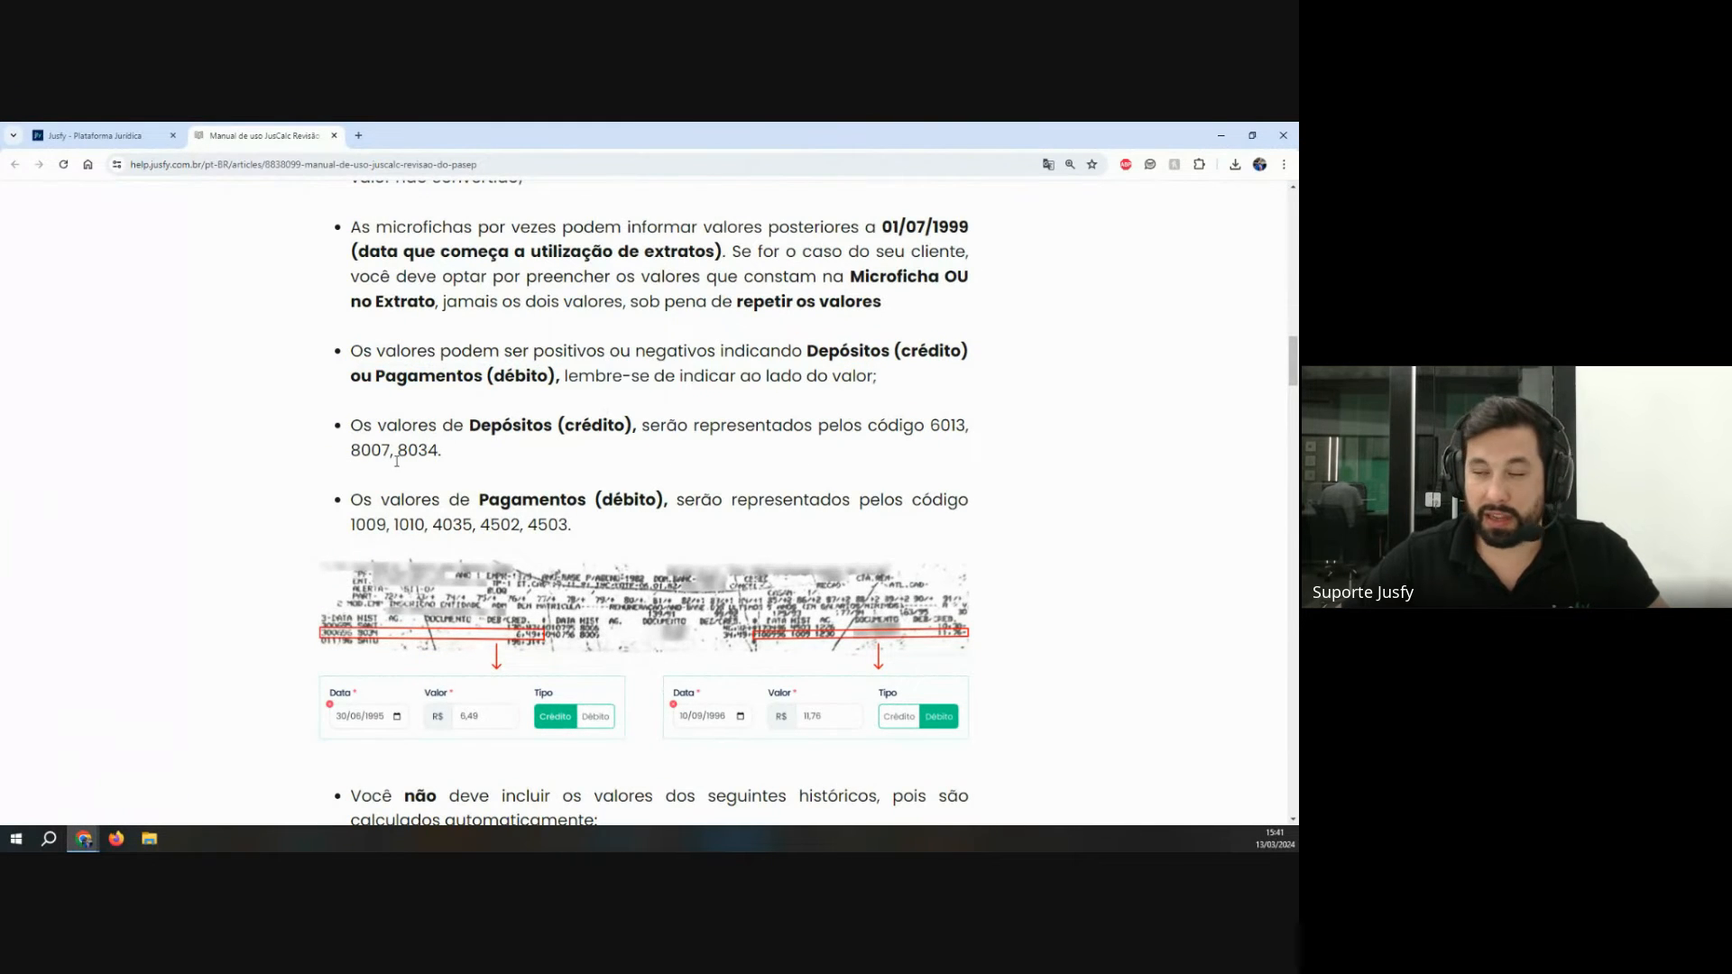
# Step: Examine the history codes that the manual assigns to Depósitos (crédito)
pyautogui.doubleClick(361, 426)
pyautogui.moveTo(404, 426); pyautogui.dragTo(629, 427)
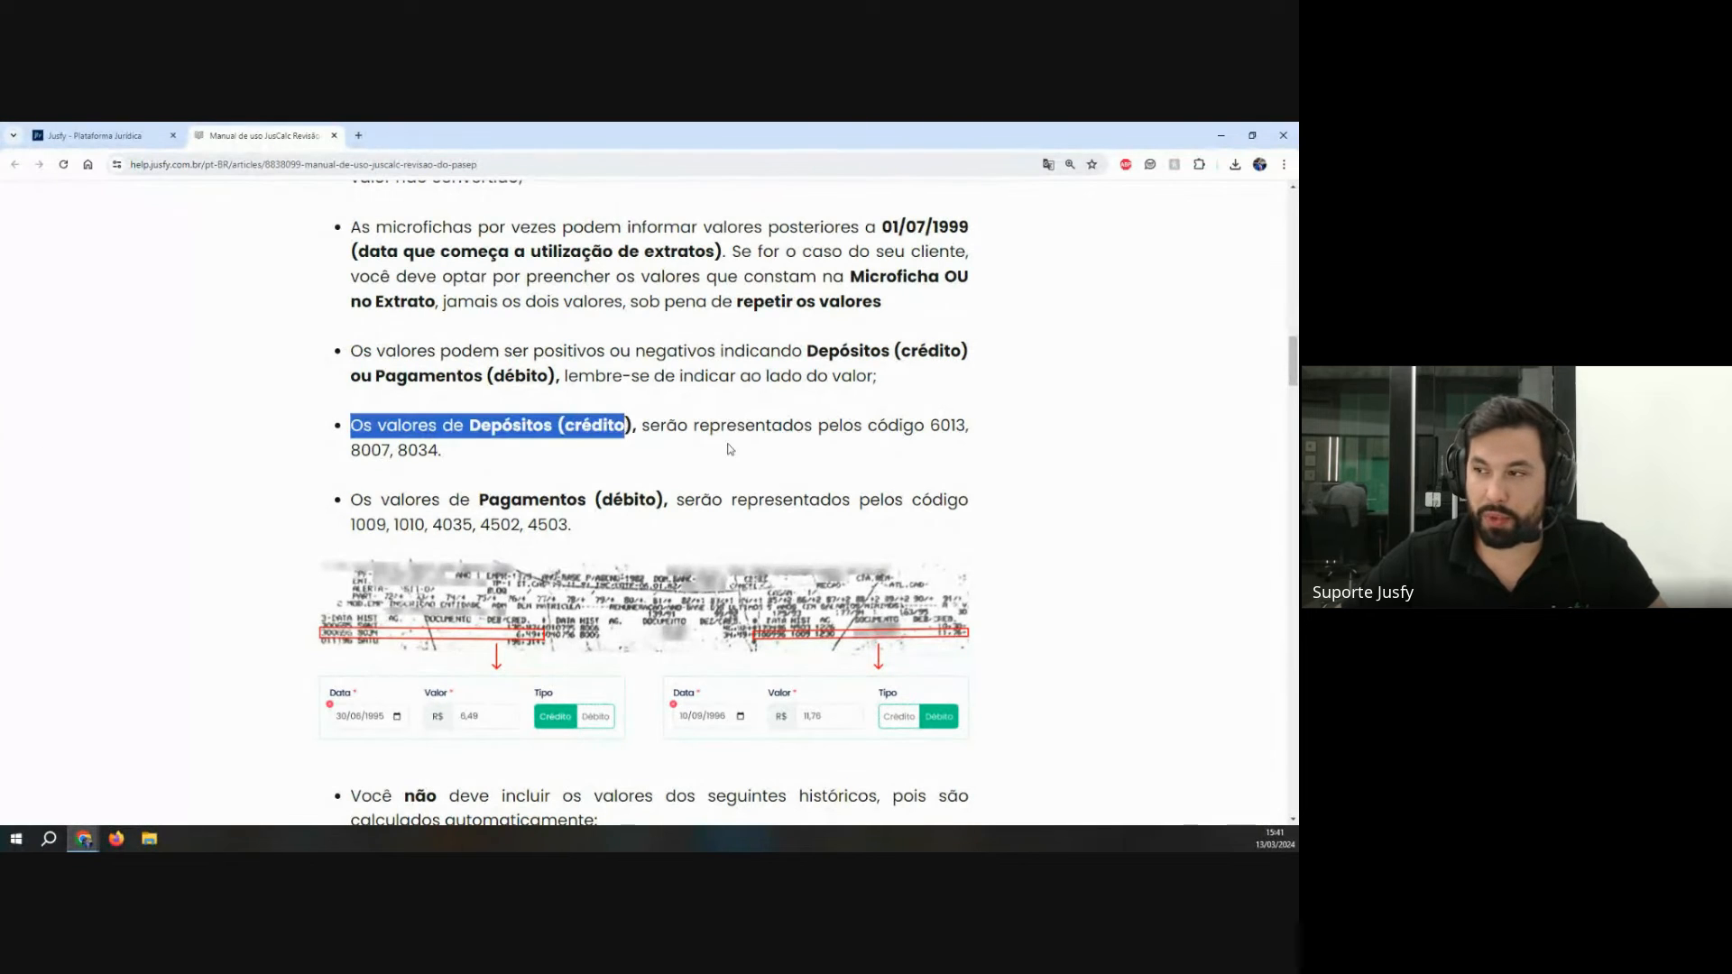
pyautogui.click(731, 448)
pyautogui.moveTo(929, 430); pyautogui.dragTo(918, 474)
pyautogui.click(381, 440)
pyautogui.moveTo(350, 451); pyautogui.dragTo(447, 455)
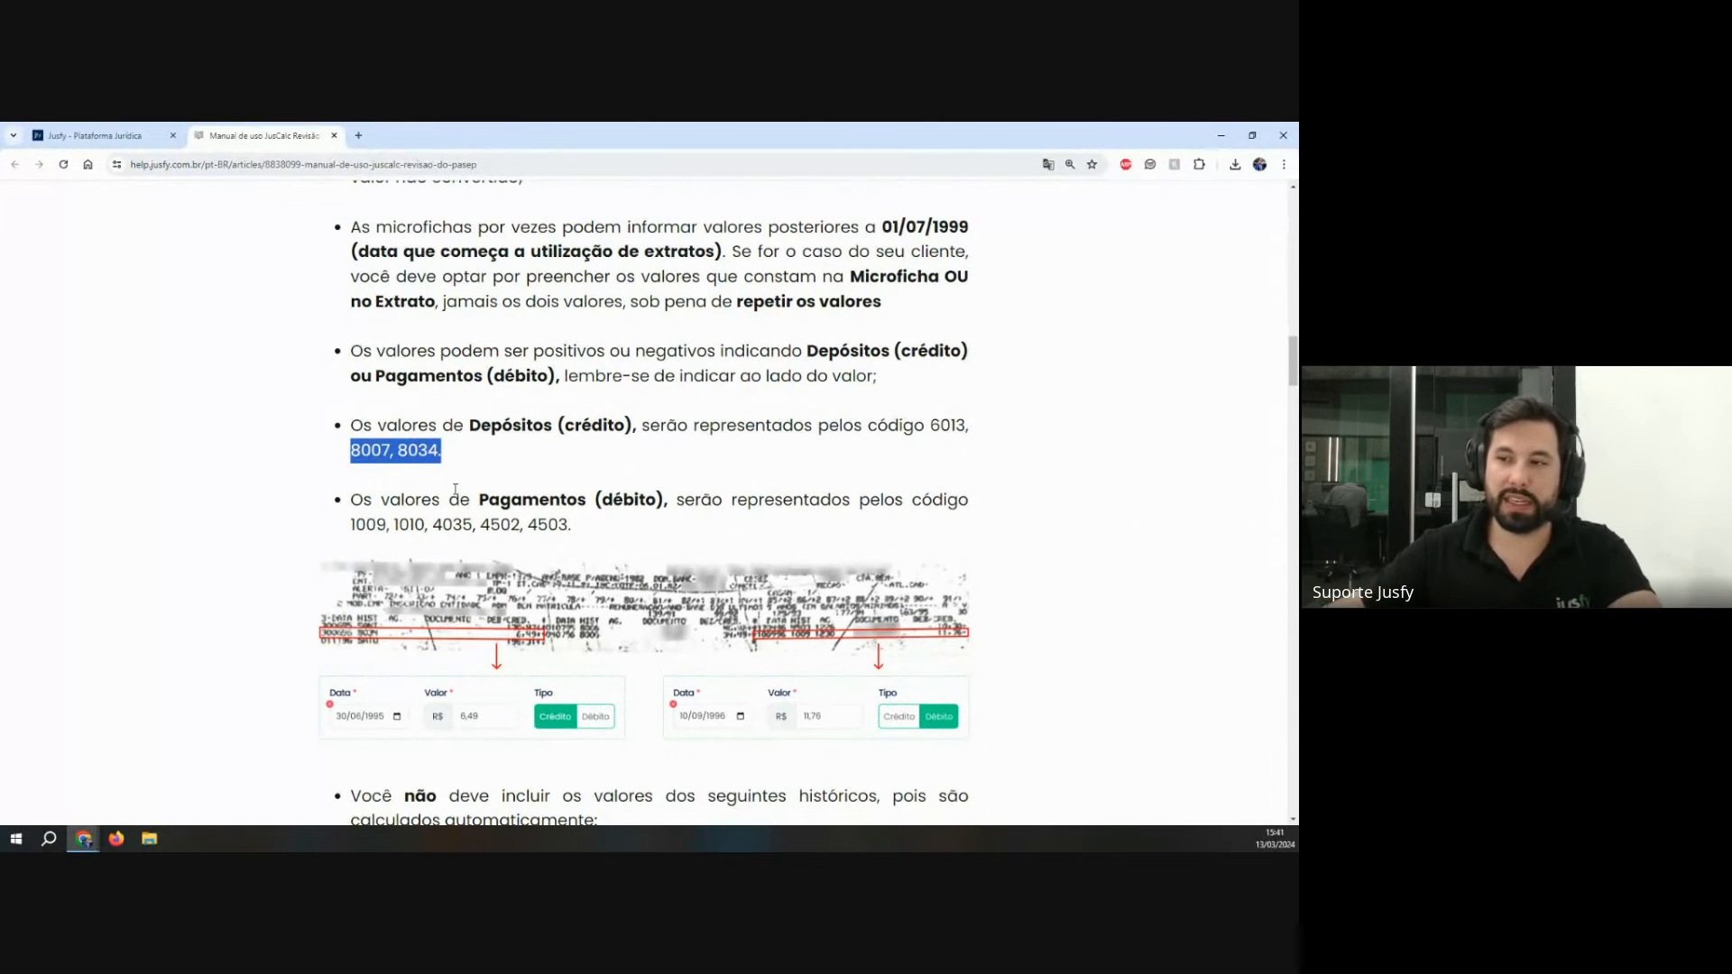
pyautogui.moveTo(943, 429); pyautogui.dragTo(929, 471)
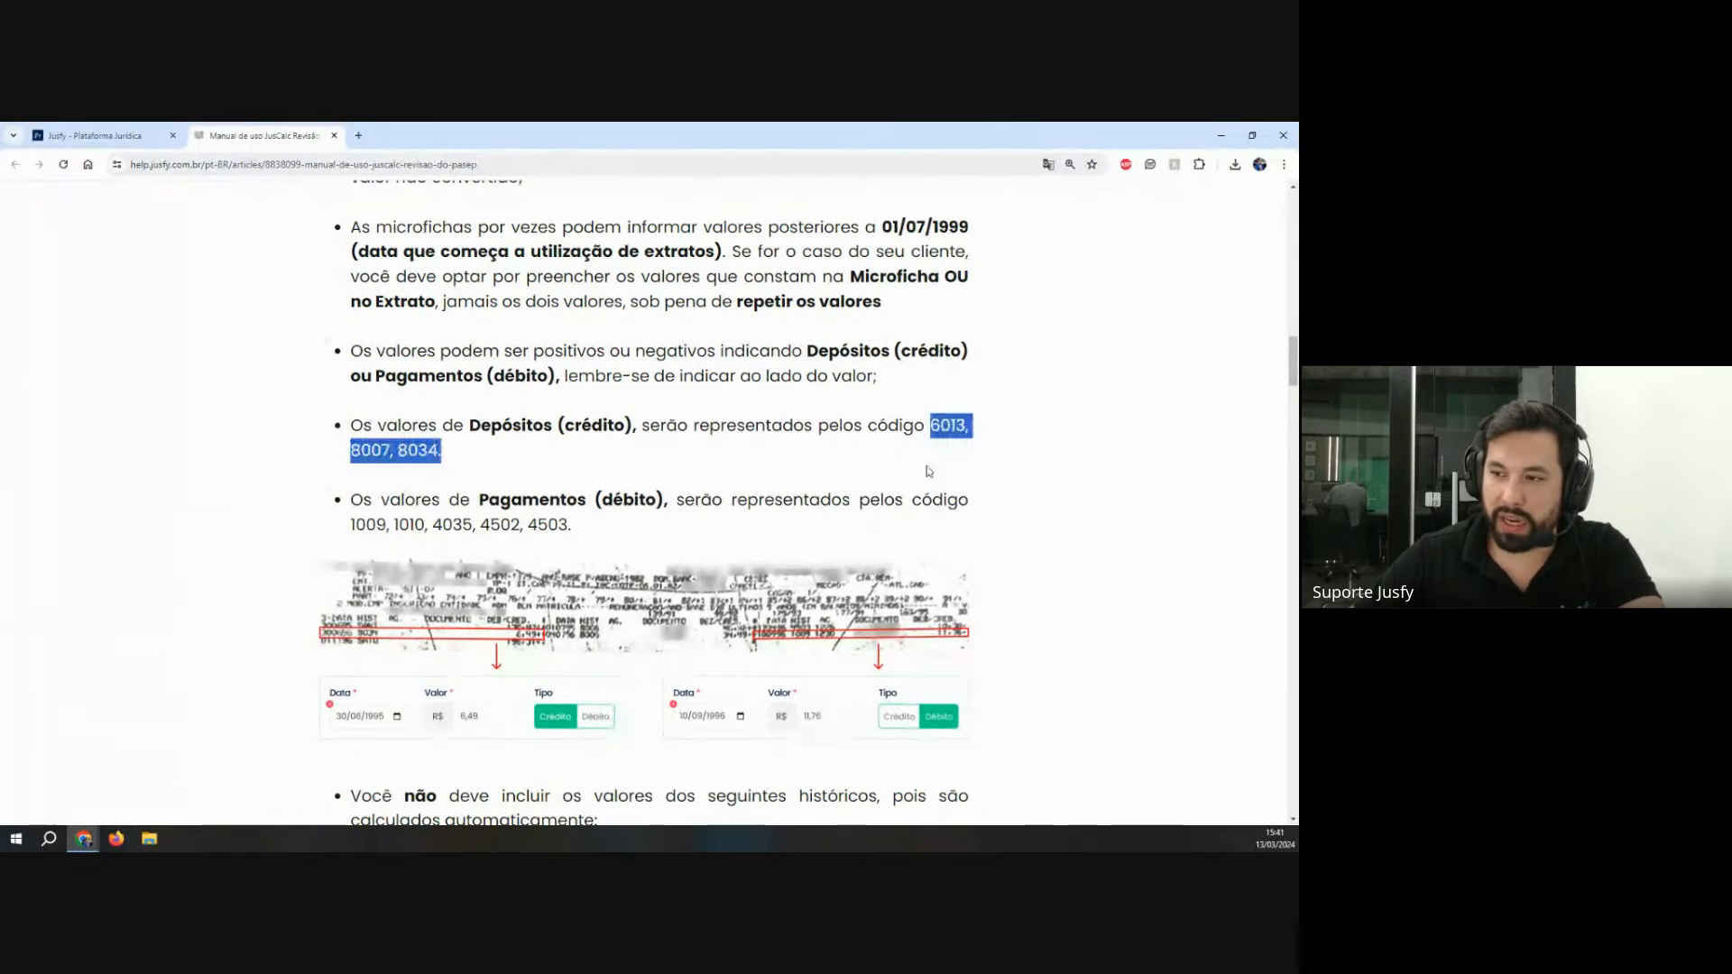
# Step: Return to the PASEP calculator and add a value entry of type Crédito under the 1999 credits and debits
pyautogui.click(99, 135)
pyautogui.click(505, 602)
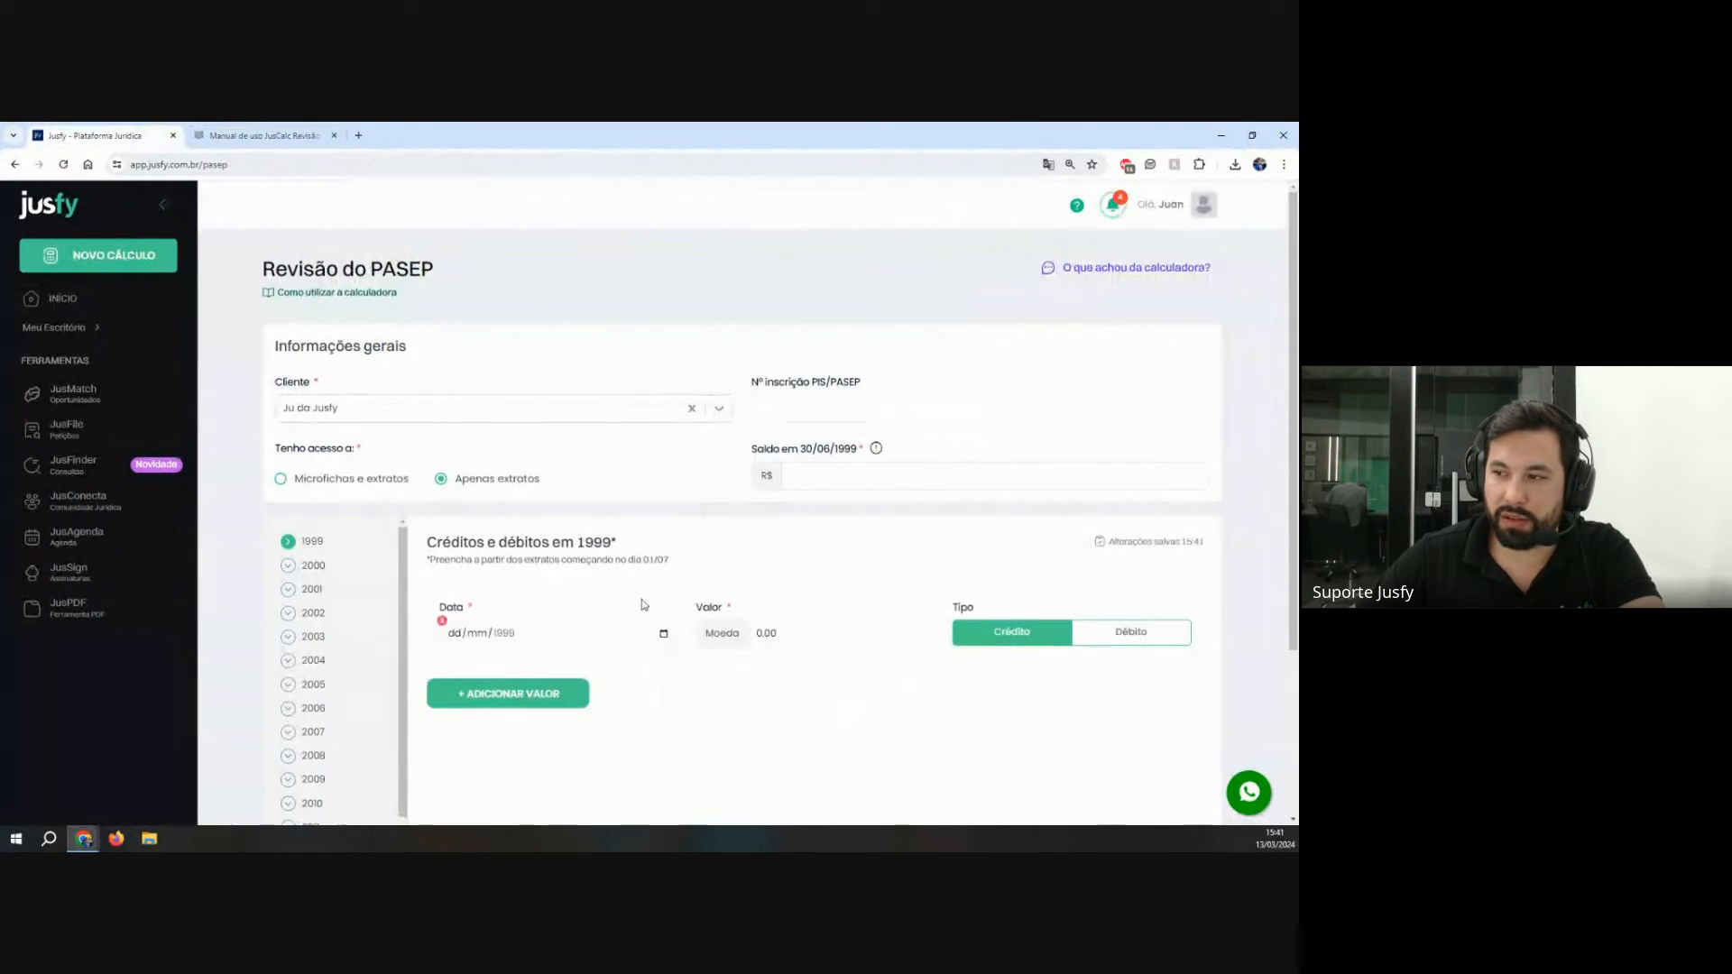
pyautogui.scroll(-3, 672, 415)
pyautogui.click(671, 407)
pyautogui.click(1041, 406)
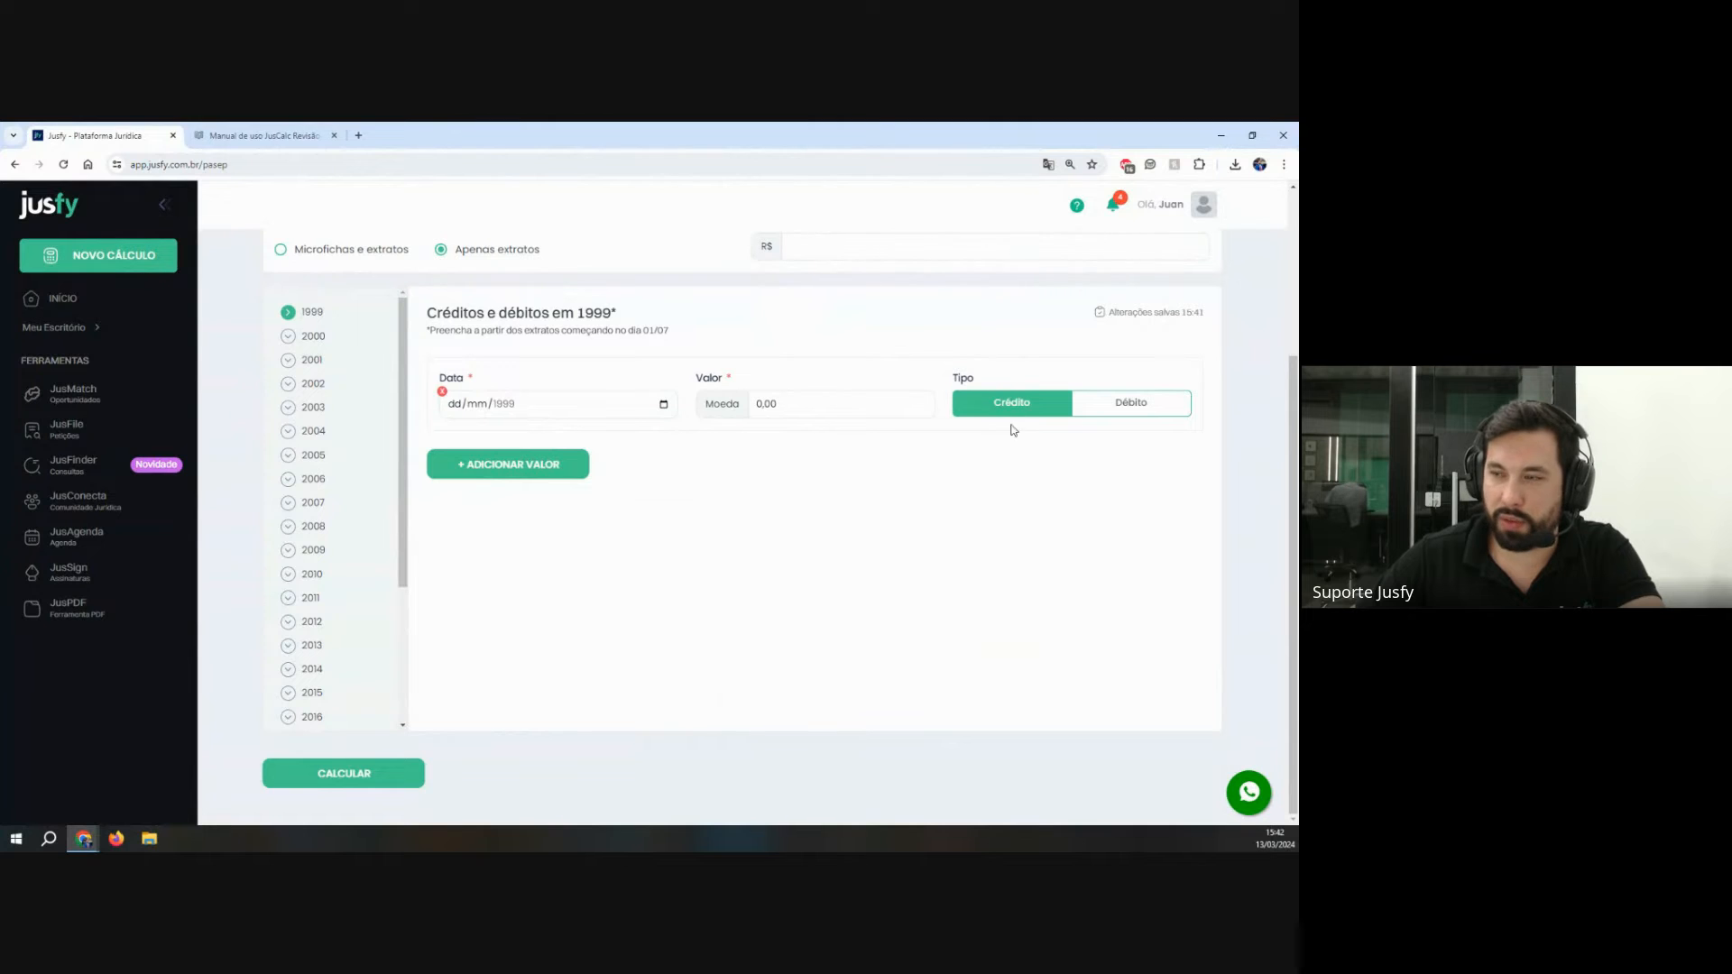
# Step: Check the Pagamentos (débito) history codes in the manual and set the 1999 entry's type to Débito
pyautogui.click(261, 135)
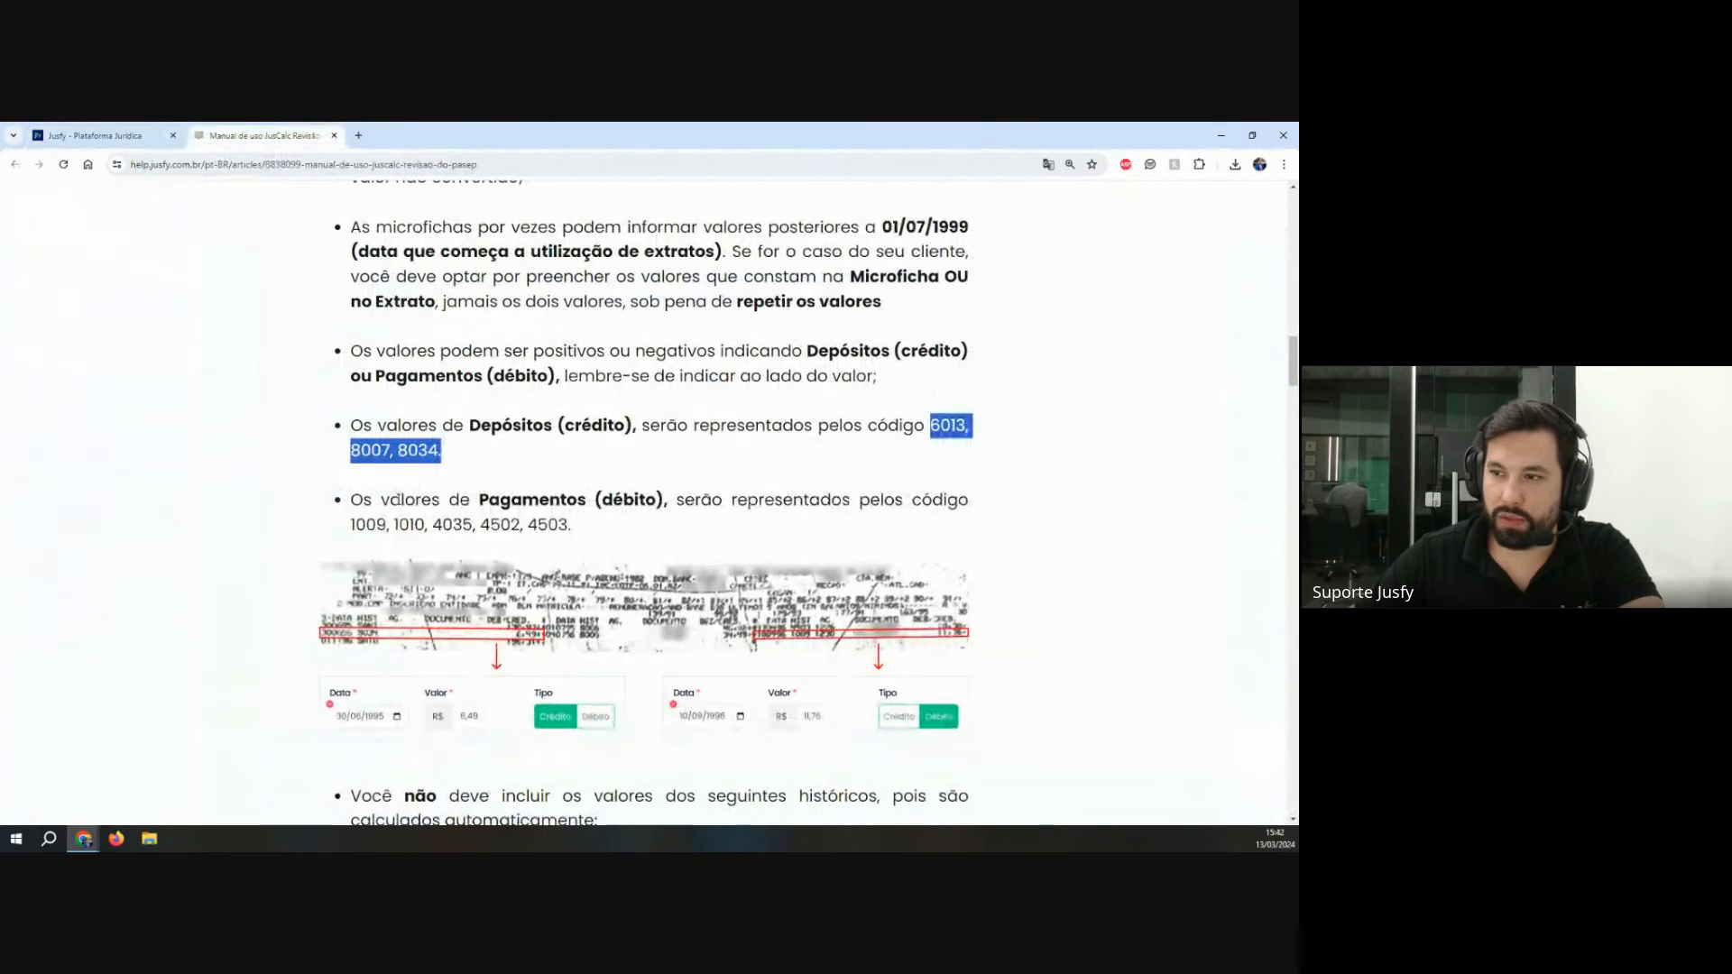
pyautogui.moveTo(356, 524); pyautogui.dragTo(594, 533)
pyautogui.click(433, 526)
pyautogui.click(478, 525)
pyautogui.click(532, 524)
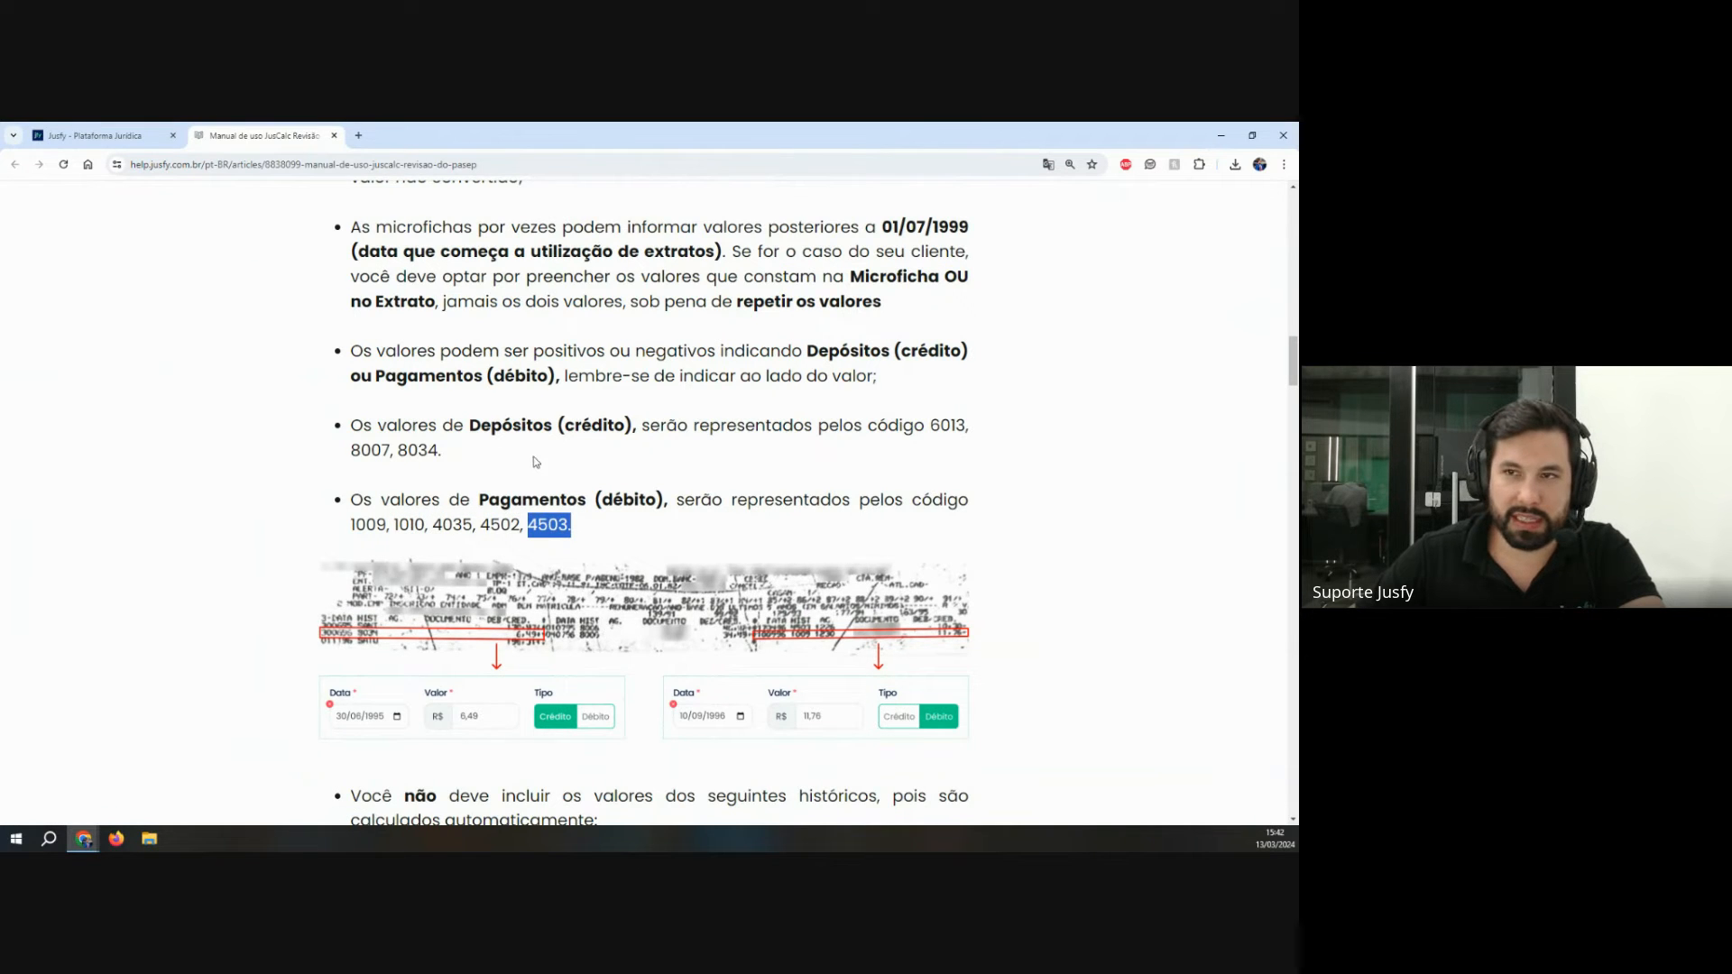
pyautogui.click(99, 135)
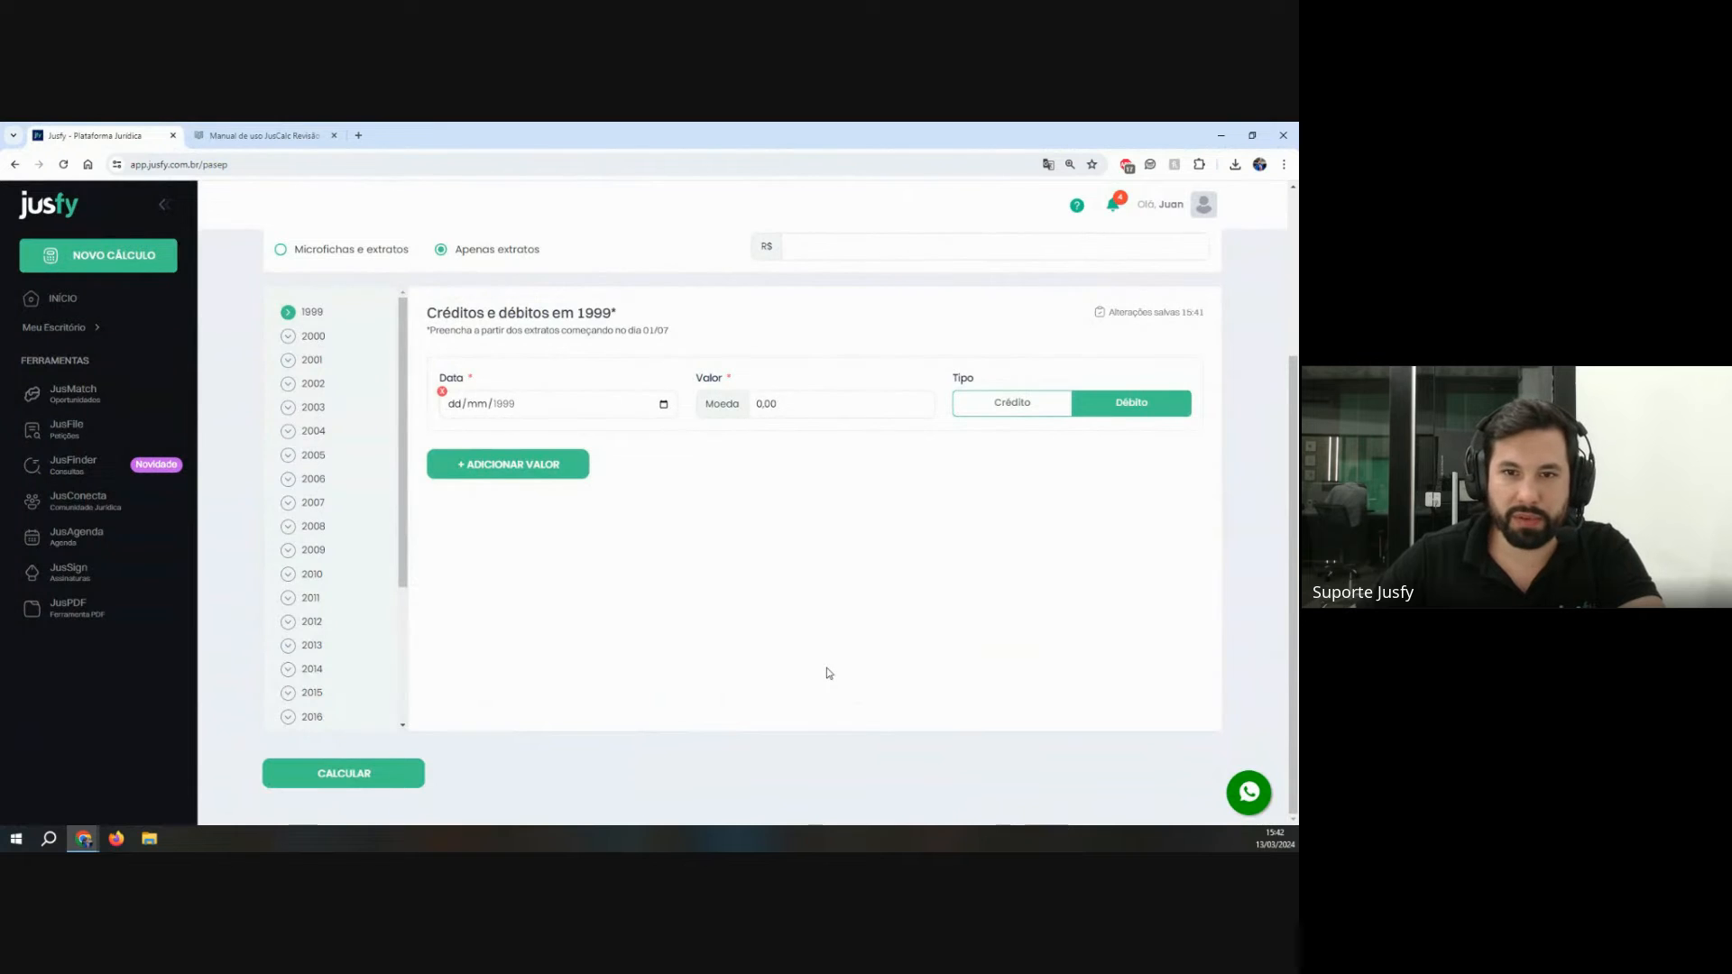
# Step: Read the manual's list of automatically calculated history codes to leave out, including valorização de cotas, and close the manual
pyautogui.click(262, 135)
pyautogui.scroll(-1, 683, 601)
pyautogui.scroll(-2, 683, 602)
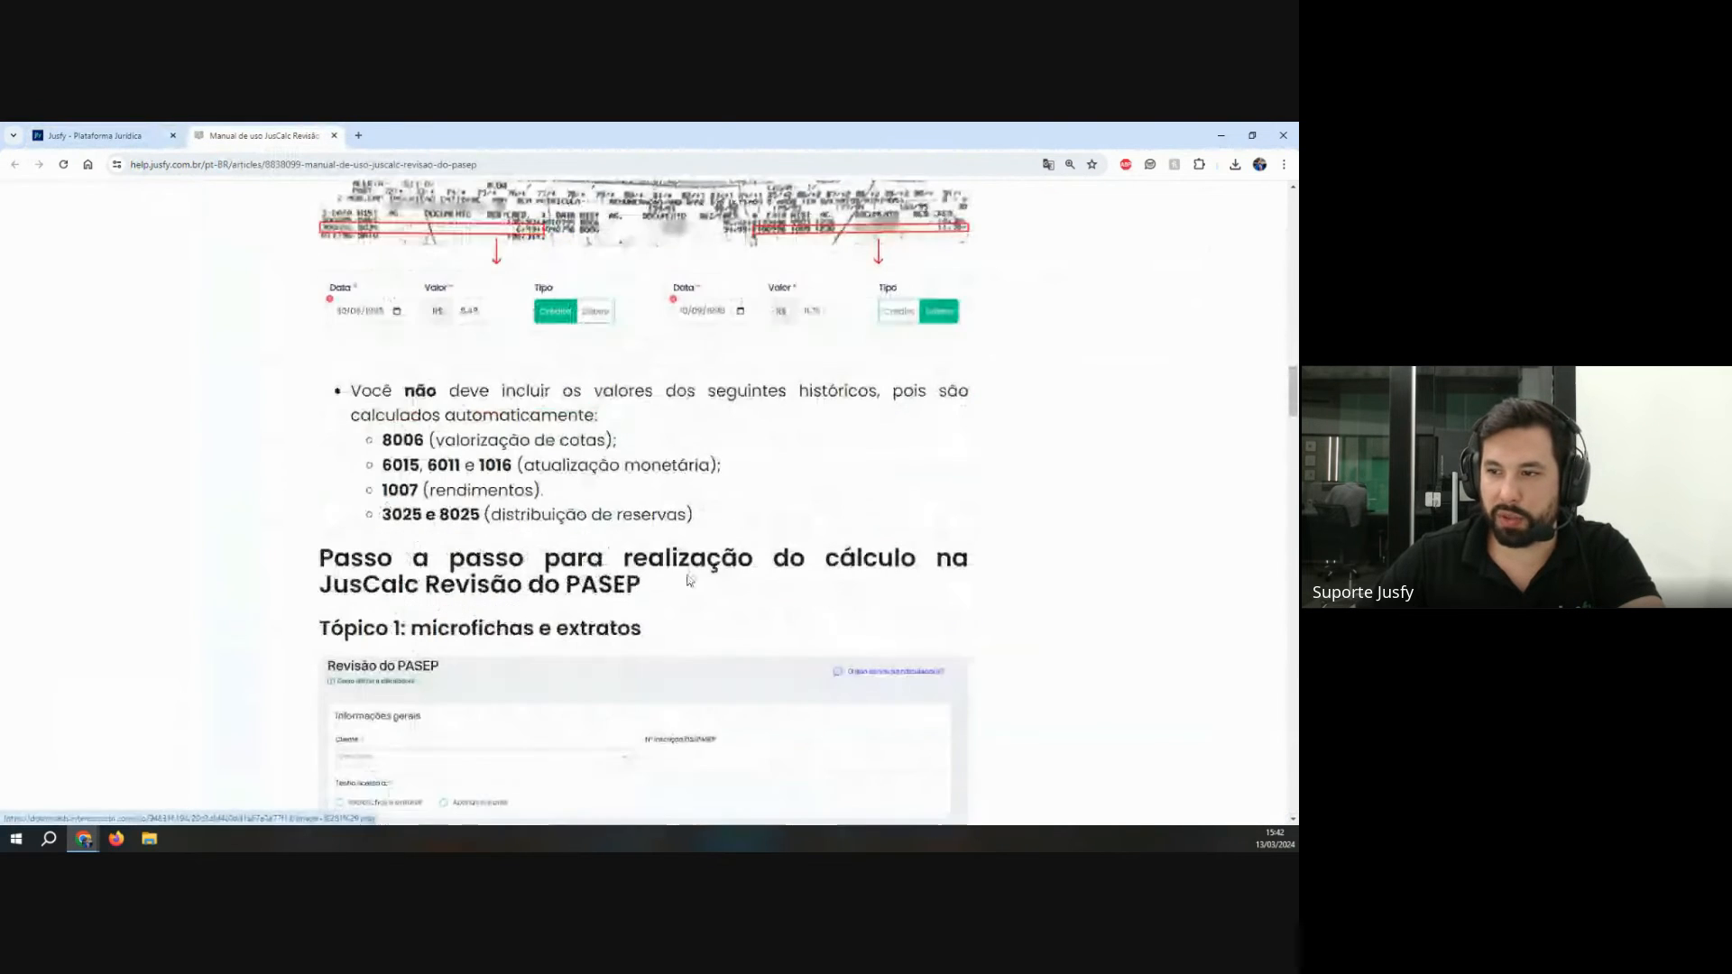
pyautogui.moveTo(350, 390); pyautogui.dragTo(704, 515)
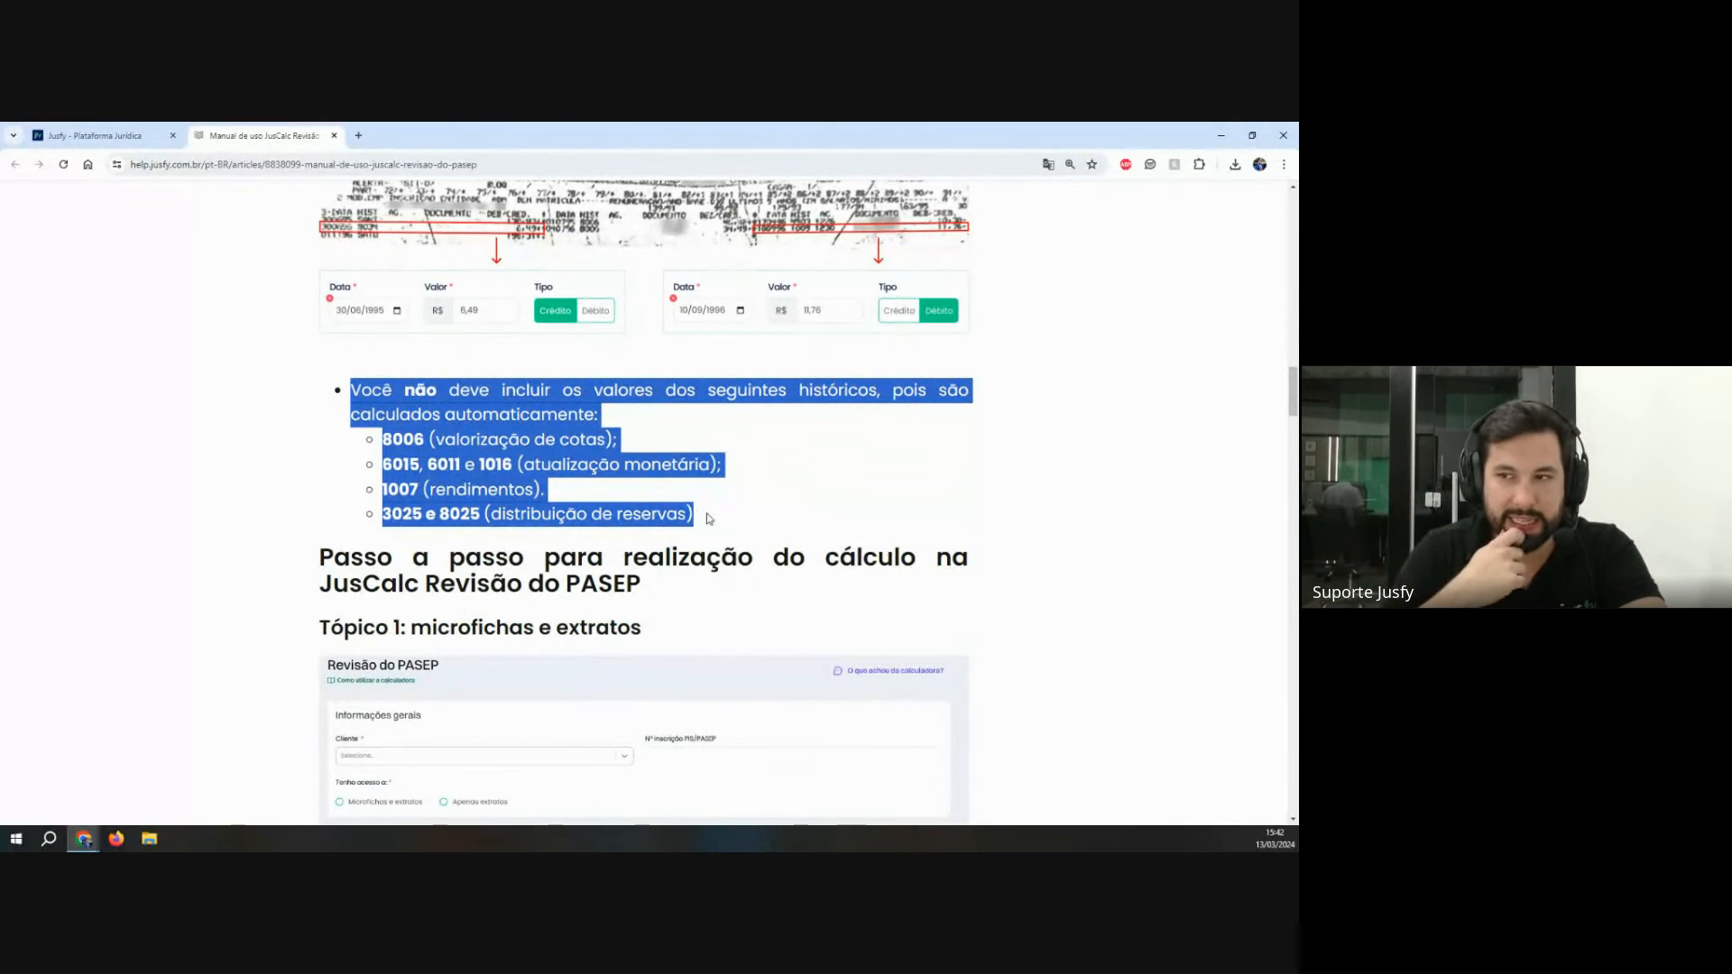
pyautogui.moveTo(382, 439); pyautogui.dragTo(774, 517)
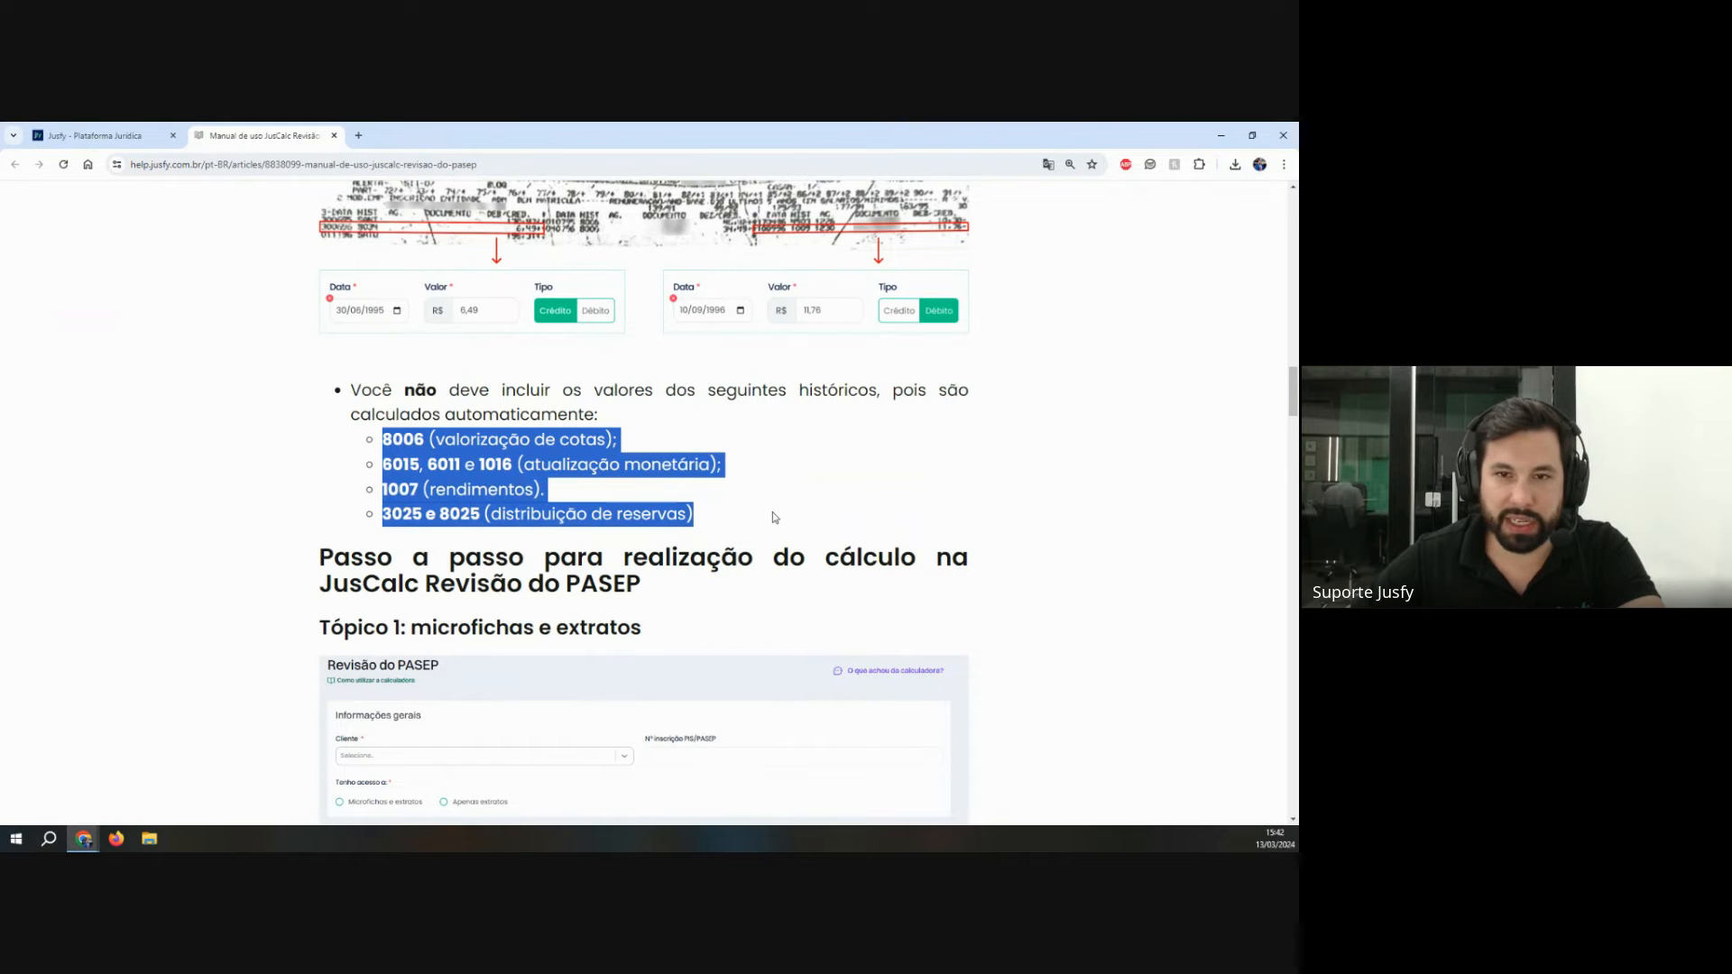
pyautogui.click(726, 481)
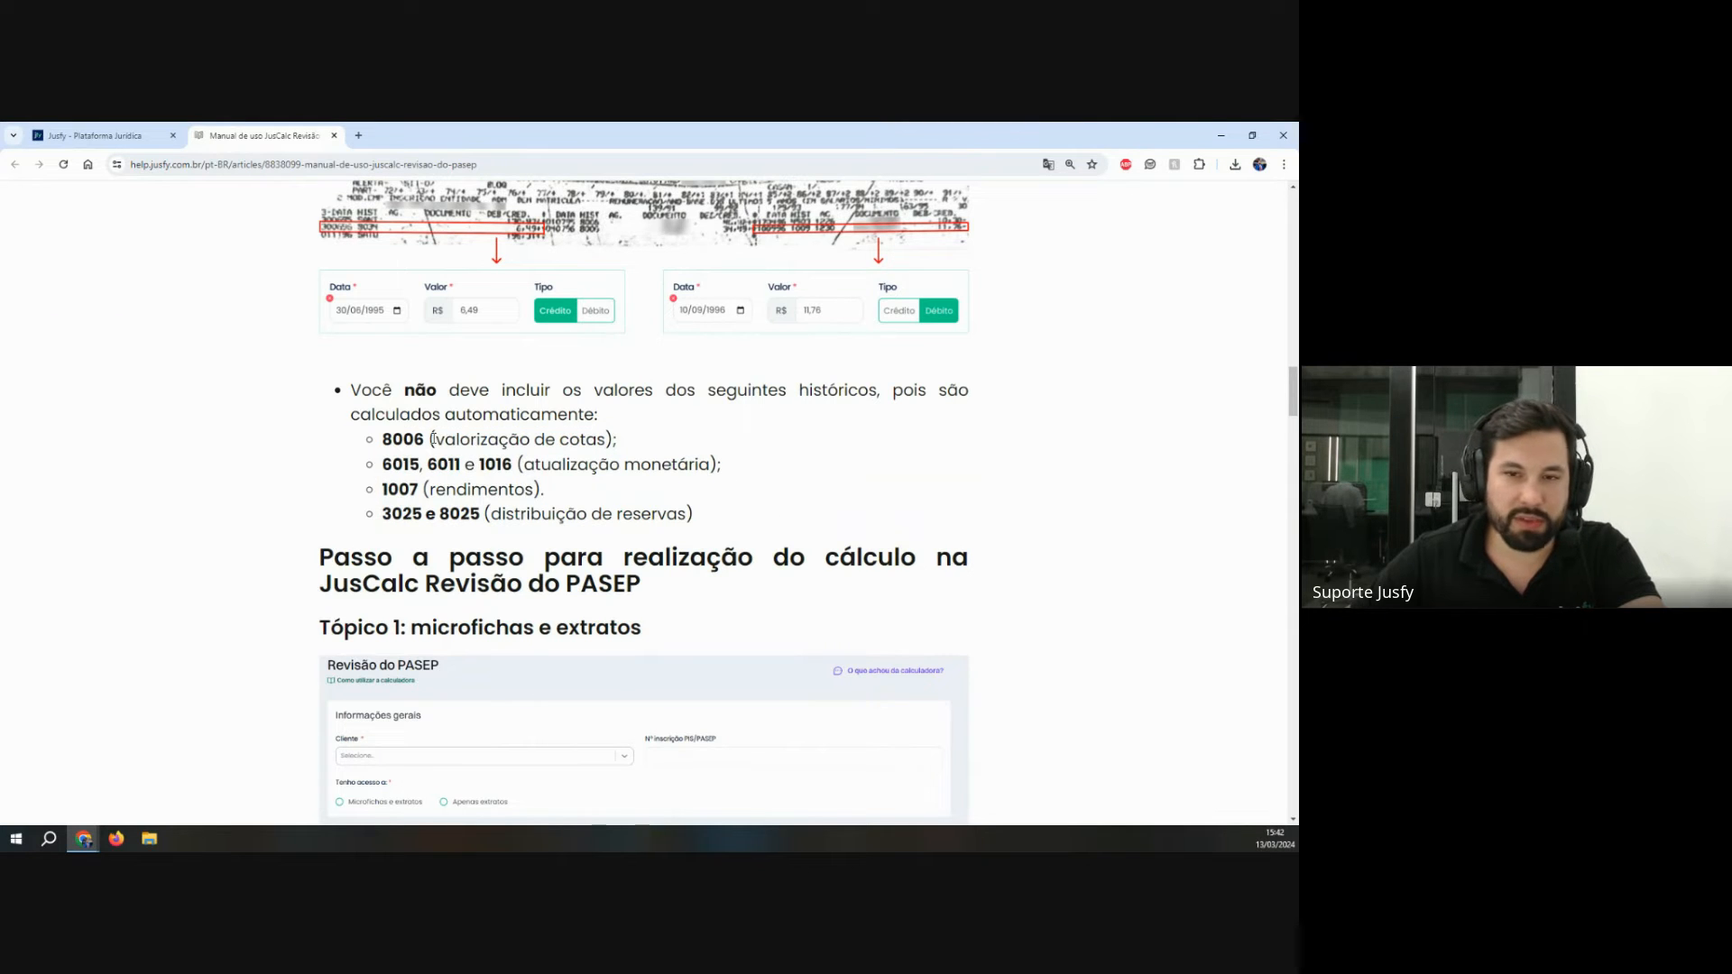
pyautogui.moveTo(432, 441); pyautogui.dragTo(600, 439)
pyautogui.click(600, 439)
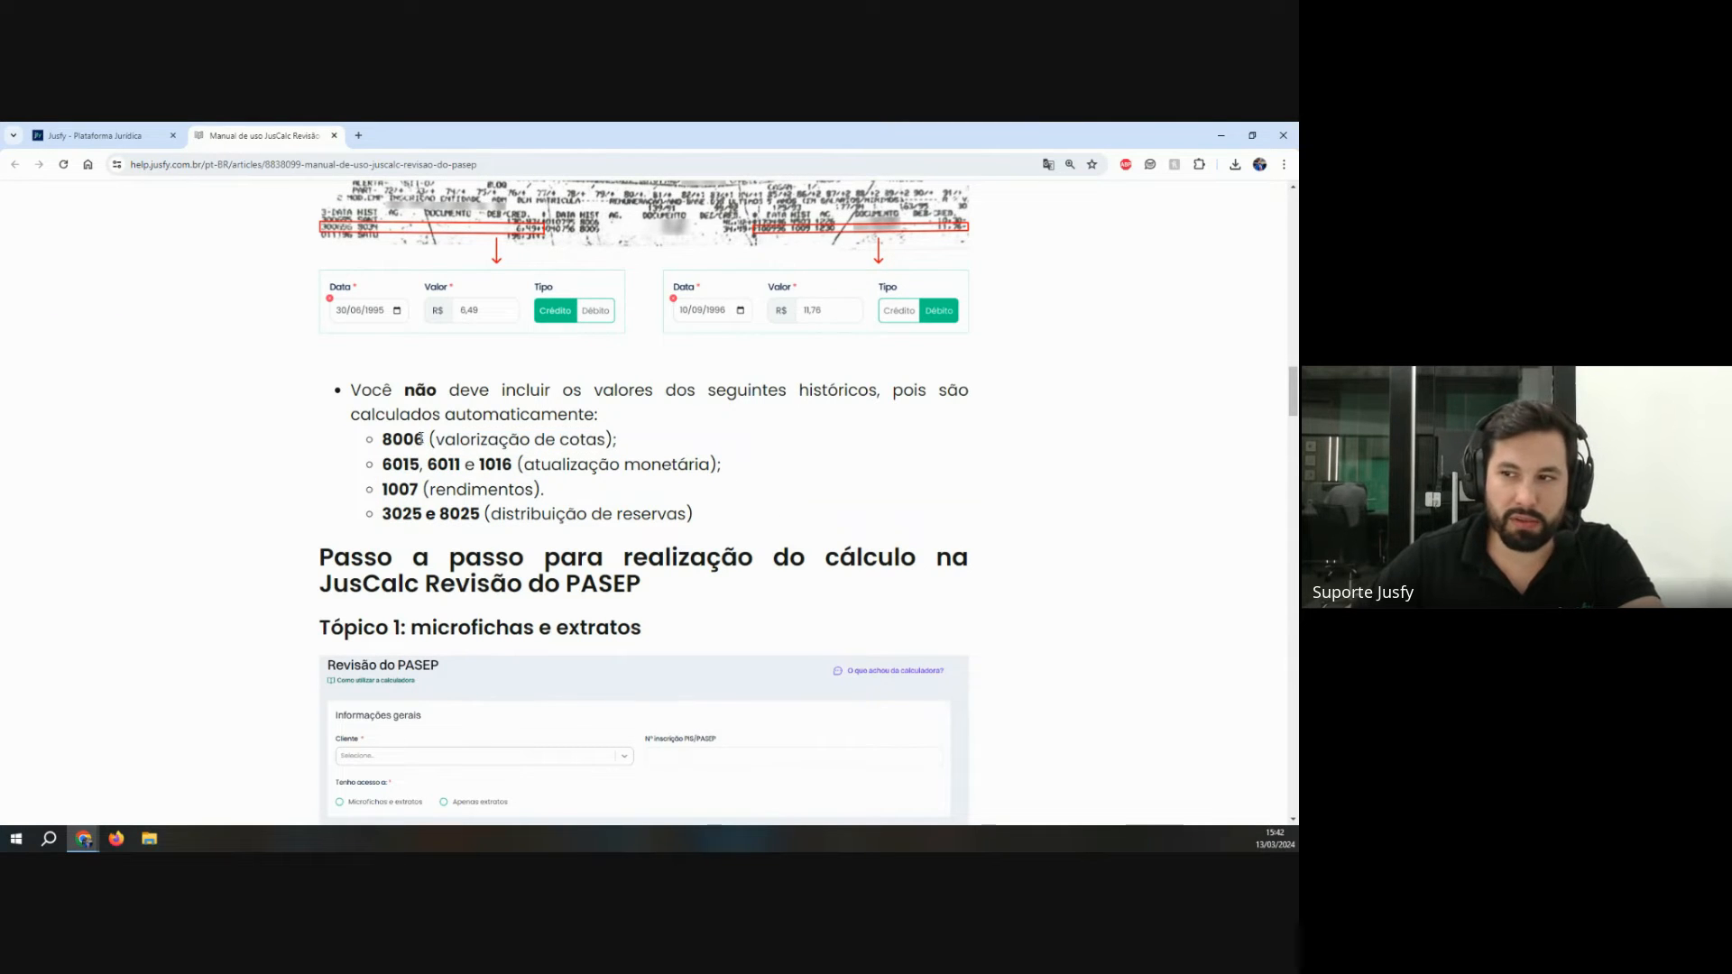
pyautogui.moveTo(383, 441); pyautogui.dragTo(591, 439)
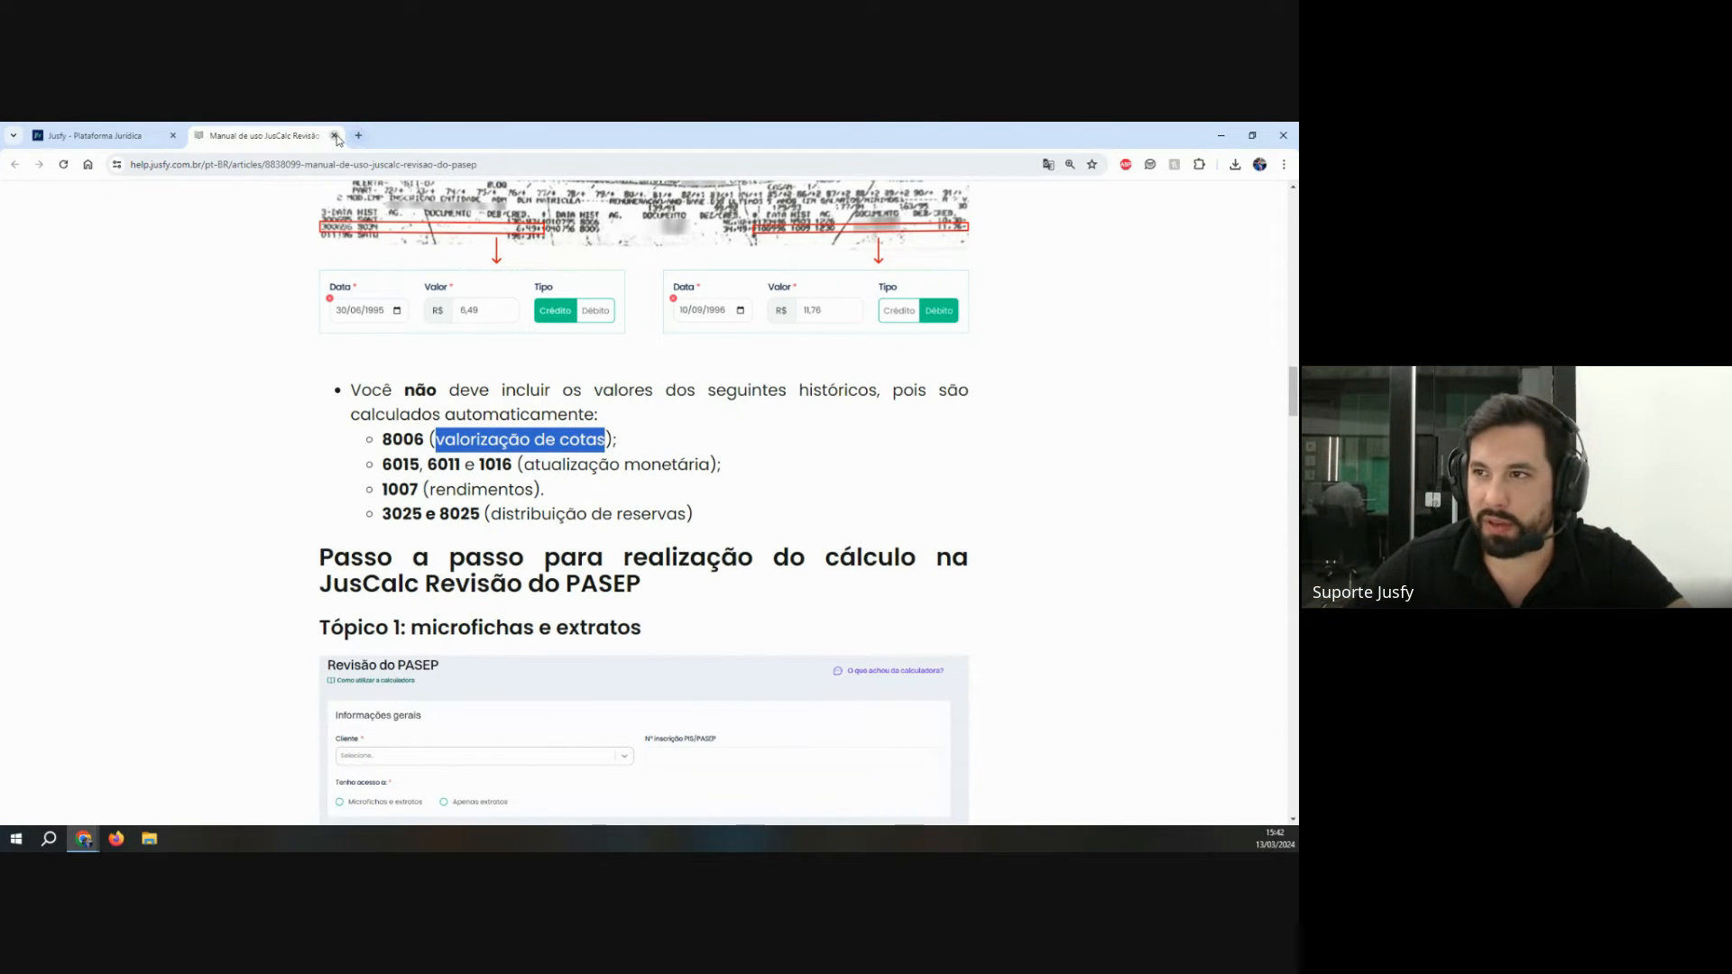
pyautogui.click(333, 135)
# Step: Set the balance on 30/06/1999 to R$ 120,00 and date the 1999 entry 17/08/1999
pyautogui.click(818, 440)
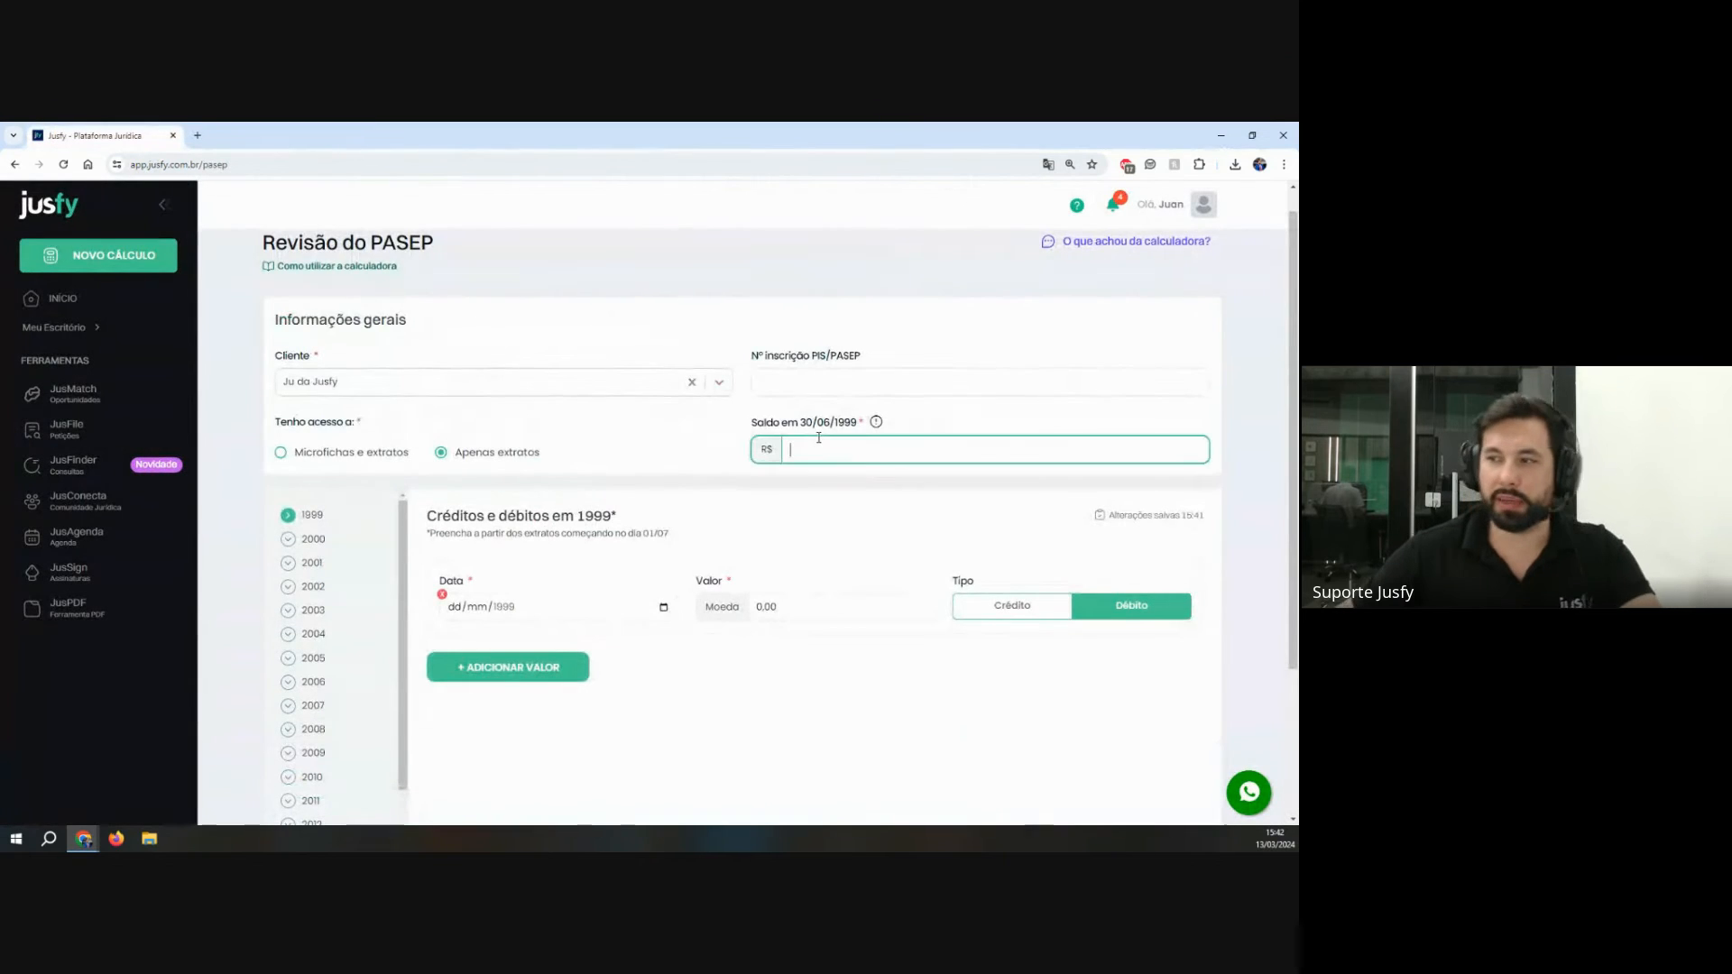
pyautogui.write('1,20')
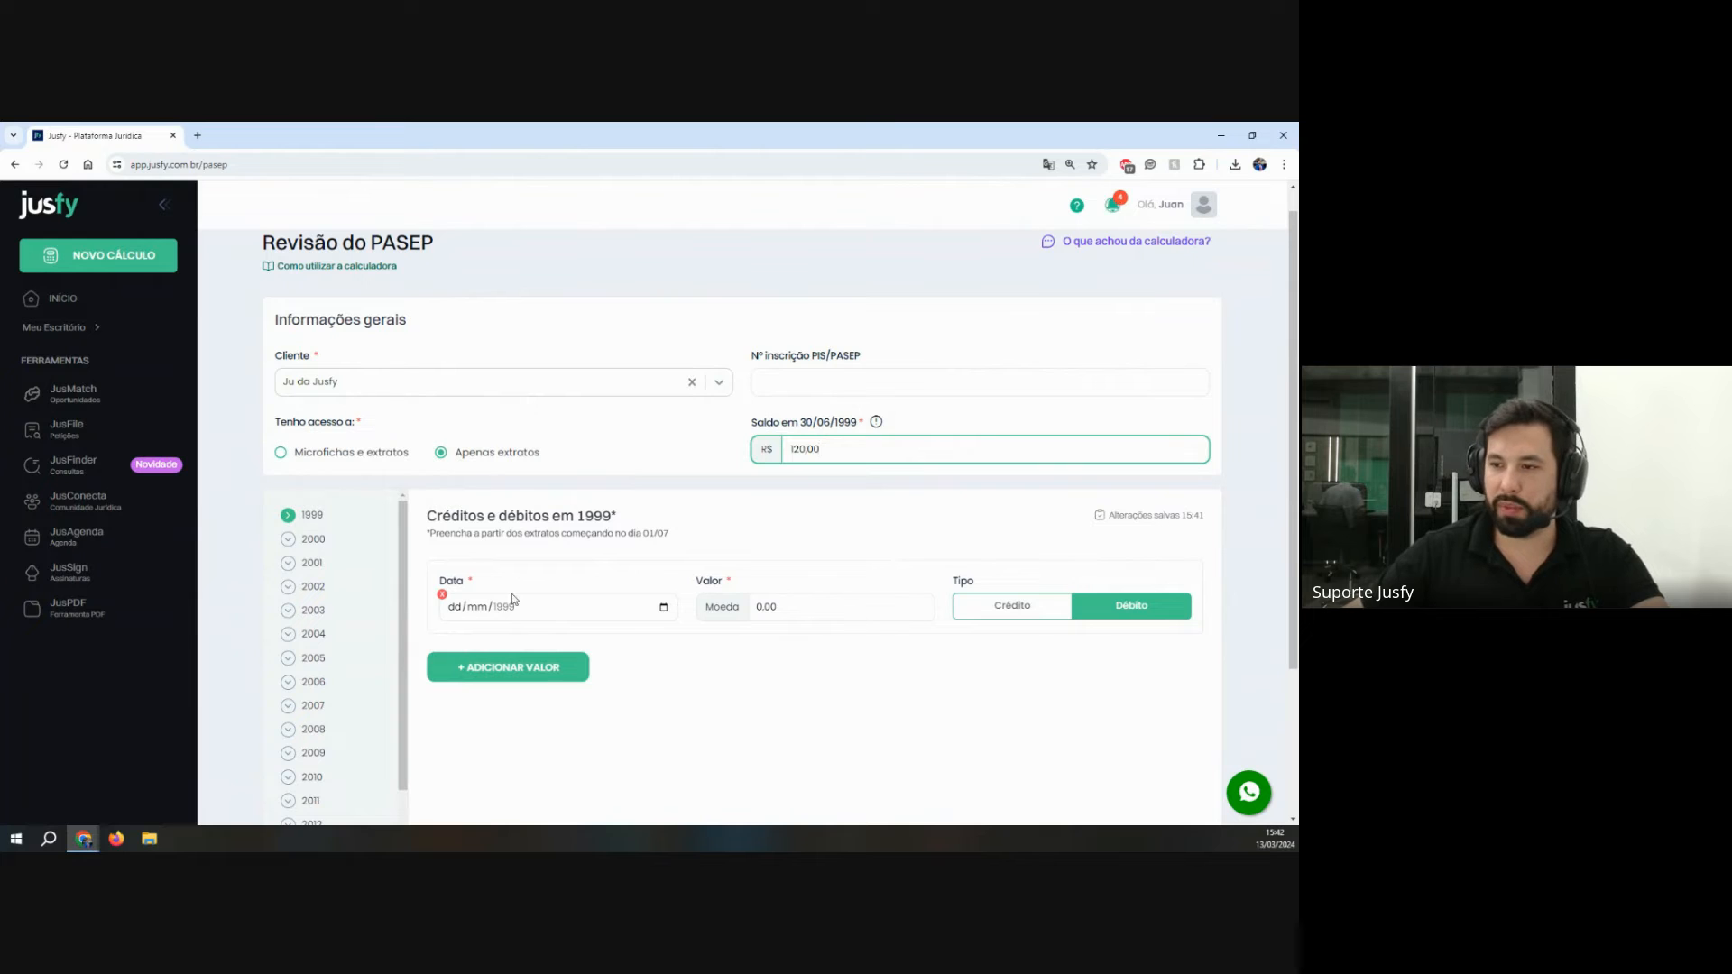
pyautogui.click(457, 609)
pyautogui.write('1708')
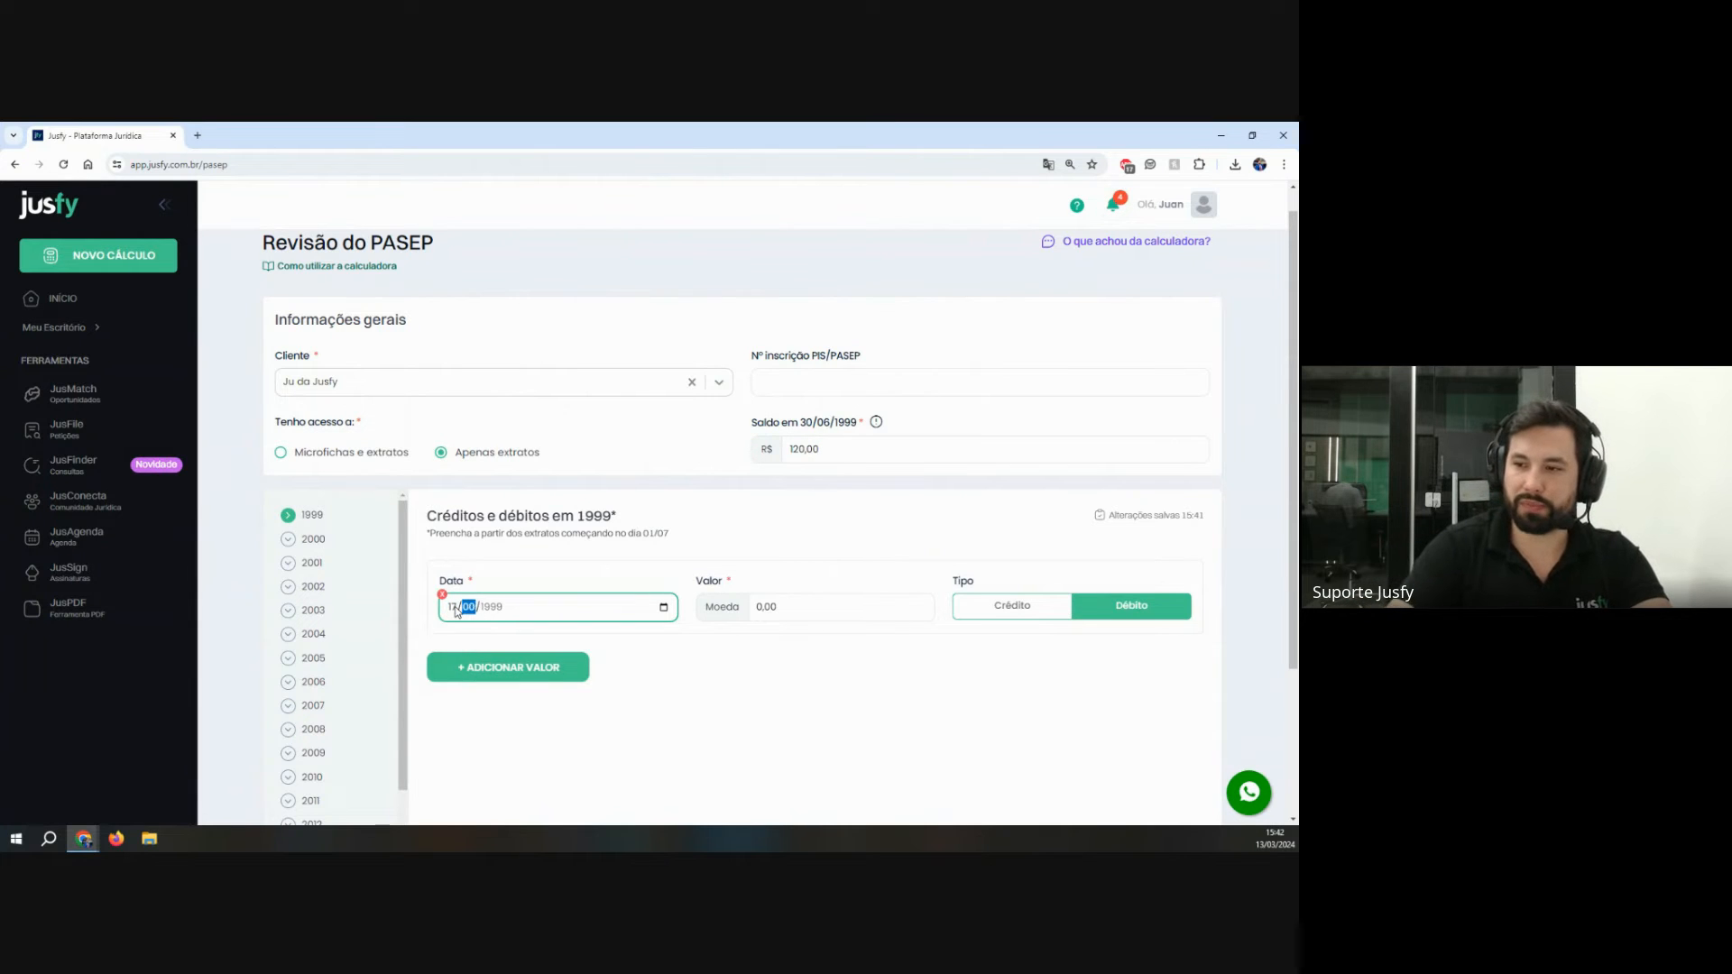
pyautogui.click(525, 709)
pyautogui.click(464, 614)
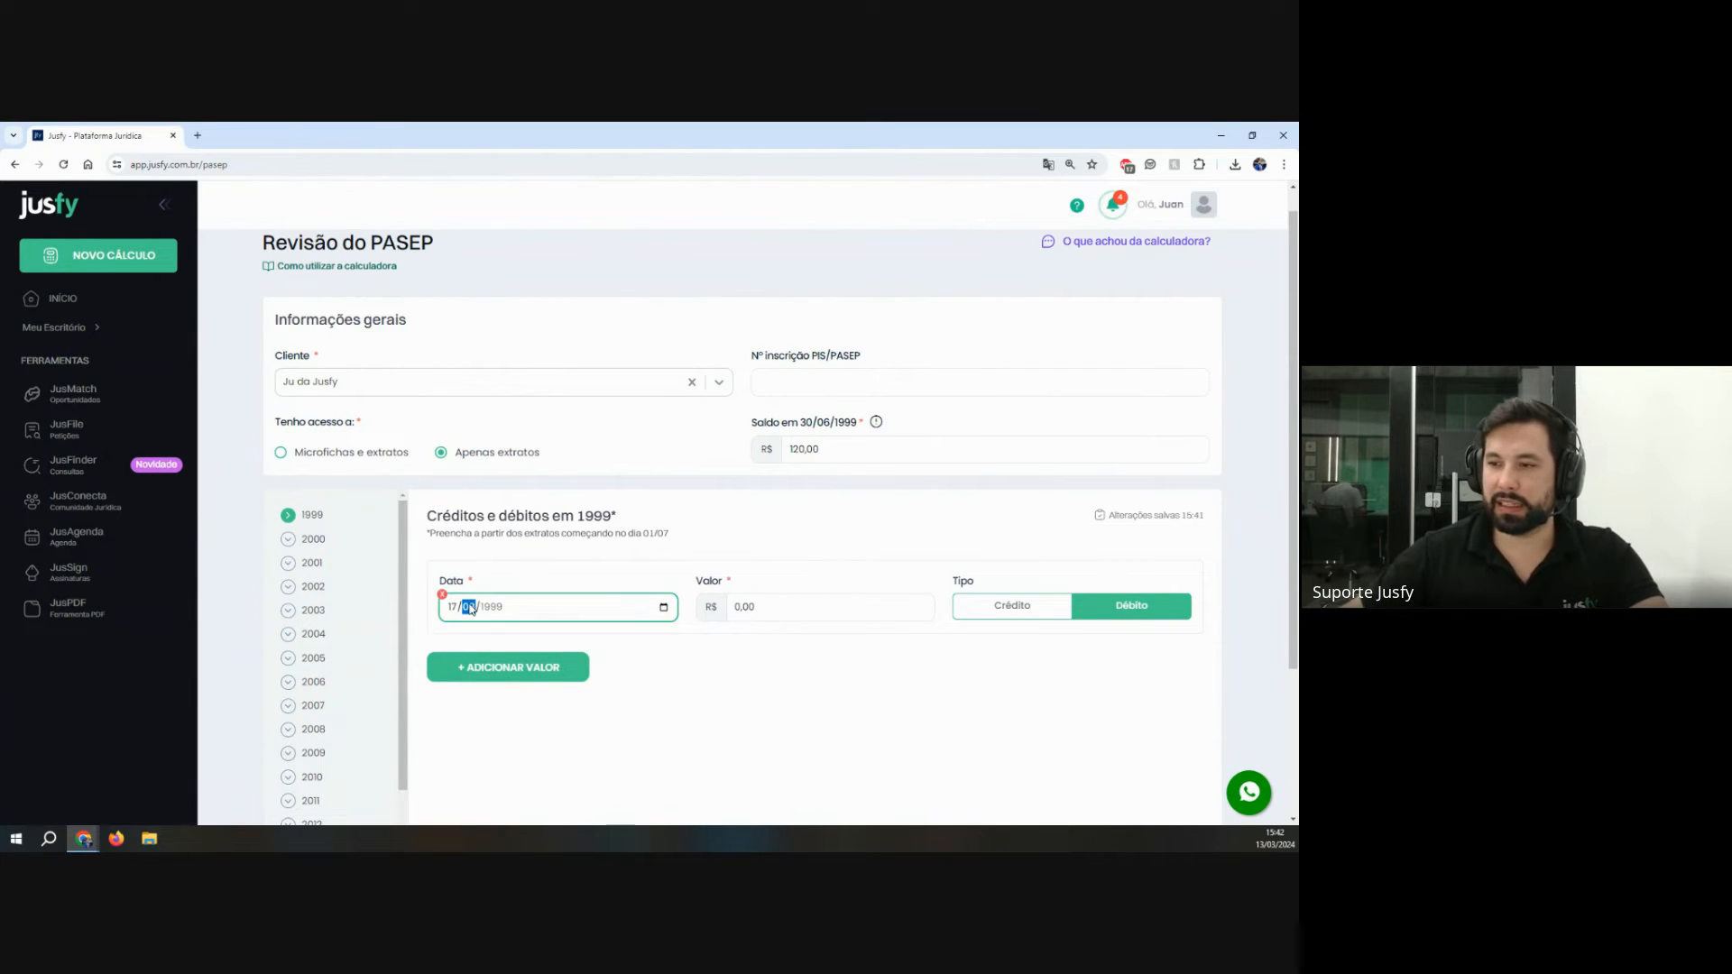
# Step: Set the 17/08/1999 entry's value to R$ 120,00 and its type to Débito
pyautogui.click(787, 606)
pyautogui.click(762, 604)
pyautogui.write('120,0')
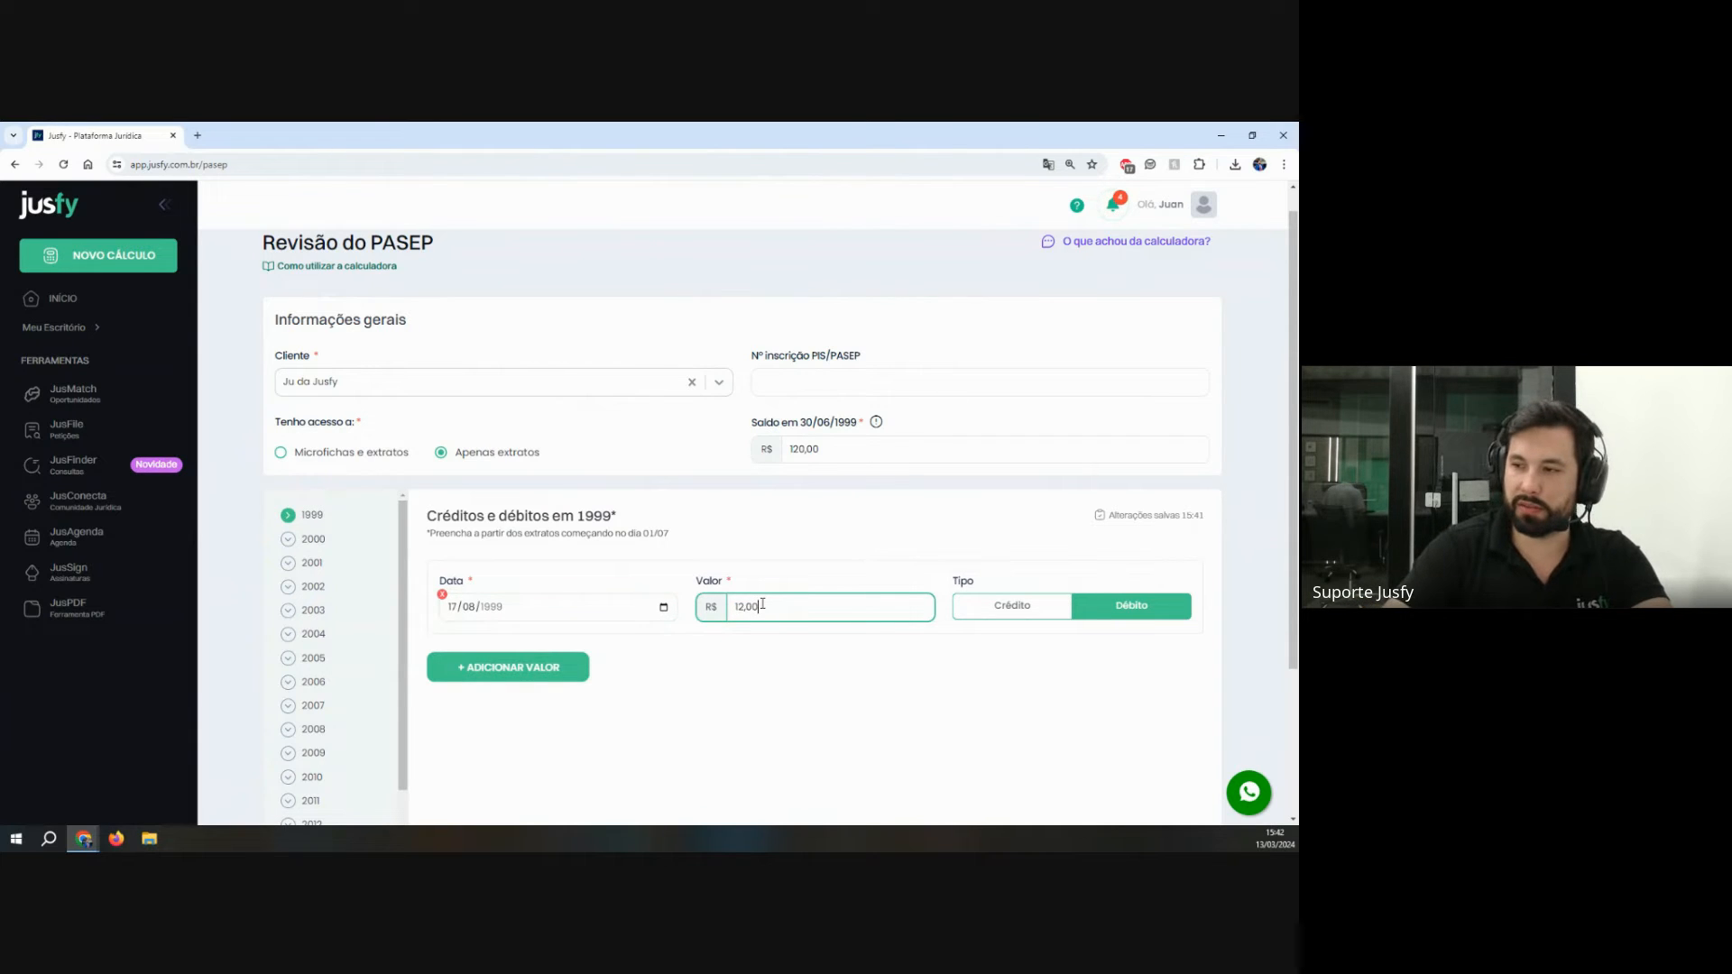
pyautogui.write('0')
pyautogui.click(1007, 618)
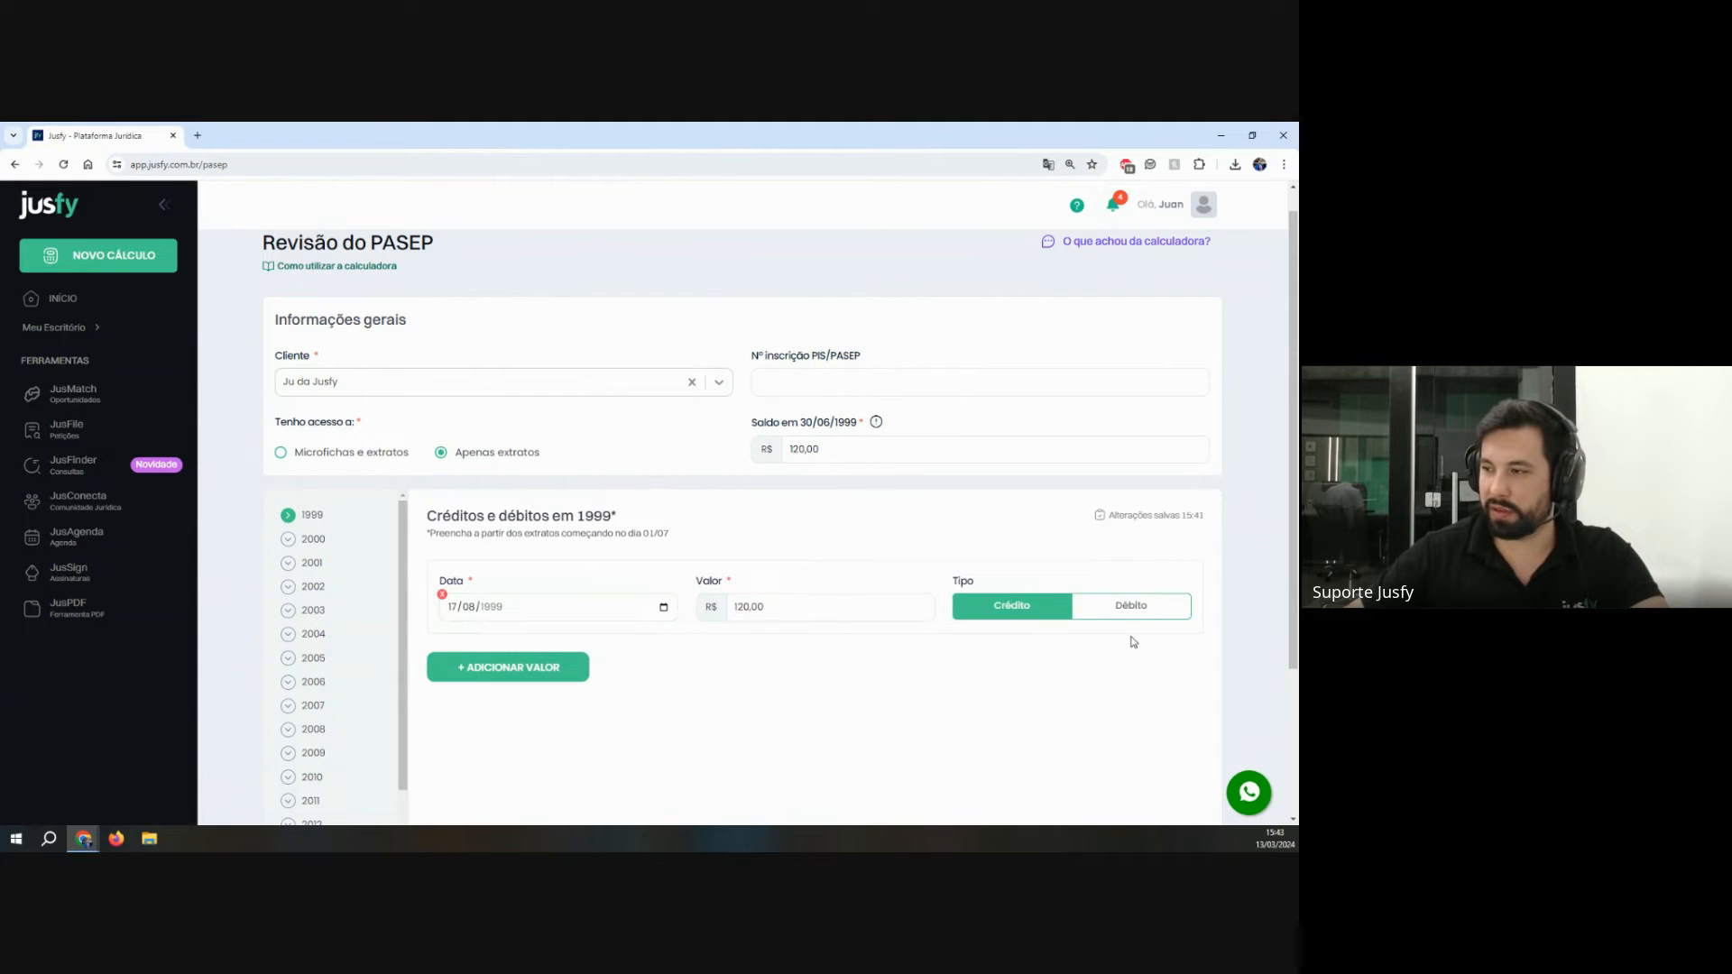
pyautogui.click(1127, 602)
pyautogui.scroll(-2, 959, 578)
pyautogui.scroll(1, 959, 578)
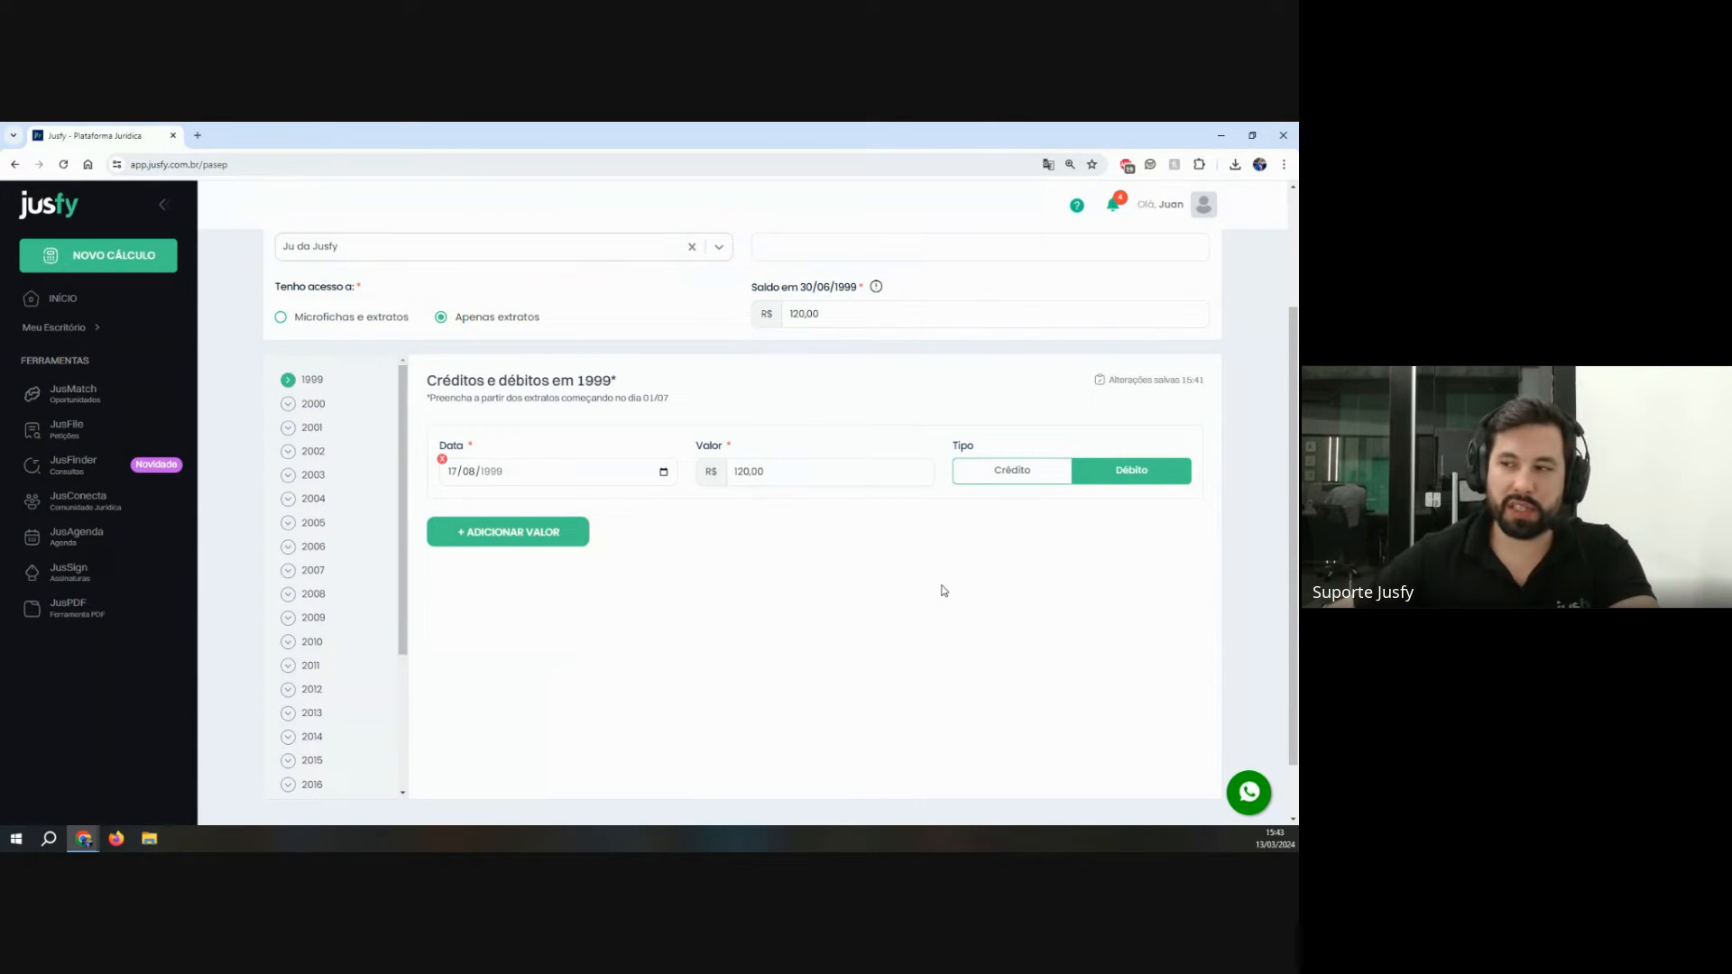
# Step: Calculate the PASEP revision with the 17/08/1999 debit entry and check the balance in Resultado e relatórios
pyautogui.click(793, 482)
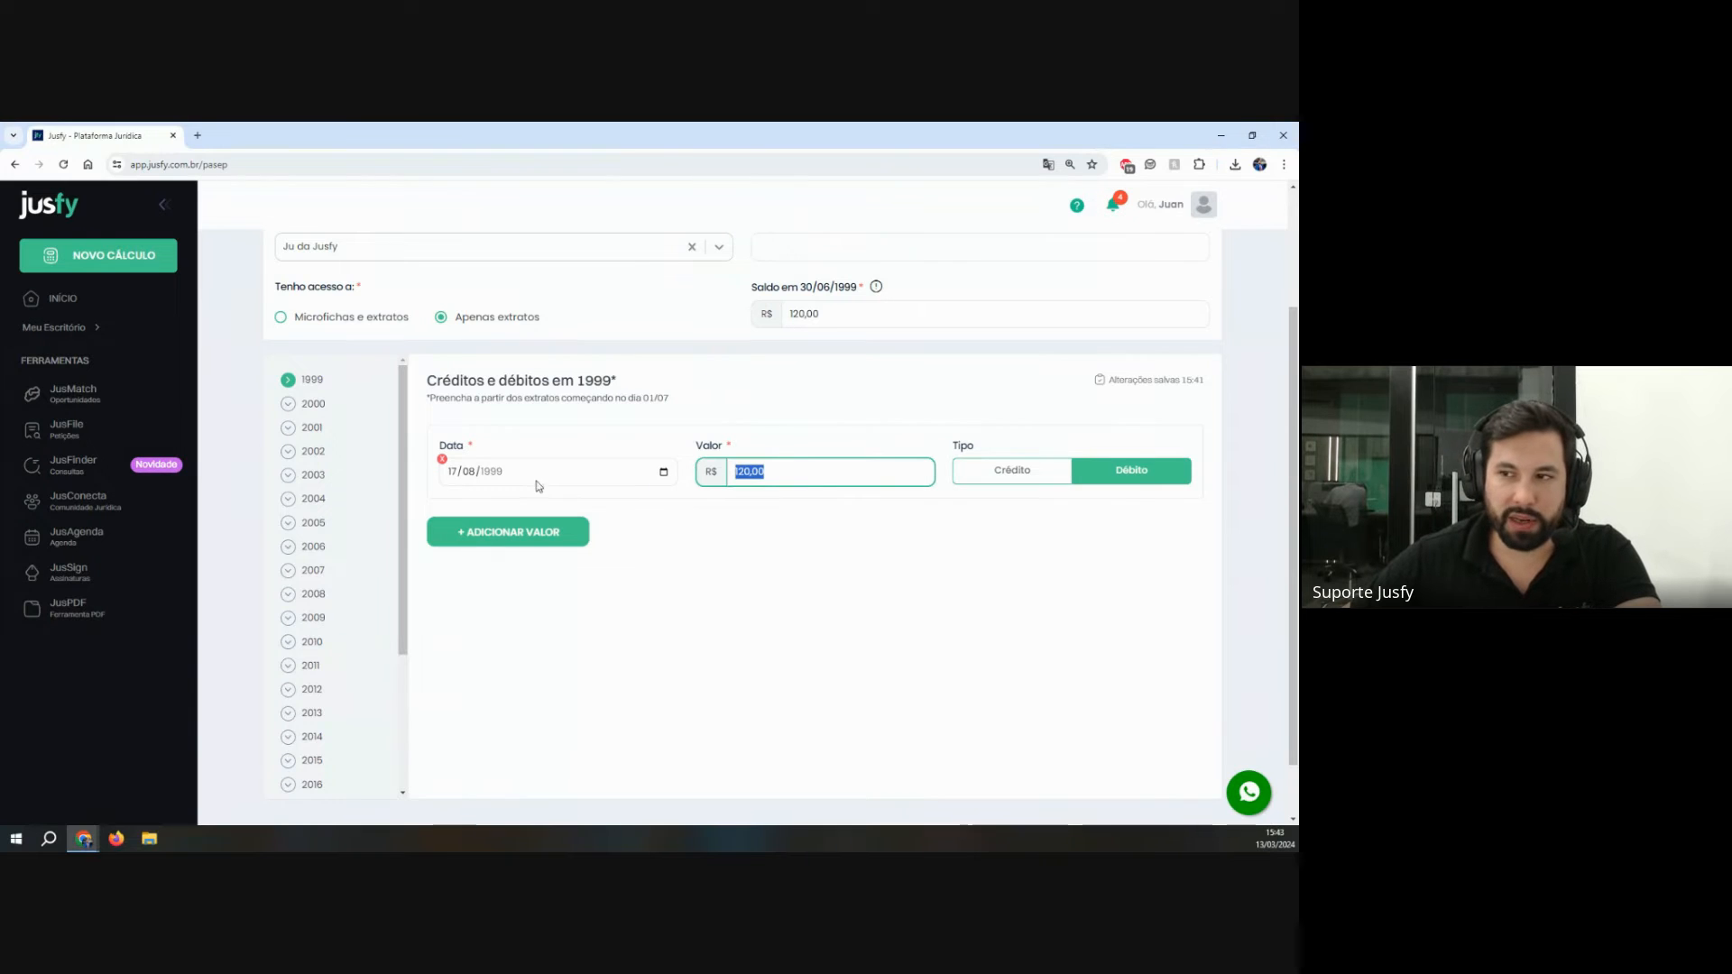
pyautogui.click(470, 473)
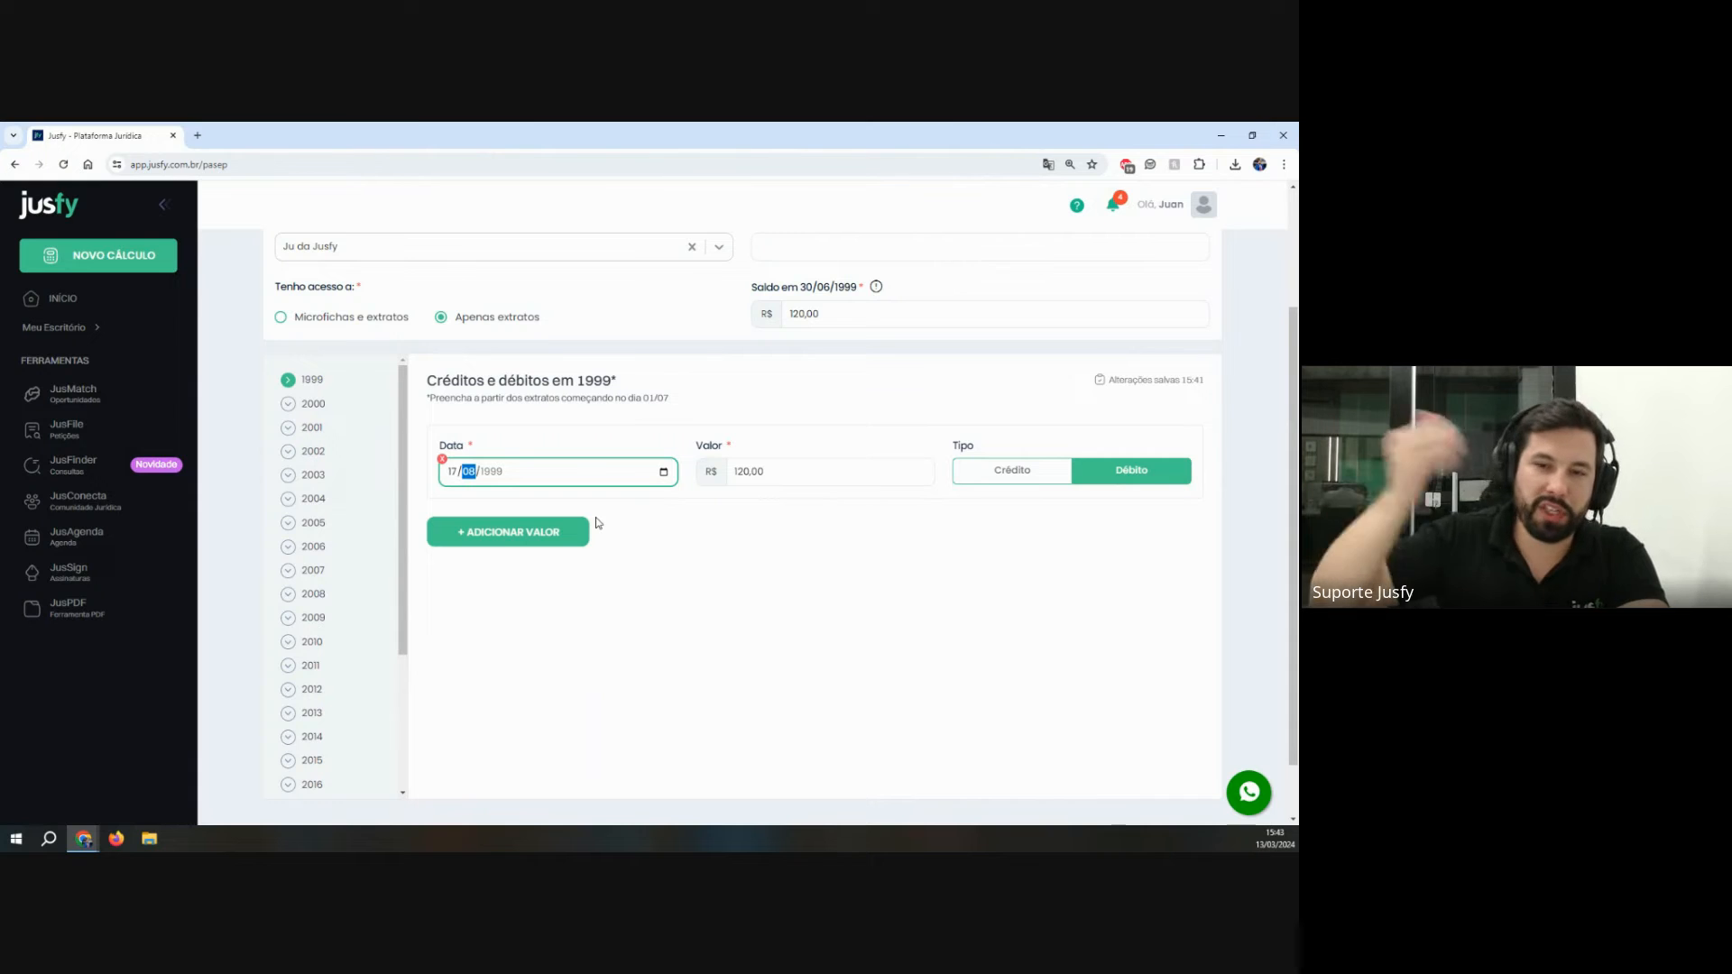
pyautogui.scroll(-1, 667, 514)
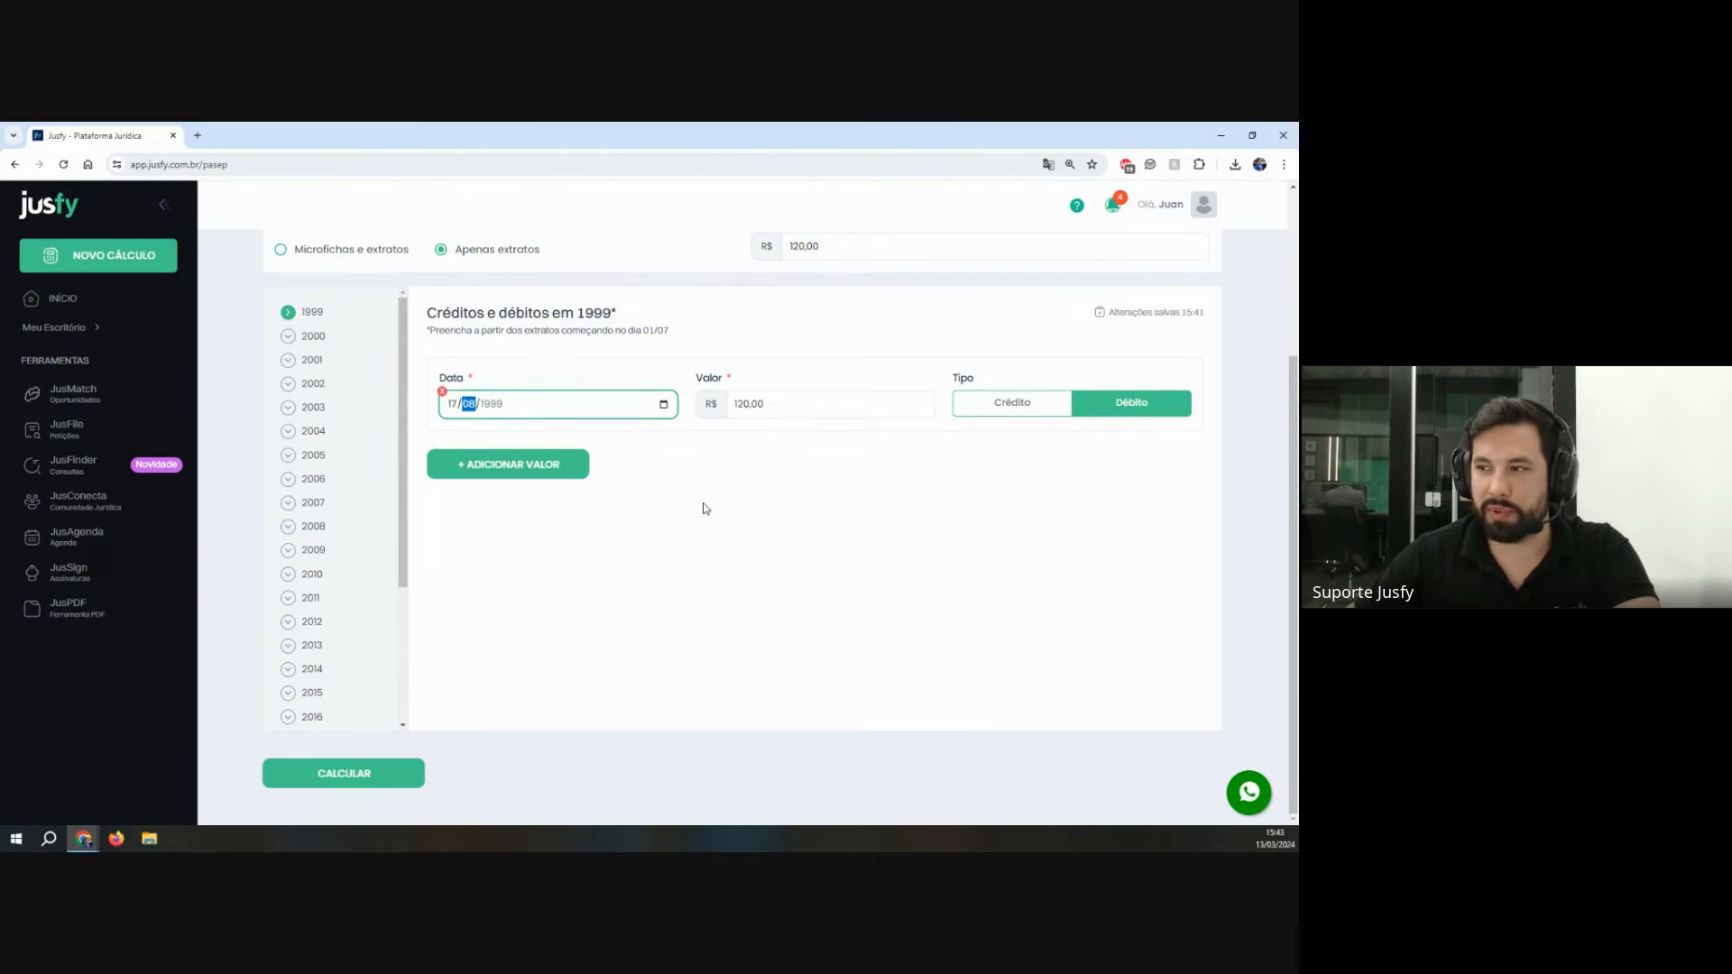
pyautogui.click(749, 422)
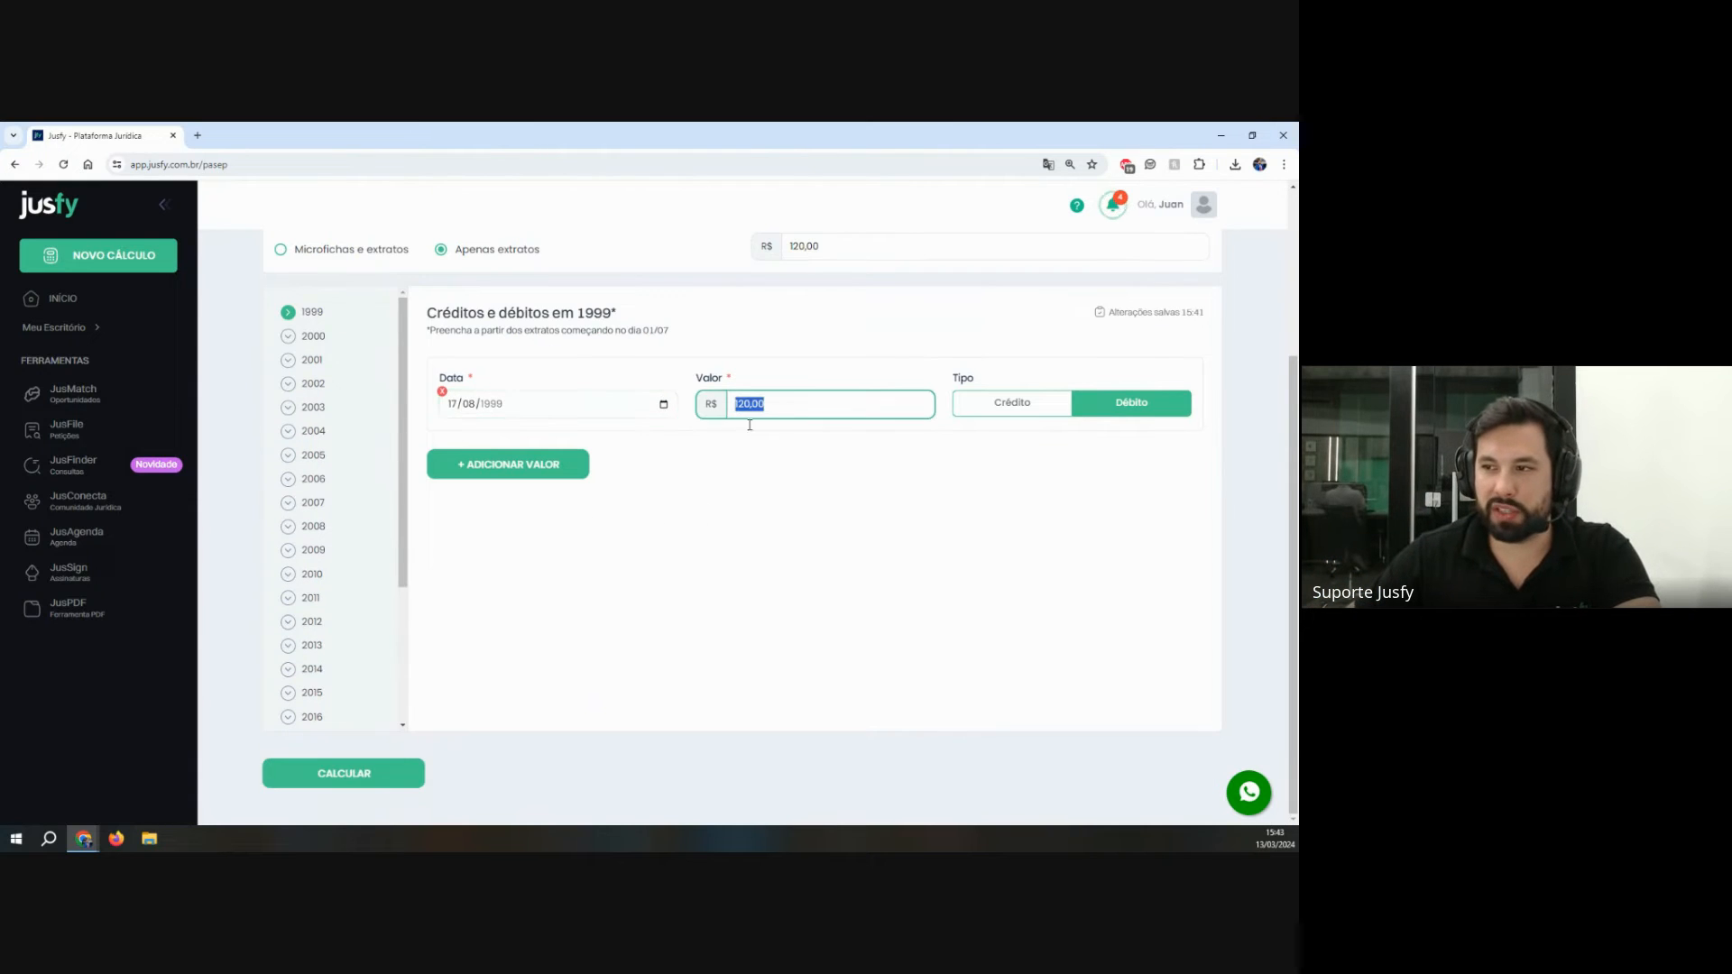
pyautogui.click(400, 785)
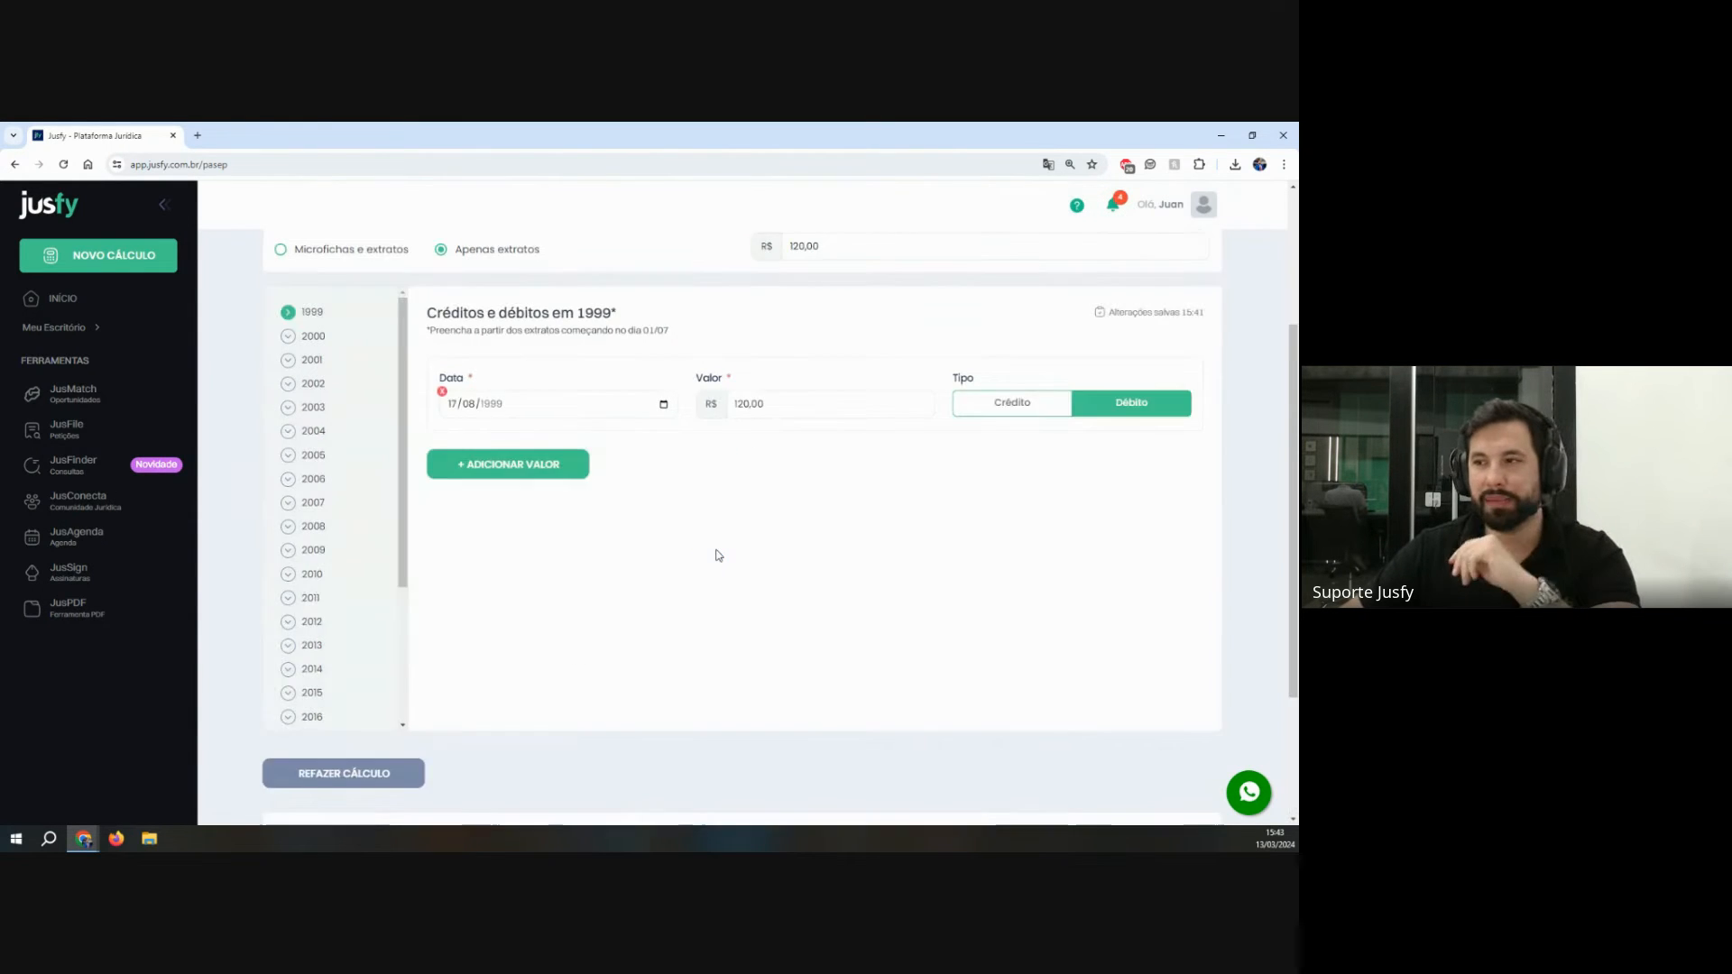
pyautogui.moveTo(340, 719); pyautogui.dragTo(597, 765)
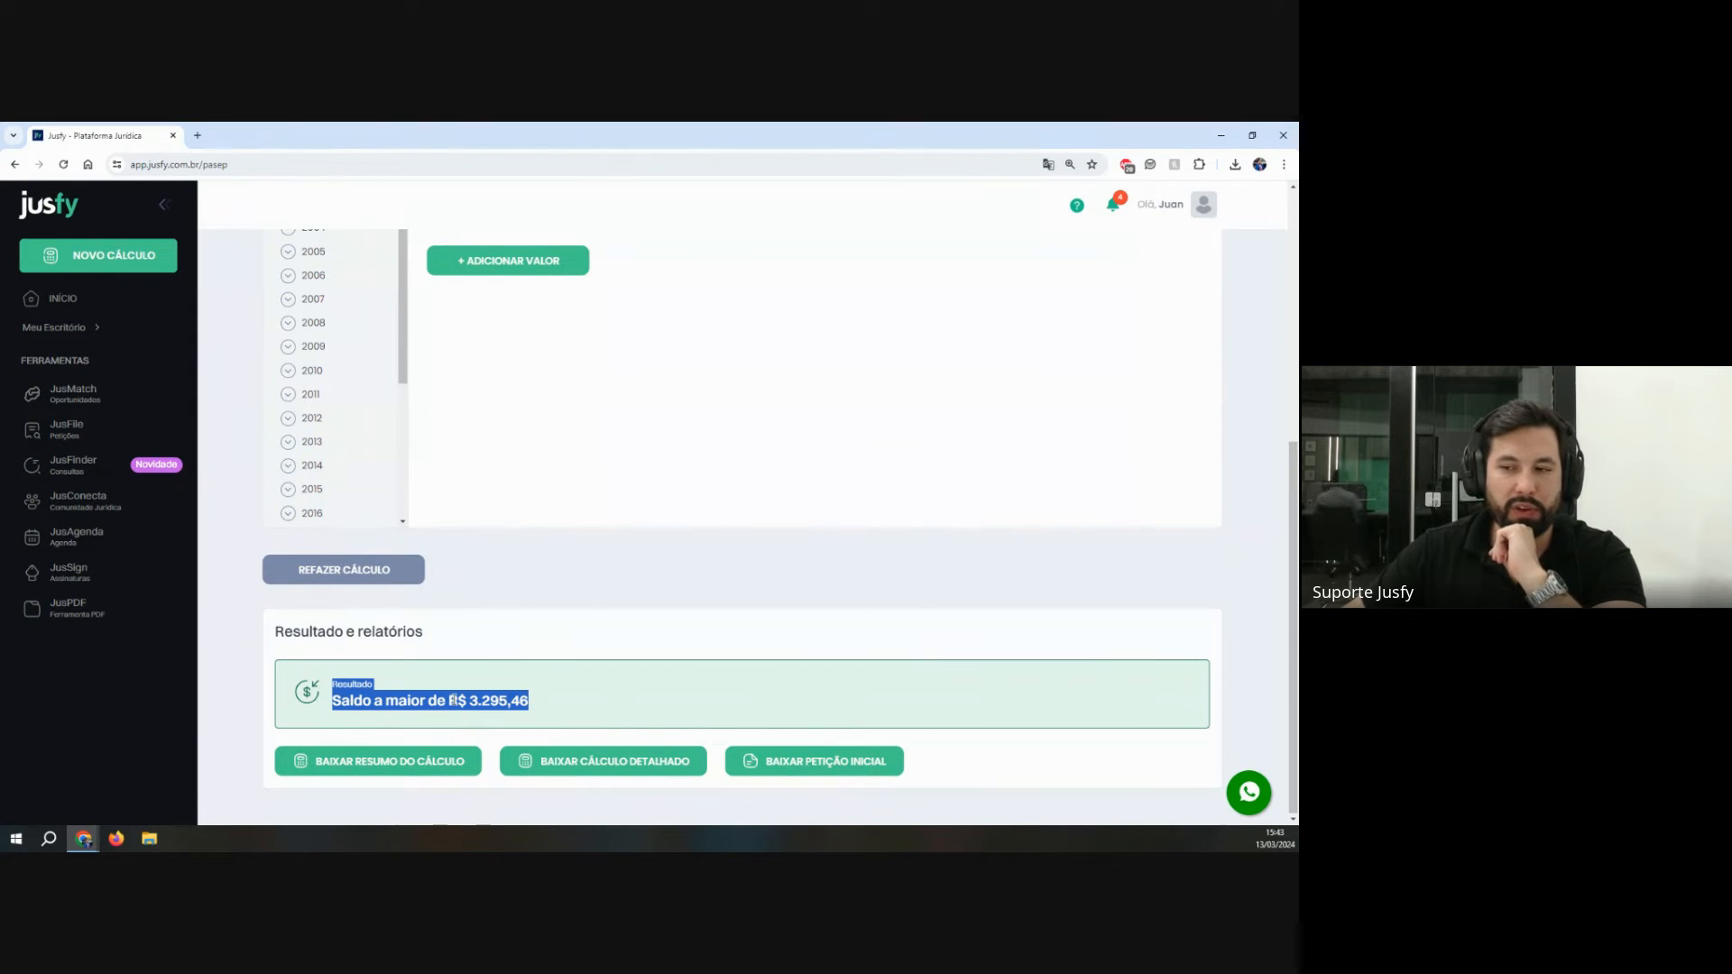
pyautogui.click(588, 692)
# Step: Generate the calculation summary and the detailed calculation, review the summary's yearly table and close the summary
pyautogui.click(347, 772)
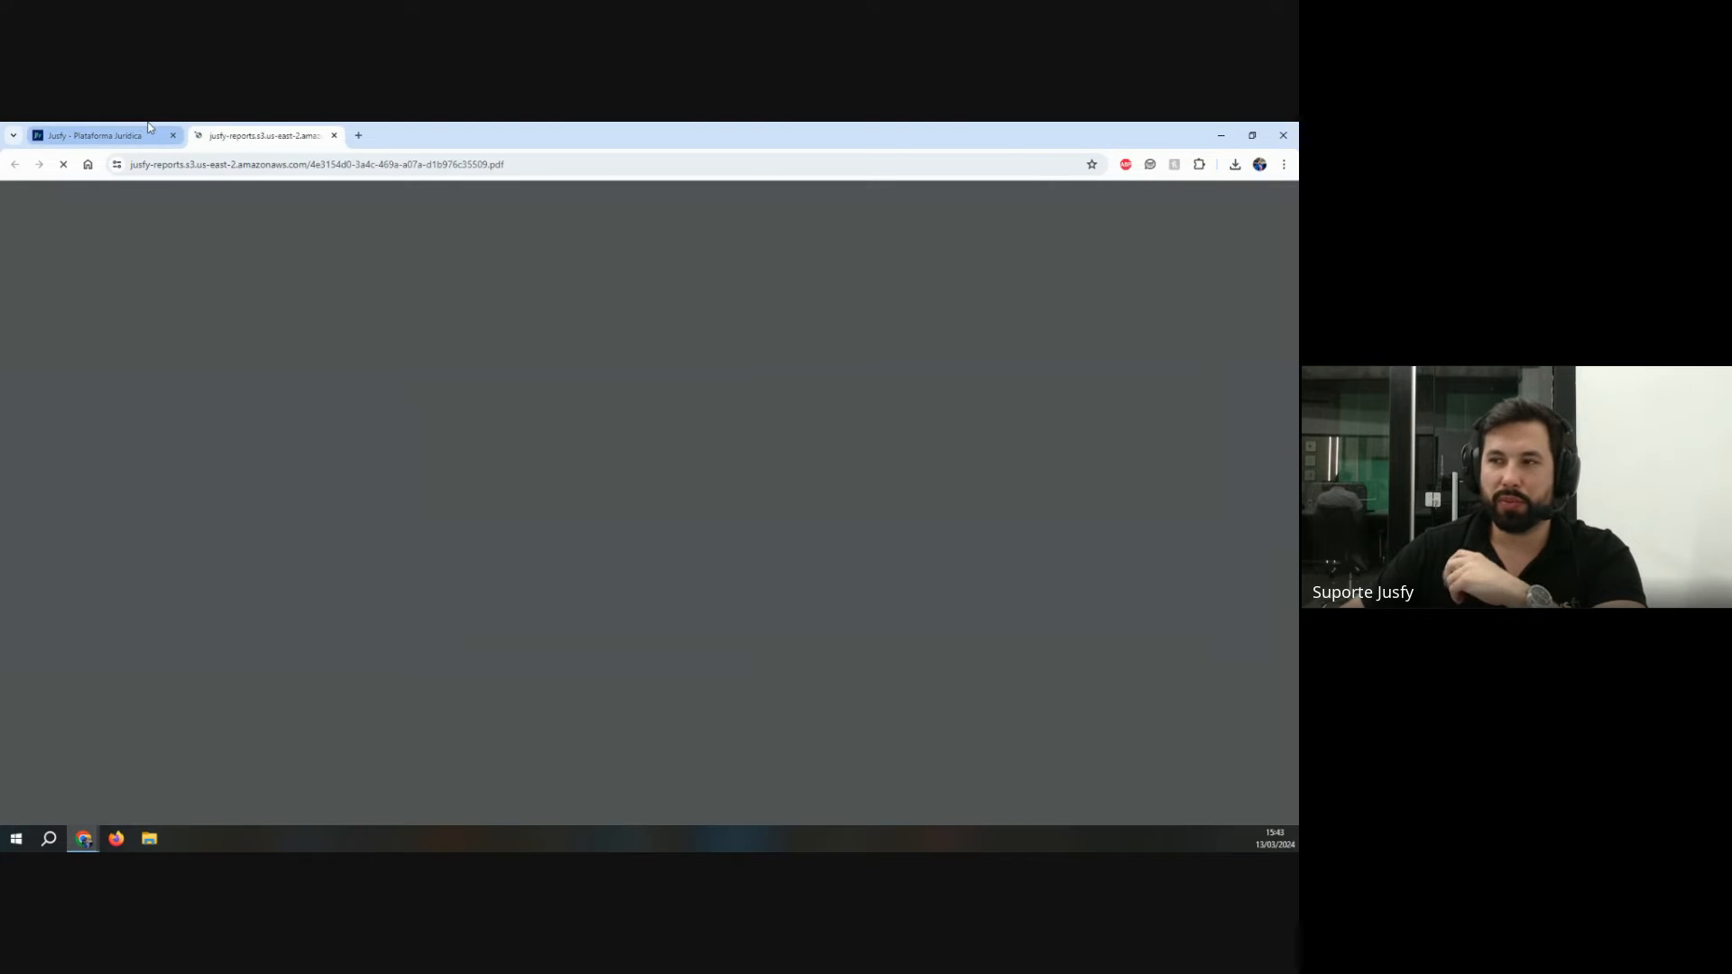
pyautogui.click(148, 129)
pyautogui.click(600, 772)
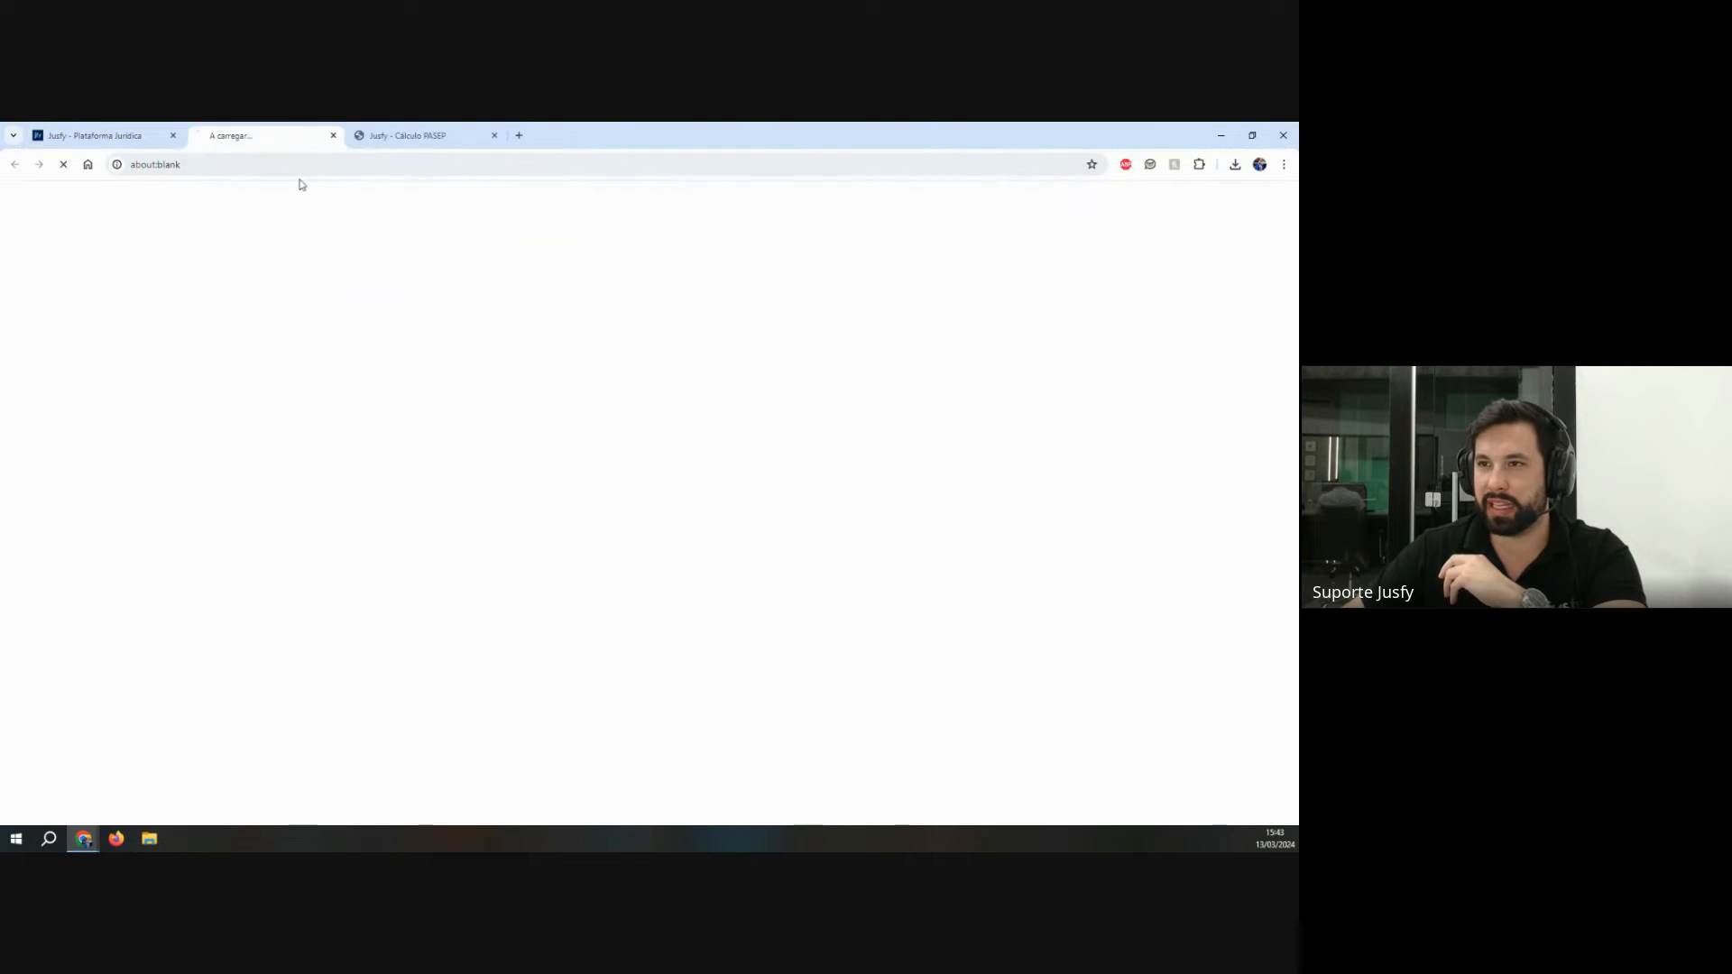
pyautogui.scroll(-8, 511, 470)
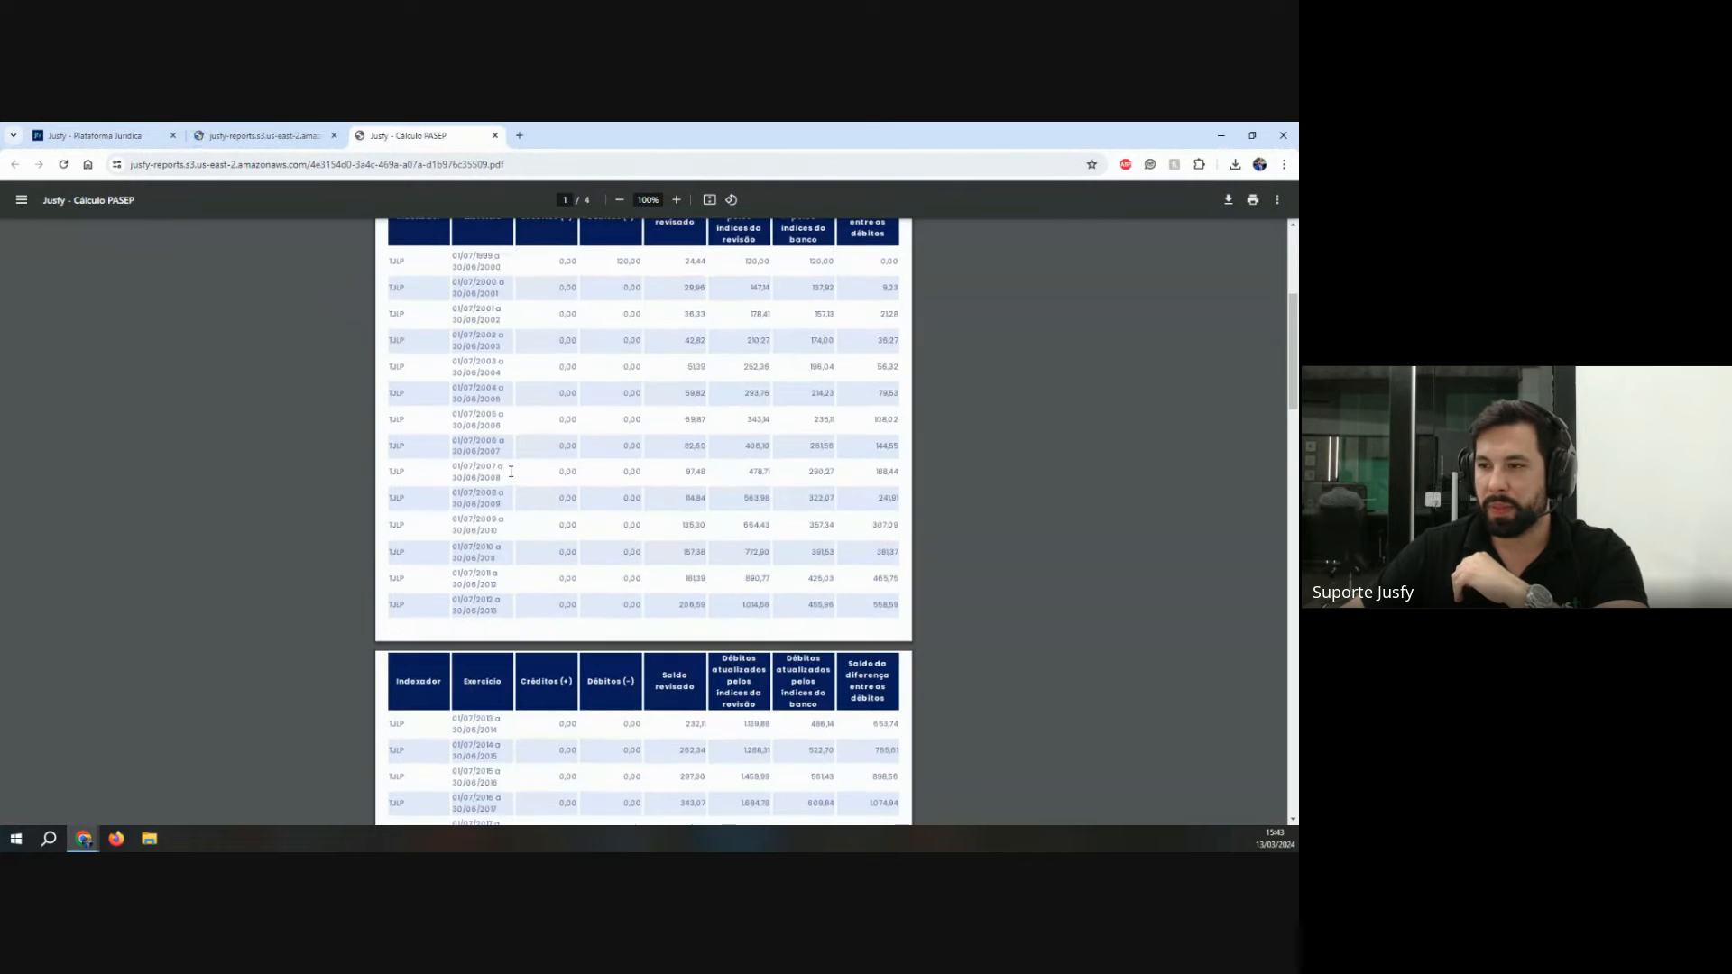
pyautogui.scroll(4, 511, 471)
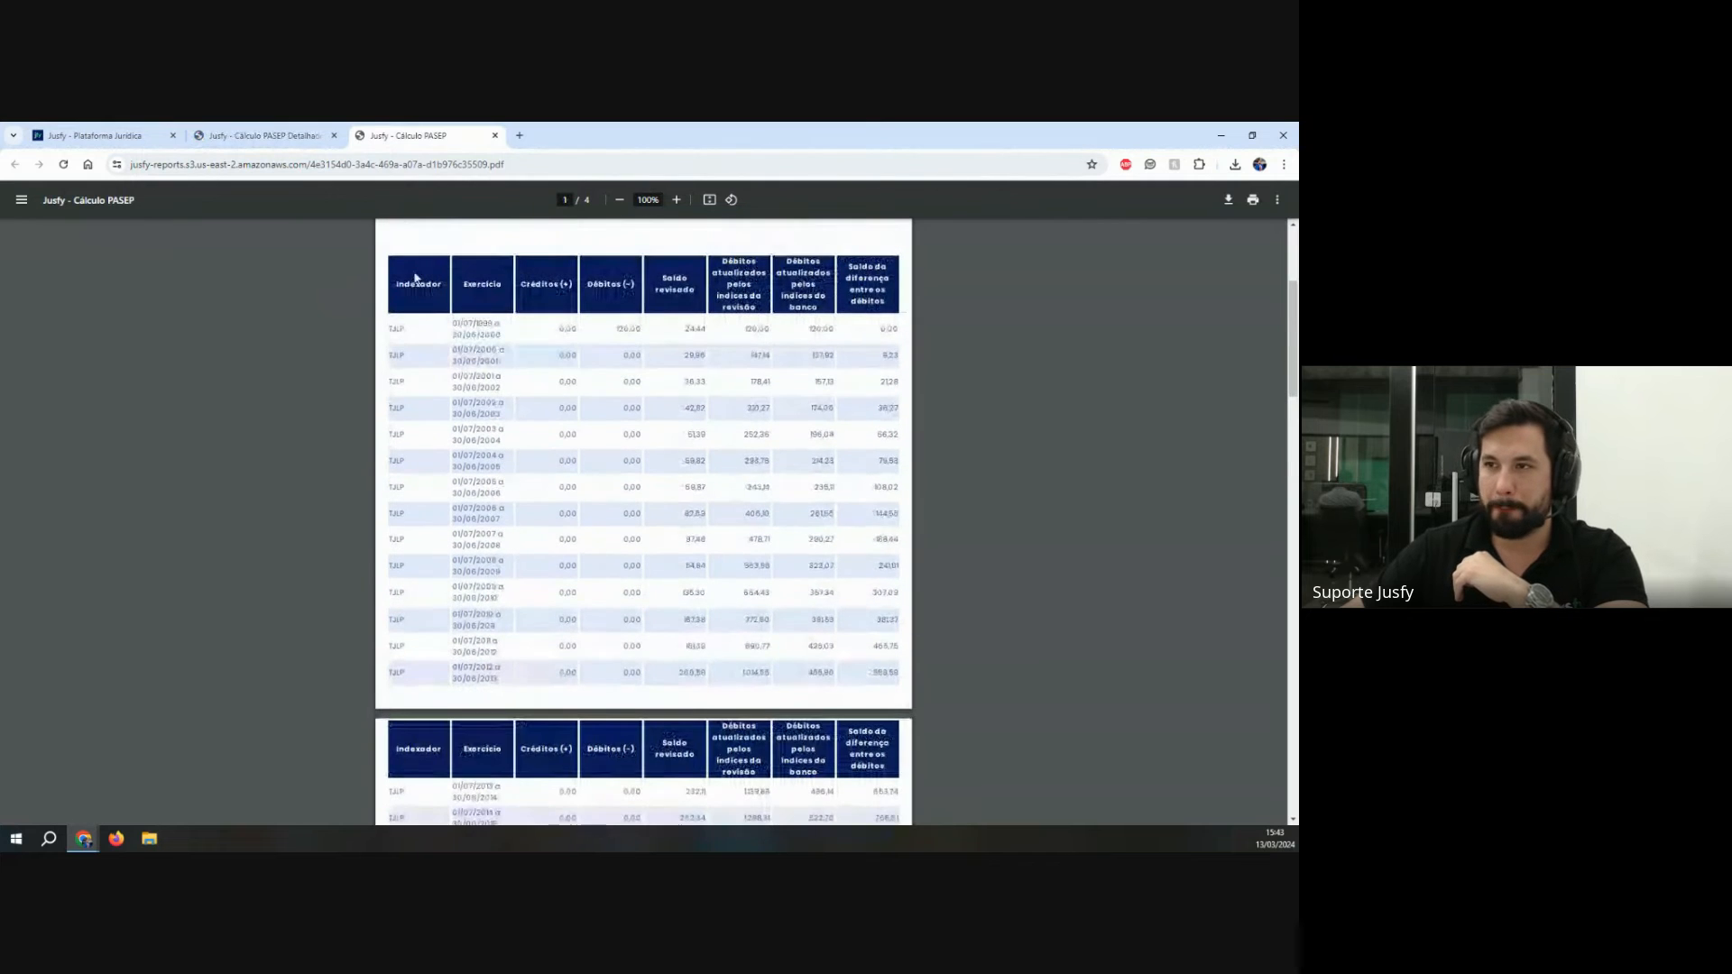
pyautogui.click(493, 134)
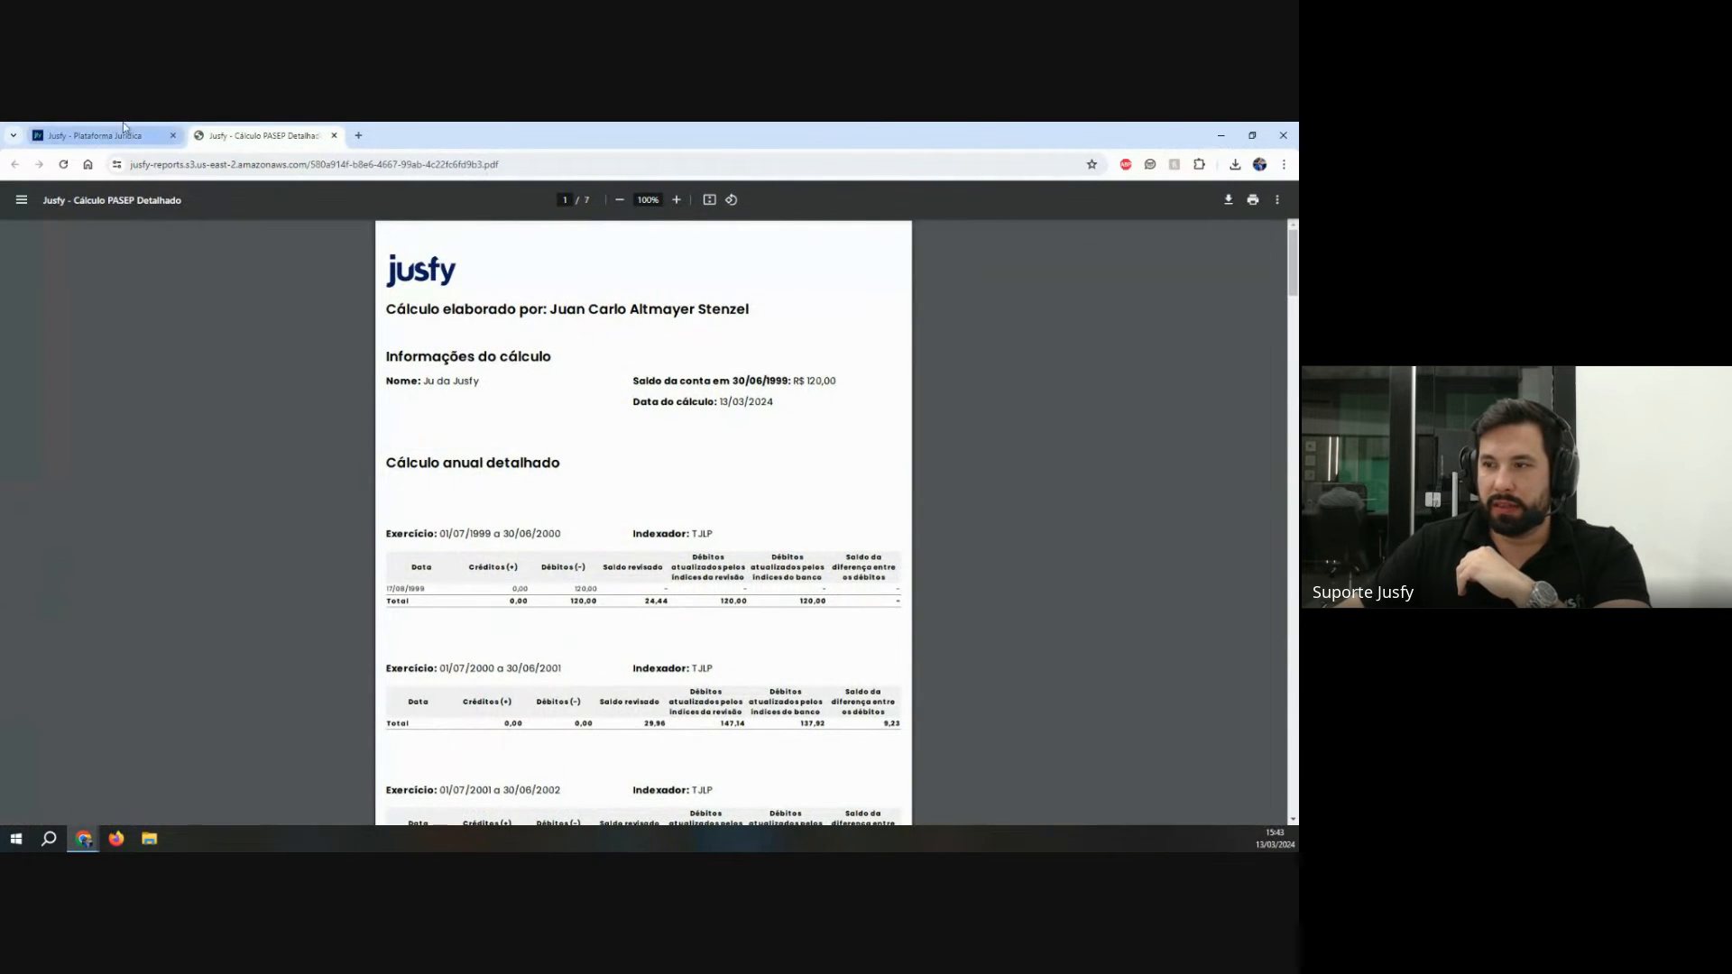
# Step: Download the PASEP initial petition and open the downloaded modelo_peticao file
pyautogui.click(99, 136)
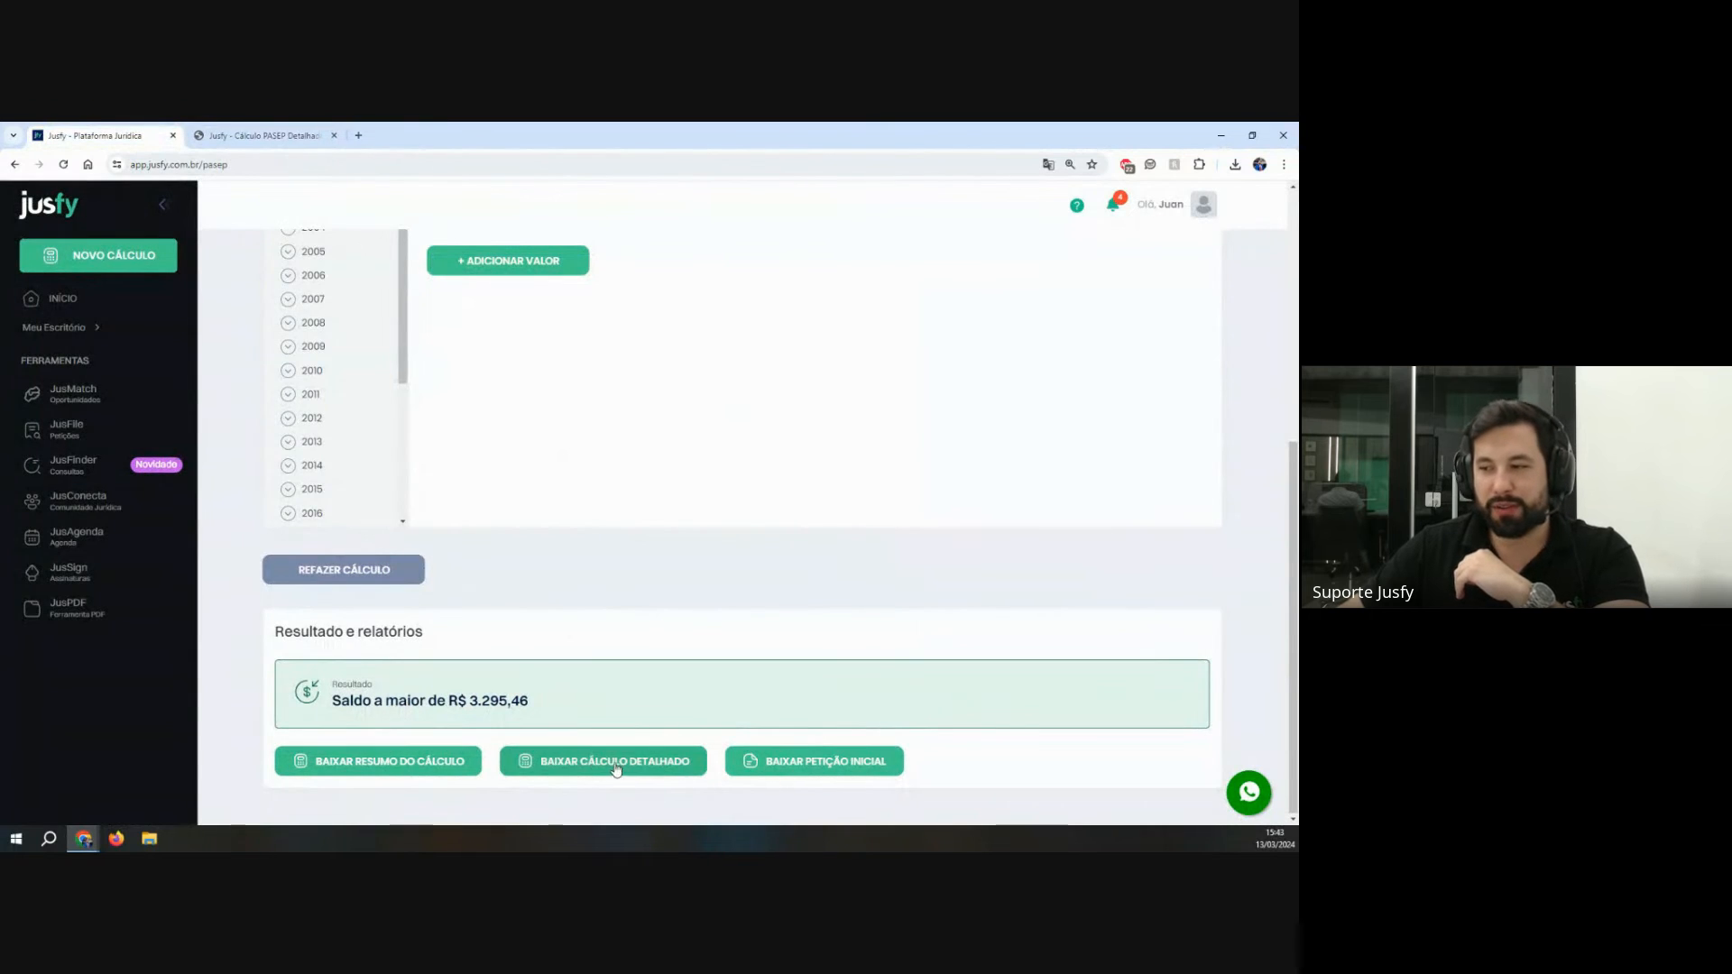
pyautogui.click(828, 764)
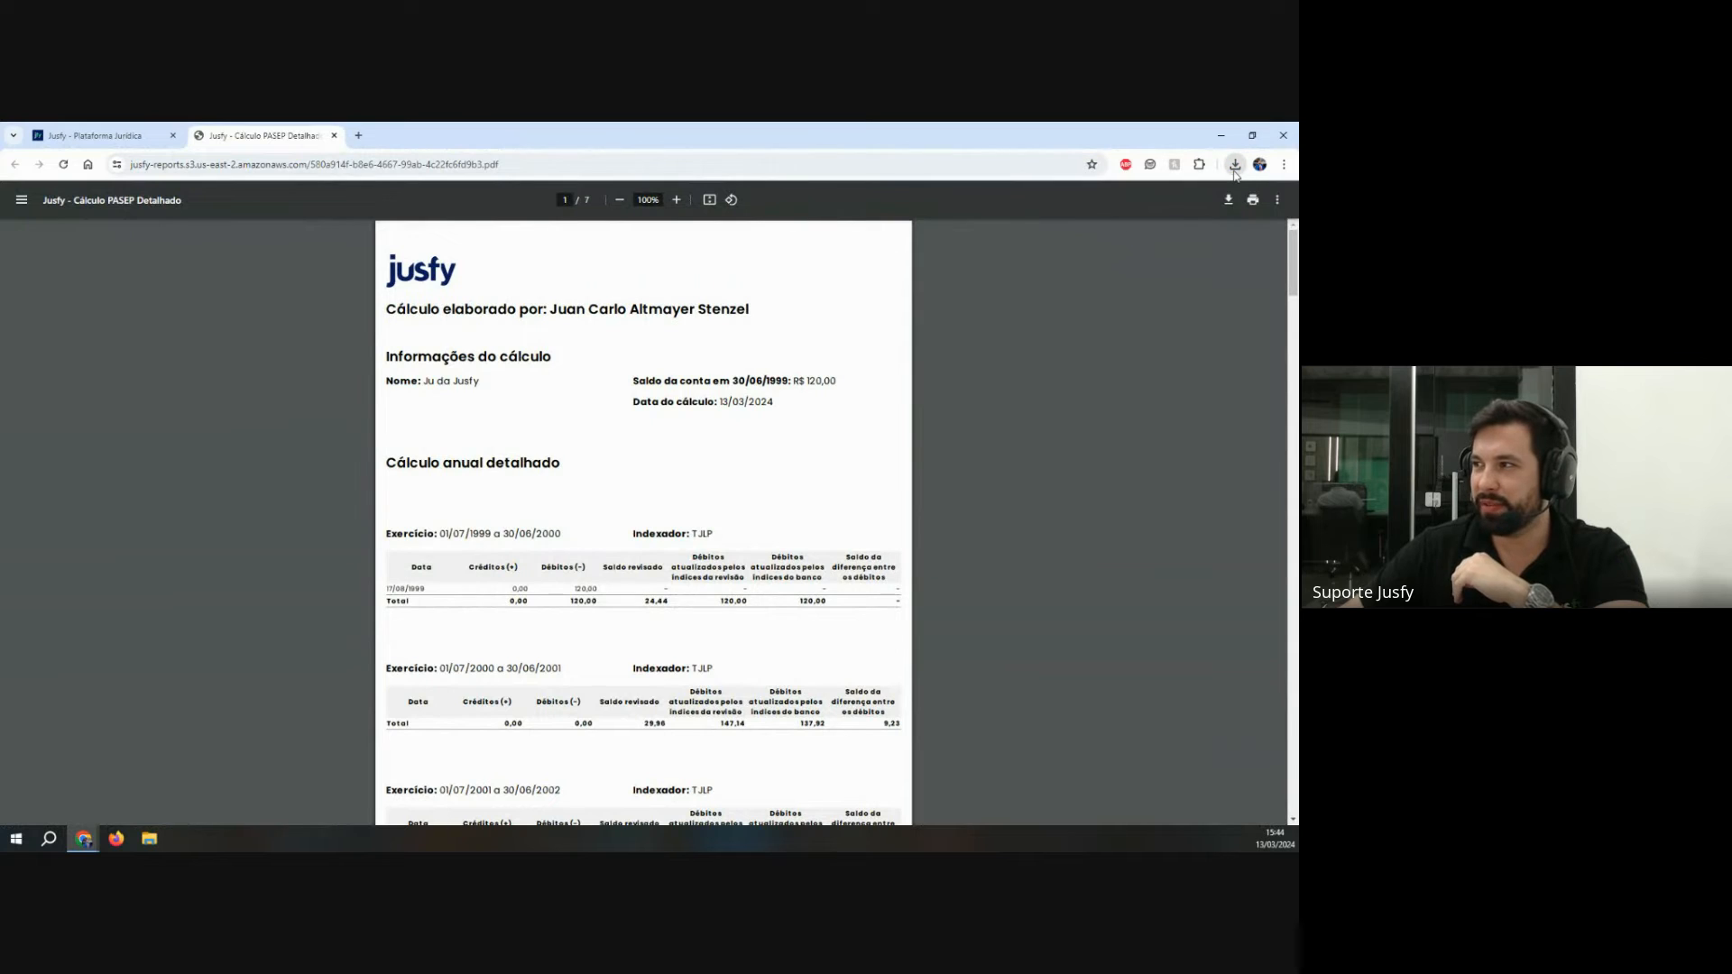
pyautogui.click(1234, 164)
pyautogui.click(1132, 225)
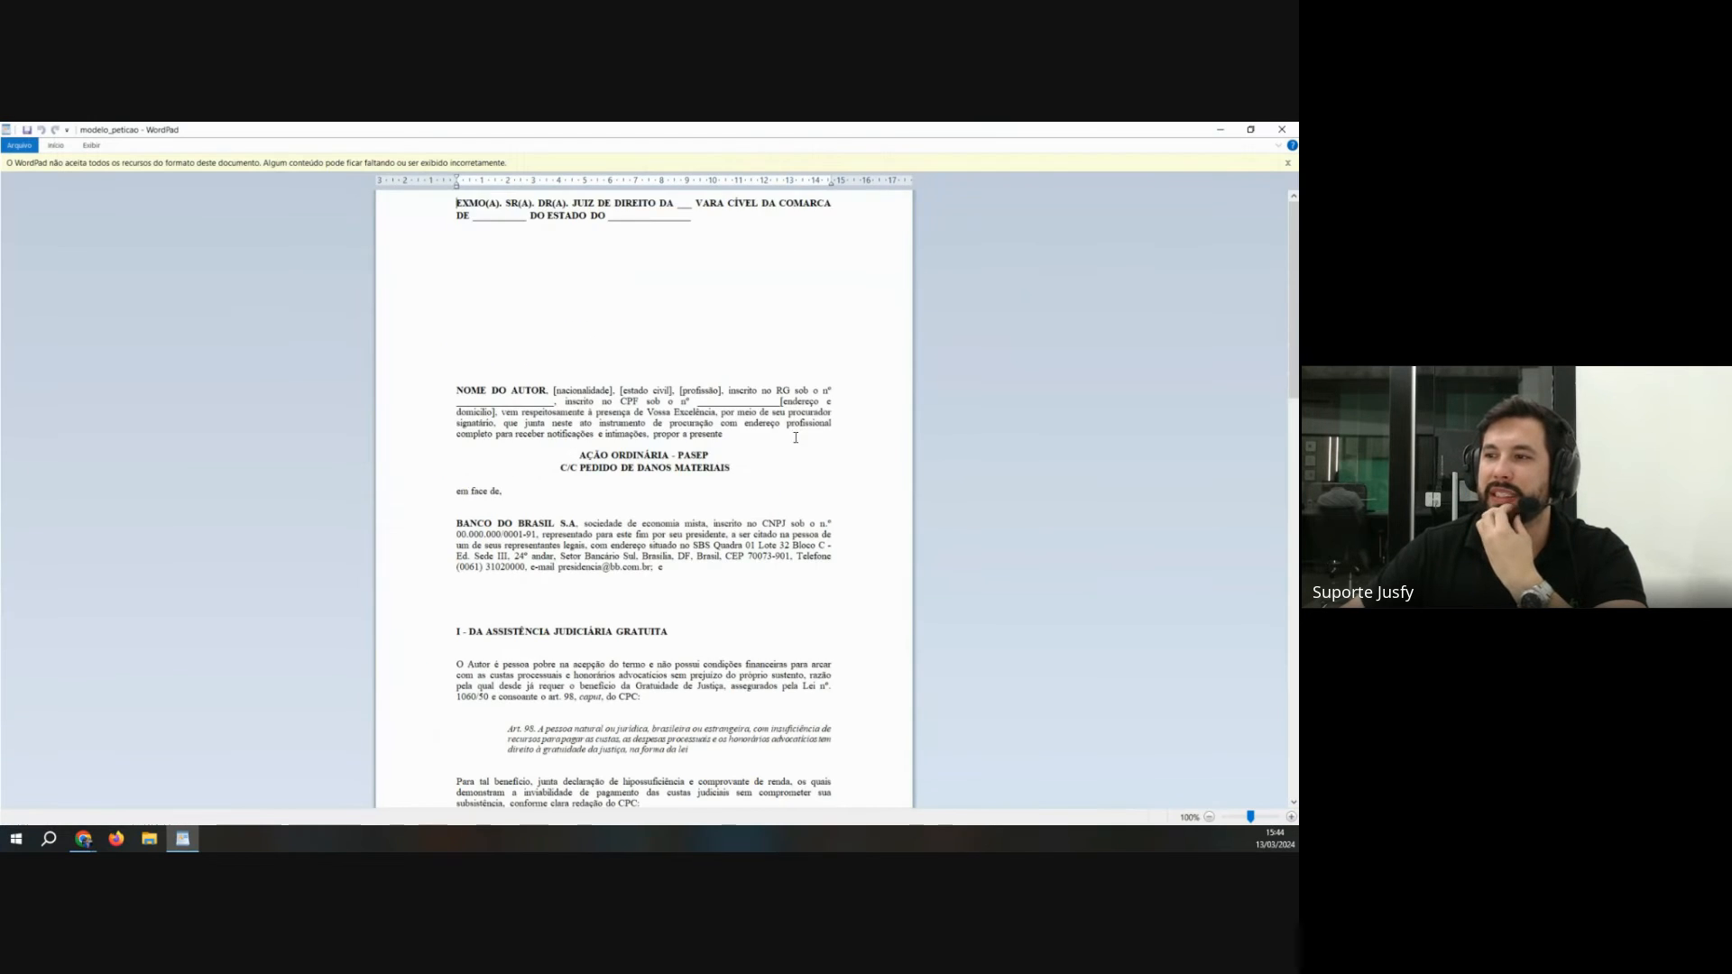
# Step: Read the petition template's opening sections and the Banco do Brasil defendant paragraph, and close the petition and the detailed report
pyautogui.scroll(-3, 708, 462)
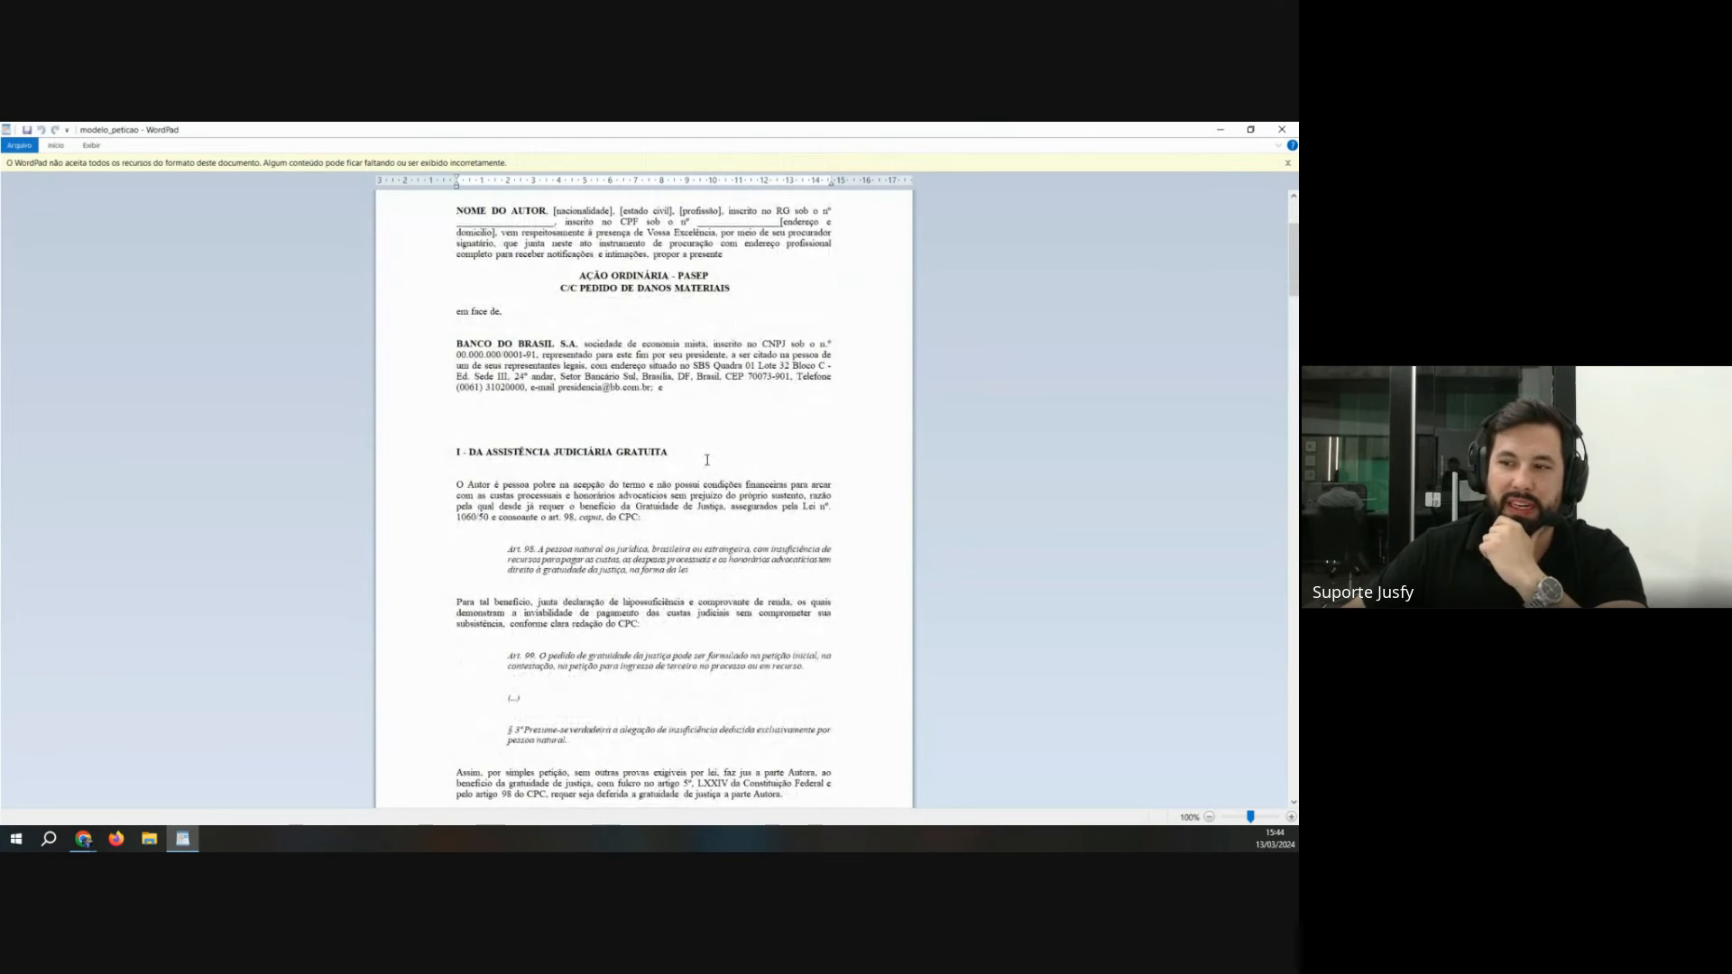
pyautogui.scroll(-3, 707, 460)
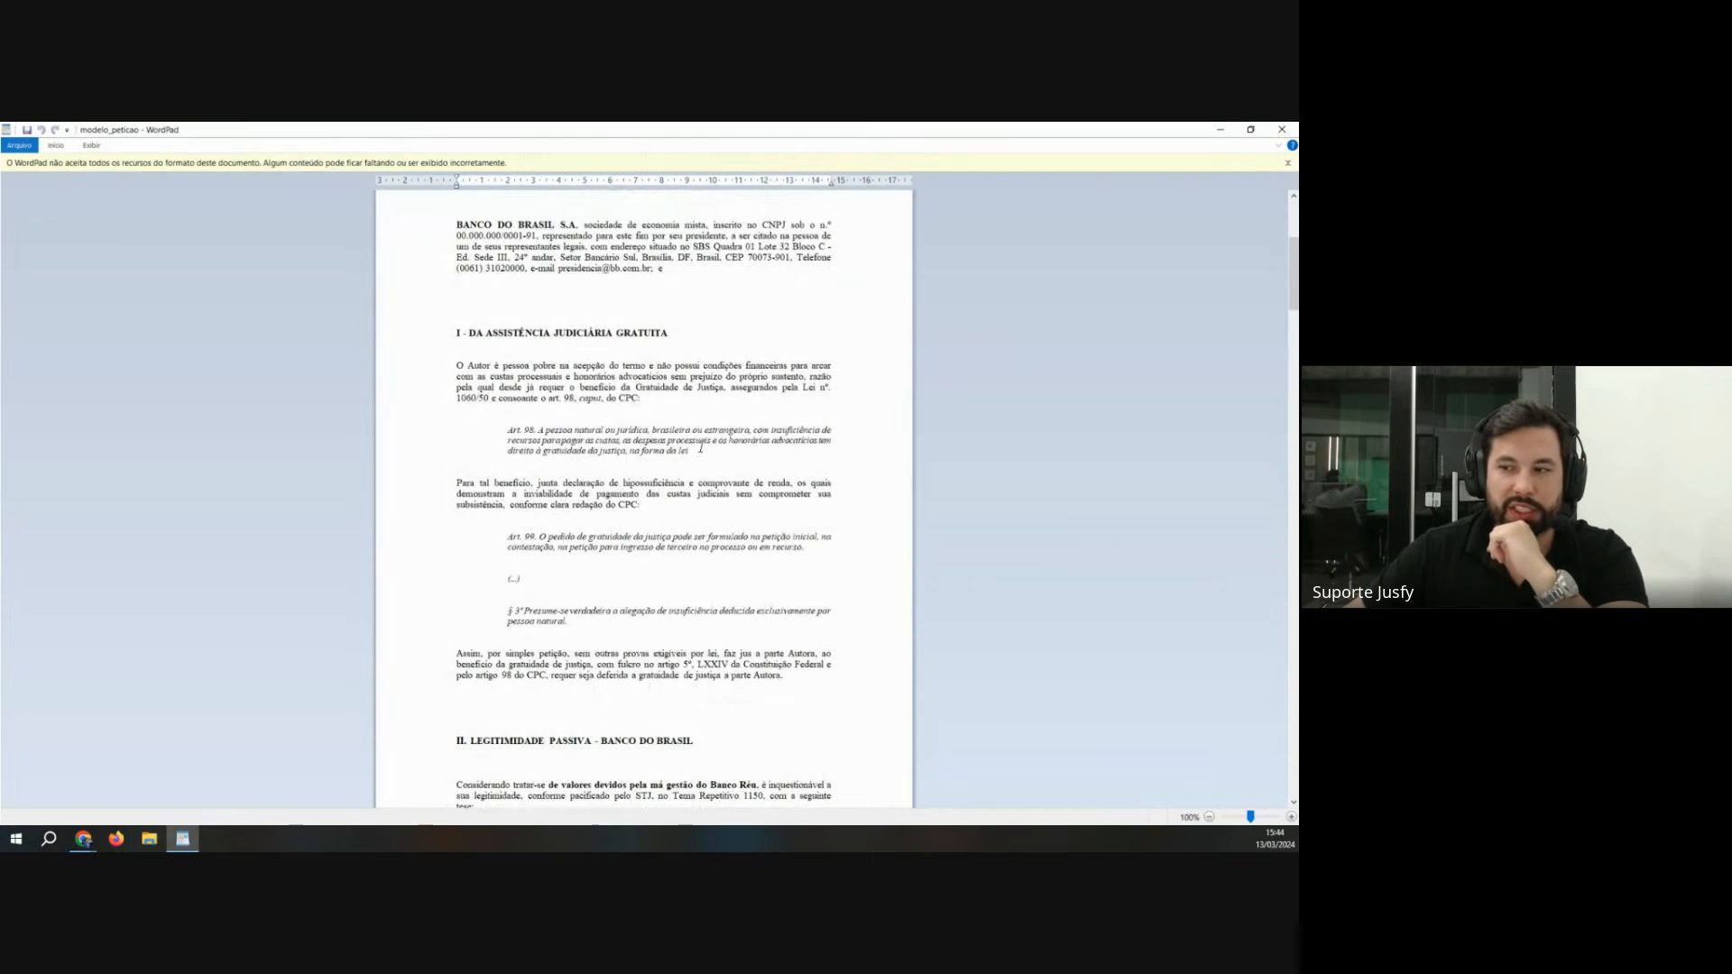
pyautogui.scroll(-1, 700, 447)
pyautogui.scroll(5, 699, 446)
pyautogui.moveTo(438, 467); pyautogui.dragTo(638, 484)
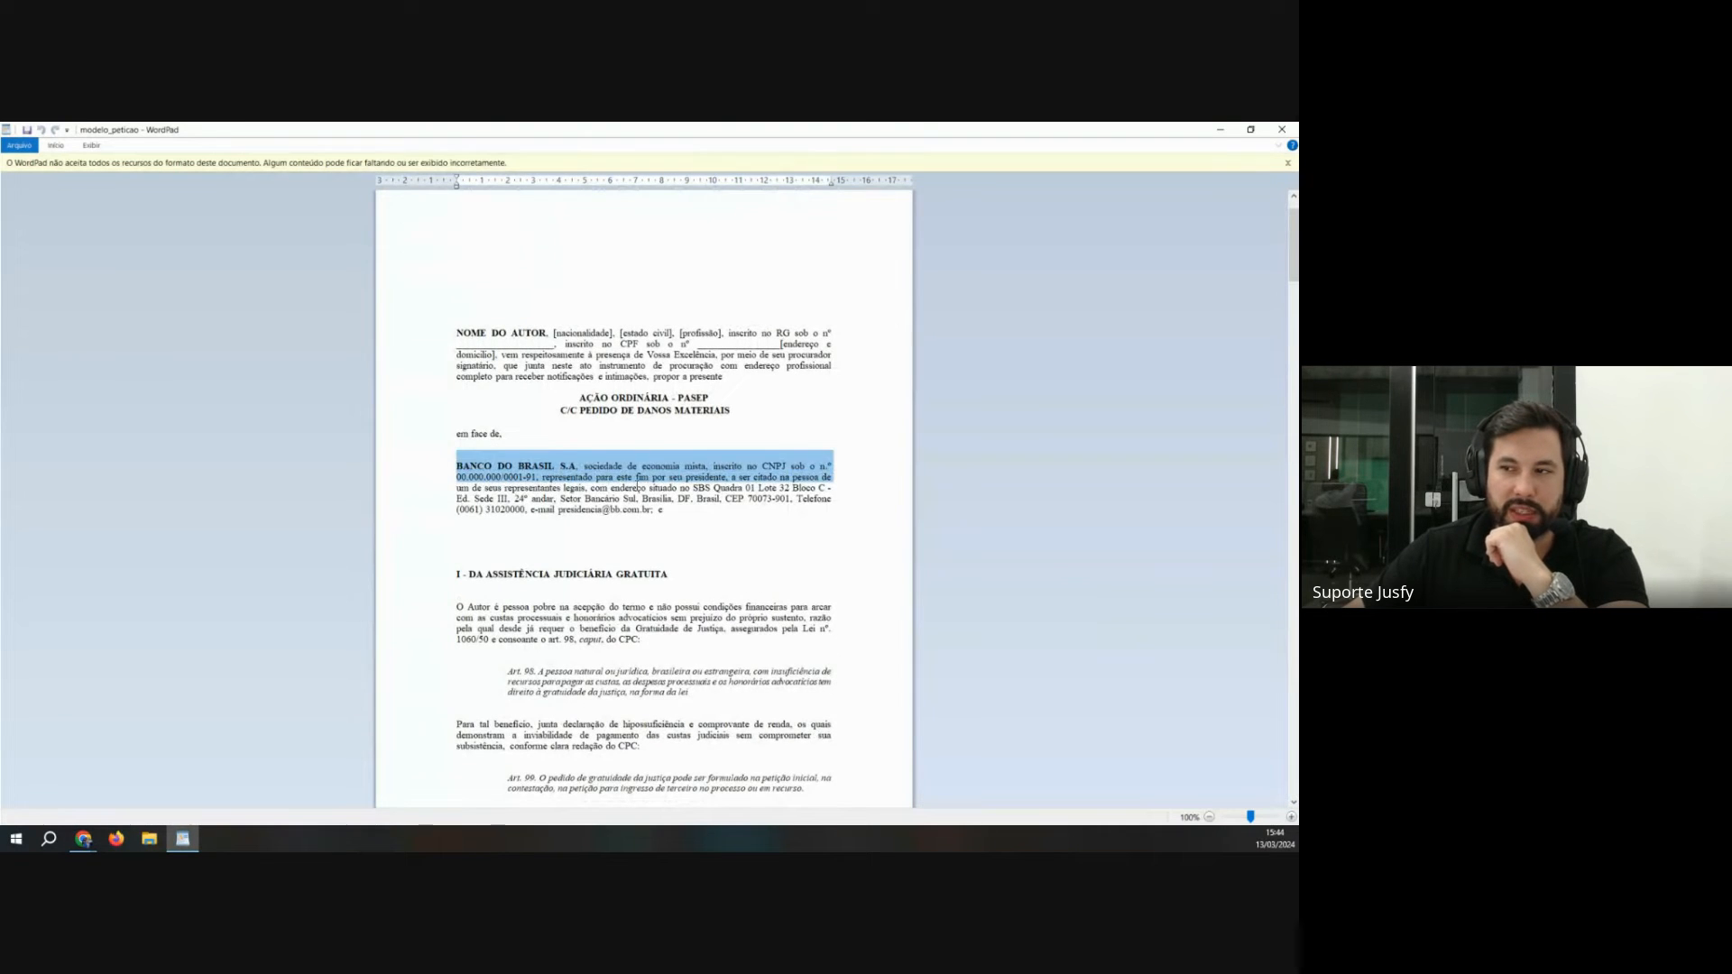
pyautogui.click(487, 490)
pyautogui.moveTo(463, 466); pyautogui.dragTo(756, 508)
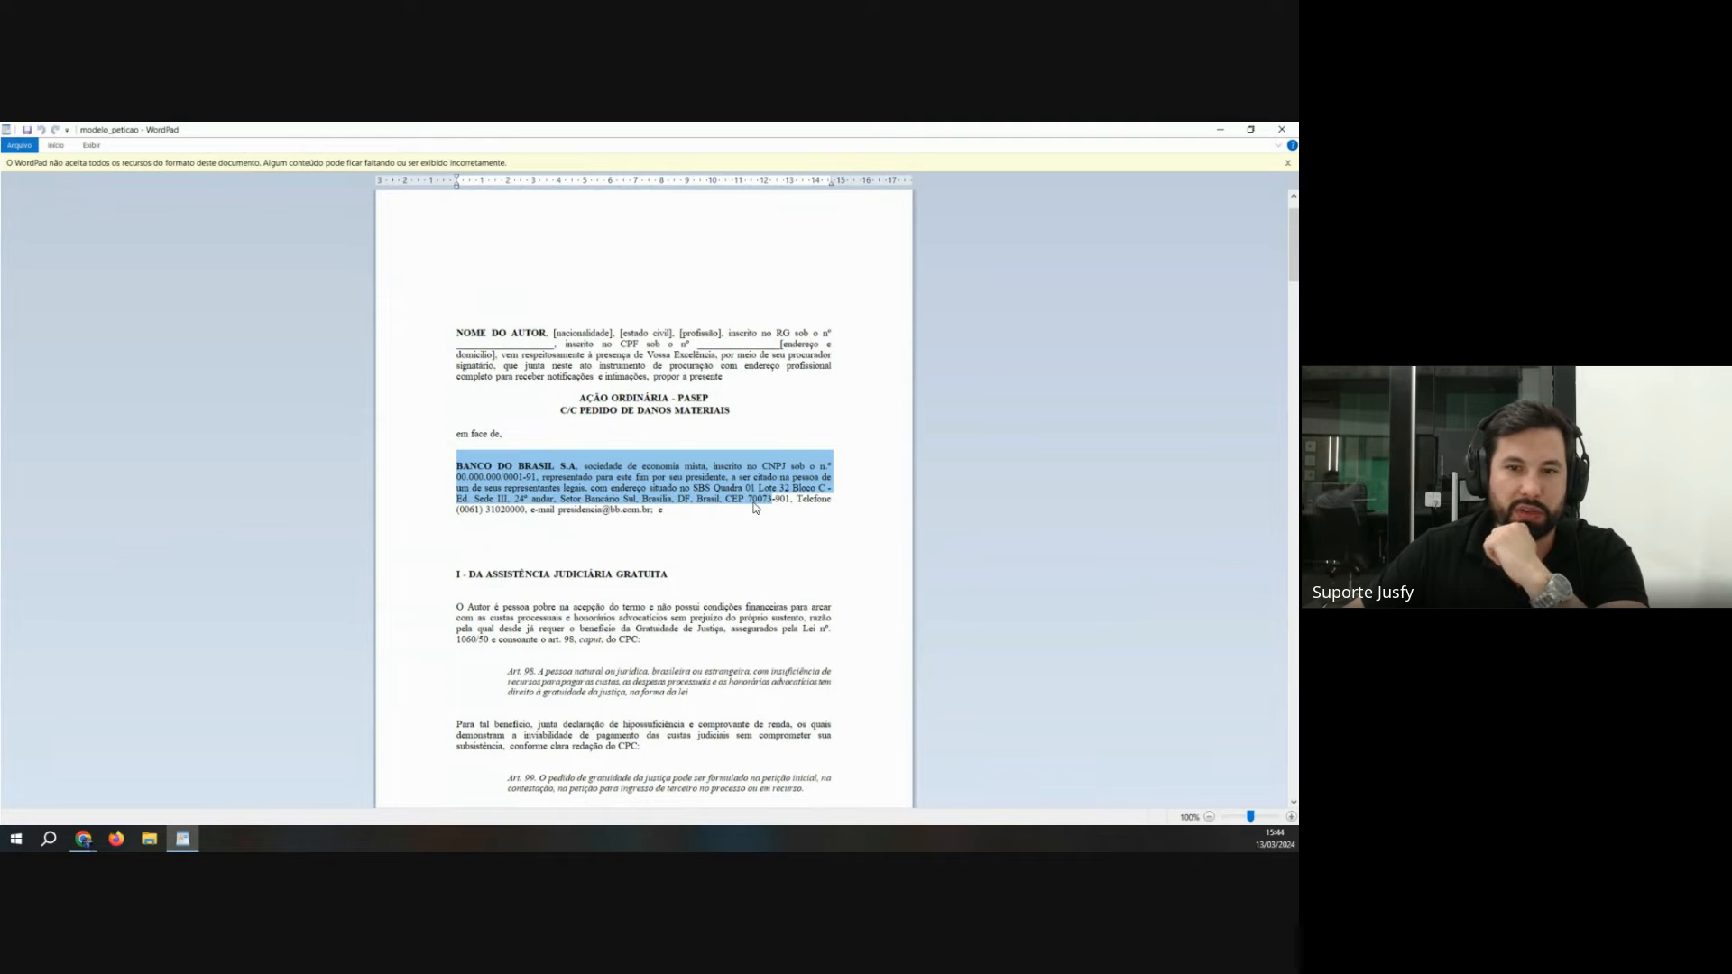
pyautogui.click(1282, 130)
pyautogui.click(334, 136)
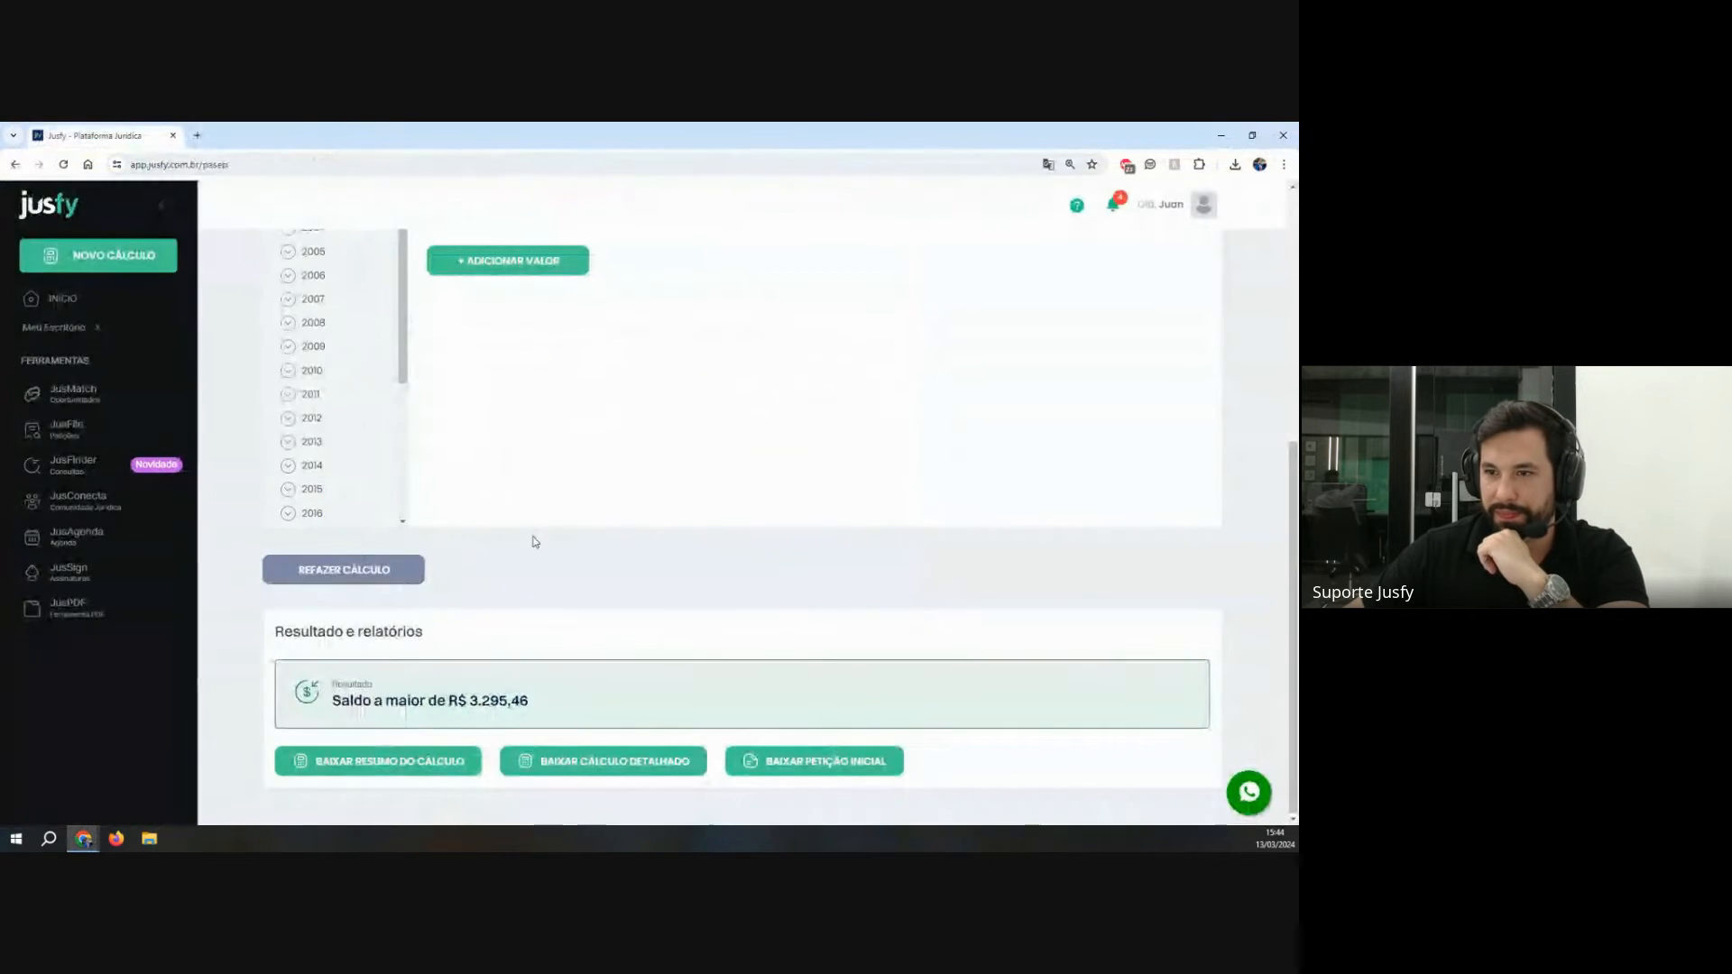
# Step: Start a new calculation with the JusTrabalhista calculator
pyautogui.click(115, 255)
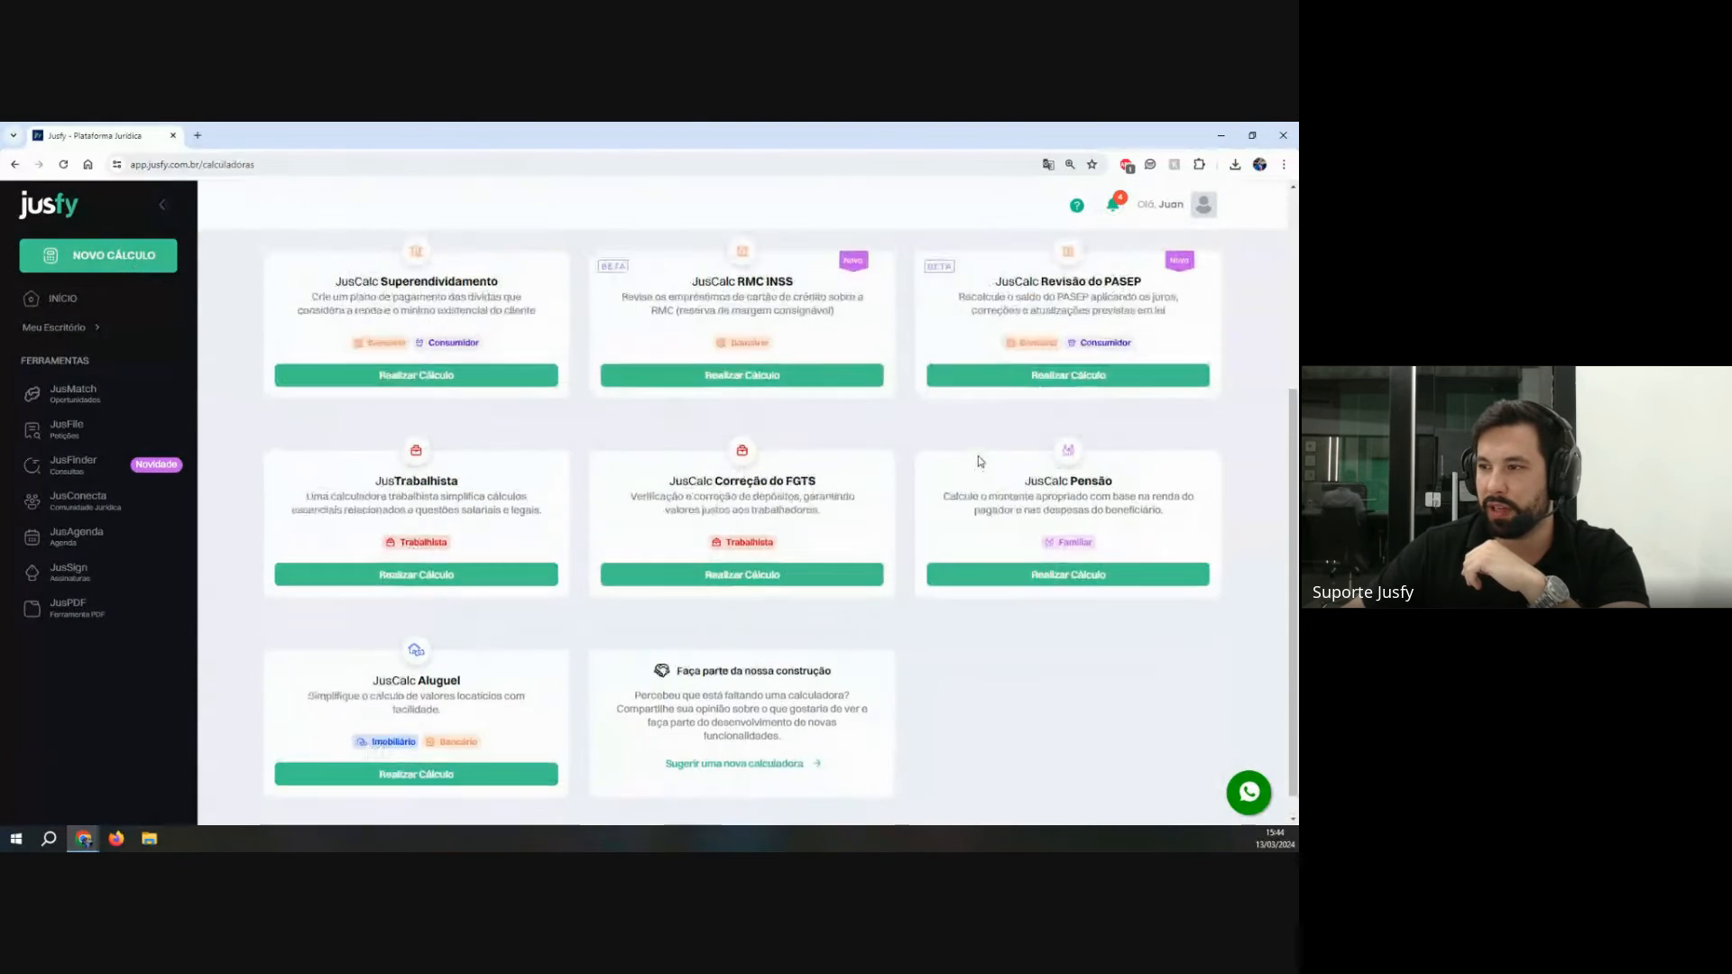
pyautogui.moveTo(361, 466); pyautogui.dragTo(528, 471)
pyautogui.click(528, 471)
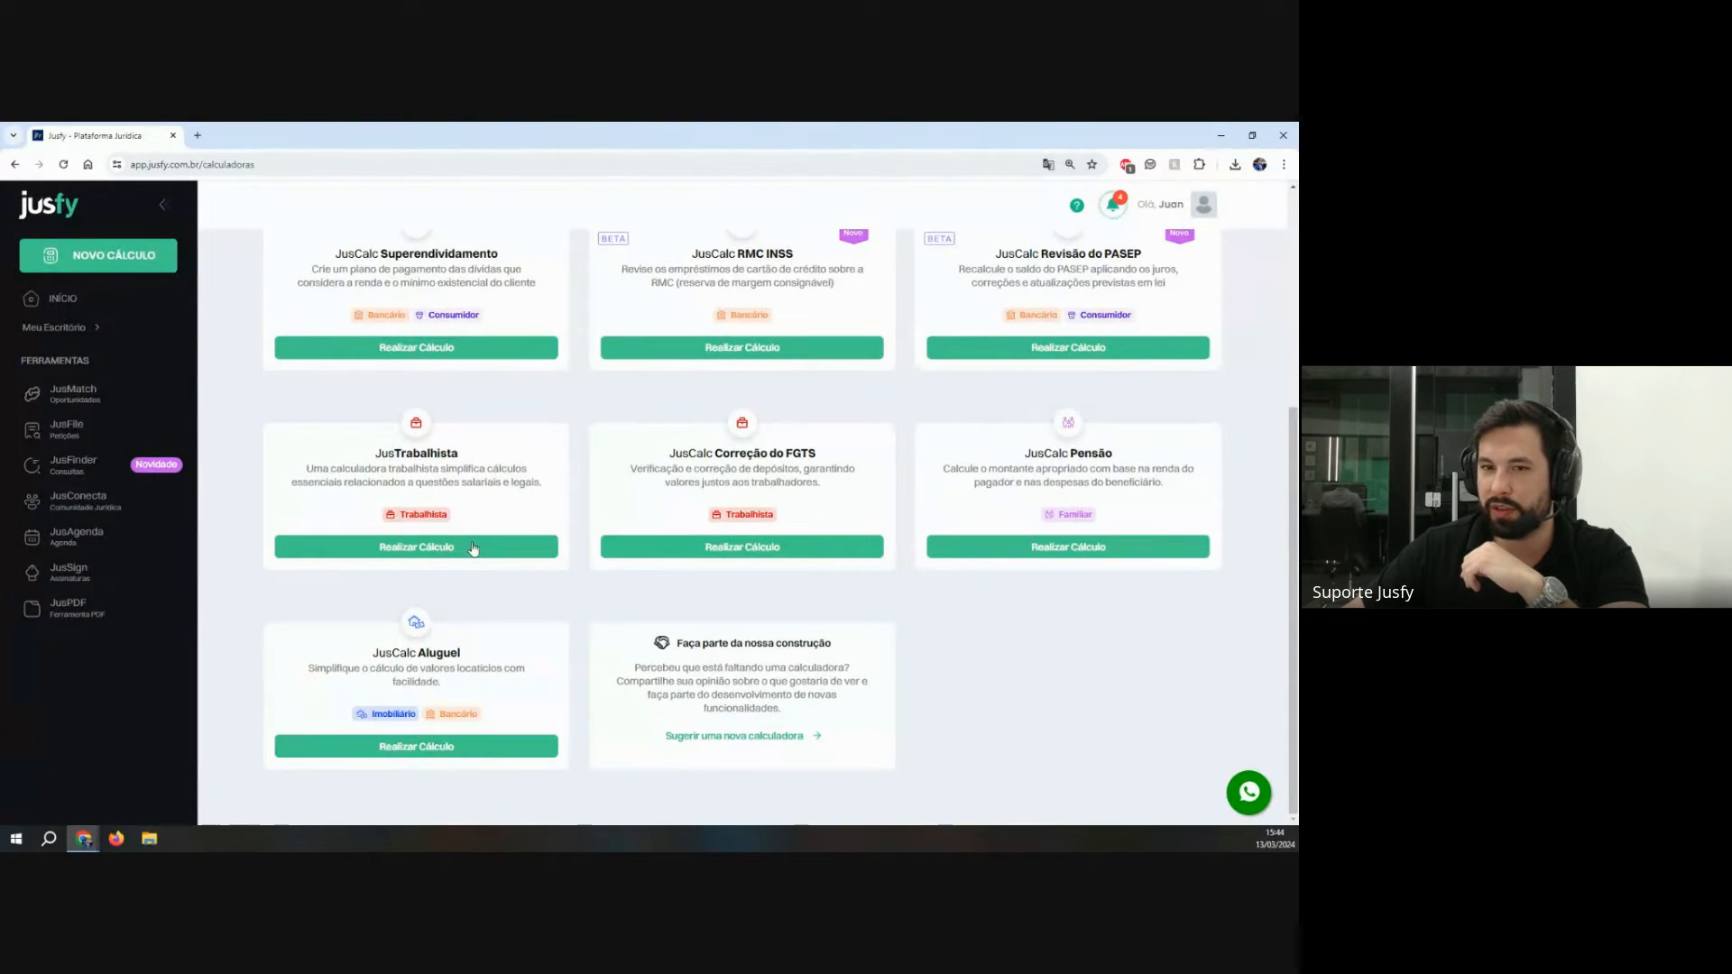
pyautogui.click(543, 554)
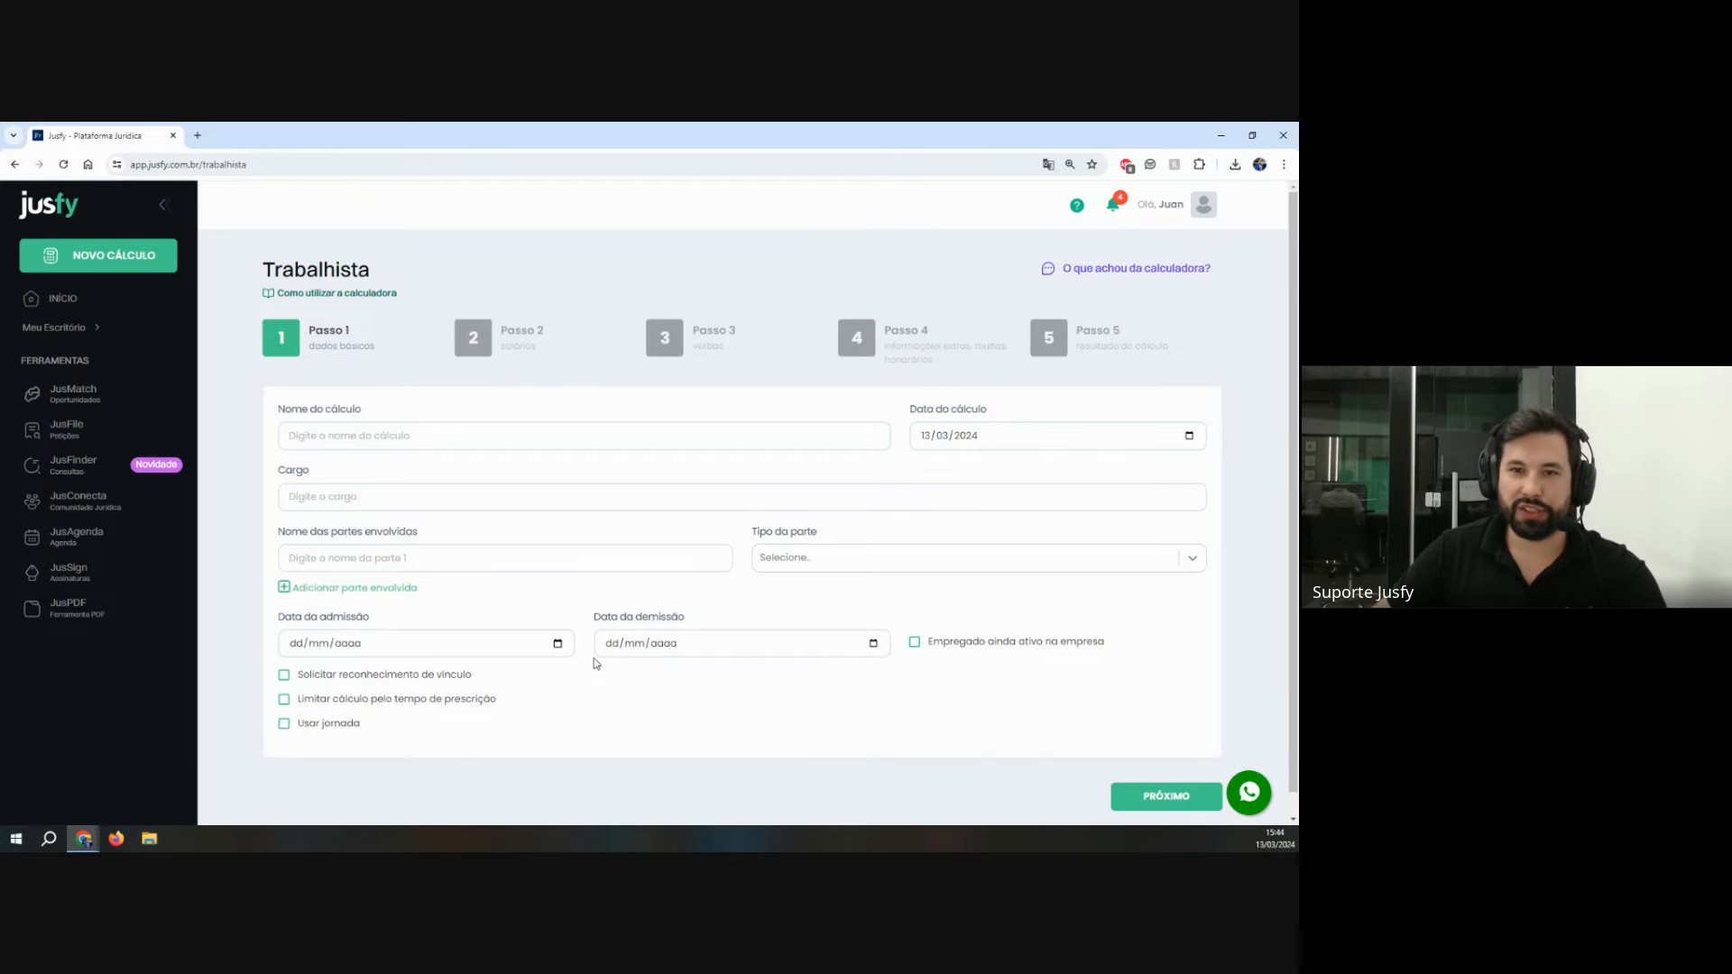
# Step: Set the labour calculation's admission date to 10/10/2018 and dismissal date to 10/02/2024
pyautogui.scroll(-1, 596, 664)
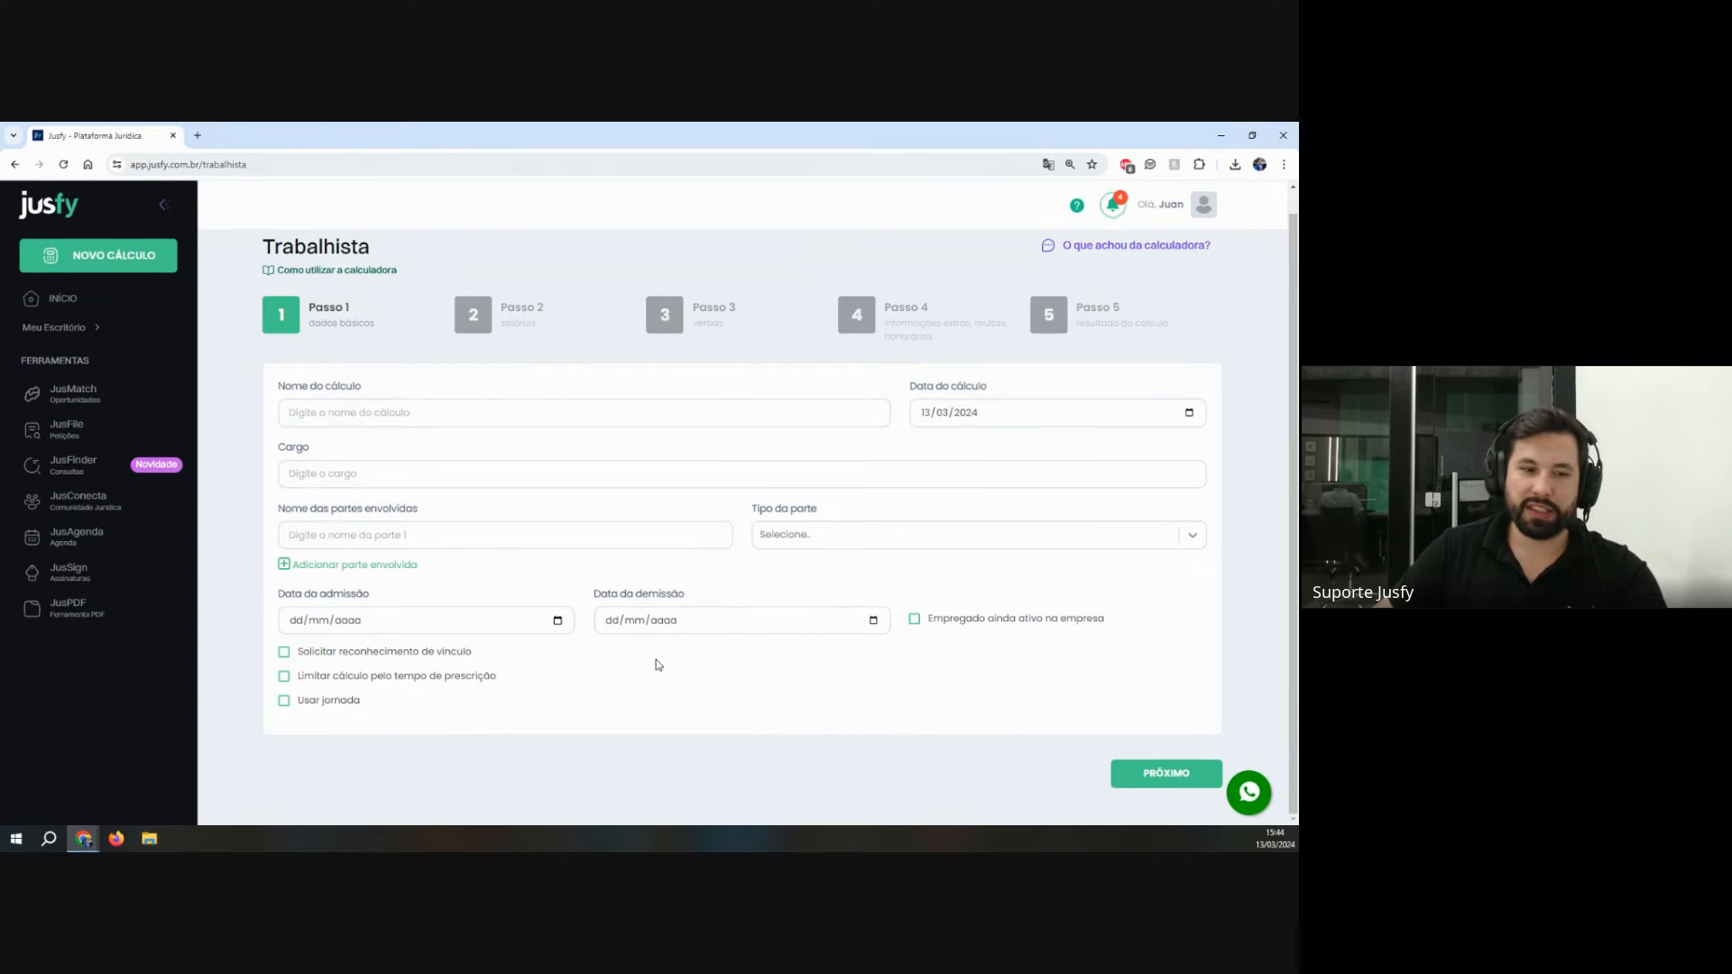
pyautogui.click(301, 621)
pyautogui.write('10/')
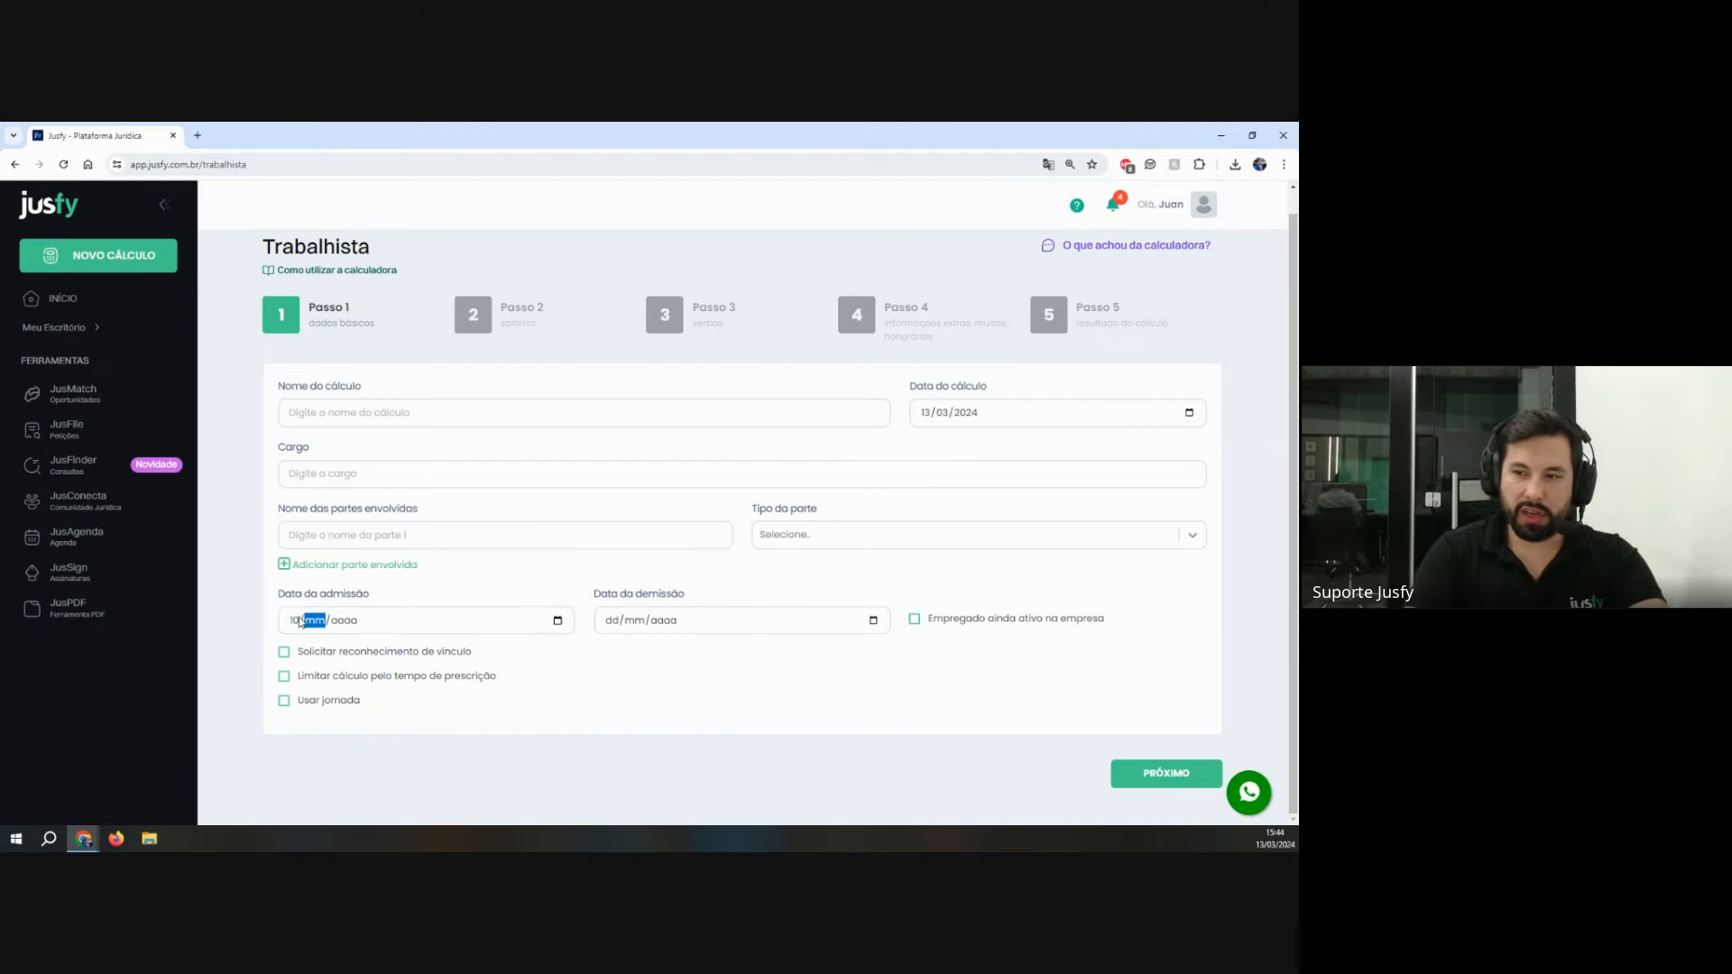
pyautogui.write('10/')
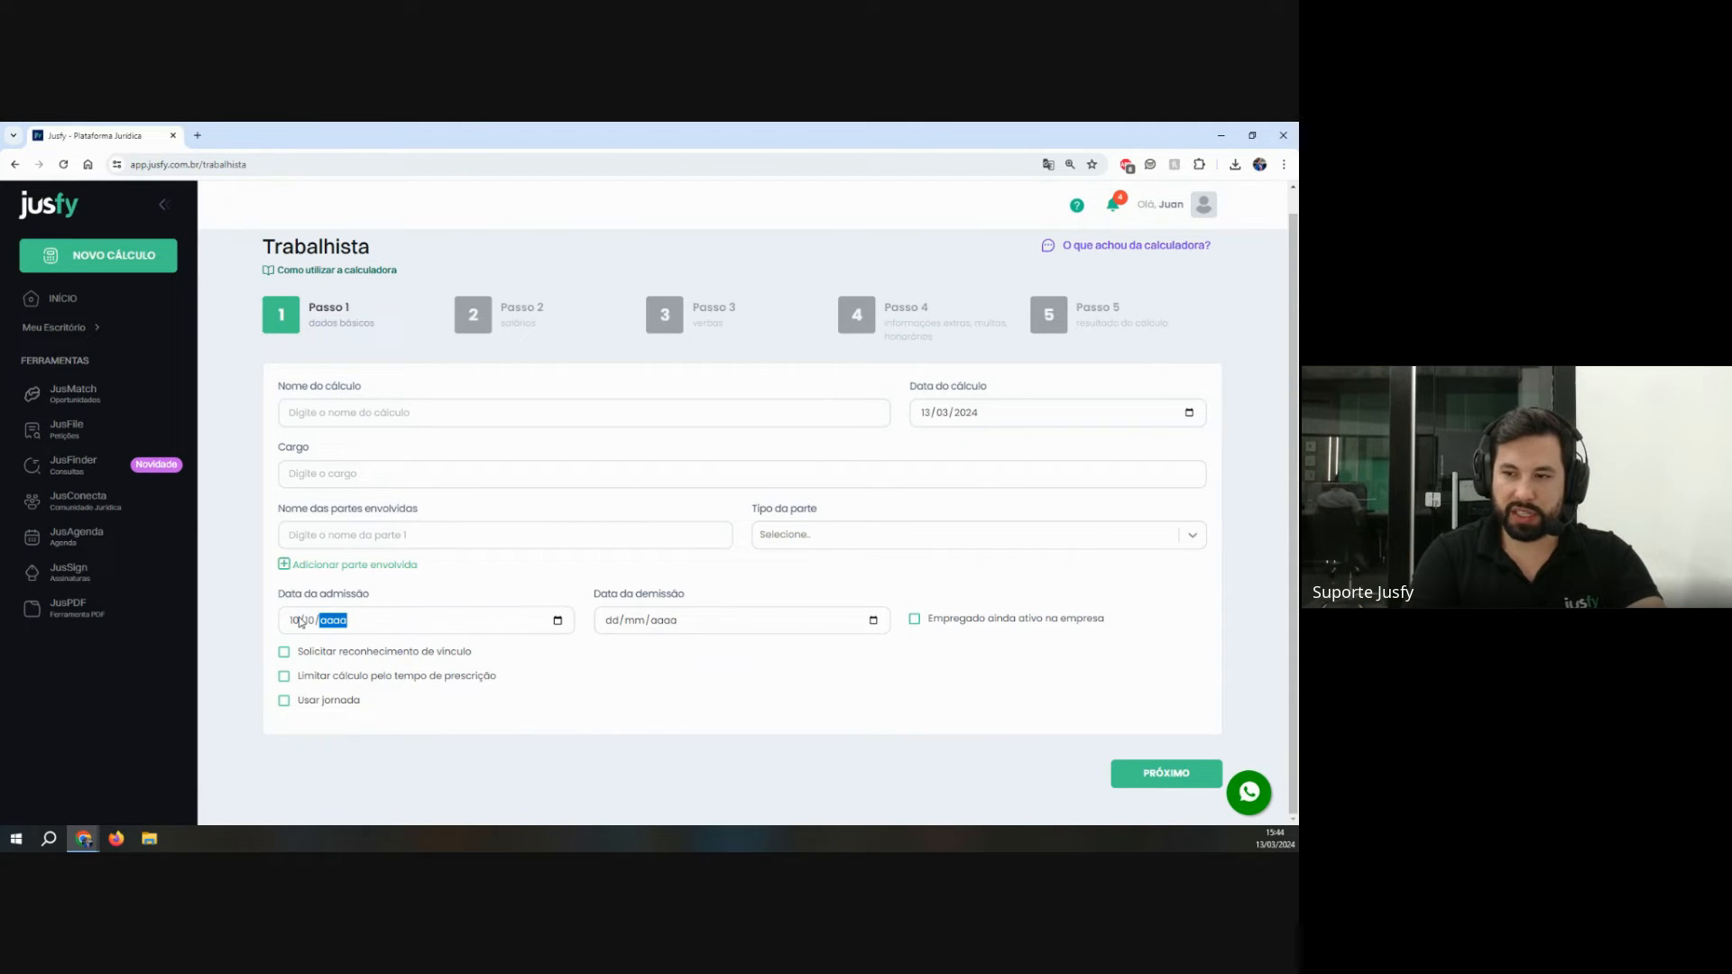
pyautogui.write('2018')
pyautogui.press('Tab')
pyautogui.write('1')
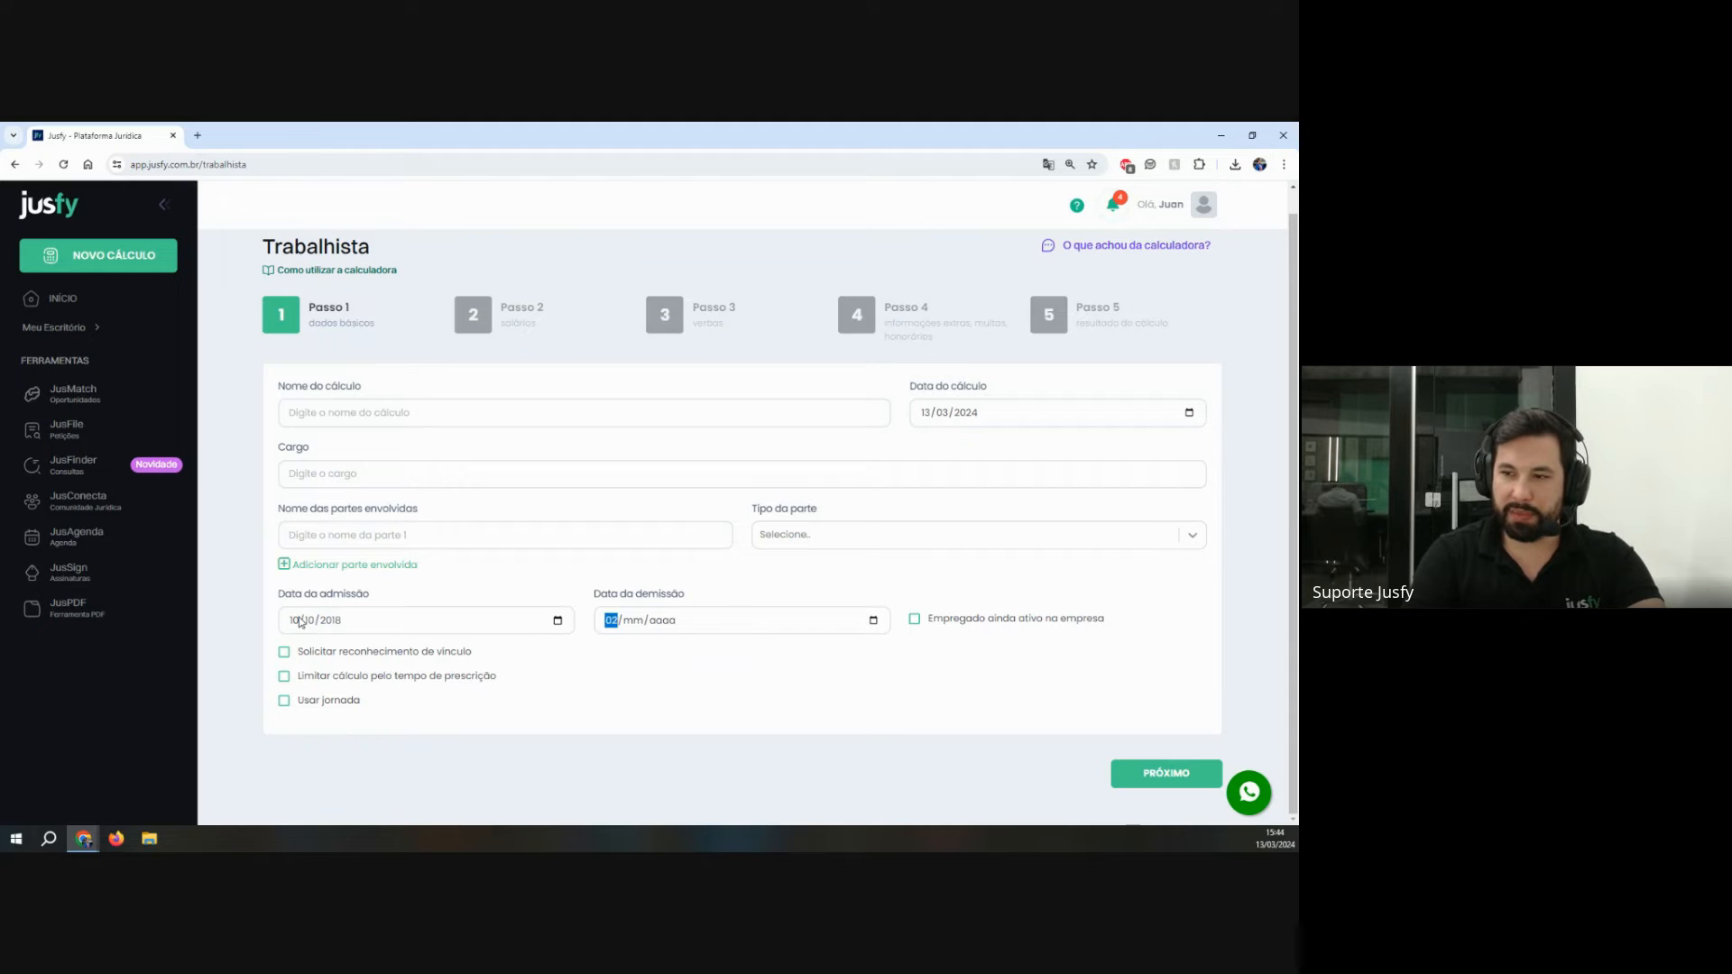
pyautogui.write('0/02/0000')
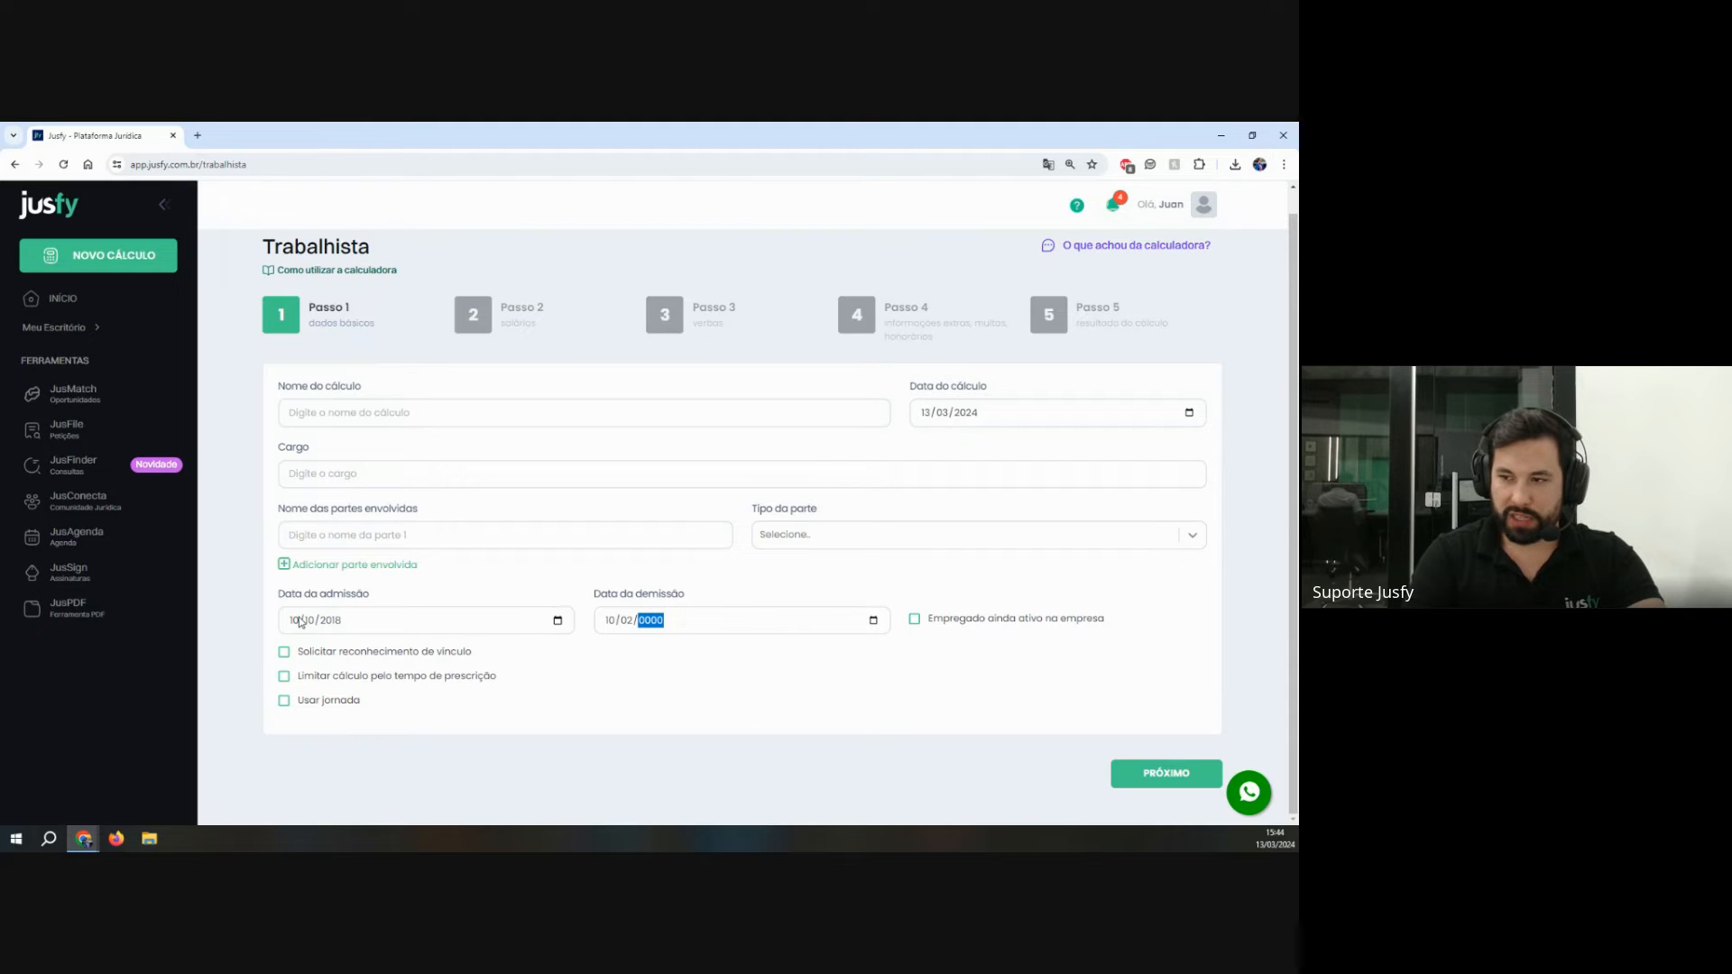
pyautogui.press('BackSpace')
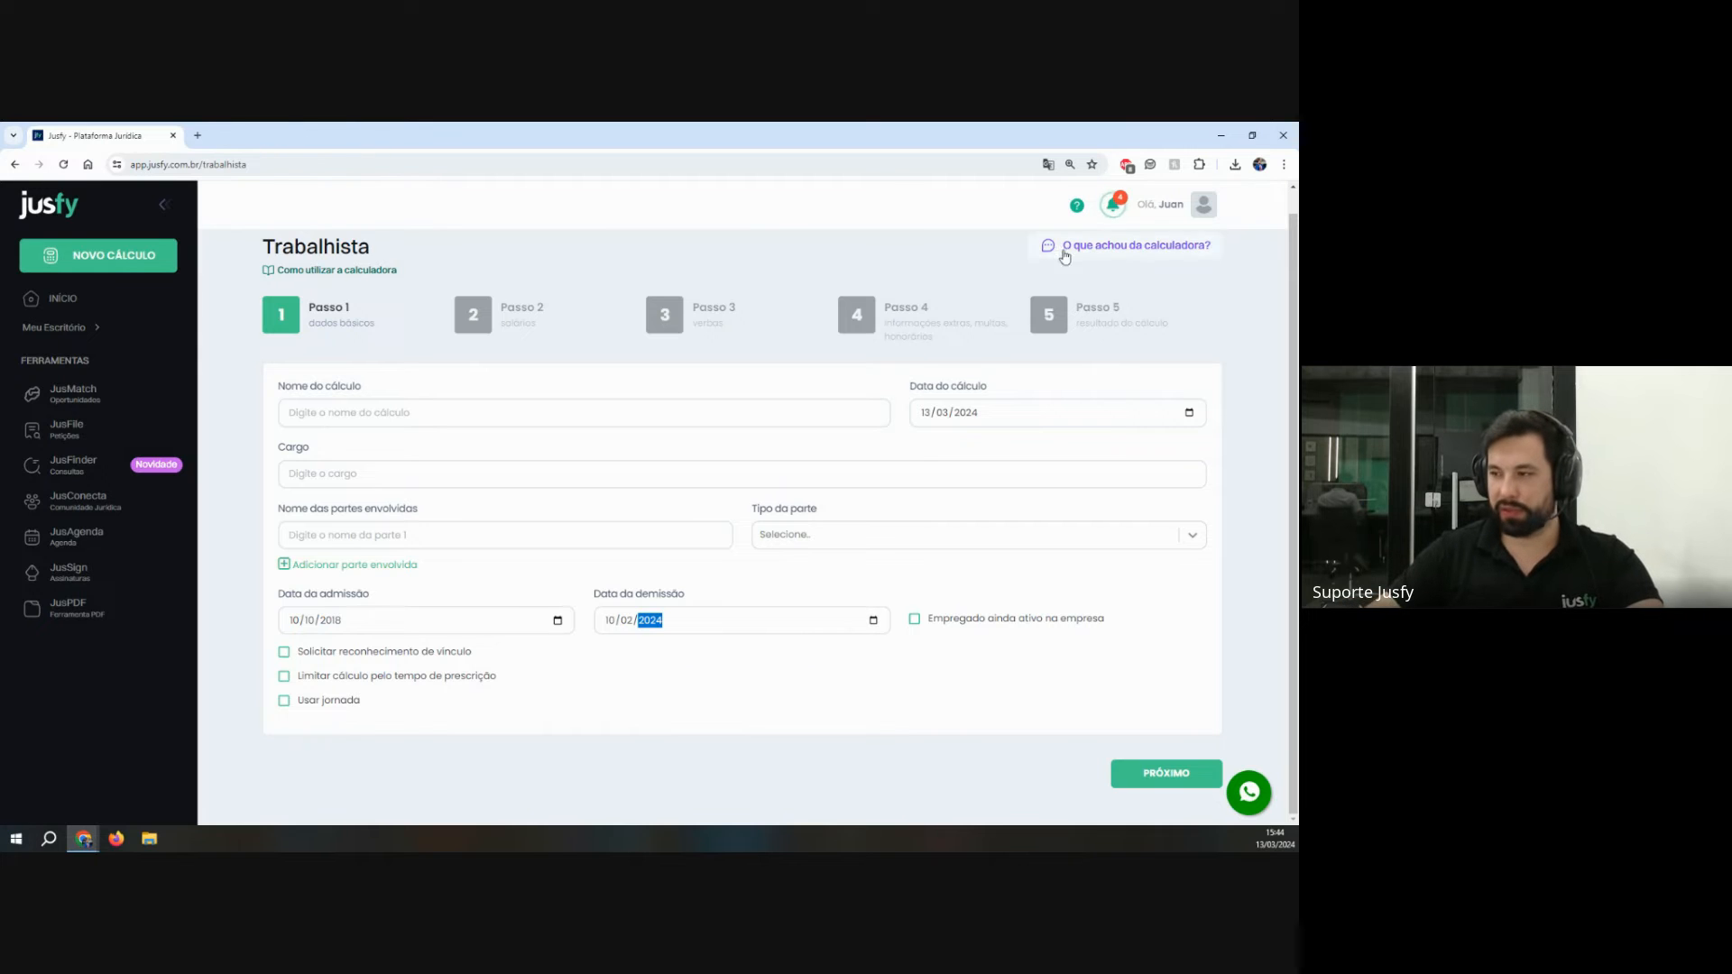
pyautogui.click(1194, 648)
pyautogui.moveTo(923, 642); pyautogui.dragTo(929, 618)
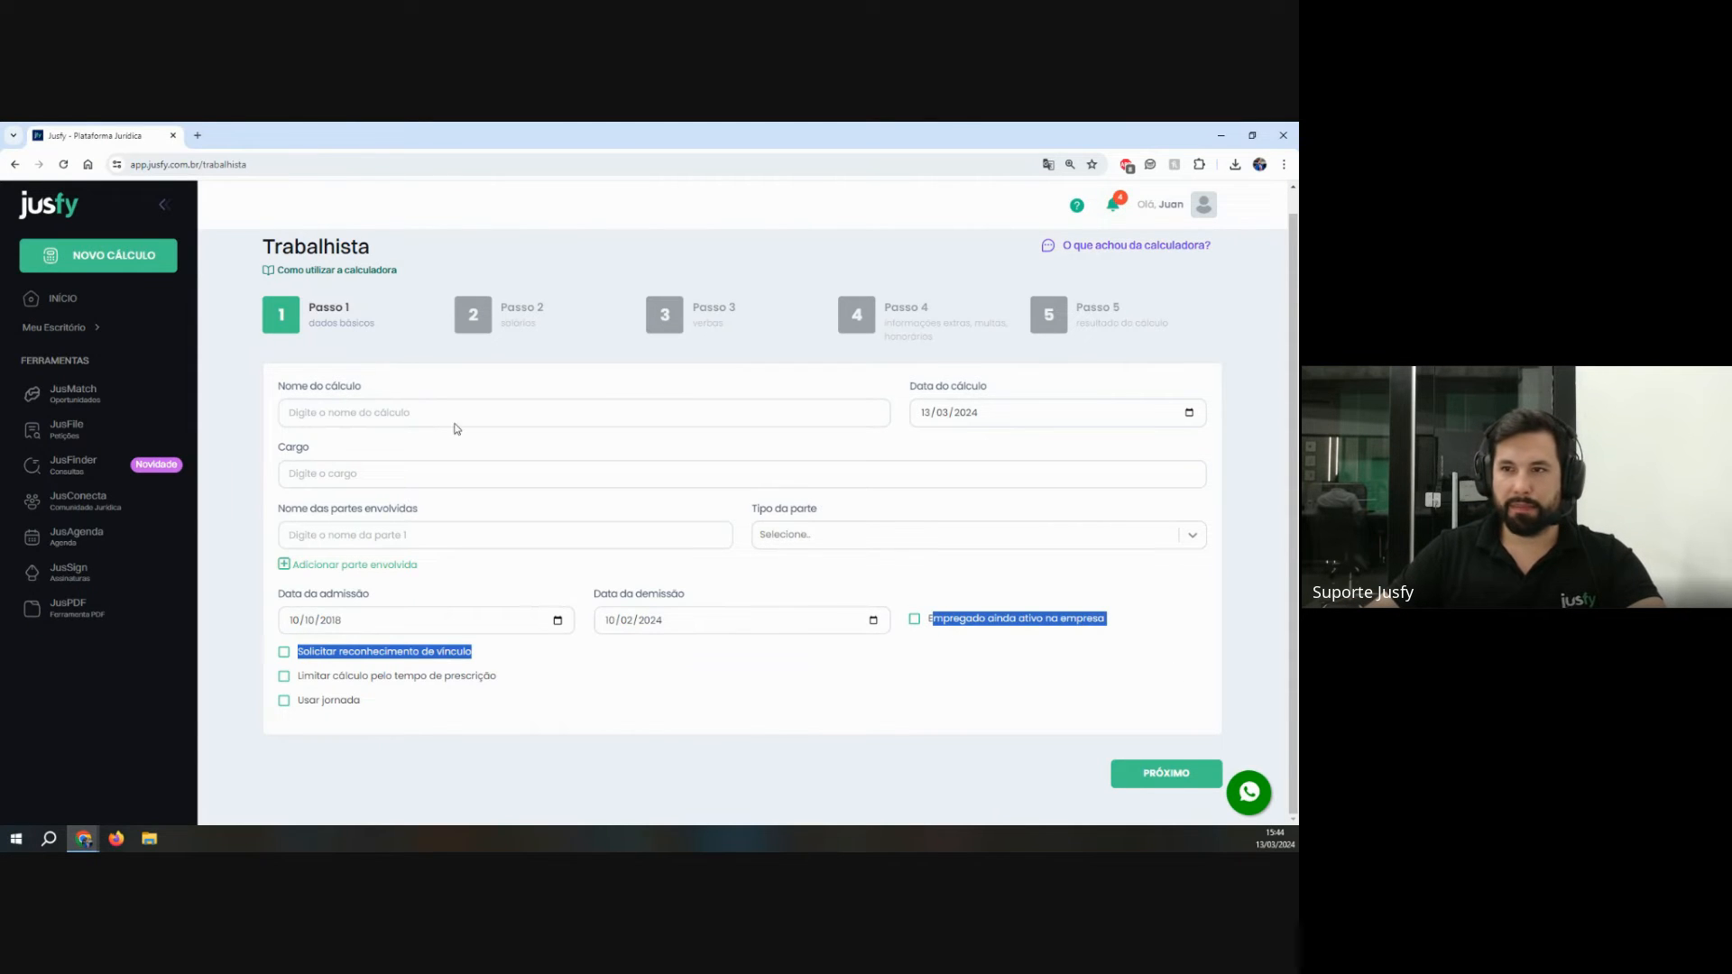
# Step: Collapse the side navigation and enlarge the page zoom around the Passo 1 form's date fields and options
pyautogui.click(166, 207)
pyautogui.scroll(3, 944, 542)
pyautogui.scroll(-7, 946, 543)
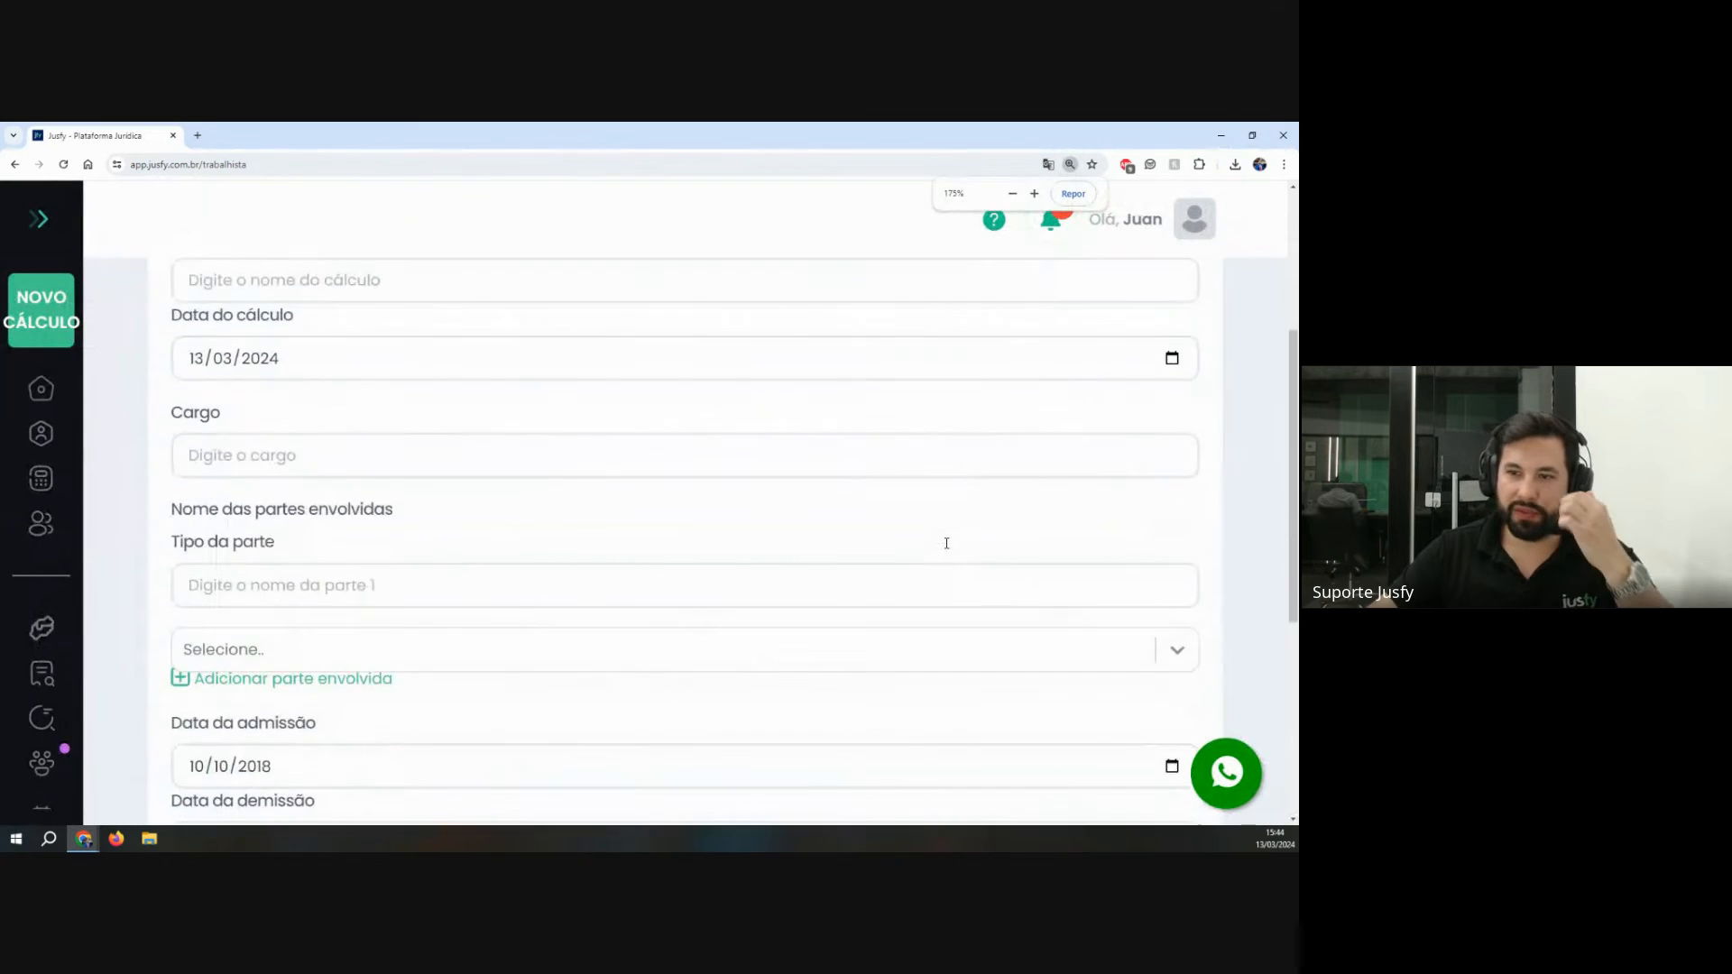
pyautogui.scroll(-1, 946, 545)
pyautogui.scroll(-2, 947, 548)
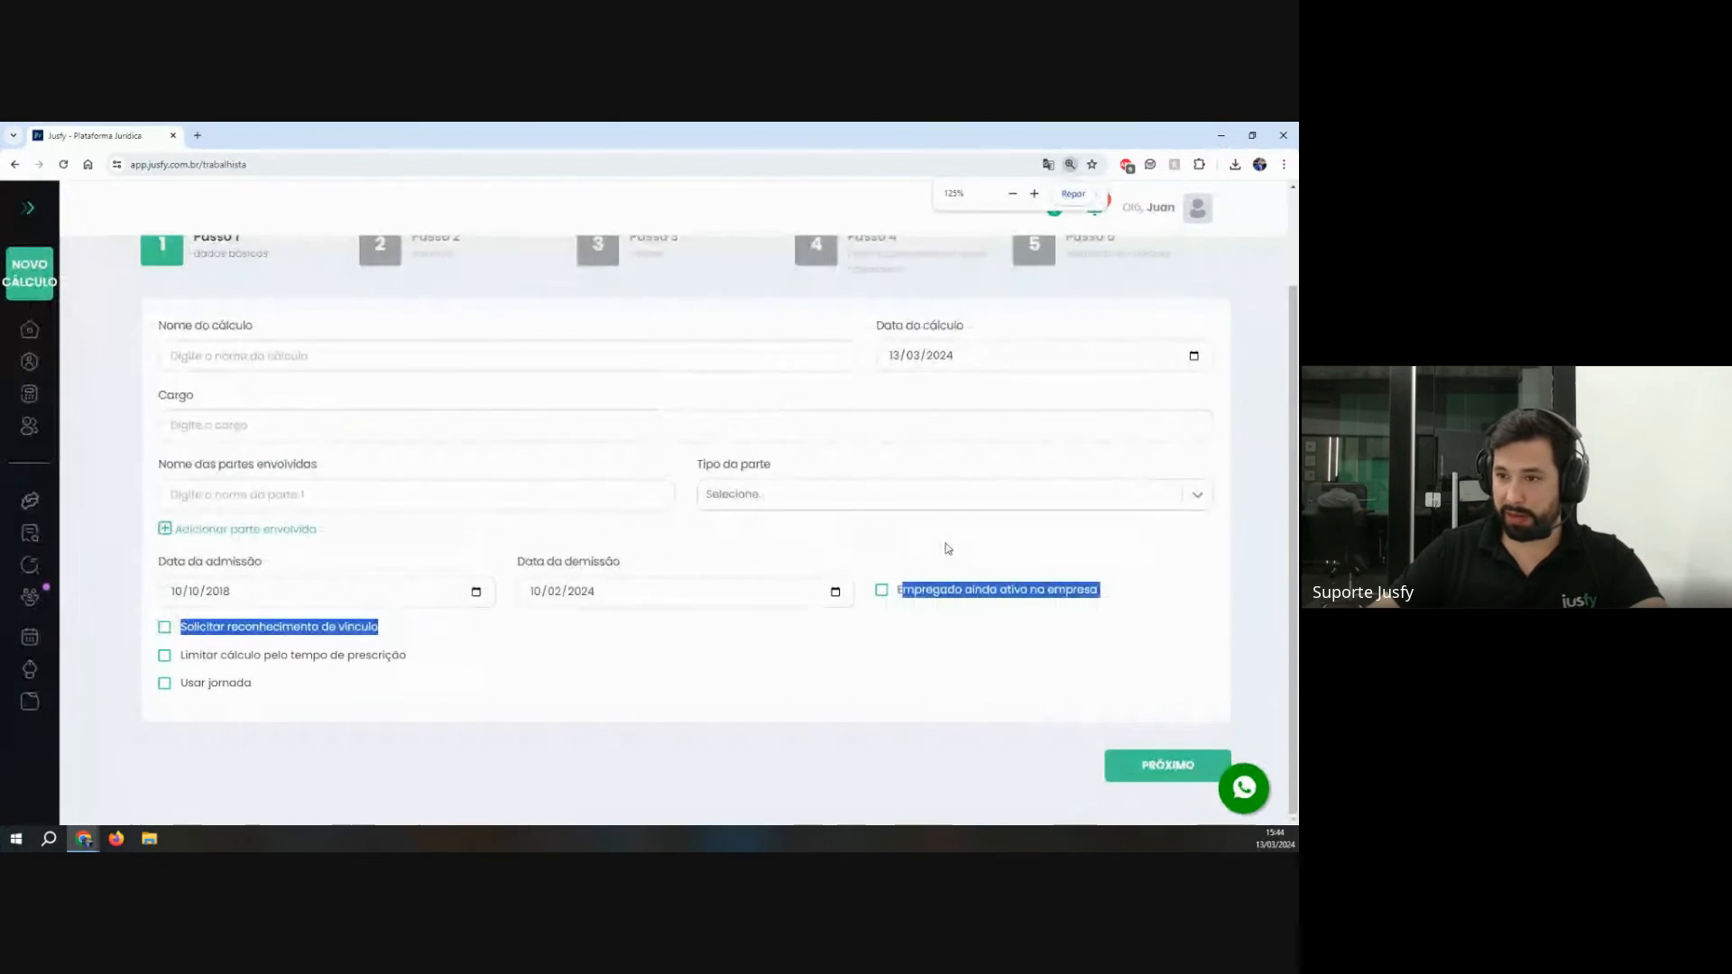
pyautogui.scroll(1, 947, 549)
pyautogui.scroll(-1, 943, 550)
pyautogui.click(672, 699)
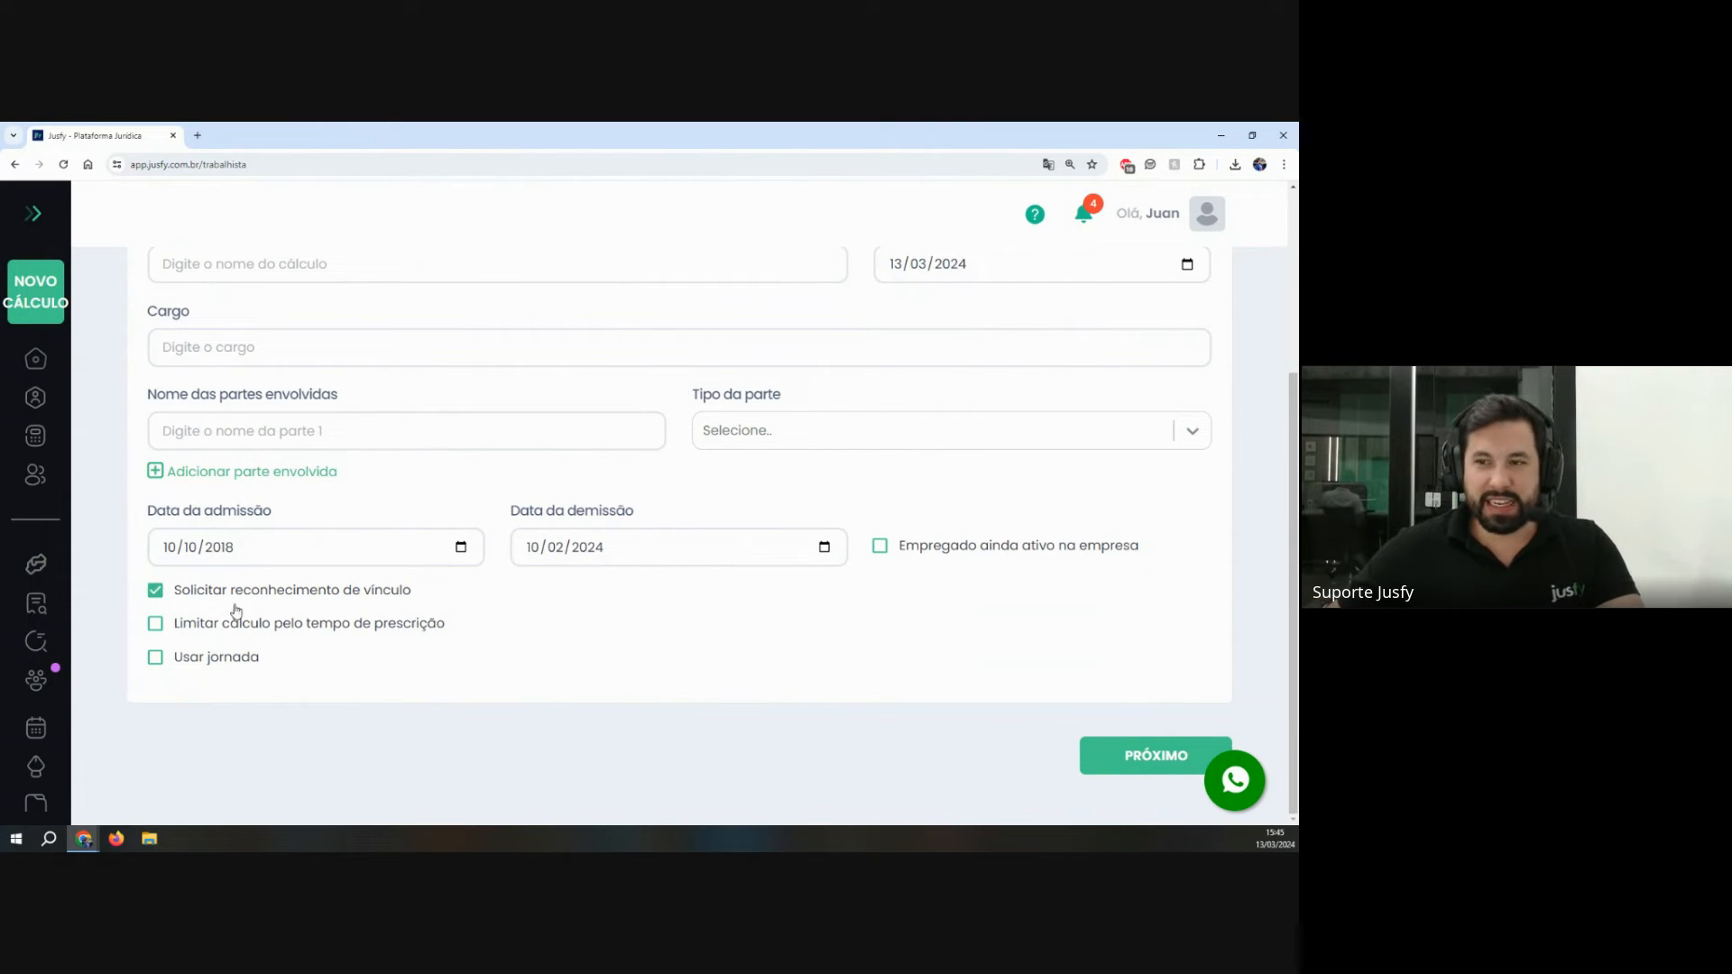
# Step: Switch off Solicitar reconhecimento de vínculo and try Limitar cálculo pelo tempo de prescrição, turning it on and off again
pyautogui.moveTo(437, 599); pyautogui.dragTo(177, 605)
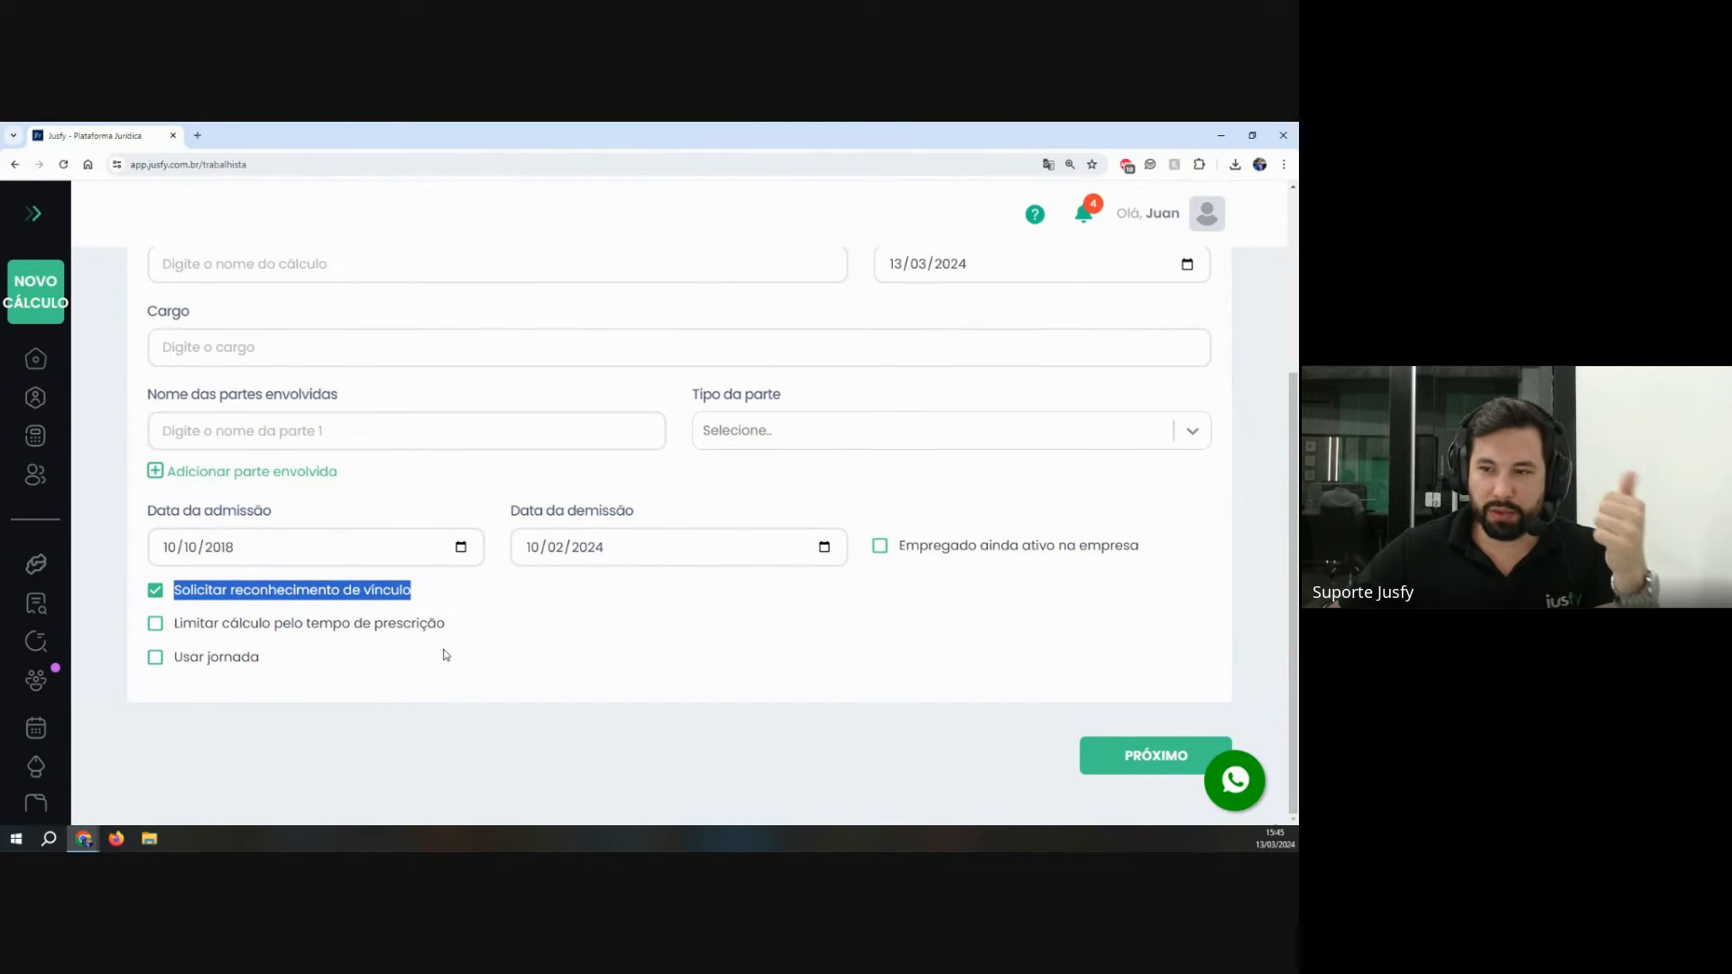
pyautogui.click(398, 597)
pyautogui.click(375, 624)
pyautogui.doubleClick(226, 623)
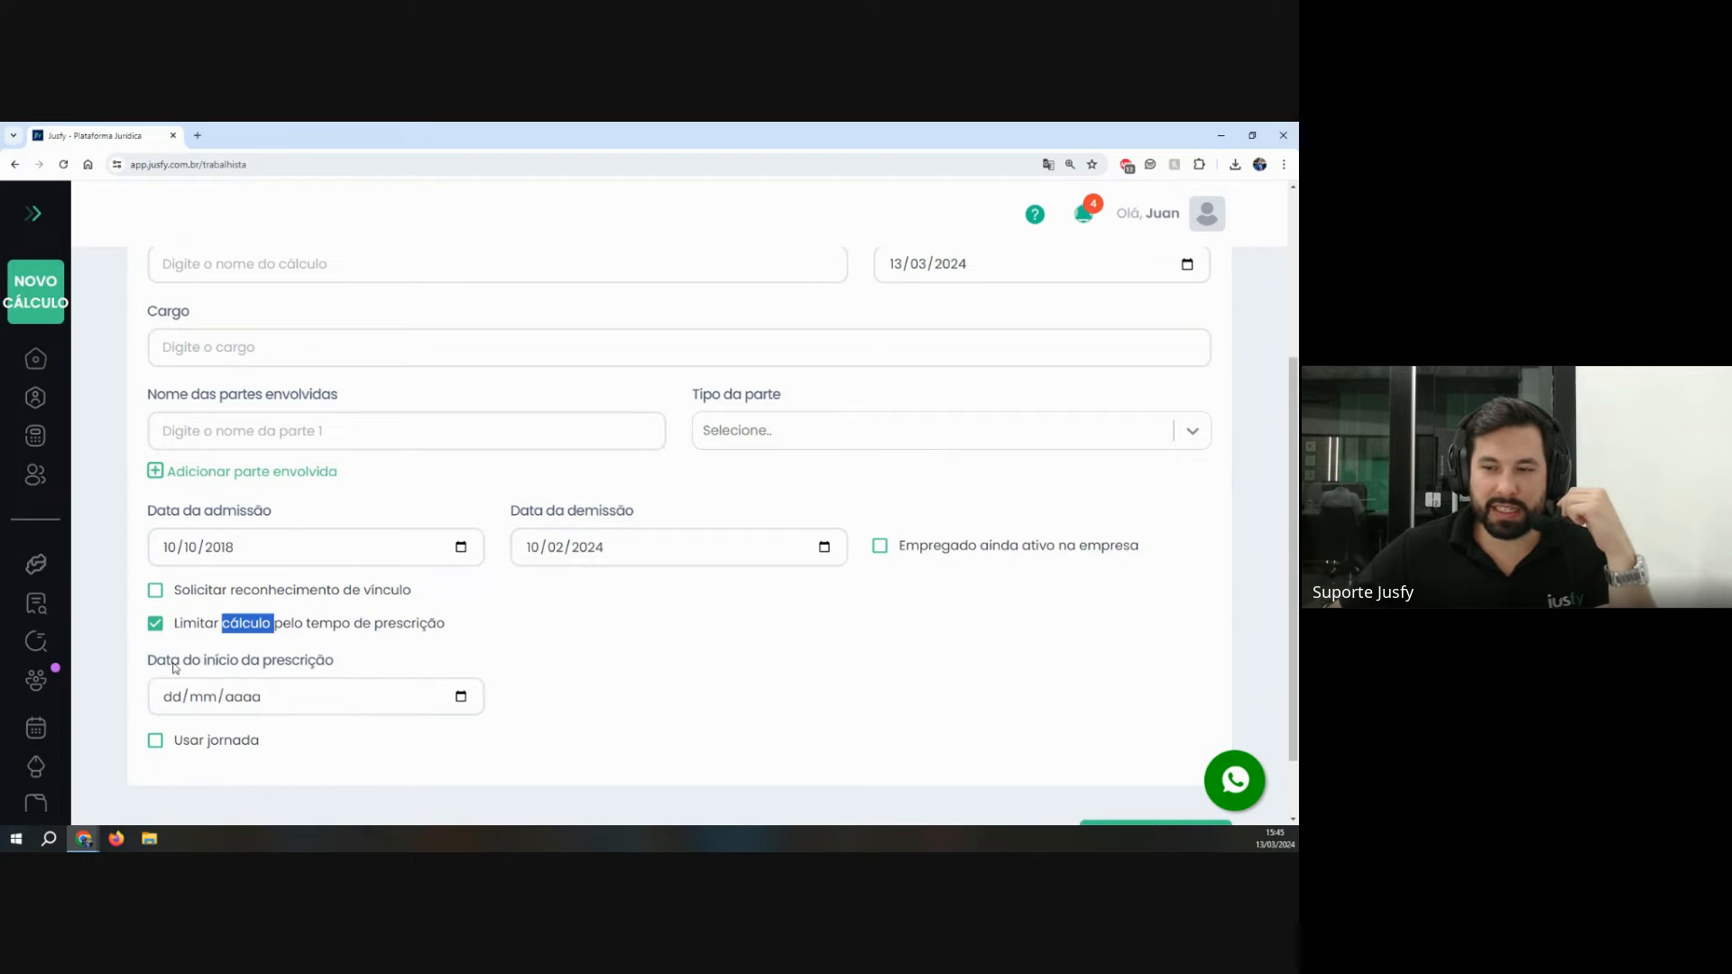
pyautogui.click(330, 661)
pyautogui.click(356, 626)
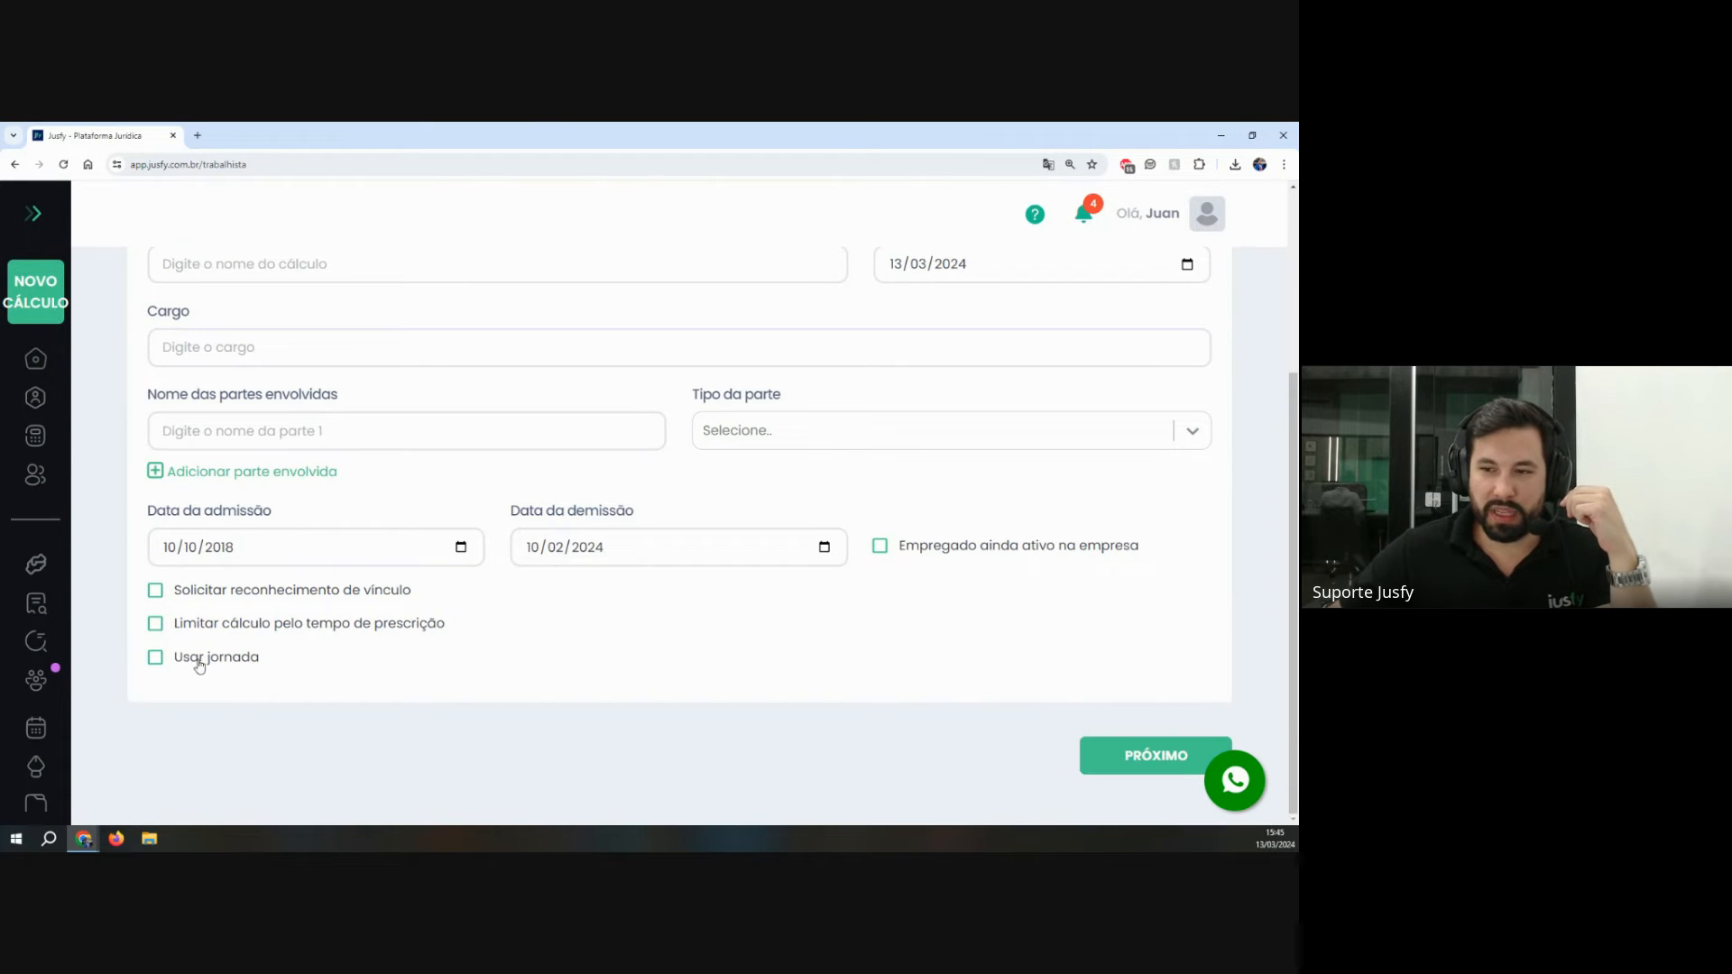
# Step: Enable Usar jornada, expand the schedule period to examine its date fields, and collapse it again
pyautogui.click(199, 666)
pyautogui.scroll(-2, 603, 612)
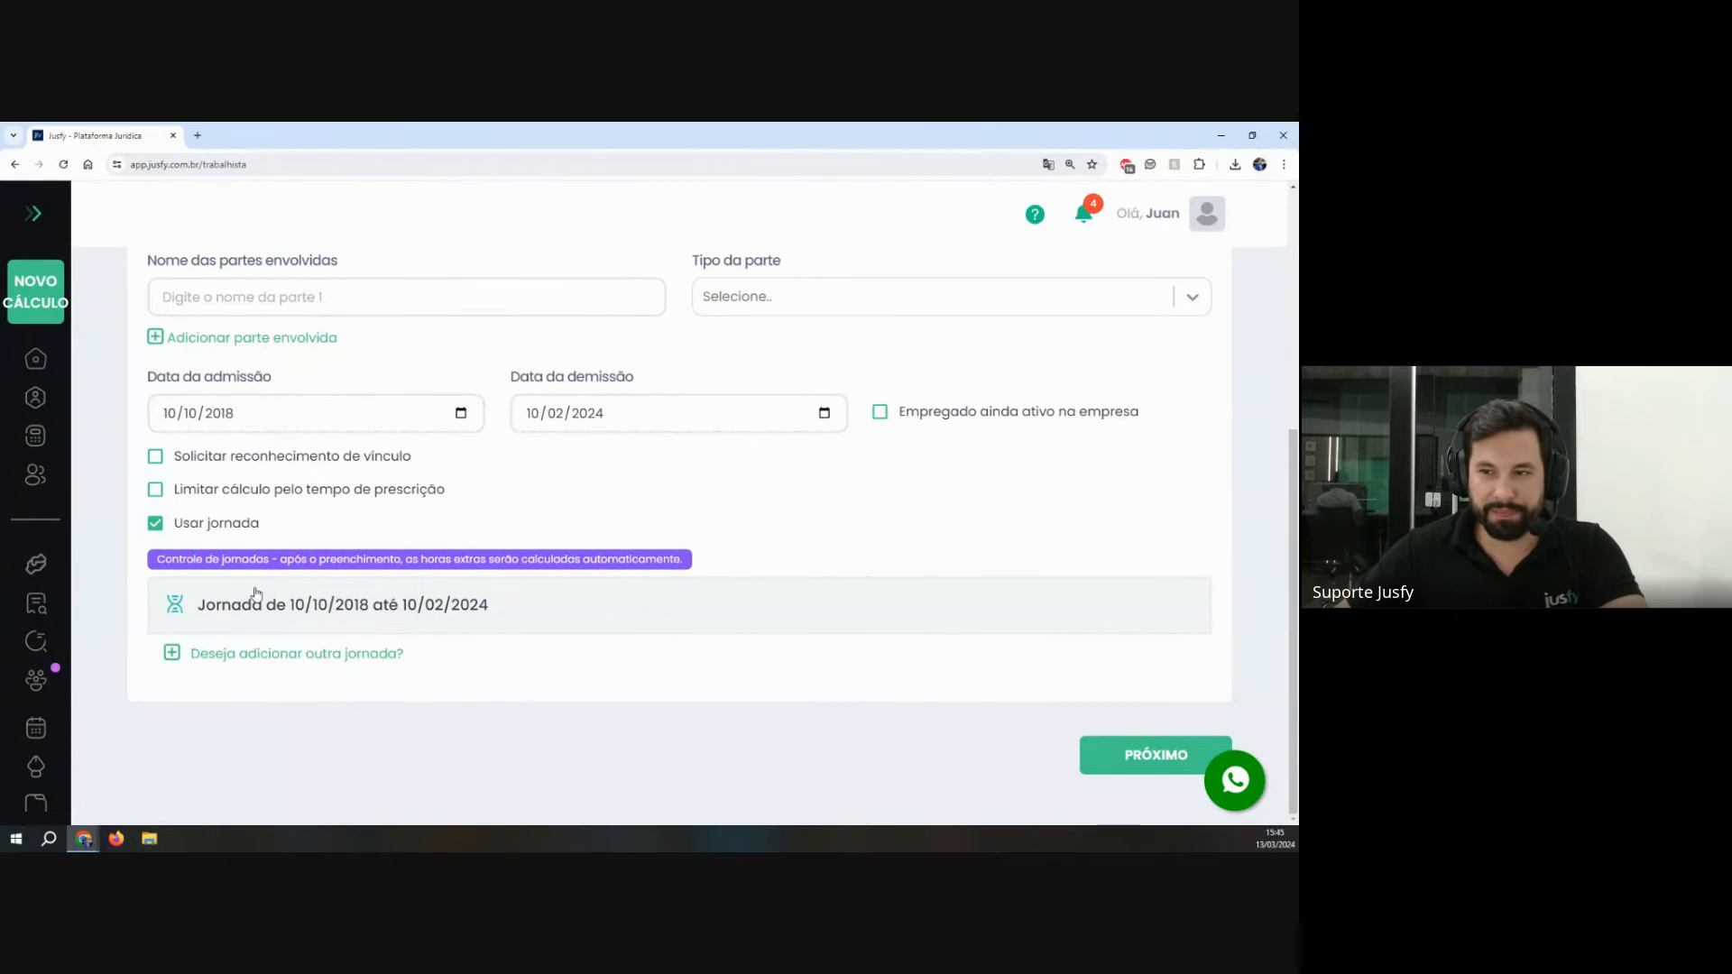
pyautogui.click(319, 609)
pyautogui.scroll(-2, 253, 523)
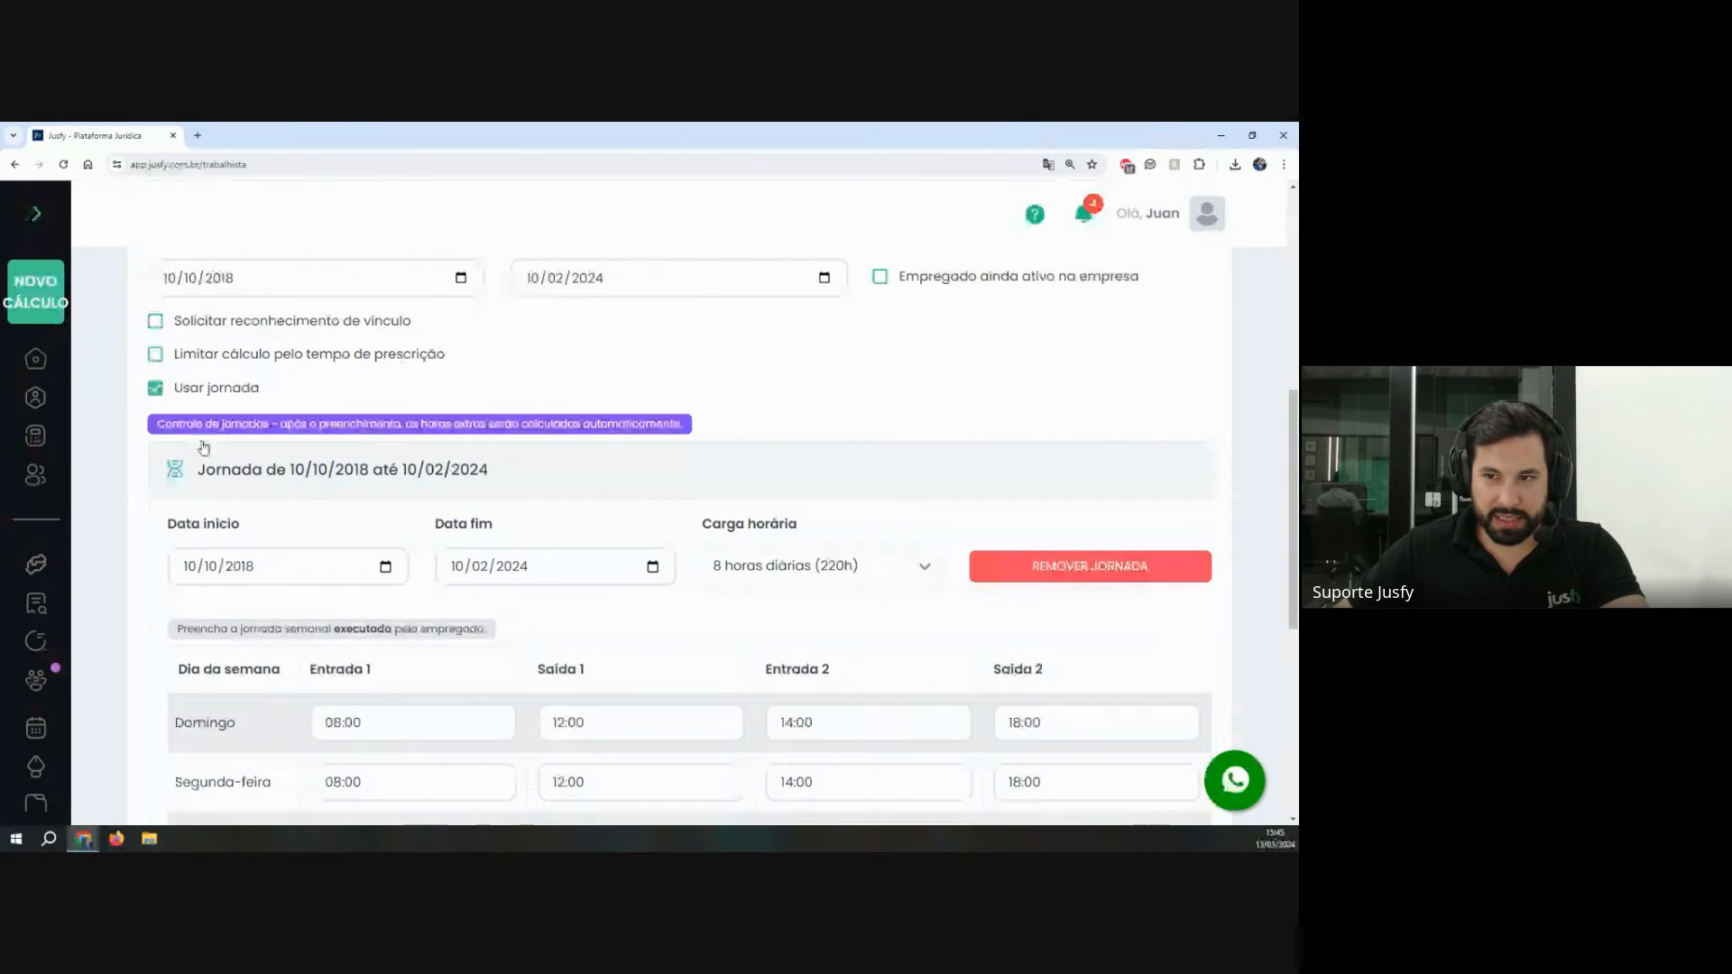
pyautogui.moveTo(435, 527); pyautogui.dragTo(530, 530)
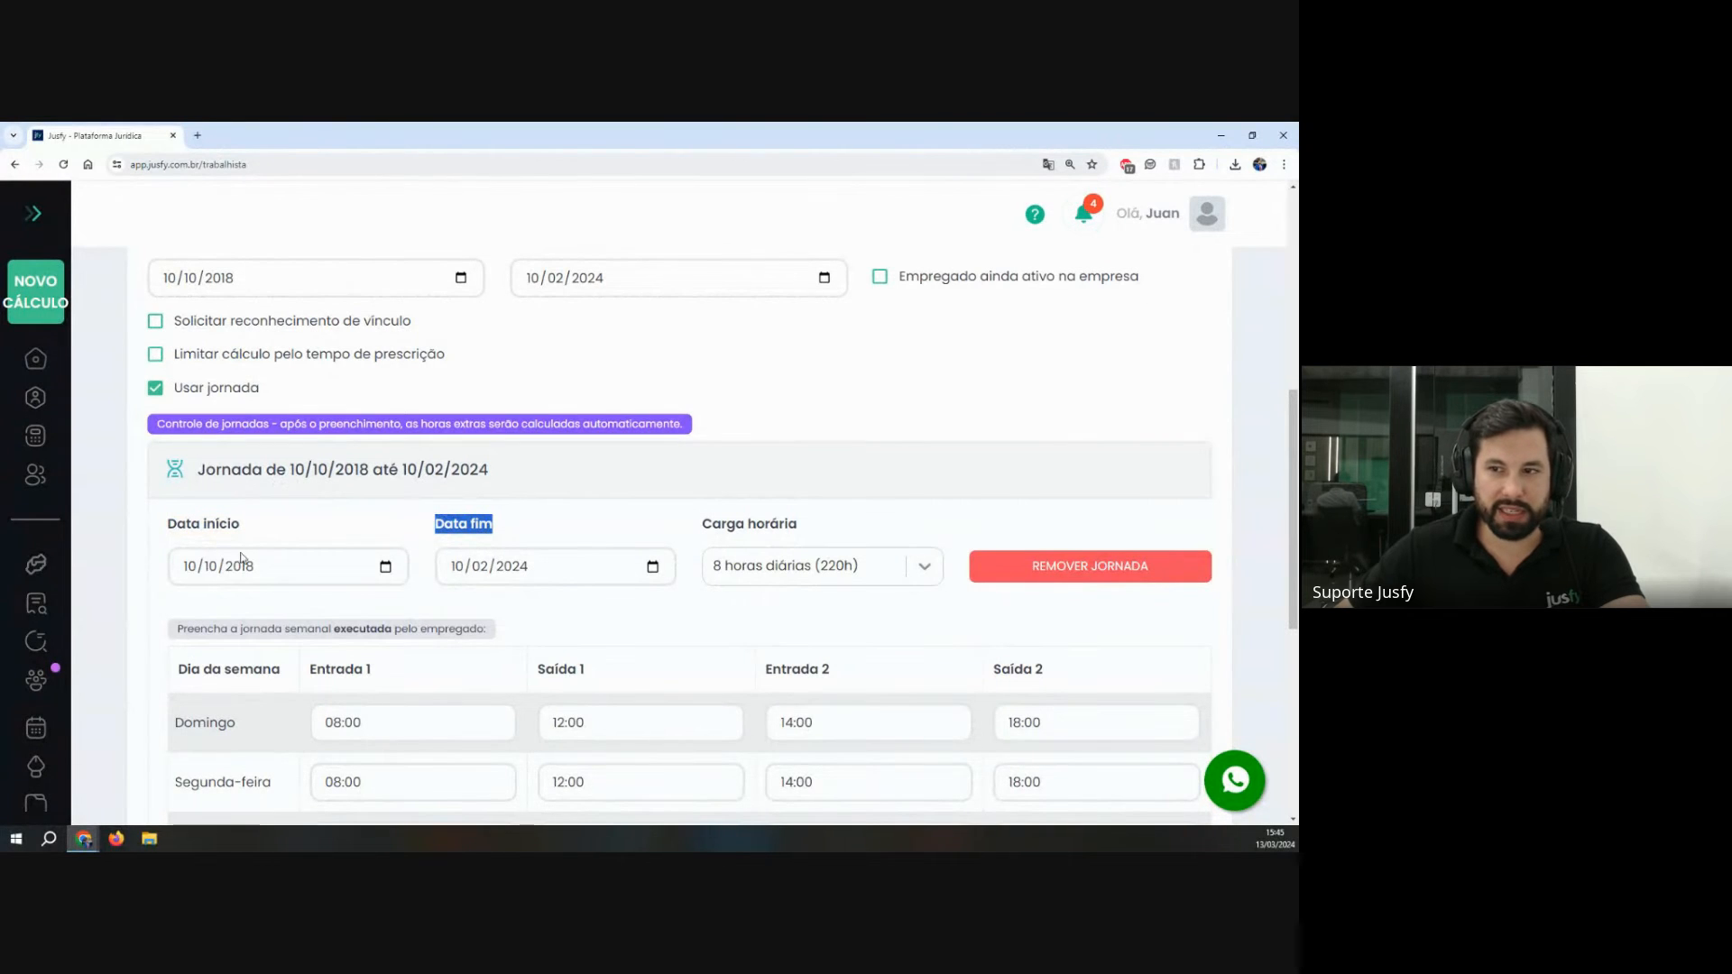
pyautogui.click(242, 494)
pyautogui.click(240, 467)
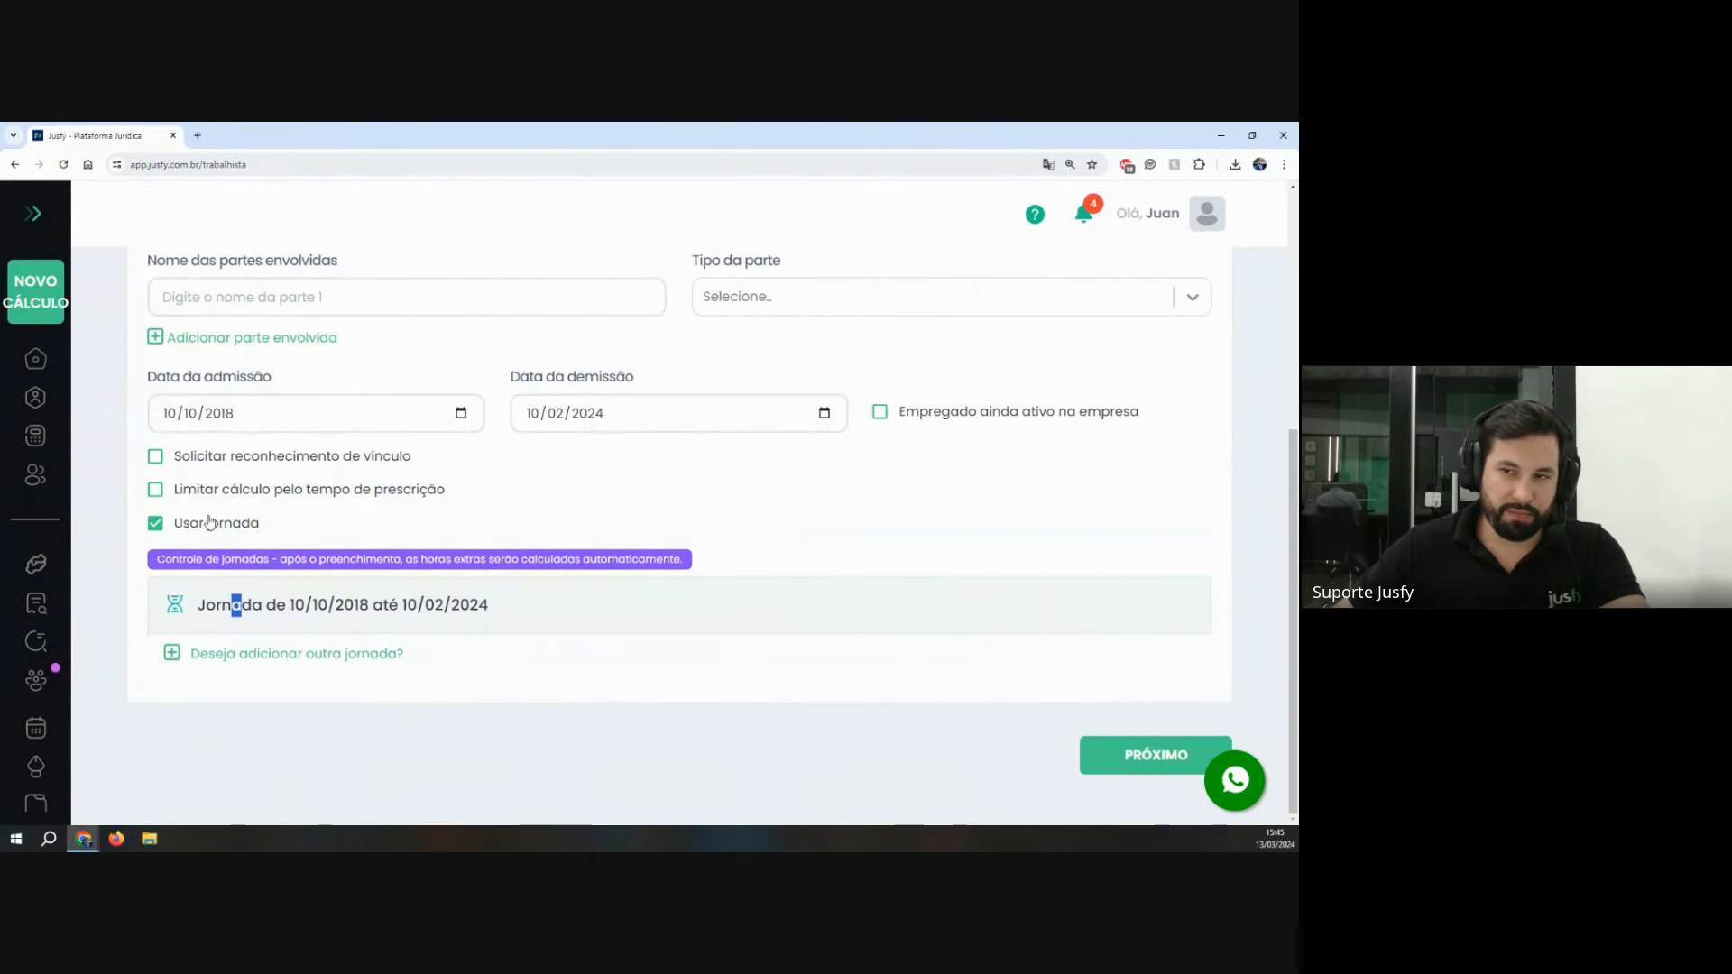
# Step: Expand the schedule period again to view the Carga horária options, and switch off Usar jornada
pyautogui.click(240, 607)
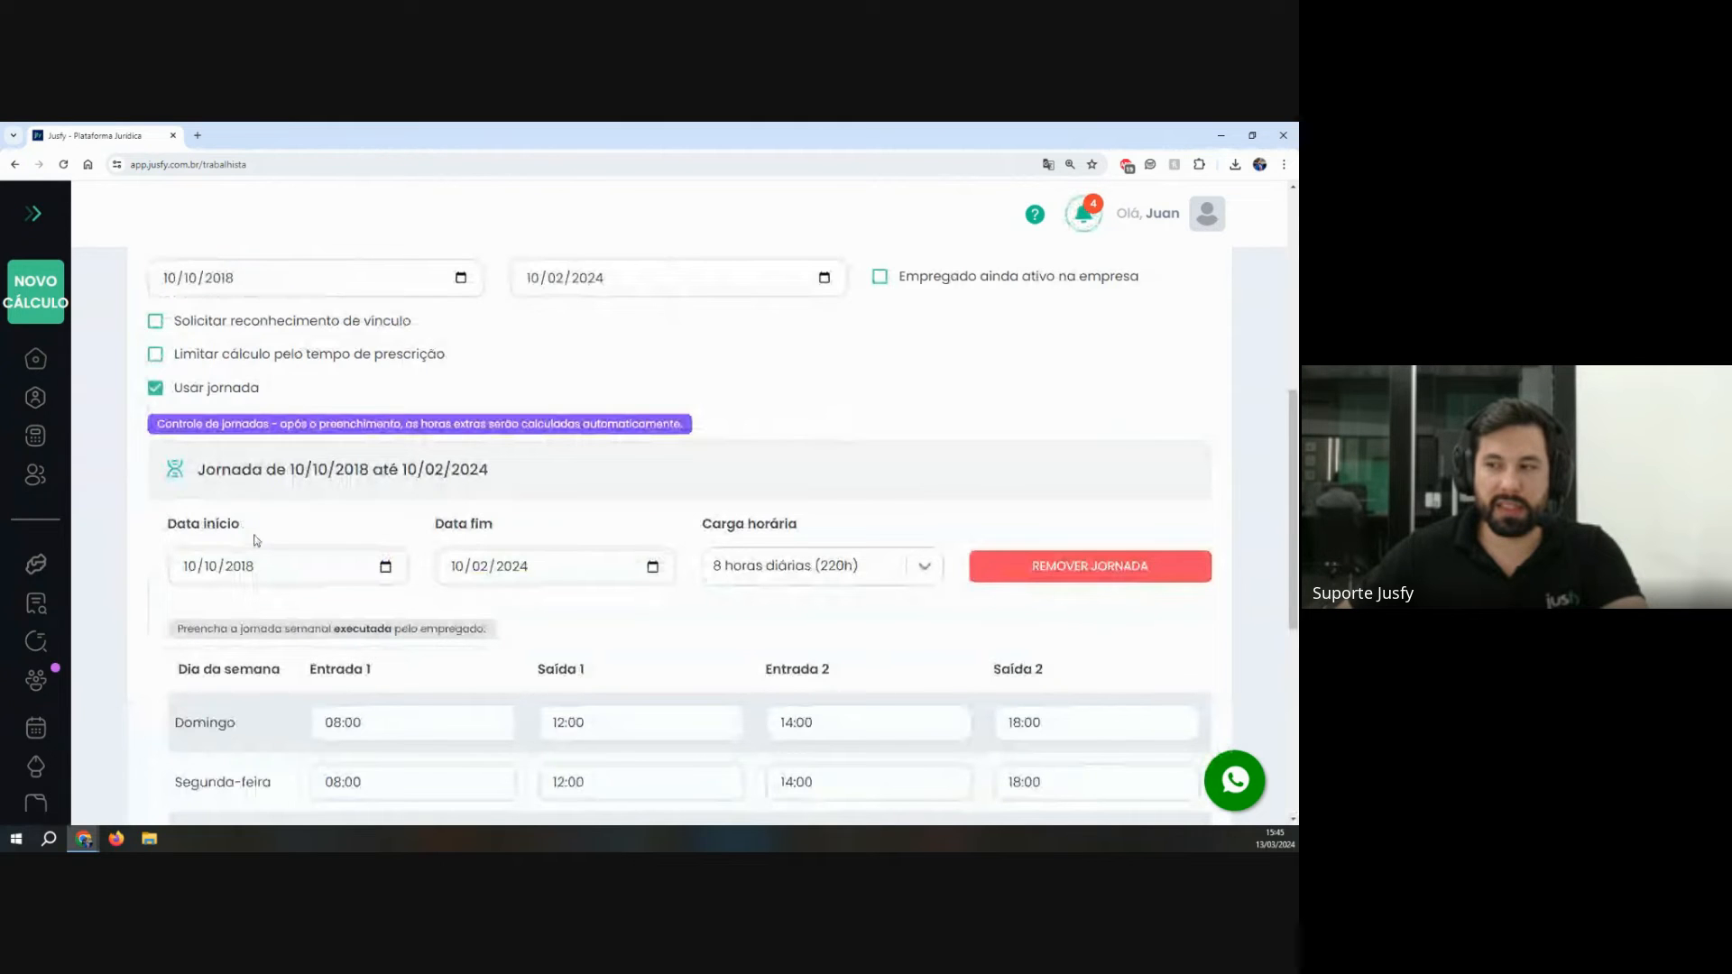
pyautogui.moveTo(693, 520); pyautogui.dragTo(762, 522)
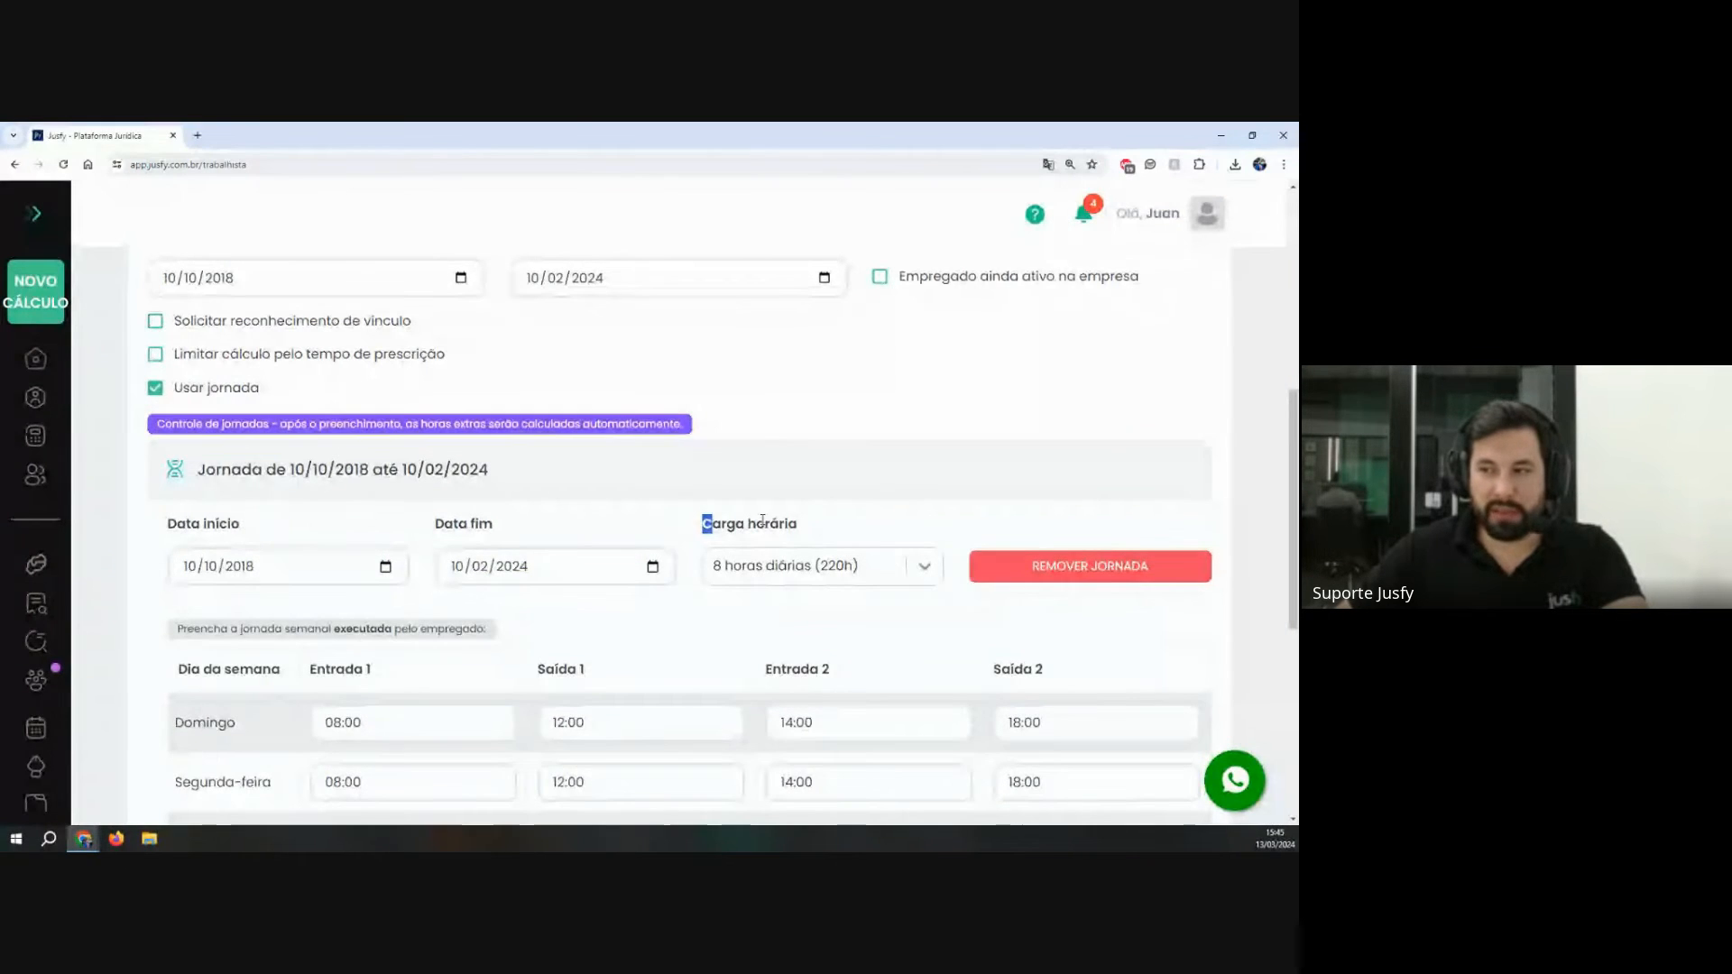
pyautogui.click(738, 566)
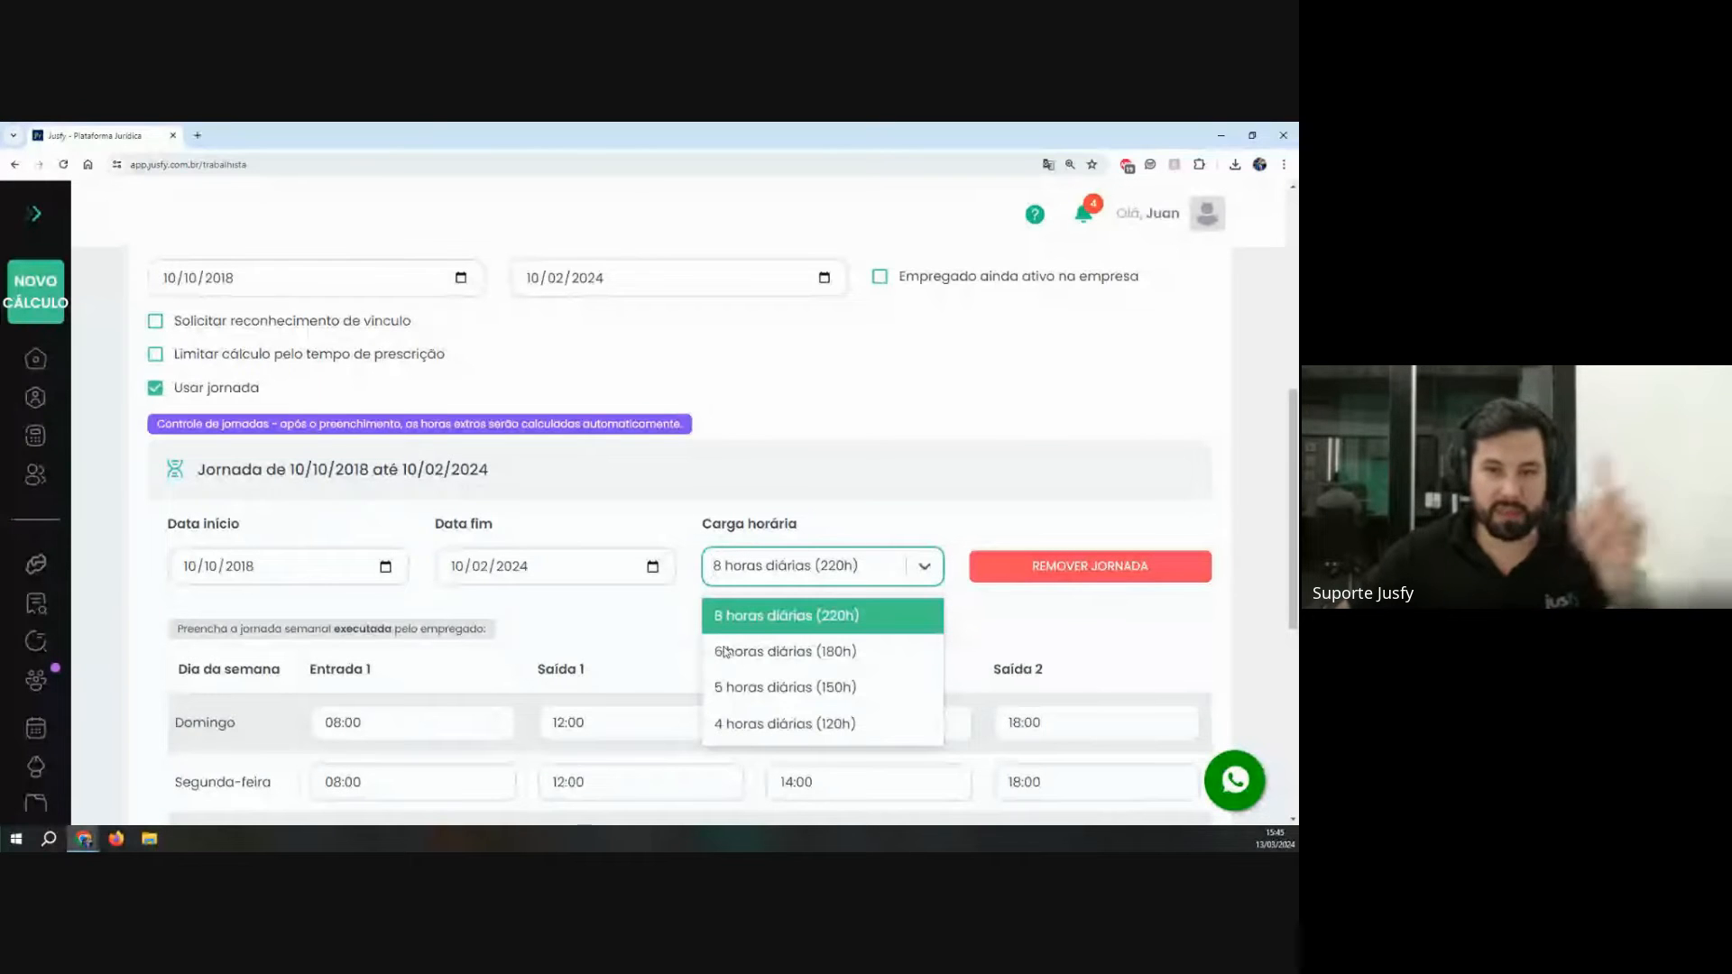
pyautogui.click(178, 392)
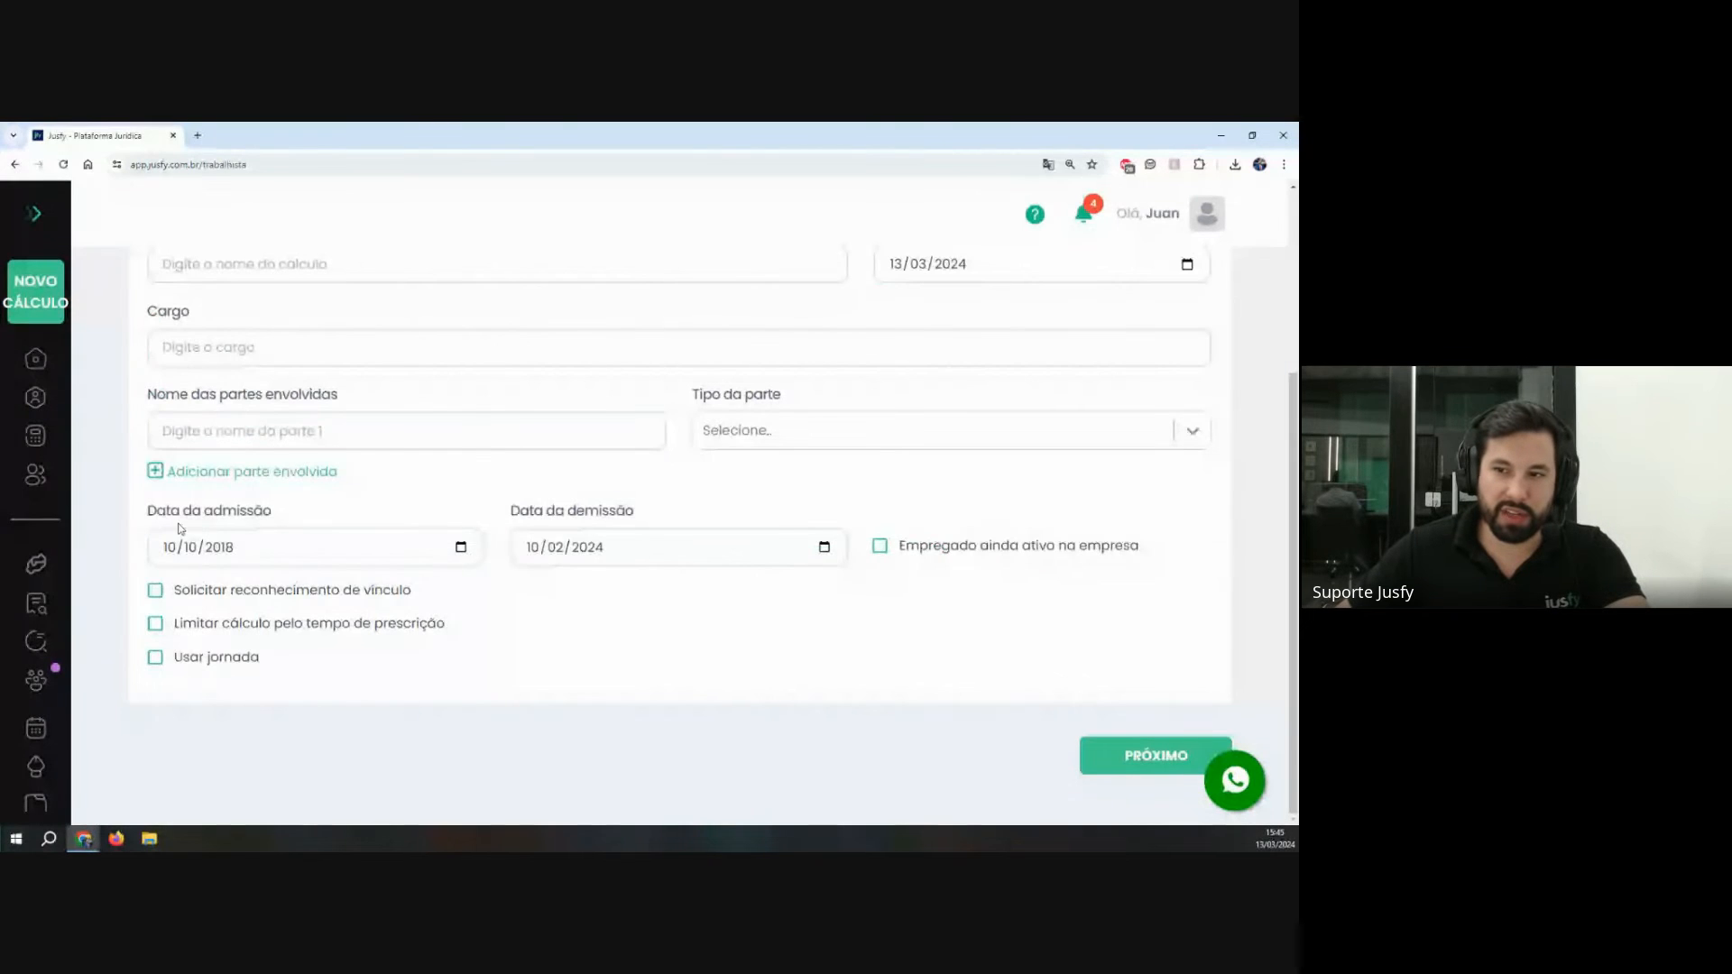
# Step: Enable Usar jornada for the calculation and expand the schedule from 10/10/2018 to 10/02/2024
pyautogui.click(217, 657)
pyautogui.click(268, 616)
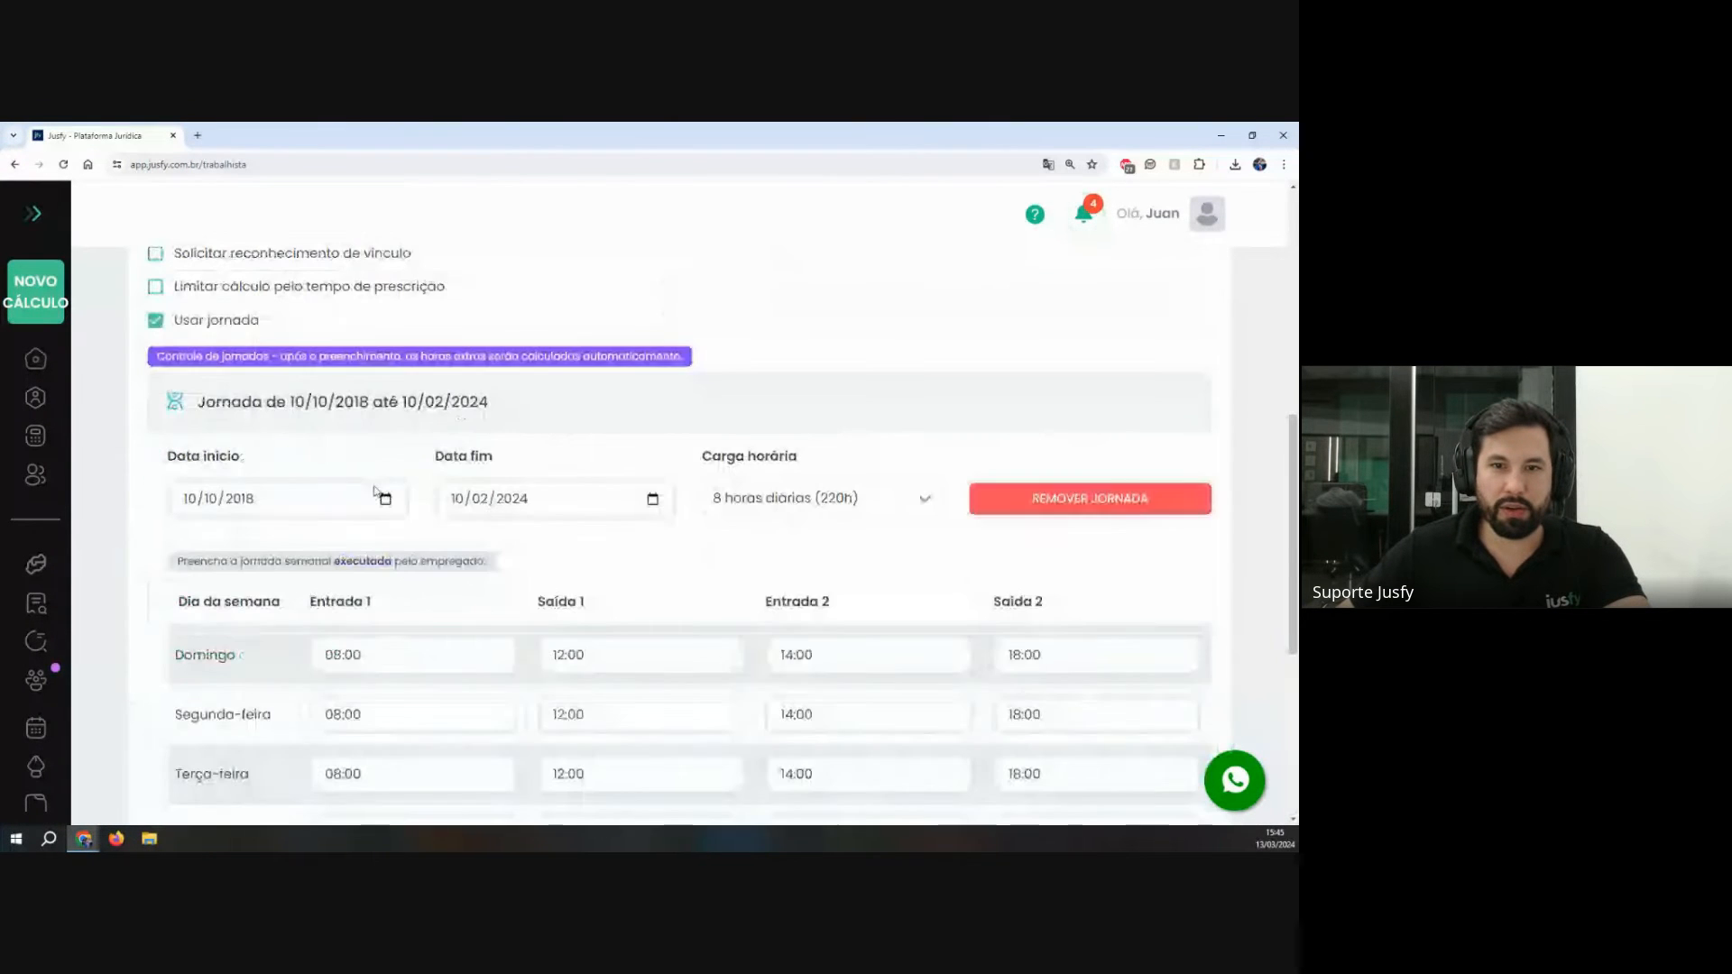
# Step: Try shorter Carga horária options, including 5 horas diárias (150h), and set it back to 8 horas diárias (220h)
pyautogui.click(760, 487)
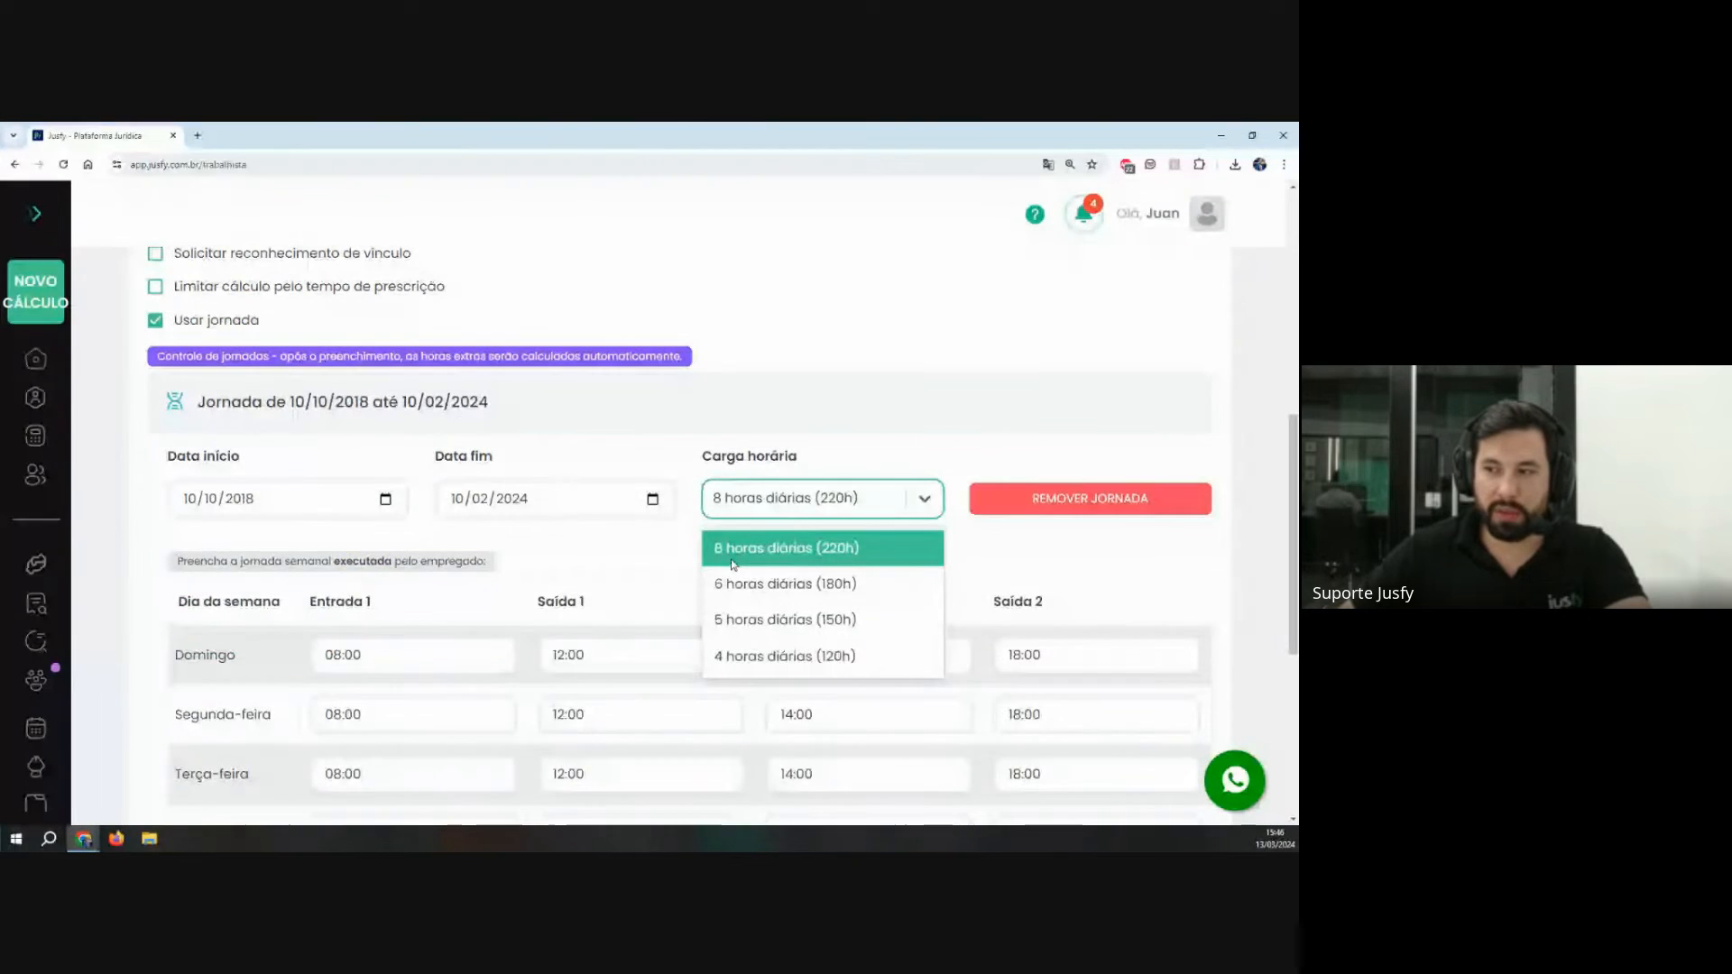
pyautogui.click(744, 610)
pyautogui.click(760, 498)
pyautogui.click(758, 619)
pyautogui.click(760, 498)
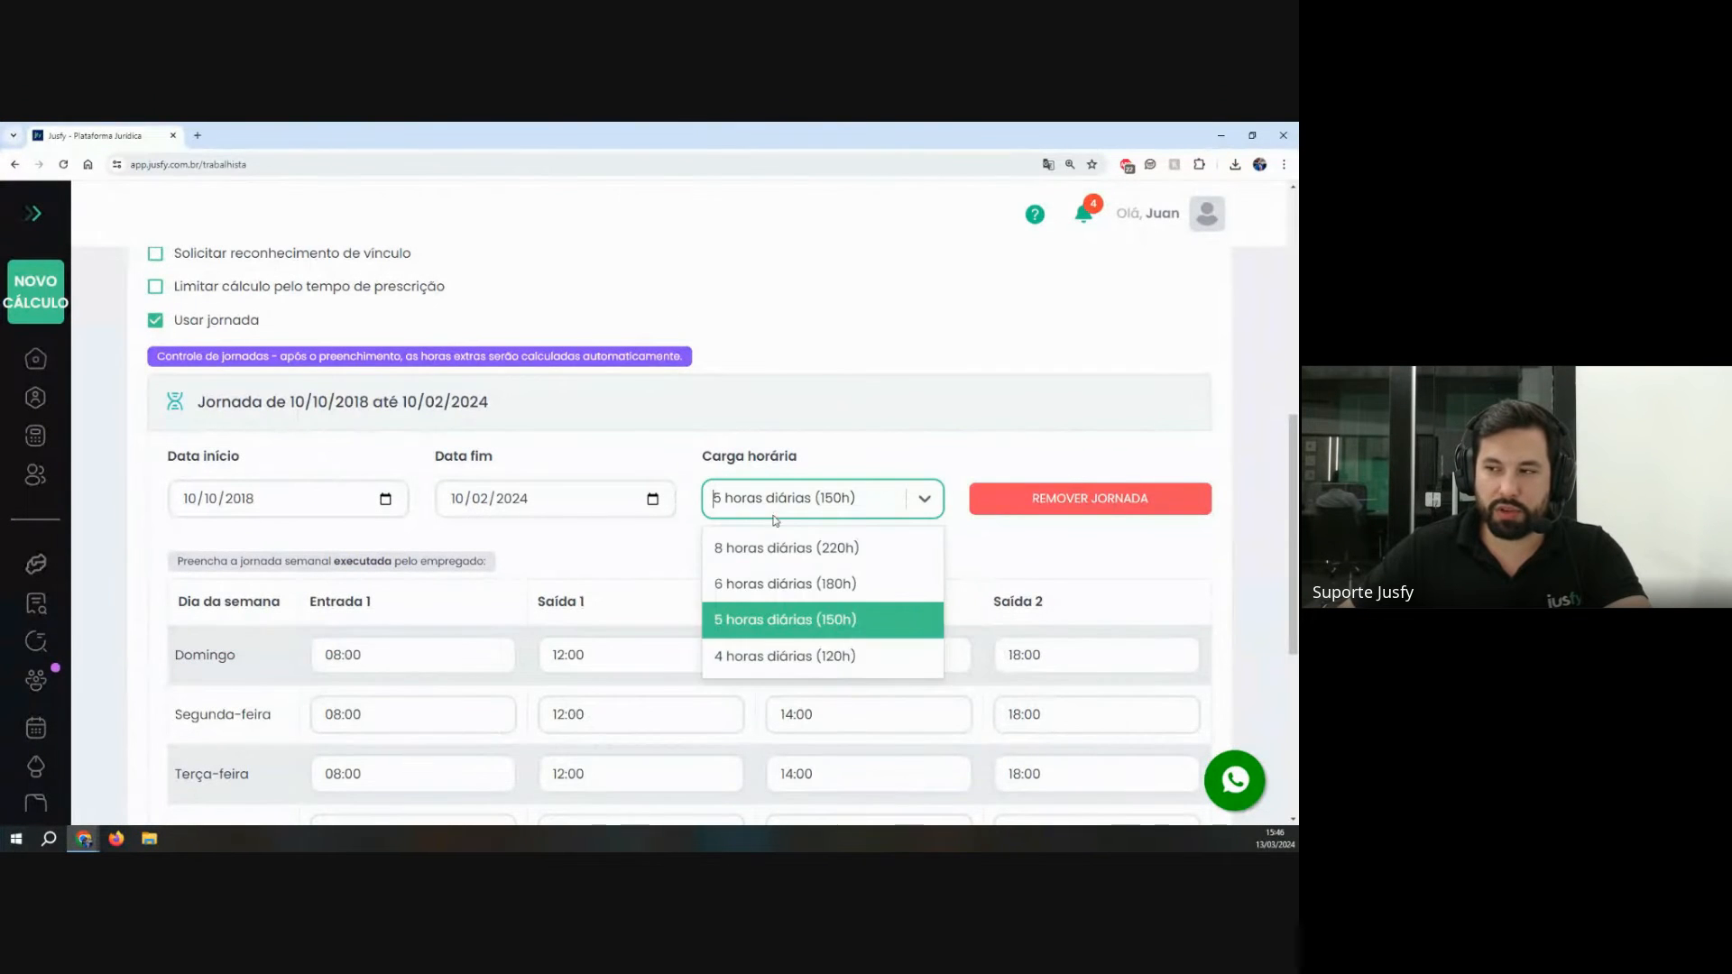
pyautogui.click(756, 656)
pyautogui.click(760, 498)
pyautogui.click(704, 534)
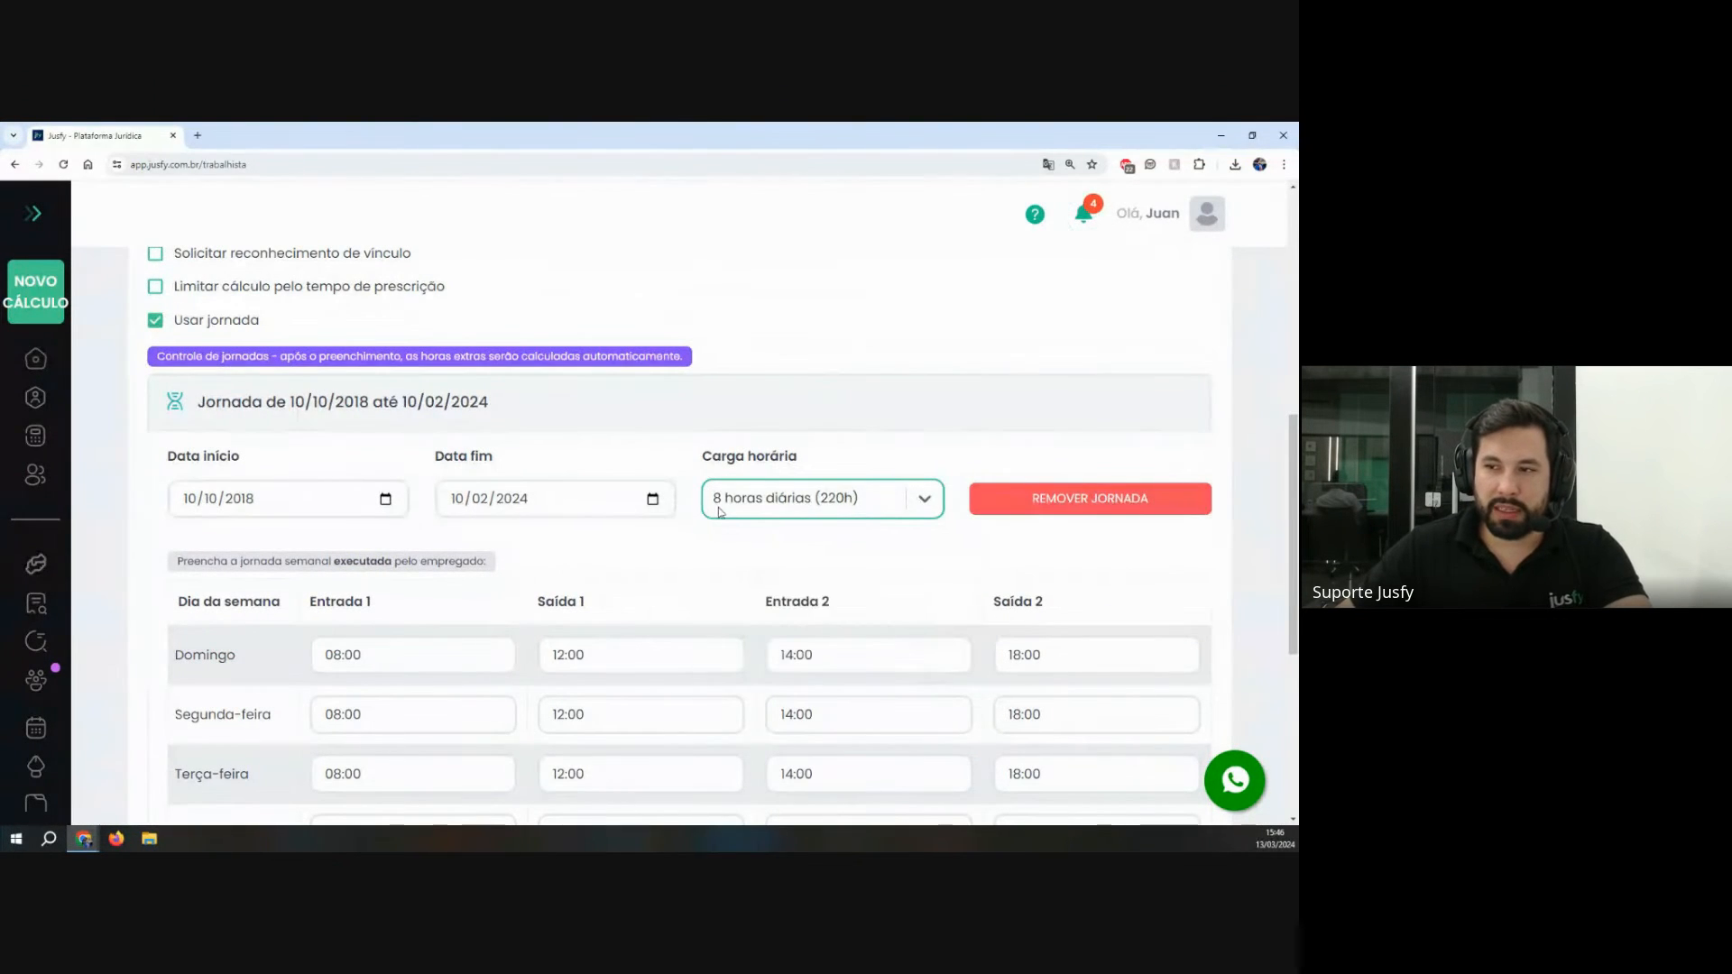
# Step: Examine the weekly schedule table's weekdays and its Entrada and Saída time columns
pyautogui.scroll(-3, 722, 511)
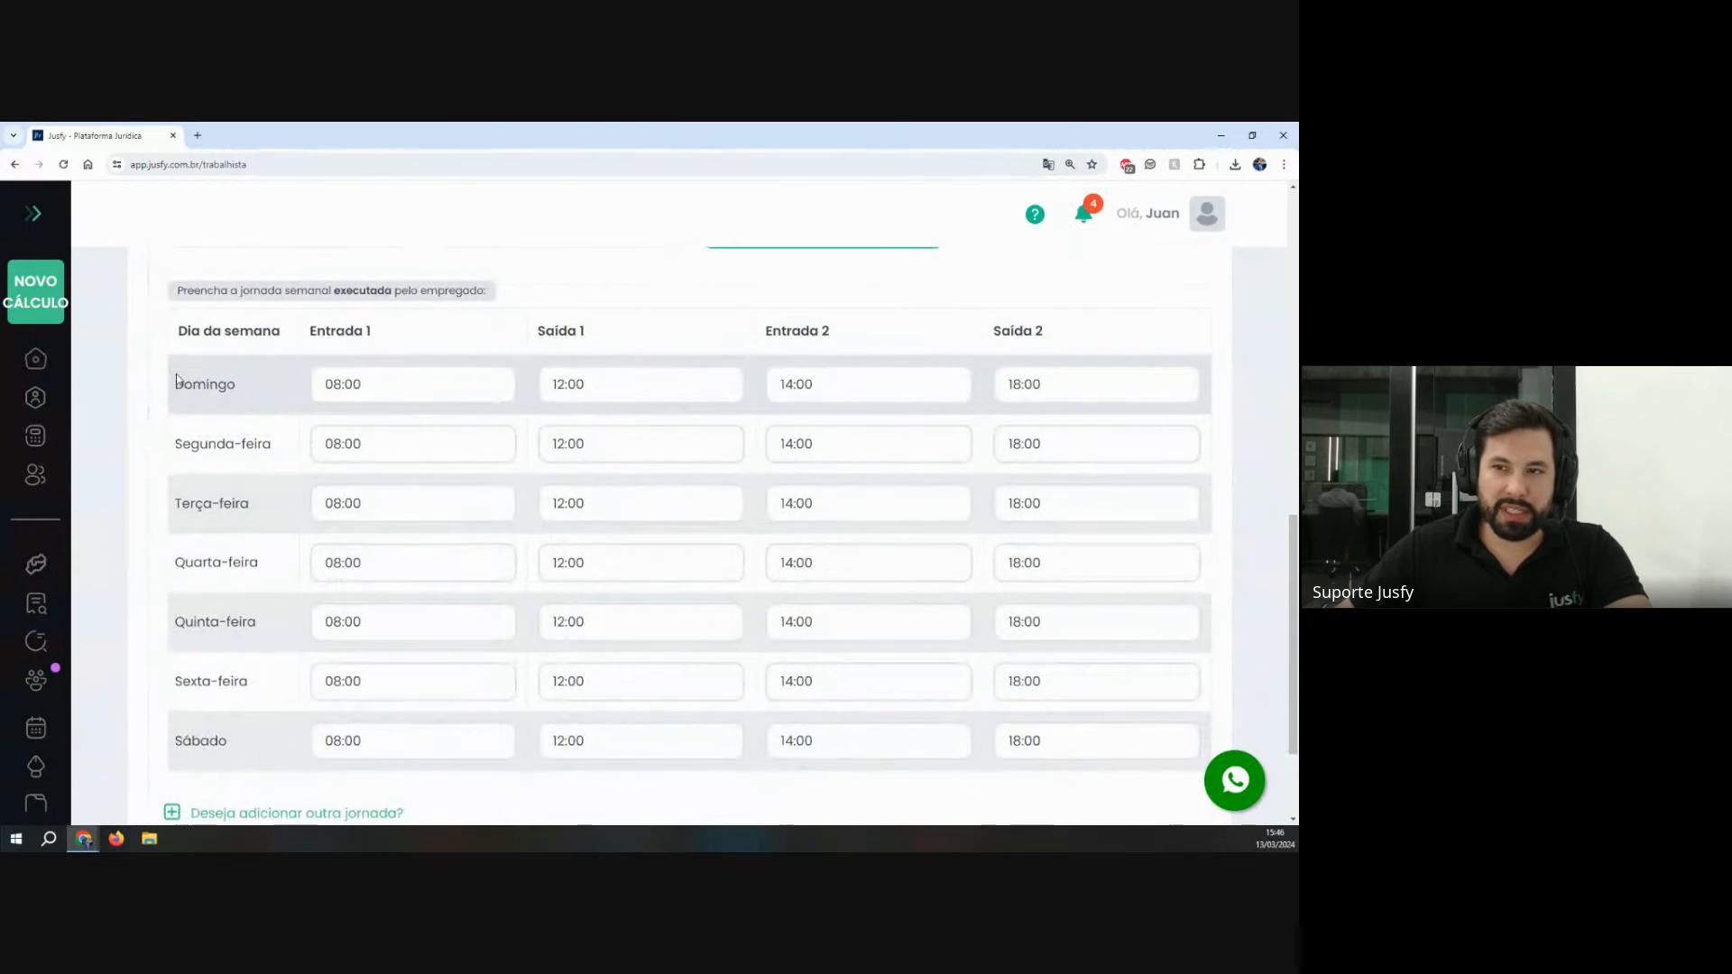
pyautogui.moveTo(177, 380); pyautogui.dragTo(302, 764)
pyautogui.click(296, 734)
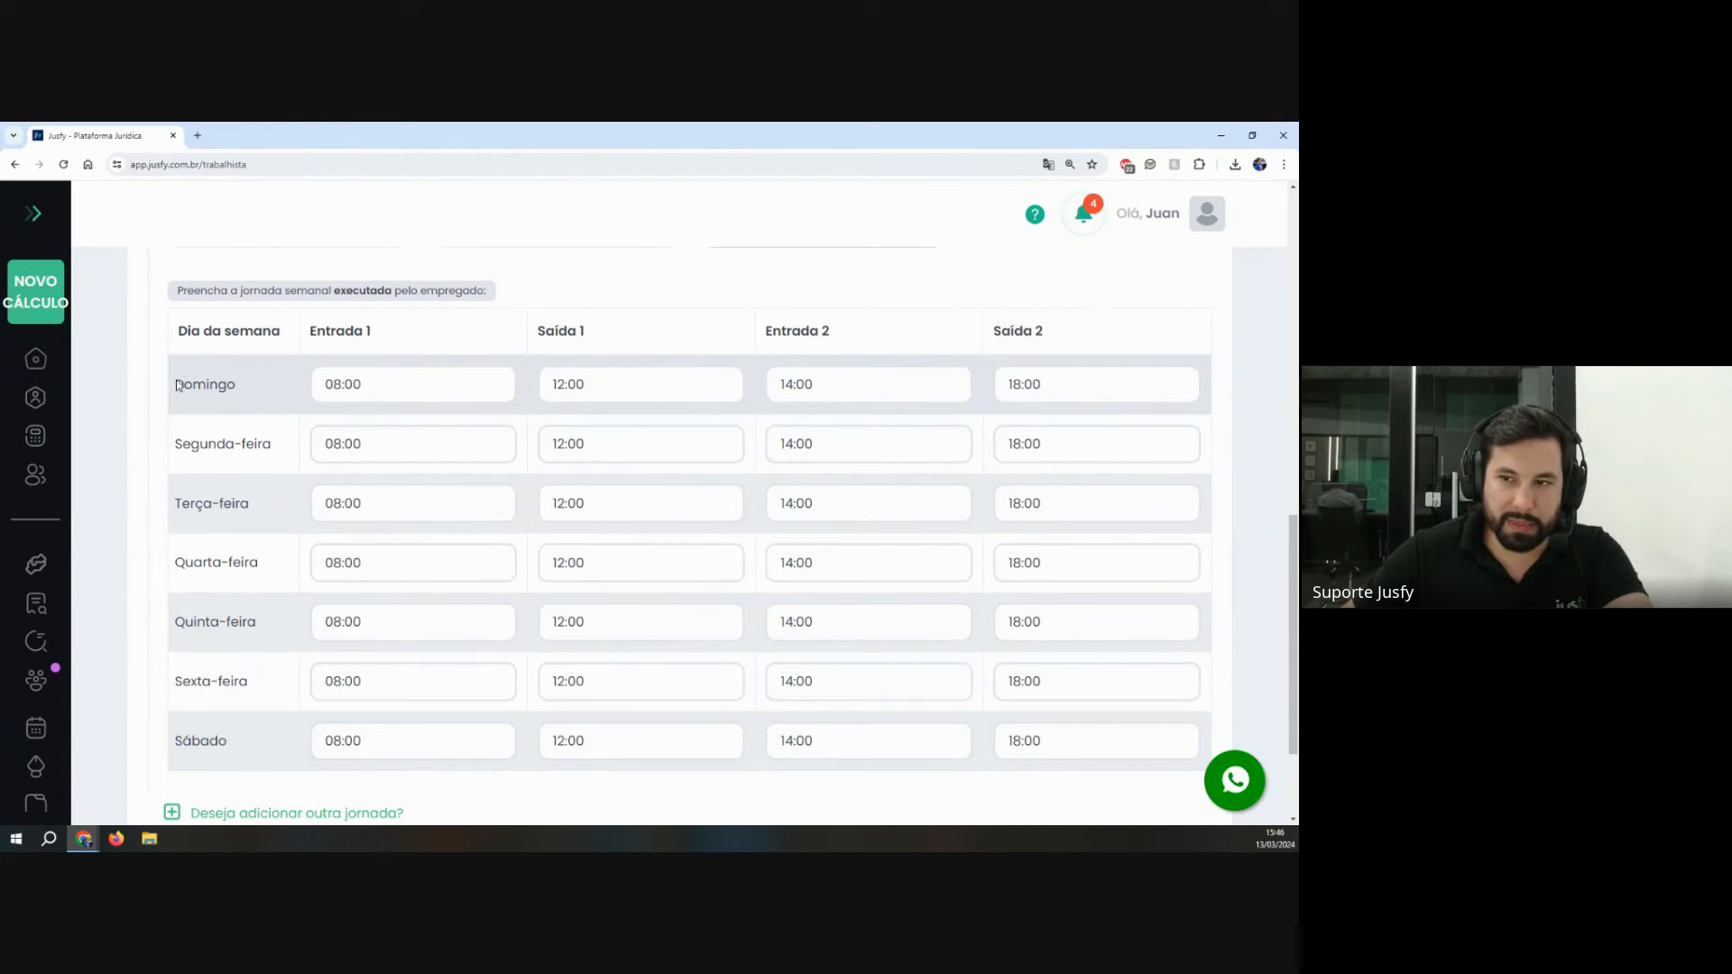
pyautogui.moveTo(175, 381); pyautogui.dragTo(242, 737)
pyautogui.click(241, 748)
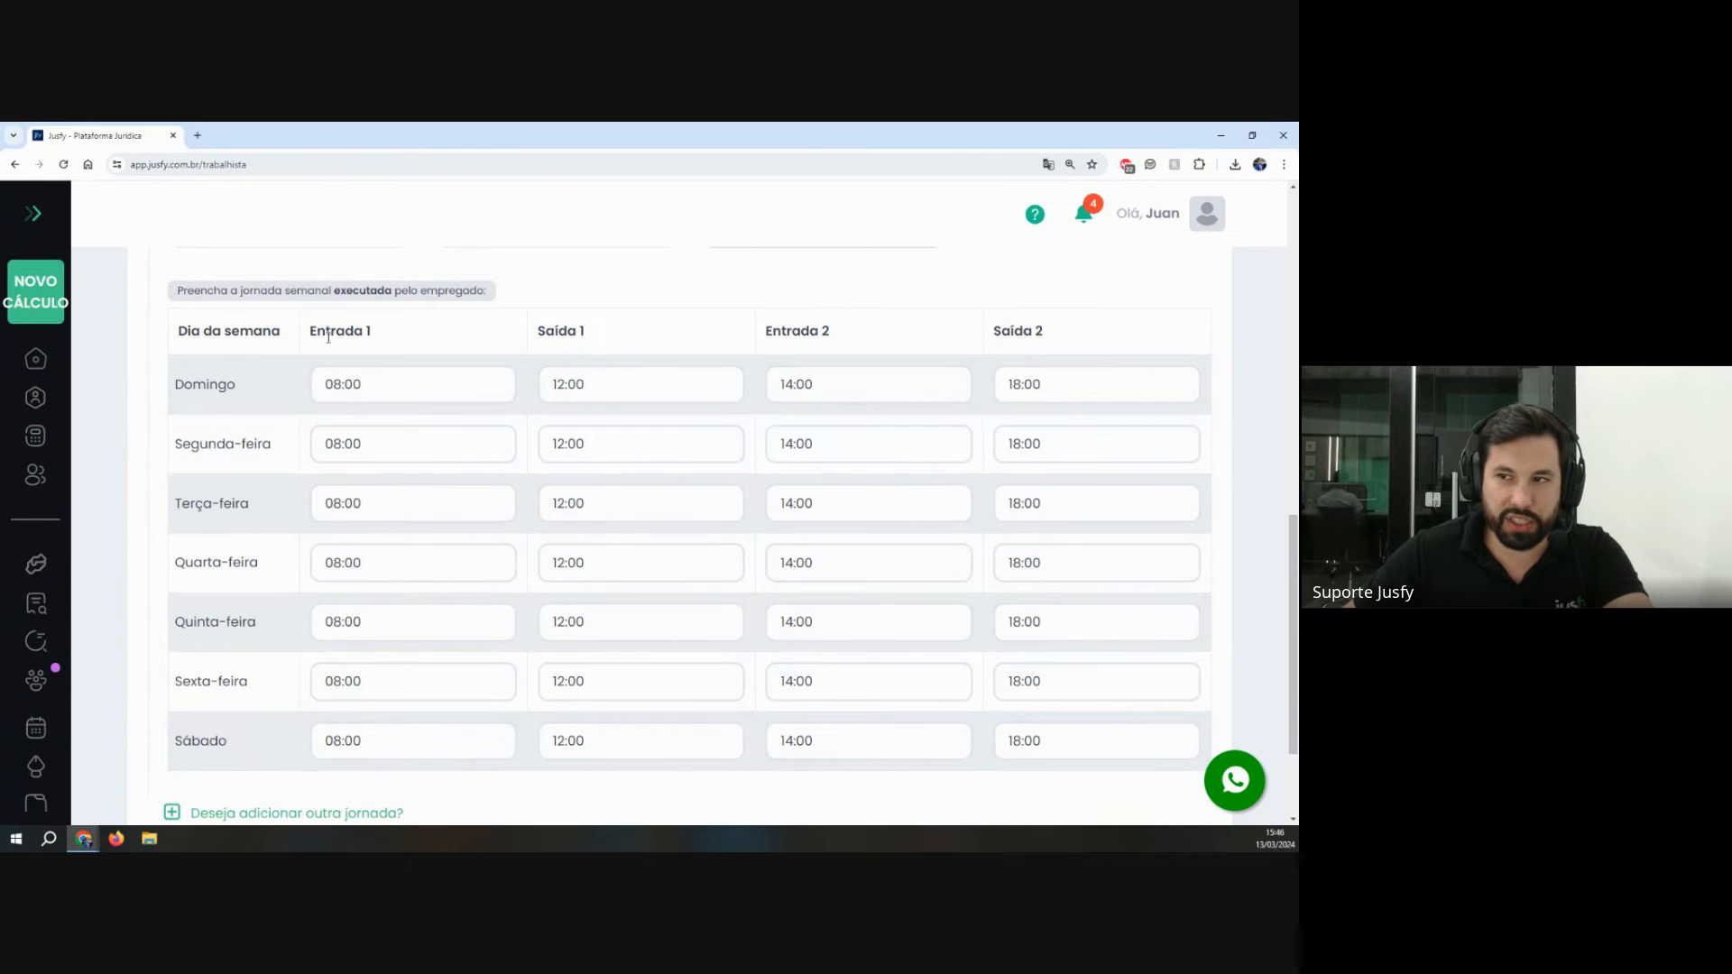
pyautogui.moveTo(311, 332); pyautogui.dragTo(911, 334)
pyautogui.moveTo(1048, 333); pyautogui.dragTo(1298, 340)
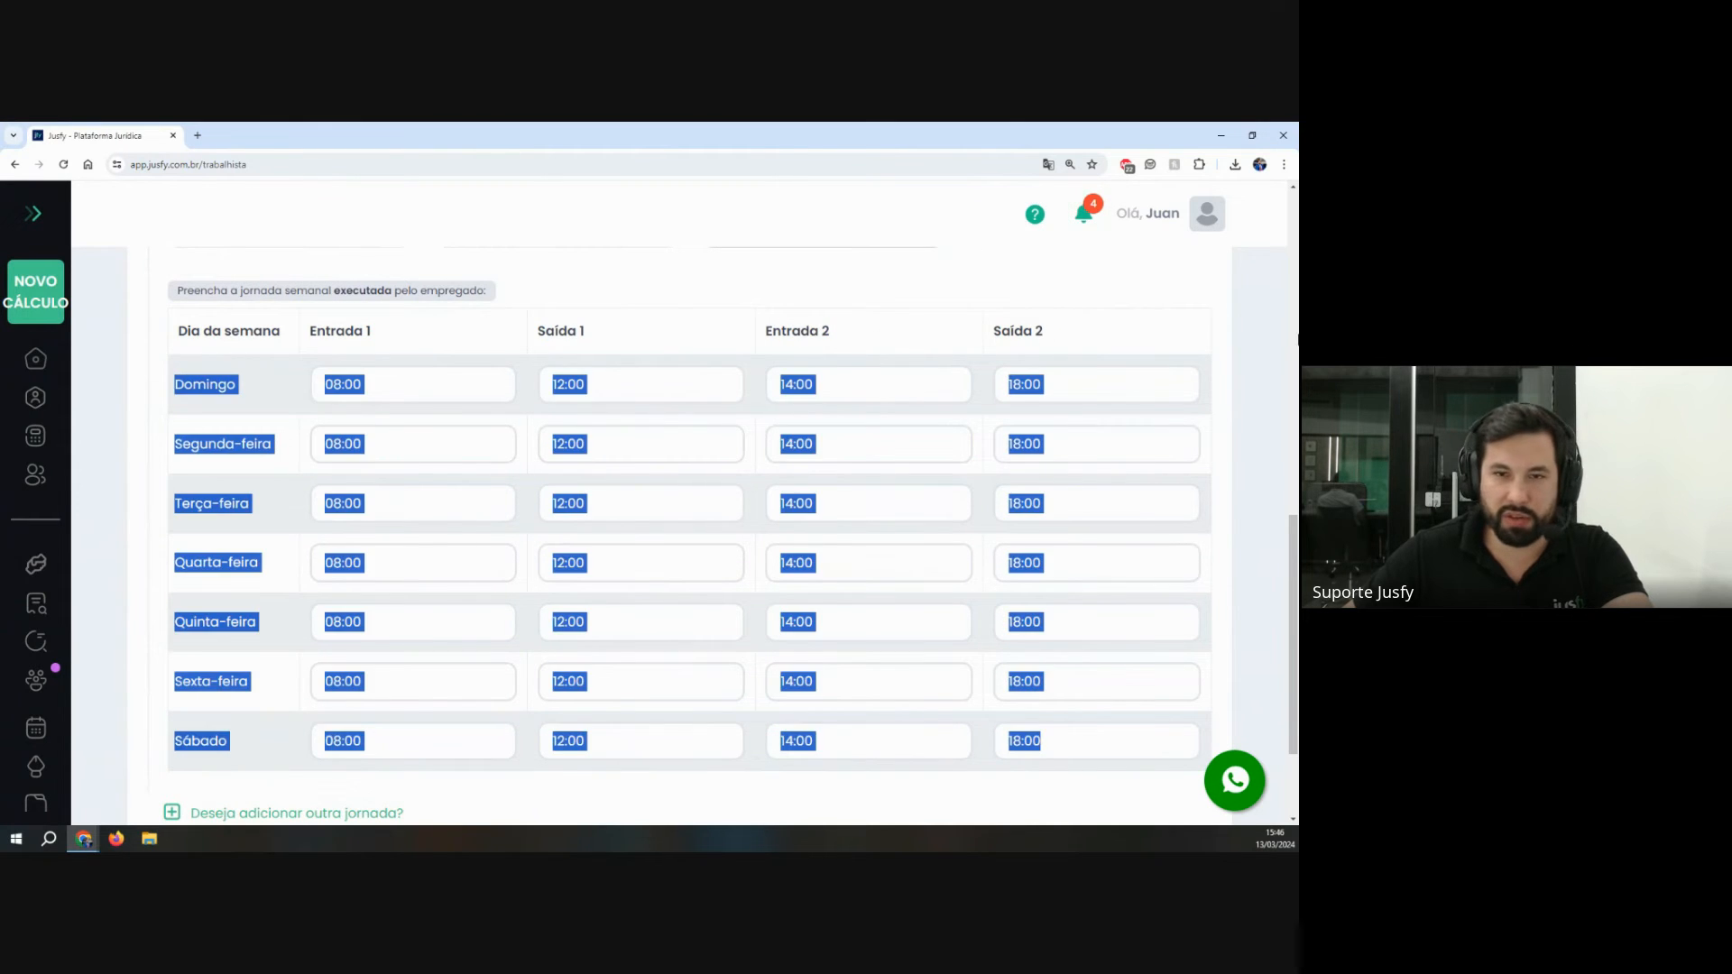
# Step: Disable the Usar jornada option in the basic data of the labour calculation
pyautogui.click(735, 366)
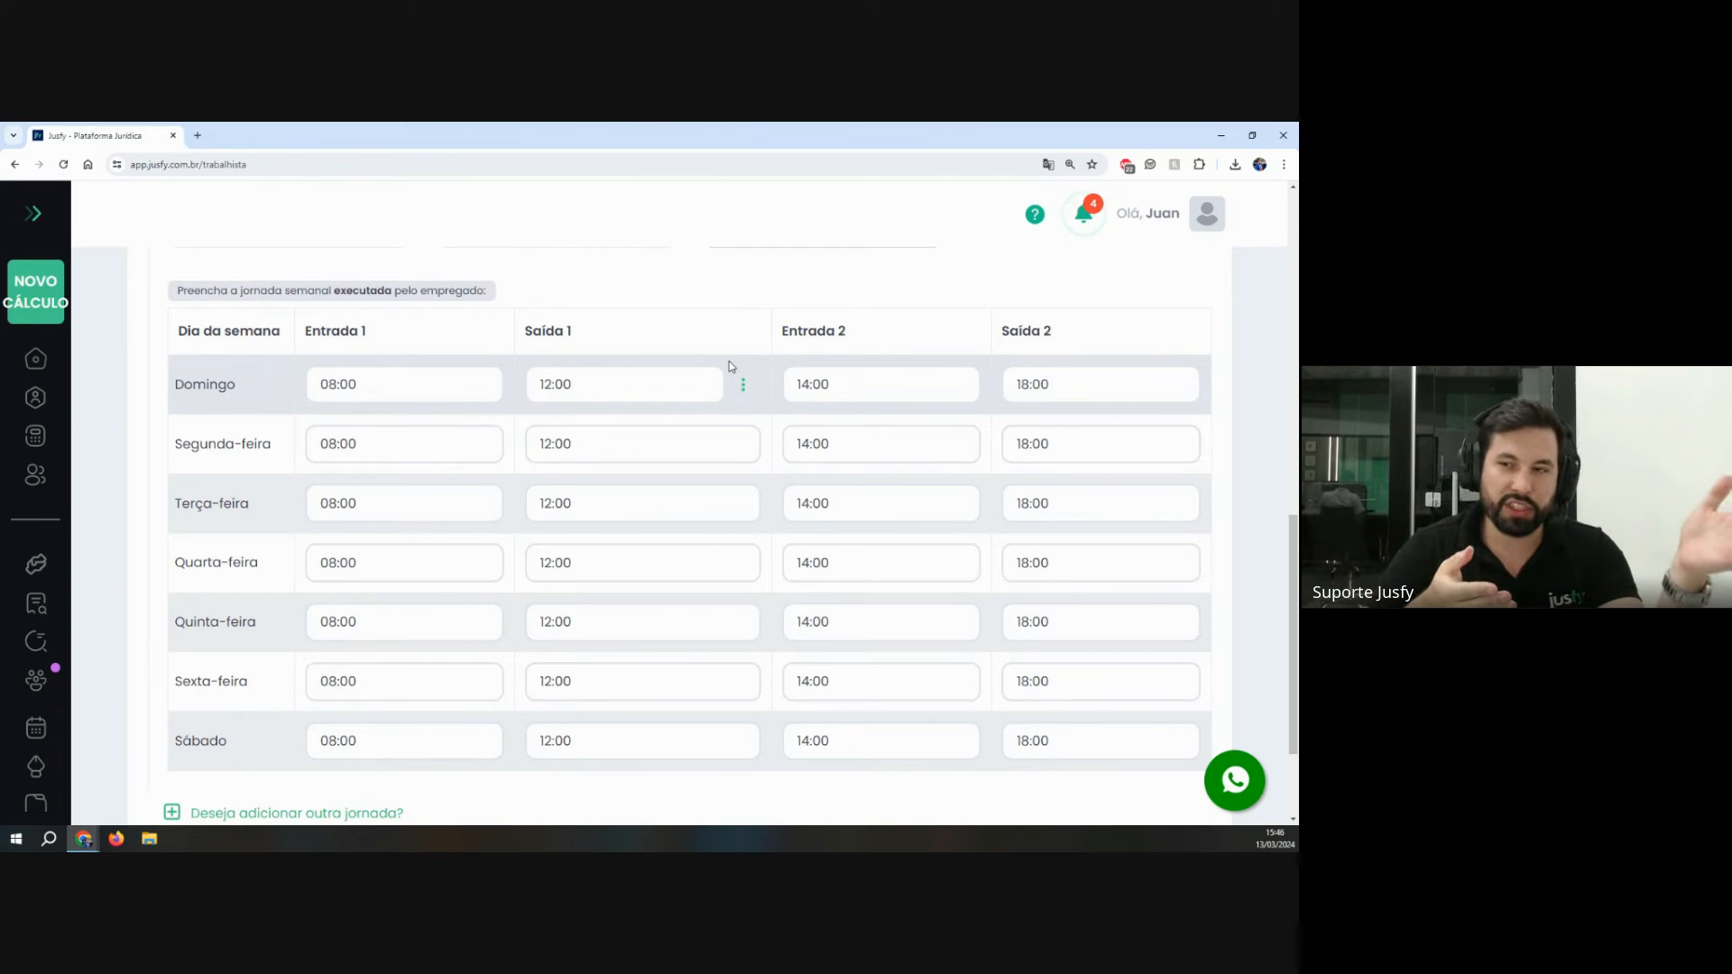
pyautogui.scroll(2, 255, 413)
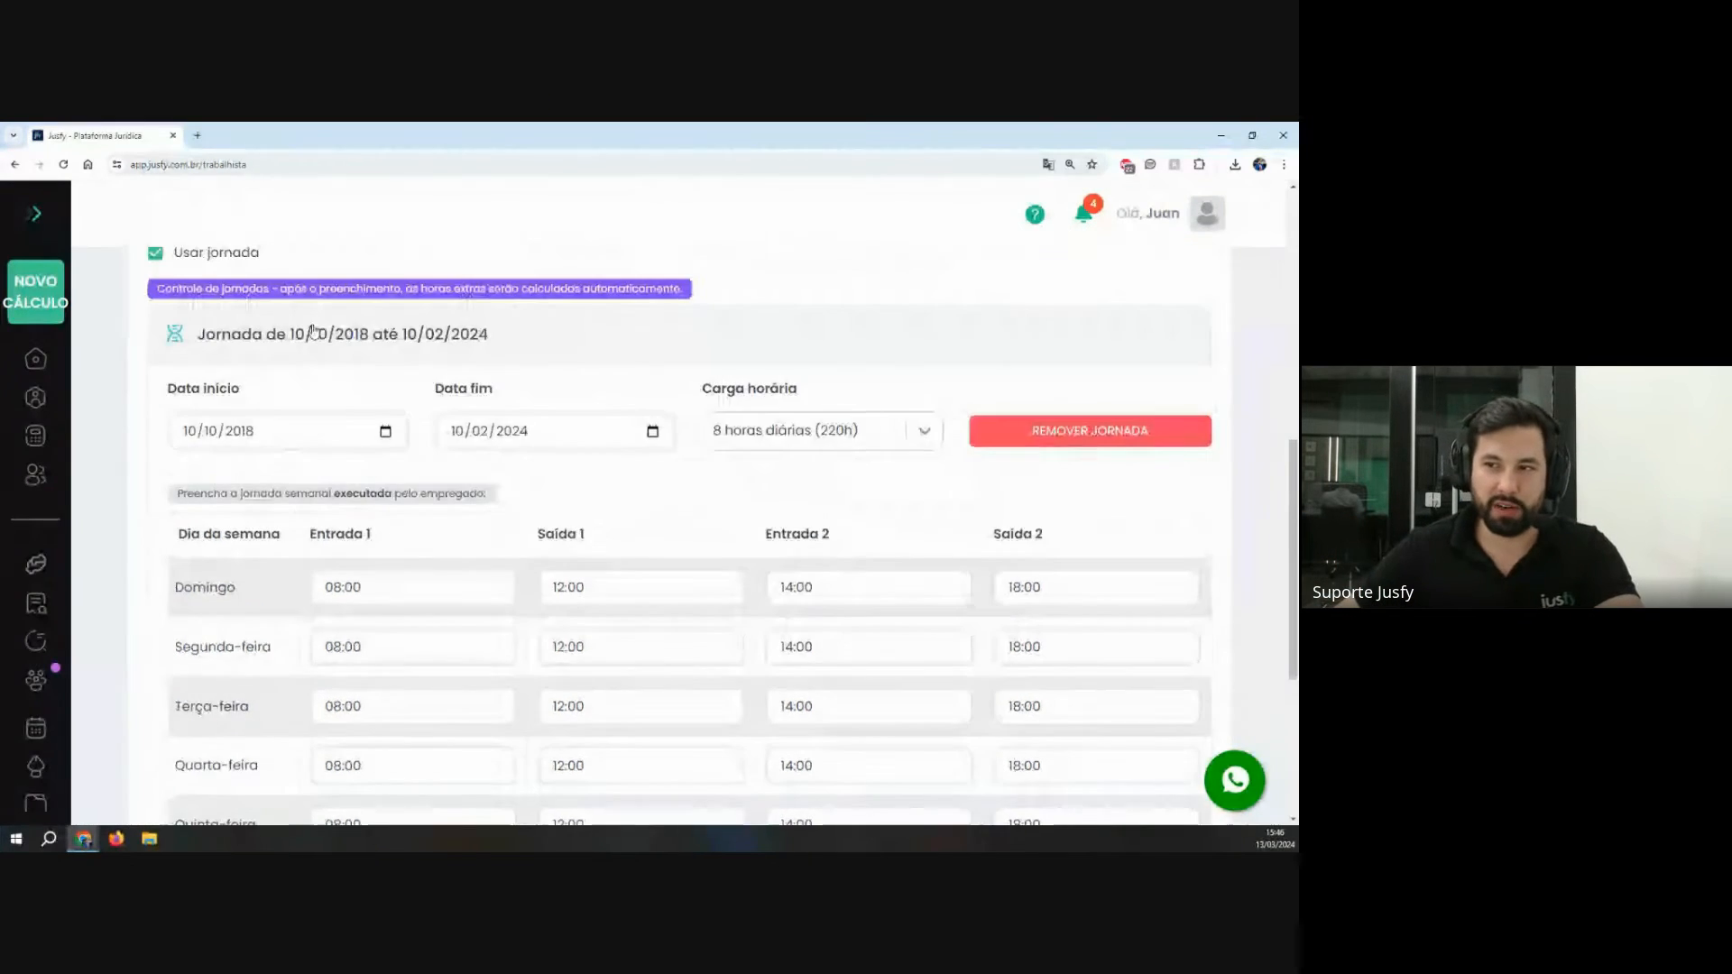
pyautogui.scroll(2, 255, 413)
pyautogui.click(188, 449)
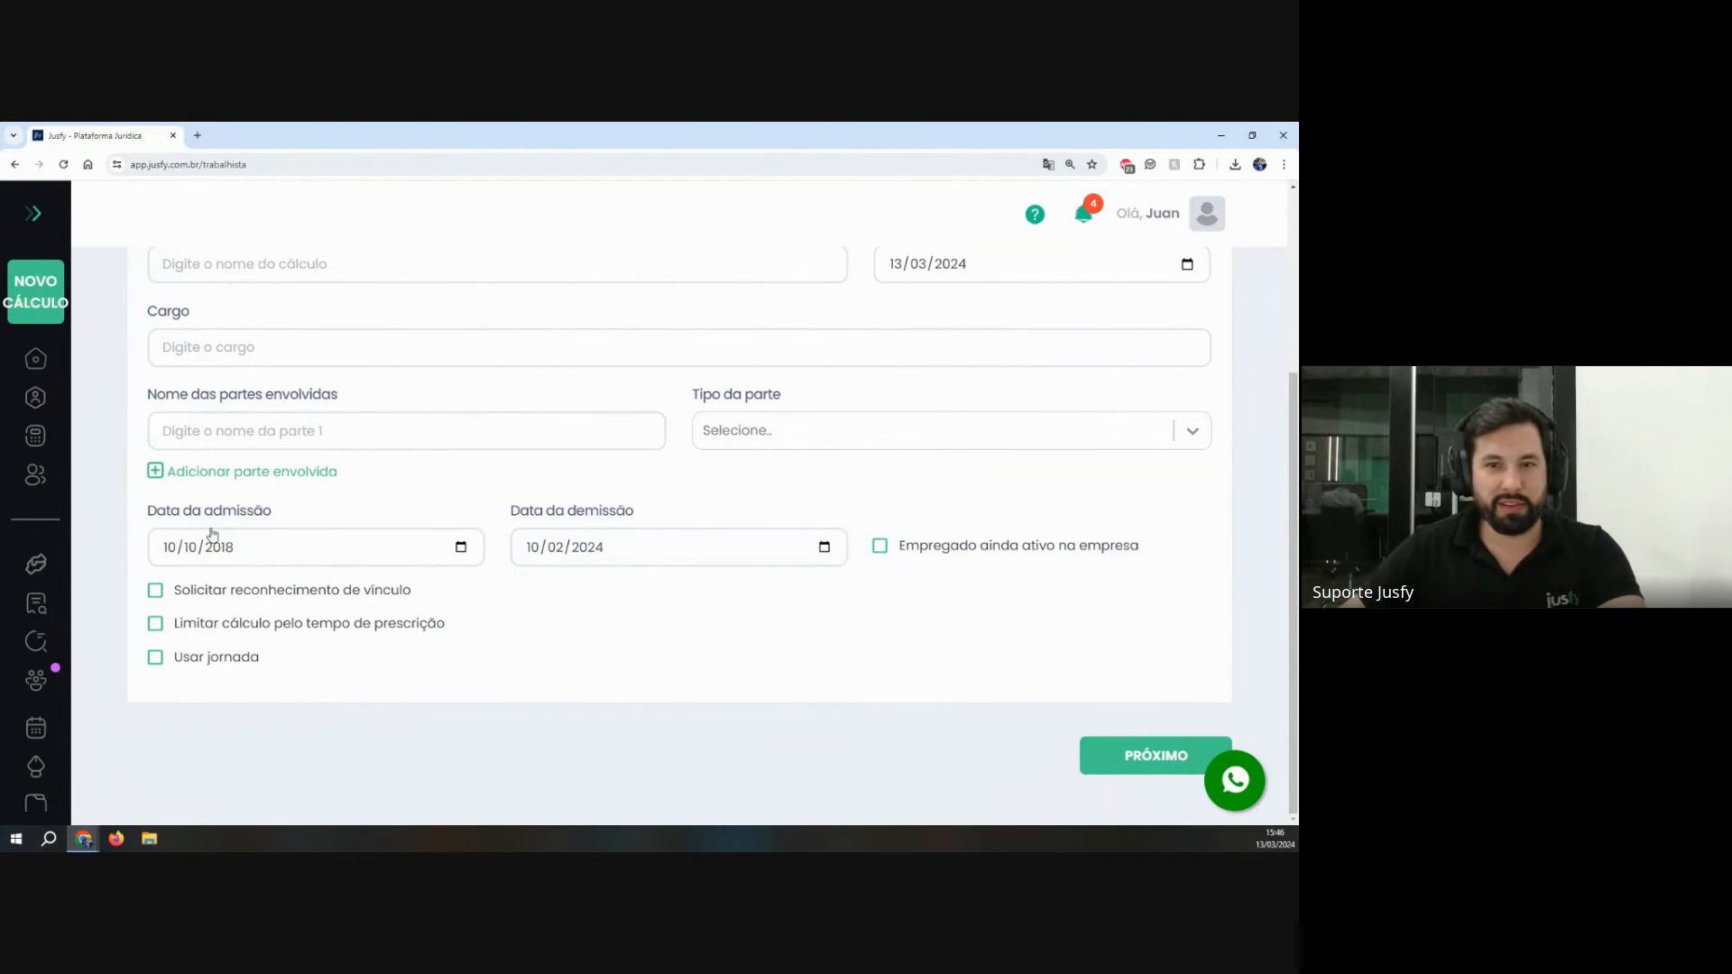
# Step: Expand the jornada from 10/10/2018 to 10/02/2024 with Usar jornada enabled, and switch that option back off
pyautogui.click(194, 661)
pyautogui.scroll(-2, 297, 677)
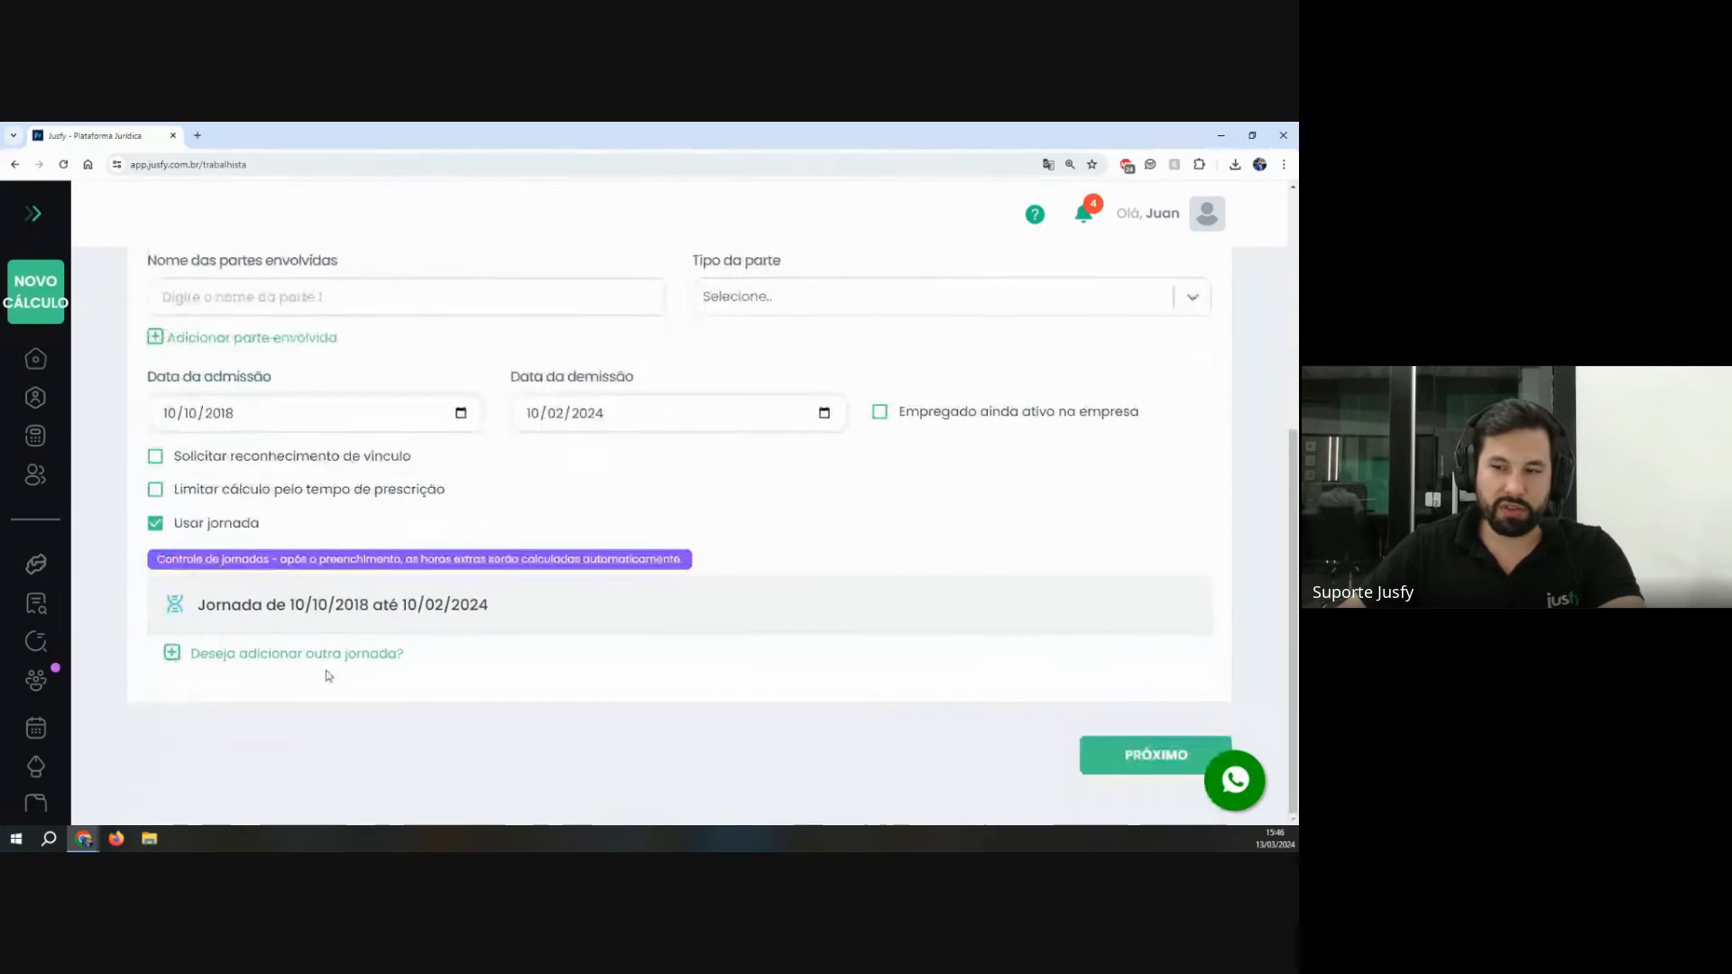
pyautogui.click(470, 611)
pyautogui.scroll(-4, 469, 612)
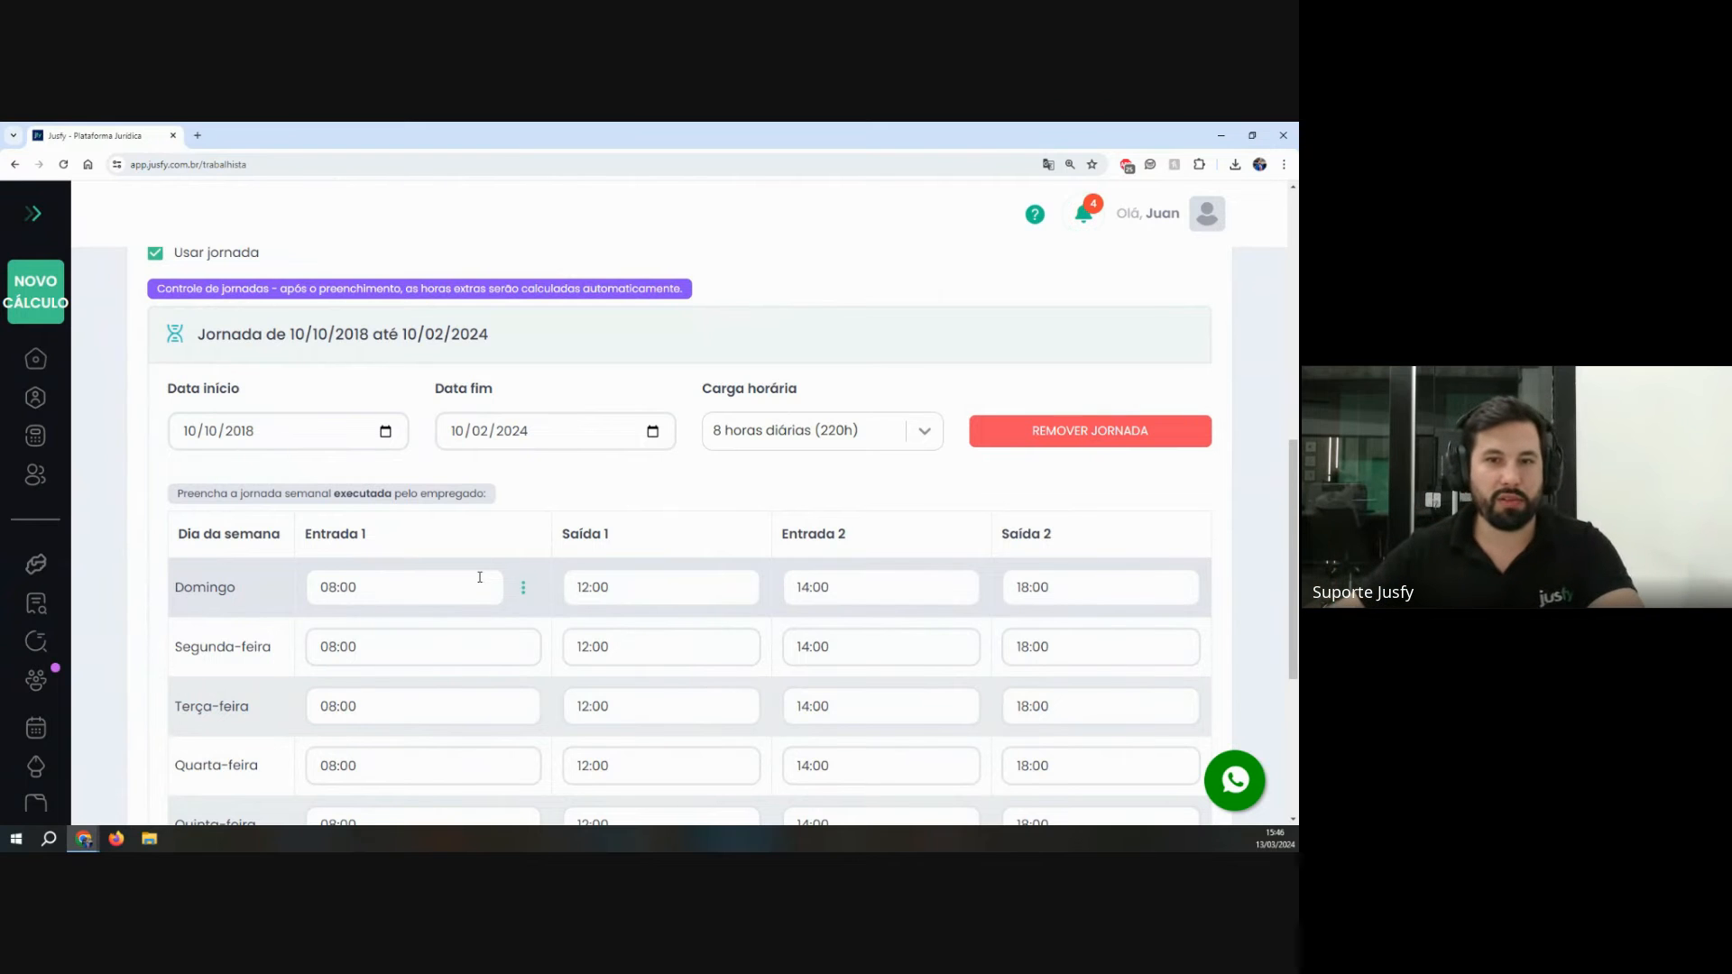
pyautogui.scroll(3, 480, 577)
pyautogui.click(237, 388)
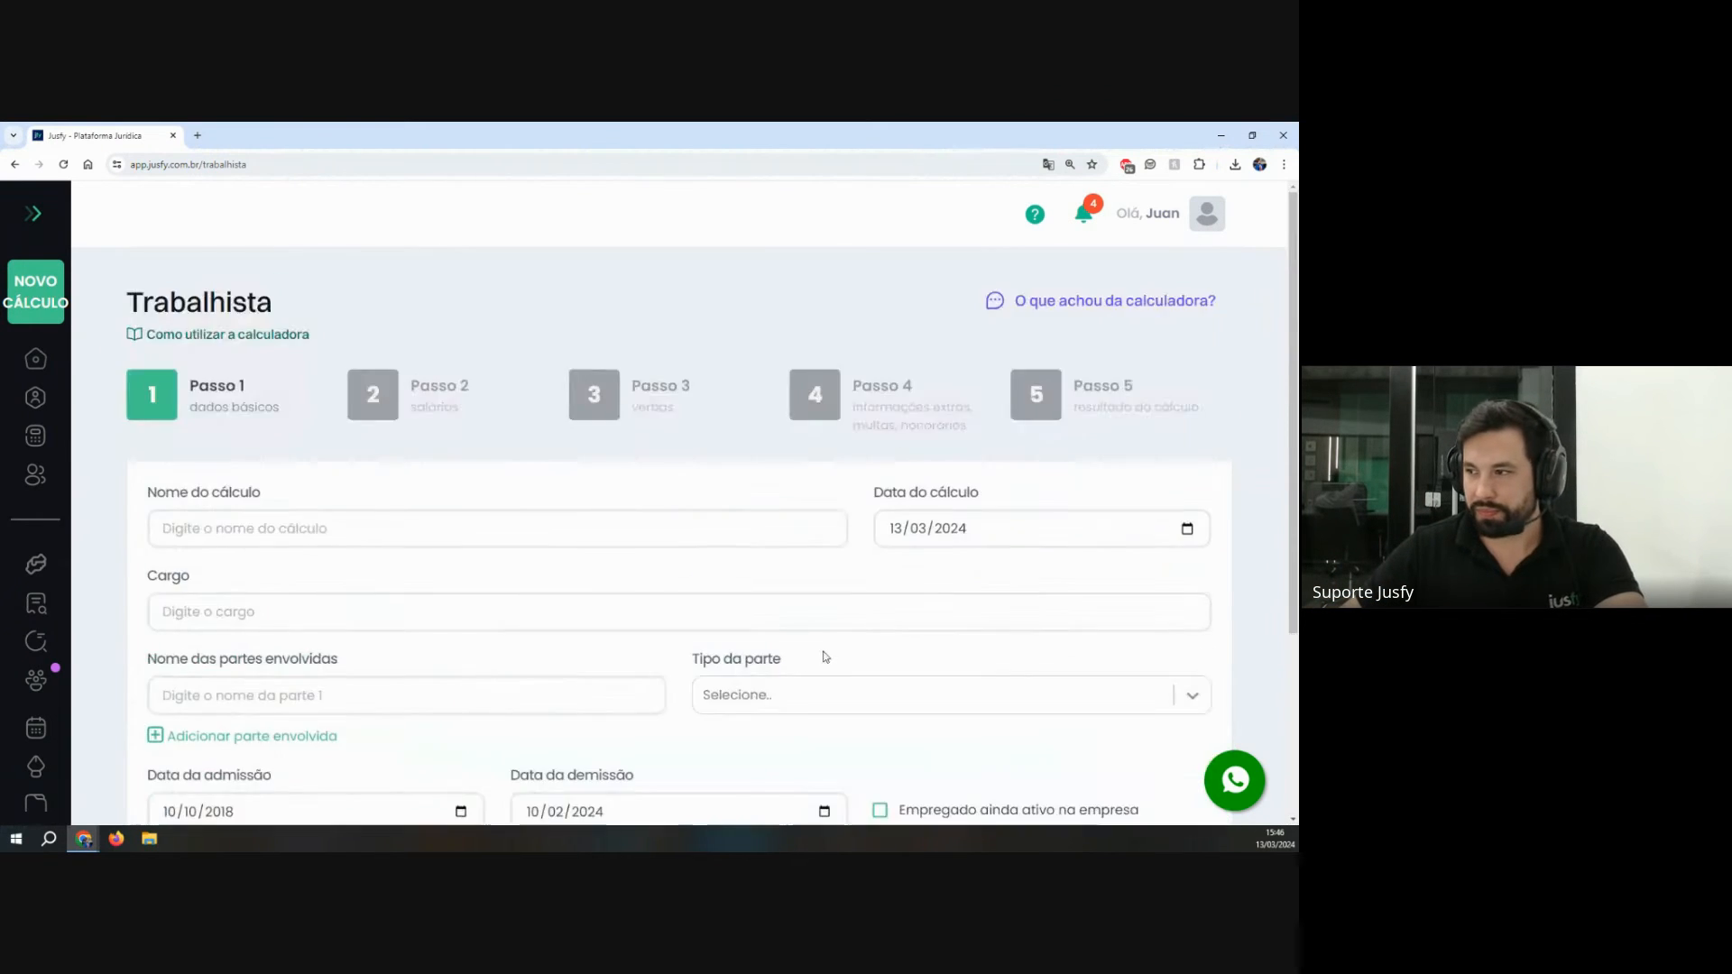
# Step: Advance the calculation to Passo 2, where the employee's salaries are entered, and reduce the page zoom
pyautogui.click(1127, 756)
pyautogui.hotkey('ctrl', '-')
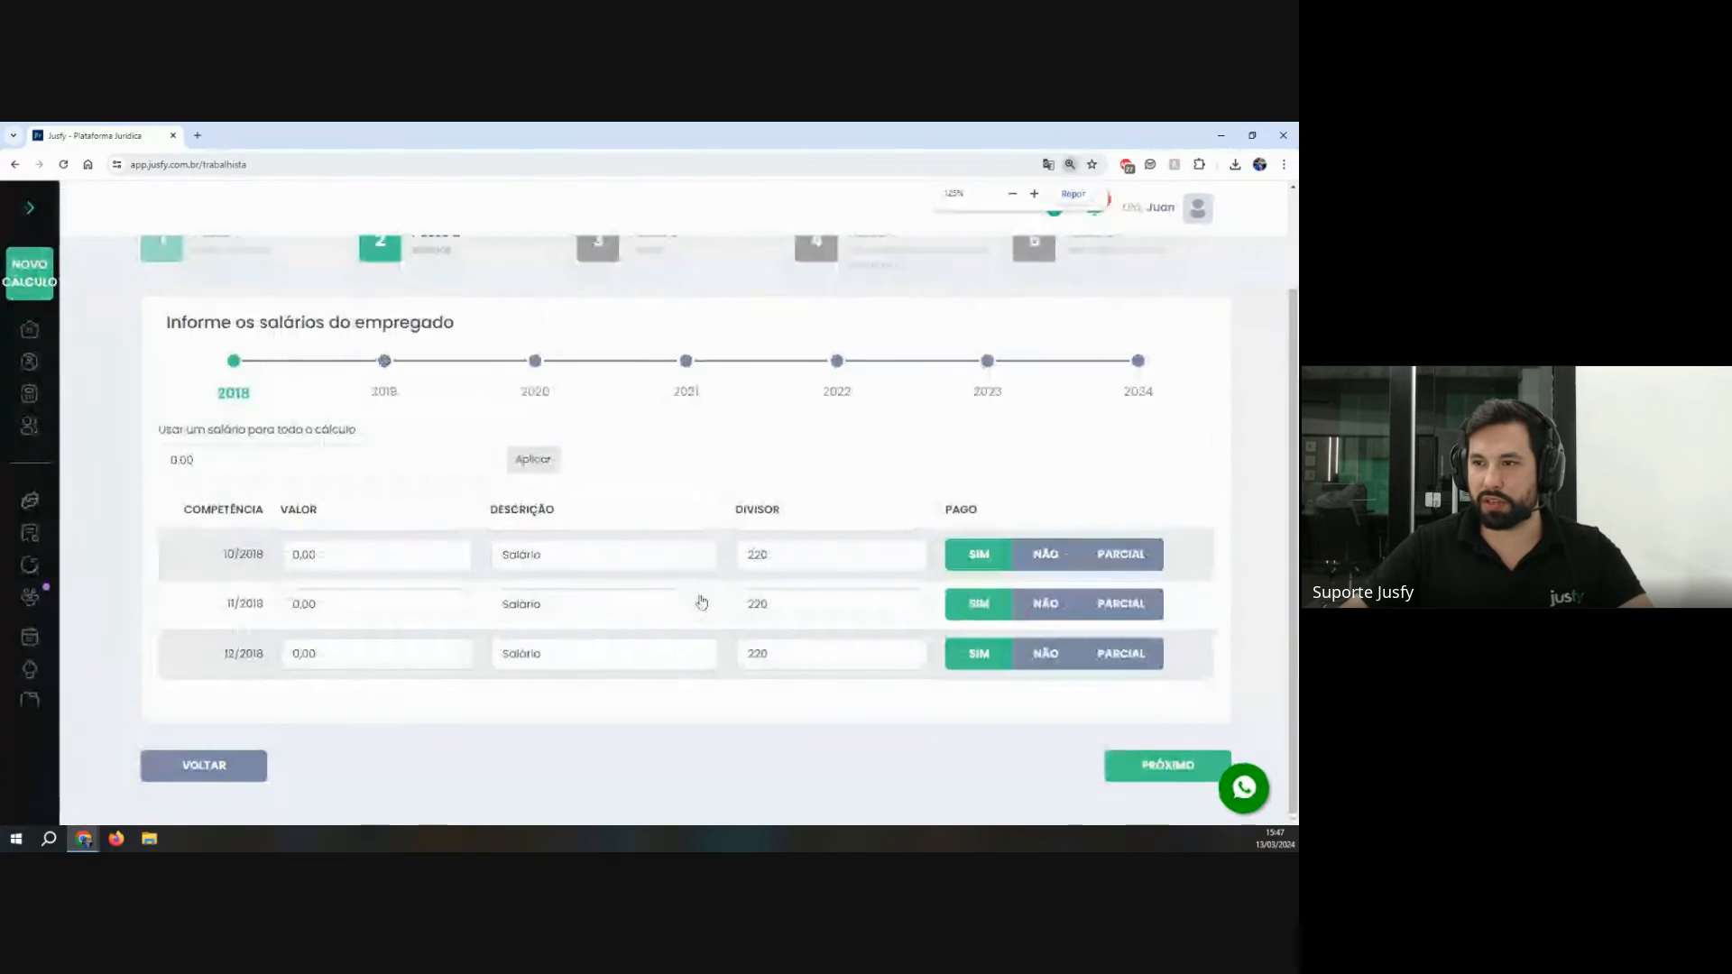
pyautogui.scroll(1, 667, 577)
pyautogui.moveTo(181, 392); pyautogui.dragTo(566, 389)
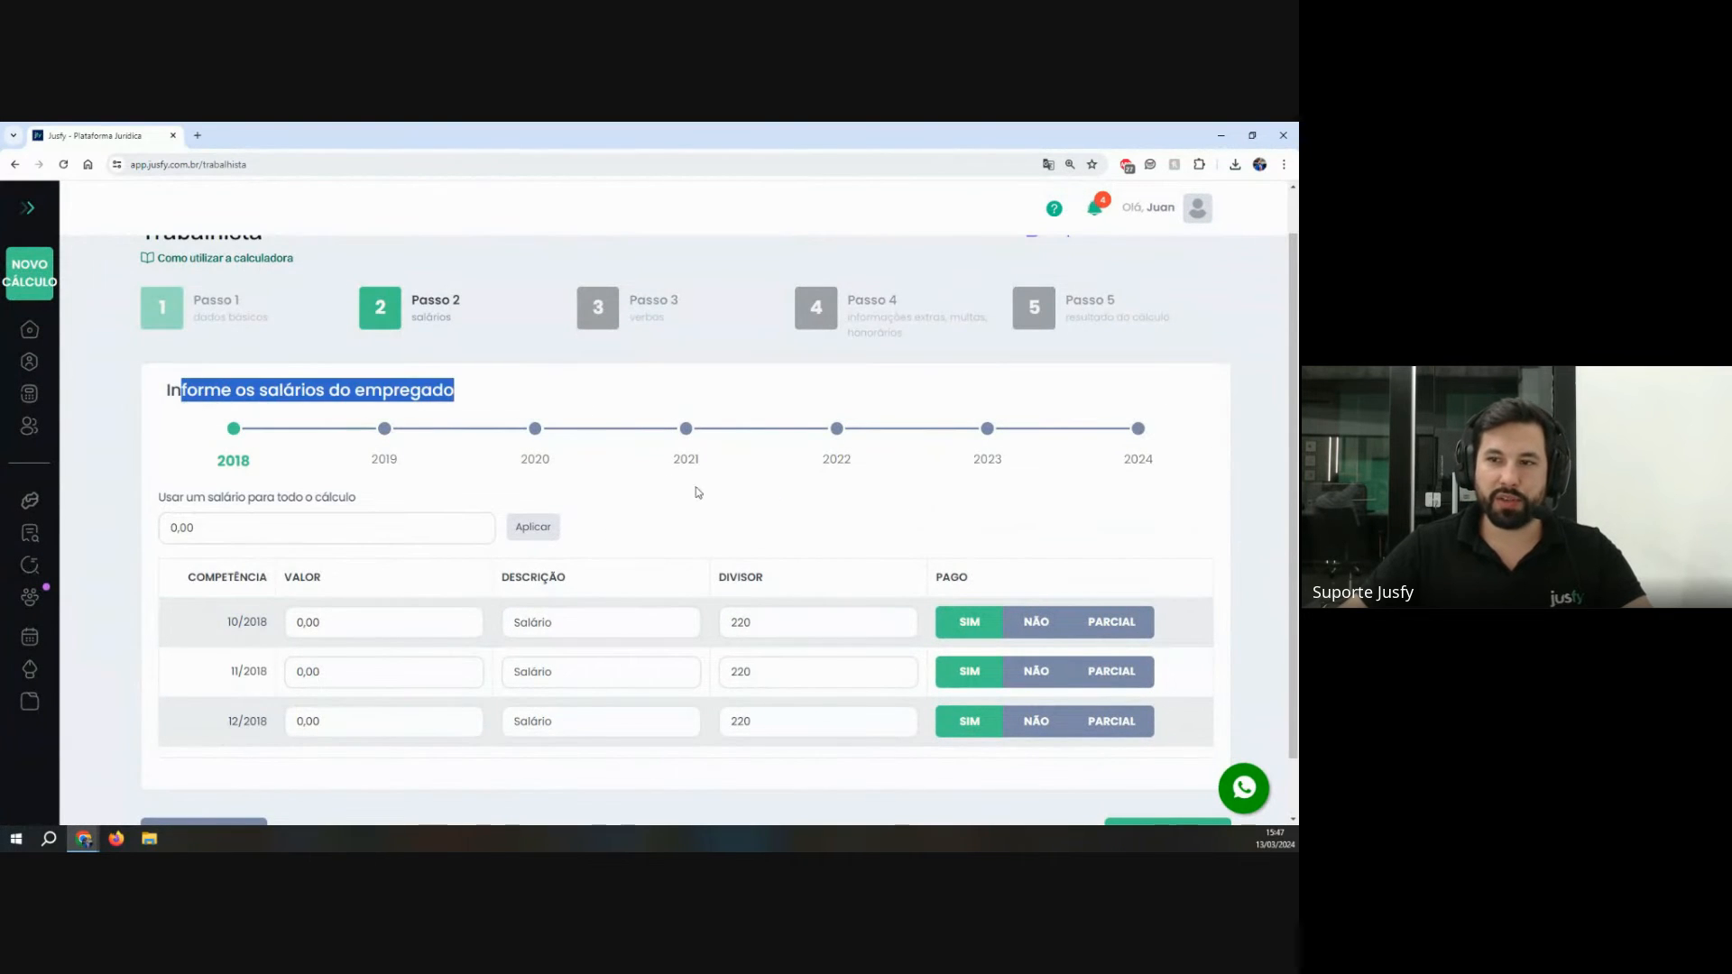
pyautogui.click(699, 493)
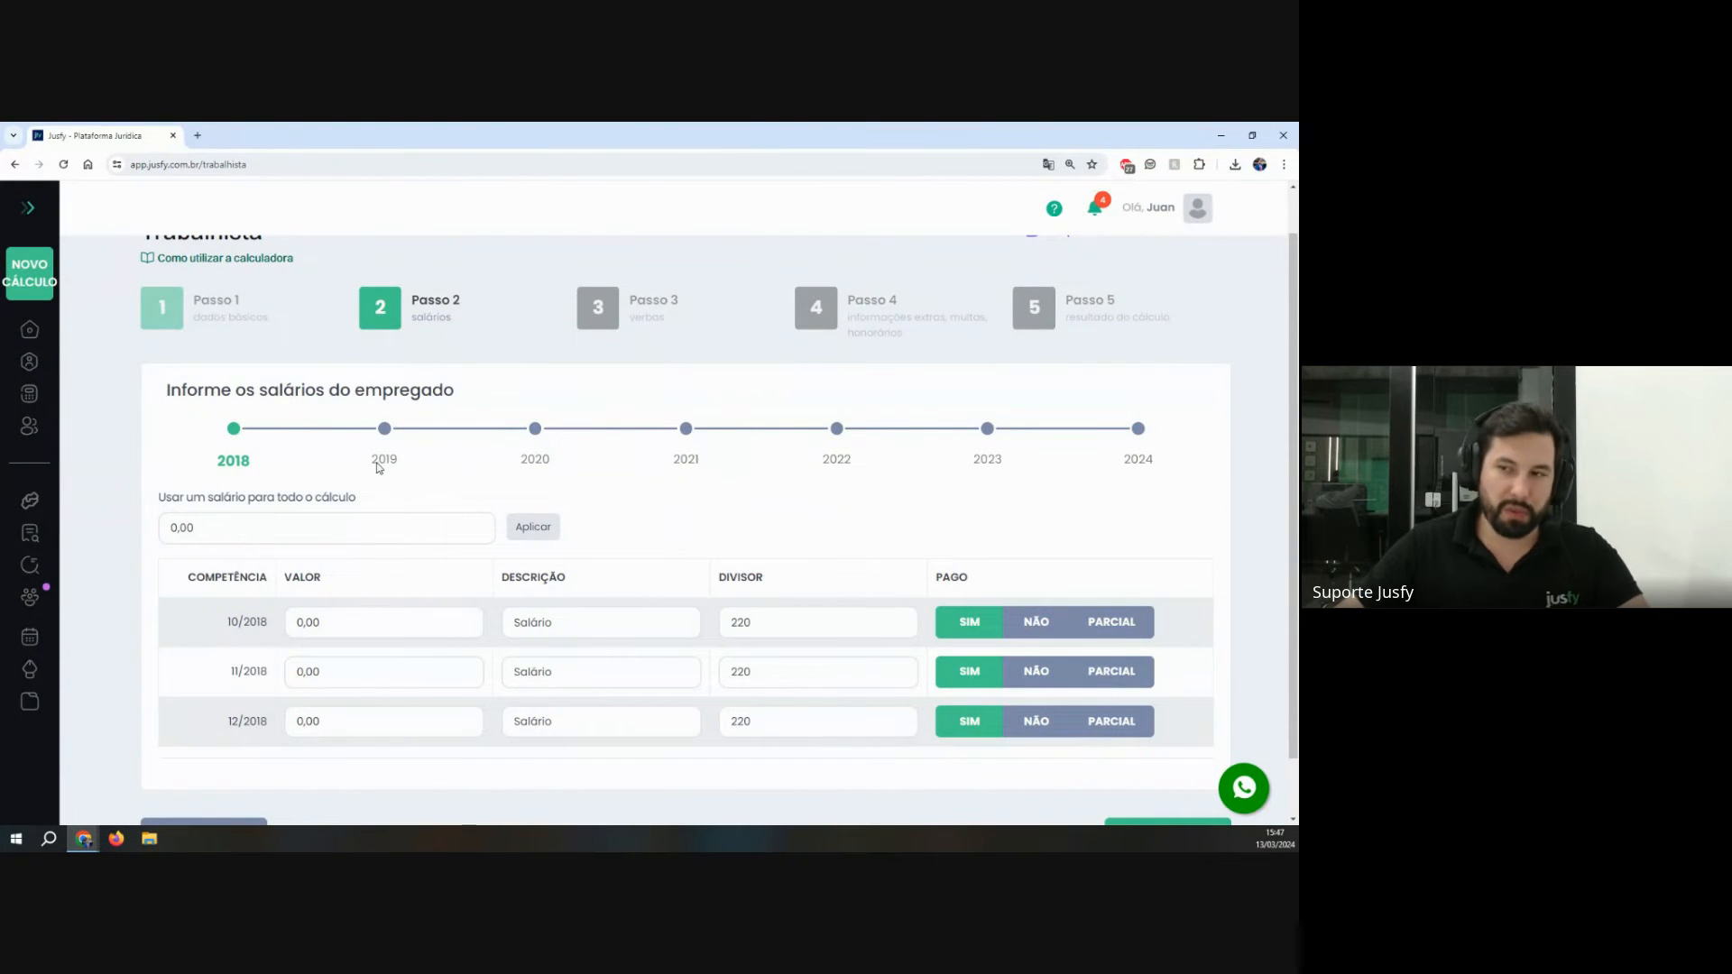
# Step: Look through the monthly salary tables of the years 2018 to 2024 and return to 2018
pyautogui.click(385, 431)
pyautogui.click(535, 431)
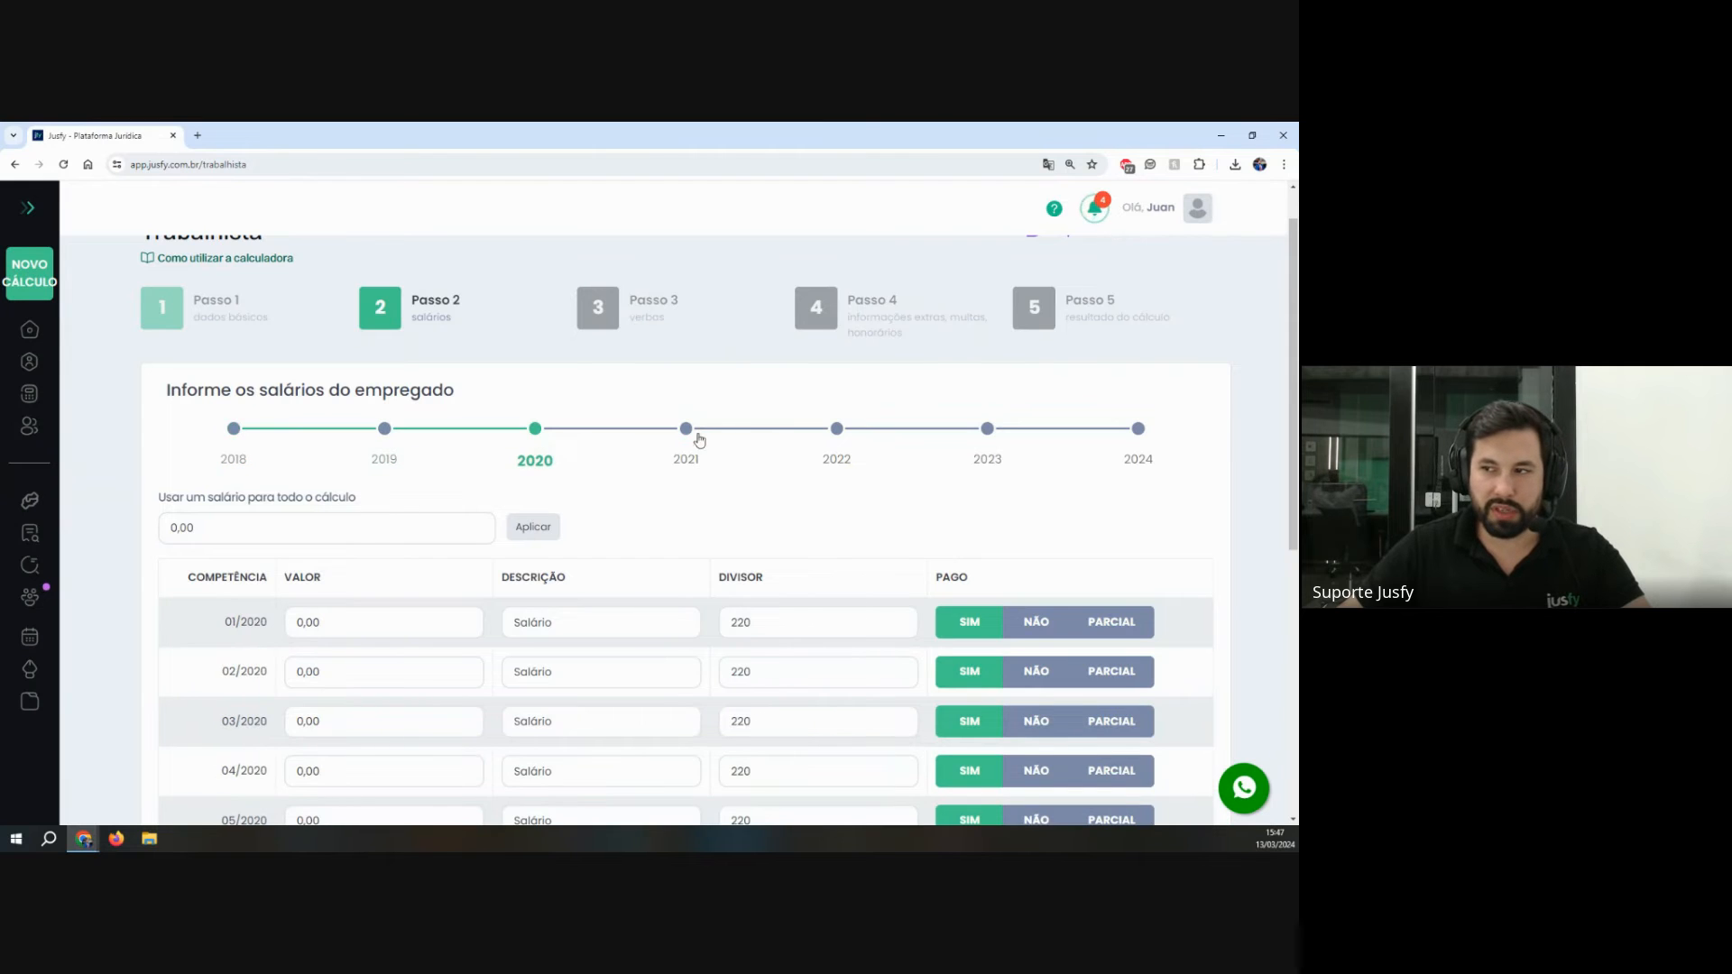
pyautogui.click(690, 432)
pyautogui.click(837, 431)
pyautogui.click(987, 430)
pyautogui.click(1138, 430)
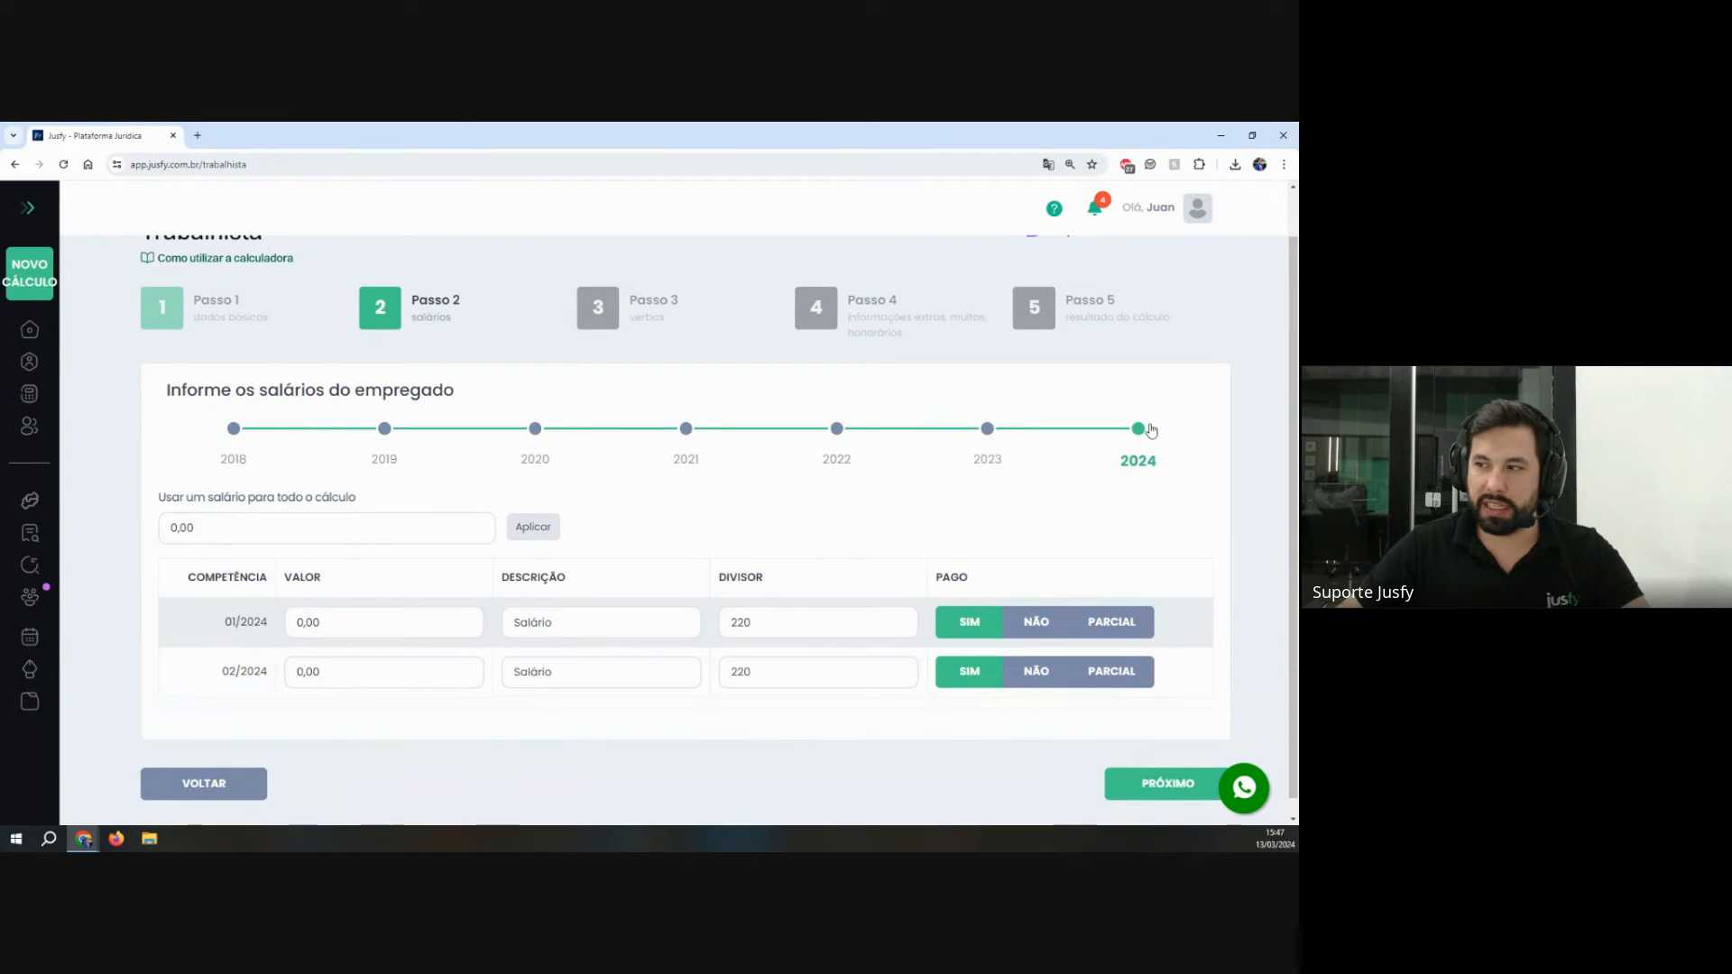
pyautogui.click(234, 429)
pyautogui.click(385, 429)
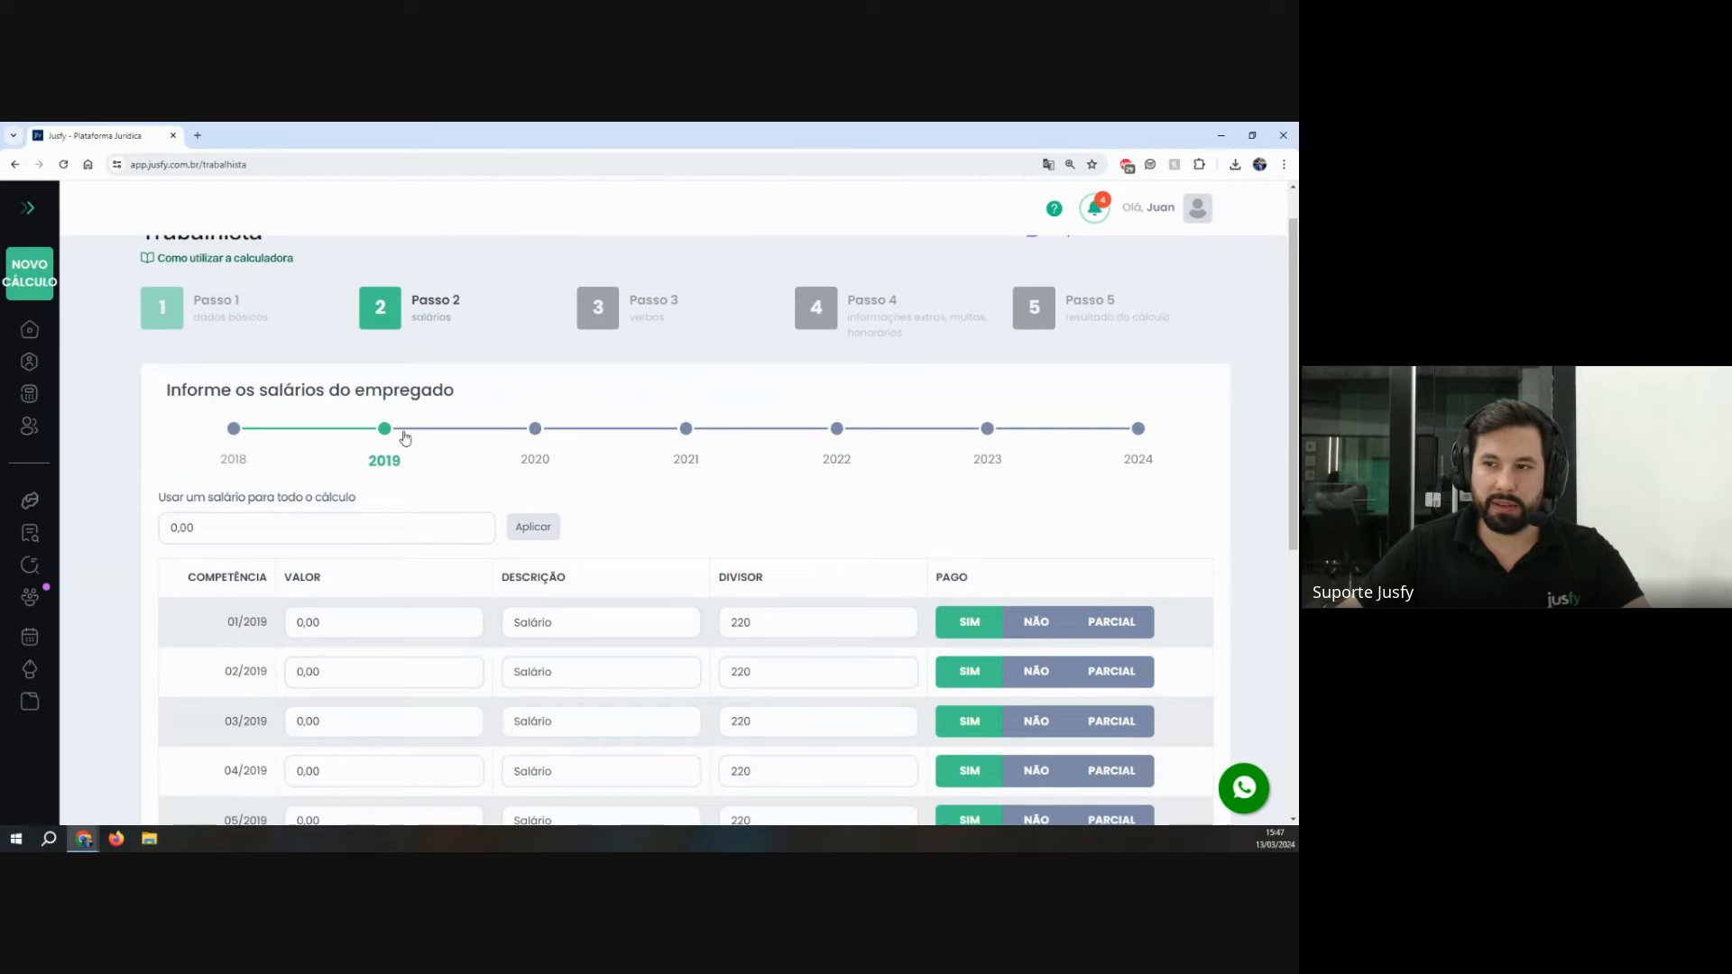
pyautogui.click(535, 429)
pyautogui.click(686, 429)
pyautogui.click(837, 429)
pyautogui.click(988, 430)
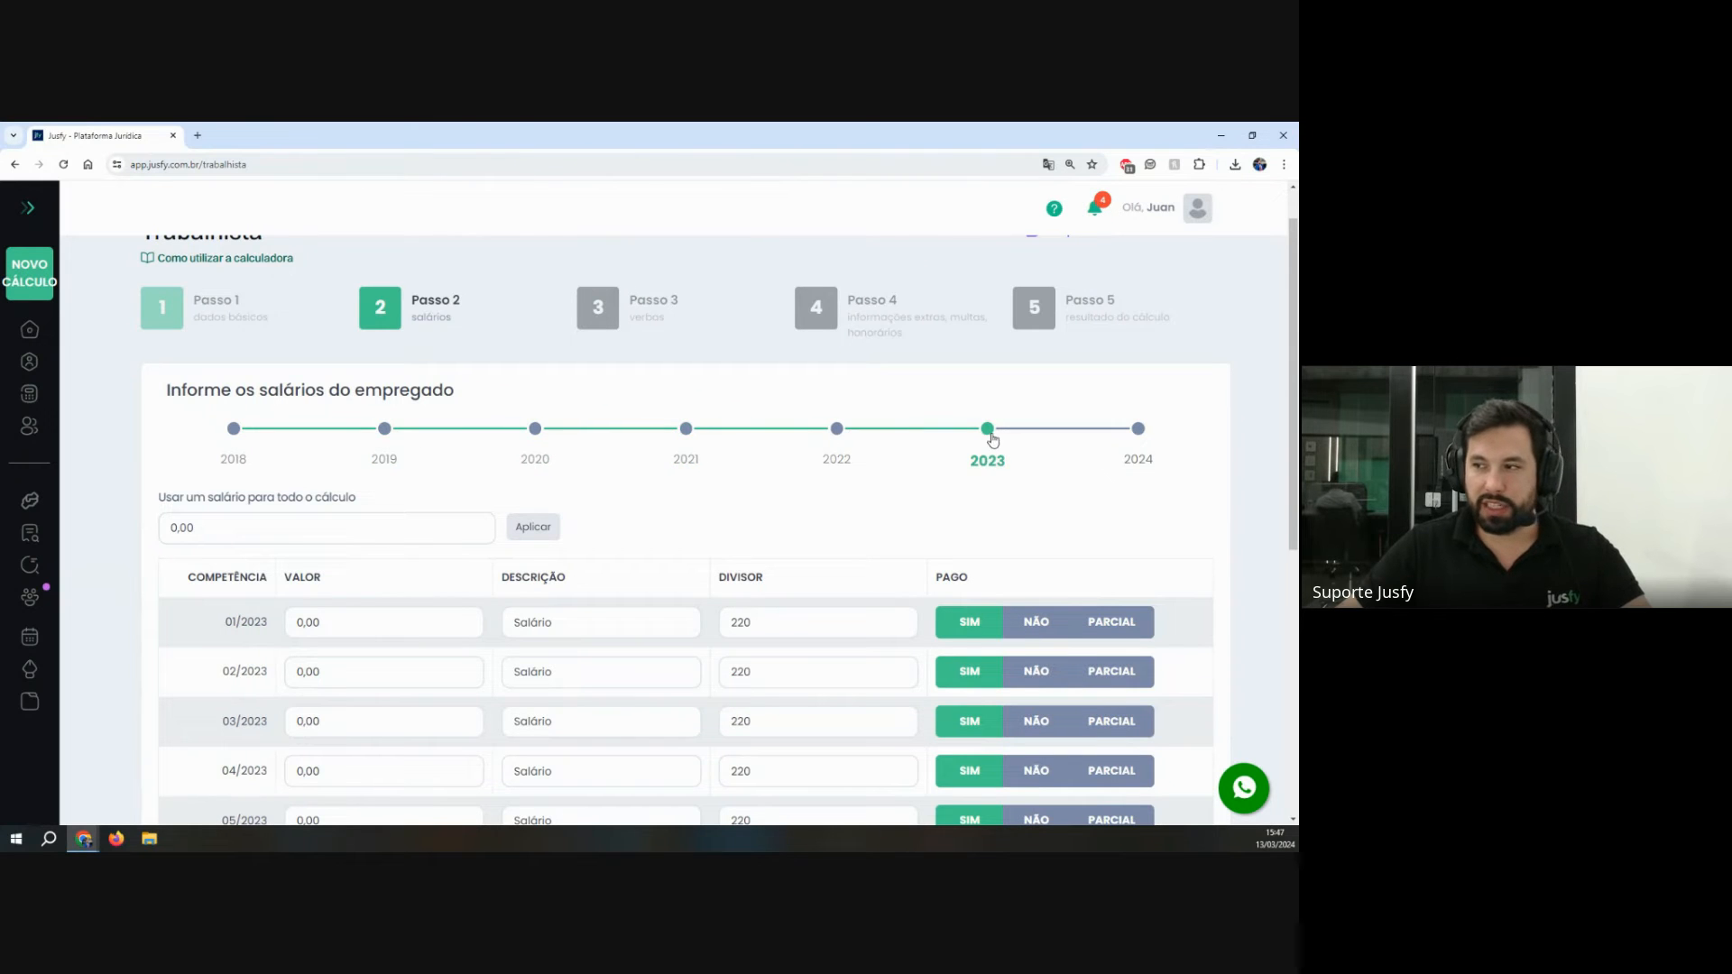
pyautogui.click(837, 429)
pyautogui.click(234, 429)
# Step: Apply a single salary of 200,00 to the whole calculation and confirm the action
pyautogui.scroll(-1, 315, 543)
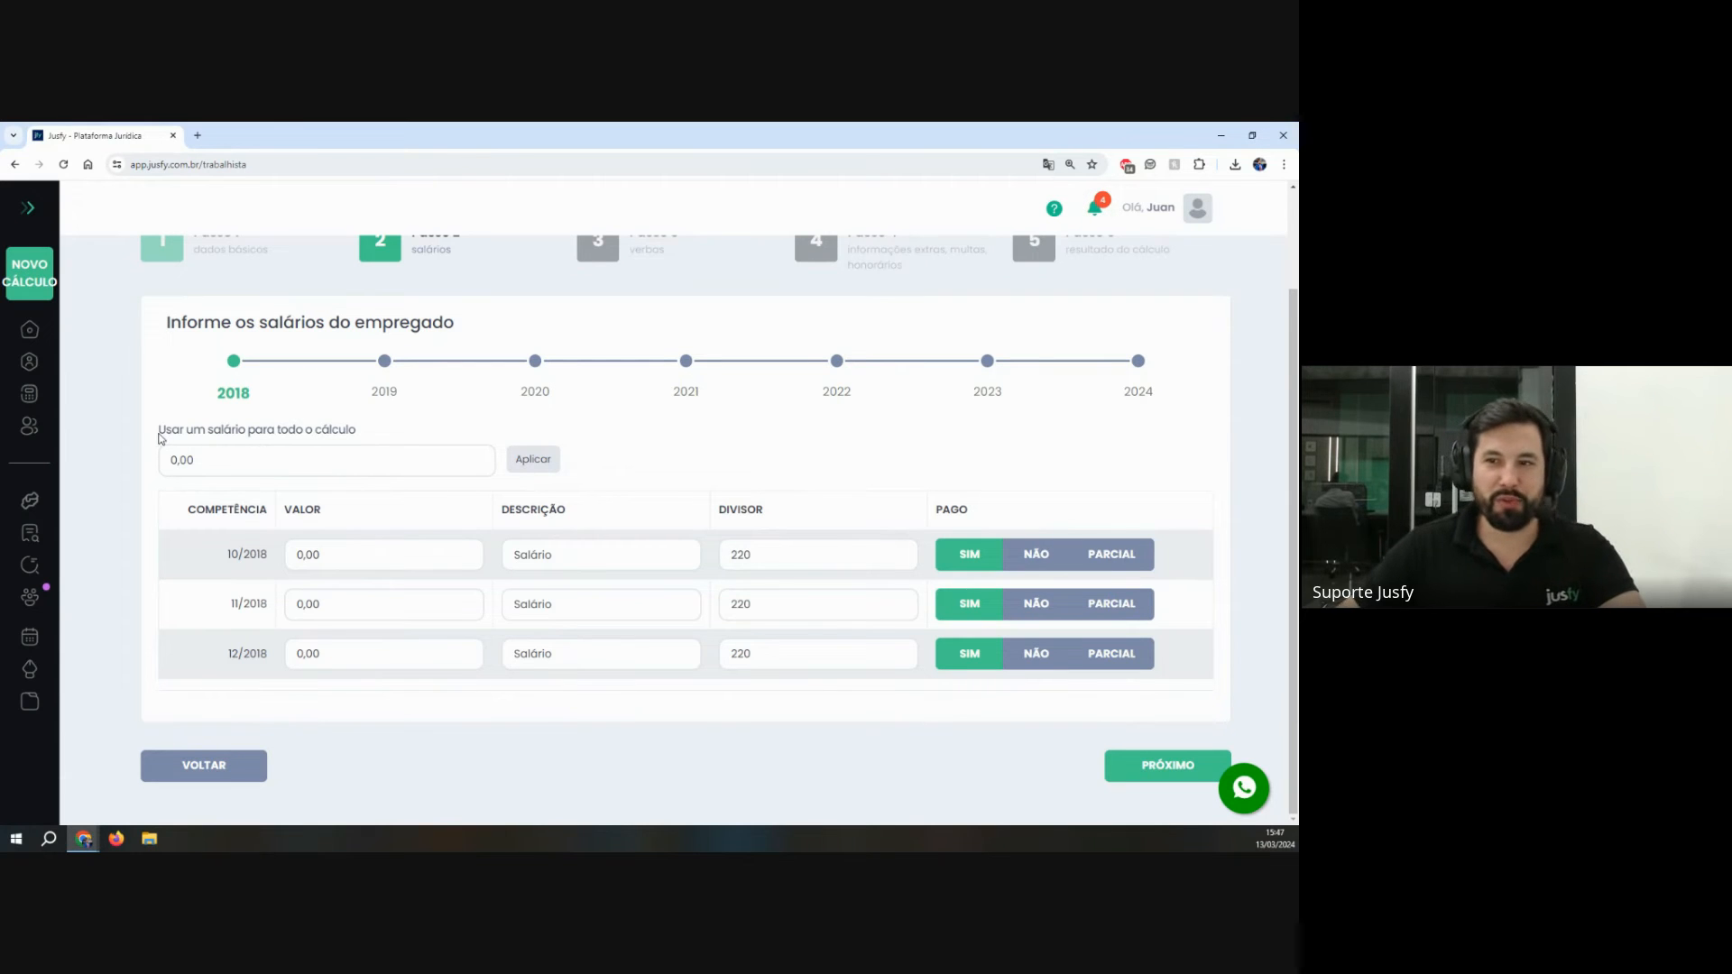
pyautogui.moveTo(160, 437); pyautogui.dragTo(368, 431)
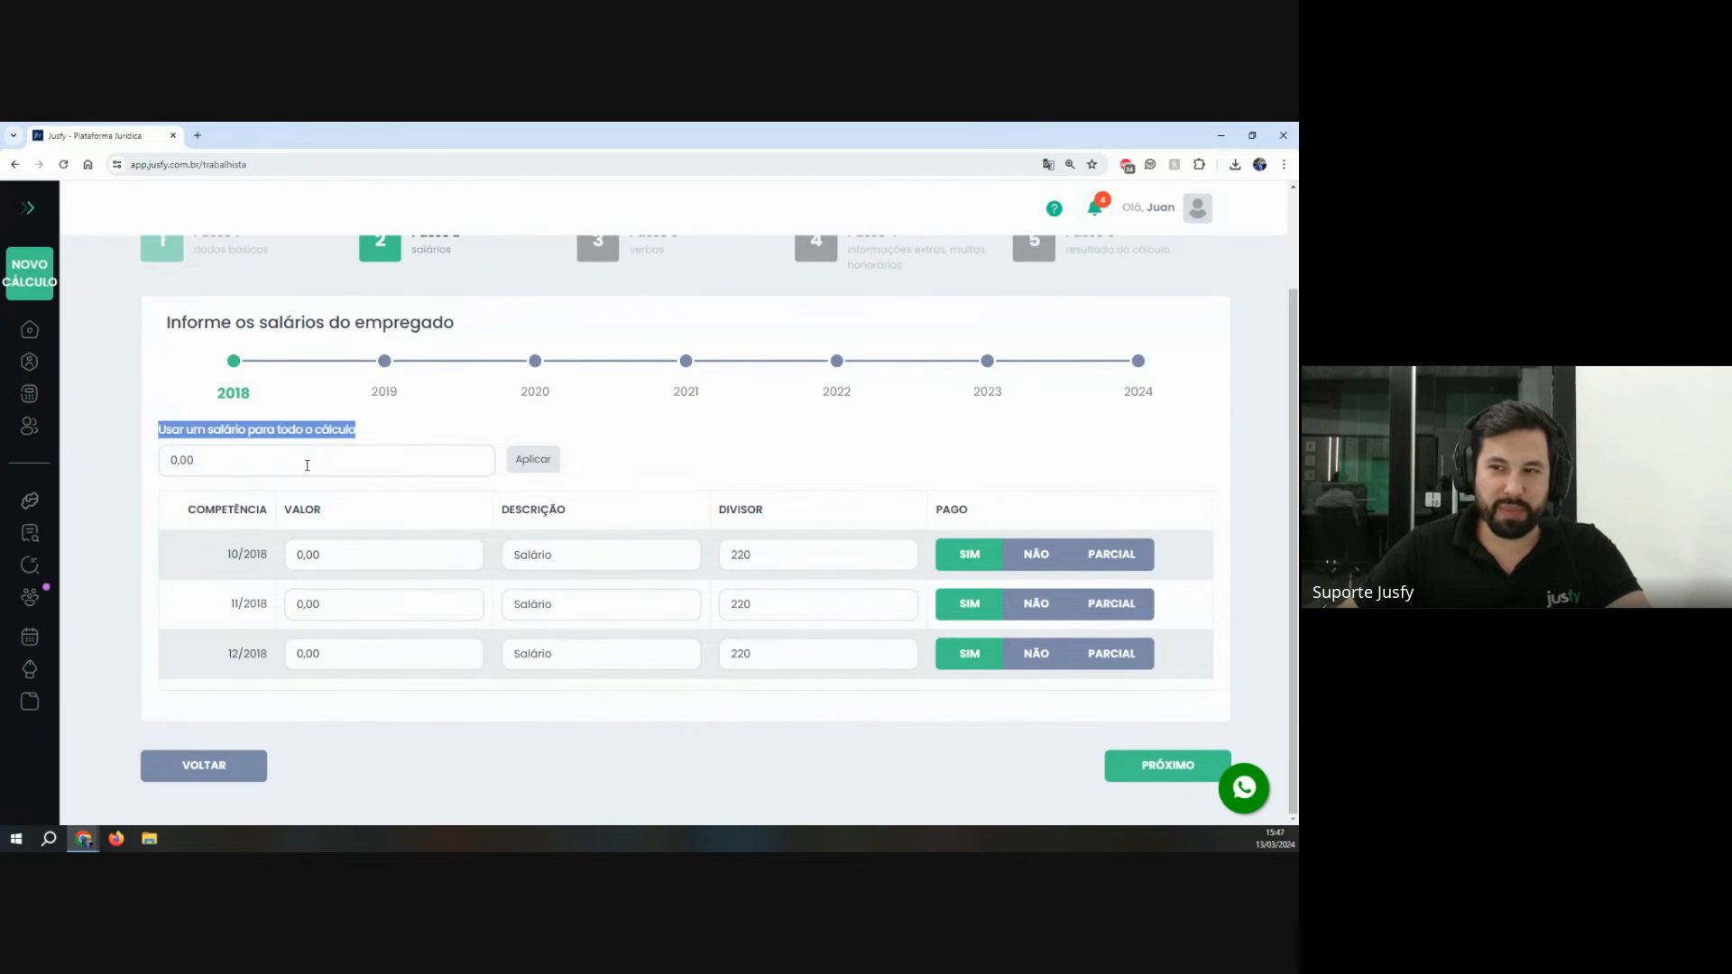
pyautogui.click(300, 468)
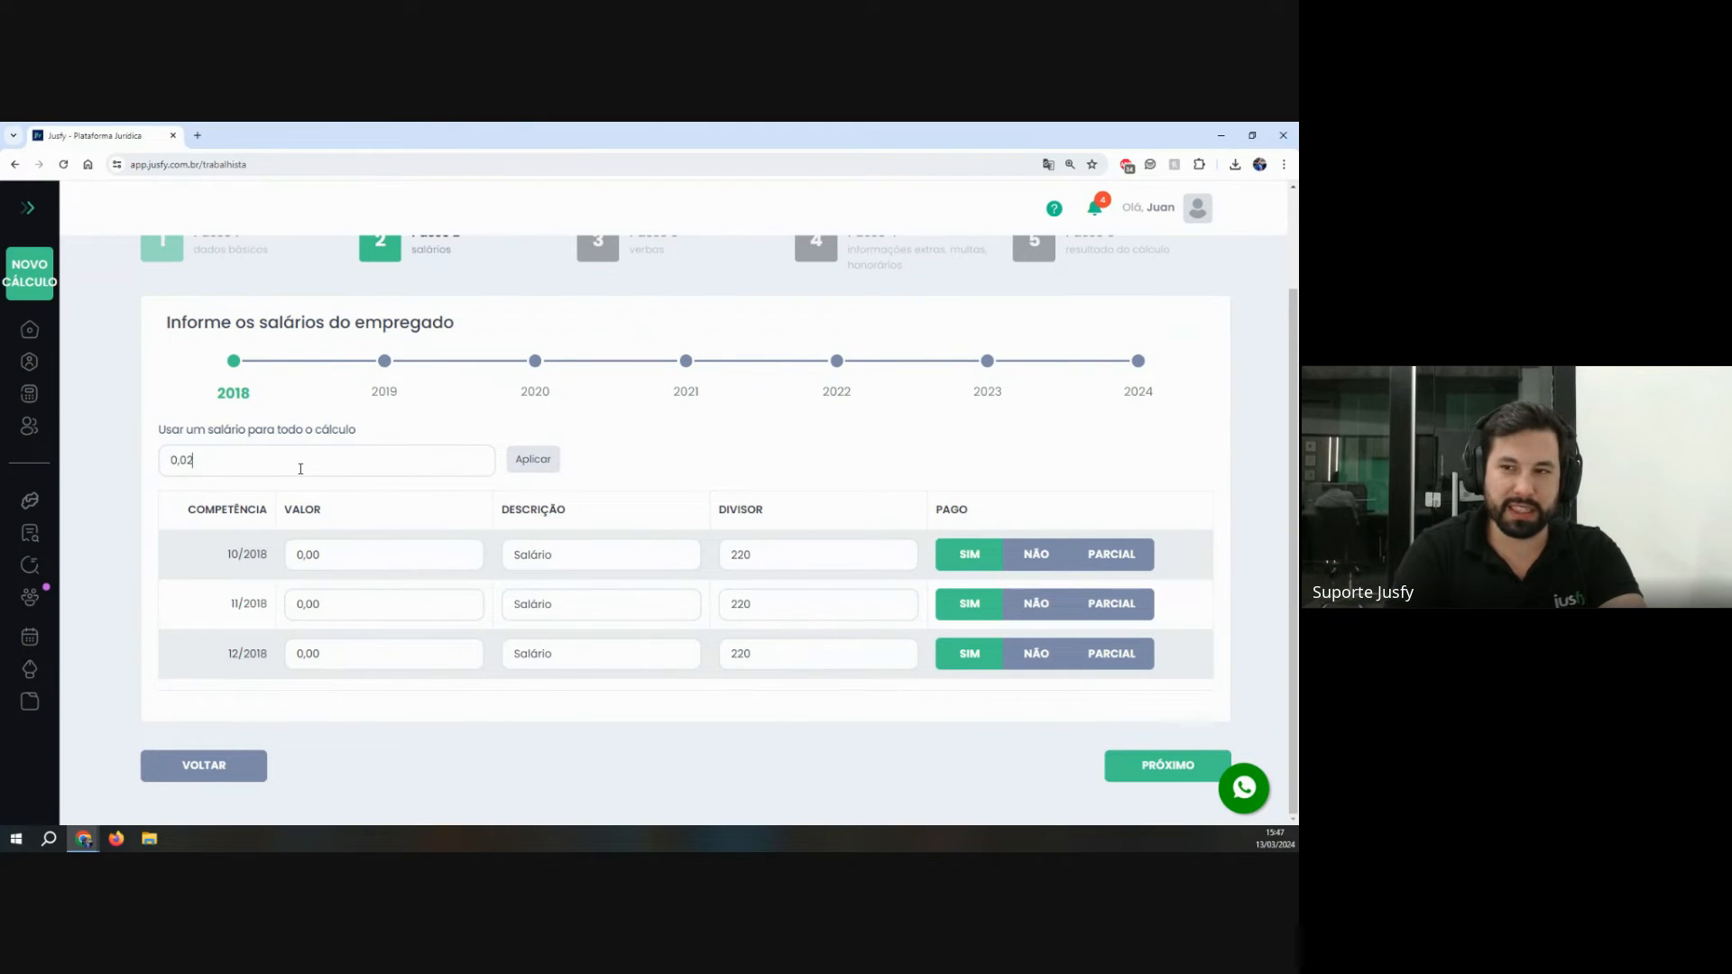
pyautogui.write('20,000')
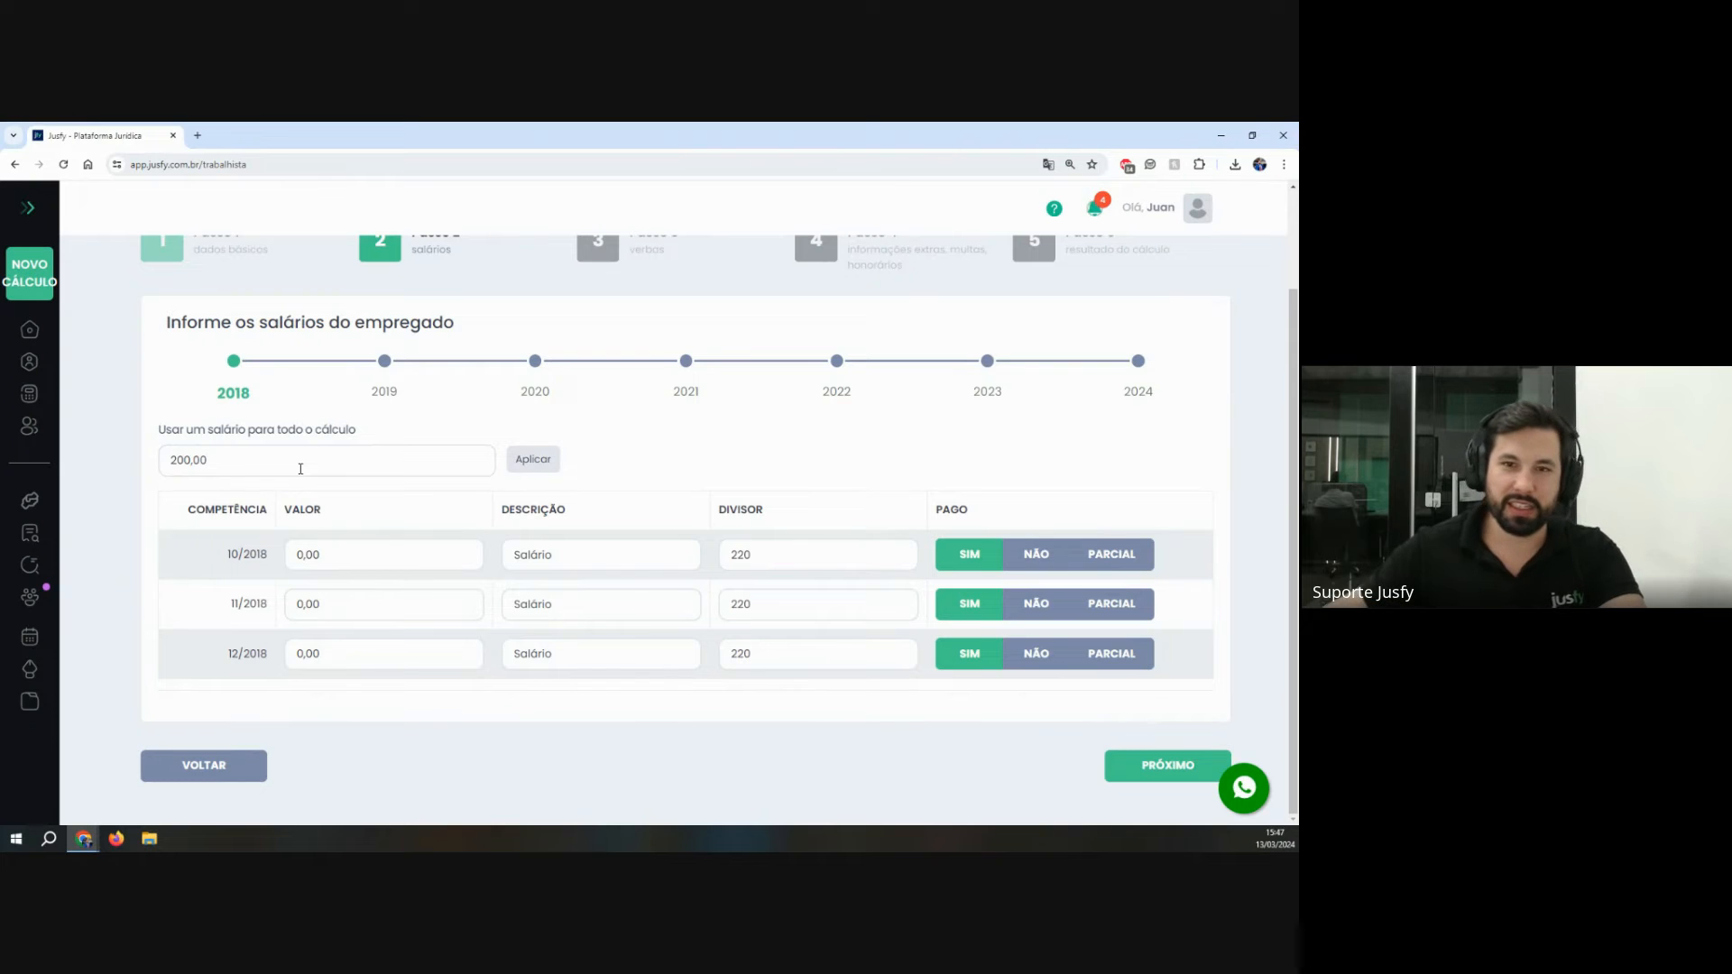
pyautogui.click(533, 459)
pyautogui.click(695, 247)
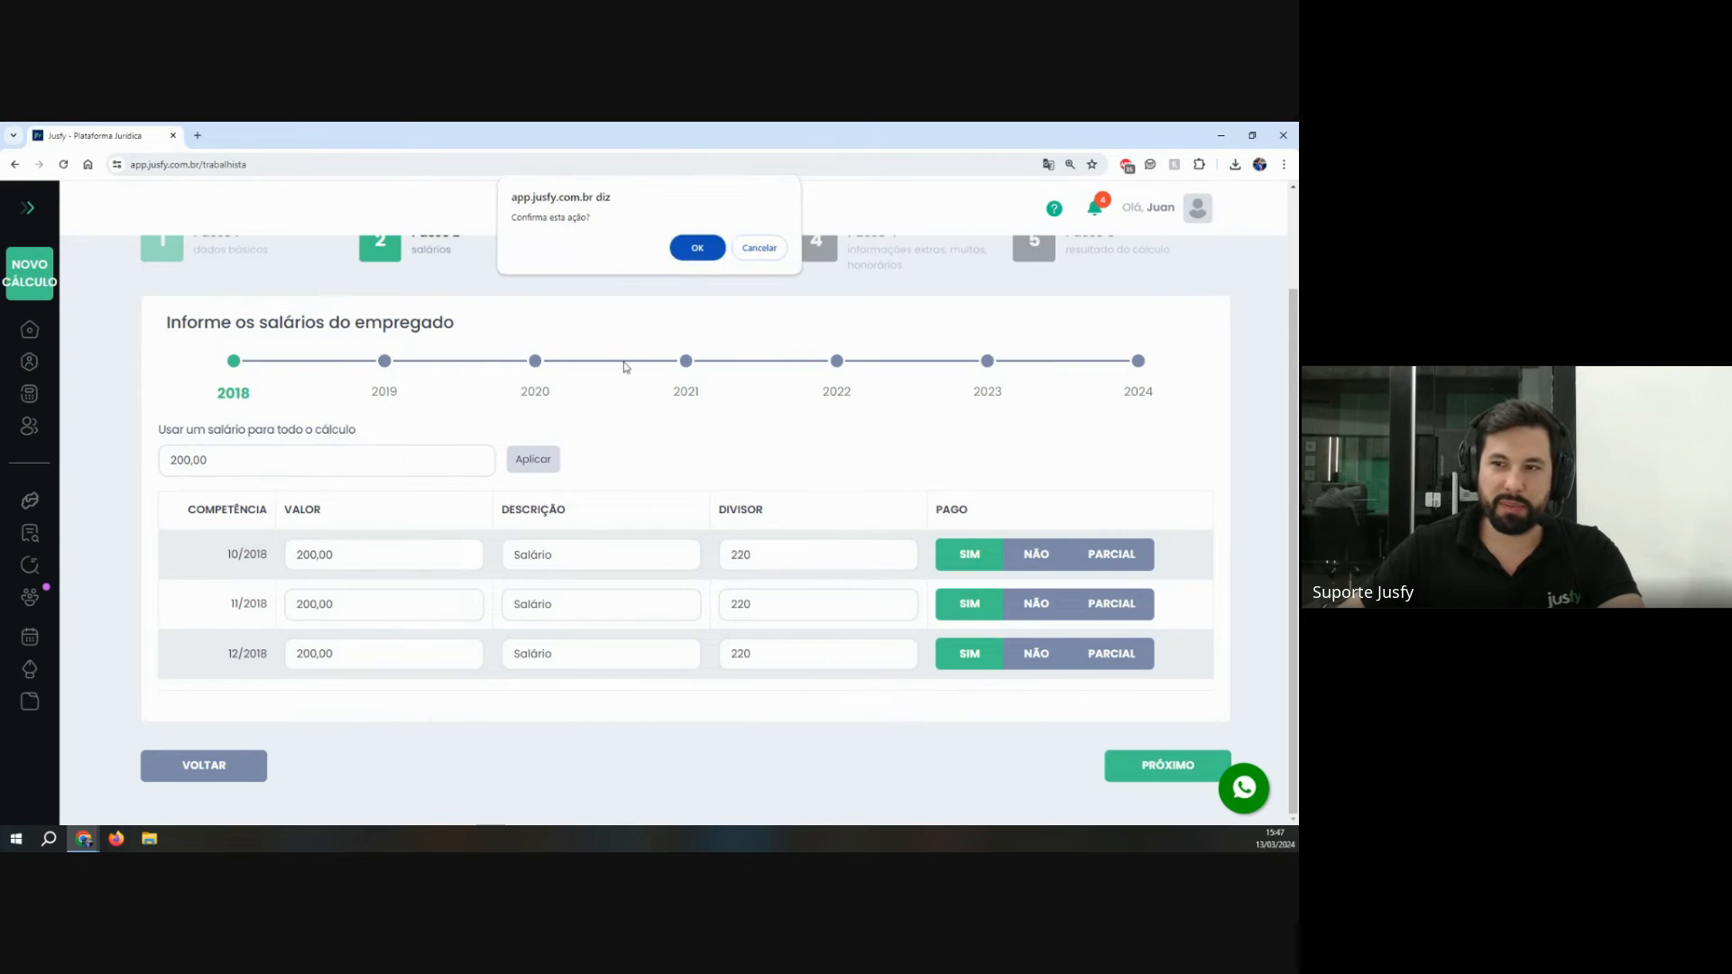
# Step: Check the applied salary in the tables of several years between 2019 and 2023, returning to 10/2018
pyautogui.click(385, 361)
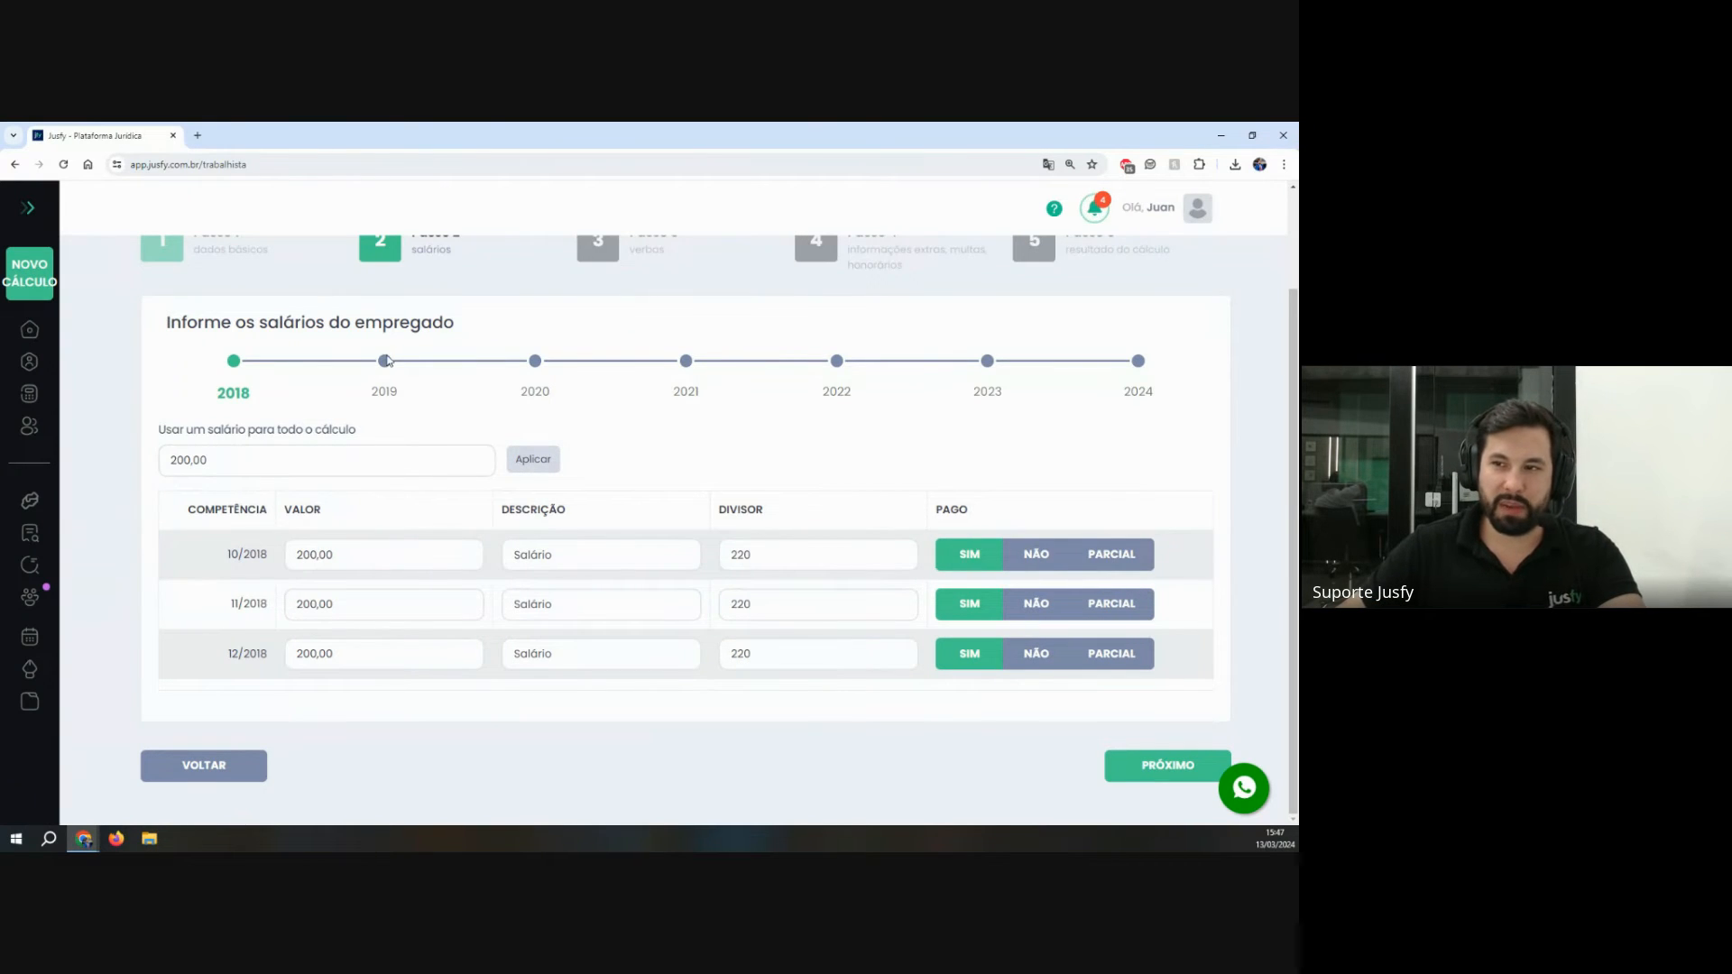
pyautogui.click(535, 360)
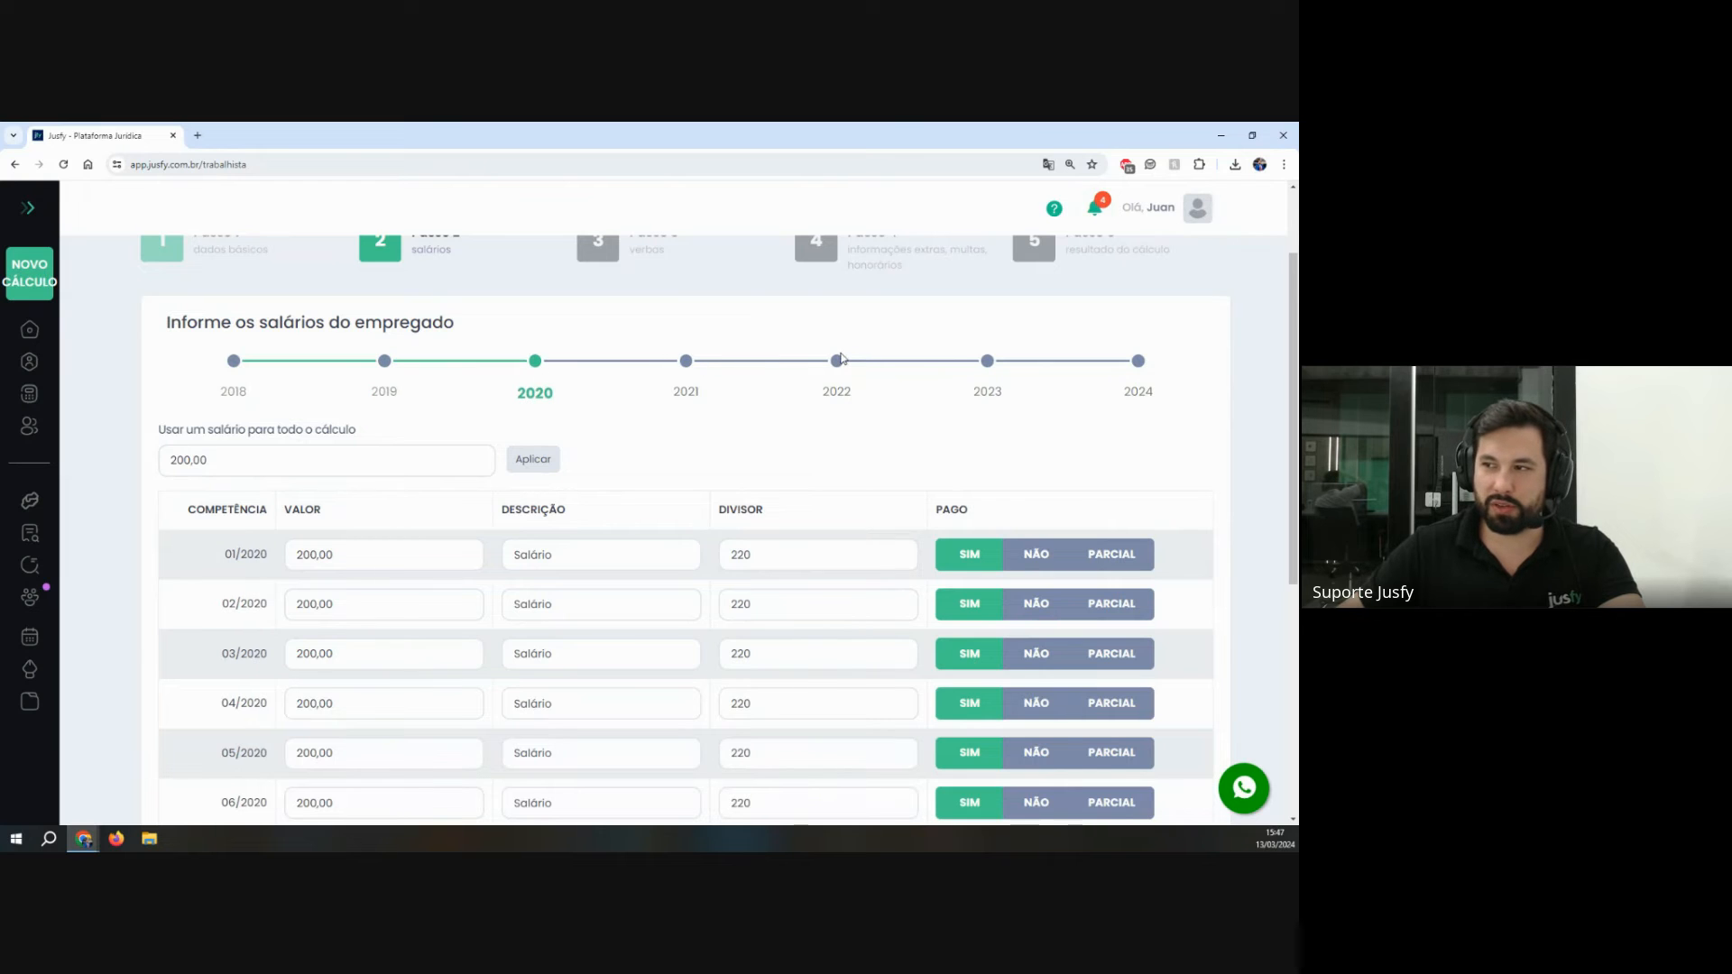
pyautogui.click(839, 361)
pyautogui.click(988, 363)
pyautogui.click(262, 392)
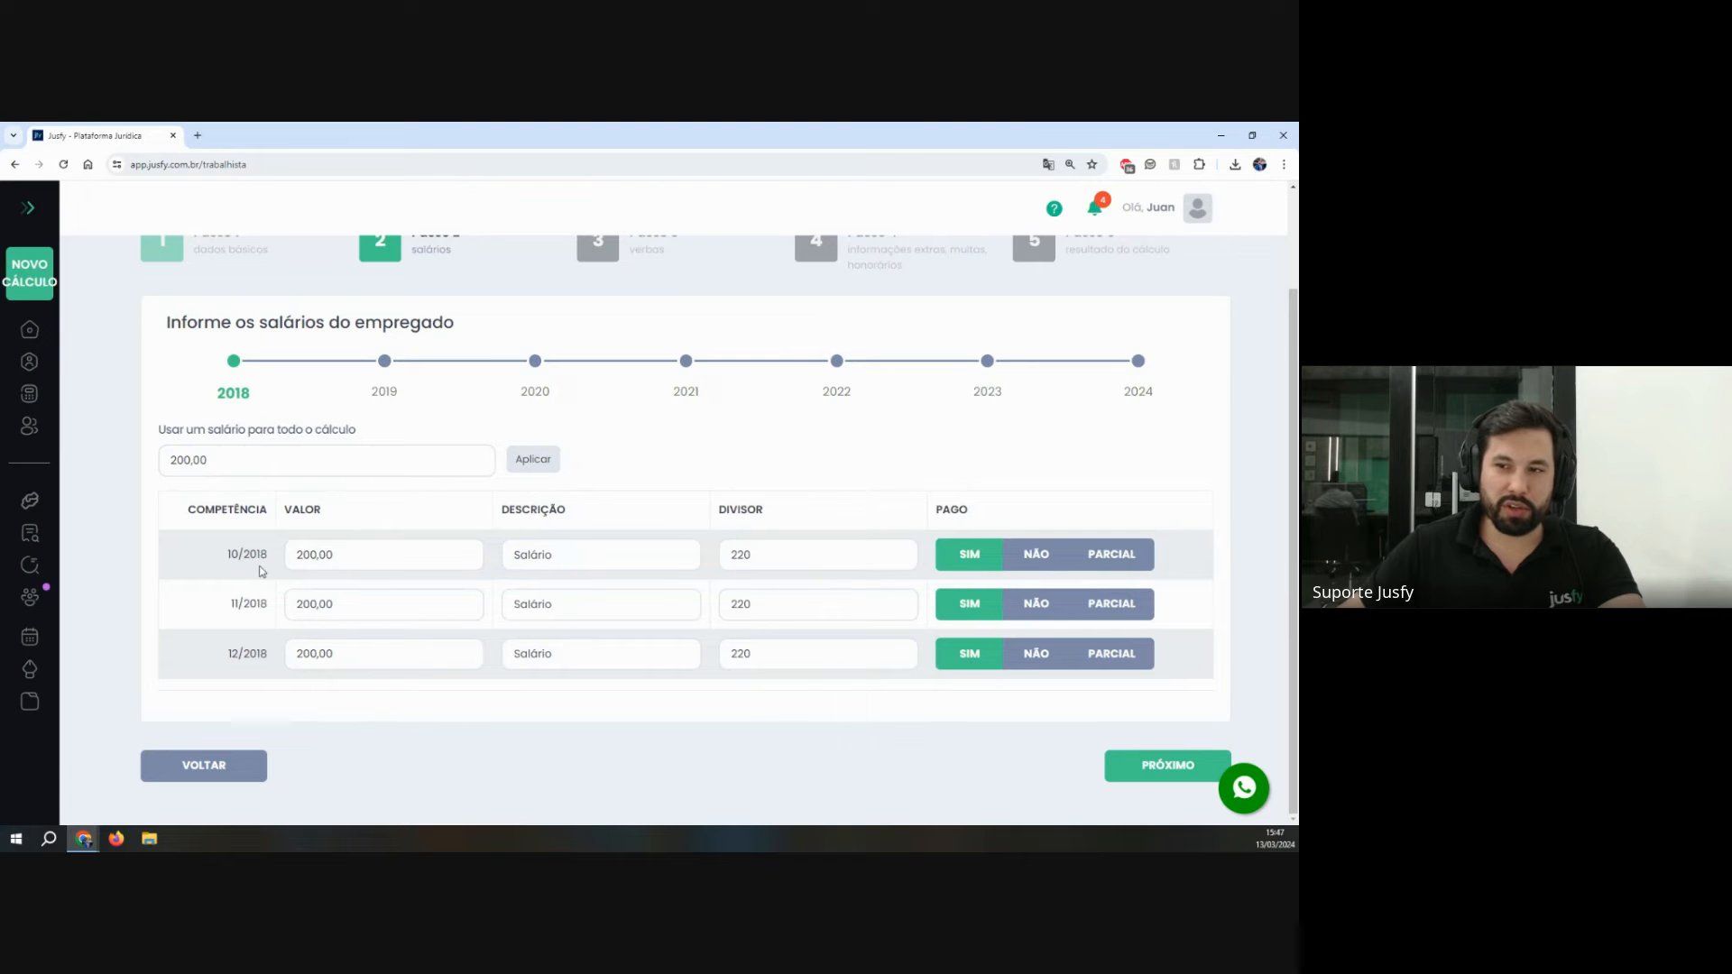
pyautogui.moveTo(295, 555); pyautogui.dragTo(391, 560)
pyautogui.click(391, 560)
# Step: Set the single salary for the whole calculation to 1.000,00, apply it and confirm
pyautogui.doubleClick(230, 471)
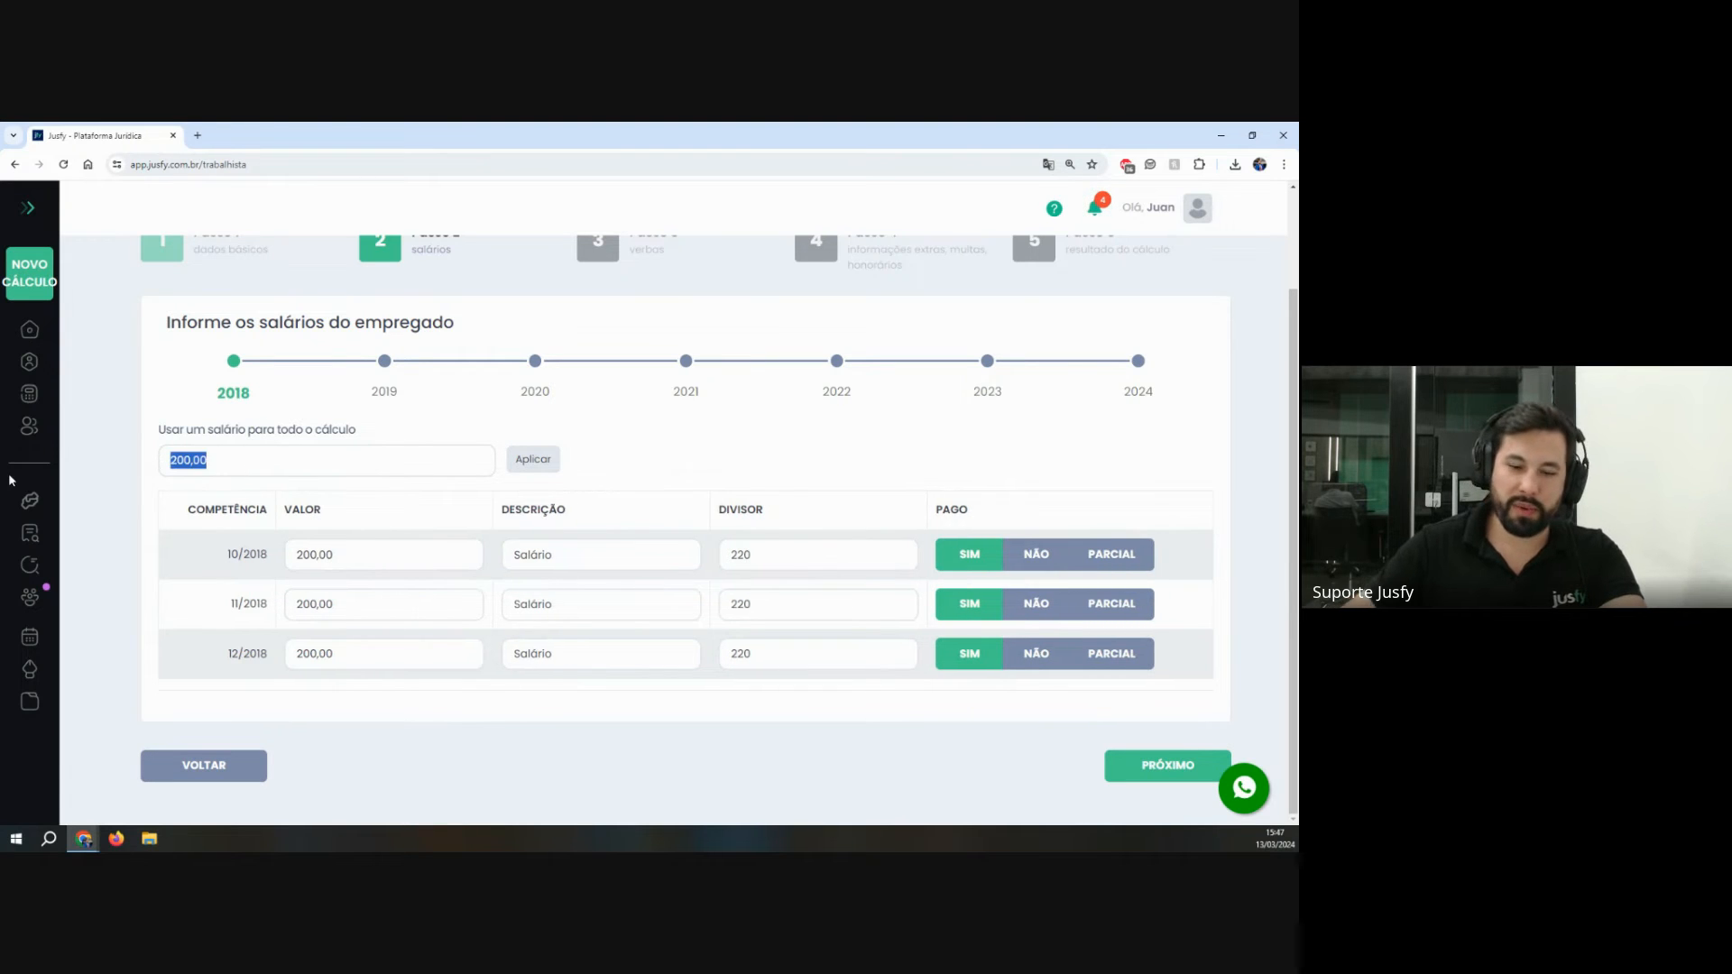
pyautogui.write('0,10')
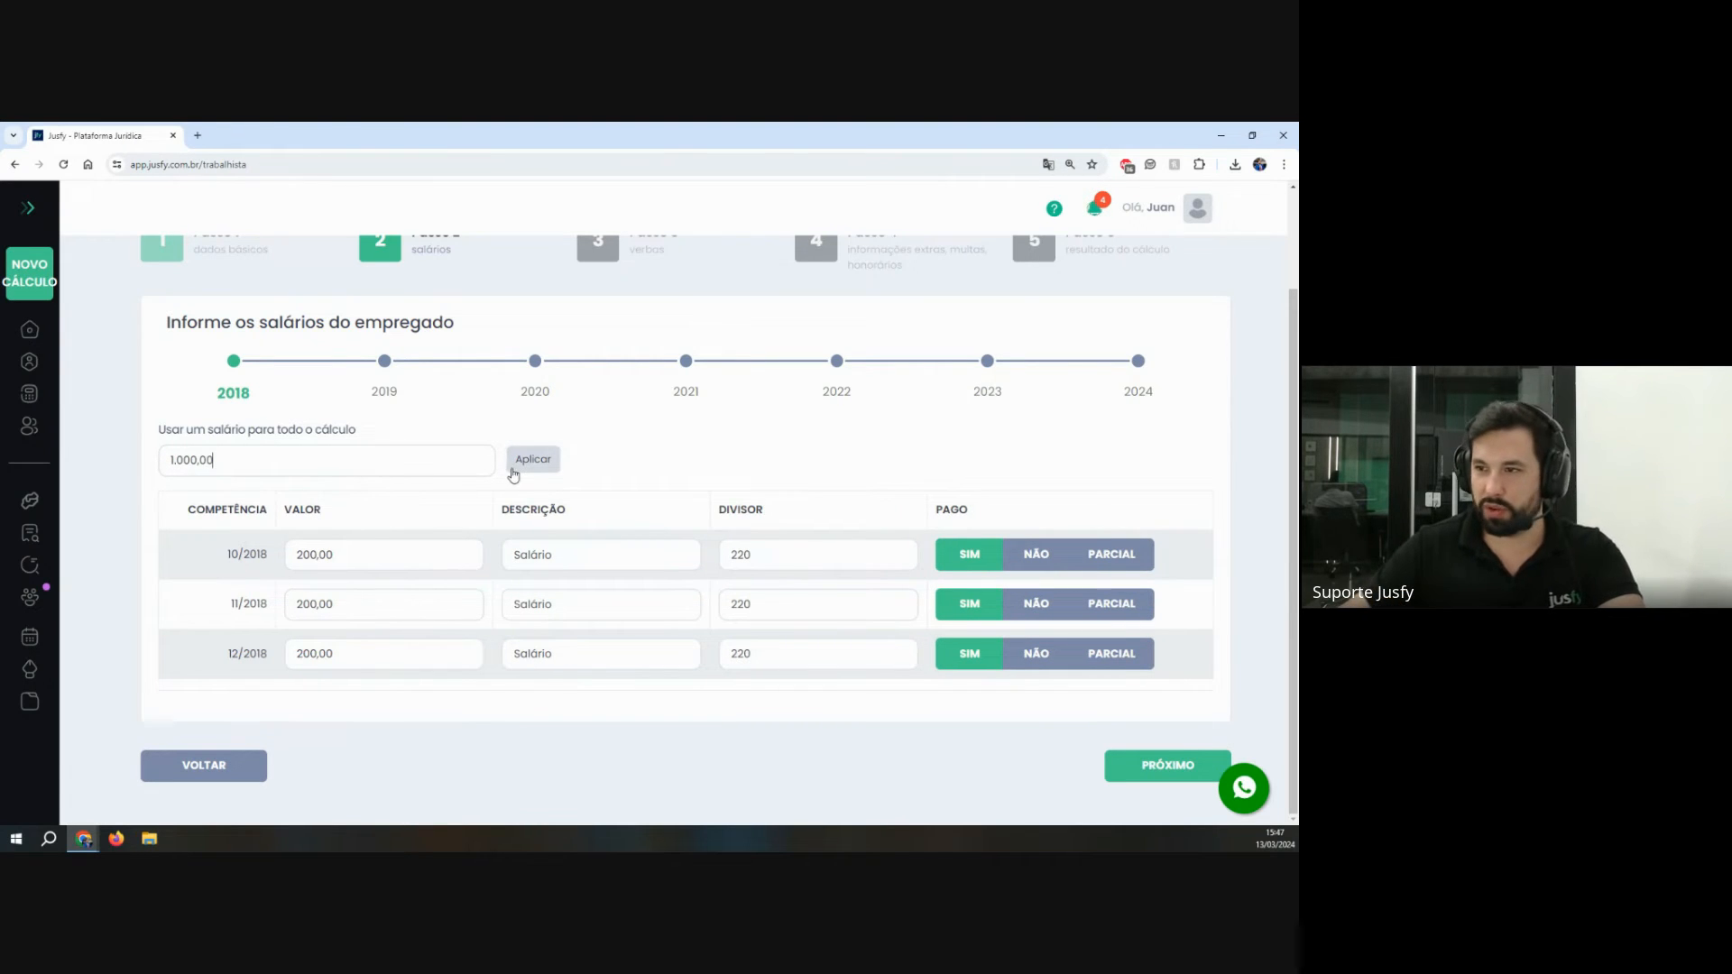
pyautogui.click(533, 460)
pyautogui.click(710, 257)
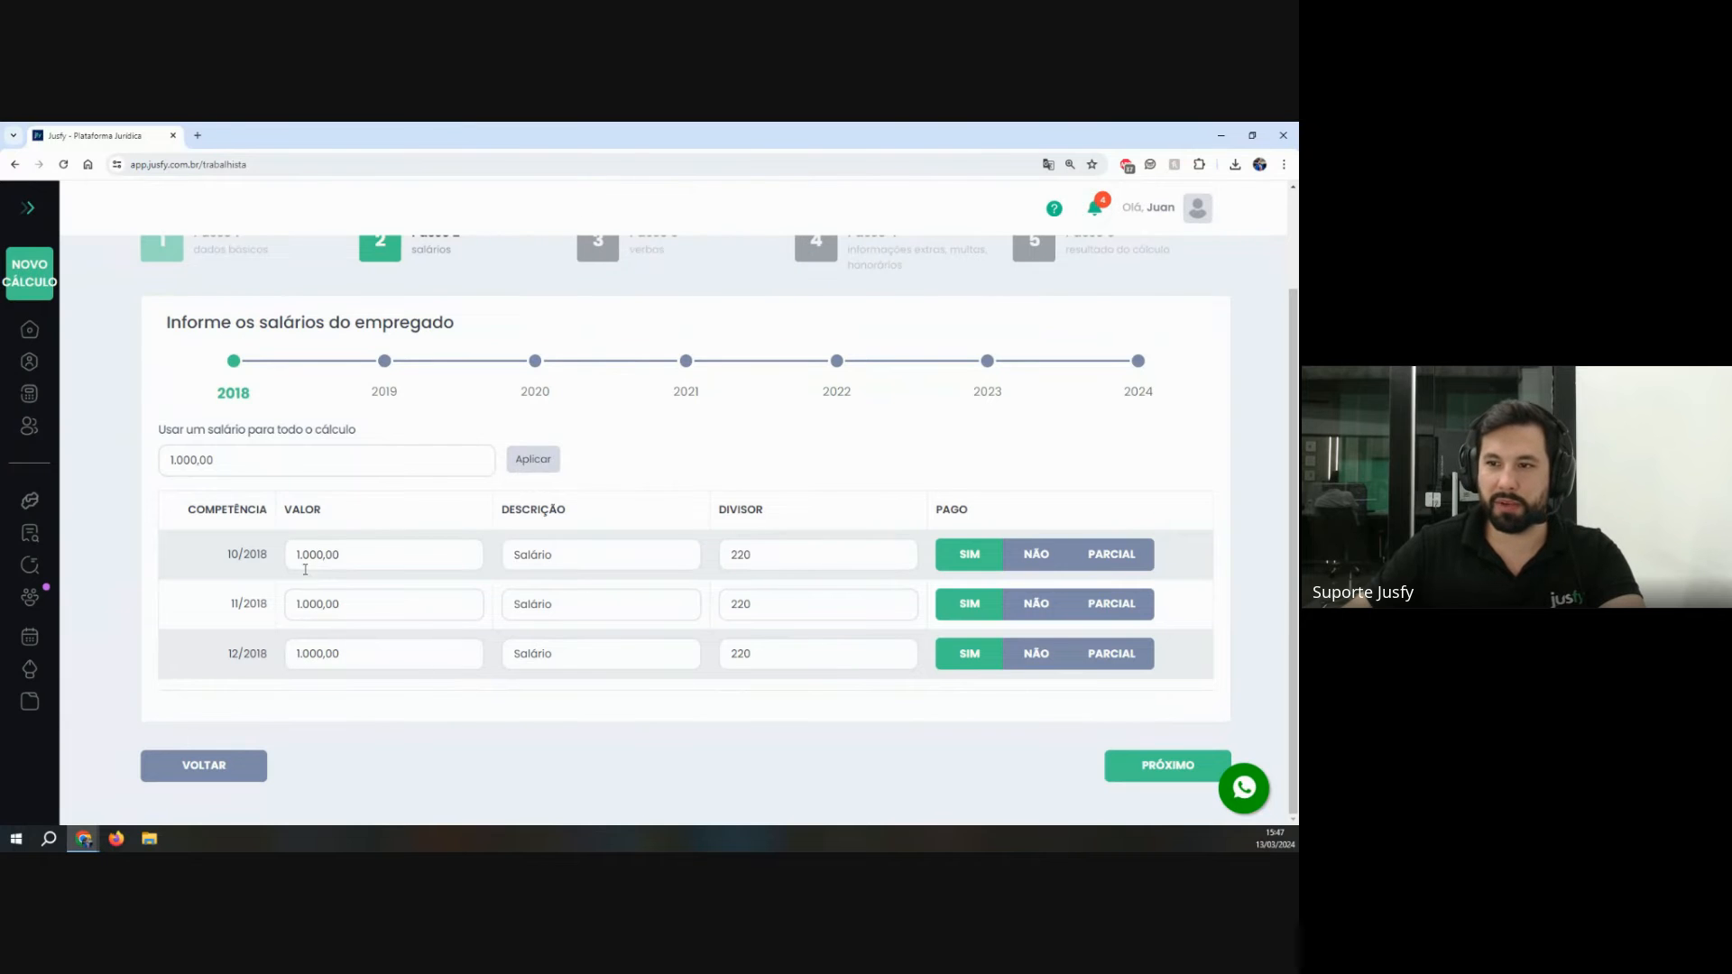
# Step: Set the salary value for 05/2019 to 1.500,00 in the 2019 table
pyautogui.moveTo(229, 553); pyautogui.dragTo(268, 554)
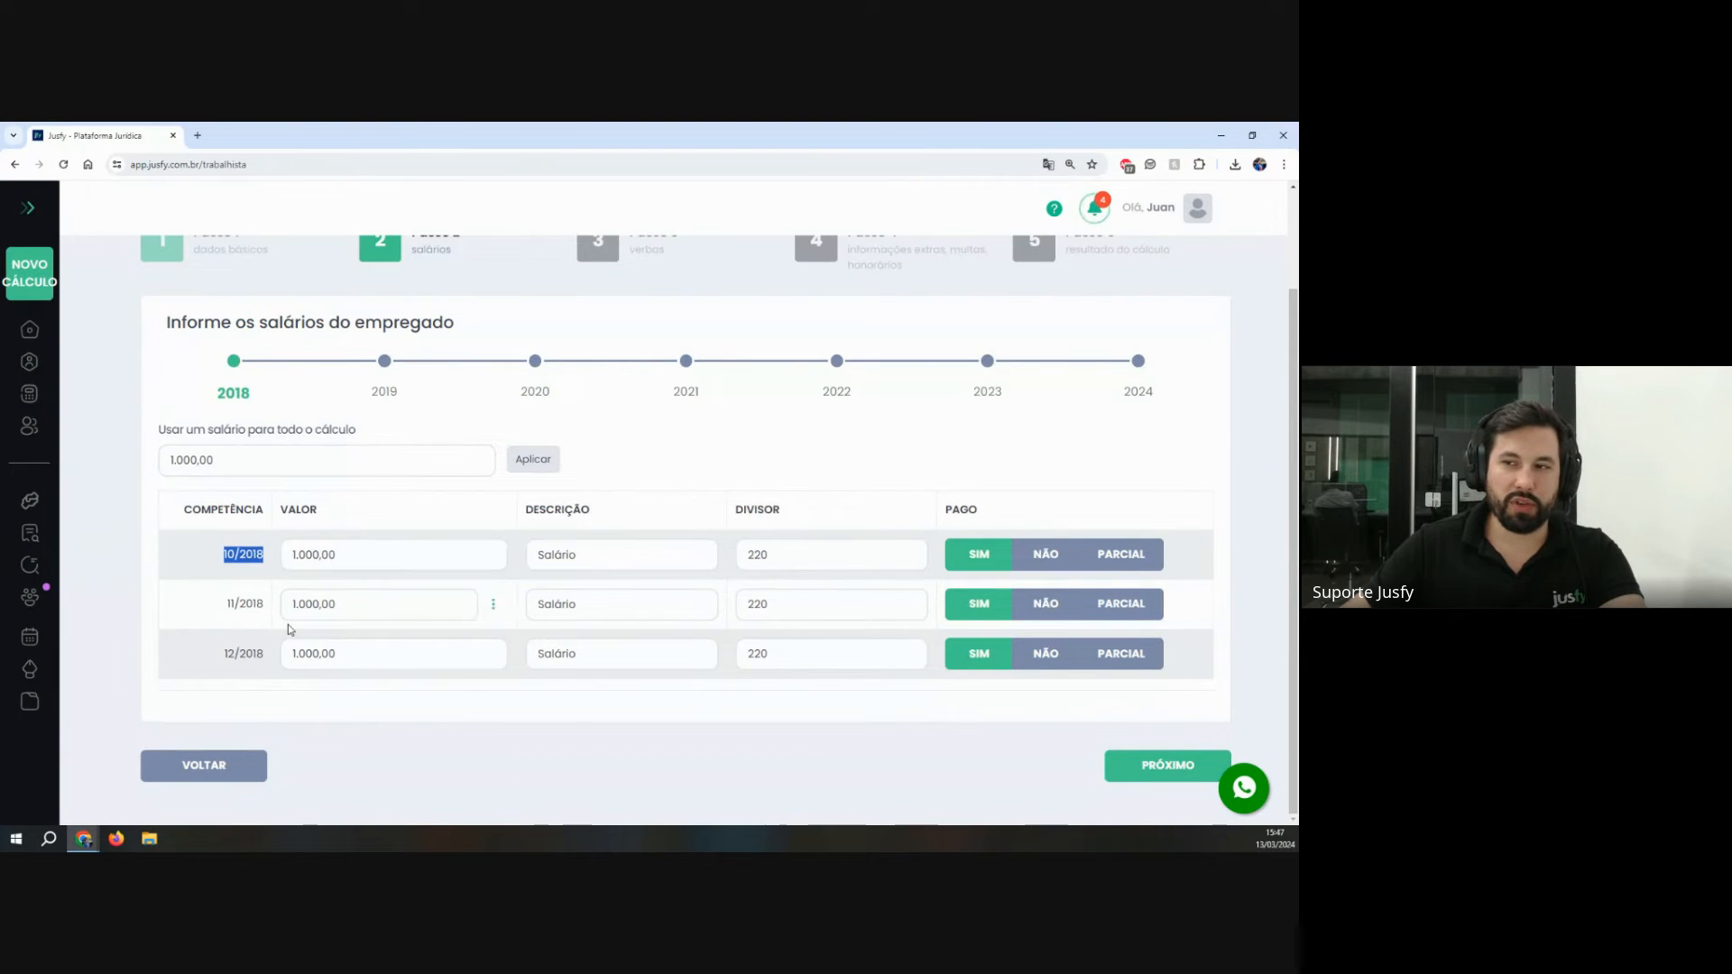
pyautogui.click(379, 383)
pyautogui.scroll(-4, 418, 631)
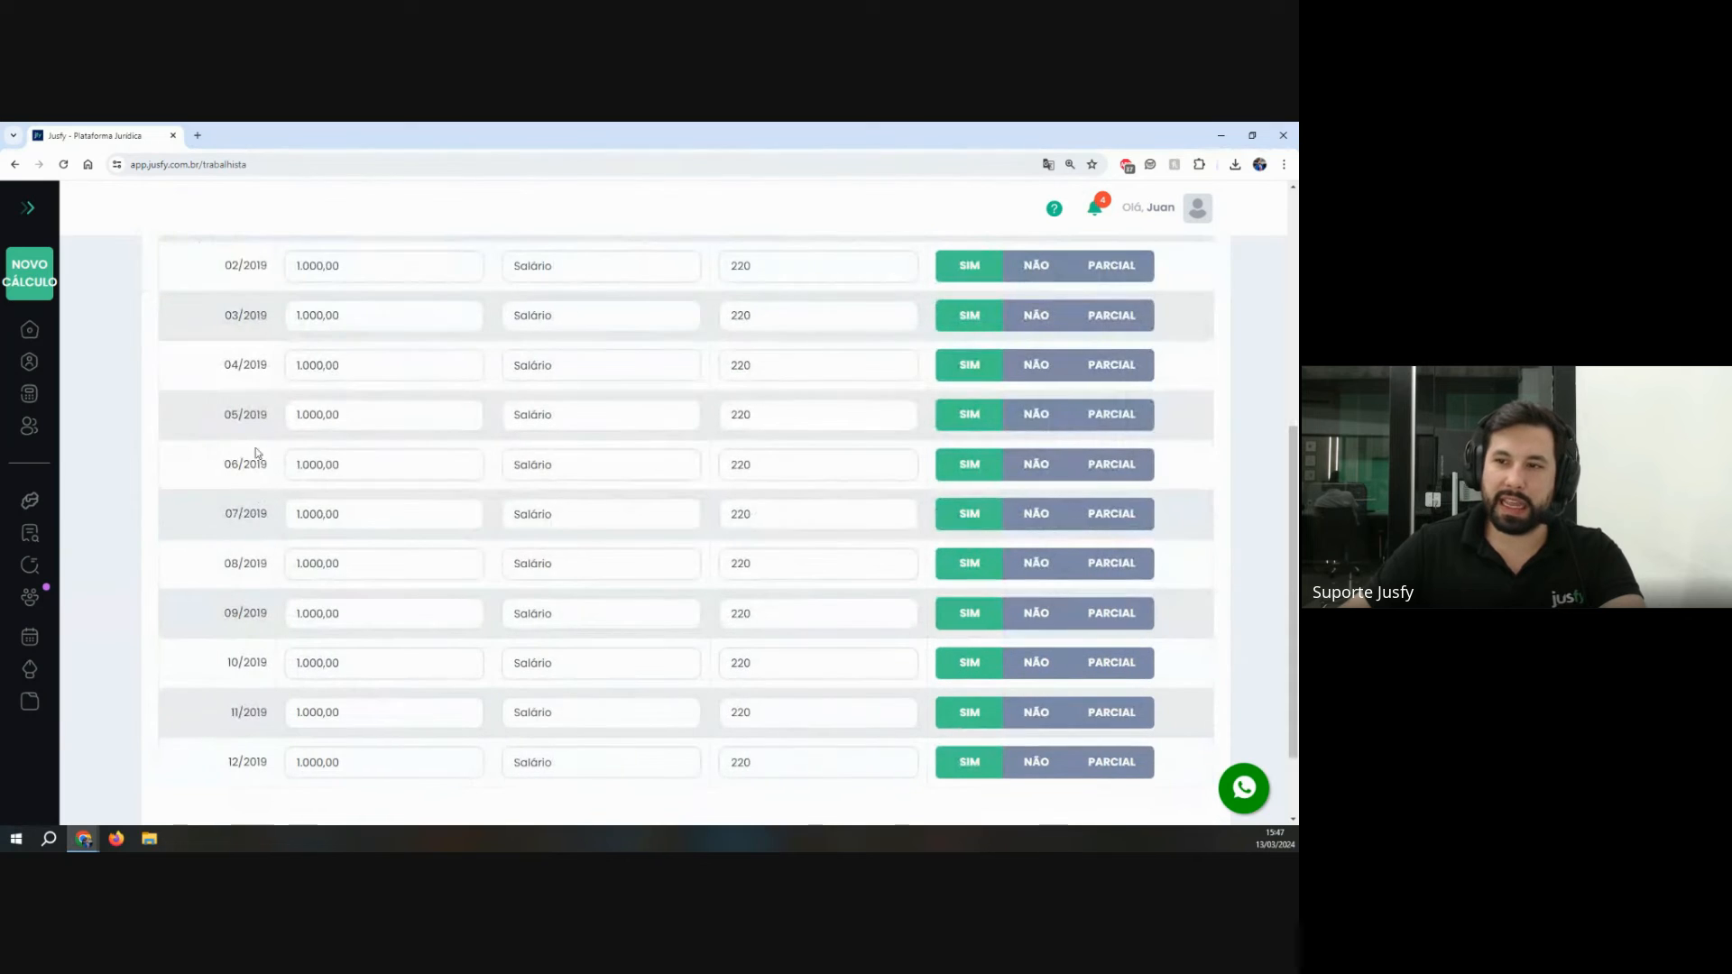
pyautogui.moveTo(220, 417); pyautogui.dragTo(307, 420)
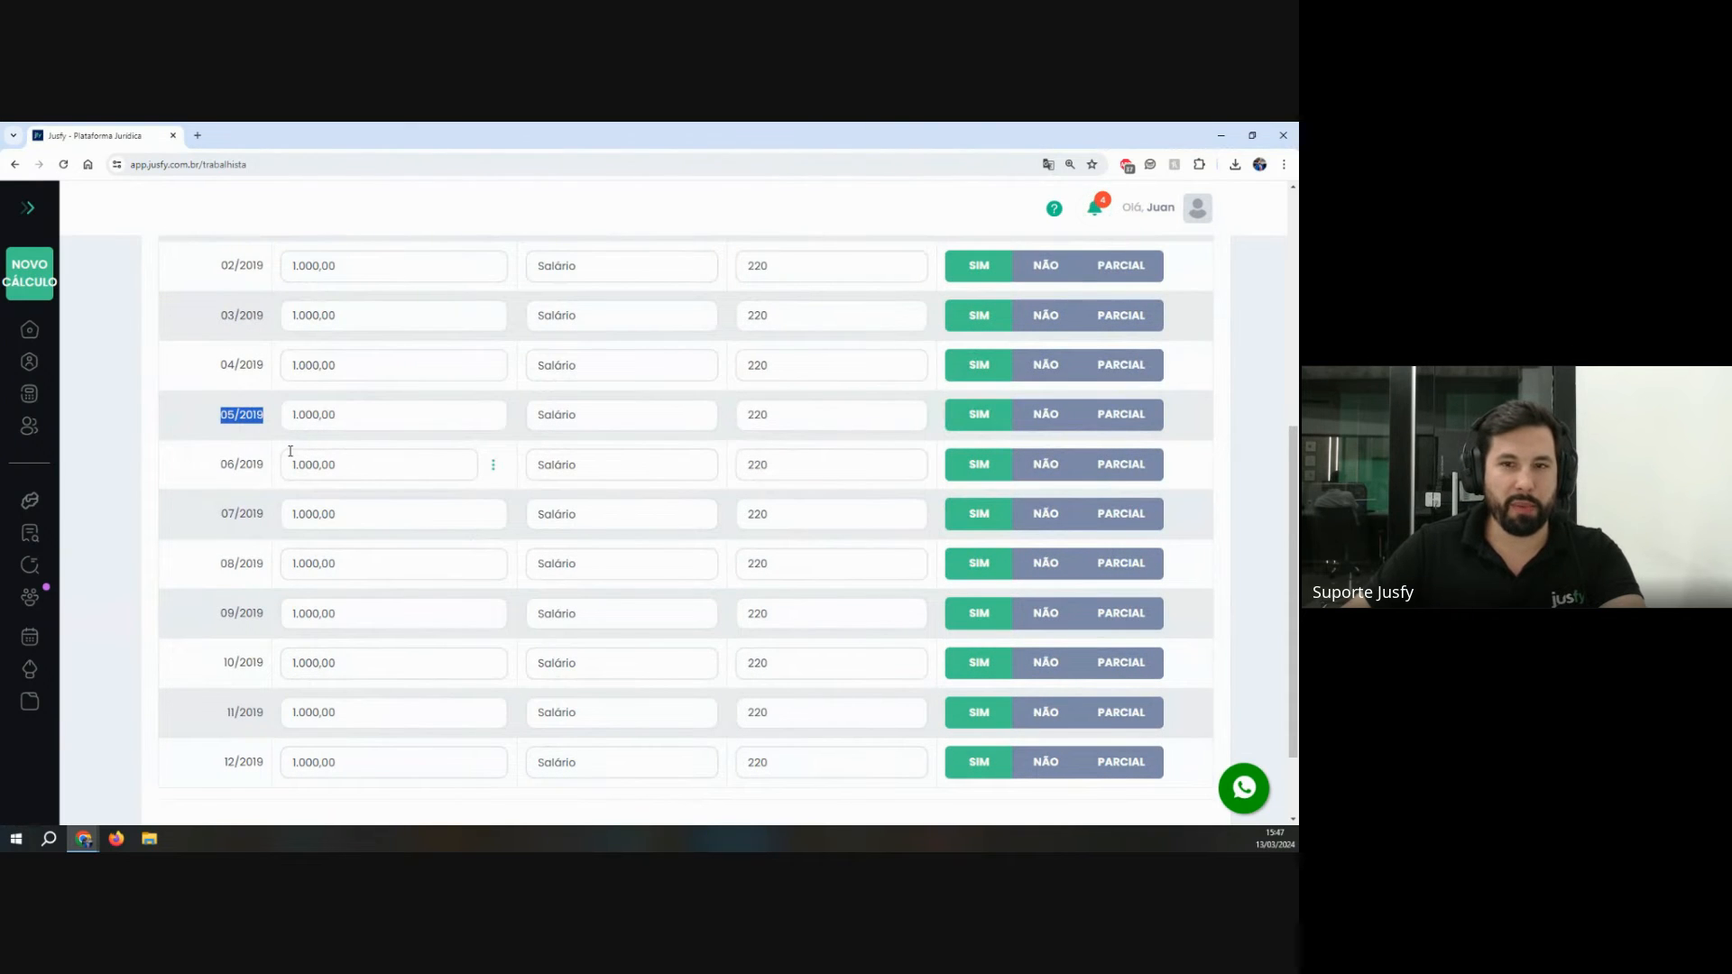
pyautogui.click(370, 412)
pyautogui.write('1.500,')
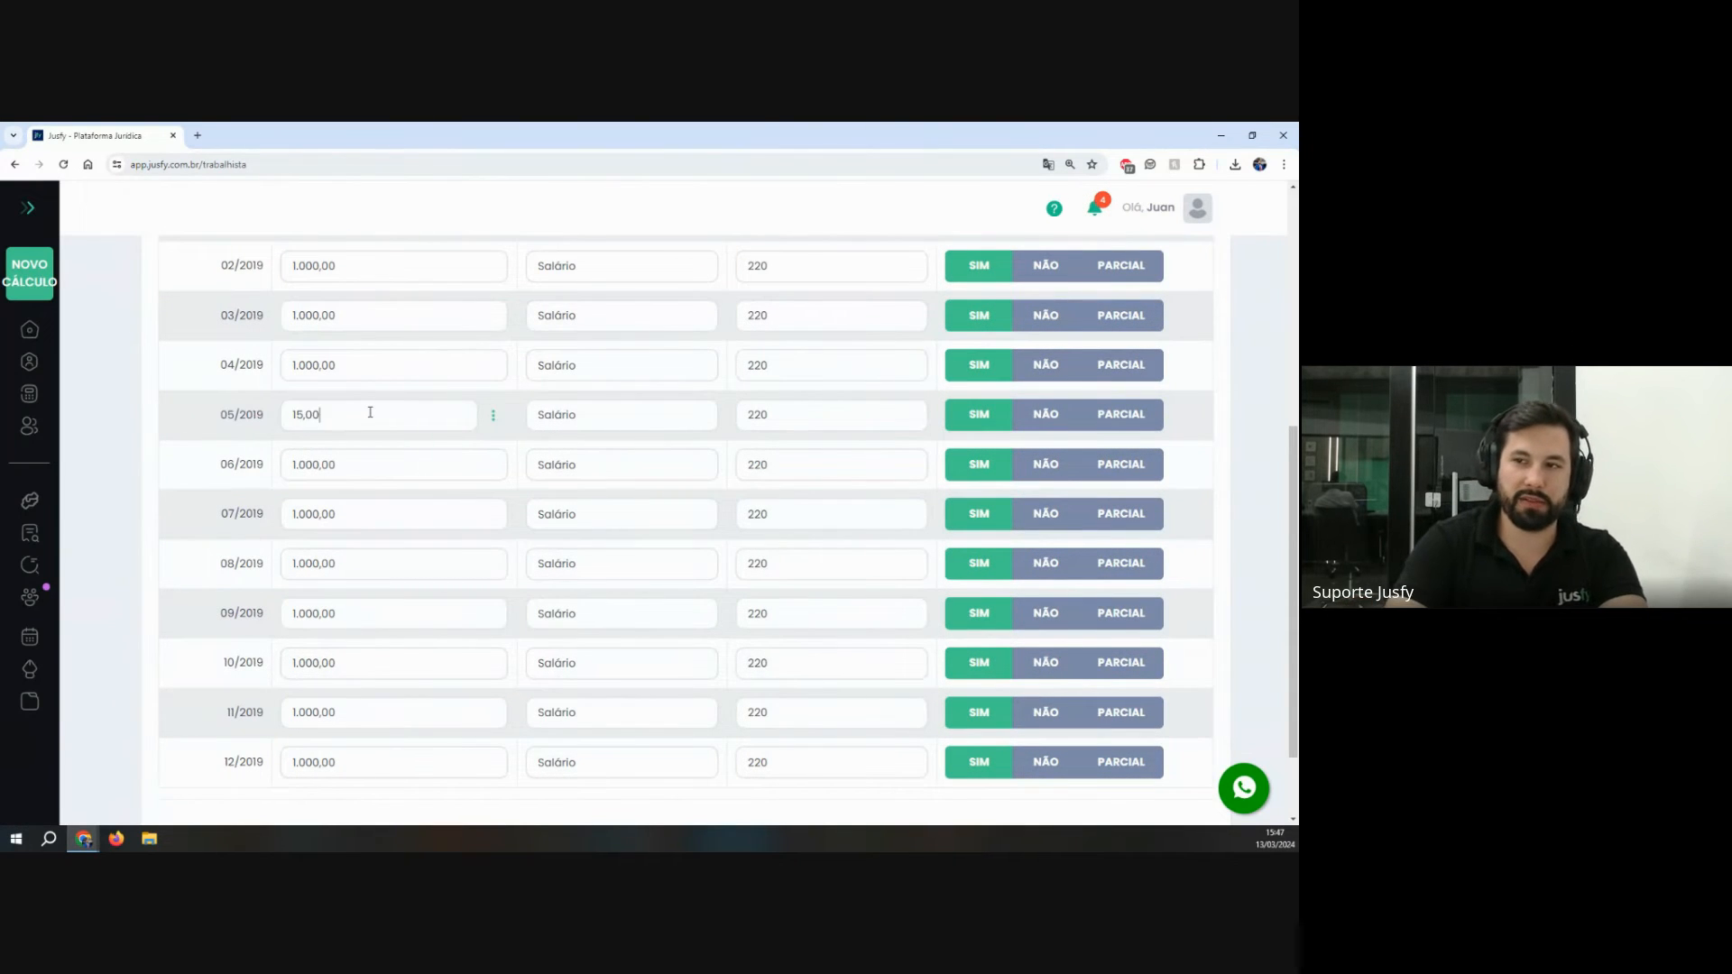
pyautogui.write('00')
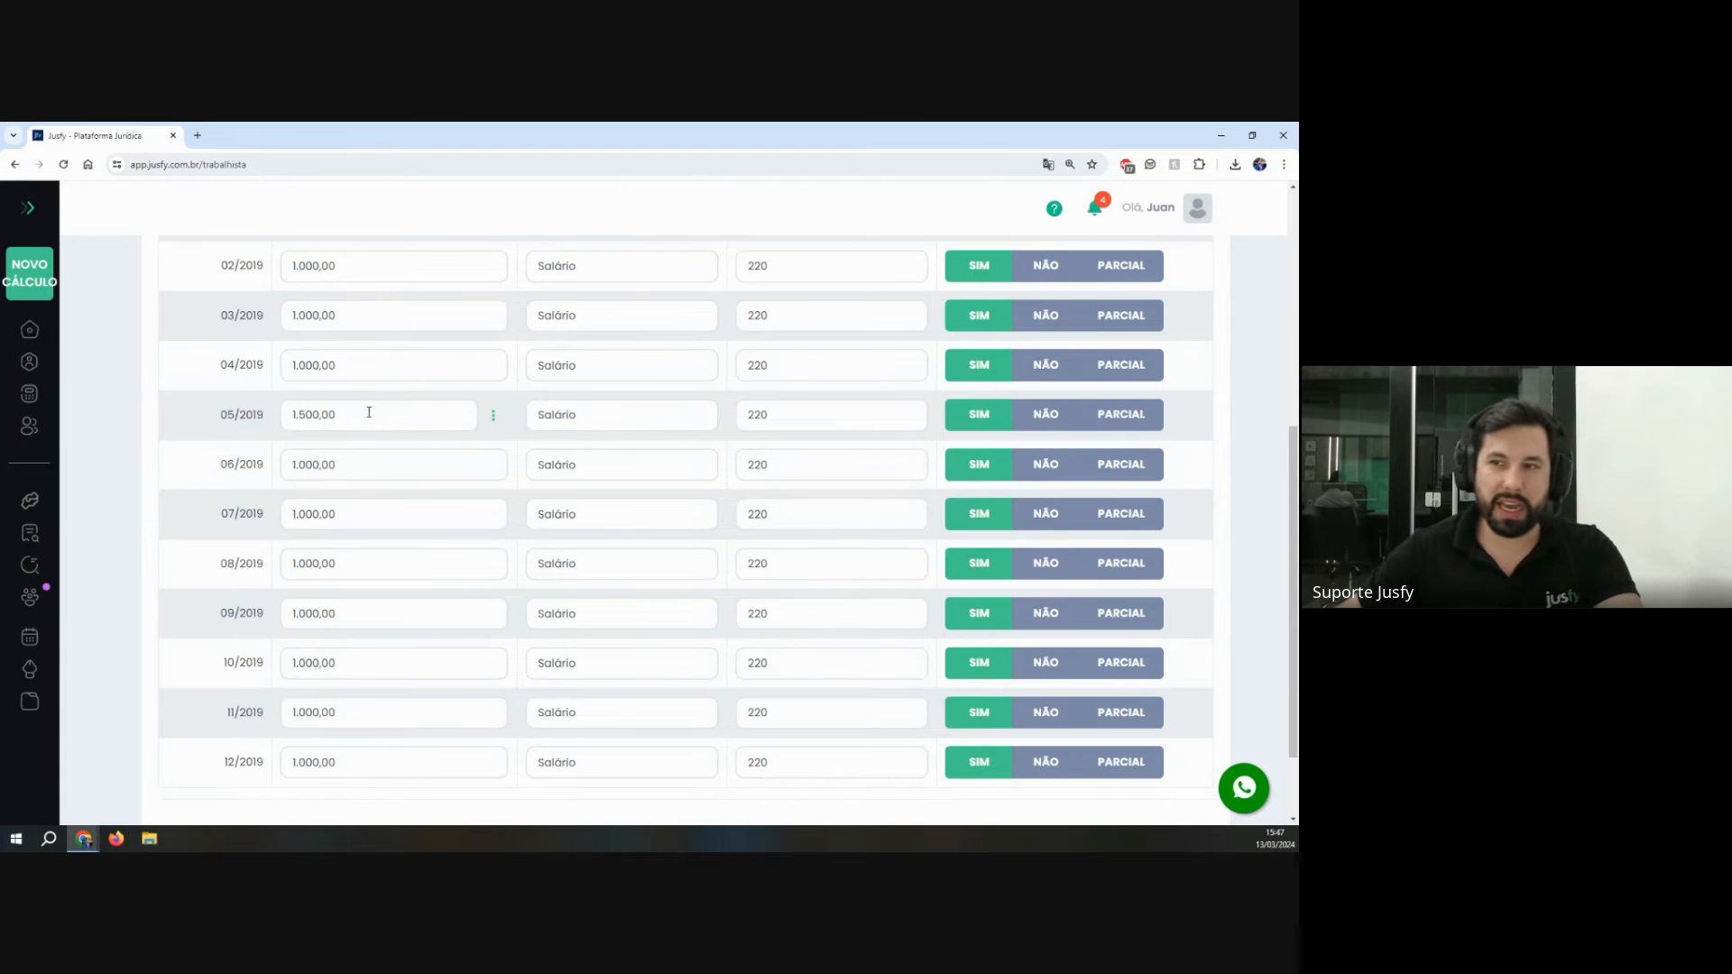
# Step: Clone the 05/2019 salary value to the rows below it and check the months through 12/2019
pyautogui.click(492, 422)
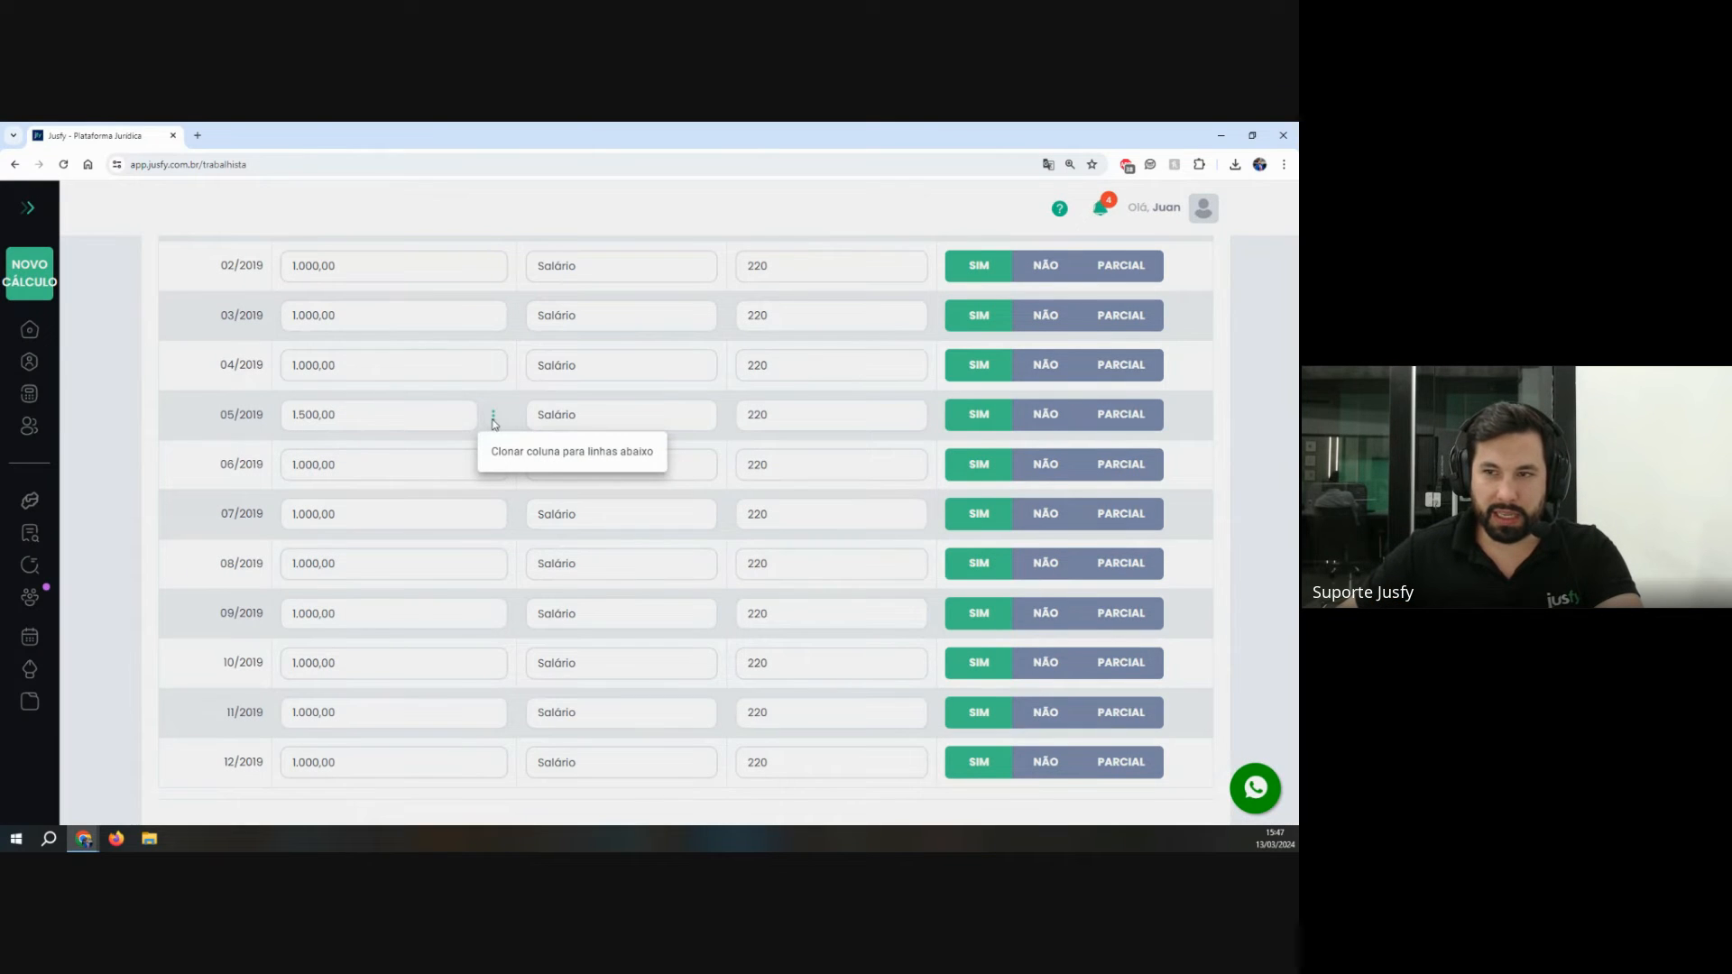
pyautogui.click(495, 466)
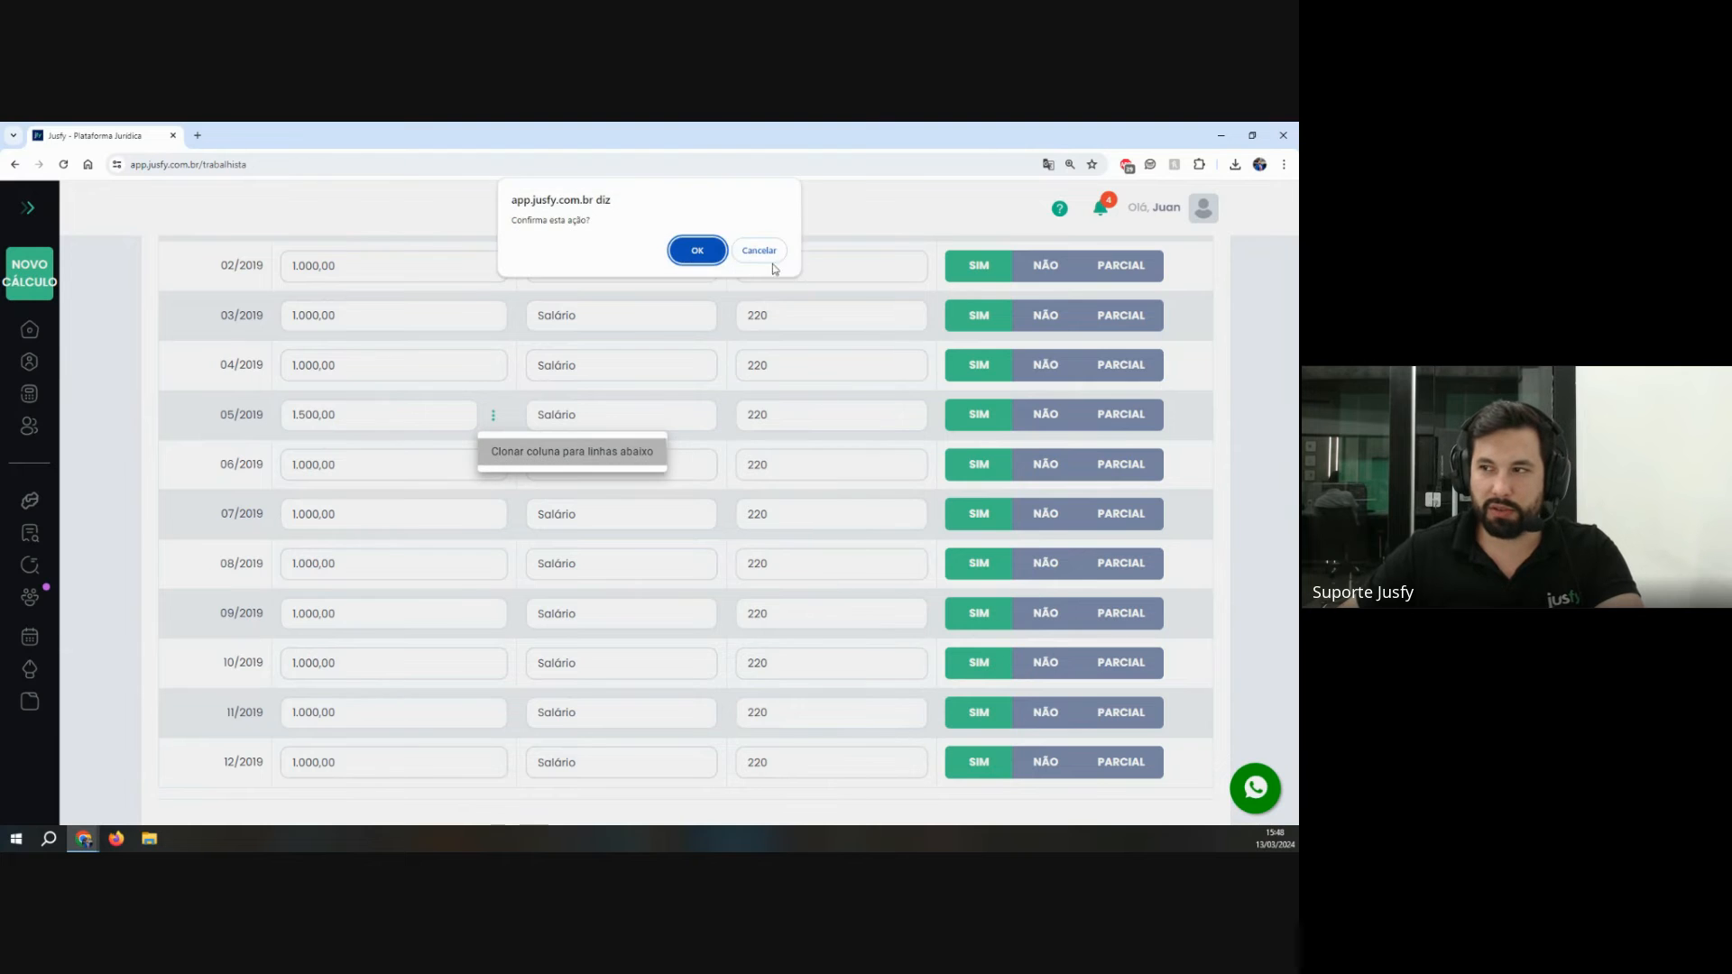
pyautogui.click(700, 251)
pyautogui.scroll(-2, 314, 352)
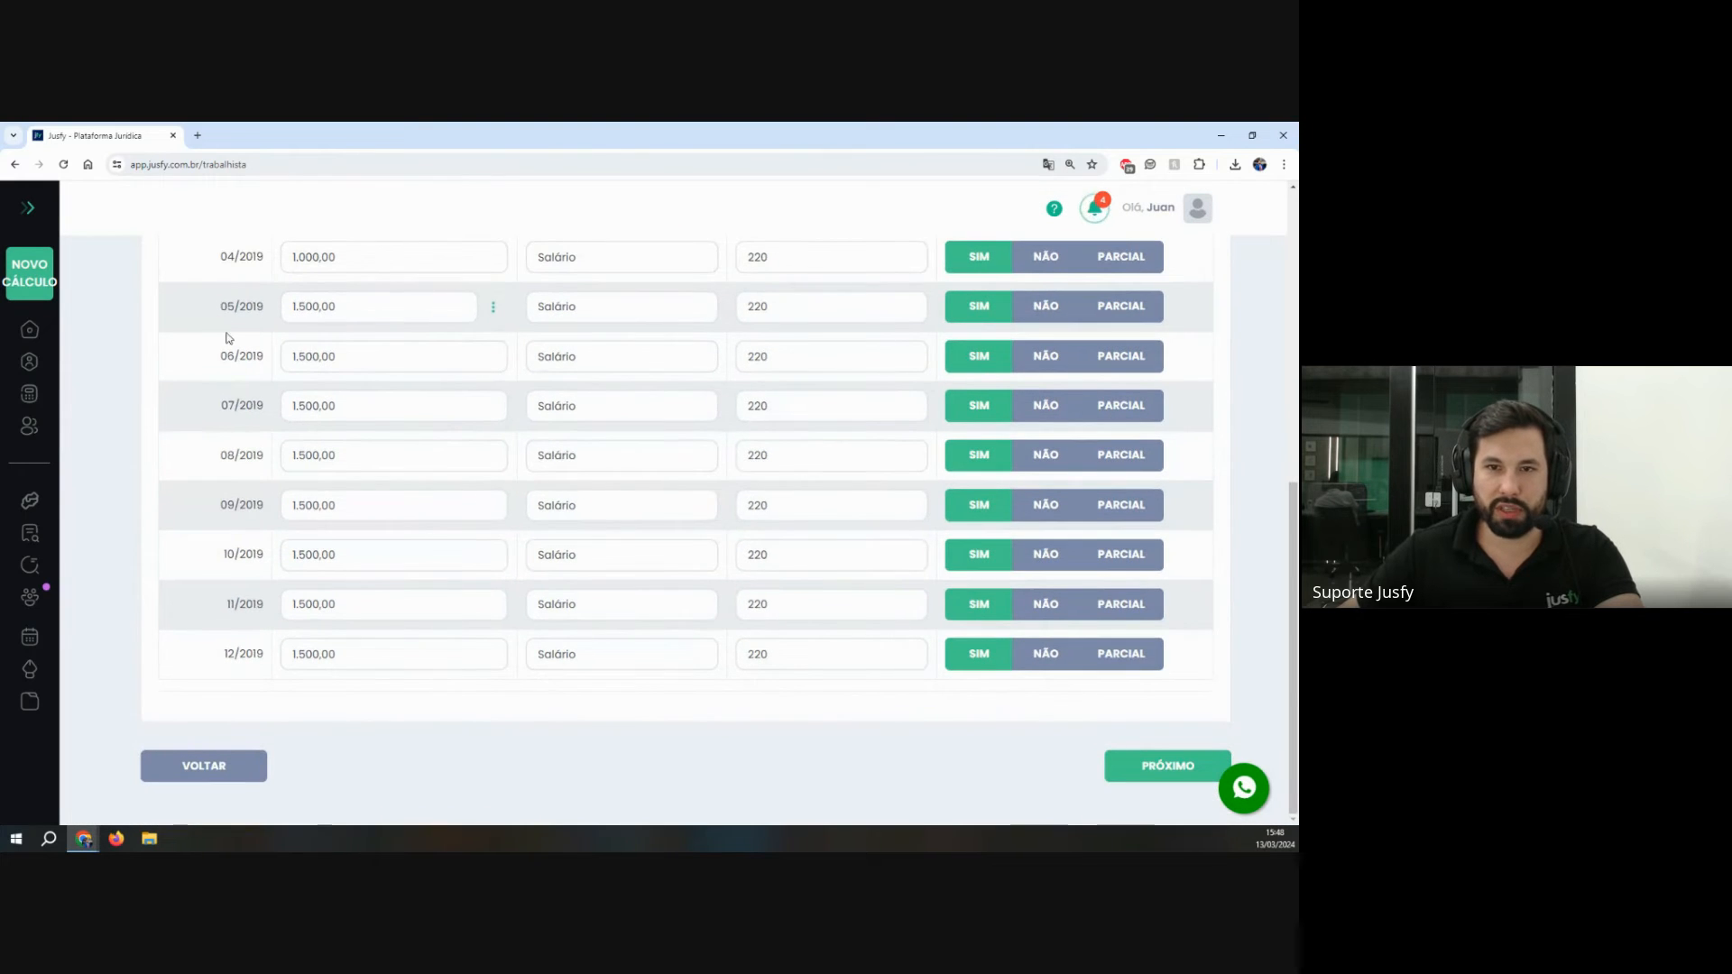
pyautogui.moveTo(228, 338); pyautogui.dragTo(314, 668)
pyautogui.click(567, 729)
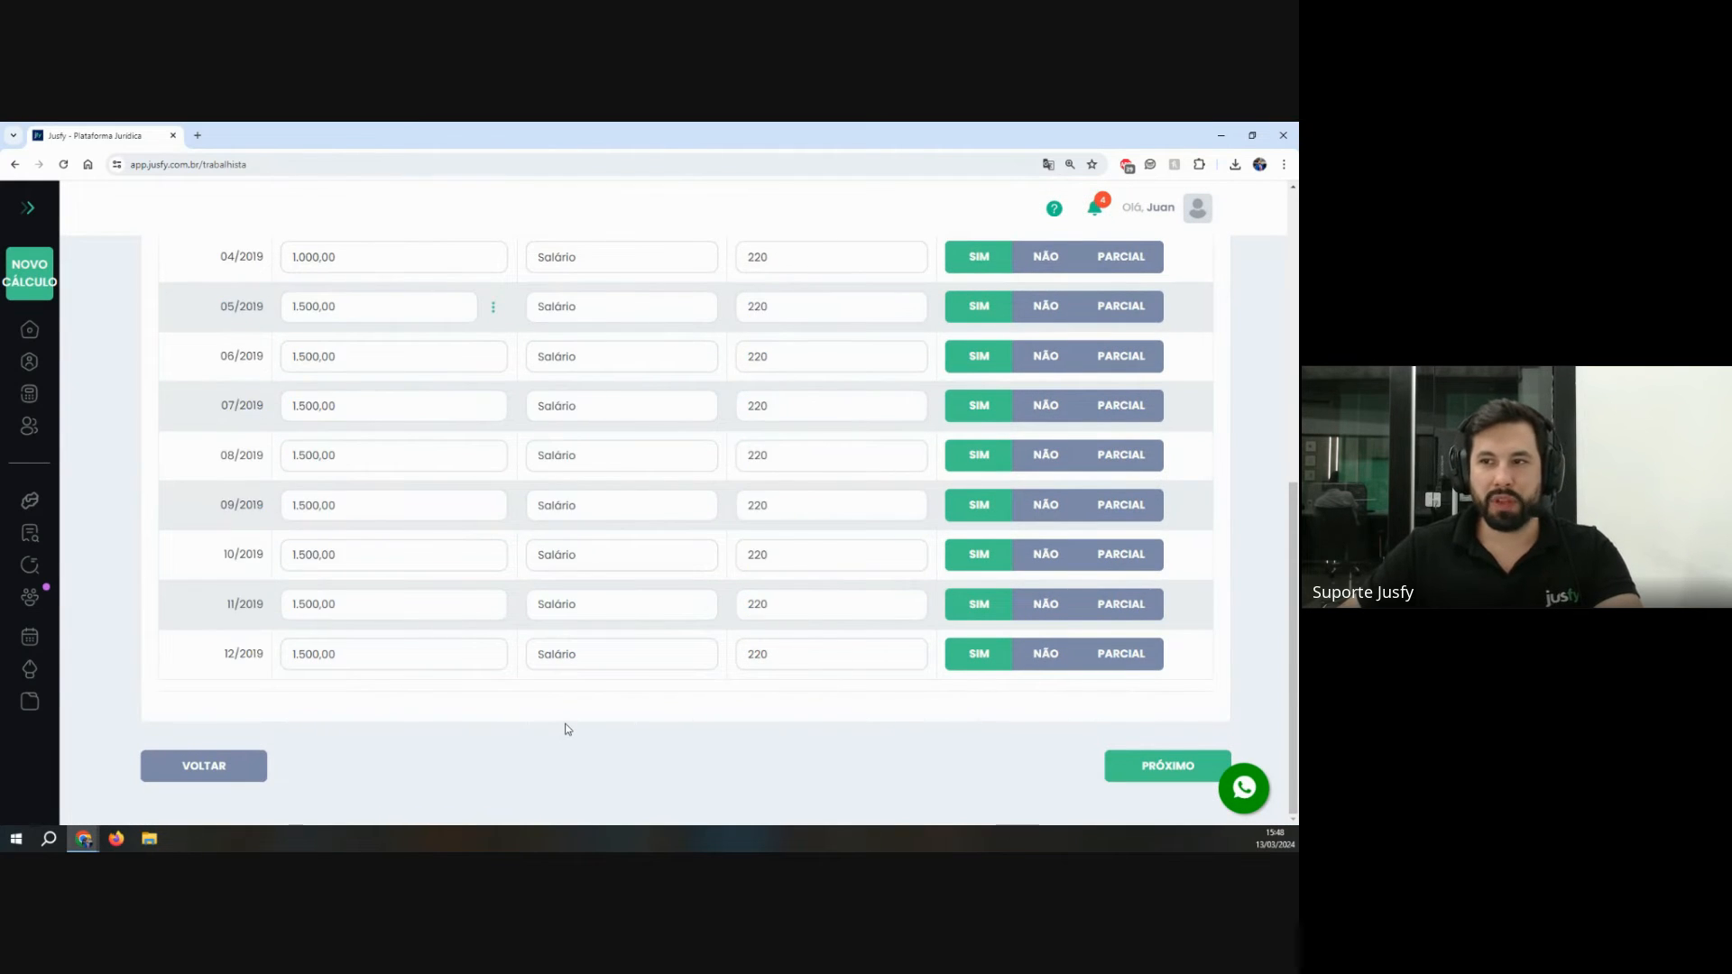
# Step: Set the 01/2020 salary value to 1.500,00 in the 2020 table and clone it to the rows below
pyautogui.scroll(4, 502, 680)
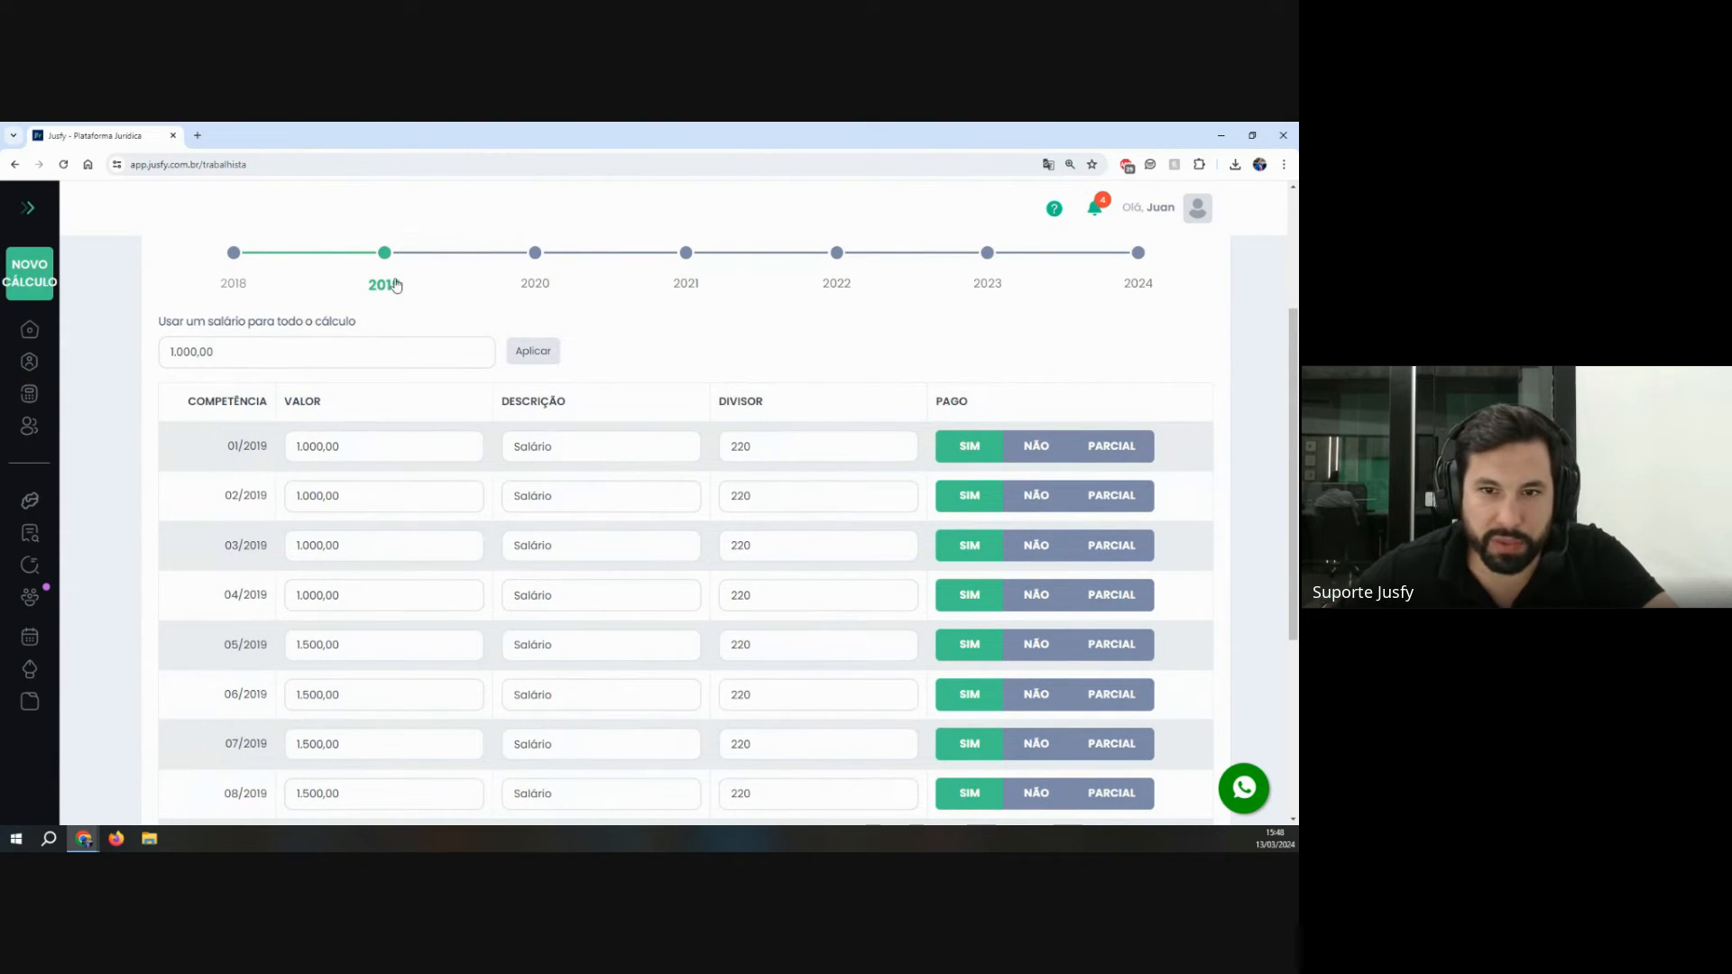
pyautogui.click(535, 253)
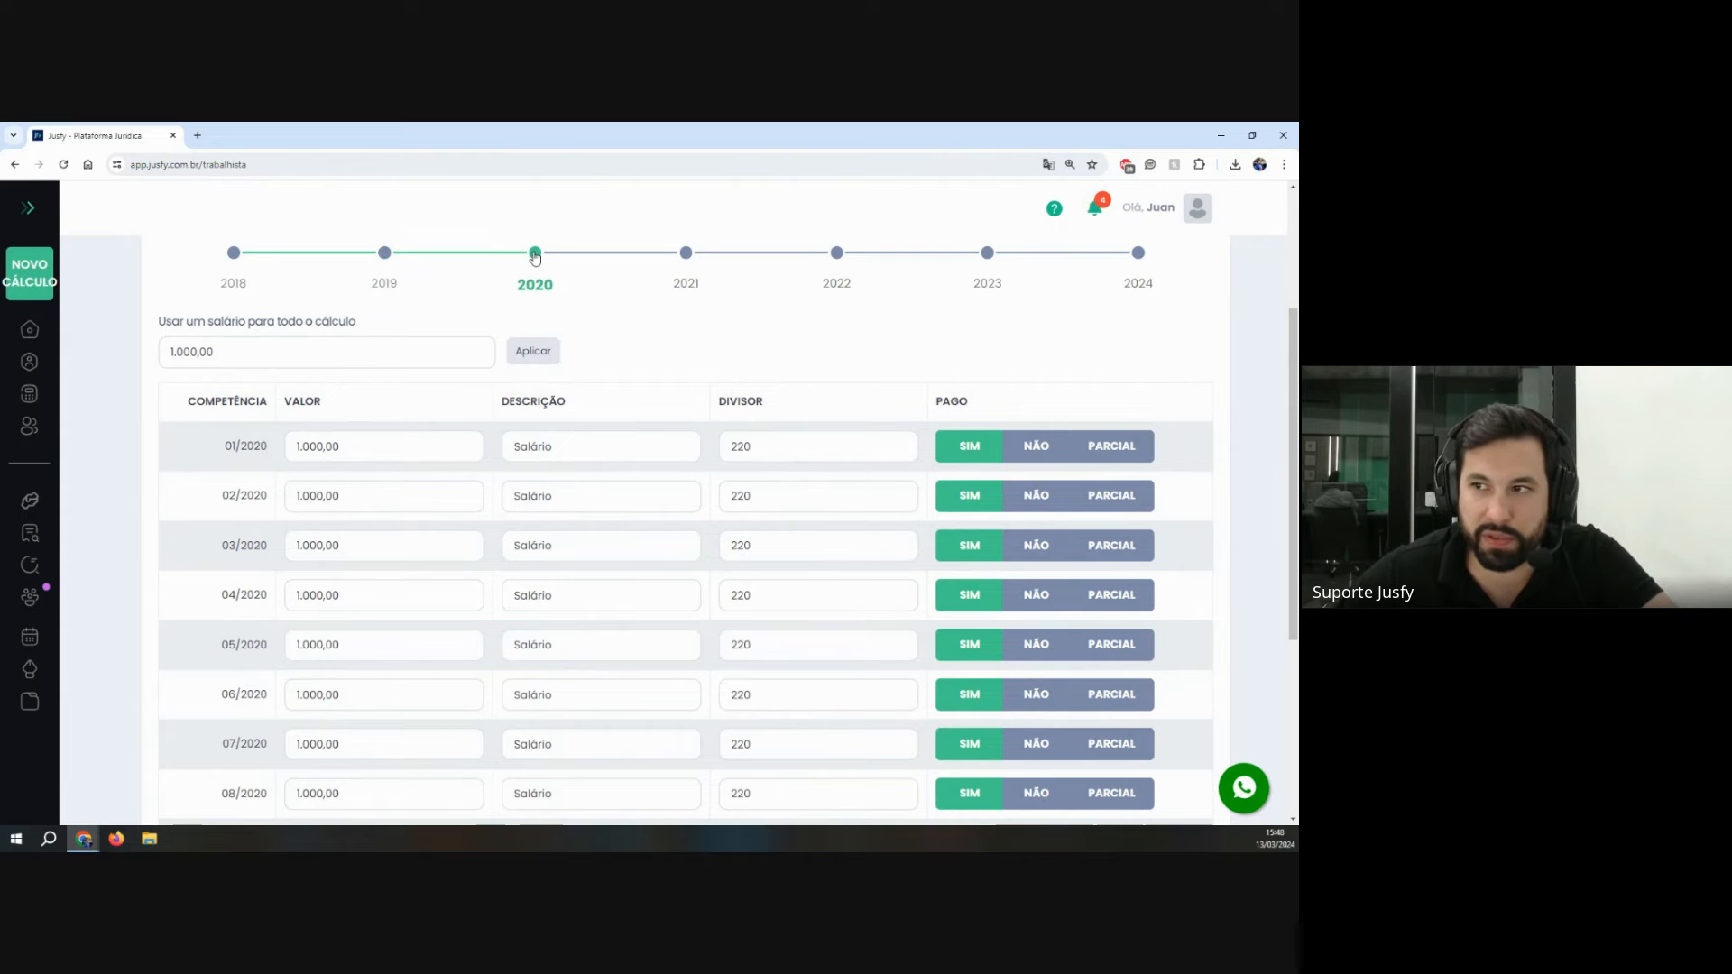
pyautogui.click(406, 446)
pyautogui.write('150,00')
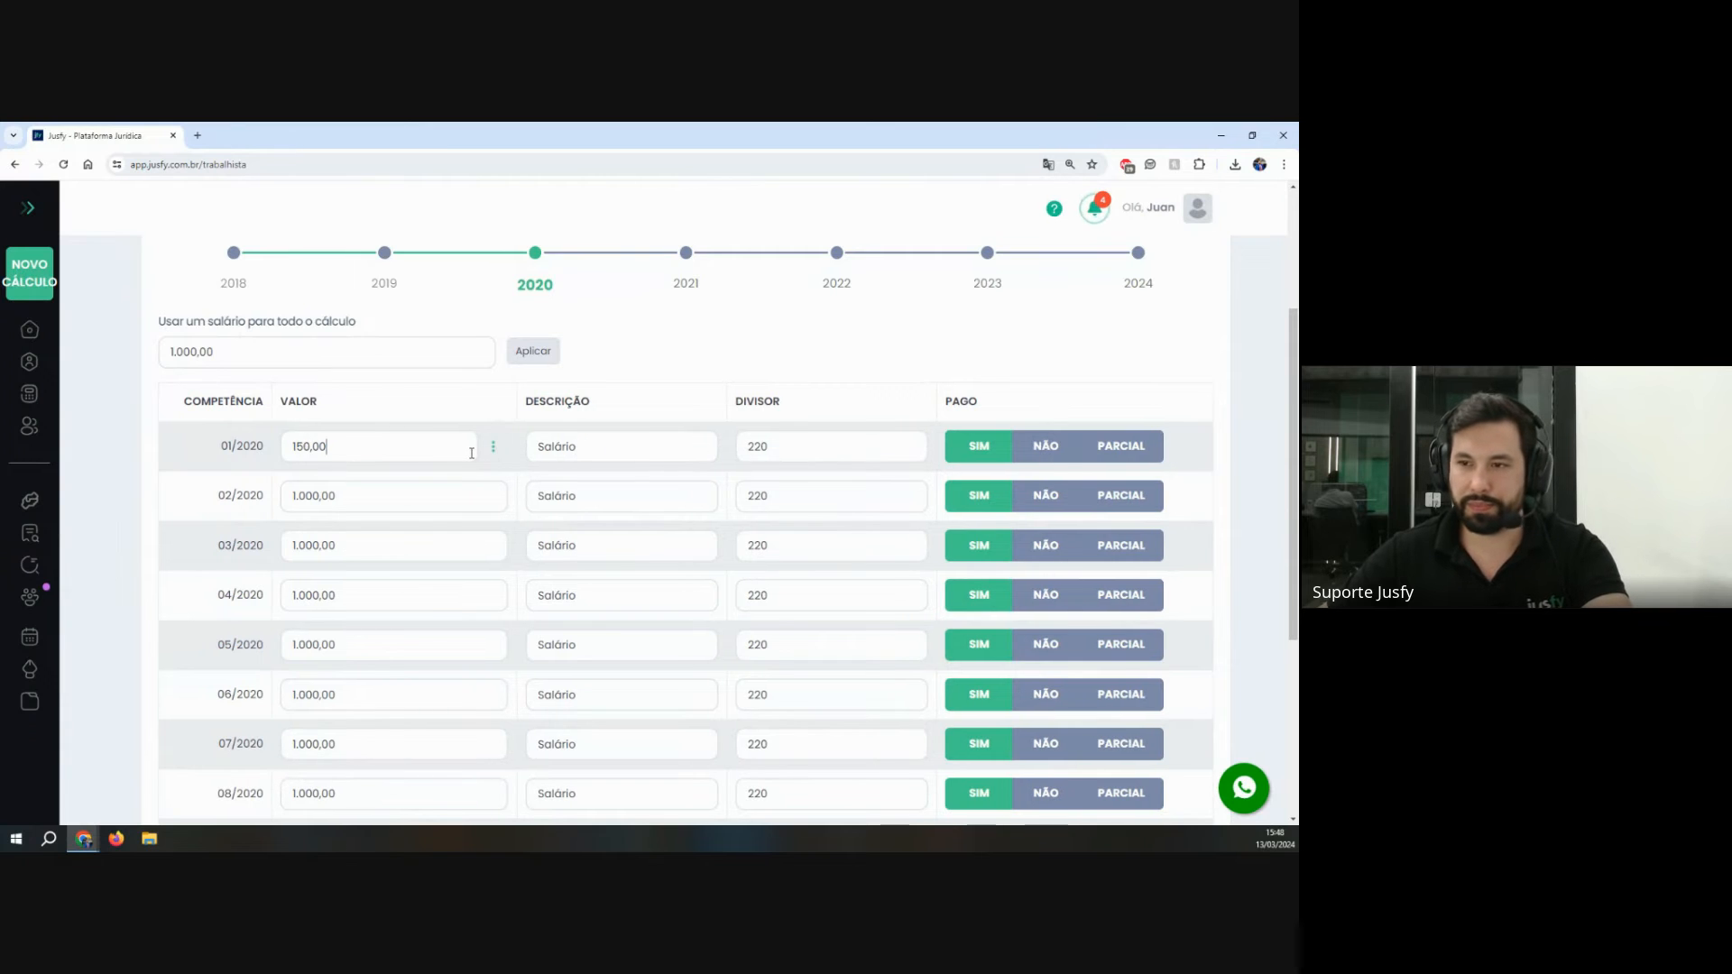
pyautogui.write('0')
pyautogui.click(492, 445)
pyautogui.click(571, 483)
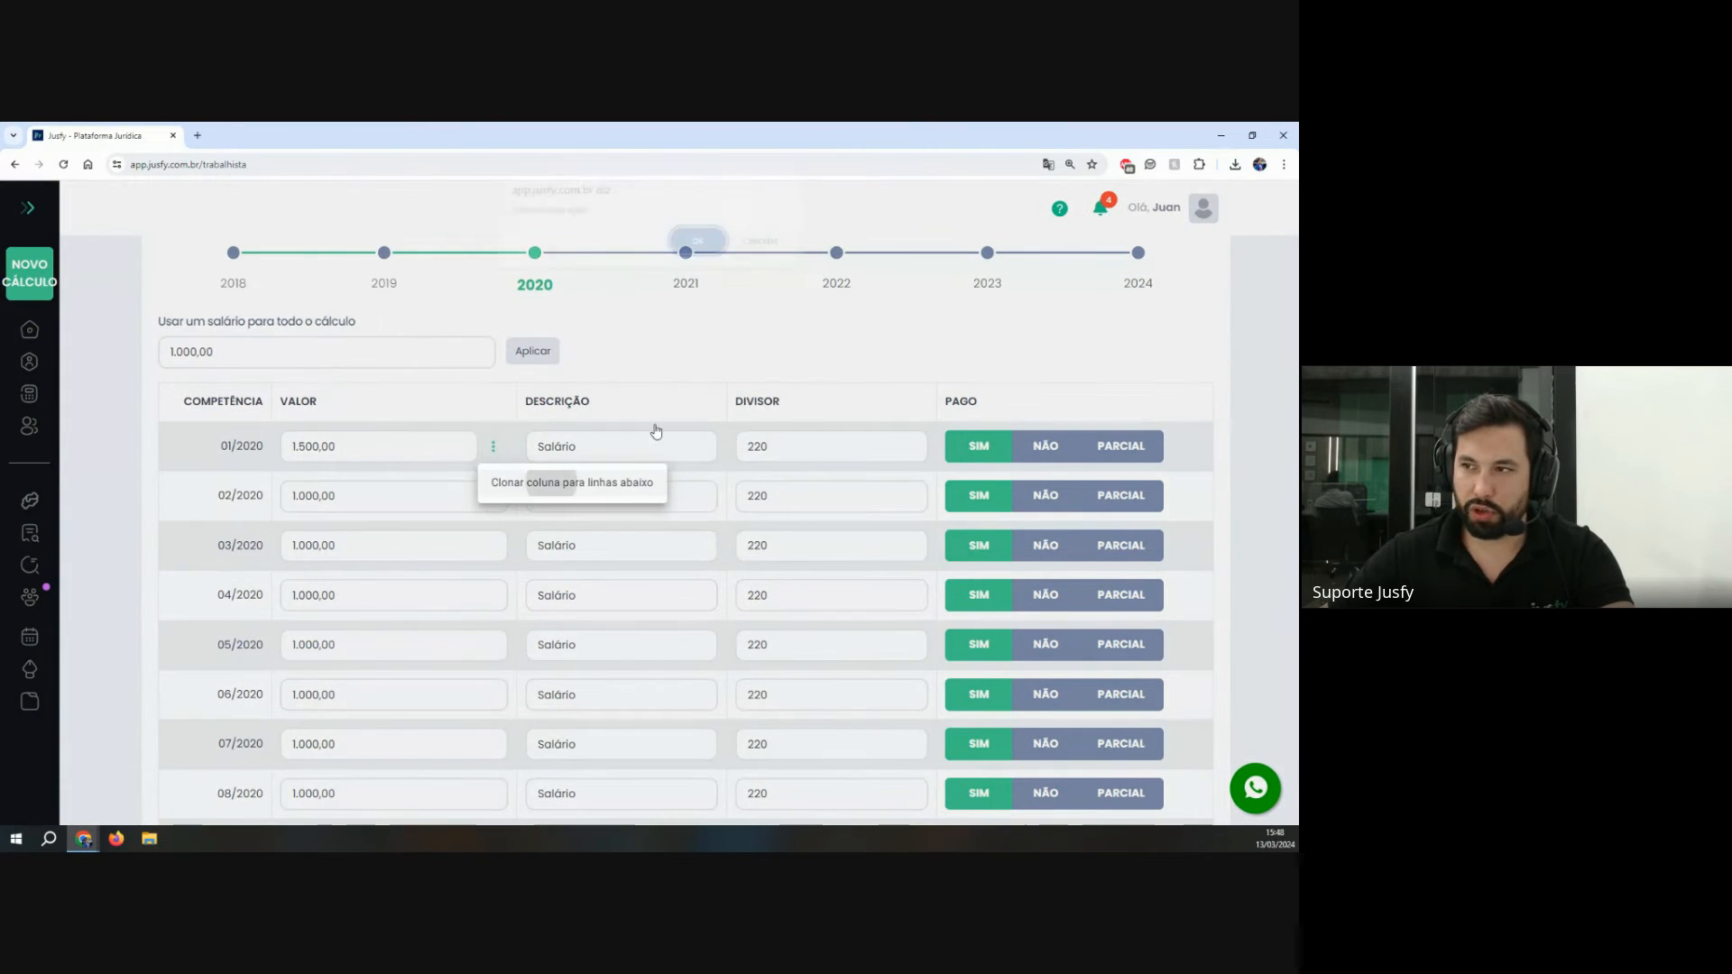
pyautogui.click(697, 251)
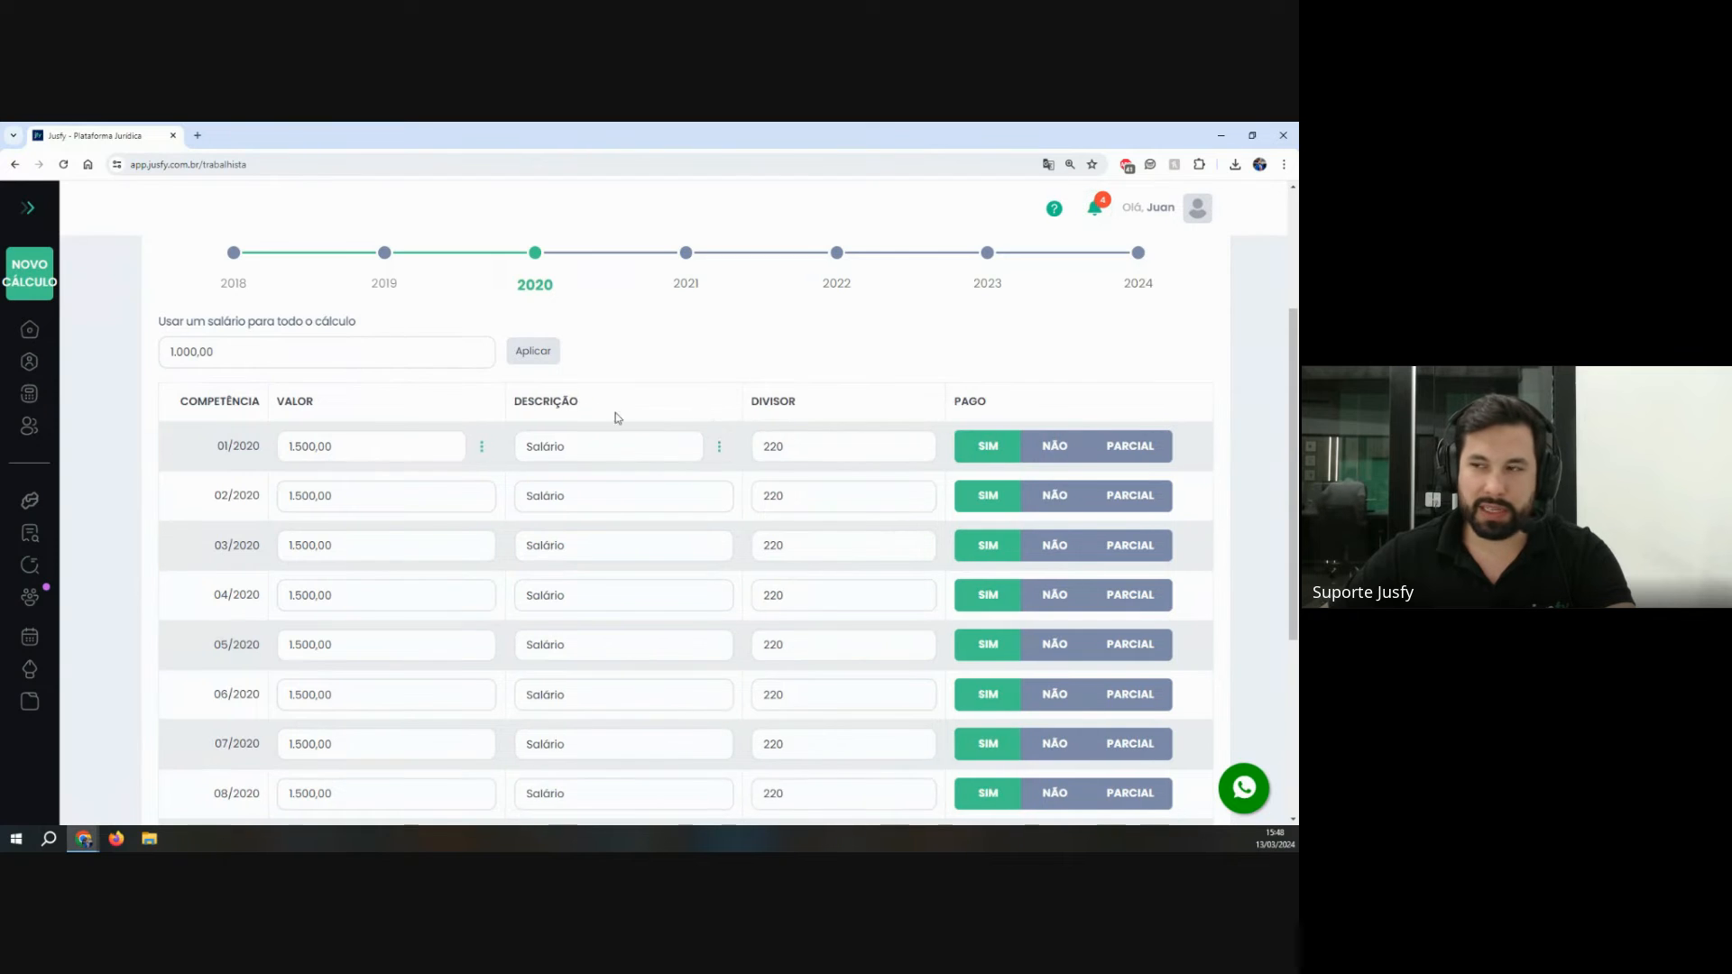
# Step: Check the monthly salary values in the tables of the years 2020 to 2024
pyautogui.click(686, 254)
pyautogui.click(836, 253)
pyautogui.click(987, 253)
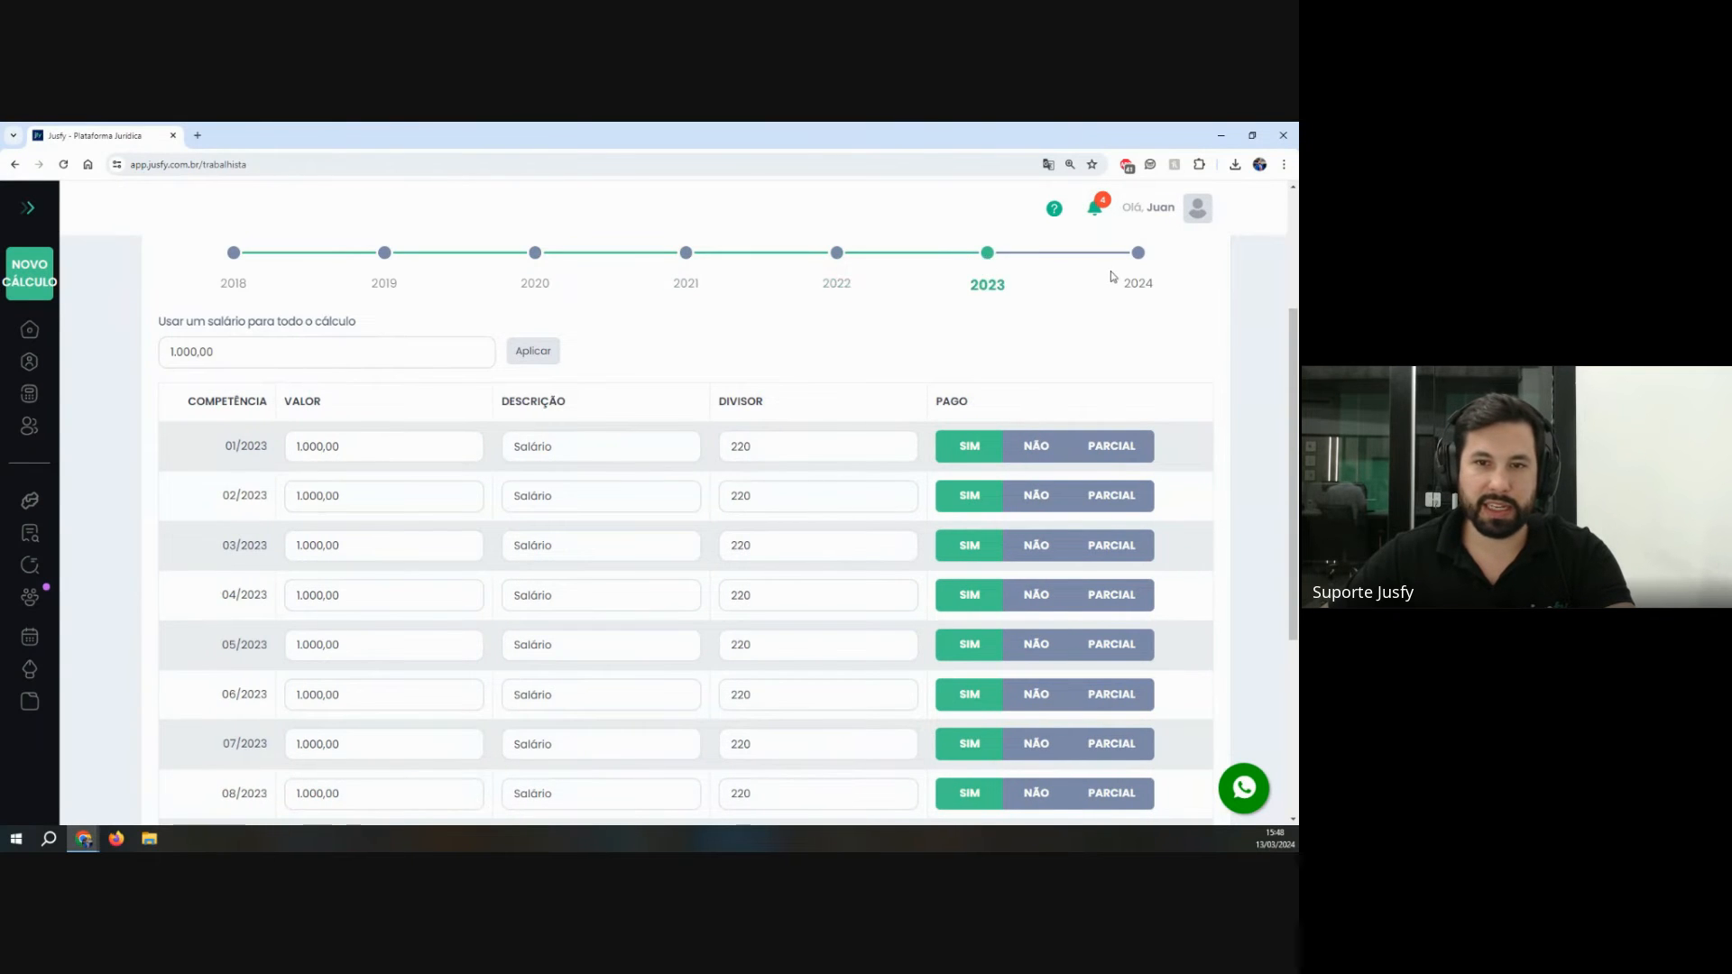
pyautogui.click(1123, 279)
pyautogui.click(695, 414)
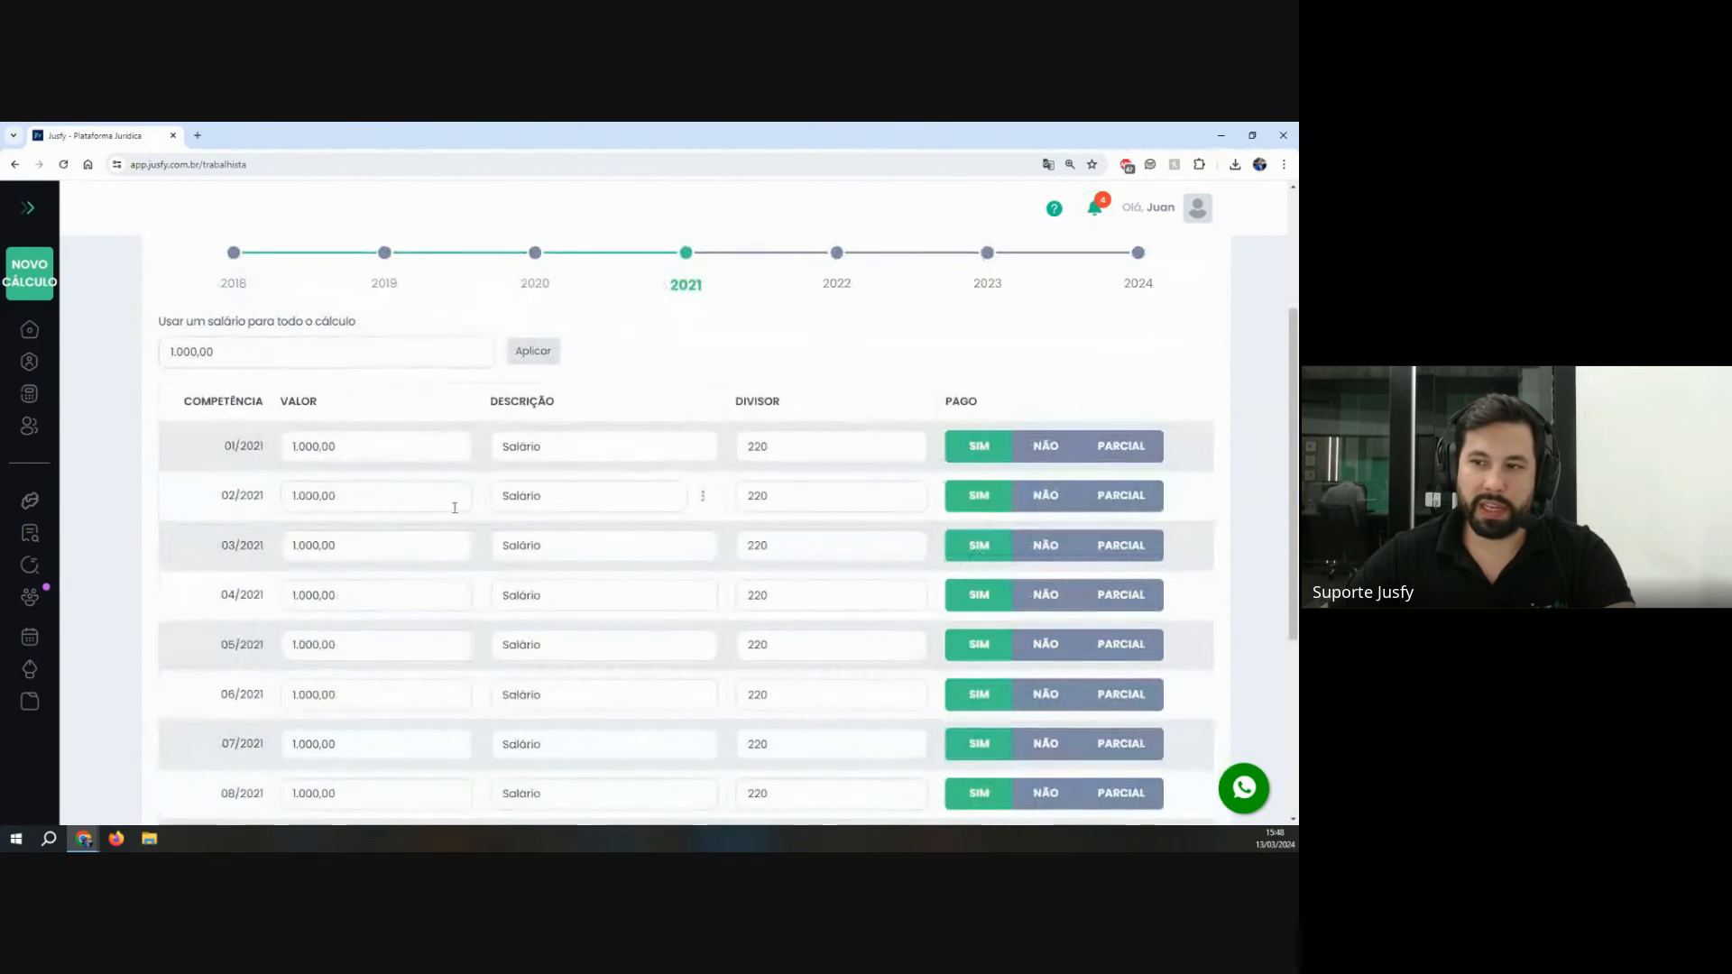
pyautogui.click(548, 264)
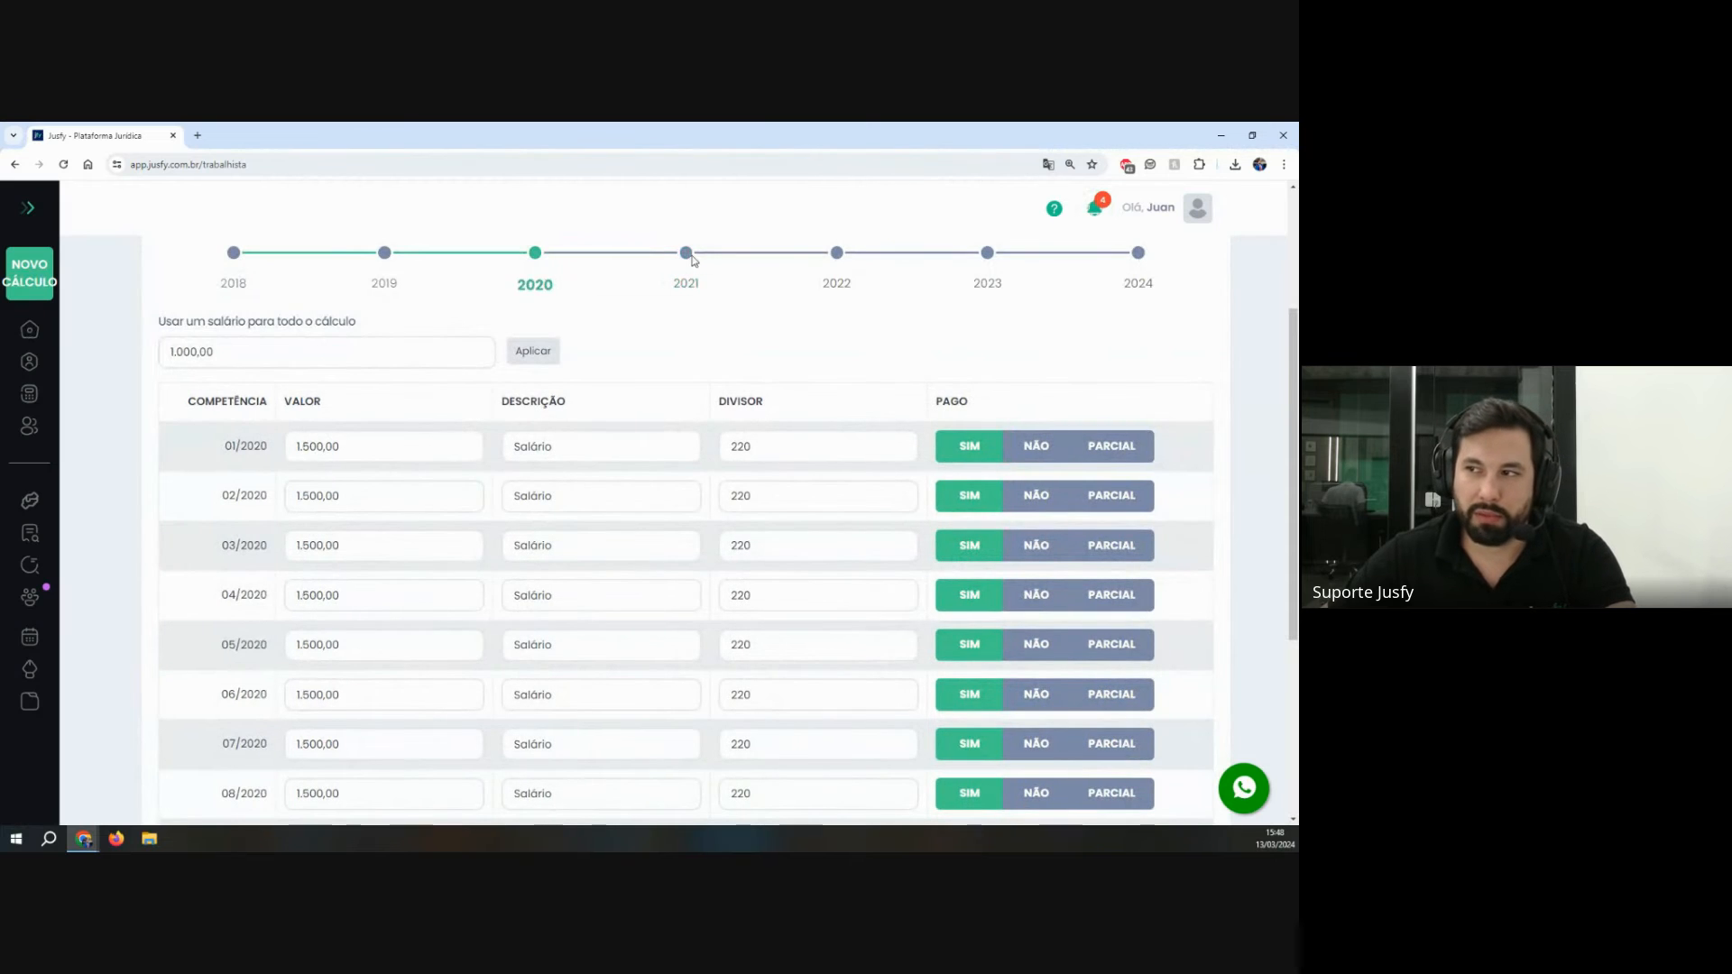
pyautogui.click(690, 262)
pyautogui.click(836, 260)
pyautogui.click(956, 266)
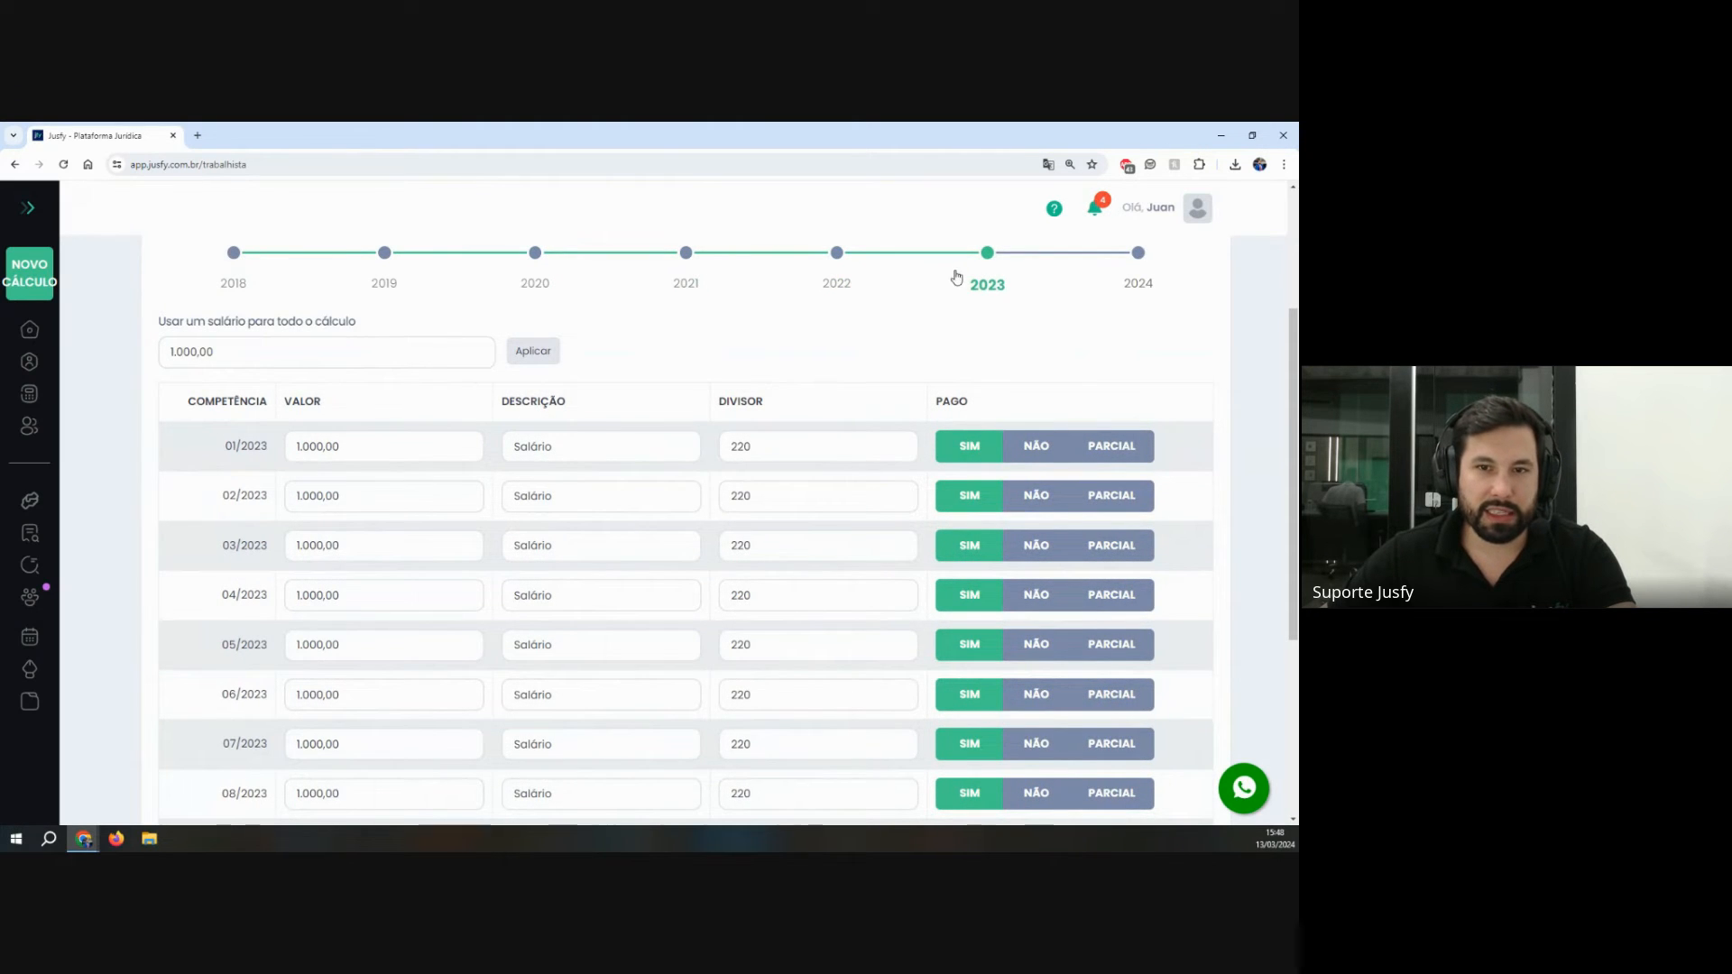
pyautogui.click(1138, 255)
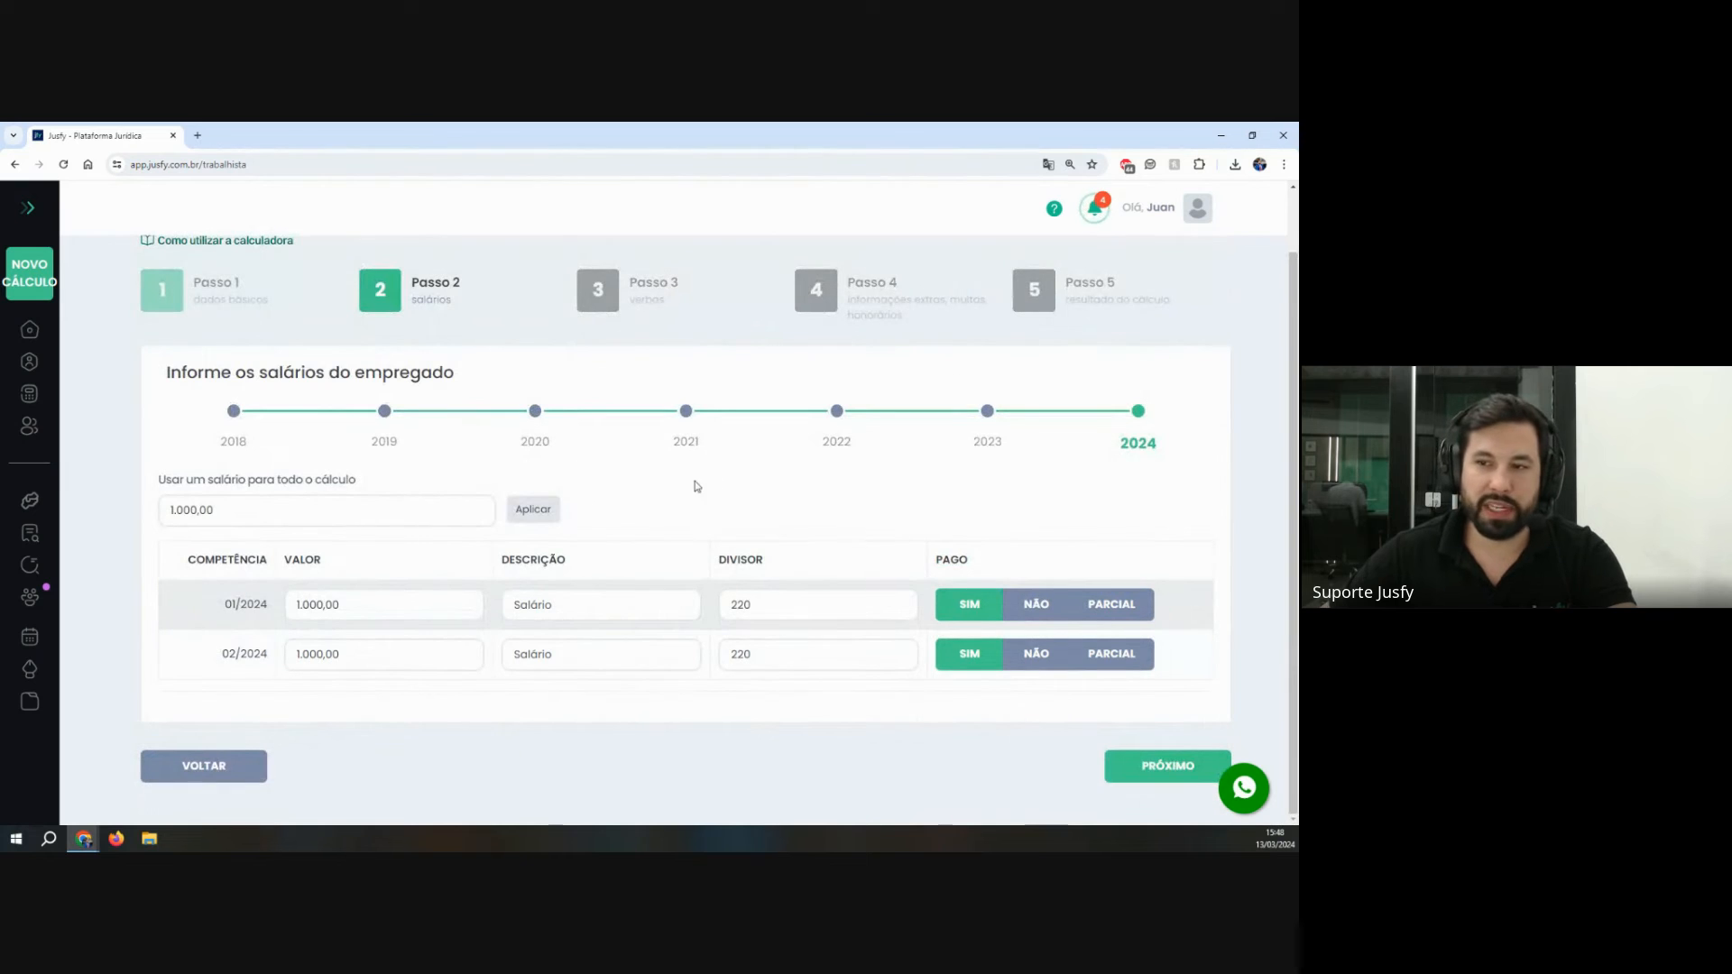
# Step: Set the salary value for 01/2023 to 1.400,00 in the 2023 table
pyautogui.click(966, 443)
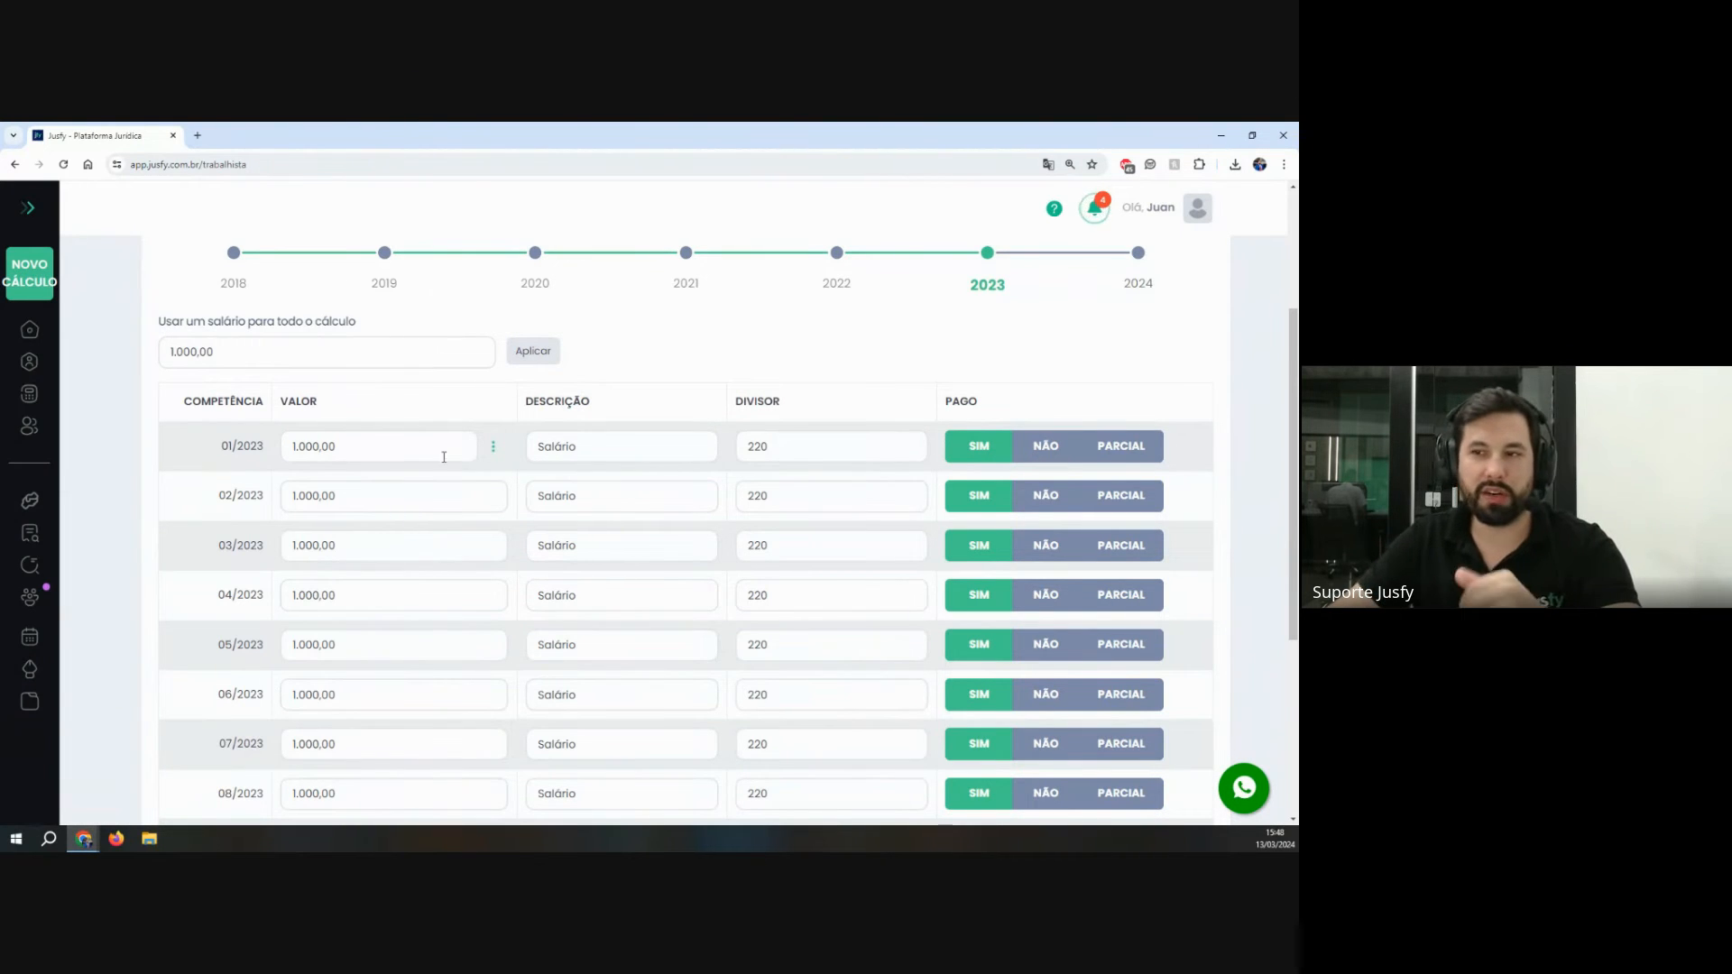
pyautogui.doubleClick(300, 449)
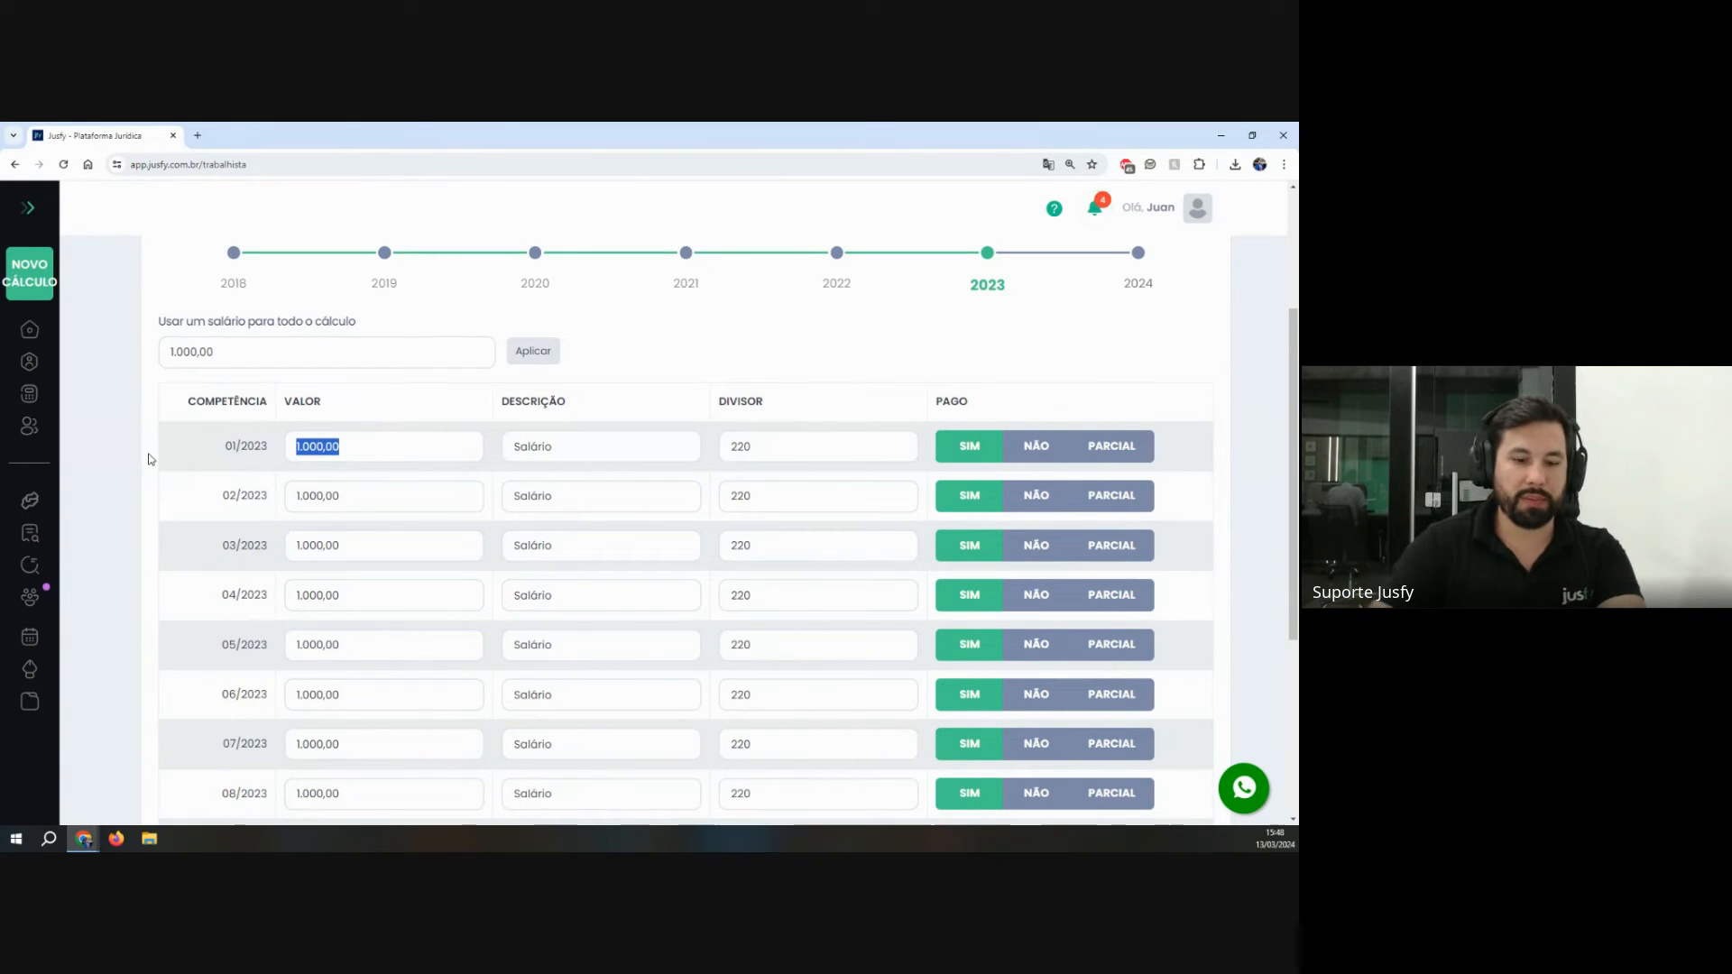
pyautogui.write('00')
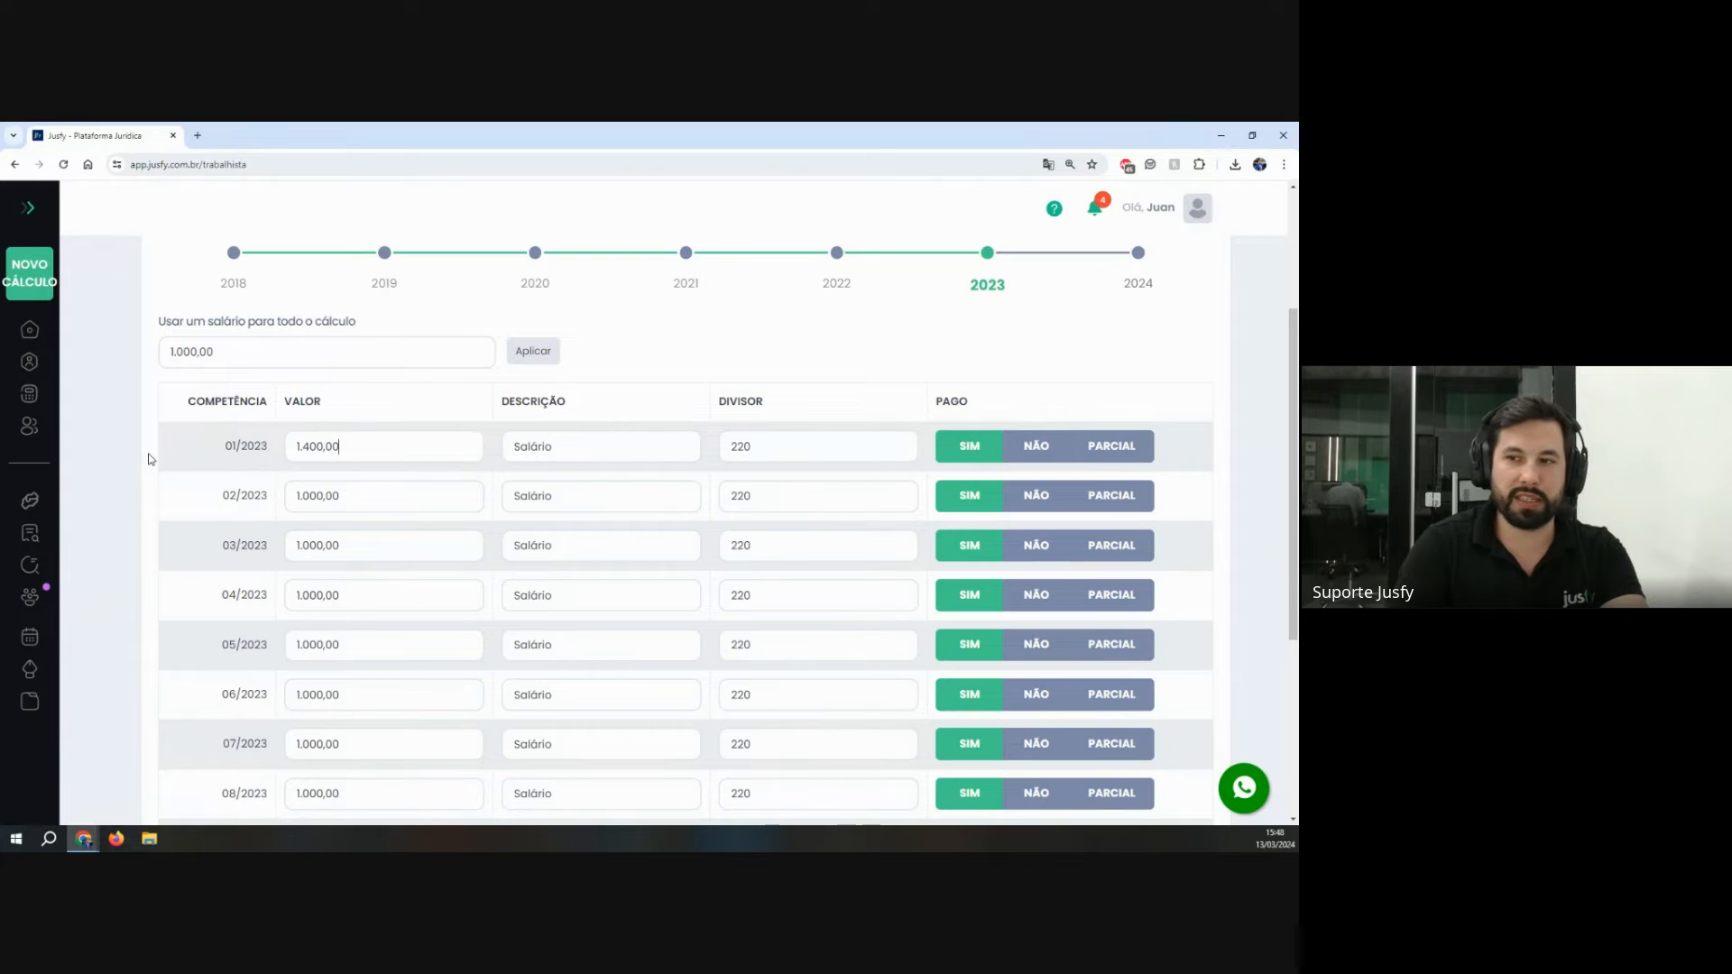
# Step: Change the description of the 01/2023 salary to "Salário + Acumulo de função"
pyautogui.doubleClick(529, 418)
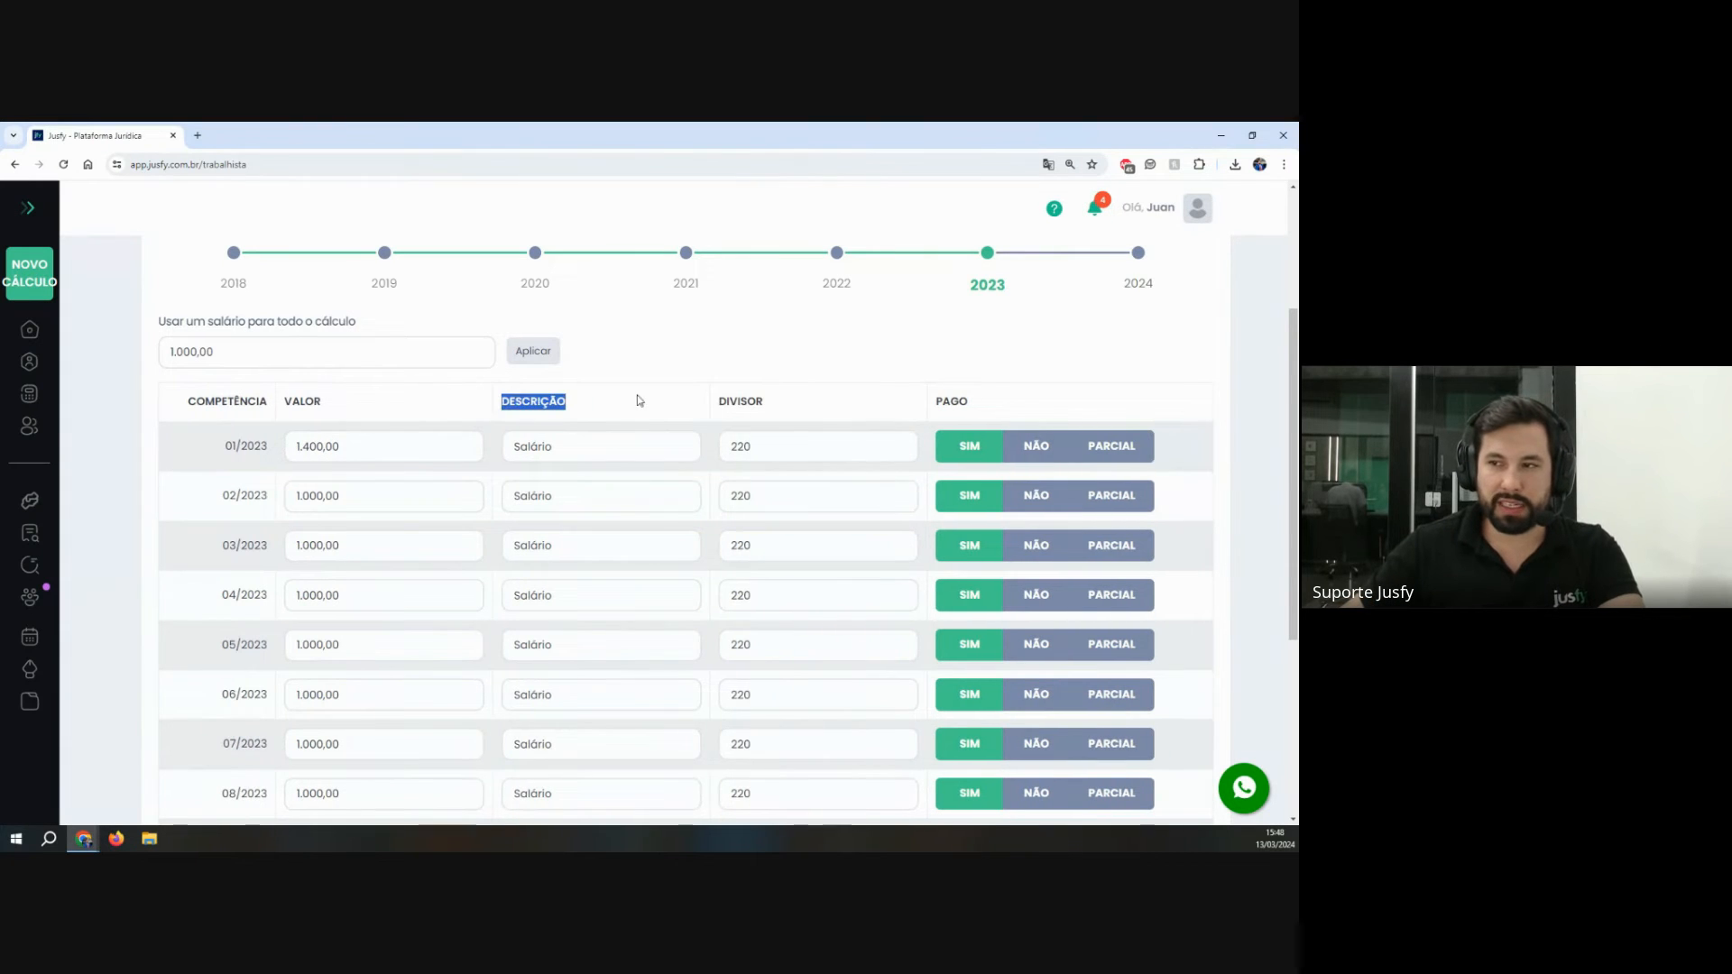
pyautogui.click(572, 449)
pyautogui.write('+ ')
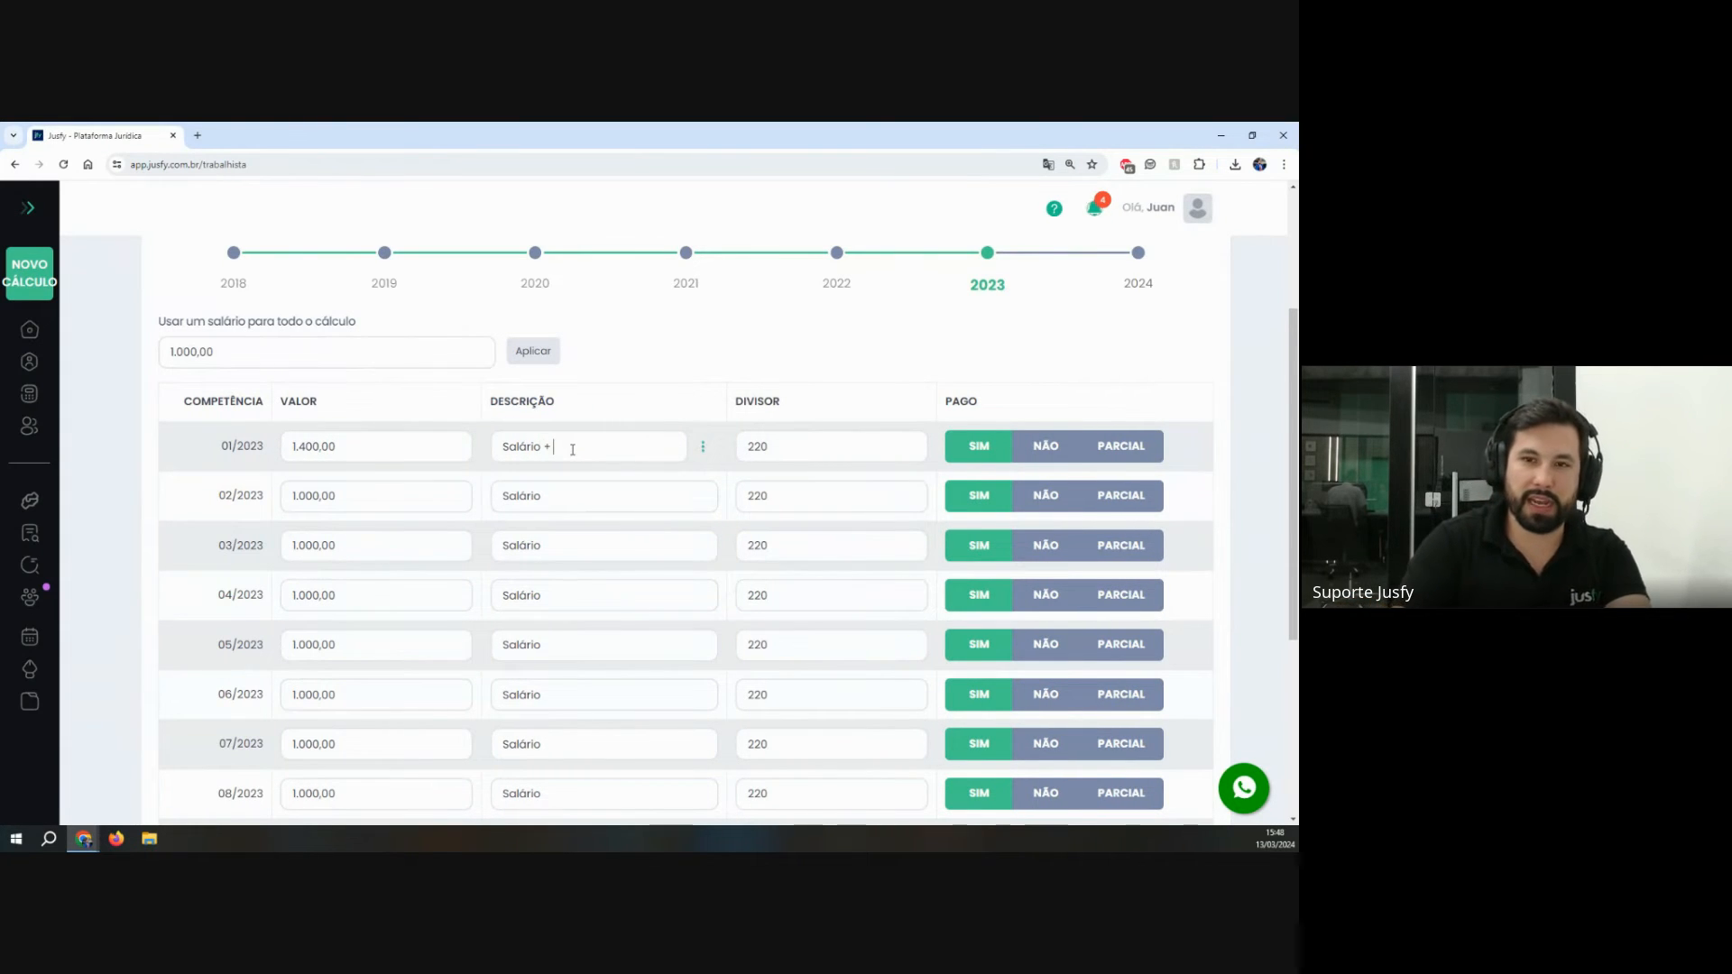
pyautogui.write('Acúmulo de fun')
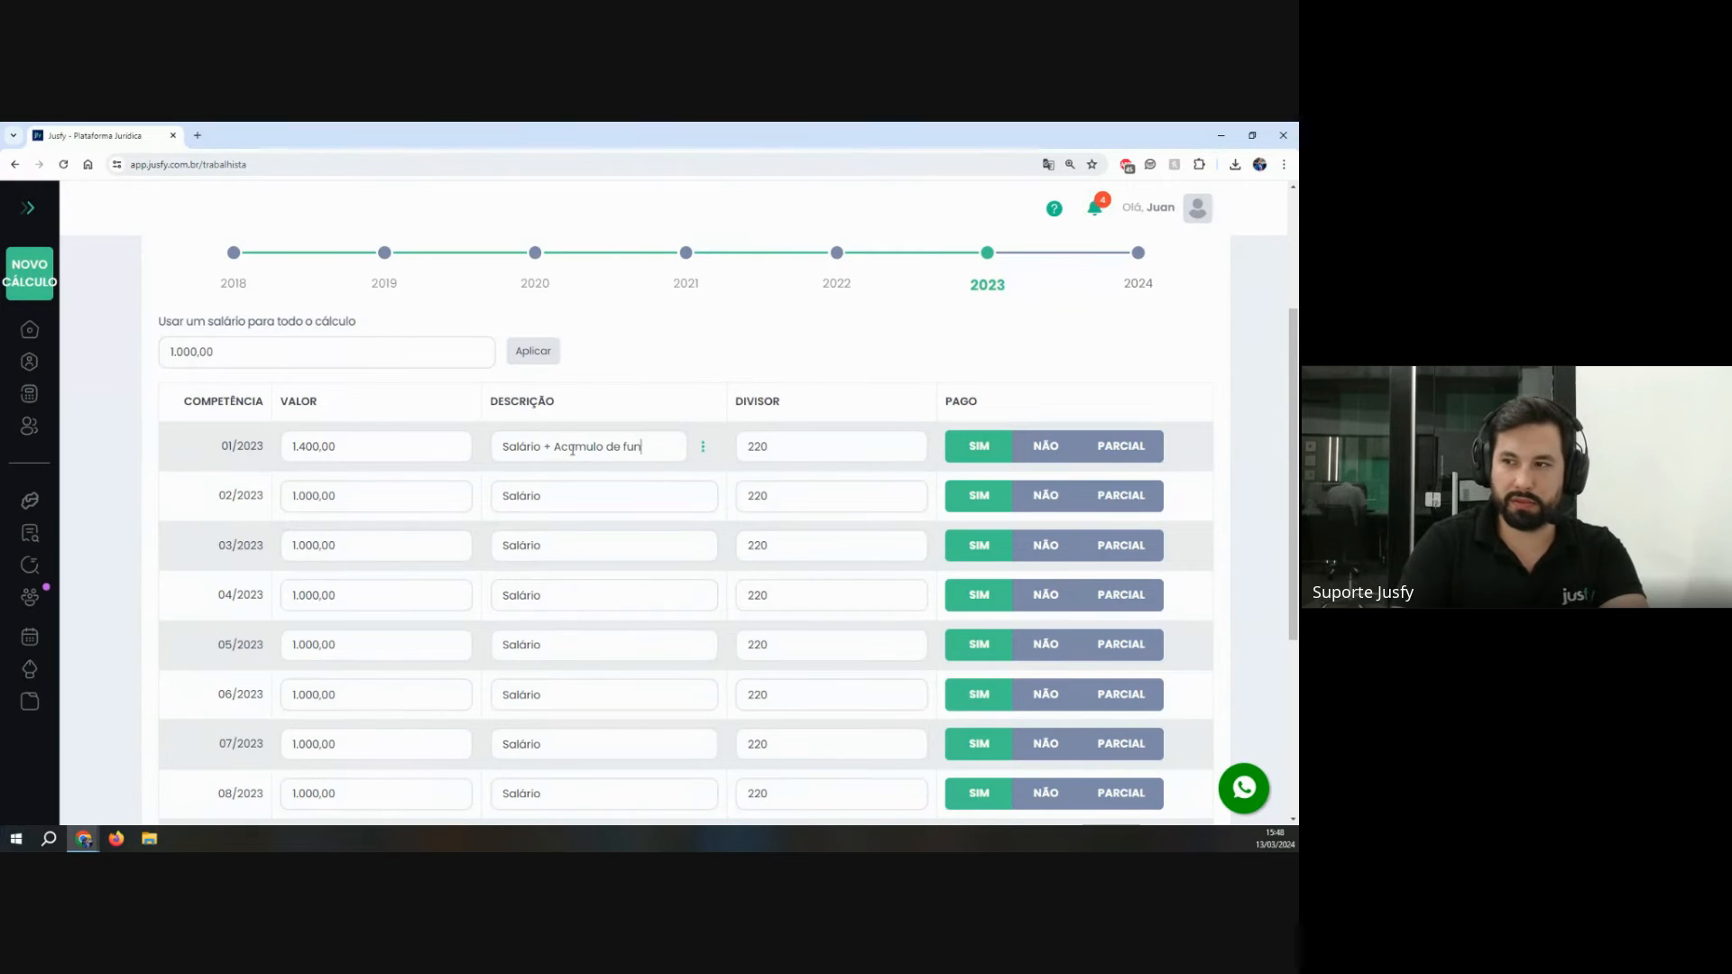
pyautogui.write('ção')
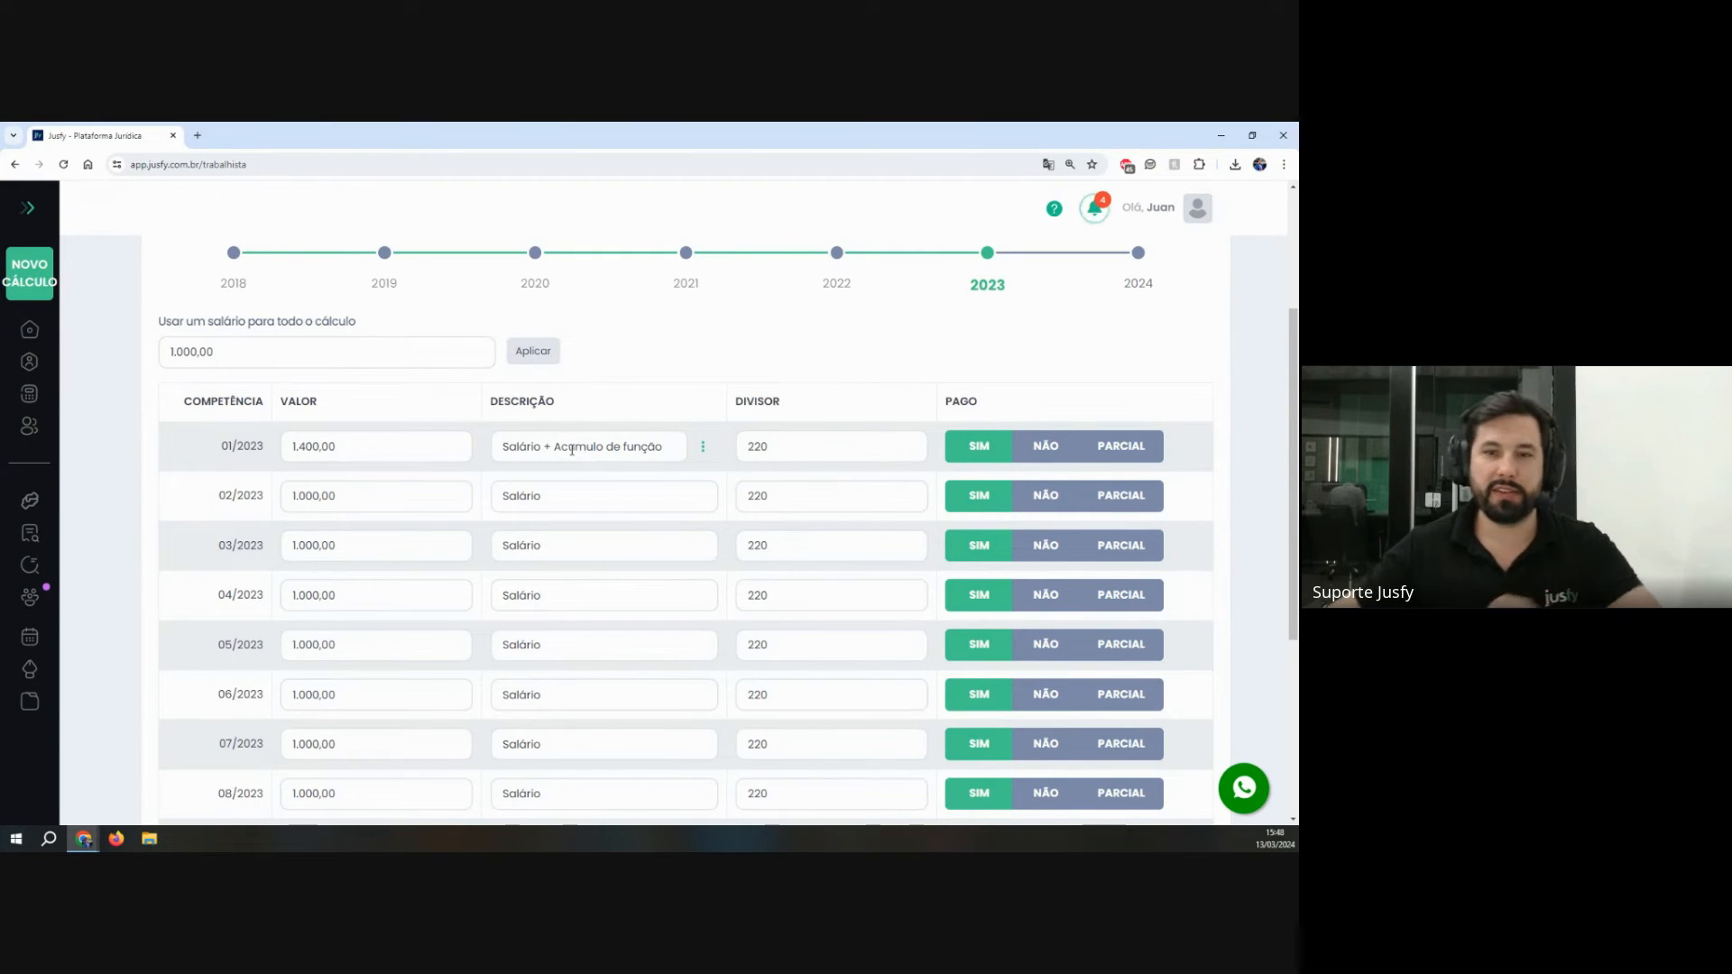
pyautogui.moveTo(502, 448); pyautogui.dragTo(656, 448)
pyautogui.moveTo(339, 446)
pyautogui.mouseDown()
pyautogui.moveTo(289, 444)
pyautogui.moveTo(371, 450)
pyautogui.mouseUp()
pyautogui.click(336, 448)
pyautogui.click(372, 450)
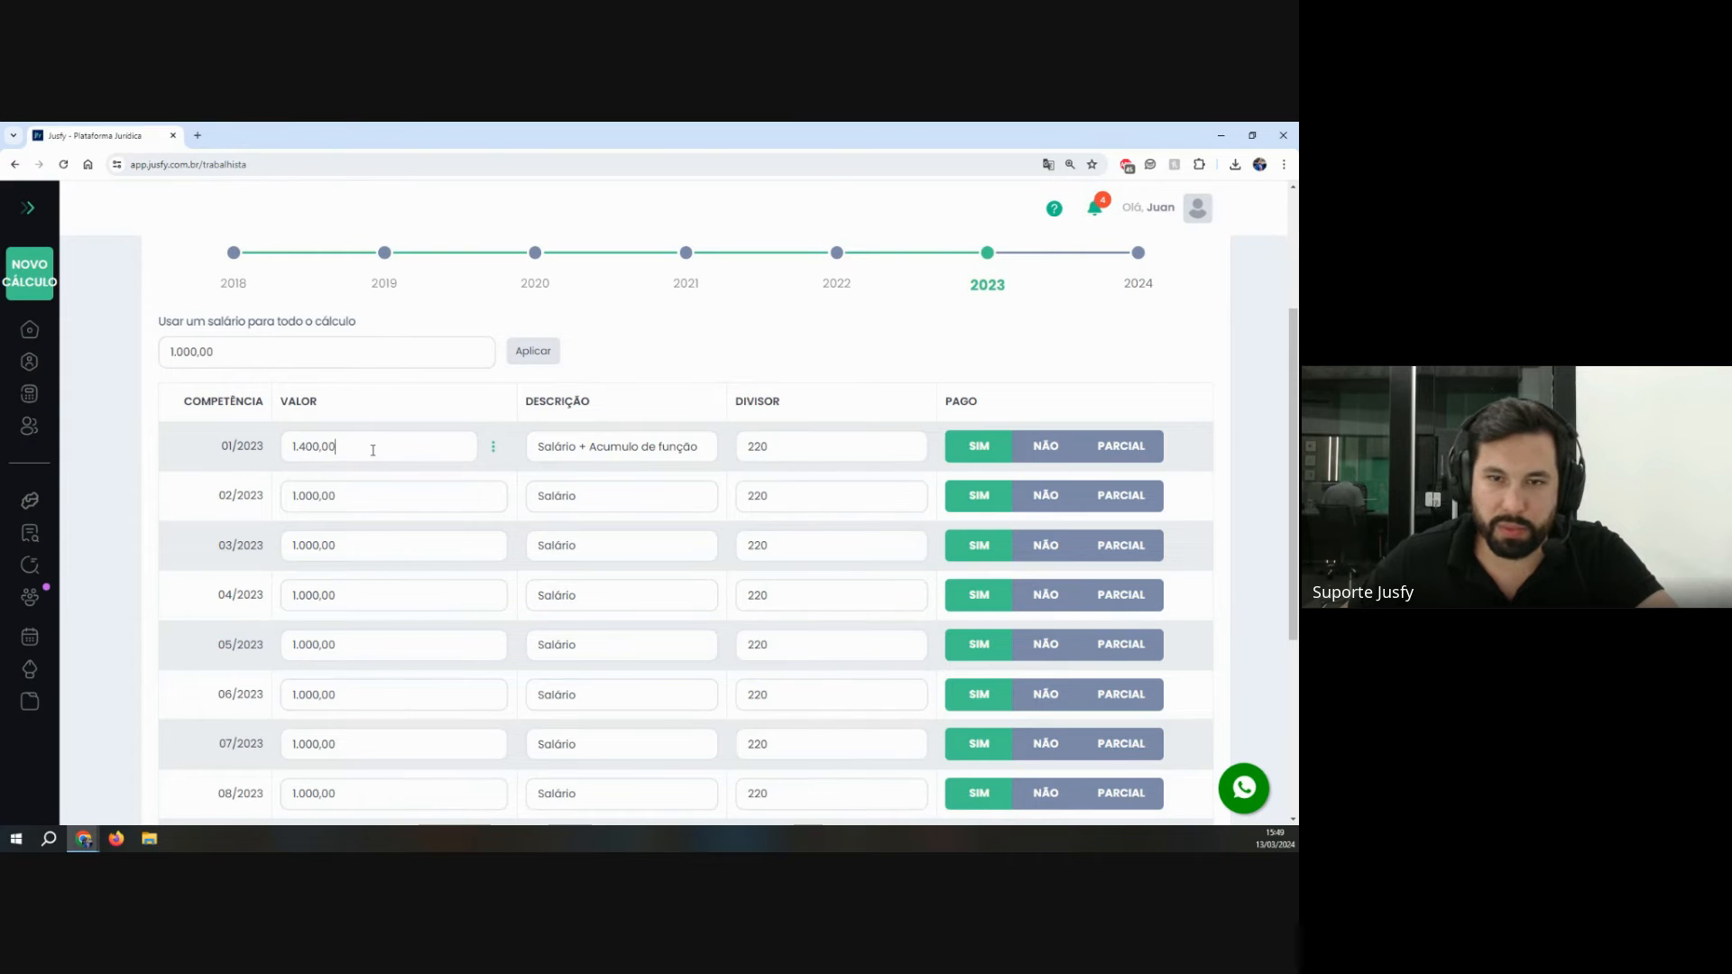
# Step: Mark the 01/2023 salary as partially paid (Parcial) with a partially paid value of 1.000,00
pyautogui.doubleClick(951, 401)
pyautogui.click(1111, 445)
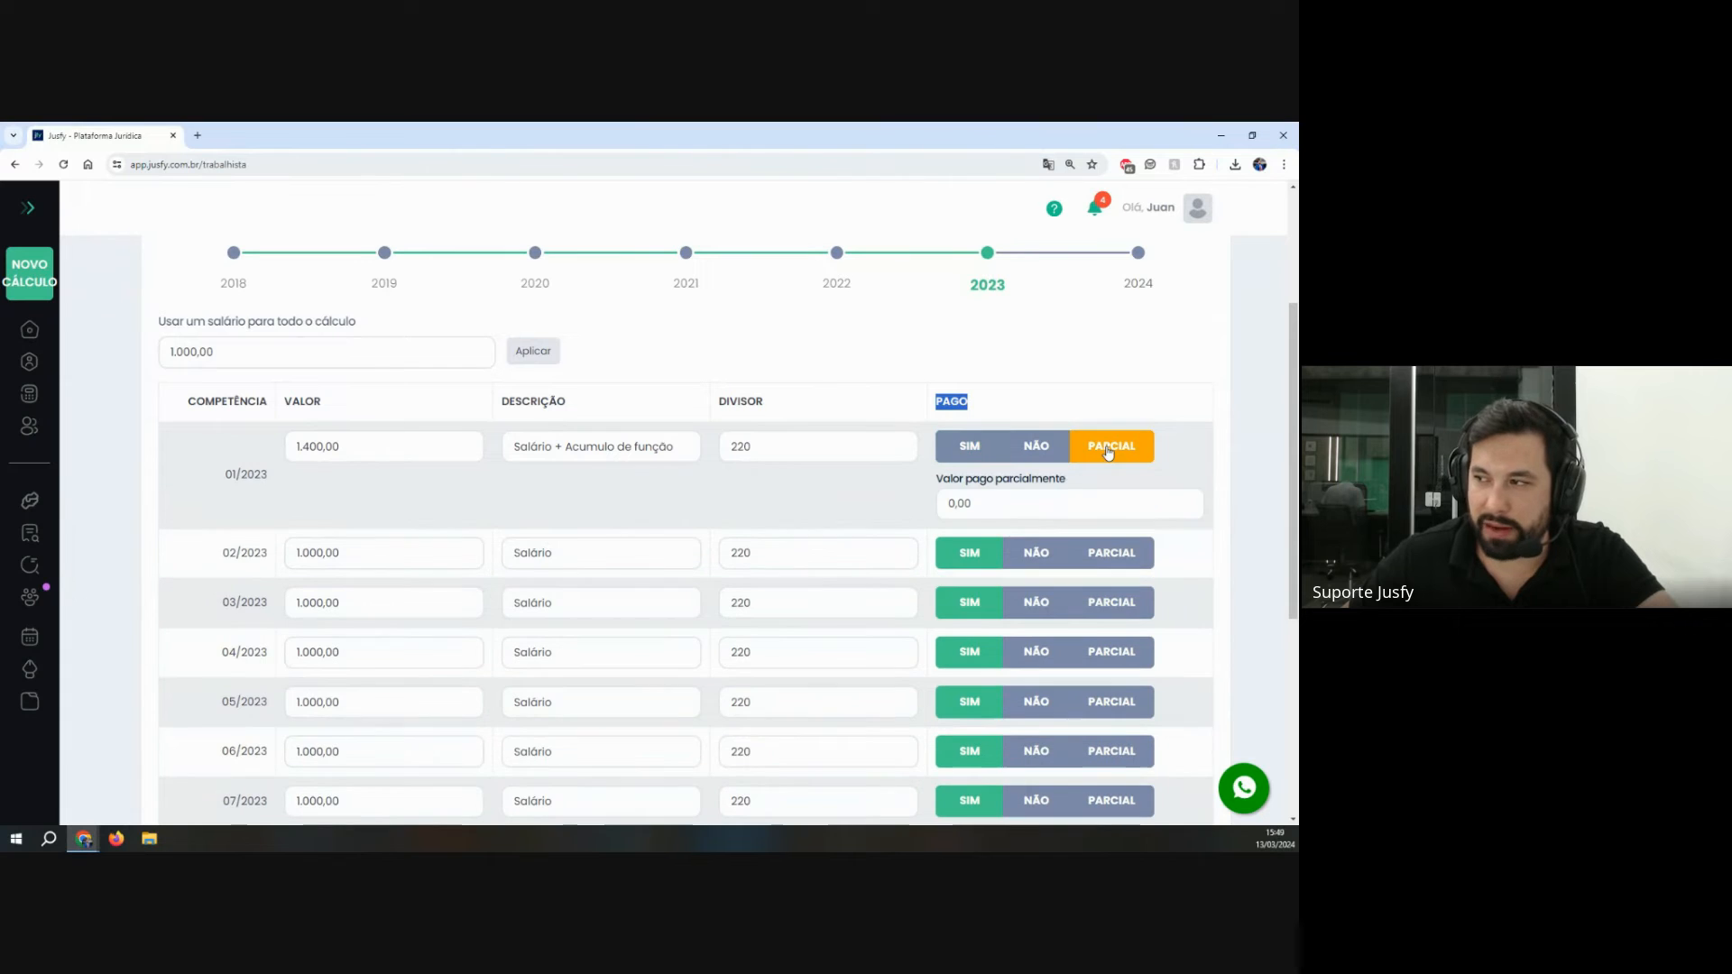
pyautogui.click(1087, 496)
pyautogui.write('1.000,00')
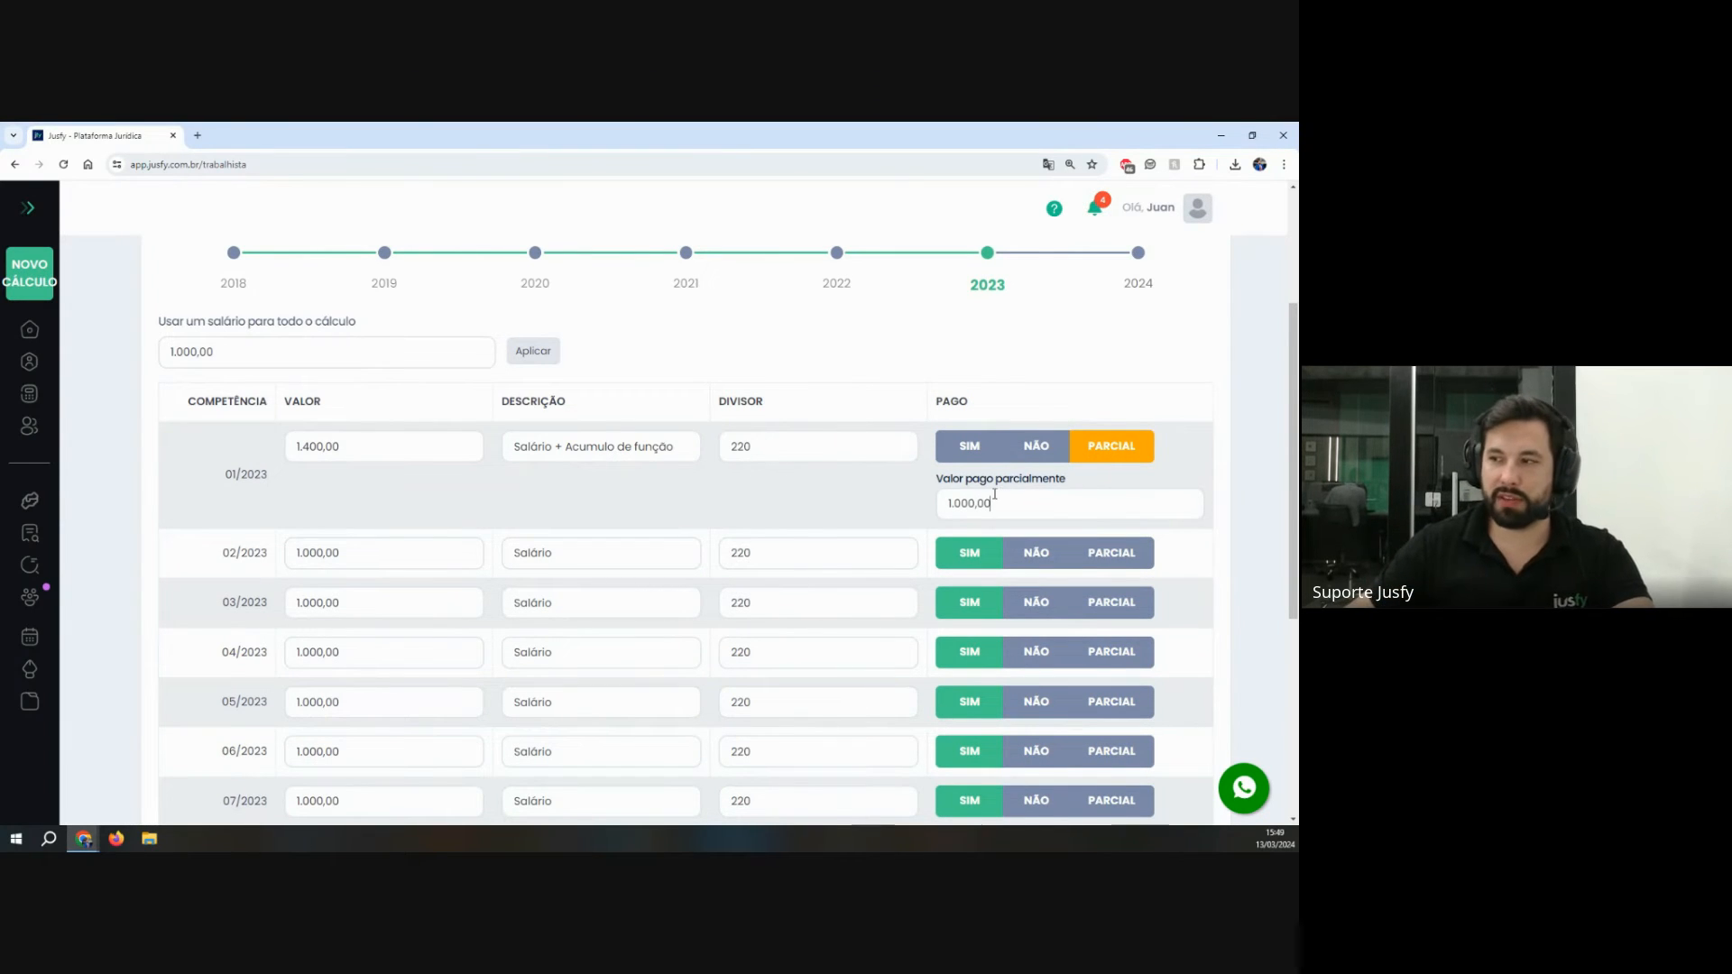
pyautogui.doubleClick(295, 448)
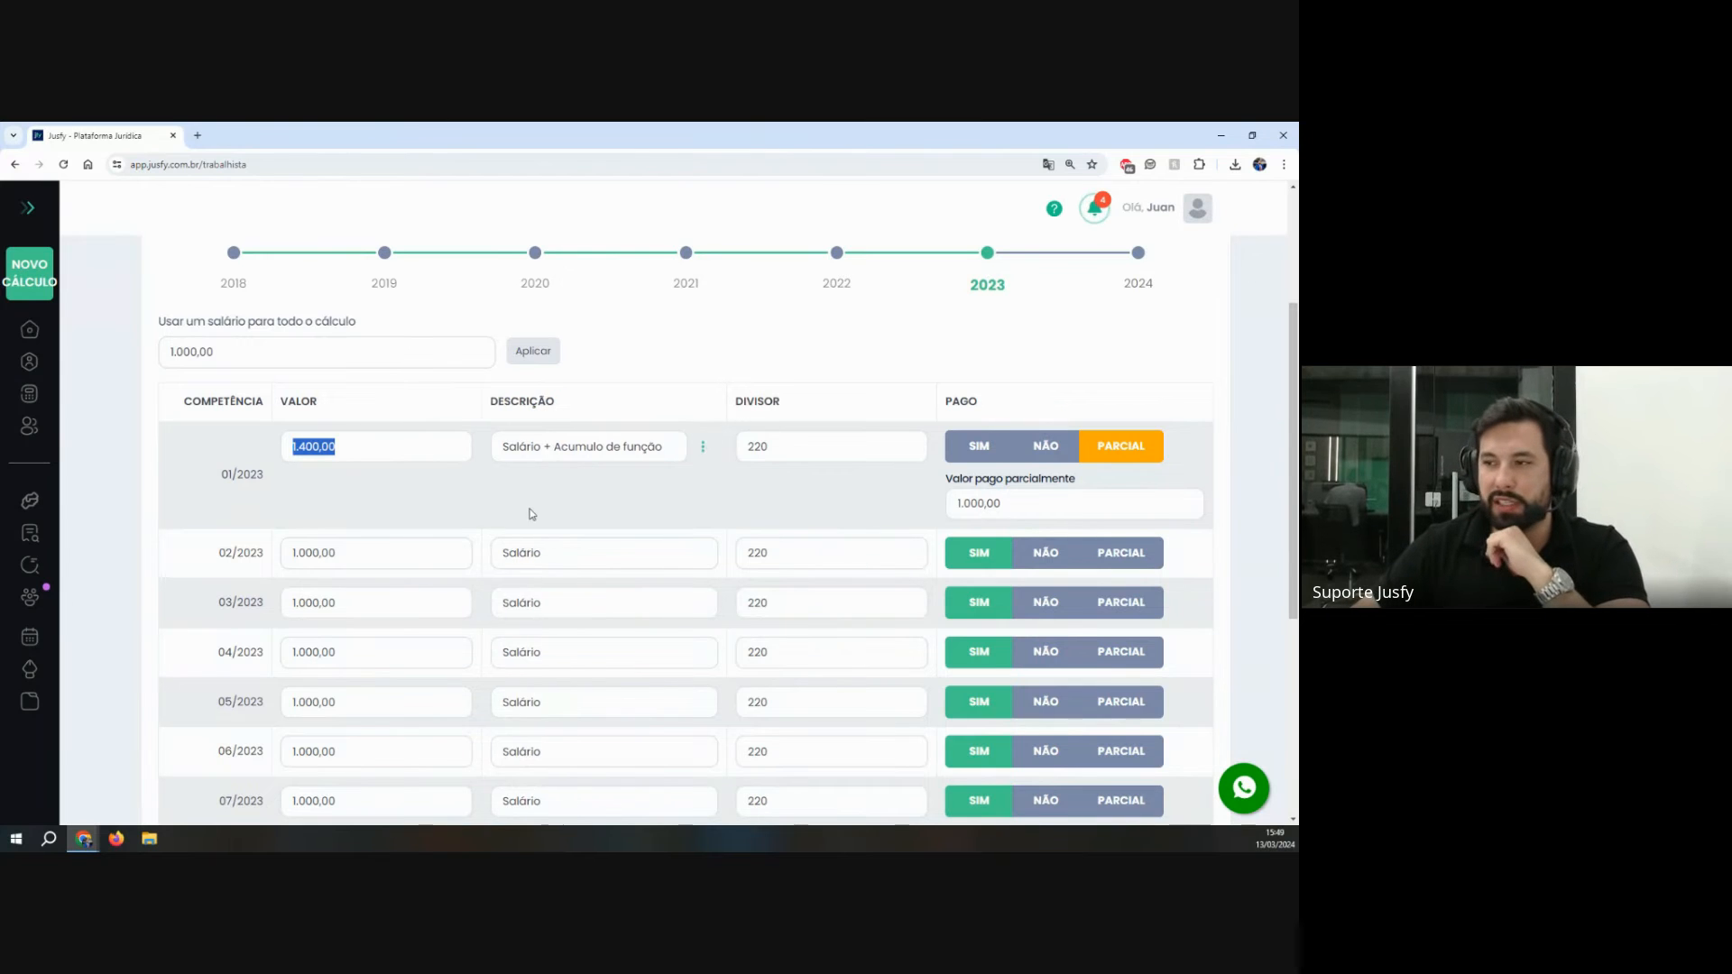
# Step: Switch the 01/2023 payment status between Sim, Não and Parcial, ending on Parcial
pyautogui.scroll(-2, 569, 487)
pyautogui.scroll(1, 670, 423)
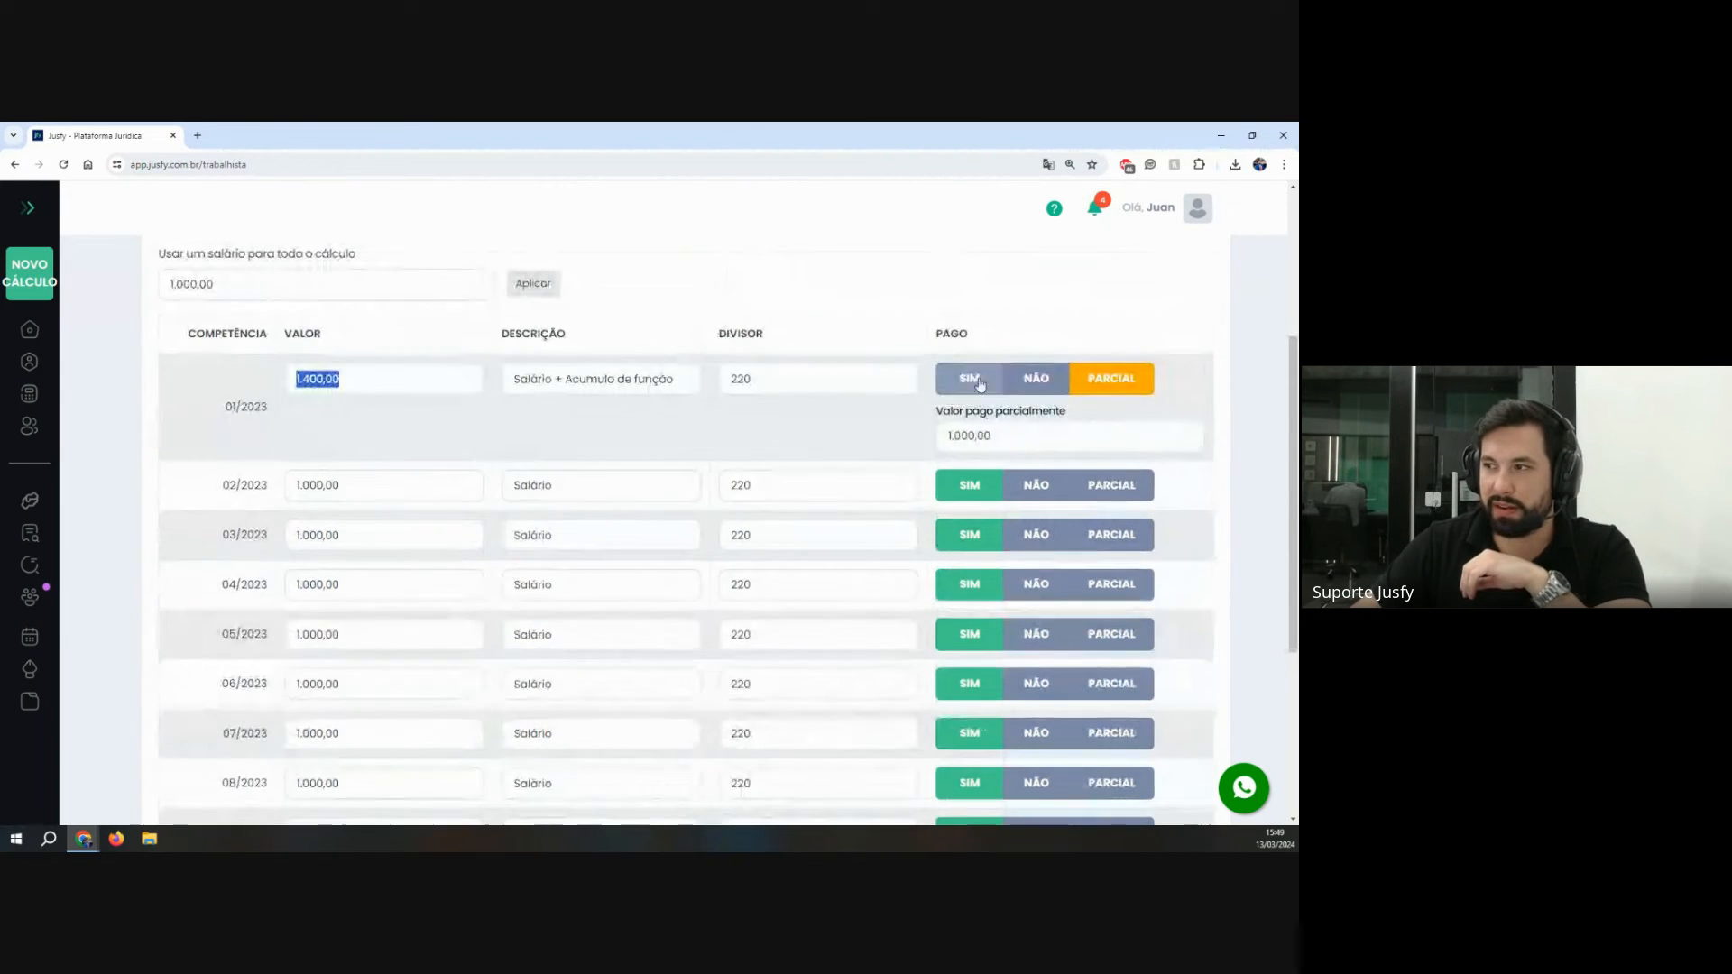
pyautogui.click(968, 378)
pyautogui.click(1030, 383)
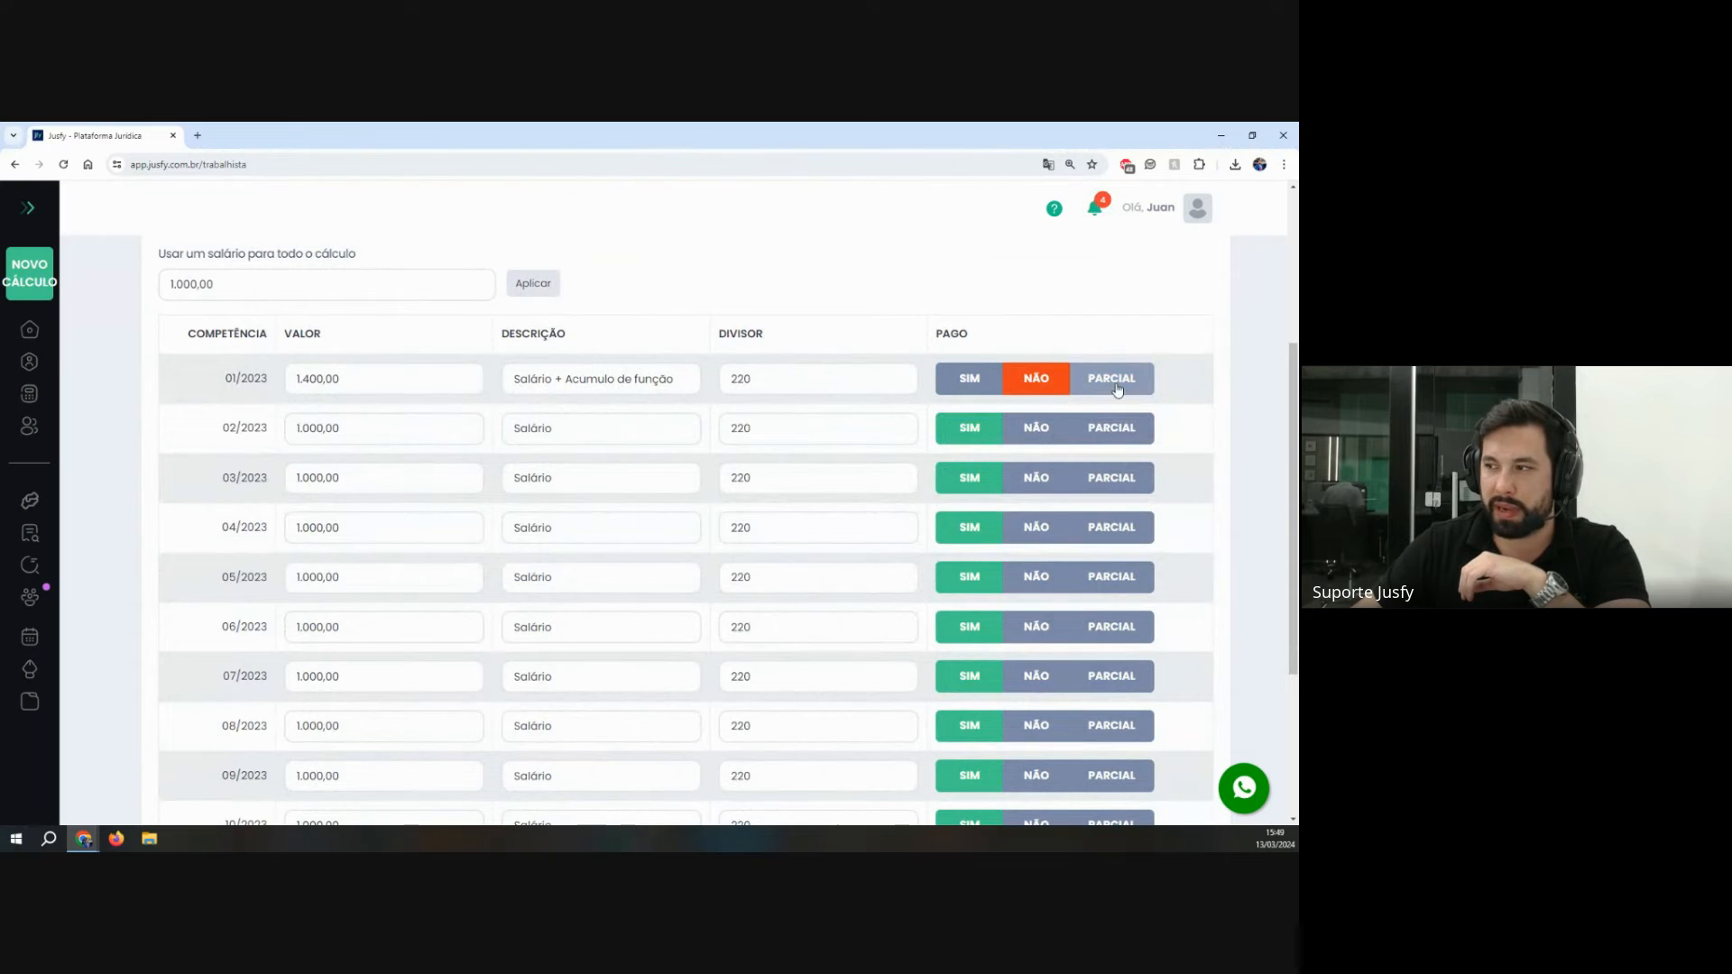
pyautogui.click(1116, 386)
pyautogui.click(972, 382)
pyautogui.click(1108, 382)
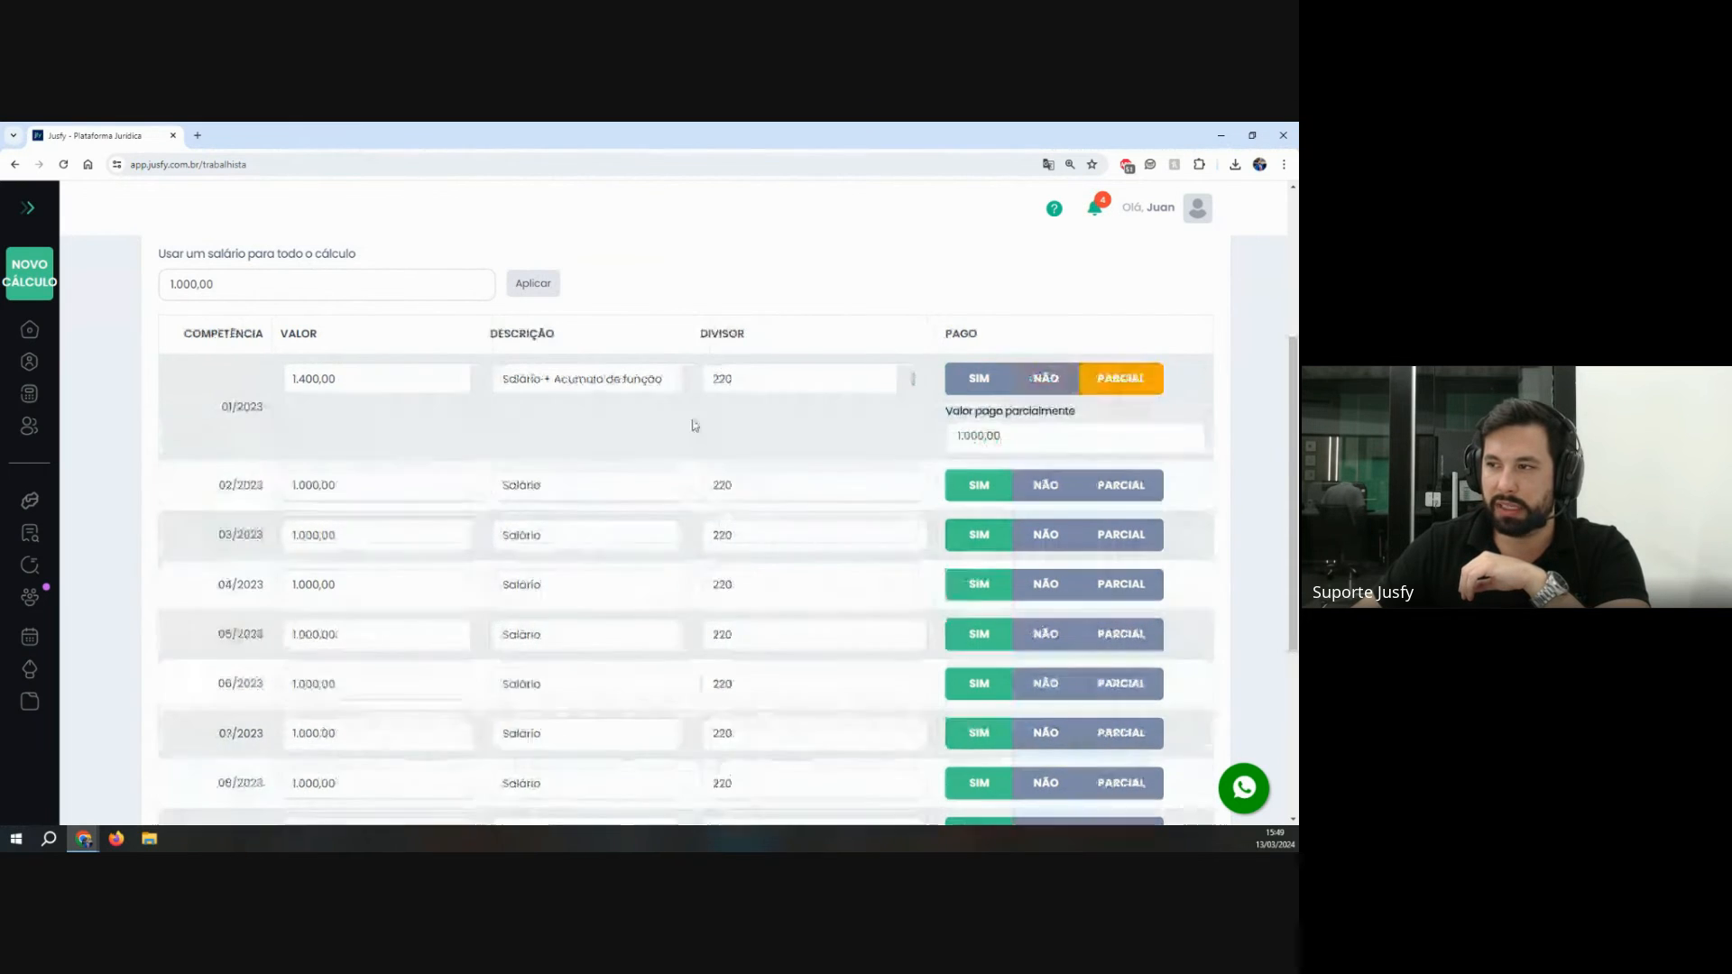
# Step: Review the 01/2023 divisor and advance the calculation to Passo 3, the verbas
pyautogui.moveTo(716, 335); pyautogui.dragTo(824, 340)
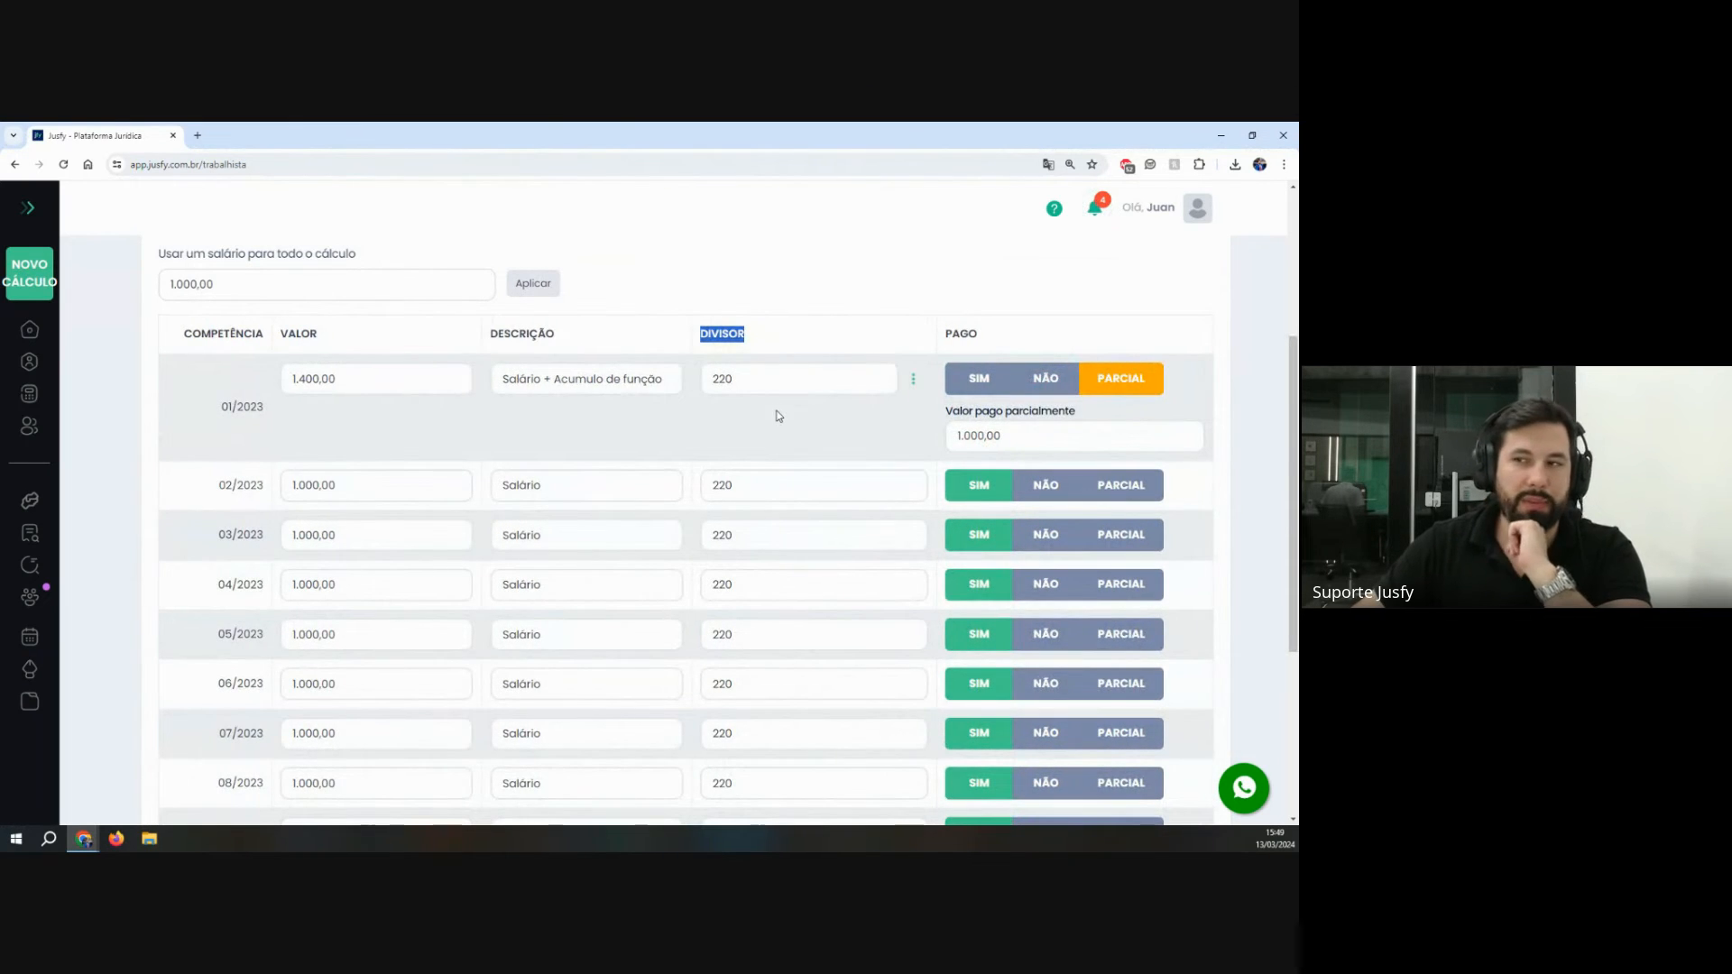
pyautogui.doubleClick(721, 379)
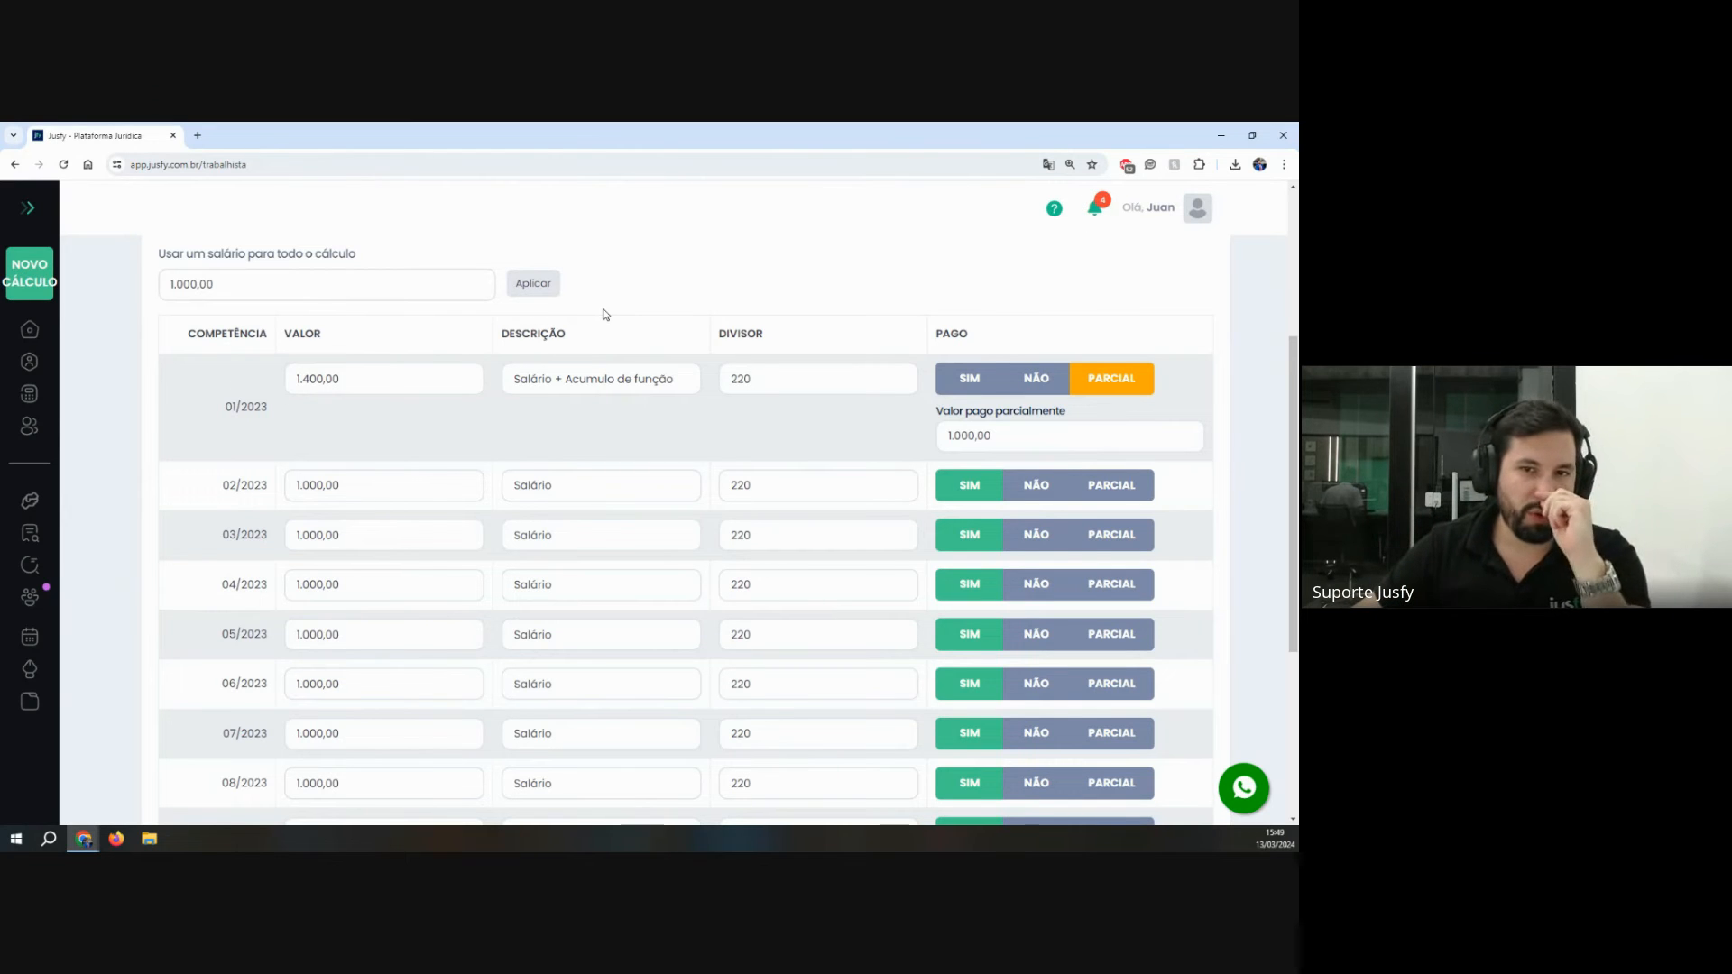
pyautogui.scroll(-5, 850, 456)
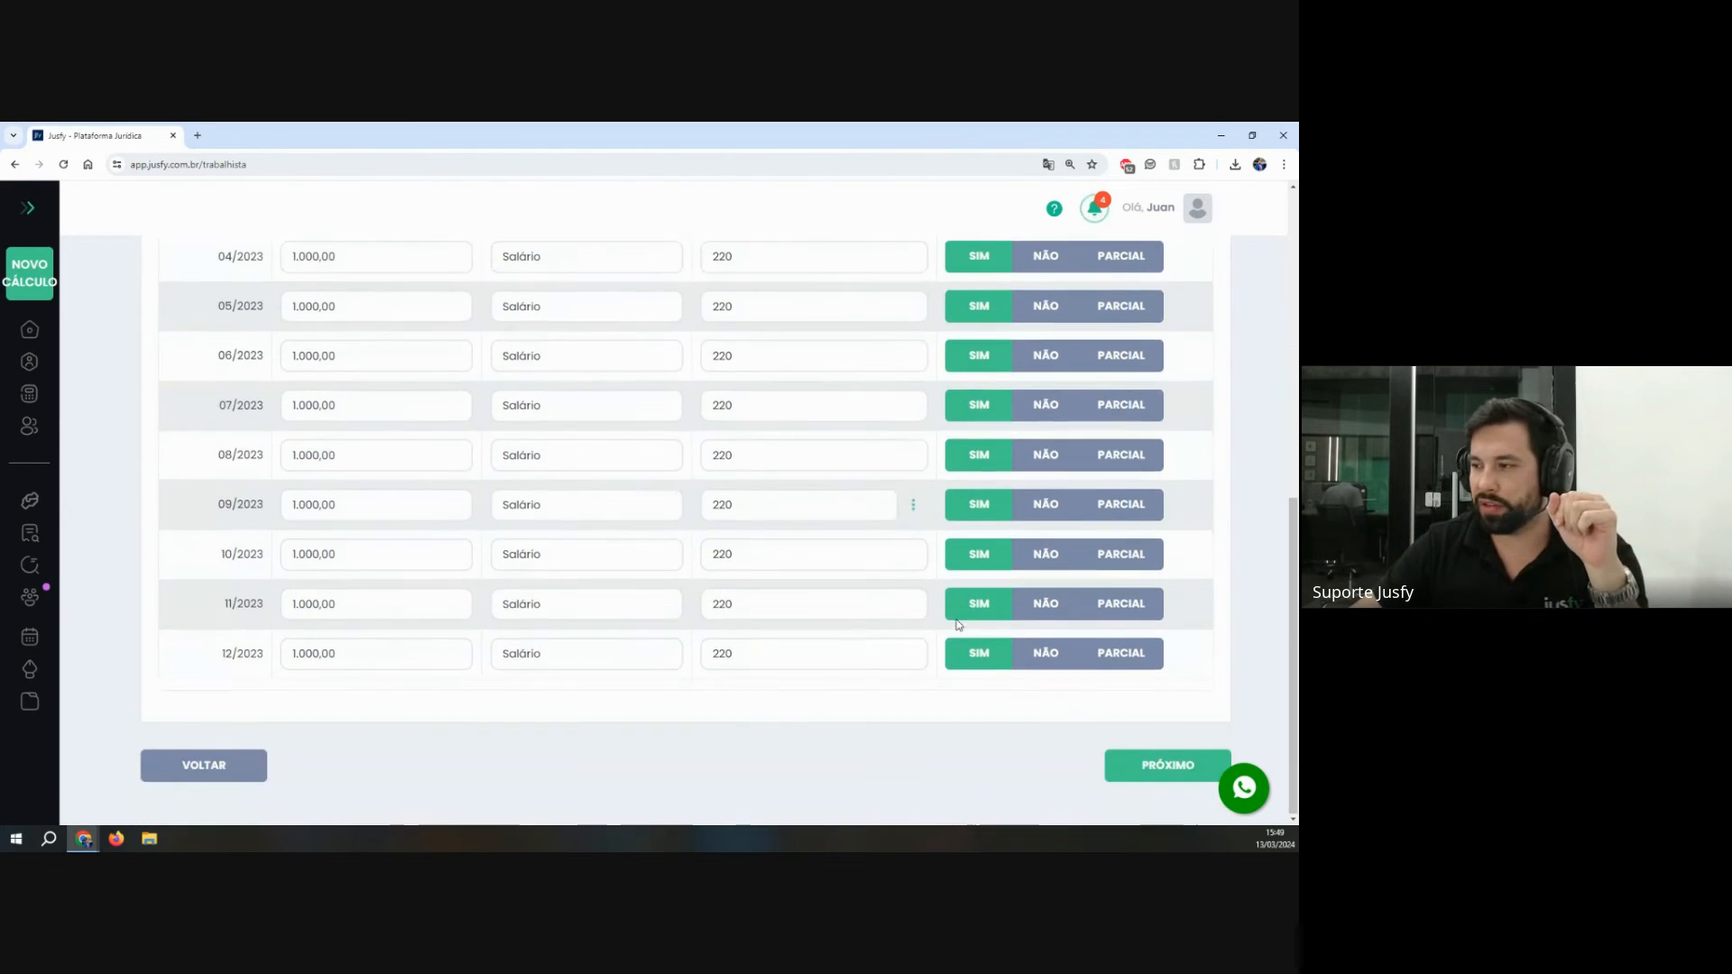
pyautogui.click(1125, 780)
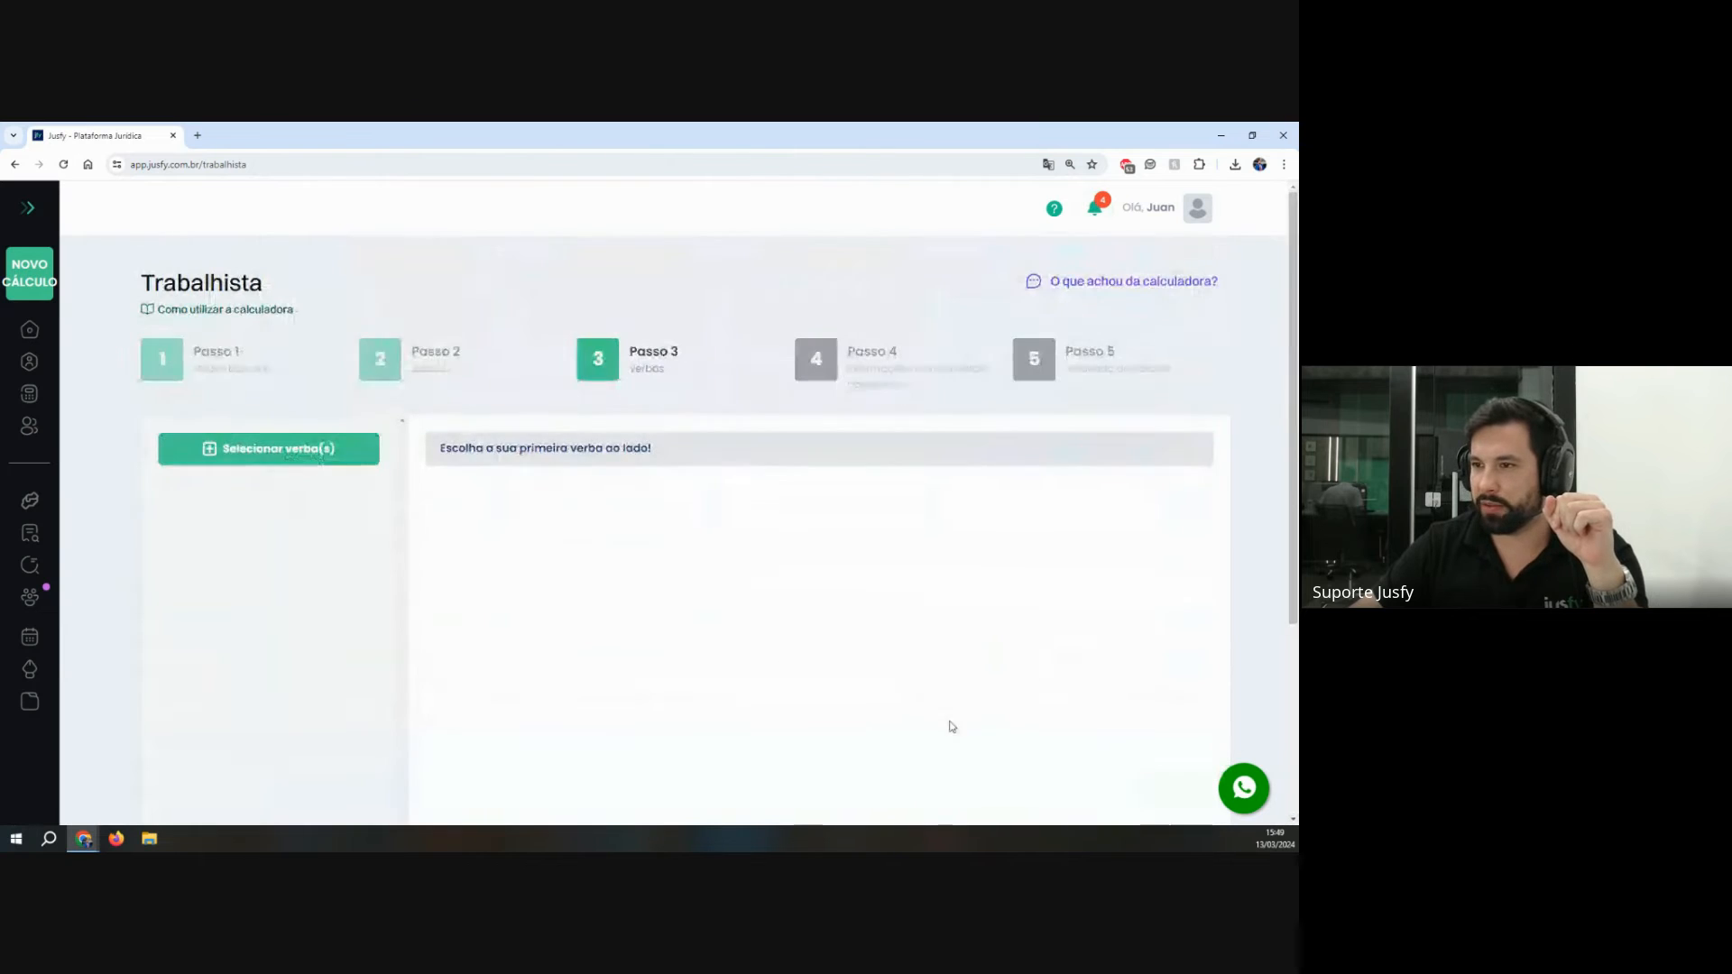
# Step: Enable all the labour items (verbas) from 13º Salário through Reflexos and confirm the selection
pyautogui.click(313, 449)
pyautogui.click(520, 306)
pyautogui.click(520, 344)
pyautogui.click(520, 380)
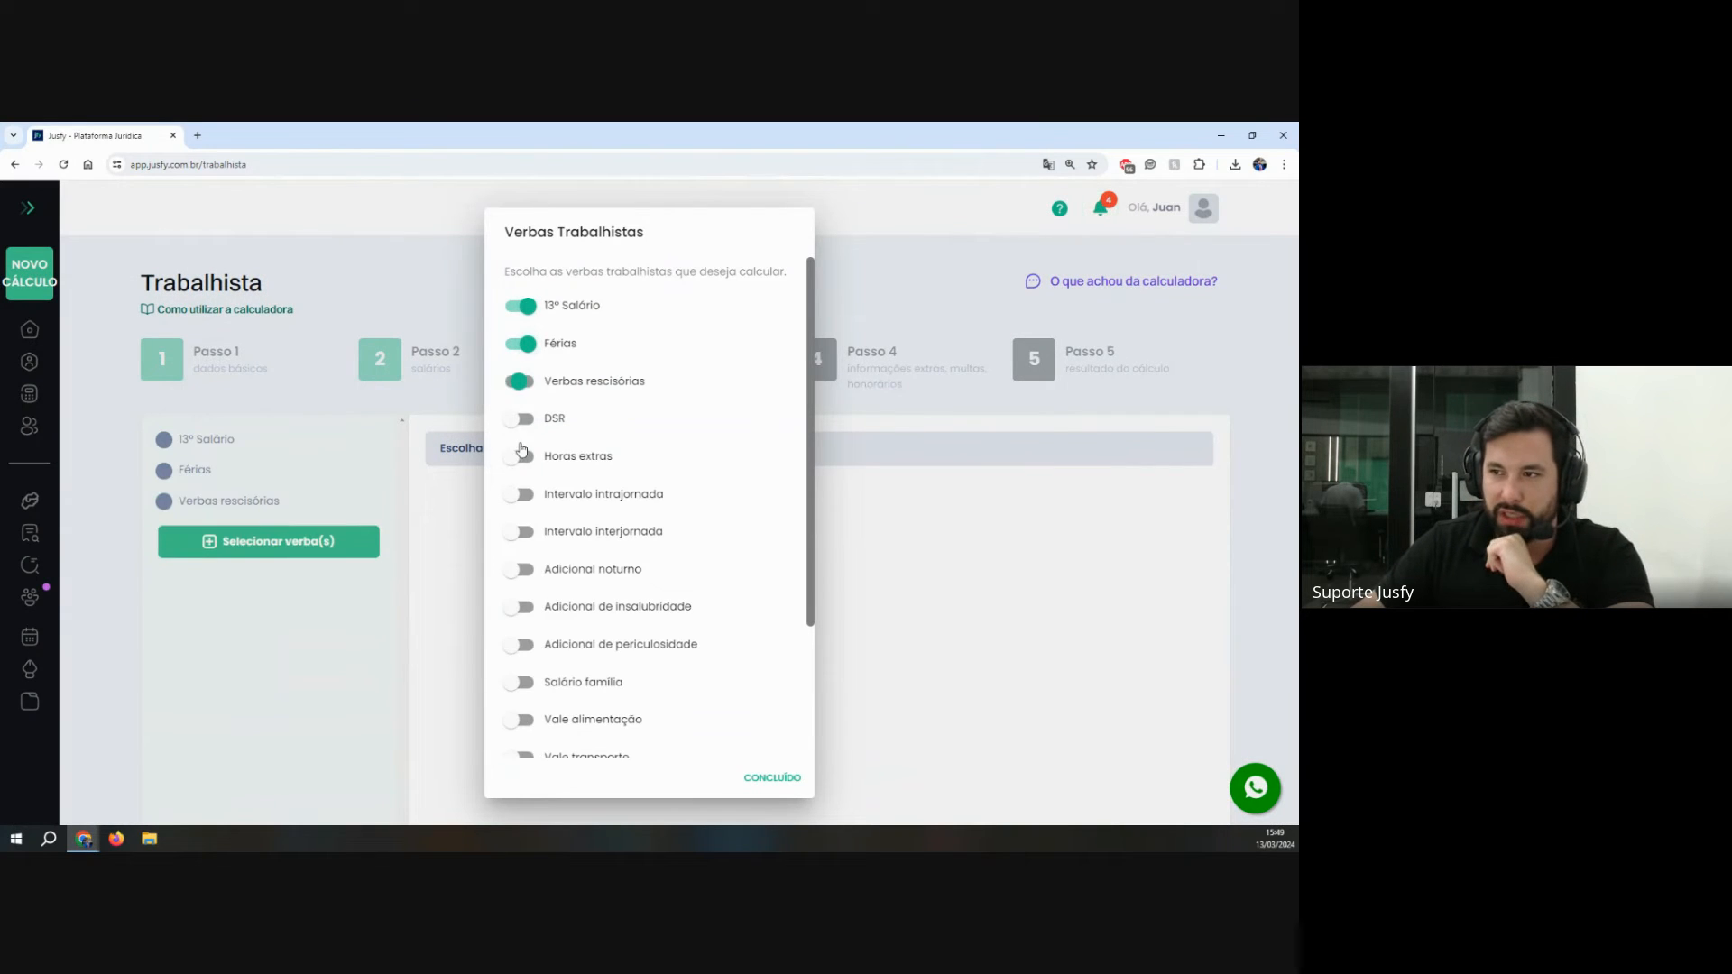
pyautogui.click(520, 418)
pyautogui.click(520, 457)
pyautogui.click(520, 494)
pyautogui.click(521, 531)
pyautogui.click(521, 569)
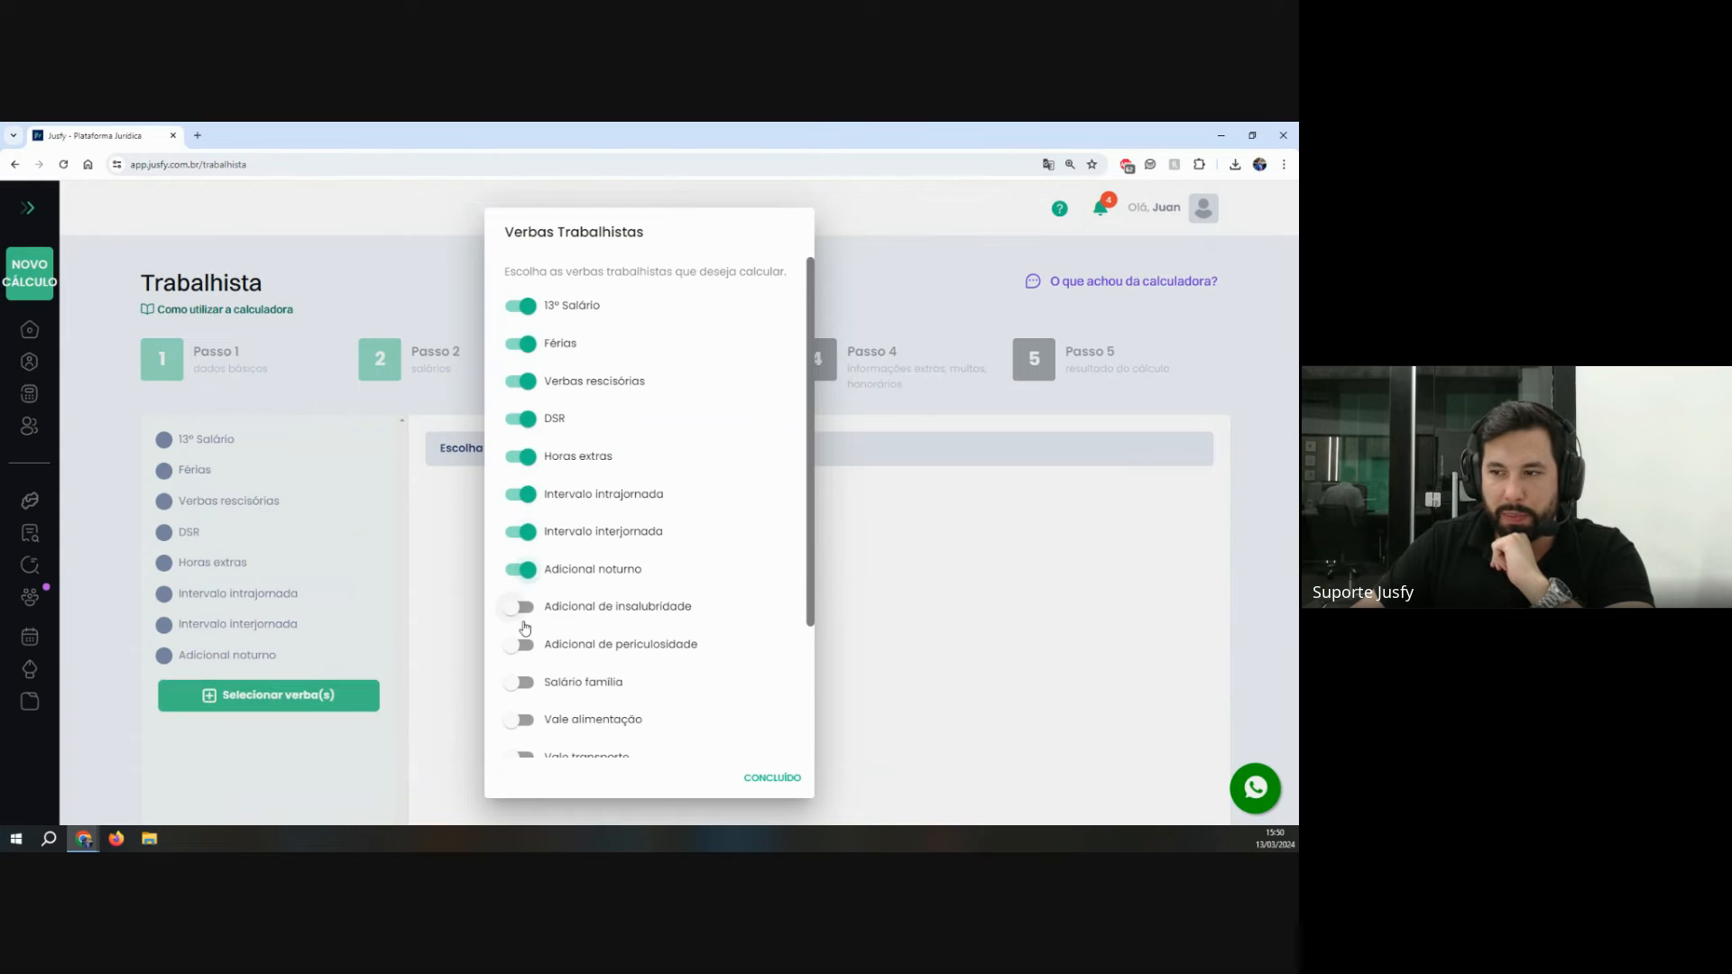
pyautogui.click(520, 606)
pyautogui.scroll(-2, 524, 622)
pyautogui.click(520, 466)
pyautogui.click(520, 503)
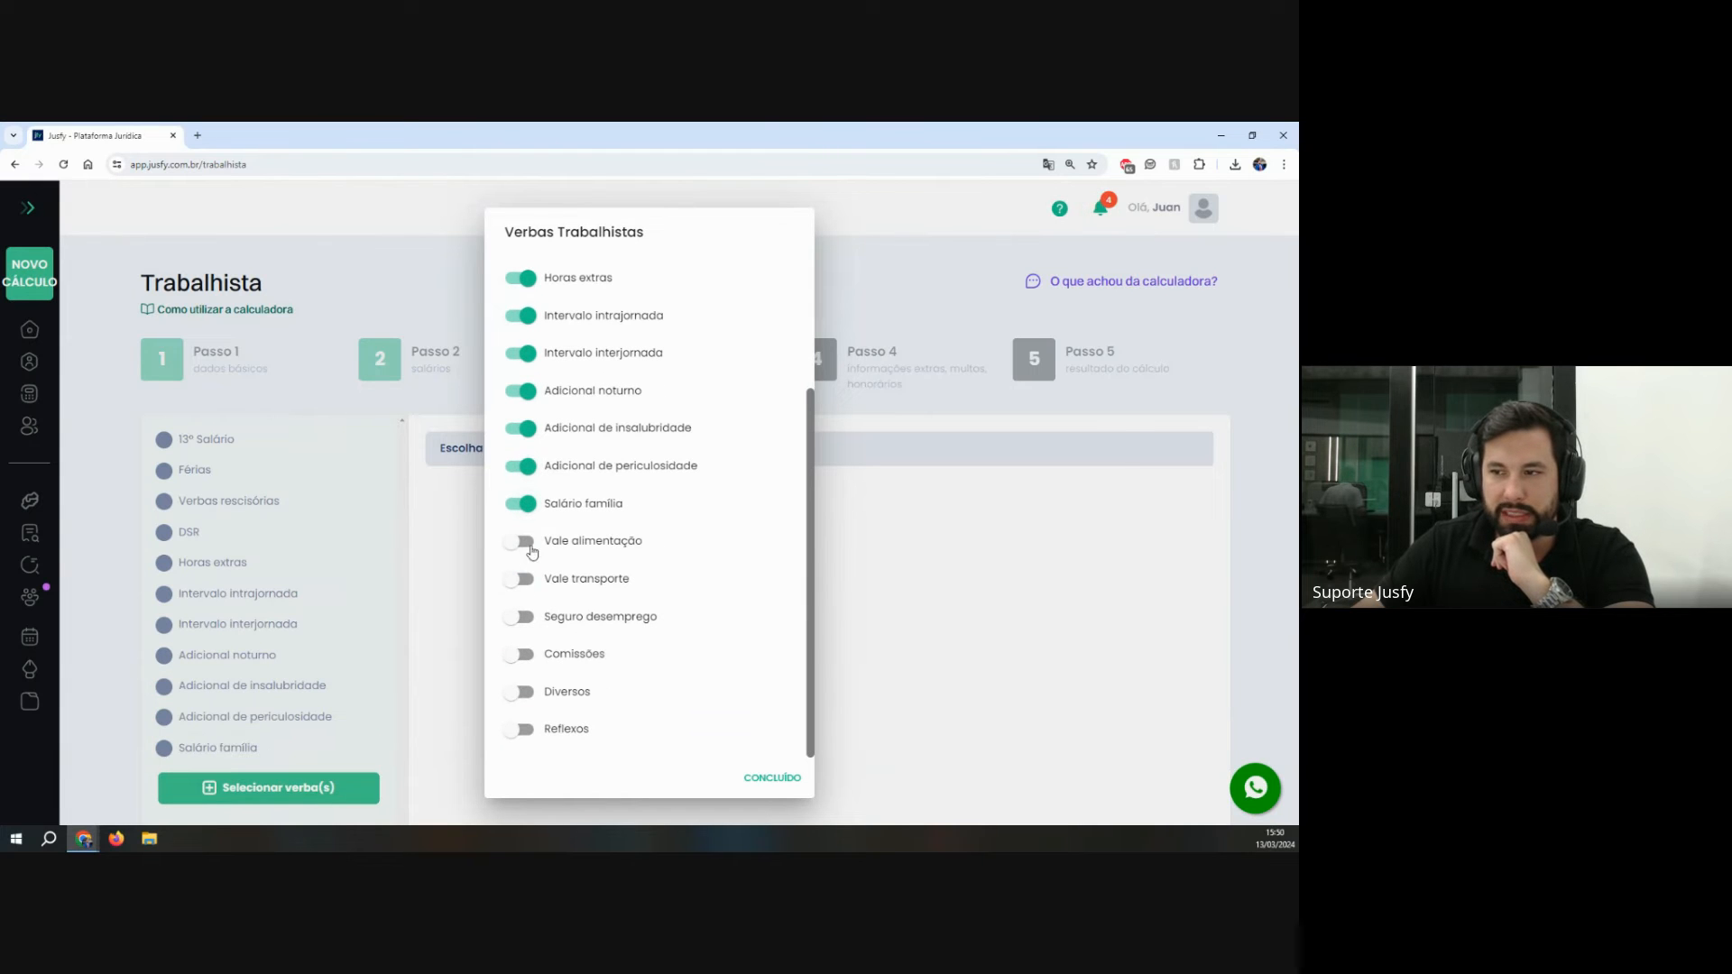
pyautogui.click(523, 541)
pyautogui.click(521, 578)
pyautogui.click(521, 616)
pyautogui.click(521, 654)
pyautogui.click(520, 690)
pyautogui.click(520, 729)
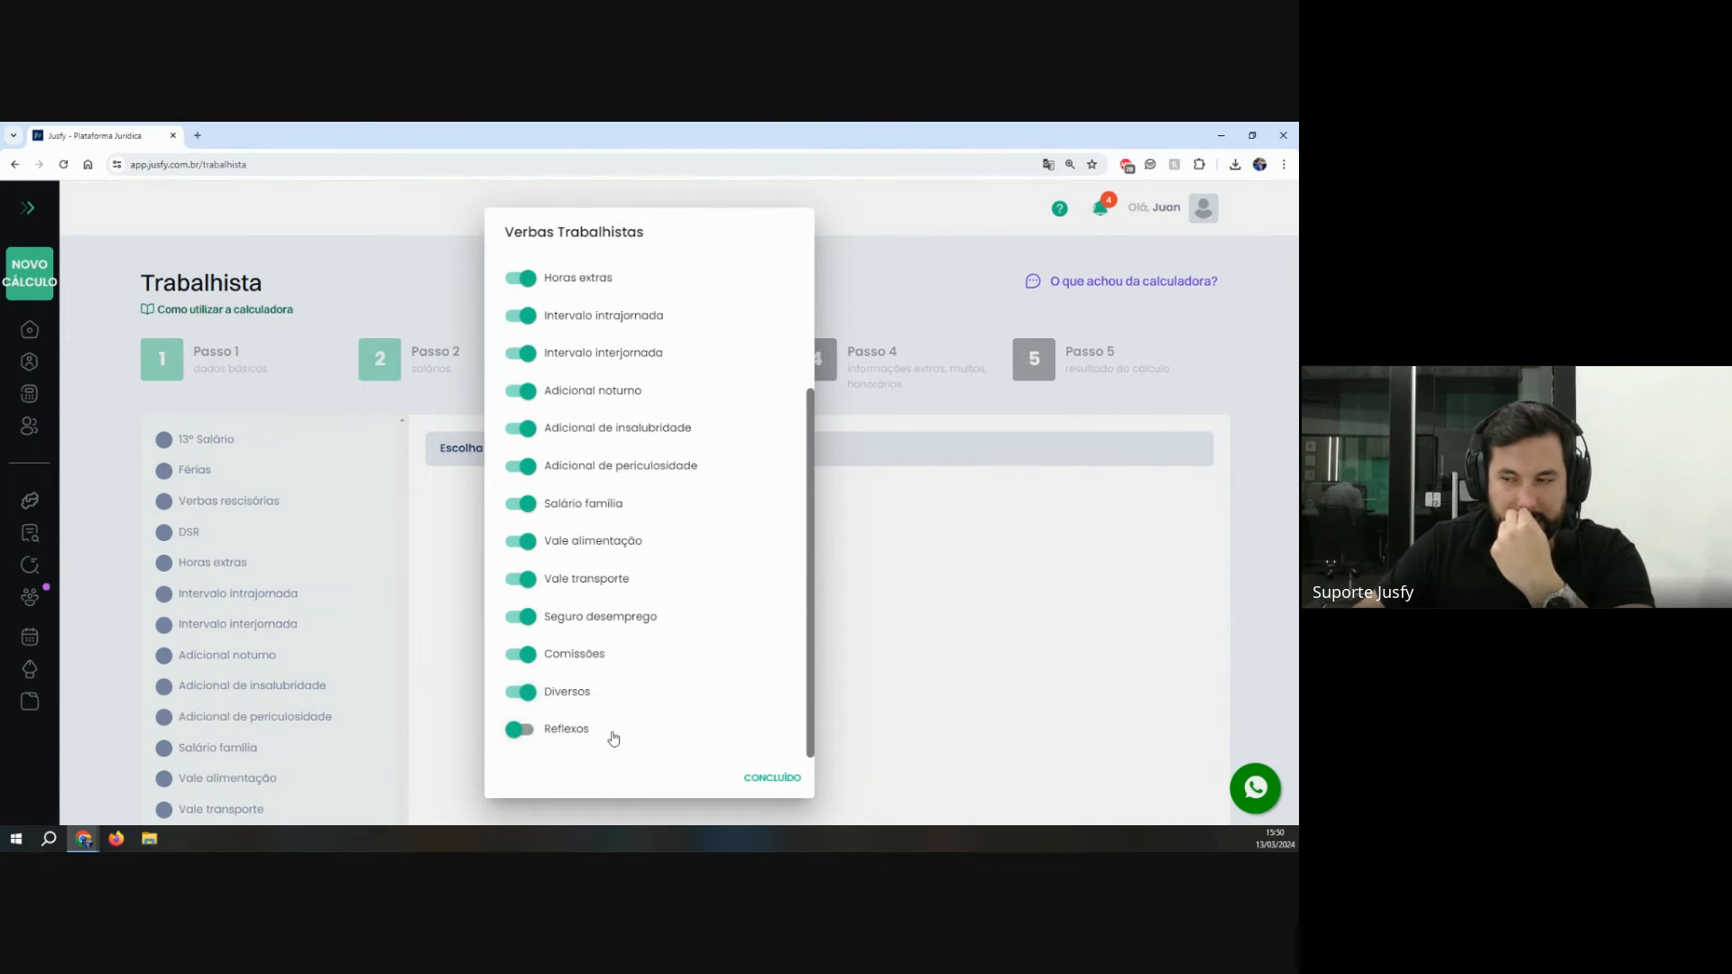
pyautogui.click(772, 778)
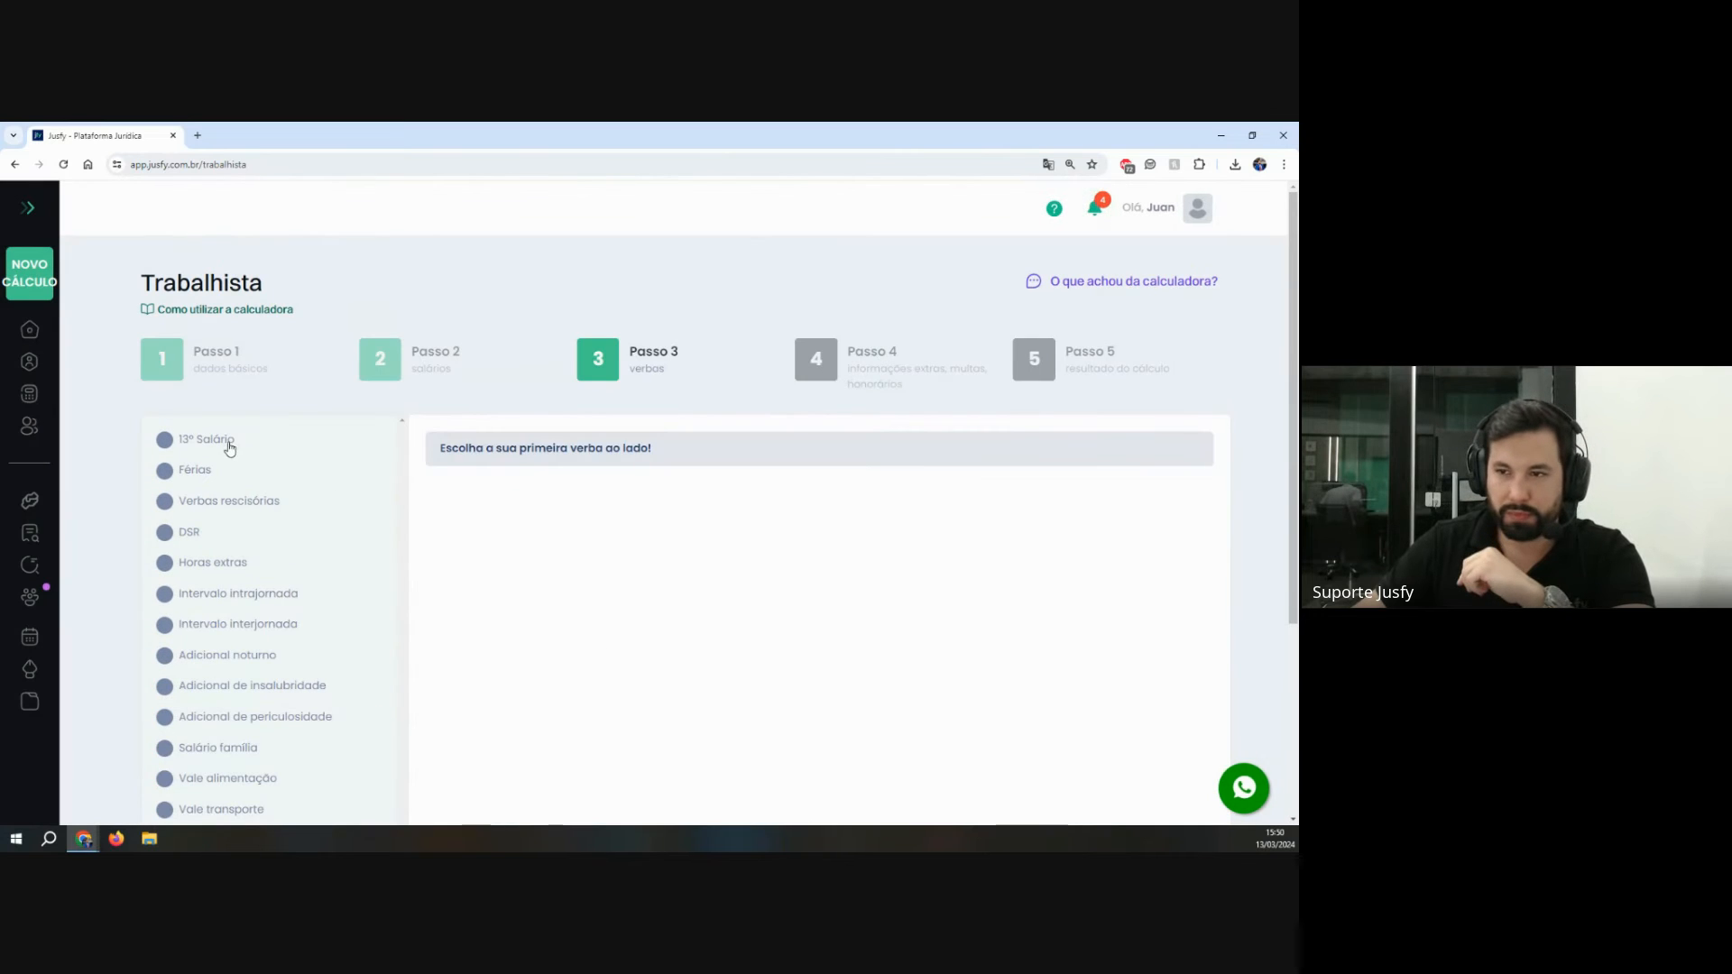
# Step: View the 13º Salário and Férias items and examine the vacation periods listed under Férias
pyautogui.click(230, 448)
pyautogui.click(196, 470)
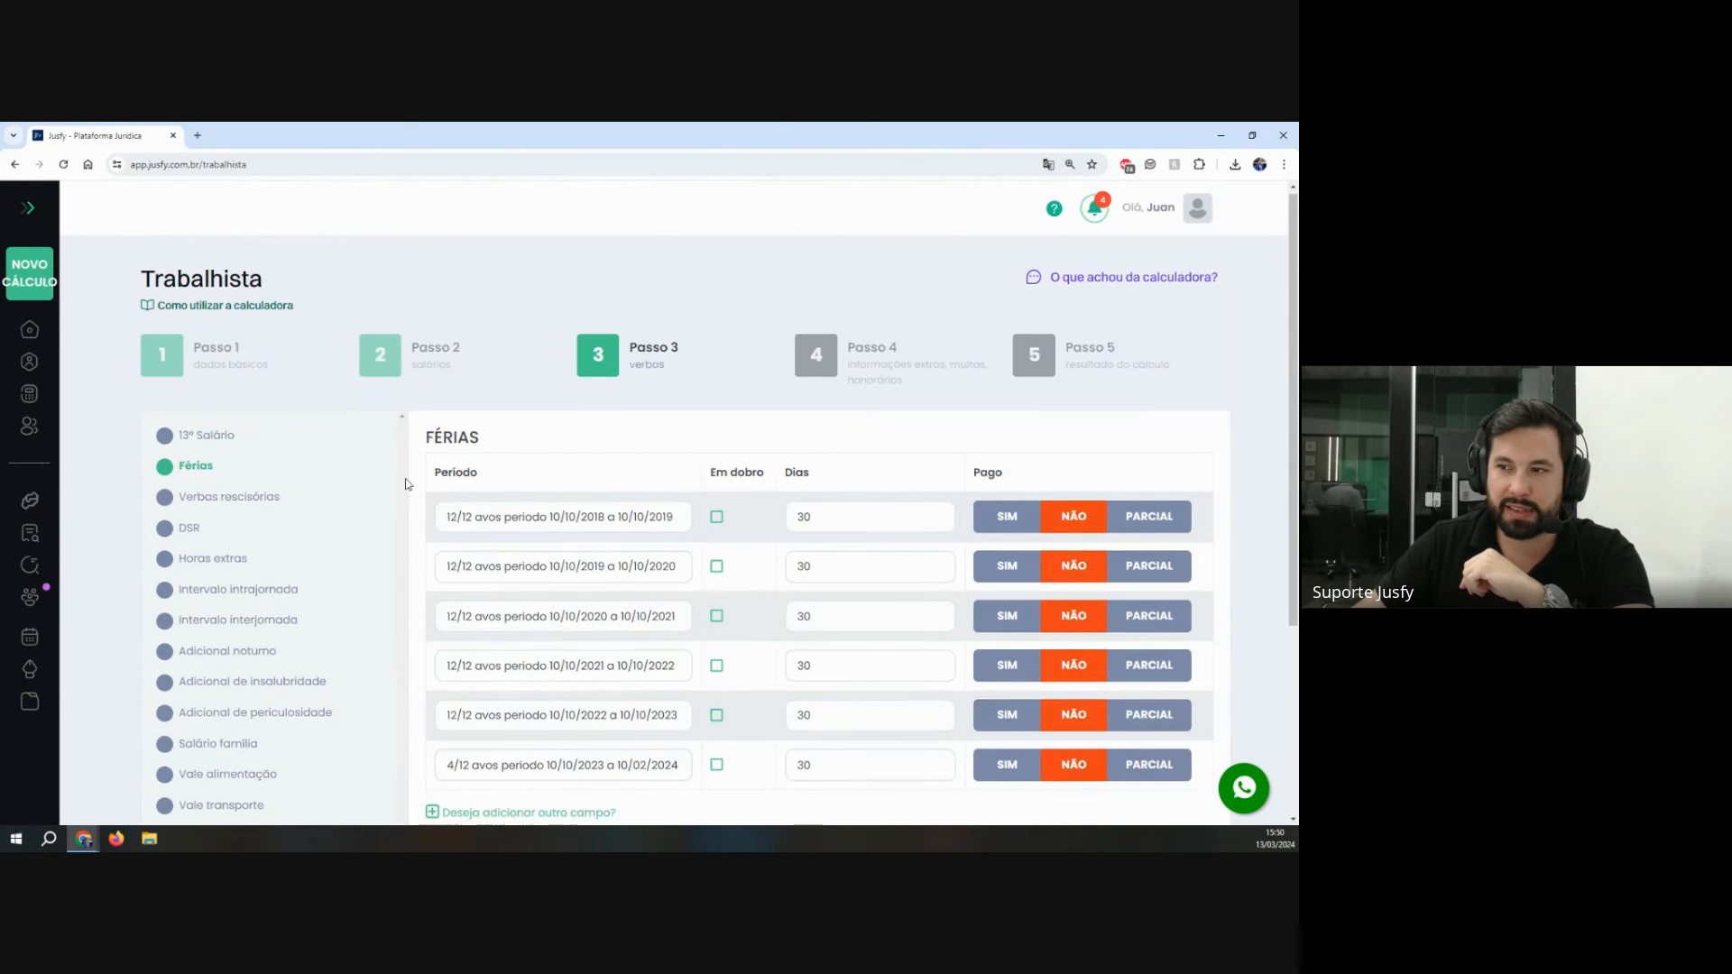
pyautogui.scroll(-2, 332, 351)
pyautogui.moveTo(446, 385); pyautogui.dragTo(674, 386)
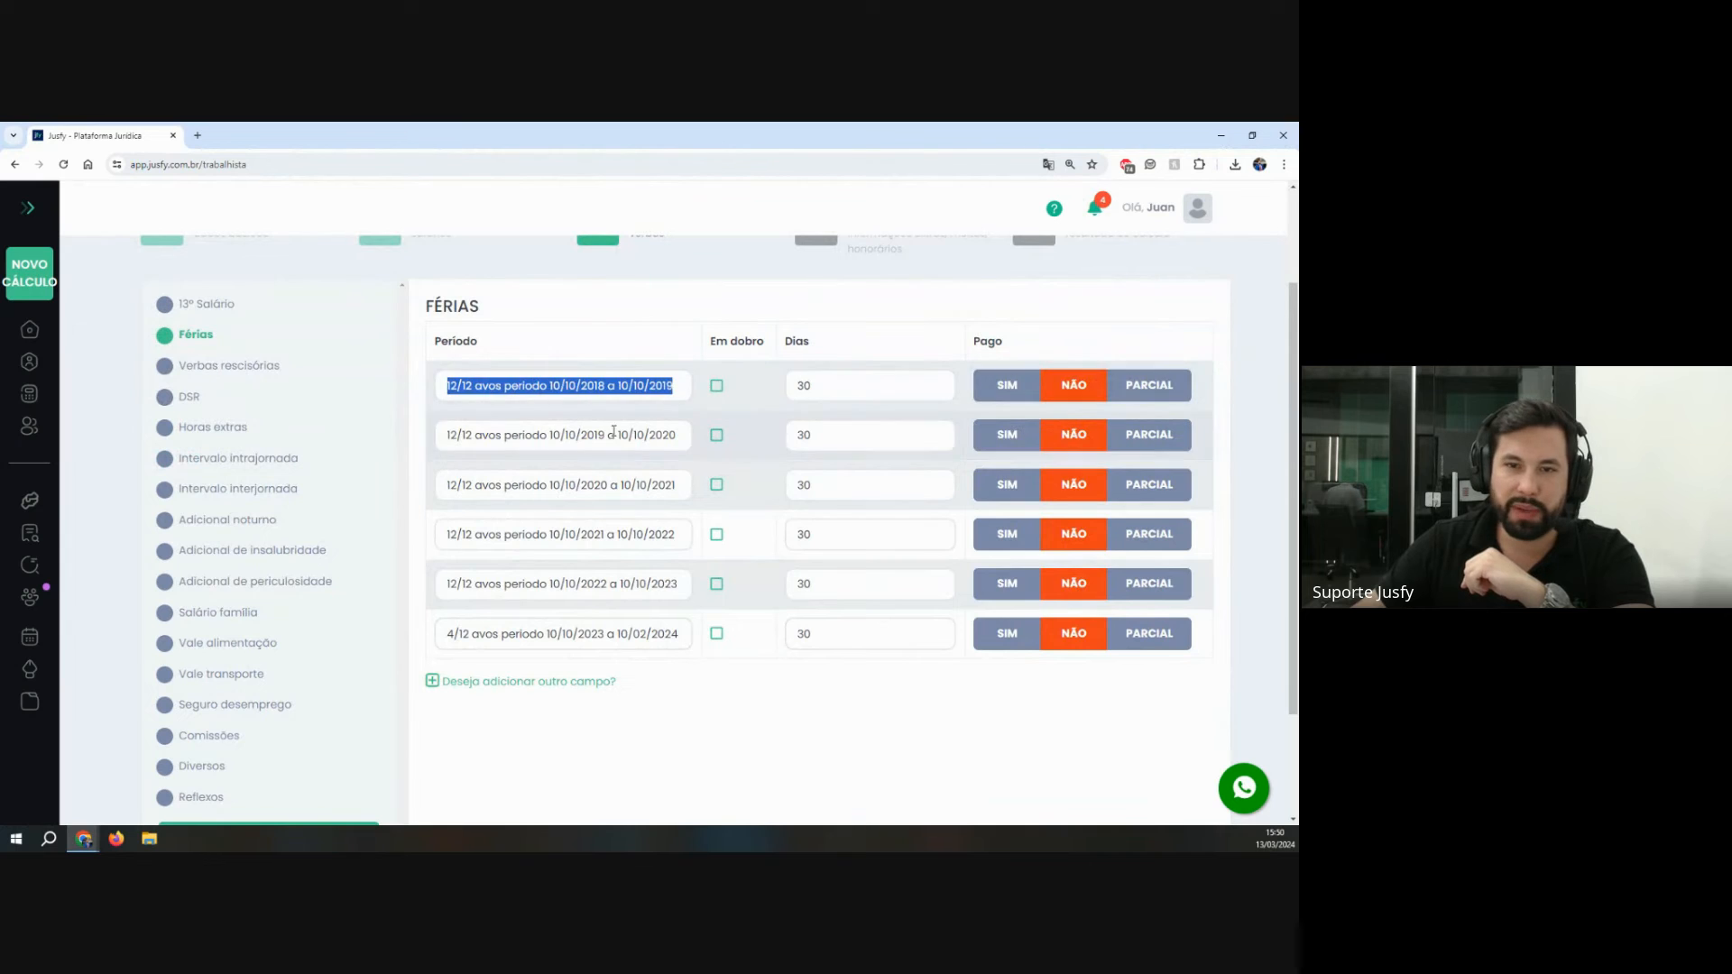
# Step: Review the Férias period descriptions, from the 10/10/2018 period through the one ending 10/02/2024
pyautogui.click(462, 402)
pyautogui.moveTo(441, 389); pyautogui.dragTo(675, 386)
pyautogui.click(596, 395)
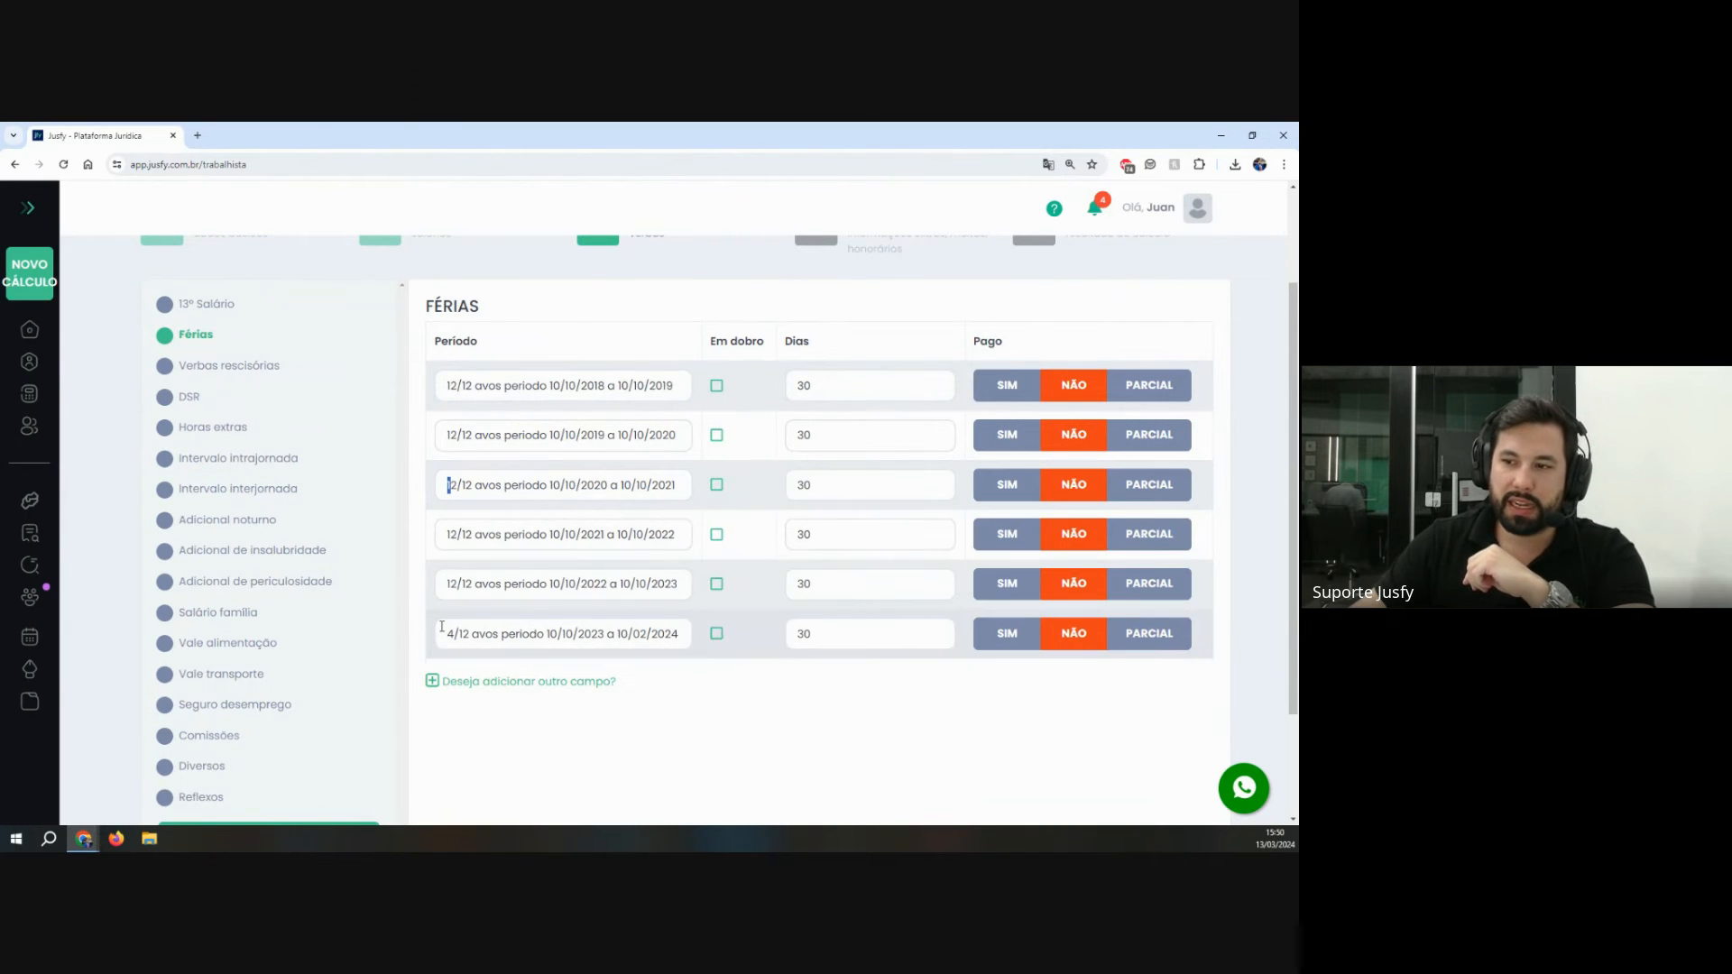
pyautogui.moveTo(445, 634); pyautogui.dragTo(689, 648)
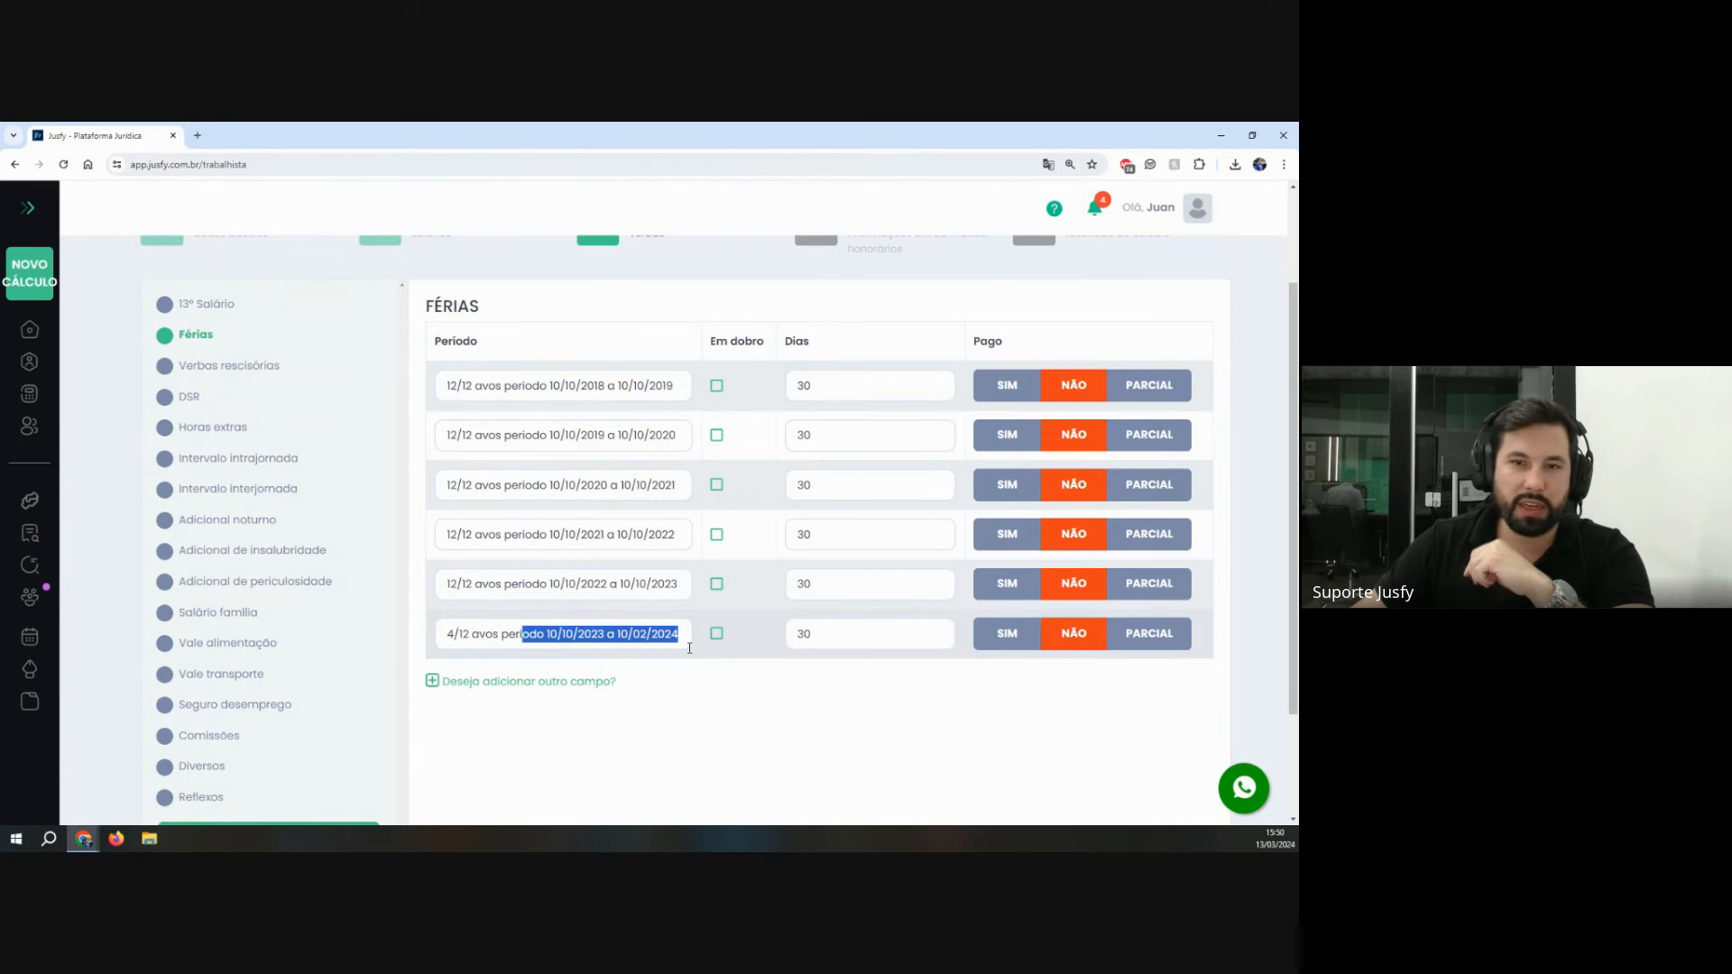
# Step: Return to 13º Salário and switch the payment status of the period starting 10/10/2018, ending on Parcial
pyautogui.scroll(2, 236, 444)
pyautogui.click(216, 442)
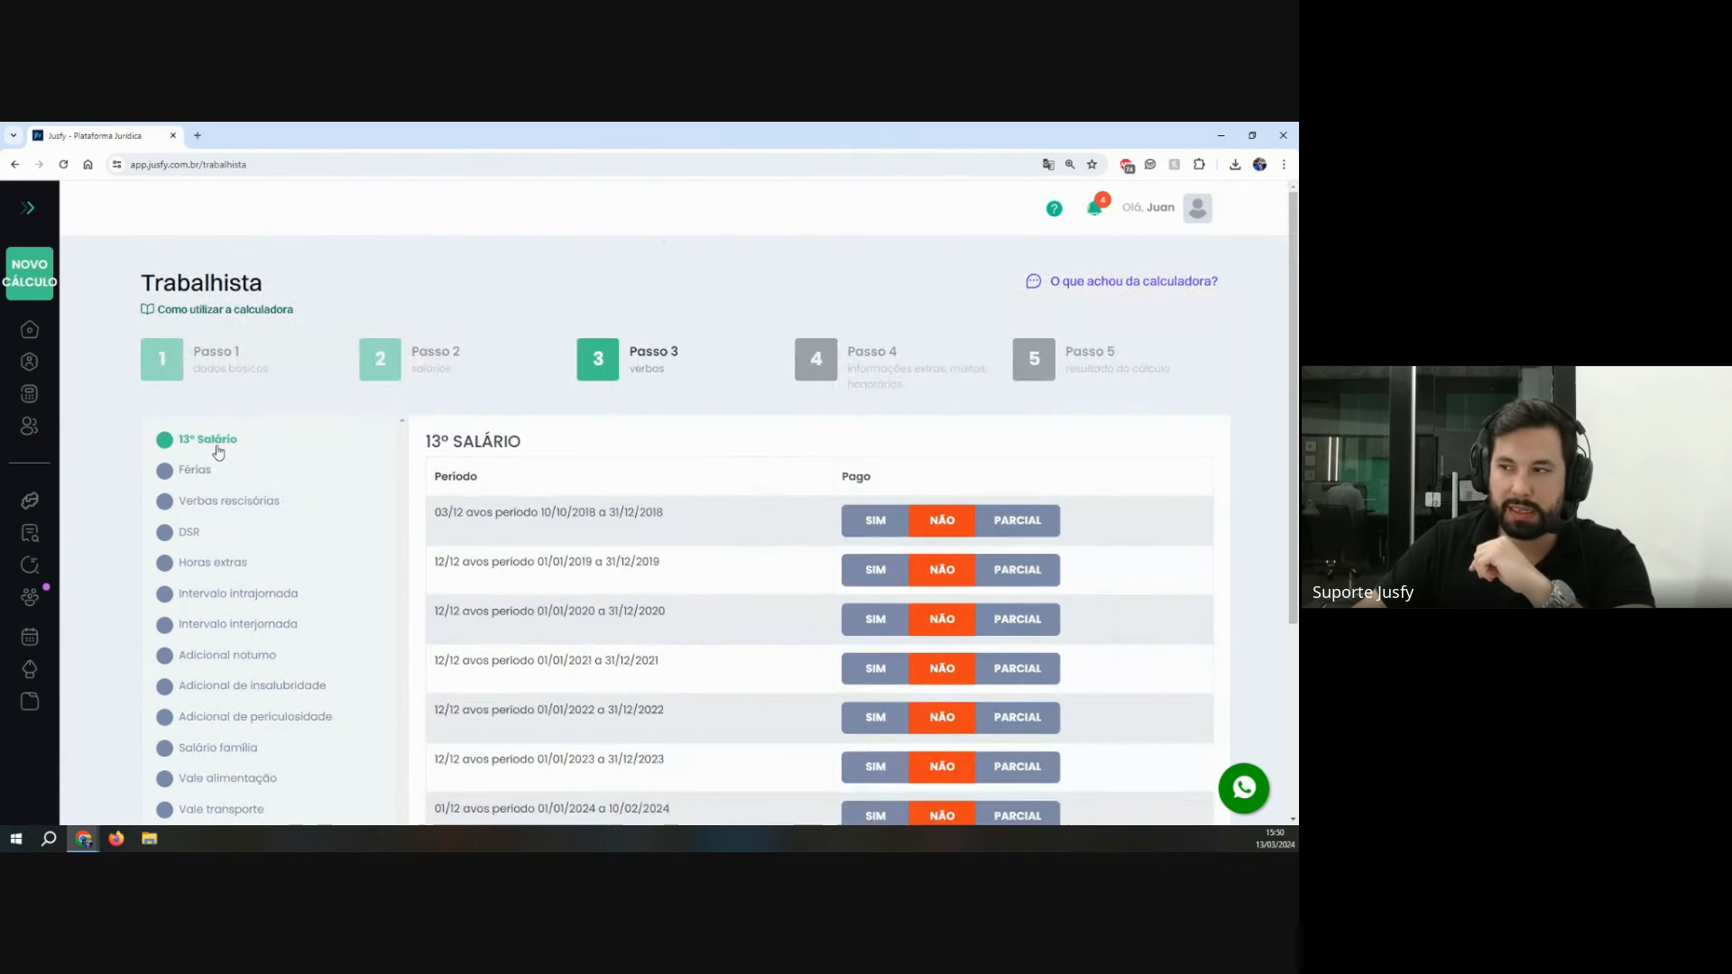
pyautogui.moveTo(839, 346); pyautogui.dragTo(950, 344)
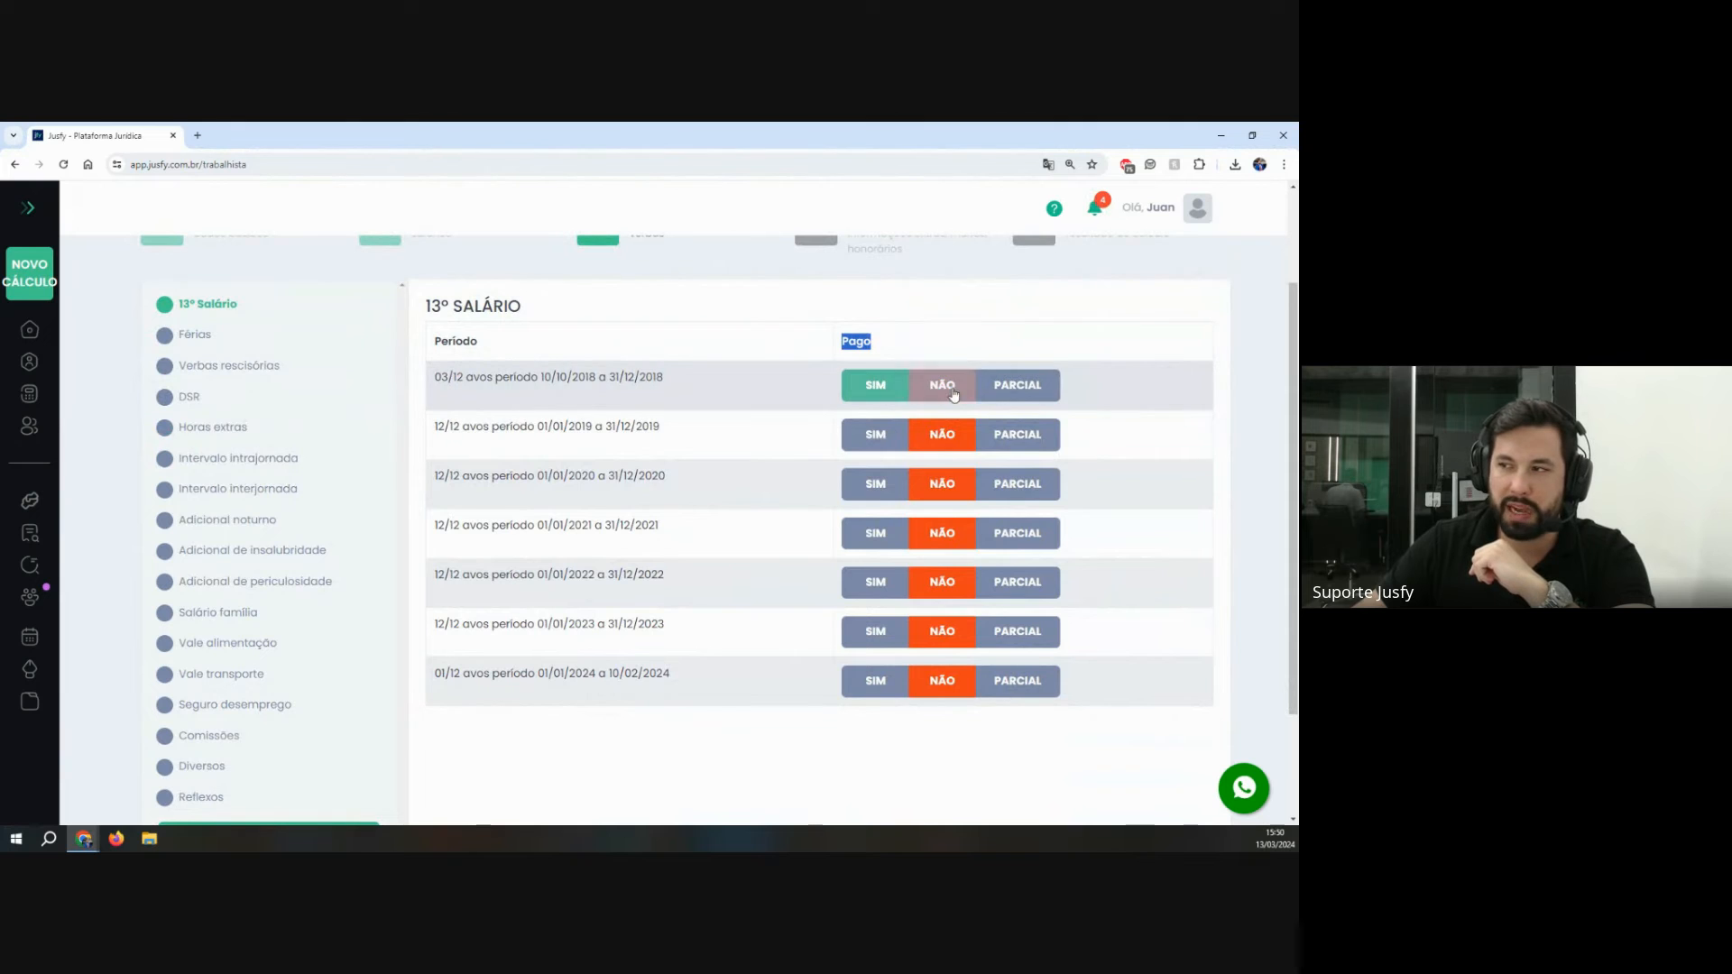
pyautogui.click(1010, 403)
# Step: In Férias, mark the 10/10/2018 to 10/10/2019 period as Em dobro and set its payment status to Parcial
pyautogui.click(189, 339)
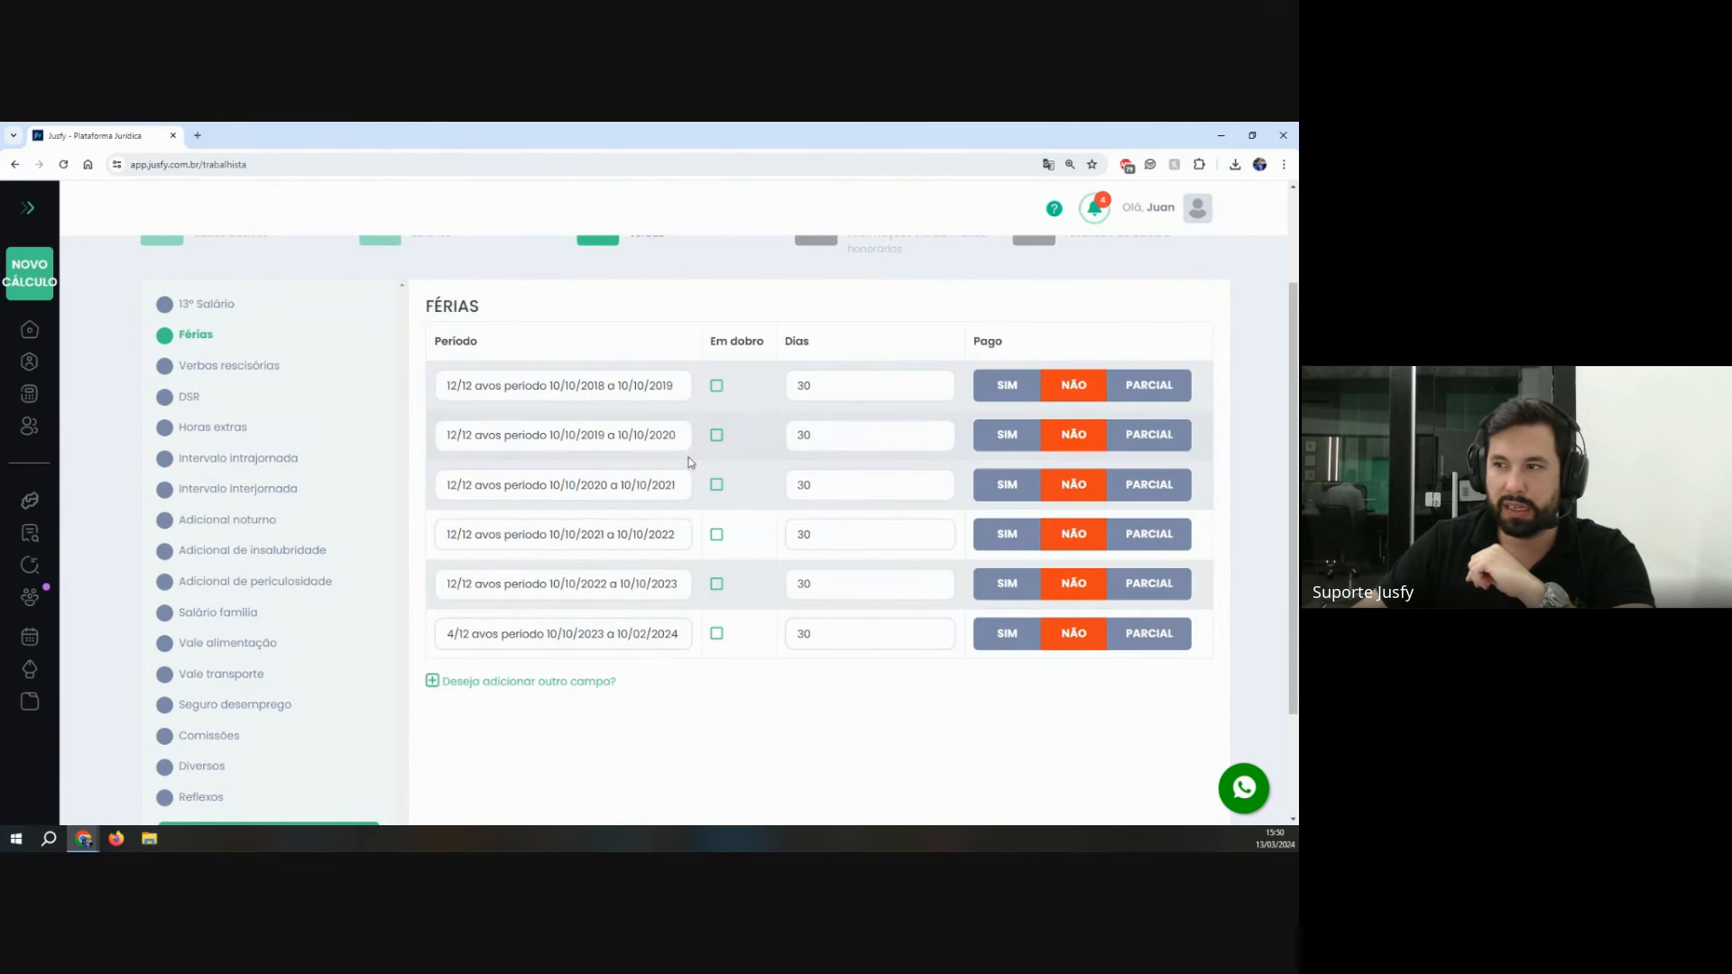
pyautogui.moveTo(712, 335); pyautogui.dragTo(784, 343)
pyautogui.click(717, 386)
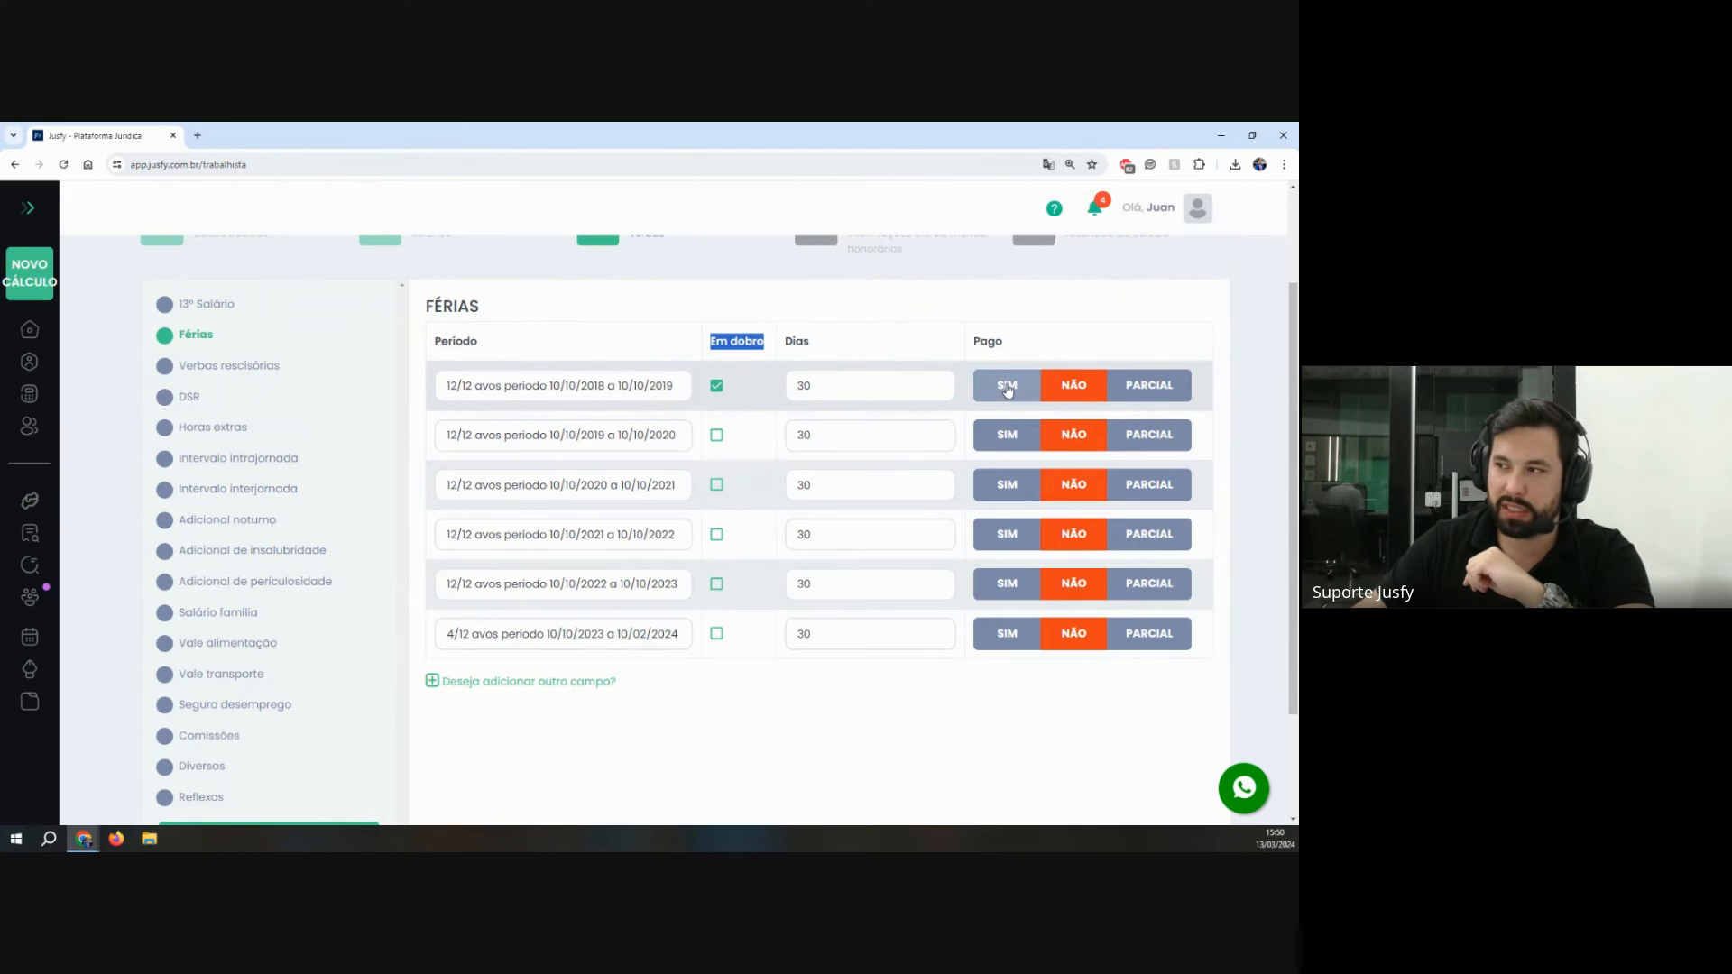
pyautogui.click(1148, 385)
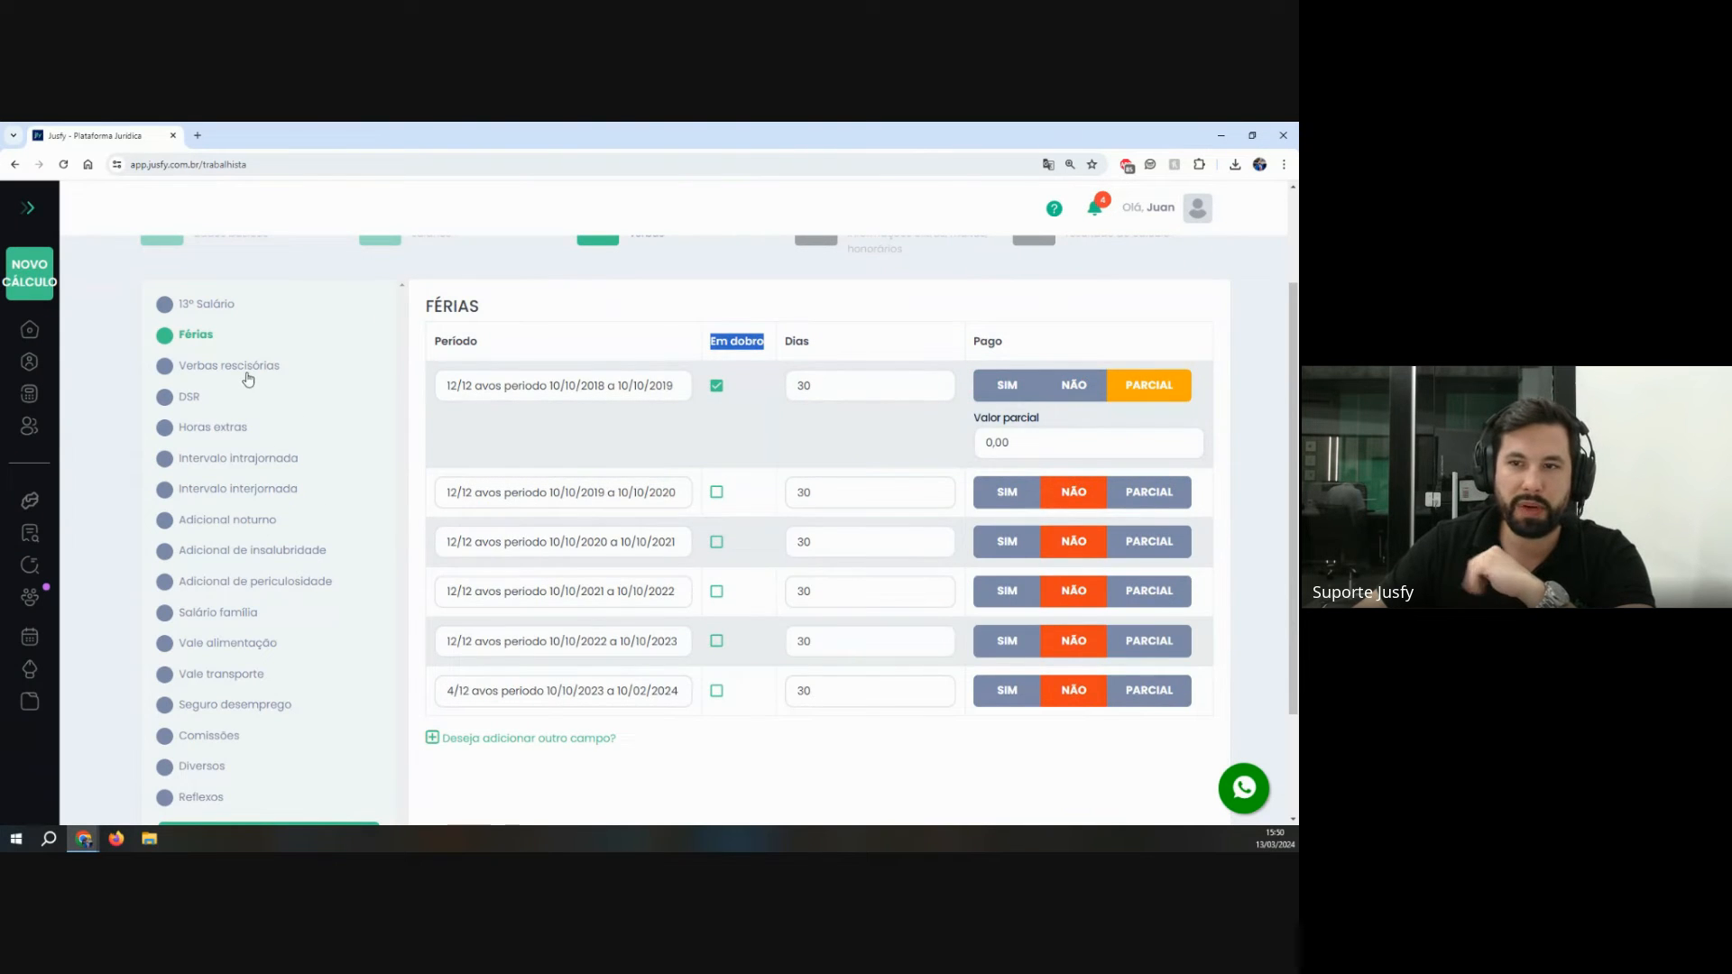
# Step: In Verbas rescisórias, enable Saldo salarial and switch Multa 40% depósito FGTS on to read its field, leaving it disabled
pyautogui.click(248, 373)
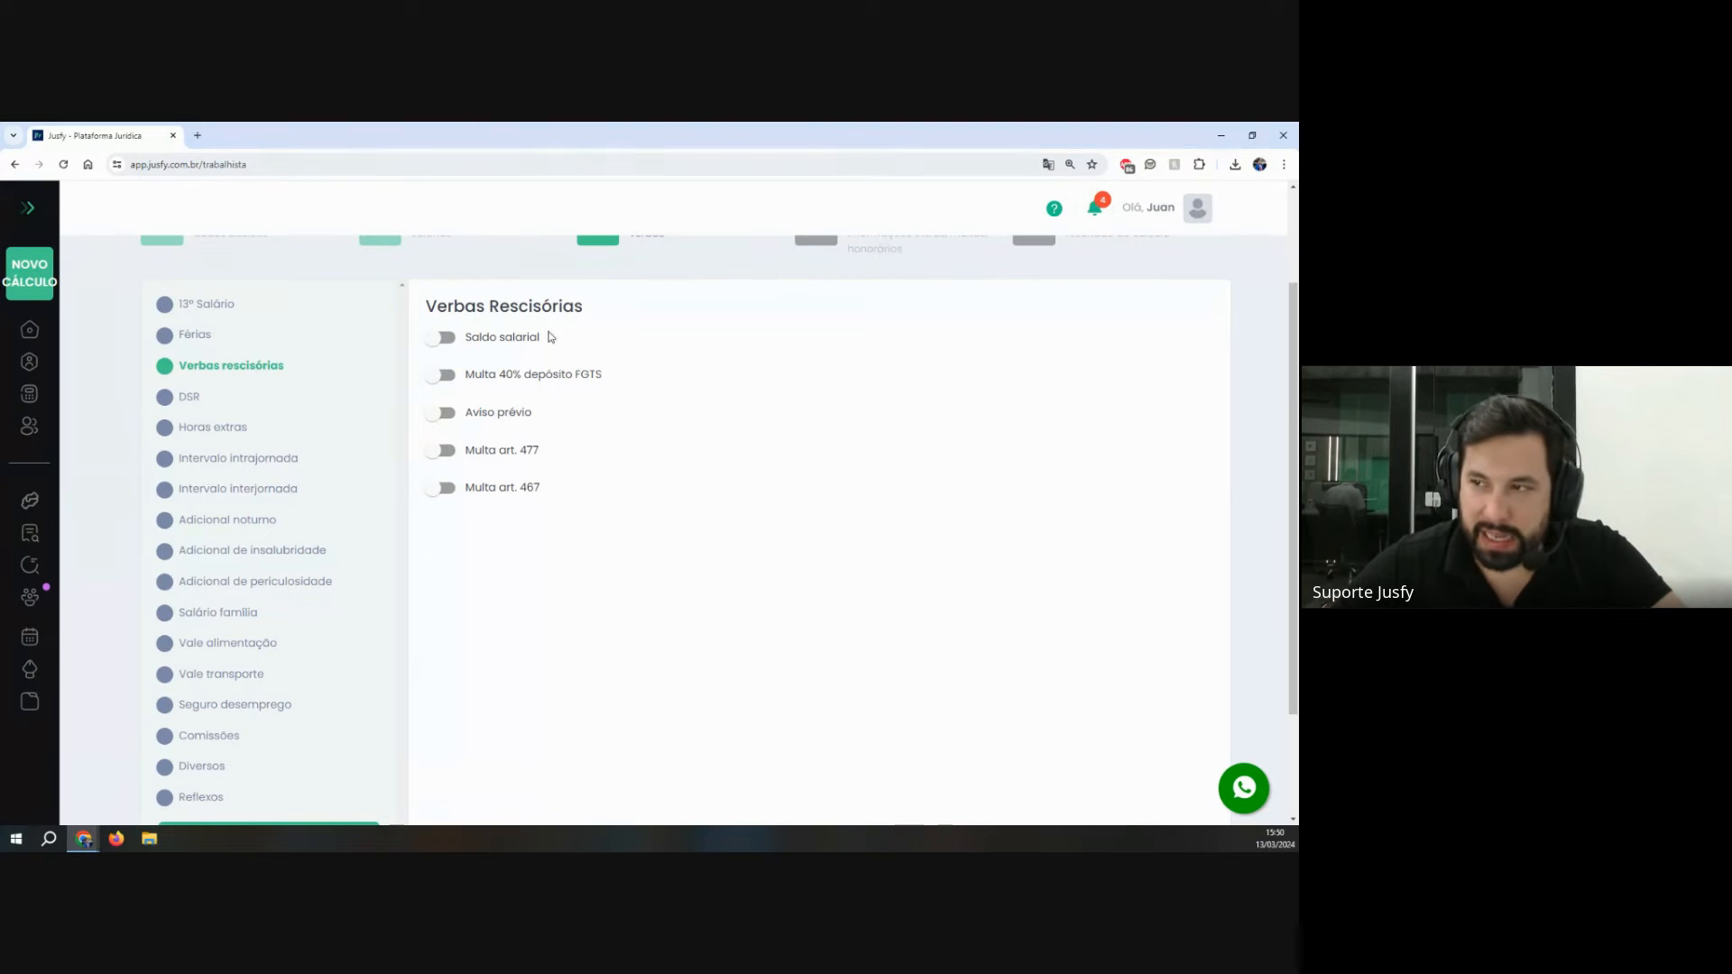
pyautogui.click(441, 339)
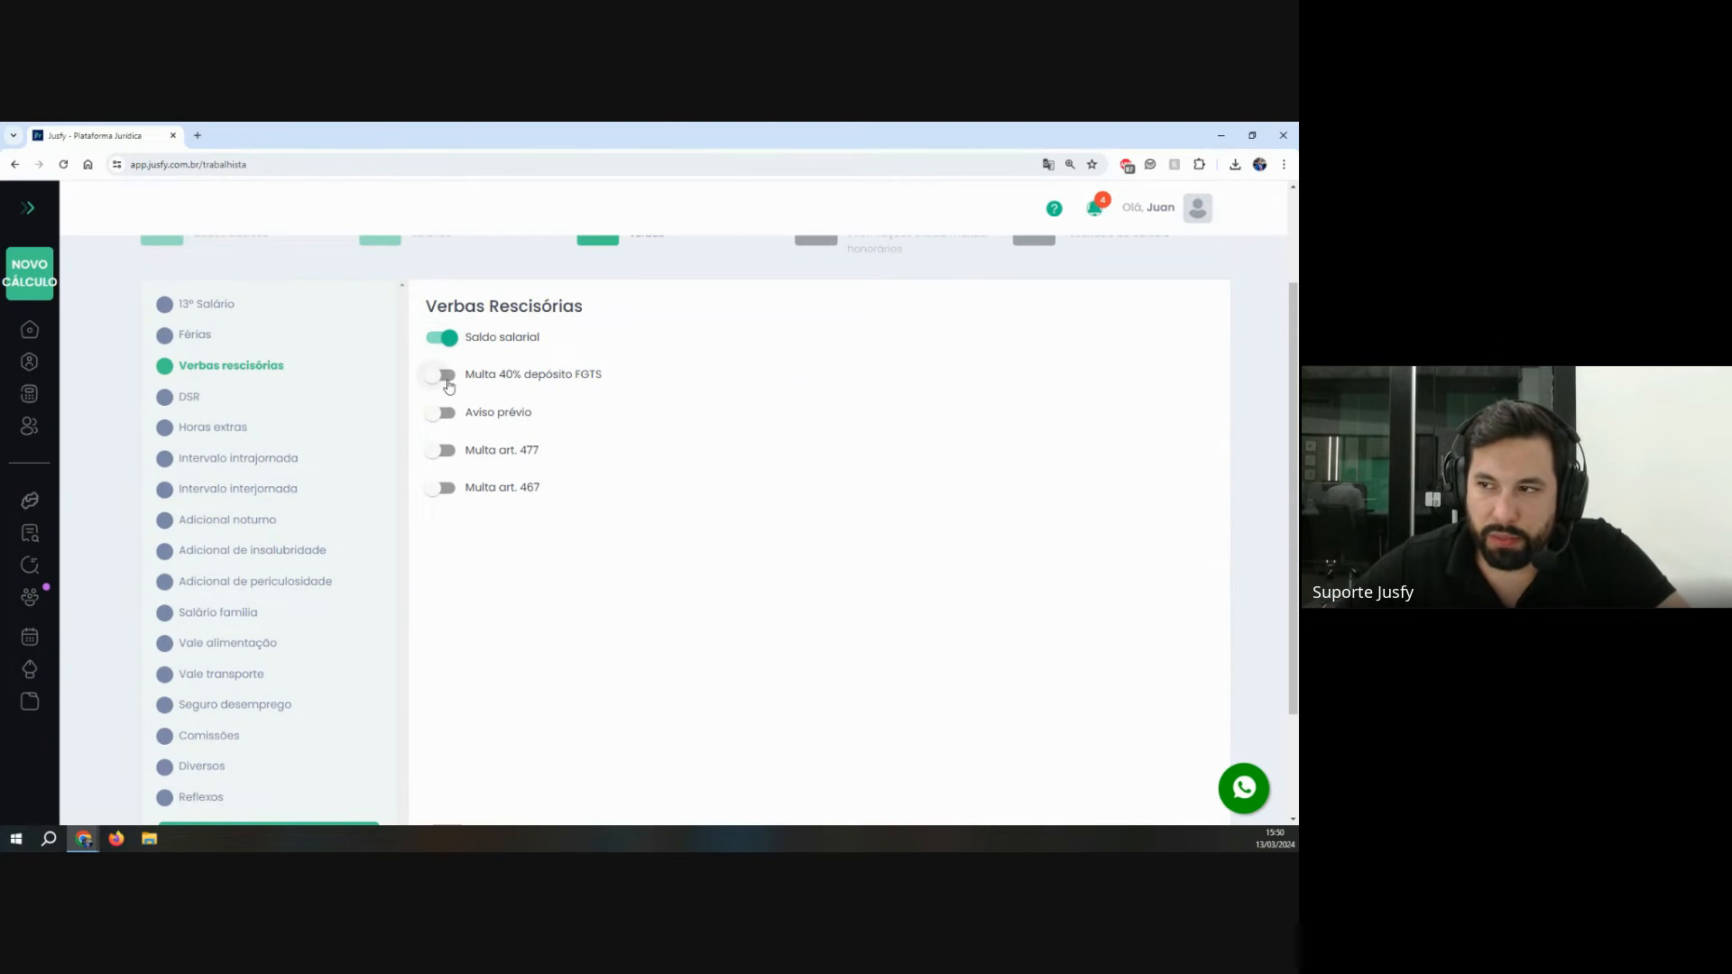
pyautogui.click(444, 375)
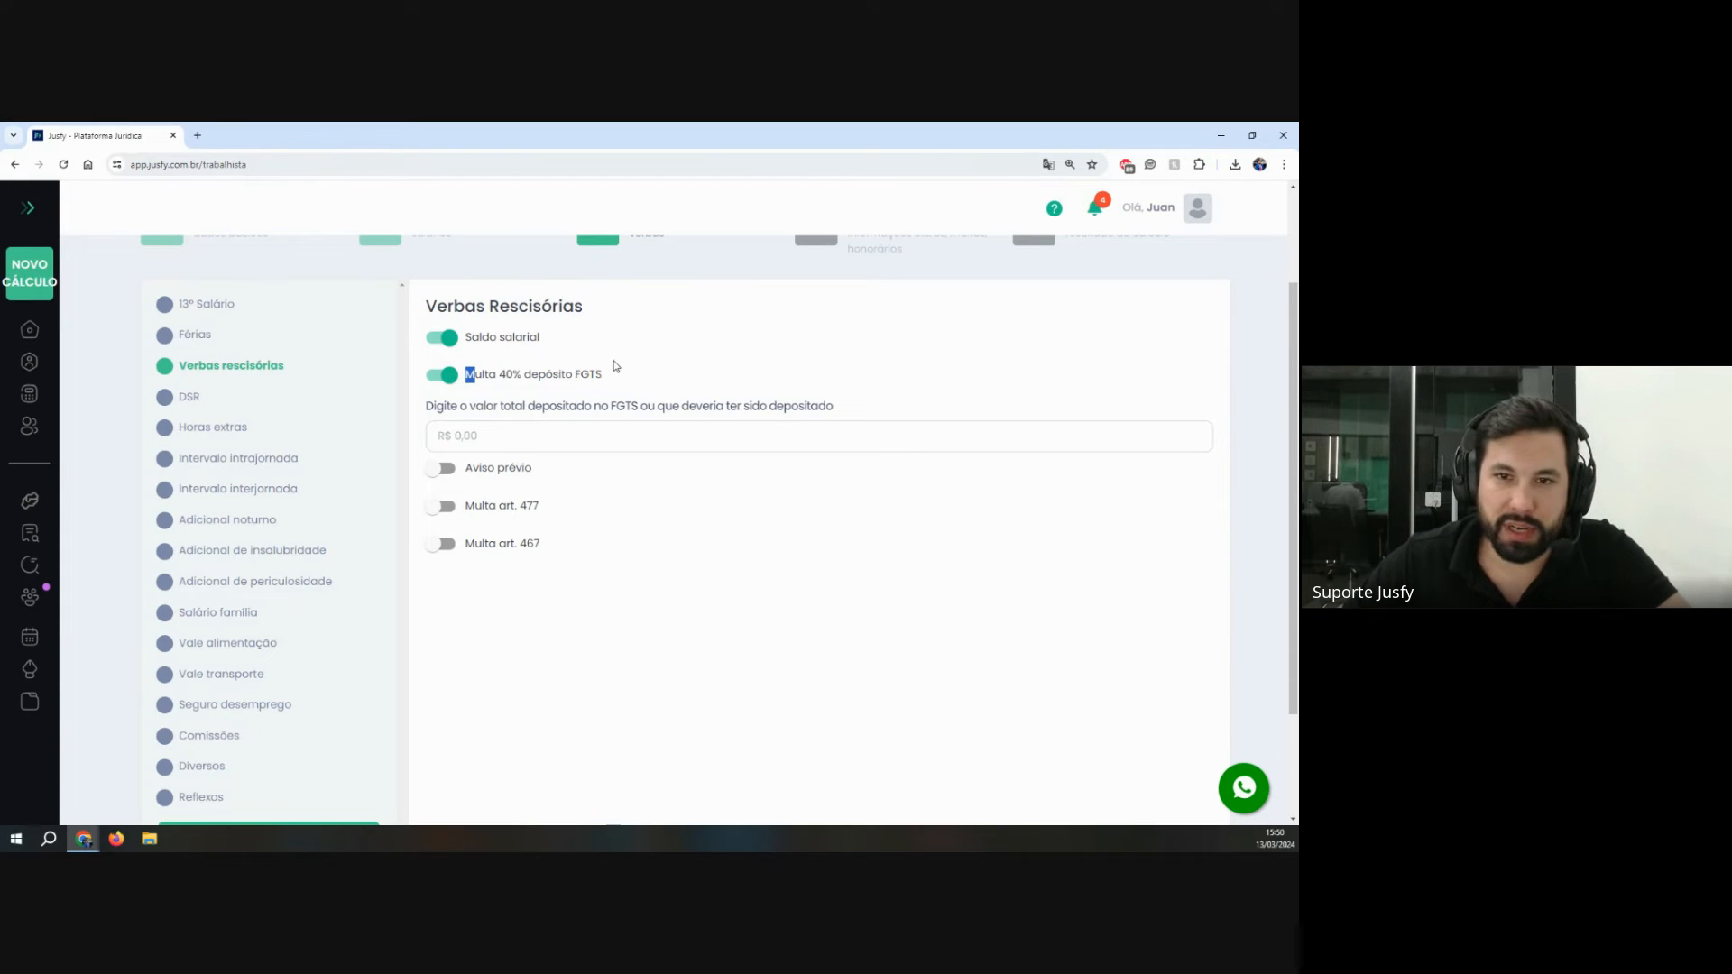
pyautogui.moveTo(438, 416); pyautogui.dragTo(887, 415)
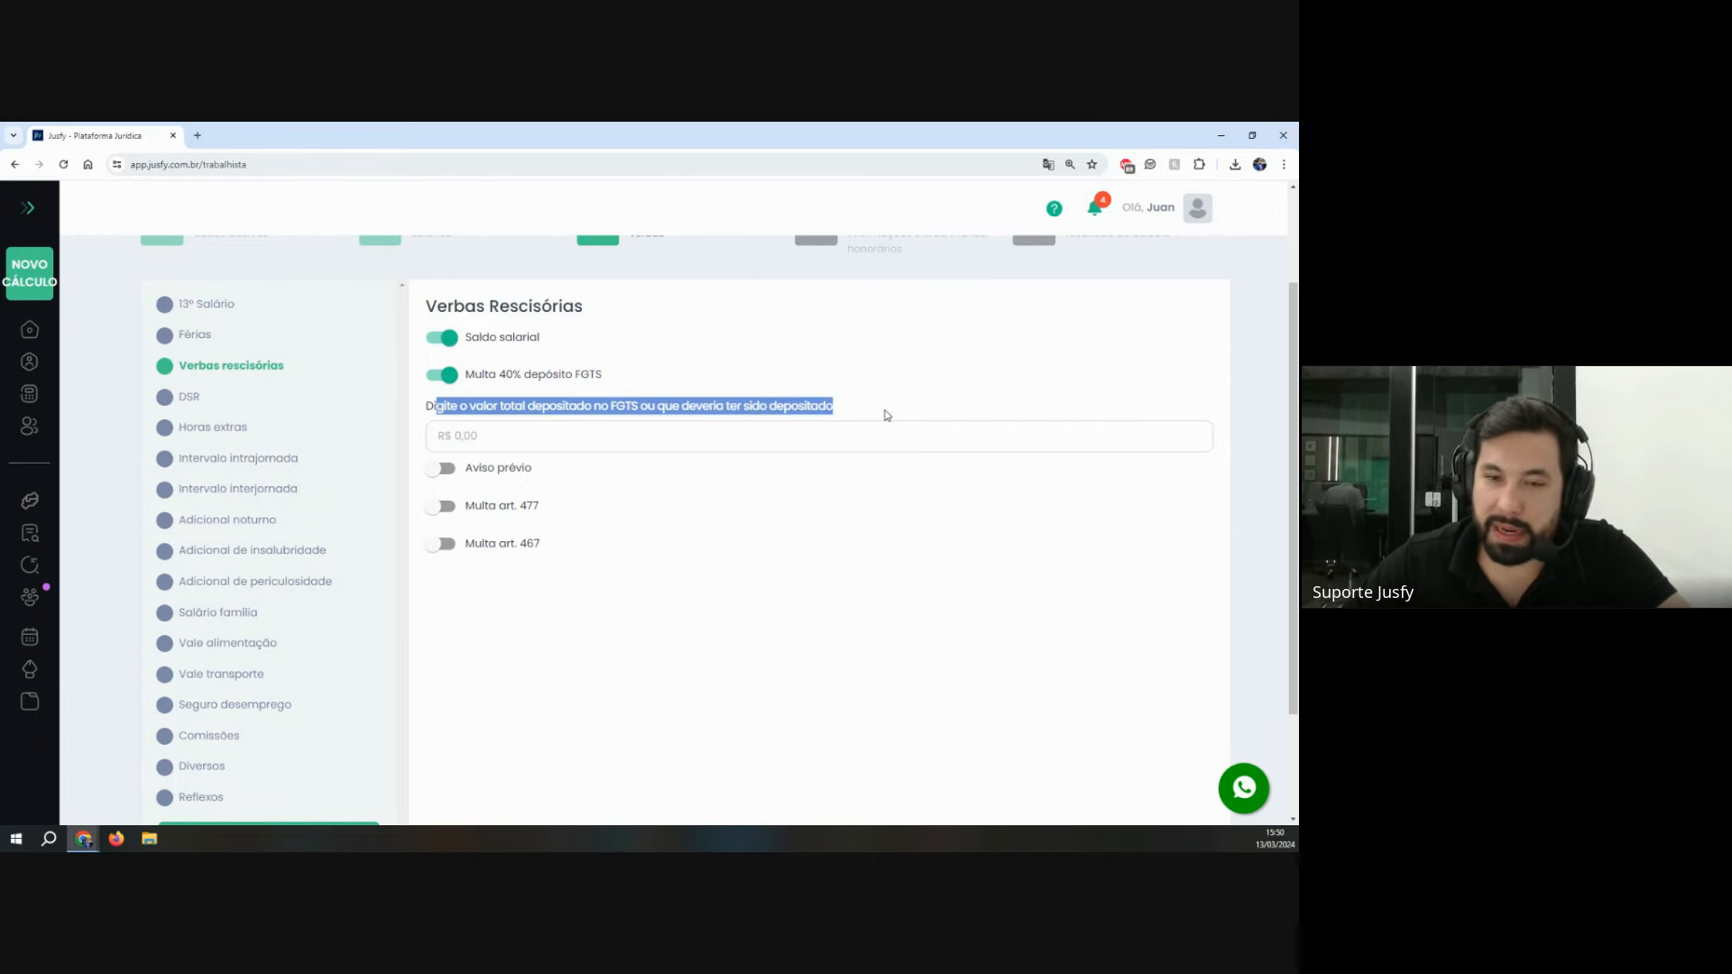
pyautogui.click(546, 377)
# Step: Switch Aviso prévio on to view its days field, turn it back off, and enable Multa art. 477 and Multa art. 467
pyautogui.click(442, 413)
pyautogui.moveTo(435, 443); pyautogui.dragTo(815, 444)
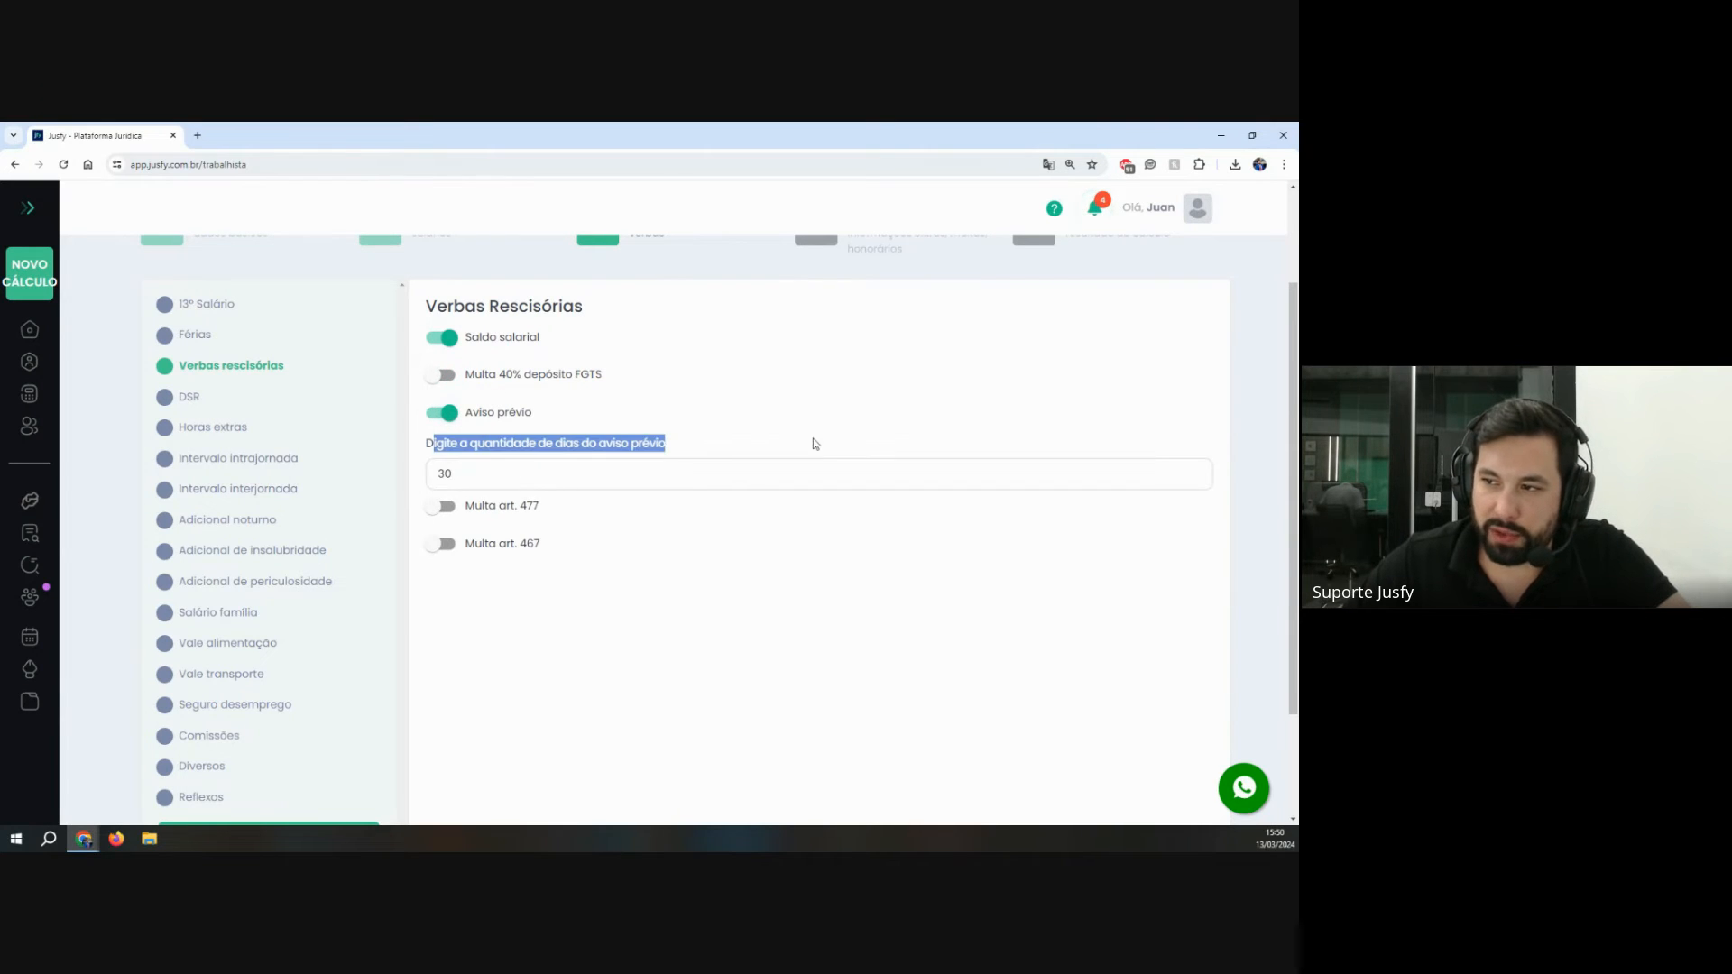
pyautogui.click(441, 414)
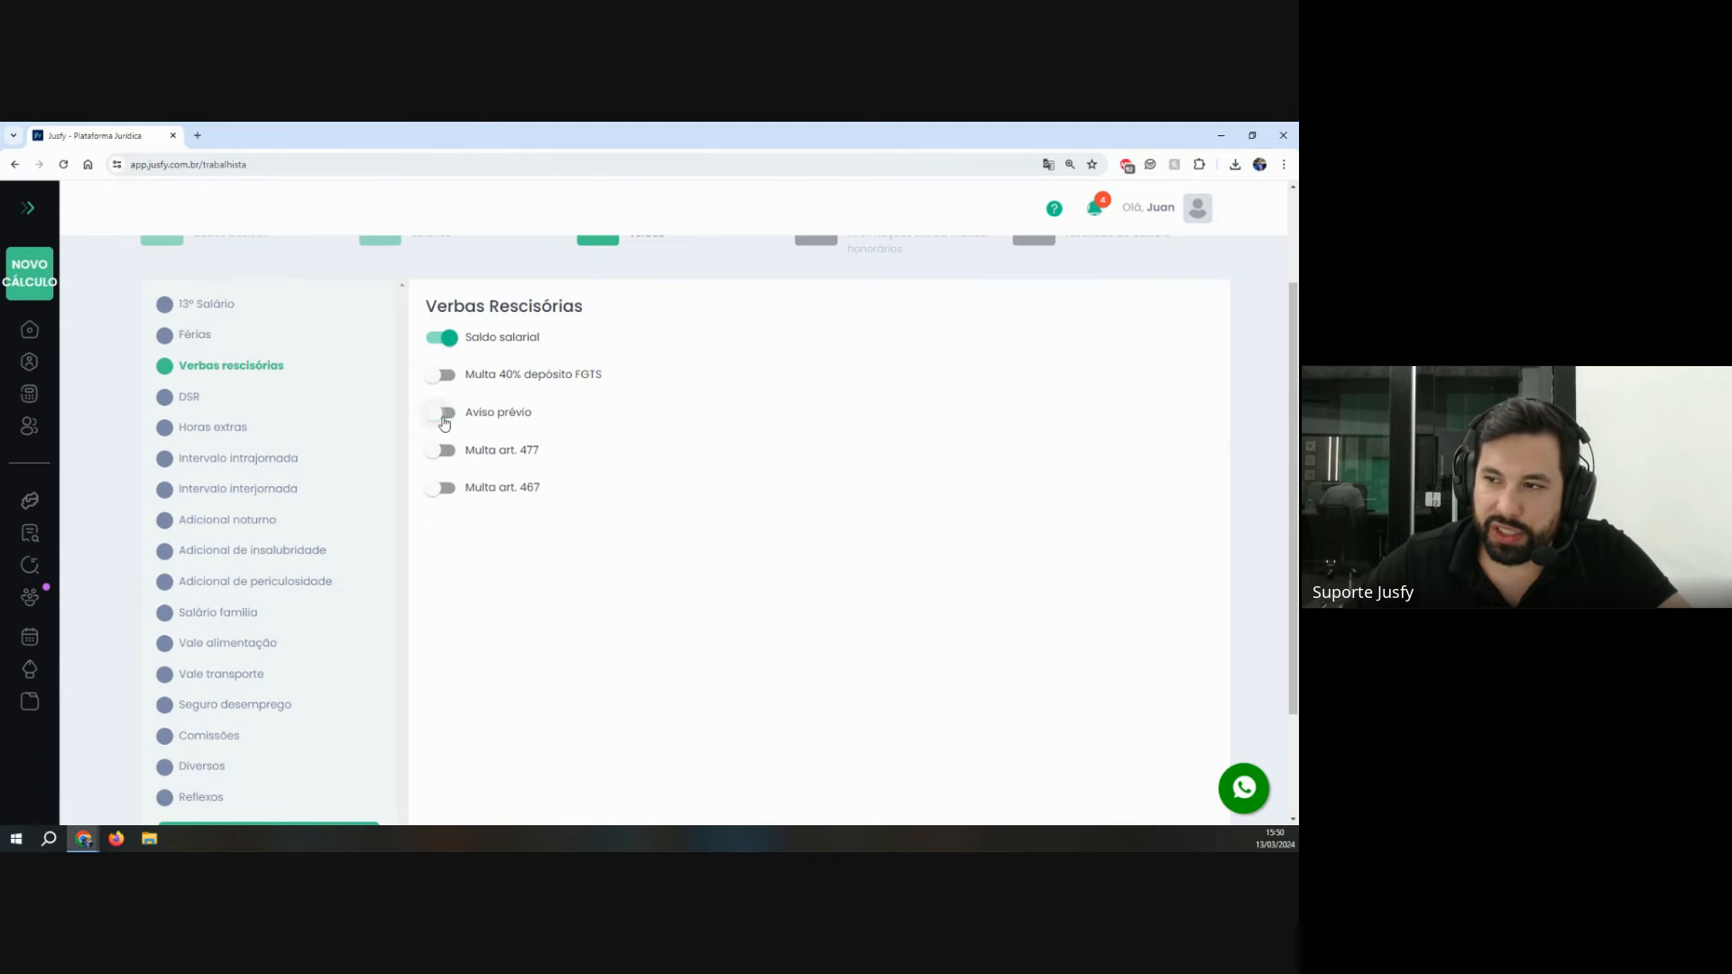
pyautogui.click(440, 450)
pyautogui.click(438, 488)
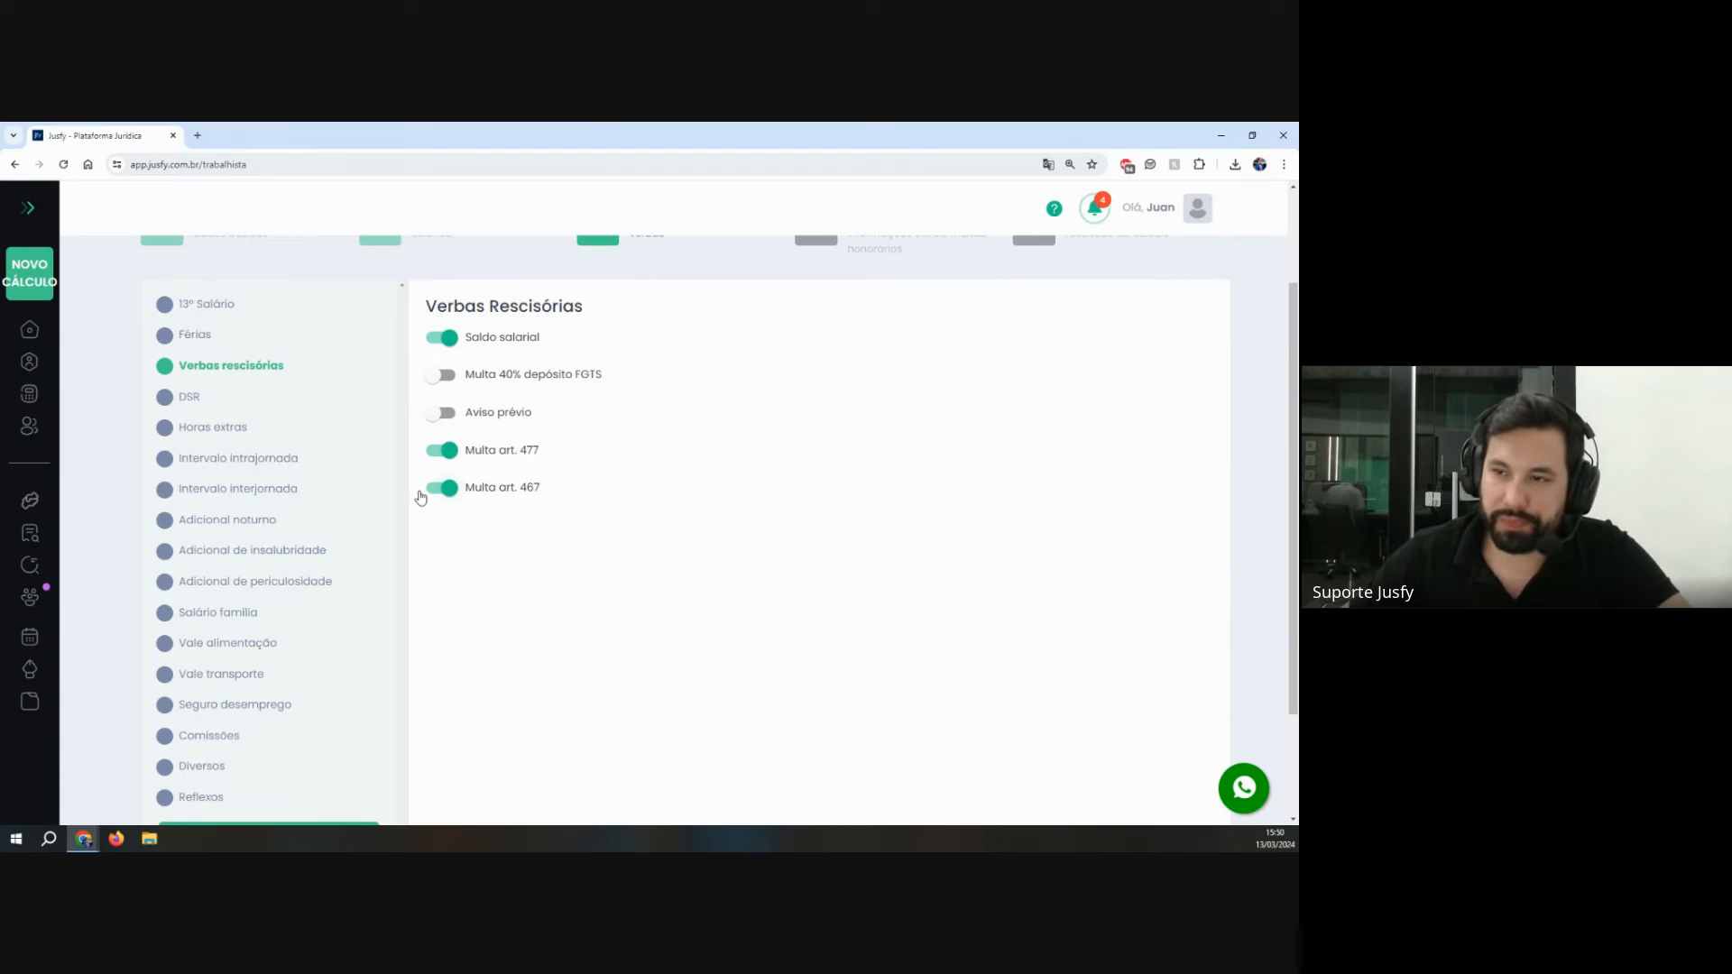
# Step: In DSR, expand the 10/2018 rest days and select 07/10, 14/10, 21/10 and 28/10/2018
pyautogui.click(189, 400)
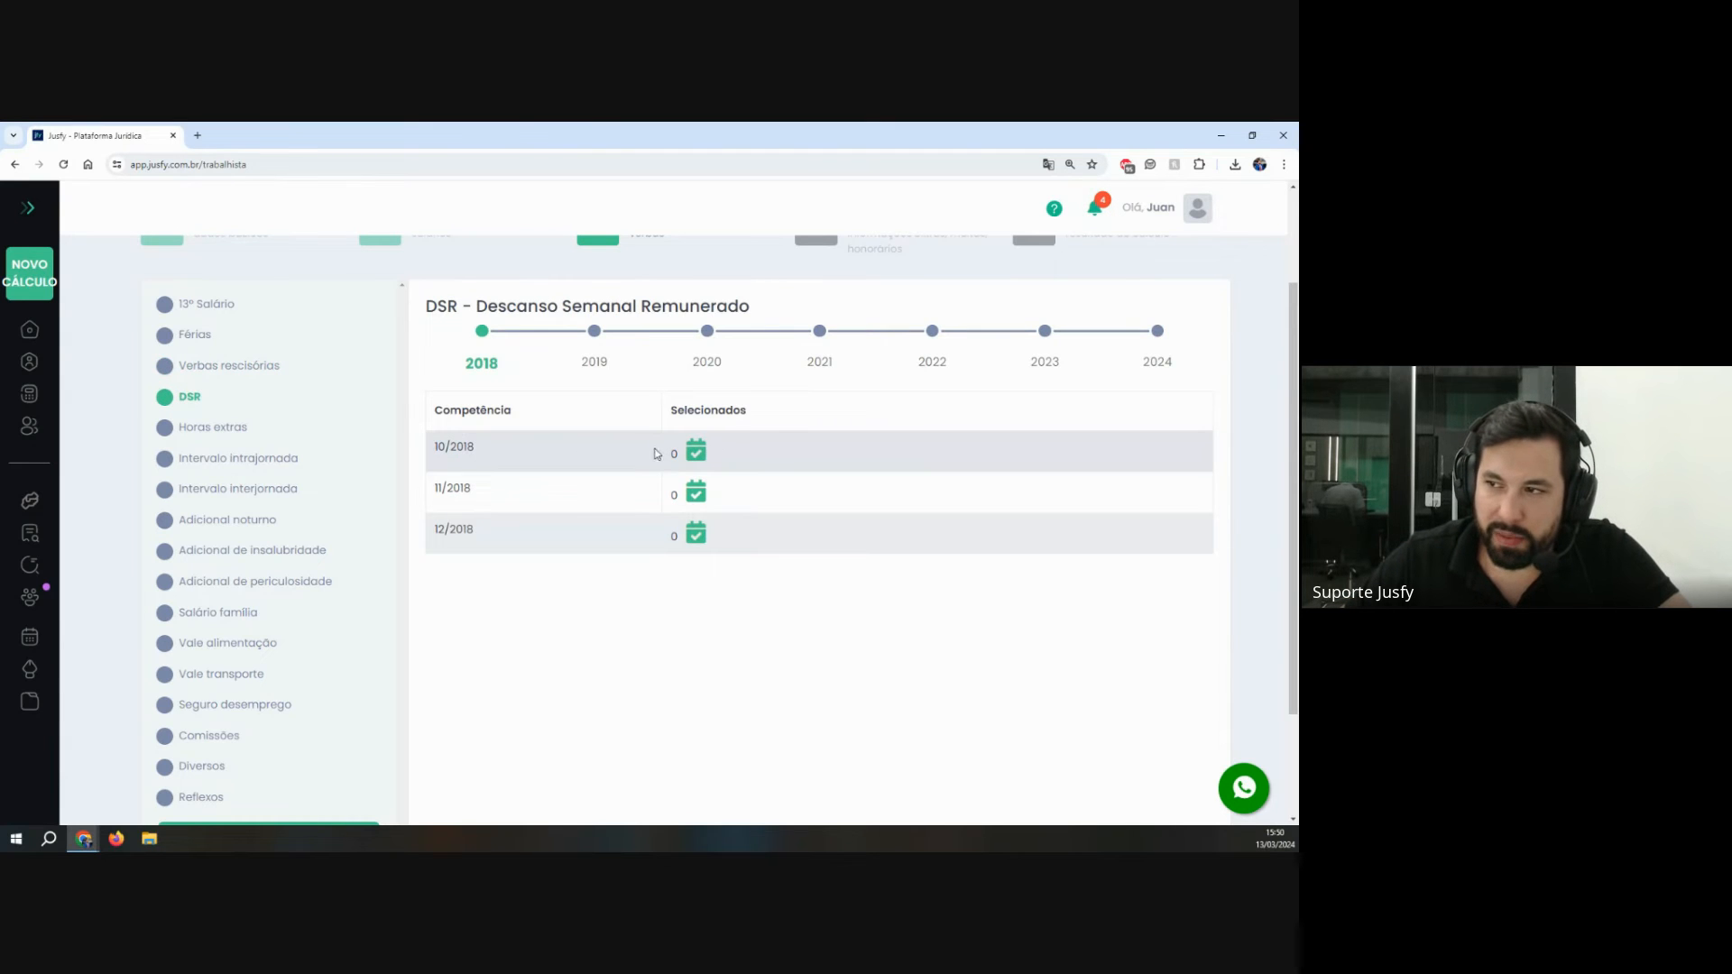
pyautogui.click(699, 454)
pyautogui.click(677, 480)
pyautogui.click(677, 506)
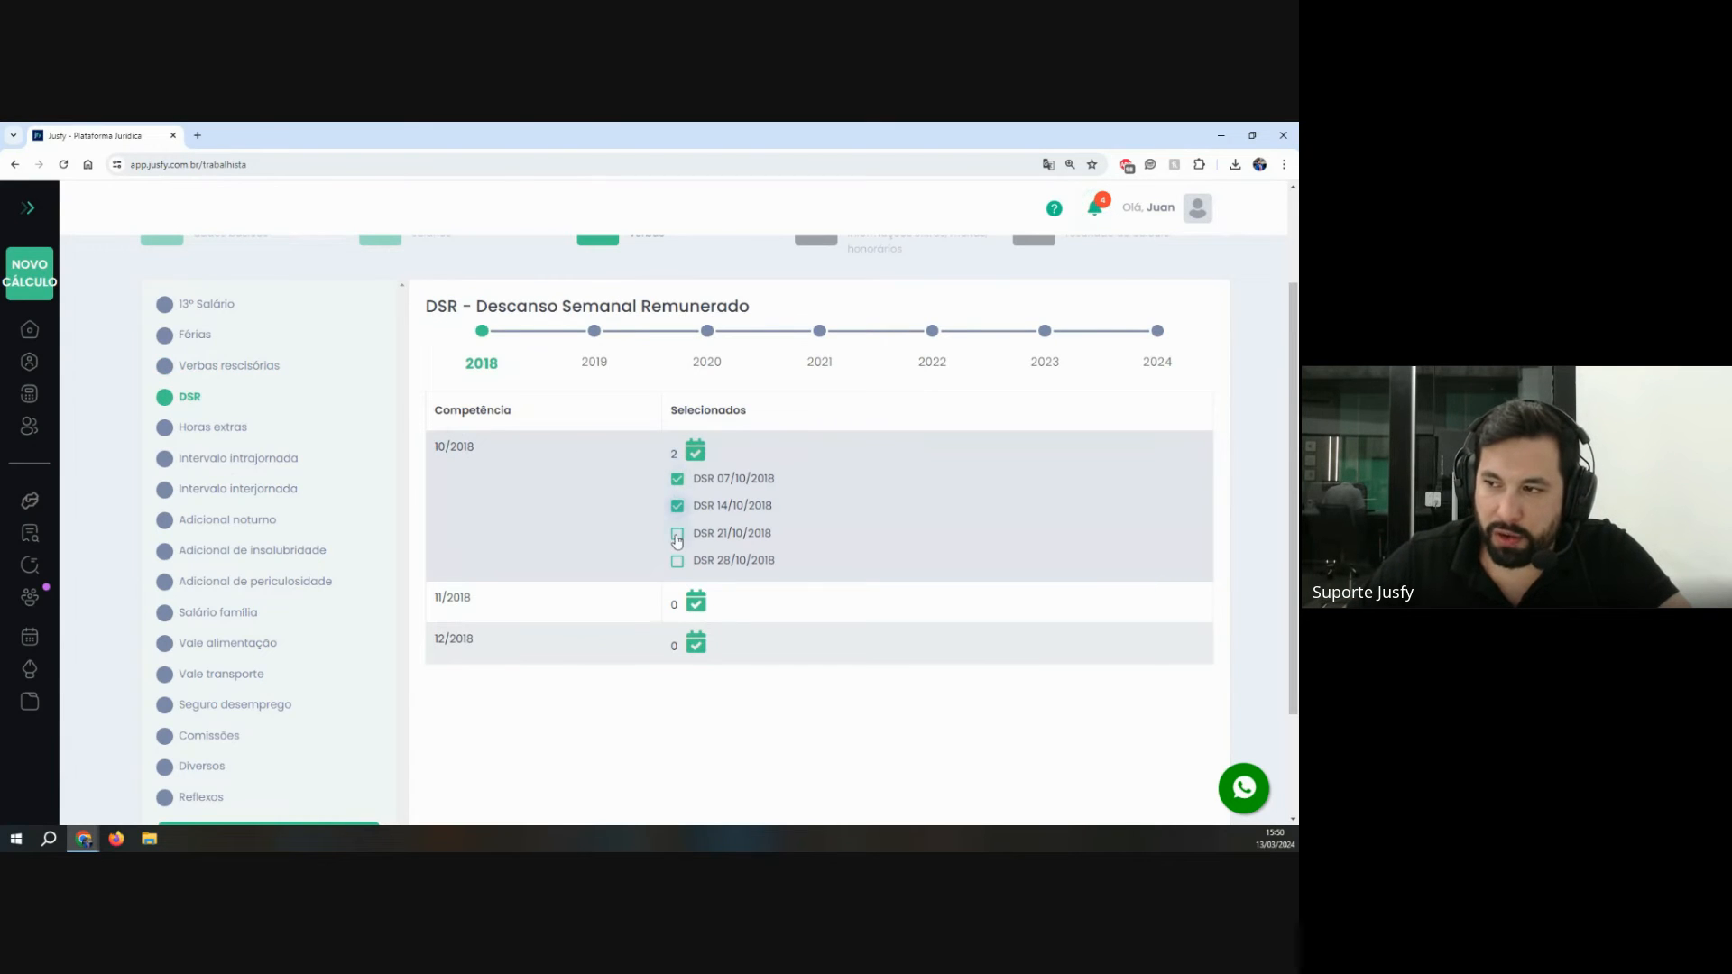
pyautogui.click(677, 533)
pyautogui.click(677, 561)
# Step: Toggle the 10/2018 DSR dates individually and leave all four unselected
pyautogui.click(678, 533)
pyautogui.click(678, 506)
pyautogui.click(678, 479)
pyautogui.click(677, 506)
pyautogui.click(677, 480)
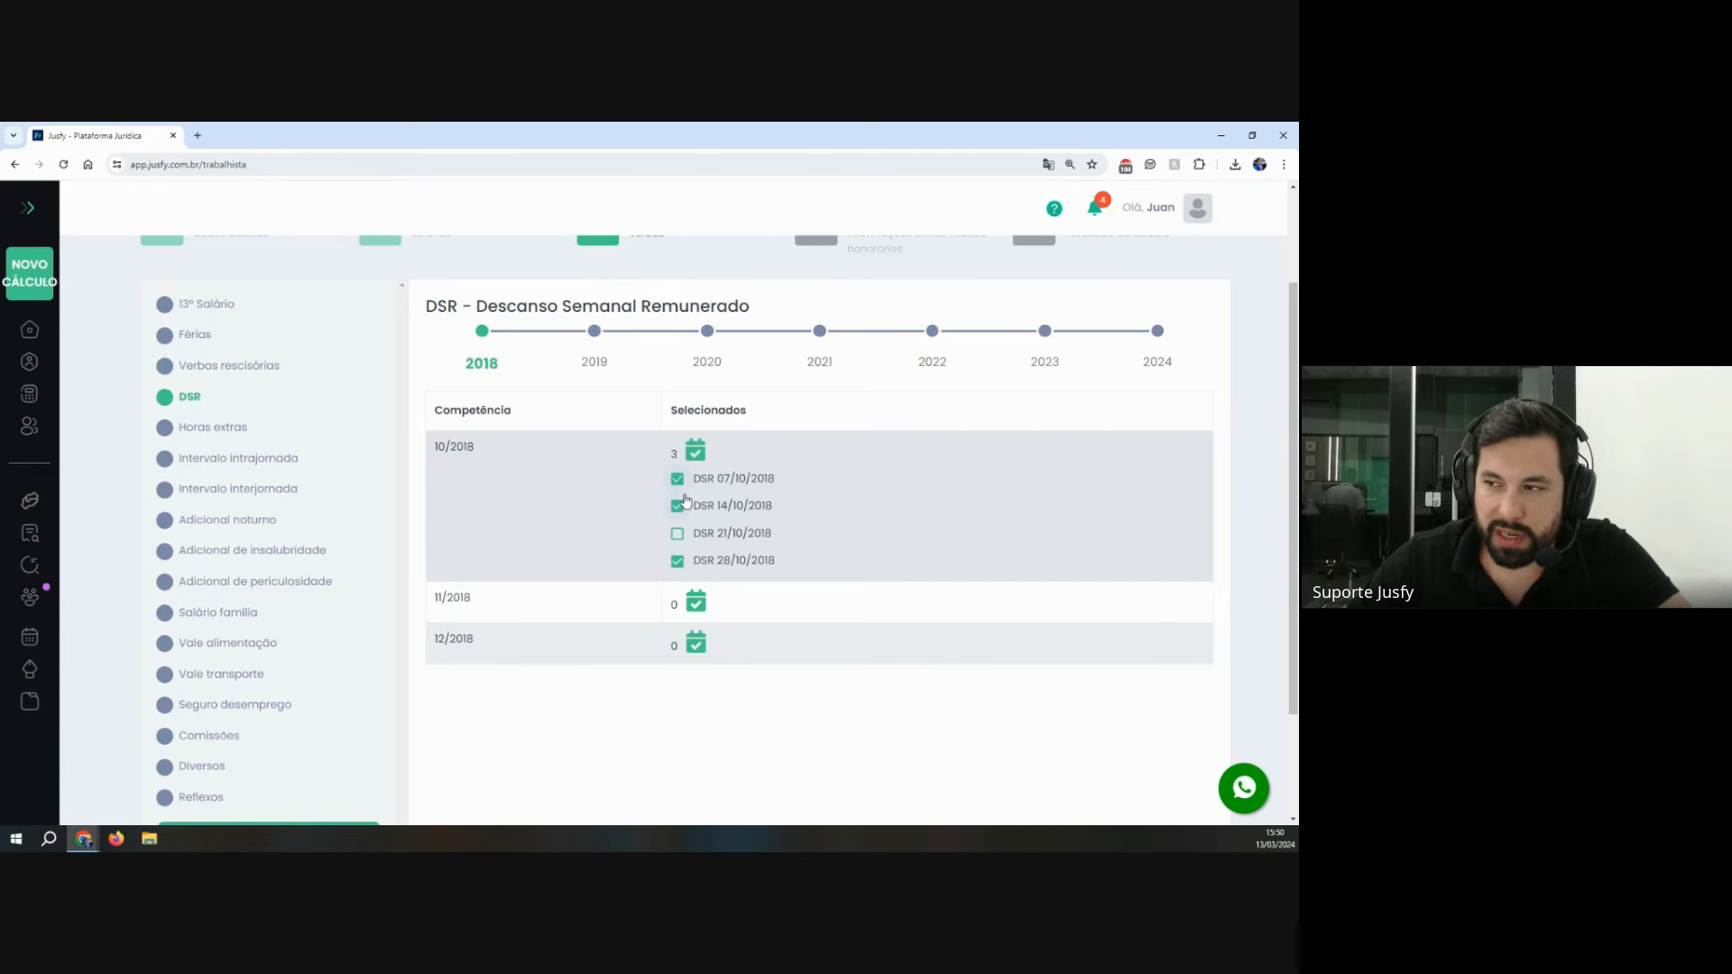
pyautogui.click(678, 534)
pyautogui.click(677, 506)
pyautogui.click(677, 479)
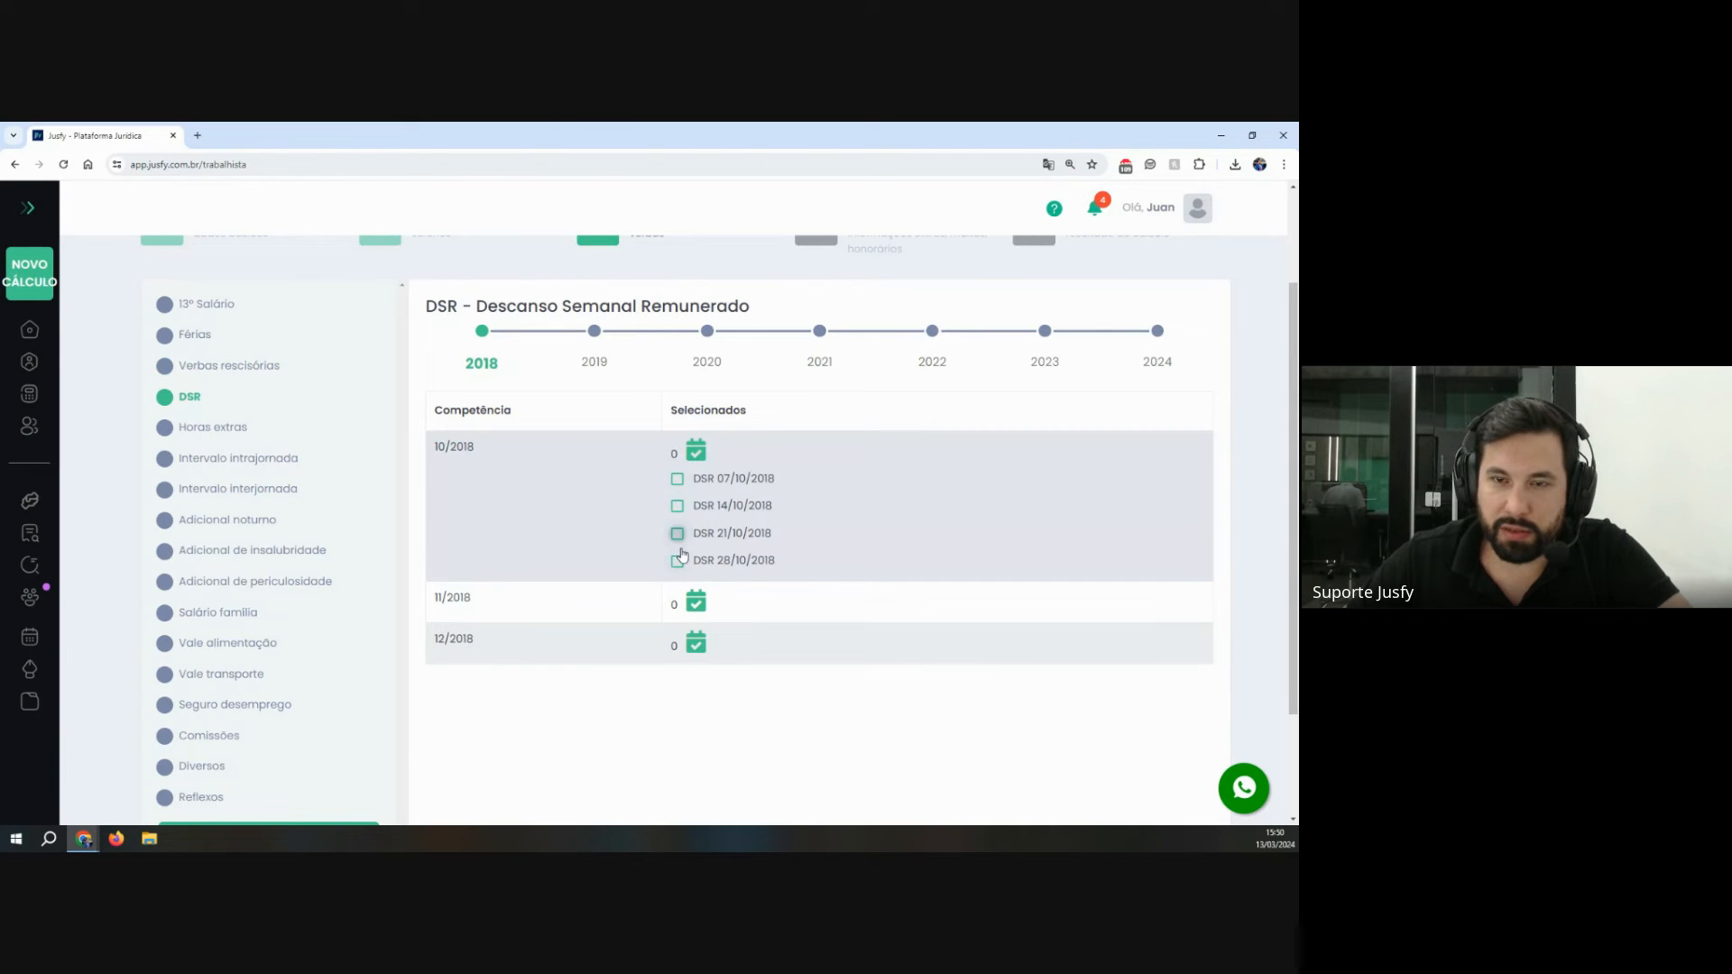
pyautogui.click(677, 534)
pyautogui.click(677, 534)
pyautogui.click(678, 561)
pyautogui.click(677, 534)
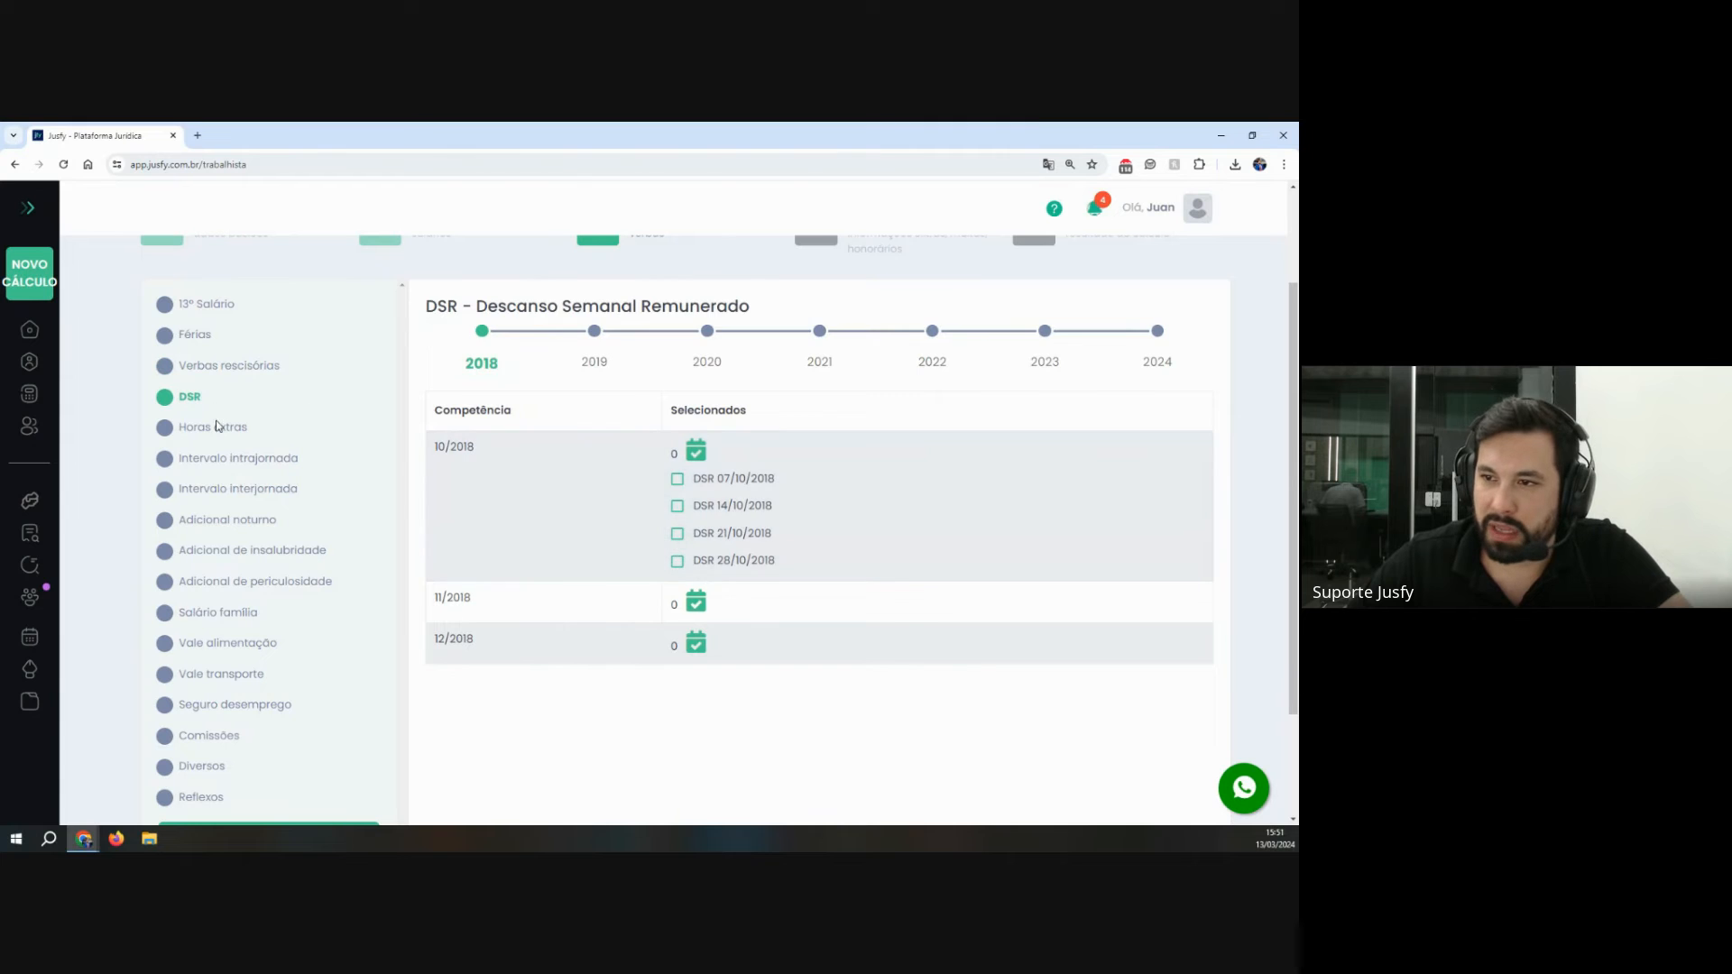
# Step: In Horas extras, set the Horas Extras 50% for 10/2018 to 20:00
pyautogui.click(237, 429)
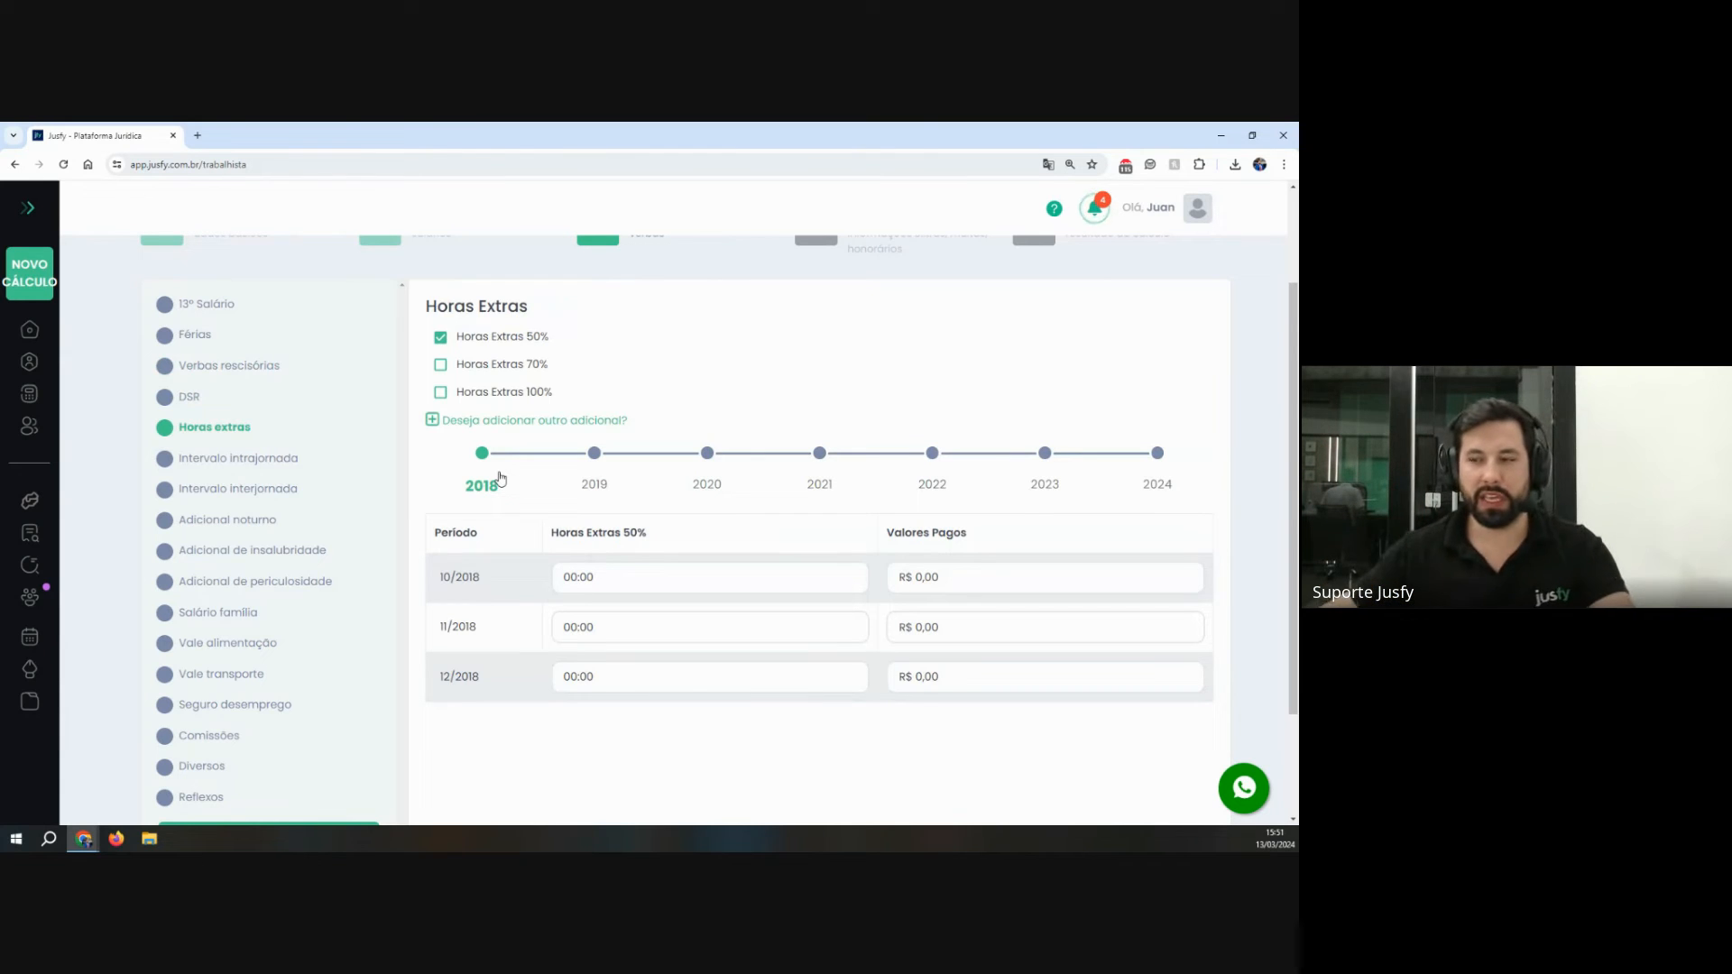
pyautogui.moveTo(440, 585); pyautogui.dragTo(502, 584)
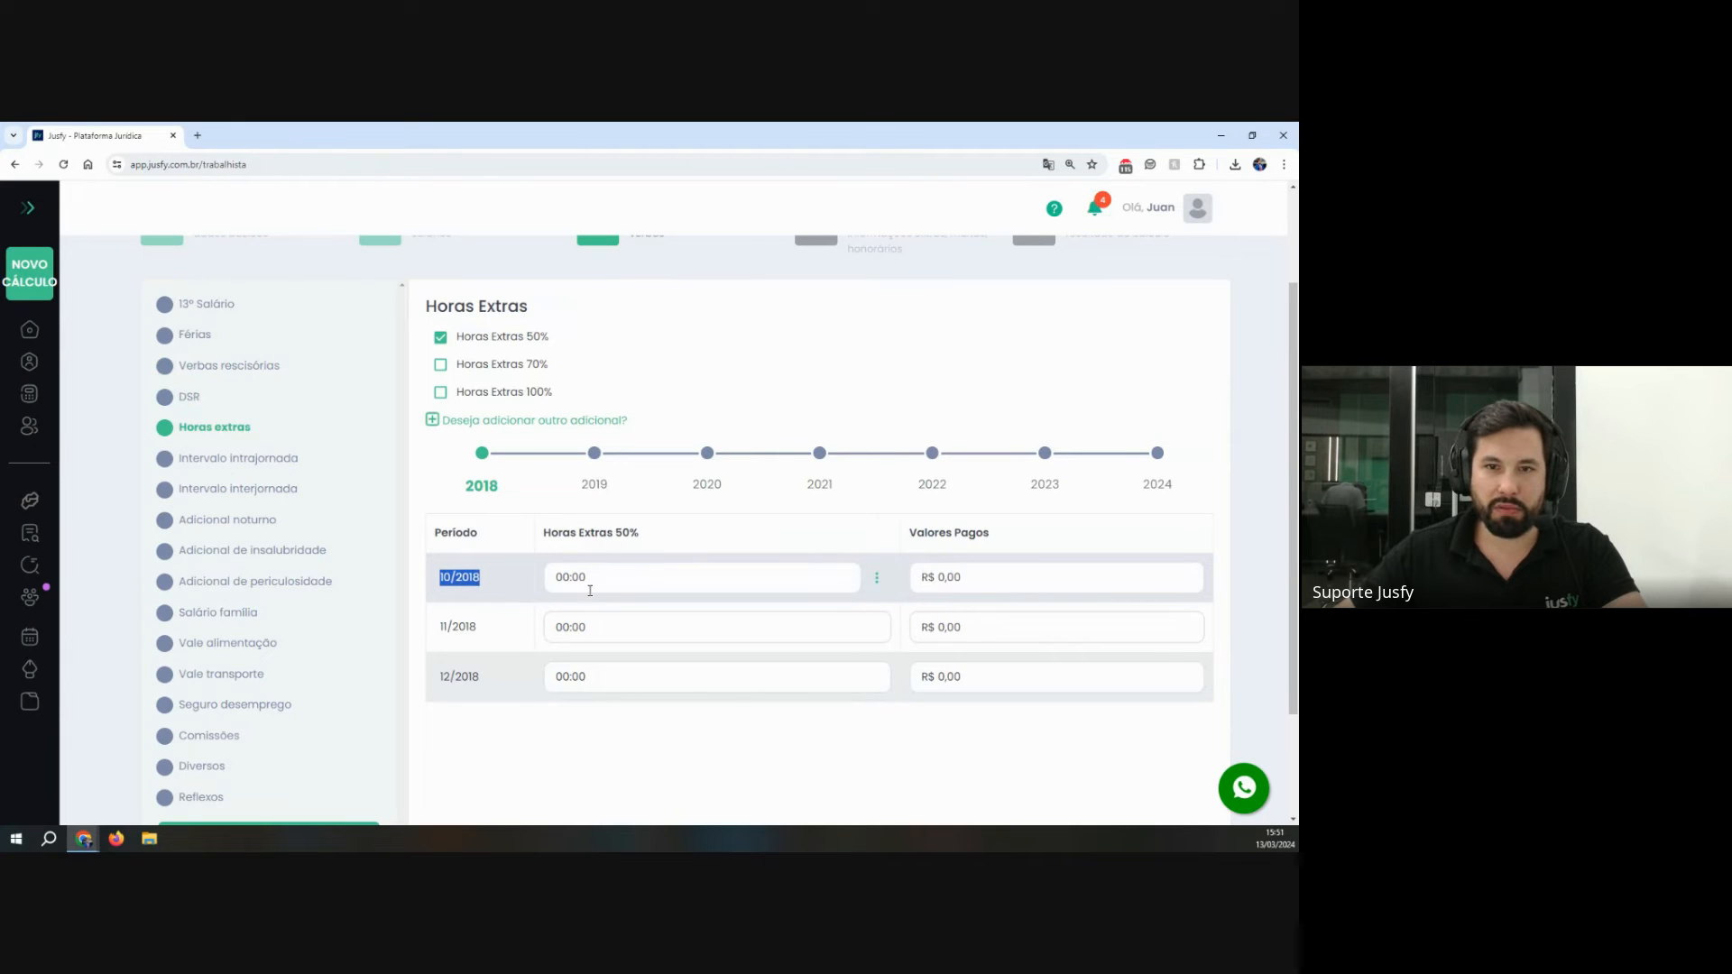
pyautogui.click(463, 591)
pyautogui.doubleClick(444, 580)
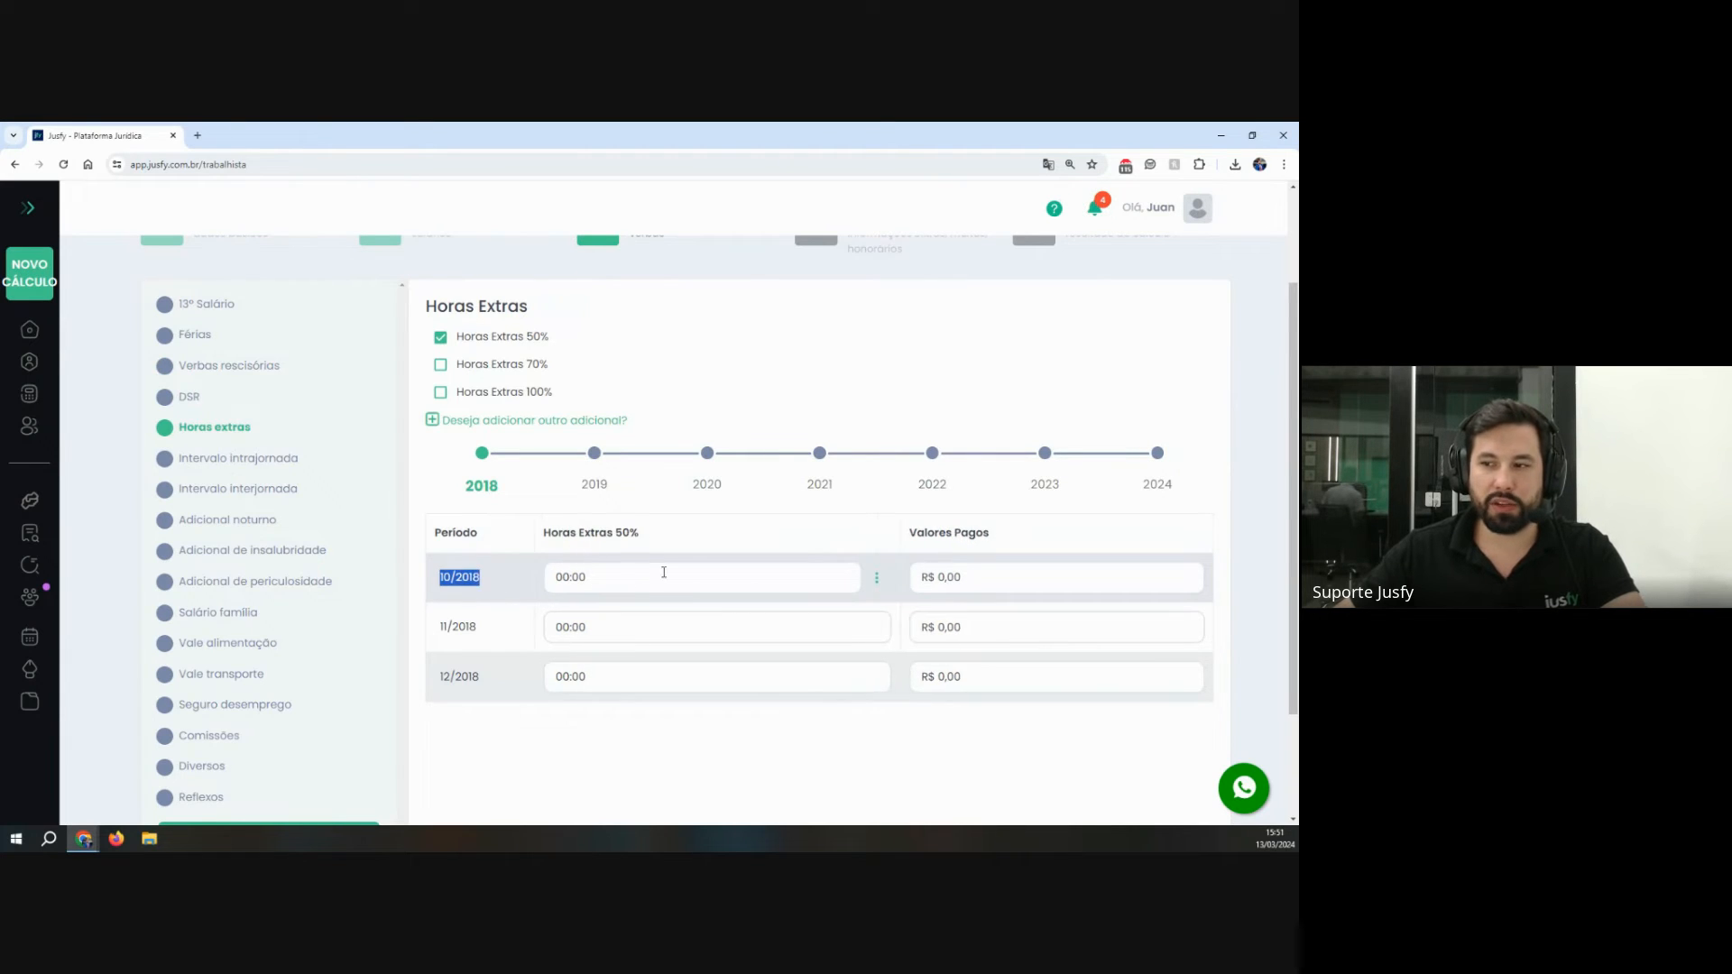
pyautogui.click(661, 577)
pyautogui.write('20:00')
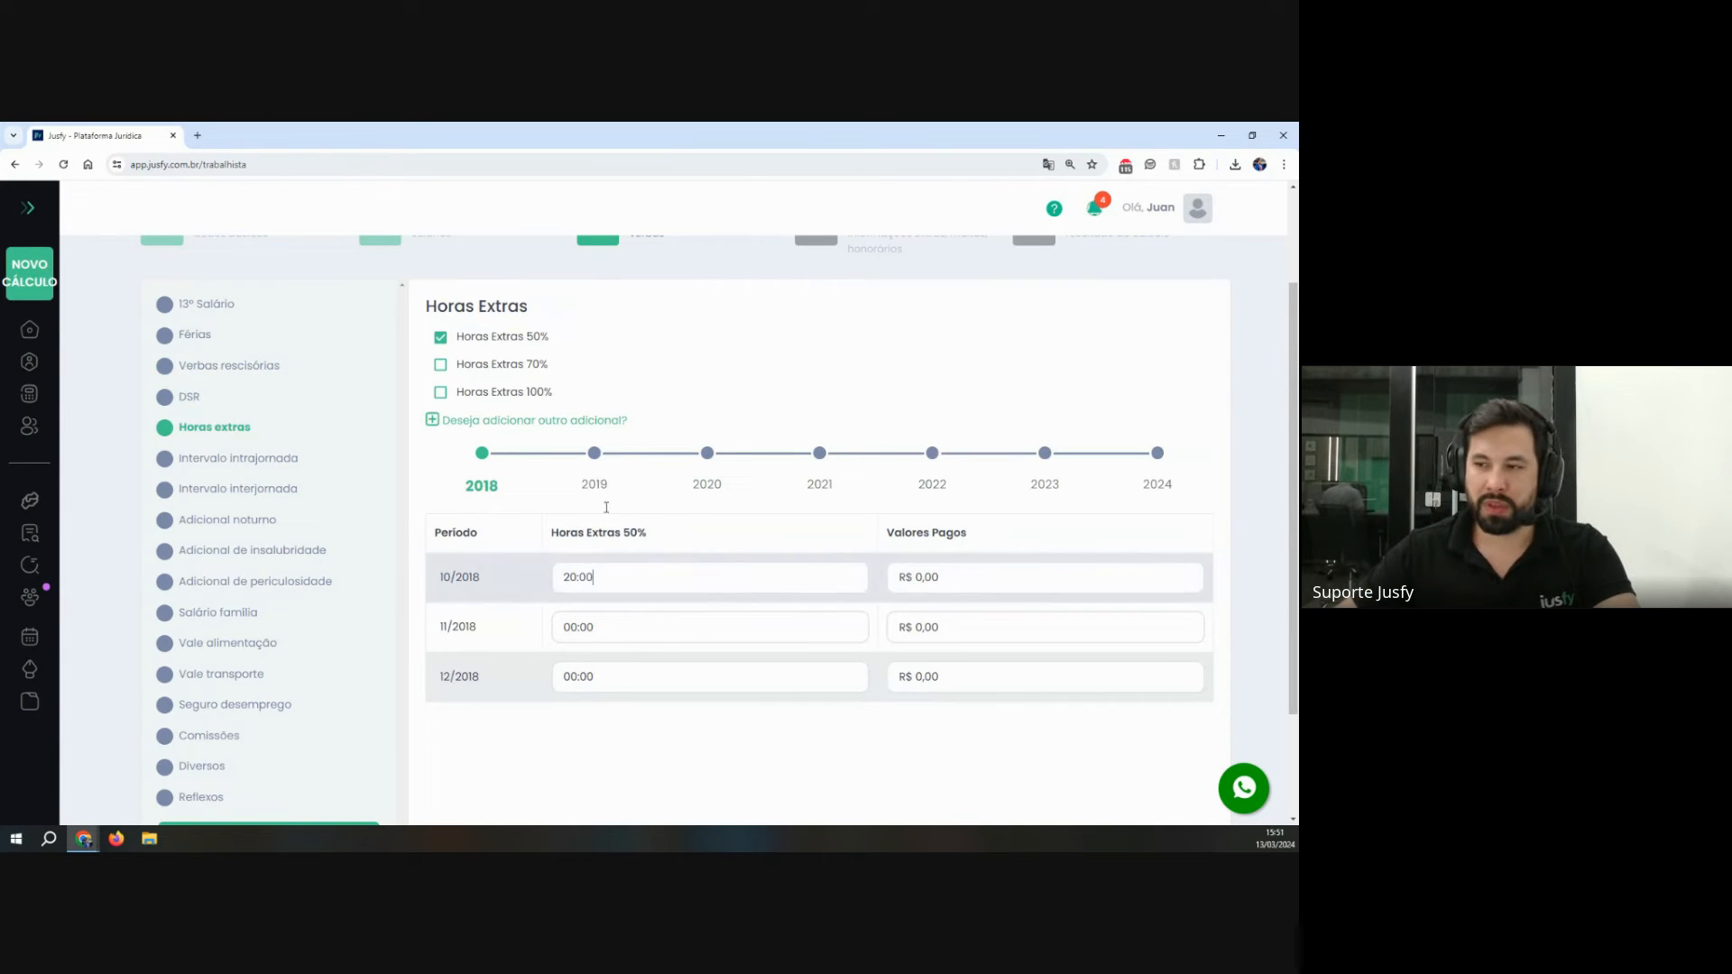
# Step: Enable Horas Extras 100% alongside the 50% rate and set its 10/2018 hours to 16:00
pyautogui.moveTo(554, 532); pyautogui.dragTo(699, 544)
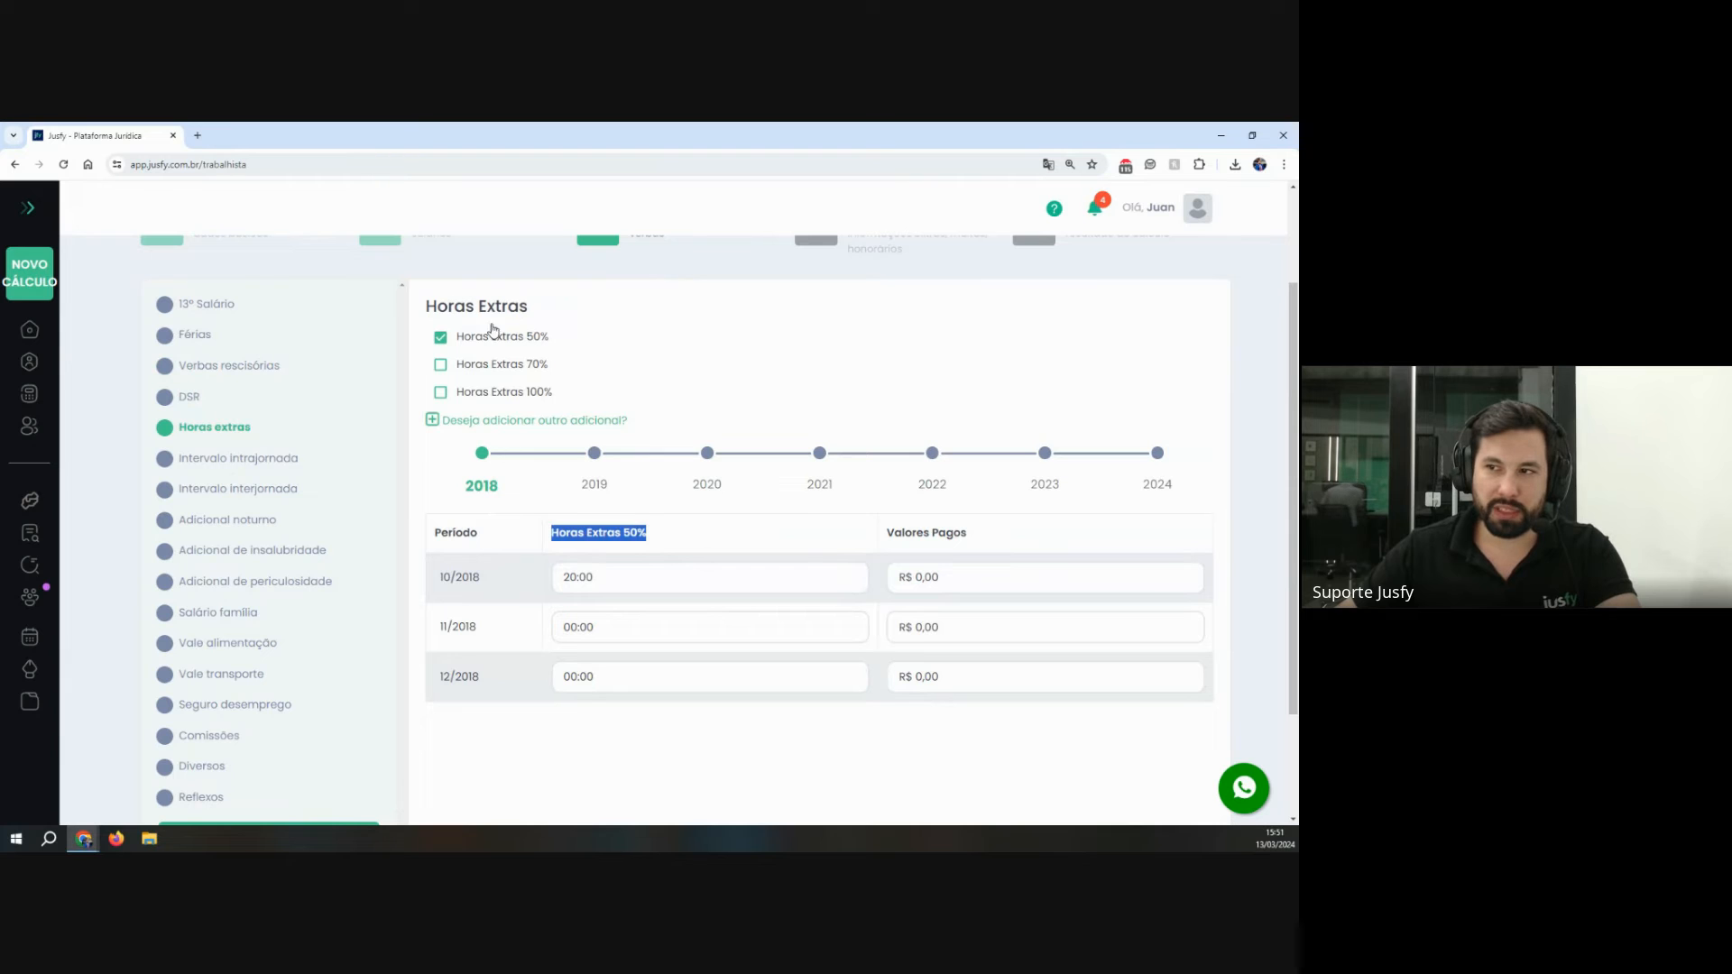
pyautogui.moveTo(591, 340); pyautogui.dragTo(461, 341)
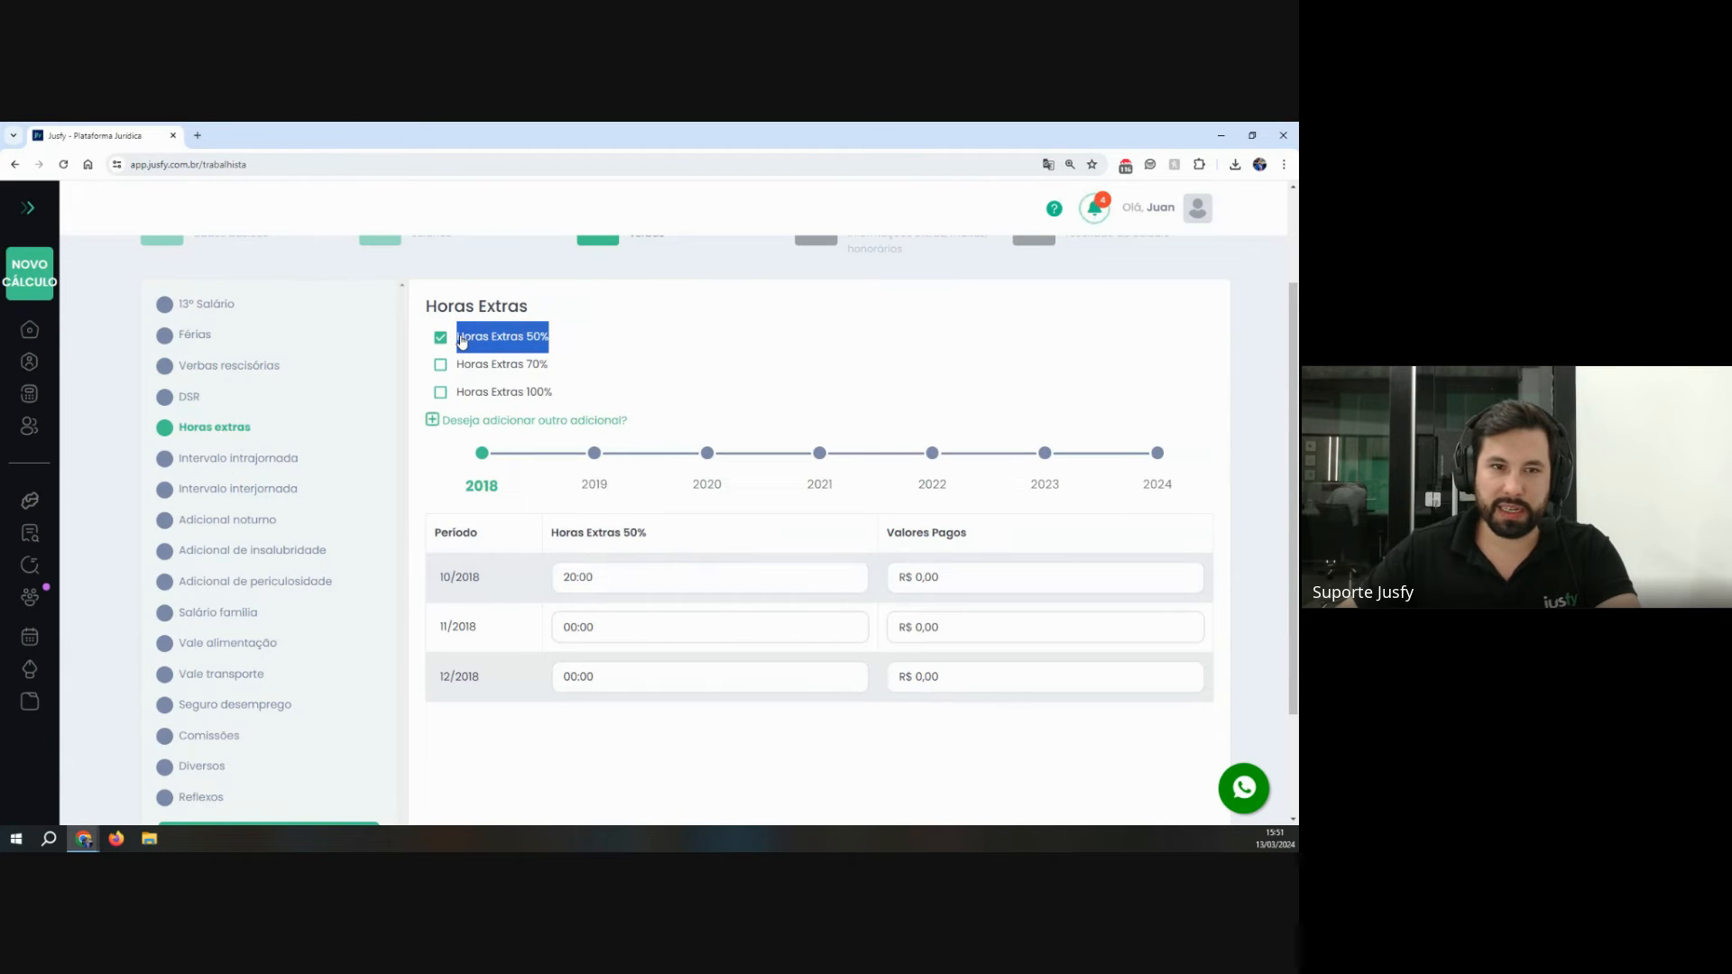
pyautogui.moveTo(551, 532); pyautogui.dragTo(792, 536)
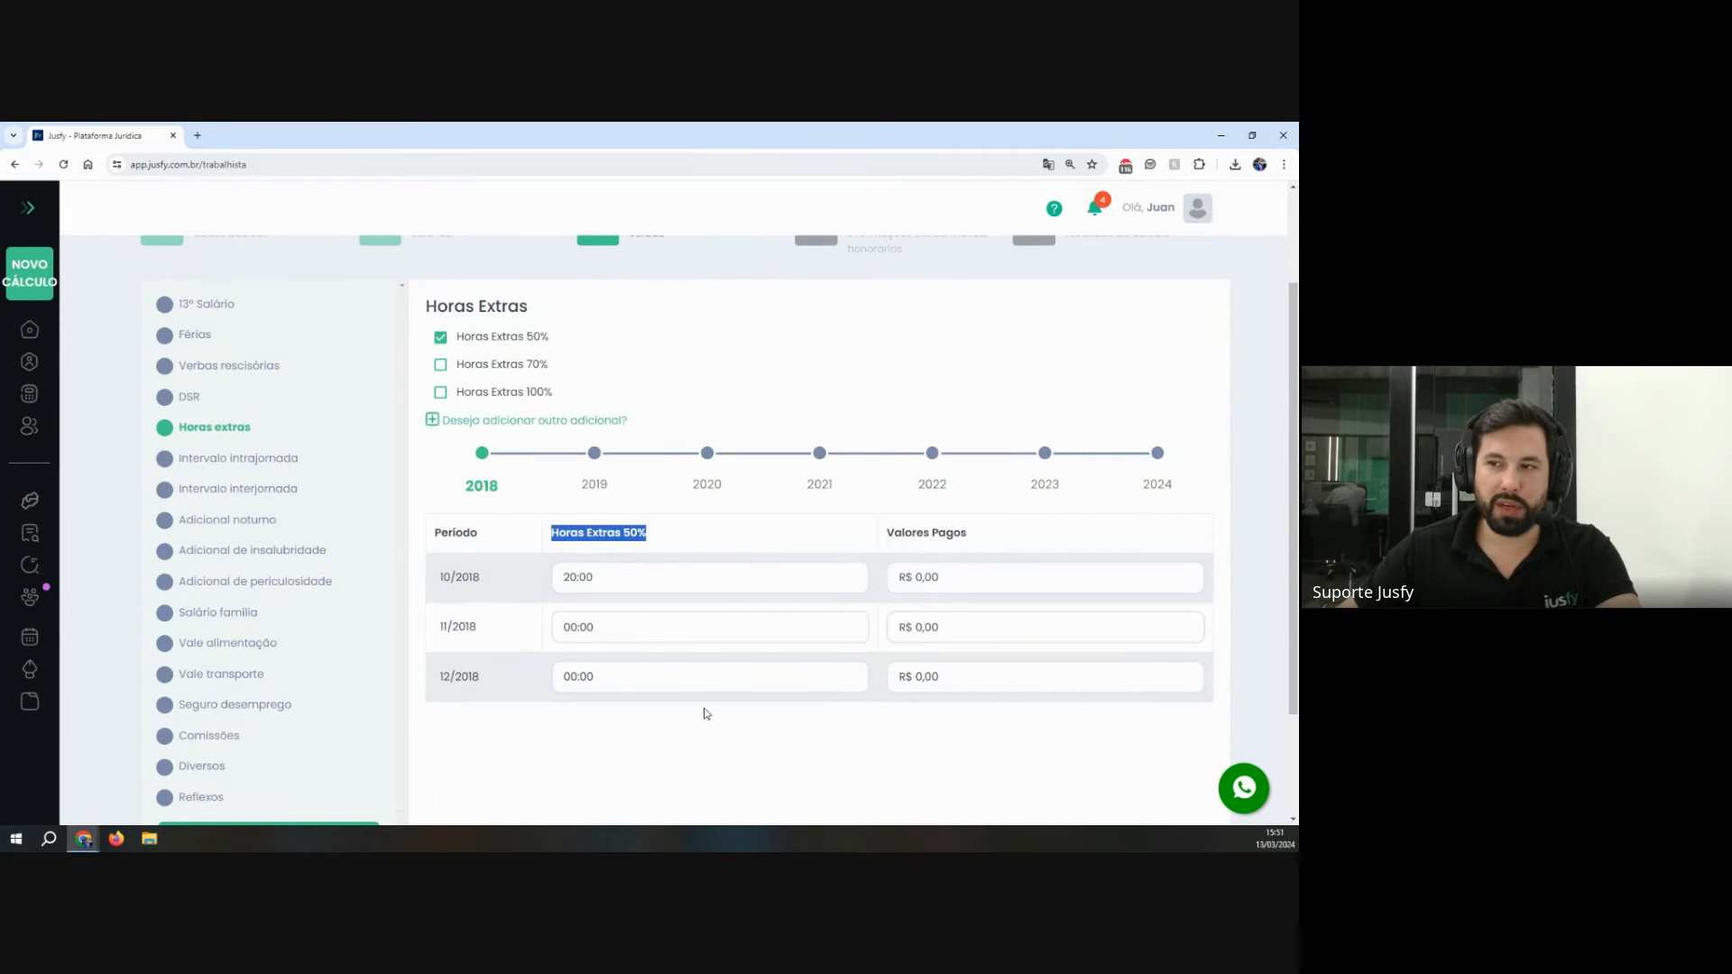
pyautogui.click(503, 393)
pyautogui.click(889, 578)
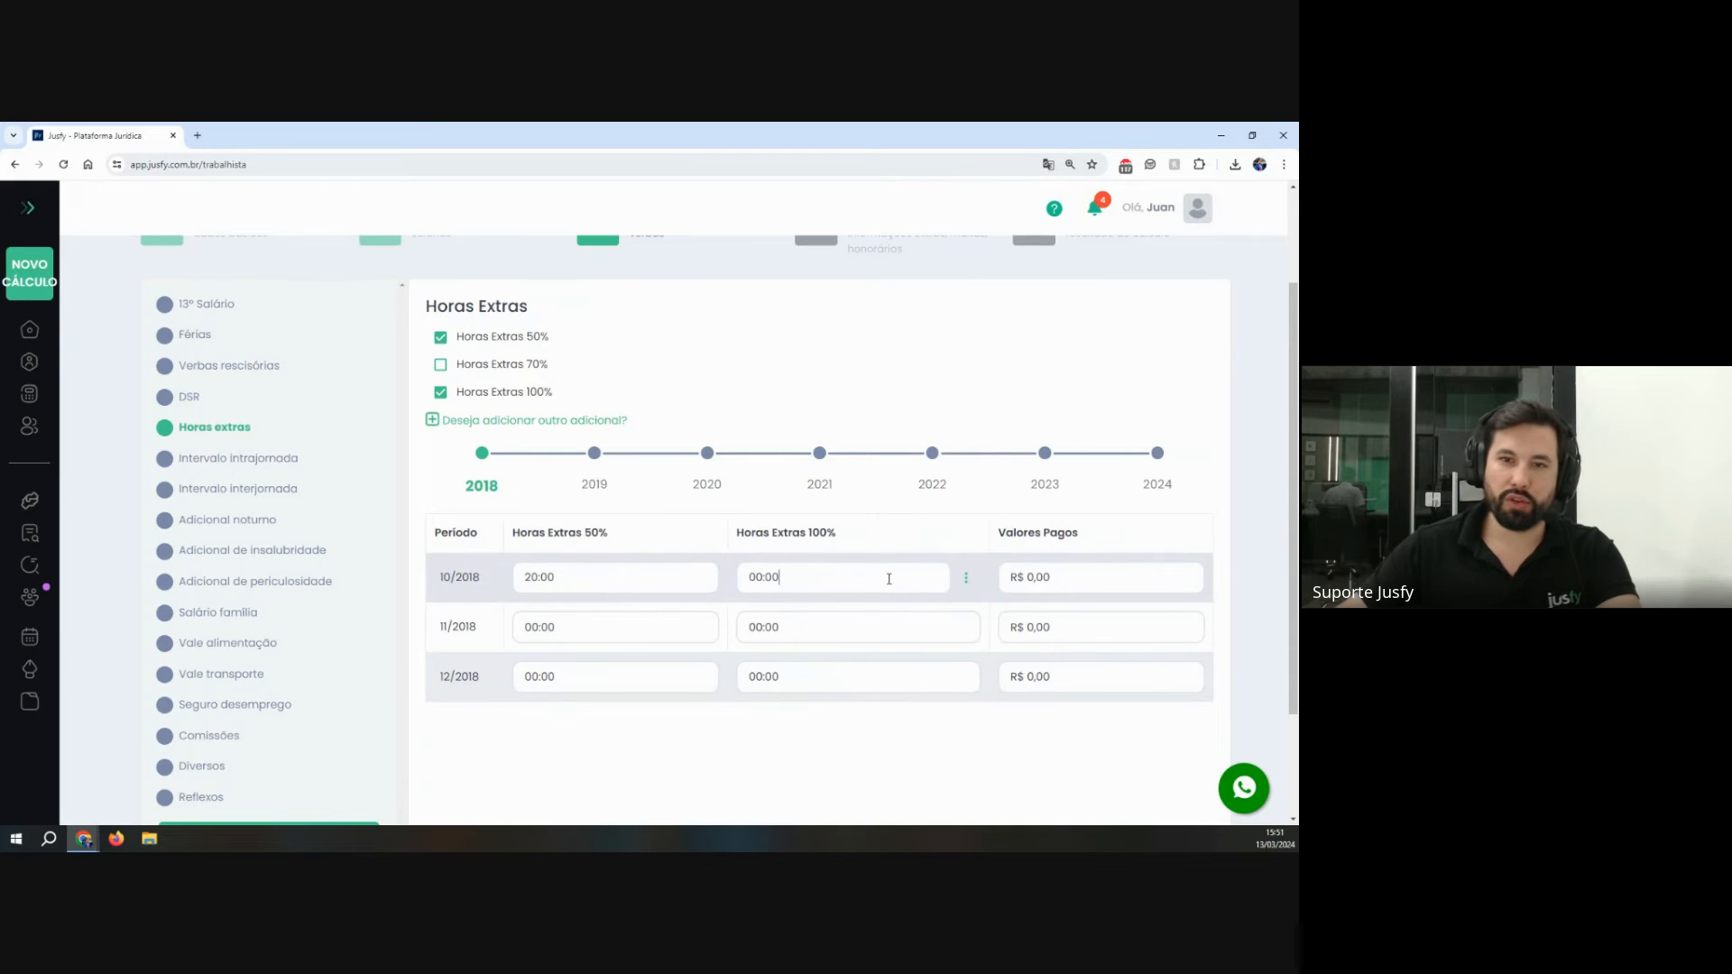
pyautogui.moveTo(889, 578); pyautogui.dragTo(509, 602)
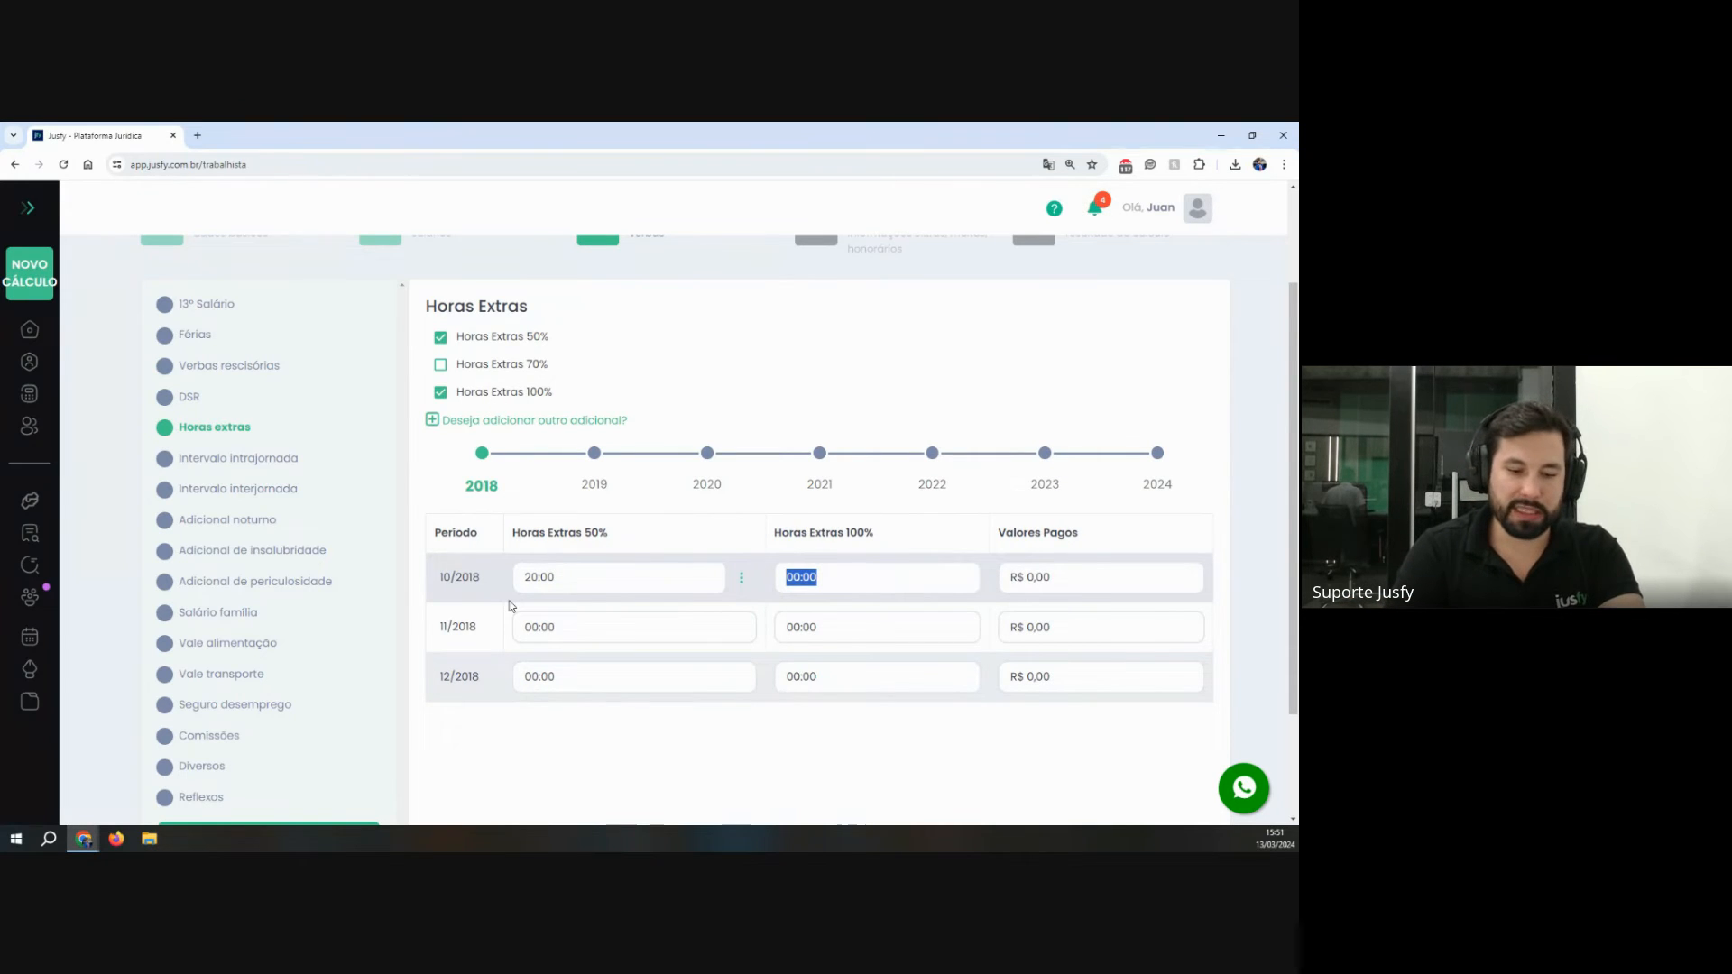
pyautogui.write('16')
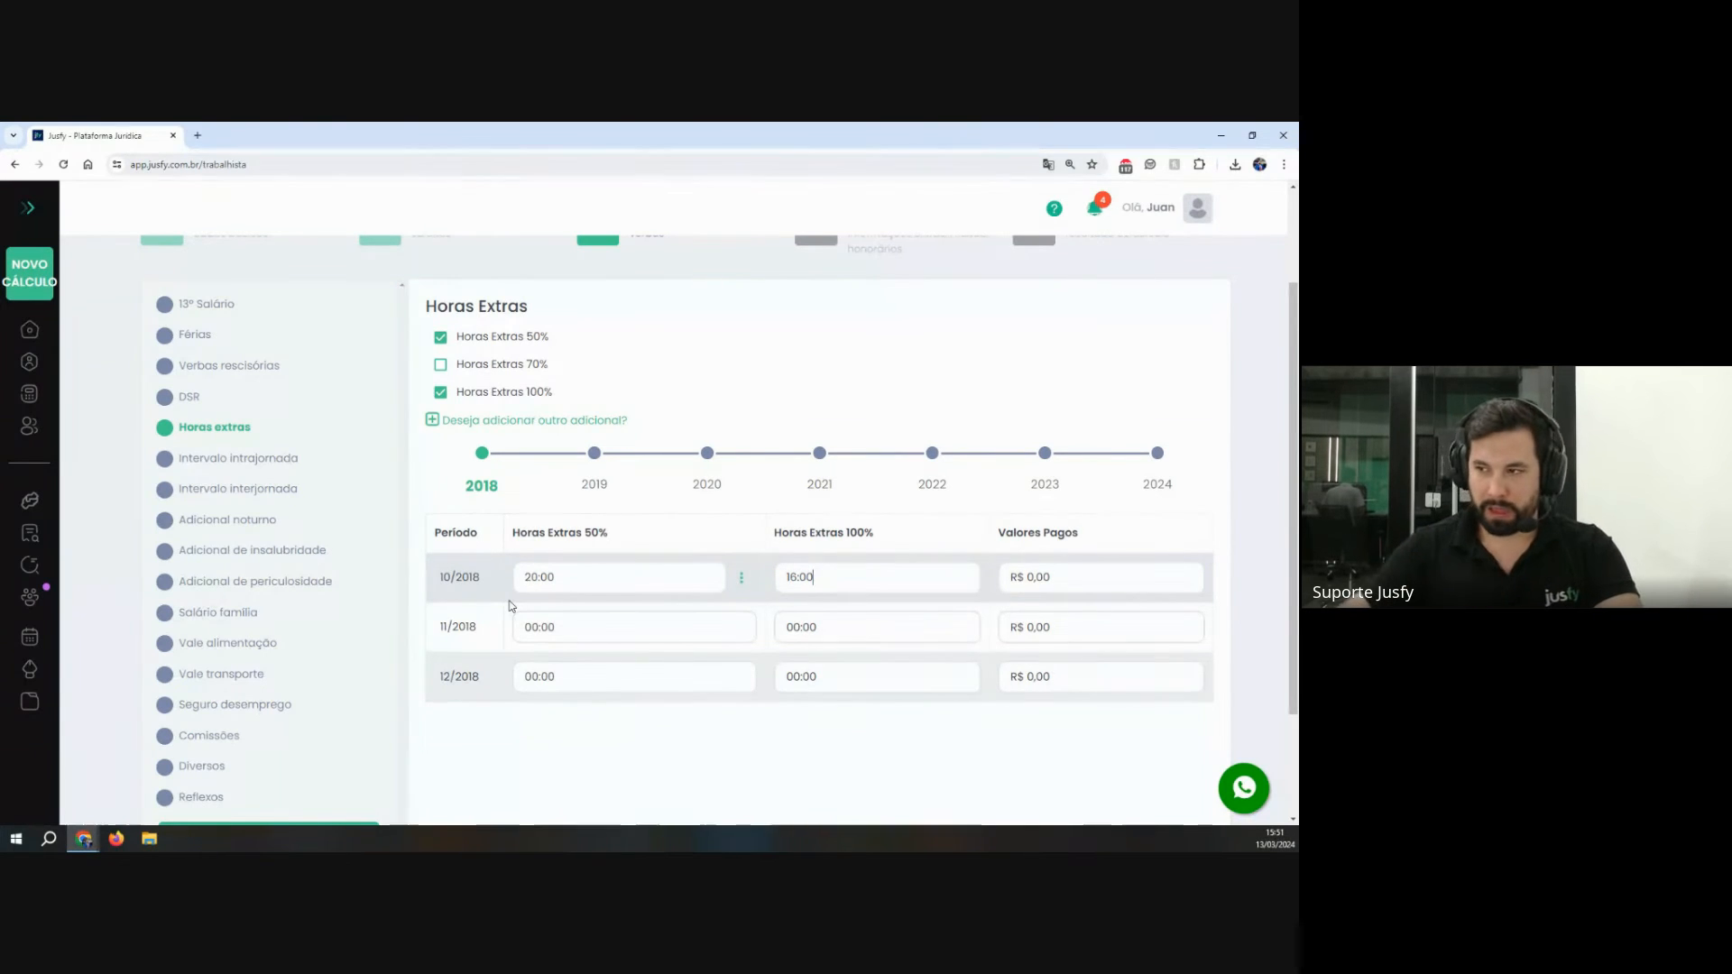
pyautogui.moveTo(759, 532); pyautogui.dragTo(1047, 539)
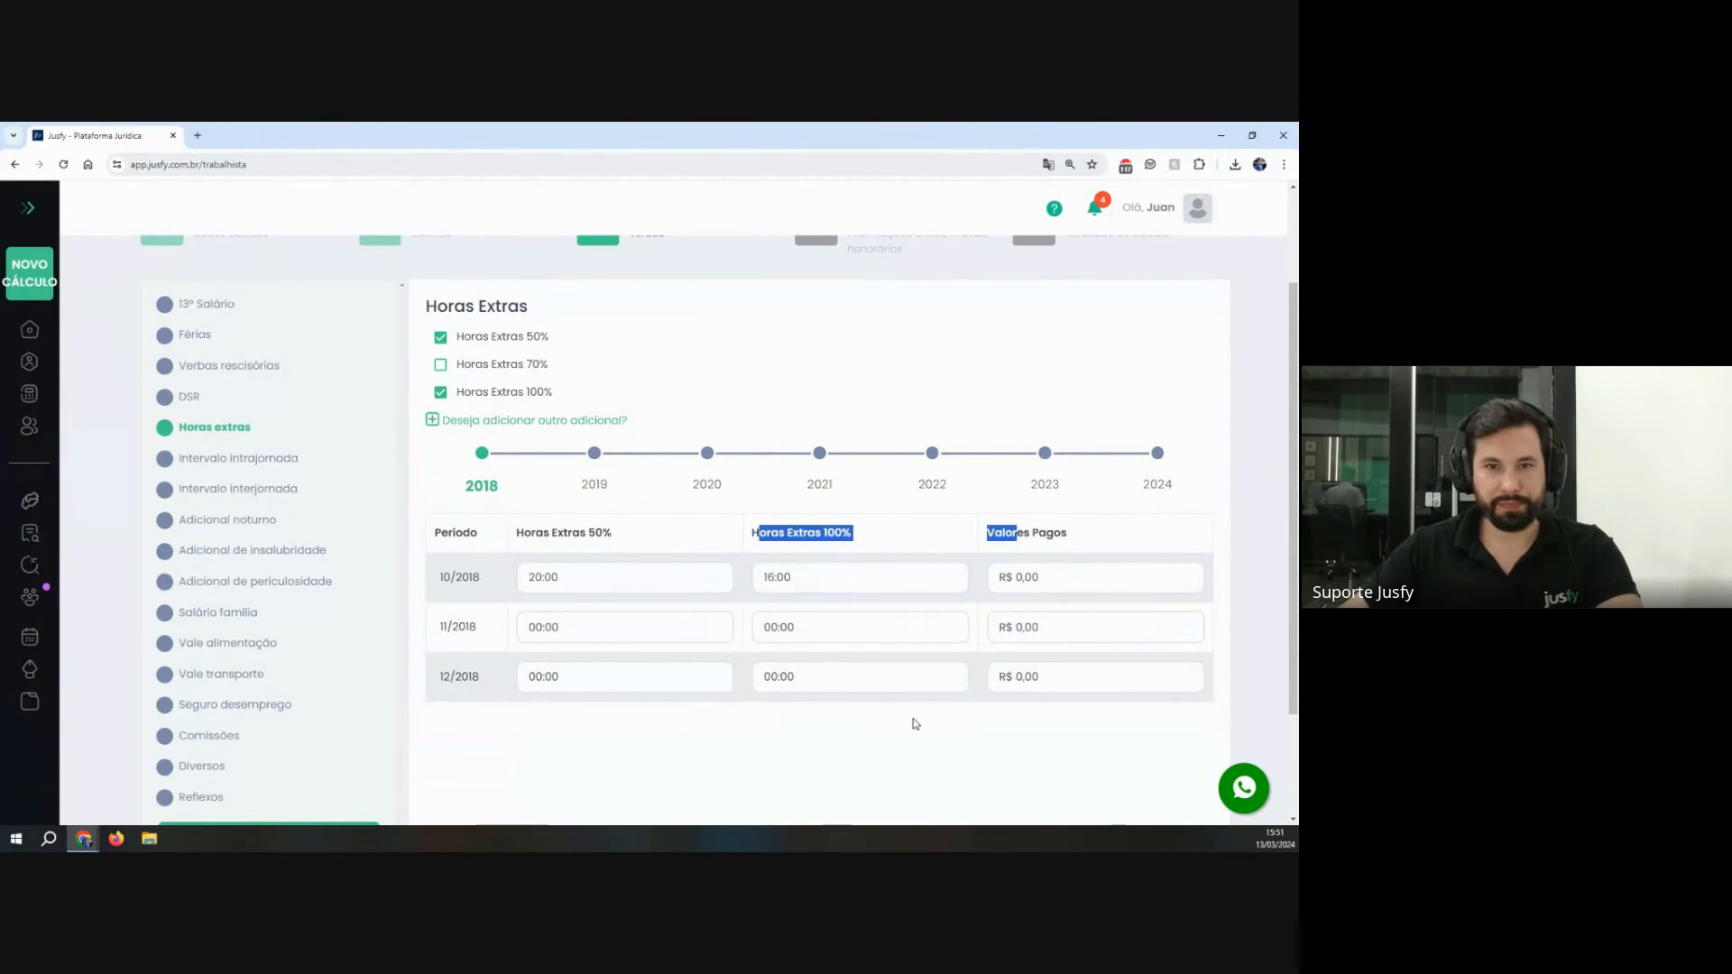
# Step: Look through the overtime years 2019 to 2021, return to 2020 and set the 01/2020 Horas Extras 50% to 20:00
pyautogui.click(594, 453)
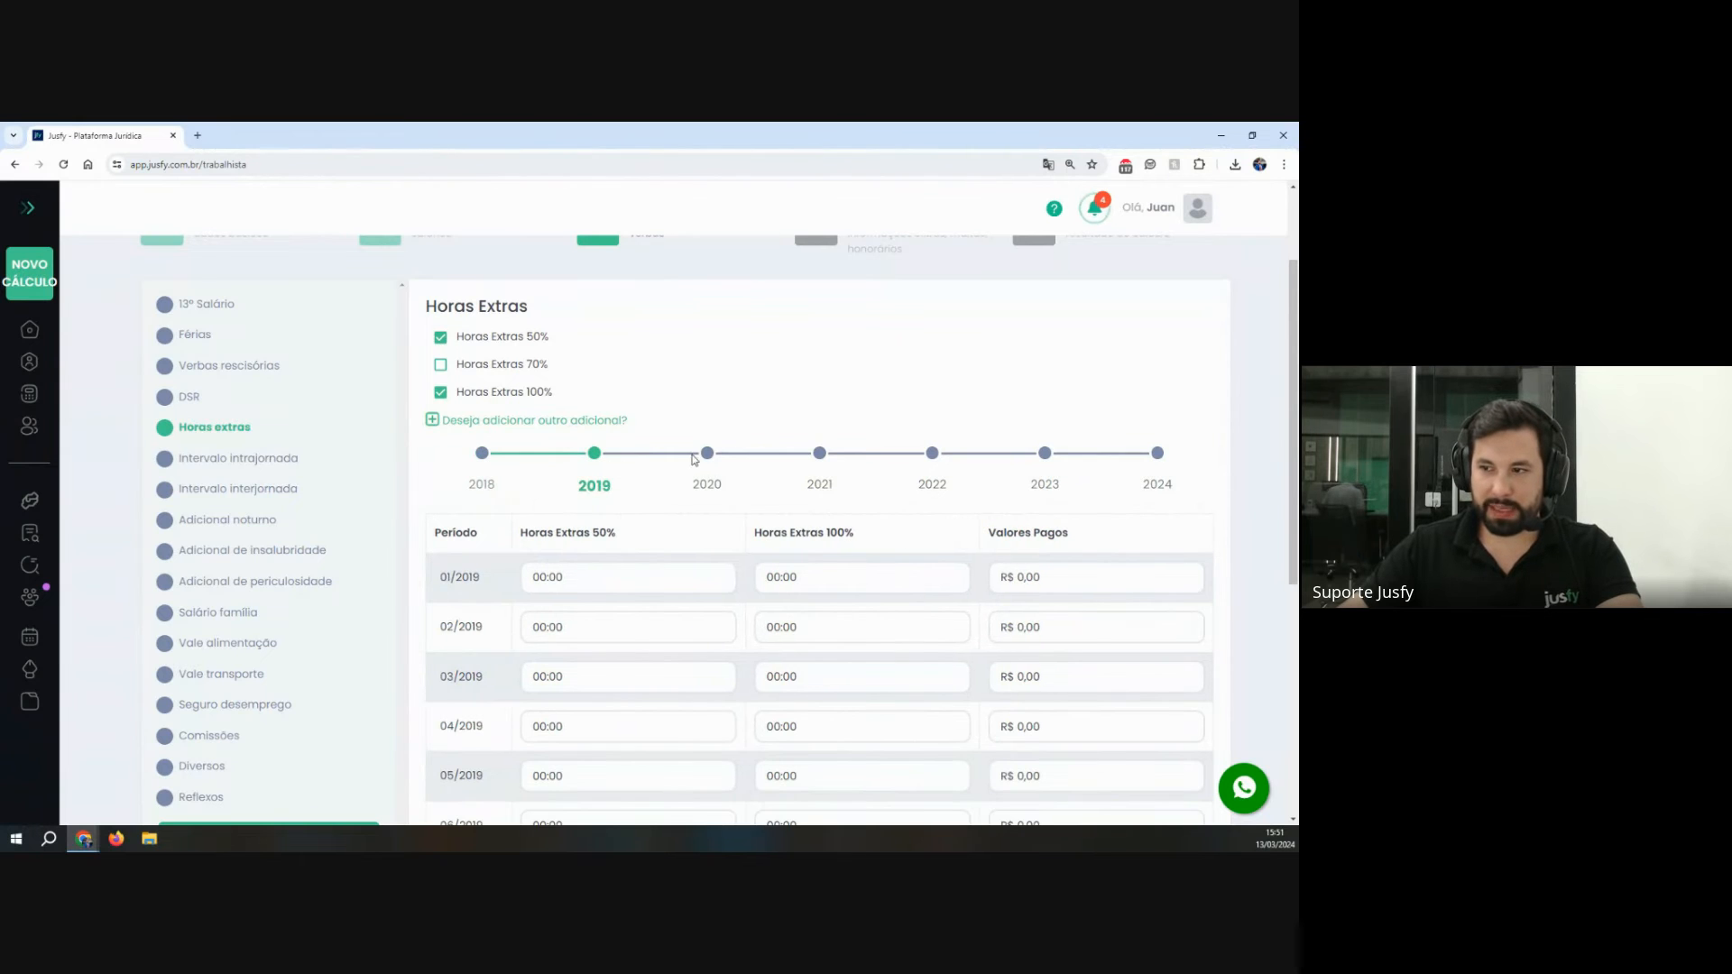
pyautogui.click(707, 454)
pyautogui.click(819, 454)
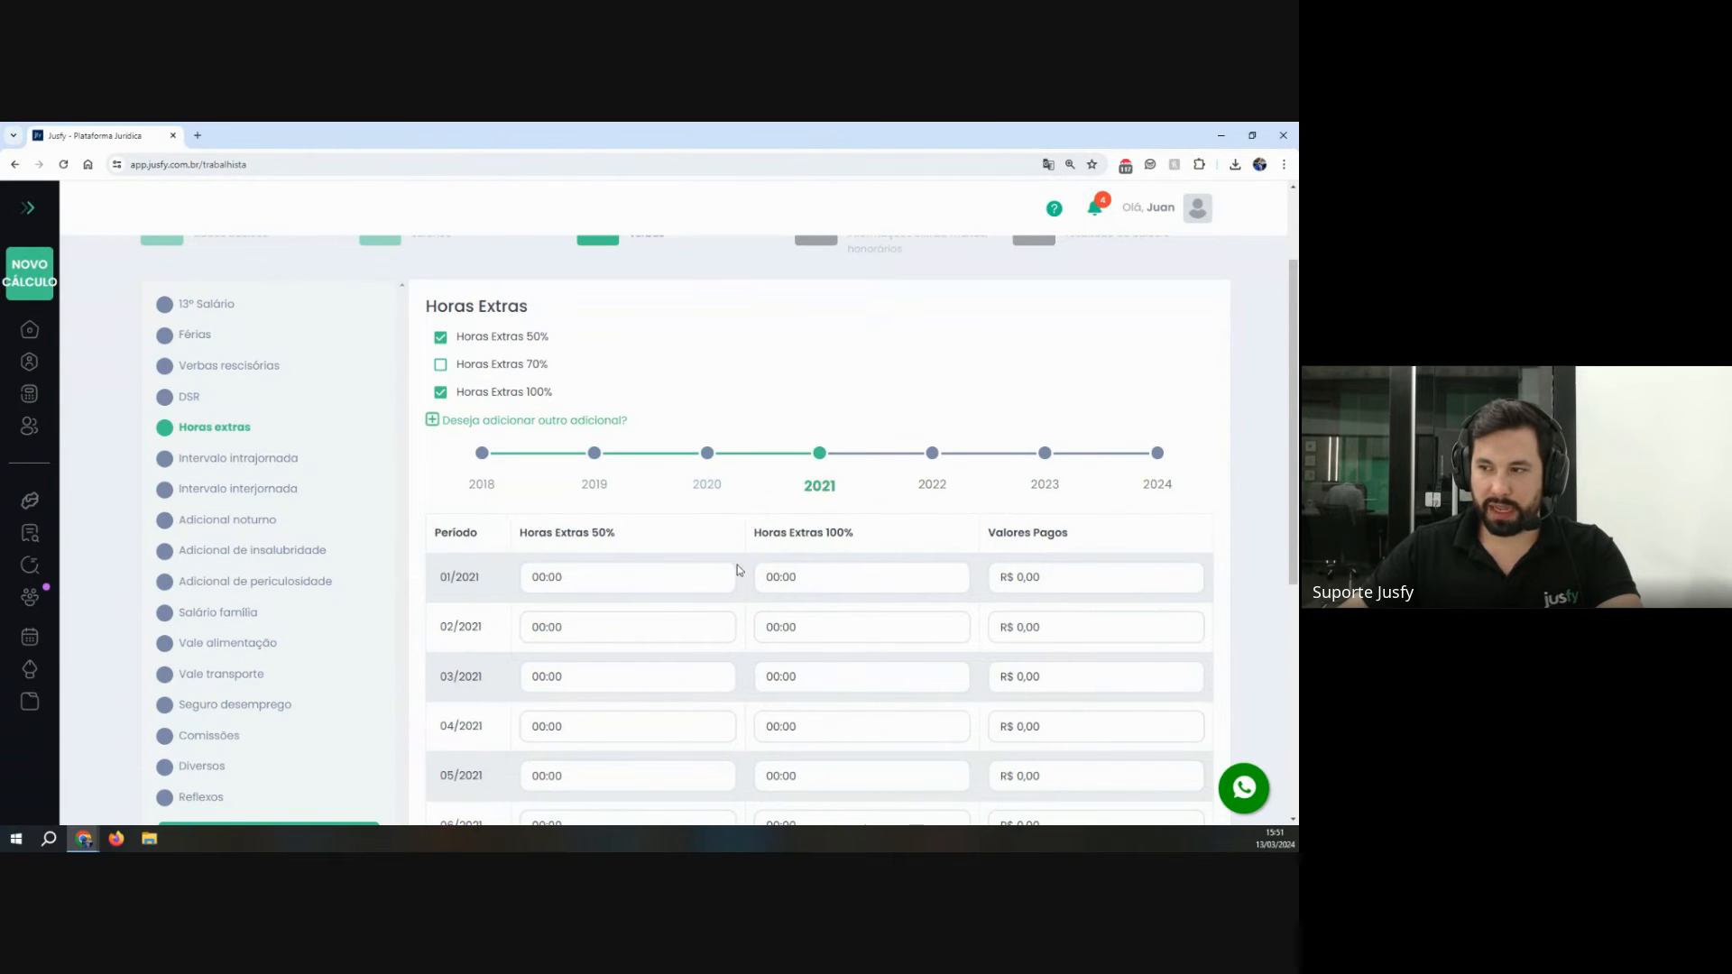
pyautogui.click(687, 467)
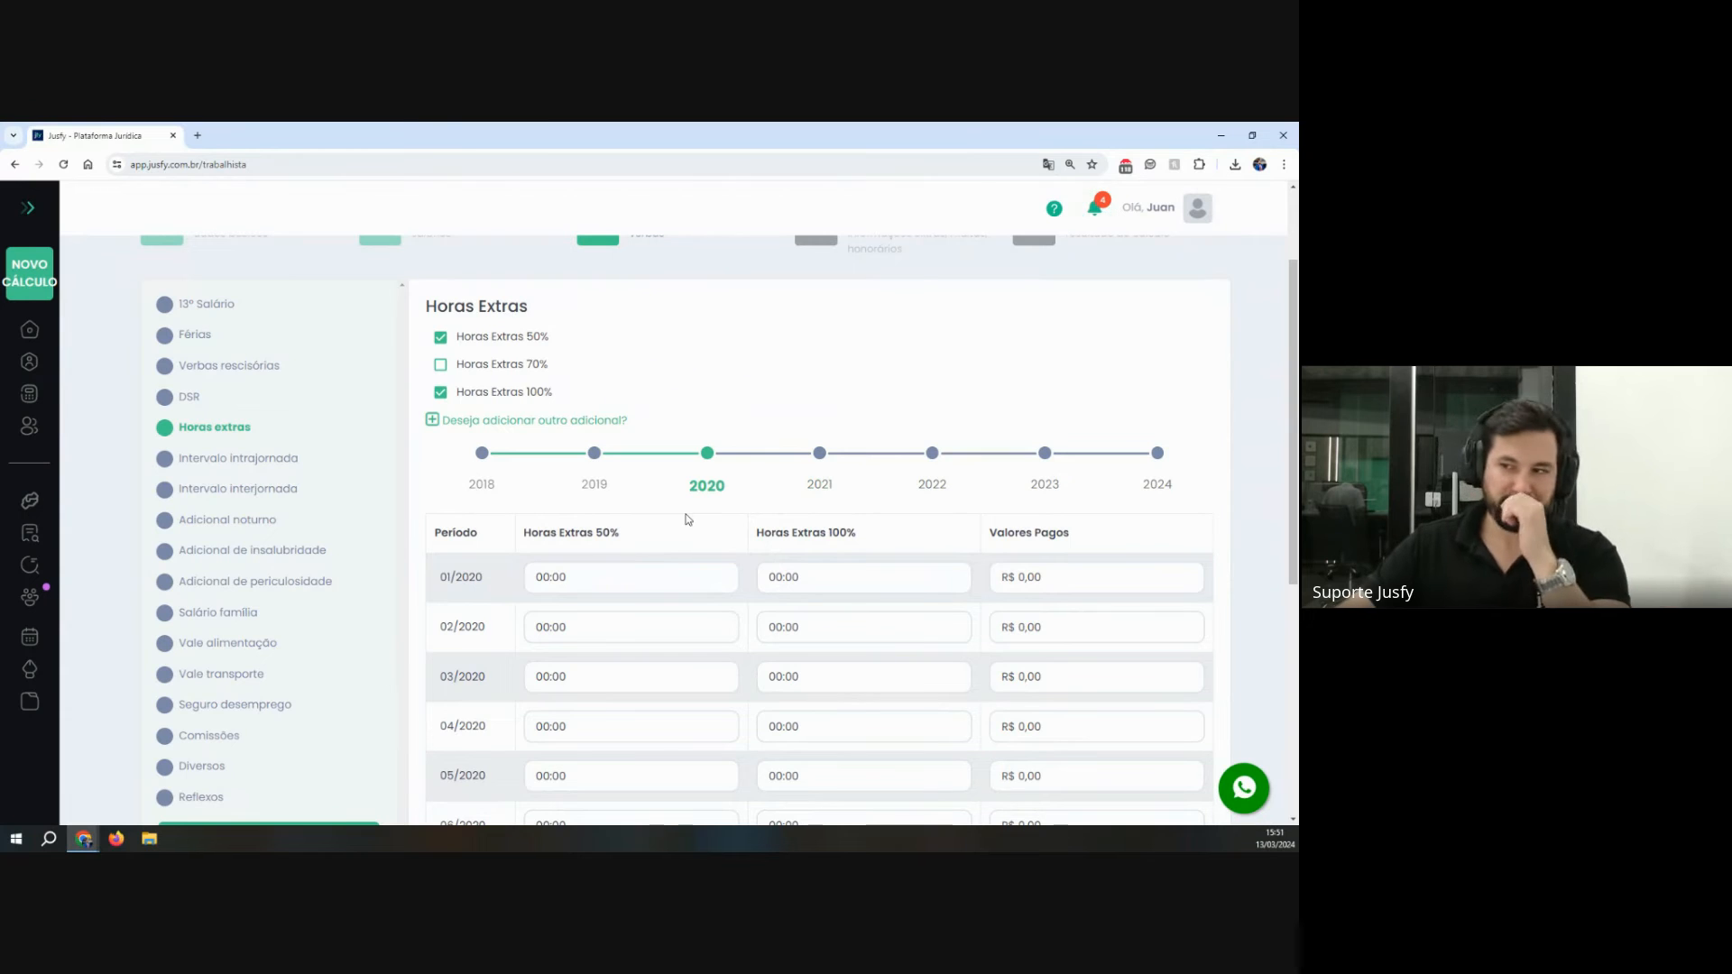
pyautogui.press('BackSpace')
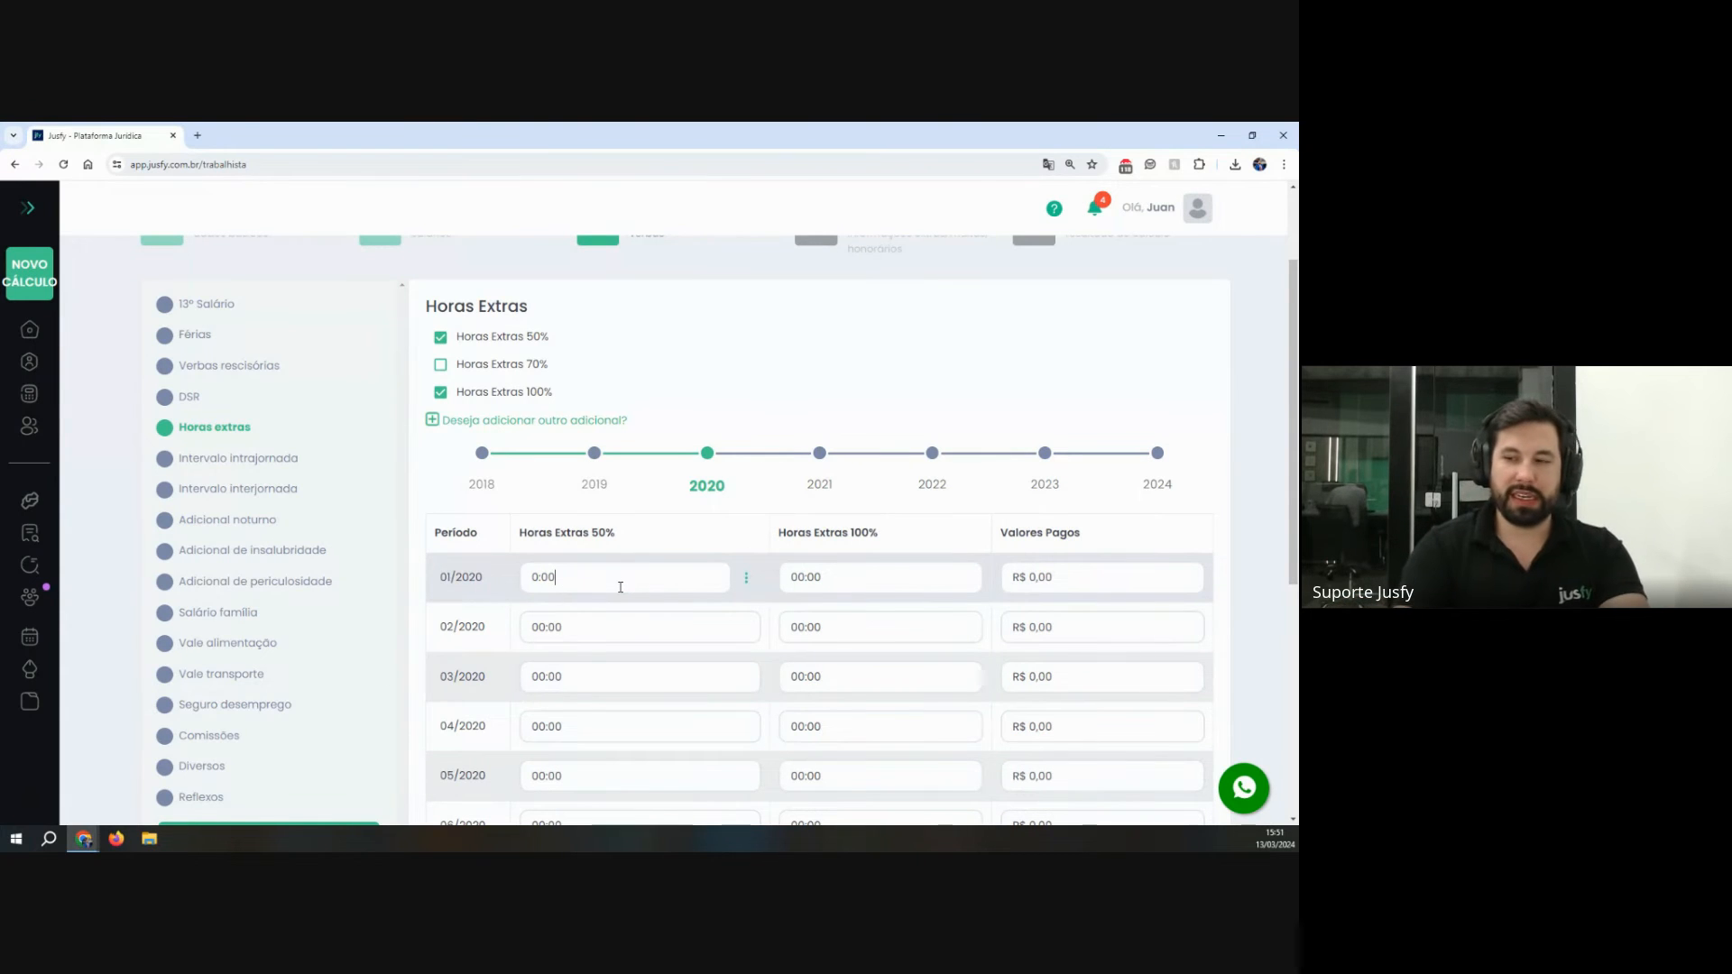
pyautogui.press('BackSpace')
pyautogui.press('BackSpace')
pyautogui.press('BackSpace')
pyautogui.press('BackSpace')
pyautogui.write('20')
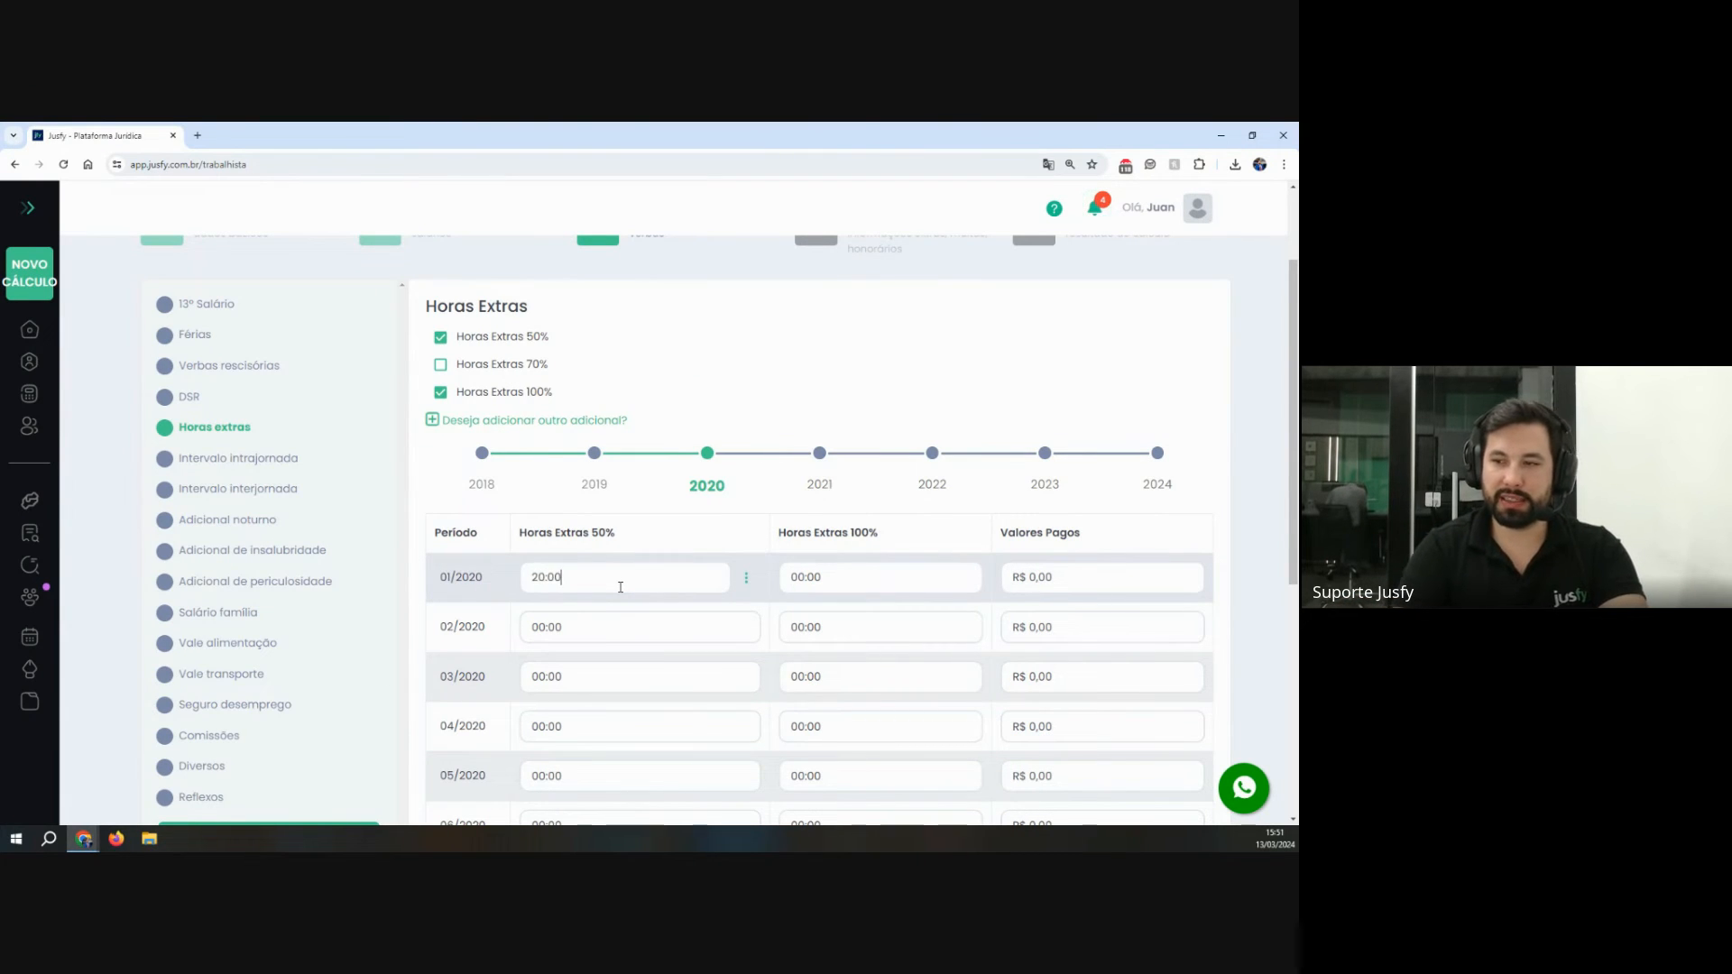
# Step: Clone the 01/2020 Horas Extras 50% value of 20:00 to the rows below and confirm the action
pyautogui.scroll(-2, 620, 588)
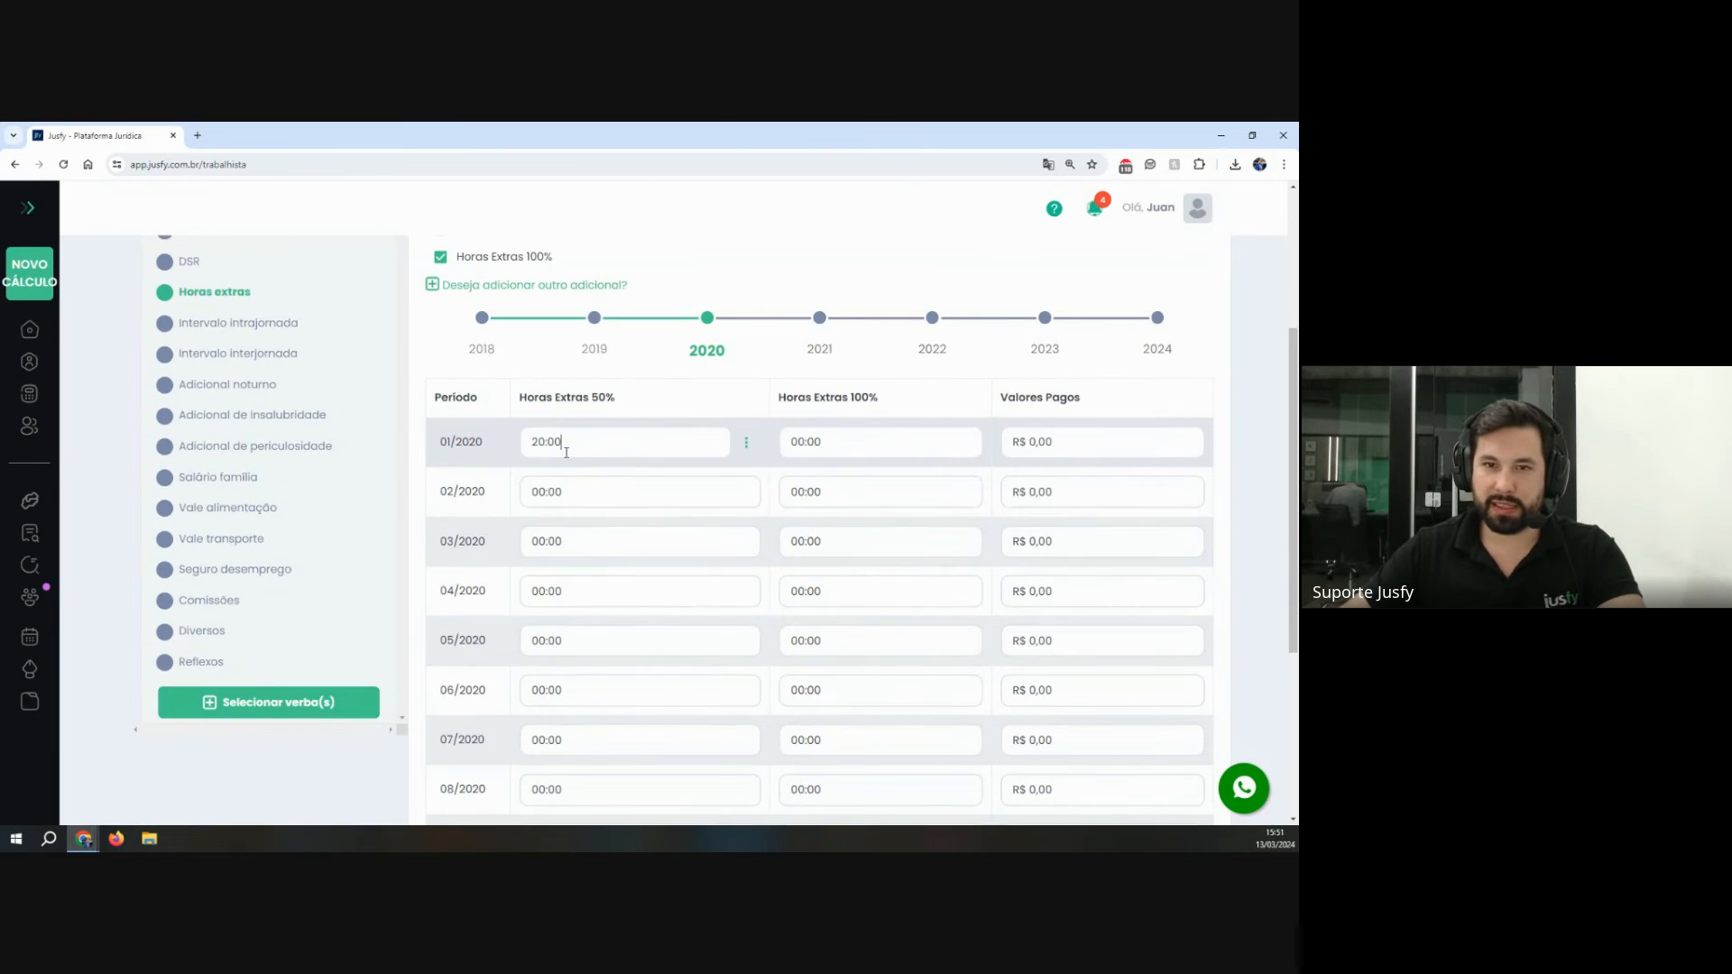
pyautogui.doubleClick(680, 444)
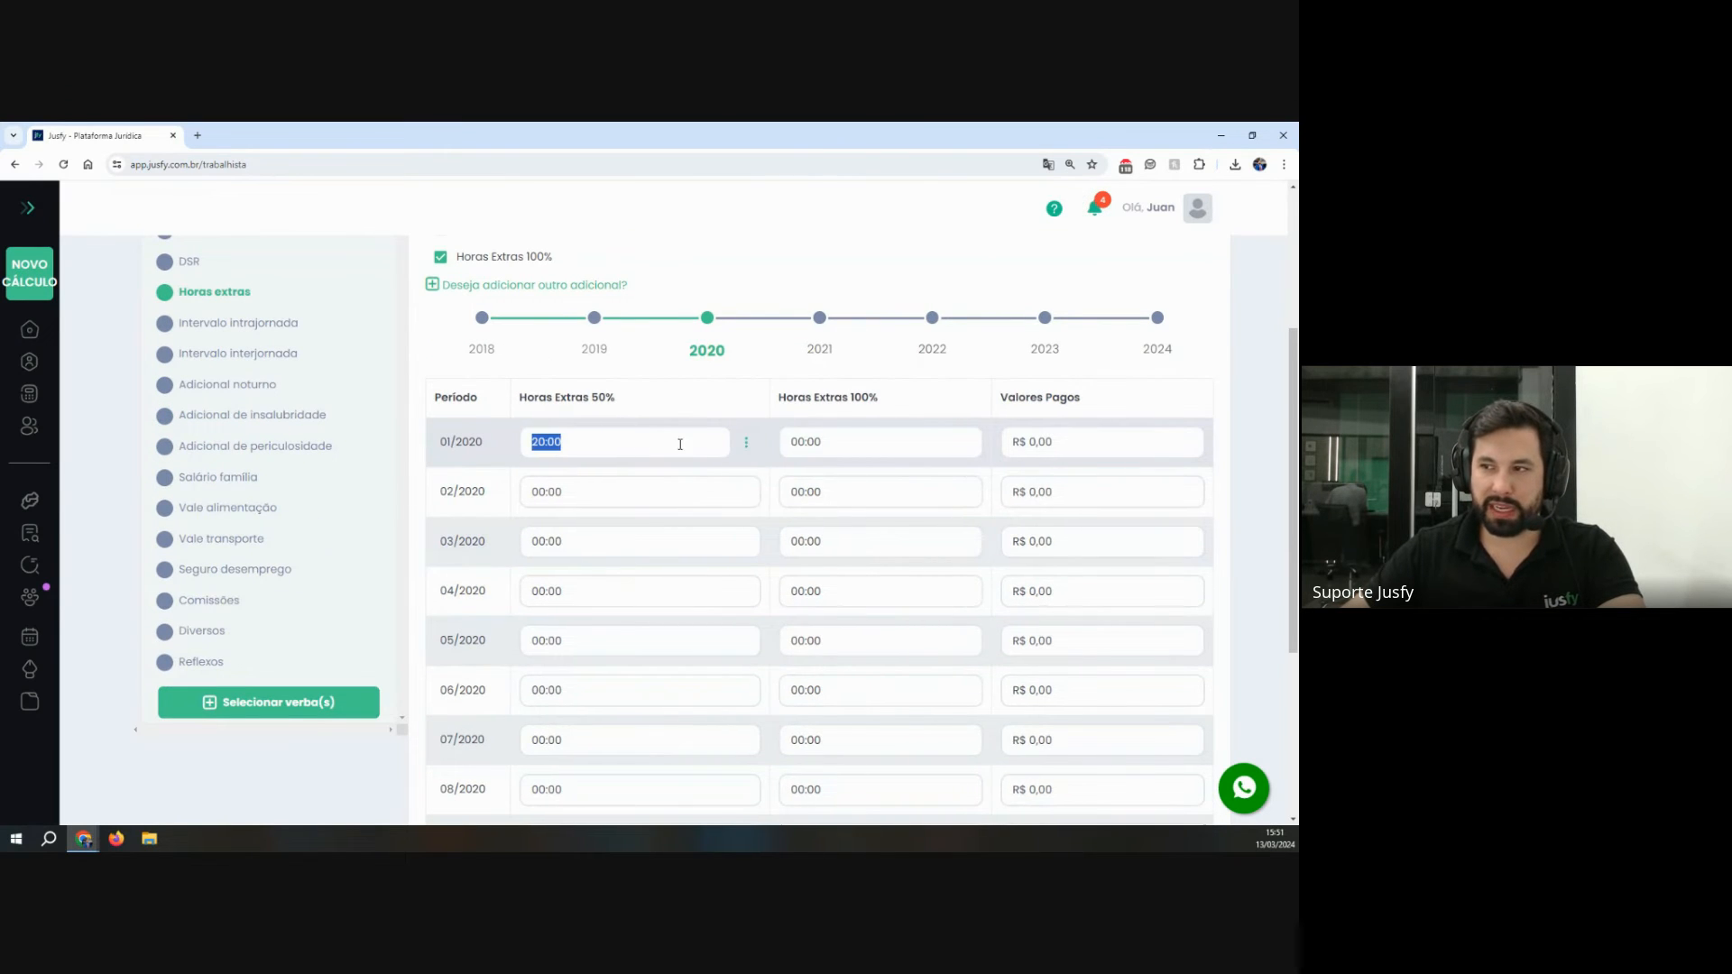
pyautogui.click(745, 442)
pyautogui.click(771, 480)
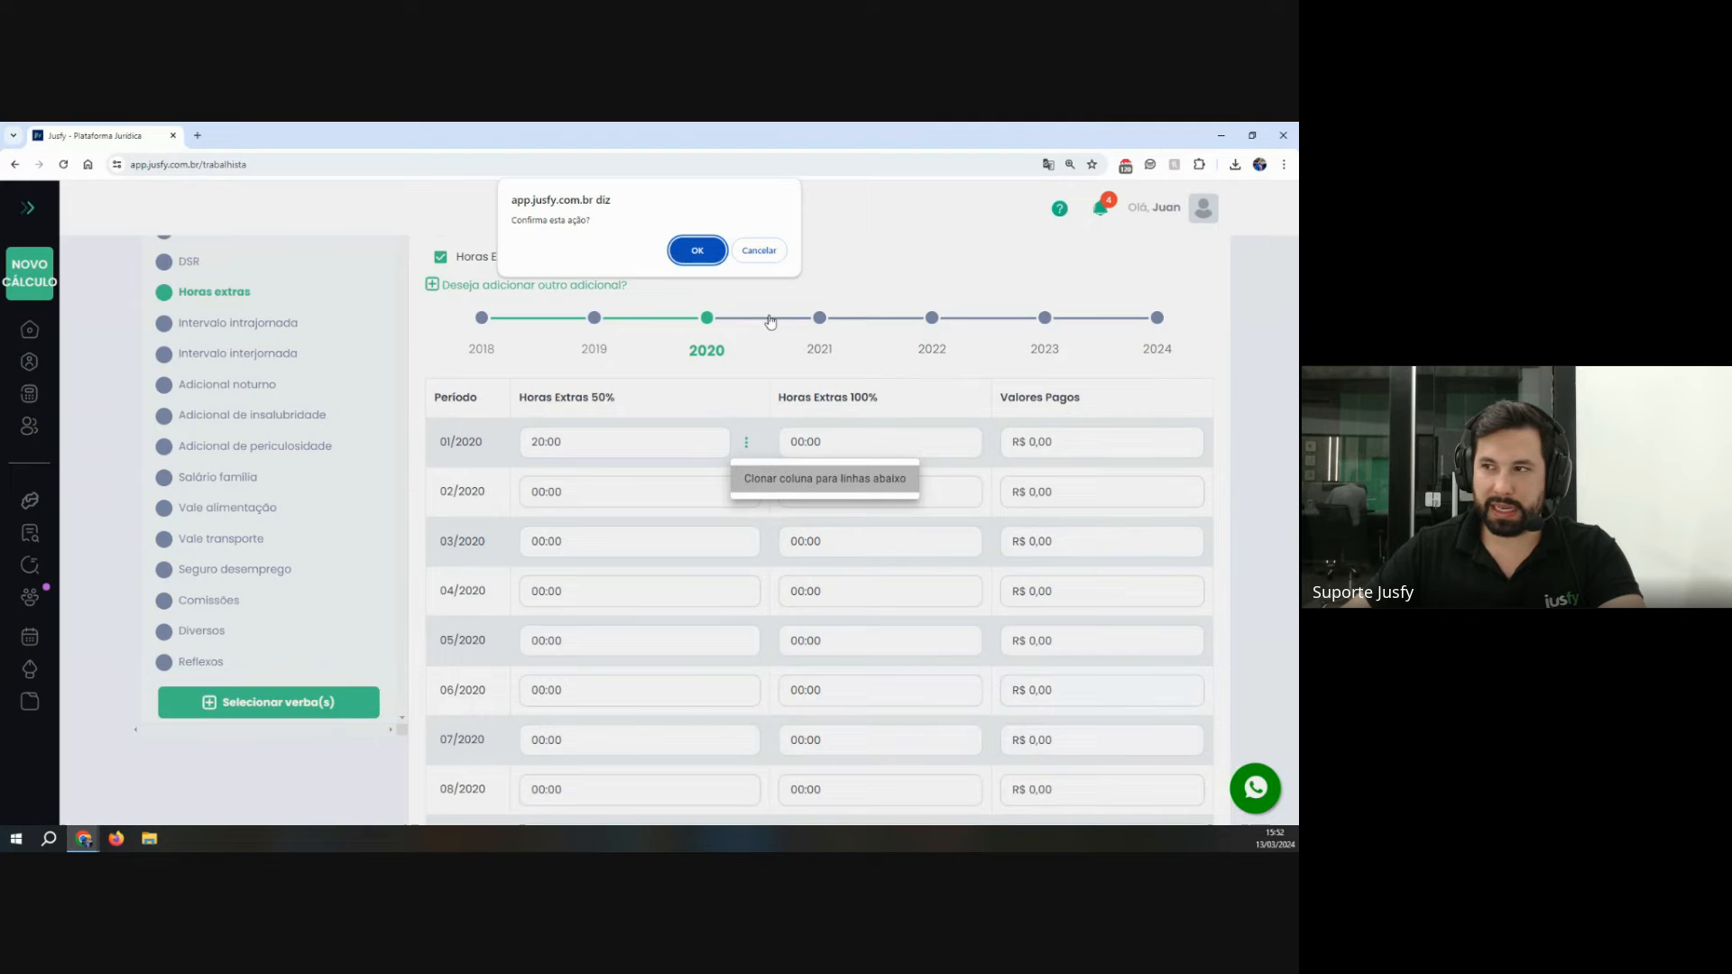
pyautogui.click(712, 261)
pyautogui.scroll(2, 742, 546)
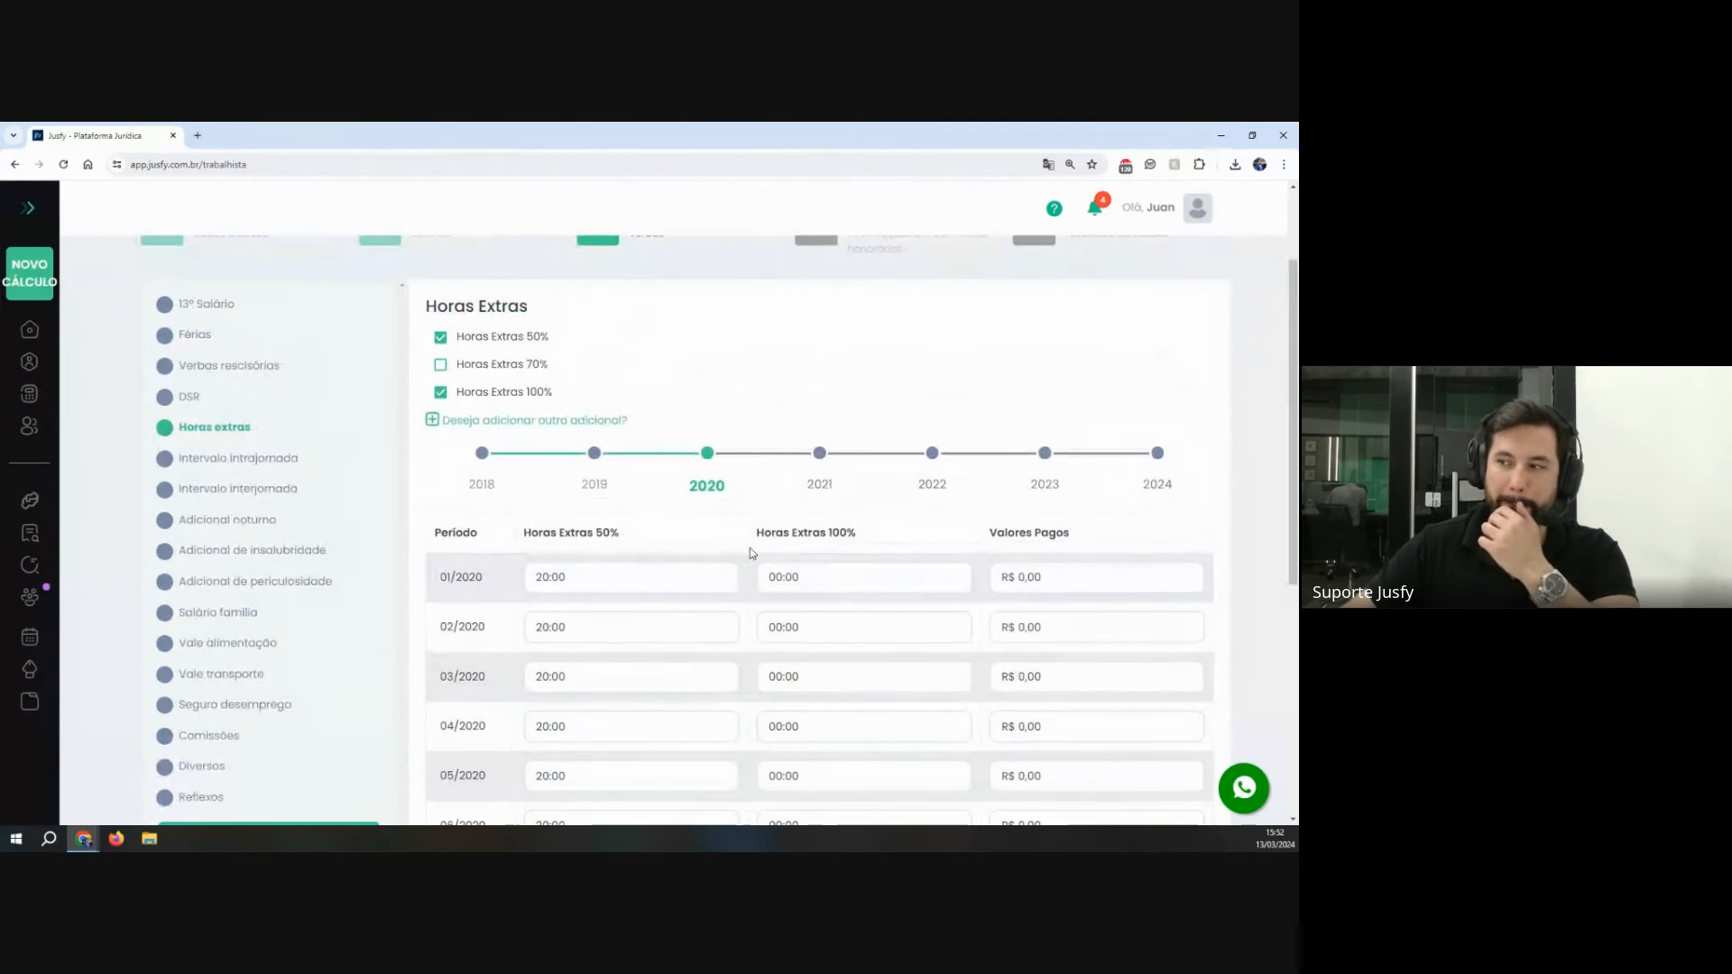
pyautogui.moveTo(996, 534); pyautogui.dragTo(1105, 549)
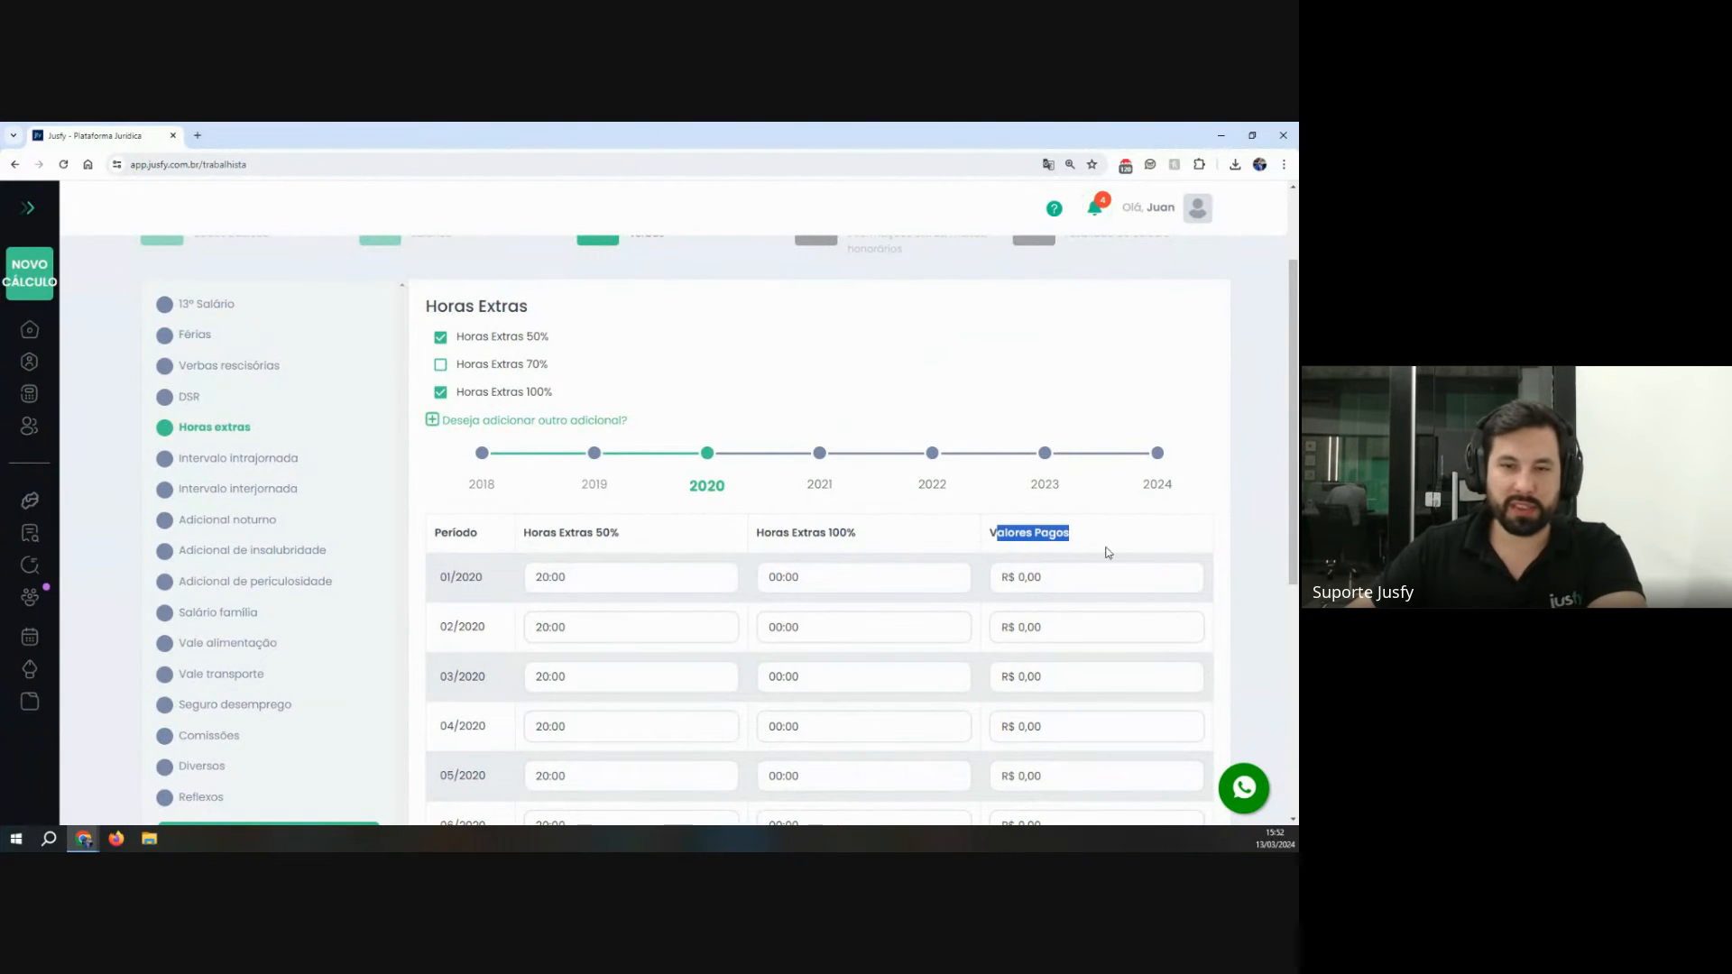
pyautogui.click(1093, 534)
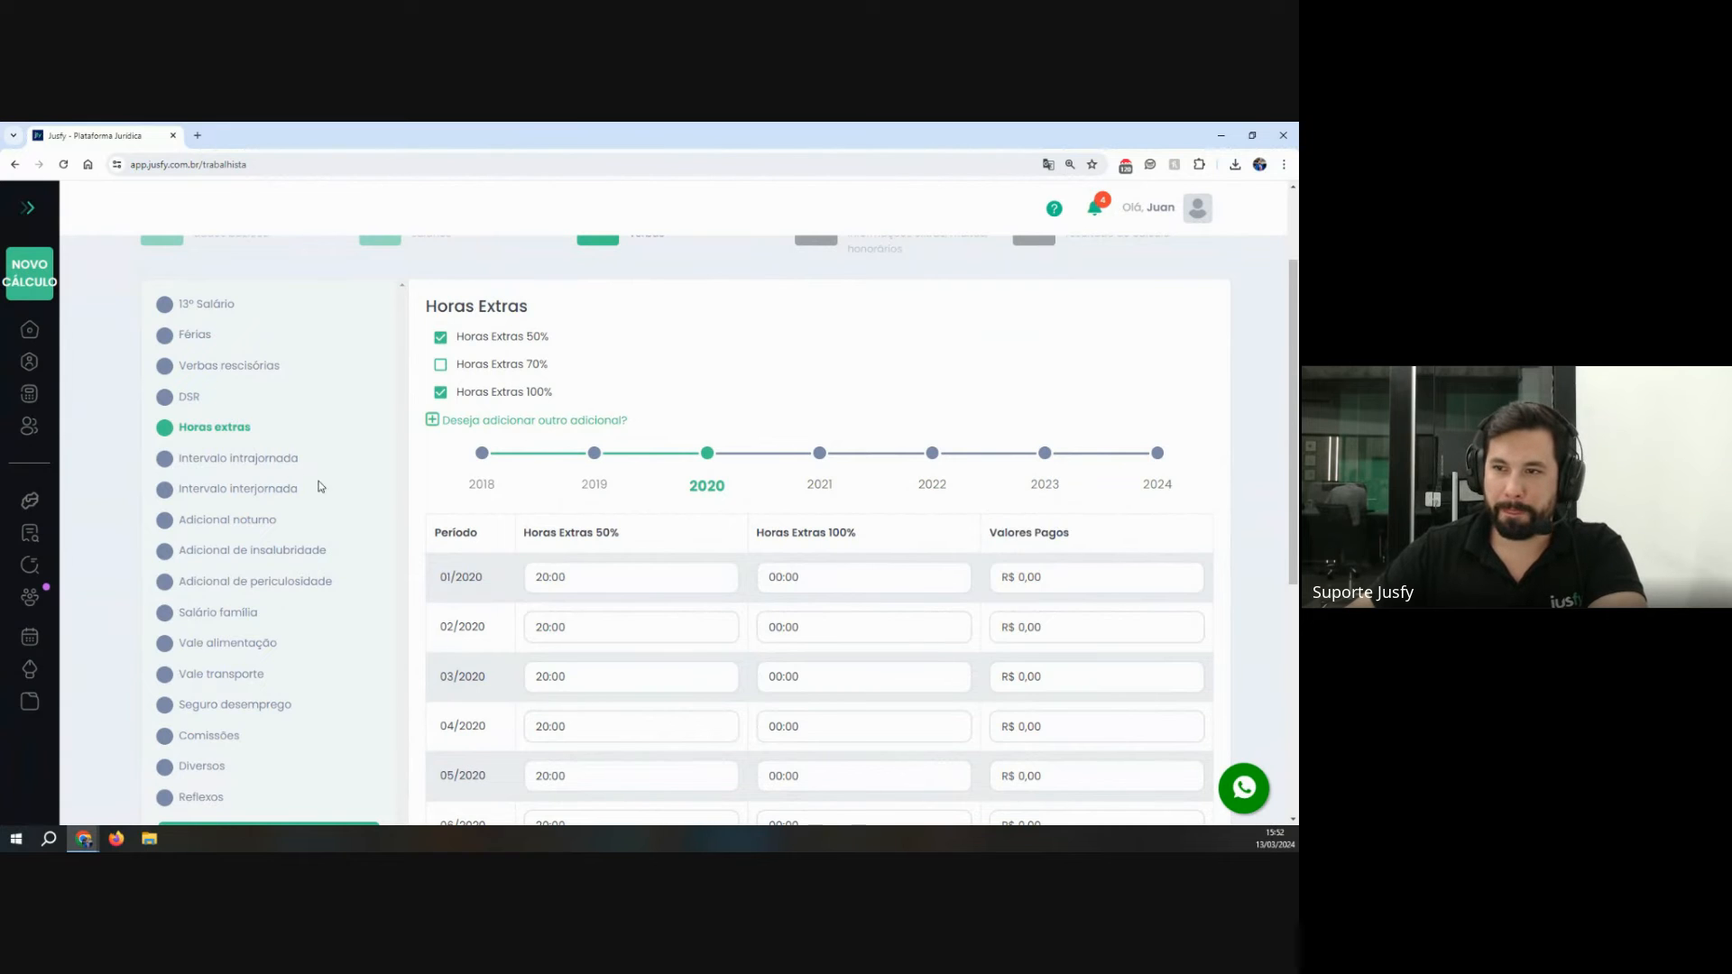
# Step: View the Intervalo intrajornada and Intervalo interjornada sections for 2018
pyautogui.click(285, 464)
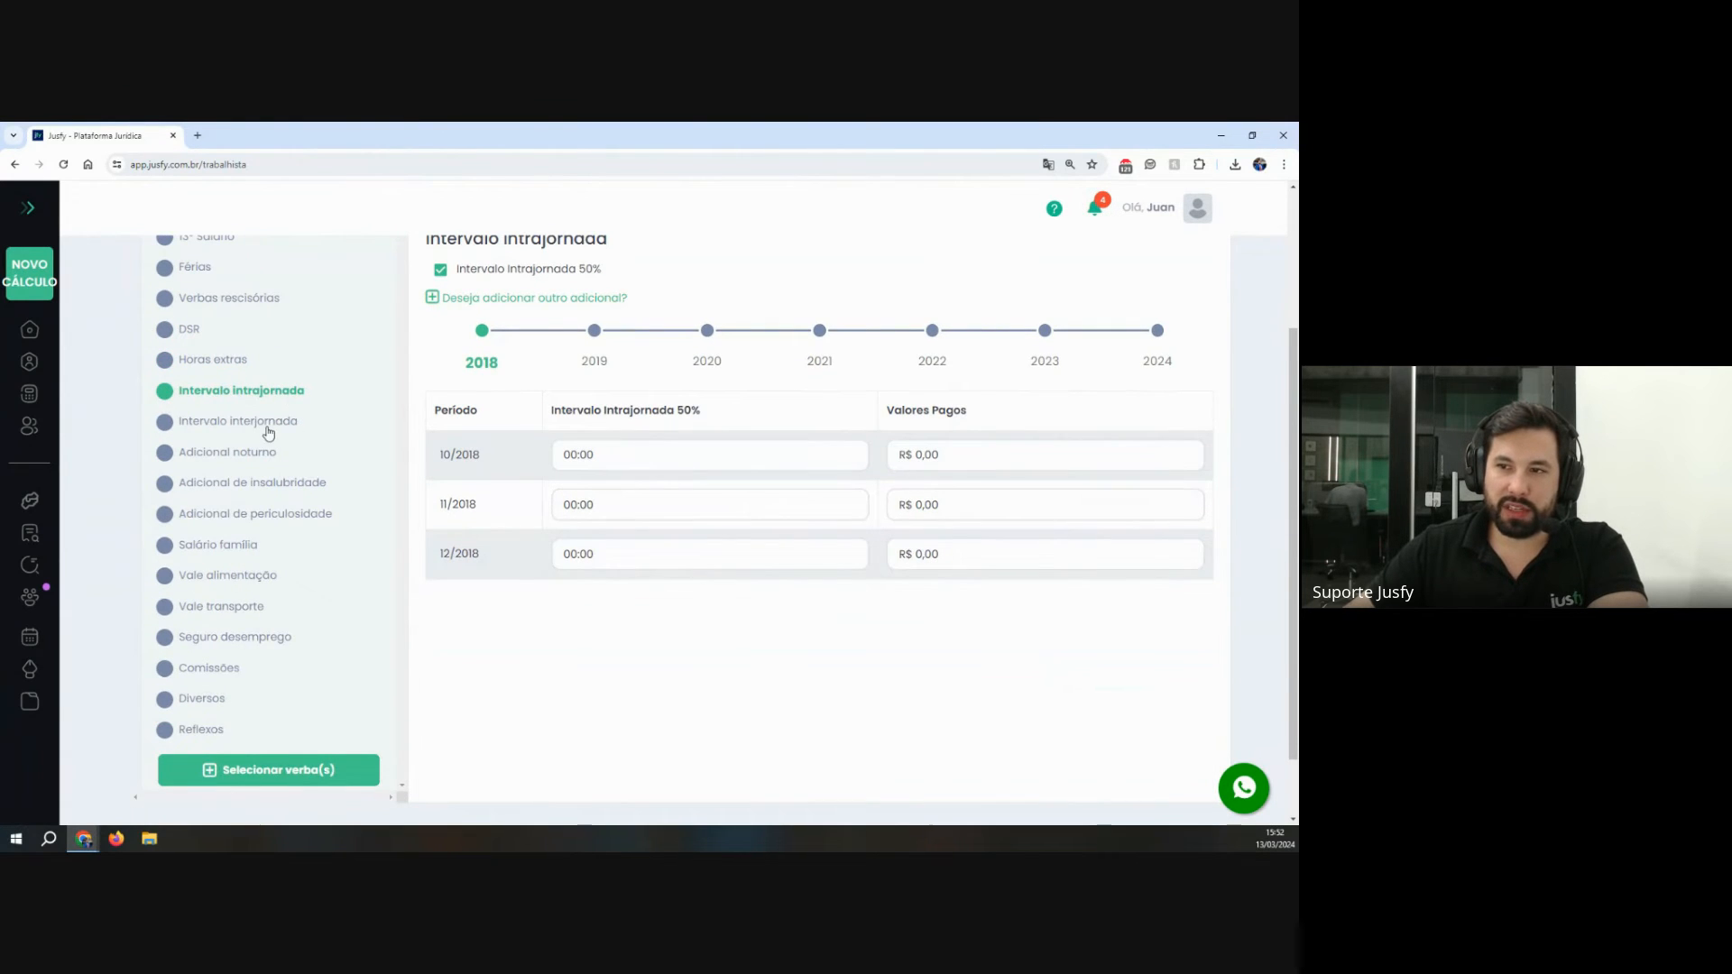
pyautogui.click(267, 429)
pyautogui.scroll(1, 494, 475)
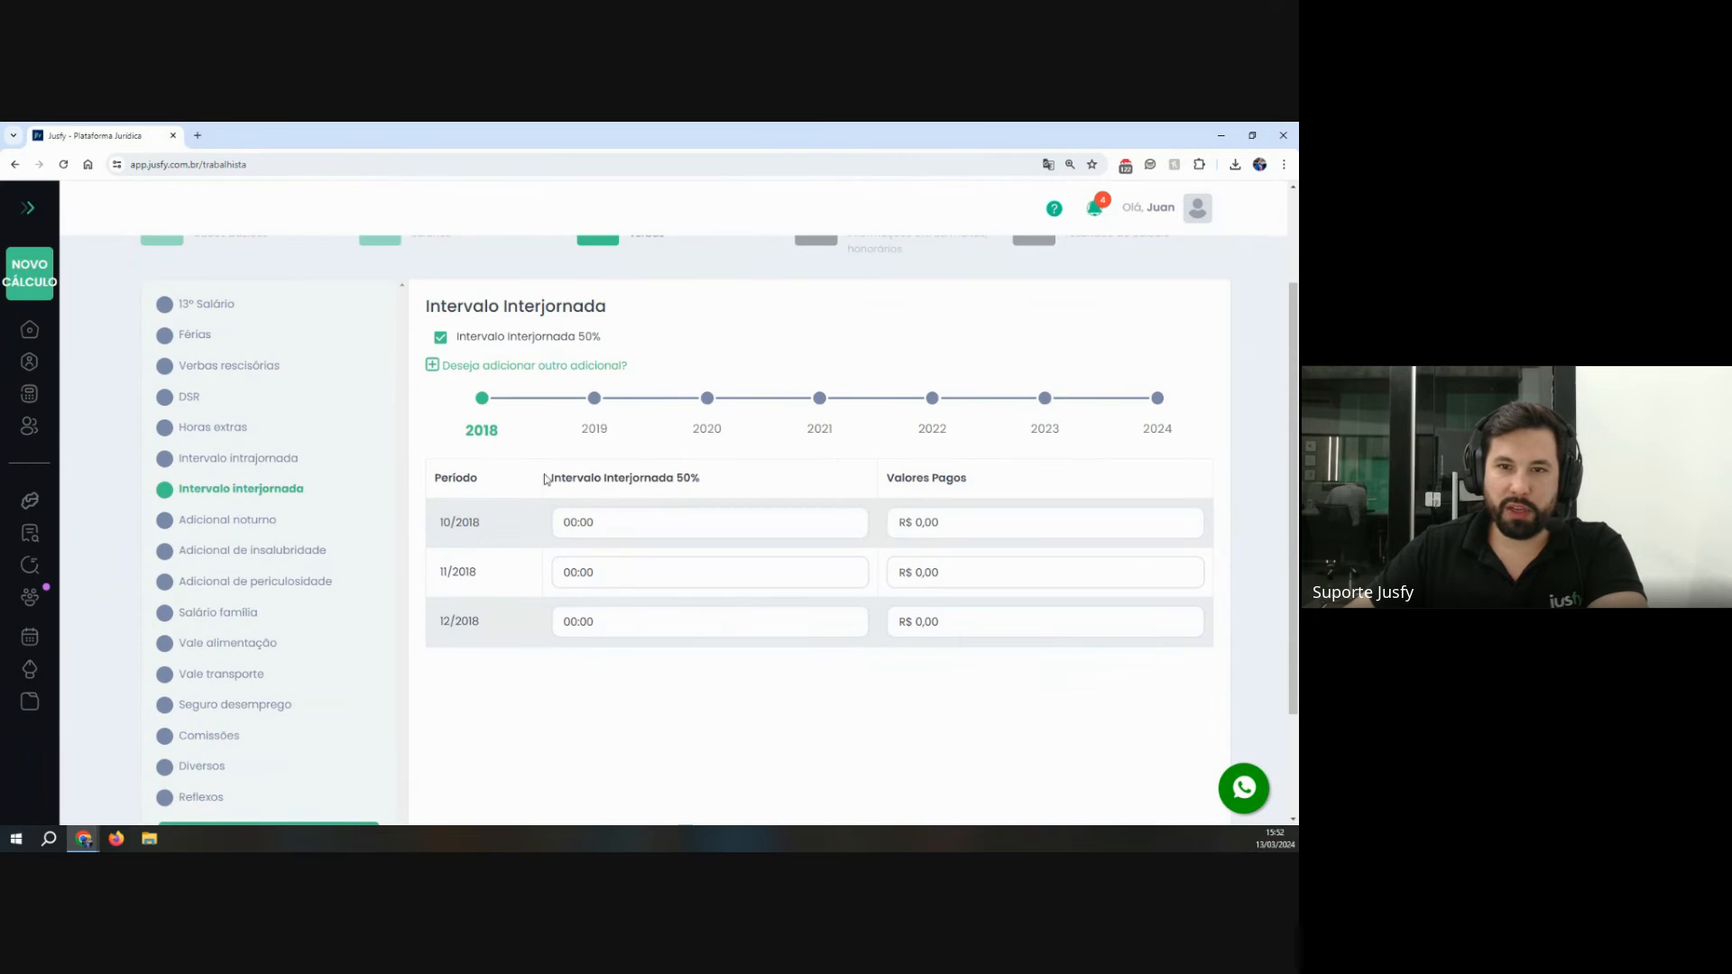
pyautogui.scroll(-2, 494, 476)
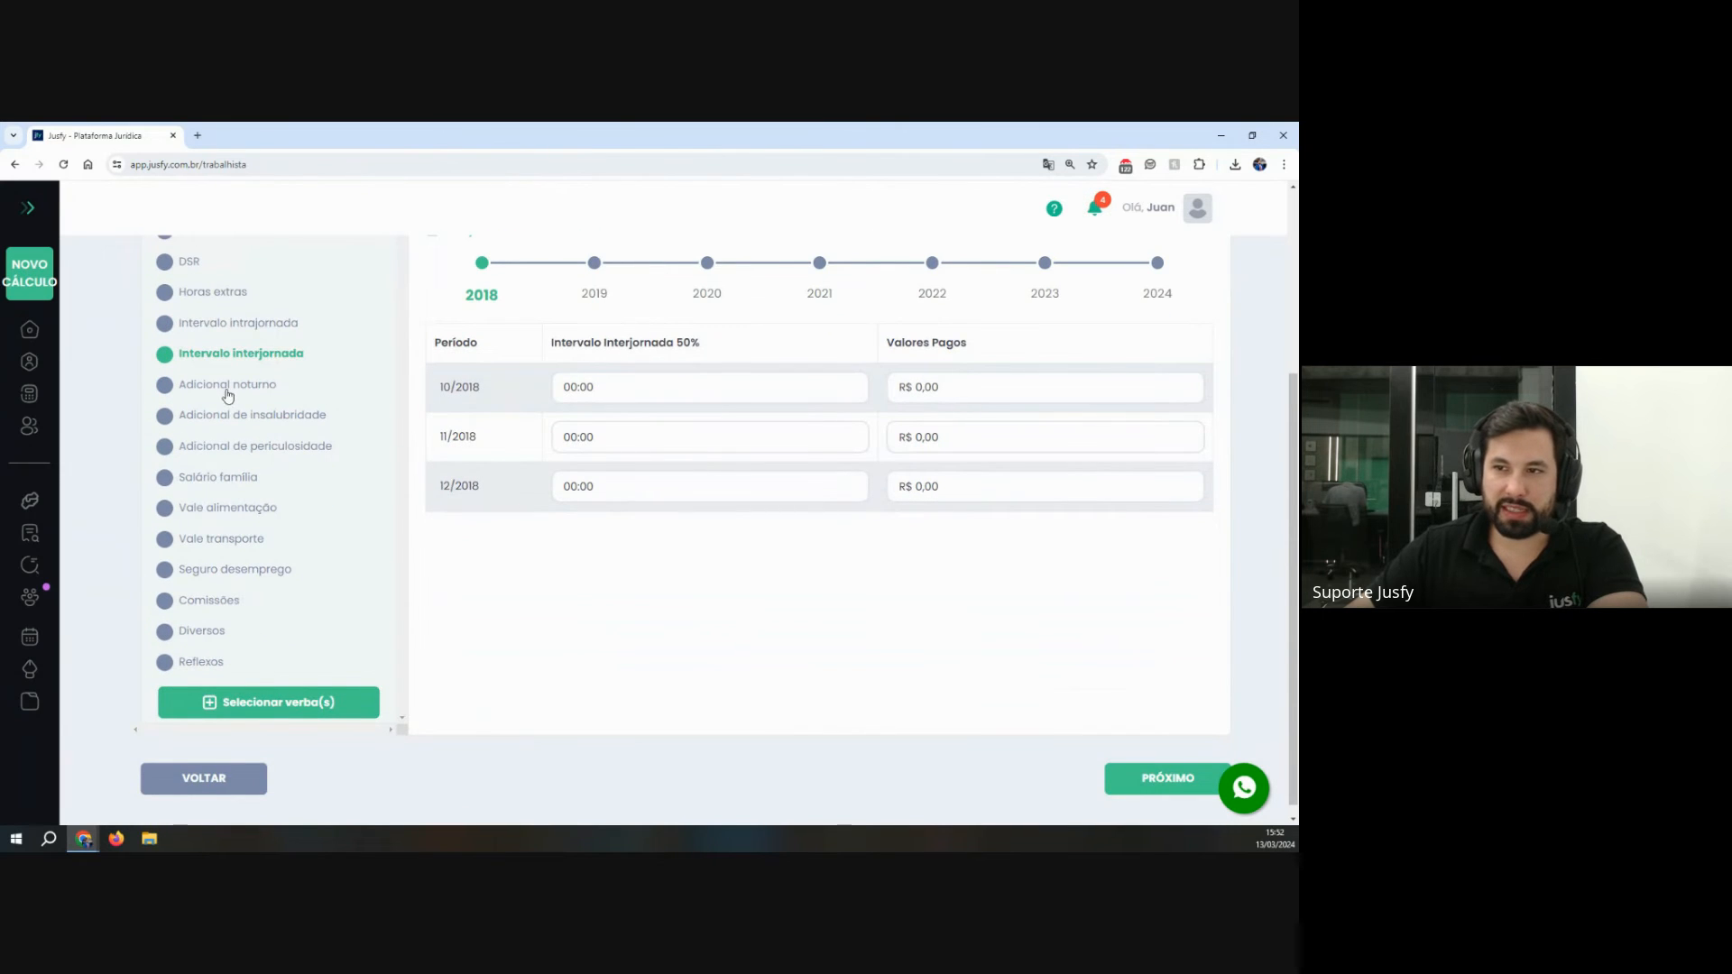
# Step: Look through Adicional noturno, insalubridade and periculosidade, examining the percentage column and the salary base options for insalubridade
pyautogui.click(228, 394)
pyautogui.click(289, 420)
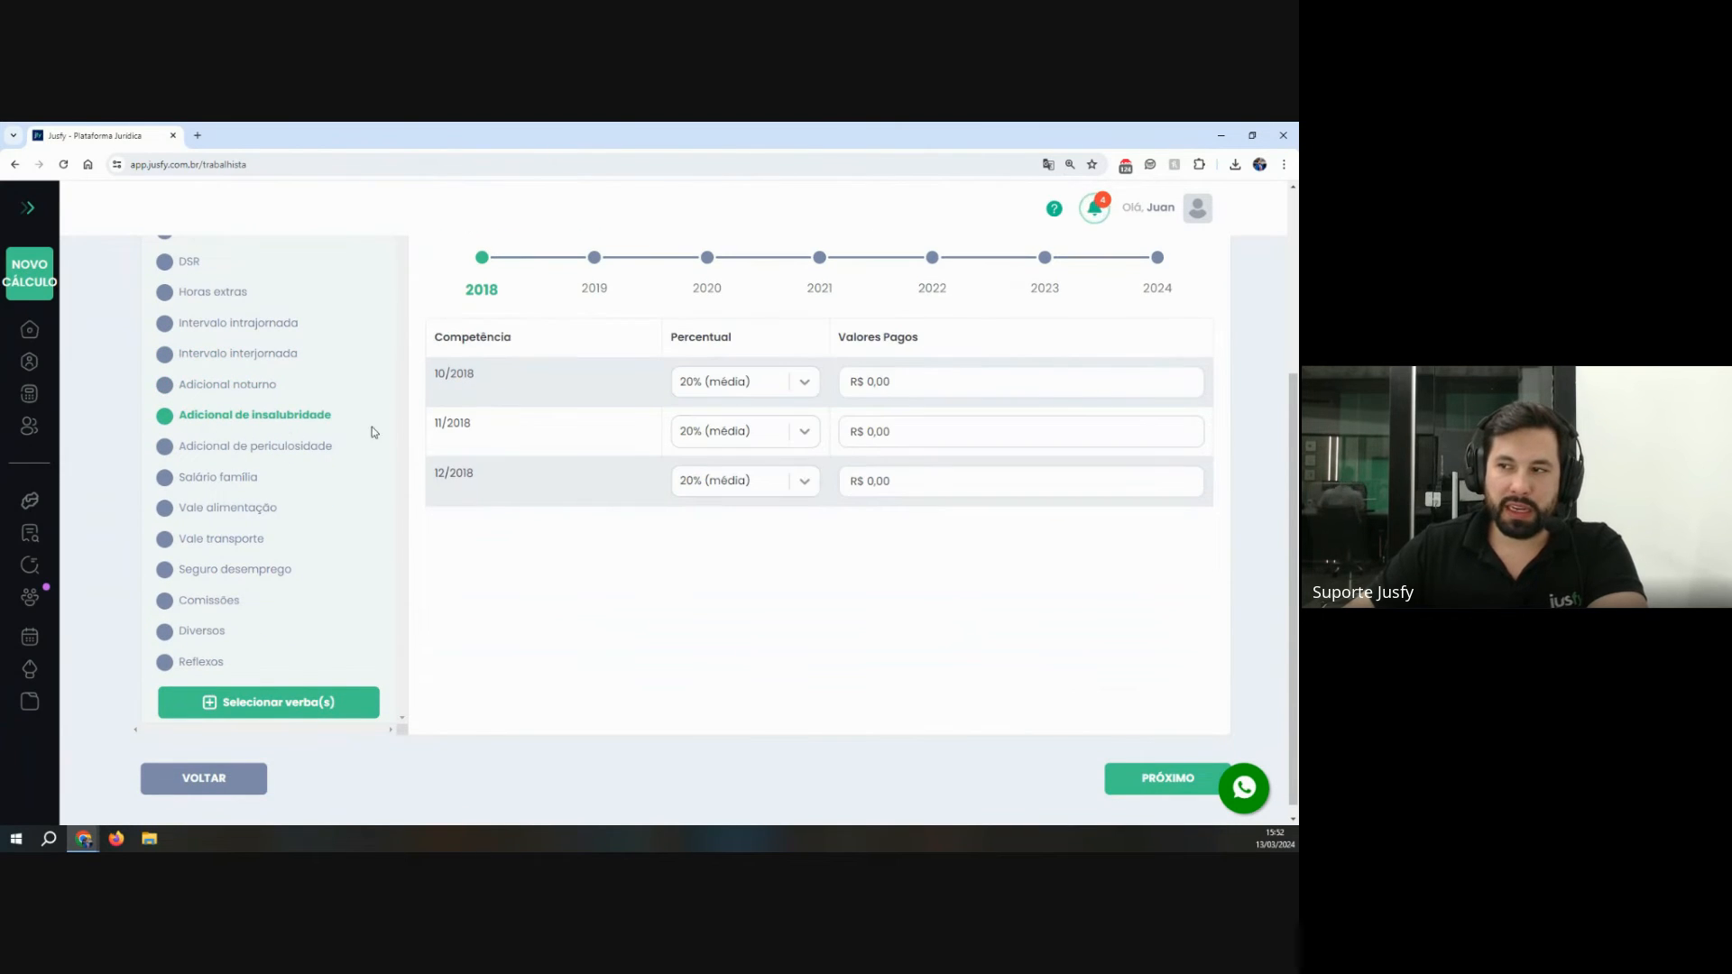
pyautogui.click(283, 448)
pyautogui.scroll(1, 266, 479)
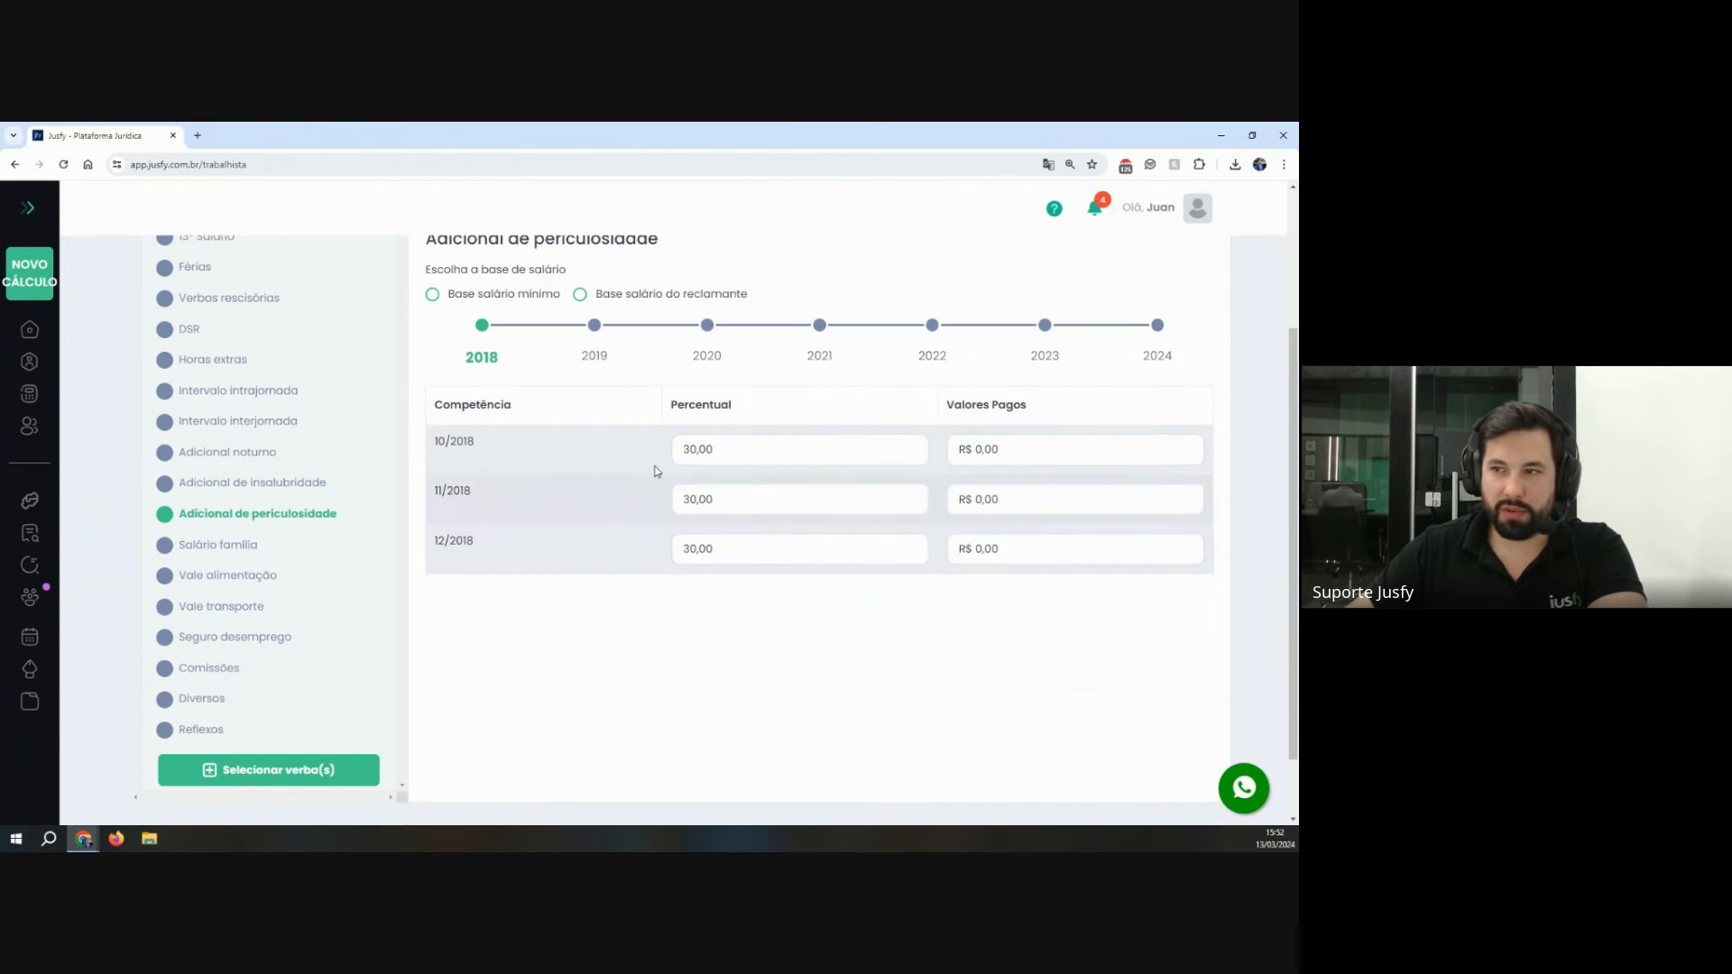
pyautogui.click(263, 485)
pyautogui.doubleClick(700, 405)
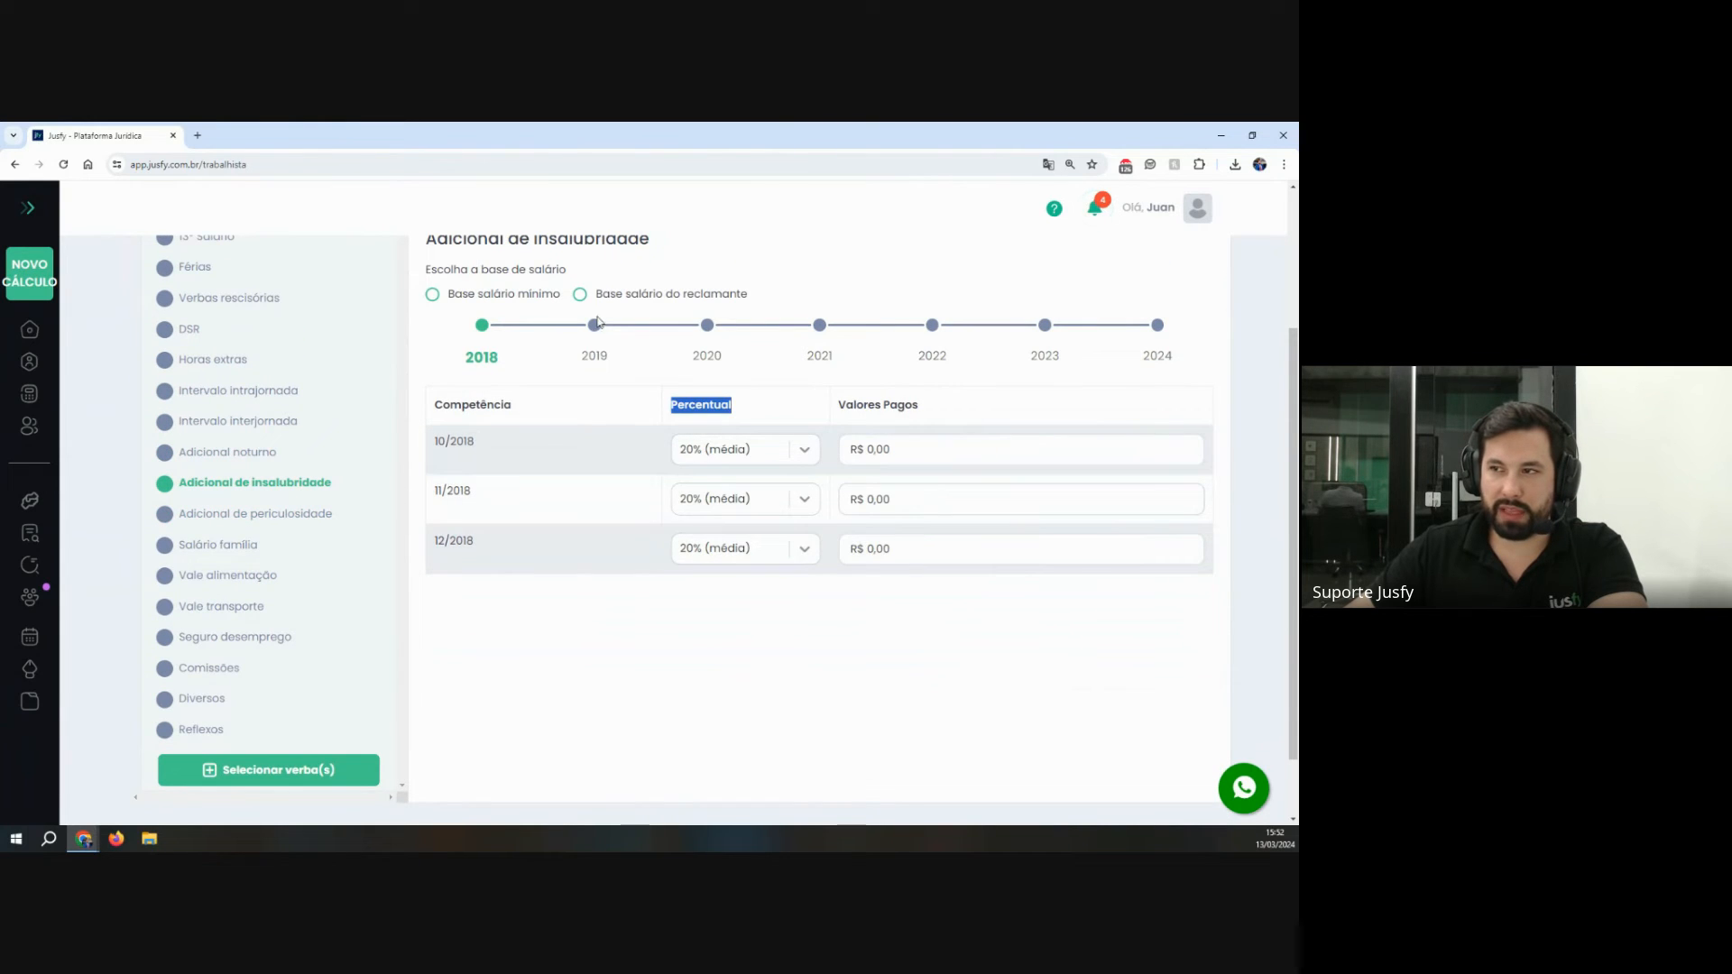
pyautogui.moveTo(754, 295); pyautogui.dragTo(597, 301)
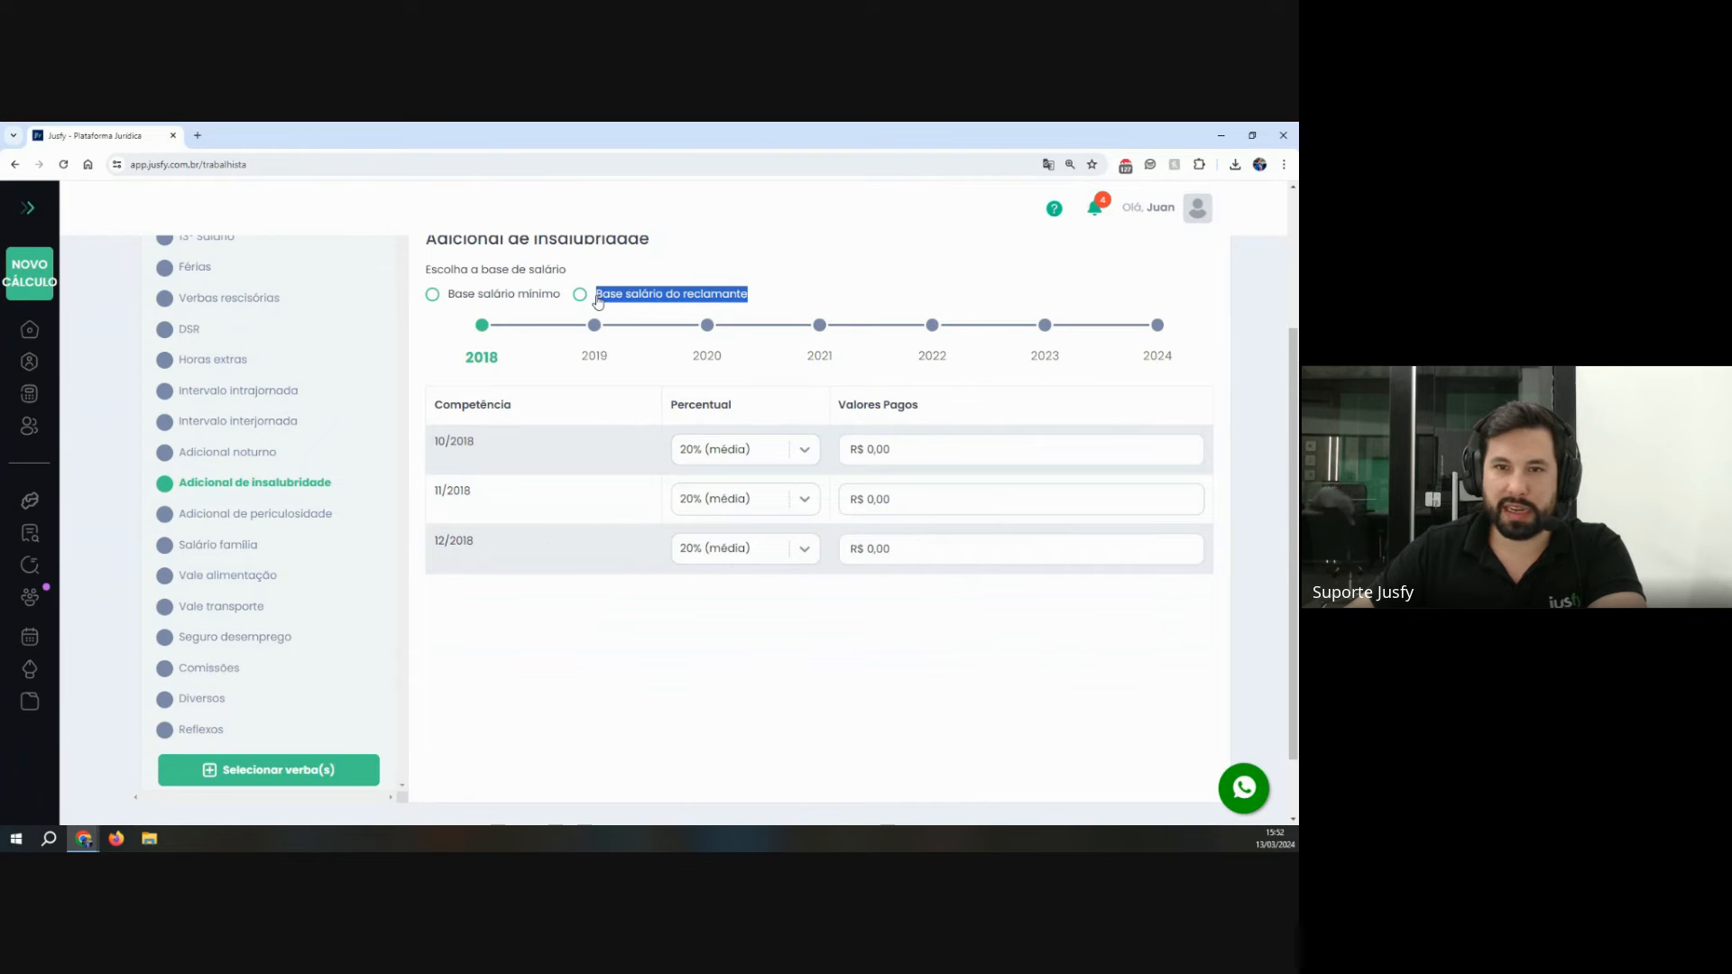
pyautogui.moveTo(448, 294); pyautogui.dragTo(602, 294)
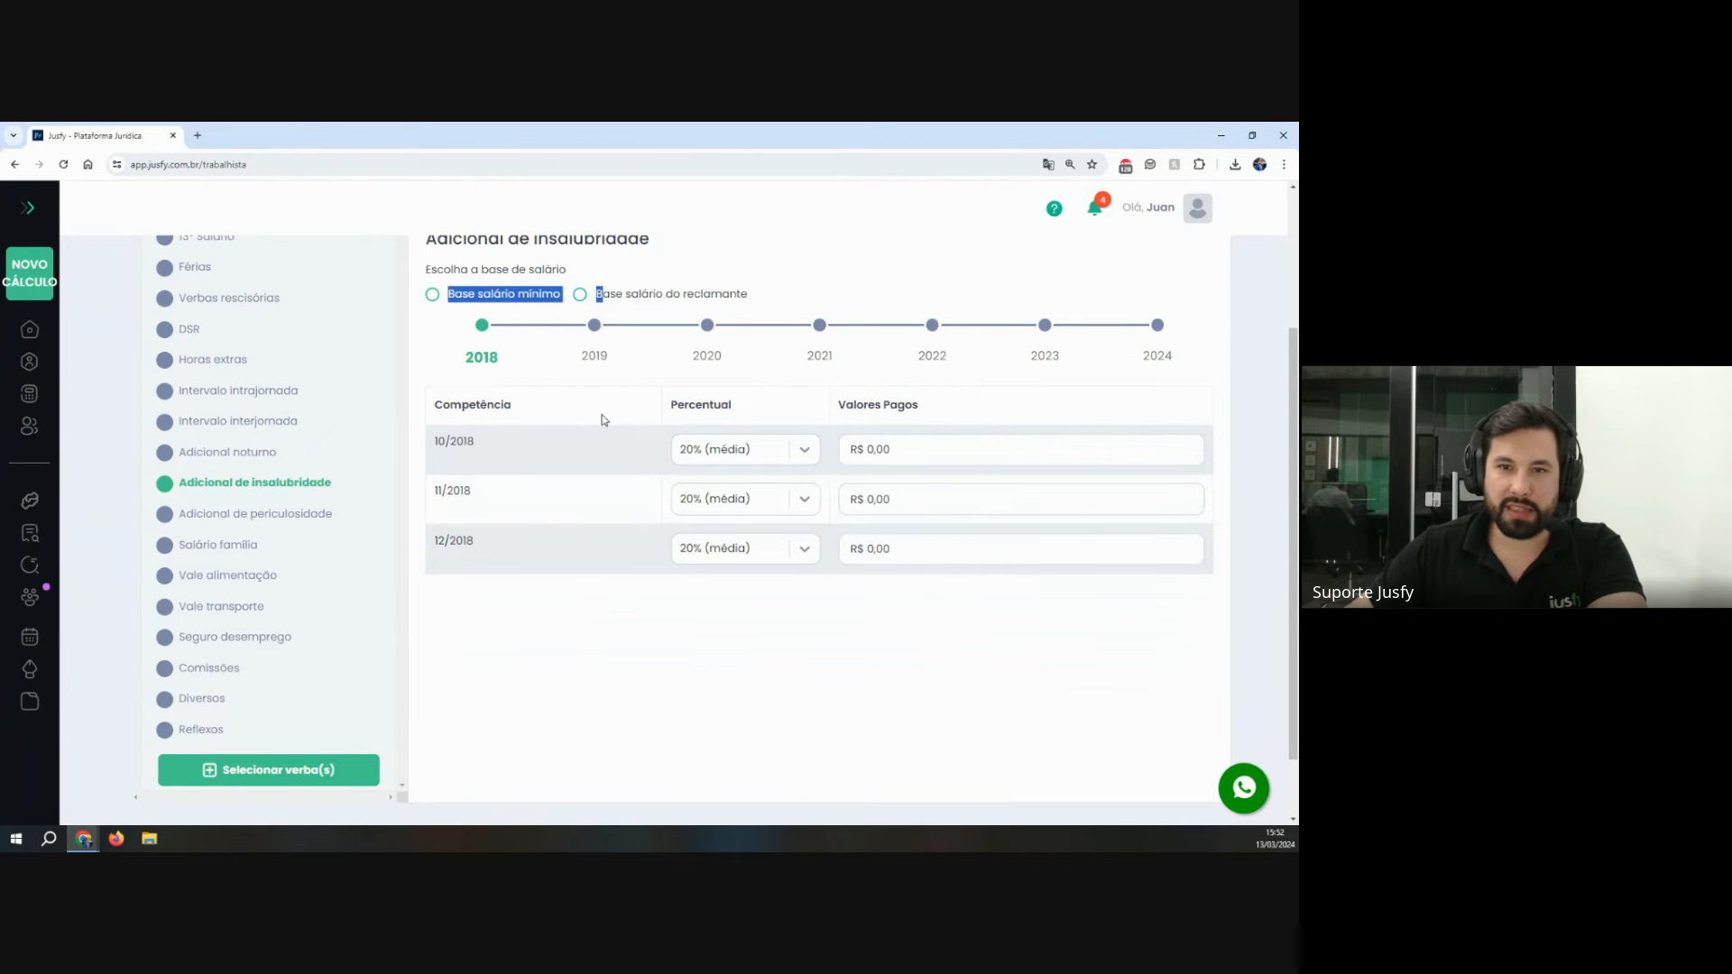
pyautogui.scroll(-1, 603, 418)
# Step: View Salário família, Vale alimentação and Vale transporte, examining the quantity, voucher value and paid value columns
pyautogui.click(242, 477)
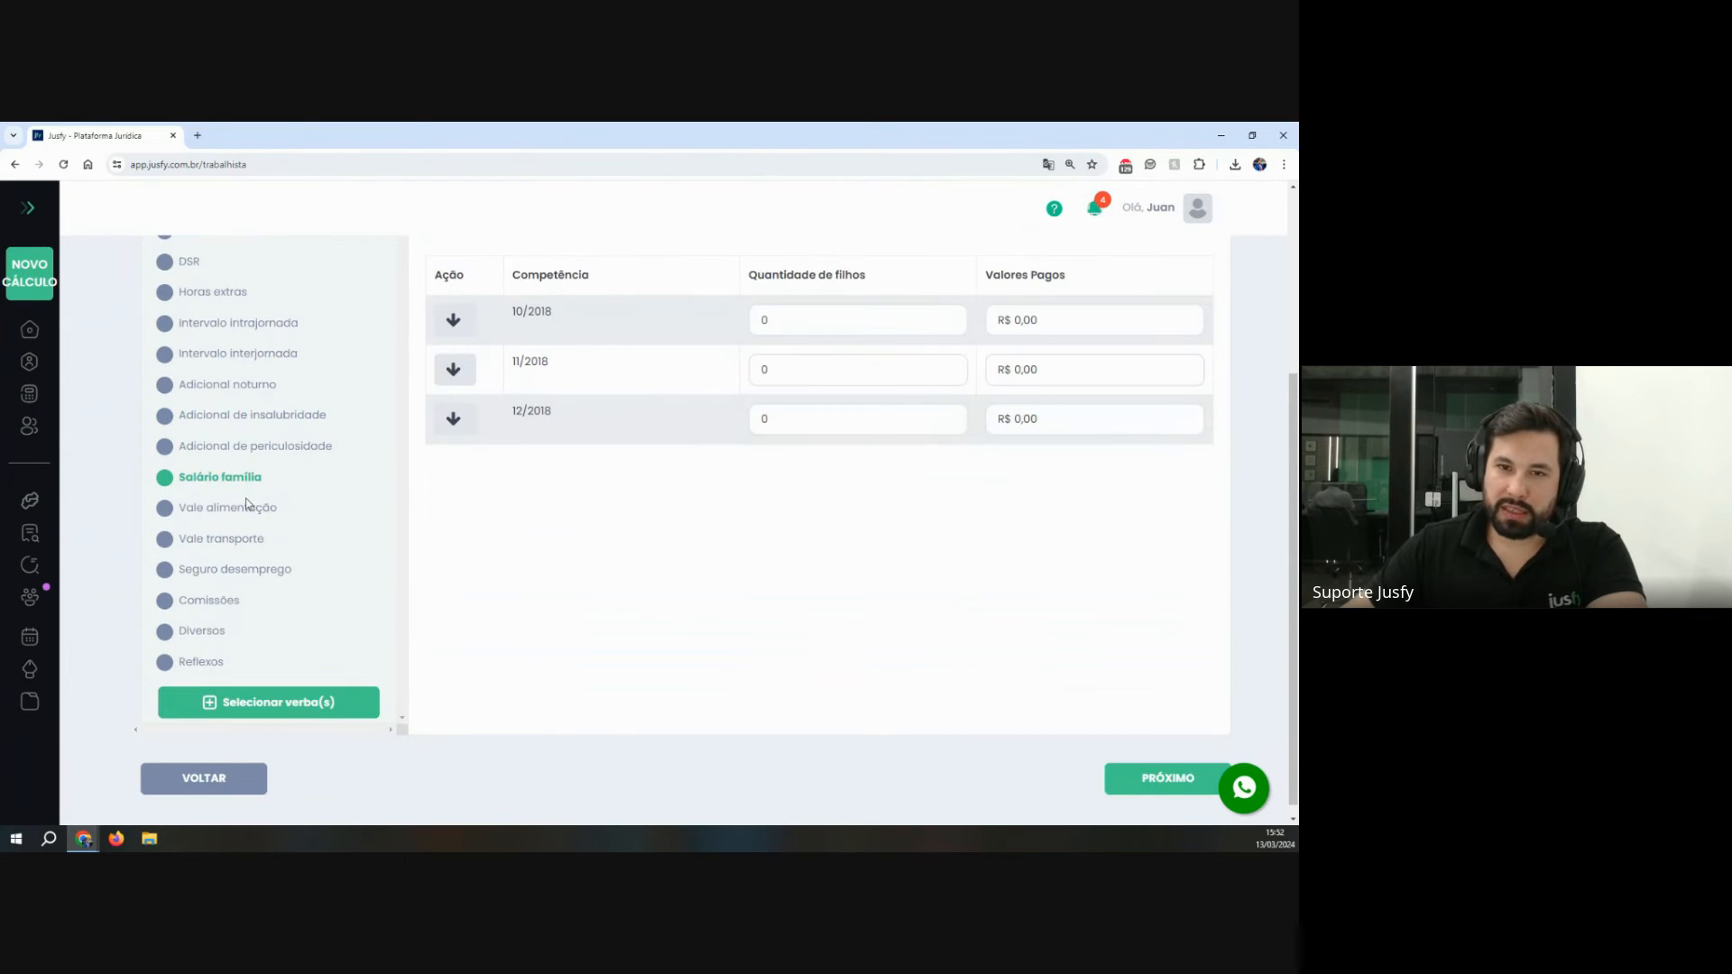
pyautogui.click(221, 537)
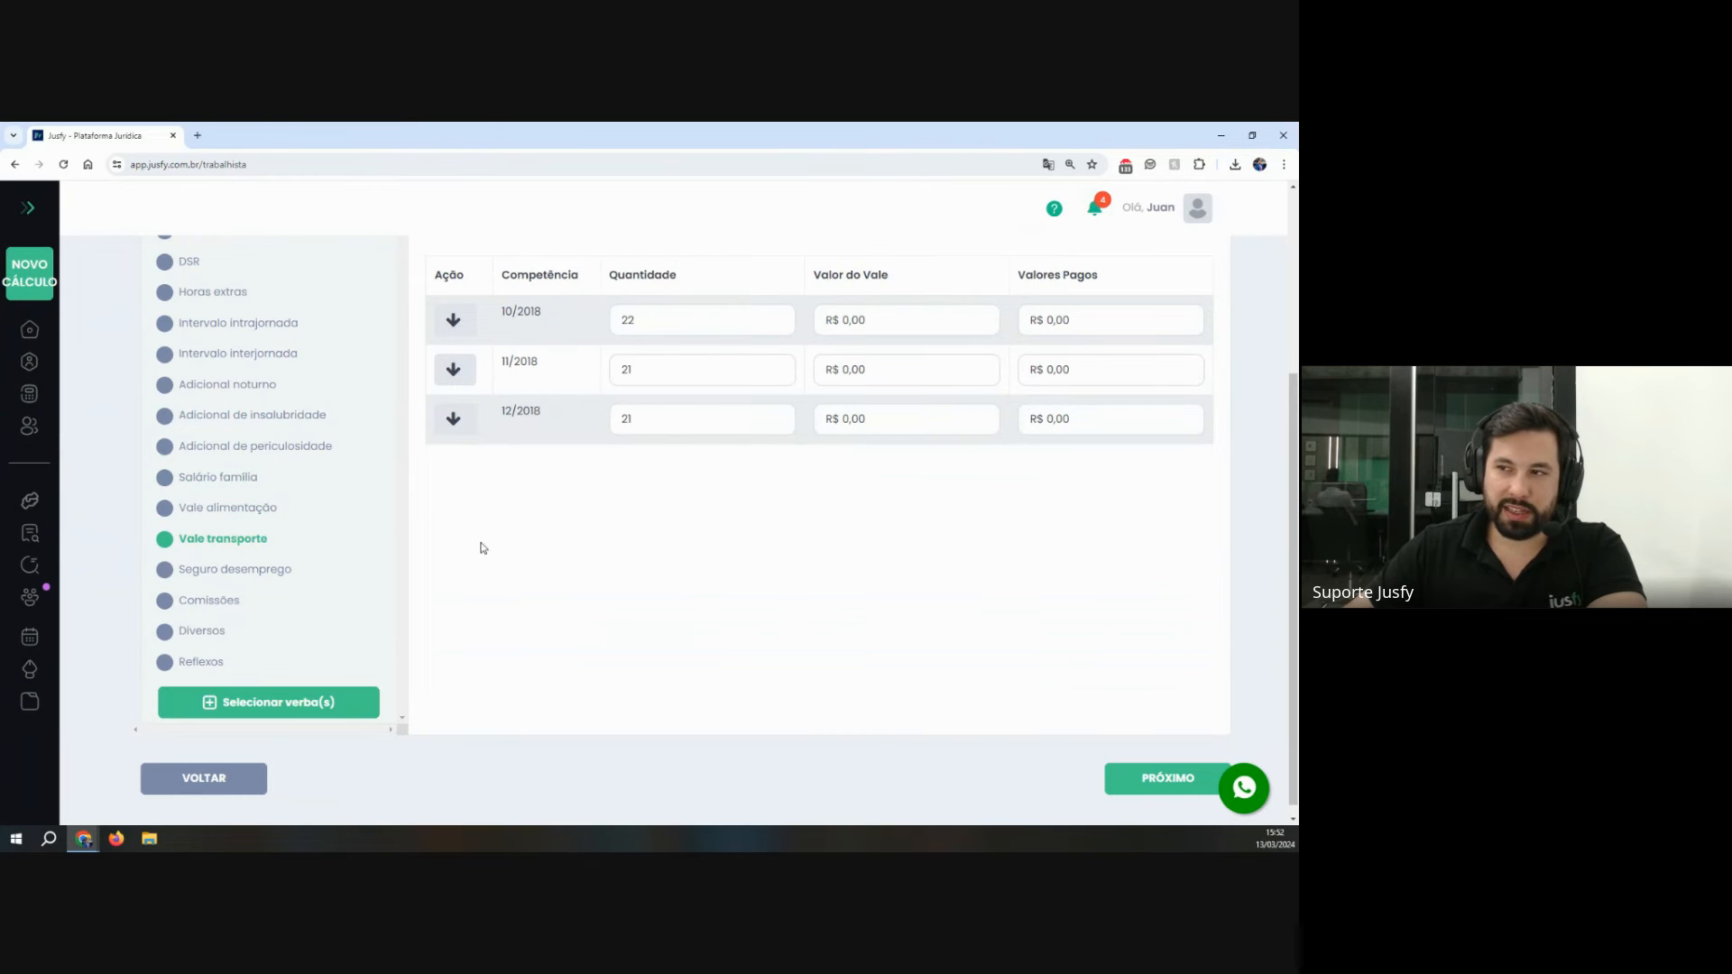
pyautogui.scroll(3, 481, 548)
pyautogui.doubleClick(643, 478)
pyautogui.scroll(-1, 828, 478)
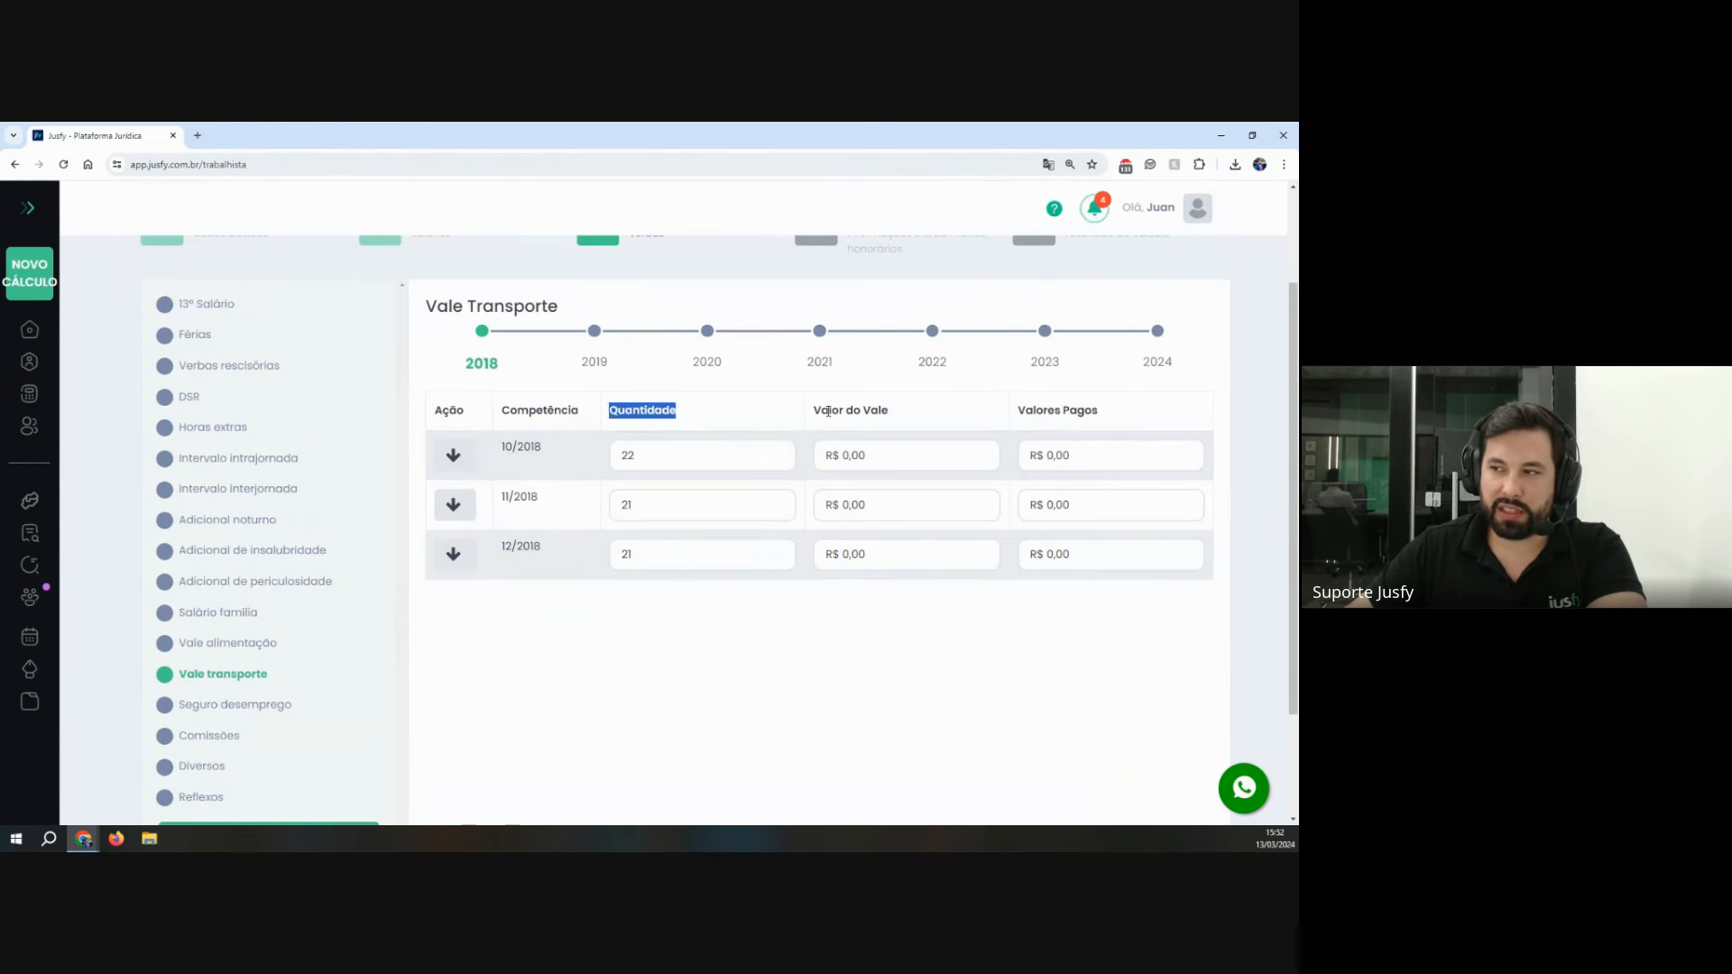
pyautogui.moveTo(814, 411); pyautogui.dragTo(1100, 412)
pyautogui.click(256, 646)
pyautogui.click(243, 674)
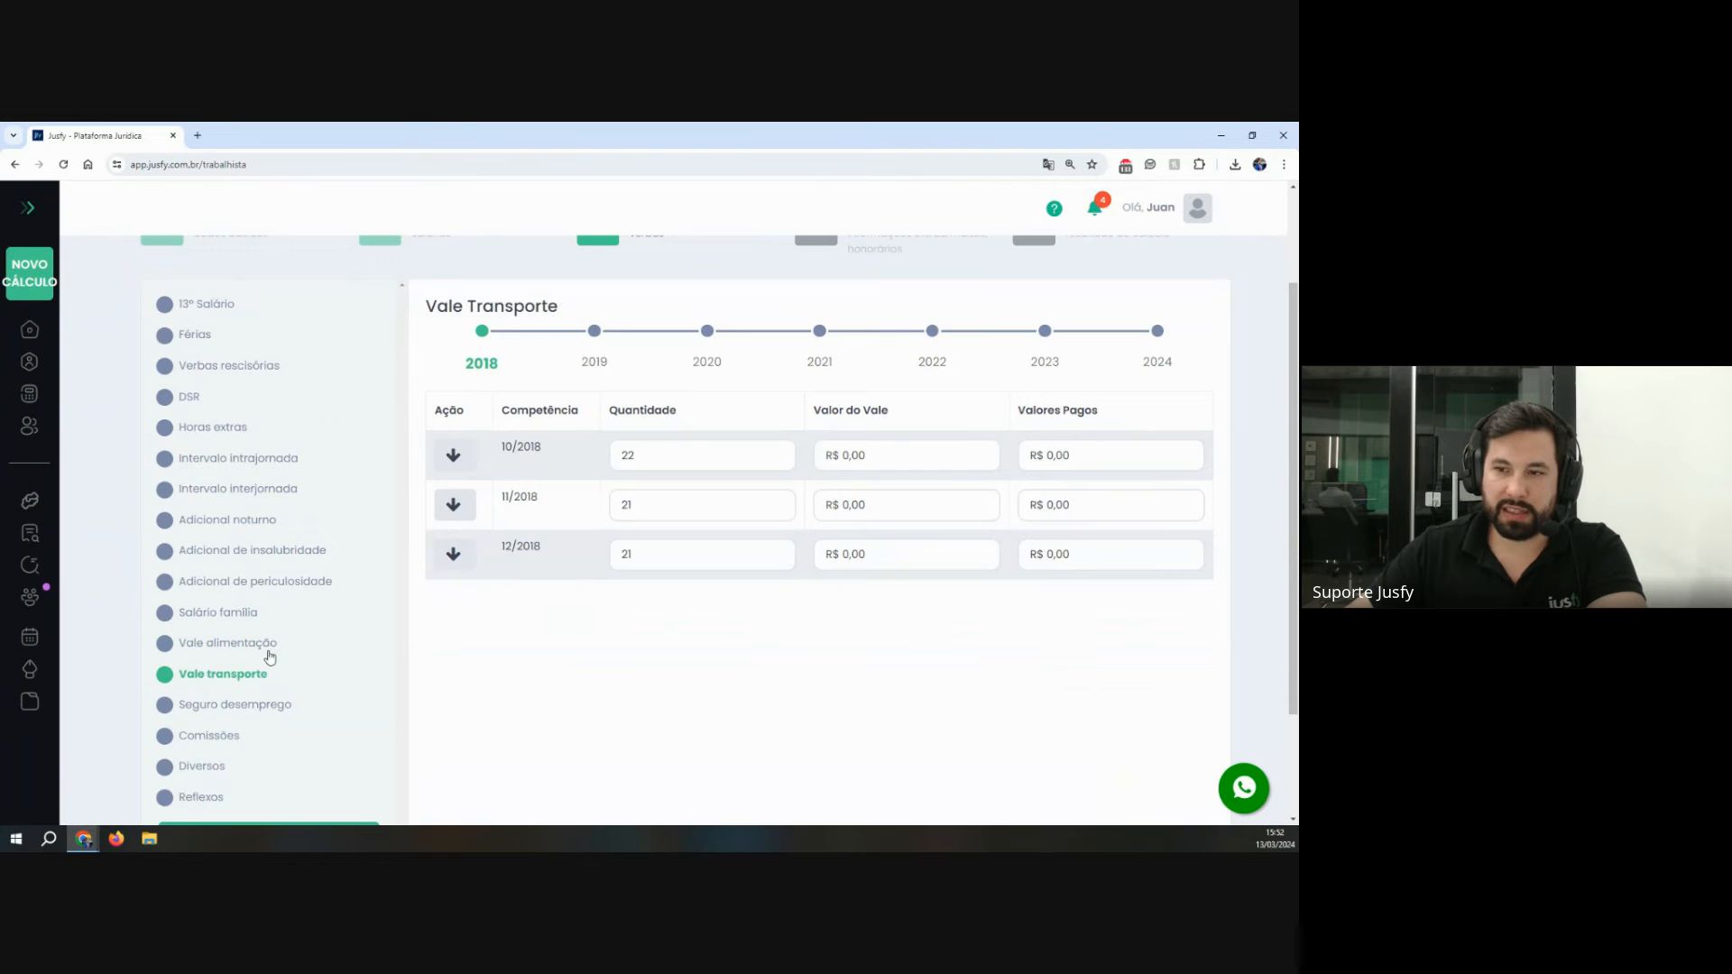
# Step: Switch between Vale transporte and Seguro desemprego, and examine the instalment options under Seguro desemprego
pyautogui.scroll(-2, 268, 655)
pyautogui.click(233, 574)
pyautogui.click(230, 545)
pyautogui.click(235, 572)
pyautogui.click(239, 546)
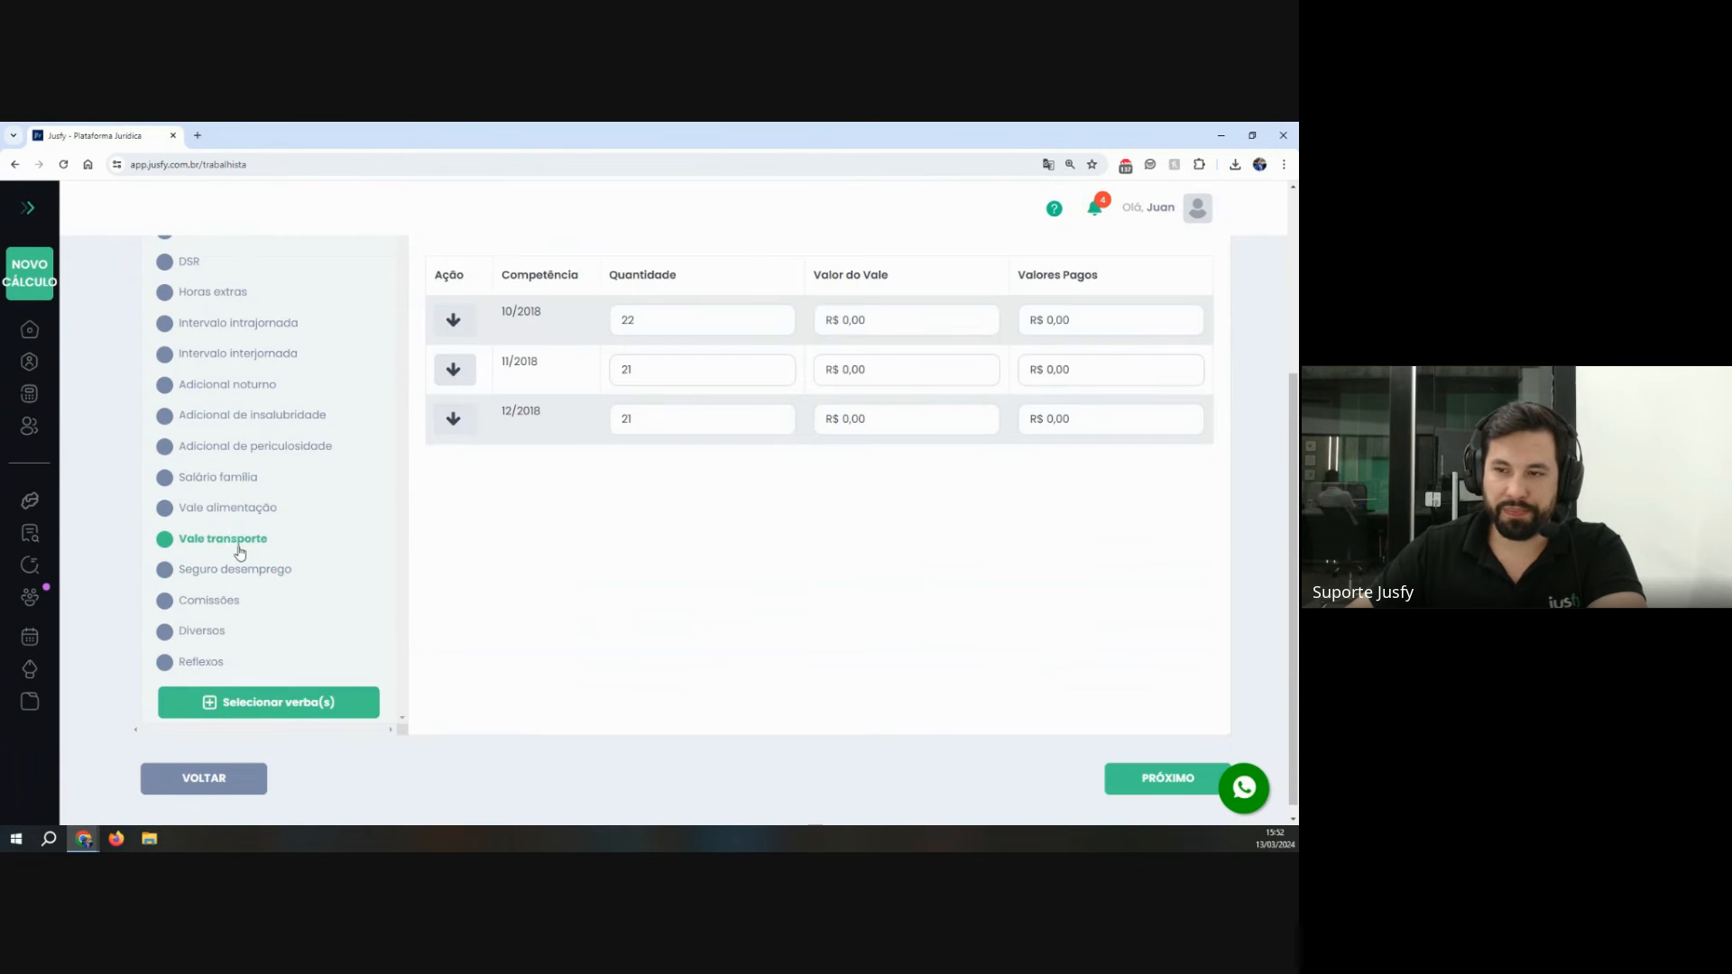
pyautogui.click(236, 570)
pyautogui.scroll(2, 626, 564)
pyautogui.moveTo(424, 330); pyautogui.dragTo(582, 483)
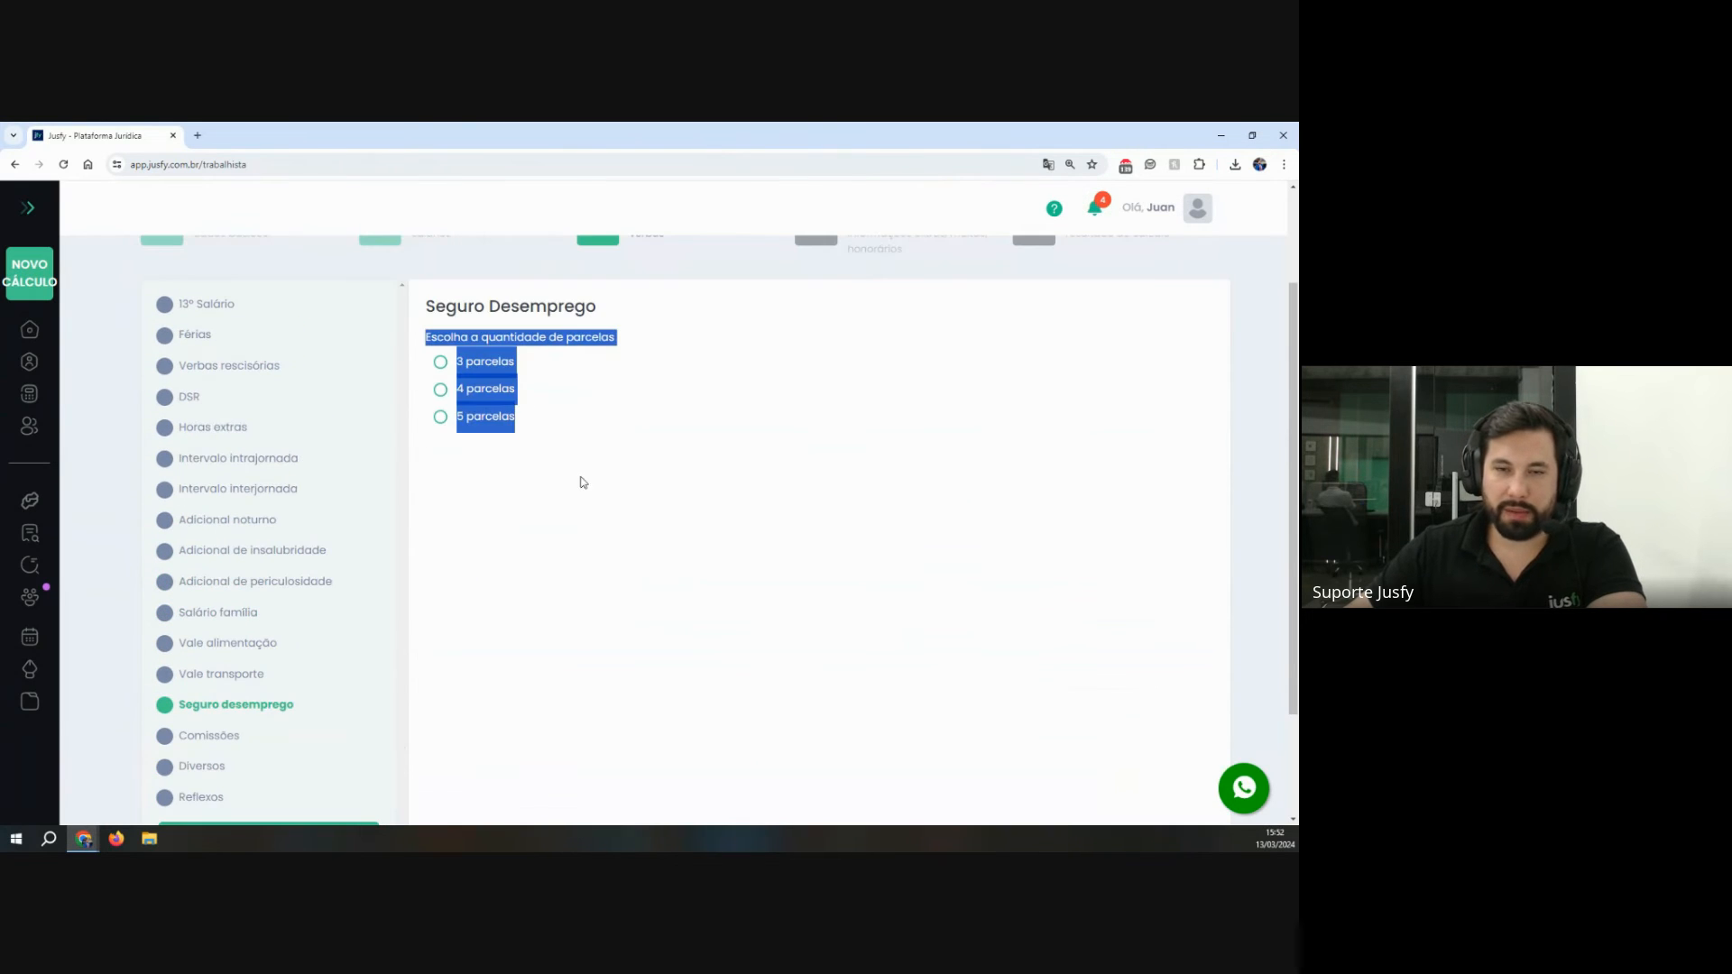
pyautogui.click(577, 523)
pyautogui.scroll(-2, 577, 541)
# Step: View the Comissões section, checking the Valor Devido and Valores Pagos columns and the years 2019 and 2020
pyautogui.click(219, 599)
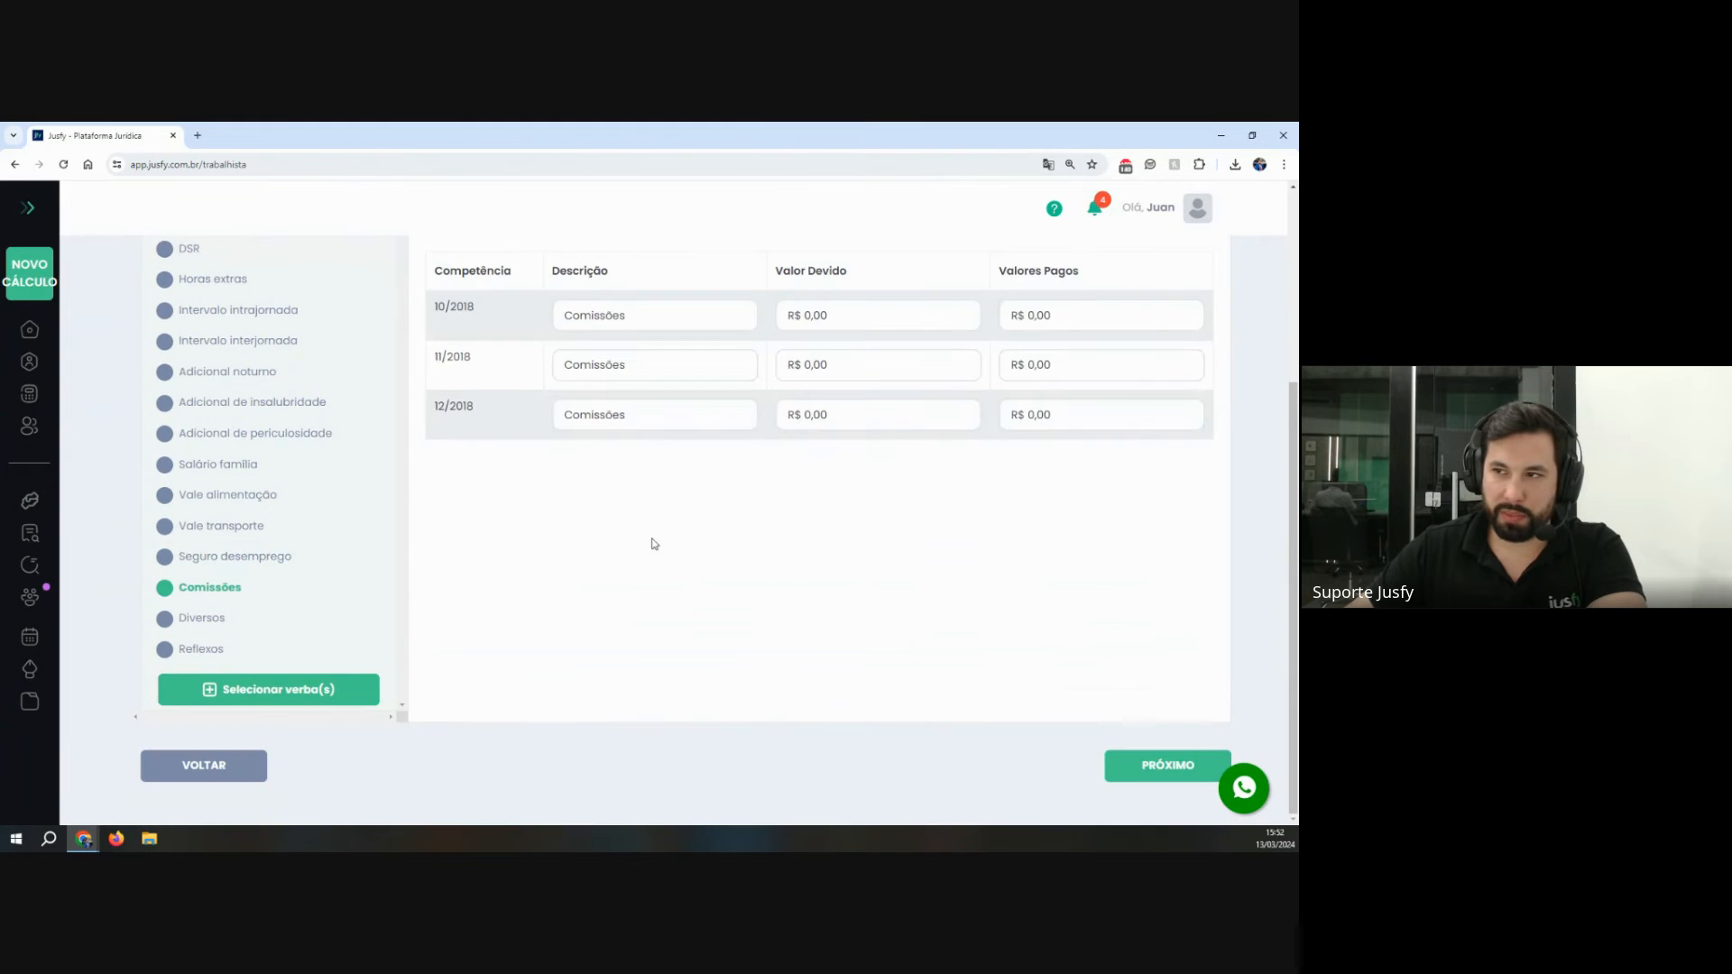
pyautogui.scroll(2, 658, 496)
pyautogui.moveTo(776, 408); pyautogui.dragTo(995, 411)
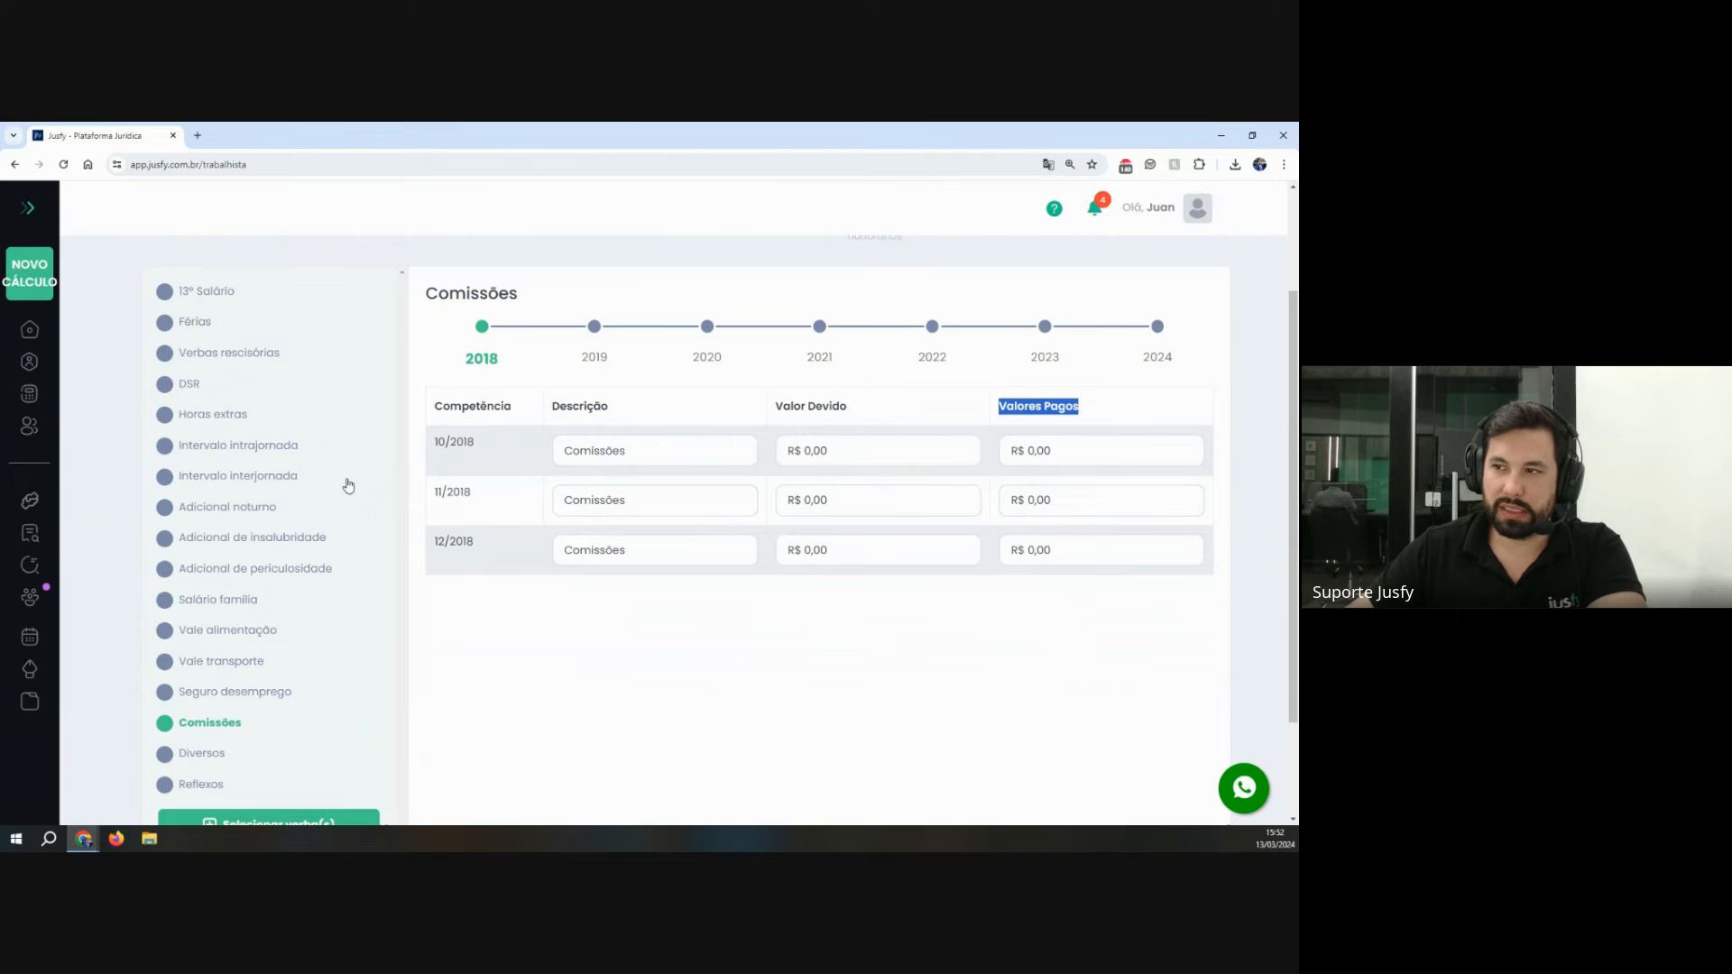
pyautogui.click(594, 336)
pyautogui.click(707, 329)
pyautogui.scroll(-3, 208, 492)
# Step: View the Diversos entry table and read the Reflexos section
pyautogui.click(202, 484)
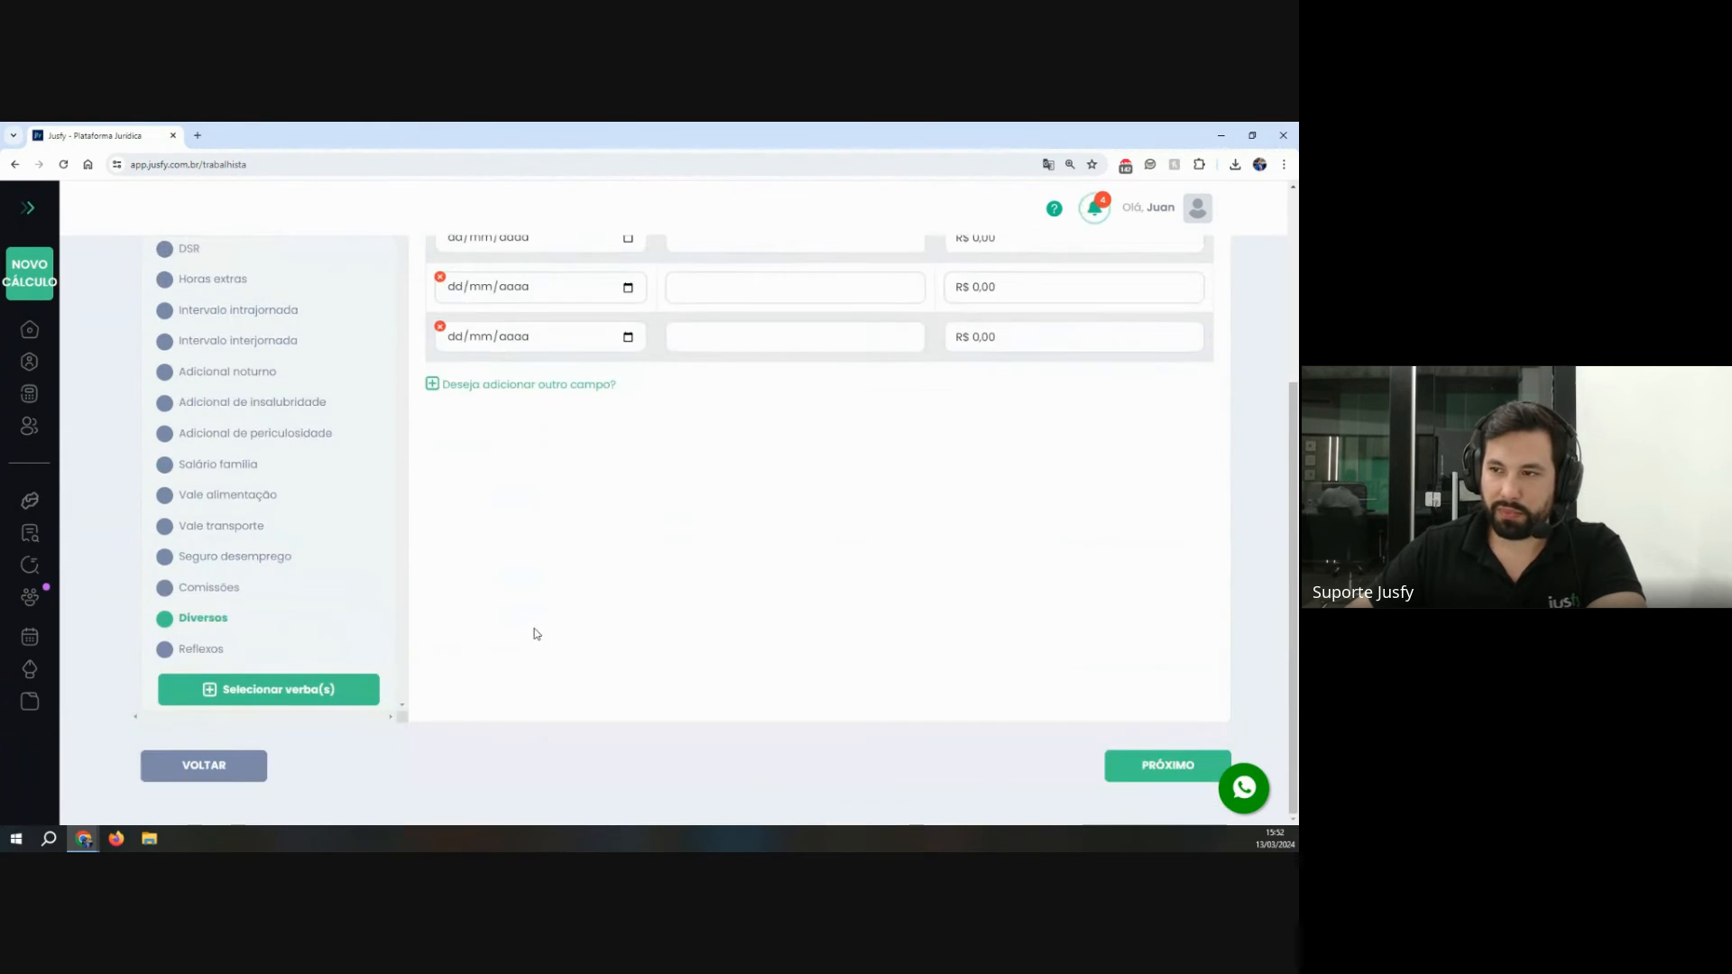
pyautogui.scroll(3, 535, 634)
pyautogui.doubleClick(460, 428)
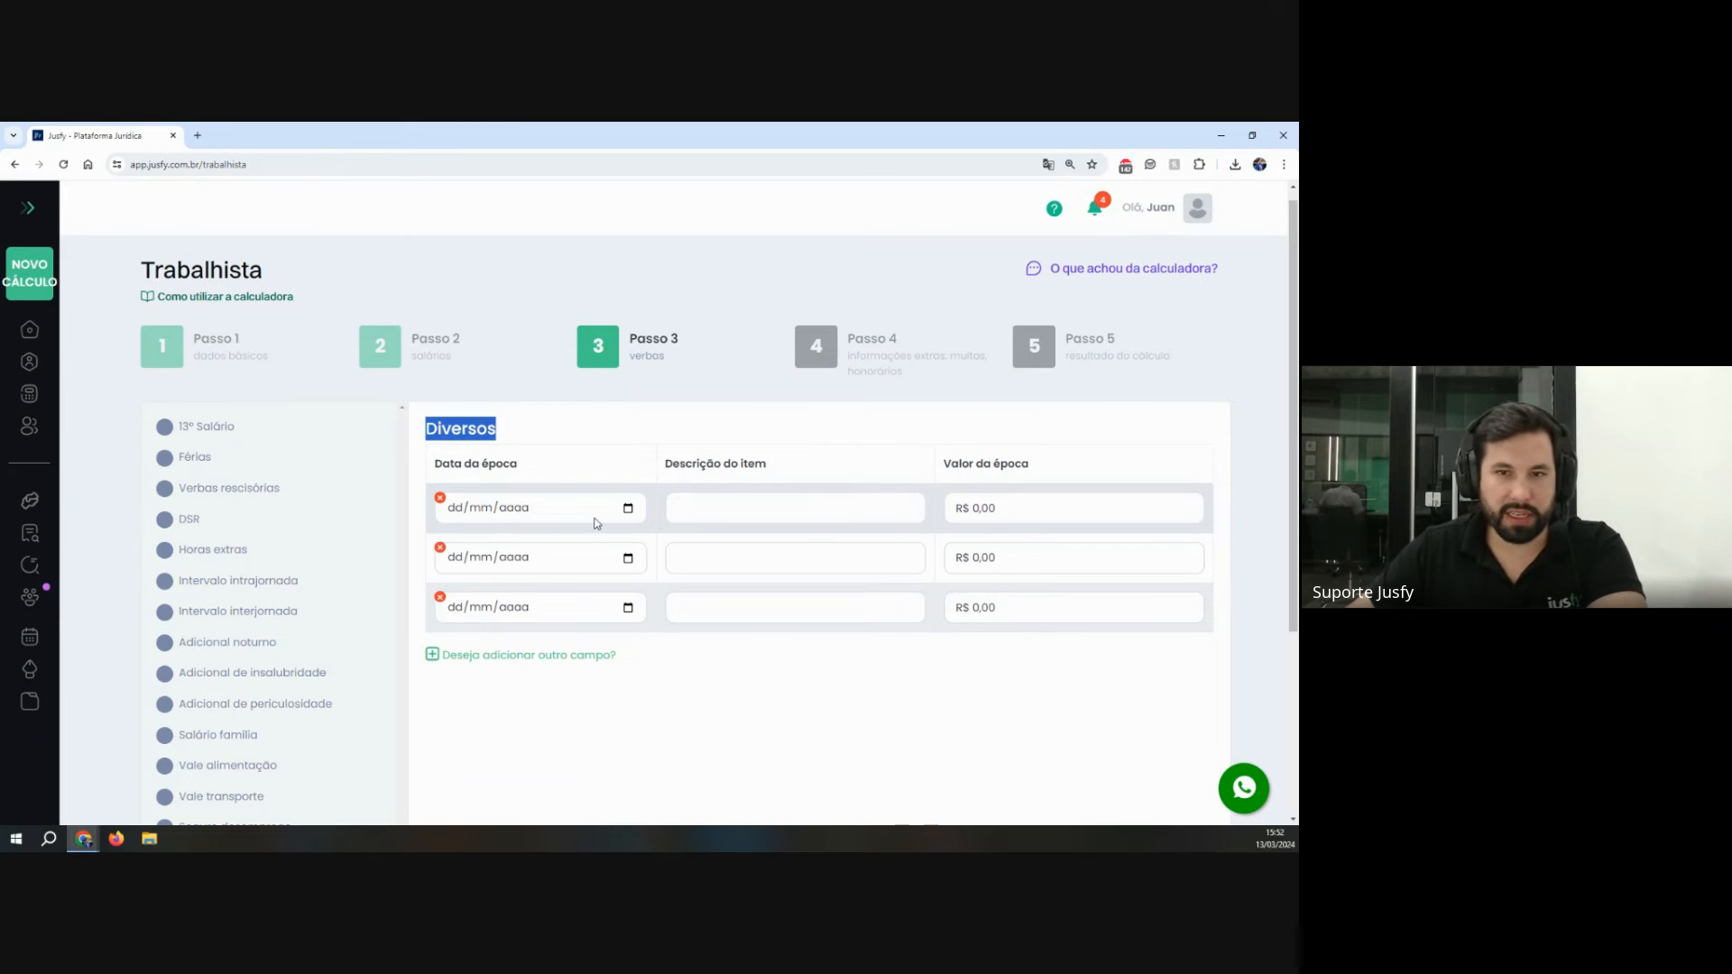
pyautogui.scroll(-5, 591, 528)
pyautogui.click(194, 721)
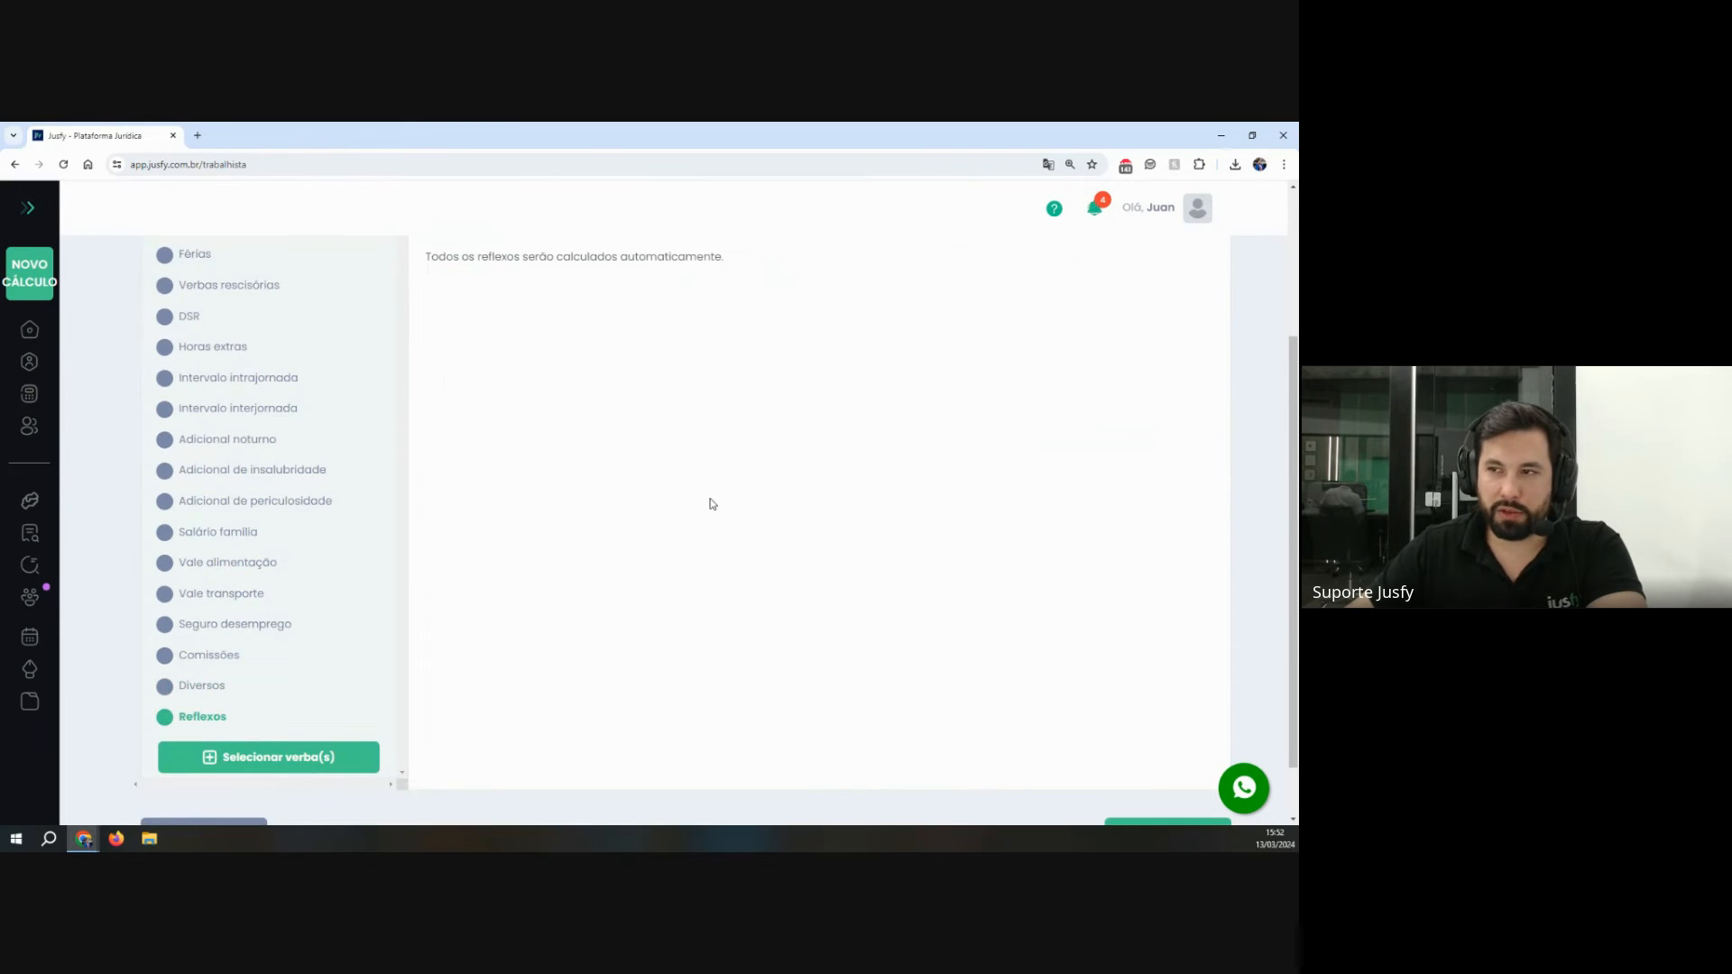
pyautogui.scroll(5, 707, 498)
pyautogui.moveTo(425, 429); pyautogui.dragTo(811, 476)
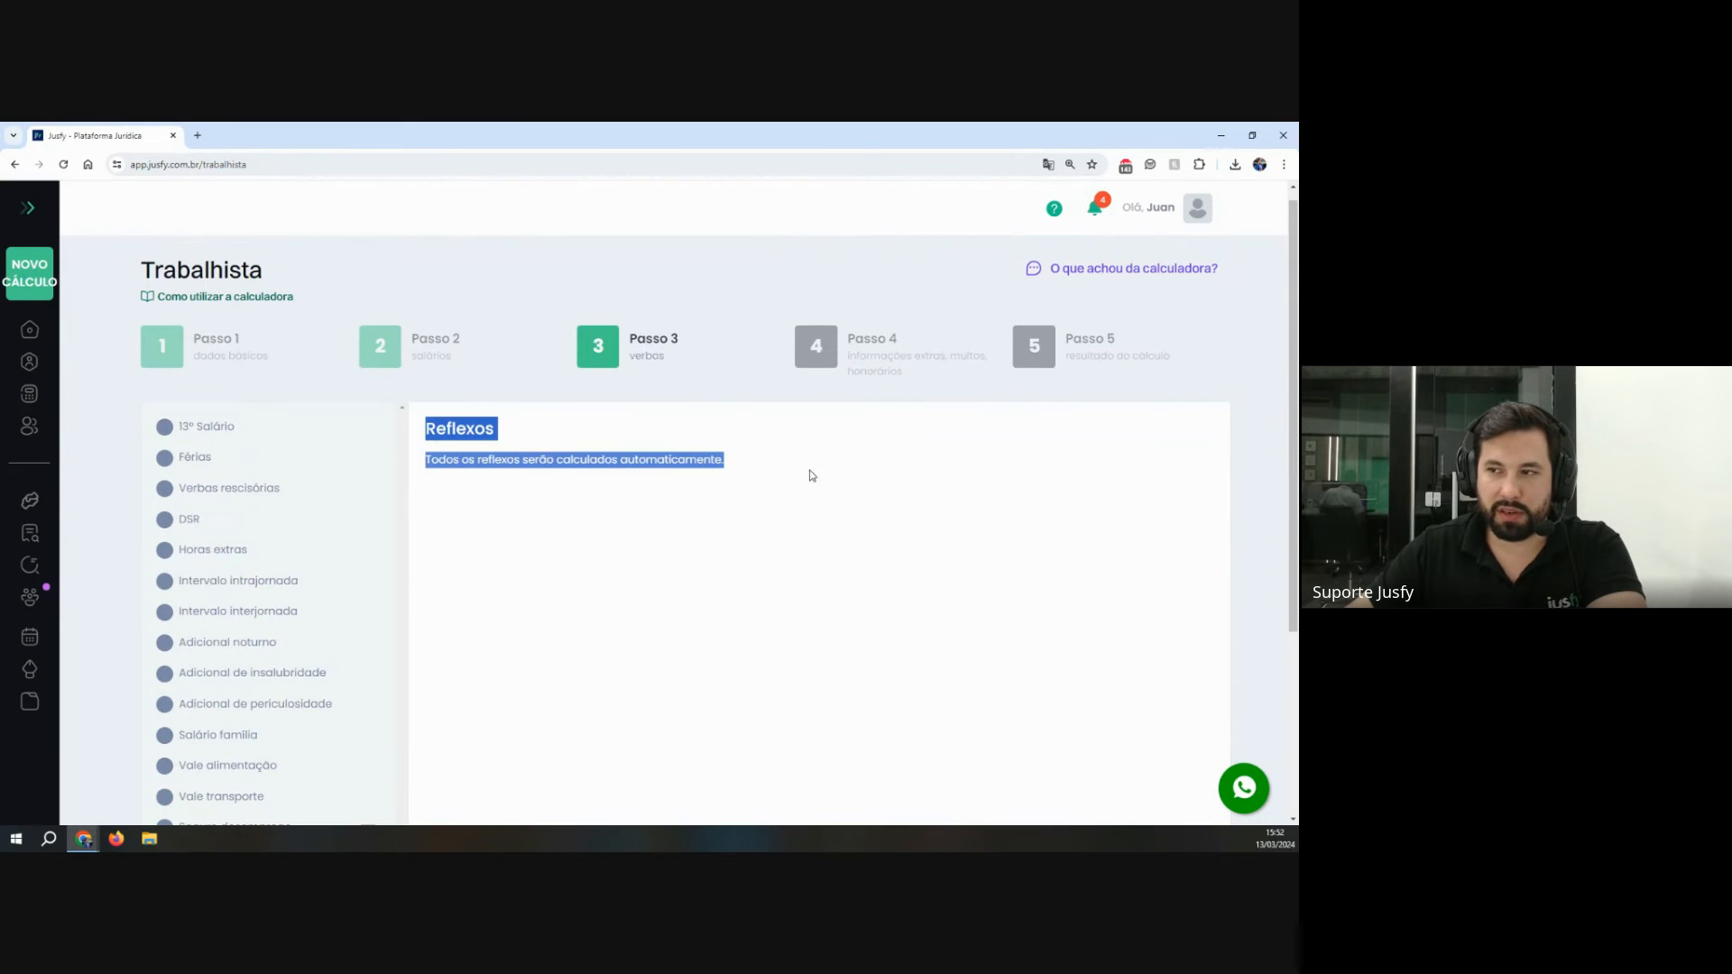
pyautogui.click(798, 549)
# Step: Advance to Passo 4, review the correction indices, interest, fine and fee fields, and run the calculation
pyautogui.scroll(-10, 812, 546)
pyautogui.click(1159, 762)
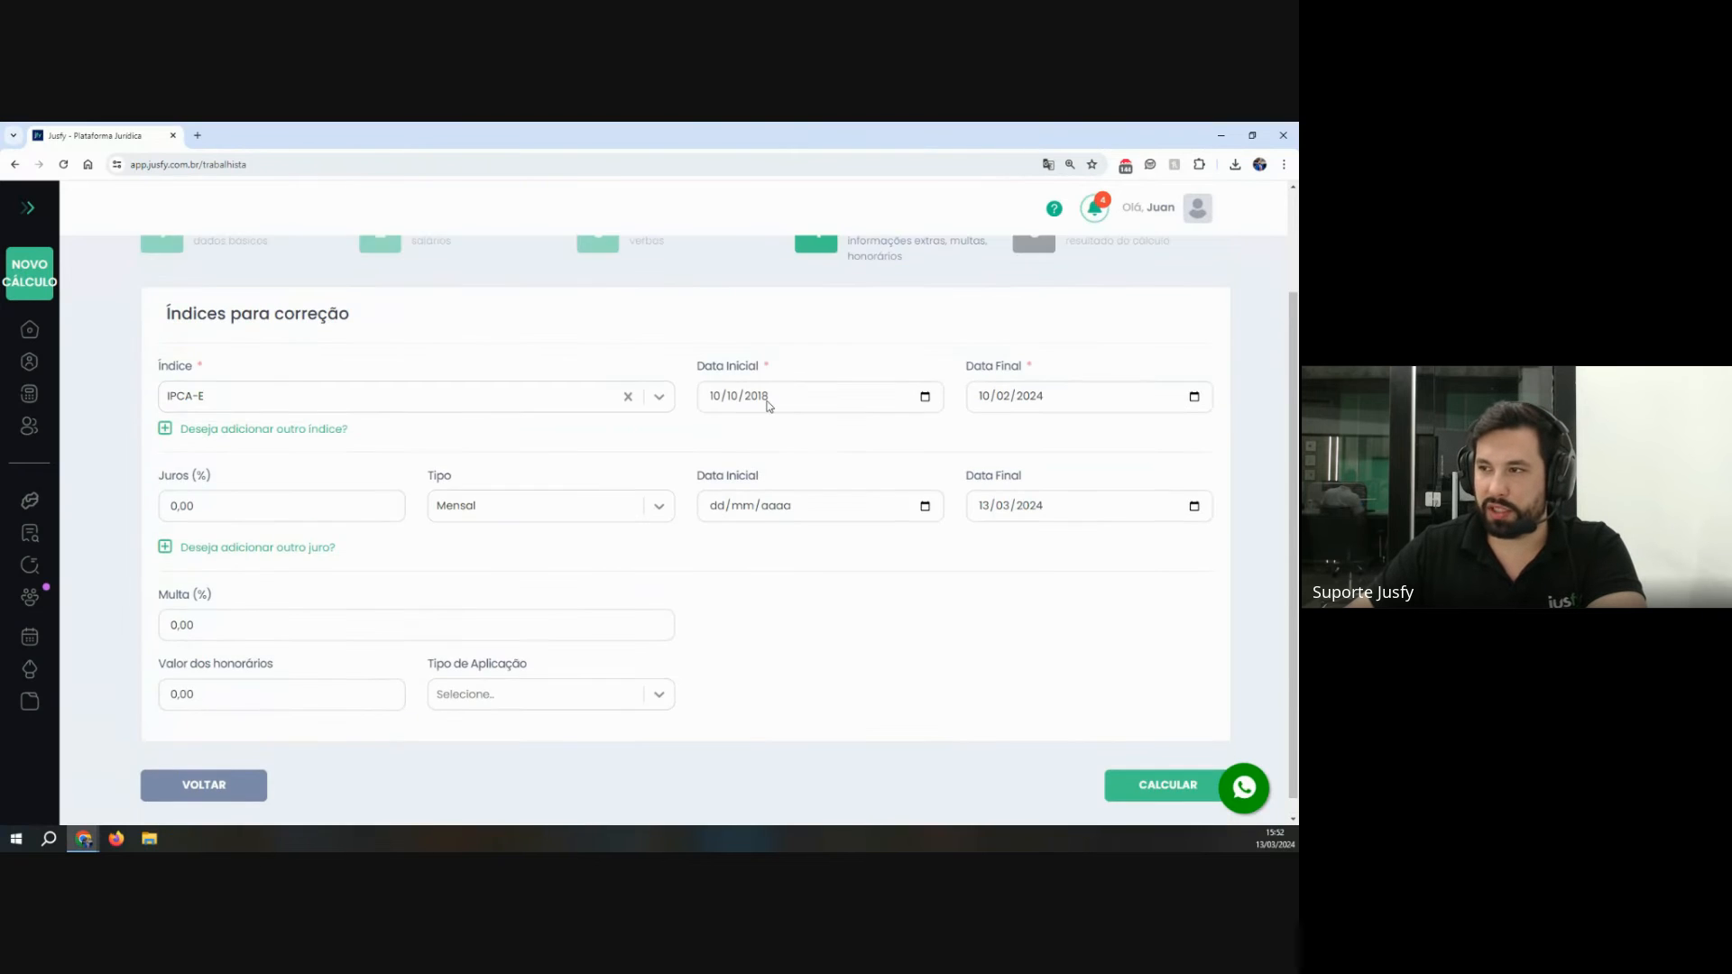
pyautogui.tripleClick(929, 363)
pyautogui.scroll(-2, 291, 354)
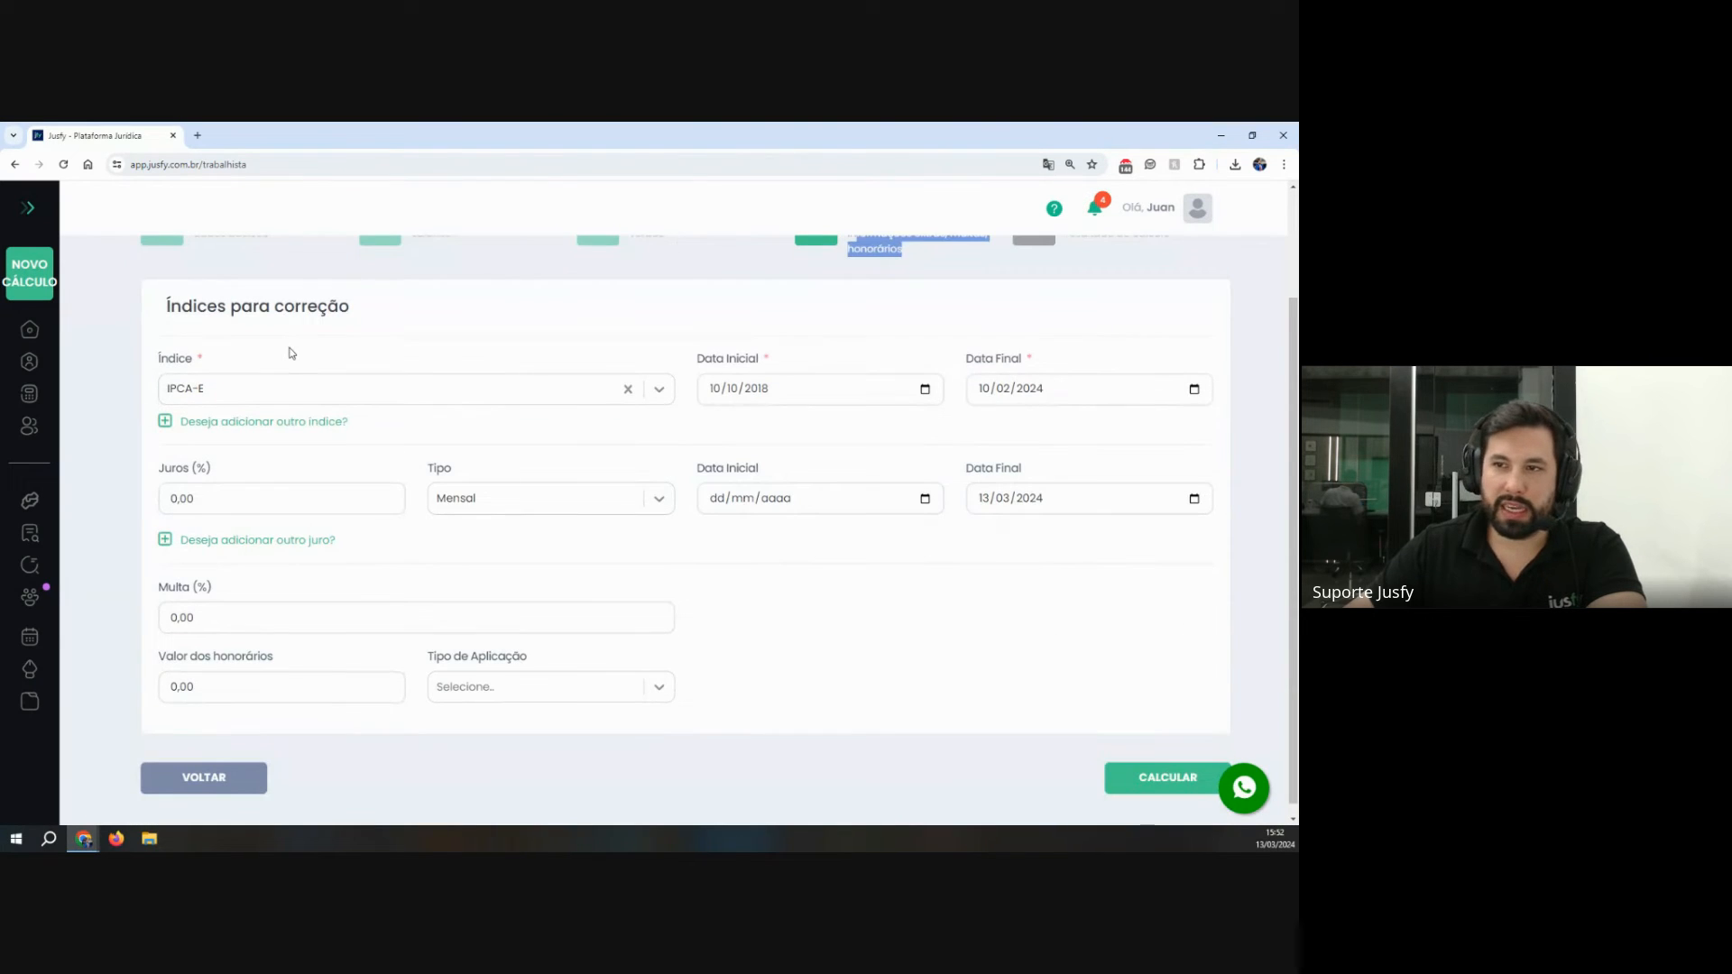
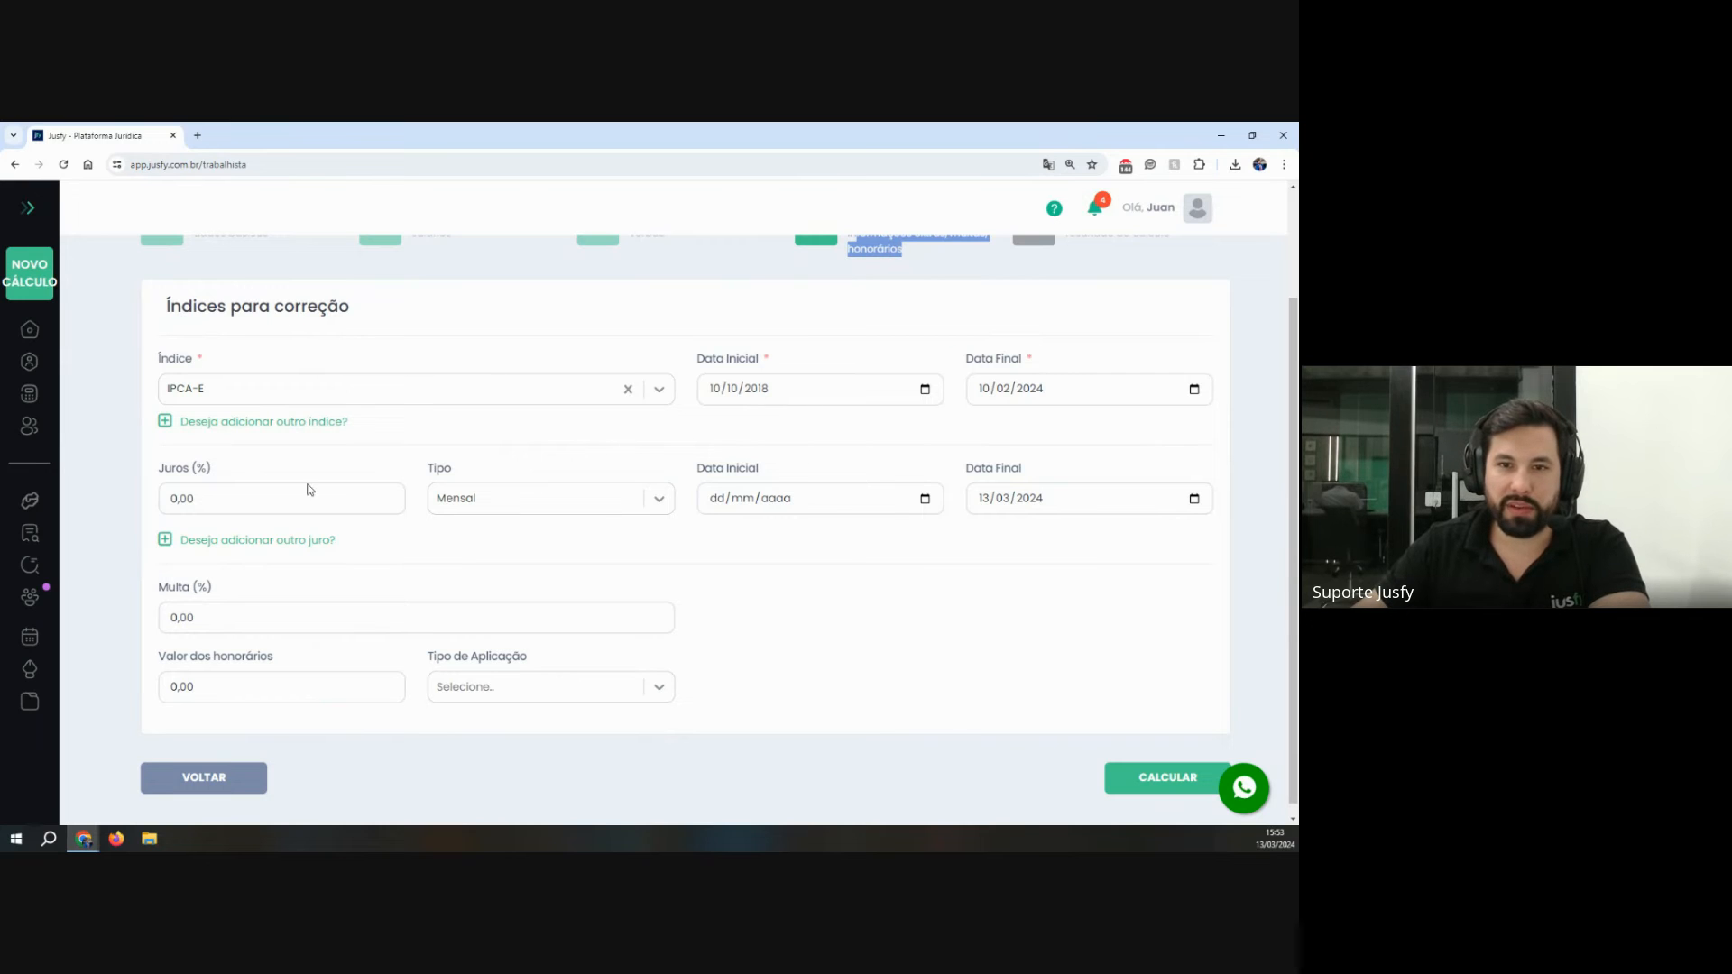
pyautogui.click(1150, 774)
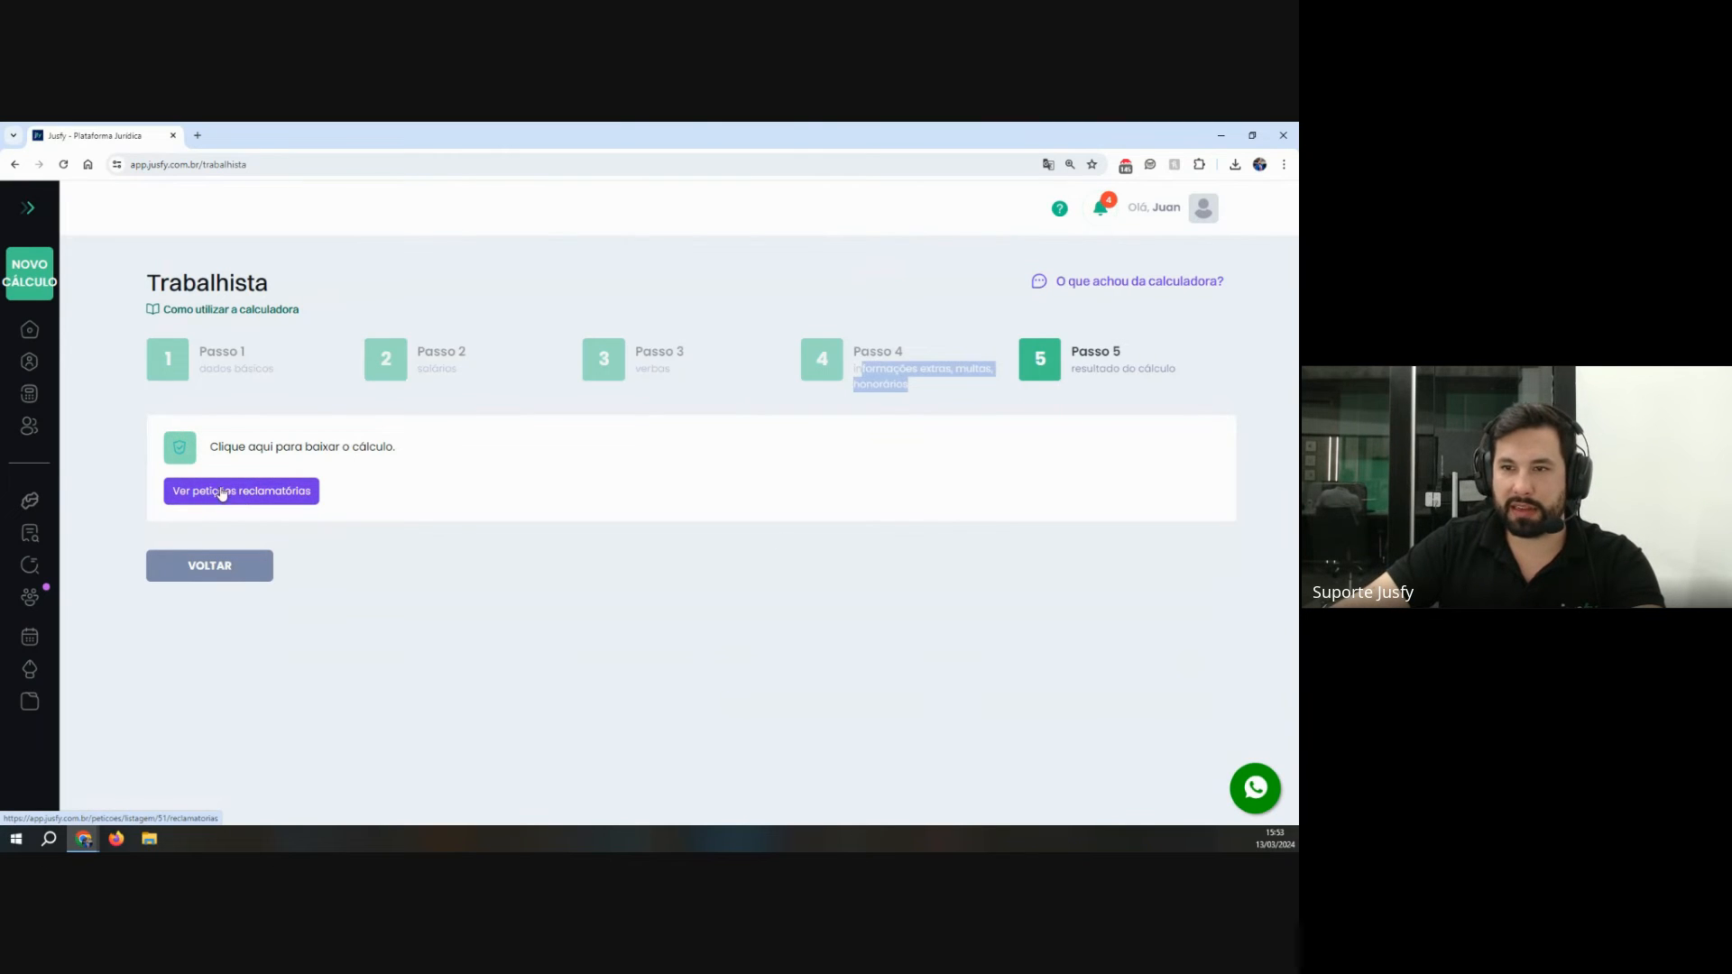
# Step: Start a new calculation with the JusCalc Correção do FGTS calculator
pyautogui.click(29, 272)
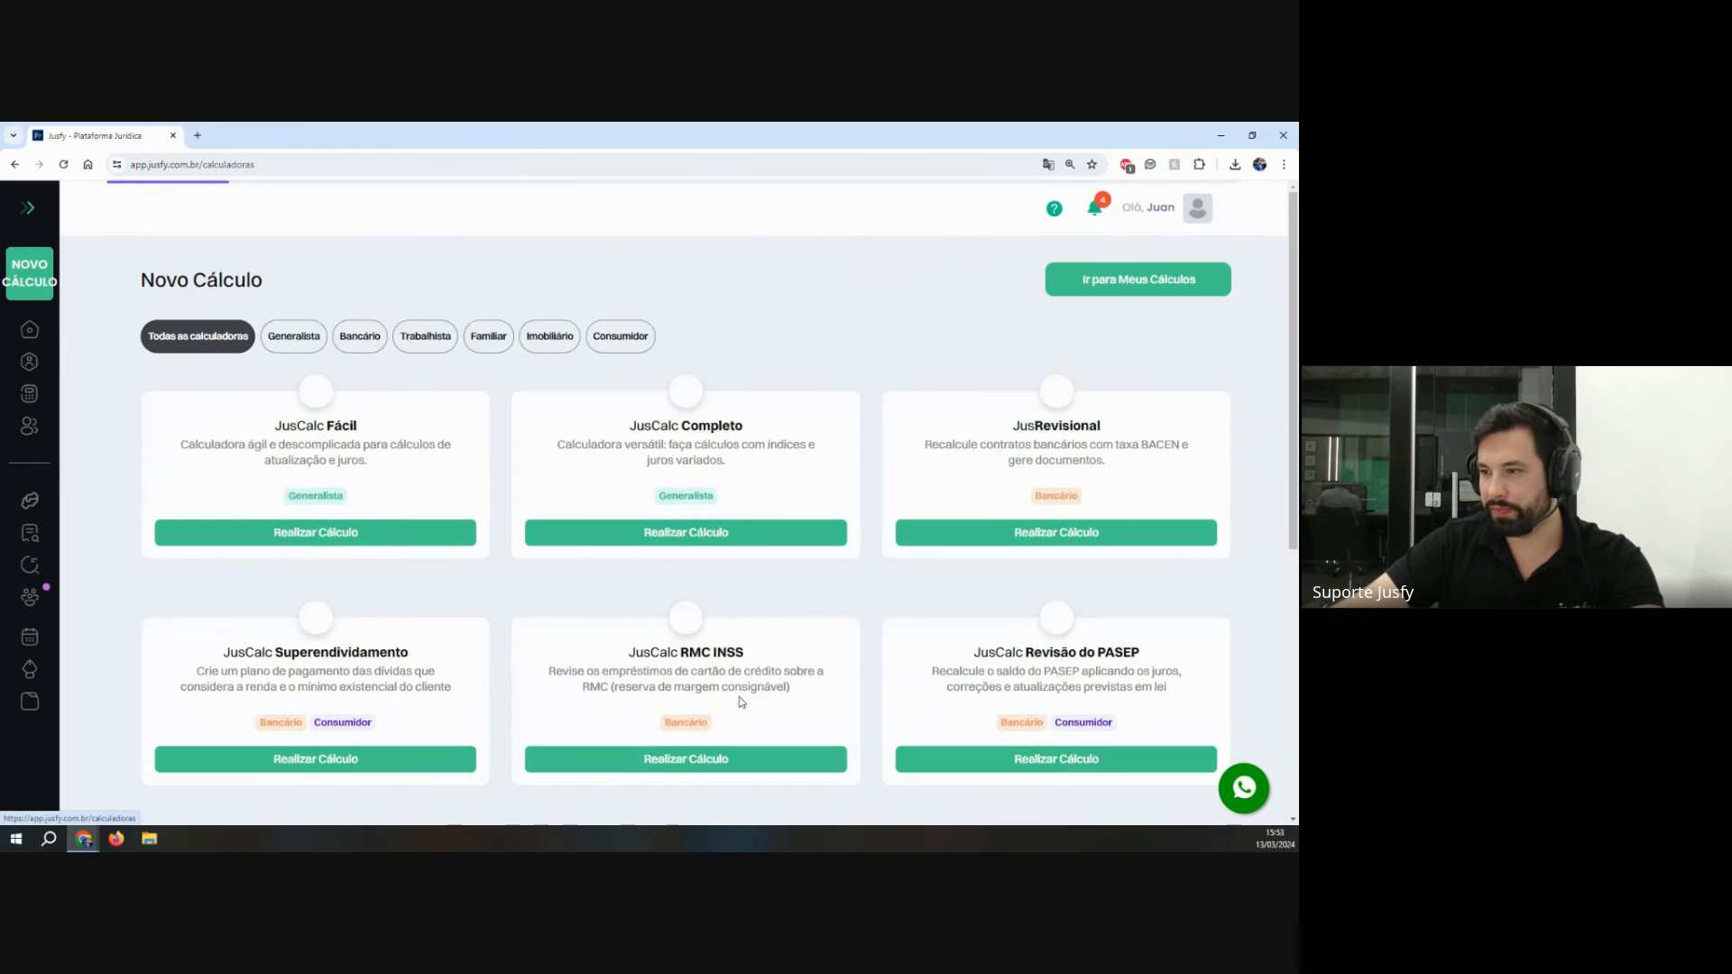
pyautogui.scroll(-5, 743, 695)
pyautogui.scroll(-1, 748, 688)
pyautogui.moveTo(602, 405); pyautogui.dragTo(855, 454)
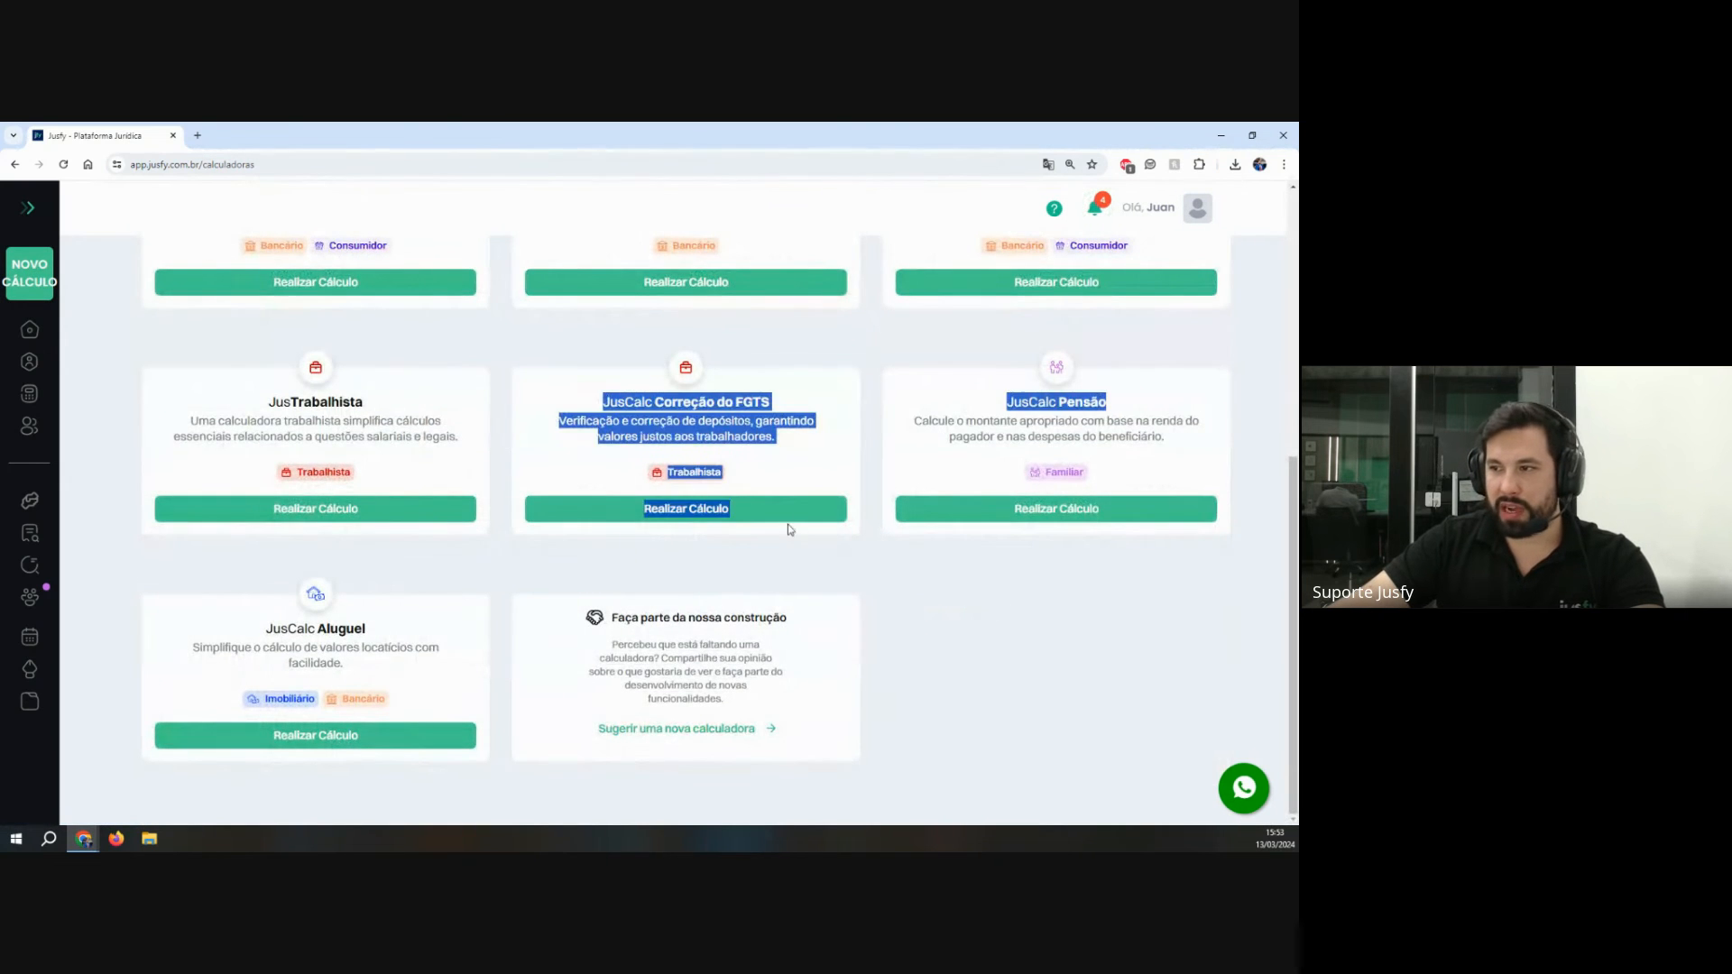
pyautogui.click(787, 526)
pyautogui.click(764, 519)
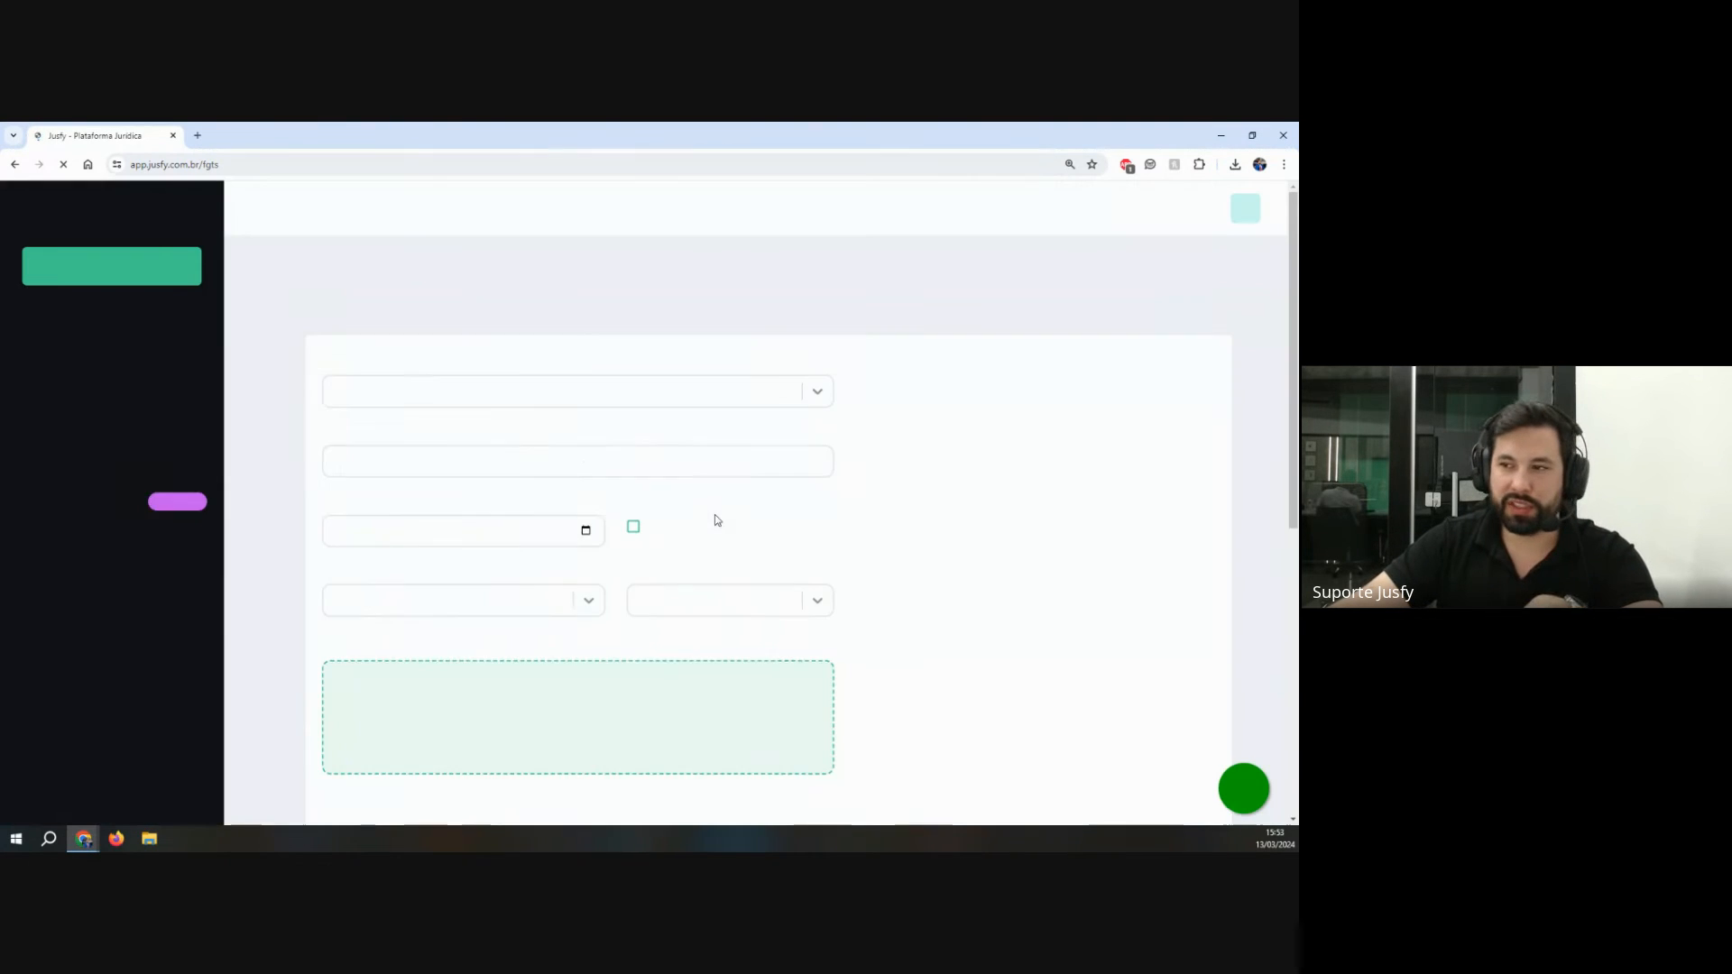
# Step: Open the file chooser for the FGTS statement PDF, close it without choosing a file, and review the form fields
pyautogui.scroll(-2, 567, 530)
pyautogui.click(567, 530)
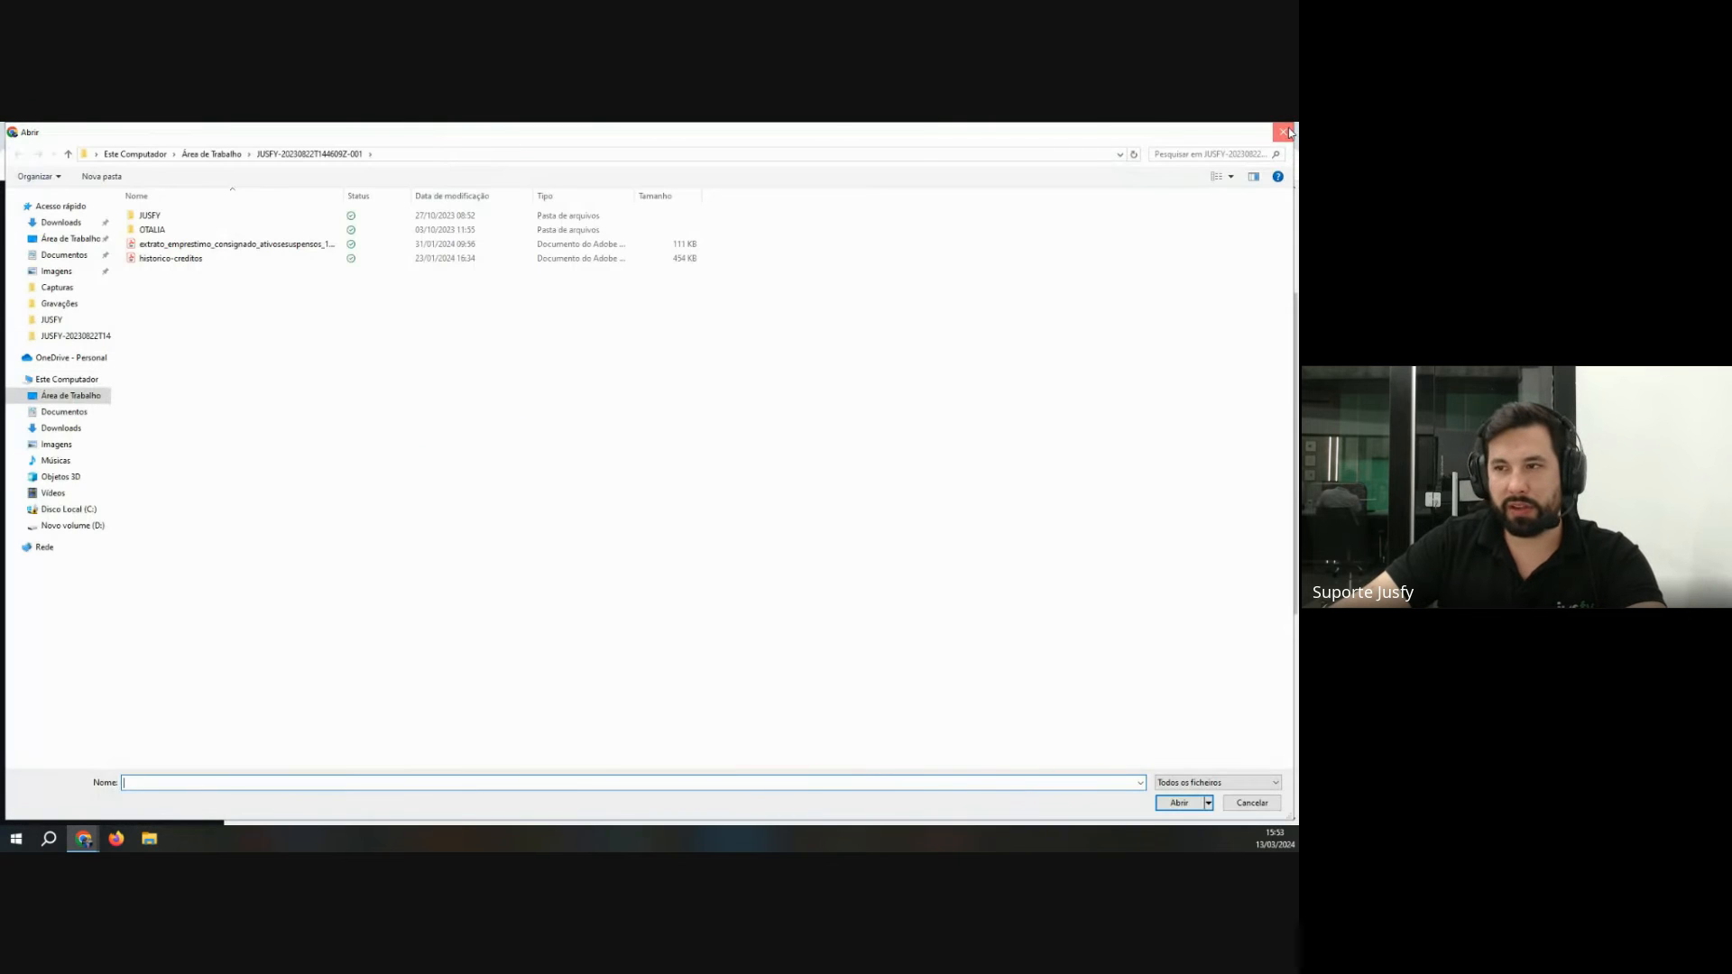
pyautogui.click(1288, 131)
pyautogui.scroll(2, 577, 631)
pyautogui.scroll(-2, 571, 649)
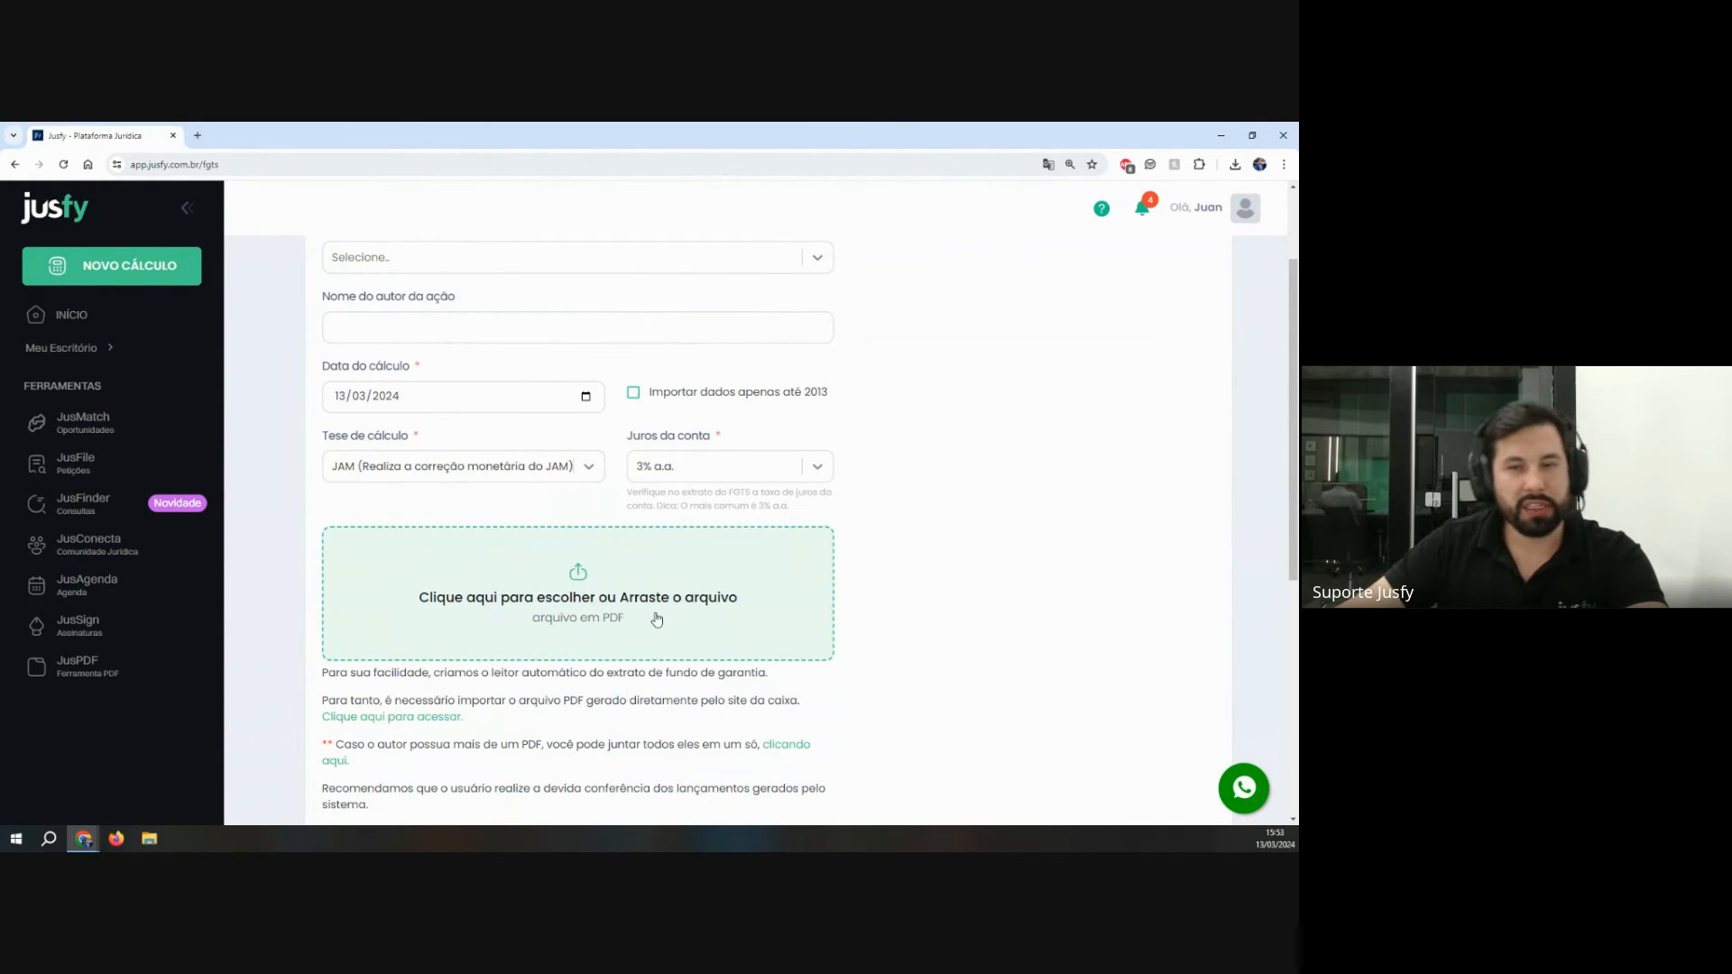
# Step: Review the Detalhamento das contribuições fields and the PDF import area of the FGTS form
pyautogui.scroll(-4, 653, 569)
pyautogui.scroll(-1, 647, 557)
pyautogui.moveTo(320, 471); pyautogui.dragTo(702, 595)
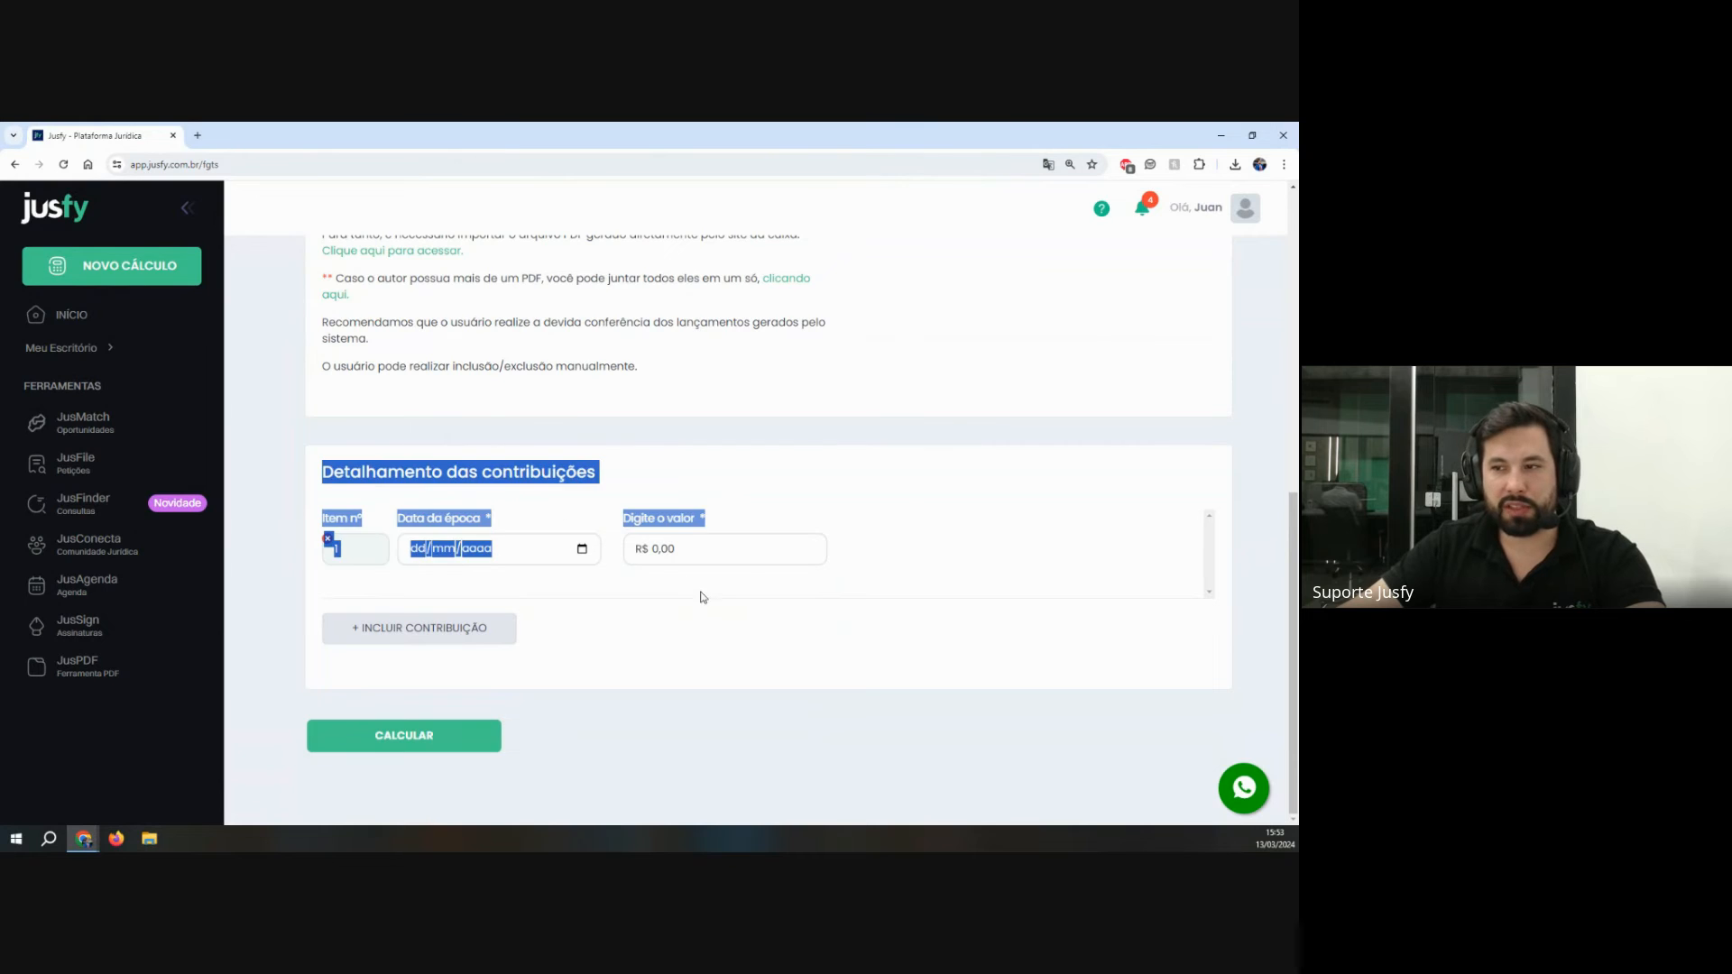
pyautogui.click(608, 585)
pyautogui.moveTo(392, 518); pyautogui.dragTo(710, 523)
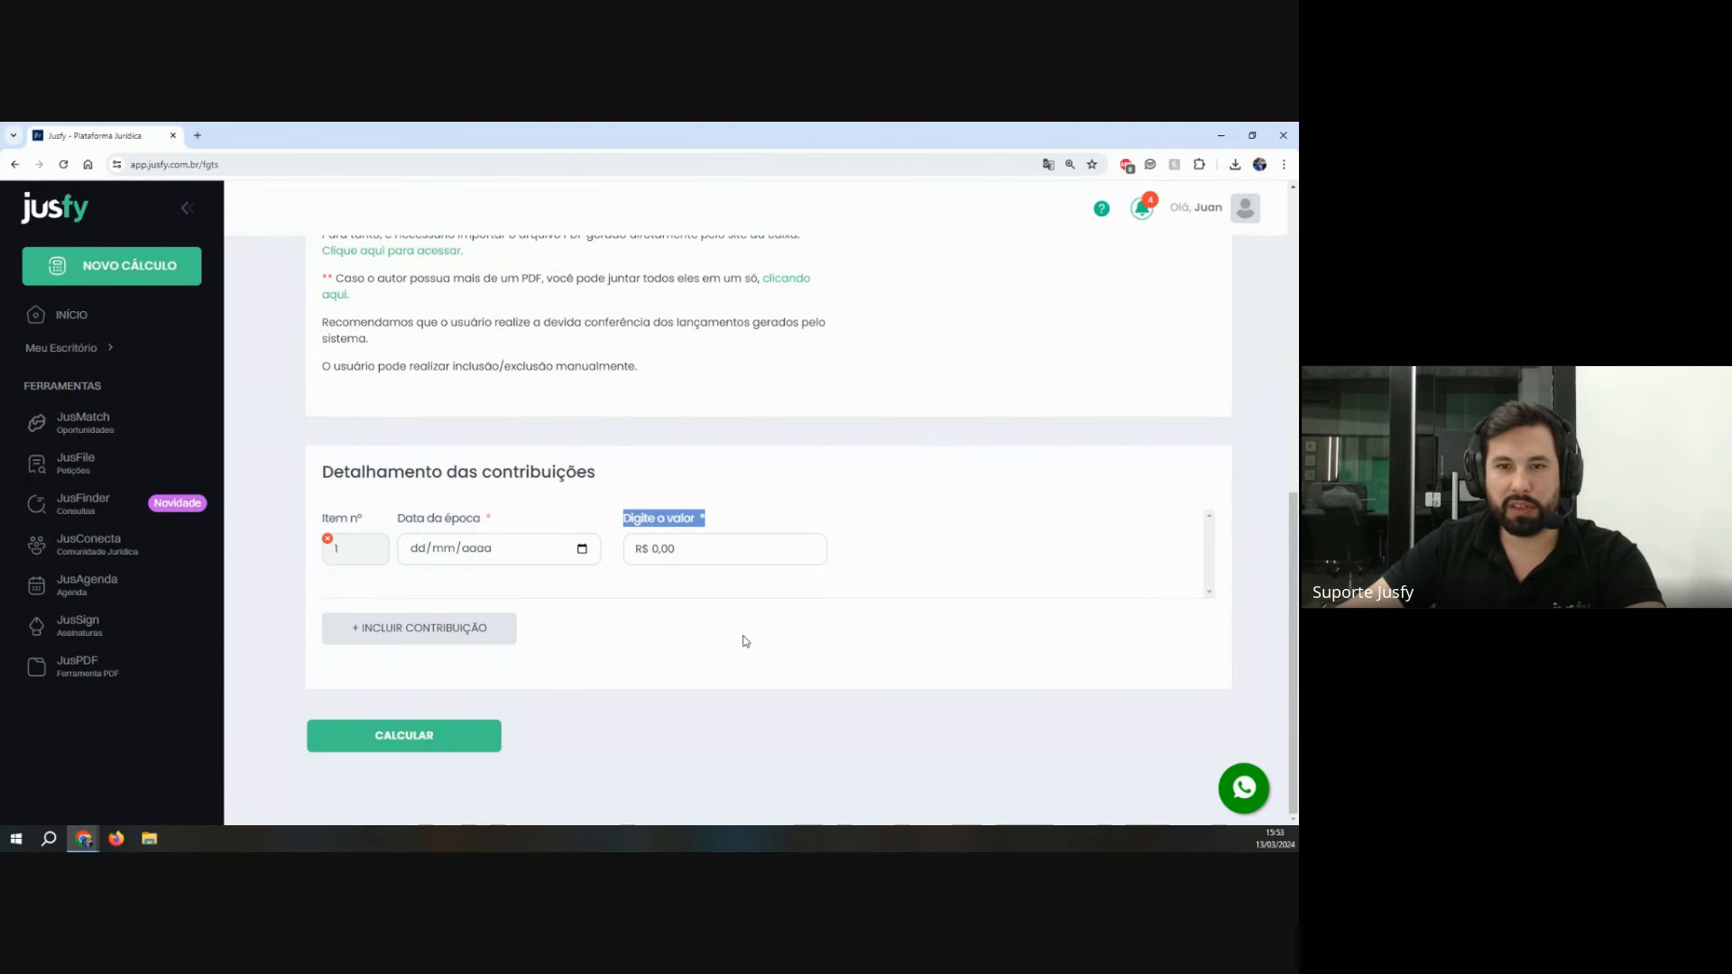
pyautogui.click(744, 637)
pyautogui.scroll(3, 578, 424)
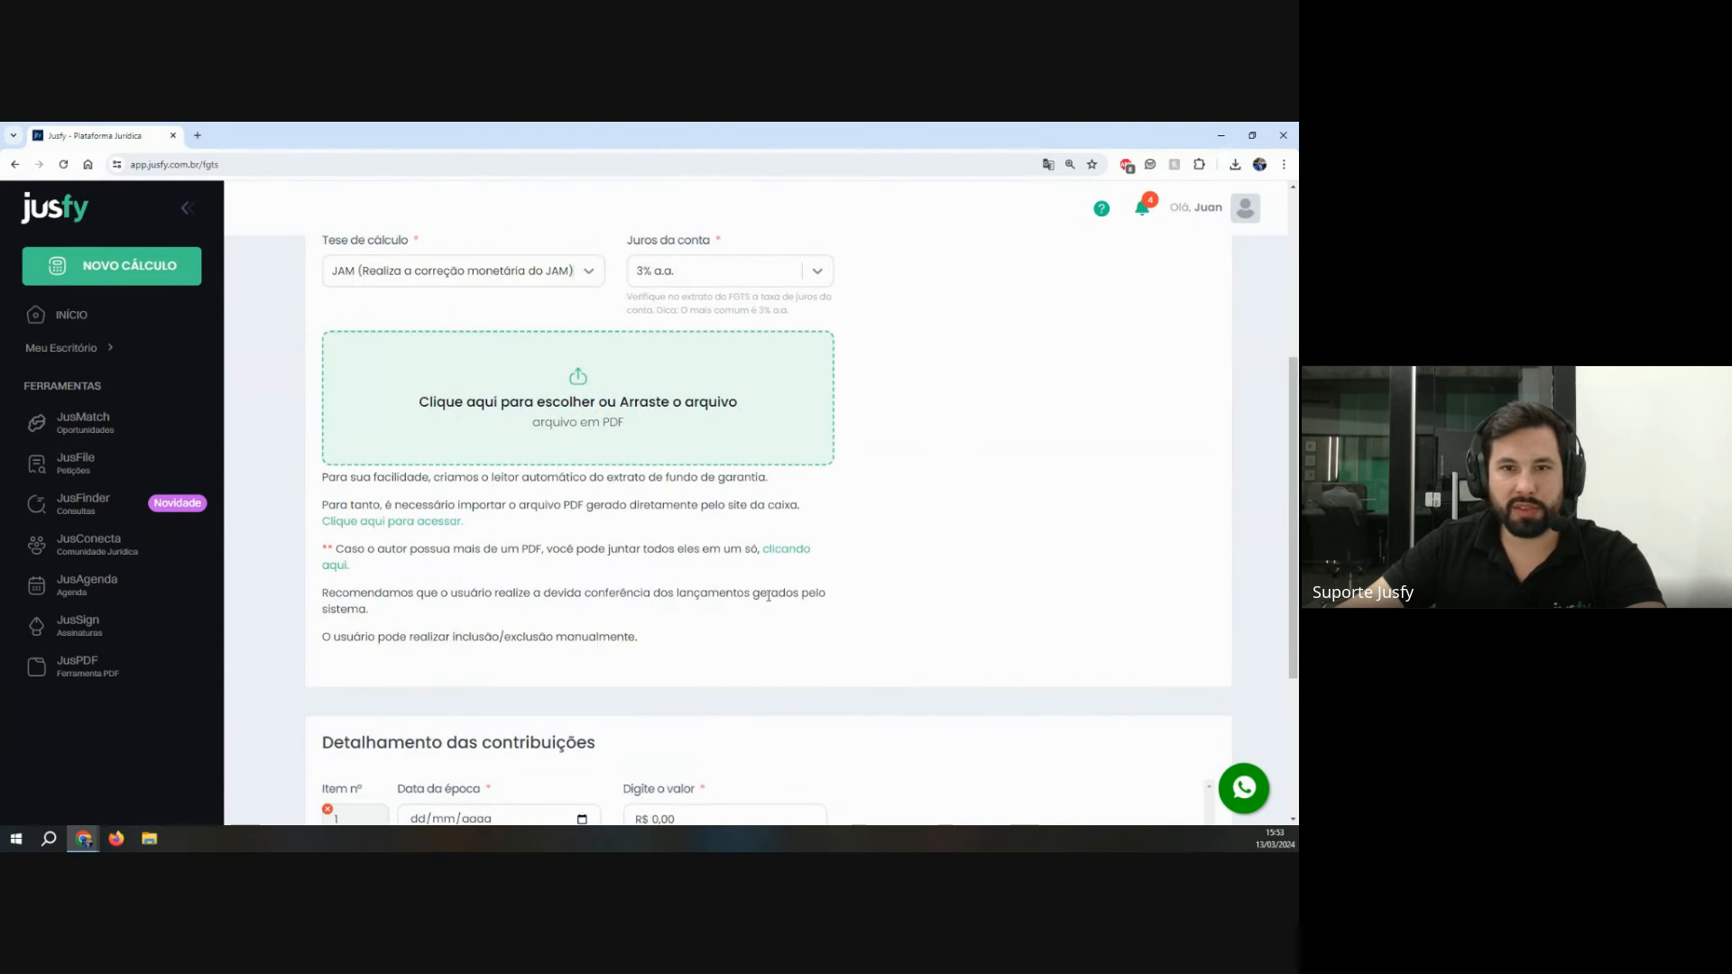
pyautogui.scroll(-3, 767, 592)
pyautogui.moveTo(410, 529); pyautogui.dragTo(694, 485)
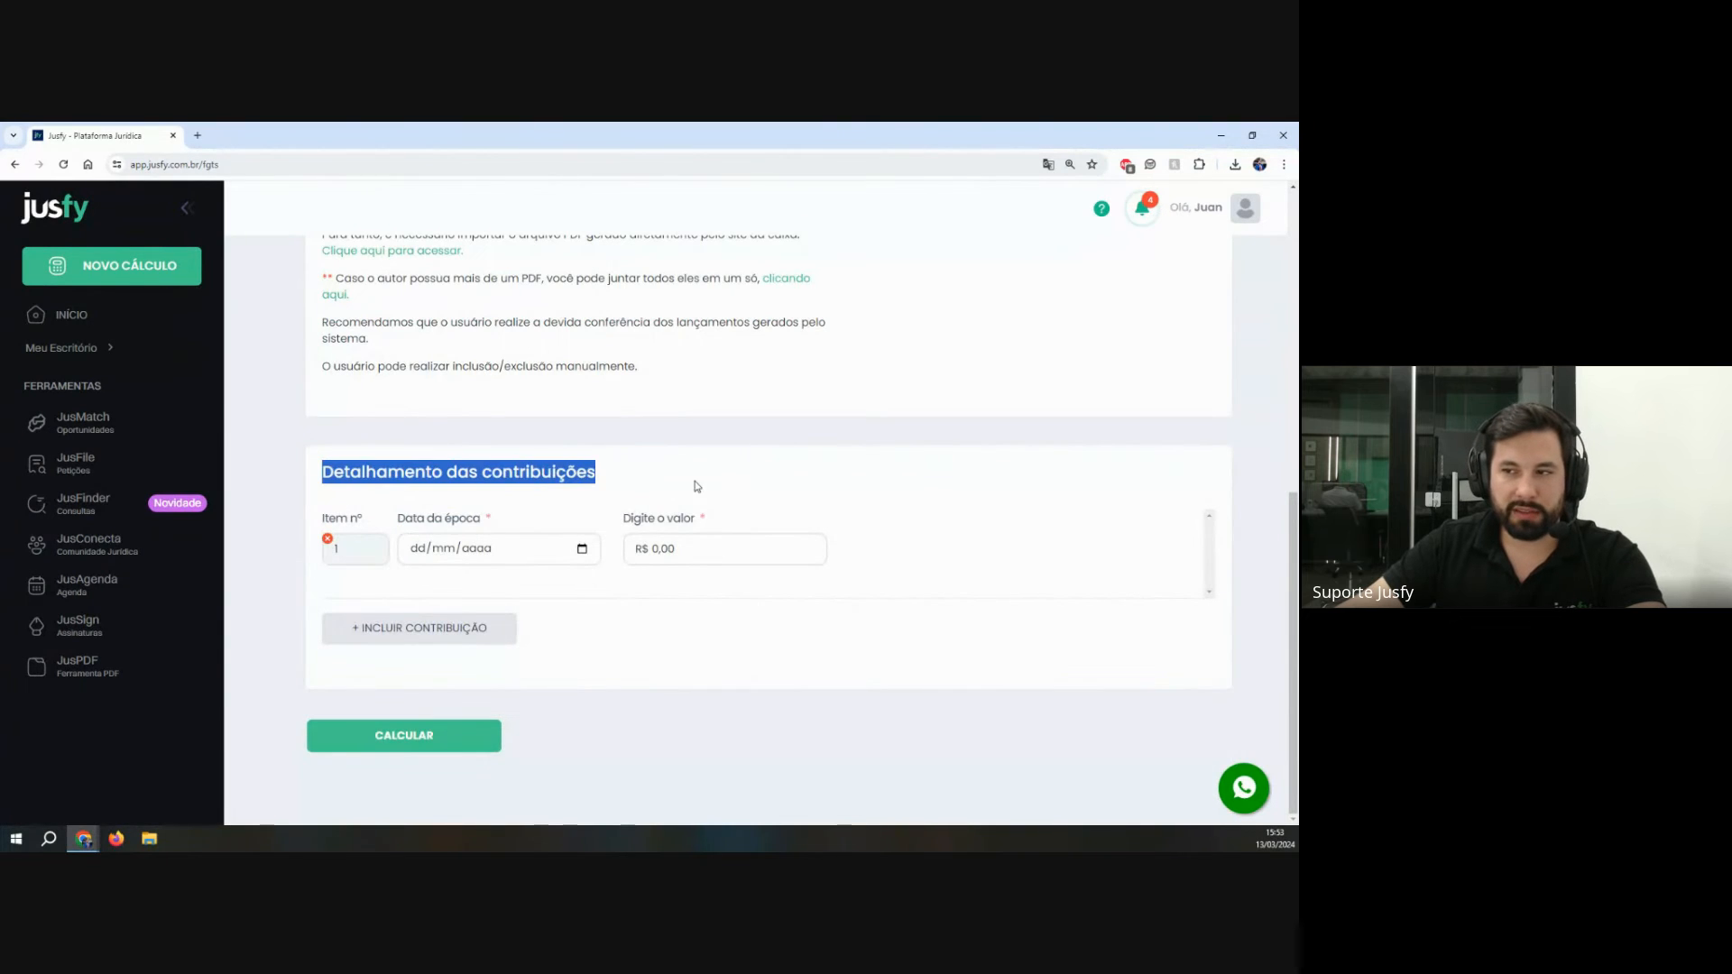
pyautogui.moveTo(414, 521); pyautogui.dragTo(740, 524)
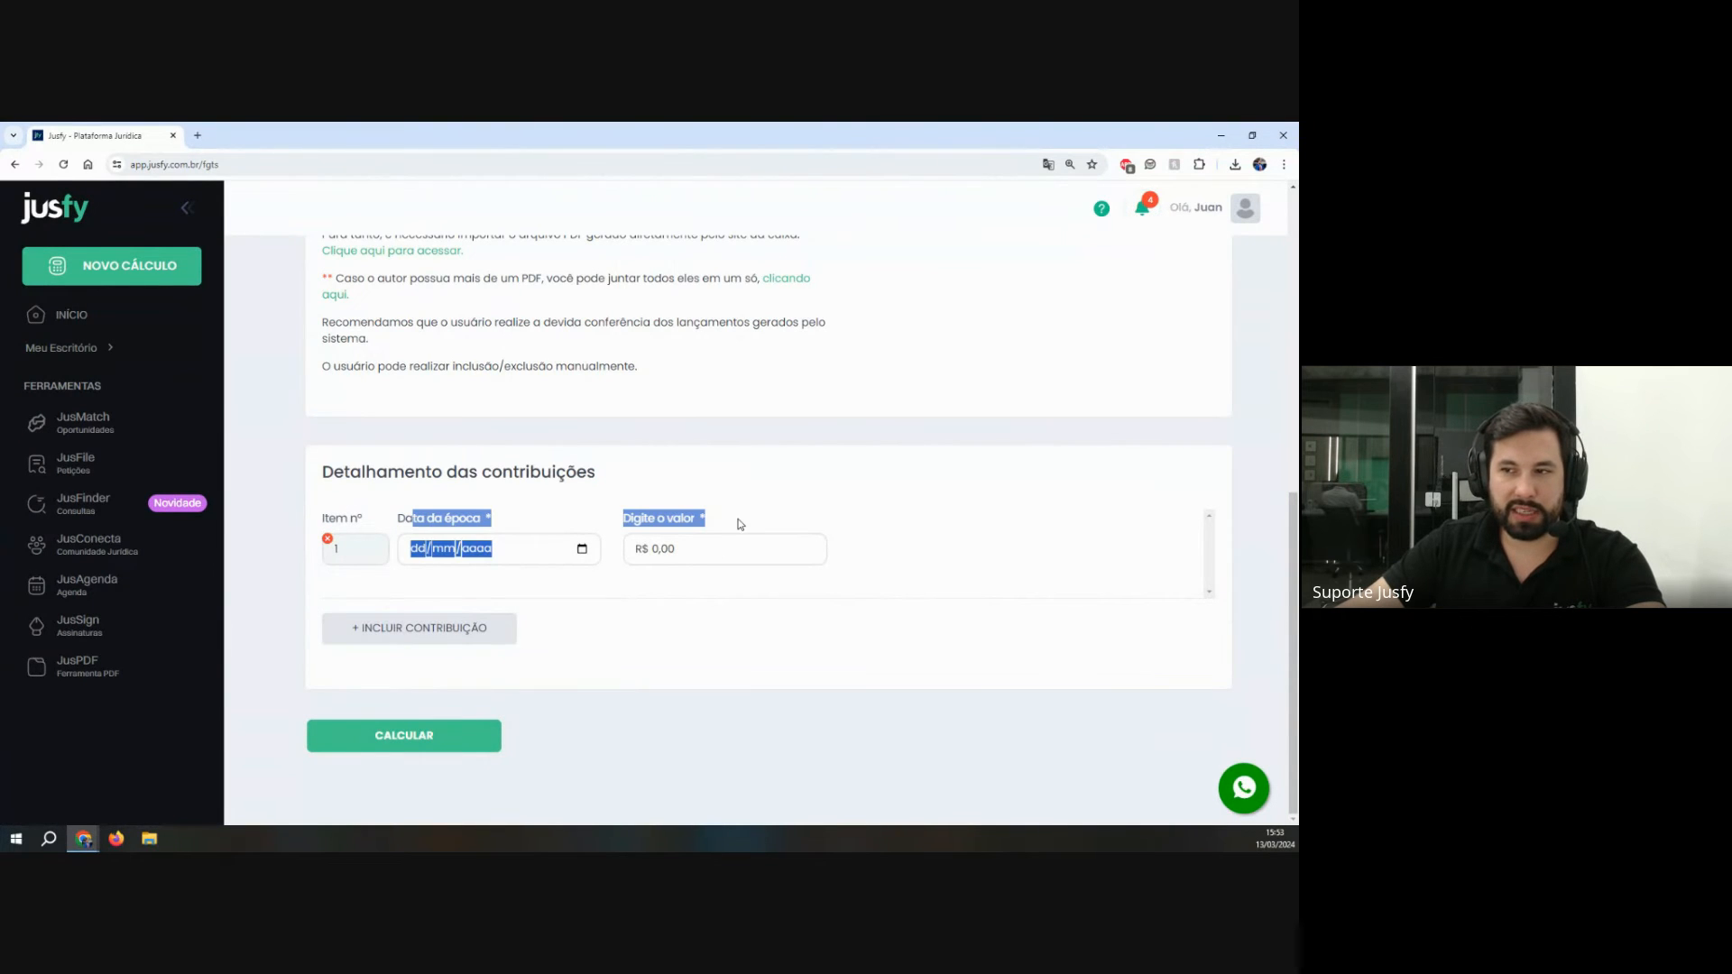
pyautogui.click(969, 588)
pyautogui.scroll(5, 965, 584)
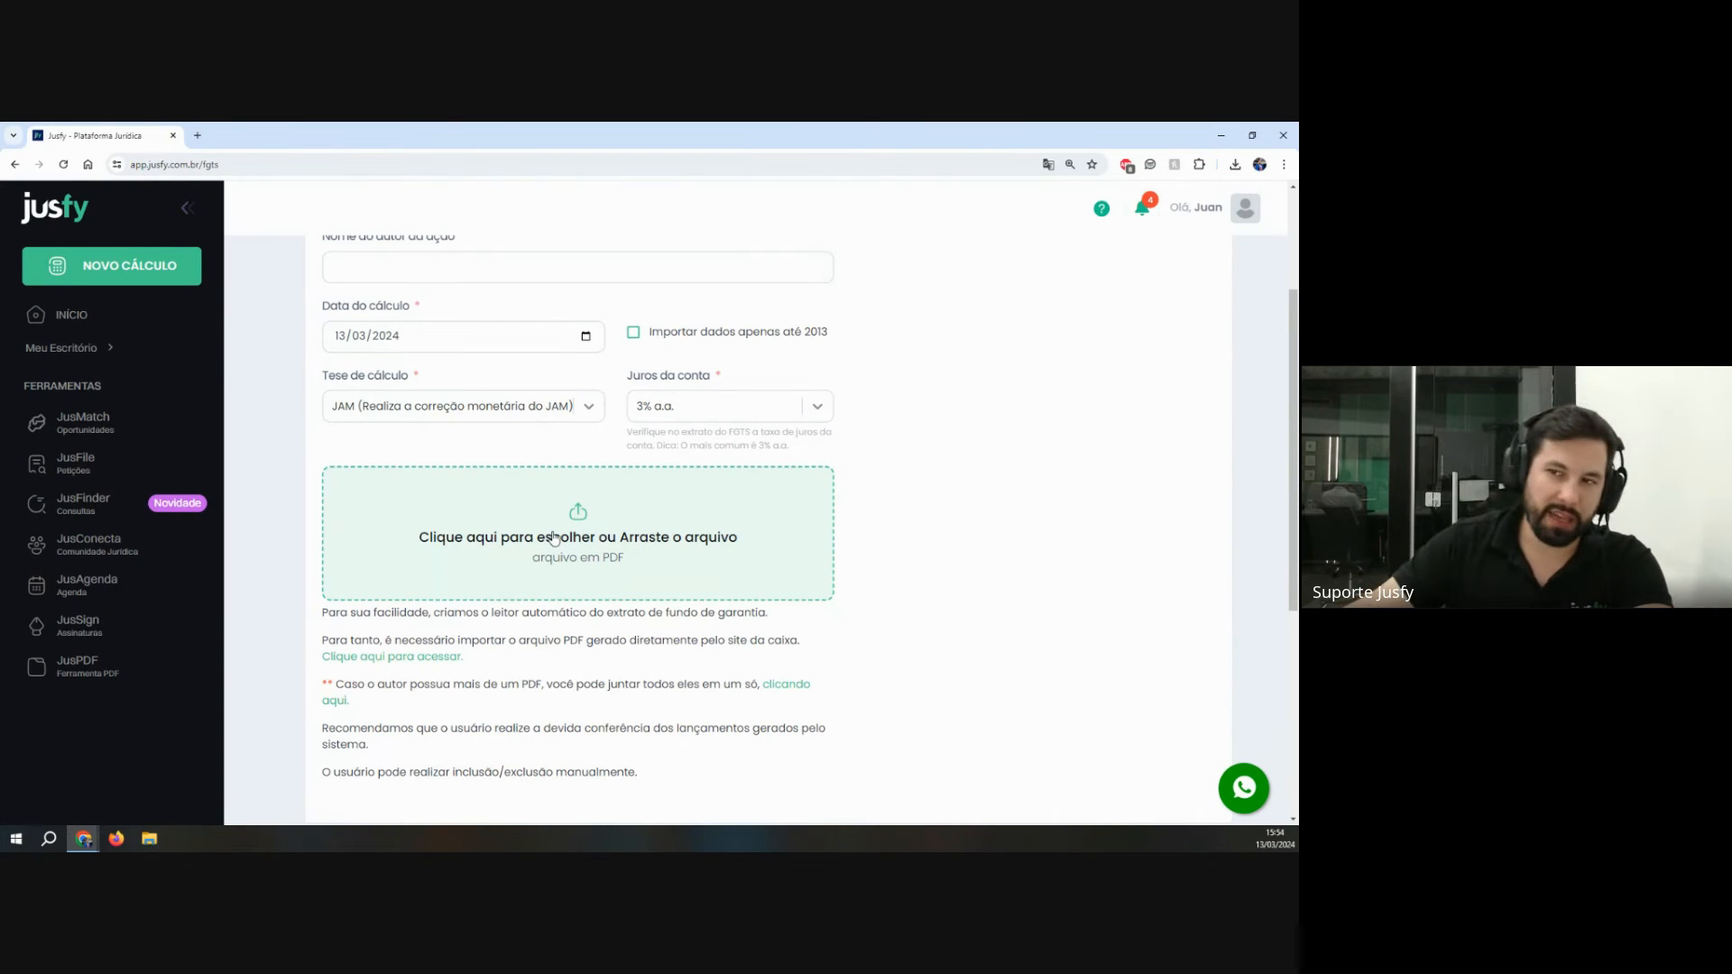
pyautogui.scroll(2, 885, 572)
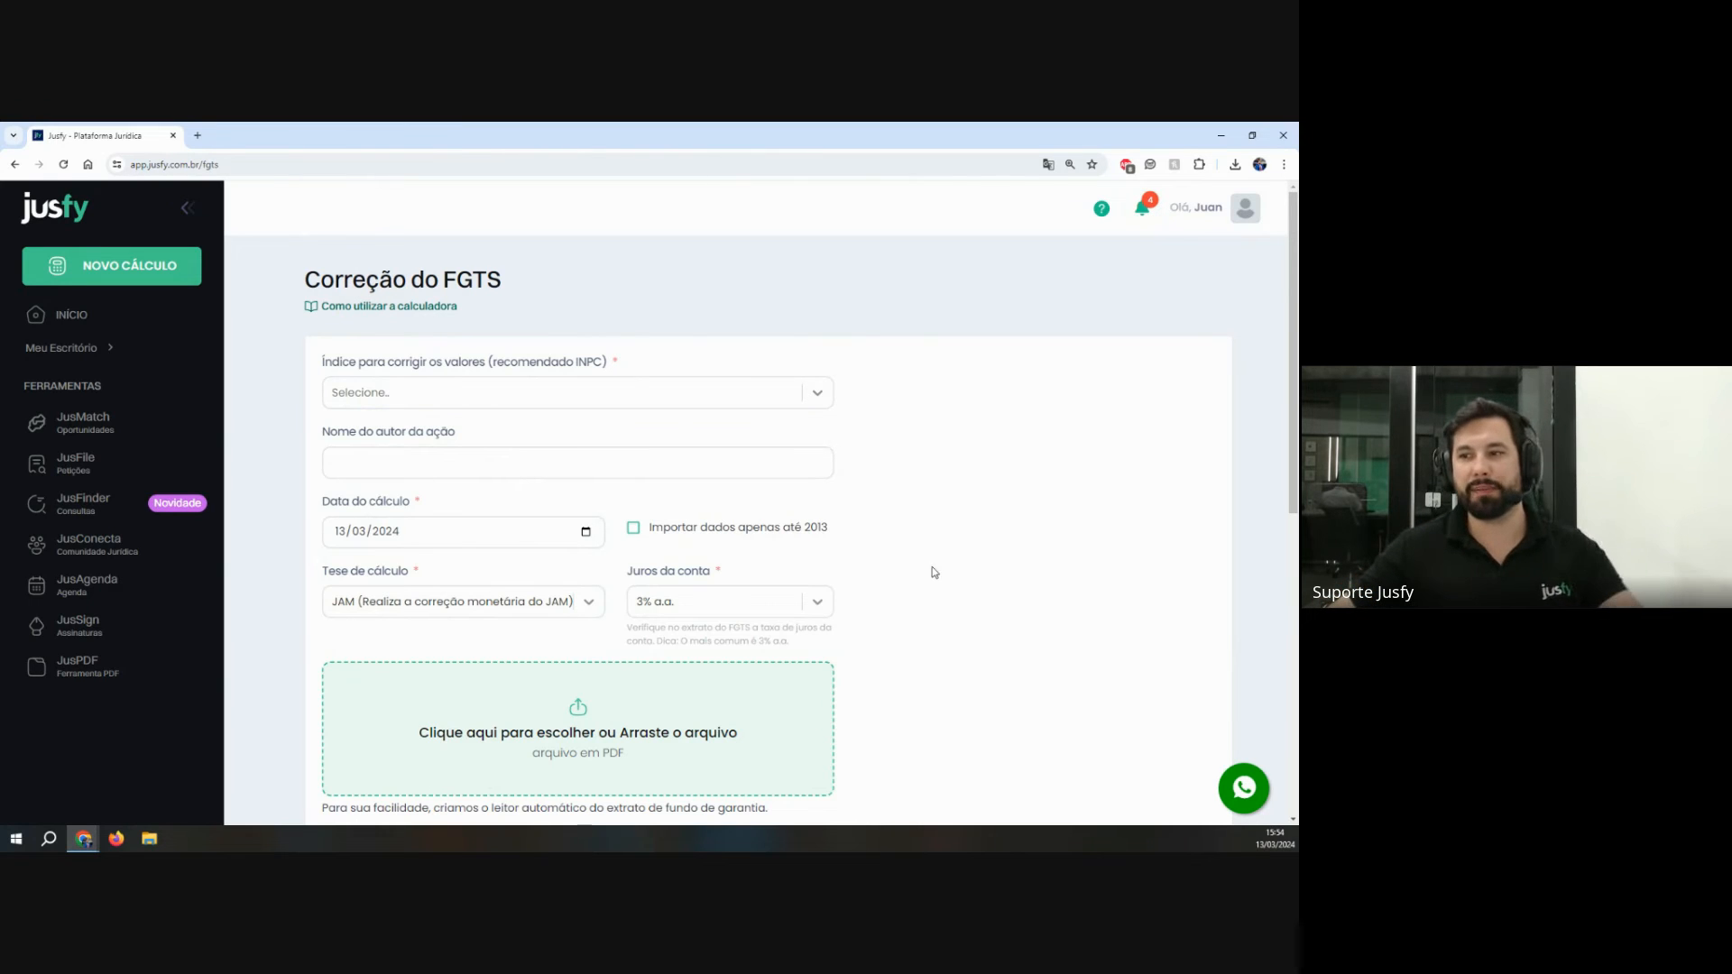
# Step: Set the correction index to IGP-M and enable Importar dados apenas até 2013
pyautogui.click(342, 399)
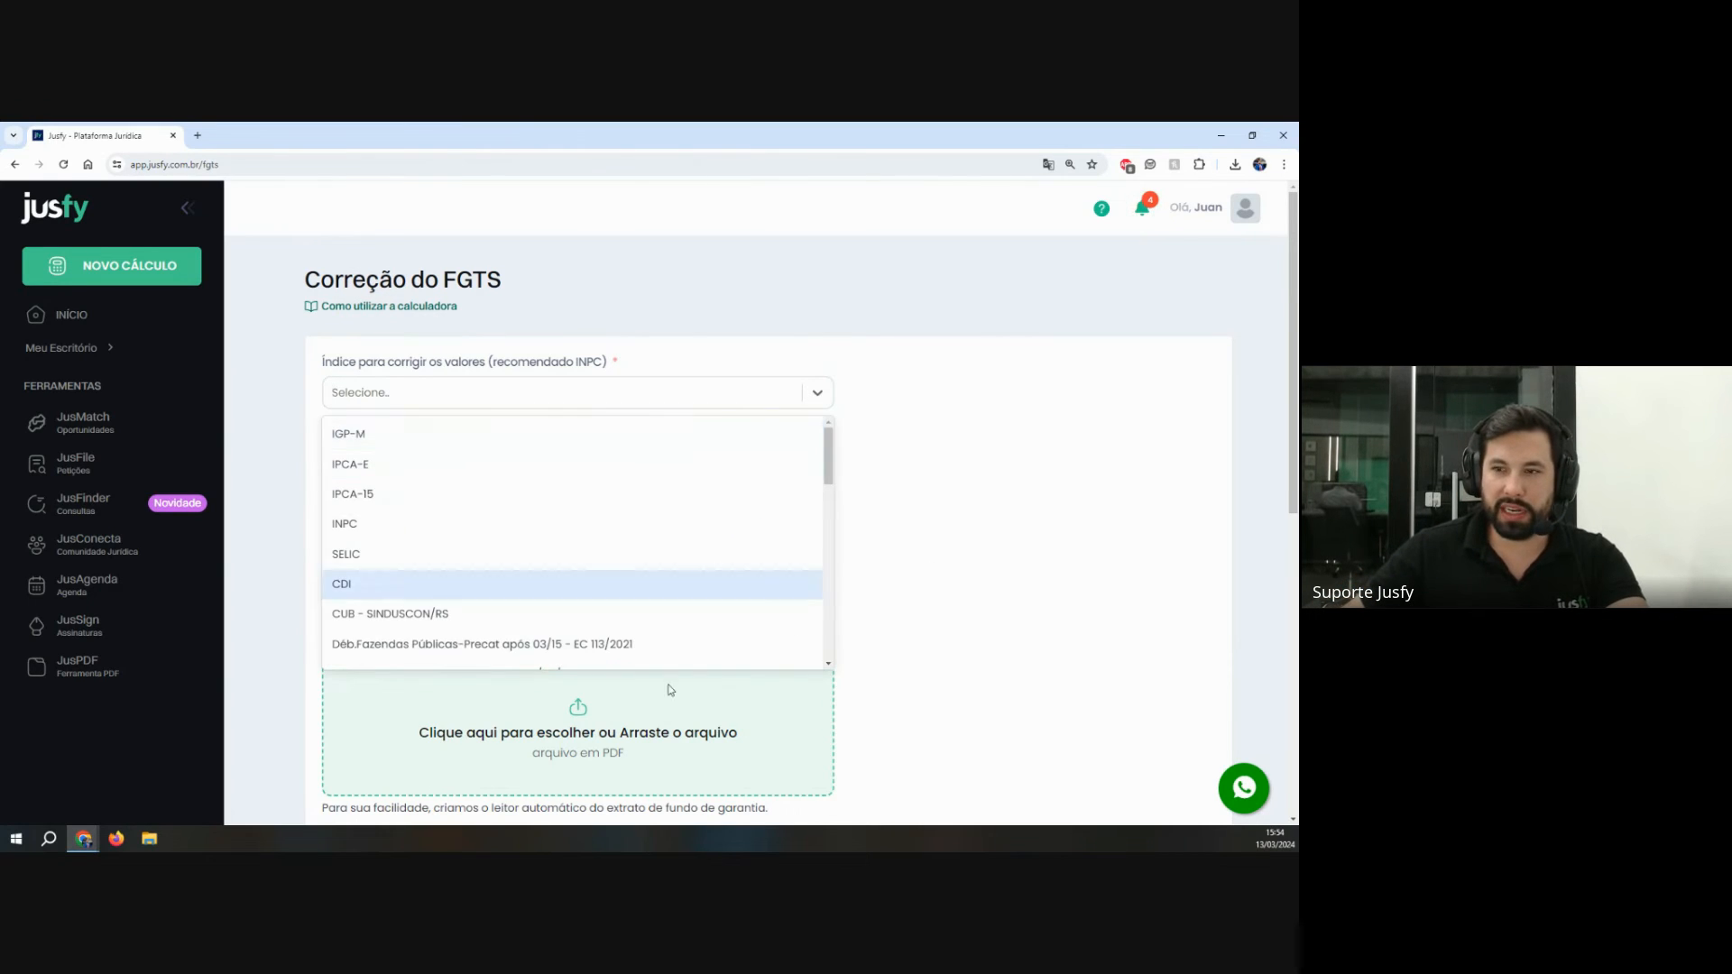
pyautogui.click(536, 719)
pyautogui.click(396, 403)
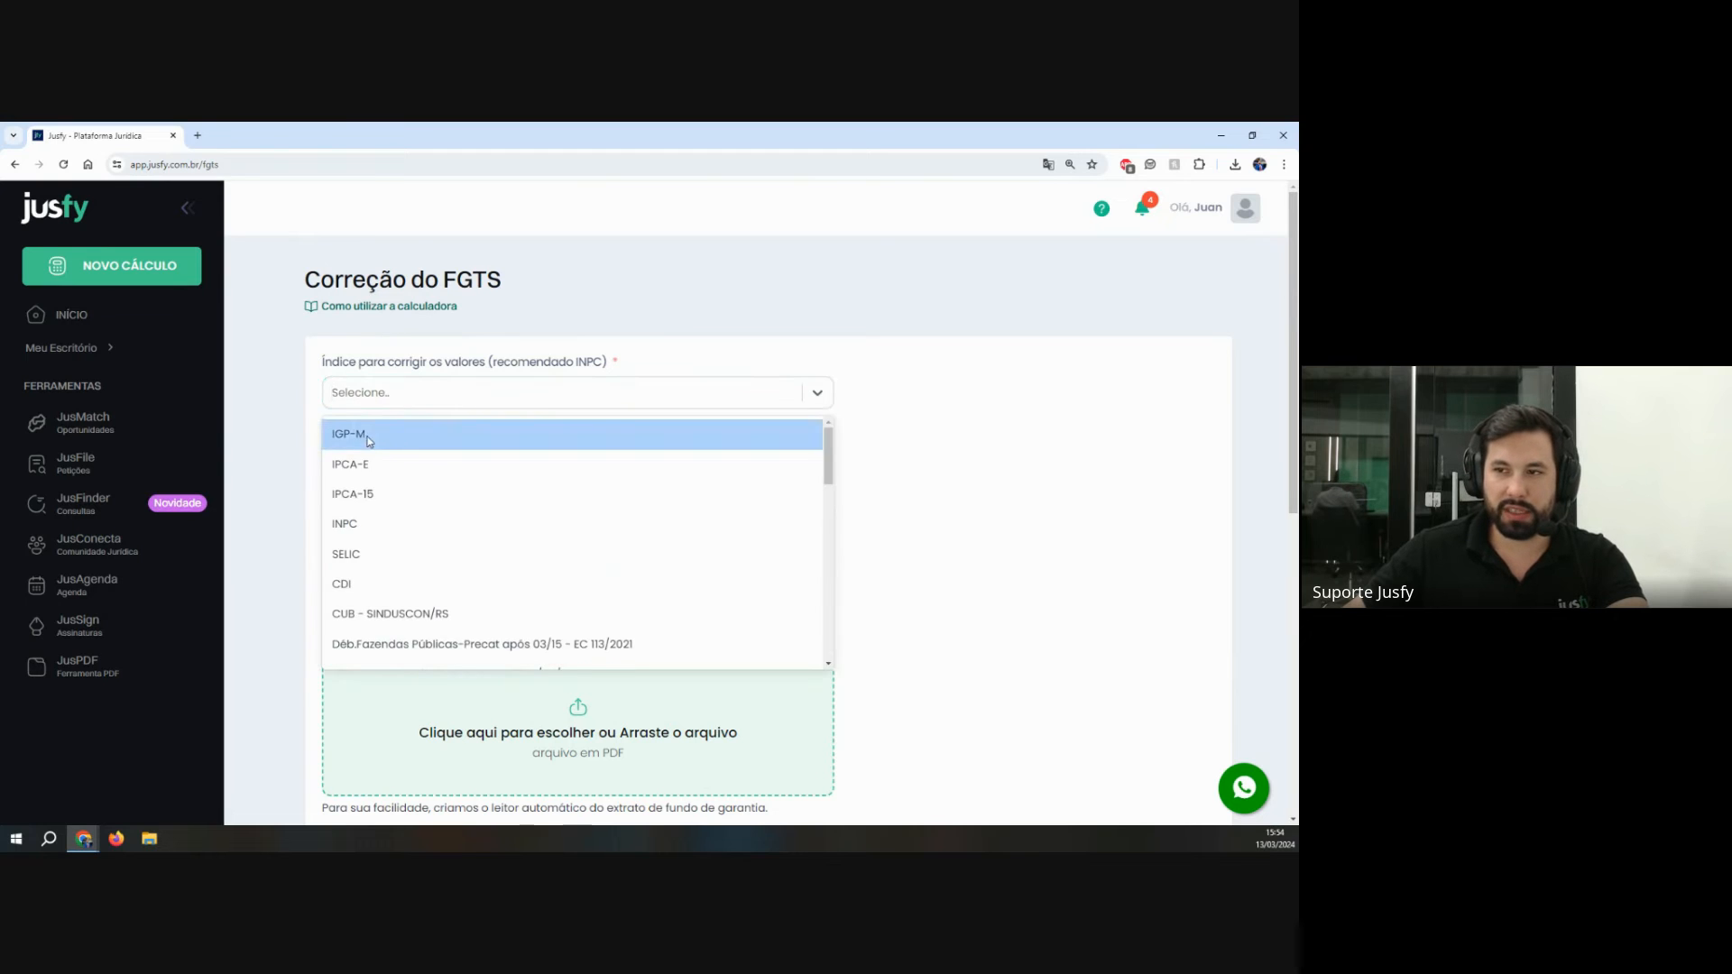
pyautogui.click(374, 437)
pyautogui.moveTo(323, 502); pyautogui.dragTo(422, 503)
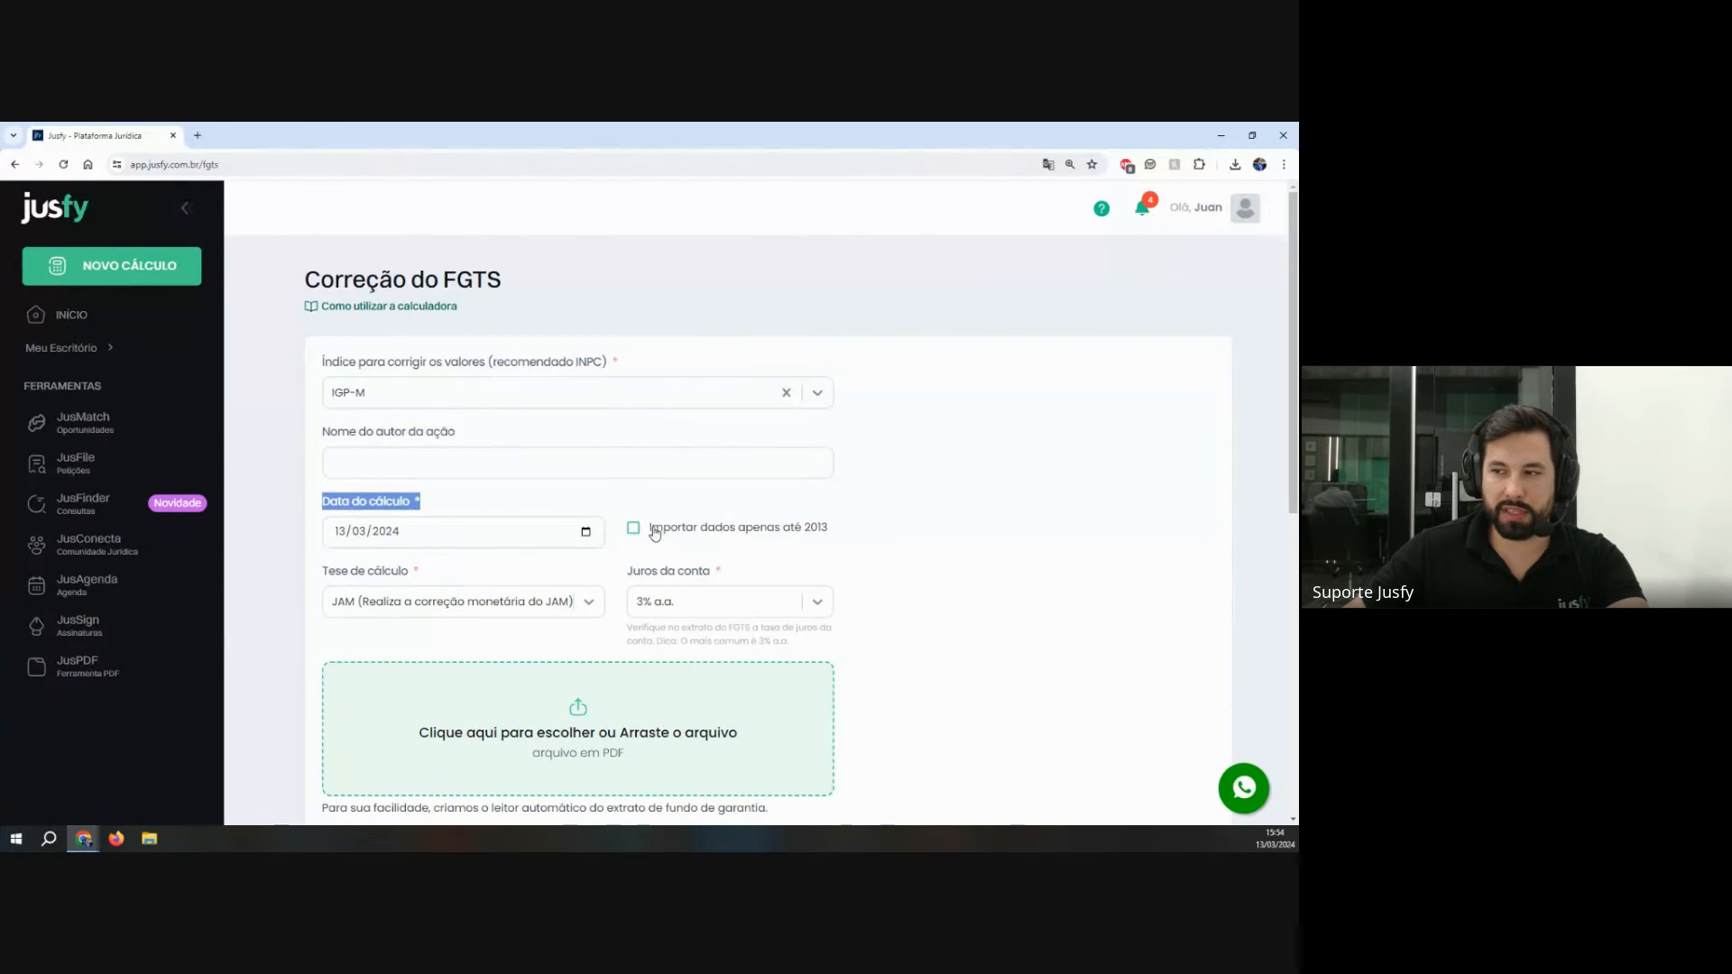
pyautogui.moveTo(654, 530); pyautogui.dragTo(892, 531)
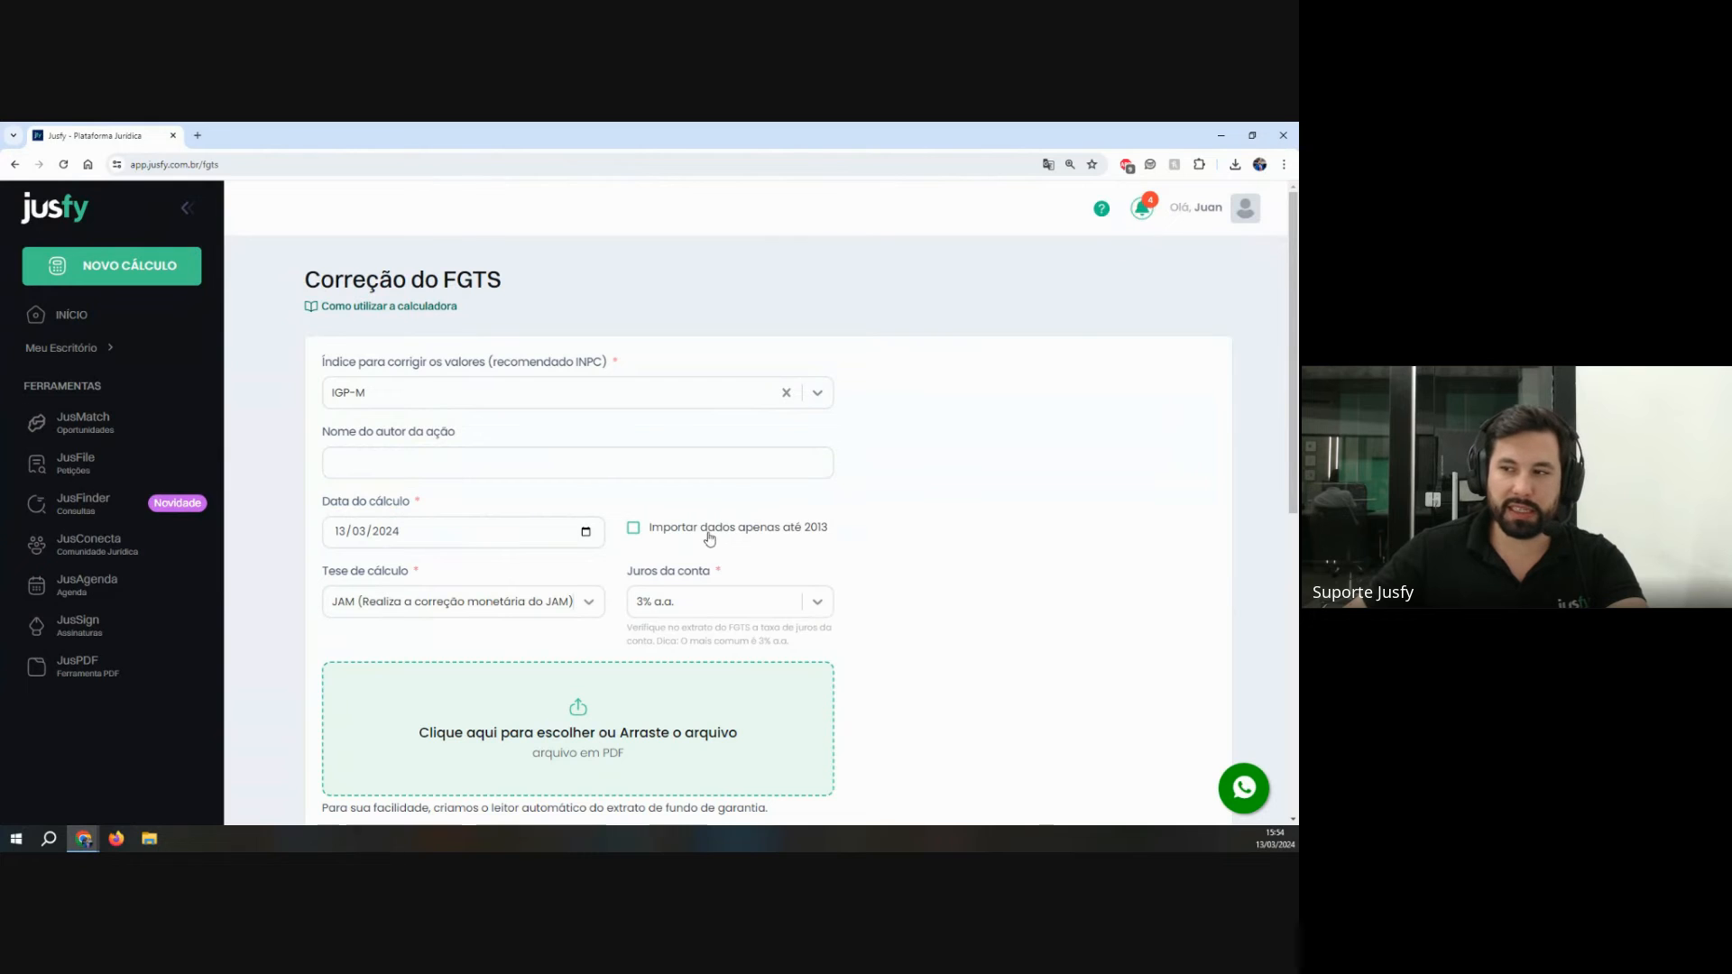
pyautogui.click(700, 534)
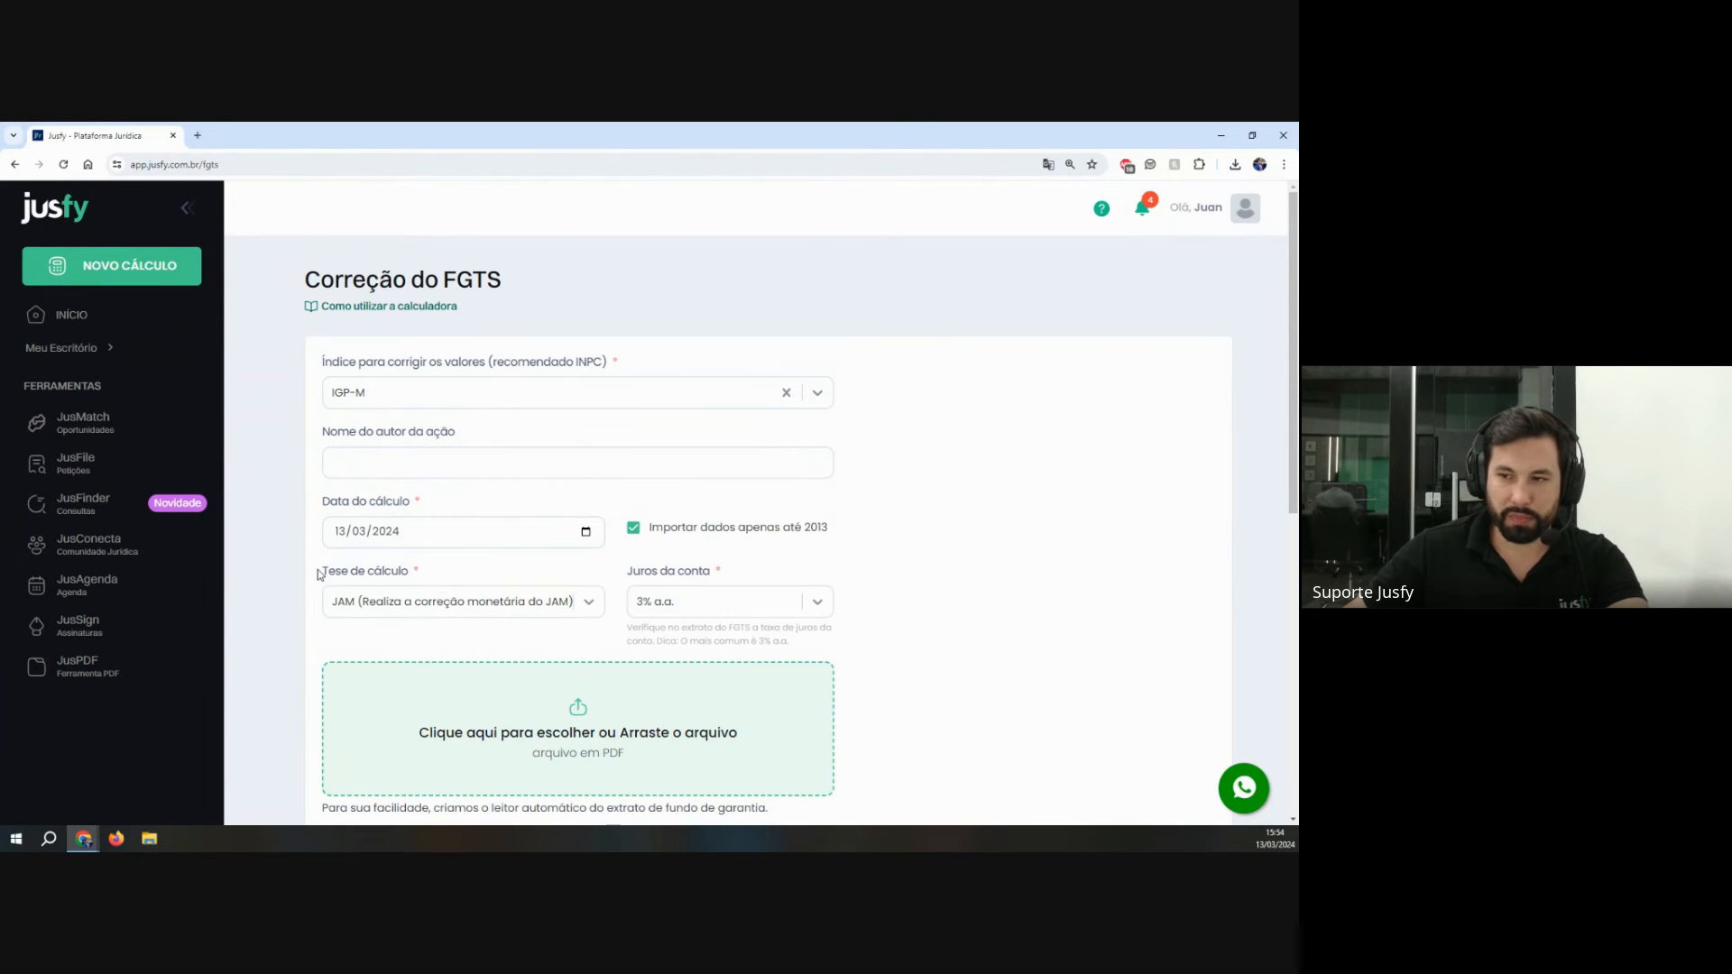
# Step: Switch the Tese de cálculo between Depósitos and JAM to compare them, finish on JAM, and review the Juros da conta field
pyautogui.moveTo(320, 574); pyautogui.dragTo(469, 585)
pyautogui.click(466, 611)
pyautogui.click(406, 651)
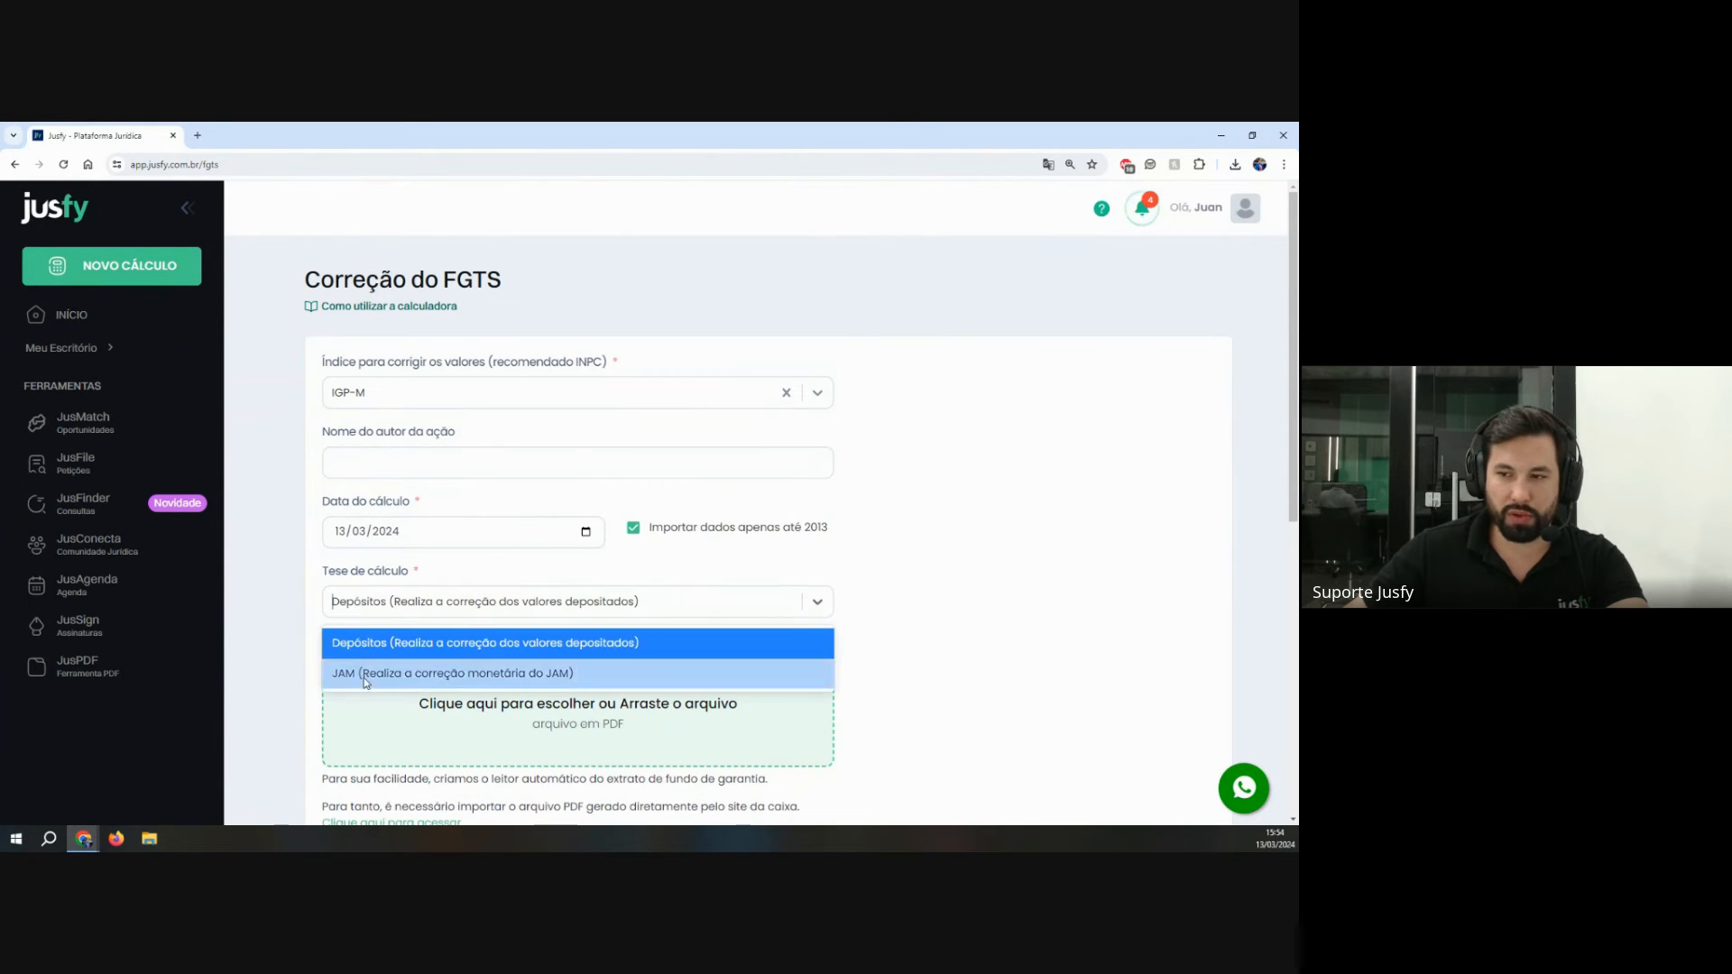
pyautogui.click(366, 680)
pyautogui.click(404, 610)
pyautogui.click(395, 651)
pyautogui.click(399, 609)
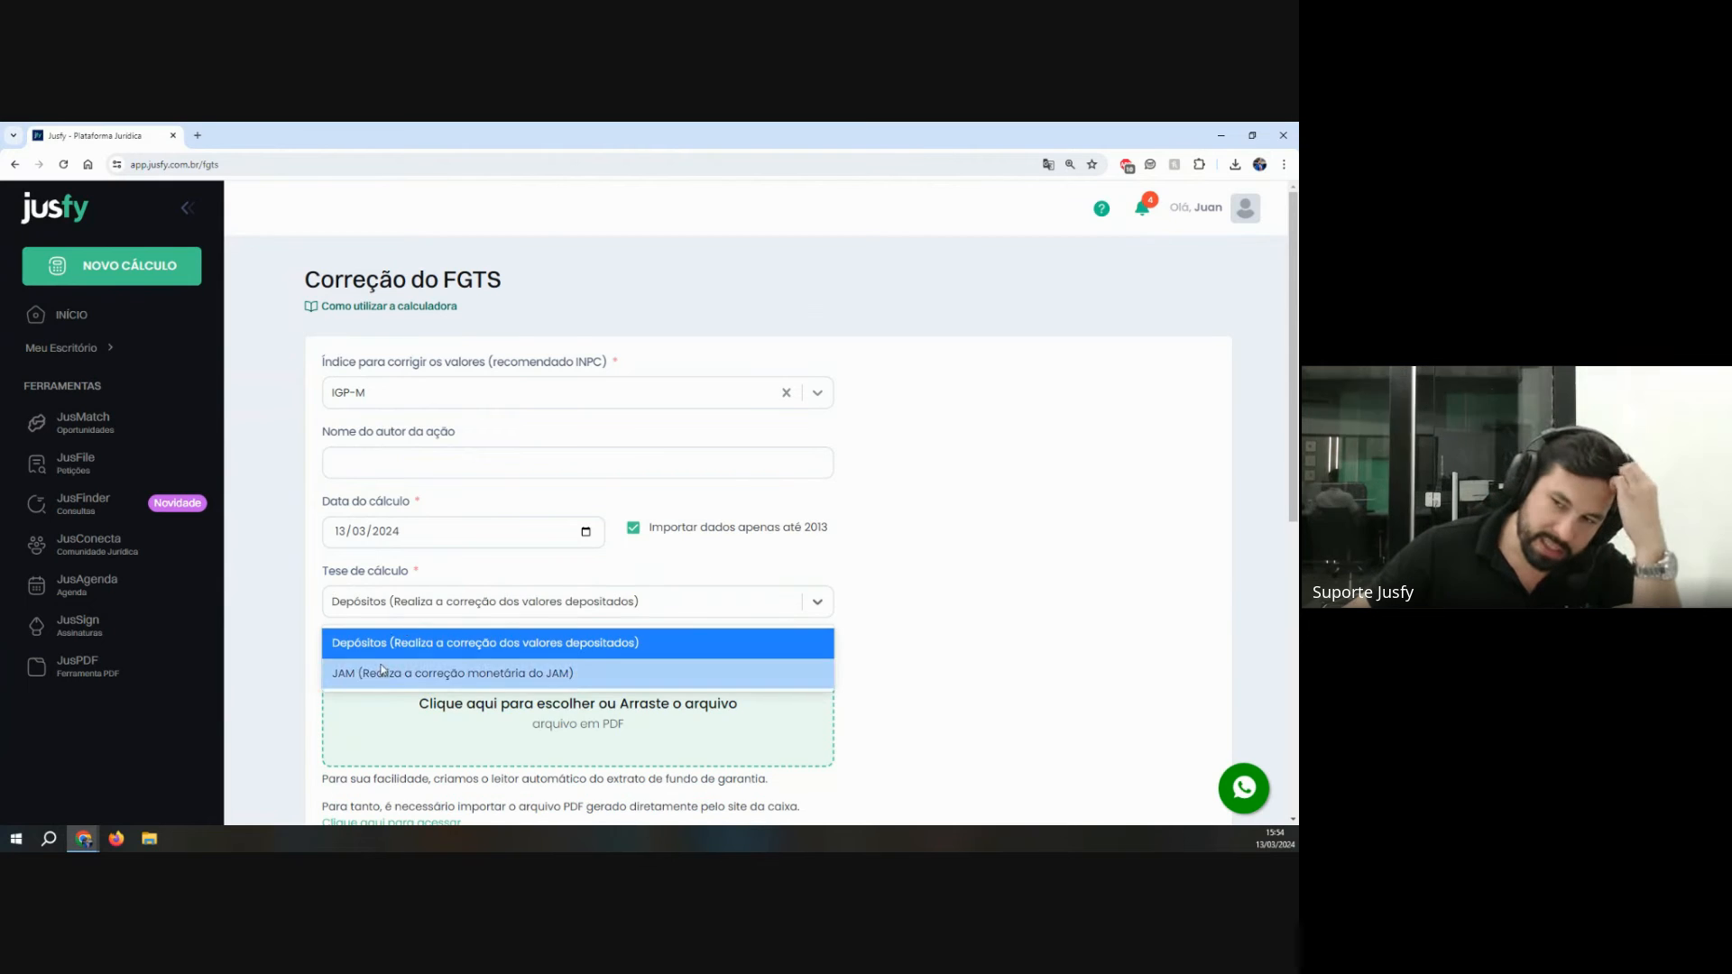
pyautogui.click(381, 672)
pyautogui.click(388, 604)
pyautogui.click(379, 644)
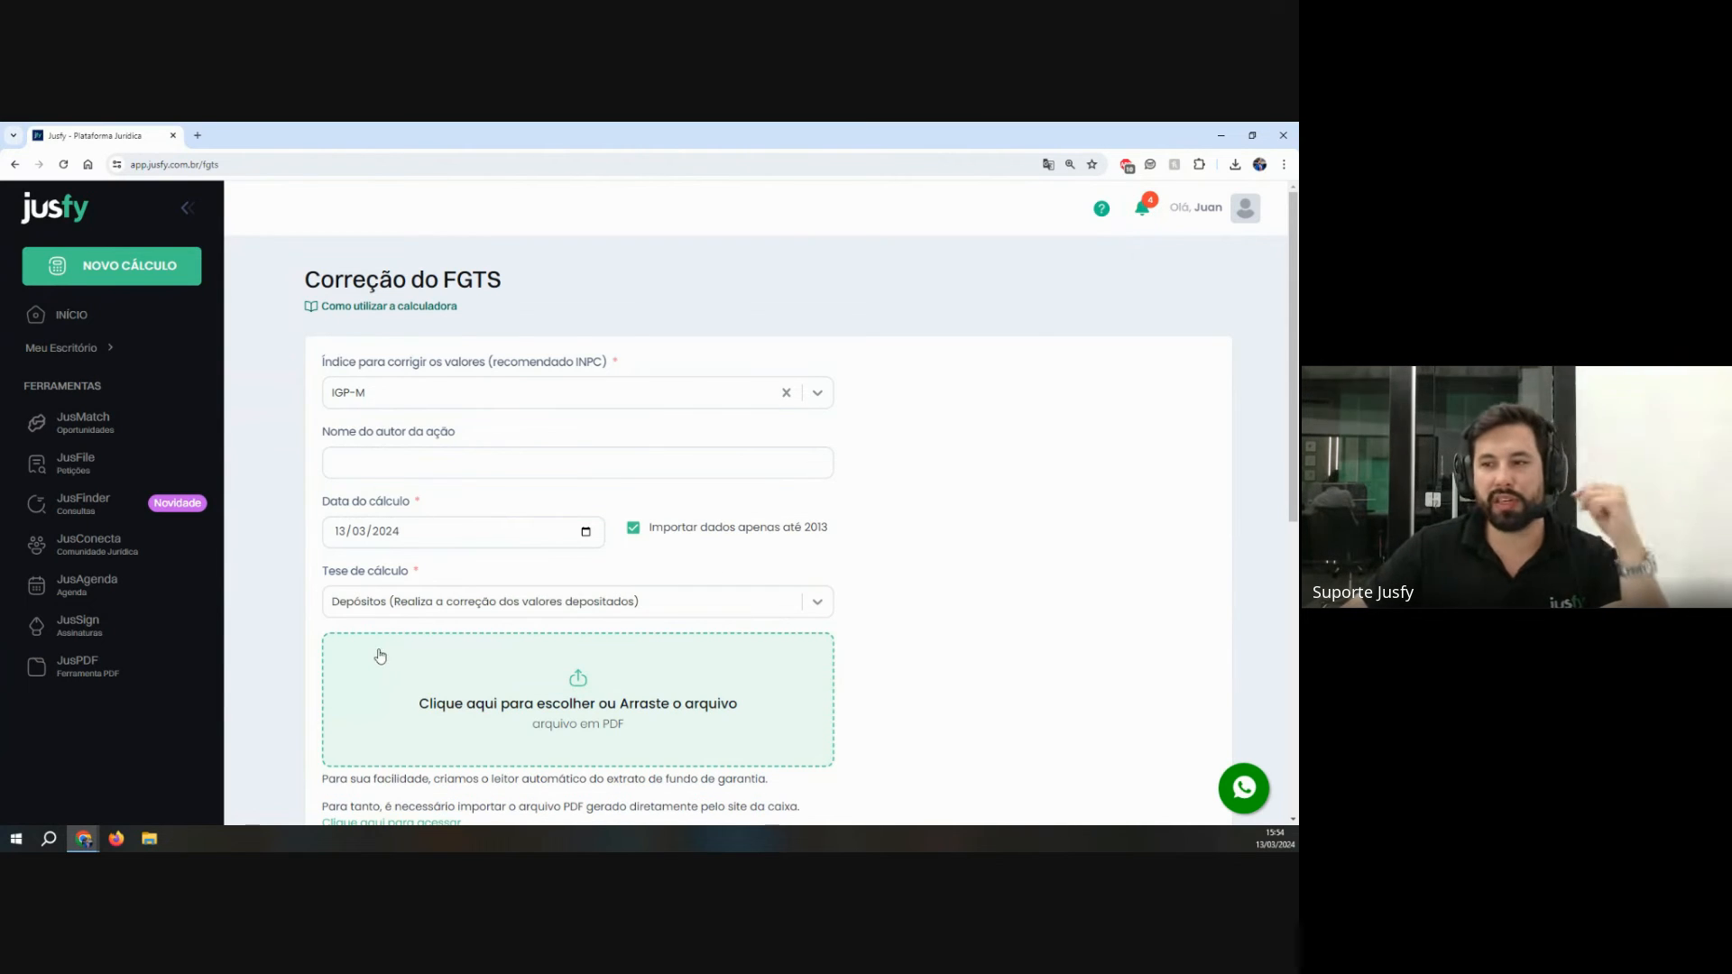
pyautogui.click(383, 602)
pyautogui.click(379, 673)
pyautogui.click(453, 602)
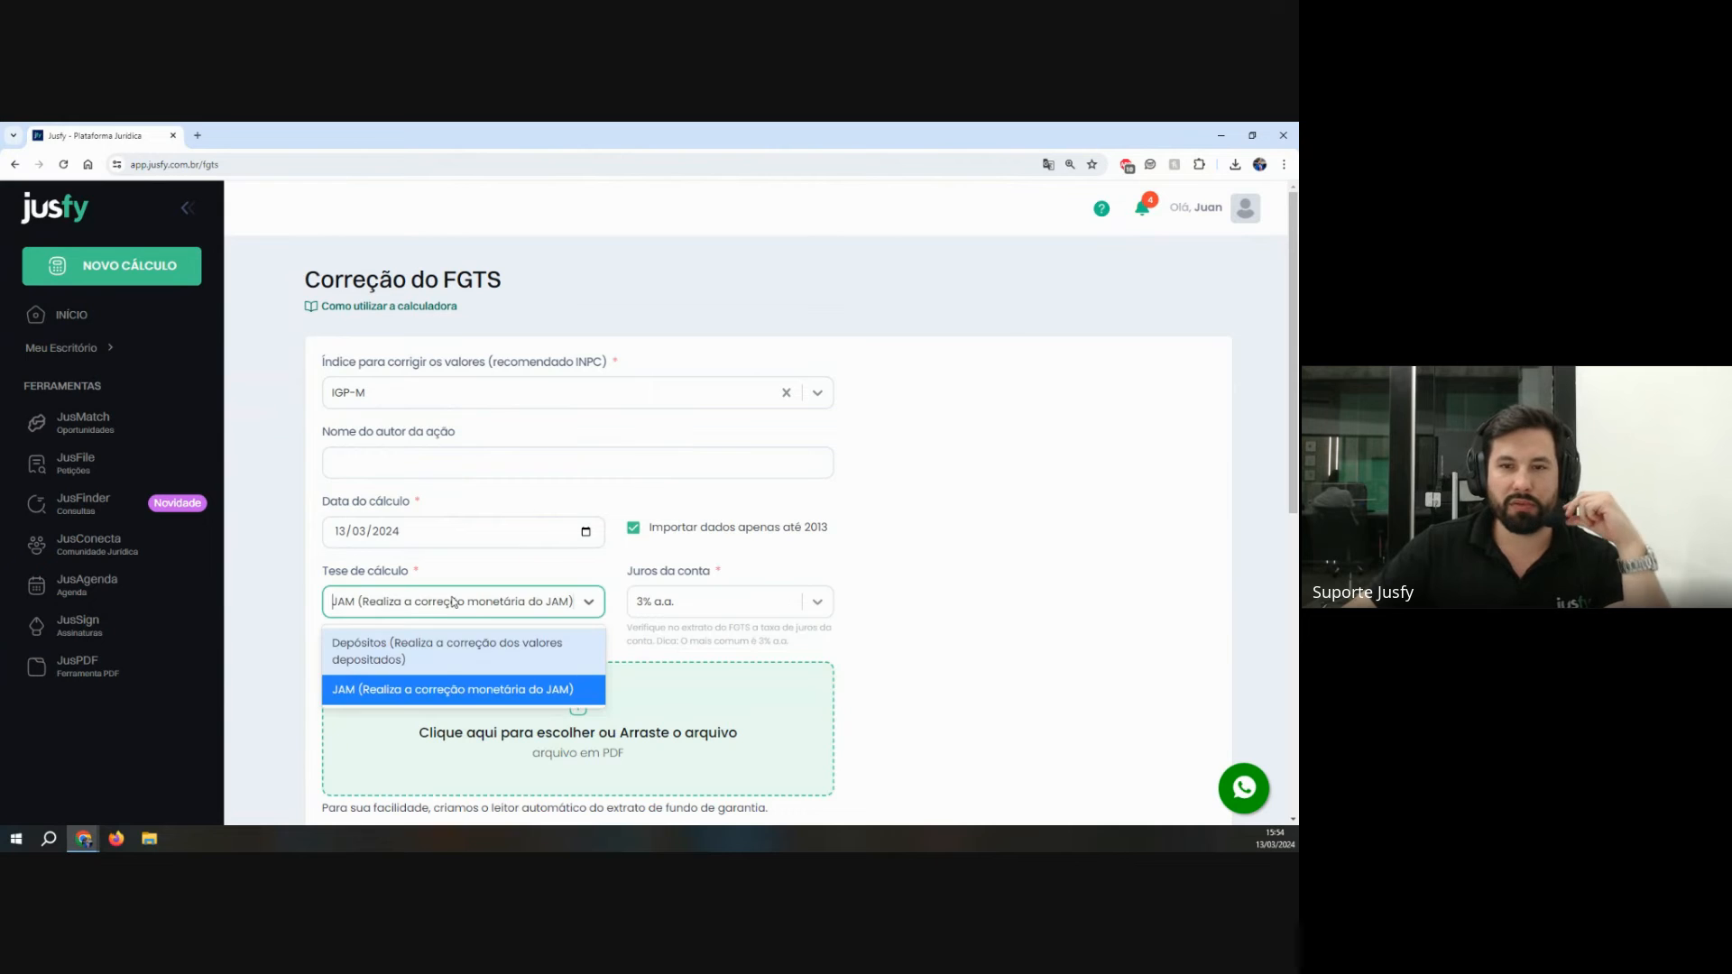
pyautogui.click(424, 649)
pyautogui.click(456, 604)
pyautogui.click(415, 675)
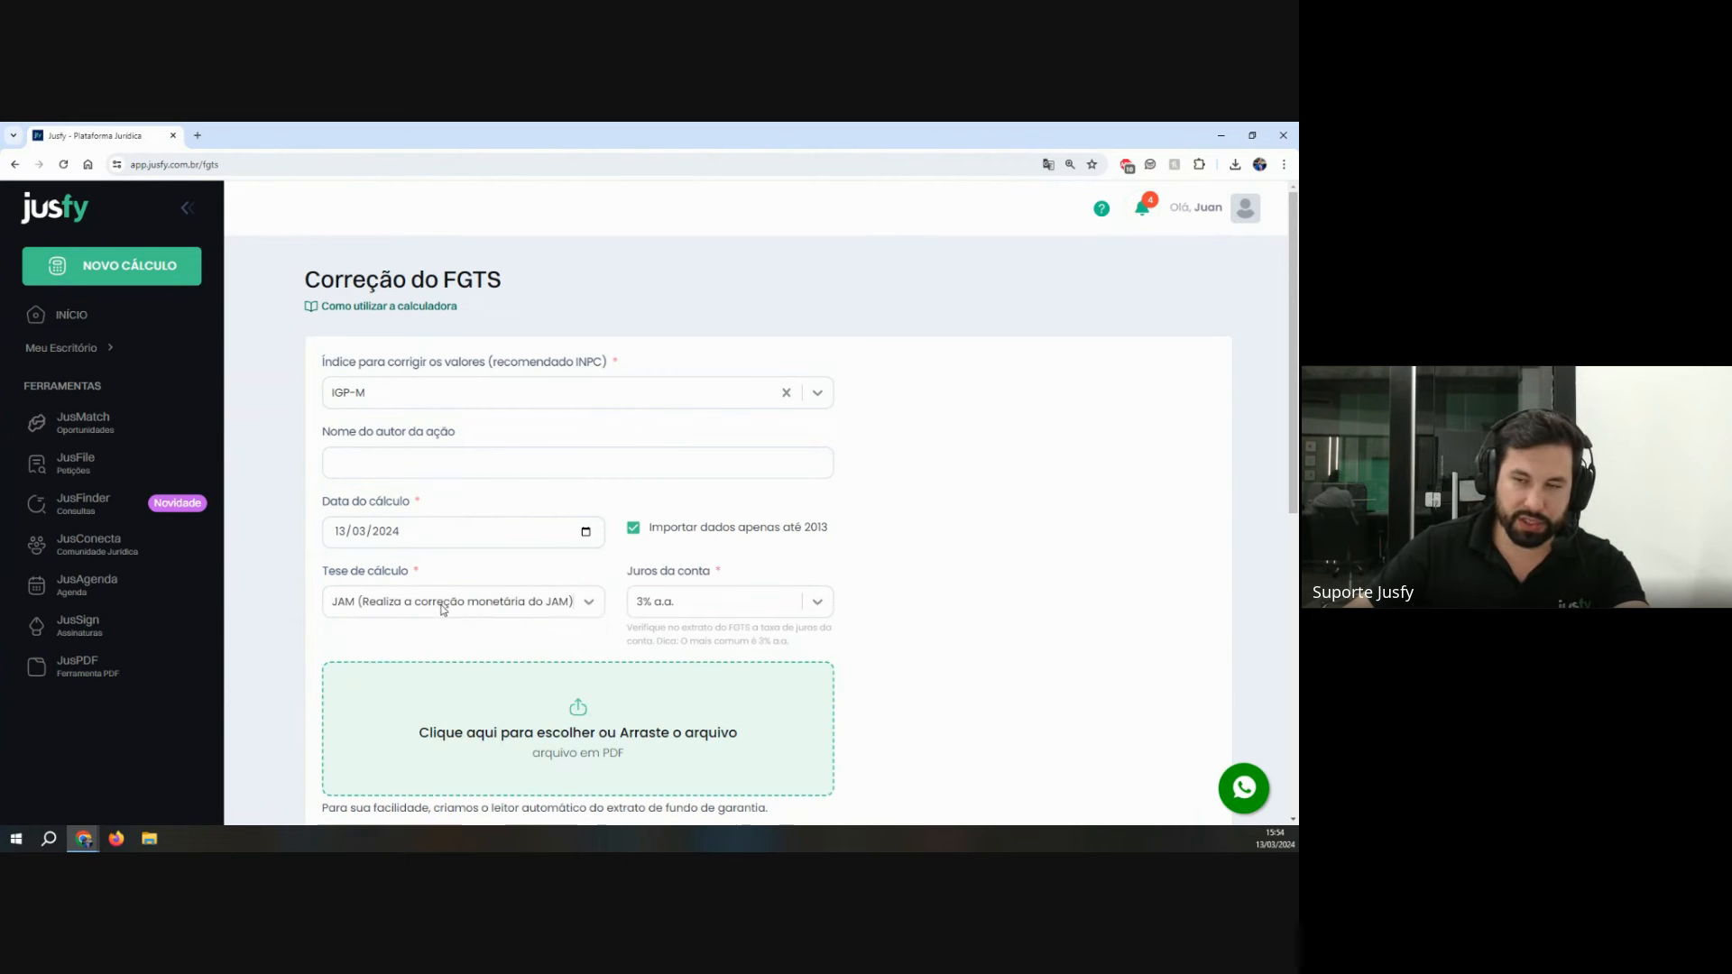
pyautogui.click(442, 609)
pyautogui.click(431, 648)
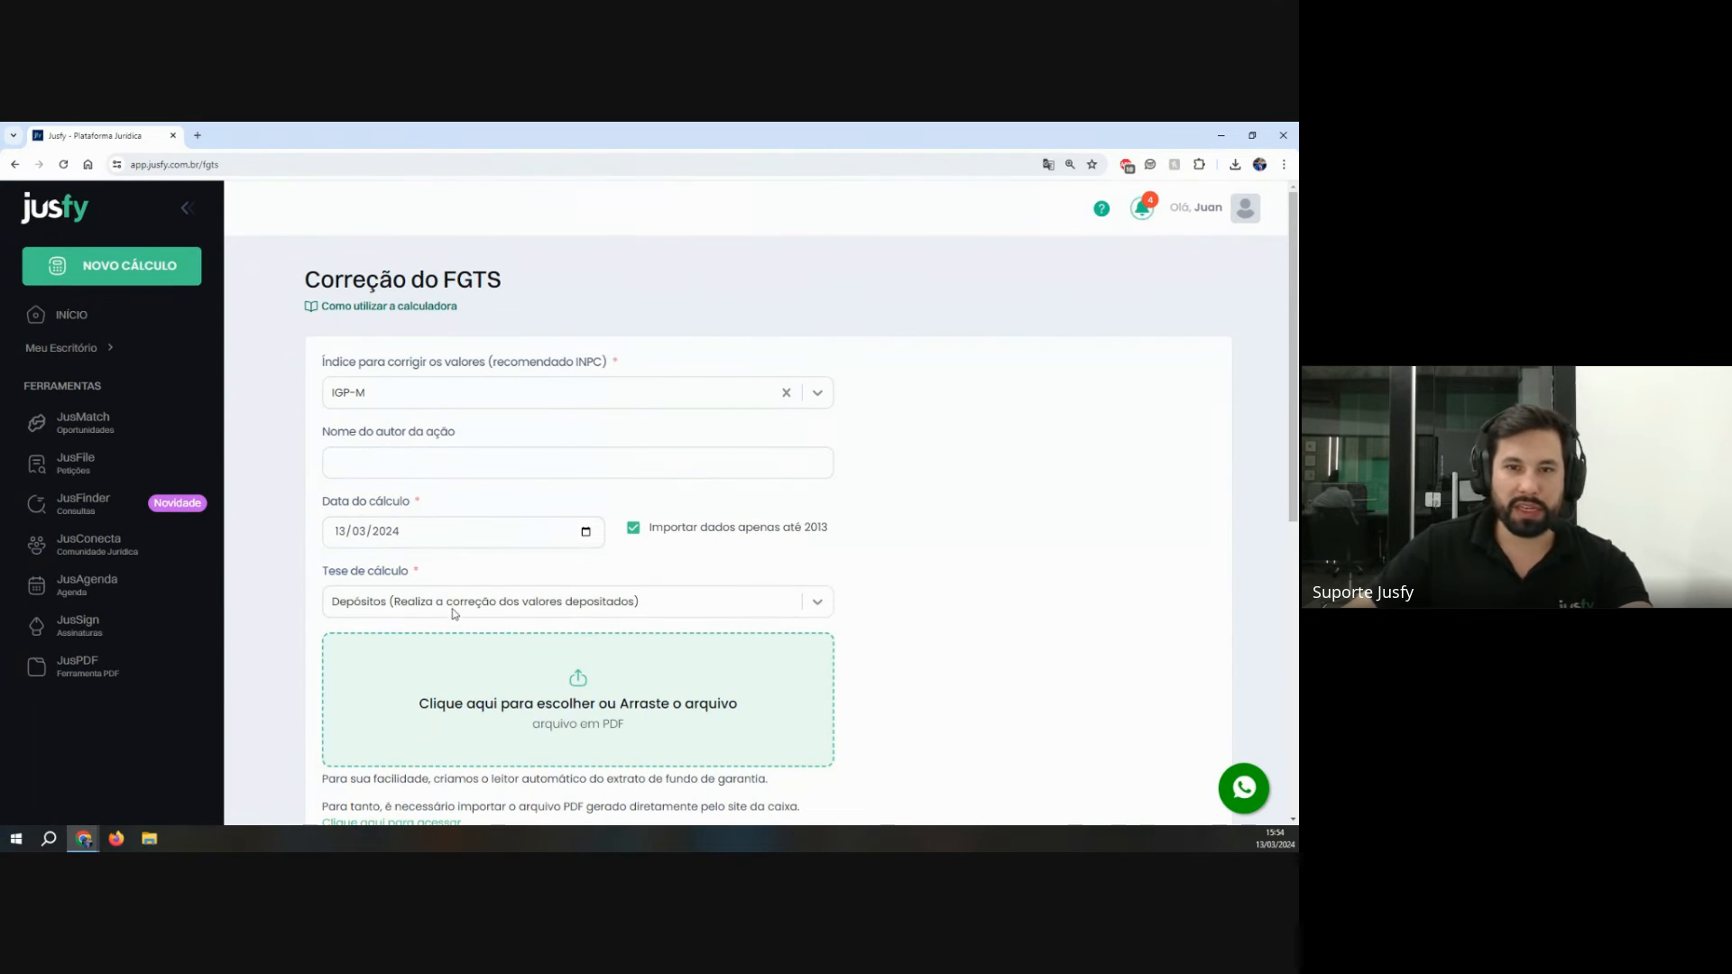
pyautogui.click(495, 602)
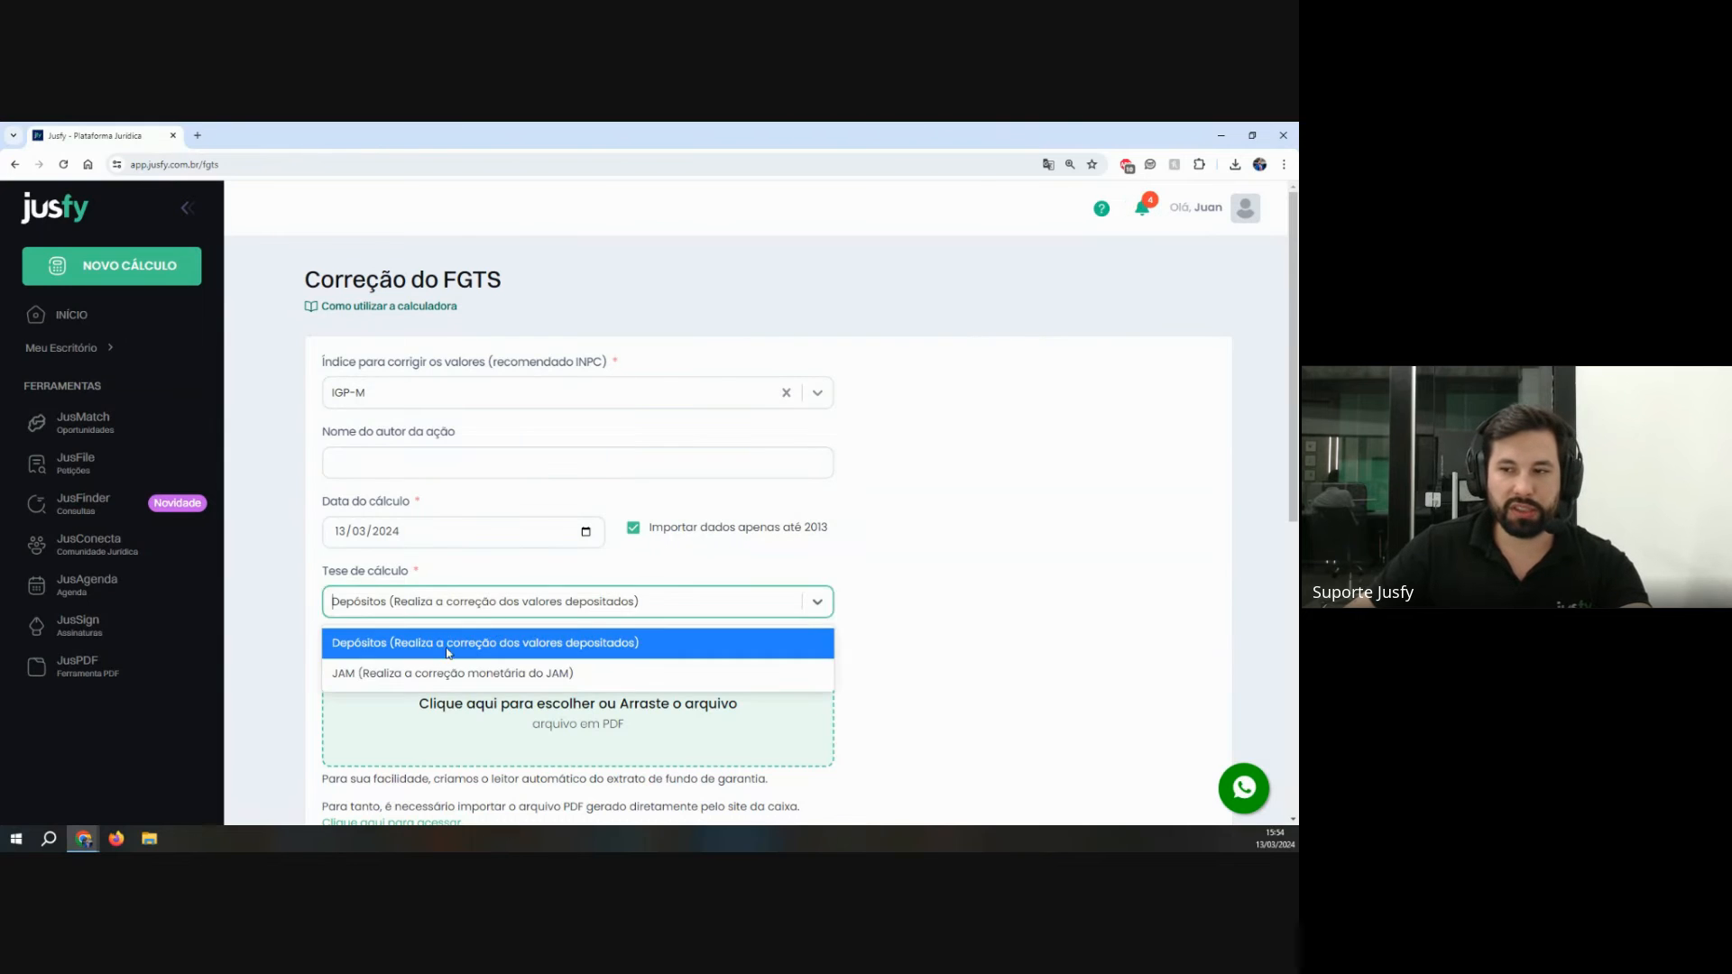
pyautogui.click(420, 675)
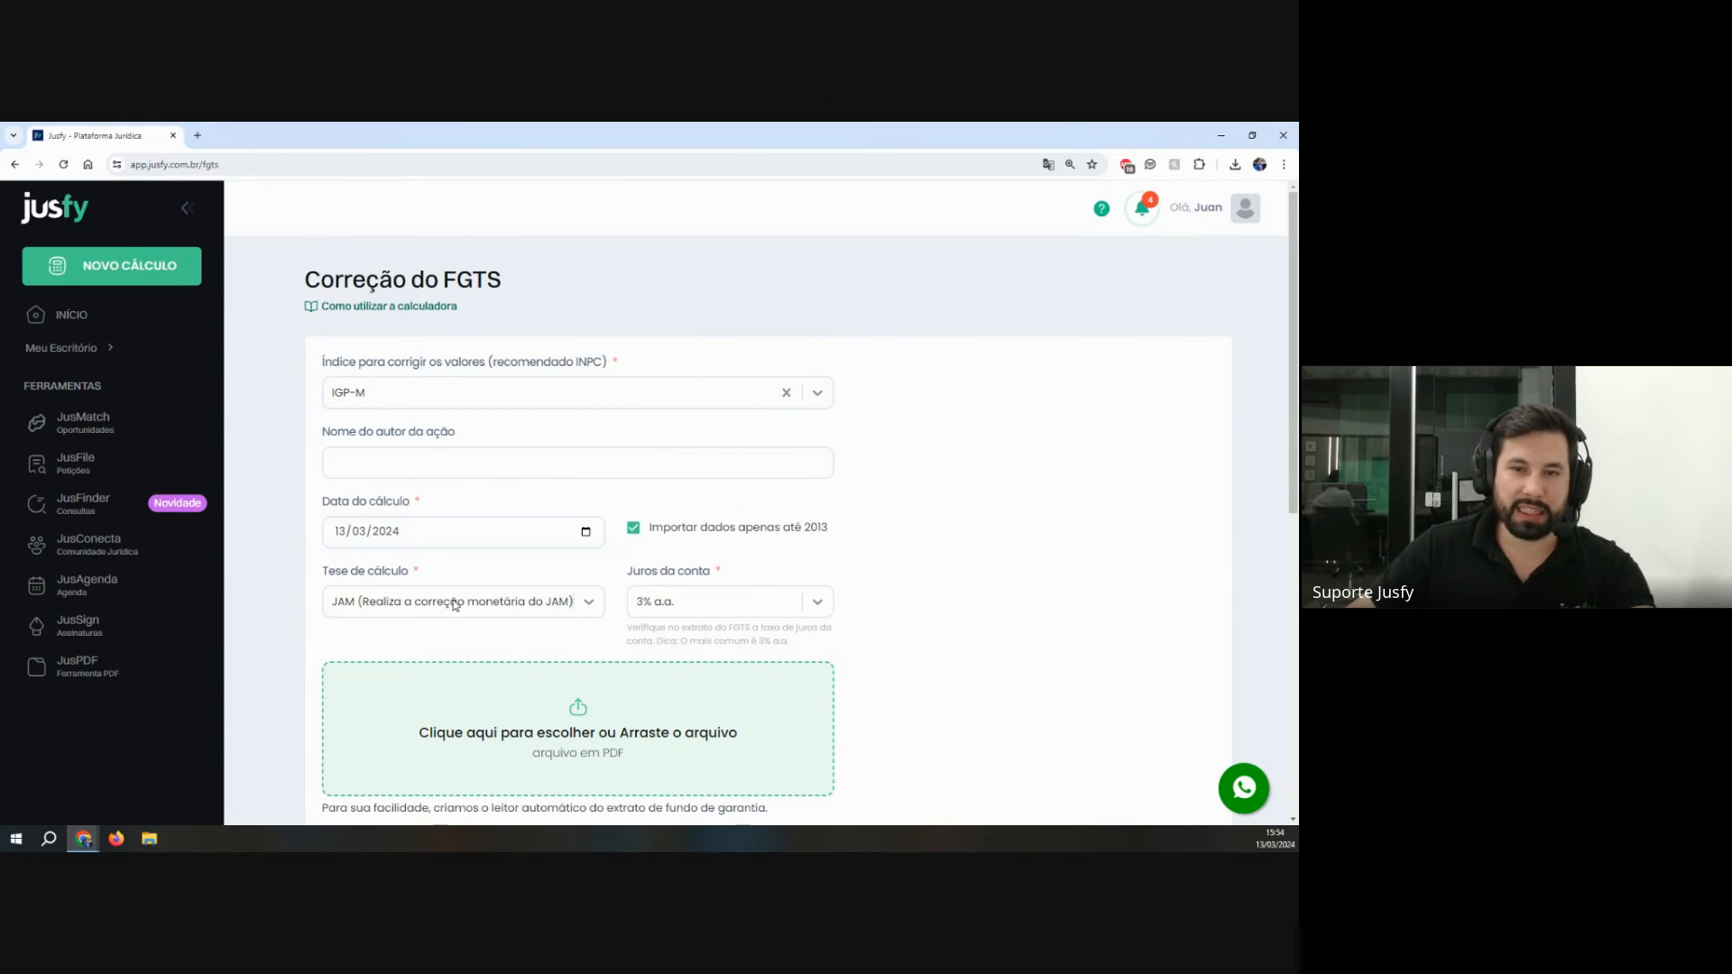
pyautogui.moveTo(365, 588); pyautogui.dragTo(370, 608)
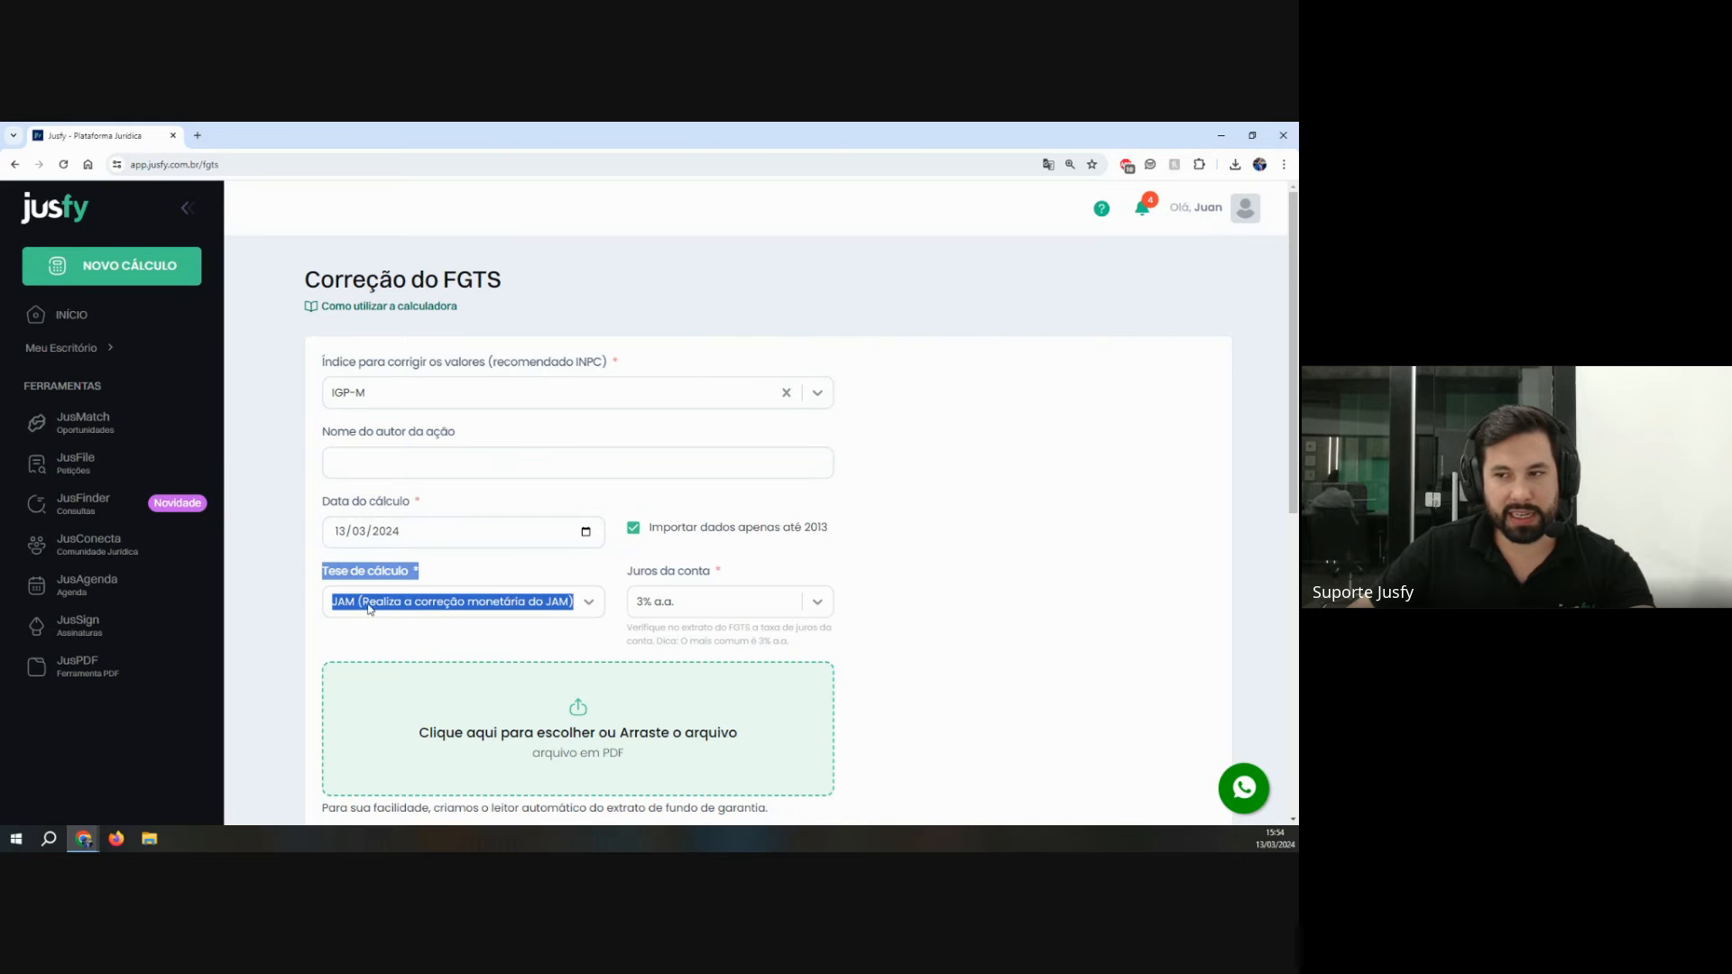
pyautogui.moveTo(635, 581); pyautogui.dragTo(880, 666)
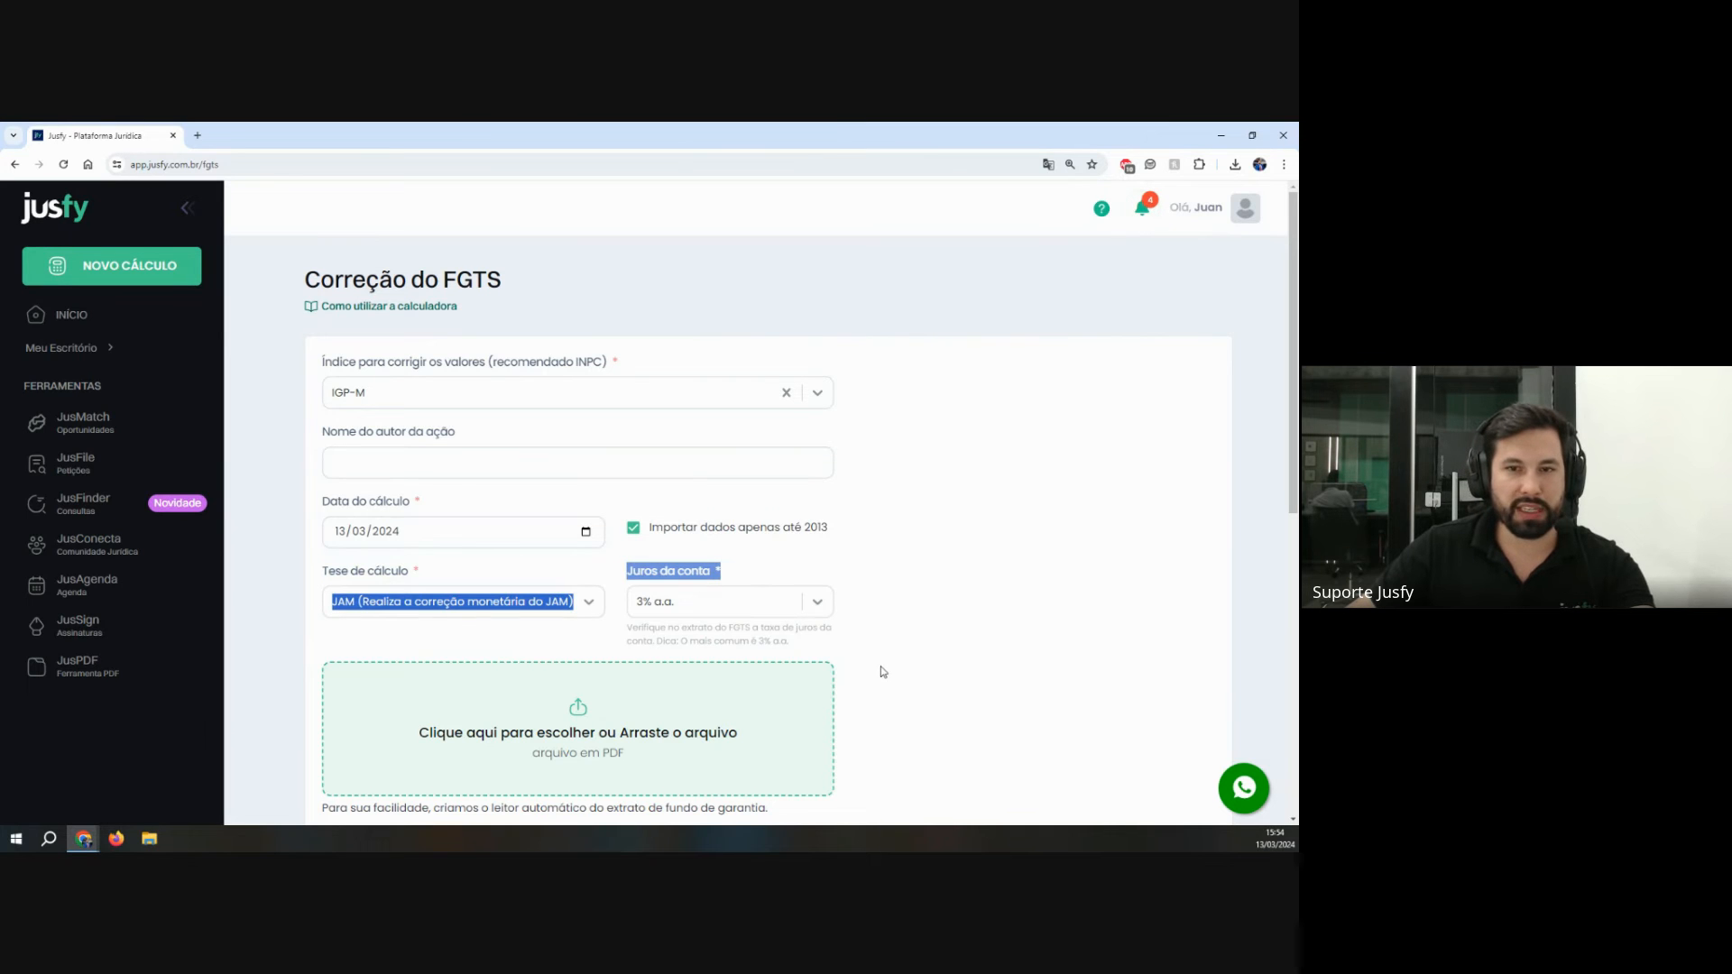
pyautogui.click(883, 671)
pyautogui.scroll(-6, 884, 676)
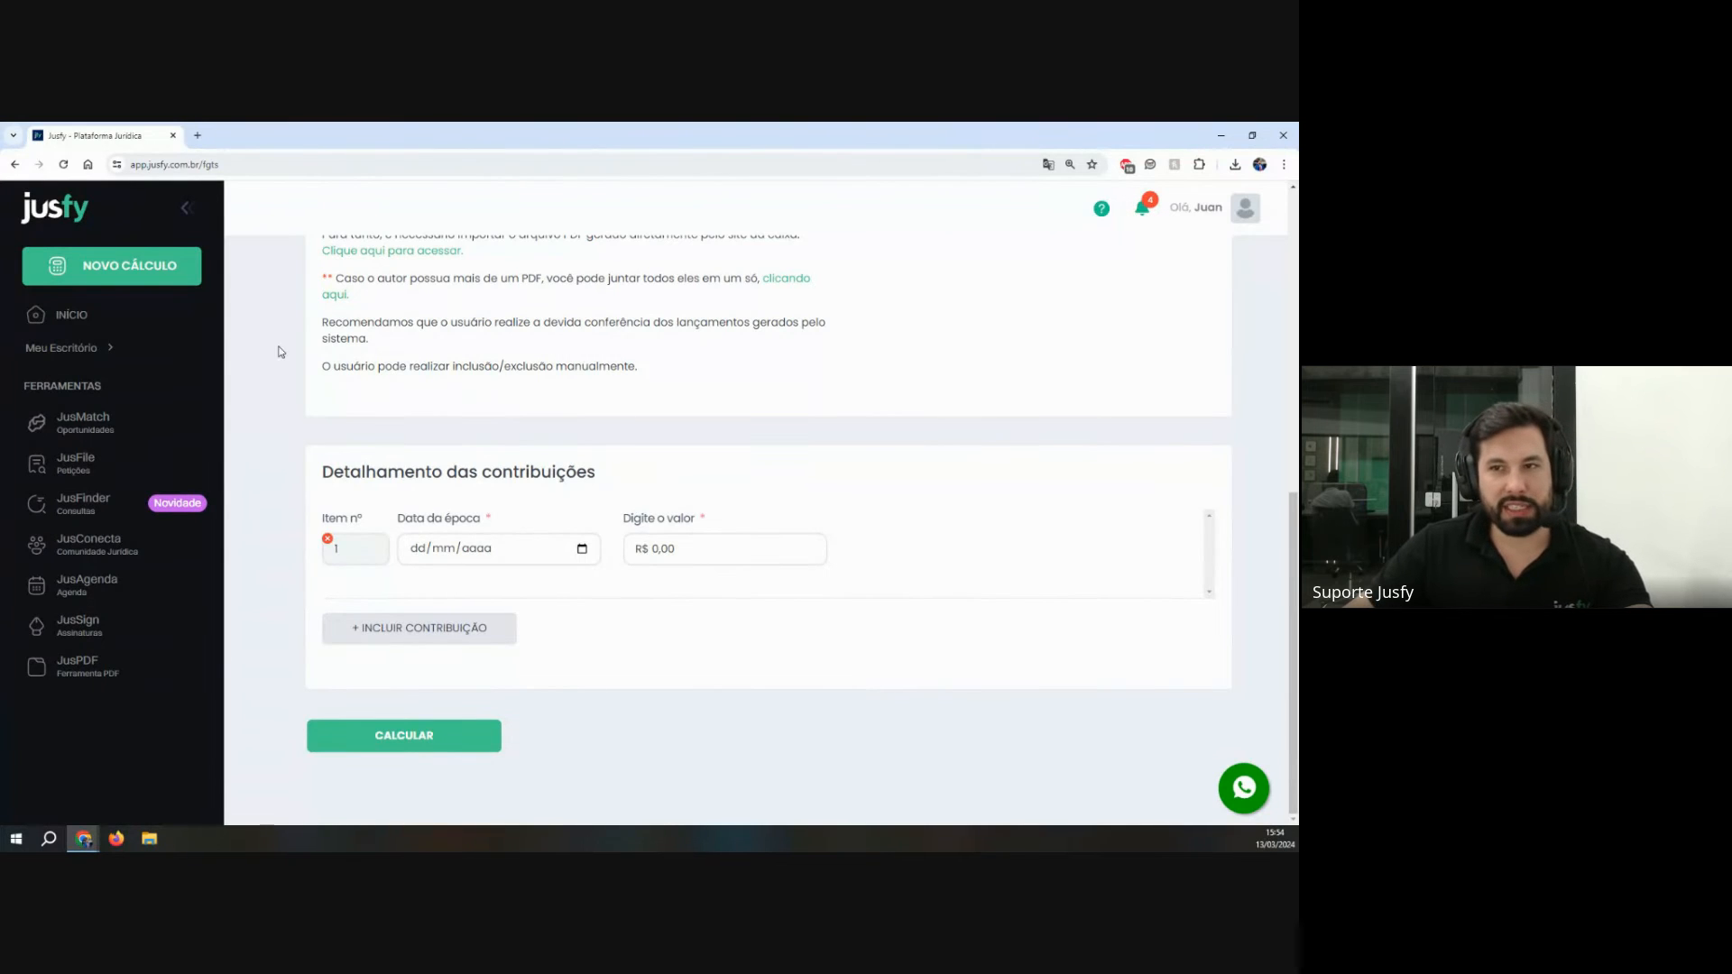
# Step: Leave the FGTS form and start a new calculation with the pensão calculator
pyautogui.click(158, 319)
pyautogui.click(153, 270)
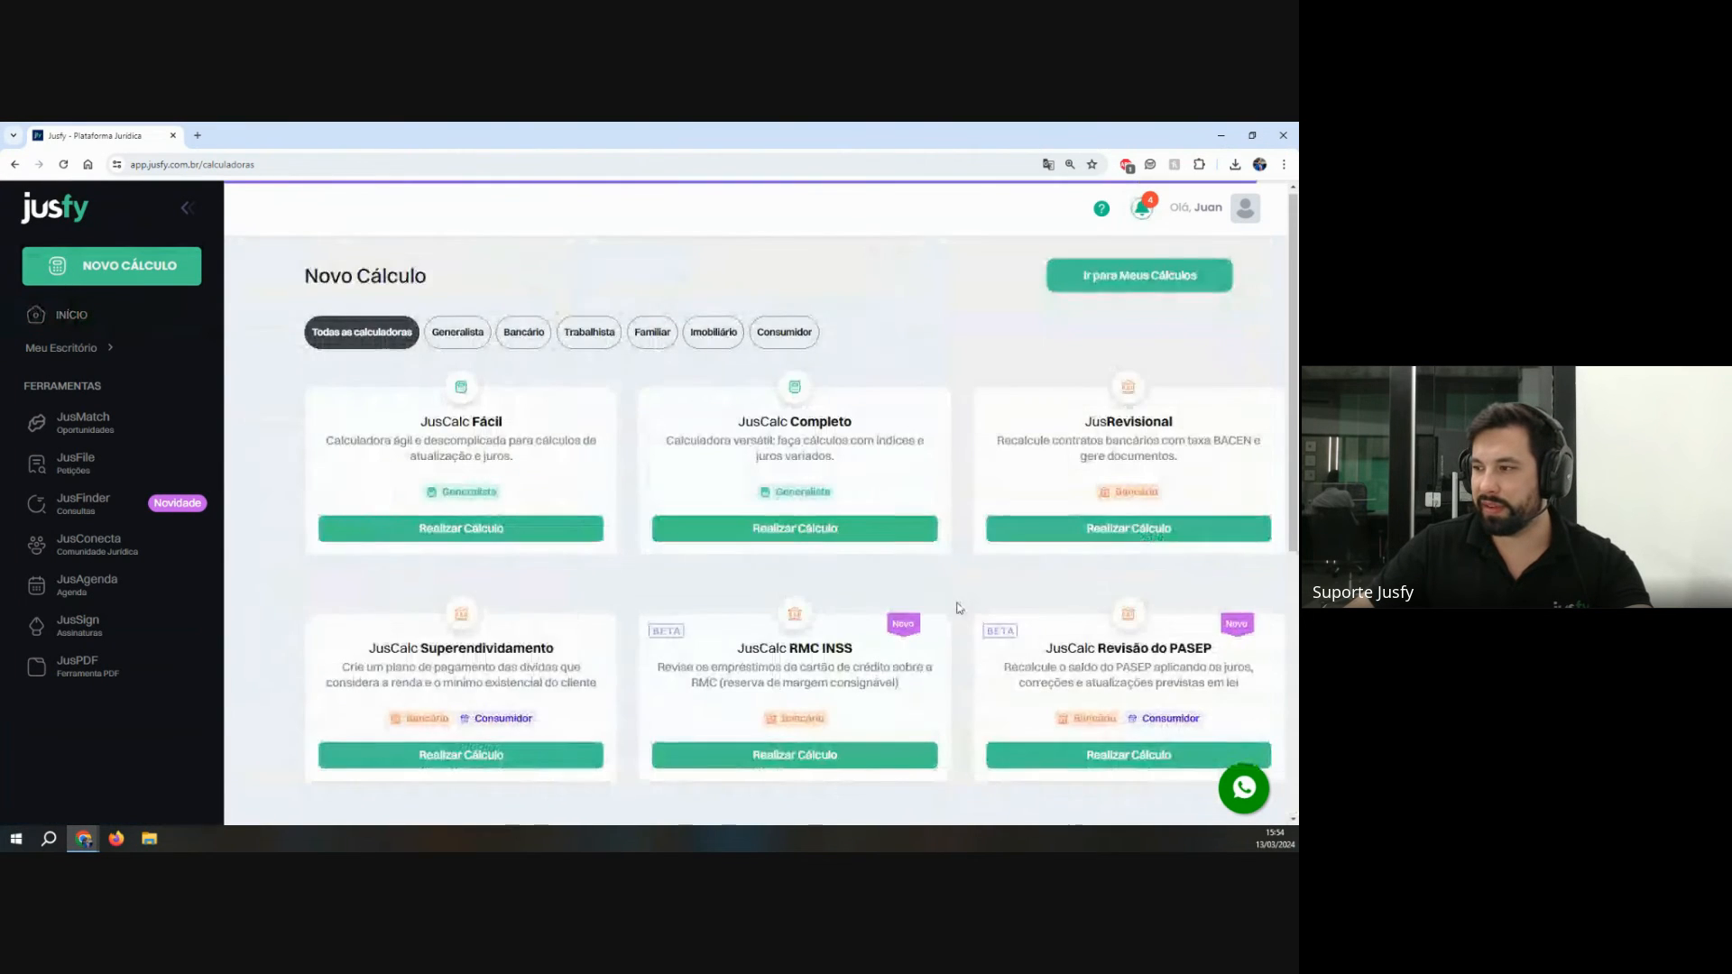
pyautogui.scroll(-5, 955, 613)
pyautogui.moveTo(1046, 420); pyautogui.dragTo(1213, 437)
pyautogui.click(1150, 510)
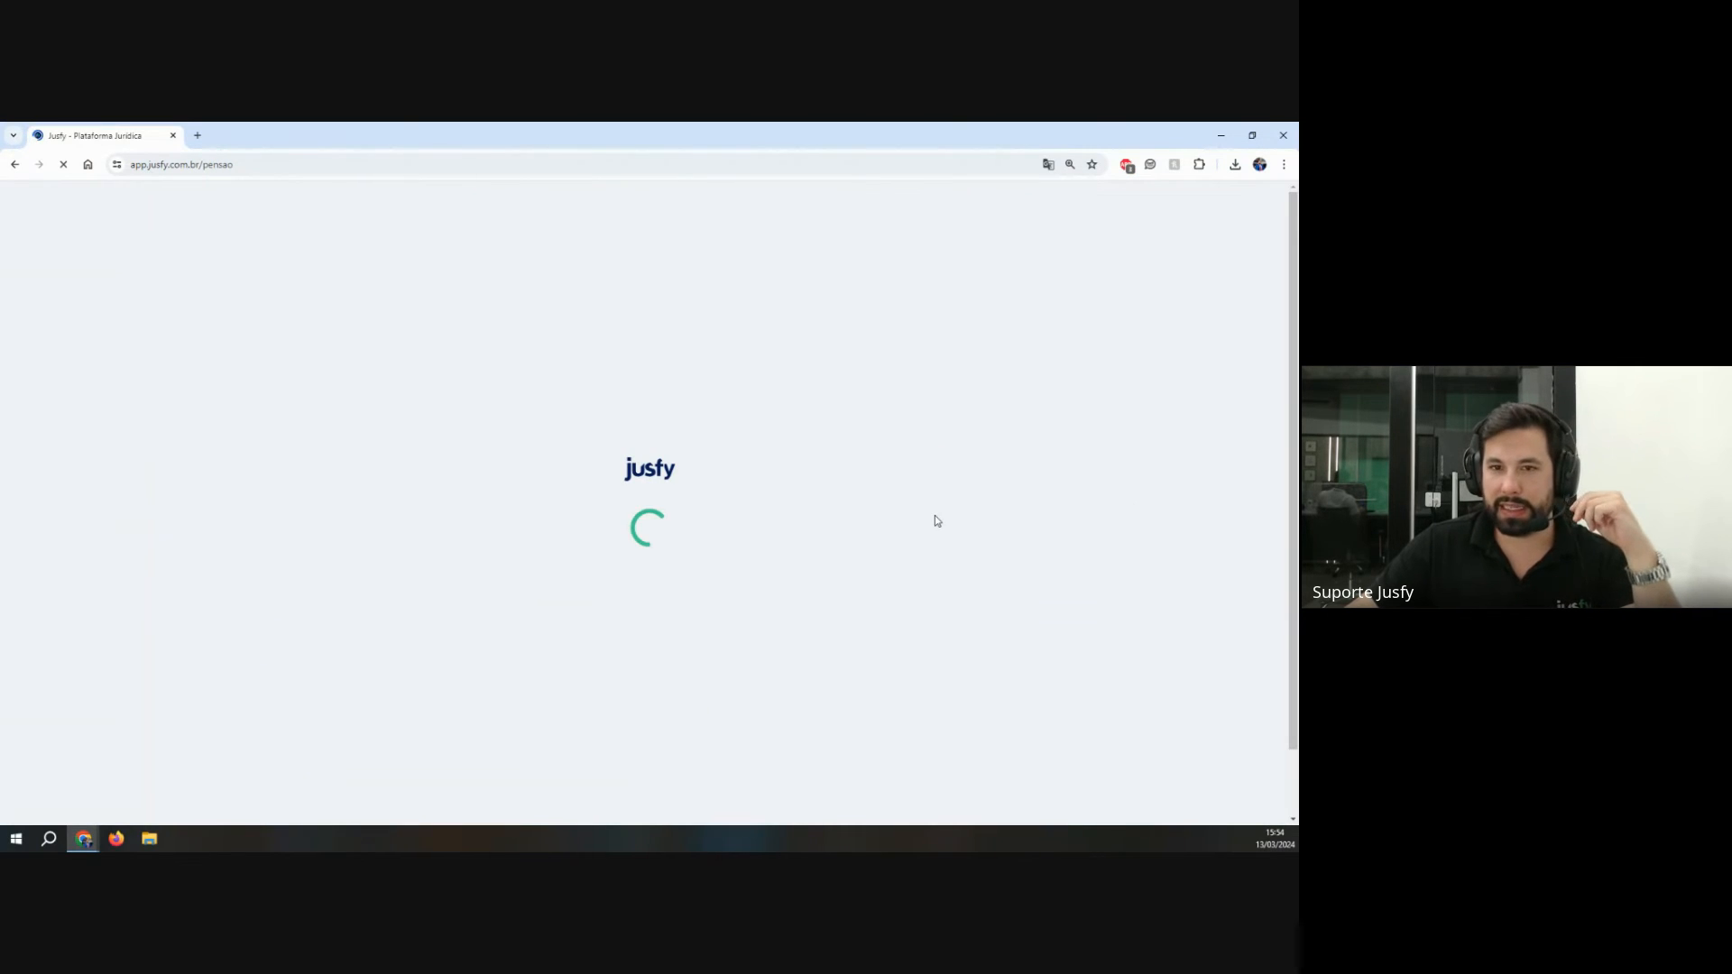
# Step: Collapse the sidebar and enlarge the page zoom so the Passo 1 pension fields are easier to read
pyautogui.scroll(-2, 733, 570)
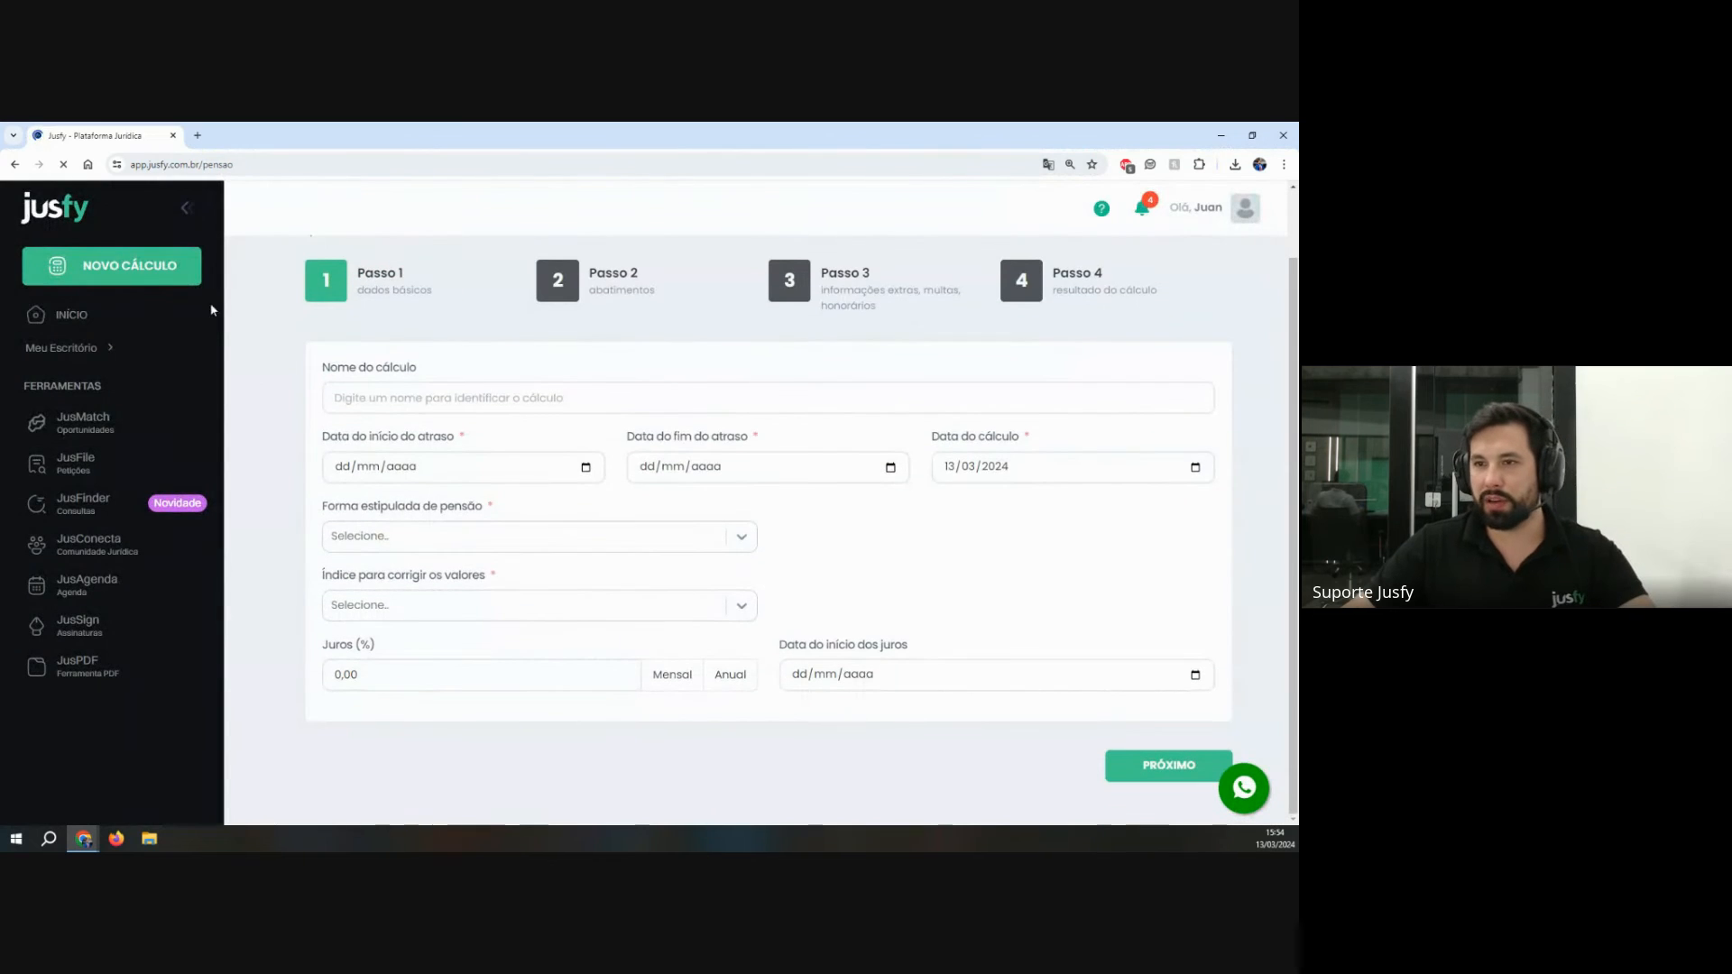
pyautogui.click(188, 208)
pyautogui.scroll(2, 889, 611)
pyautogui.scroll(-2, 896, 610)
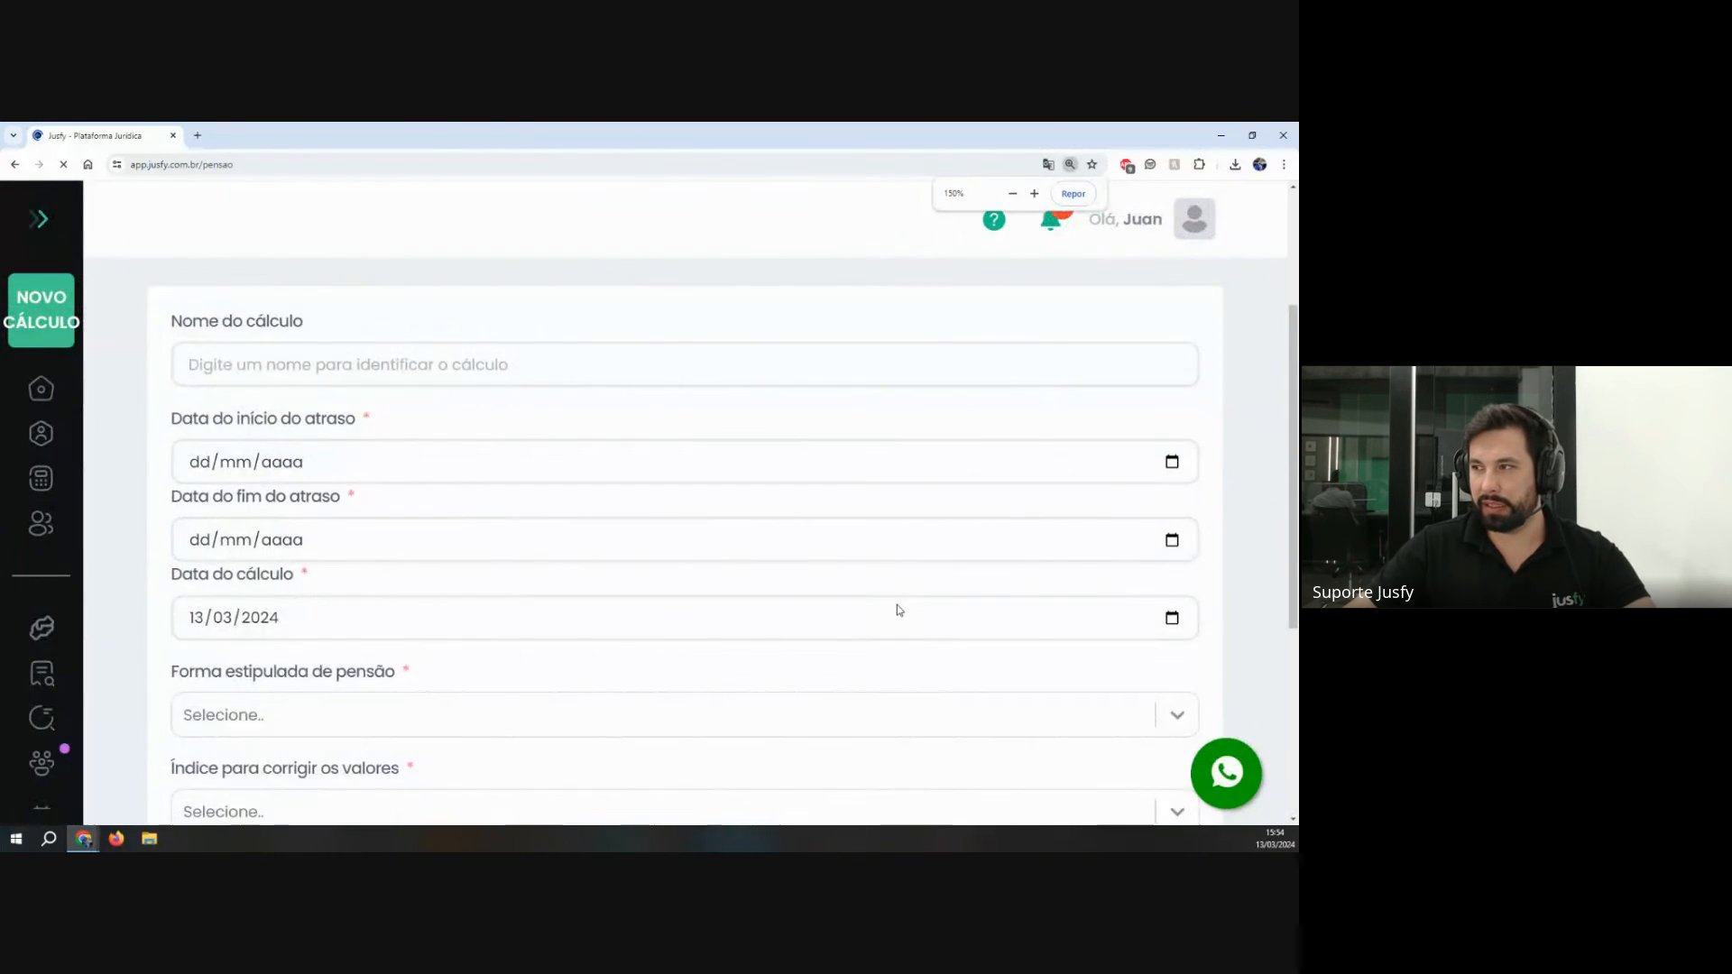
pyautogui.scroll(-2, 898, 611)
pyautogui.scroll(1, 899, 610)
pyautogui.scroll(-2, 898, 611)
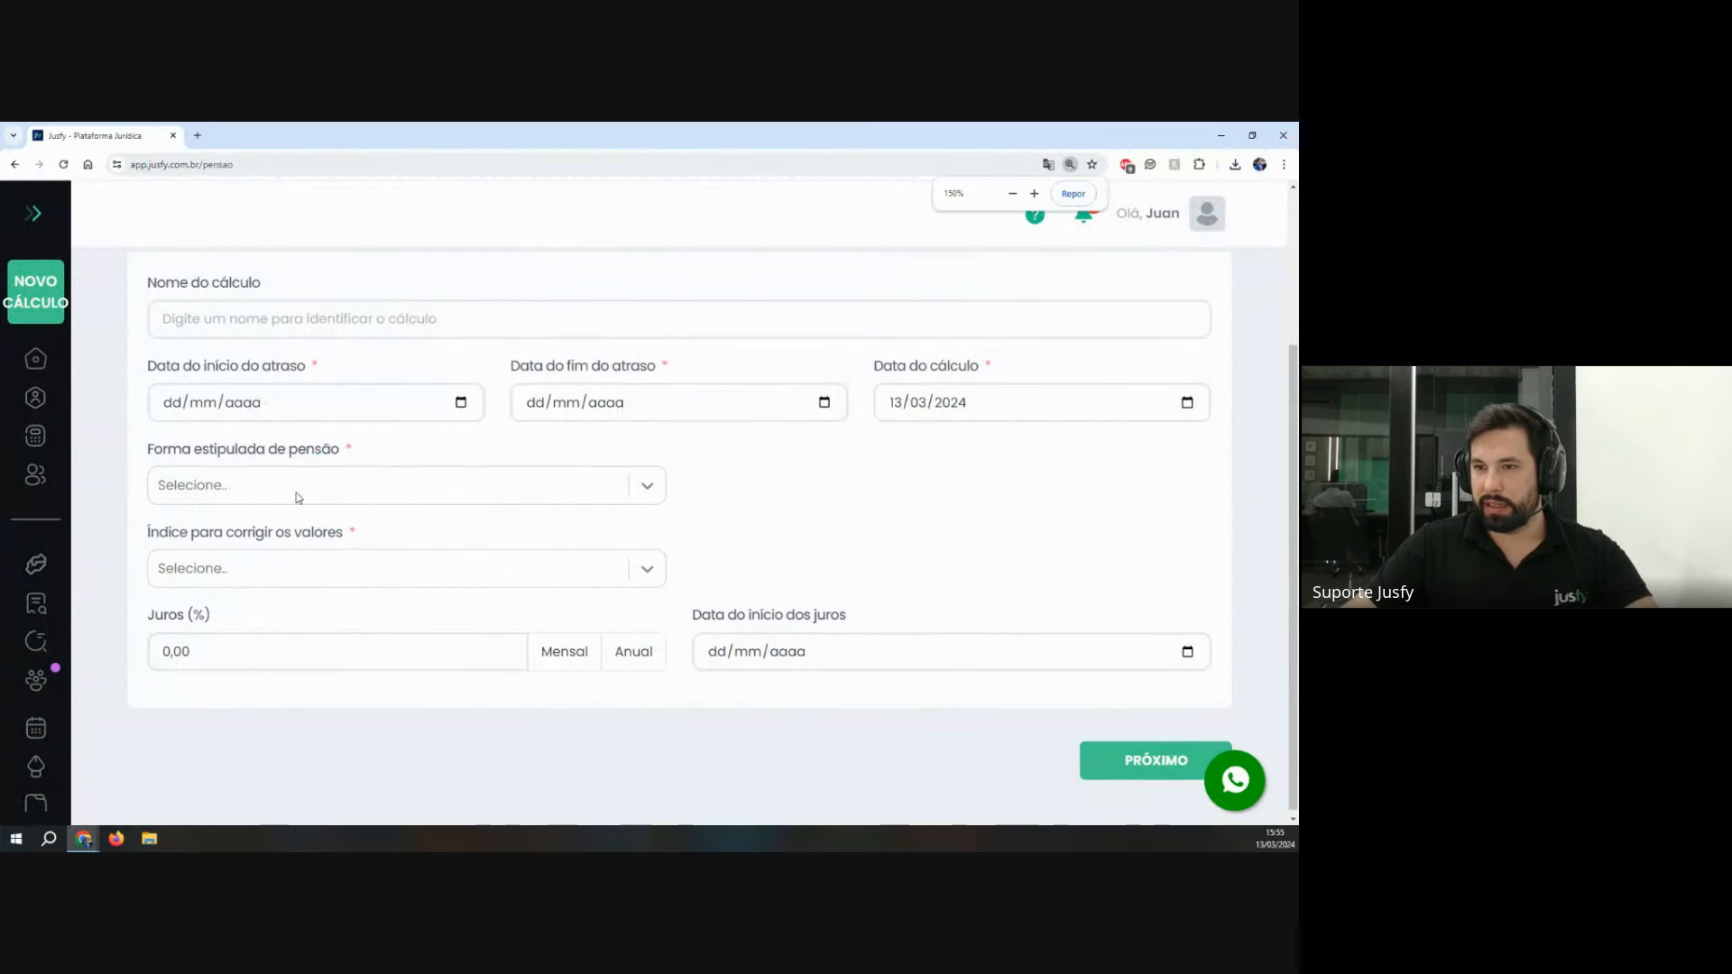
# Step: Set the pension arrears period with Data do início do atraso 10/01/2015 and Data do fim do atraso 10/03/2024
pyautogui.tripleClick(390, 443)
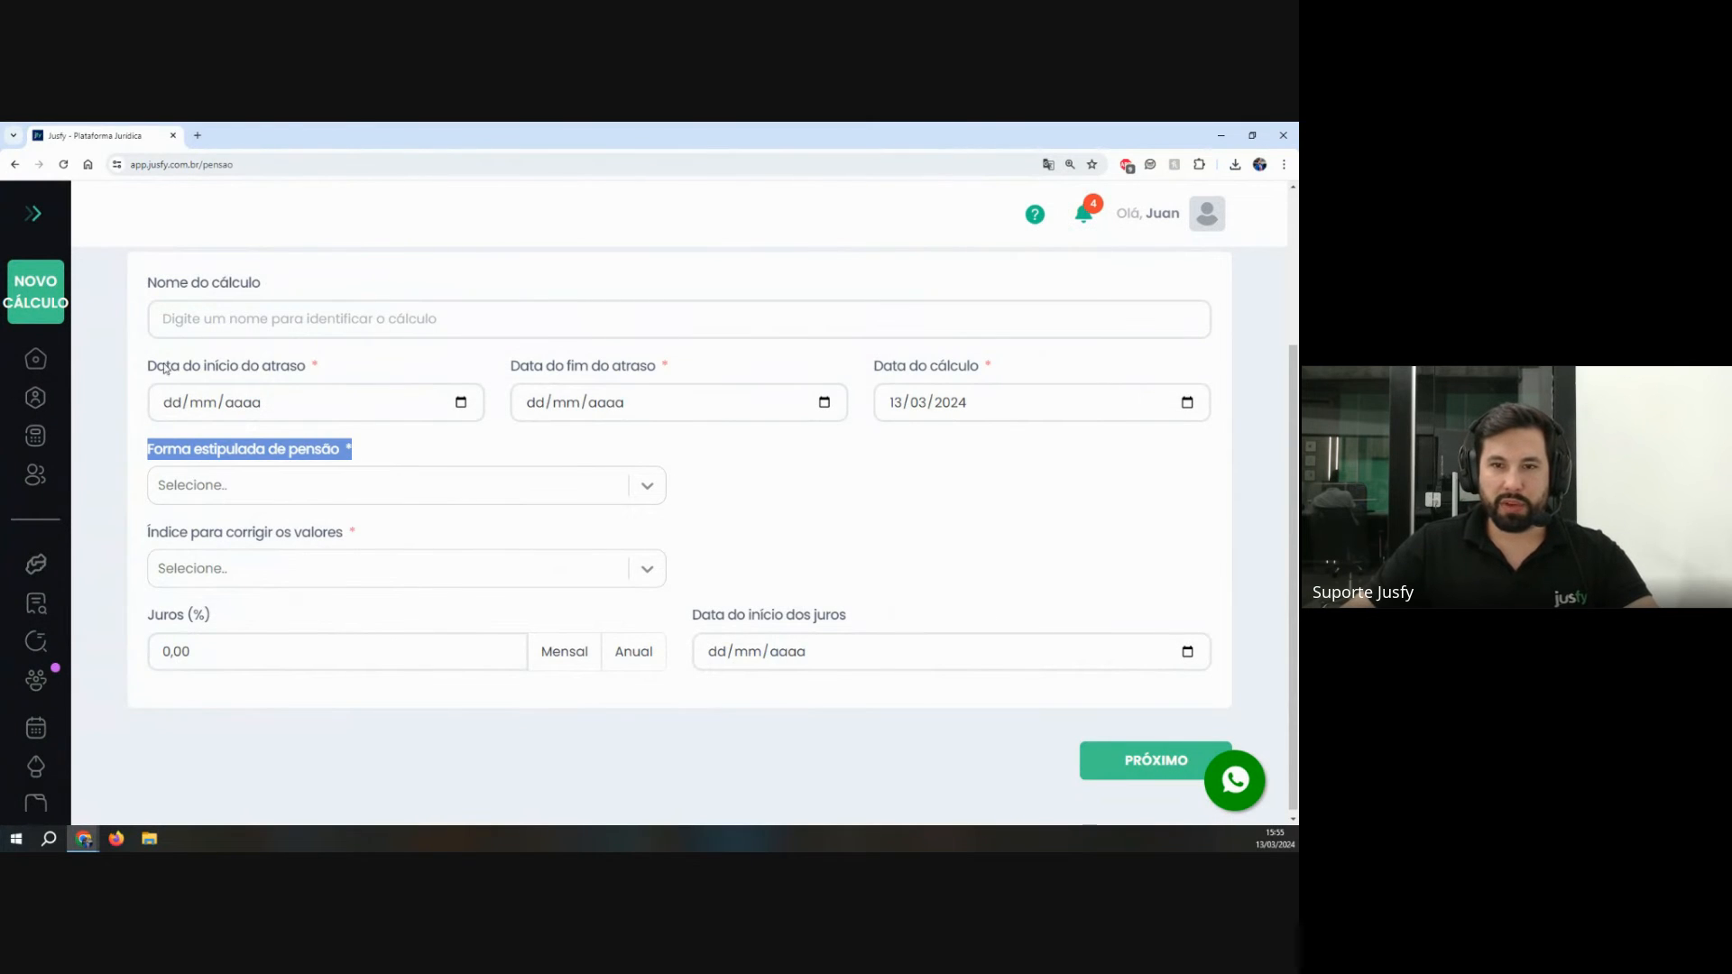
pyautogui.moveTo(151, 369); pyautogui.dragTo(383, 371)
pyautogui.click(184, 404)
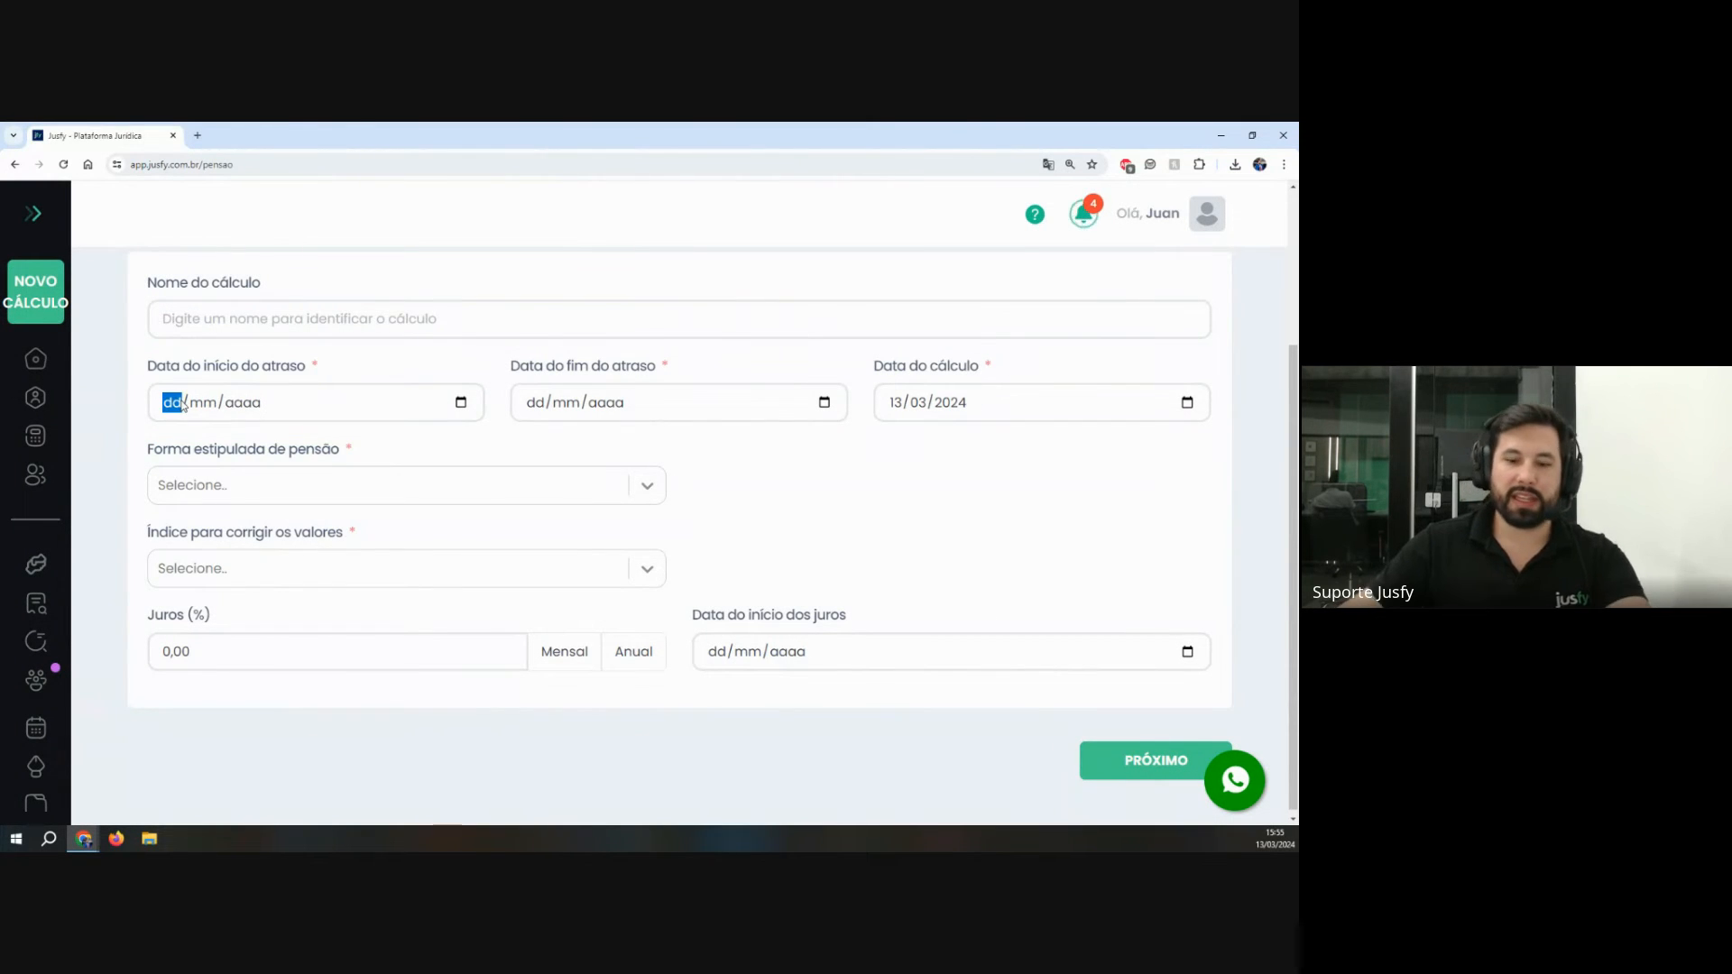
pyautogui.write('10/')
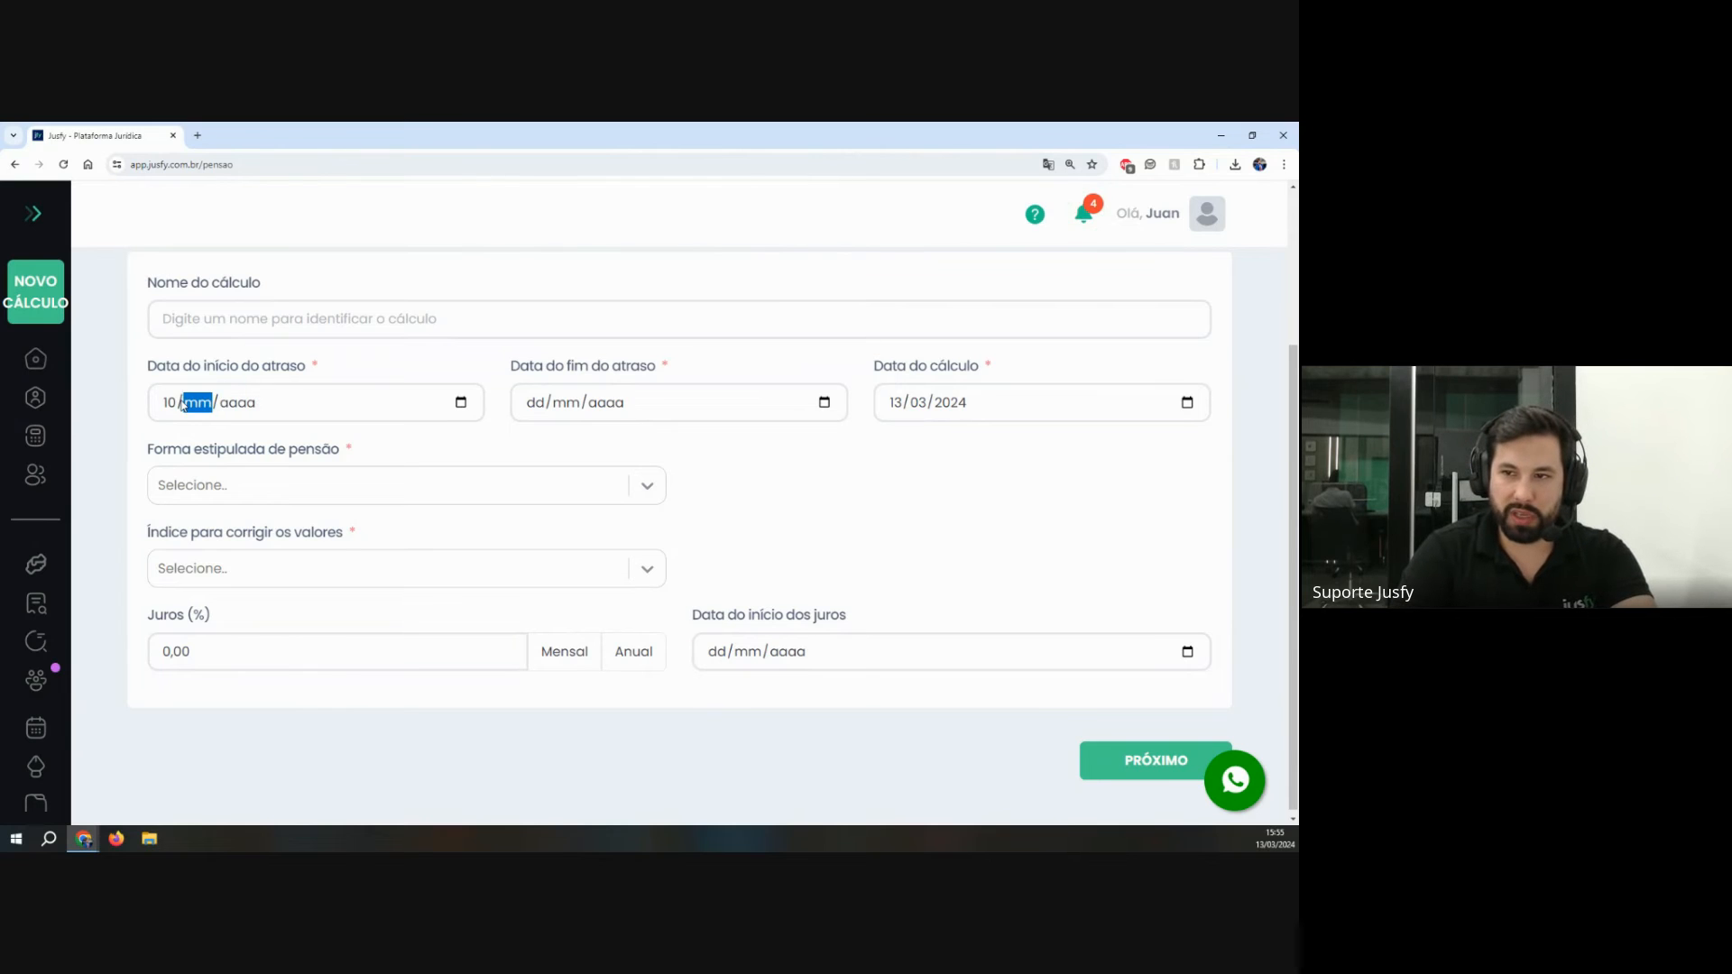
pyautogui.write('0')
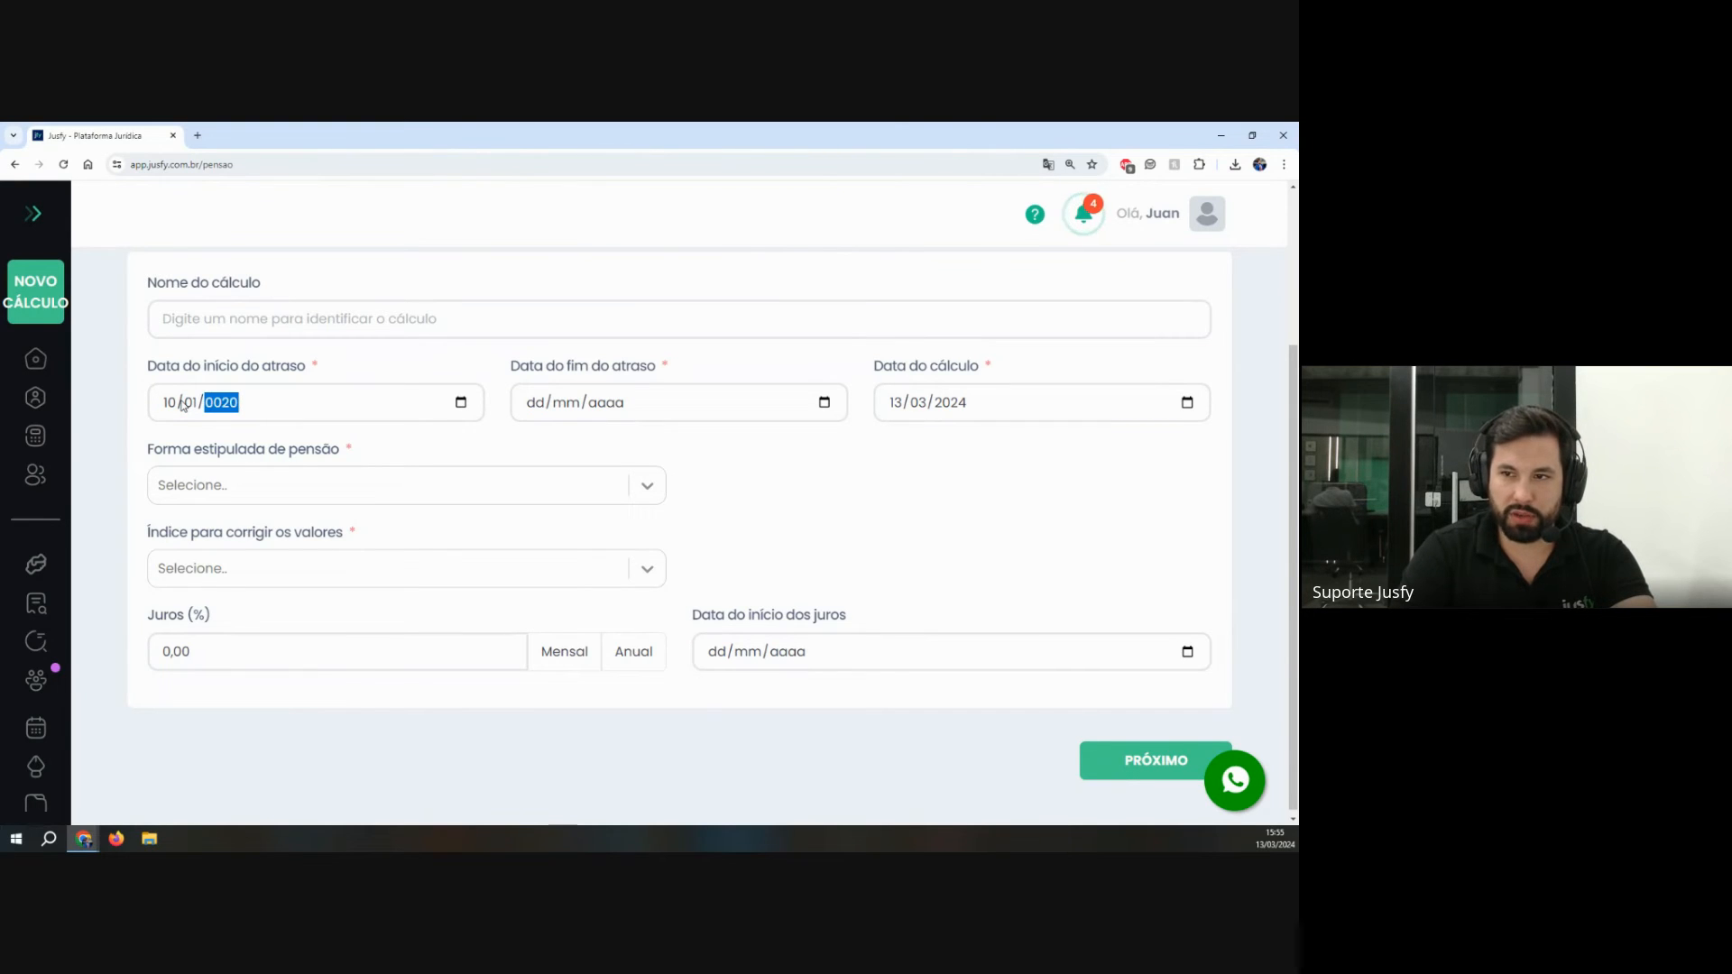
pyautogui.write('1/2015')
pyautogui.press('Tab')
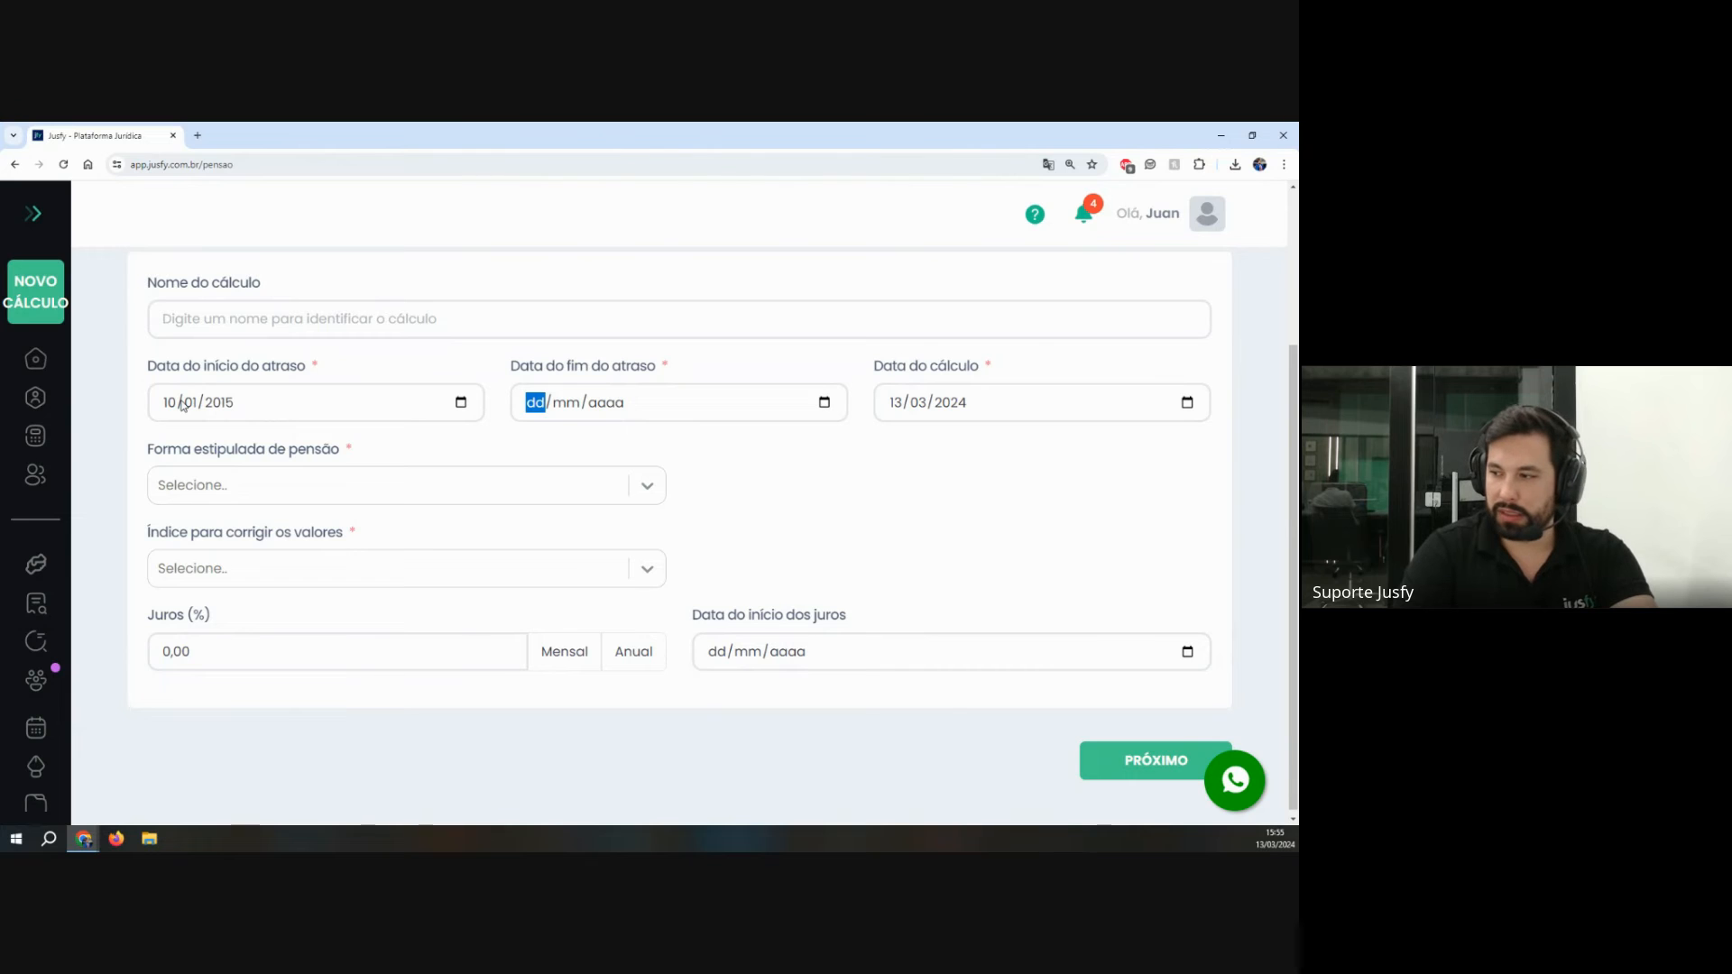
pyautogui.write('10/03/0')
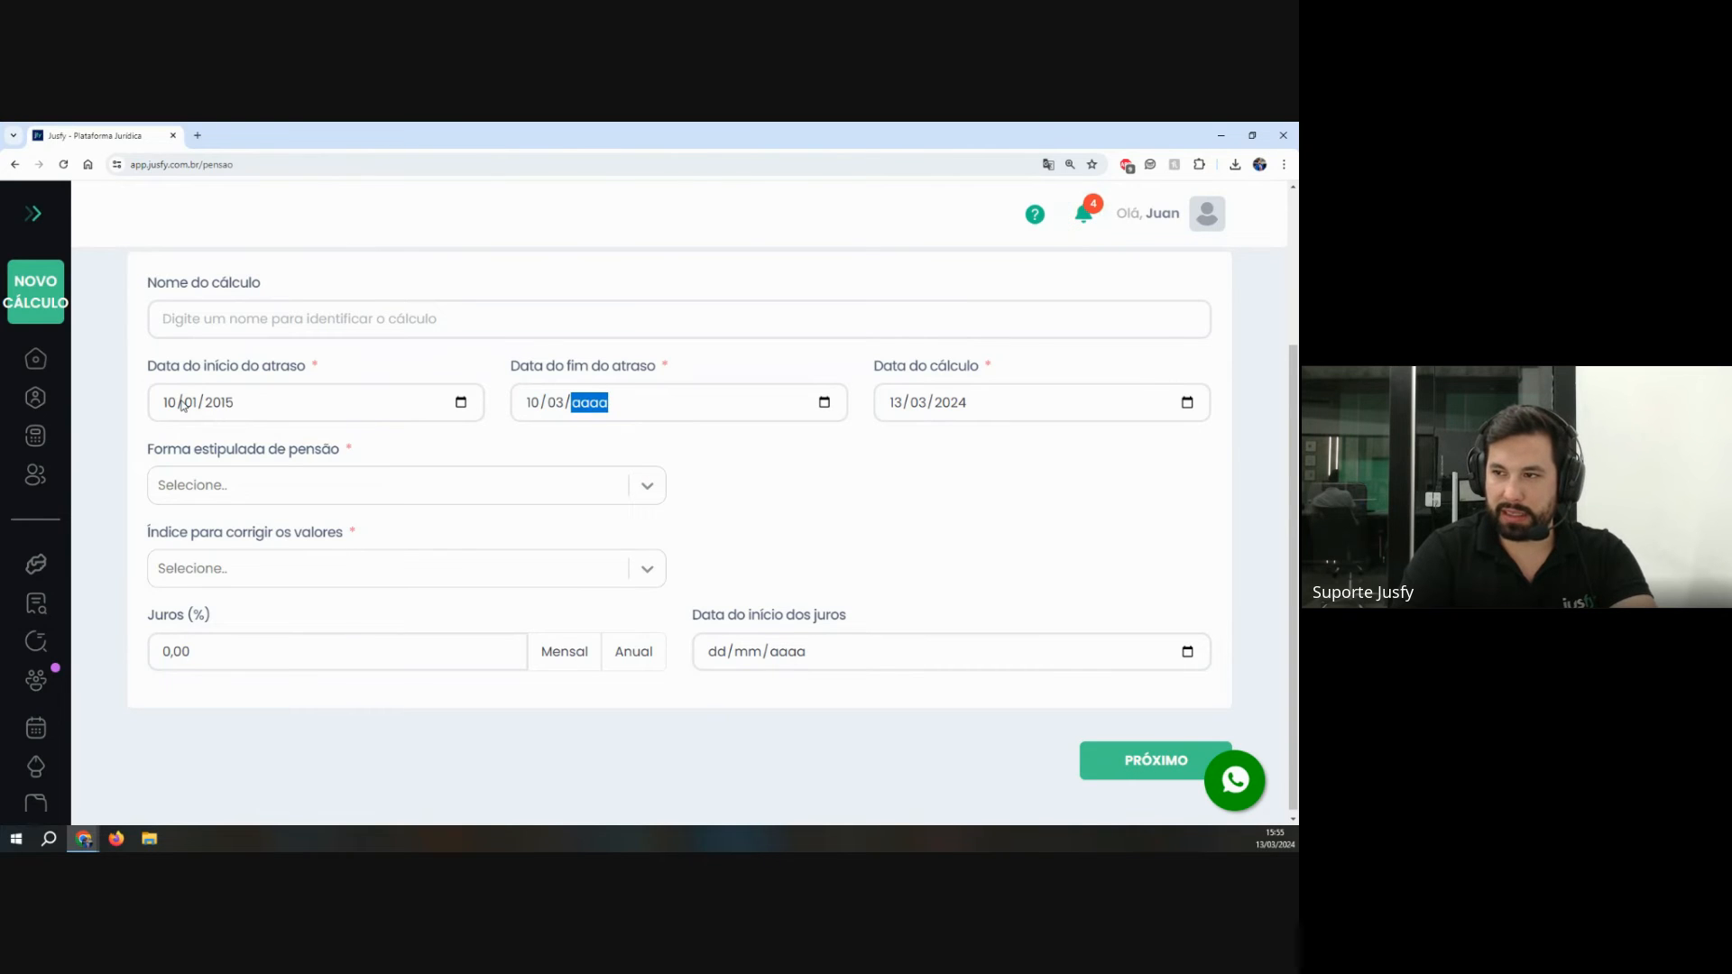
pyautogui.write('2024')
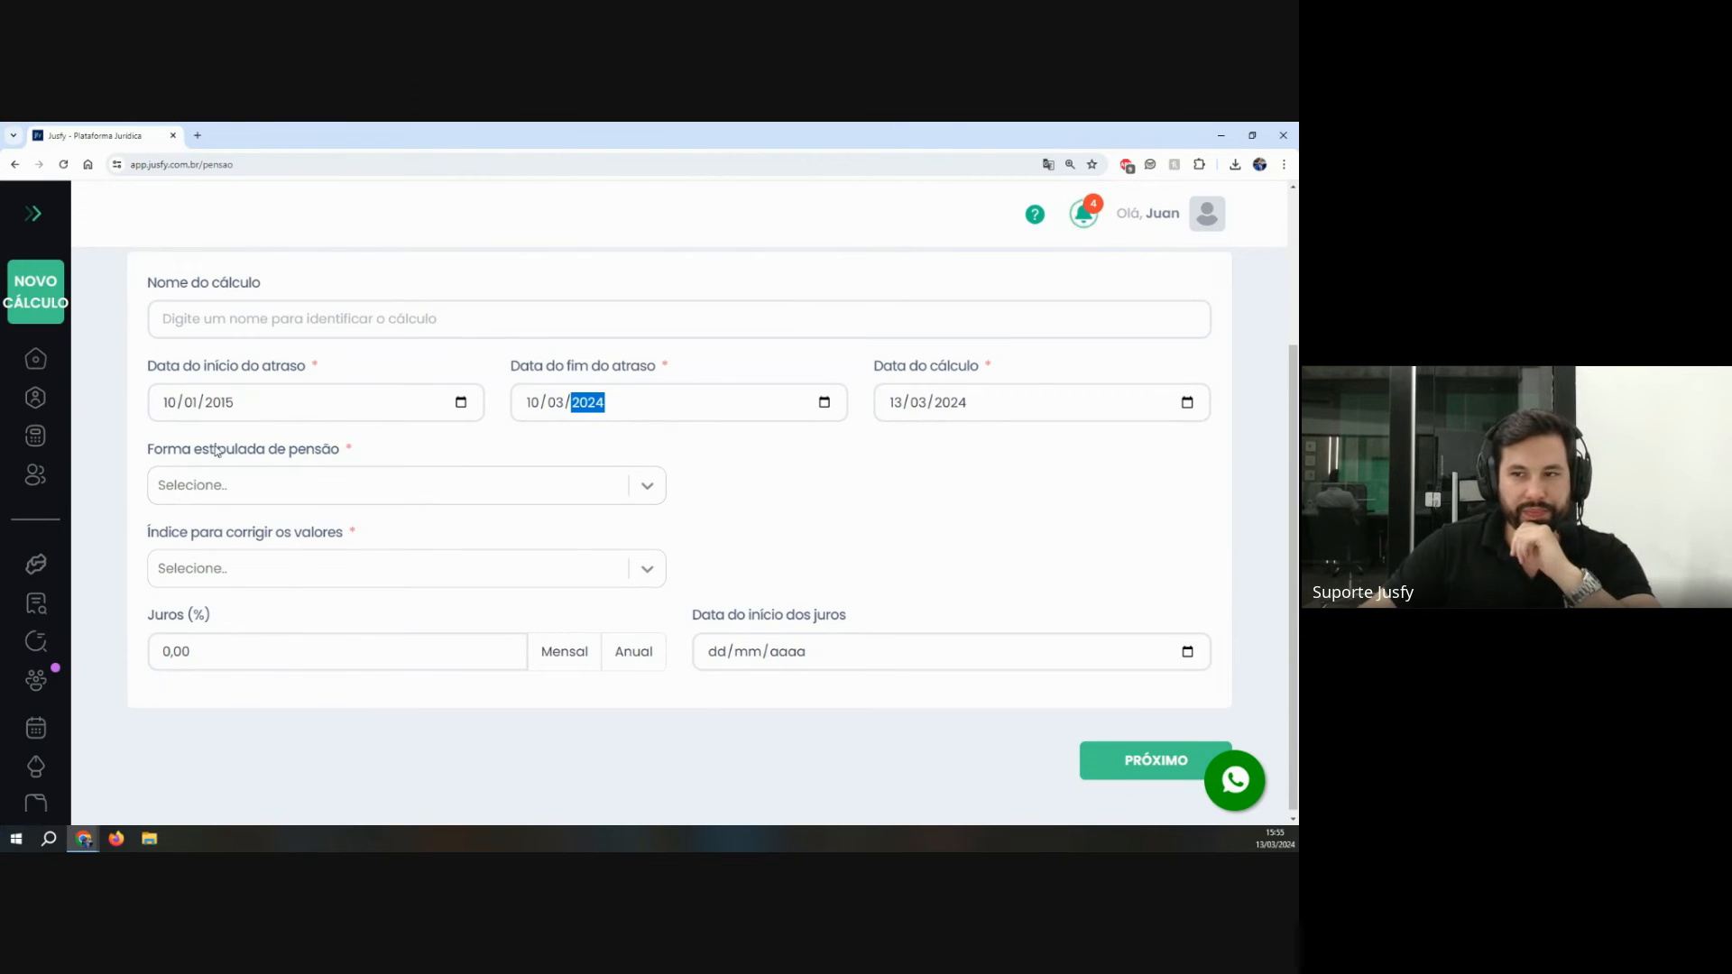
# Step: Set Forma estipulada de pensão to Percentual do salário mínimo (%) and enter 30,00 as the percentage
pyautogui.moveTo(151, 451); pyautogui.dragTo(491, 520)
pyautogui.click(336, 498)
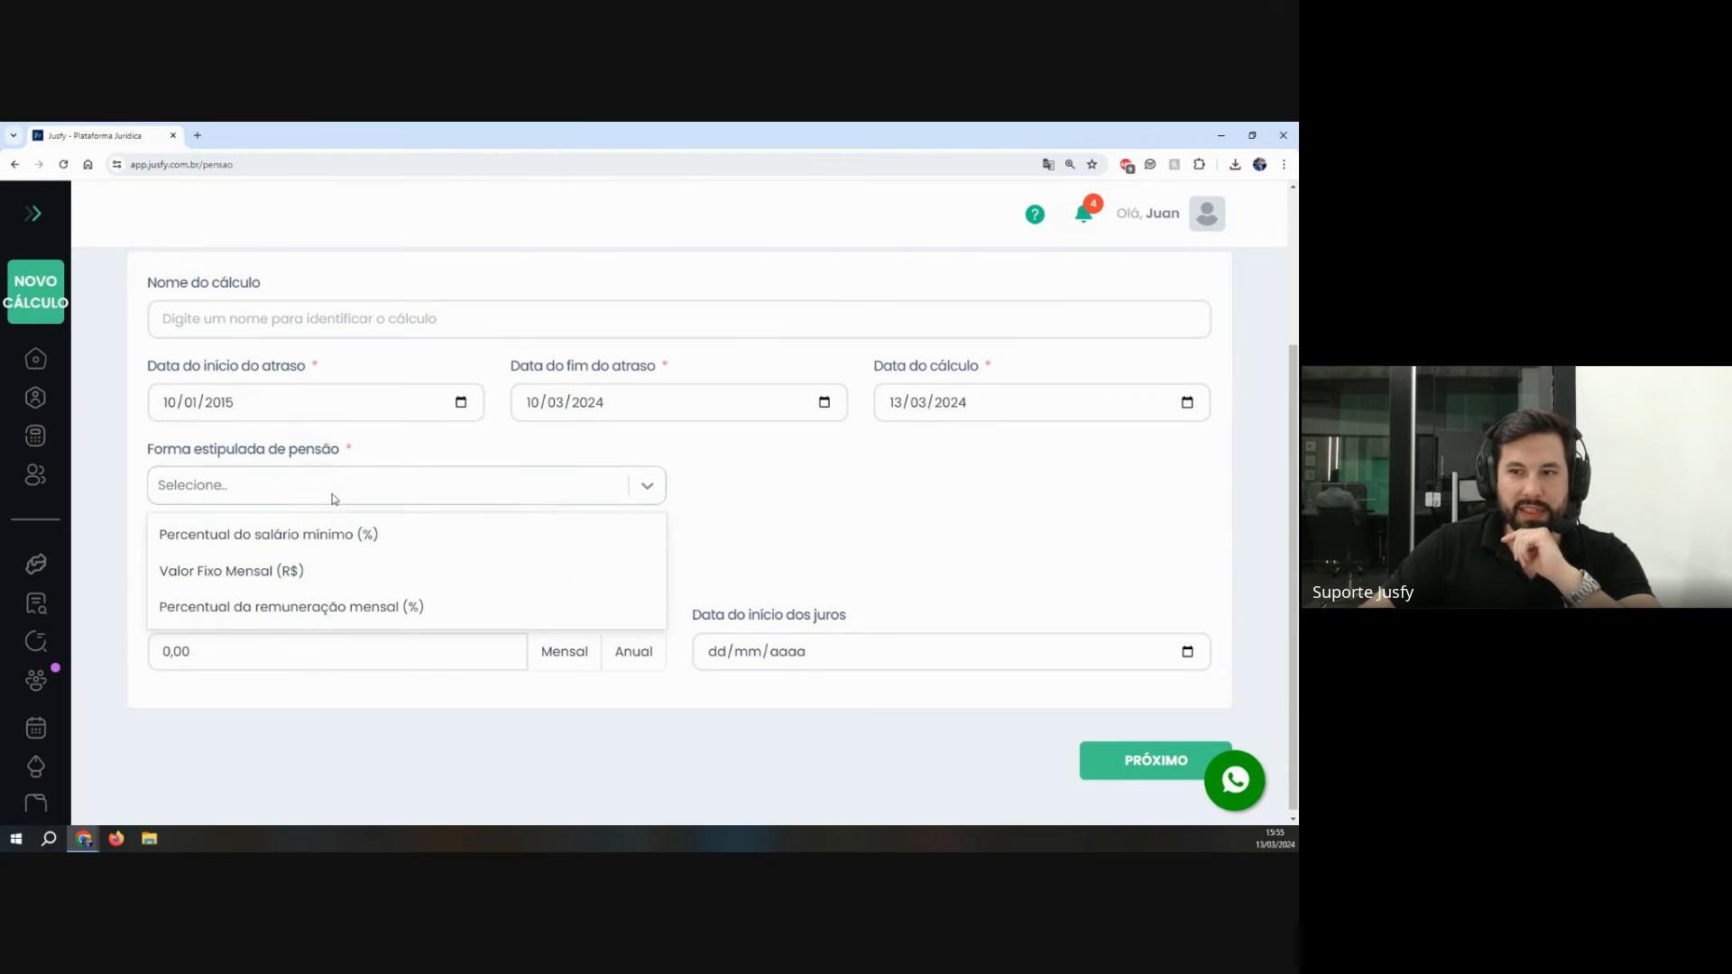
pyautogui.click(216, 541)
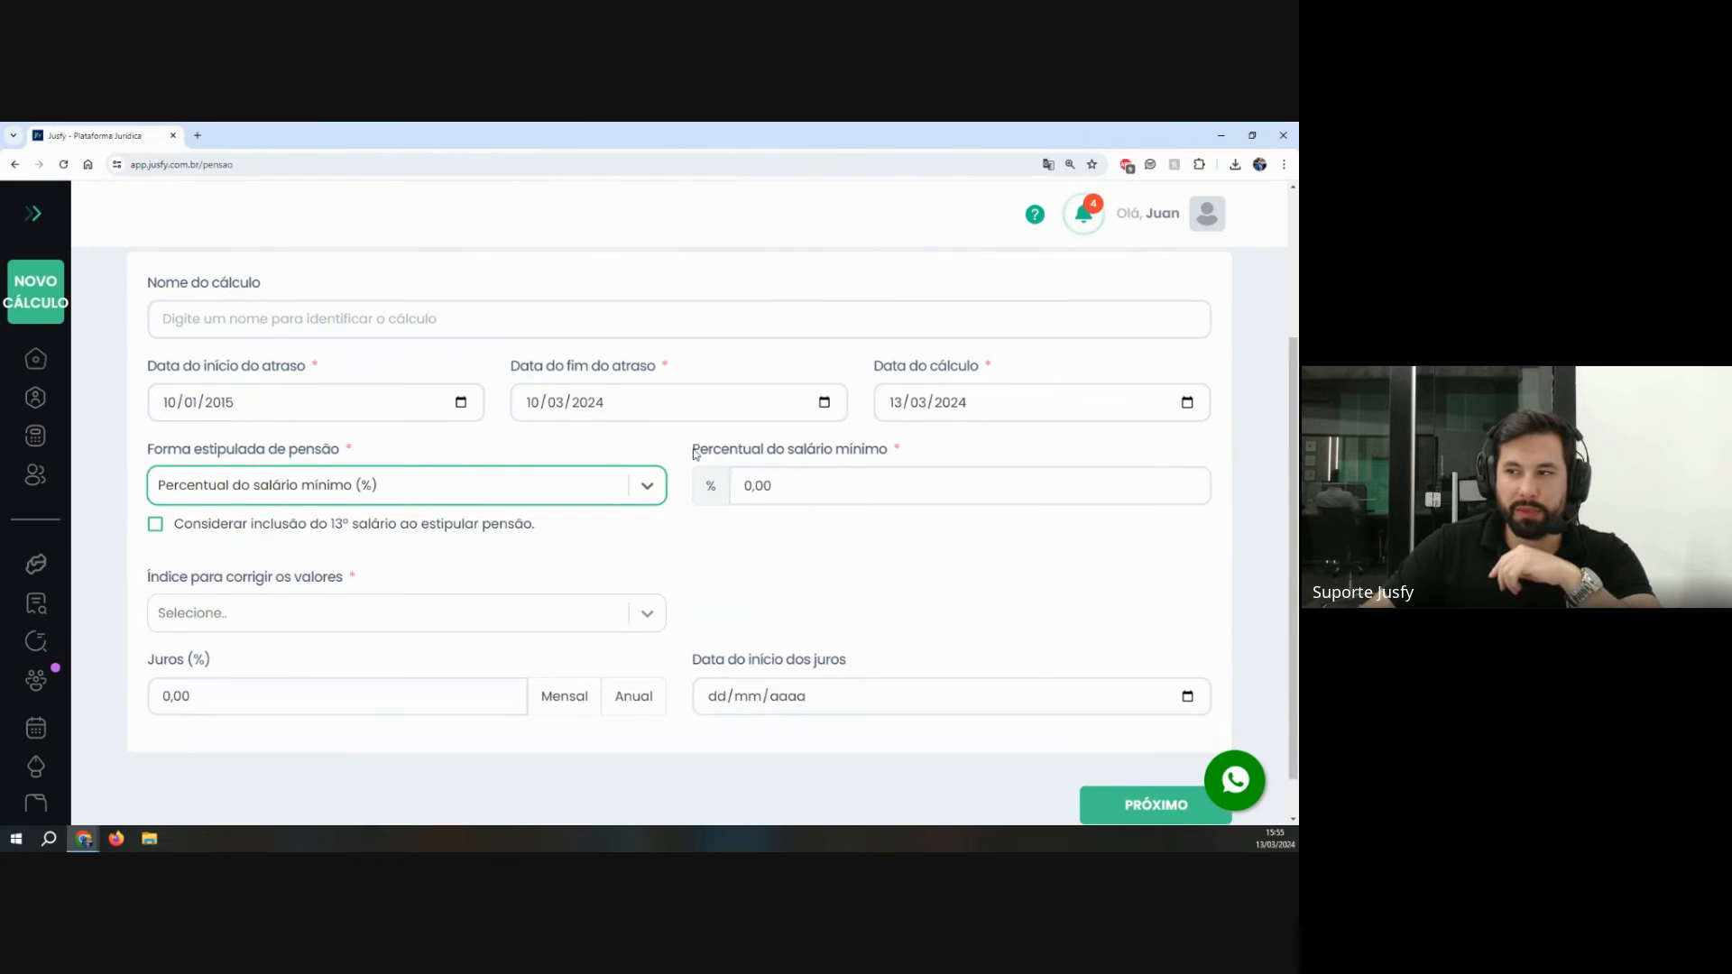
pyautogui.click(771, 493)
pyautogui.write('30')
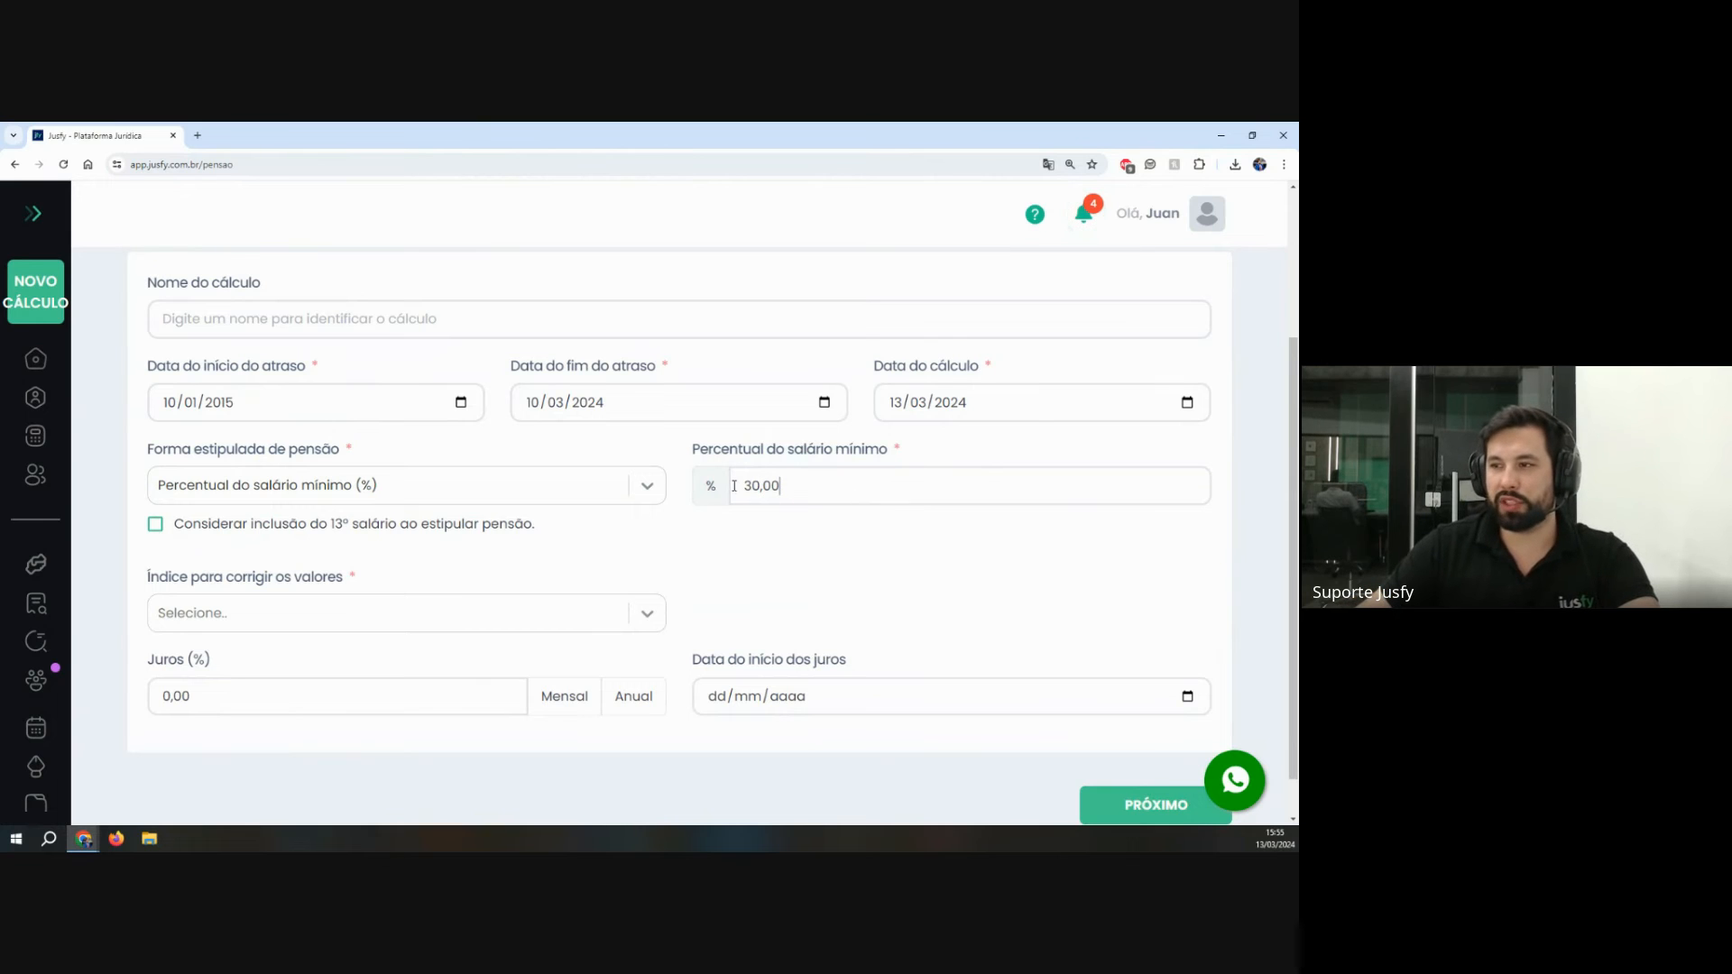
pyautogui.moveTo(735, 486); pyautogui.dragTo(845, 509)
pyautogui.click(831, 535)
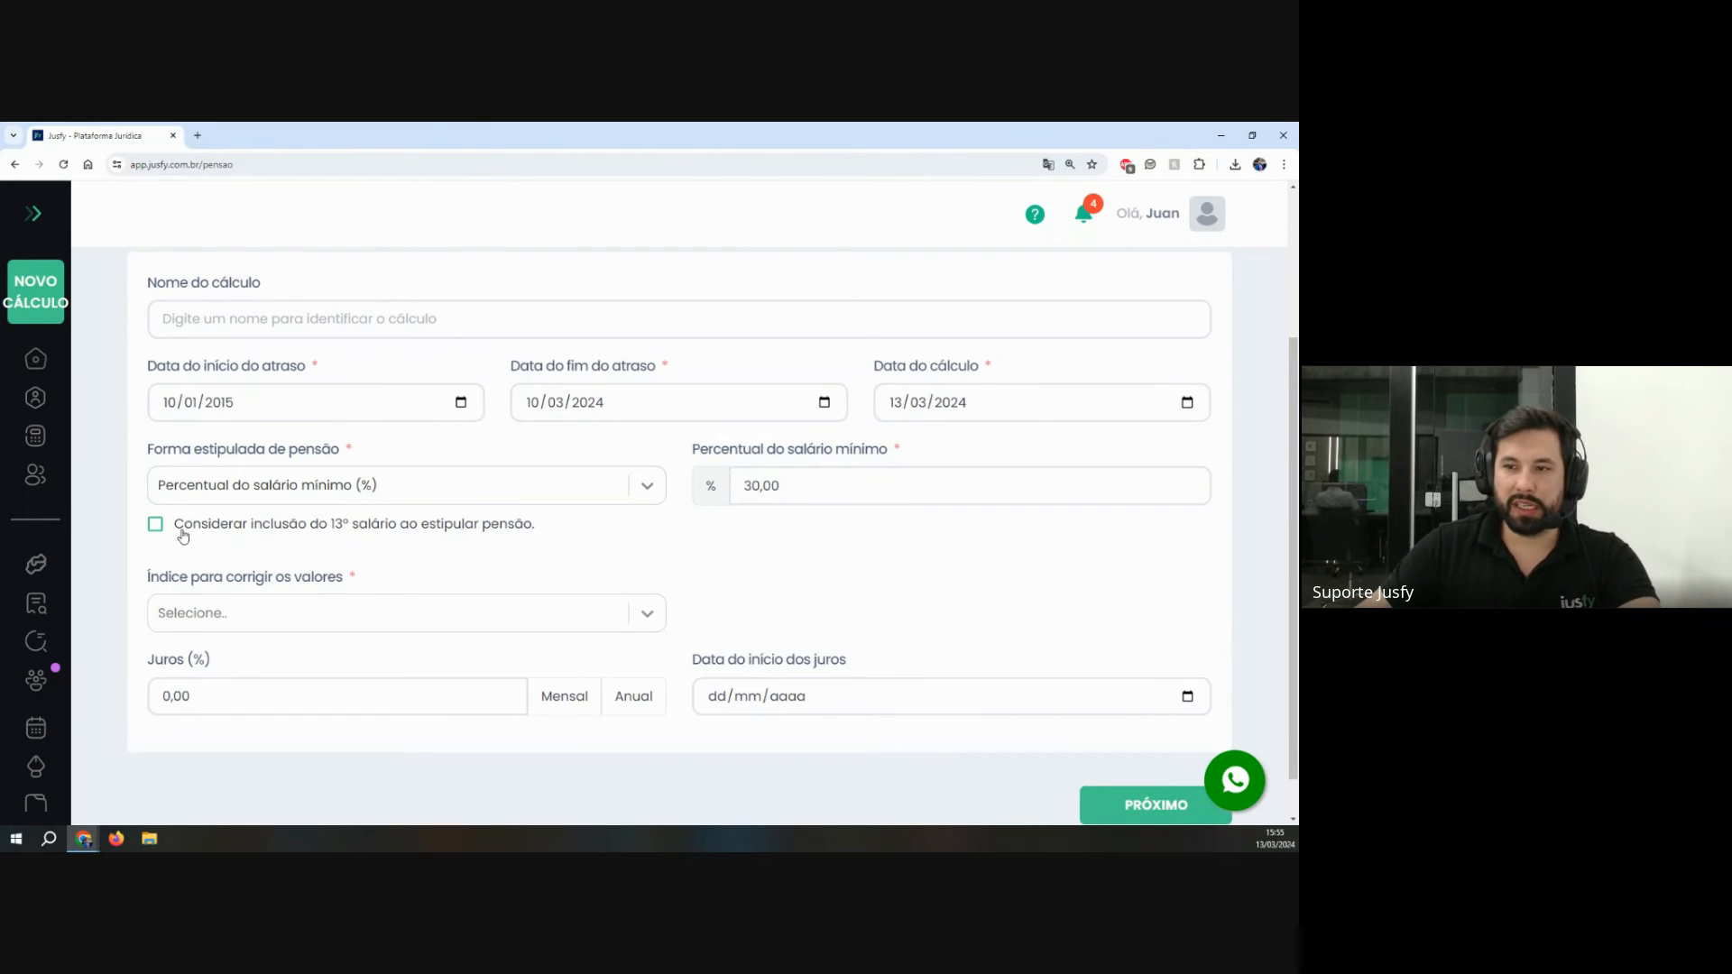
# Step: Choose IGP-M as the index for correcting the values and continue to Passo 2 without including the 13º salário or interest
pyautogui.moveTo(174, 523); pyautogui.dragTo(577, 531)
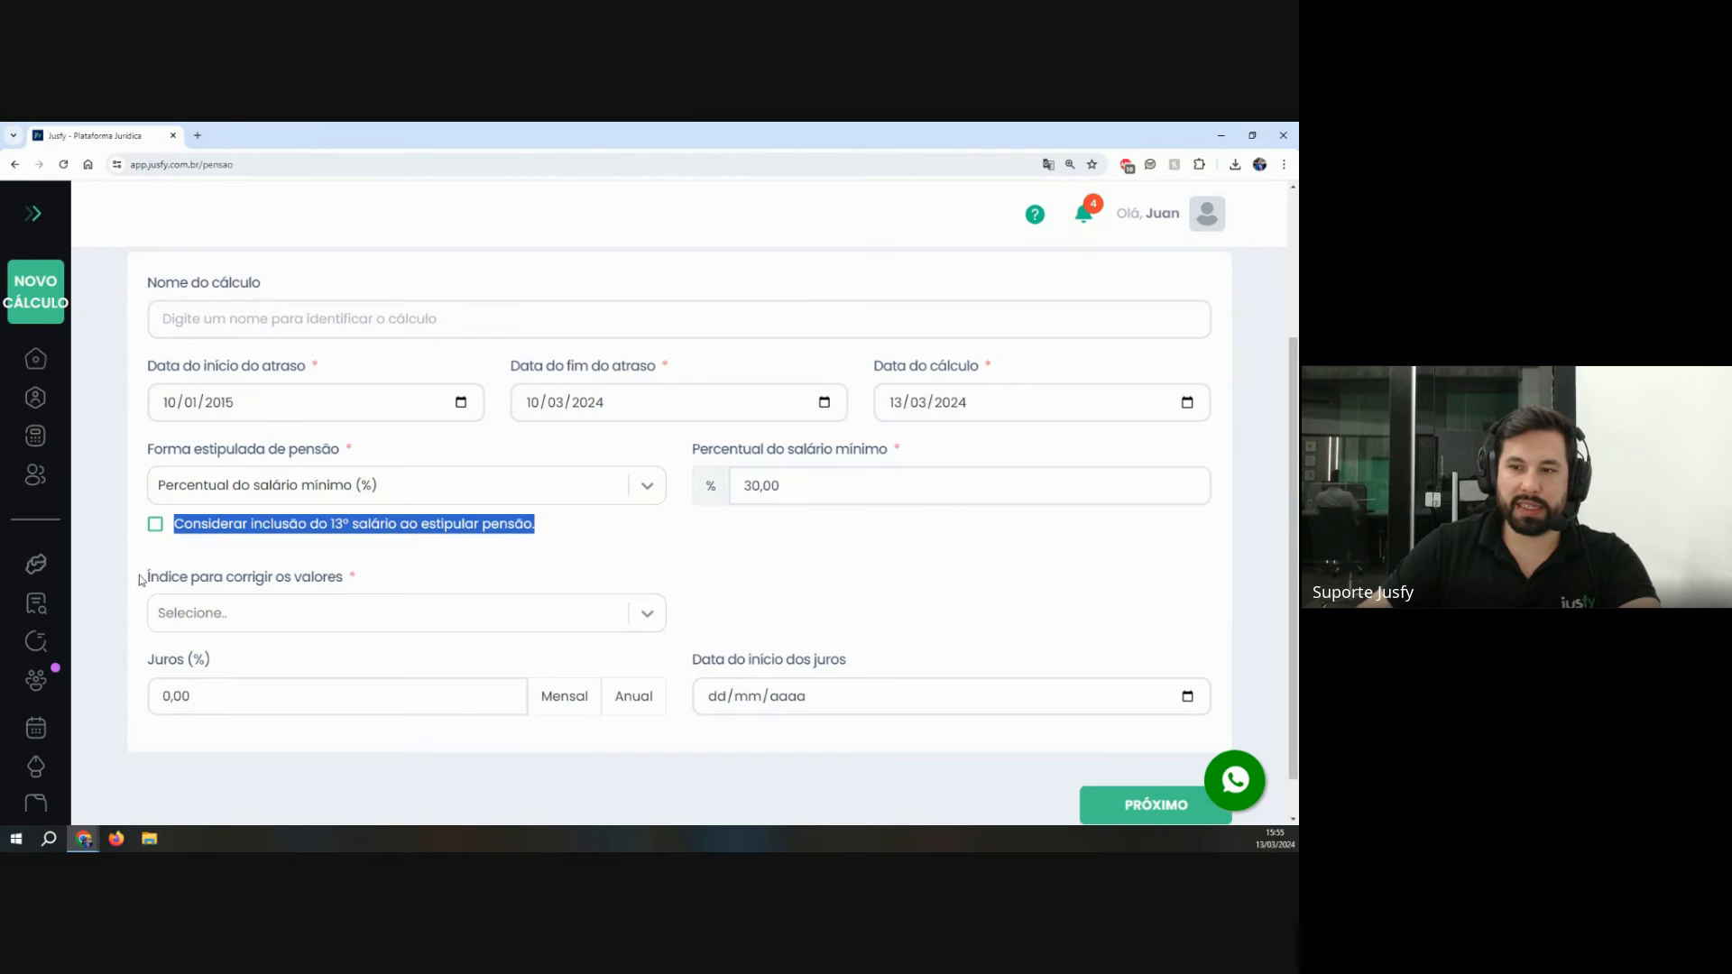
pyautogui.moveTo(139, 579); pyautogui.dragTo(533, 606)
pyautogui.click(534, 606)
pyautogui.click(248, 582)
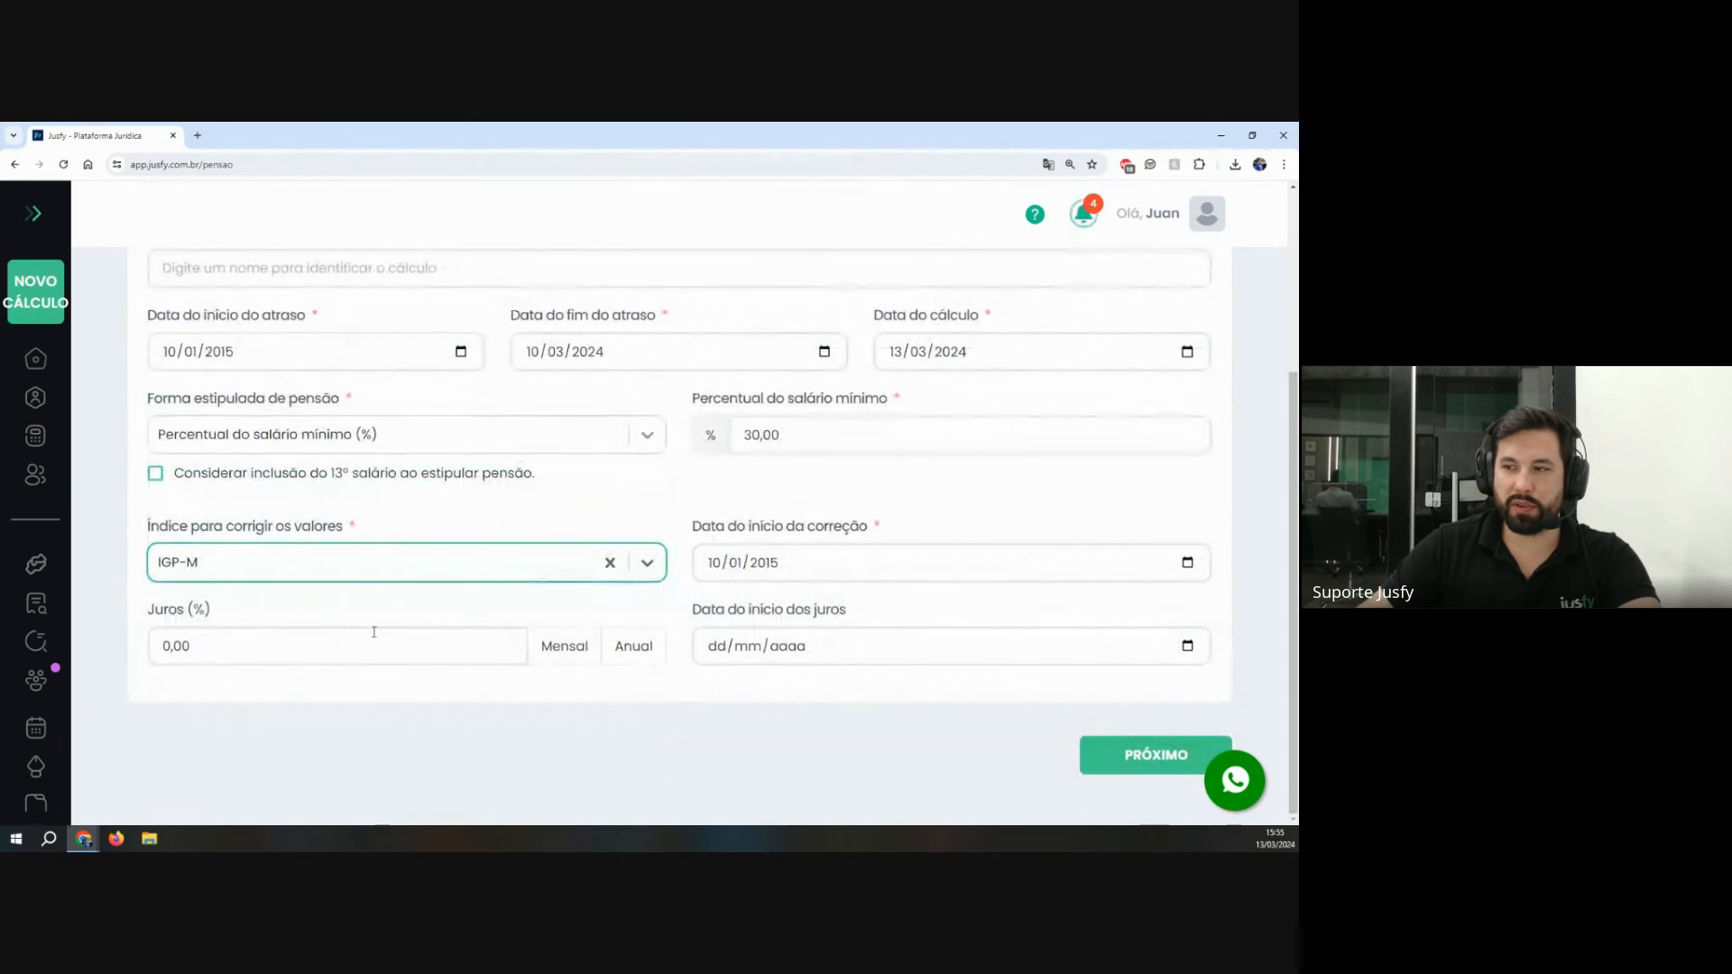
pyautogui.moveTo(143, 609); pyautogui.dragTo(325, 607)
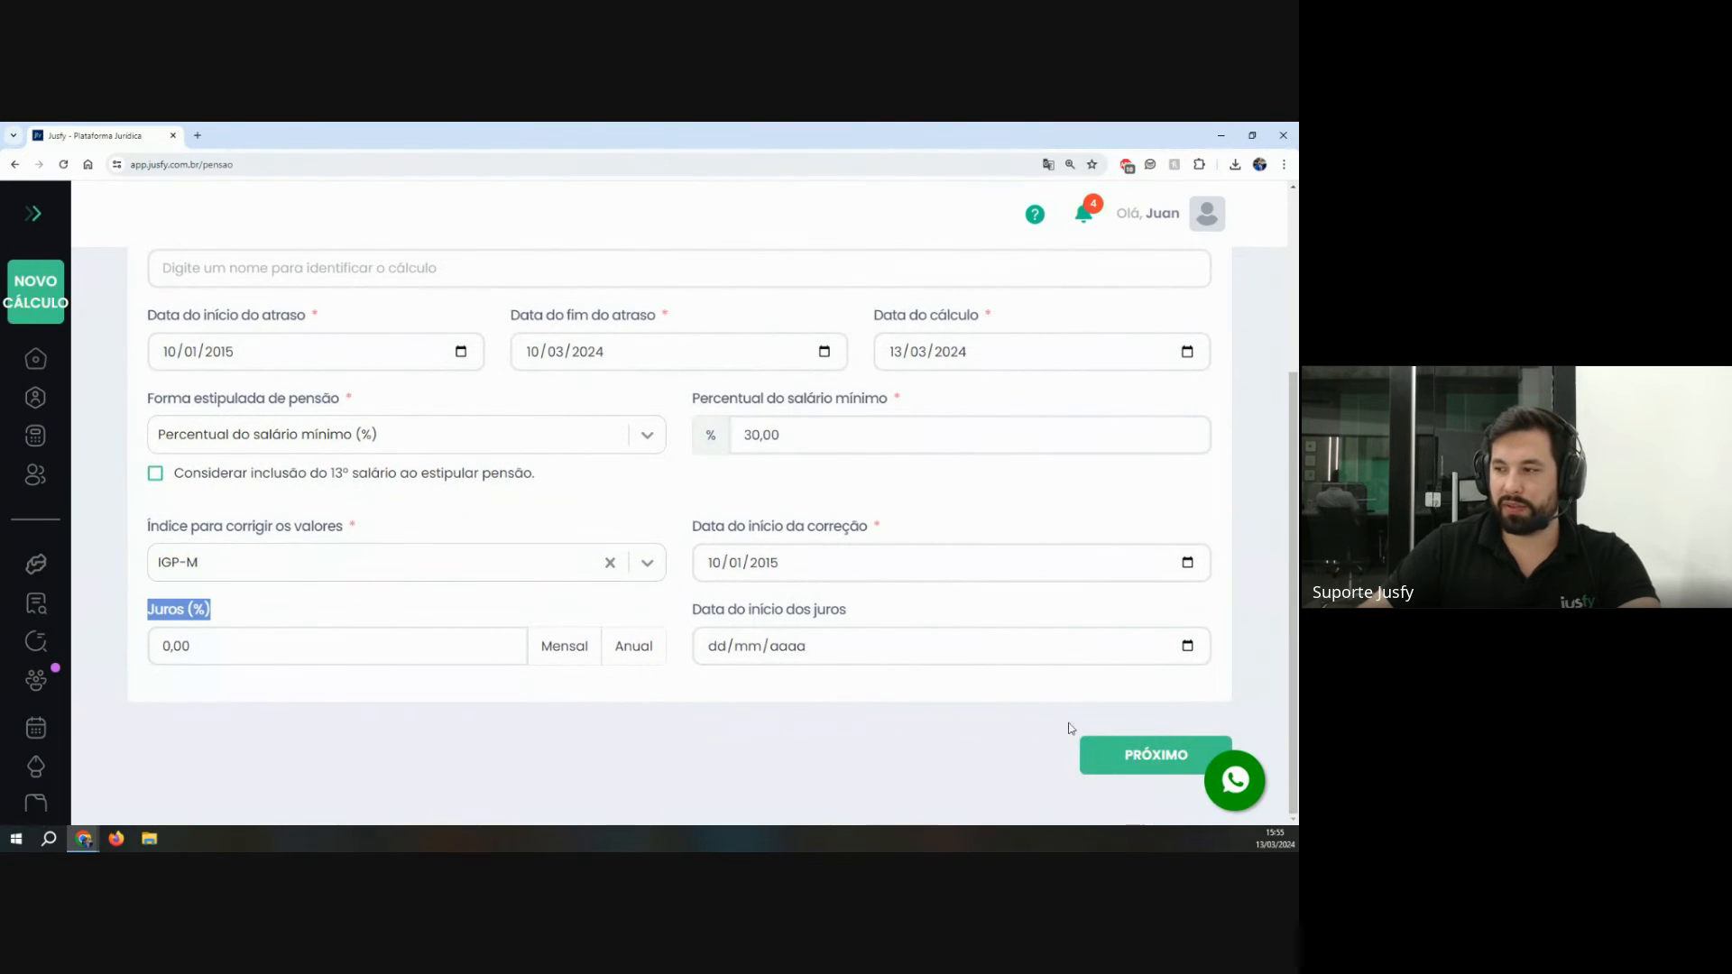
pyautogui.click(1105, 765)
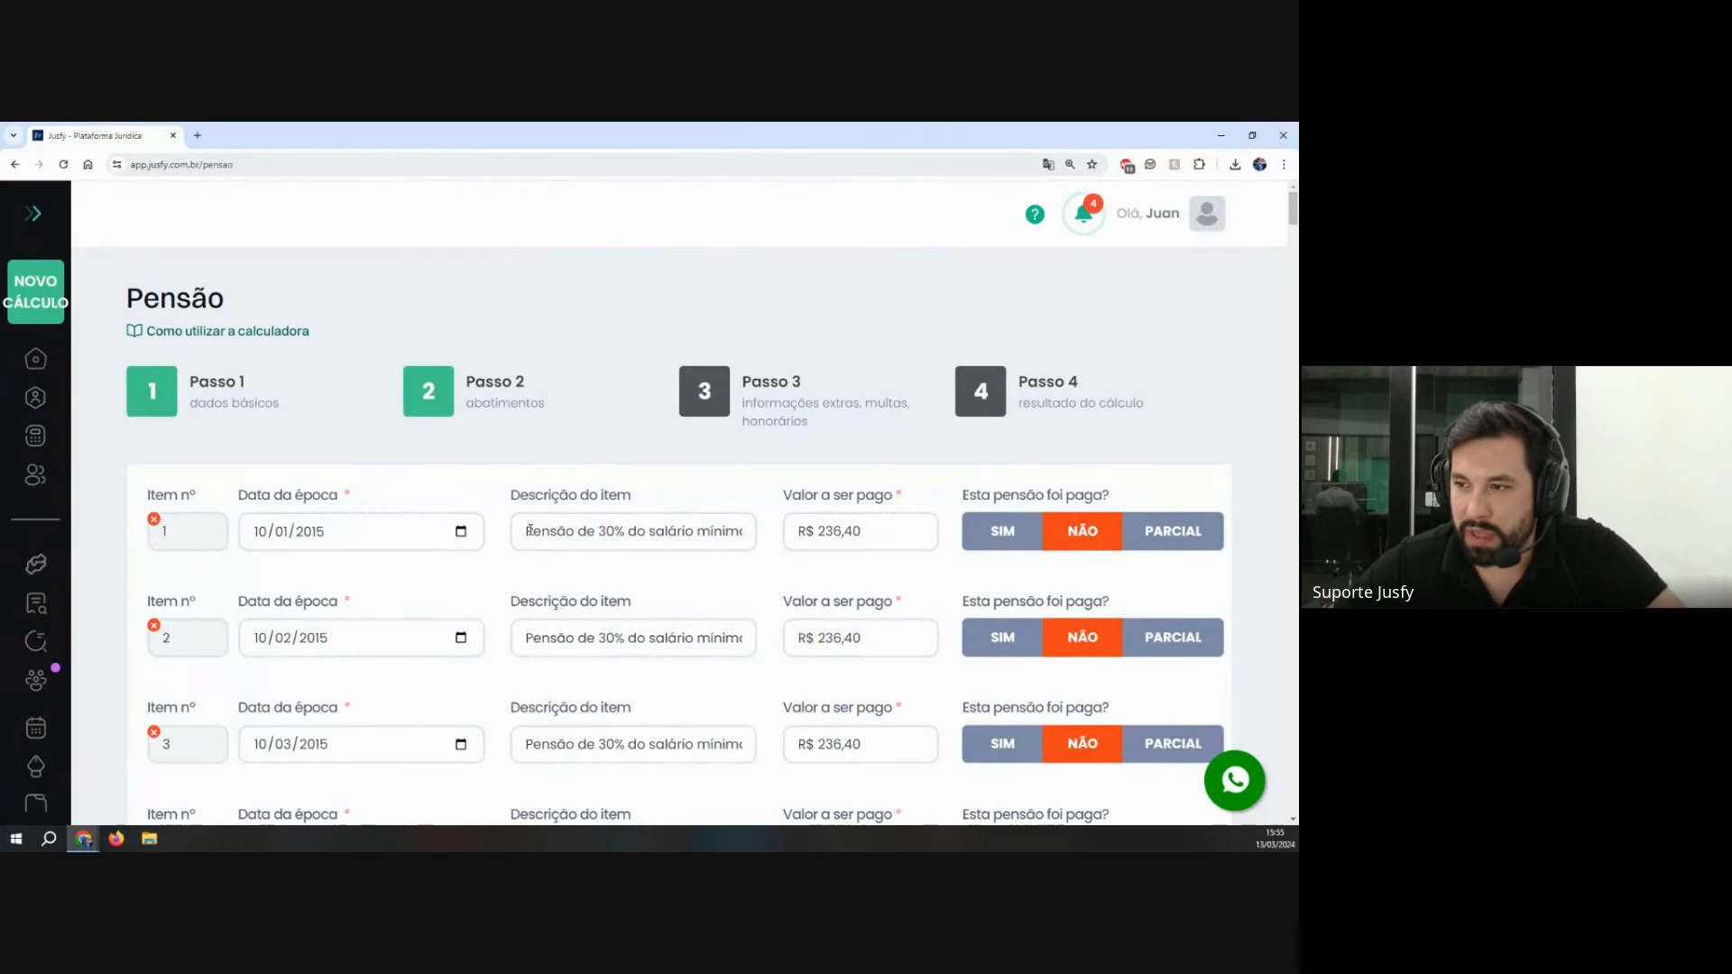
# Step: Review the first instalment's description, Valor a ser pago and the question of whether that pension was paid
pyautogui.moveTo(557, 532); pyautogui.dragTo(755, 532)
pyautogui.doubleClick(836, 531)
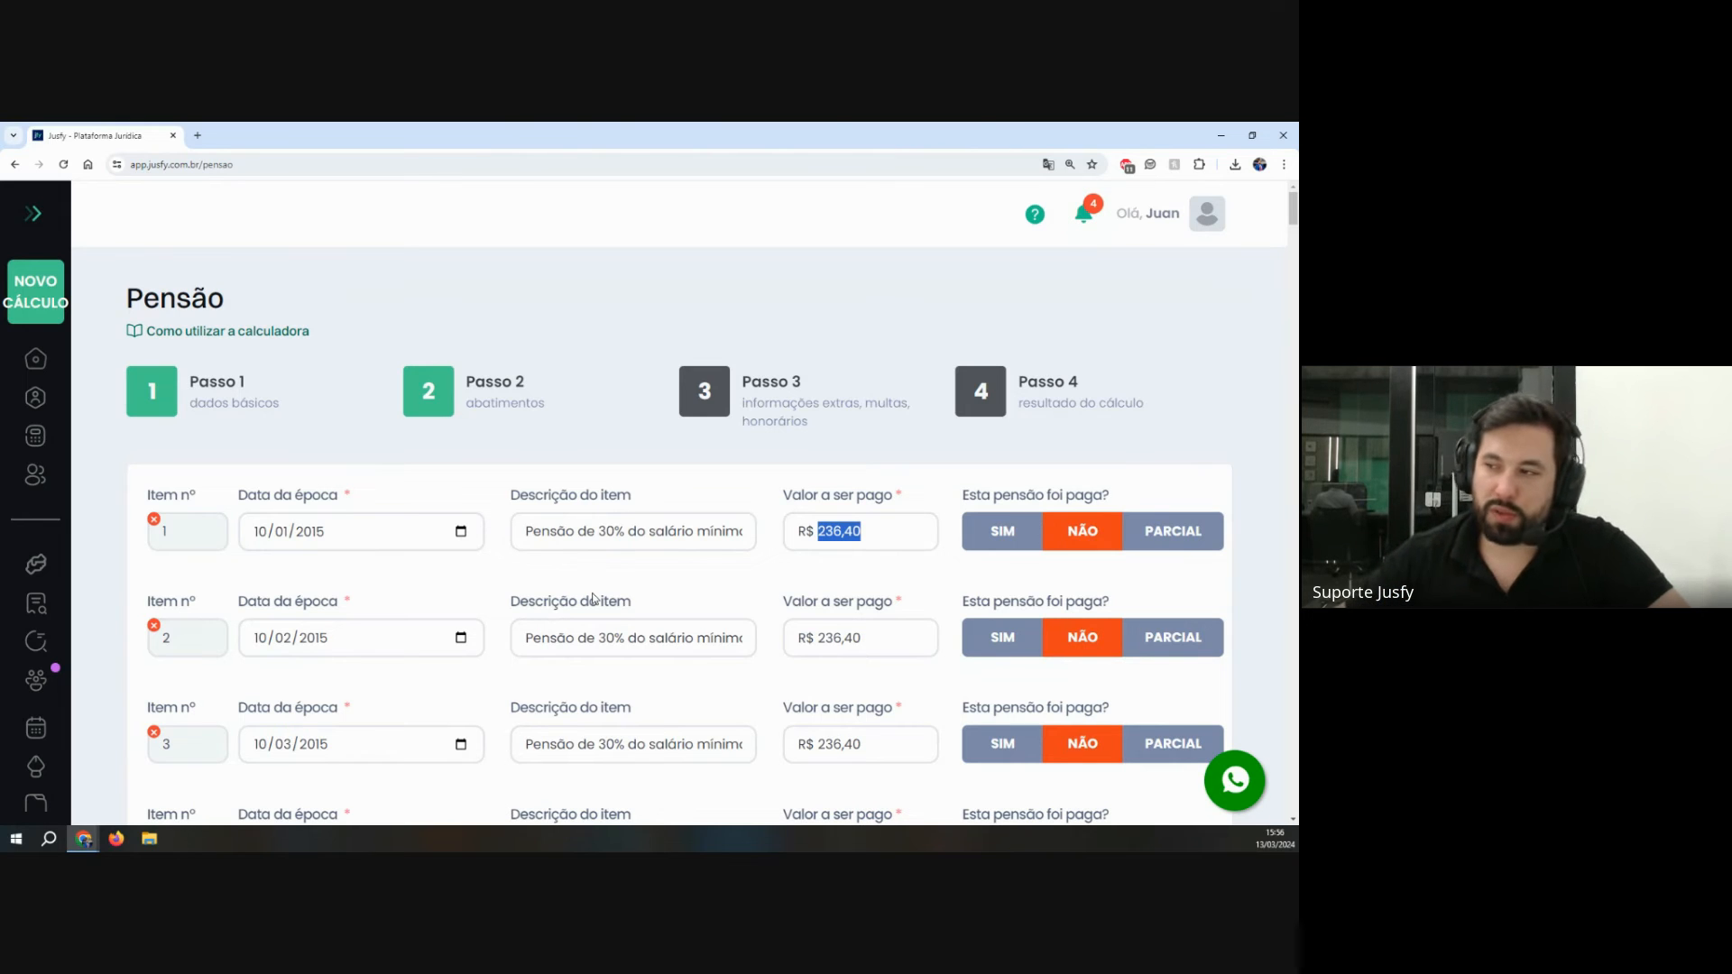
pyautogui.moveTo(964, 493); pyautogui.dragTo(1165, 512)
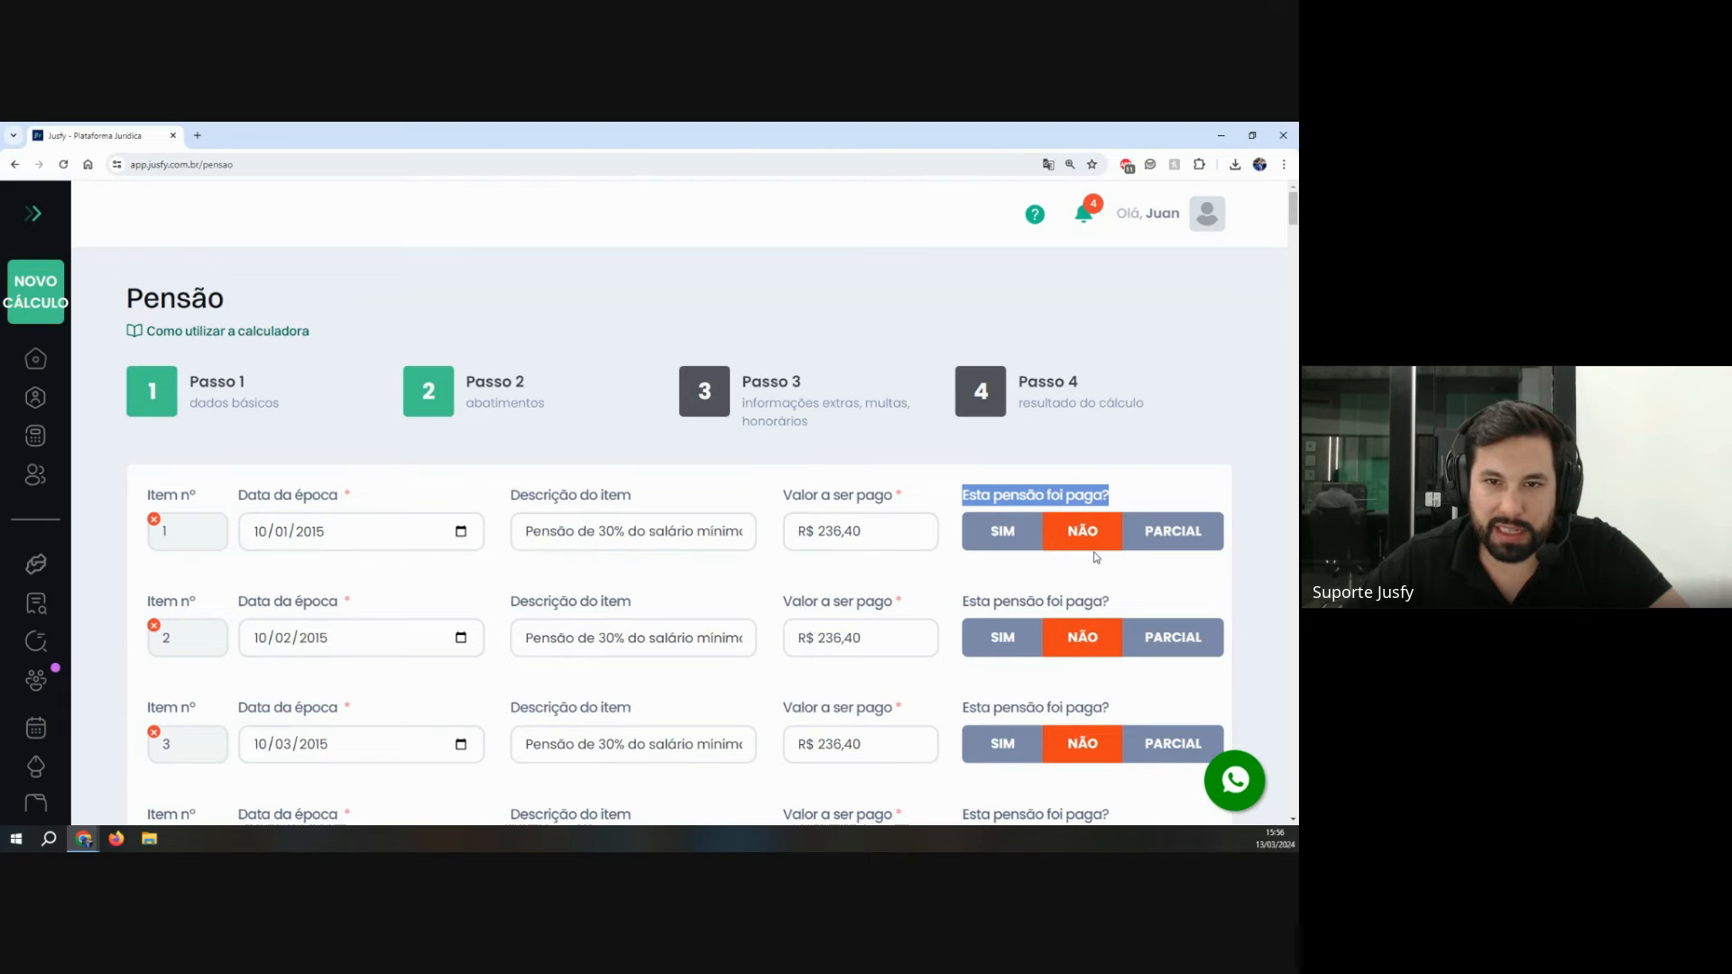
# Step: Try SIM as the payment status of the first instalment, settle on PARCIAL, and check its Valor pago field
pyautogui.click(1012, 532)
pyautogui.click(1141, 534)
pyautogui.scroll(-3, 1141, 505)
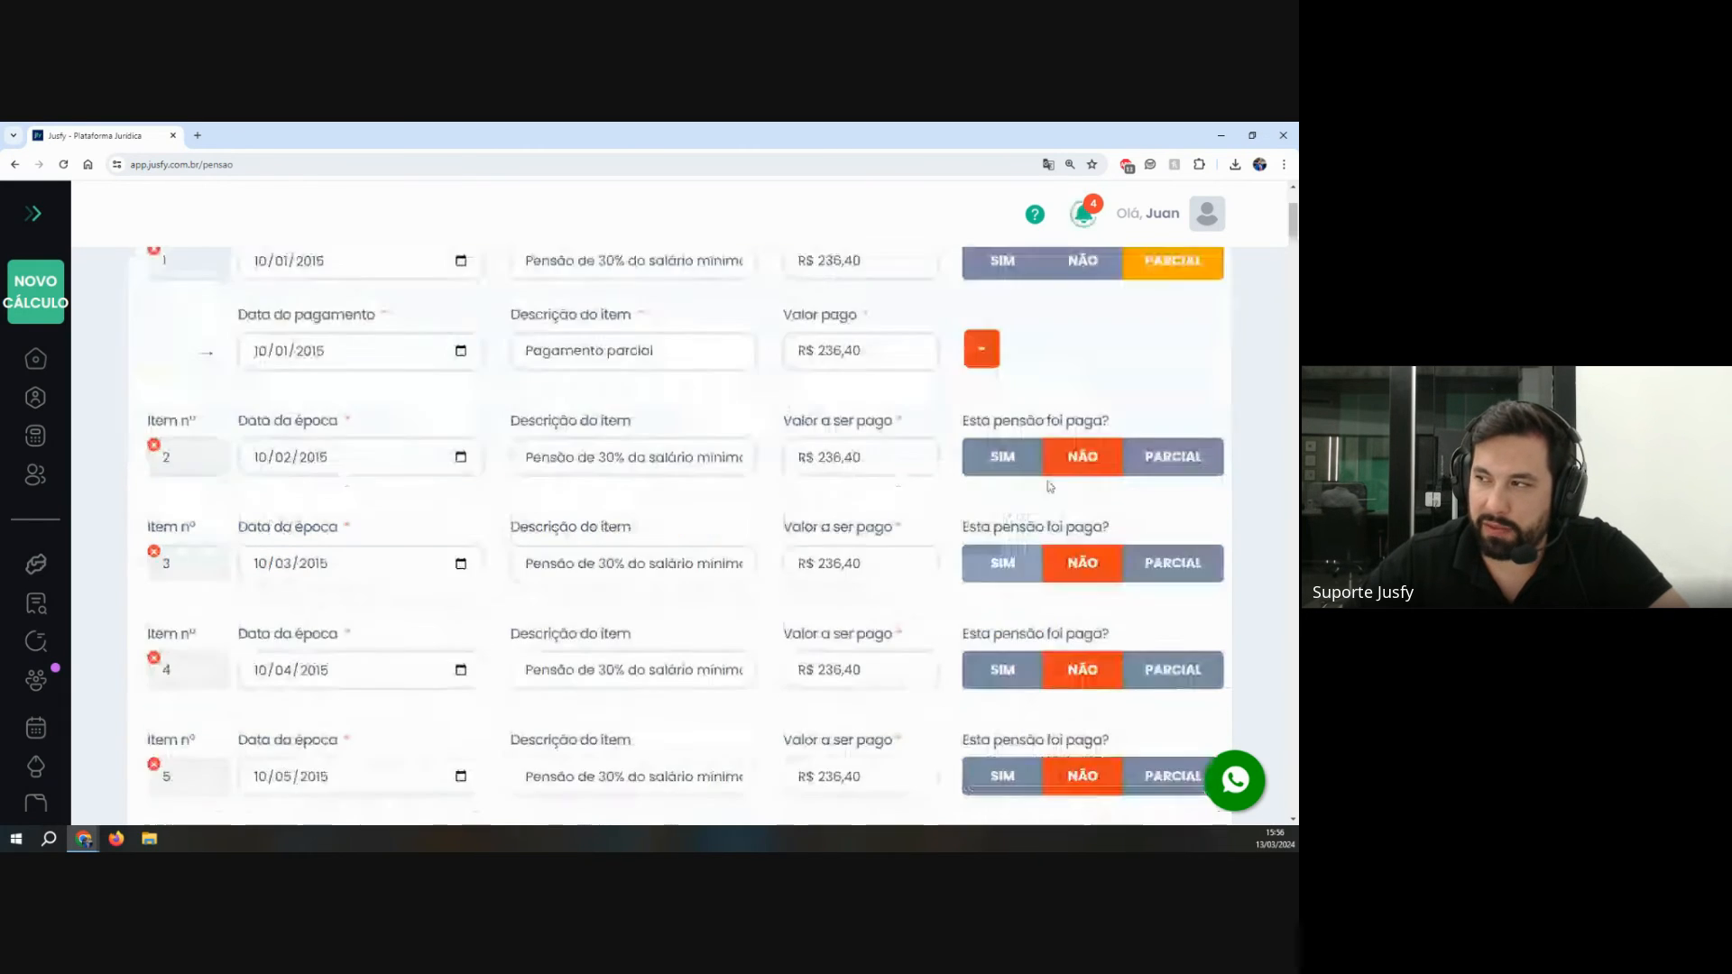
pyautogui.scroll(2, 1141, 487)
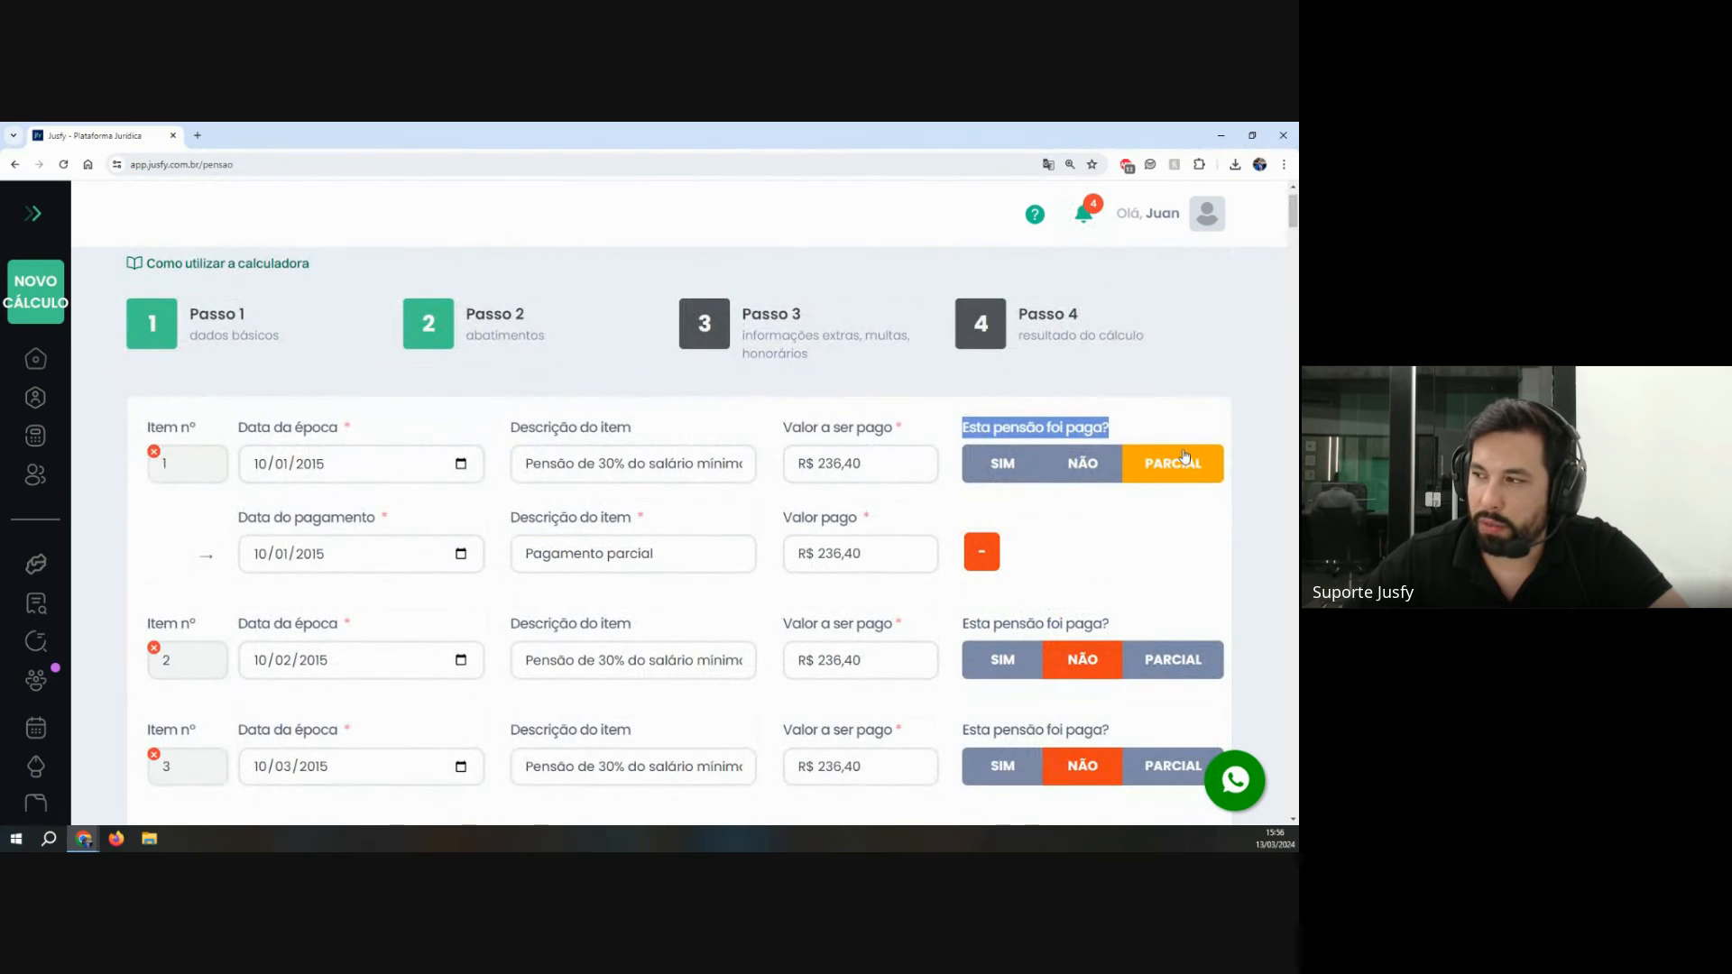
pyautogui.doubleClick(819, 554)
pyautogui.click(847, 602)
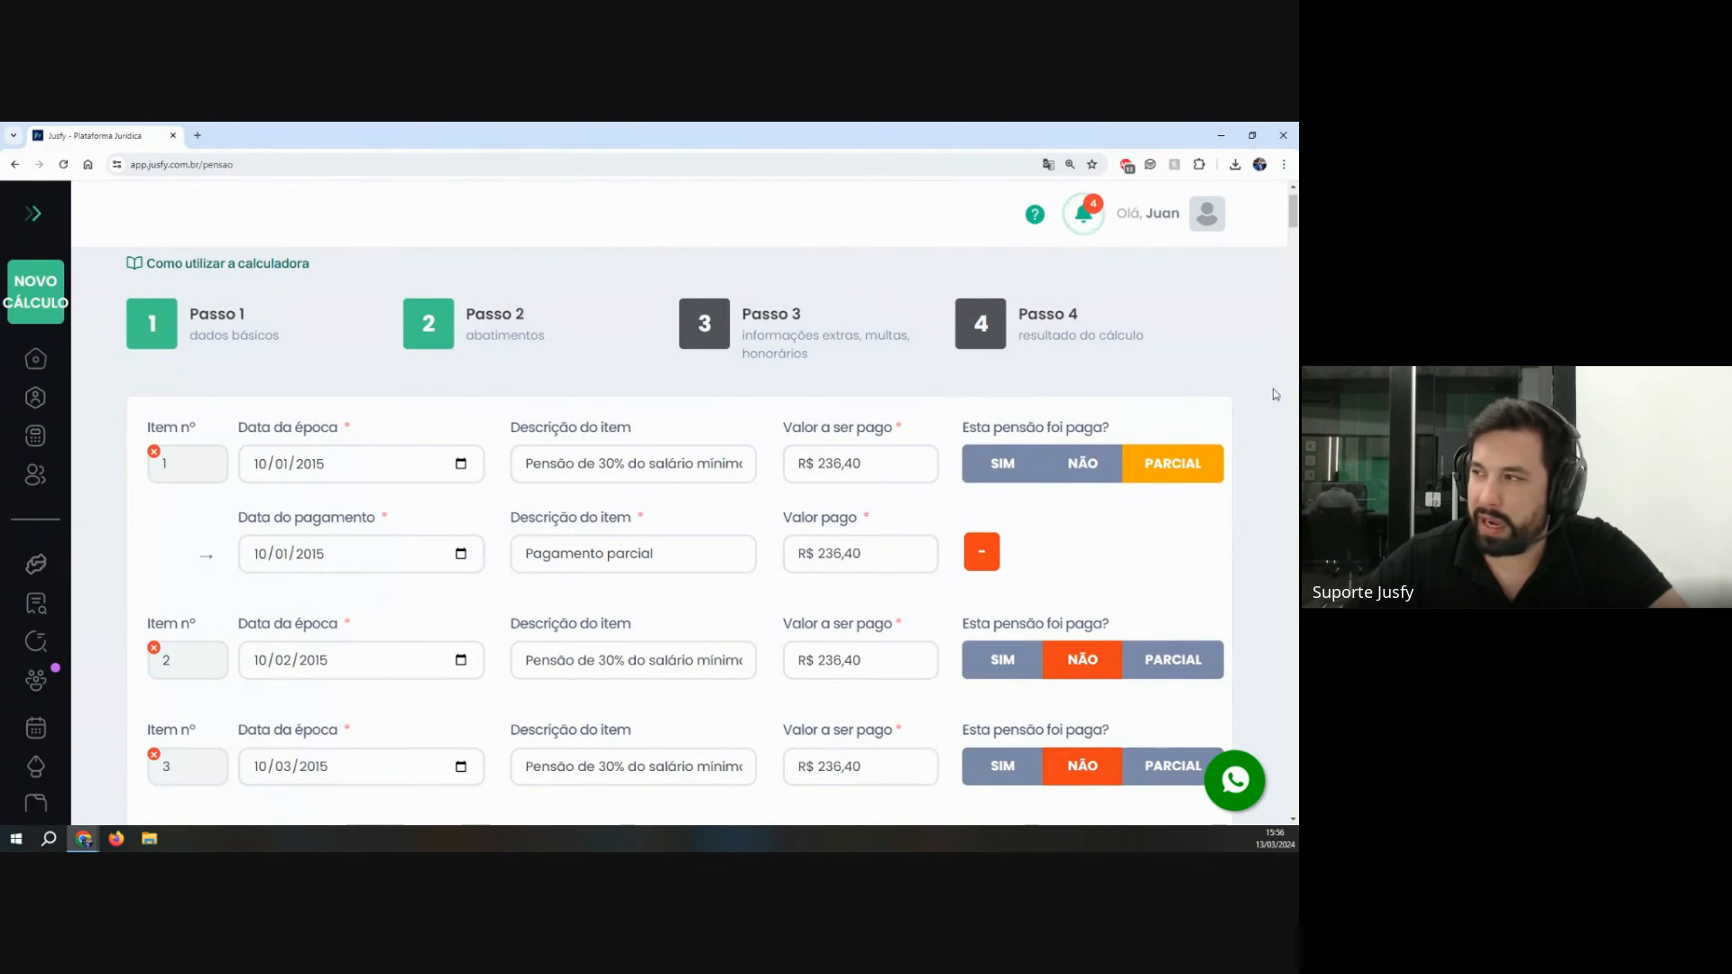
# Step: Compare the Nova Parcela and Pagamento individual options for adding one instalment at the end of the list, finishing on Nova Parcela
pyautogui.press('End')
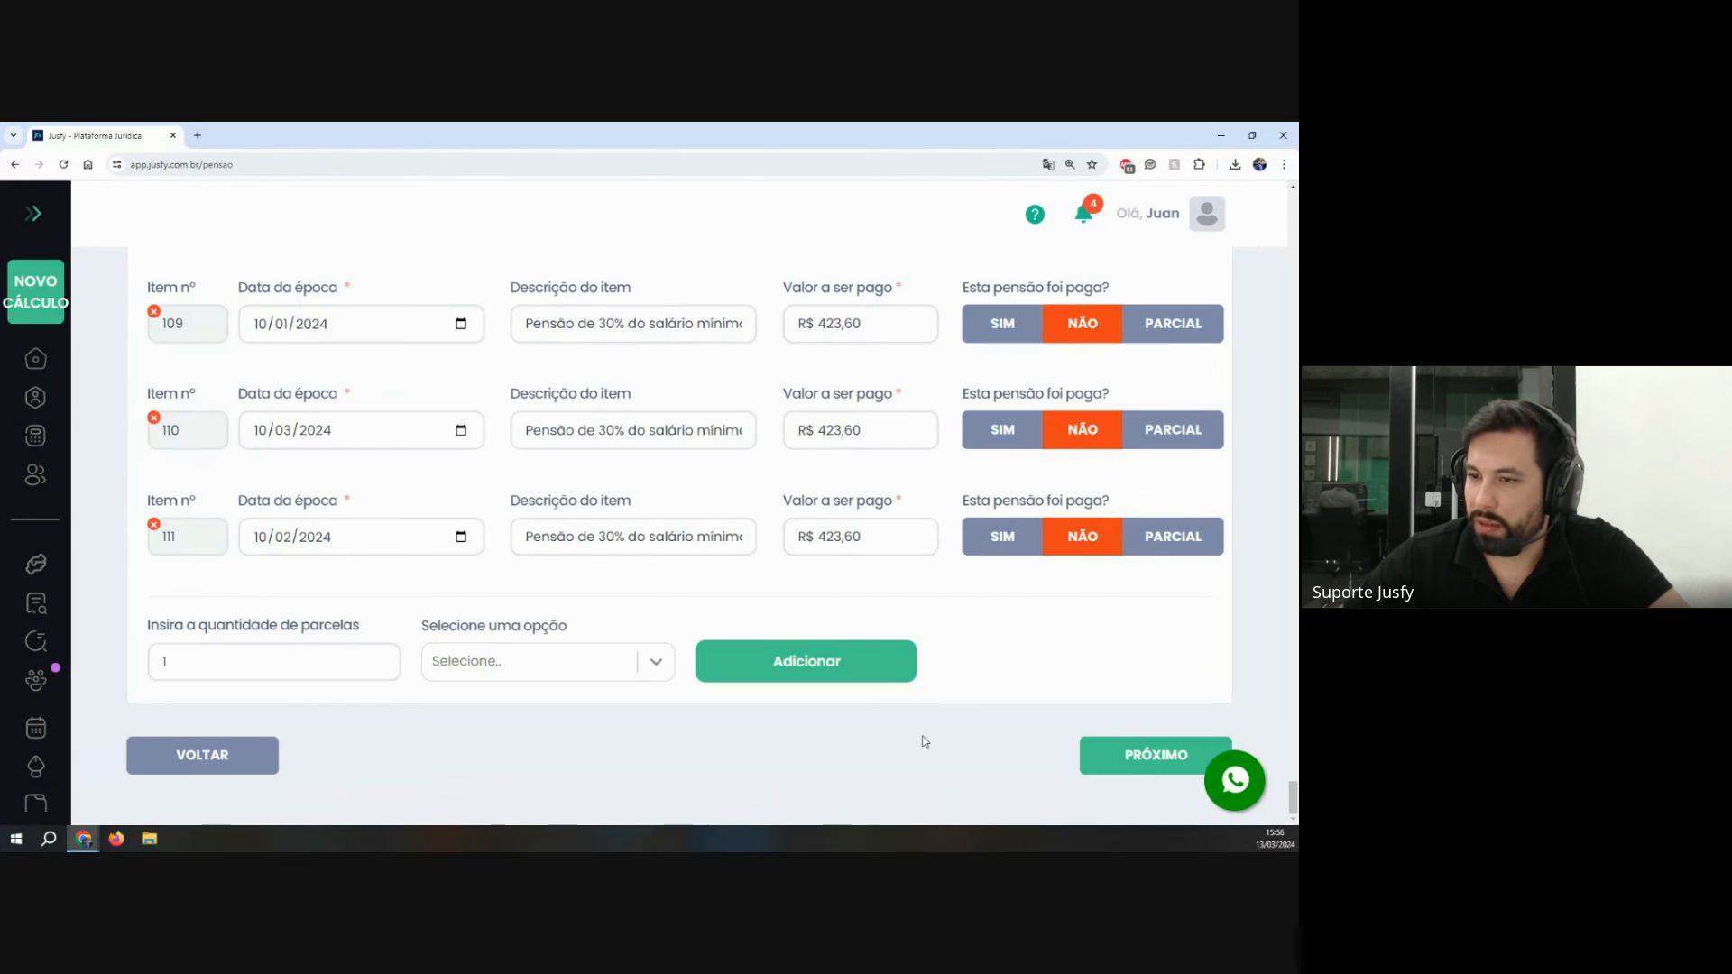
pyautogui.moveTo(146, 629); pyautogui.dragTo(400, 629)
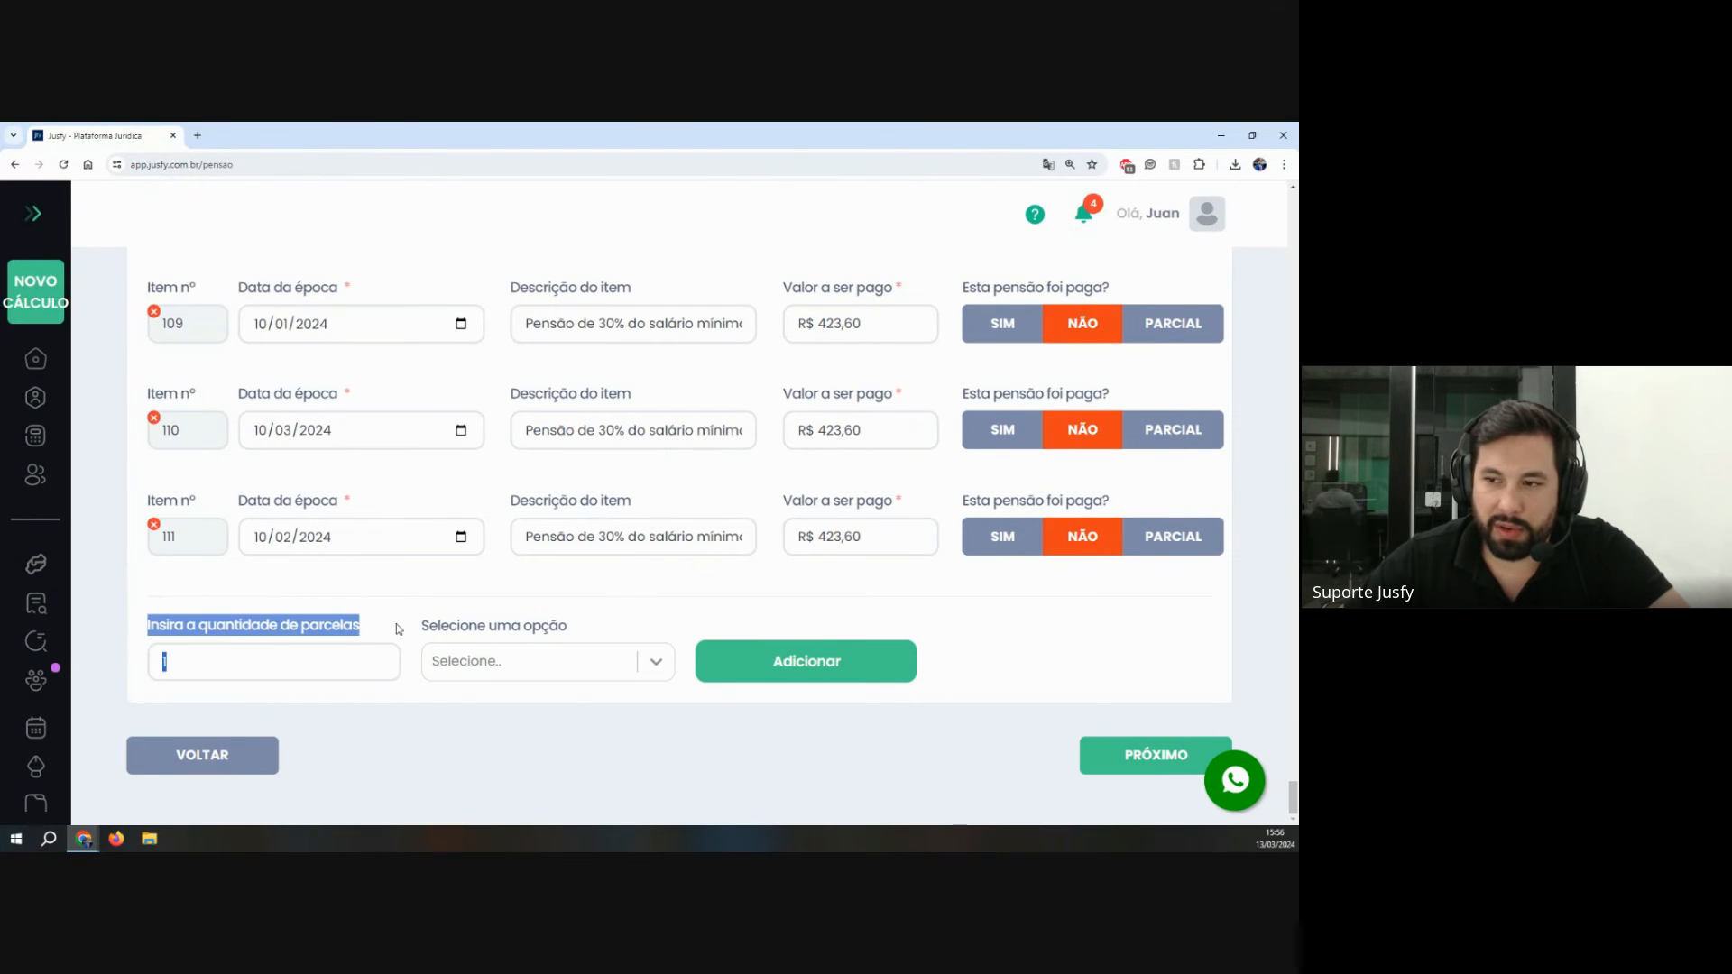
pyautogui.click(394, 632)
pyautogui.click(464, 663)
pyautogui.click(461, 711)
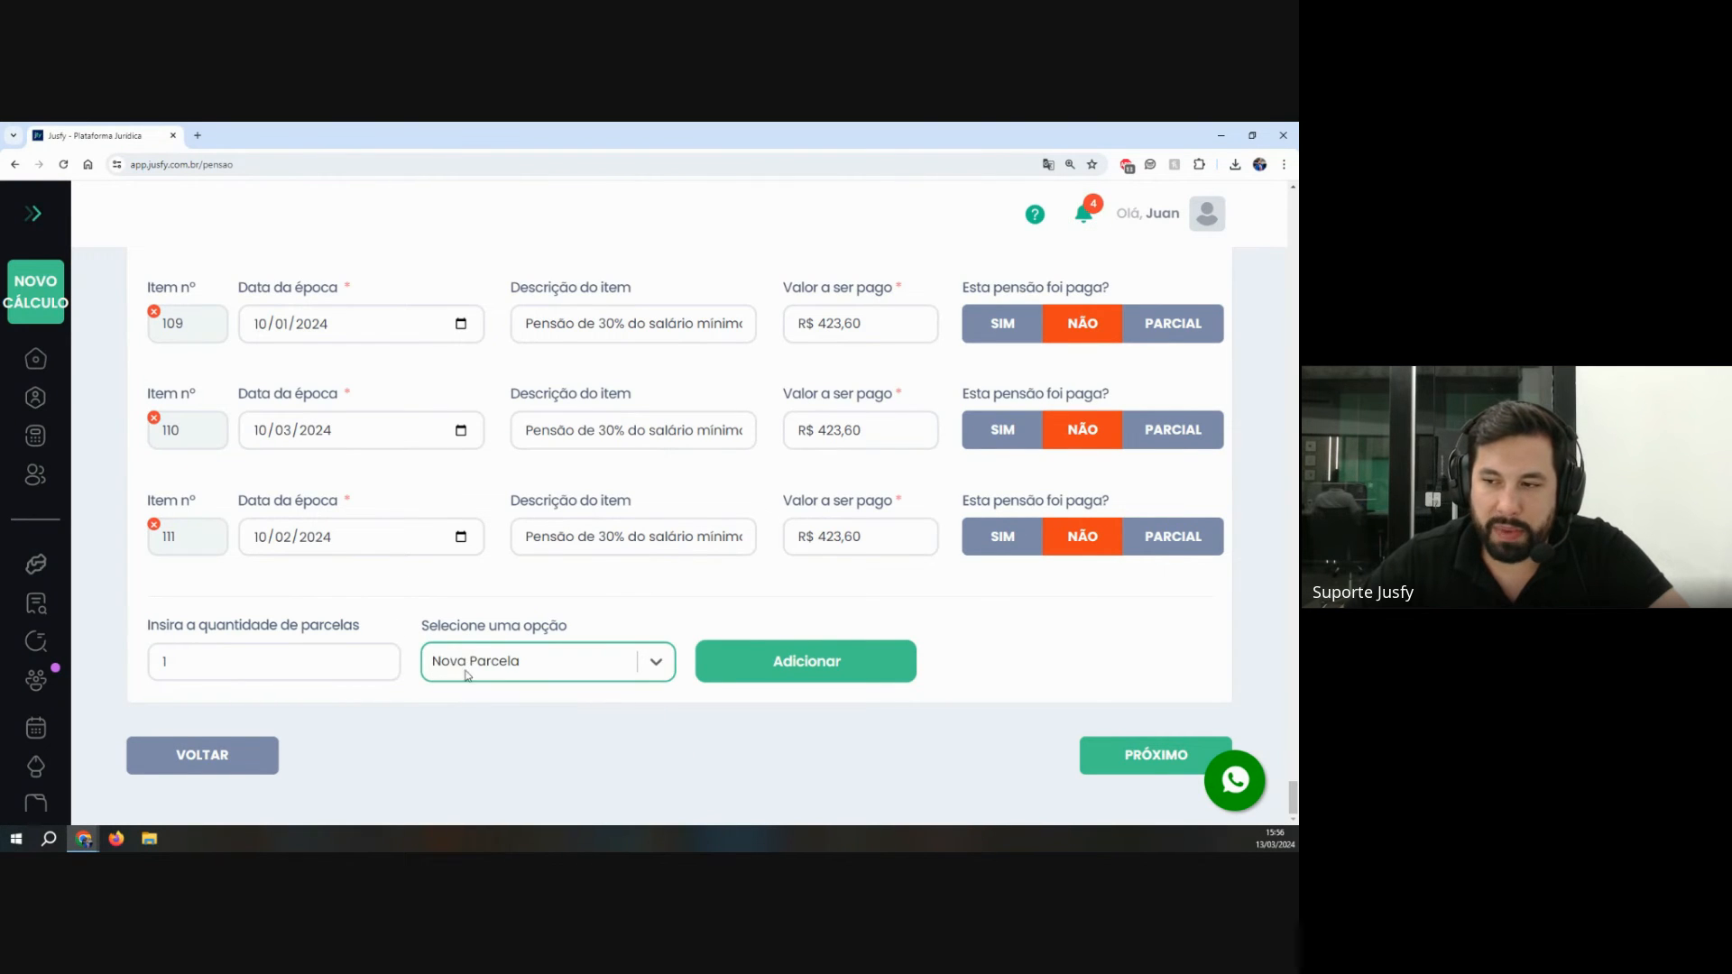
pyautogui.click(467, 673)
pyautogui.click(487, 749)
pyautogui.click(482, 667)
pyautogui.click(473, 711)
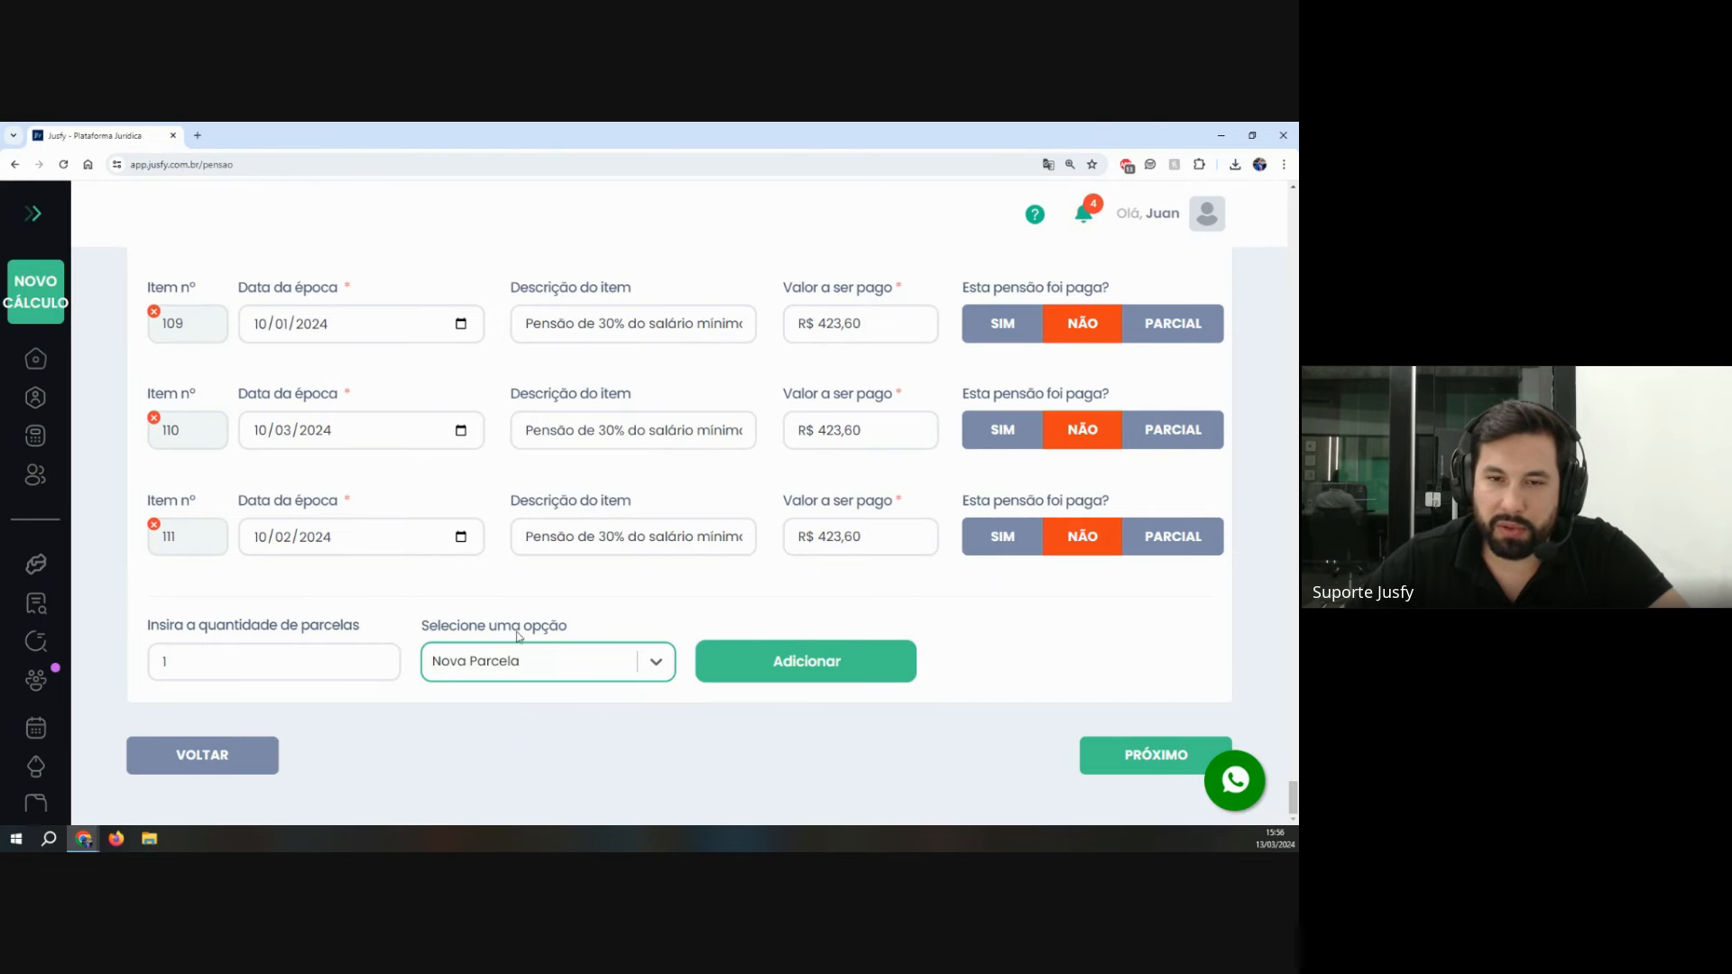
# Step: Select Pagamento individual as the type of entry to add below the instalment list
pyautogui.moveTo(429, 629); pyautogui.dragTo(918, 608)
pyautogui.click(512, 621)
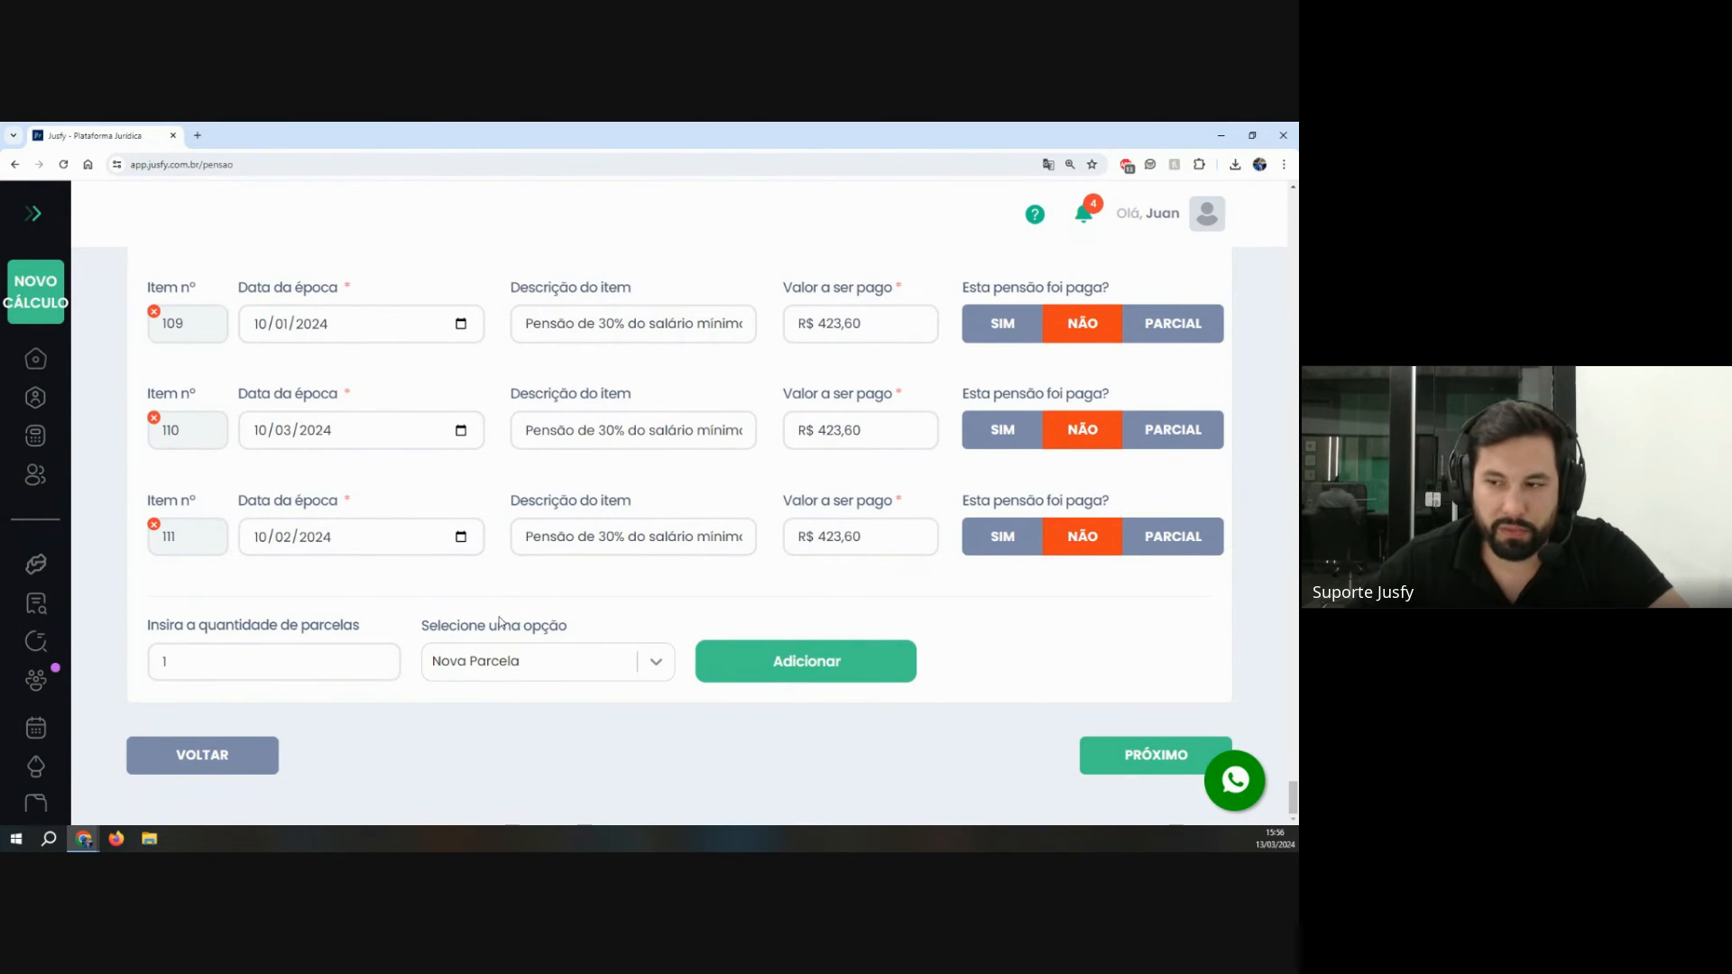
pyautogui.click(485, 658)
pyautogui.click(499, 728)
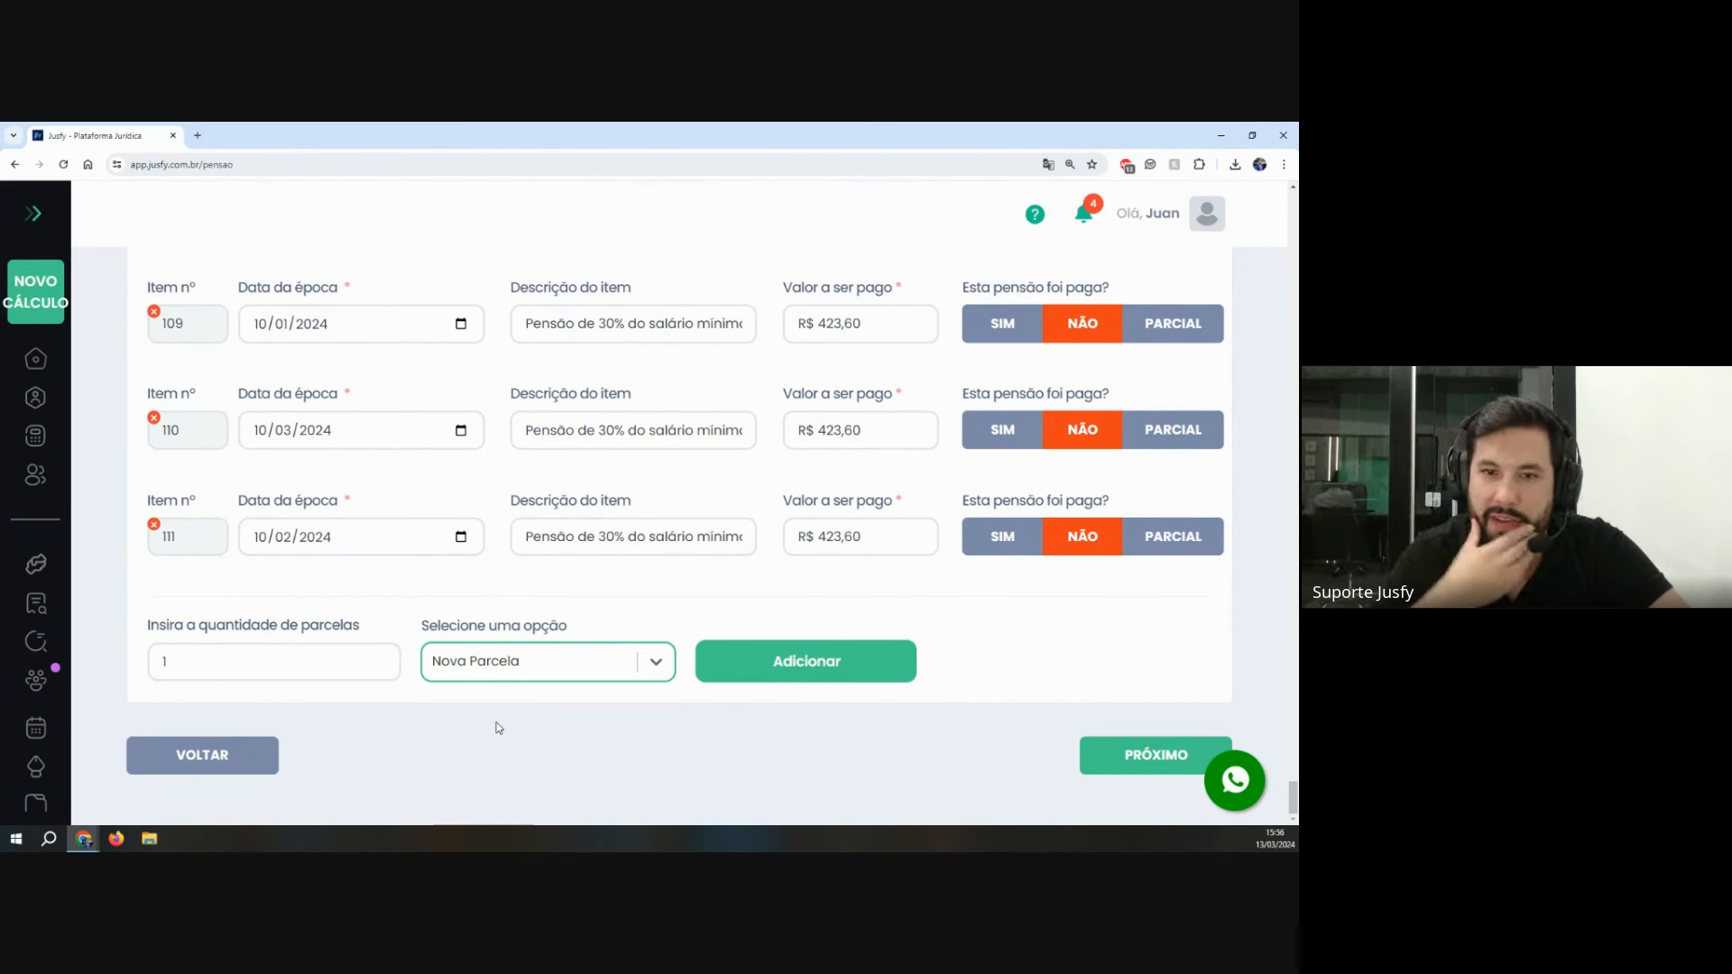
pyautogui.click(518, 668)
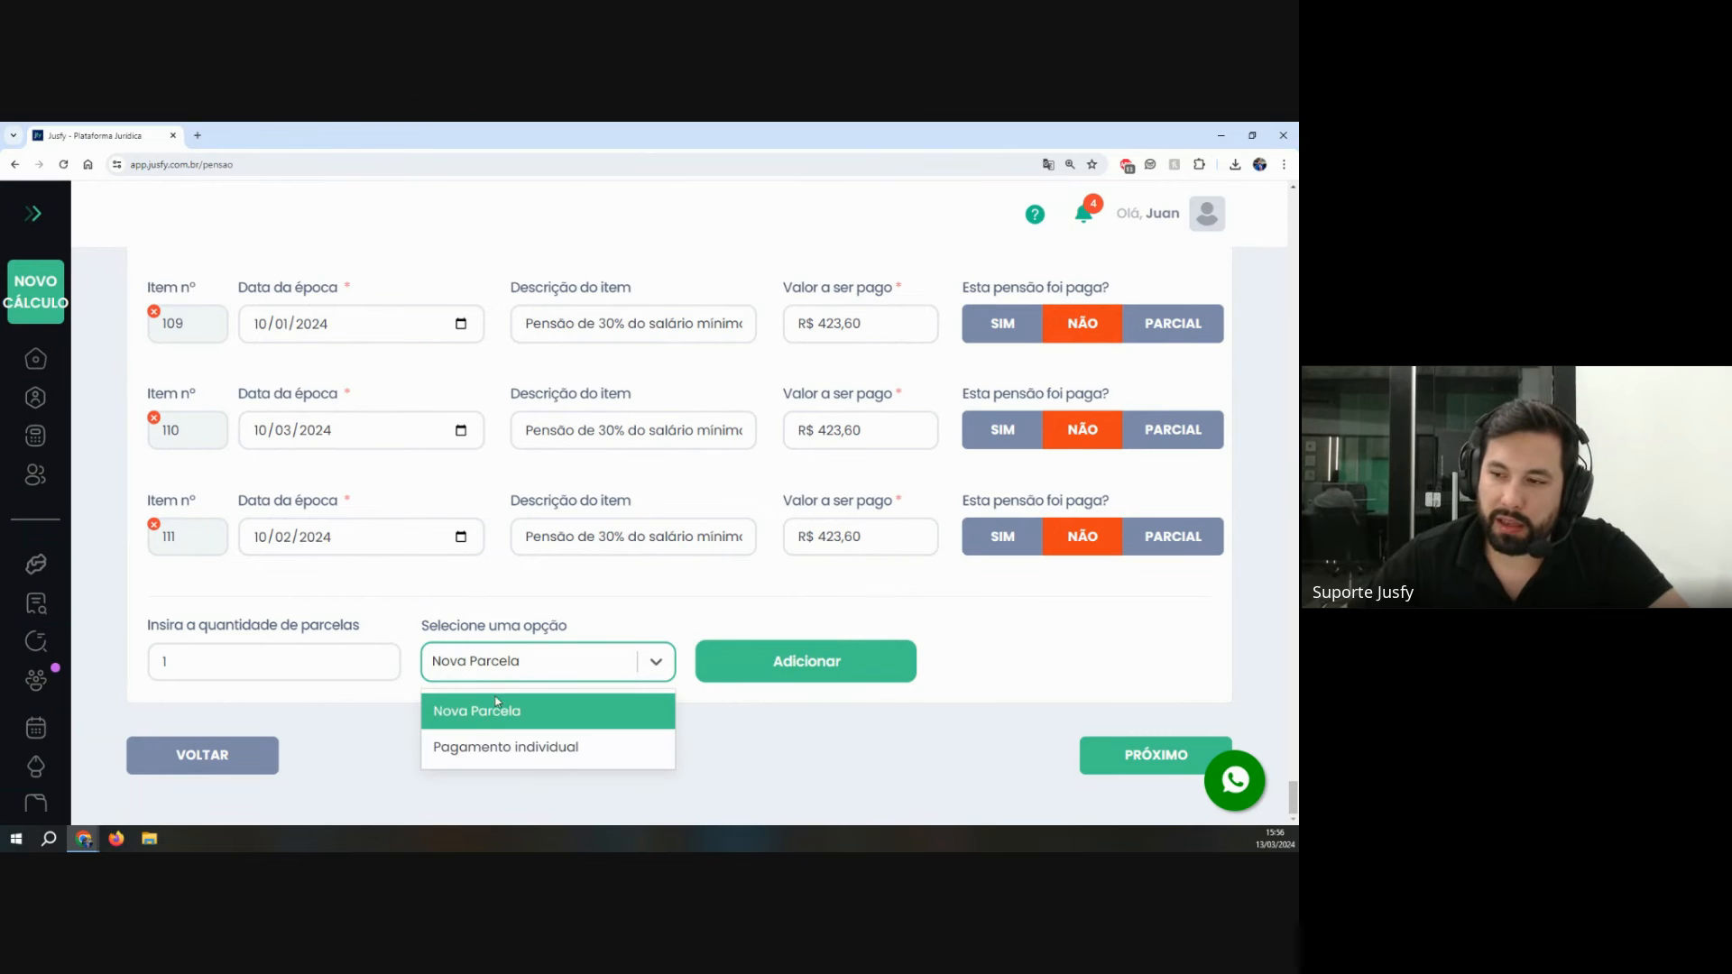
pyautogui.click(496, 746)
pyautogui.moveTo(431, 635); pyautogui.dragTo(634, 625)
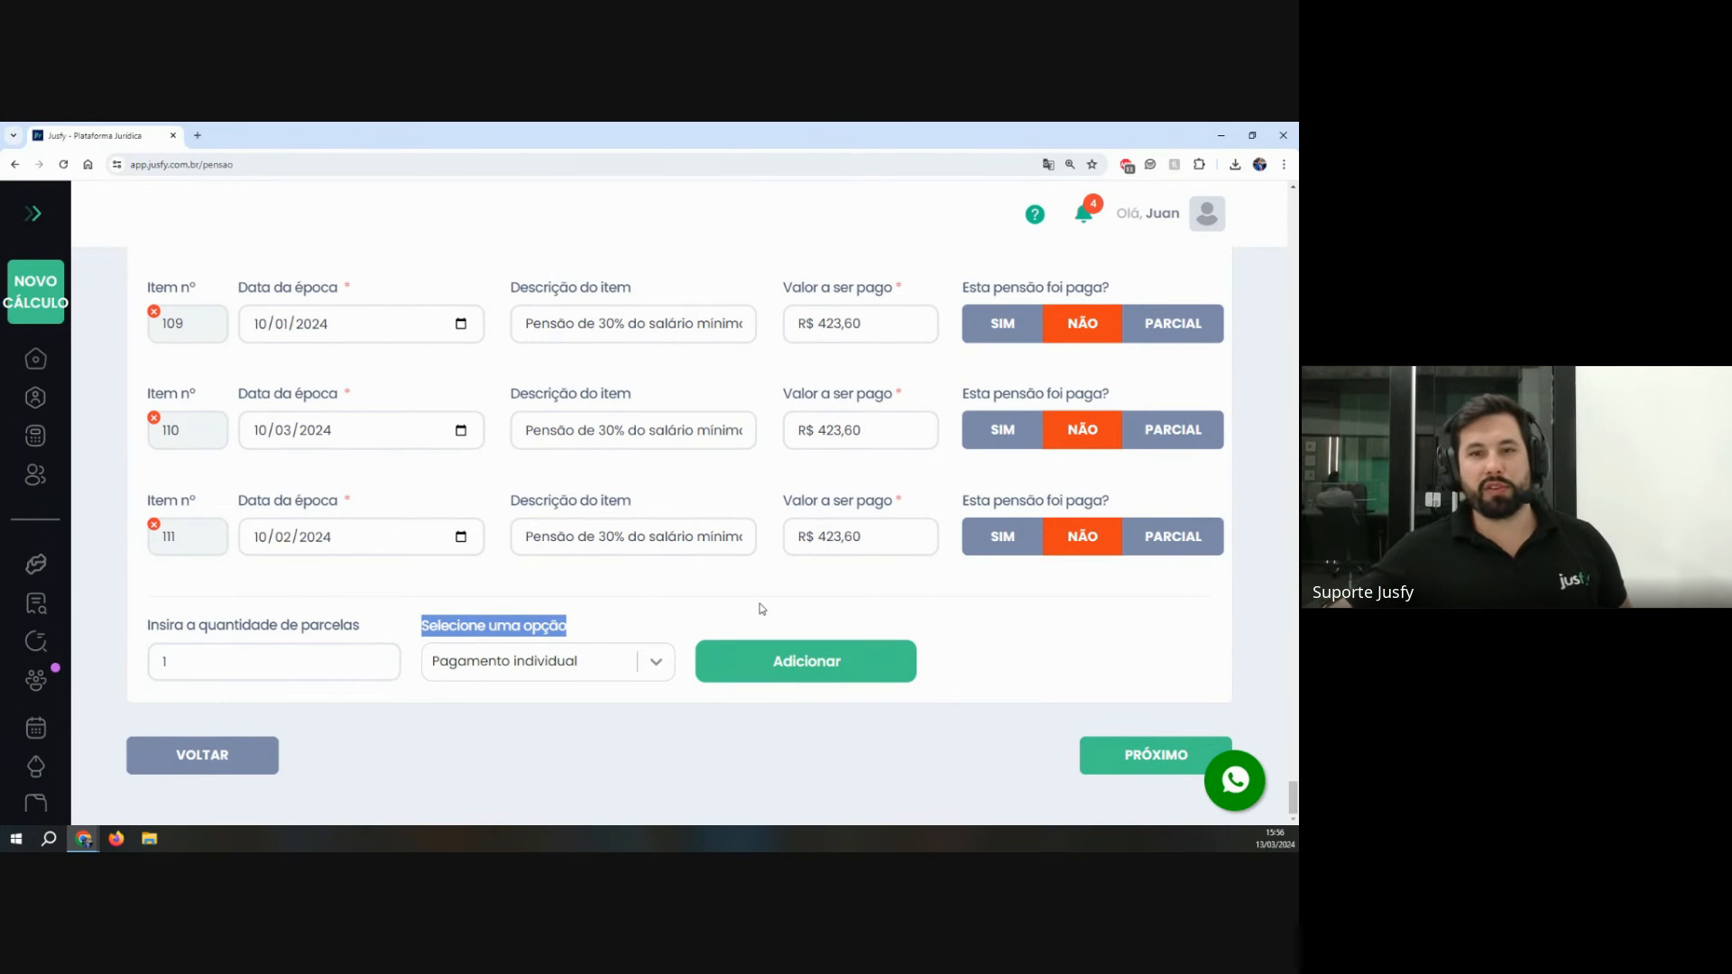
# Step: Continue to Passo 3, leave Multa and Honorários unset, and run the pension calculation
pyautogui.click(1150, 754)
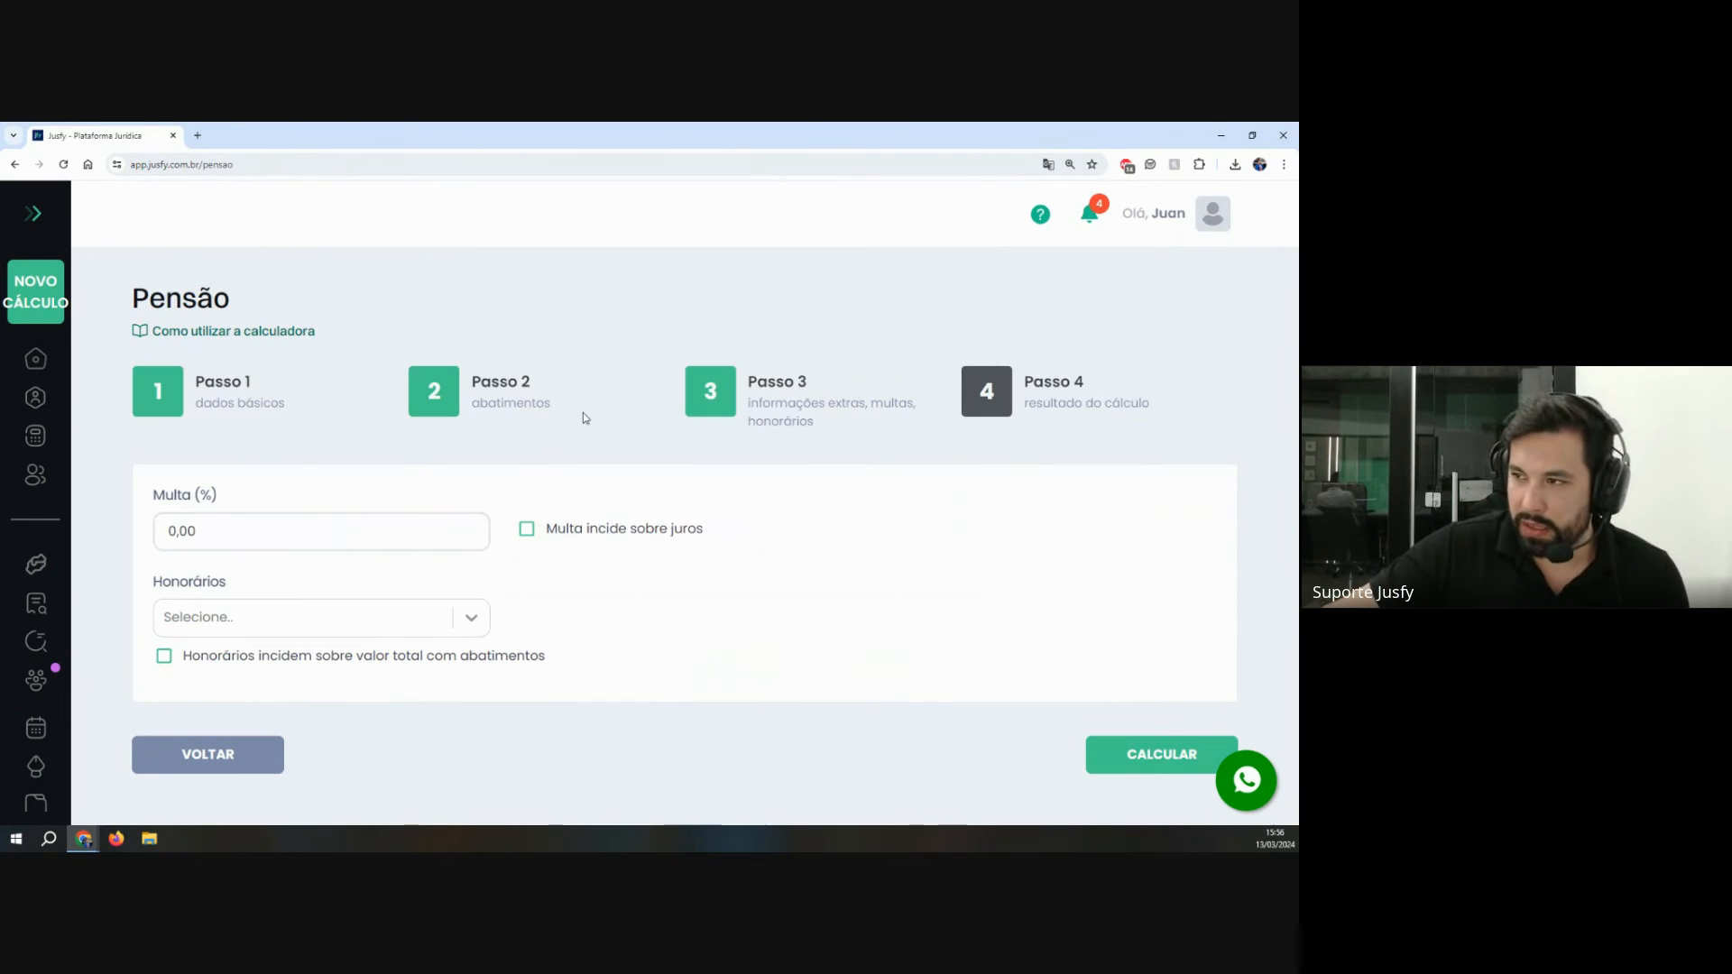
pyautogui.moveTo(141, 501); pyautogui.dragTo(226, 498)
pyautogui.moveTo(230, 582); pyautogui.dragTo(162, 582)
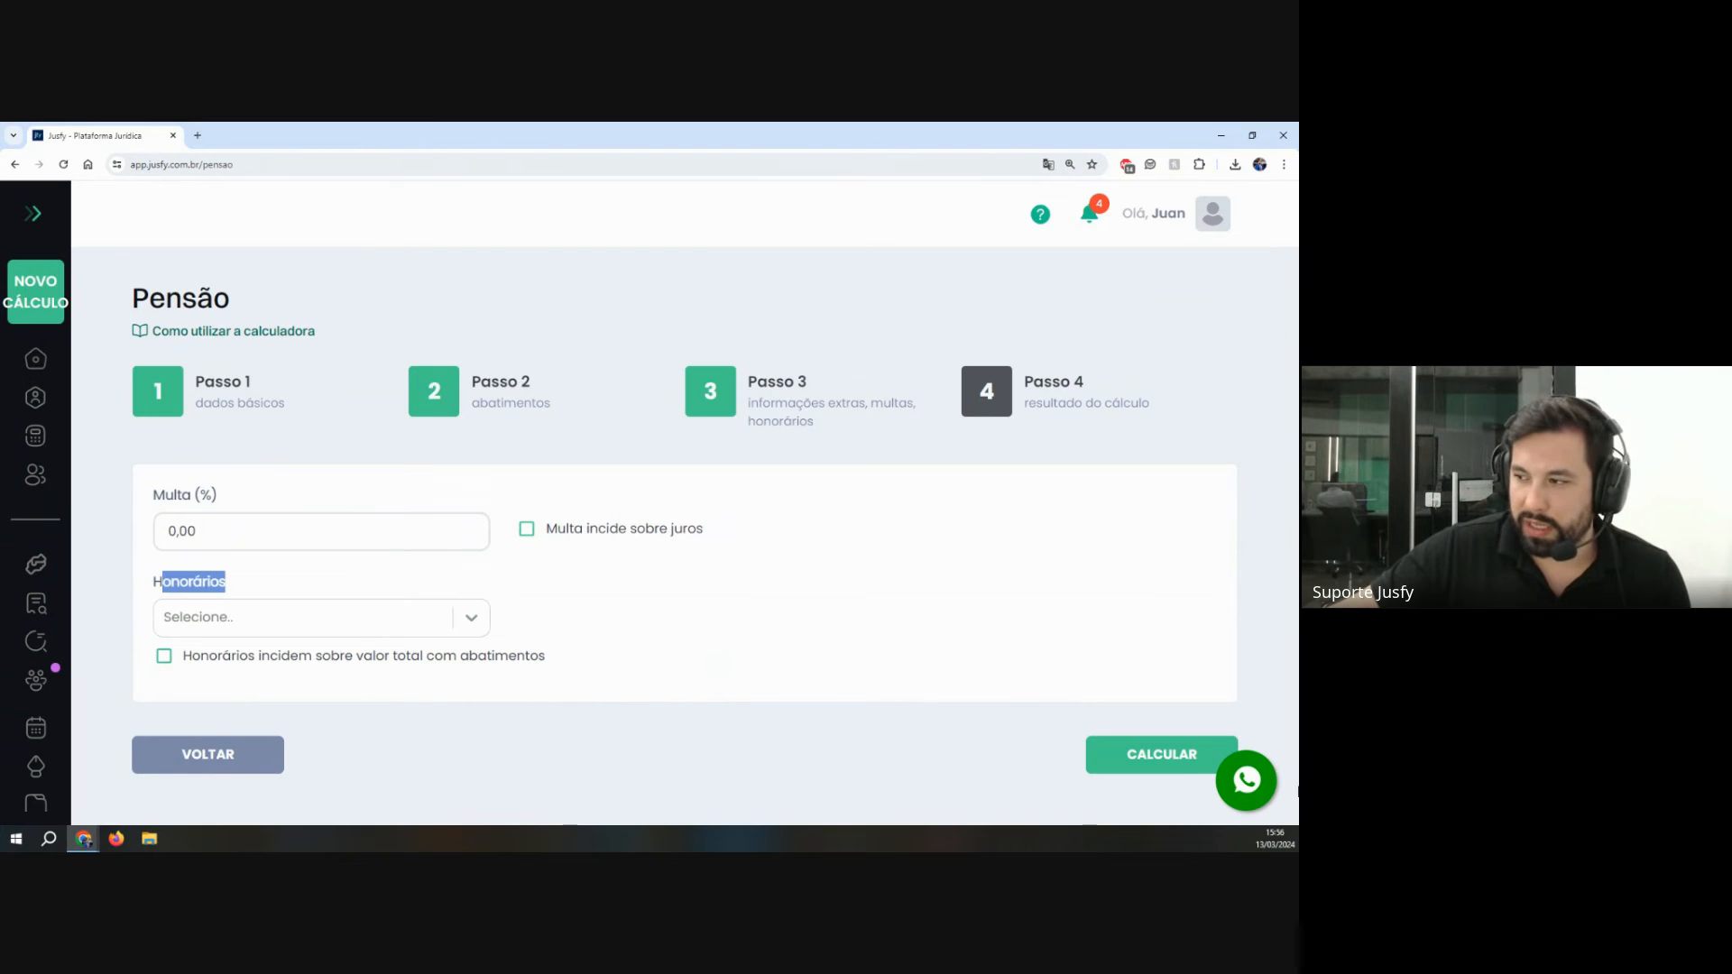
pyautogui.click(1173, 765)
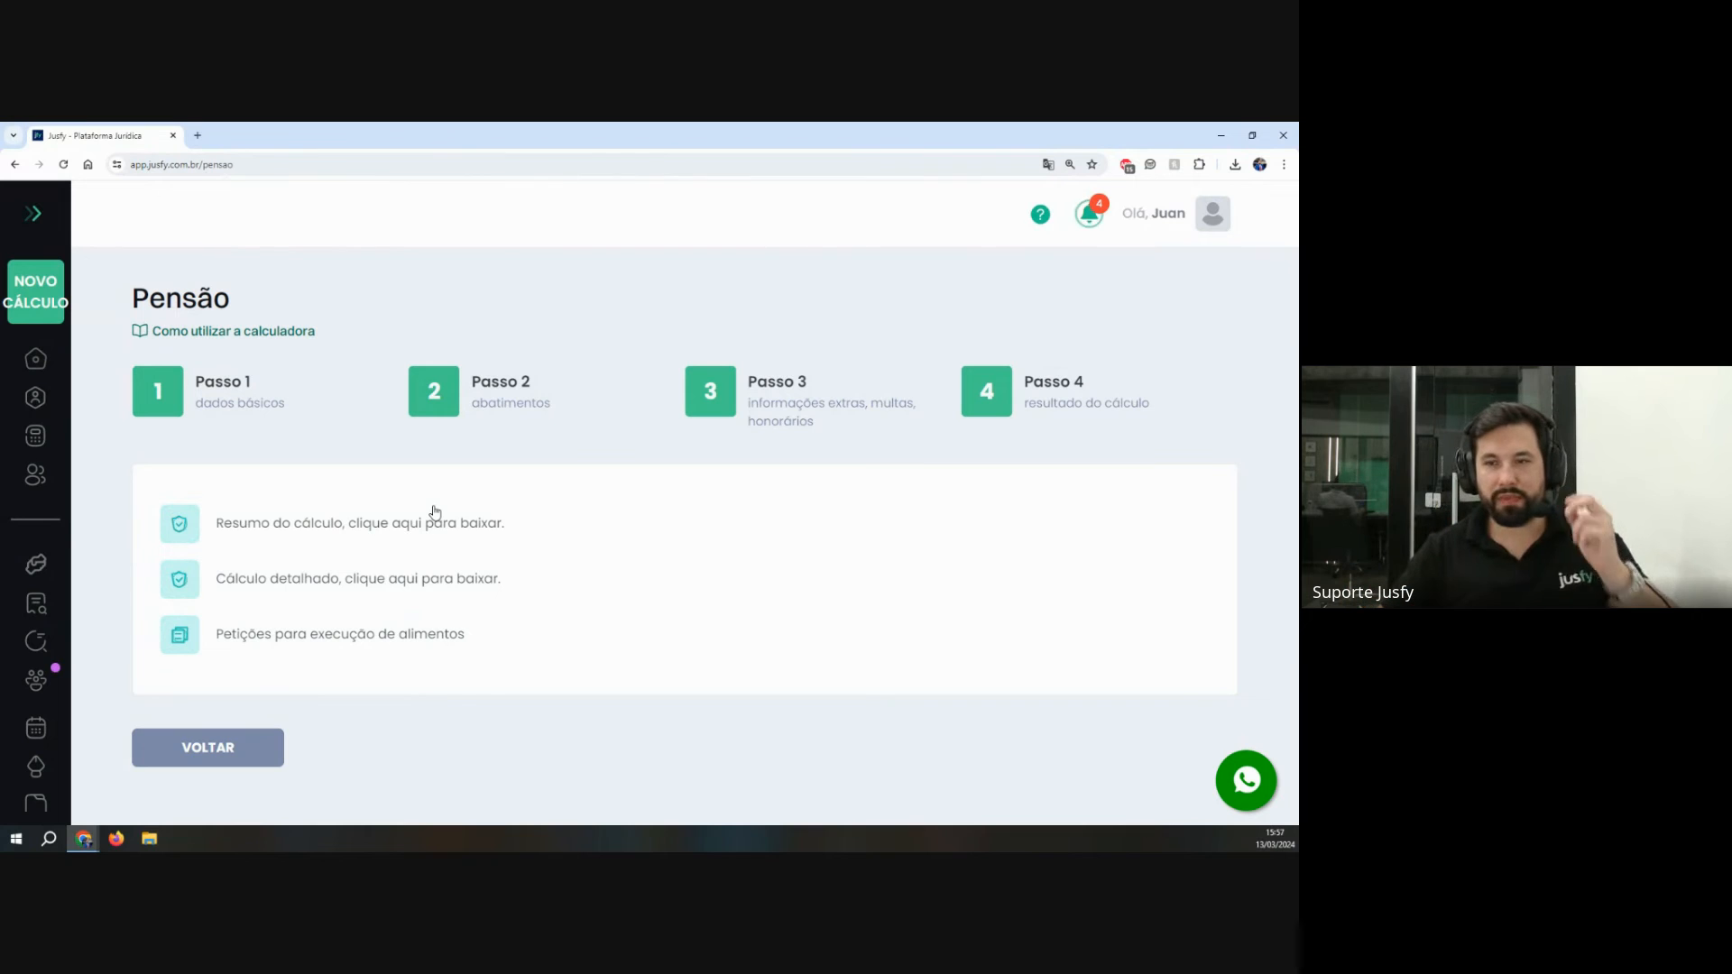
# Step: Start a new calculation with JusCalc Aluguel and collapse the sidebar to show its form at full width
pyautogui.click(23, 303)
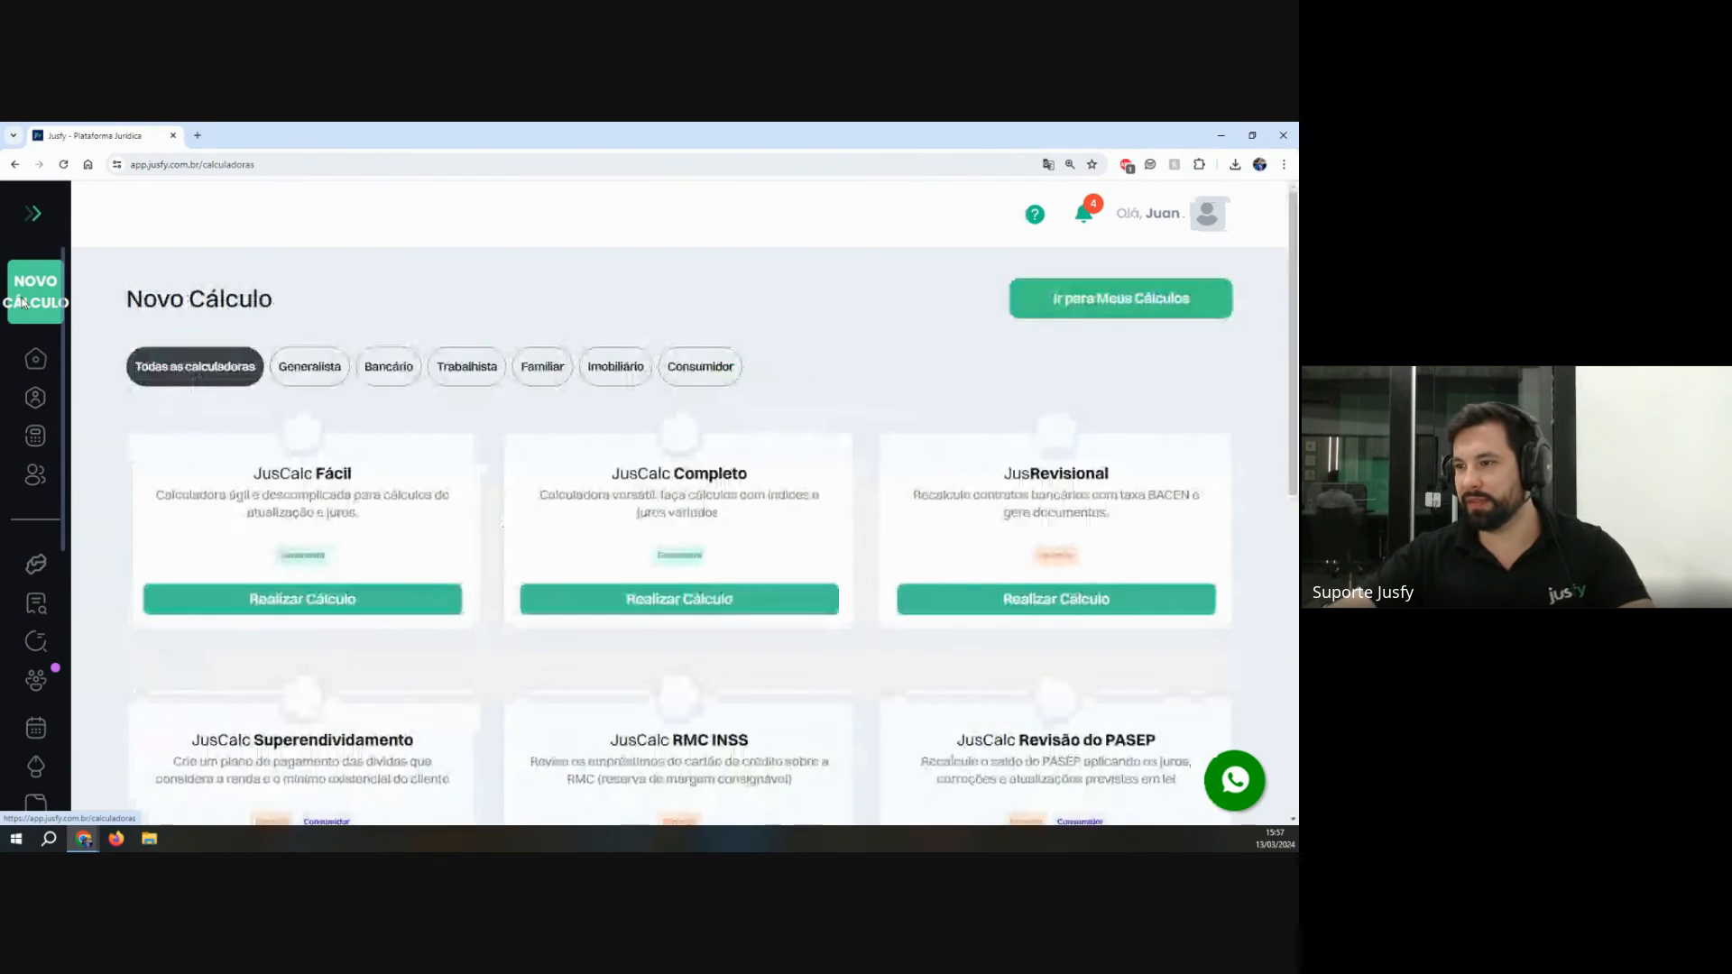
pyautogui.scroll(-7, 803, 478)
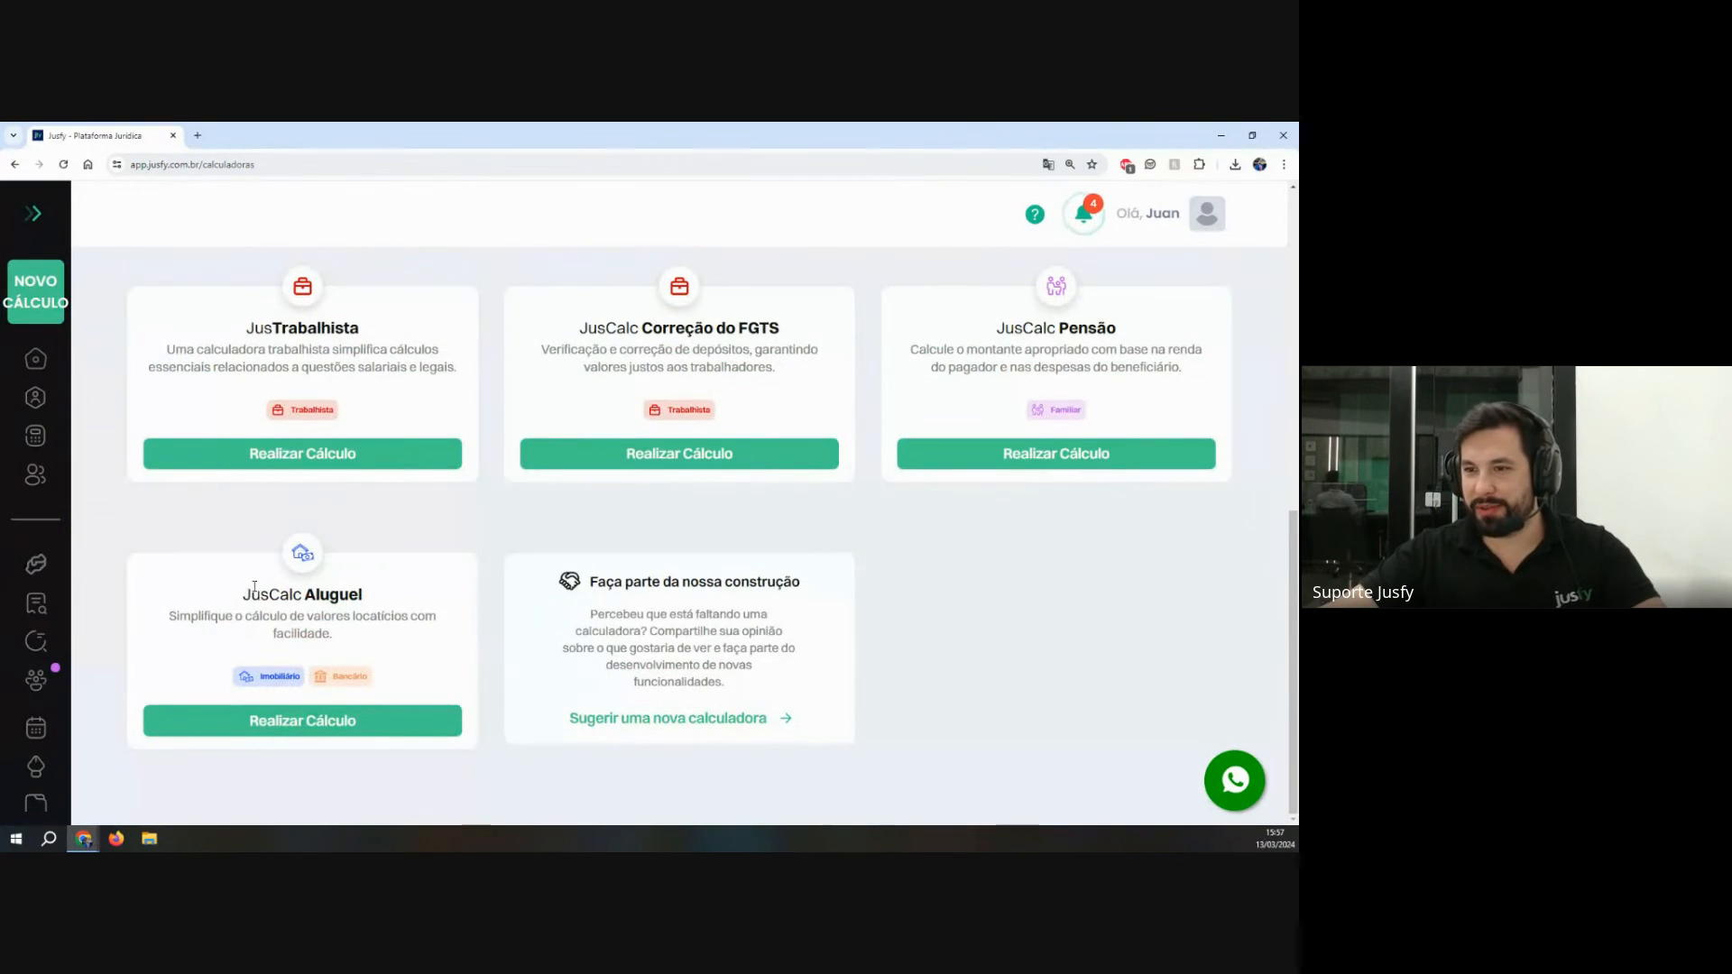
pyautogui.moveTo(254, 587); pyautogui.dragTo(435, 635)
pyautogui.click(340, 723)
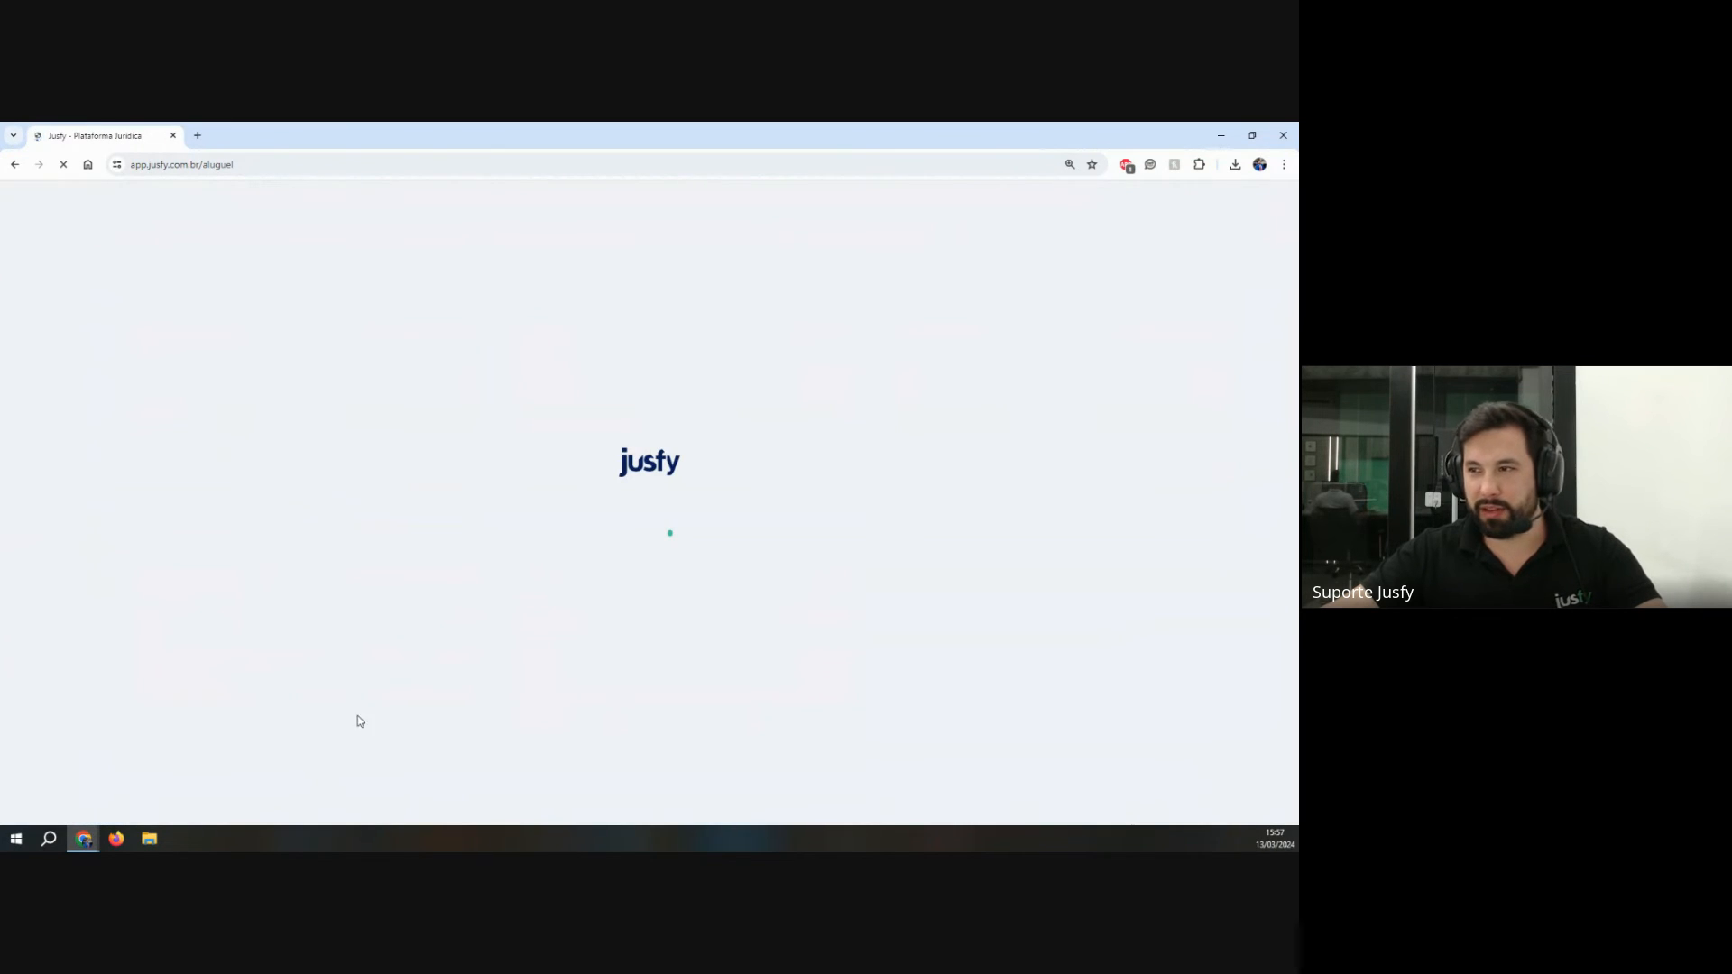
pyautogui.scroll(-3, 844, 570)
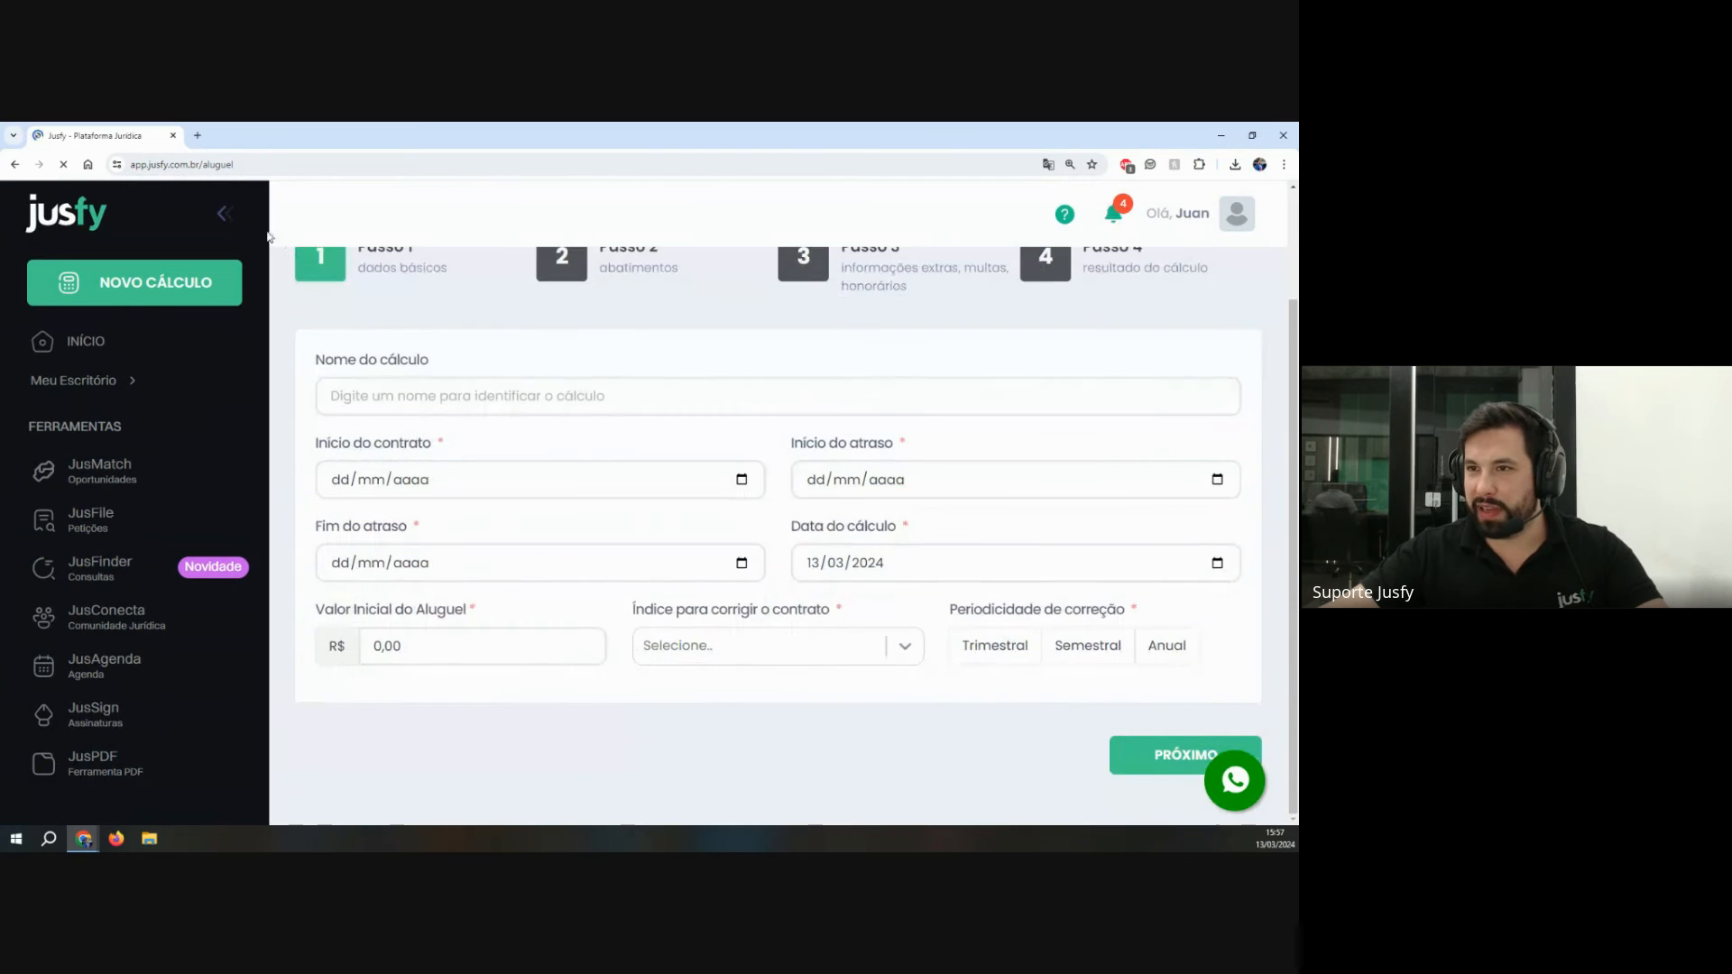
pyautogui.click(227, 213)
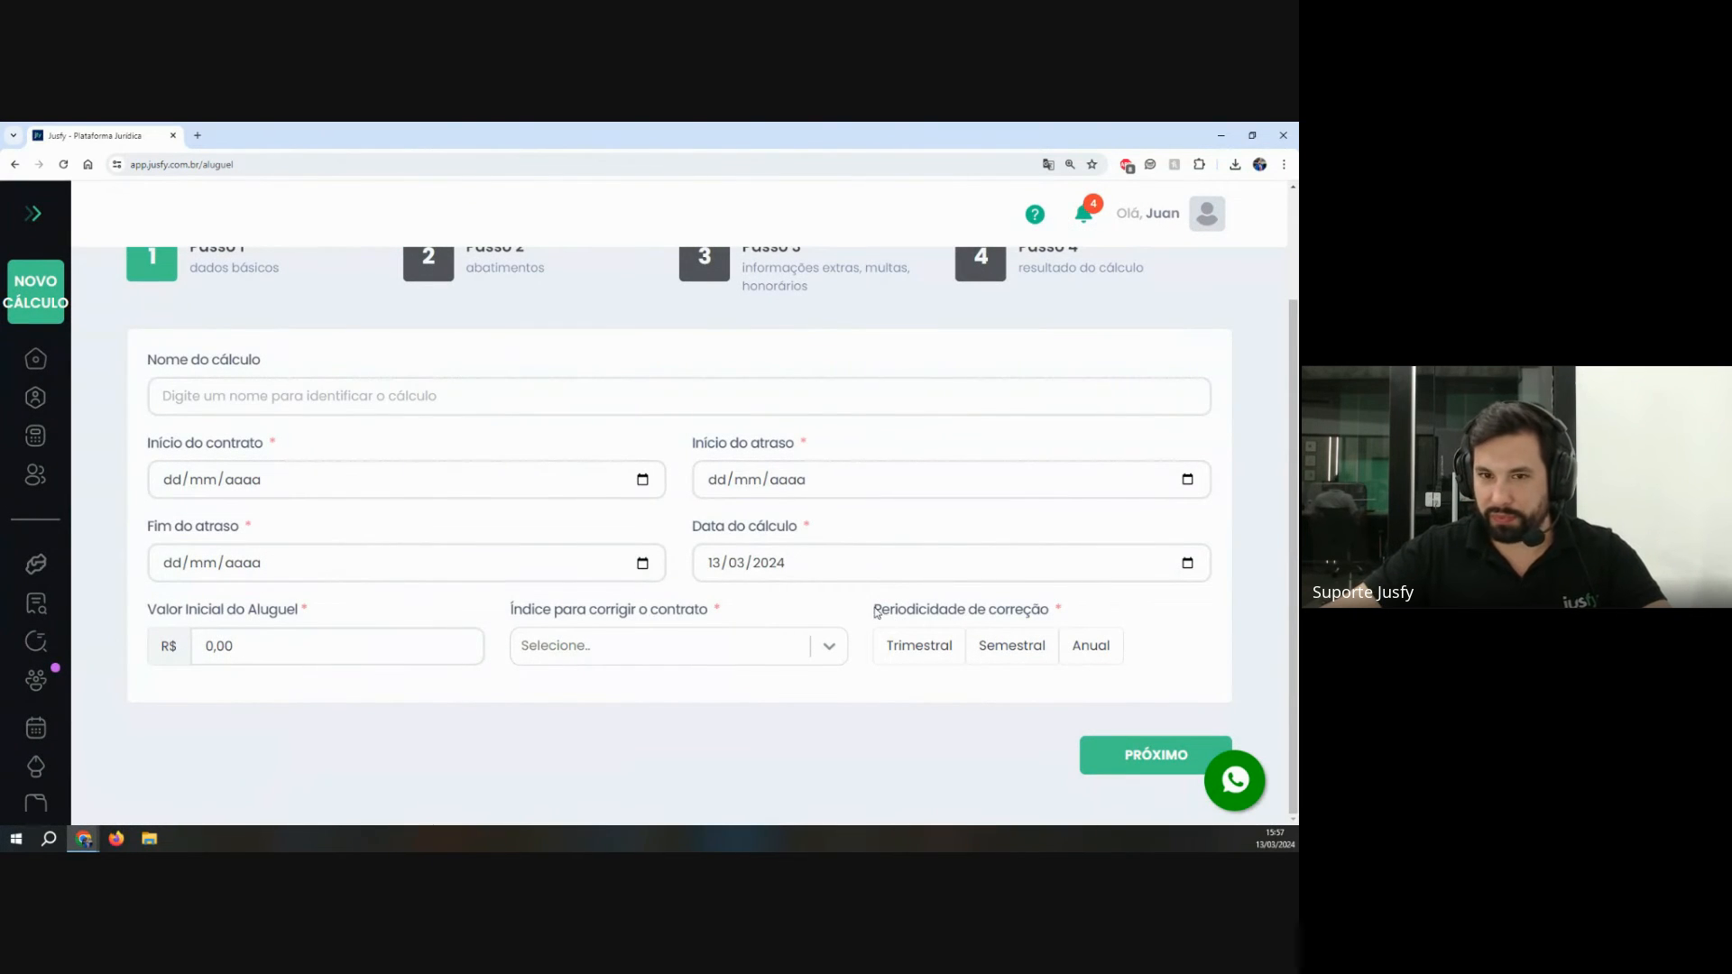
# Step: Try the Trimestral and Semestral options for the rent's Periodicidade de correção and finish on Anual
pyautogui.moveTo(873, 616); pyautogui.dragTo(1046, 611)
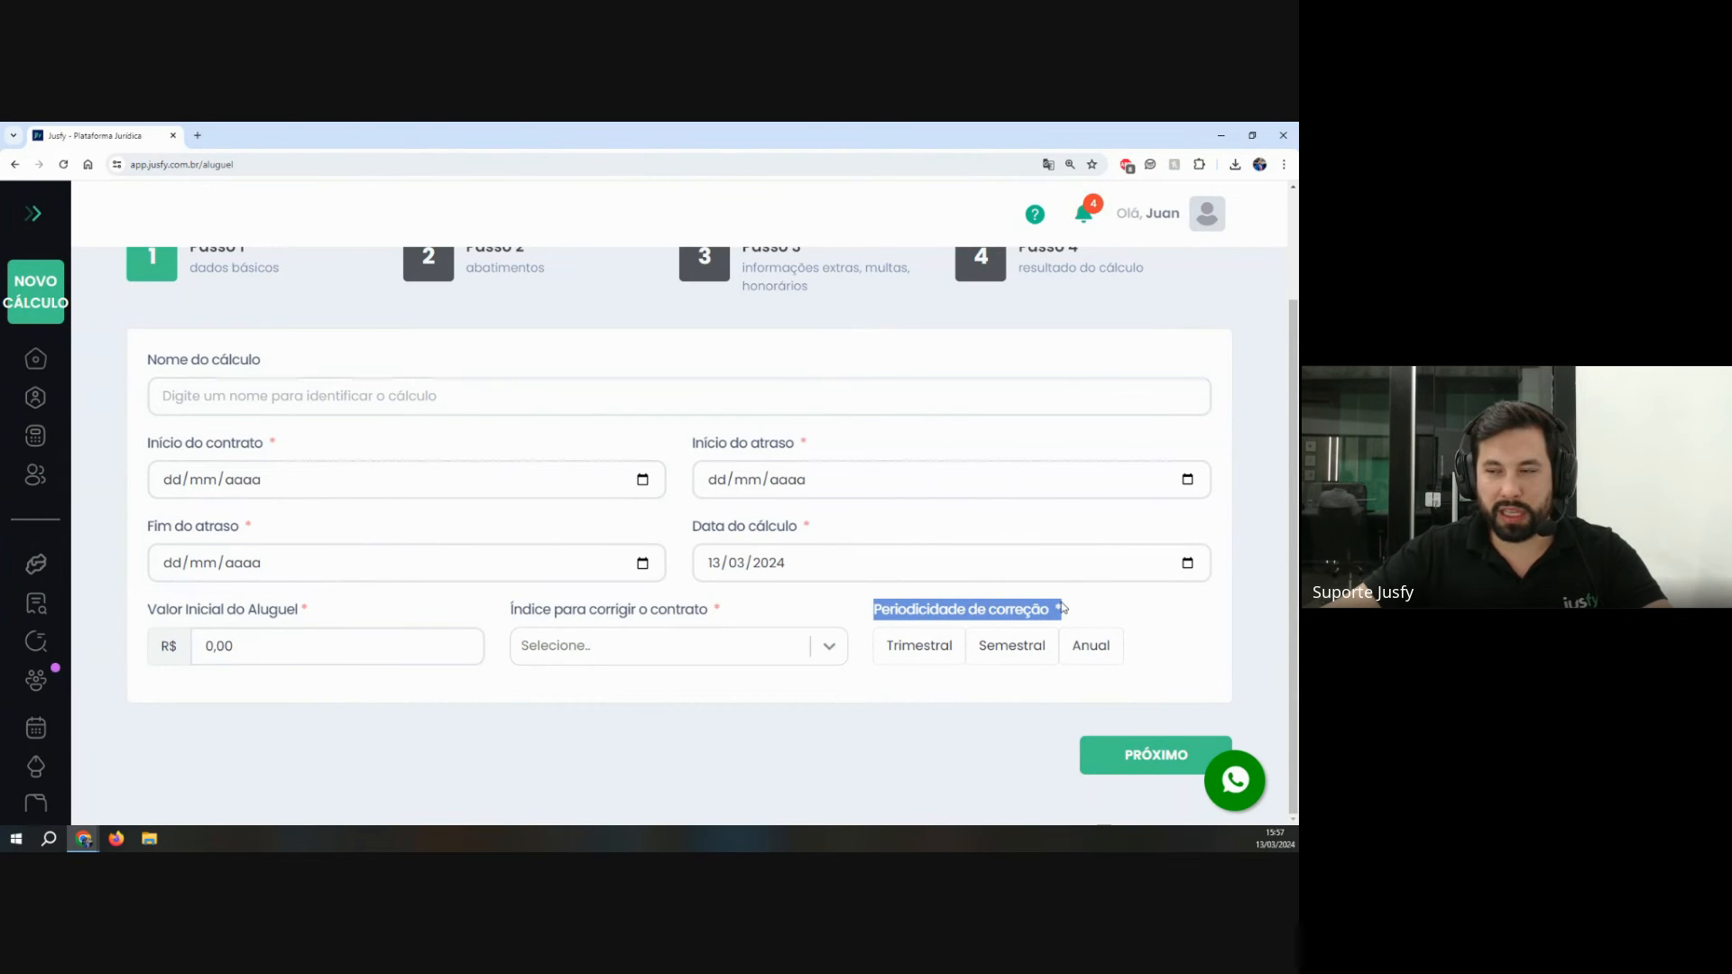
pyautogui.click(911, 645)
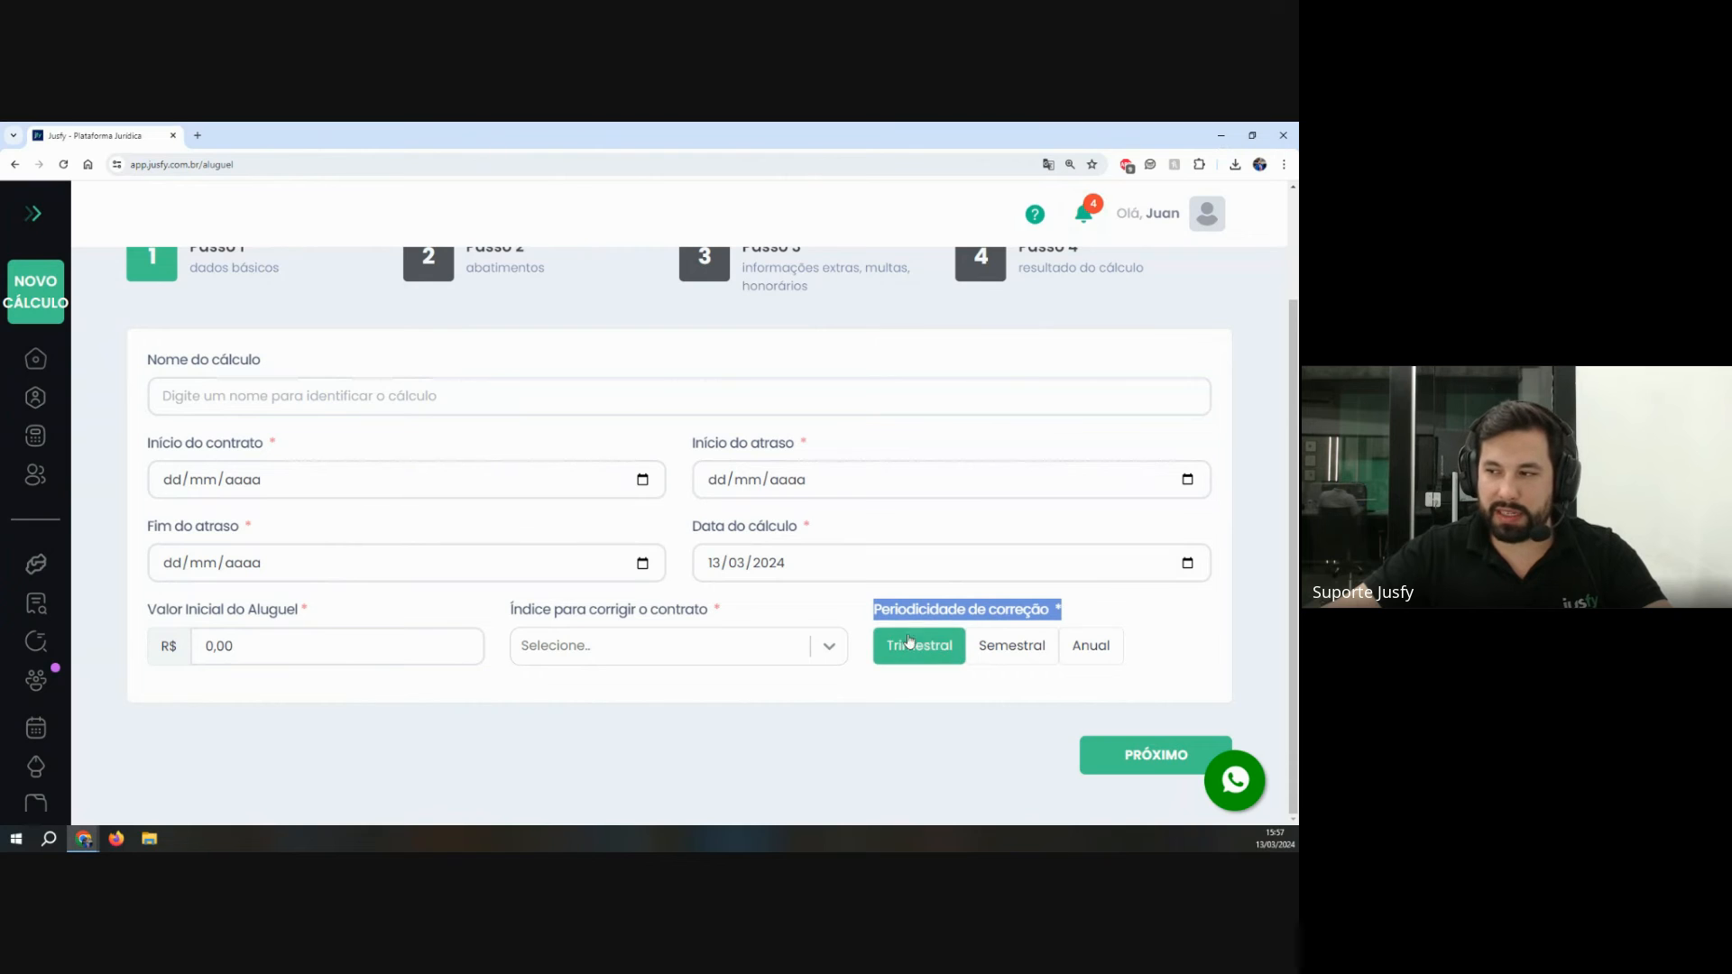
pyautogui.click(1004, 650)
pyautogui.click(1090, 645)
pyautogui.click(933, 774)
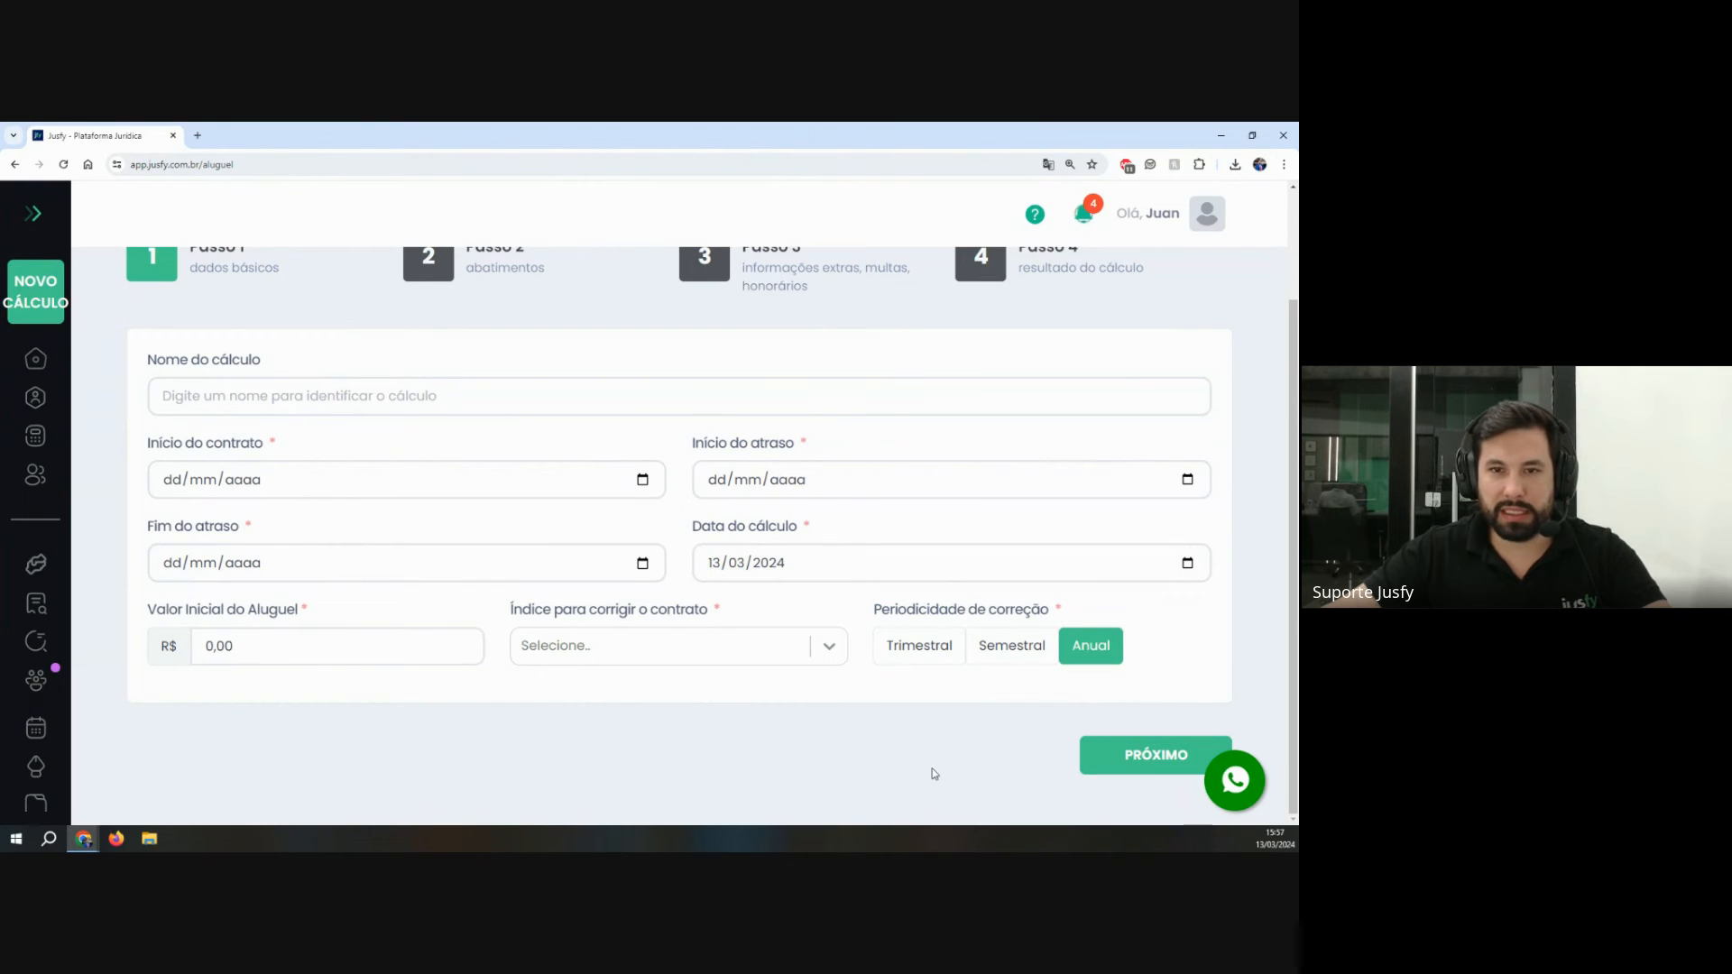
pyautogui.moveTo(872, 611); pyautogui.dragTo(1065, 611)
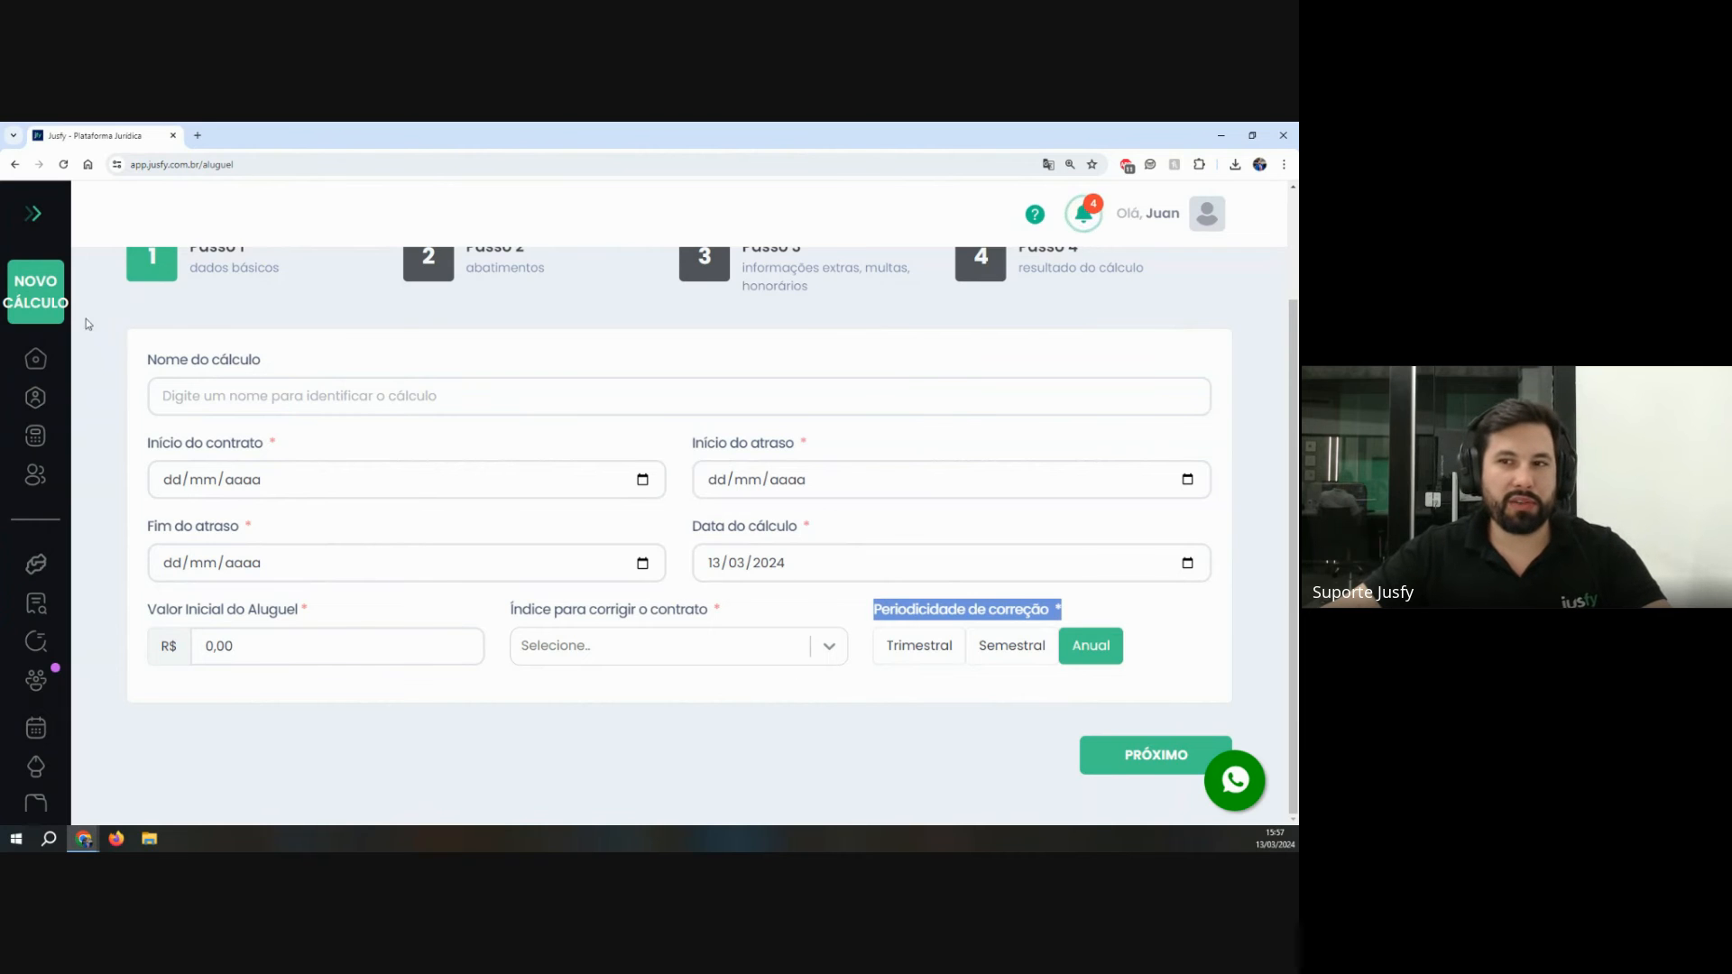
# Step: Leave the rent form for the dashboard and open the JusMatch opportunities page
pyautogui.click(35, 358)
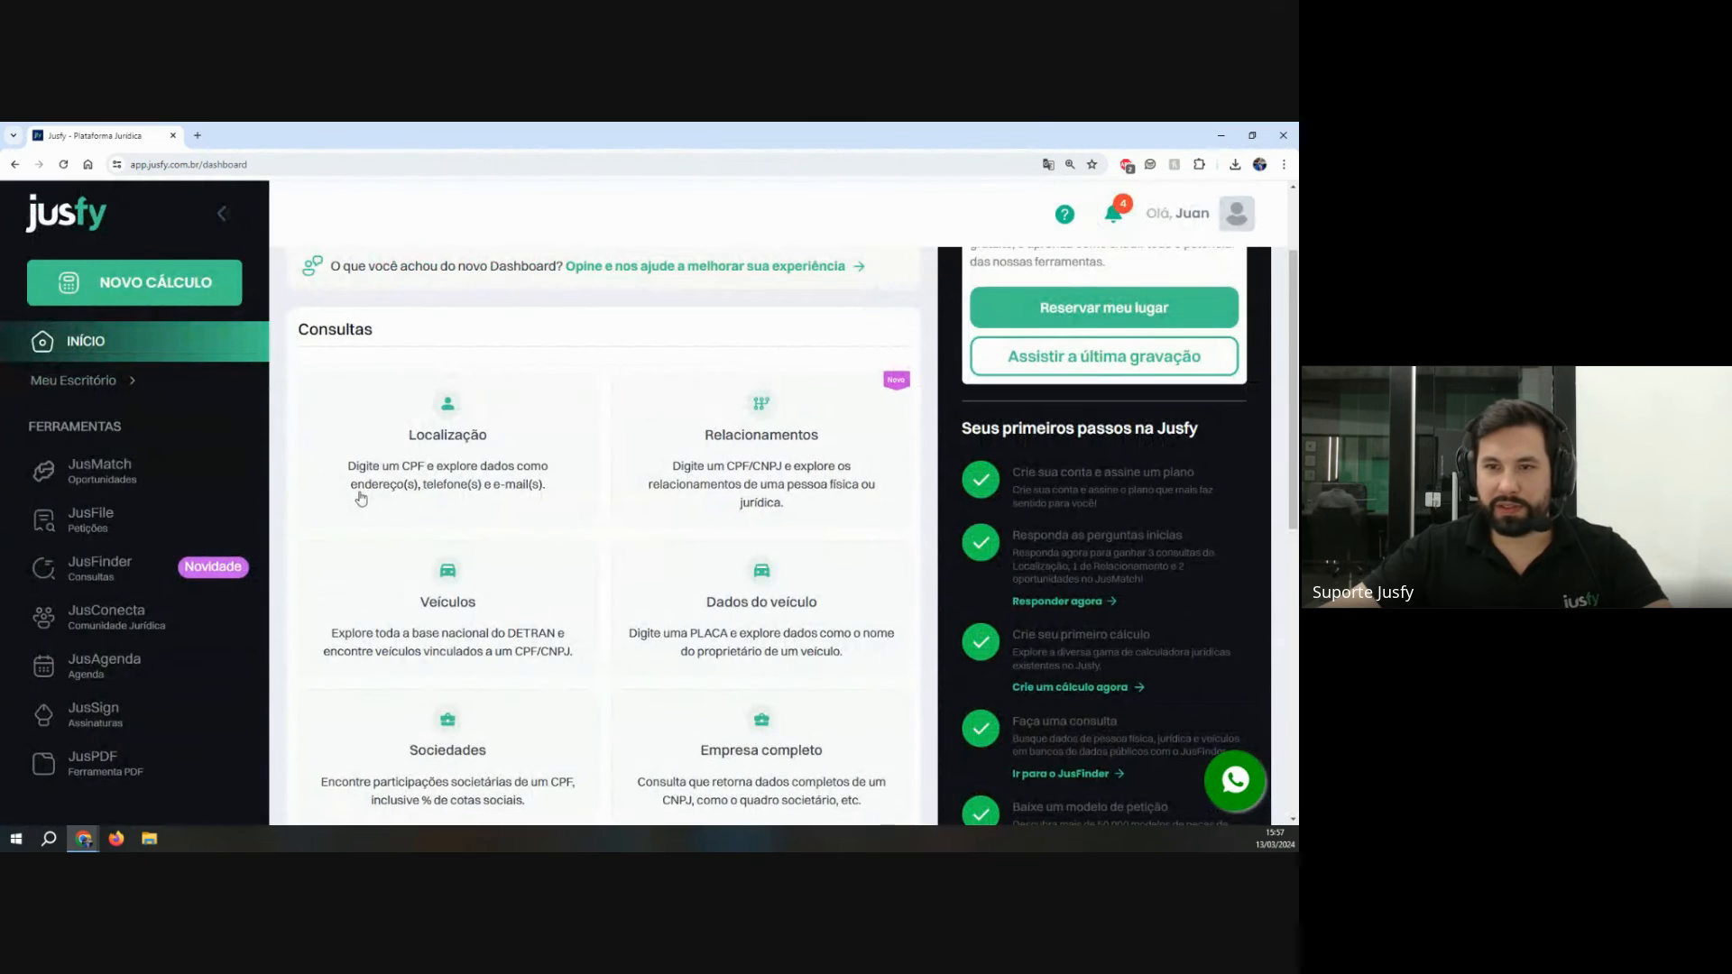
pyautogui.click(182, 494)
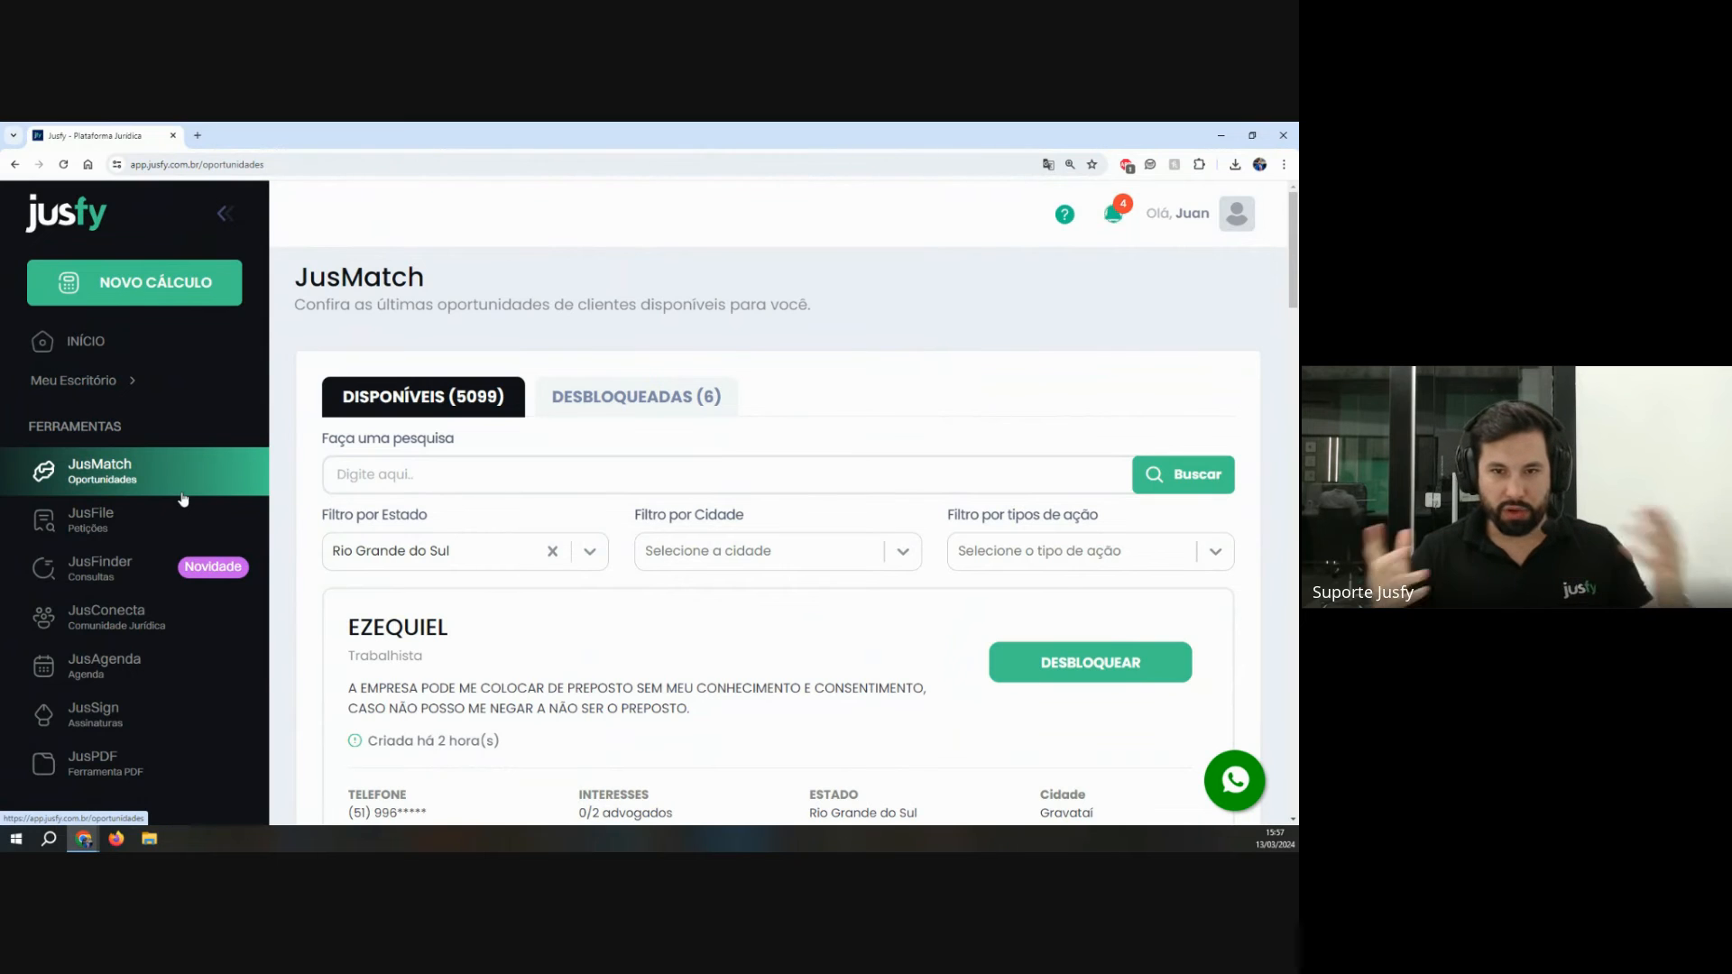
# Step: Remove the Rio Grande do Sul state filter and check the count of available opportunities
pyautogui.click(552, 550)
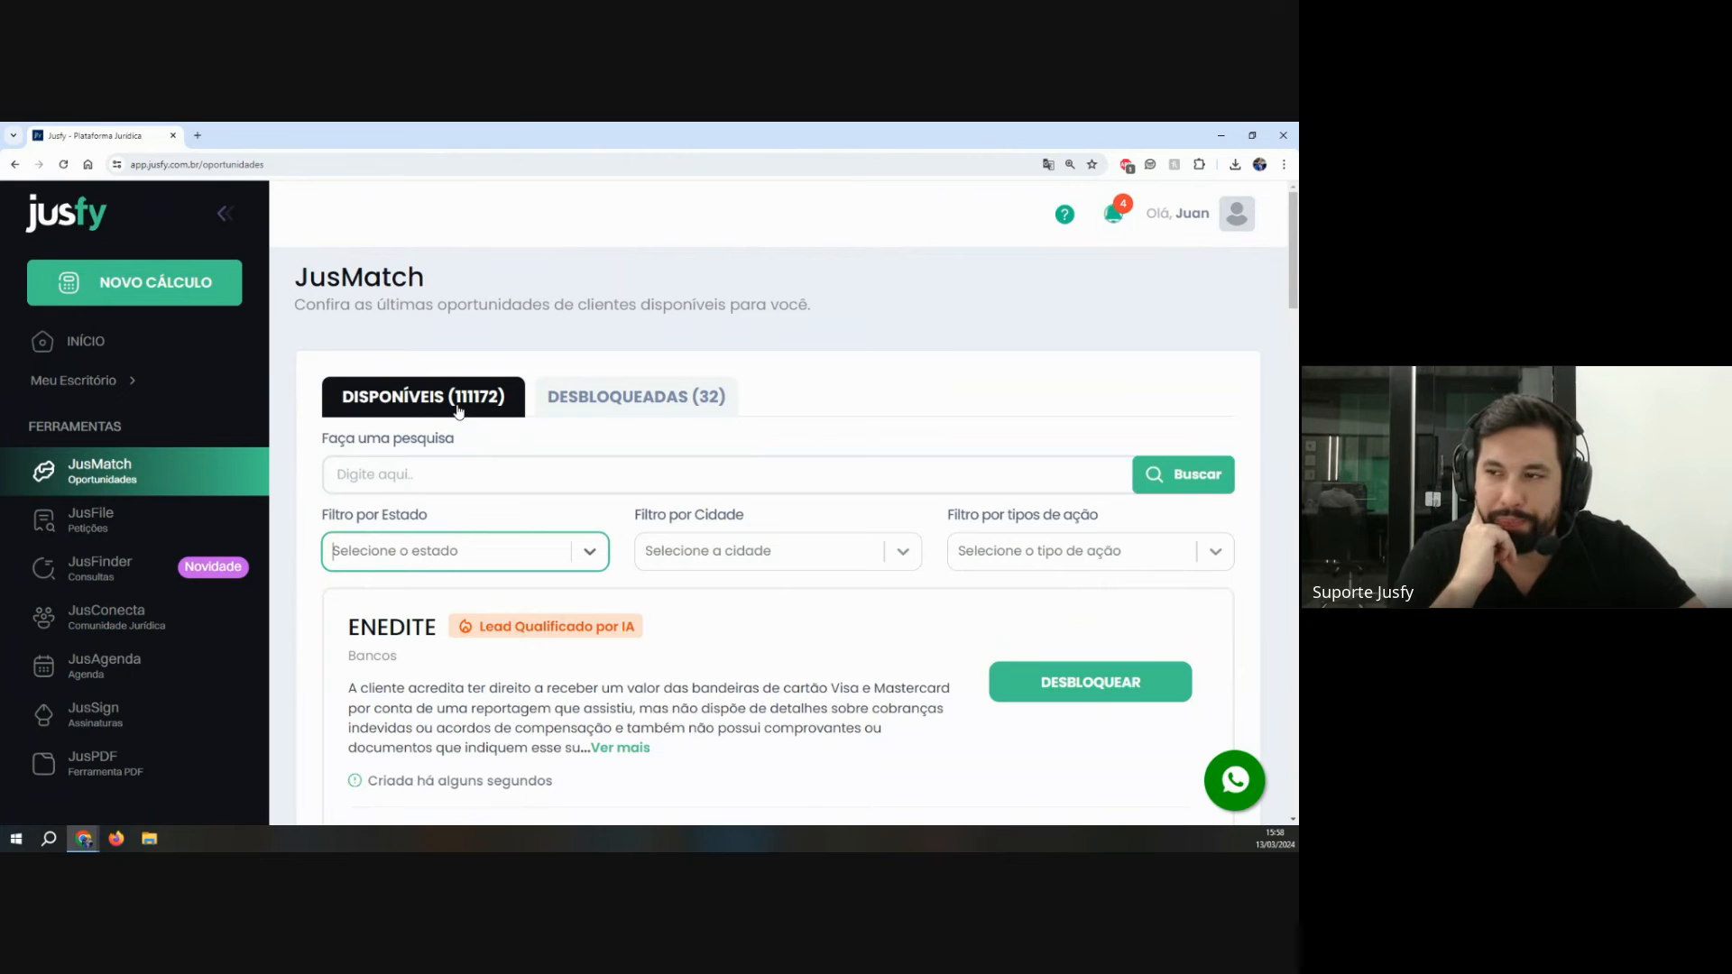
pyautogui.moveTo(458, 411); pyautogui.dragTo(523, 404)
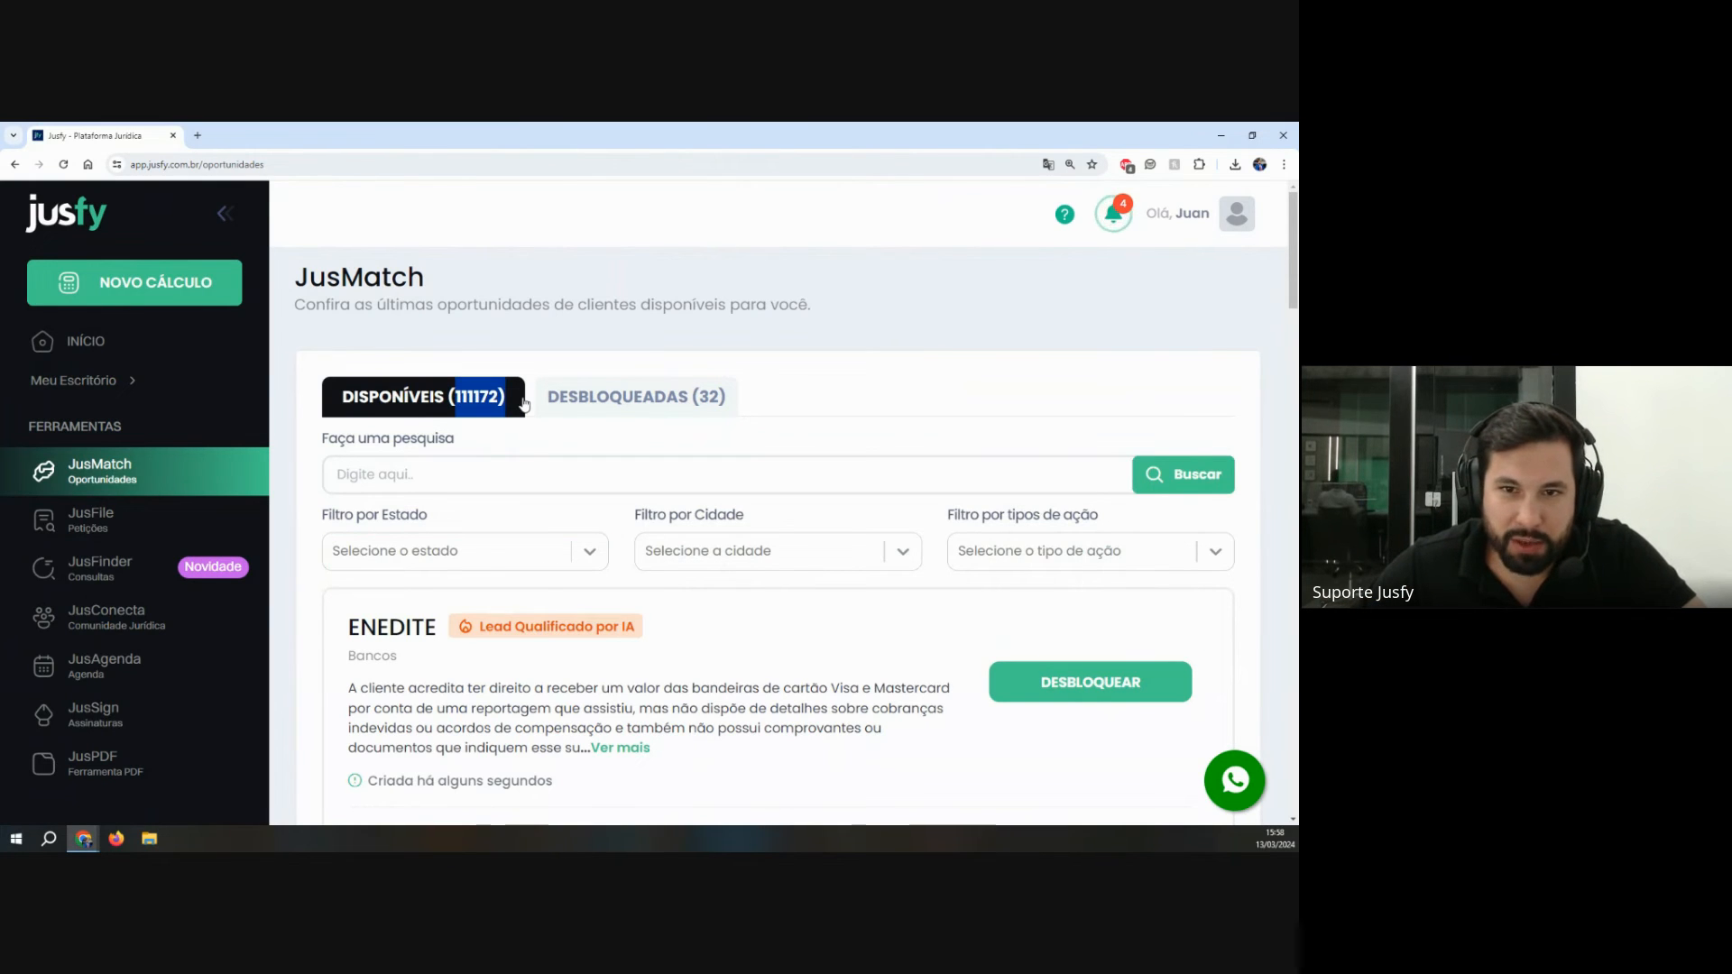
pyautogui.click(513, 440)
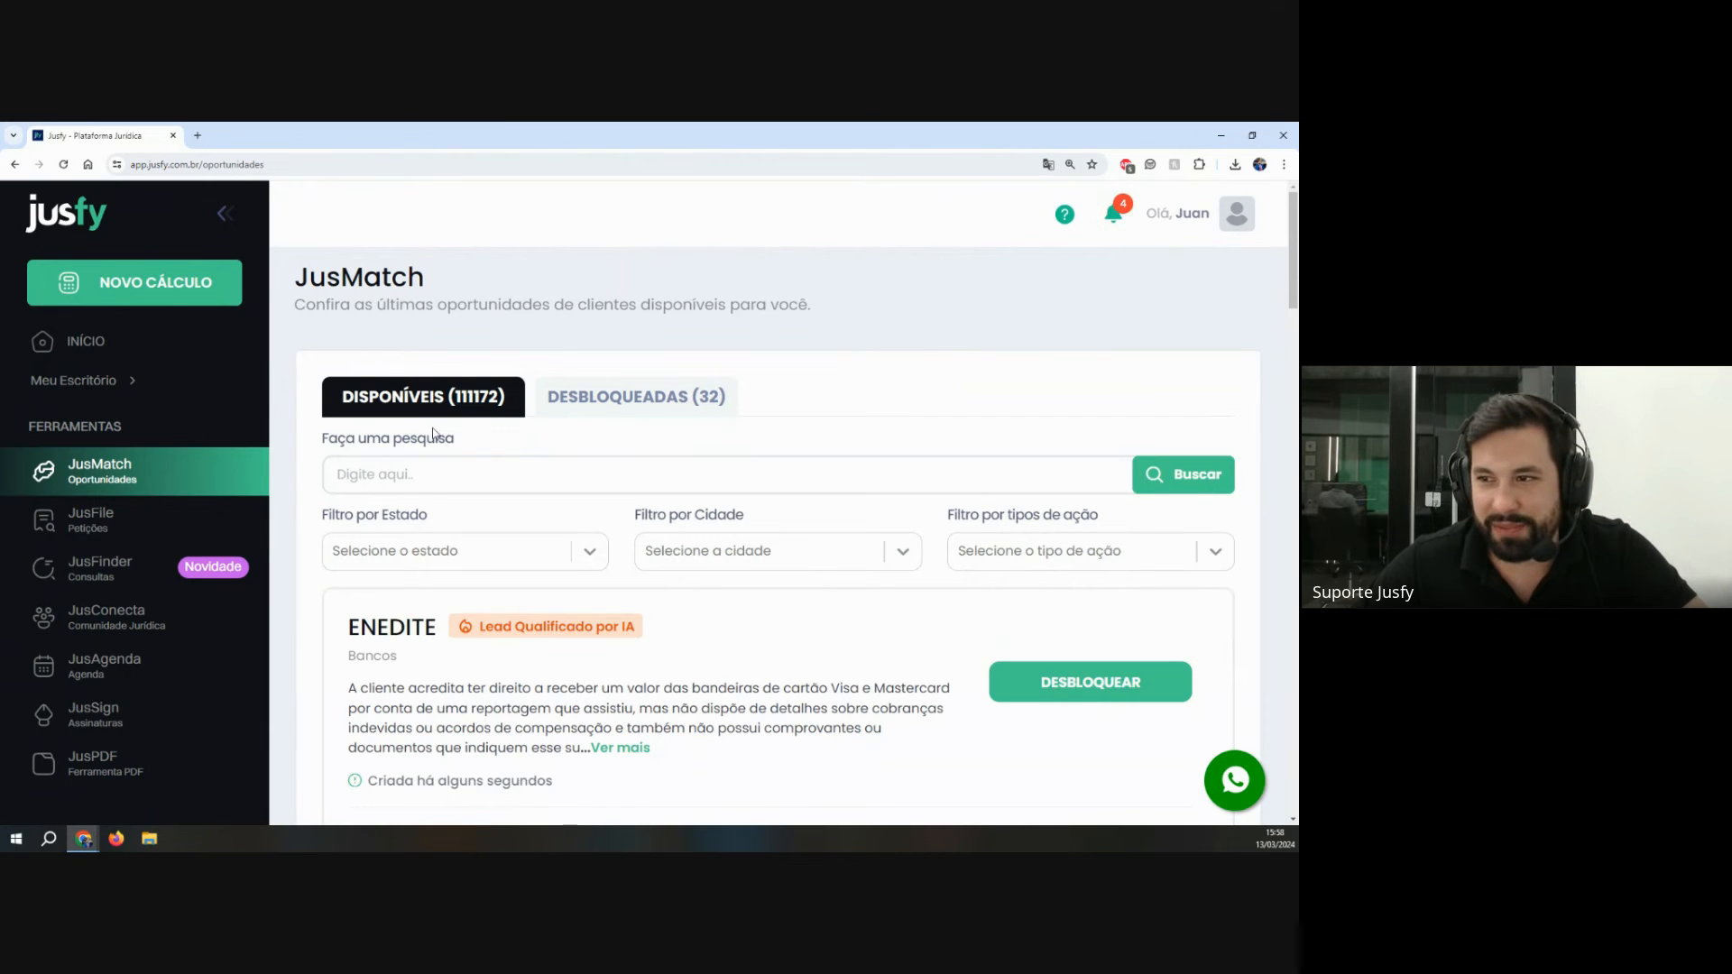
# Step: Review the opportunity search field and the state, city and action-type filters, including the options under Filtro por tipos de ação
pyautogui.moveTo(320, 440); pyautogui.dragTo(527, 441)
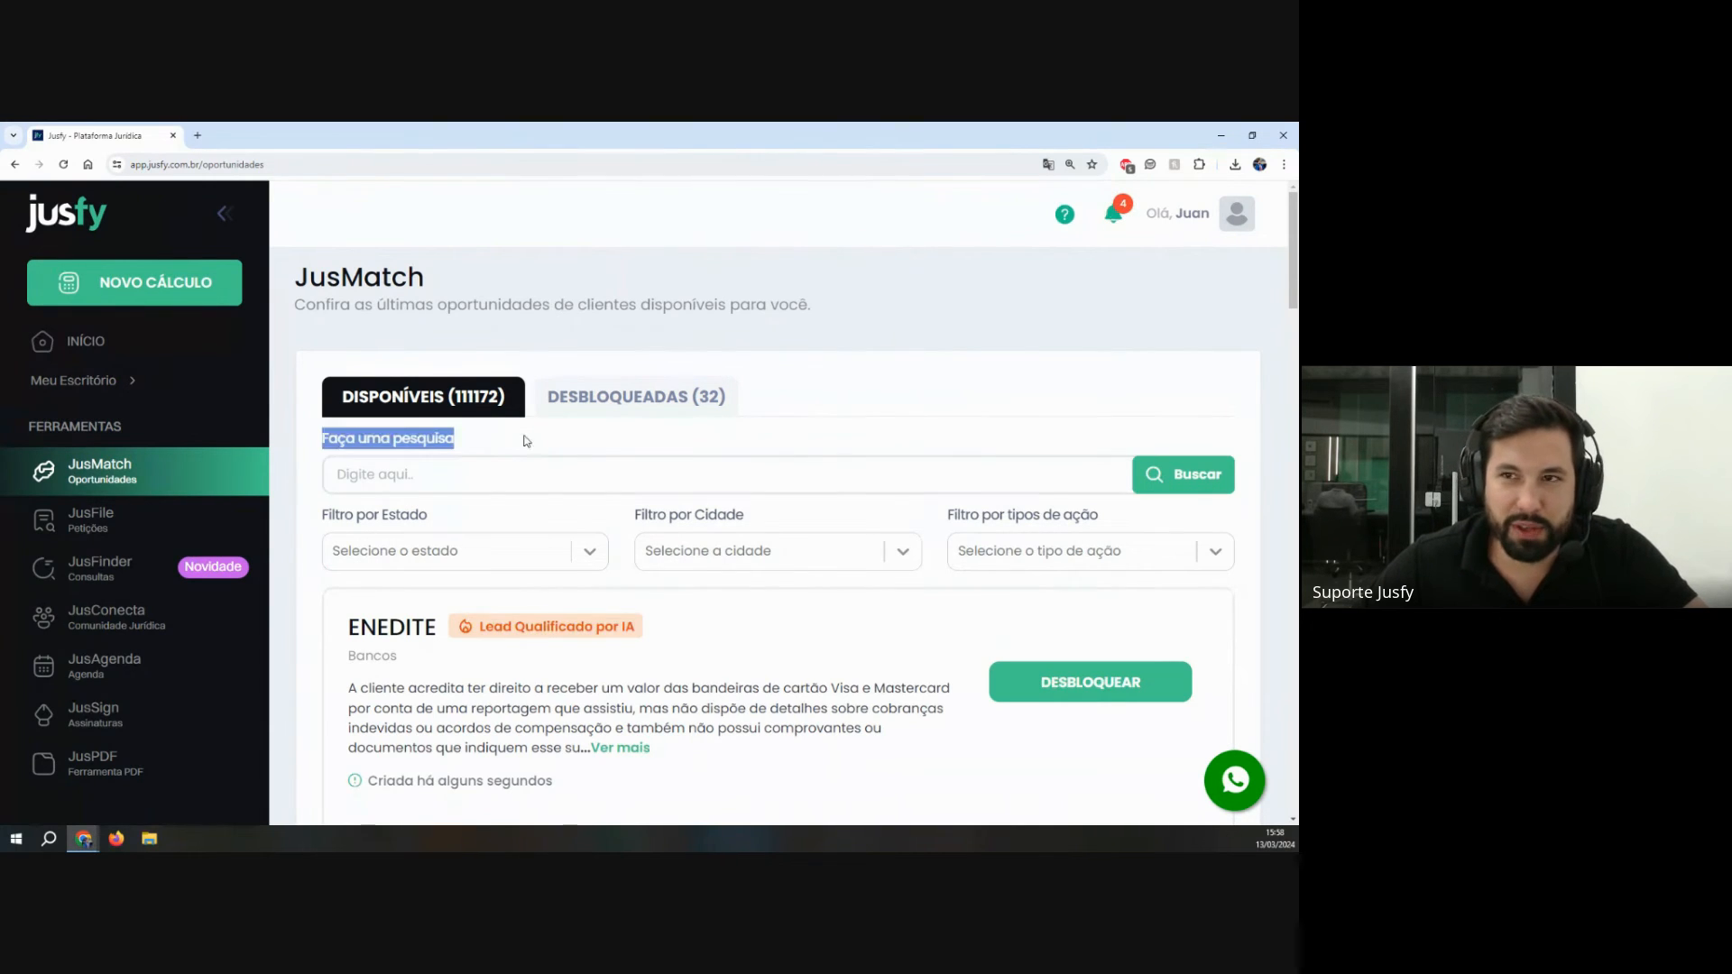
pyautogui.click(527, 441)
pyautogui.moveTo(320, 440); pyautogui.dragTo(550, 456)
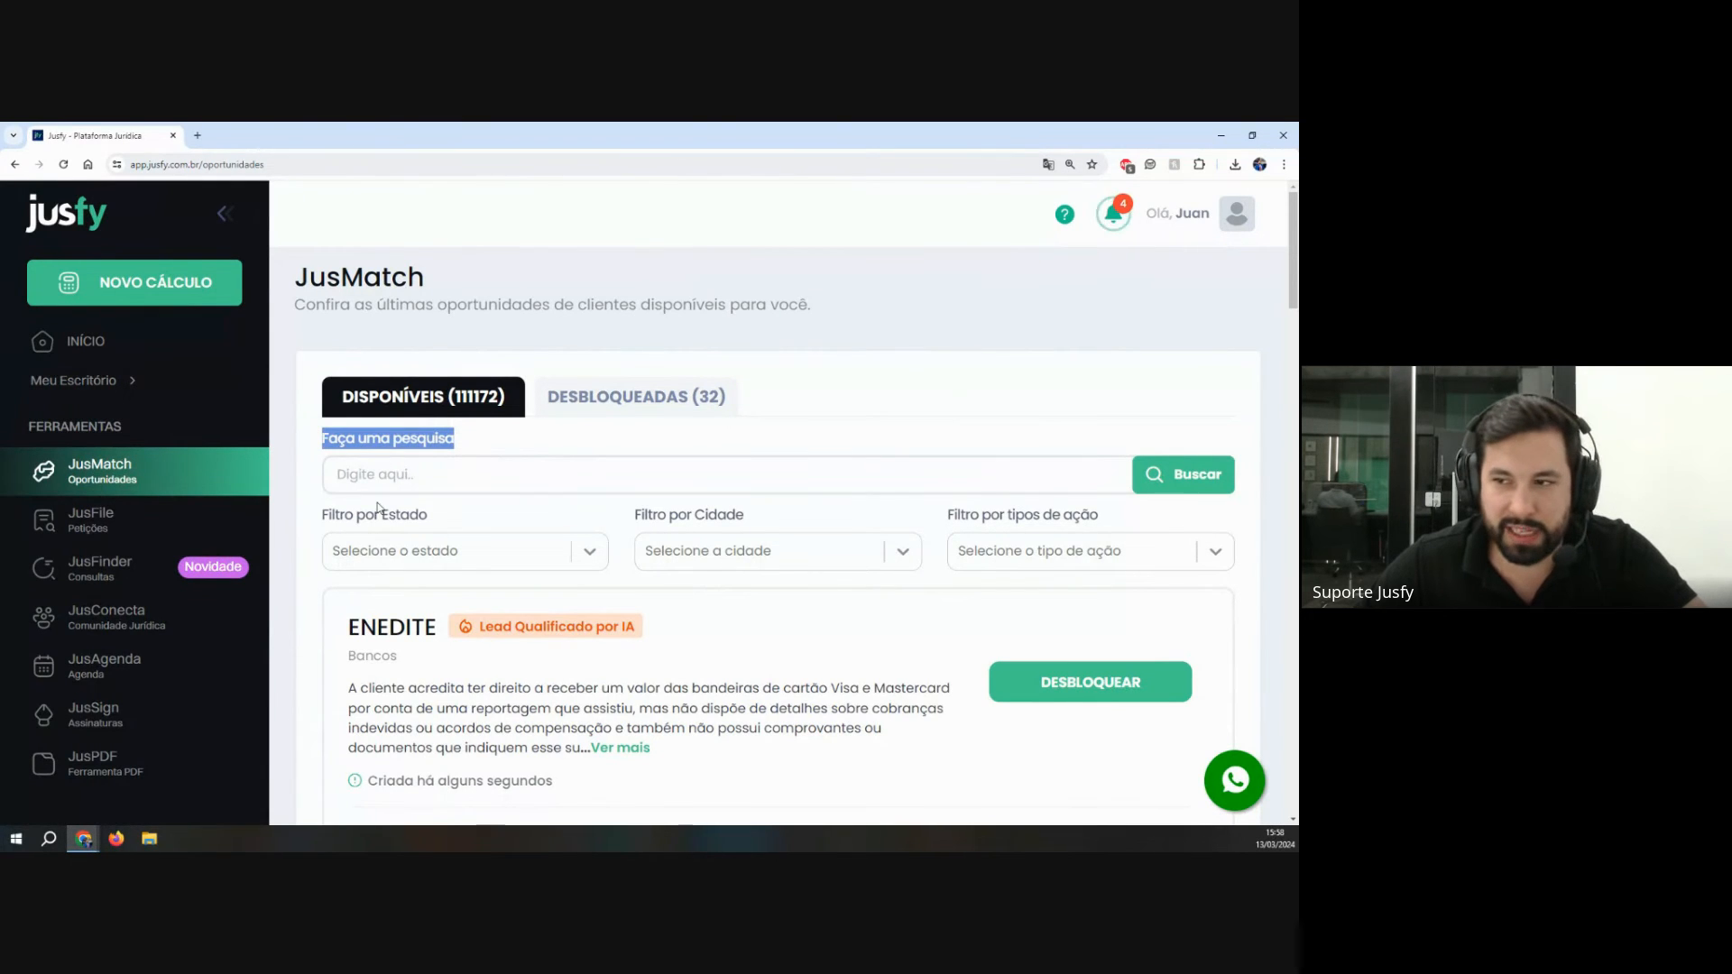
pyautogui.moveTo(323, 517); pyautogui.dragTo(1058, 543)
pyautogui.click(1057, 550)
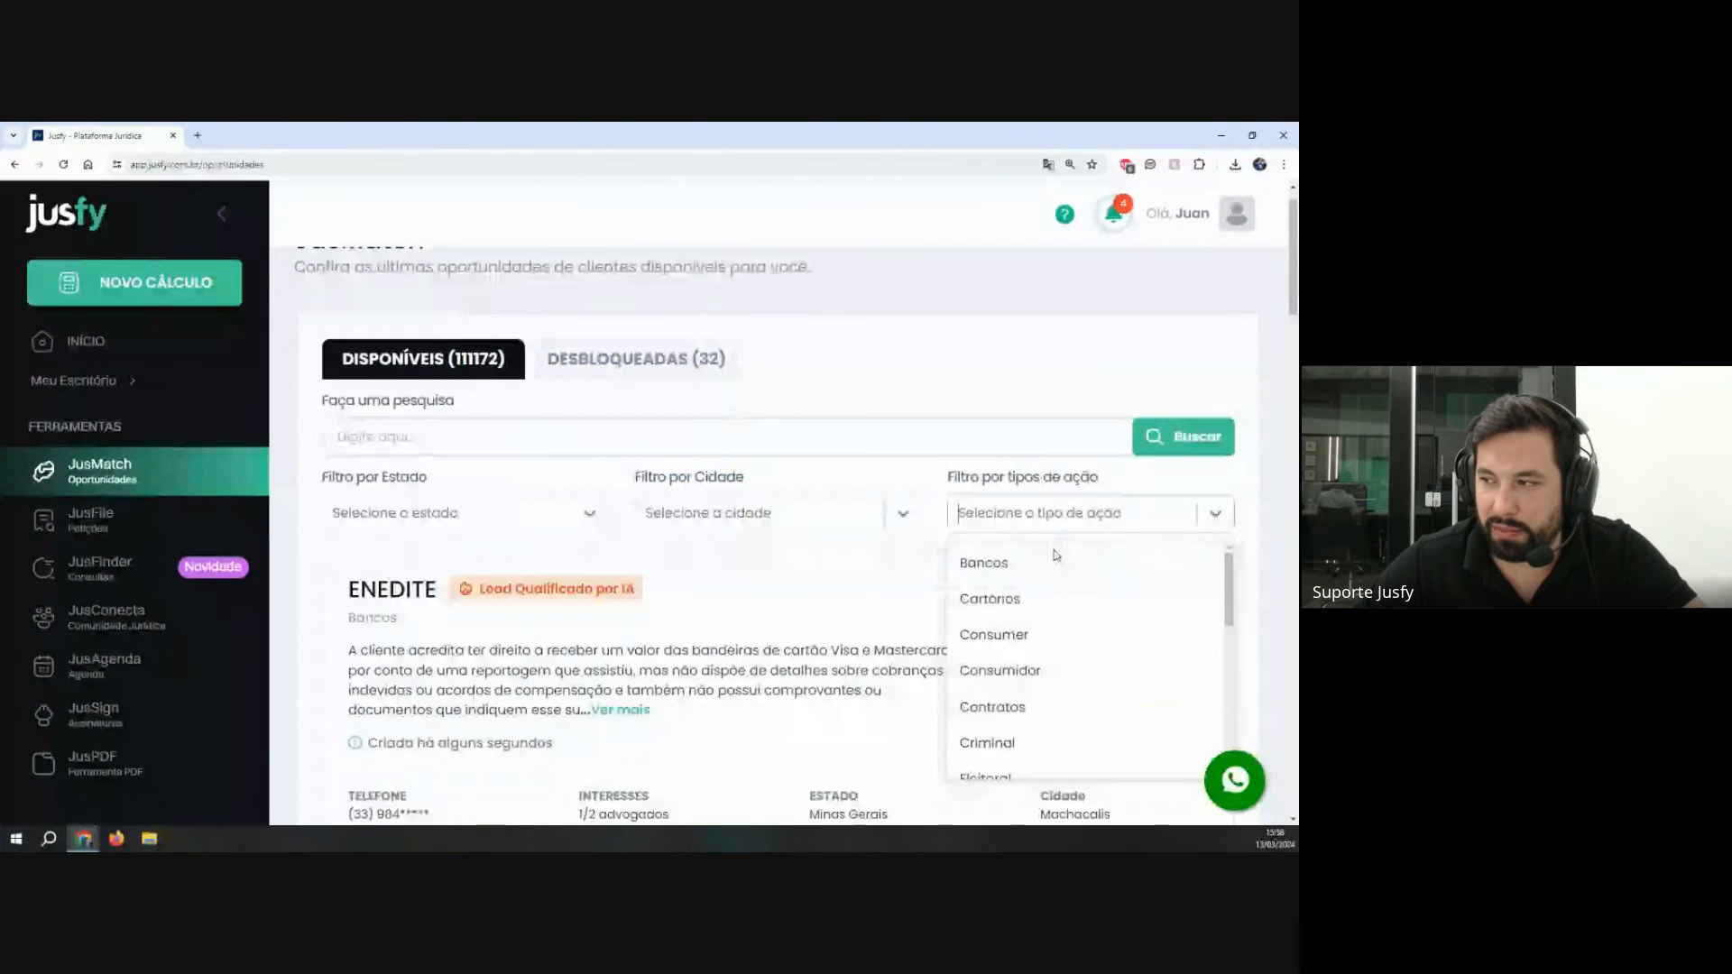
pyautogui.click(1063, 503)
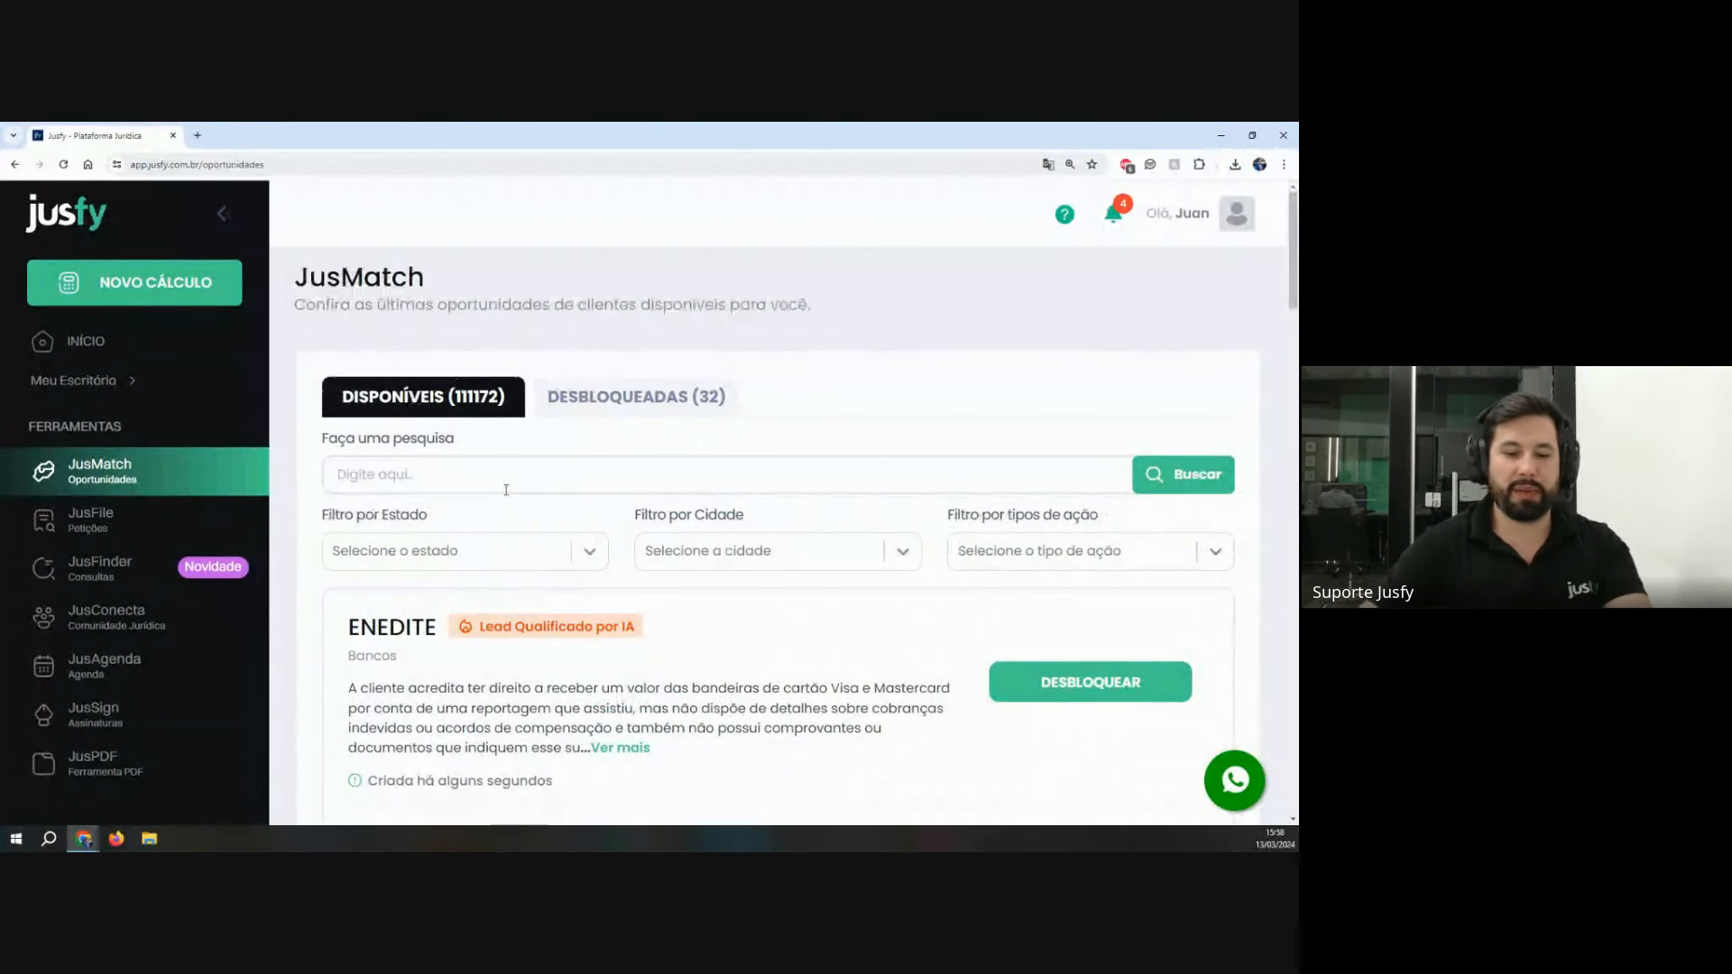
# Step: Search the available opportunities for "INSSS" and read the matching listing
pyautogui.click(504, 482)
pyautogui.write('INSSS')
pyautogui.press('Return')
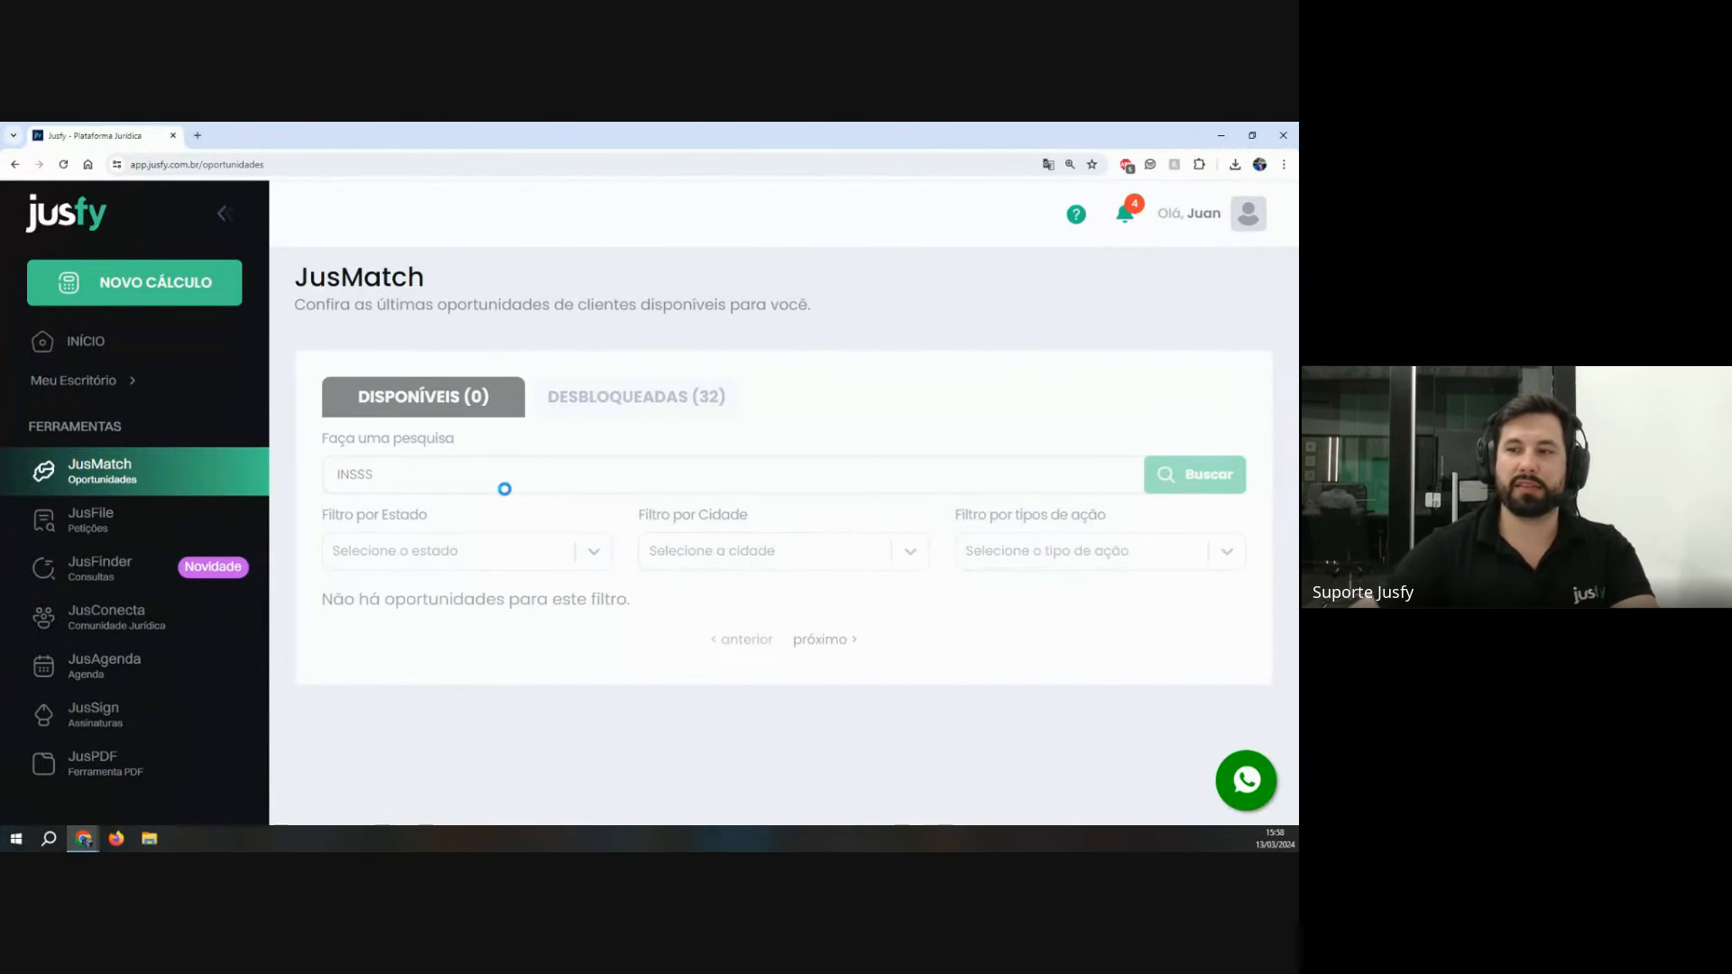
pyautogui.scroll(-2, 510, 521)
pyautogui.scroll(-1, 511, 520)
pyautogui.moveTo(391, 488); pyautogui.dragTo(837, 700)
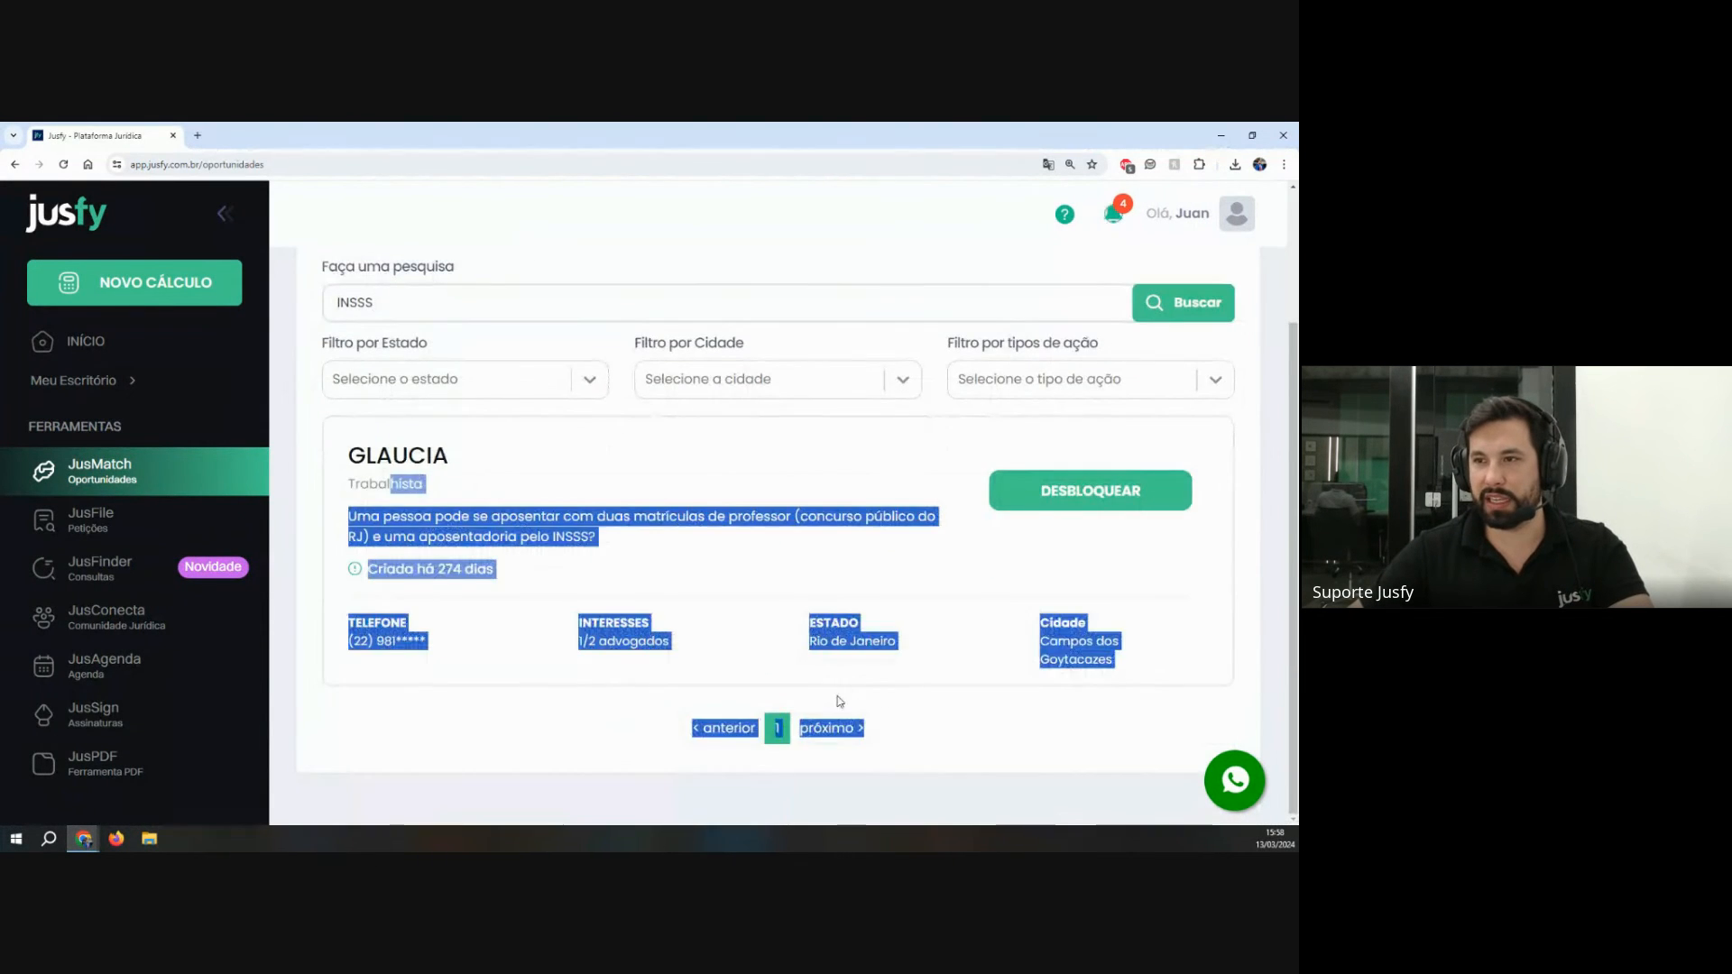
pyautogui.scroll(3, 632, 659)
# Step: Reload the JusMatch opportunities and clear the Rio Grande do Sul state filter again
pyautogui.click(147, 419)
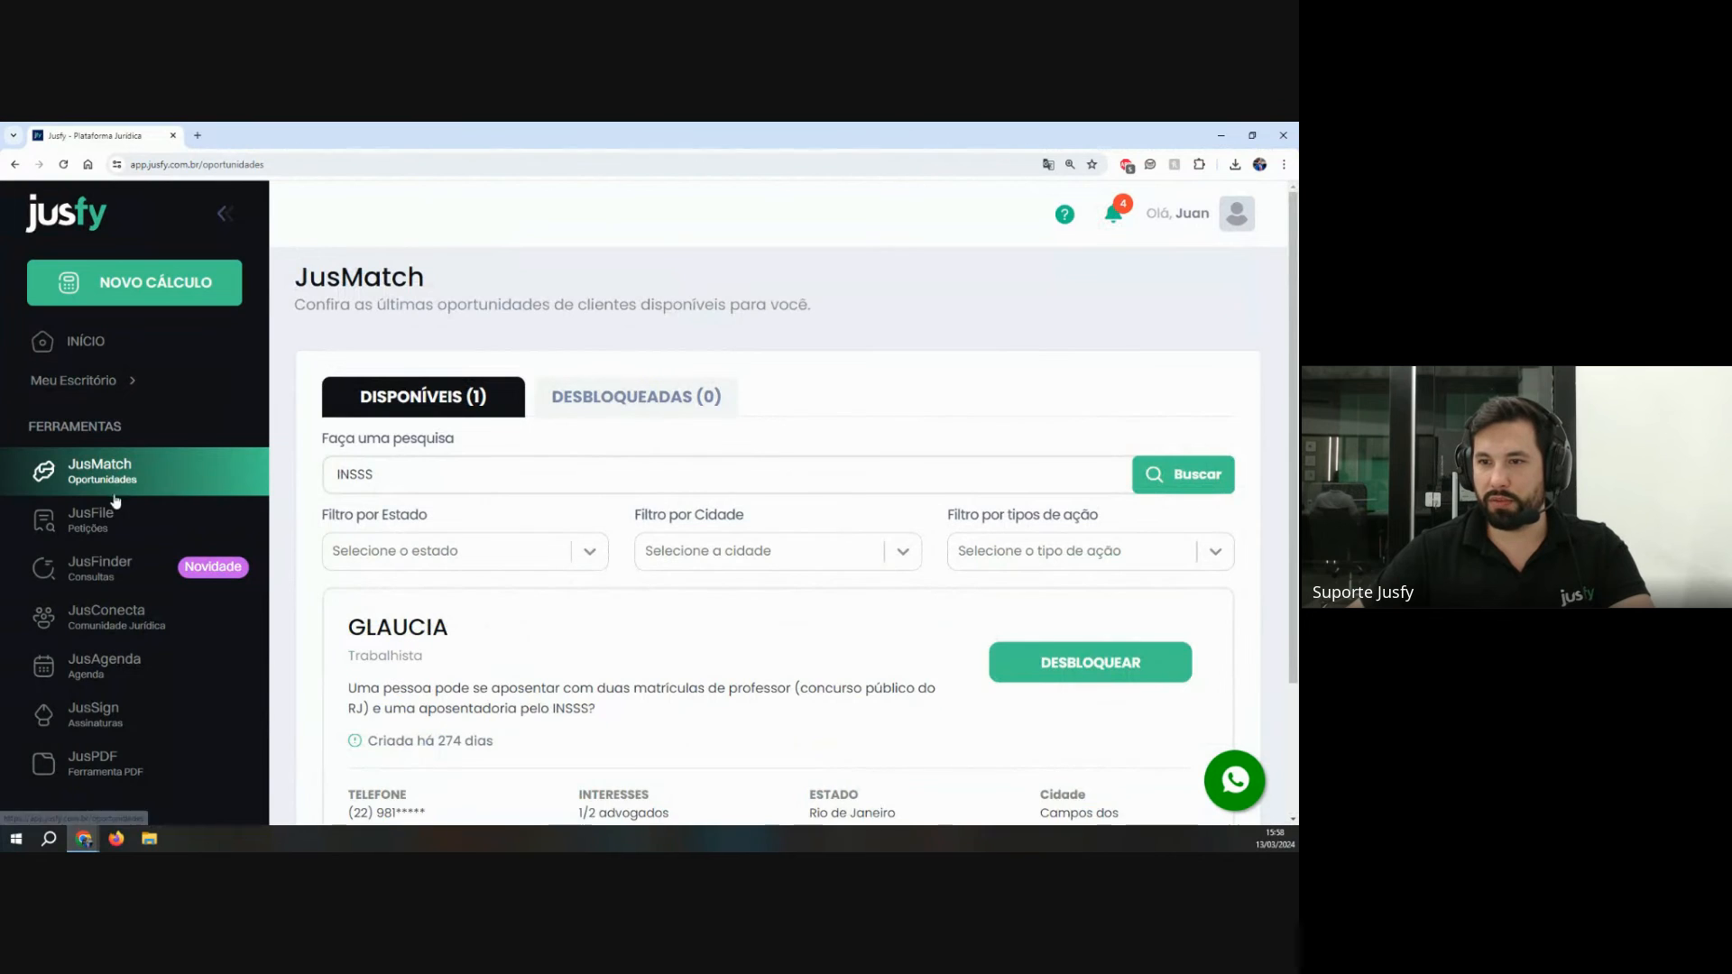
pyautogui.click(116, 507)
pyautogui.click(154, 485)
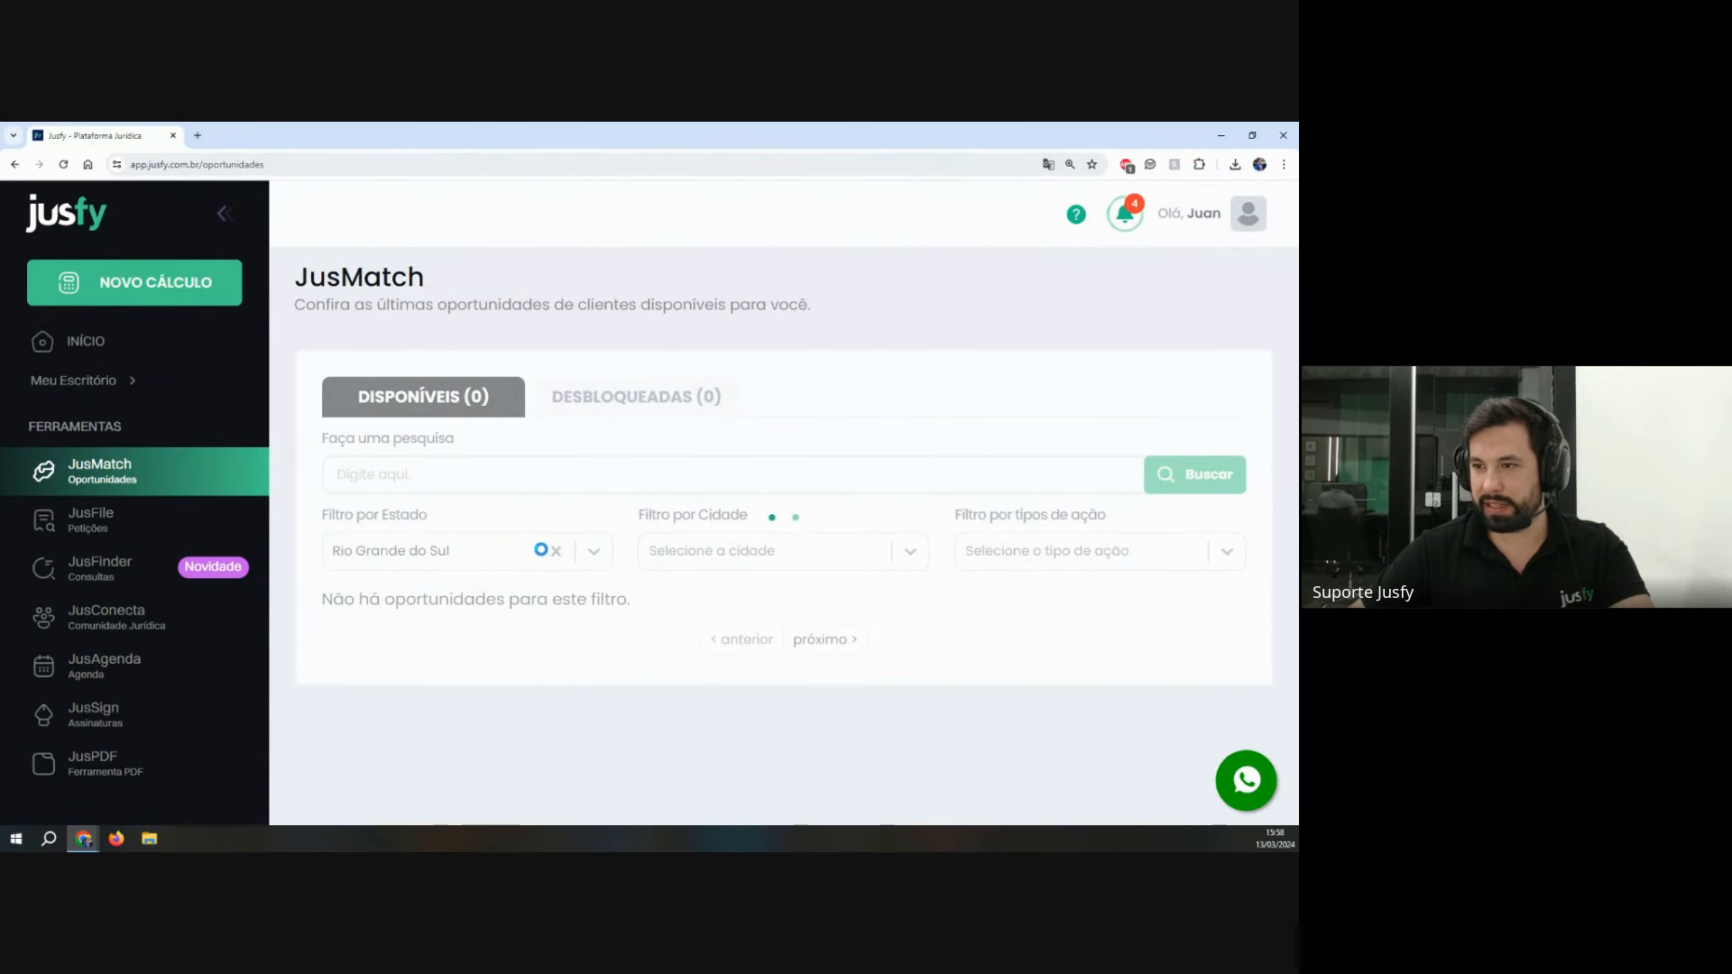
pyautogui.click(554, 550)
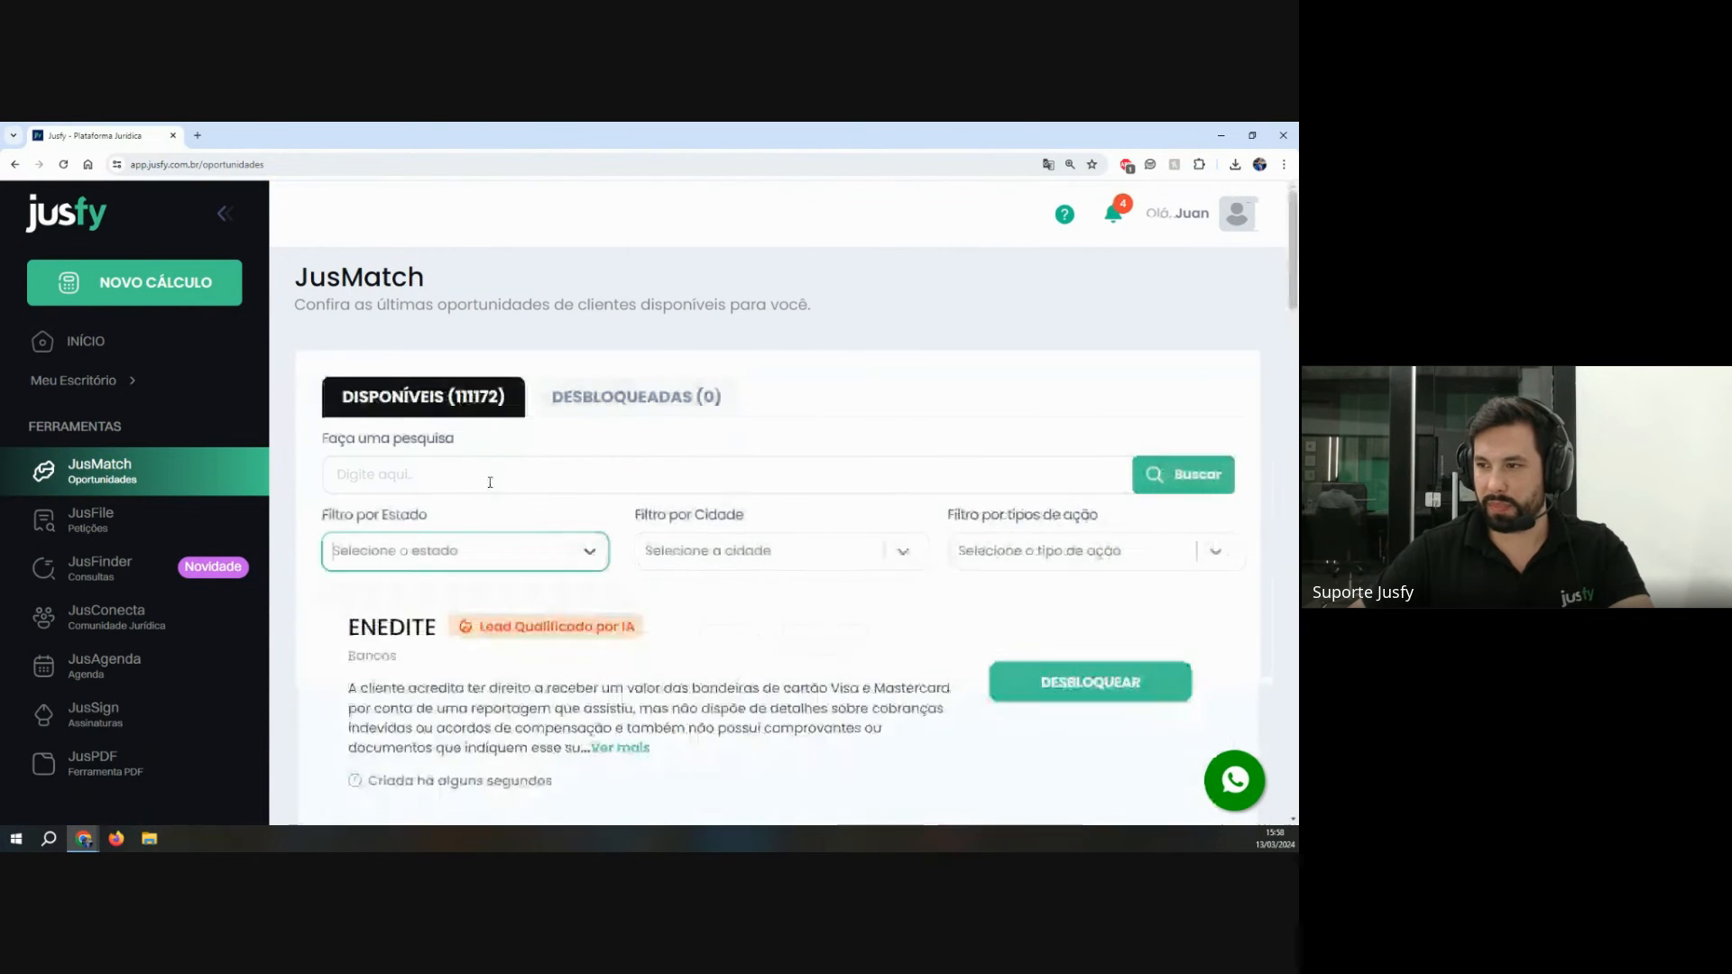
# Step: Search the opportunities for "INSS", check how many are available, and clear the search
pyautogui.click(490, 481)
pyautogui.write('INSS')
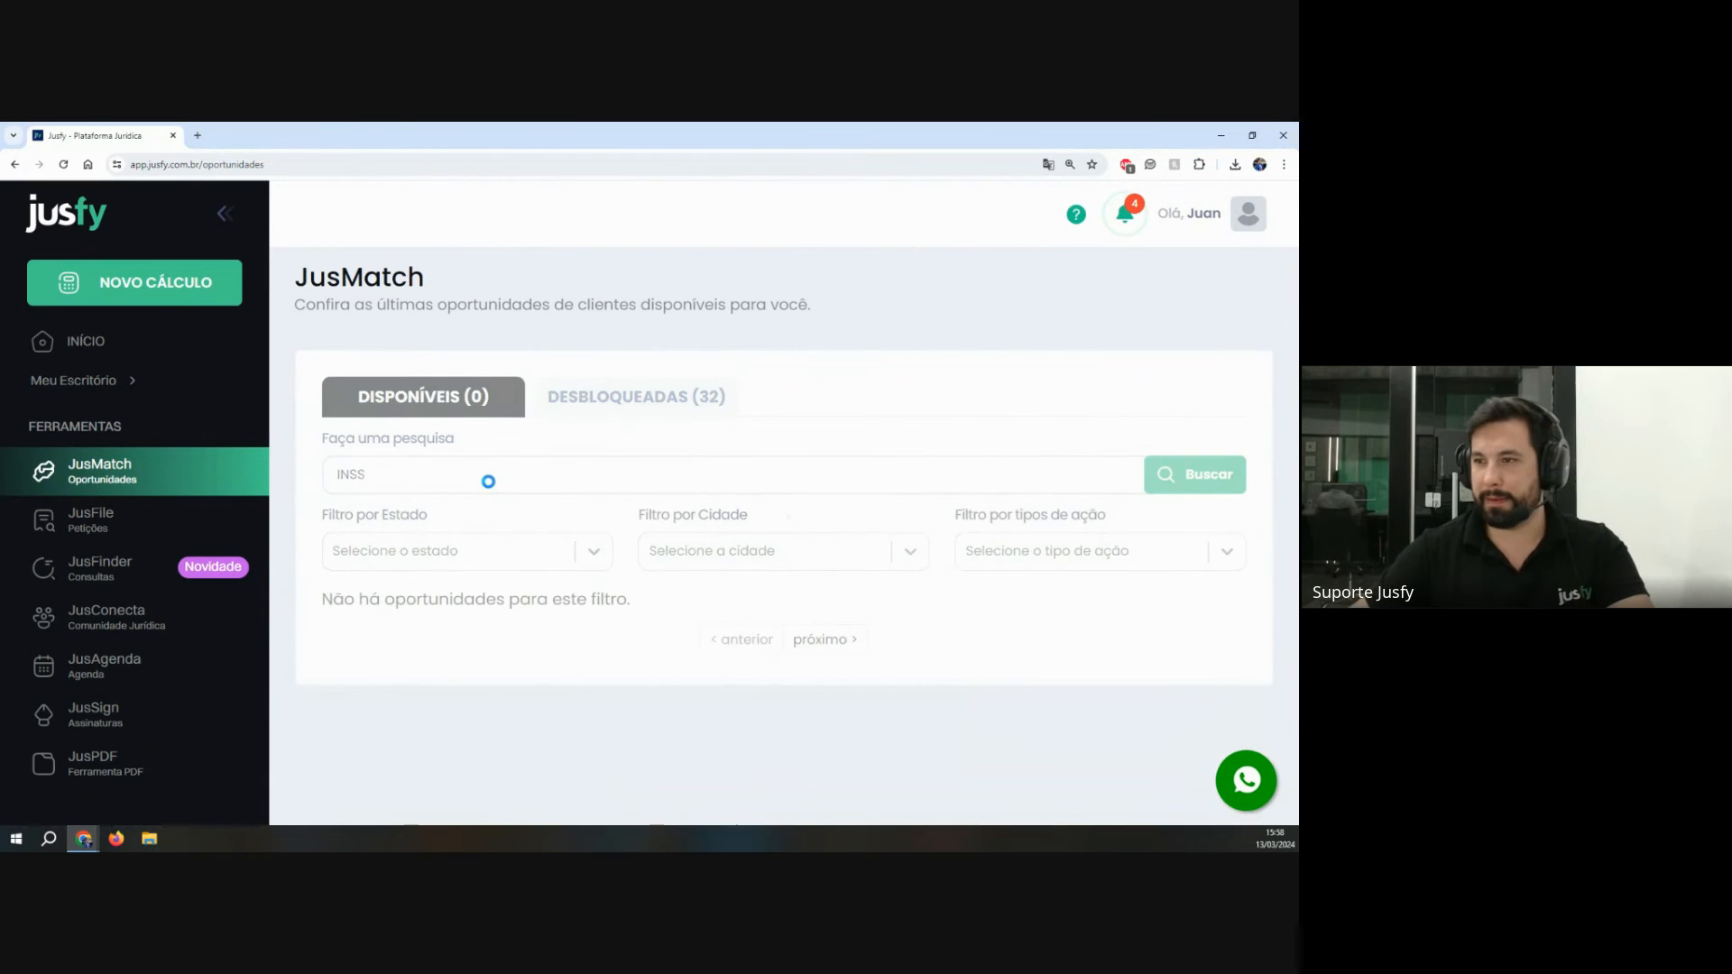
pyautogui.moveTo(457, 403); pyautogui.dragTo(503, 402)
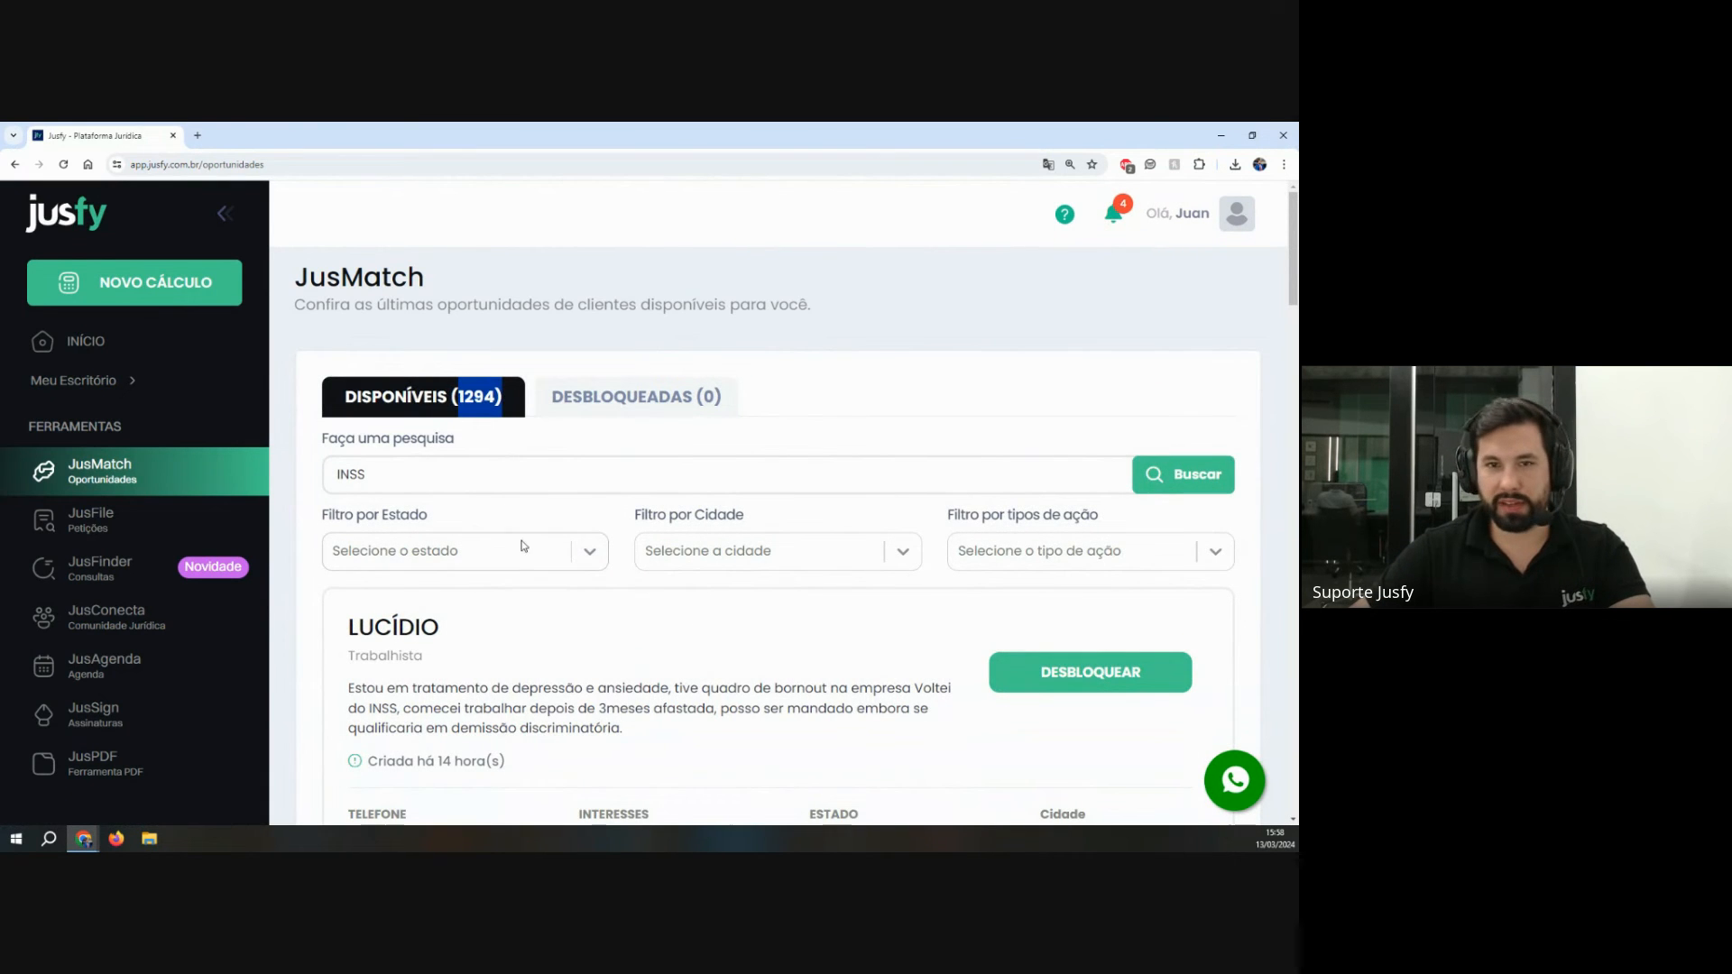
pyautogui.doubleClick(583, 493)
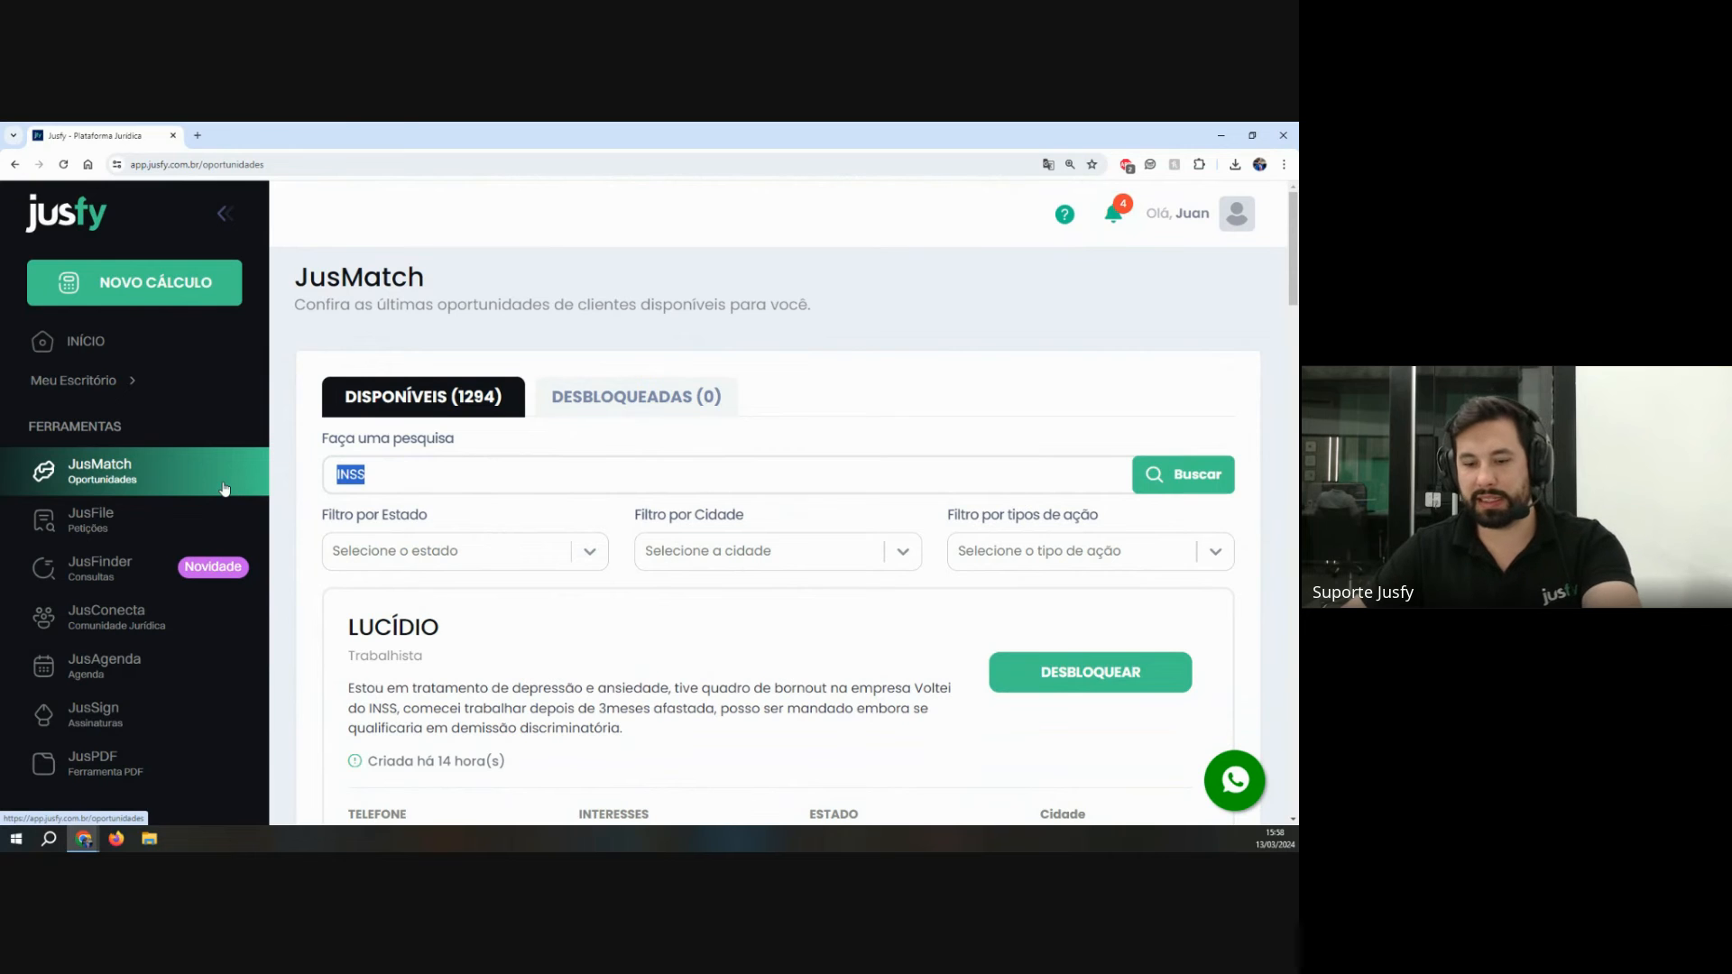
pyautogui.click(224, 489)
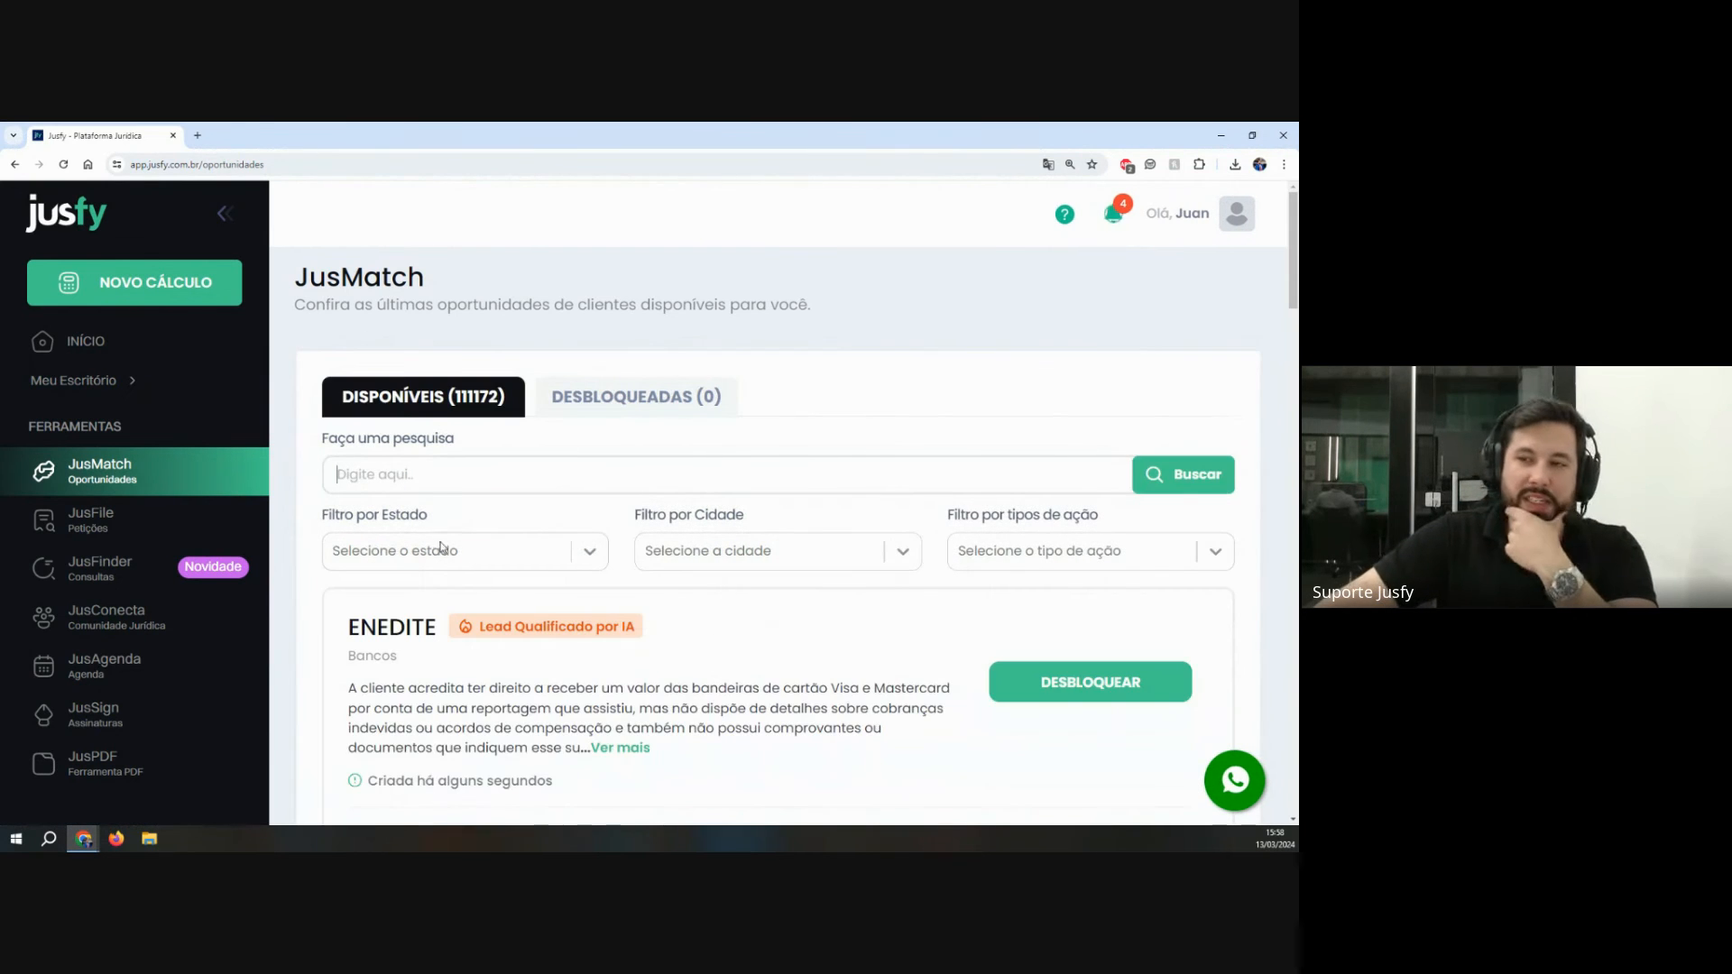
# Step: Examine the Lead Qualificado por IA tag and its explanation on the first Bancos opportunity
pyautogui.scroll(-3, 441, 547)
pyautogui.moveTo(495, 372)
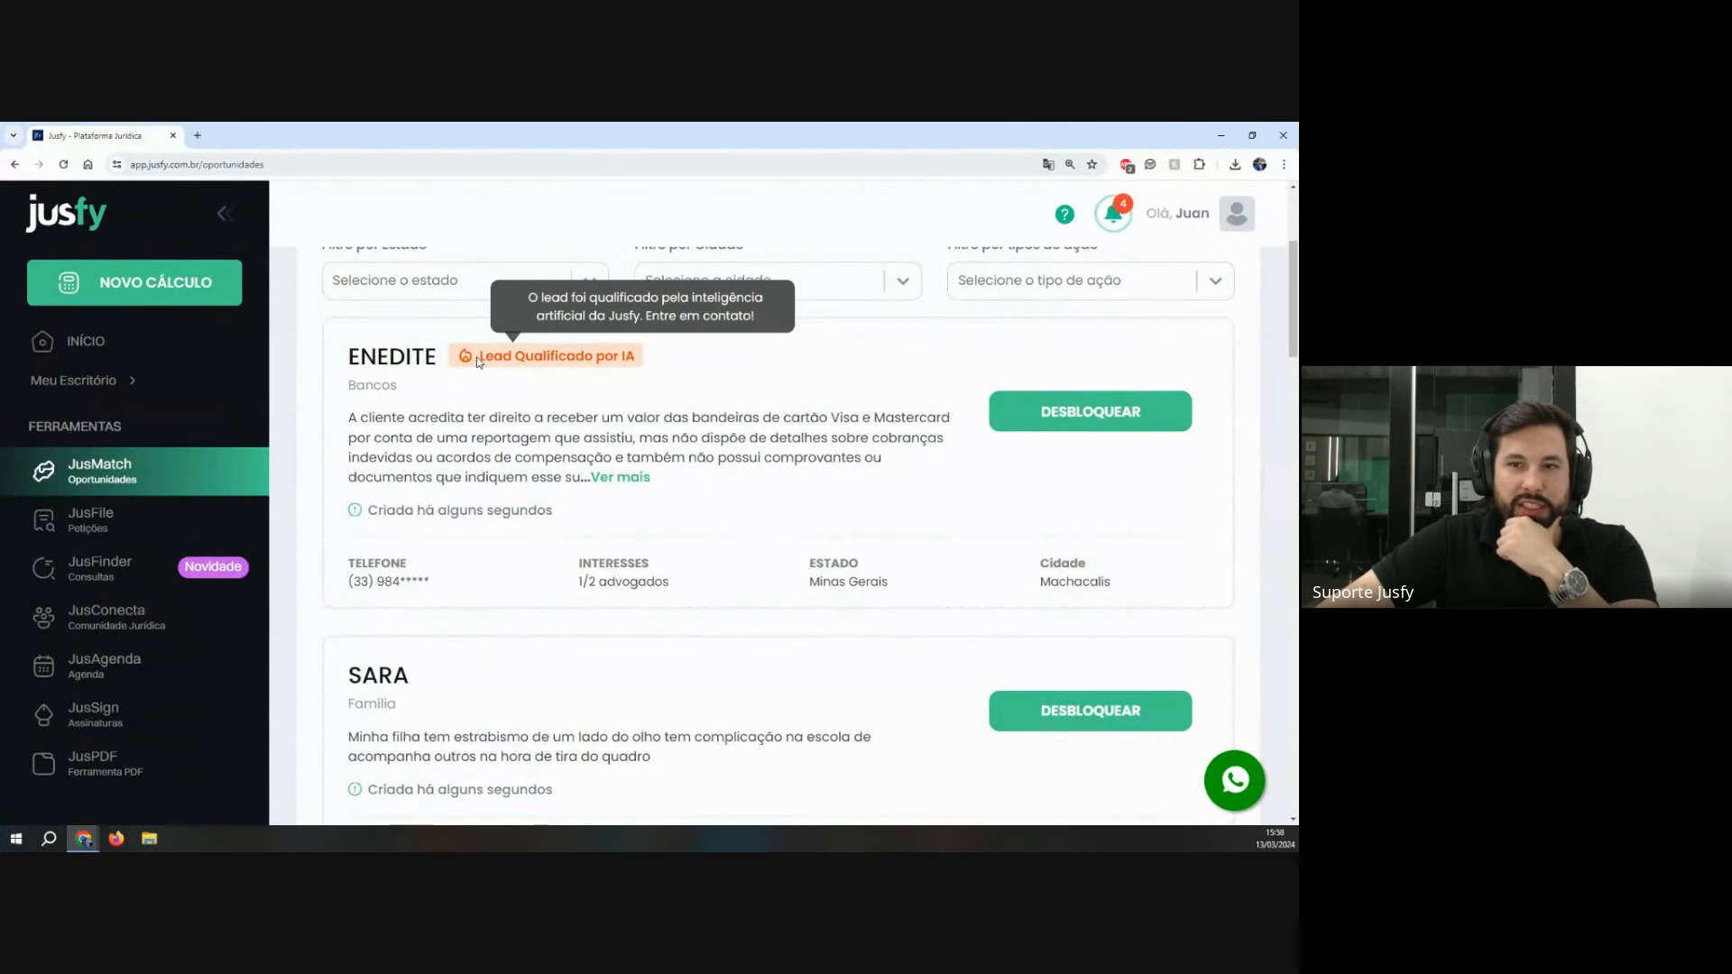
pyautogui.scroll(-3, 478, 478)
pyautogui.scroll(3, 478, 451)
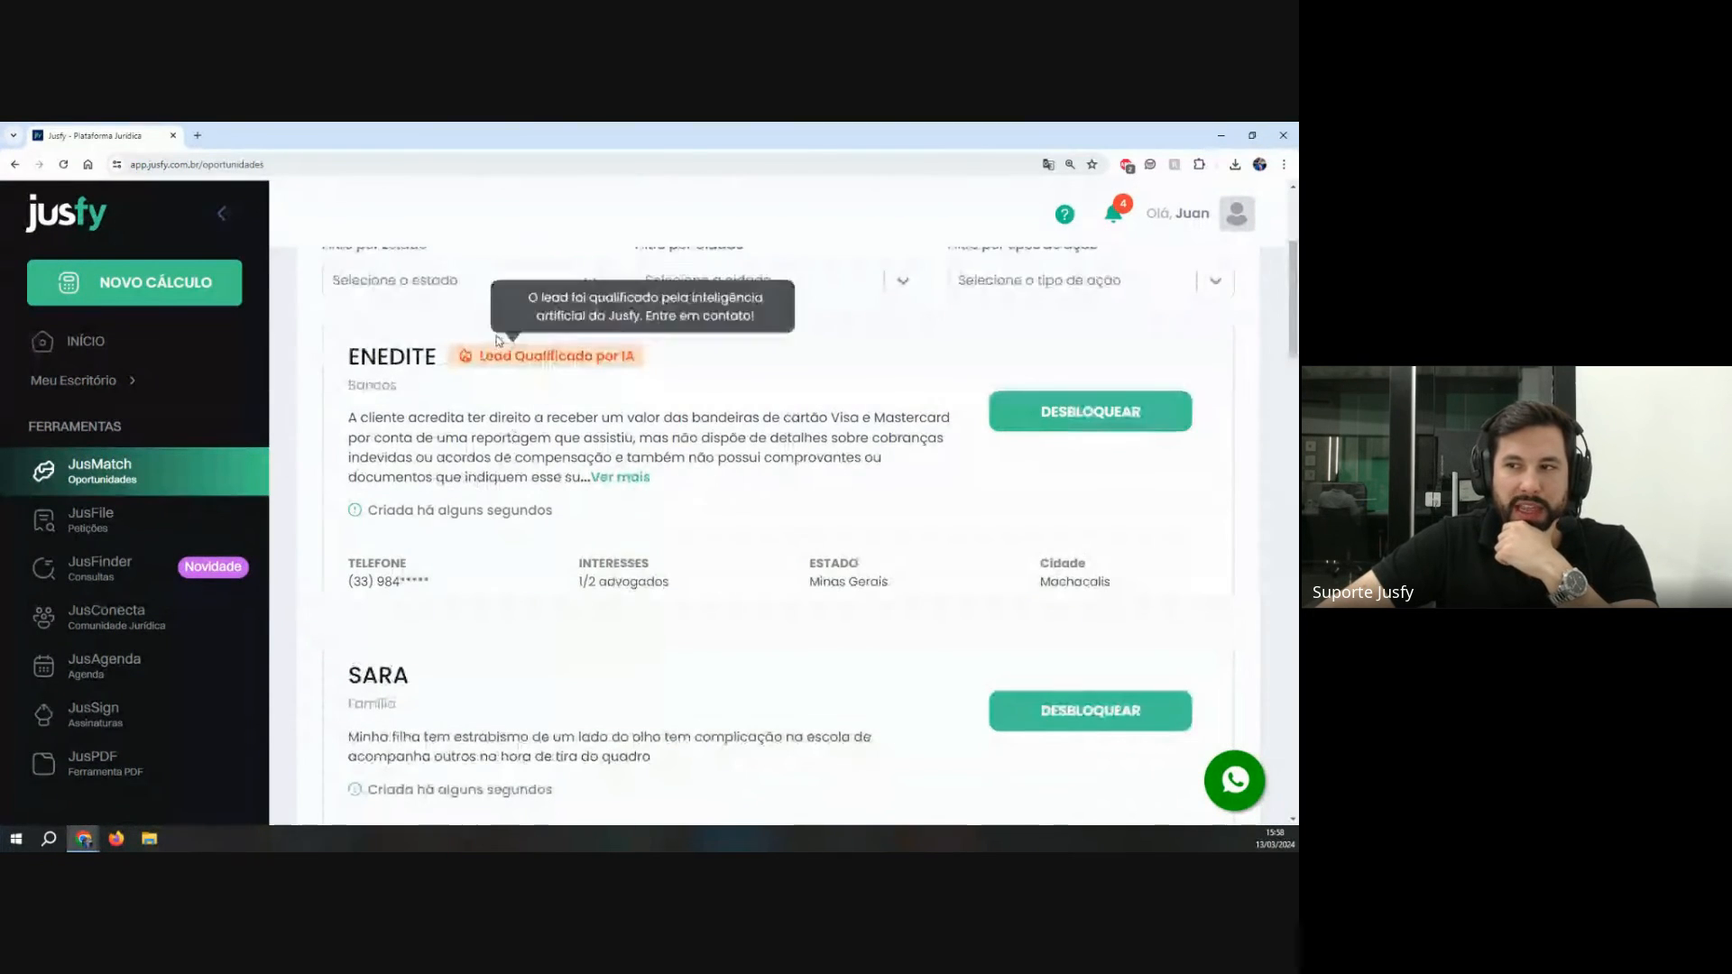
pyautogui.moveTo(476, 356); pyautogui.dragTo(661, 358)
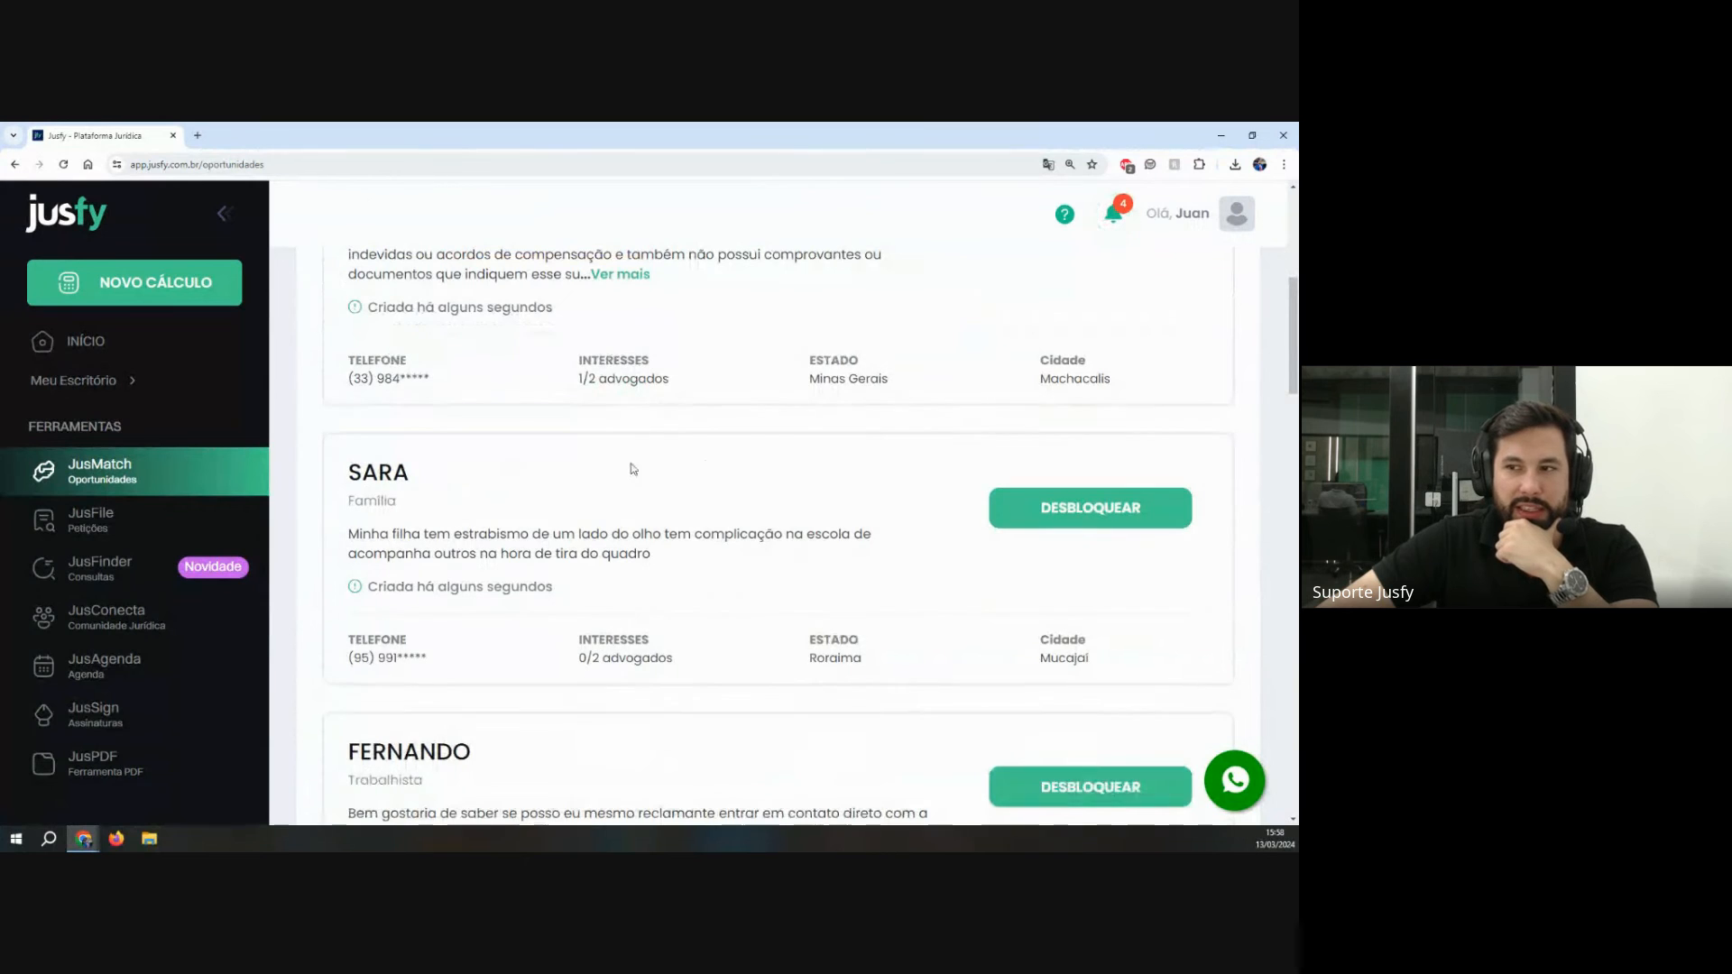
pyautogui.scroll(3, 718, 468)
pyautogui.tripleClick(483, 423)
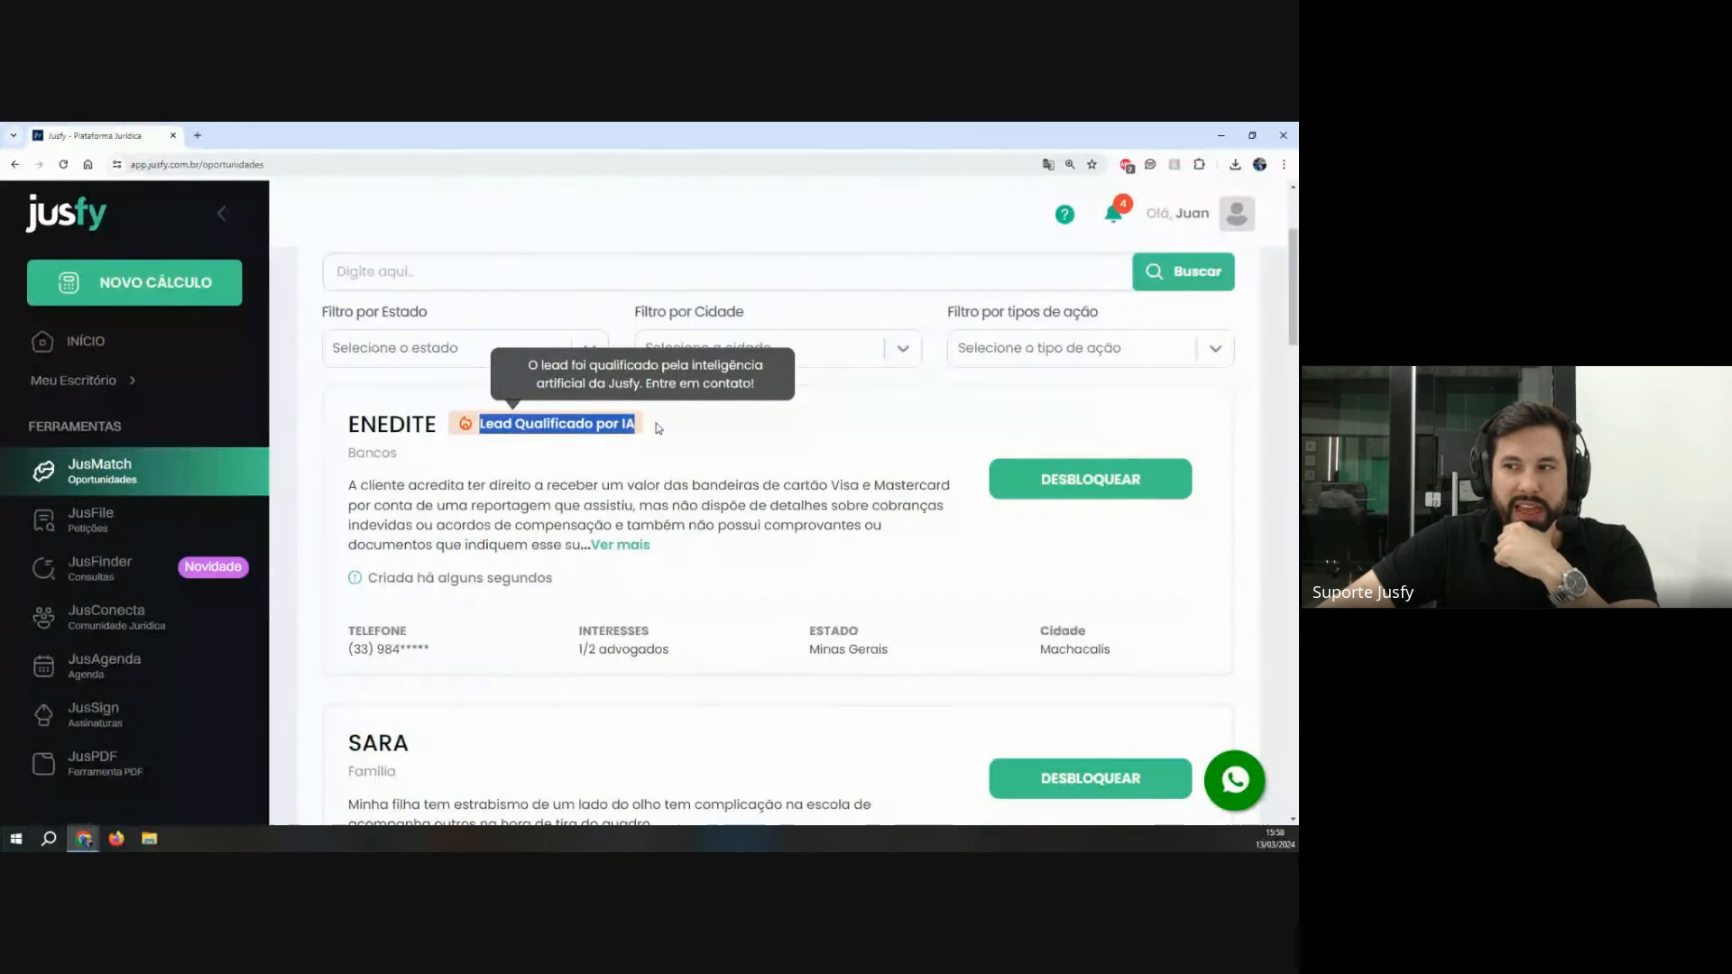
# Step: Expand the full description of the AI-qualified Bancos opportunity and read through its text
pyautogui.click(620, 544)
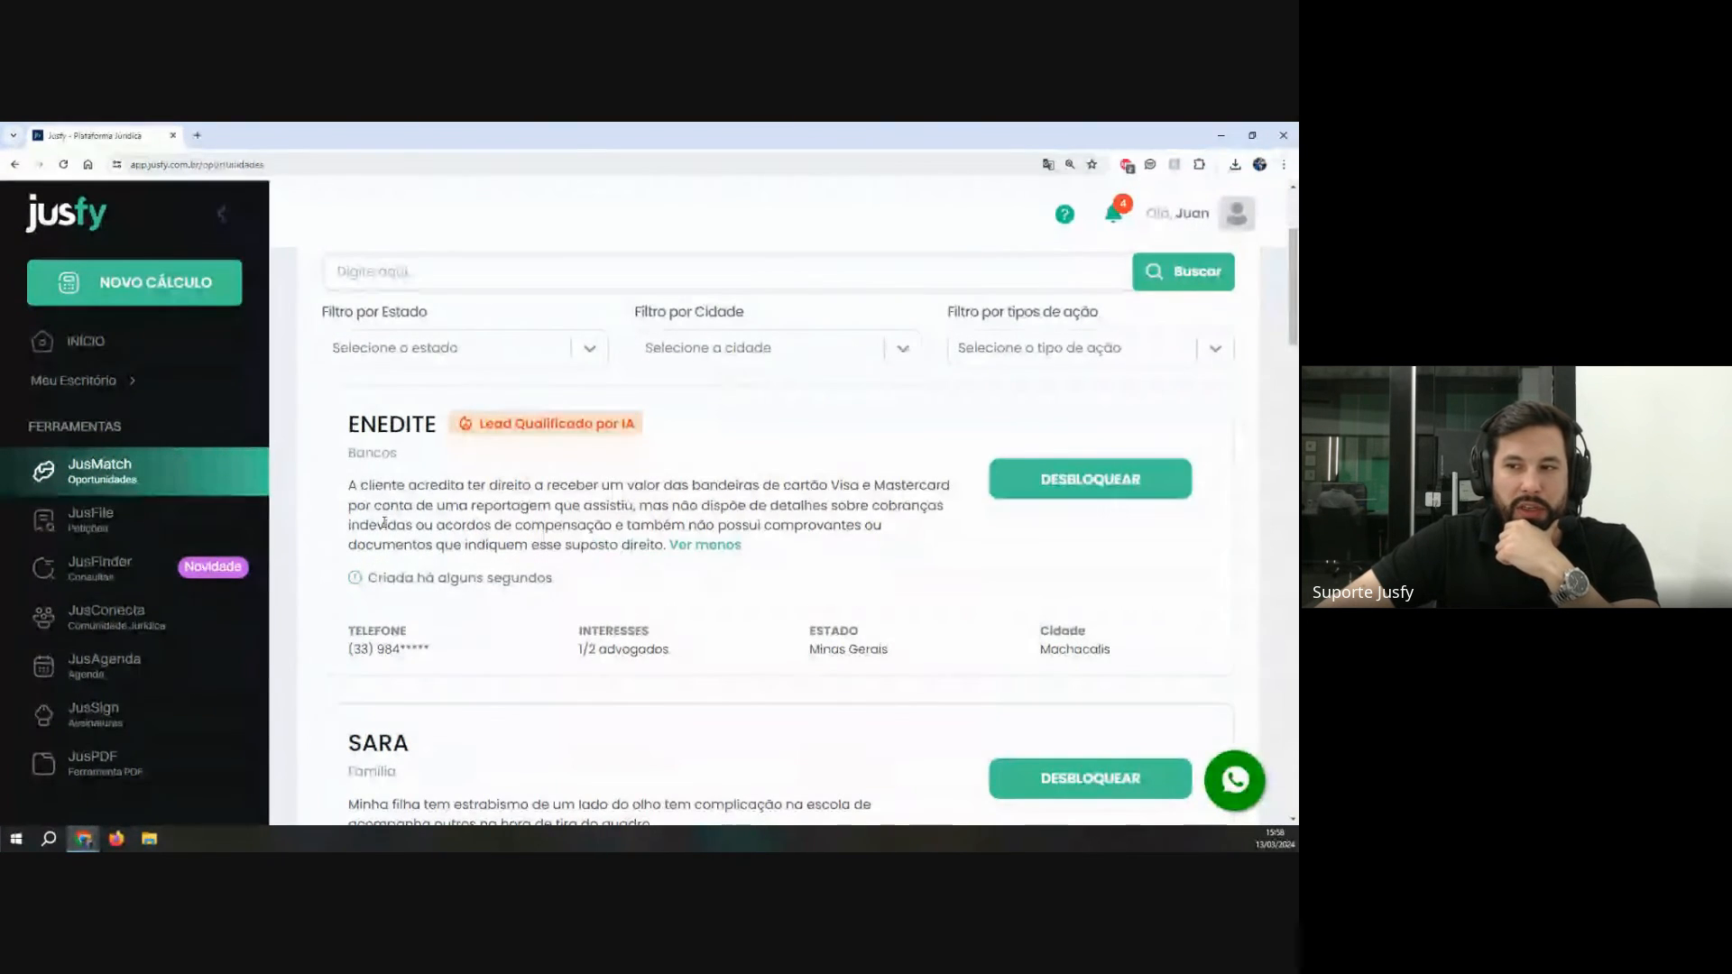
pyautogui.moveTo(349, 485); pyautogui.dragTo(668, 563)
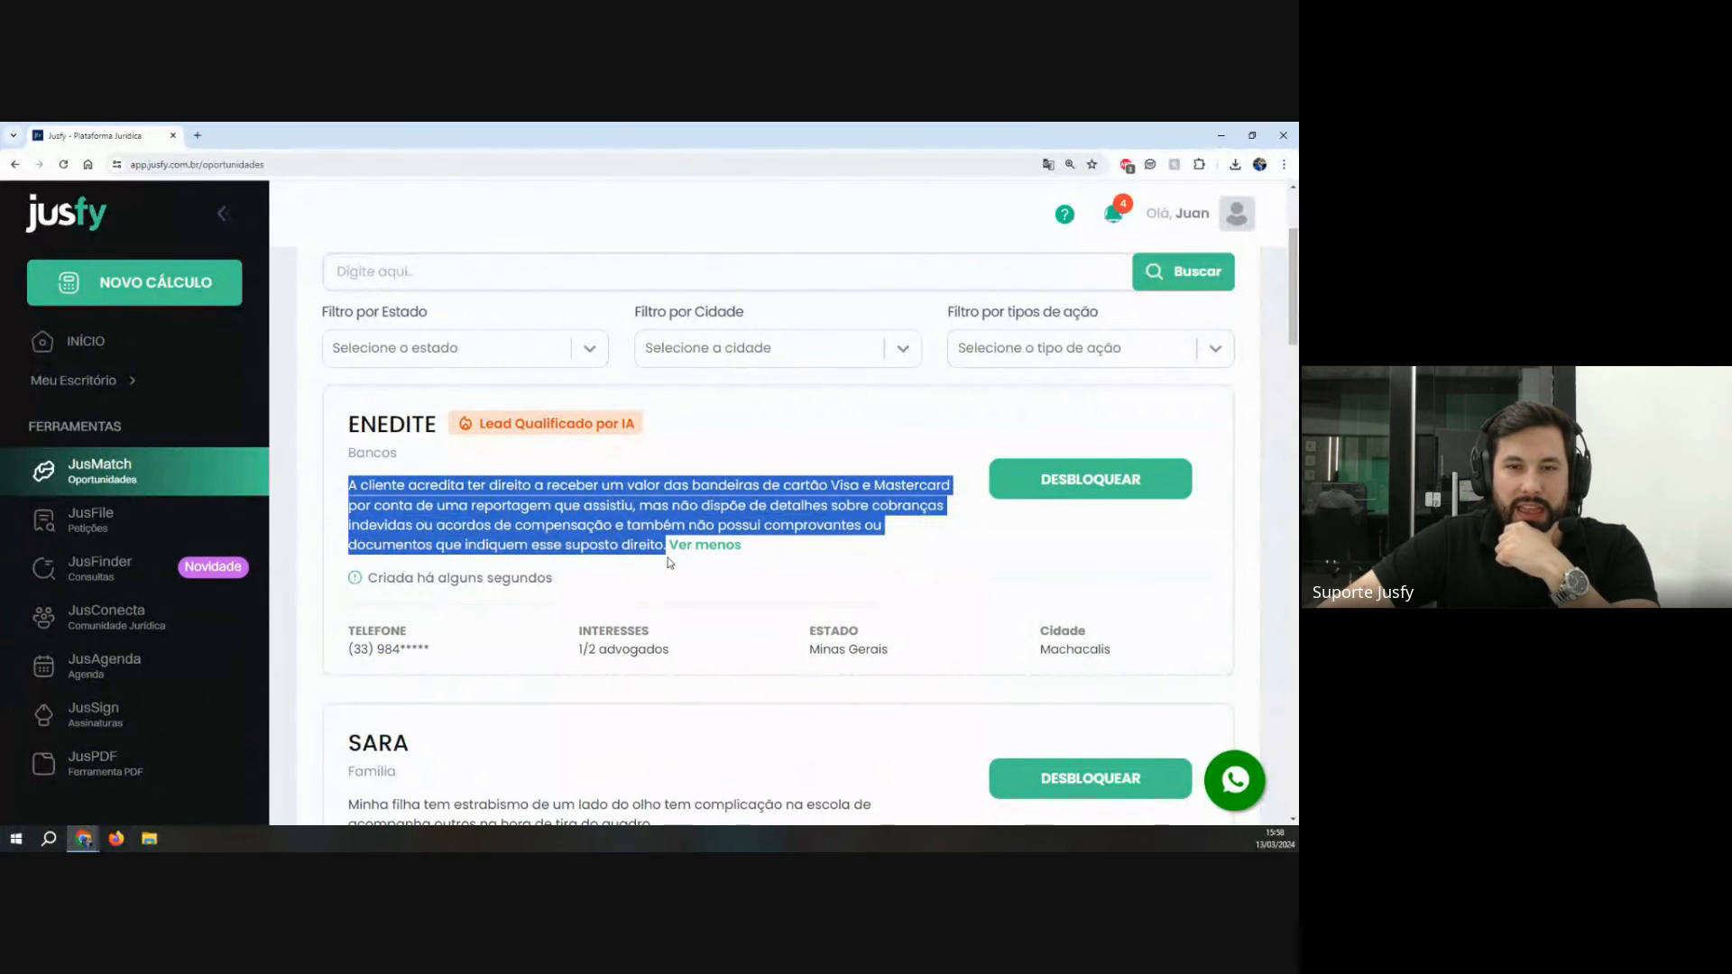
pyautogui.click(427, 484)
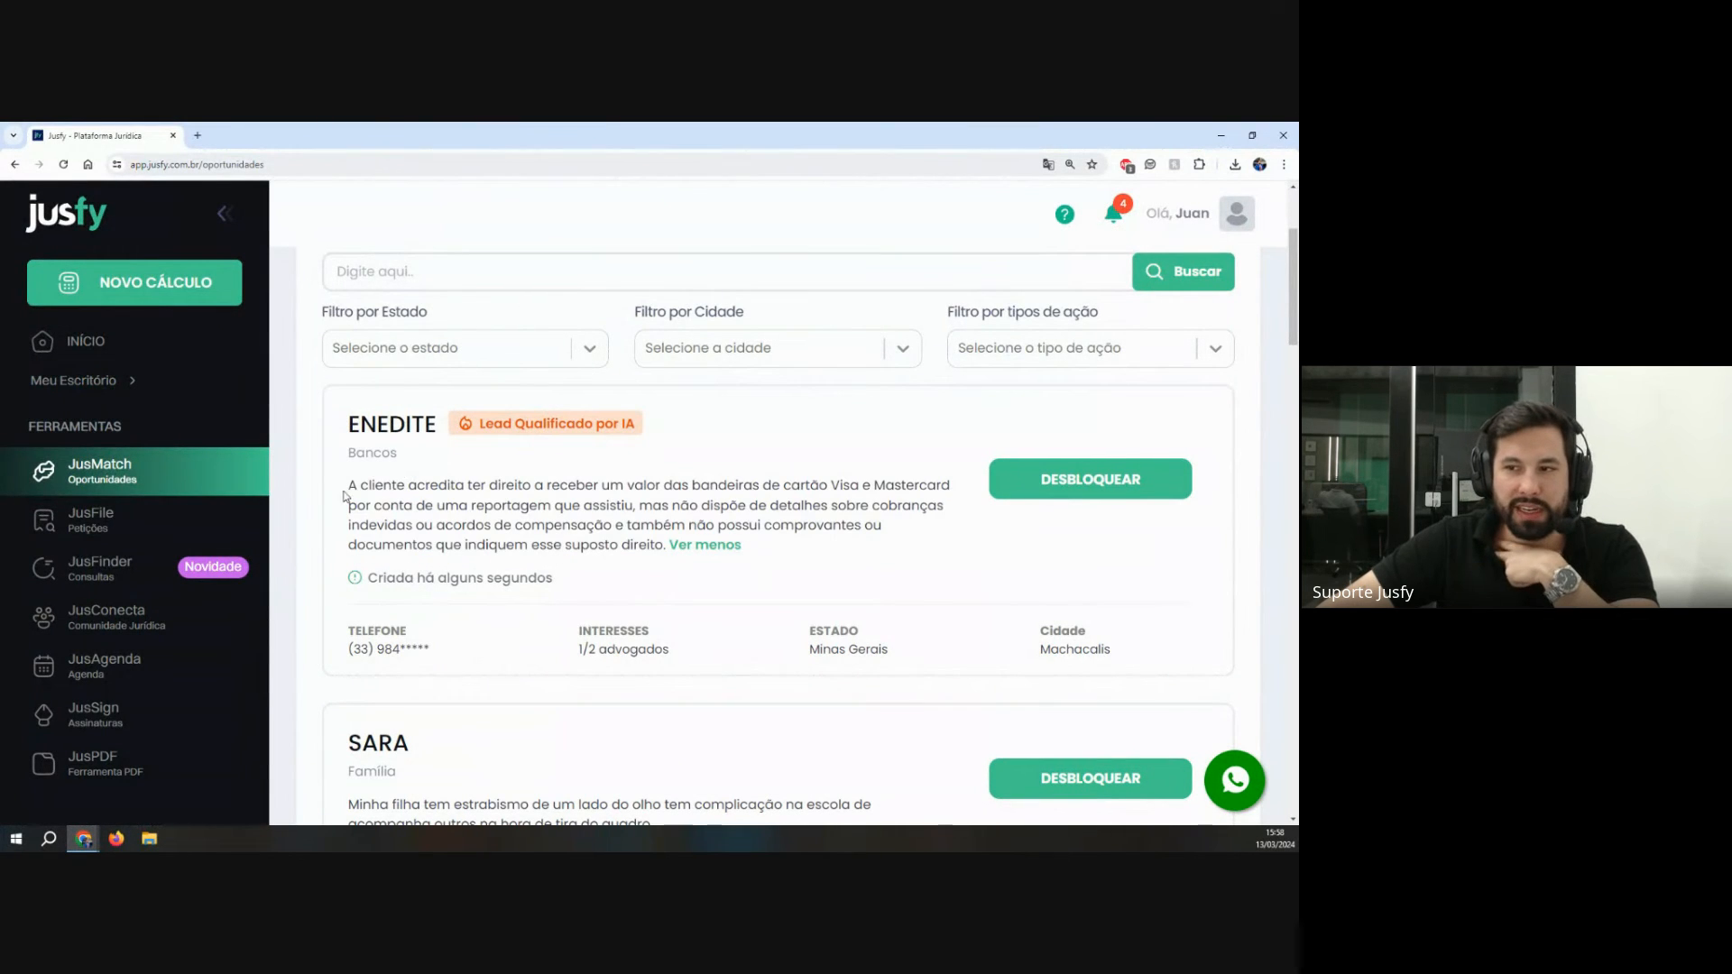
pyautogui.moveTo(343, 492); pyautogui.dragTo(926, 485)
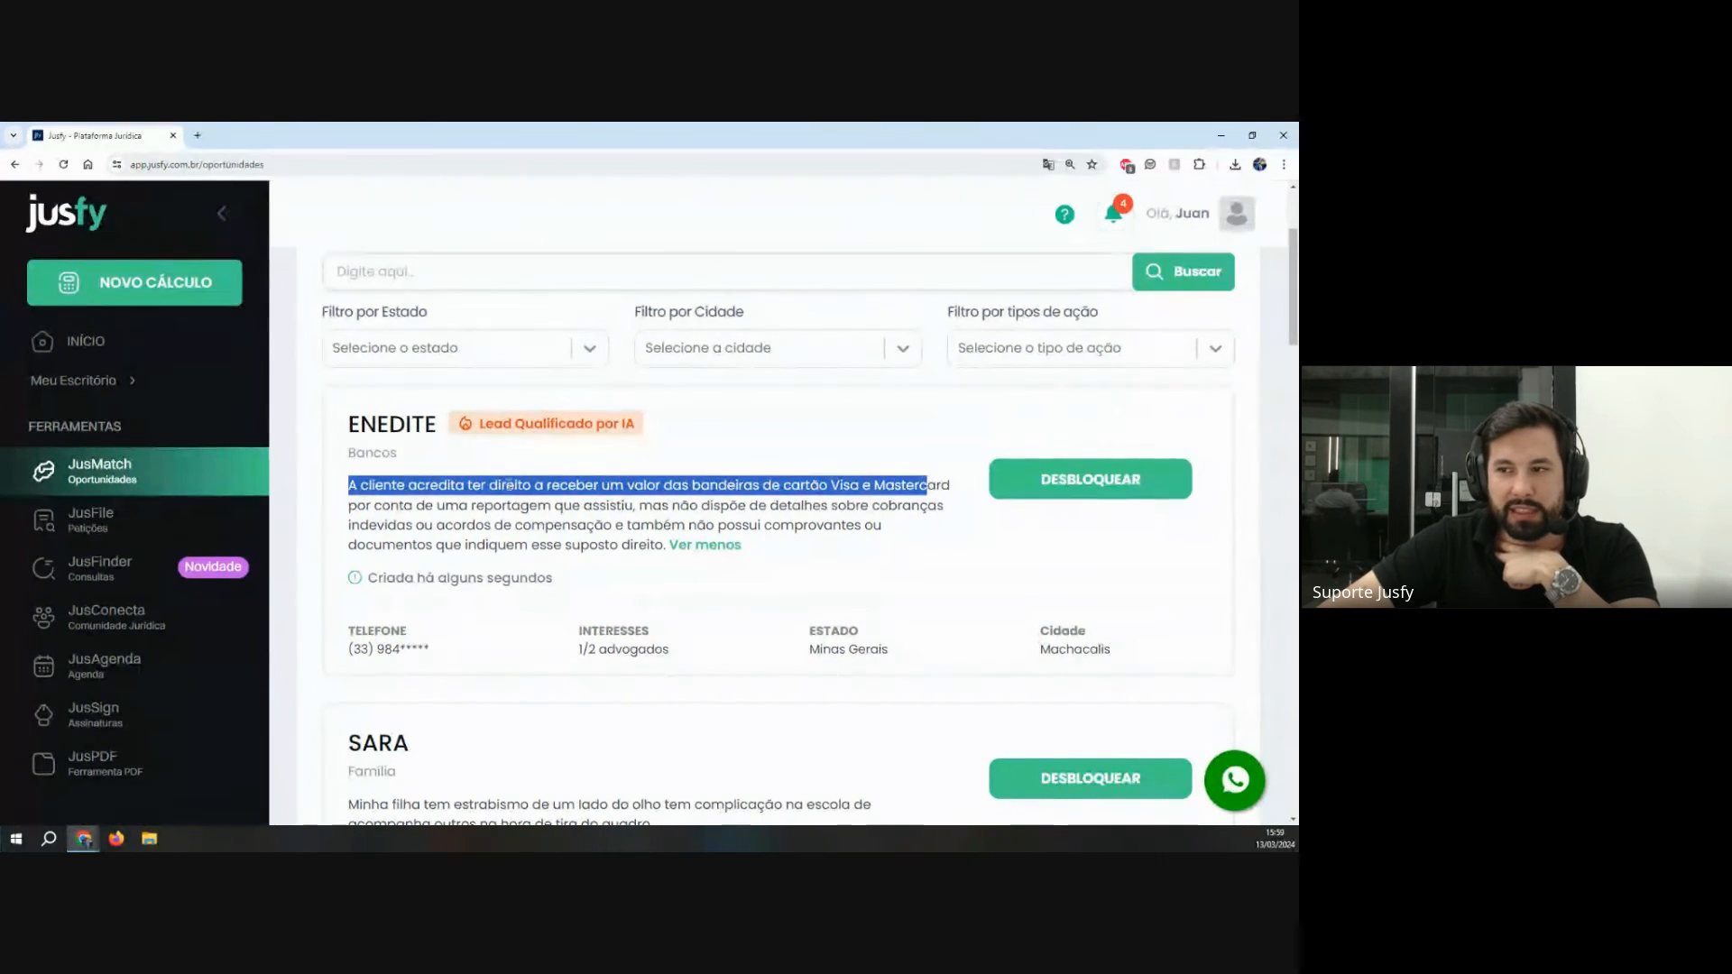
pyautogui.click(347, 488)
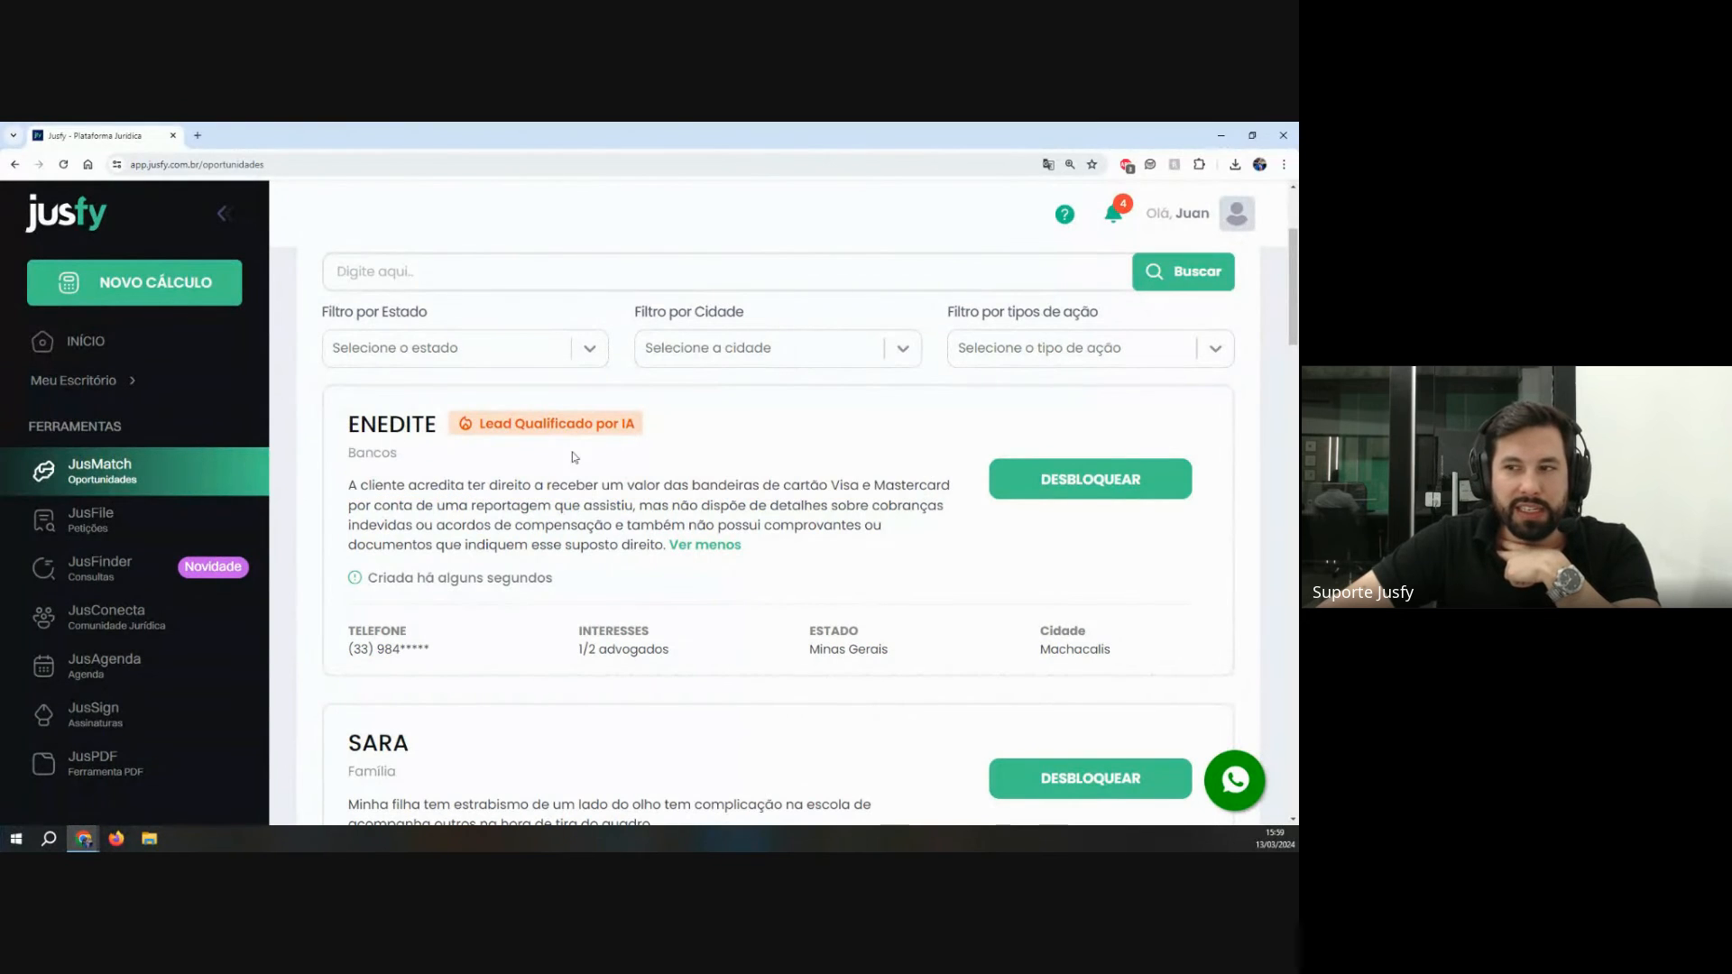
pyautogui.moveTo(479, 424); pyautogui.dragTo(646, 436)
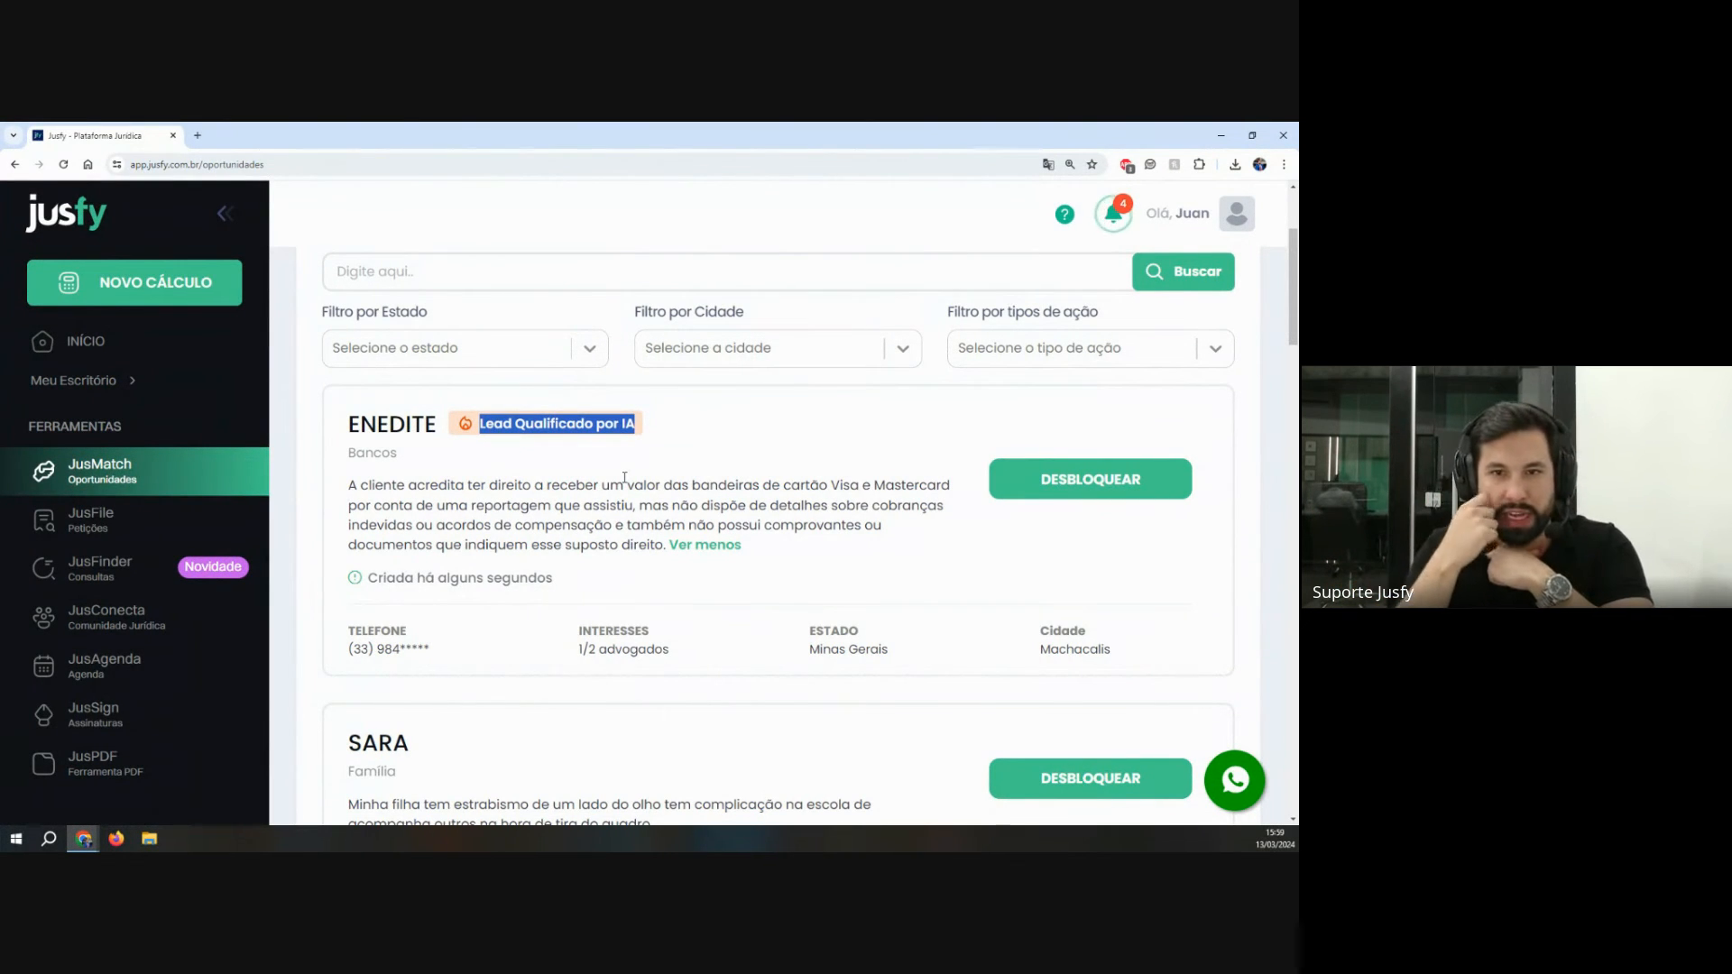
# Step: Read the description of the Trabalhista opportunity from Palmeiras de Goiás and check its INTERESSES entry
pyautogui.scroll(-5, 613, 535)
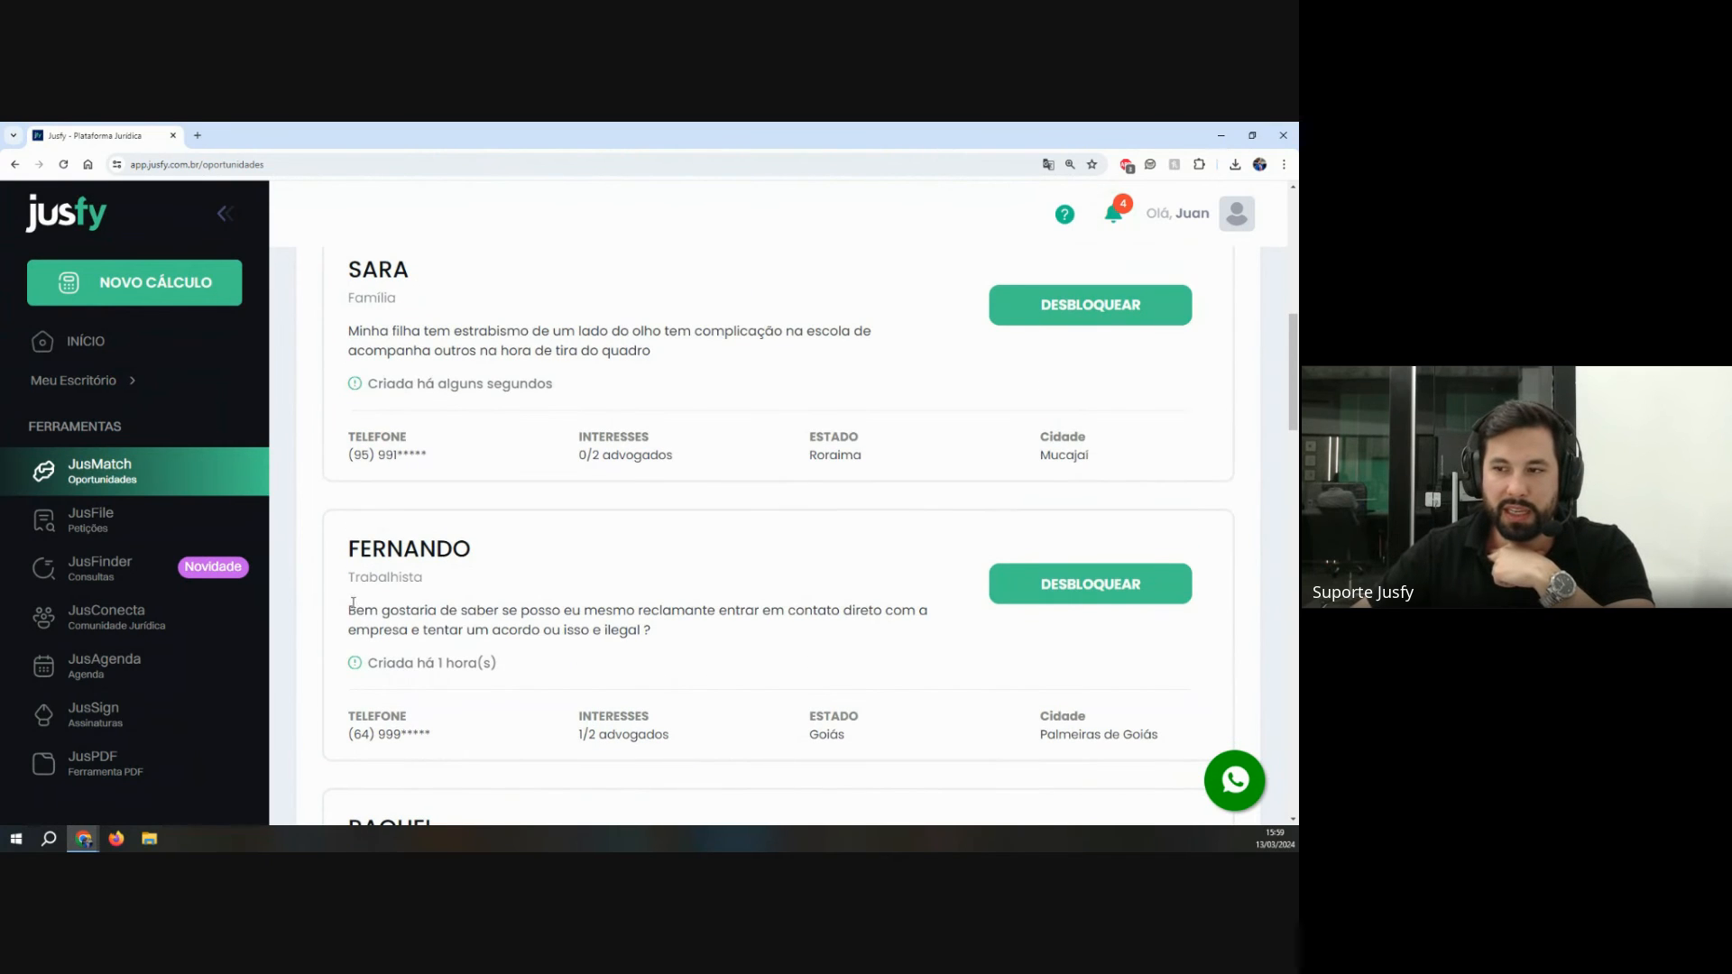
pyautogui.moveTo(353, 602); pyautogui.dragTo(696, 630)
pyautogui.click(629, 637)
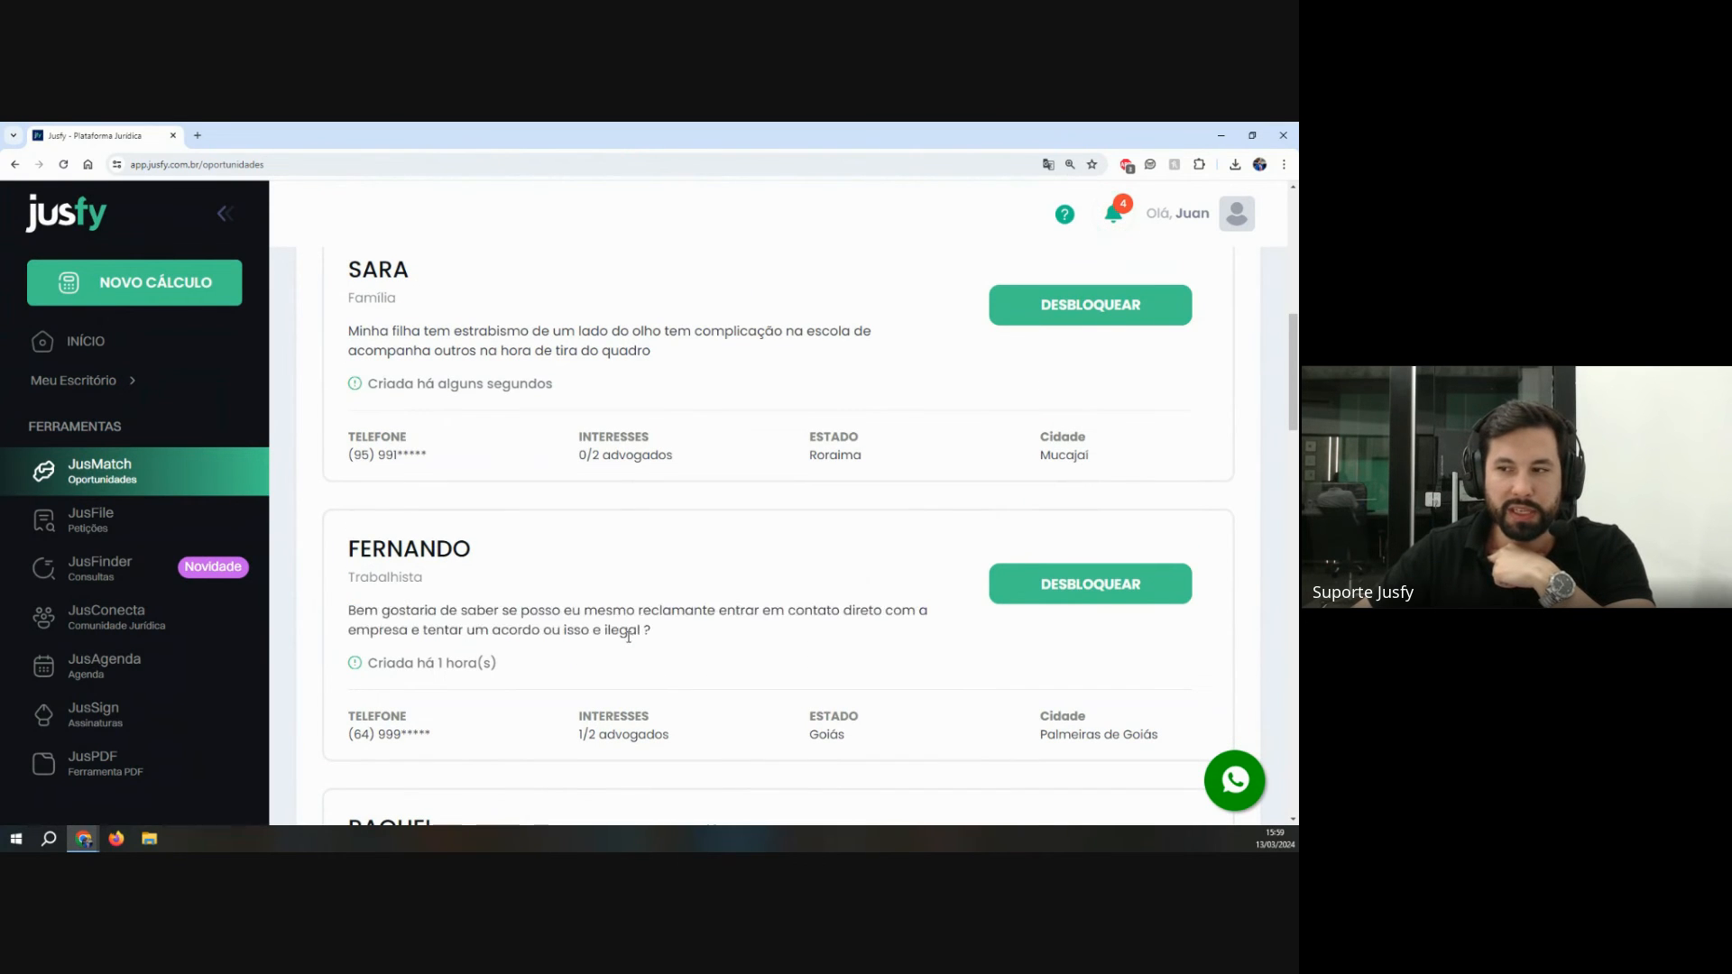
pyautogui.scroll(-2, 629, 637)
pyautogui.moveTo(346, 478); pyautogui.dragTo(895, 477)
pyautogui.click(747, 493)
pyautogui.click(917, 502)
pyautogui.moveTo(349, 494); pyautogui.dragTo(745, 493)
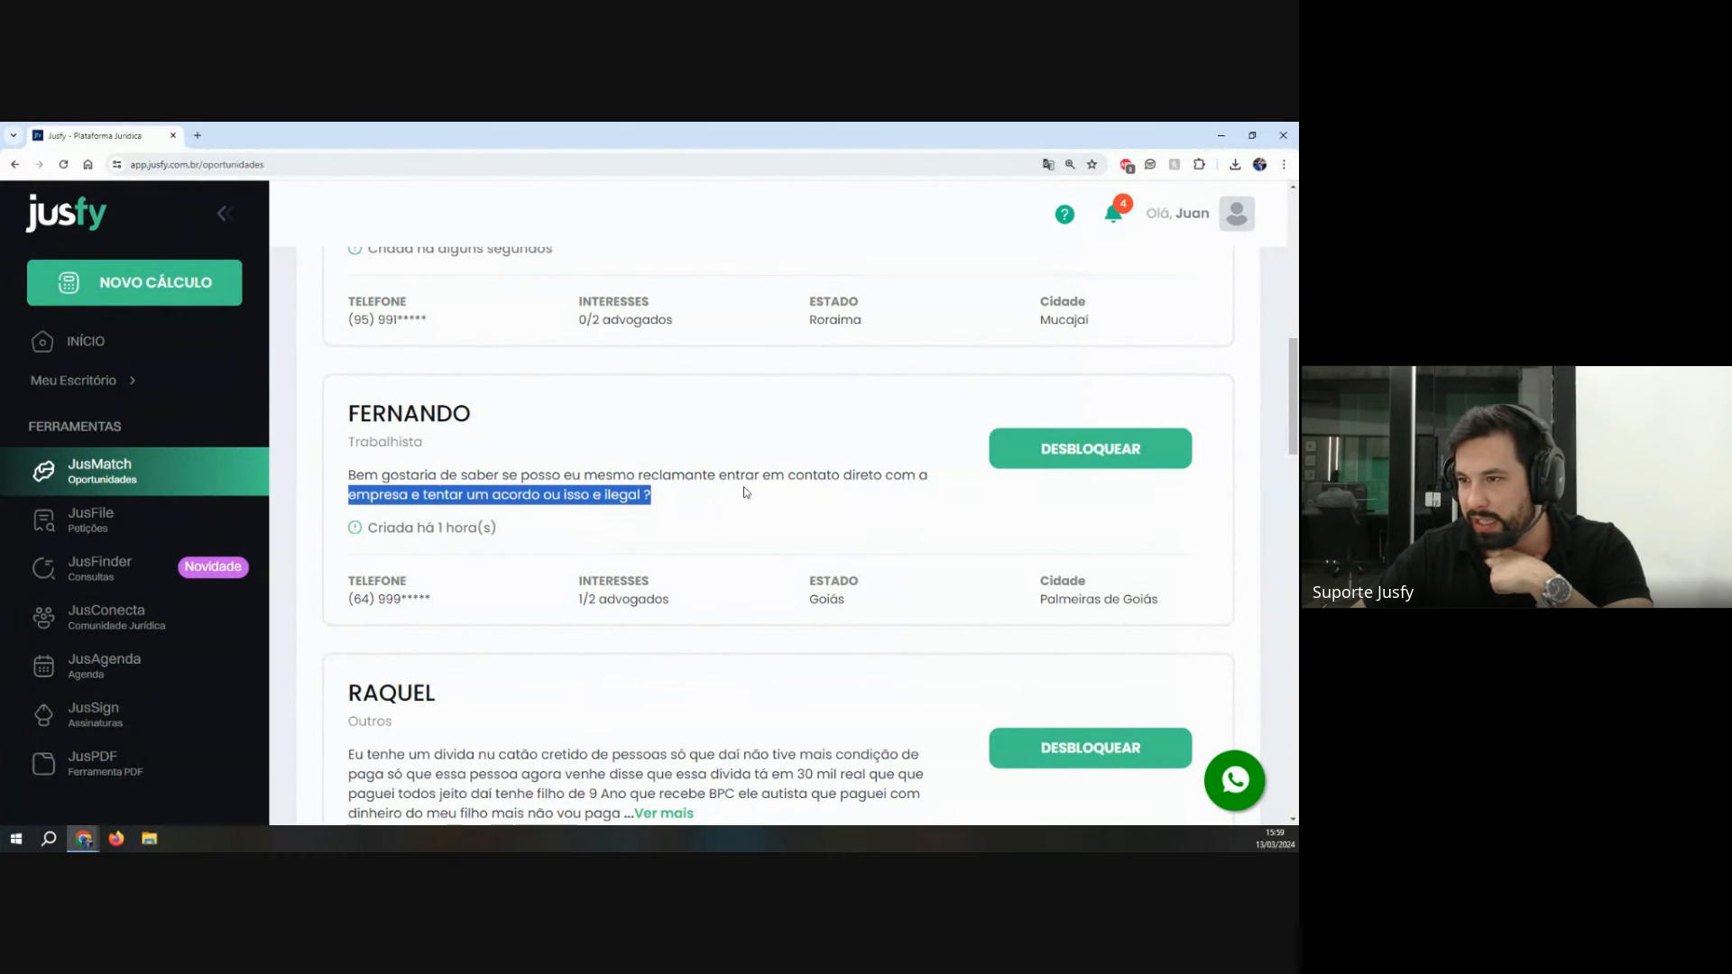
pyautogui.click(810, 514)
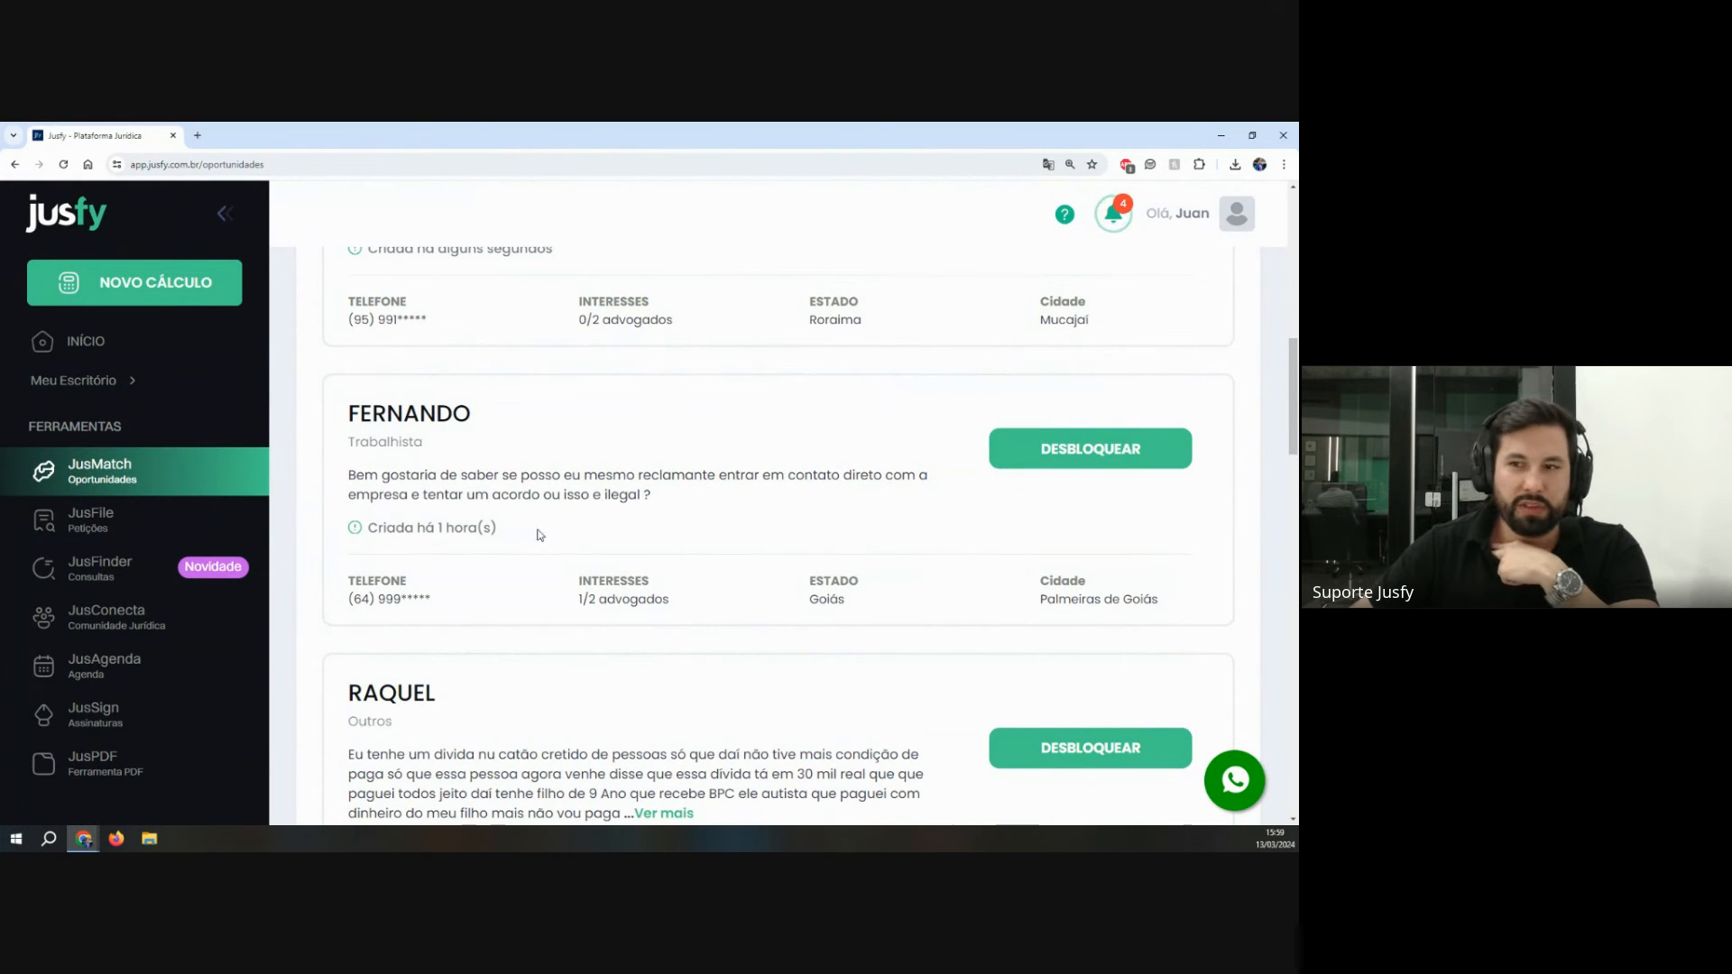
pyautogui.moveTo(355, 475); pyautogui.dragTo(685, 498)
pyautogui.click(582, 588)
pyautogui.moveTo(608, 579); pyautogui.dragTo(701, 611)
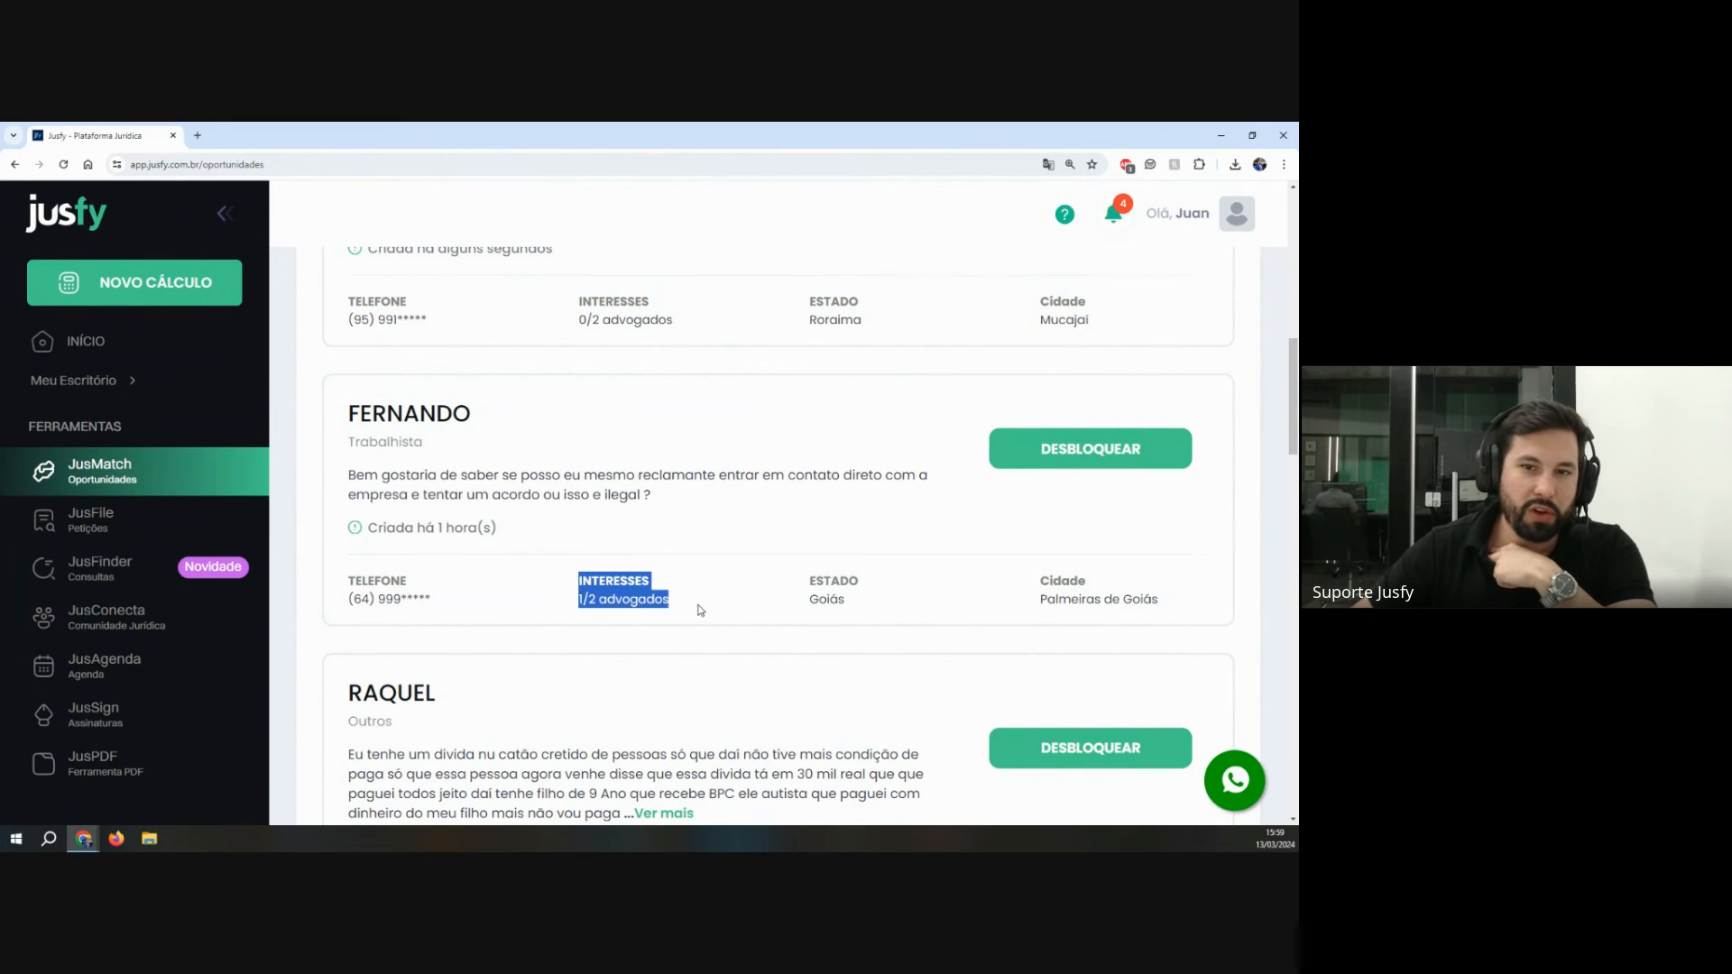
# Step: Return to the Bancos opportunity and revisit its Lead Qualificado por IA tag and description
pyautogui.scroll(7, 719, 579)
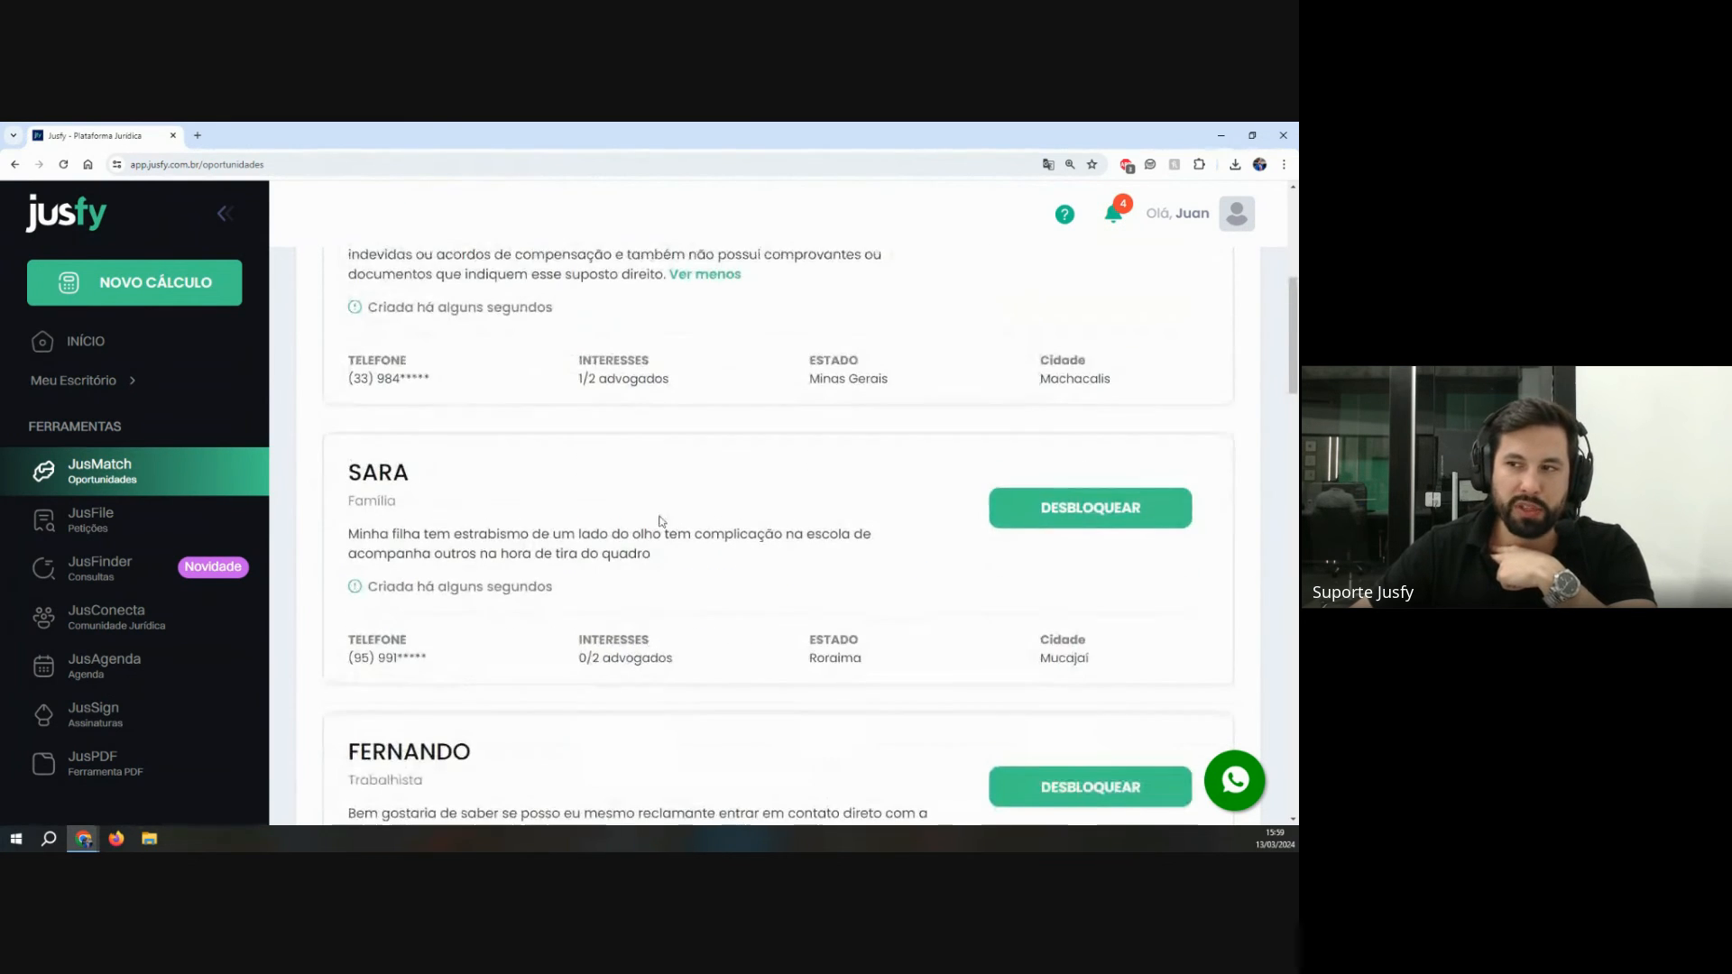
pyautogui.moveTo(478, 423); pyautogui.dragTo(635, 424)
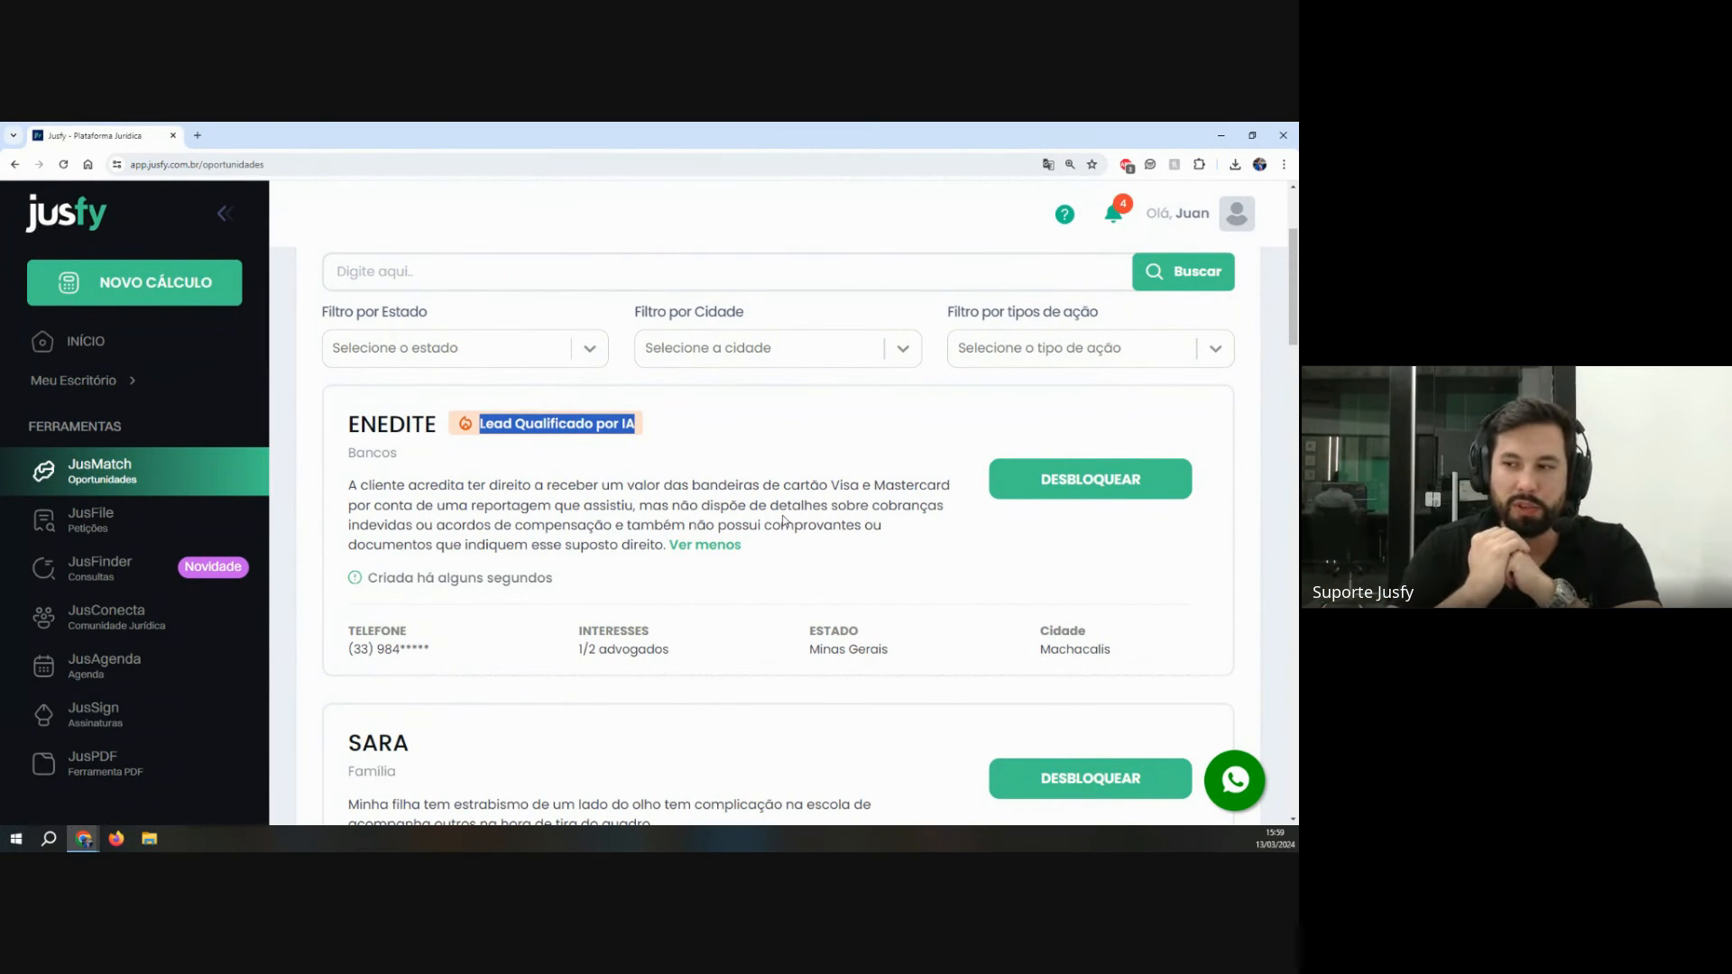
pyautogui.moveTo(480, 424); pyautogui.dragTo(550, 440)
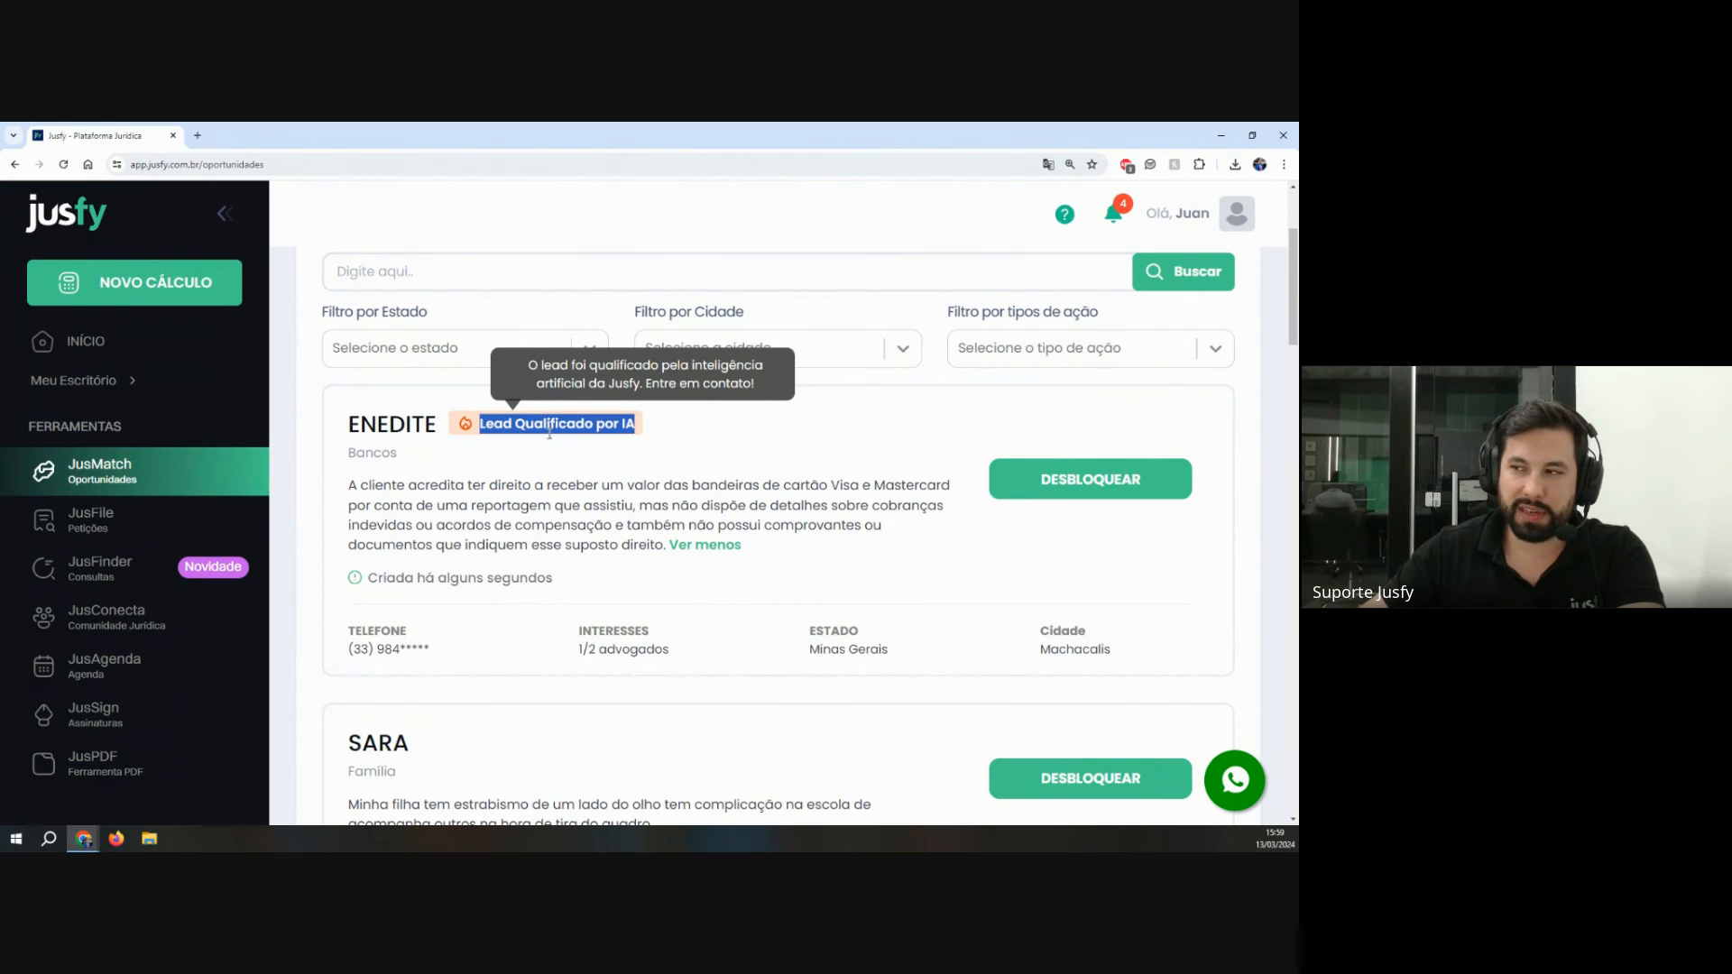
pyautogui.moveTo(635, 486); pyautogui.dragTo(664, 487)
pyautogui.scroll(2, 453, 536)
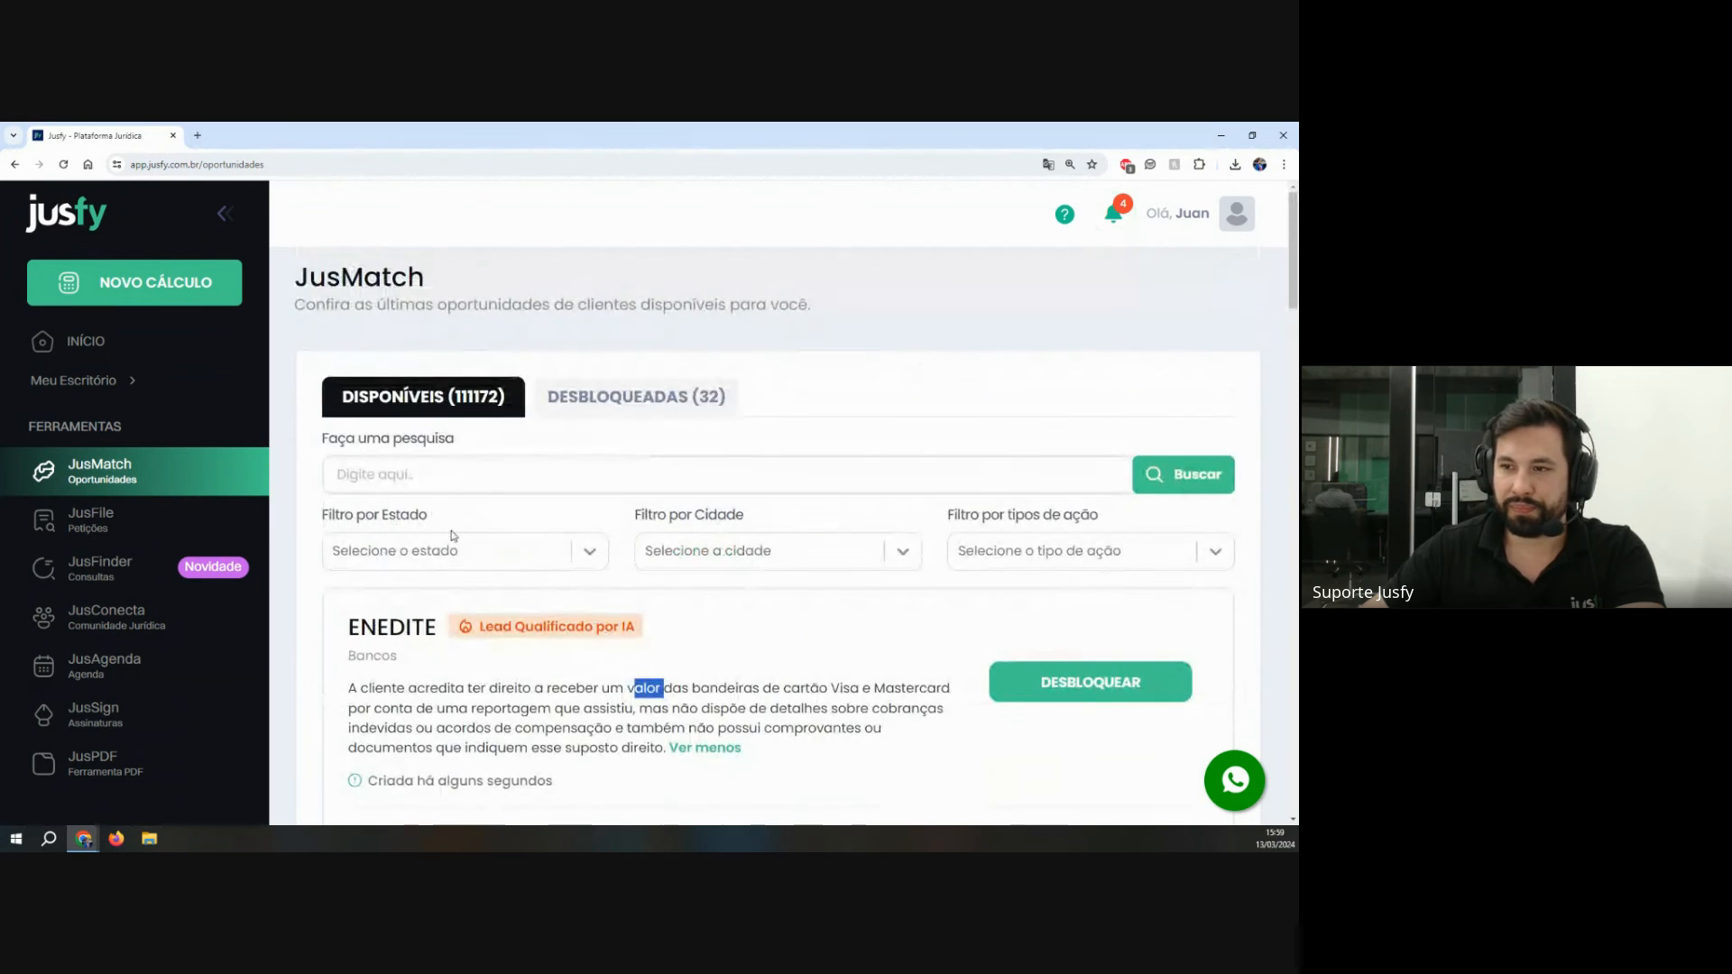
# Step: Check the unlock option of the AI-qualified Bancos opportunity without committing to it
pyautogui.scroll(-2, 453, 536)
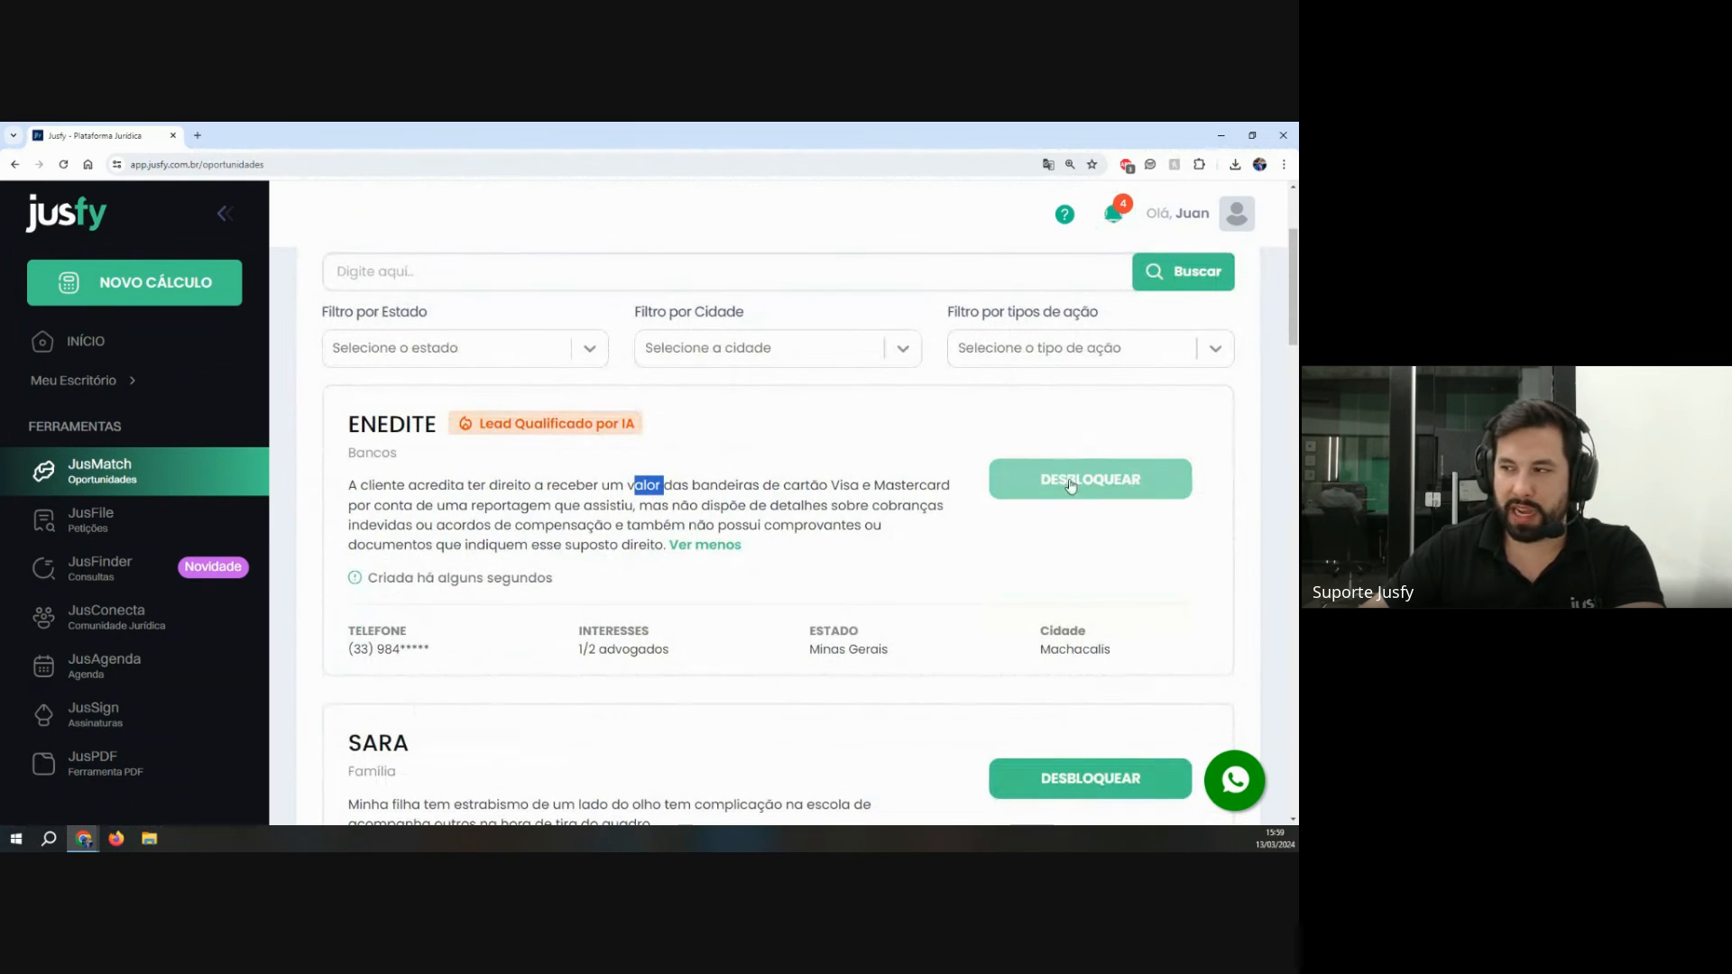
pyautogui.click(1069, 485)
pyautogui.click(760, 249)
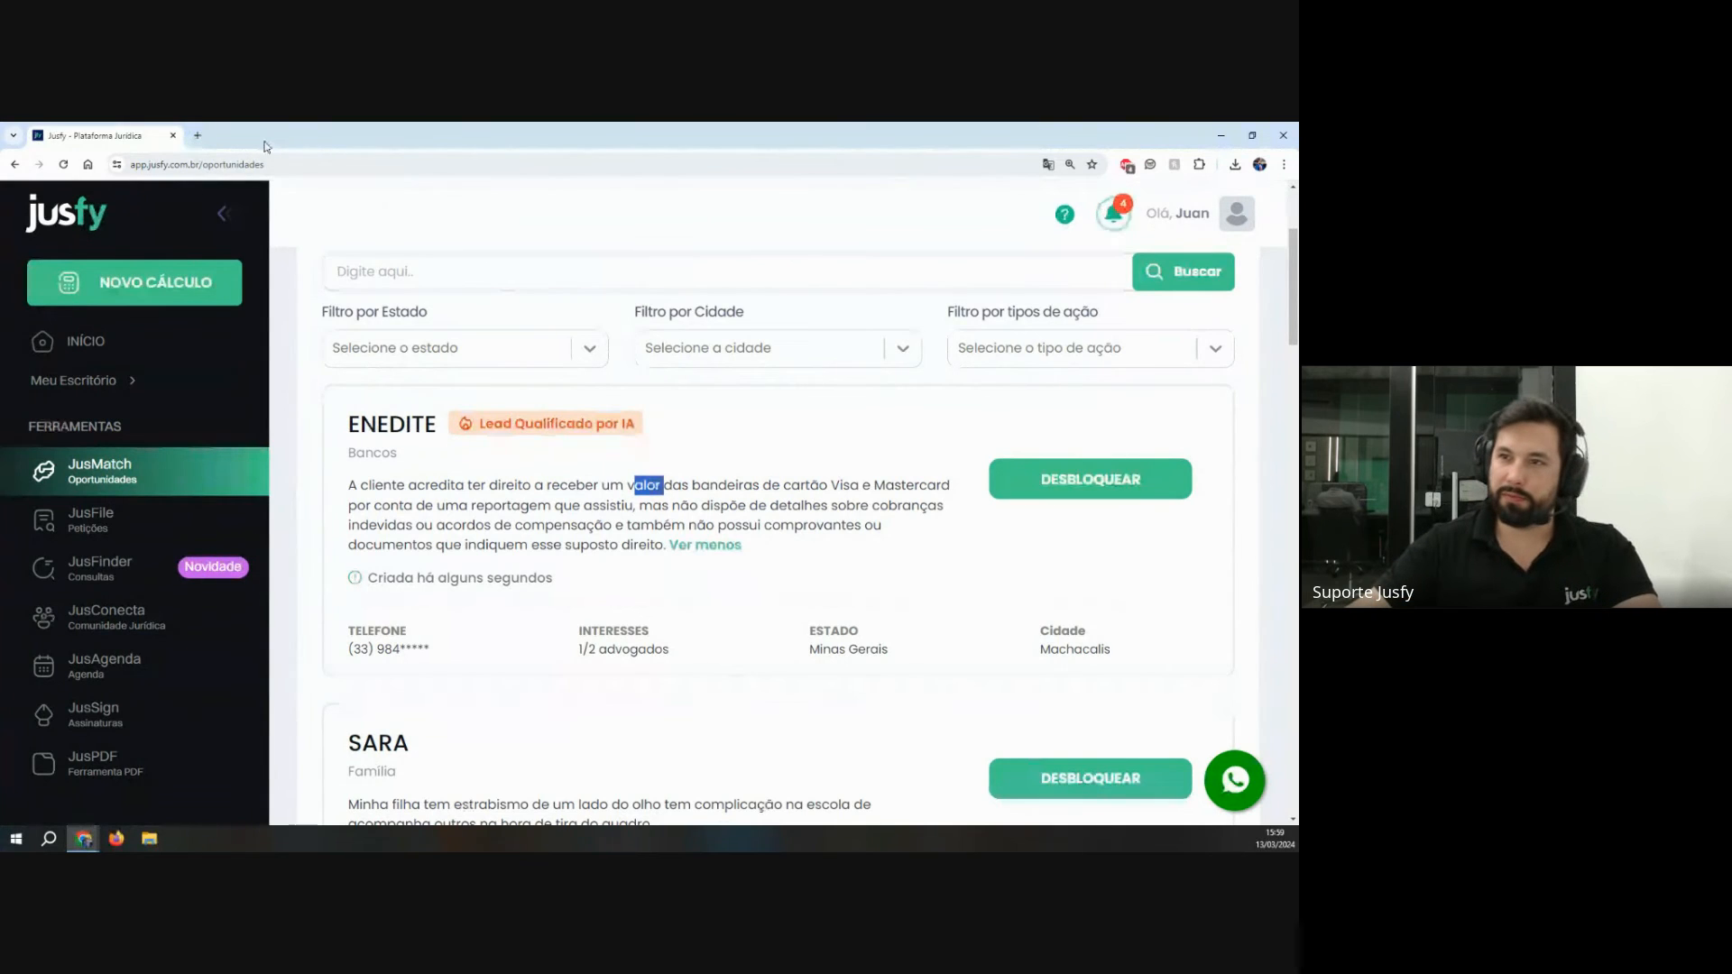
# Step: Open jusfy.com.br in a new browser tab and find its Confira nossos planos section
pyautogui.click(198, 135)
pyautogui.write('jusfy.com.br')
pyautogui.press('Return')
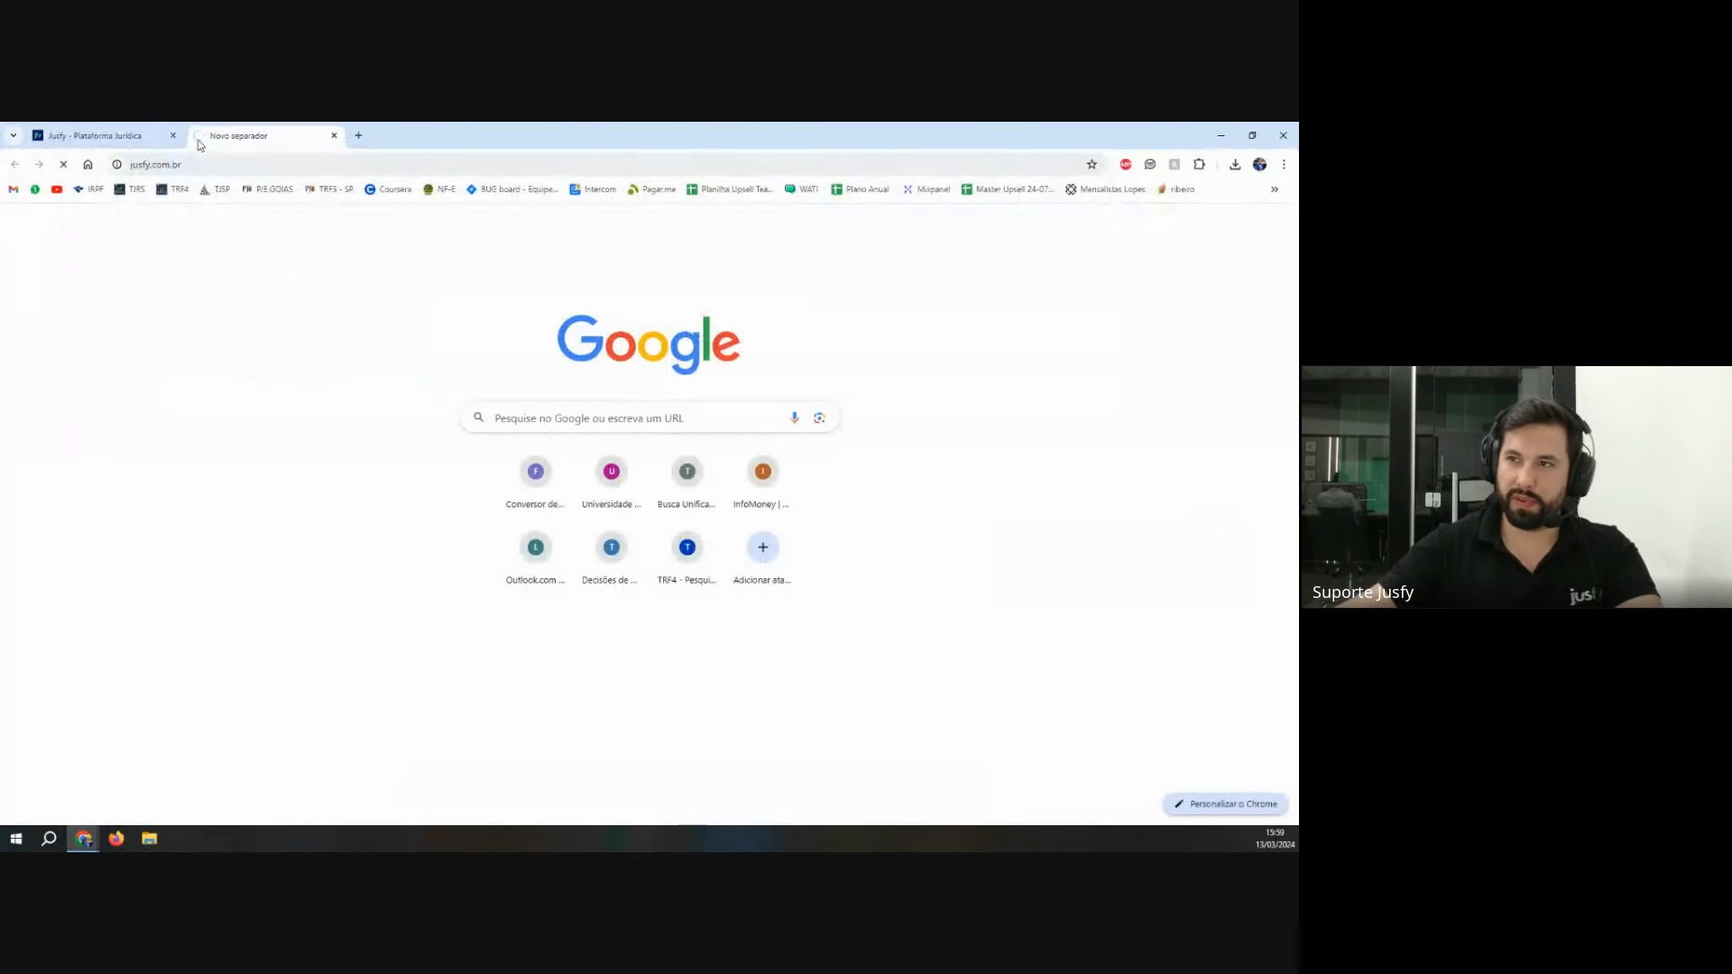
pyautogui.scroll(-5, 683, 398)
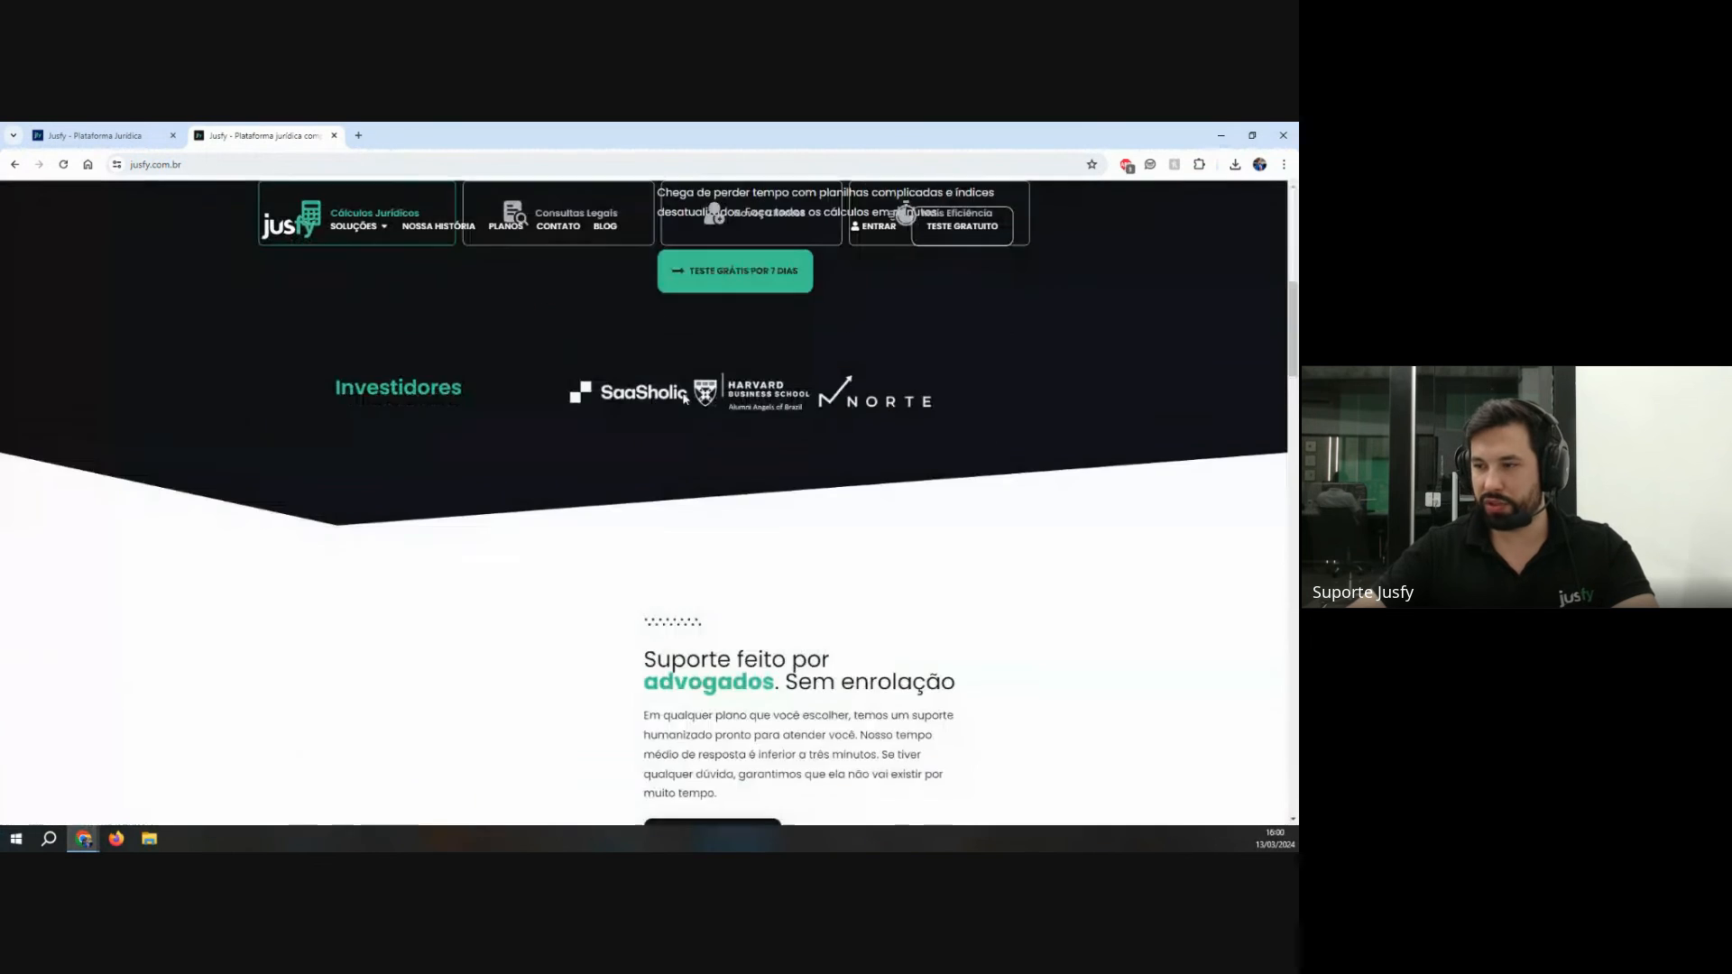
pyautogui.scroll(-15, 684, 398)
pyautogui.scroll(5, 685, 406)
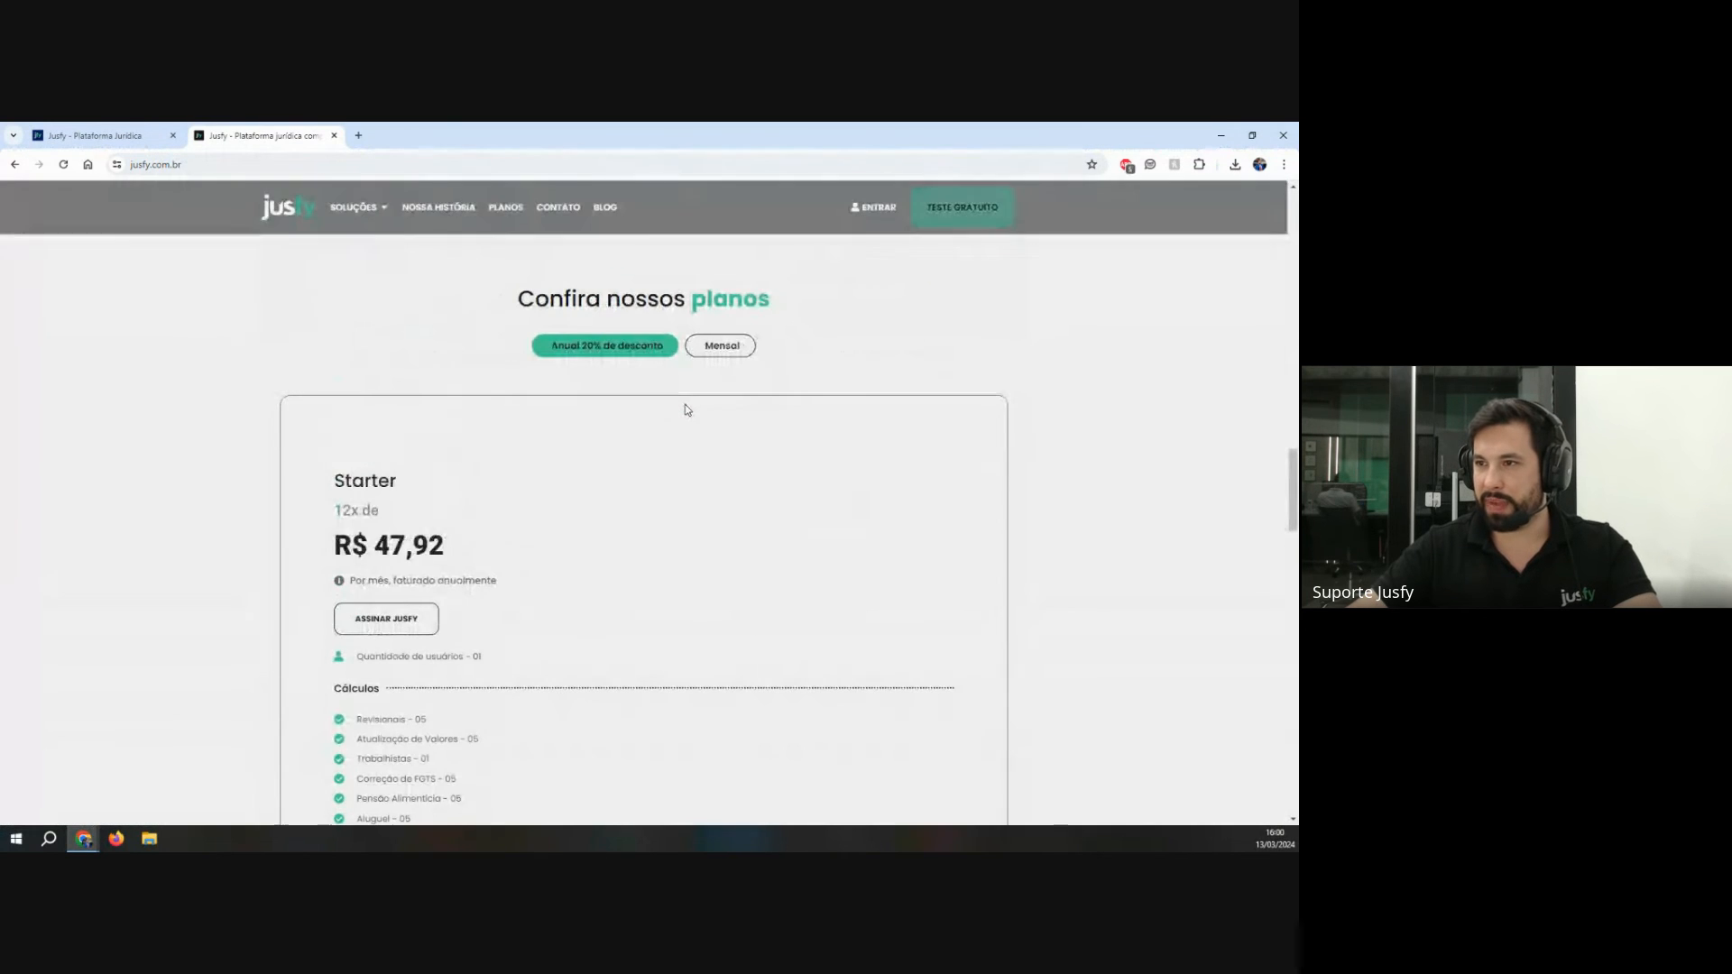
# Step: Compare the Starter, Master, Ultimate and Business plans, including their Consultas and Outros allowances, and close the site's tab
pyautogui.hotkey('ctrl', '-')
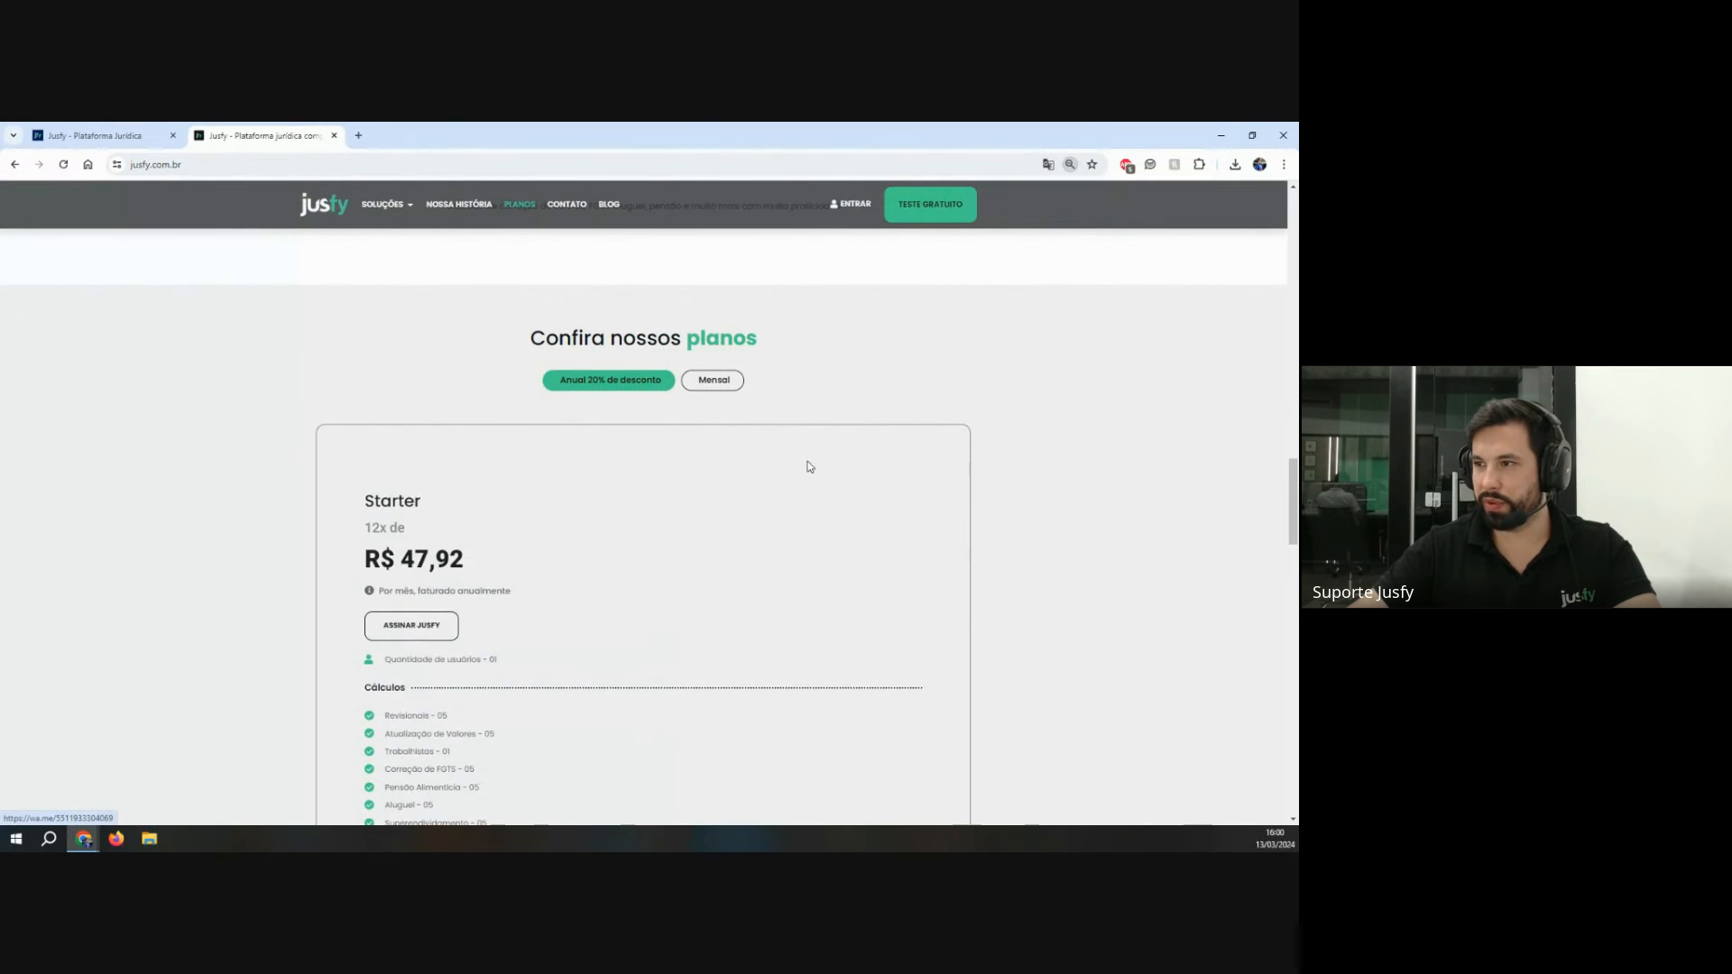
pyautogui.scroll(-6, 810, 466)
pyautogui.scroll(3, 810, 466)
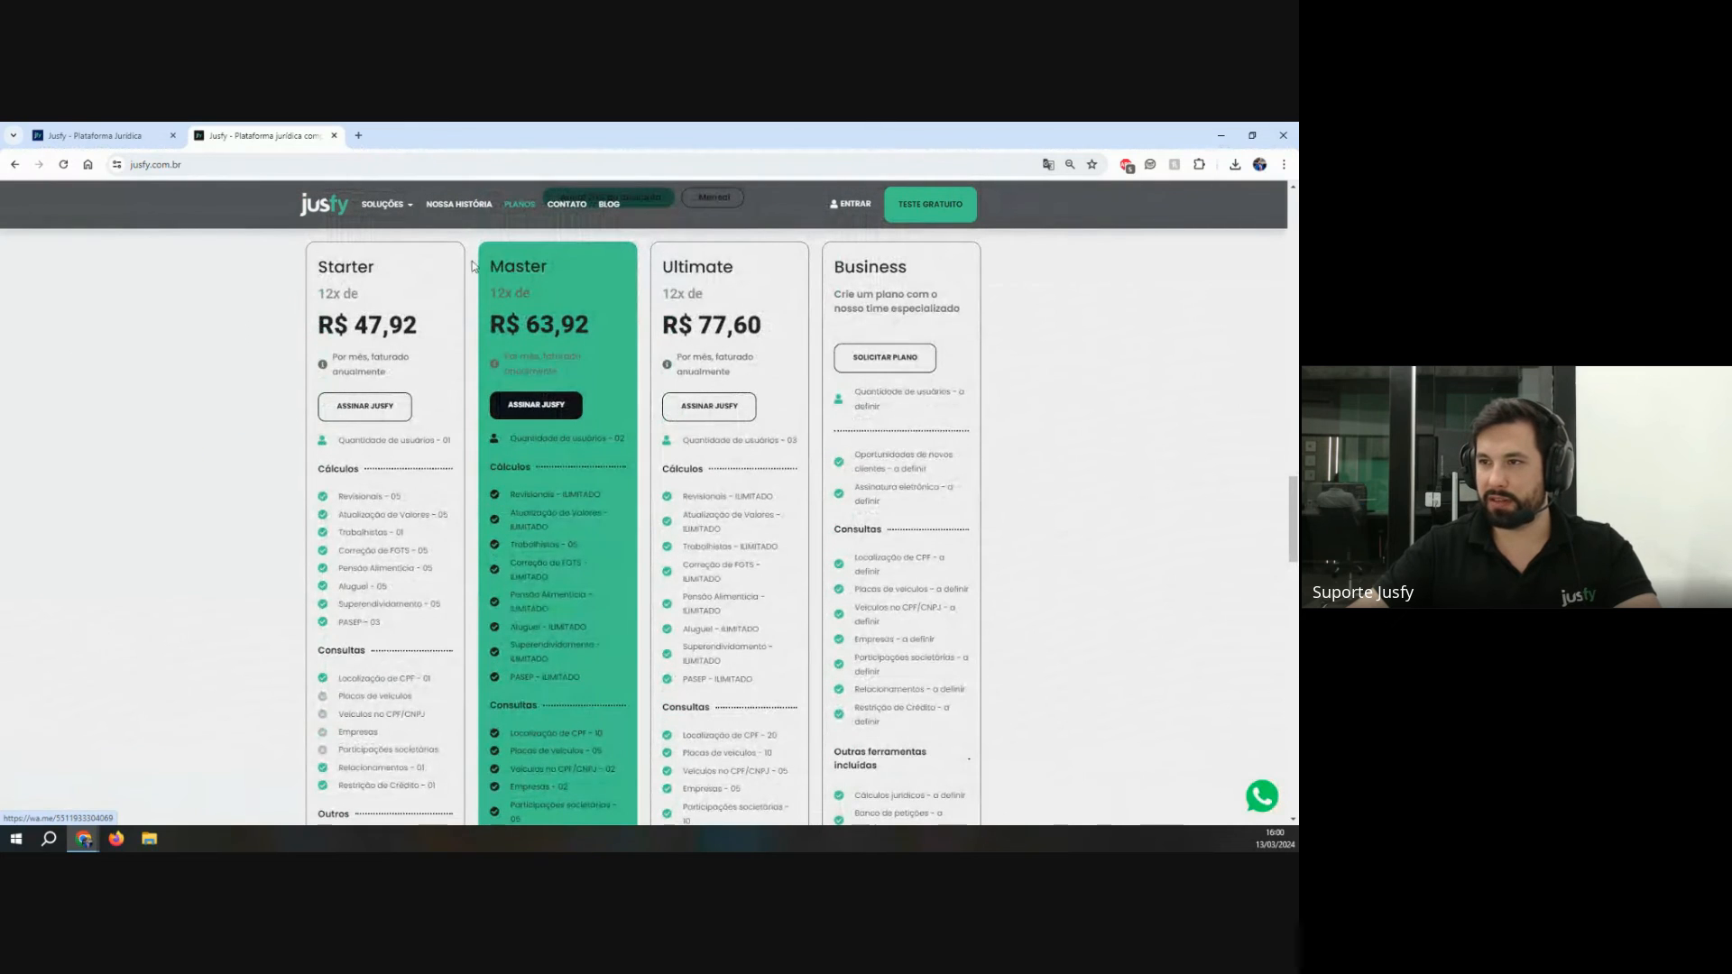
pyautogui.scroll(-4, 688, 376)
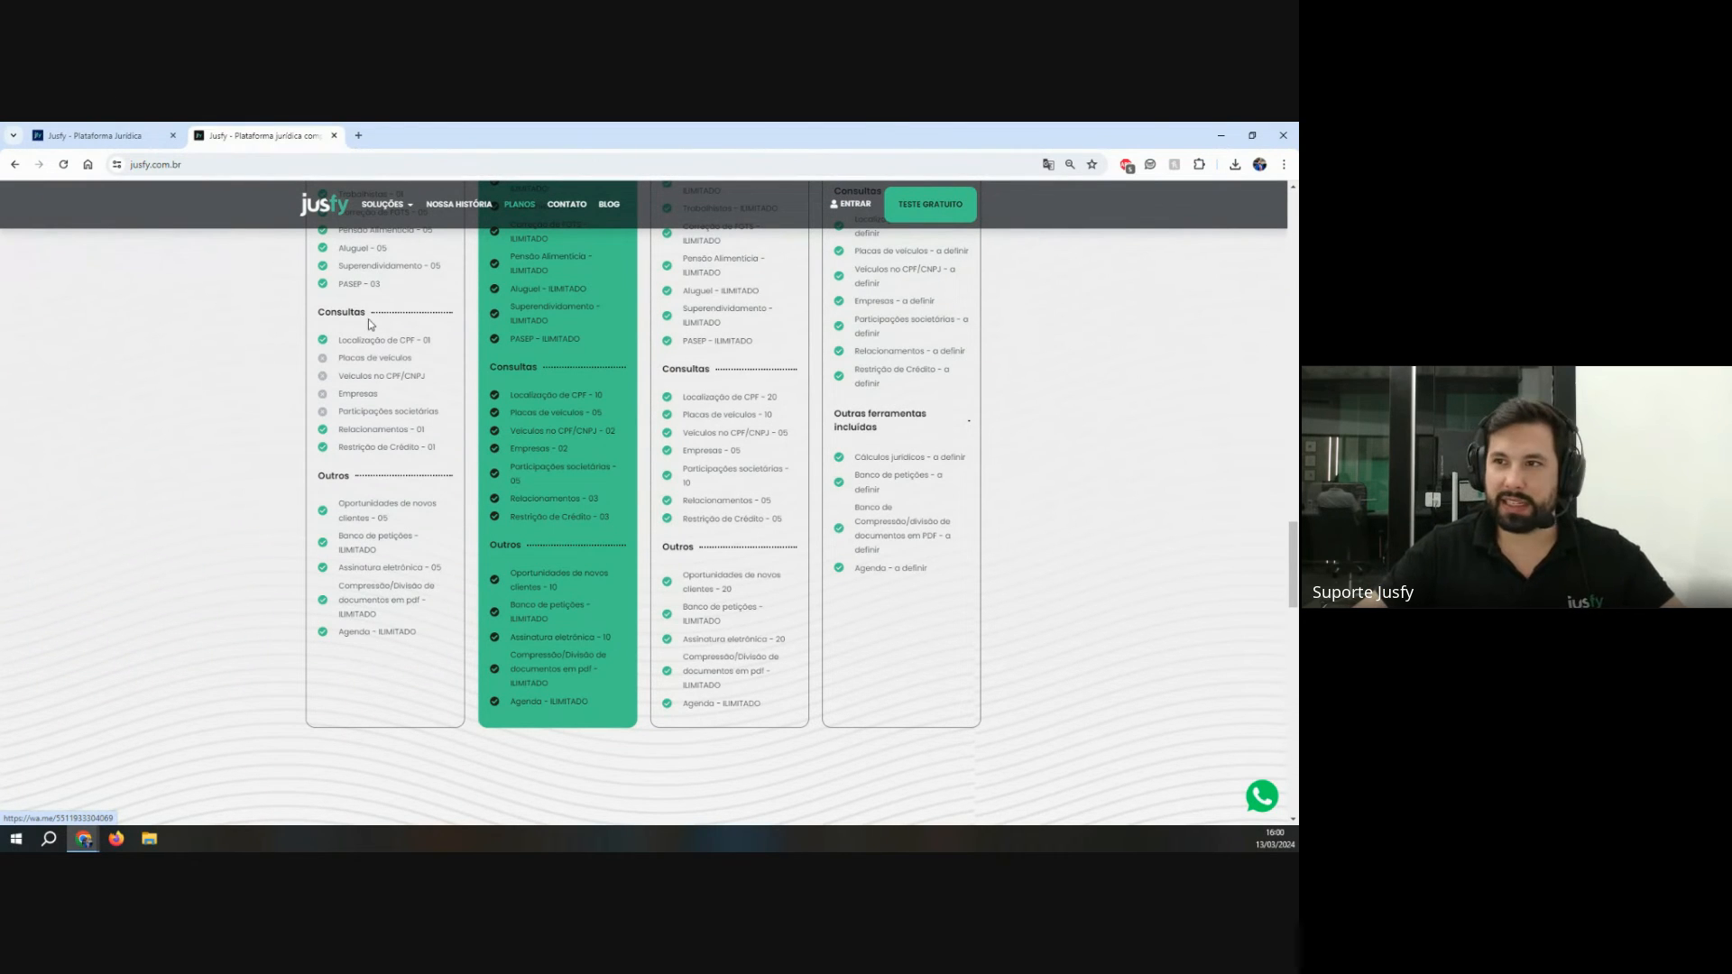
pyautogui.click(333, 136)
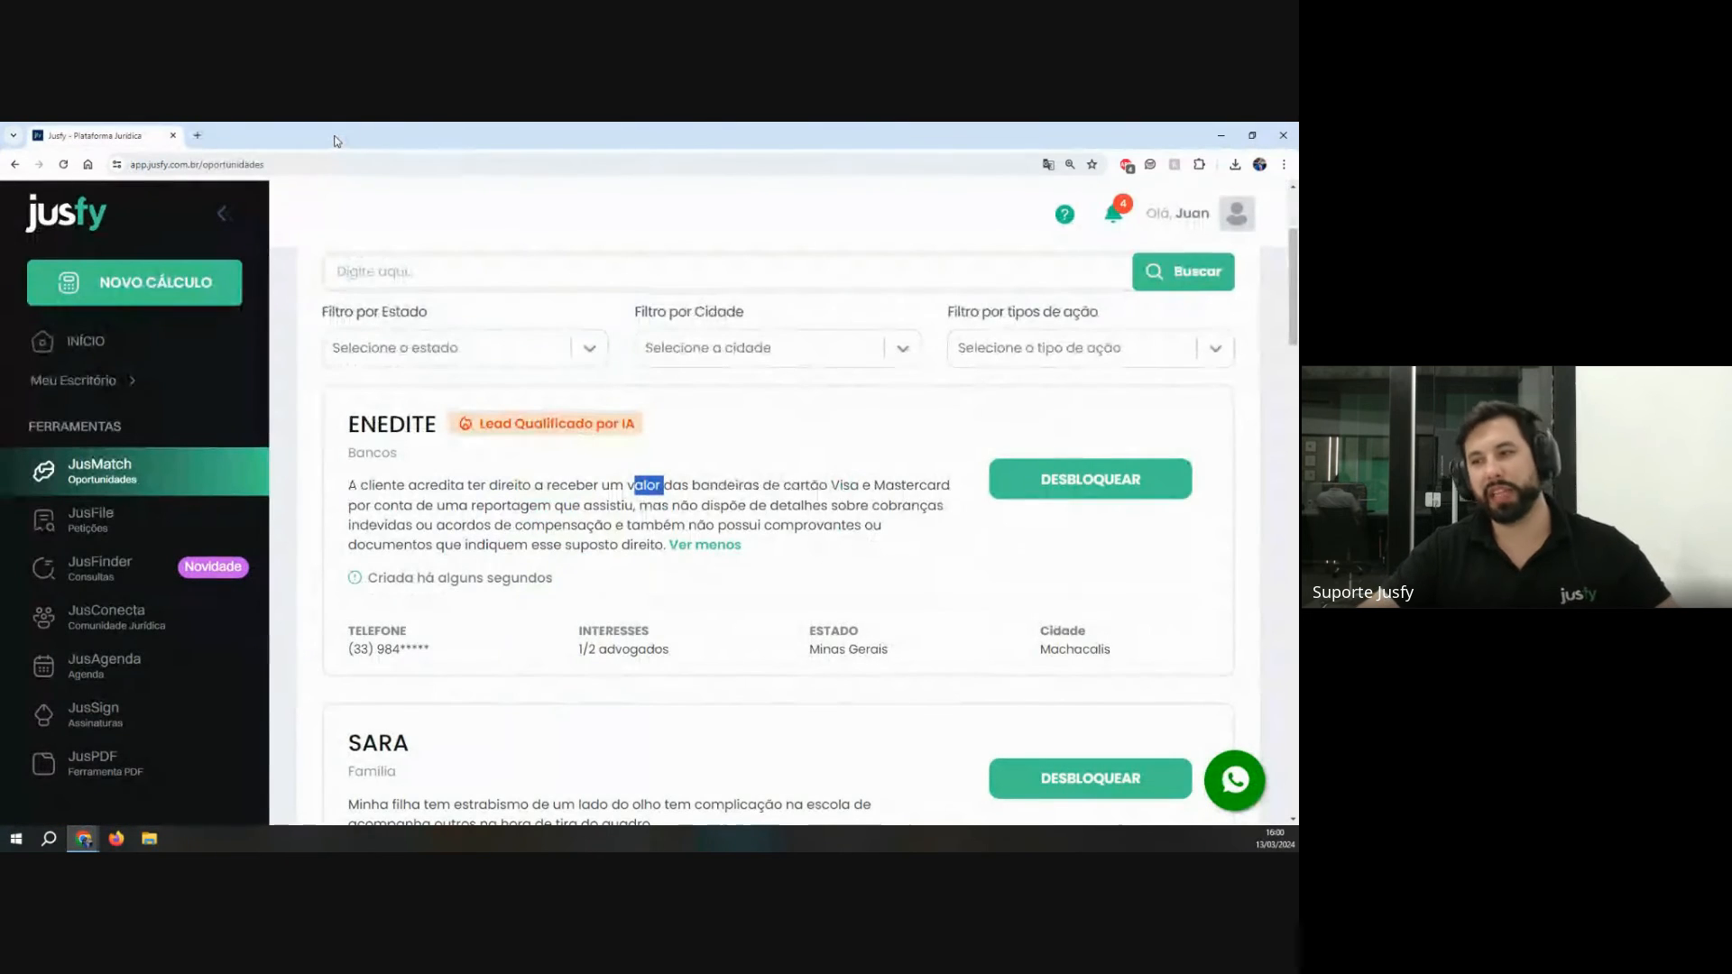
# Step: Collapse and re-expand the full description of the AI-qualified Bancos opportunity
pyautogui.click(693, 546)
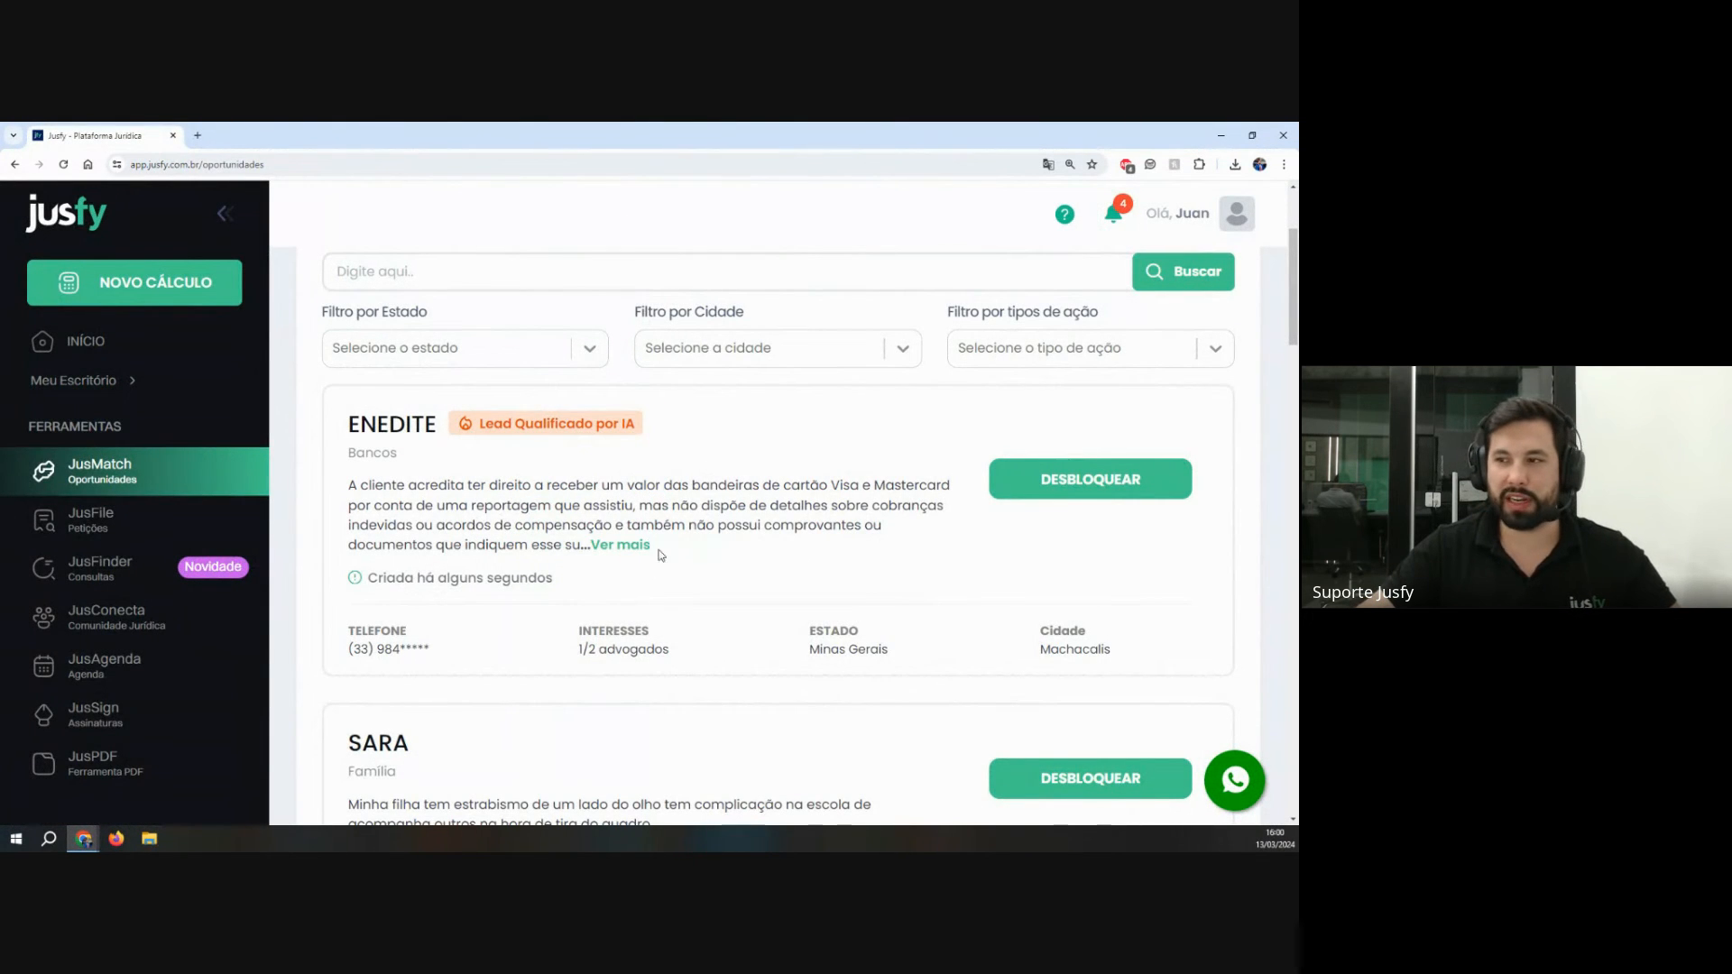
pyautogui.click(593, 546)
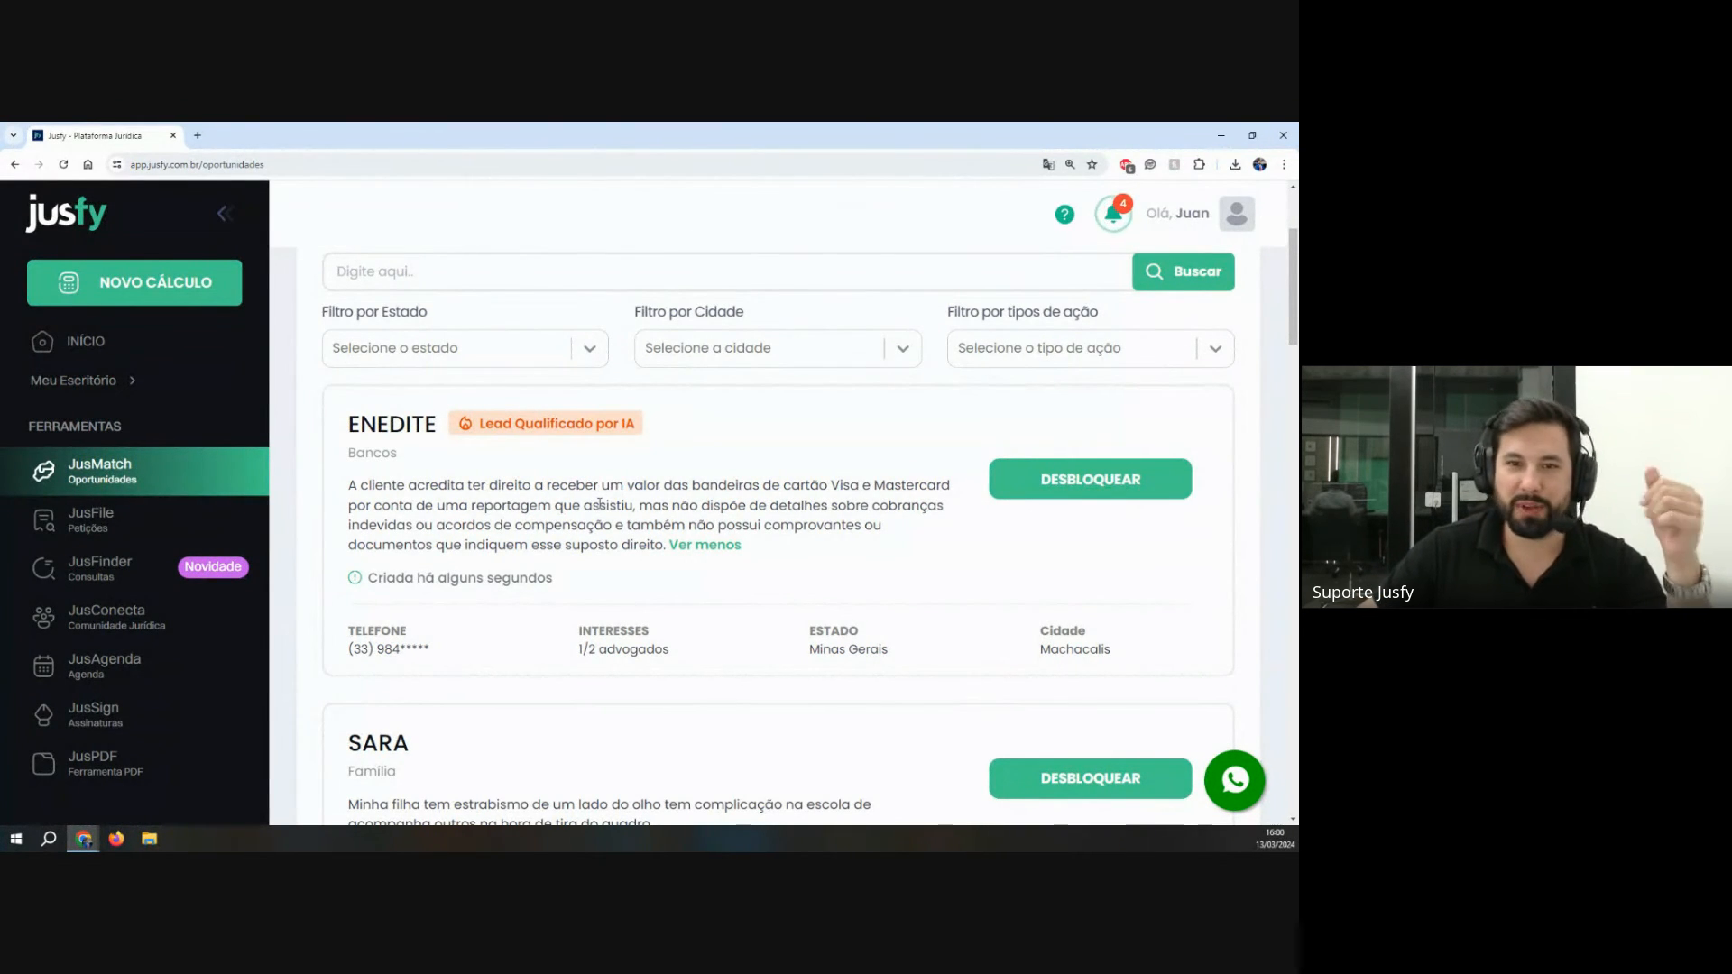
# Step: Open the JusFile petitions, try the WhatsApp support link, and browse the petition list and its area filters
pyautogui.click(168, 517)
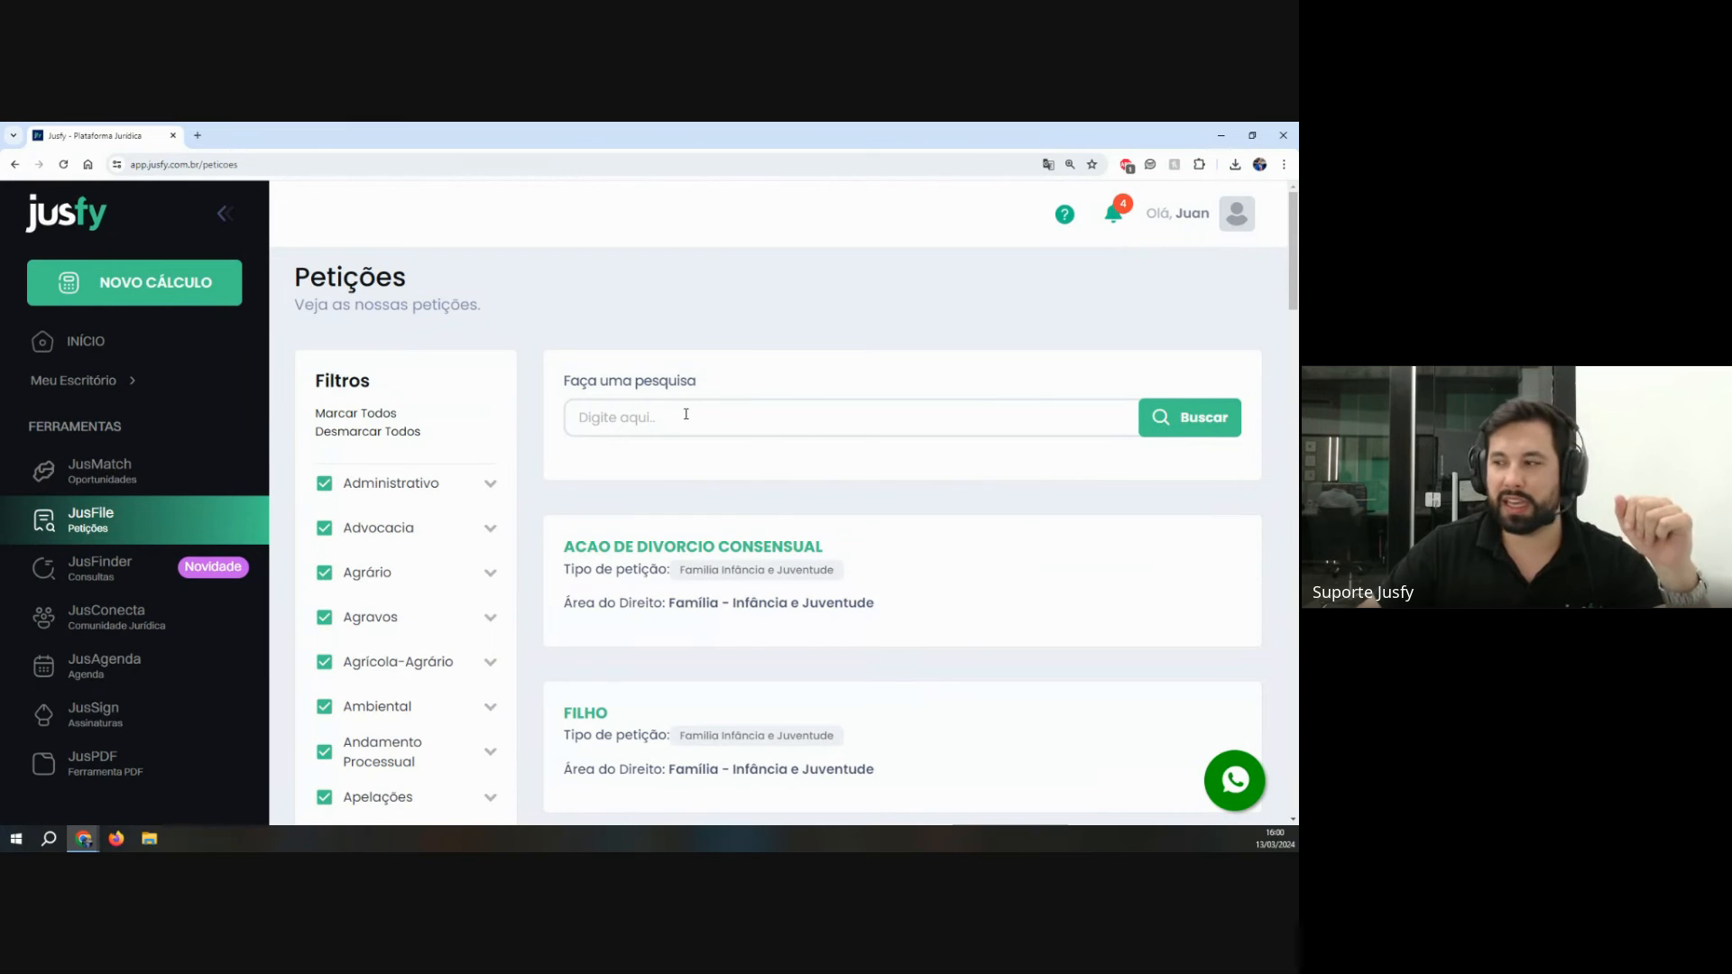
pyautogui.click(1250, 781)
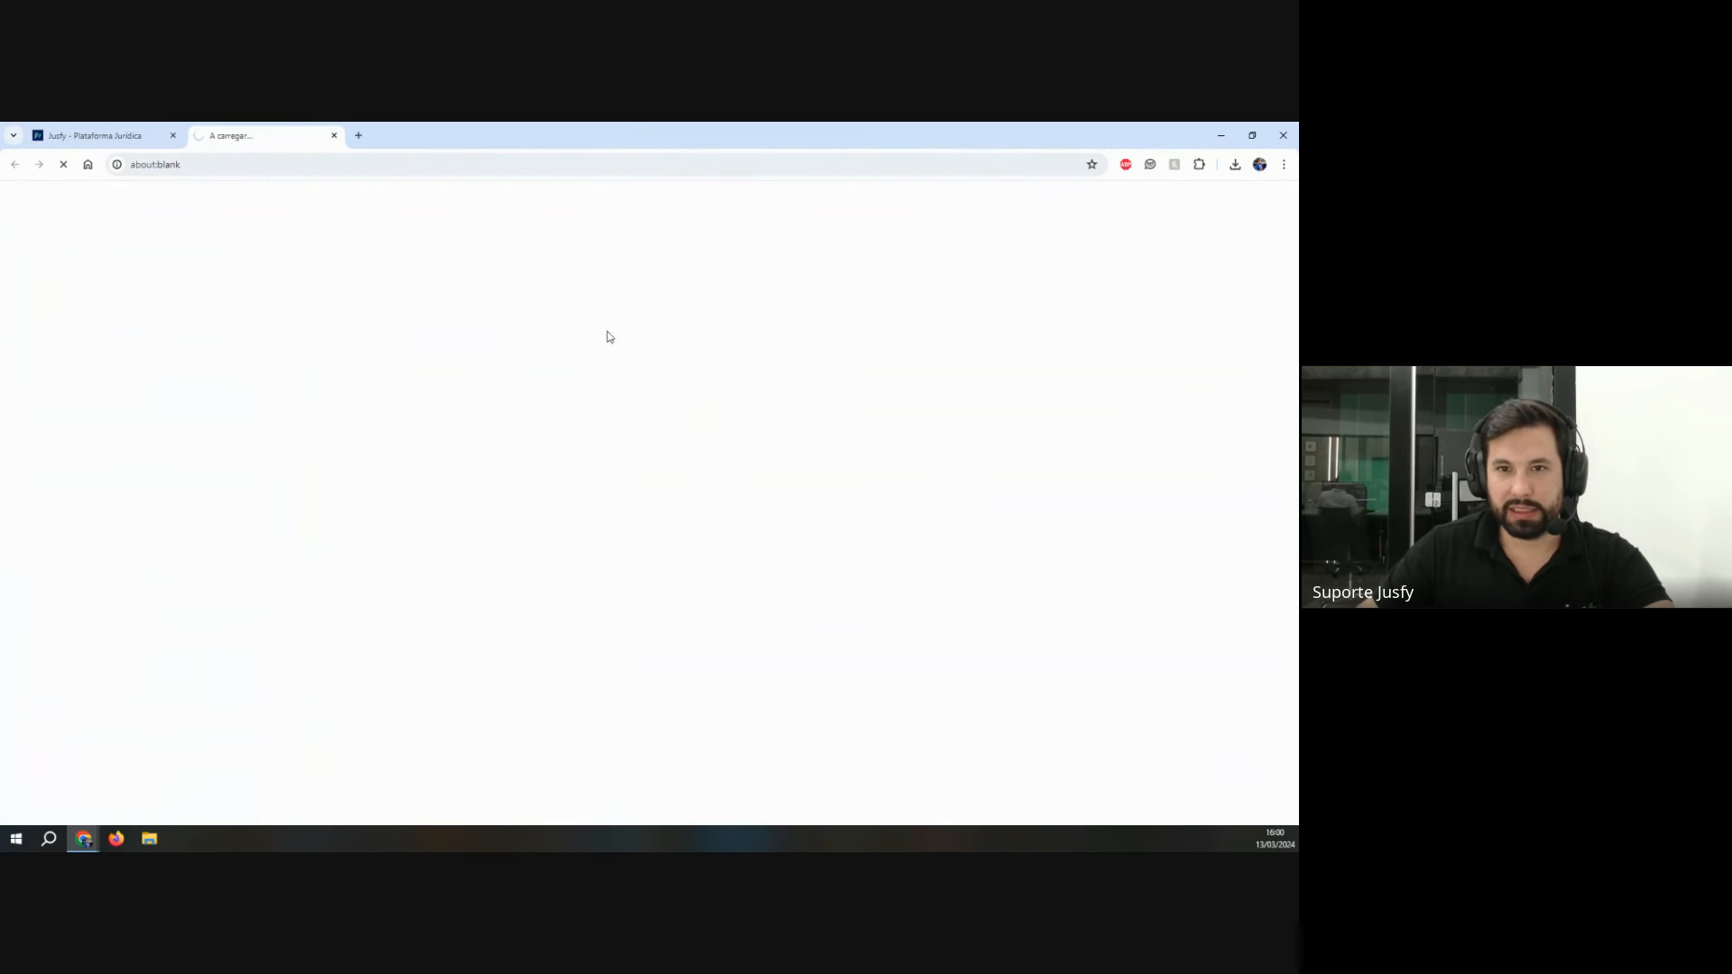
pyautogui.click(333, 135)
pyautogui.scroll(-3, 415, 514)
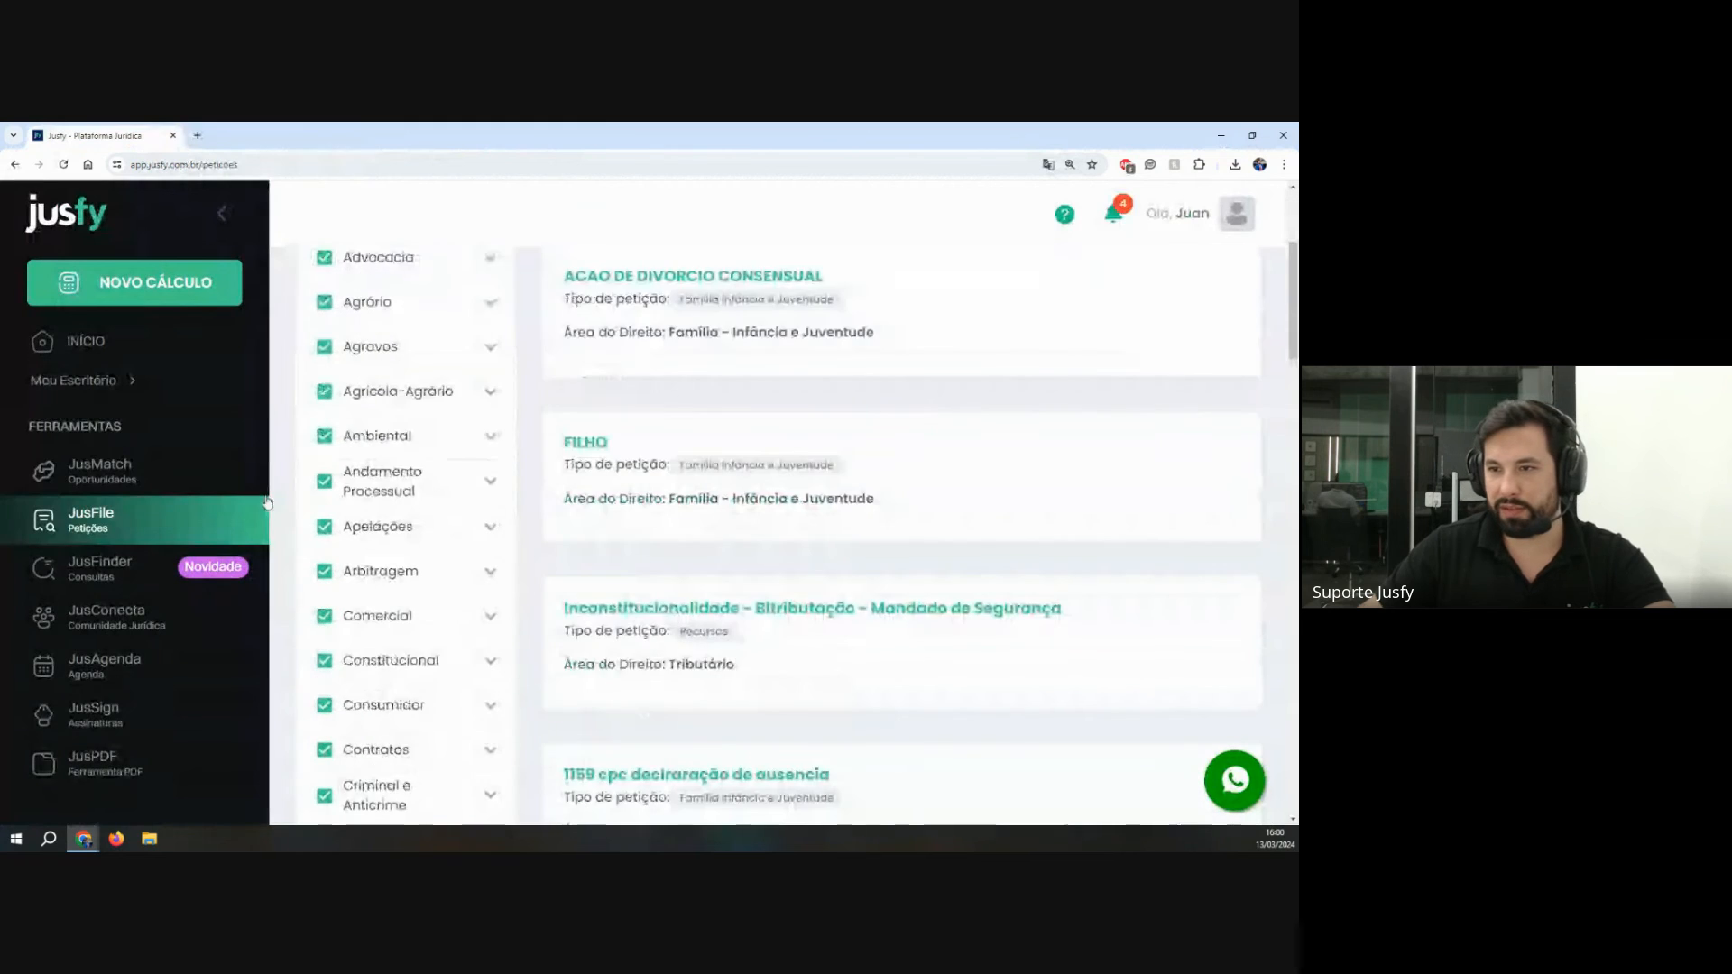
# Step: Open JusFinder's Nova Consulta page and reduce the page zoom to 110%
pyautogui.click(115, 575)
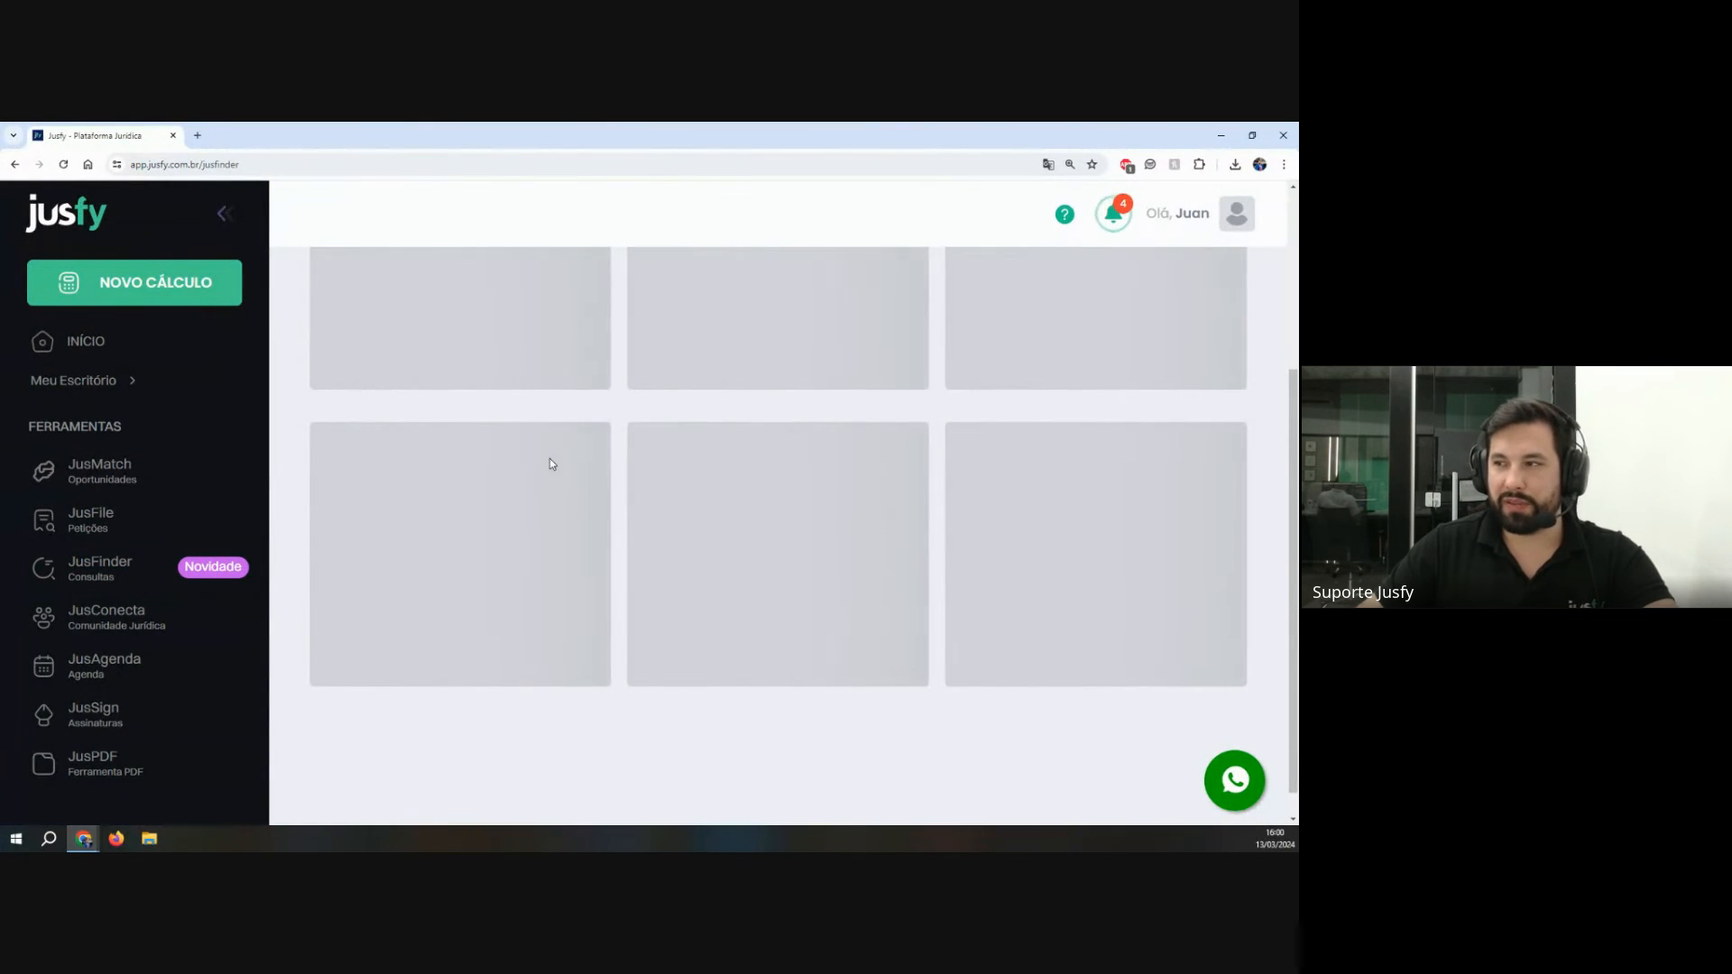
pyautogui.hotkey('ctrl', '-')
pyautogui.hotkey('ctrl', '-')
pyautogui.hotkey('ctrl', '-')
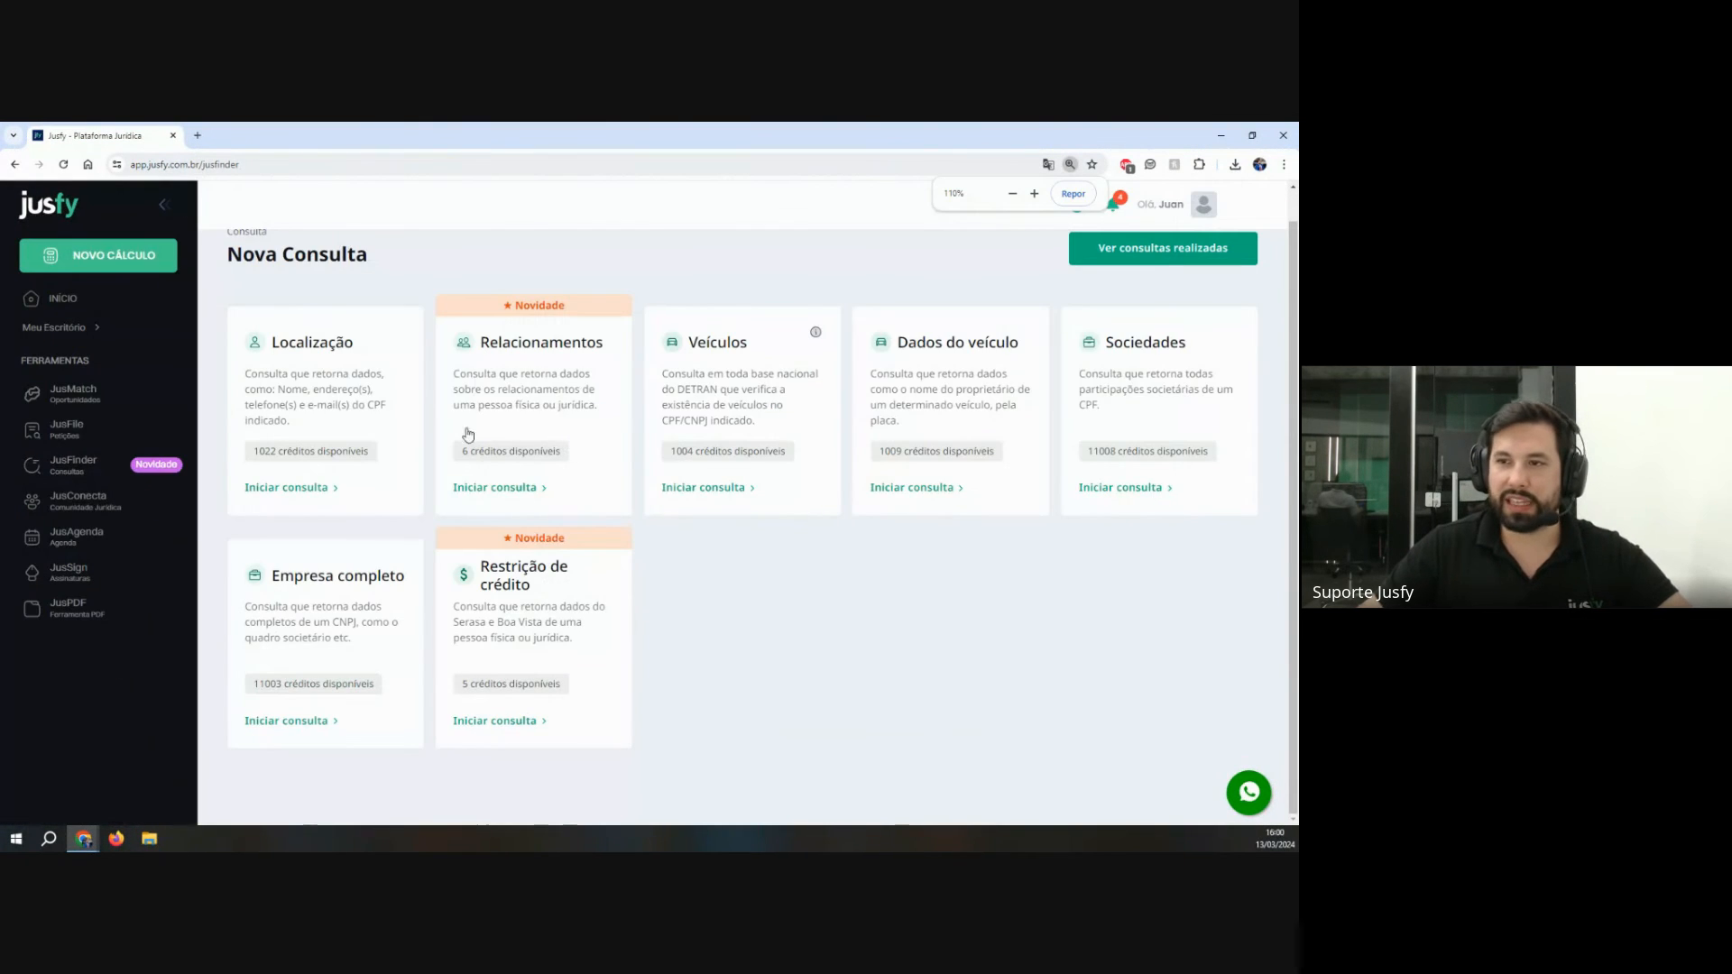
# Step: Review the Localização query form and its CPF field twice, closing it without running a query
pyautogui.click(332, 406)
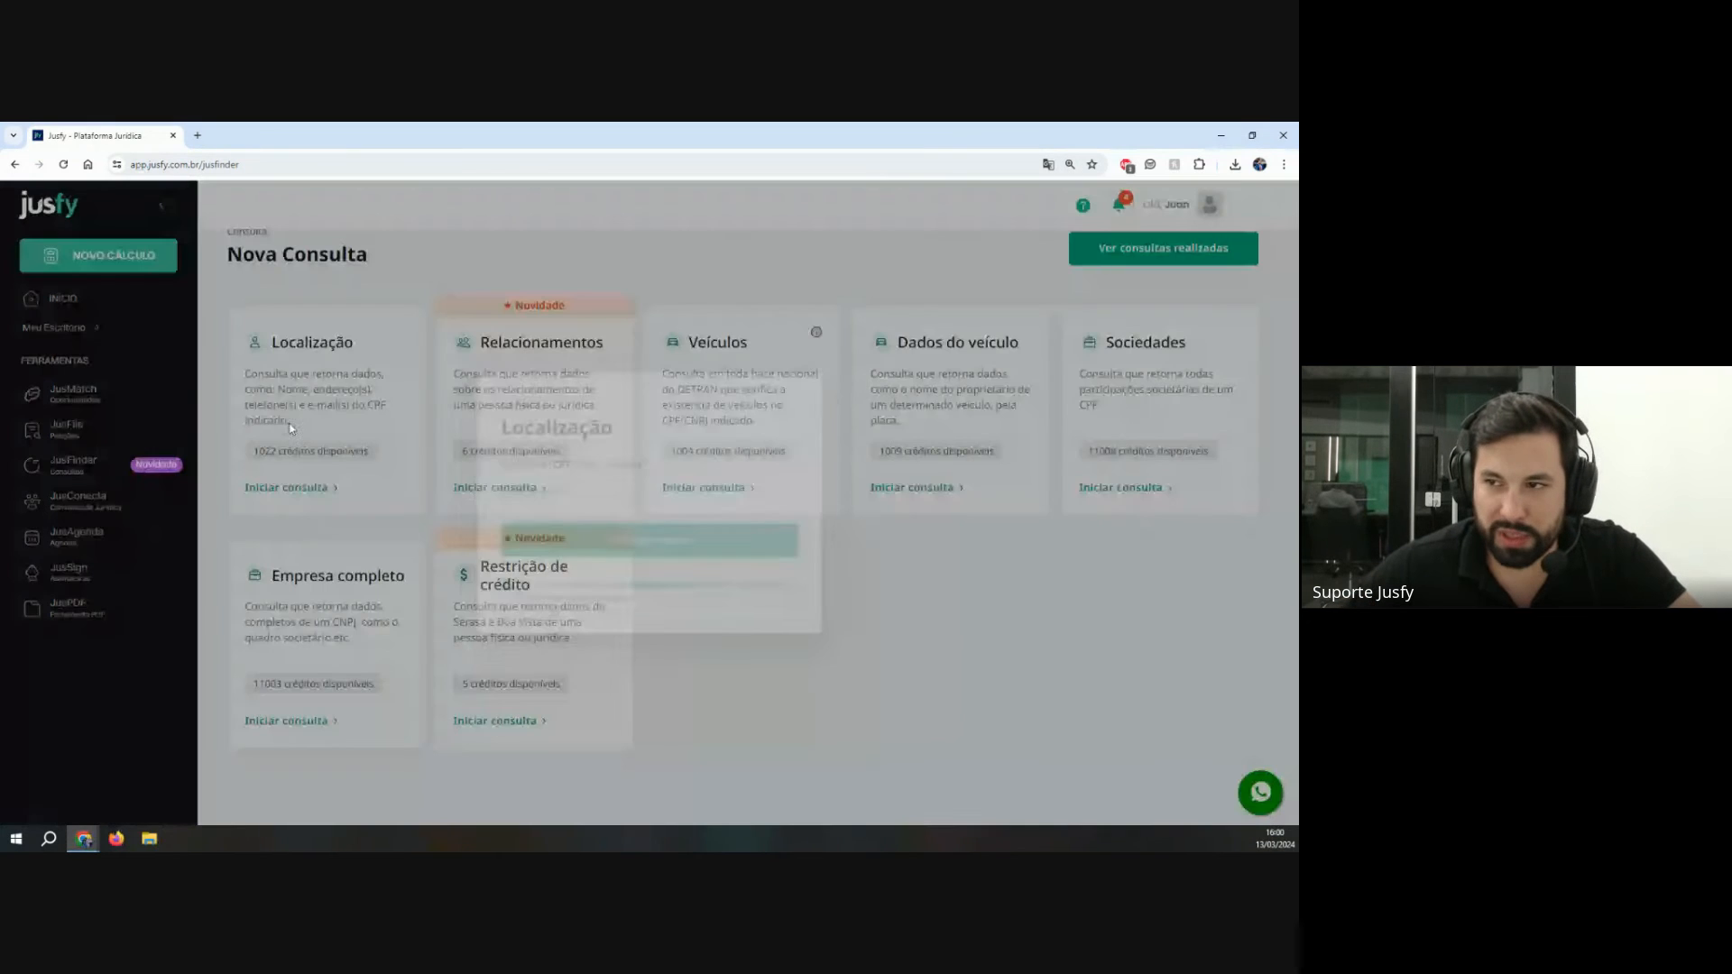
pyautogui.moveTo(511, 466); pyautogui.dragTo(678, 460)
pyautogui.click(792, 418)
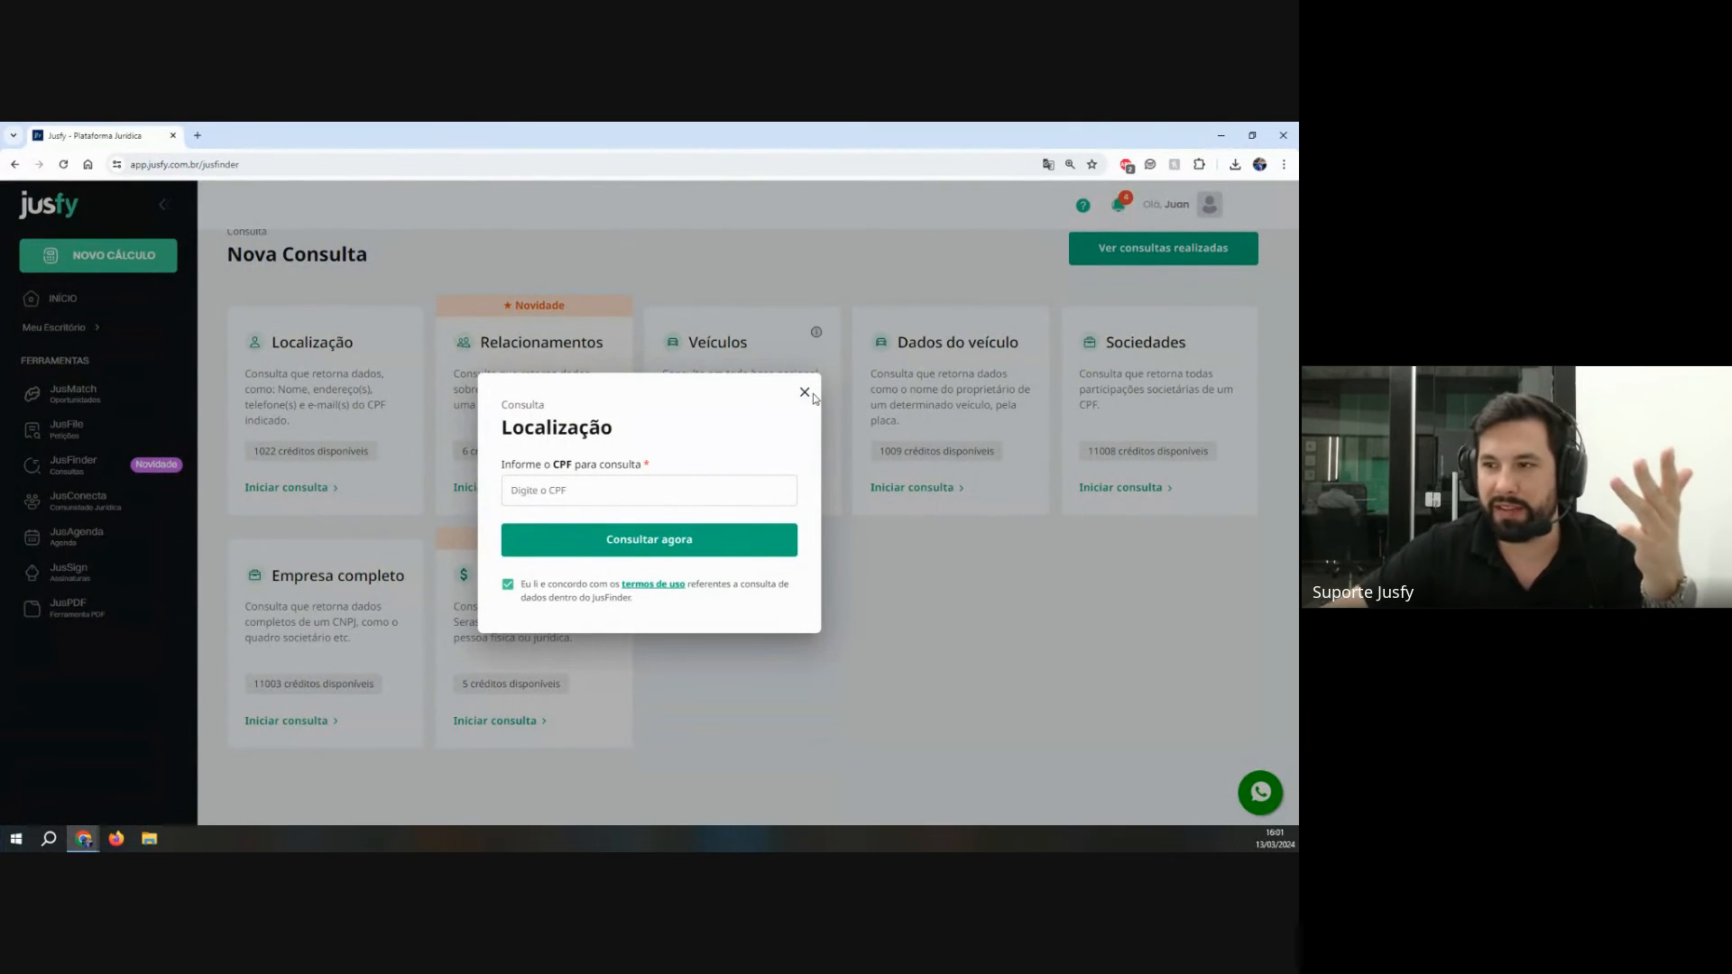
pyautogui.click(804, 392)
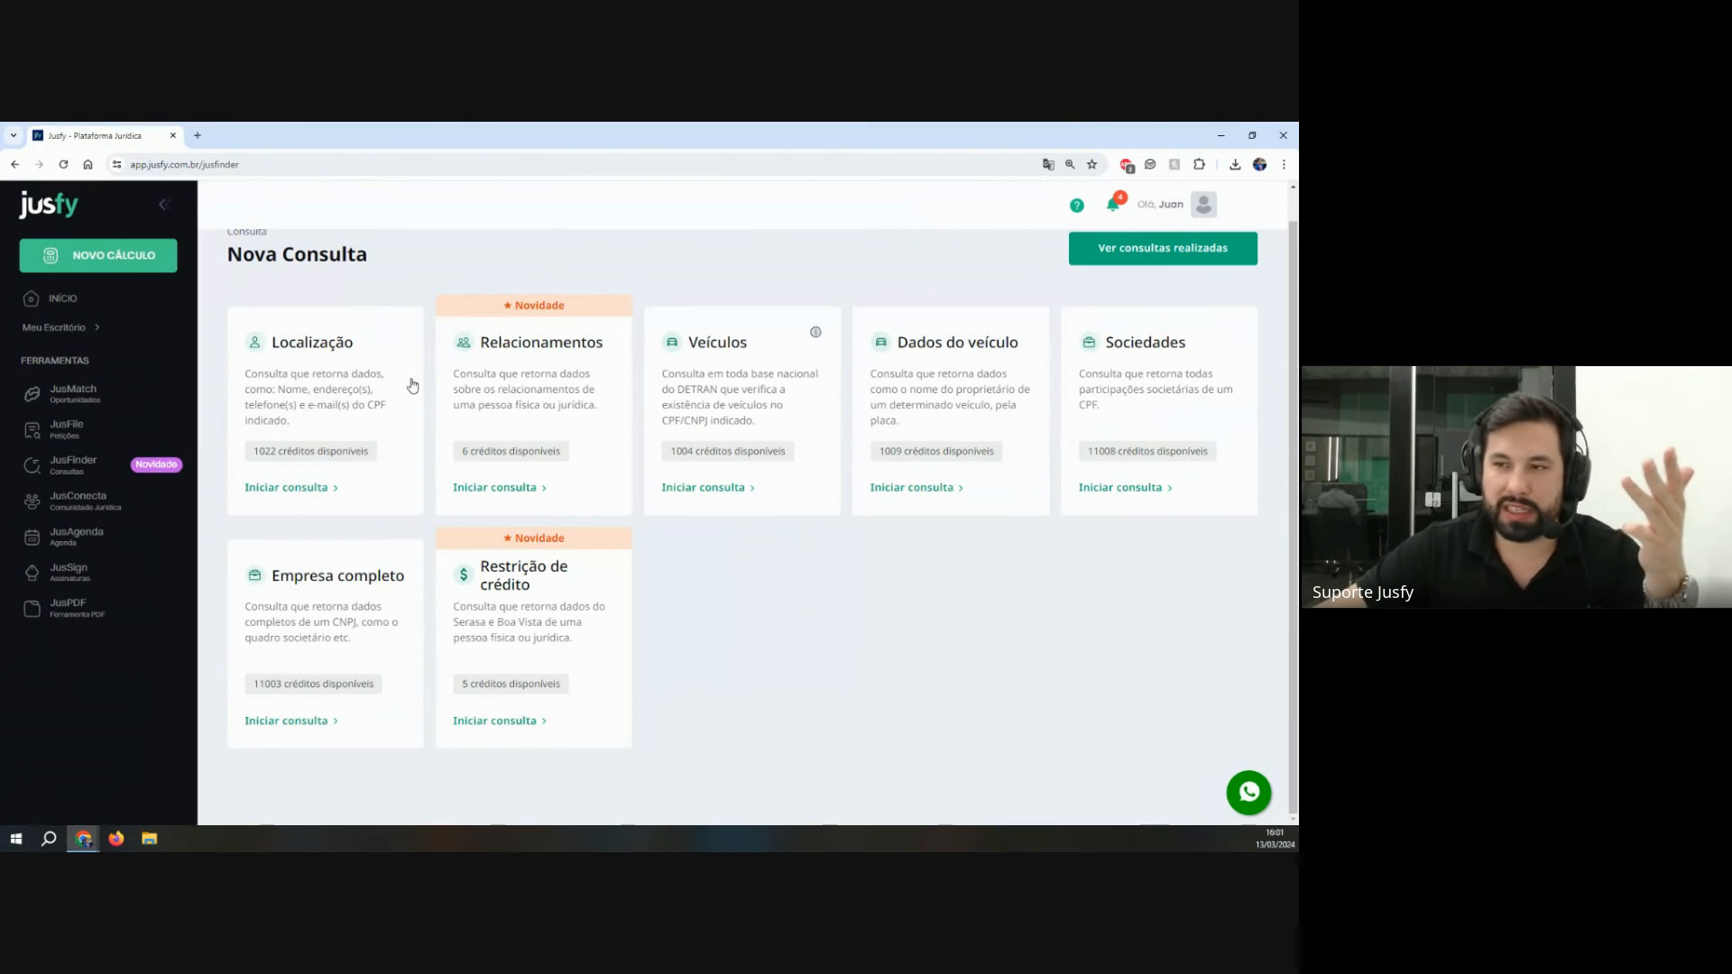
pyautogui.click(316, 402)
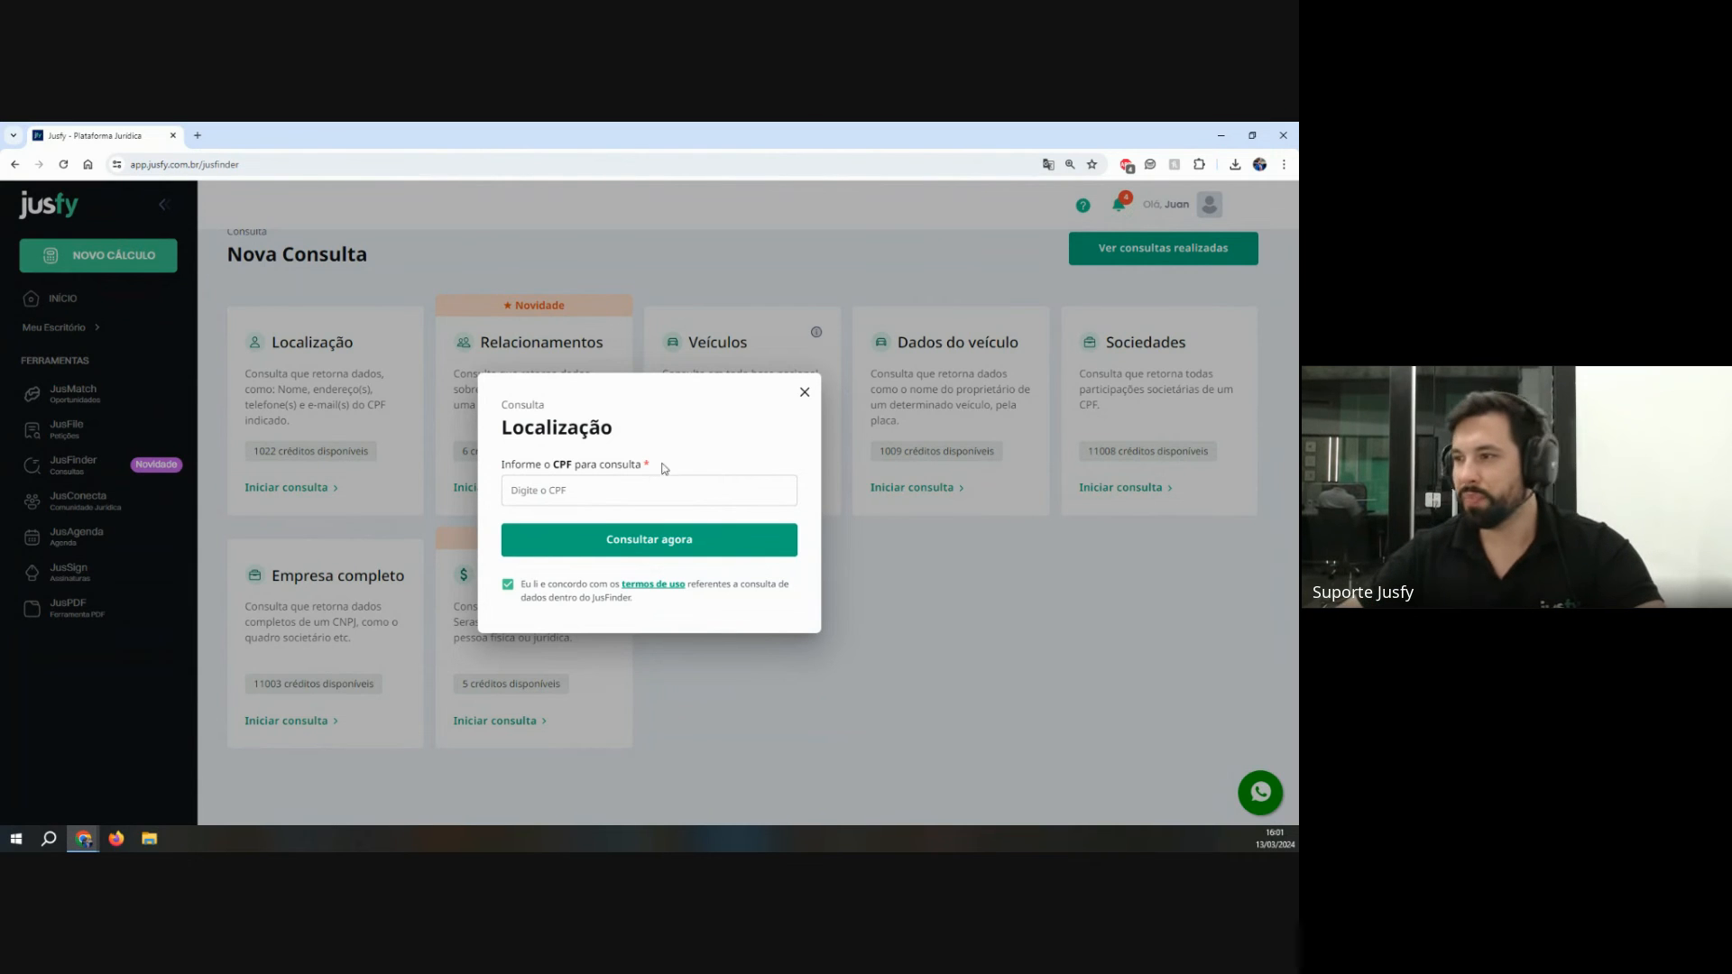
pyautogui.click(805, 397)
# Step: Review the CPF and CNPJ options in the Relacionamentos and Veículos query forms and read the Veículos information note
pyautogui.click(497, 422)
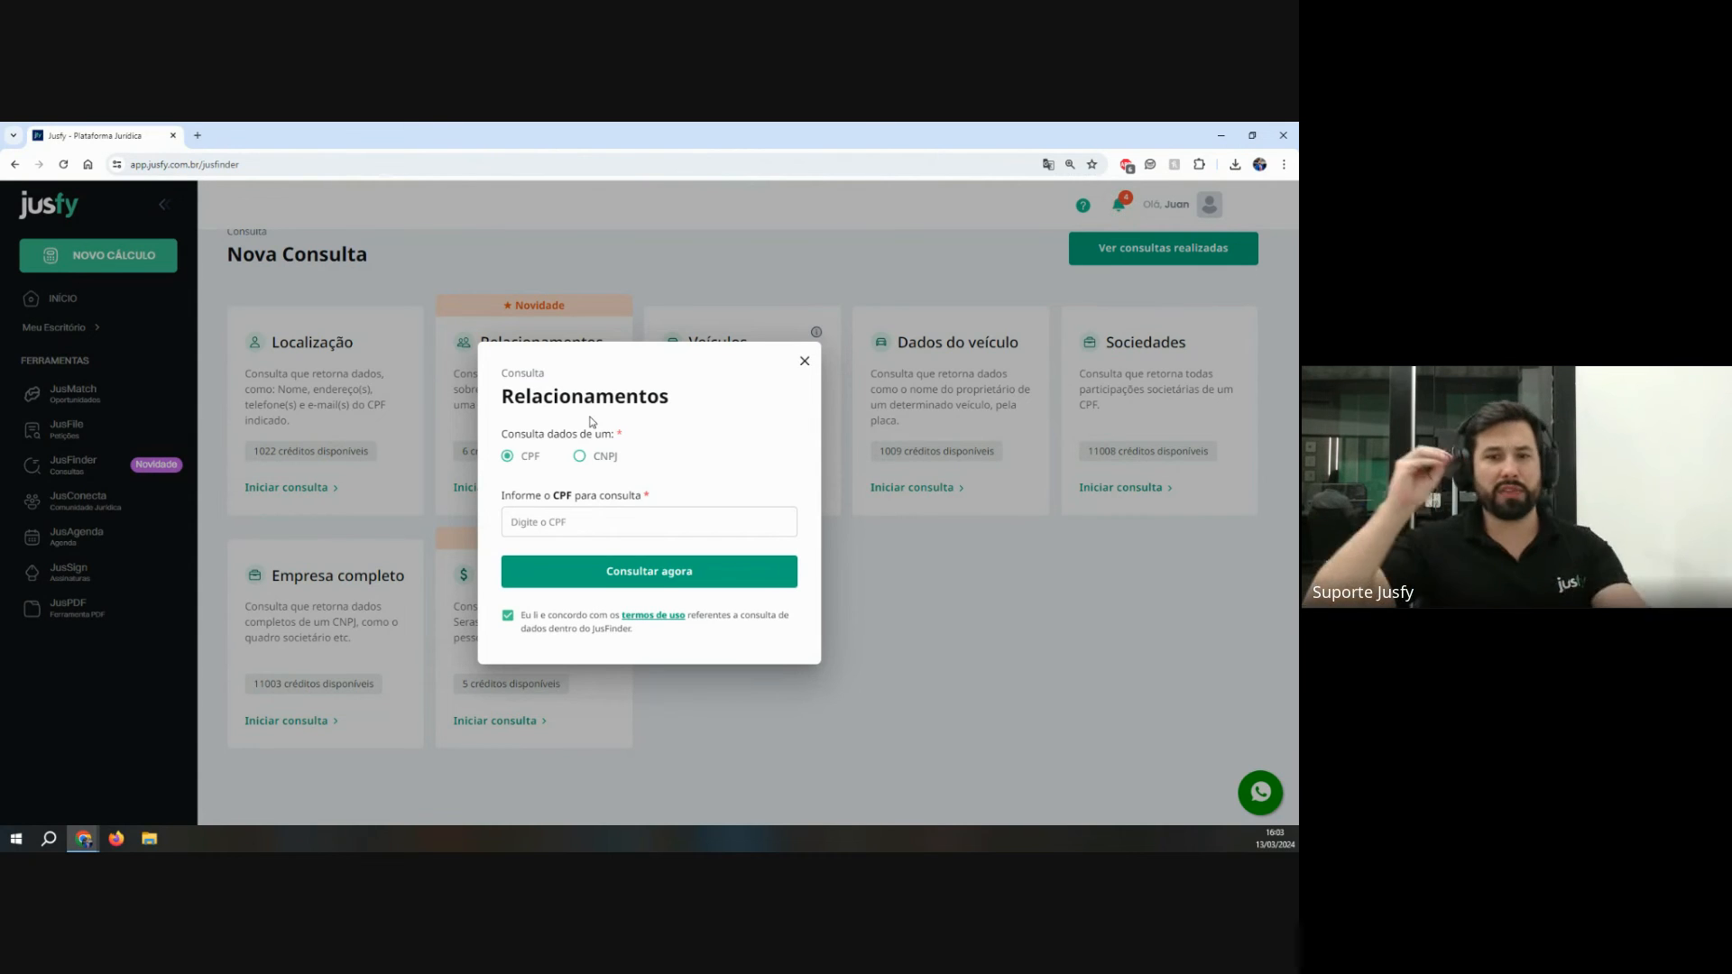
pyautogui.click(805, 362)
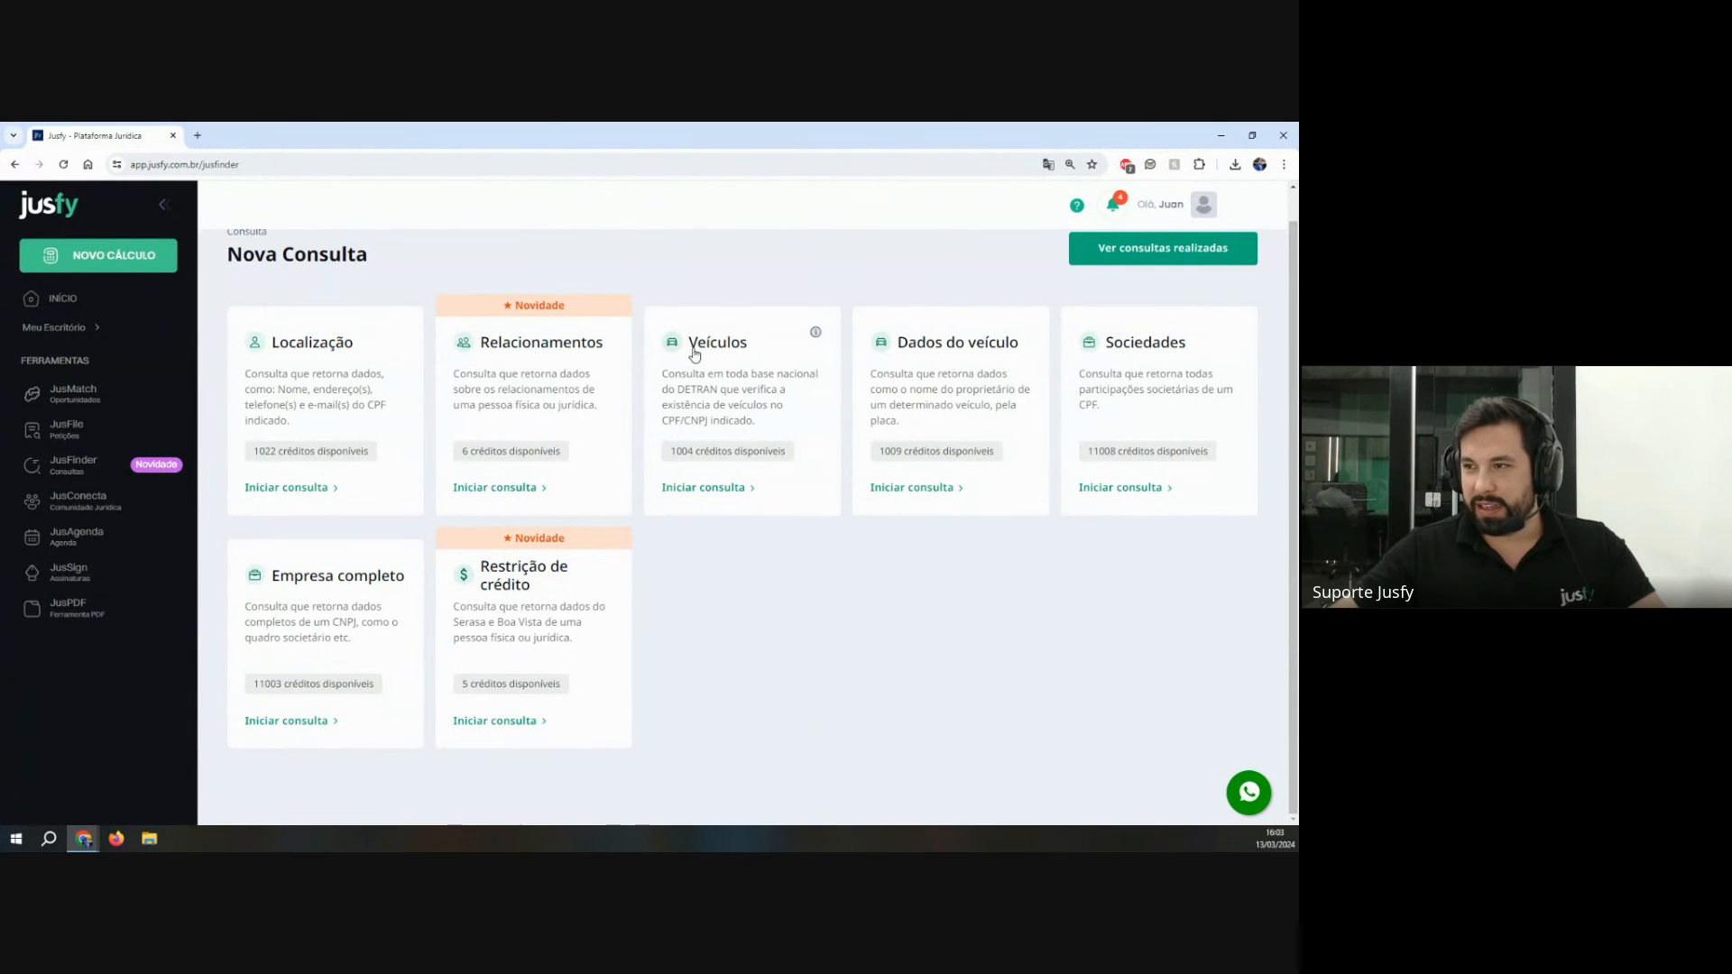
pyautogui.click(690, 390)
pyautogui.moveTo(509, 438); pyautogui.dragTo(672, 451)
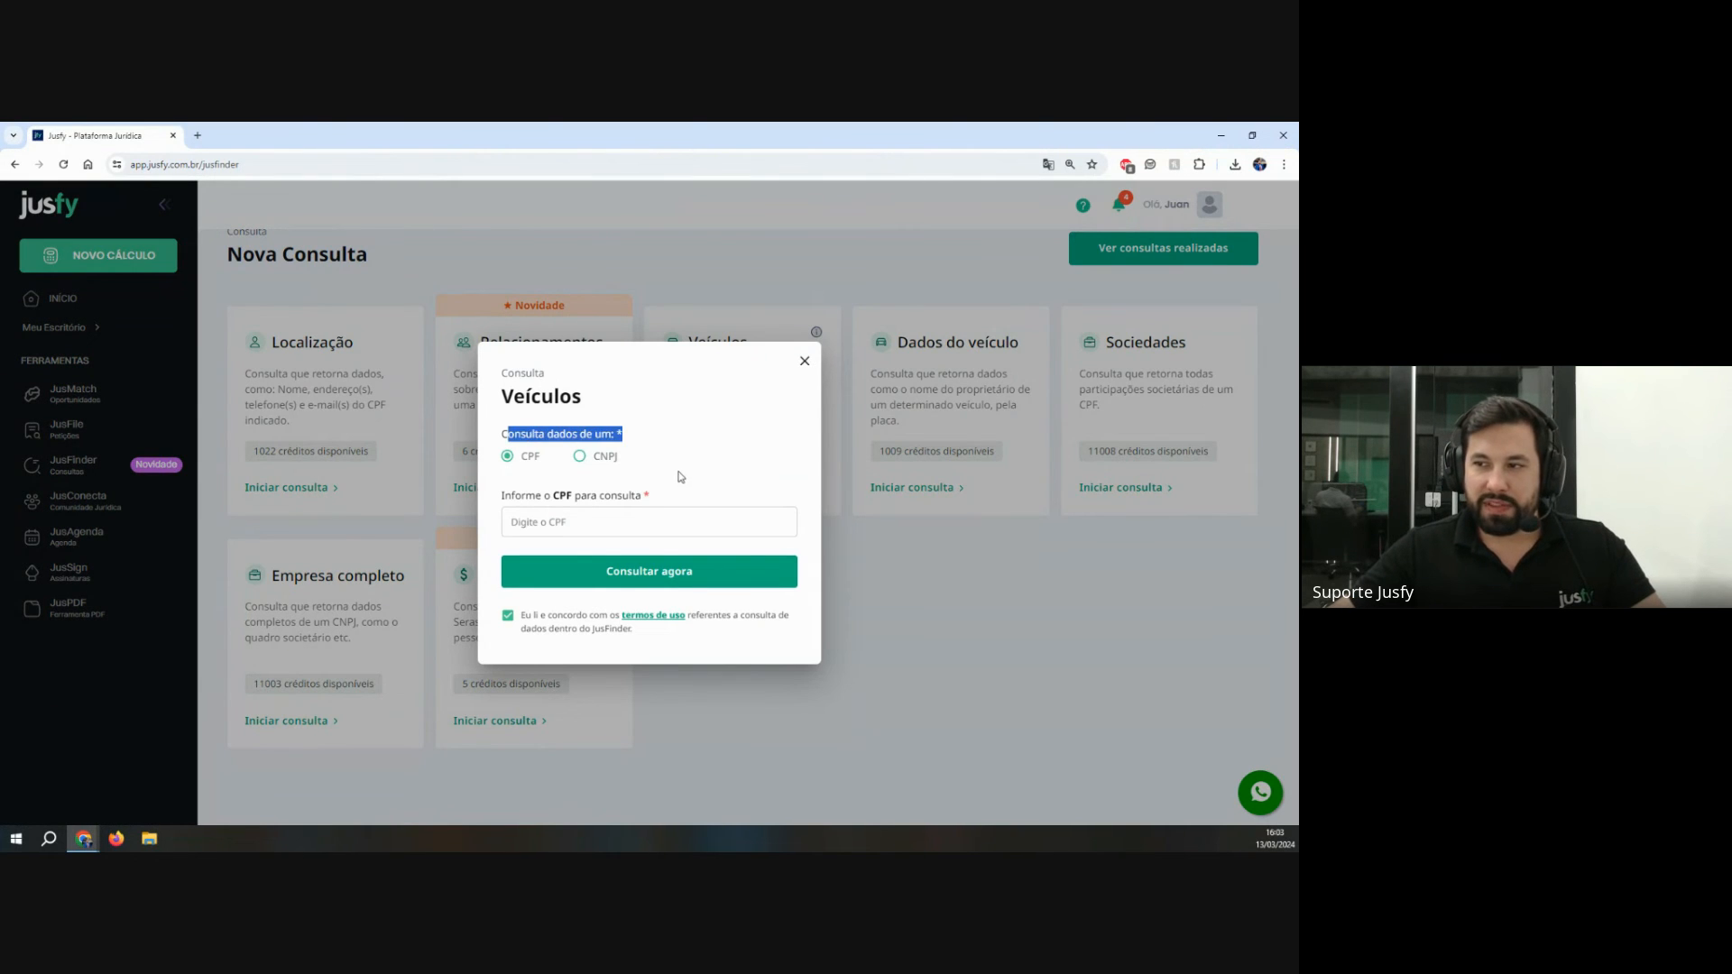
pyautogui.click(667, 476)
pyautogui.click(805, 363)
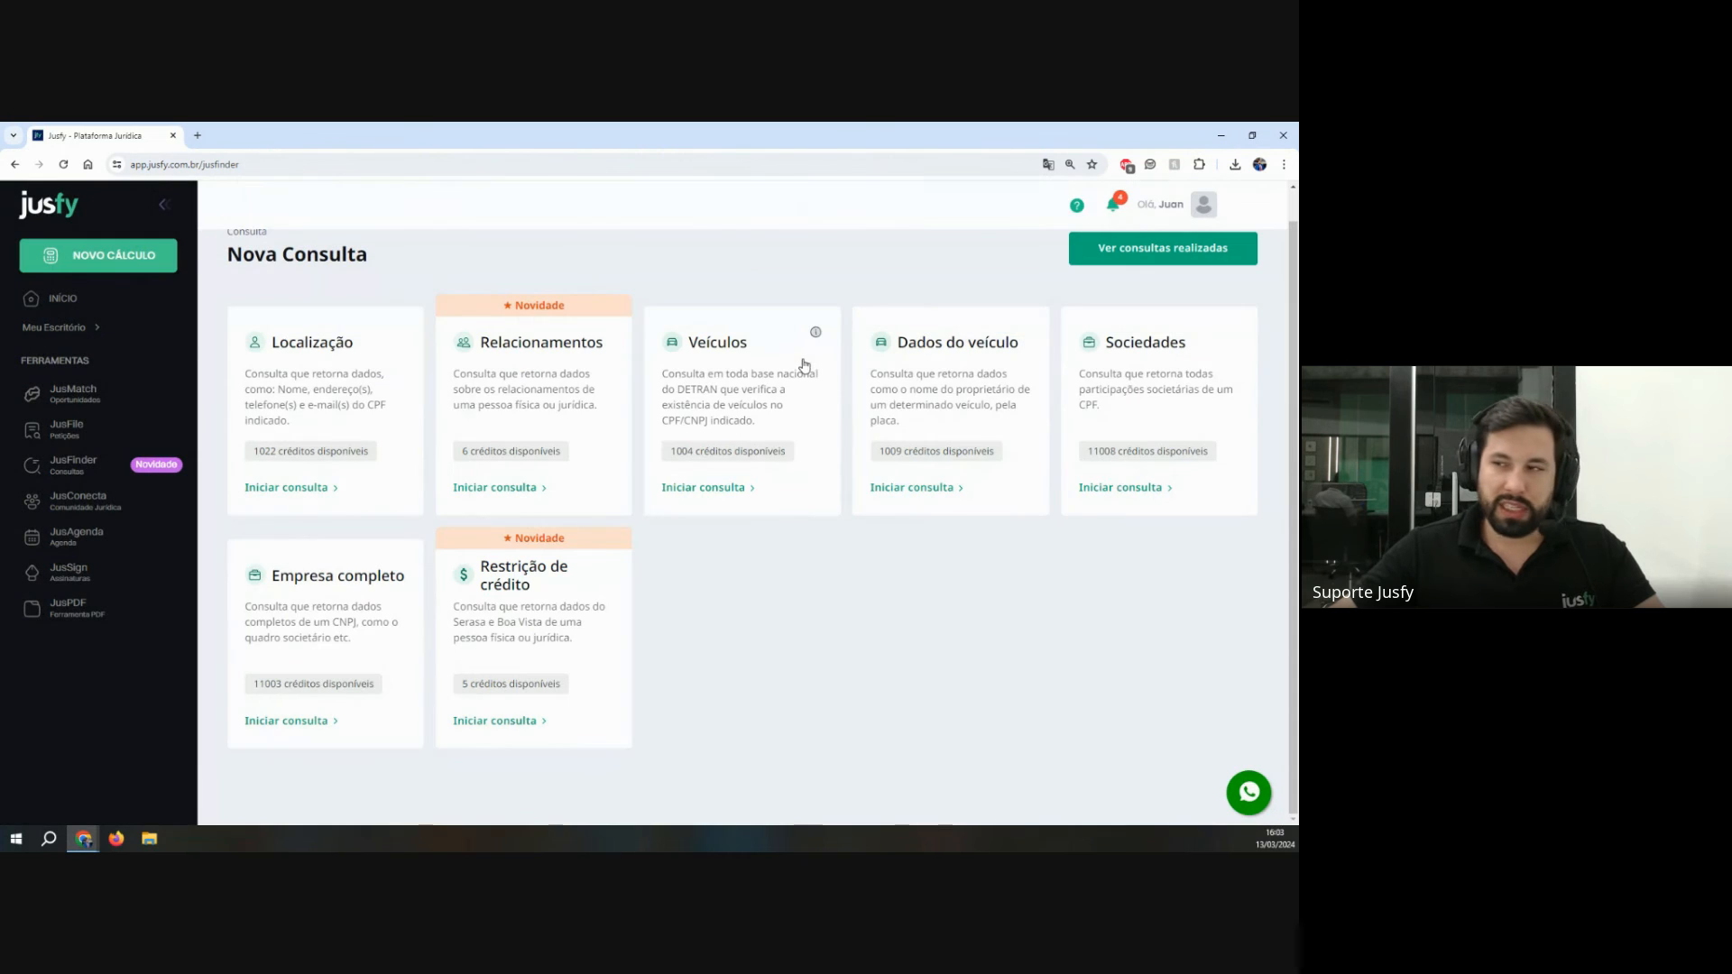
pyautogui.moveTo(817, 336)
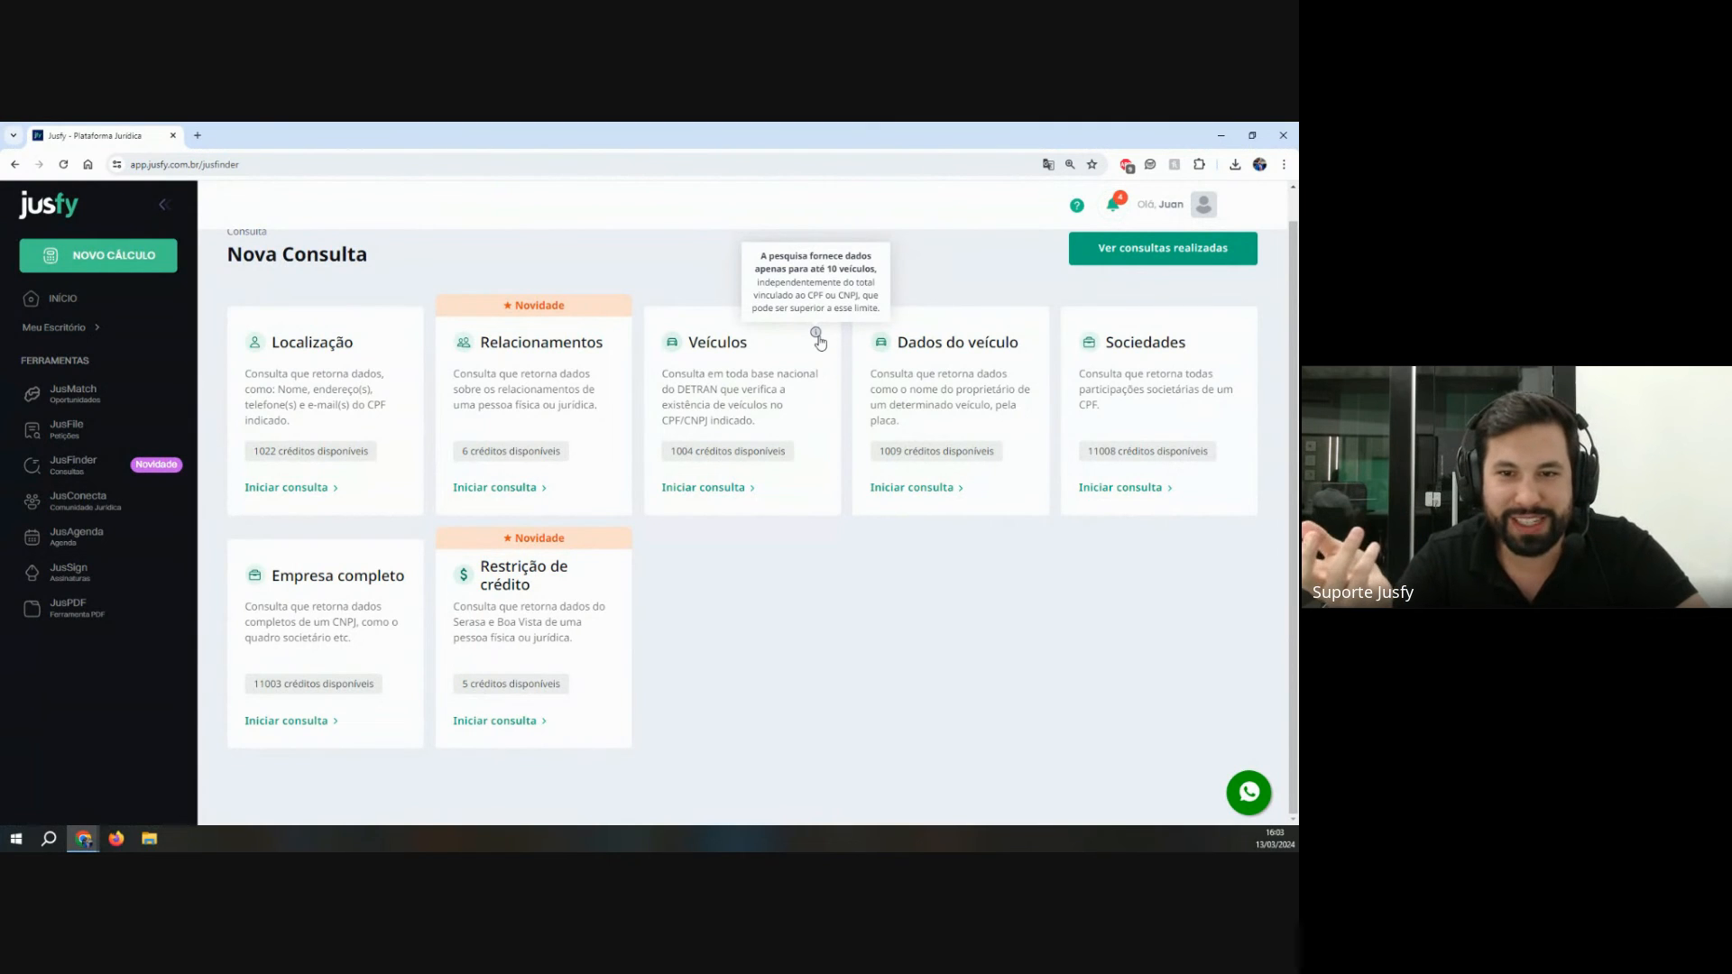
# Step: Review the Dados do veículo query form and its Placa de Veículo field, closing it without running a query
pyautogui.click(976, 380)
pyautogui.tripleClick(786, 431)
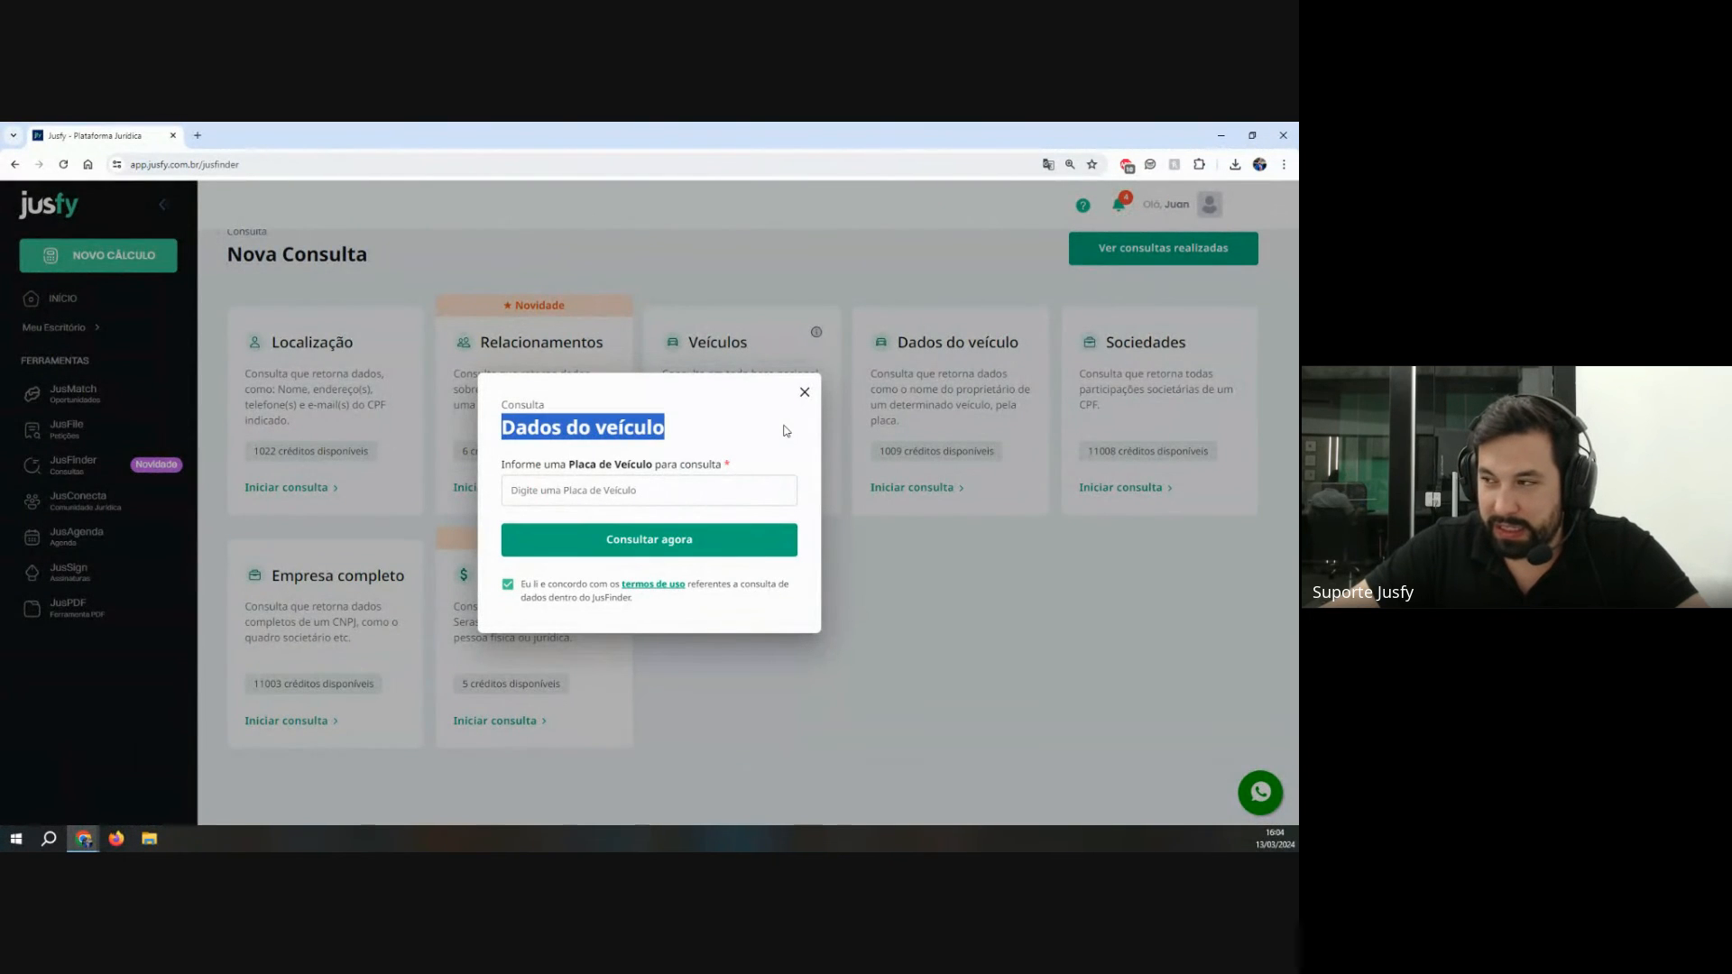
pyautogui.moveTo(525, 465); pyautogui.dragTo(734, 465)
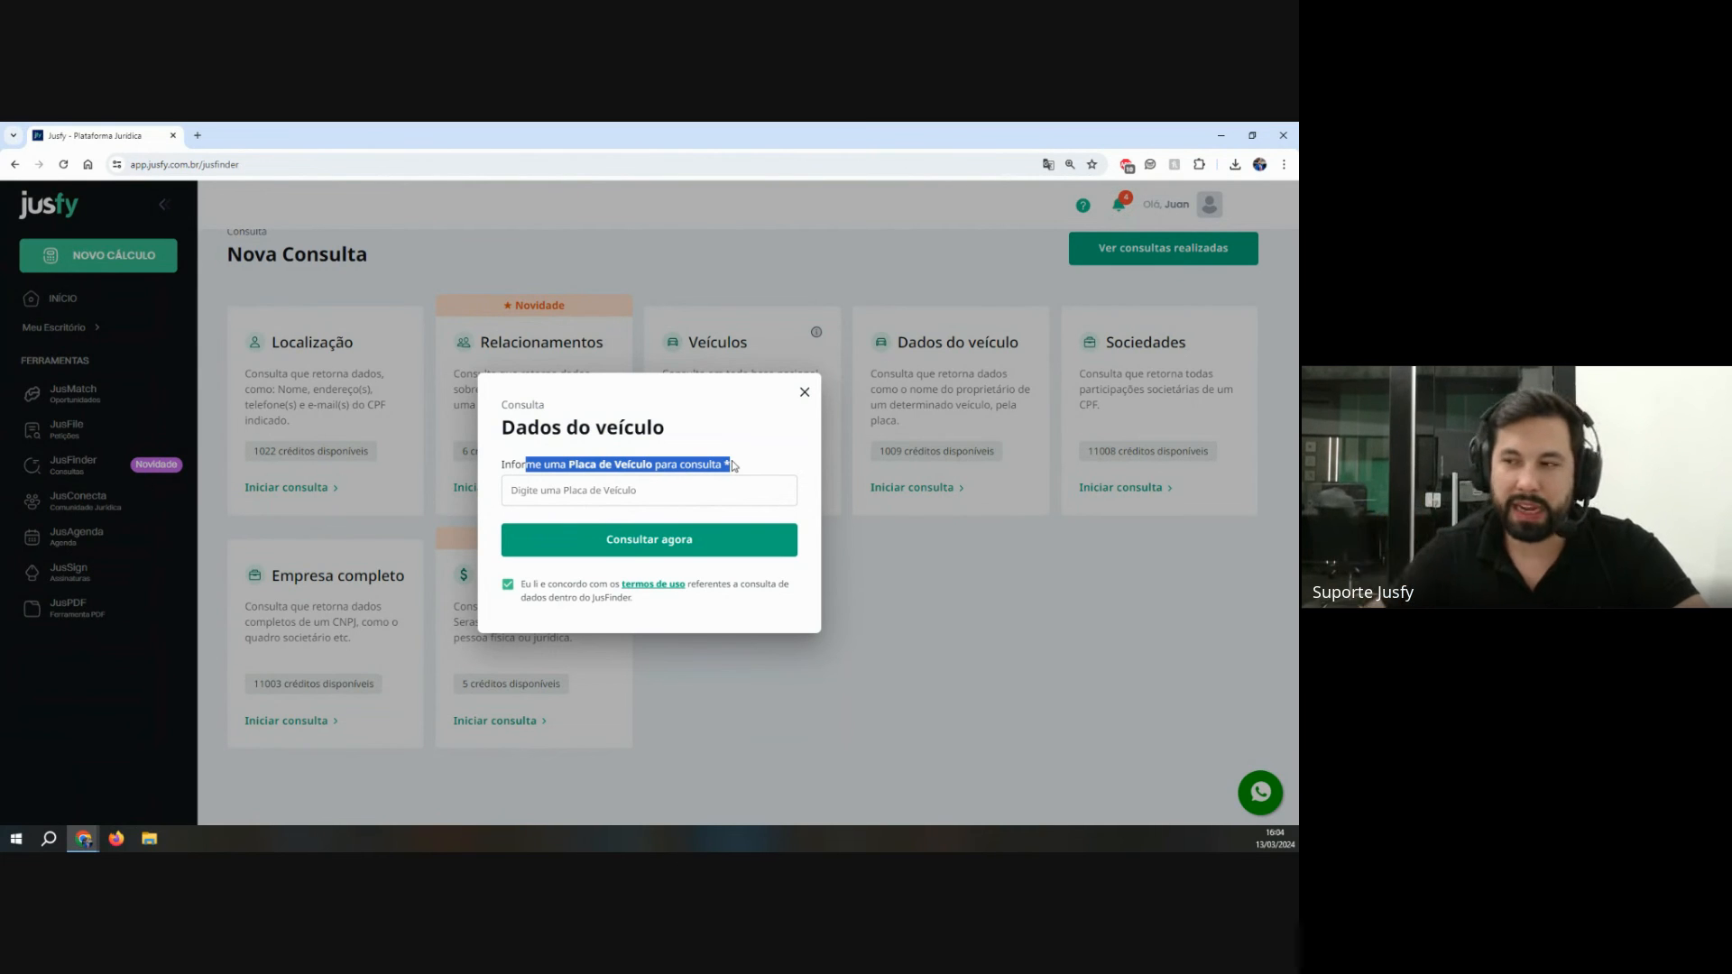
pyautogui.click(802, 393)
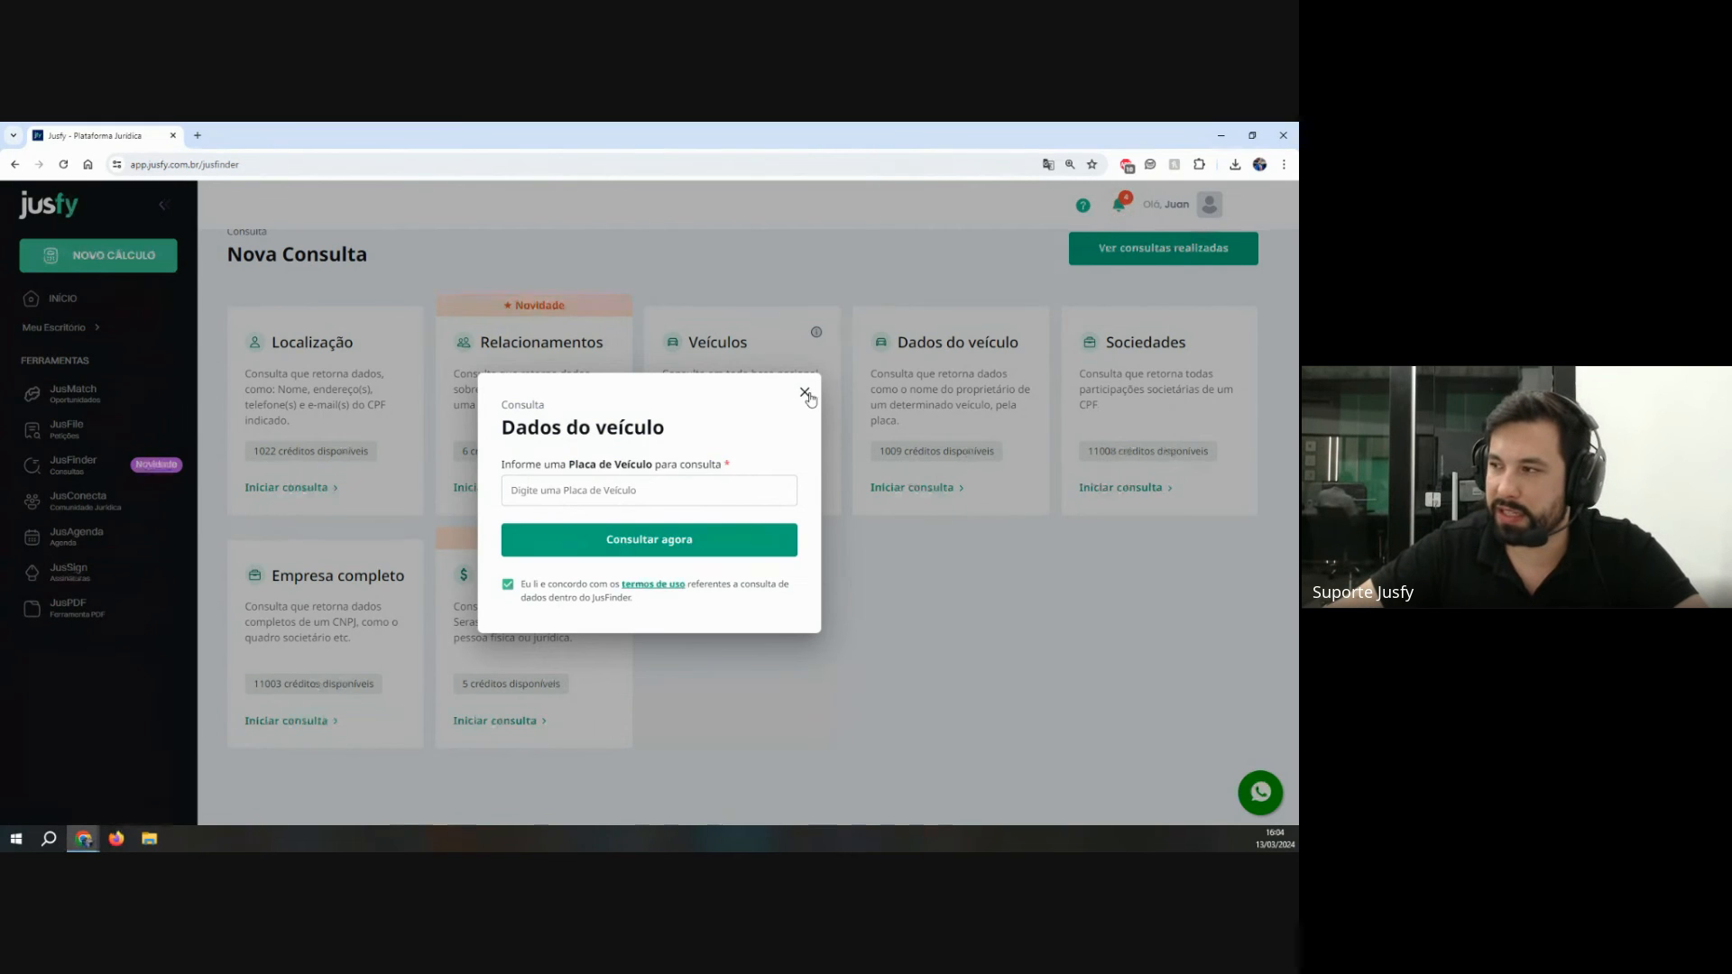
# Step: Review the Sociedades query form and its CPF field, closing it without running a query
pyautogui.click(1106, 402)
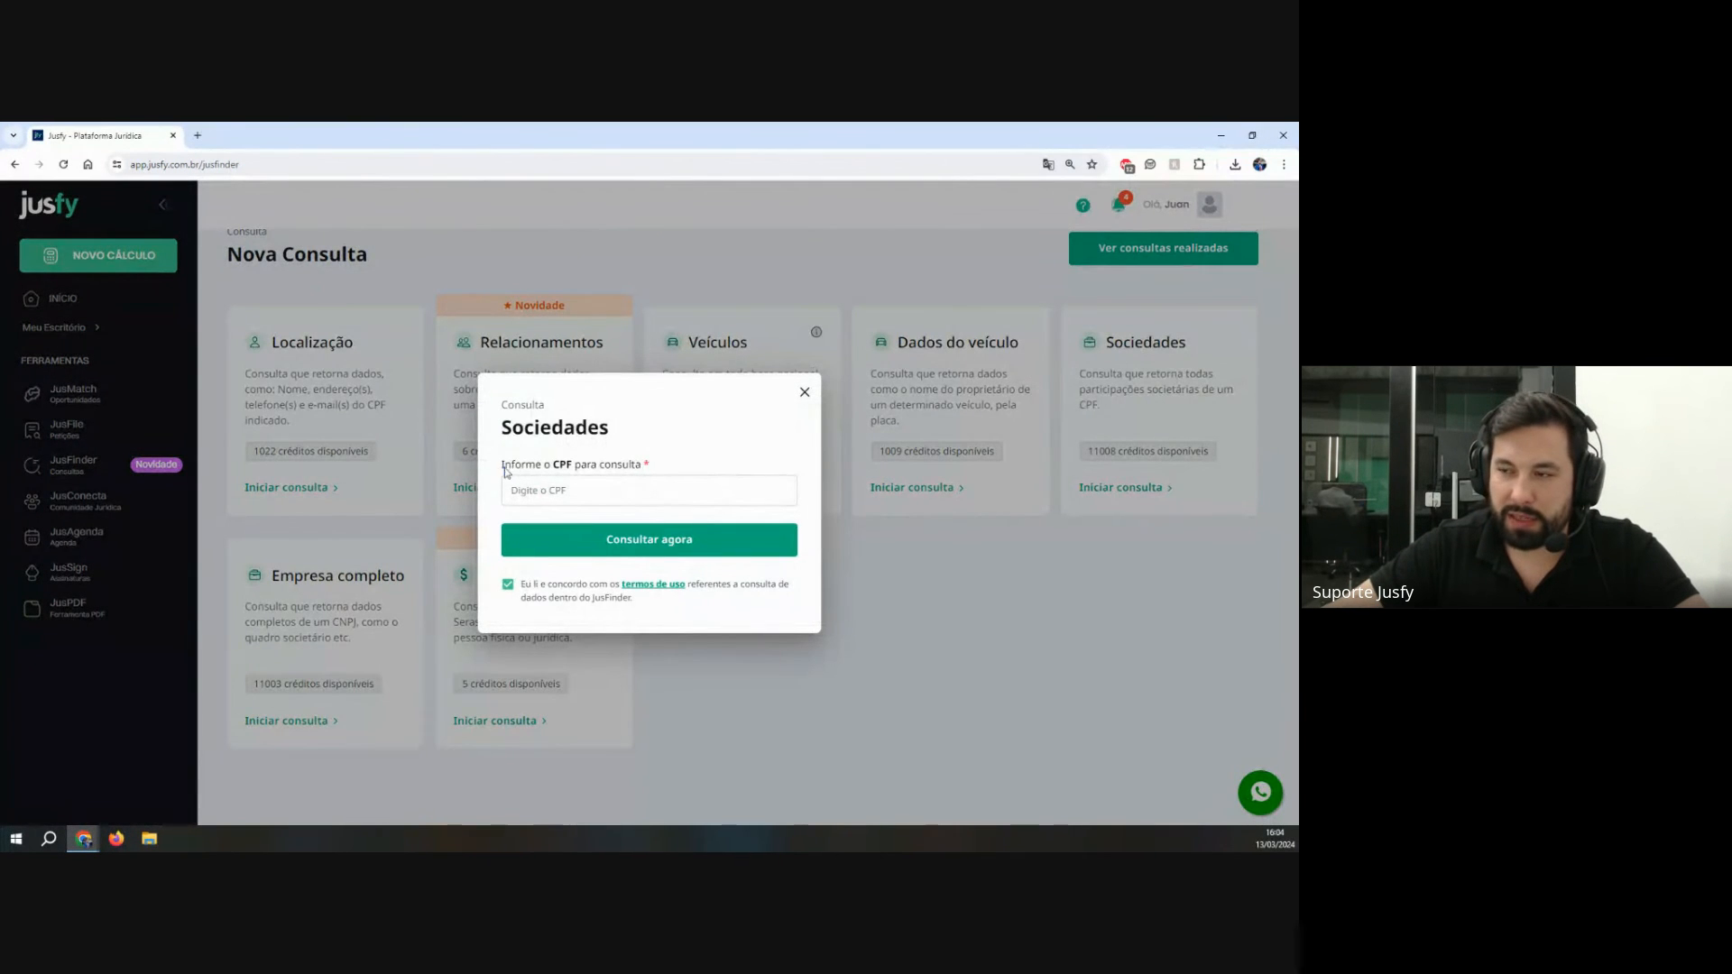
pyautogui.moveTo(502, 465); pyautogui.dragTo(683, 471)
pyautogui.click(682, 471)
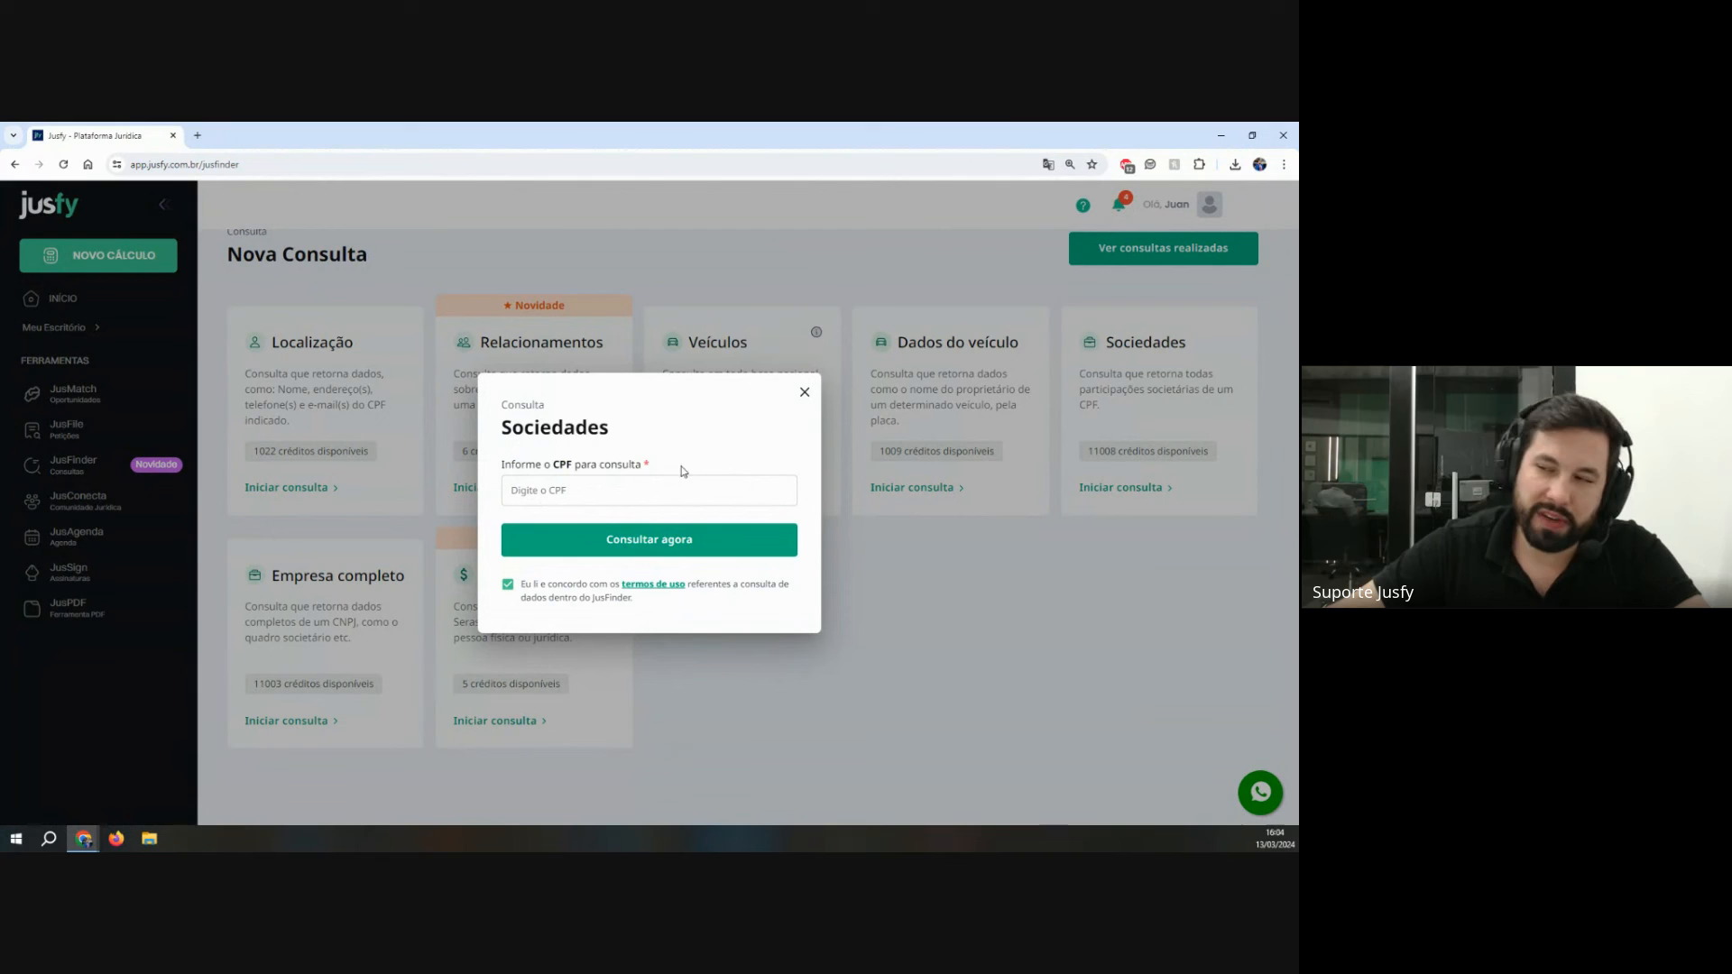
pyautogui.click(804, 392)
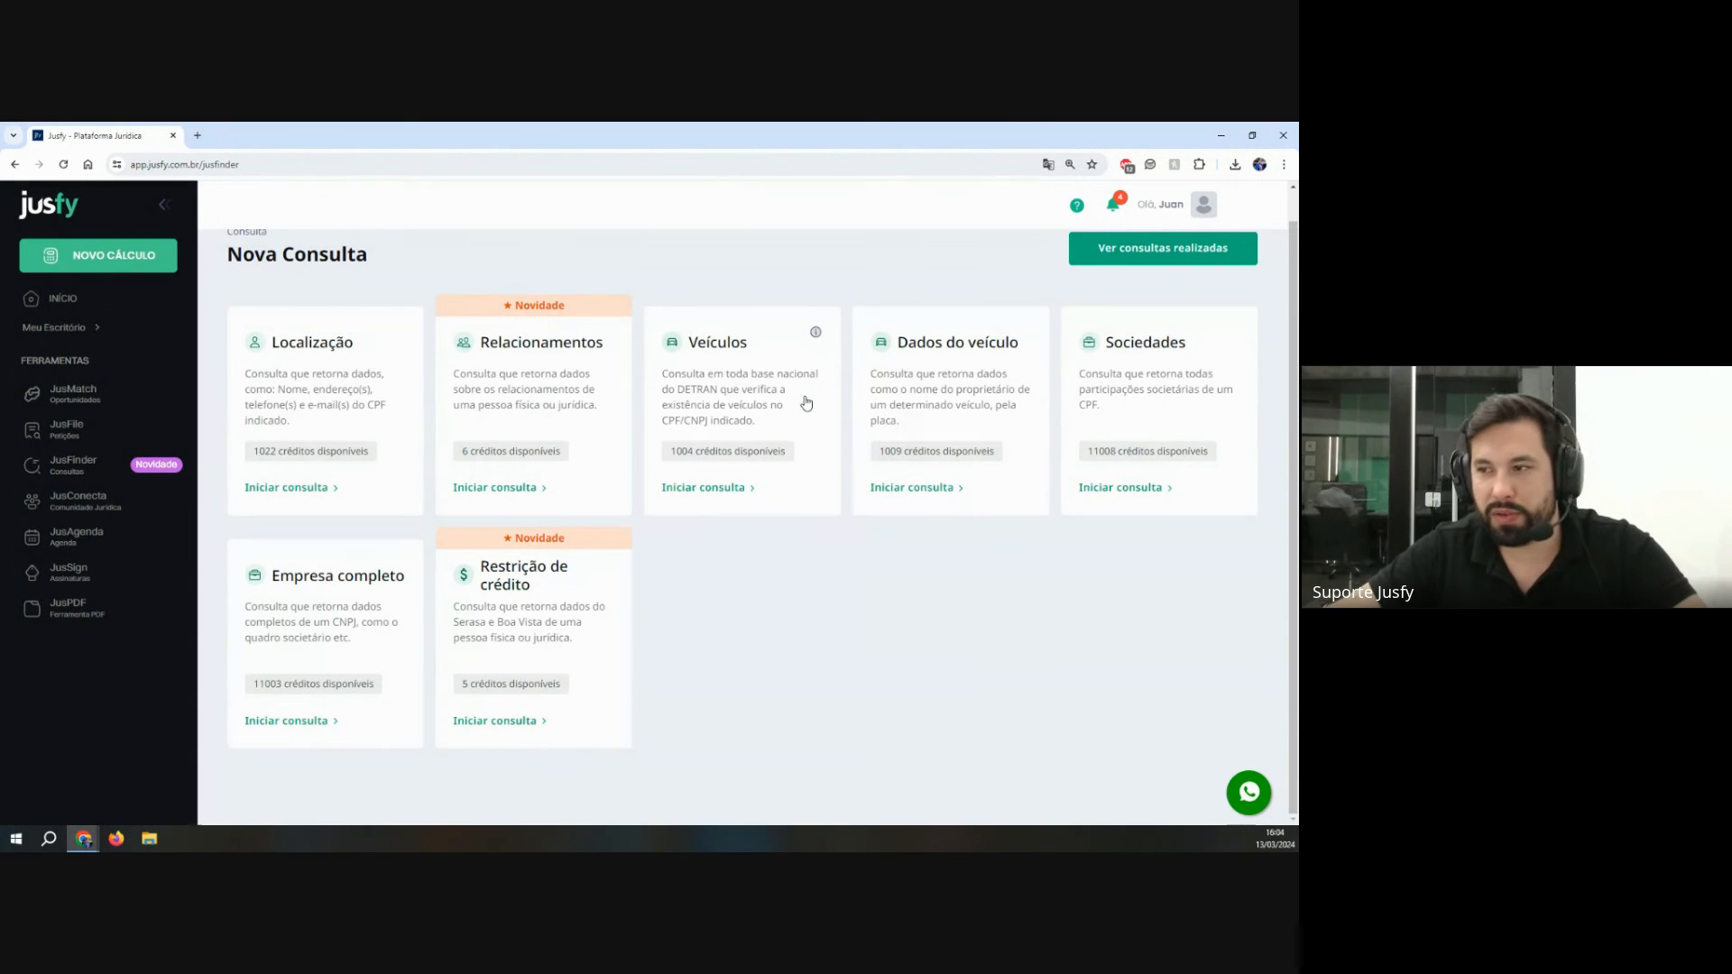
# Step: Review the Empresa completo query form and its CNPJ field, closing it without running a query
pyautogui.click(335, 618)
pyautogui.moveTo(557, 477); pyautogui.dragTo(502, 465)
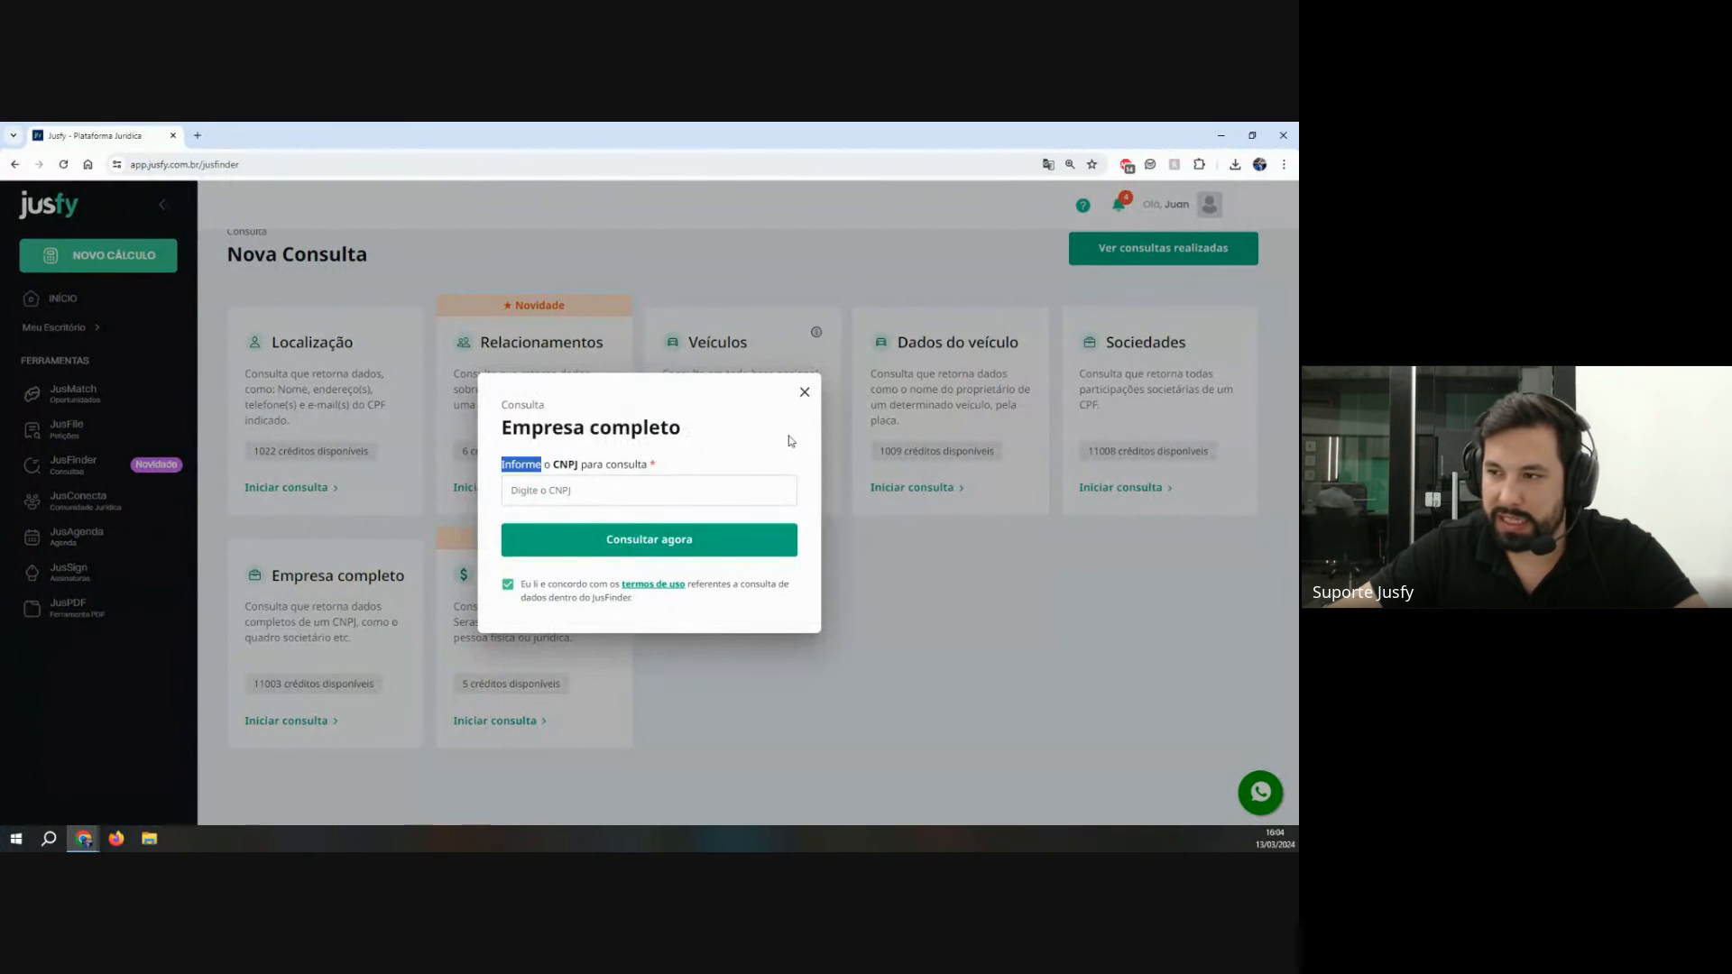
pyautogui.click(804, 392)
# Step: Open the Restrição de crédito query form and review its title and its CPF and CNPJ options
pyautogui.click(525, 629)
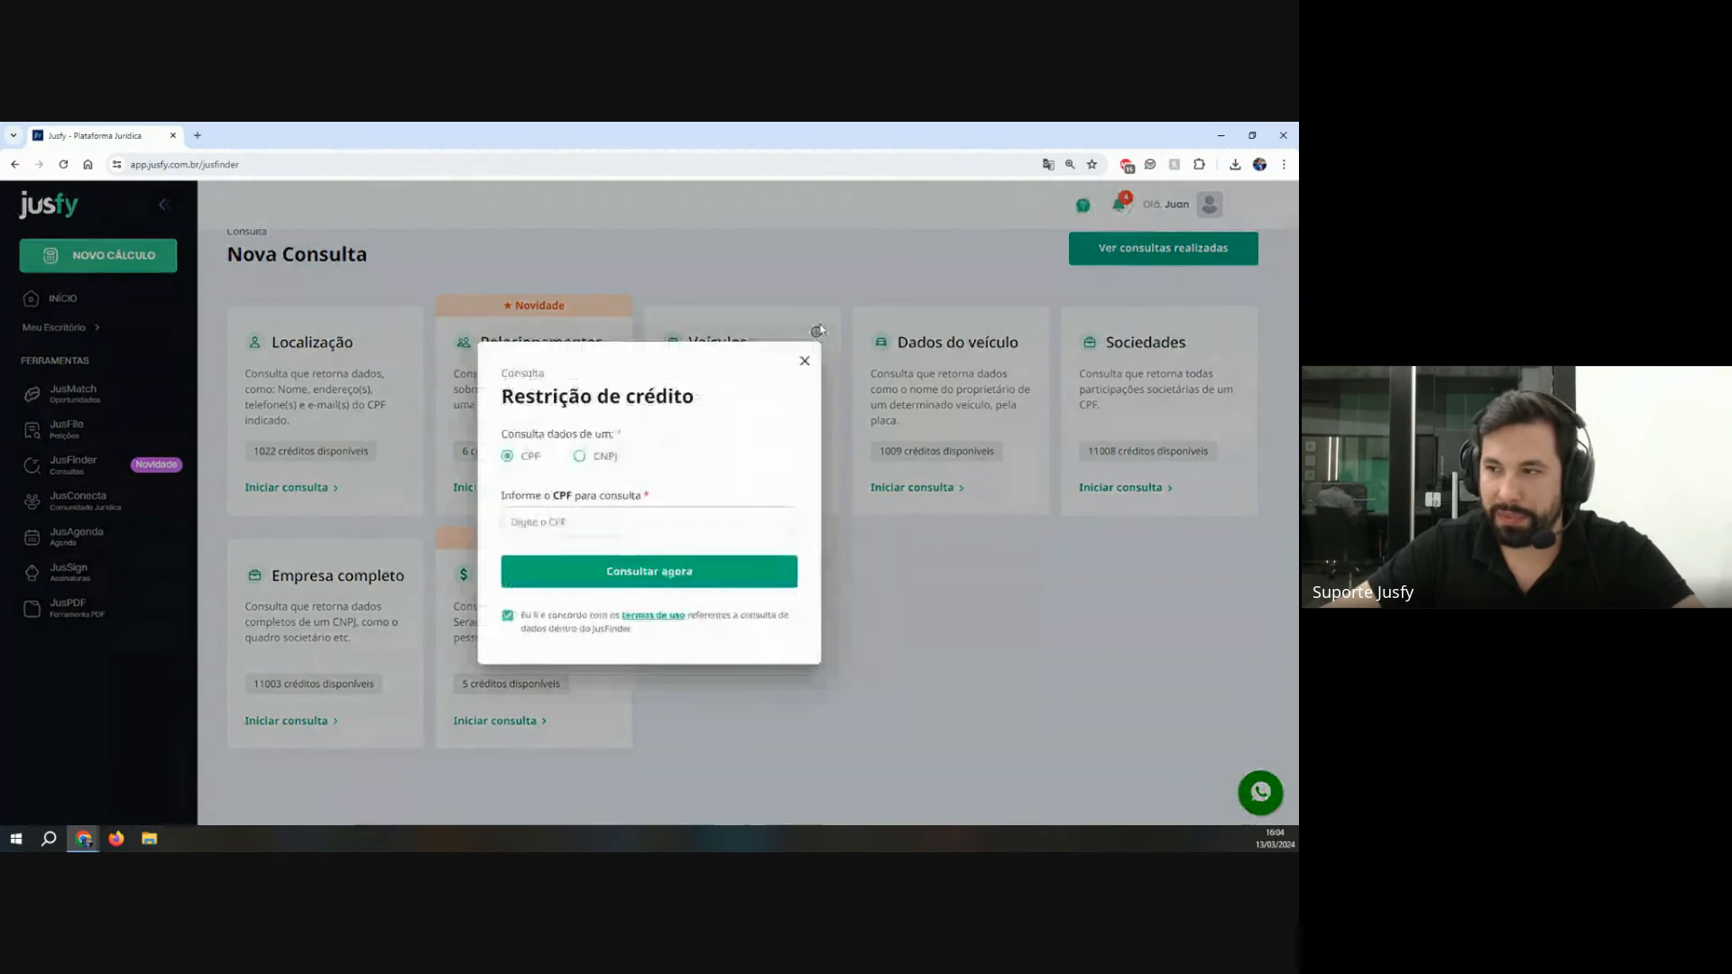
pyautogui.moveTo(492, 403); pyautogui.dragTo(756, 403)
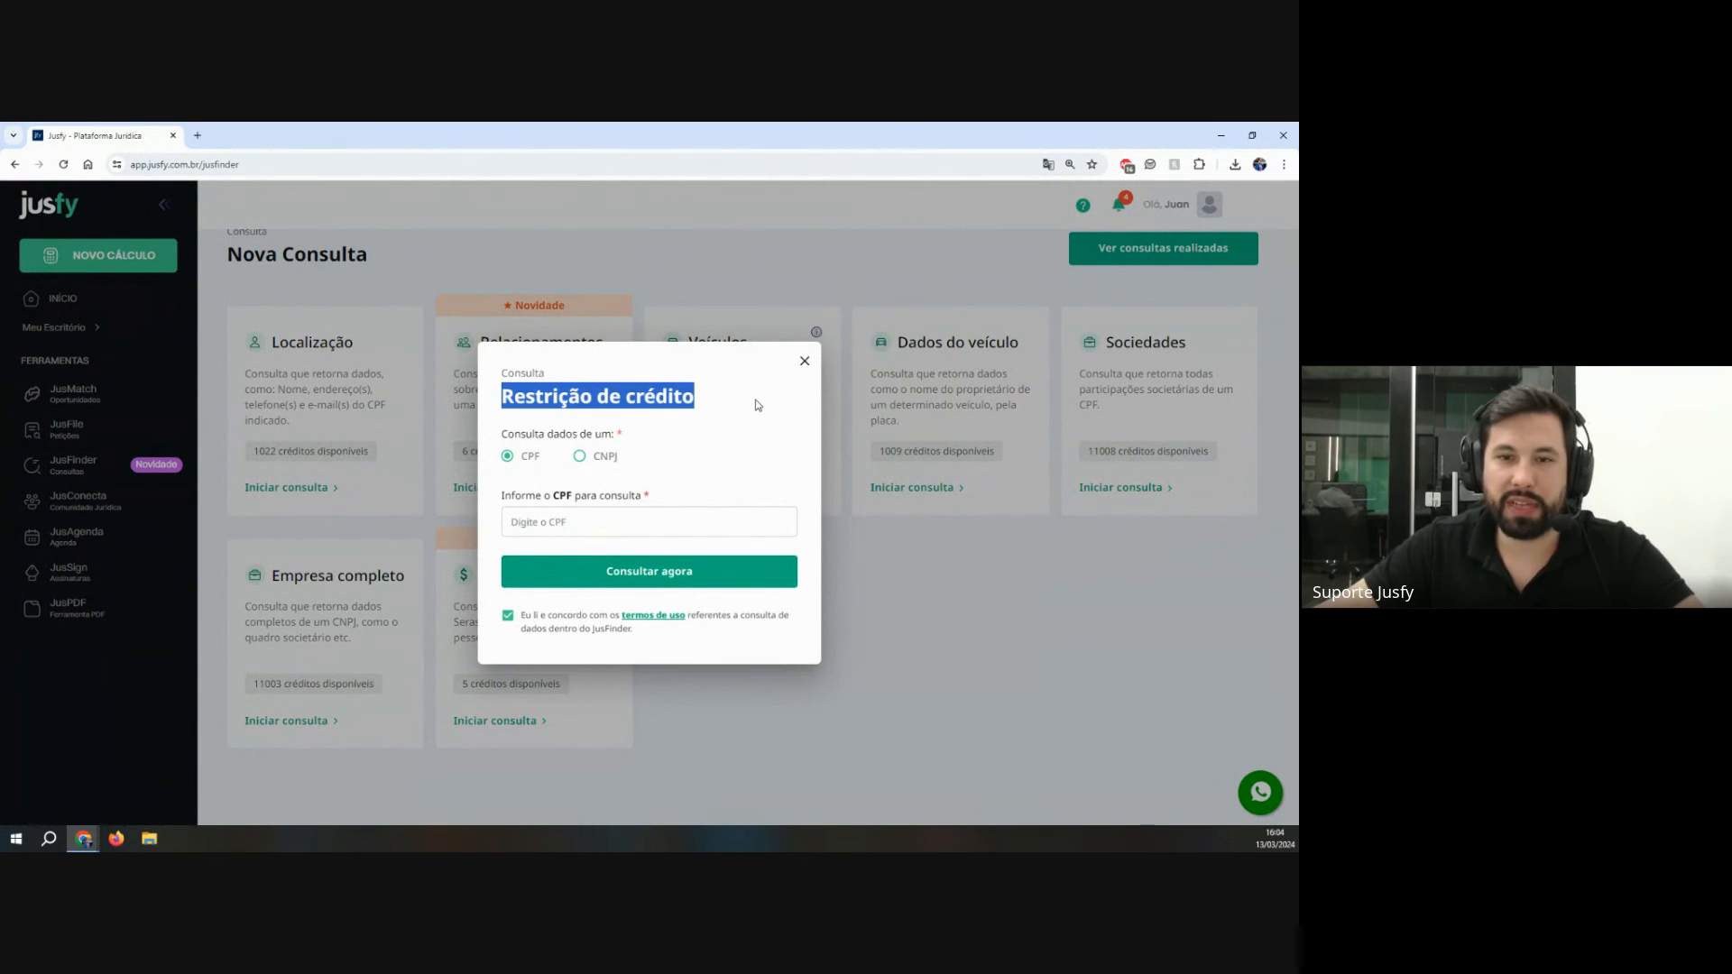
pyautogui.click(643, 406)
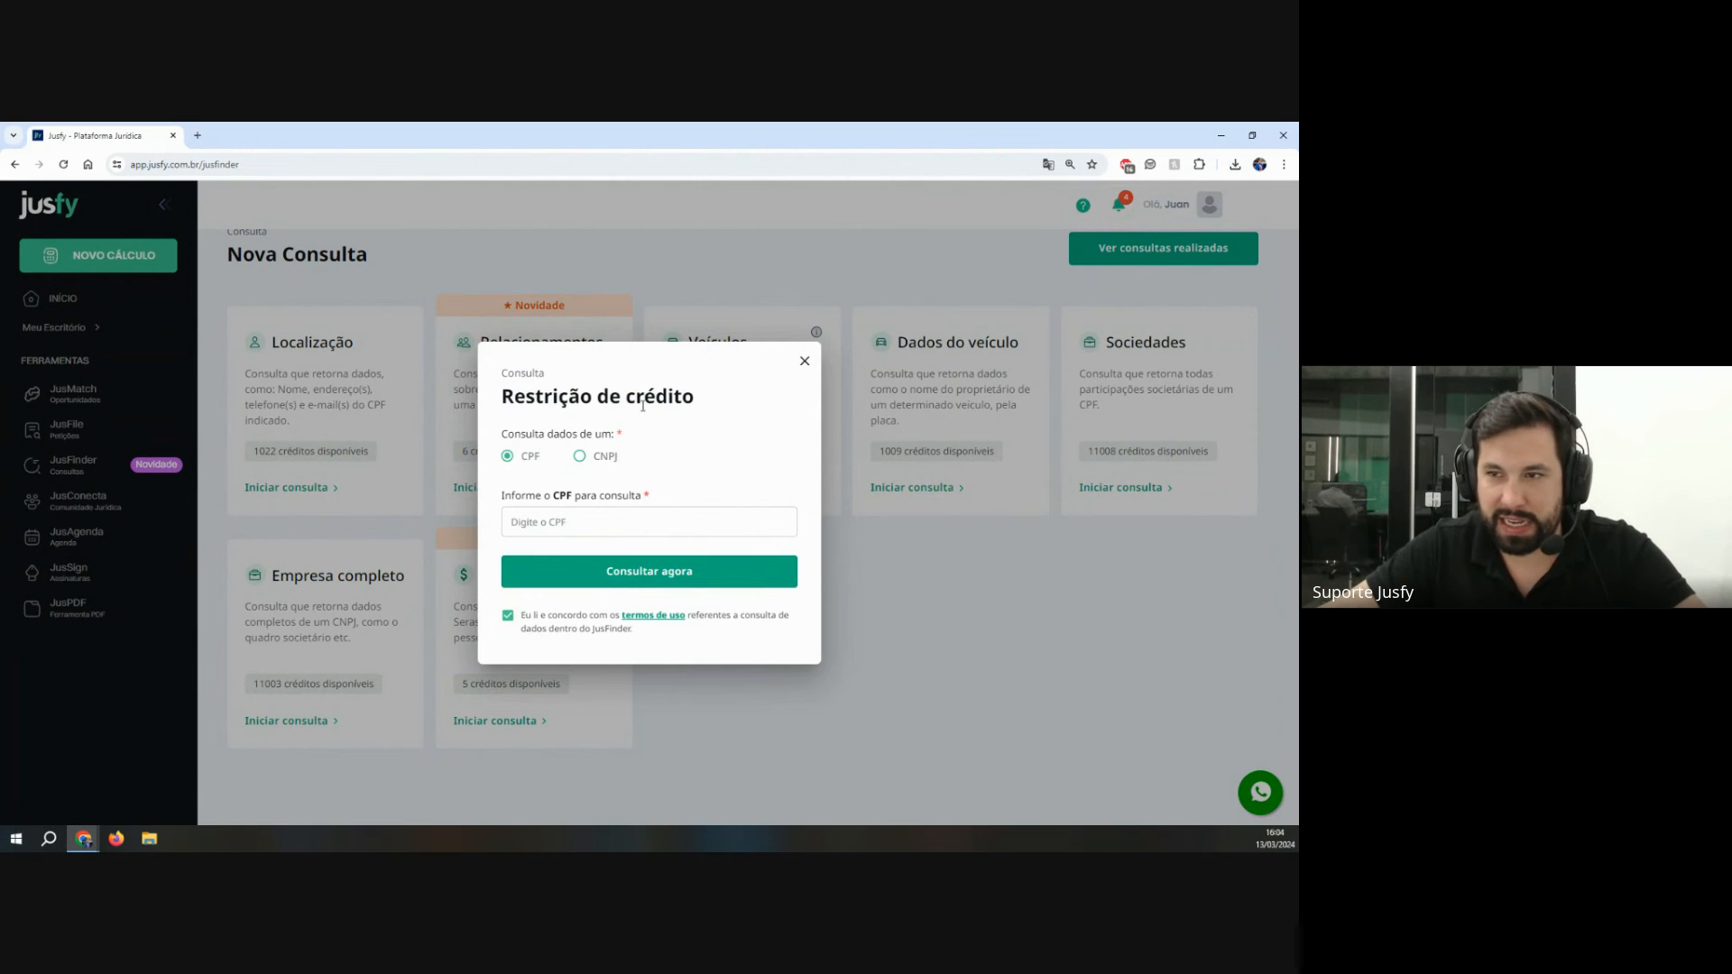
# Step: Reopen the Restrição de crédito query form for another look and close it without running a query
pyautogui.click(842, 391)
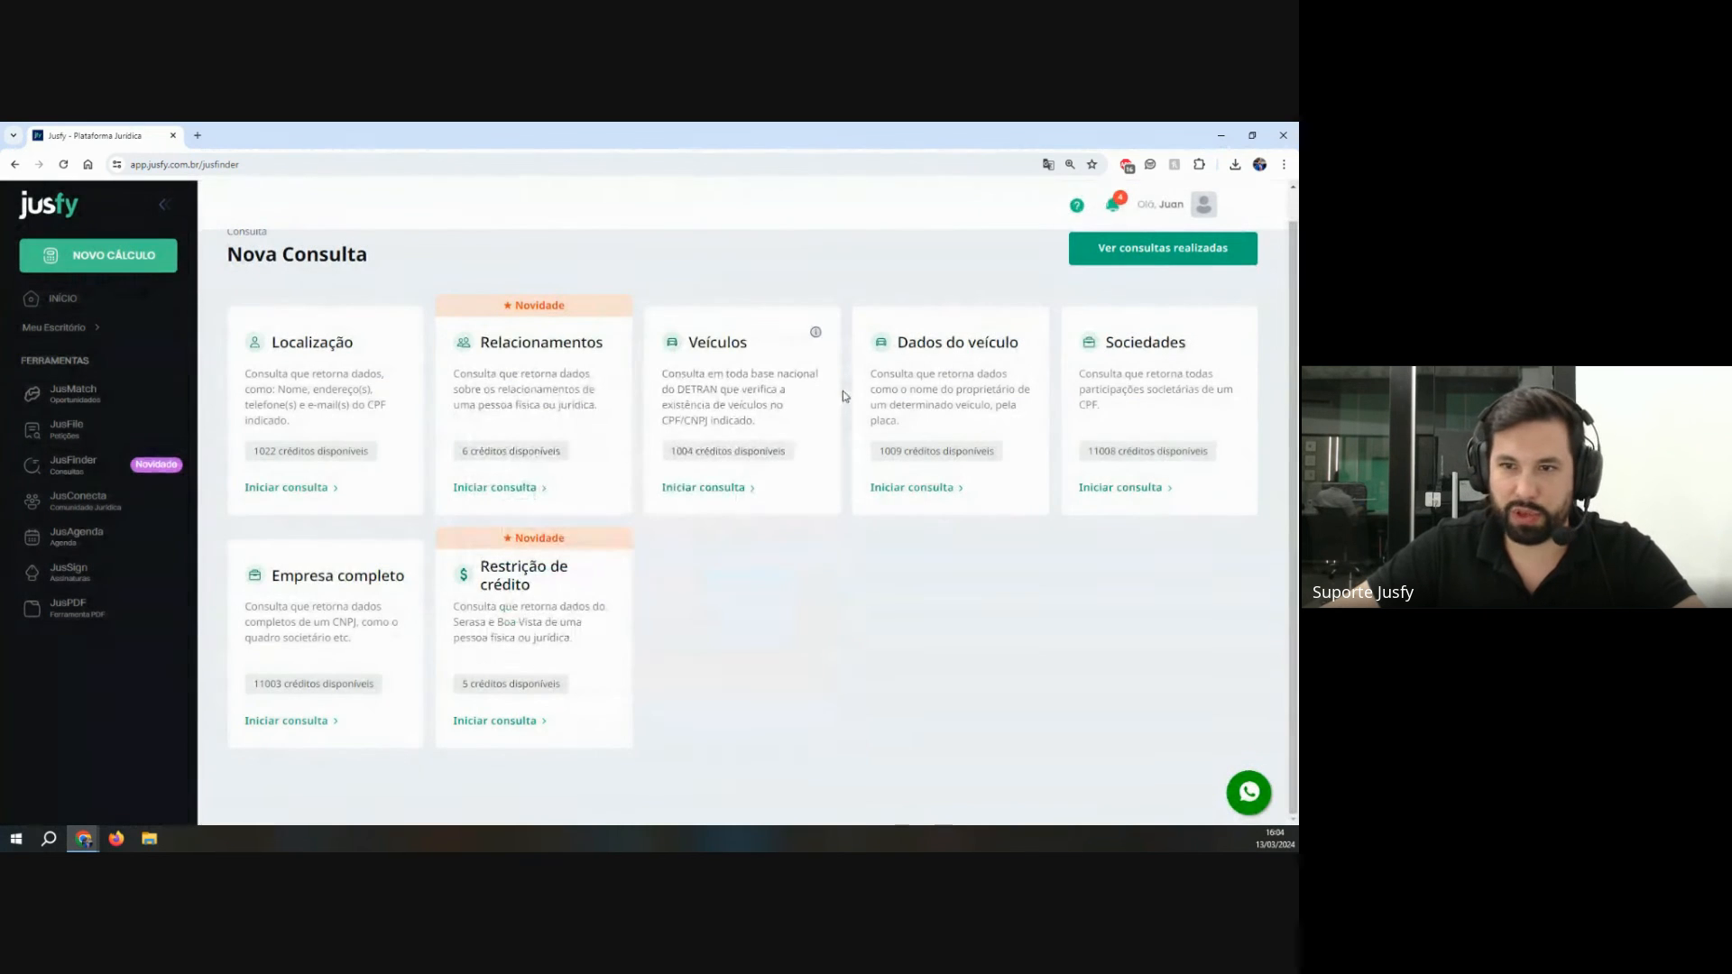
pyautogui.click(590, 620)
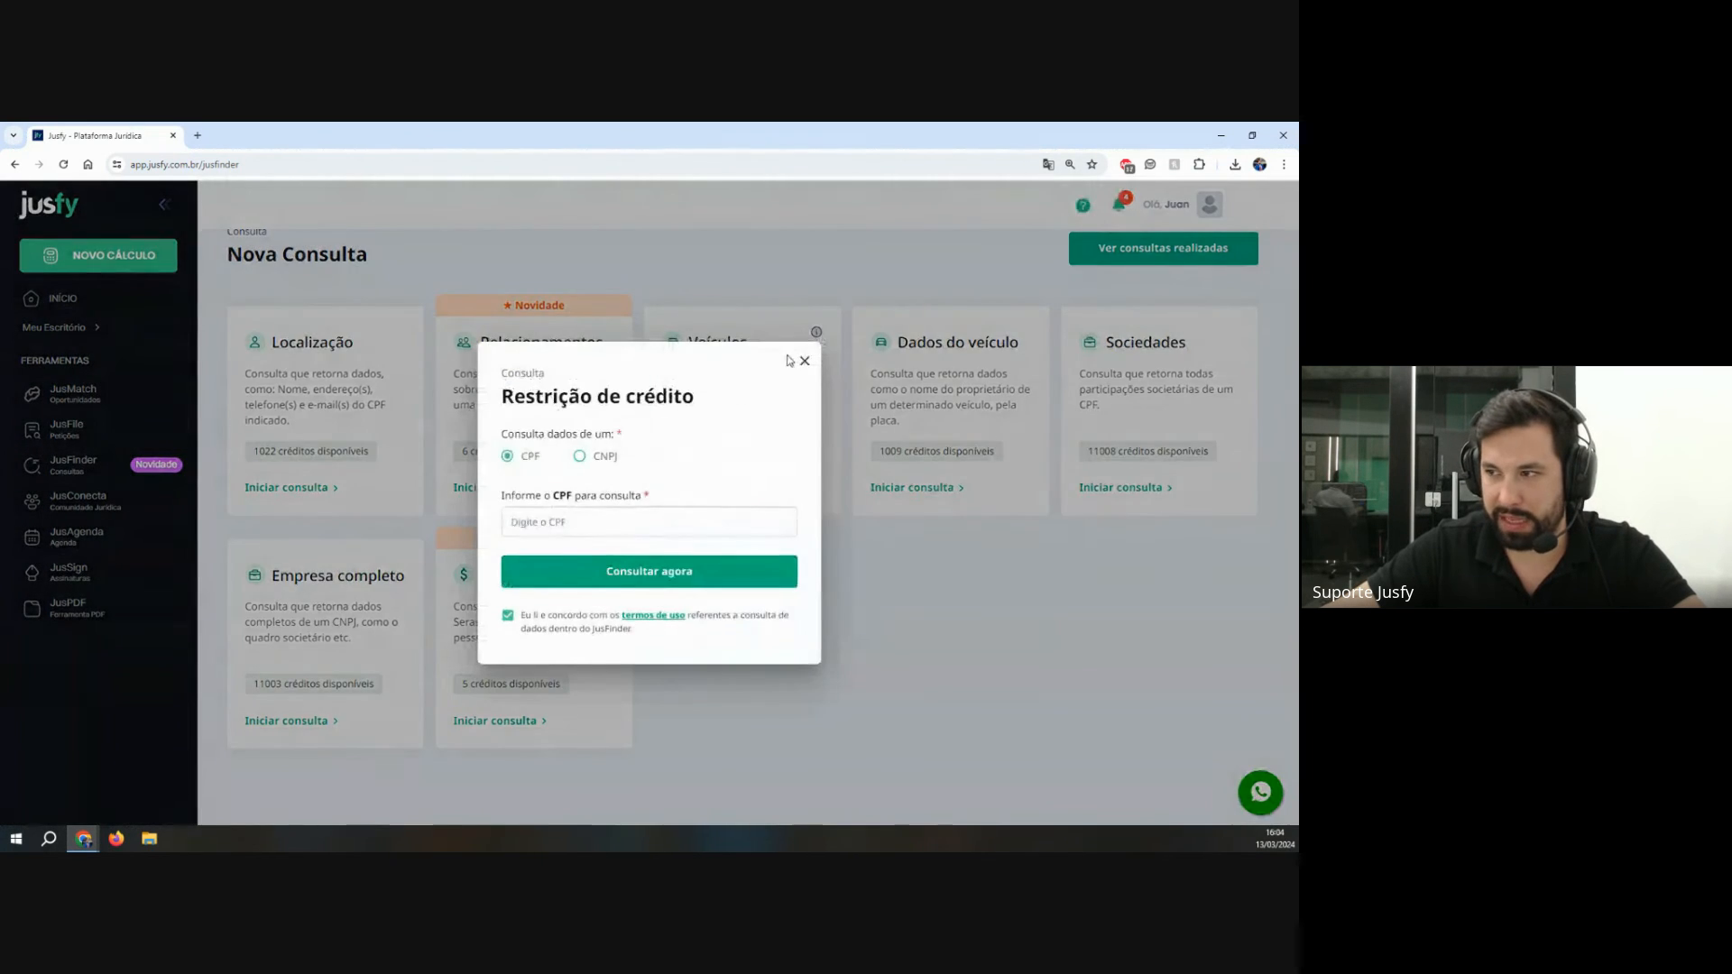
pyautogui.click(803, 361)
# Step: Open the JusConecta community and review its topic categories, highlighting the Networking jurídico title and description
pyautogui.click(120, 511)
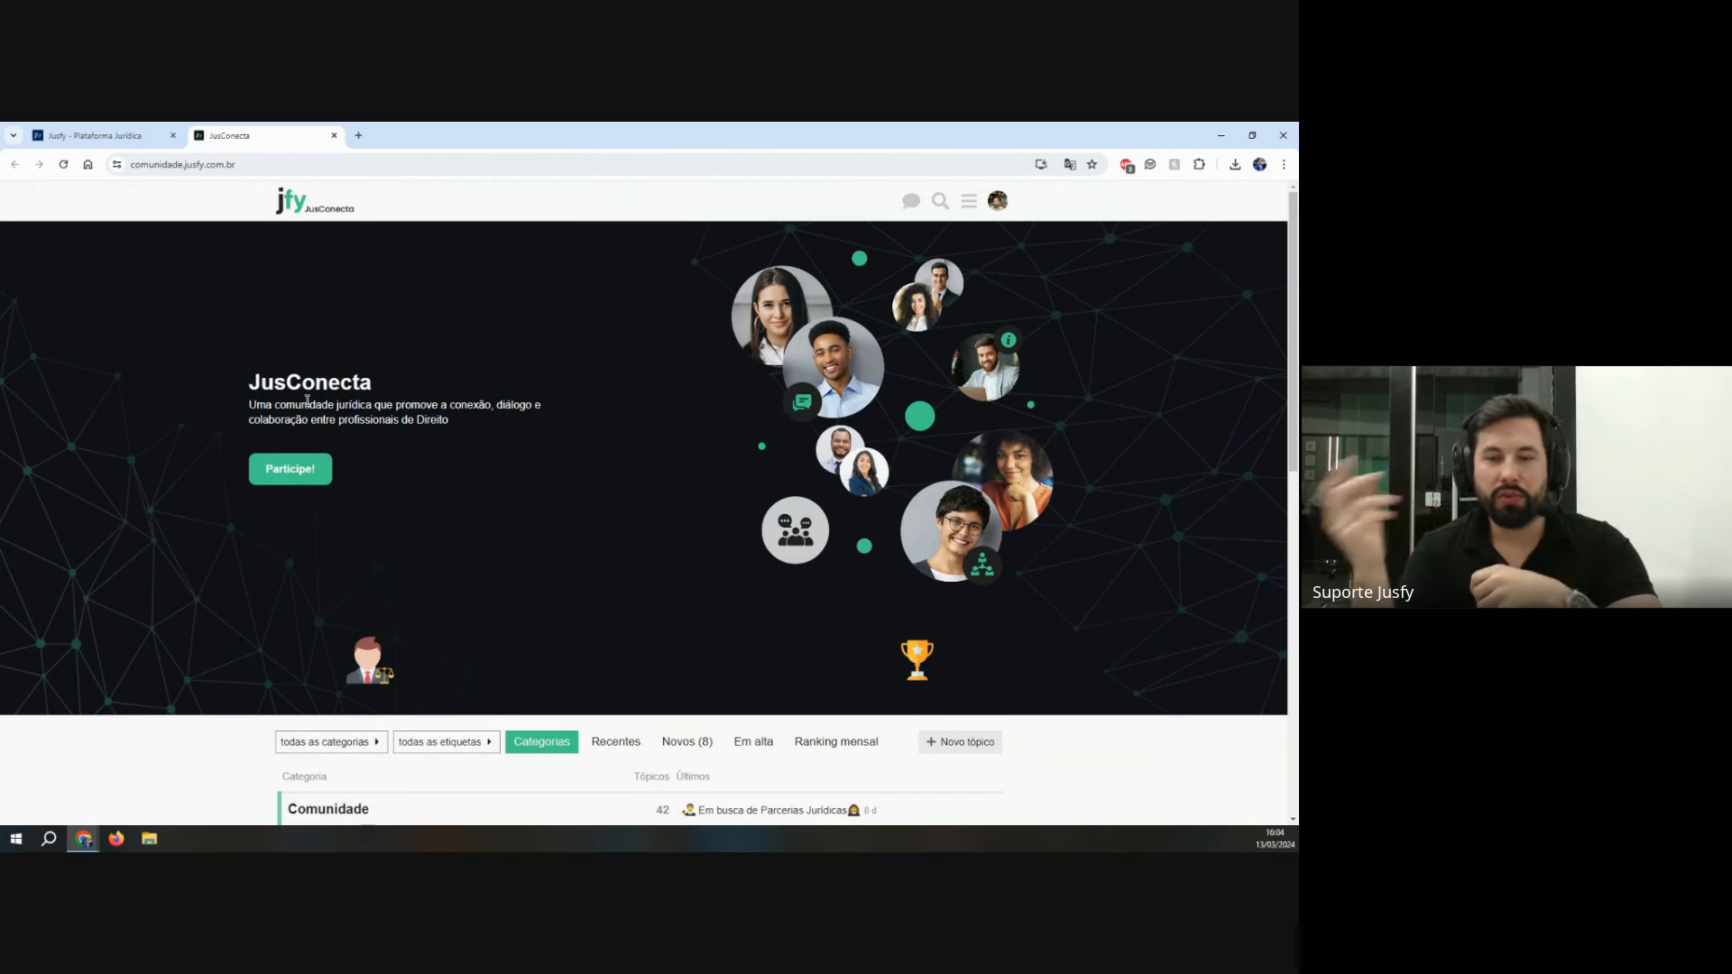
pyautogui.scroll(-1, 308, 413)
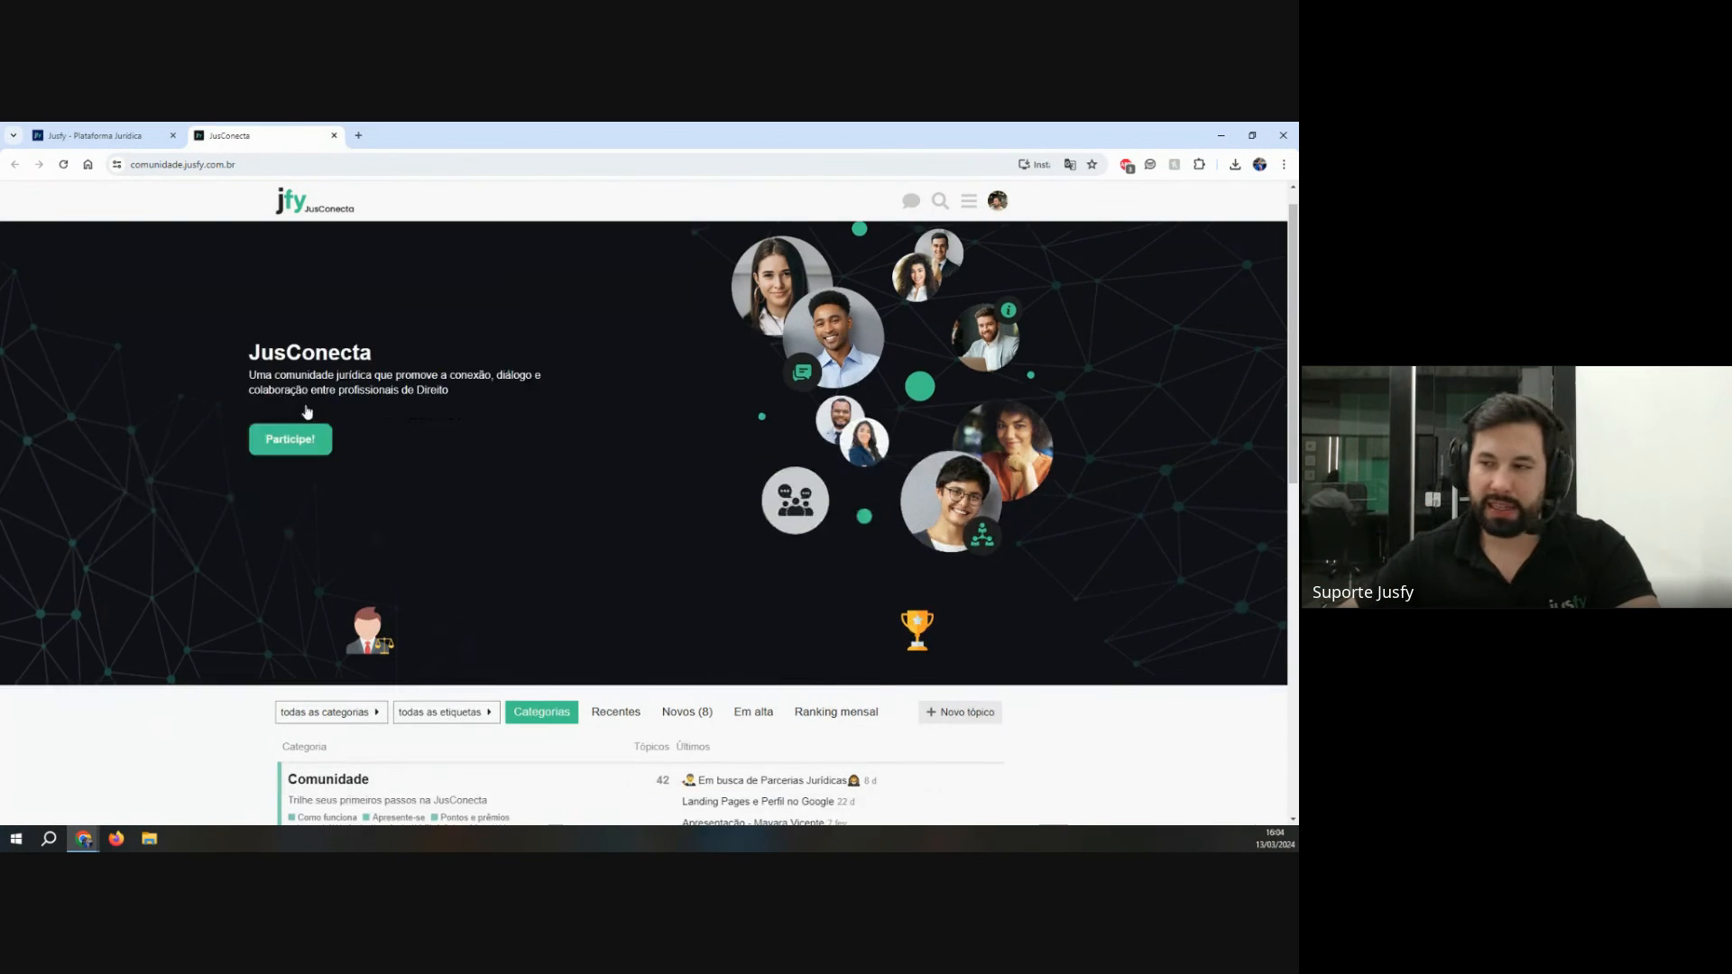
pyautogui.scroll(-3, 308, 412)
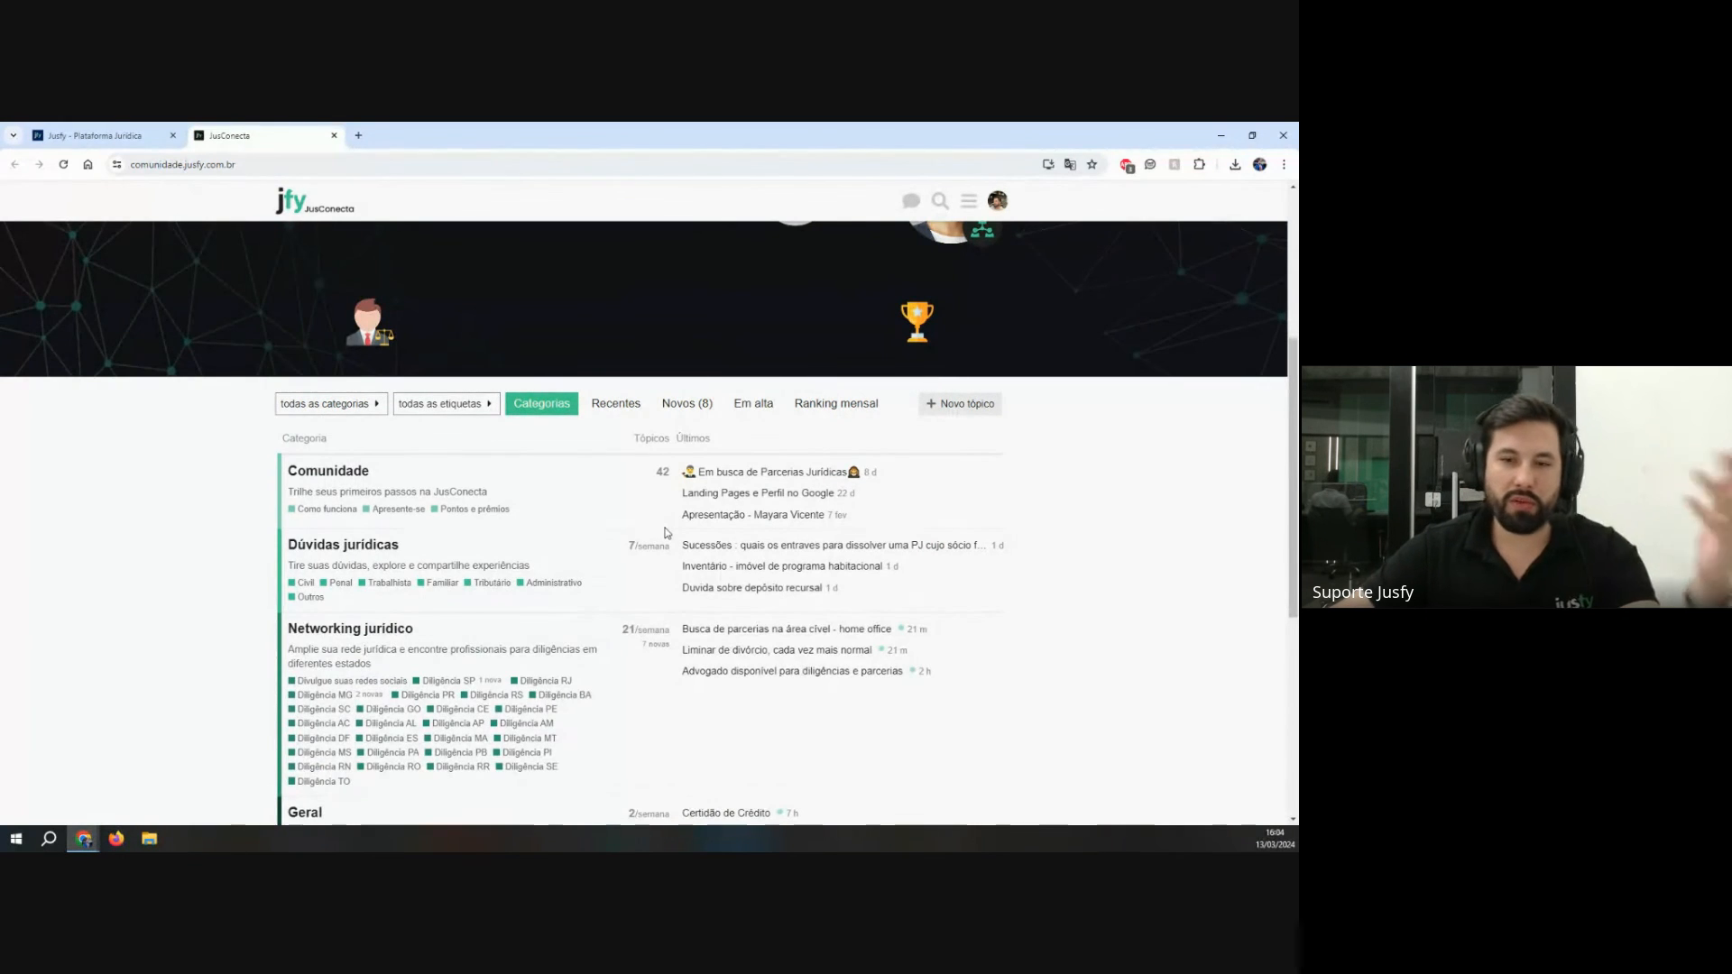
pyautogui.scroll(-1, 667, 532)
pyautogui.moveTo(289, 492); pyautogui.dragTo(449, 533)
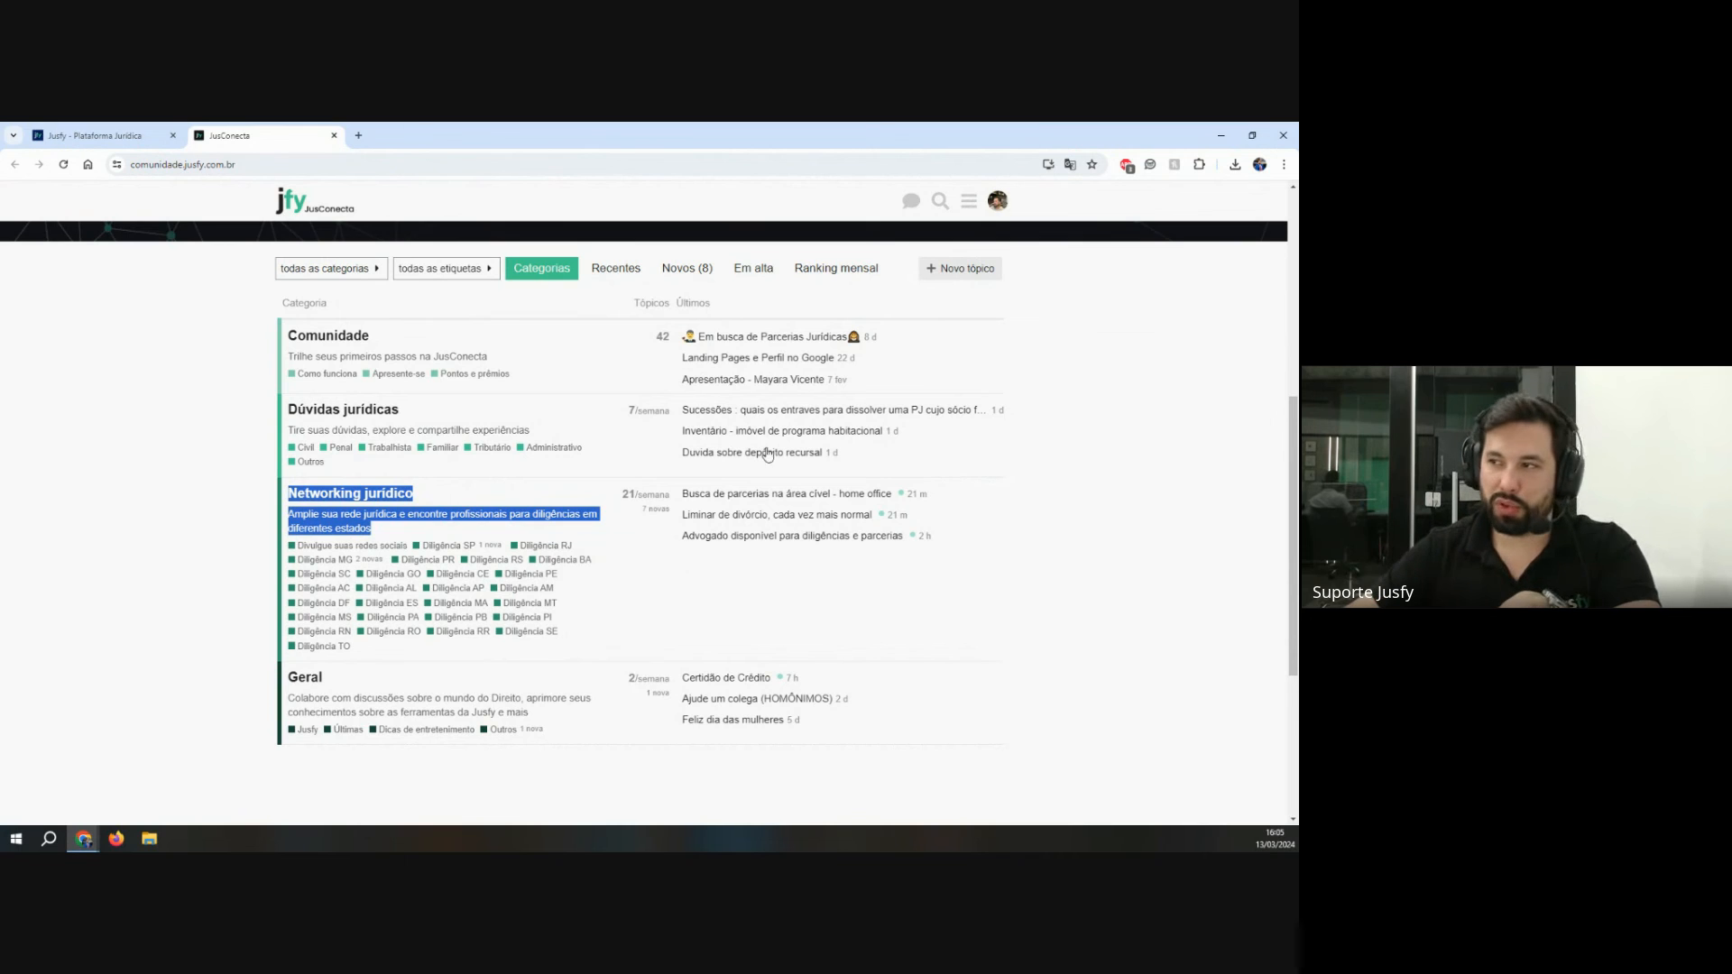
# Step: Review the community's monthly ranking, highlighting the first-place member and score, and close the community page
pyautogui.click(841, 268)
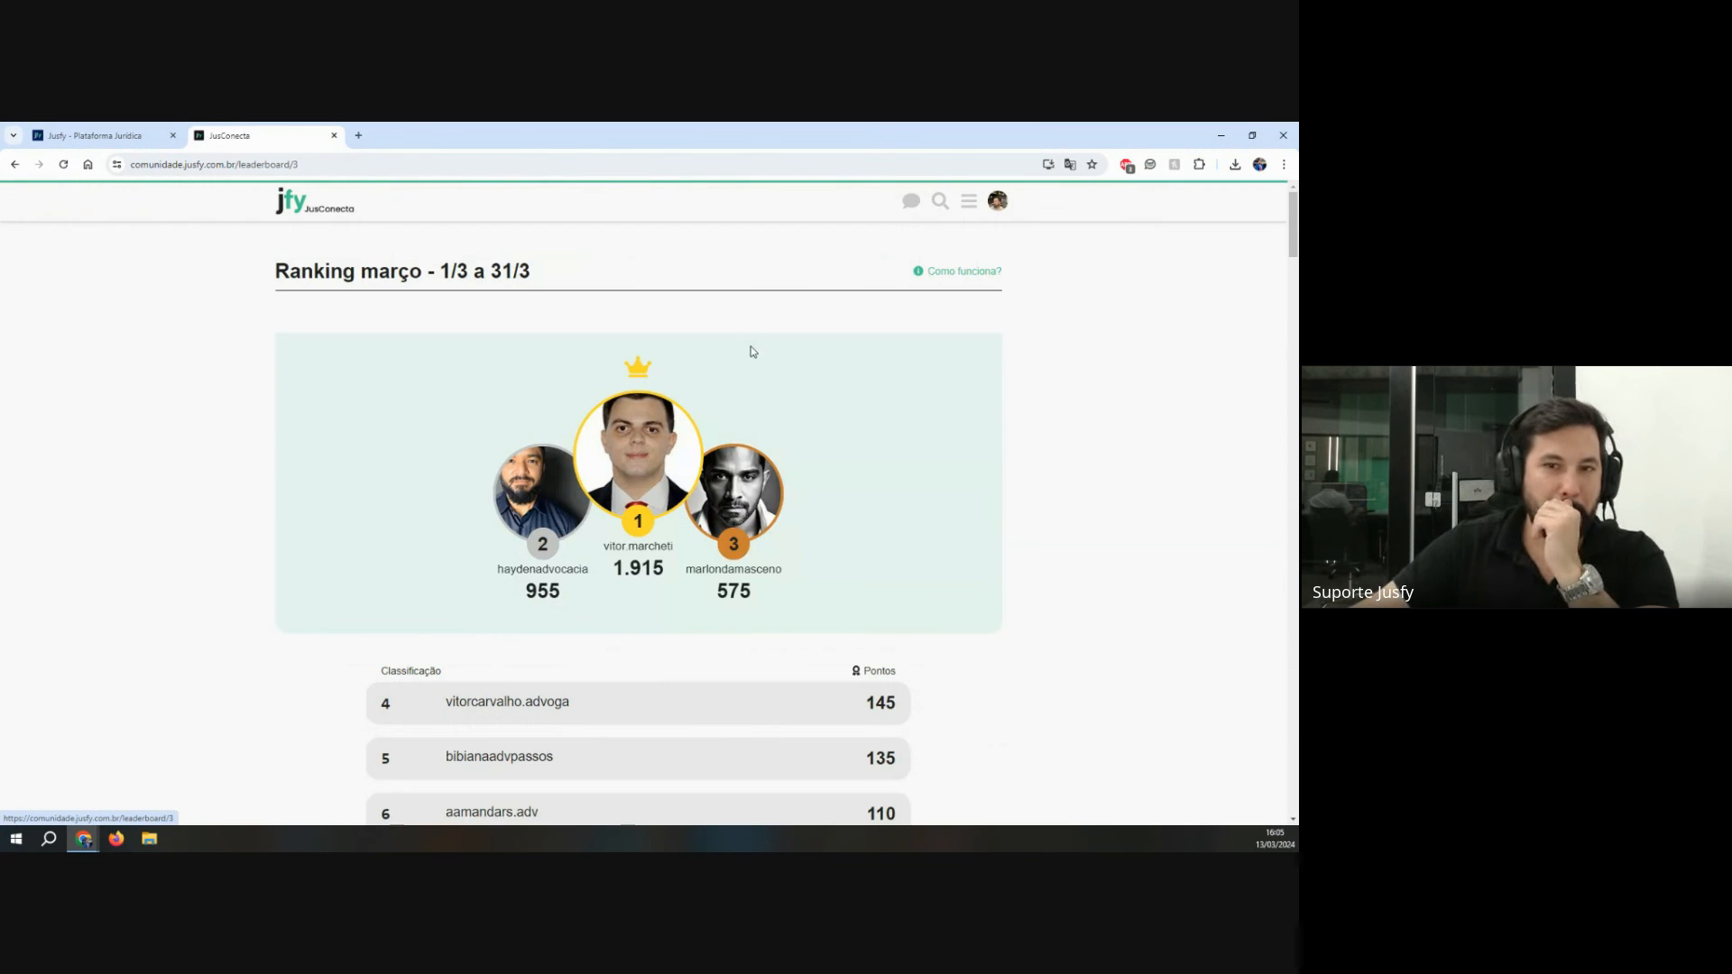
pyautogui.scroll(-1, 674, 469)
pyautogui.moveTo(602, 476); pyautogui.dragTo(683, 517)
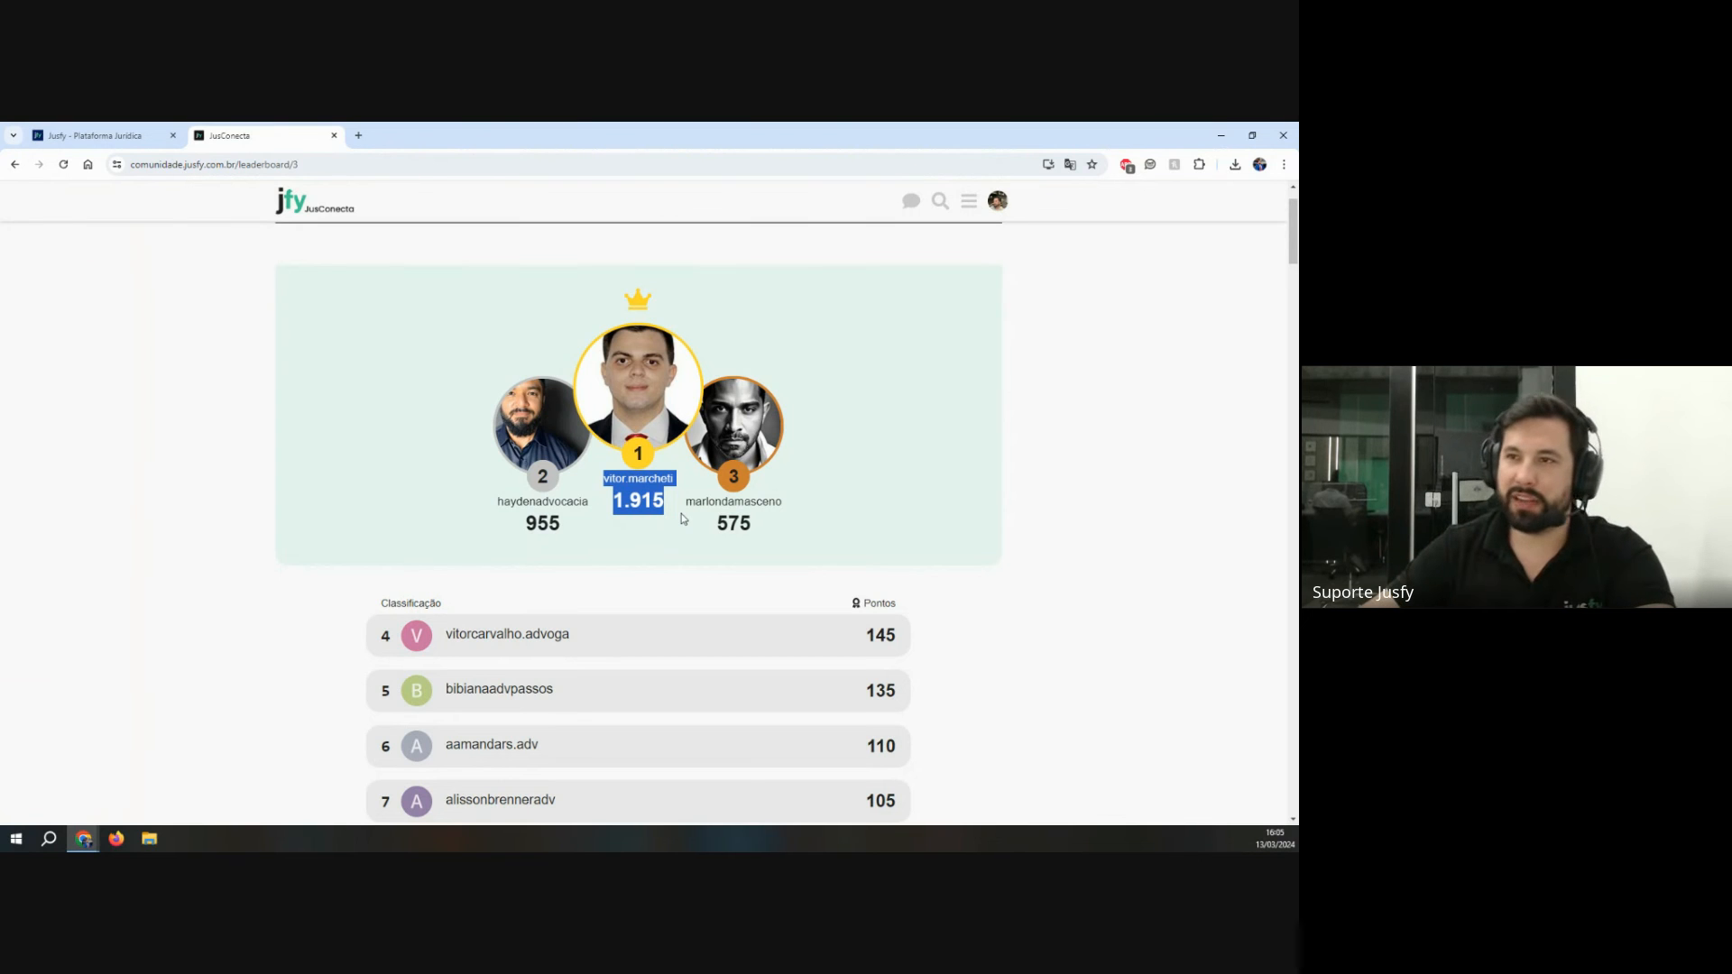
pyautogui.click(334, 135)
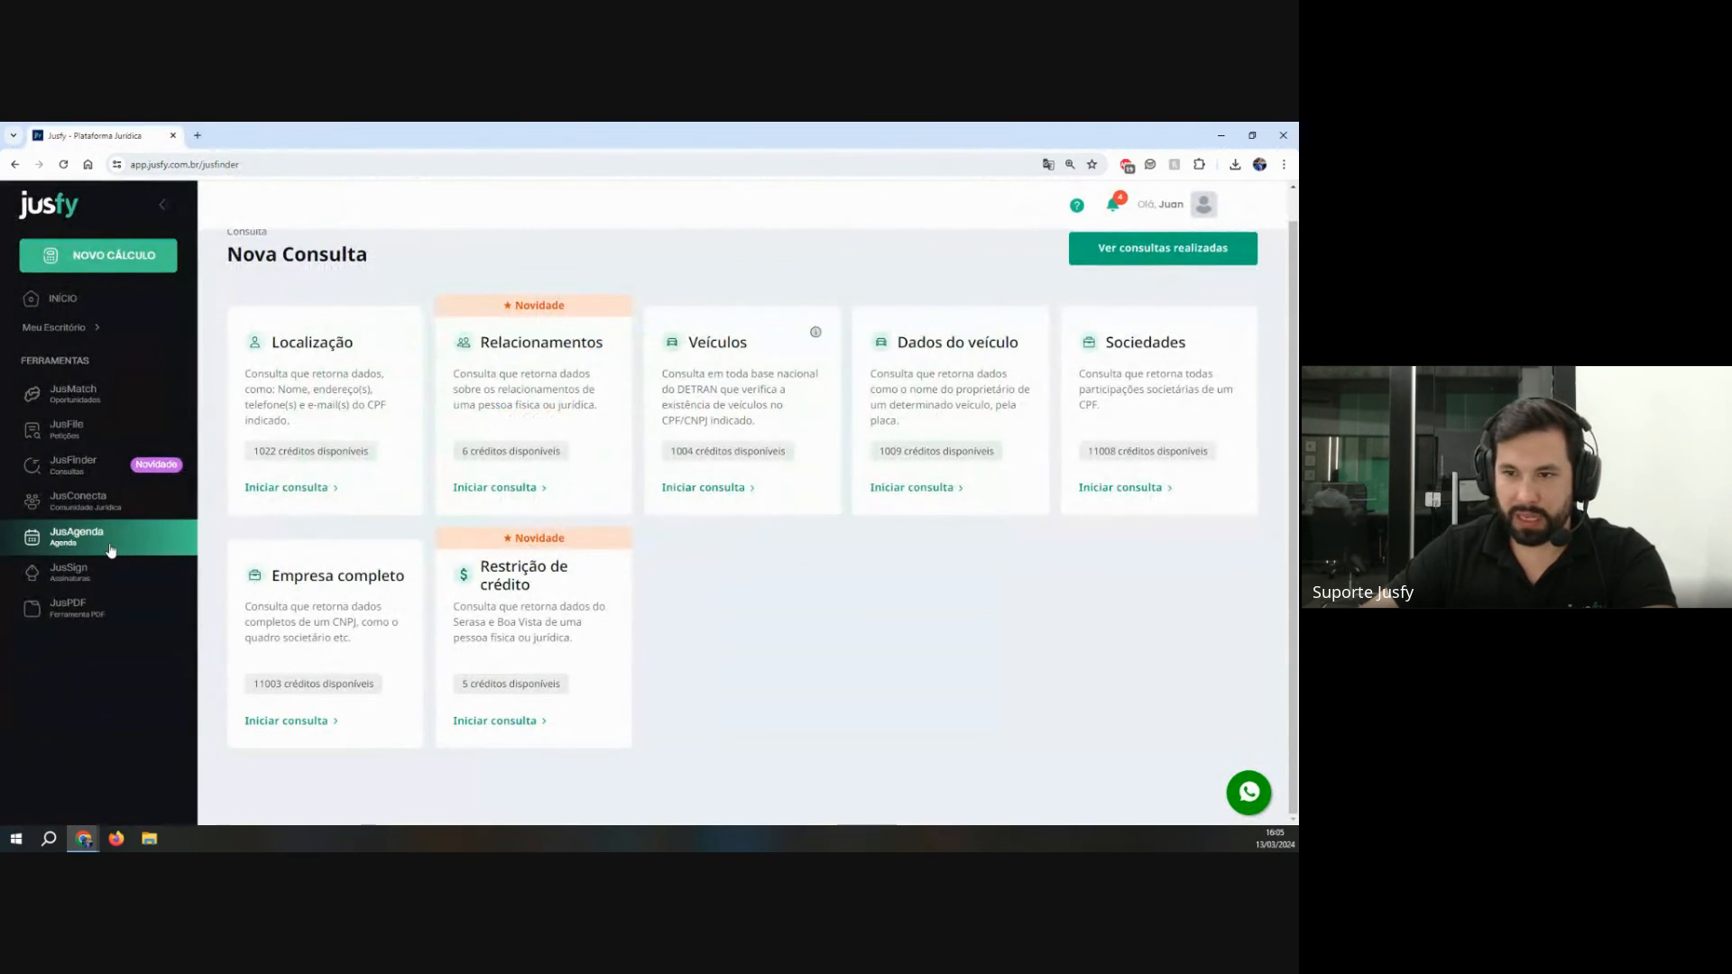
# Step: Open JusAgenda and review its filters and monthly calendar, highlighting the page title and the Março de 2024 heading
pyautogui.scroll(1, 409, 456)
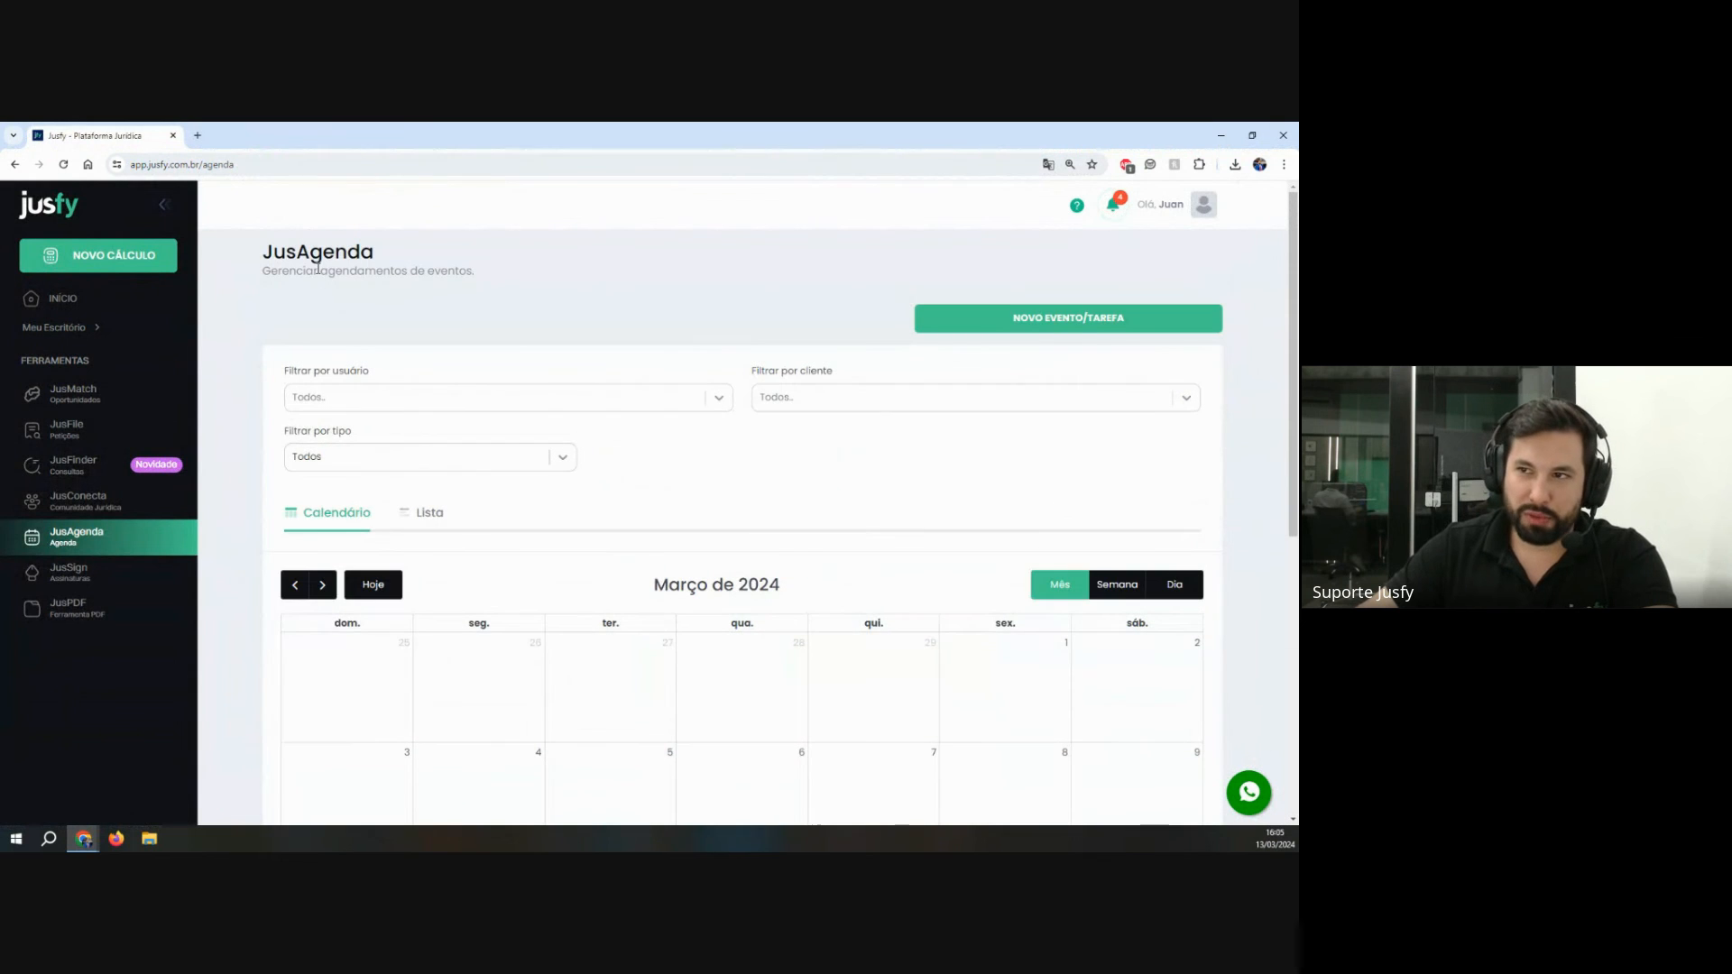
pyautogui.moveTo(297, 253); pyautogui.dragTo(379, 255)
pyautogui.scroll(-2, 640, 565)
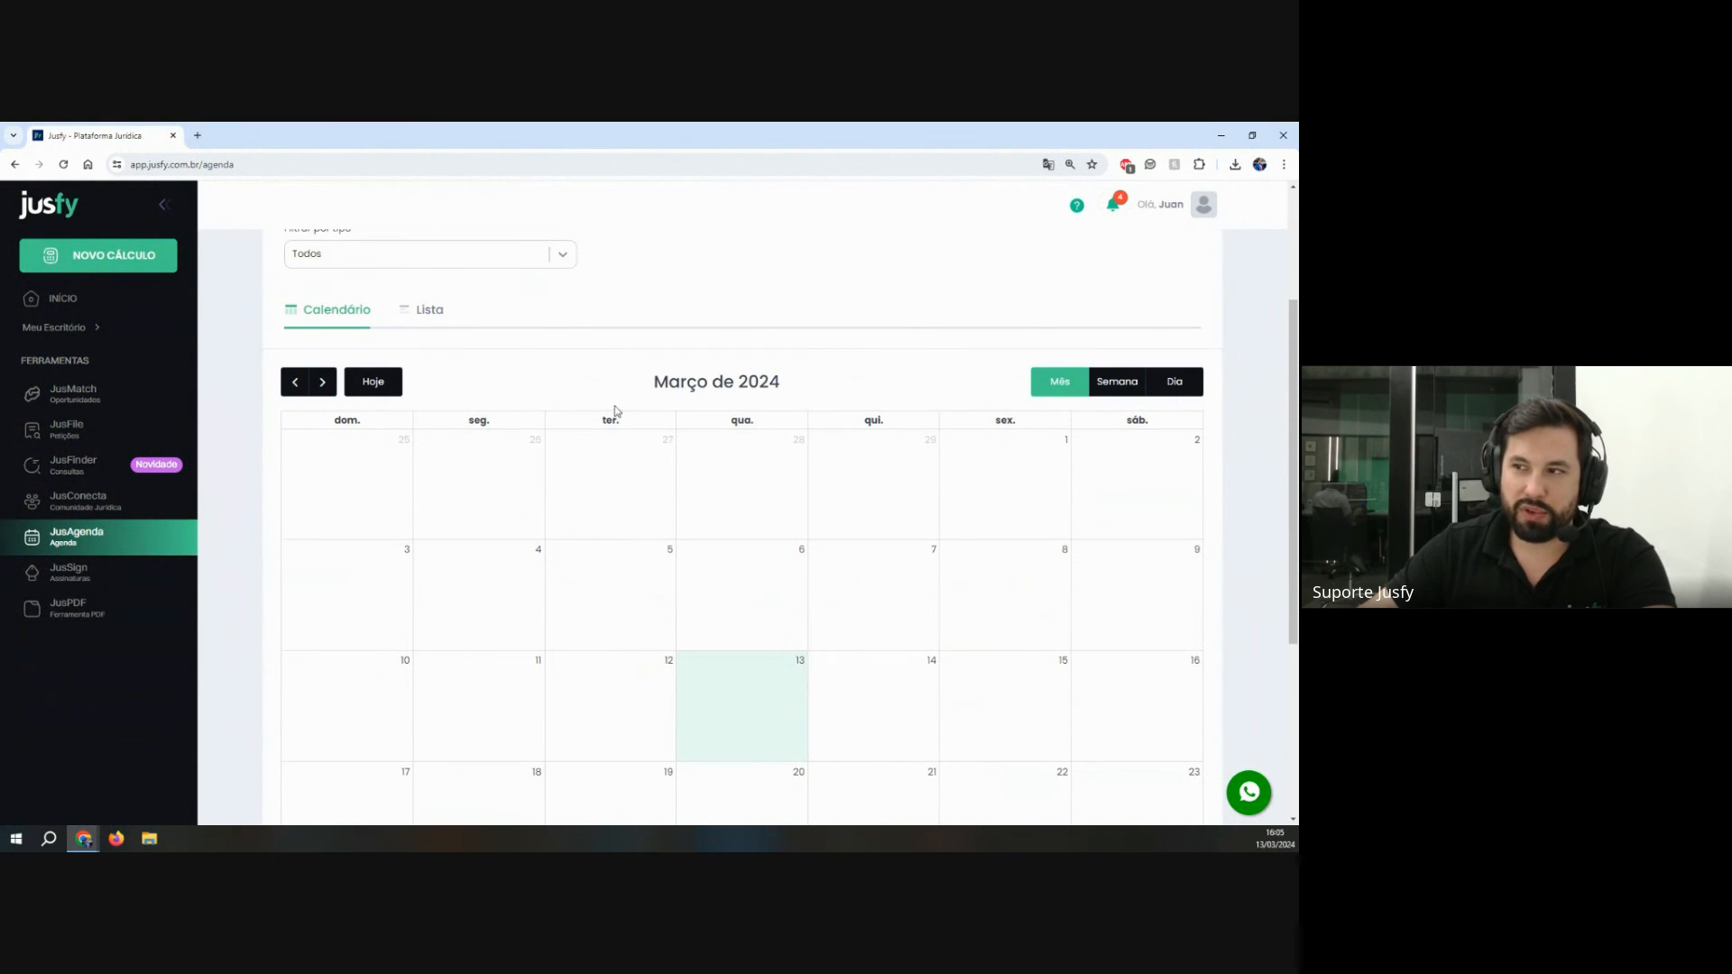
pyautogui.moveTo(649, 379); pyautogui.dragTo(855, 427)
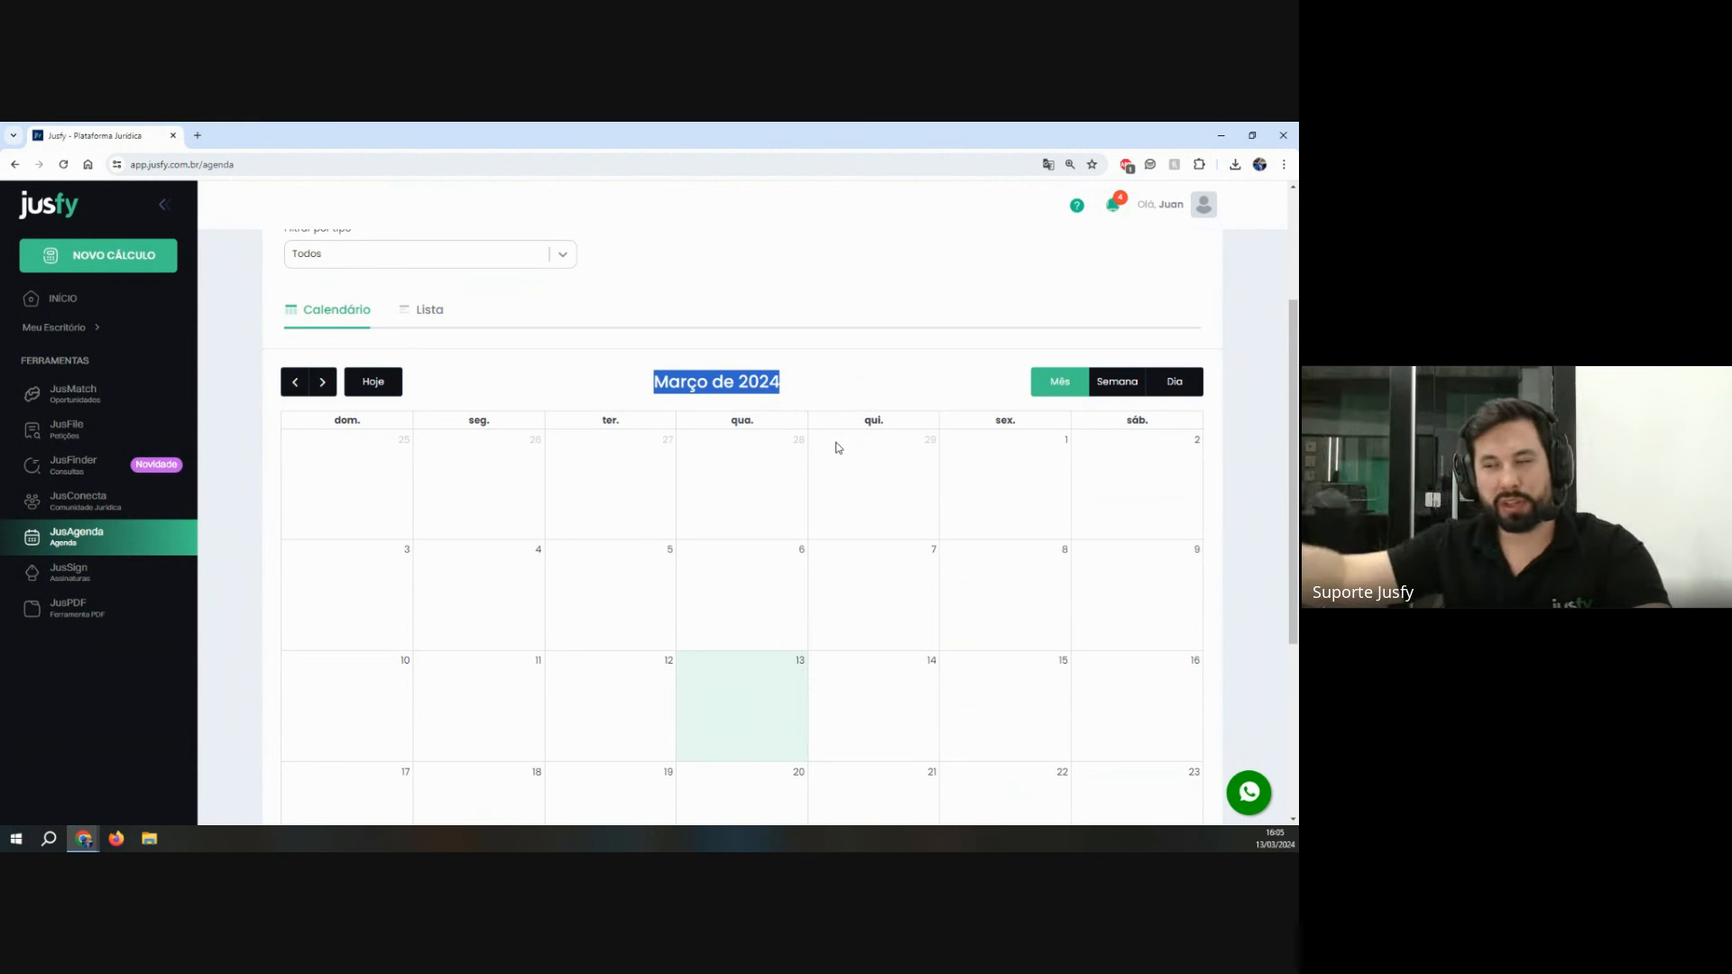
pyautogui.scroll(1, 837, 451)
pyautogui.scroll(2, 844, 433)
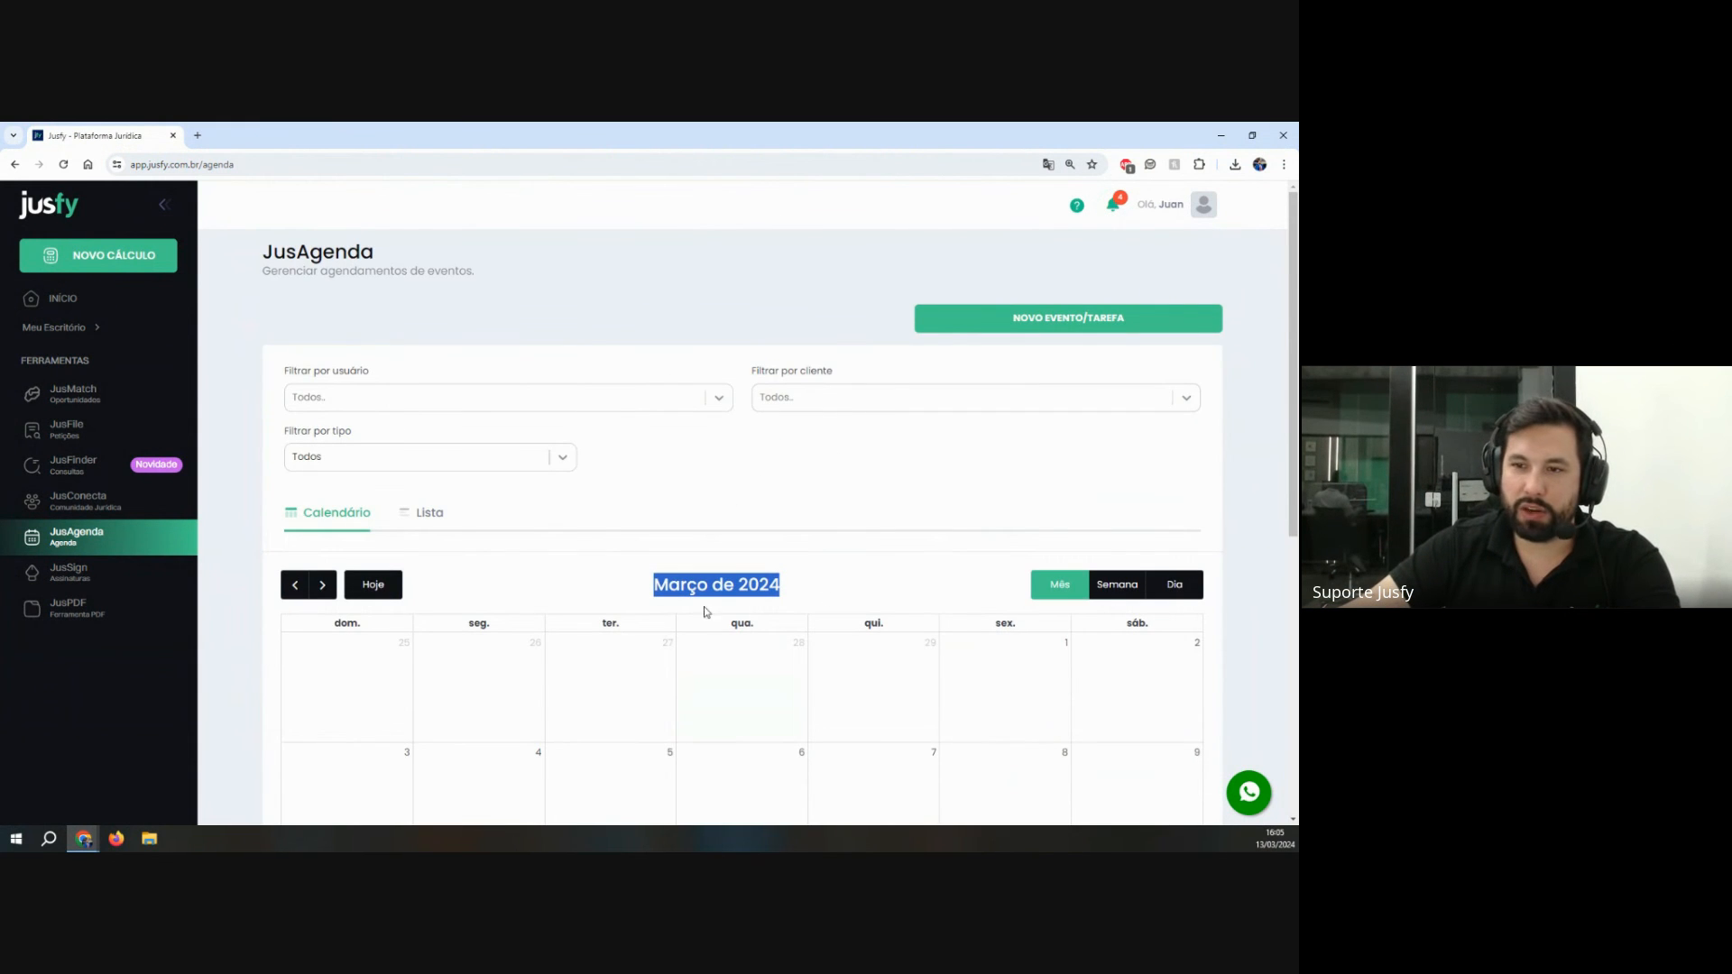
pyautogui.scroll(-2, 711, 603)
pyautogui.click(649, 465)
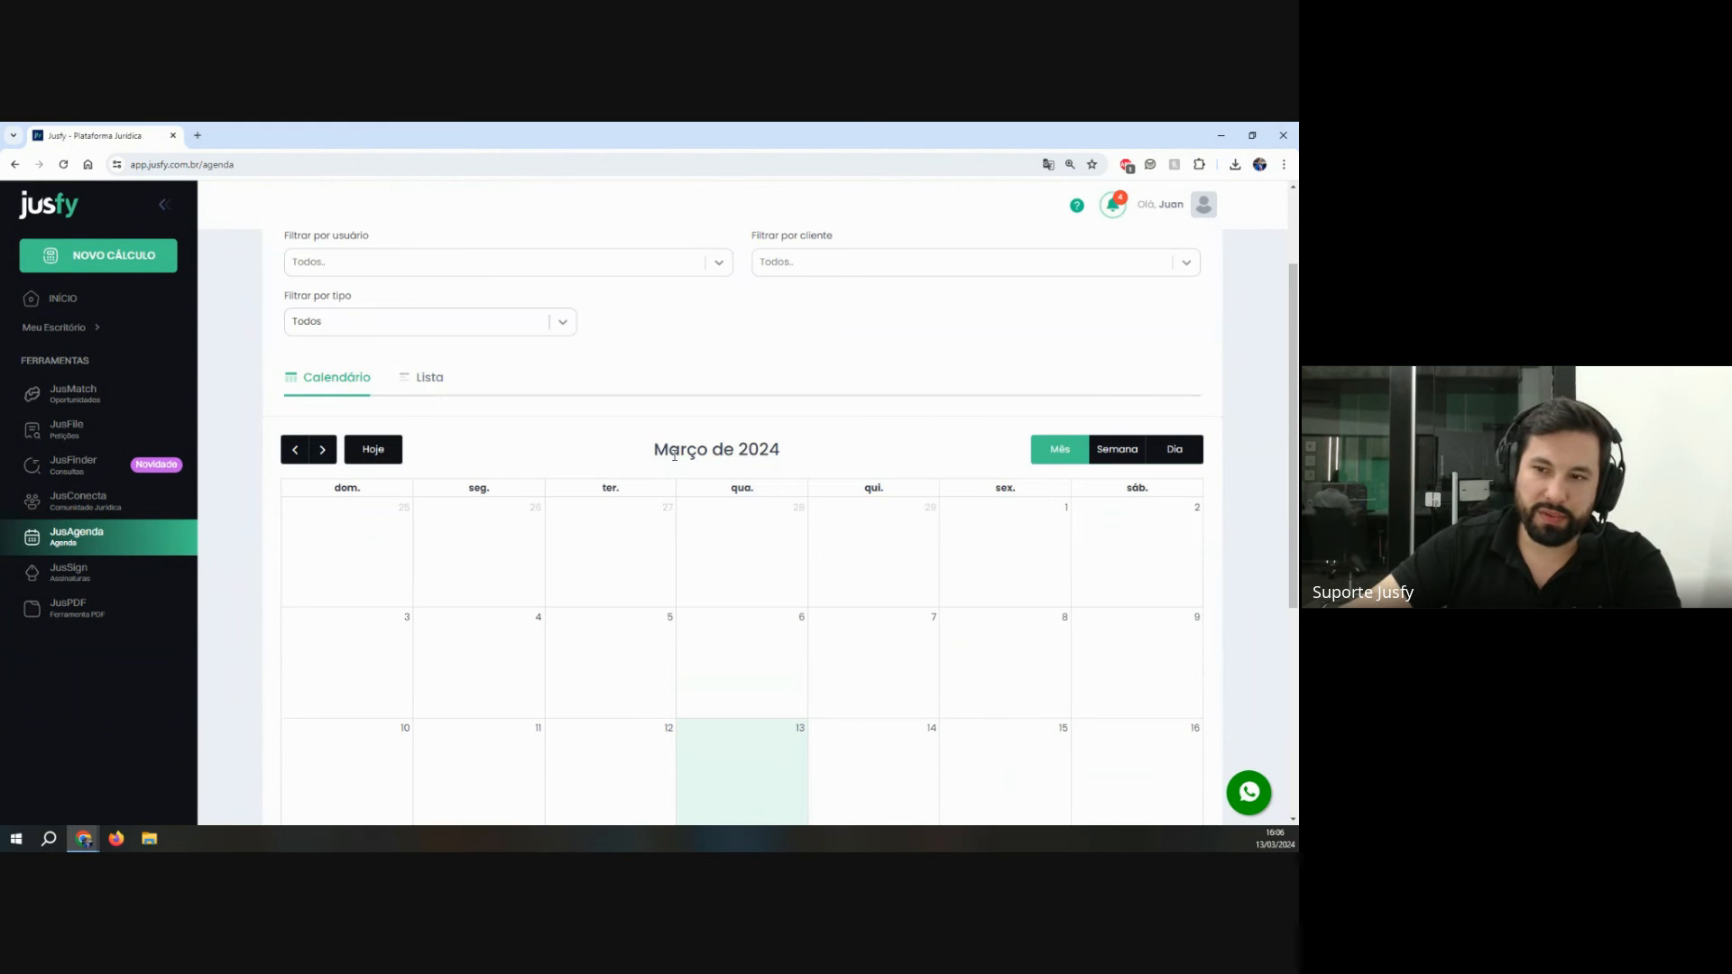
# Step: Open JusSign and highlight its description of managing digital document signatures
pyautogui.click(90, 573)
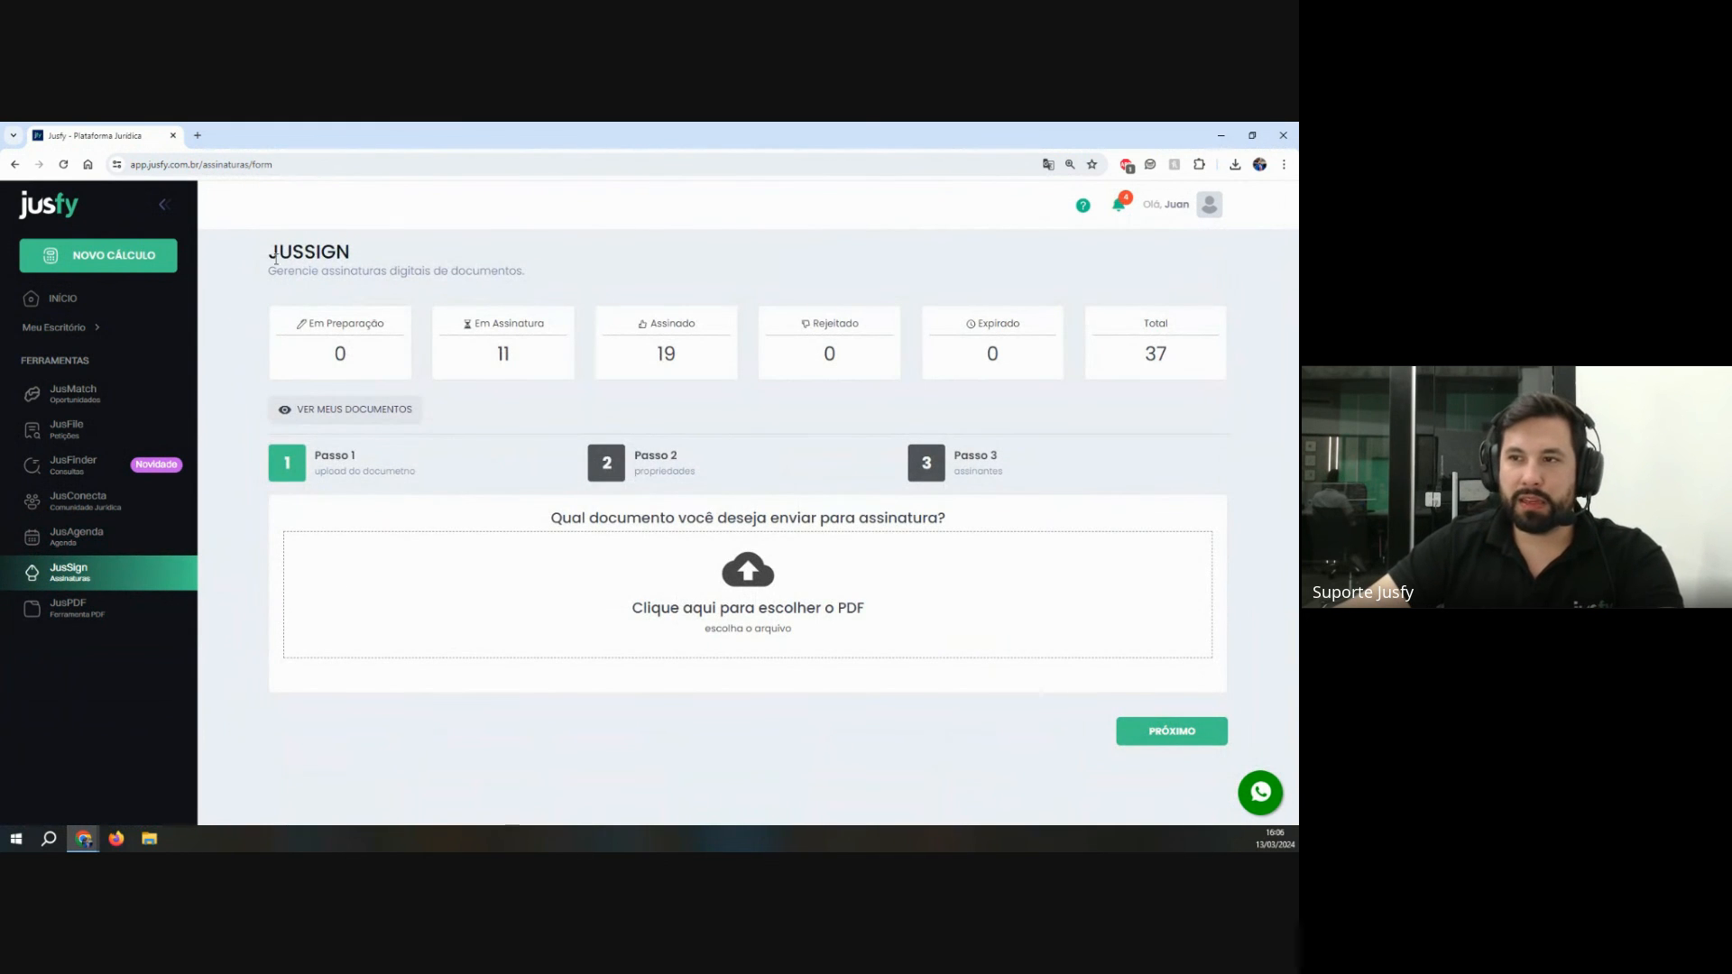
pyautogui.moveTo(269, 253); pyautogui.dragTo(577, 273)
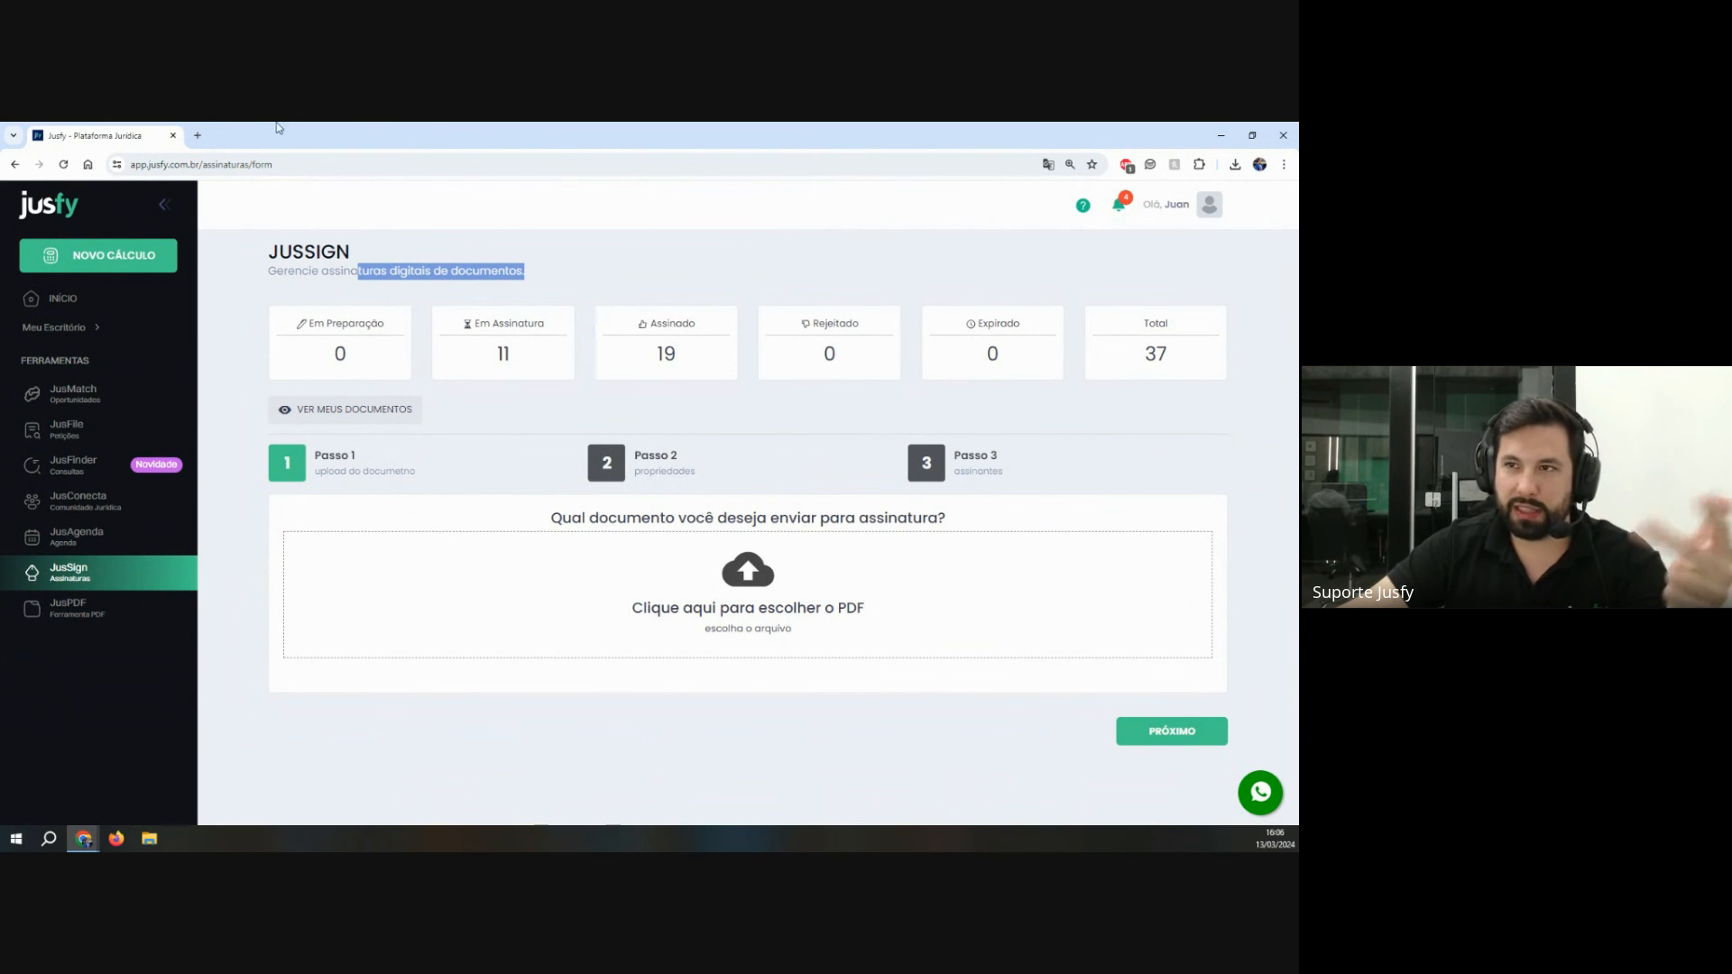
# Step: Search Google for "validar" in a new browser tab, open validar.iti.gov.br and accept its cookies
pyautogui.click(198, 127)
pyautogui.write('valid')
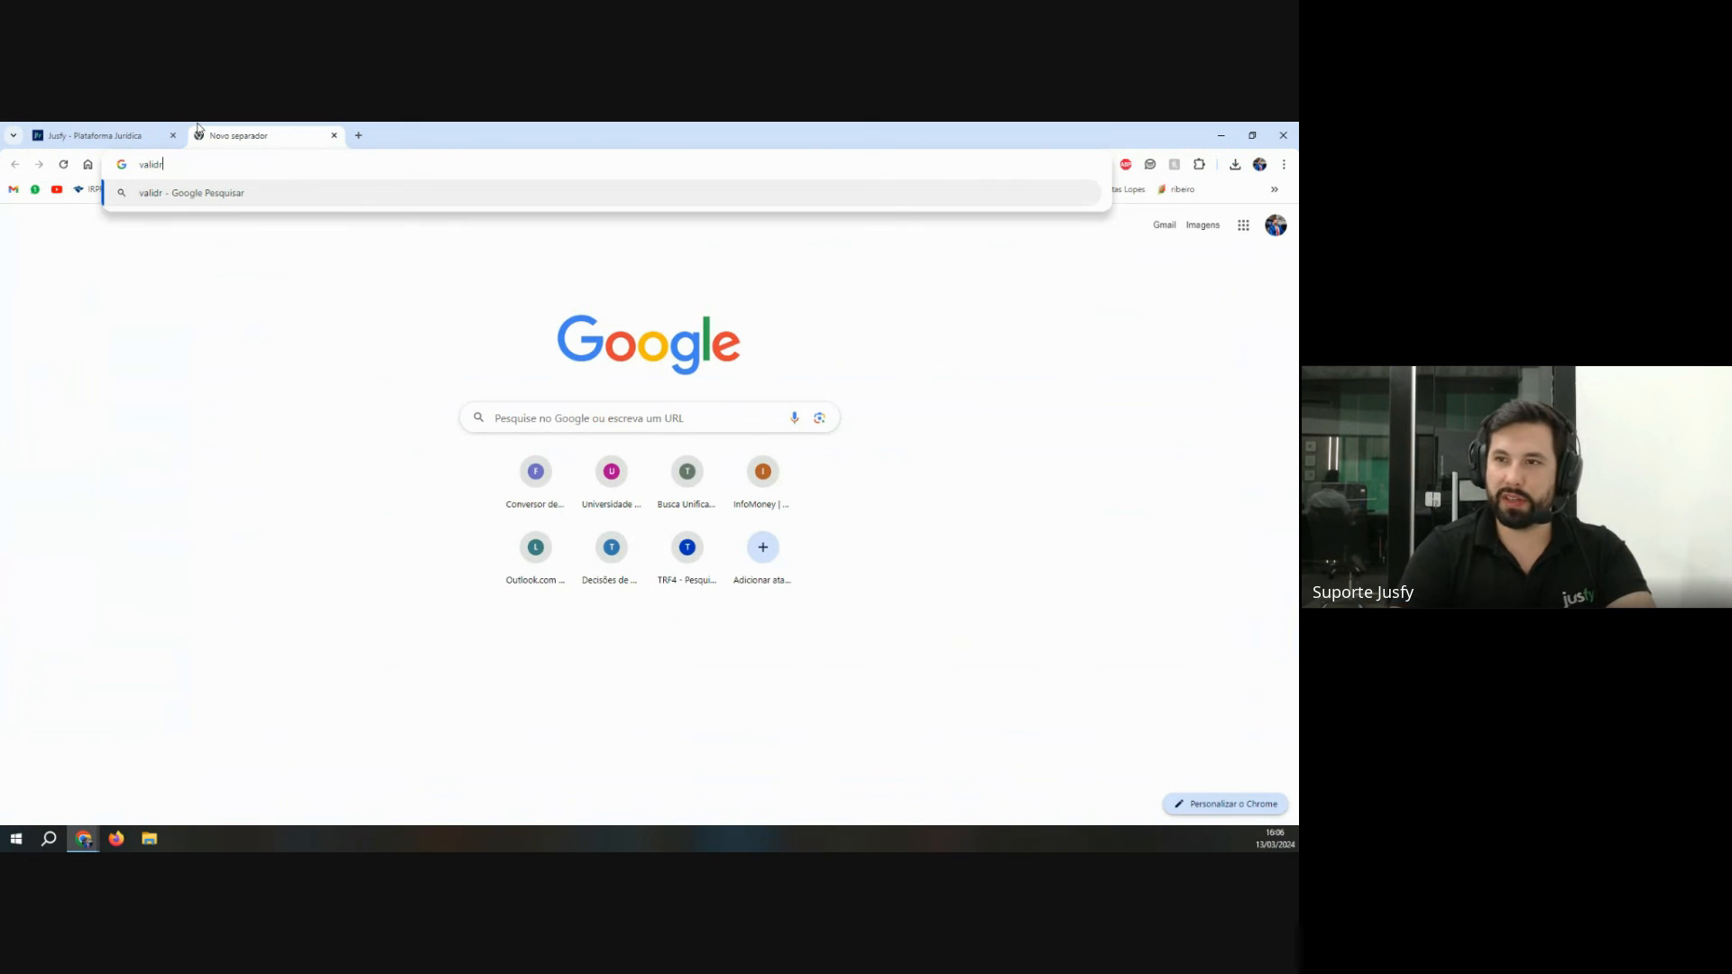
pyautogui.write('ar')
pyautogui.press('Return')
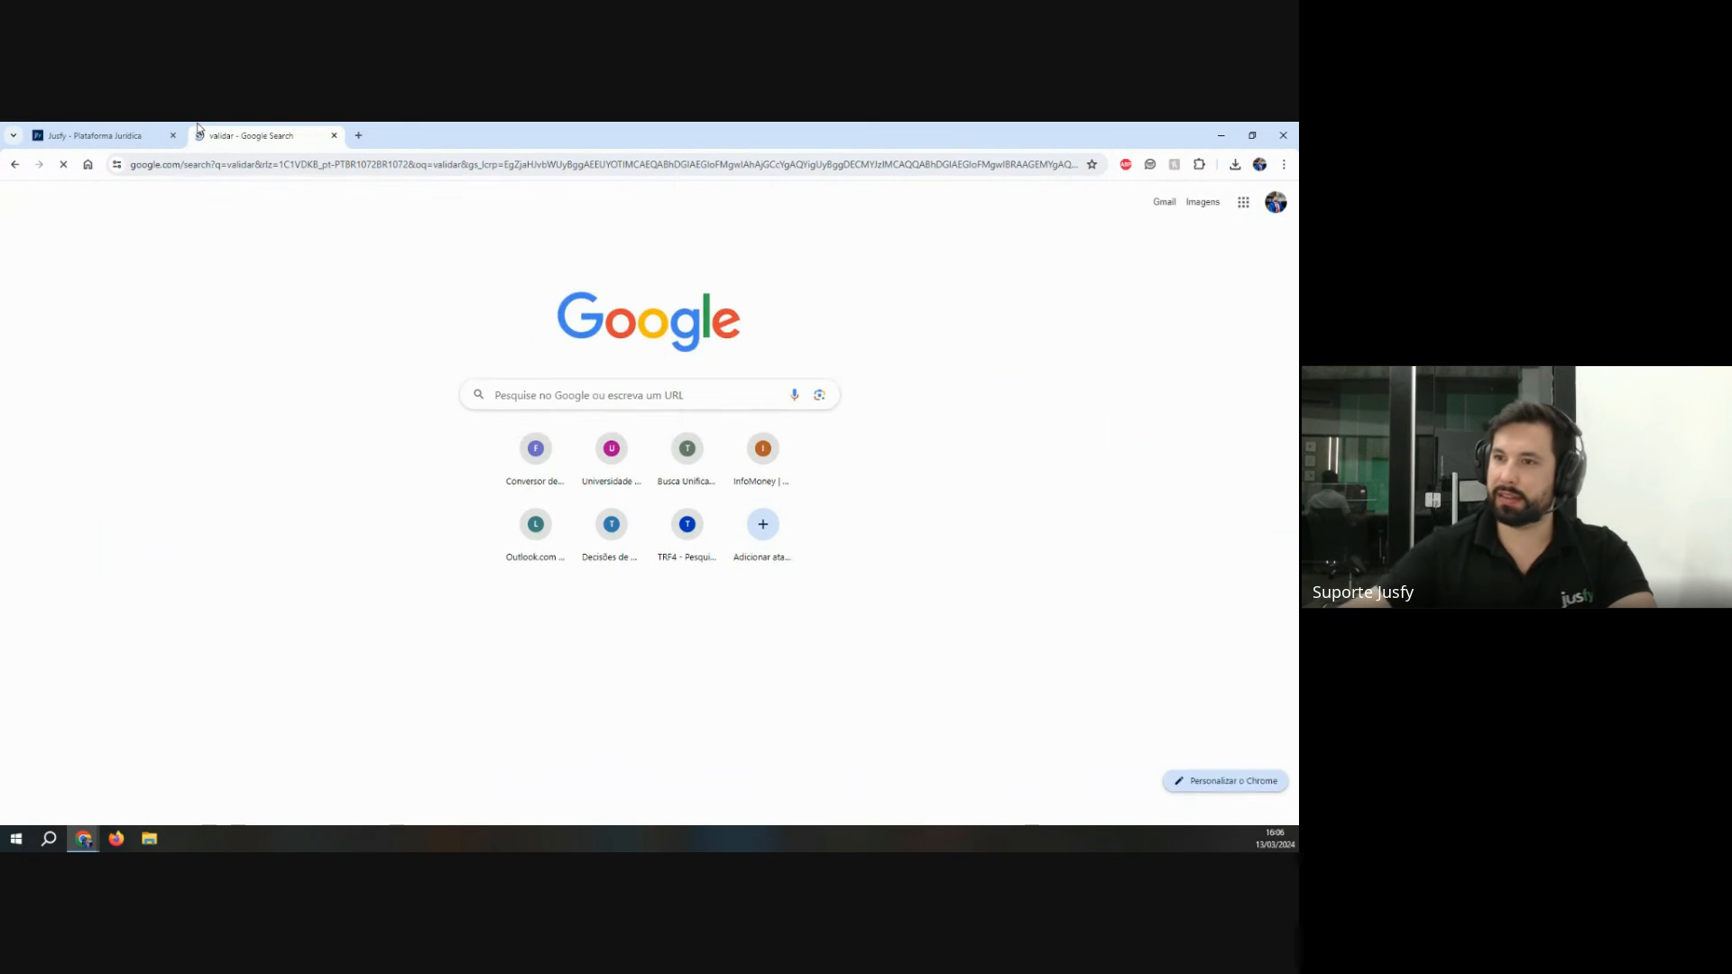
pyautogui.moveTo(214, 362); pyautogui.dragTo(180, 356)
pyautogui.click(175, 353)
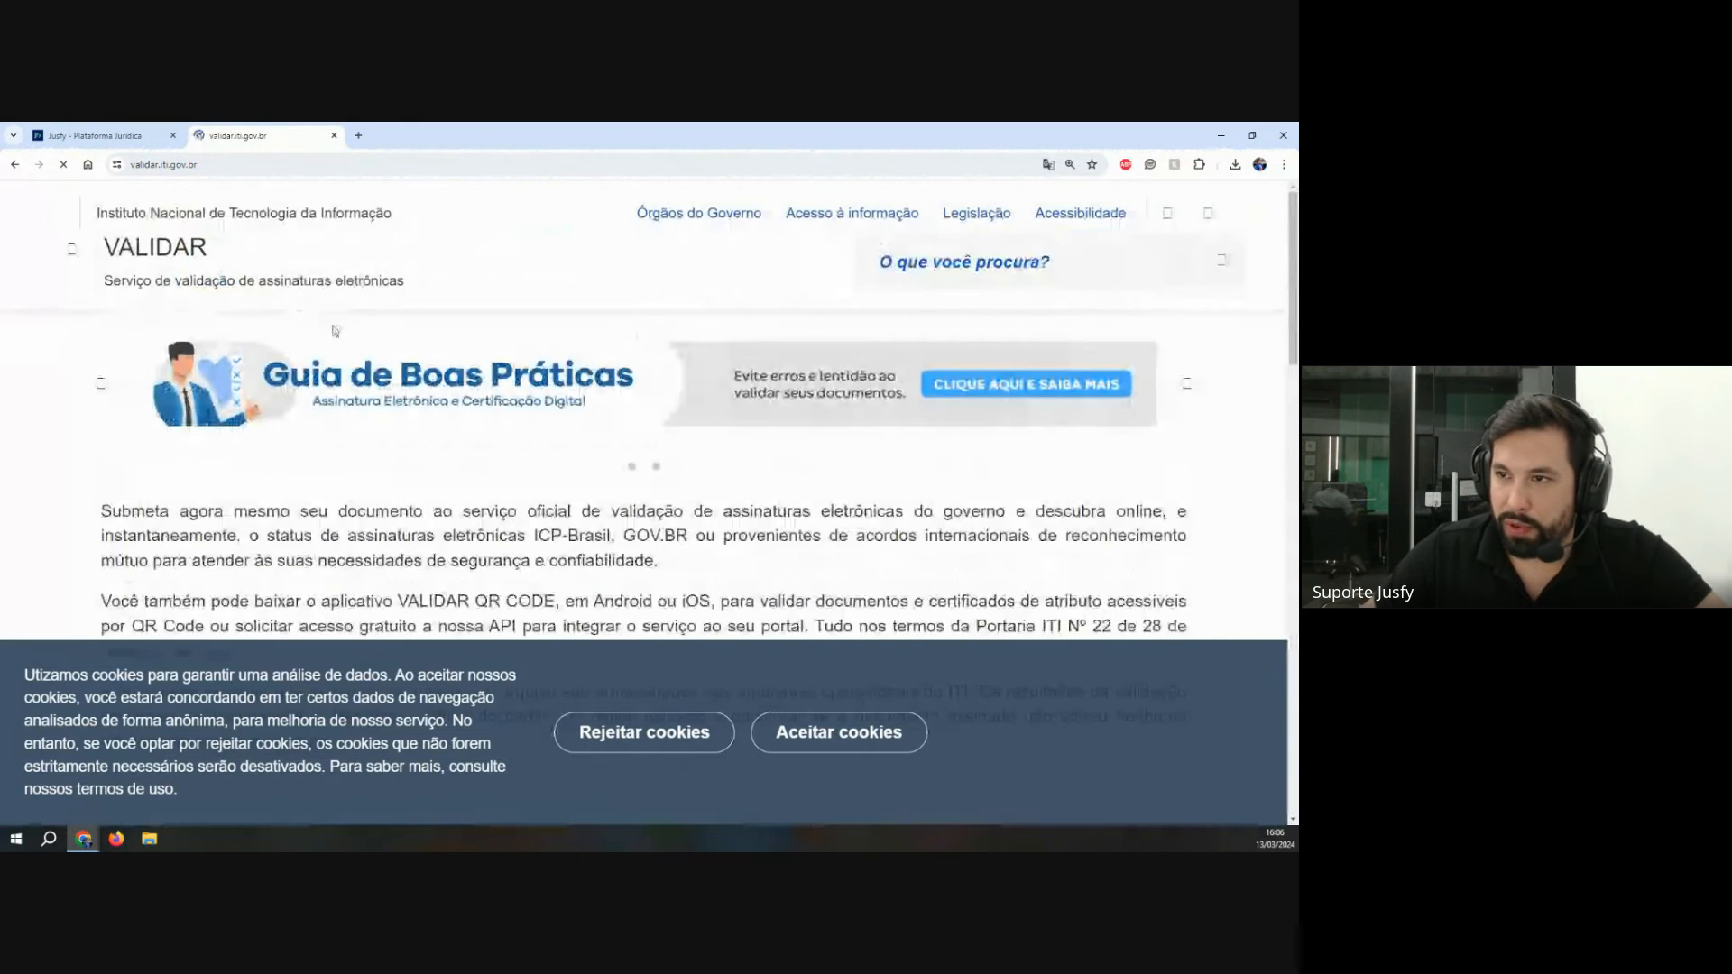
pyautogui.click(797, 732)
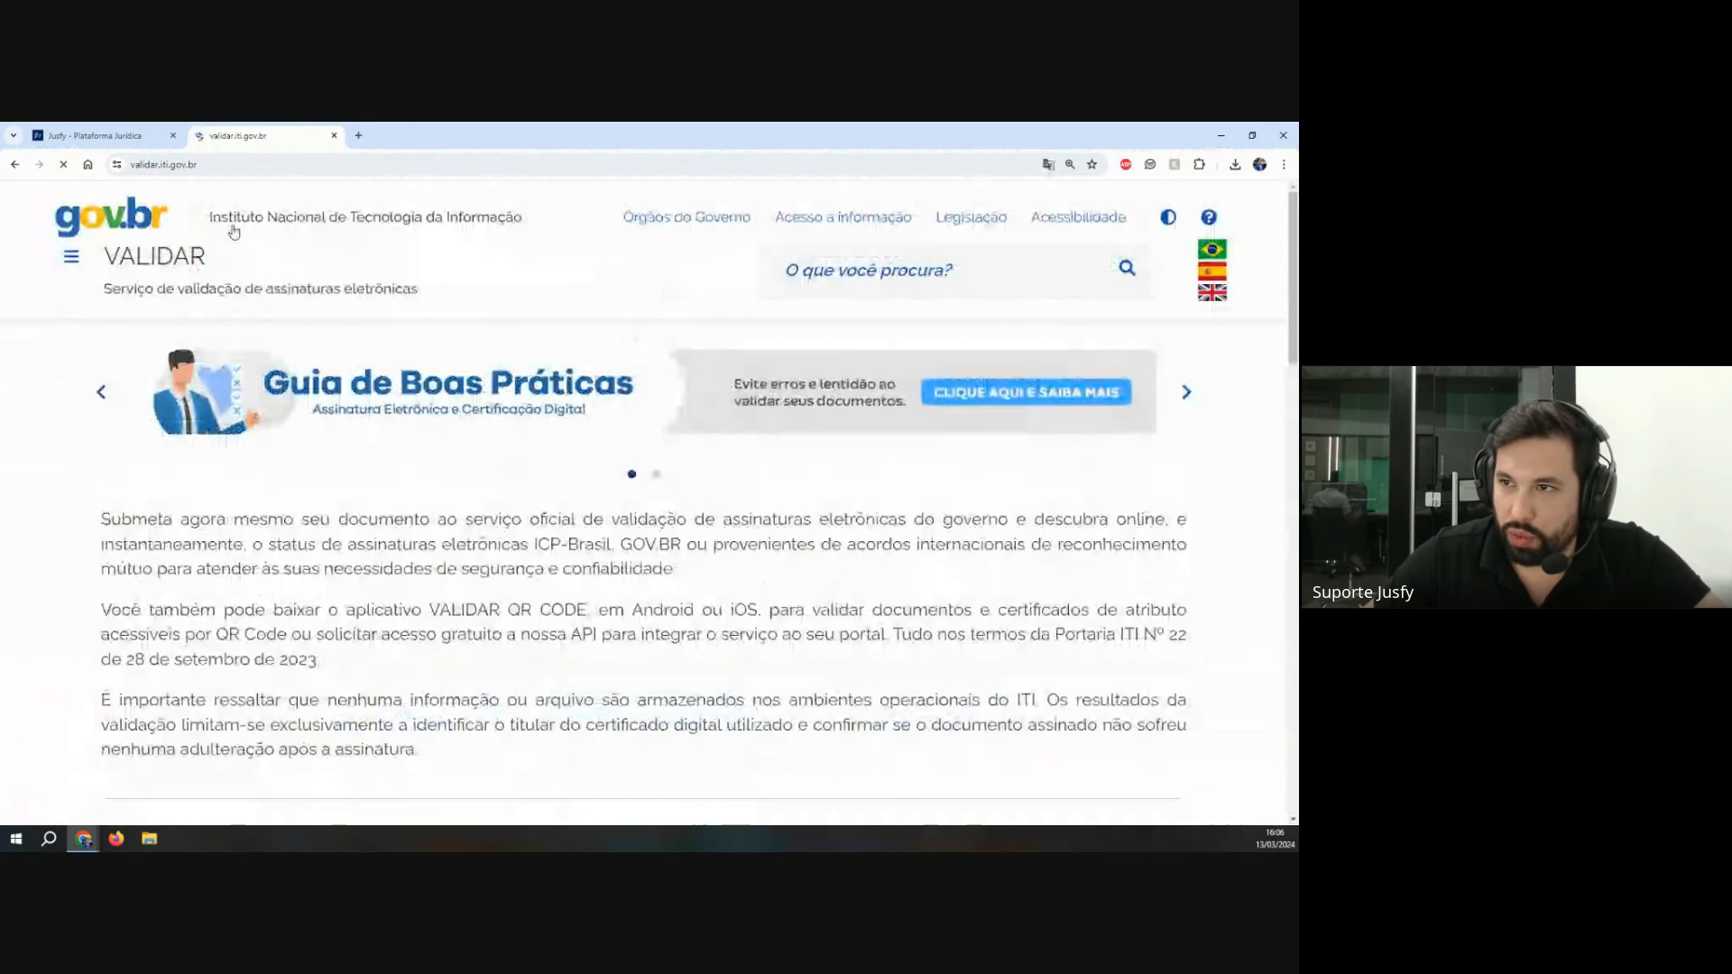
# Step: Review the VALIDAR site's institute name, service description and file validation options, and return to JusSign by closing the site
pyautogui.moveTo(211, 218); pyautogui.dragTo(565, 228)
pyautogui.scroll(-10, 577, 379)
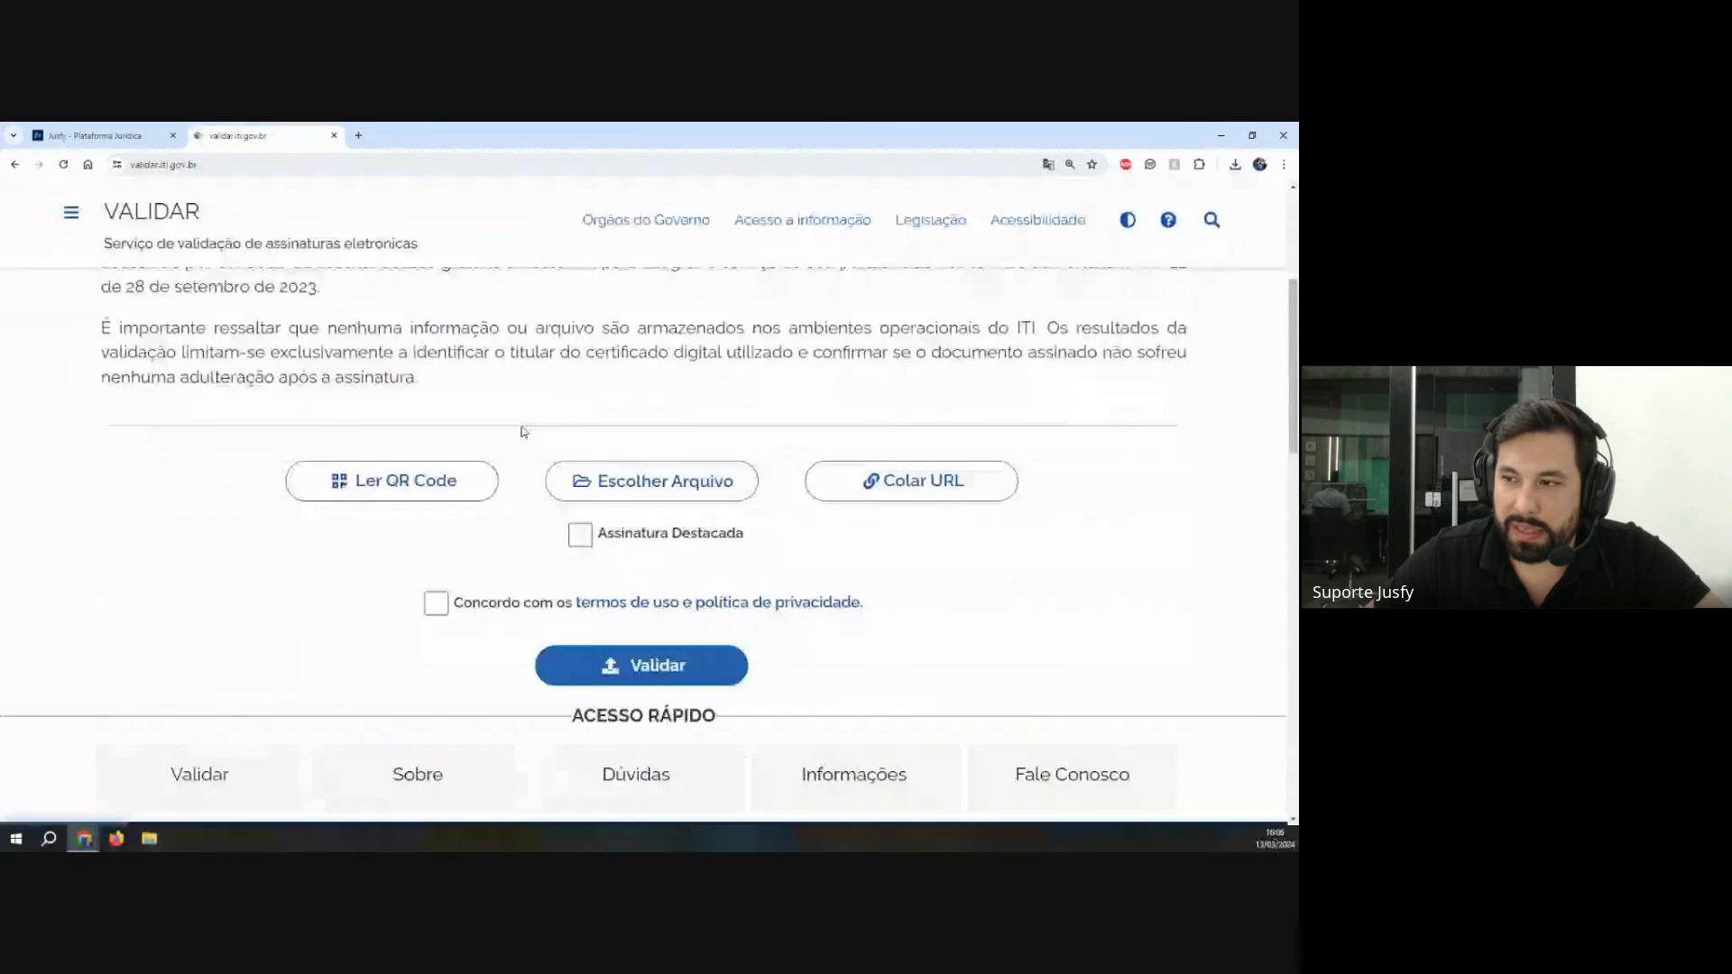
pyautogui.scroll(2, 633, 377)
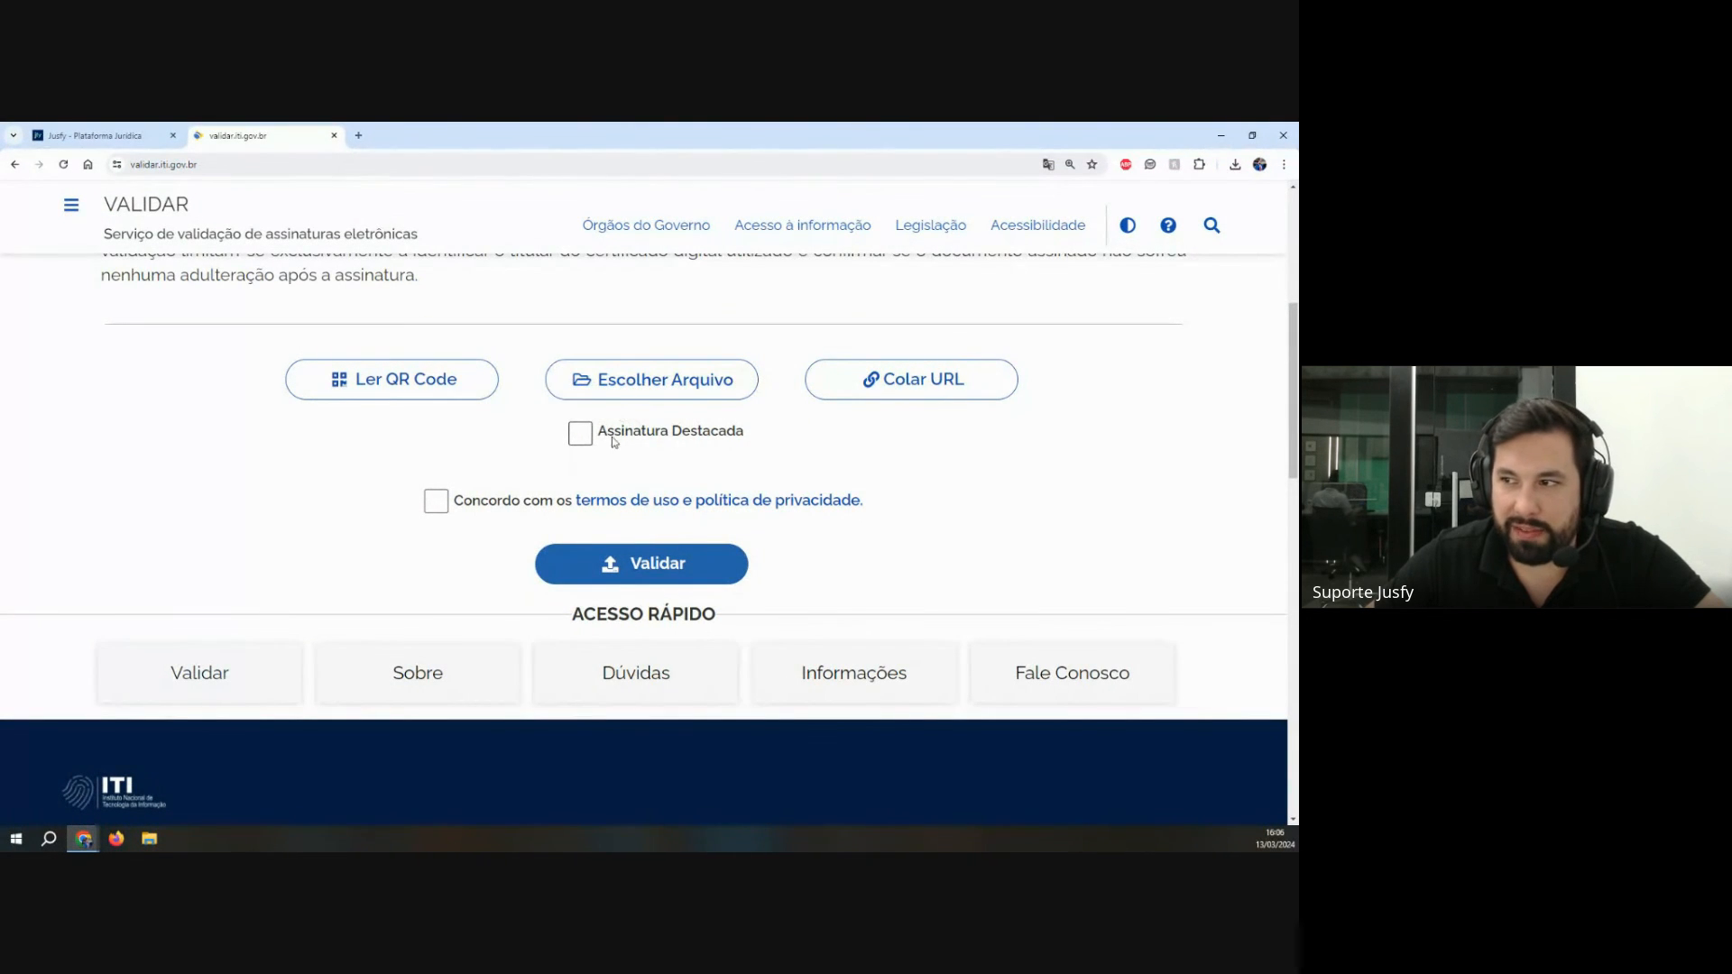
pyautogui.scroll(5, 503, 503)
pyautogui.moveTo(88, 298); pyautogui.dragTo(431, 298)
pyautogui.scroll(-2, 598, 603)
pyautogui.scroll(-1, 598, 605)
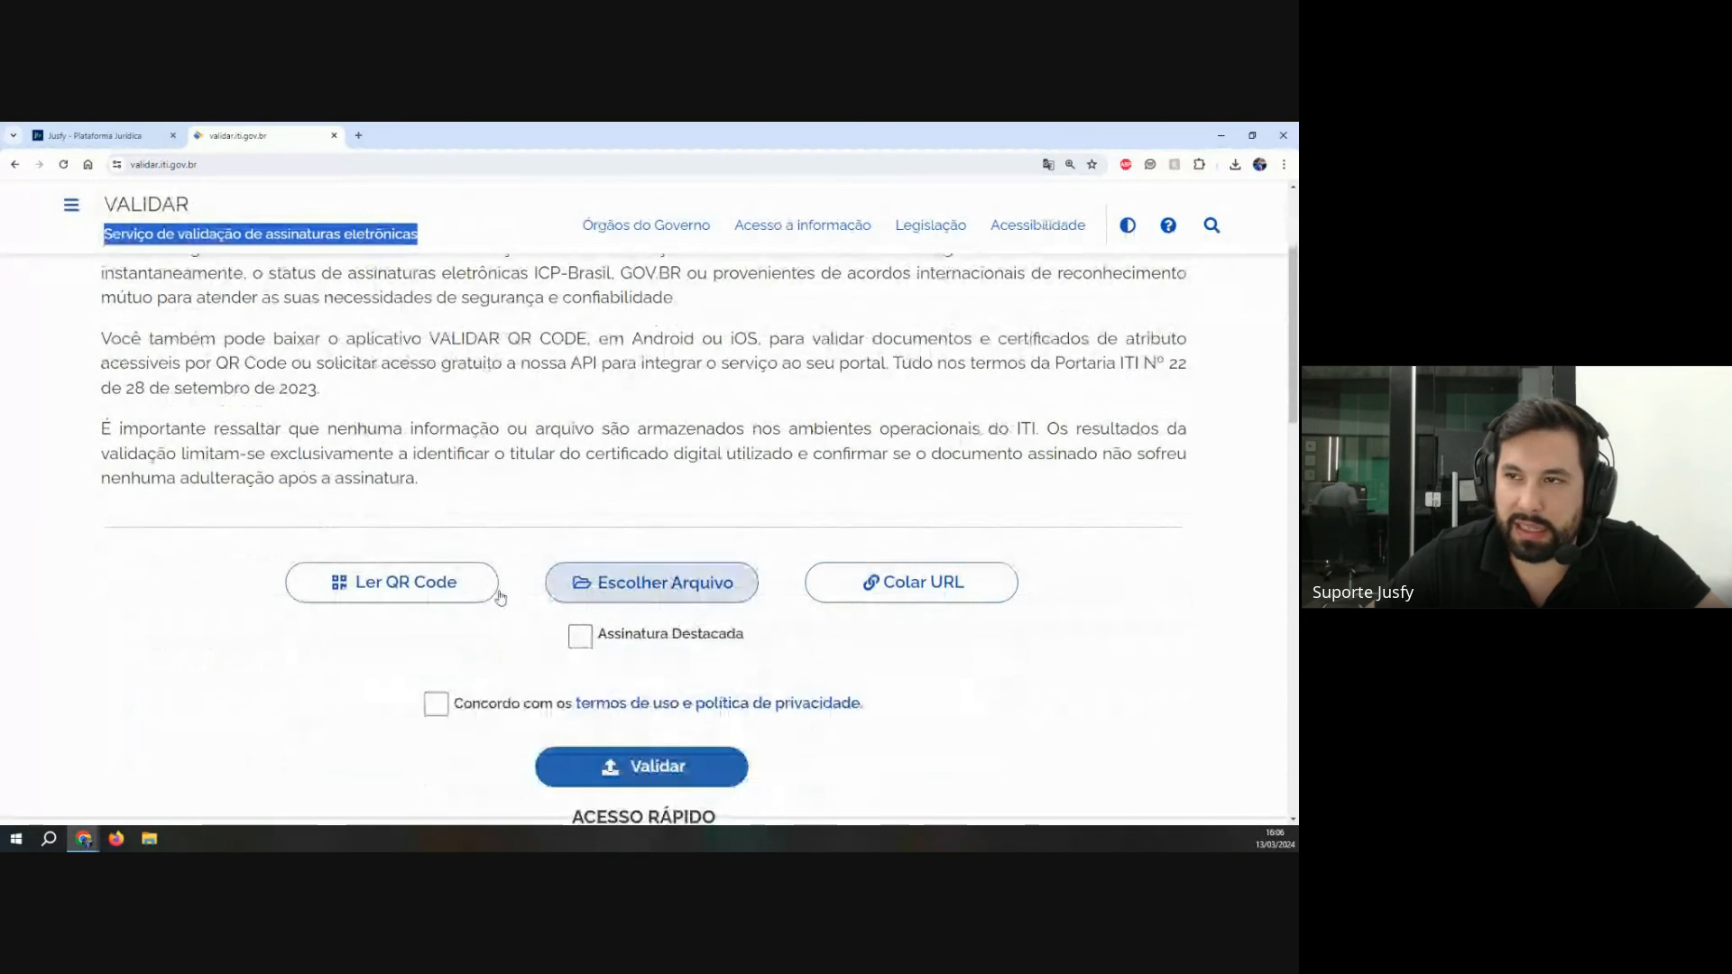
pyautogui.click(334, 136)
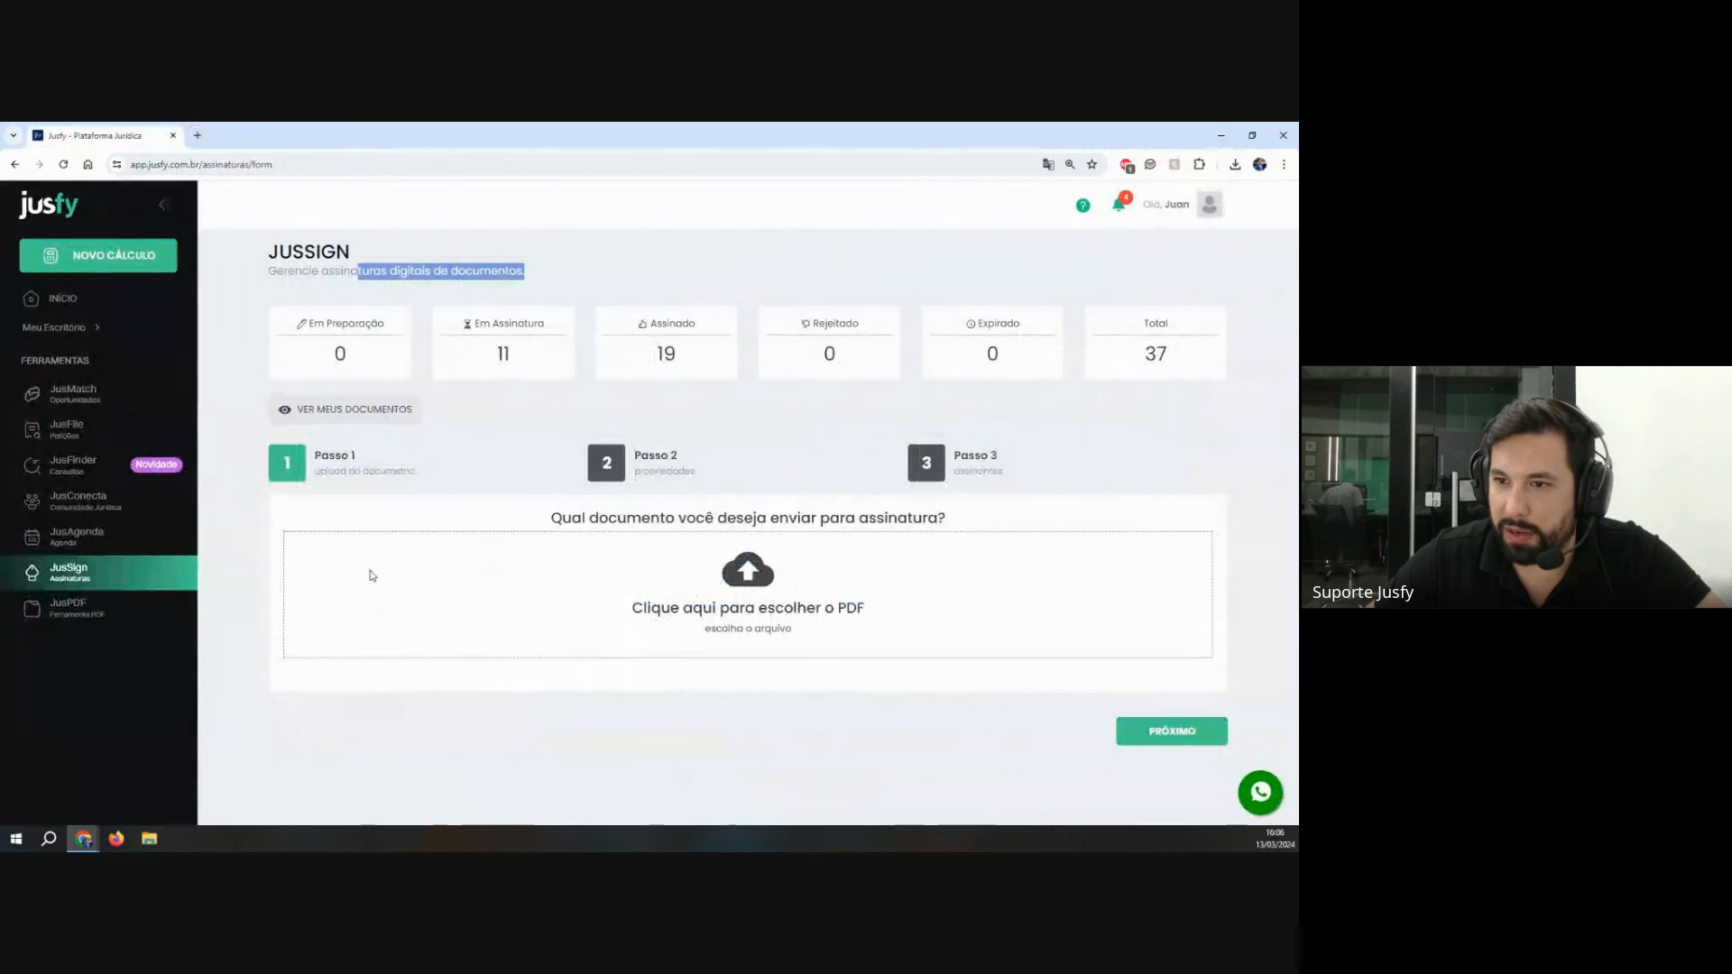
# Step: Open JusPDF and review its options for compressing a PDF or splitting it by size
pyautogui.click(127, 607)
pyautogui.moveTo(624, 273); pyautogui.dragTo(821, 287)
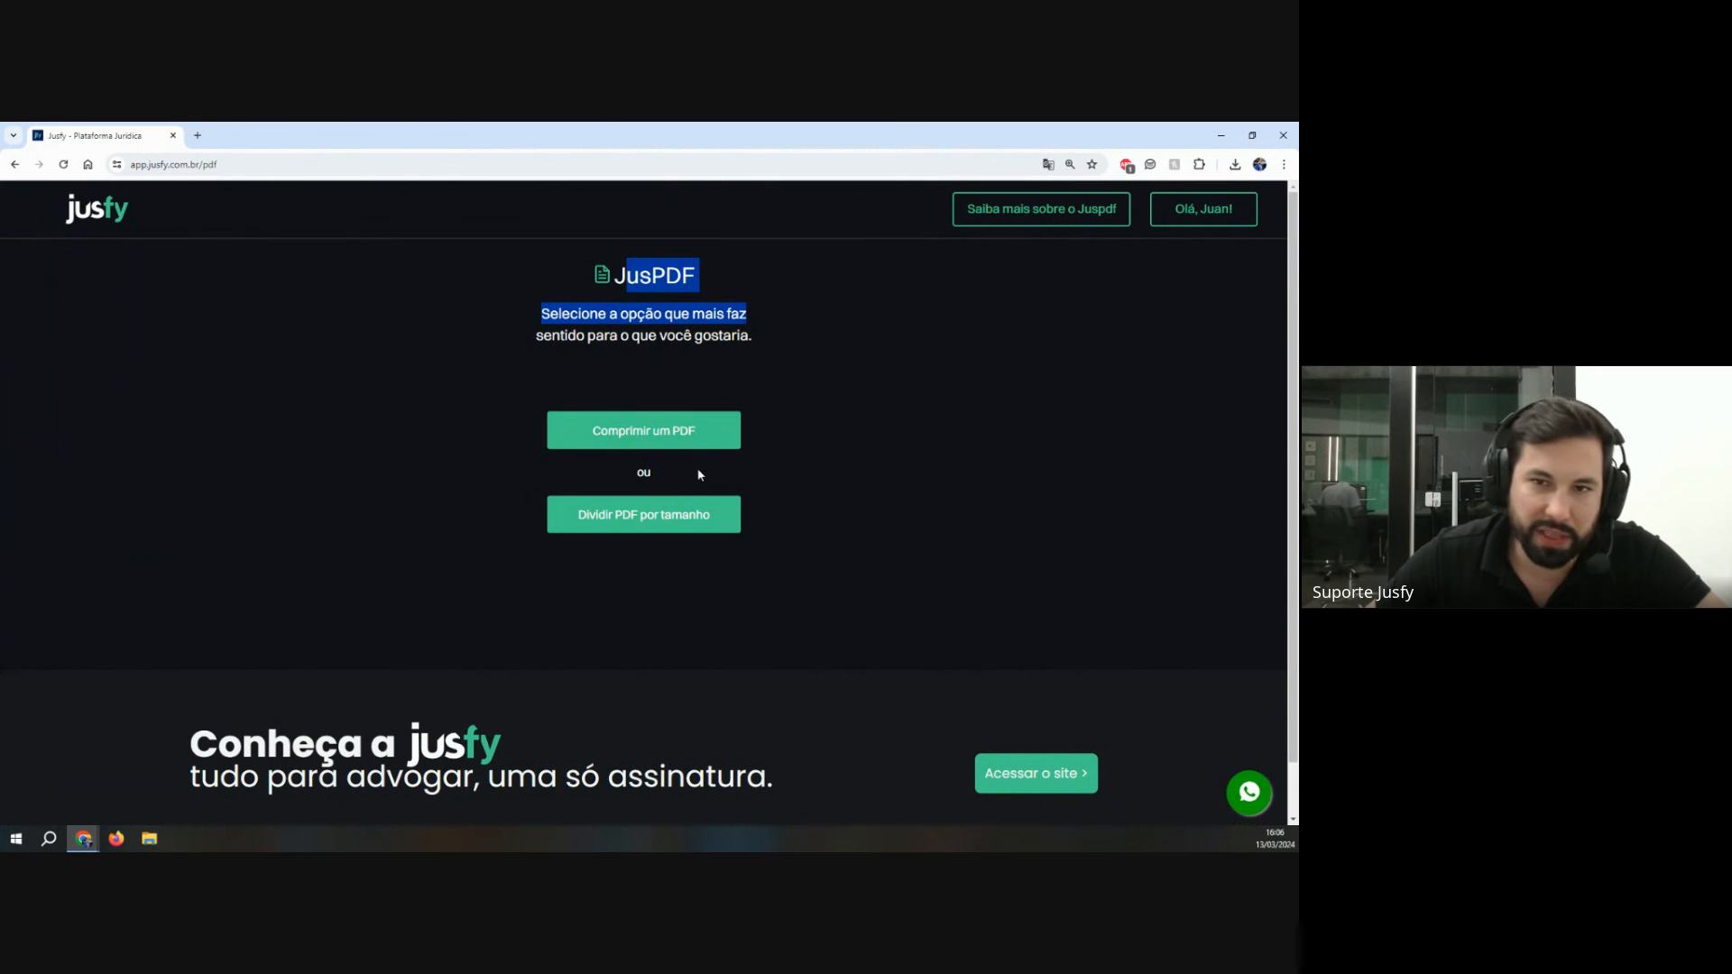
pyautogui.moveTo(632, 476); pyautogui.dragTo(685, 473)
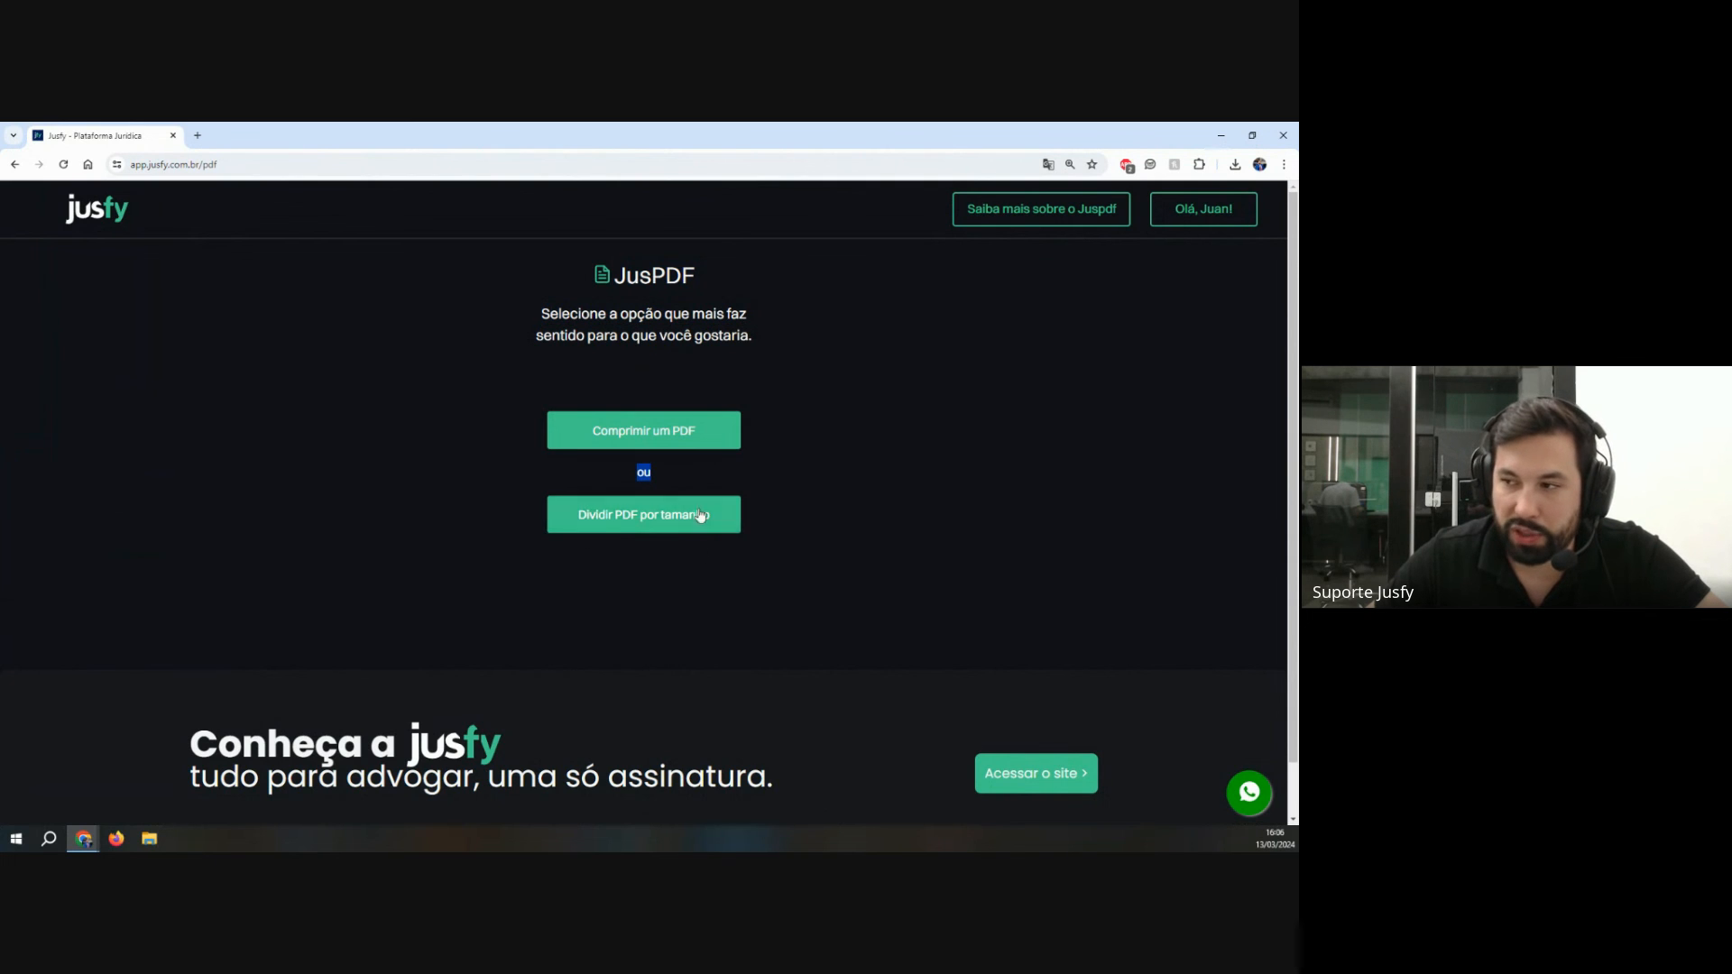
# Step: Load extrato_emprestimo_consignado_ativosesuspensos_120723.pdf from the desktop's JUSFY folder for splitting by size, and review the equal-parts MB setting
pyautogui.click(626, 529)
pyautogui.click(631, 484)
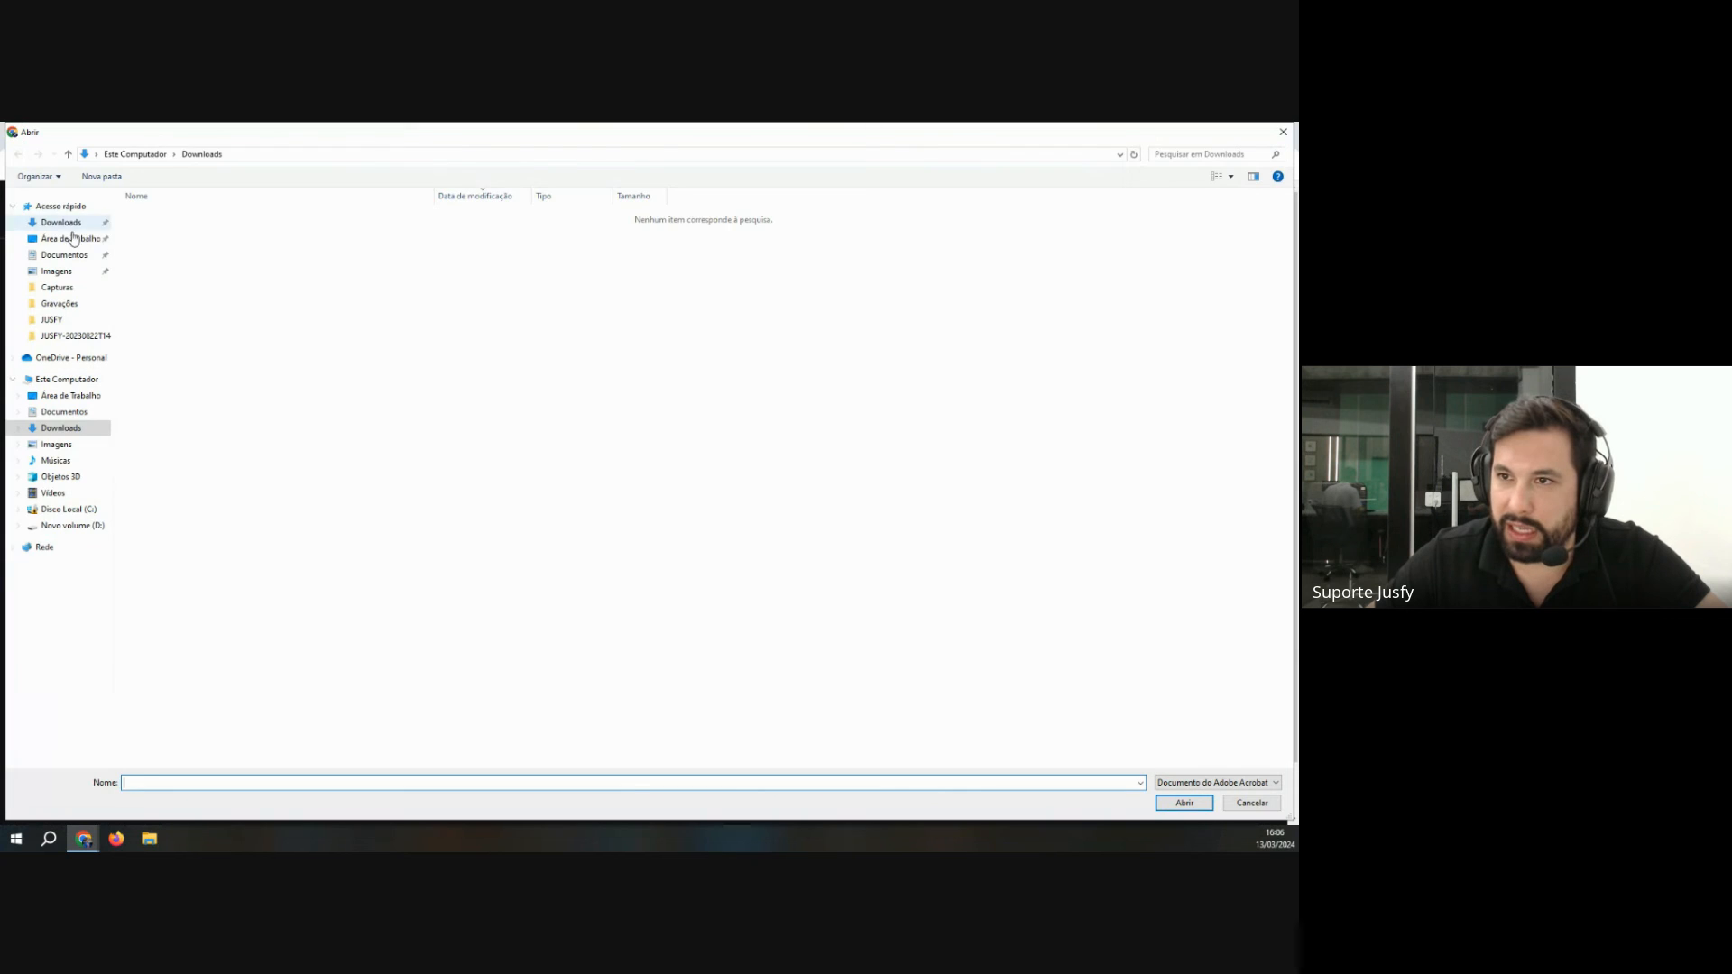
pyautogui.click(72, 238)
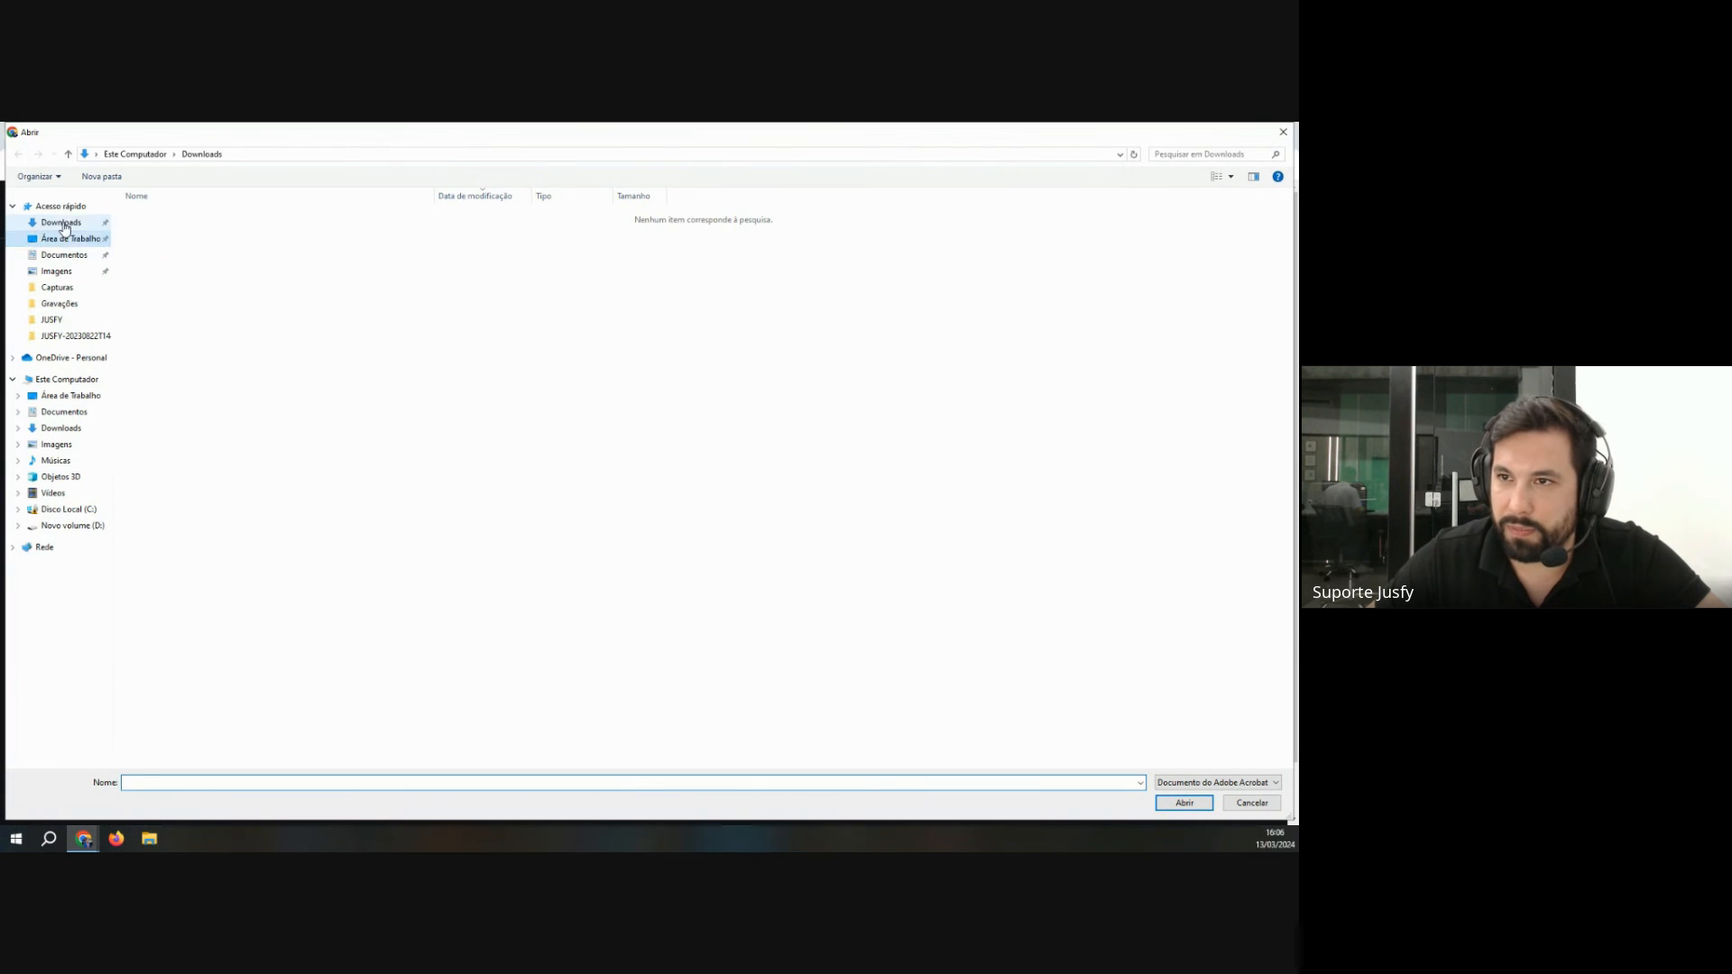
pyautogui.doubleClick(148, 233)
pyautogui.doubleClick(195, 246)
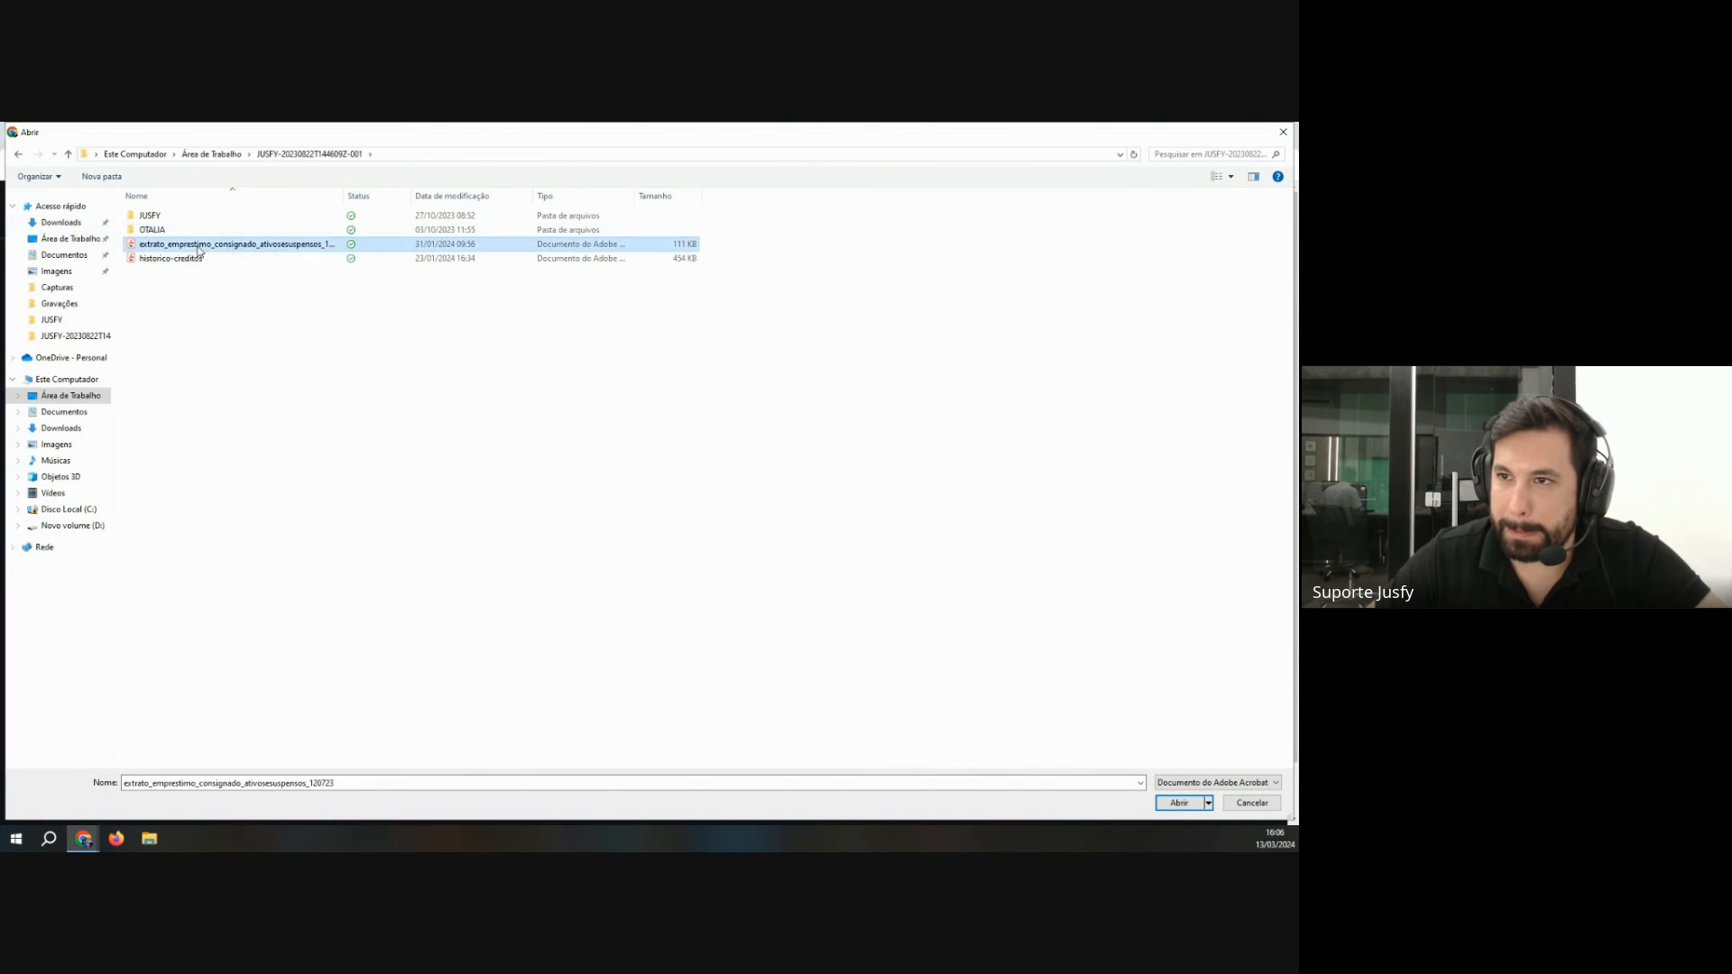
pyautogui.moveTo(240, 566); pyautogui.dragTo(599, 580)
pyautogui.click(475, 573)
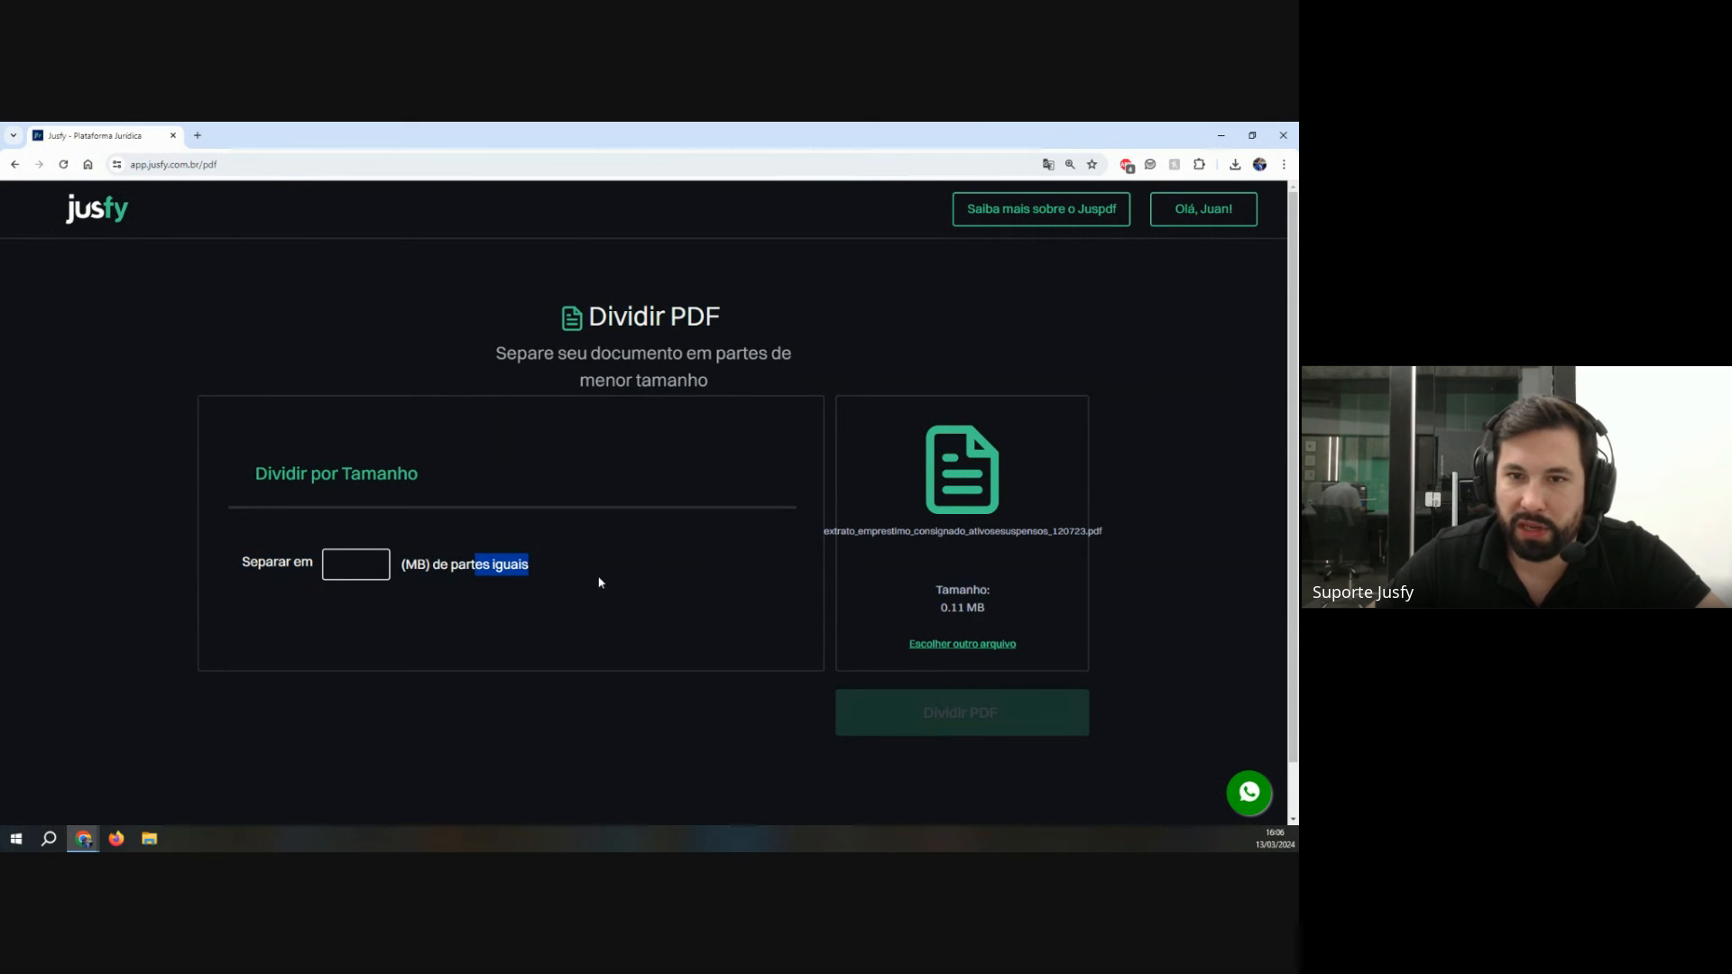
# Step: Leave JusPDF without splitting the file, return to the dashboard and review the Meu Escritório entries, collapsing them again
pyautogui.click(14, 165)
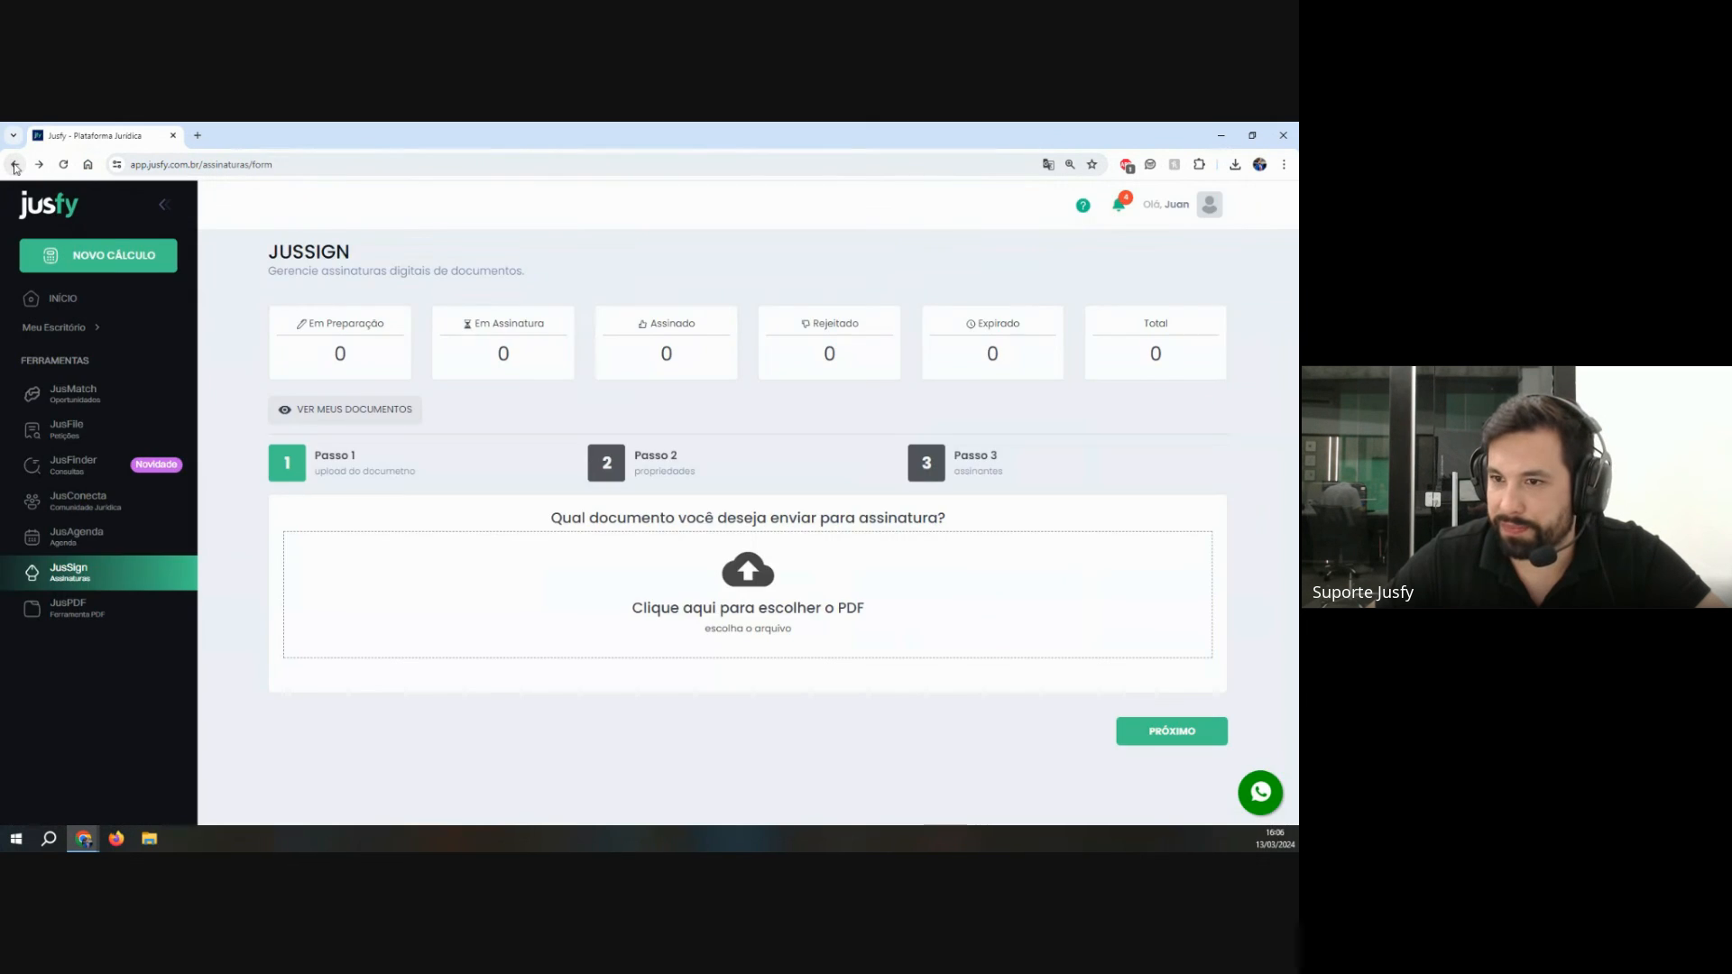
pyautogui.click(15, 165)
pyautogui.click(14, 165)
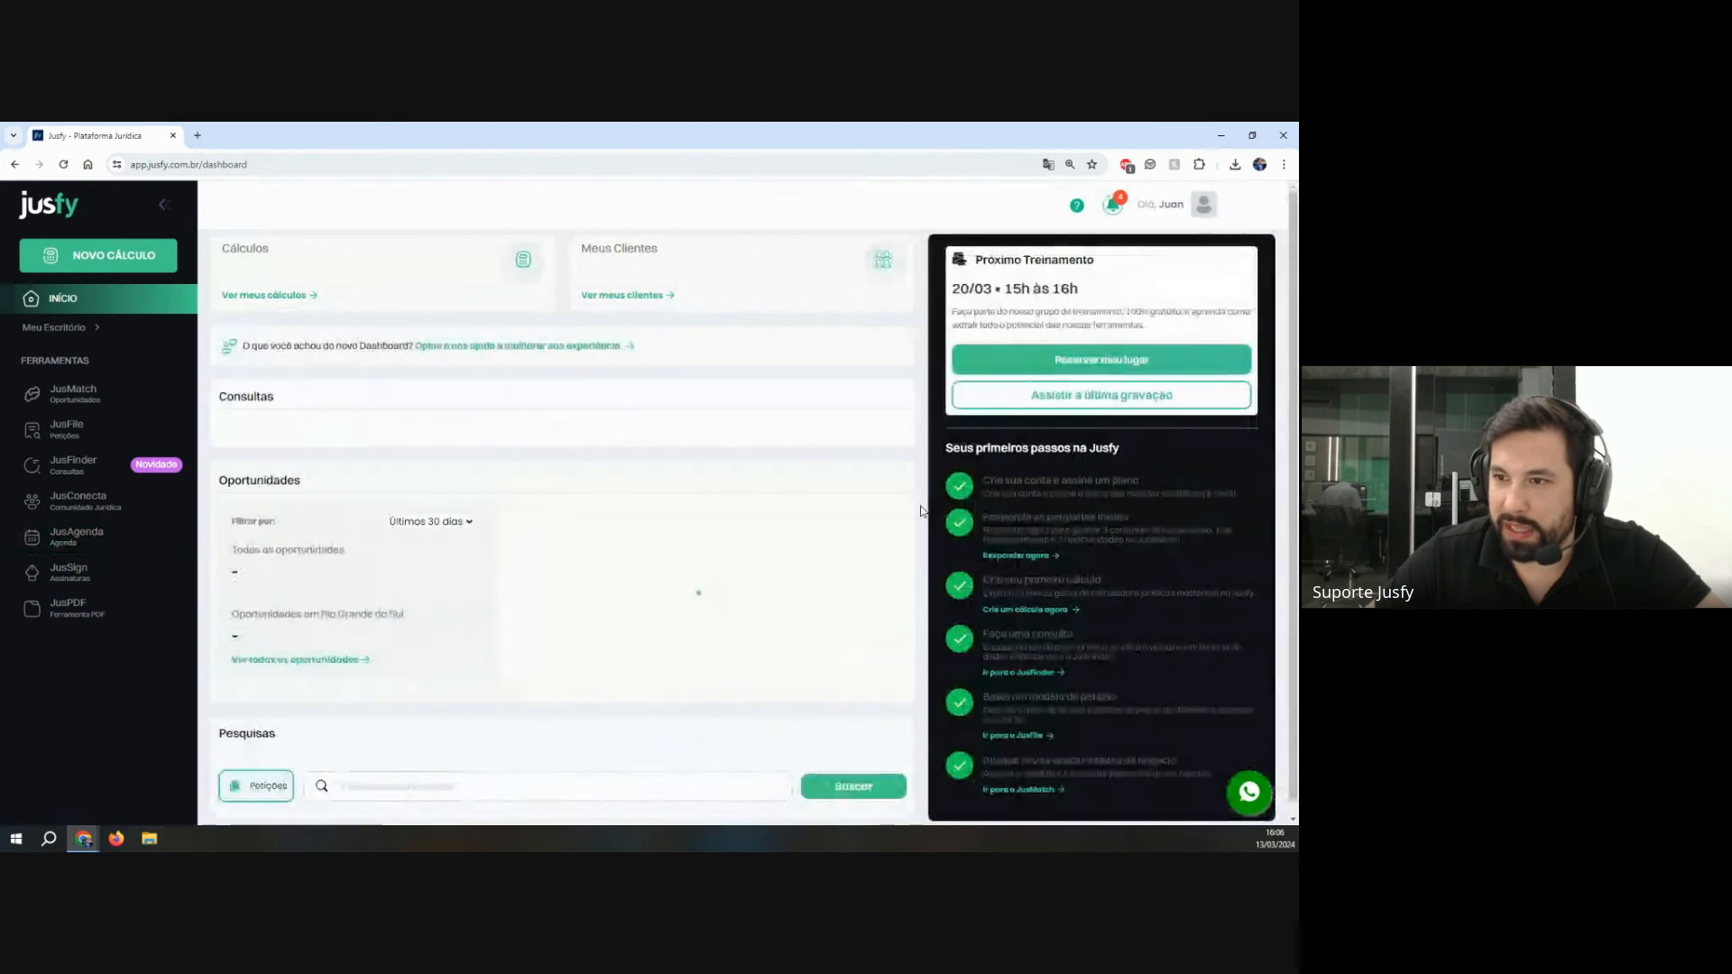
pyautogui.click(96, 328)
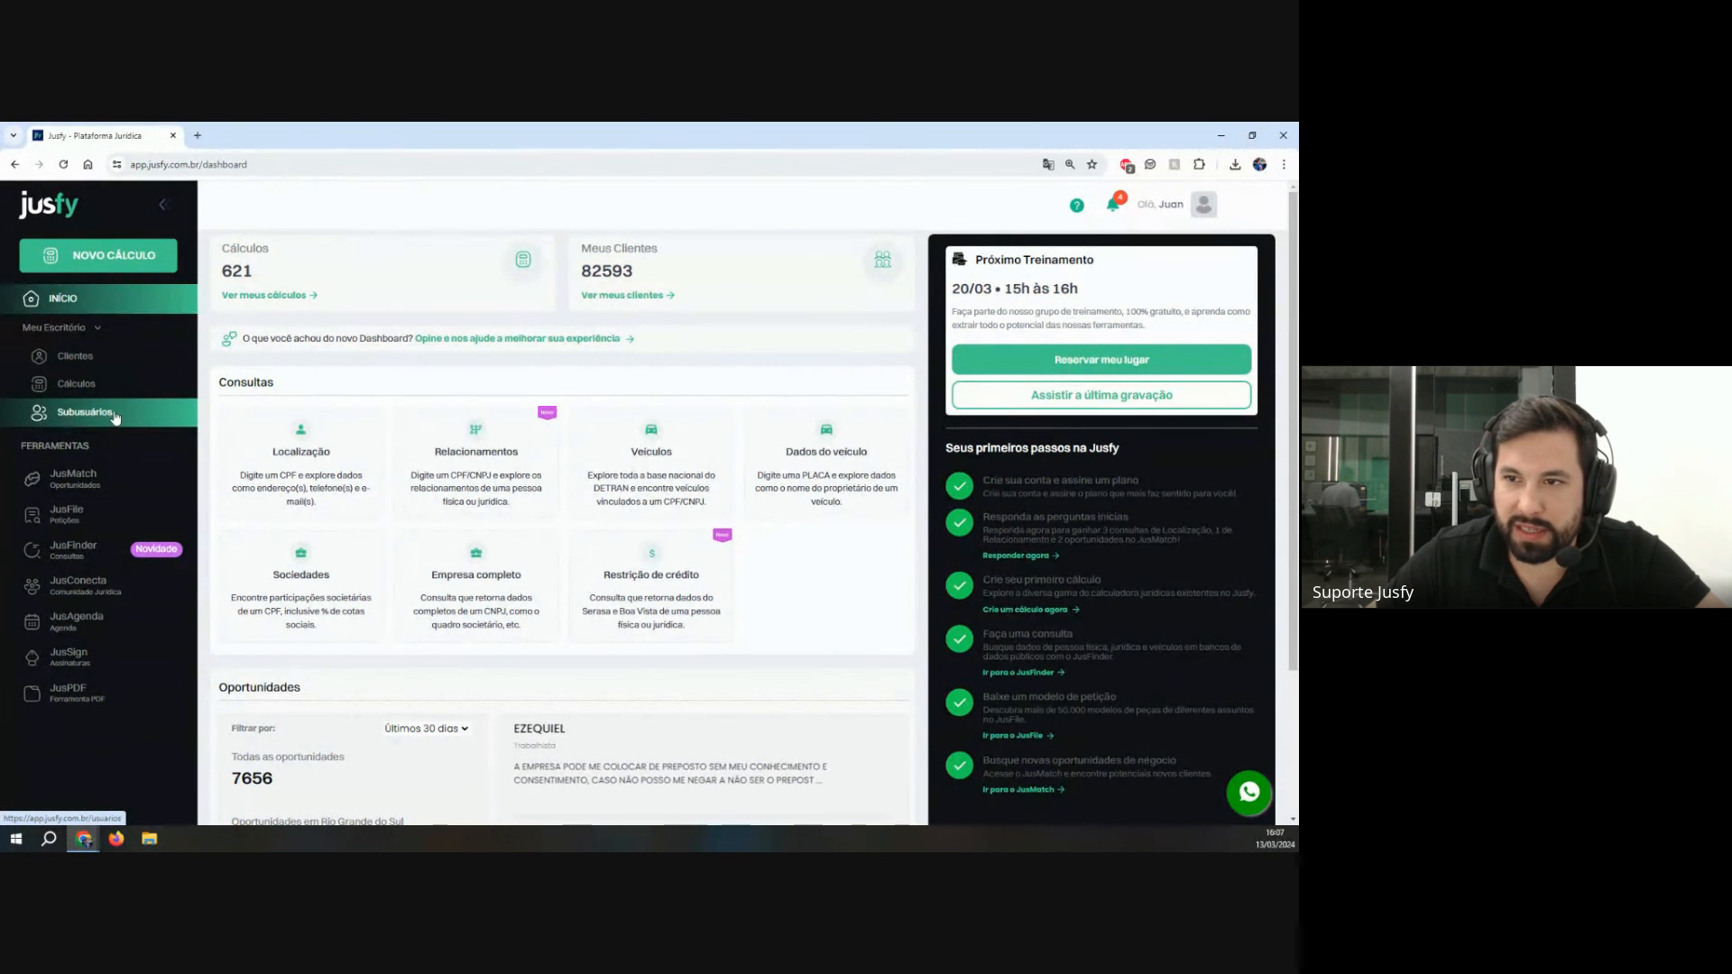
pyautogui.click(96, 335)
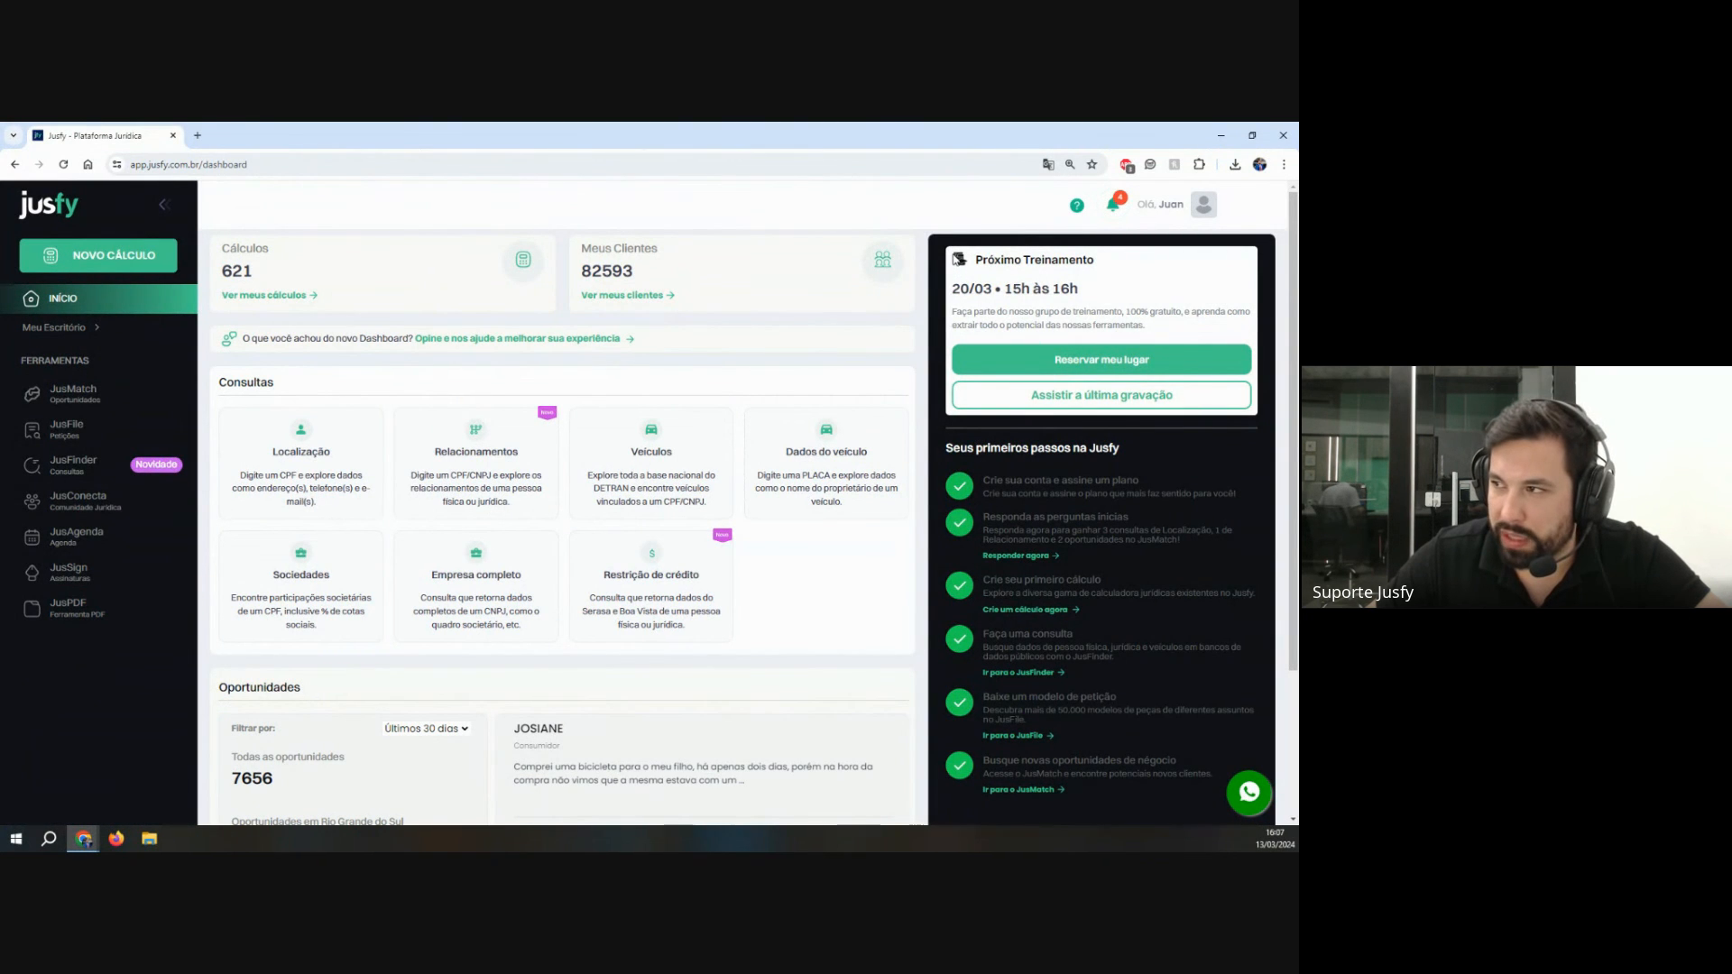
# Step: Review the dashboard's Próximo Treinamento card, highlighting its description and the training's date and time
pyautogui.moveTo(956, 258); pyautogui.dragTo(1277, 337)
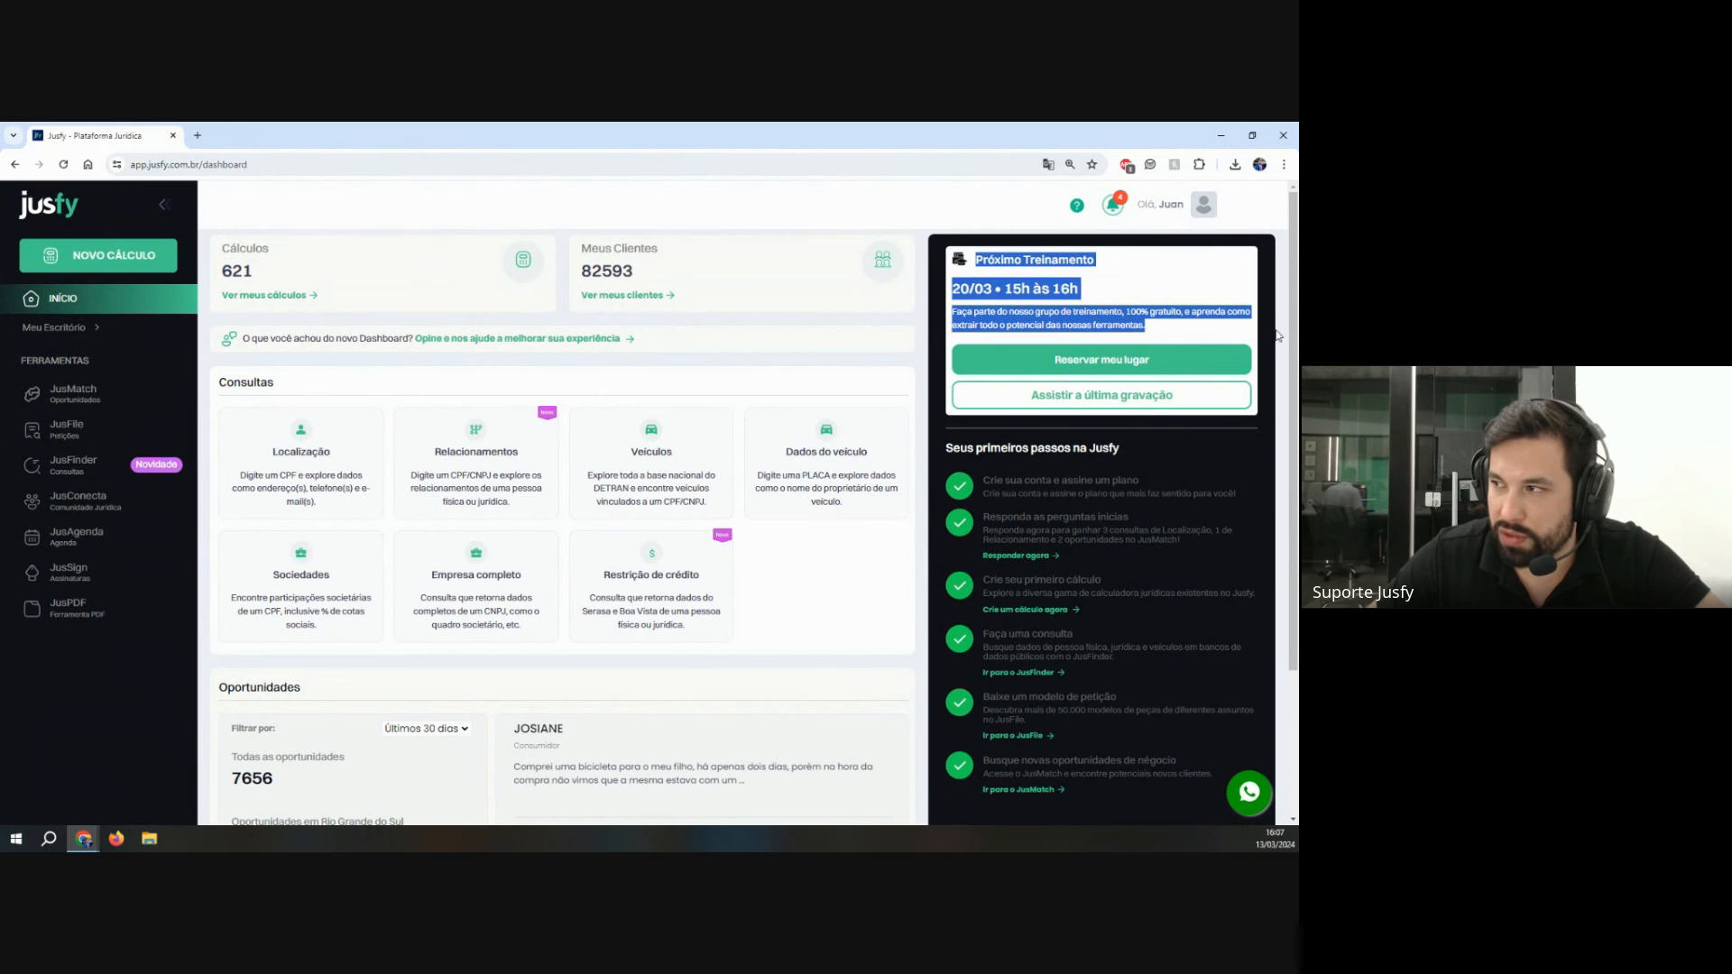
pyautogui.click(1066, 296)
pyautogui.moveTo(959, 281); pyautogui.dragTo(1146, 290)
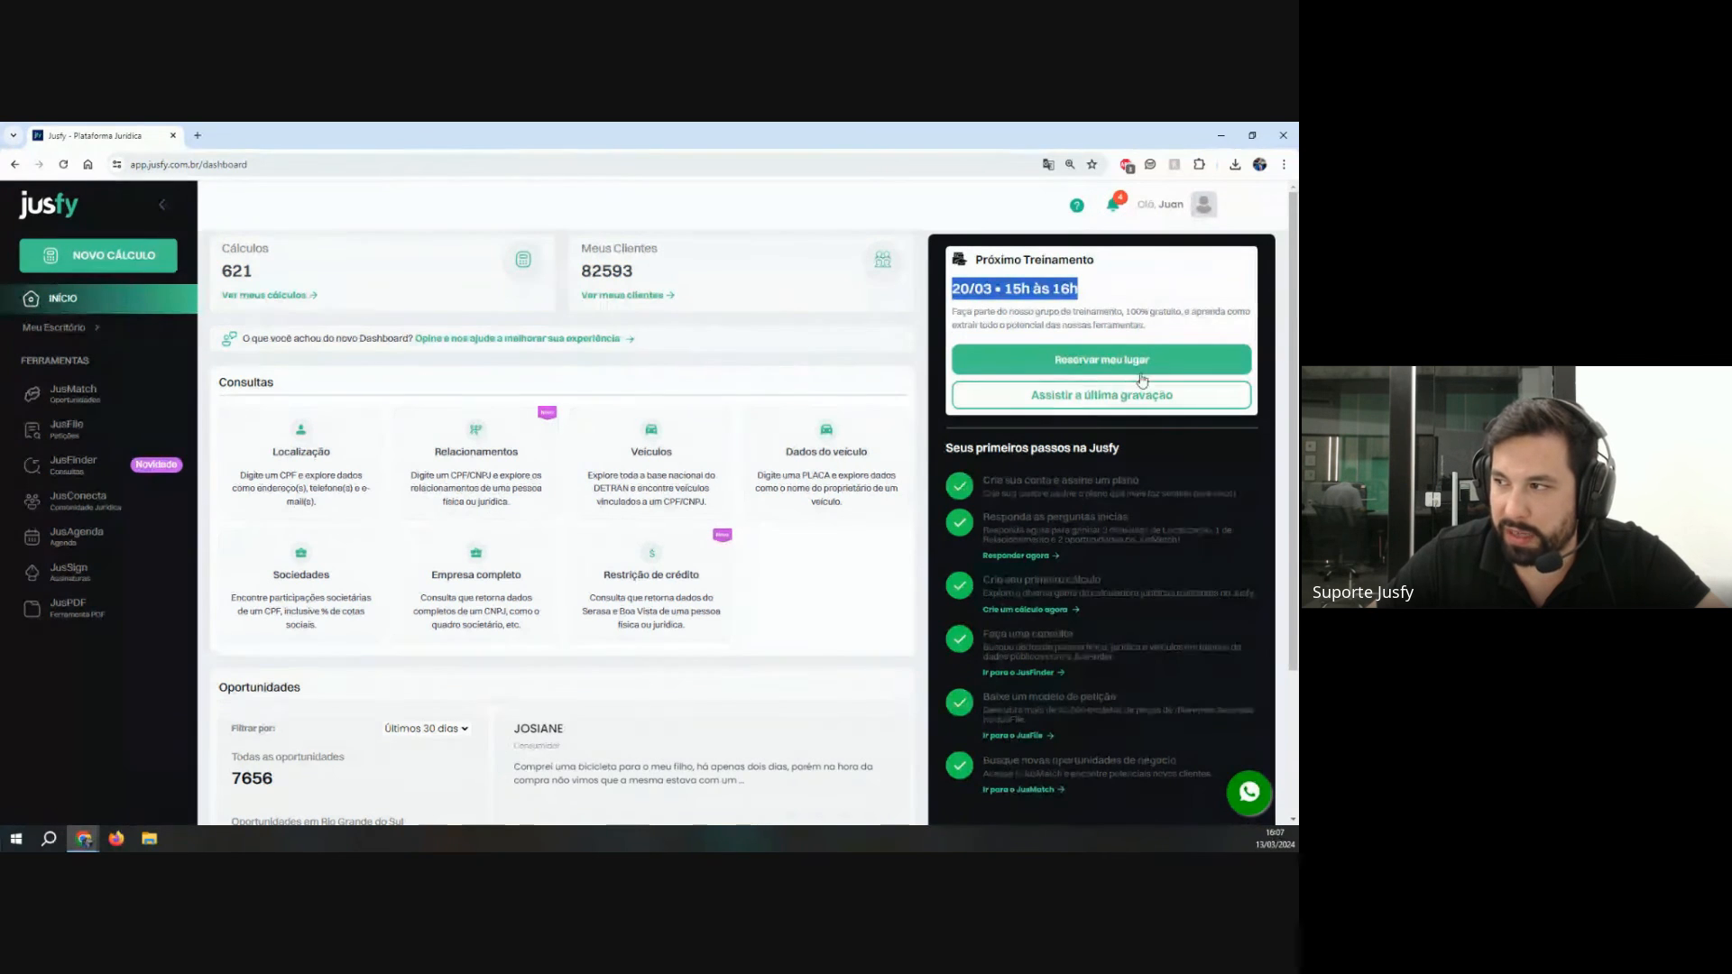
# Step: Open the recording of the last training from the dashboard, mute its sound and skip the advertisement
pyautogui.click(1054, 407)
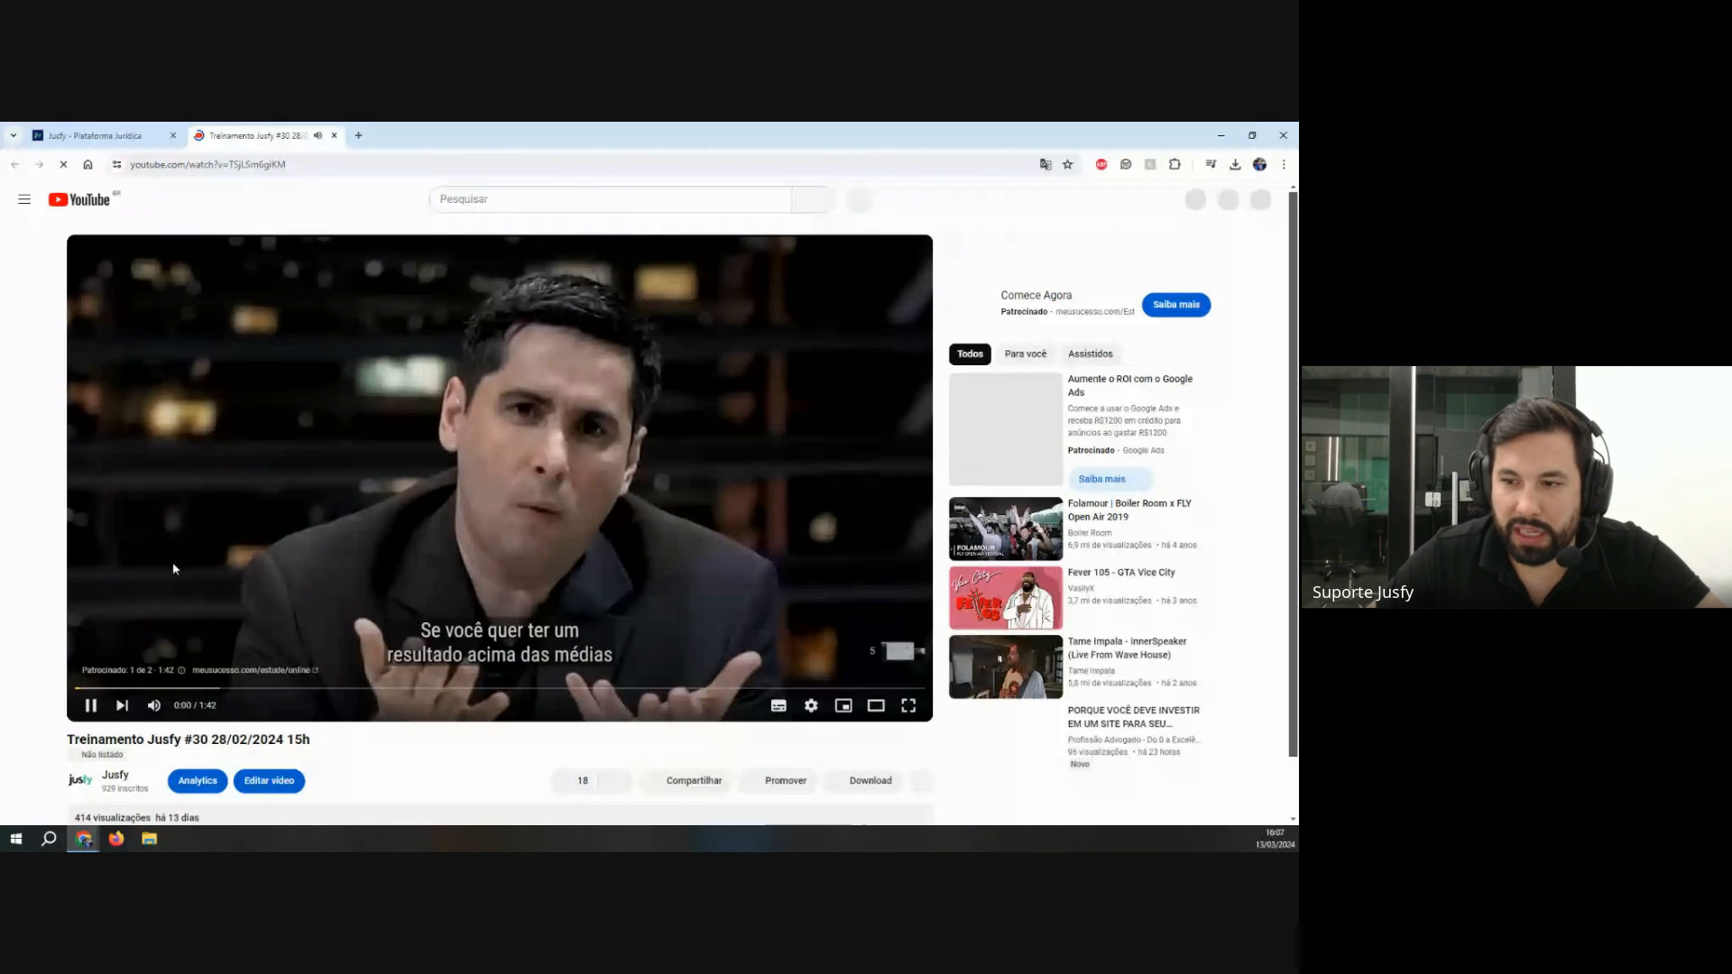
pyautogui.scroll(-3, 173, 569)
pyautogui.scroll(3, 173, 569)
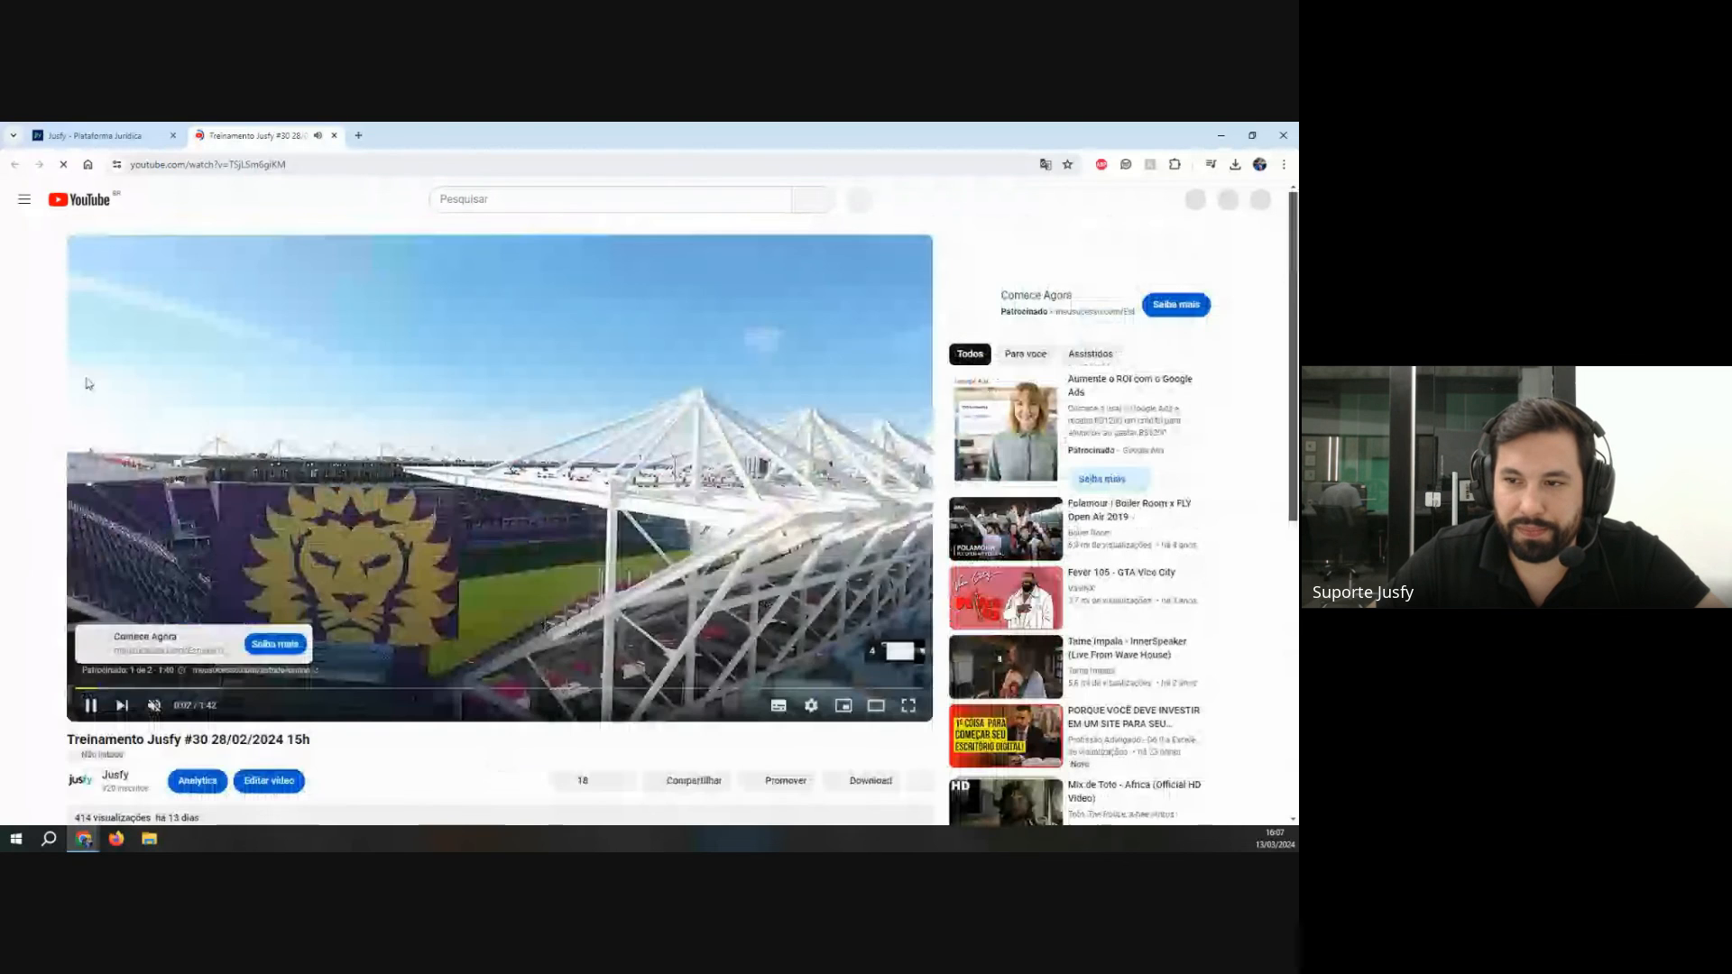
pyautogui.click(155, 706)
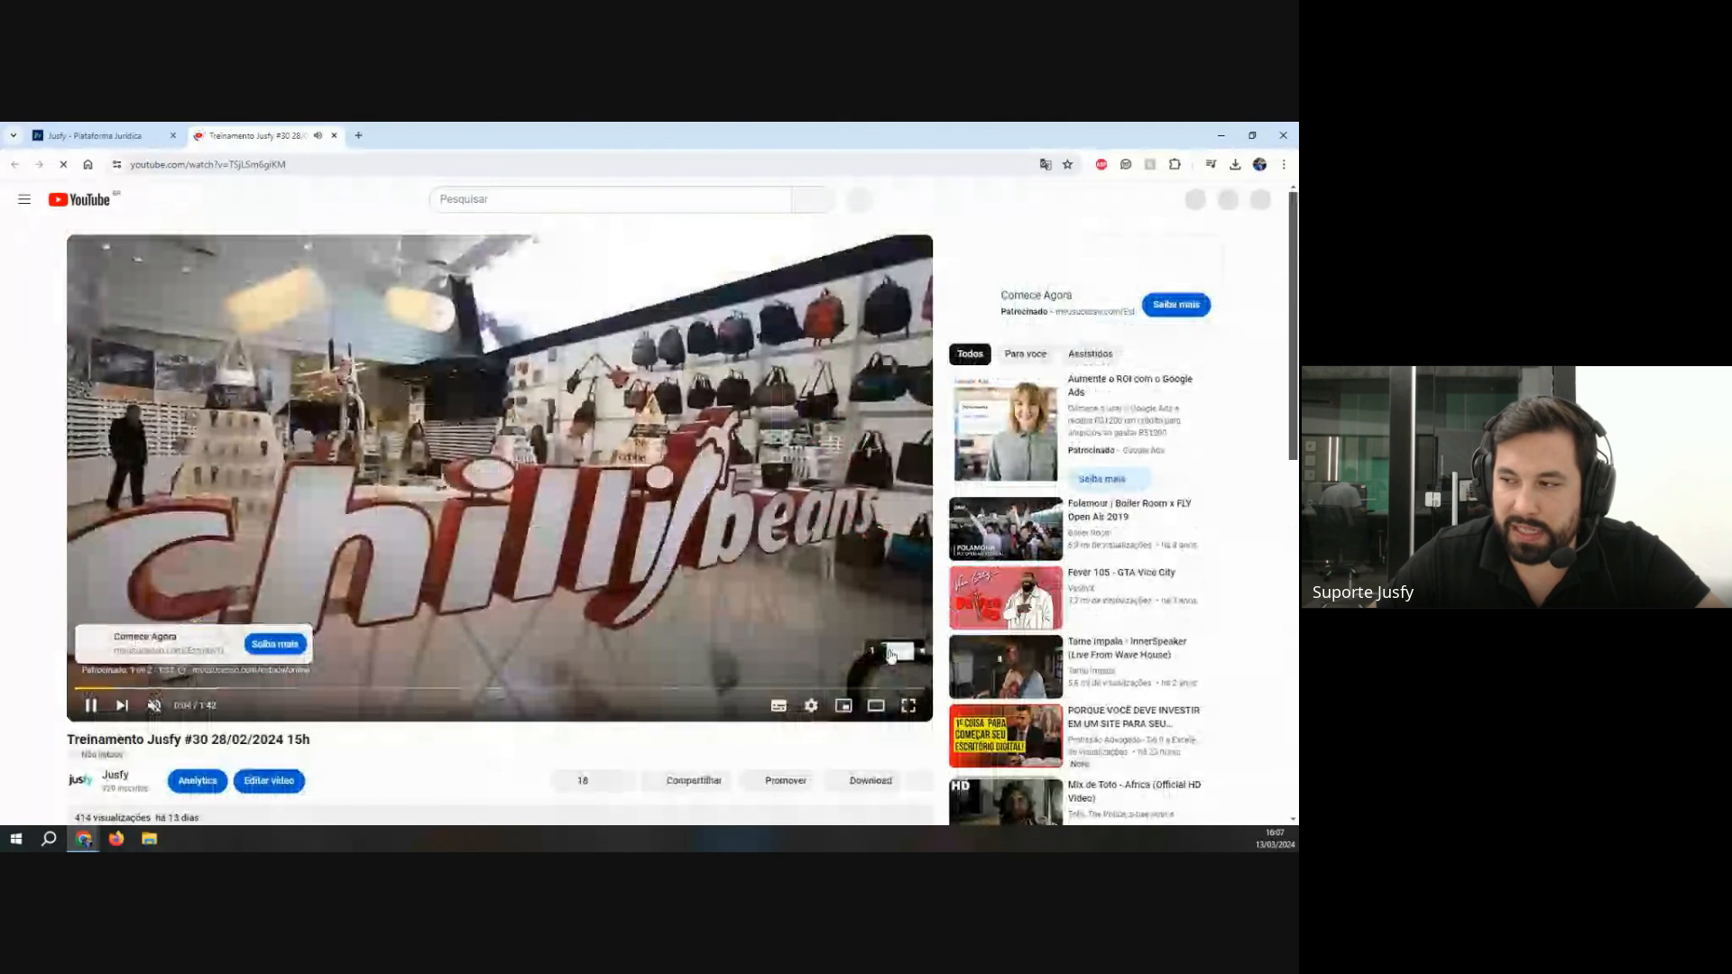
pyautogui.click(891, 653)
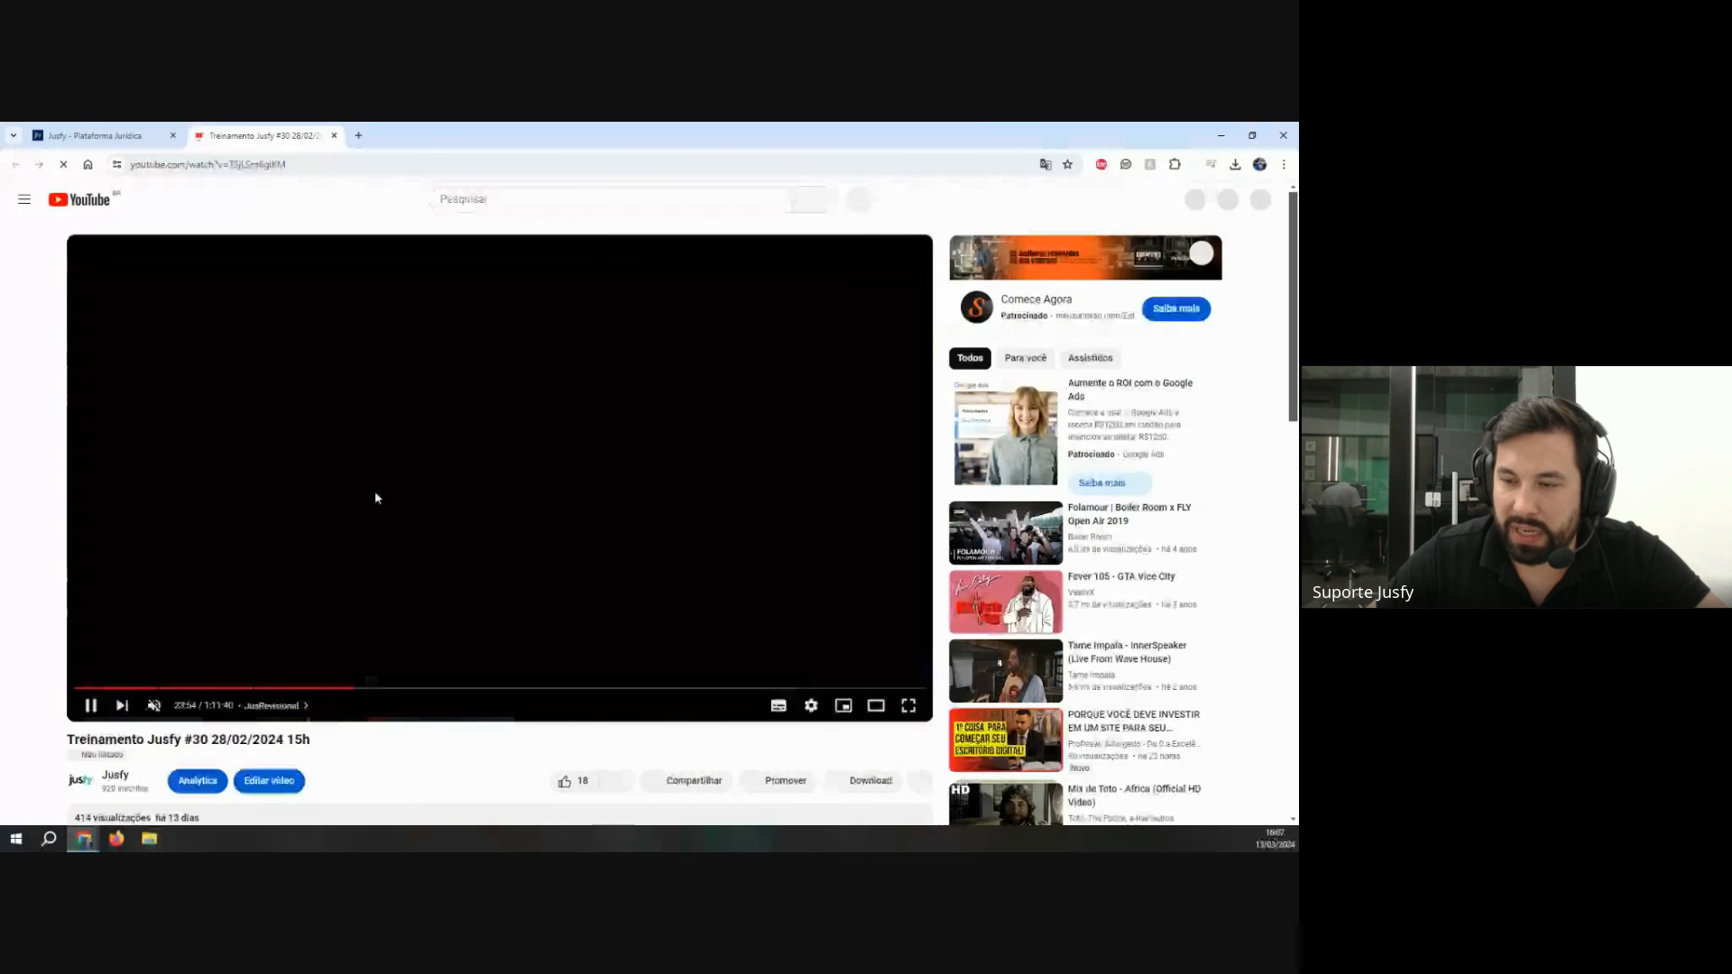
# Step: Expand the training video's description, review its list of timestamped chapters from Introdução to Perguntas, and close the recording
pyautogui.scroll(-3, 223, 583)
pyautogui.click(223, 584)
pyautogui.scroll(-3, 102, 290)
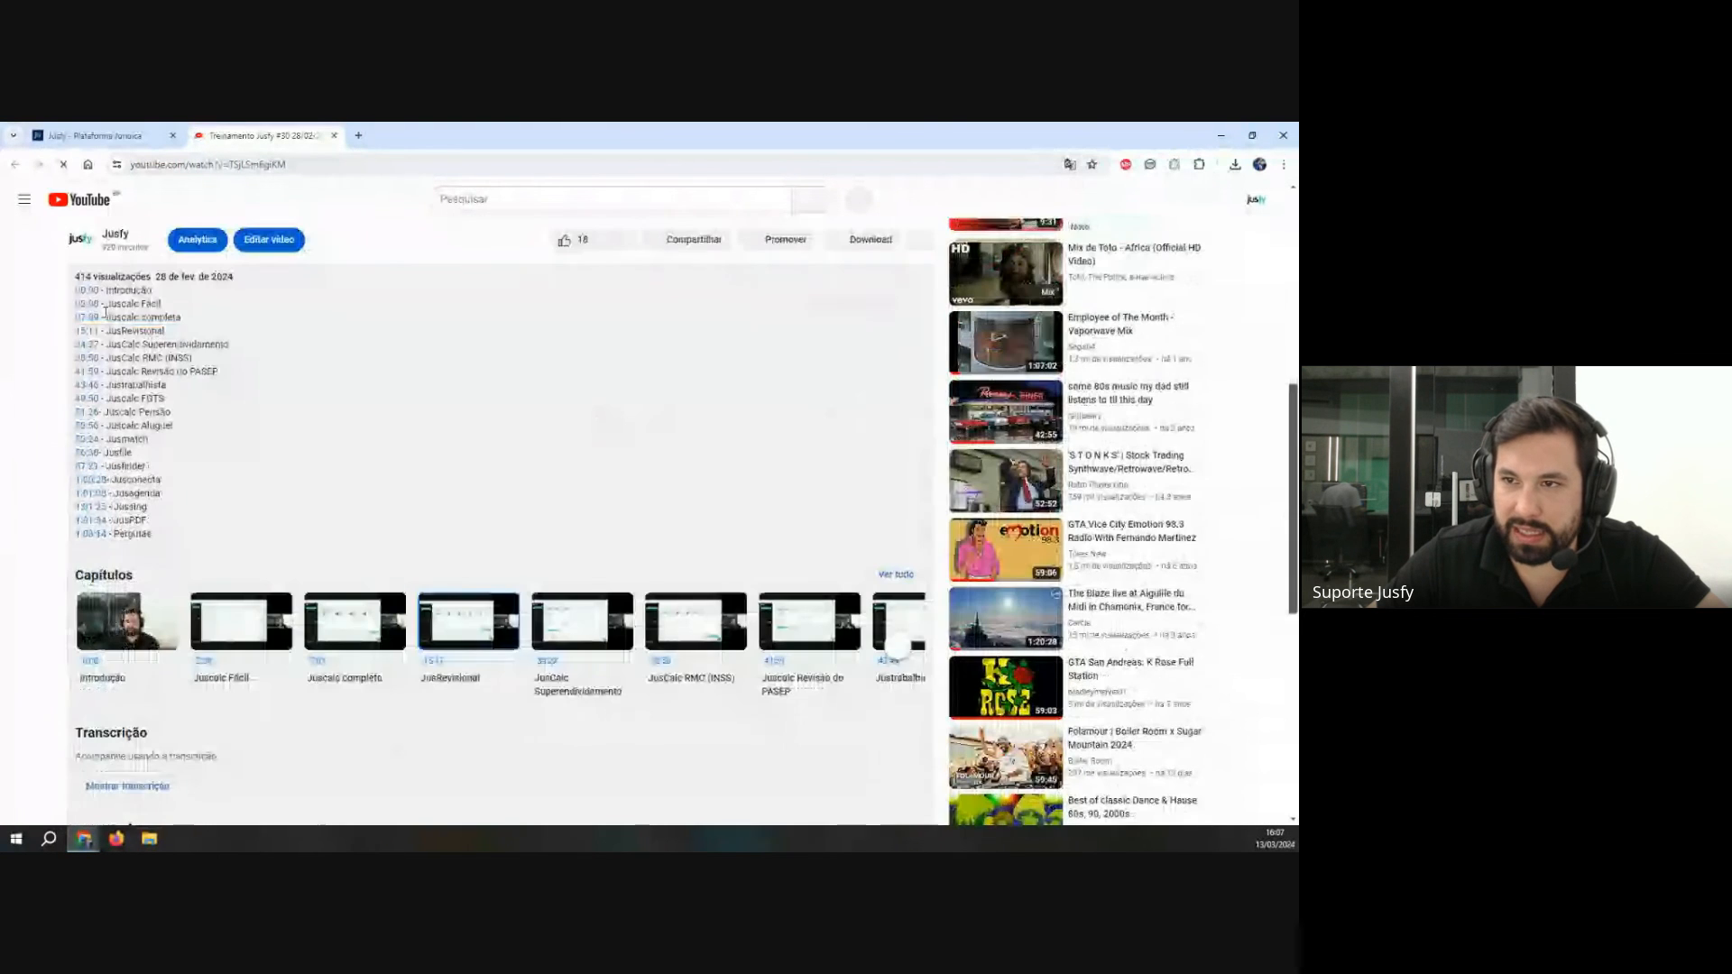
pyautogui.moveTo(102, 290); pyautogui.dragTo(176, 540)
pyautogui.click(177, 532)
pyautogui.scroll(6, 340, 471)
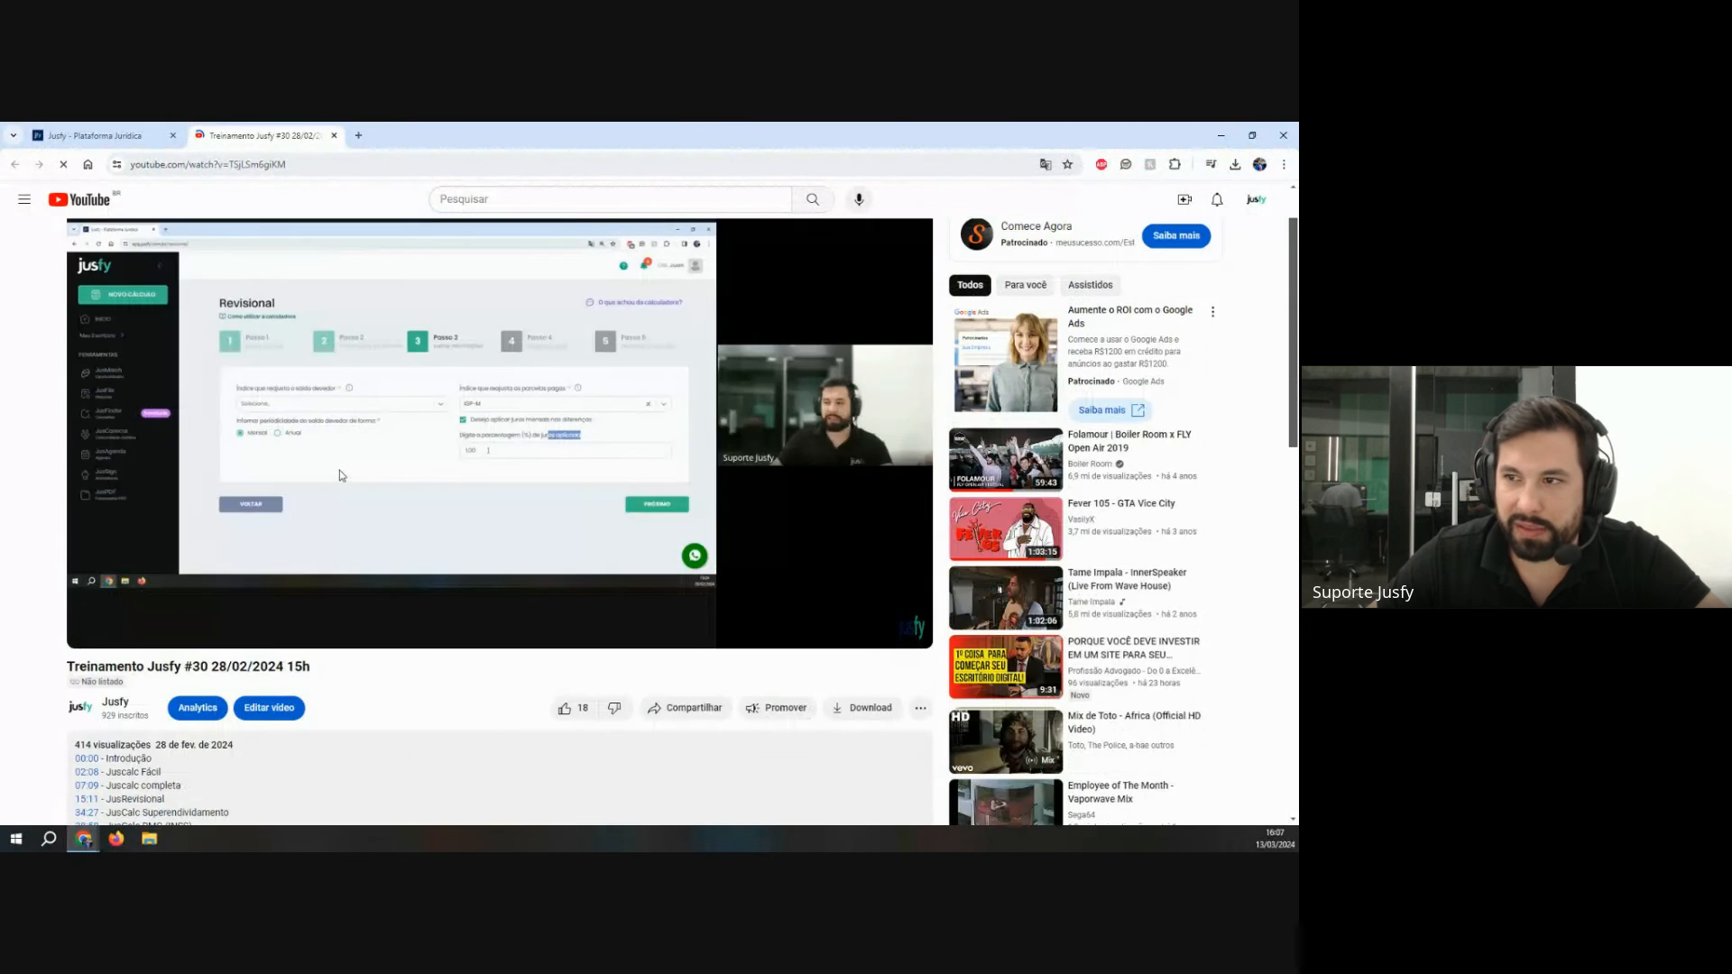
pyautogui.click(335, 136)
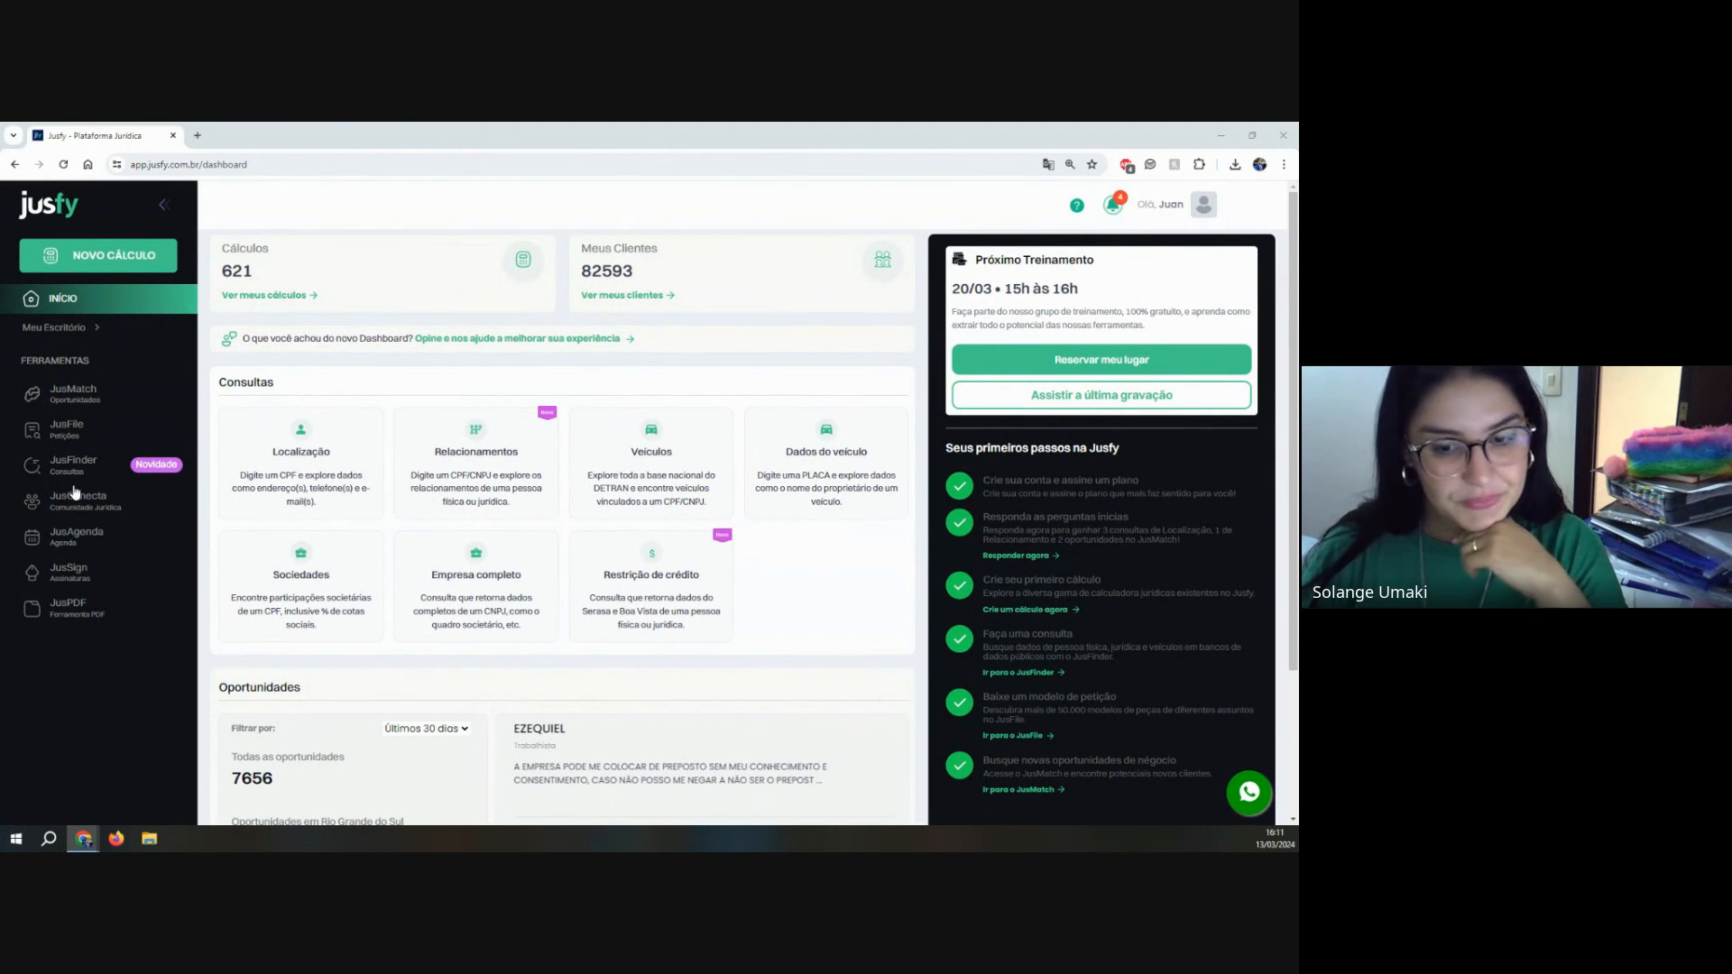
# Step: Open a blank browser tab and detach it from the window, and review the next training's date and description on the dashboard
pyautogui.click(197, 137)
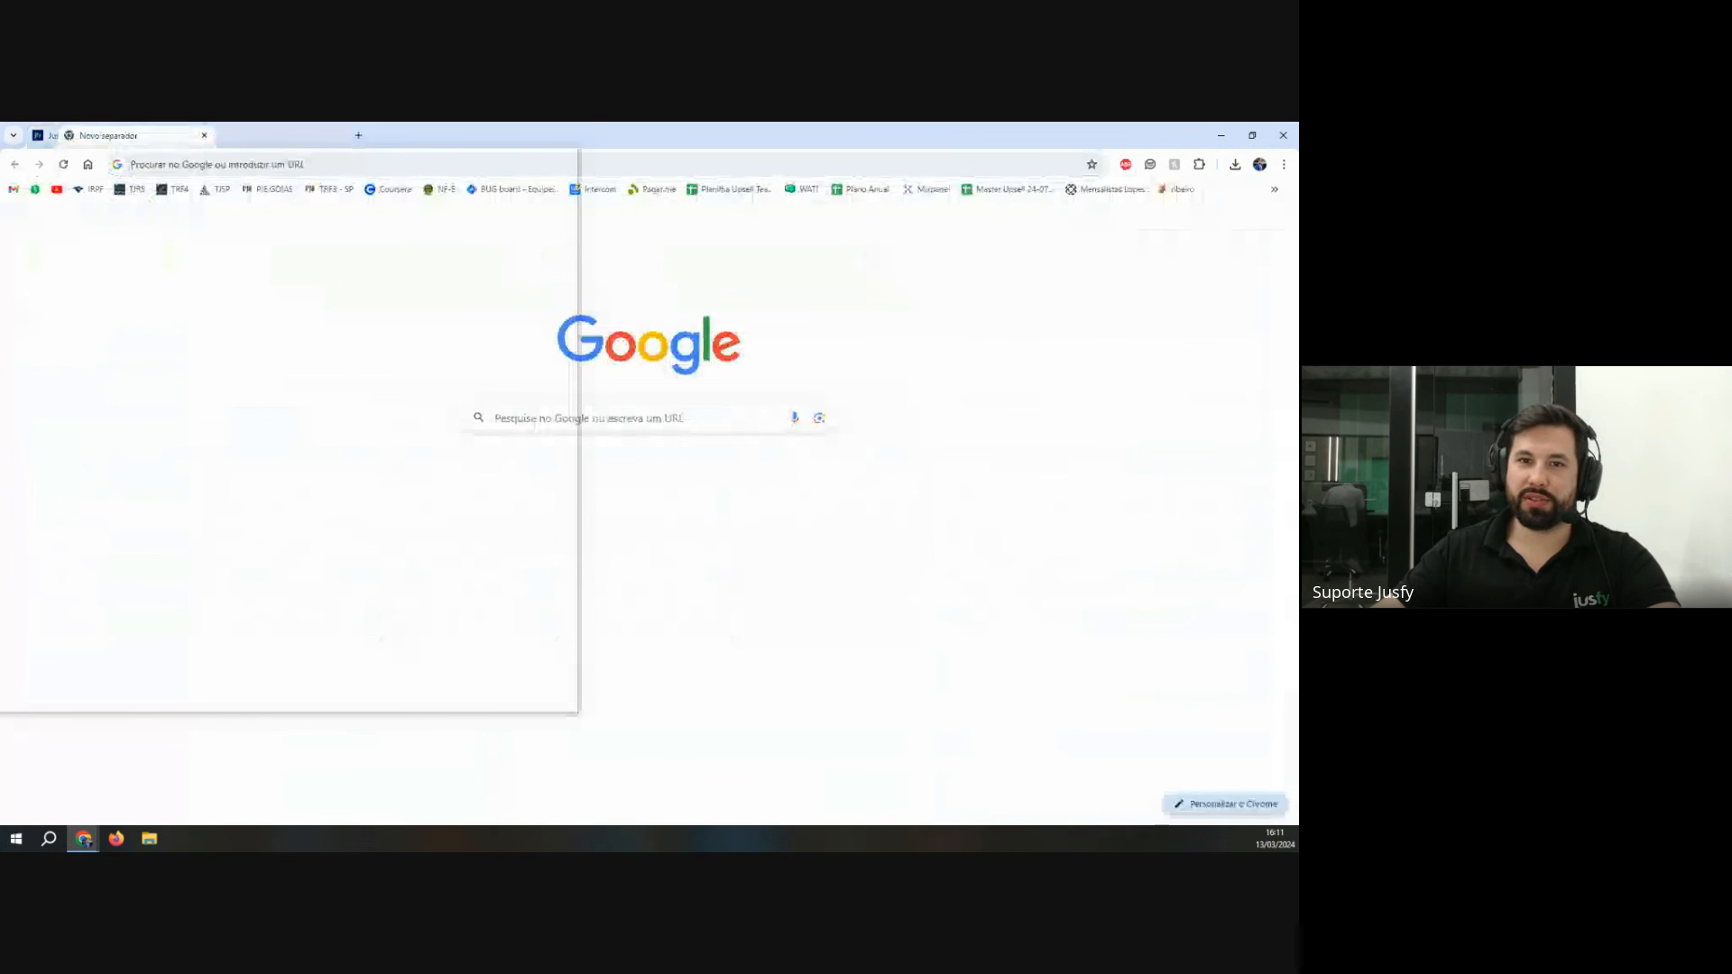
pyautogui.moveTo(135, 135); pyautogui.dragTo(0, 154)
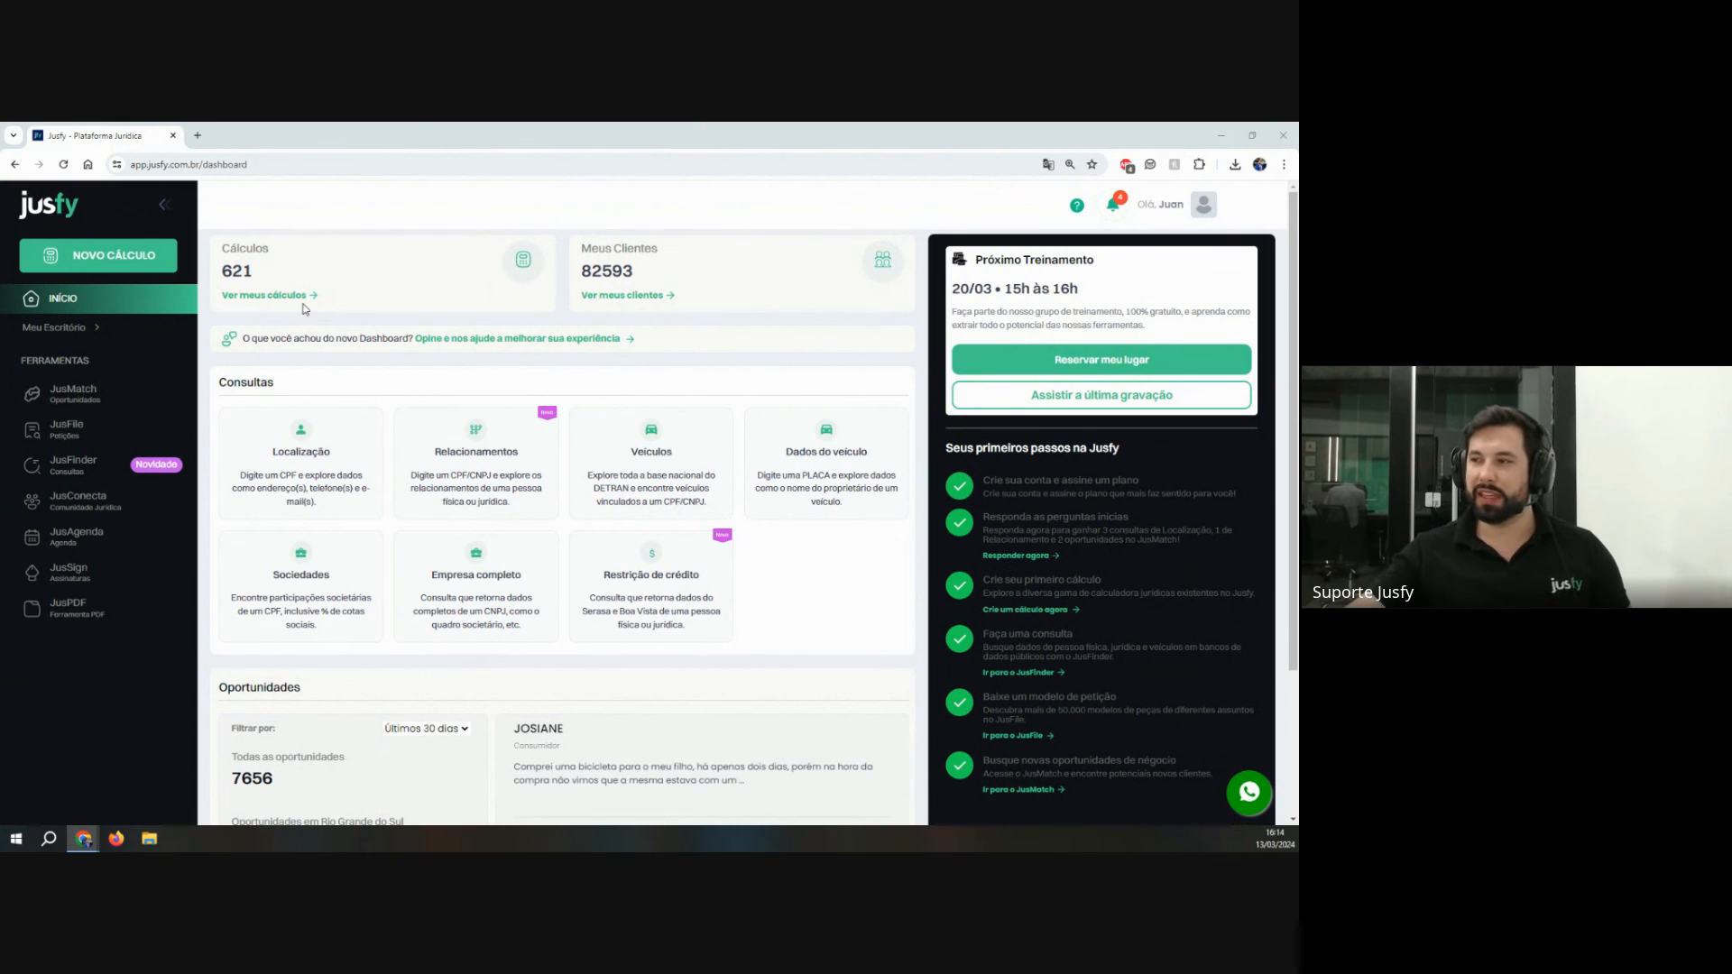
pyautogui.moveTo(951, 287); pyautogui.dragTo(1198, 312)
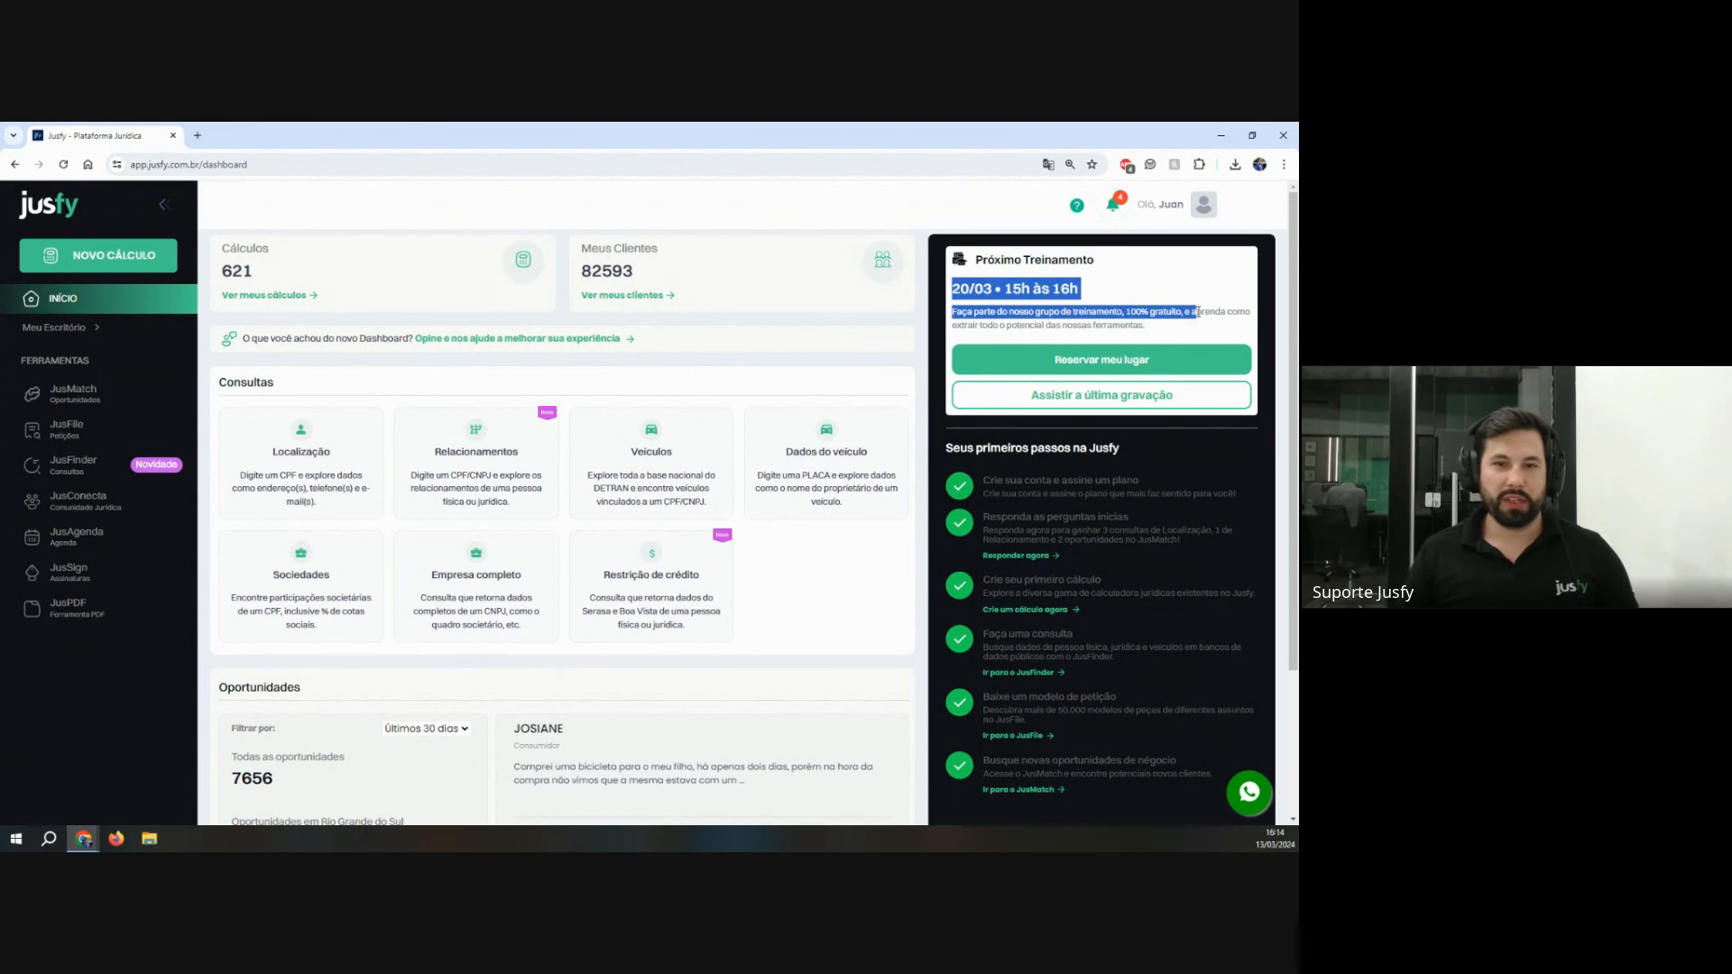